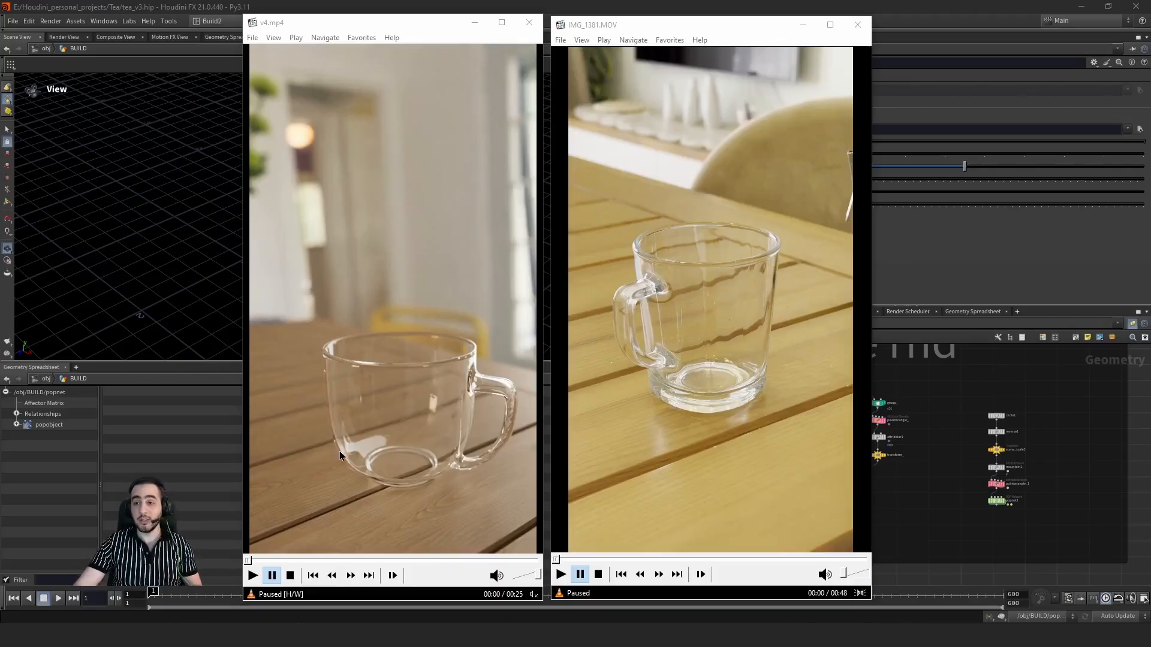
Step: Play the v4.mp4 render in stages, pausing to examine the sugar, the water pour and the bubbles in the cup
{"action": "left_click", "coordinate": [398, 410]}
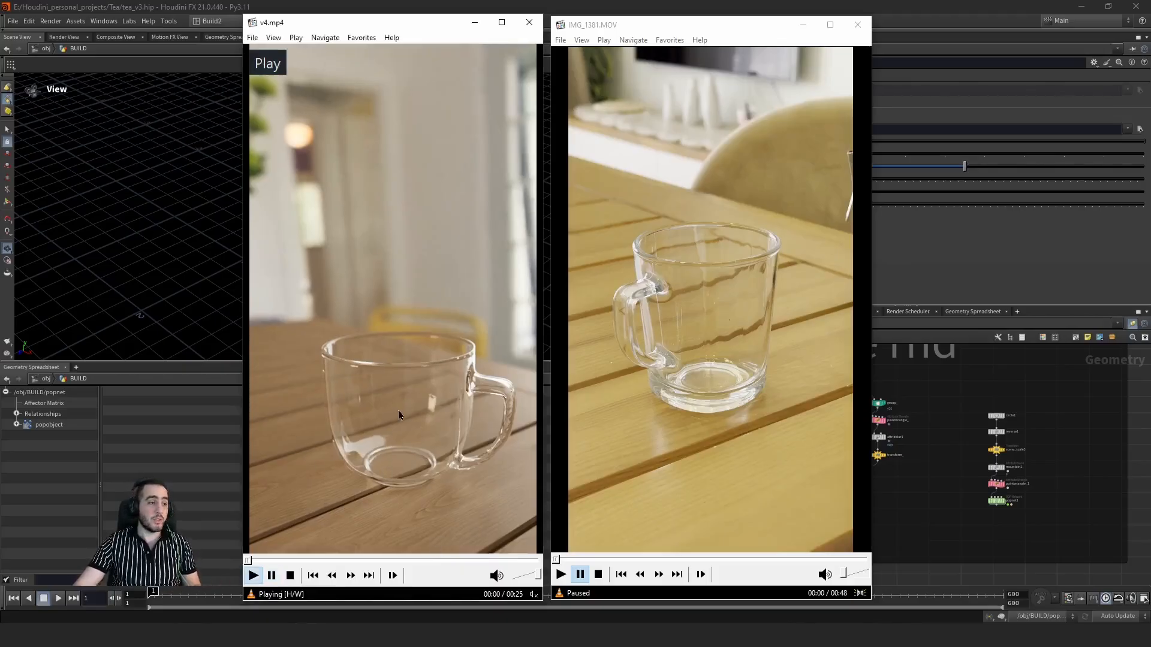
{"action": "left_click", "coordinate": [344, 466]}
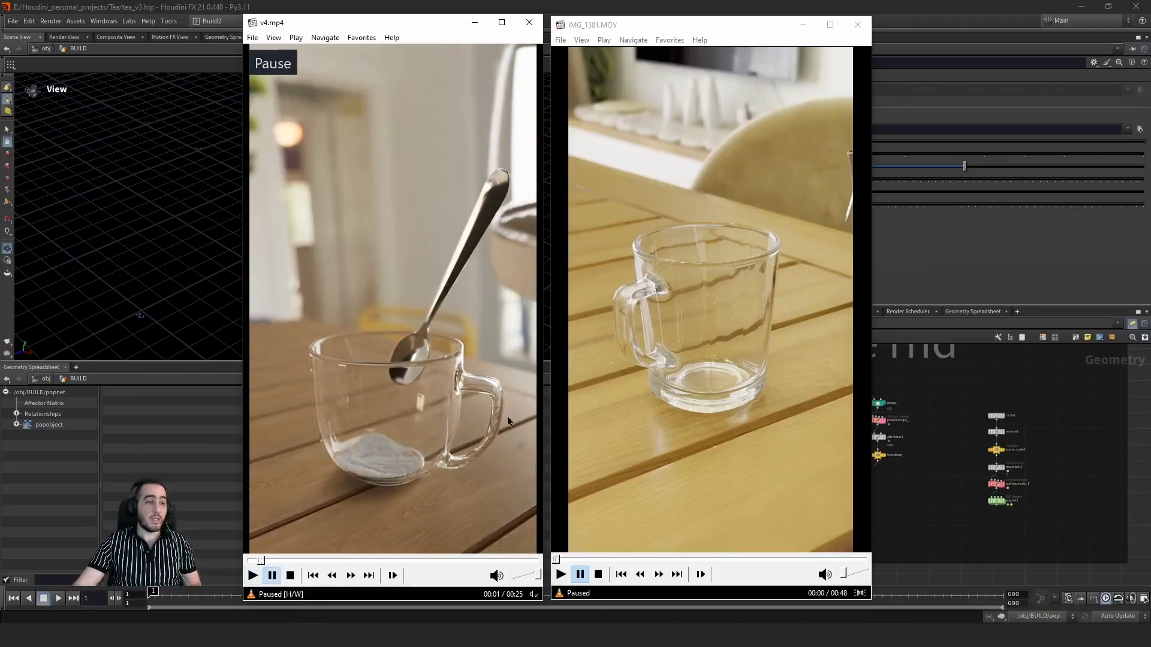
{"action": "left_click", "coordinate": [412, 414]}
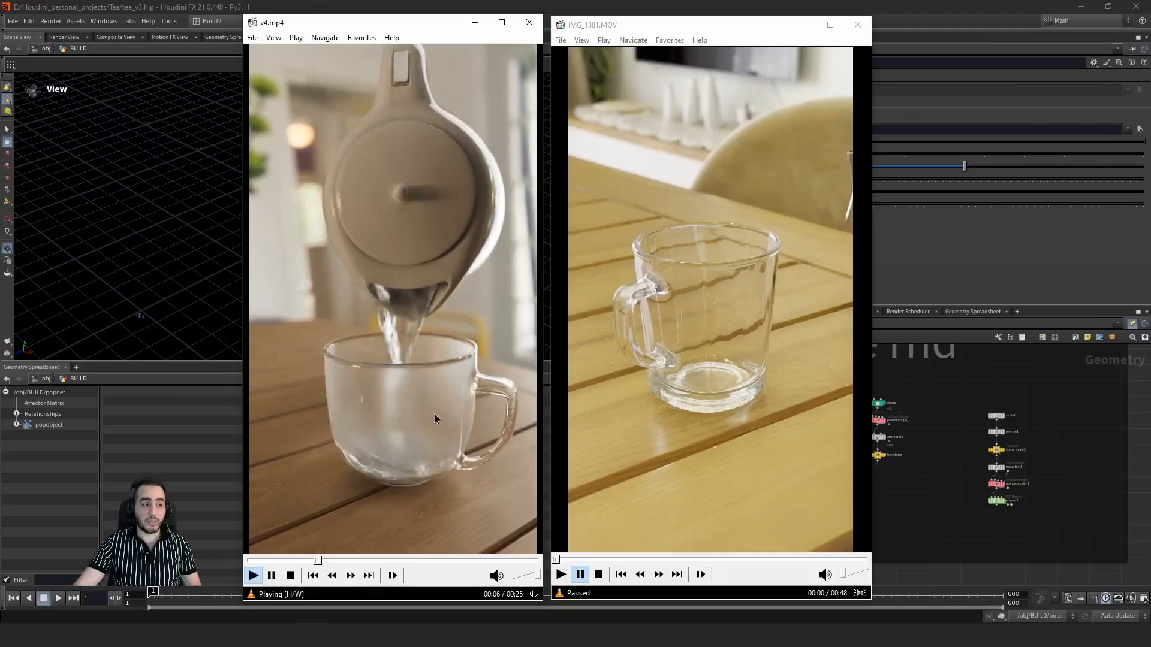
{"action": "left_click", "coordinate": [420, 368]}
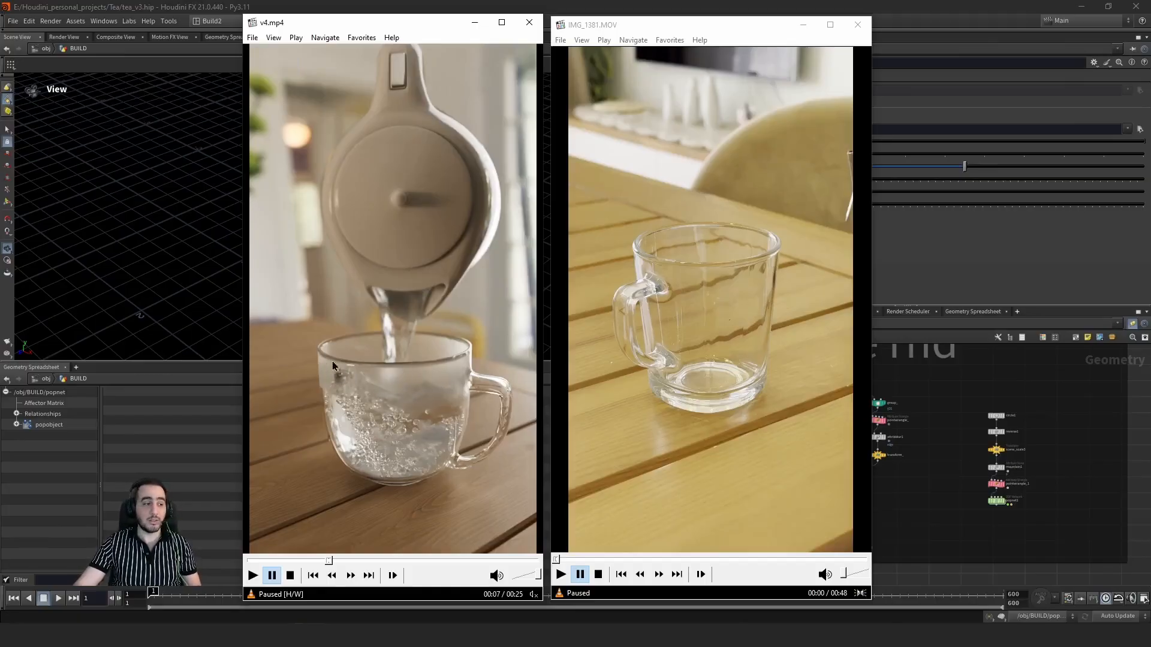
{"action": "left_click", "coordinate": [365, 383]}
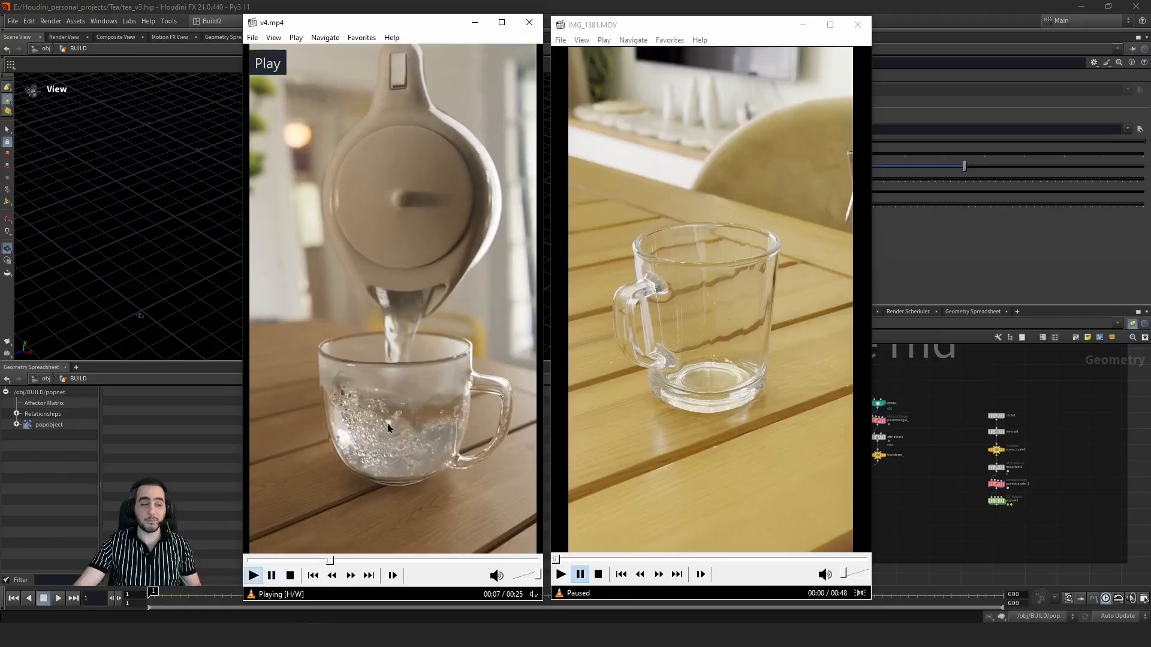
{"action": "left_click", "coordinate": [424, 441]}
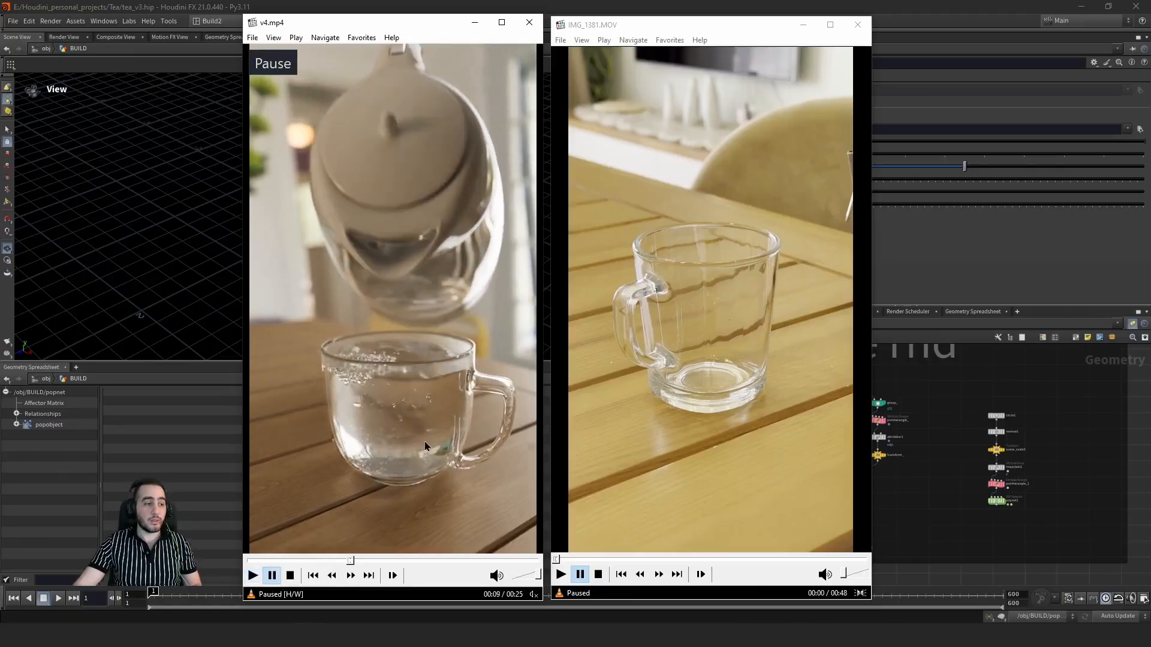
{"action": "left_click", "coordinate": [380, 447]}
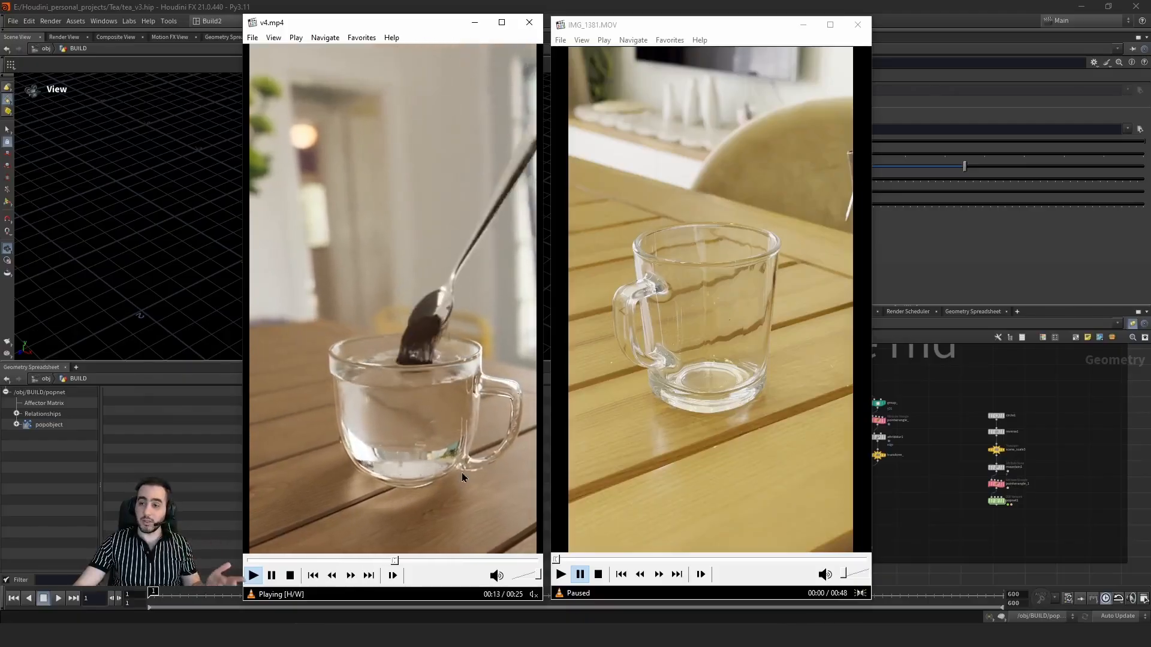
Step: Play the IMG_1381.MOV reference footage beside the render, holding the render on its stirred tea shot
{"action": "left_click", "coordinate": [706, 393]}
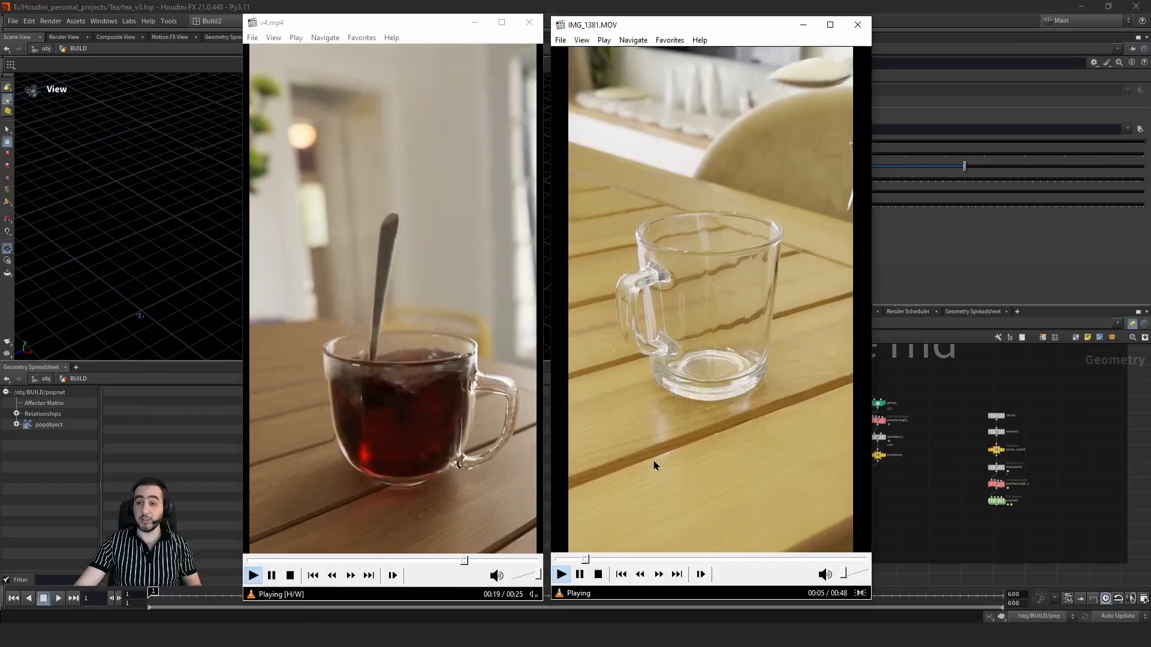
{"action": "left_click", "coordinate": [457, 424]}
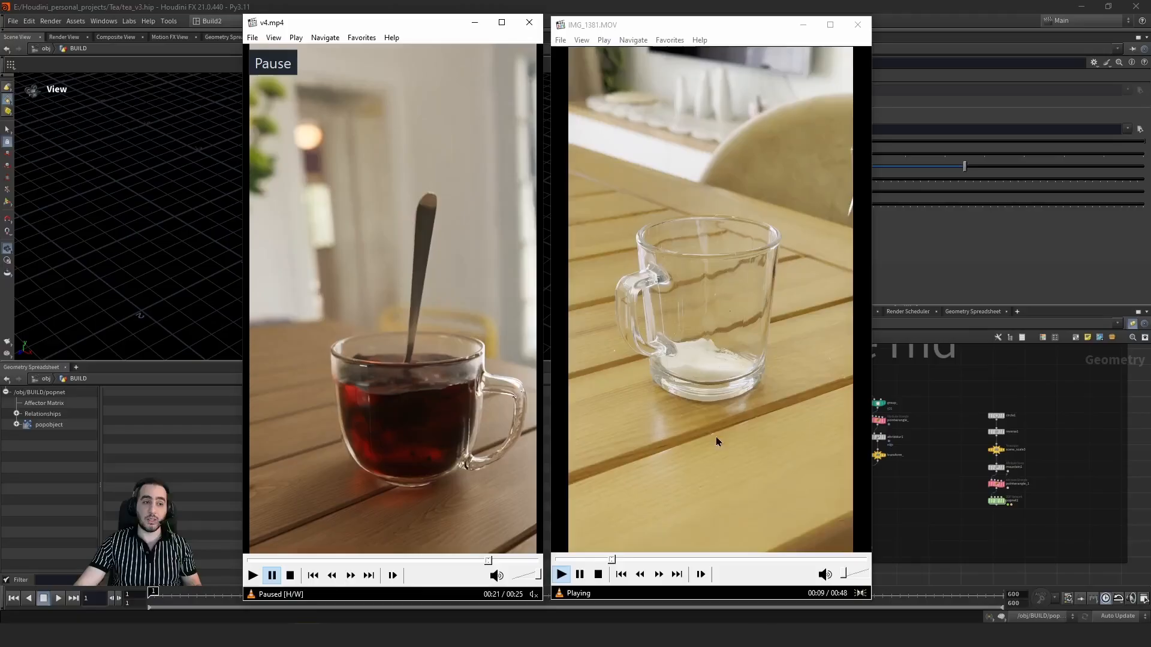
{"action": "left_click", "coordinate": [685, 483]}
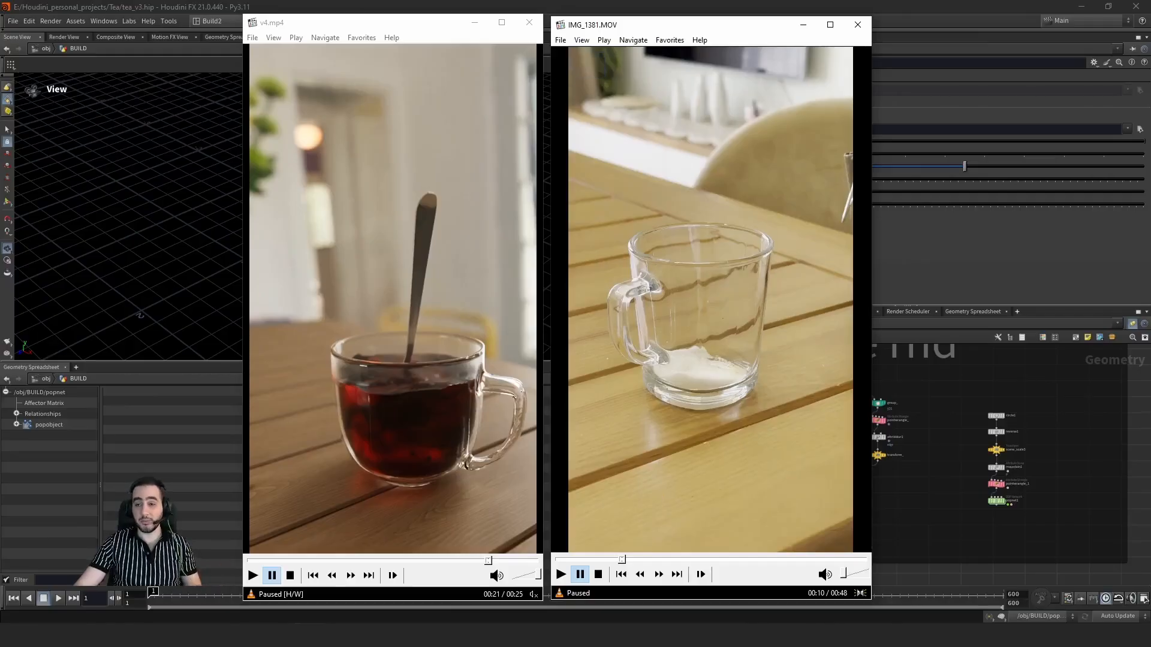
{"action": "left_click", "coordinate": [670, 483]}
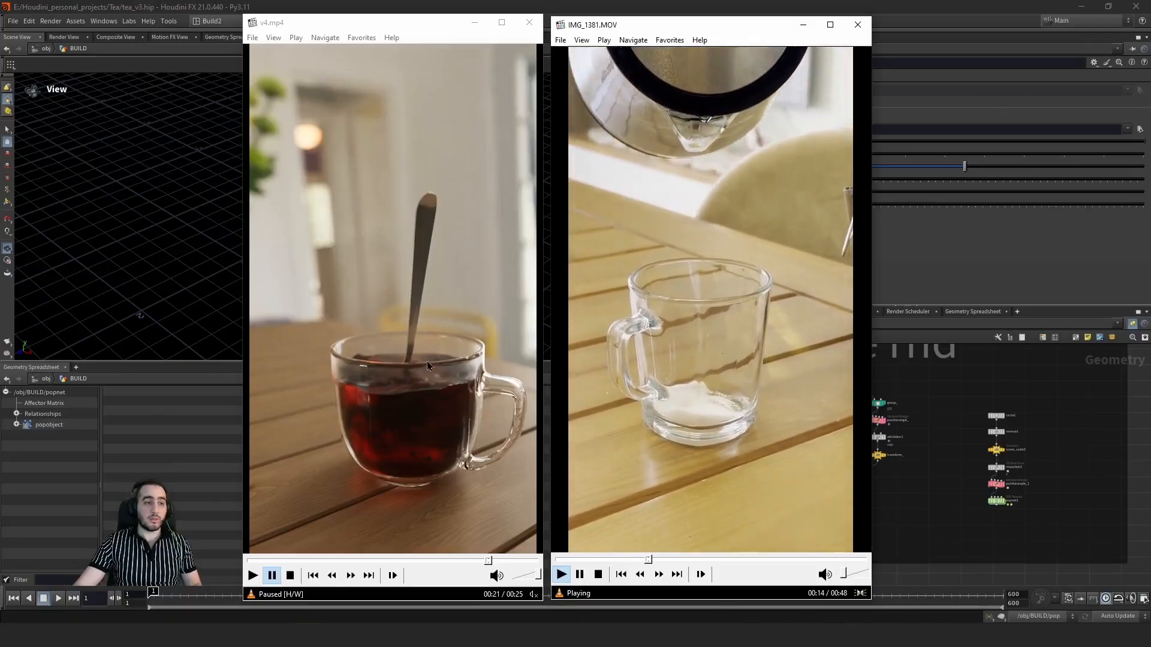
Step: Replay the v4.mp4 render from its start and pause both videos to compare the sugar and water pour
{"action": "left_click", "coordinate": [249, 561]}
{"action": "left_click", "coordinate": [434, 422]}
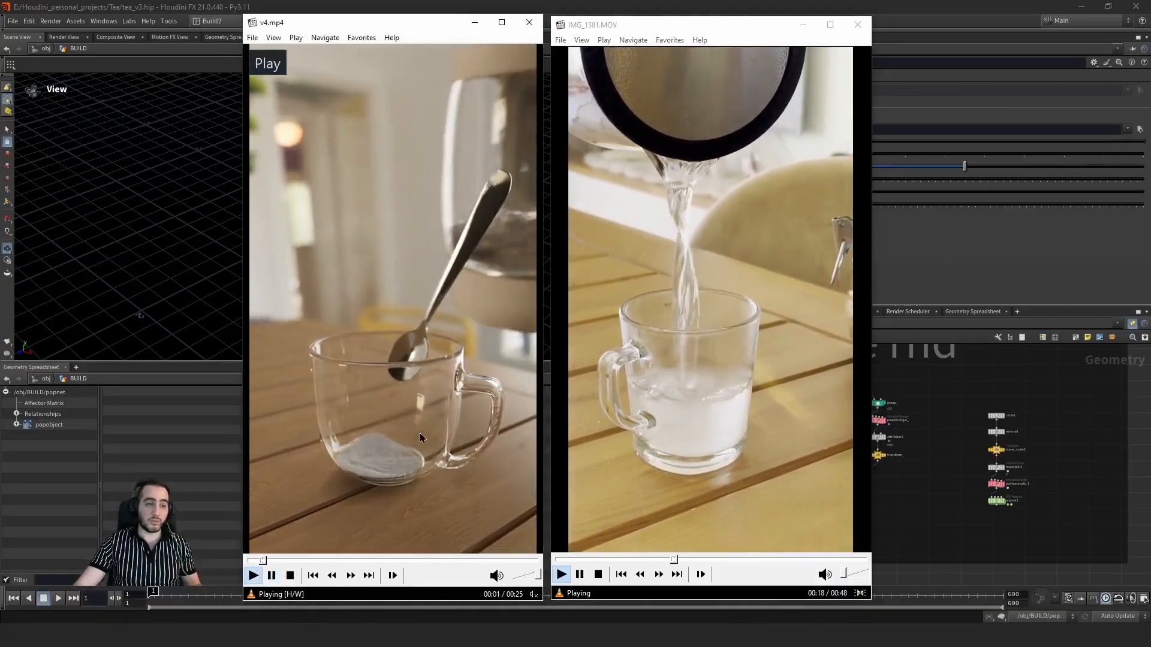
{"action": "left_click", "coordinate": [389, 407]}
{"action": "left_click", "coordinate": [703, 376]}
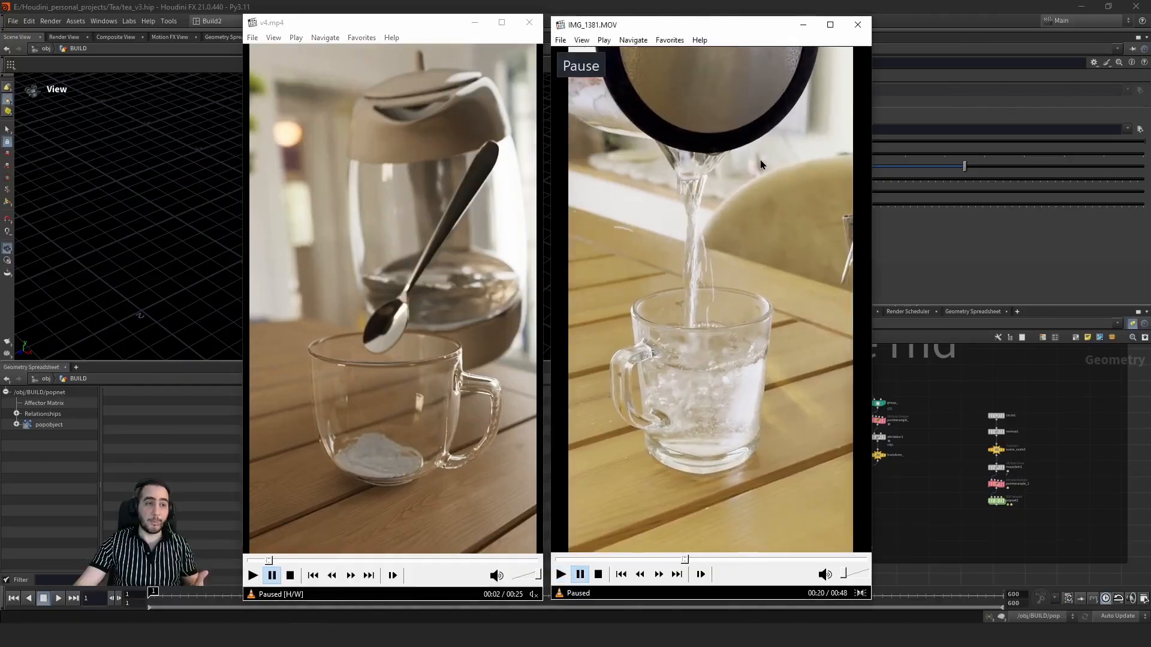
Step: Examine the end of the water pour and the settling water in the IMG_1381.MOV reference, pausing along the way
{"action": "left_click", "coordinate": [750, 323]}
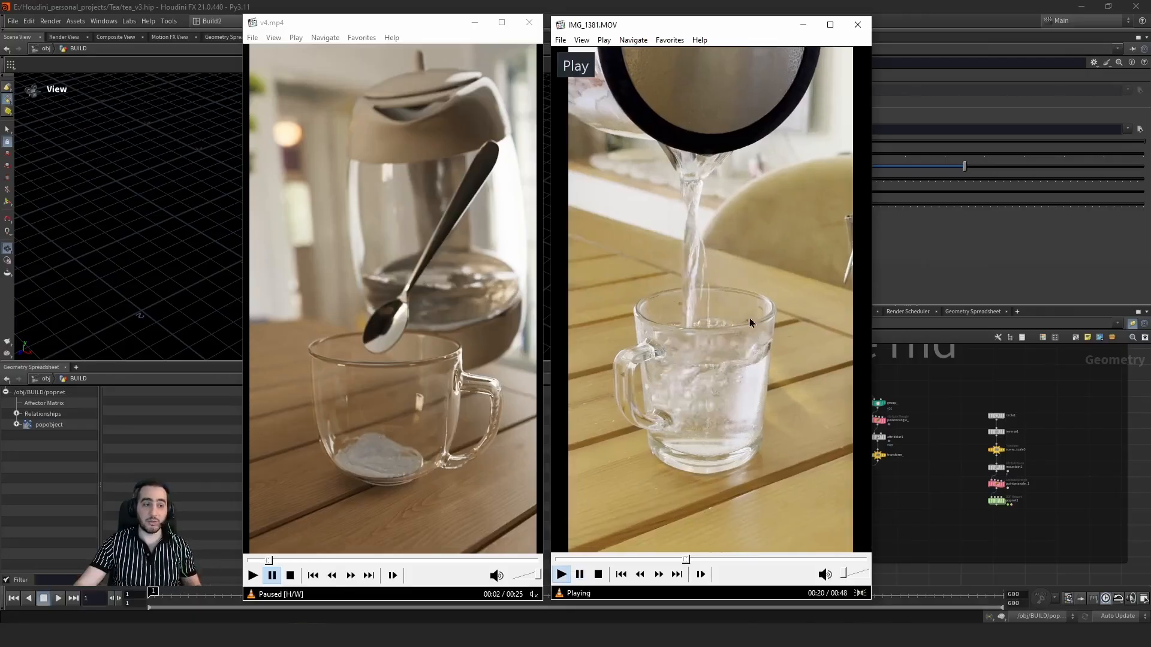
{"action": "left_click", "coordinate": [713, 312]}
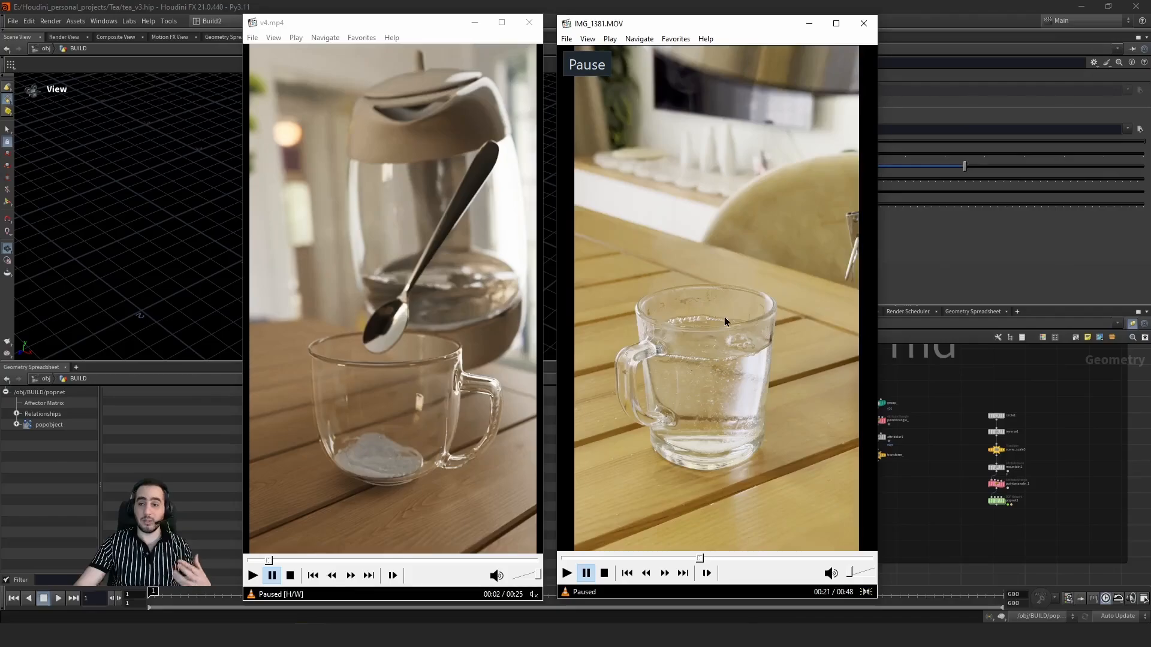
{"action": "left_click", "coordinate": [729, 302]}
{"action": "left_click", "coordinate": [732, 406]}
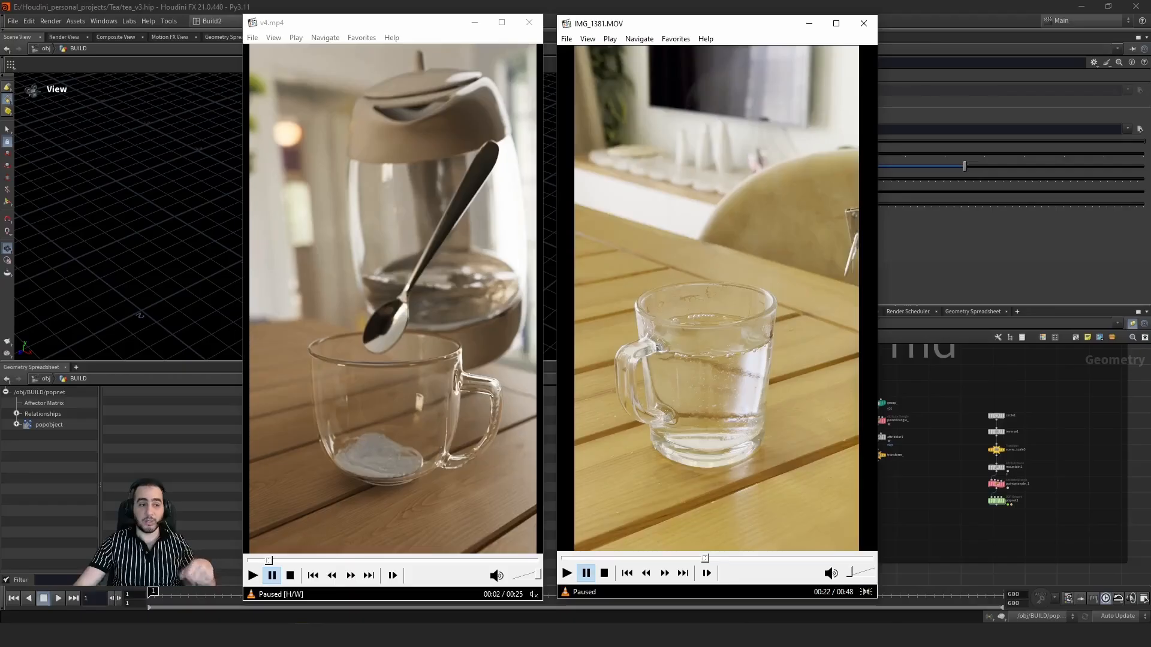
{"action": "left_click", "coordinate": [672, 431]}
{"action": "left_click", "coordinate": [685, 434]}
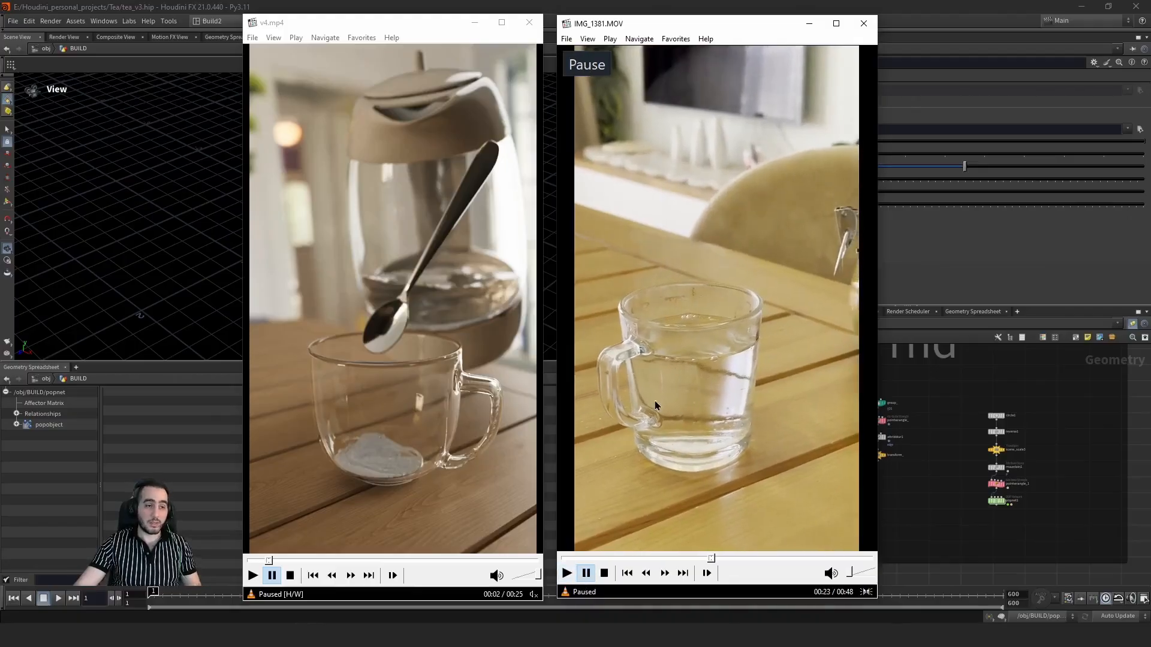
Step: Continue through the IMG_1381.MOV reference, examining how the tea drops into the water and mixes during stirring
{"action": "left_click_drag", "start_coordinate": [752, 404], "coordinate": [758, 404]}
{"action": "left_click", "coordinate": [757, 405]}
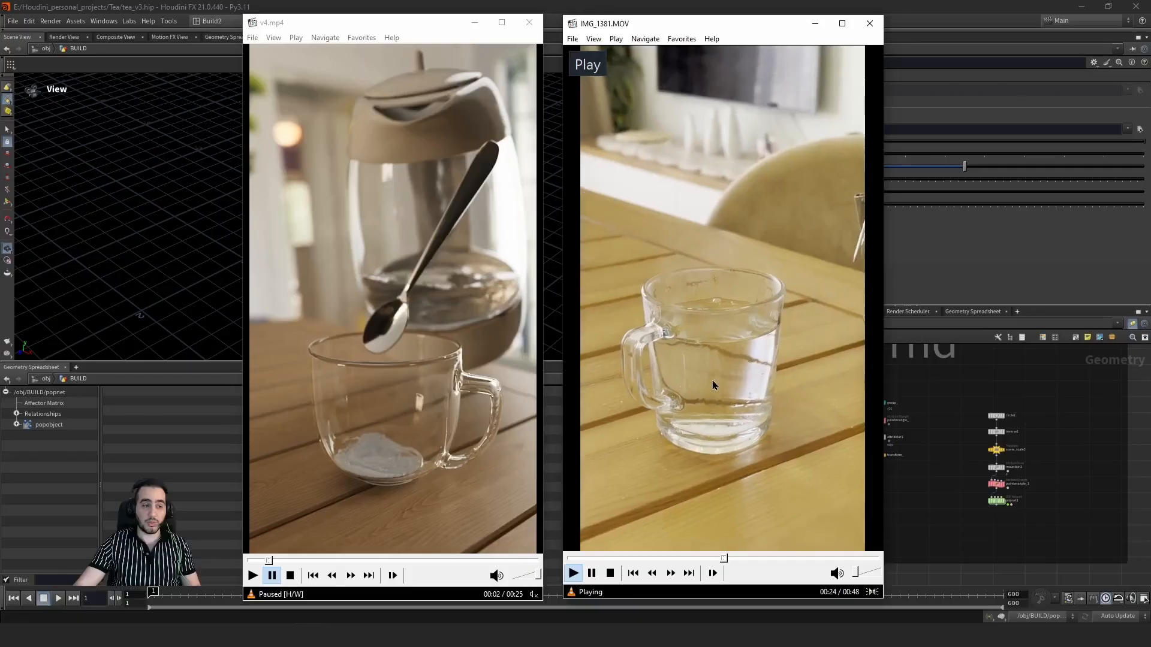
{"action": "left_click", "coordinate": [768, 397]}
{"action": "left_click", "coordinate": [687, 401]}
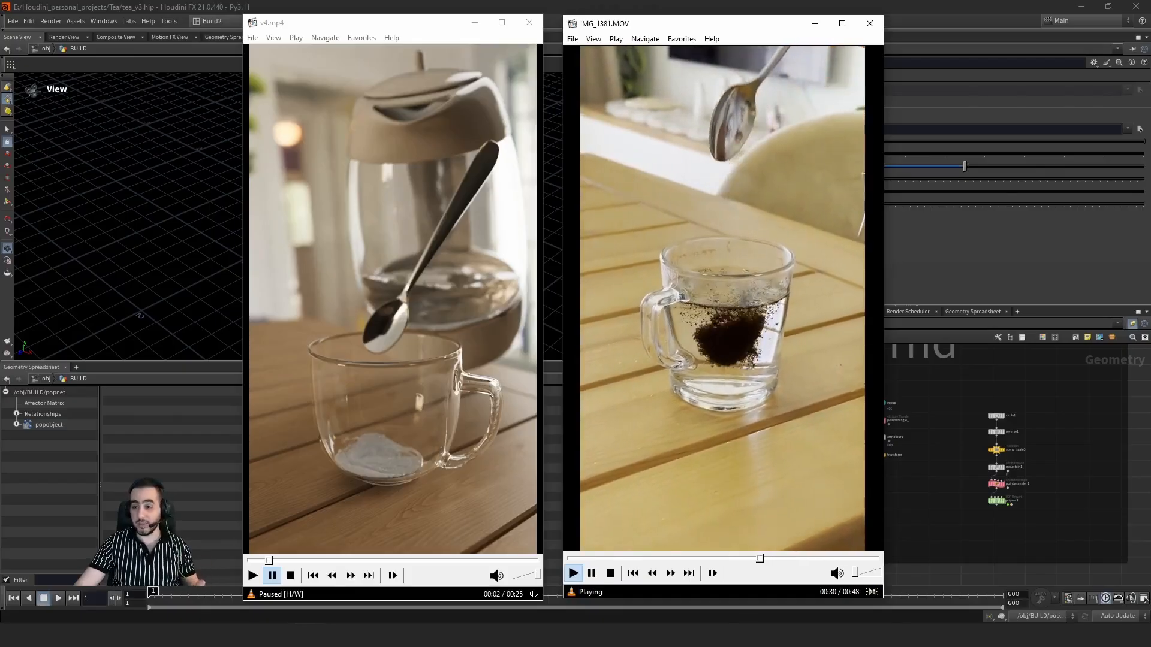
{"action": "left_click", "coordinate": [794, 348]}
{"action": "left_click", "coordinate": [794, 347]}
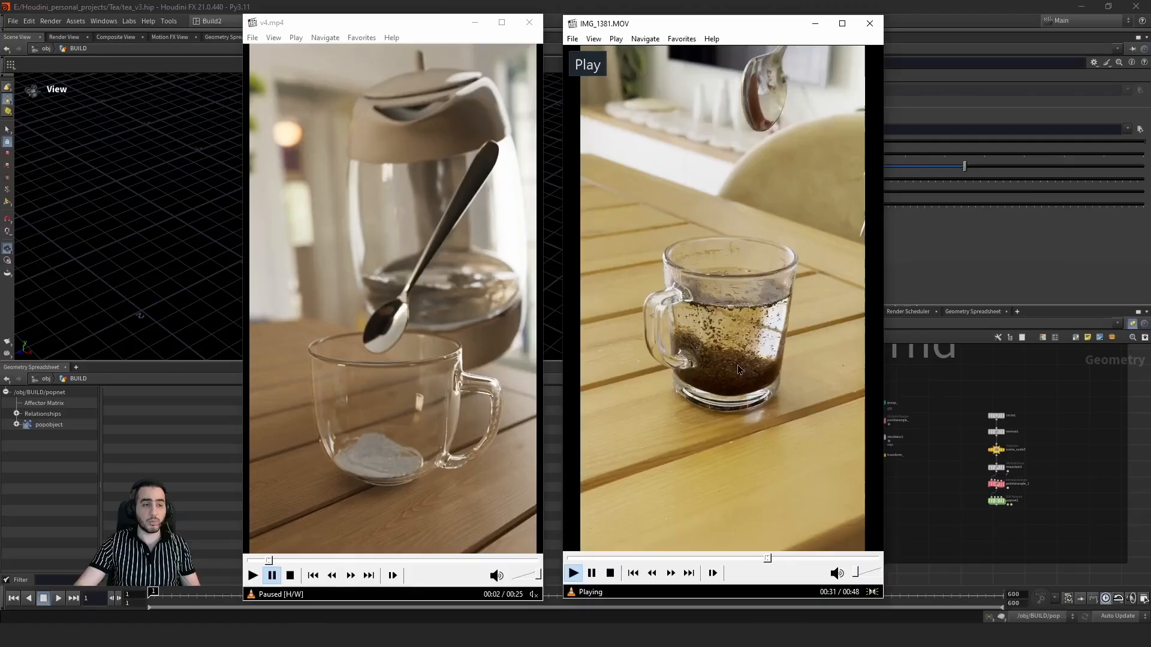
{"action": "left_click", "coordinate": [726, 420]}
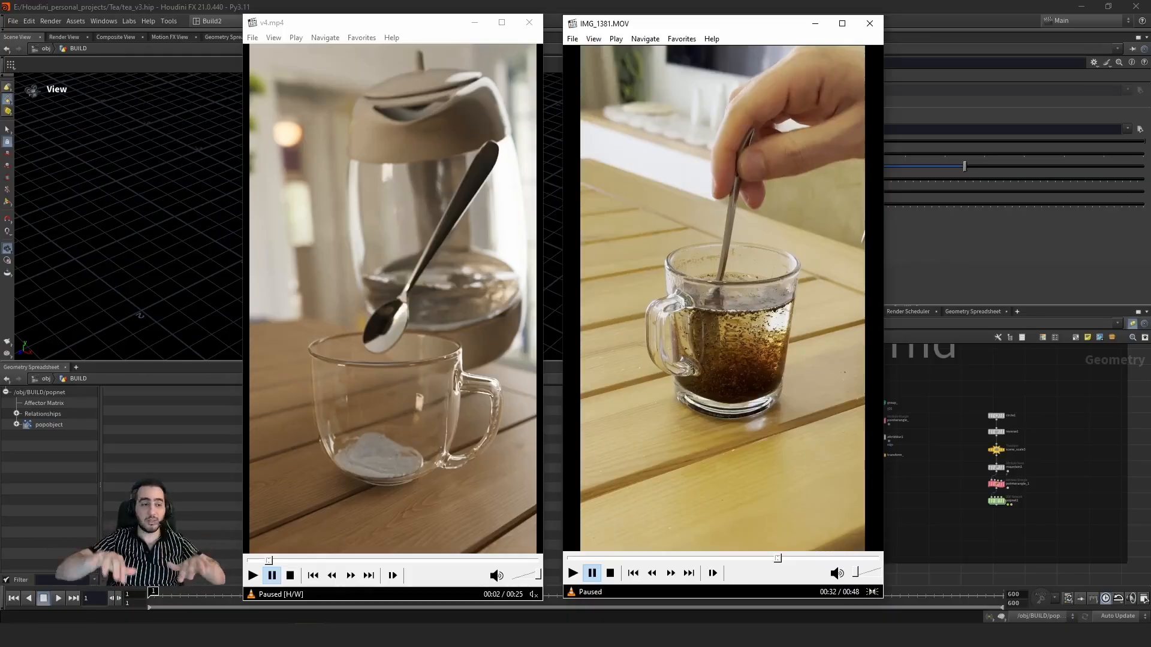
{"action": "key", "text": "space"}
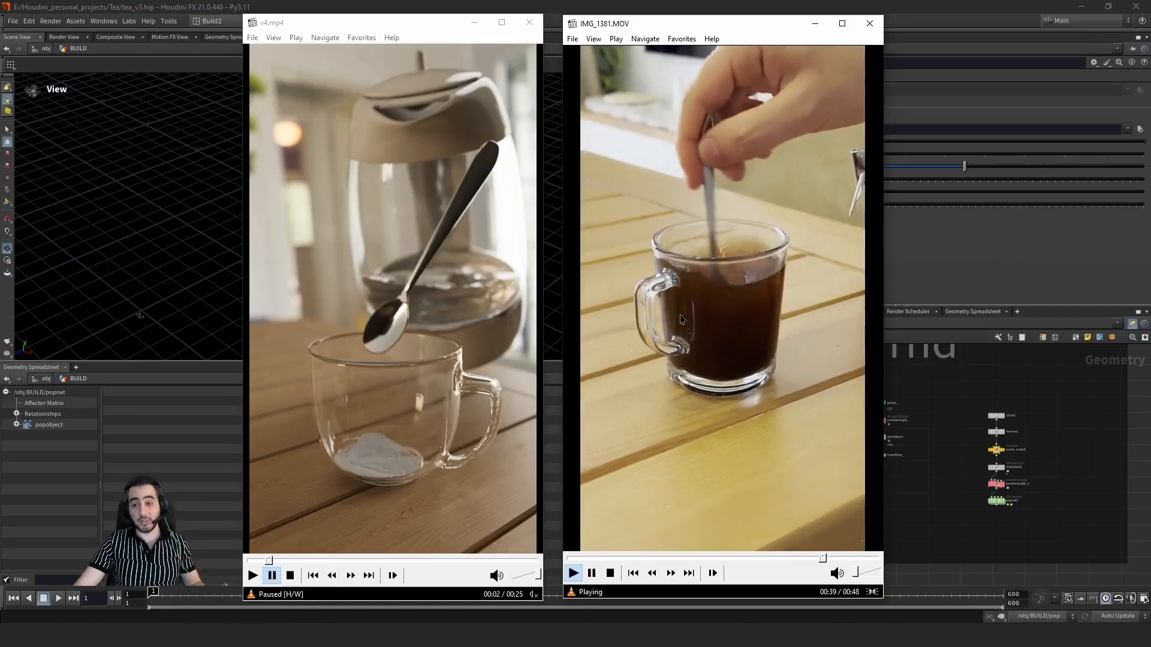
Step: Return to the Houdini scene and display the GET_cub node of the cub geo network box in the viewport
{"action": "left_click", "coordinate": [425, 365]}
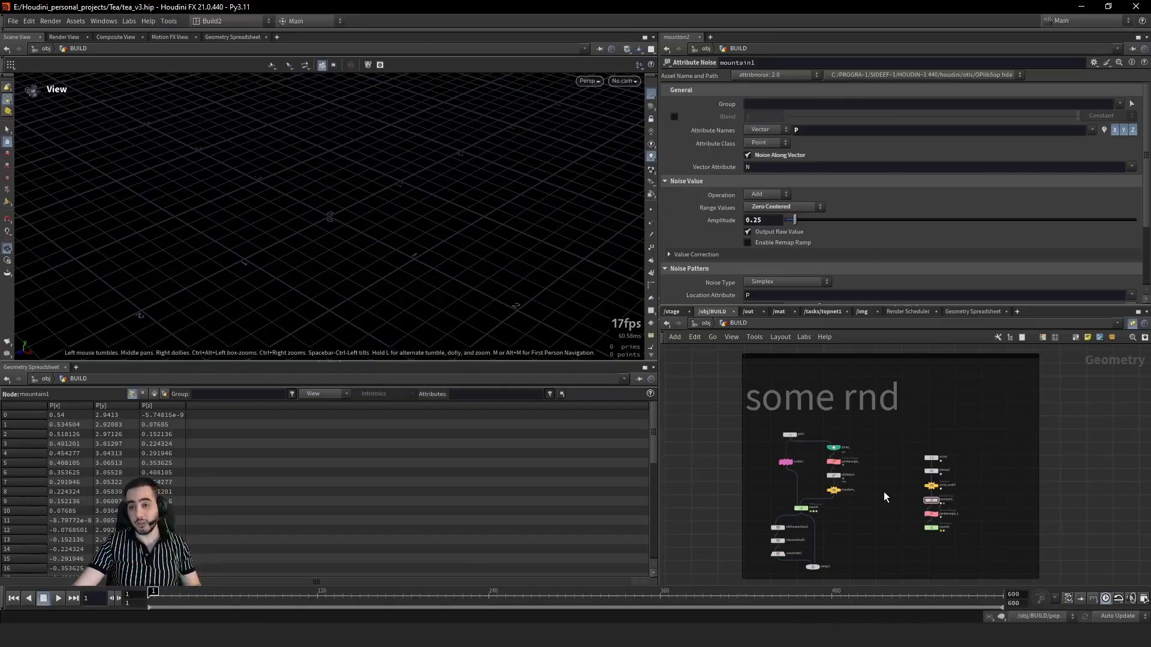
{"action": "scroll", "coordinate": [839, 435], "scroll_direction": "down", "scroll_amount": 3}
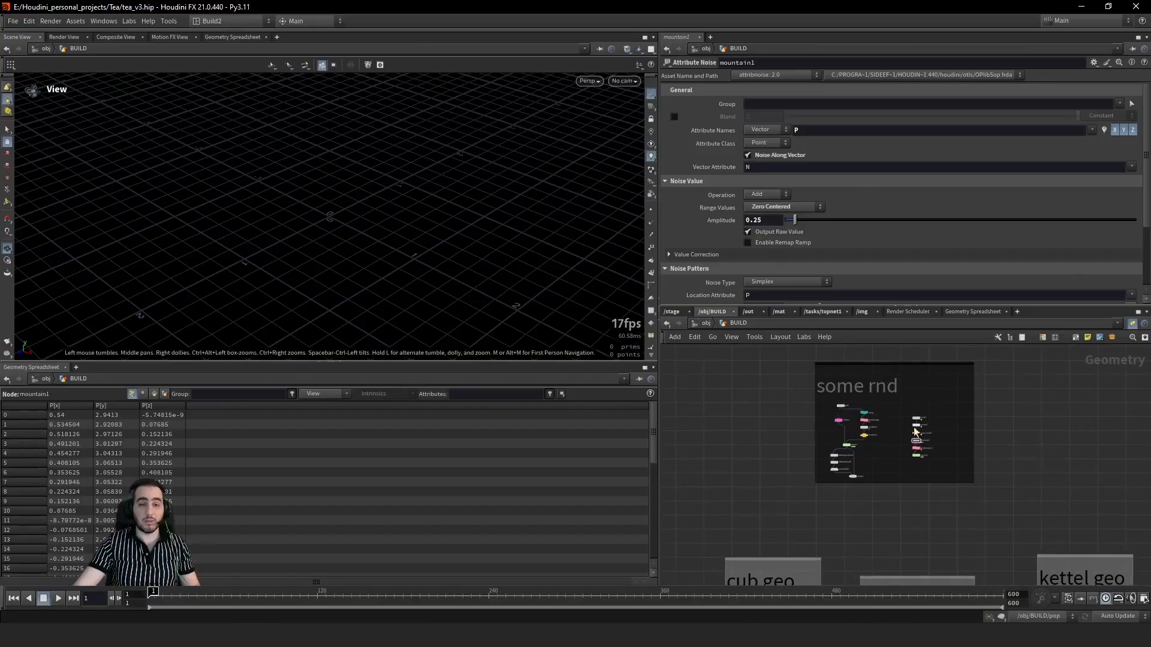
{"action": "scroll", "coordinate": [932, 407], "scroll_direction": "down", "scroll_amount": 5}
{"action": "scroll", "coordinate": [923, 368], "scroll_direction": "up", "scroll_amount": 6}
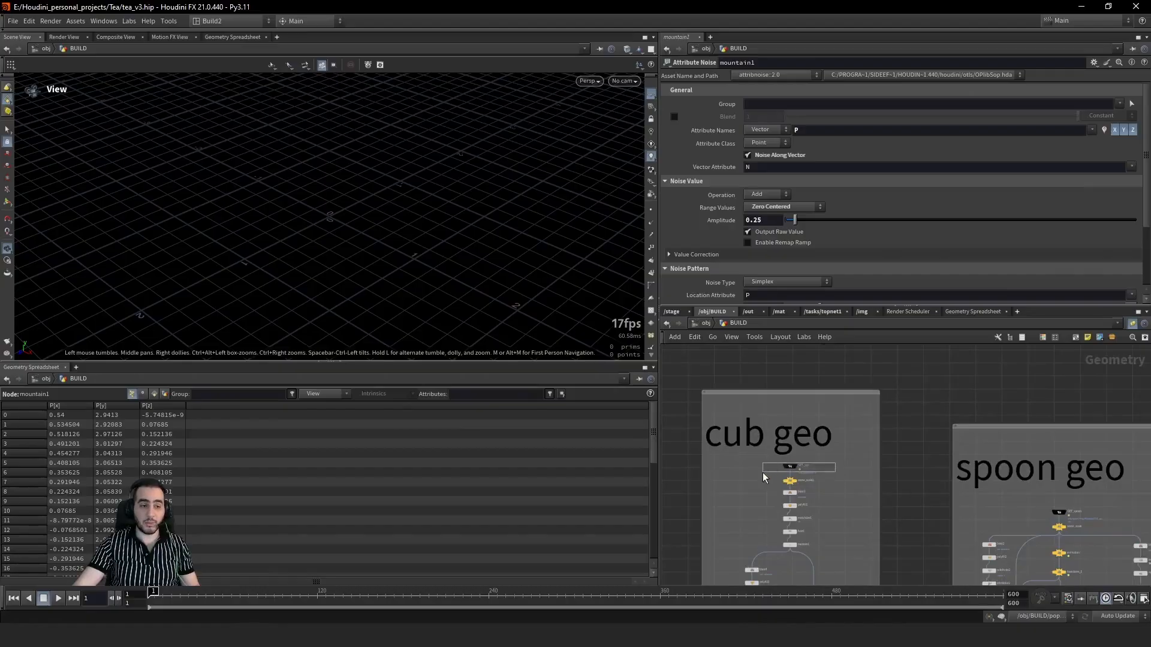
{"action": "left_click", "coordinate": [790, 466]}
{"action": "left_click_drag", "start_coordinate": [351, 187], "coordinate": [333, 213]}
Step: Examine the layout of the BUILD network, from the some rnd and geometry boxes down through the simulation boxes
{"action": "scroll", "coordinate": [780, 462], "scroll_direction": "down", "scroll_amount": 5}
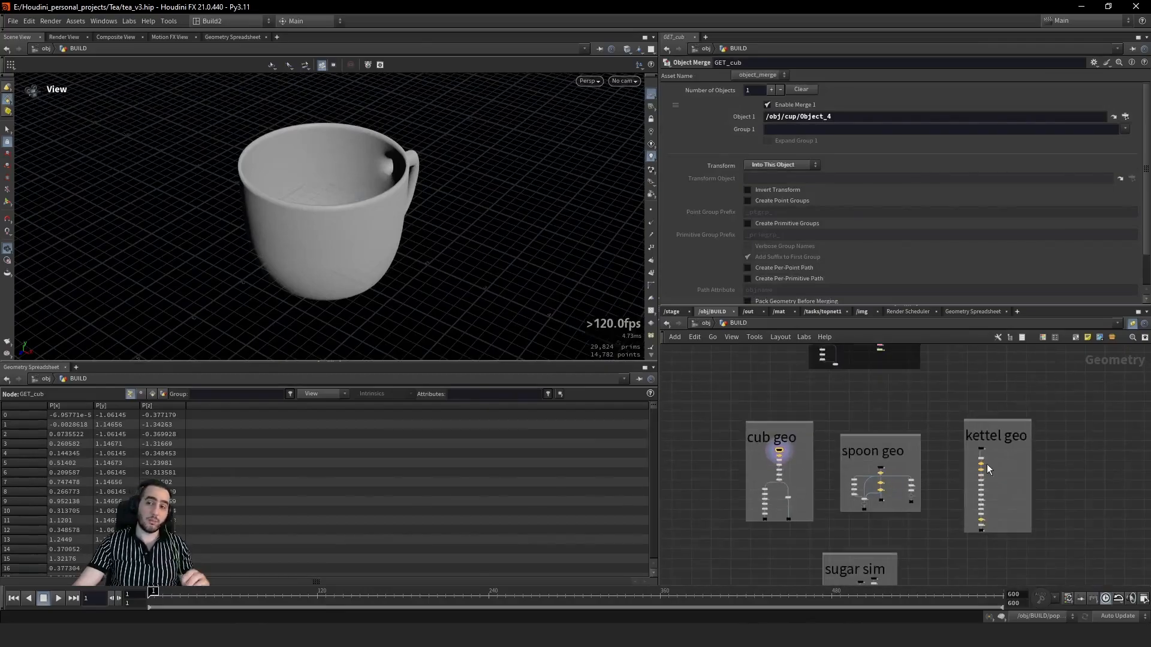
{"action": "middle_click_drag", "start_coordinate": [914, 413], "coordinate": [865, 435]}
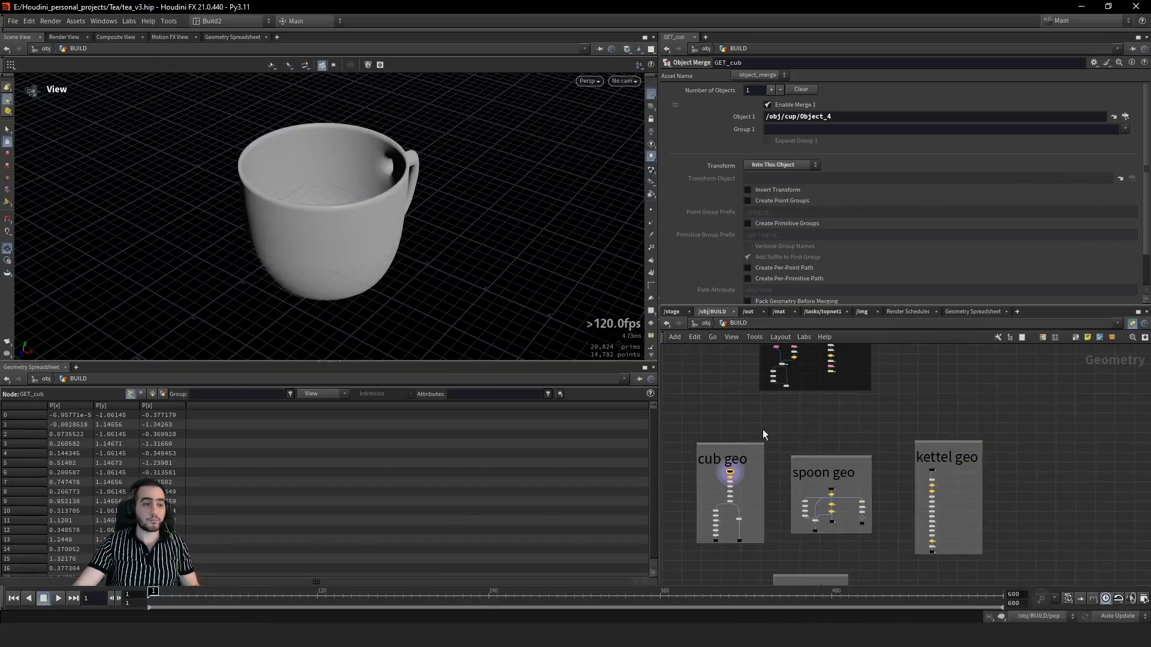
{"action": "middle_click_drag", "start_coordinate": [763, 431], "coordinate": [726, 440]}
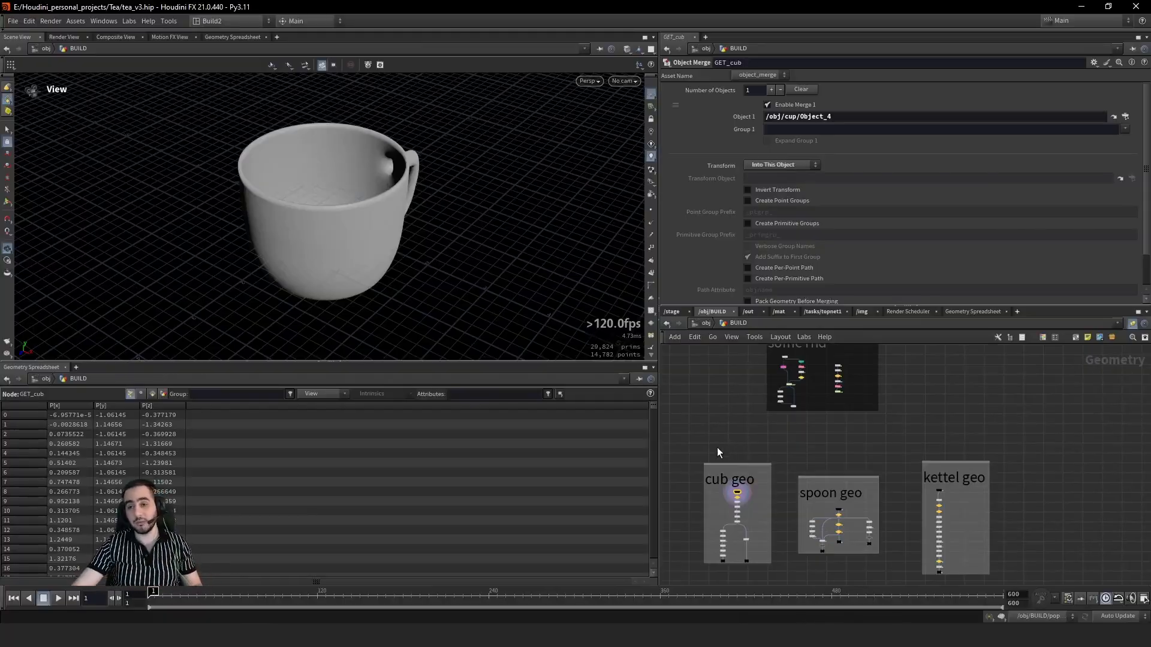
{"action": "middle_click_drag", "start_coordinate": [716, 449], "coordinate": [824, 516]}
{"action": "middle_click_drag", "start_coordinate": [979, 482], "coordinate": [928, 455]}
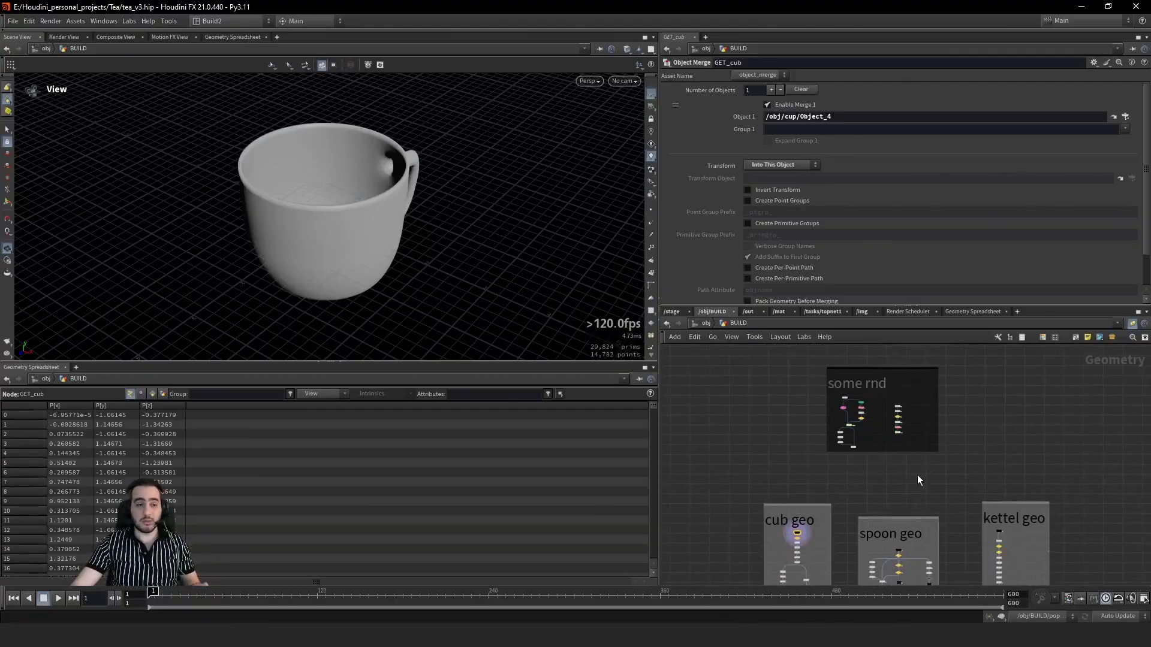
{"action": "scroll", "coordinate": [918, 485], "scroll_direction": "down", "scroll_amount": 3}
{"action": "middle_click_drag", "start_coordinate": [1021, 545], "coordinate": [997, 463]}
{"action": "scroll", "coordinate": [913, 539], "scroll_direction": "down", "scroll_amount": 2}
{"action": "middle_click_drag", "start_coordinate": [913, 570], "coordinate": [918, 480]}
{"action": "scroll", "coordinate": [918, 480], "scroll_direction": "down", "scroll_amount": 3}
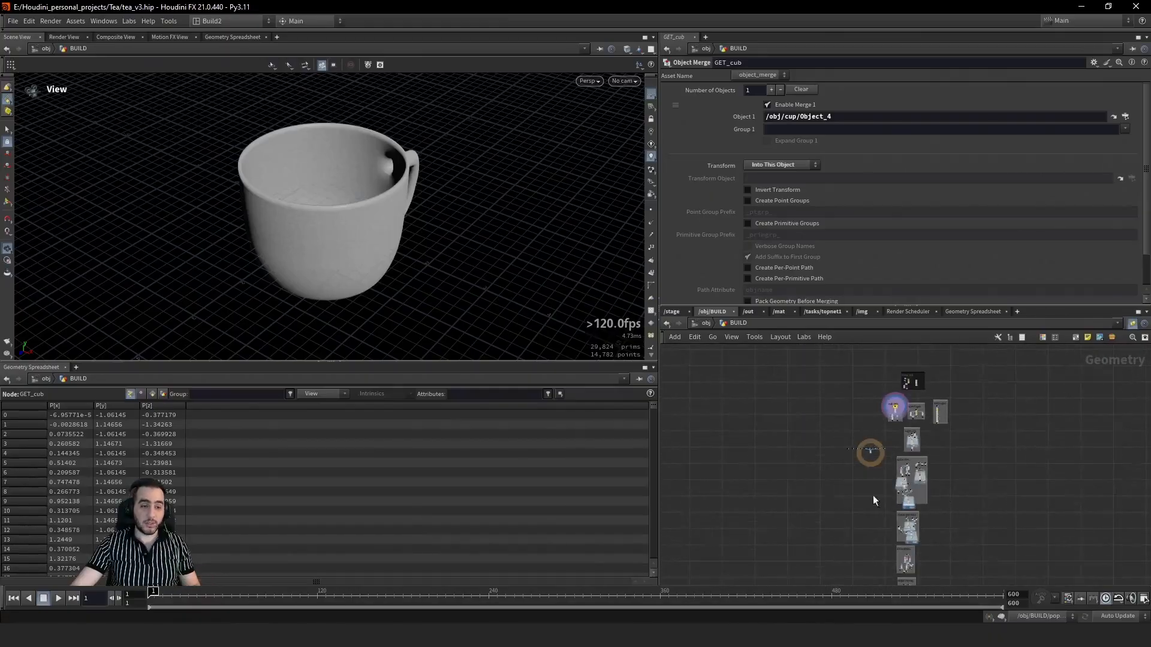
{"action": "middle_click_drag", "start_coordinate": [922, 570], "coordinate": [905, 480]}
{"action": "middle_click_drag", "start_coordinate": [929, 435], "coordinate": [923, 513]}
{"action": "scroll", "coordinate": [902, 393], "scroll_direction": "up", "scroll_amount": 4}
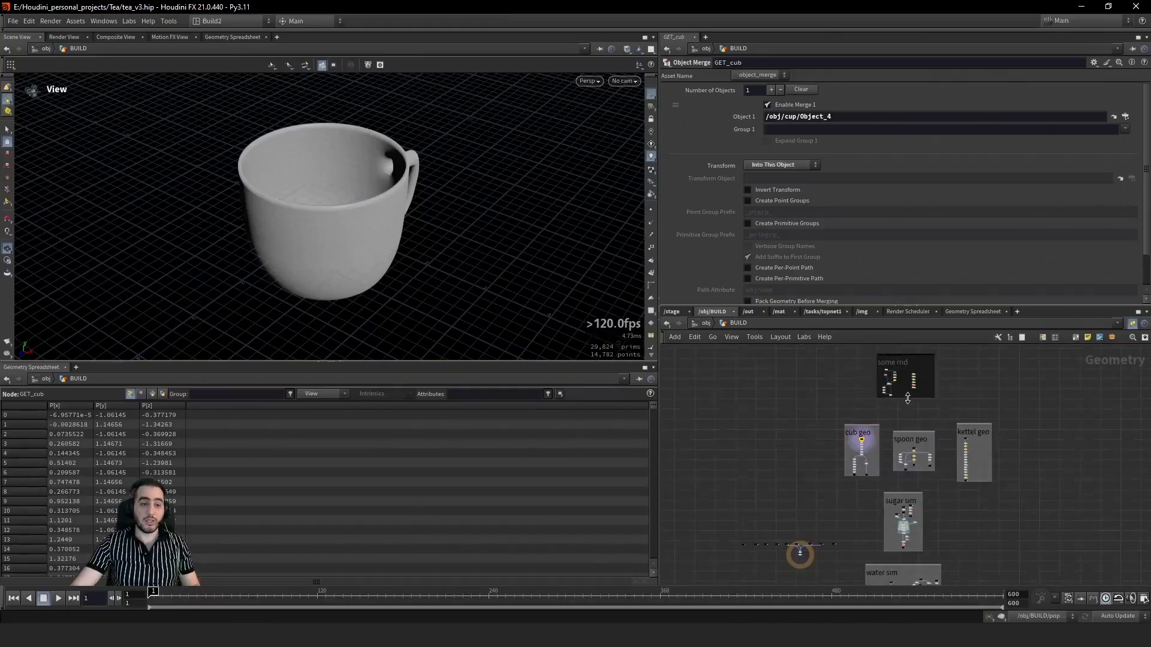
{"action": "middle_click_drag", "start_coordinate": [1037, 380], "coordinate": [1002, 502]}
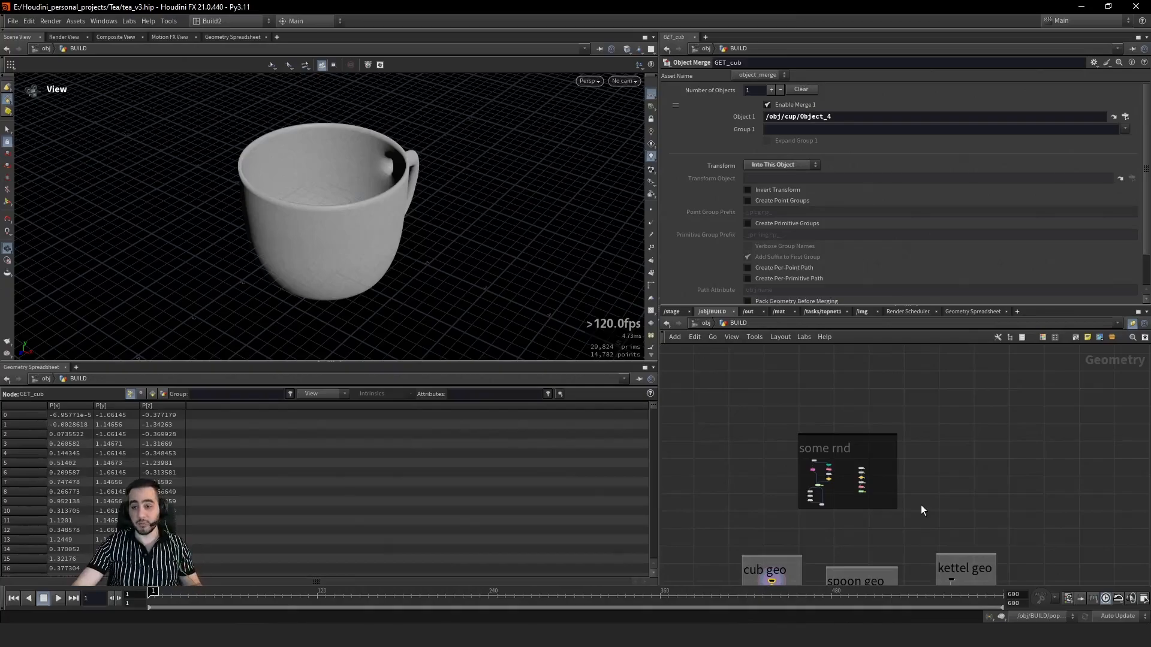
Step: Save the scene and focus on the nodes in the some rnd network box
{"action": "key", "text": "ctrl+s"}
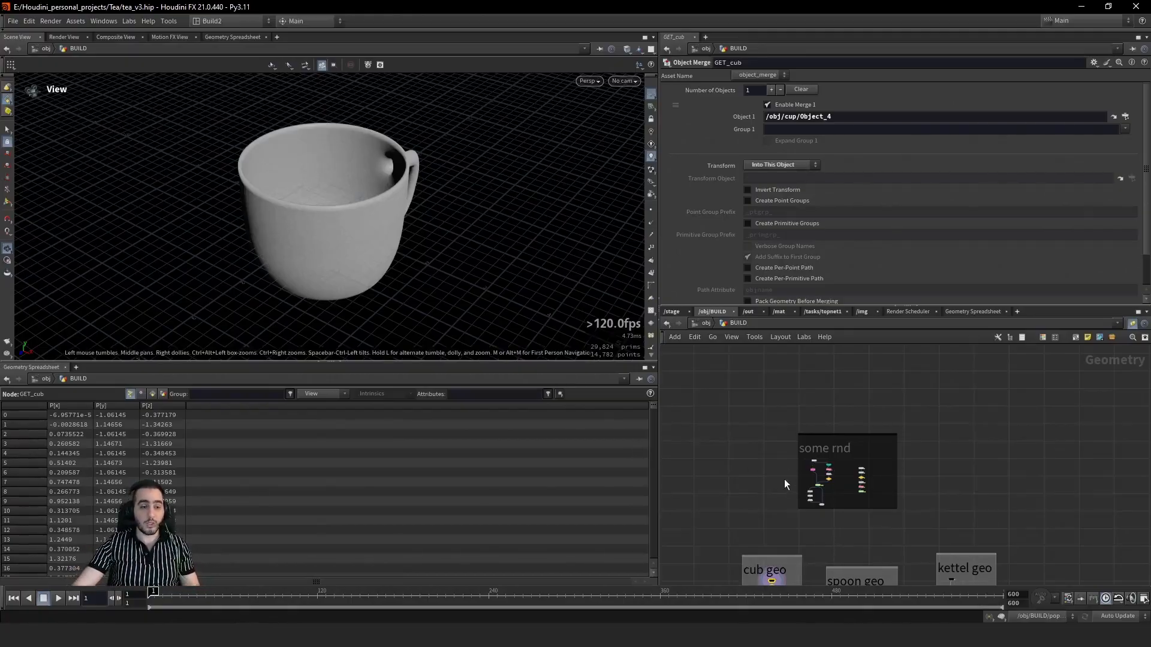
{"action": "scroll", "coordinate": [863, 495], "scroll_direction": "up", "scroll_amount": 4}
{"action": "middle_click_drag", "start_coordinate": [834, 516], "coordinate": [933, 523]}
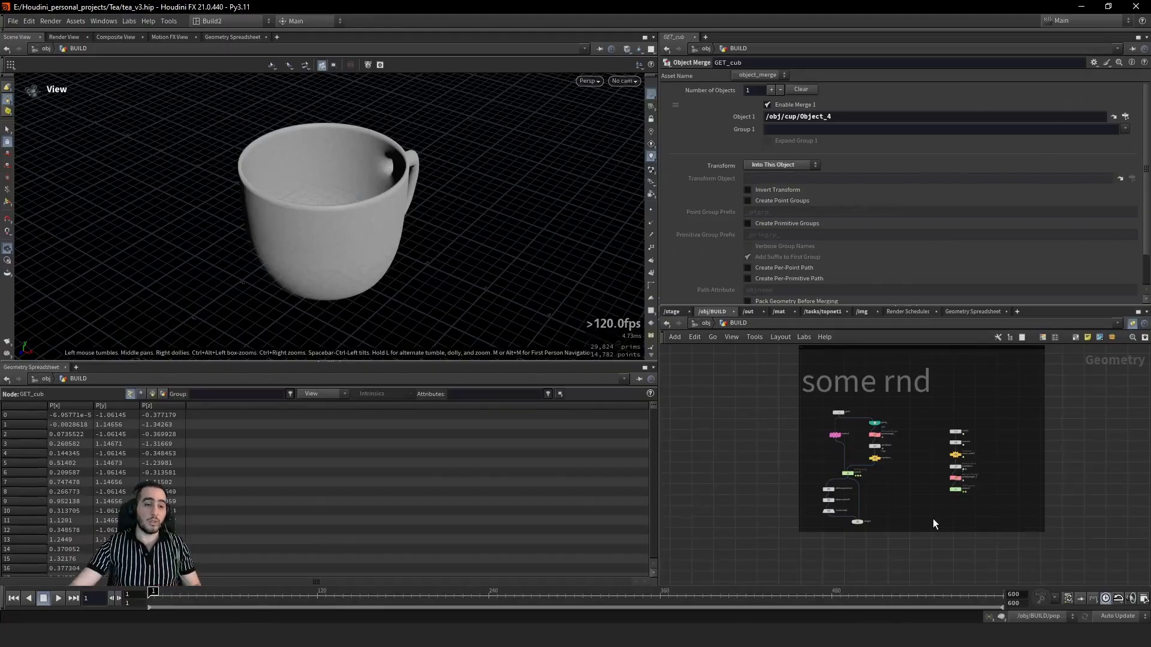
{"action": "middle_click_drag", "start_coordinate": [788, 499], "coordinate": [753, 506]}
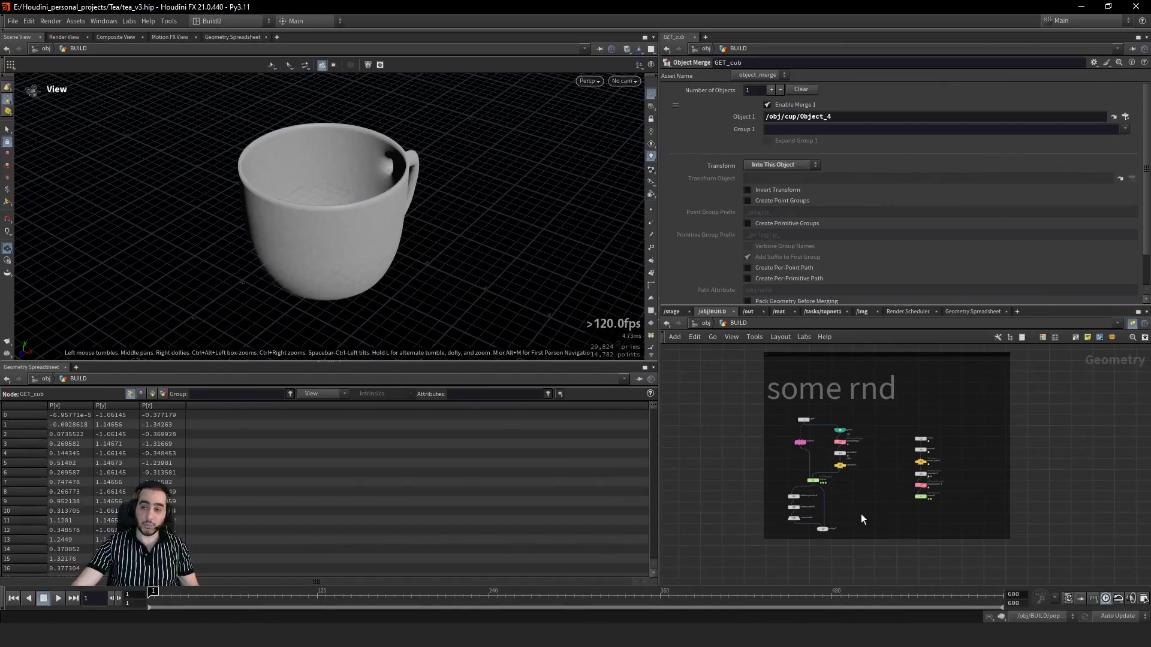
{"action": "middle_click_drag", "start_coordinate": [879, 554], "coordinate": [908, 535]}
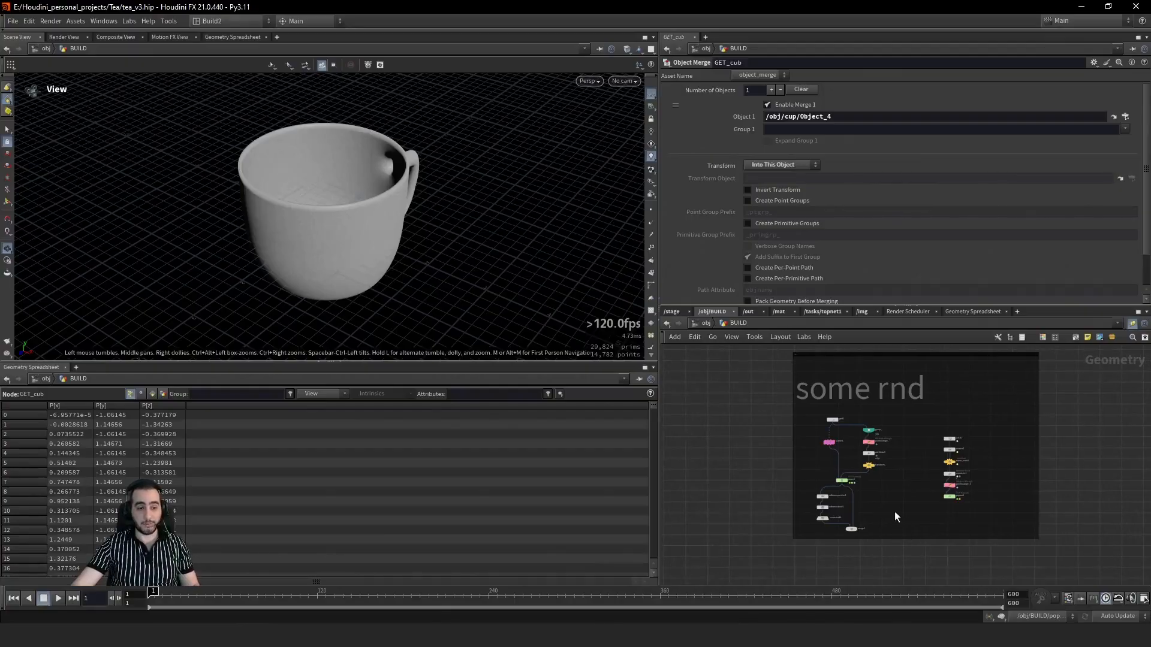
{"action": "middle_click_drag", "start_coordinate": [797, 499], "coordinate": [770, 512]}
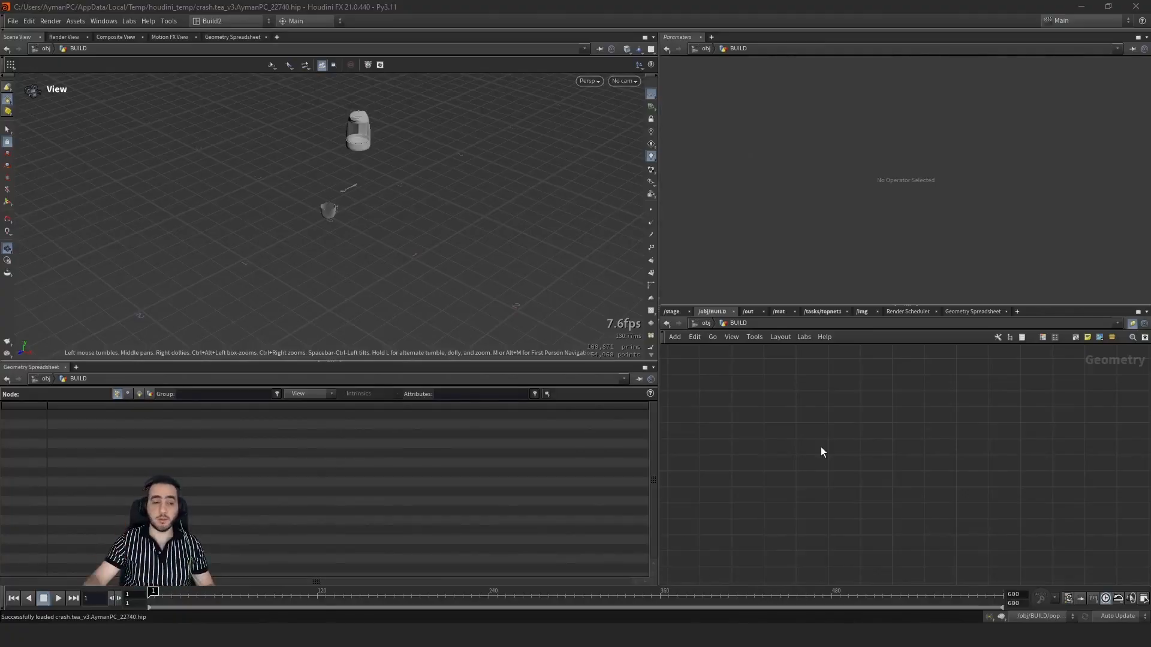
Step: Add a Grid node in an empty area of the BUILD network
{"action": "middle_click_drag", "start_coordinate": [820, 446], "coordinate": [846, 448]}
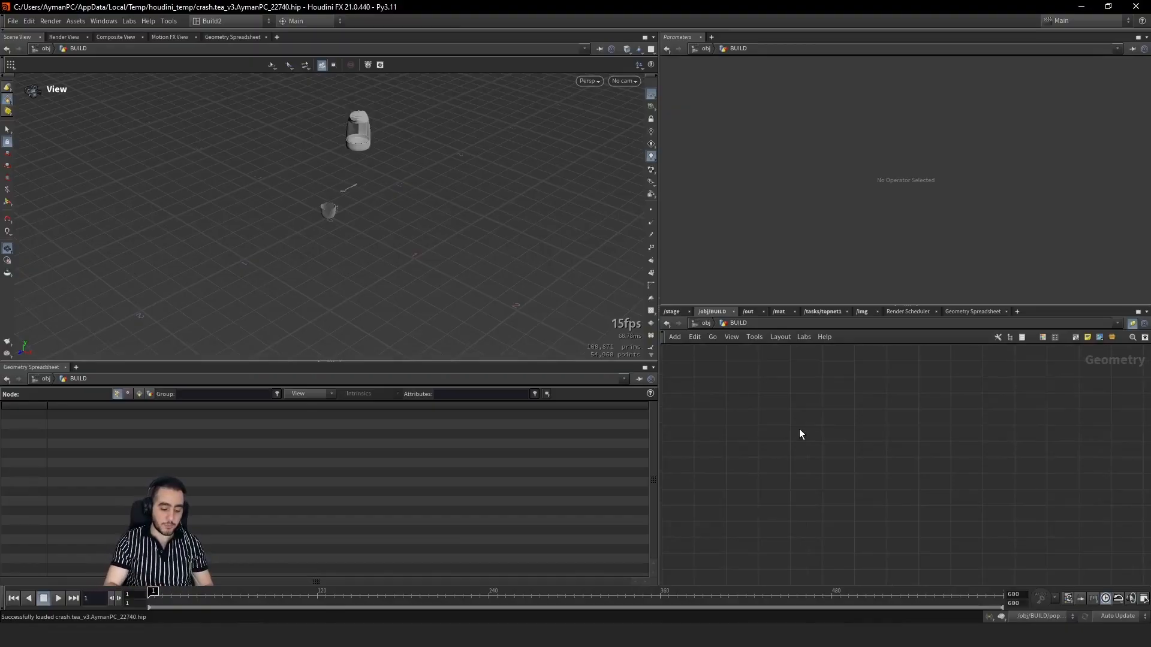
{"action": "key", "text": "Tab"}
{"action": "mouse_move", "coordinate": [800, 429]}
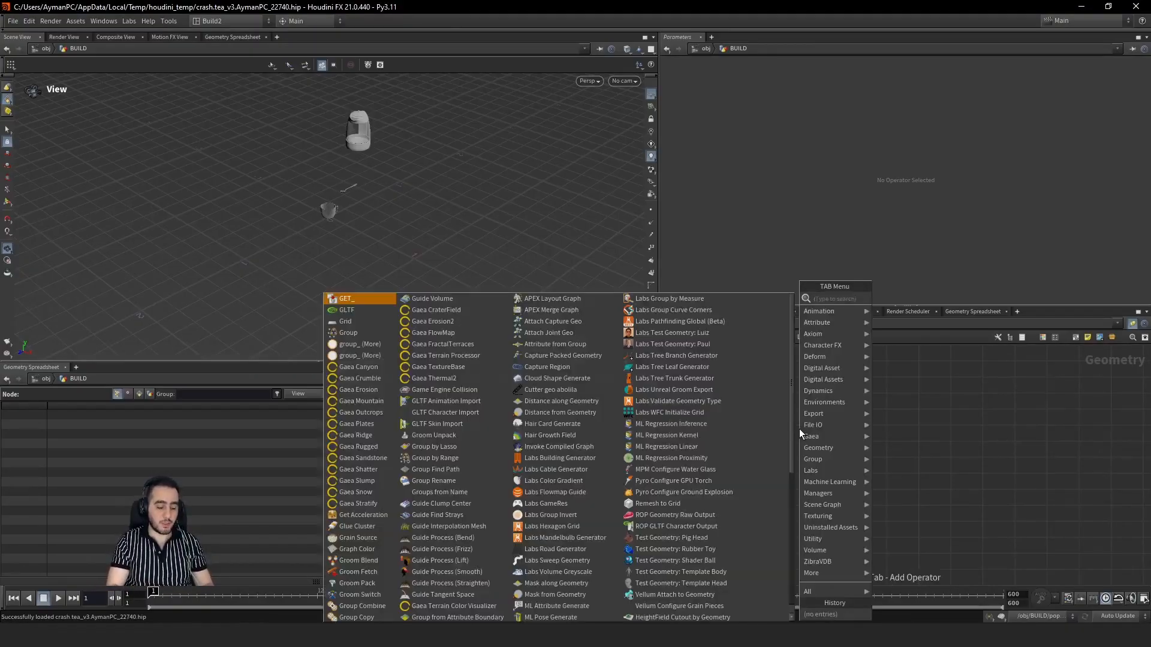
{"action": "type", "text": "grid"}
{"action": "key", "text": "Return"}
{"action": "left_click", "coordinate": [800, 429]}
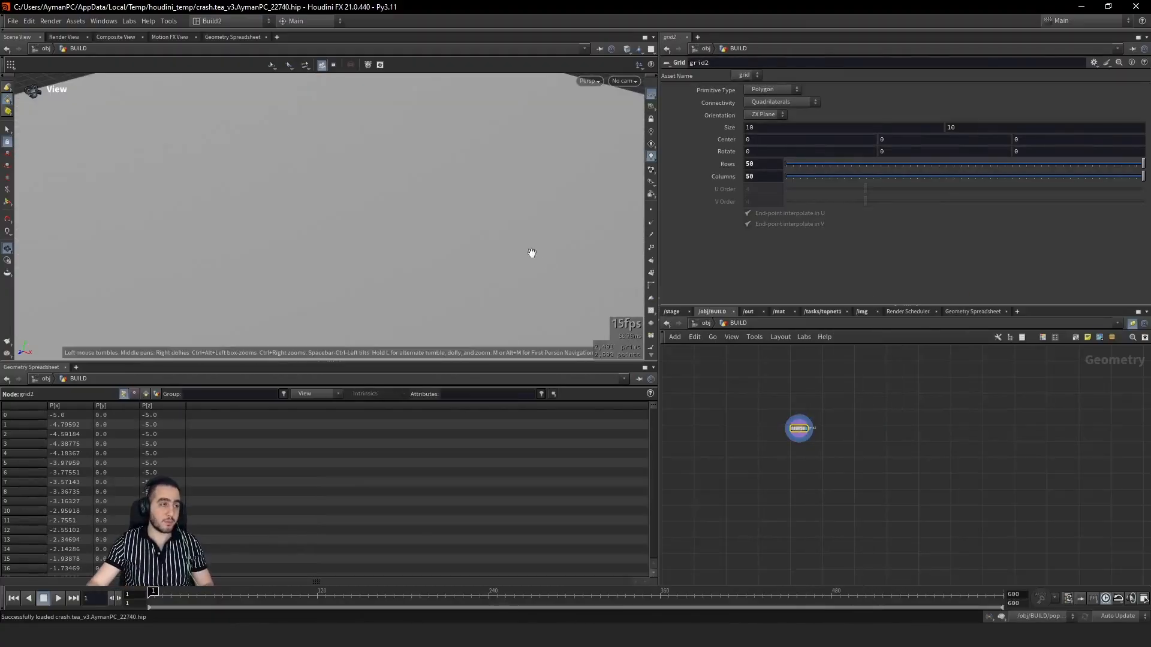
Step: Frame the new grid in the viewport and set its size to 1 by 1
{"action": "key", "text": "space+g"}
{"action": "left_click_drag", "start_coordinate": [405, 236], "coordinate": [350, 258]}
{"action": "key", "text": "w"}
{"action": "key", "text": "w"}
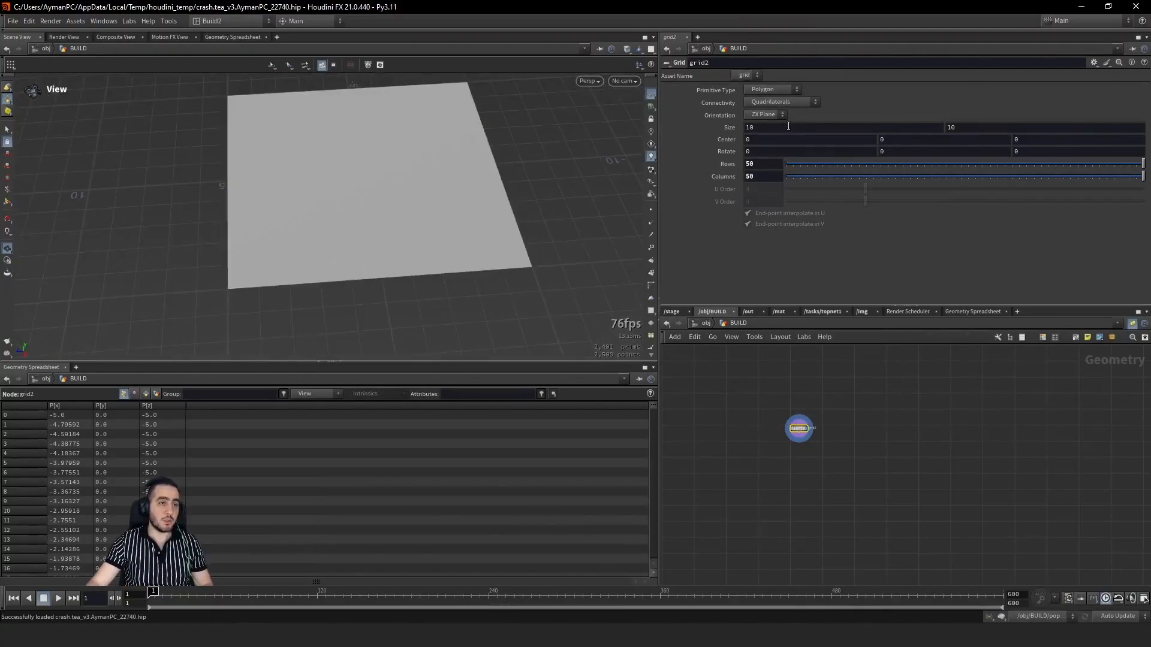
{"action": "double_click", "coordinate": [788, 126]}
{"action": "type", "text": "1"}
{"action": "key", "text": "Tab"}
{"action": "type", "text": "1"}
{"action": "key", "text": "Return"}
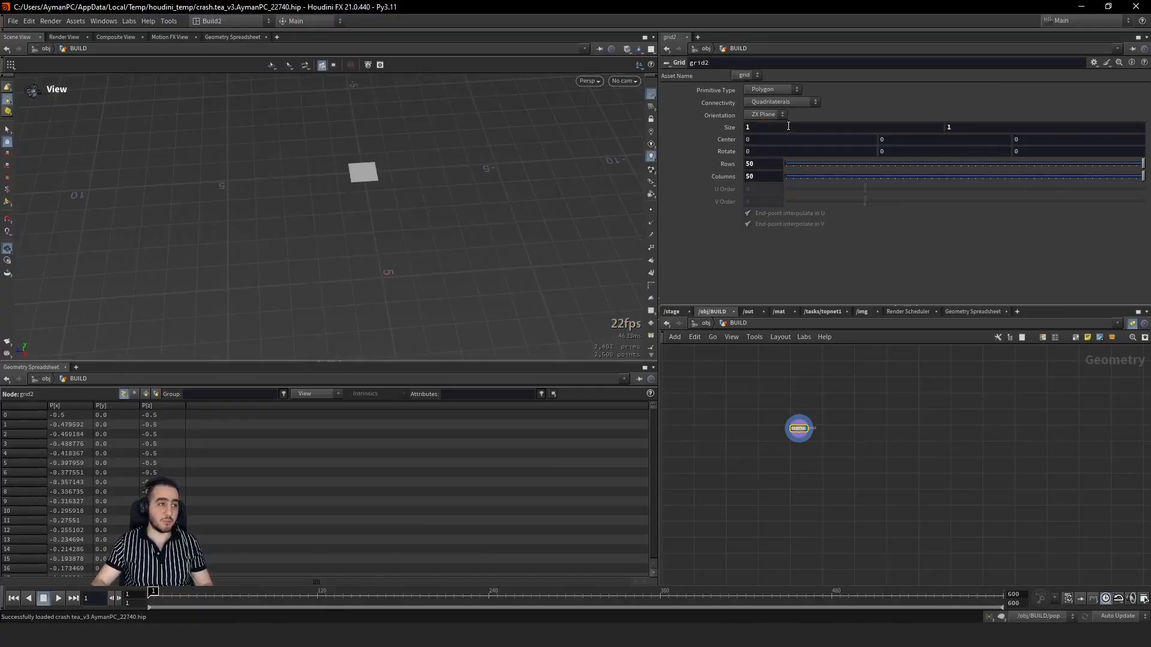
Step: Add a Scatter node below the grid and wire the grid's output into it
{"action": "scroll", "coordinate": [735, 464], "scroll_direction": "up", "scroll_amount": 3}
{"action": "left_click", "coordinate": [842, 444]}
{"action": "left_click", "coordinate": [861, 401]}
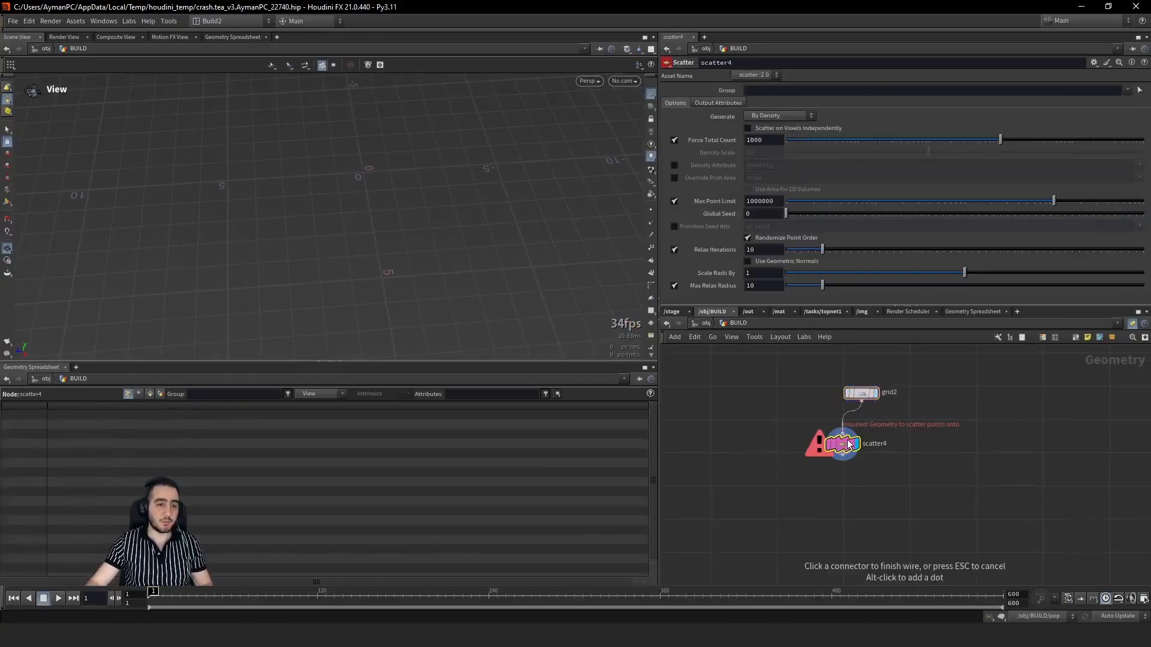
{"action": "left_click", "coordinate": [847, 440]}
Step: Set the Scatter node's Force Total Count to 10000
{"action": "left_click", "coordinate": [763, 140]}
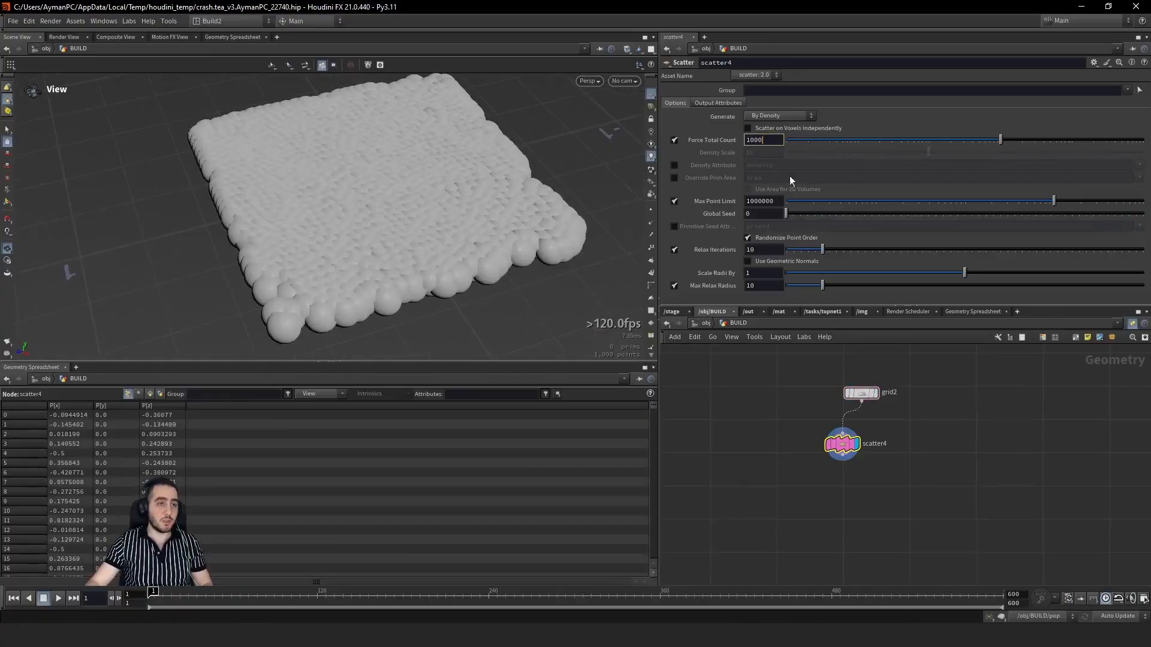
{"action": "left_click", "coordinate": [873, 499]}
{"action": "left_click", "coordinate": [763, 141]}
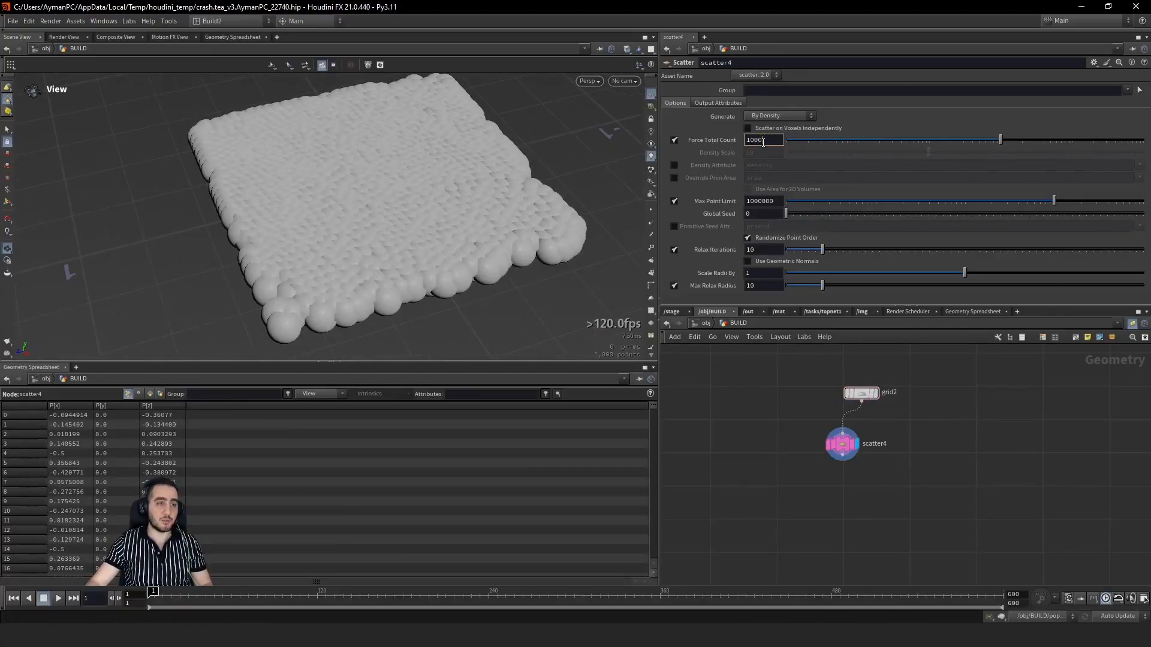
{"action": "type", "text": "0"}
{"action": "key", "text": "Return"}
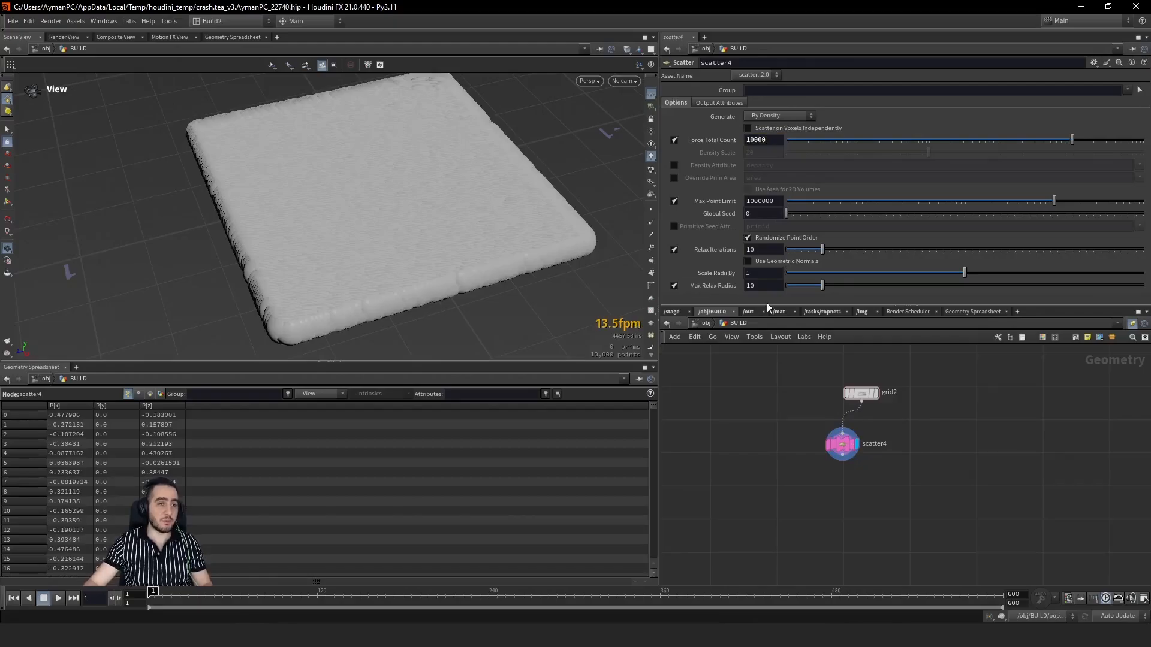
Step: Align the Scatter node under the grid, raise its Relax Iterations to 36 and inspect the points in wireframe
{"action": "left_click_drag", "start_coordinate": [843, 452], "coordinate": [858, 454]}
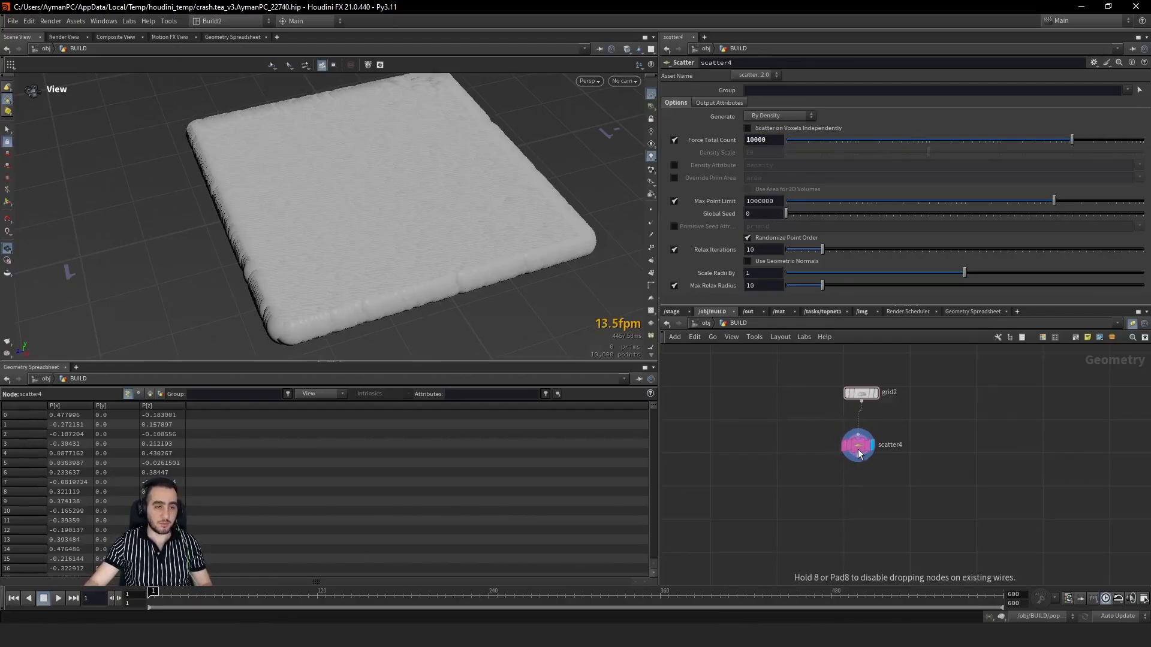
{"action": "mouse_move", "coordinate": [823, 249]}
{"action": "left_mouse_down"}
{"action": "mouse_move", "coordinate": [1109, 243]}
{"action": "mouse_move", "coordinate": [915, 258]}
{"action": "left_mouse_up"}
{"action": "key", "text": "w"}
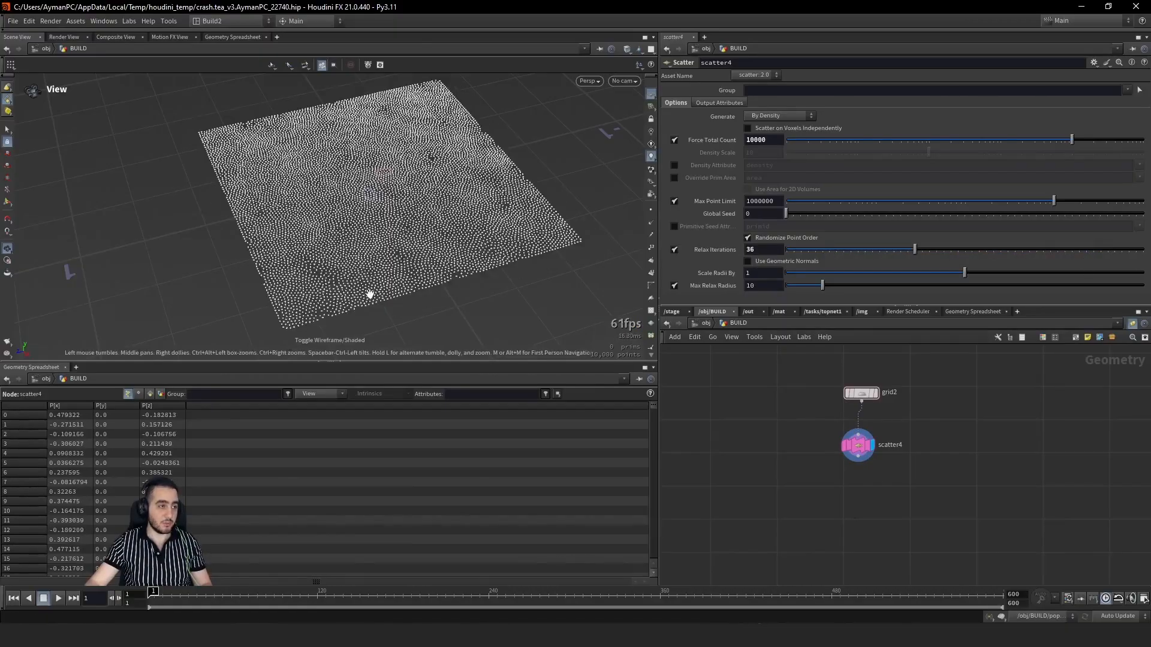
{"action": "right_click_drag", "start_coordinate": [370, 294], "coordinate": [693, 252]}
{"action": "right_click_drag", "start_coordinate": [401, 190], "coordinate": [213, 248]}
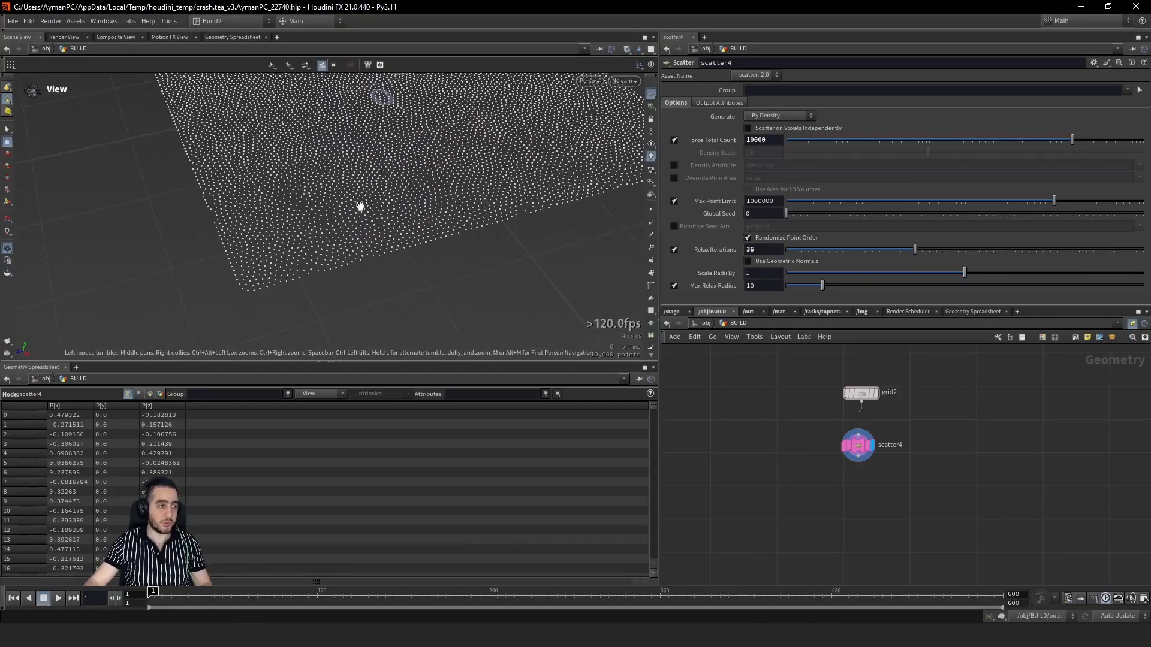
Step: Add a point wrangle below the Scatter node with the scattered points as its first input
{"action": "scroll", "coordinate": [874, 490], "scroll_direction": "up", "scroll_amount": 2}
{"action": "key", "text": "shift+w"}
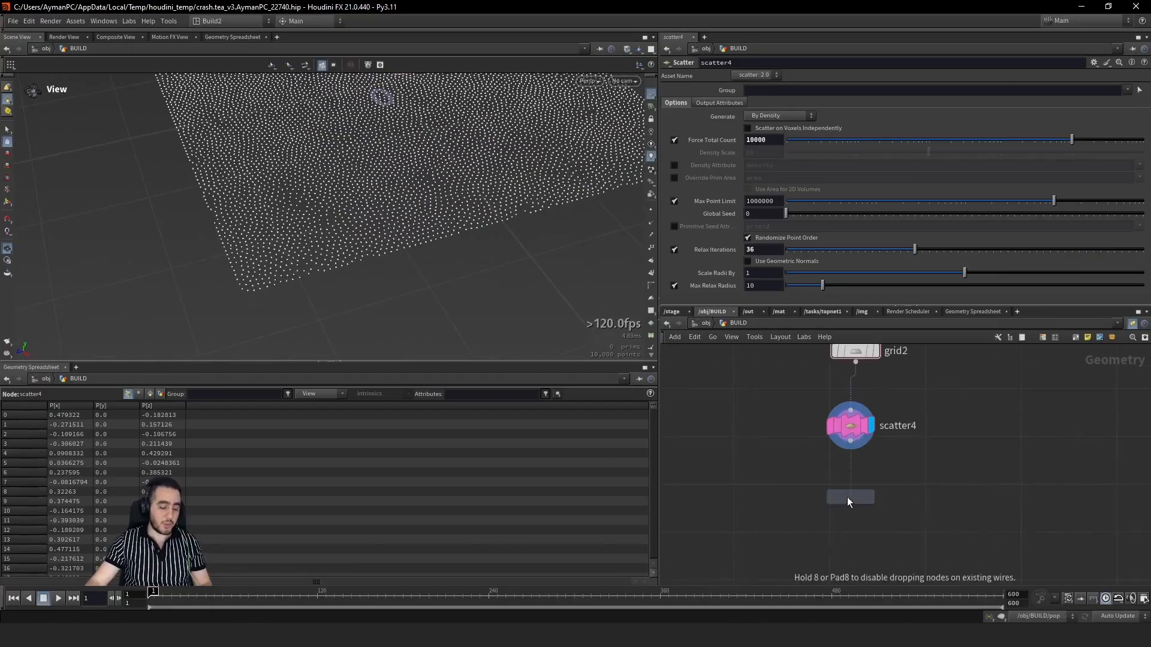
{"action": "left_click", "coordinate": [823, 513]}
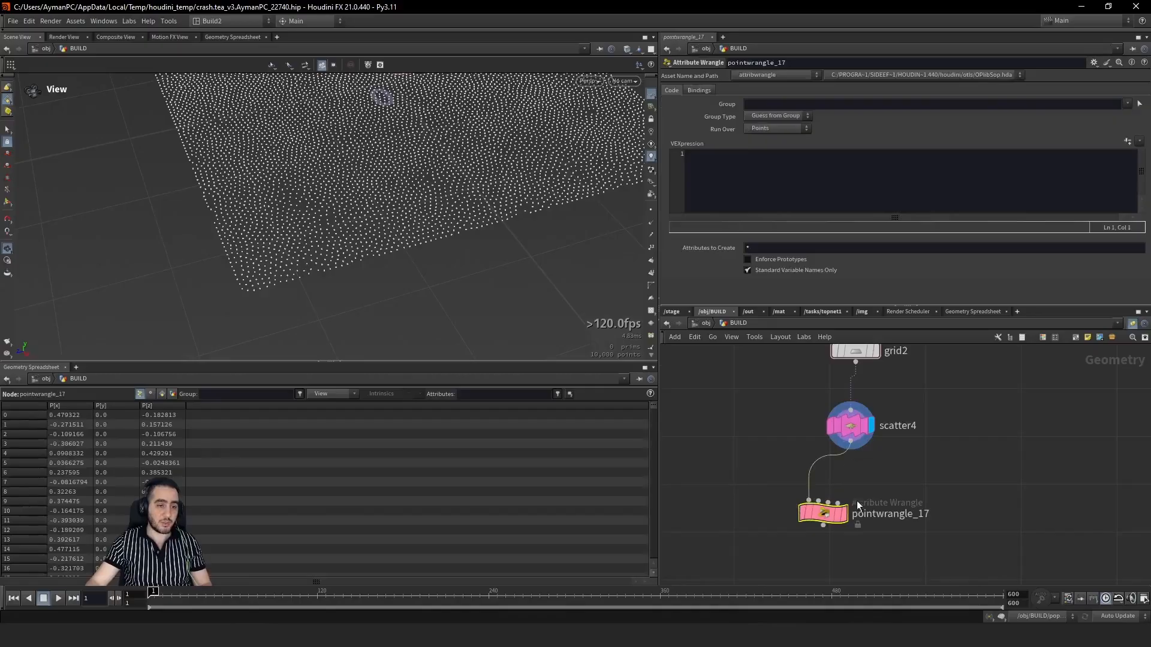
Step: View the point wrangle's output in shaded mode from a low side angle and save the scene
{"action": "key", "text": "w"}
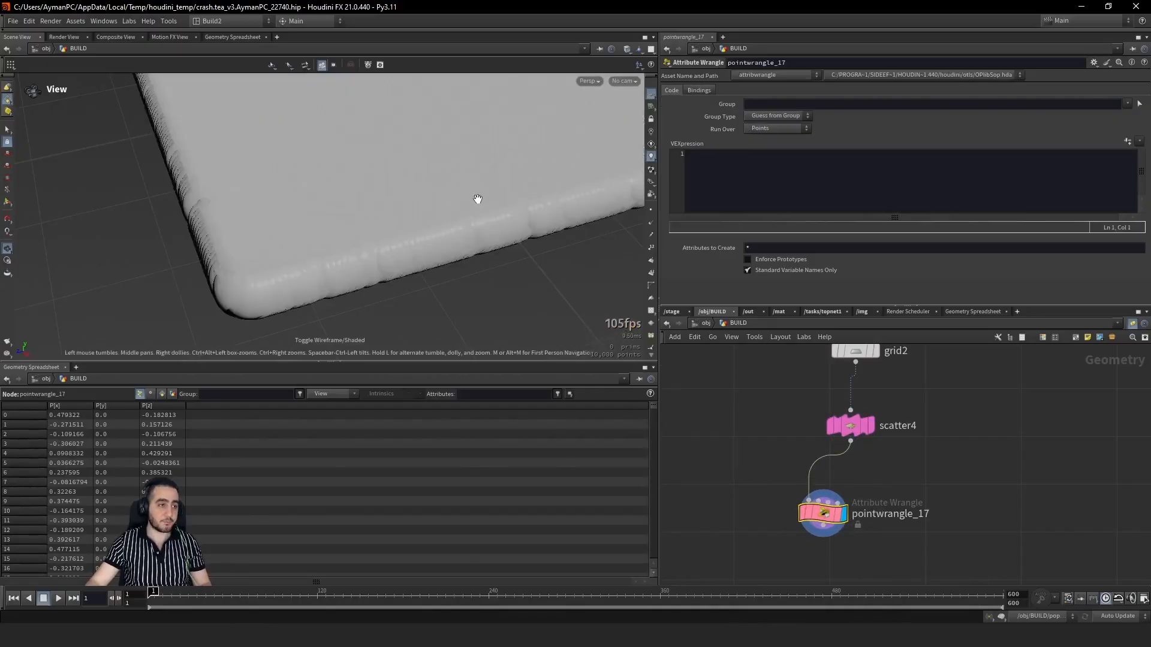
{"action": "left_click_drag", "start_coordinate": [478, 197], "coordinate": [380, 211]}
{"action": "left_click_drag", "start_coordinate": [313, 297], "coordinate": [207, 261]}
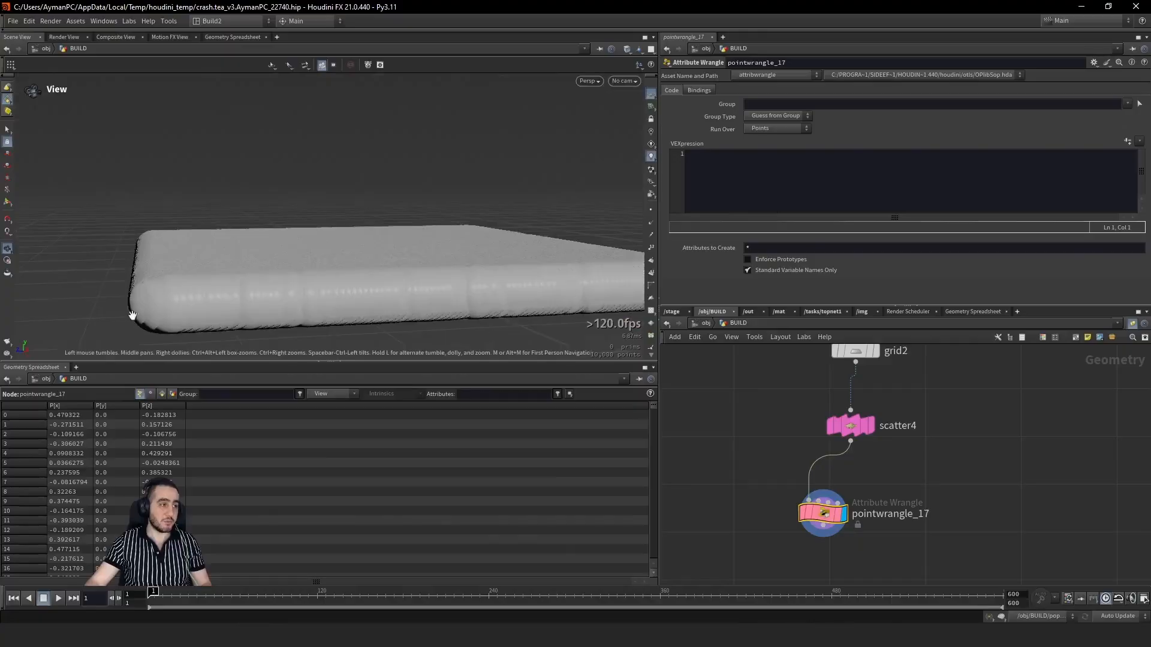
{"action": "key", "text": "ctrl+s"}
{"action": "mouse_move", "coordinate": [270, 294]}
{"action": "left_mouse_down"}
{"action": "mouse_move", "coordinate": [385, 239]}
{"action": "mouse_move", "coordinate": [267, 303]}
{"action": "mouse_move", "coordinate": [314, 296]}
{"action": "mouse_move", "coordinate": [378, 257]}
{"action": "left_mouse_up"}
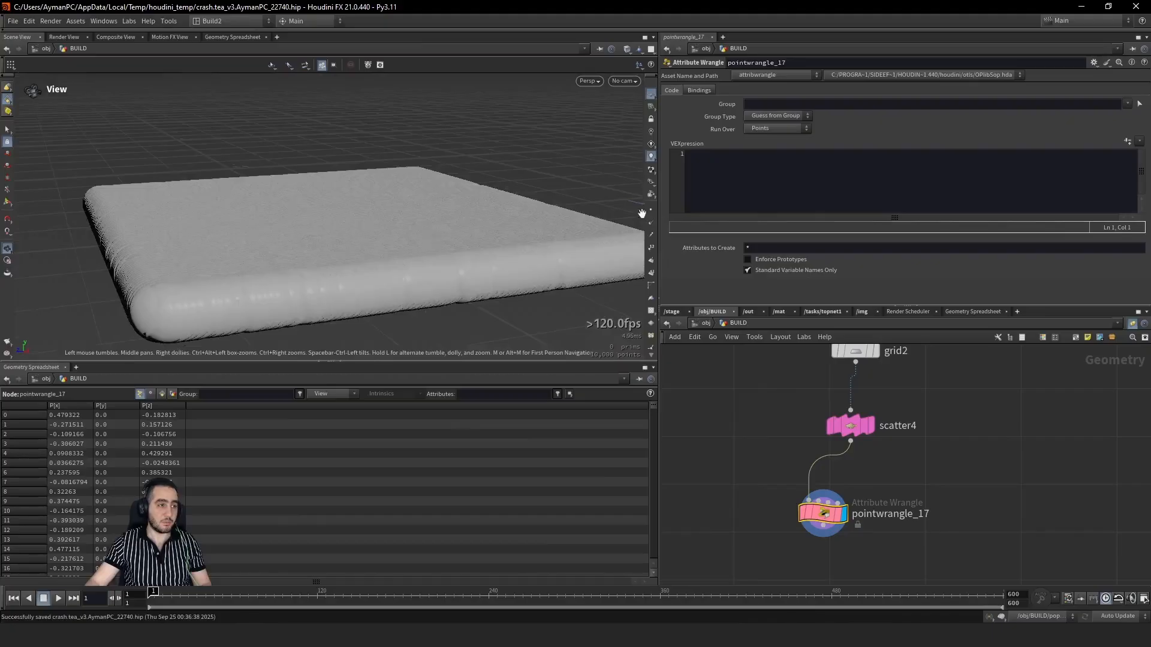
{"action": "left_click", "coordinate": [792, 190]}
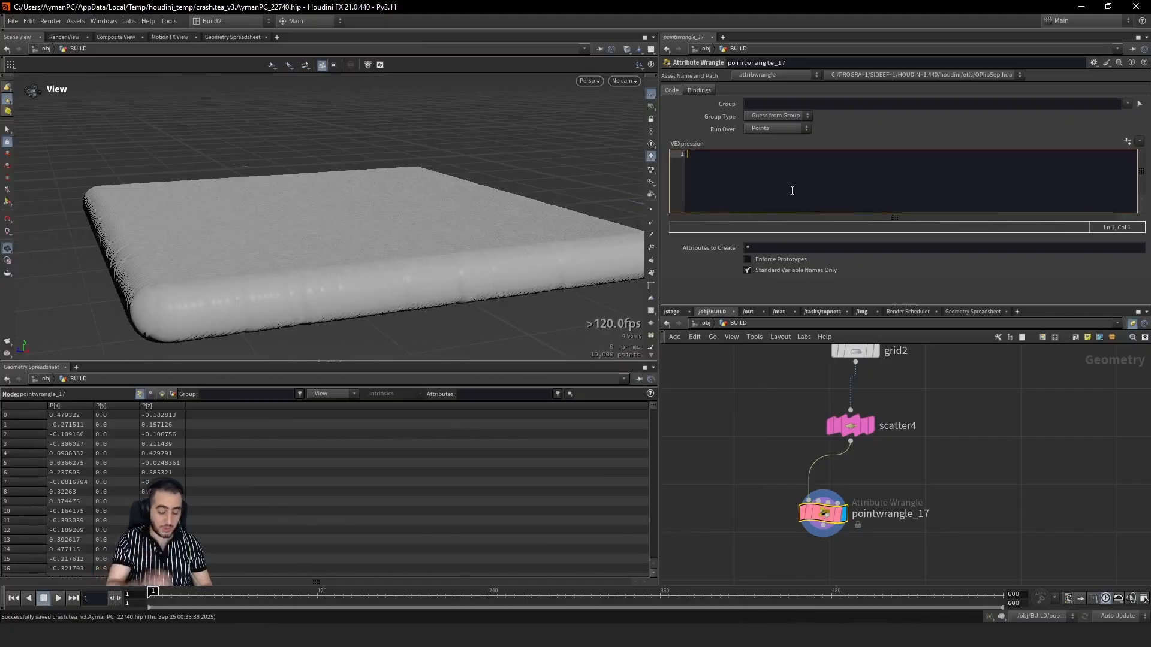
{"action": "type", "text": "@p"}
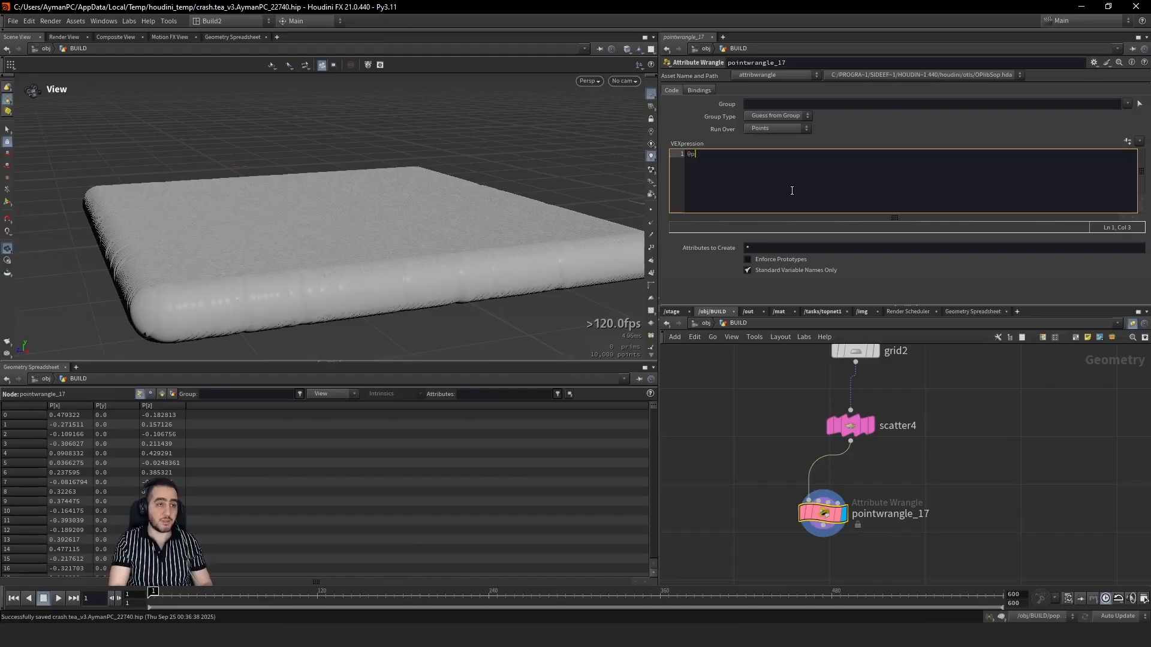
{"action": "type", "text": "scale"}
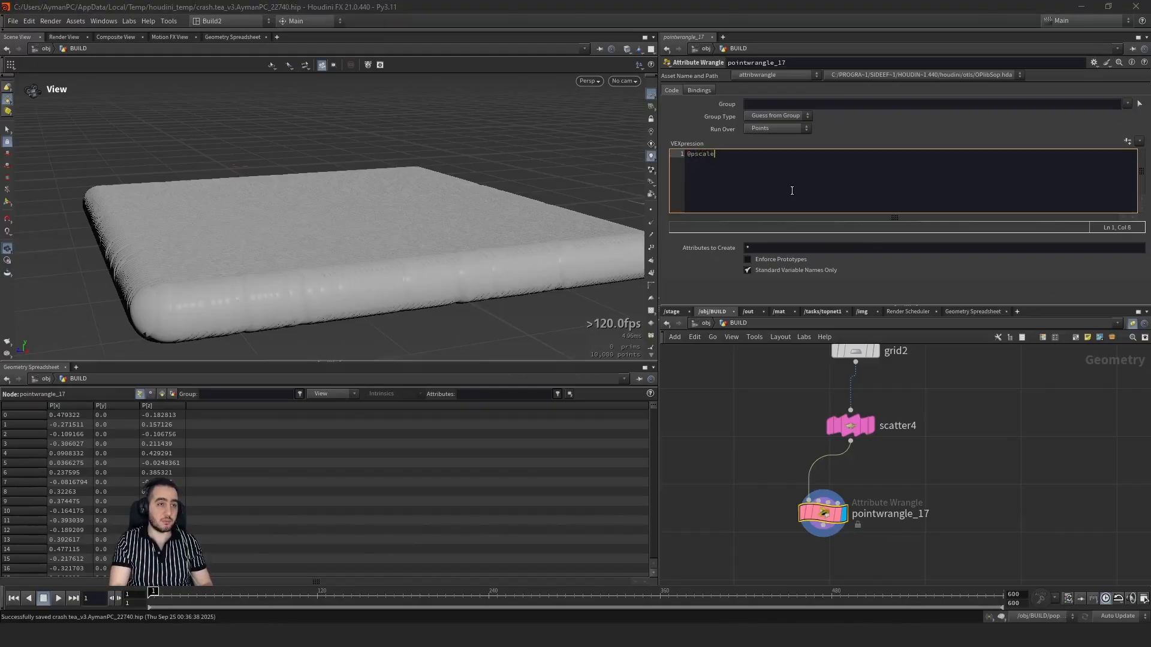
{"action": "type", "text": " ="}
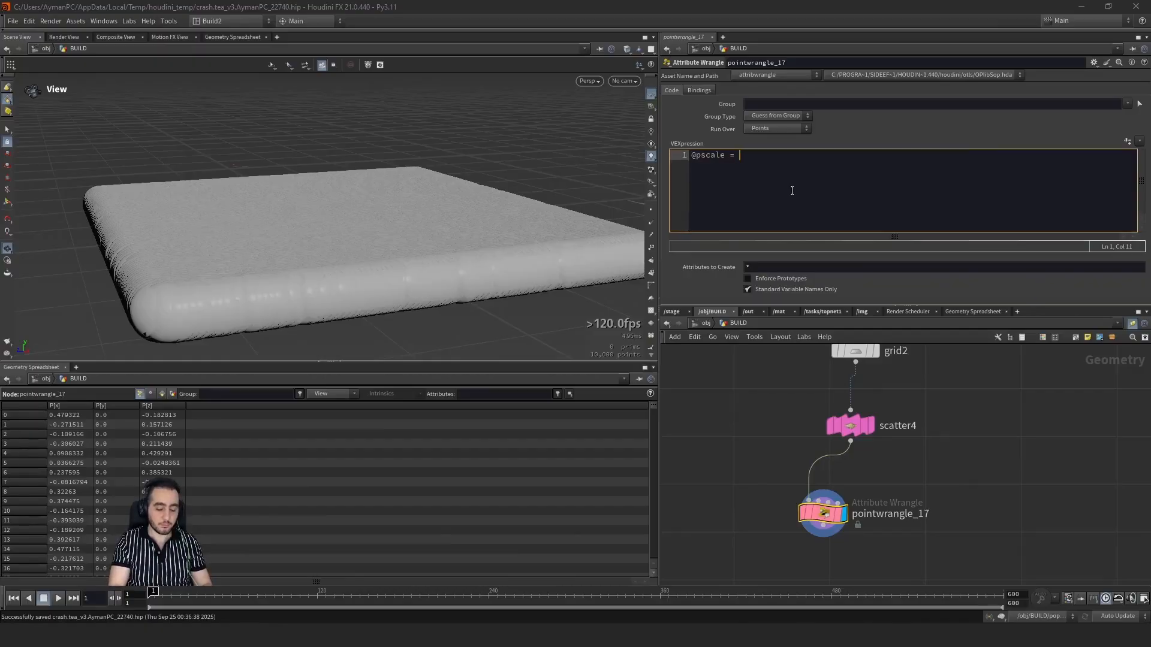
{"action": "type", "text": " rand(@ptn"}
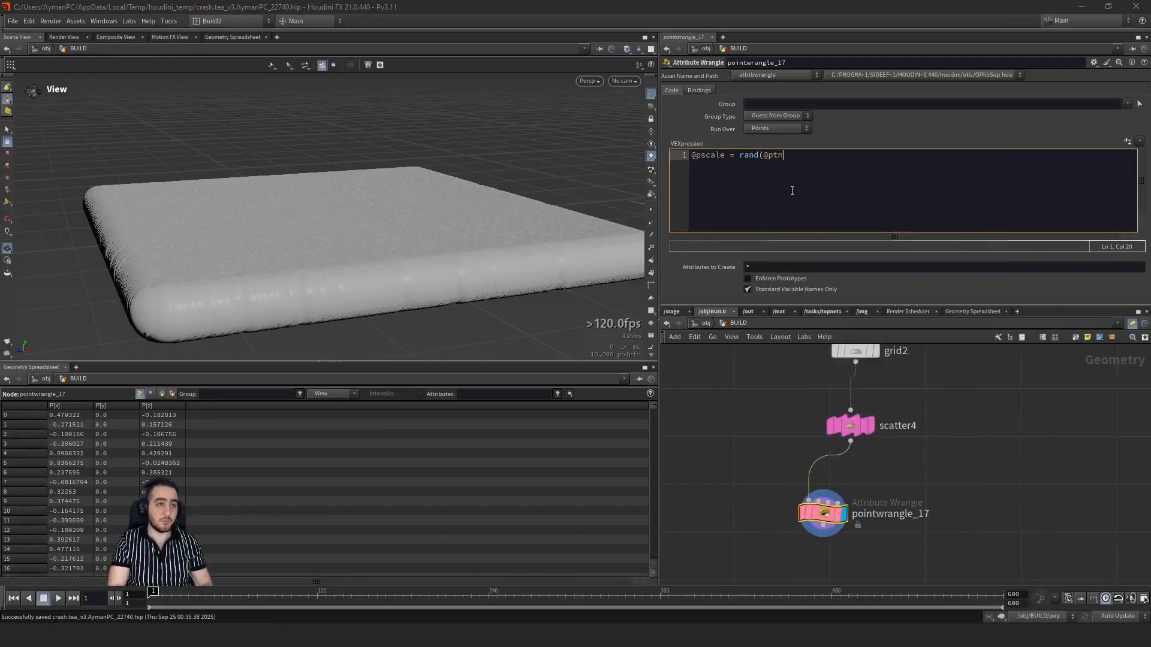
{"action": "type", "text": "um)"}
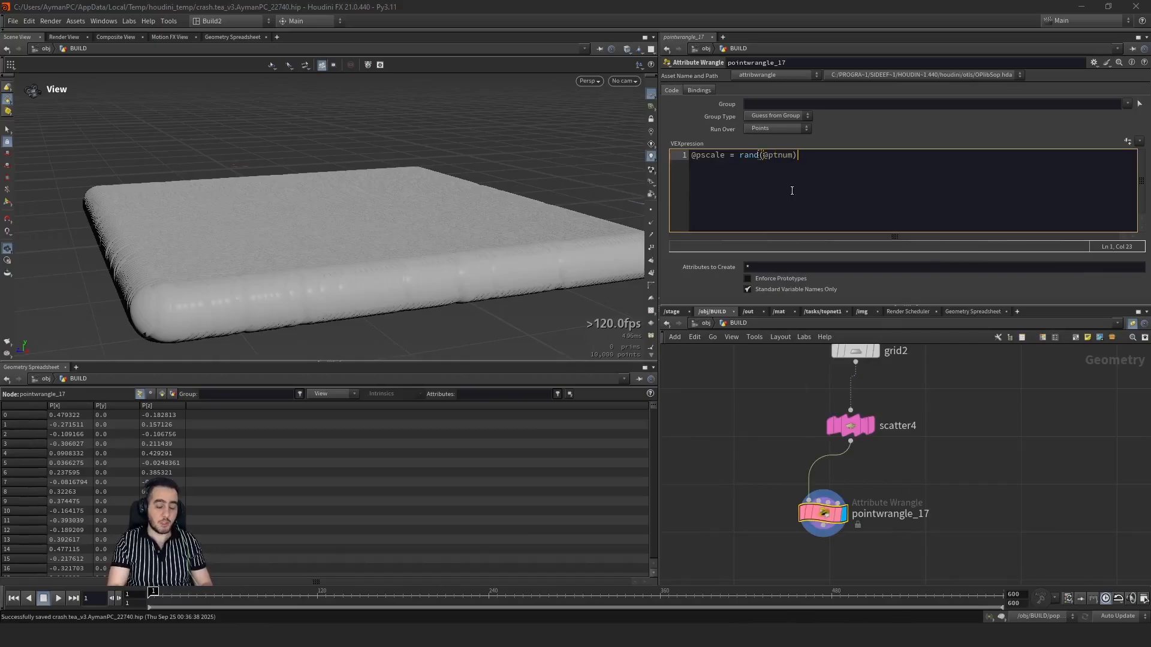
Step: Wrap the random value in fit01 with a range of 0.01 to 0.05 and end the statement with a semicolon
{"action": "key", "text": "ctrl+Left"}
{"action": "key", "text": "ctrl+Left"}
{"action": "key", "text": "ctrl+Left"}
{"action": "key", "text": "ctrl+Left"}
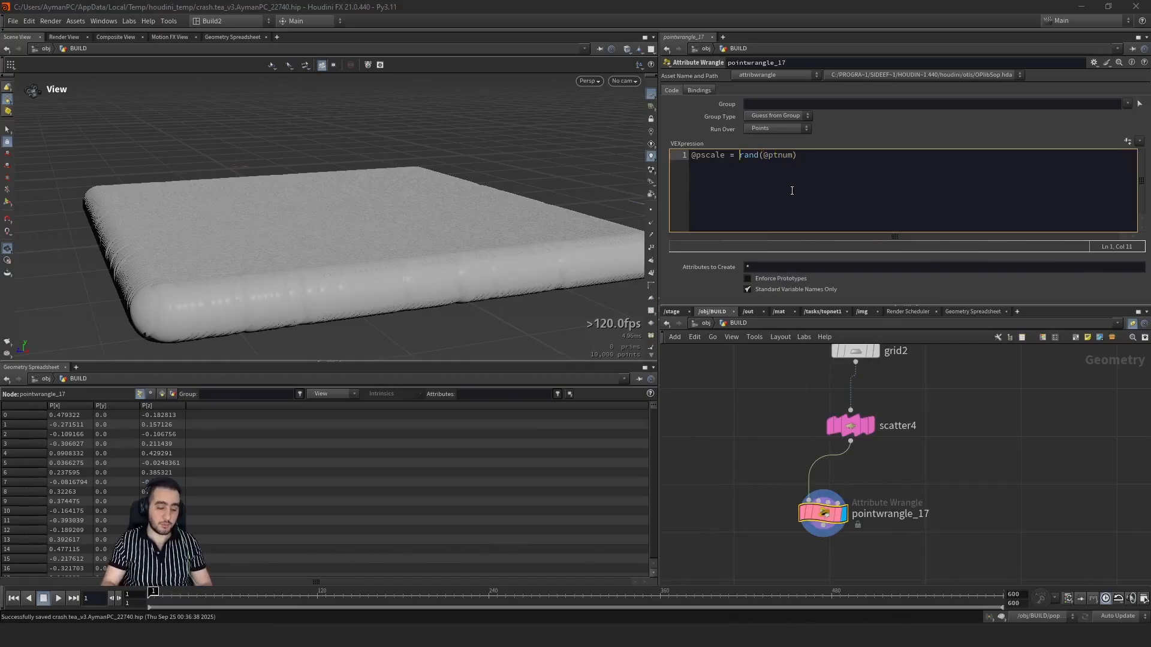
{"action": "type", "text": "fit"}
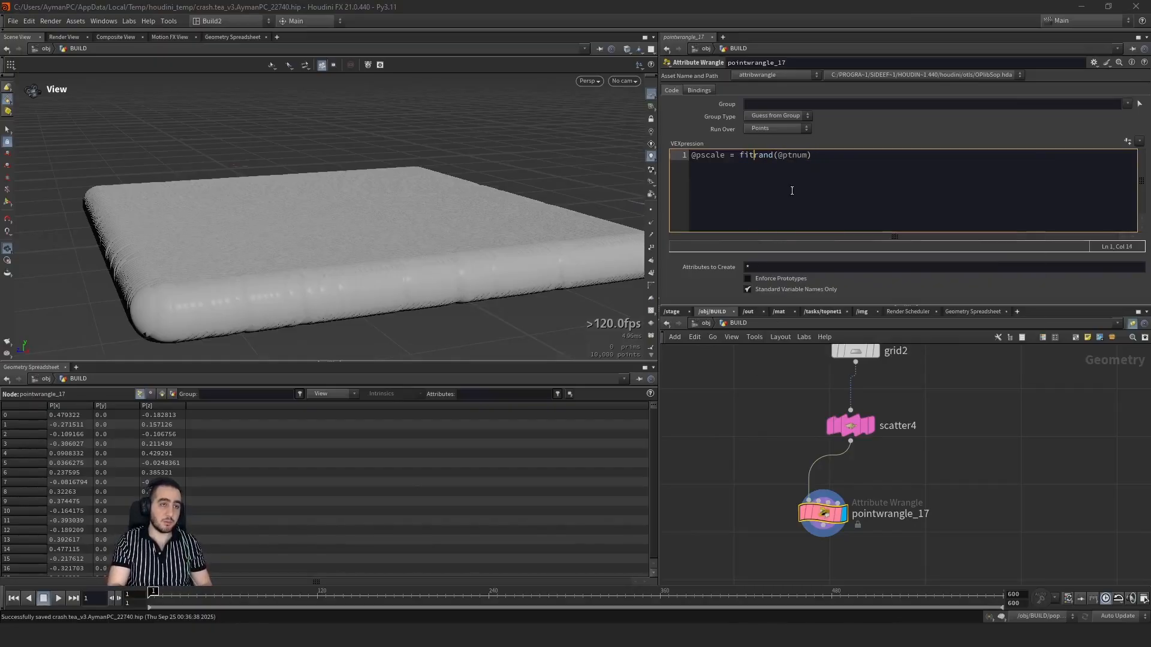
{"action": "type", "text": "01("}
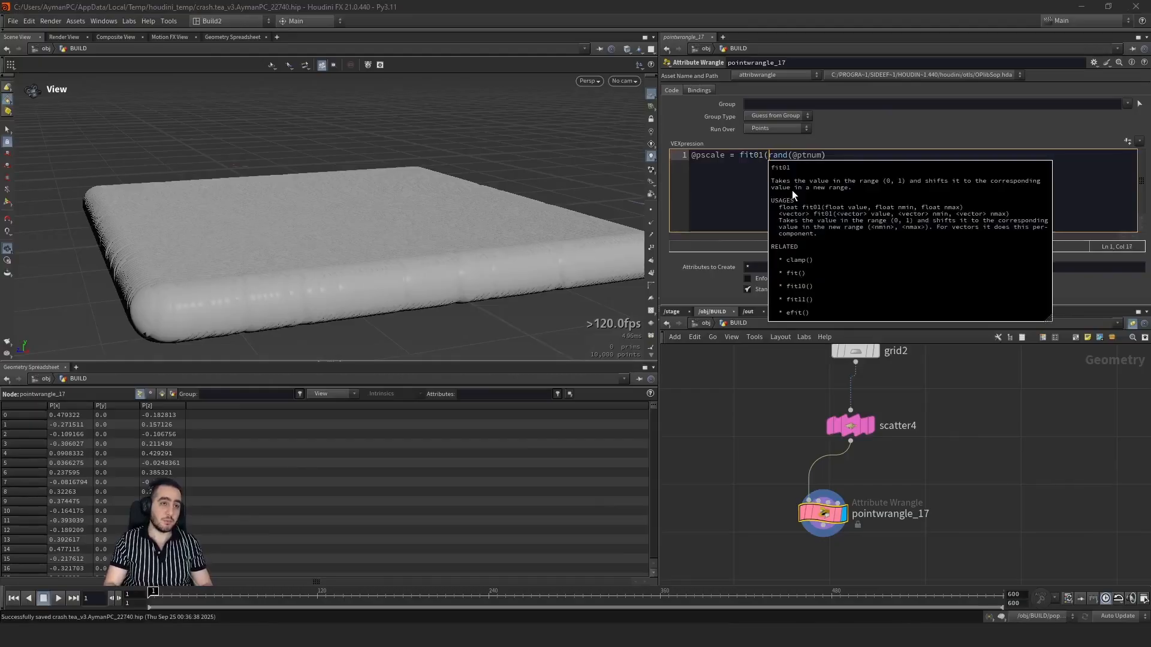
{"action": "key", "text": "End"}
{"action": "type", "text": ","}
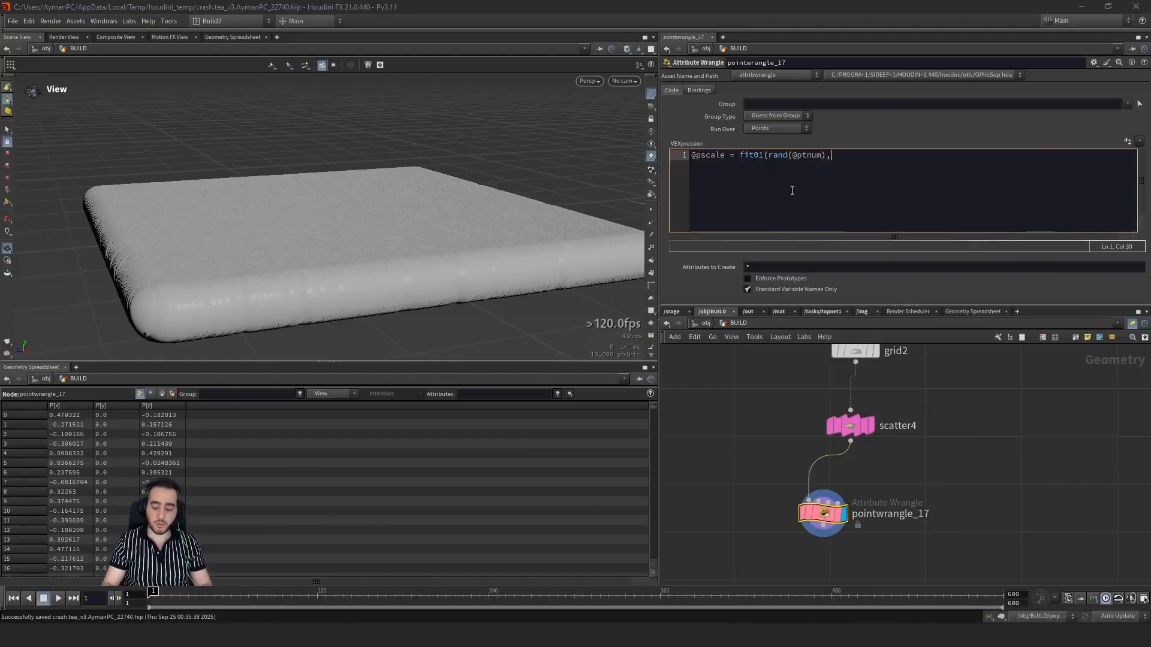
{"action": "type", "text": "0.01"}
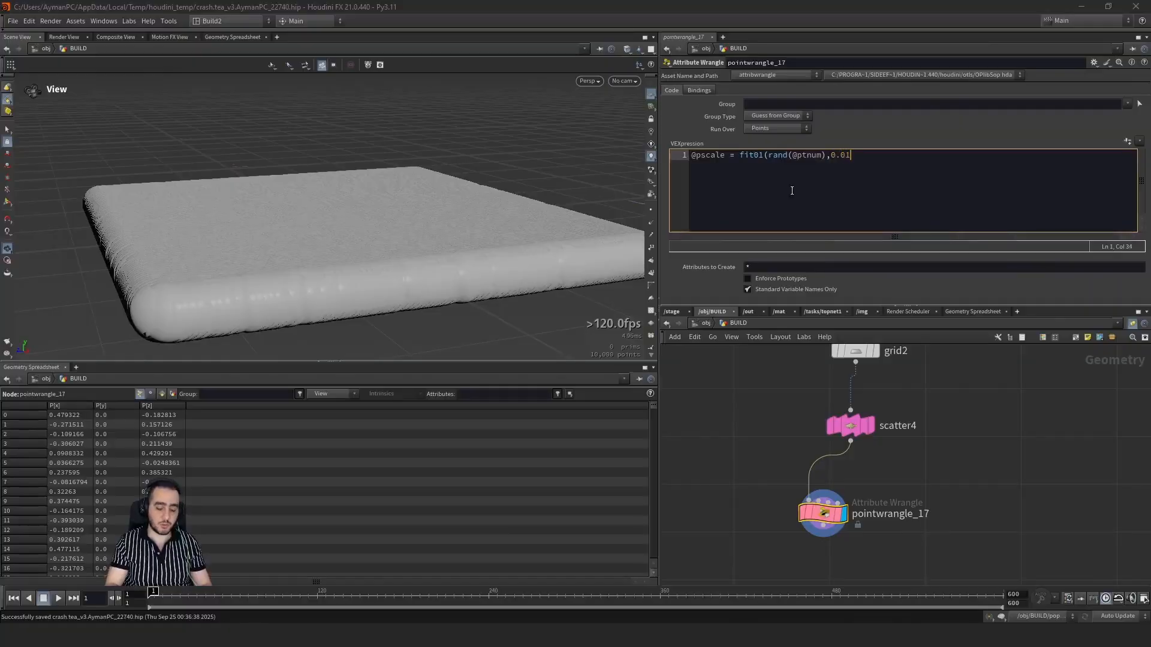
{"action": "type", "text": ",0."}
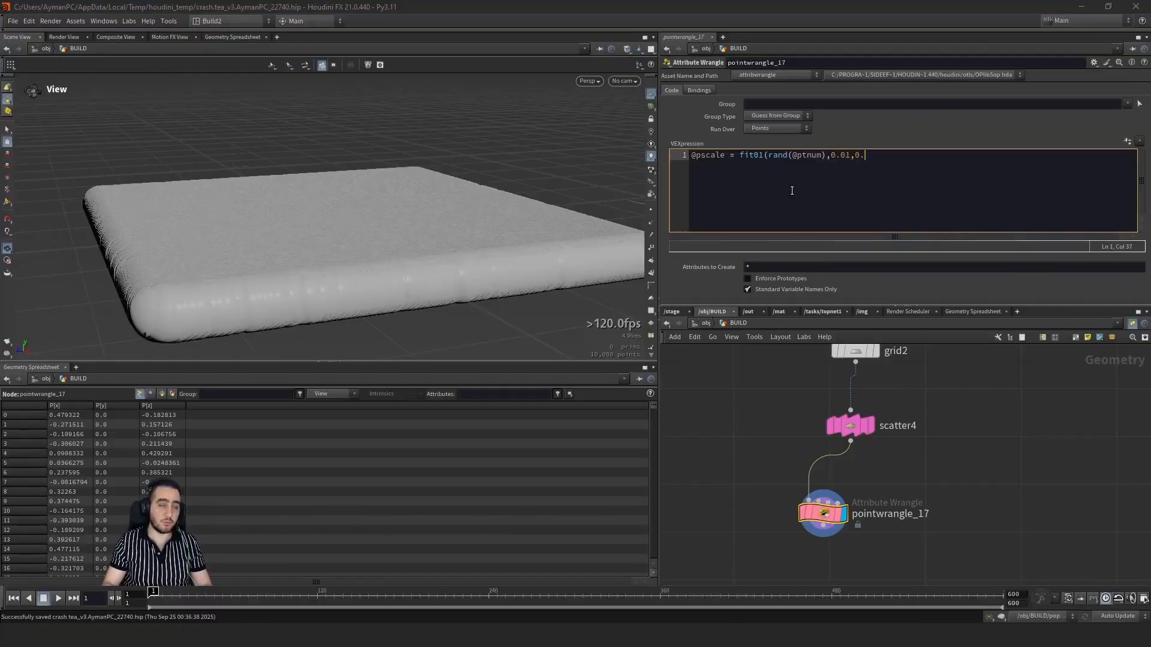
{"action": "type", "text": "05);"}
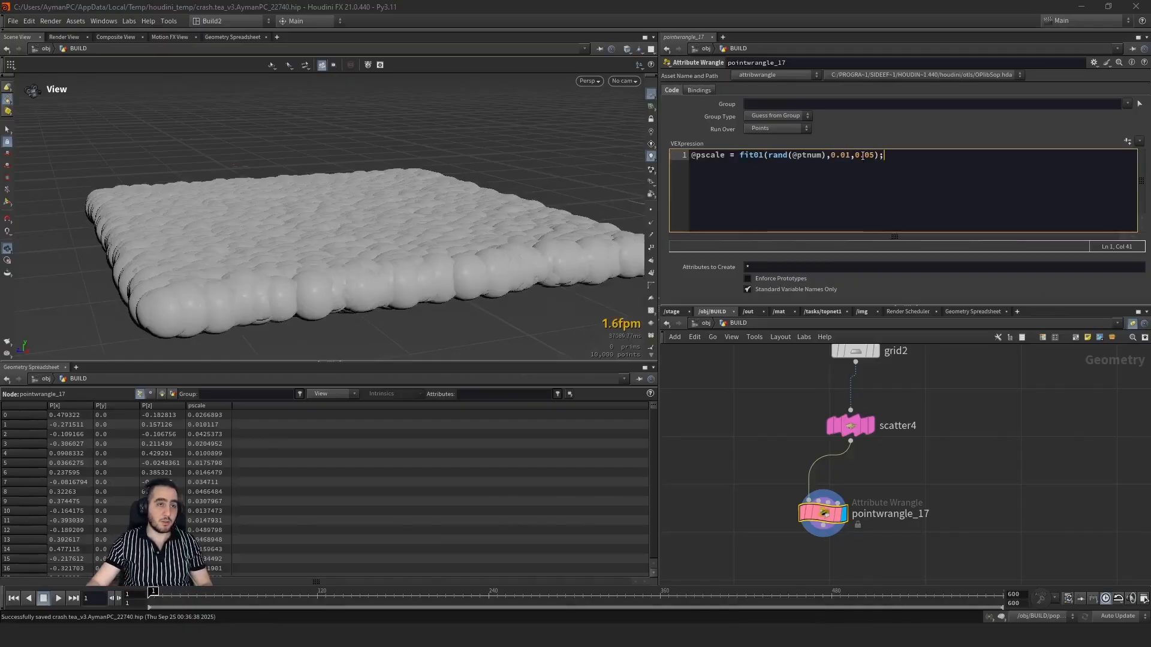
Step: Change the fit01 range to 0.001 and 0.005, apply the expression and inspect the resized points from above
{"action": "left_click", "coordinate": [841, 156]}
{"action": "type", "text": "0"}
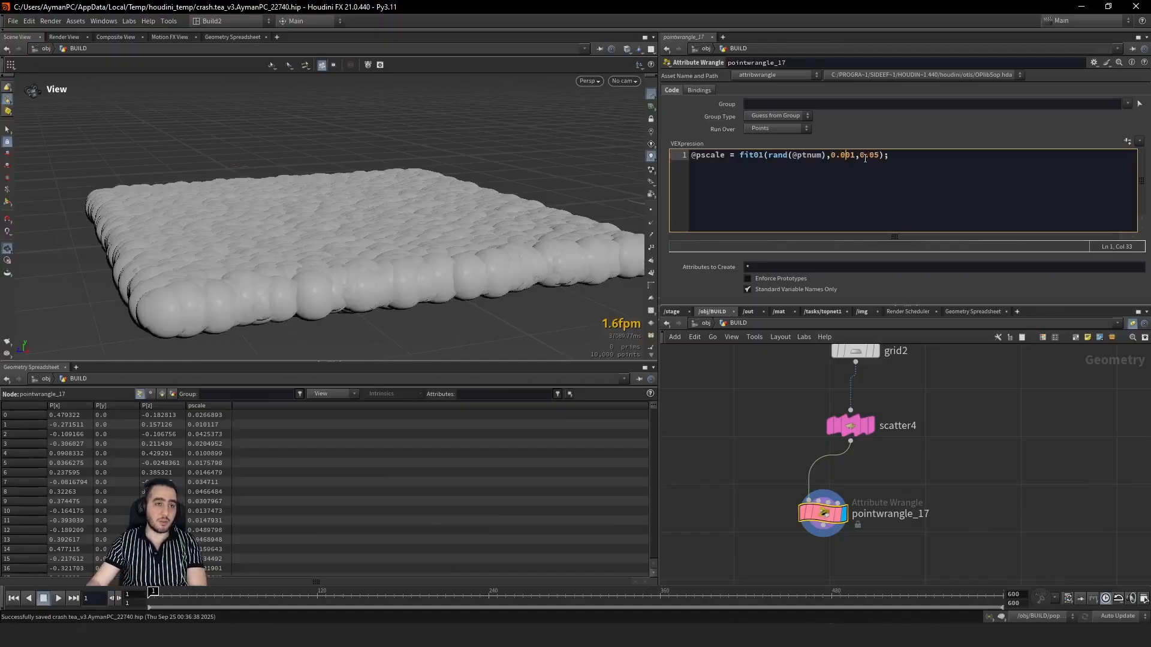
{"action": "left_click", "coordinate": [867, 157]}
{"action": "type", "text": "0"}
{"action": "left_click", "coordinate": [1015, 452]}
{"action": "left_click_drag", "start_coordinate": [349, 262], "coordinate": [311, 372]}
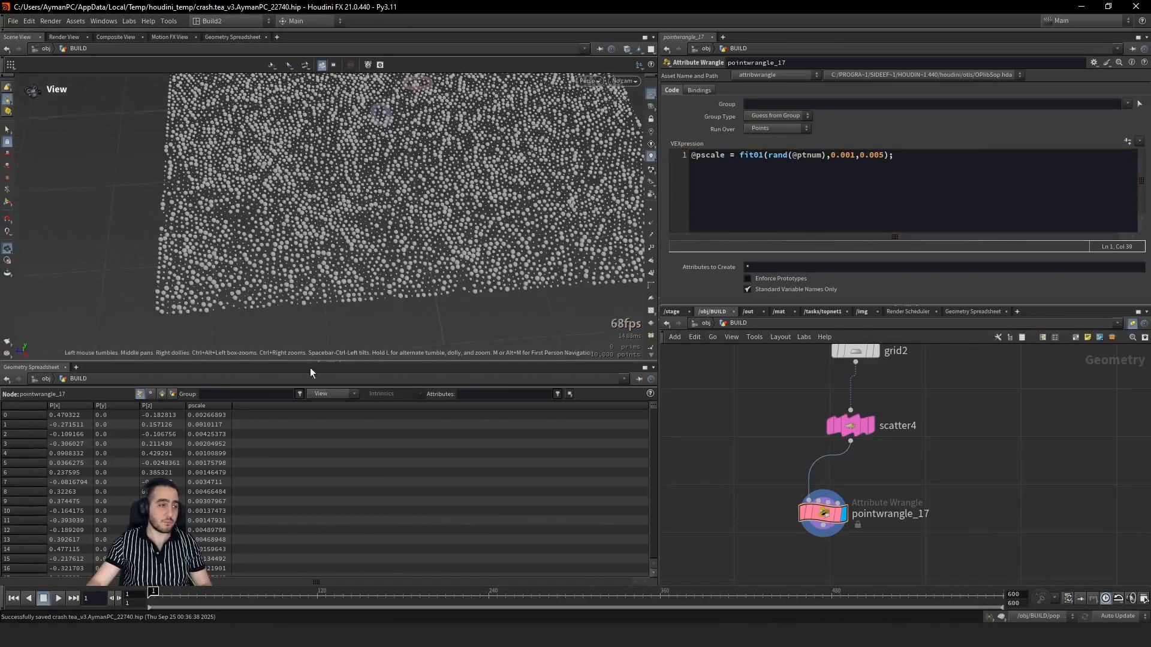
{"action": "right_click_drag", "start_coordinate": [321, 256], "coordinate": [45, 306]}
{"action": "middle_click_drag", "start_coordinate": [339, 141], "coordinate": [325, 224]}
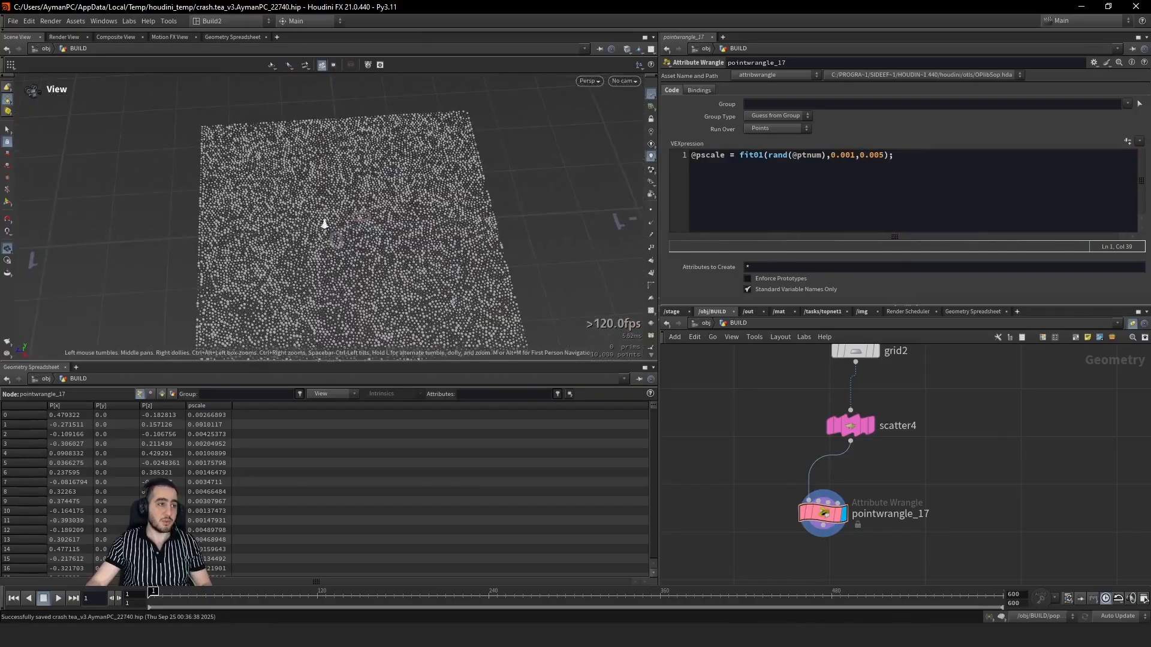
Step: Examine the randomized sphere sizes of the scattered points from close up and from several angles
{"action": "right_click_drag", "start_coordinate": [324, 224], "coordinate": [907, 200]}
{"action": "middle_click_drag", "start_coordinate": [294, 324], "coordinate": [473, 288]}
{"action": "right_click_drag", "start_coordinate": [473, 288], "coordinate": [490, 206]}
{"action": "middle_click_drag", "start_coordinate": [490, 206], "coordinate": [436, 163]}
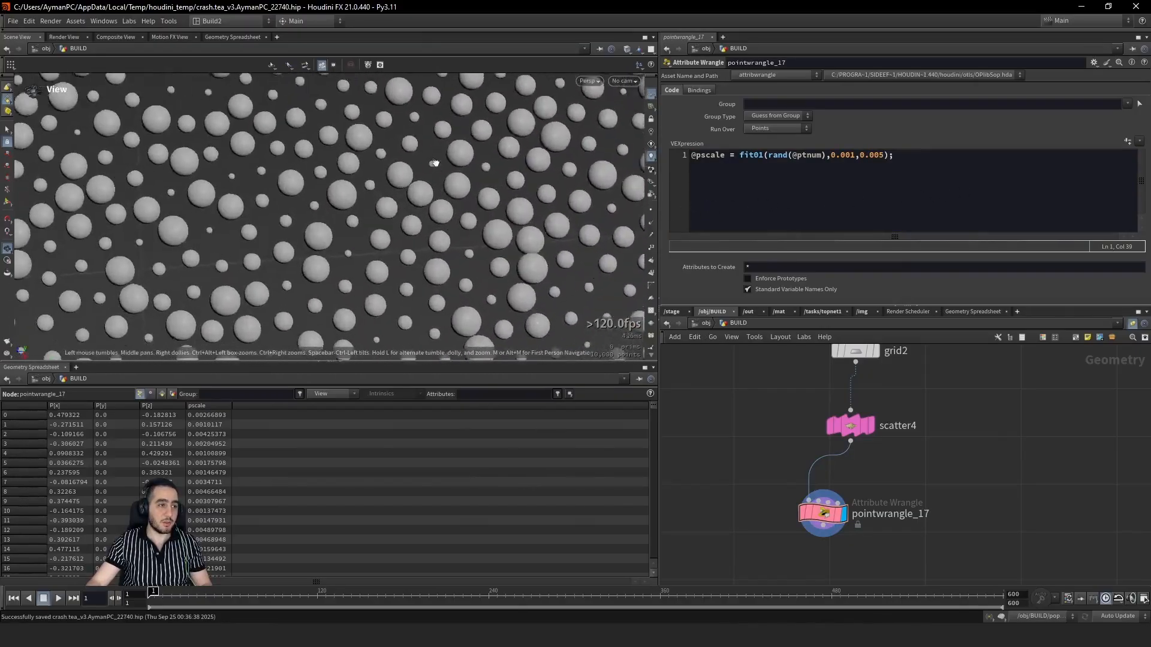
{"action": "right_click_drag", "start_coordinate": [436, 163], "coordinate": [198, 264]}
{"action": "middle_click_drag", "start_coordinate": [197, 264], "coordinate": [385, 217]}
{"action": "middle_click_drag", "start_coordinate": [334, 172], "coordinate": [248, 356]}
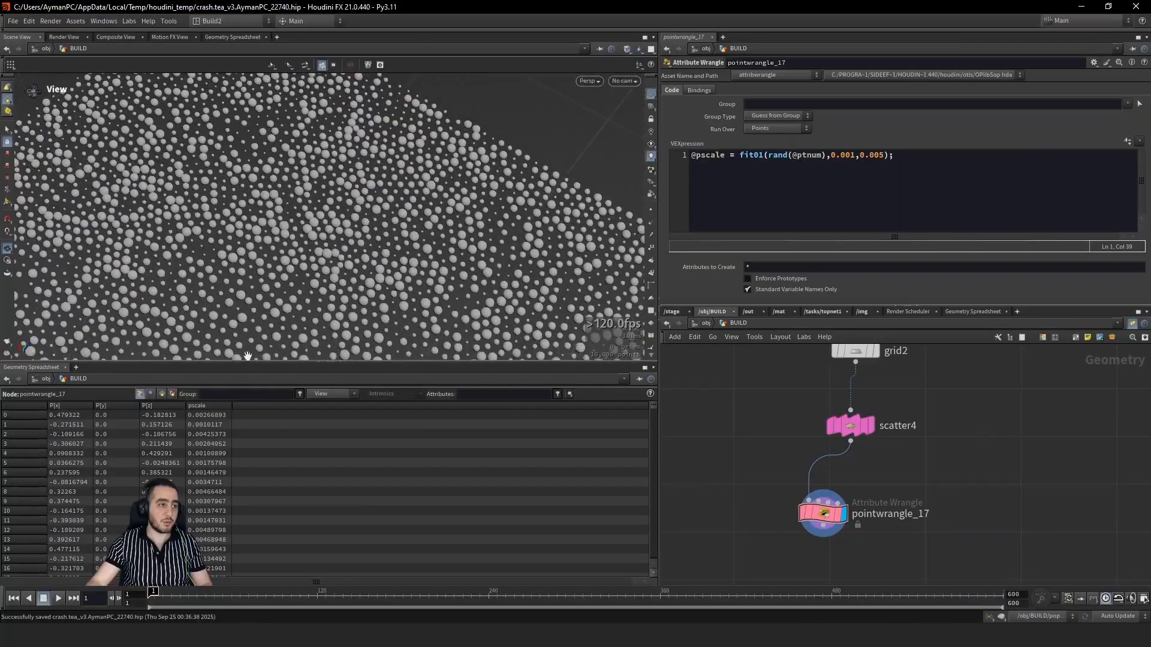
{"action": "right_click_drag", "start_coordinate": [248, 356], "coordinate": [583, 186]}
{"action": "left_click_drag", "start_coordinate": [583, 186], "coordinate": [293, 267]}
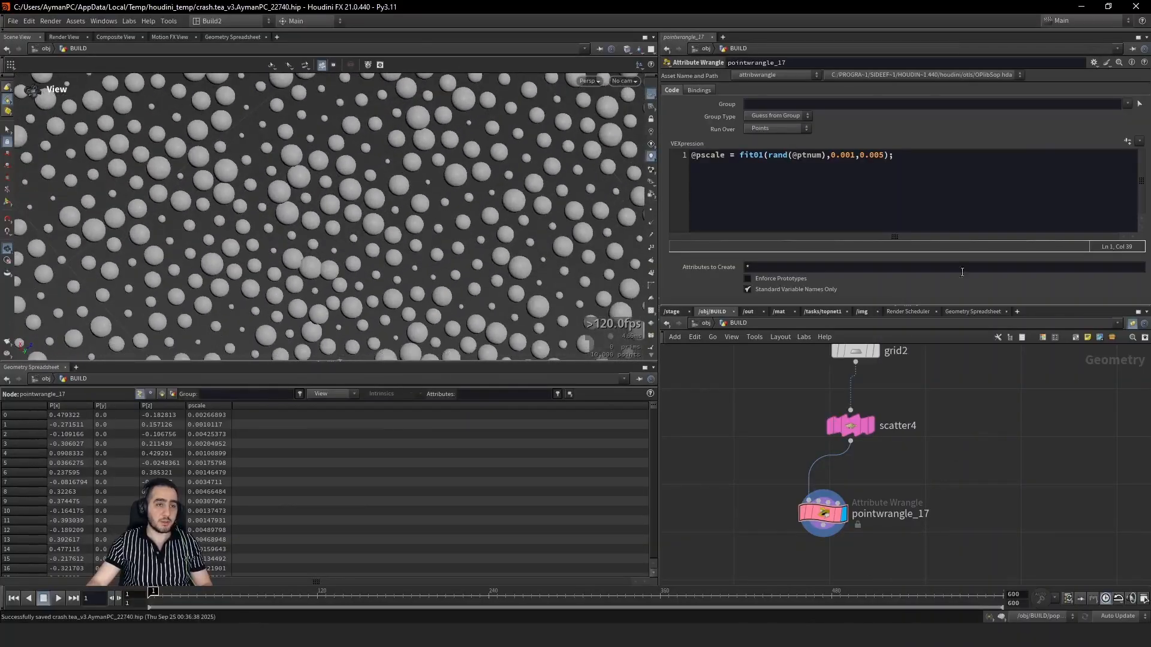
{"action": "left_click", "coordinate": [977, 196]}
{"action": "key", "text": "Return"}
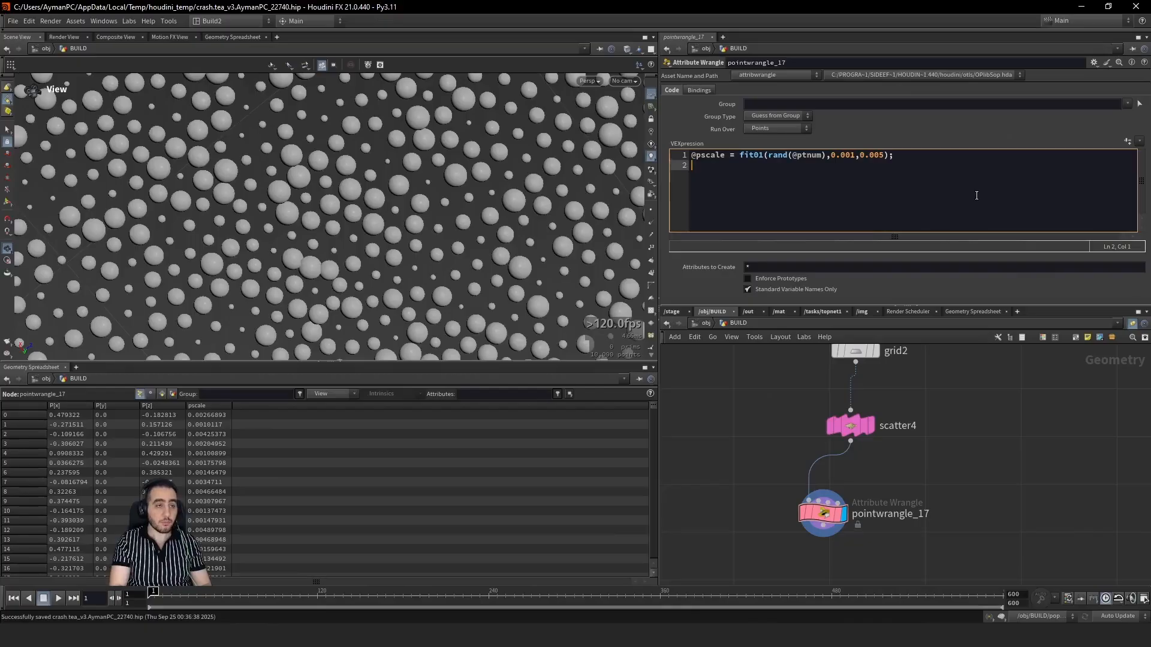
{"action": "type", "text": "if"}
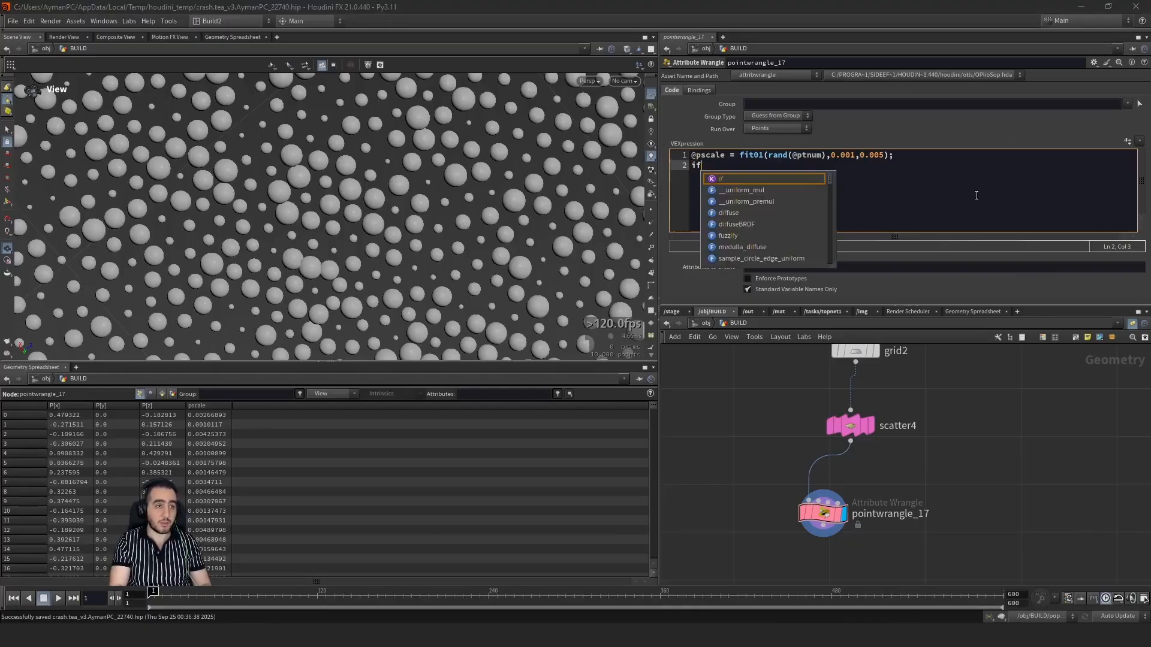
{"action": "type", "text": "(rand("}
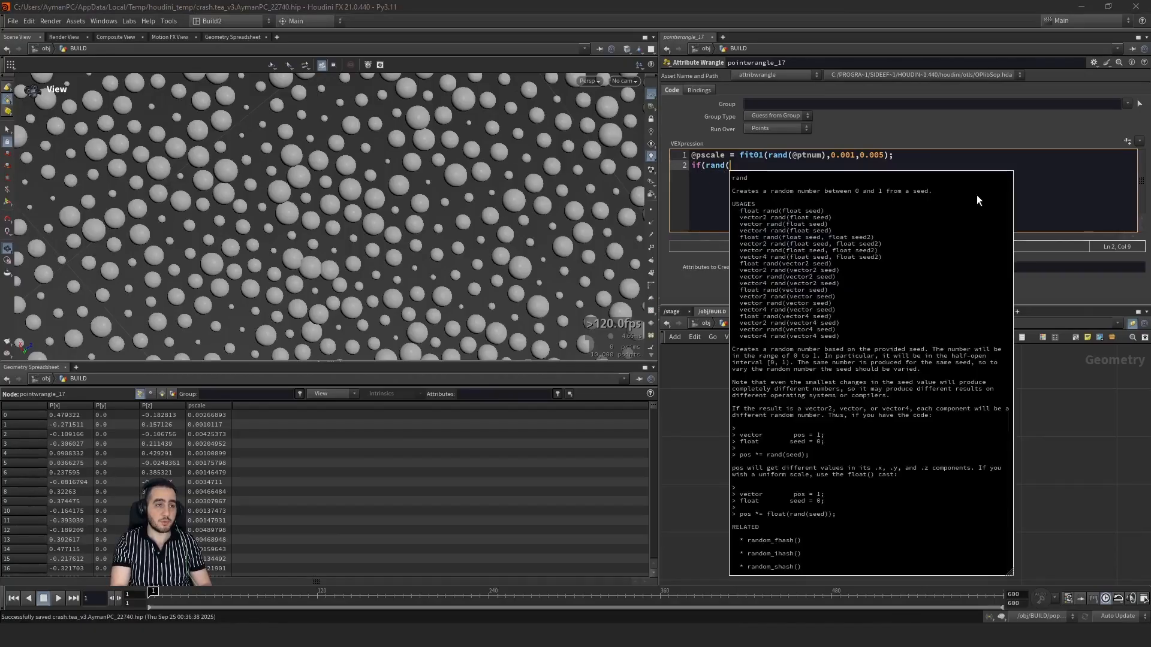
{"action": "type", "text": "@pt"}
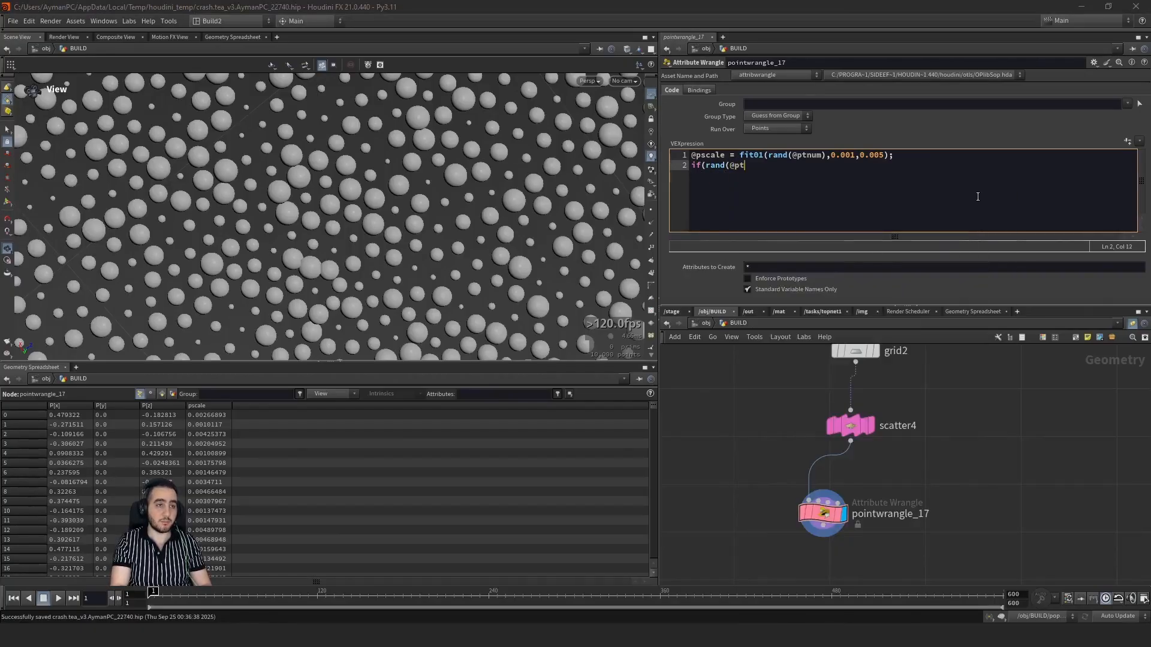
{"action": "type", "text": "num)<"}
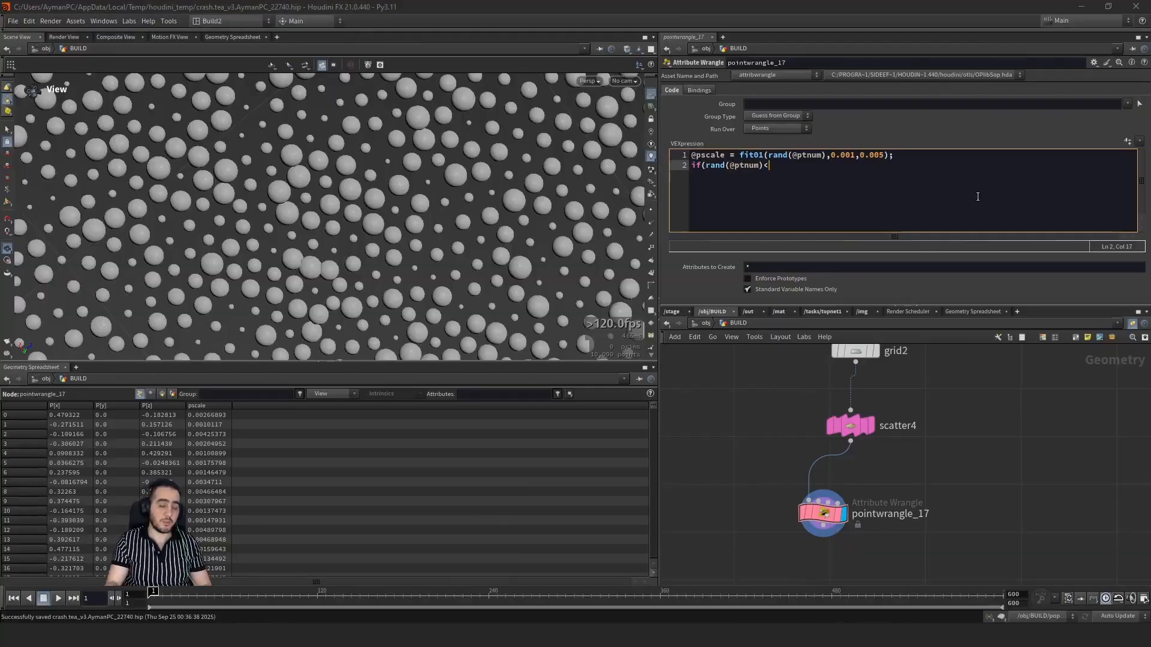
{"action": "key", "text": "BackSpace"}
{"action": "type", "text": ">0."}
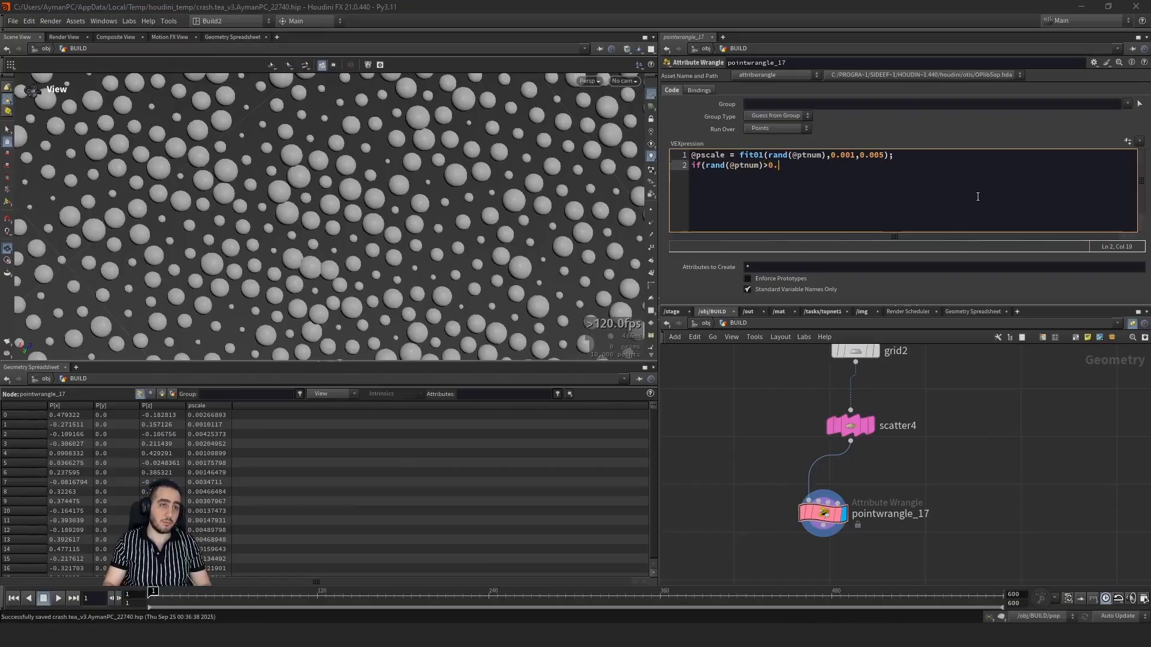
{"action": "type", "text": "95)"}
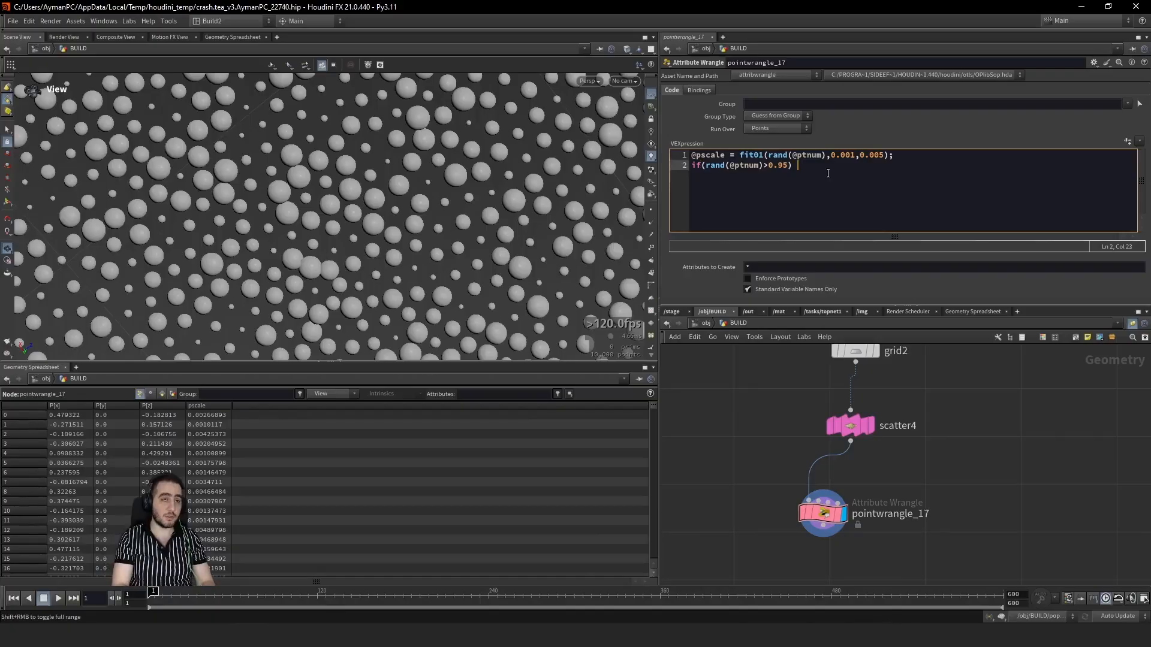
{"action": "key", "text": "BackSpace"}
{"action": "type", "text": "@pscale"}
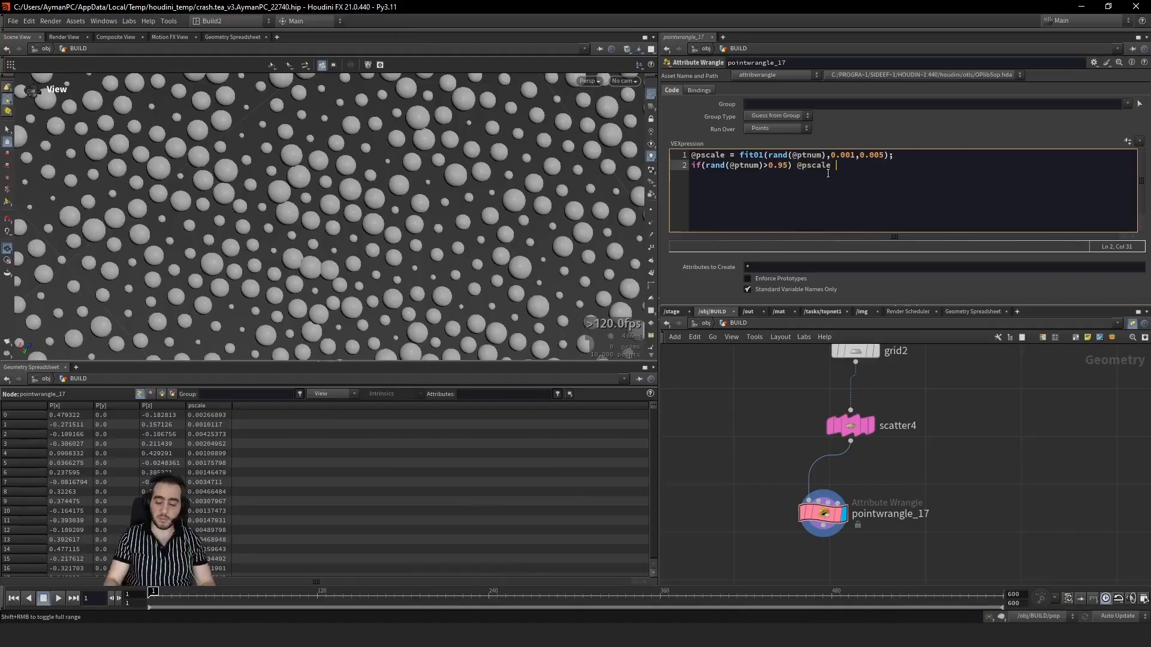
{"action": "type", "text": " ="}
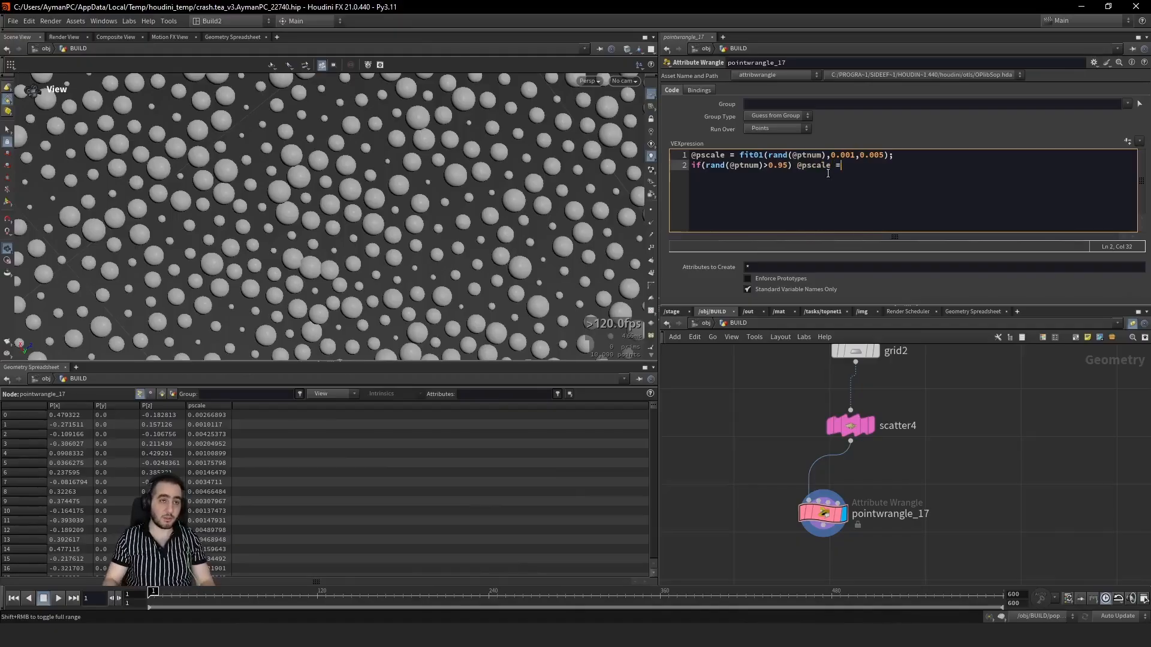
{"action": "type", "text": "*"}
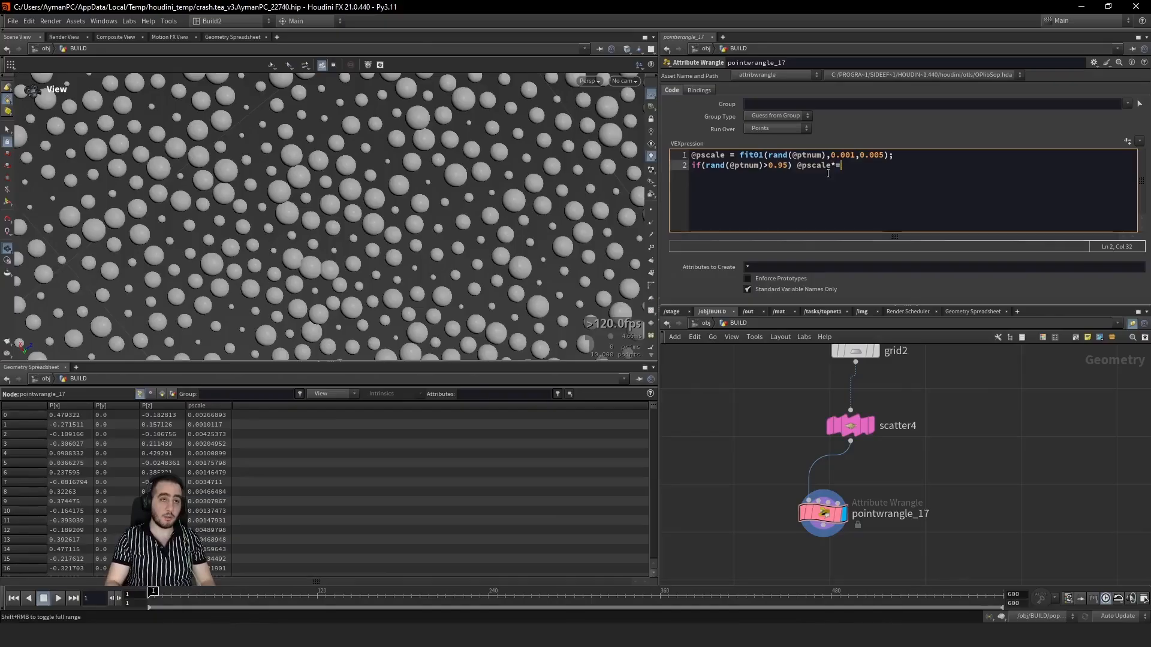
{"action": "type", "text": "=5;"}
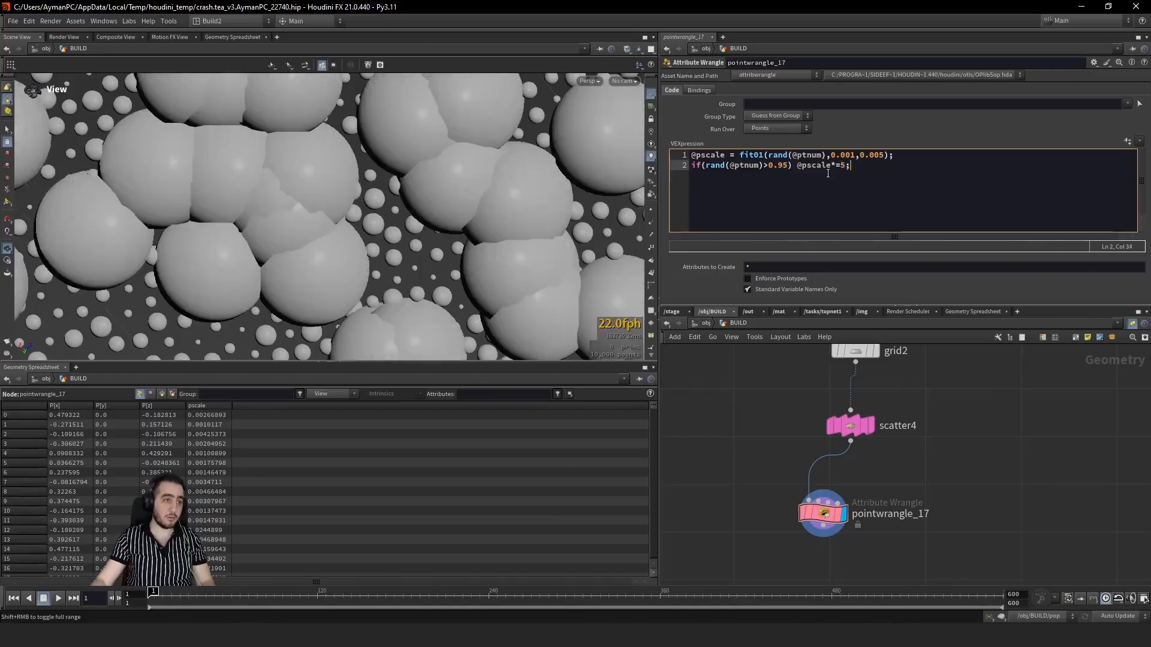
{"action": "scroll", "coordinate": [138, 254], "scroll_direction": "down", "scroll_amount": 8}
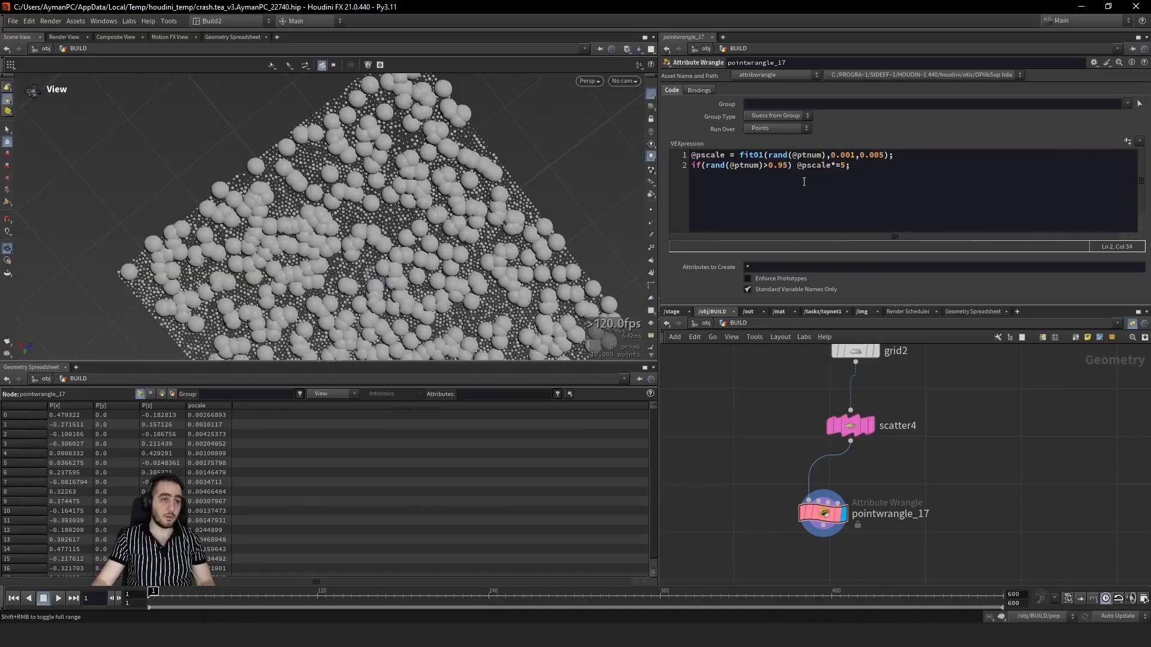
Step: Raise the condition's threshold to 0.995 and apply it to the scattered points
{"action": "left_click", "coordinate": [782, 167]}
{"action": "key", "text": "shift+Right"}
{"action": "type", "text": "95"}
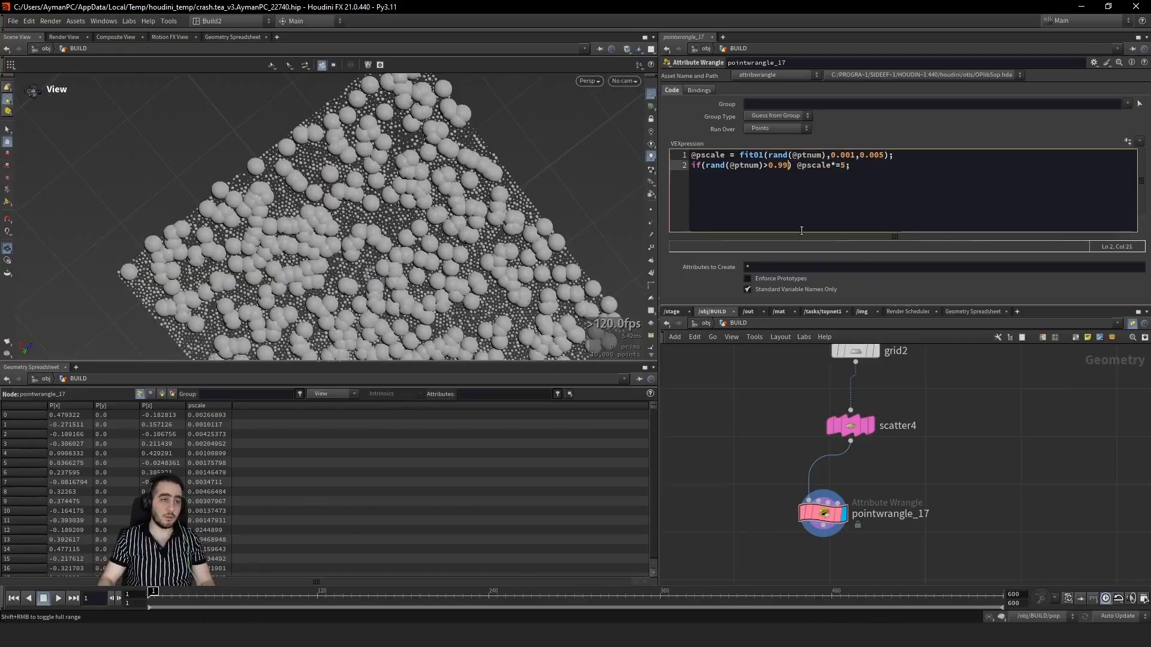
{"action": "left_click_drag", "start_coordinate": [375, 247], "coordinate": [425, 202]}
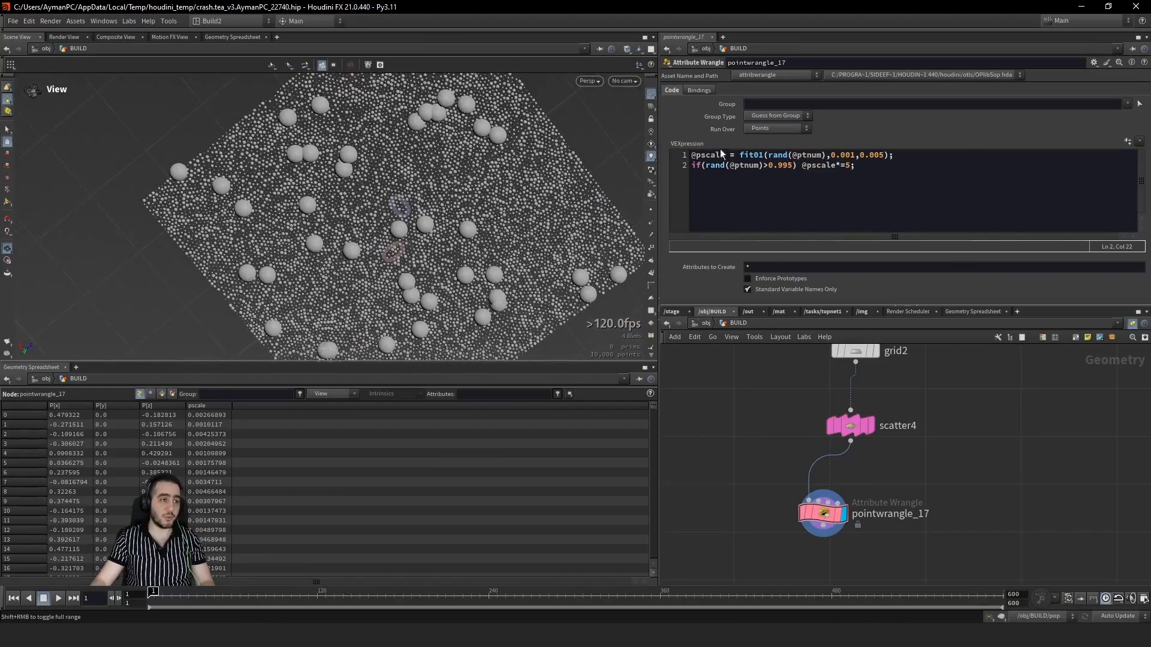
Step: Change the conditional pscale multiplier to 3 and inspect the enlarged points across the grid
{"action": "double_click", "coordinate": [849, 166]}
{"action": "type", "text": "3"}
{"action": "left_click_drag", "start_coordinate": [258, 282], "coordinate": [322, 254]}
{"action": "right_click_drag", "start_coordinate": [321, 254], "coordinate": [336, 205]}
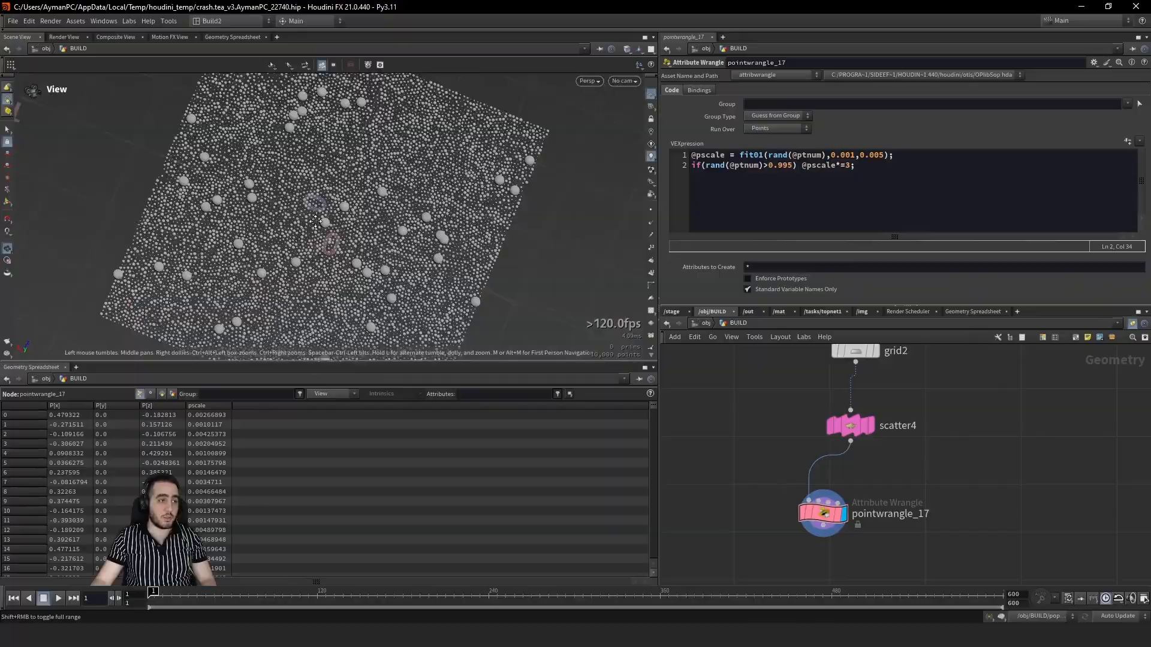
{"action": "middle_click_drag", "start_coordinate": [336, 206], "coordinate": [458, 108]}
{"action": "left_click_drag", "start_coordinate": [457, 108], "coordinate": [527, 120]}
Step: Tidy the node layout and append a POP Network fed by the point wrangle
{"action": "key", "text": "l"}
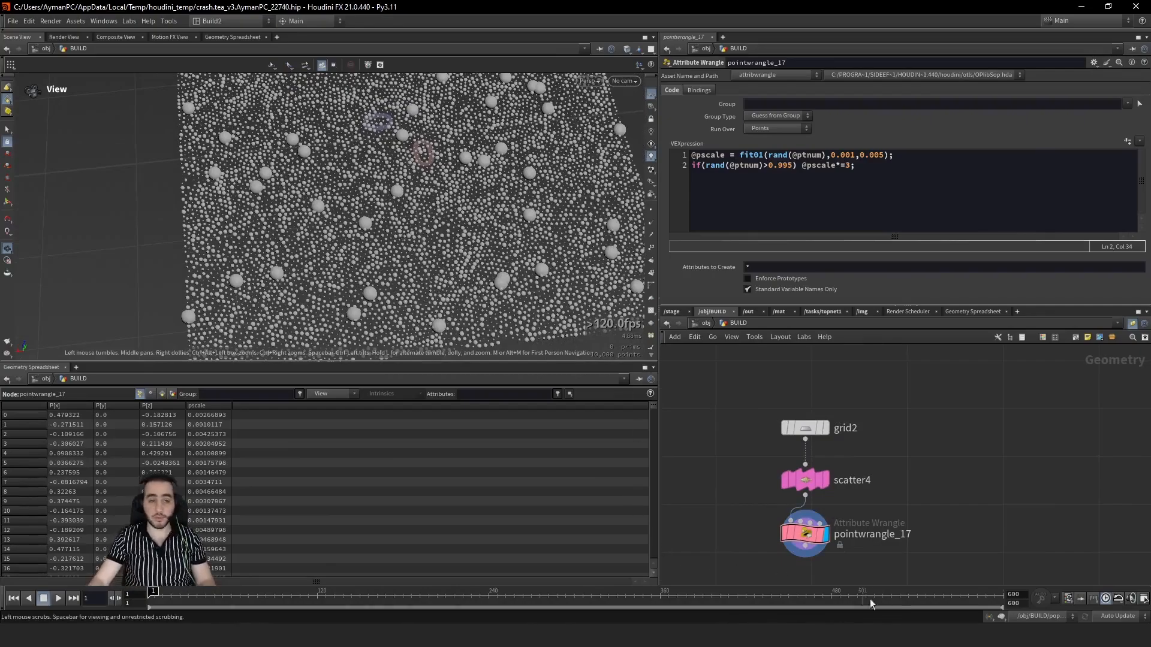
{"action": "middle_click_drag", "start_coordinate": [847, 591], "coordinate": [879, 516]}
{"action": "key", "text": "Tab"}
{"action": "type", "text": "pop"}
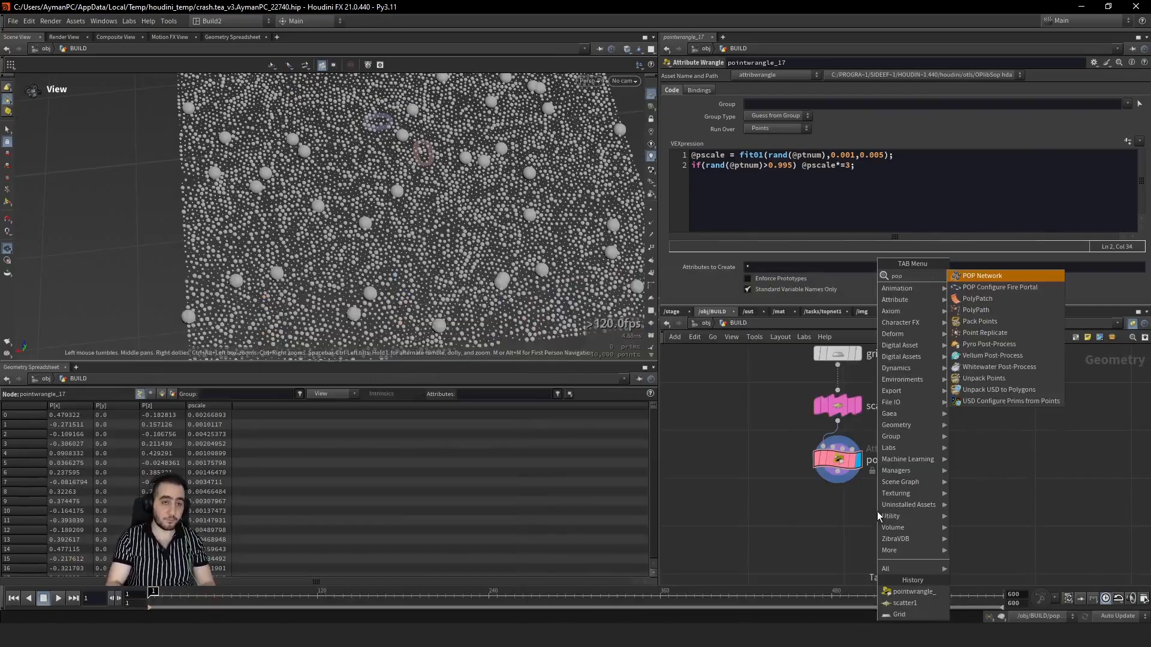
{"action": "key", "text": "Return"}
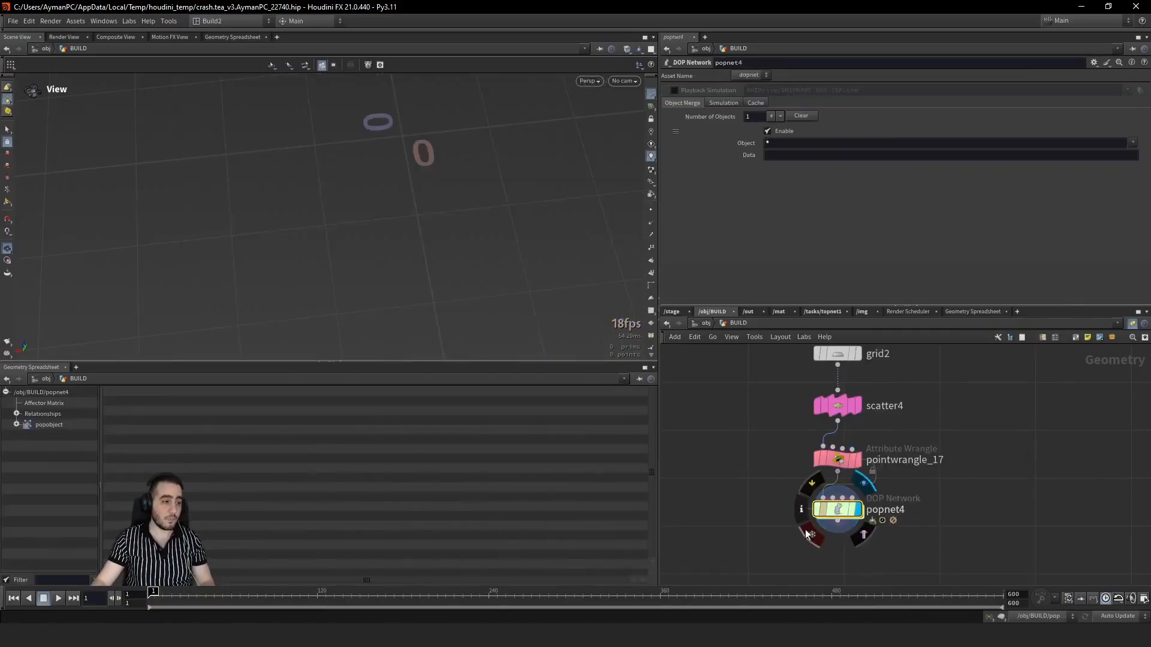
Step: Inside the POP network, turn off the POP Source guide and set its Emission Type to All Points
{"action": "double_click", "coordinate": [831, 516]}
{"action": "left_click", "coordinate": [930, 386]}
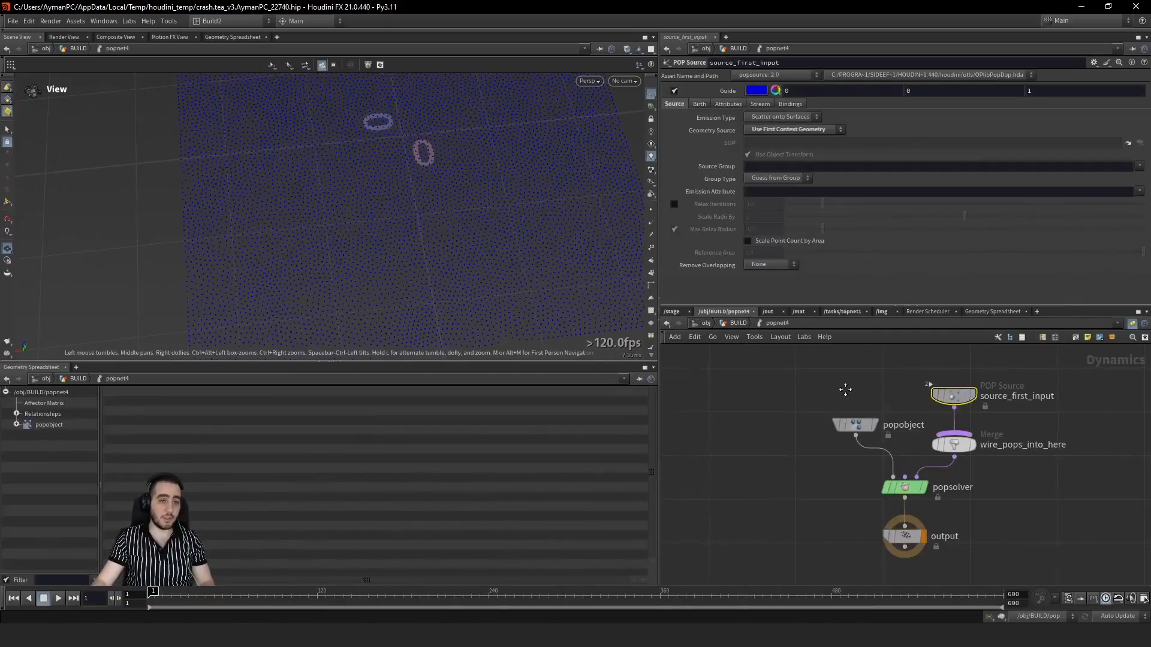
{"action": "left_click", "coordinate": [673, 91]}
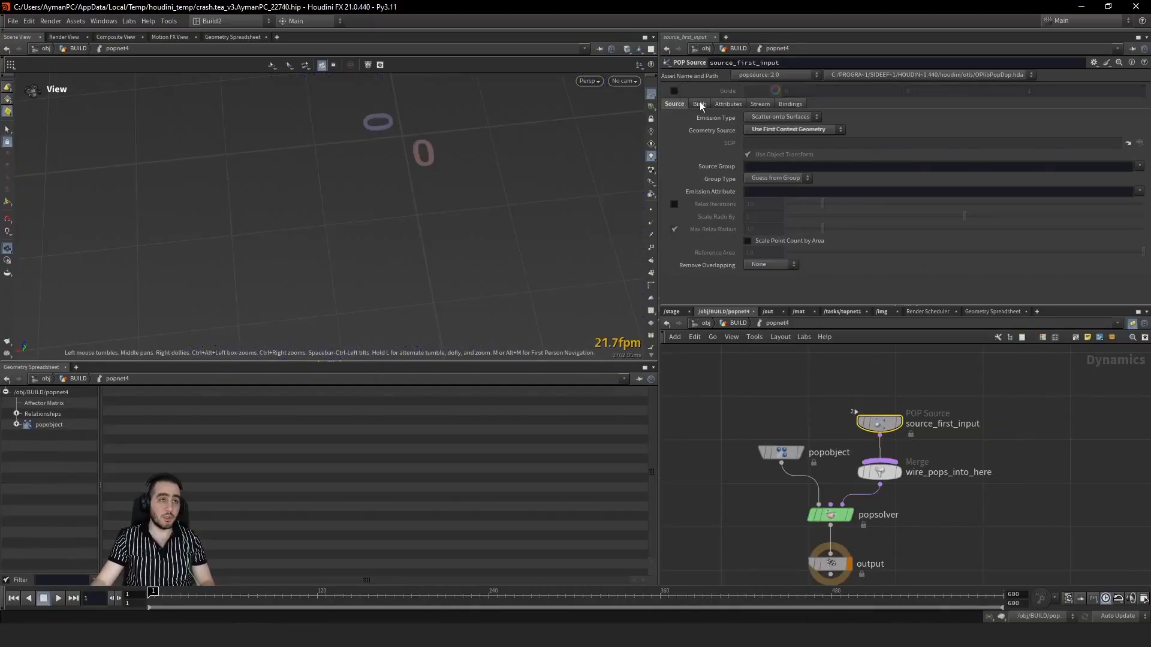
{"action": "left_click", "coordinate": [699, 104]}
{"action": "left_click", "coordinate": [674, 103]}
{"action": "left_click", "coordinate": [780, 118]}
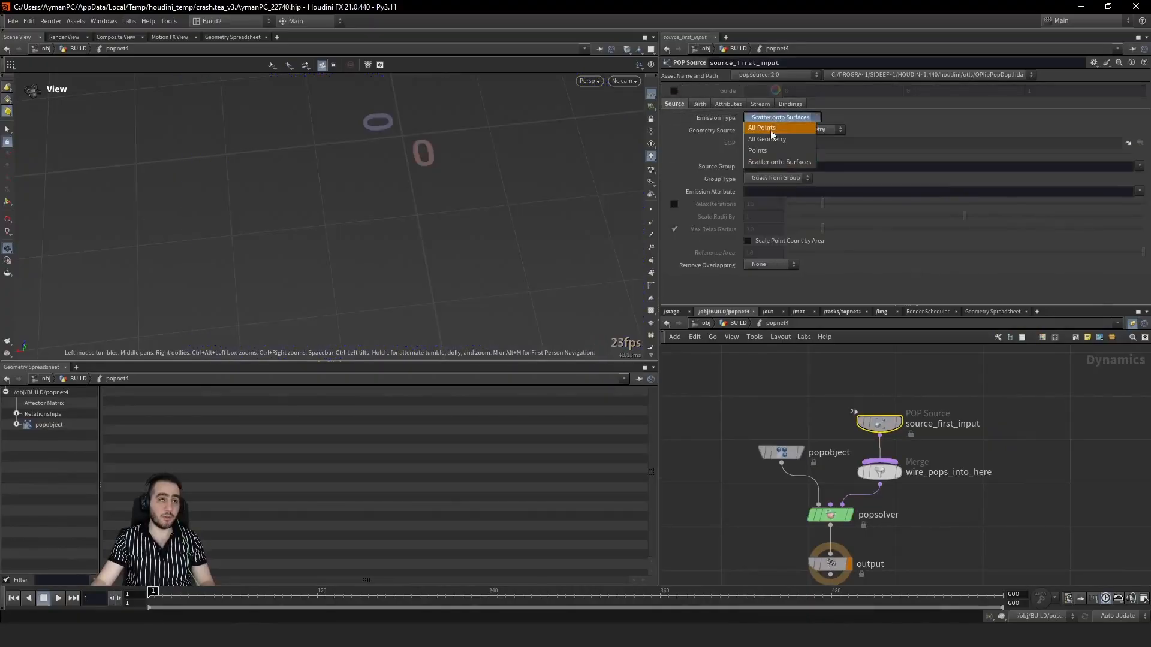
{"action": "left_click", "coordinate": [771, 130]}
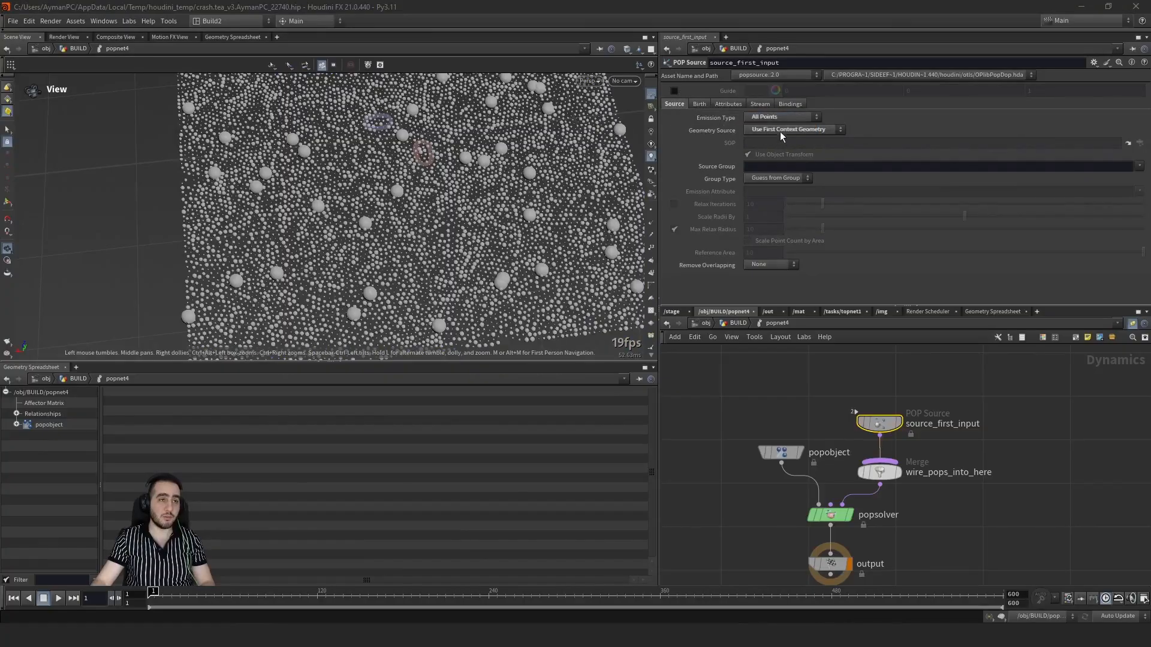
Step: Set the POP Source's Impulse Activation to the expression $F==1
{"action": "left_click", "coordinate": [699, 103]}
{"action": "left_click", "coordinate": [763, 119]}
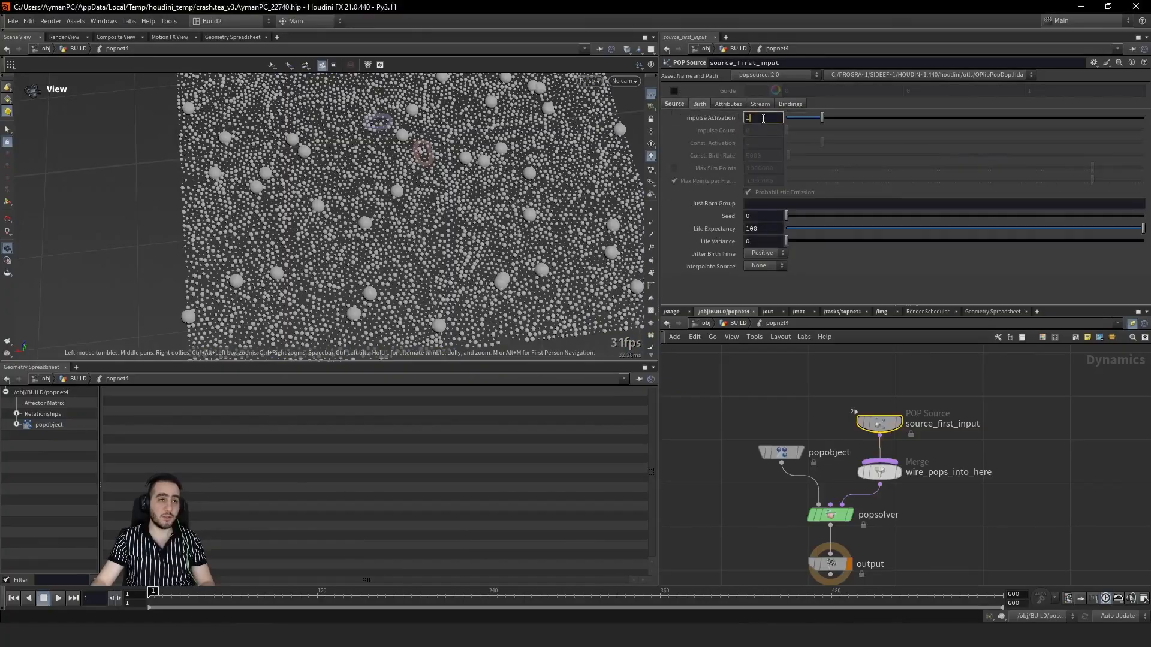
{"action": "type", "text": "$"}
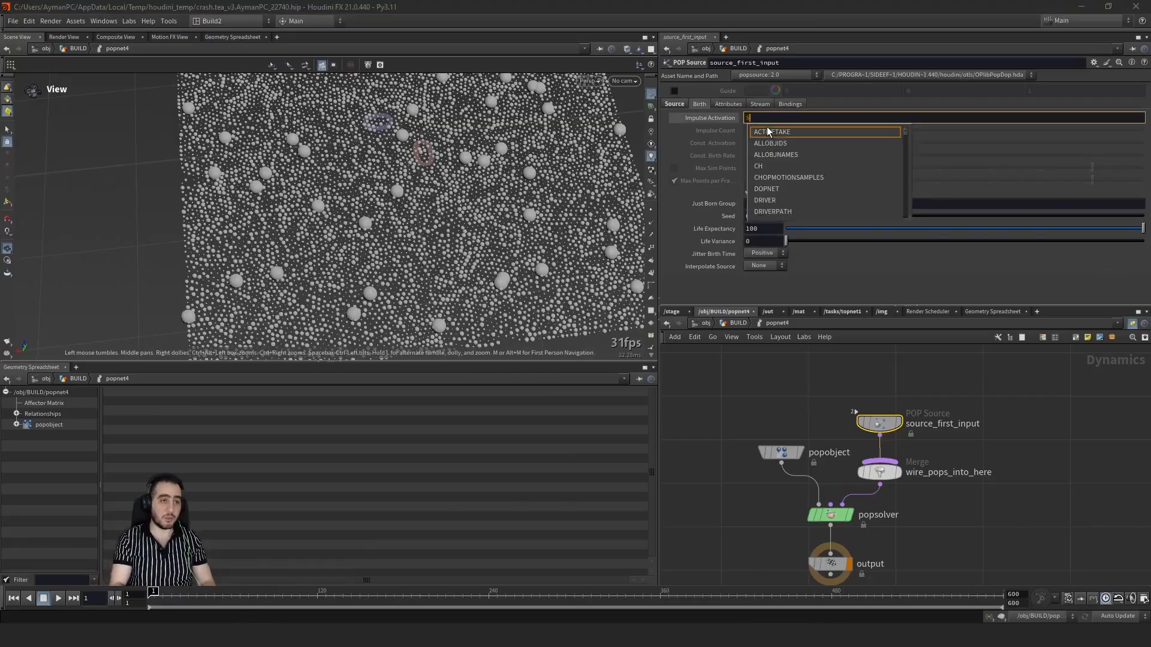
{"action": "type", "text": "F==1"}
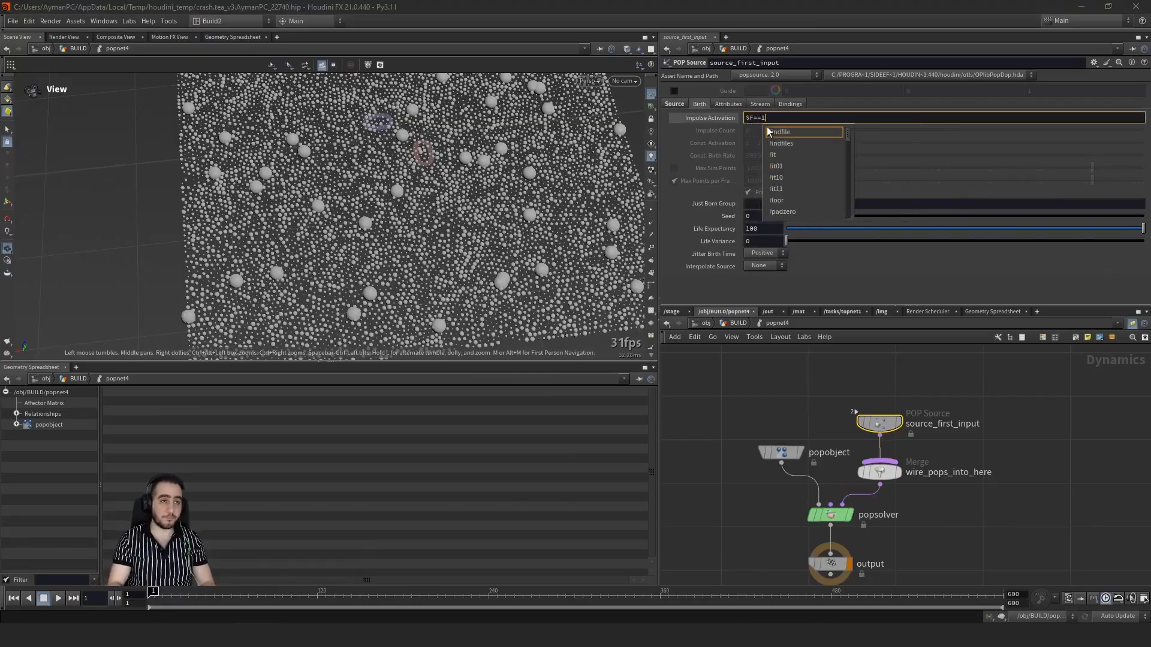
{"action": "key", "text": "Return"}
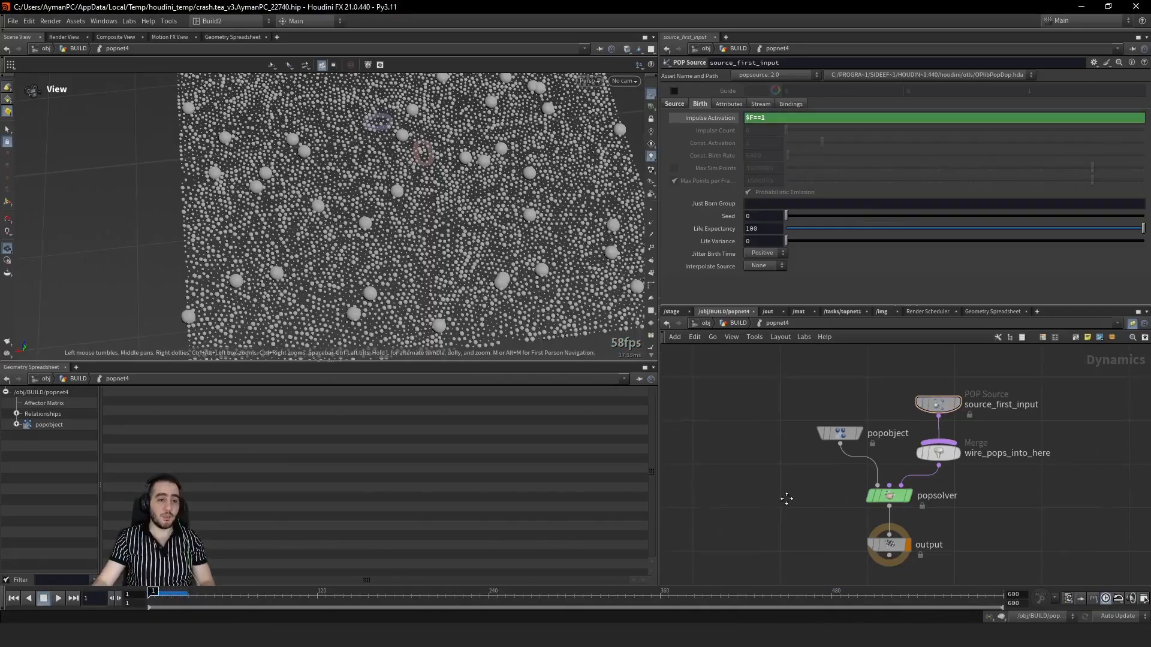
Step: Rearrange the POP nodes to leave a wide gap between the POP Source and the merge
{"action": "middle_click_drag", "start_coordinate": [729, 524], "coordinate": [786, 501]}
{"action": "left_click_drag", "start_coordinate": [956, 574], "coordinate": [742, 514]}
{"action": "left_click", "coordinate": [971, 483]}
{"action": "left_click_drag", "start_coordinate": [925, 402], "coordinate": [839, 377]}
Step: Add a Gas Turbulence node beside the link between the POP Source and the merge
{"action": "key", "text": "Tab"}
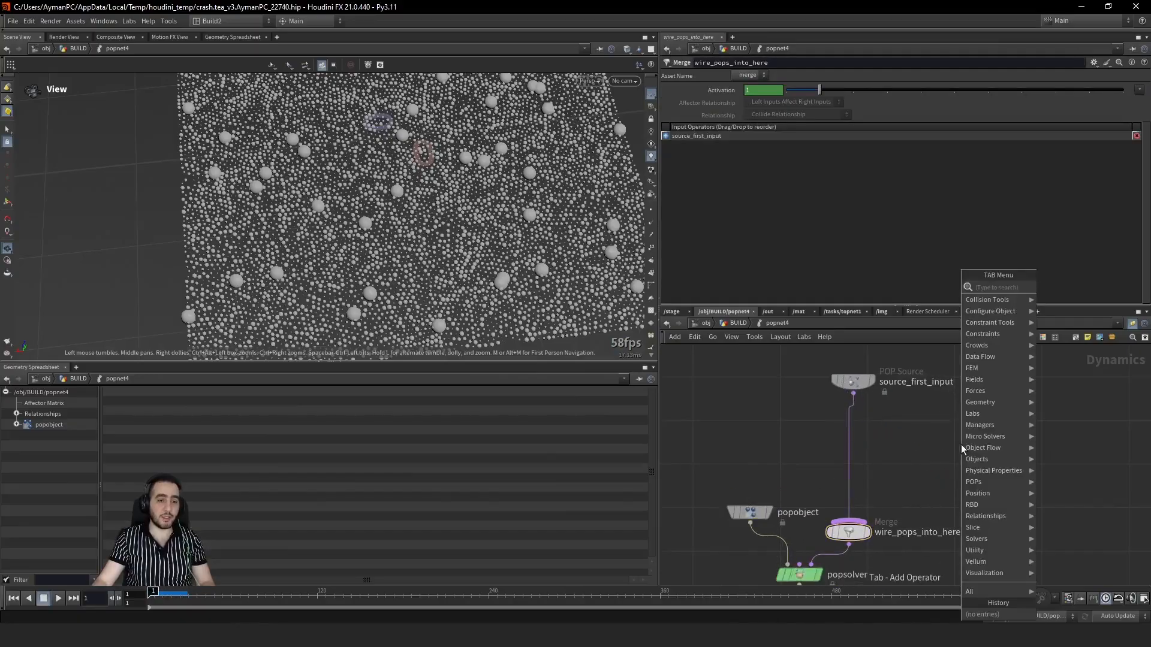
{"action": "type", "text": "gas turb"}
{"action": "key", "text": "Return"}
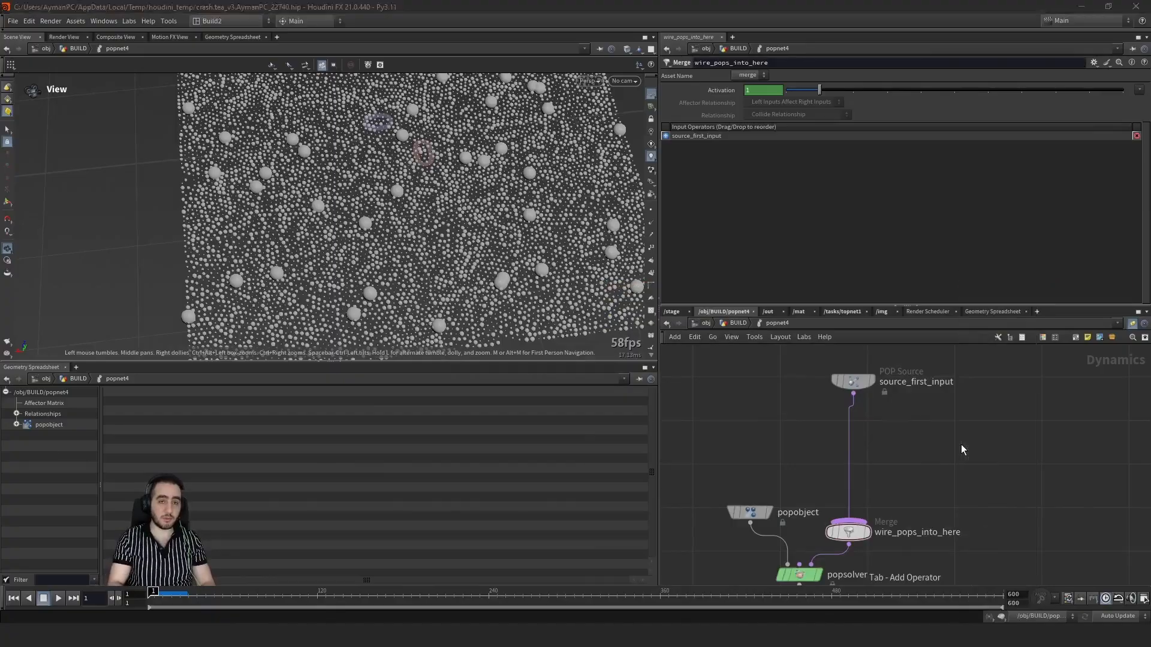
{"action": "left_click", "coordinate": [962, 448]}
{"action": "left_click_drag", "start_coordinate": [962, 448], "coordinate": [942, 461]}
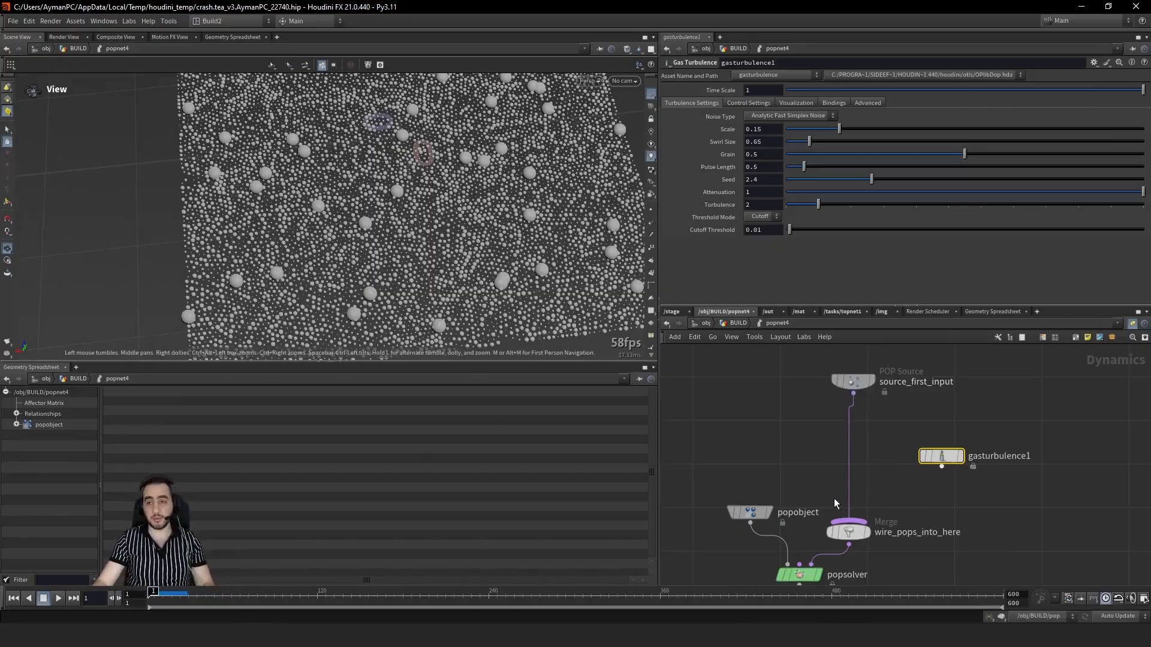
Step: Move the POP Object away from the merge and place the POP Solver with its output lower in the network
{"action": "scroll", "coordinate": [837, 503], "scroll_direction": "down", "scroll_amount": 4}
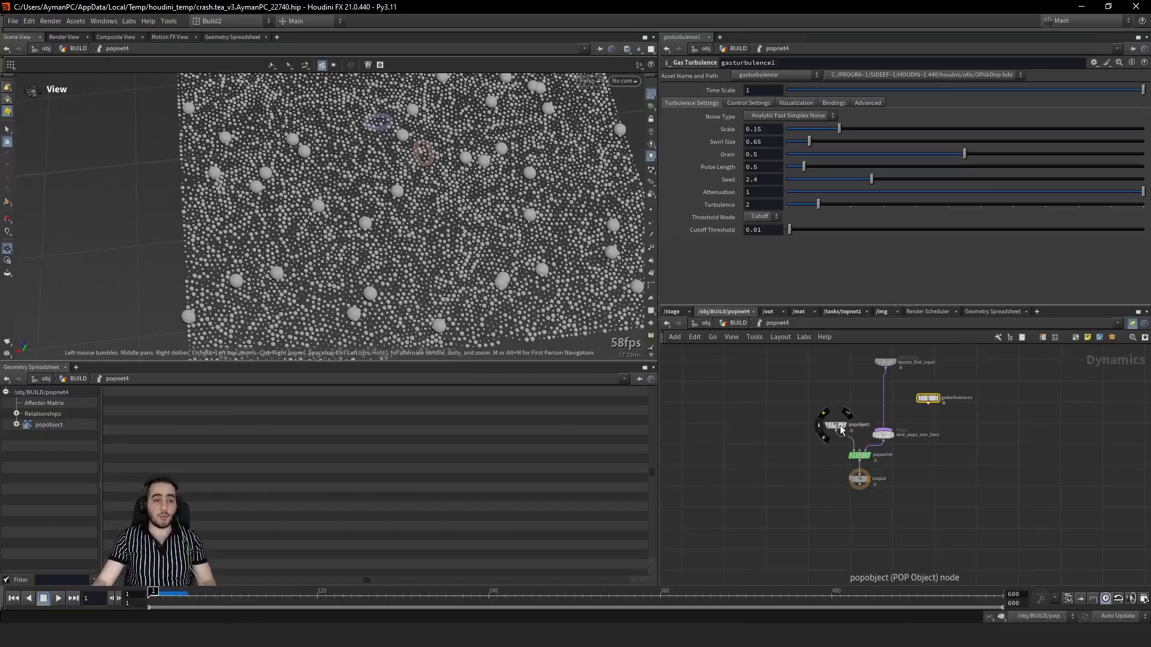
{"action": "left_click_drag", "start_coordinate": [841, 429], "coordinate": [733, 406]}
{"action": "left_click_drag", "start_coordinate": [861, 455], "coordinate": [800, 513]}
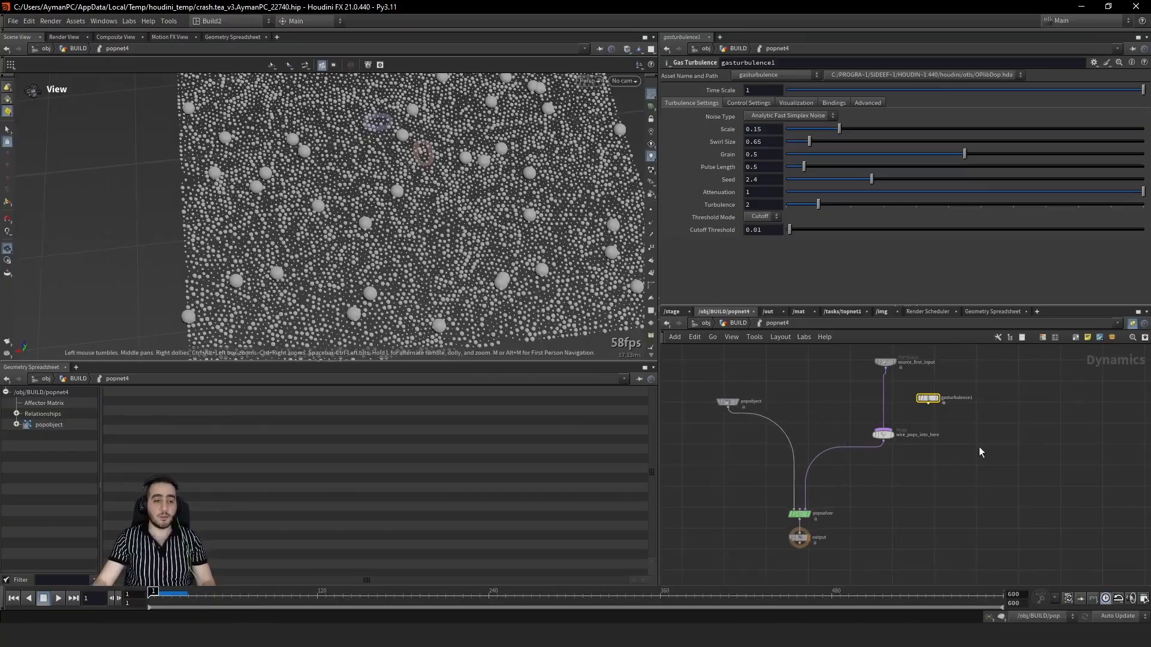
Step: Examine the Gas Turbulence node's advanced, visualization and bindings settings, especially its density and velocity fields
{"action": "left_click", "coordinate": [863, 104]}
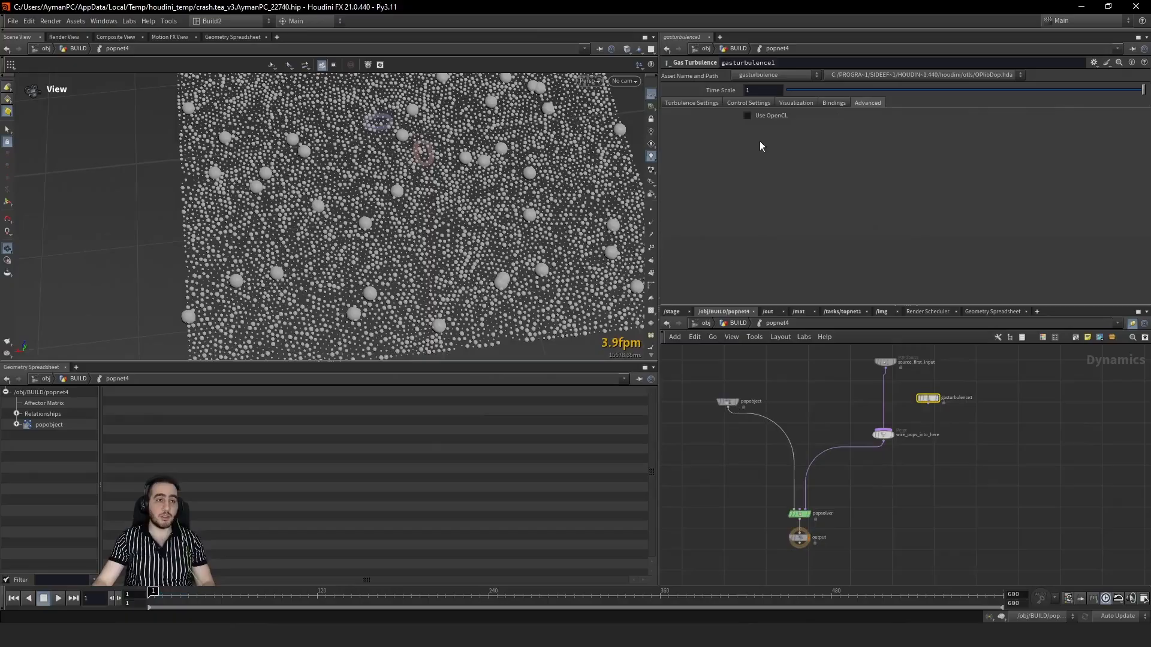
{"action": "left_click", "coordinate": [830, 103]}
{"action": "left_click", "coordinate": [799, 103]}
{"action": "left_click", "coordinate": [835, 103]}
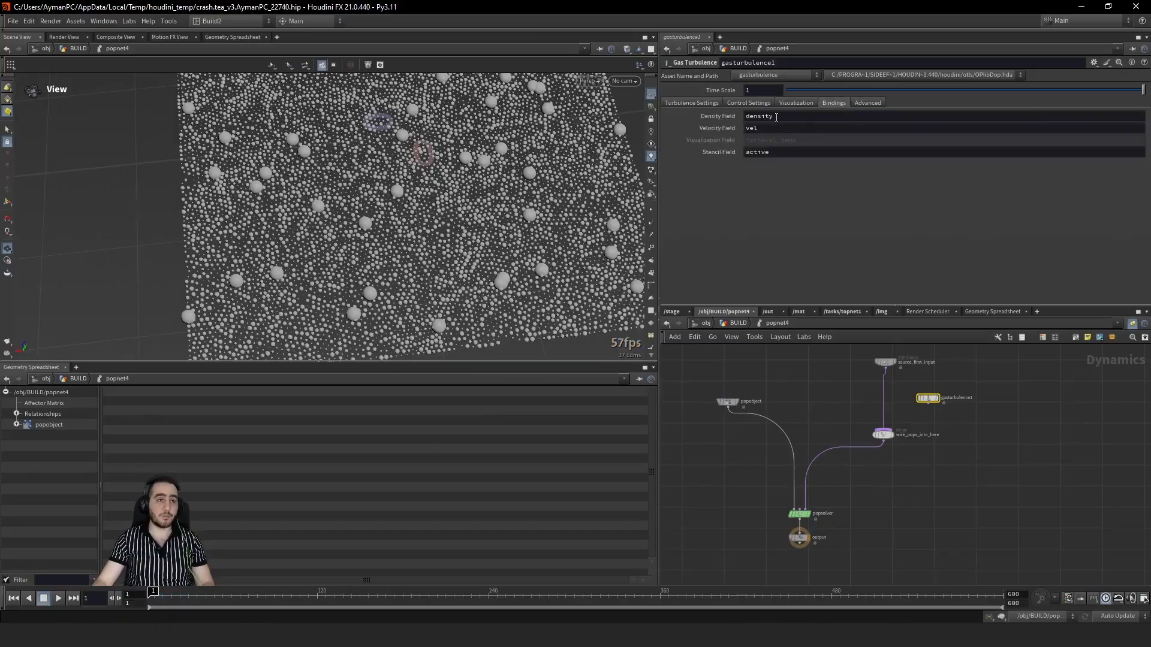
{"action": "double_click", "coordinate": [776, 117]}
{"action": "double_click", "coordinate": [779, 129]}
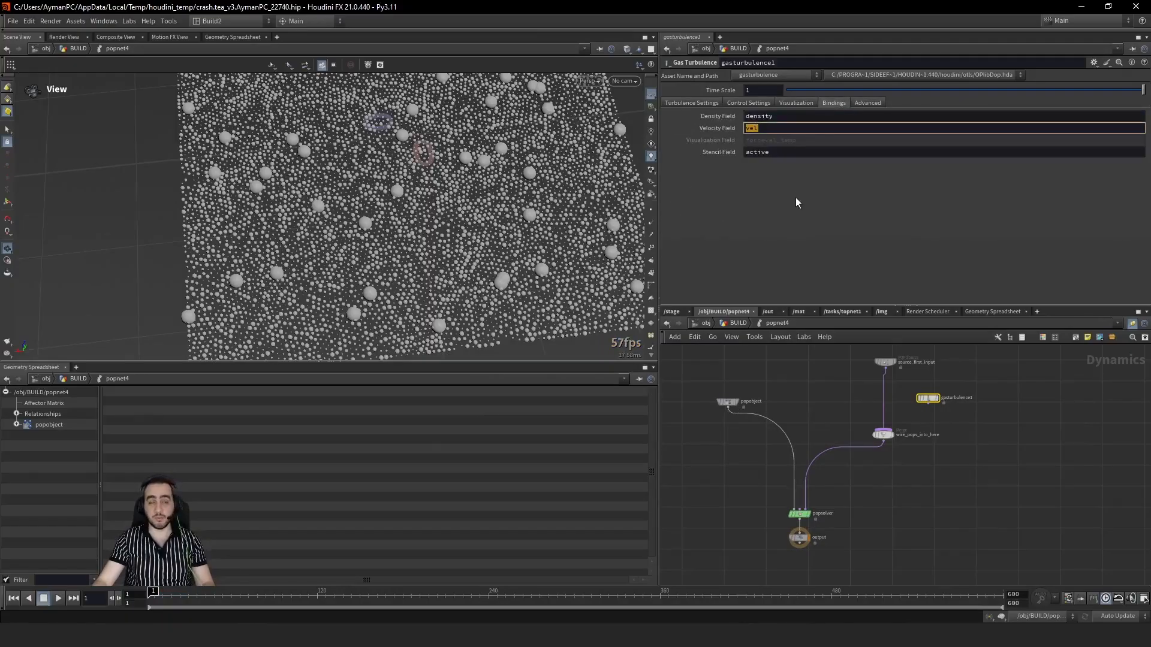
{"action": "middle_click_drag", "start_coordinate": [802, 419], "coordinate": [821, 425]}
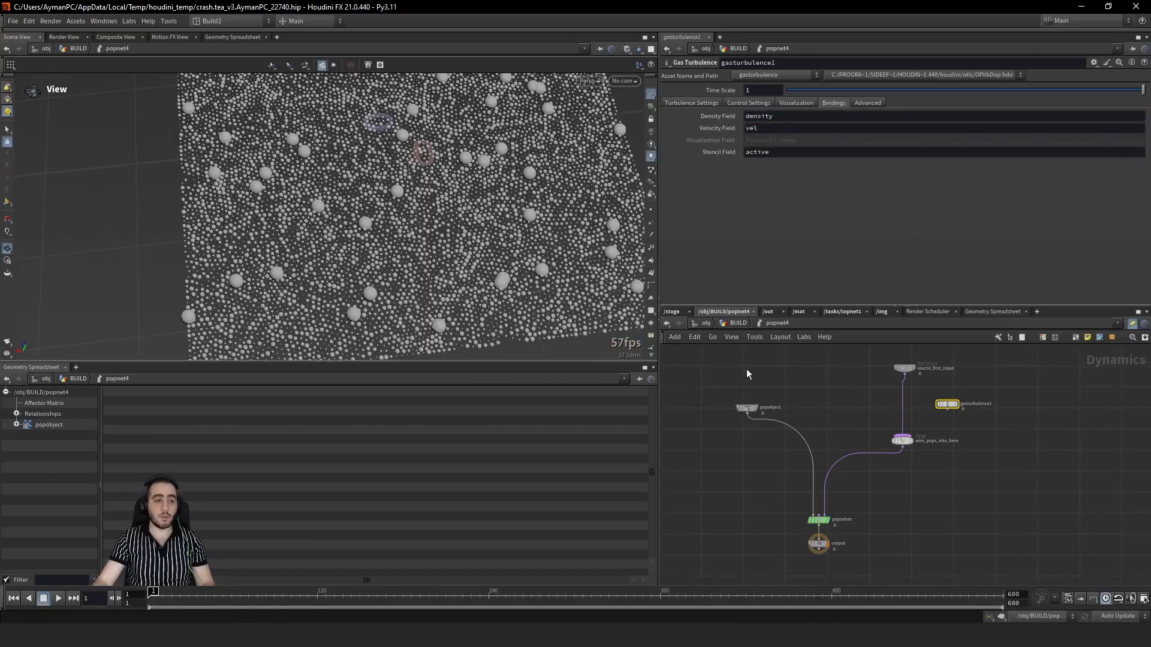
{"action": "double_click", "coordinate": [749, 128]}
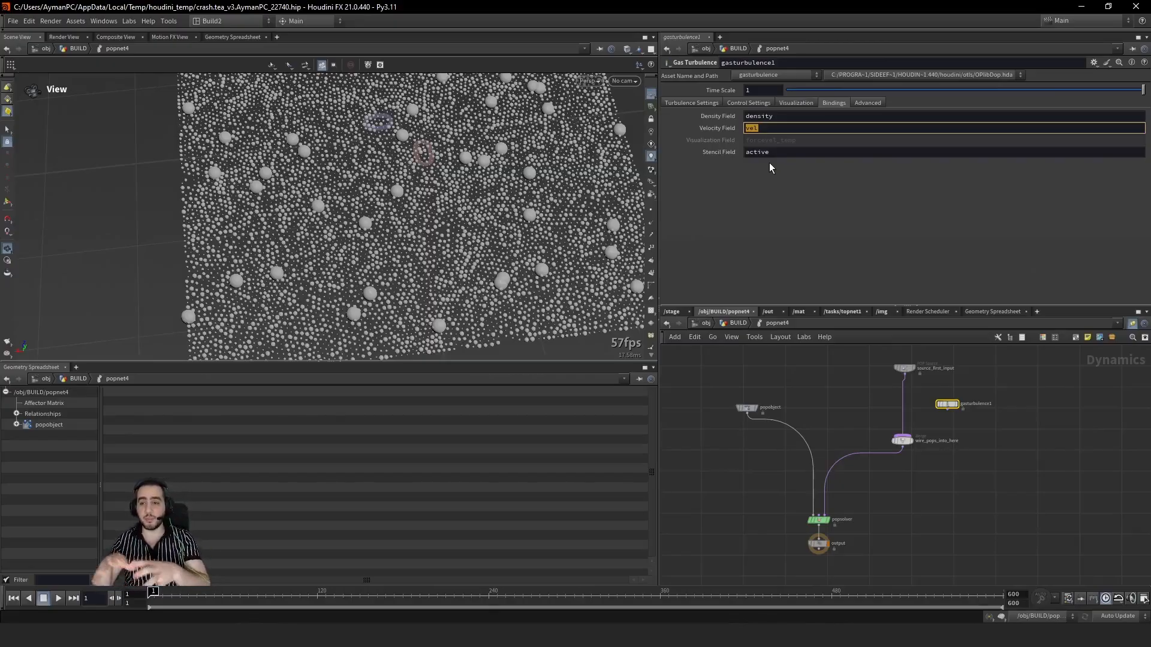
Step: Save the scene and add a Gas Project Non Divergent Multigrid node above the POP Object, unconnected
{"action": "key", "text": "ctrl+s"}
{"action": "left_click", "coordinate": [969, 477]}
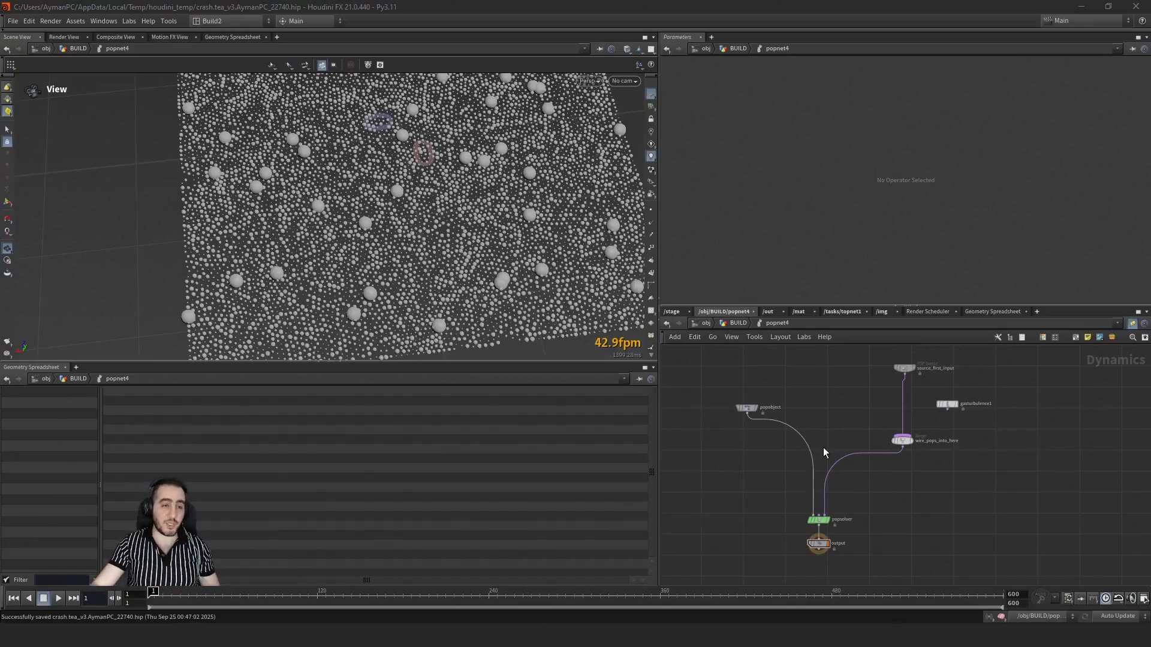
{"action": "key", "text": "Tab"}
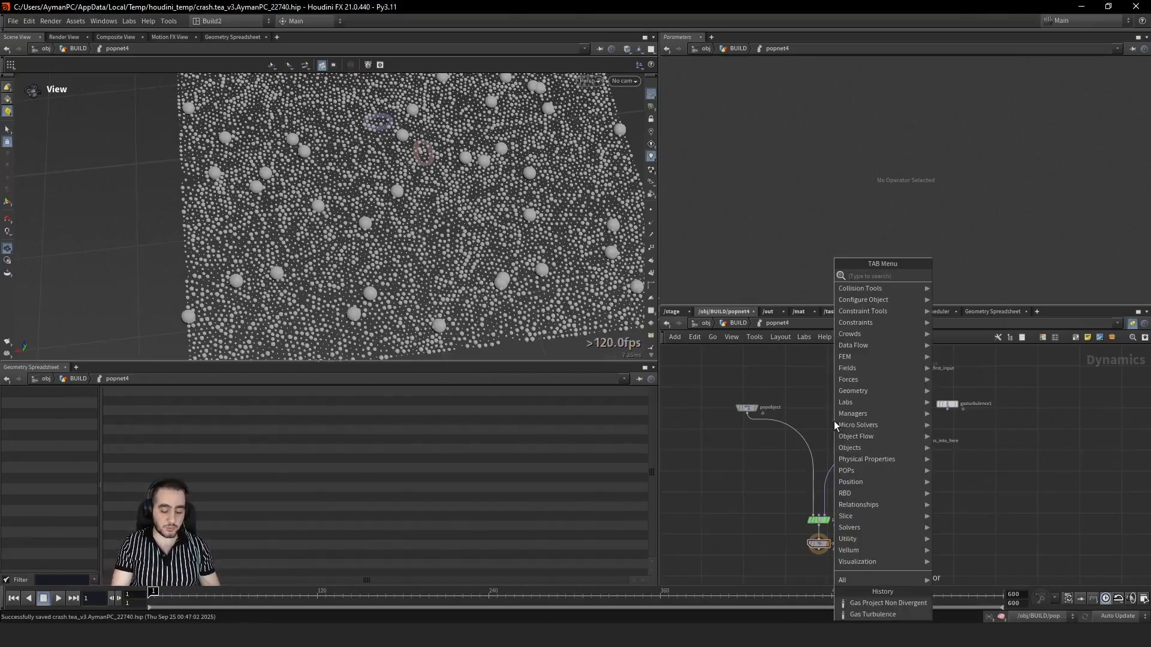
{"action": "type", "text": "gas p"}
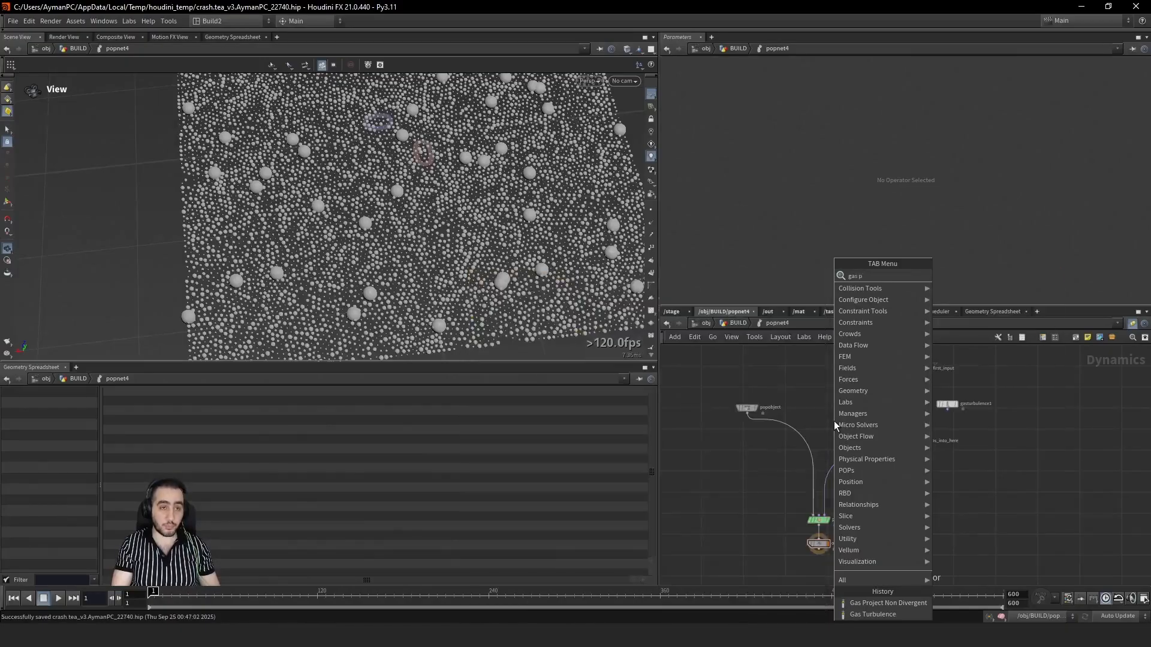
{"action": "type", "text": "r"}
{"action": "key", "text": "Down"}
{"action": "key", "text": "Down"}
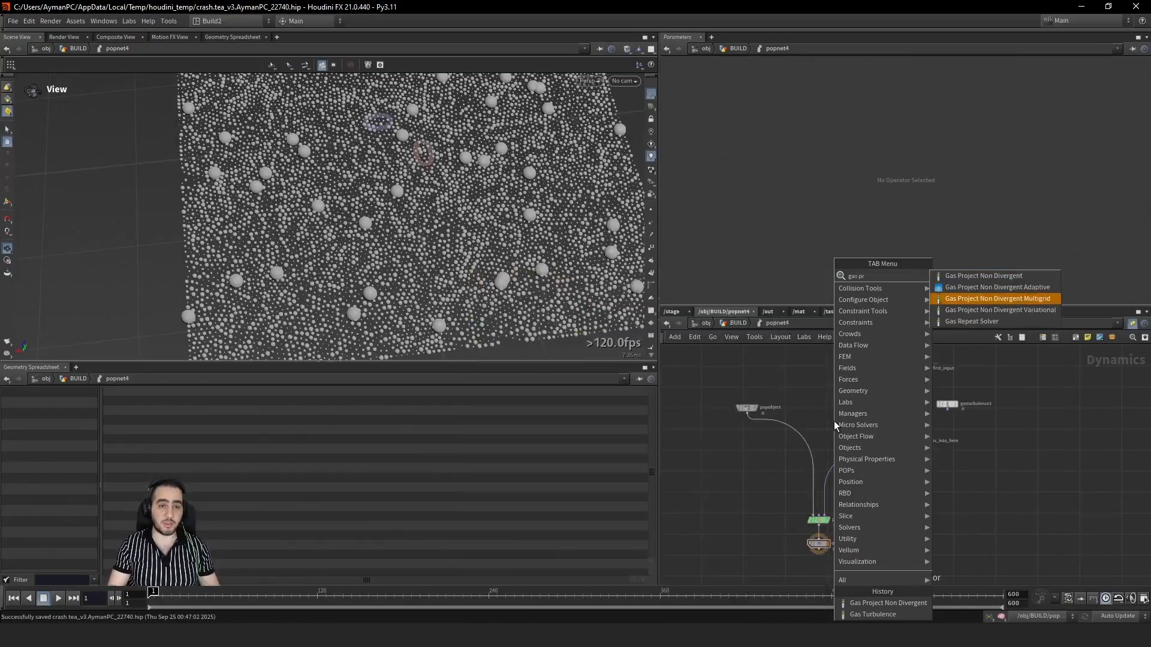
{"action": "key", "text": "Return"}
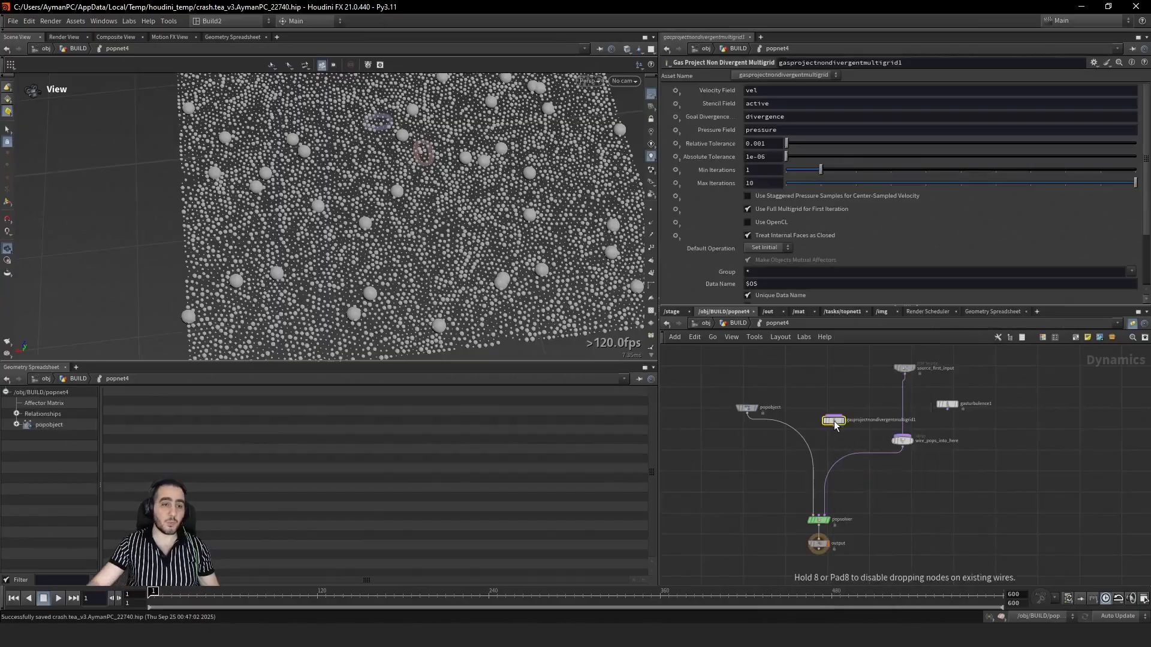
{"action": "left_click", "coordinate": [810, 384]}
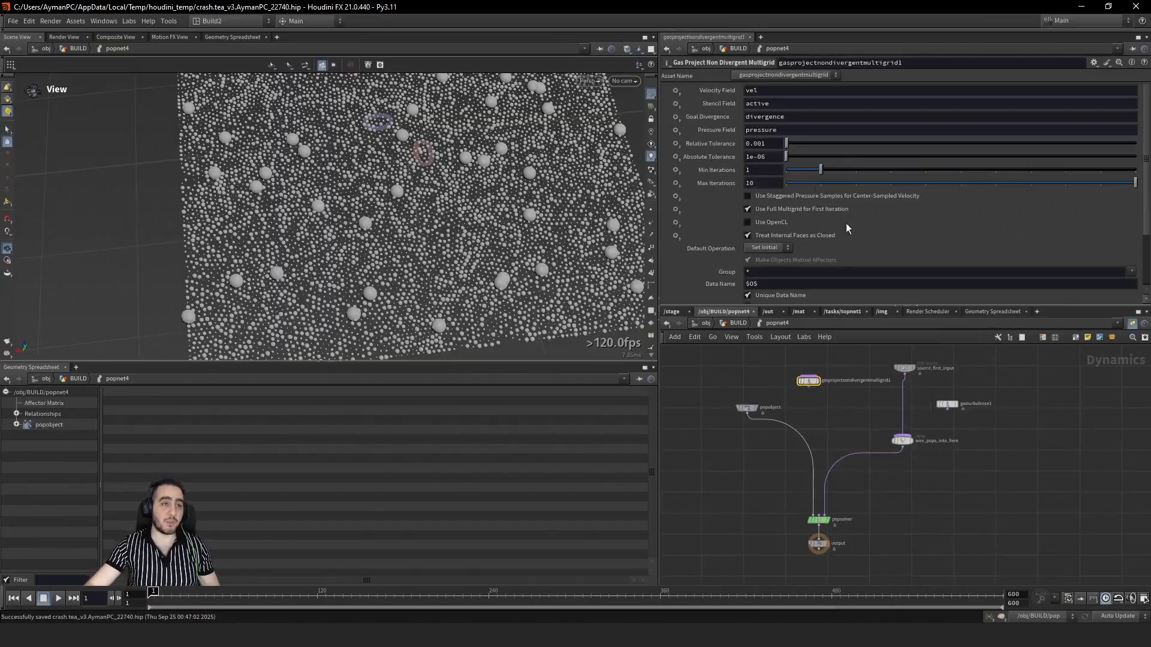
Step: Examine the velocity, goal divergence and pressure fields required by the Gas Project Non Divergent Multigrid node
{"action": "left_click_drag", "start_coordinate": [761, 90], "coordinate": [718, 104]}
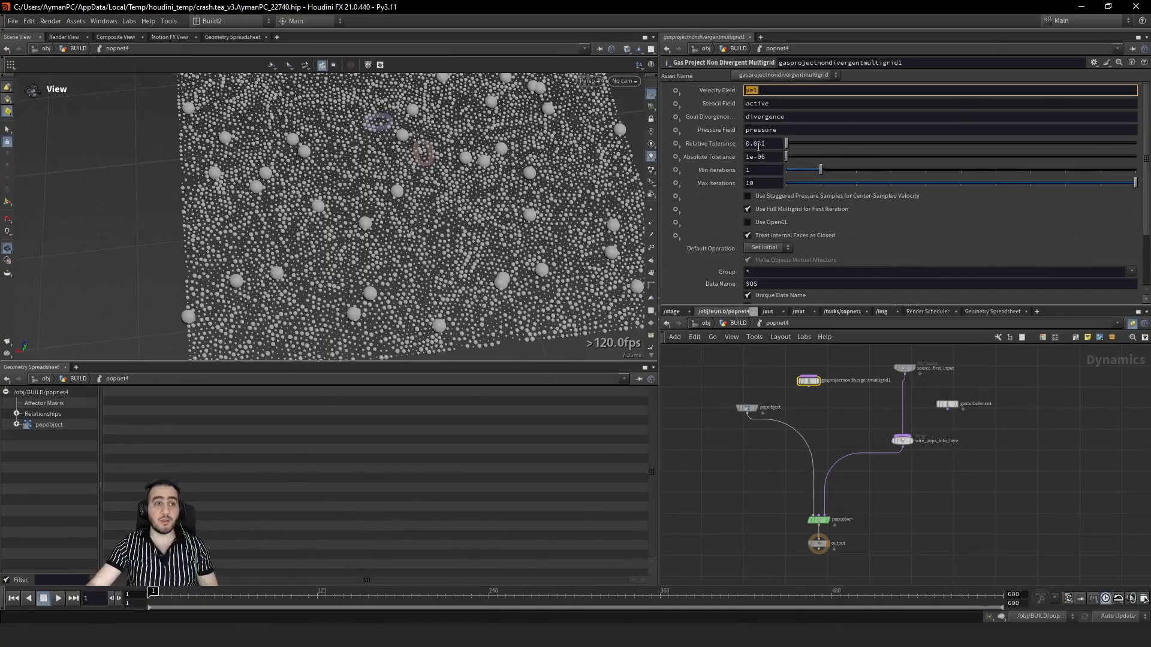
{"action": "left_click", "coordinate": [790, 118]}
{"action": "left_click_drag", "start_coordinate": [791, 117], "coordinate": [729, 125]}
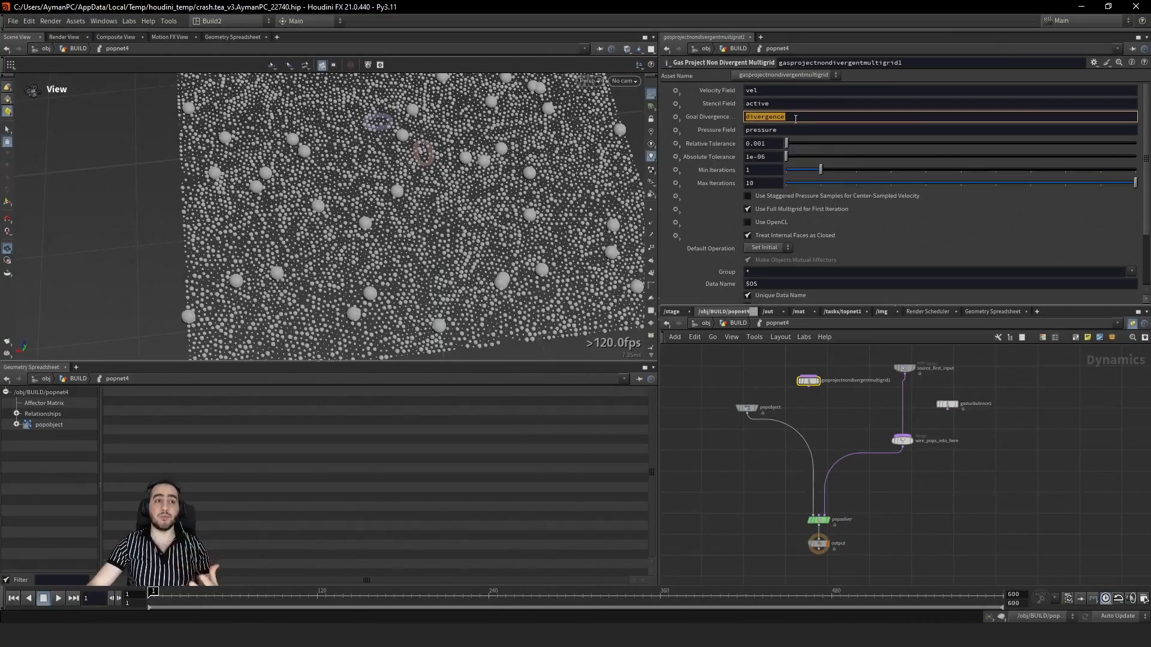
{"action": "left_click_drag", "start_coordinate": [794, 132], "coordinate": [729, 136]}
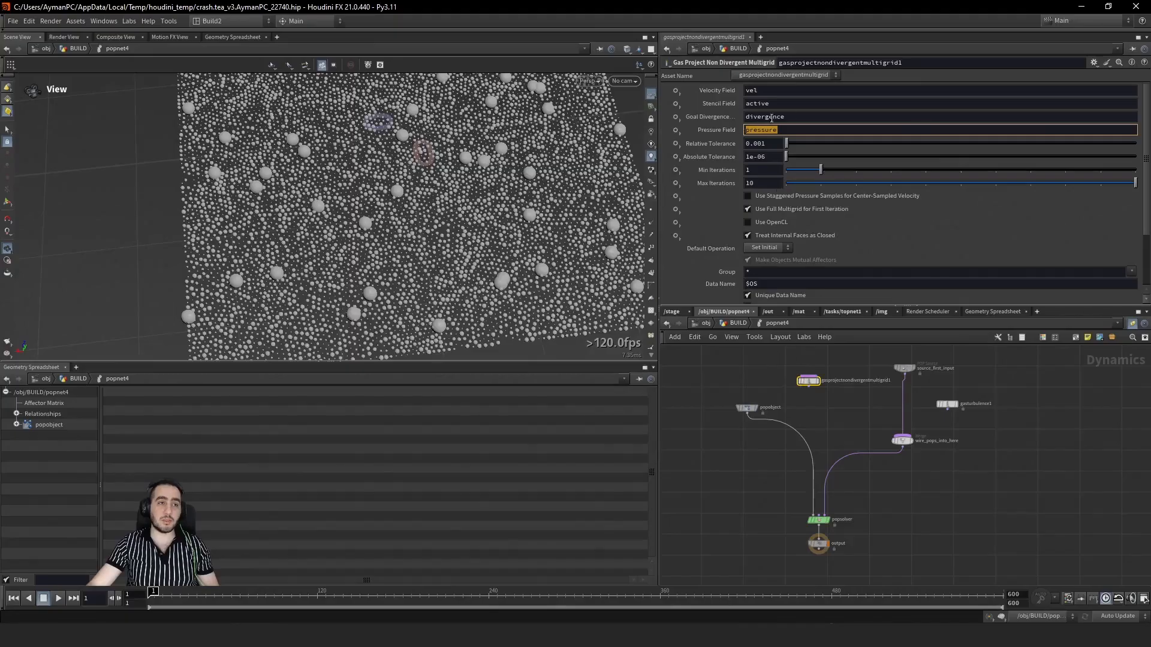
{"action": "scroll", "coordinate": [842, 402], "scroll_direction": "up", "scroll_amount": 3}
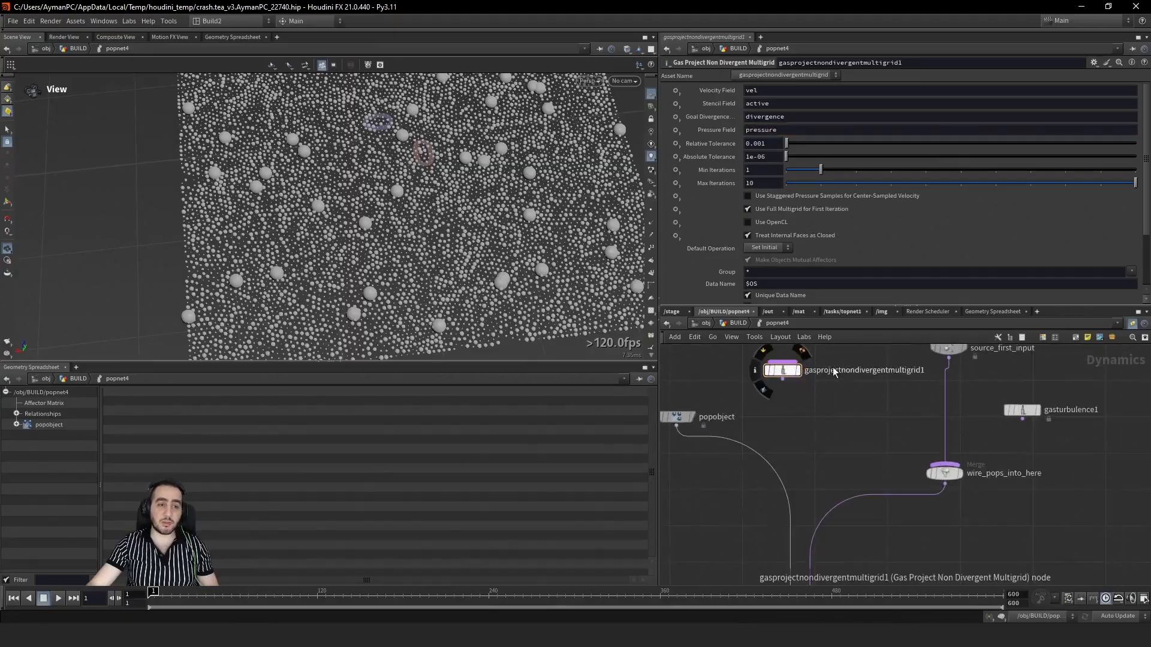
{"action": "middle_click_drag", "start_coordinate": [835, 403], "coordinate": [830, 442]}
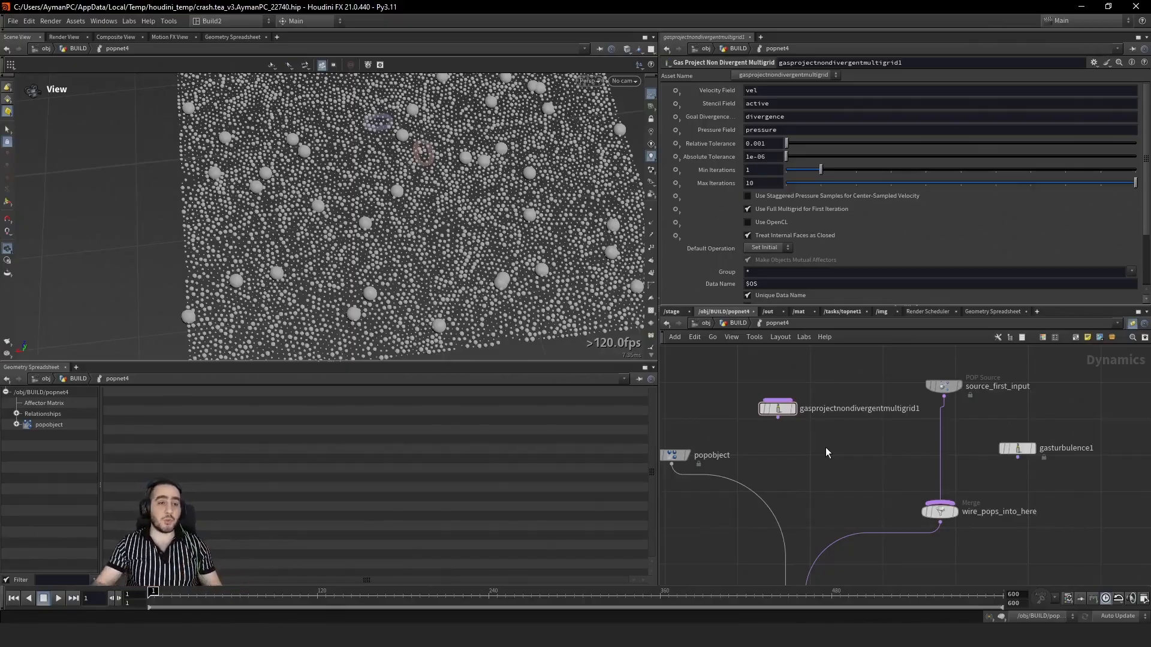
Step: Move the POP Object farther away from the POP Solver to make room for more nodes on their link
{"action": "middle_click_drag", "start_coordinate": [812, 463], "coordinate": [868, 471]}
{"action": "left_click_drag", "start_coordinate": [733, 461], "coordinate": [716, 472]}
{"action": "middle_click_drag", "start_coordinate": [963, 496], "coordinate": [1040, 473]}
{"action": "left_click", "coordinate": [910, 396]}
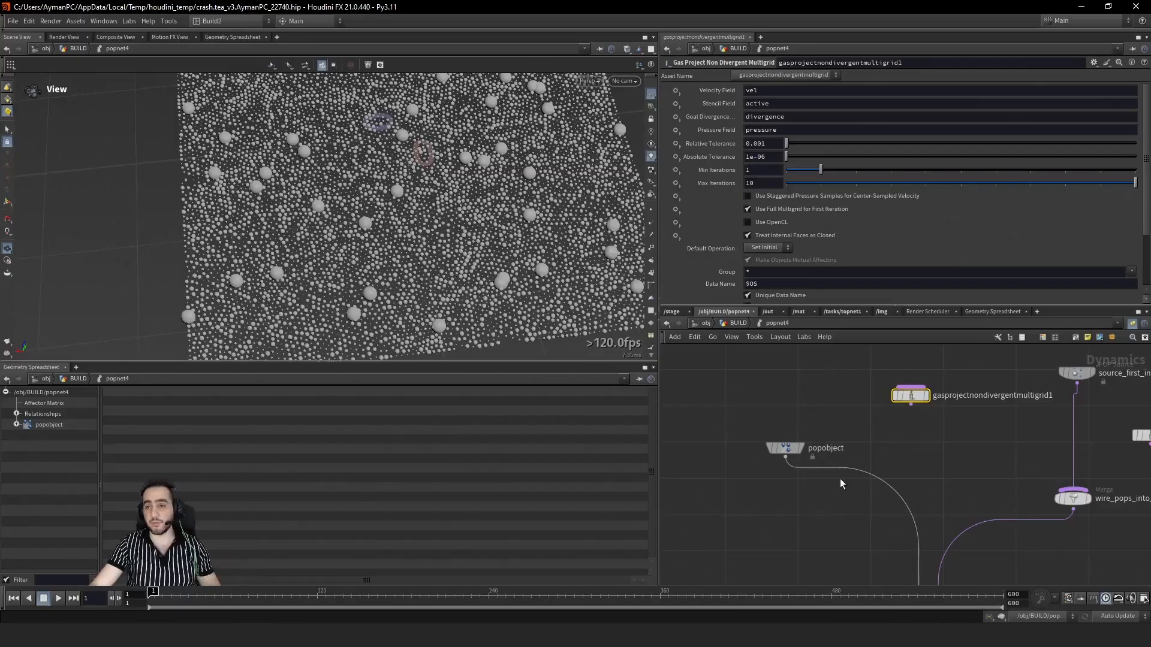
{"action": "scroll", "coordinate": [803, 483], "scroll_direction": "down", "scroll_amount": 5}
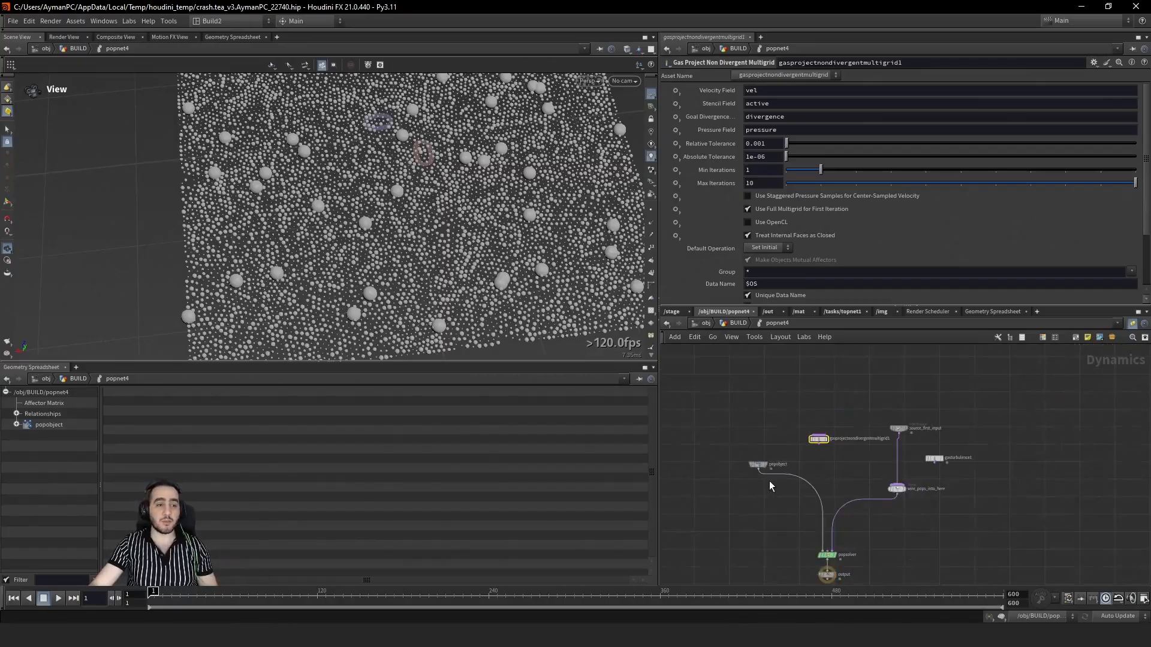
{"action": "left_click_drag", "start_coordinate": [759, 467], "coordinate": [708, 487]}
{"action": "middle_click_drag", "start_coordinate": [726, 530], "coordinate": [798, 505]}
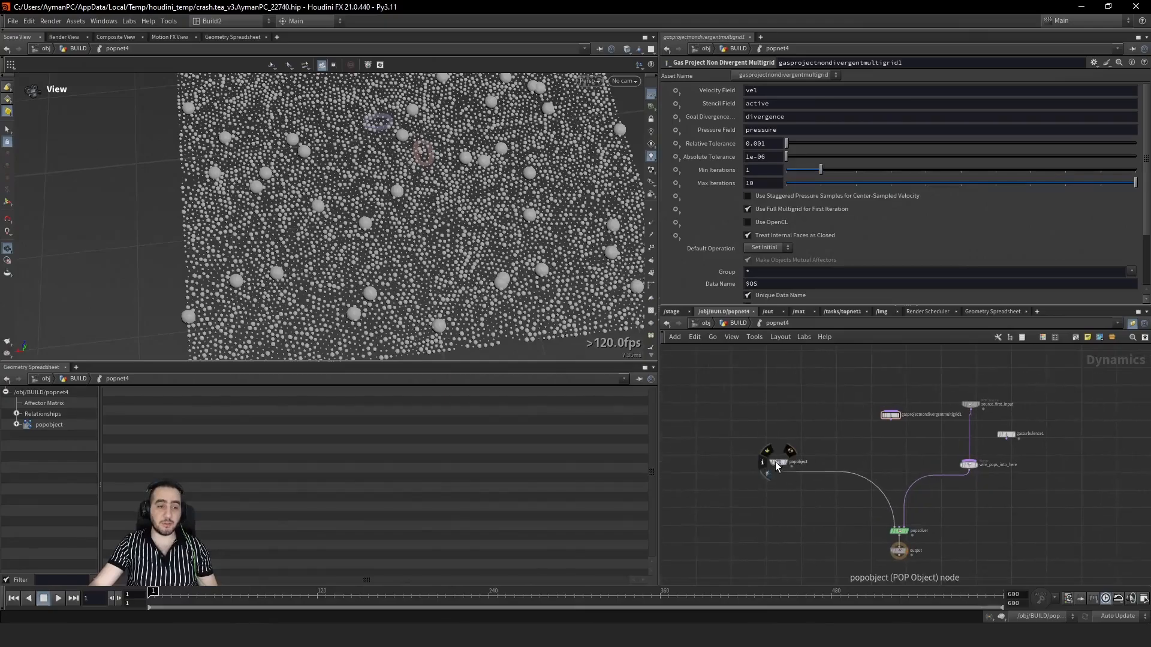
{"action": "left_click_drag", "start_coordinate": [776, 466], "coordinate": [757, 467]}
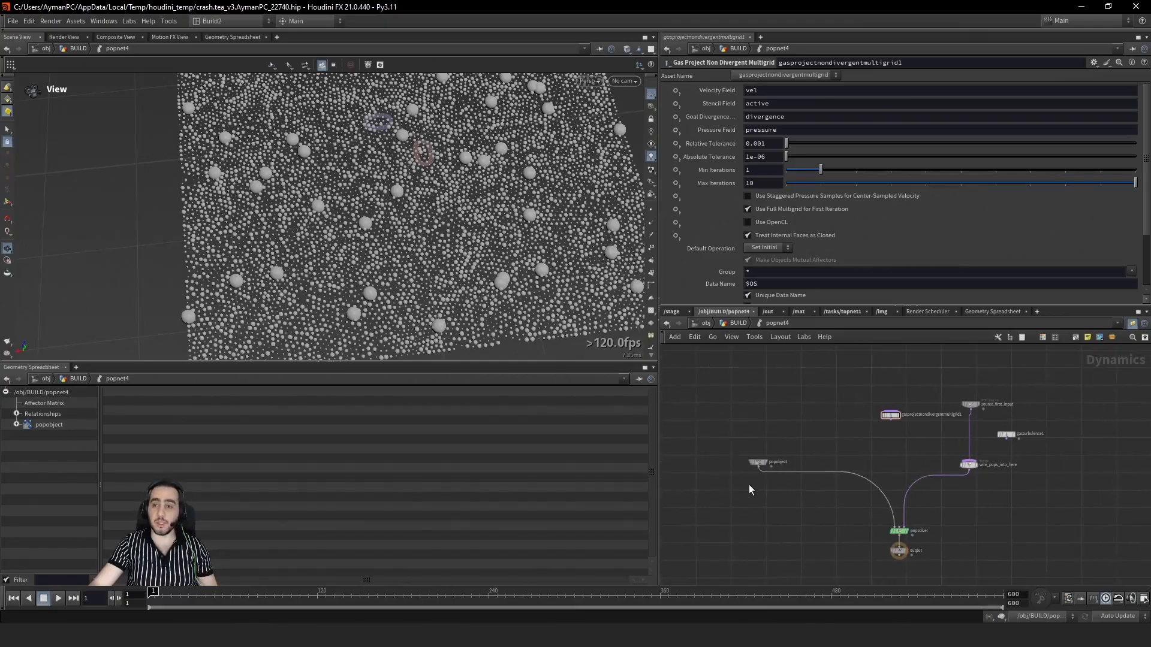
Step: Select the POP Object and expand its data tree in the geometry spreadsheet
{"action": "left_click_drag", "start_coordinate": [753, 507], "coordinate": [764, 449]}
{"action": "scroll", "coordinate": [777, 470], "scroll_direction": "up", "scroll_amount": 3}
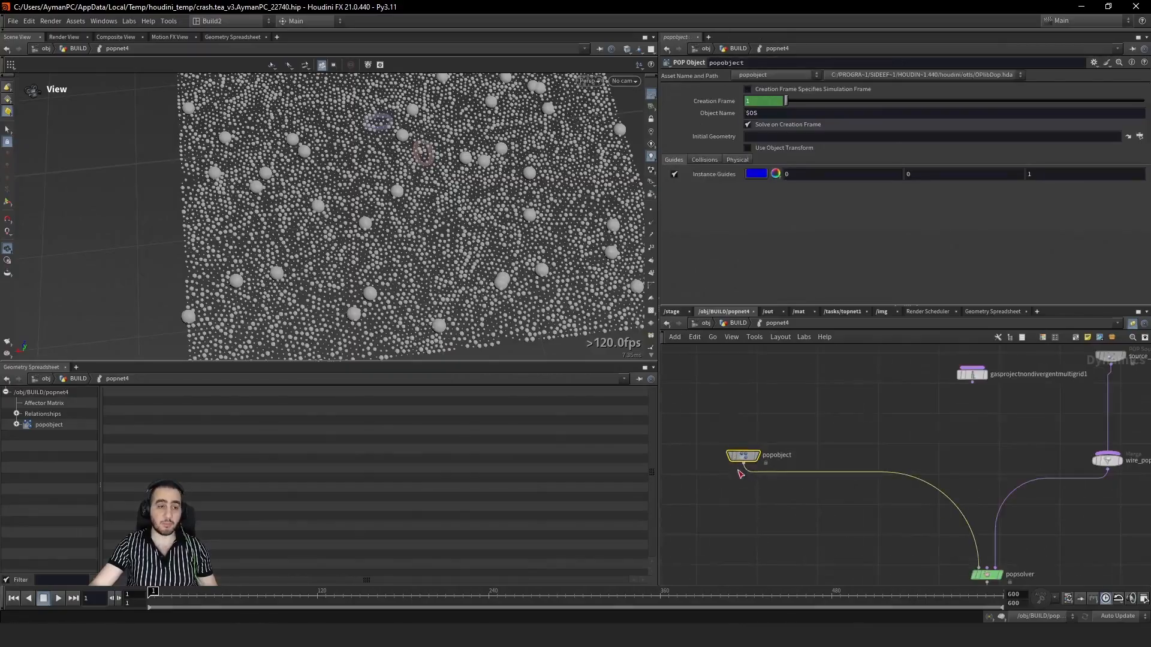
{"action": "left_click", "coordinate": [17, 425]}
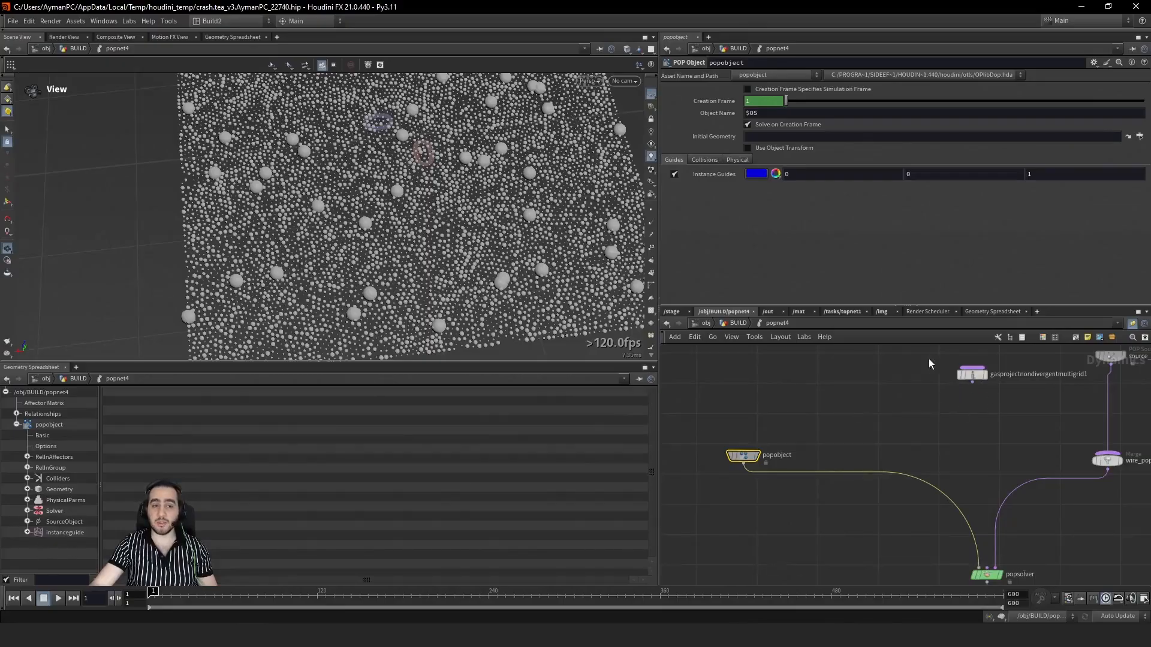
Step: Add a Vector Field node and insert it on the link between the POP Object and the POP Solver
{"action": "left_click_drag", "start_coordinate": [971, 374], "coordinate": [945, 370]}
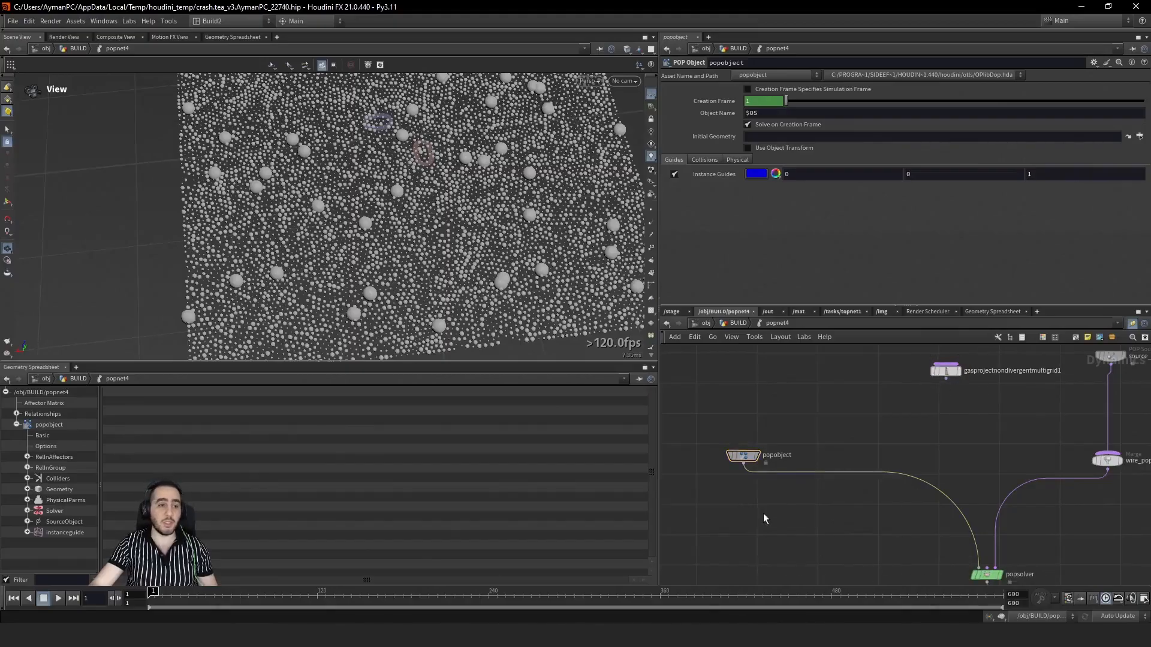
{"action": "key", "text": "Tab"}
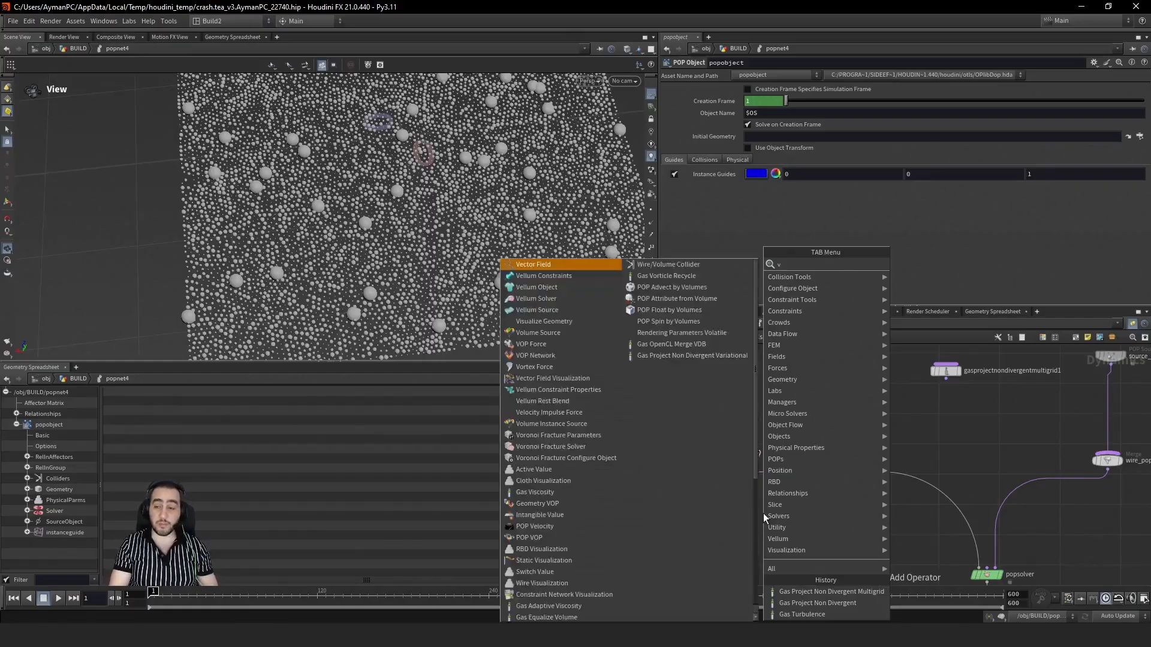
{"action": "type", "text": "vec"}
{"action": "key", "text": "Return"}
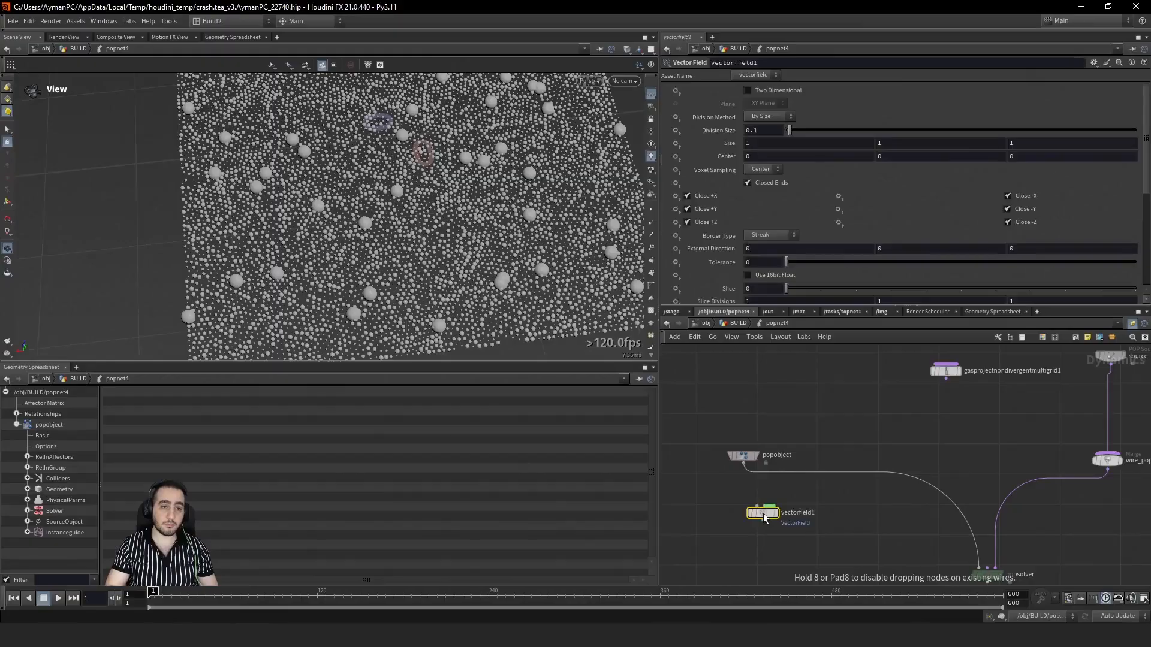
{"action": "left_click", "coordinate": [750, 498]}
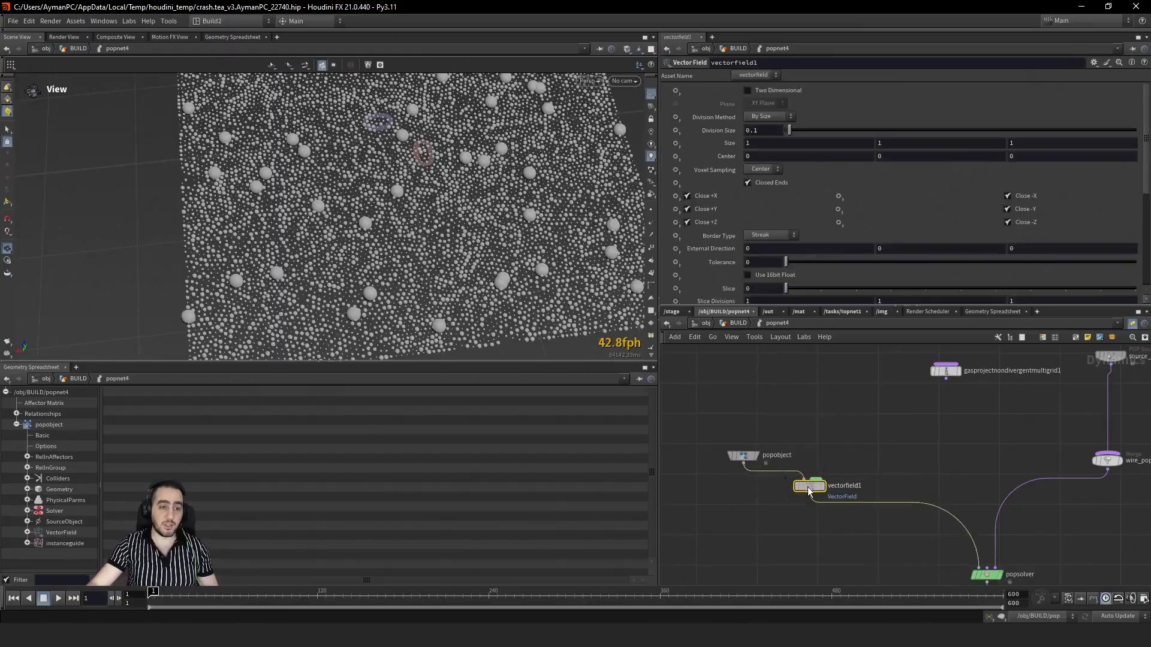
Step: Copy the velocity field name from the multigrid projection node and set the Vector Field's Data Name to vel
{"action": "left_click", "coordinate": [946, 370]}
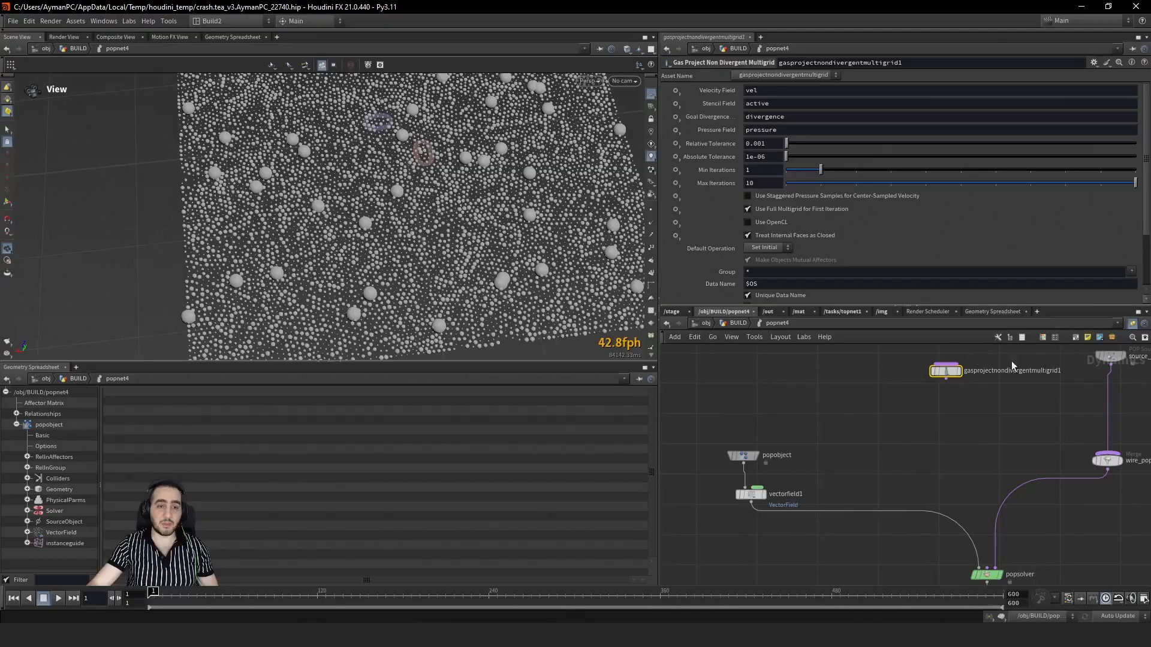
{"action": "left_click", "coordinate": [751, 90]}
{"action": "key", "text": "ctrl+c"}
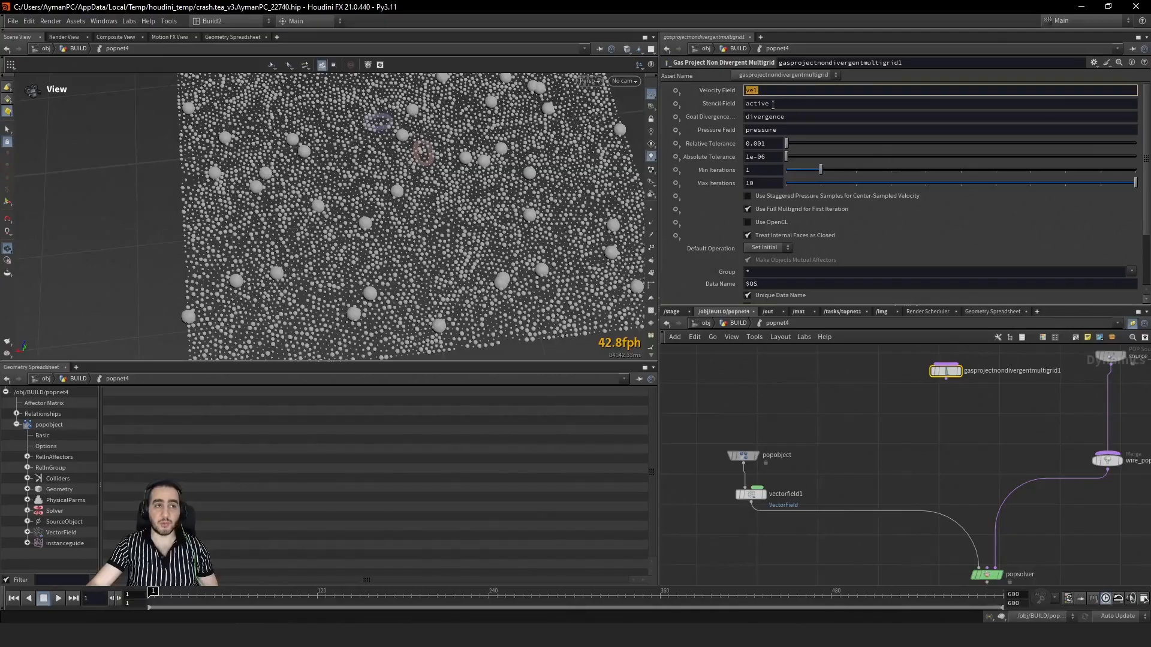
{"action": "left_click", "coordinate": [751, 494]}
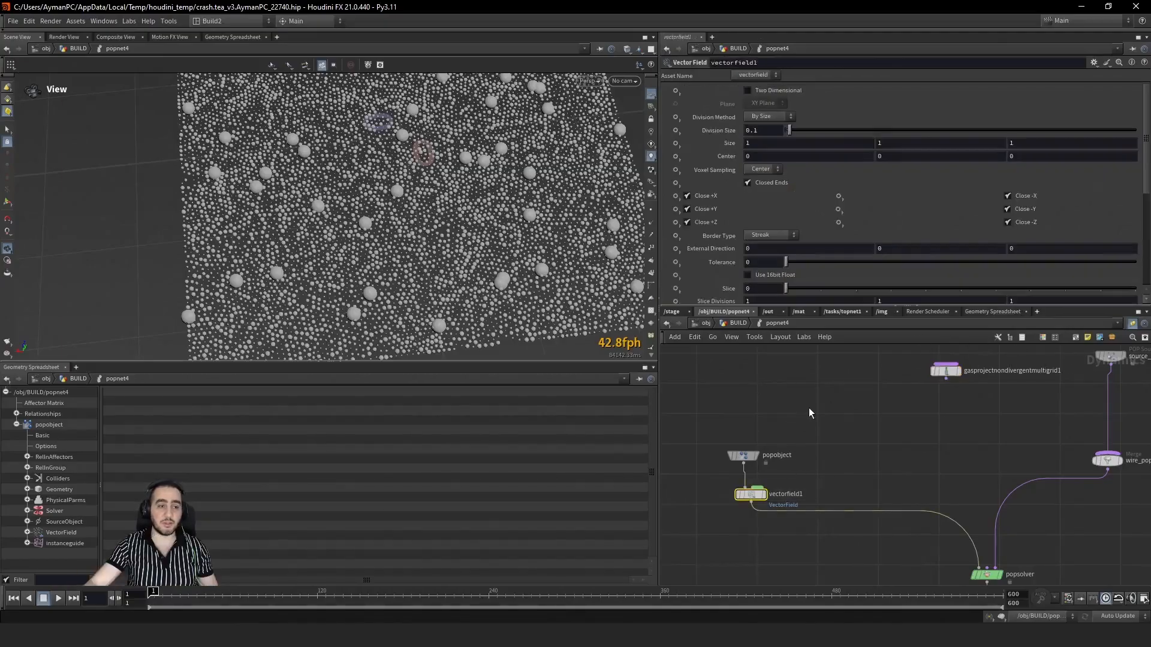
{"action": "scroll", "coordinate": [754, 242], "scroll_direction": "down", "scroll_amount": 6}
{"action": "double_click", "coordinate": [779, 266]}
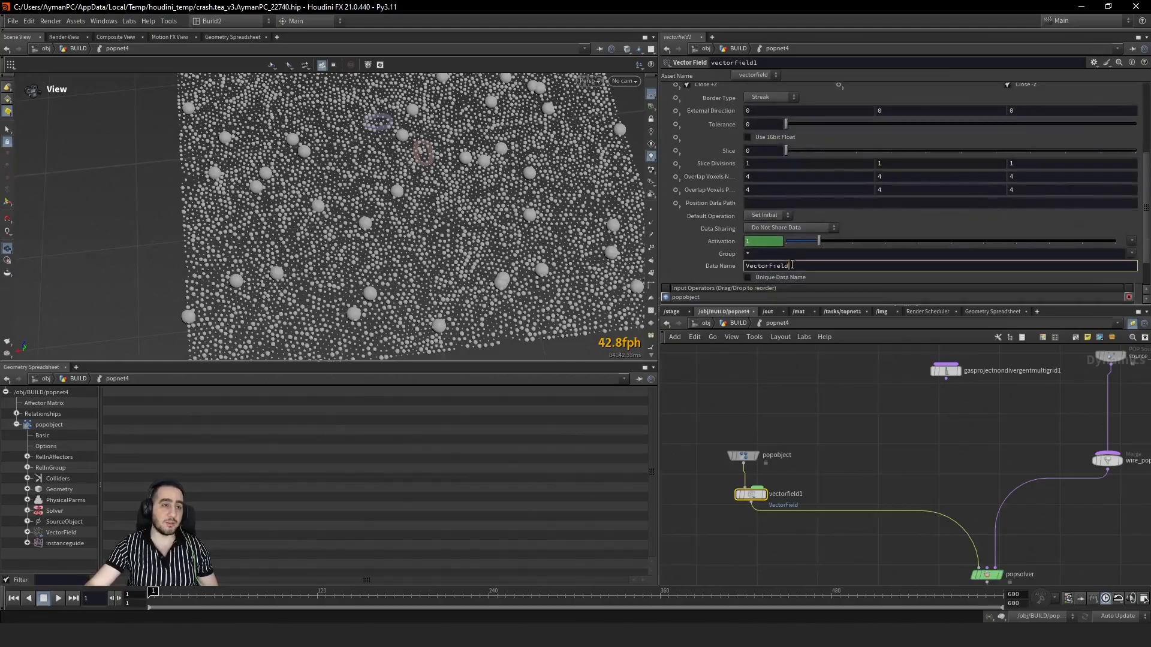
{"action": "key", "text": "ctrl+v"}
{"action": "left_click", "coordinate": [879, 457]}
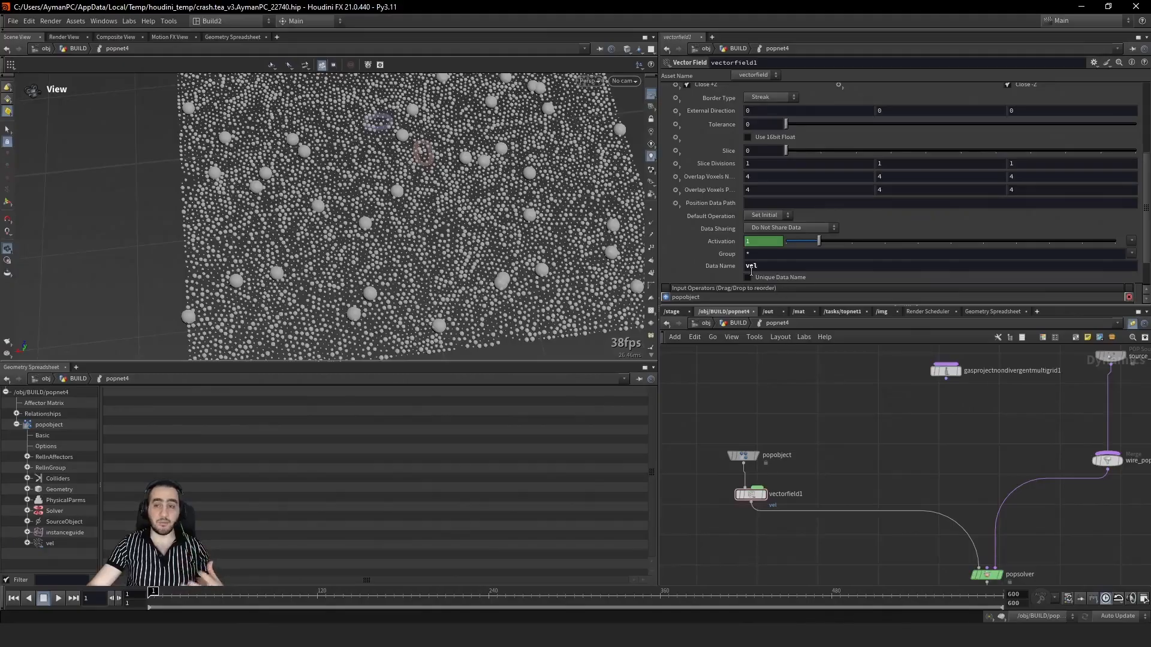
Step: Set the Vector Field's Division Size to 0.05 and review its remaining settings
{"action": "scroll", "coordinate": [755, 201], "scroll_direction": "up", "scroll_amount": 5}
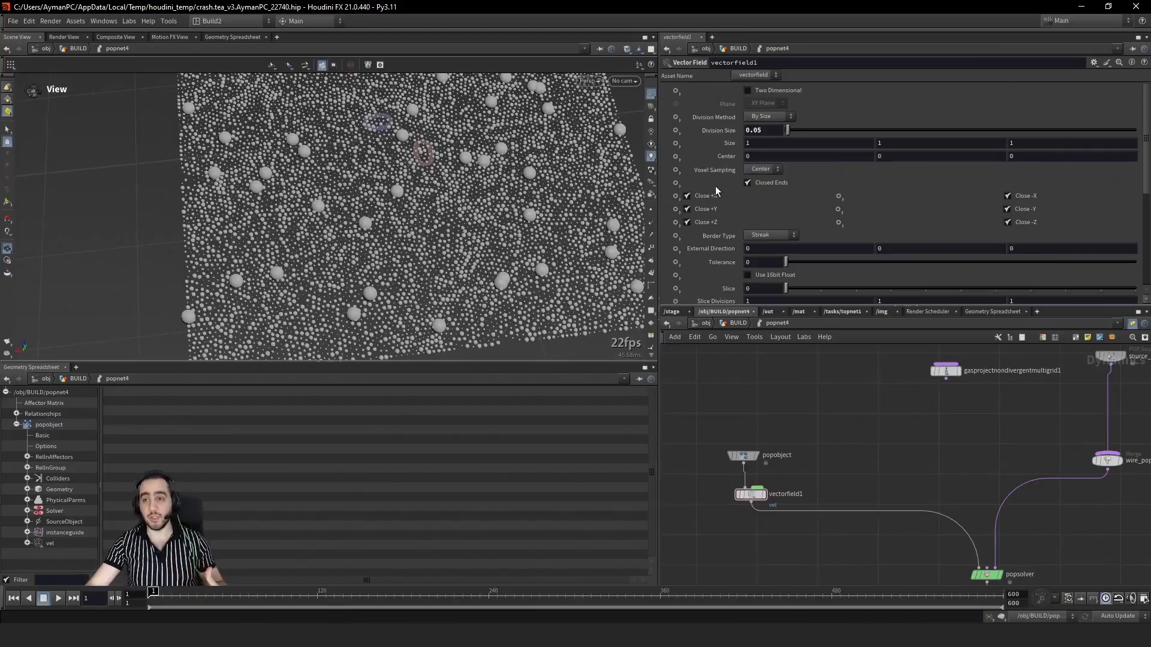
{"action": "scroll", "coordinate": [733, 252], "scroll_direction": "down", "scroll_amount": 4}
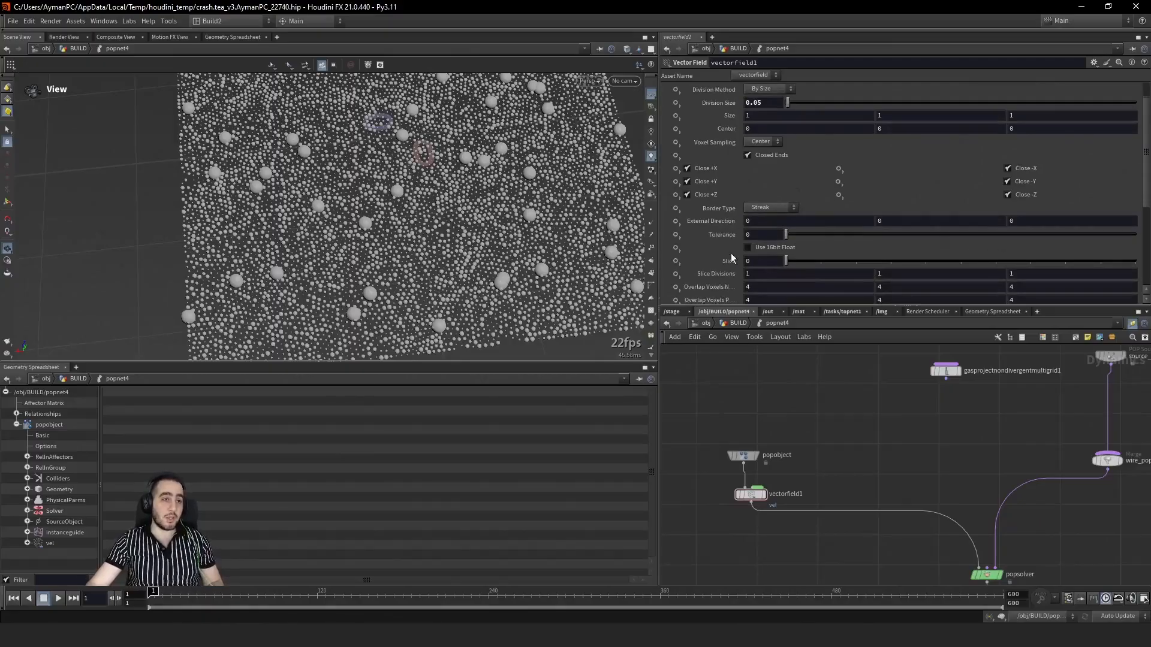
{"action": "scroll", "coordinate": [733, 258], "scroll_direction": "up", "scroll_amount": 3}
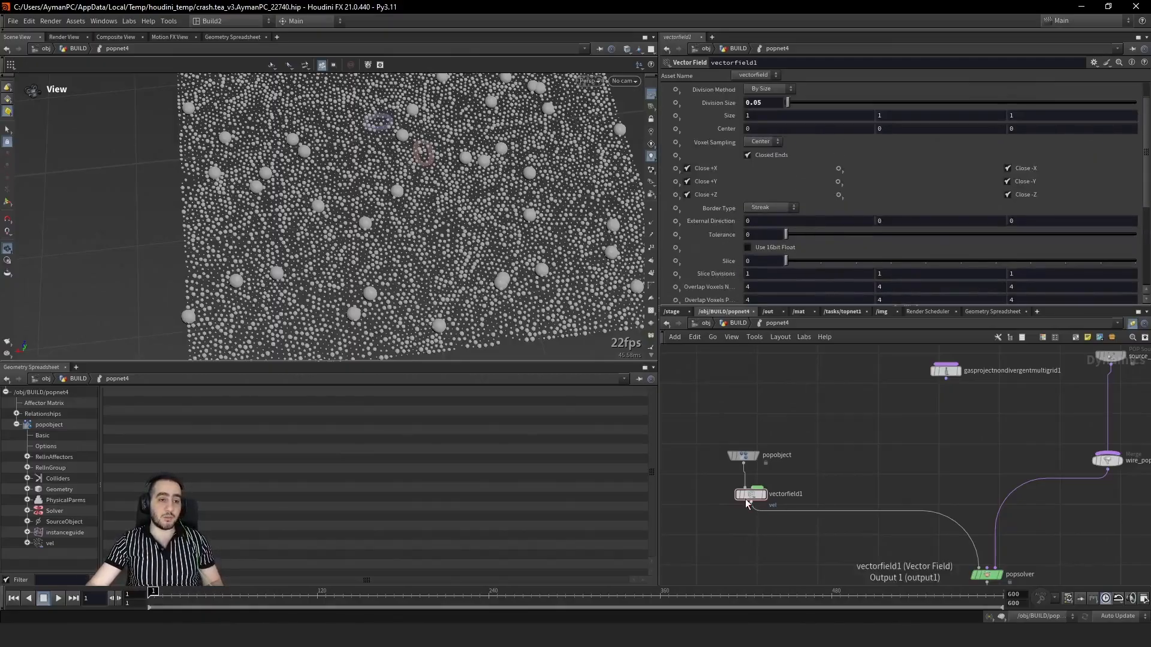
Step: Connect a new Vector Field Visualization node to the Vector Field, enable Show Guide Geometry, and return the simulation to its first frame
{"action": "left_click_drag", "start_coordinate": [779, 494], "coordinate": [810, 492]}
{"action": "key", "text": "Tab"}
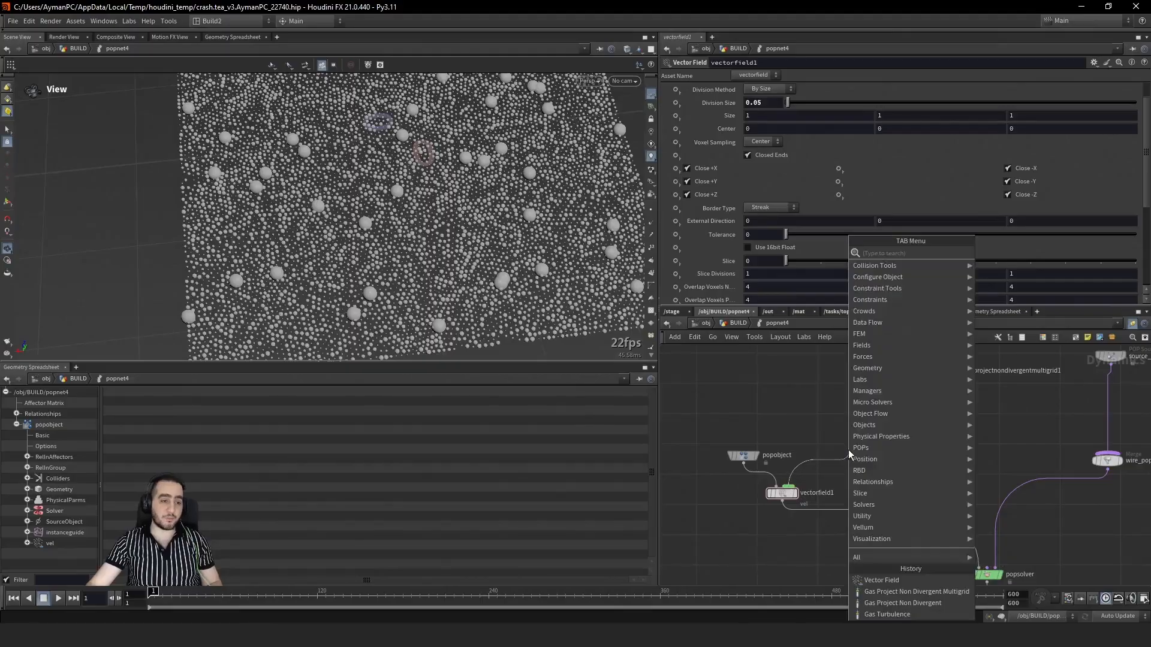
{"action": "type", "text": "ves"}
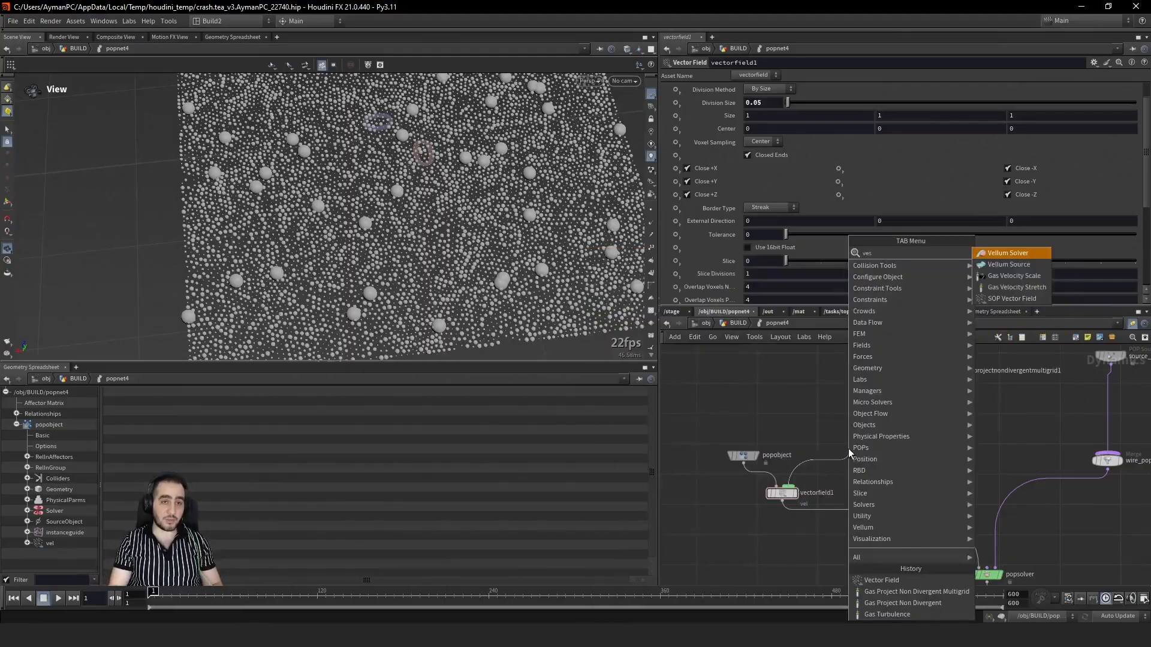
{"action": "type", "text": " vis"}
{"action": "key", "text": "Return"}
{"action": "left_click", "coordinate": [848, 453]}
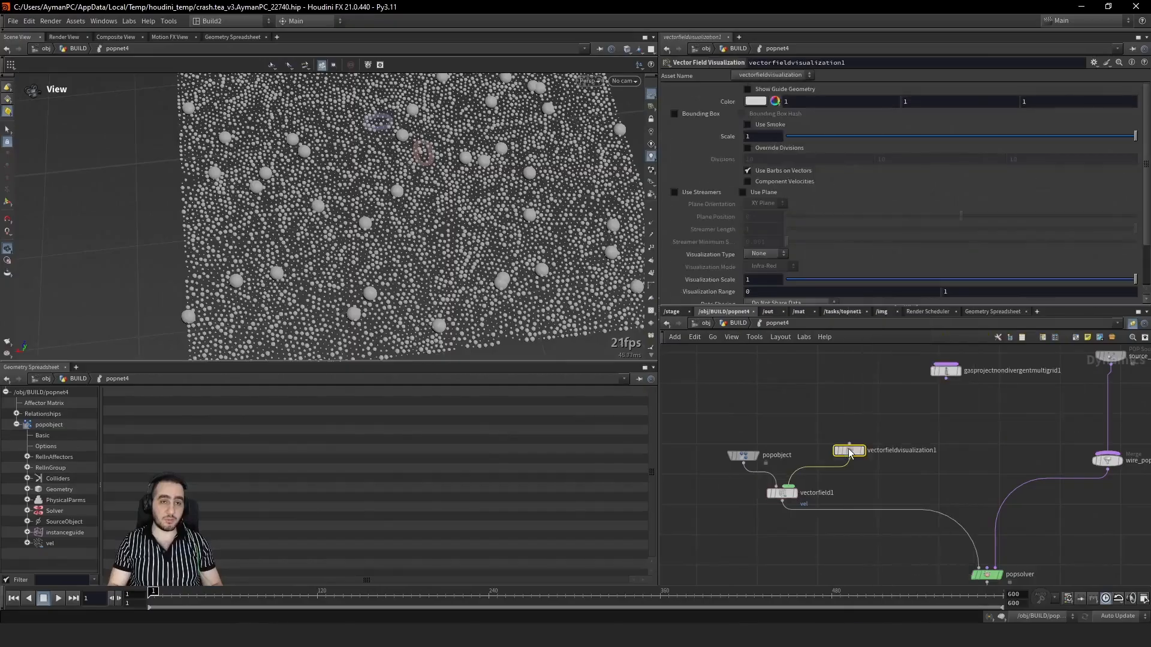
{"action": "left_click", "coordinate": [773, 90]}
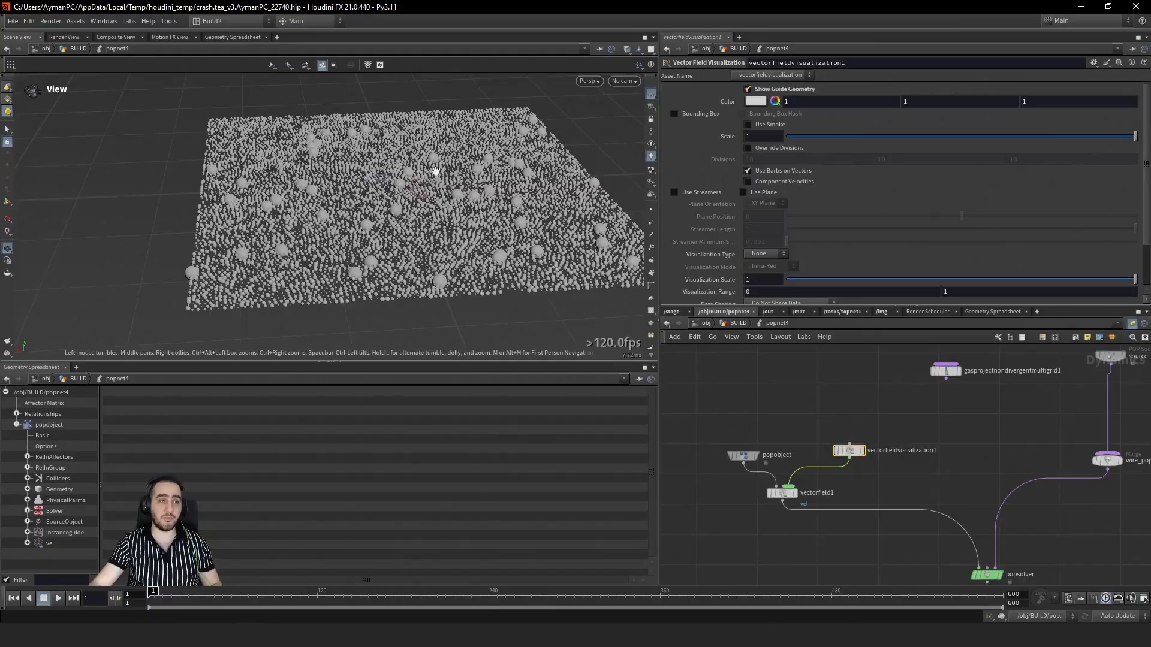
{"action": "key", "text": "Up"}
{"action": "key", "text": "ctrl+Up"}
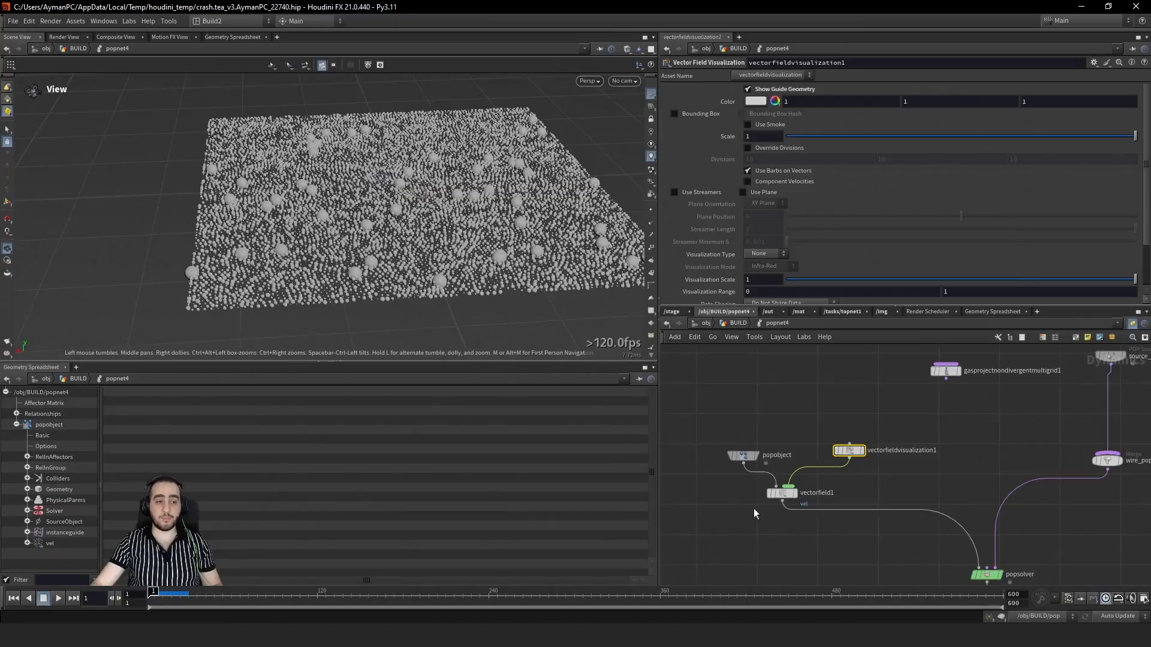
Step: Expand the vel data under the POP Object and examine its division and size properties alongside the points in wireframe
{"action": "left_click", "coordinate": [780, 493]}
{"action": "left_click", "coordinate": [27, 543]}
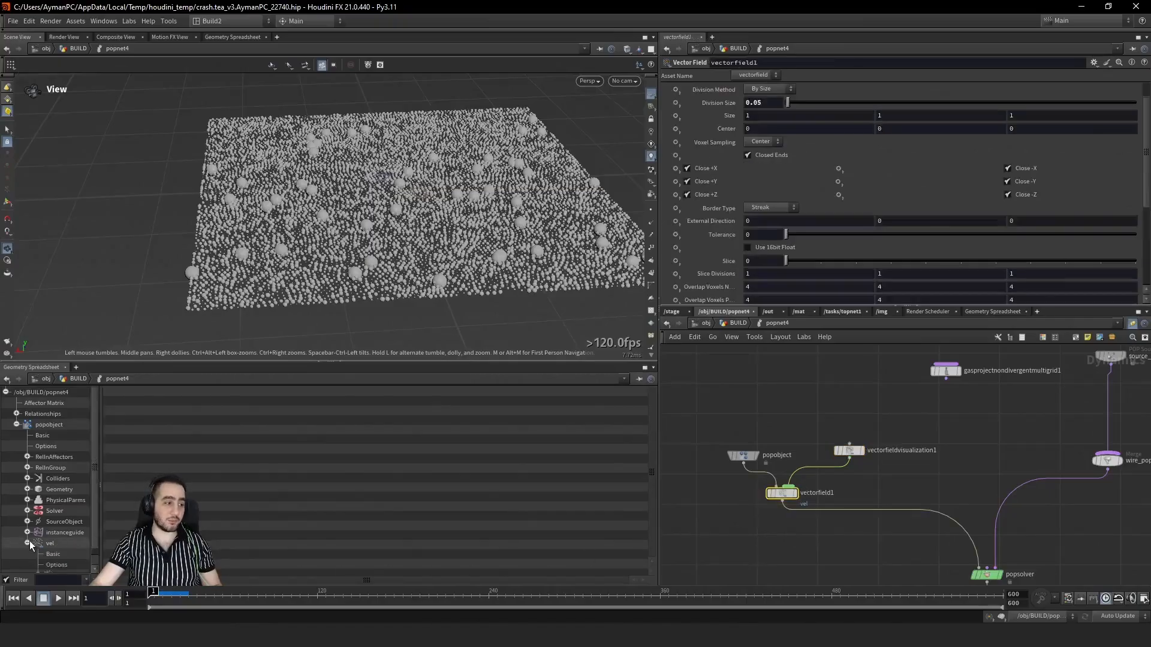
{"action": "left_click", "coordinate": [65, 544]}
{"action": "scroll", "coordinate": [70, 543], "scroll_direction": "down", "scroll_amount": 1}
{"action": "scroll", "coordinate": [248, 480], "scroll_direction": "down", "scroll_amount": 1}
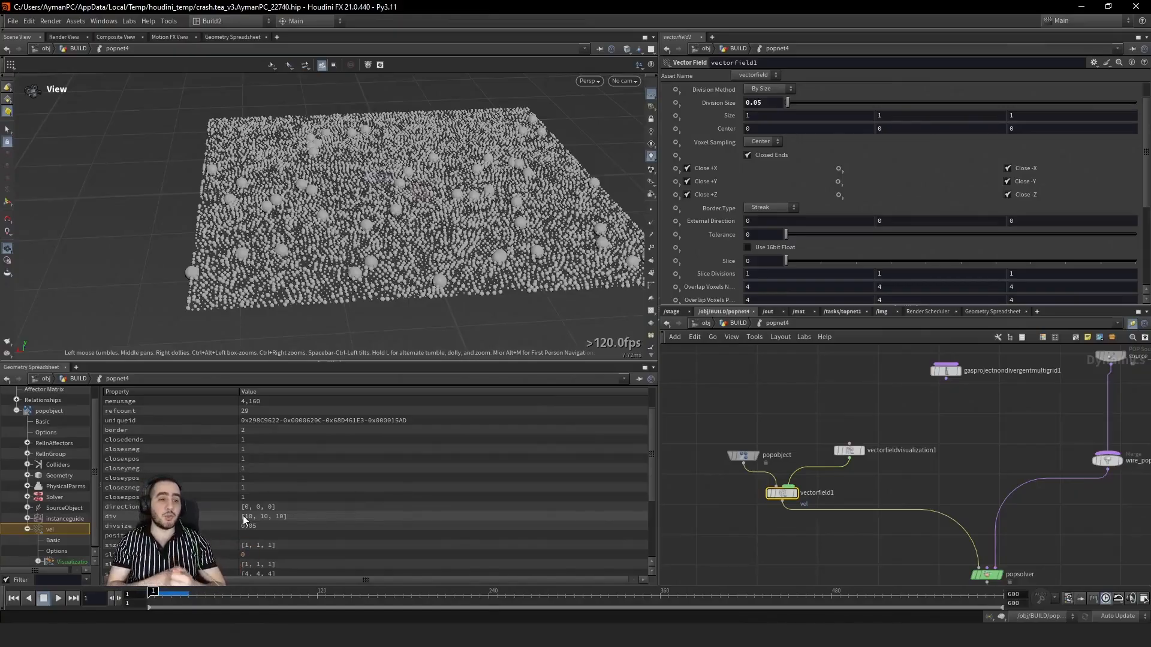
{"action": "left_click_drag", "start_coordinate": [749, 411], "coordinate": [866, 464]}
{"action": "key", "text": "Escape"}
{"action": "key", "text": "w"}
{"action": "key", "text": "w"}
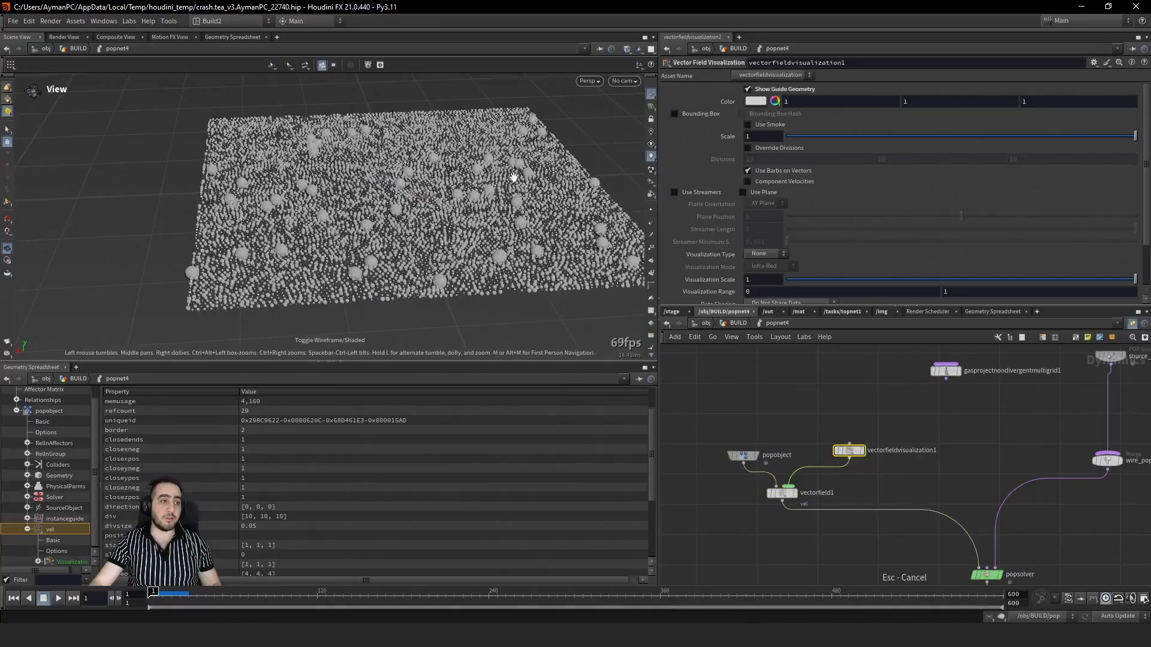
Step: Shift the POP Object, Vector Field and visualization nodes aside and wire a new Merge node into the POP Solver's middle input
{"action": "left_click_drag", "start_coordinate": [858, 403], "coordinate": [702, 530]}
{"action": "left_click_drag", "start_coordinate": [852, 452], "coordinate": [795, 456]}
{"action": "left_click", "coordinate": [962, 527]}
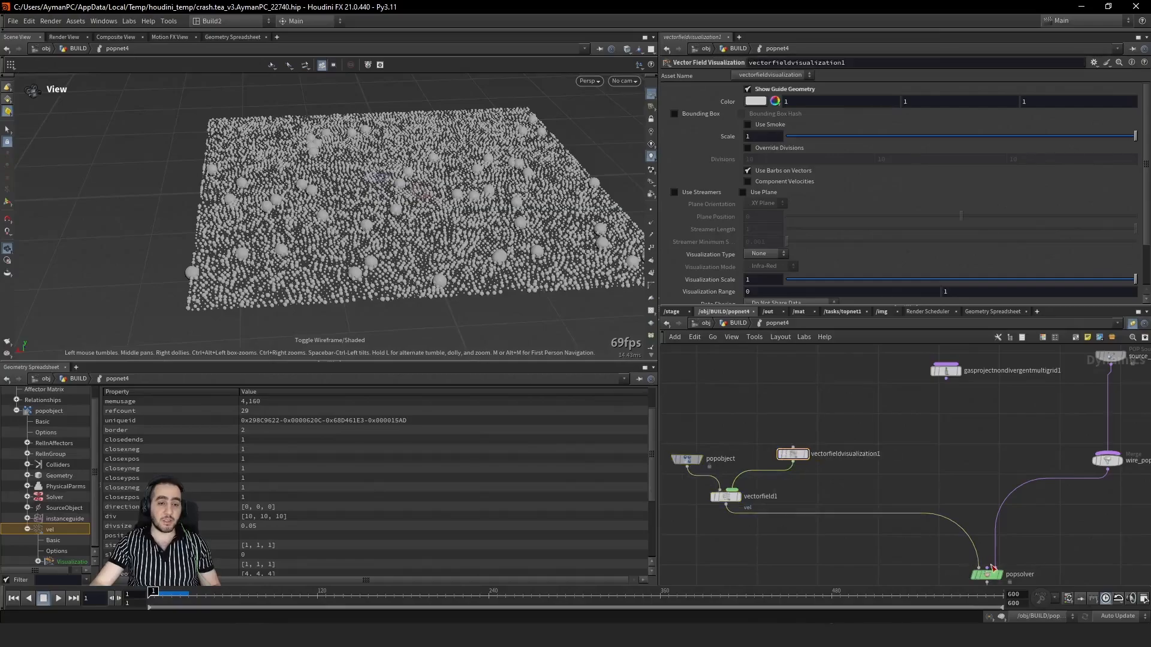
{"action": "left_click_drag", "start_coordinate": [992, 567], "coordinate": [840, 418]}
{"action": "type", "text": "me"}
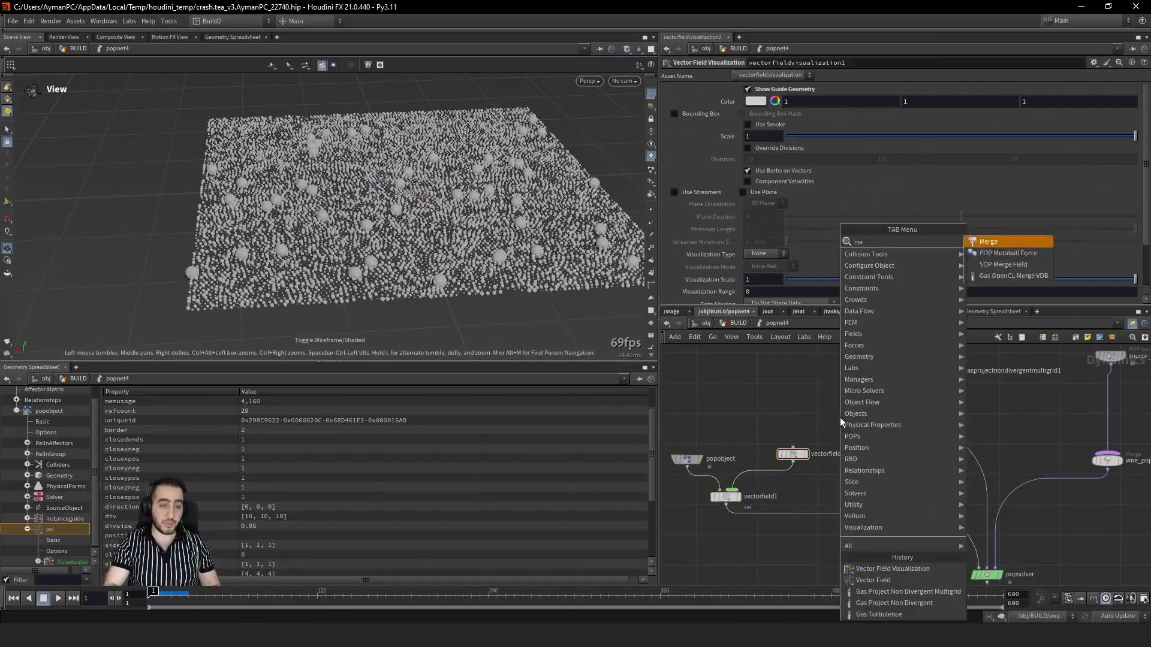
{"action": "key", "text": "Return"}
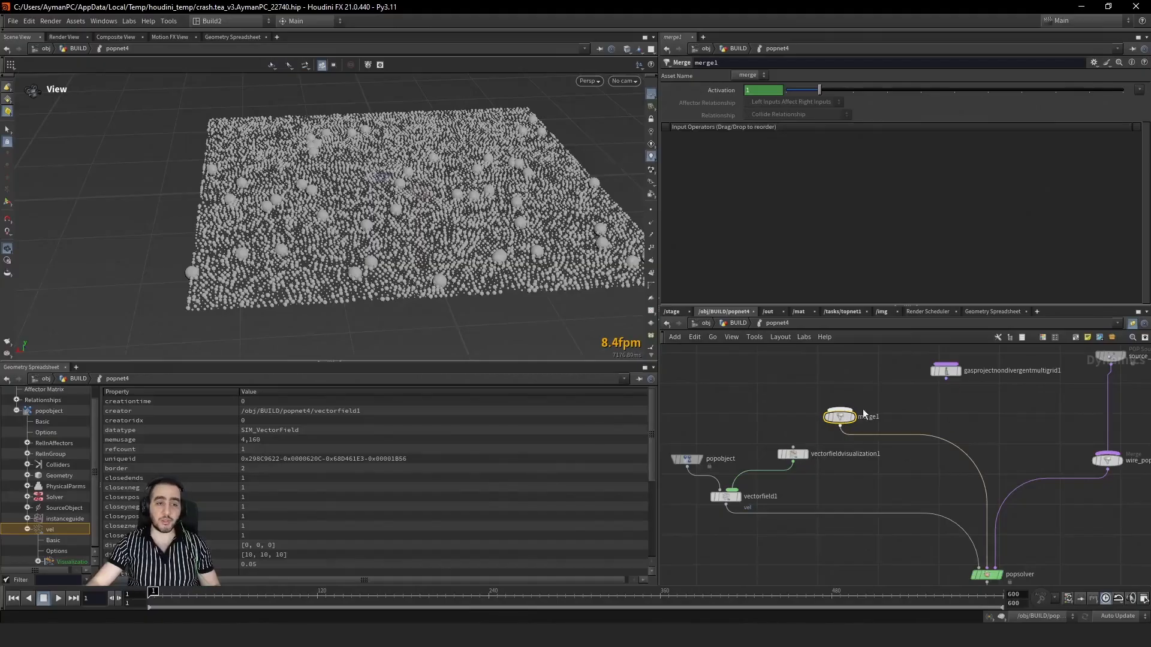
{"action": "middle_click_drag", "start_coordinate": [774, 446], "coordinate": [771, 491]}
Step: Add a Gas Resize Field node feeding the Merge node
{"action": "left_click", "coordinate": [838, 454]}
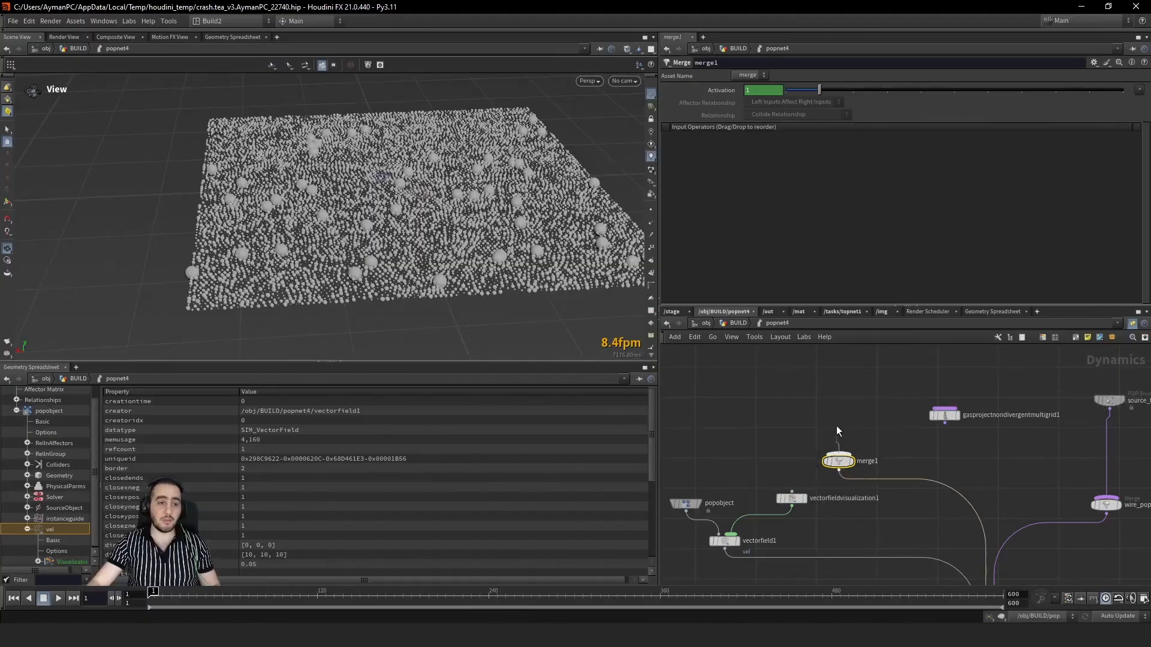
{"action": "left_click", "coordinate": [836, 411]}
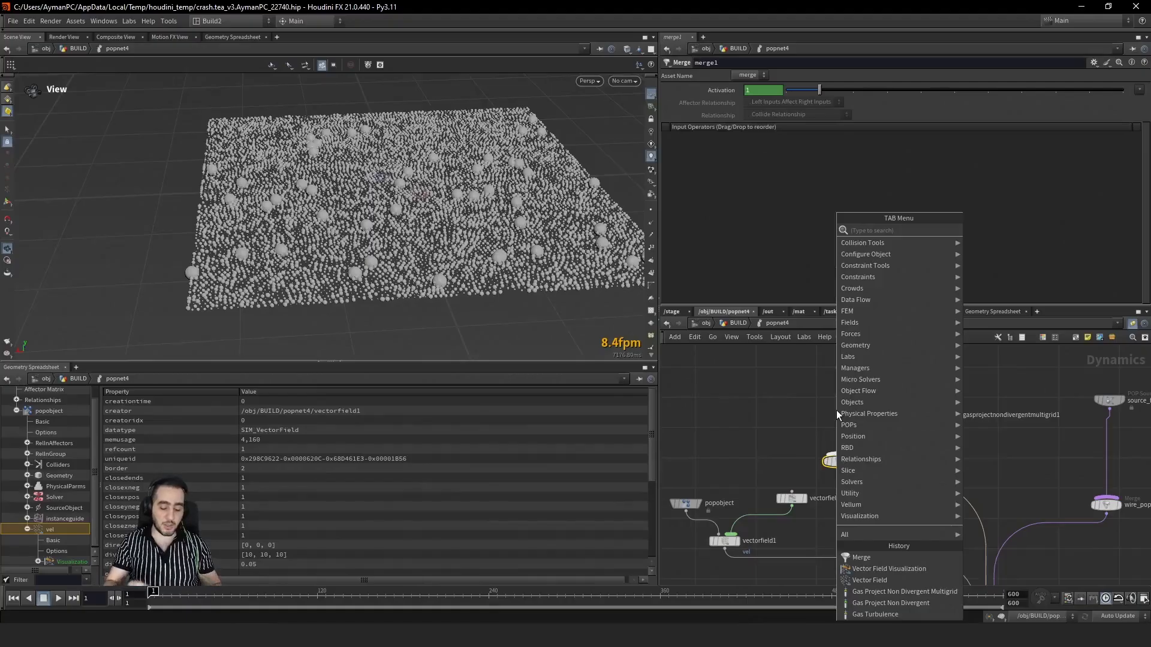
{"action": "type", "text": "gas res"}
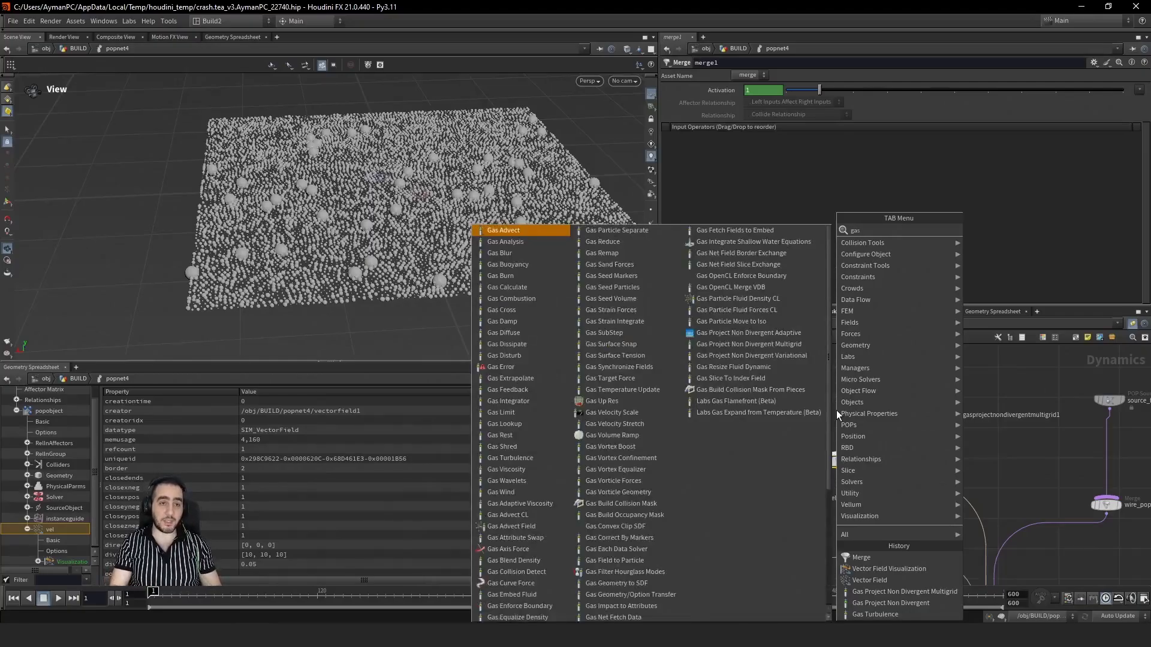
{"action": "key", "text": "Down"}
{"action": "key", "text": "Down"}
{"action": "key", "text": "Down"}
{"action": "key", "text": "Down"}
{"action": "key", "text": "Down"}
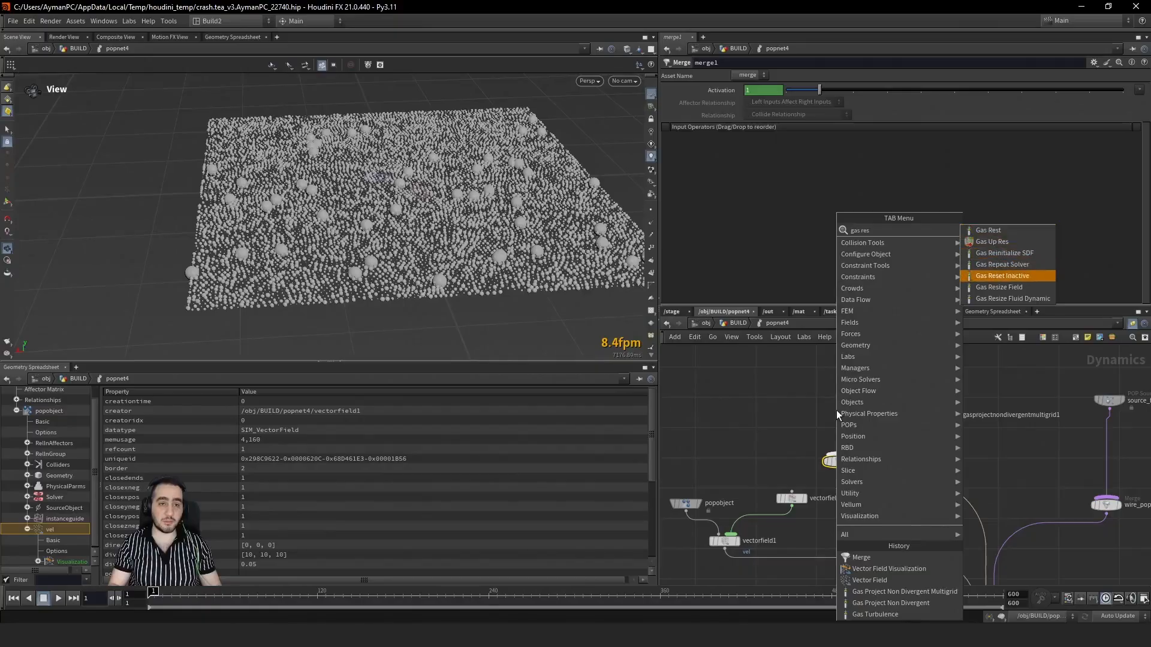
{"action": "key", "text": "Return"}
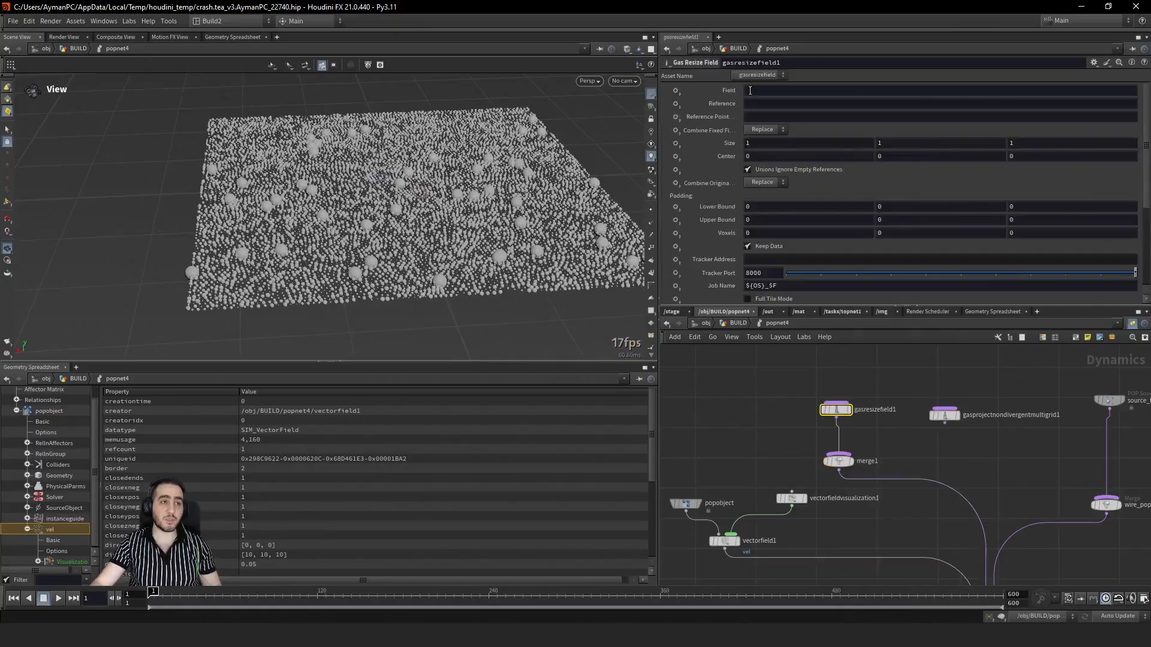
Step: Set the Gas Resize Field's Field to vel and its Reference to Geometry, checking both entries in the data tree
{"action": "left_click", "coordinate": [750, 90]}
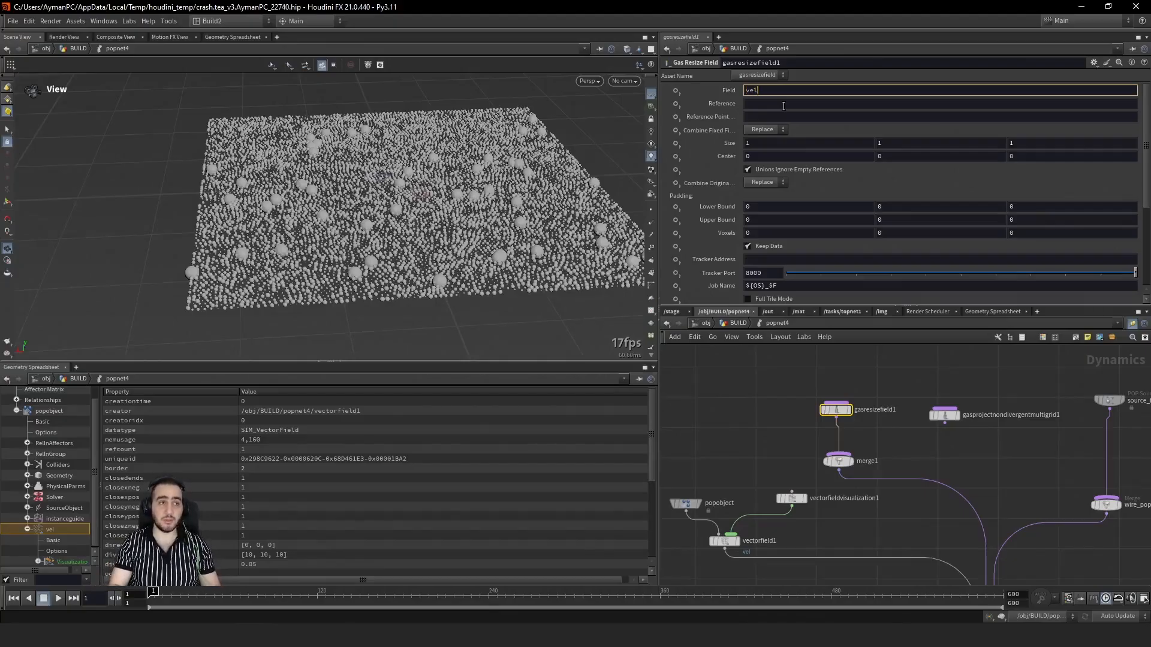
{"action": "left_click", "coordinate": [783, 104]}
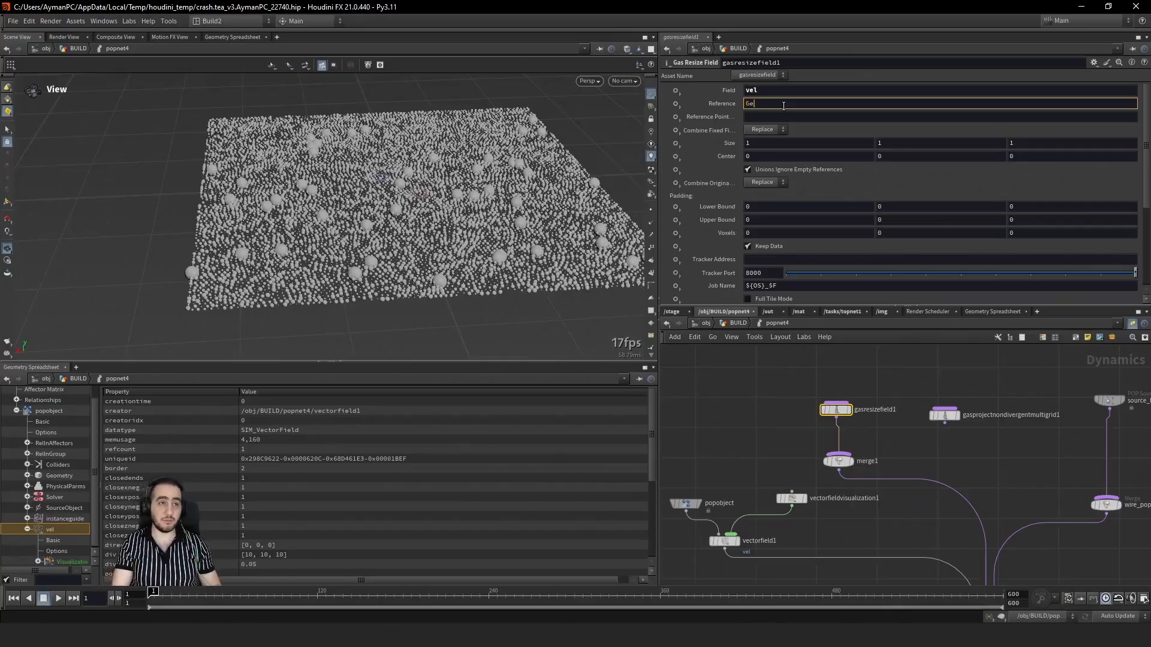
{"action": "type", "text": "Geometry"}
{"action": "key", "text": "Return"}
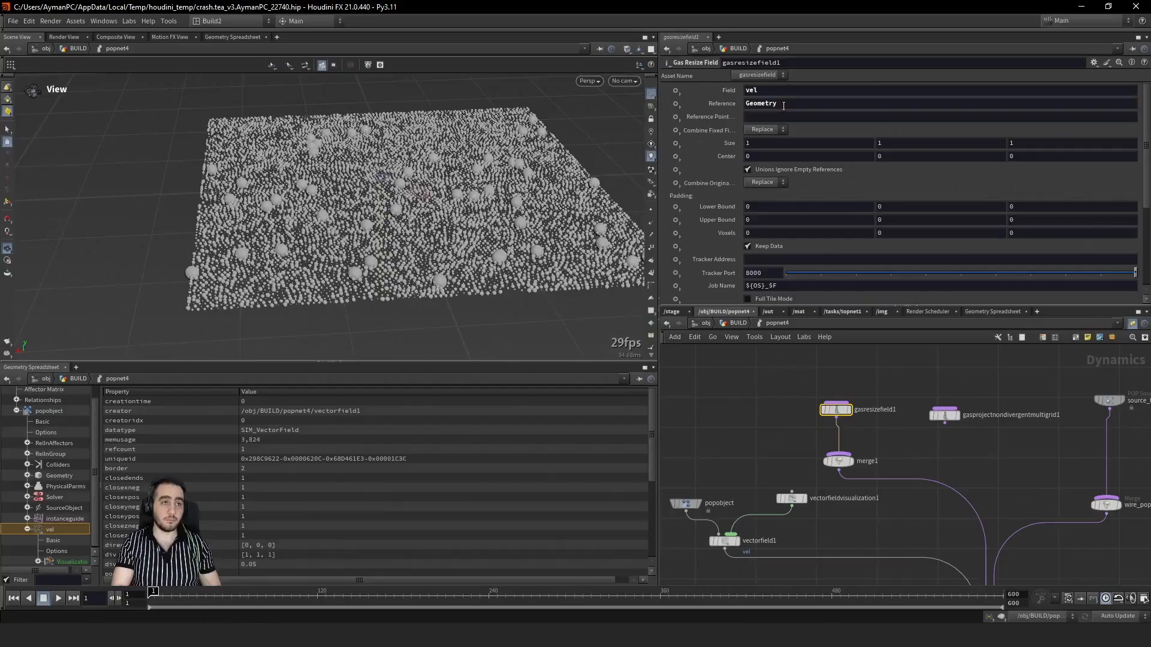
{"action": "left_click", "coordinate": [59, 473]}
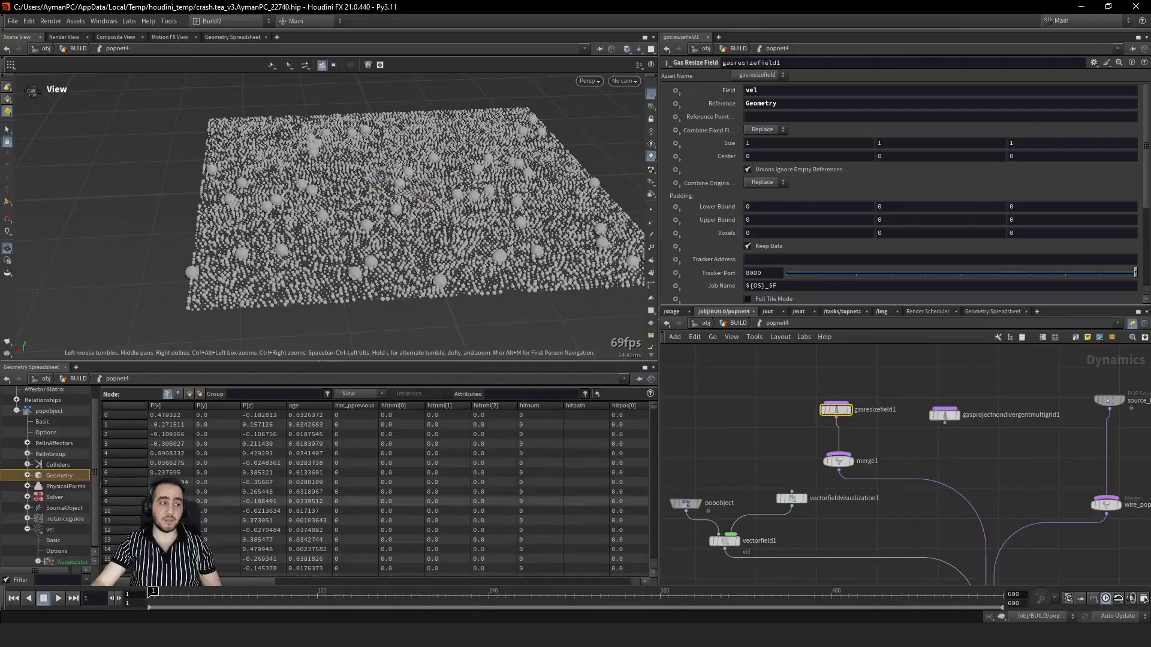
{"action": "left_click", "coordinate": [50, 529]}
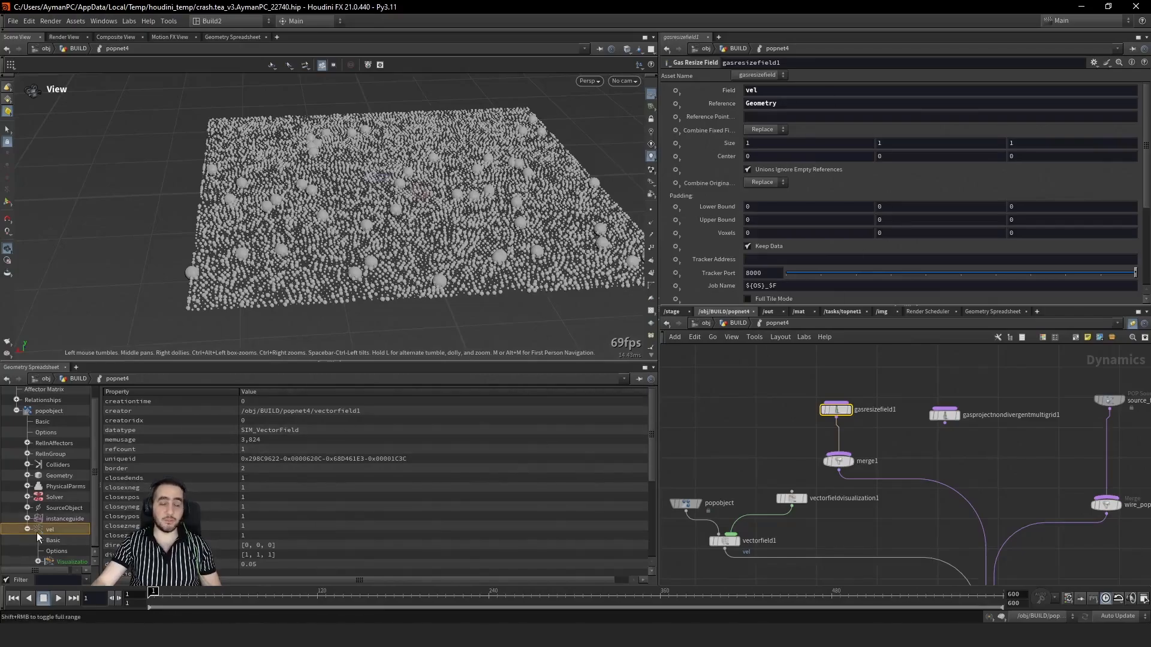
Step: Rewind the simulation and turn on the Bounding Box display in the Vector Field Visualization node
{"action": "left_click", "coordinate": [750, 442]}
{"action": "key", "text": "Up"}
{"action": "key", "text": "ctrl+Up"}
{"action": "left_click", "coordinate": [791, 498]}
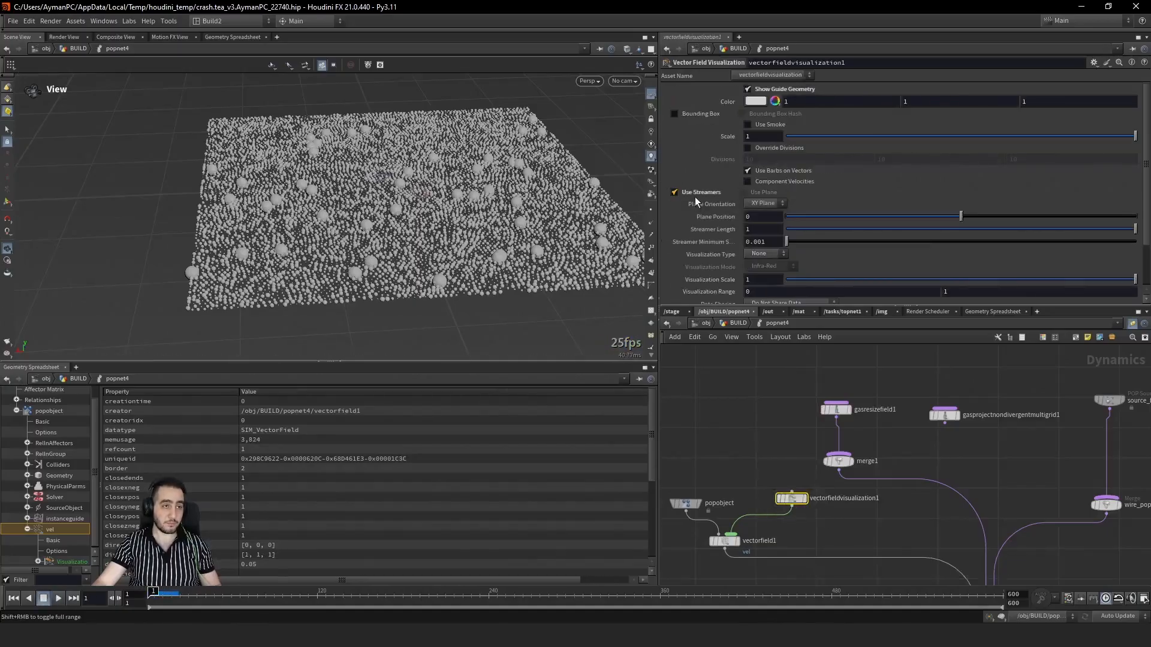
{"action": "left_click", "coordinate": [835, 409]}
{"action": "middle_click_drag", "start_coordinate": [480, 210], "coordinate": [413, 210], "text": "alt"}
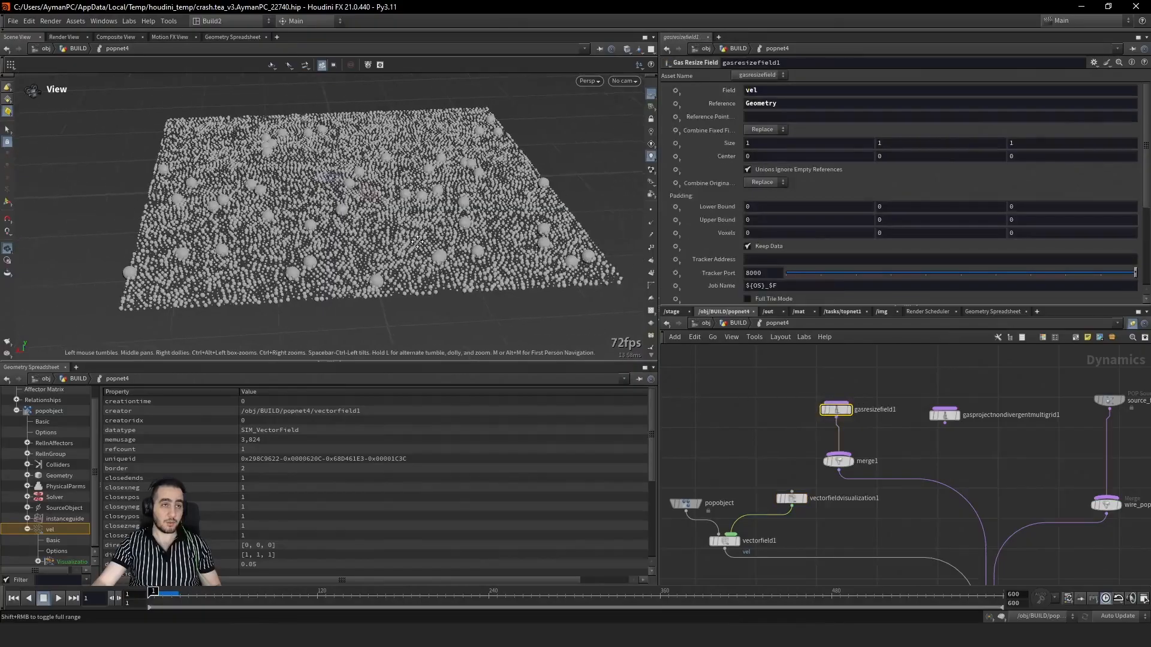
{"action": "right_click_drag", "start_coordinate": [414, 210], "coordinate": [349, 252], "text": "alt"}
{"action": "left_click_drag", "start_coordinate": [350, 252], "coordinate": [435, 207], "text": "alt"}
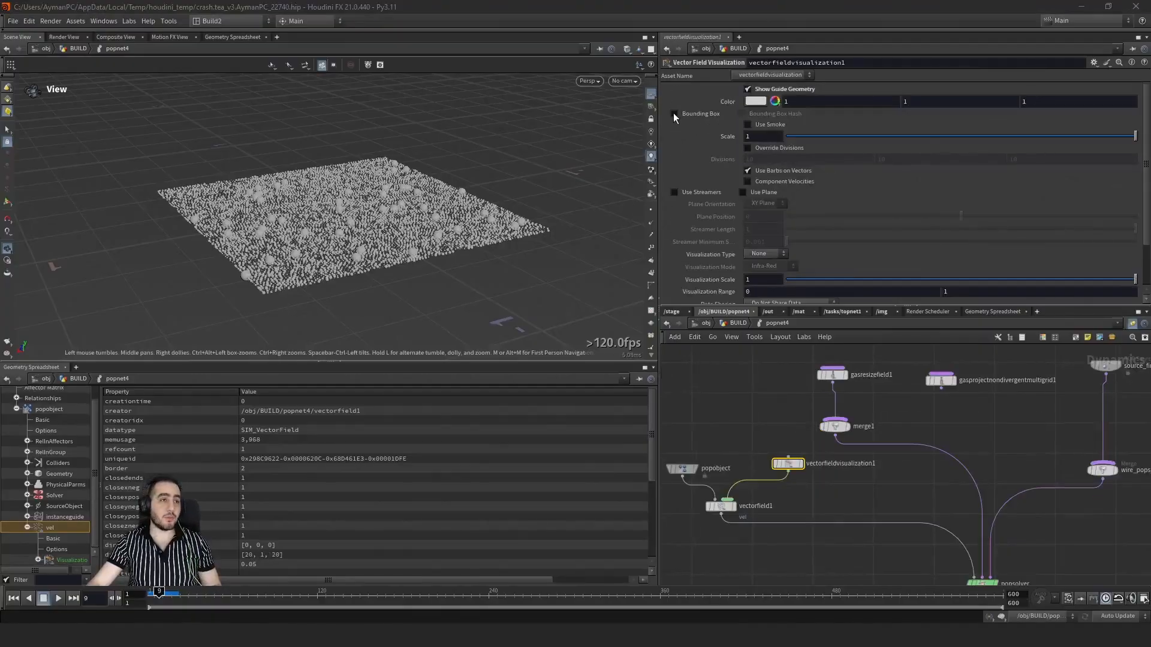
{"action": "left_click", "coordinate": [674, 114]}
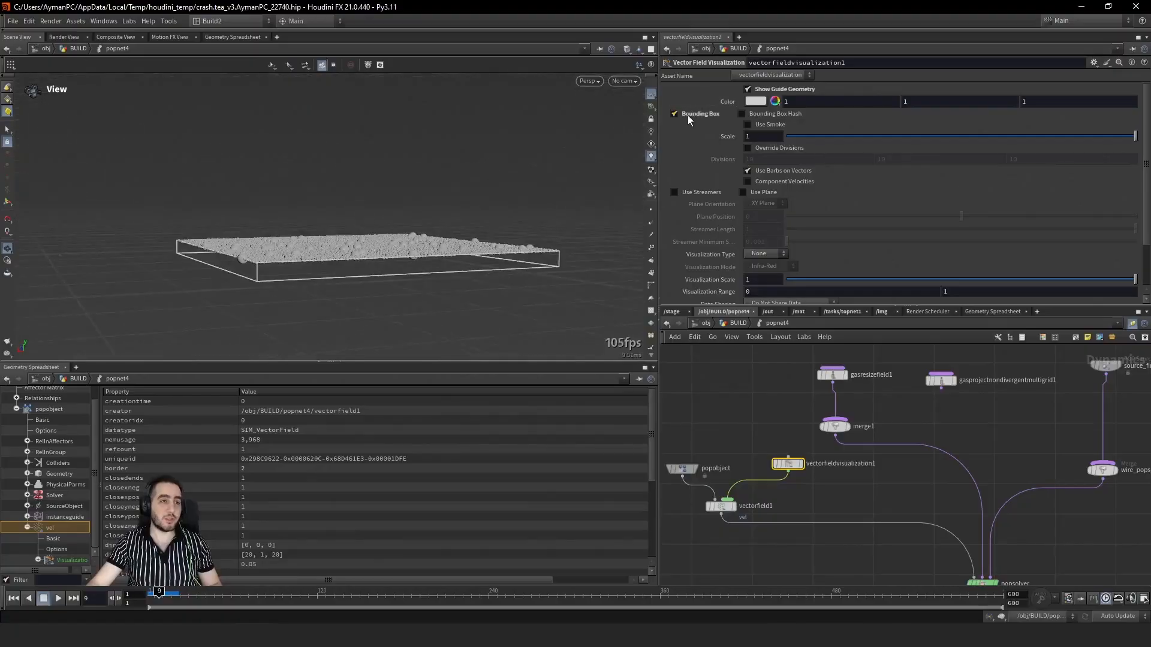
Step: Save the scene and examine the velocity field's bounding box around the points at frame 2
{"action": "left_click_drag", "start_coordinate": [335, 258], "coordinate": [306, 234], "text": "alt"}
{"action": "scroll", "coordinate": [307, 299], "scroll_direction": "up", "scroll_amount": 2}
{"action": "left_click", "coordinate": [142, 597]}
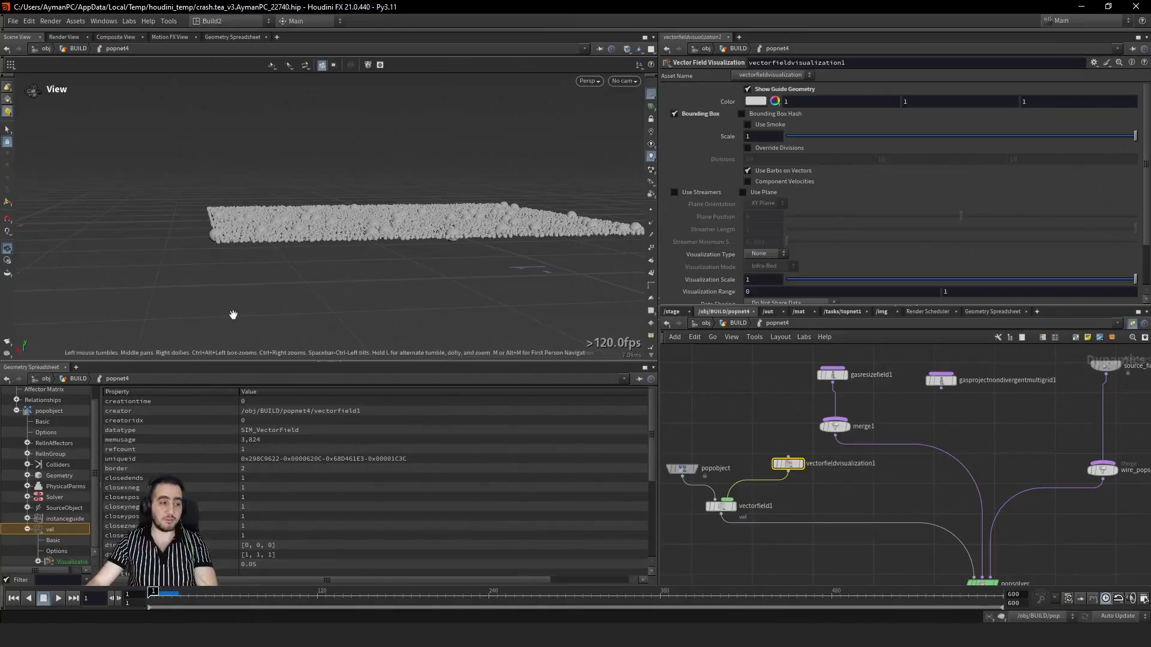
{"action": "key", "text": "Right"}
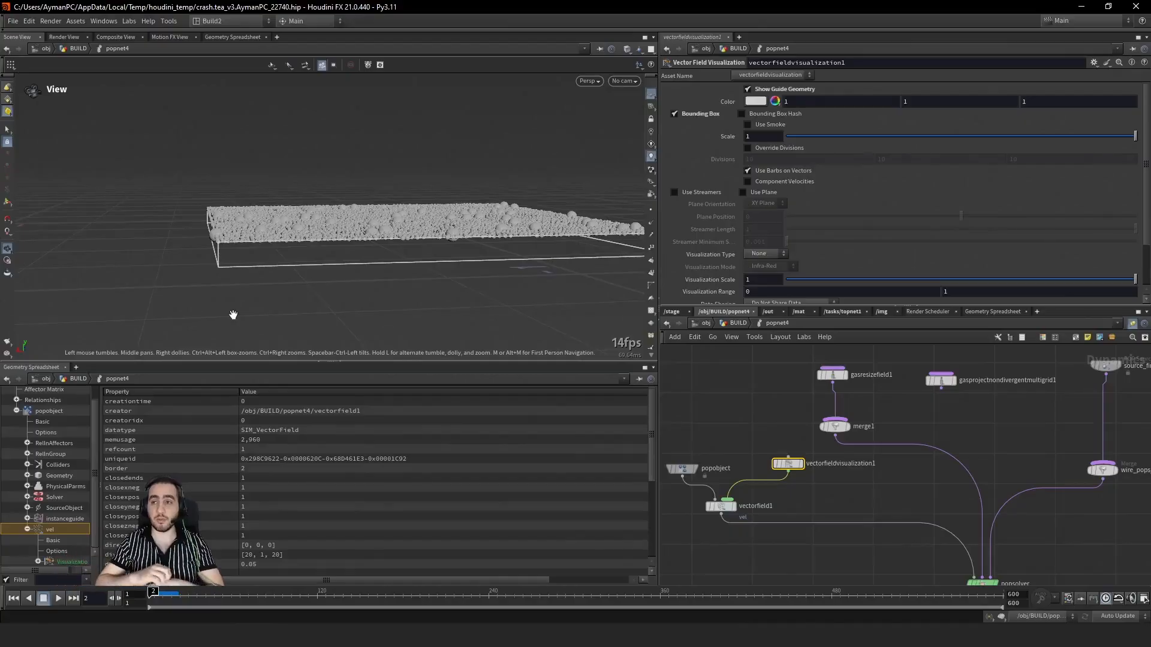
{"action": "key", "text": "ctrl+s"}
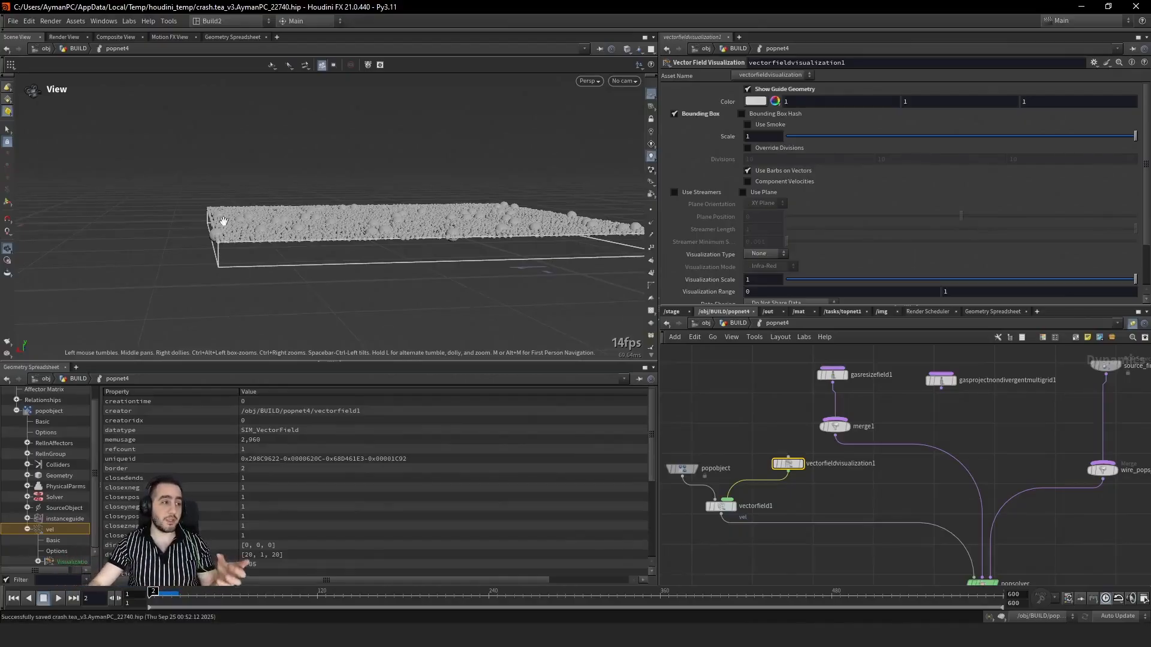
{"action": "left_click_drag", "start_coordinate": [233, 315], "coordinate": [242, 225]}
{"action": "middle_click_drag", "start_coordinate": [192, 211], "coordinate": [412, 214]}
{"action": "right_click_drag", "start_coordinate": [412, 214], "coordinate": [52, 260]}
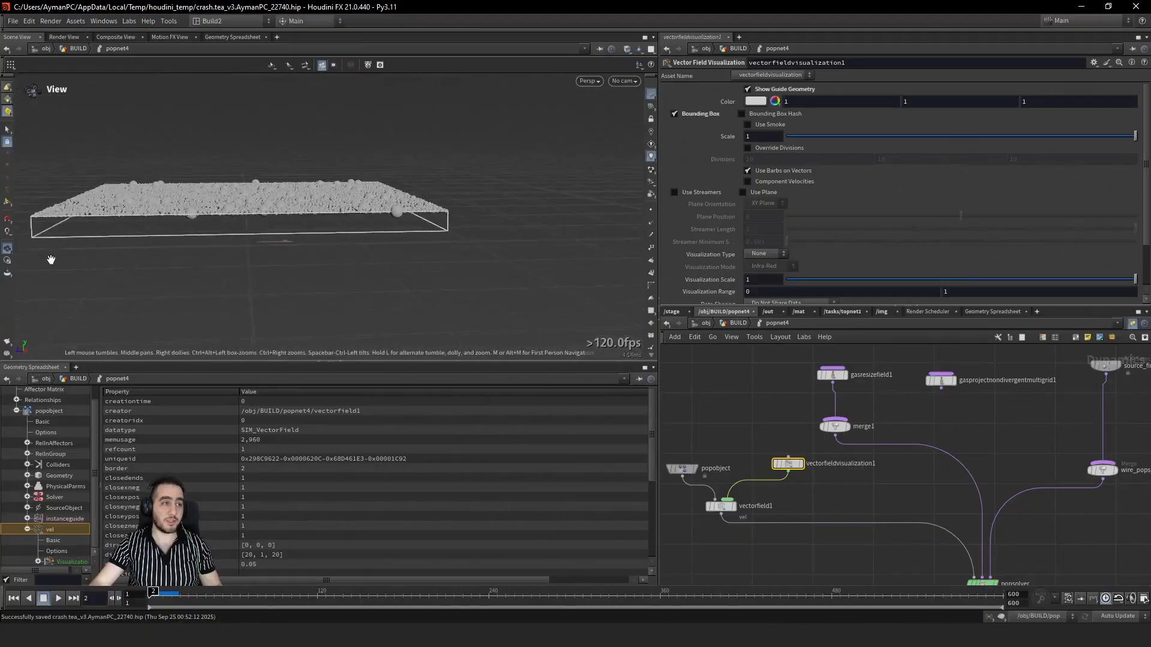
{"action": "left_click_drag", "start_coordinate": [52, 259], "coordinate": [348, 187]}
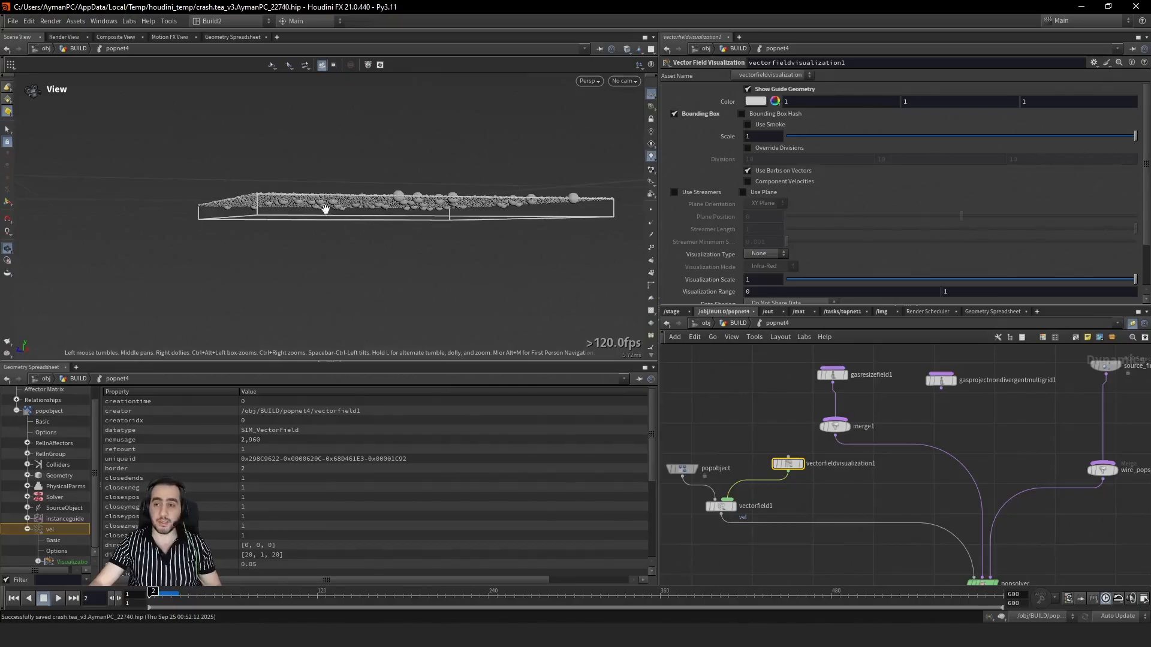
{"action": "left_click_drag", "start_coordinate": [339, 227], "coordinate": [334, 225]}
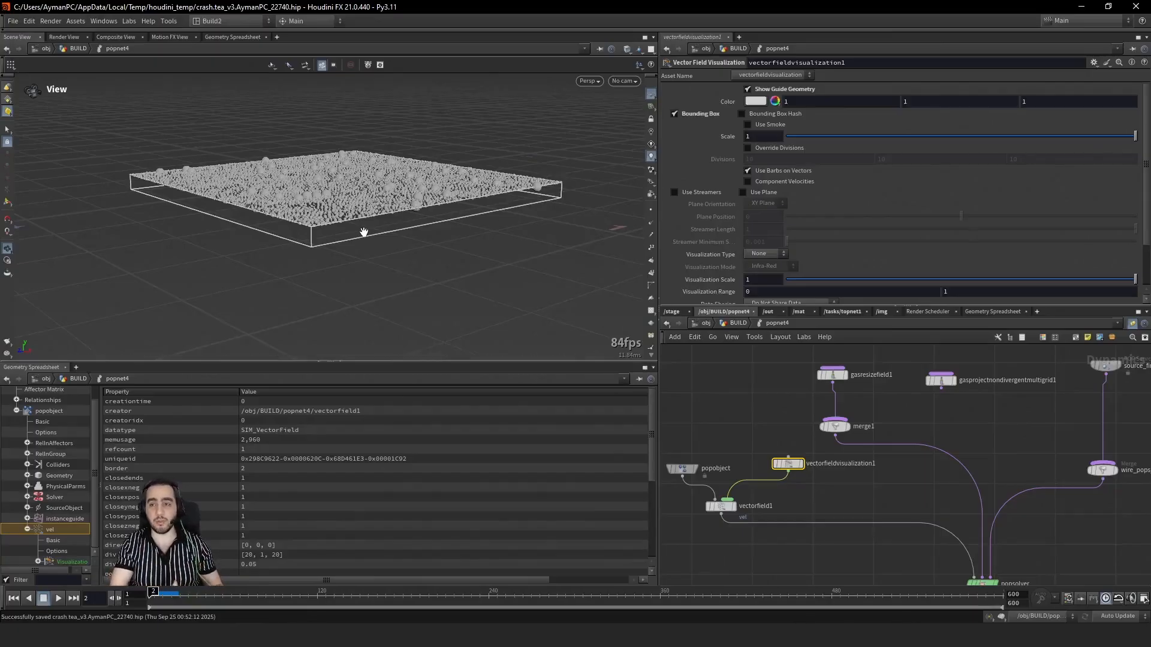
Step: Move the POP Object, Vector Field and visualization nodes away from the Merge and raise the Gas Resize Field above it
{"action": "left_click_drag", "start_coordinate": [799, 426], "coordinate": [664, 548]}
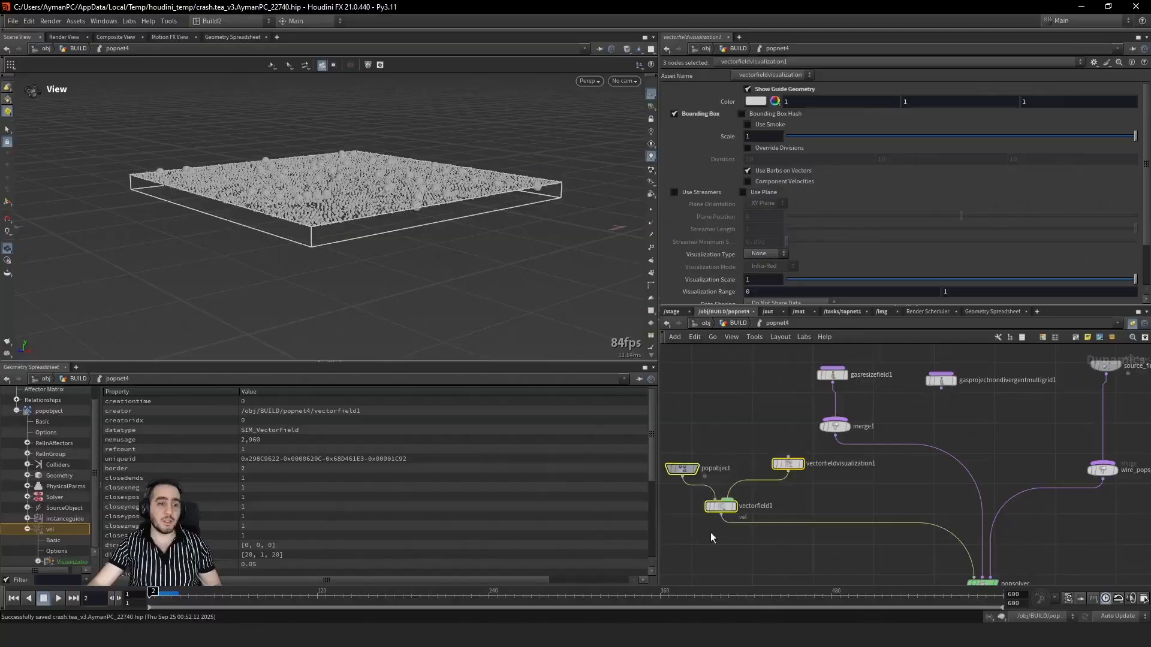
{"action": "middle_click_drag", "start_coordinate": [723, 520], "coordinate": [800, 532]}
{"action": "left_click_drag", "start_coordinate": [795, 520], "coordinate": [724, 528]}
{"action": "left_click", "coordinate": [828, 443]}
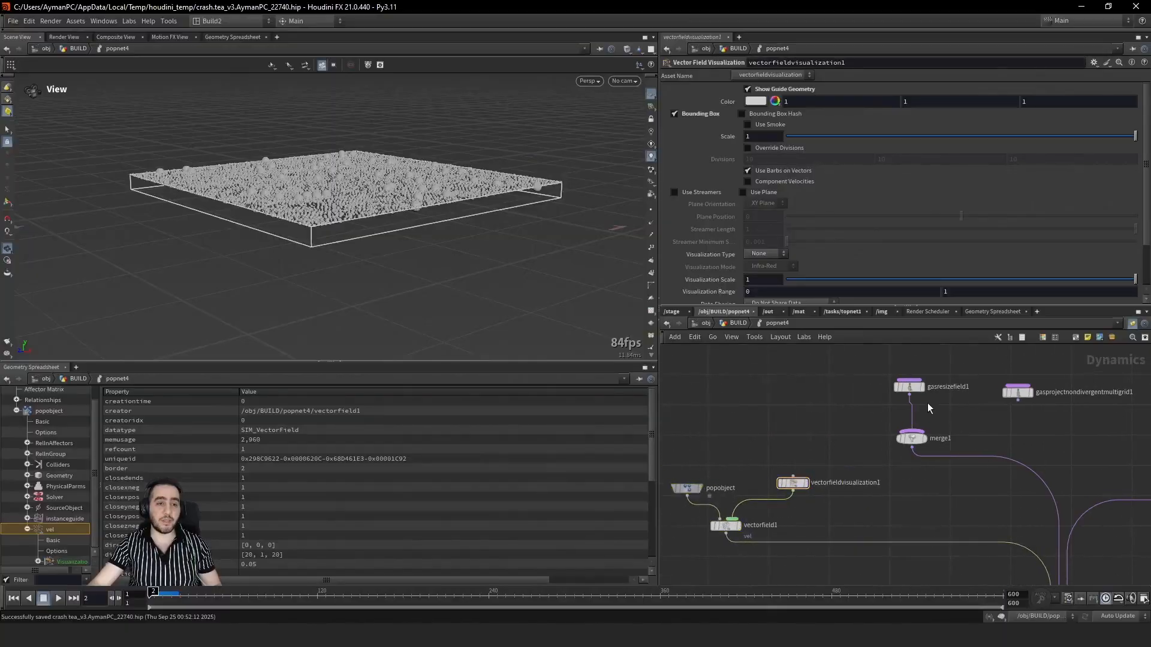
{"action": "left_click_drag", "start_coordinate": [905, 389], "coordinate": [905, 372]}
Step: Add a Gas Particle to Field node and insert it between the Gas Resize Field and the Merge
{"action": "key", "text": "Tab"}
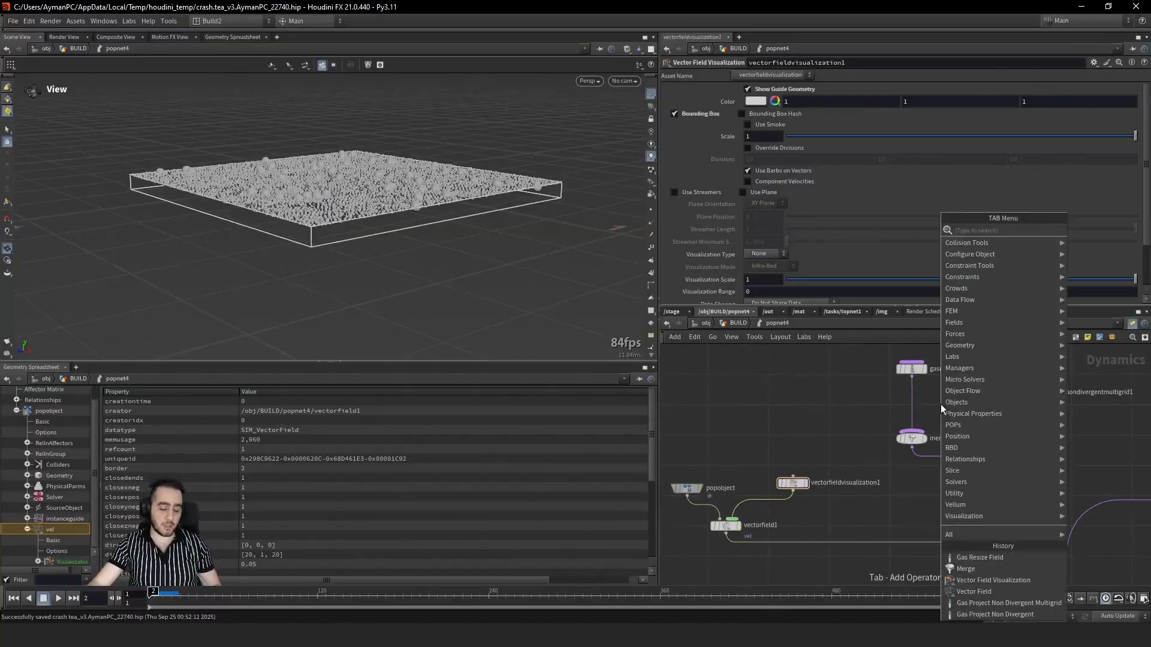
{"action": "mouse_move", "coordinate": [941, 405]}
{"action": "type", "text": "p"}
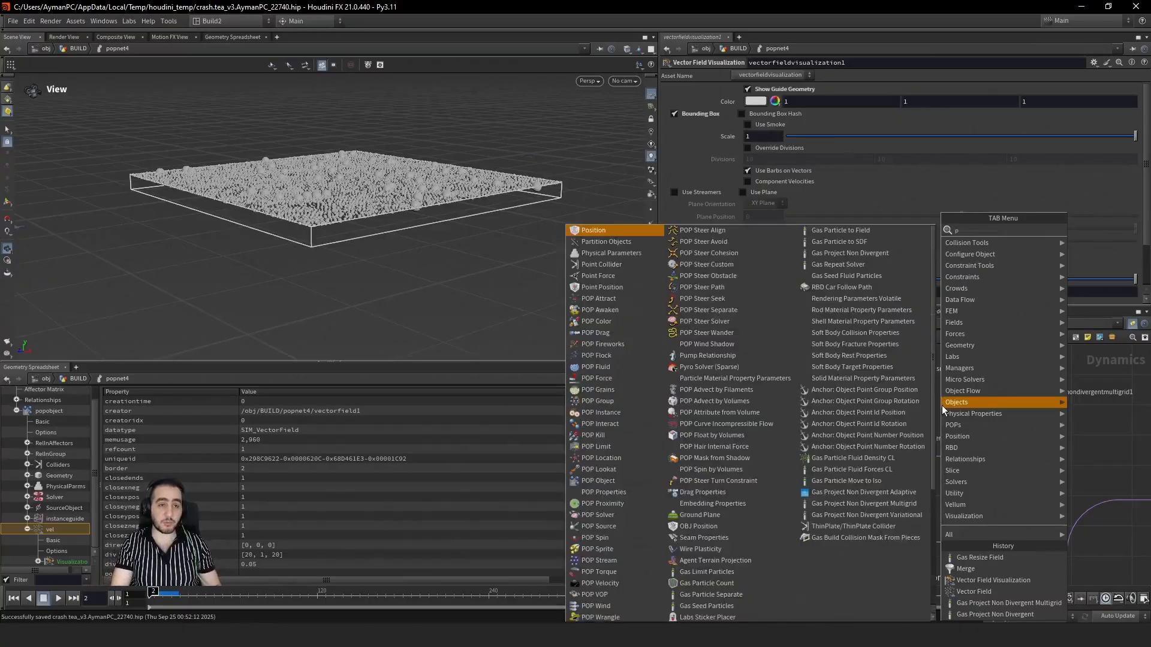
{"action": "key", "text": "BackSpace"}
{"action": "type", "text": "gas par"}
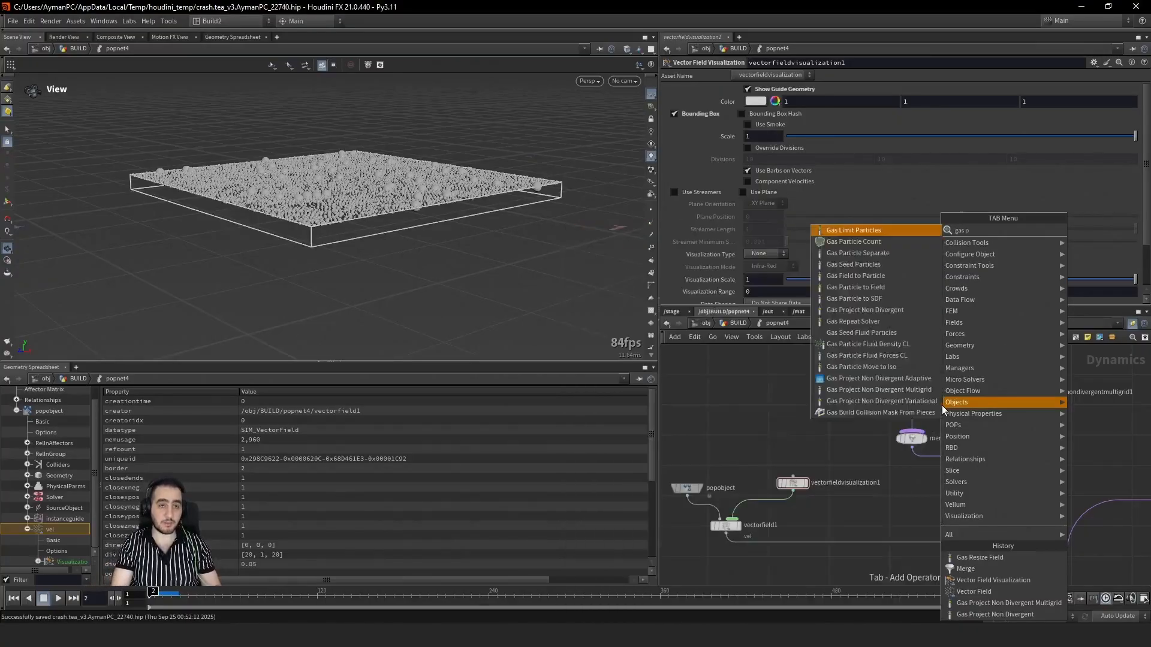
{"action": "type", "text": "t to"}
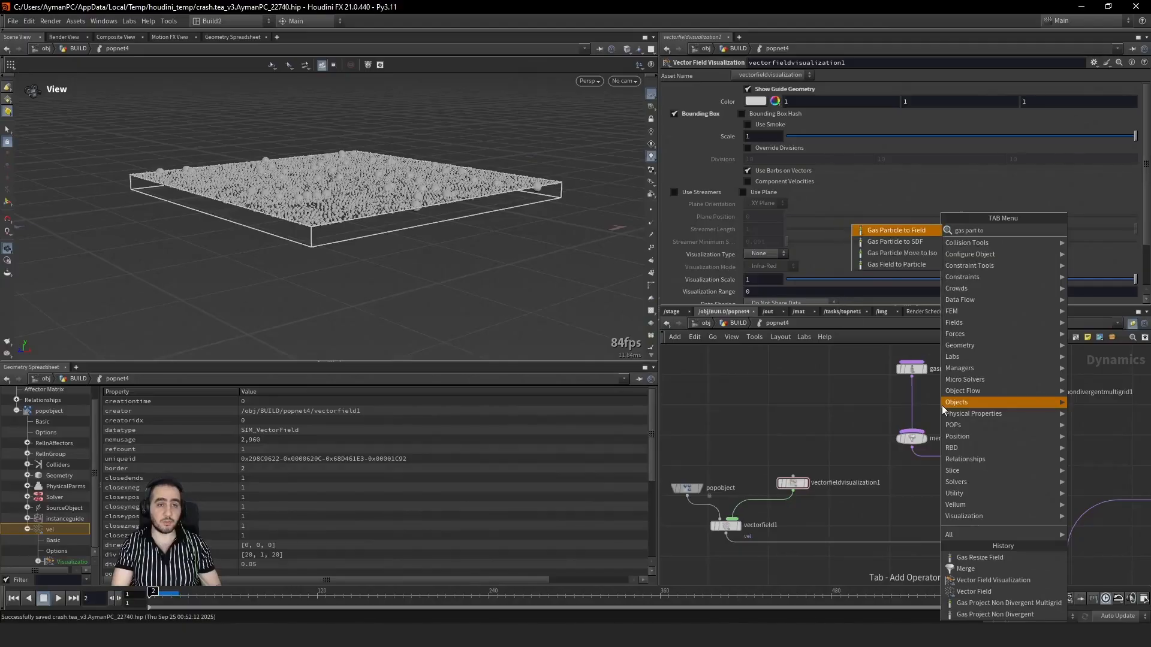
{"action": "key", "text": "Return"}
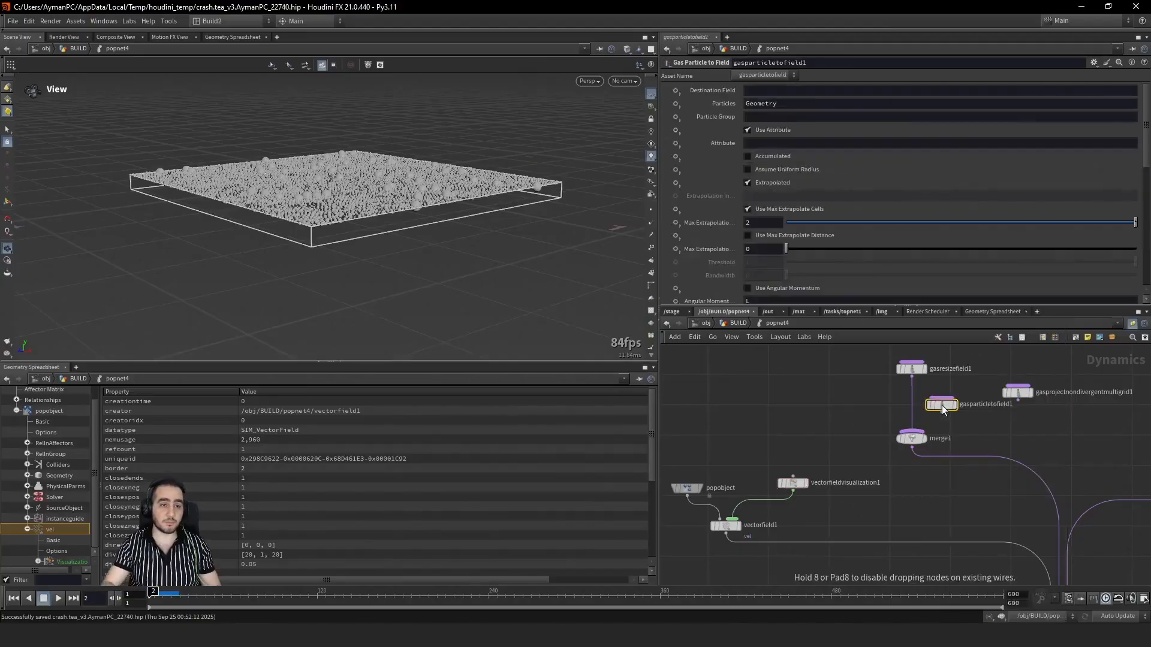
{"action": "left_click", "coordinate": [916, 411]}
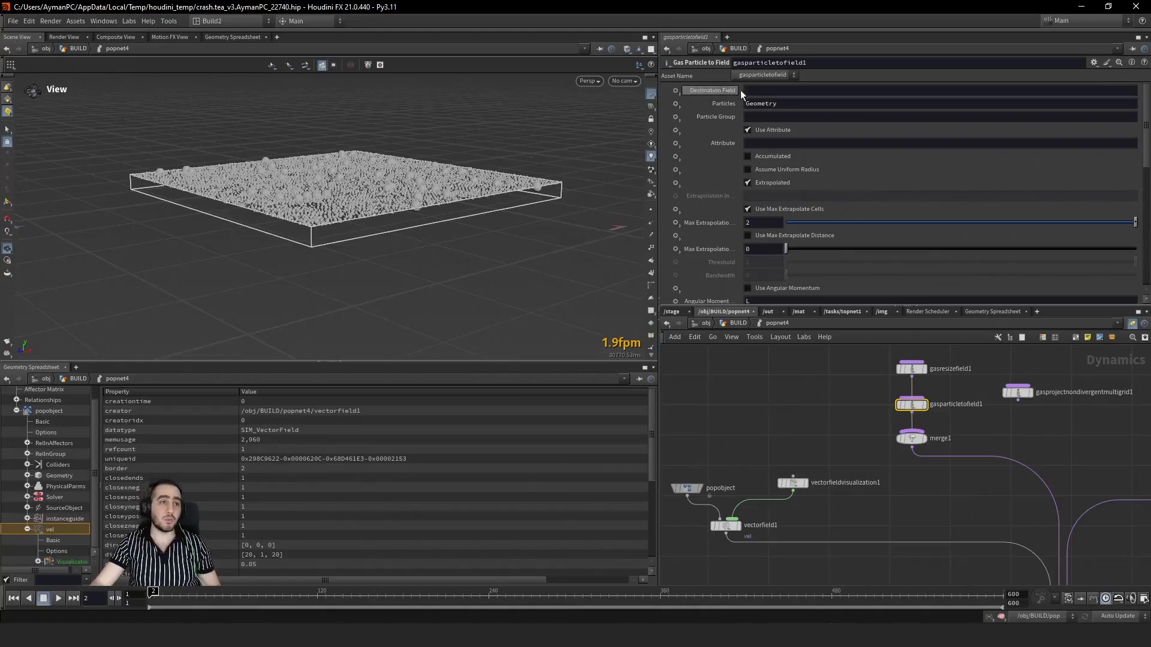
Step: Set the Gas Particle to Field's Destination Field to vel and its Attribute to v
{"action": "left_click", "coordinate": [756, 91]}
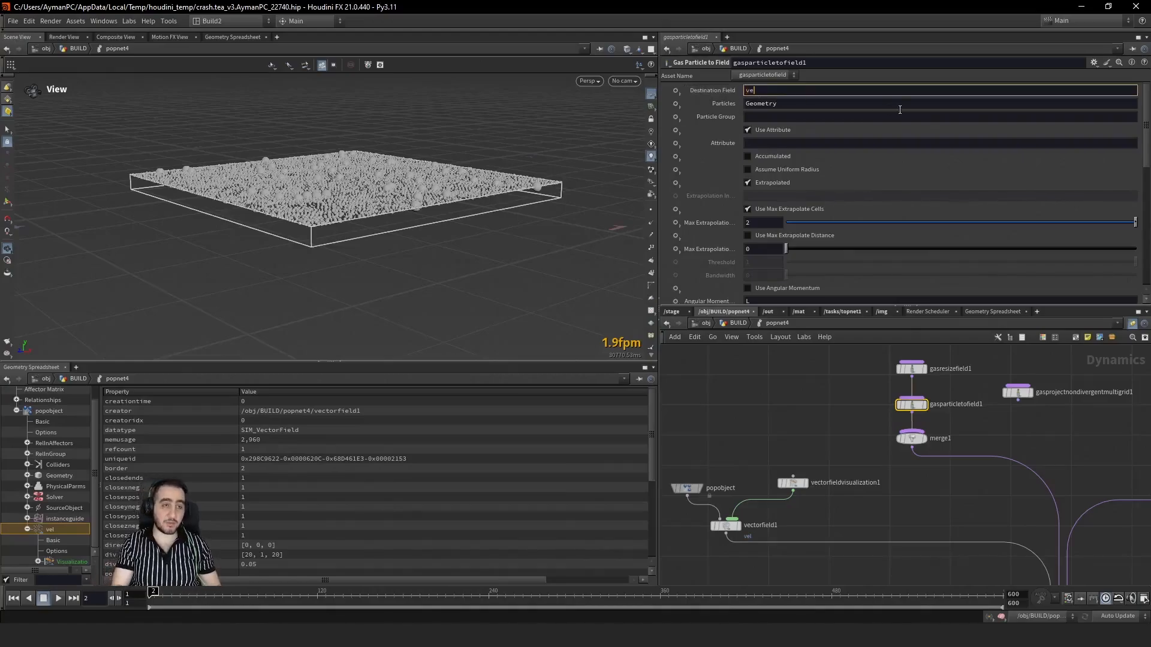
{"action": "type", "text": "vel"}
{"action": "key", "text": "Return"}
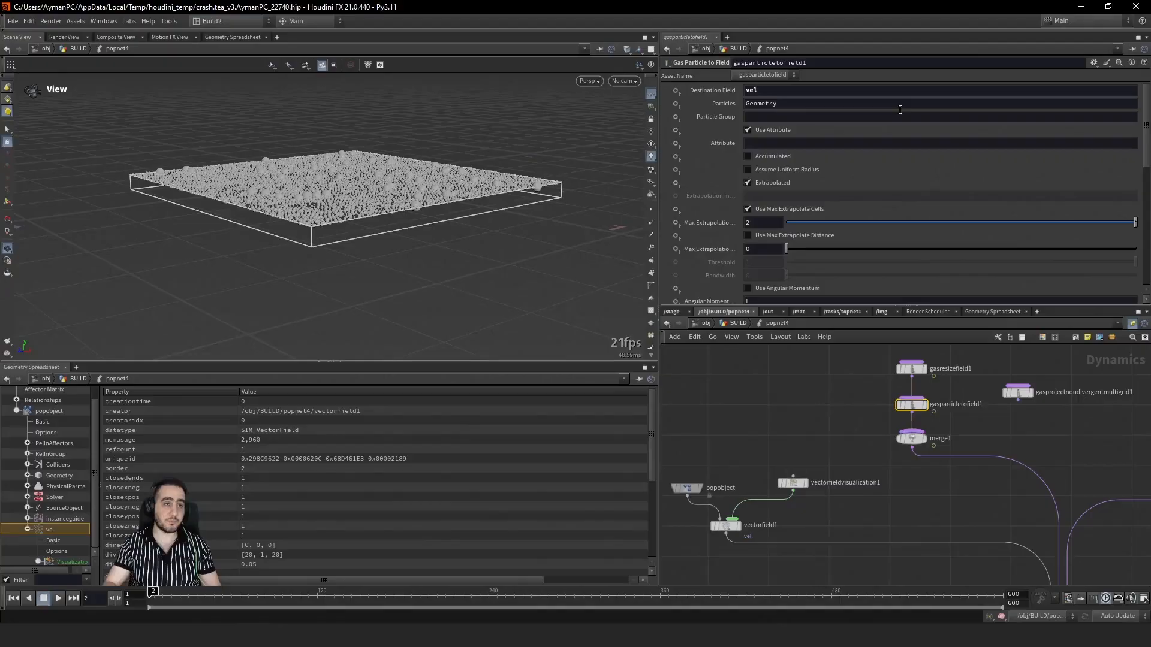
{"action": "left_click", "coordinate": [752, 144]}
{"action": "type", "text": "v"}
{"action": "key", "text": "Return"}
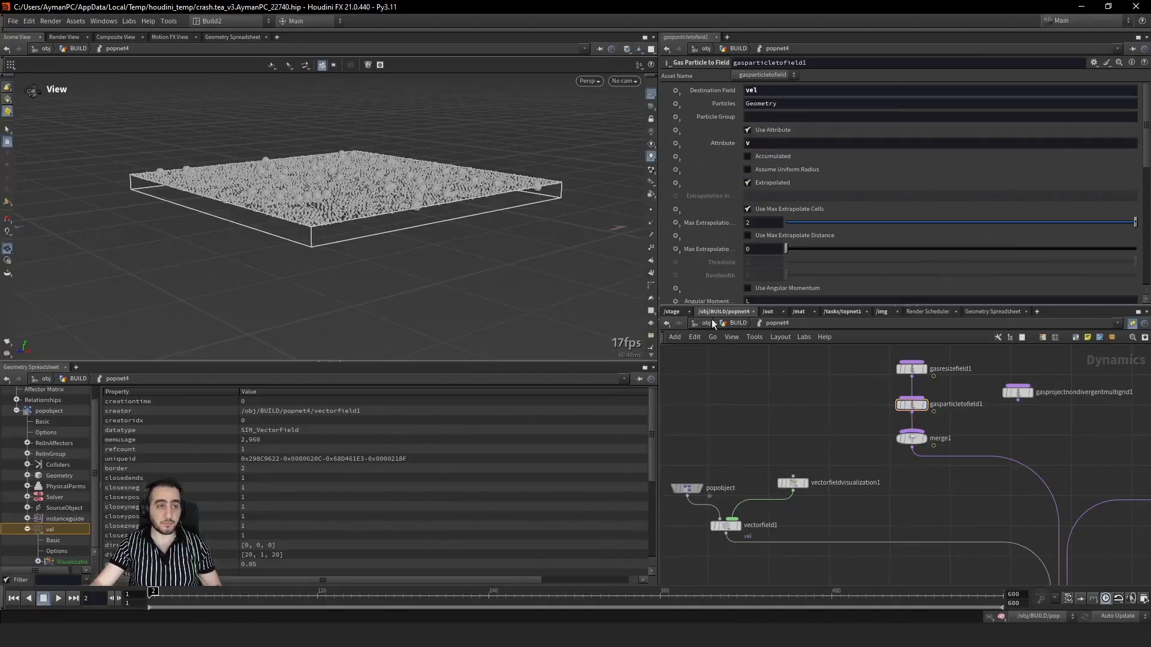
Step: Play the simulation and check the points and velocity bounding box at frame 12
{"action": "left_click", "coordinate": [58, 598]}
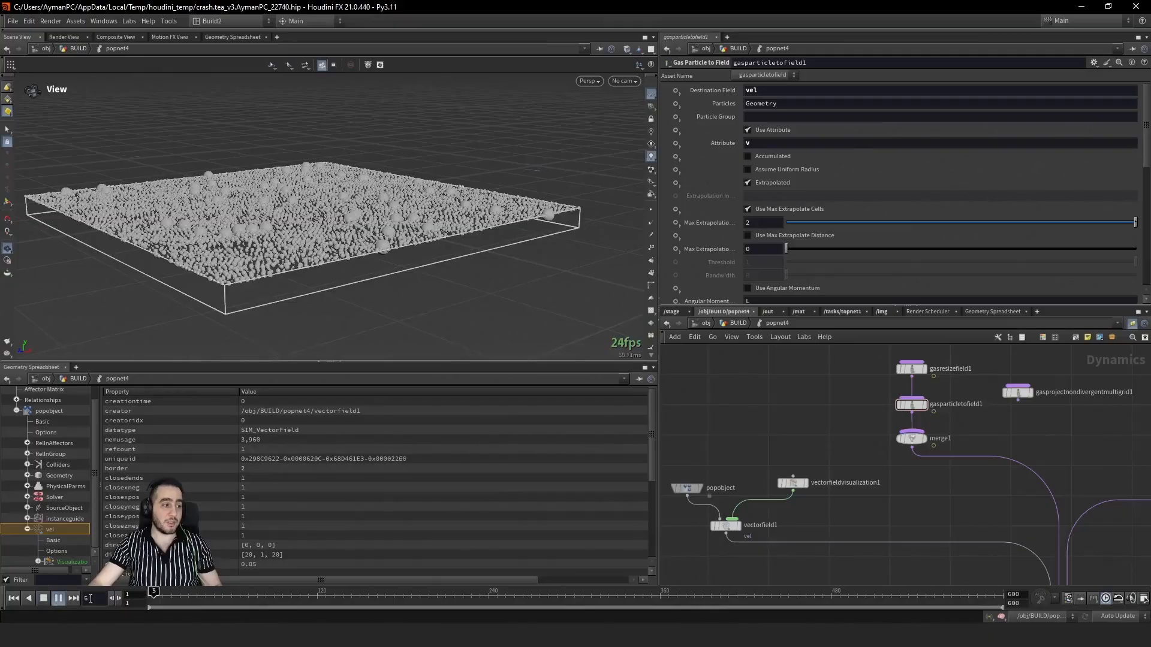
{"action": "left_click", "coordinate": [163, 595]}
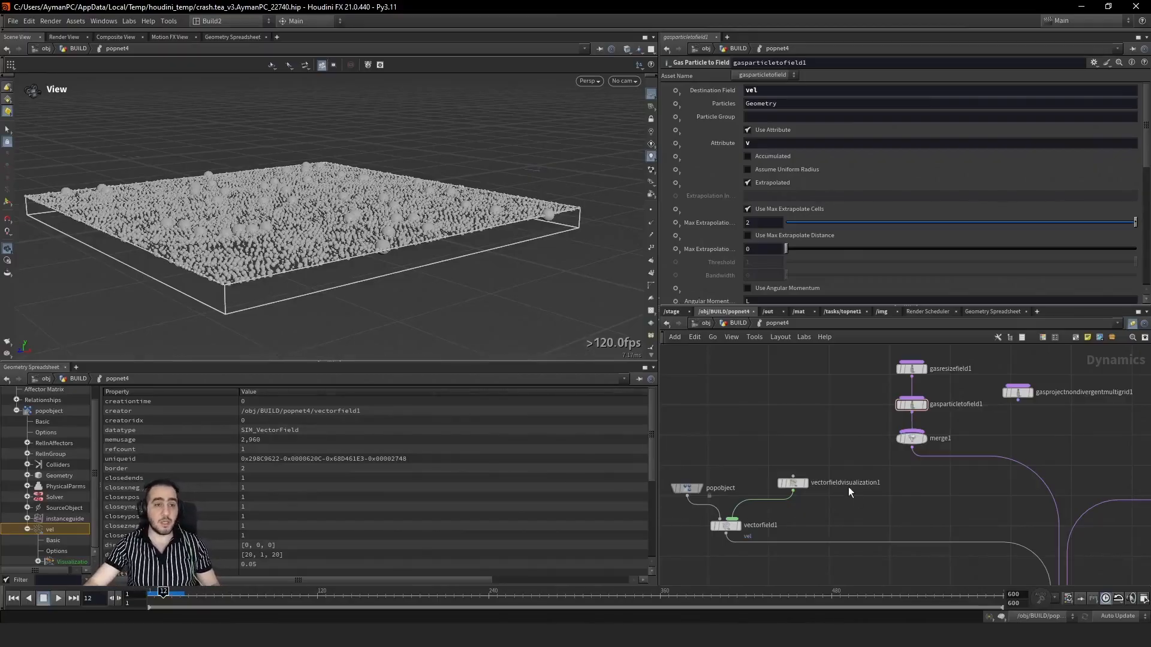
{"action": "left_click_drag", "start_coordinate": [336, 238], "coordinate": [412, 244]}
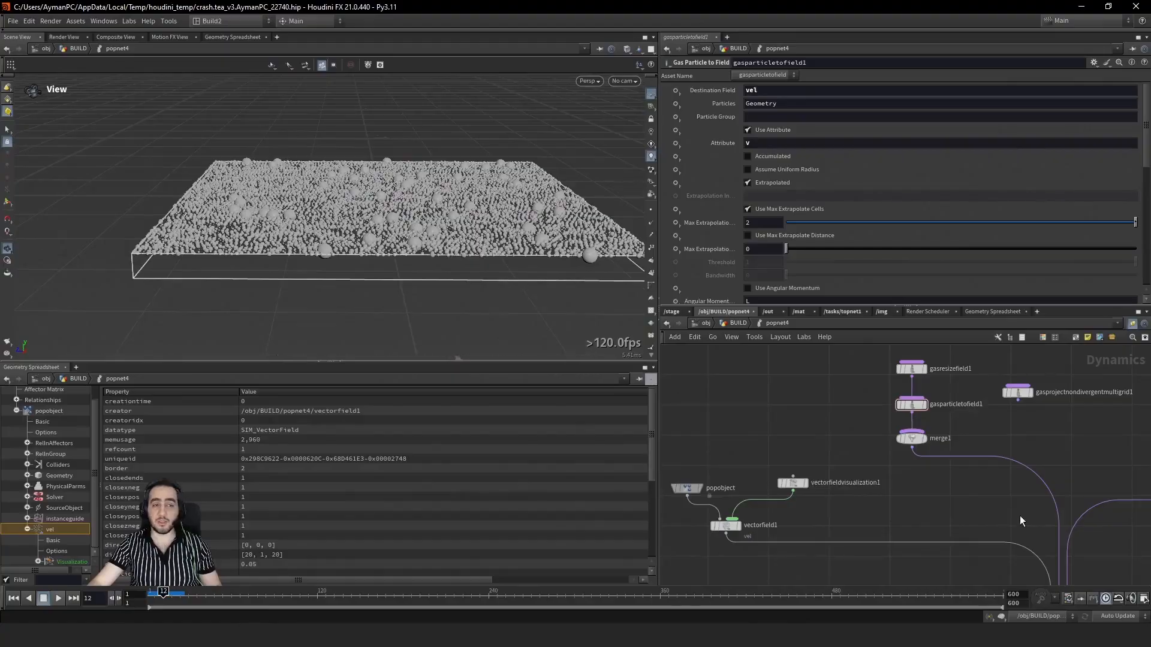
Step: Insert a POP Wind node between source_first_input and wire_pops_into_here and set its noise Amplitude to 1
{"action": "middle_click_drag", "start_coordinate": [1021, 521], "coordinate": [761, 491]}
{"action": "middle_click_drag", "start_coordinate": [1020, 552], "coordinate": [981, 579]}
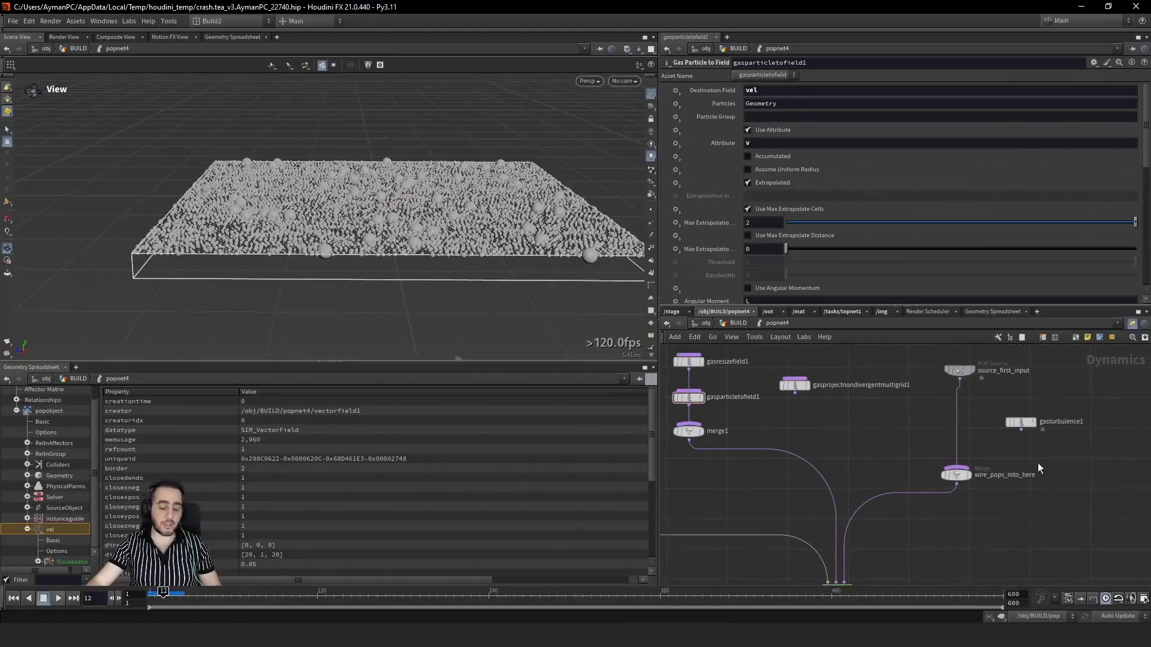
{"action": "key", "text": "Tab"}
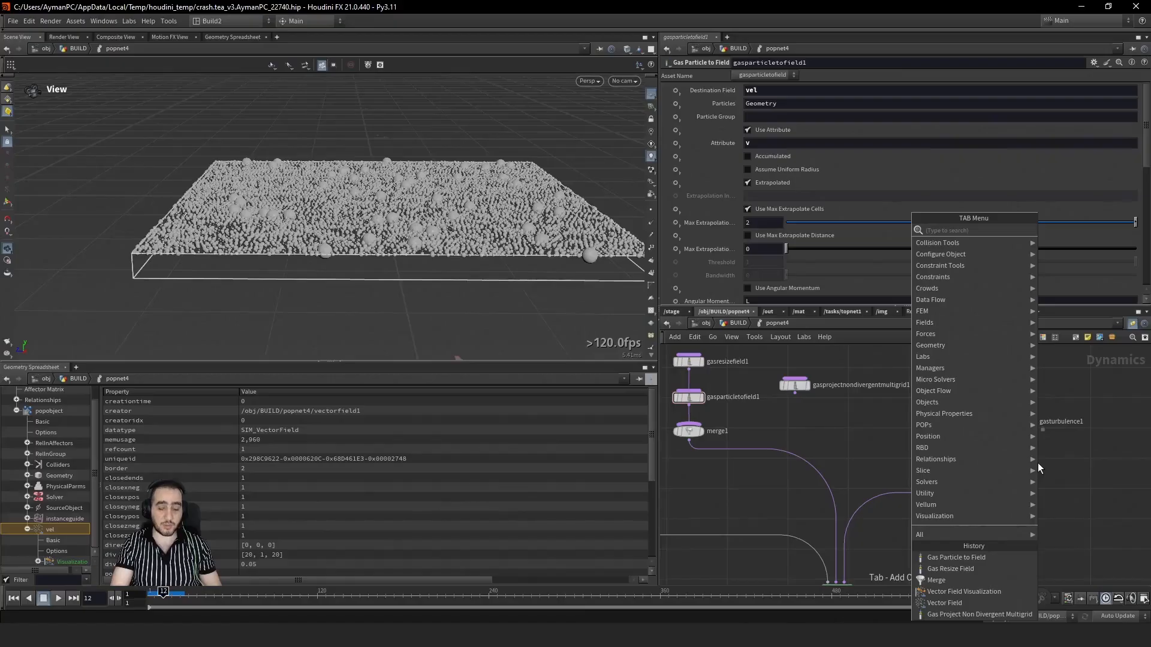
{"action": "type", "text": "wind"}
{"action": "key", "text": "Return"}
{"action": "left_click", "coordinate": [1037, 463]}
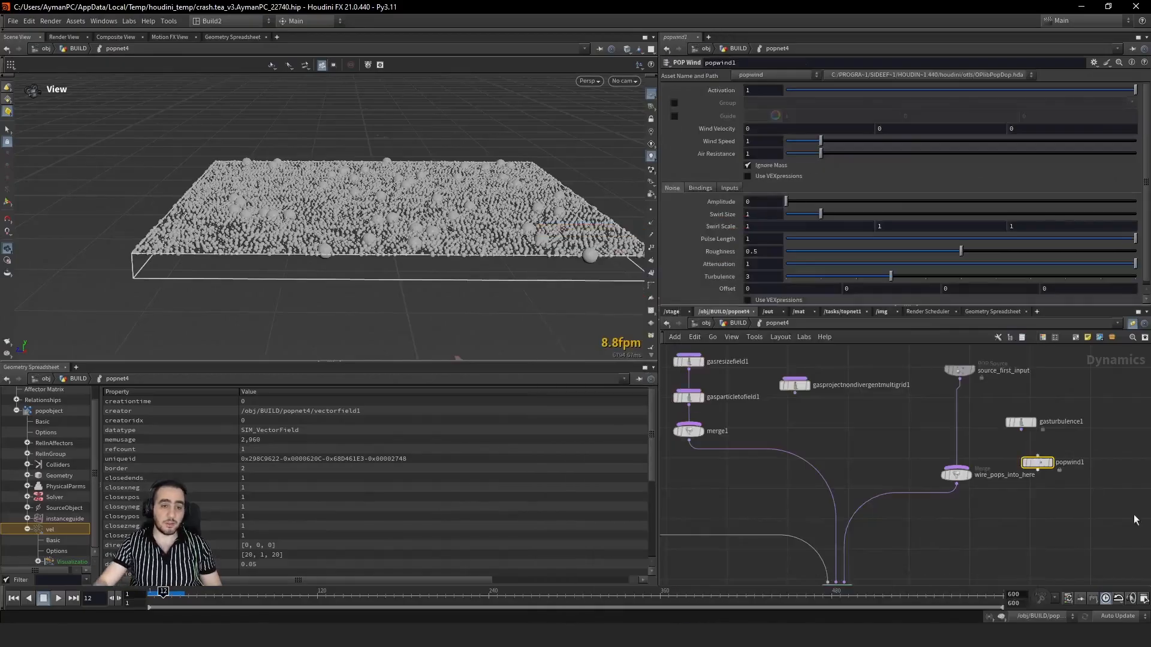
{"action": "left_click_drag", "start_coordinate": [1037, 463], "coordinate": [946, 422]}
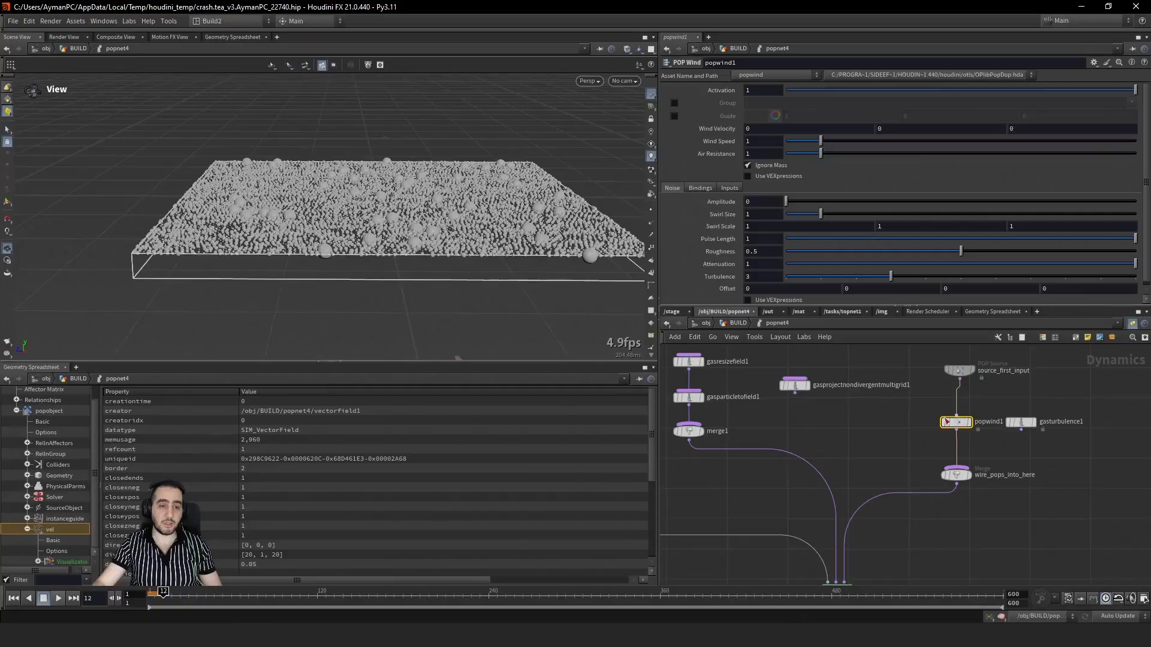
{"action": "type", "text": "1"}
{"action": "key", "text": "Return"}
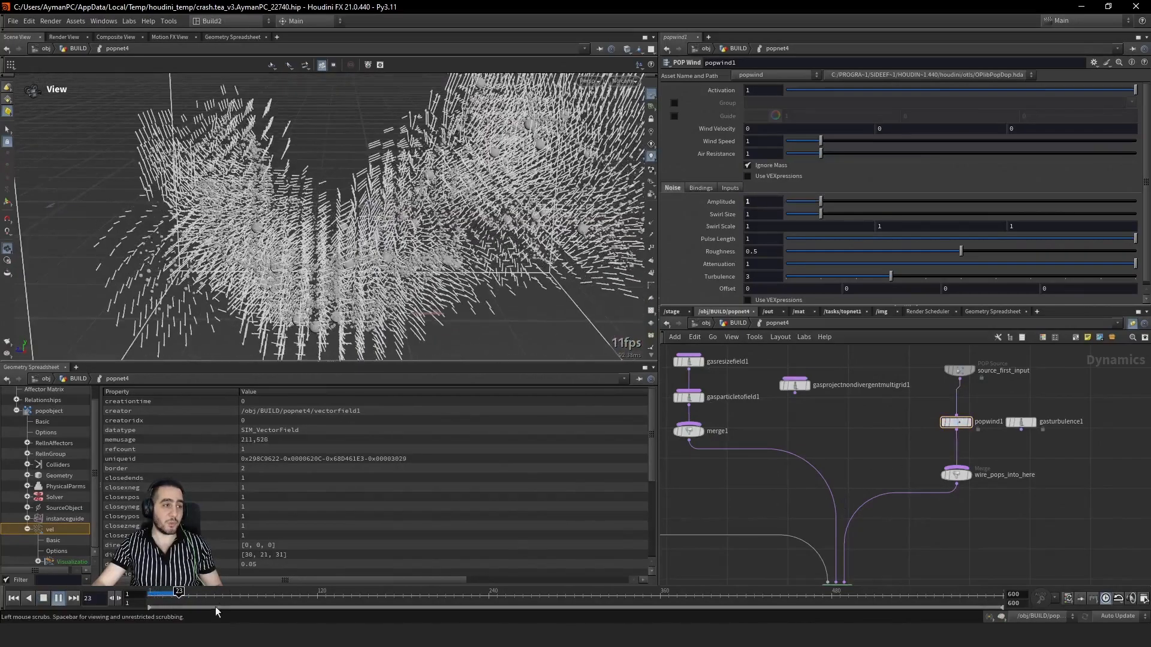
Step: Examine the velocity vectors around the wind-blown particles from several angles at frame 21
{"action": "left_click", "coordinate": [176, 593]}
{"action": "scroll", "coordinate": [382, 294], "scroll_direction": "down", "scroll_amount": 2}
{"action": "left_click_drag", "start_coordinate": [382, 294], "coordinate": [426, 188]}
{"action": "right_click_drag", "start_coordinate": [318, 318], "coordinate": [108, 329]}
{"action": "left_click_drag", "start_coordinate": [109, 329], "coordinate": [226, 206]}
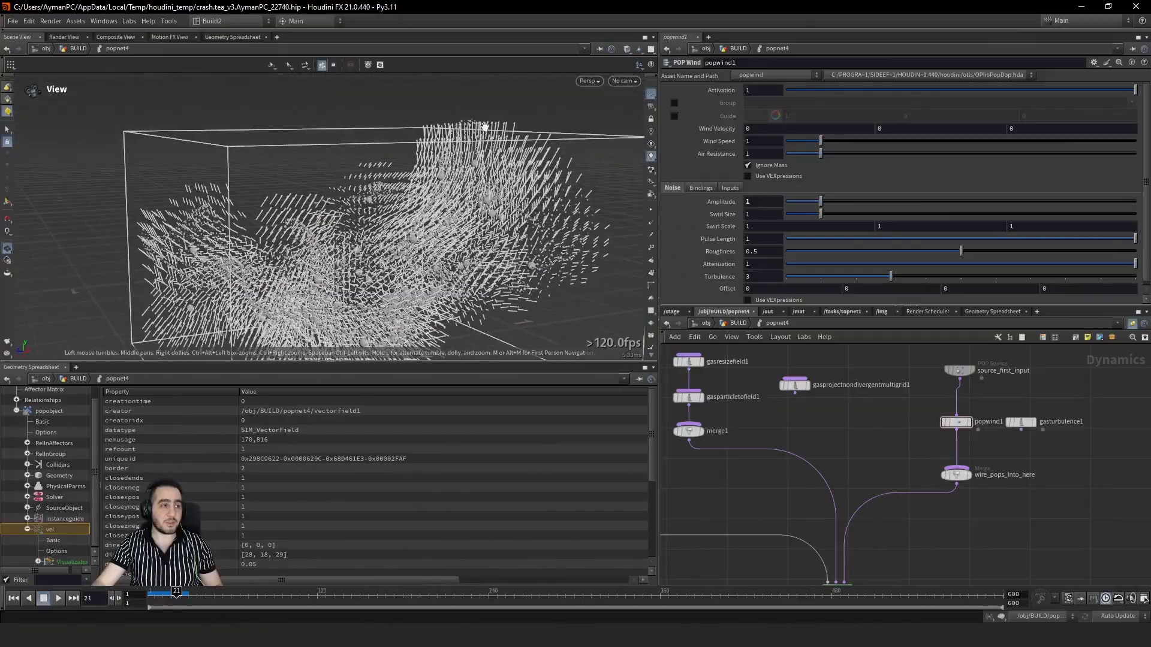
{"action": "left_click_drag", "start_coordinate": [370, 304], "coordinate": [314, 235]}
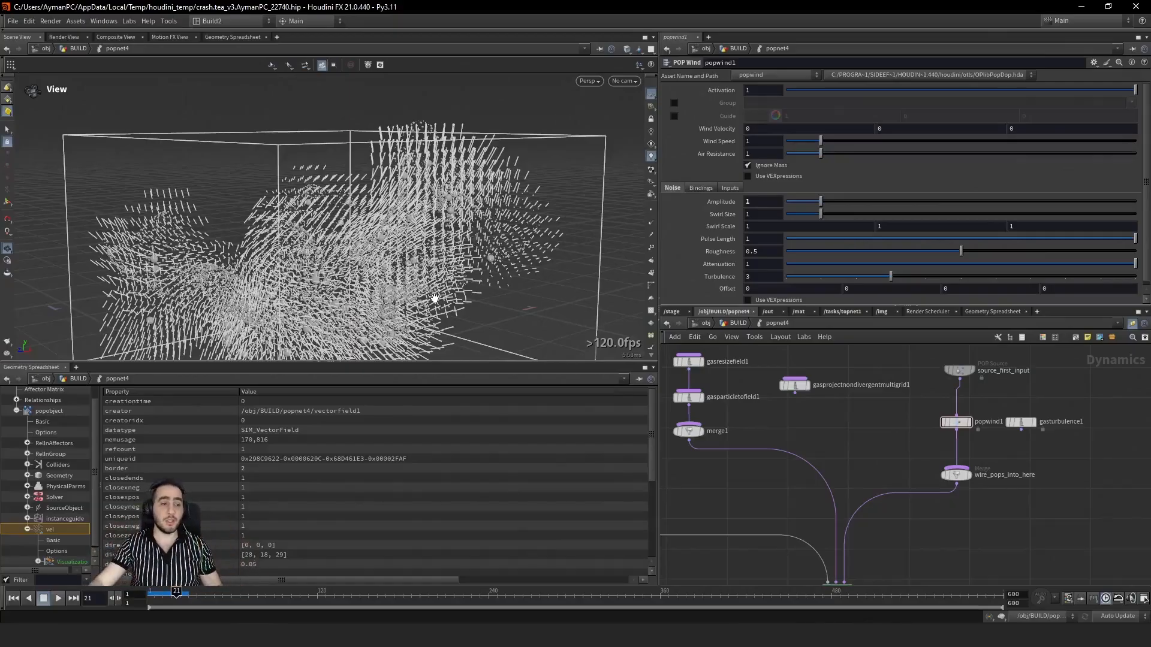
{"action": "left_click_drag", "start_coordinate": [364, 209], "coordinate": [362, 131]}
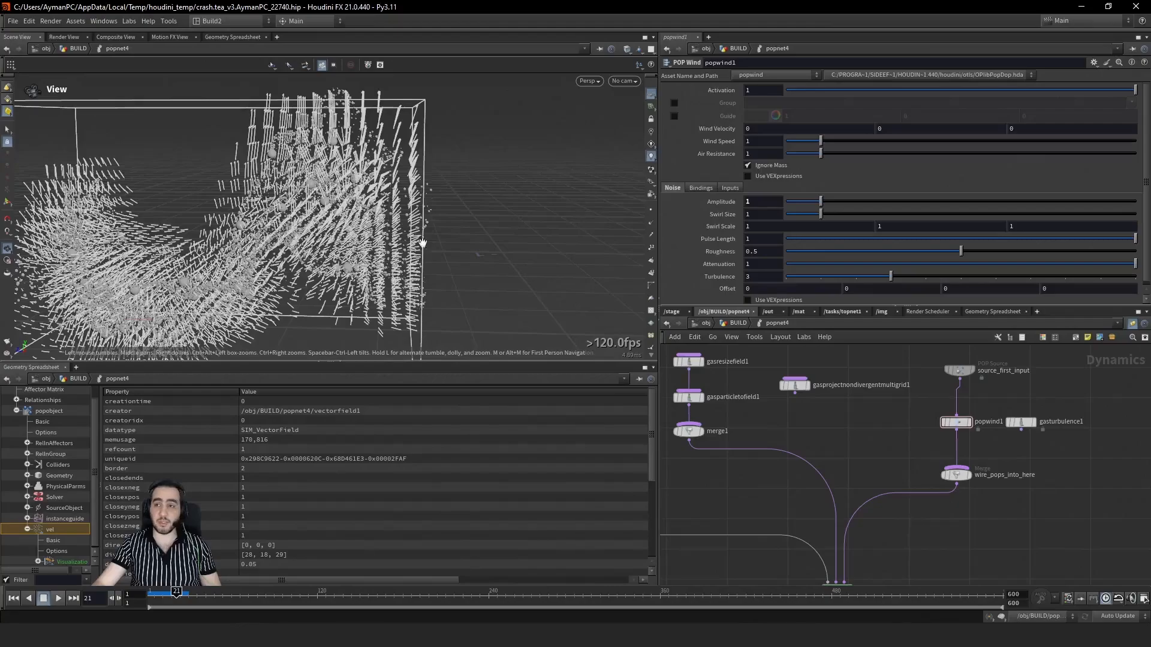
Step: Wire the Gas Project Non Divergent Multigrid node into the Merge after the Gas Particle to Field
{"action": "left_click", "coordinate": [794, 392]}
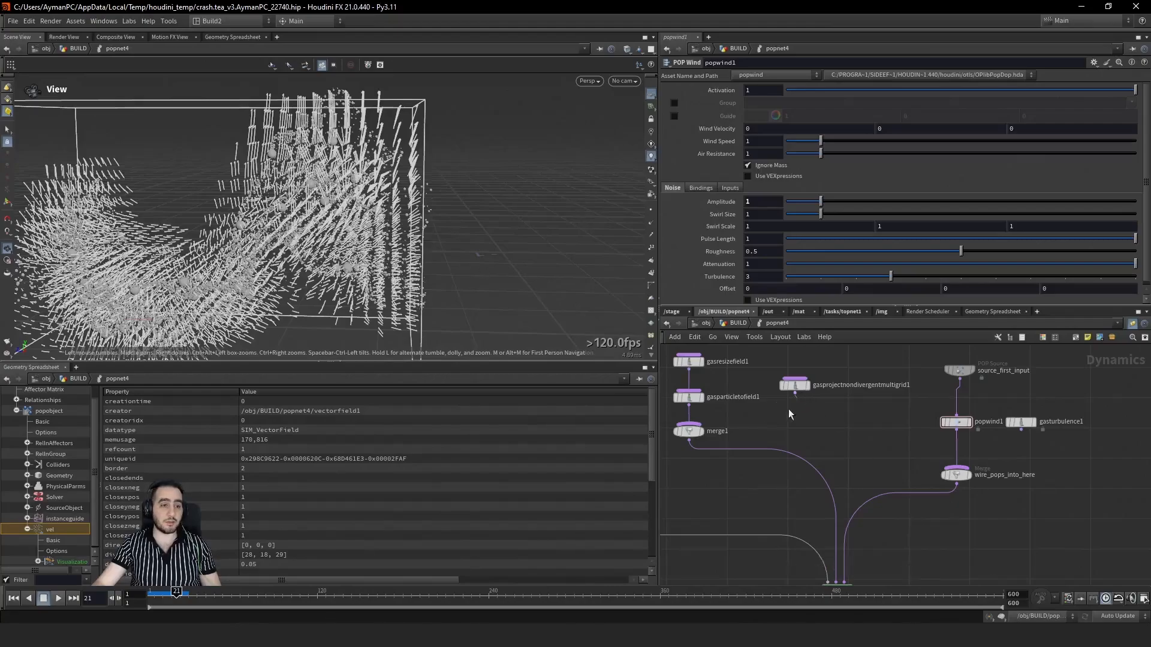
{"action": "left_click", "coordinate": [716, 432]}
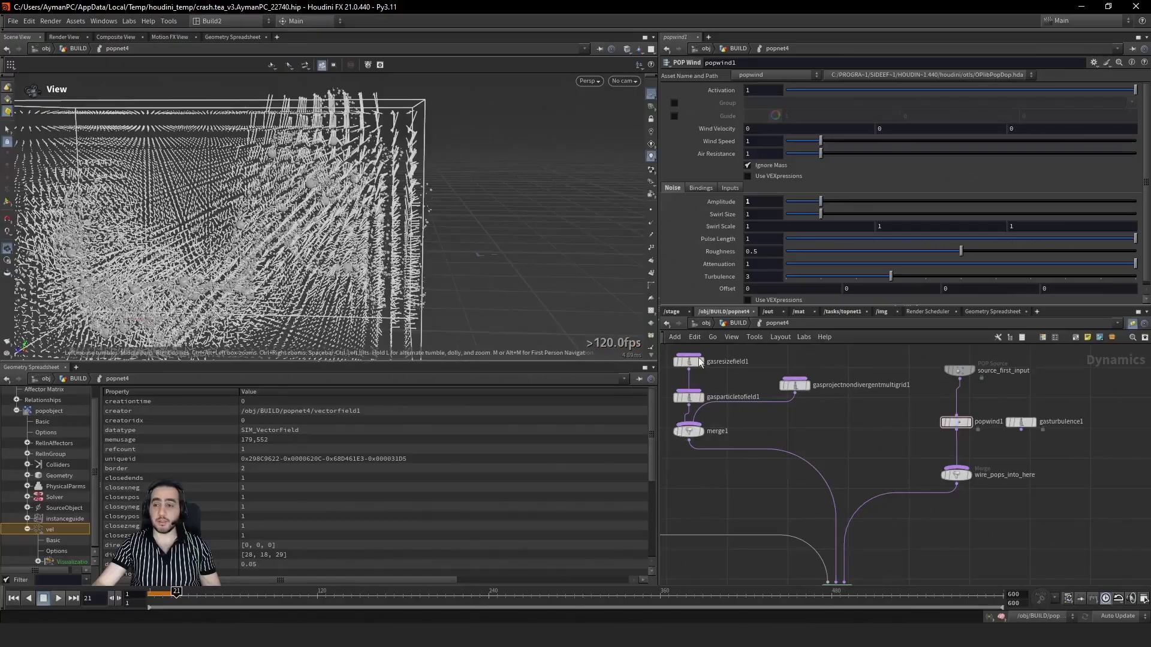
{"action": "left_click_drag", "start_coordinate": [217, 208], "coordinate": [527, 252]}
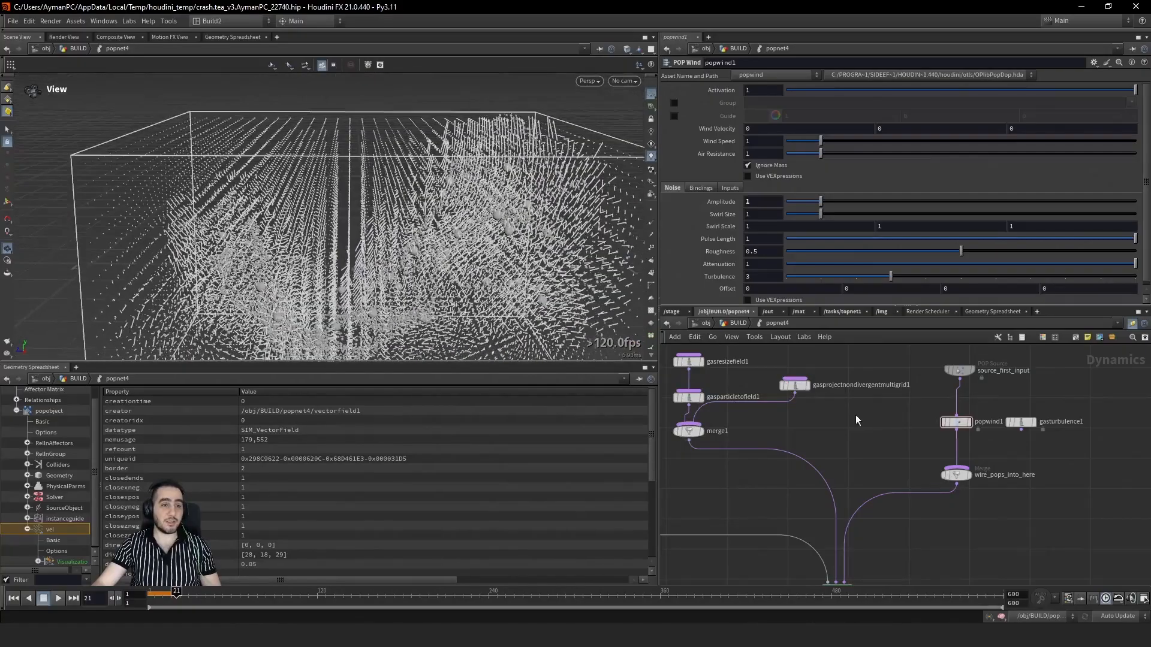
Step: Compare the velocity vectors with and without the Gas Project Non Divergent Multigrid node, leaving it bypassed
{"action": "left_click", "coordinate": [794, 385]}
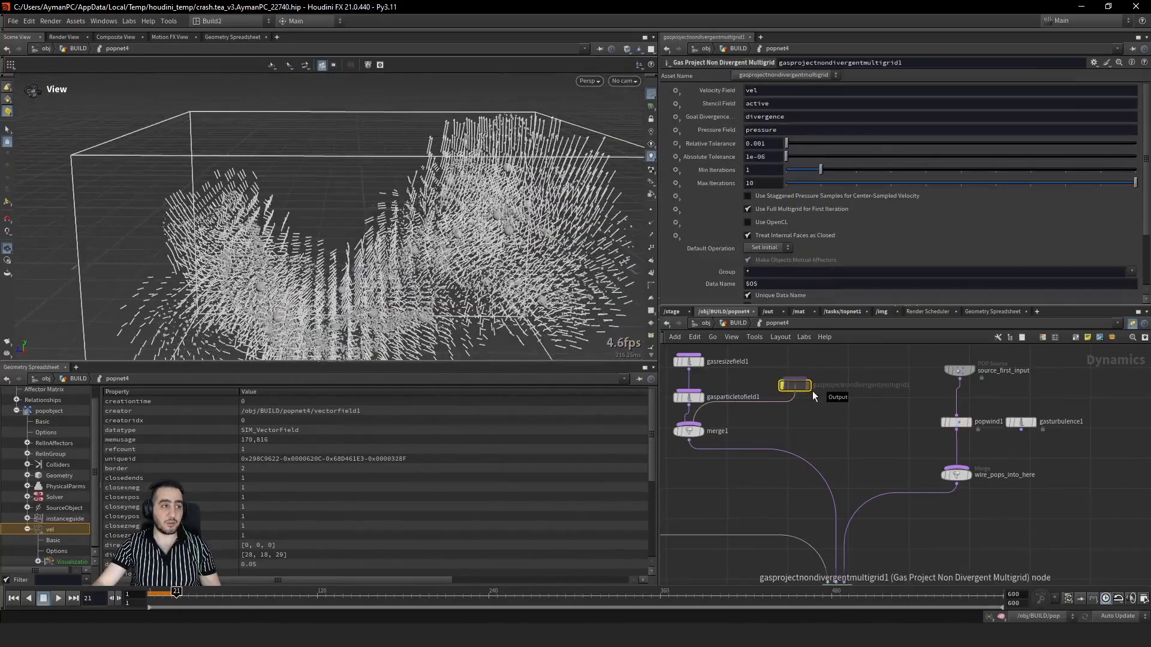
{"action": "key", "text": "b"}
{"action": "right_click_drag", "start_coordinate": [252, 201], "coordinate": [592, 150]}
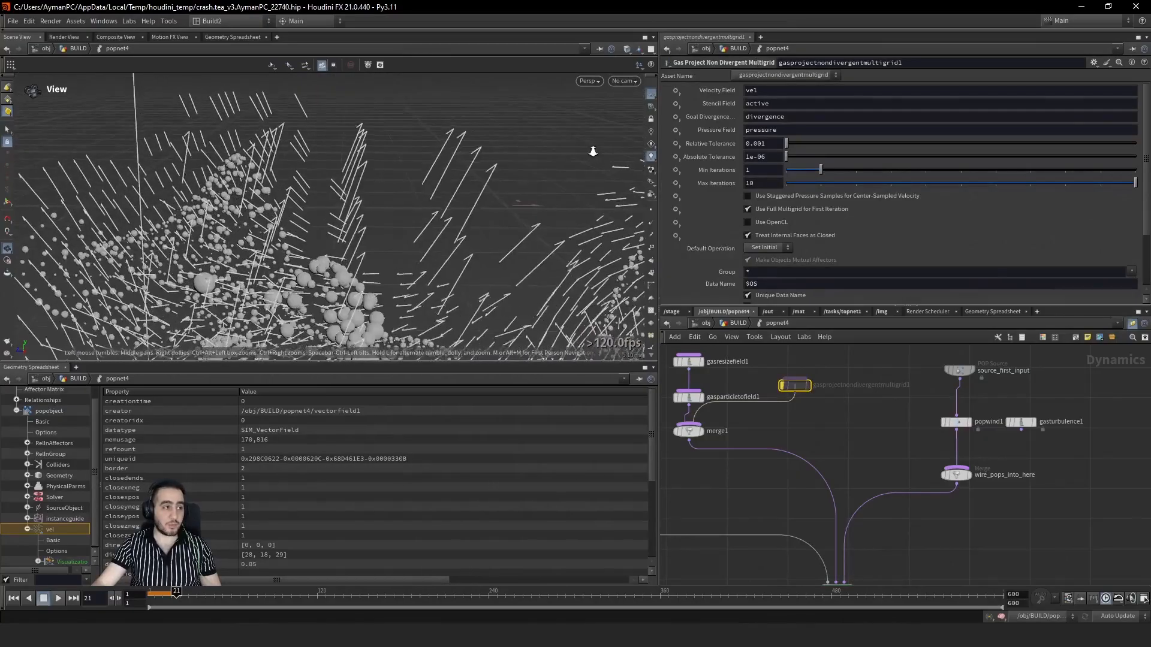
{"action": "key", "text": "b"}
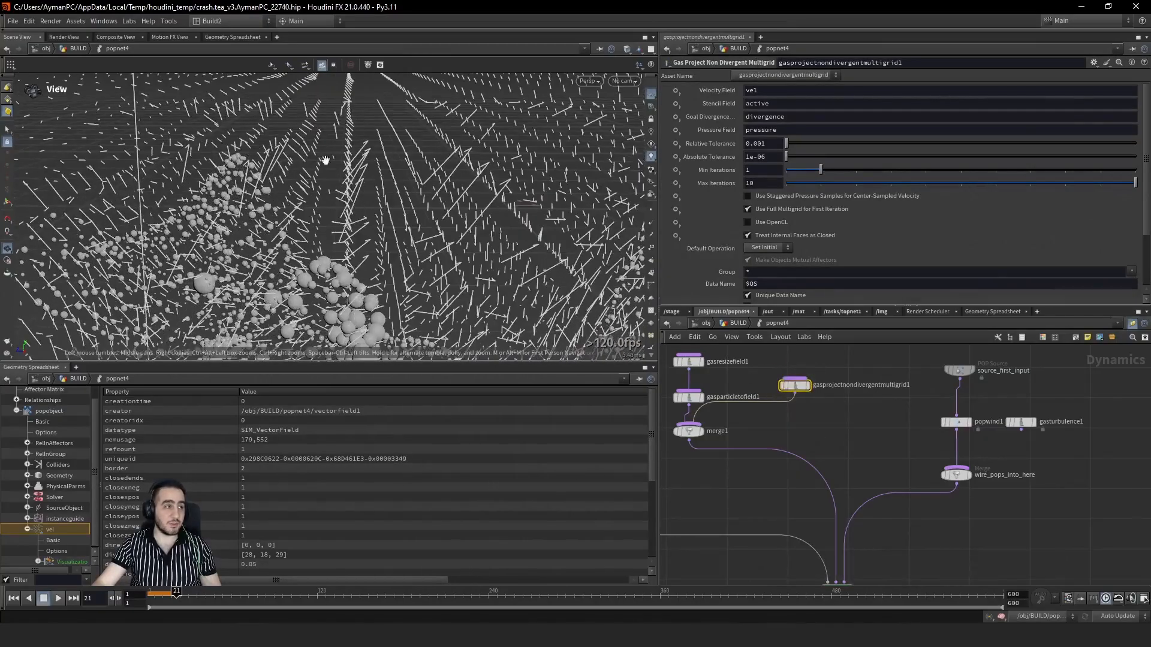
{"action": "key", "text": "b"}
{"action": "left_click", "coordinate": [794, 384]}
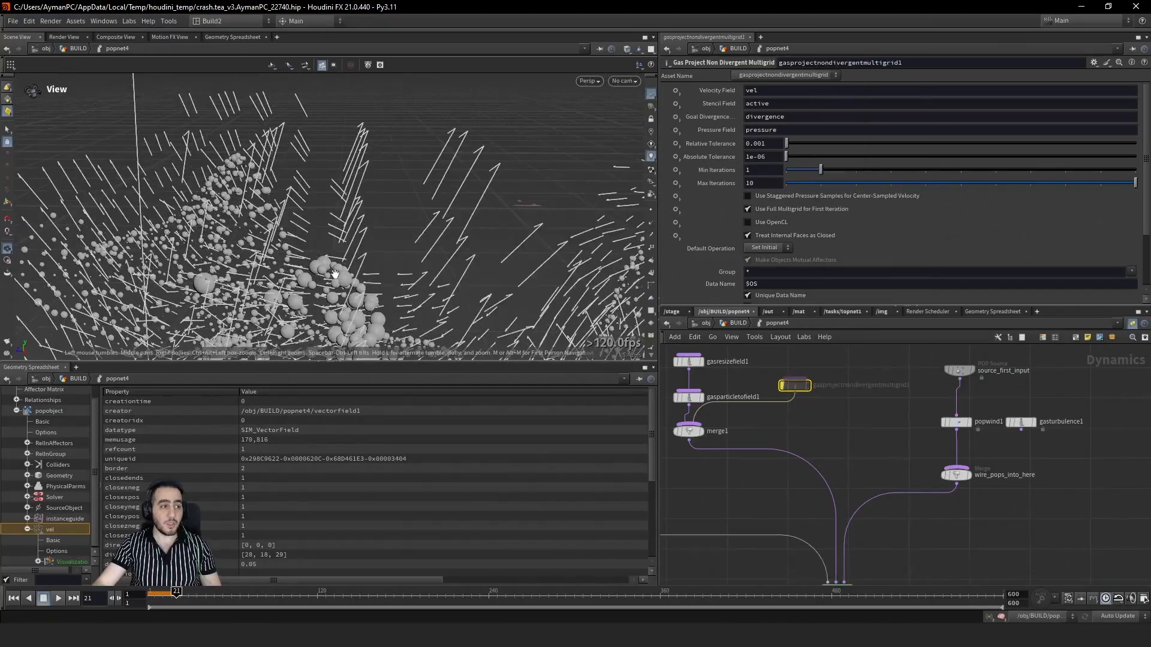
{"action": "right_click_drag", "start_coordinate": [170, 273], "coordinate": [209, 231]}
{"action": "left_click_drag", "start_coordinate": [210, 231], "coordinate": [300, 311]}
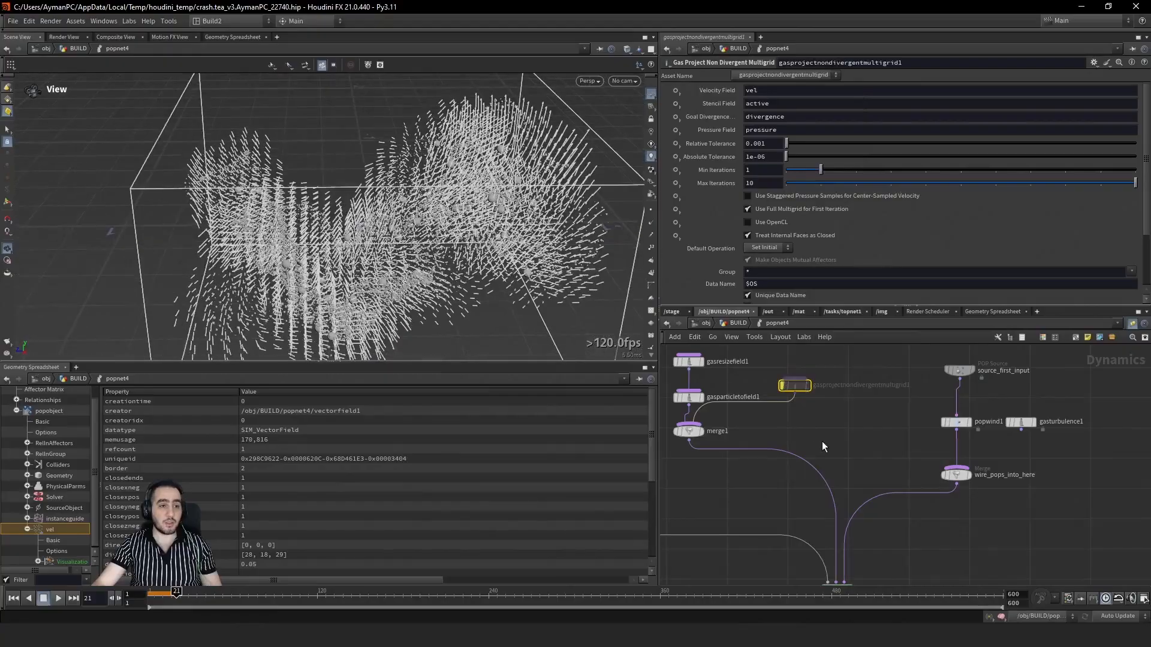
Step: Replay the simulation from the first frame to watch the velocity vectors, and rewind it
{"action": "middle_click_drag", "start_coordinate": [679, 521], "coordinate": [848, 503]}
{"action": "key", "text": "ctrl+Up"}
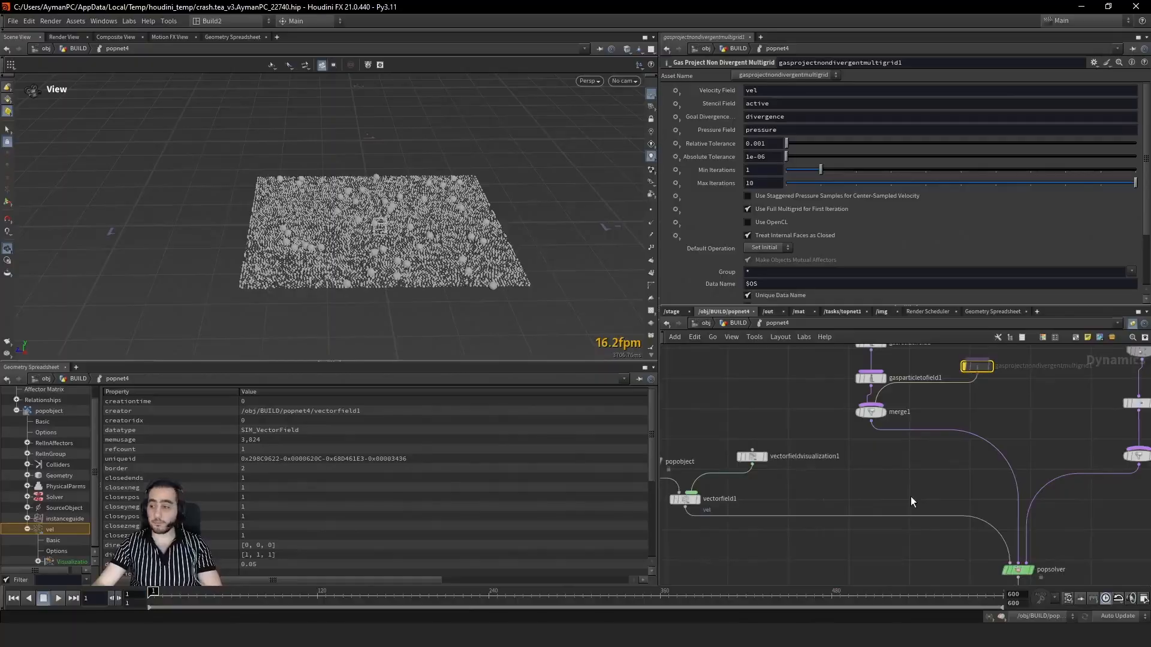
{"action": "key", "text": "Up"}
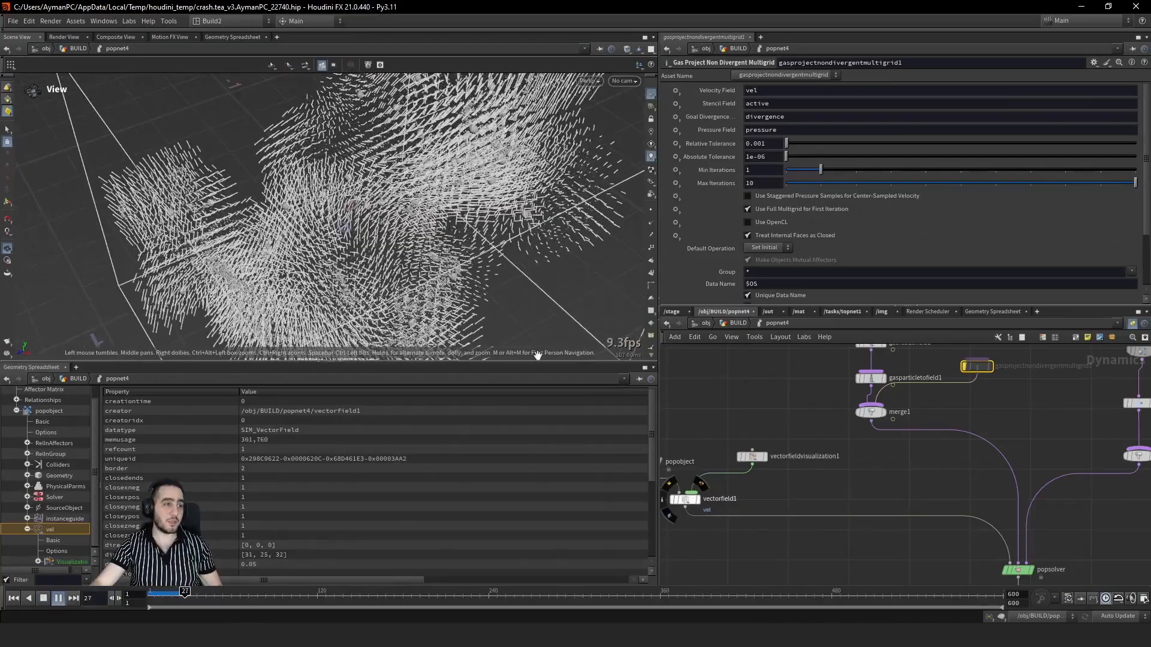
{"action": "key", "text": "ctrl+Up"}
Step: Turn on Use Streamers in the Vector Field Visualization node and play the simulation to frame 15
{"action": "left_click", "coordinate": [751, 456]}
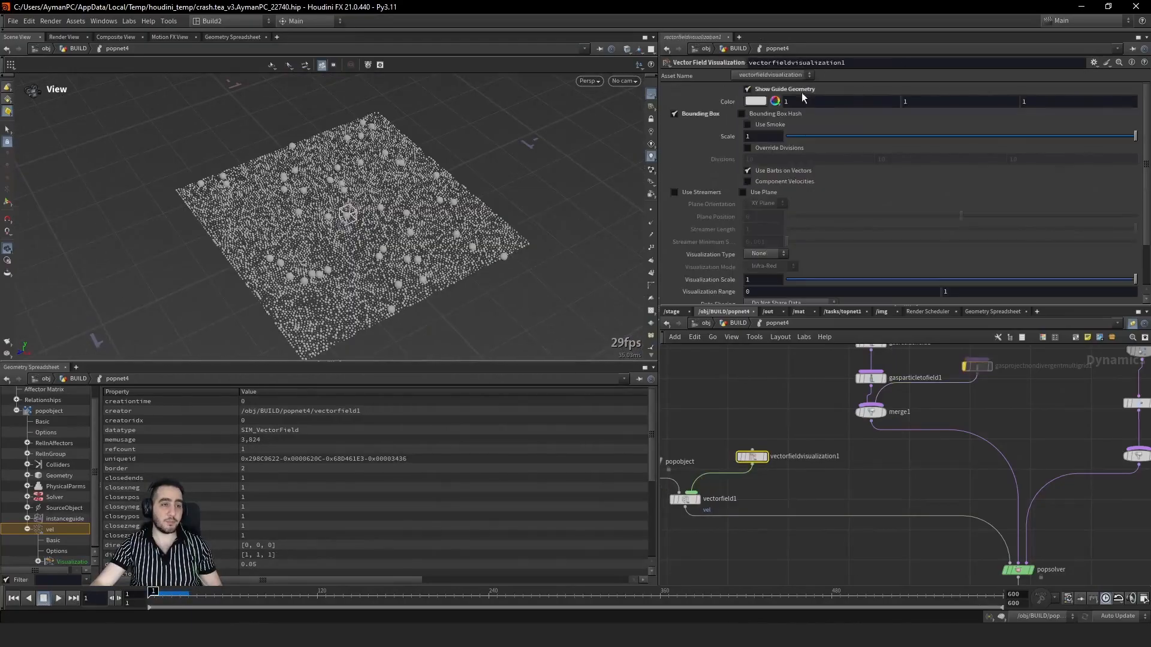
{"action": "left_click", "coordinate": [692, 193]}
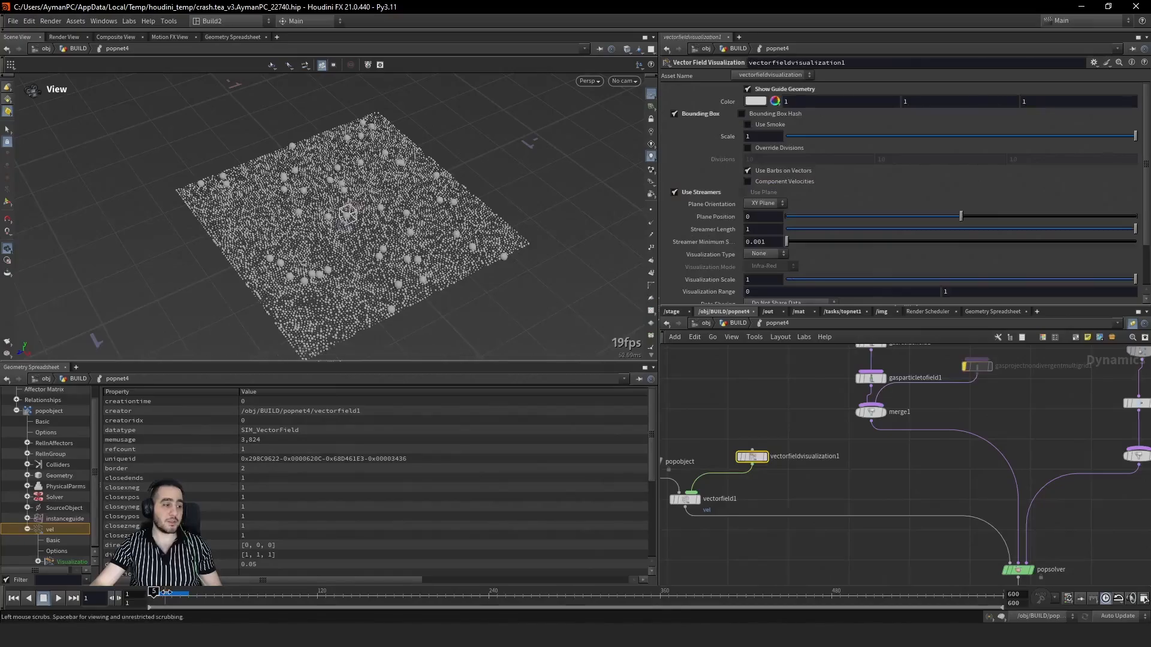
{"action": "key", "text": "Up"}
{"action": "left_click_drag", "start_coordinate": [339, 227], "coordinate": [456, 198]}
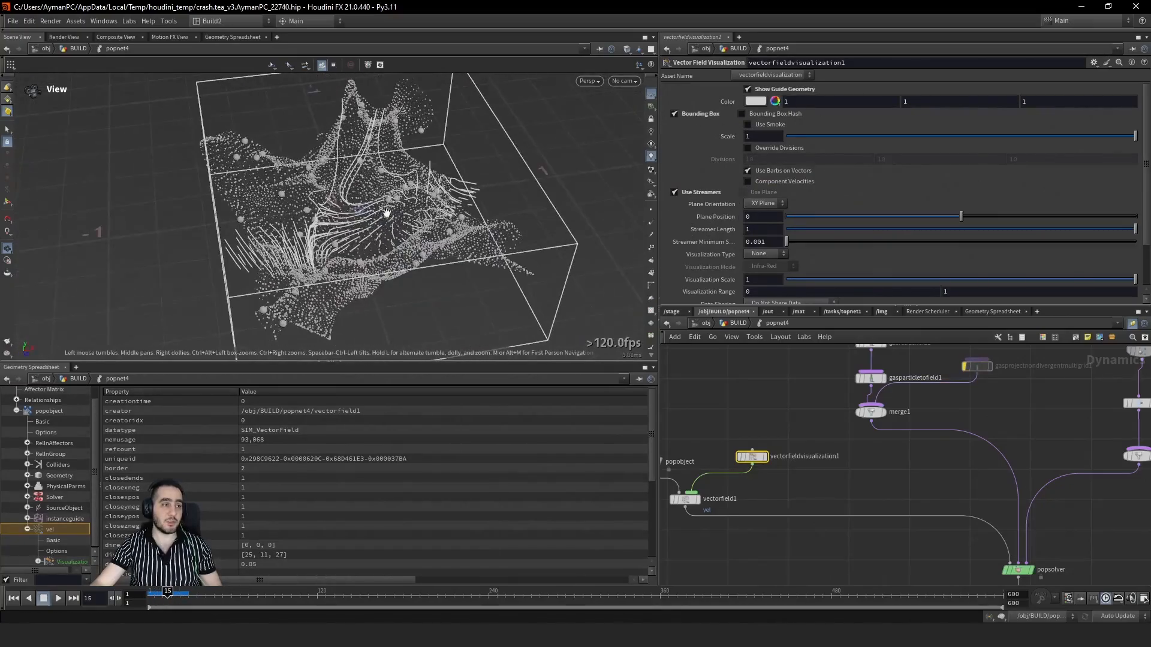
Step: Set the streamers' Visualization Type to Speed and inspect the coloured streamers around the particles
{"action": "left_click", "coordinate": [765, 253]}
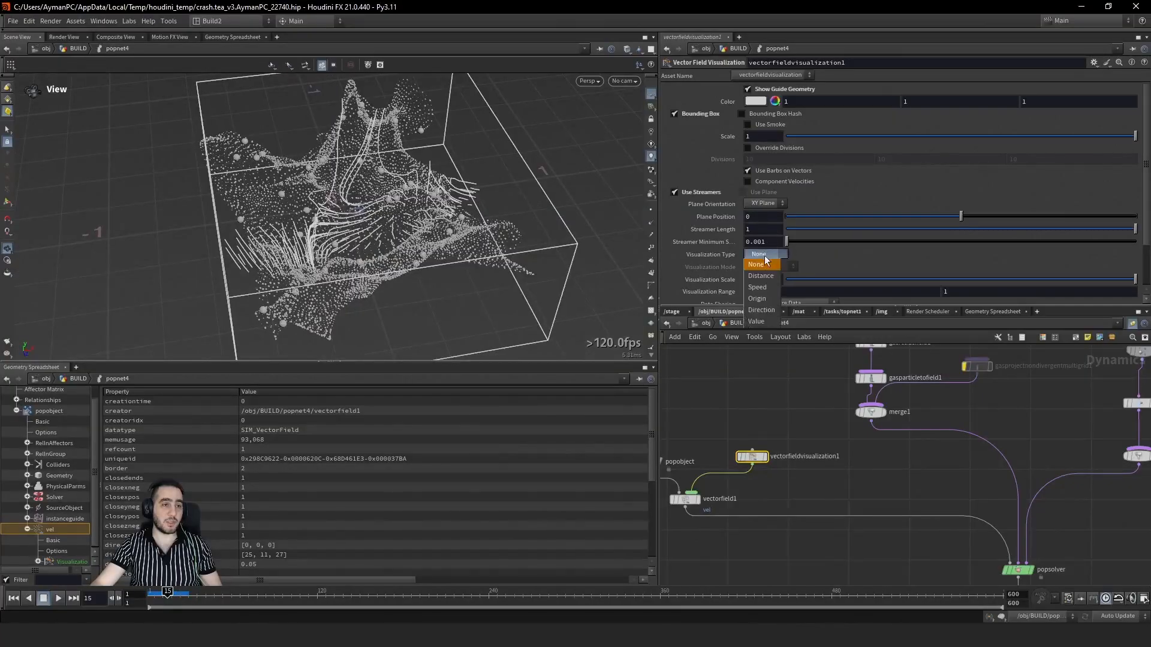
{"action": "left_click", "coordinate": [766, 287]}
{"action": "left_click_drag", "start_coordinate": [479, 179], "coordinate": [439, 146]}
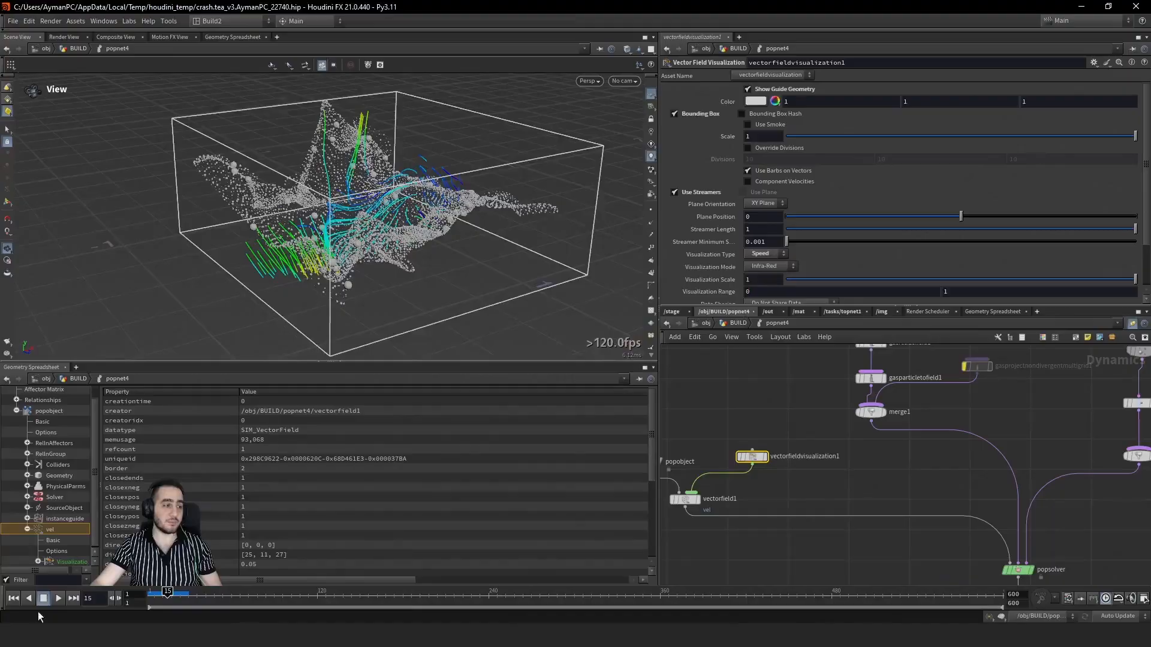
Step: Play the simulation on to frame 41 and inspect the speed-coloured streamers from several angles
{"action": "left_click", "coordinate": [58, 598]}
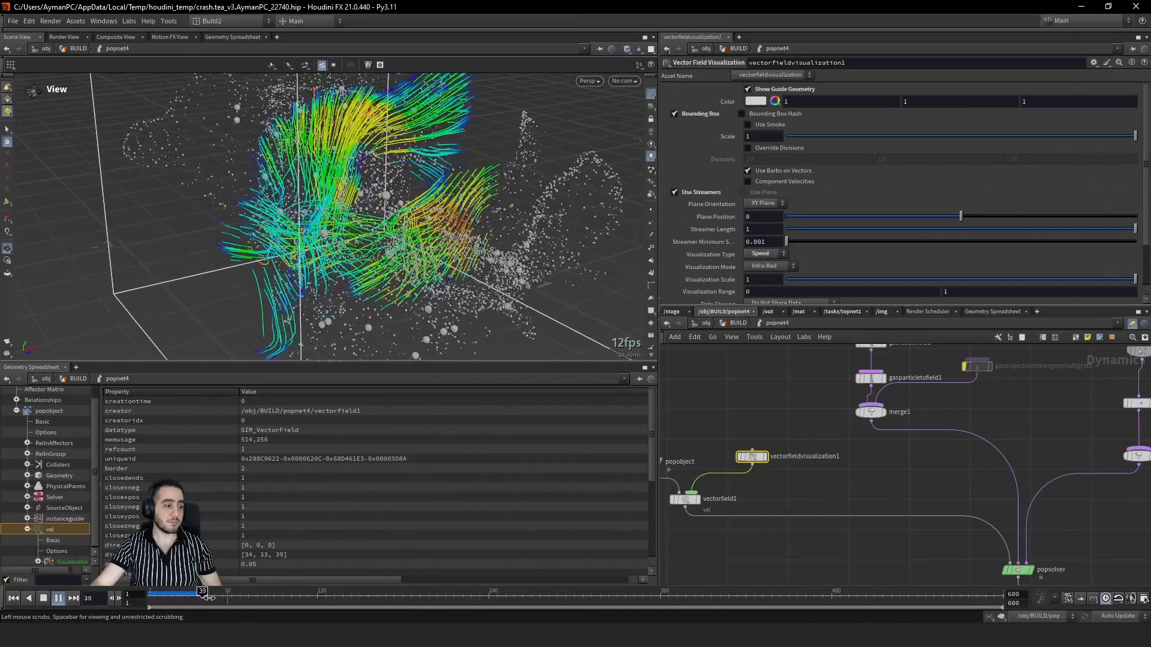
{"action": "key", "text": "Up"}
{"action": "left_click_drag", "start_coordinate": [384, 252], "coordinate": [367, 195]}
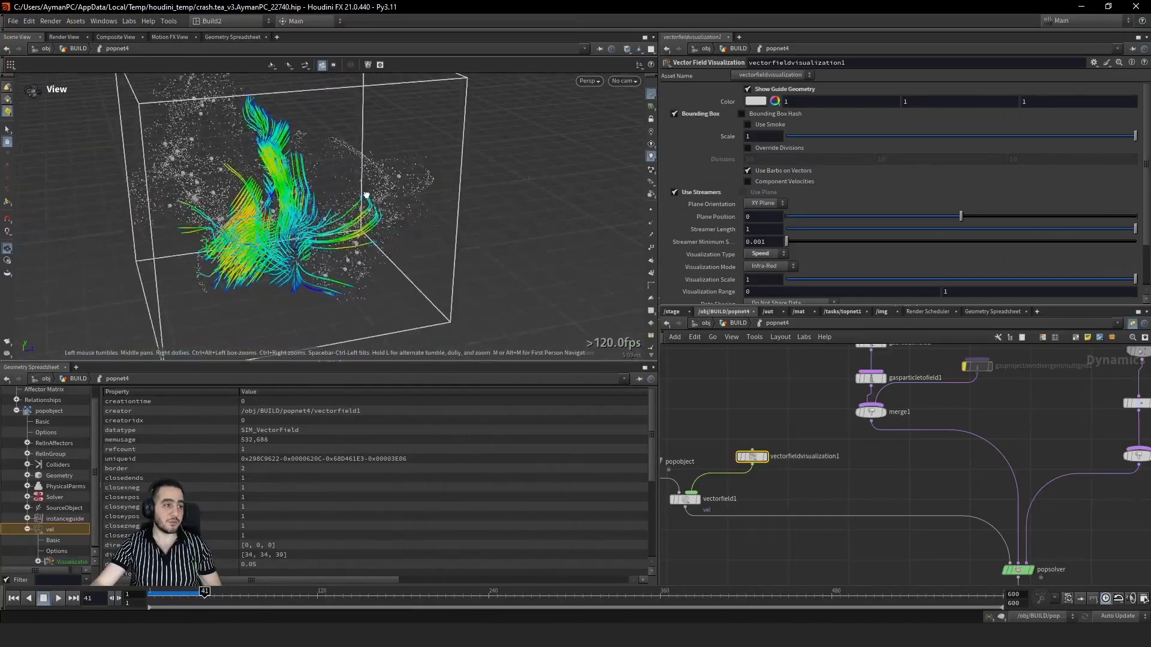
{"action": "left_click_drag", "start_coordinate": [235, 193], "coordinate": [257, 192]}
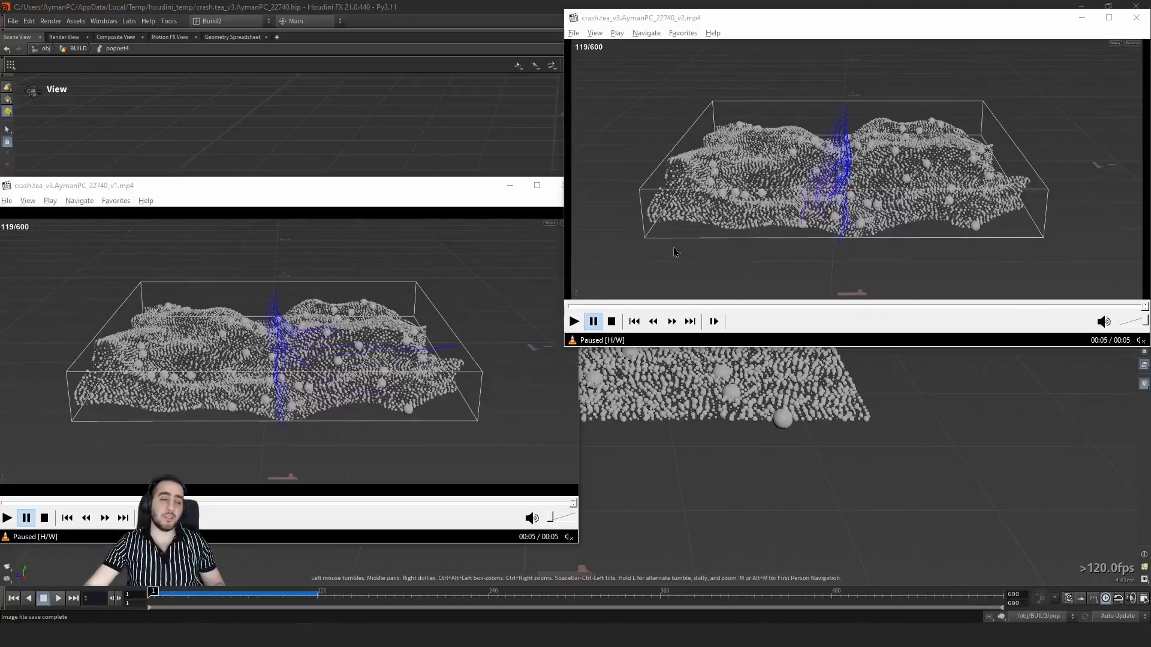
Step: Compare the v1 and v2 flipbook videos of the simulation, close both, and restore the multi-pane layout
{"action": "left_click", "coordinate": [436, 189]}
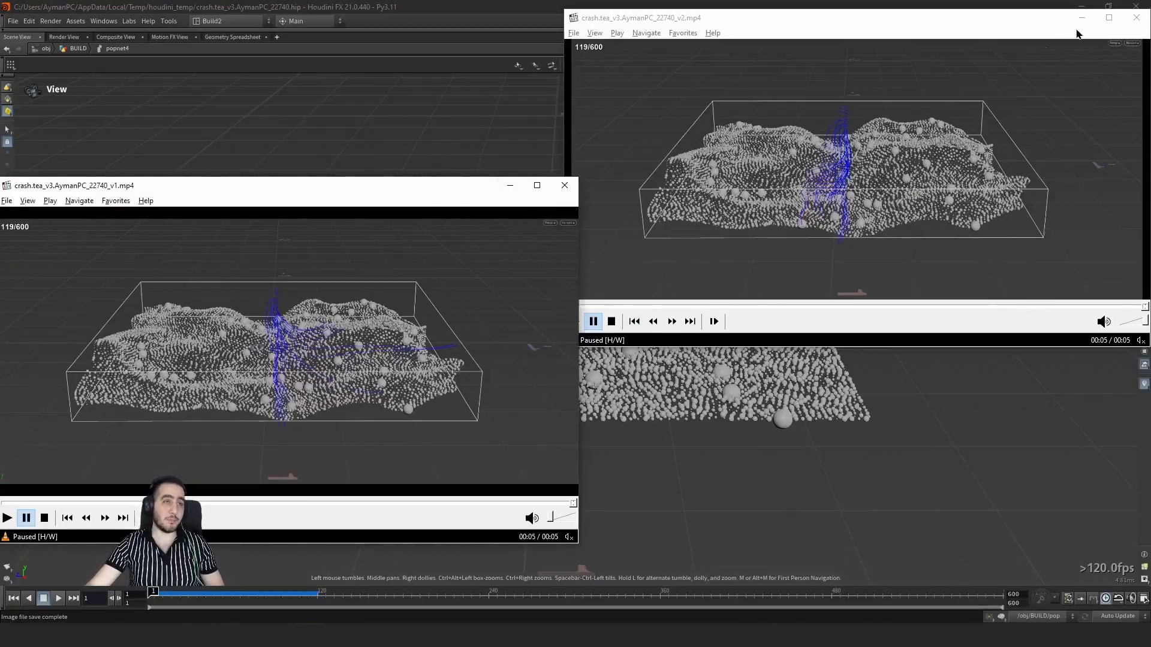
{"action": "left_click_drag", "start_coordinate": [1030, 20], "coordinate": [995, 26]}
{"action": "left_click", "coordinate": [1101, 24]}
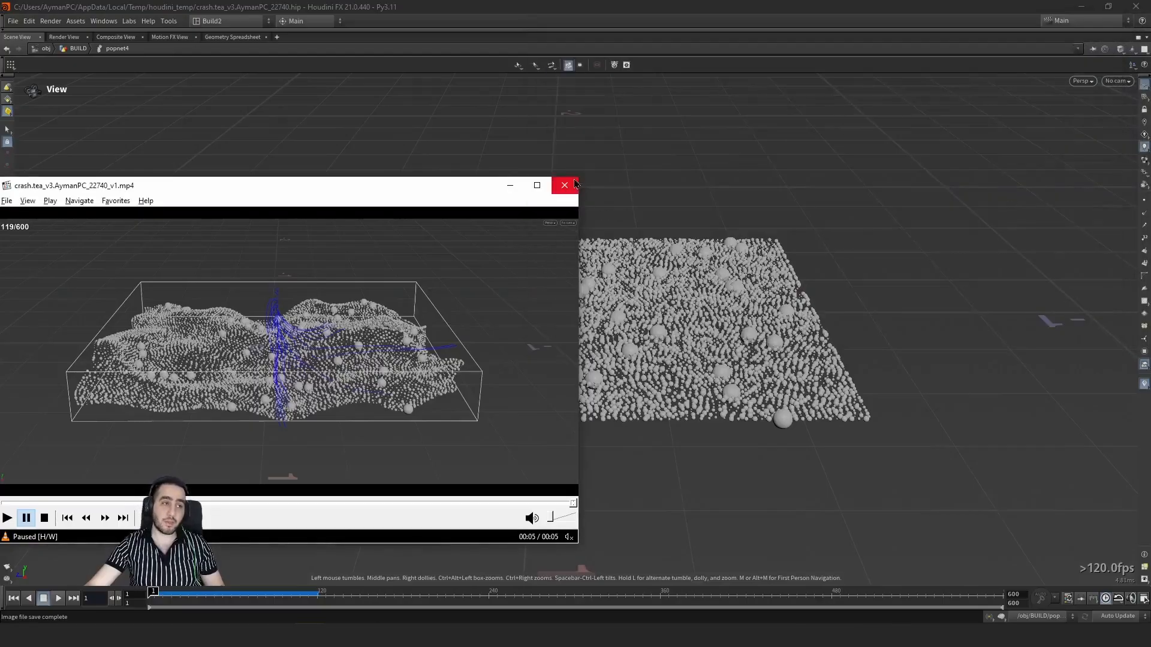
{"action": "left_click", "coordinate": [563, 185]}
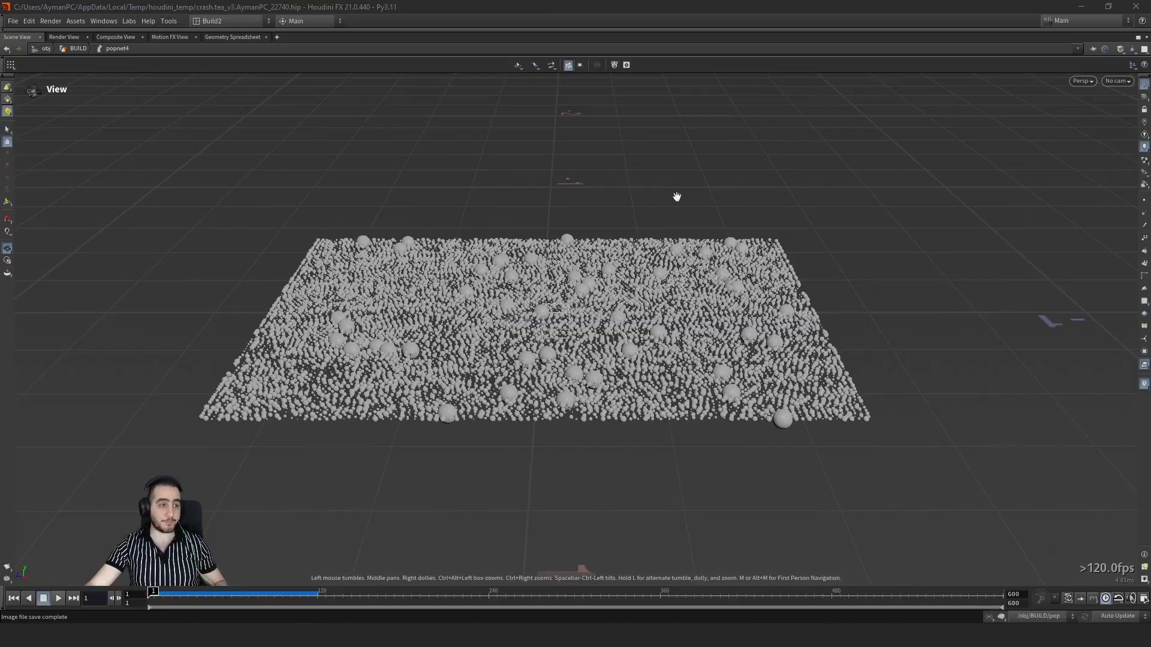
{"action": "left_click", "coordinate": [722, 76]}
{"action": "key", "text": "ctrl+b"}
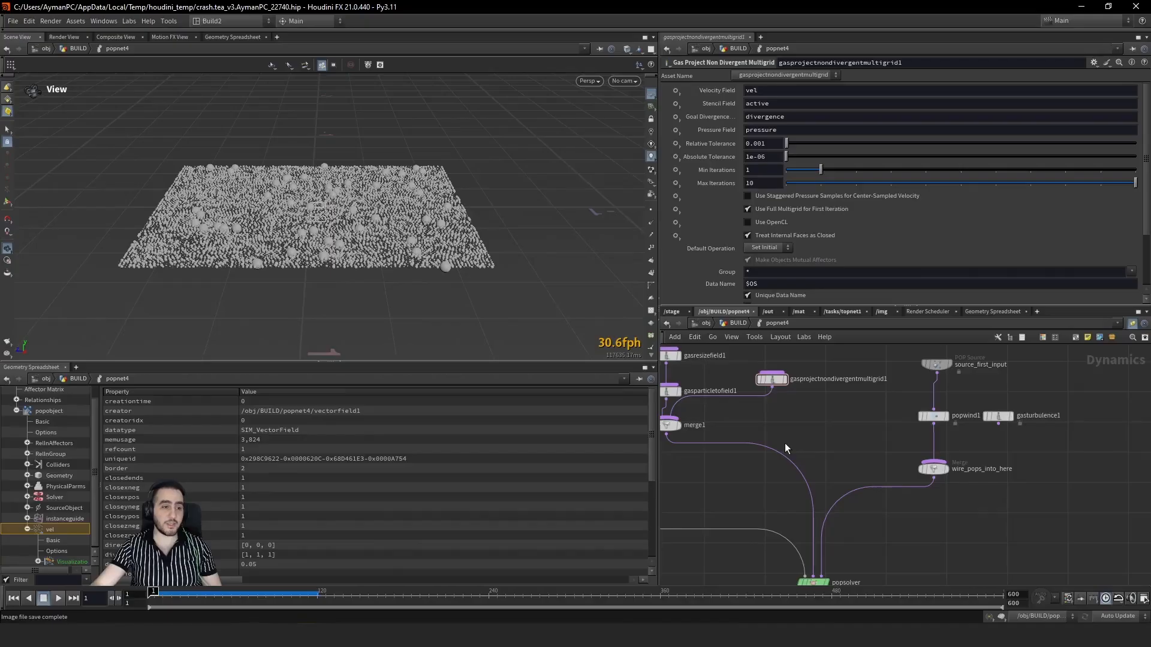
Step: Add a Gas Field to Particle node wired into merge1
{"action": "left_click_drag", "start_coordinate": [682, 430], "coordinate": [703, 456]}
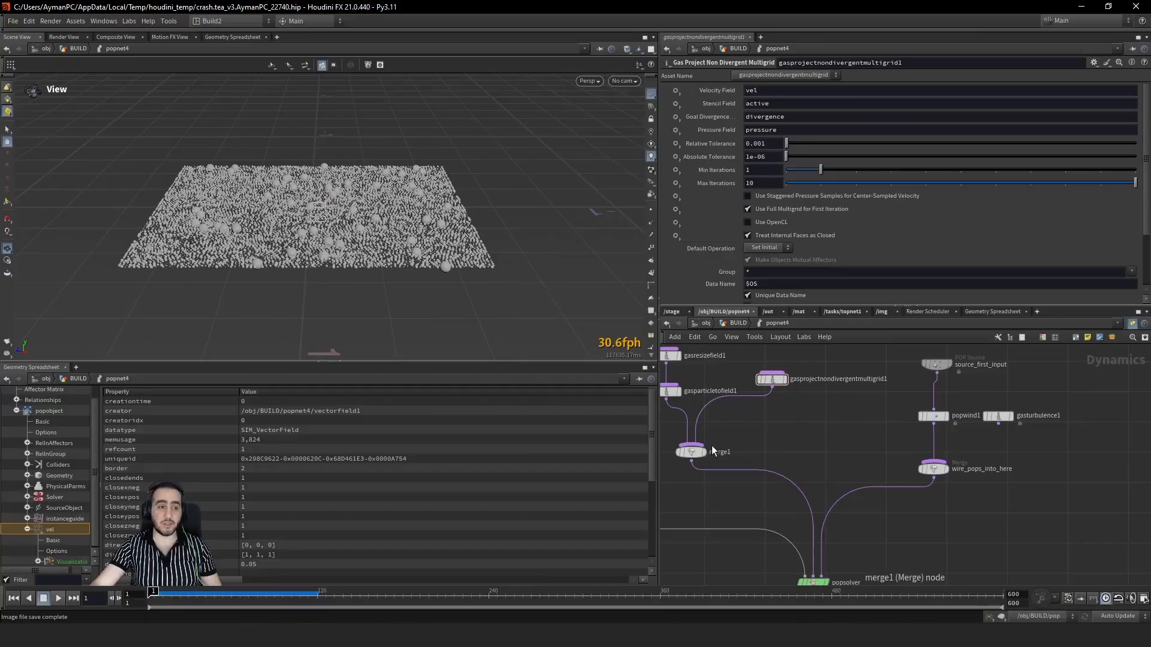
{"action": "left_click_drag", "start_coordinate": [698, 445], "coordinate": [810, 426]}
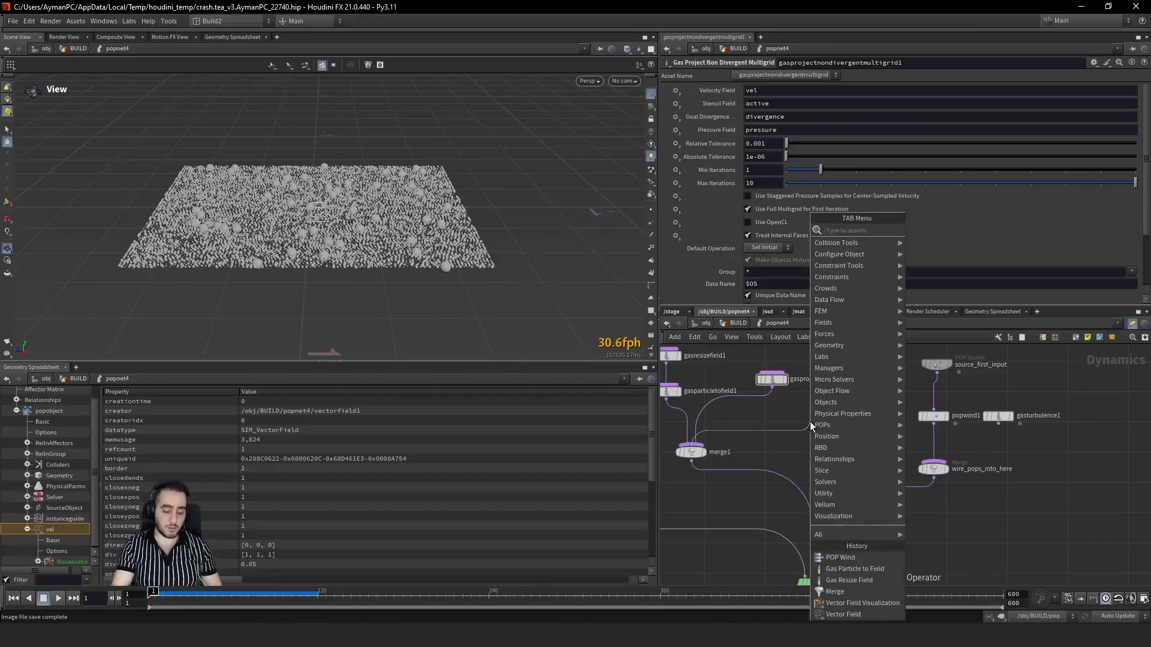
{"action": "type", "text": "gas f"}
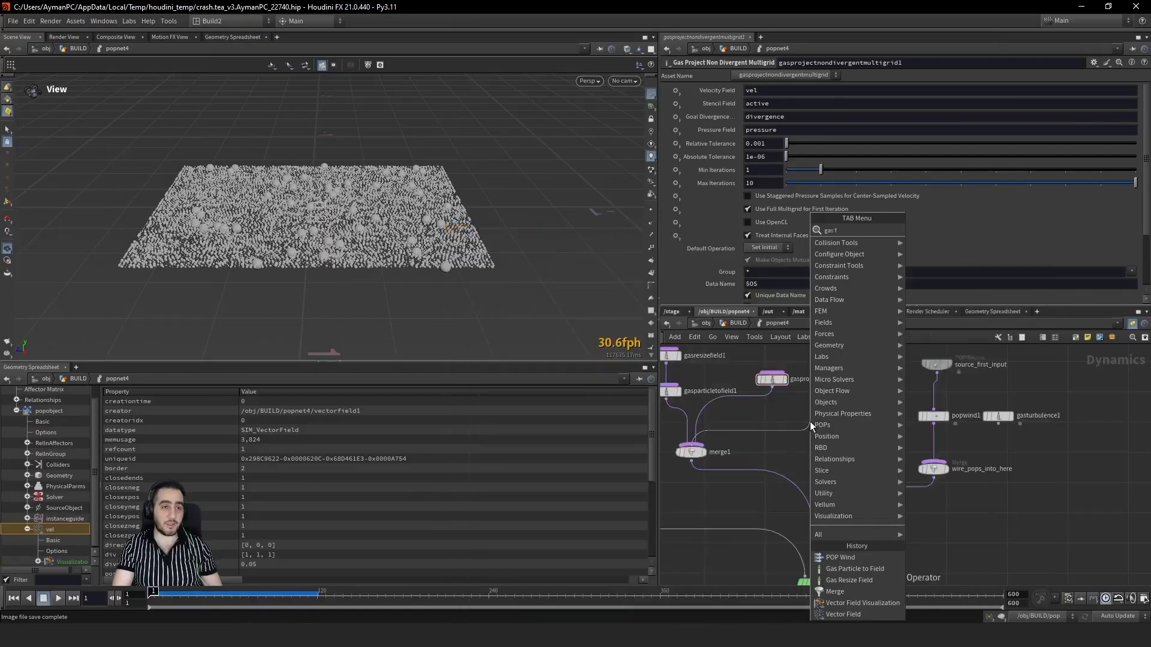
{"action": "type", "text": "iet"}
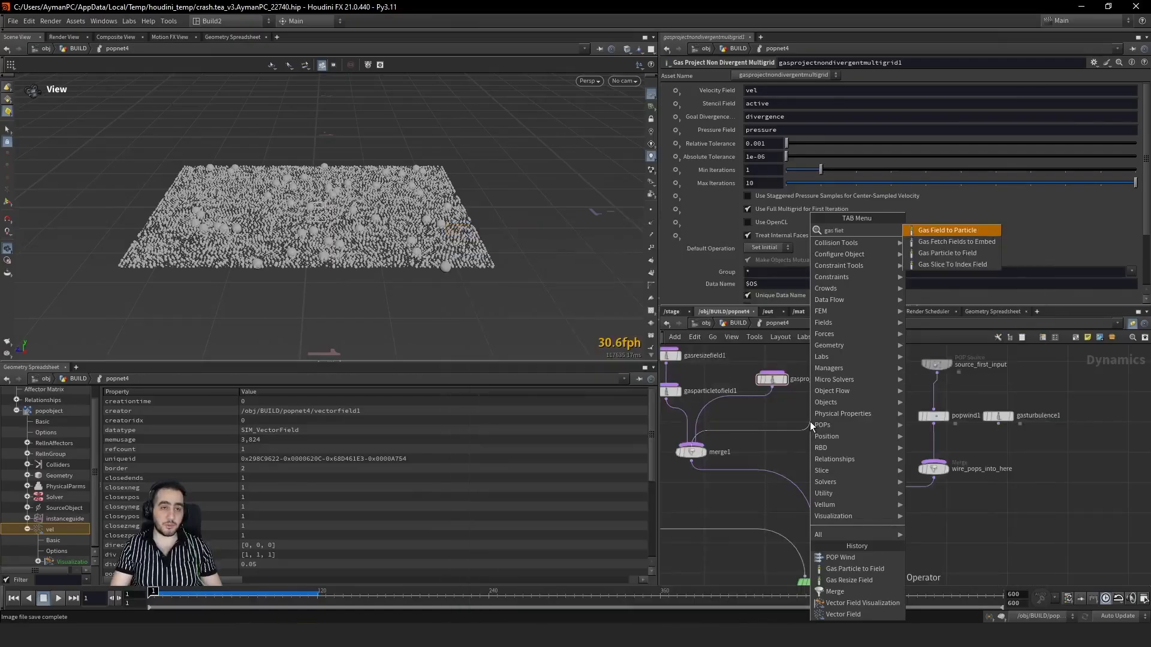
{"action": "key", "text": "Return"}
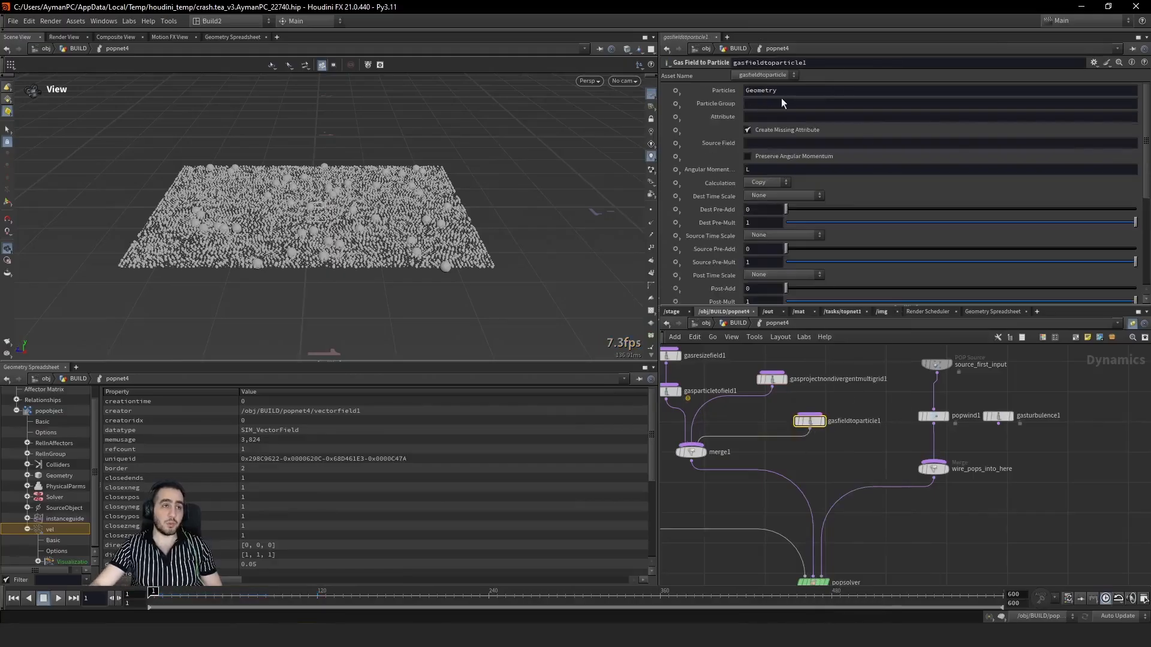
Step: Set the Gas Field to Particle node's Attribute to v and Source Field to vel
{"action": "left_click_drag", "start_coordinate": [769, 99], "coordinate": [745, 104]}
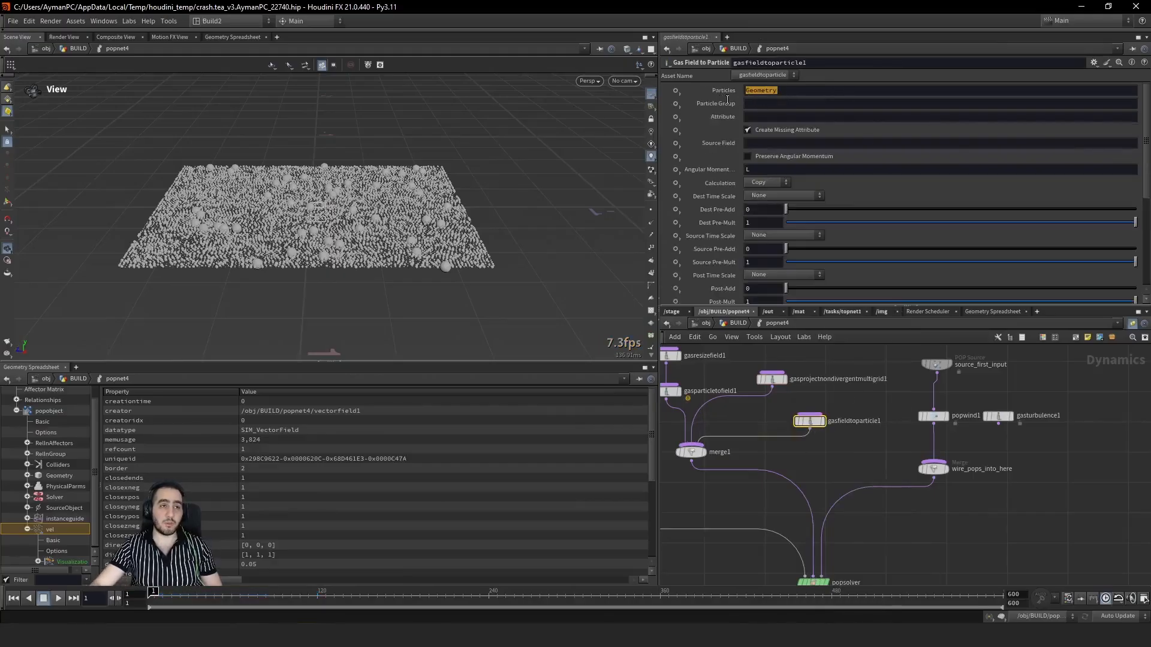
{"action": "left_click", "coordinate": [783, 118]}
{"action": "type", "text": "v"}
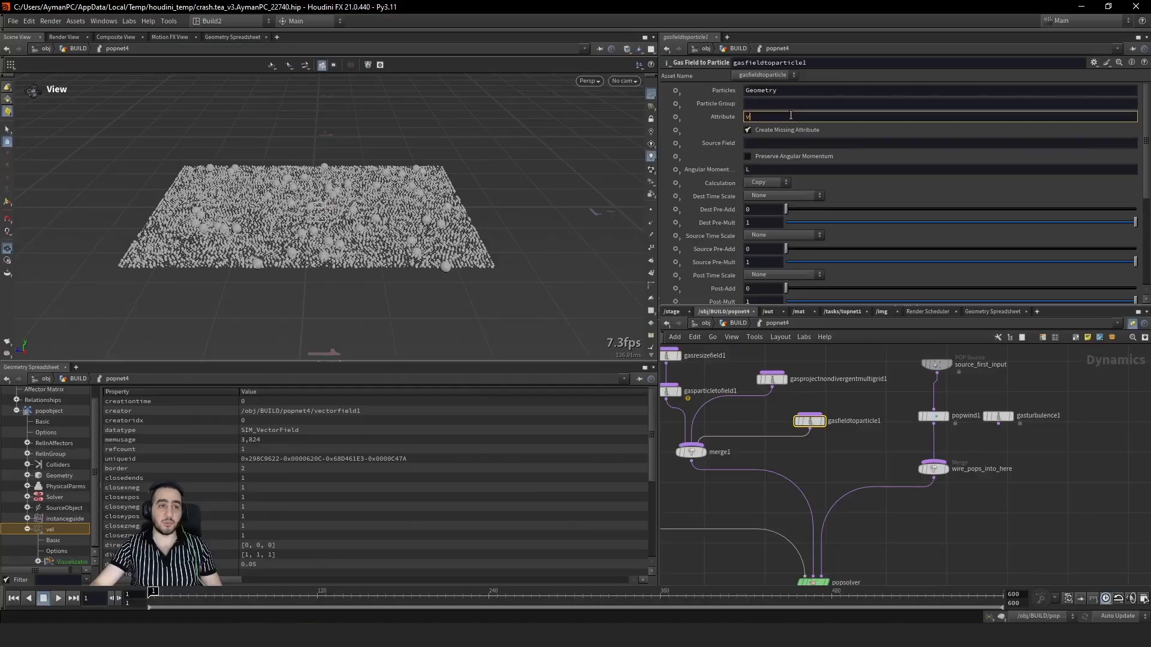
{"action": "left_click", "coordinate": [758, 104]}
{"action": "left_click", "coordinate": [770, 141]}
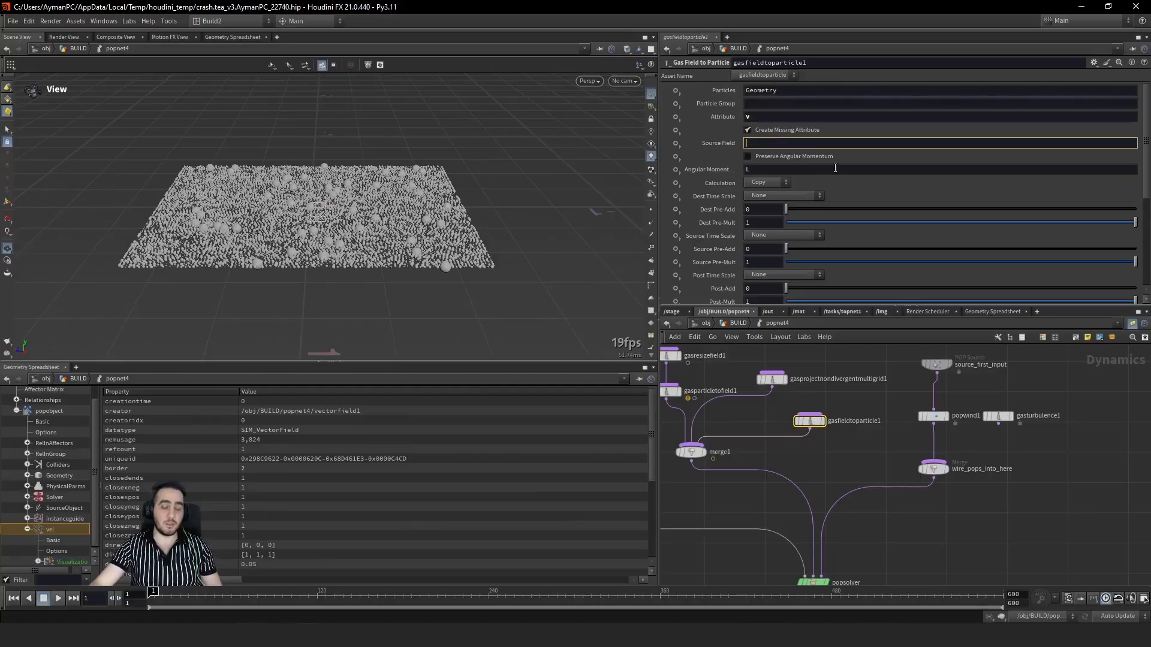
{"action": "key", "text": "Return"}
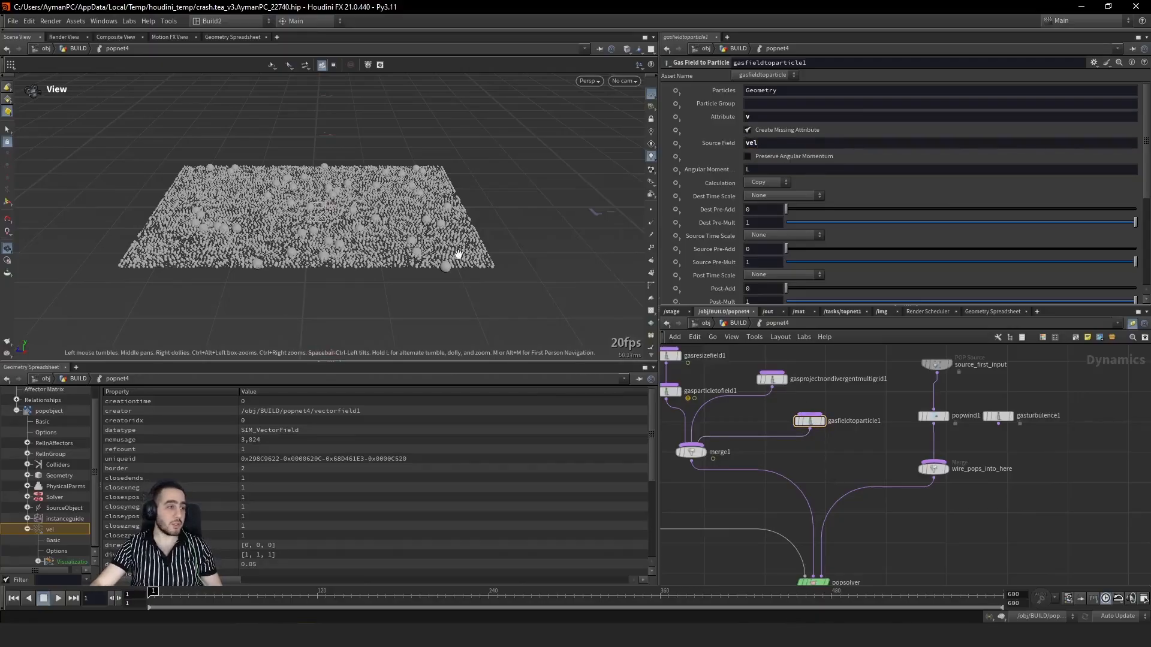
Step: Maximize the scene view, compare the v3 flipbook video with the v2 one, and close both videos
{"action": "key", "text": "ctrl+b"}
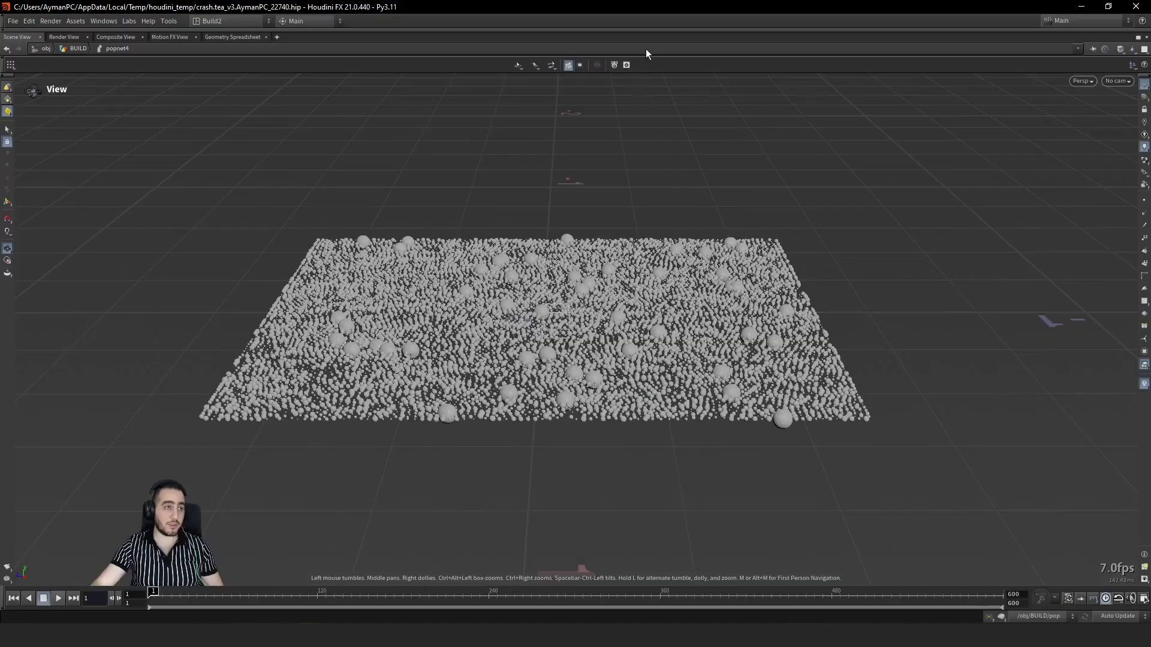
{"action": "left_click_drag", "start_coordinate": [153, 596], "coordinate": [197, 596]}
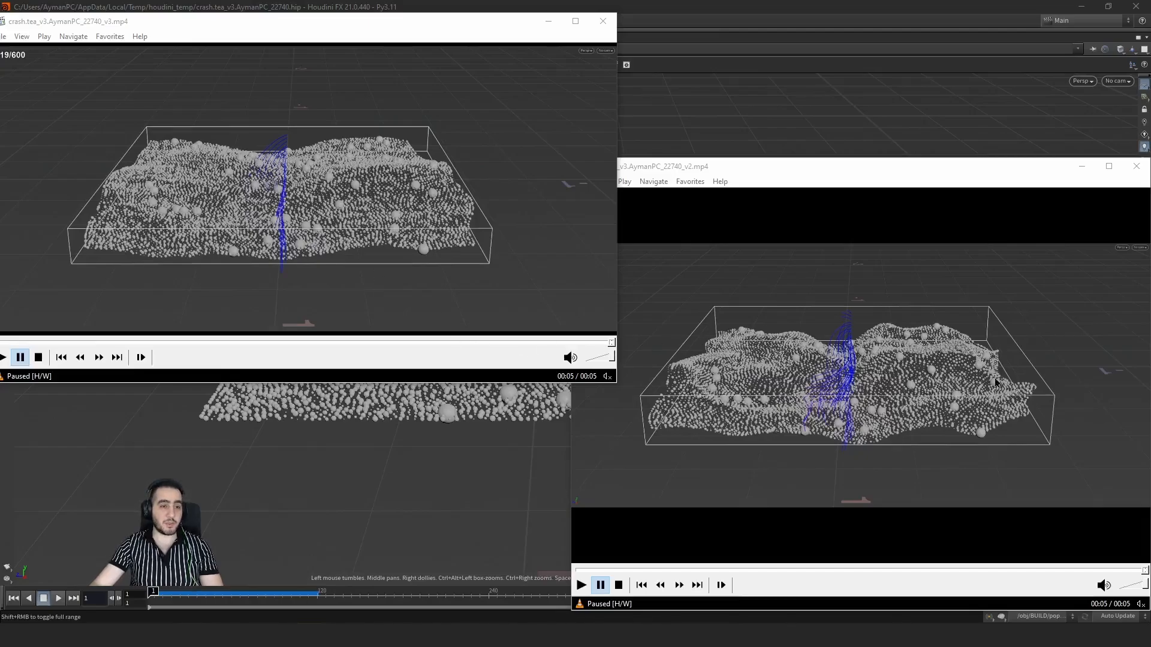
{"action": "left_click", "coordinate": [718, 173]}
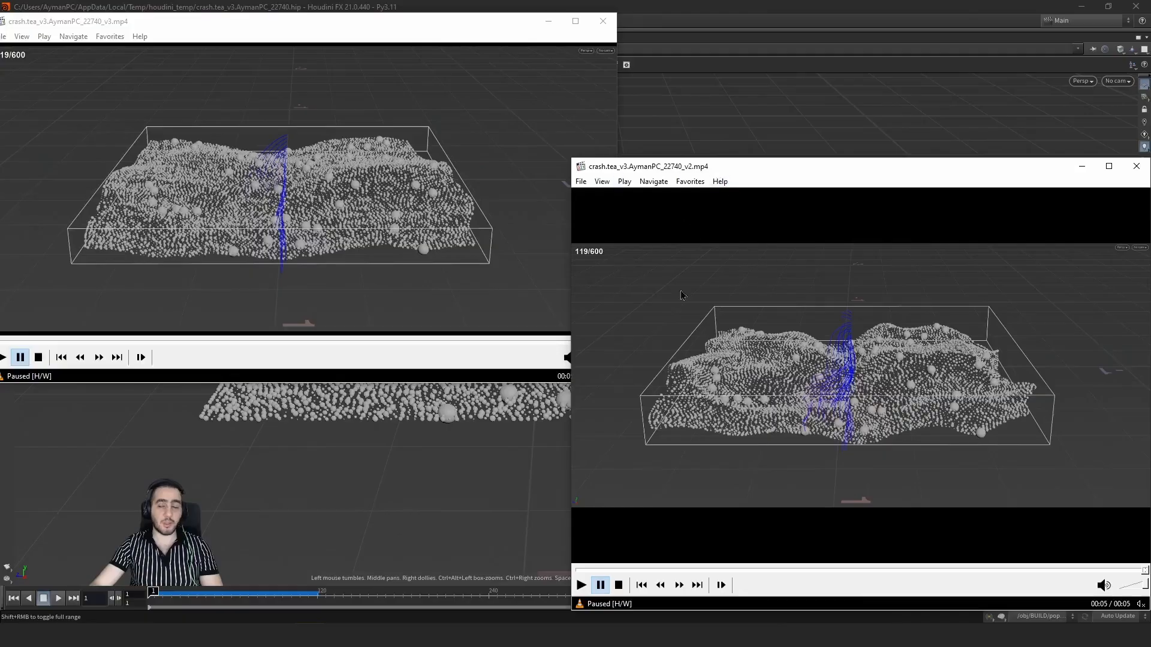
{"action": "left_click", "coordinate": [259, 29]}
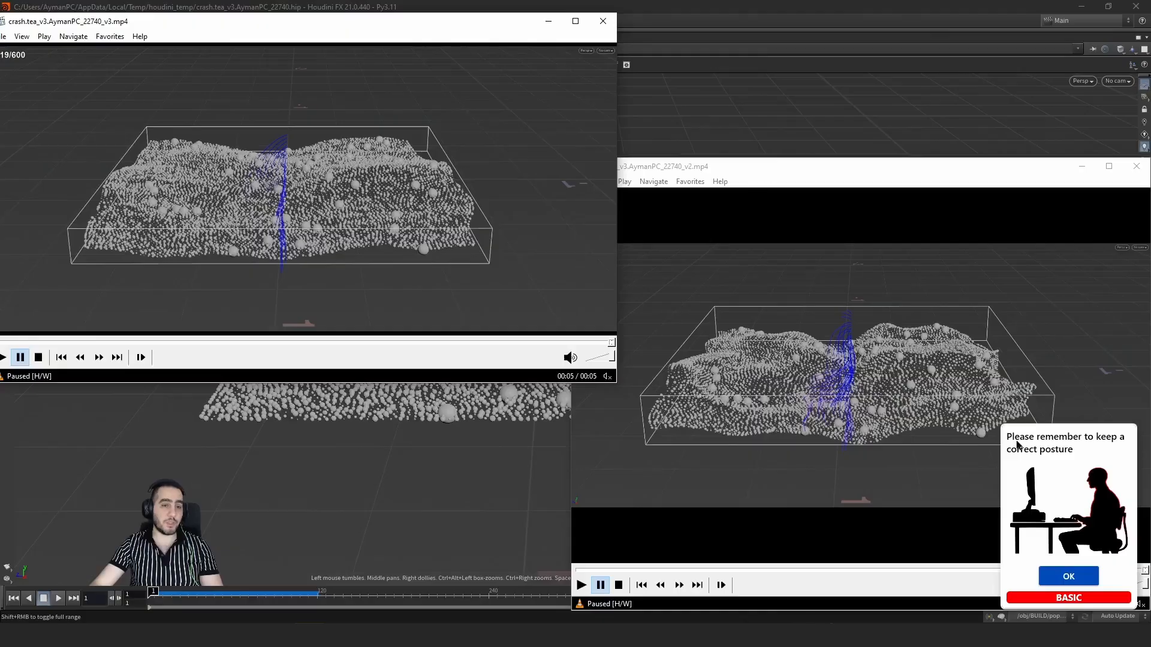
{"action": "left_click", "coordinate": [1068, 576]}
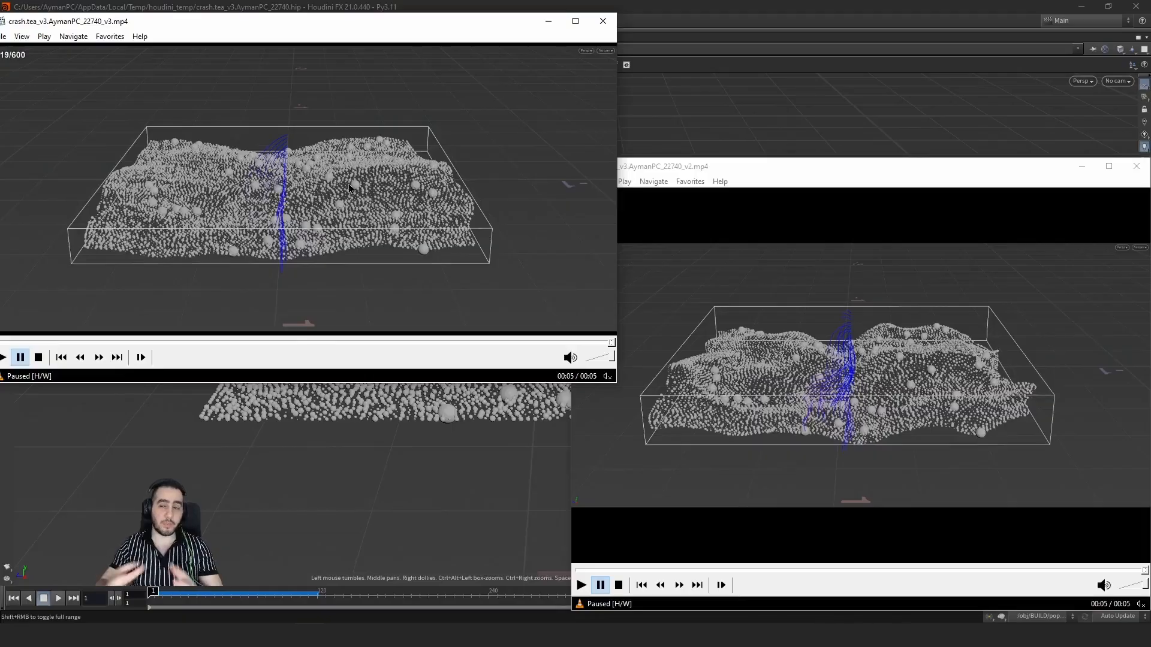
{"action": "left_click", "coordinate": [603, 21]}
{"action": "left_click_drag", "start_coordinate": [825, 170], "coordinate": [676, 144]}
{"action": "left_click", "coordinate": [998, 142]}
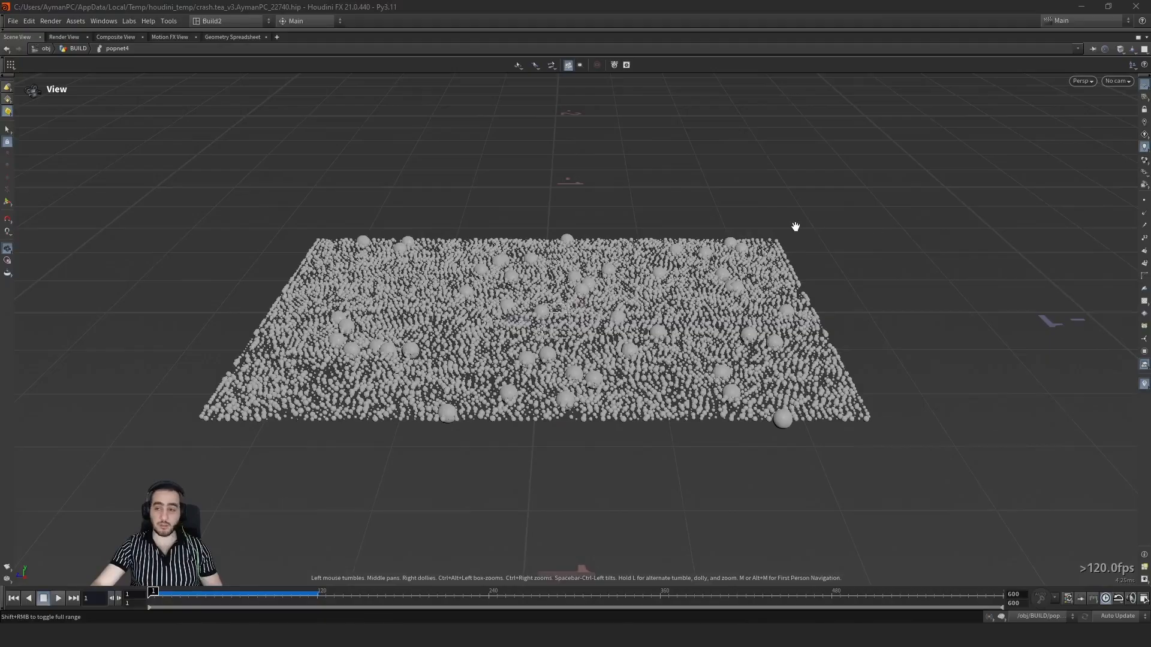
Step: Replay the simulation from a higher viewing angle to watch the particles' motion
{"action": "left_click_drag", "start_coordinate": [475, 310], "coordinate": [476, 359]}
{"action": "right_click_drag", "start_coordinate": [476, 359], "coordinate": [524, 324]}
{"action": "left_click_drag", "start_coordinate": [523, 324], "coordinate": [506, 368]}
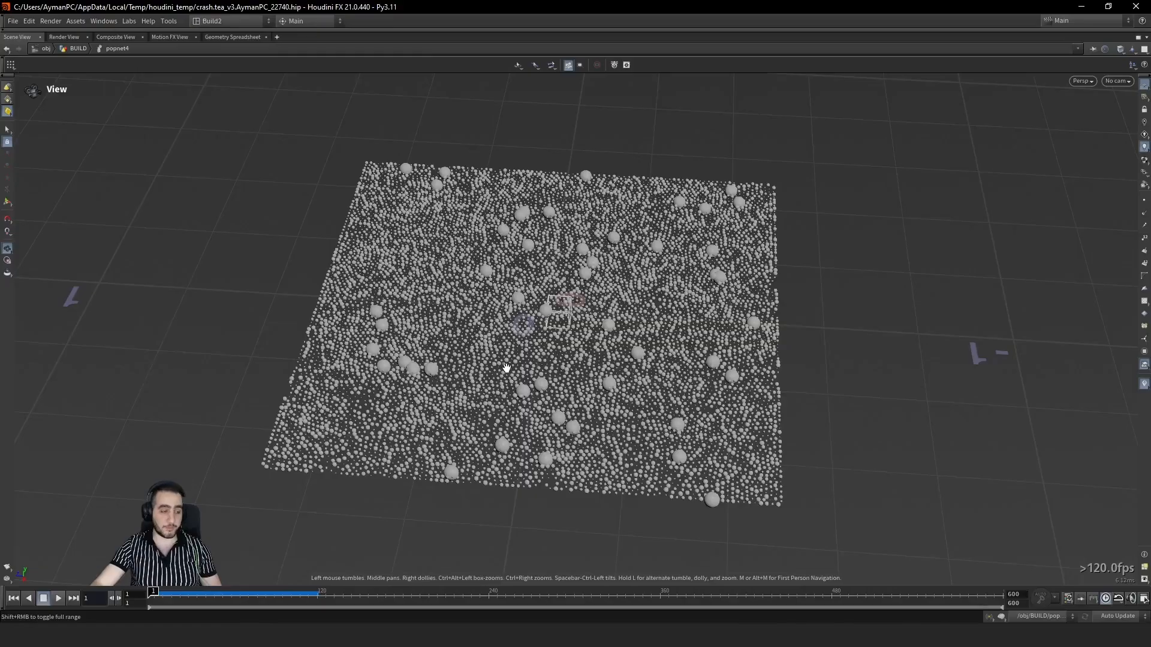
{"action": "left_click", "coordinate": [58, 598]}
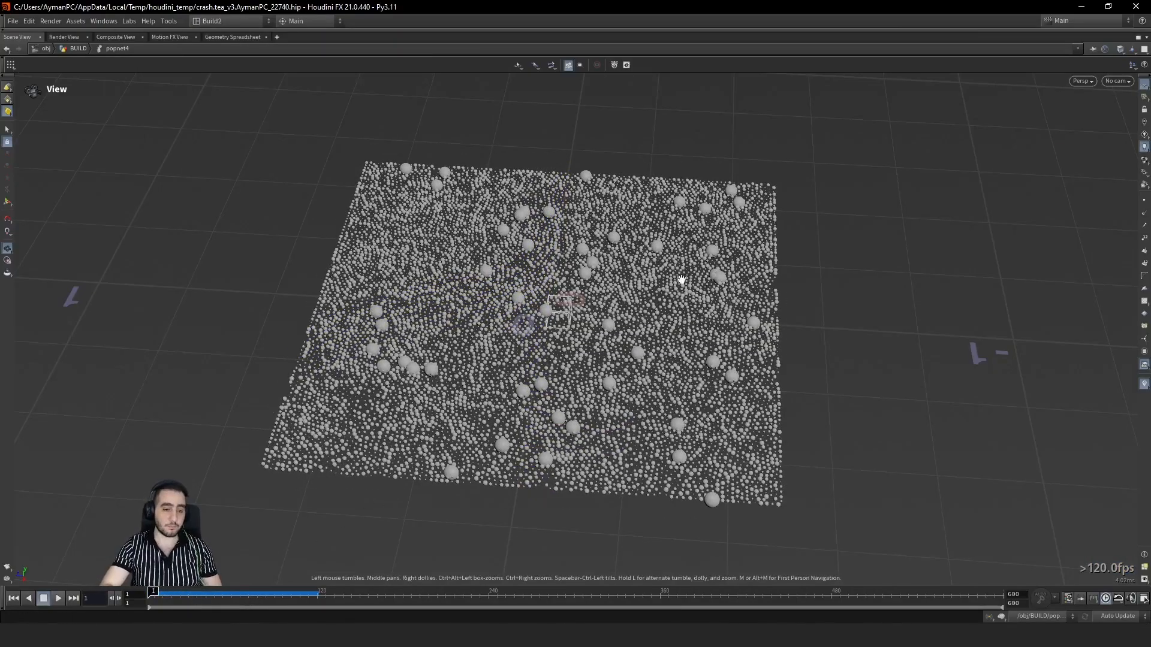
Step: Restore the multi-pane layout and bypass the popwind1 node
{"action": "key", "text": "ctrl+b"}
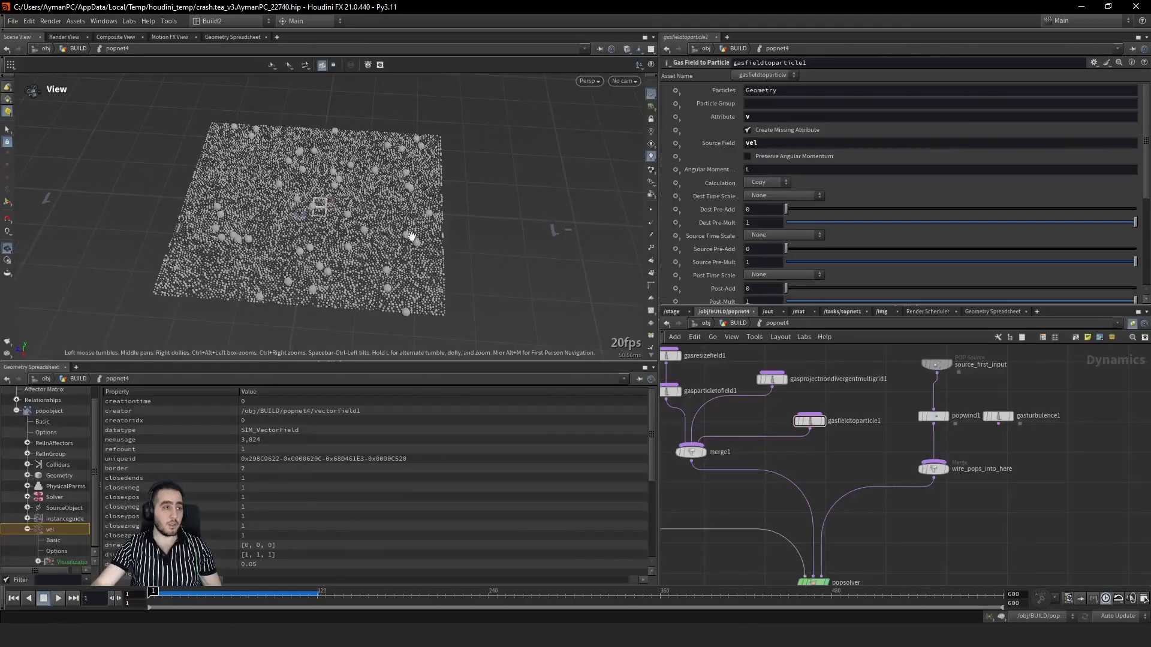
{"action": "left_click_drag", "start_coordinate": [412, 238], "coordinate": [380, 232]}
{"action": "middle_click_drag", "start_coordinate": [879, 465], "coordinate": [911, 475]}
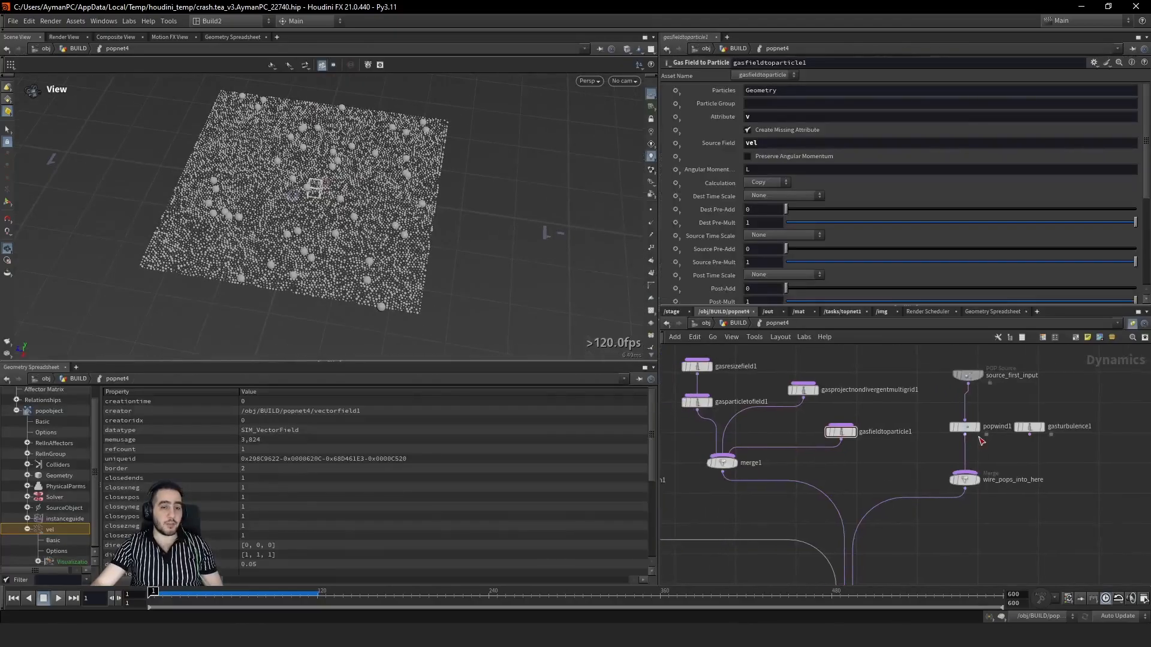
{"action": "left_click", "coordinate": [965, 428]}
{"action": "left_click", "coordinate": [953, 427]}
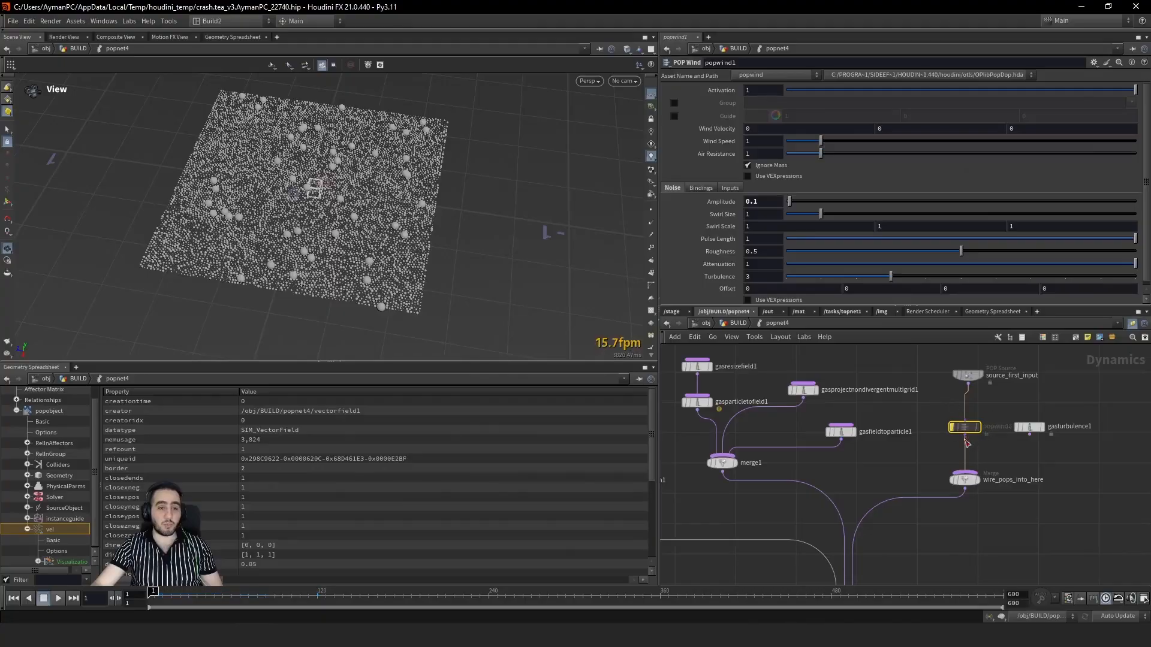
Step: Space out the gasturbulence1, wire_pops_into_here branch, gasfieldtoparticle1 and merge1 nodes to make room in the network
{"action": "left_click_drag", "start_coordinate": [1034, 430], "coordinate": [911, 414]}
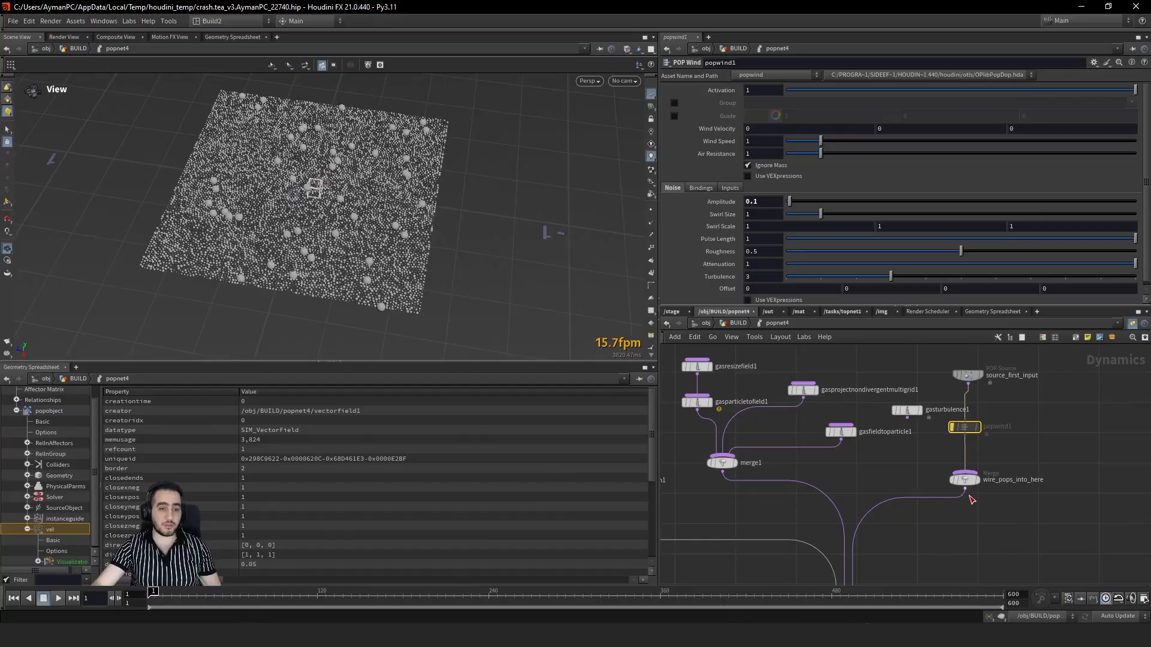
{"action": "left_click_drag", "start_coordinate": [966, 482], "coordinate": [1116, 485], "text": "shift"}
{"action": "left_click_drag", "start_coordinate": [841, 432], "coordinate": [951, 450]}
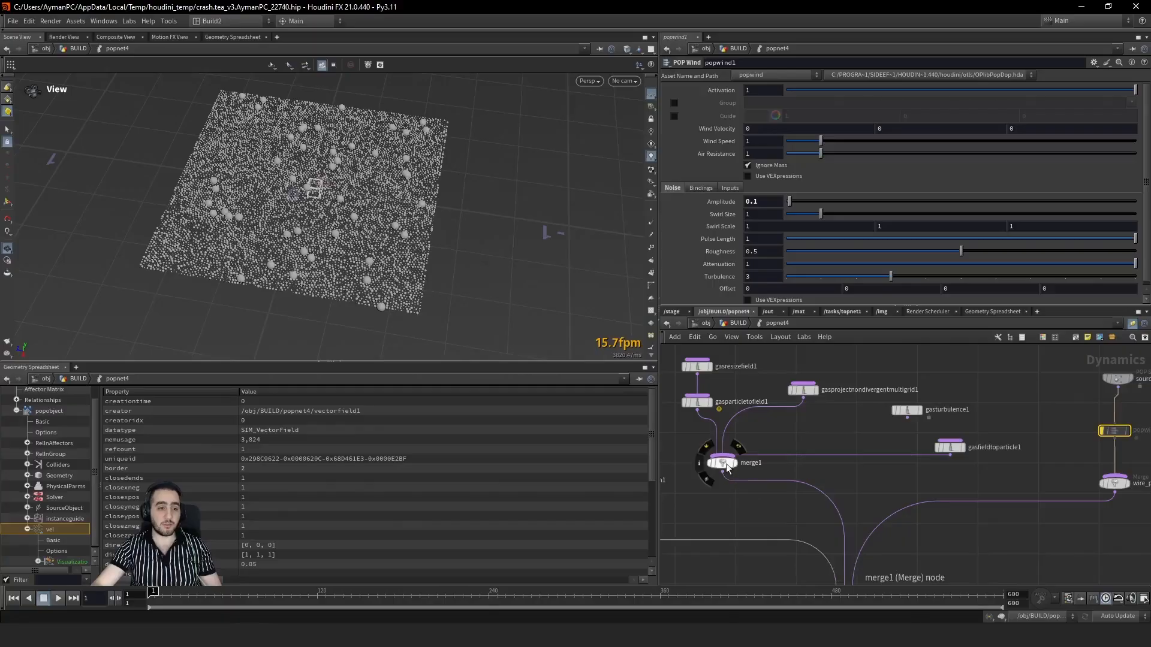
{"action": "left_click_drag", "start_coordinate": [723, 461], "coordinate": [740, 488]}
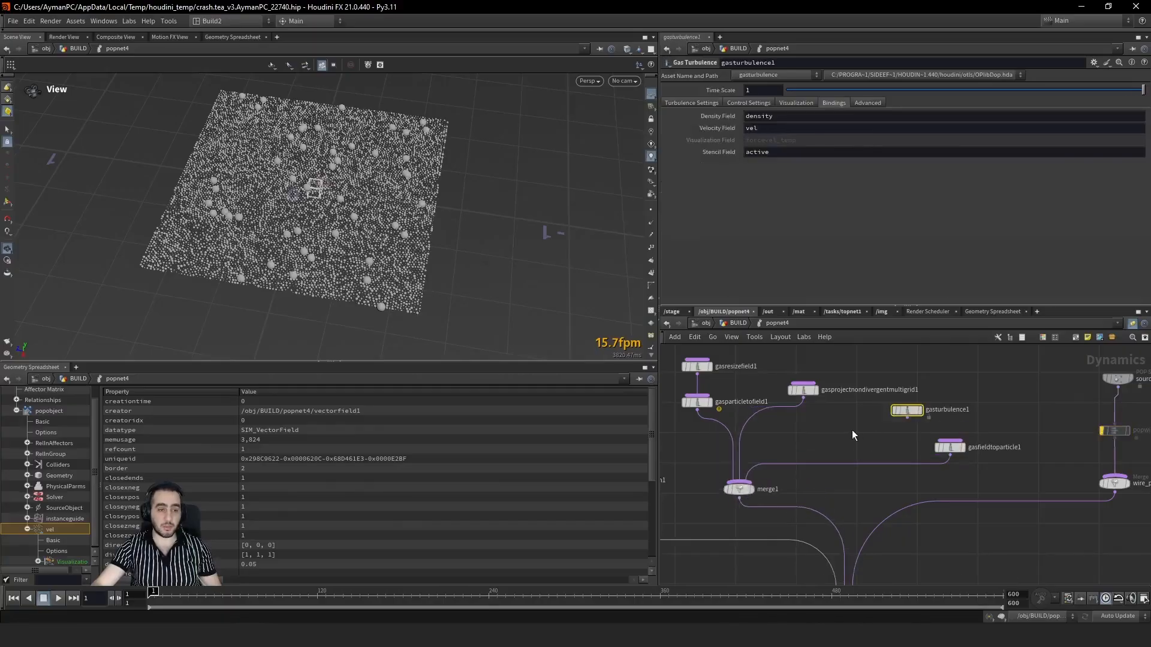
Step: Add a second Merge node feeding merge1 and order it before gasfieldtoparticle1 in the input list
{"action": "left_click", "coordinate": [741, 480]}
{"action": "left_click", "coordinate": [831, 444]}
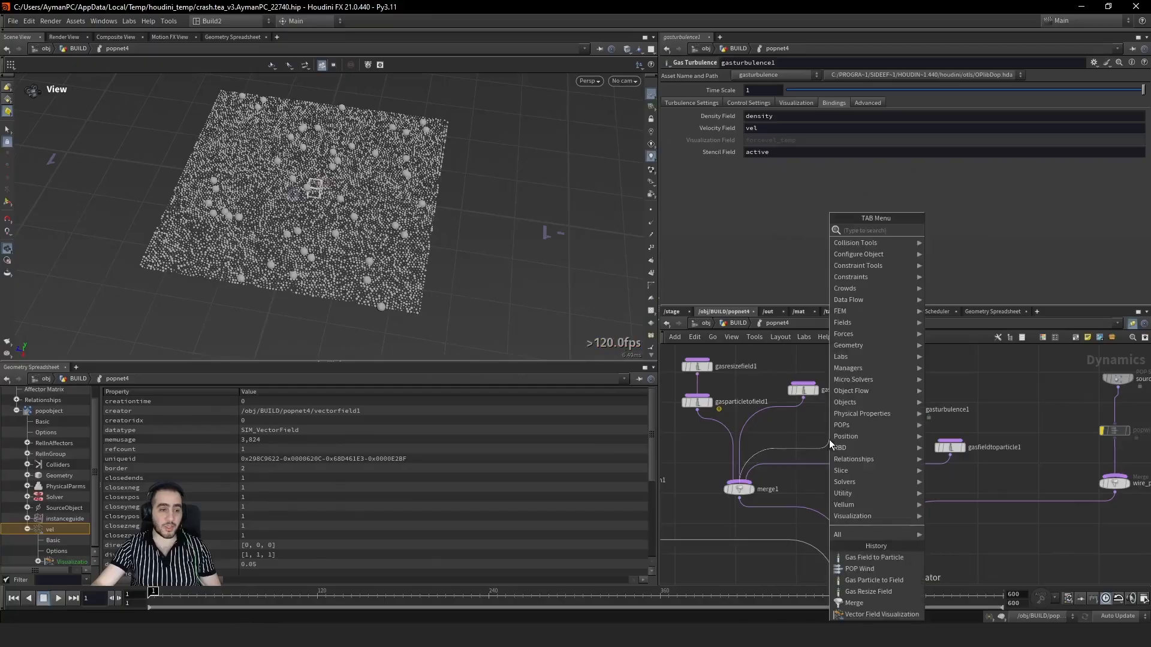
{"action": "type", "text": "m"}
{"action": "key", "text": "Return"}
{"action": "left_click", "coordinate": [830, 444]}
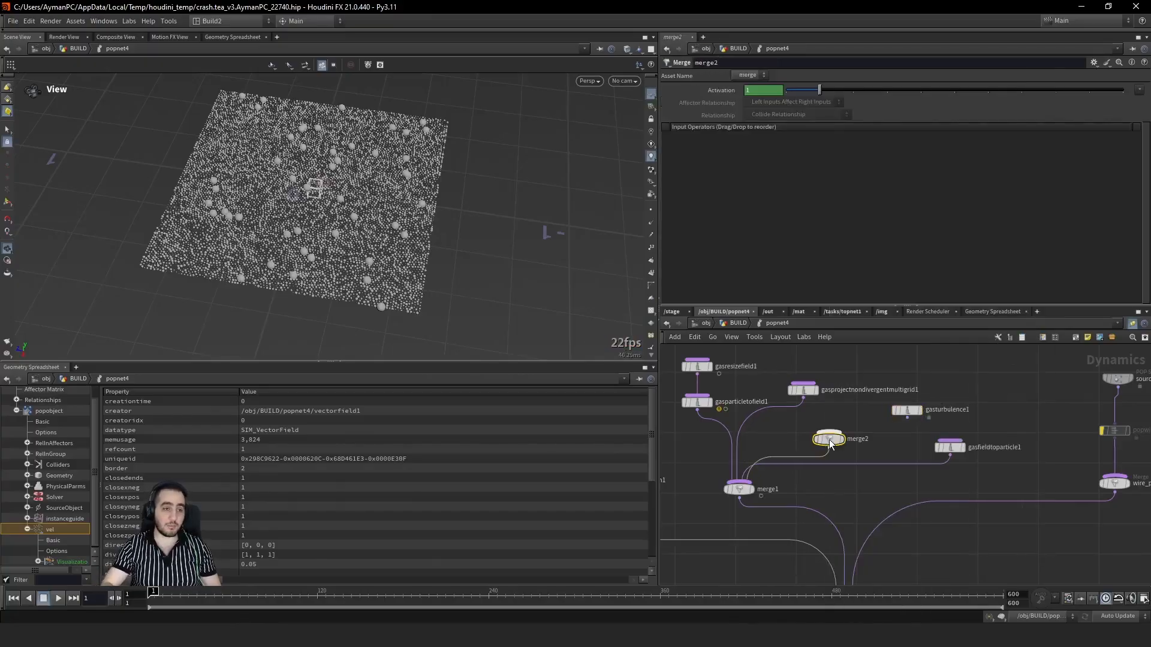
{"action": "left_click", "coordinate": [739, 488]}
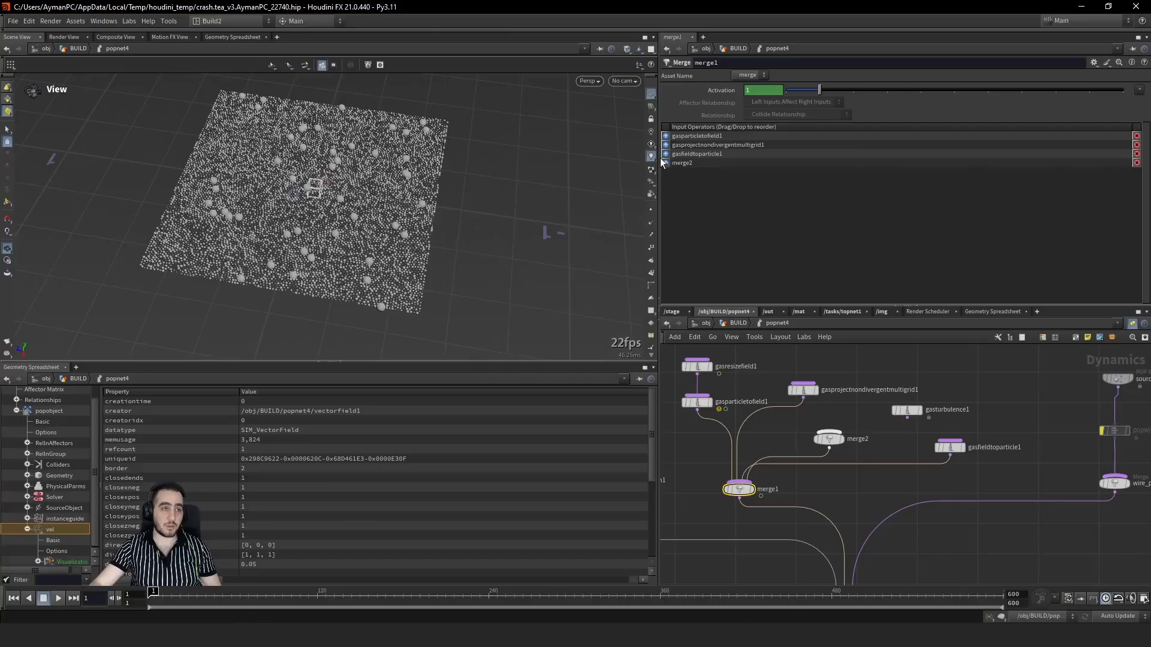
{"action": "left_click_drag", "start_coordinate": [663, 162], "coordinate": [677, 152]}
Step: Connect gasturbulence1 to merge2 and arrange it directly above, moving gasprojectnondivergentmultigrid1 clear
{"action": "left_click", "coordinate": [906, 416]}
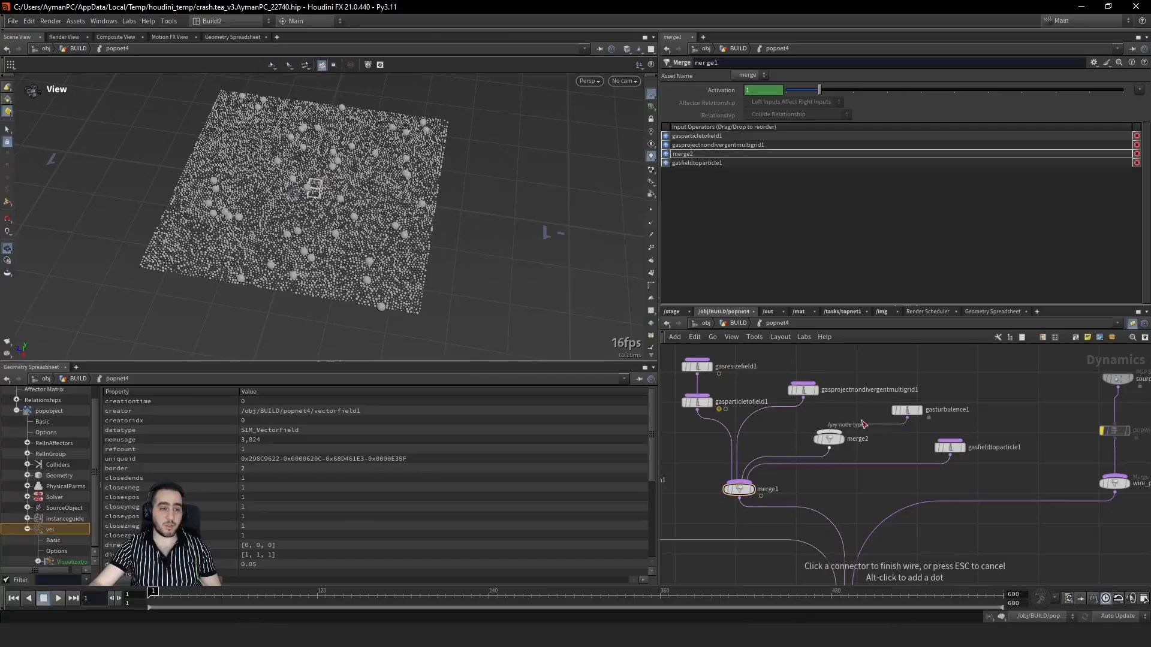
{"action": "left_click", "coordinate": [829, 431]}
{"action": "left_click_drag", "start_coordinate": [803, 382], "coordinate": [784, 365]}
{"action": "left_click_drag", "start_coordinate": [924, 420], "coordinate": [846, 412]}
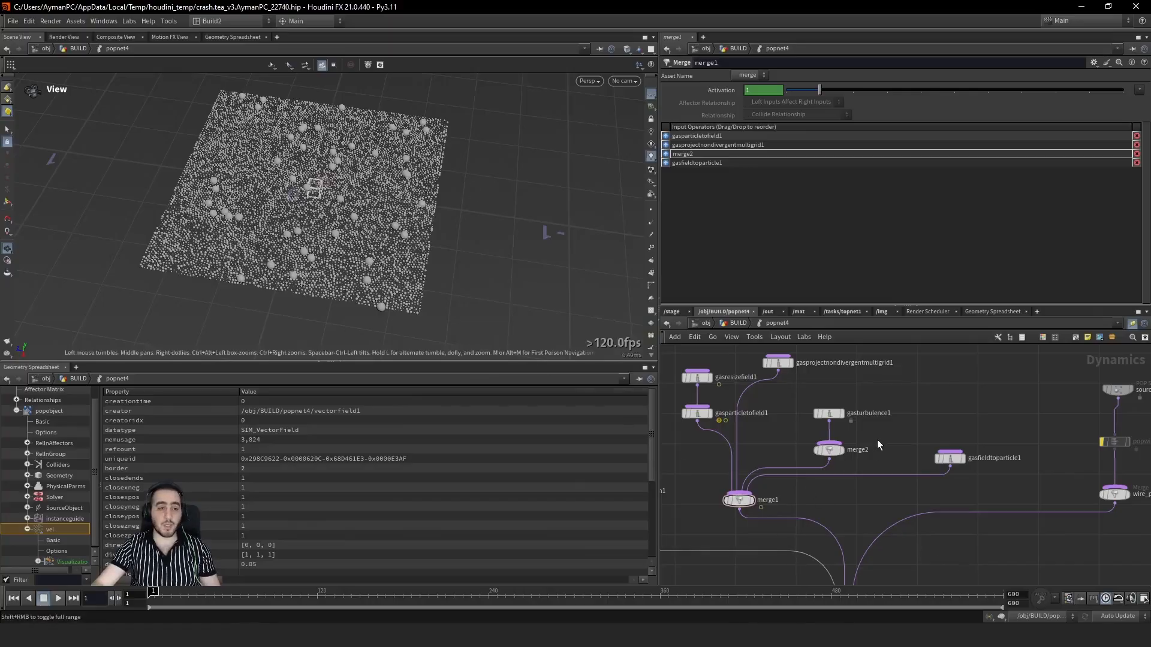
Step: Add a Scalar Field node to the network and insert it between vectorfield1 and popsolver
{"action": "left_click", "coordinate": [829, 413]}
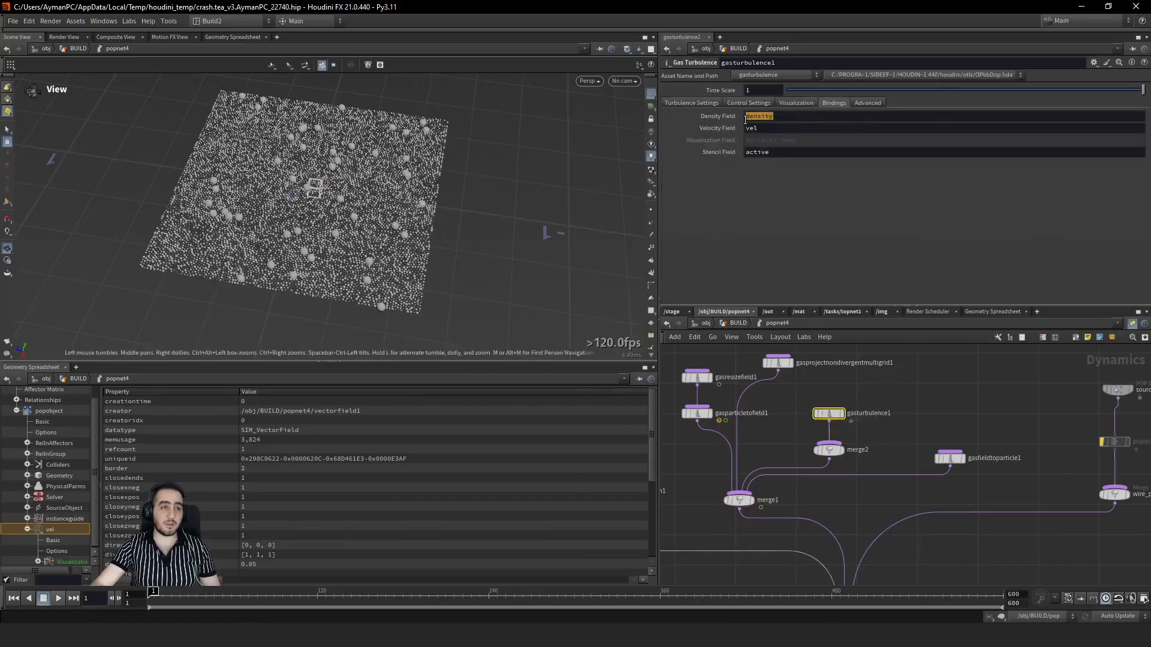
{"action": "middle_click_drag", "start_coordinate": [844, 554], "coordinate": [1016, 480]}
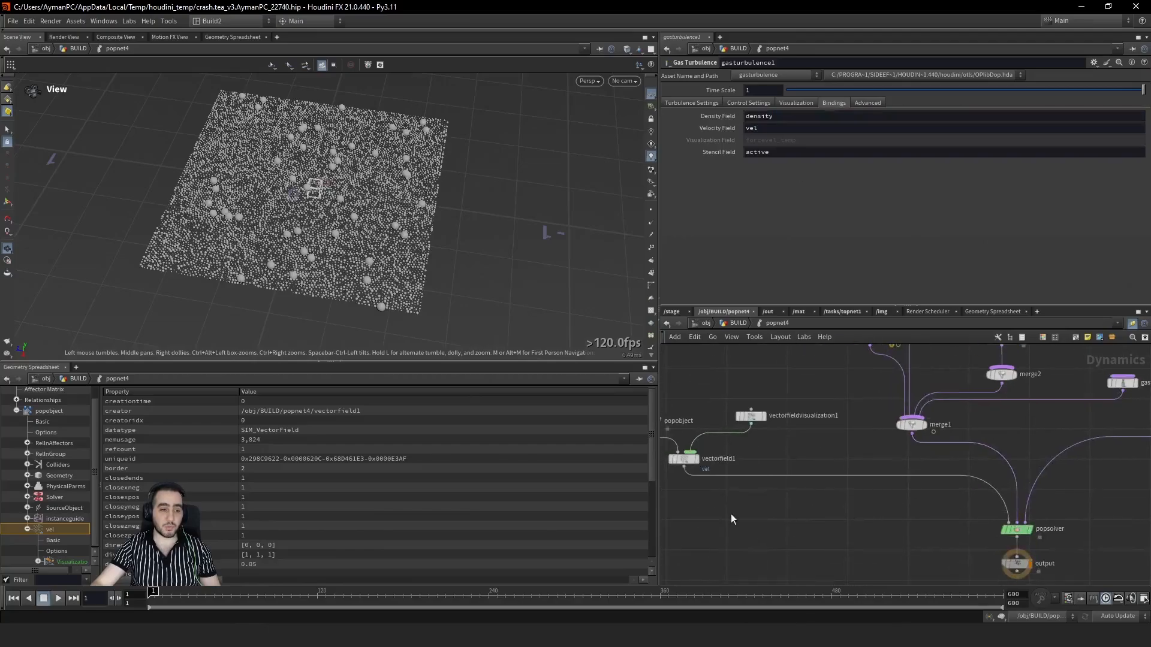
{"action": "middle_click_drag", "start_coordinate": [731, 519], "coordinate": [810, 503]}
{"action": "key", "text": "Tab"}
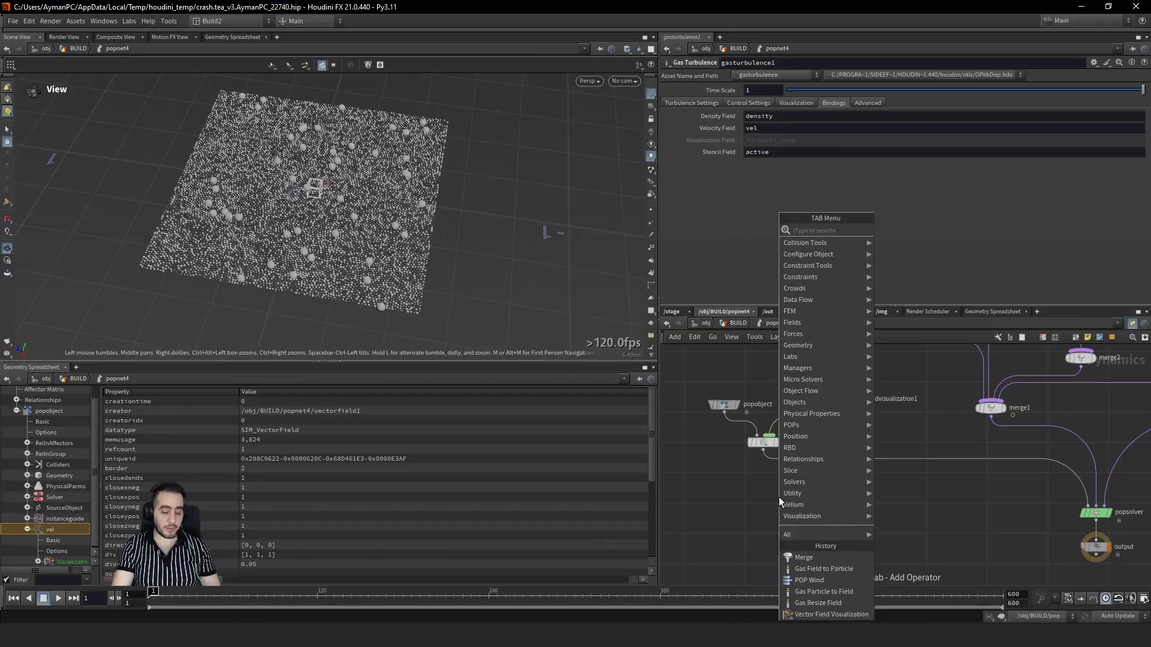
{"action": "type", "text": "s"}
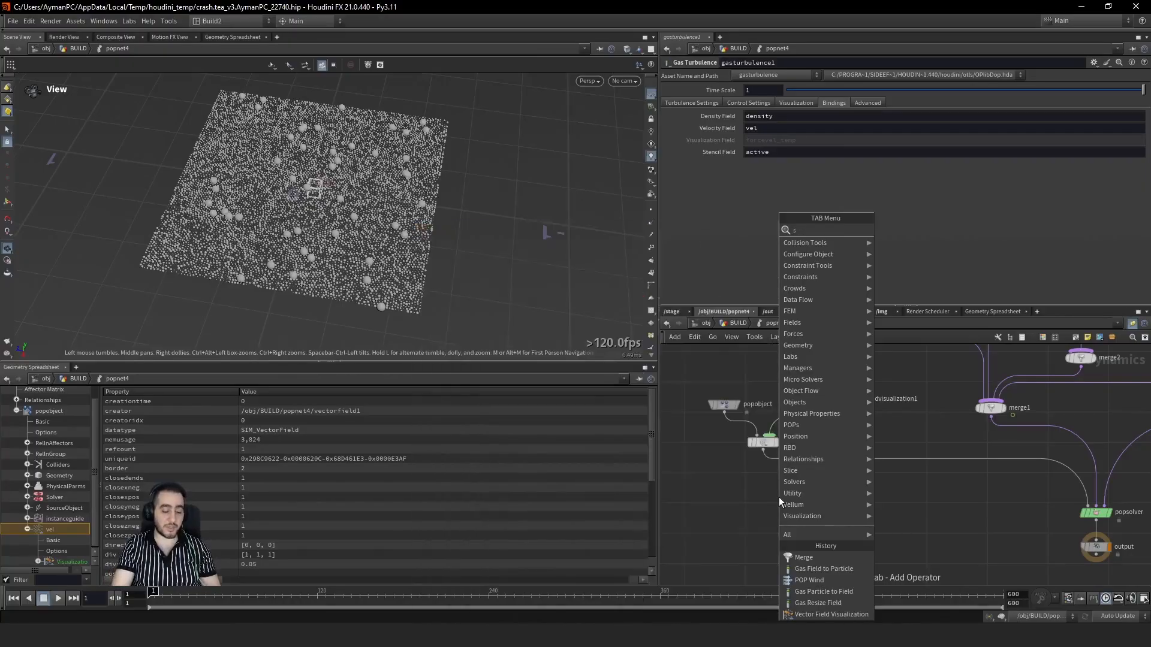
{"action": "type", "text": "ca"}
{"action": "key", "text": "Return"}
{"action": "left_click", "coordinate": [778, 497]}
{"action": "mouse_move", "coordinate": [778, 498]}
{"action": "left_mouse_down"}
{"action": "mouse_move", "coordinate": [813, 462]}
{"action": "mouse_move", "coordinate": [768, 481]}
{"action": "left_mouse_up"}
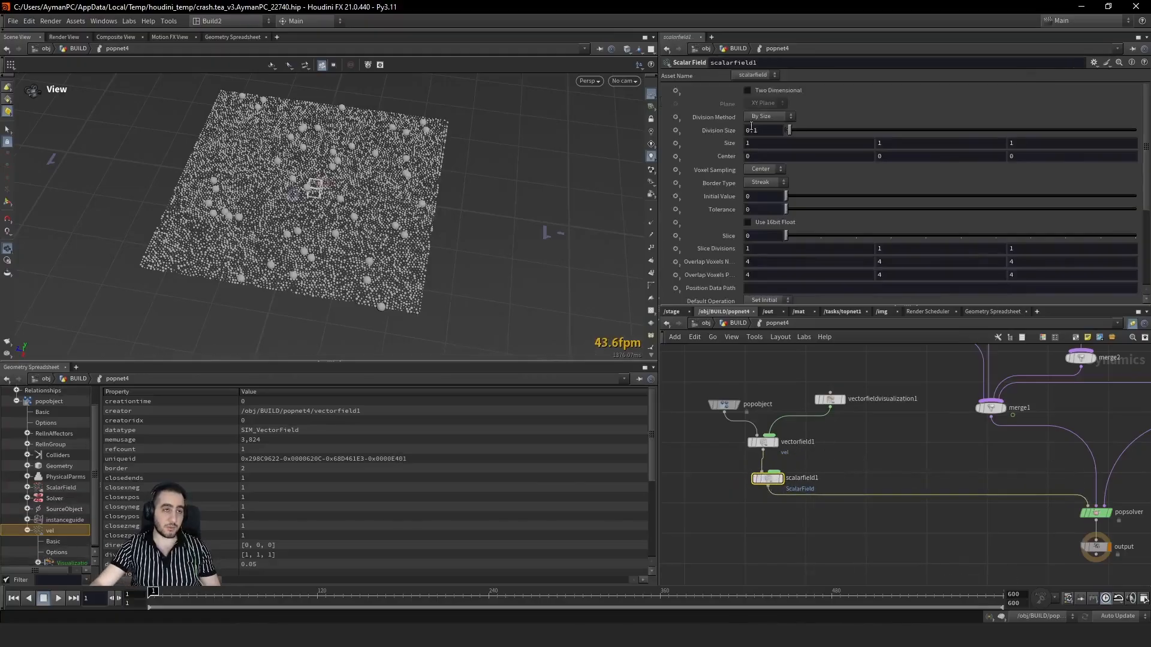
Step: Set scalarfield1's Data Name to density and its Initial Value to 1
{"action": "scroll", "coordinate": [766, 199], "scroll_direction": "down", "scroll_amount": 5}
{"action": "left_click", "coordinate": [847, 240]}
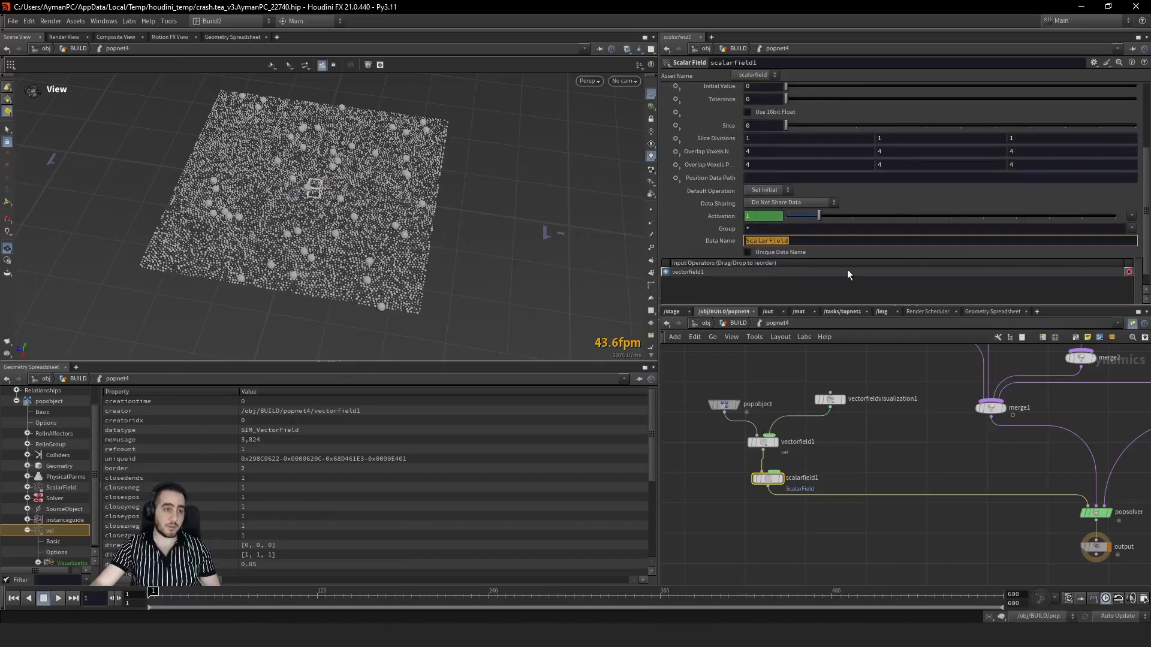
{"action": "type", "text": "density"}
{"action": "key", "text": "Return"}
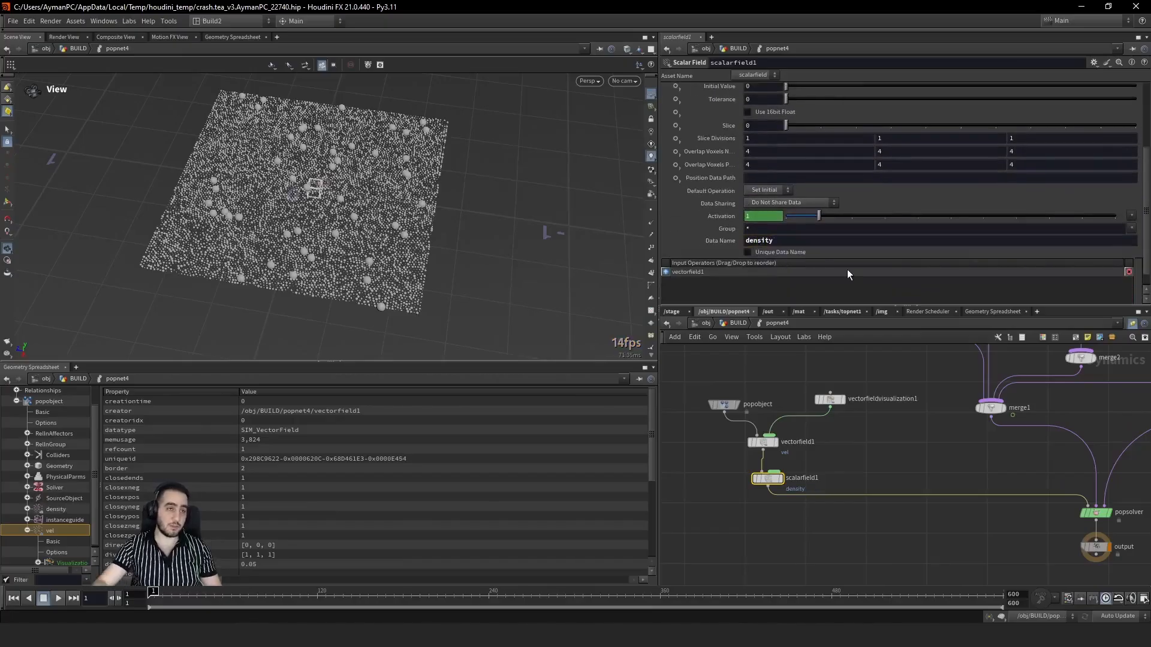
{"action": "scroll", "coordinate": [846, 269], "scroll_direction": "up", "scroll_amount": 2}
{"action": "left_click", "coordinate": [763, 128]}
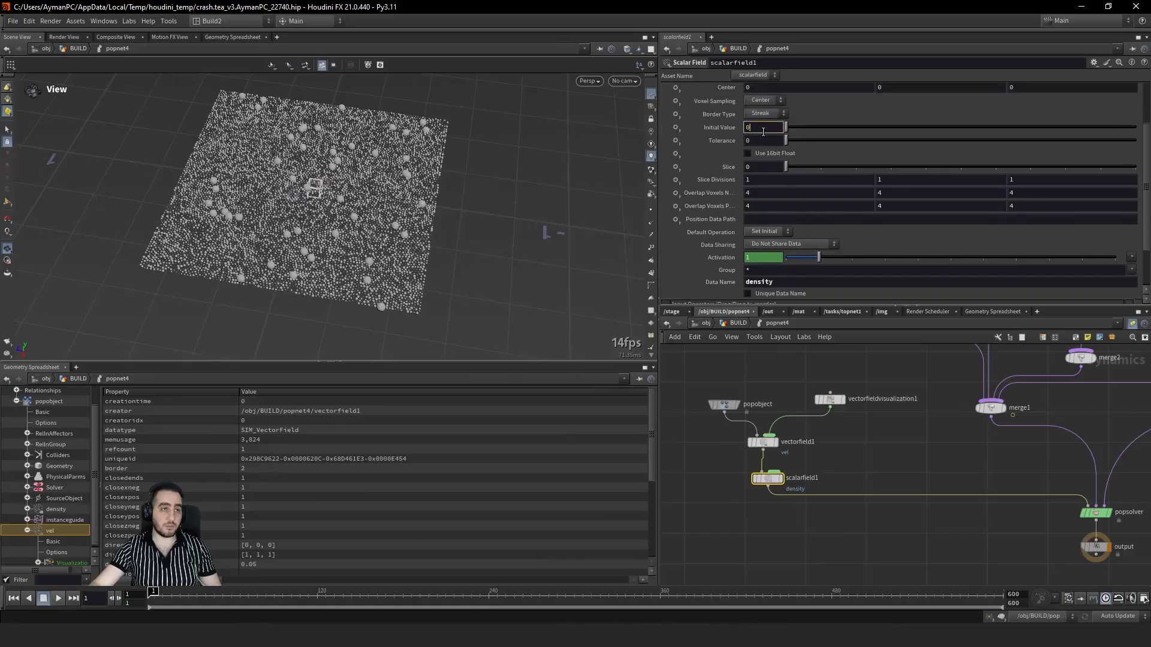
{"action": "key", "text": "Return"}
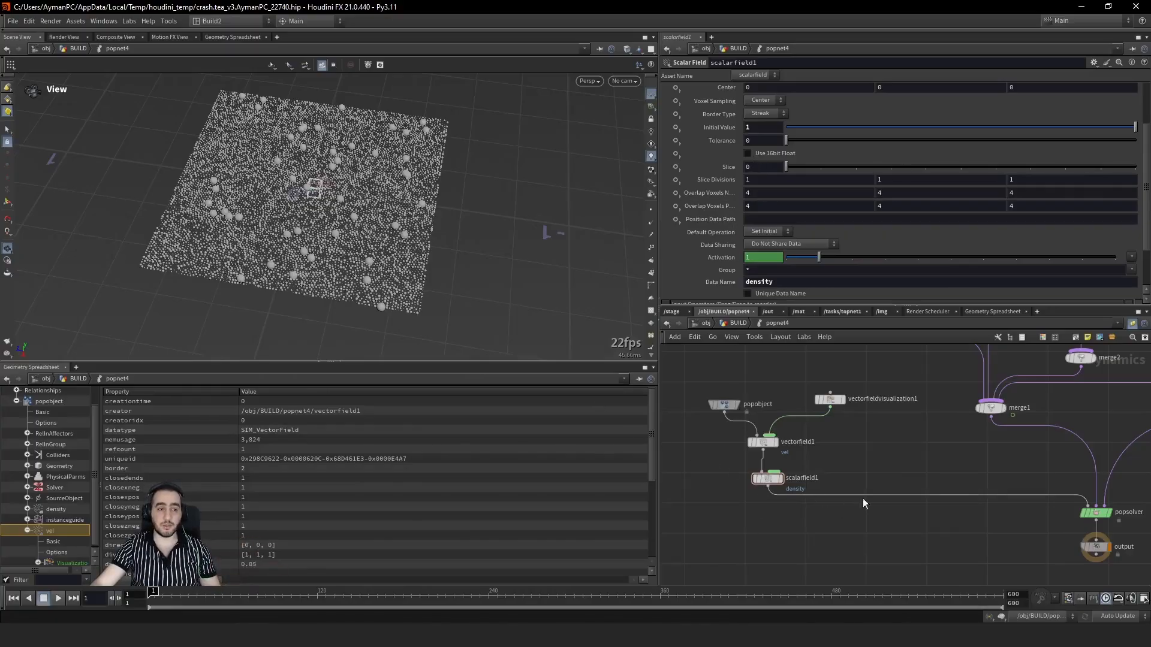
Step: Add density to gasresizefield1's Field parameter so that it reads "vel density"
{"action": "middle_click_drag", "start_coordinate": [907, 466], "coordinate": [817, 529]}
{"action": "middle_click_drag", "start_coordinate": [832, 465], "coordinate": [786, 510]}
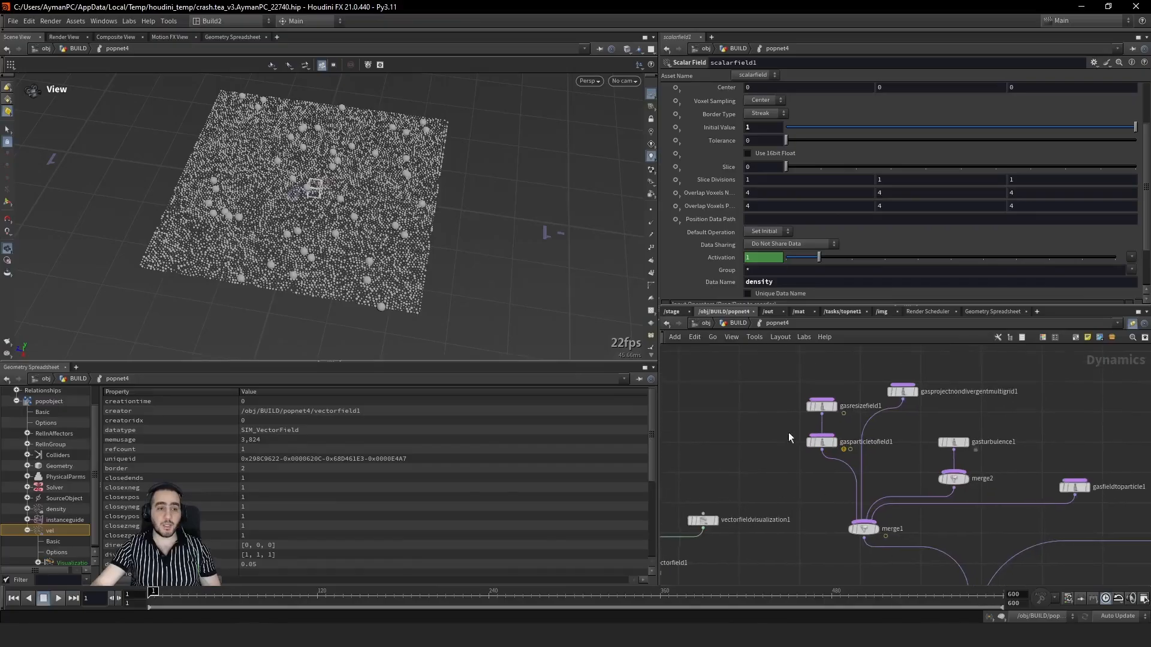
{"action": "left_click", "coordinate": [821, 406]}
{"action": "left_click", "coordinate": [793, 89]}
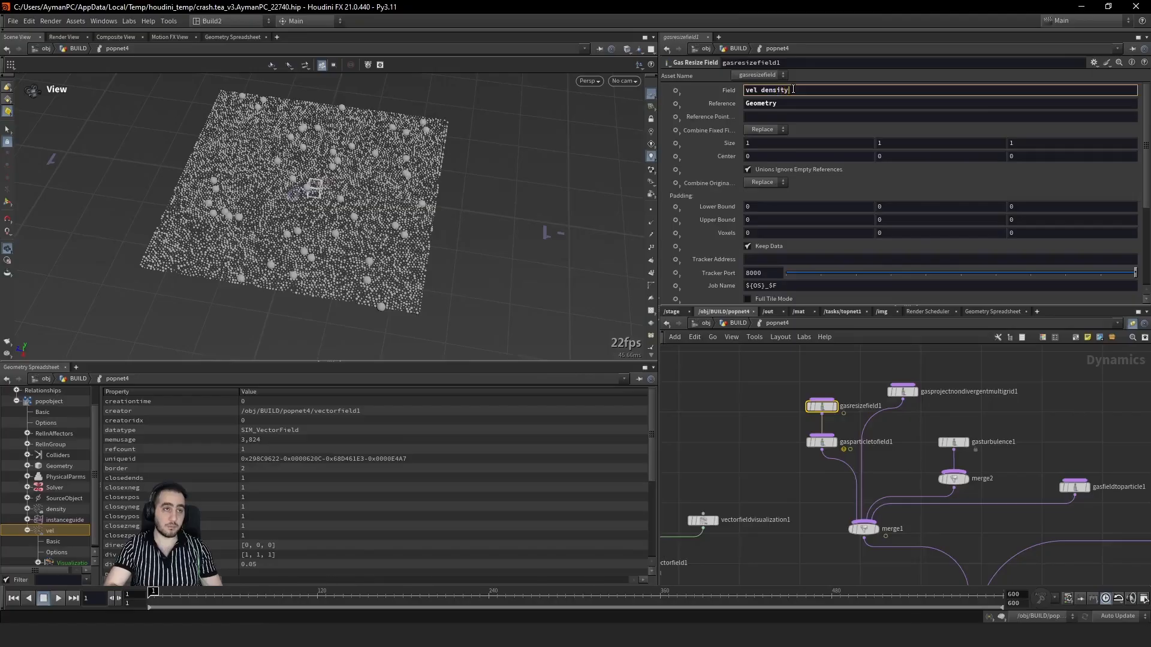
{"action": "type", "text": "density"}
{"action": "key", "text": "Return"}
{"action": "left_click_drag", "start_coordinate": [474, 204], "coordinate": [316, 151], "text": "alt"}
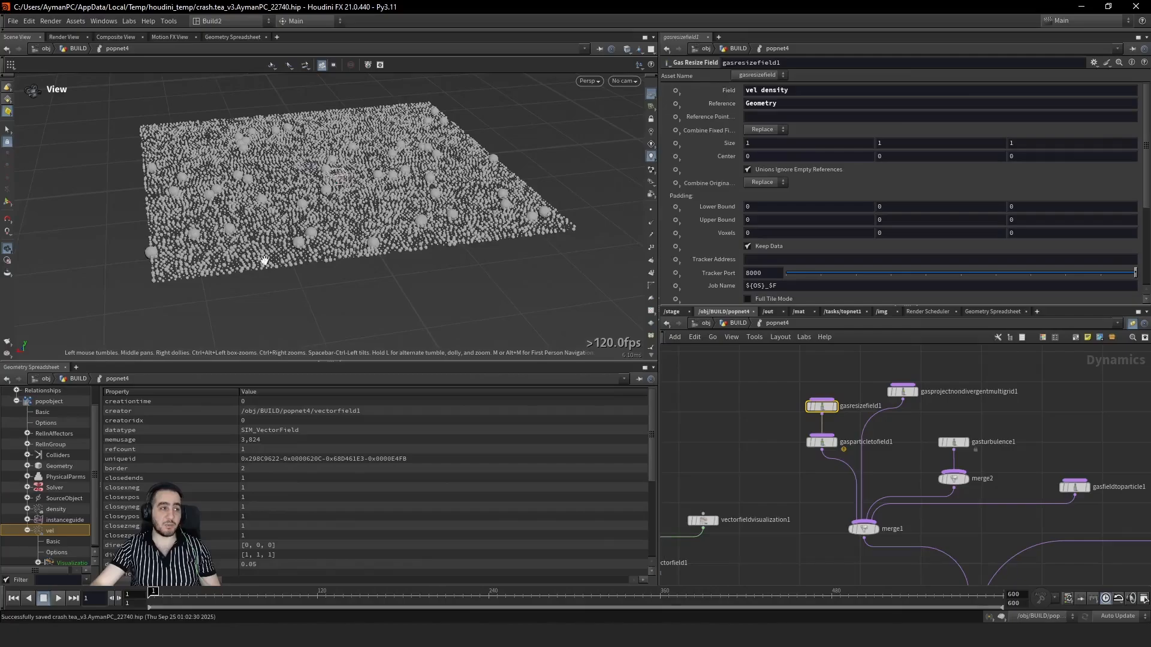
{"action": "mouse_move", "coordinate": [769, 90]}
{"action": "left_mouse_down"}
{"action": "mouse_move", "coordinate": [805, 92]}
{"action": "mouse_move", "coordinate": [784, 90]}
{"action": "left_mouse_up"}
{"action": "double_click", "coordinate": [747, 90]}
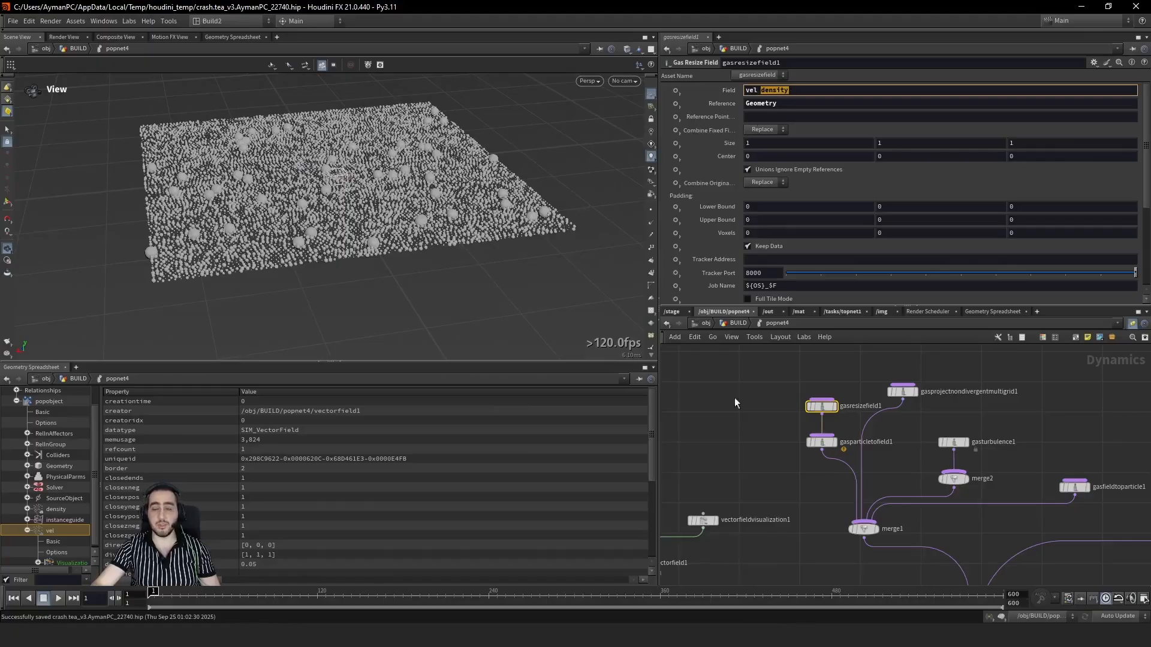
{"action": "left_click", "coordinate": [761, 445]}
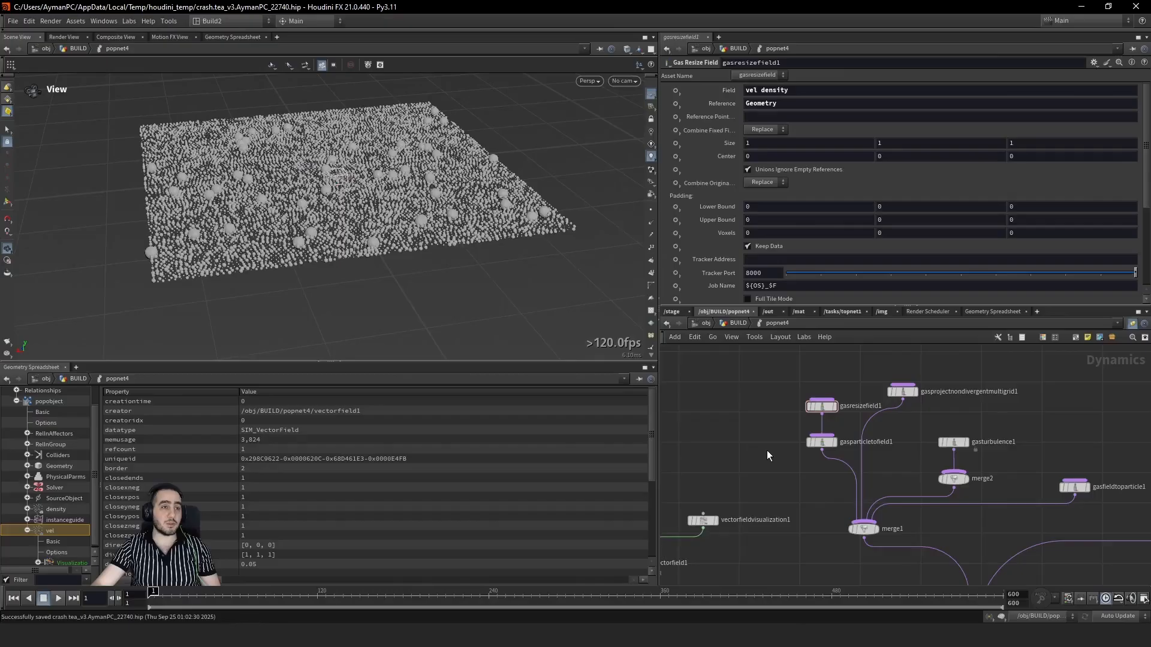
Step: Play the simulation from the first frame and examine how gasturbulence1 affects the particles and vel field, then rewind
{"action": "left_click", "coordinate": [946, 443]}
{"action": "key", "text": "Up"}
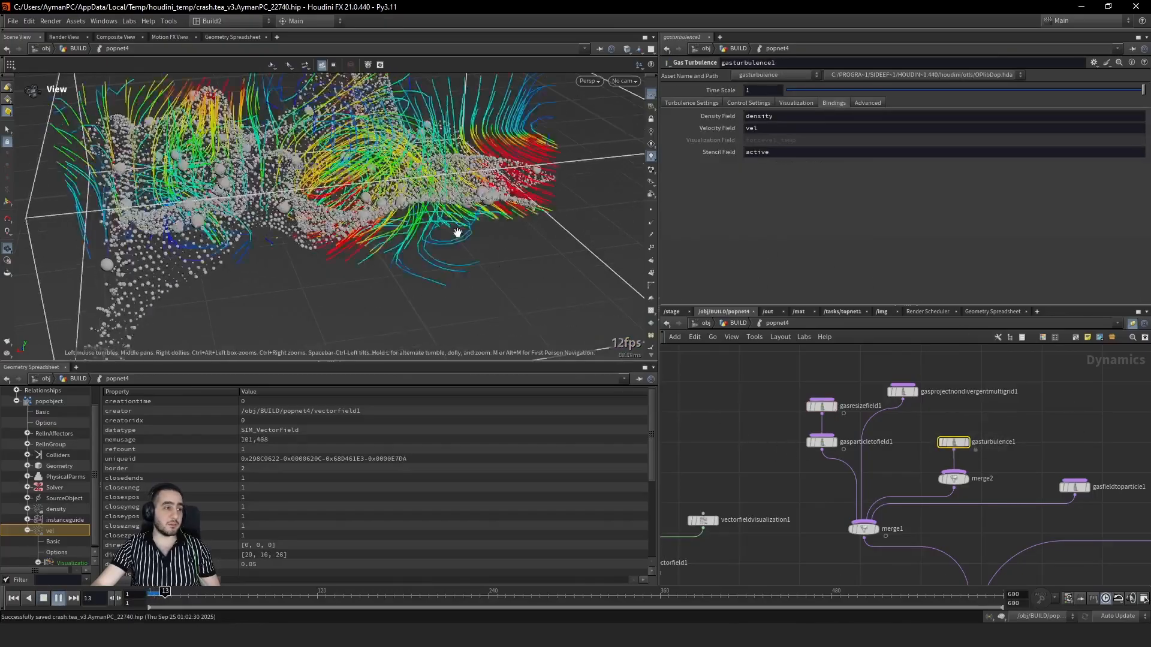
{"action": "key", "text": "ctrl+Up"}
{"action": "scroll", "coordinate": [470, 191], "scroll_direction": "down", "scroll_amount": 3}
{"action": "middle_click_drag", "start_coordinate": [1016, 383], "coordinate": [847, 360]}
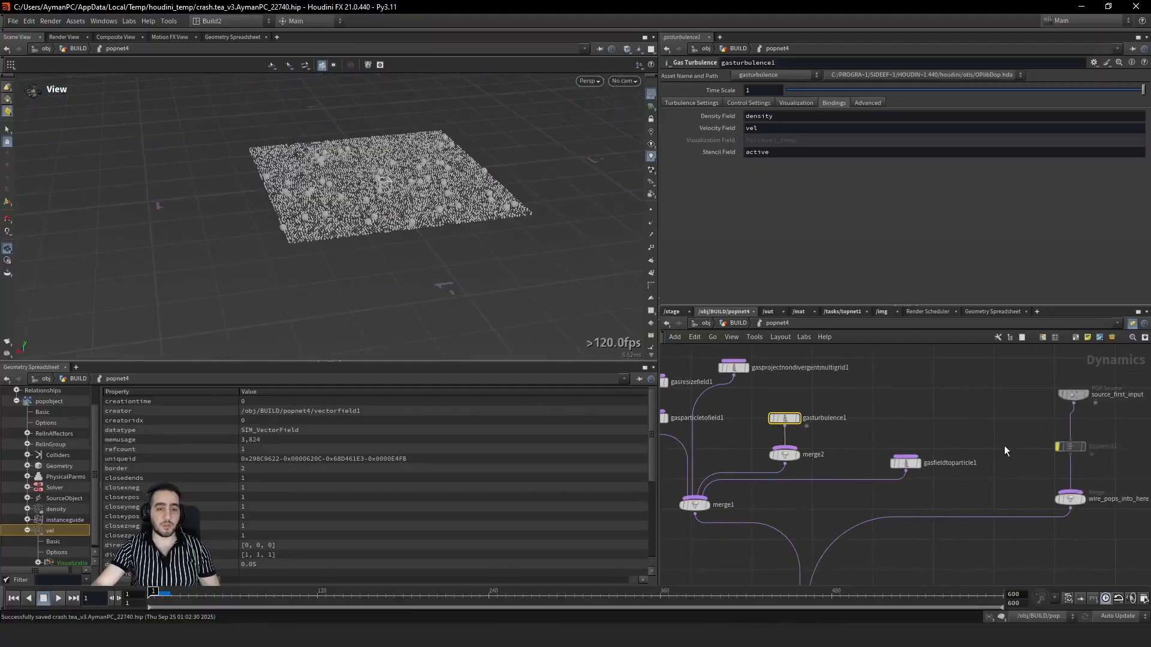
{"action": "key", "text": "Up"}
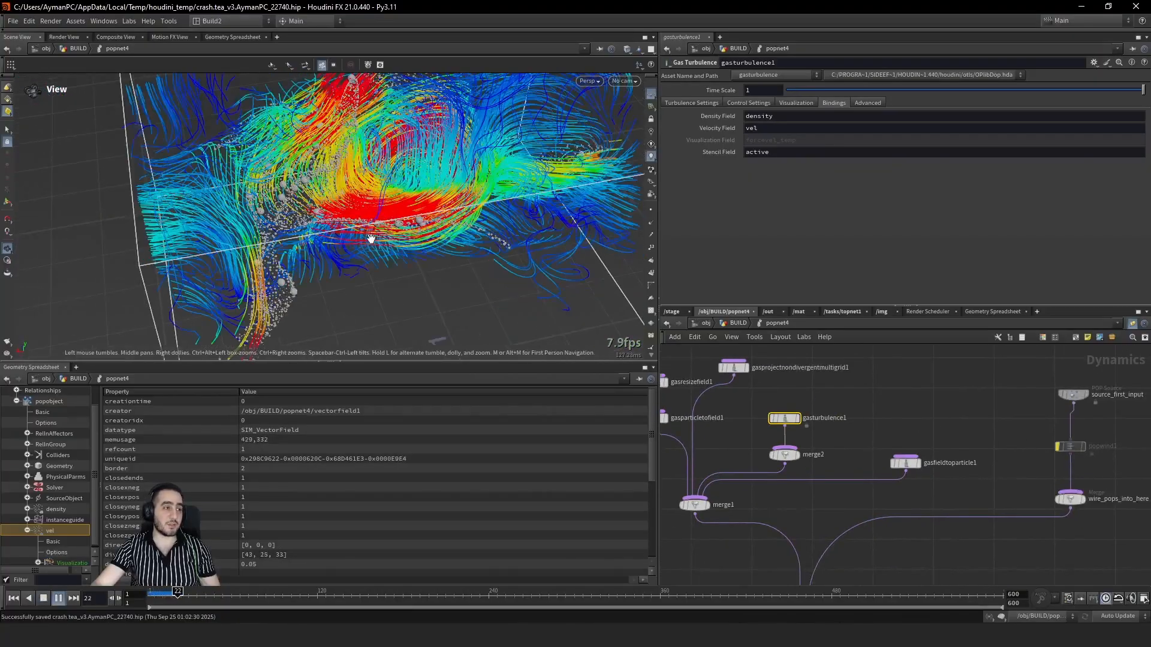
{"action": "key", "text": "ctrl+Up"}
{"action": "left_click_drag", "start_coordinate": [163, 598], "coordinate": [180, 599]}
{"action": "left_click_drag", "start_coordinate": [372, 221], "coordinate": [347, 178]}
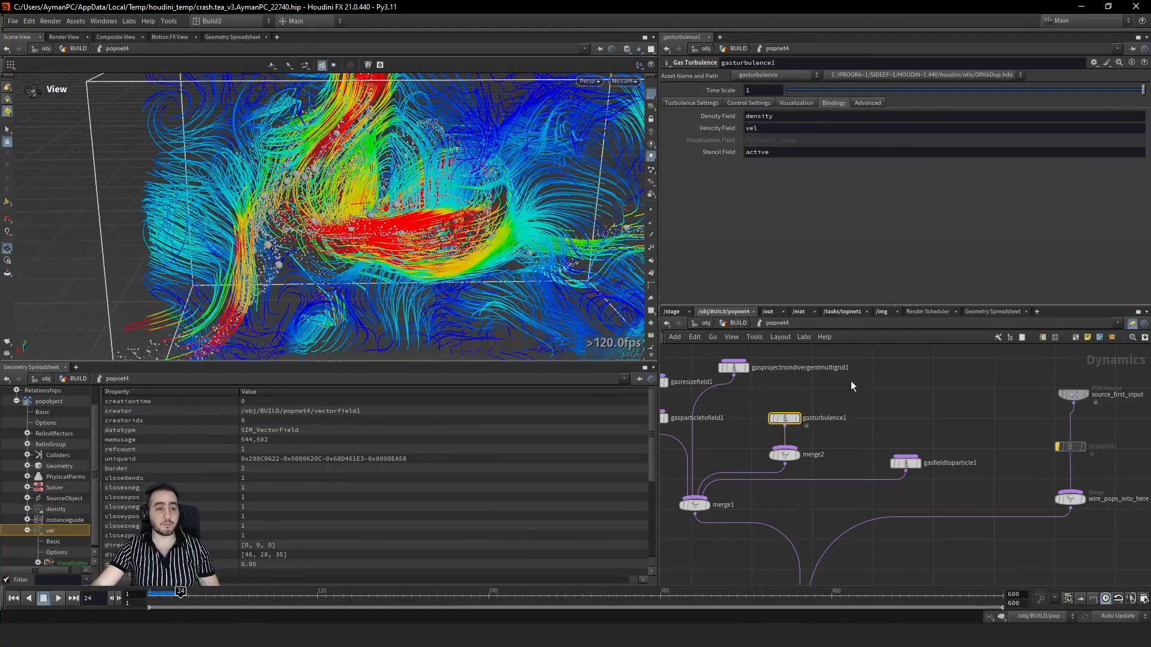
{"action": "left_click_drag", "start_coordinate": [780, 420], "coordinate": [778, 420]}
{"action": "key", "text": "ctrl+Up"}
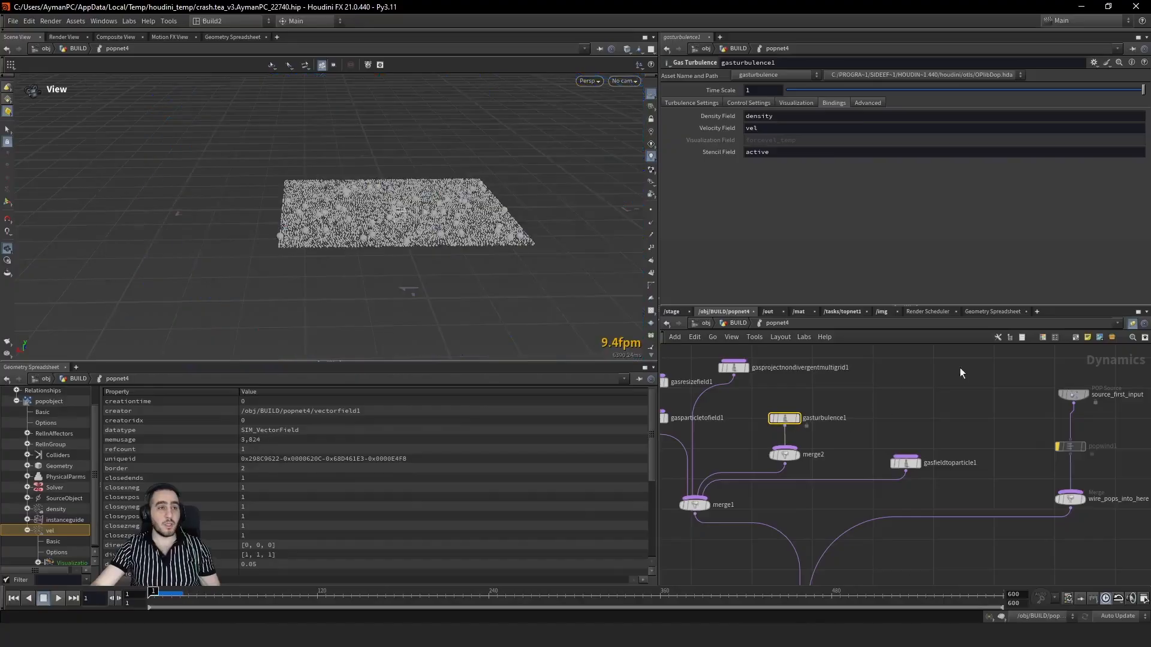
Step: Set gasturbulence1's turbulence Scale to 0.015
{"action": "left_click", "coordinate": [702, 103]}
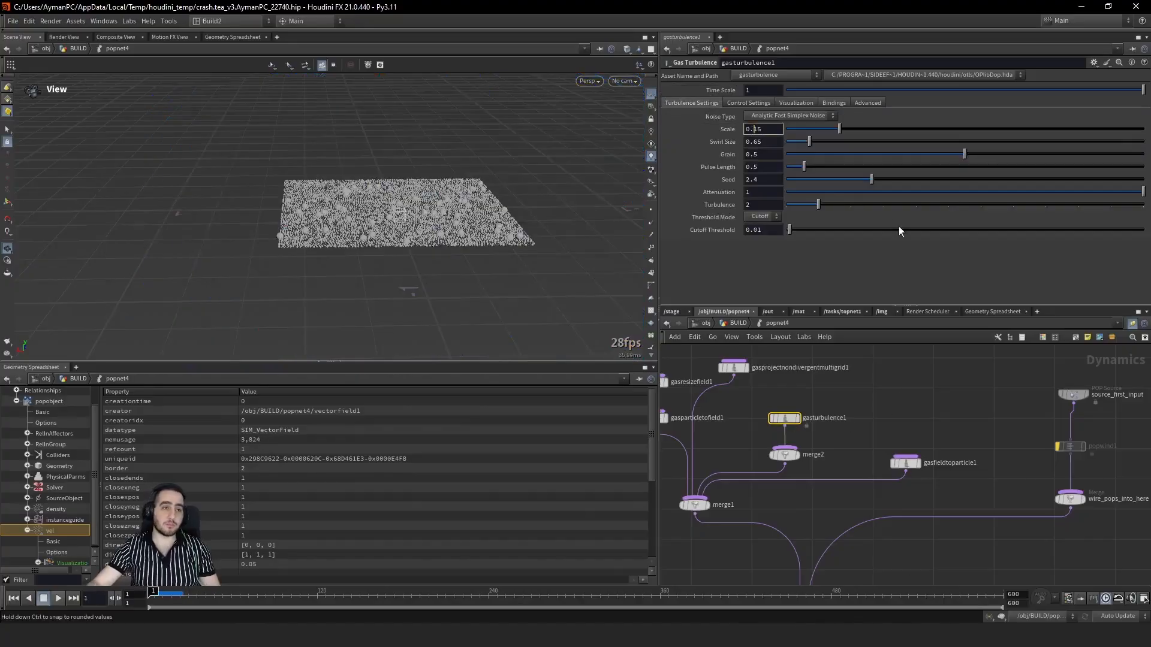
{"action": "type", "text": "0"}
{"action": "key", "text": "Return"}
Step: Replay the simulation and examine the particle motion at the reduced turbulence scale from several angles, then rewind
{"action": "key", "text": "Up"}
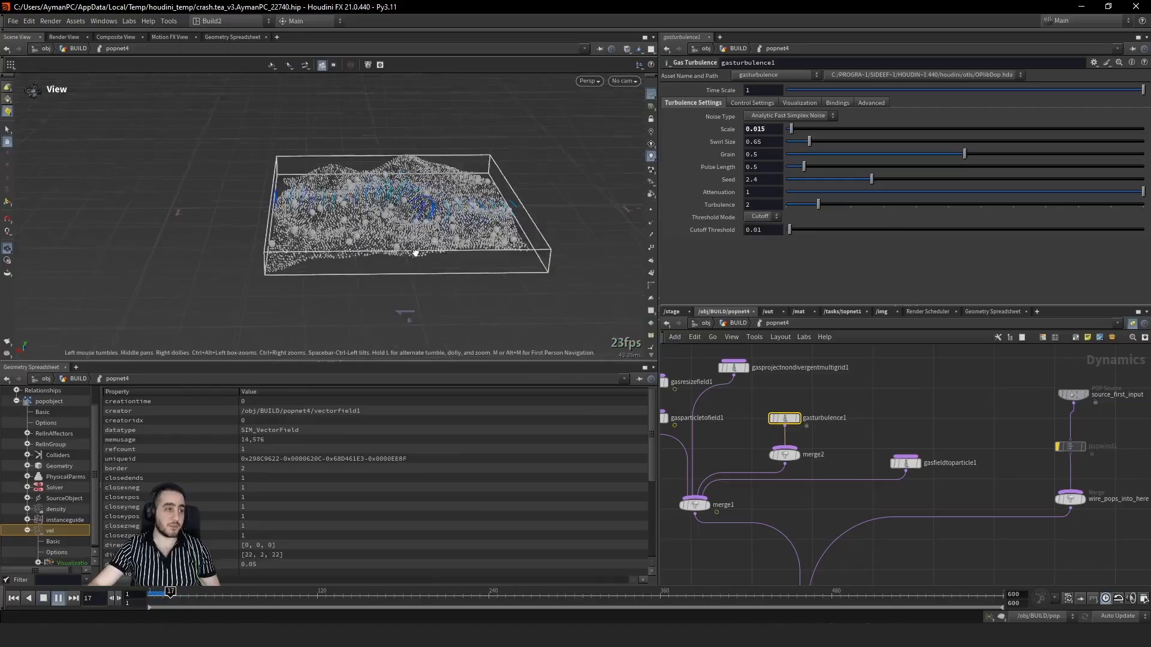
{"action": "left_click_drag", "start_coordinate": [416, 253], "coordinate": [455, 247]}
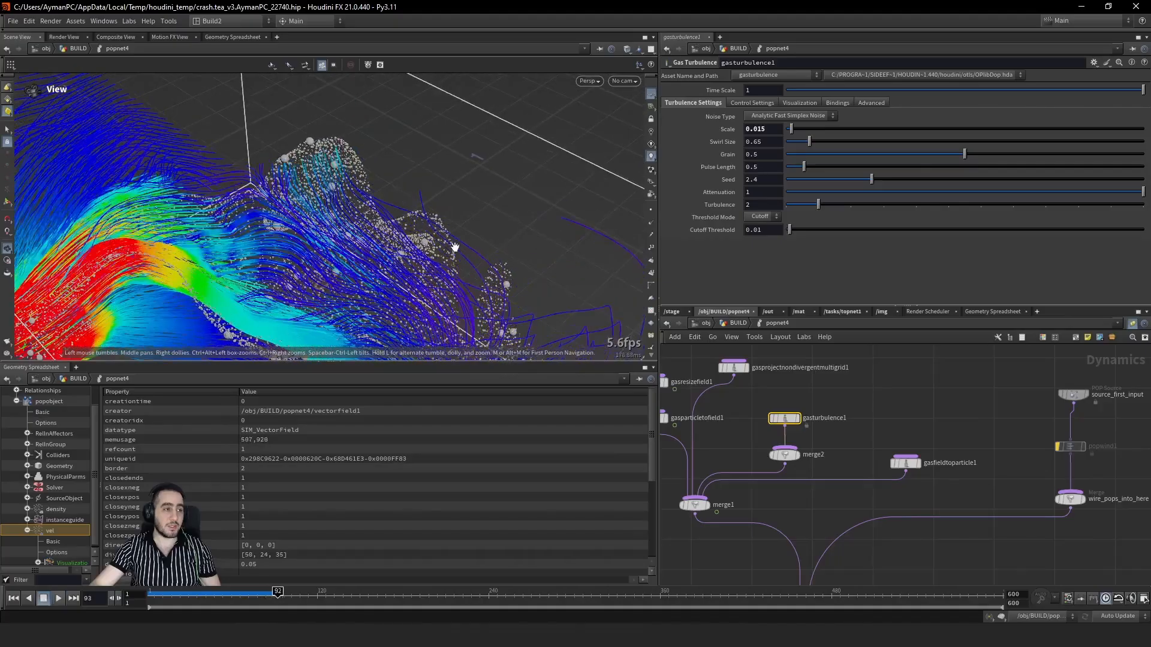
{"action": "key", "text": "ctrl+Up"}
{"action": "left_click_drag", "start_coordinate": [322, 257], "coordinate": [299, 286]}
{"action": "key", "text": "Up"}
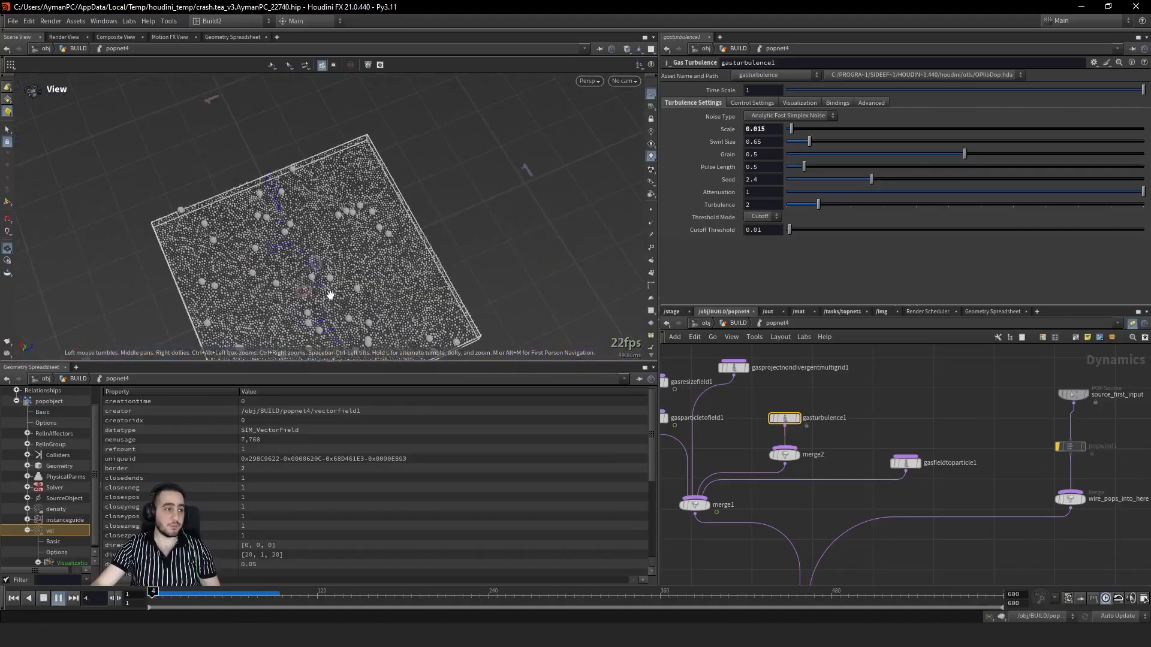
{"action": "right_click_drag", "start_coordinate": [329, 295], "coordinate": [468, 243]}
{"action": "left_click_drag", "start_coordinate": [467, 243], "coordinate": [236, 167]}
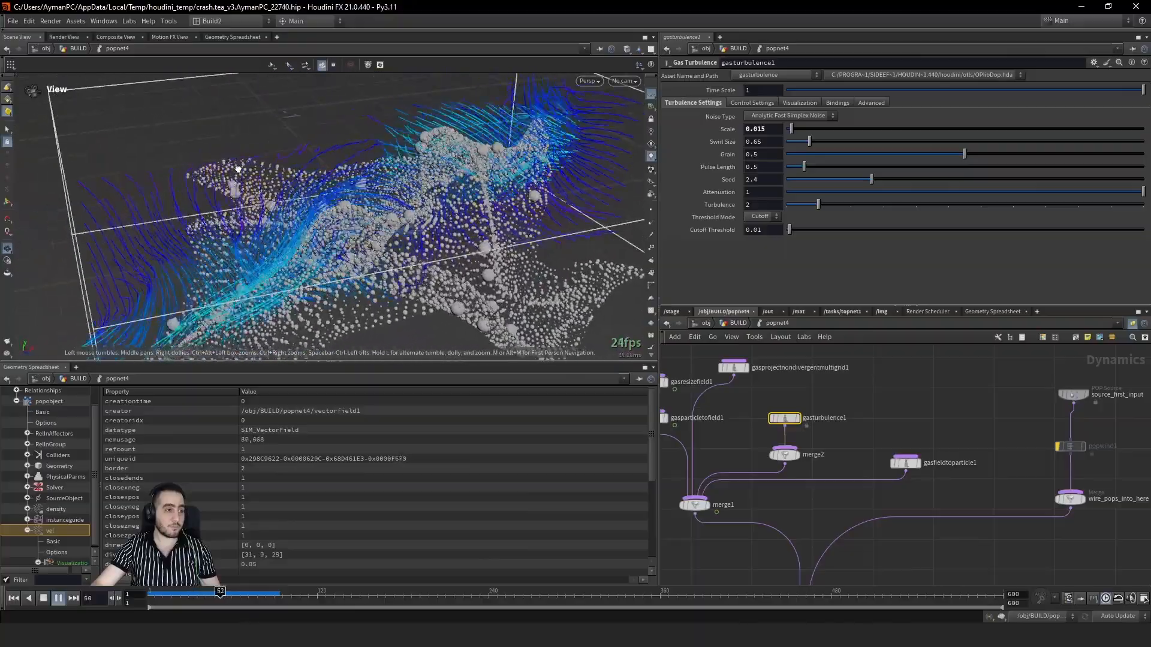
{"action": "right_click_drag", "start_coordinate": [237, 168], "coordinate": [232, 190]}
{"action": "middle_click_drag", "start_coordinate": [231, 190], "coordinate": [413, 217]}
{"action": "key", "text": "ctrl+Up"}
{"action": "key", "text": "h"}
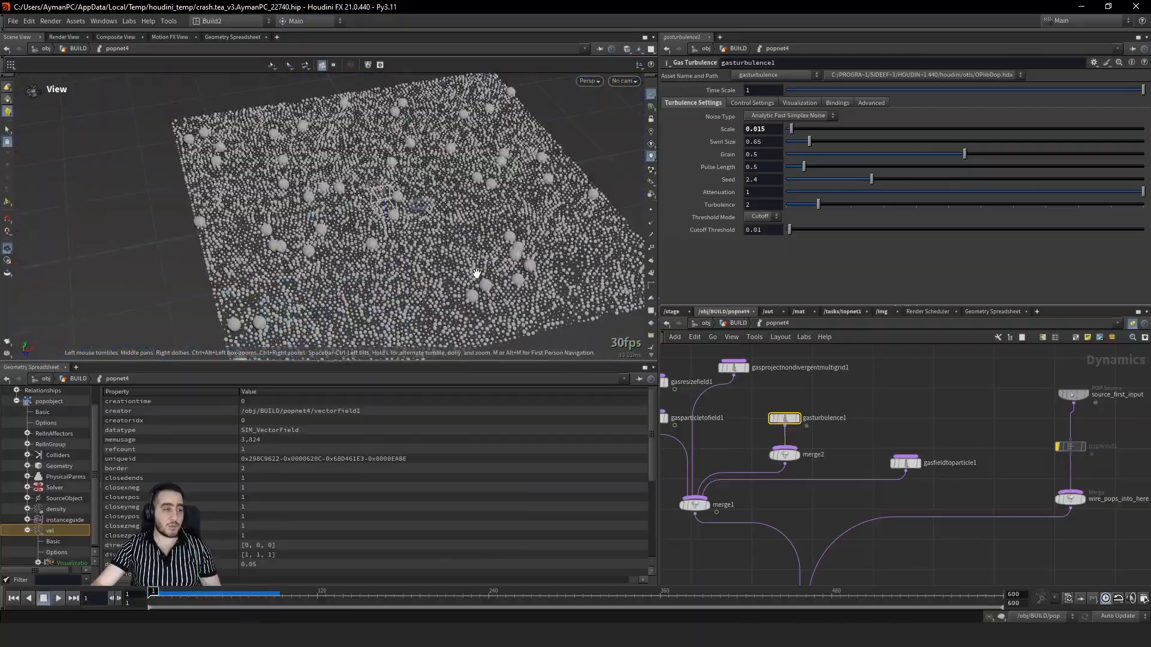
Step: Add a Gas Surface Tension node beside gasturbulence1 and connect its output to merge2
{"action": "left_click", "coordinate": [864, 431]}
{"action": "key", "text": "Tab"}
{"action": "type", "text": "su"}
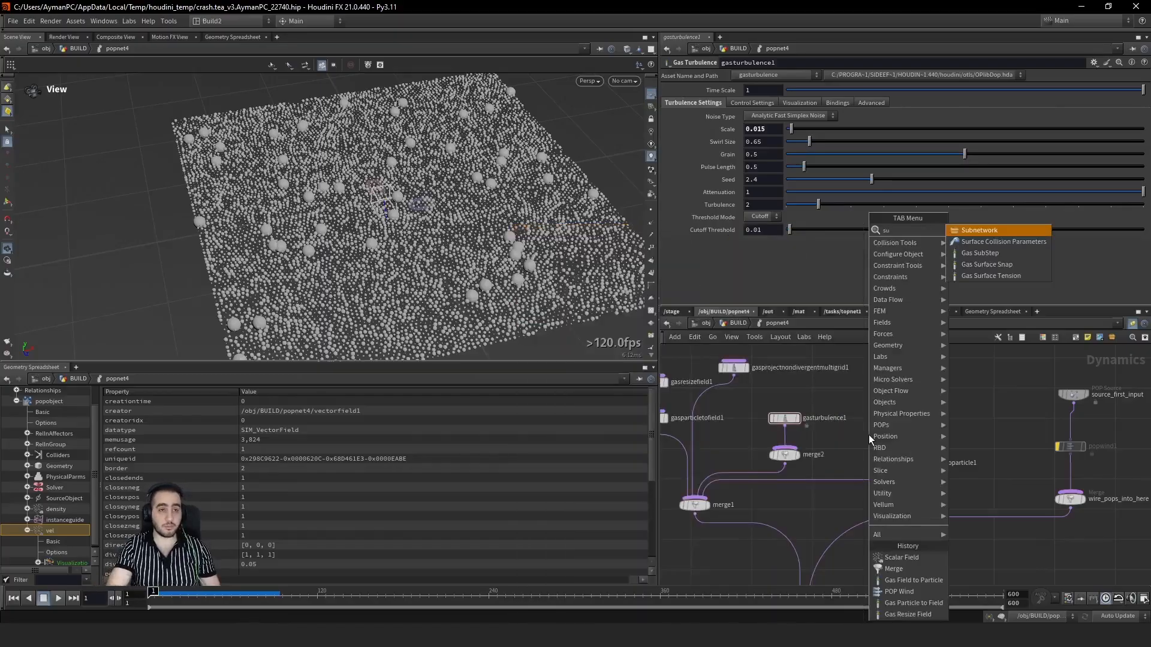
{"action": "key", "text": "Down"}
{"action": "key", "text": "Down"}
{"action": "key", "text": "Down"}
{"action": "key", "text": "Down"}
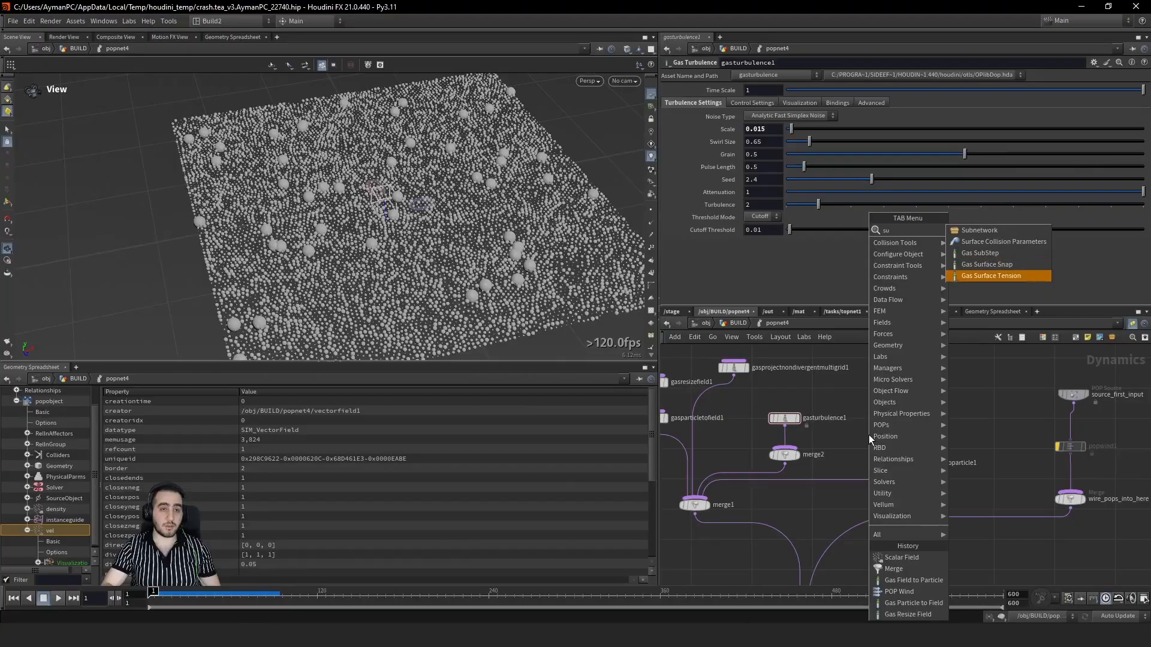
{"action": "key", "text": "Return"}
{"action": "left_click", "coordinate": [869, 434]}
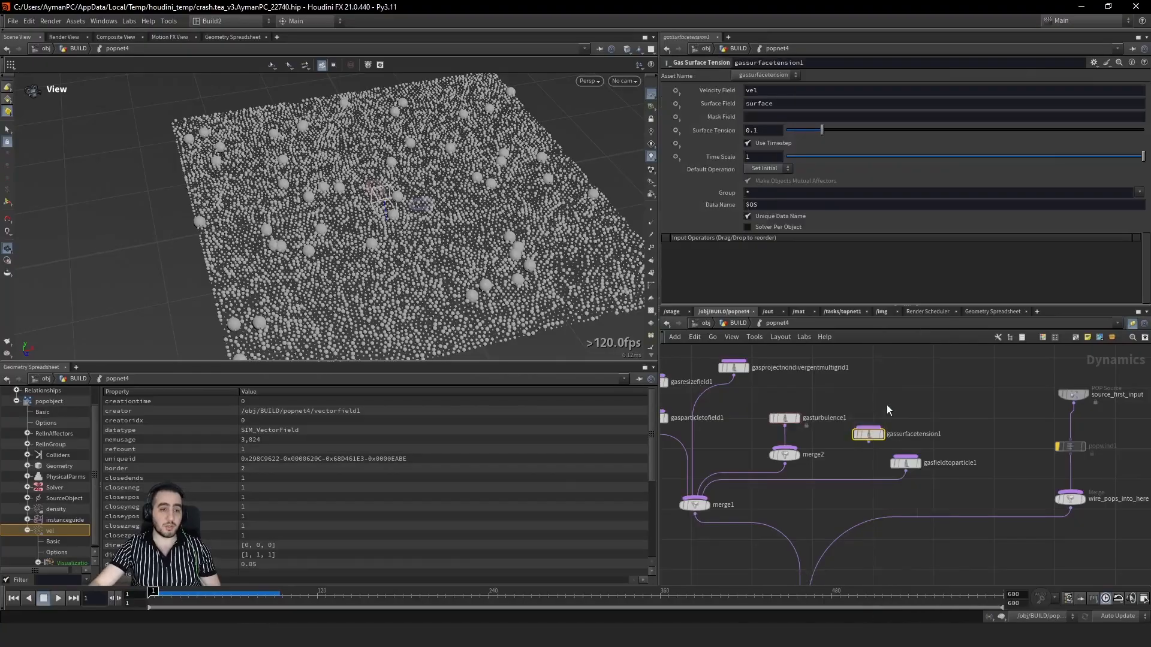
{"action": "left_click_drag", "start_coordinate": [868, 441], "coordinate": [785, 447]}
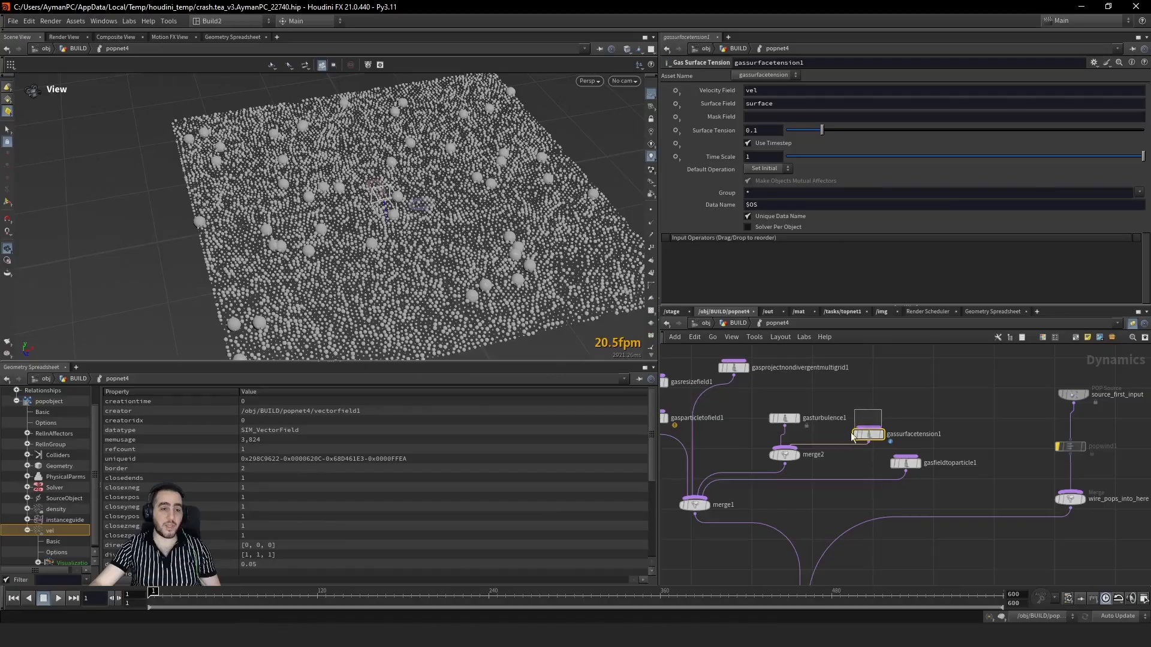
Step: Move gasturbulence1 and gassurfacetension1 higher above merge2 to space out the branch
{"action": "scroll", "coordinate": [555, 260], "scroll_direction": "up", "scroll_amount": 4}
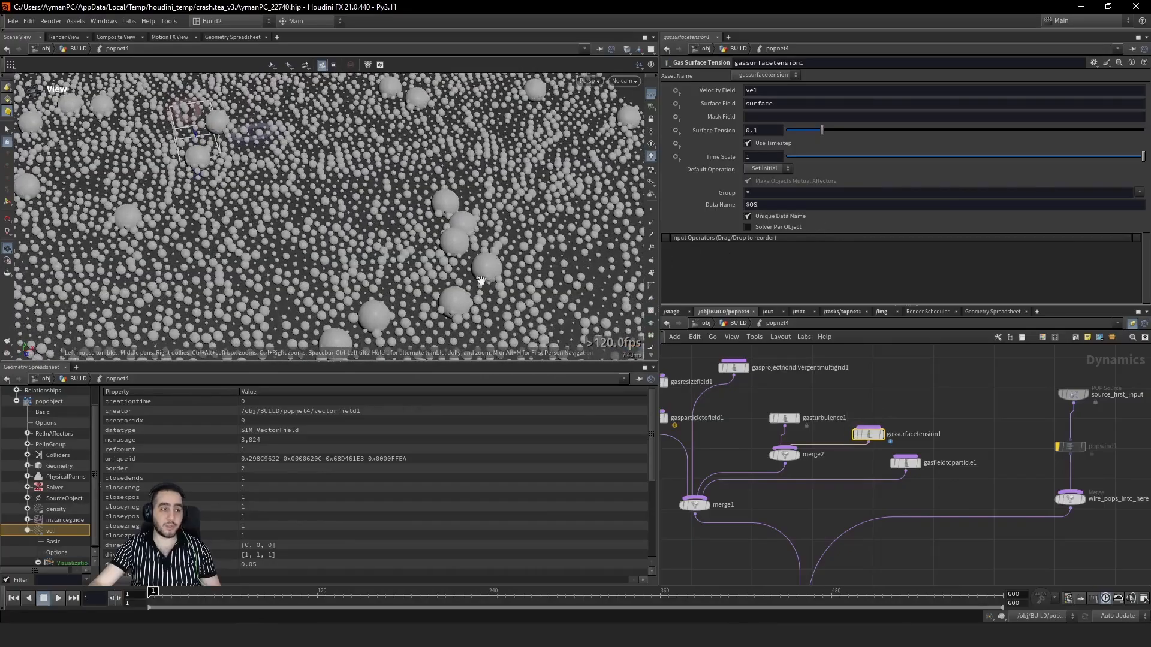
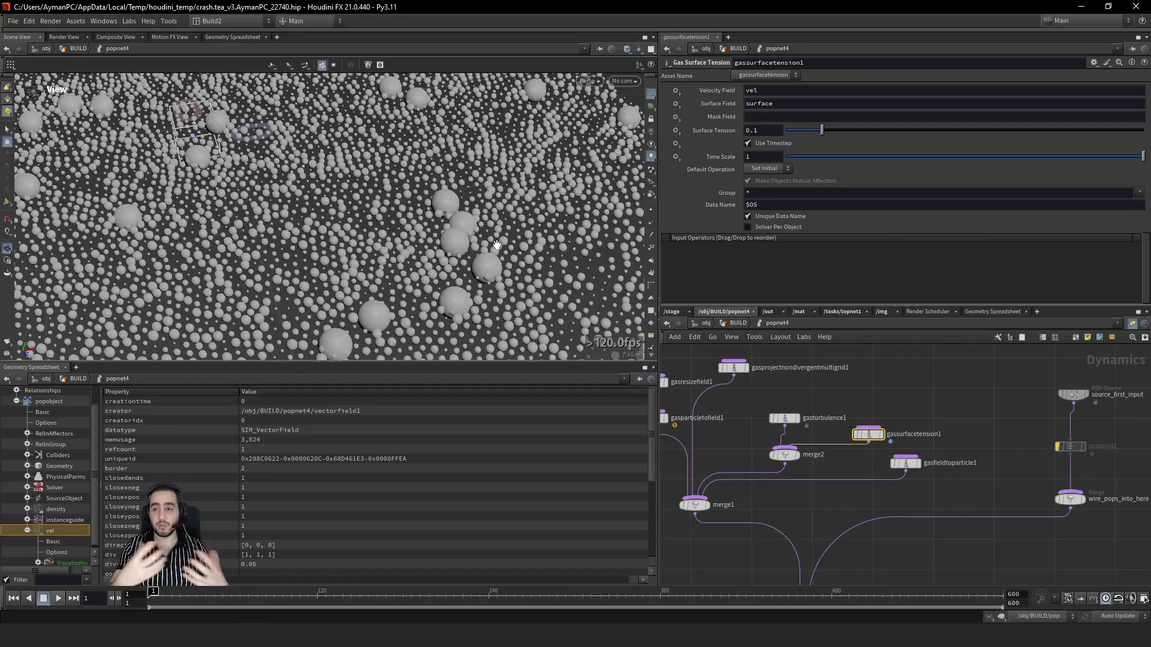
{"action": "left_click_drag", "start_coordinate": [390, 231], "coordinate": [335, 246]}
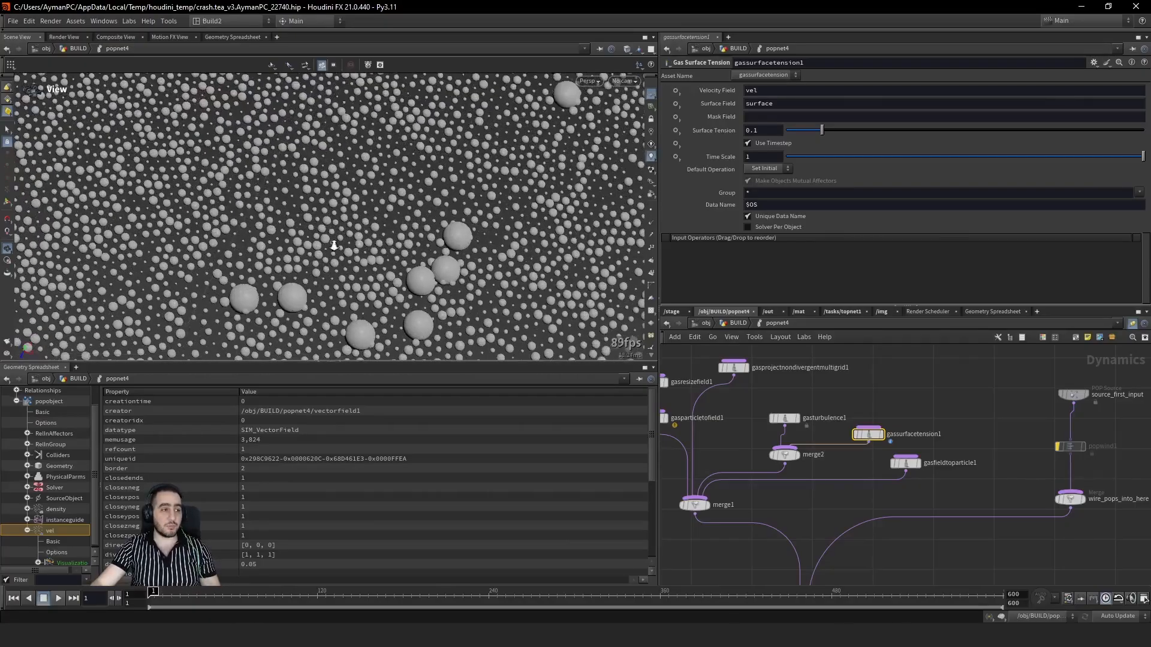
{"action": "scroll", "coordinate": [329, 245], "scroll_direction": "down", "scroll_amount": 1}
{"action": "left_click_drag", "start_coordinate": [786, 418], "coordinate": [781, 395]}
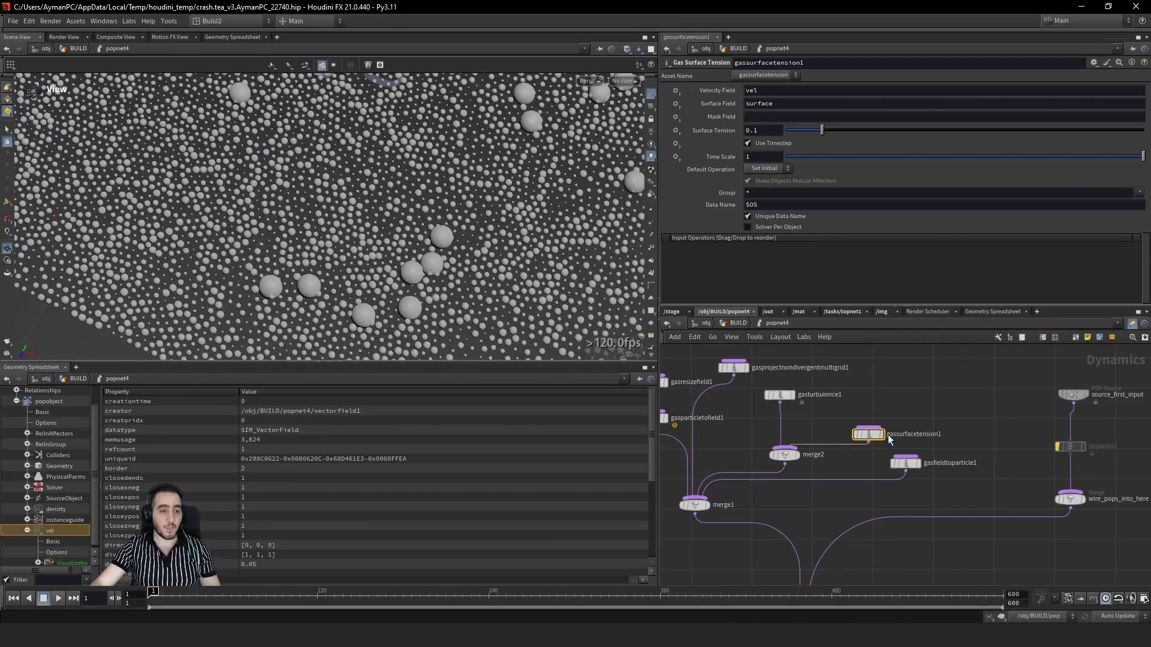
{"action": "left_click_drag", "start_coordinate": [874, 435], "coordinate": [873, 409]}
Step: Add a Scalar Field node below scalarfield1 in the object branch of popnet4
{"action": "left_click", "coordinate": [779, 104]}
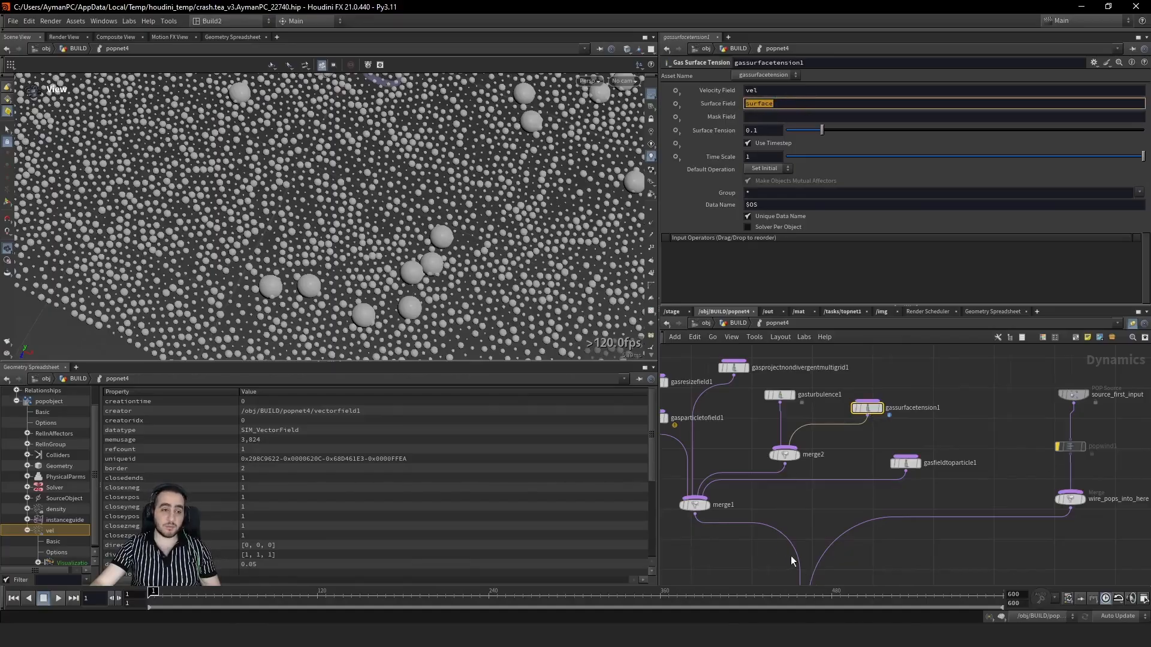
{"action": "middle_click_drag", "start_coordinate": [790, 561], "coordinate": [907, 539]}
{"action": "middle_click_drag", "start_coordinate": [743, 521], "coordinate": [930, 440]}
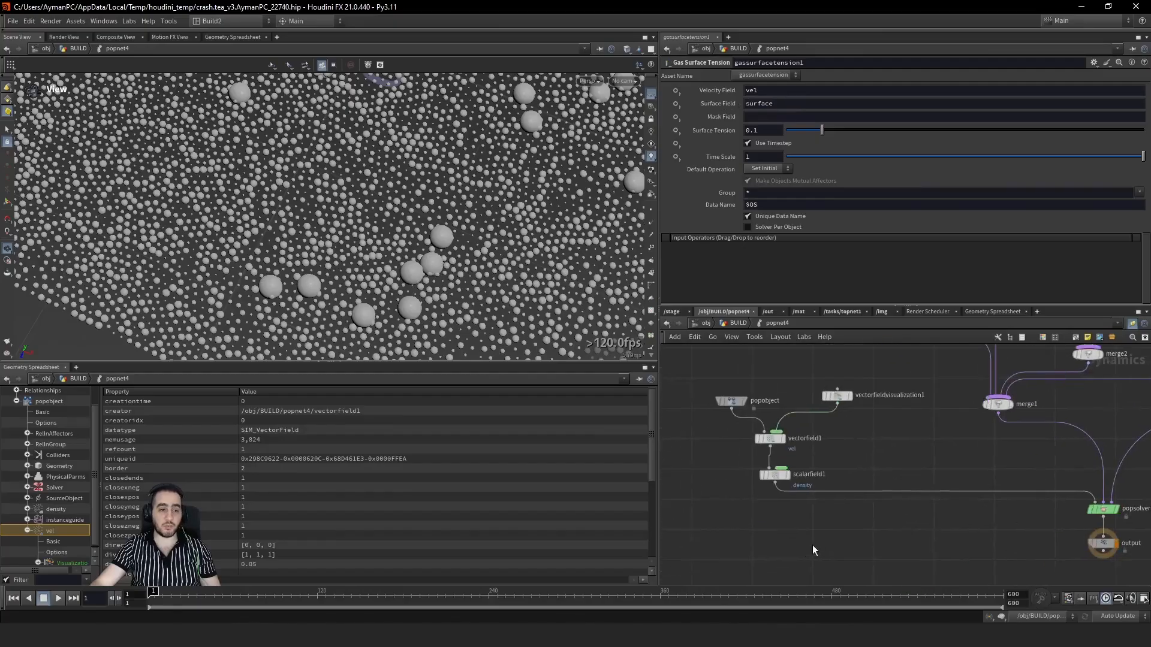
{"action": "key", "text": "Tab"}
{"action": "type", "text": "sc"}
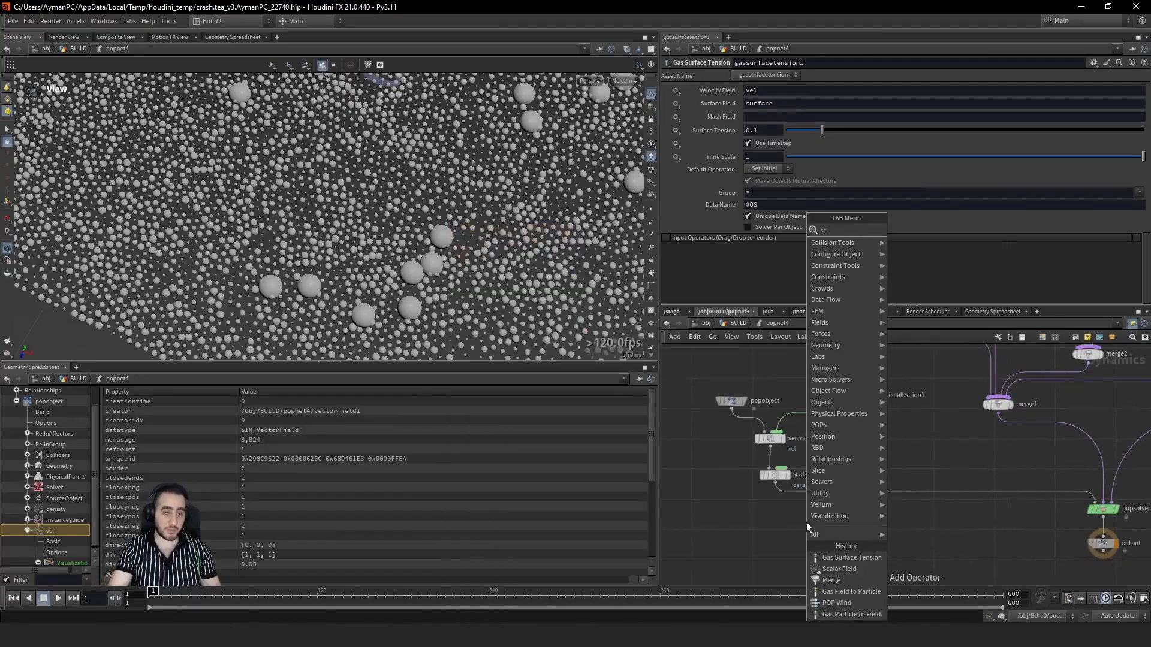
{"action": "key", "text": "Return"}
{"action": "left_click", "coordinate": [806, 523]}
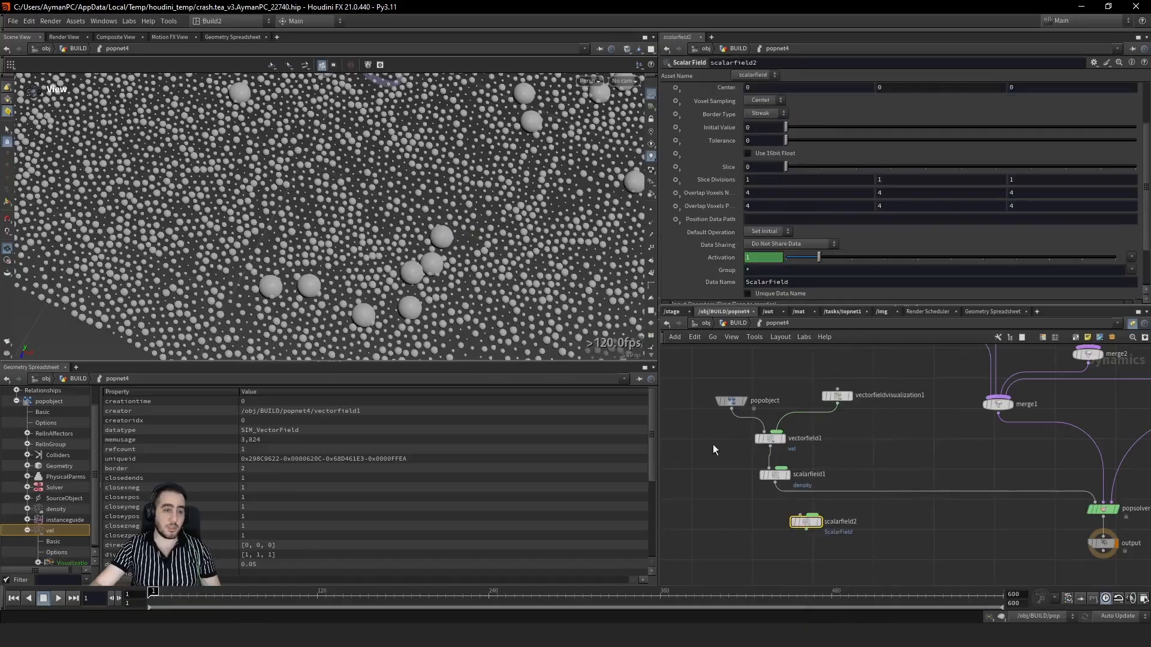
Step: Copy vectorfield1's Division Size and paste it into scalarfield1's Division Size as a relative reference
{"action": "left_click_drag", "start_coordinate": [714, 444], "coordinate": [844, 507]}
{"action": "left_click", "coordinate": [775, 475]}
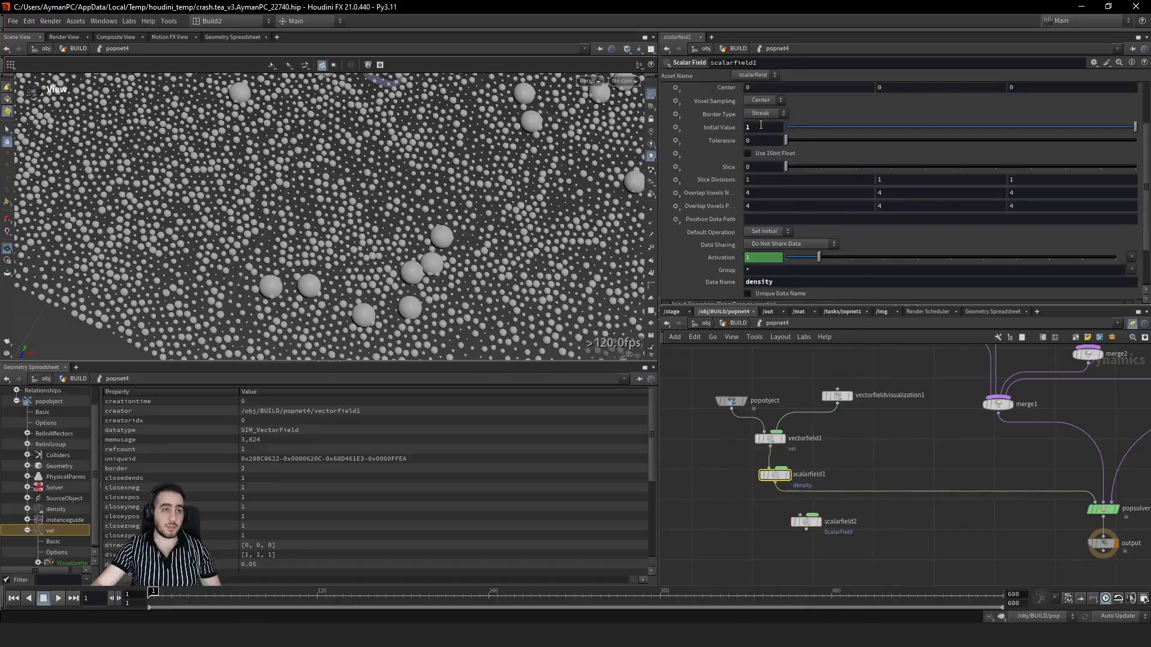
{"action": "scroll", "coordinate": [772, 142], "scroll_direction": "up", "scroll_amount": 5}
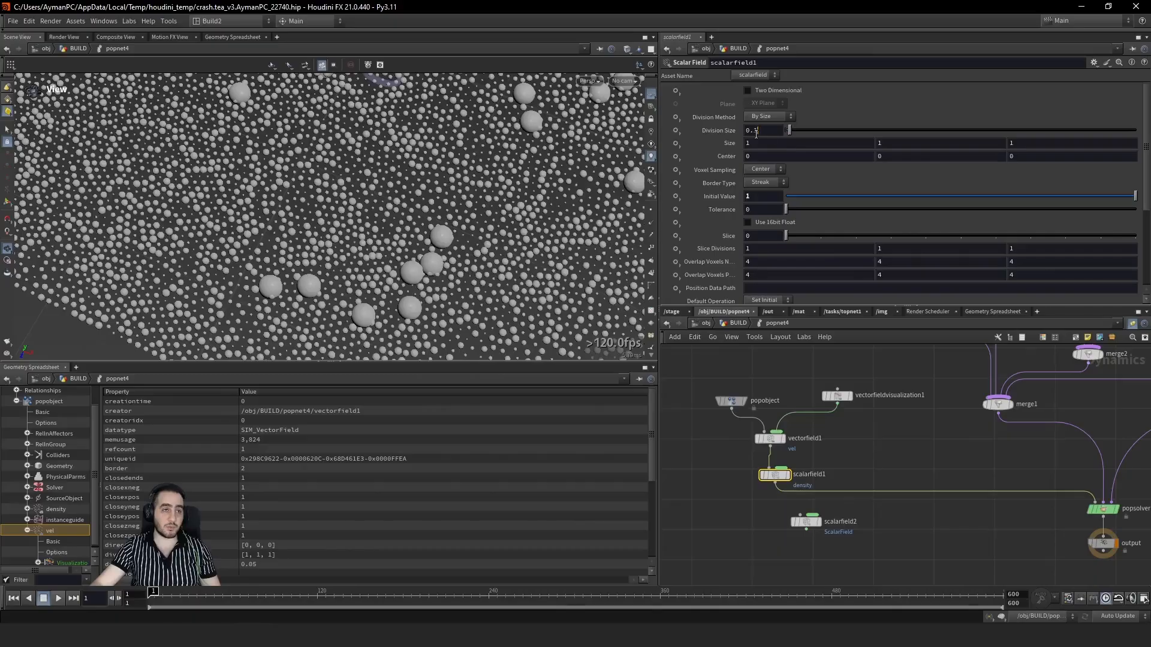
{"action": "left_click", "coordinate": [770, 438]}
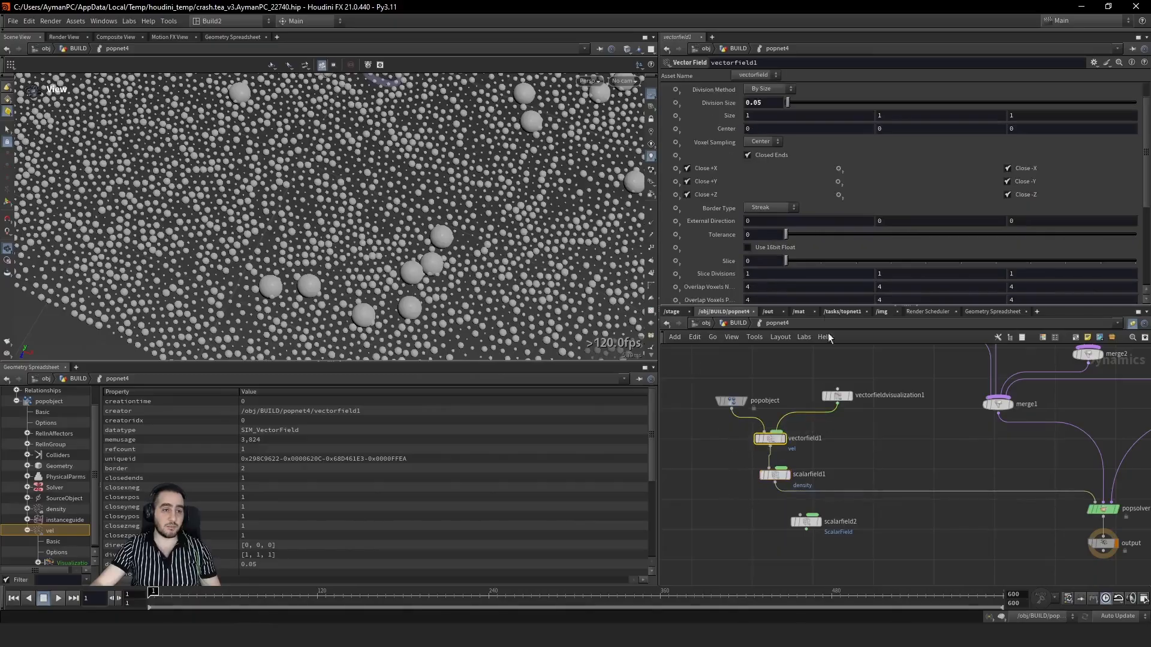
{"action": "right_click", "coordinate": [755, 104]}
{"action": "left_click", "coordinate": [786, 207]}
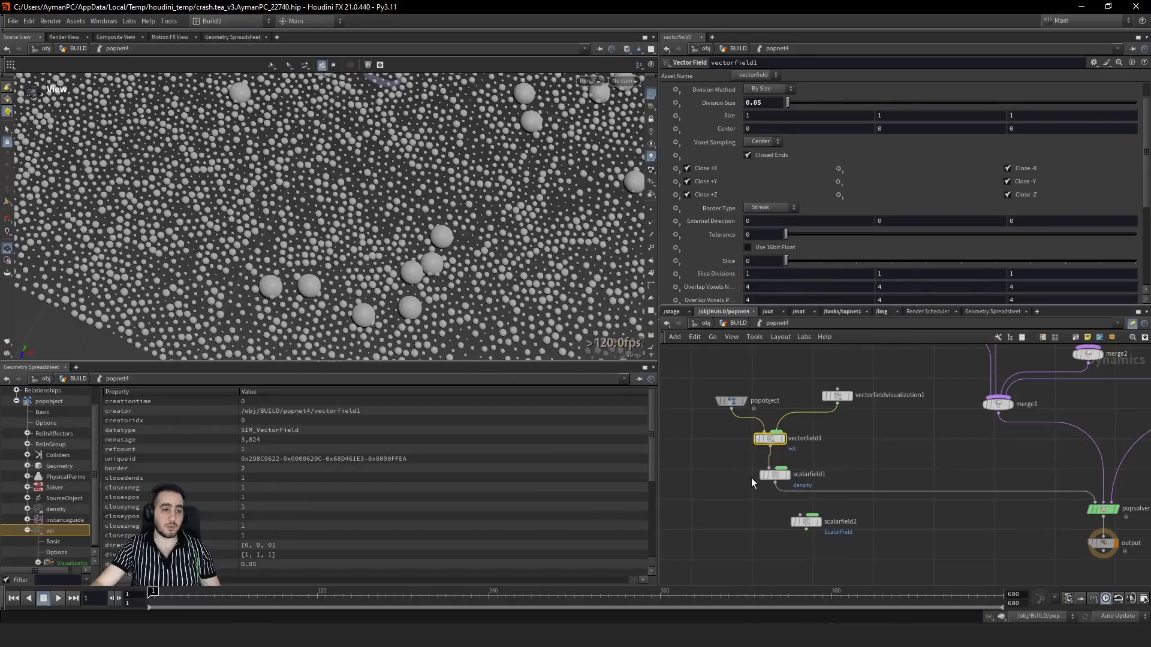
{"action": "left_click", "coordinate": [773, 475]}
{"action": "right_click", "coordinate": [760, 136]}
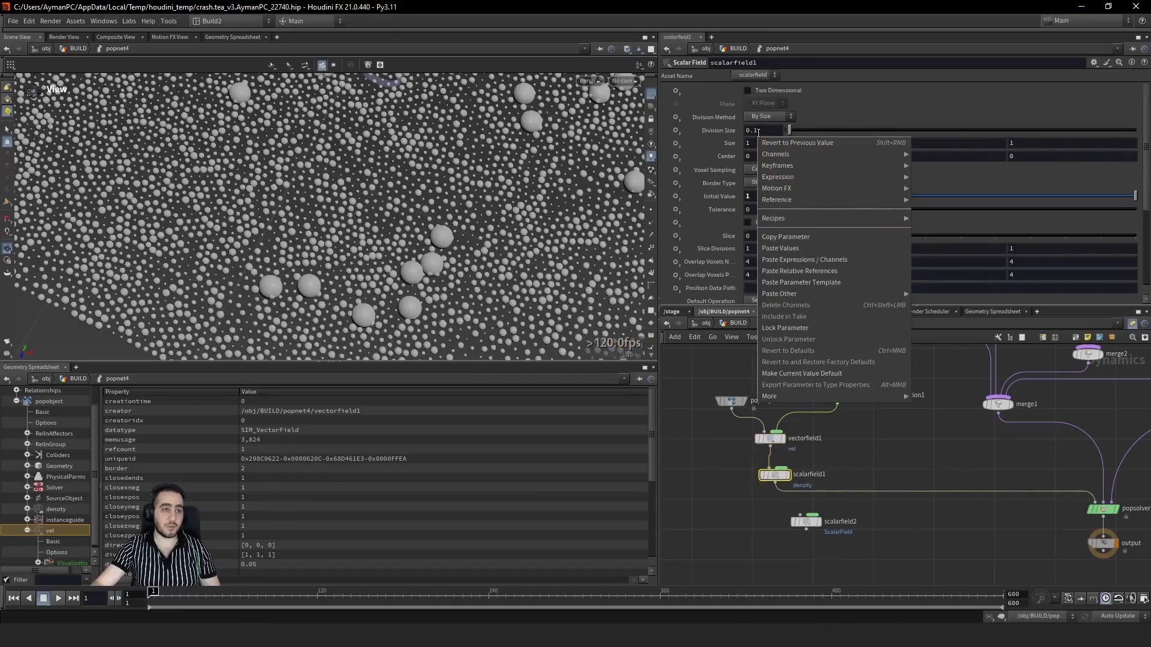
{"action": "left_click", "coordinate": [808, 242]}
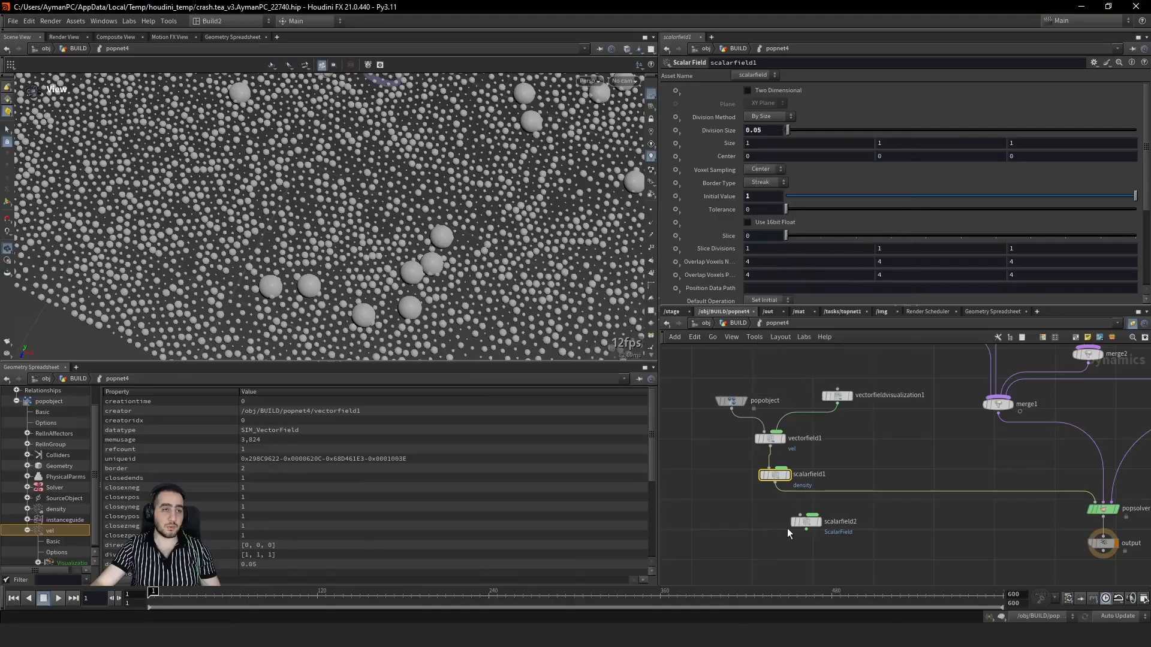
{"action": "right_click", "coordinate": [753, 131]}
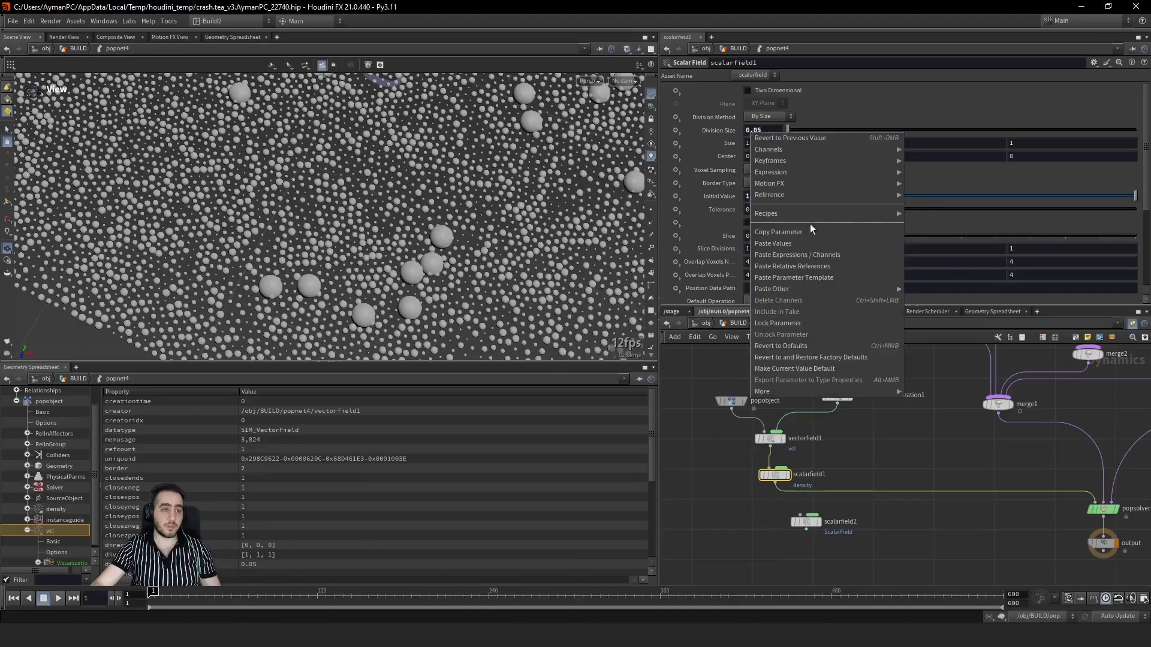
{"action": "left_click", "coordinate": [812, 264]}
Step: Link scalarfield2's Division Size to vectorfield1 by relative reference and insert the node between scalarfield1 and popsolver
{"action": "left_click", "coordinate": [804, 522]}
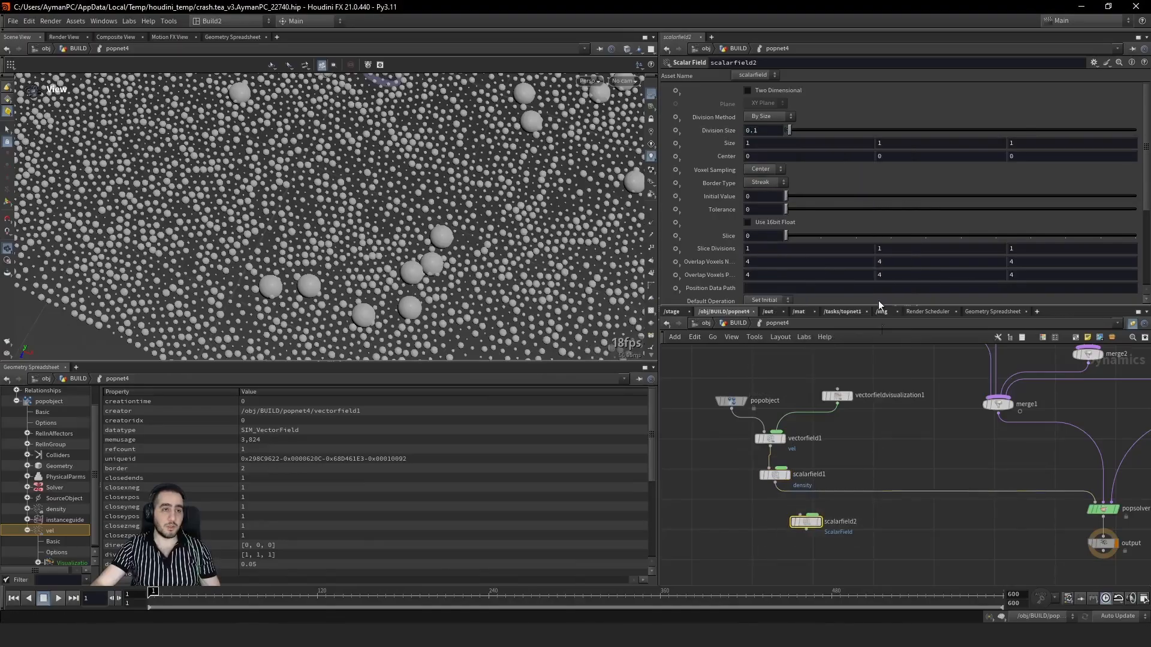
{"action": "right_click", "coordinate": [764, 133]}
{"action": "right_click", "coordinate": [761, 132]}
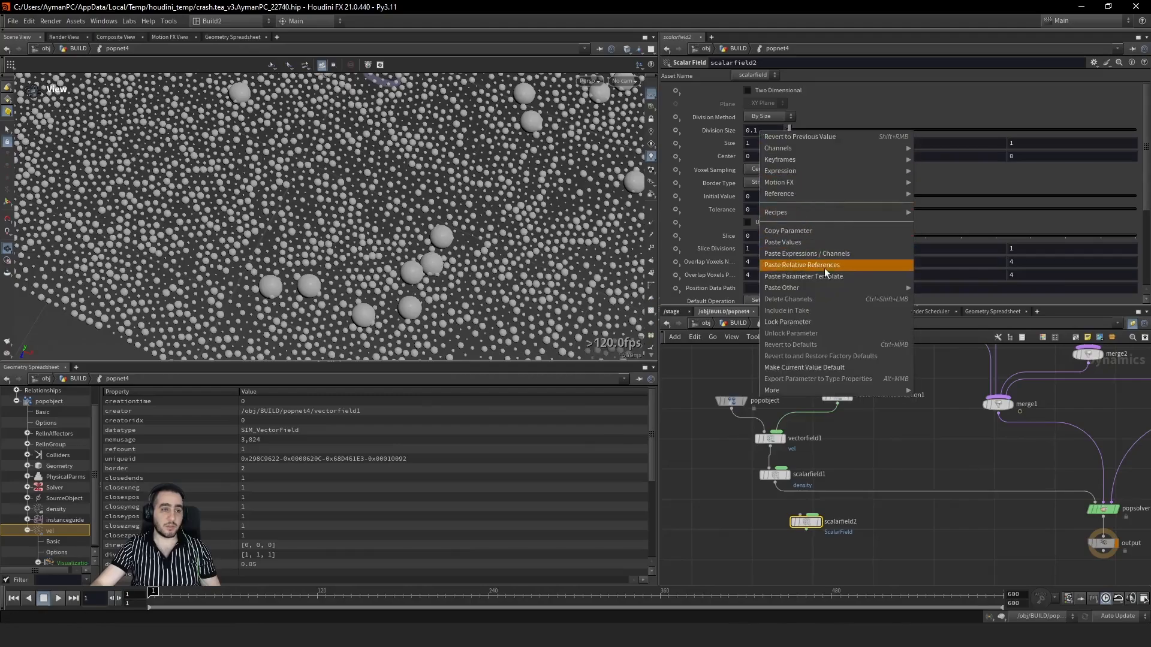
{"action": "left_click", "coordinate": [822, 264]}
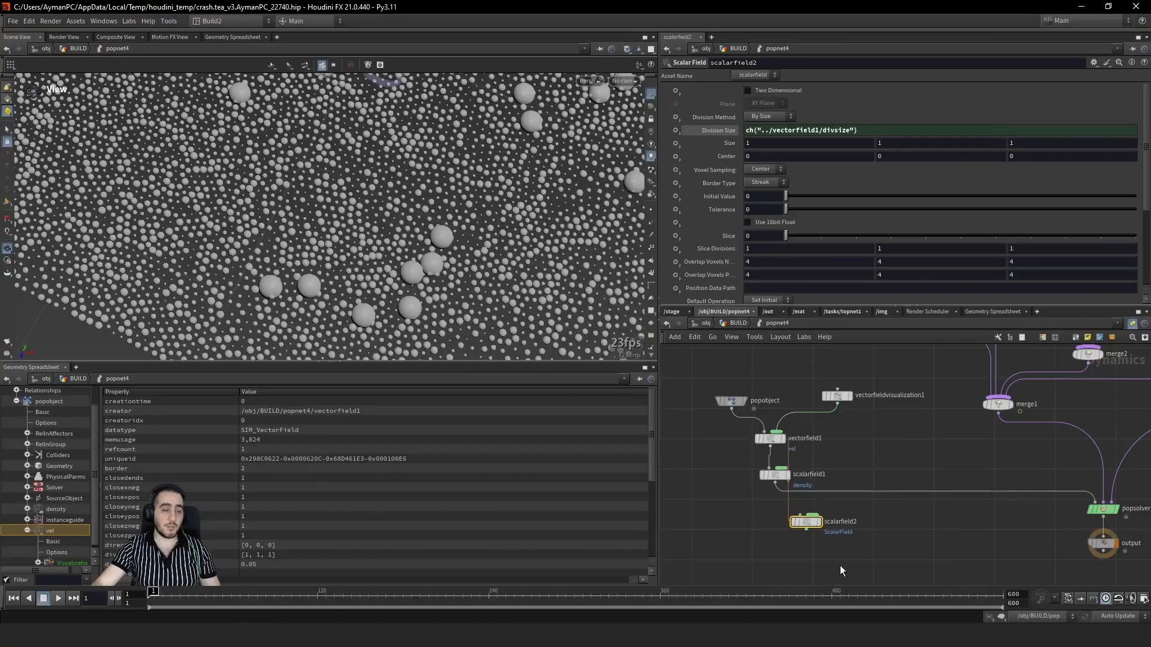
{"action": "mouse_move", "coordinate": [801, 527]}
{"action": "left_mouse_down"}
{"action": "mouse_move", "coordinate": [866, 500]}
{"action": "mouse_move", "coordinate": [867, 510]}
{"action": "mouse_move", "coordinate": [780, 519]}
{"action": "left_mouse_up"}
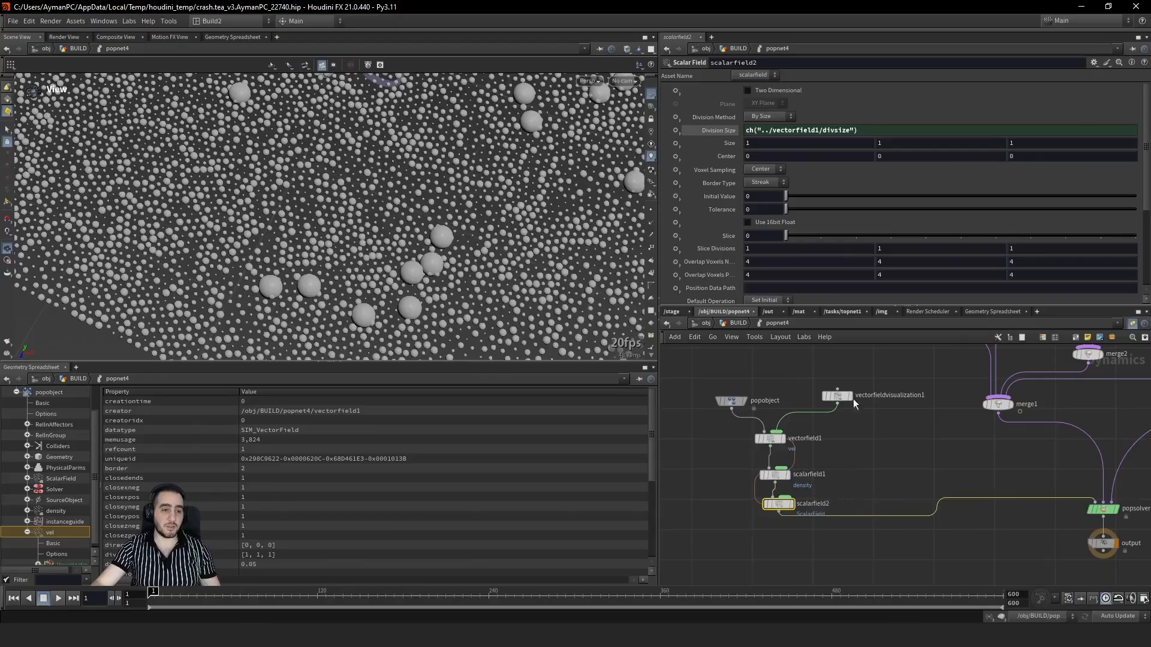
Step: Set scalarfield2's Data Name to surface
{"action": "scroll", "coordinate": [819, 254], "scroll_direction": "down", "scroll_amount": 2}
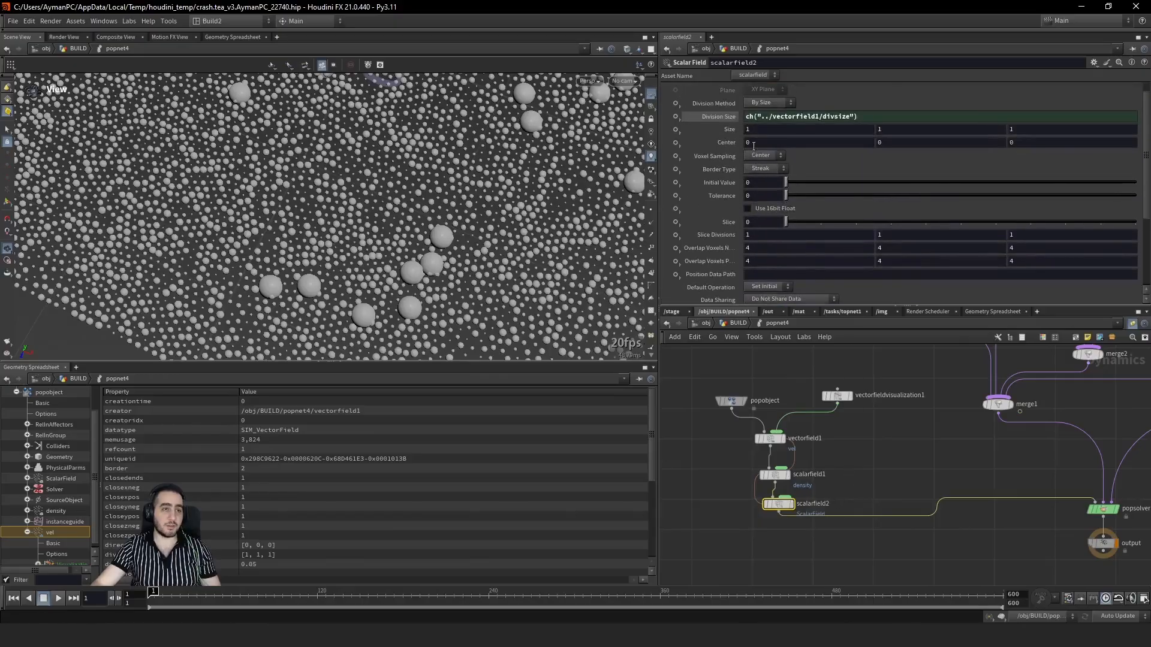
{"action": "scroll", "coordinate": [754, 156], "scroll_direction": "down", "scroll_amount": 5}
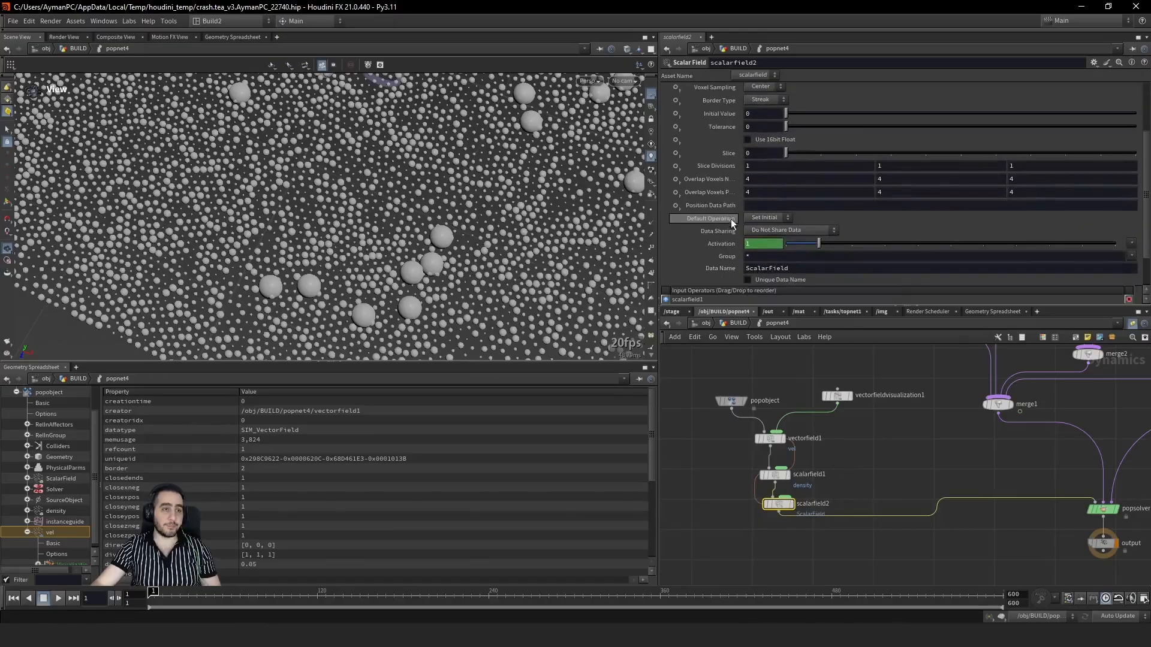
{"action": "scroll", "coordinate": [751, 180], "scroll_direction": "up", "scroll_amount": 4}
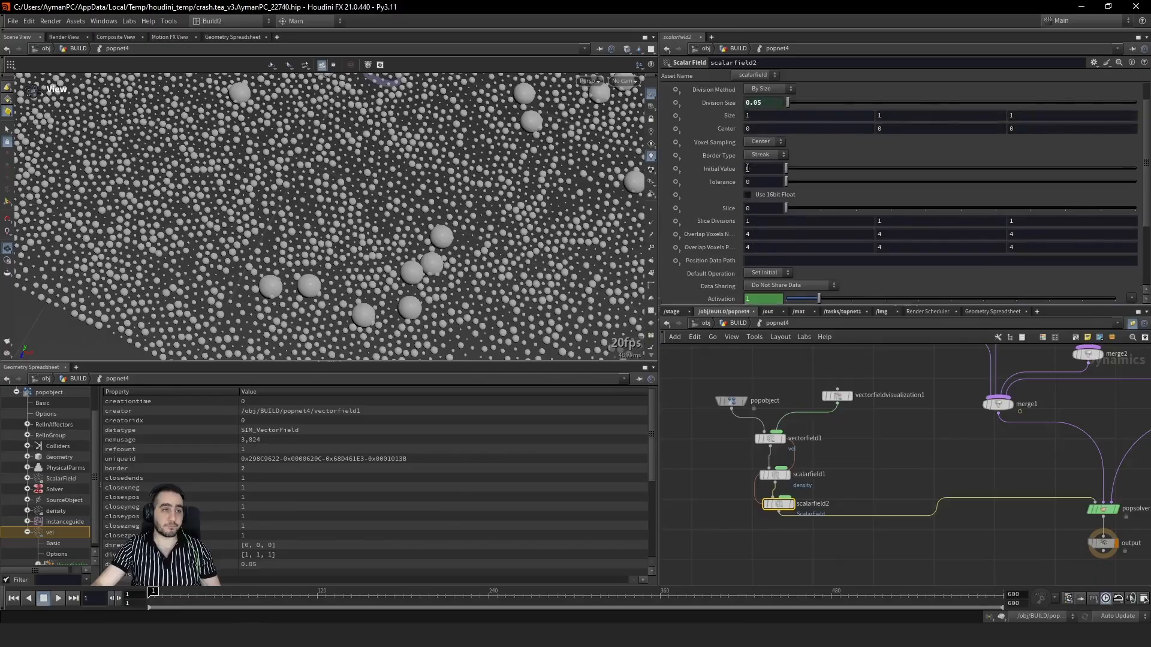
{"action": "scroll", "coordinate": [749, 174], "scroll_direction": "down", "scroll_amount": 4}
{"action": "double_click", "coordinate": [790, 268]}
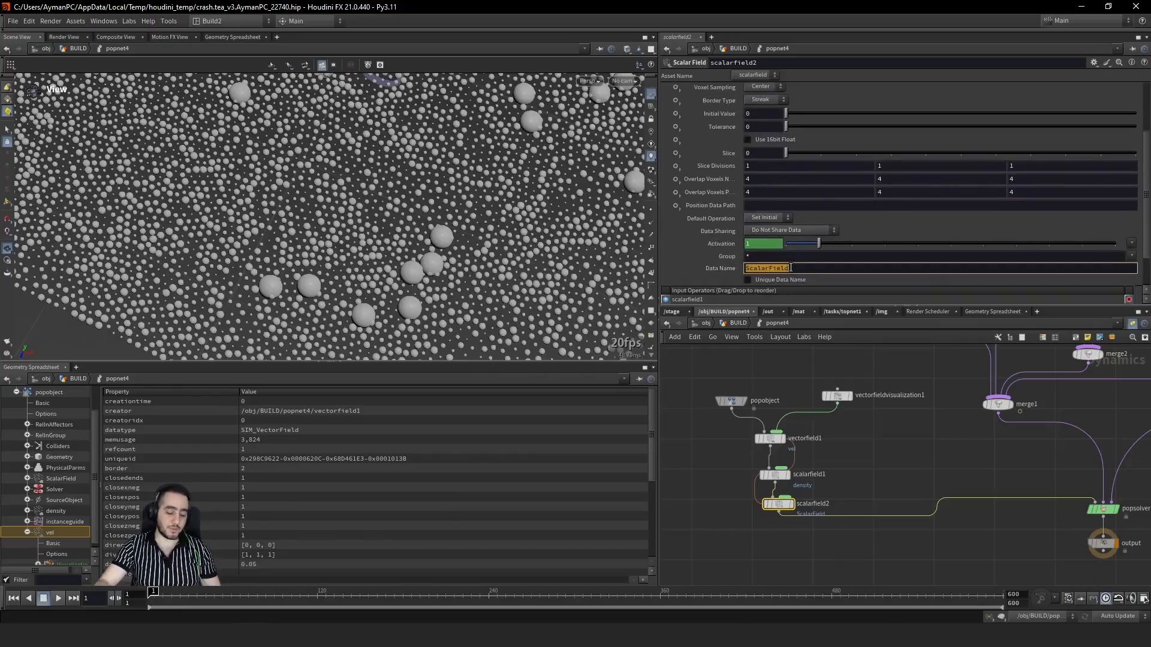
{"action": "type", "text": "surfa"}
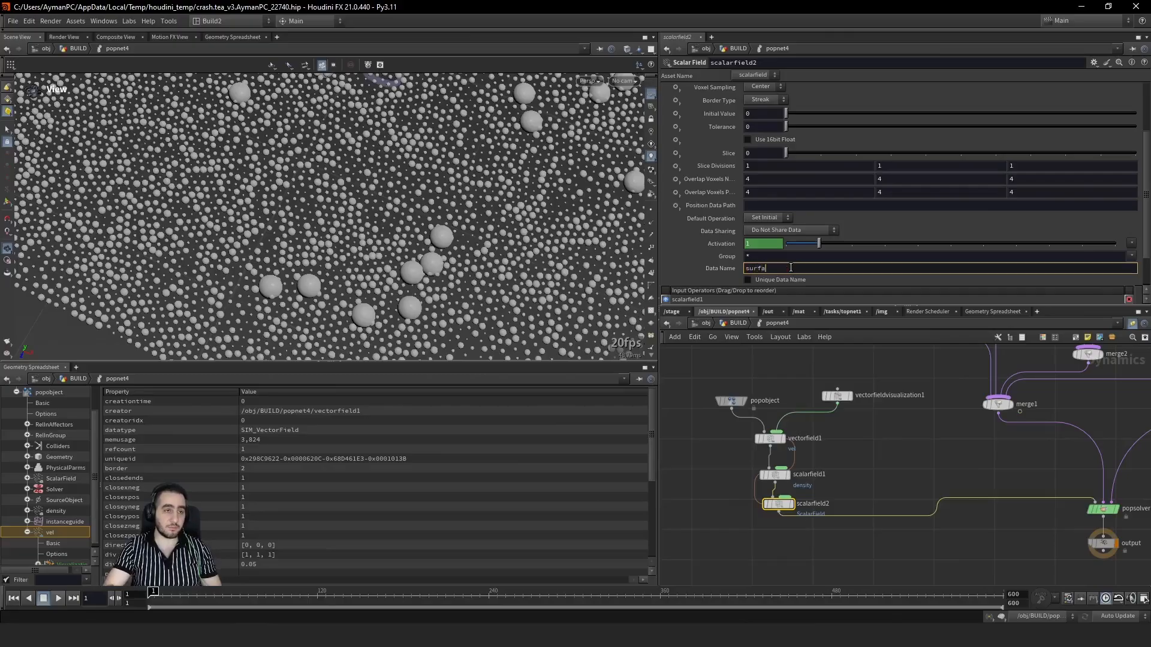
{"action": "type", "text": "ce"}
{"action": "key", "text": "Return"}
Step: Add a Gas Particle to SDF node and insert it between gasparticletofield1 and merge1
{"action": "middle_click_drag", "start_coordinate": [883, 448], "coordinate": [760, 545]}
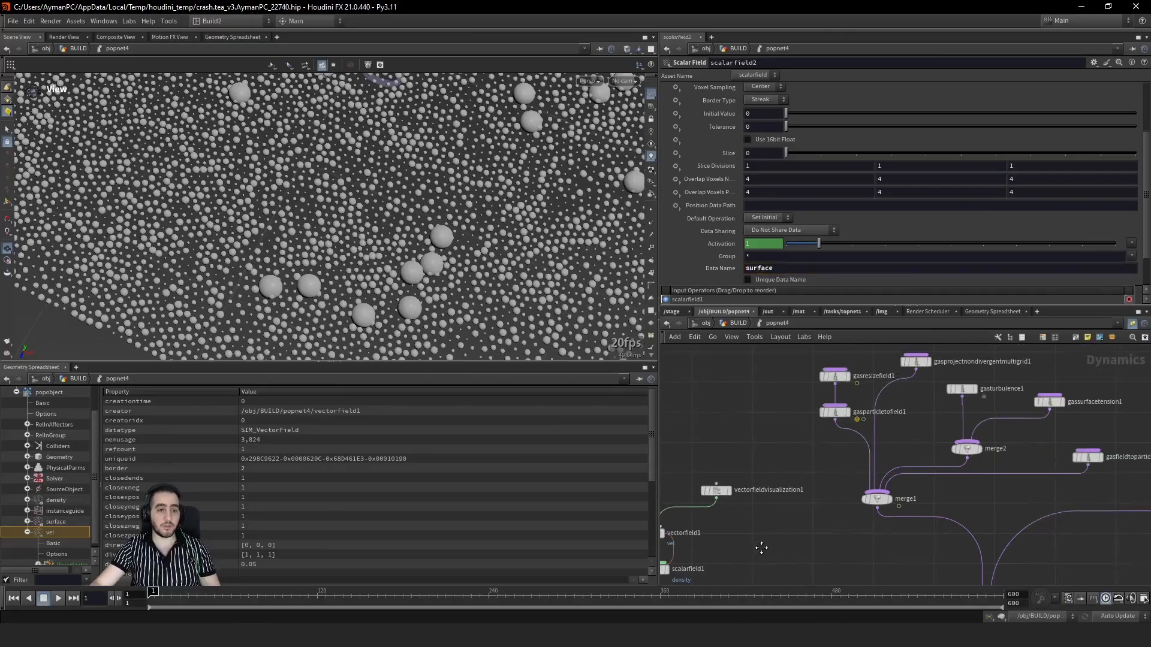
{"action": "middle_click_drag", "start_coordinate": [771, 487], "coordinate": [741, 507]}
{"action": "key", "text": "Tab"}
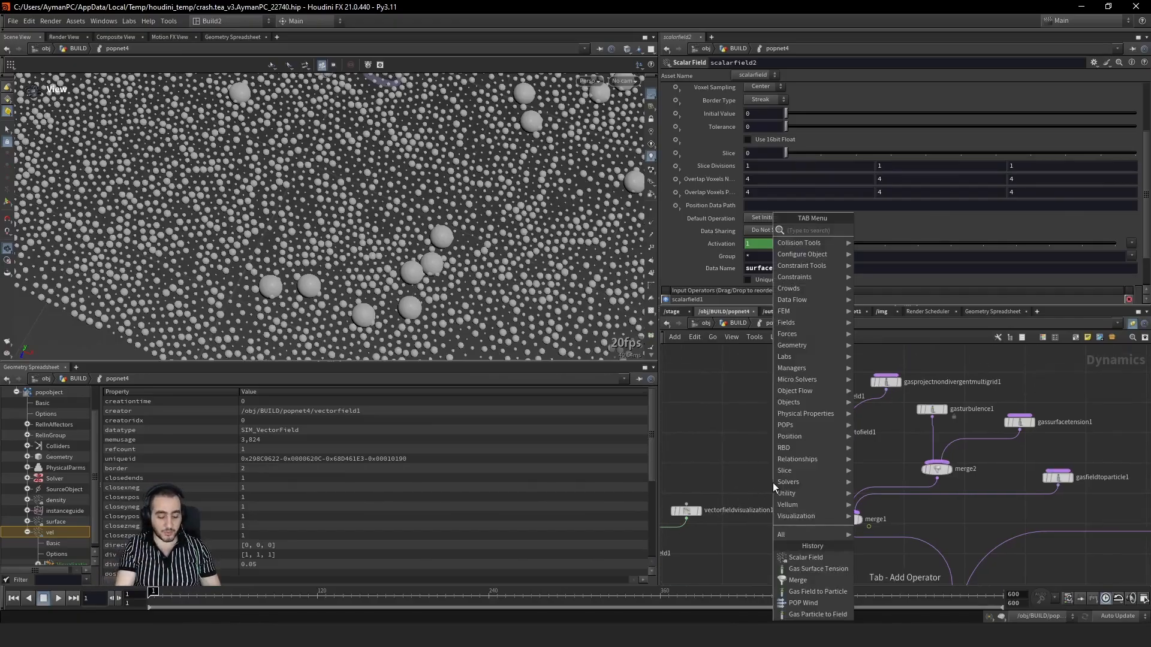
{"action": "type", "text": "partos"}
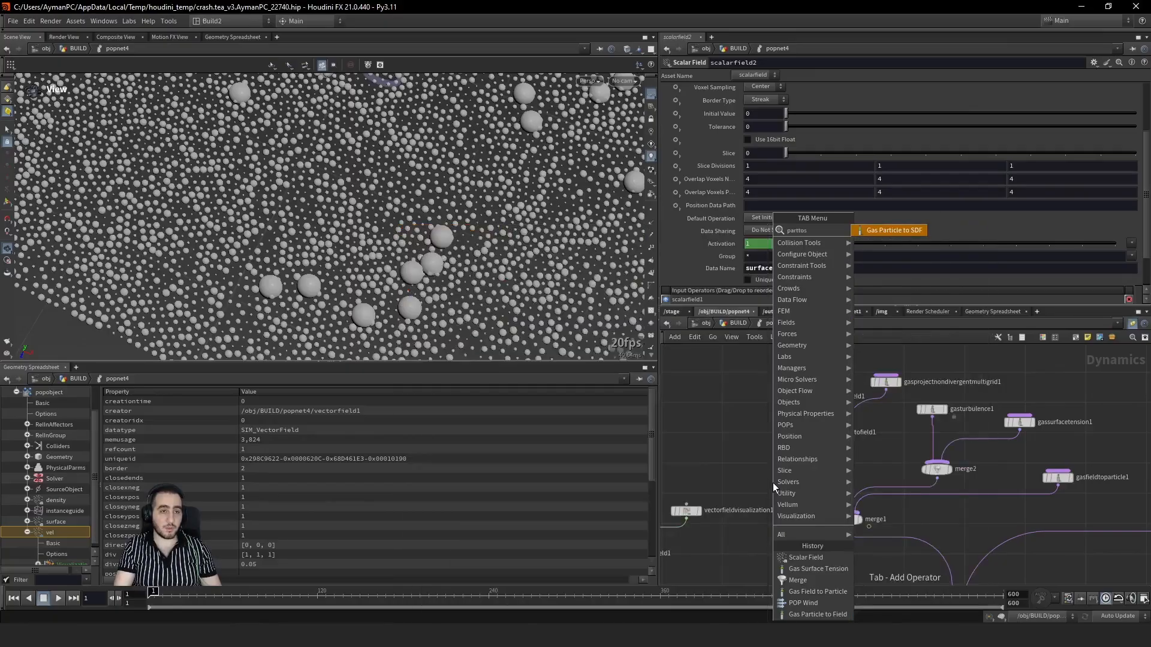
{"action": "key", "text": "Return"}
{"action": "left_click", "coordinate": [804, 468]}
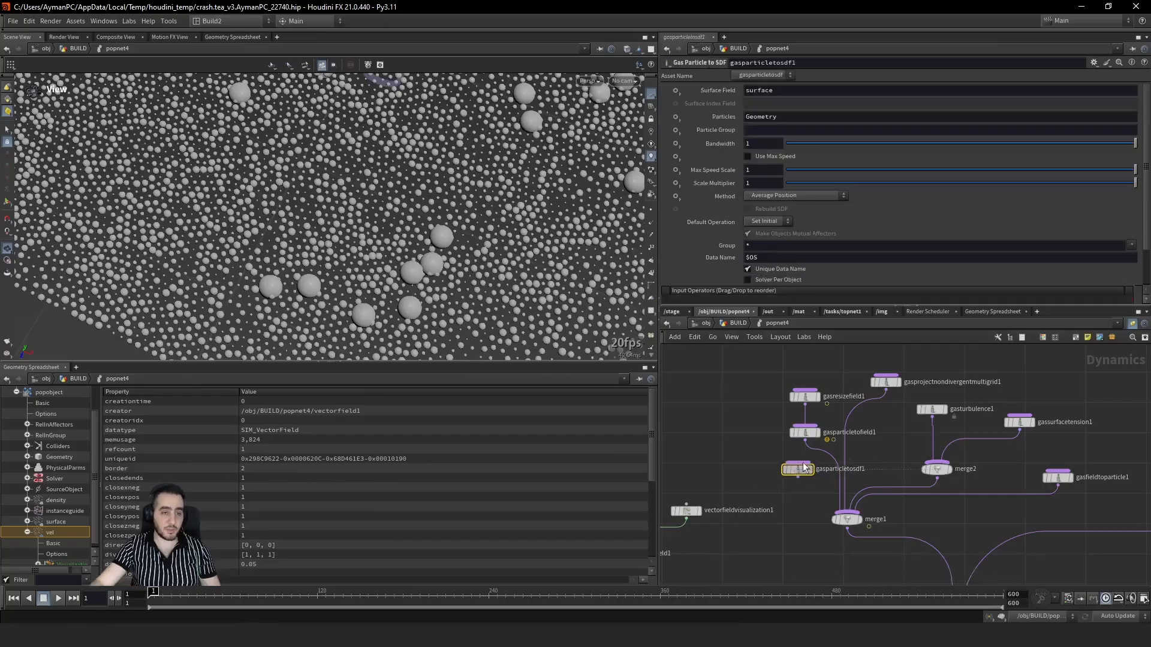
{"action": "mouse_move", "coordinate": [803, 467]}
{"action": "left_mouse_down"}
{"action": "mouse_move", "coordinate": [834, 471]}
{"action": "mouse_move", "coordinate": [801, 474]}
{"action": "left_mouse_up"}
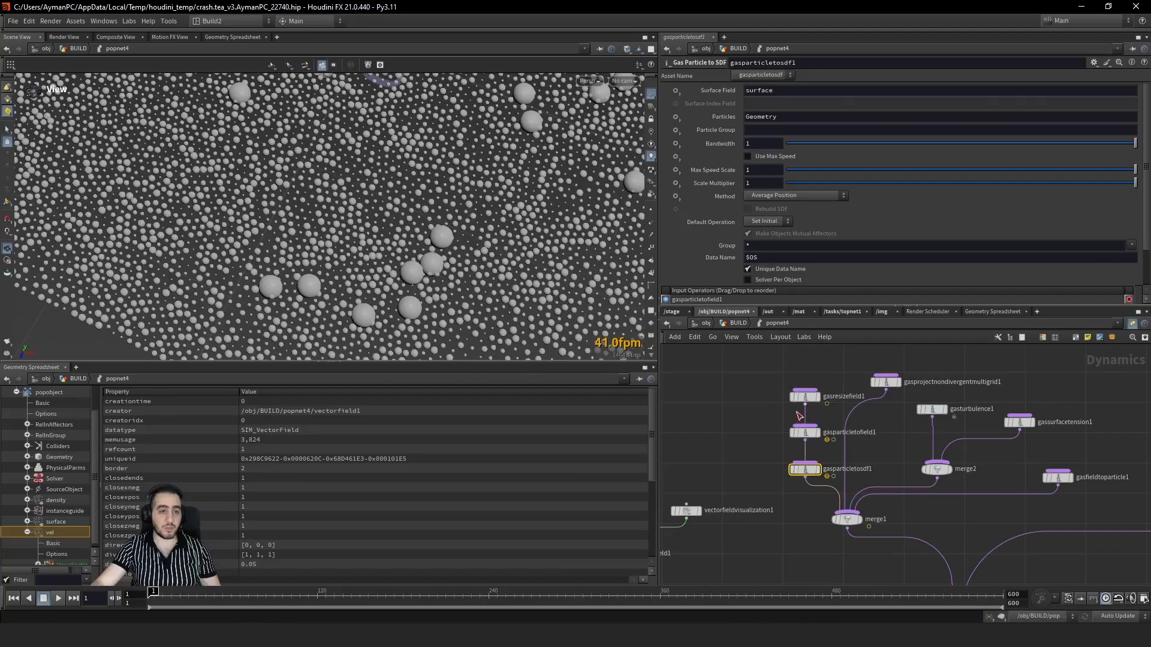
Step: Add surface to gasresizefield1's Field list so it reads vel density surface
{"action": "left_click_drag", "start_coordinate": [823, 397], "coordinate": [824, 396]}
{"action": "left_click", "coordinate": [812, 91]}
{"action": "type", "text": "su"}
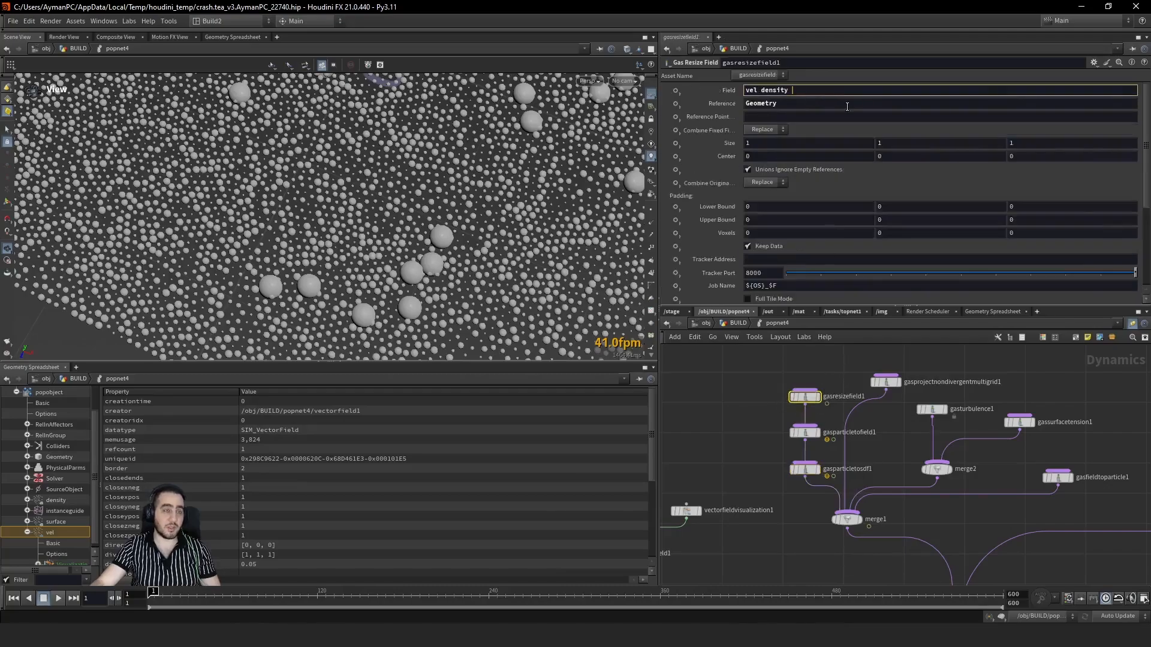
{"action": "type", "text": "rface"}
{"action": "key", "text": "Return"}
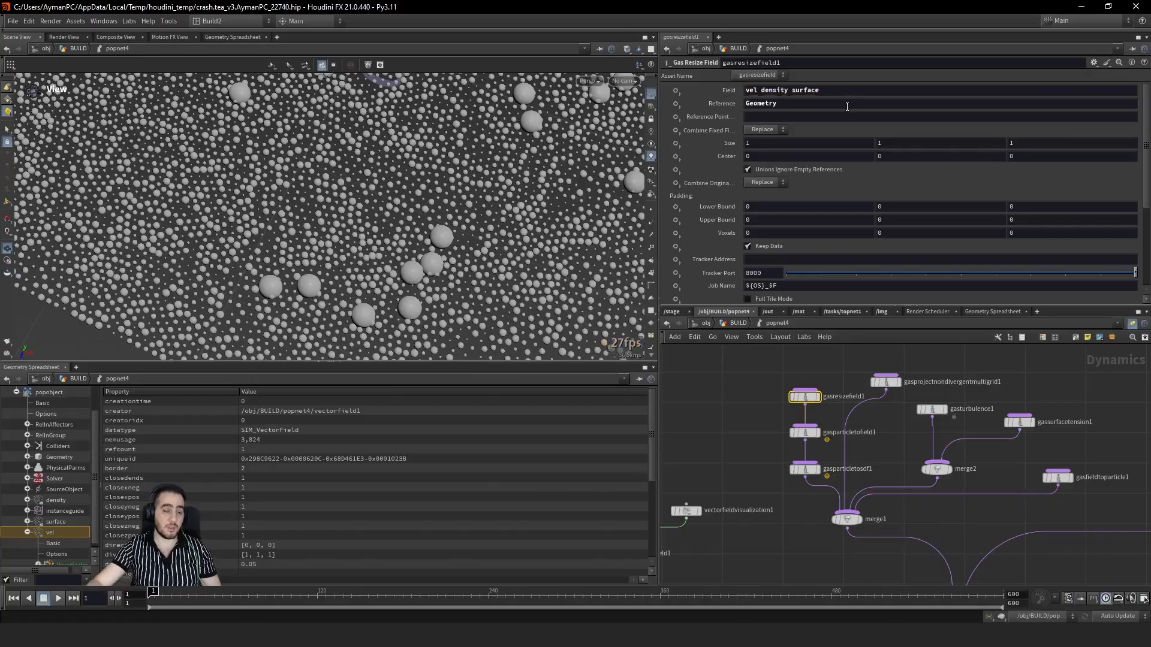
Step: Play the simulation to frame 49 and examine the surface tension effect on the particles up close and from farther away
{"action": "left_click", "coordinate": [805, 469]}
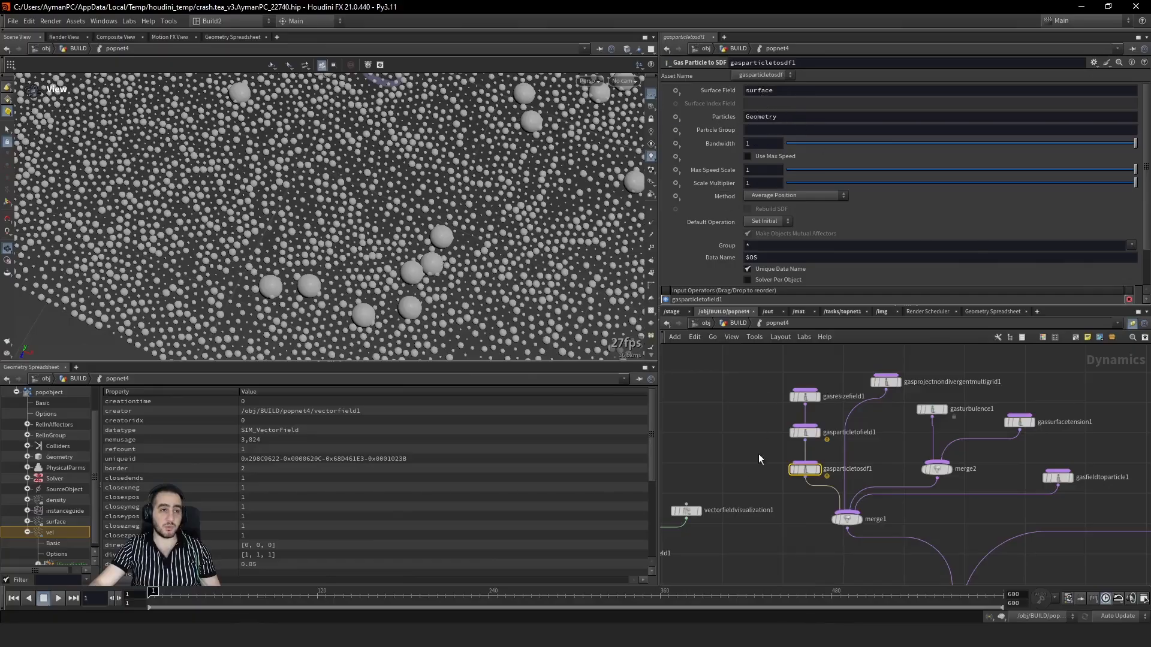
{"action": "middle_click_drag", "start_coordinate": [750, 465], "coordinate": [706, 464]}
{"action": "left_click", "coordinate": [706, 460]}
{"action": "key", "text": "Up"}
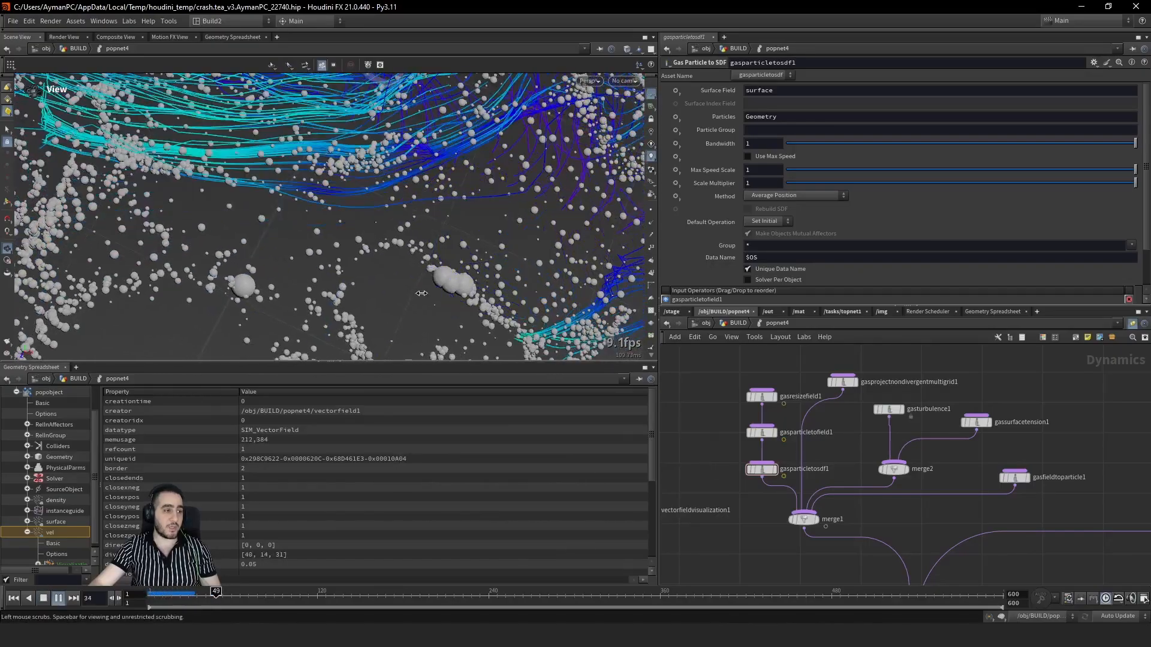
{"action": "left_click", "coordinate": [220, 598]}
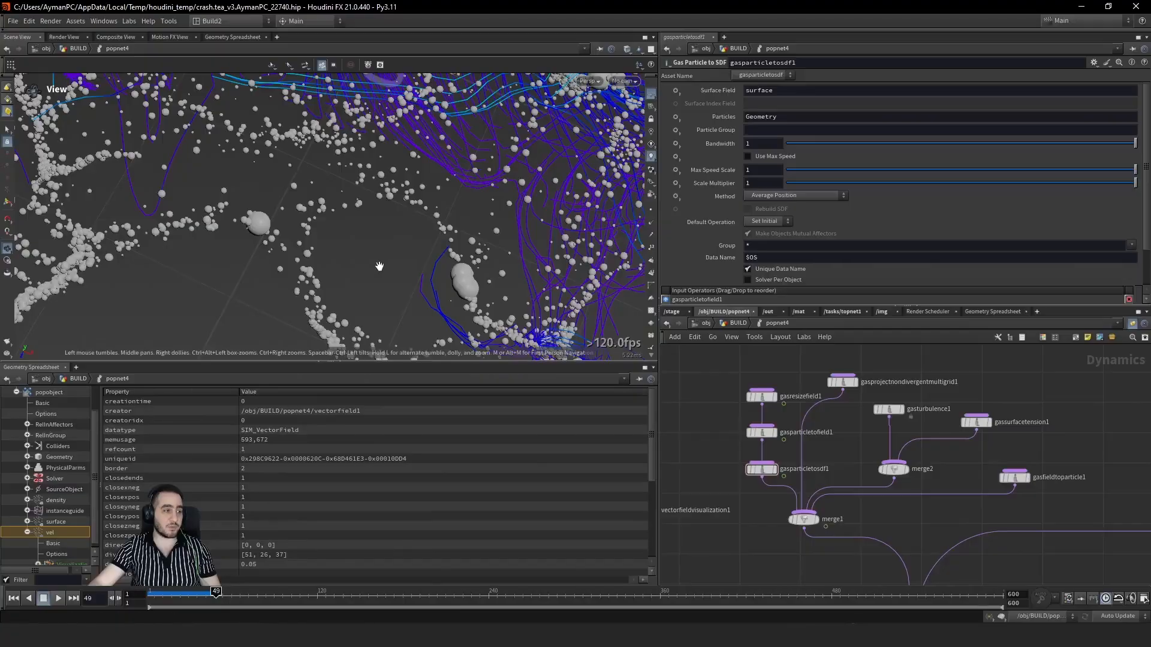
{"action": "right_click_drag", "start_coordinate": [378, 266], "coordinate": [130, 365]}
{"action": "left_click_drag", "start_coordinate": [336, 227], "coordinate": [453, 161]}
{"action": "scroll", "coordinate": [724, 488], "scroll_direction": "down", "scroll_amount": 1}
Step: Turn off Show Guide Geometry on vectorfieldvisualization1 to hide the velocity streamers
{"action": "middle_click_drag", "start_coordinate": [686, 473], "coordinate": [834, 377]}
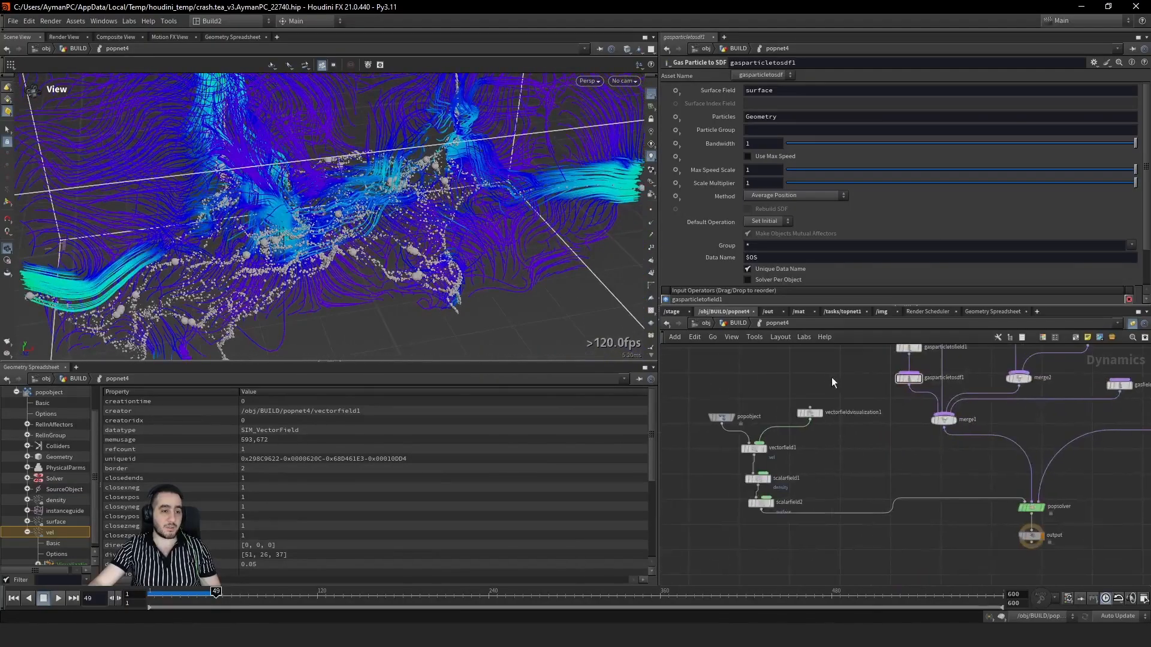
{"action": "left_click", "coordinate": [806, 414]}
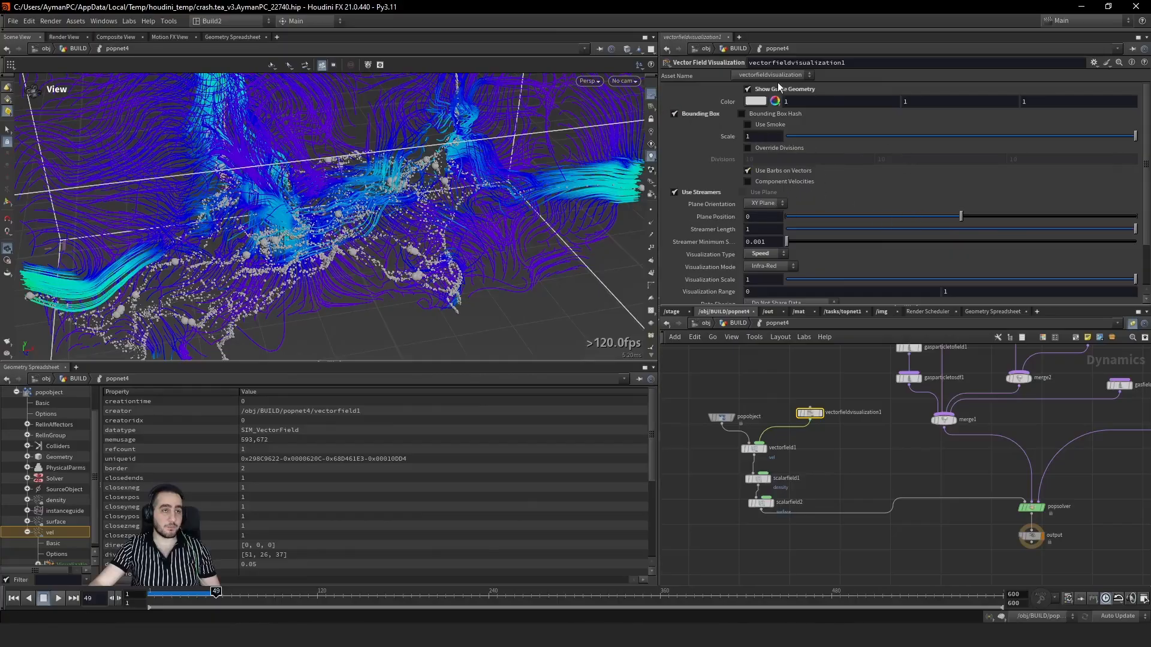
{"action": "right_click_drag", "start_coordinate": [337, 251], "coordinate": [251, 204]}
{"action": "left_click_drag", "start_coordinate": [252, 204], "coordinate": [470, 239]}
Step: Replay the simulation from the first frame, examine how the particles clump into strands without the streamers, and rewind
{"action": "key", "text": "ctrl+Up"}
{"action": "key", "text": "Up"}
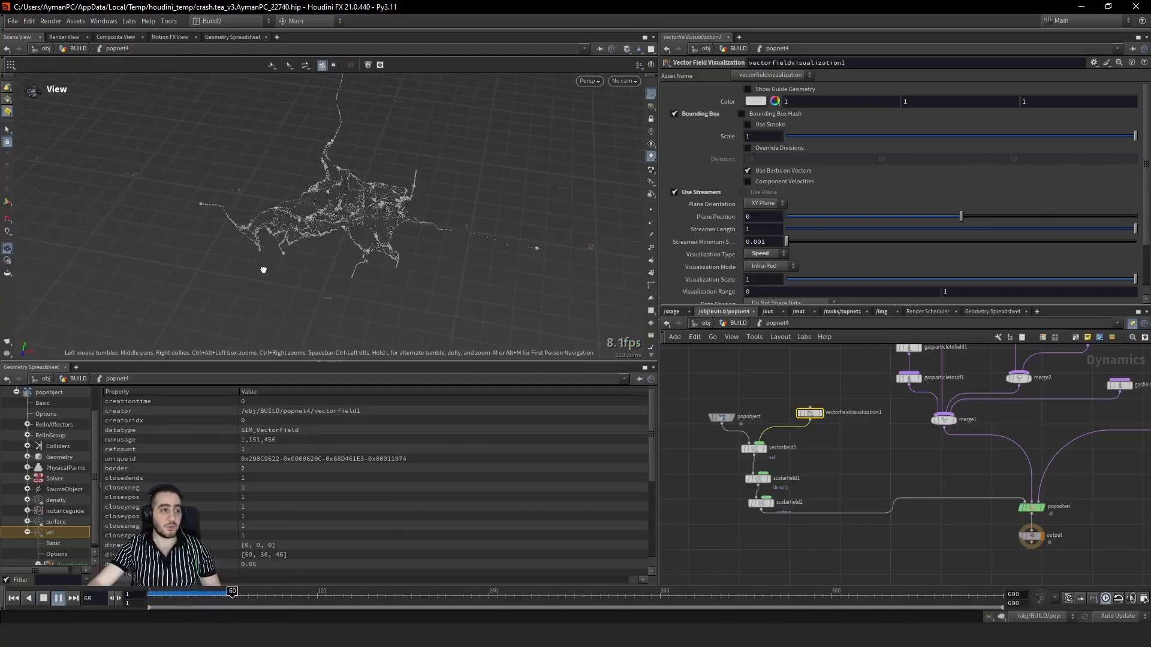
{"action": "left_click_drag", "start_coordinate": [354, 214], "coordinate": [500, 229]}
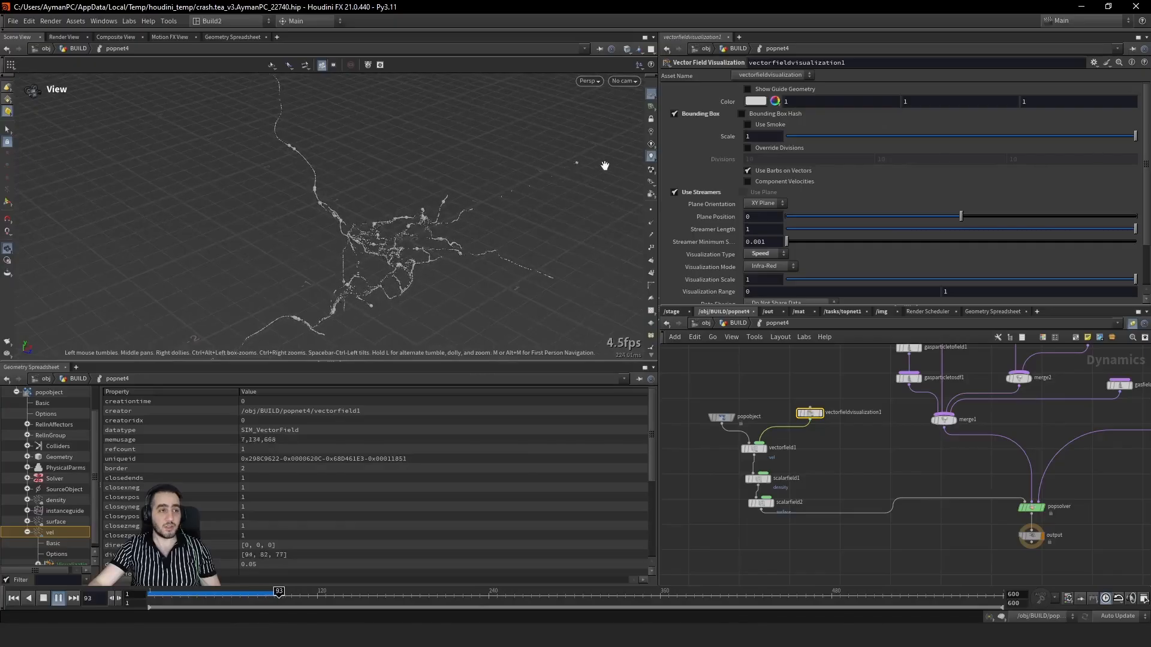
{"action": "key", "text": "ctrl+Up"}
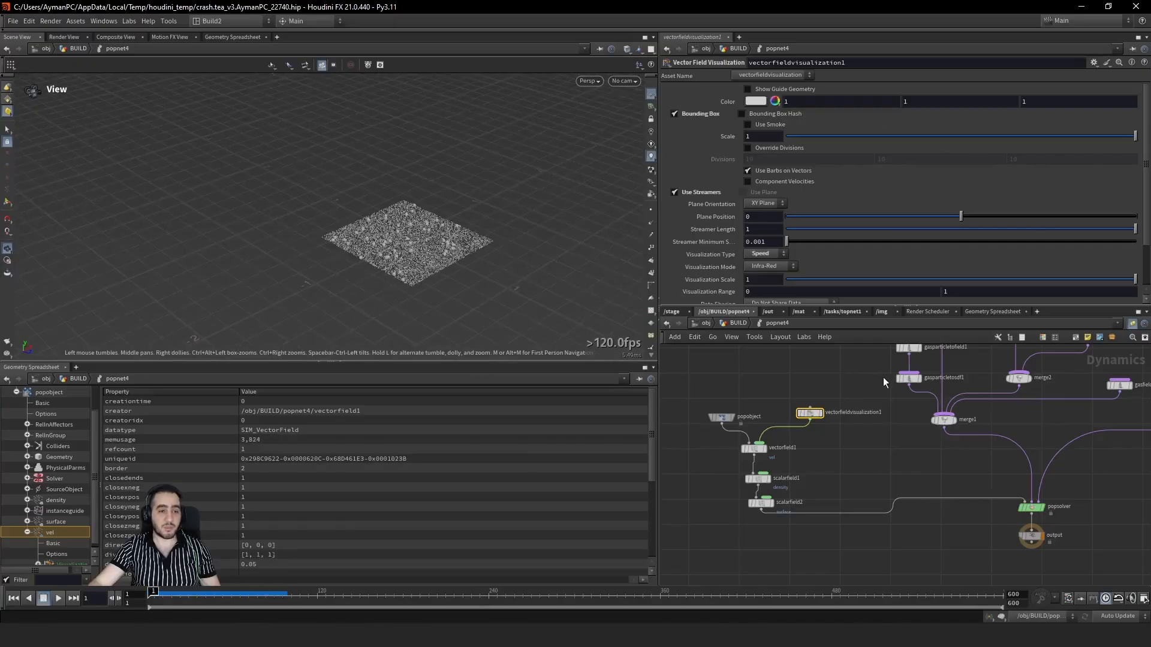
Step: Set gassurfacetension1's Surface Tension to 0.01, replay the simulation to check the effect, and rewind to the first frame
{"action": "middle_click_drag", "start_coordinate": [1032, 350], "coordinate": [865, 416]}
{"action": "left_click", "coordinate": [919, 406]}
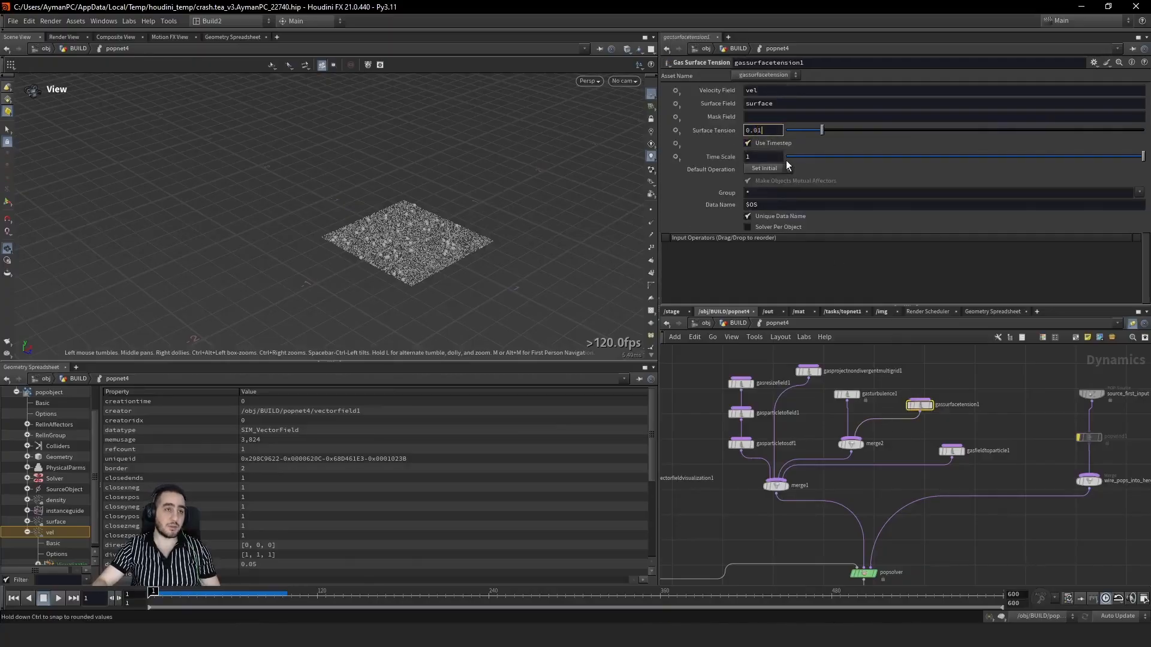
{"action": "key", "text": "Return"}
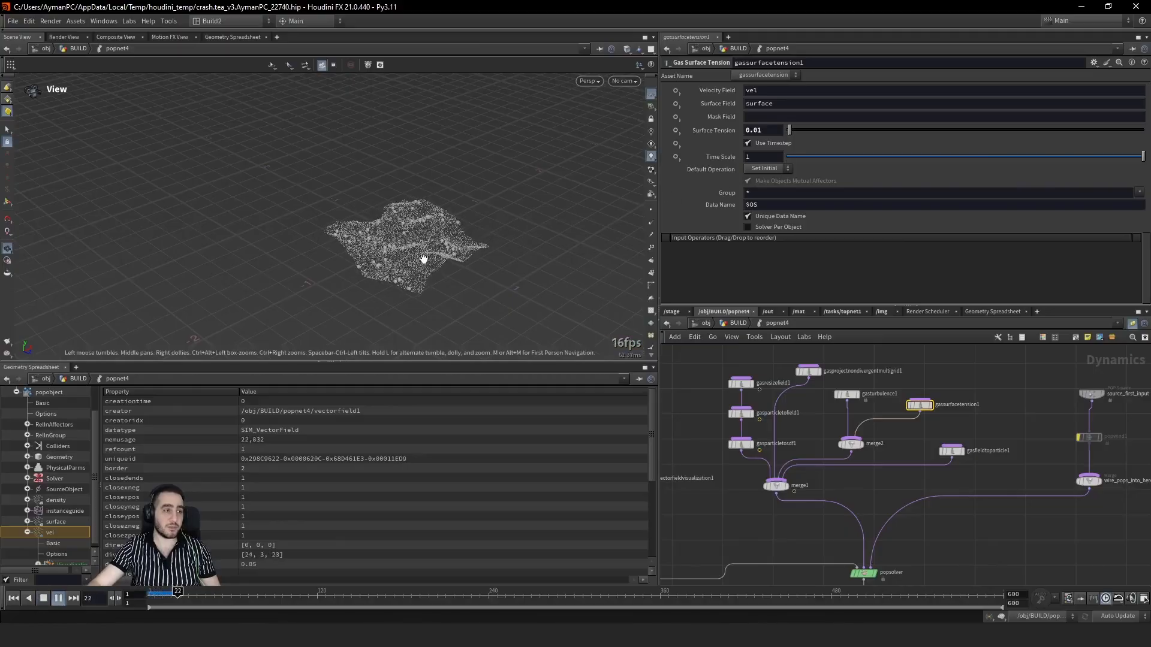
{"action": "left_click_drag", "start_coordinate": [443, 252], "coordinate": [462, 311]}
{"action": "key", "text": "ctrl+Up"}
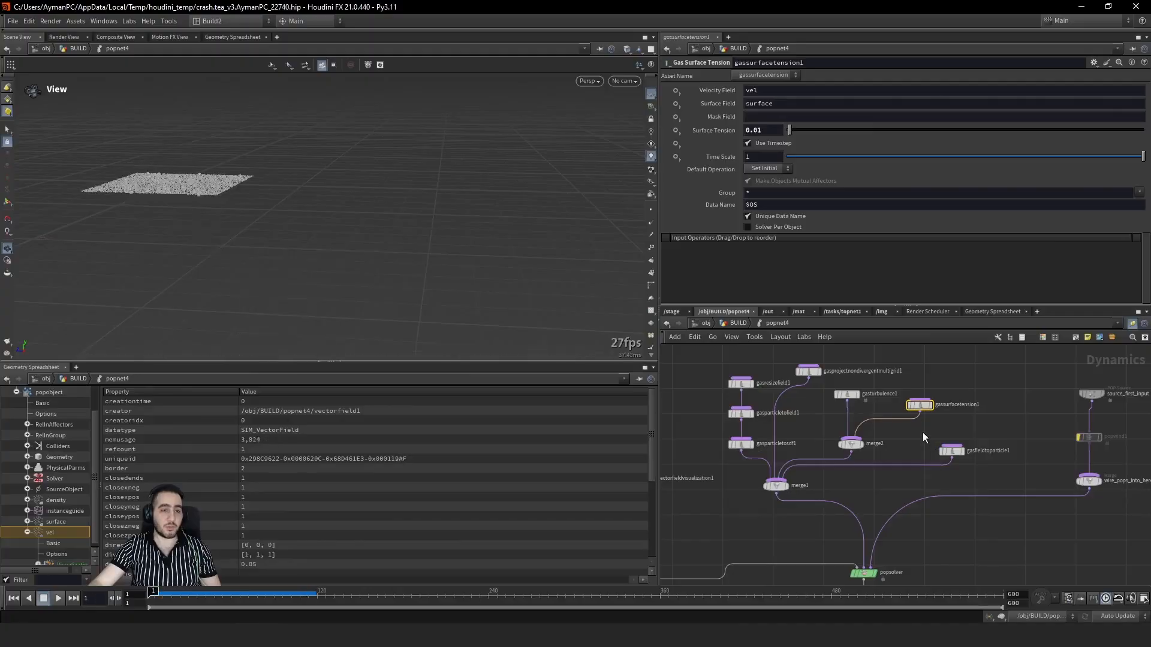
Step: Add a Gas Vortex Boost node, wire it into merge2, and play the simulation to check its effect before rewinding
{"action": "key", "text": "Tab"}
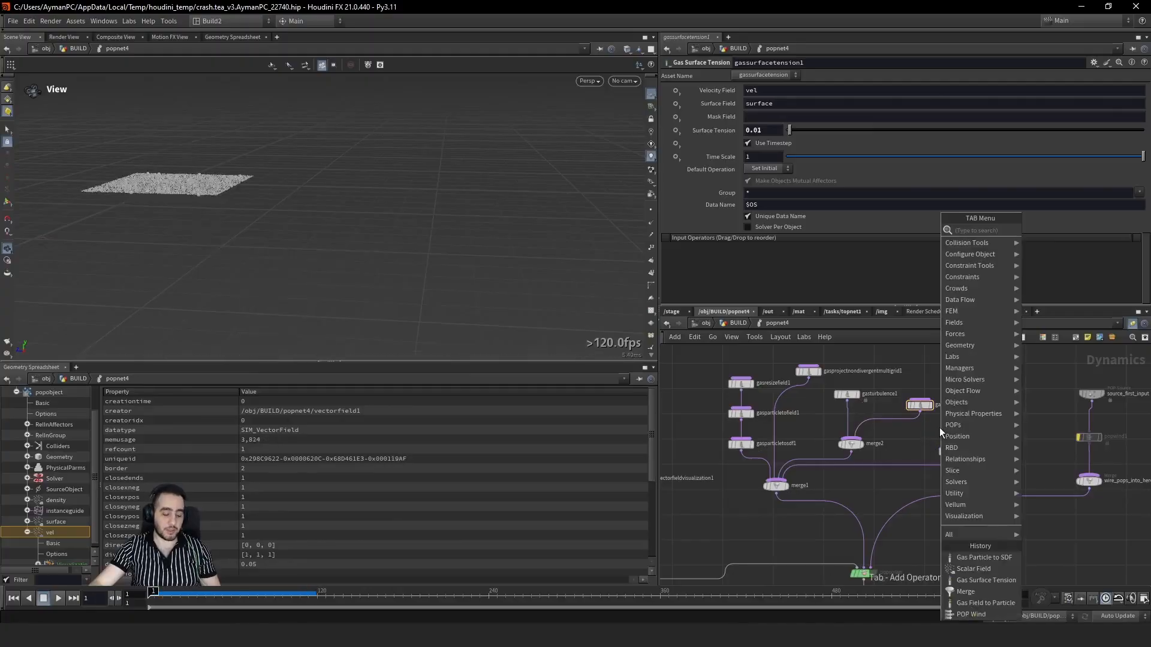
{"action": "type", "text": "vo"}
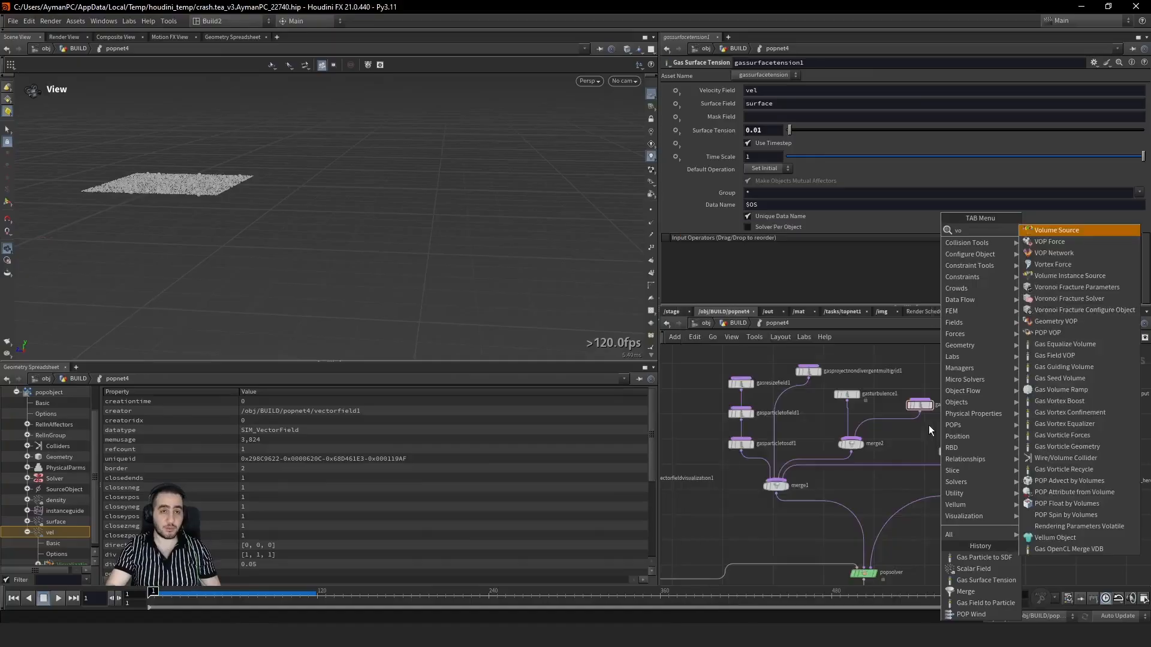
{"action": "type", "text": "rtex"}
{"action": "key", "text": "Down"}
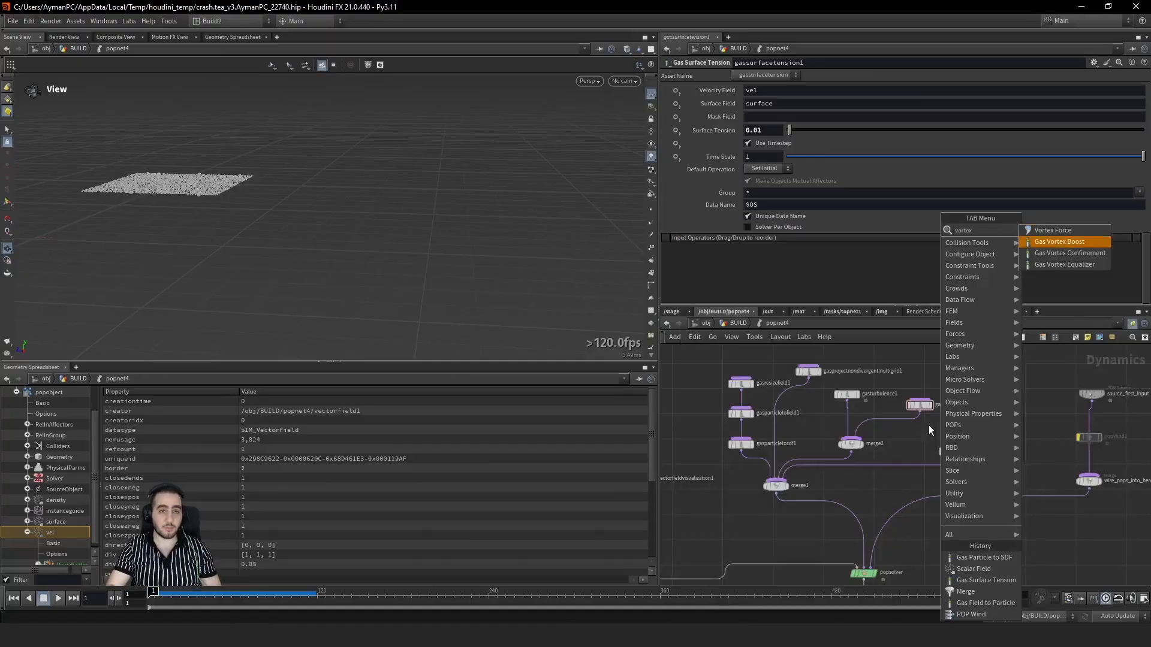
{"action": "key", "text": "Return"}
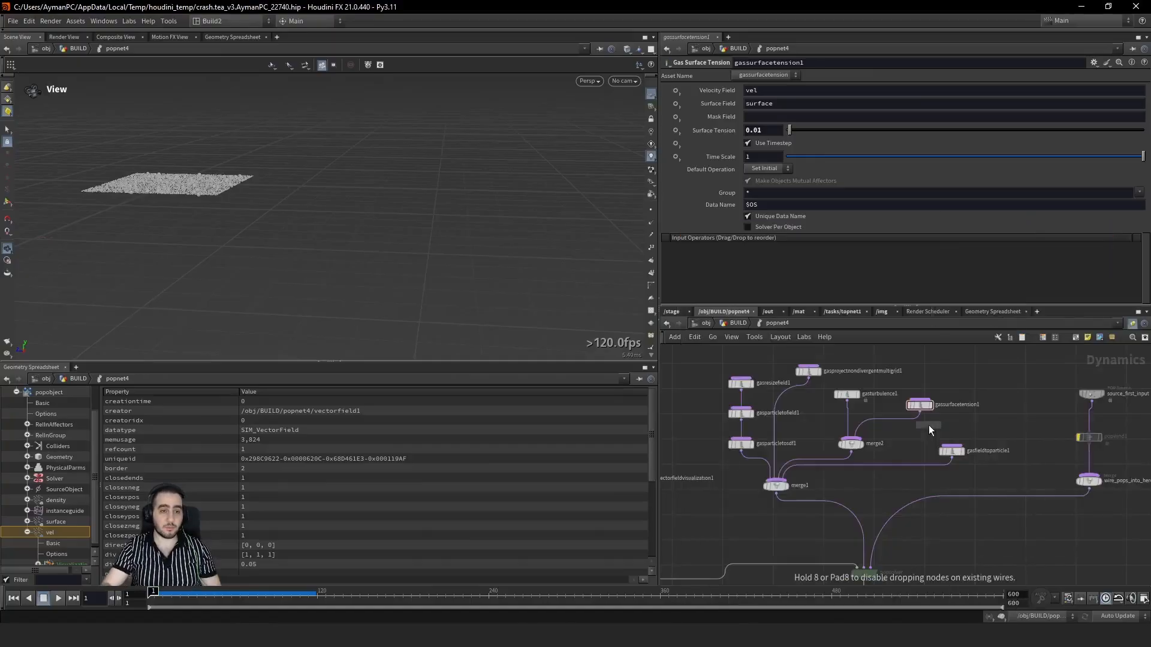
{"action": "left_click", "coordinate": [969, 419]}
{"action": "left_click", "coordinate": [970, 428]}
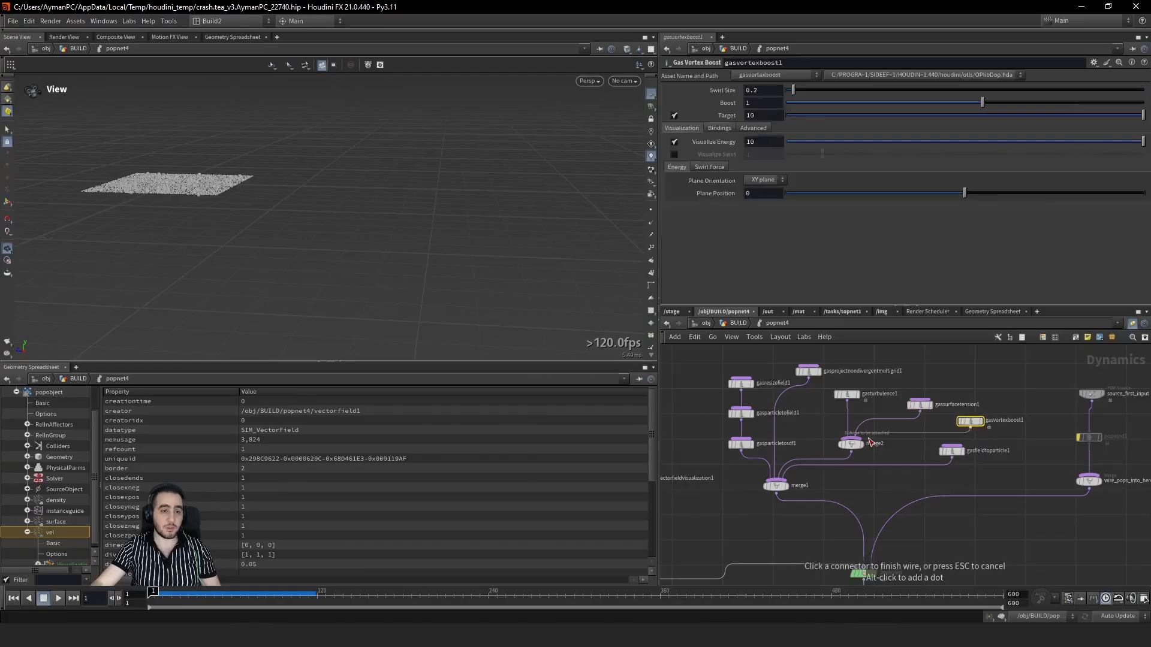
{"action": "left_click", "coordinate": [870, 441]}
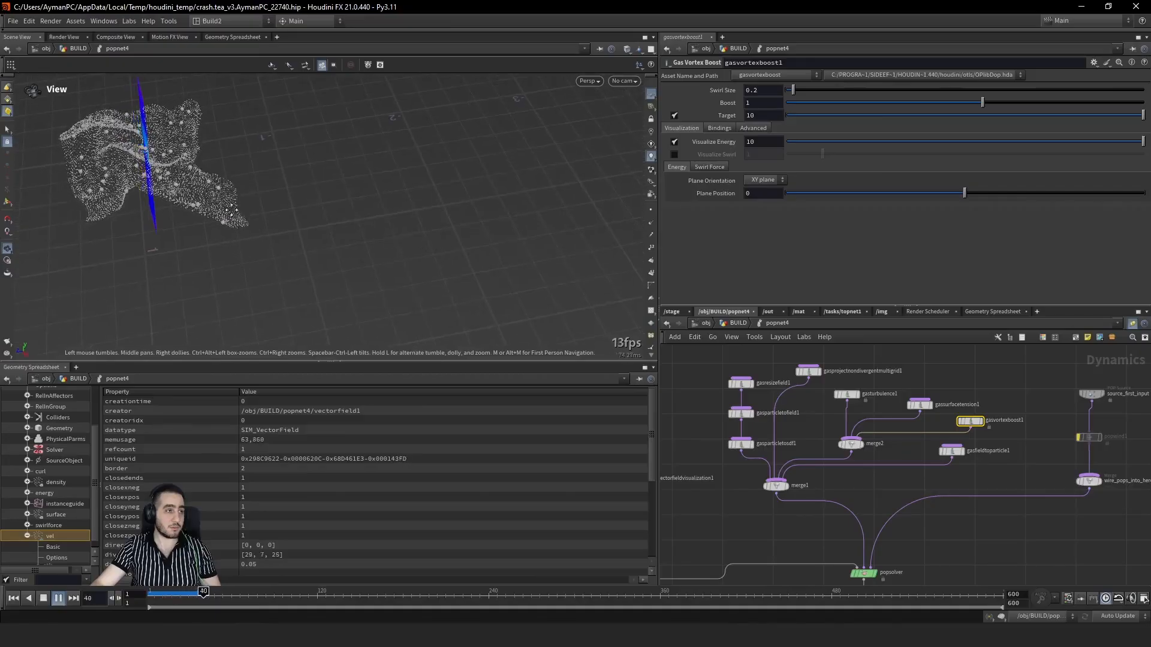
{"action": "left_click_drag", "start_coordinate": [192, 186], "coordinate": [219, 137]}
{"action": "key", "text": "ctrl+Up"}
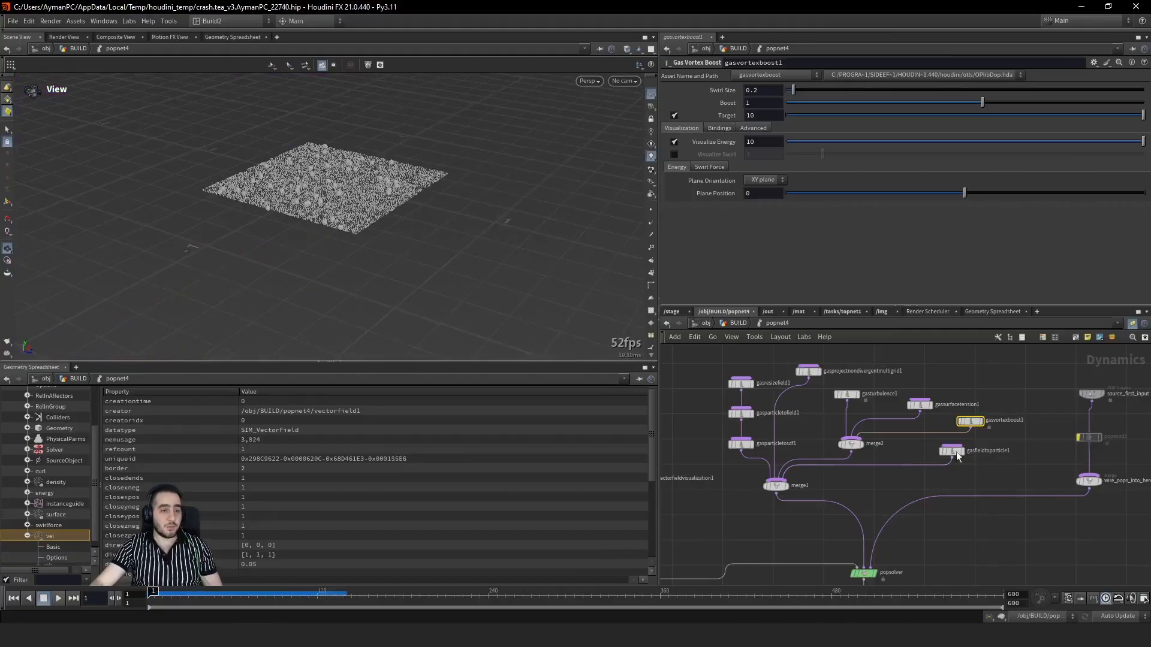
Step: Tidy the network by moving merge2 and its input nodes higher and gasprojectnondivergentmultigrid1 above gasresizefield1
{"action": "left_click_drag", "start_coordinate": [861, 445], "coordinate": [876, 384], "text": "shift"}
{"action": "middle_click_drag", "start_coordinate": [929, 441], "coordinate": [935, 535]}
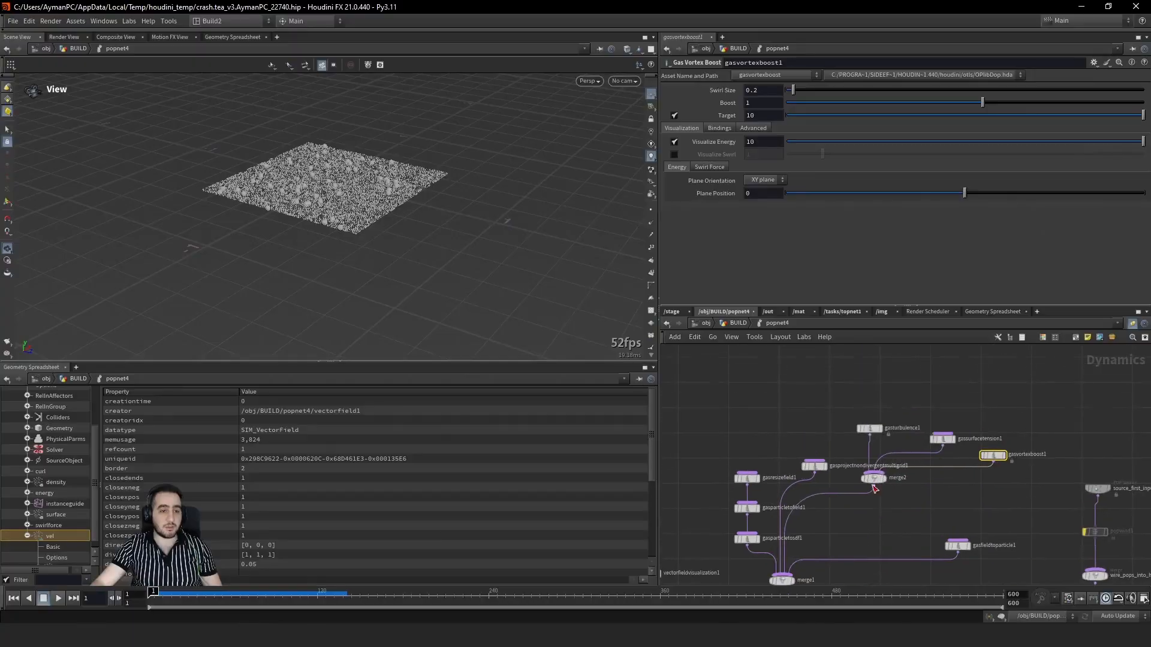
{"action": "left_click_drag", "start_coordinate": [875, 485], "coordinate": [881, 459], "text": "shift"}
{"action": "left_click_drag", "start_coordinate": [812, 465], "coordinate": [764, 436]}
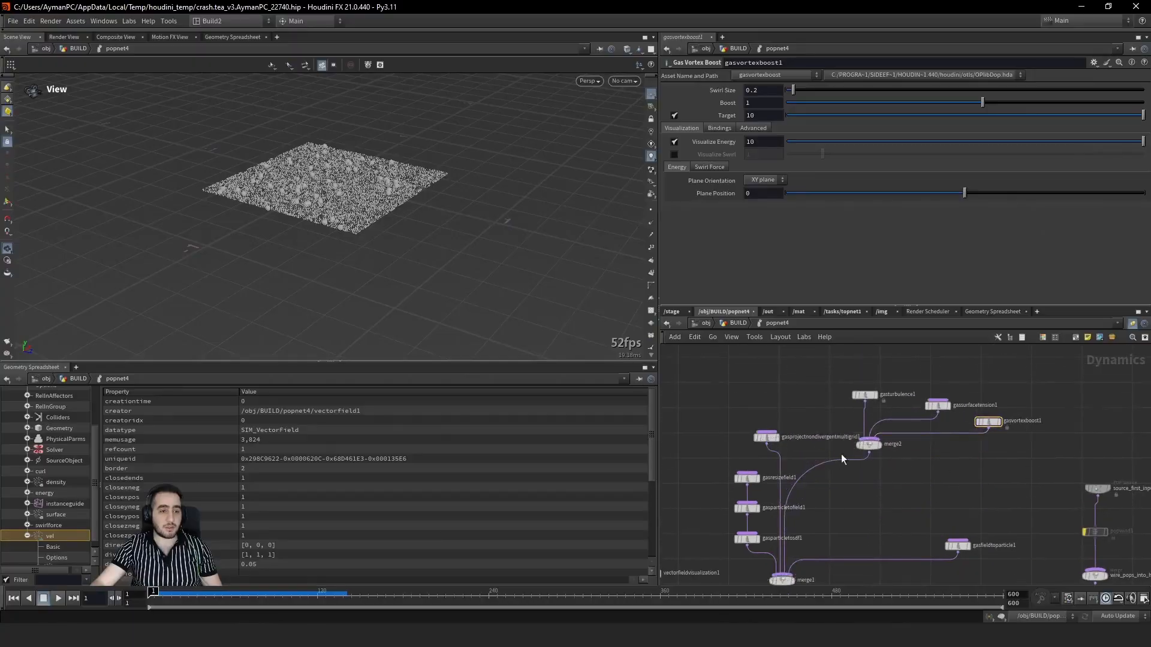
Step: Add a Gas Vortex Confinement node beside gasvortexboost1 and wire it into merge2
{"action": "key", "text": "Tab"}
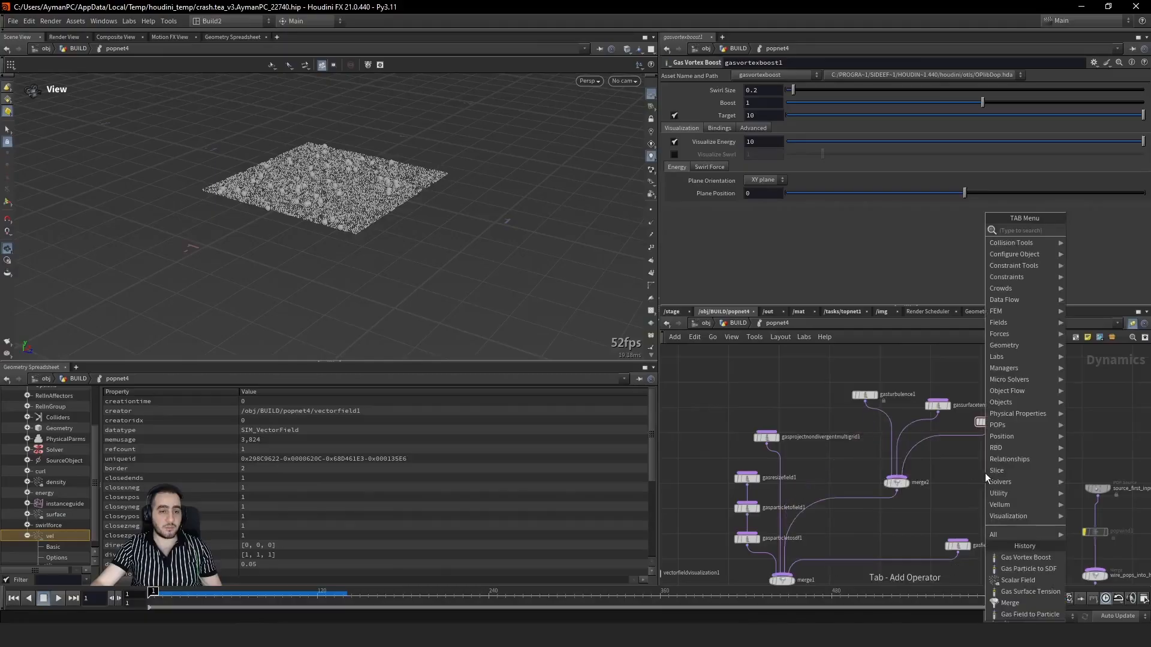
{"action": "type", "text": "conf"}
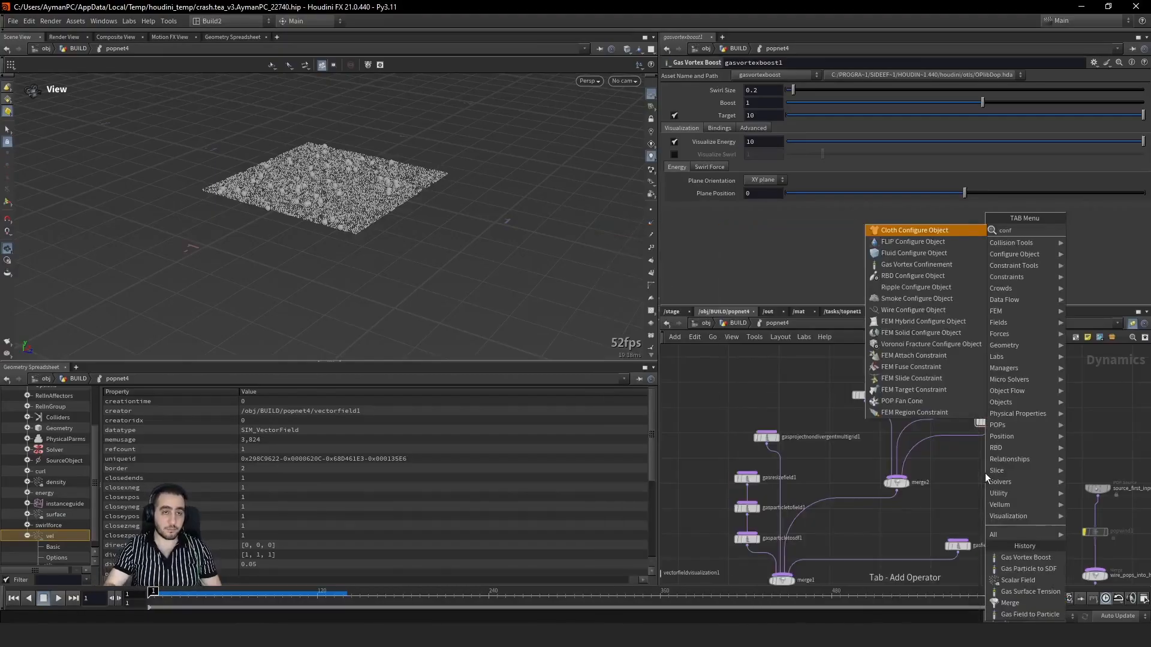
{"action": "type", "text": "me"}
{"action": "key", "text": "BackSpace"}
{"action": "key", "text": "BackSpace"}
{"action": "key", "text": "BackSpace"}
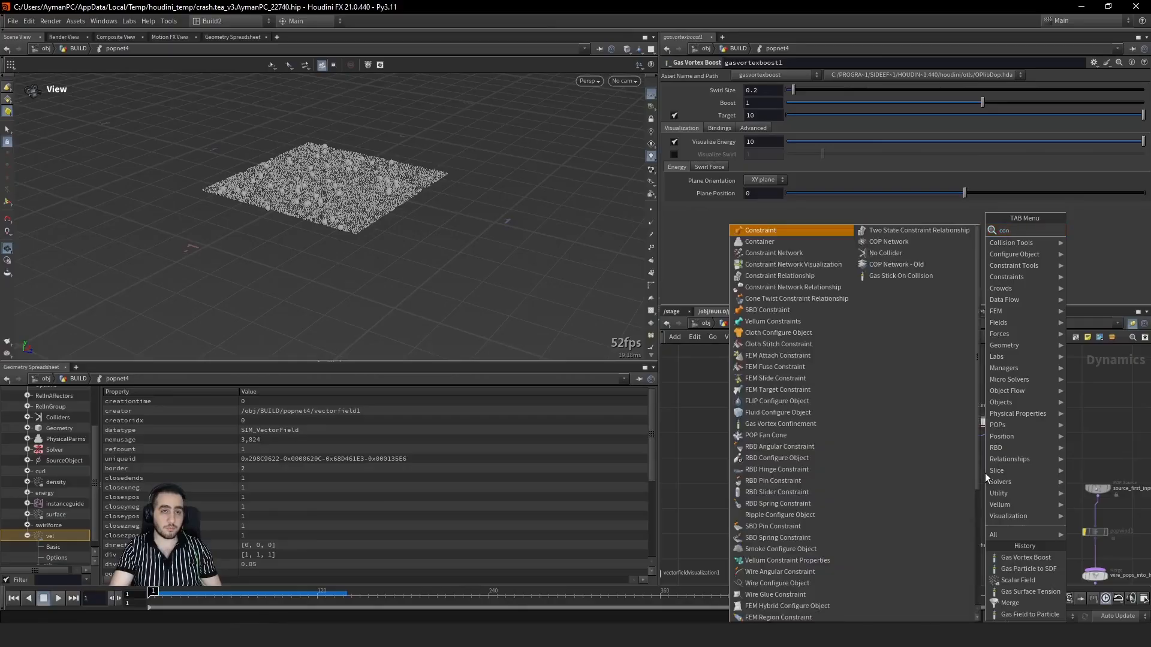
{"action": "type", "text": "fin"}
{"action": "key", "text": "Return"}
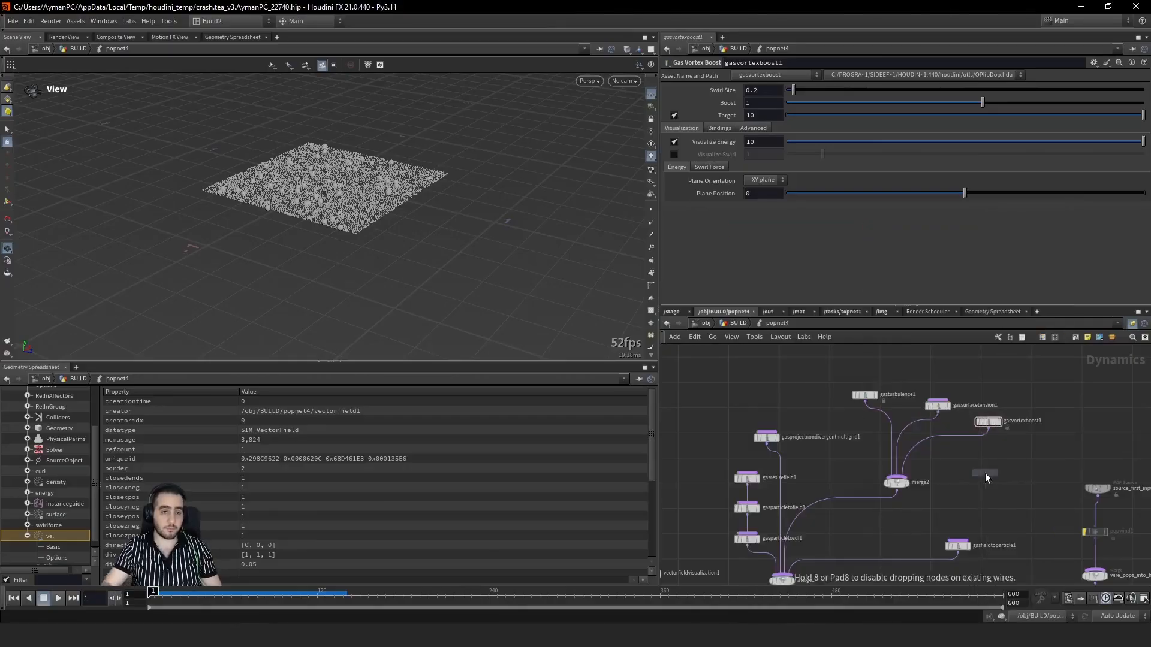
{"action": "left_click", "coordinate": [1013, 453]}
{"action": "left_click", "coordinate": [1012, 459]}
{"action": "left_click", "coordinate": [899, 478]}
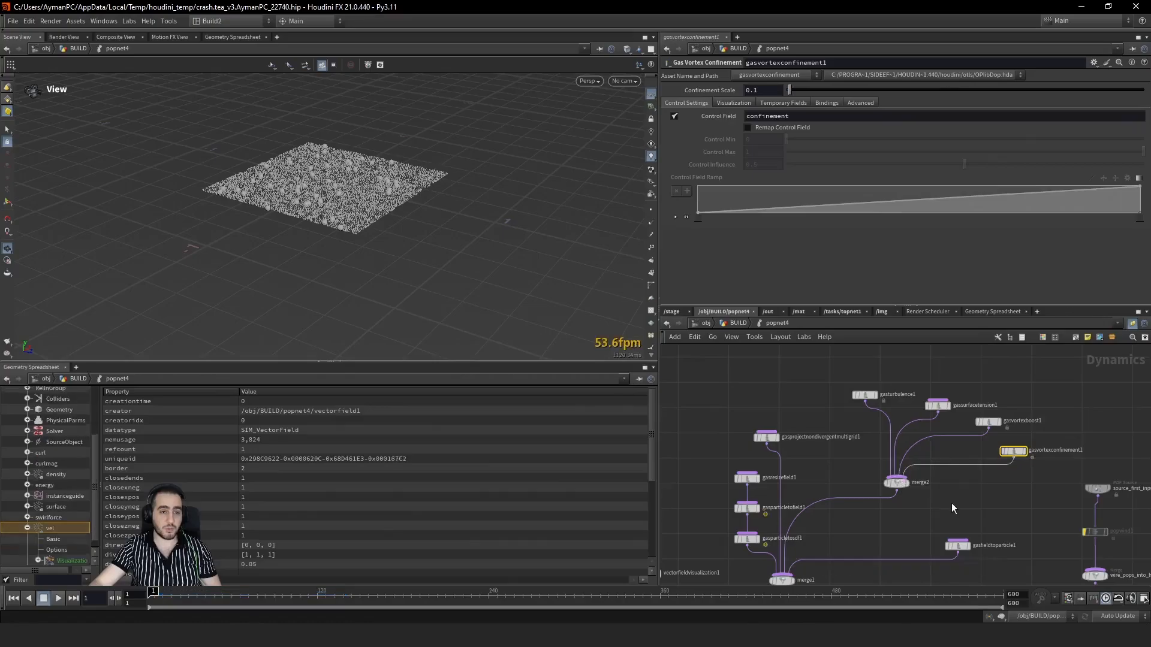
Step: Play the simulation to frame 152 and examine up close how the particles overlap around the large sphere
{"action": "key", "text": "Up"}
{"action": "left_click_drag", "start_coordinate": [310, 199], "coordinate": [383, 145]}
{"action": "left_click_drag", "start_coordinate": [307, 208], "coordinate": [376, 139]}
{"action": "left_click_drag", "start_coordinate": [276, 164], "coordinate": [310, 262]}
{"action": "right_click_drag", "start_coordinate": [310, 262], "coordinate": [539, 218]}
{"action": "left_click_drag", "start_coordinate": [374, 255], "coordinate": [413, 234]}
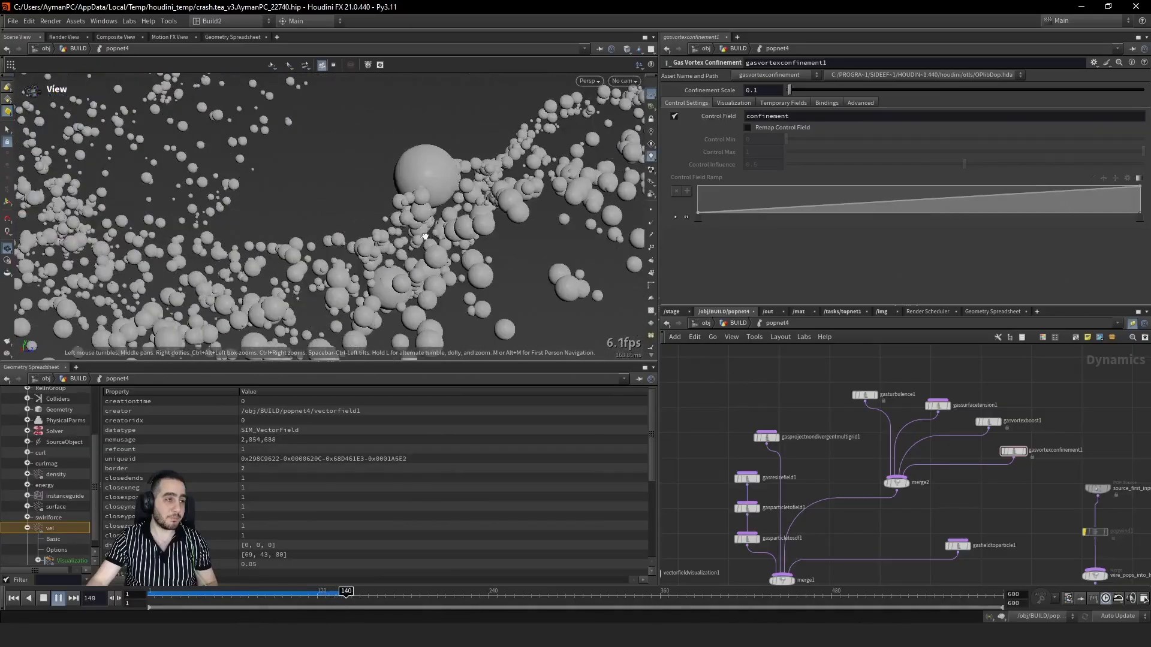
{"action": "left_click", "coordinate": [363, 591]}
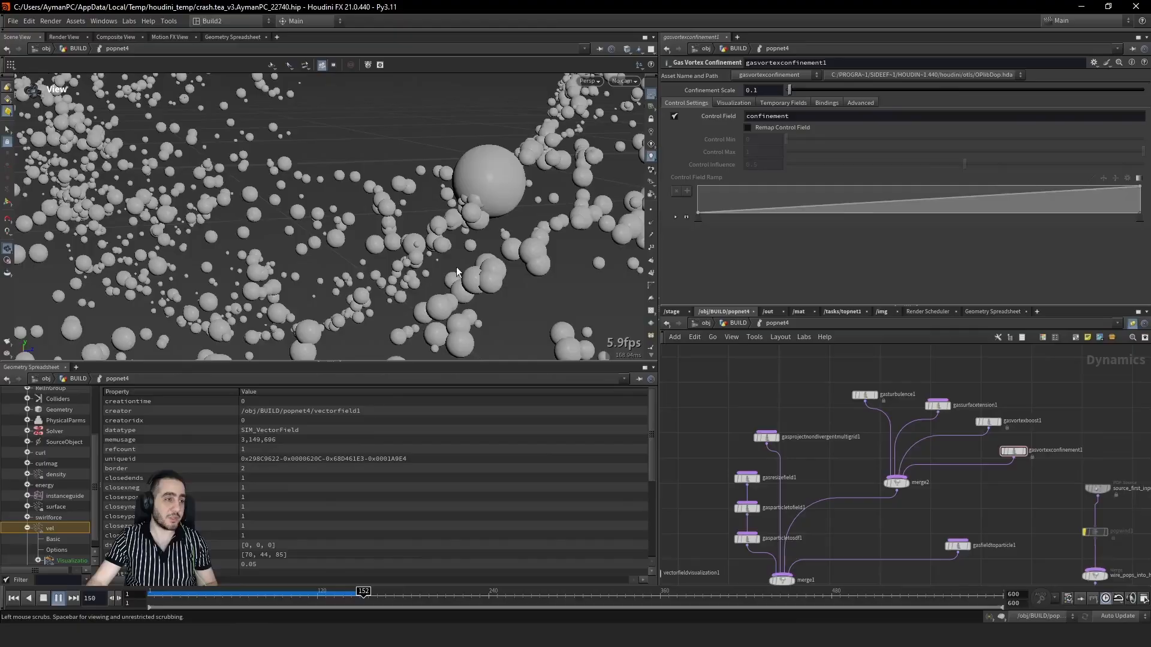
{"action": "left_click_drag", "start_coordinate": [455, 267], "coordinate": [603, 234]}
{"action": "right_click_drag", "start_coordinate": [386, 239], "coordinate": [419, 238]}
{"action": "left_click_drag", "start_coordinate": [420, 239], "coordinate": [336, 231]}
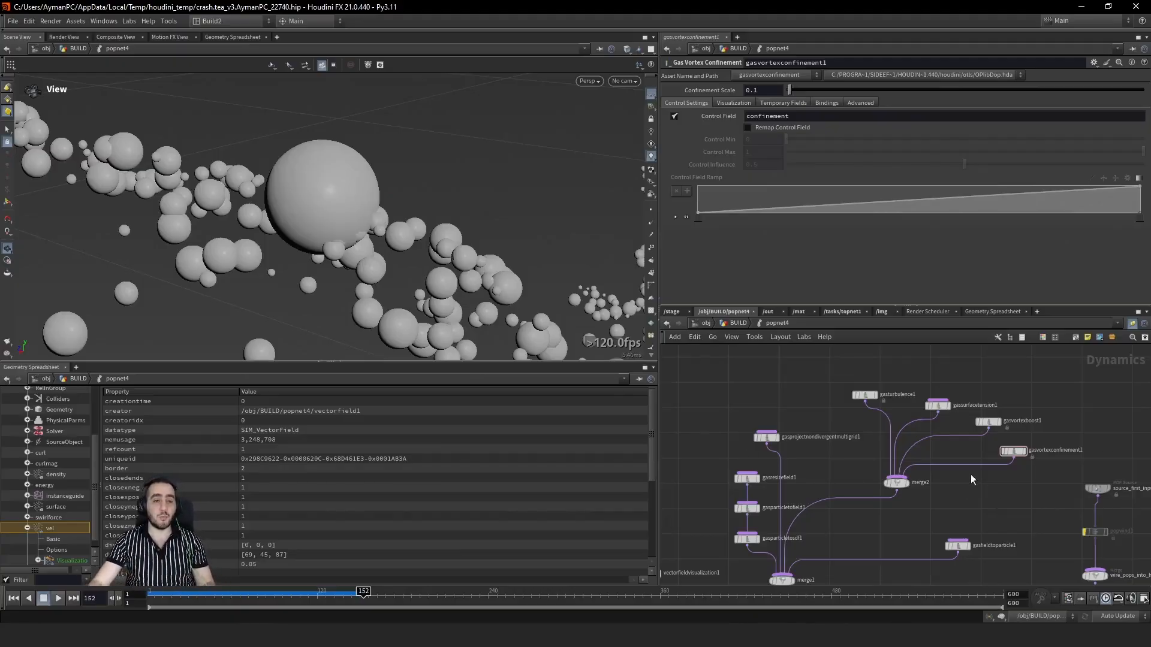
Step: Add a Gas Particle Separate node, wire it into merge2, and move merge2 lower to make room for the inputs
{"action": "left_click_drag", "start_coordinate": [901, 491], "coordinate": [900, 504]}
{"action": "key", "text": "Tab"}
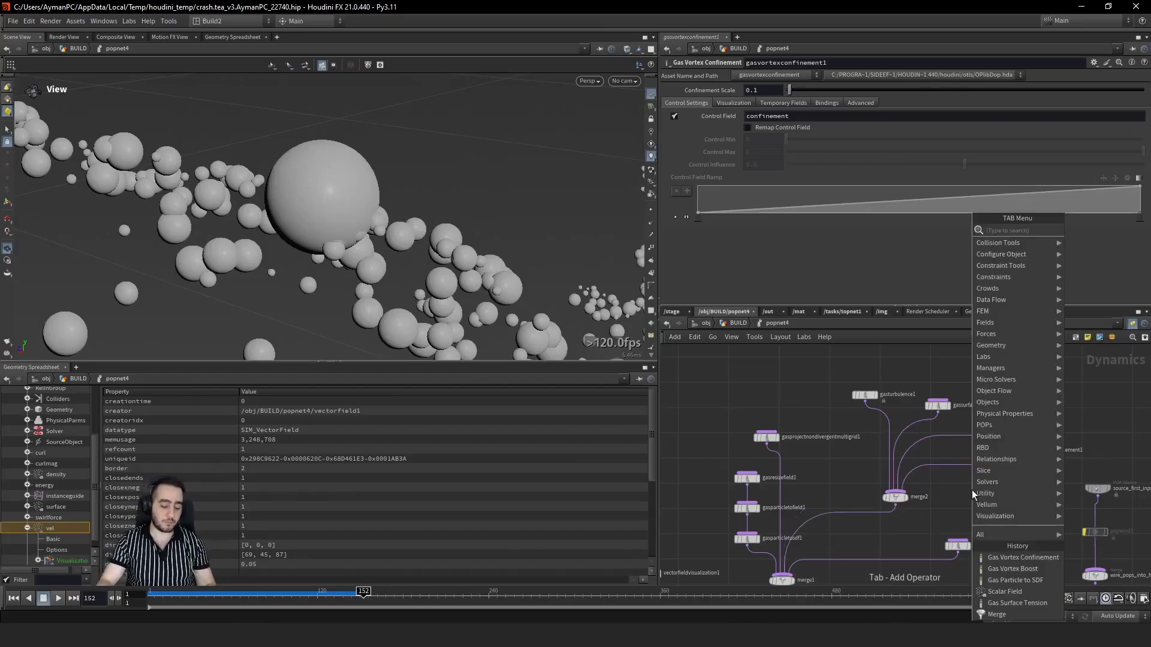
{"action": "type", "text": "partse"}
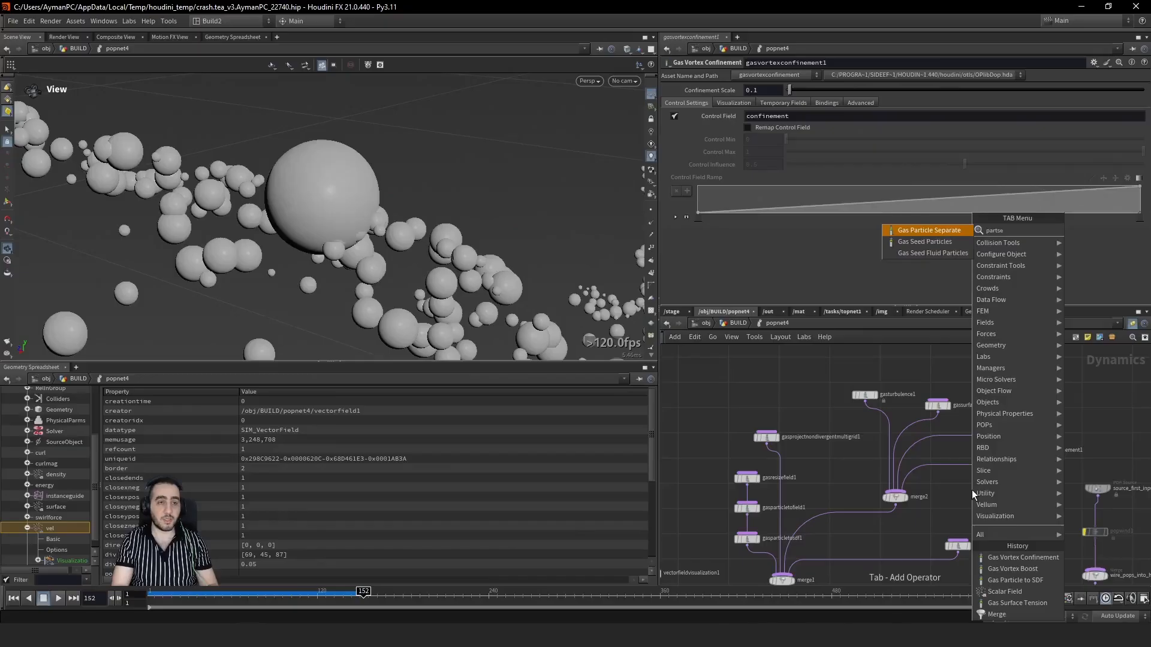
{"action": "key", "text": "Return"}
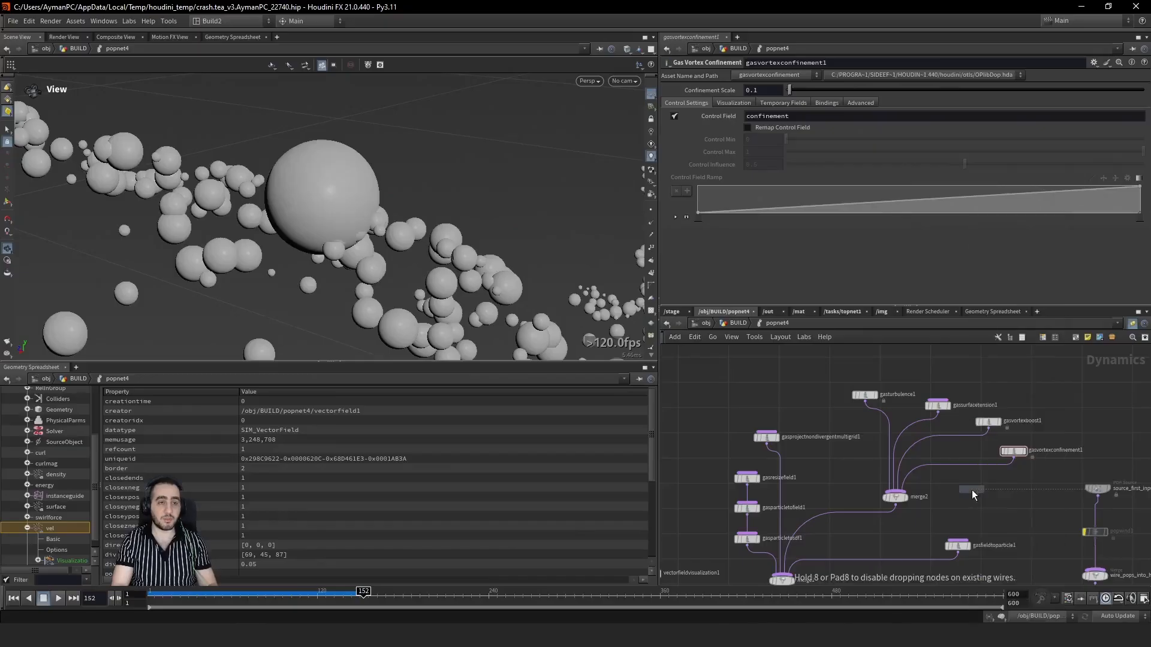
{"action": "left_click", "coordinate": [1040, 481]}
{"action": "left_click", "coordinate": [1040, 489]}
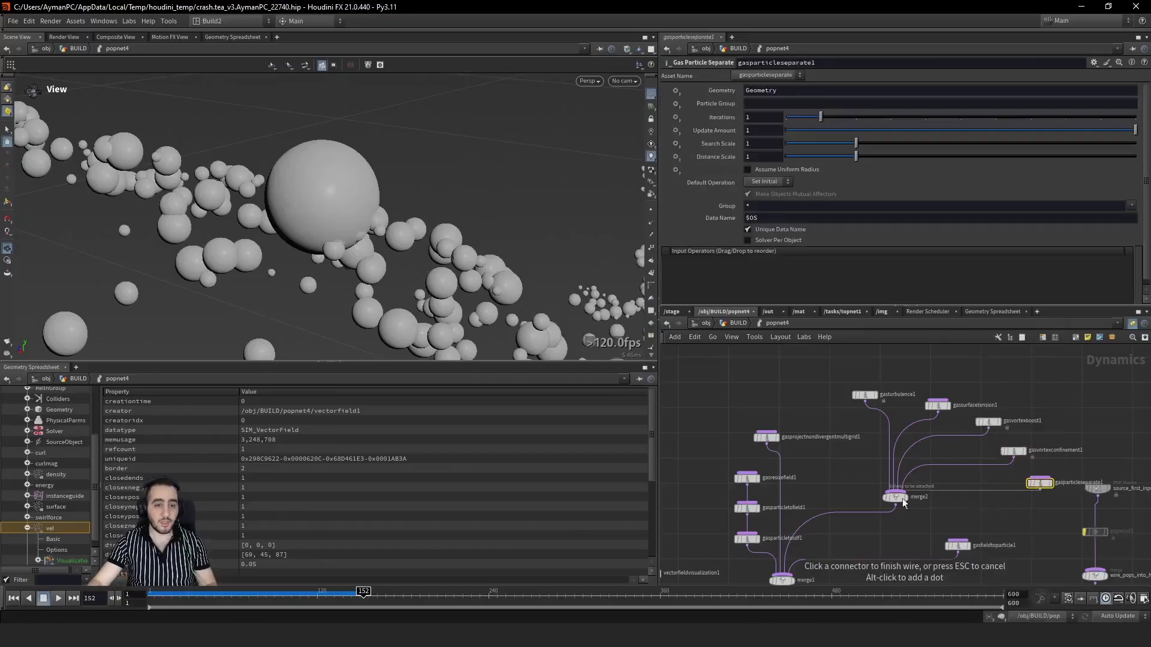
{"action": "left_click", "coordinate": [894, 501]}
{"action": "left_click_drag", "start_coordinate": [895, 501], "coordinate": [884, 530]}
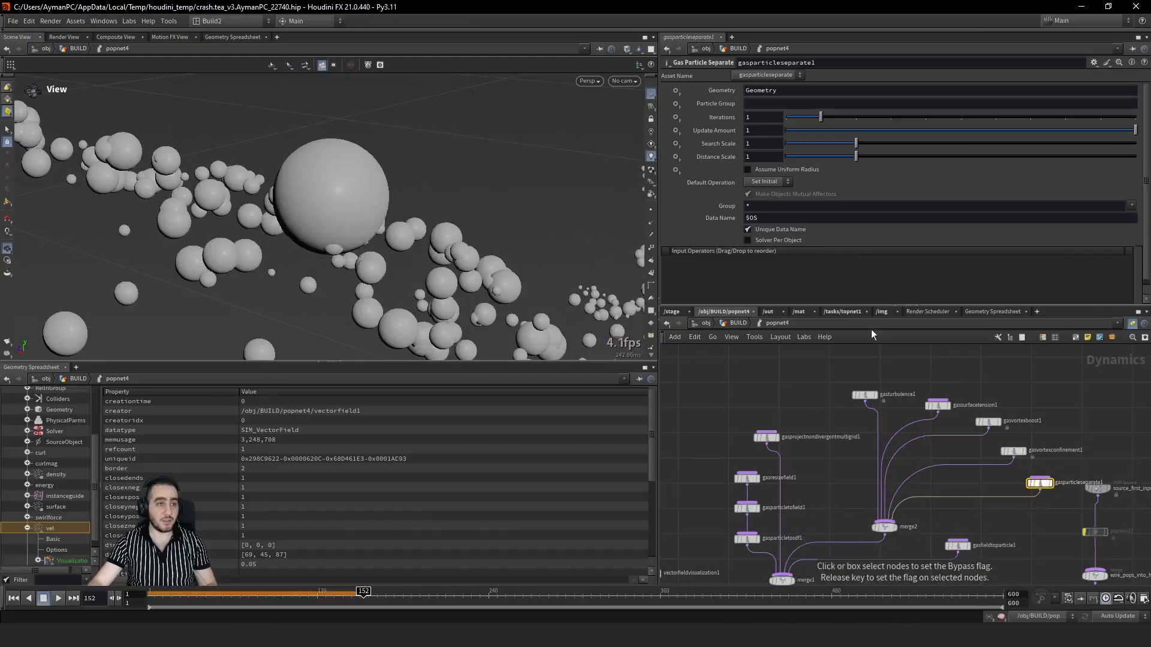
Step: Bypass and re-enable gasparticleseparate1 to compare the particle spacing around the large sphere at frame 152
{"action": "left_click", "coordinate": [1030, 483]}
{"action": "left_click", "coordinate": [1031, 483]}
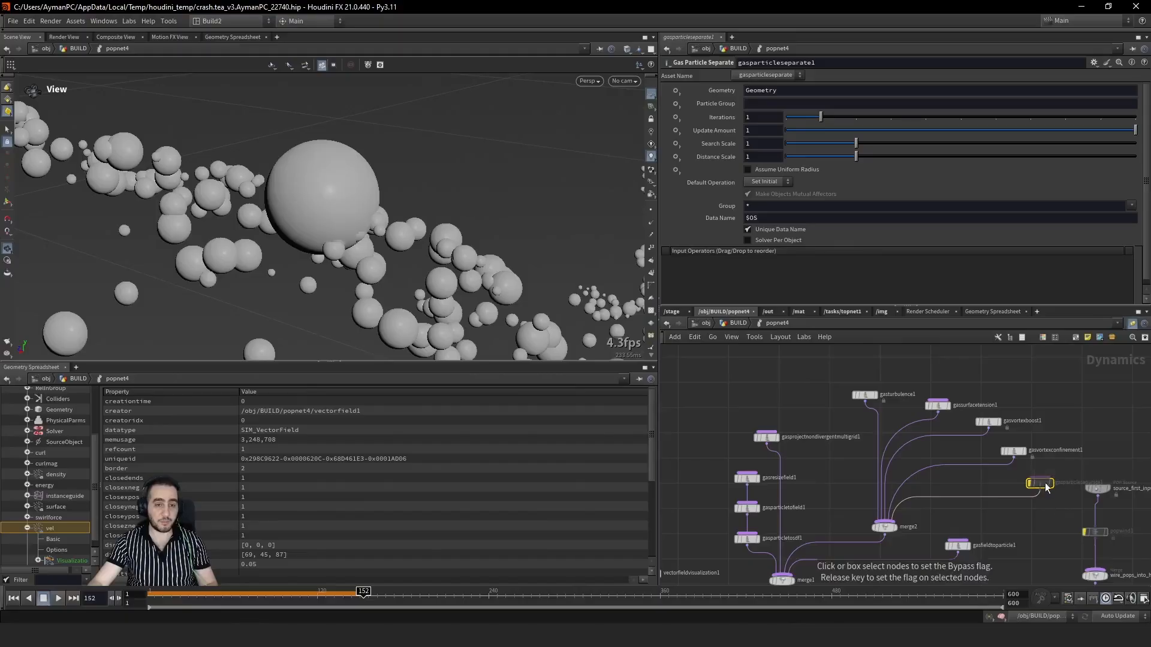
{"action": "left_click_drag", "start_coordinate": [372, 265], "coordinate": [456, 239]}
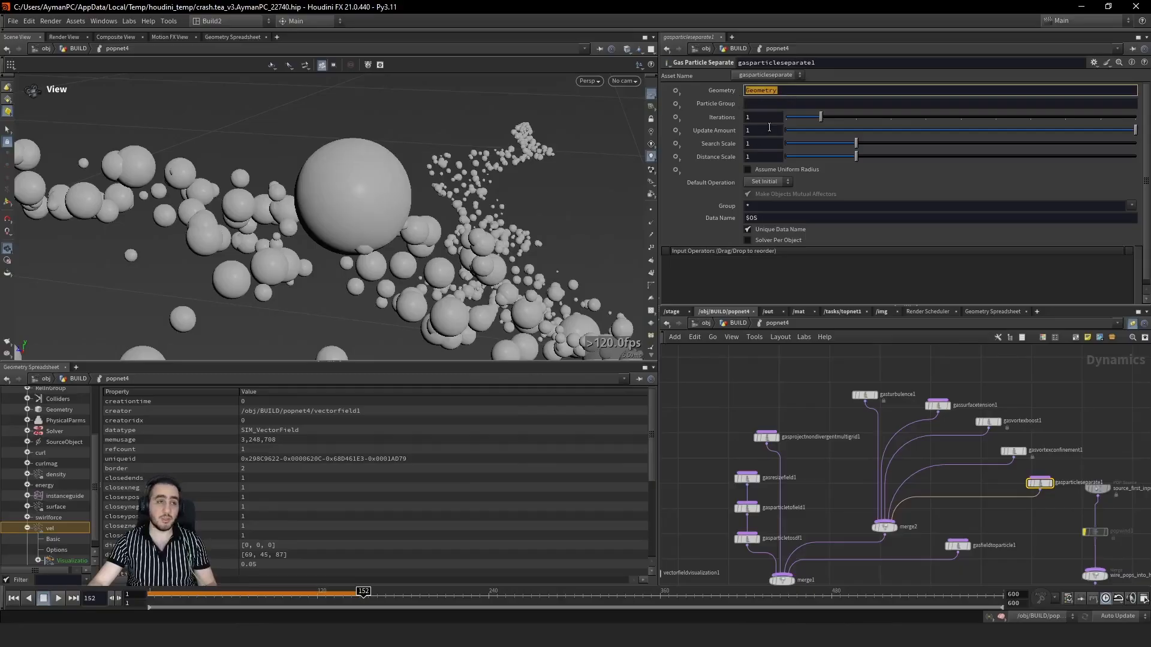
Step: Set gasparticleseparate1's Distance Scale to 2 after trying a lower value around 0.617
{"action": "left_click", "coordinate": [750, 146]}
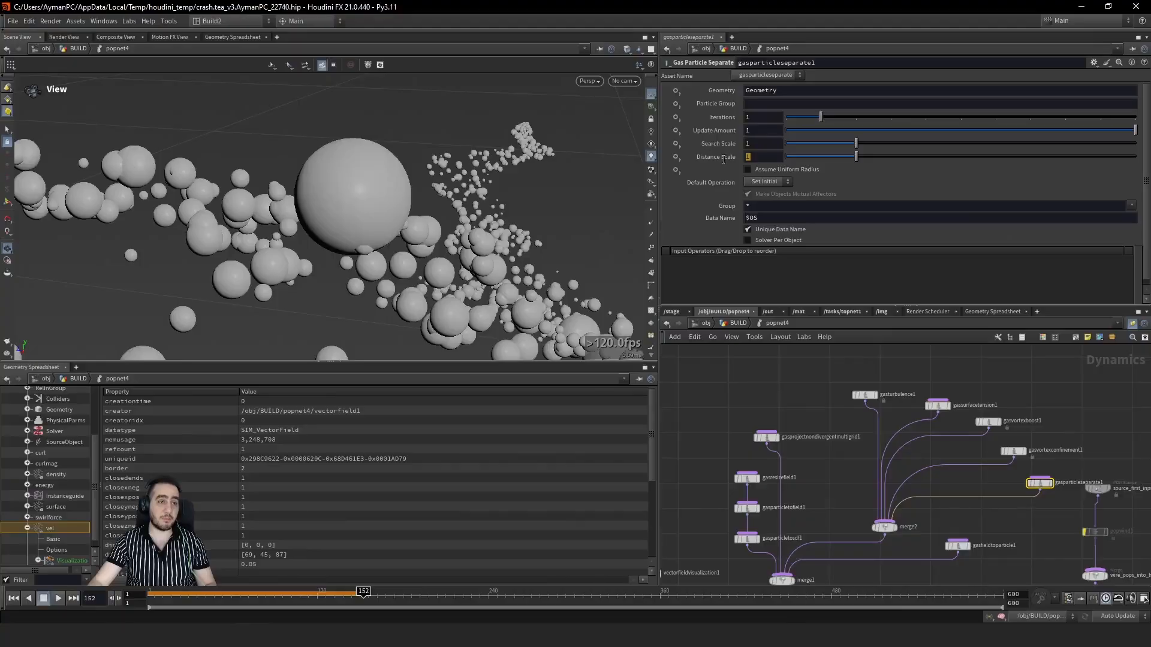
{"action": "left_click", "coordinate": [708, 371]}
{"action": "left_click_drag", "start_coordinate": [384, 215], "coordinate": [410, 165]}
{"action": "left_click_drag", "start_coordinate": [935, 156], "coordinate": [826, 171]}
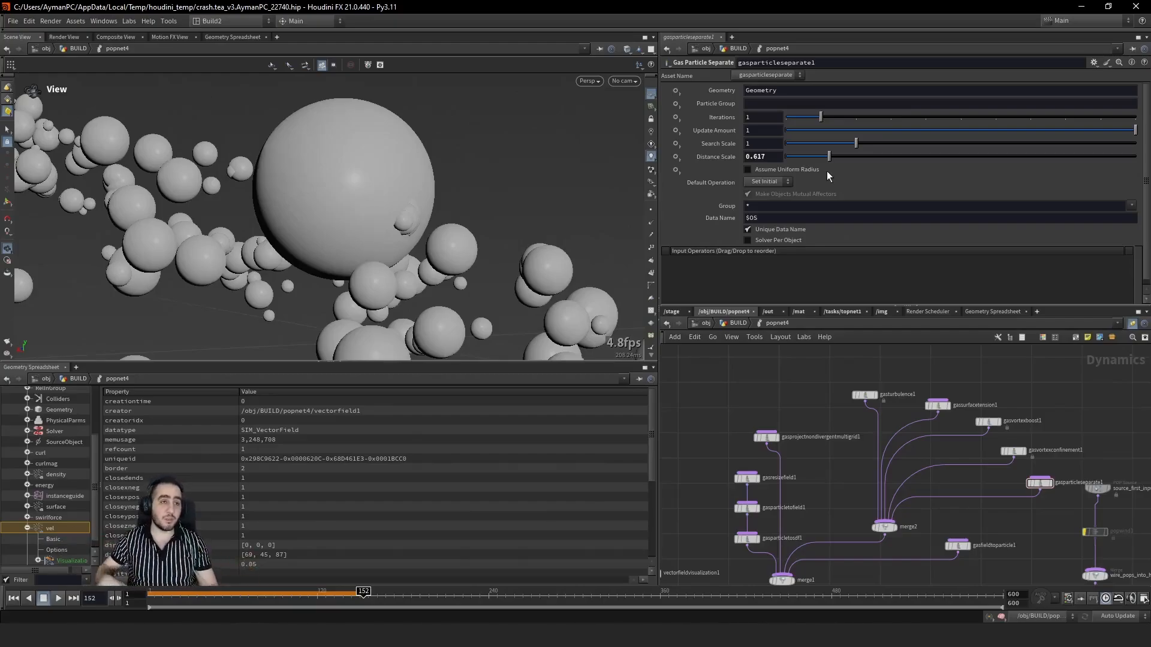
{"action": "left_click", "coordinate": [778, 158]}
{"action": "key", "text": "Return"}
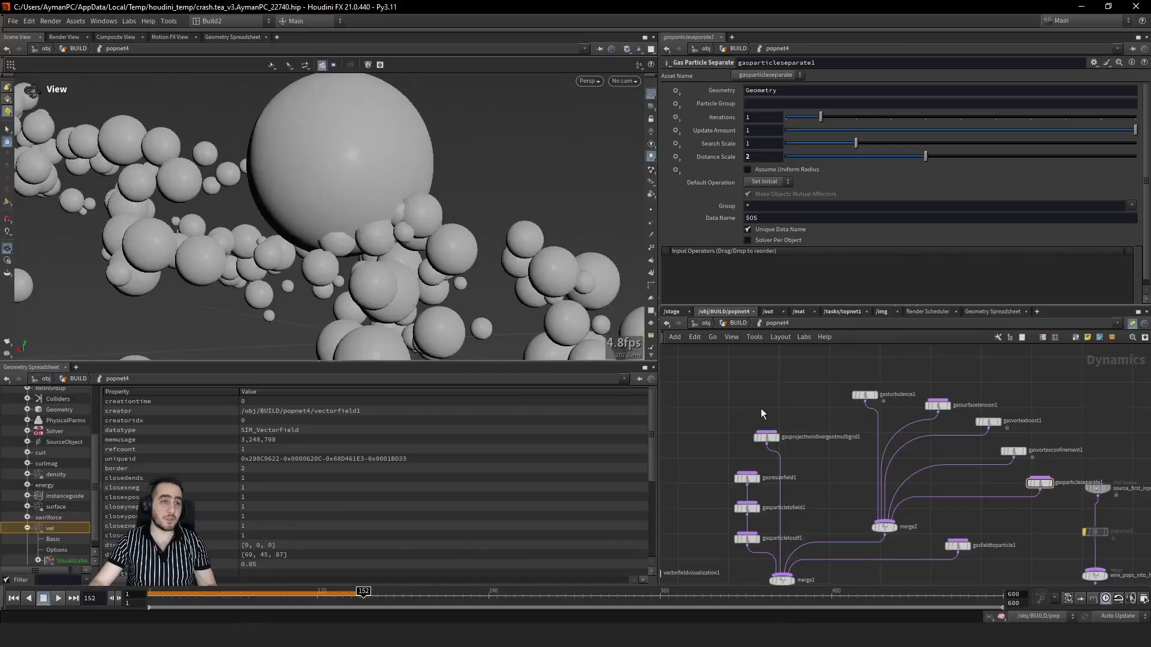
Step: Replay the simulation from the first frame and examine the separated particle strands from several angles, then restart it
{"action": "left_click_drag", "start_coordinate": [281, 156], "coordinate": [351, 197]}
{"action": "key", "text": "ctrl+Up"}
{"action": "key", "text": "Up"}
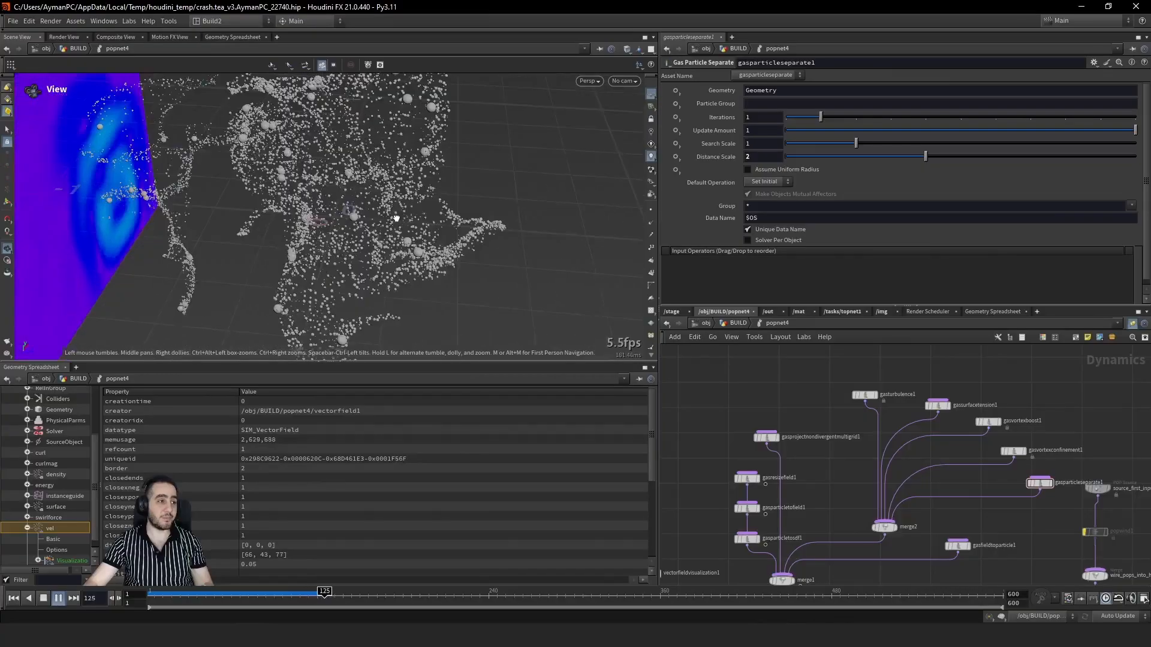
{"action": "left_click_drag", "start_coordinate": [396, 218], "coordinate": [428, 230]}
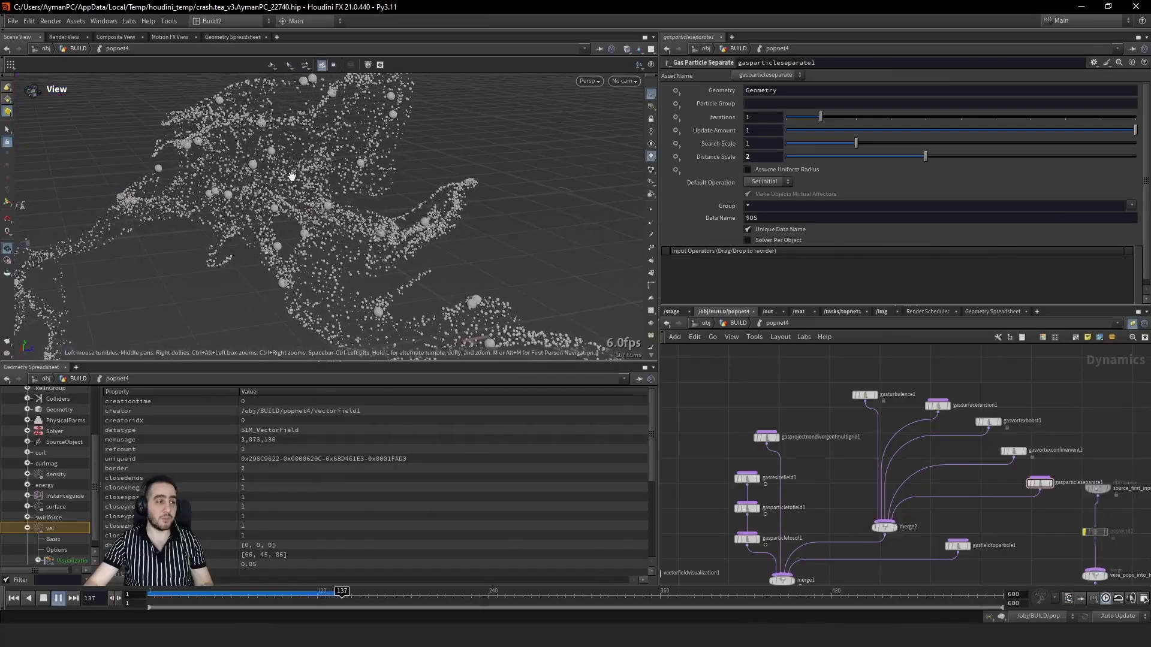
{"action": "left_click_drag", "start_coordinate": [247, 175], "coordinate": [183, 189]}
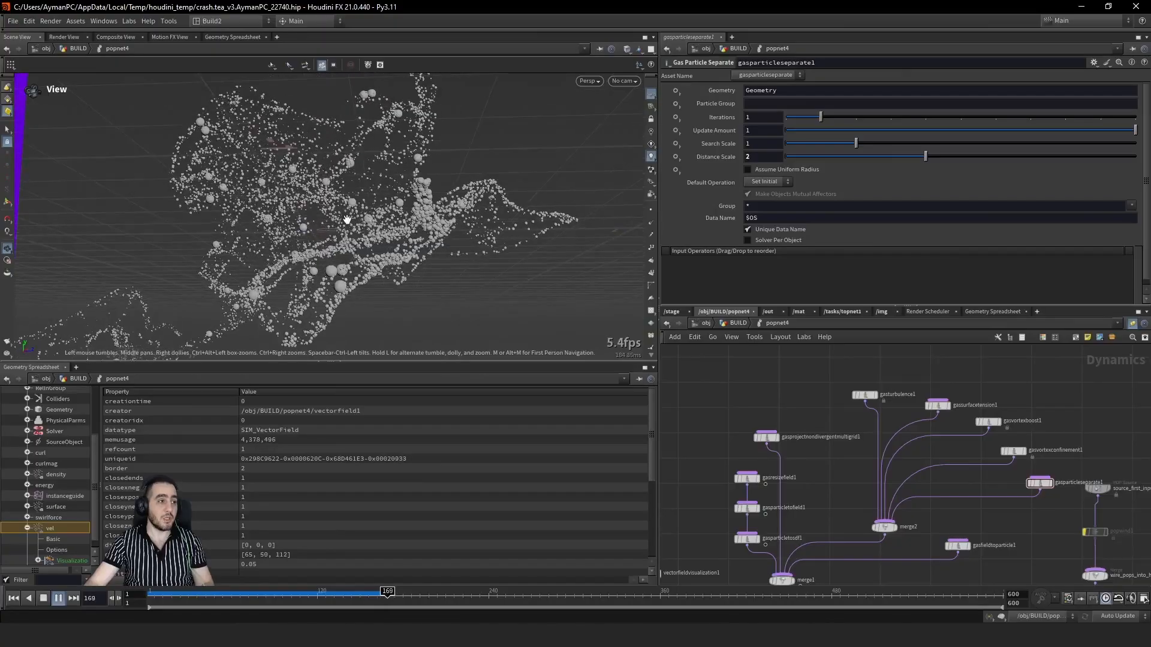
{"action": "left_click_drag", "start_coordinate": [316, 173], "coordinate": [306, 277]}
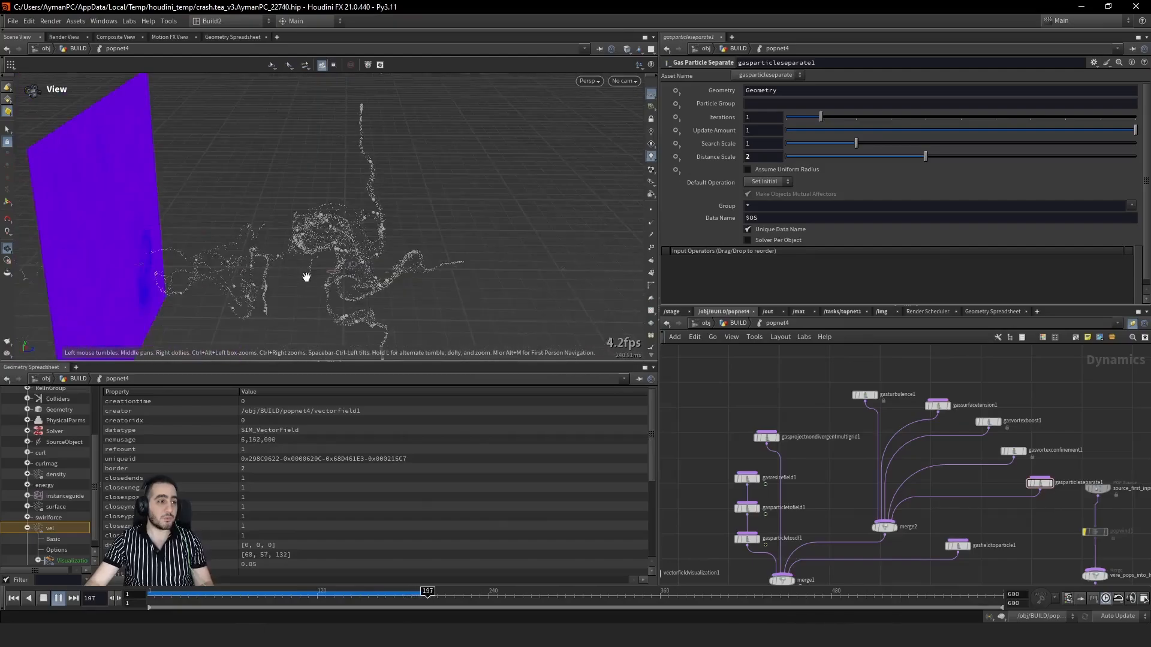
{"action": "key", "text": "ctrl+Up"}
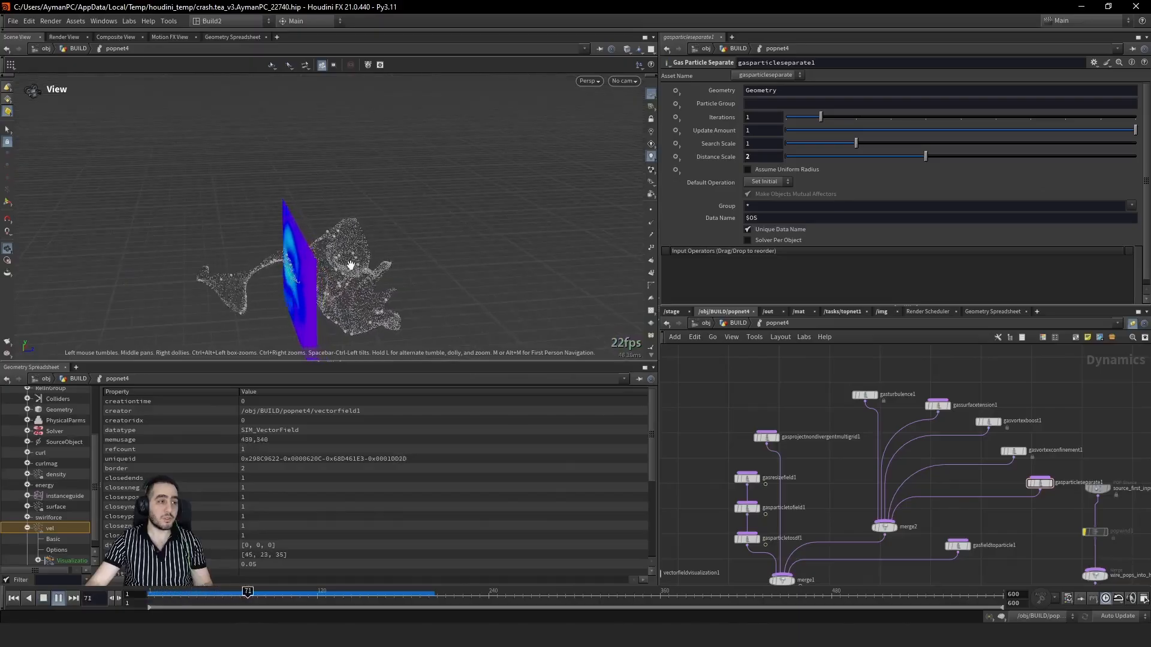
Step: Finish viewing the particle motion, return the simulation to frame 1, and go up to the BUILD network
{"action": "left_click_drag", "start_coordinate": [341, 237], "coordinate": [361, 231]}
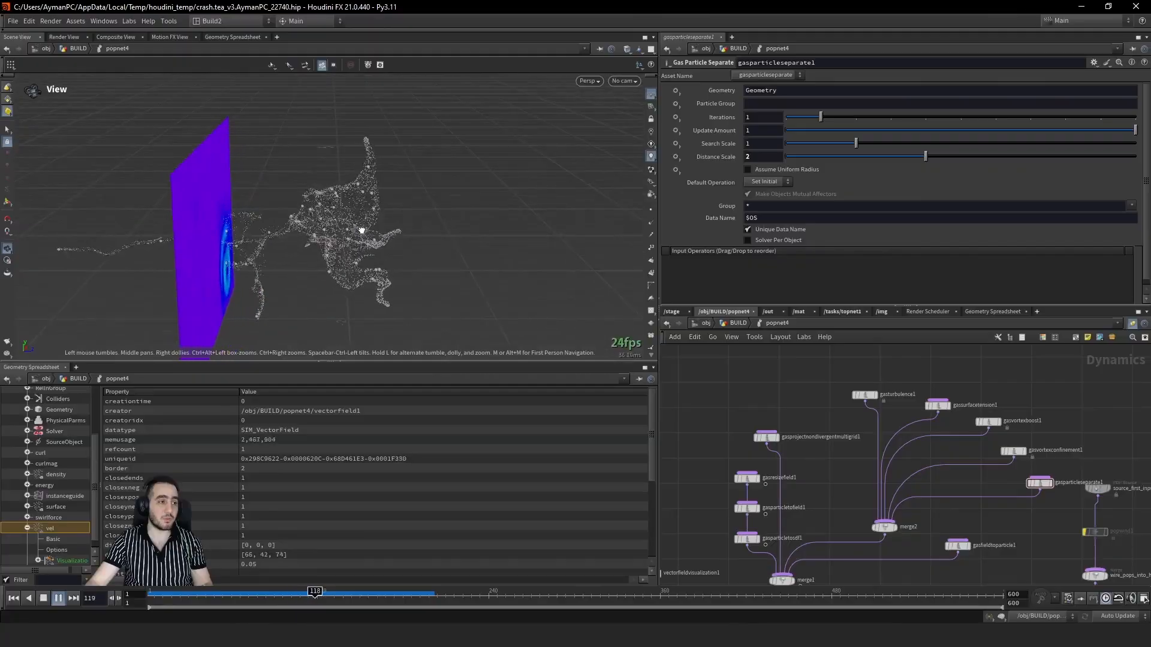
{"action": "key", "text": "ctrl+Up"}
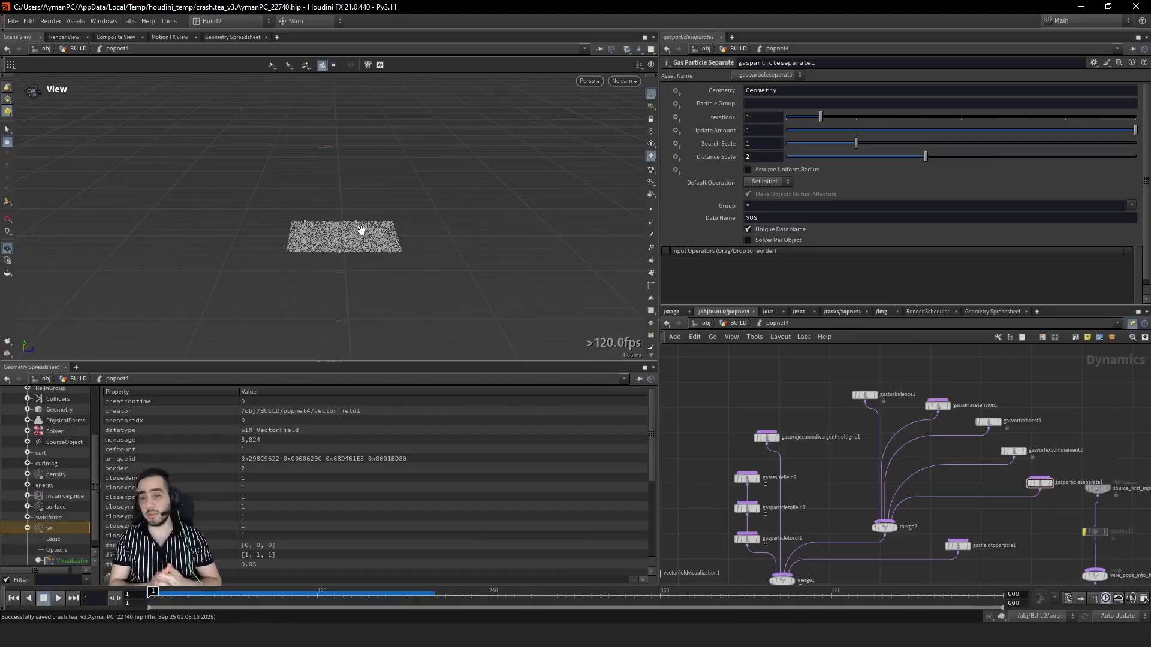
{"action": "left_click", "coordinate": [737, 323]}
{"action": "middle_click_drag", "start_coordinate": [888, 450], "coordinate": [809, 470]}
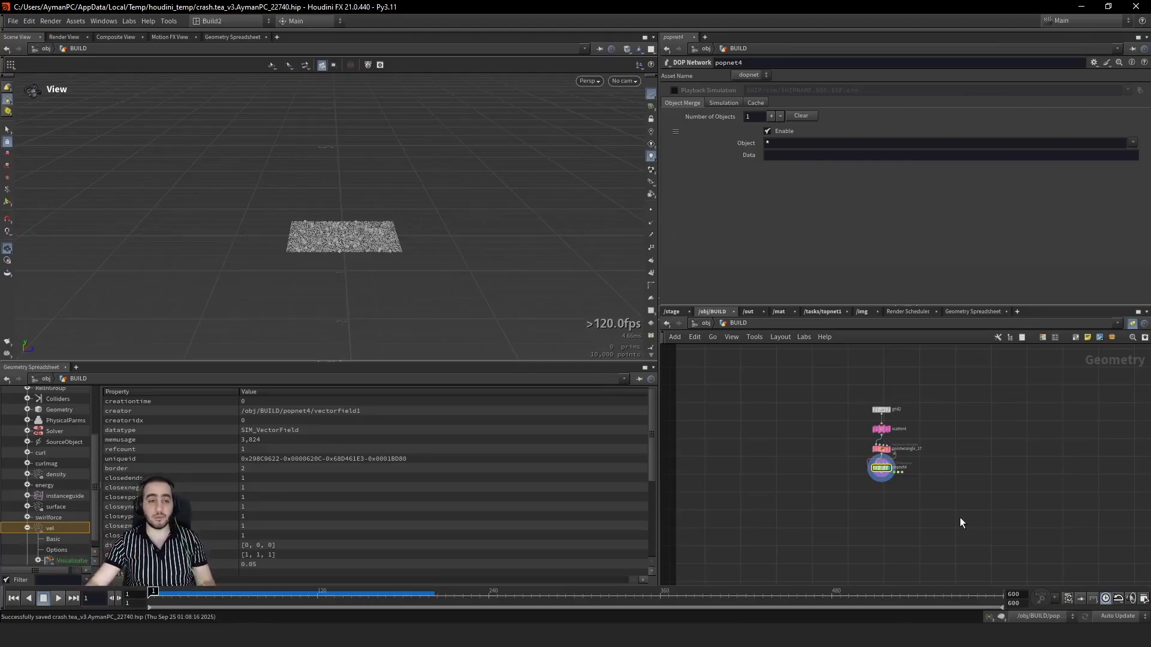
{"action": "scroll", "coordinate": [932, 433], "scroll_direction": "up", "scroll_amount": 4}
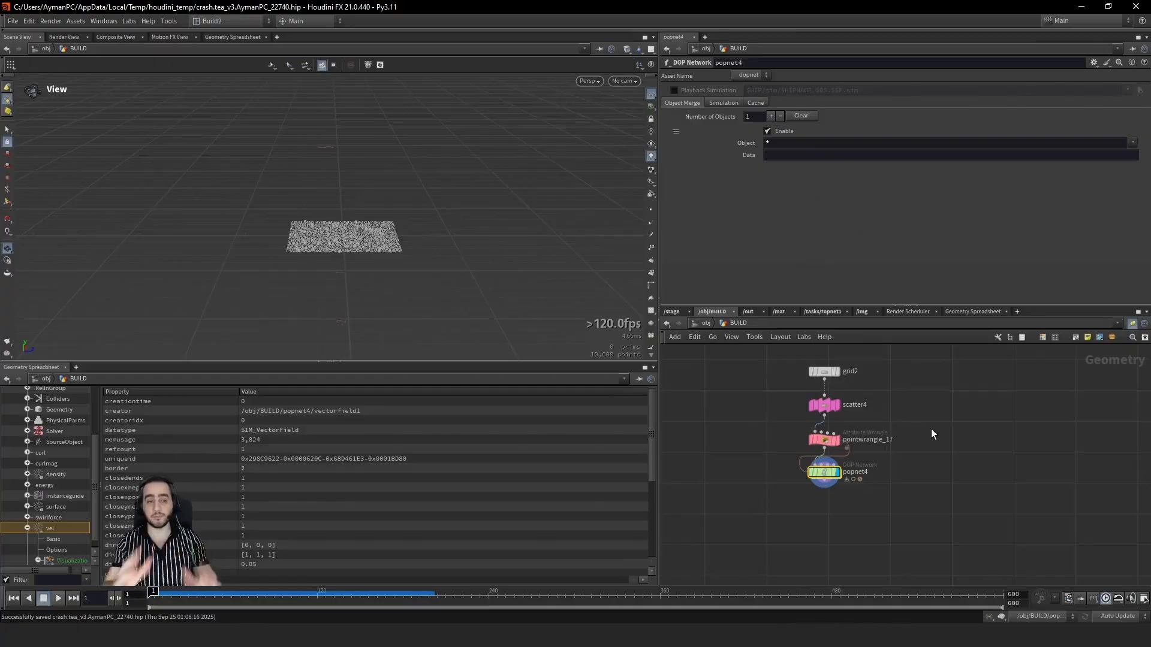
{"action": "scroll", "coordinate": [876, 480], "scroll_direction": "up", "scroll_amount": 3}
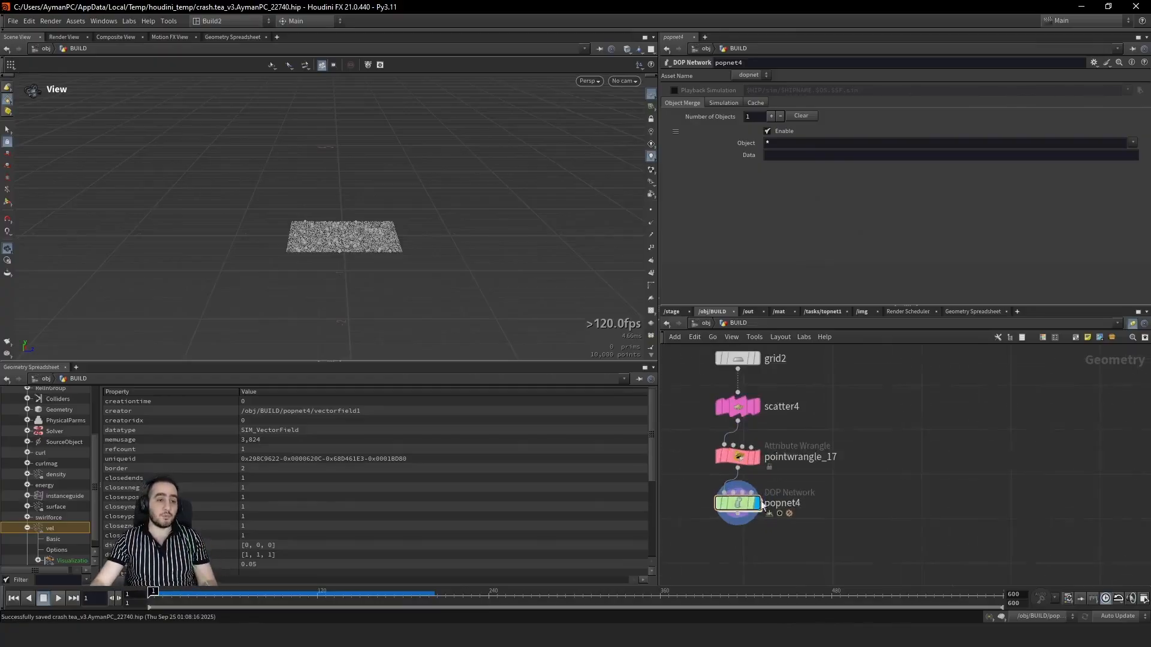
Step: Add a polygon Sphere node beside the grid and scatter chain, and move popnet4 lower to free up its inputs
{"action": "key", "text": "Tab"}
{"action": "type", "text": "sphere"}
{"action": "key", "text": "Return"}
{"action": "left_click", "coordinate": [904, 422]}
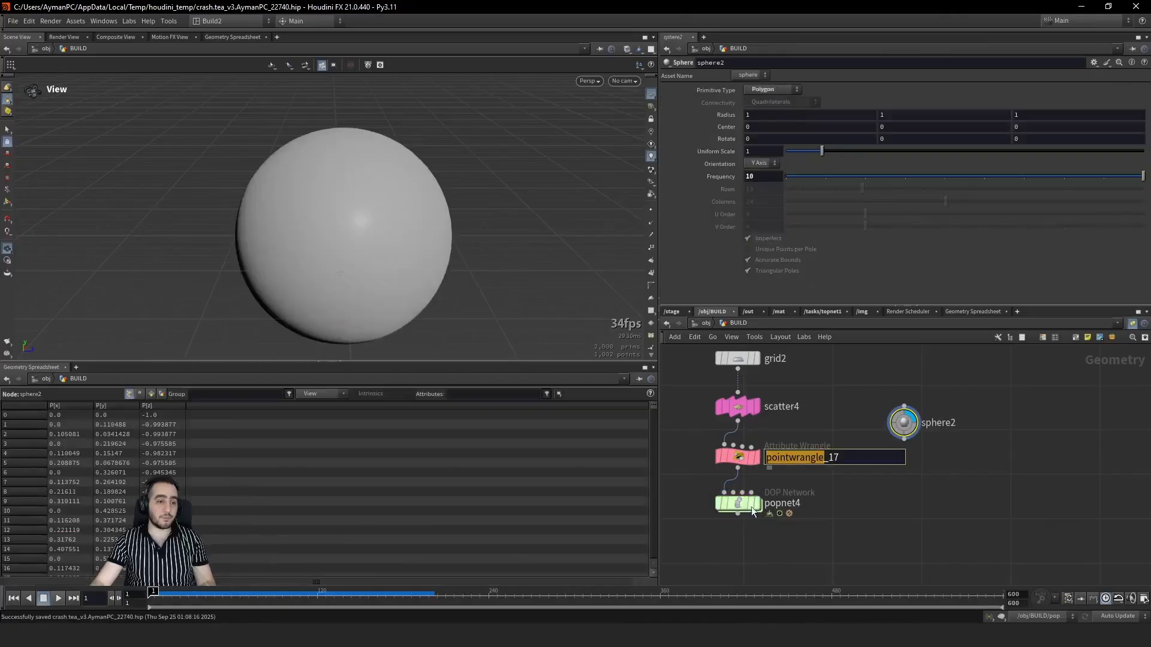
{"action": "left_click_drag", "start_coordinate": [738, 504], "coordinate": [792, 530]}
{"action": "left_click_drag", "start_coordinate": [903, 422], "coordinate": [930, 393]}
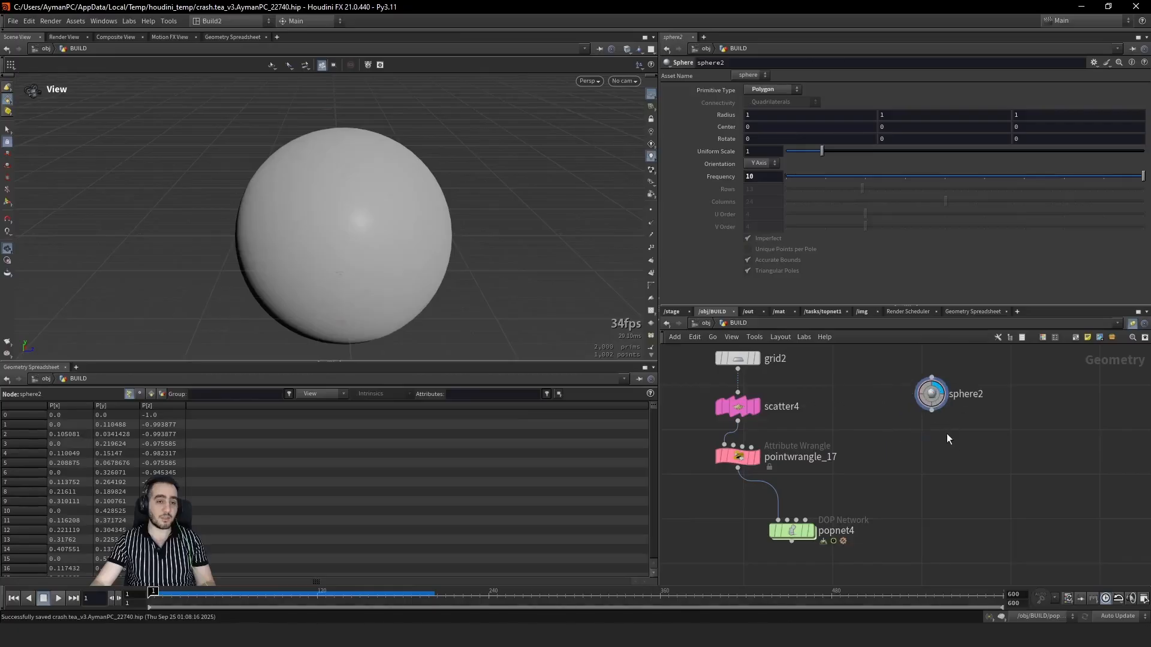
Step: Add a VDB from Polygons node fed by sphere2 to build a surface distance VDB, and inspect it in wireframe and shaded display
{"action": "key", "text": "Tab"}
{"action": "type", "text": "vdb from"}
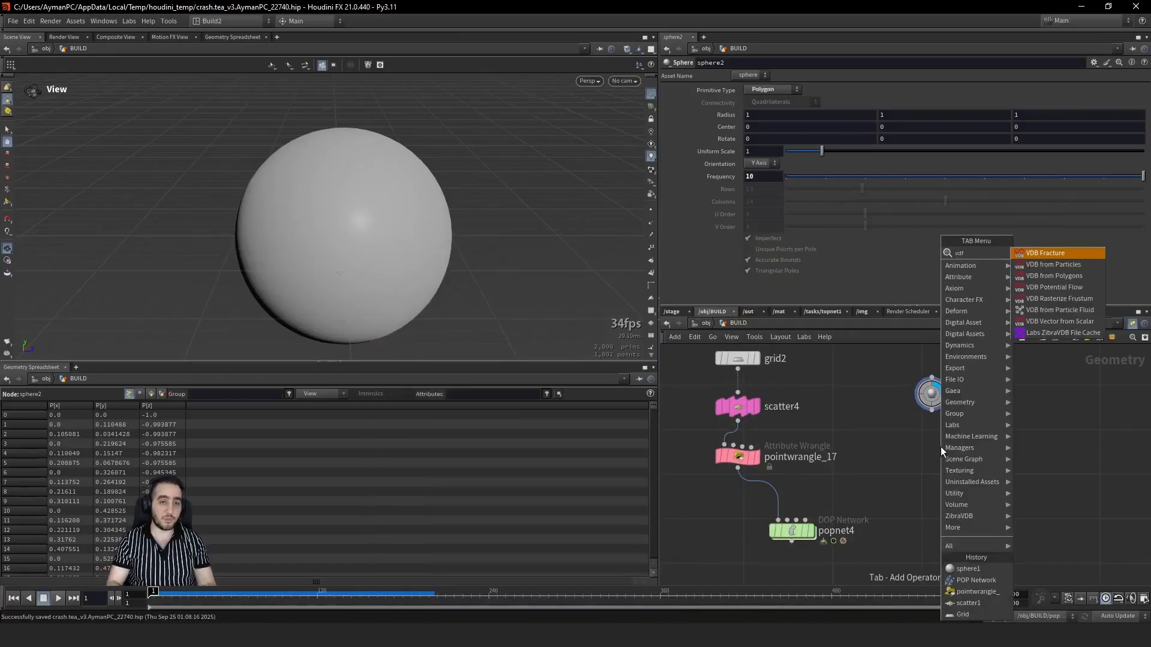
{"action": "key", "text": "Return"}
{"action": "left_click", "coordinate": [940, 447]}
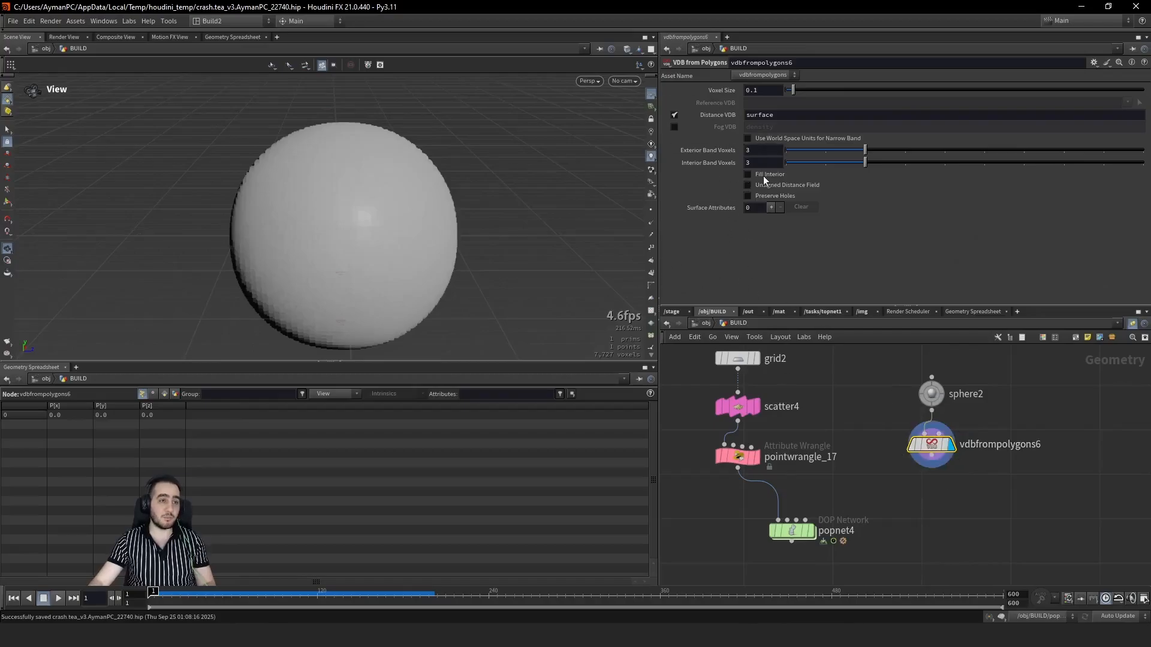
{"action": "key", "text": "w"}
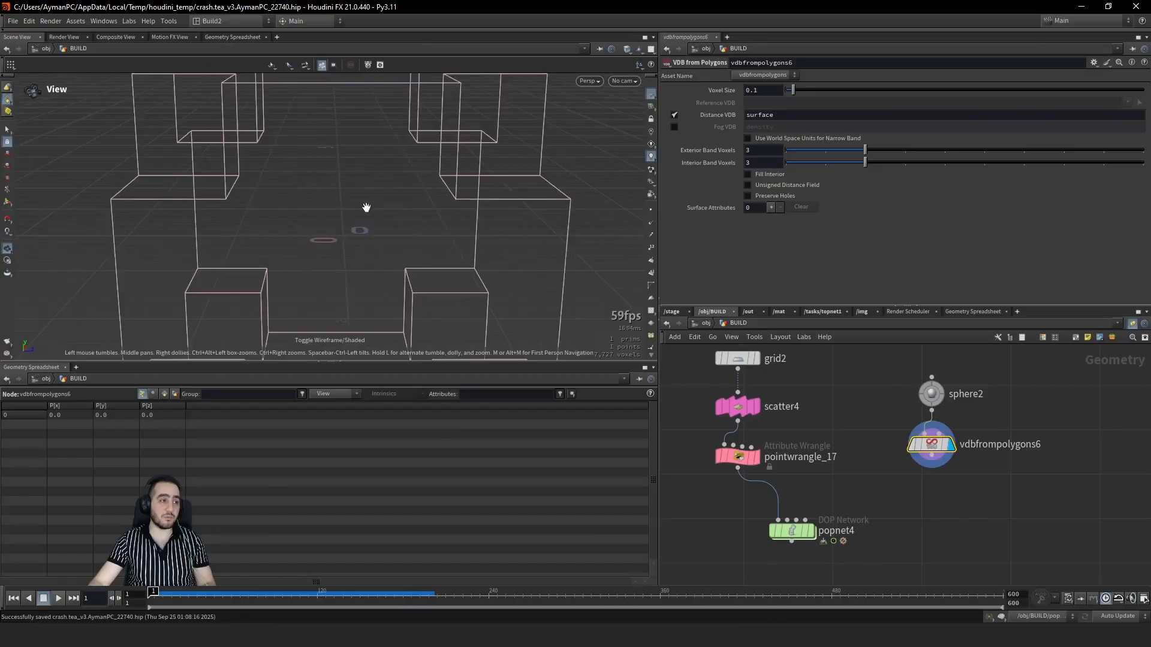
{"action": "key", "text": "w"}
{"action": "mouse_move", "coordinate": [365, 254]}
{"action": "left_mouse_down"}
{"action": "mouse_move", "coordinate": [411, 128]}
{"action": "mouse_move", "coordinate": [373, 257]}
{"action": "mouse_move", "coordinate": [356, 227]}
{"action": "left_mouse_up"}
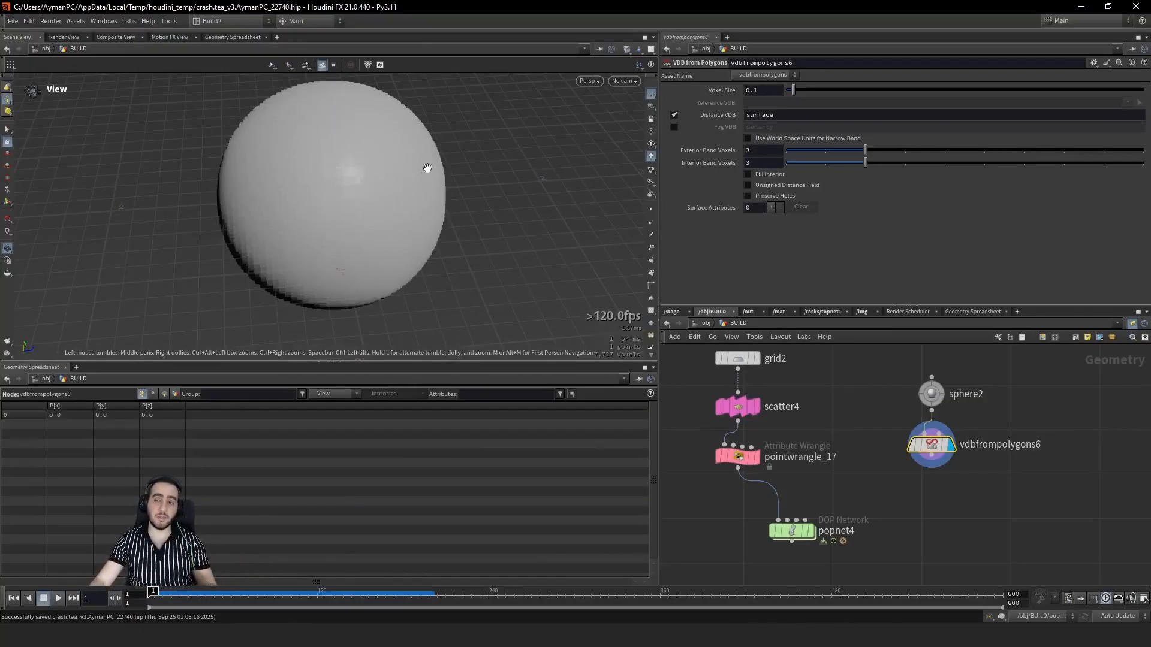
{"action": "middle_click_drag", "start_coordinate": [427, 167], "coordinate": [392, 228]}
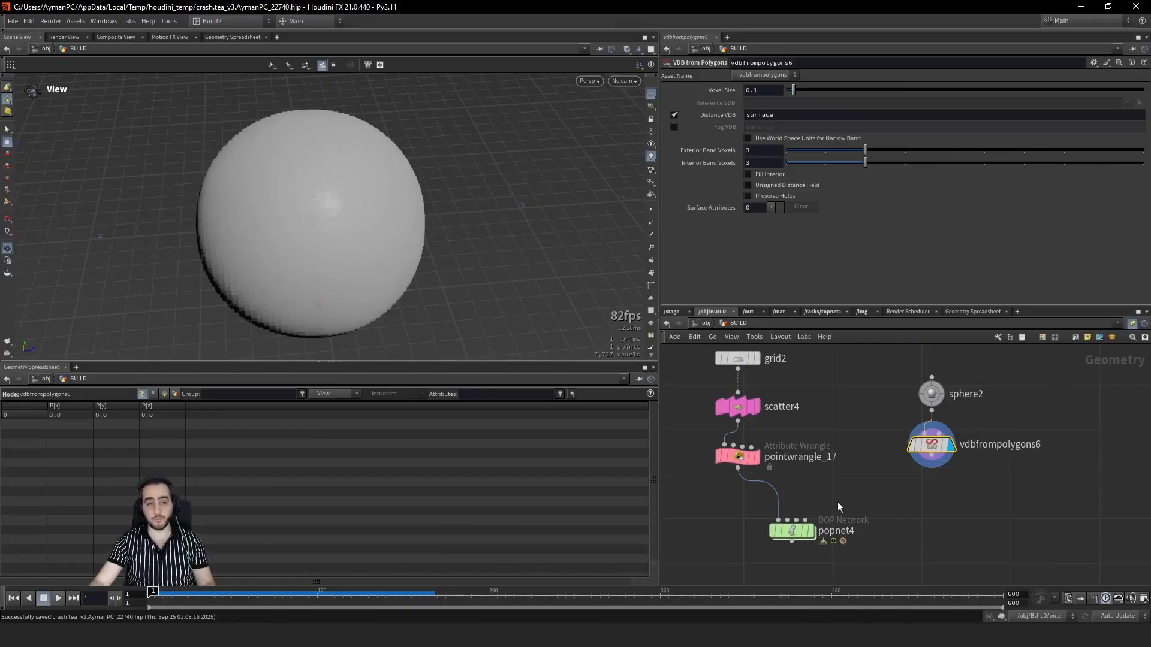
Step: Wire vdbfrompolygons6 into the second input of popnet4
{"action": "left_click", "coordinate": [794, 533]}
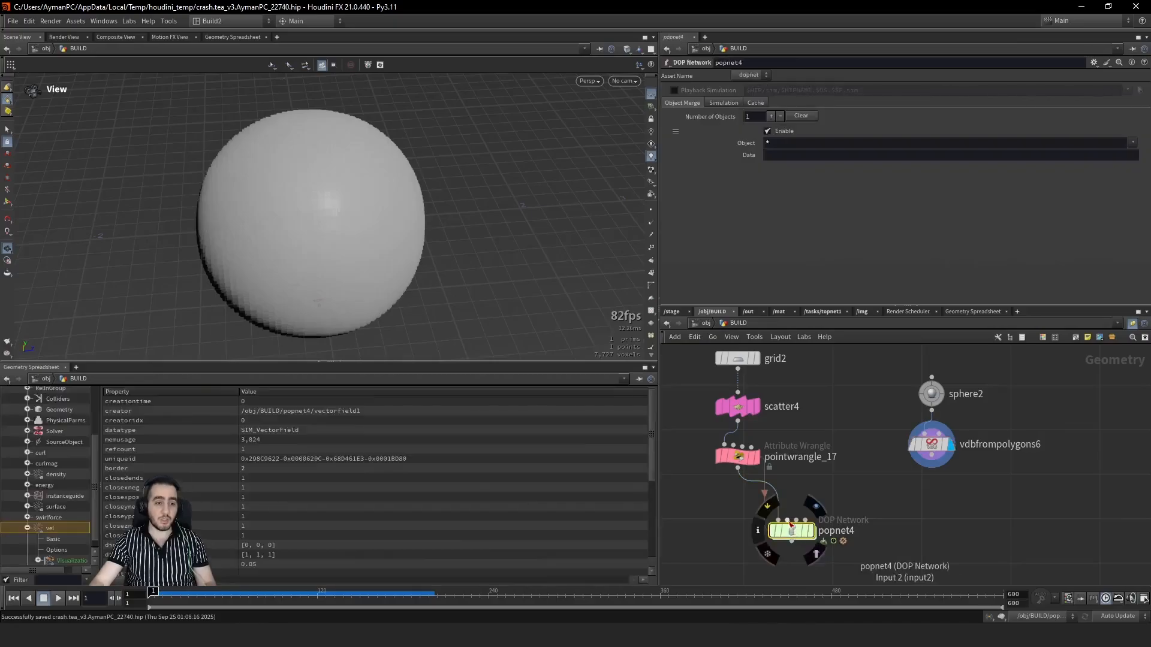
{"action": "left_click_drag", "start_coordinate": [787, 521], "coordinate": [933, 466]}
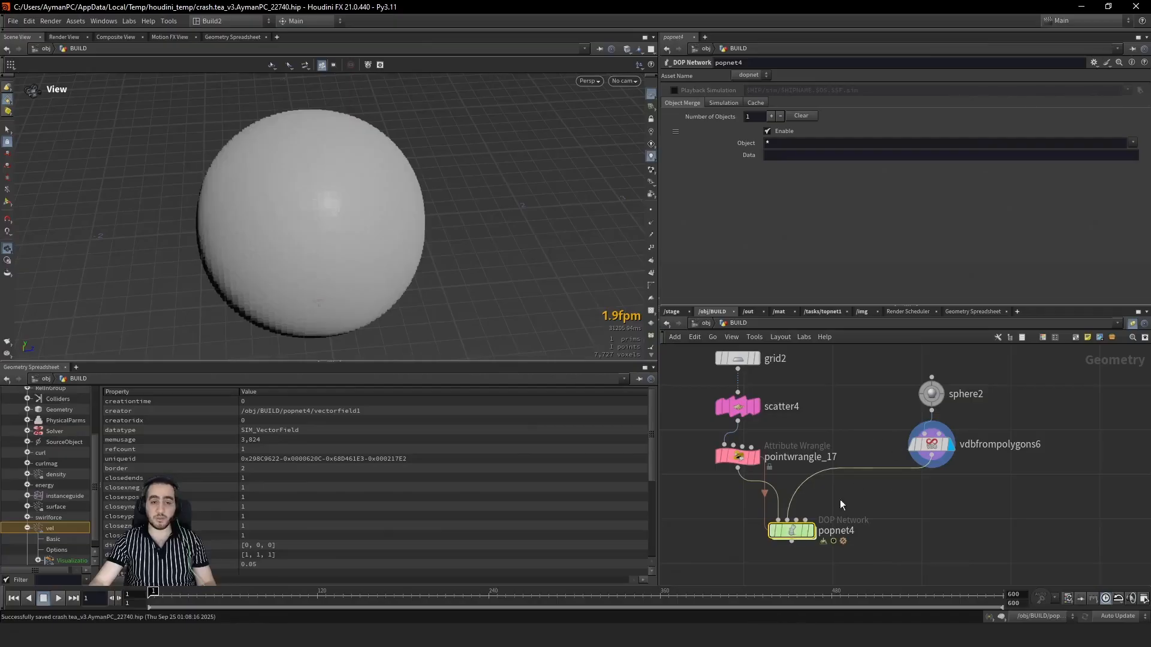
Step: Go inside popnet4 and select the bypassed popwind1 node
{"action": "double_click", "coordinate": [792, 530]}
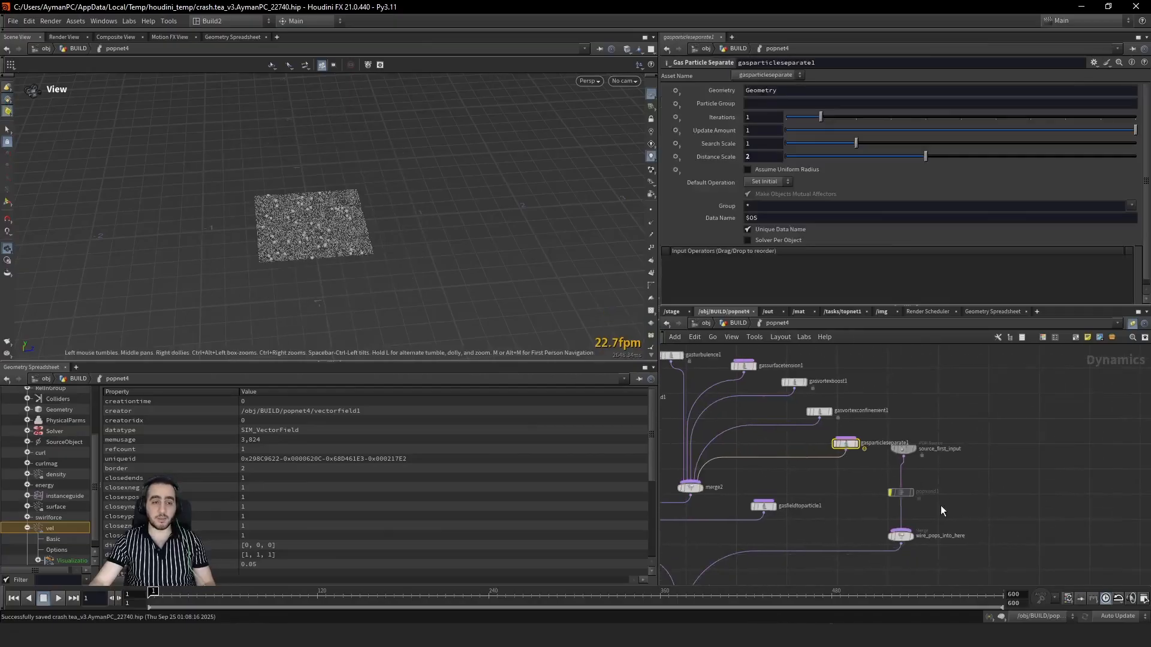
{"action": "left_click_drag", "start_coordinate": [941, 507], "coordinate": [876, 474]}
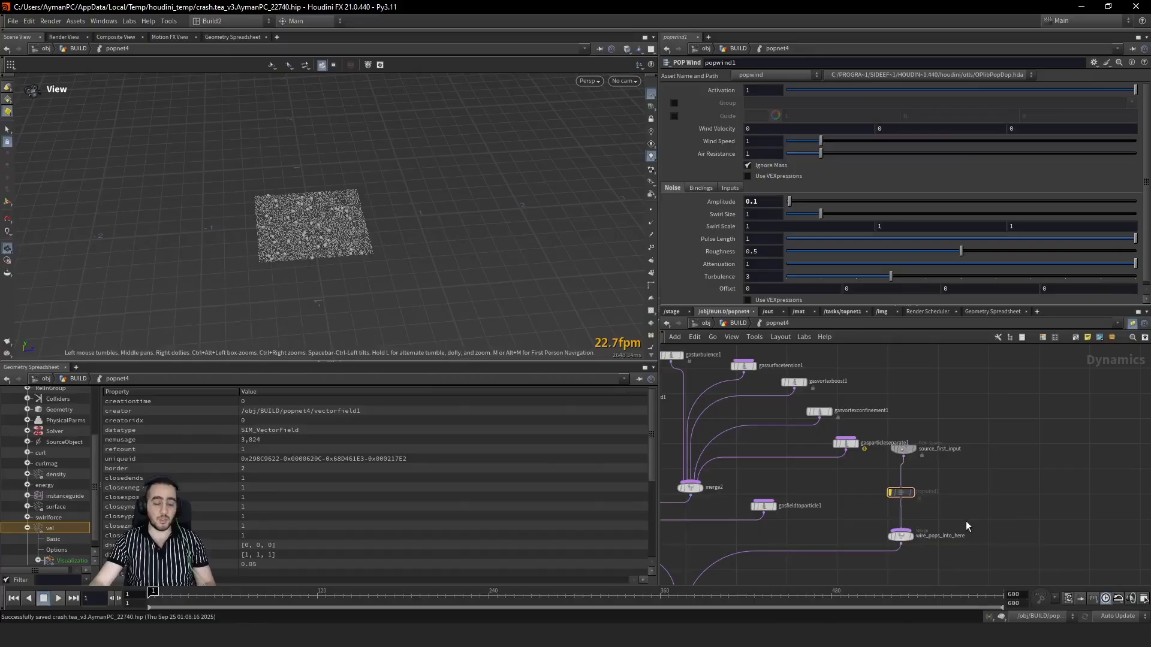
{"action": "scroll", "coordinate": [934, 519], "scroll_direction": "up", "scroll_amount": 2}
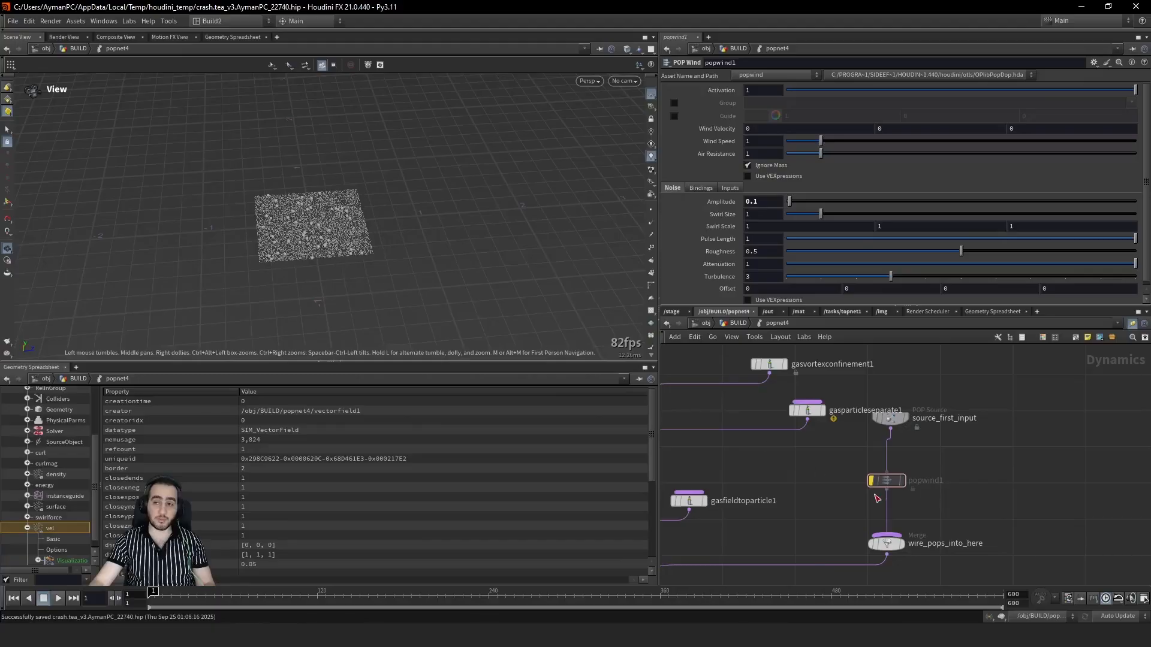
{"action": "key", "text": "Tab"}
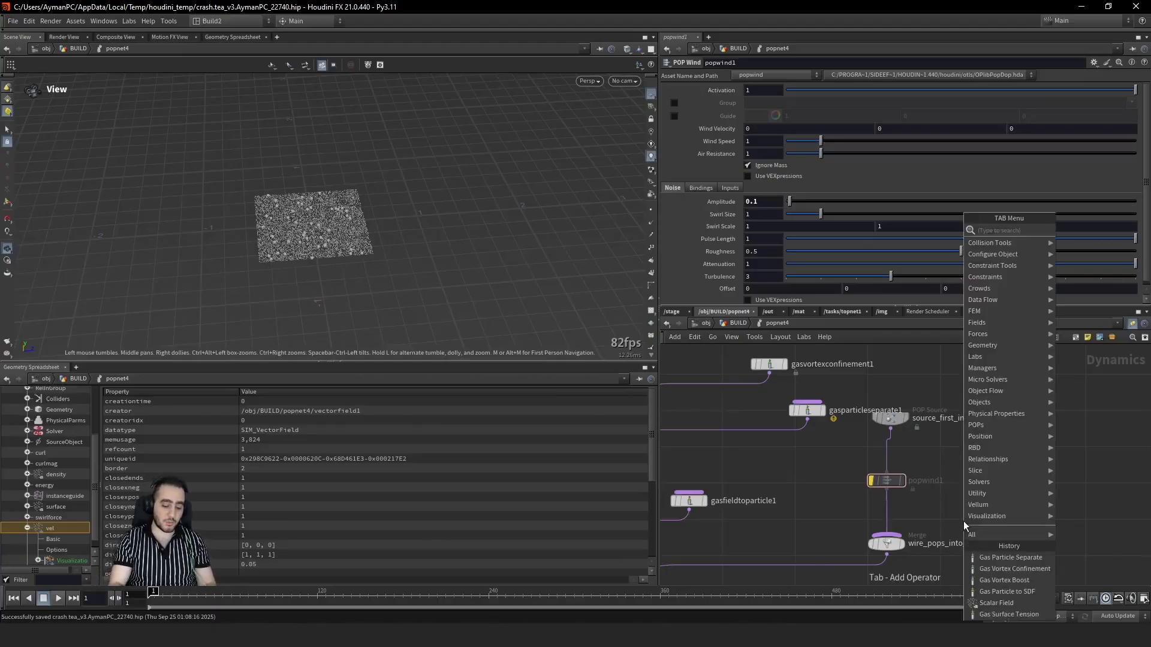
{"action": "type", "text": "popw"}
{"action": "key", "text": "Return"}
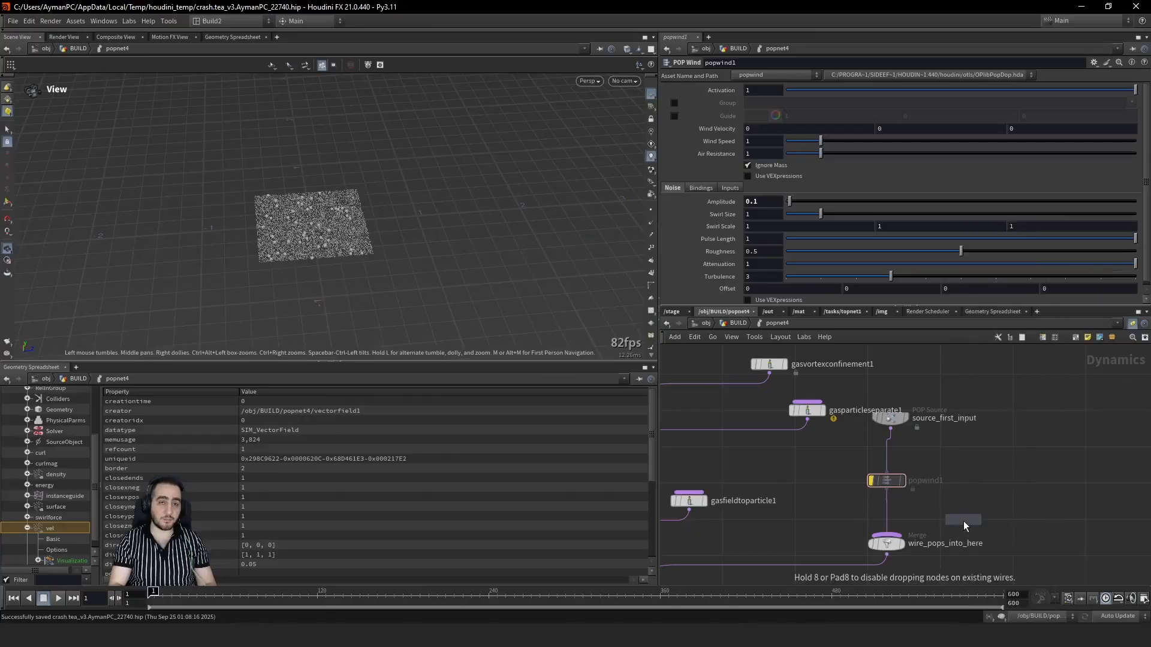
Step: Insert a POP Wrangle node on the wire between popwind1 and wire_pops_into_here
{"action": "key", "text": "Tab"}
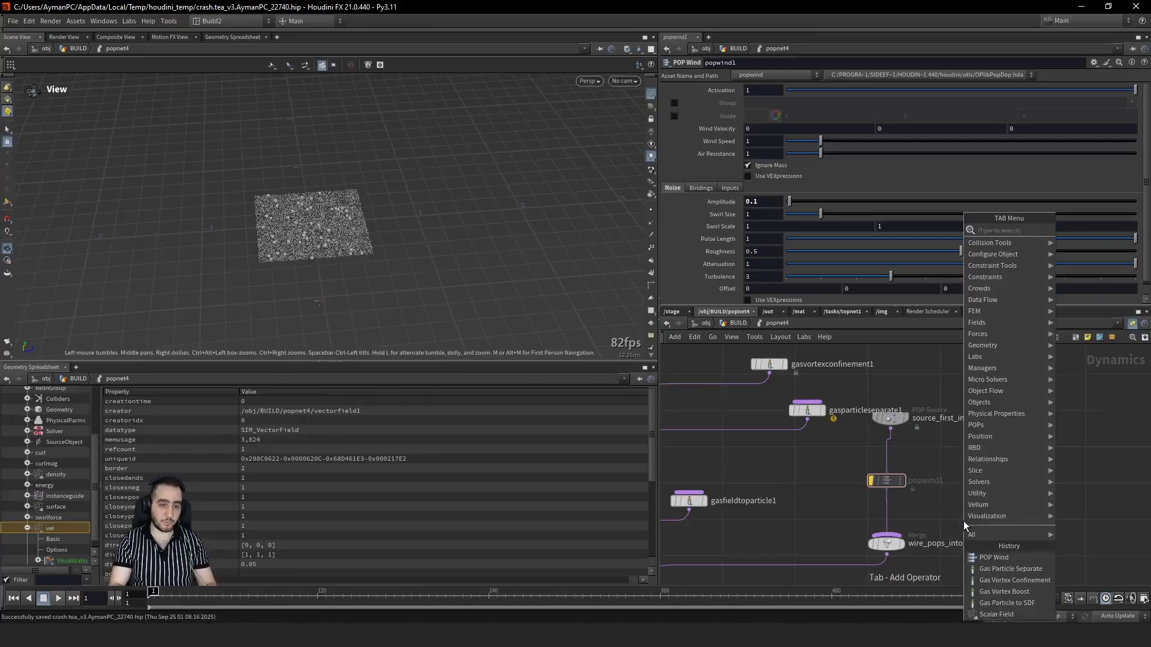
{"action": "type", "text": "popw"}
{"action": "key", "text": "Down"}
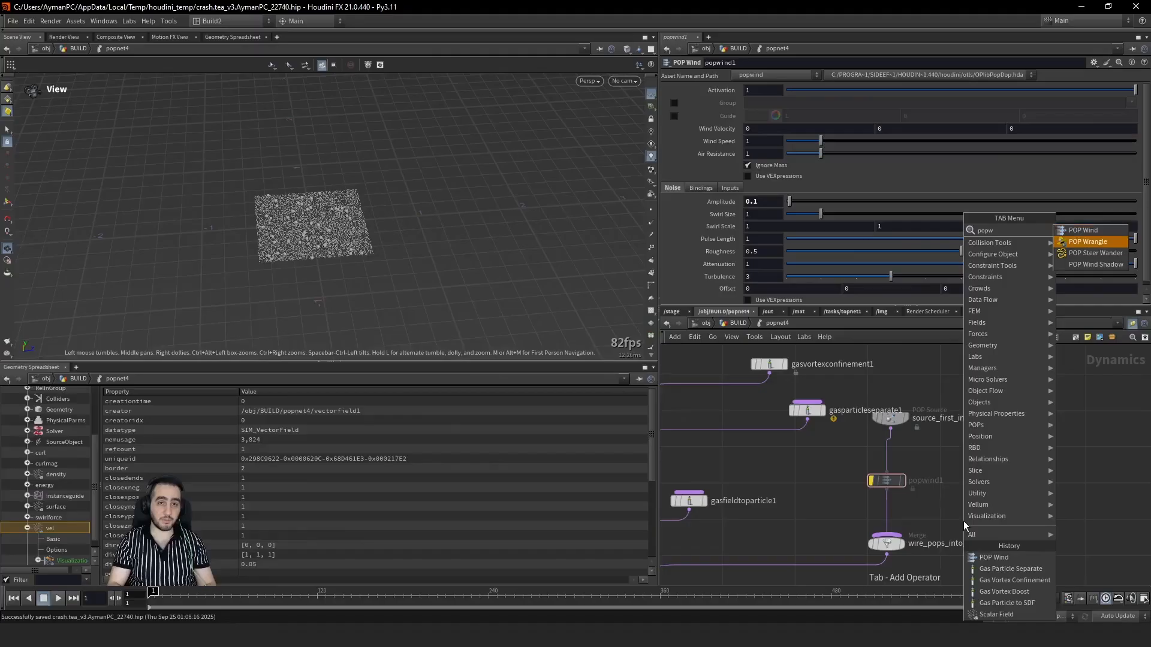
{"action": "key", "text": "Return"}
{"action": "left_click", "coordinate": [886, 519]}
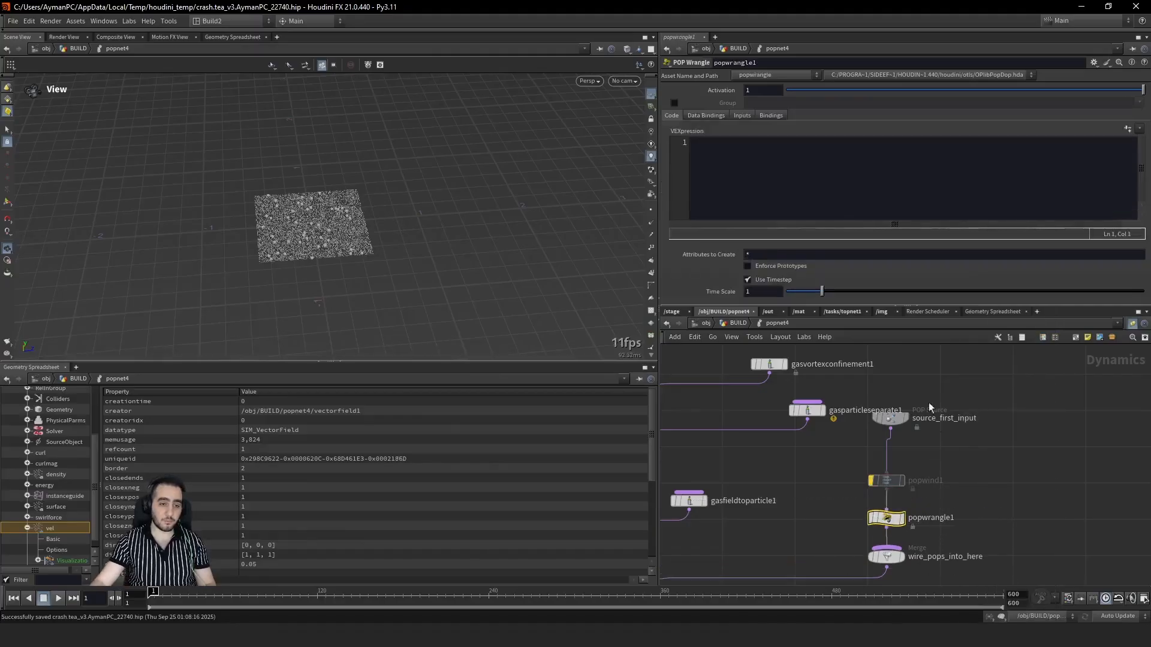
Step: Set Input 2 of the POP Wrangle to Second Context Geometry
{"action": "left_click", "coordinate": [707, 116]}
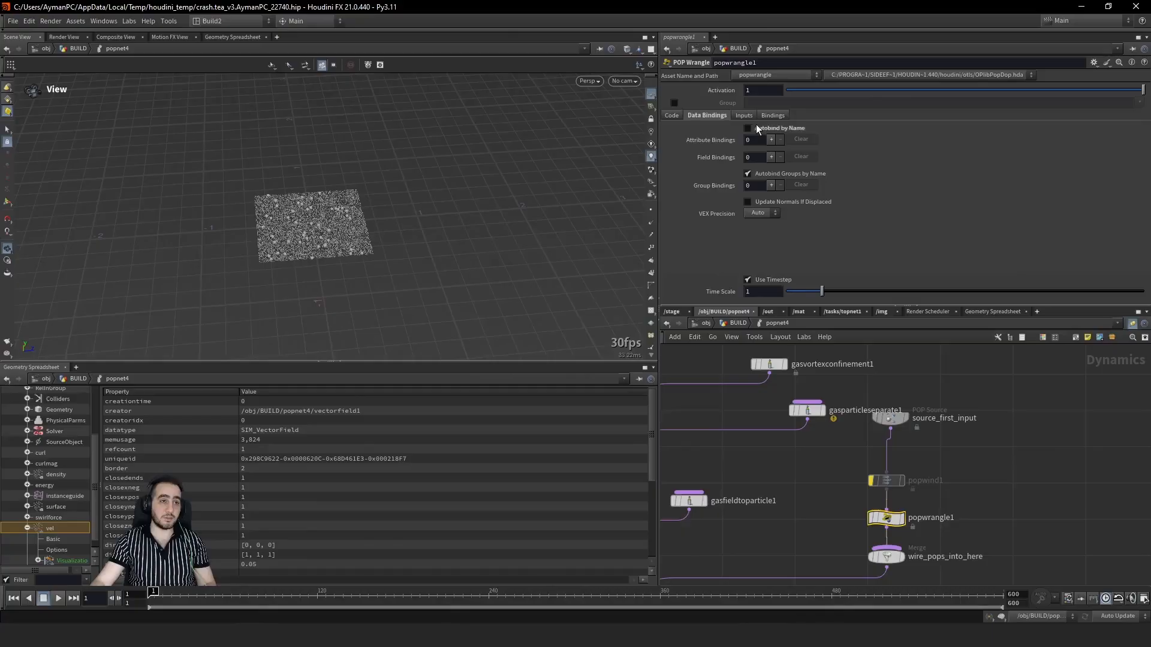
{"action": "left_click", "coordinate": [744, 116]}
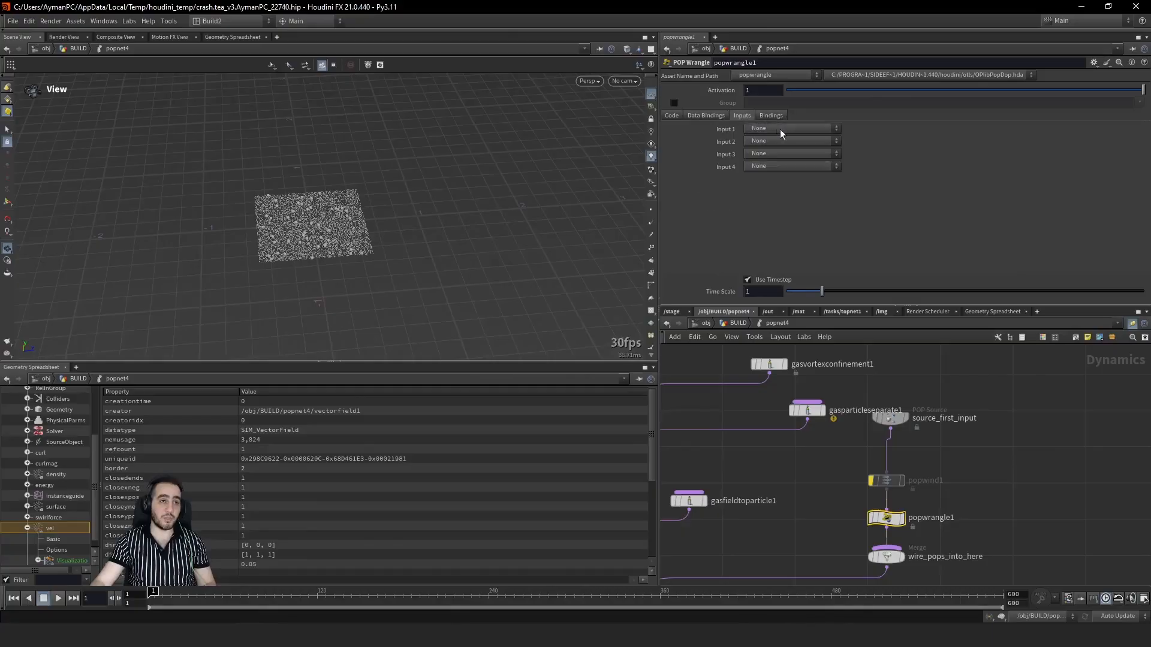
{"action": "left_click", "coordinate": [785, 142]}
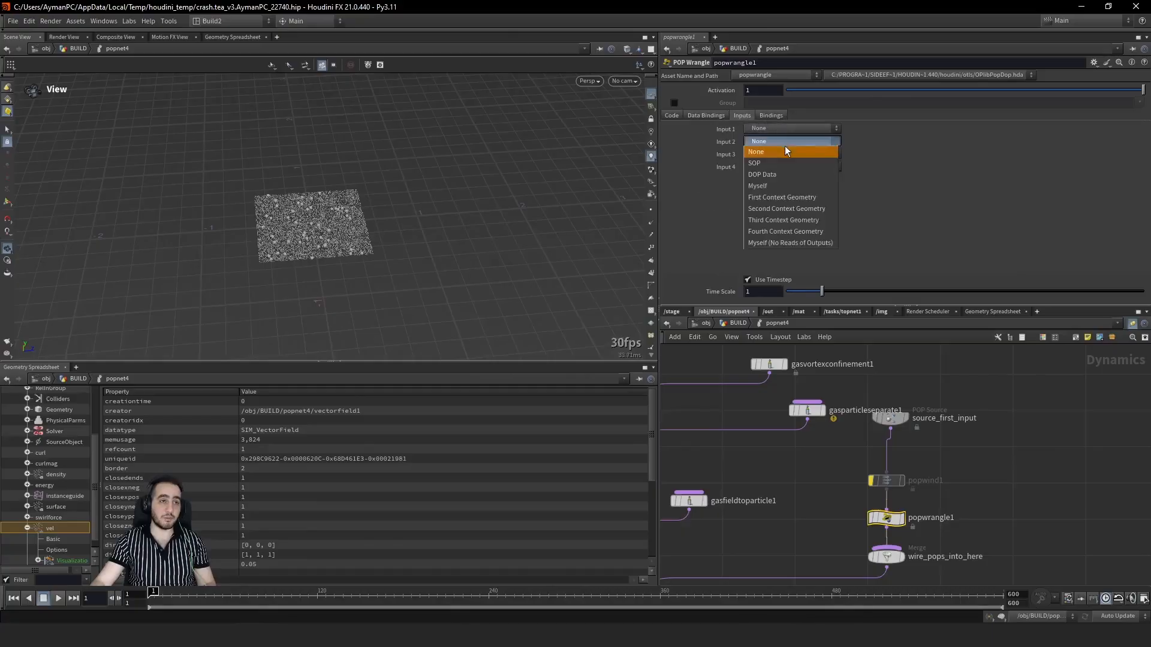
{"action": "left_click", "coordinate": [779, 209]}
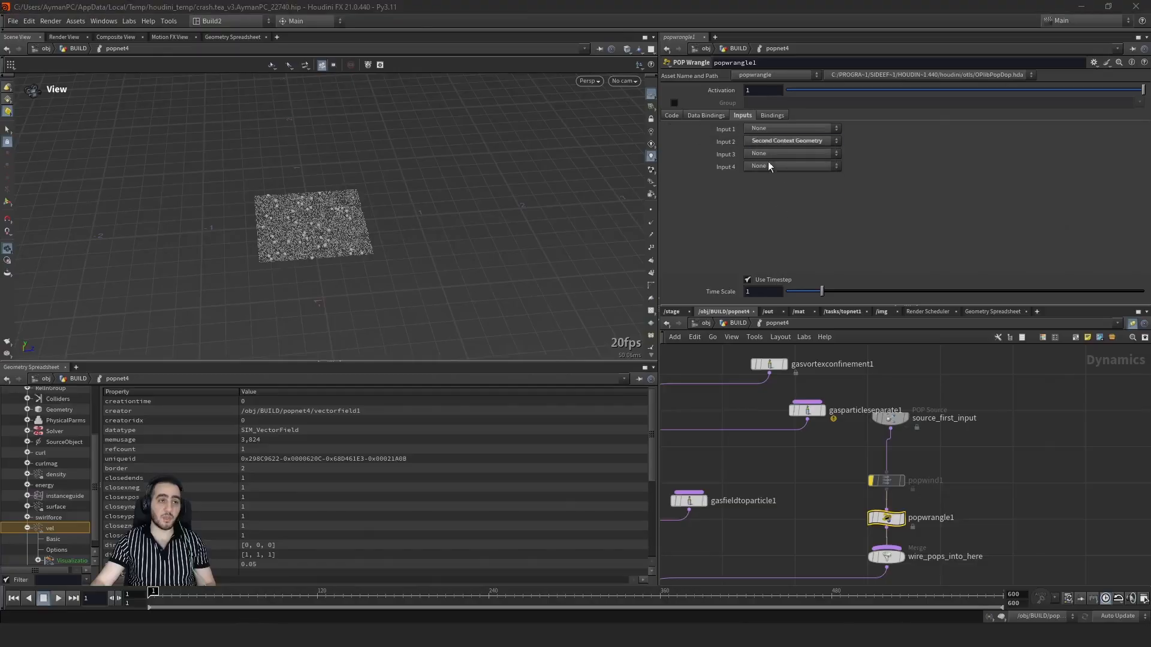
Step: Enter the function names volumesample and volumegradient on two separate lines of the POP Wrangle's VEXpression
{"action": "left_click", "coordinate": [668, 117]}
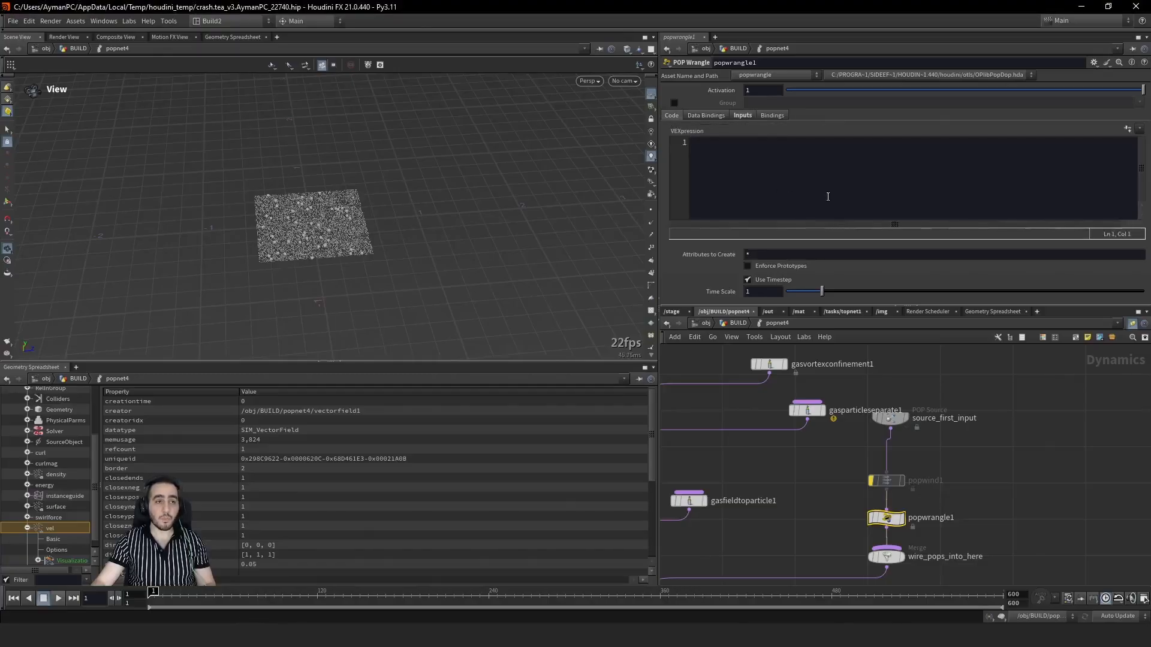
{"action": "left_click", "coordinate": [816, 188]}
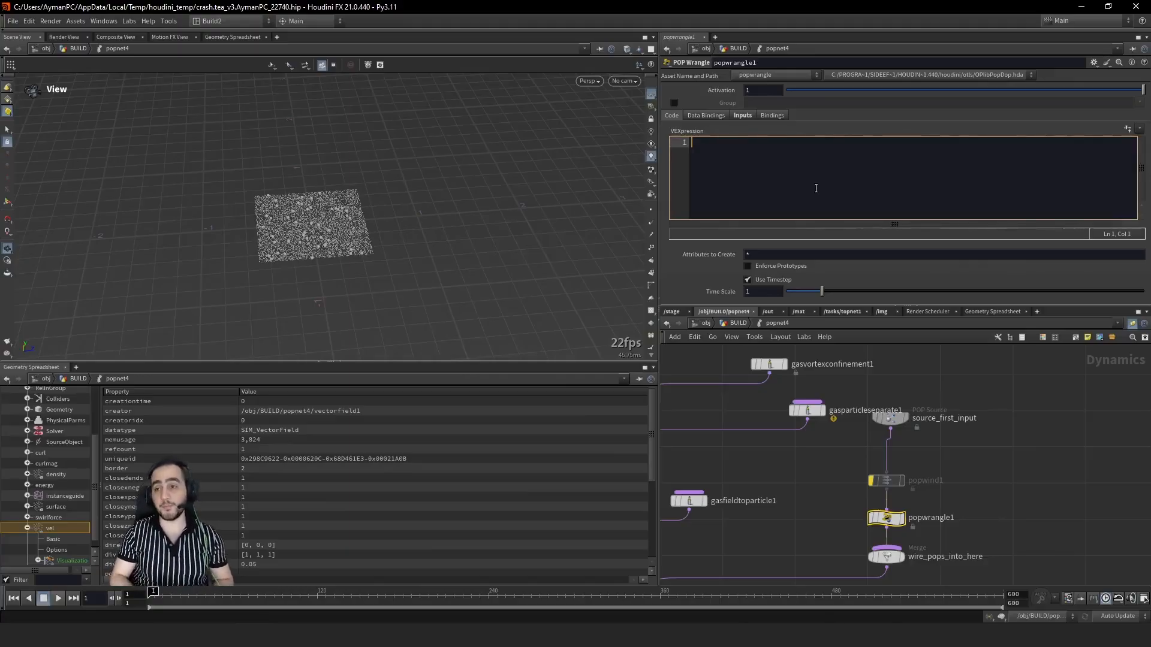
{"action": "type", "text": "v"}
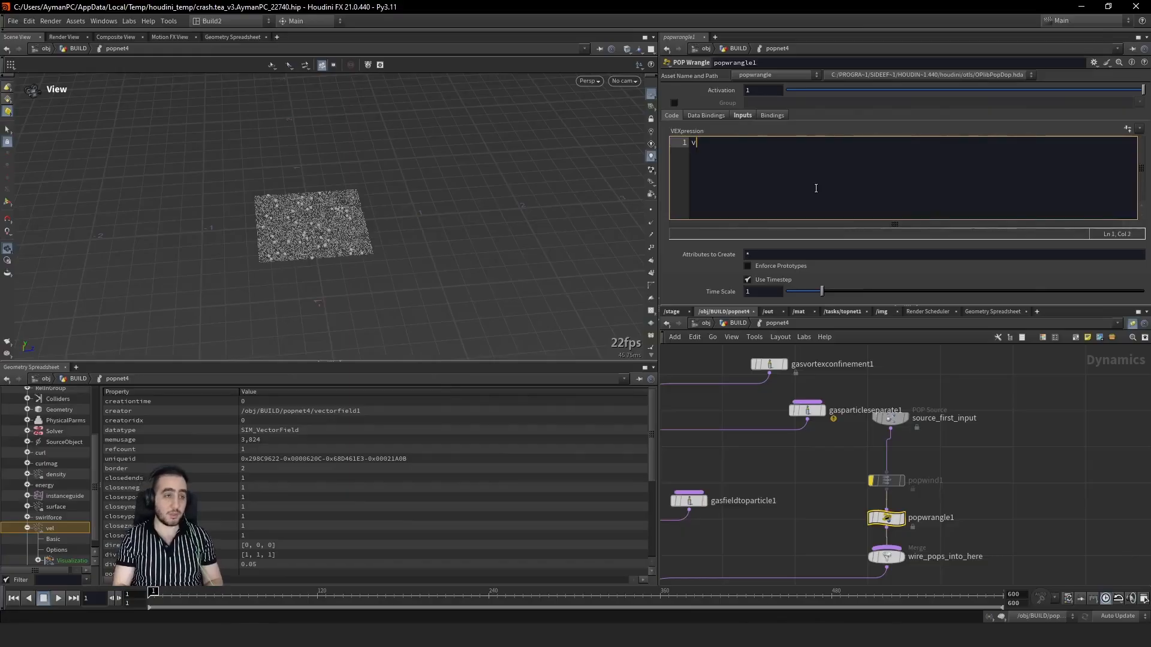
{"action": "type", "text": "olu"}
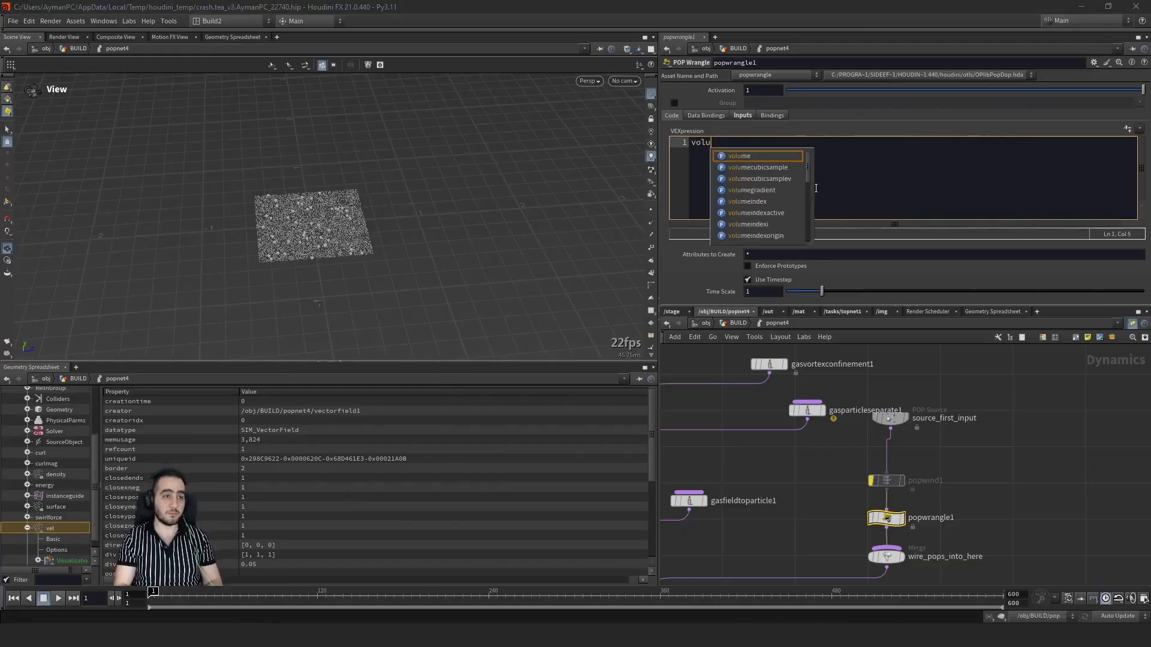
{"action": "type", "text": "mes"}
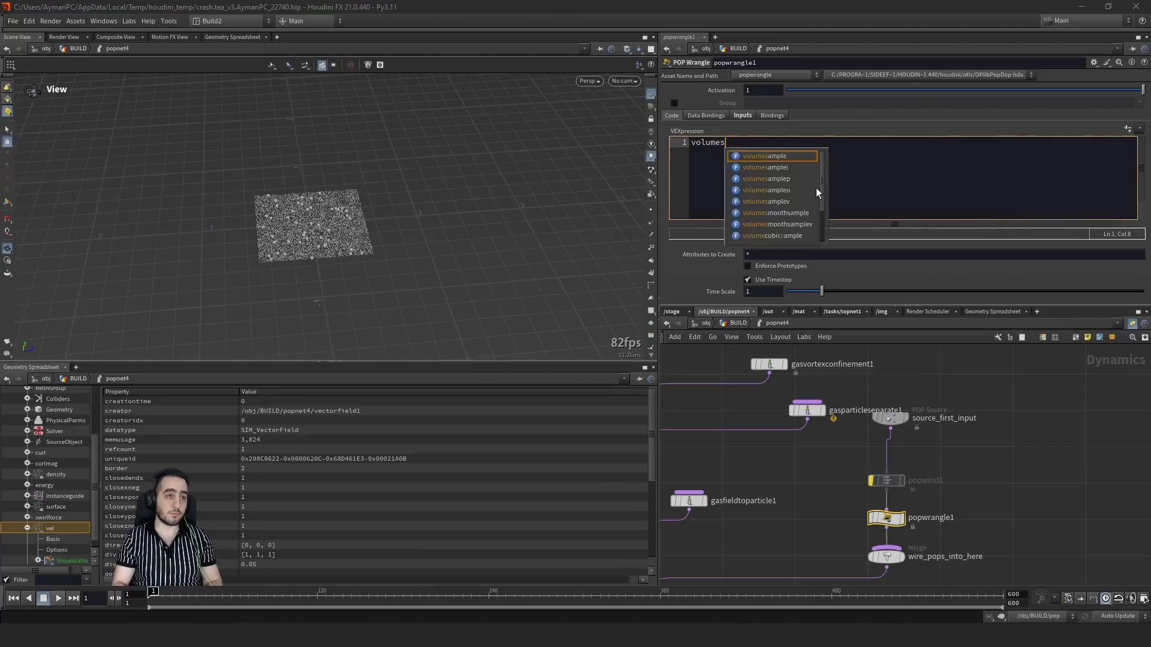
{"action": "key", "text": "Return"}
{"action": "key", "text": "Return"}
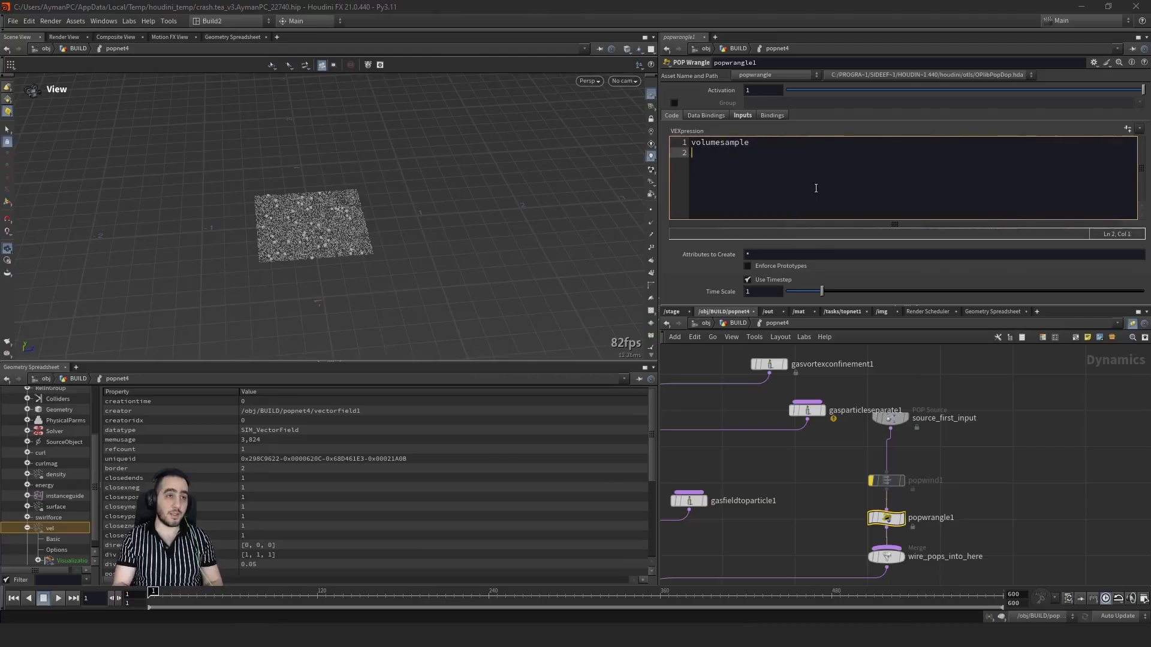
{"action": "type", "text": "volumg"}
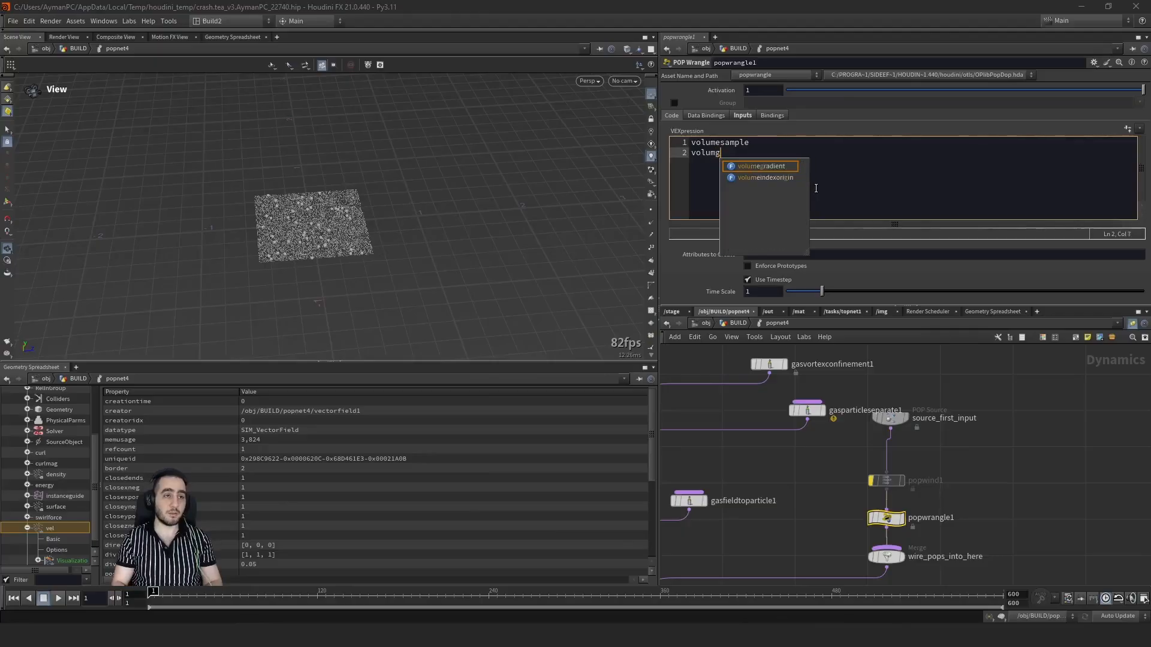
{"action": "key", "text": "Down"}
{"action": "key", "text": "Return"}
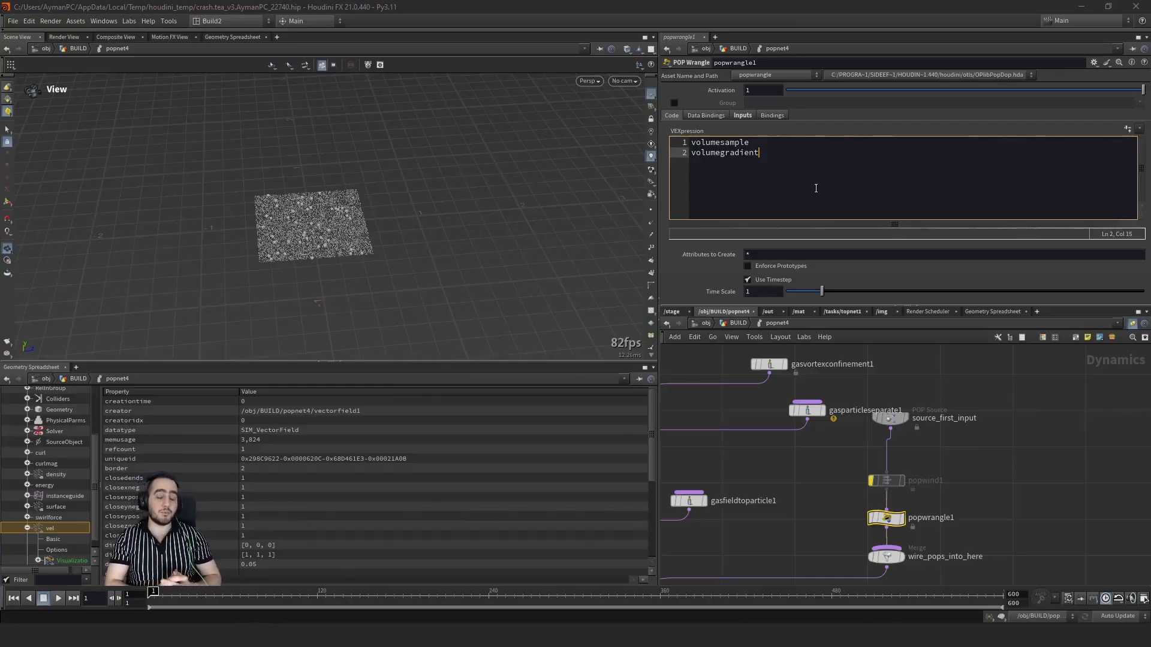
{"action": "left_click", "coordinate": [832, 512]}
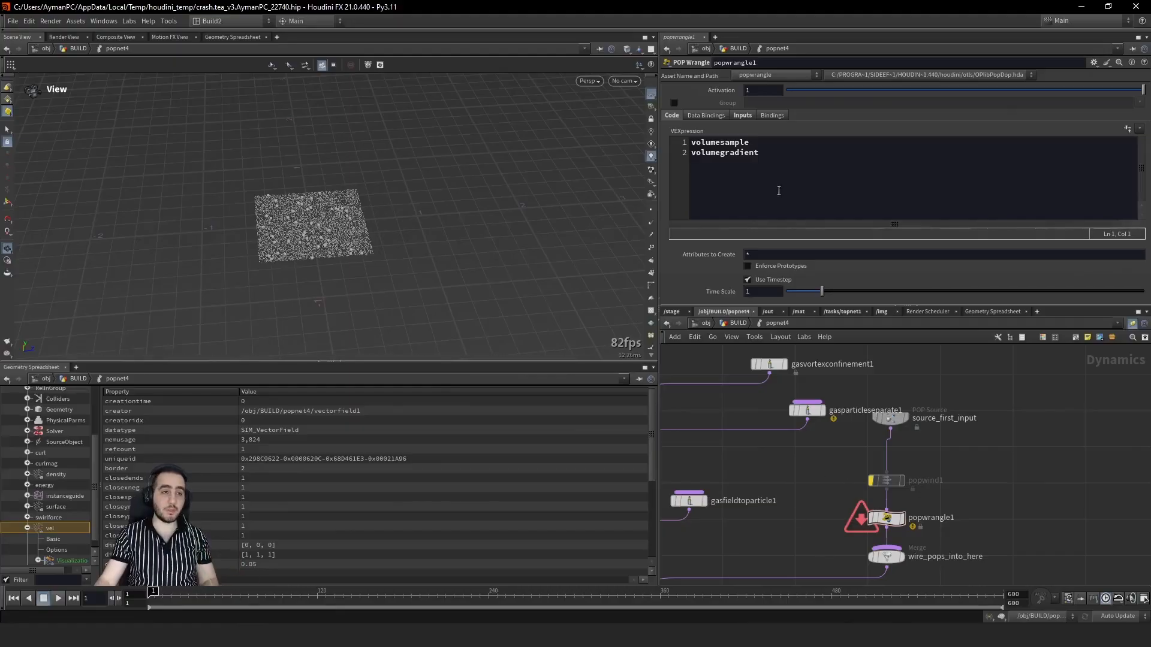
{"action": "left_click_drag", "start_coordinate": [778, 190], "coordinate": [693, 144]}
{"action": "left_click", "coordinate": [798, 486]}
Step: Return to the BUILD geometry network and add a Grid node in the empty area beside the sphere chain
{"action": "left_click", "coordinate": [736, 324]}
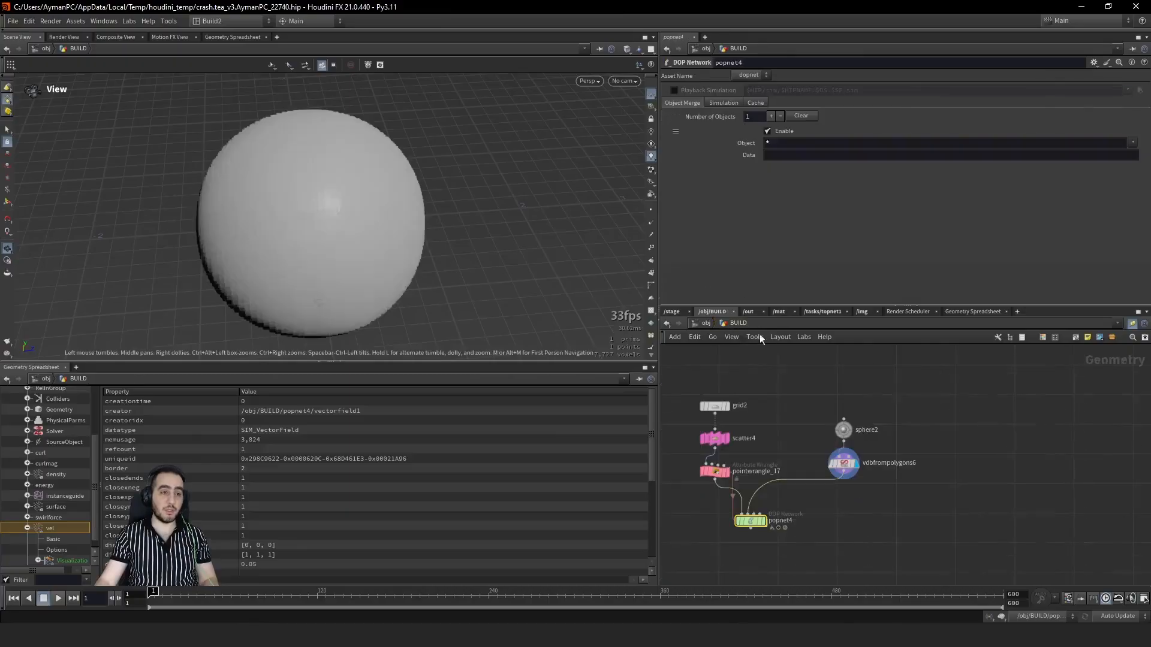
{"action": "middle_click_drag", "start_coordinate": [1021, 422], "coordinate": [884, 434]}
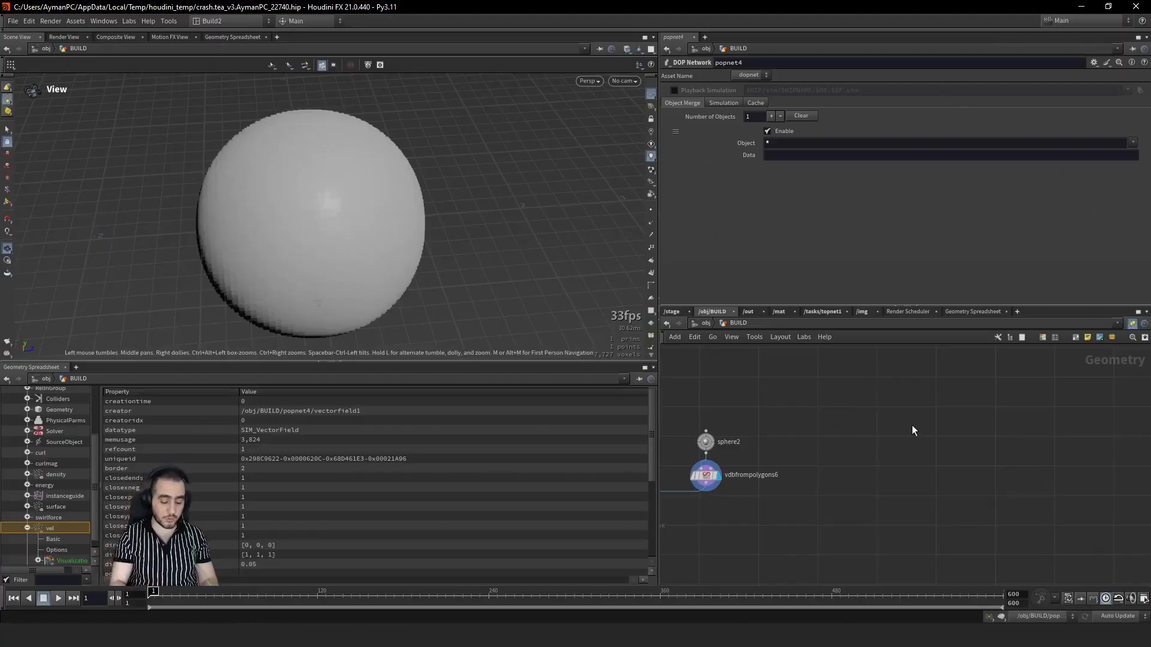
{"action": "key", "text": "Tab"}
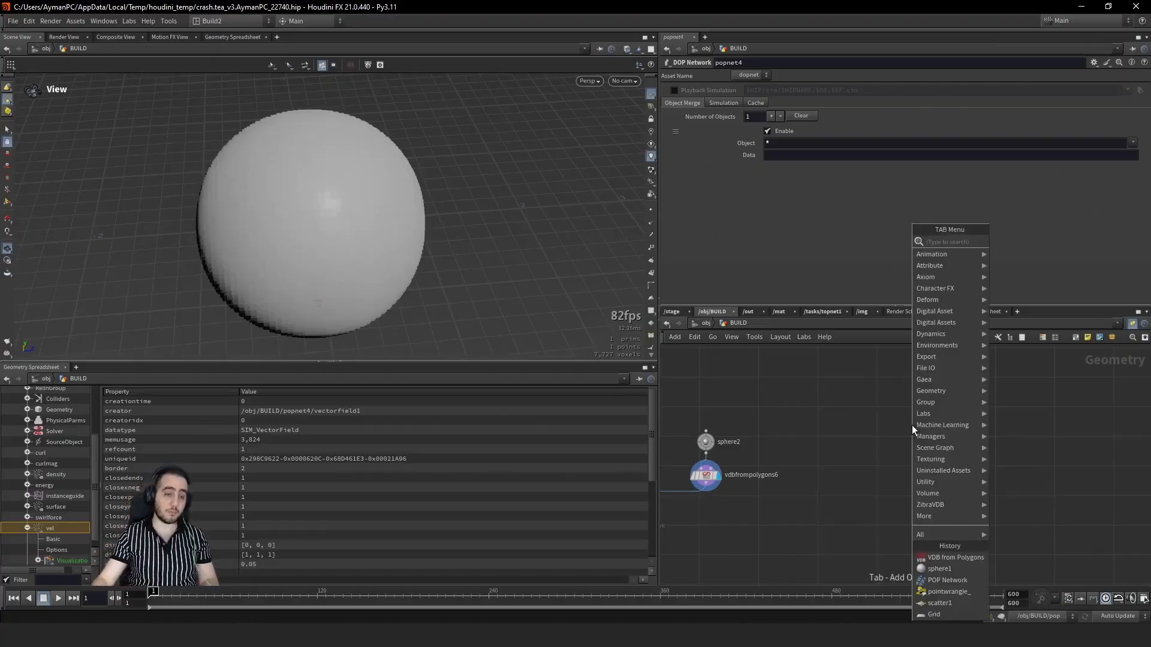
{"action": "type", "text": "gr"}
{"action": "key", "text": "Return"}
{"action": "left_click", "coordinate": [912, 426]}
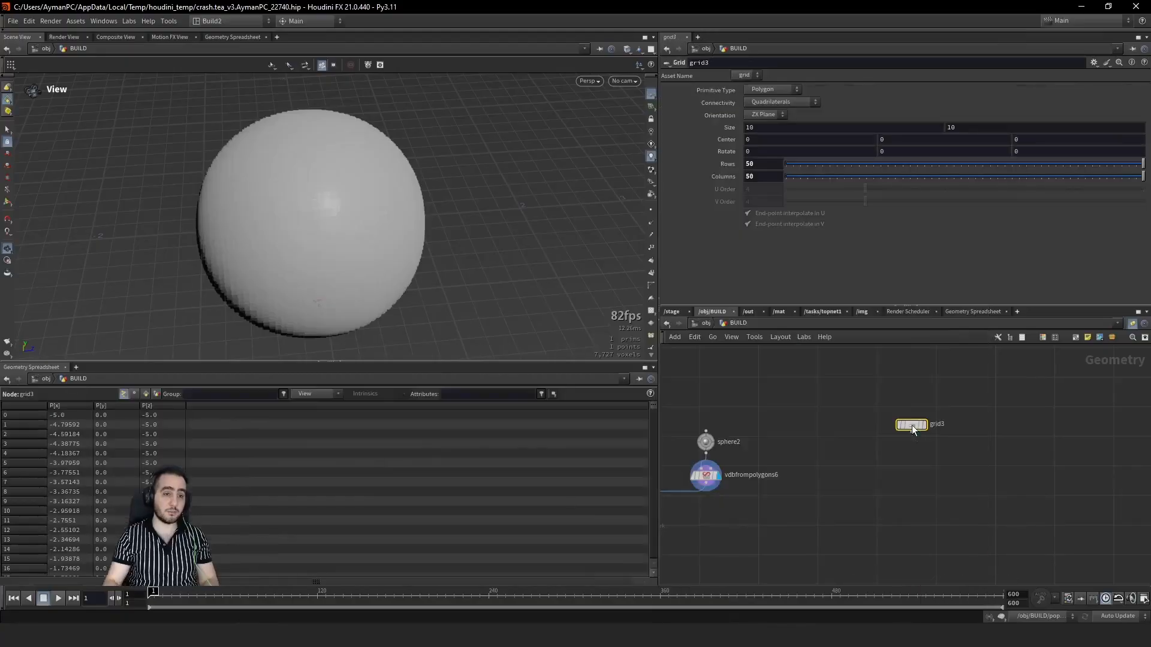
Step: Add a Scatter node below grid3 and wire the grid into its input
{"action": "left_click", "coordinate": [902, 472]}
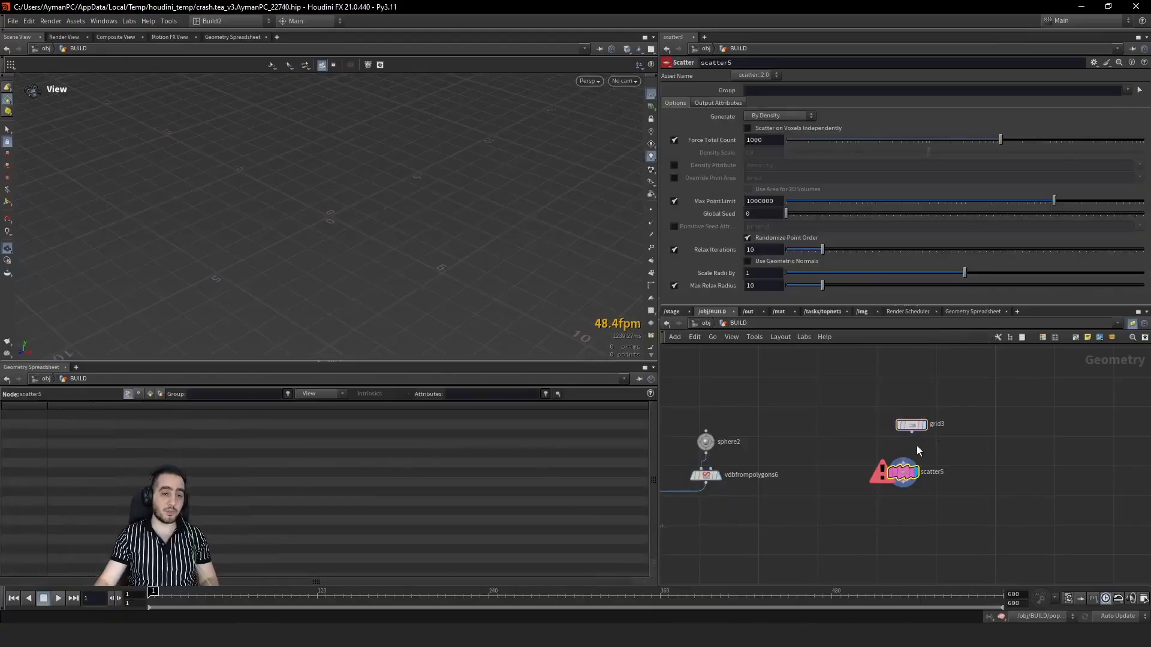
{"action": "left_click", "coordinate": [912, 432]}
{"action": "left_click", "coordinate": [903, 465]}
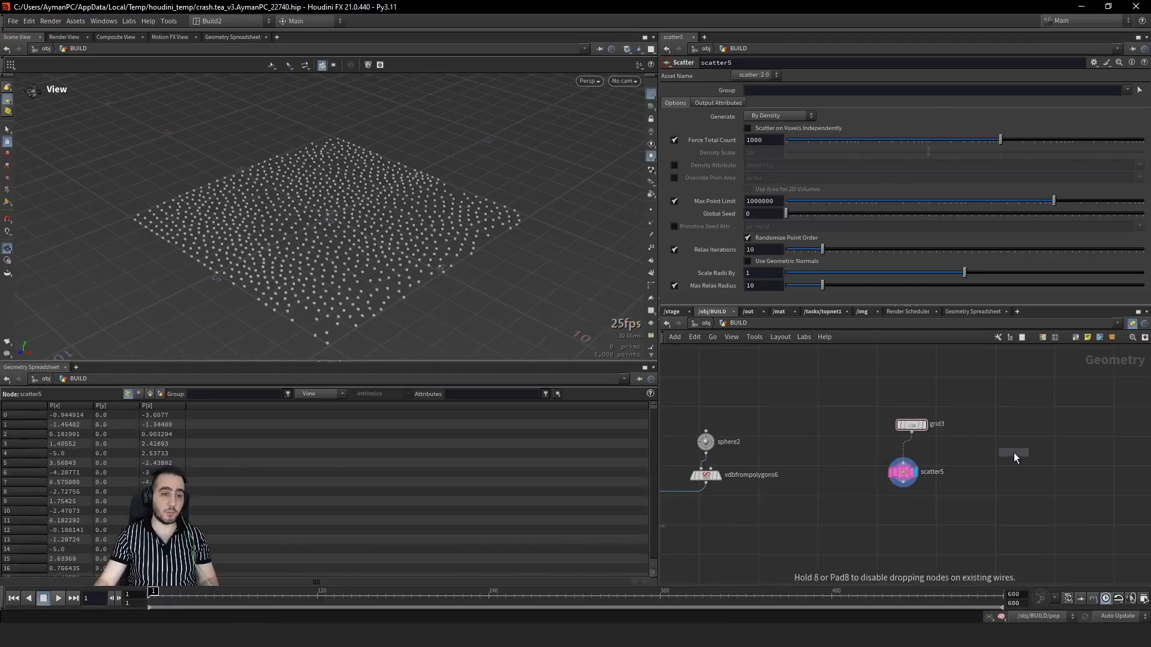
Step: Add a sphere next to the new scatter, wire it into a copy of the VDB from Polygons node, and display the VDB
{"action": "left_click", "coordinate": [997, 459]}
{"action": "middle_click_drag", "start_coordinate": [959, 508], "coordinate": [876, 491]}
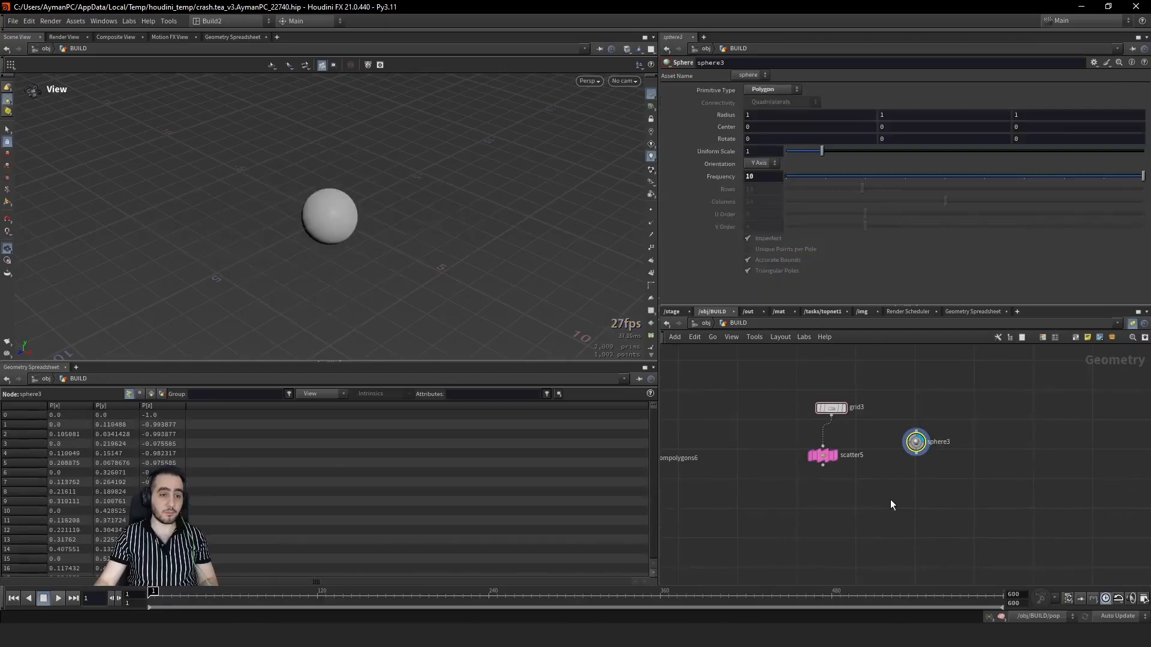
{"action": "middle_click_drag", "start_coordinate": [782, 497], "coordinate": [869, 488]}
{"action": "left_click_drag", "start_coordinate": [711, 449], "coordinate": [1002, 468], "text": "alt"}
{"action": "scroll", "coordinate": [999, 466], "scroll_direction": "up", "scroll_amount": 3}
{"action": "left_click", "coordinate": [1006, 427]}
{"action": "left_click", "coordinate": [995, 459]}
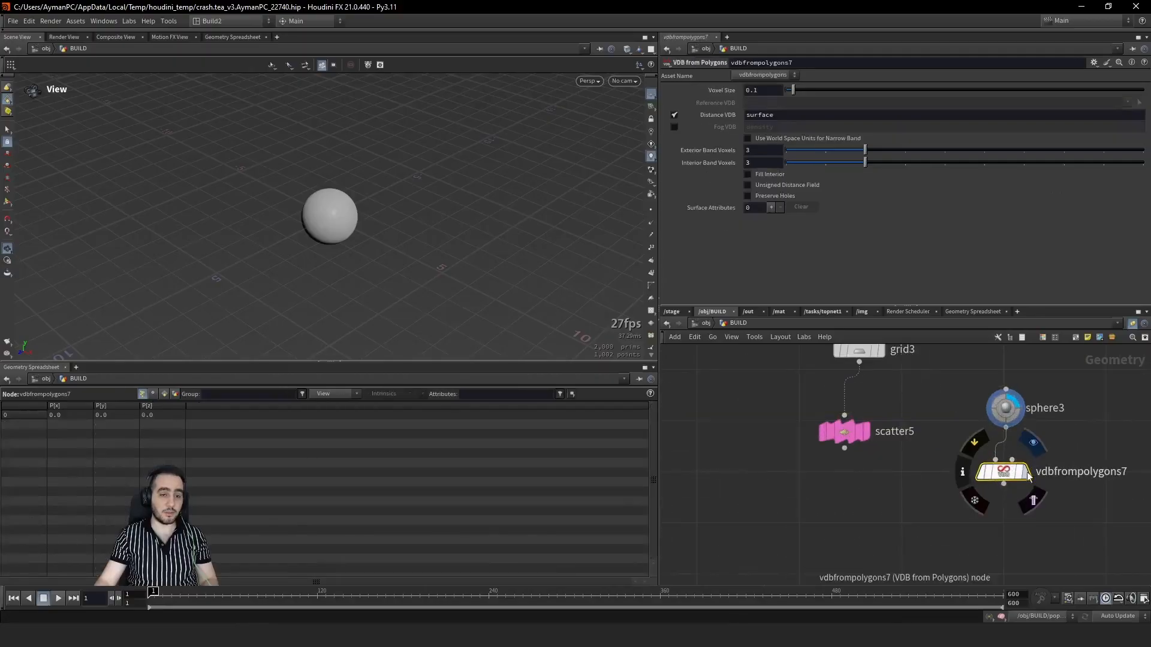
{"action": "left_click", "coordinate": [1025, 472]}
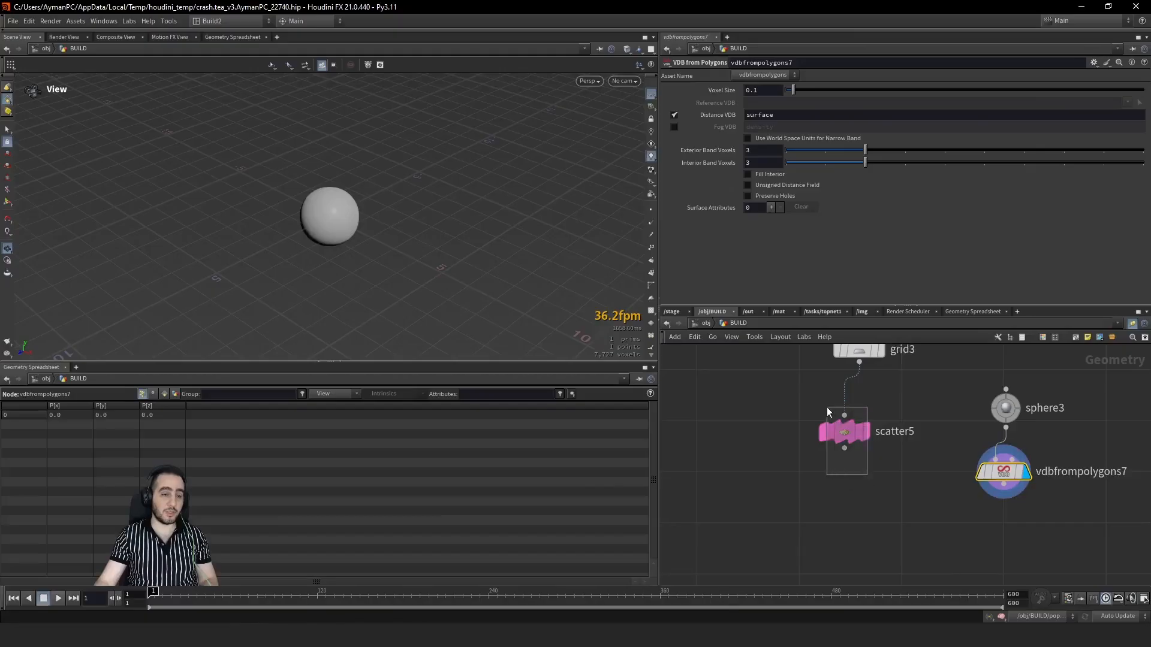
Step: Add a point wrangle with scatter5 in its first input and vdbfrompolygons7 in its second, and display it
{"action": "left_click_drag", "start_coordinate": [846, 437], "coordinate": [856, 457]}
{"action": "key", "text": "r"}
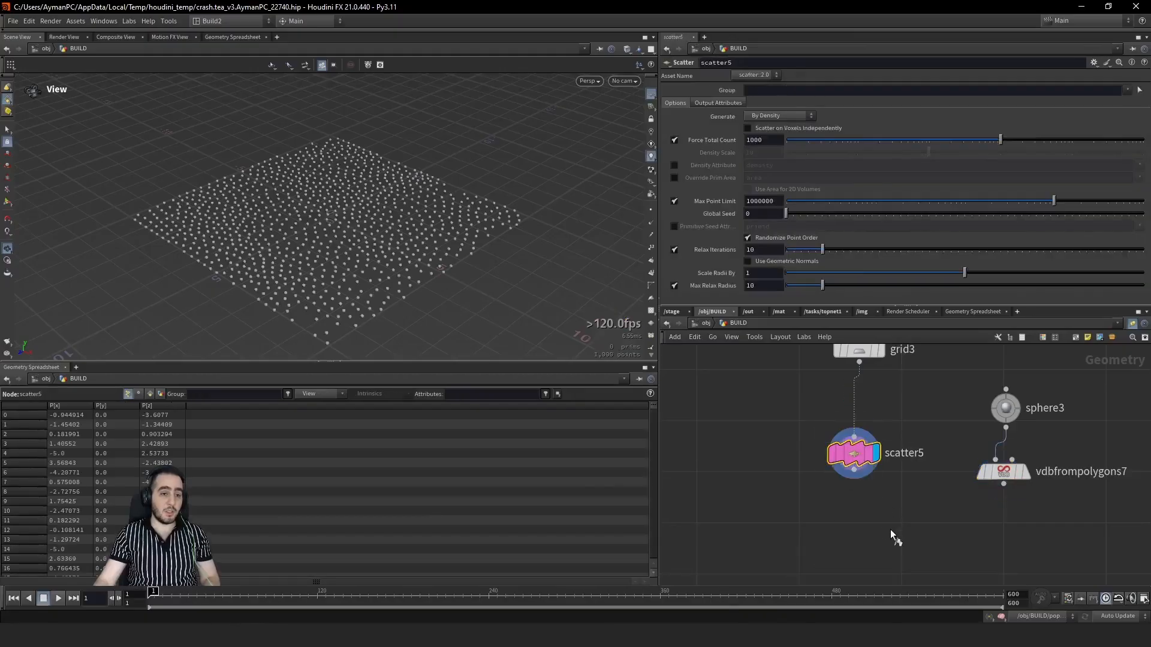
{"action": "middle_click_drag", "start_coordinate": [892, 540], "coordinate": [878, 508]}
{"action": "key", "text": "w"}
{"action": "left_click", "coordinate": [889, 529]}
{"action": "left_click", "coordinate": [843, 434]}
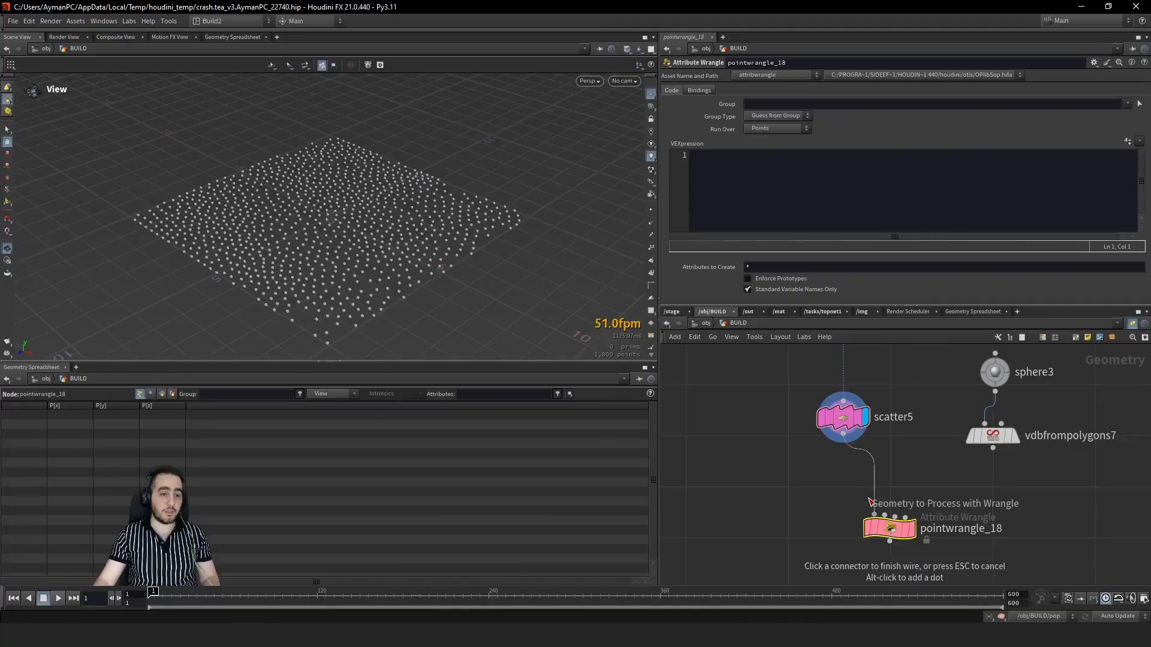
{"action": "left_click", "coordinate": [874, 514]}
{"action": "left_click", "coordinate": [890, 511]}
{"action": "left_click_drag", "start_coordinate": [914, 532], "coordinate": [964, 492]}
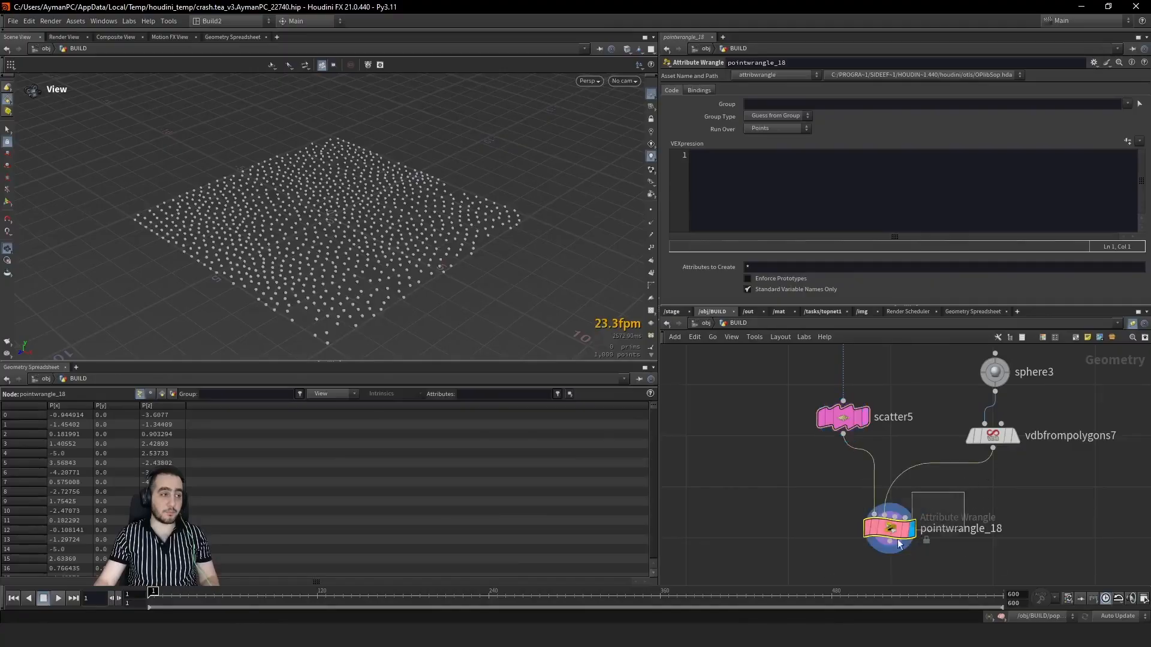
Step: Show sphere3 as a template wireframe over the scattered points, and reselect pointwrangle_18
{"action": "left_click", "coordinate": [987, 377]}
{"action": "key", "text": "e"}
{"action": "scroll", "coordinate": [401, 247], "scroll_direction": "up", "scroll_amount": 10}
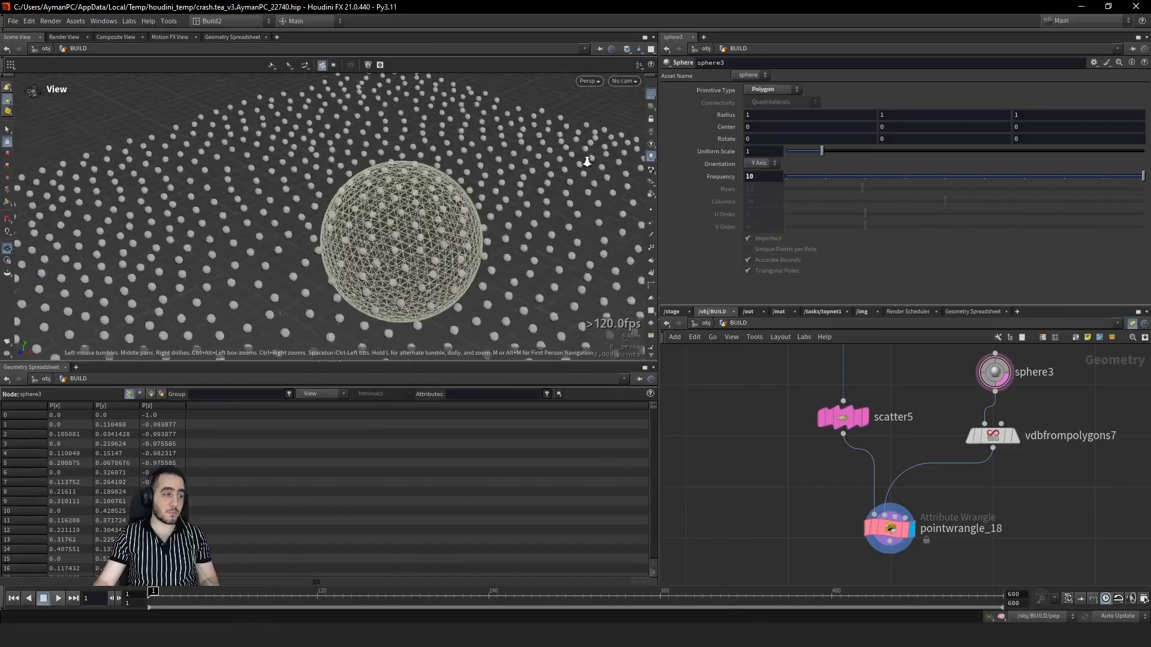
{"action": "scroll", "coordinate": [392, 250], "scroll_direction": "up", "scroll_amount": 5}
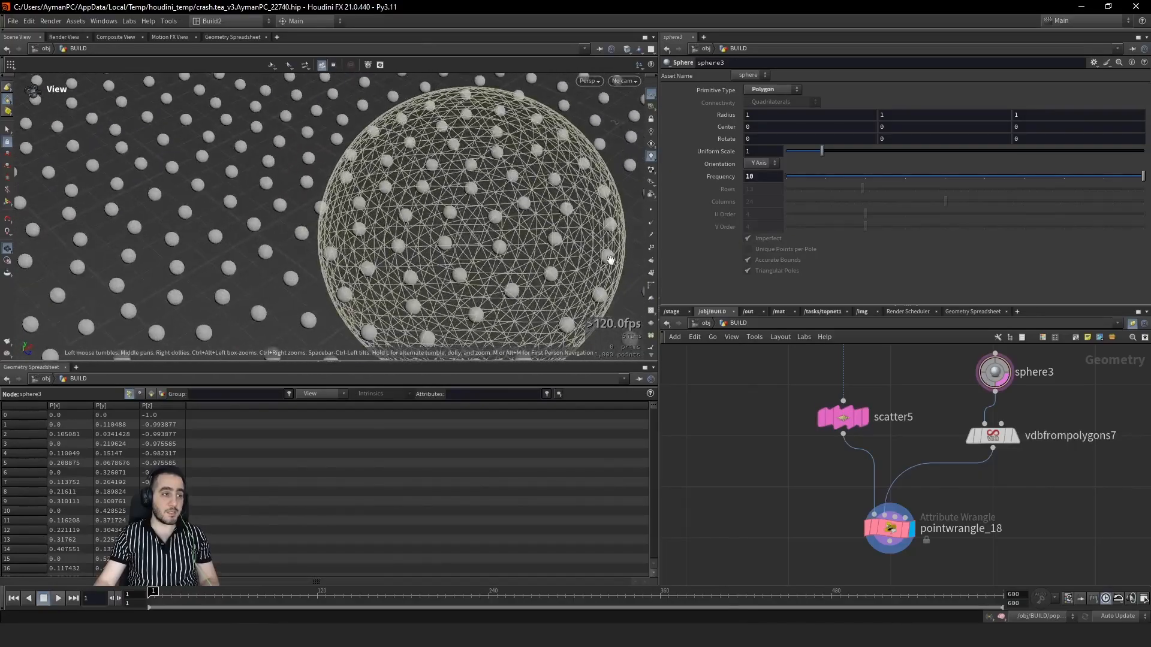
{"action": "left_click", "coordinate": [890, 543]}
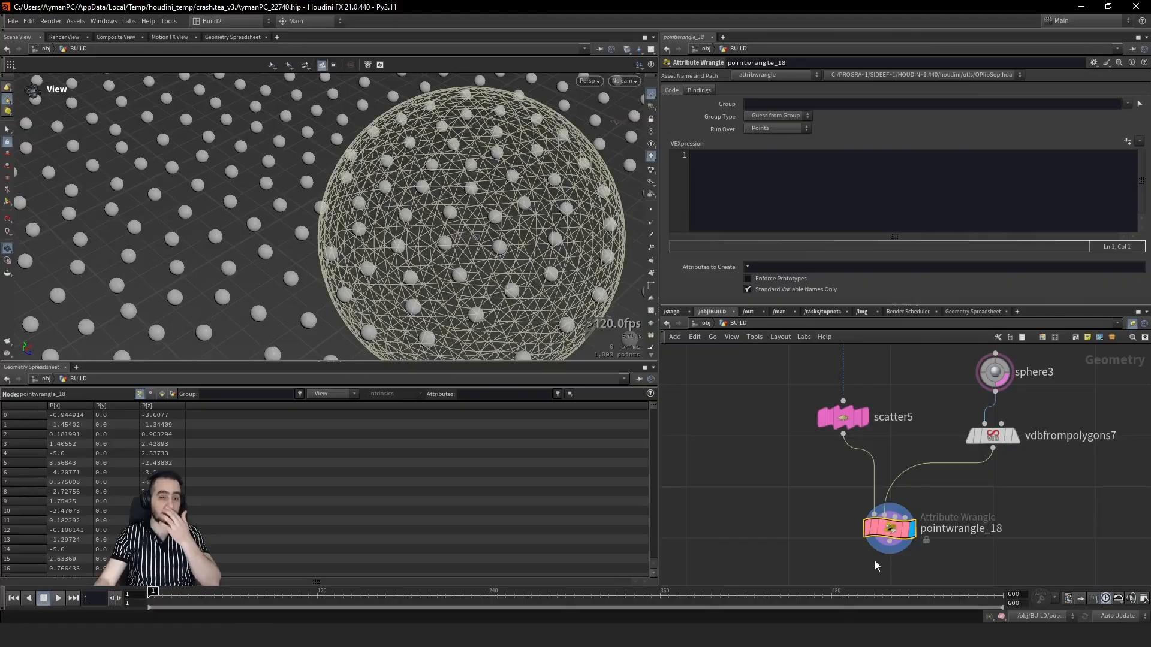
{"action": "scroll", "coordinate": [425, 264], "scroll_direction": "down", "scroll_amount": 6}
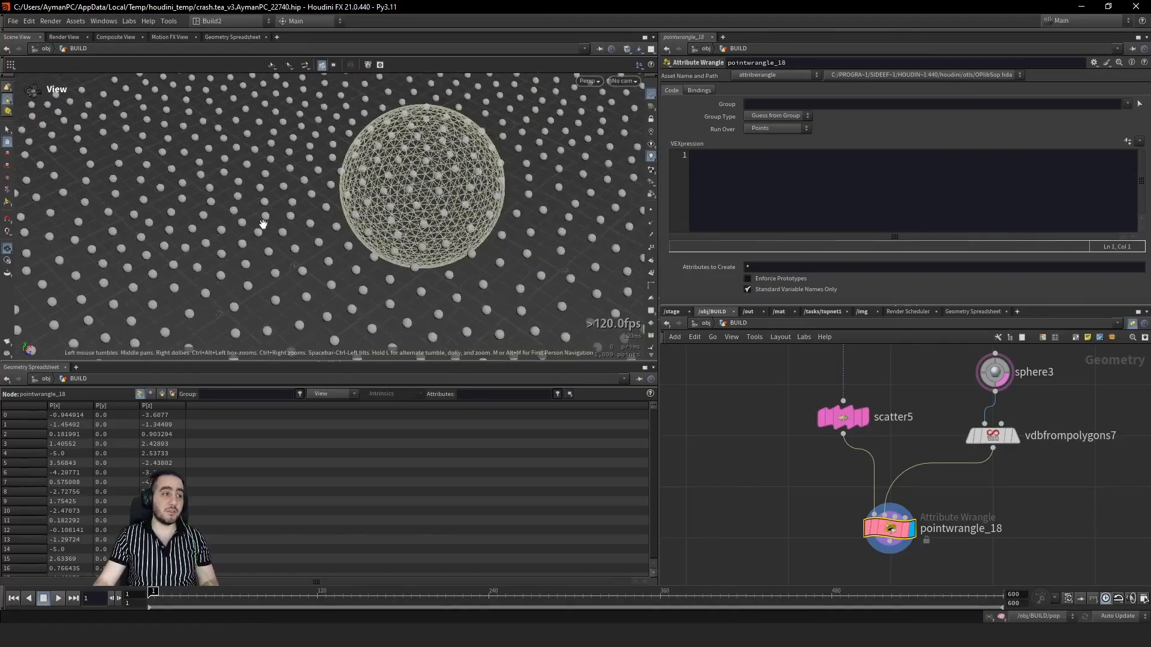
{"action": "left_click_drag", "start_coordinate": [262, 223], "coordinate": [344, 246]}
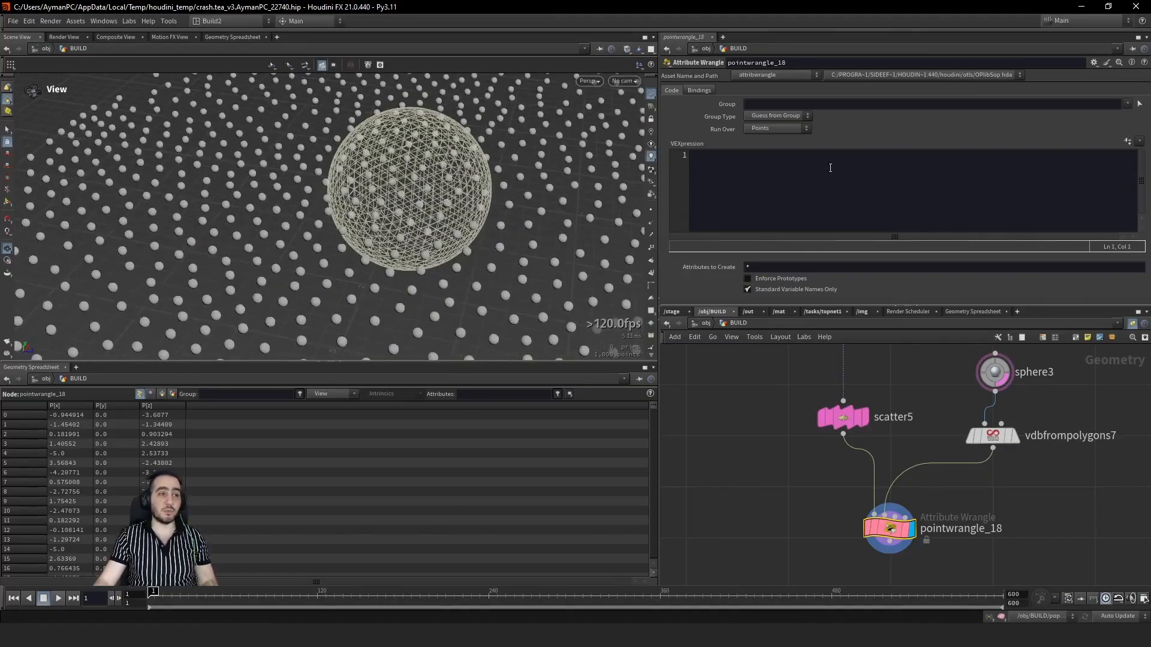
{"action": "left_click", "coordinate": [769, 197]}
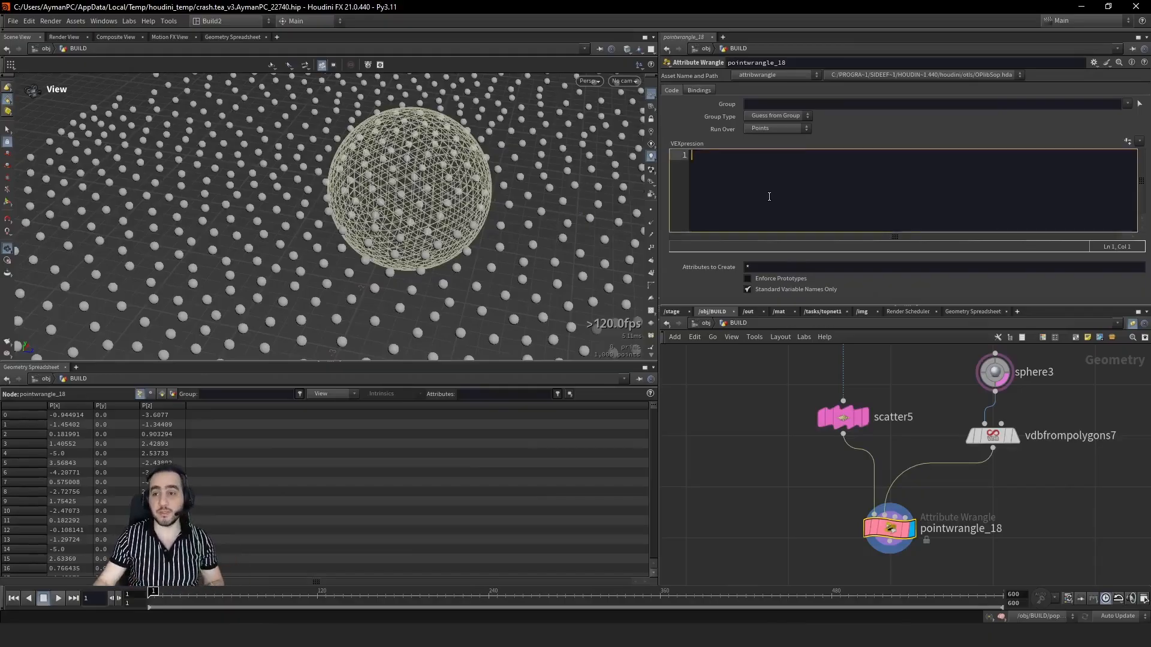
{"action": "key", "text": "ctrl+s"}
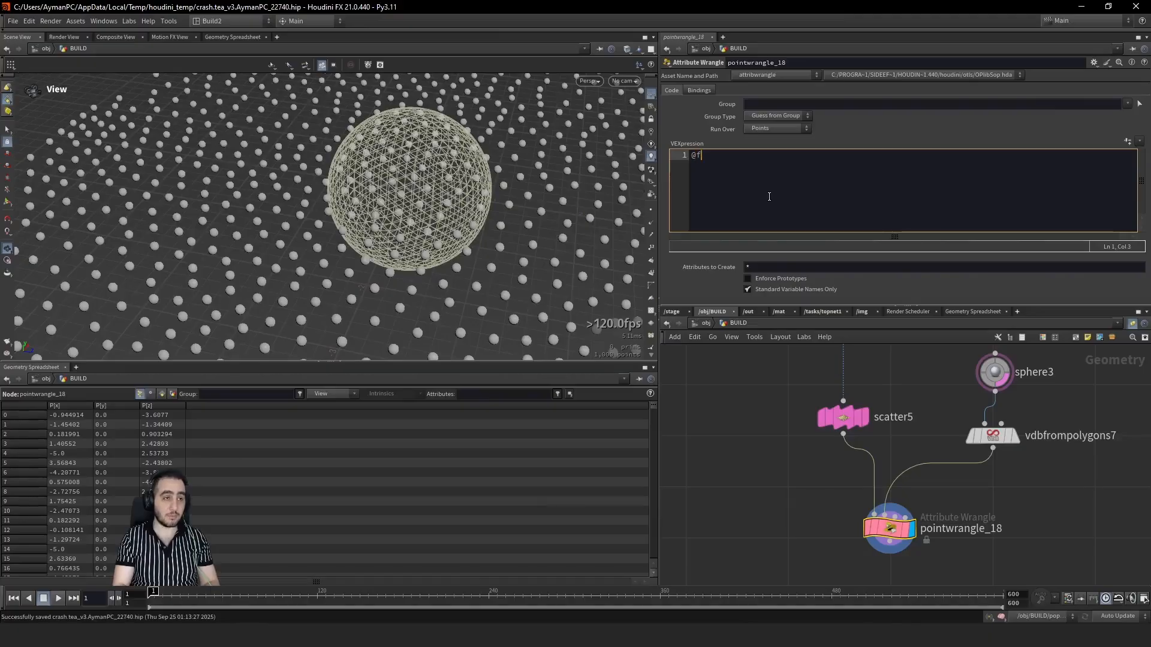
{"action": "type", "text": "volu"}
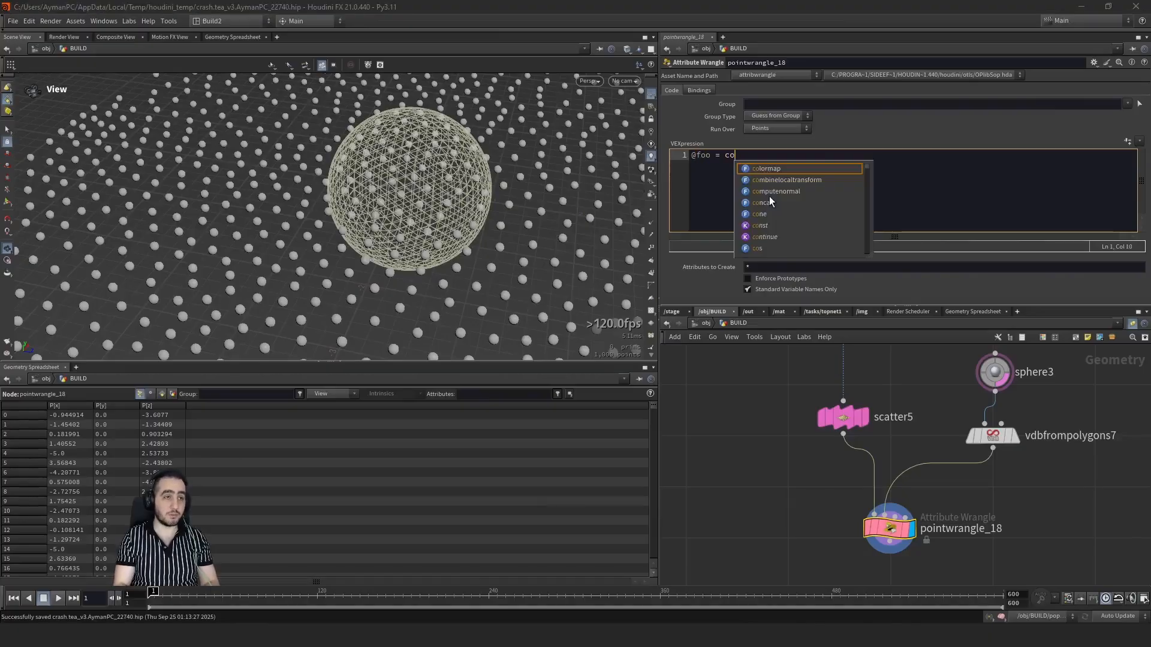
{"action": "type", "text": "mesap"}
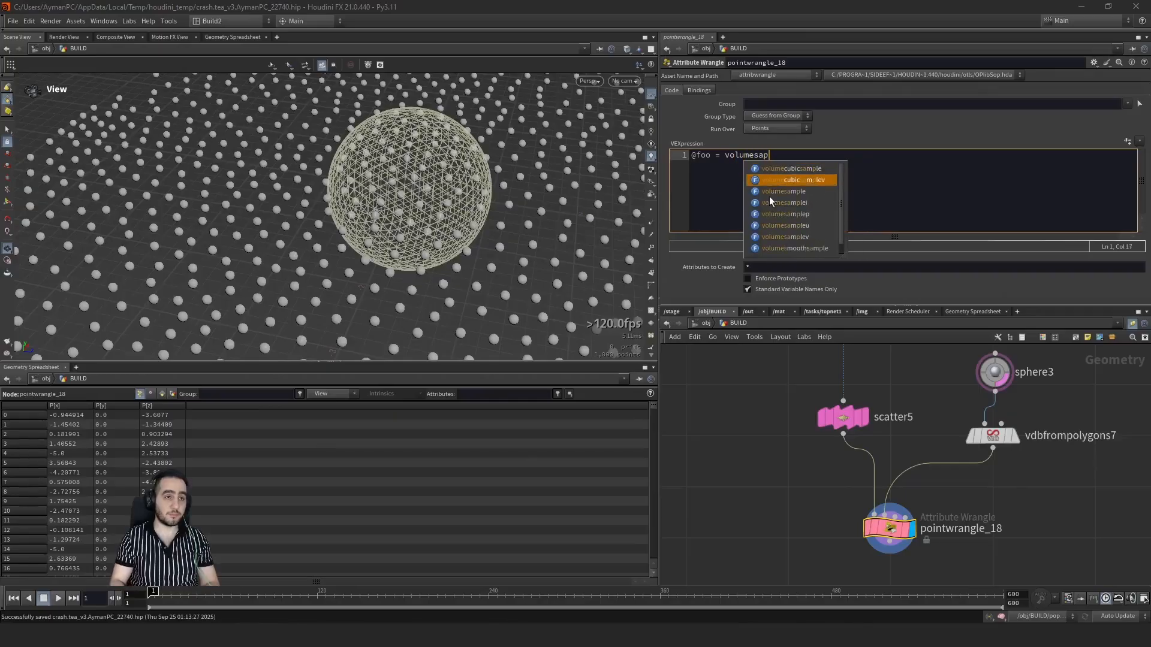
{"action": "left_click", "coordinate": [769, 196]}
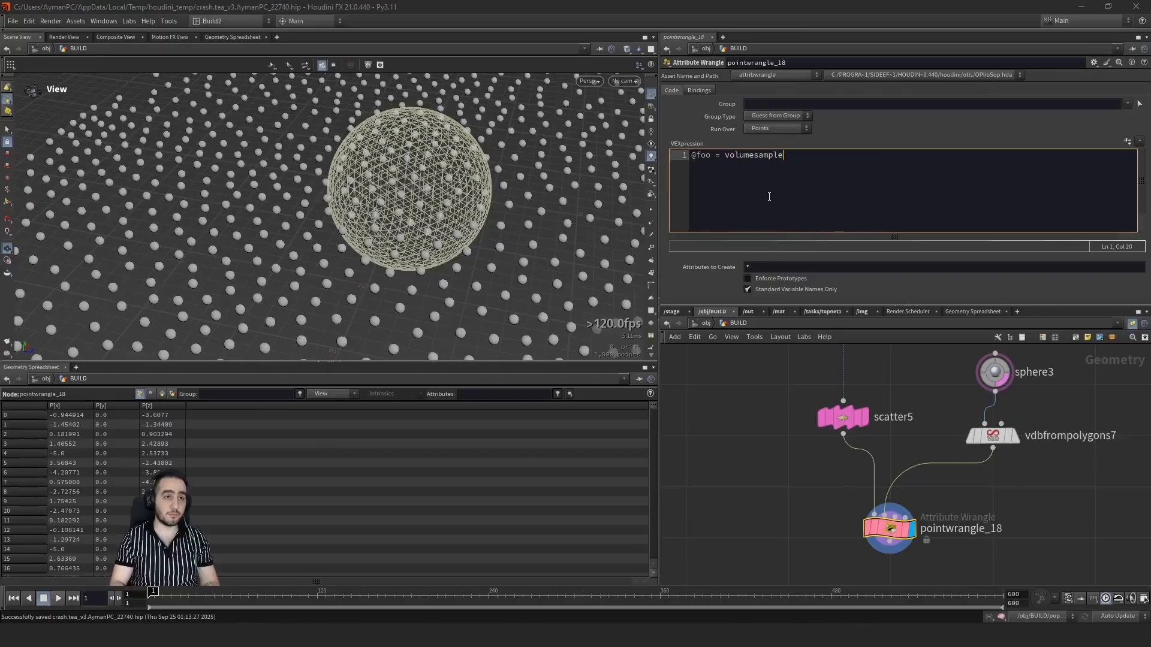
{"action": "type", "text": "(1,"}
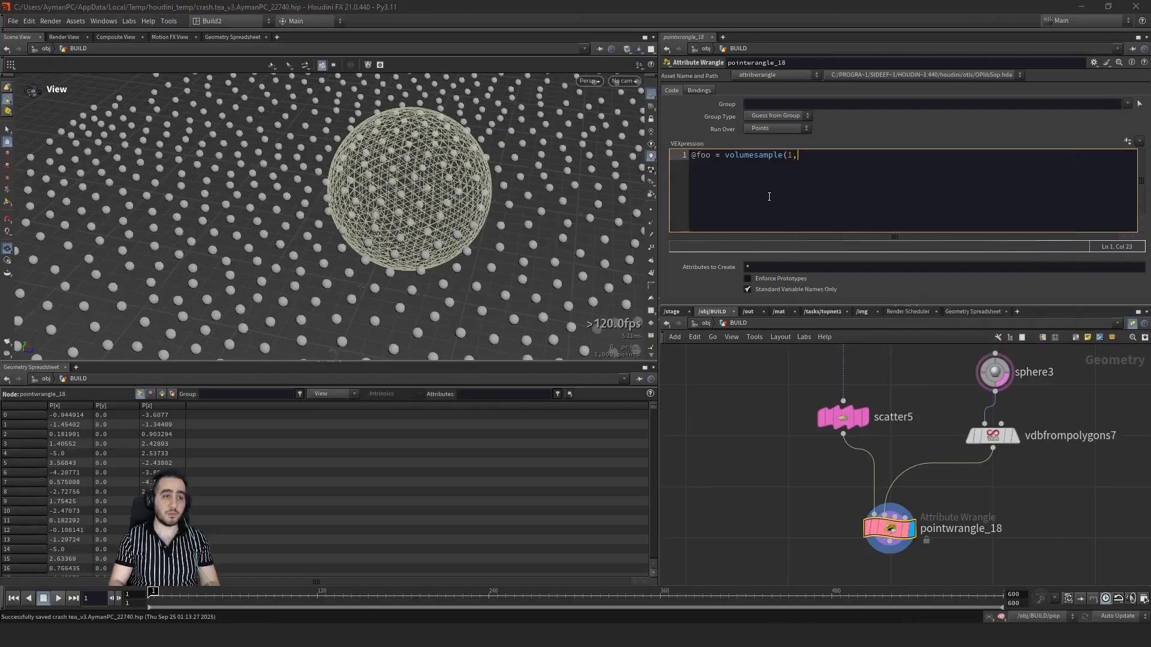
{"action": "type", "text": " 0,"}
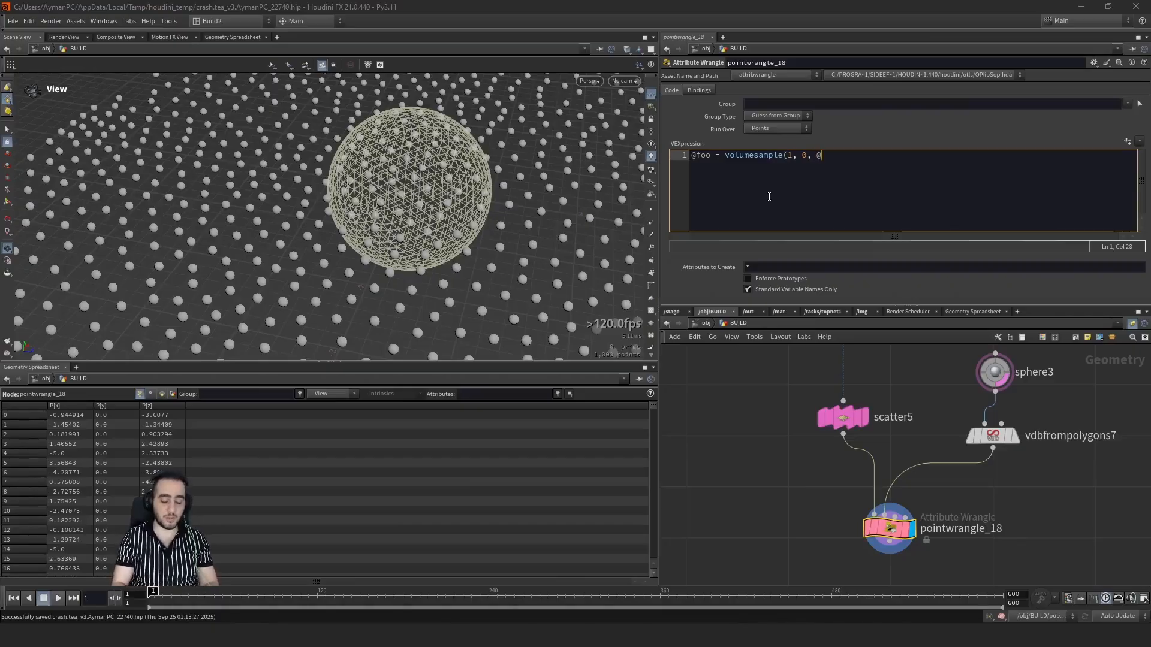
{"action": "type", "text": "@P);"}
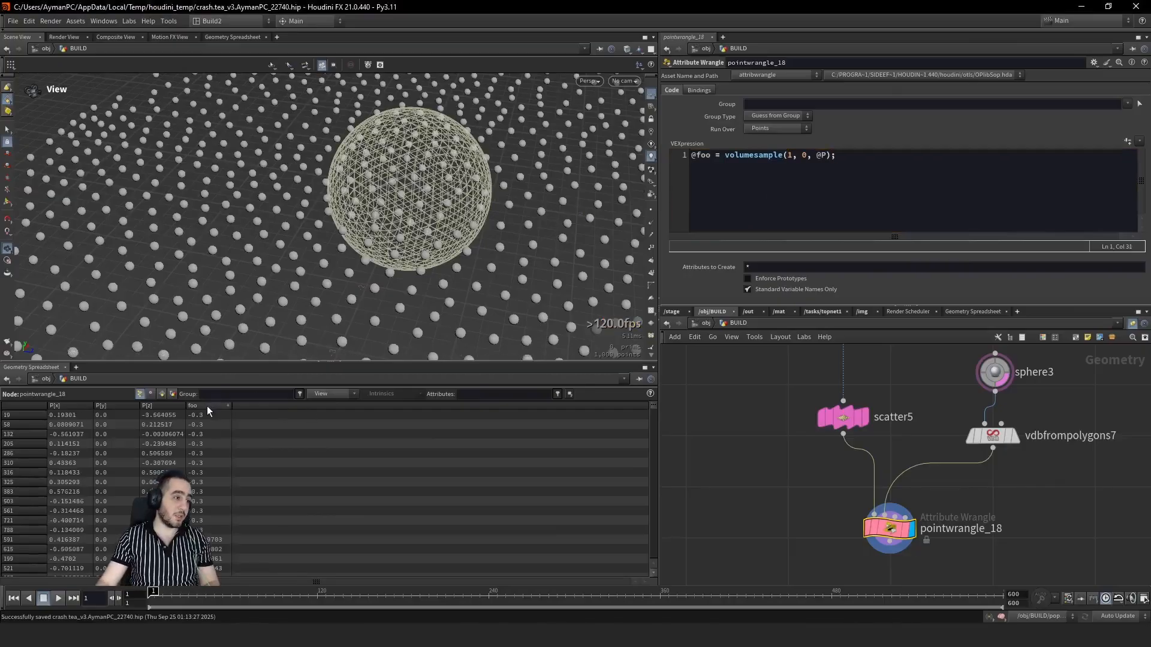
Step: Sort the point data by the foo attribute in both directions and examine the sampled values in ascending order
{"action": "left_click", "coordinate": [207, 405]}
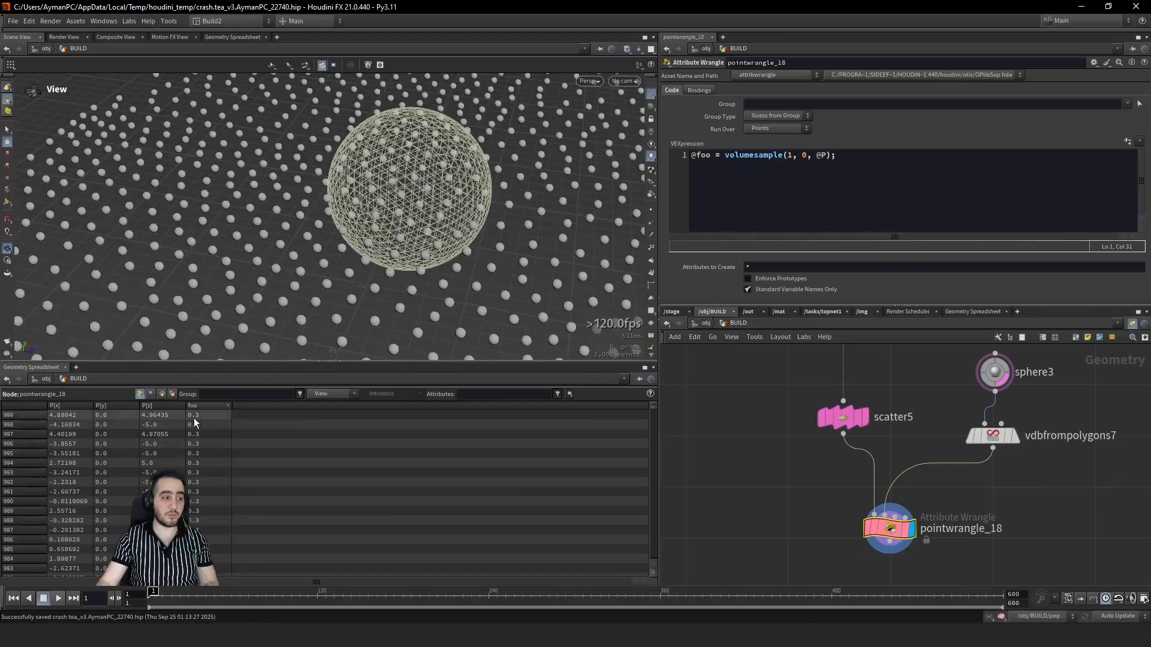
{"action": "left_click", "coordinate": [222, 408]}
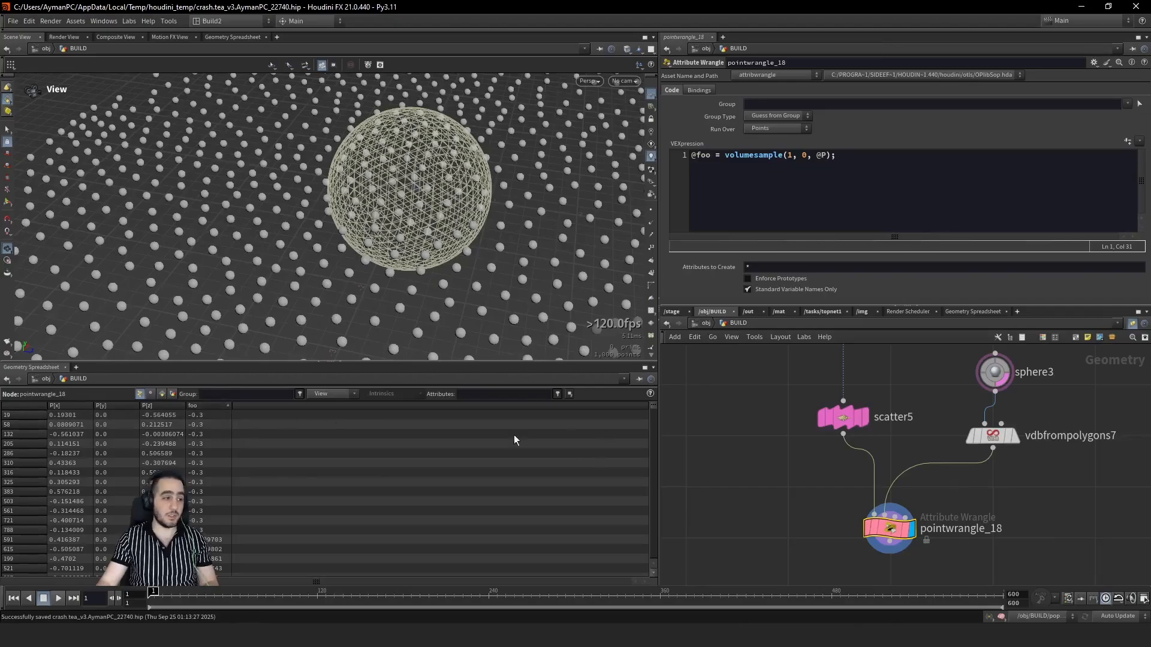
{"action": "mouse_move", "coordinate": [651, 409]}
{"action": "left_mouse_down"}
{"action": "mouse_move", "coordinate": [650, 427]}
{"action": "mouse_move", "coordinate": [653, 413]}
{"action": "left_mouse_up"}
{"action": "scroll", "coordinate": [239, 513], "scroll_direction": "down", "scroll_amount": 3}
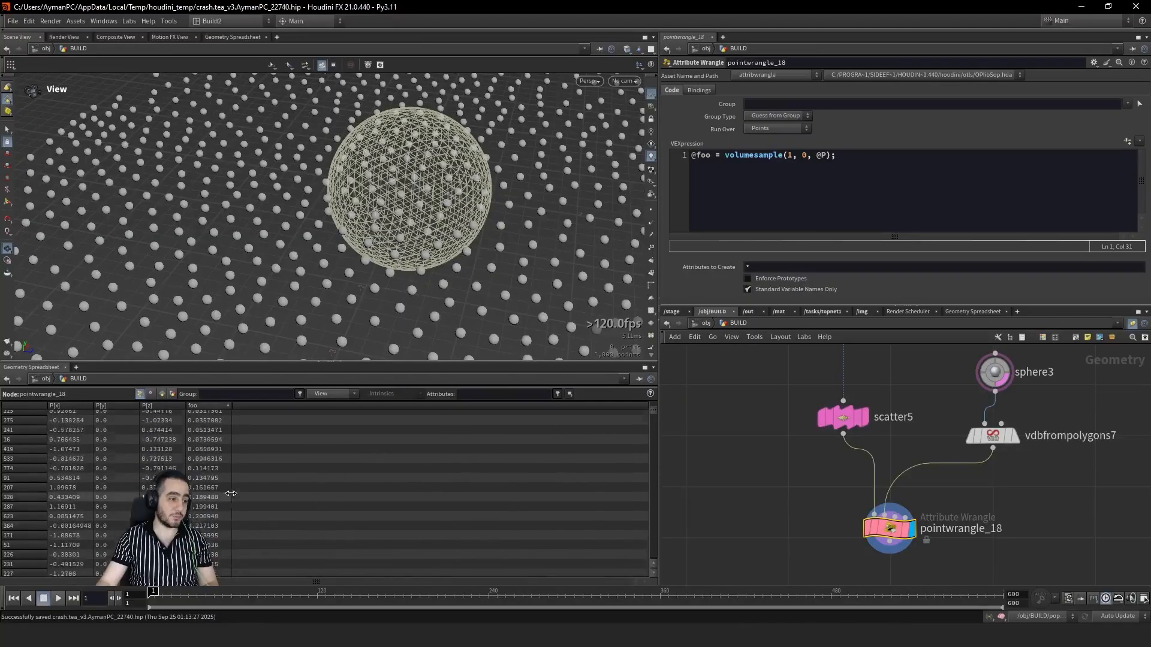
Step: Turn on visualization of the foo point attribute for pointwrangle_18 and open the foo visualizer for editing
{"action": "mouse_move", "coordinate": [862, 533]}
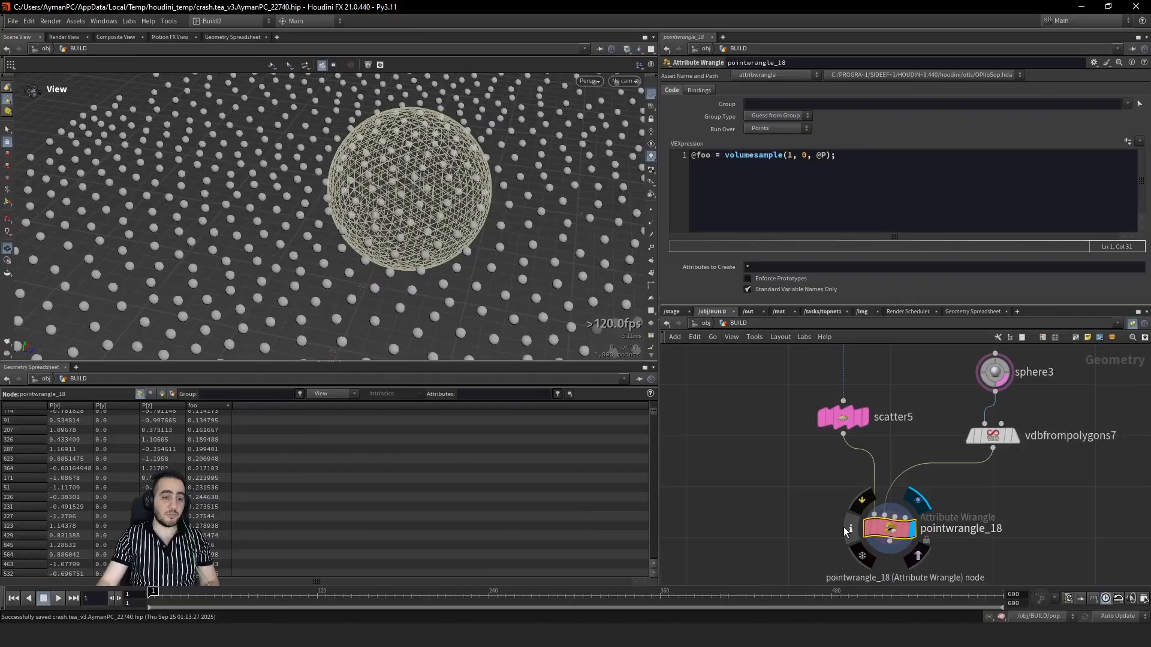
{"action": "left_click", "coordinate": [851, 532]}
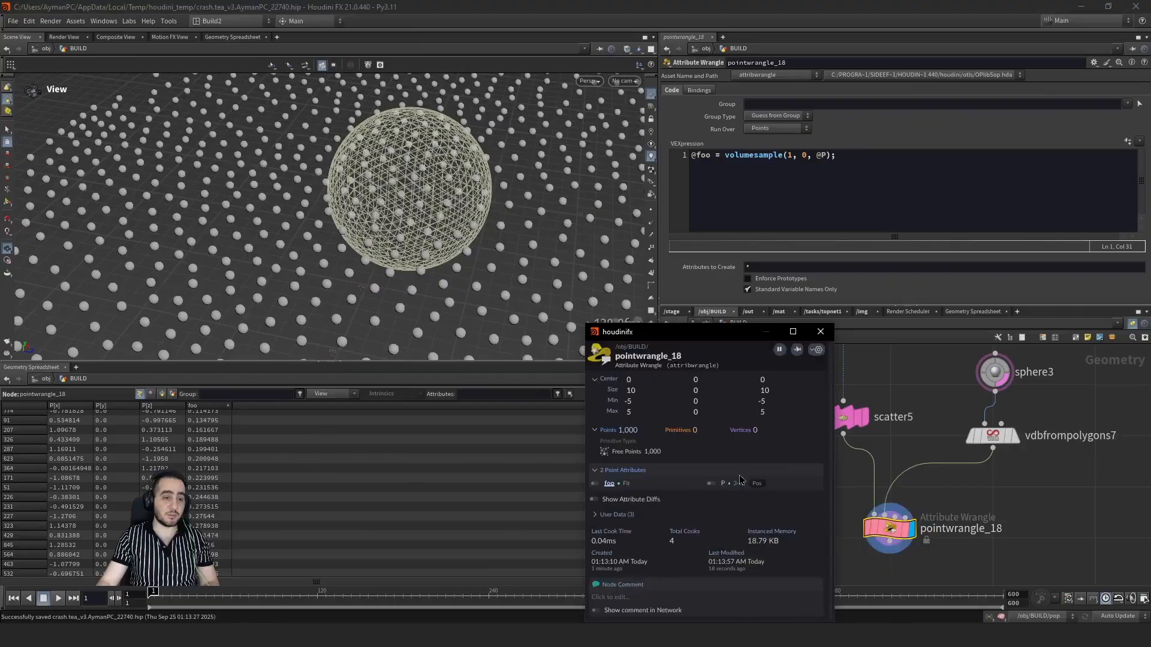
{"action": "left_click", "coordinate": [595, 484]}
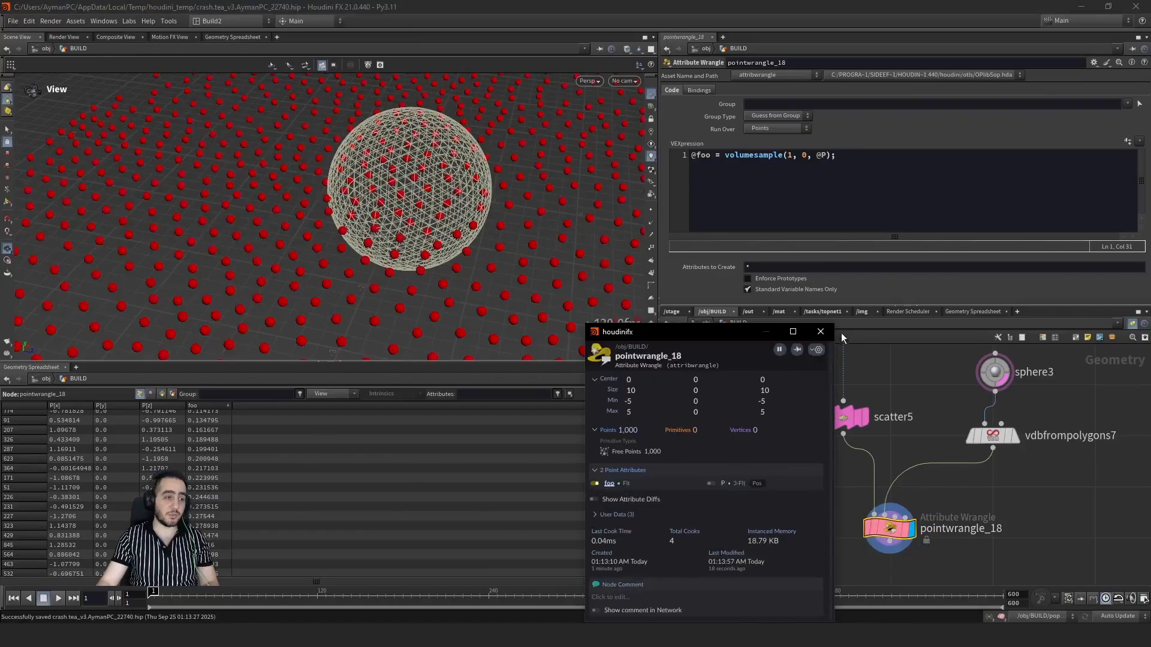
{"action": "left_click", "coordinate": [820, 331]}
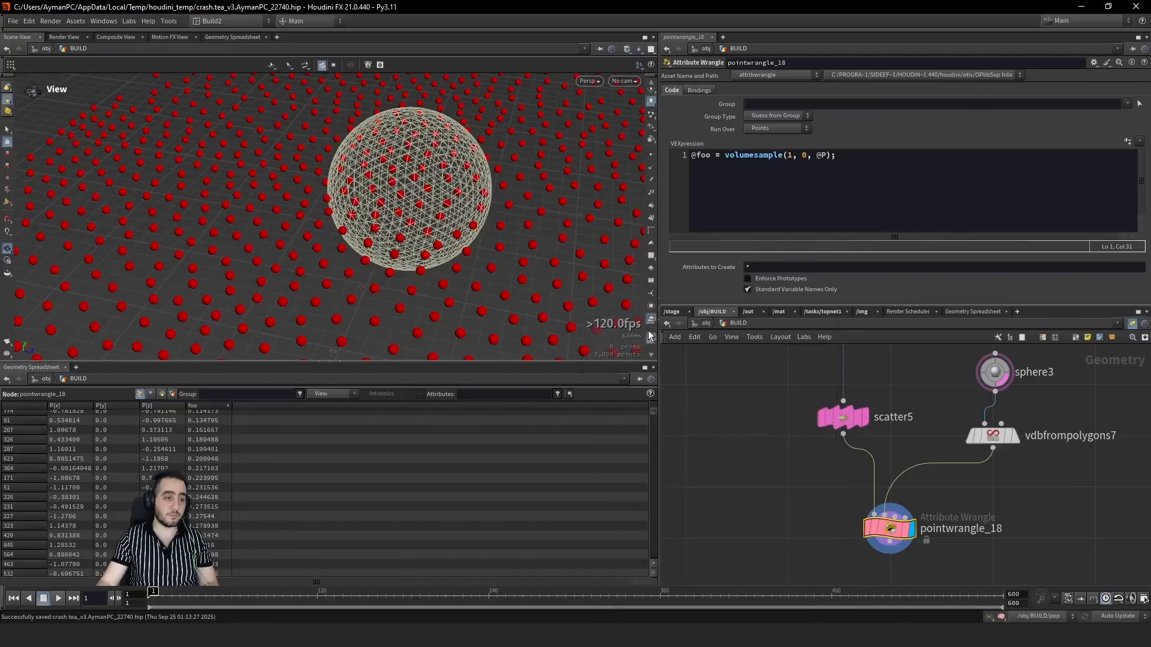
{"action": "left_click", "coordinate": [650, 156]}
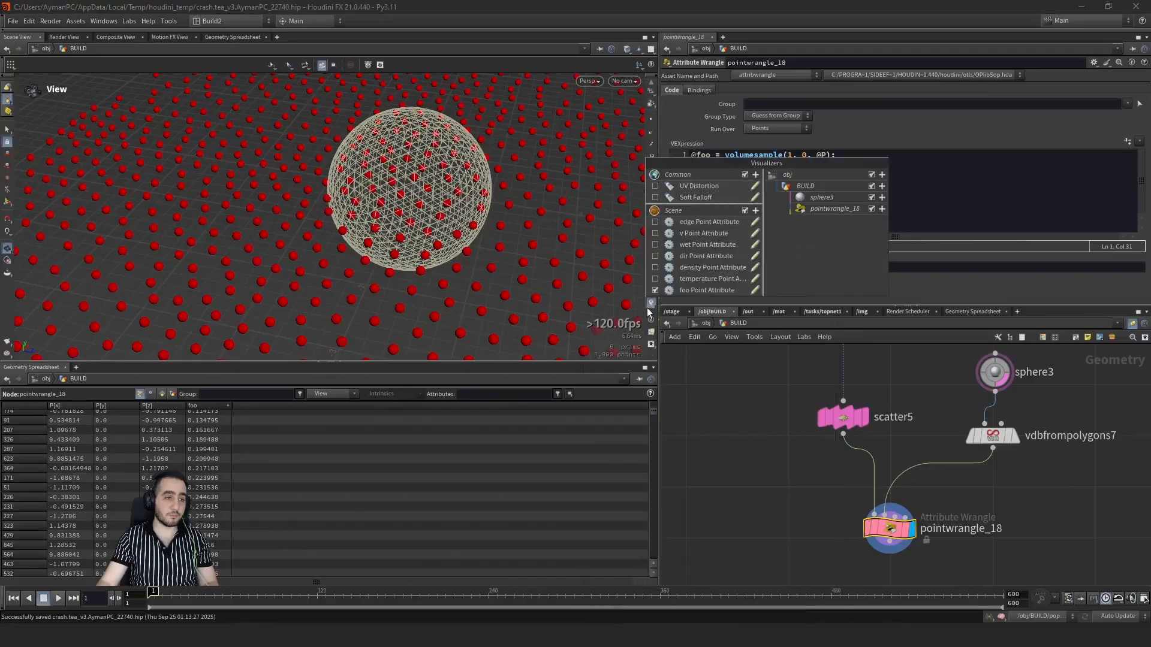
{"action": "left_click", "coordinate": [756, 291]}
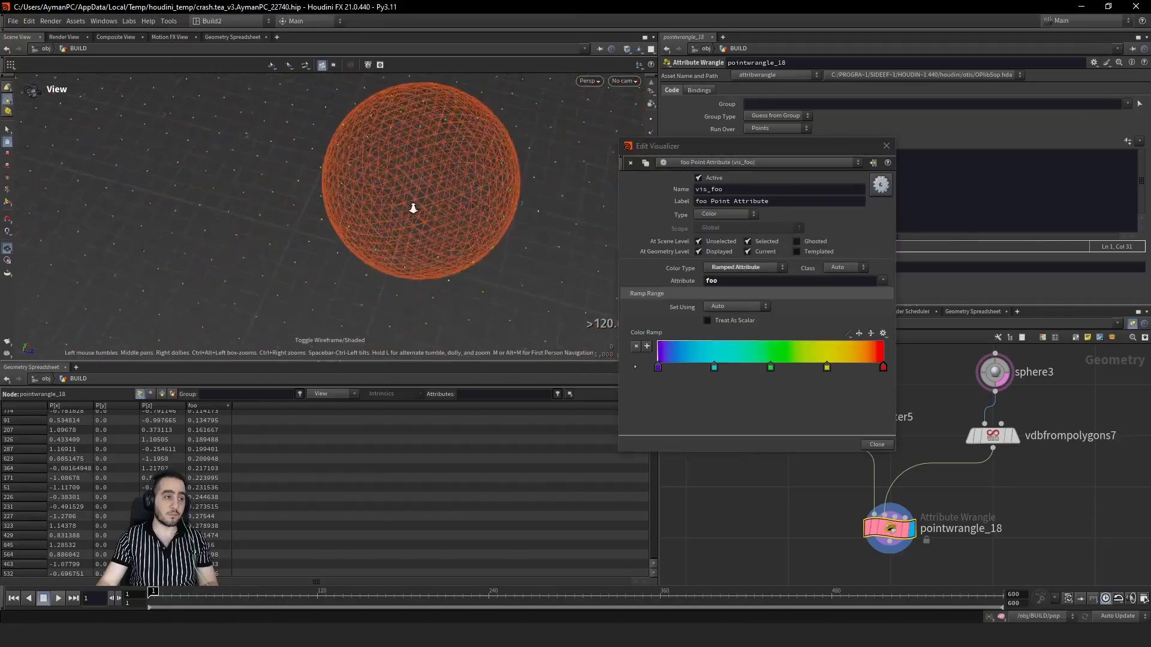
Step: Set the foo visualizer's ramp range to Min and Max, and hide sphere3's template wireframe to inspect the point colors
{"action": "left_click_drag", "start_coordinate": [413, 208], "coordinate": [488, 175]}
{"action": "right_click_drag", "start_coordinate": [432, 198], "coordinate": [466, 136]}
{"action": "left_click_drag", "start_coordinate": [466, 136], "coordinate": [432, 172]}
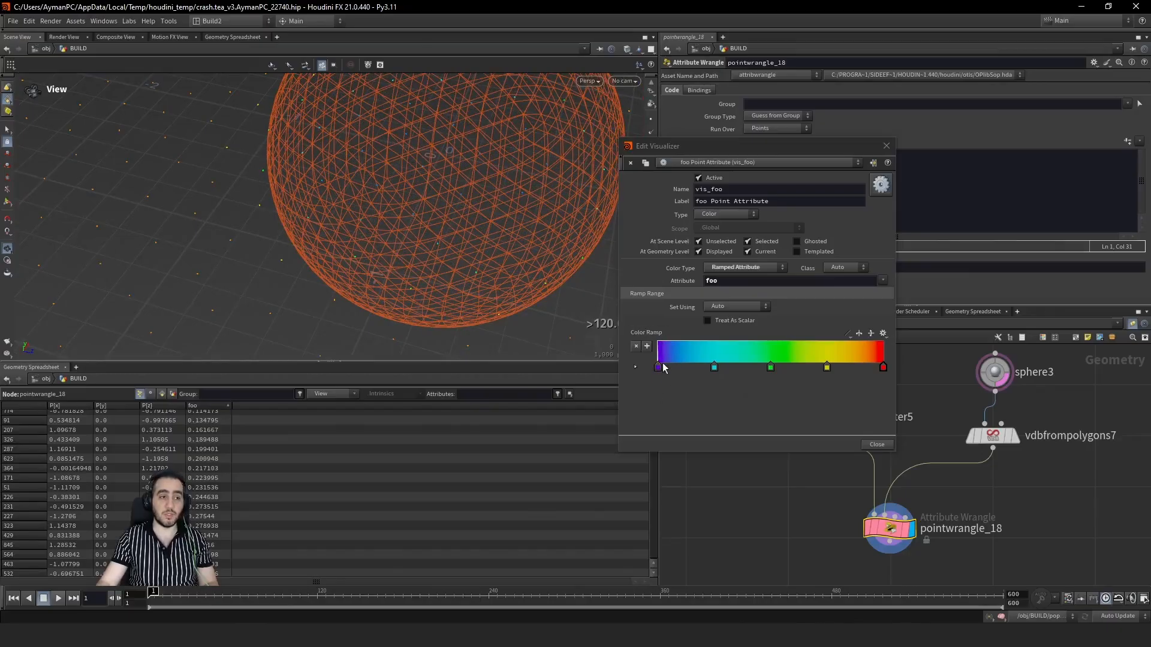
{"action": "left_click", "coordinate": [743, 307]}
{"action": "left_click", "coordinate": [733, 328]}
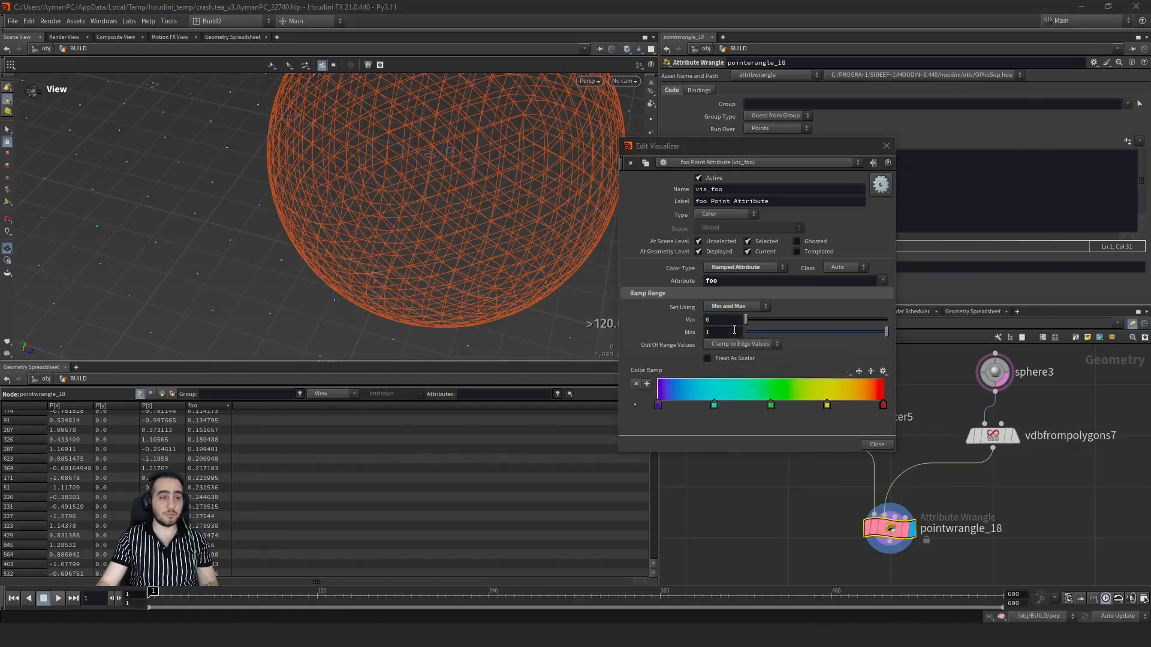
{"action": "scroll", "coordinate": [419, 210], "scroll_direction": "down", "scroll_amount": 5}
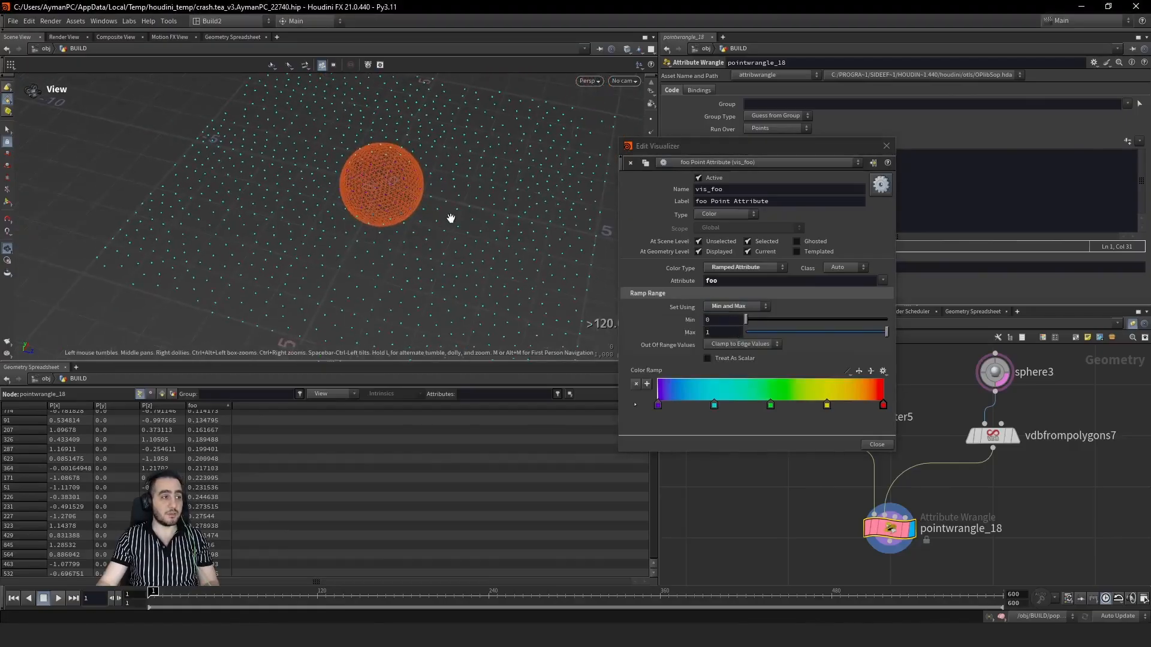
{"action": "scroll", "coordinate": [401, 222], "scroll_direction": "up", "scroll_amount": 6}
{"action": "left_click_drag", "start_coordinate": [401, 221], "coordinate": [420, 185]}
{"action": "left_click", "coordinate": [903, 530]}
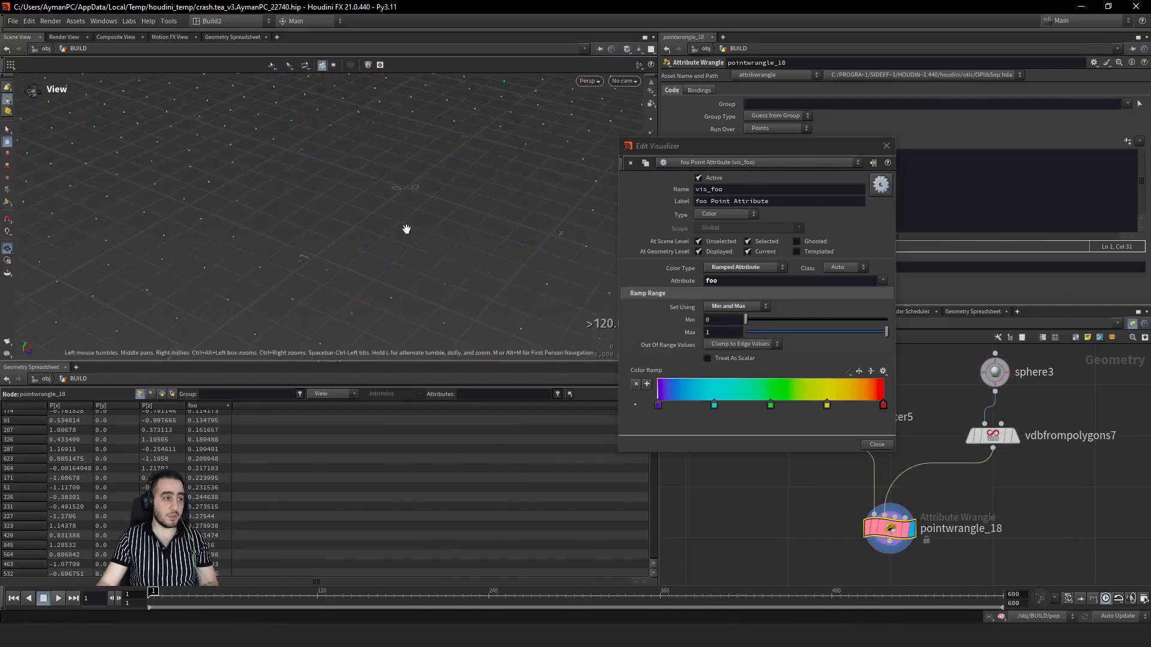
{"action": "left_click_drag", "start_coordinate": [406, 229], "coordinate": [477, 154]}
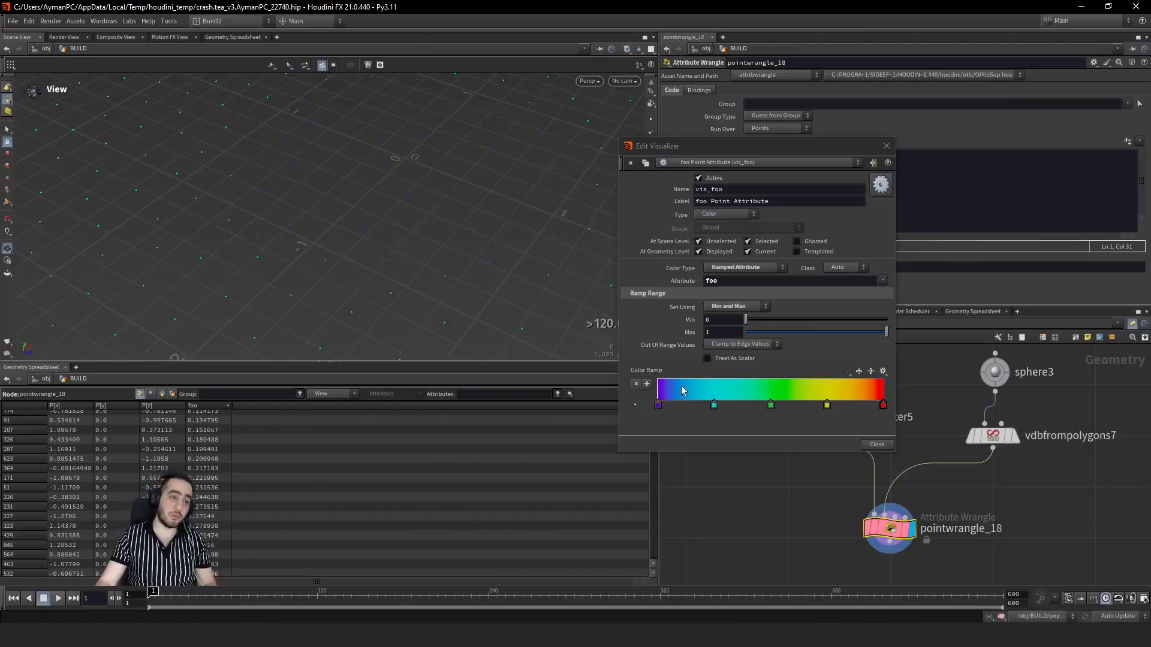
Step: Change the visualizer type to Marker with text labels for foo, and show sphere3's template wireframe again
{"action": "left_click", "coordinate": [724, 214]}
{"action": "left_click", "coordinate": [719, 226]}
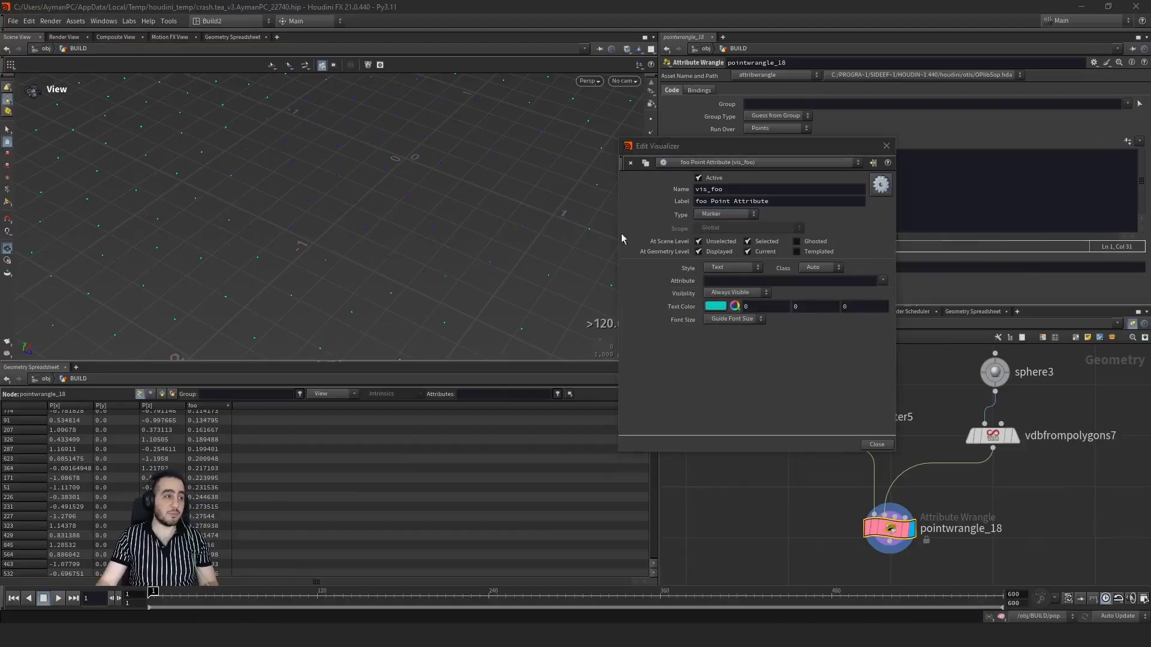
{"action": "right_click_drag", "start_coordinate": [330, 186], "coordinate": [539, 154]}
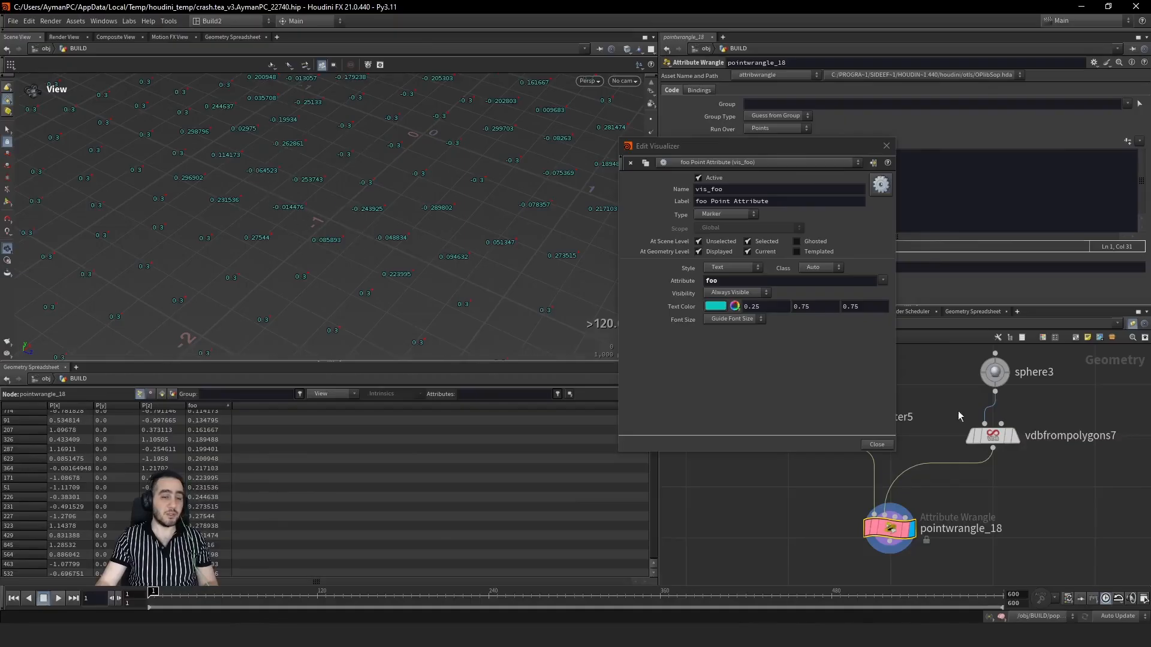
{"action": "mouse_move", "coordinate": [997, 375]}
{"action": "left_click", "coordinate": [1026, 403]}
Step: Examine the foo labels inside, outside and near the sphere's surface from several angles, closing the visualizer editor
{"action": "right_click_drag", "start_coordinate": [257, 192], "coordinate": [496, 141]}
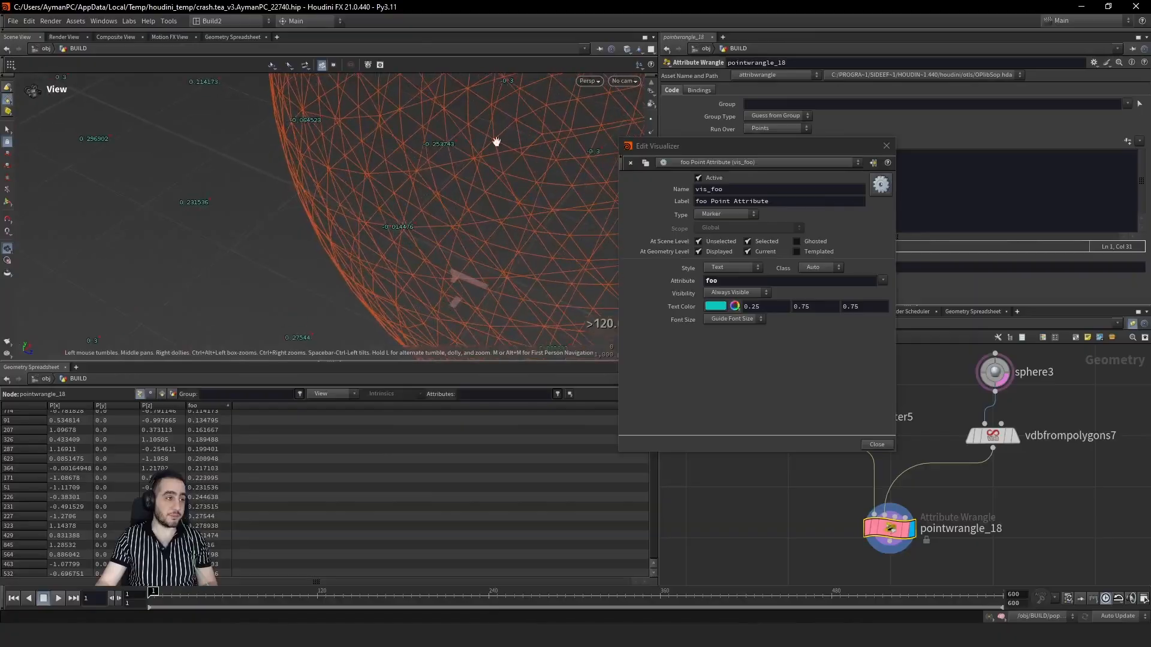
{"action": "left_click_drag", "start_coordinate": [318, 111], "coordinate": [246, 415]}
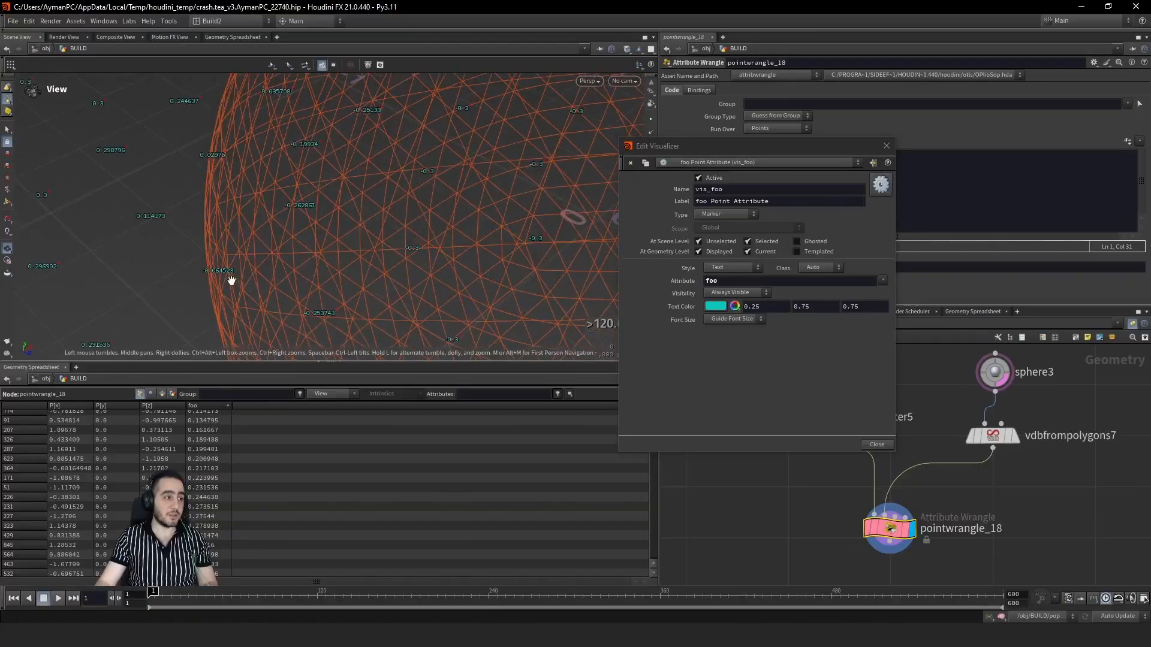
{"action": "left_click_drag", "start_coordinate": [214, 272], "coordinate": [334, 238]}
{"action": "right_click_drag", "start_coordinate": [334, 238], "coordinate": [210, 298]}
{"action": "left_click_drag", "start_coordinate": [211, 297], "coordinate": [406, 196]}
{"action": "left_click", "coordinate": [887, 145]}
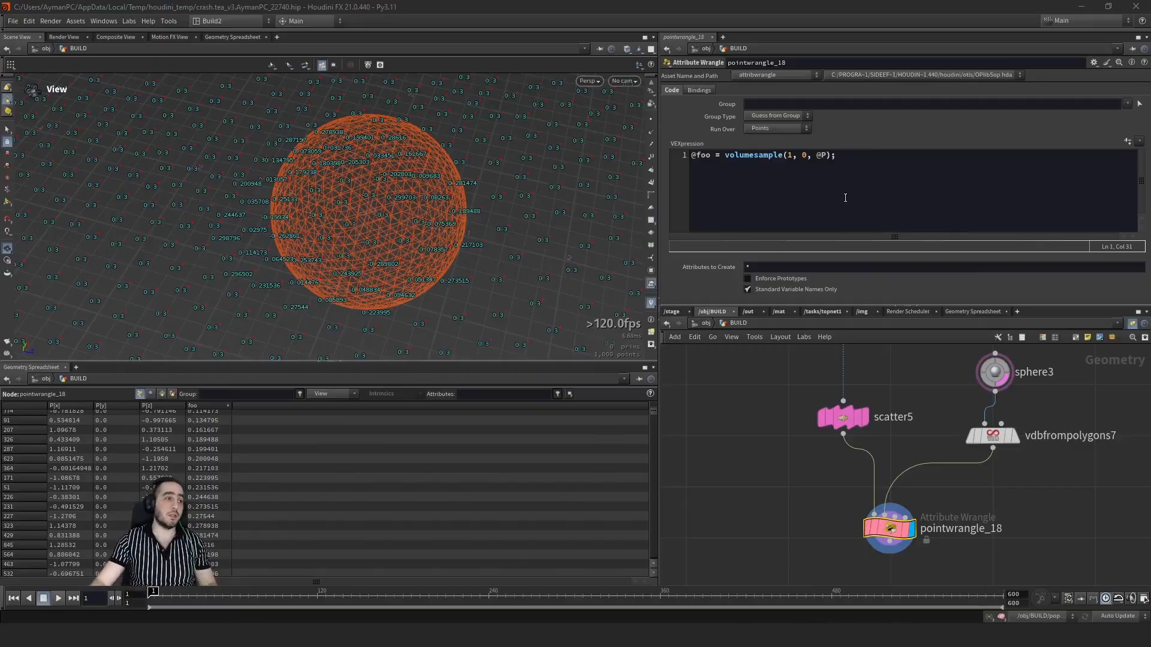
{"action": "left_click_drag", "start_coordinate": [352, 264], "coordinate": [370, 228]}
{"action": "right_click_drag", "start_coordinate": [370, 228], "coordinate": [465, 221]}
{"action": "middle_click_drag", "start_coordinate": [360, 221], "coordinate": [333, 170]}
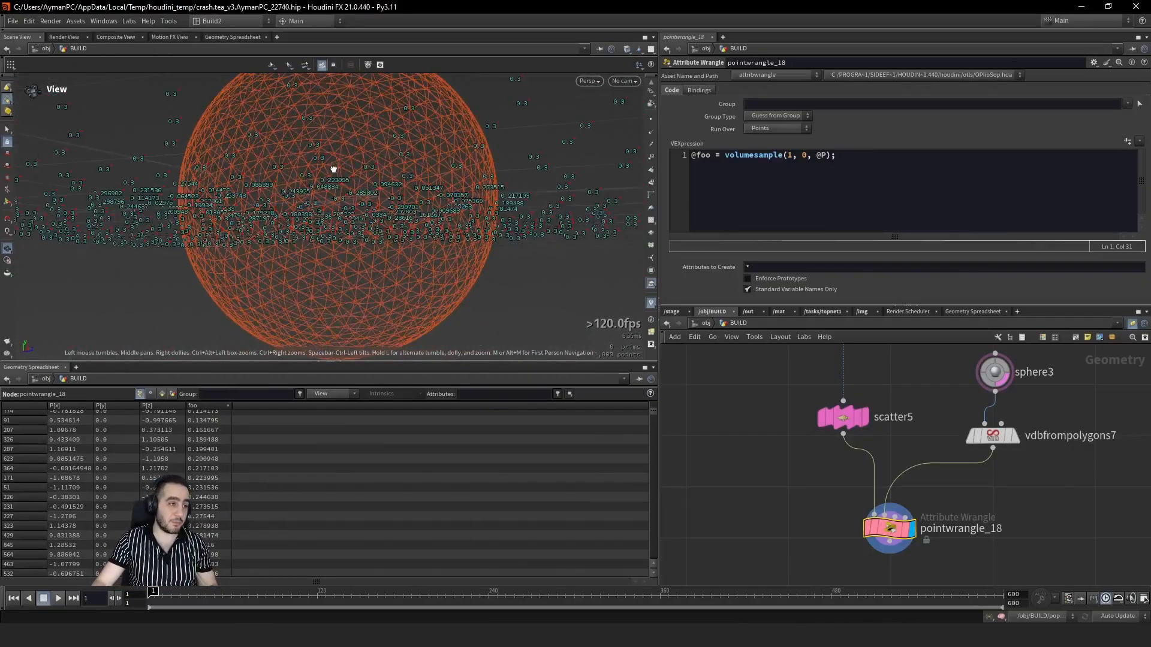
{"action": "left_click_drag", "start_coordinate": [333, 169], "coordinate": [418, 253]}
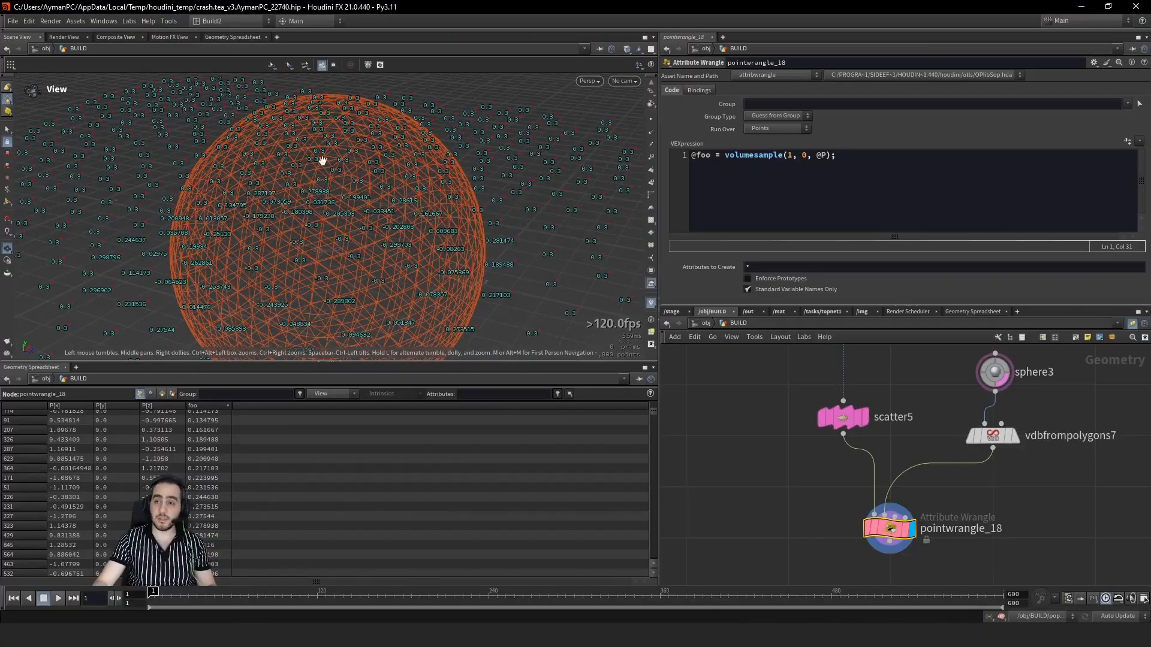
{"action": "left_click_drag", "start_coordinate": [250, 302], "coordinate": [260, 214]}
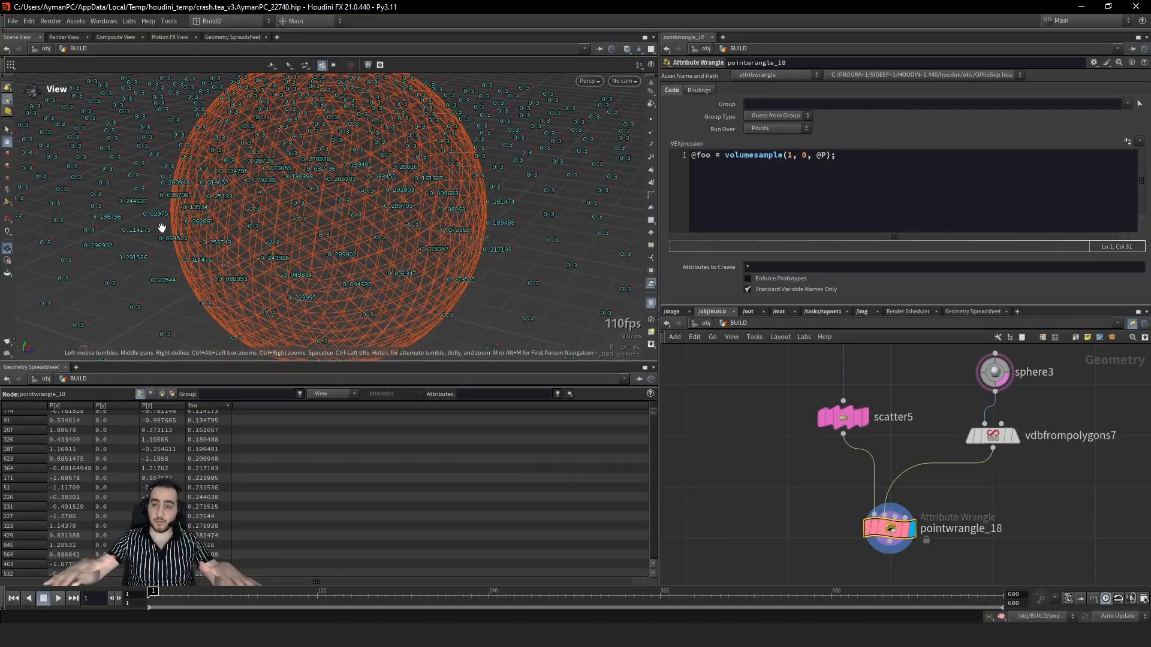
Step: Insert a Mountain node between grid3 and scatter5 and raise its noise Amplitude to about 1.56
{"action": "middle_click_drag", "start_coordinate": [878, 385], "coordinate": [833, 472]}
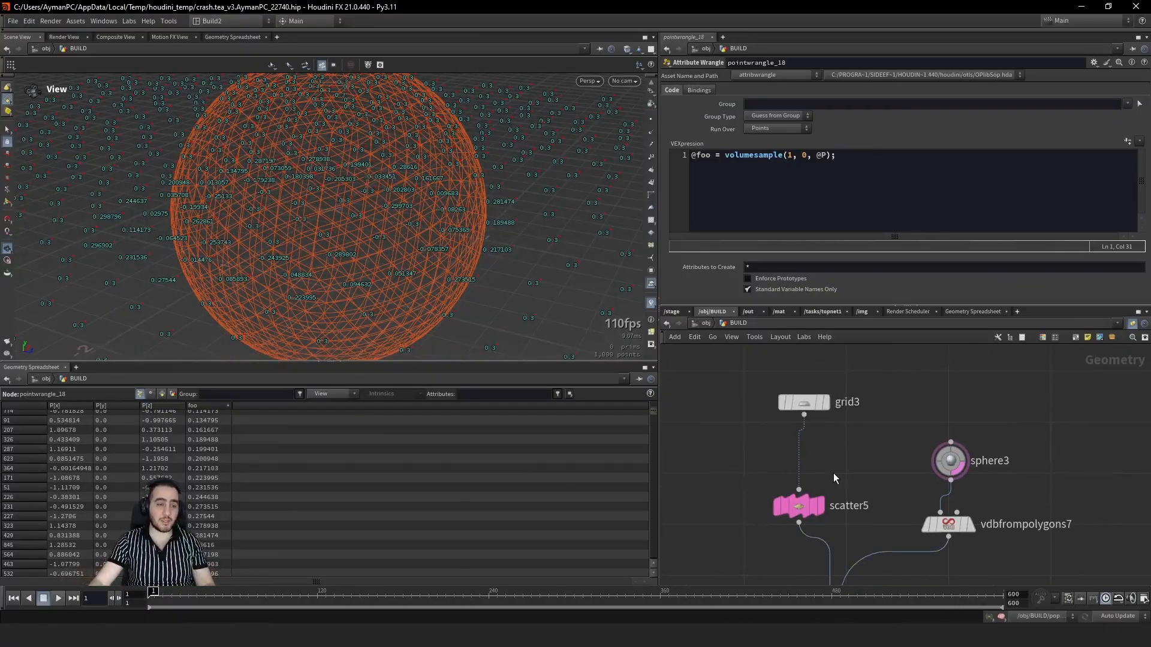
{"action": "key", "text": "Tab"}
{"action": "type", "text": "mou"}
{"action": "key", "text": "Return"}
{"action": "left_click", "coordinate": [833, 473]}
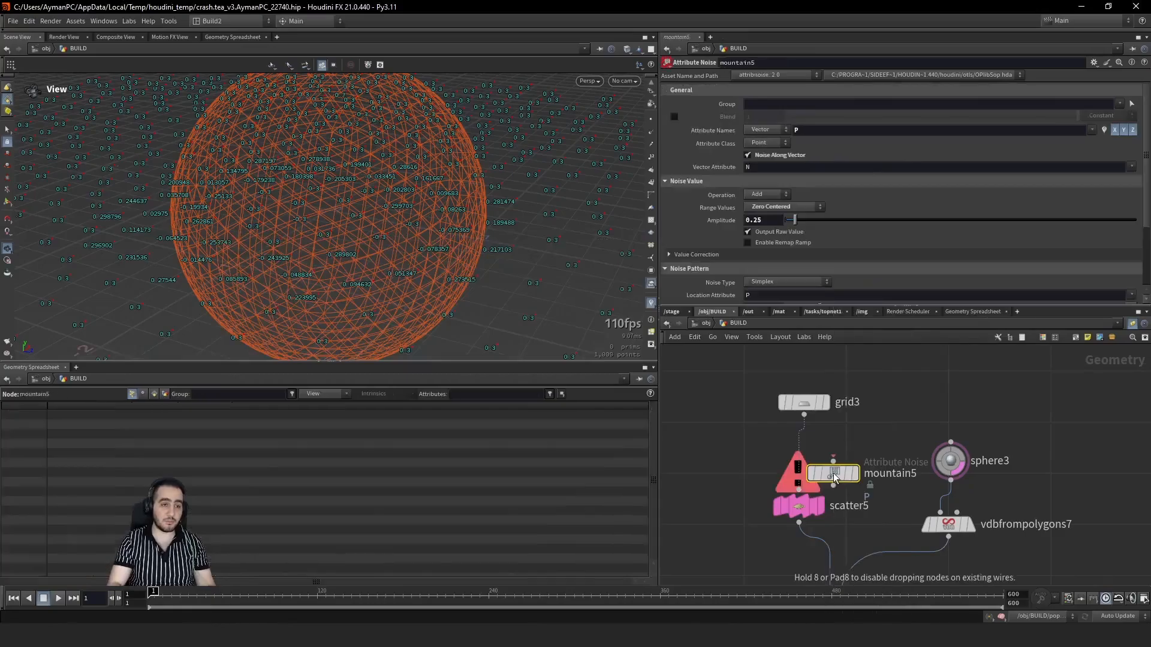
{"action": "left_click_drag", "start_coordinate": [833, 472], "coordinate": [824, 460]}
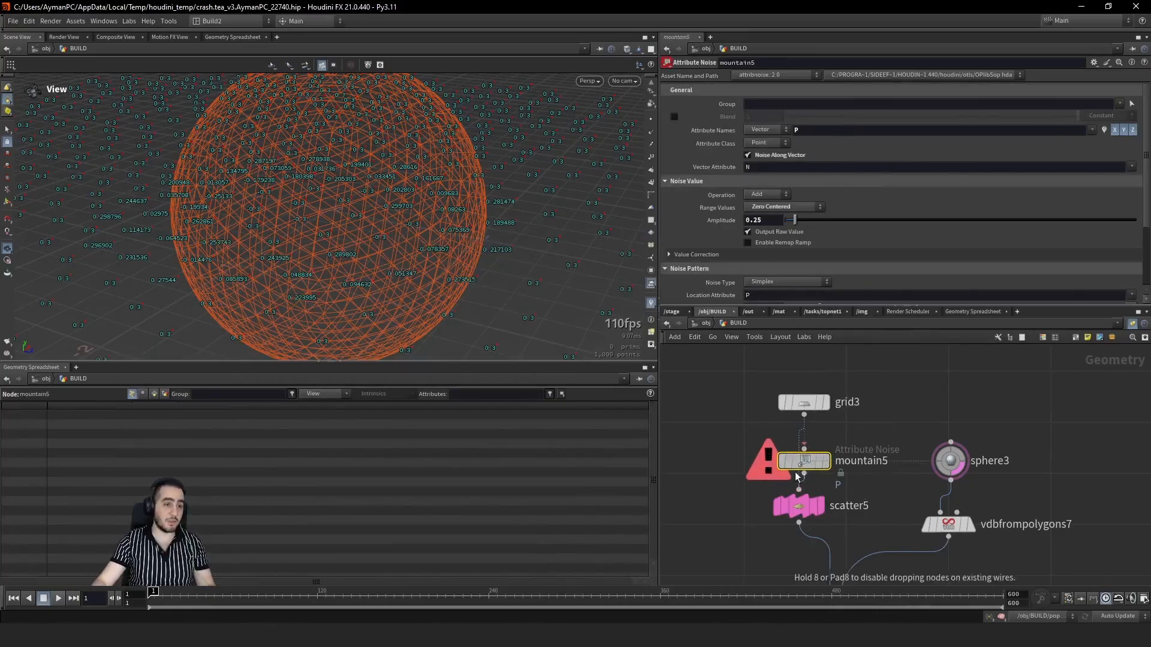
{"action": "left_click_drag", "start_coordinate": [334, 257], "coordinate": [366, 221]}
{"action": "left_click_drag", "start_coordinate": [794, 220], "coordinate": [840, 221]}
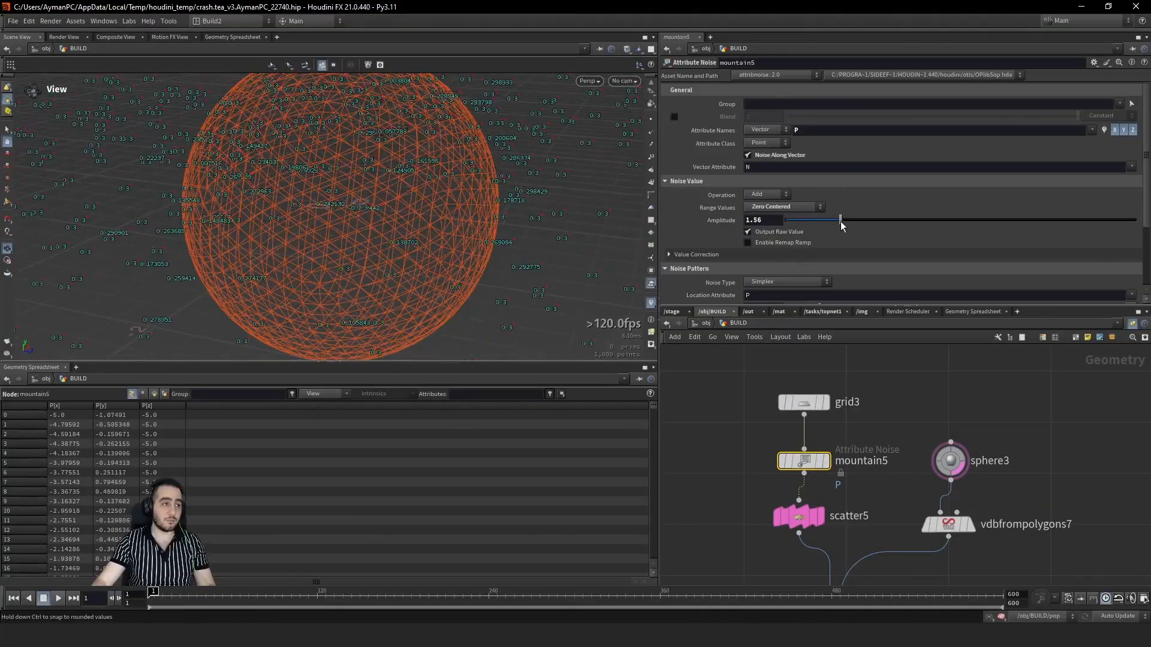
Step: Examine the foo labels on the displaced points inside, outside and near the sphere's surface
{"action": "left_click_drag", "start_coordinate": [414, 190], "coordinate": [439, 130]}
{"action": "right_click_drag", "start_coordinate": [440, 130], "coordinate": [454, 156]}
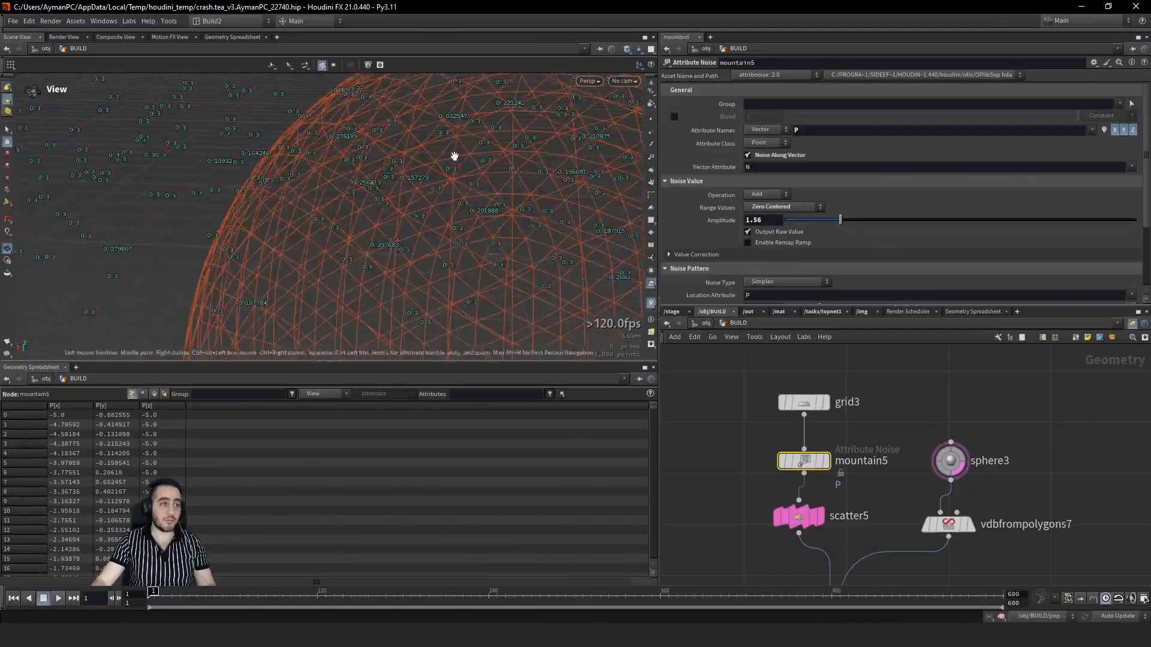
{"action": "left_click_drag", "start_coordinate": [454, 156], "coordinate": [265, 116]}
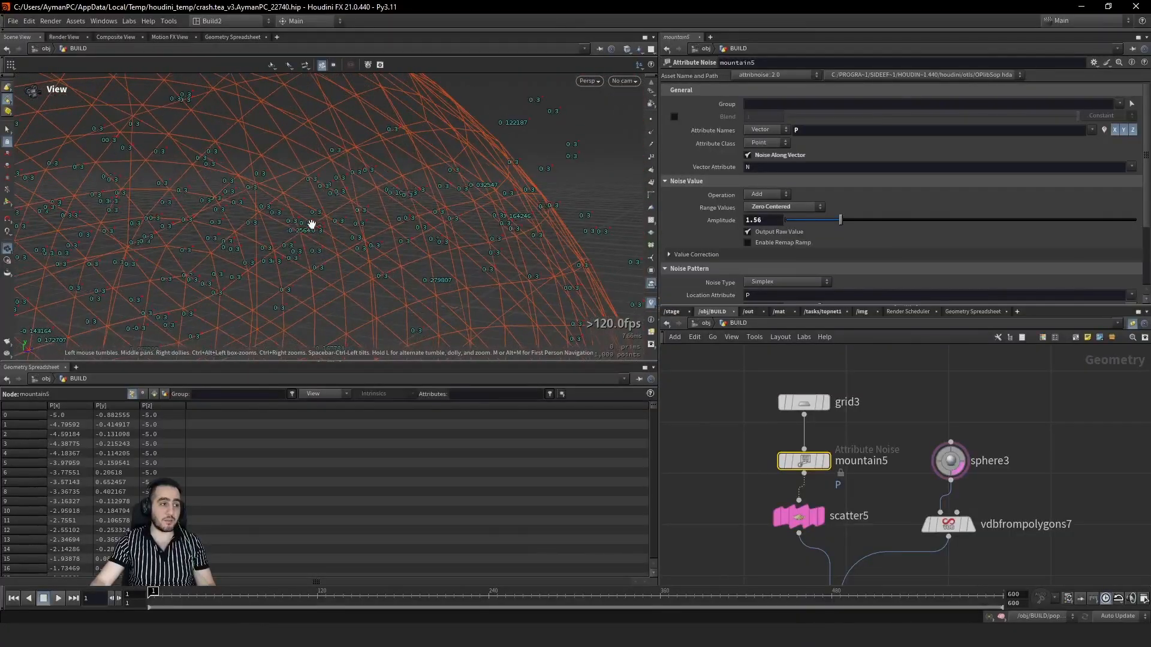
{"action": "right_click_drag", "start_coordinate": [311, 224], "coordinate": [453, 169]}
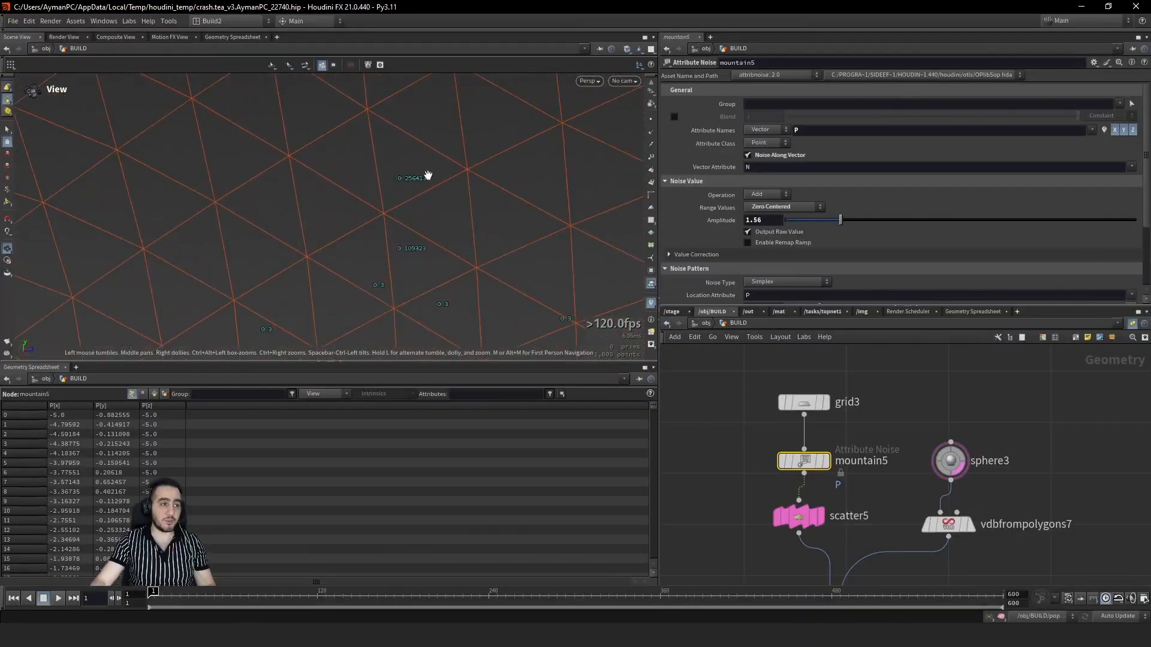
{"action": "left_click_drag", "start_coordinate": [427, 175], "coordinate": [526, 174]}
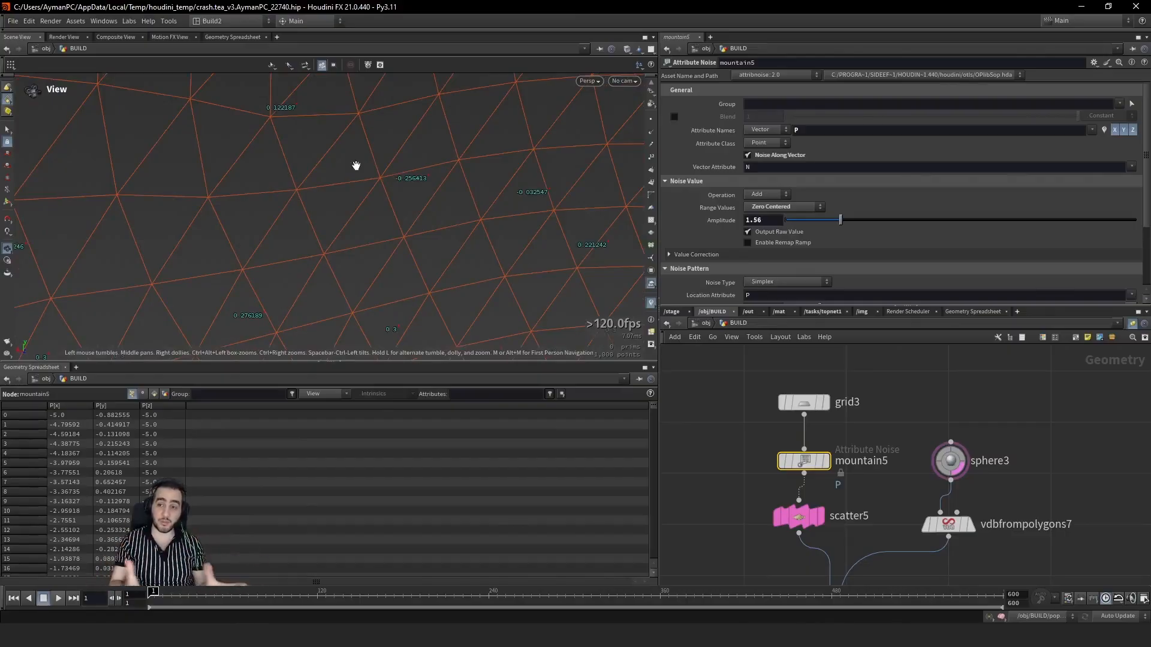
{"action": "scroll", "coordinate": [356, 165], "scroll_direction": "down", "scroll_amount": 6}
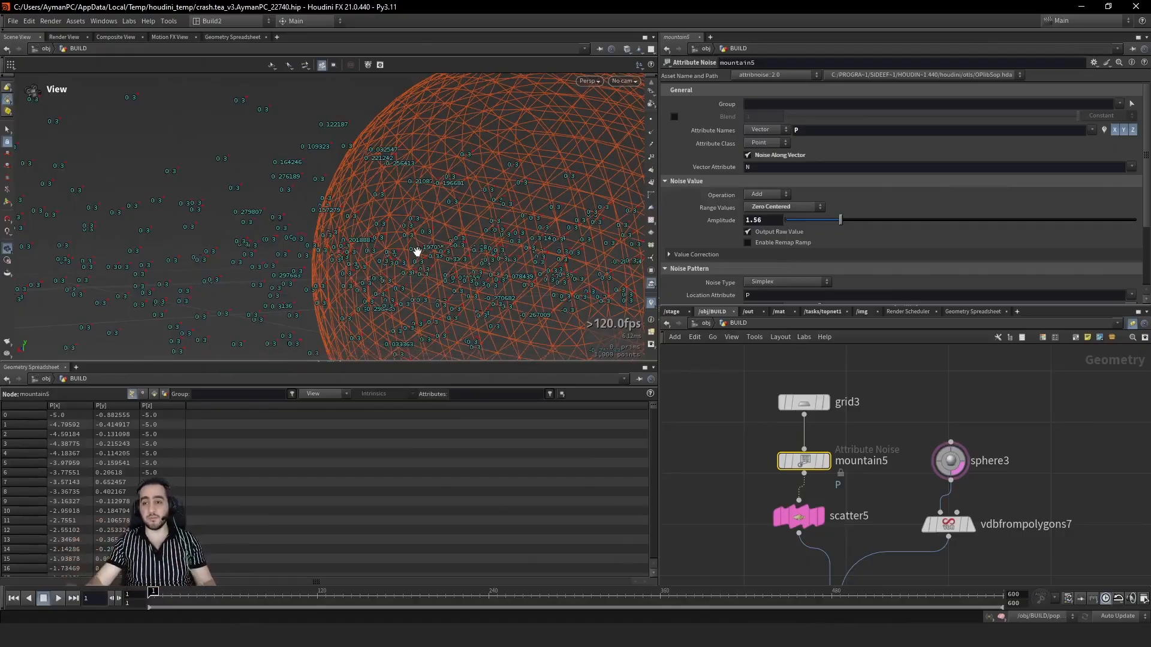
{"action": "left_click_drag", "start_coordinate": [606, 251], "coordinate": [357, 298]}
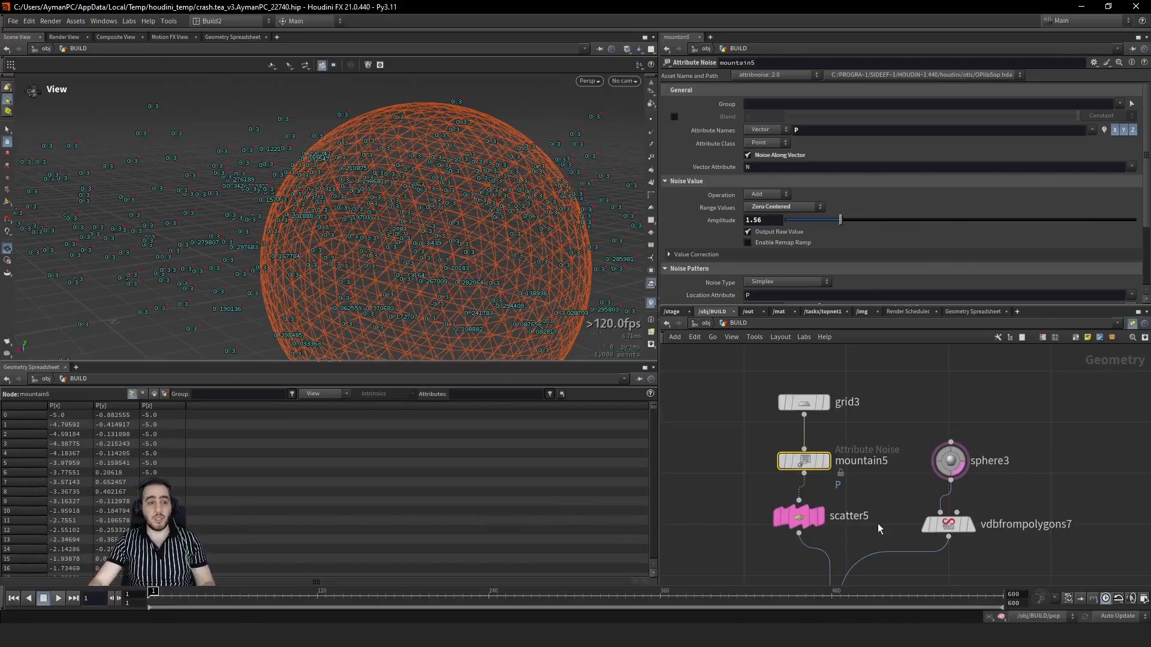
Step: Select pointwrangle_18 and turn off the visualizer display to hide the foo labels
{"action": "middle_click_drag", "start_coordinate": [876, 520], "coordinate": [861, 443]}
{"action": "left_click", "coordinate": [806, 552]}
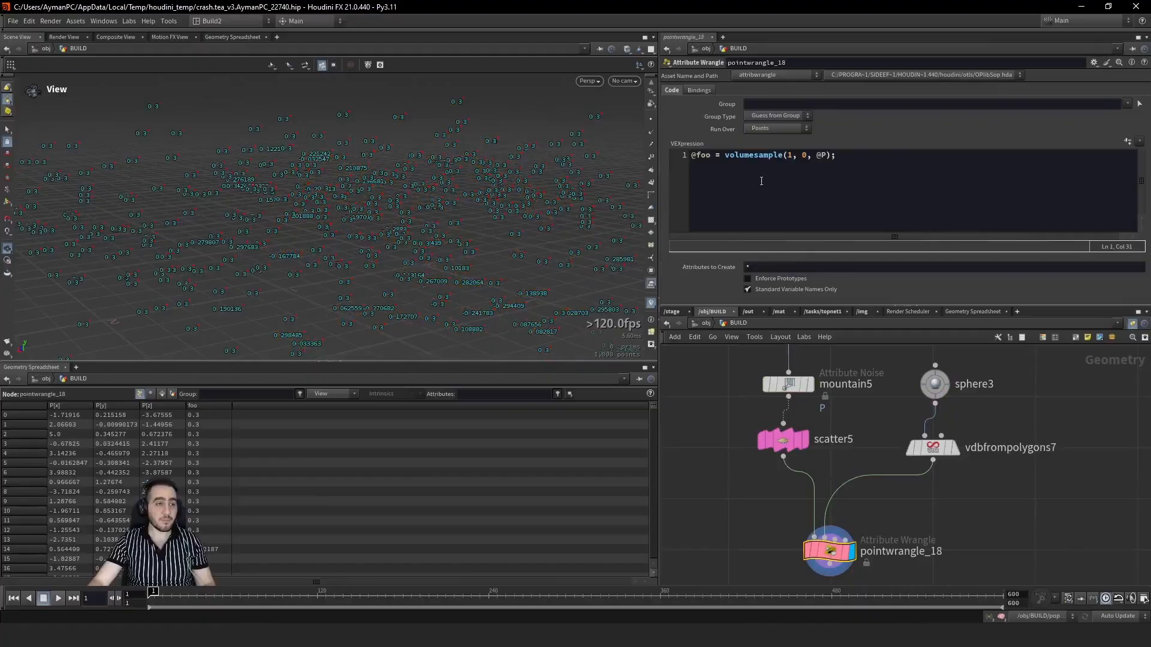
{"action": "left_click", "coordinate": [651, 302]}
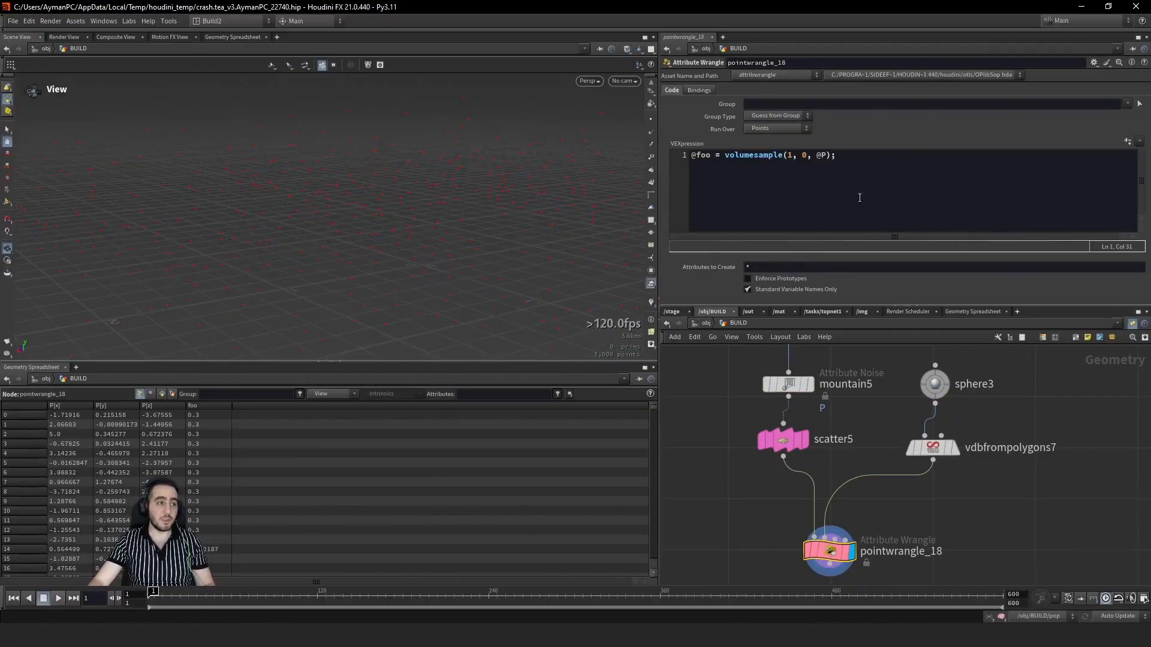
Step: Add the line v@foo2 = volumegradient(1, 0, @P); below the volumesample line in pointwrangle_18 and apply the code
{"action": "left_click", "coordinate": [928, 174]}
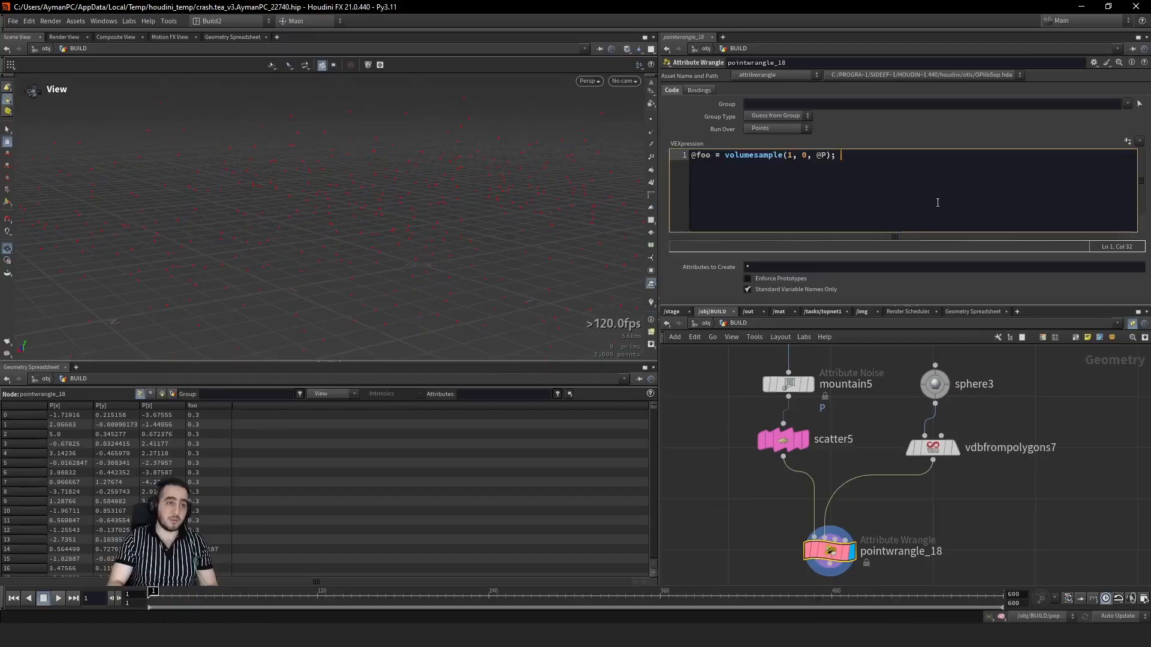
{"action": "key", "text": "Return"}
{"action": "type", "text": "v@"}
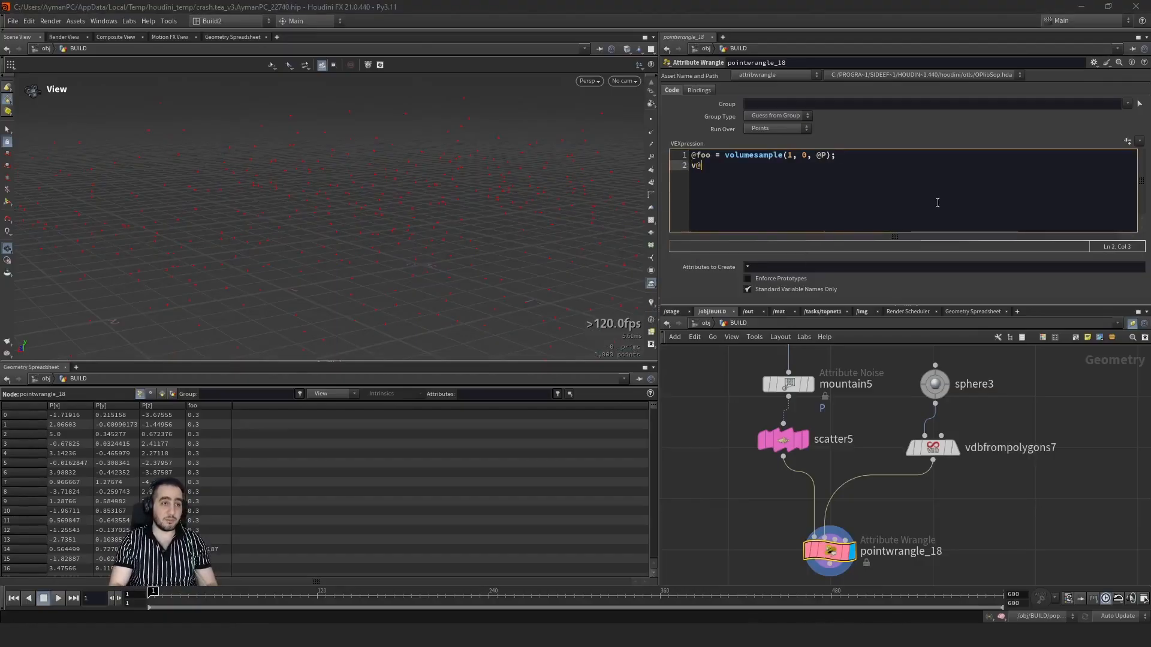
{"action": "type", "text": "foo2 ="}
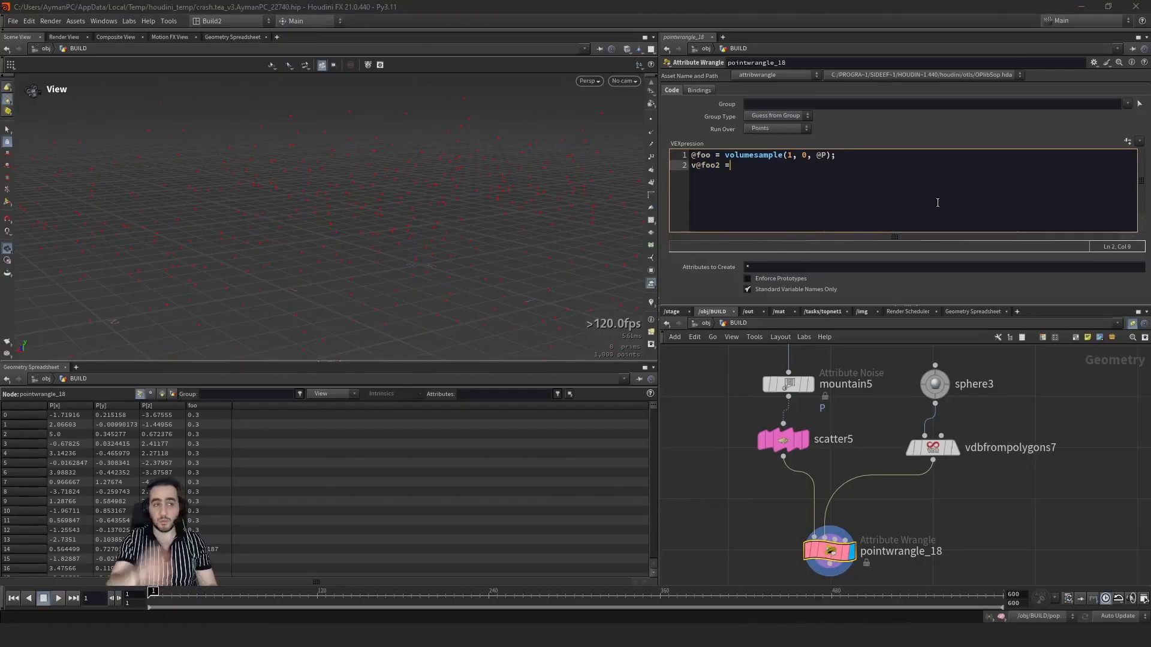
{"action": "type", "text": " v"}
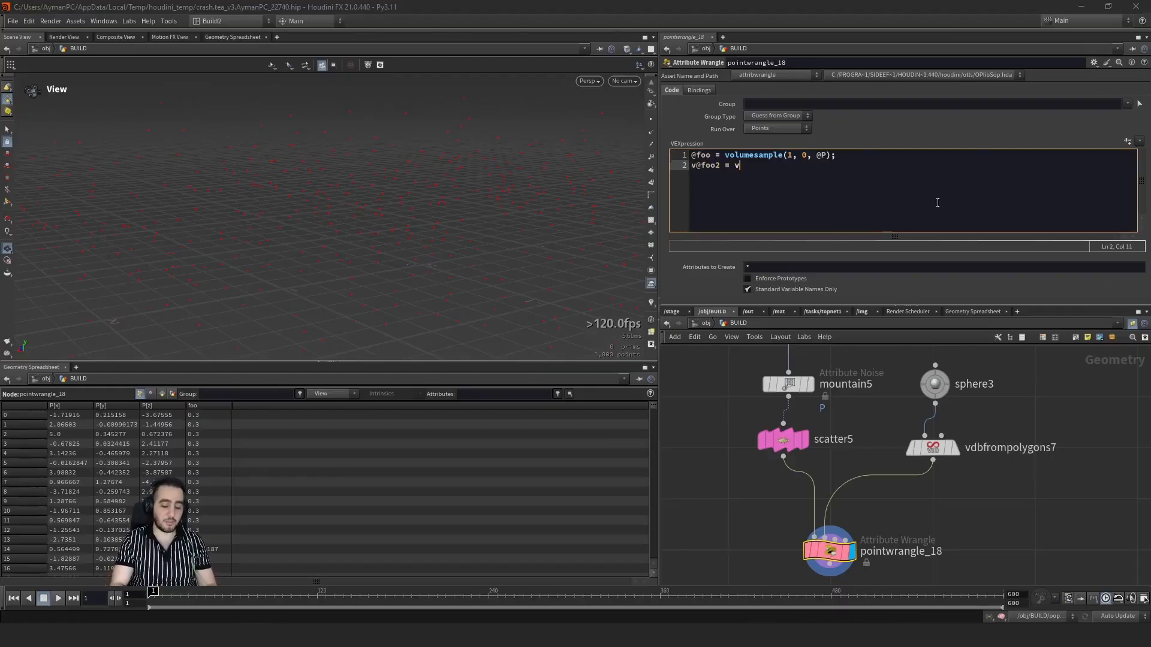
{"action": "type", "text": "olu"}
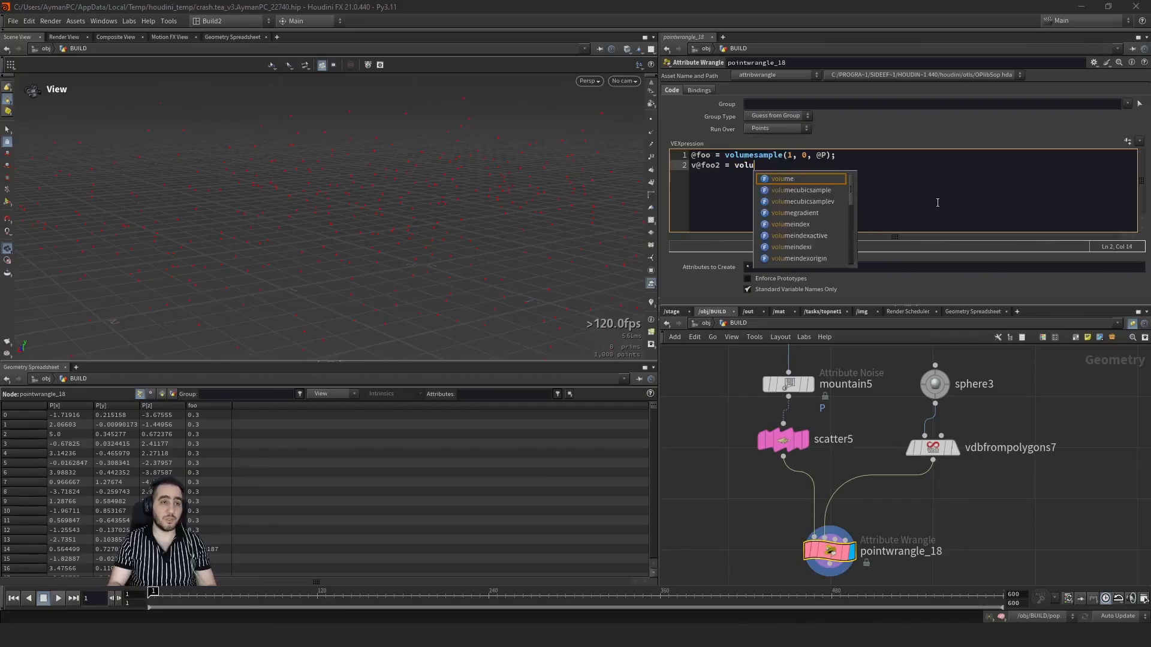
{"action": "type", "text": "megradient("}
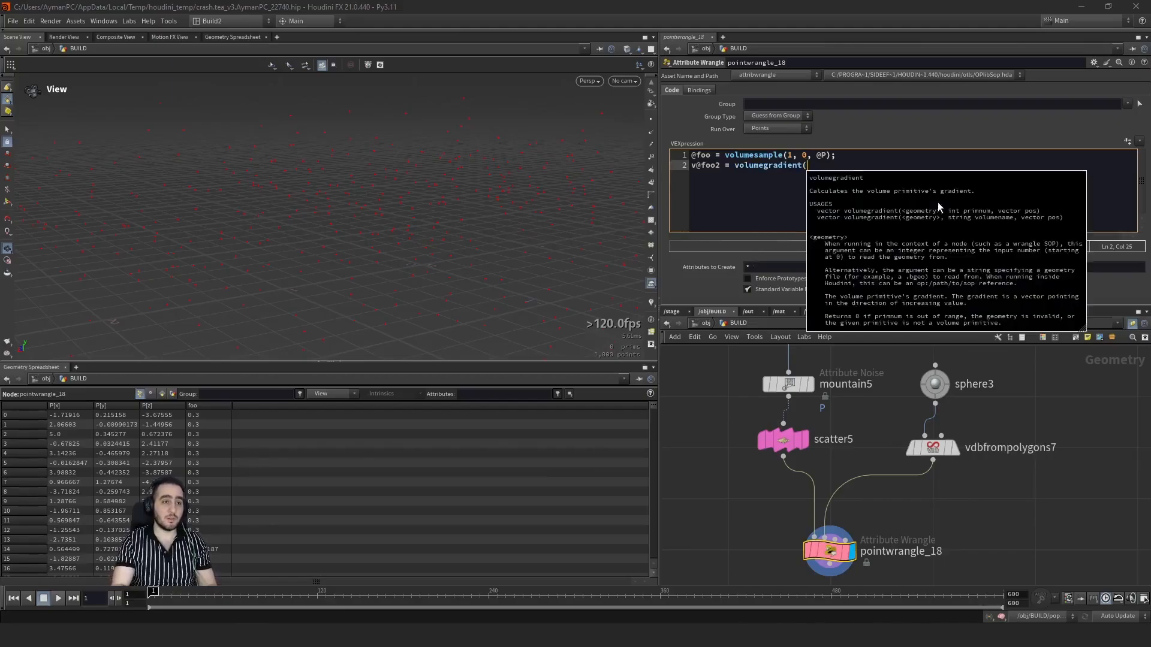
{"action": "type", "text": "1, 0,"}
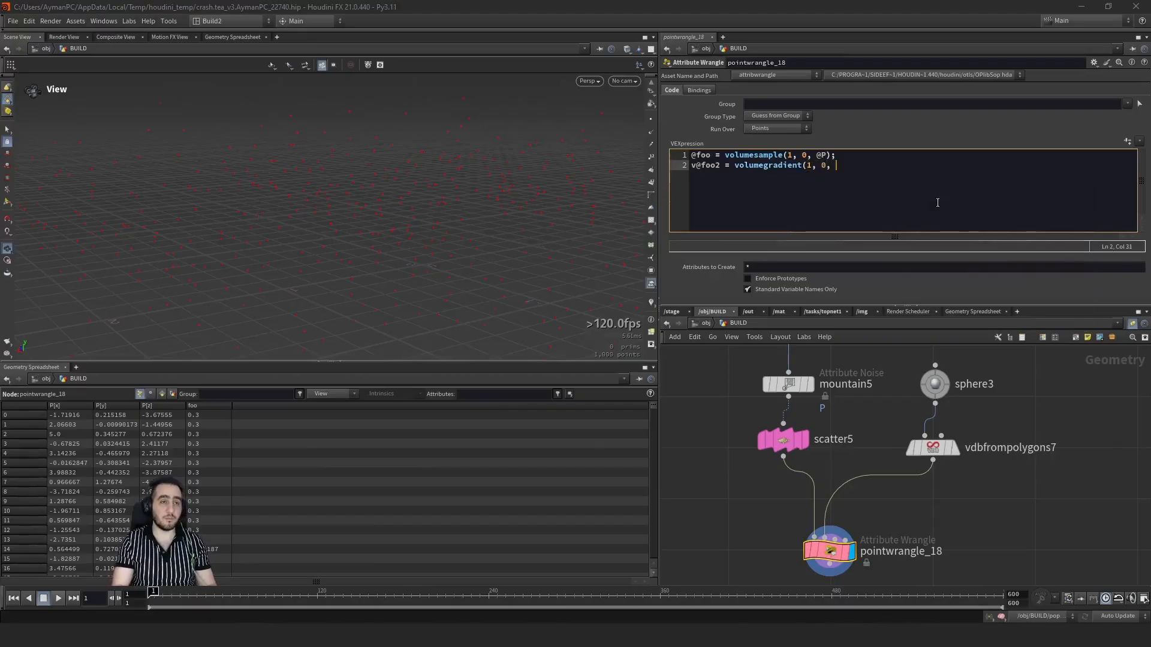
{"action": "type", "text": " @P);"}
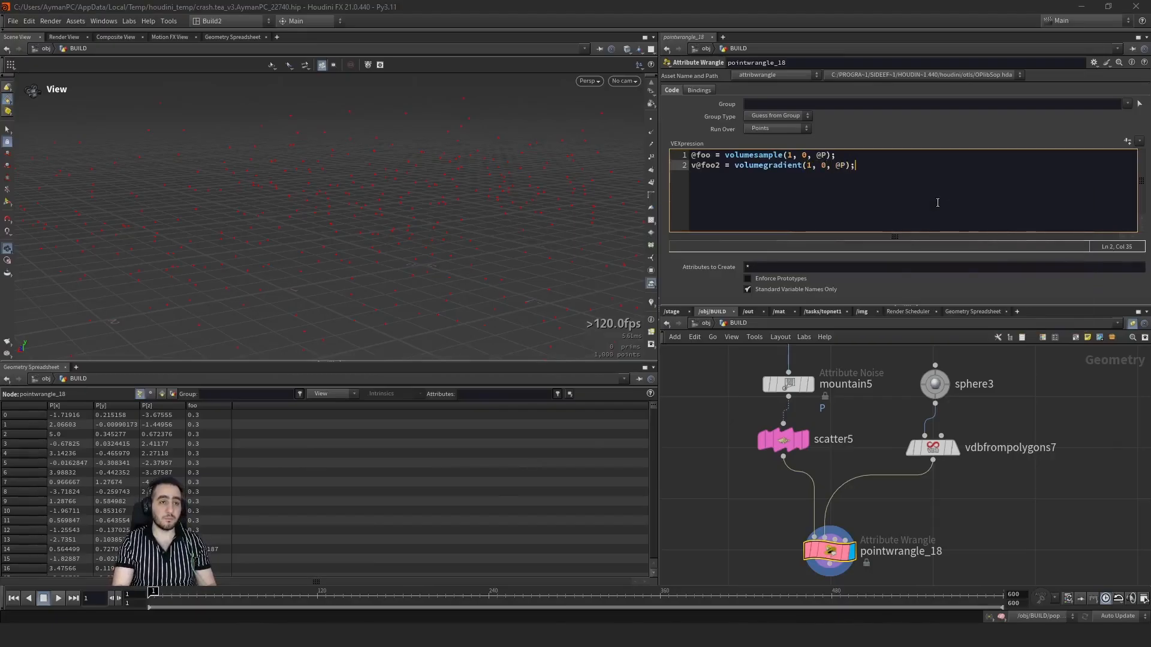
{"action": "key", "text": "ctrl+Return"}
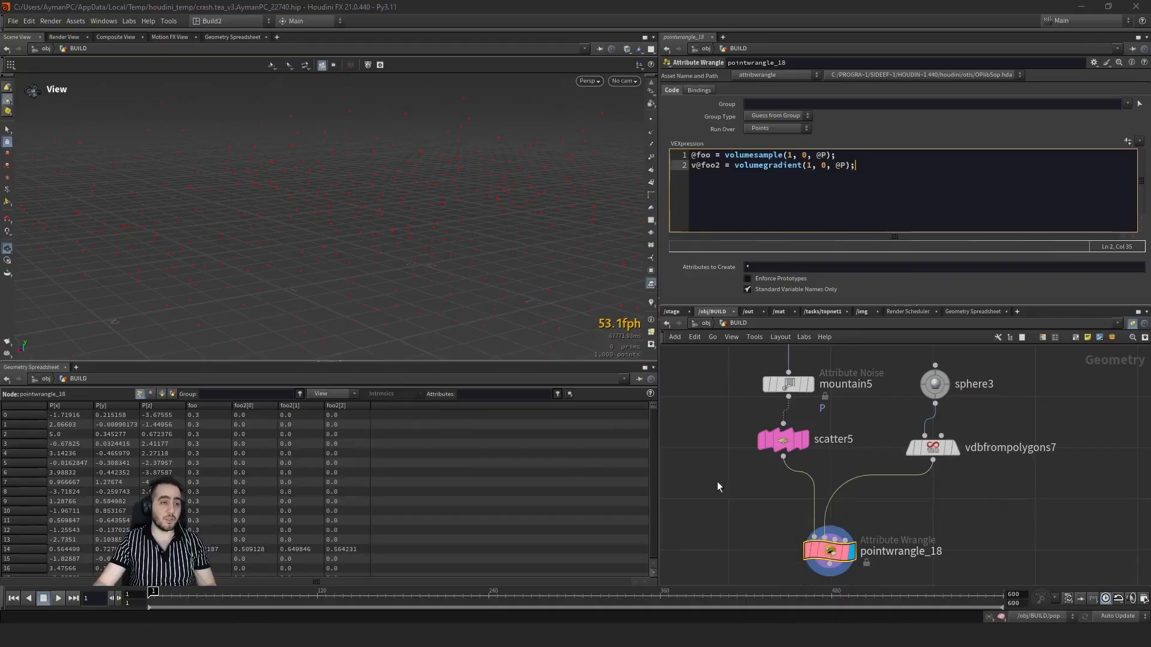
Step: Enable visualization of the foo2 point attribute from pointwrangle_18's node info
{"action": "left_click", "coordinate": [651, 302]}
{"action": "left_click", "coordinate": [719, 519]}
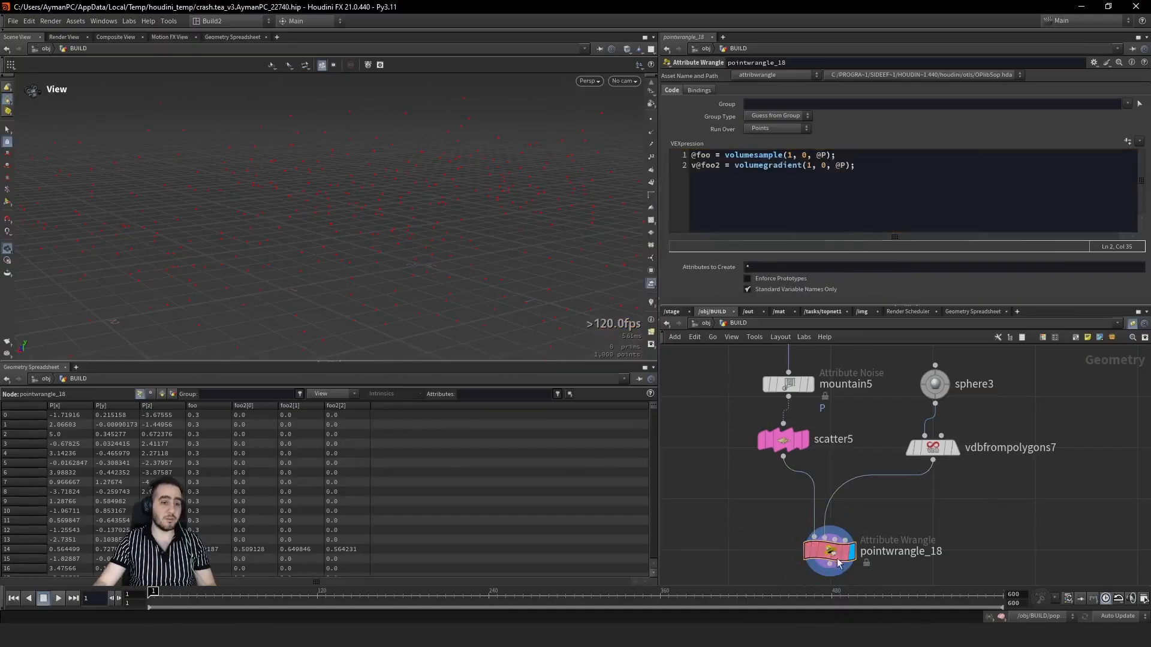
{"action": "left_click", "coordinate": [797, 549]}
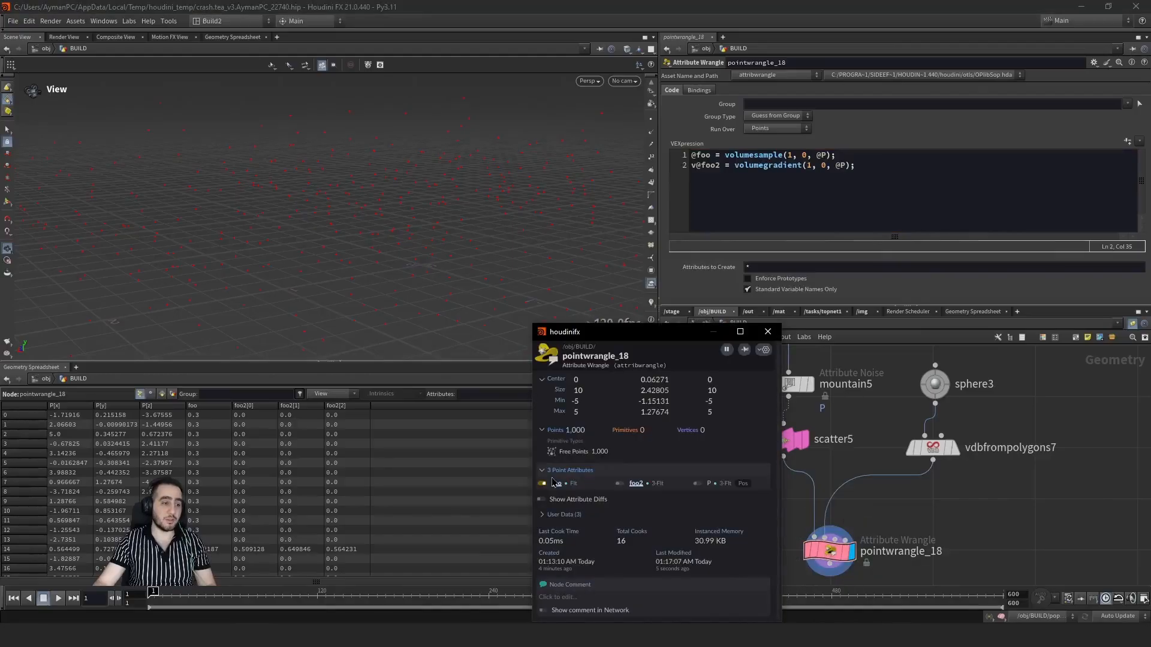
{"action": "left_click", "coordinate": [619, 483]}
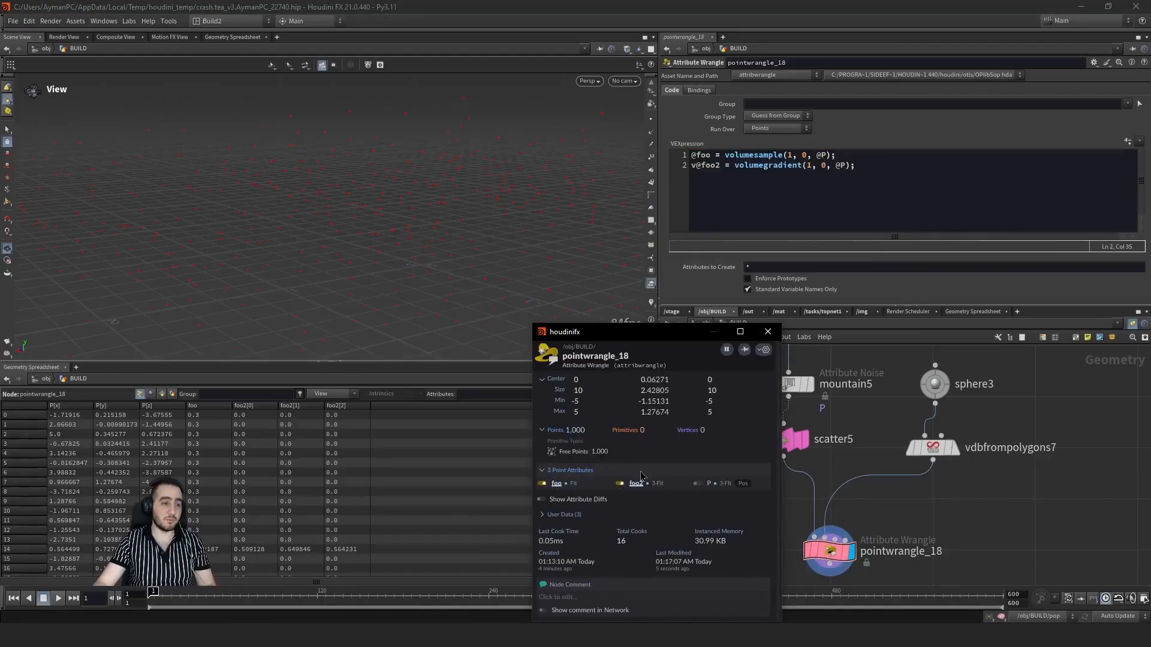
{"action": "left_click", "coordinate": [768, 332]}
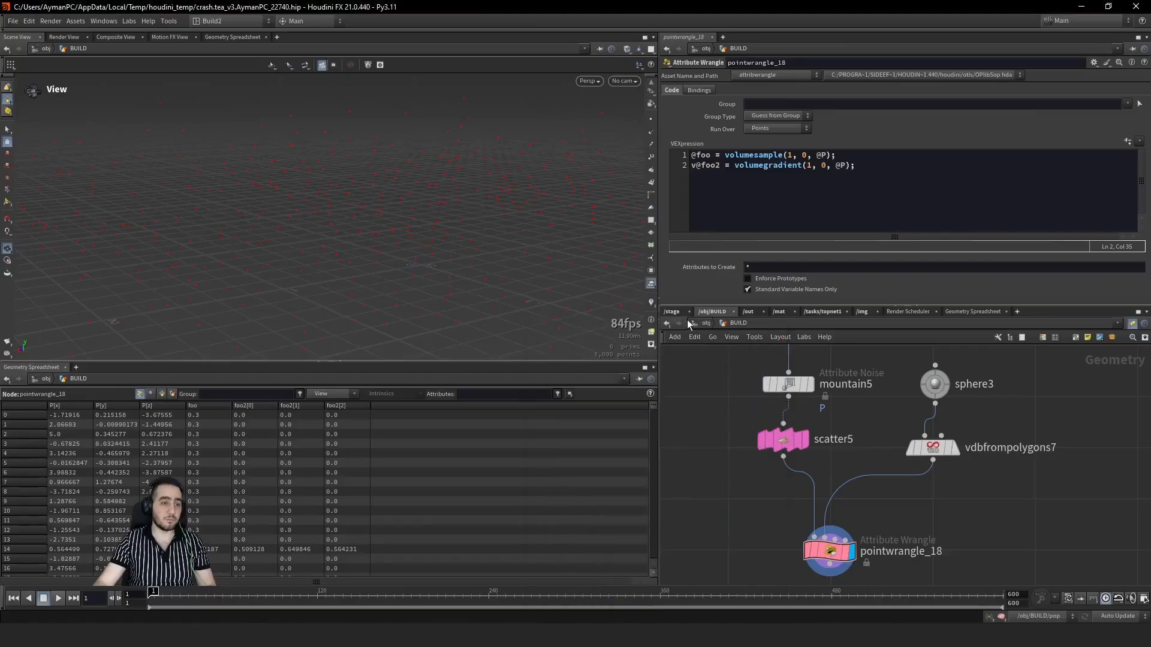
Step: Edit the foo2 visualizer so the attribute is drawn as vector markers on the points
{"action": "left_click", "coordinate": [652, 304]}
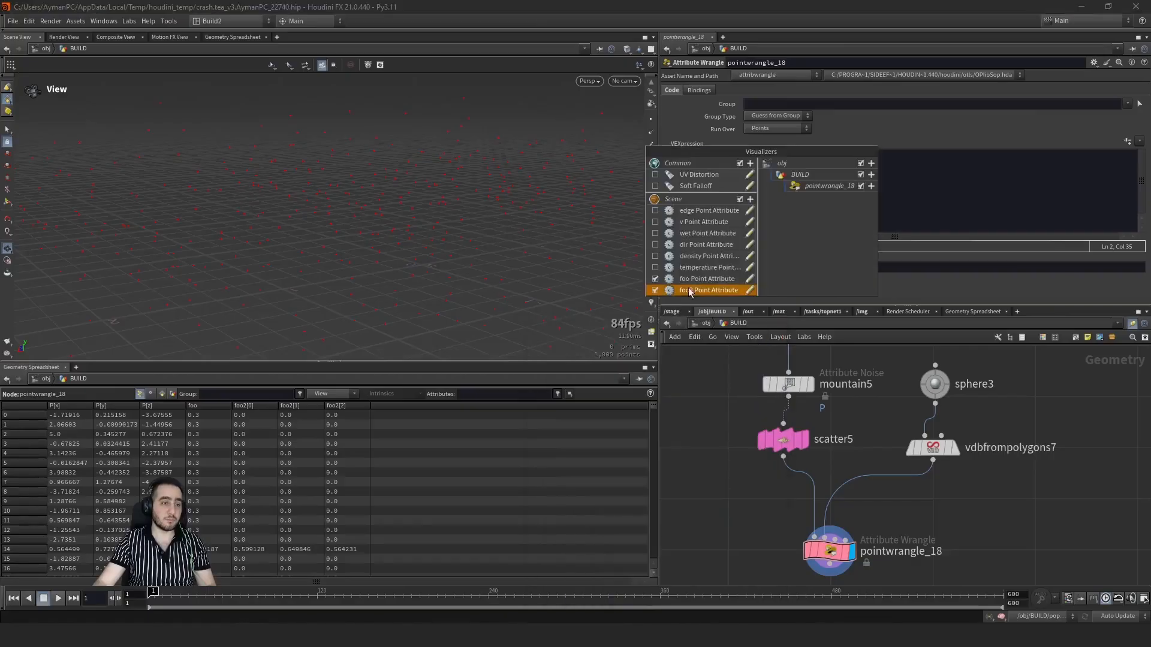
{"action": "left_click", "coordinate": [750, 290]}
{"action": "left_click", "coordinate": [723, 215]}
{"action": "left_click", "coordinate": [719, 227]}
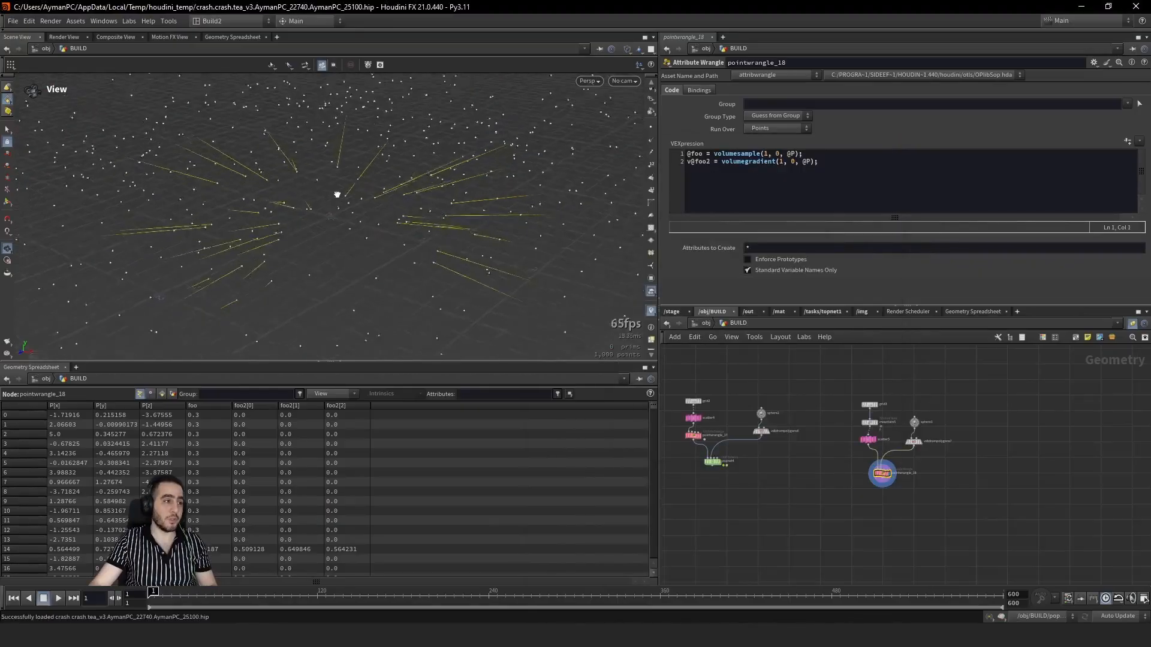
Step: Show sphere3's template wireframe together with the foo2 gradient vectors
{"action": "left_click_drag", "start_coordinate": [337, 195], "coordinate": [390, 180]}
{"action": "middle_click_drag", "start_coordinate": [935, 423], "coordinate": [922, 531]}
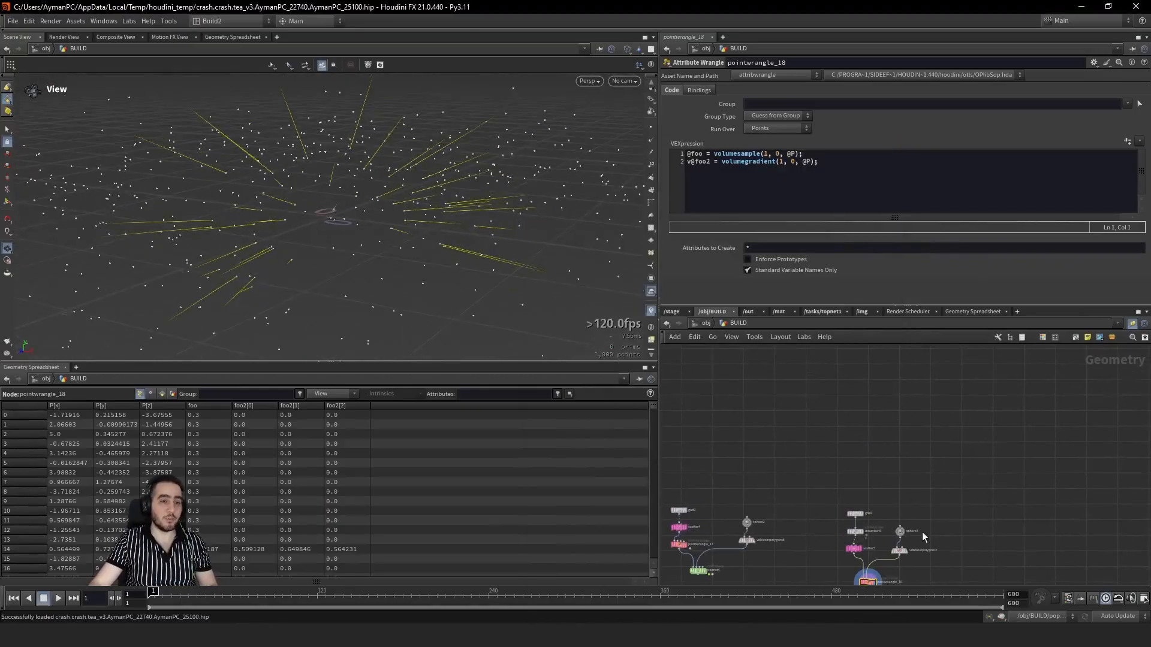
{"action": "scroll", "coordinate": [902, 534], "scroll_direction": "up", "scroll_amount": 3}
{"action": "mouse_move", "coordinate": [906, 541]}
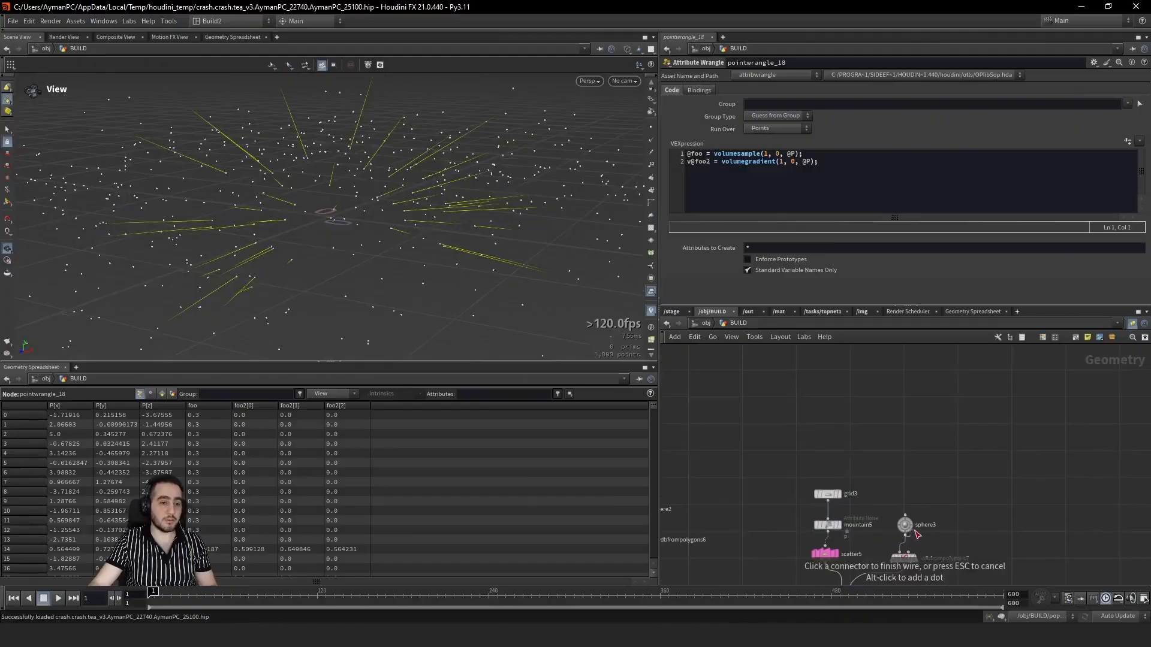
{"action": "left_click", "coordinate": [920, 542]}
Step: Examine the direction of the foo2 gradient vectors around and inside the sphere's surface from several angles
{"action": "left_click_drag", "start_coordinate": [432, 219], "coordinate": [380, 204]}
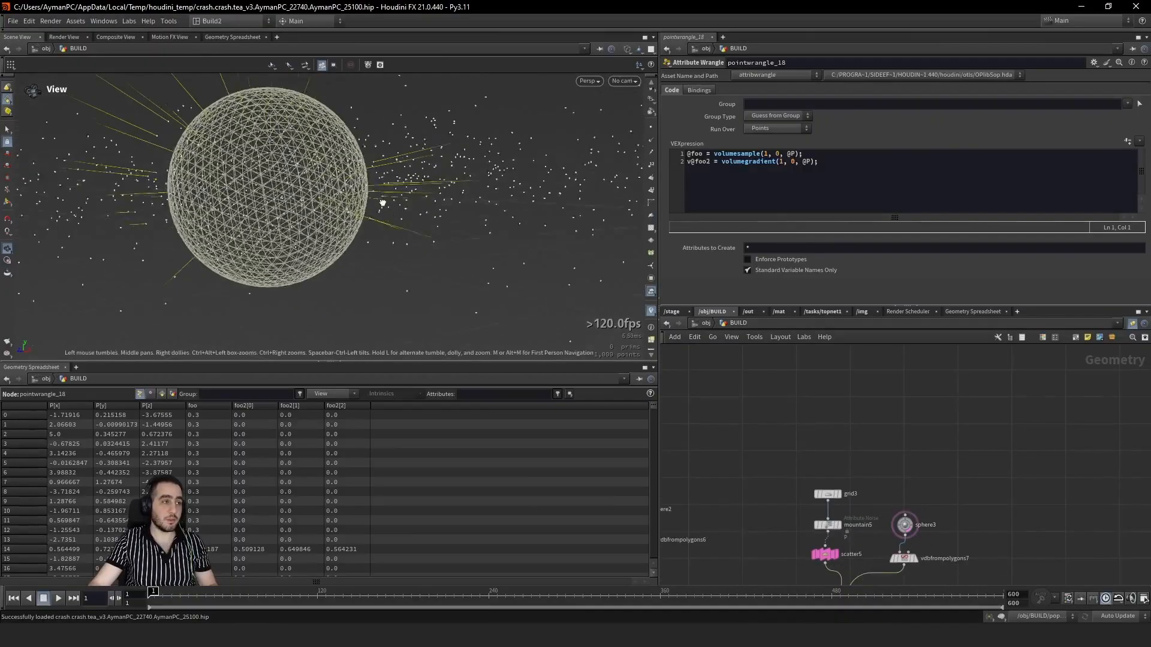
{"action": "right_click_drag", "start_coordinate": [380, 203], "coordinate": [470, 134]}
{"action": "middle_click_drag", "start_coordinate": [288, 158], "coordinate": [461, 278]}
{"action": "left_click_drag", "start_coordinate": [228, 185], "coordinate": [352, 180]}
{"action": "left_click_drag", "start_coordinate": [468, 252], "coordinate": [388, 201]}
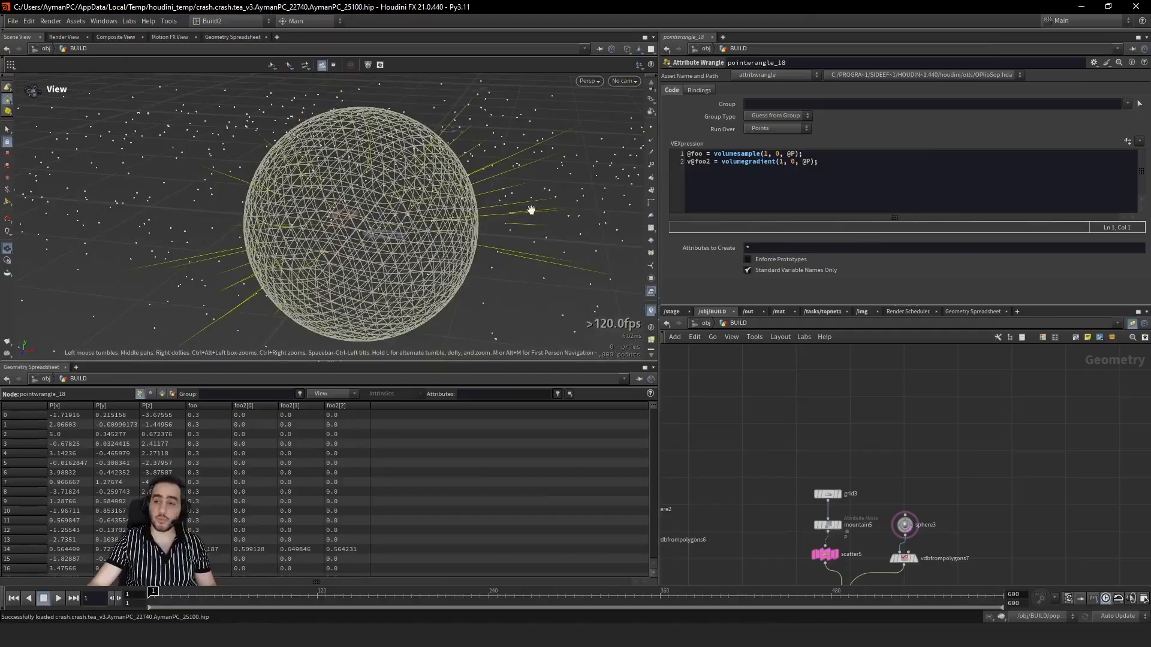
{"action": "middle_click_drag", "start_coordinate": [251, 287], "coordinate": [313, 252]}
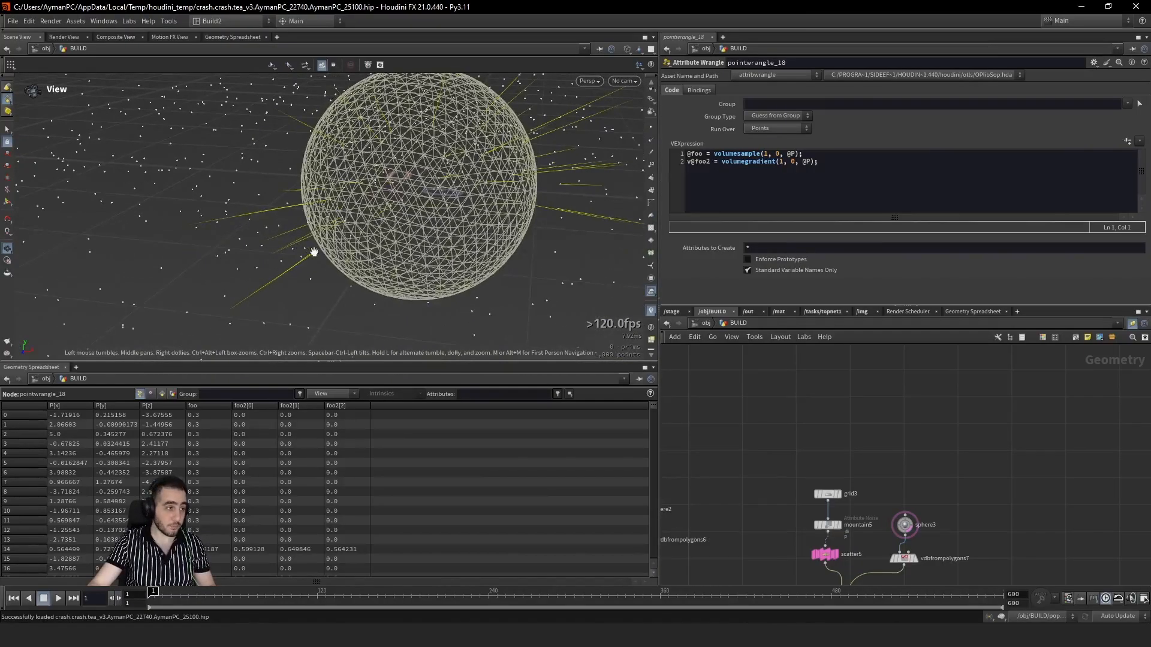
{"action": "right_click_drag", "start_coordinate": [314, 252], "coordinate": [324, 201]}
{"action": "left_click_drag", "start_coordinate": [329, 193], "coordinate": [223, 218]}
{"action": "middle_click_drag", "start_coordinate": [340, 192], "coordinate": [249, 225]}
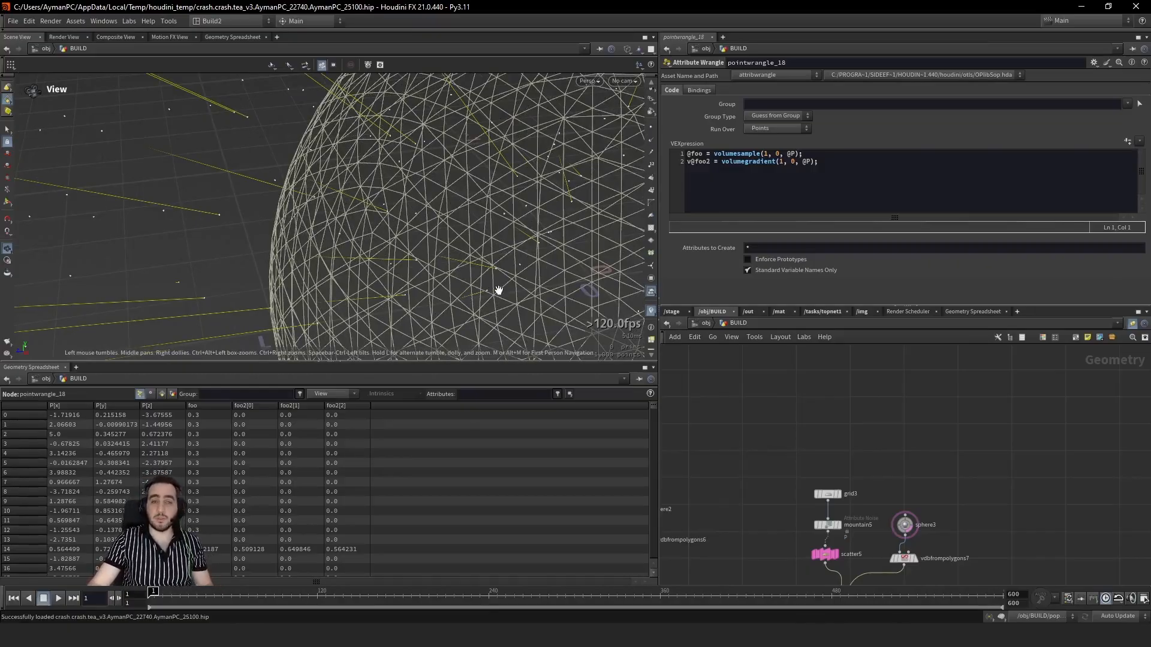
{"action": "left_click_drag", "start_coordinate": [499, 290], "coordinate": [288, 173]}
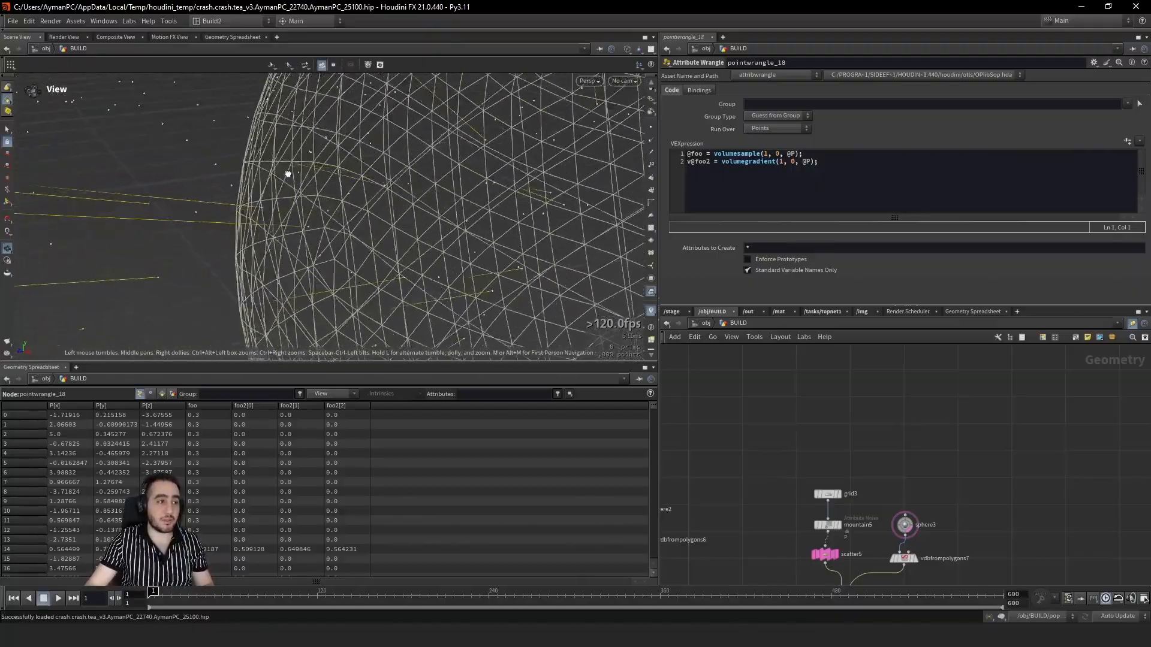
{"action": "right_click_drag", "start_coordinate": [288, 174], "coordinate": [84, 252]}
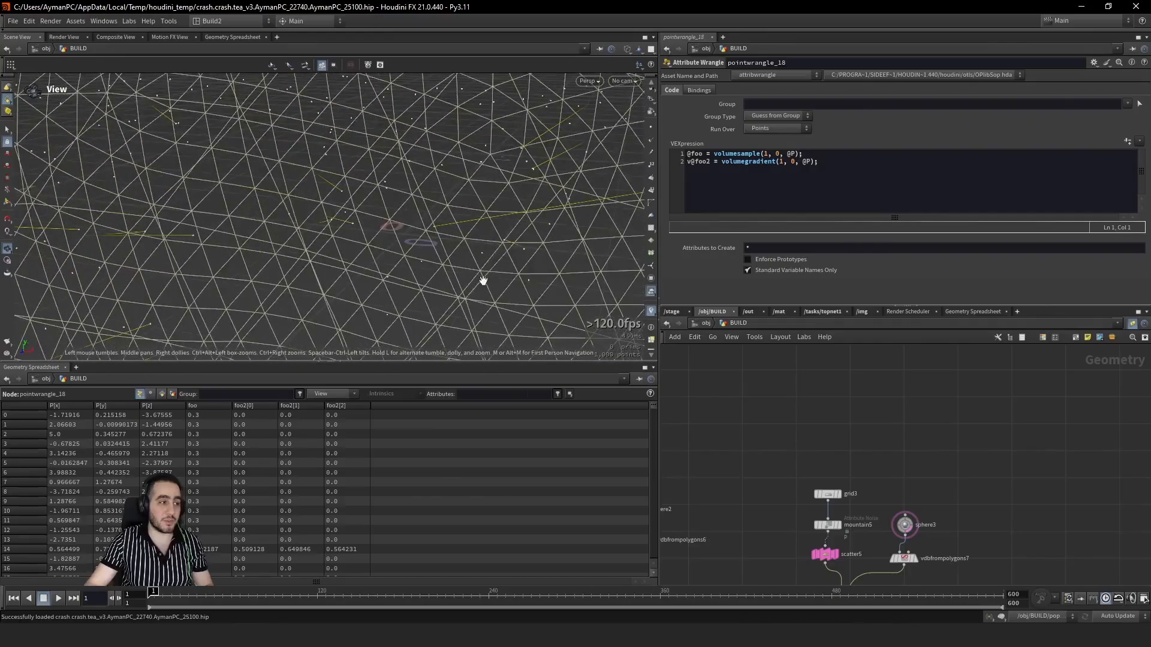
{"action": "right_click_drag", "start_coordinate": [483, 280], "coordinate": [152, 319]}
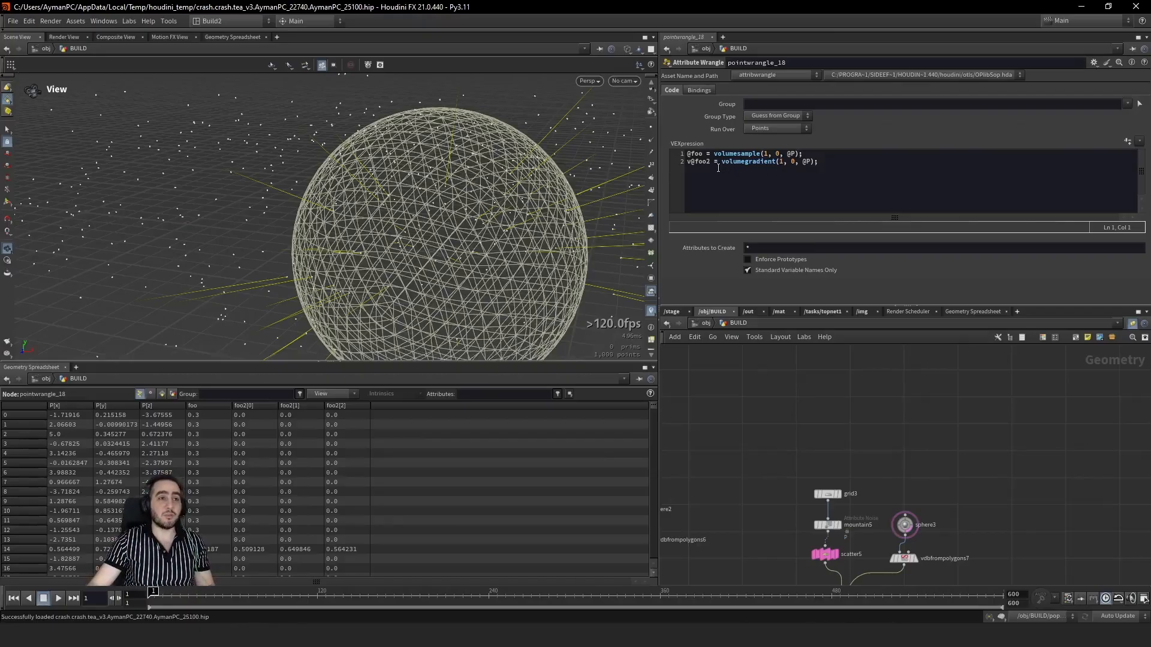
Step: Rewrite pointwrangle_18's code so v@foo2 = volumegradient(1, 0, @P) runs only if(volumesample(1, 0, @P)<0), removing the foo assignment
{"action": "left_click", "coordinate": [829, 156]}
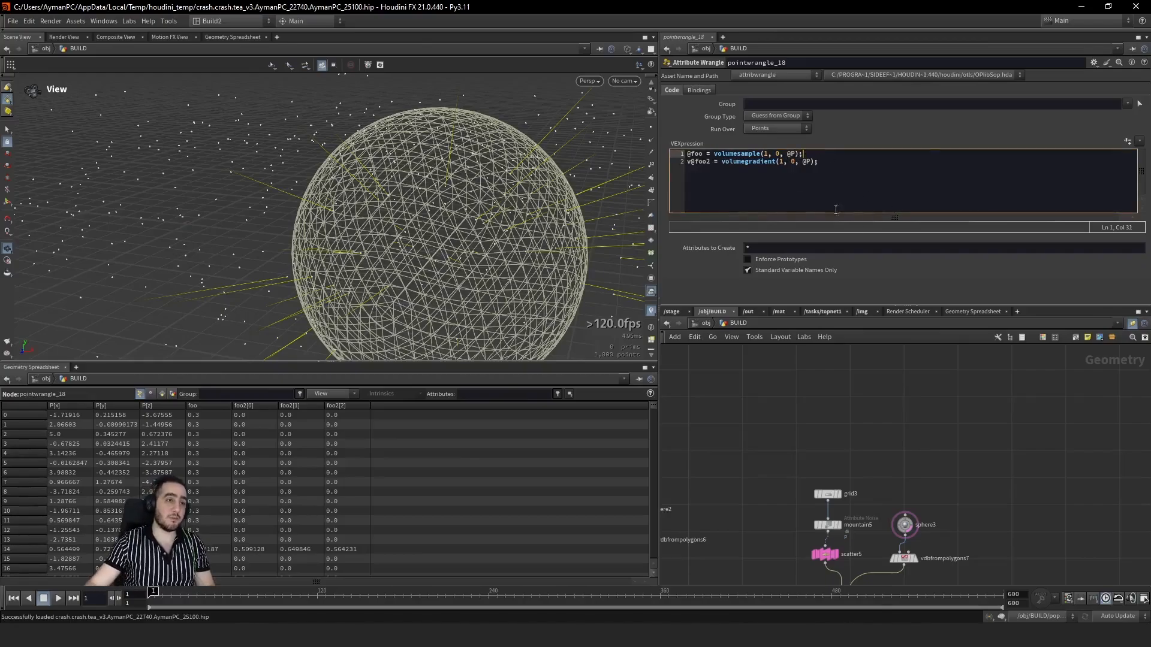
{"action": "left_click_drag", "start_coordinate": [715, 154], "coordinate": [687, 153]}
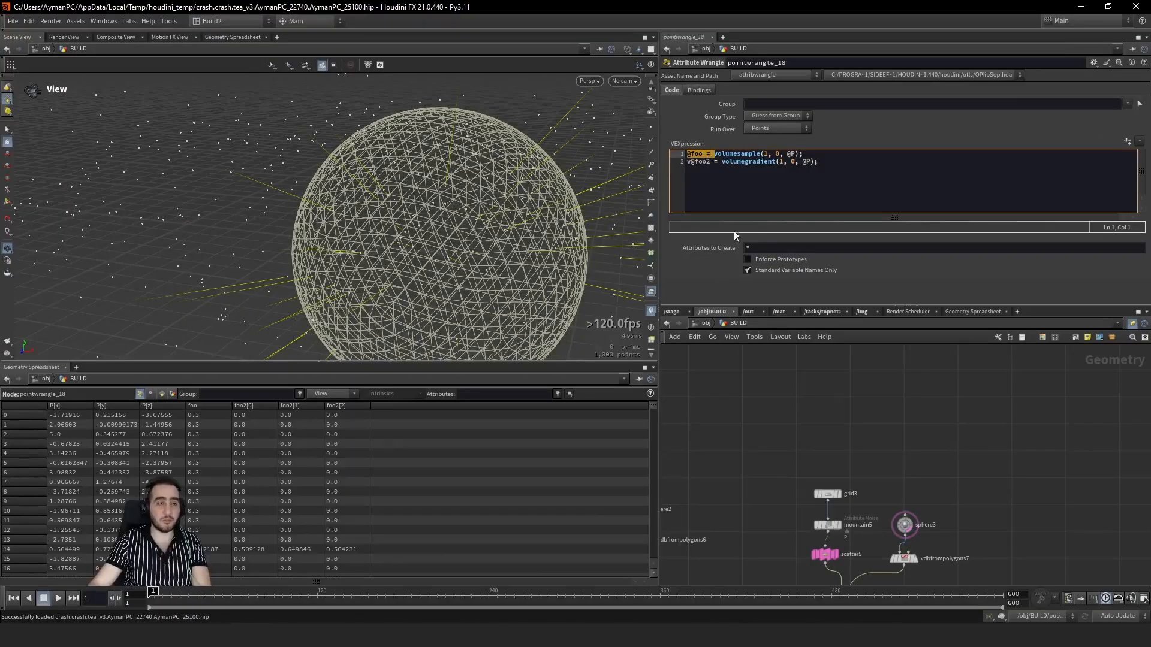
{"action": "type", "text": "if("}
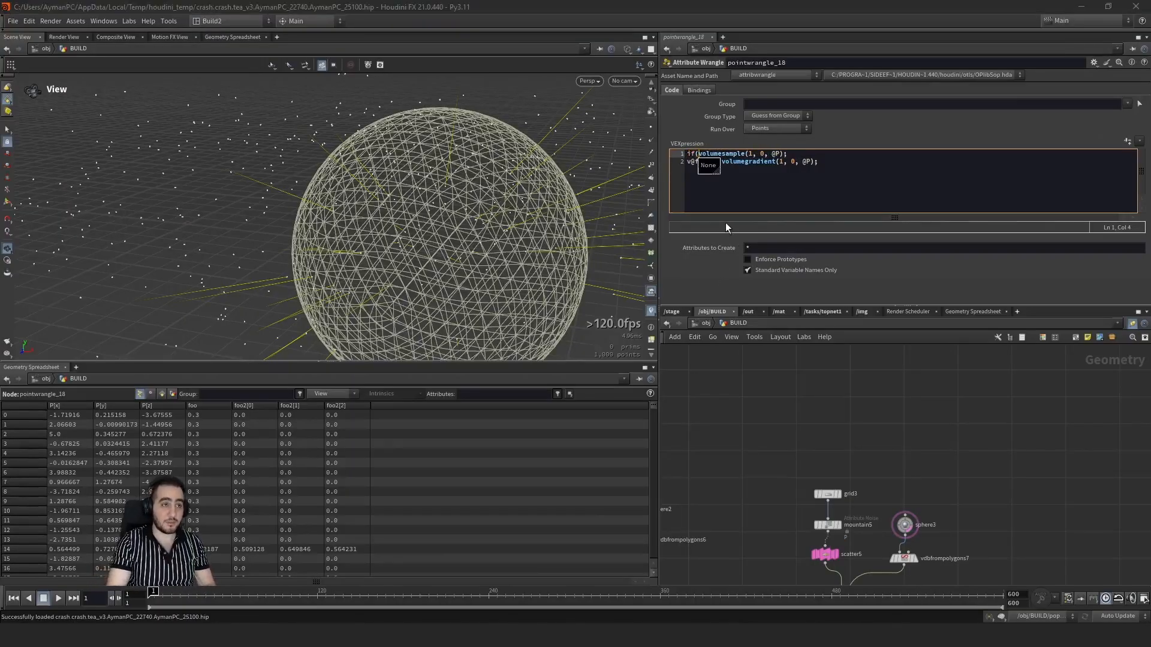
{"action": "key", "text": "End"}
{"action": "key", "text": "BackSpace"}
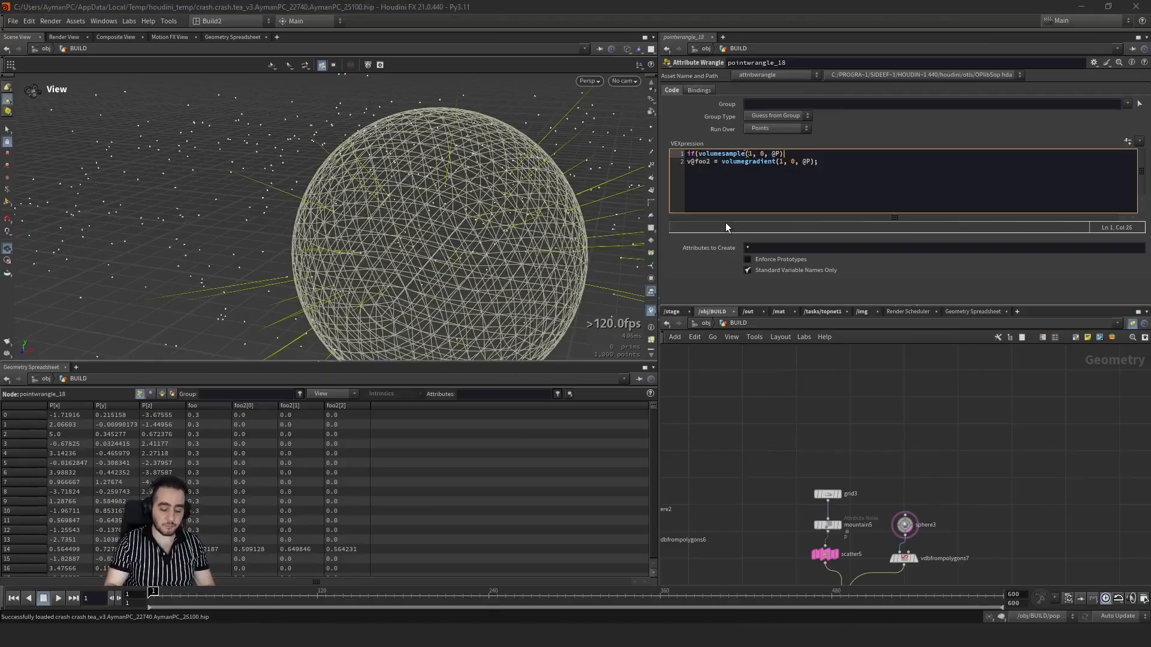
{"action": "type", "text": ">"}
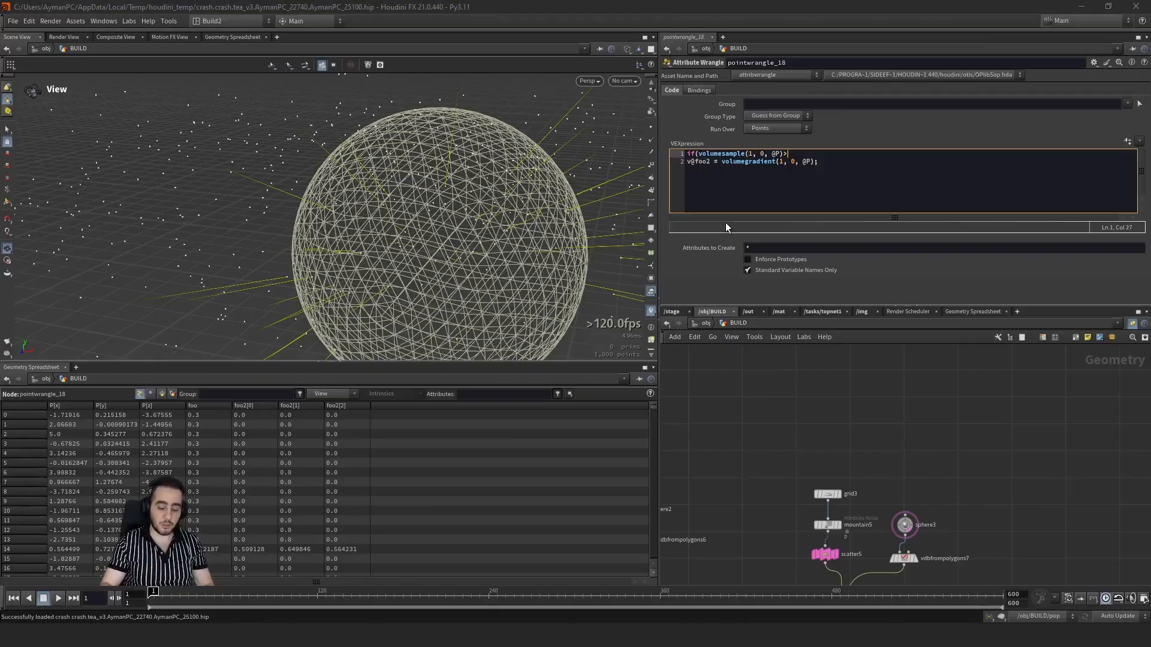
{"action": "key", "text": "BackSpace"}
{"action": "type", "text": "<0"}
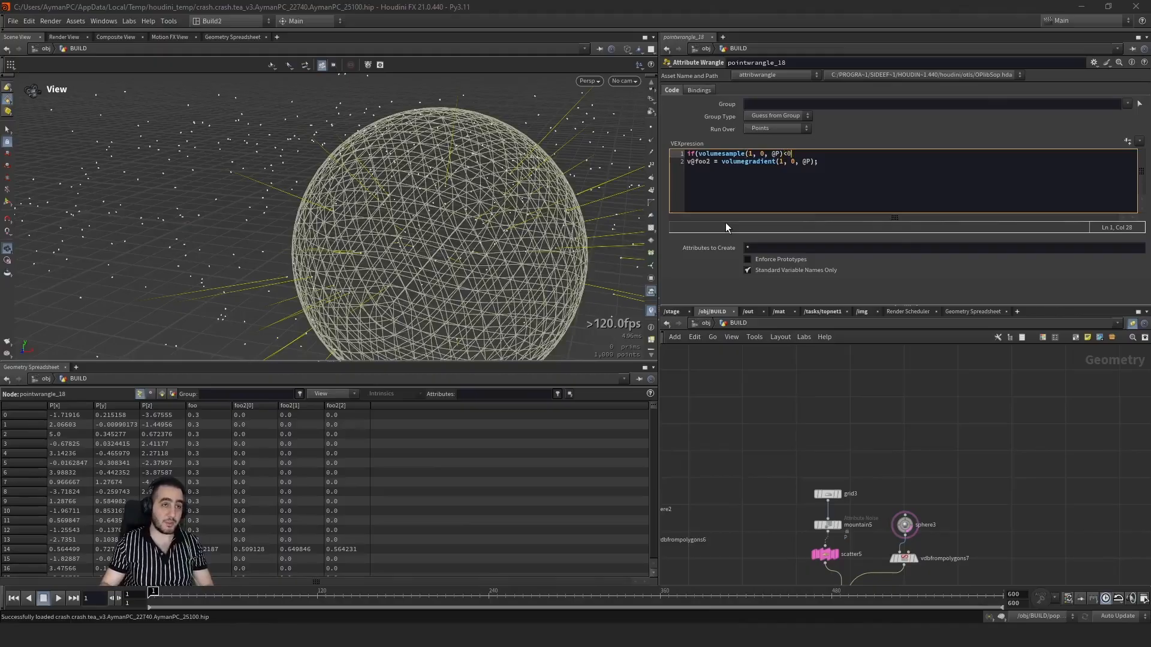
{"action": "type", "text": "){"}
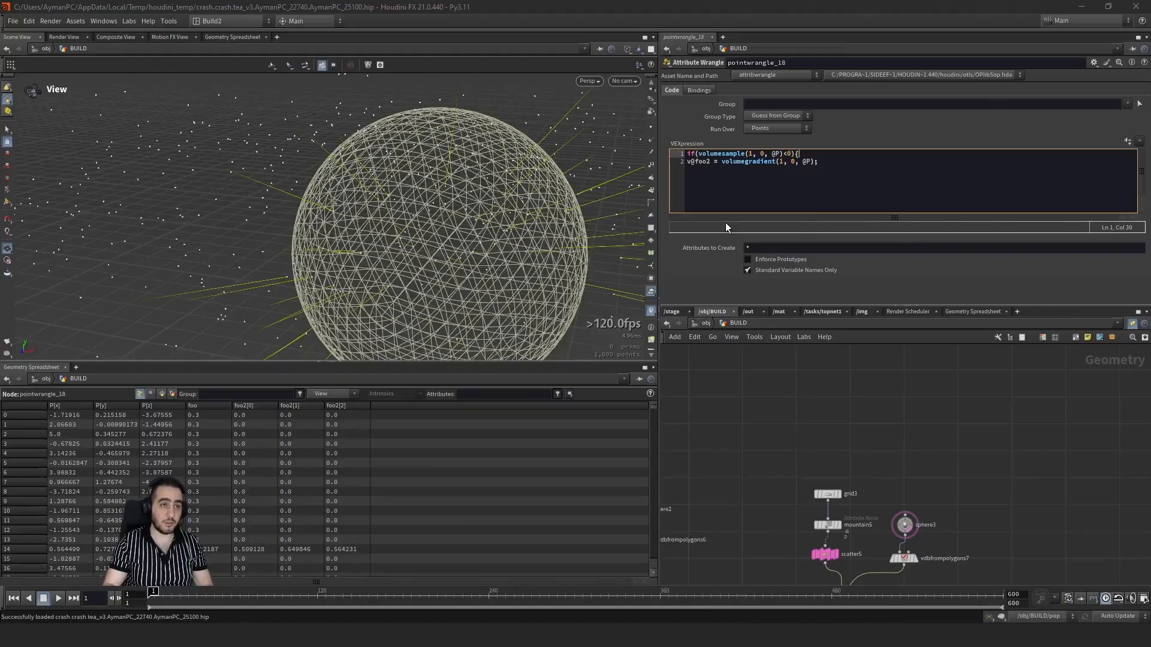
{"action": "key", "text": "BackSpace"}
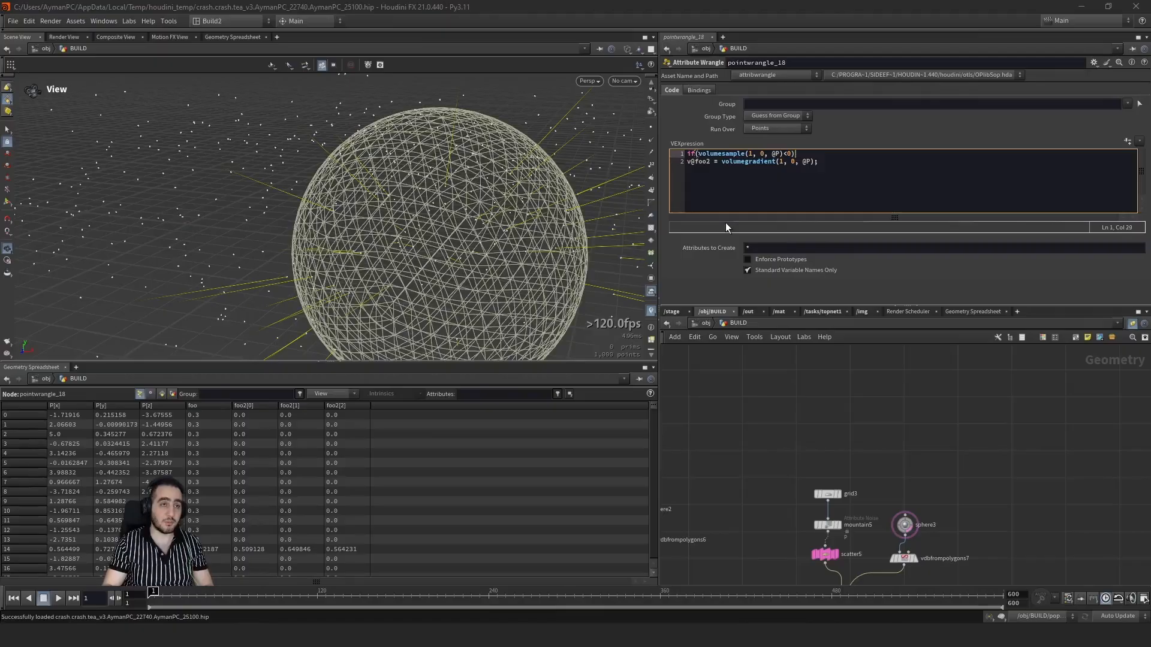
{"action": "key", "text": "Delete"}
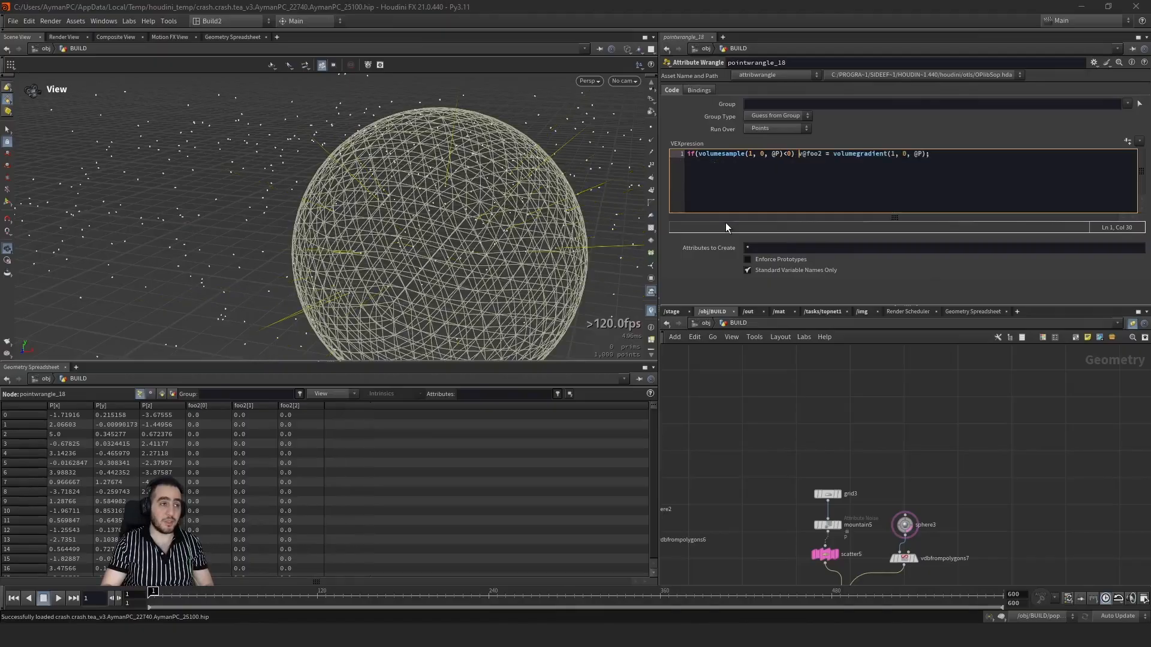
{"action": "left_click", "coordinate": [914, 433]}
Step: Wrap the volumegradient call in pointwrangle_18's expression with normalize() so foo2 stores a unit-length direction
{"action": "left_click_drag", "start_coordinate": [503, 240], "coordinate": [330, 153]}
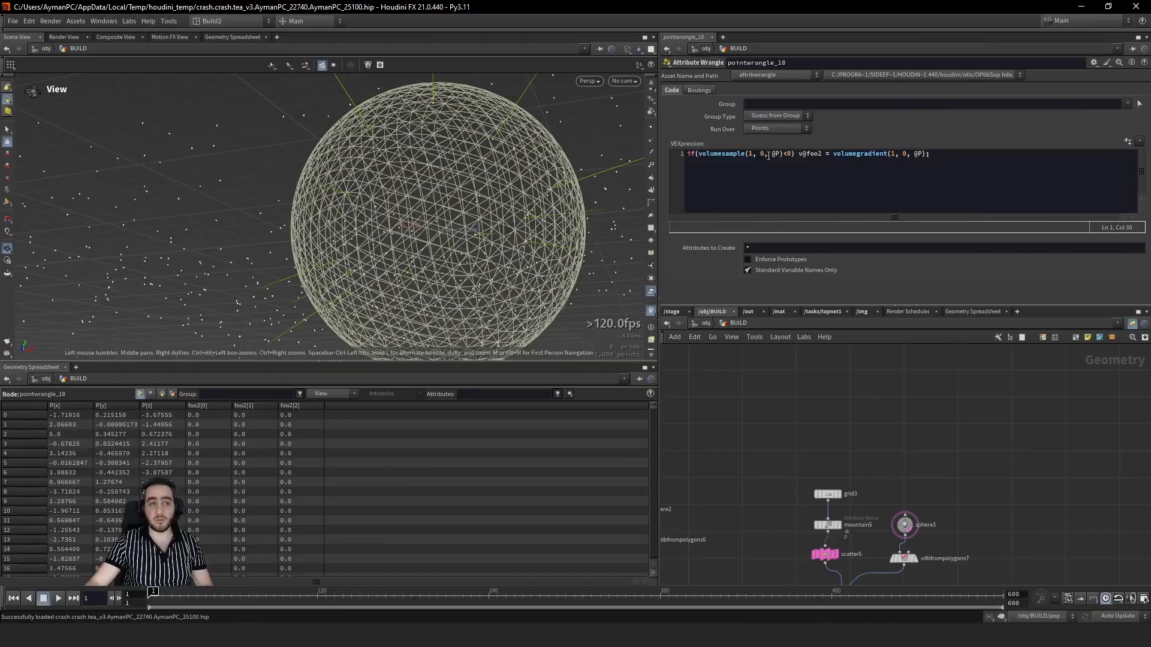
{"action": "scroll", "coordinate": [393, 262], "scroll_direction": "up", "scroll_amount": 5}
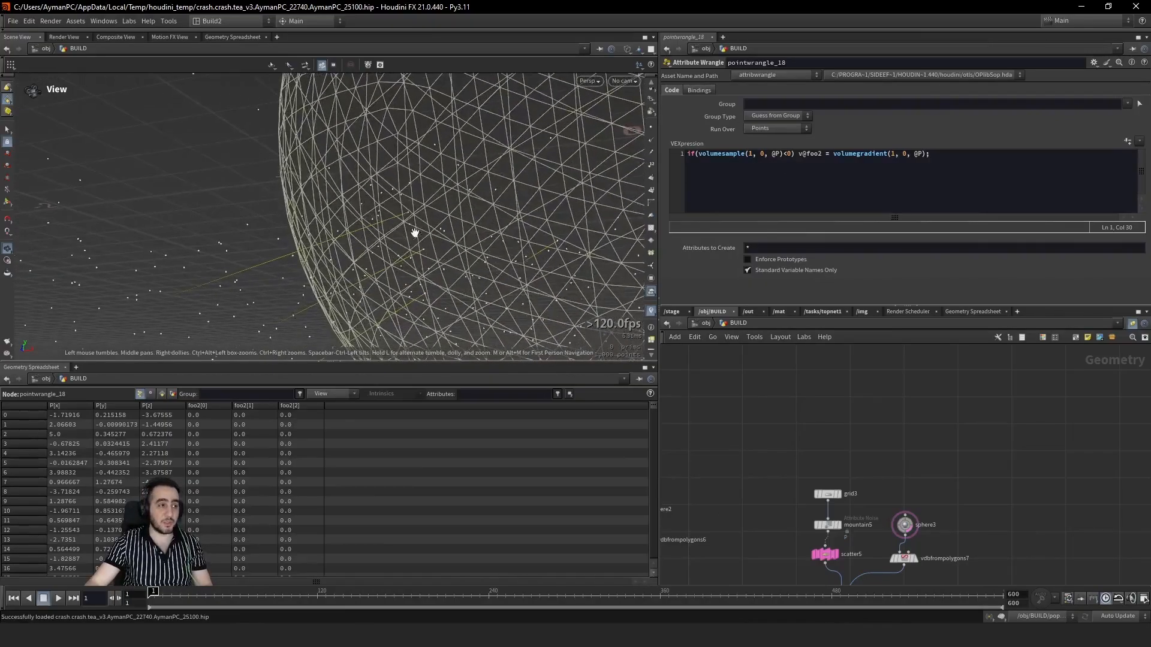
{"action": "left_click_drag", "start_coordinate": [407, 210], "coordinate": [322, 252]}
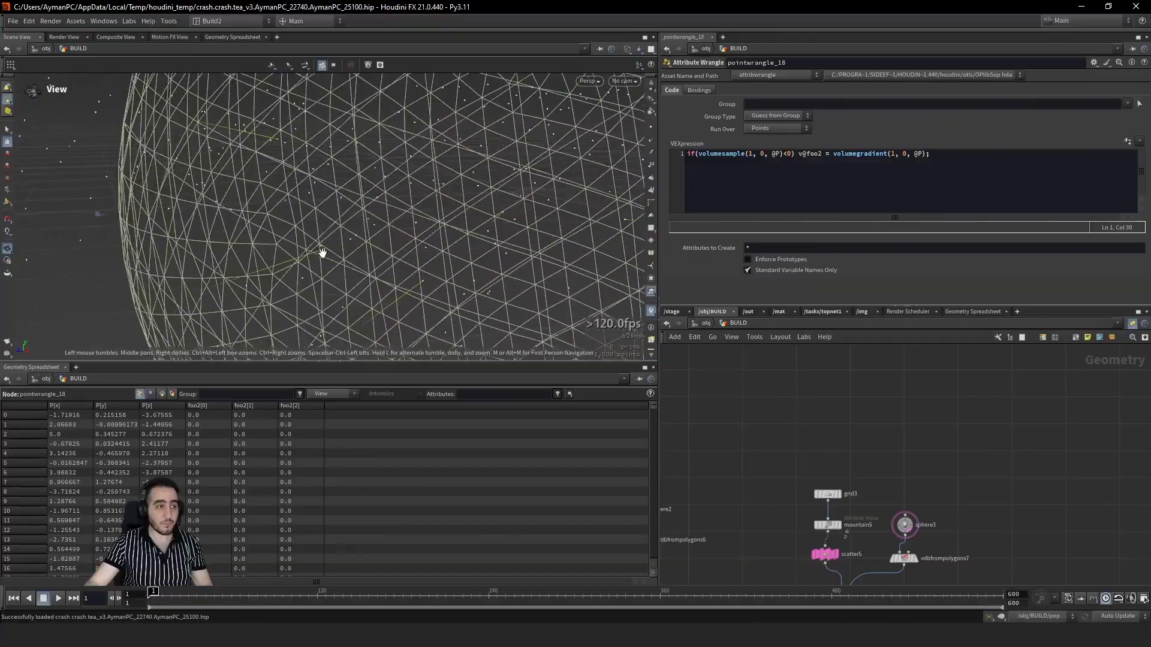
{"action": "right_click_drag", "start_coordinate": [322, 252], "coordinate": [611, 185]}
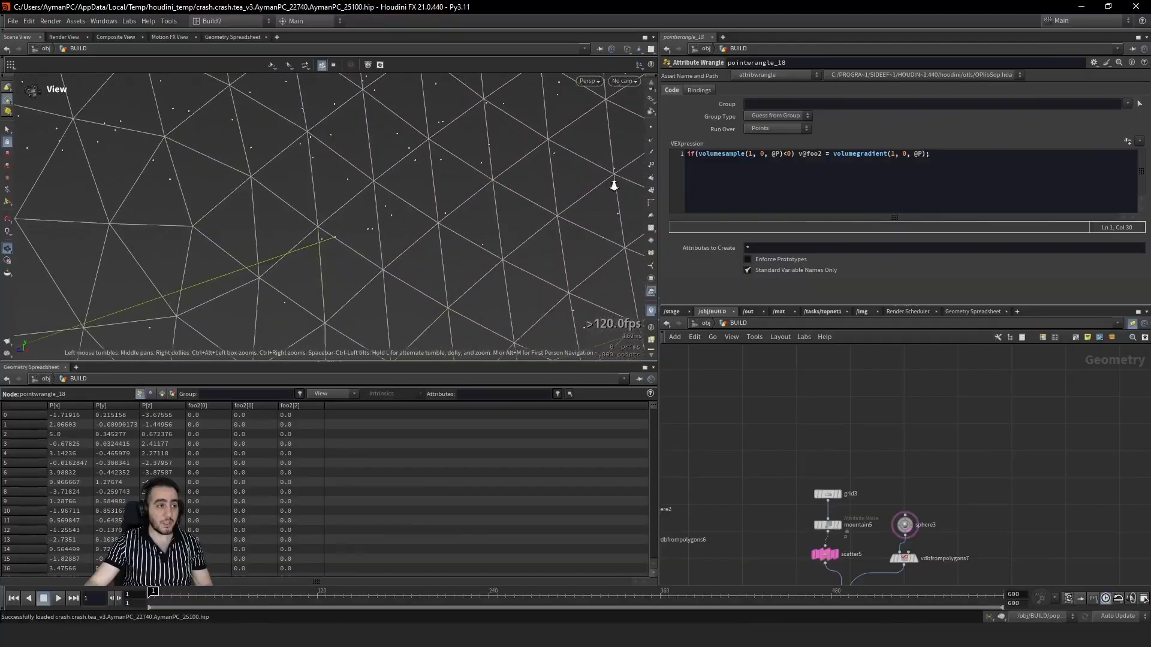
{"action": "left_click", "coordinate": [833, 150]}
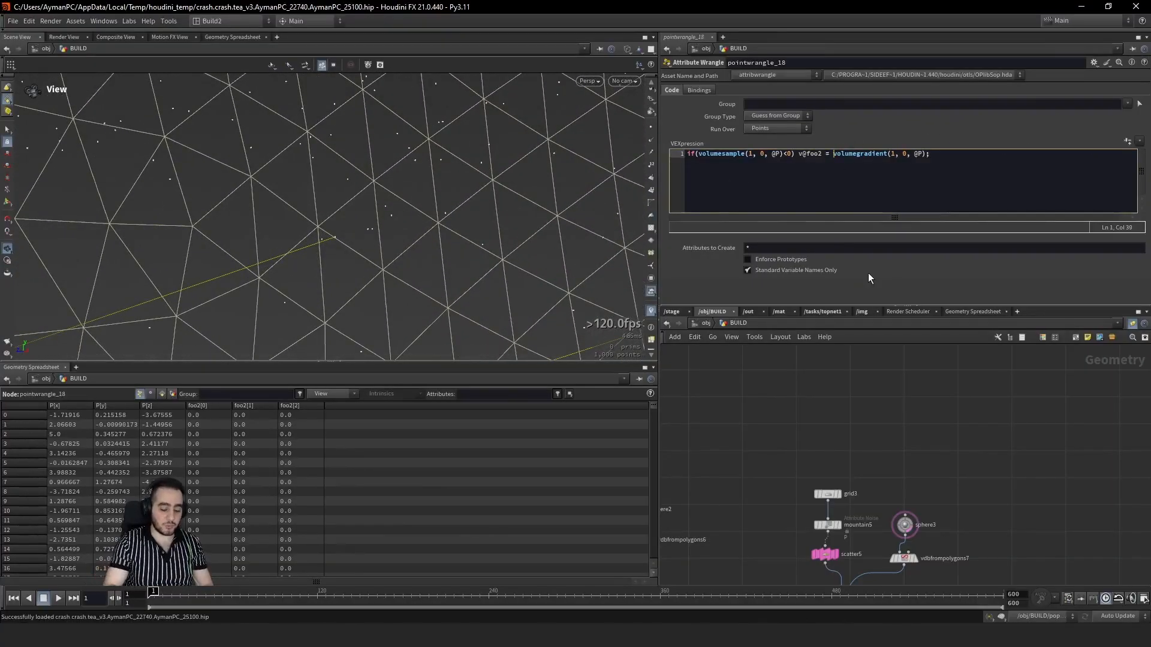
{"action": "type", "text": "norm"}
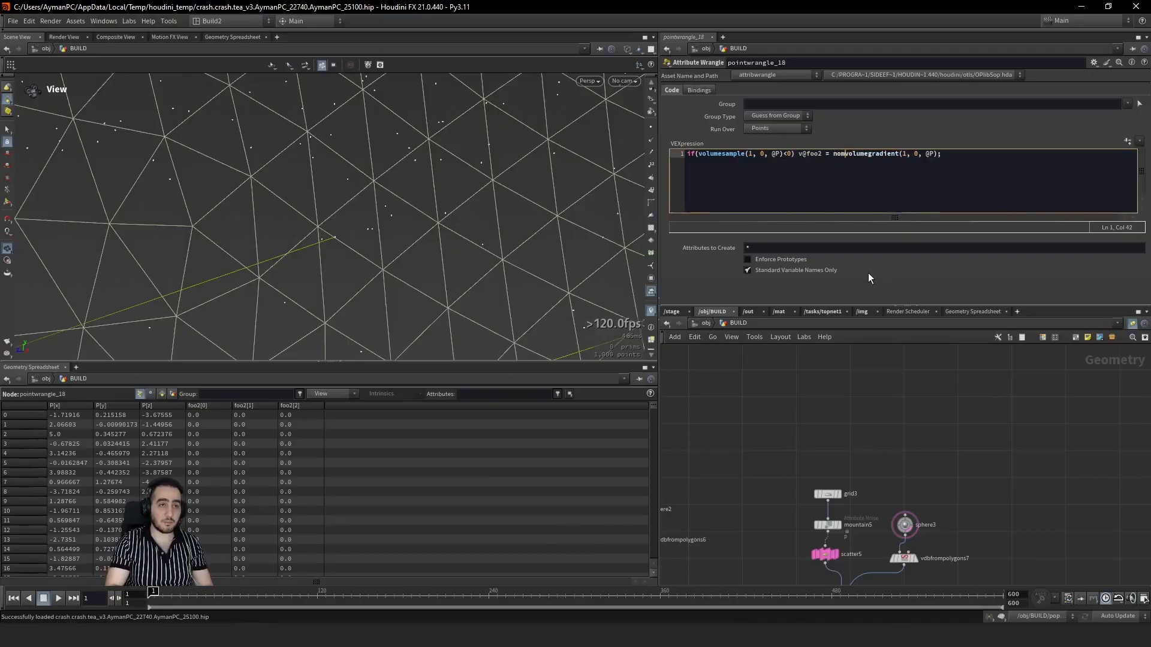
{"action": "type", "text": "alize("}
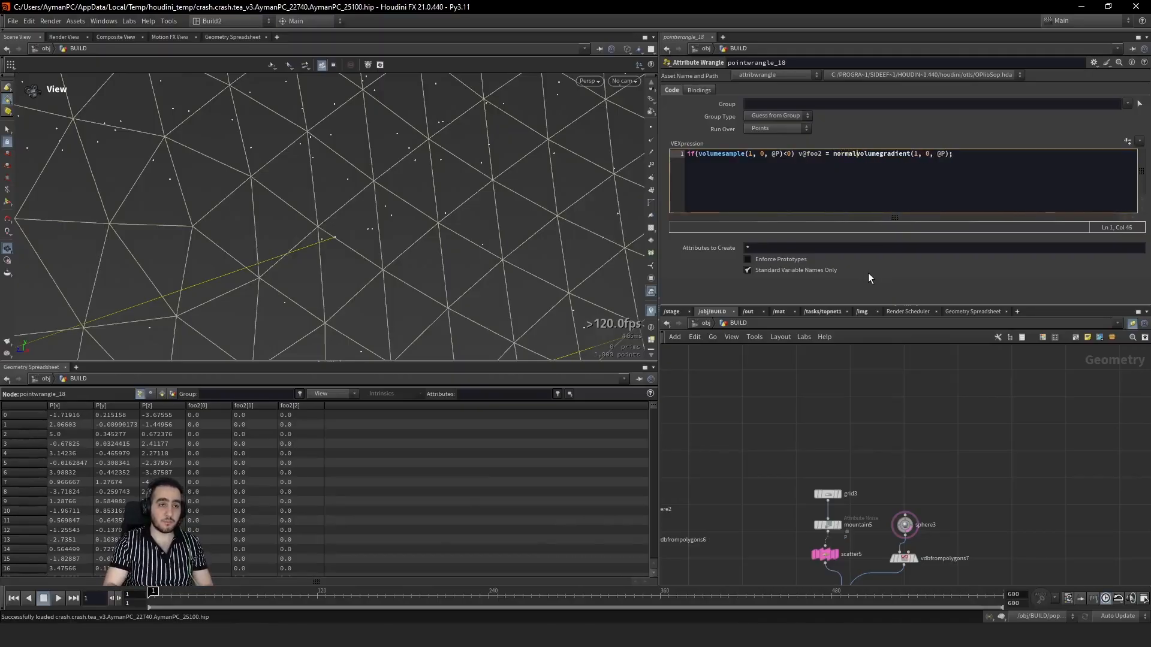
{"action": "key", "text": "End"}
{"action": "key", "text": "Left"}
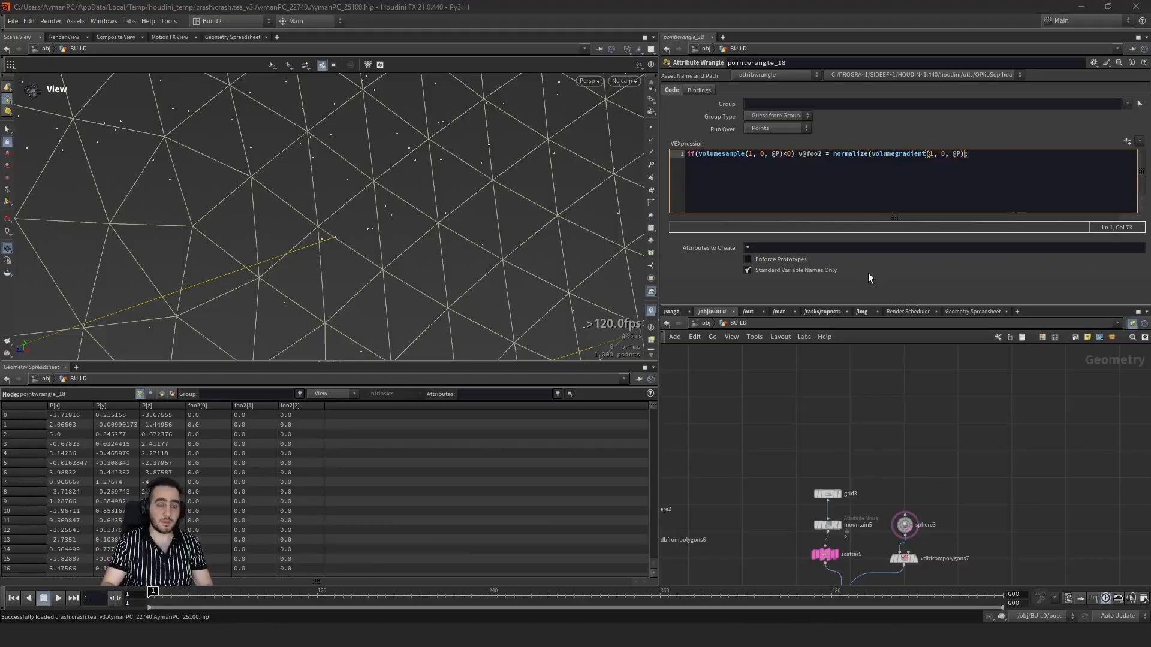
{"action": "type", "text": ")"}
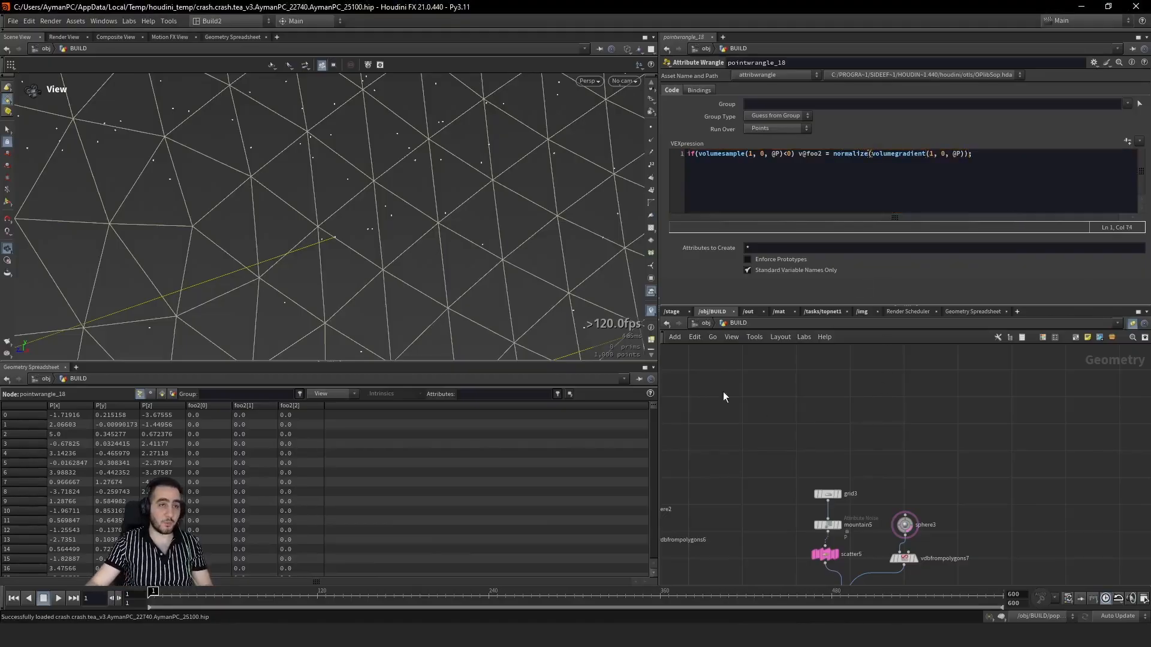
Step: Multiply the normalized gradient in pointwrangle_18 by volumesample(1, 0, @P) to scale foo2 by the sampled distance
{"action": "right_click_drag", "start_coordinate": [234, 311], "coordinate": [272, 340]}
{"action": "left_click_drag", "start_coordinate": [272, 340], "coordinate": [523, 137]}
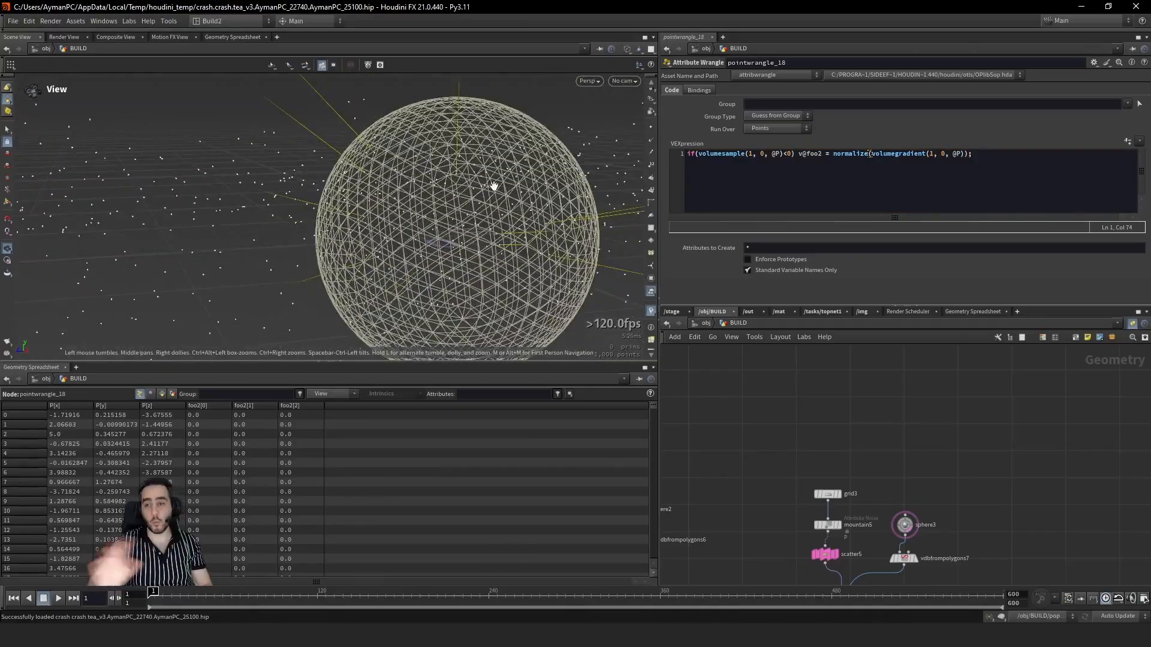
{"action": "right_click_drag", "start_coordinate": [359, 249], "coordinate": [514, 121]}
{"action": "middle_click_drag", "start_coordinate": [513, 120], "coordinate": [494, 226]}
{"action": "right_click_drag", "start_coordinate": [482, 280], "coordinate": [498, 249]}
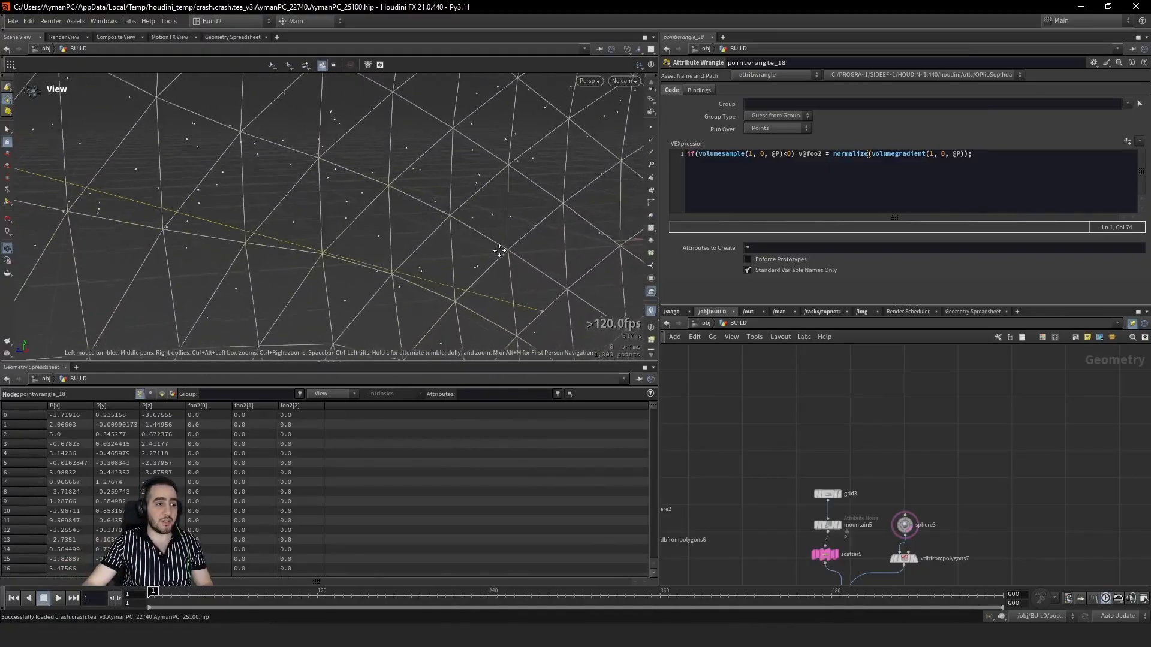
{"action": "middle_click_drag", "start_coordinate": [498, 250], "coordinate": [545, 282]}
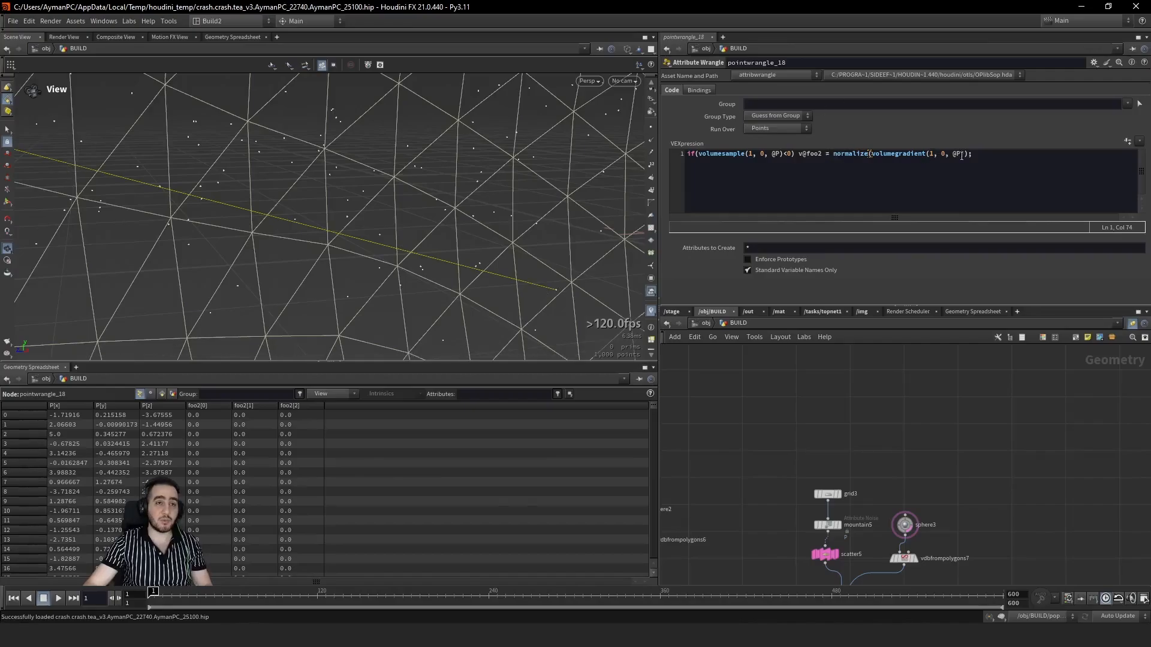
{"action": "type", "text": "*"}
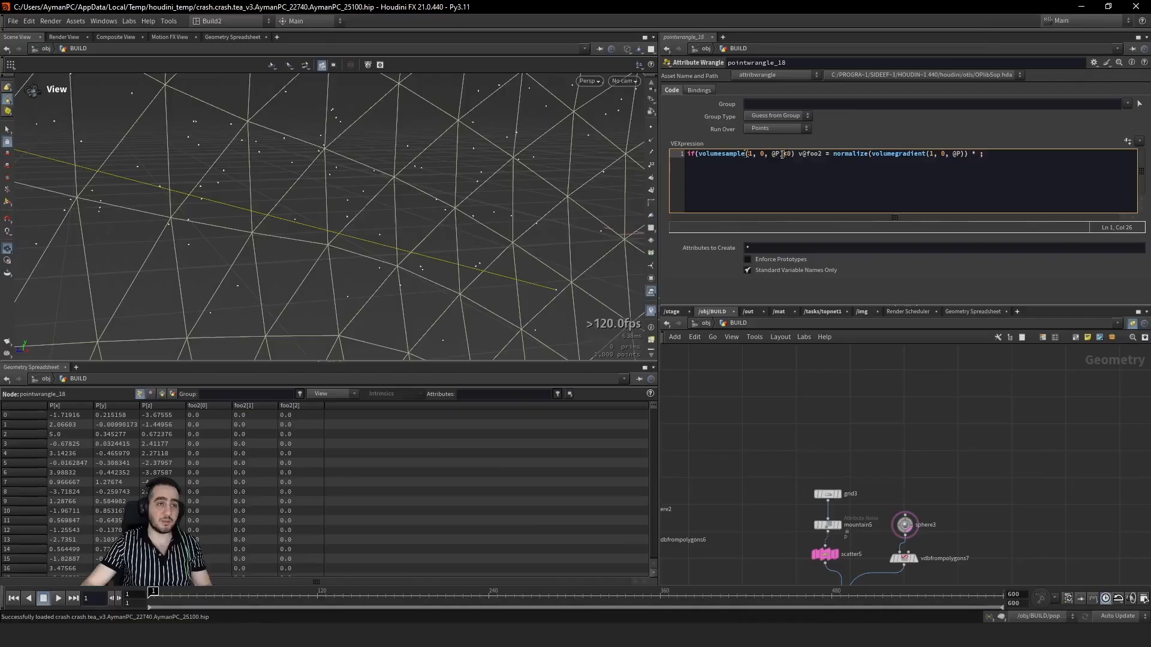
{"action": "left_click_drag", "start_coordinate": [782, 155], "coordinate": [700, 162]}
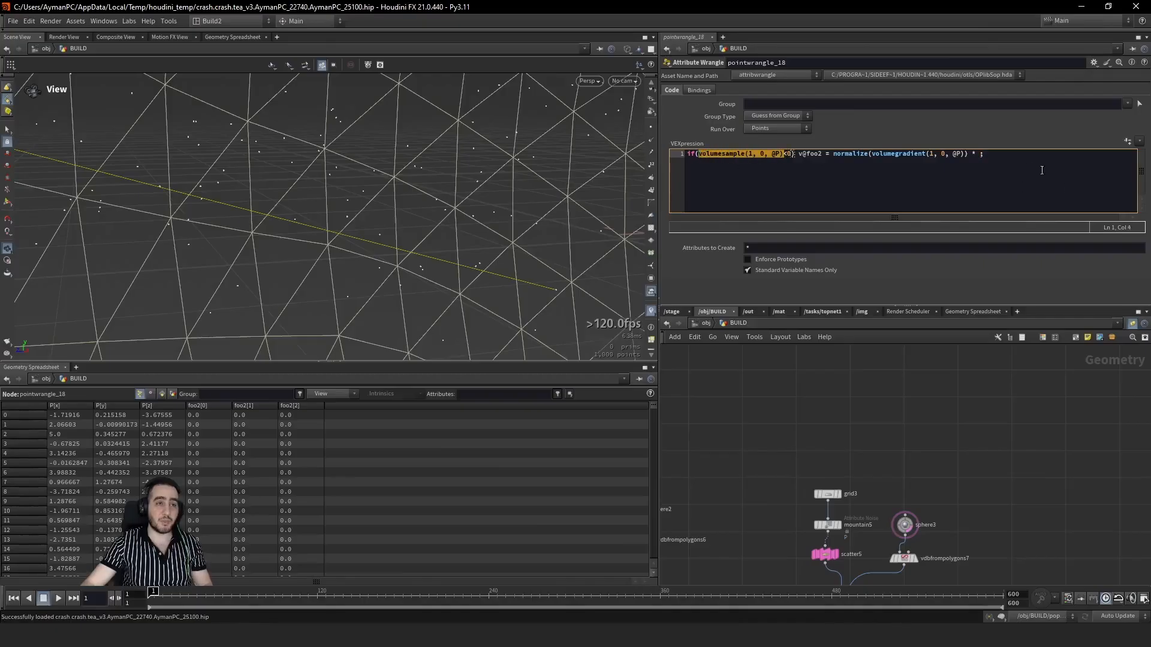
{"action": "left_click", "coordinate": [980, 154]}
{"action": "type", "text": "volumesample(1, 0, @P)"}
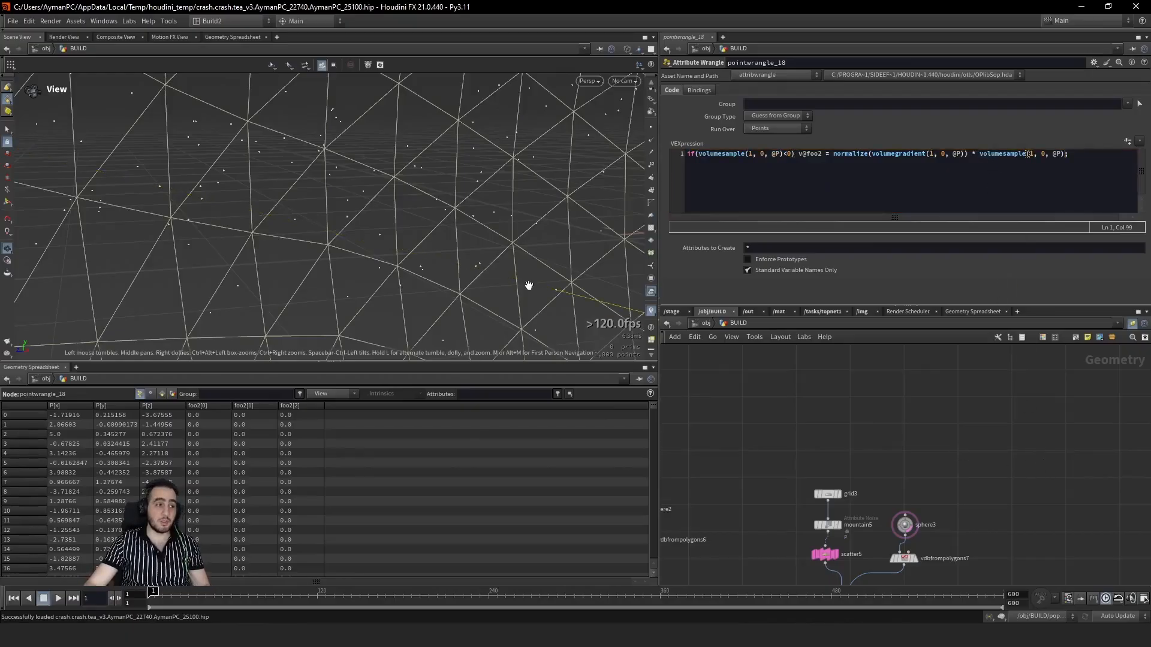
Step: Negate the normalize() term in the foo2 expression to reverse the vectors' direction
{"action": "mouse_move", "coordinate": [473, 270]}
{"action": "right_mouse_down"}
{"action": "mouse_move", "coordinate": [247, 306]}
{"action": "mouse_move", "coordinate": [458, 270]}
{"action": "right_mouse_up"}
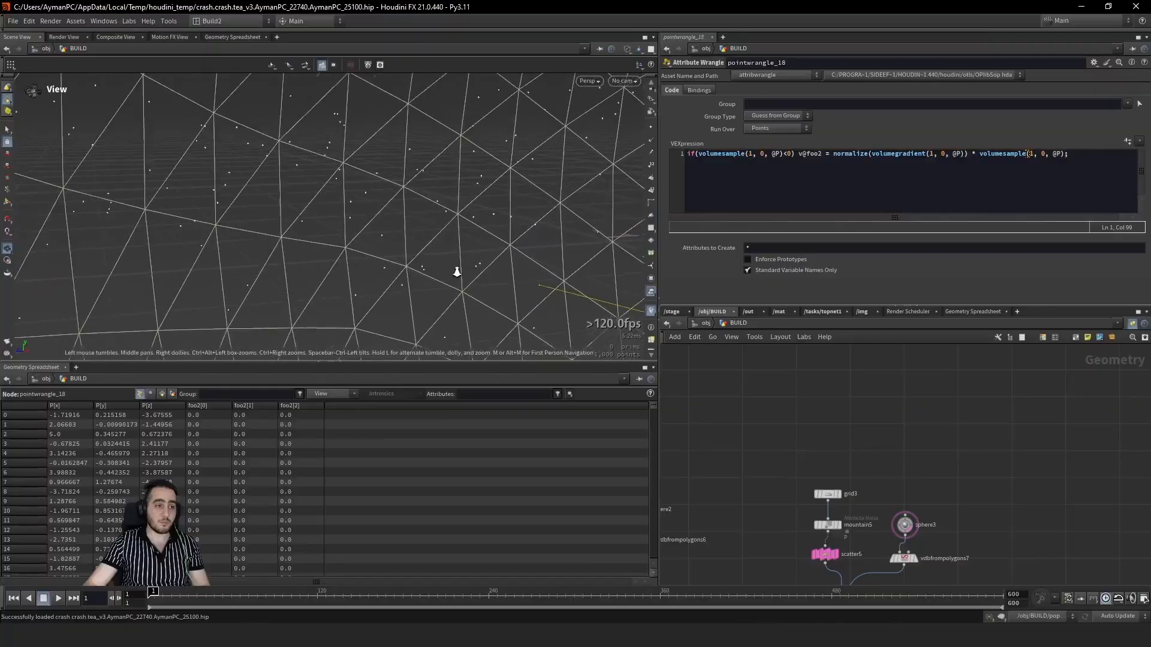
{"action": "left_click", "coordinate": [833, 155]}
{"action": "type", "text": "-"}
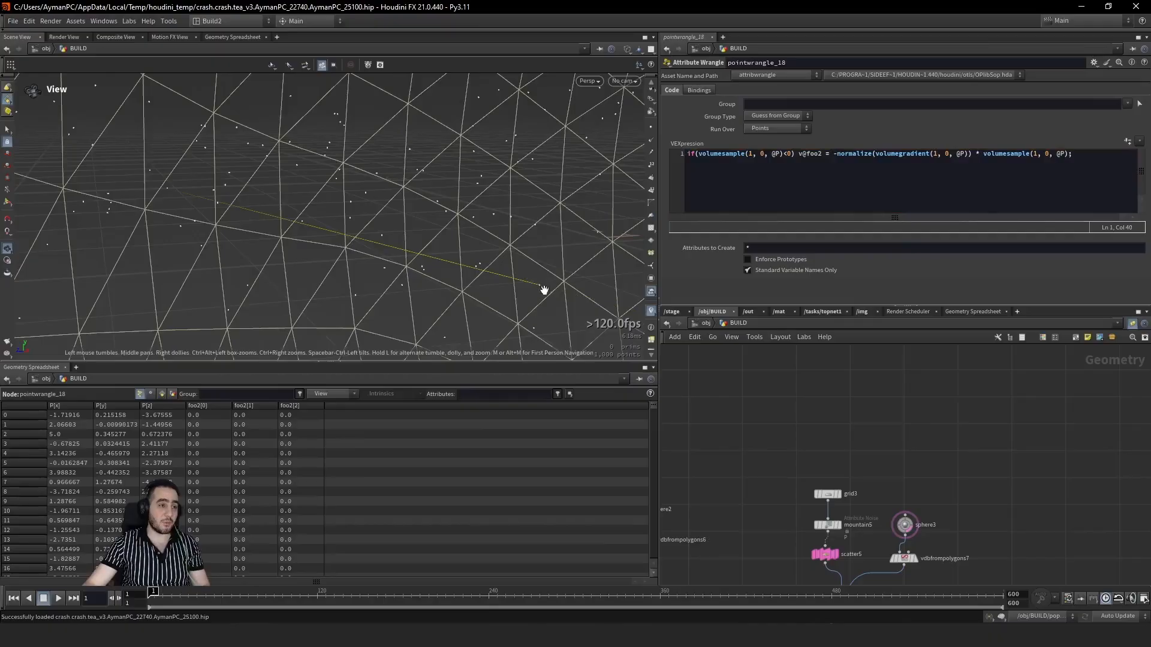
Step: Check the reversed vectors against the sphere's surface, and rename the foo2 attribute in pointwrangle_18's code to N
{"action": "left_click_drag", "start_coordinate": [538, 287], "coordinate": [536, 277]}
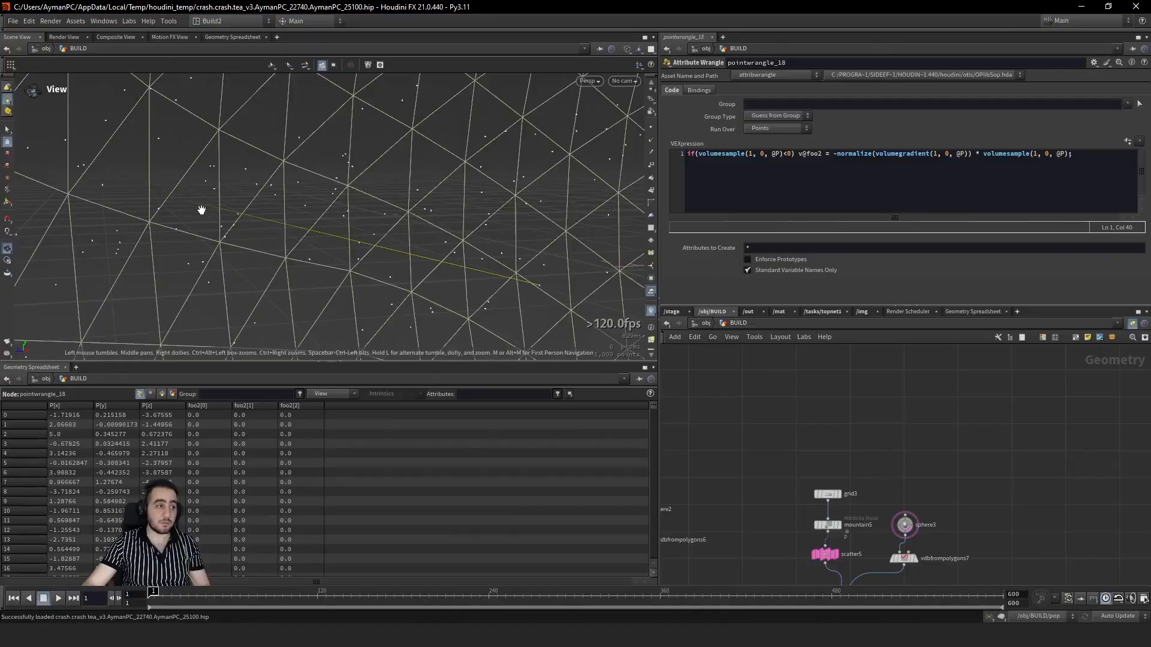
{"action": "left_click_drag", "start_coordinate": [202, 211], "coordinate": [276, 226]}
{"action": "scroll", "coordinate": [308, 187], "scroll_direction": "down", "scroll_amount": 10}
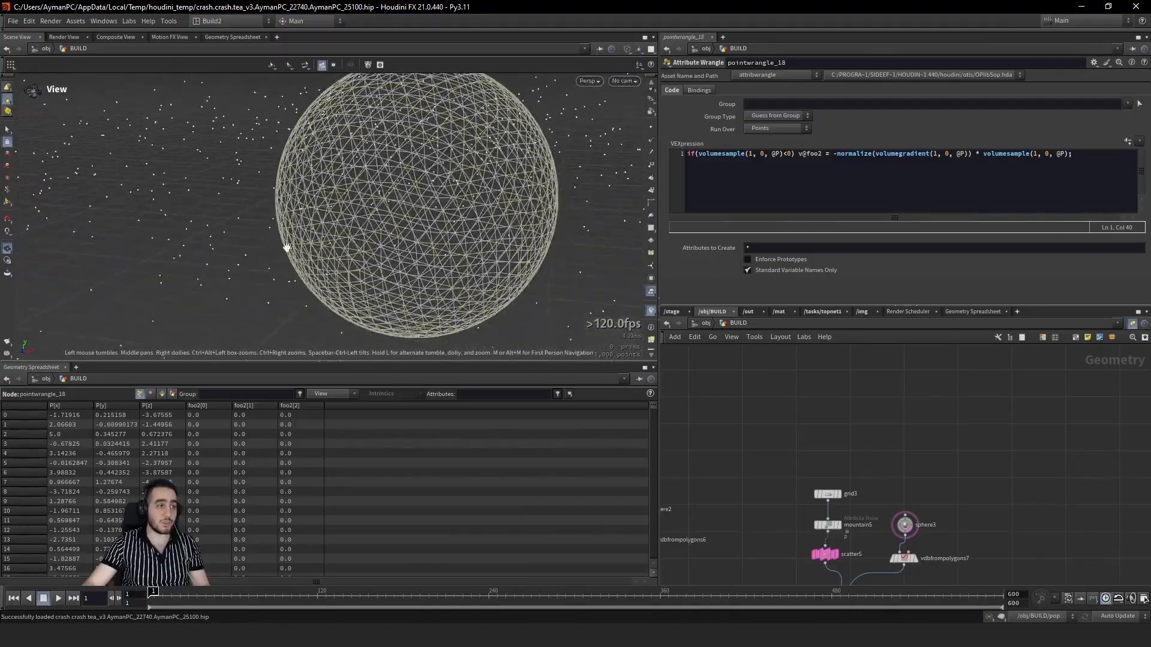
{"action": "scroll", "coordinate": [334, 185], "scroll_direction": "up", "scroll_amount": 10}
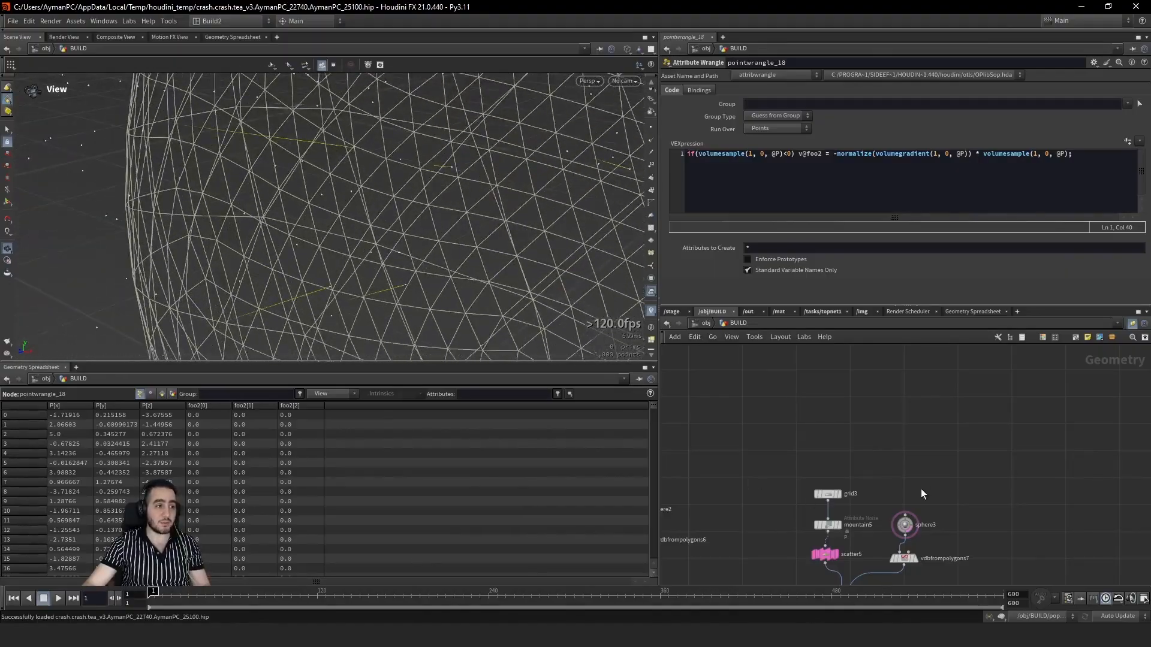
{"action": "middle_click_drag", "start_coordinate": [923, 485], "coordinate": [947, 360]}
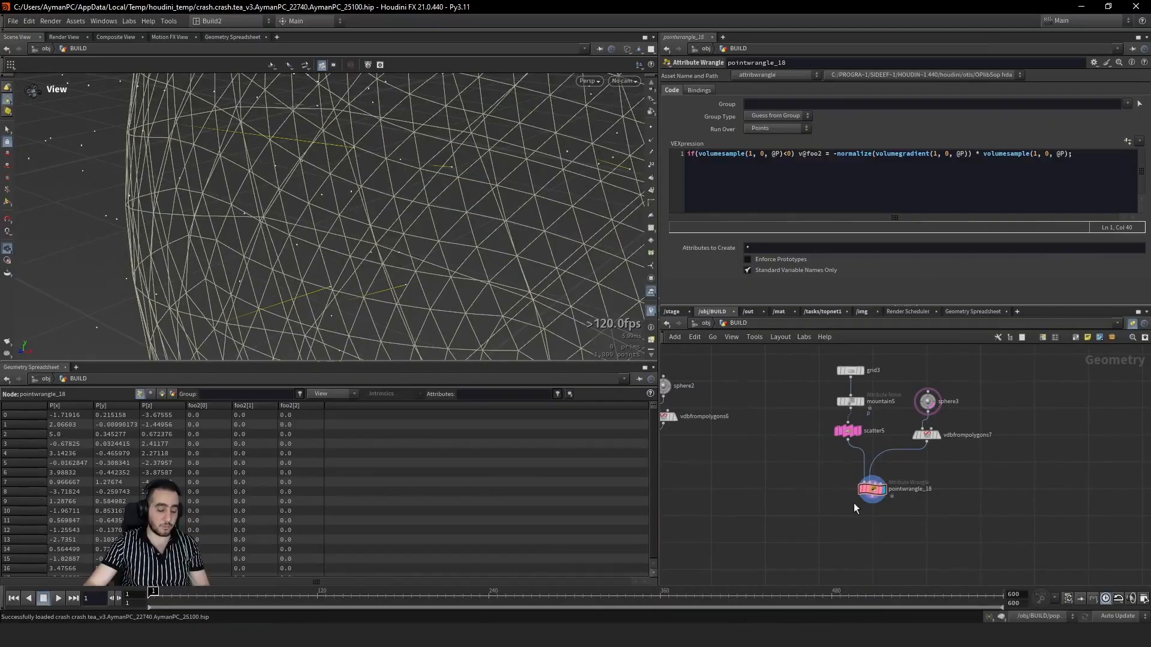
{"action": "double_click", "coordinate": [813, 154]}
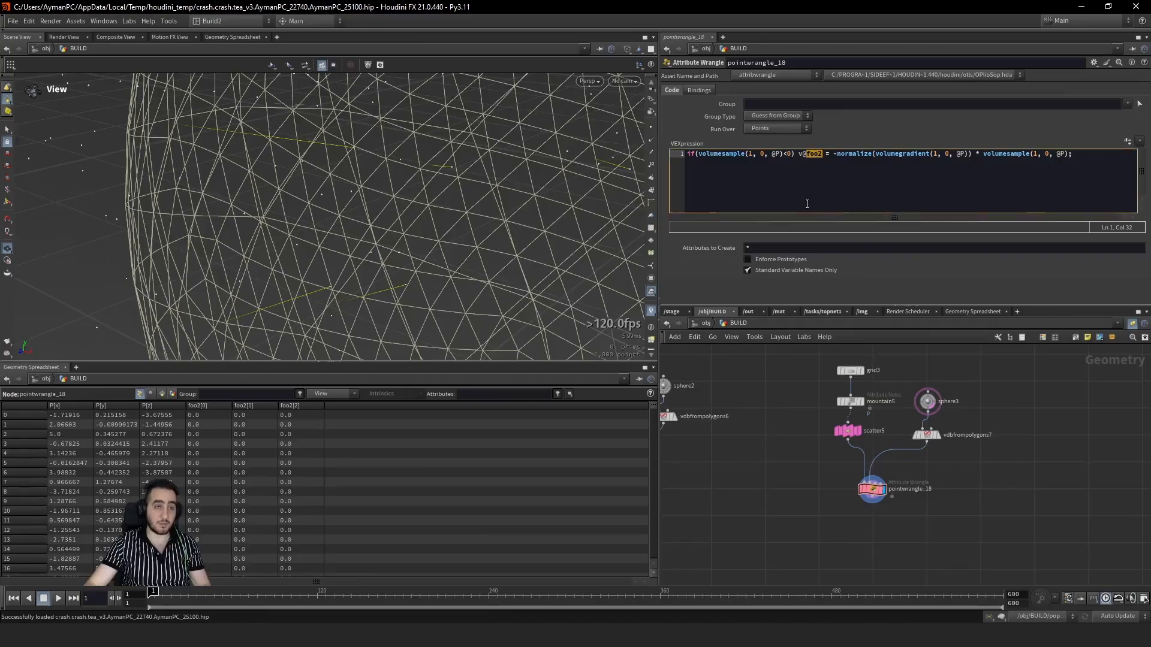
{"action": "type", "text": "N"}
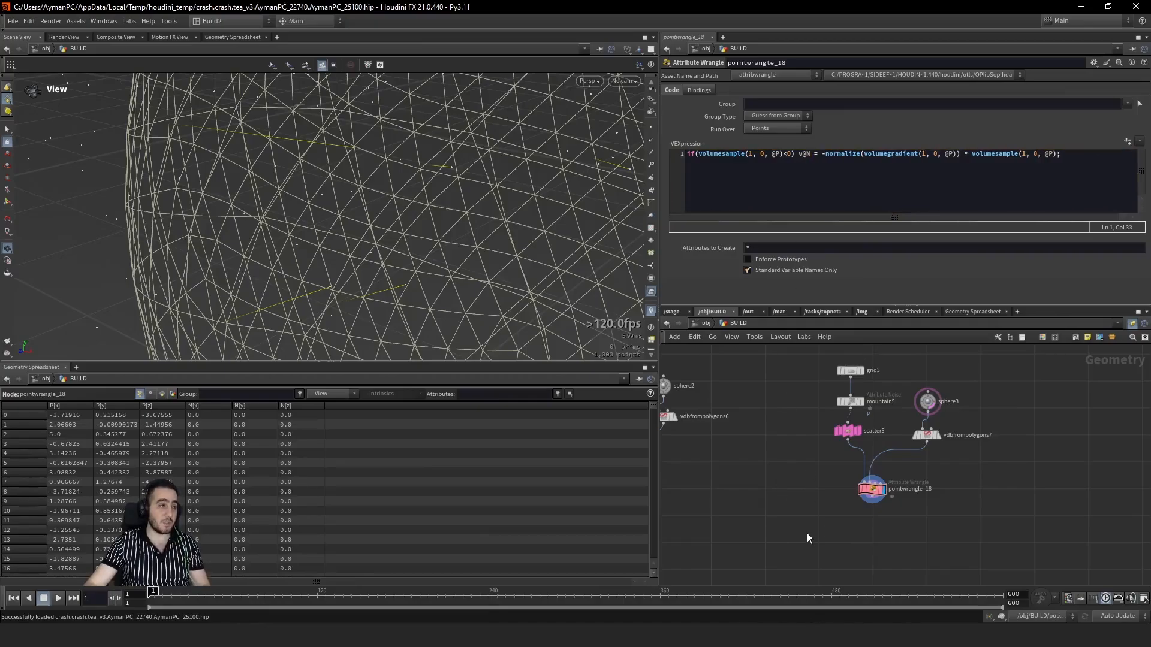
{"action": "type", "text": "v"}
{"action": "left_click", "coordinate": [792, 537]}
{"action": "key", "text": "ctrl+z"}
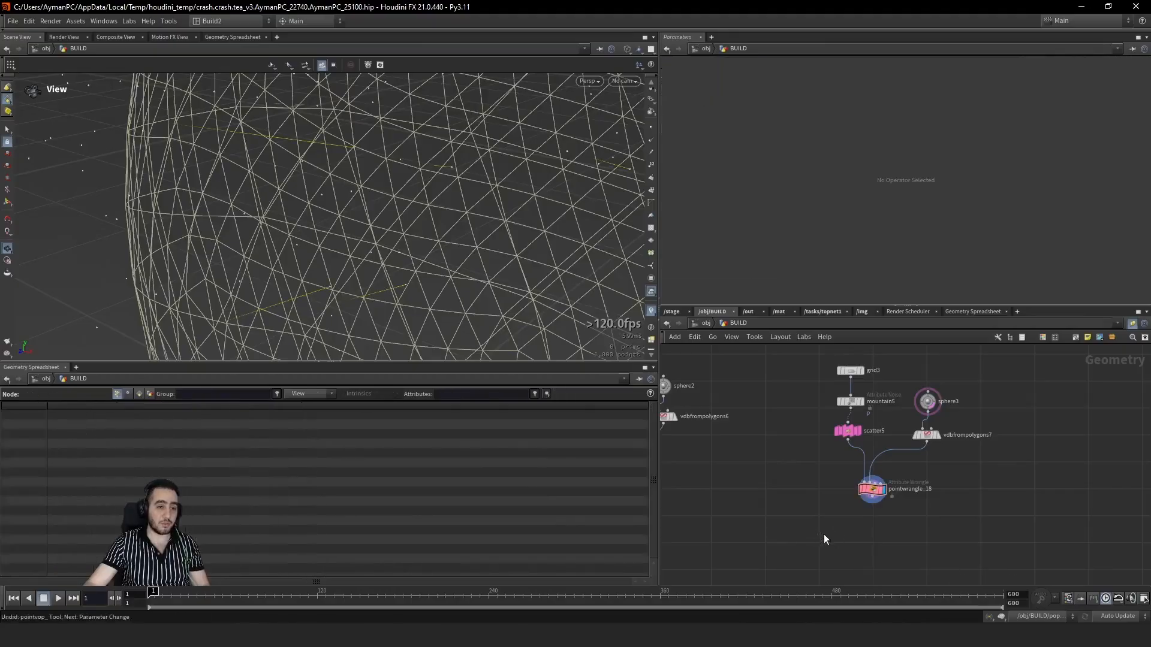
Step: Add a Copy with Stamp node below pointwrangle_18 and wire the wrangle's output into its second input
{"action": "key", "text": "c"}
{"action": "left_click", "coordinate": [813, 538]}
{"action": "scroll", "coordinate": [838, 522], "scroll_direction": "up", "scroll_amount": 2}
{"action": "left_click_drag", "start_coordinate": [803, 538], "coordinate": [895, 497]}
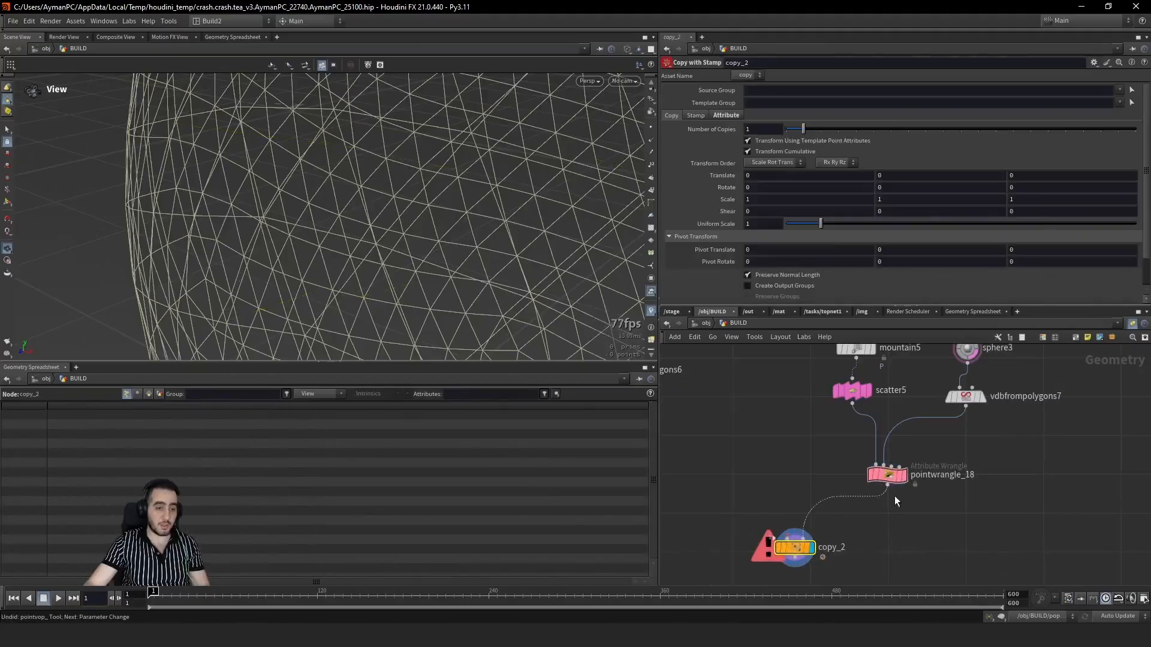
Step: Add a Line node above copy_2, beside pointwrangle_18
{"action": "key", "text": "Tab"}
{"action": "type", "text": "li"}
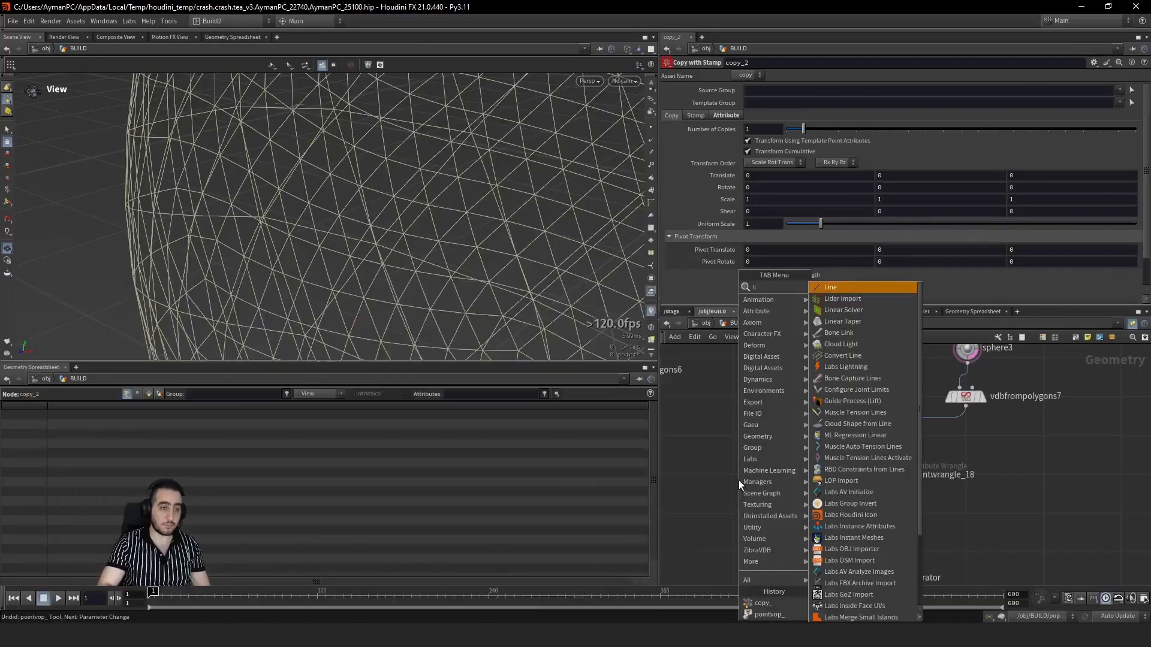
{"action": "key", "text": "Return"}
{"action": "left_click", "coordinate": [739, 480]}
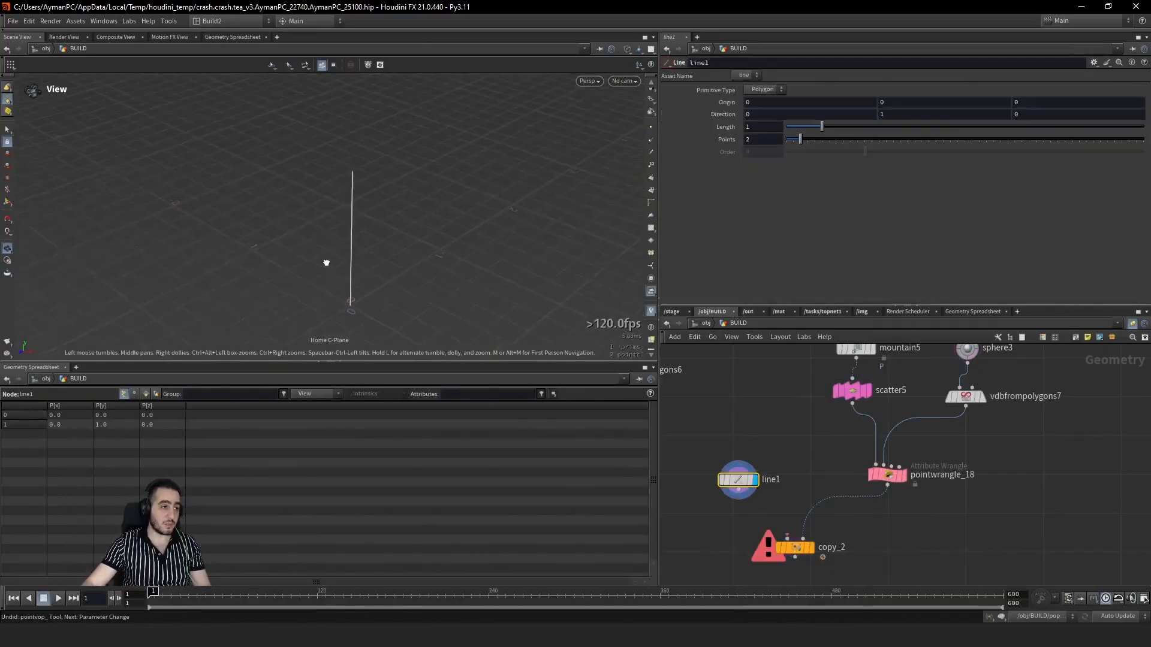
Step: Set line1's direction to 0, 0, 1 so the line runs along the Z axis
{"action": "left_click", "coordinate": [774, 116]}
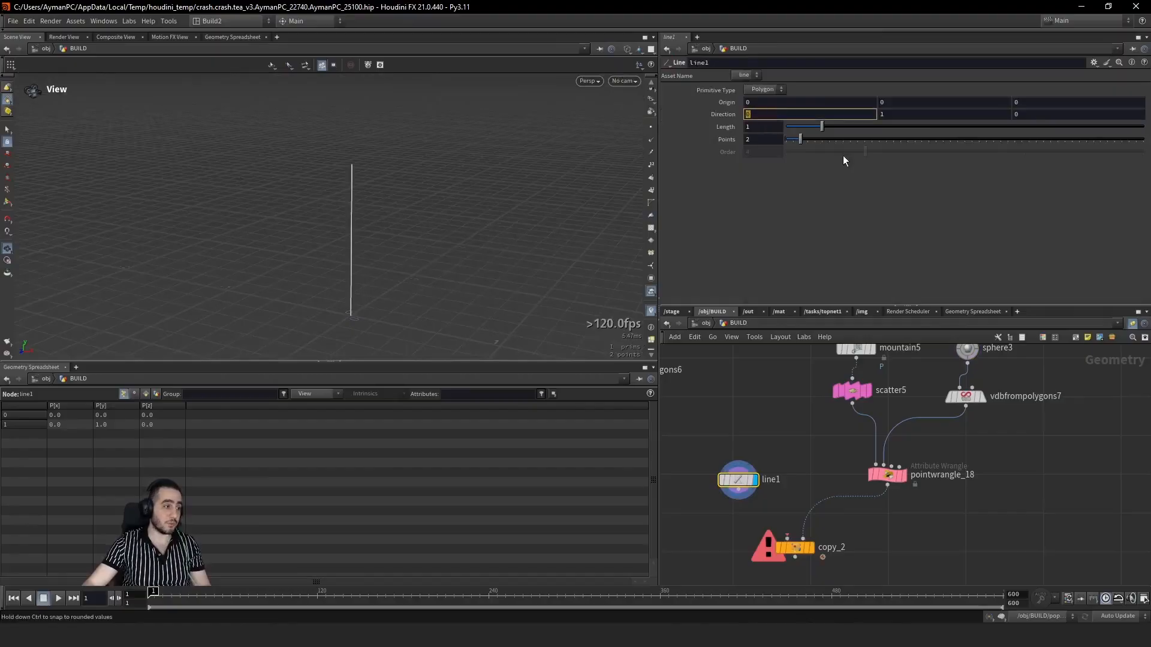
{"action": "left_click", "coordinate": [1043, 116]}
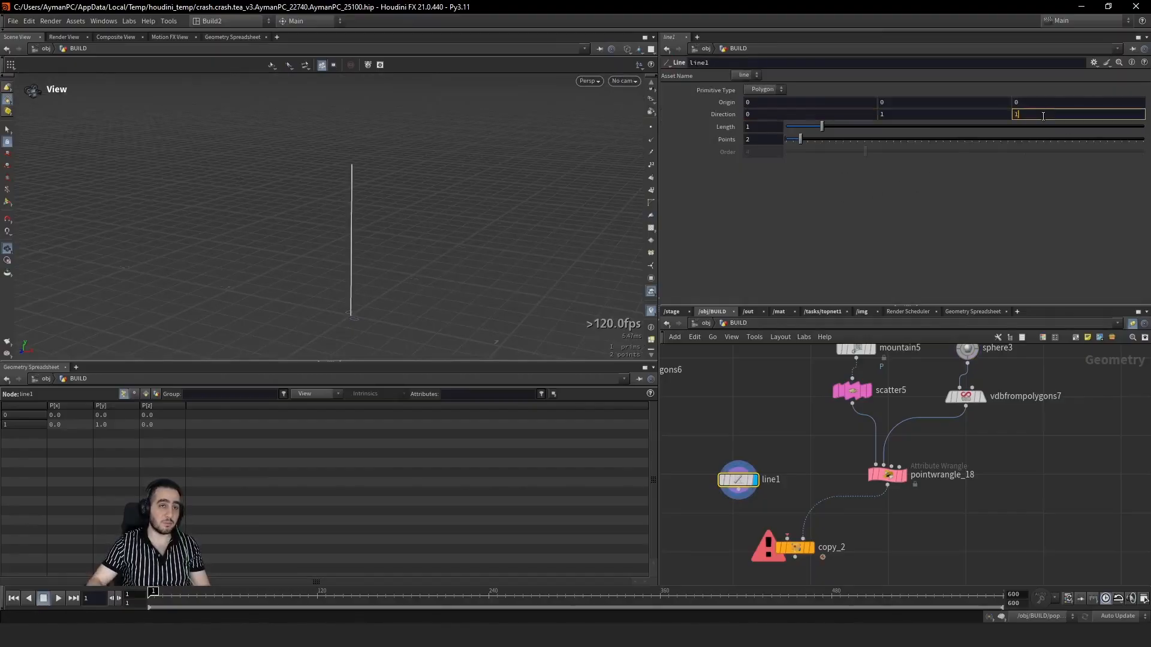
{"action": "key", "text": "Return"}
{"action": "left_click", "coordinate": [917, 114]}
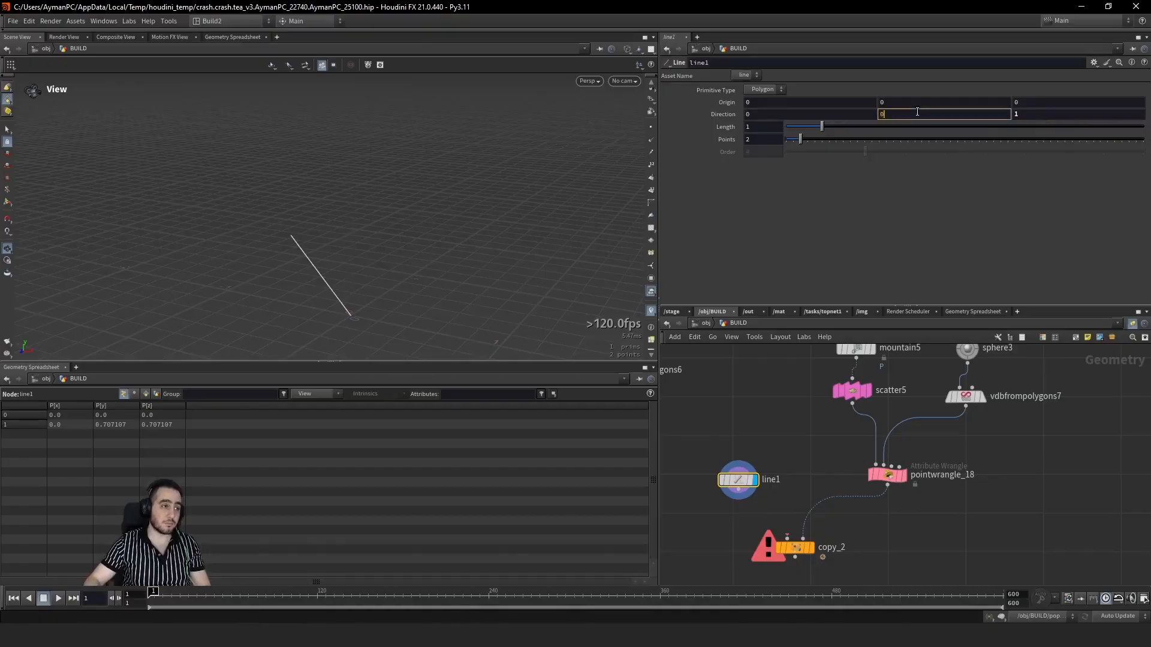
{"action": "type", "text": "0"}
{"action": "key", "text": "Return"}
{"action": "left_click_drag", "start_coordinate": [464, 316], "coordinate": [414, 207]}
Step: Wire line1 into copy_2's first input and display copy_2's result
{"action": "left_click", "coordinate": [787, 537]}
{"action": "left_click", "coordinate": [739, 490]}
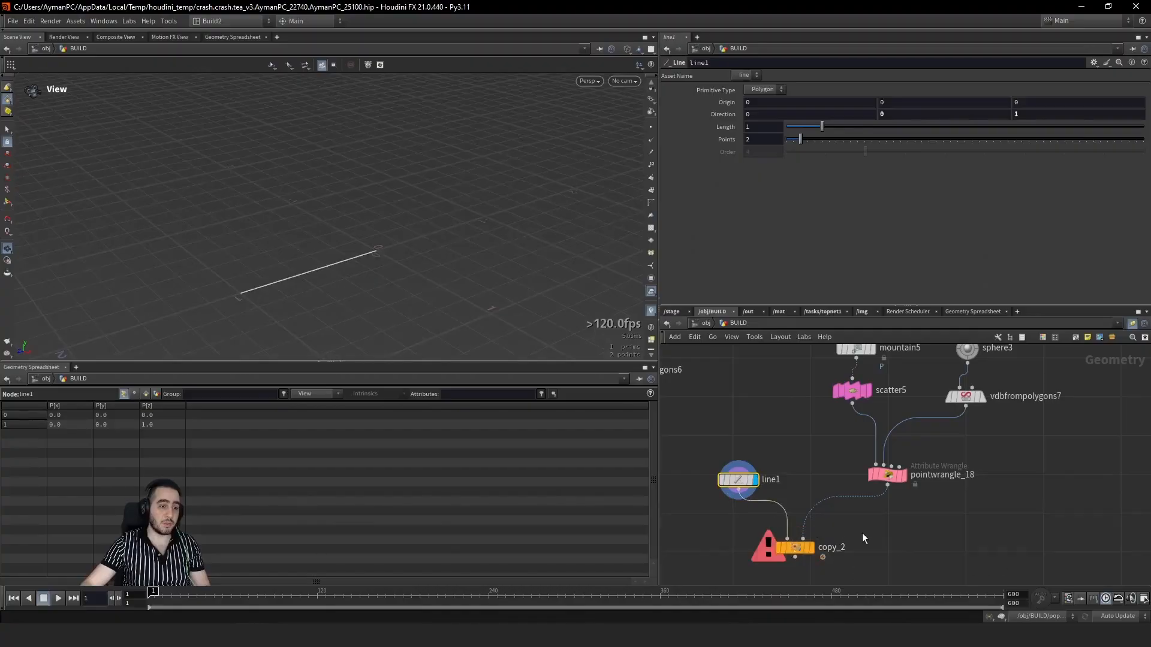
{"action": "left_click", "coordinate": [782, 551]}
{"action": "left_click", "coordinate": [811, 547]}
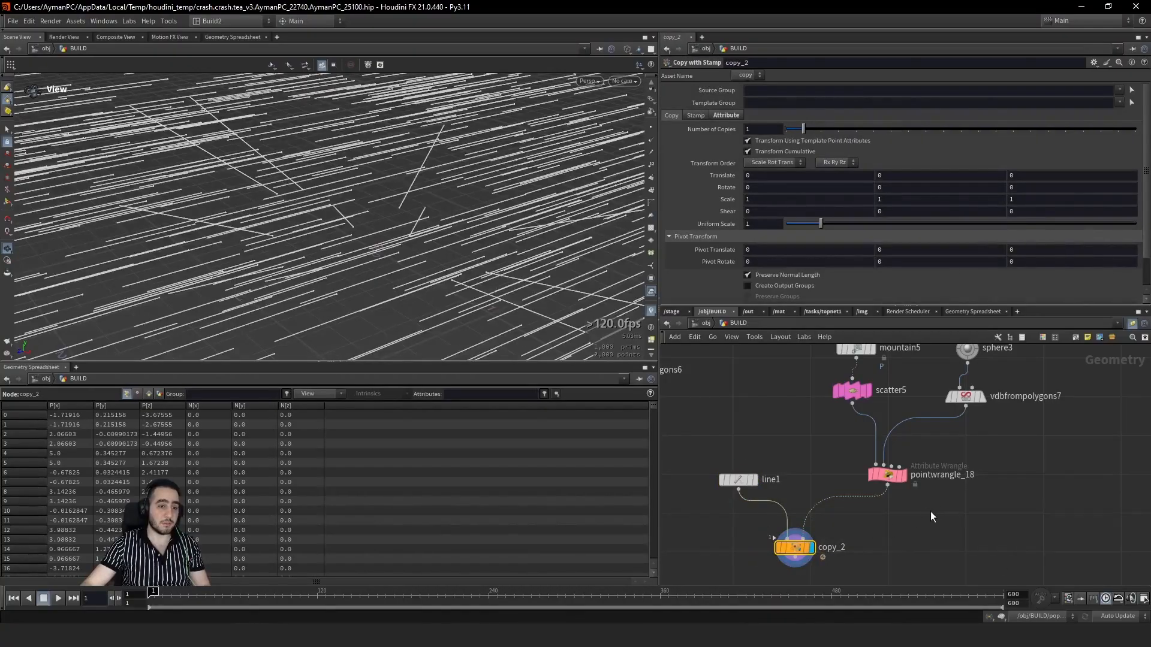
Step: Select pointwrangle_18 and display its output to check the vectors on the scattered points
{"action": "left_click", "coordinate": [887, 474]}
{"action": "left_click", "coordinate": [904, 475]}
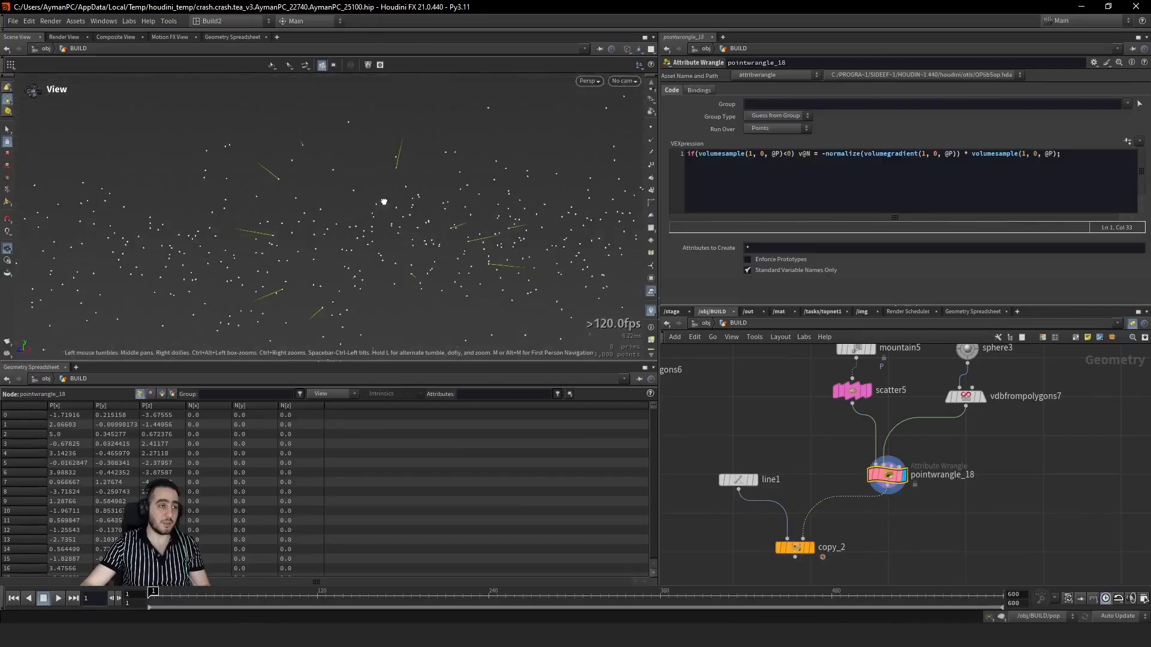
{"action": "left_click_drag", "start_coordinate": [384, 202], "coordinate": [389, 234]}
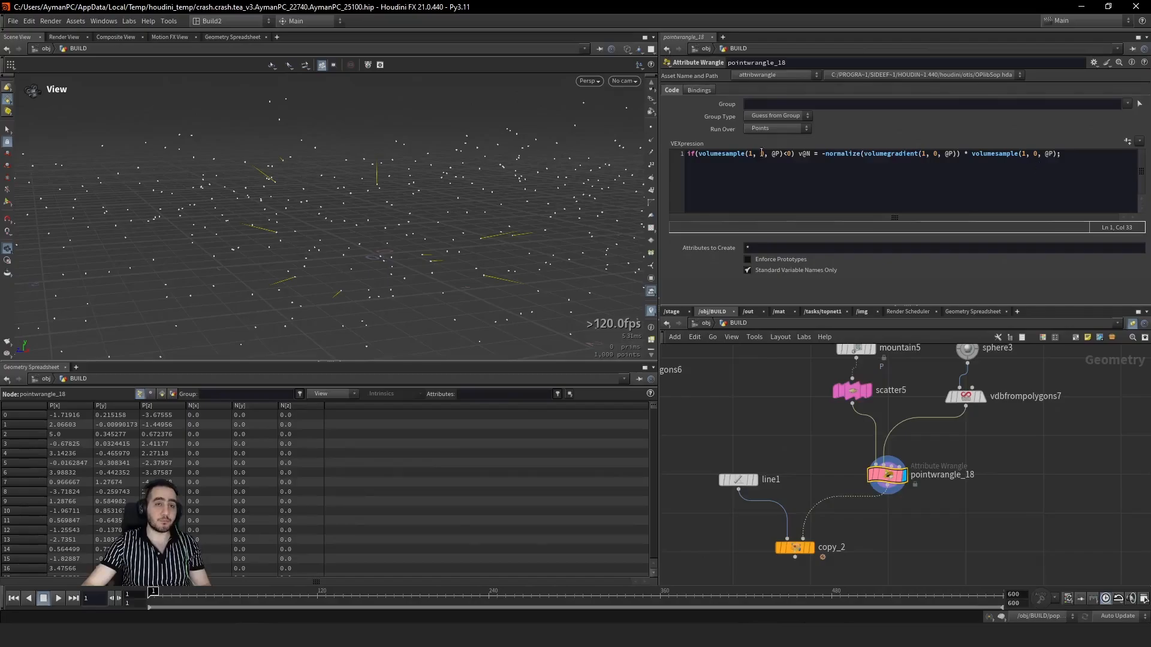
{"action": "left_click", "coordinate": [798, 154]}
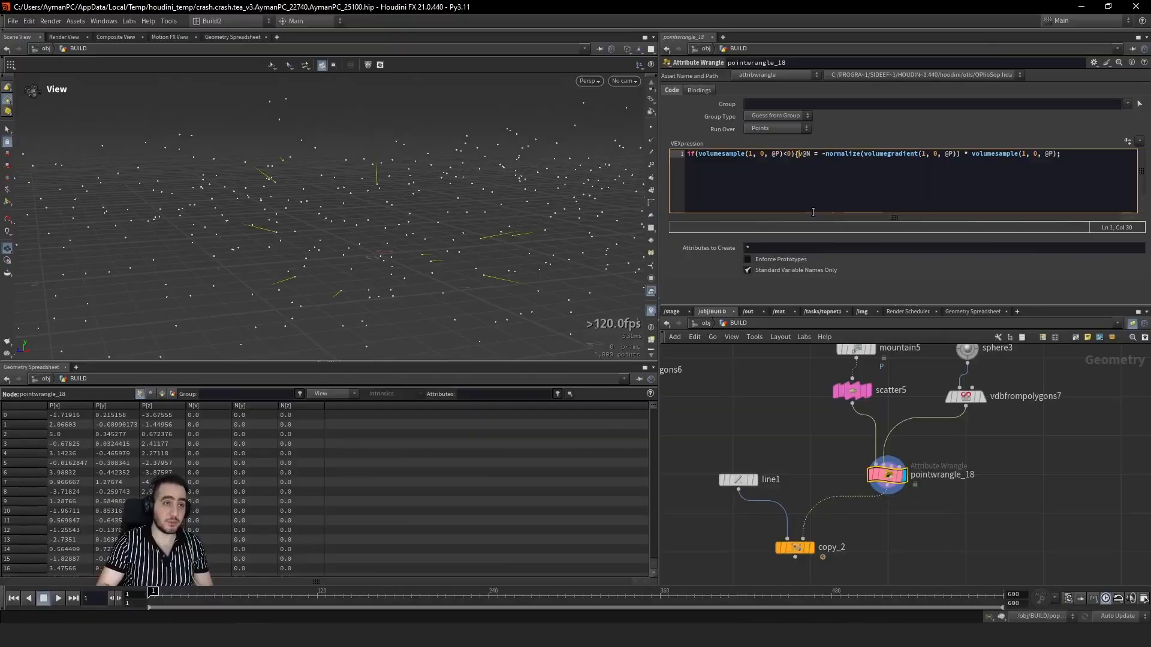
{"action": "type", "text": "{"}
{"action": "key", "text": "Return"}
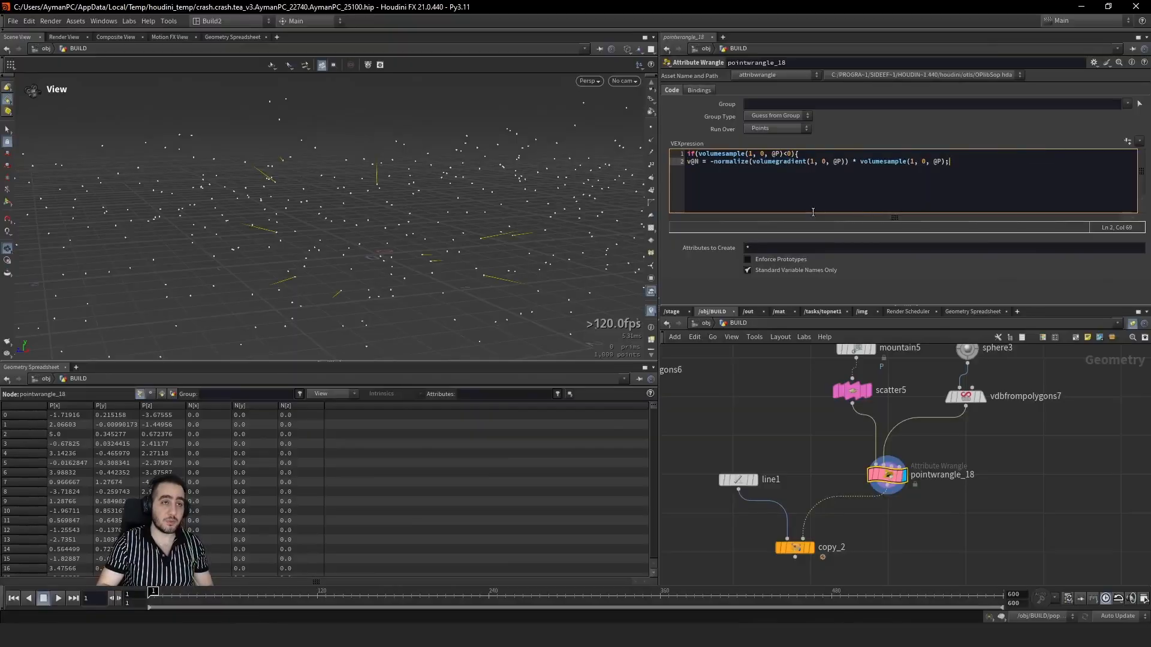
{"action": "key", "text": "Up"}
{"action": "key", "text": "Delete"}
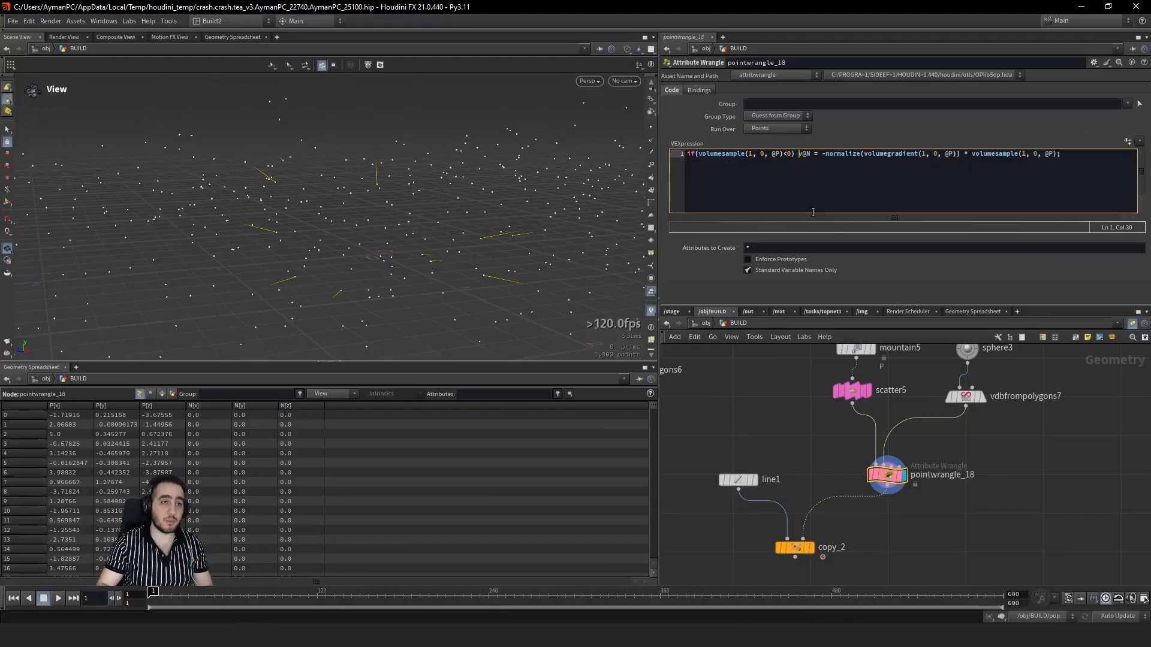
{"action": "key", "text": "End"}
{"action": "key", "text": "Return"}
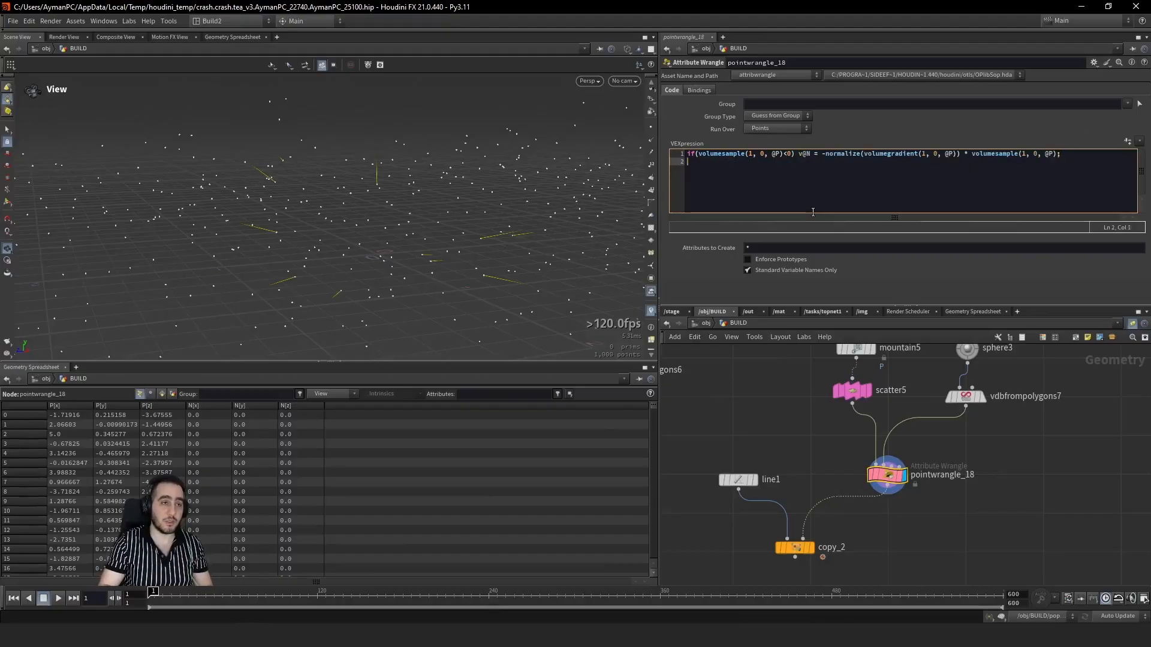
{"action": "type", "text": "else "}
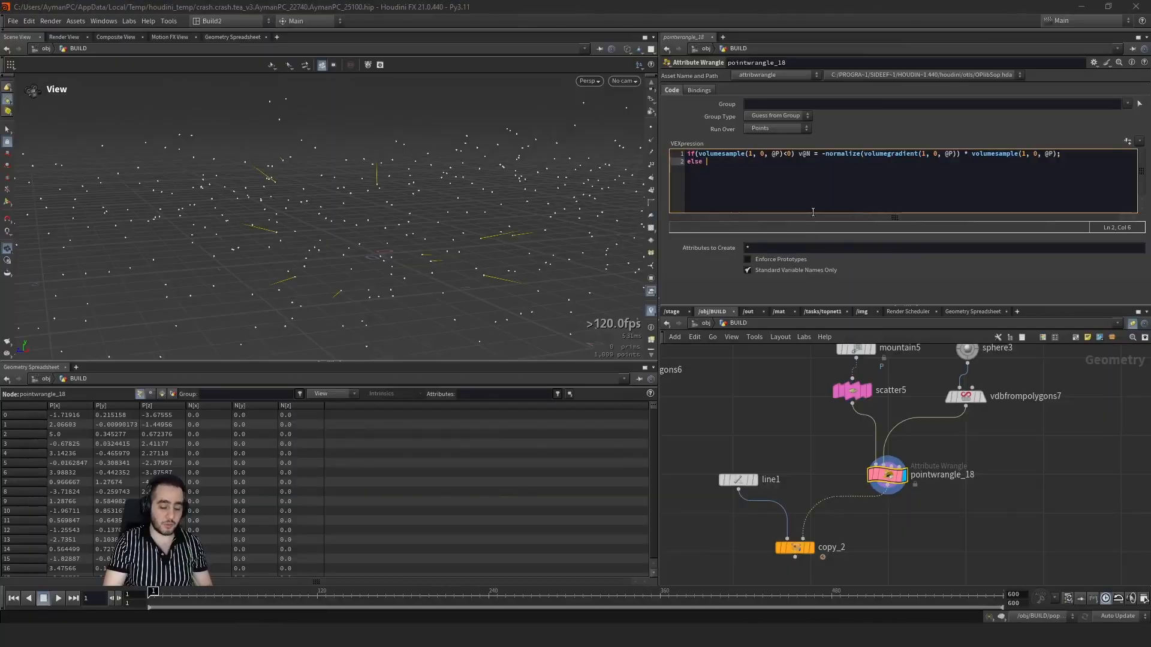
{"action": "type", "text": "remove"}
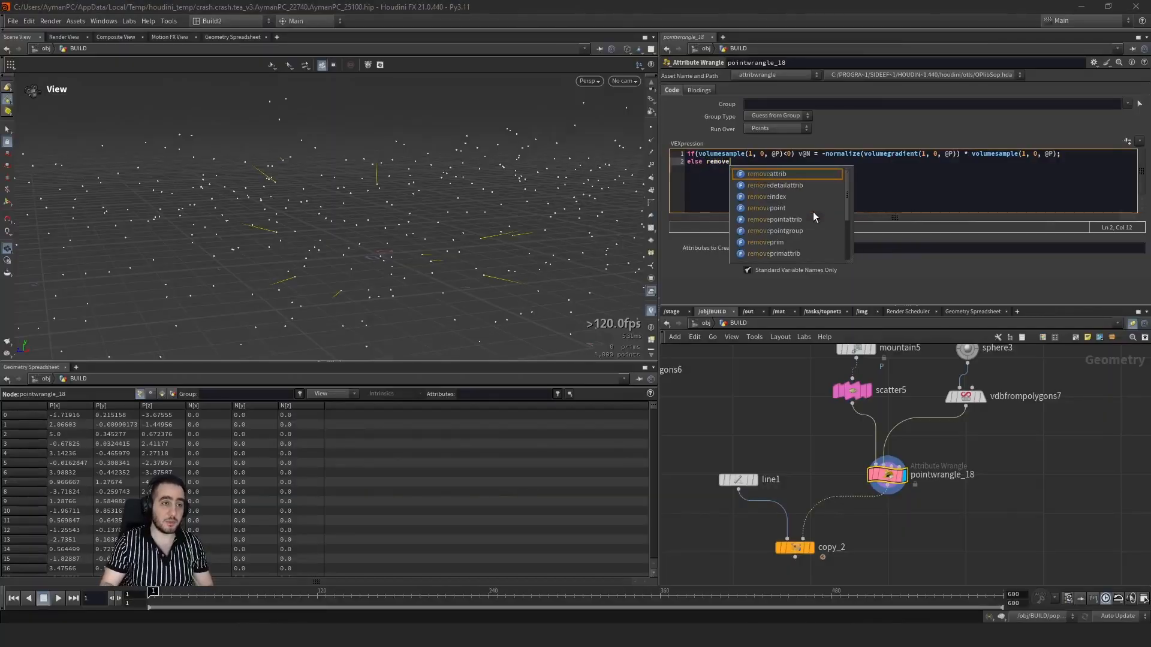
{"action": "type", "text": "point("}
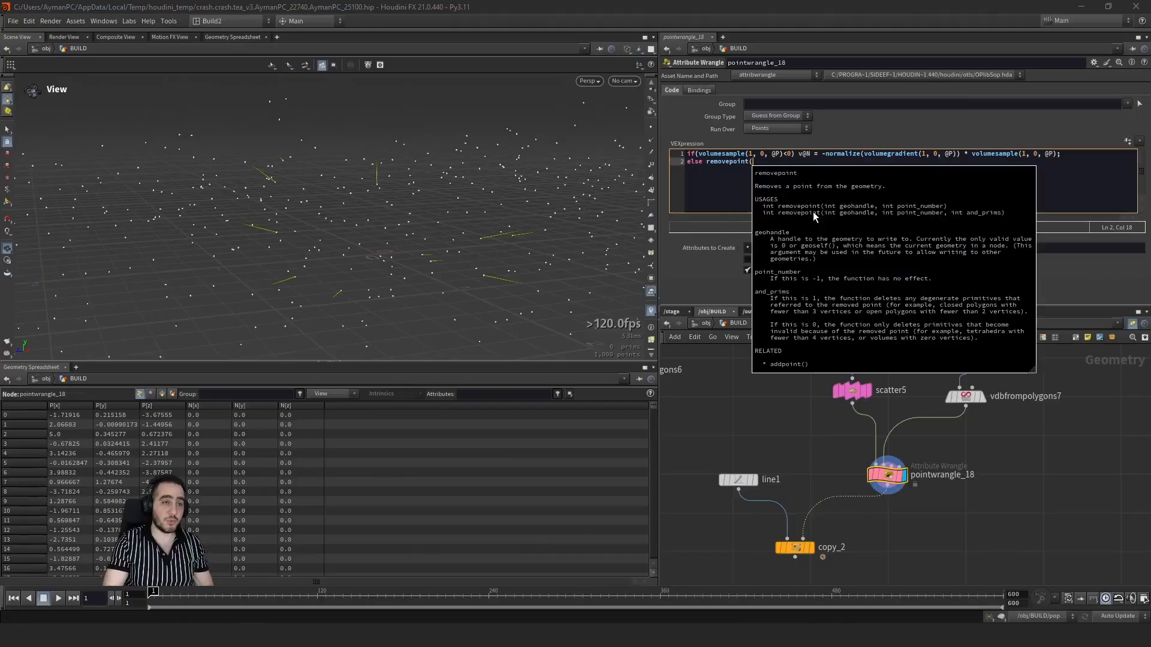
{"action": "type", "text": "0,"}
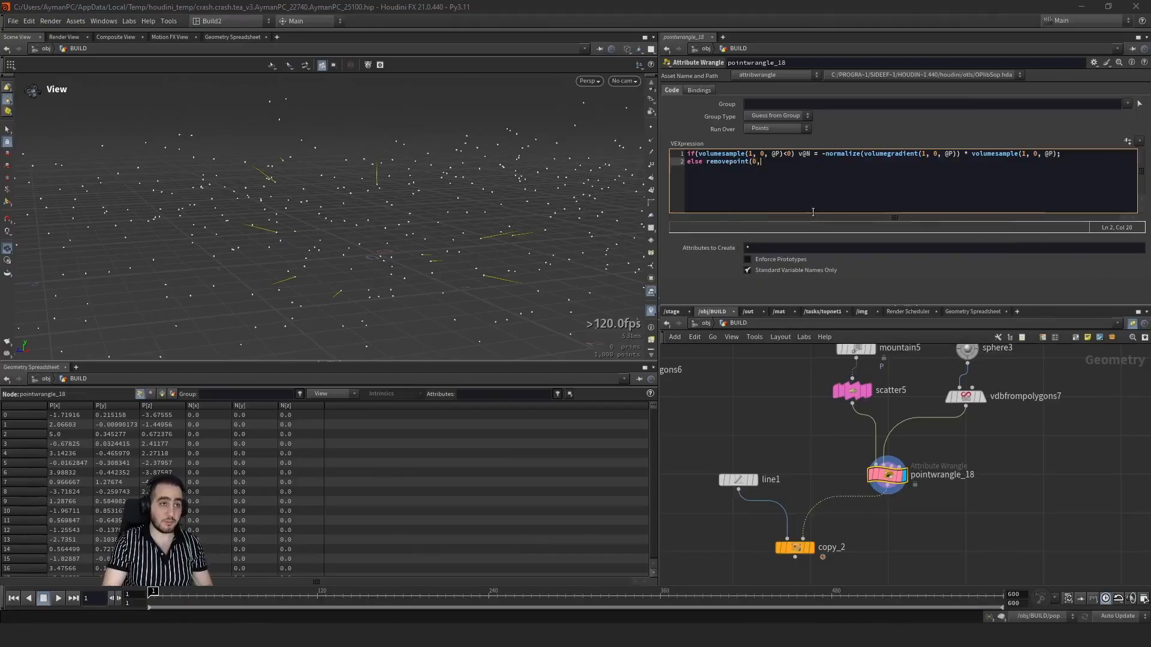
{"action": "type", "text": " @ptnum);"}
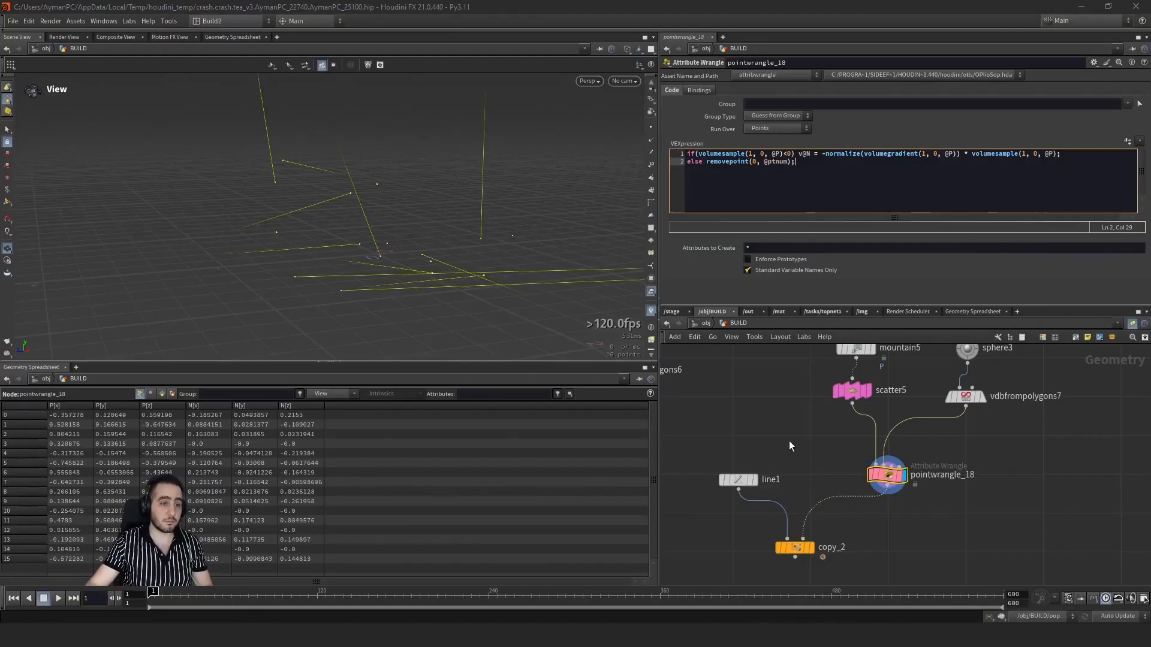
Step: Display copy_2 with sphere3's wireframe overlaid, and examine the copied lines' length and direction against the sphere's surface
{"action": "left_click", "coordinate": [813, 549]}
{"action": "left_click_drag", "start_coordinate": [432, 265], "coordinate": [455, 312]}
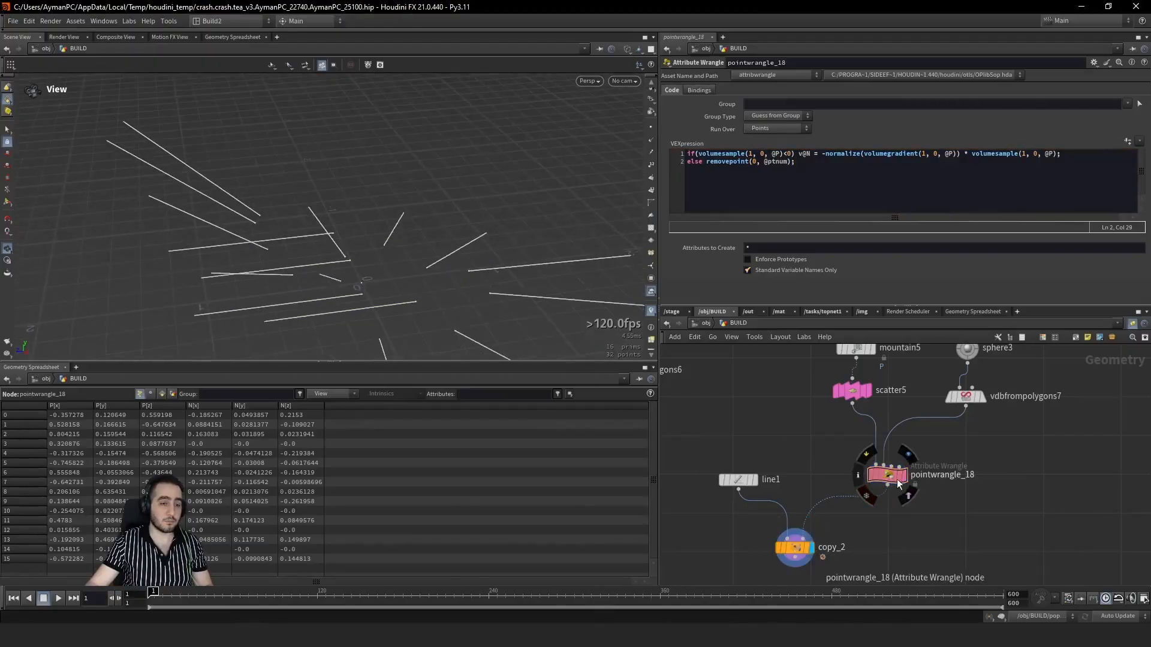
{"action": "left_click", "coordinate": [984, 368]}
{"action": "left_click_drag", "start_coordinate": [366, 270], "coordinate": [292, 230]}
{"action": "scroll", "coordinate": [292, 229], "scroll_direction": "up", "scroll_amount": 3}
{"action": "scroll", "coordinate": [308, 168], "scroll_direction": "up", "scroll_amount": 5}
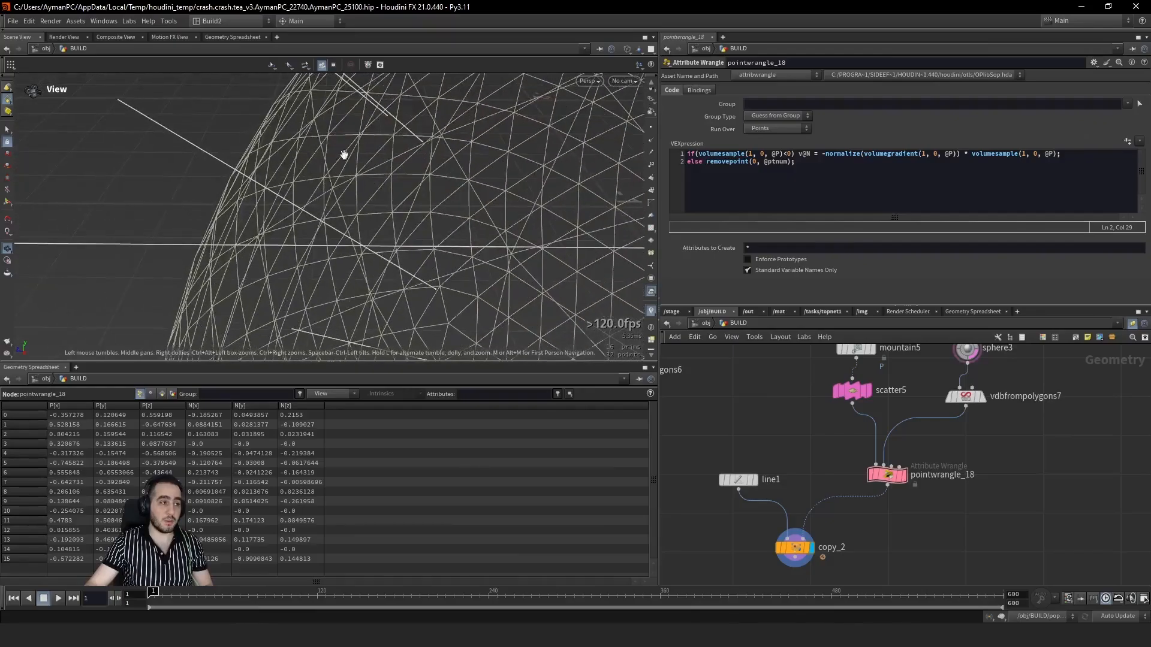
{"action": "scroll", "coordinate": [367, 113], "scroll_direction": "up", "scroll_amount": 10}
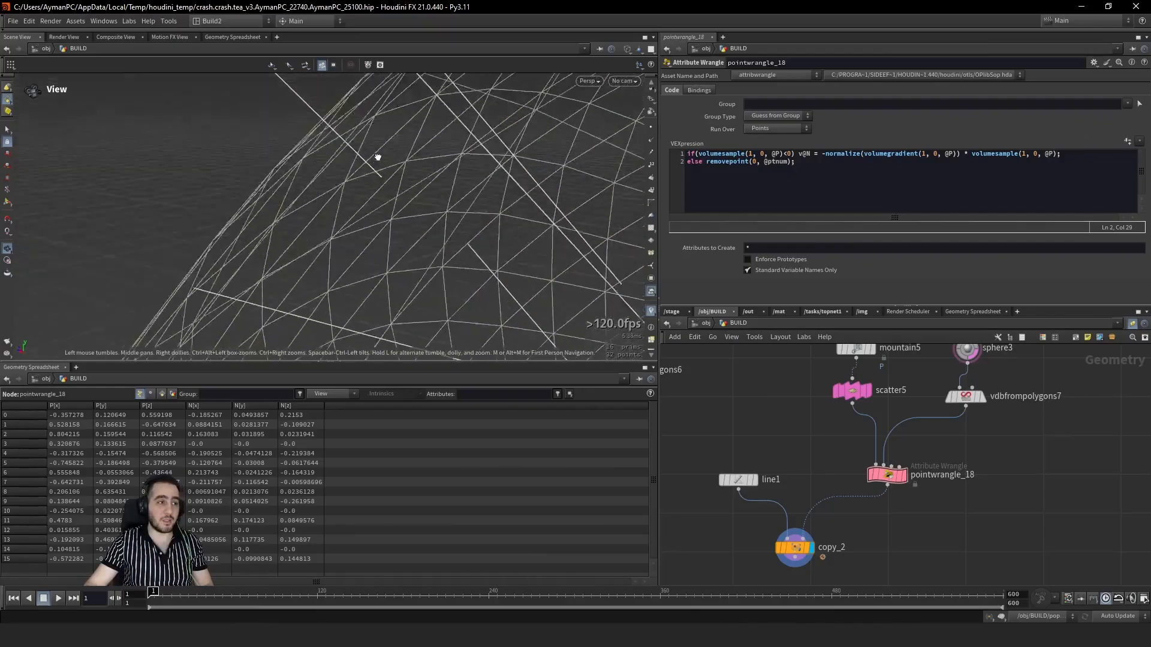
{"action": "left_click_drag", "start_coordinate": [332, 132], "coordinate": [347, 76]}
{"action": "left_click_drag", "start_coordinate": [326, 164], "coordinate": [296, 169]}
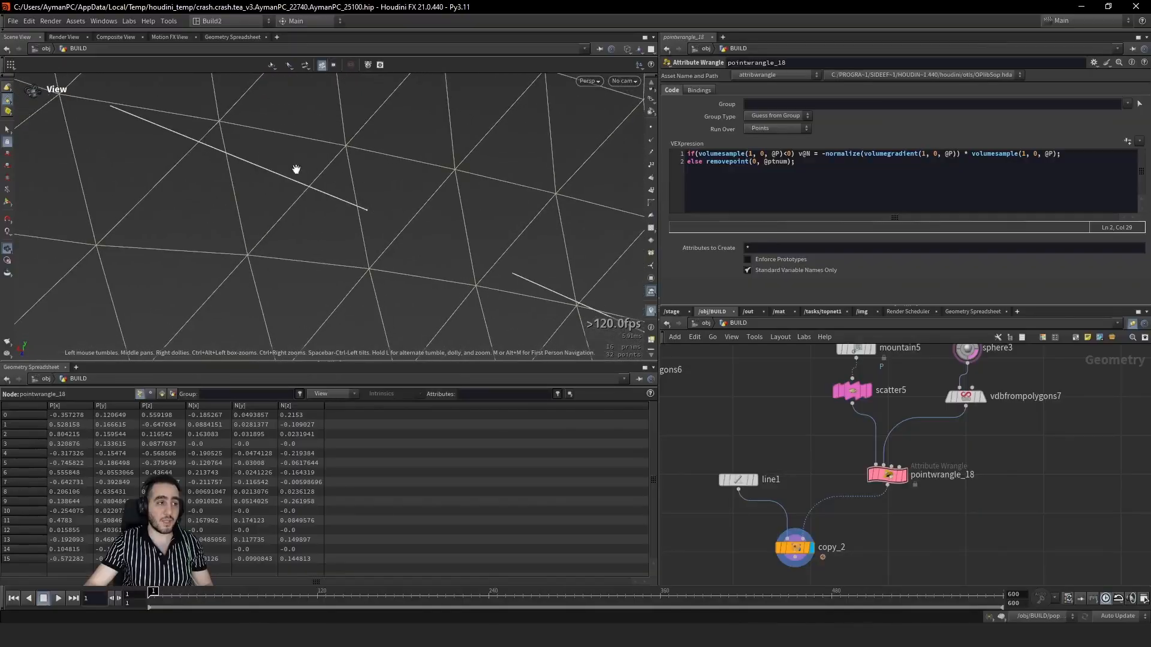
Step: Enclose the v@N assignment in braces as an indented block of the if statement, and save the scene
{"action": "left_click", "coordinate": [800, 164]}
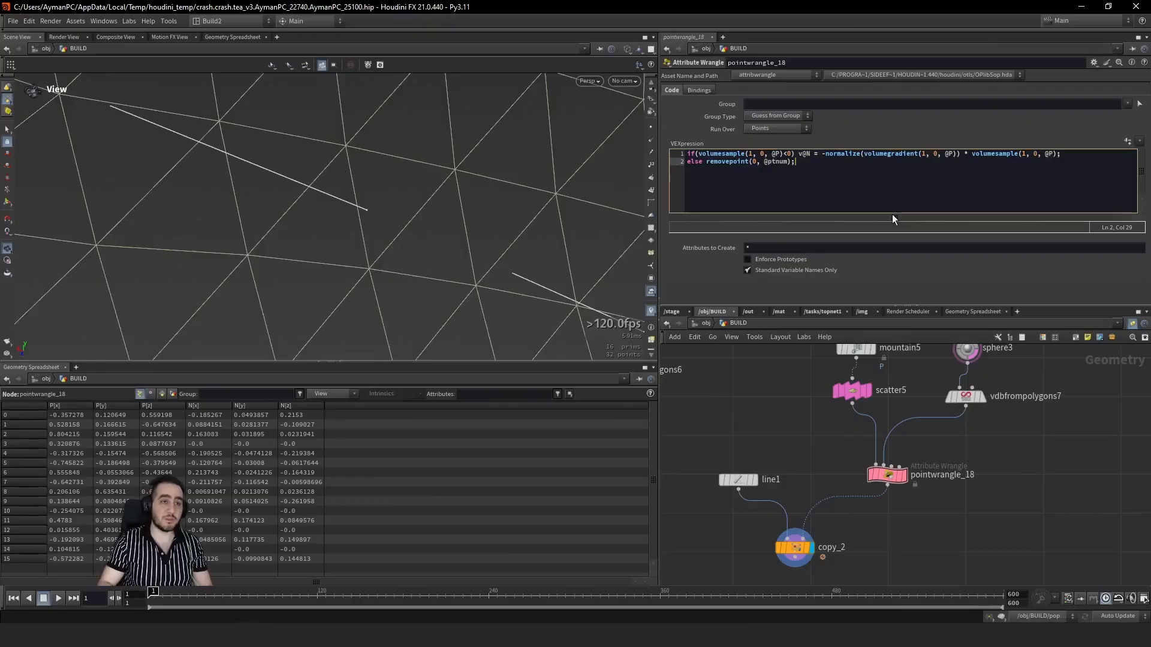
{"action": "left_click", "coordinate": [797, 153]}
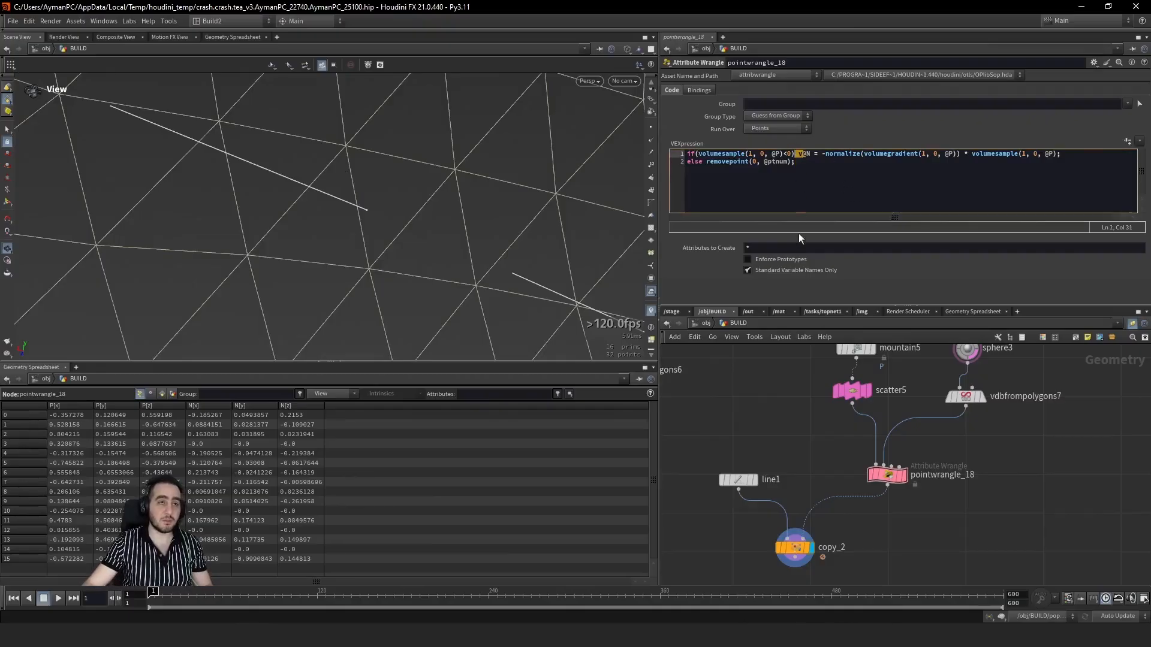
{"action": "key", "text": "BackSpace"}
{"action": "type", "text": "{"}
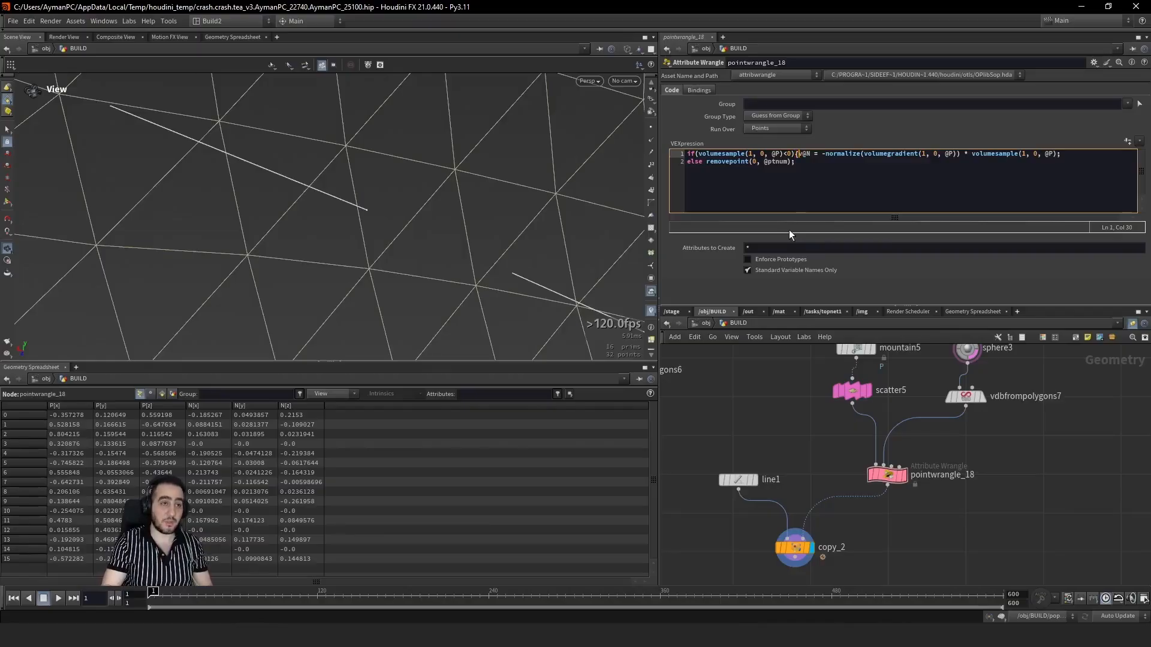
{"action": "key", "text": "ctrl+s"}
{"action": "key", "text": "Return"}
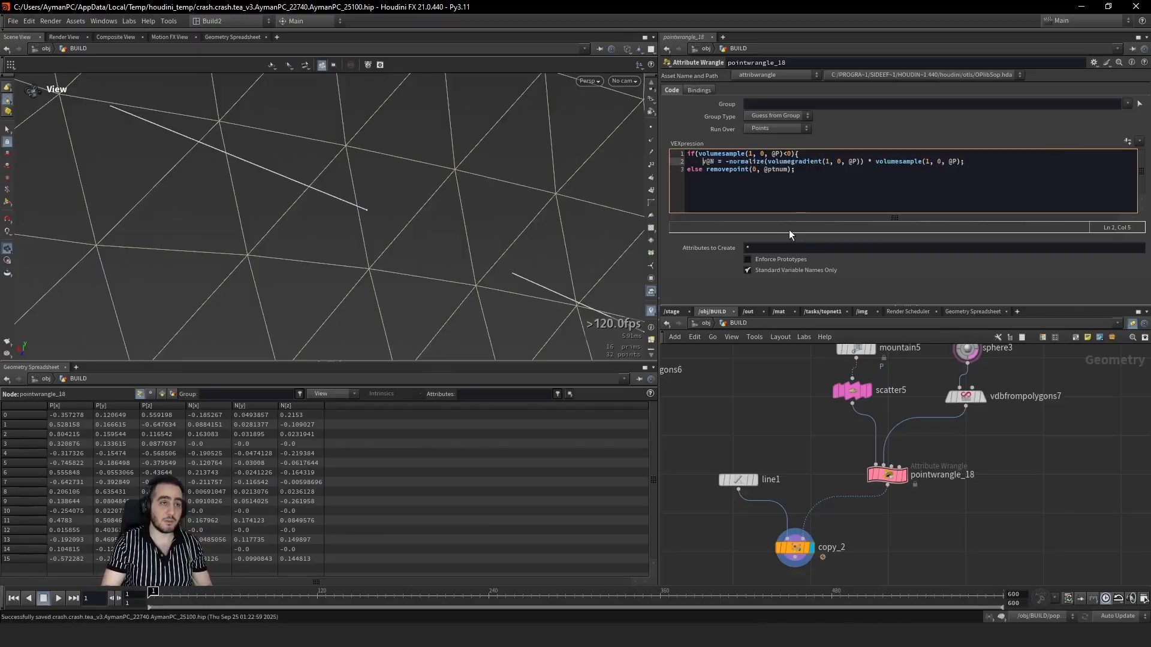
{"action": "key", "text": "End"}
{"action": "key", "text": "Return"}
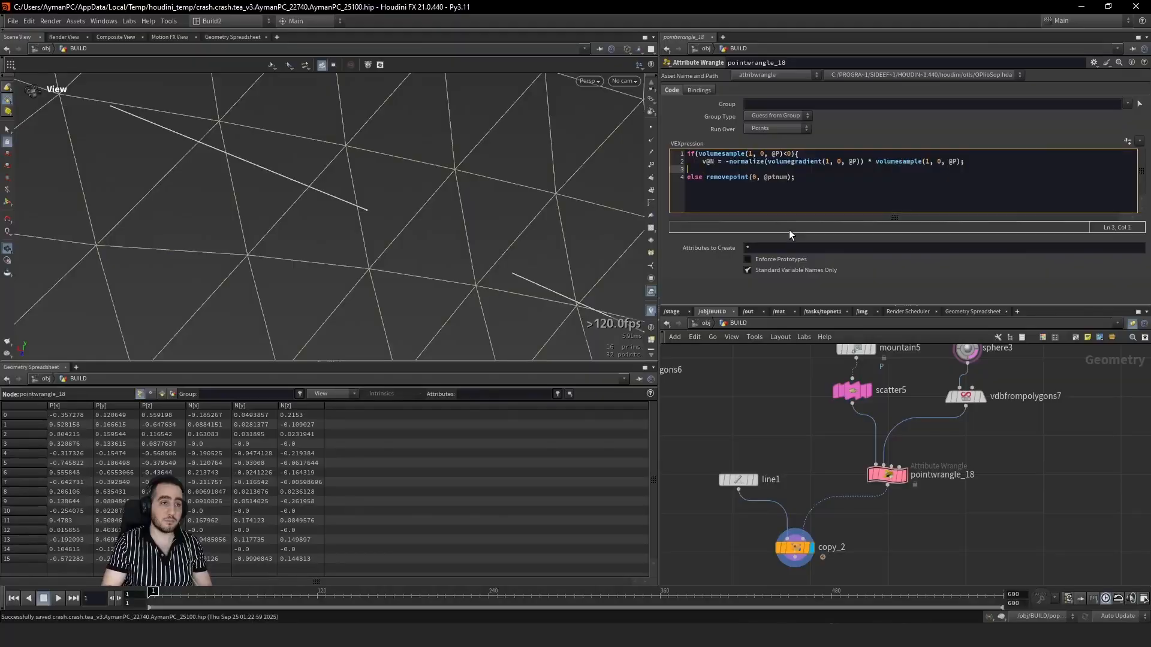
{"action": "type", "text": "}"}
{"action": "key", "text": "Down"}
{"action": "key", "text": "Right"}
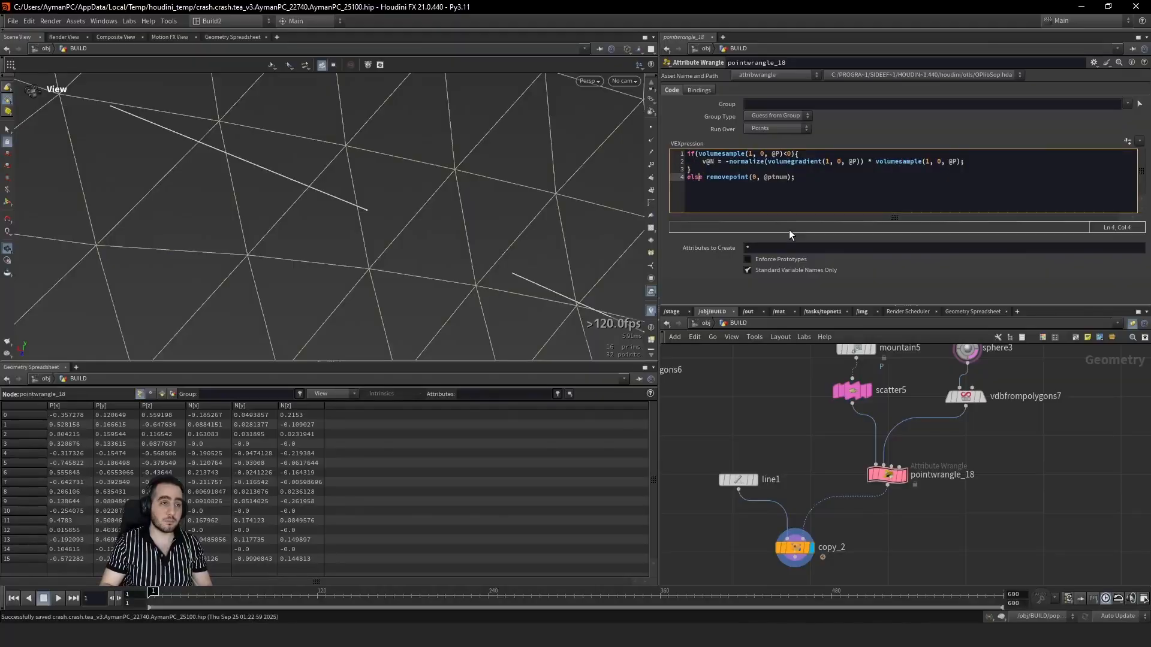
{"action": "key", "text": "Right"}
{"action": "key", "text": "Right"}
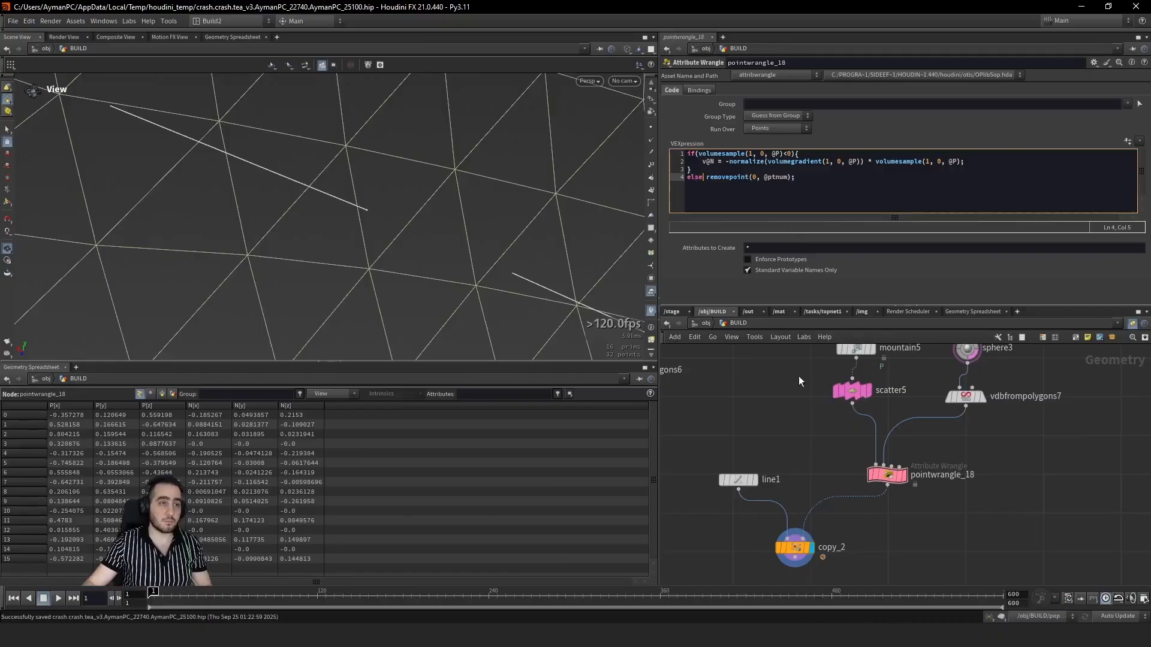
{"action": "left_click", "coordinate": [1021, 162]}
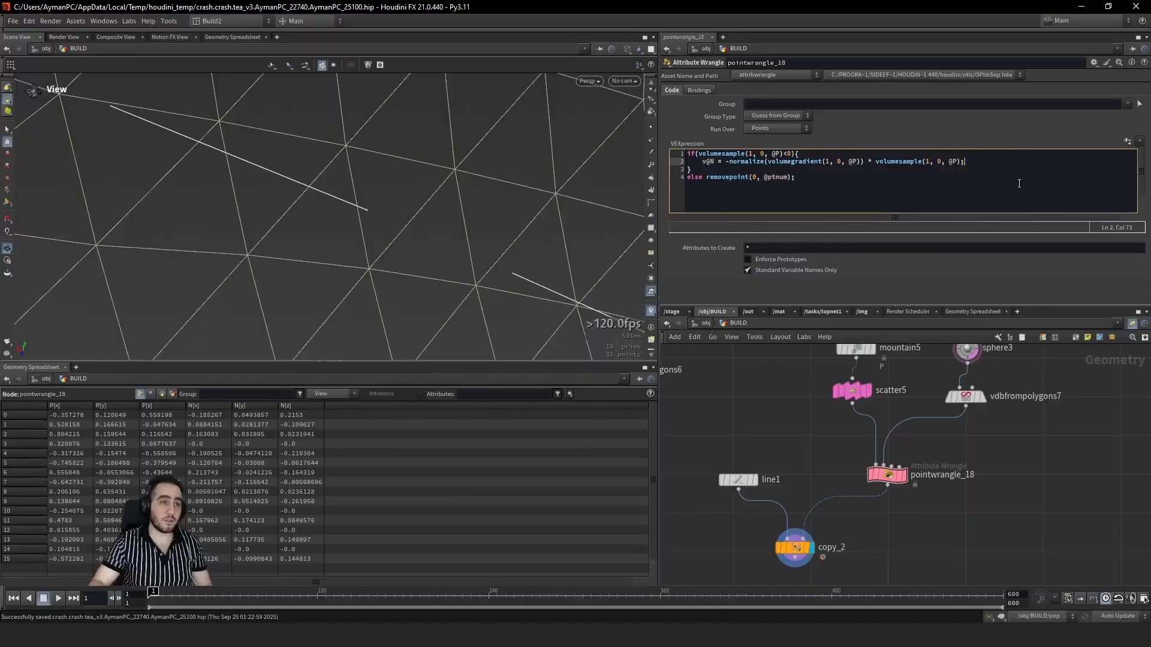
{"action": "key", "text": "Return"}
{"action": "type", "text": "@pscale ="}
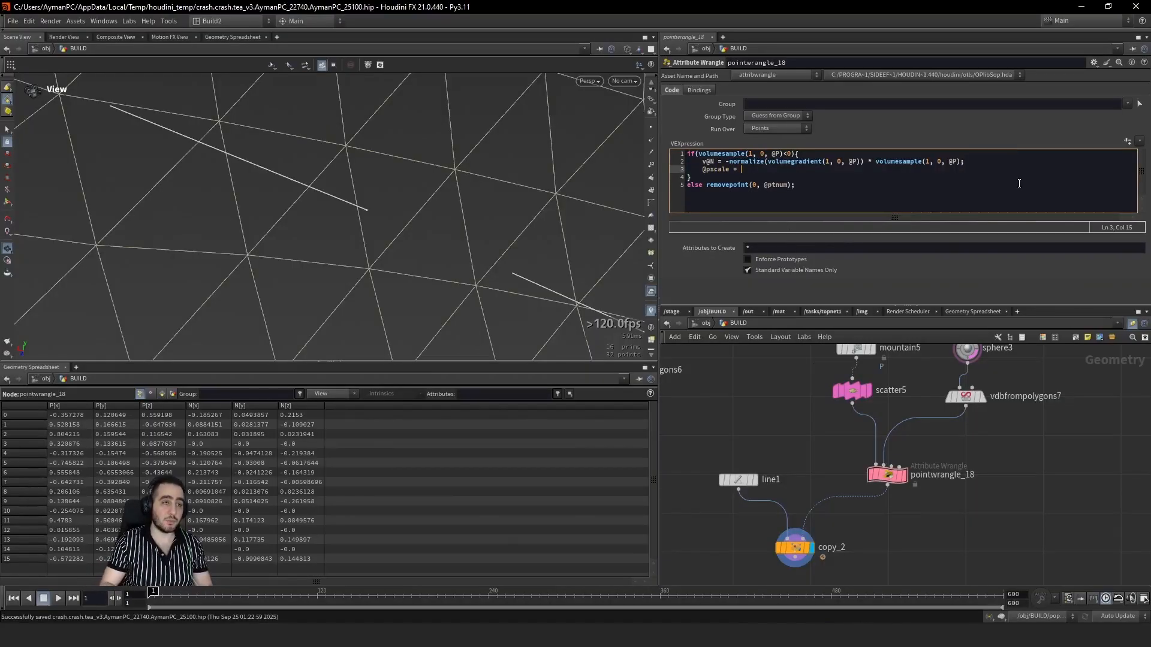
{"action": "type", "text": "volumesample(1, 0, @P)"}
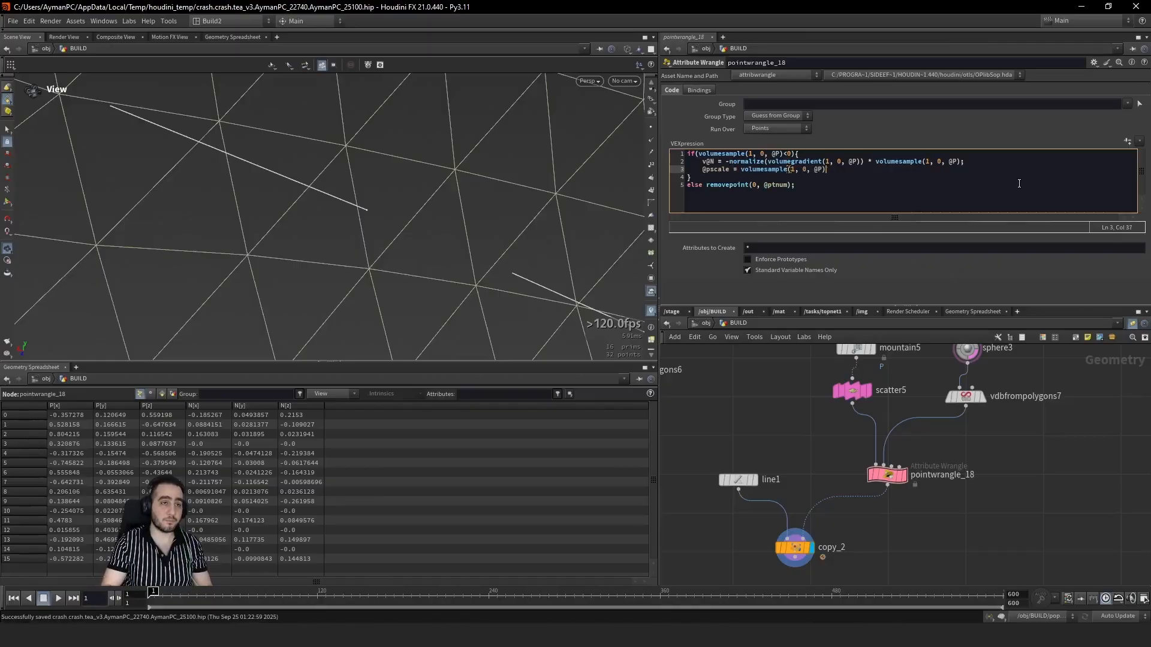
{"action": "type", "text": ";"}
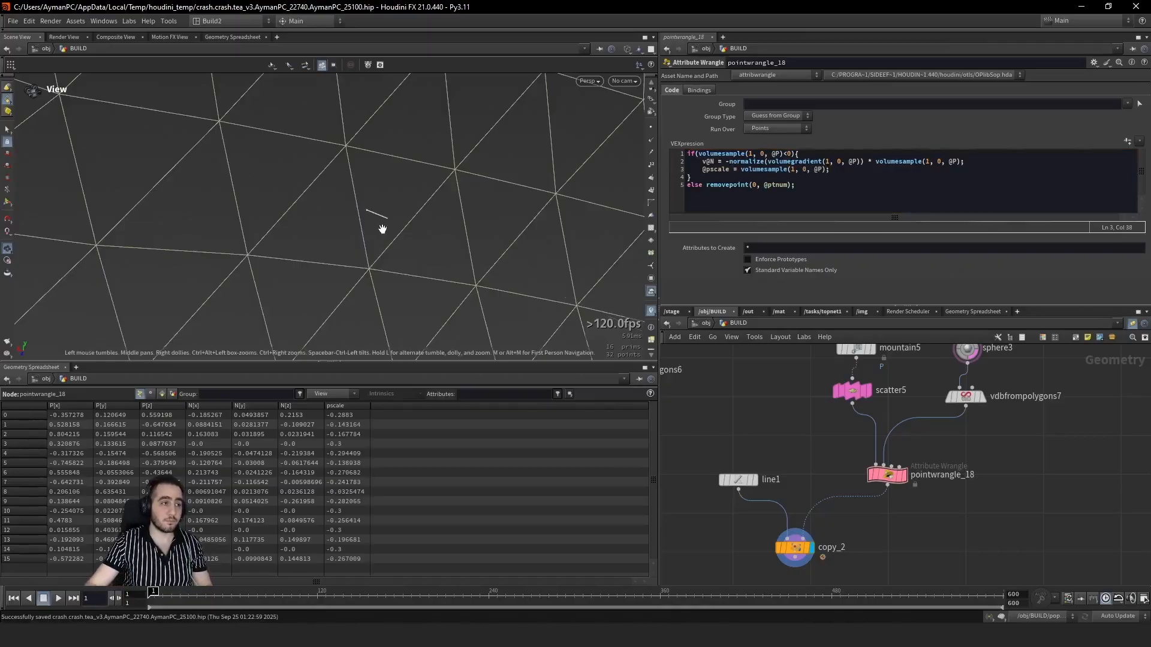
Step: Remove the minus sign before normalize() in the v@N line, and check the lines' direction across the whole sphere
{"action": "left_click_drag", "start_coordinate": [375, 211], "coordinate": [598, 270]}
{"action": "left_click", "coordinate": [724, 162]}
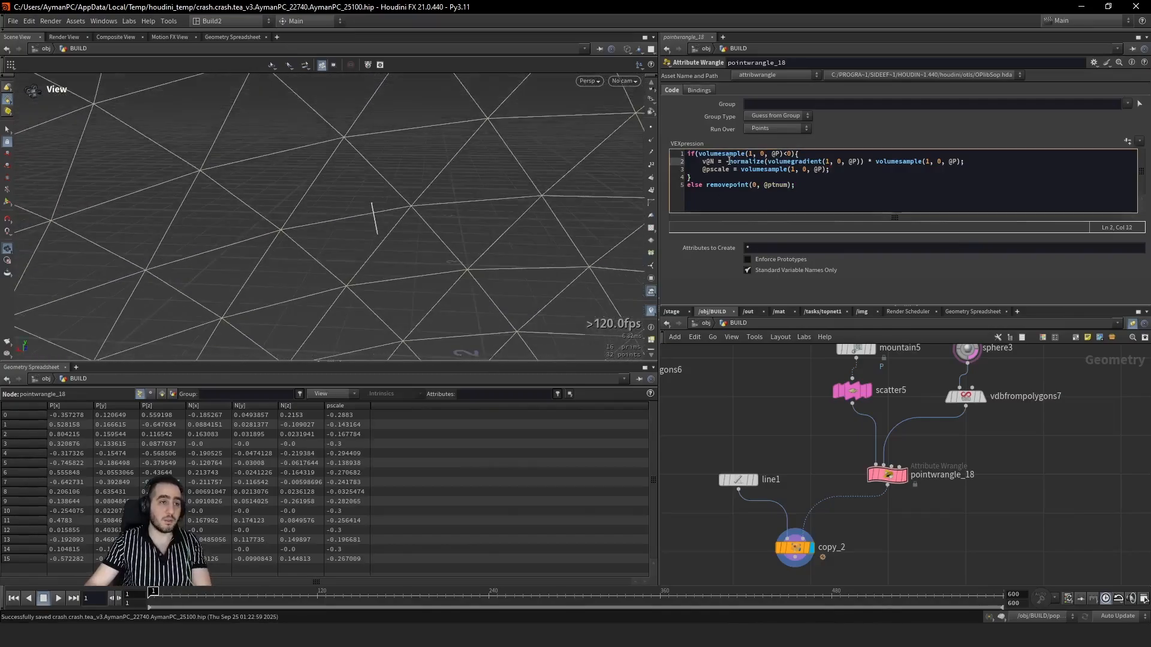
{"action": "key", "text": "BackSpace"}
{"action": "left_click_drag", "start_coordinate": [389, 221], "coordinate": [662, 194]}
{"action": "scroll", "coordinate": [611, 172], "scroll_direction": "up", "scroll_amount": 5}
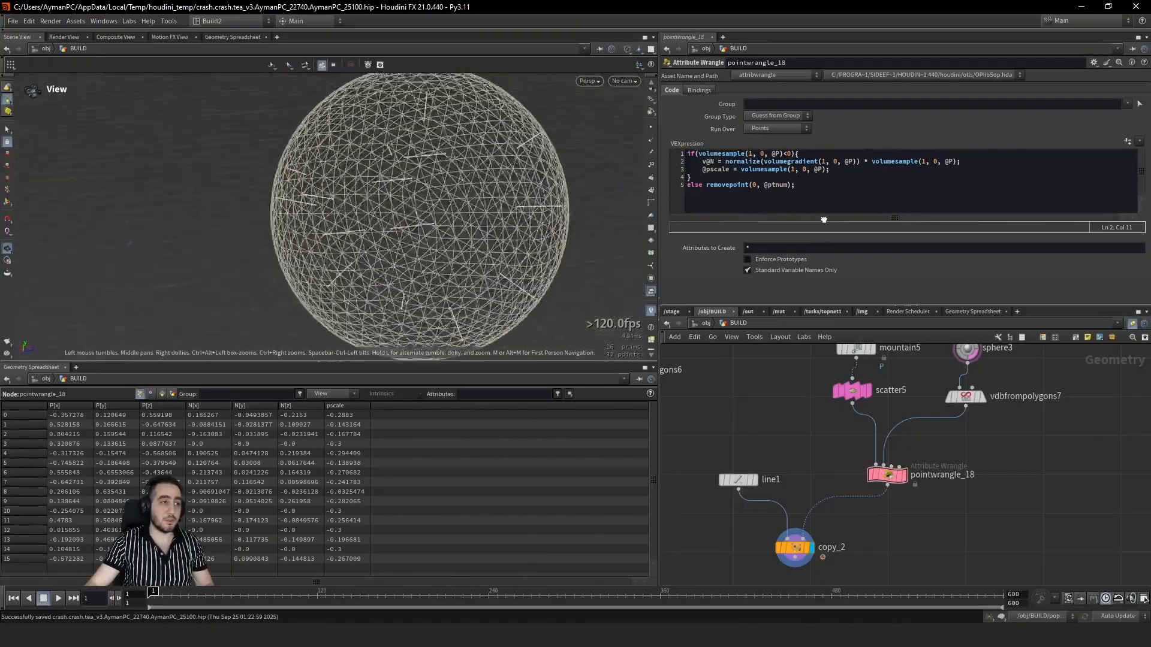
Step: Enable Fill Interior on vdbfrompolygons7, and compare the copied lines' lengths inside the sphere before and after from several angles
{"action": "scroll", "coordinate": [429, 188], "scroll_direction": "up", "scroll_amount": 6}
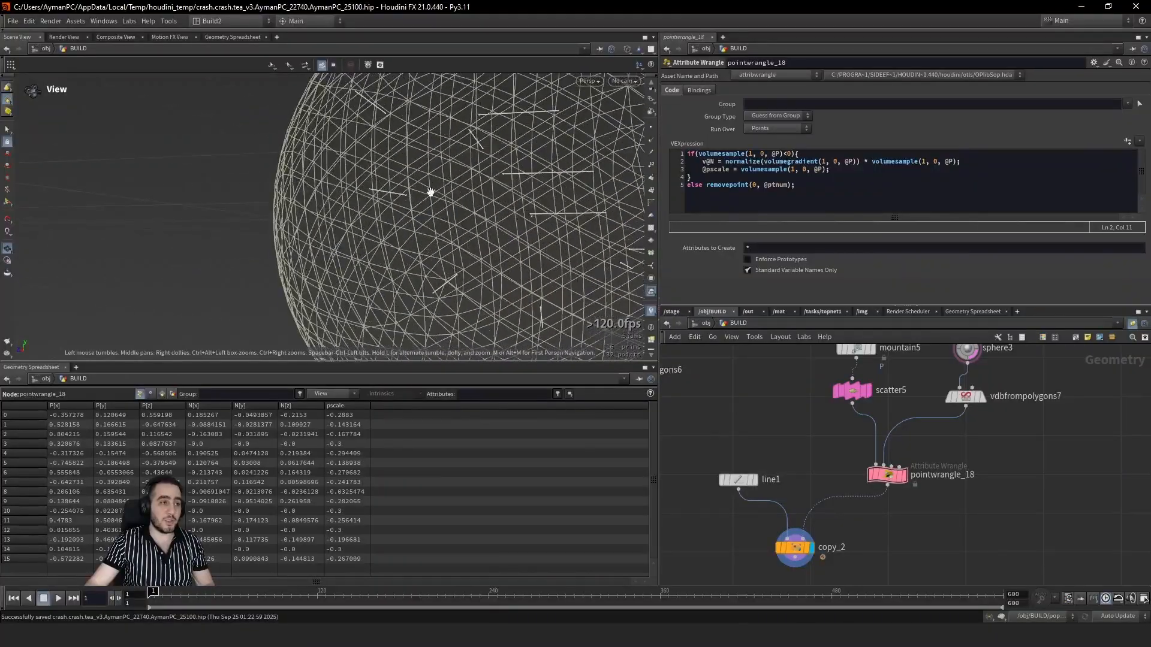
{"action": "left_click_drag", "start_coordinate": [518, 185], "coordinate": [555, 192]}
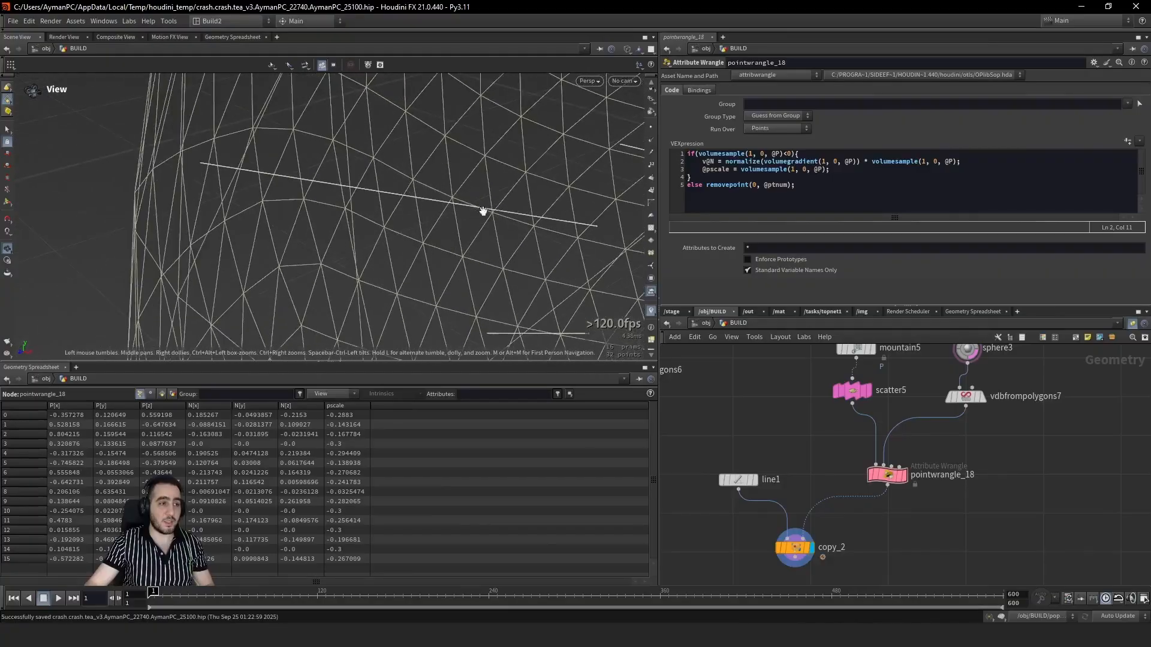
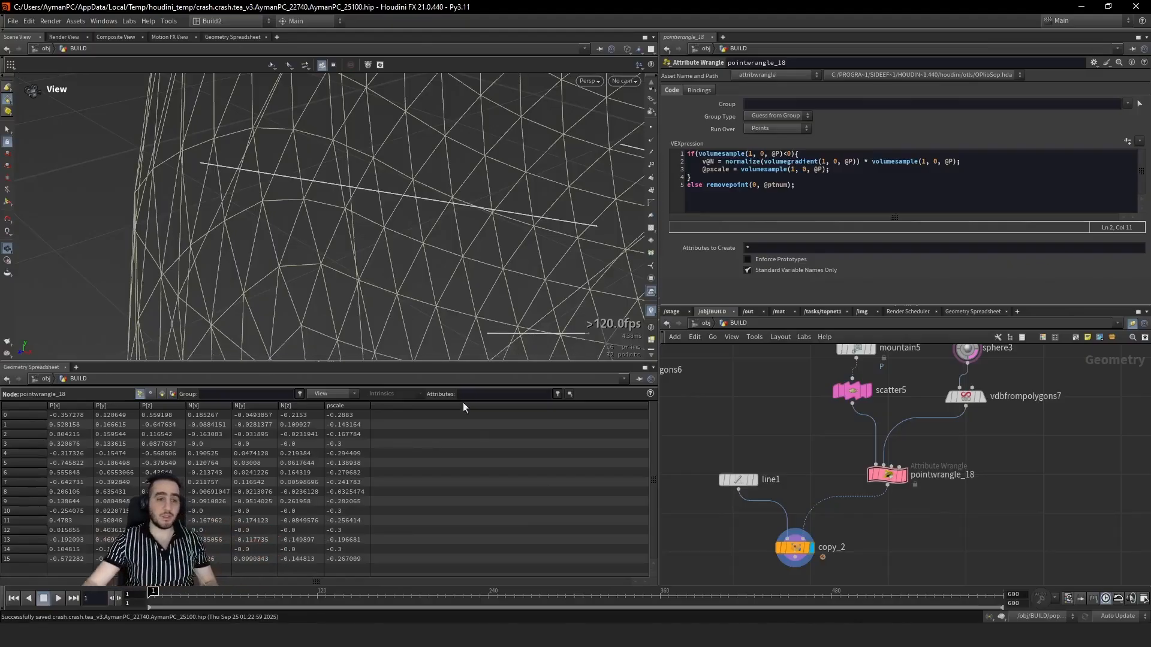
{"action": "right_click_drag", "start_coordinate": [478, 294], "coordinate": [440, 173]}
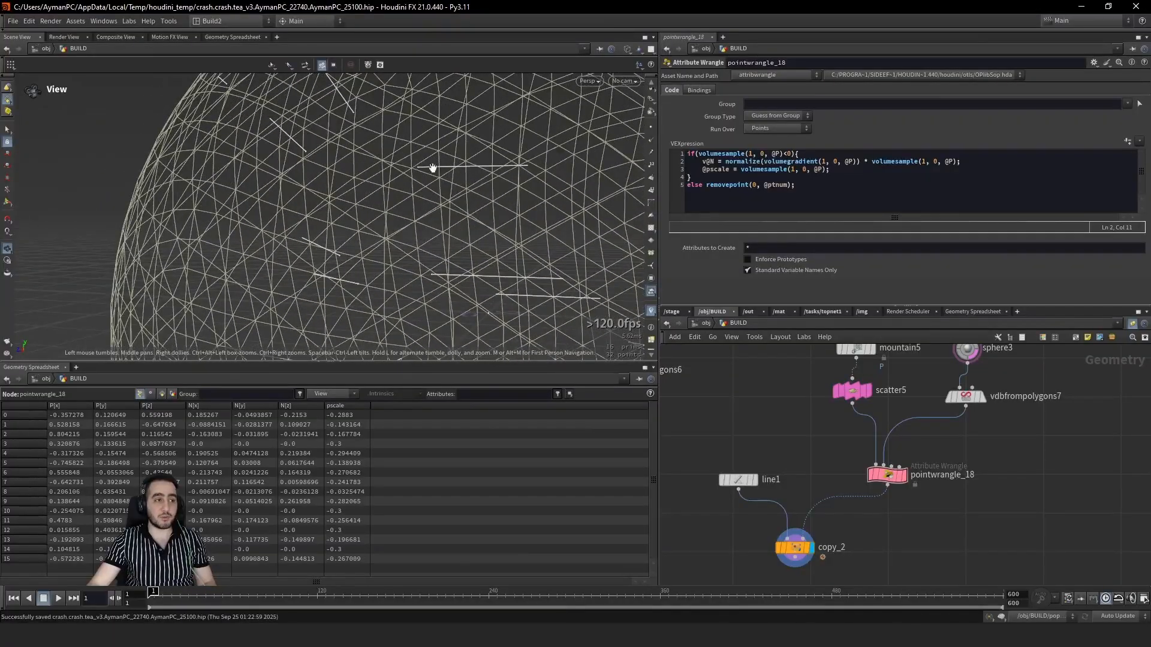
{"action": "left_click_drag", "start_coordinate": [433, 167], "coordinate": [506, 221]}
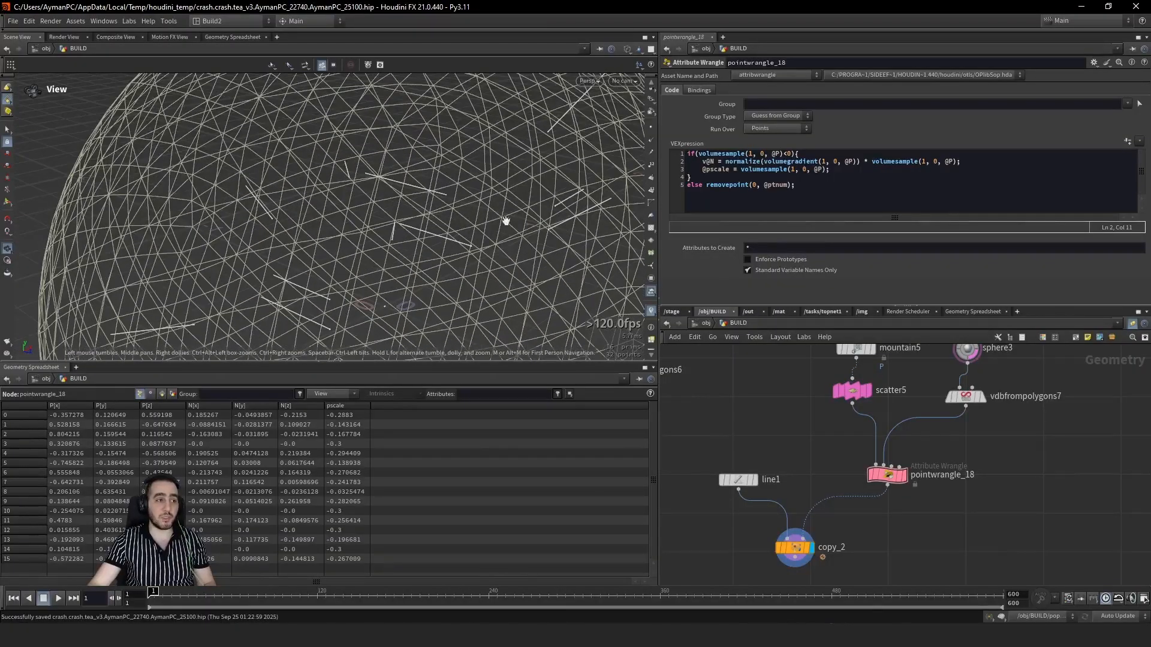
{"action": "left_click", "coordinate": [965, 397]}
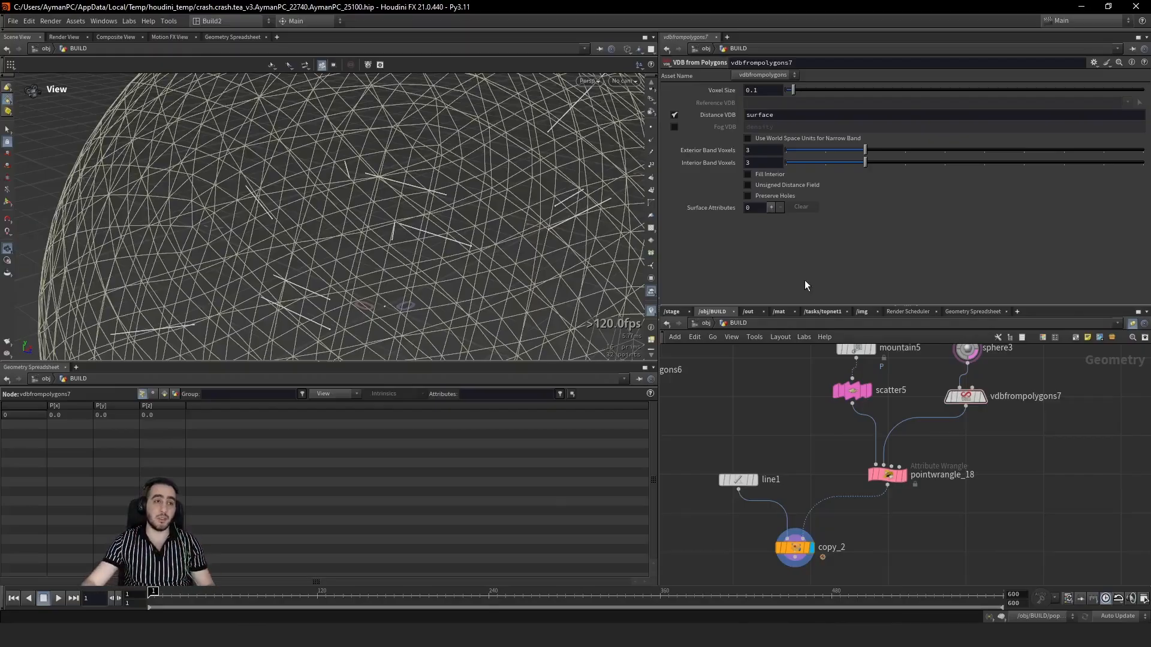
{"action": "left_click", "coordinate": [760, 175]}
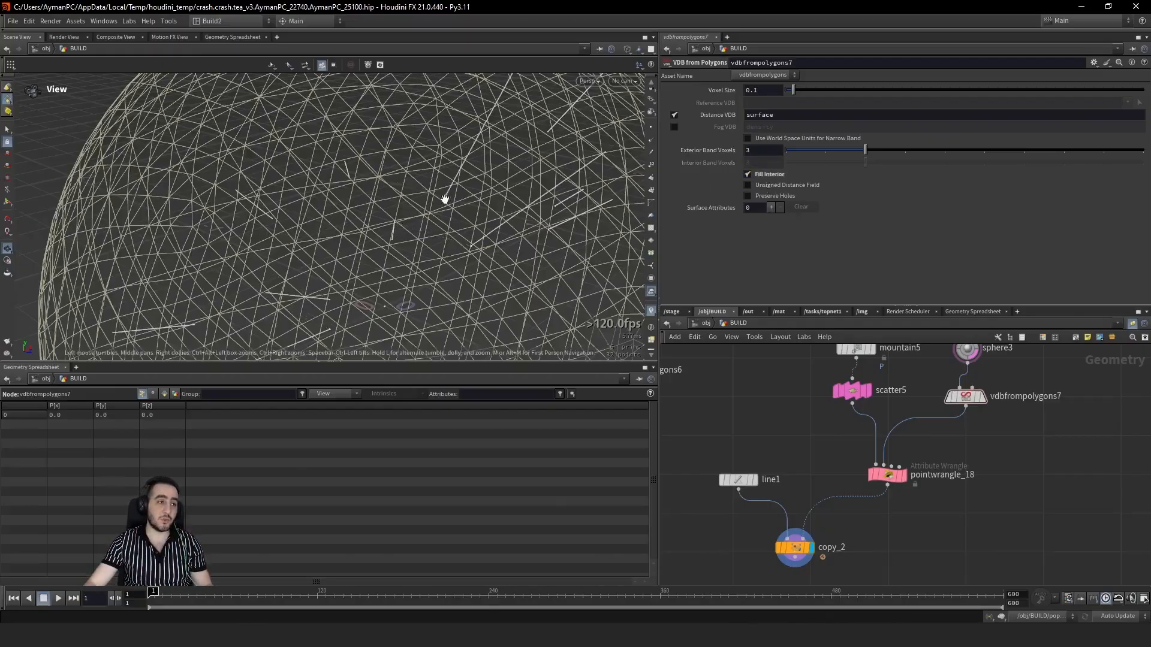
{"action": "left_click_drag", "start_coordinate": [442, 198], "coordinate": [344, 260]}
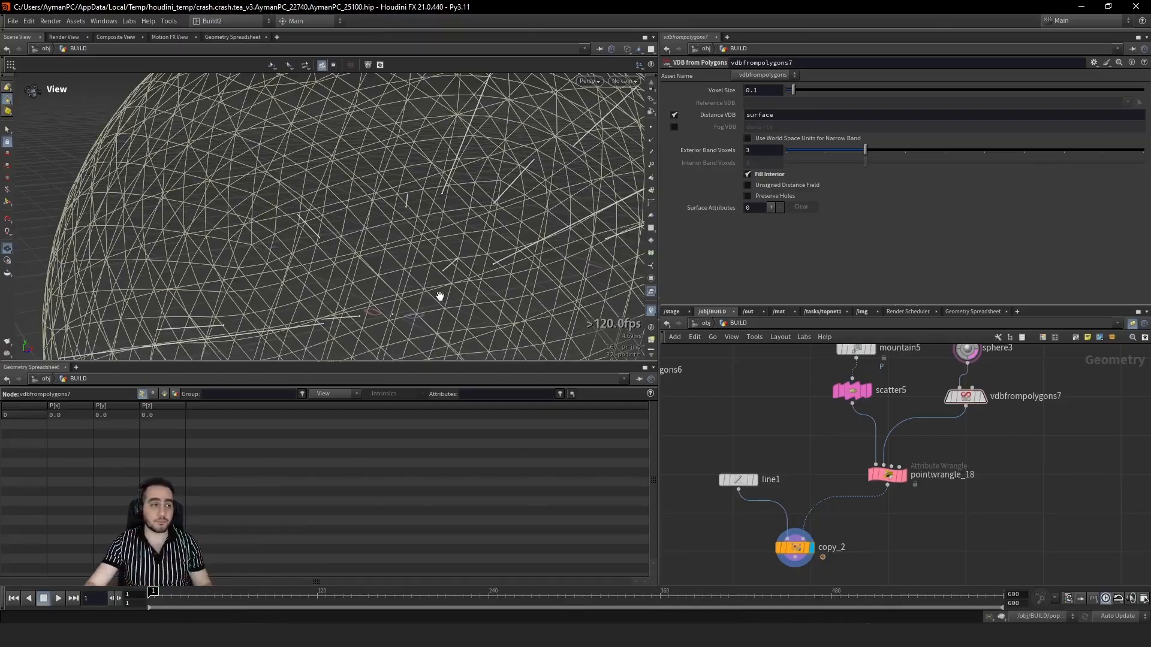
{"action": "right_click_drag", "start_coordinate": [409, 295], "coordinate": [441, 144]}
{"action": "left_click_drag", "start_coordinate": [417, 195], "coordinate": [438, 267]}
{"action": "right_click_drag", "start_coordinate": [434, 255], "coordinate": [534, 218]}
{"action": "left_click_drag", "start_coordinate": [437, 228], "coordinate": [412, 214]}
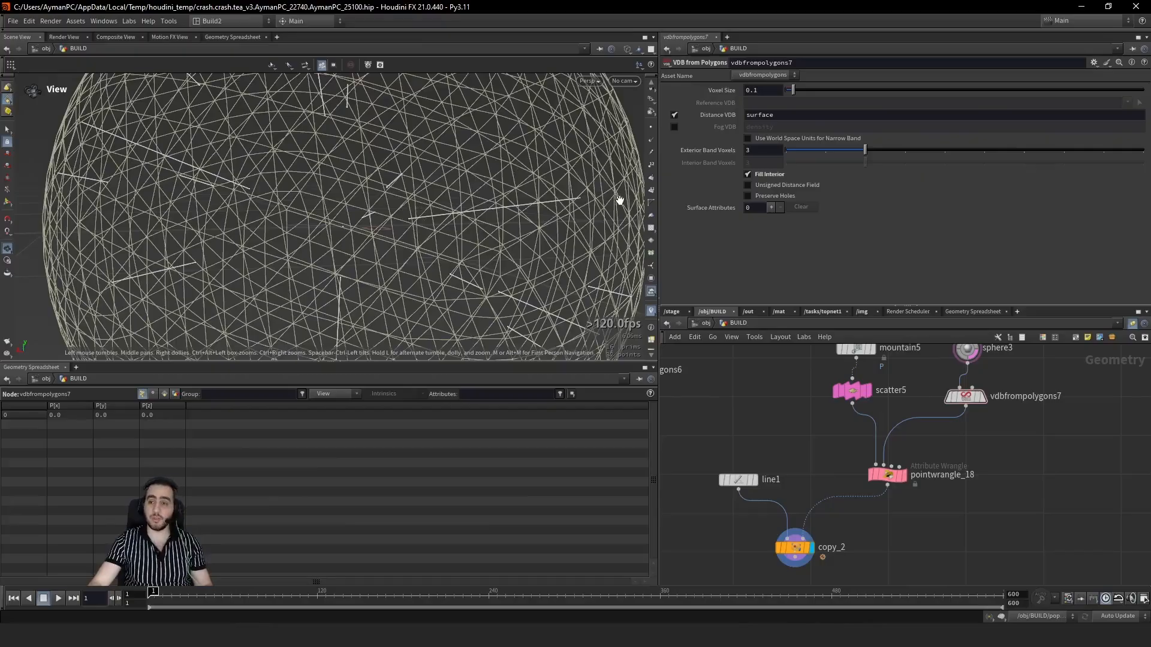
Step: Delete the line1 and copy_2 nodes, leaving pointwrangle_18 as the end of the network
{"action": "left_click", "coordinate": [883, 475]}
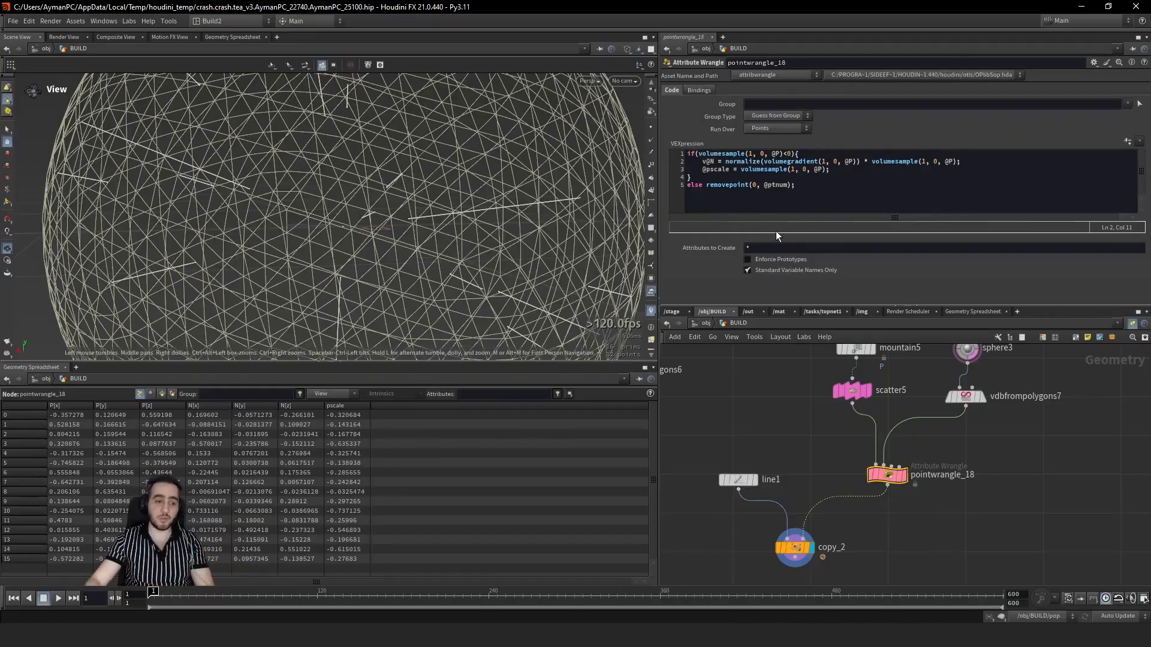
{"action": "left_click_drag", "start_coordinate": [742, 440], "coordinate": [804, 563]}
{"action": "key", "text": "Delete"}
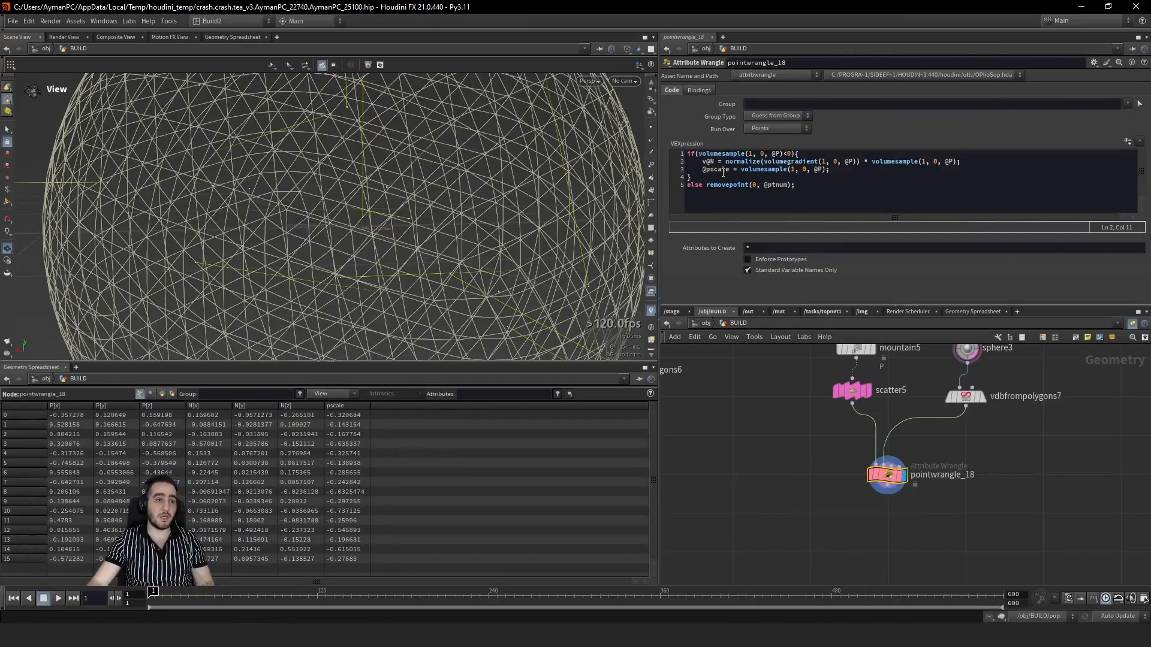
{"action": "triple_click", "coordinate": [724, 172]}
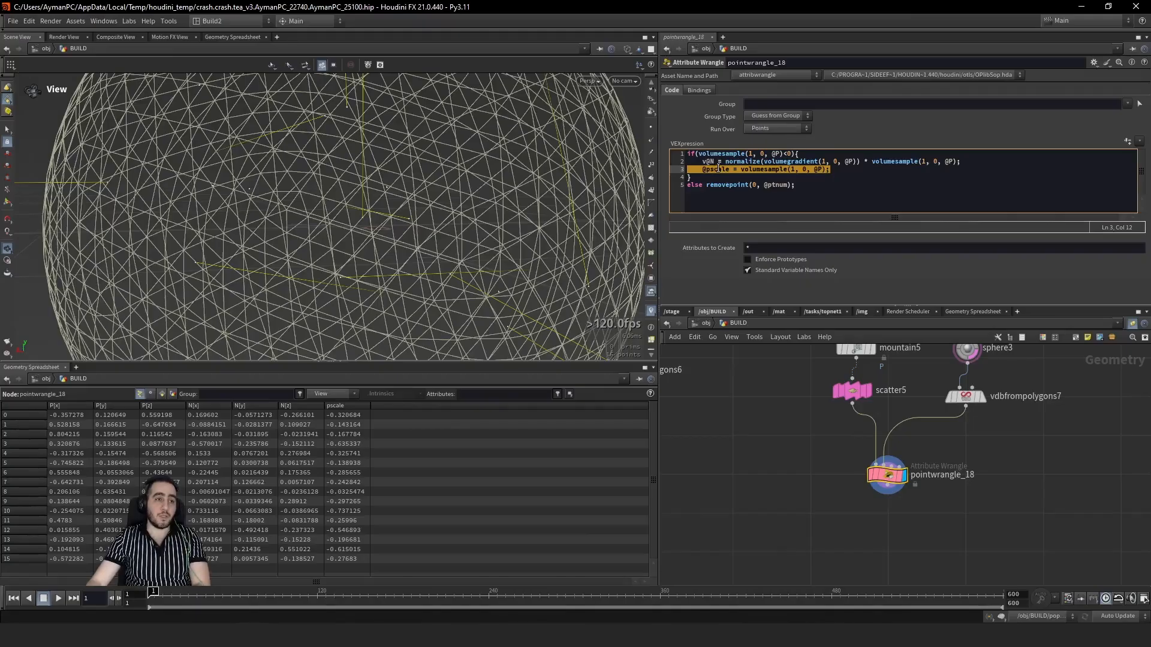
{"action": "key", "text": "BackSpace"}
{"action": "left_click", "coordinate": [715, 163]}
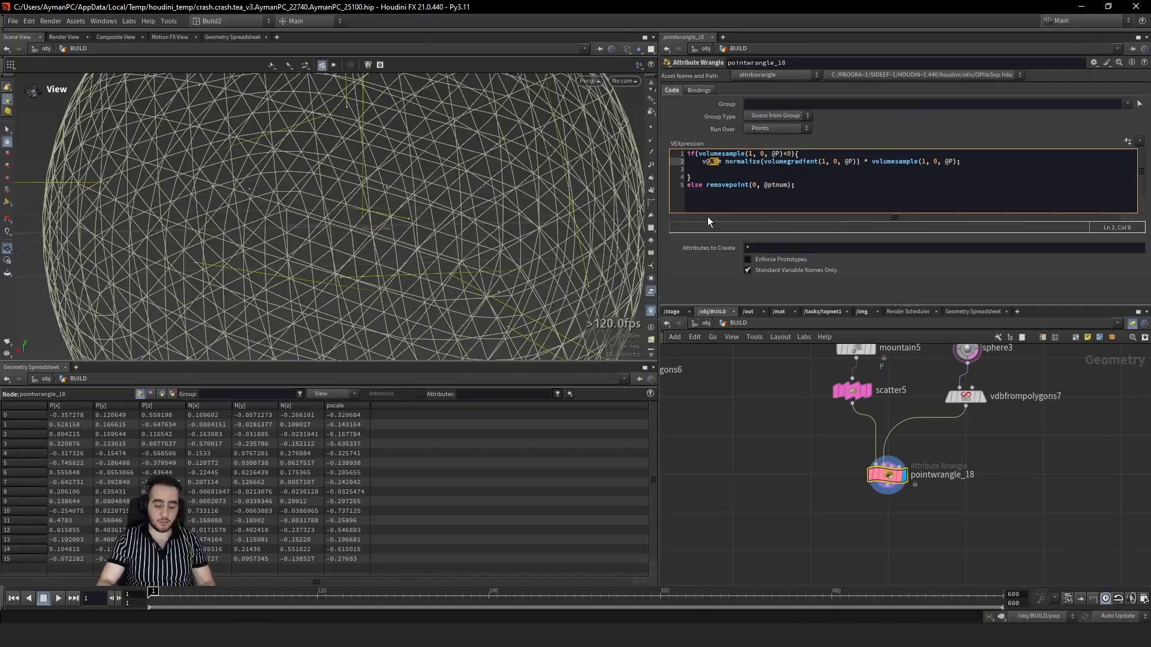
{"action": "type", "text": "P "}
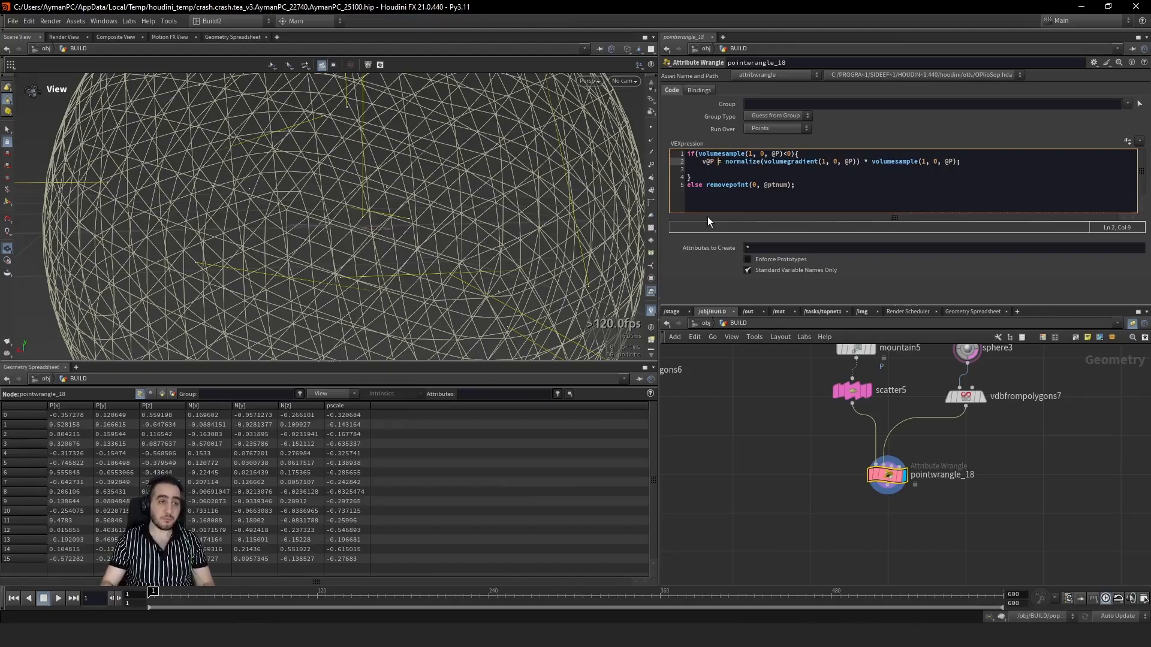
{"action": "type", "text": "+"}
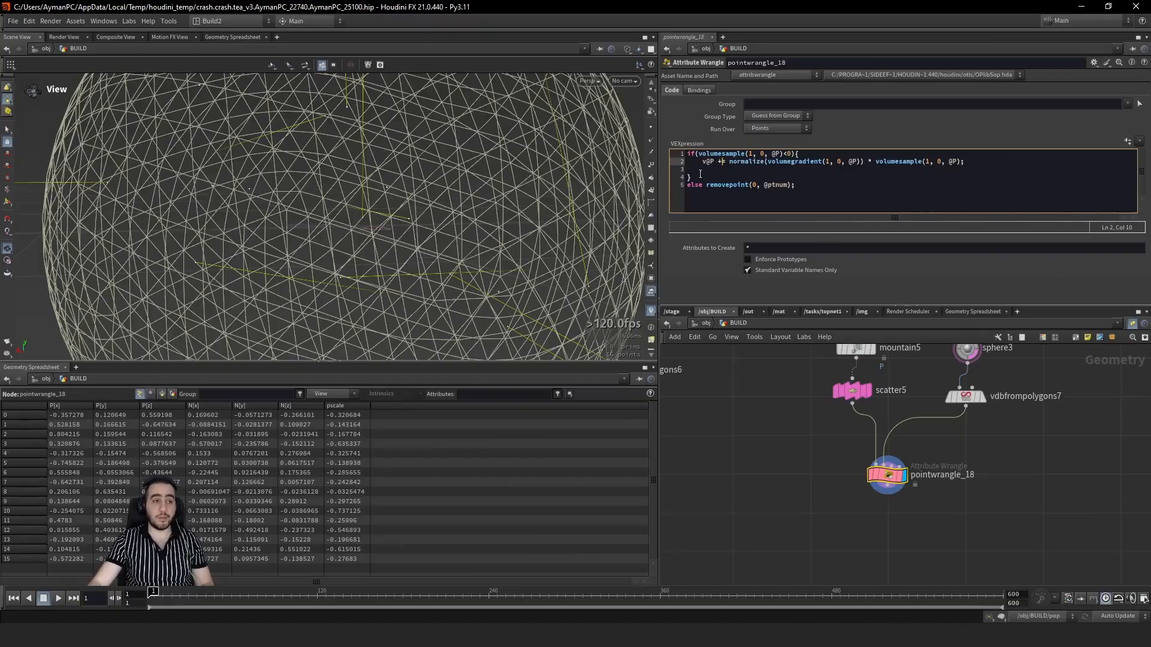
{"action": "triple_click", "coordinate": [746, 188]}
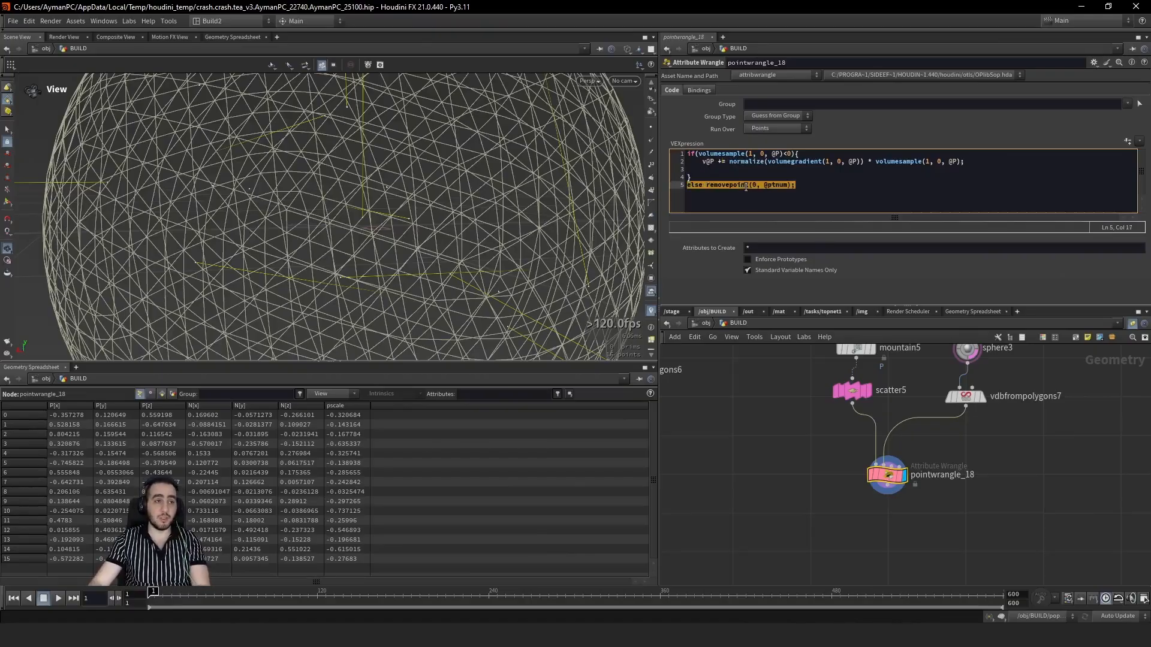
{"action": "key", "text": "BackSpace"}
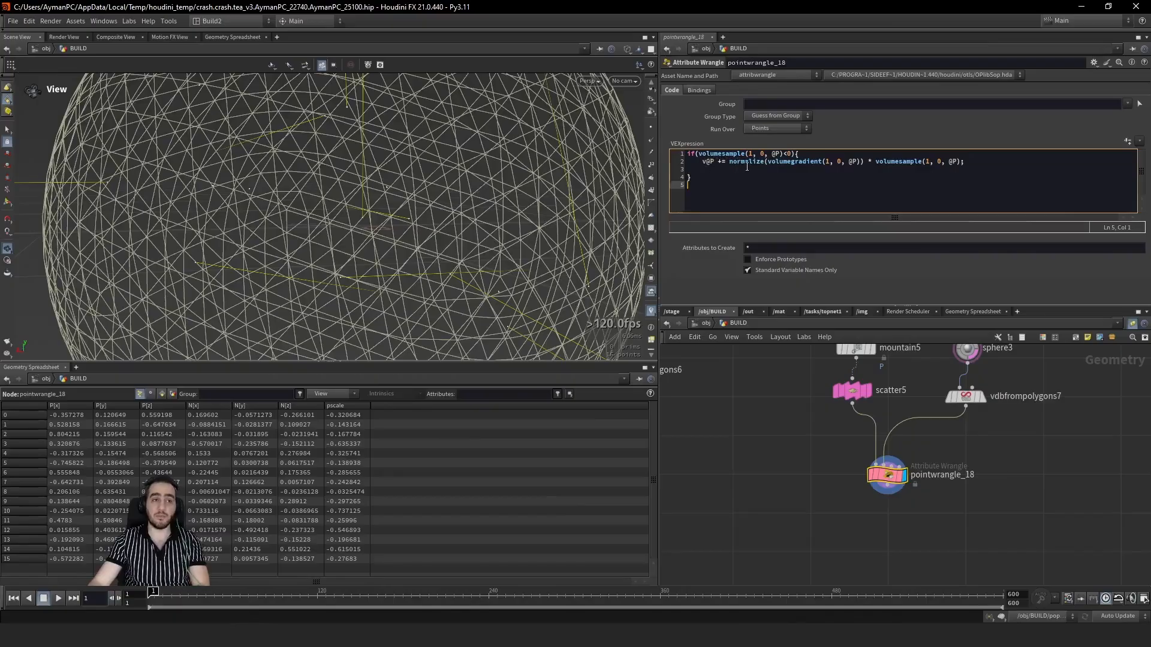
{"action": "left_click", "coordinate": [797, 438]}
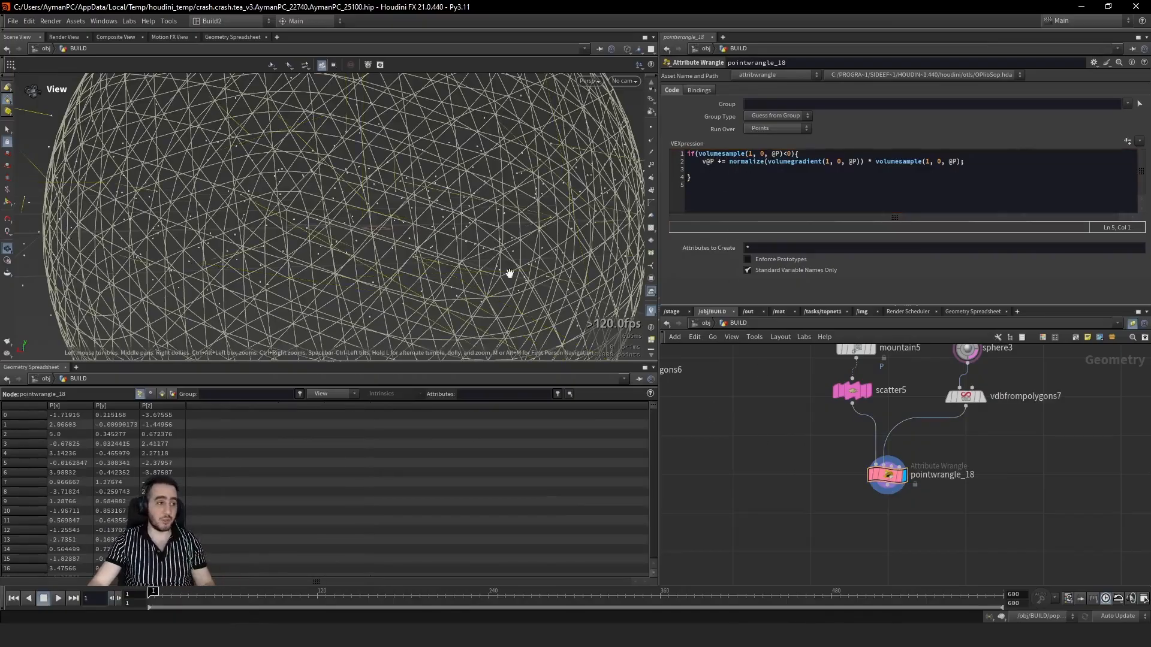
{"action": "left_click_drag", "start_coordinate": [422, 213], "coordinate": [470, 275]}
{"action": "right_click_drag", "start_coordinate": [470, 275], "coordinate": [218, 298]}
{"action": "left_click_drag", "start_coordinate": [218, 298], "coordinate": [509, 134]}
Step: Insert a minus sign before normalize() in the v@P line, and inspect the resulting point positions
{"action": "left_click", "coordinate": [729, 161]}
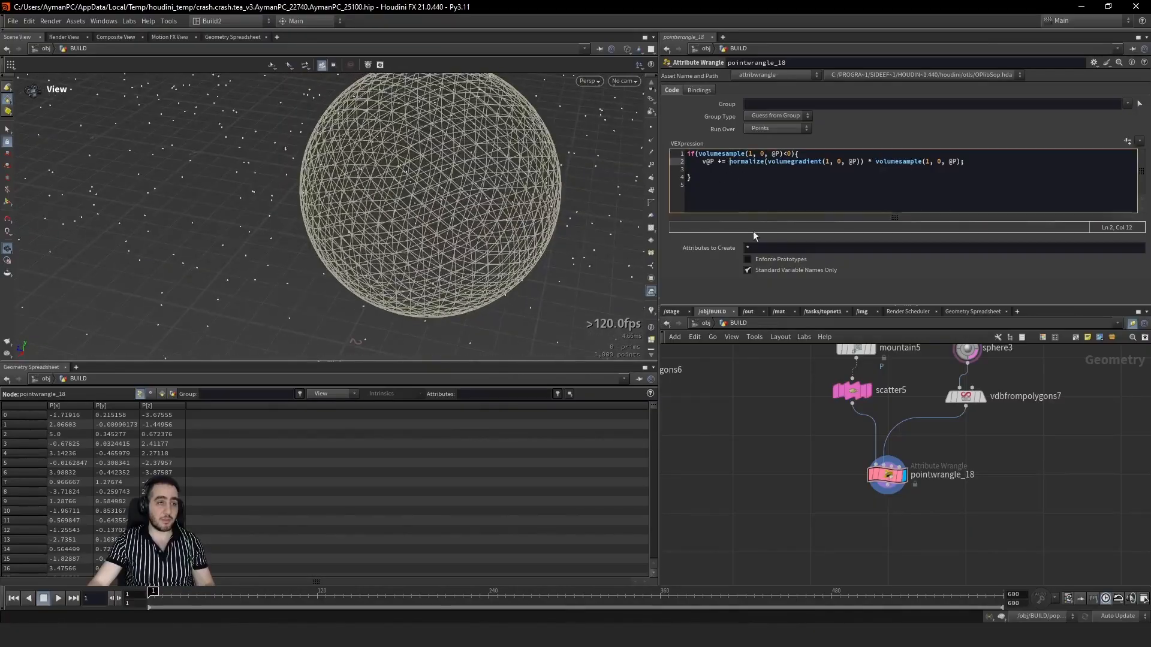
{"action": "type", "text": "-"}
{"action": "left_click_drag", "start_coordinate": [437, 270], "coordinate": [492, 158]}
{"action": "left_click", "coordinate": [889, 473]}
{"action": "left_click_drag", "start_coordinate": [354, 204], "coordinate": [344, 269]}
{"action": "left_click_drag", "start_coordinate": [264, 216], "coordinate": [462, 222]}
Step: Set mountain5's noise amplitude to 0, and examine the flat point layer where it meets the sphere
{"action": "middle_click_drag", "start_coordinate": [870, 430], "coordinate": [848, 538]}
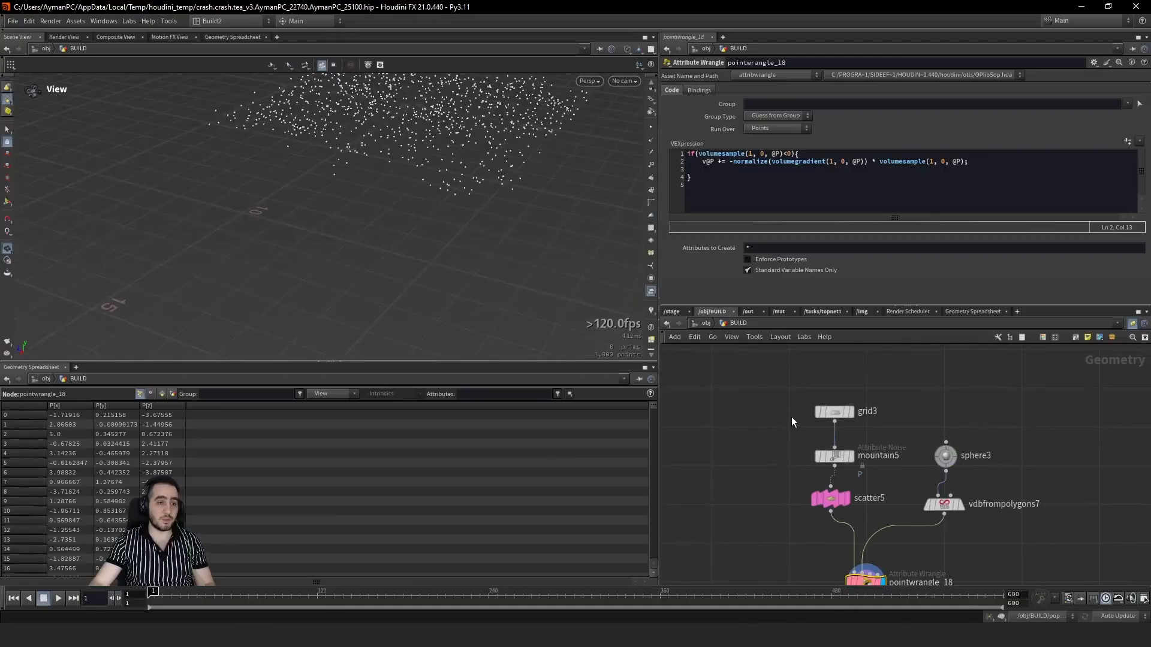
{"action": "left_click", "coordinate": [834, 455]}
{"action": "left_click_drag", "start_coordinate": [857, 220], "coordinate": [776, 235]}
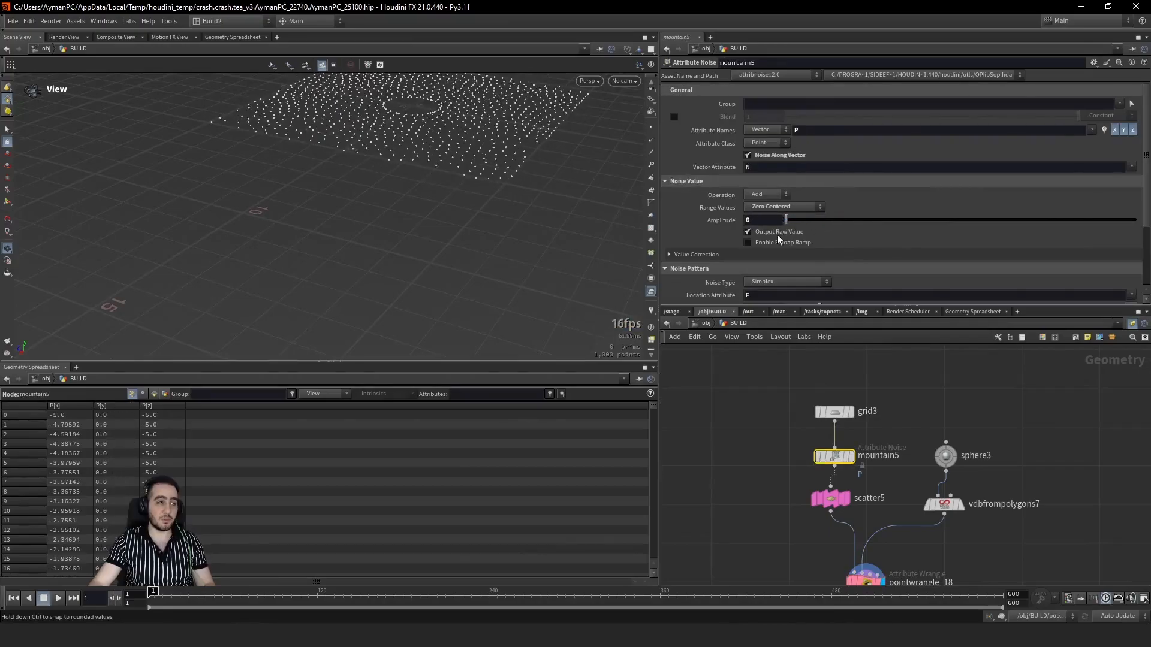
{"action": "left_click_drag", "start_coordinate": [462, 108], "coordinate": [481, 217]}
{"action": "scroll", "coordinate": [387, 237], "scroll_direction": "up", "scroll_amount": 5}
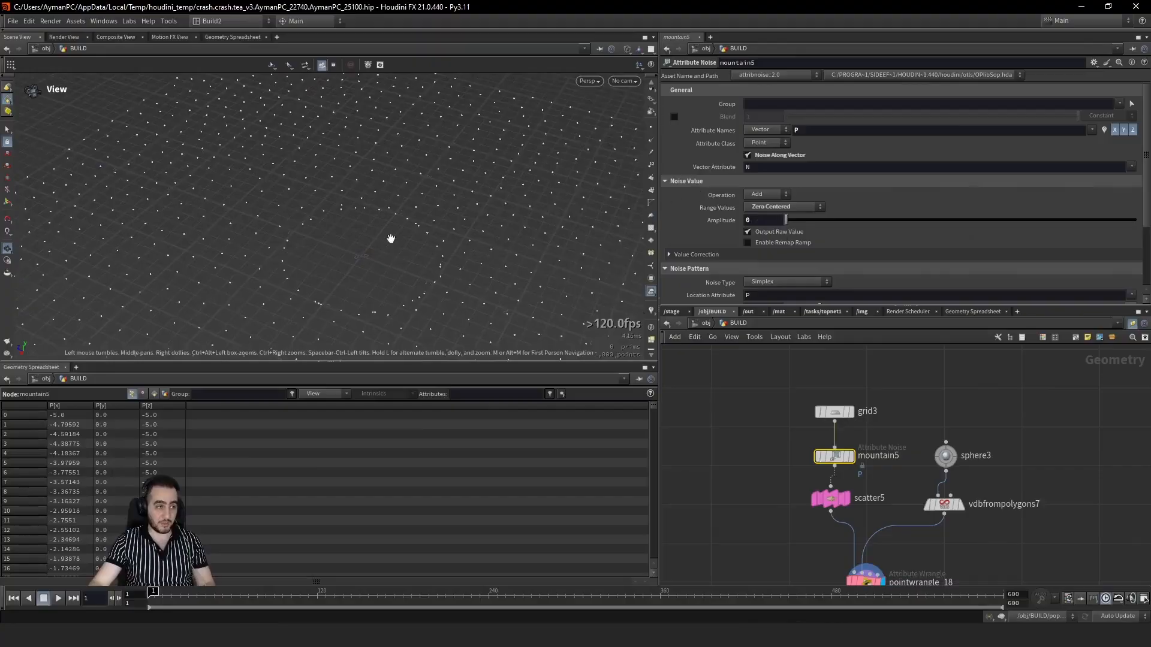
Step: Set mountain5's noise amplitude to 0.39, and check the uneven point layer
{"action": "left_click_drag", "start_coordinate": [786, 220], "coordinate": [792, 220]}
{"action": "left_click_drag", "start_coordinate": [380, 197], "coordinate": [373, 173]}
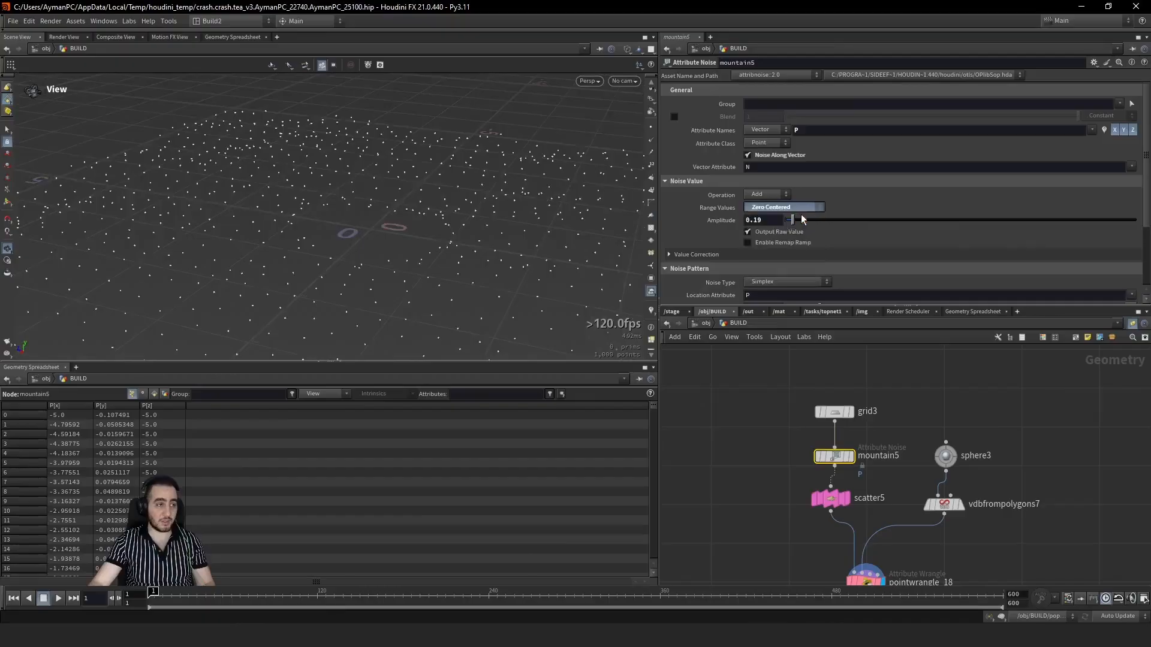
{"action": "left_click_drag", "start_coordinate": [793, 219], "coordinate": [800, 225]}
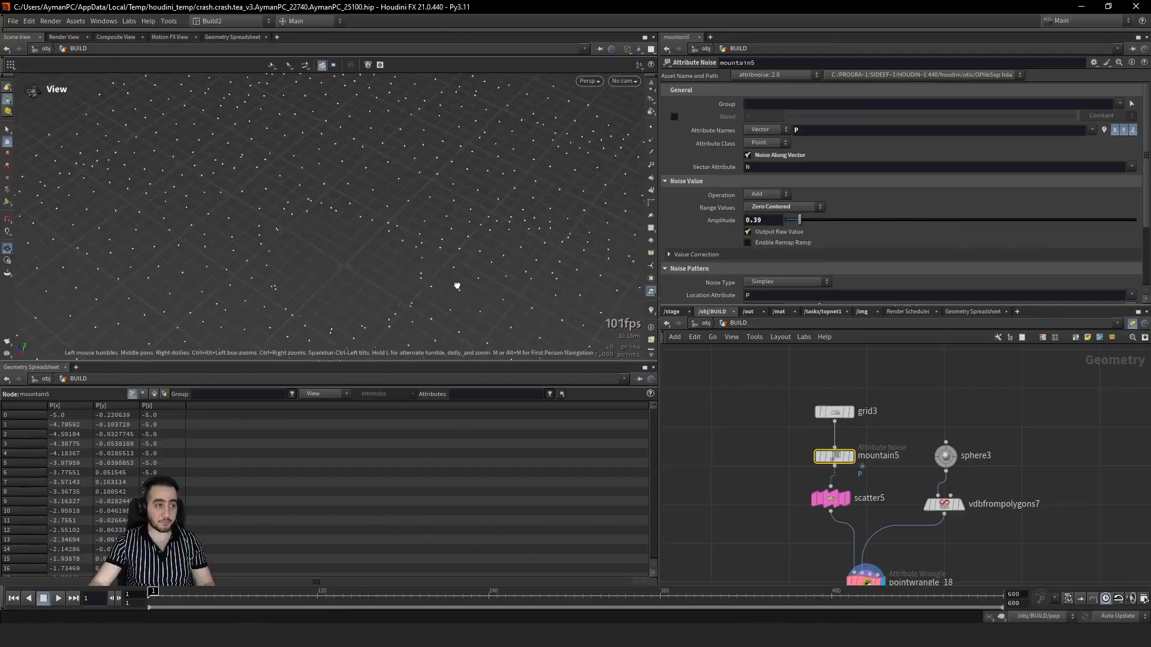
Step: Overlay sphere3's wireframe in the viewport and reduce its frequency to 2
{"action": "left_click", "coordinate": [945, 455]}
{"action": "middle_click_drag", "start_coordinate": [1034, 449], "coordinate": [1016, 403]}
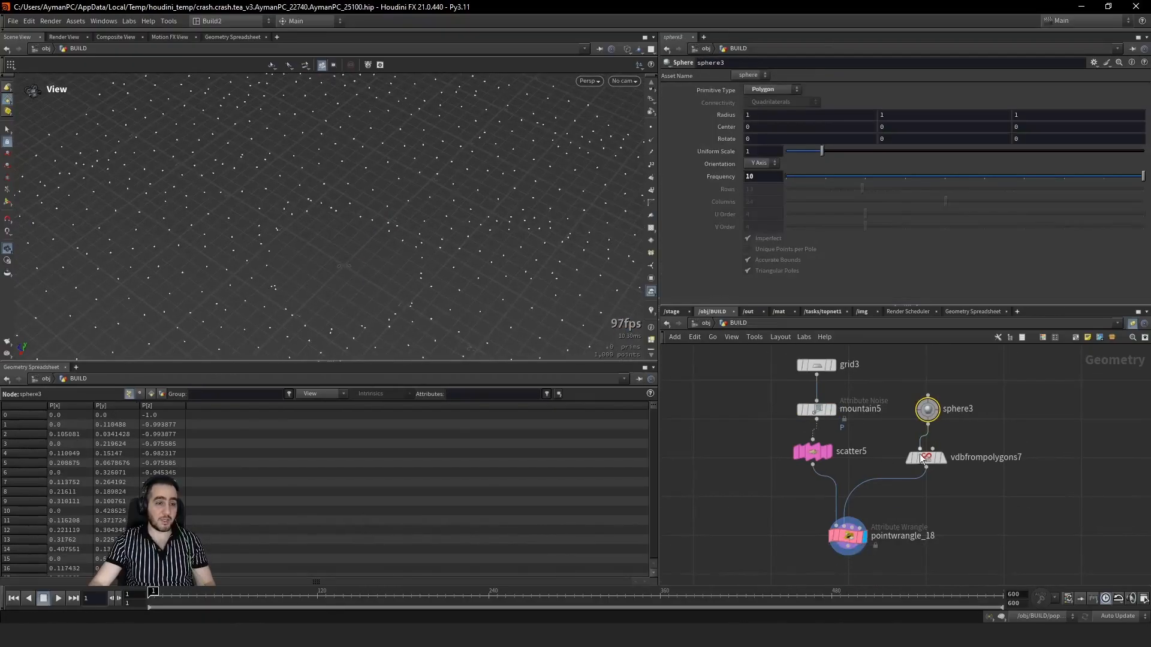
{"action": "mouse_move", "coordinate": [929, 411]}
{"action": "left_click", "coordinate": [948, 430]}
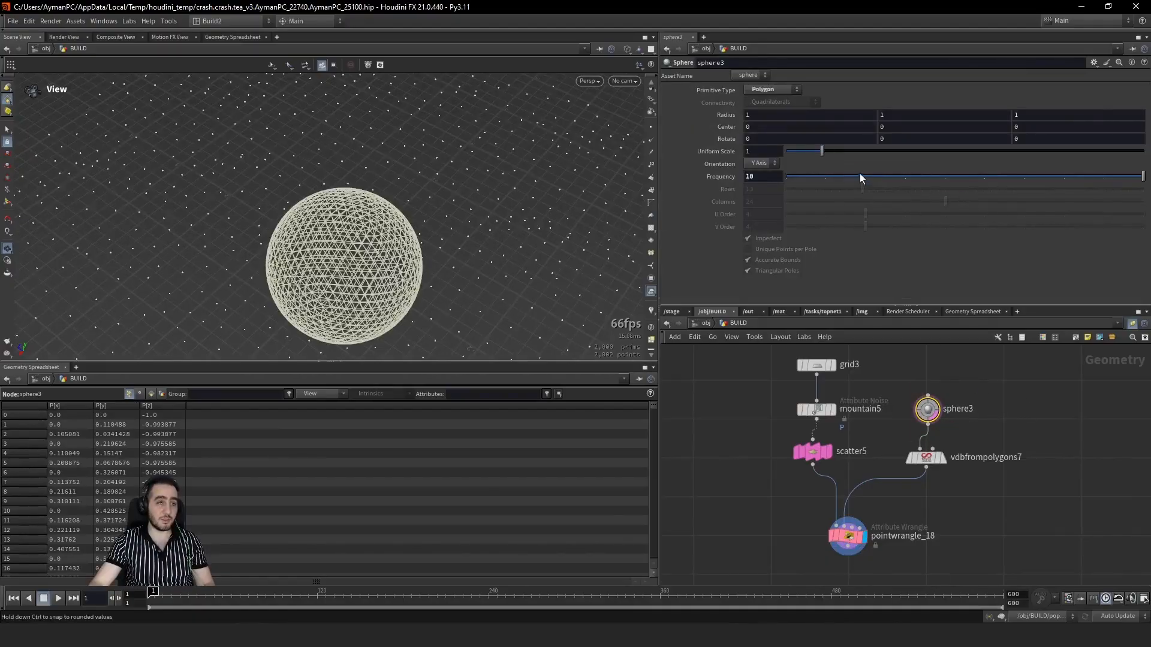
{"action": "left_click_drag", "start_coordinate": [859, 176], "coordinate": [843, 180]}
{"action": "left_click_drag", "start_coordinate": [479, 303], "coordinate": [465, 273]}
Step: Try moving sphere3 through the scattered points with its transform handle, and undo the move
{"action": "key", "text": "Return"}
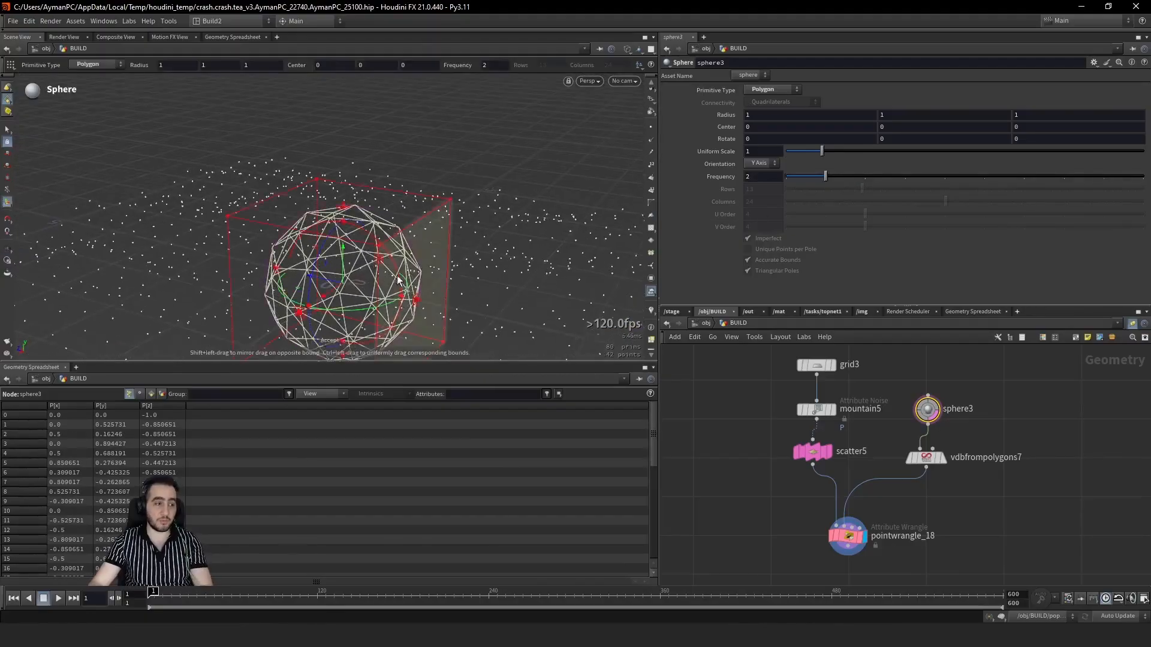
{"action": "left_click_drag", "start_coordinate": [352, 285], "coordinate": [382, 271]}
{"action": "key", "text": "ctrl+z"}
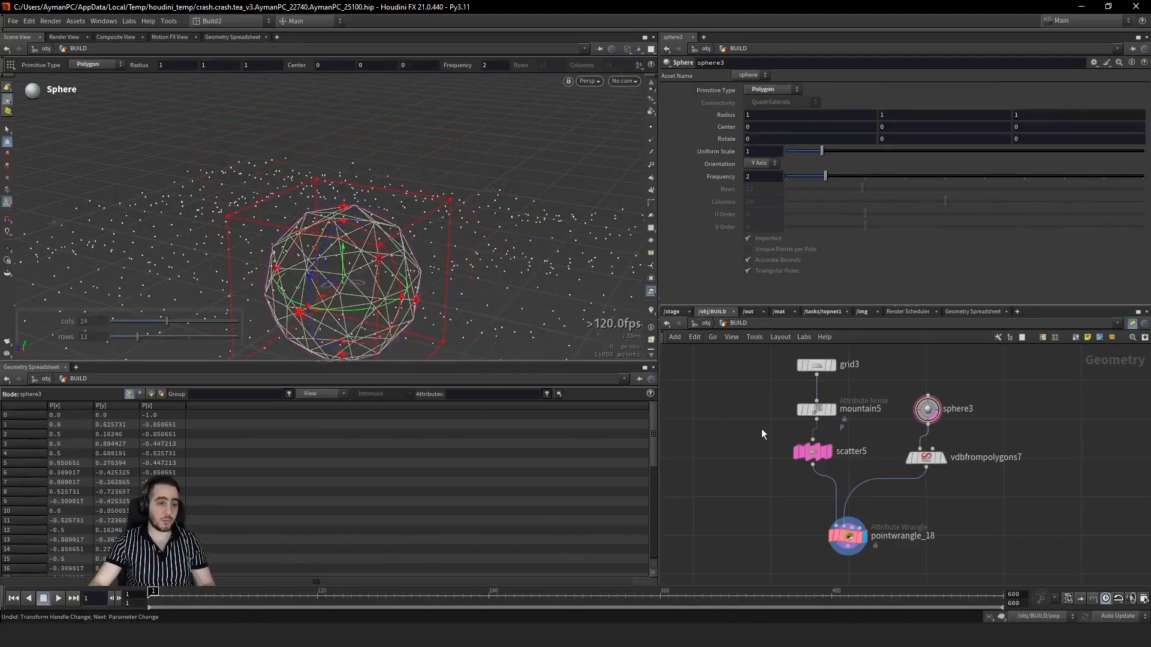
Step: Set scatter5's Force Total Count to 100000, trying 10000 first
{"action": "left_click", "coordinate": [812, 451]}
{"action": "left_click", "coordinate": [763, 141]}
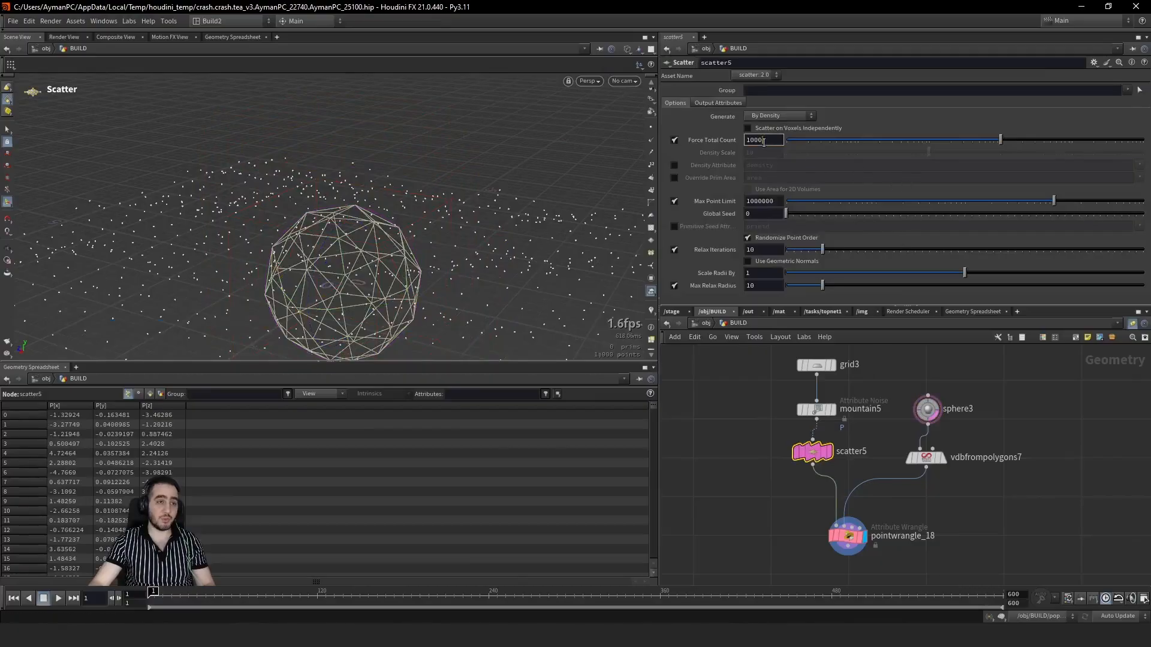
{"action": "type", "text": "0"}
{"action": "key", "text": "Return"}
{"action": "left_click", "coordinate": [763, 141]}
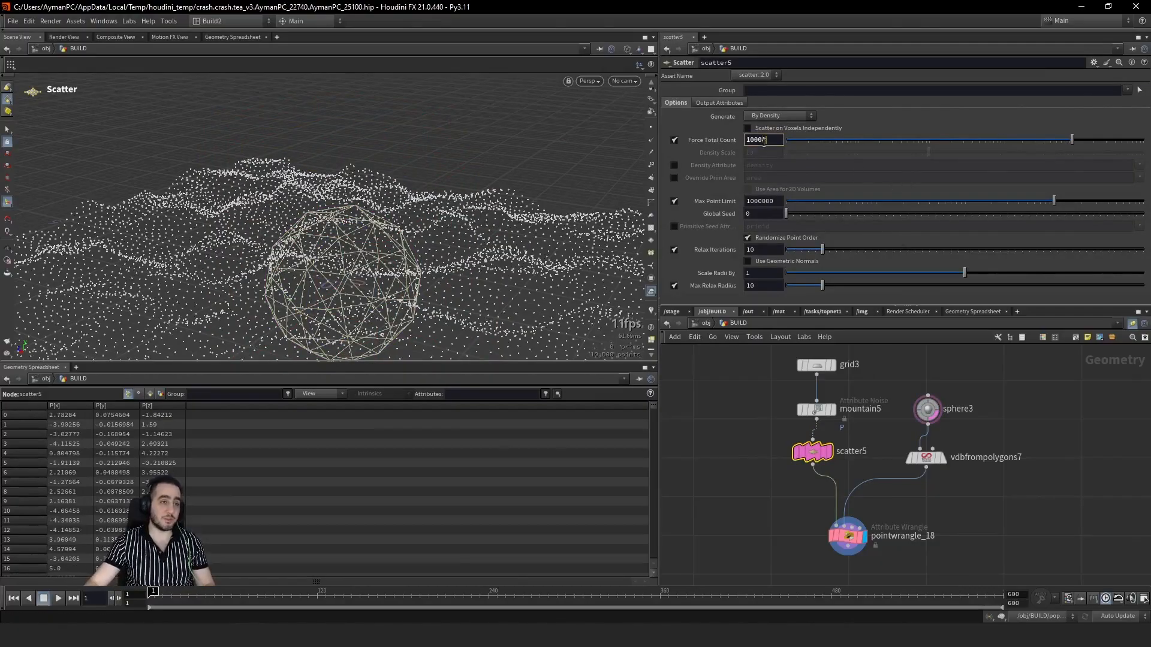
{"action": "type", "text": "0"}
{"action": "key", "text": "Return"}
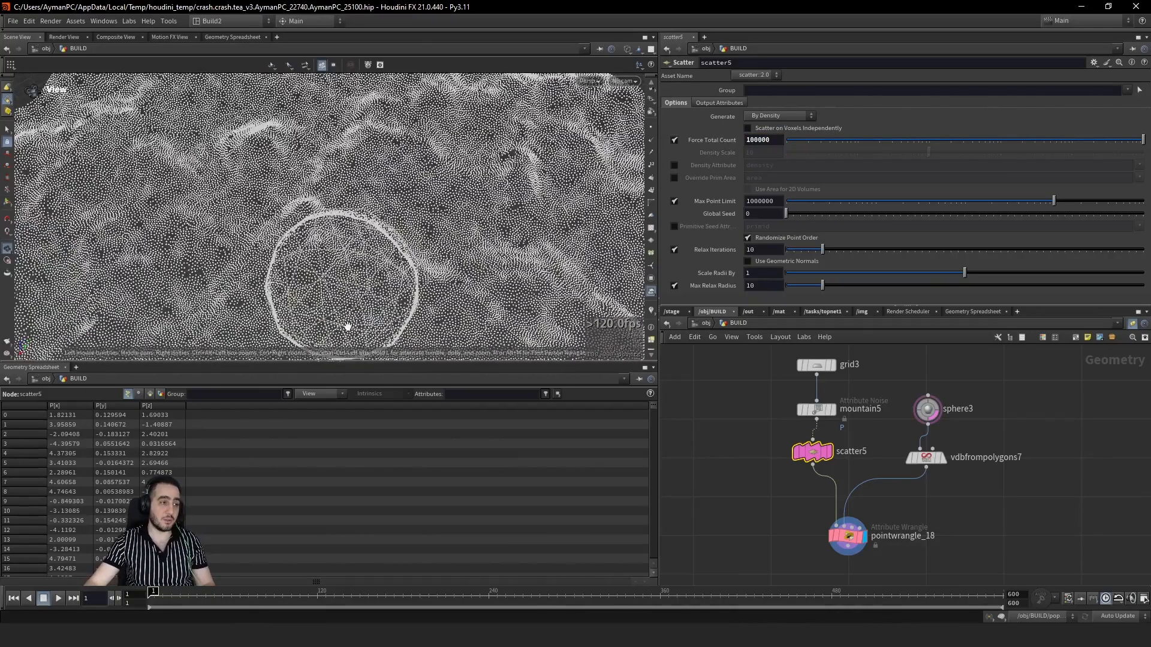
Step: Examine from several angles how pointwrangle_18 pushes the dense points out to sphere3's surface
{"action": "left_click", "coordinate": [849, 535]}
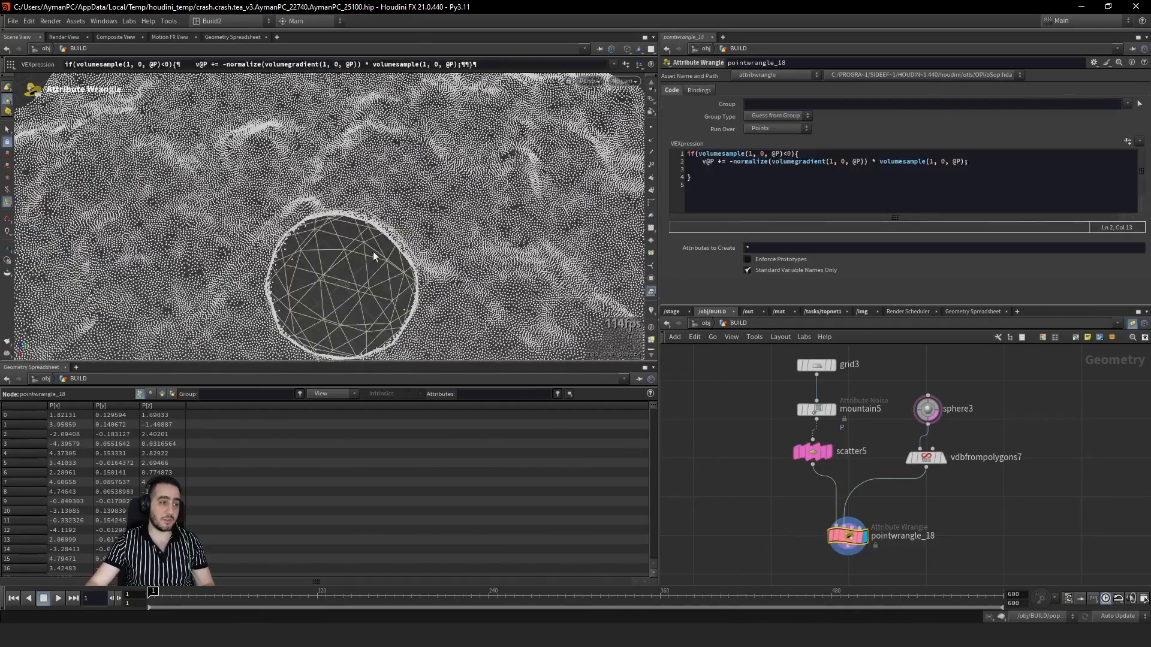
{"action": "left_click_drag", "start_coordinate": [341, 280], "coordinate": [365, 266], "text": "alt"}
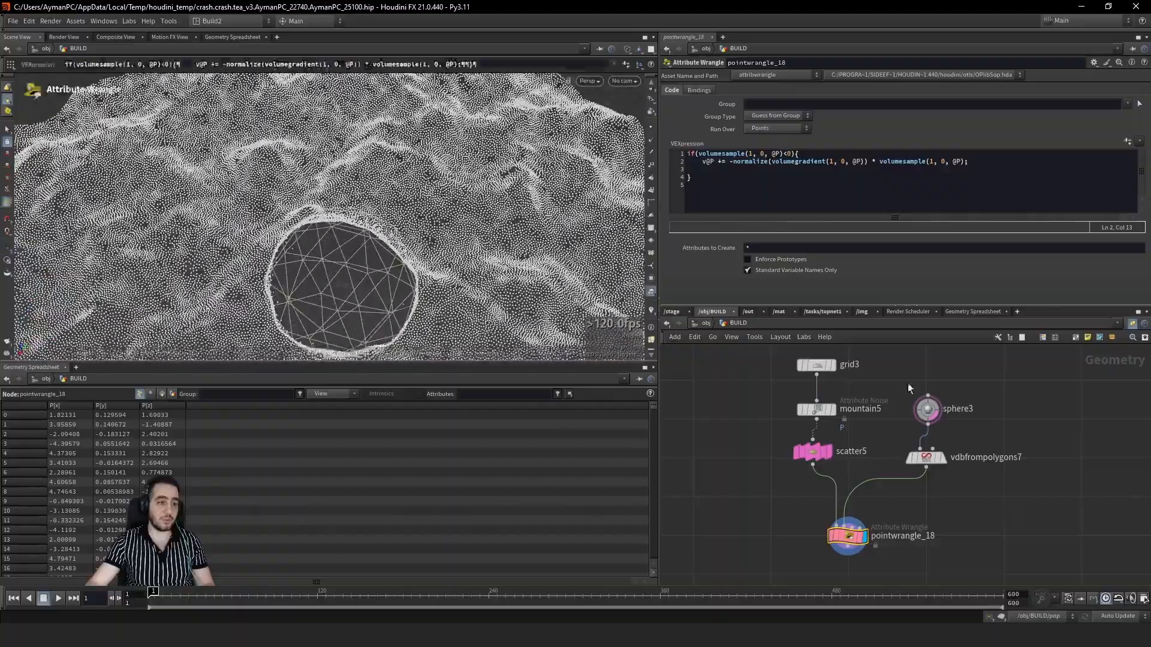
{"action": "left_click", "coordinate": [972, 409]}
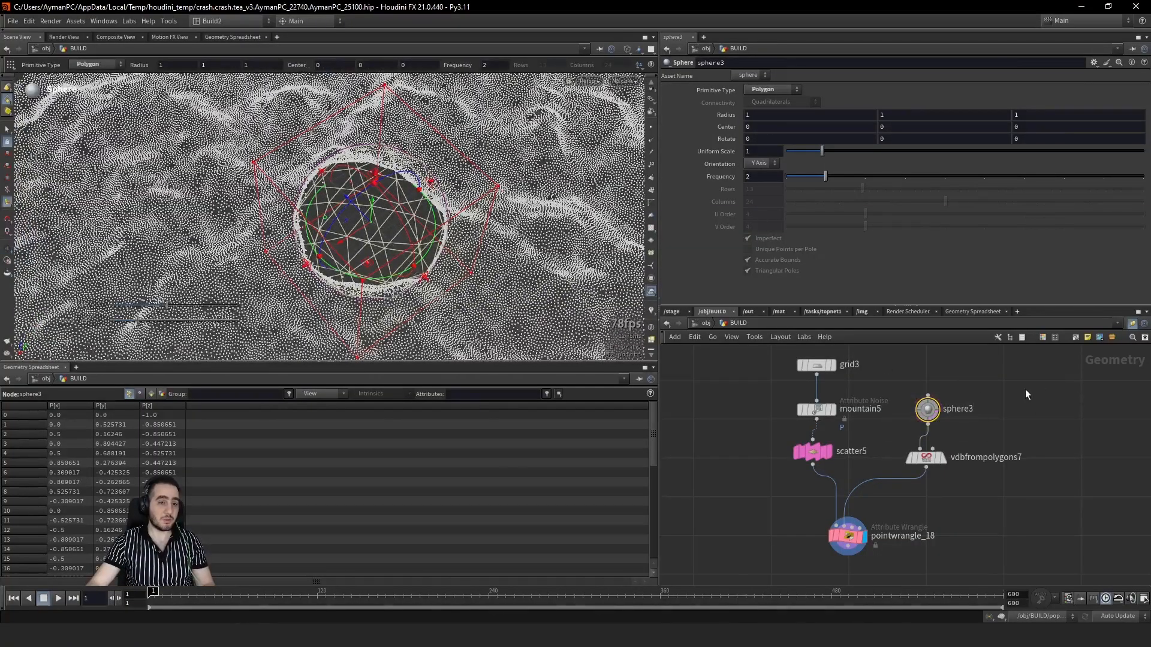
{"action": "left_click_drag", "start_coordinate": [494, 298], "coordinate": [312, 280], "text": "alt"}
{"action": "key", "text": "Return"}
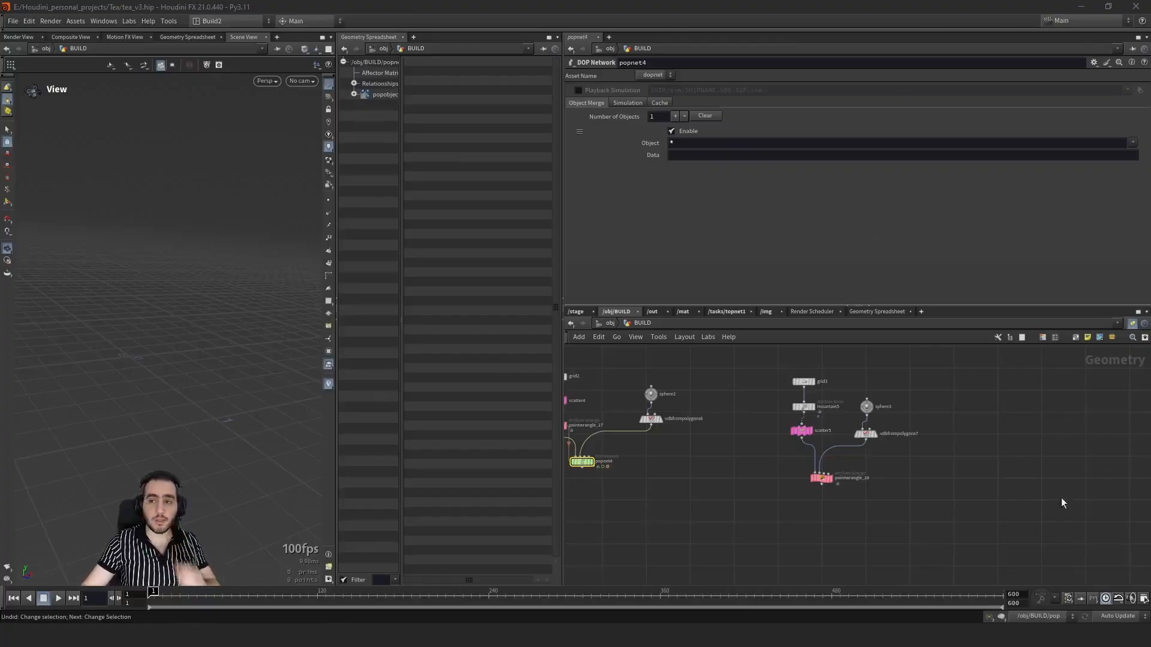
Step: Display popnet4 in the viewport and frame its particles
{"action": "left_click", "coordinate": [821, 478]}
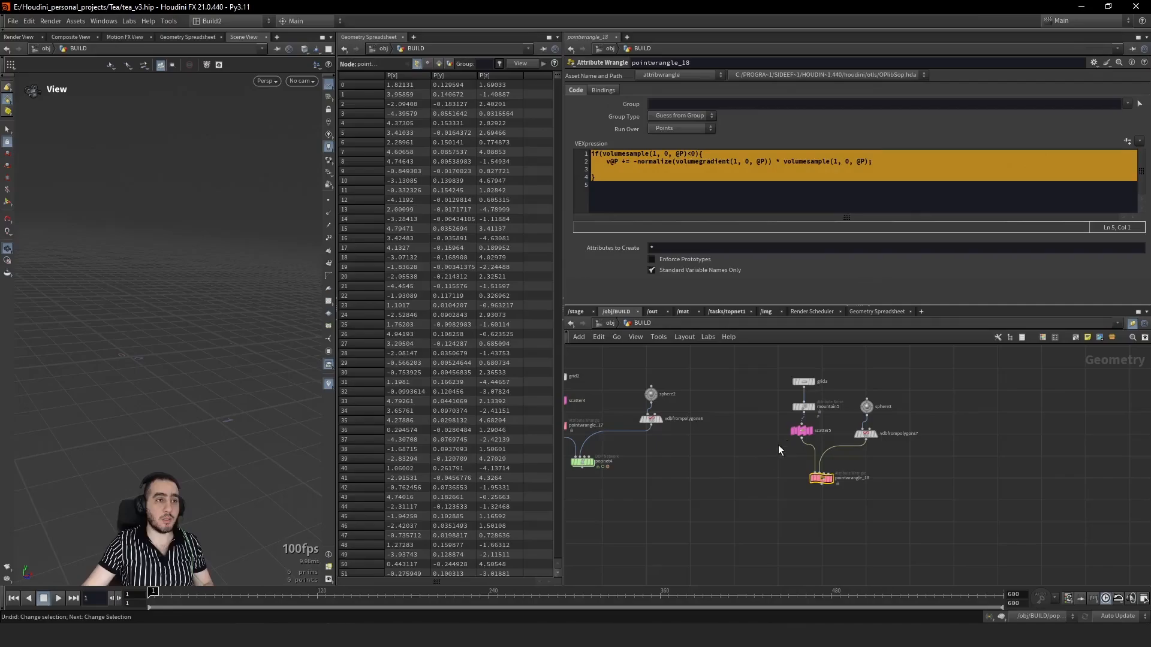
{"action": "left_click", "coordinate": [653, 189]}
{"action": "left_click", "coordinate": [676, 485]}
{"action": "middle_click_drag", "start_coordinate": [676, 486], "coordinate": [740, 476]}
{"action": "left_click_drag", "start_coordinate": [732, 476], "coordinate": [632, 433]}
{"action": "key", "text": "r"}
{"action": "scroll", "coordinate": [162, 373], "scroll_direction": "up", "scroll_amount": 3}
{"action": "middle_click_drag", "start_coordinate": [162, 372], "coordinate": [211, 400]}
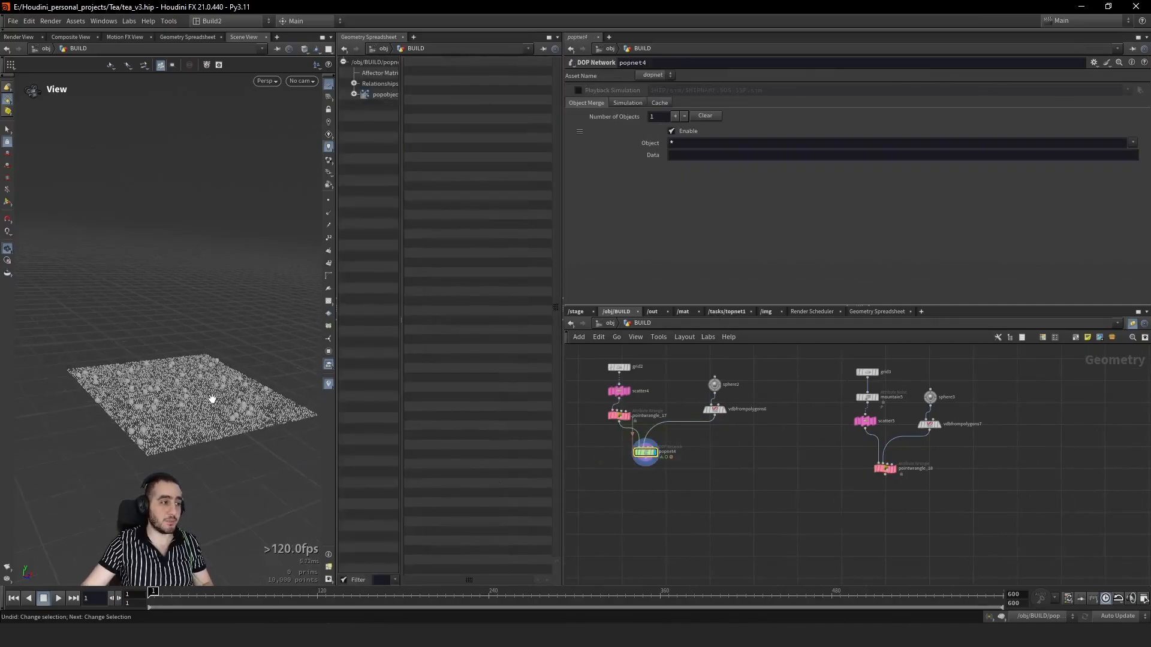
{"action": "scroll", "coordinate": [204, 415], "scroll_direction": "up", "scroll_amount": 1}
Step: Overlay sphere2's wireframe on the particles and set its uniform scale to 0.6
{"action": "left_click", "coordinate": [713, 384]}
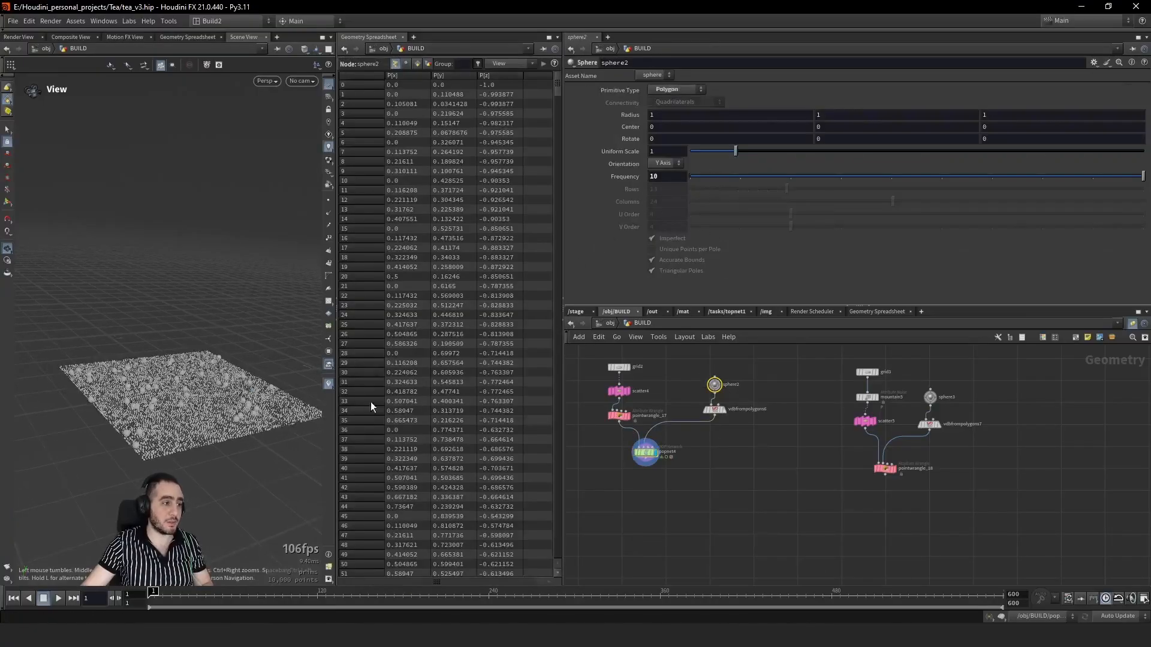
{"action": "left_click", "coordinate": [718, 391]}
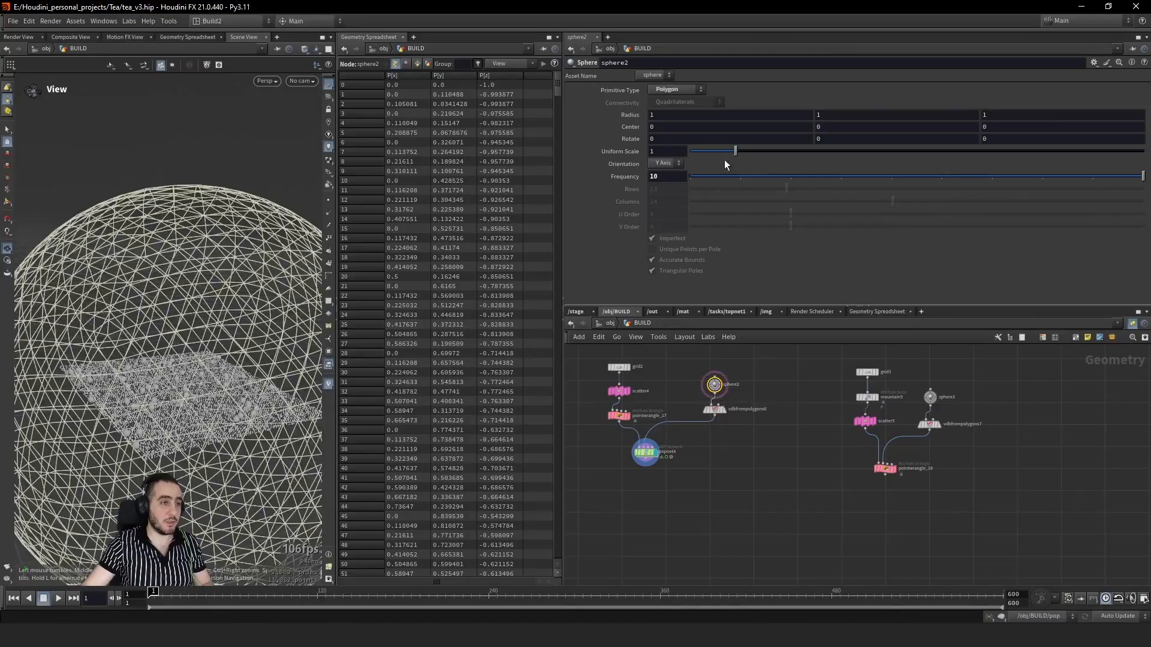
{"action": "left_click_drag", "start_coordinate": [735, 151], "coordinate": [715, 155]}
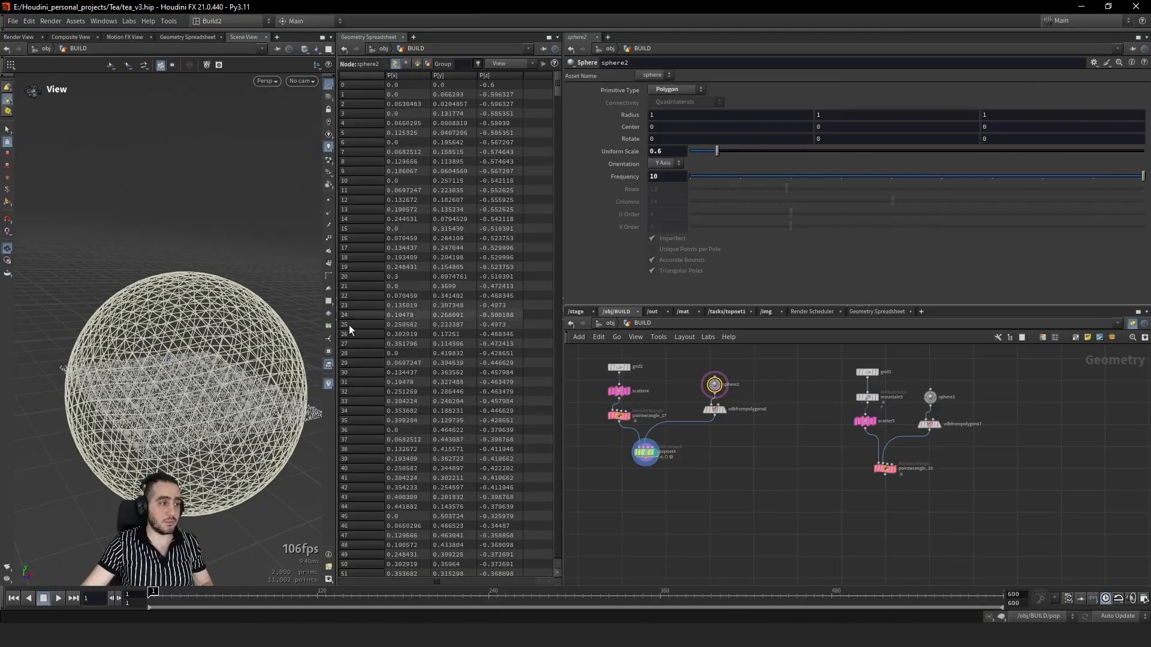
Step: Reduce sphere2's frequency to 4 and switch its primitive type from Polygon to Primitive
{"action": "left_click_drag", "start_coordinate": [299, 336], "coordinate": [120, 335], "text": "alt"}
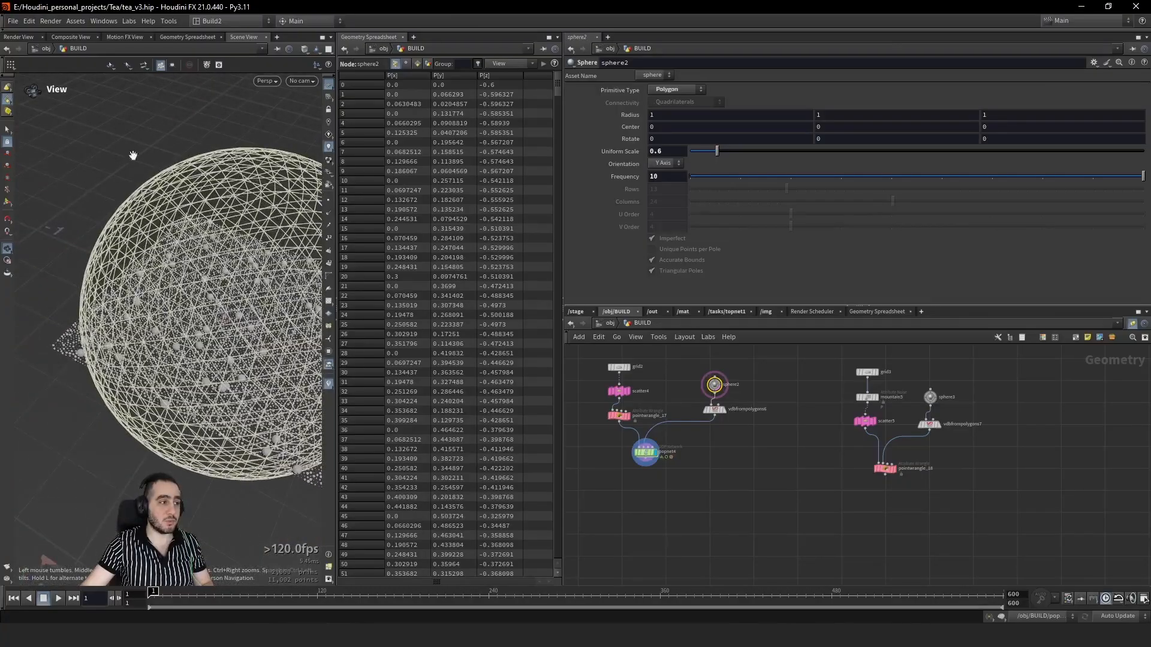
{"action": "right_click_drag", "start_coordinate": [56, 335], "coordinate": [109, 308]}
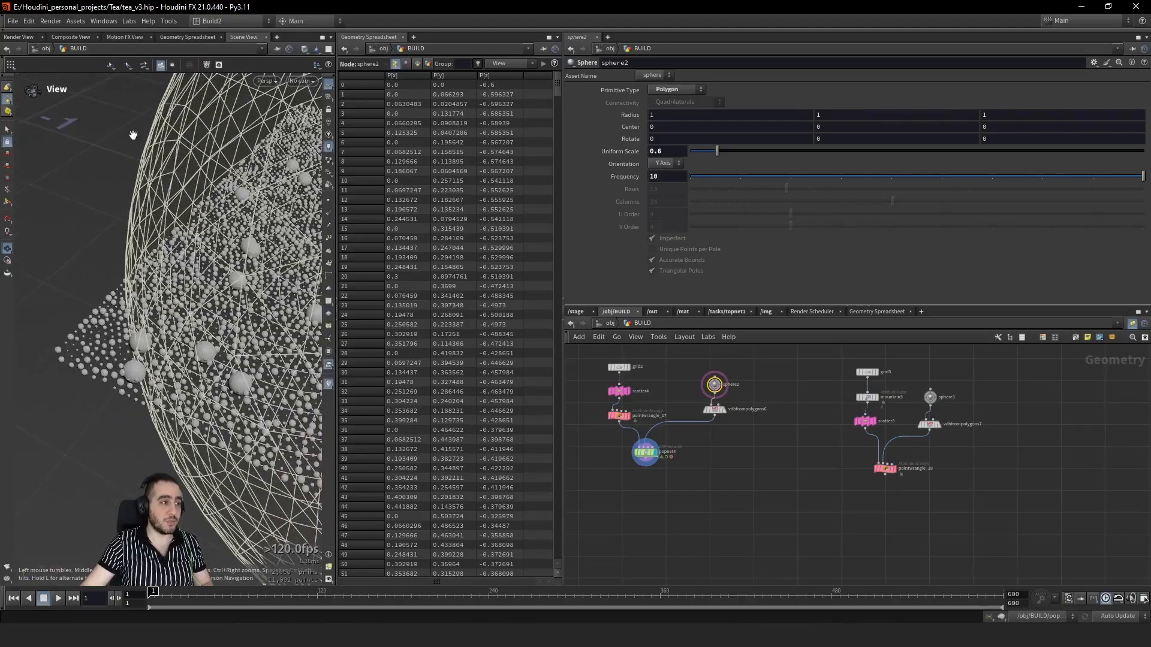
{"action": "left_click_drag", "start_coordinate": [750, 178], "coordinate": [837, 179]}
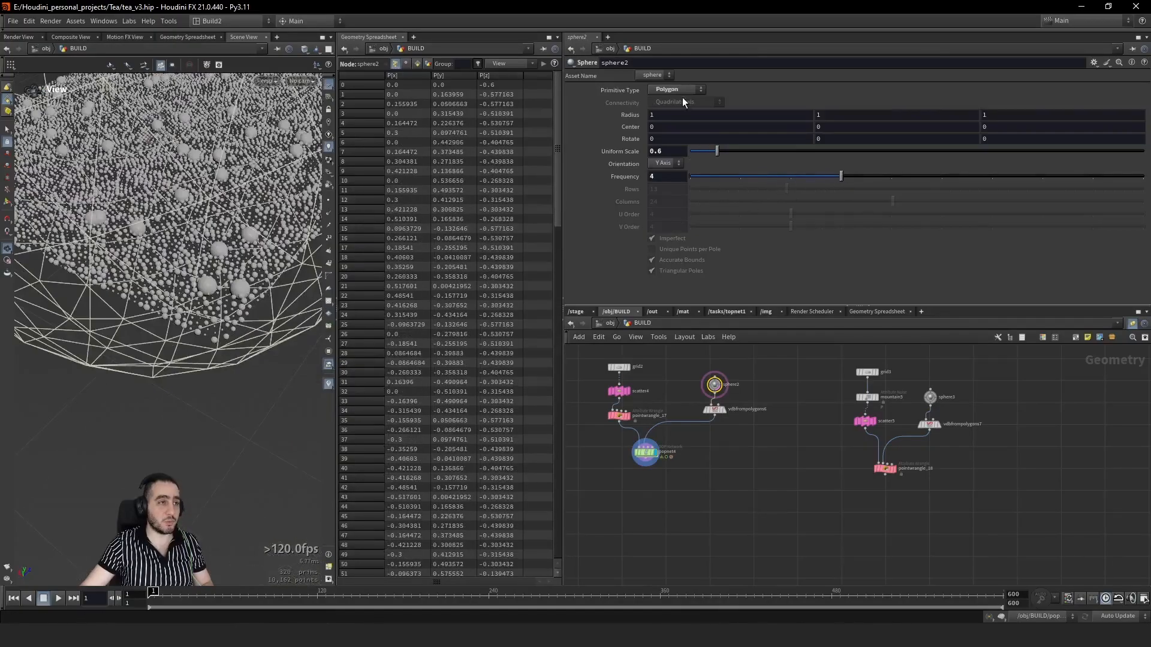
{"action": "left_click", "coordinate": [674, 90]}
{"action": "left_click", "coordinate": [665, 100]}
{"action": "left_click_drag", "start_coordinate": [206, 272], "coordinate": [154, 394]}
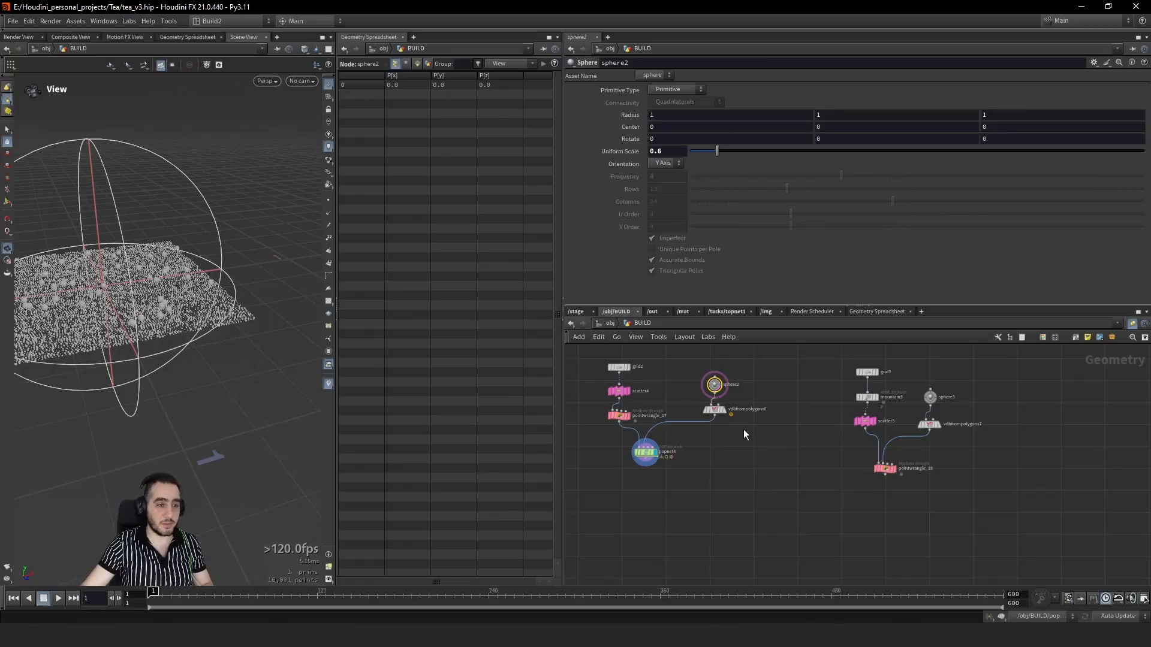
Step: Display vdbfrompolygons6 to check the volume made from the primitive sphere
{"action": "key", "text": "r"}
{"action": "left_click", "coordinate": [713, 410]}
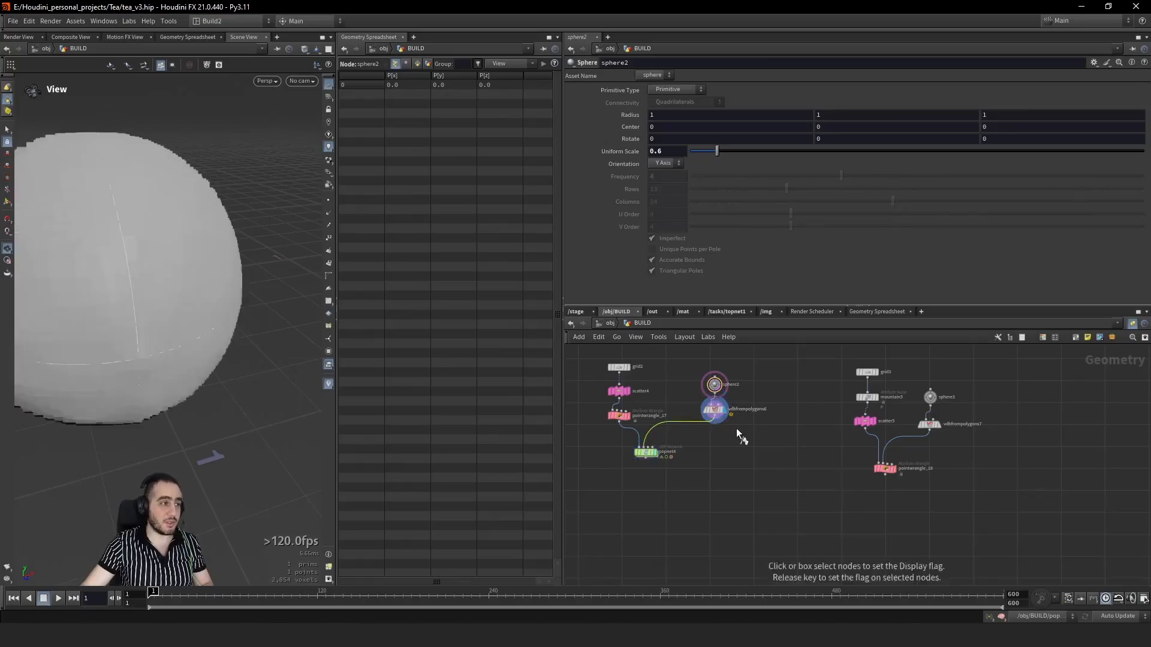
{"action": "left_click_drag", "start_coordinate": [172, 308], "coordinate": [233, 238]}
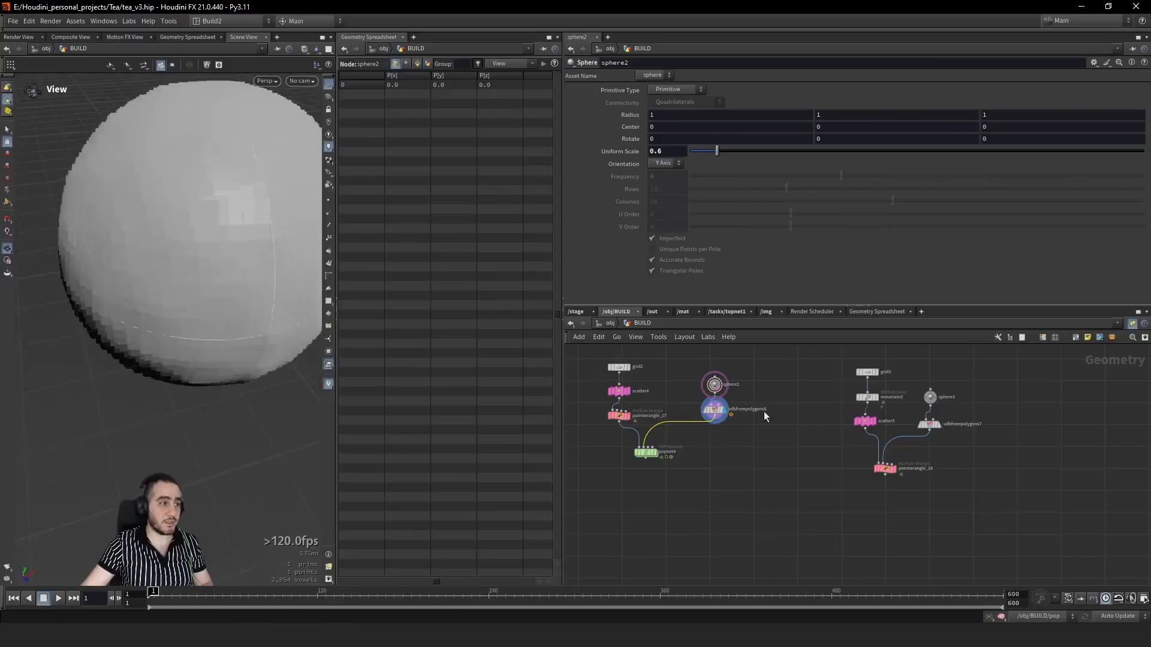
Step: Remove sphere2's wireframe overlay and enable Fill Interior on vdbfrompolygons6
{"action": "left_click_drag", "start_coordinate": [967, 460], "coordinate": [869, 484]}
{"action": "left_click_drag", "start_coordinate": [745, 421], "coordinate": [716, 405]}
{"action": "key", "text": "e"}
{"action": "left_click", "coordinate": [715, 385]}
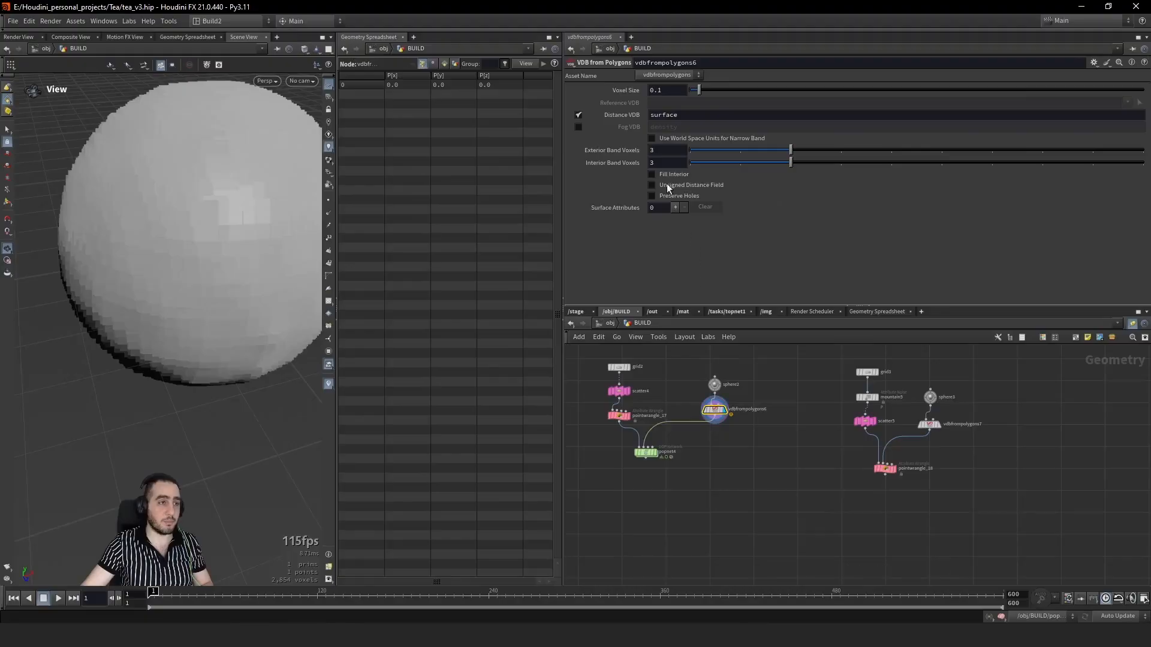
{"action": "left_click", "coordinate": [663, 174]}
Step: Copy the whole VEX code of pointwrangle_18 and replace the code of popwrangle1 inside popnet4 with it
{"action": "left_click_drag", "start_coordinate": [839, 457], "coordinate": [938, 475]}
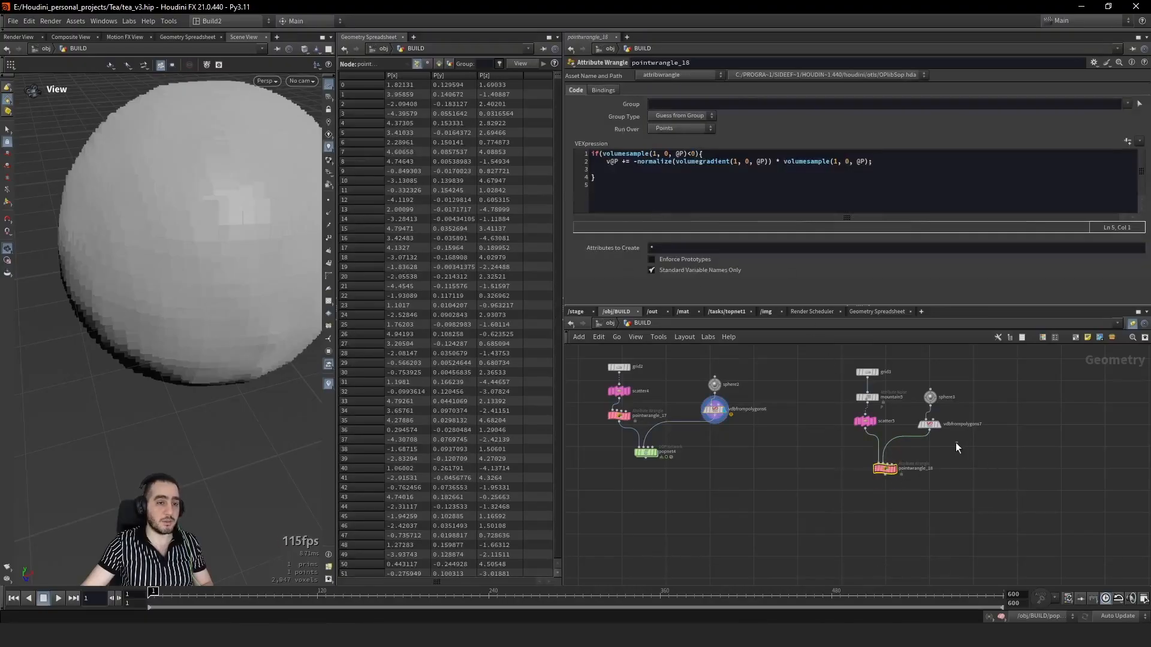
{"action": "left_click", "coordinate": [753, 212]}
{"action": "key", "text": "ctrl+a"}
{"action": "key", "text": "ctrl+c"}
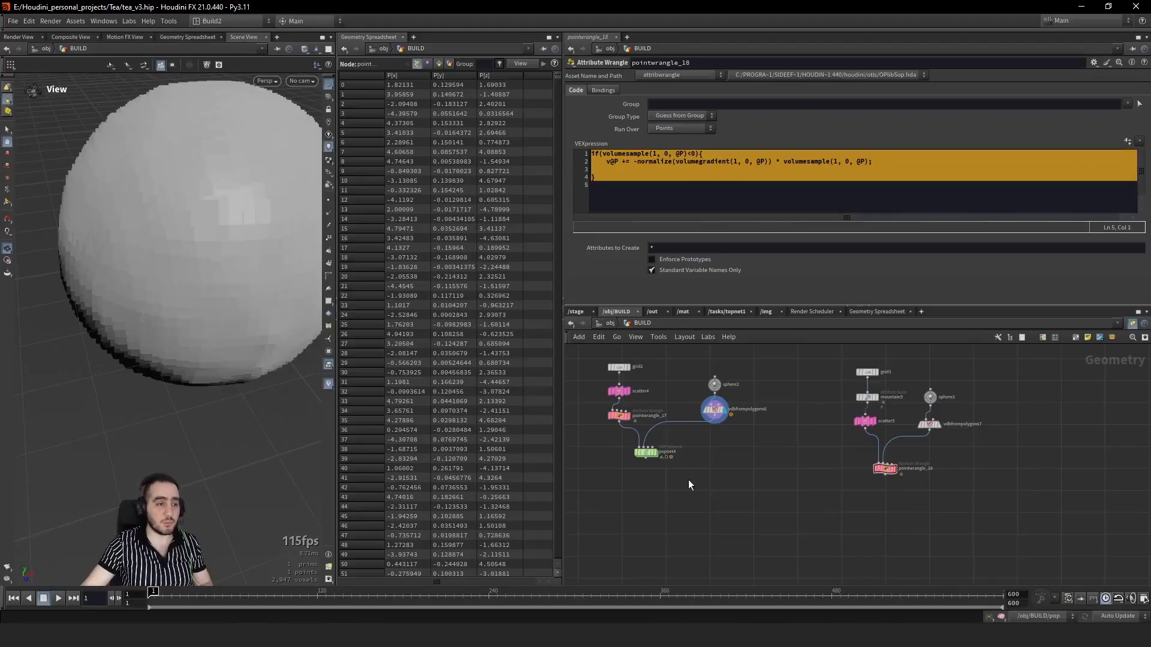
{"action": "double_click", "coordinate": [645, 453]}
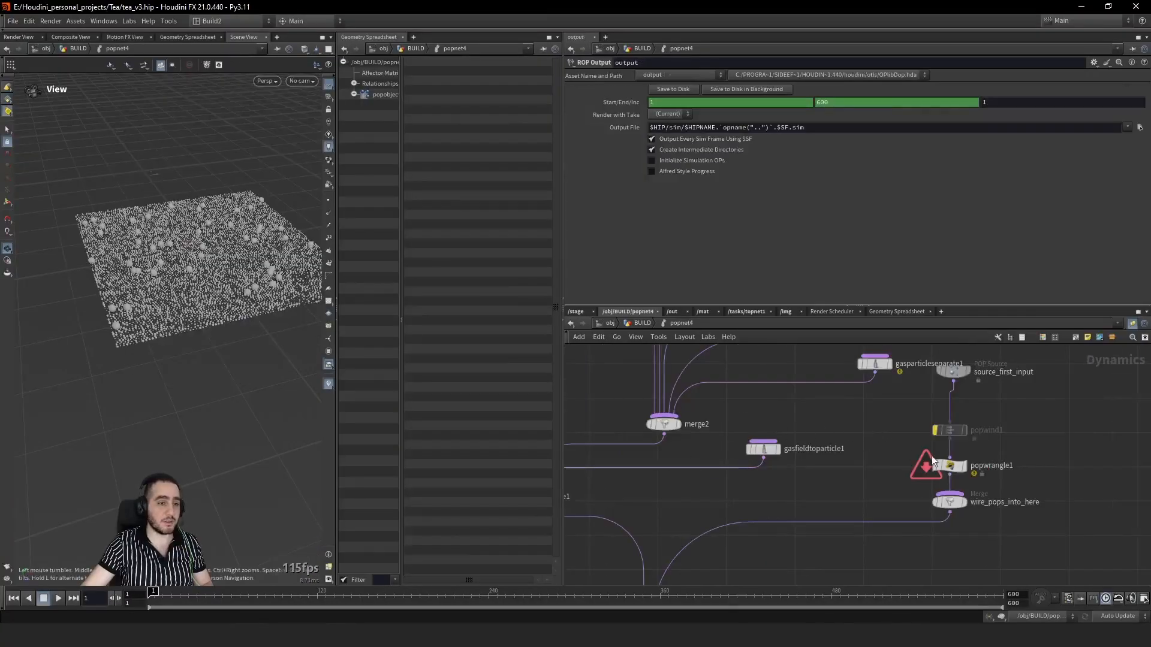
{"action": "left_click", "coordinate": [951, 470]}
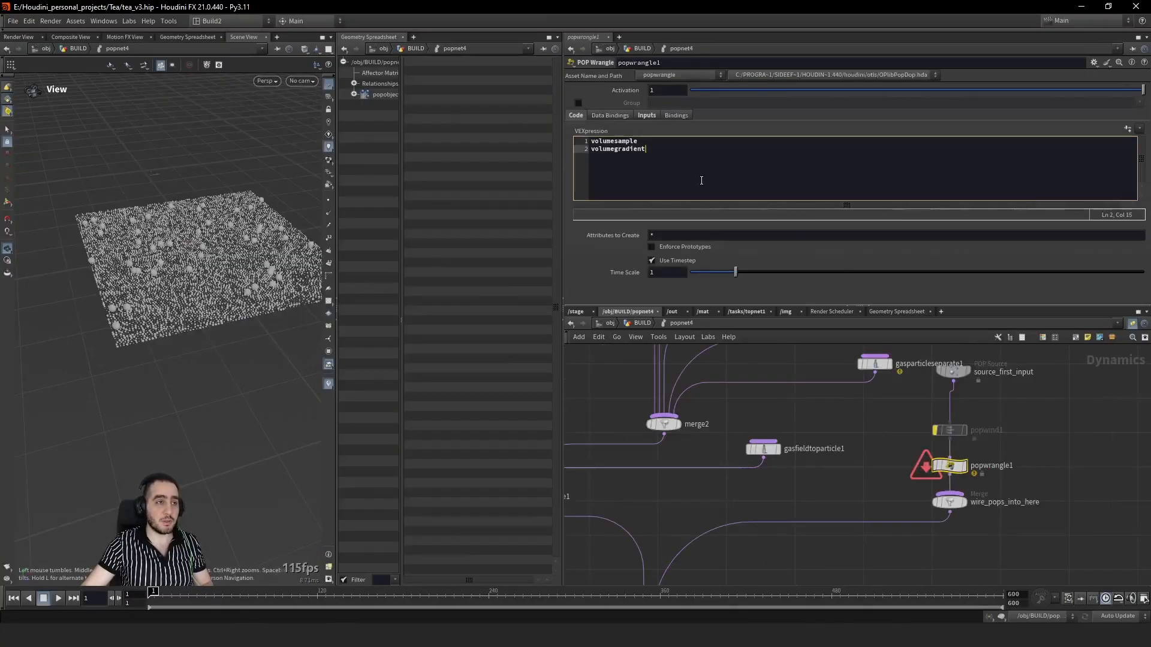
{"action": "key", "text": "ctrl+a"}
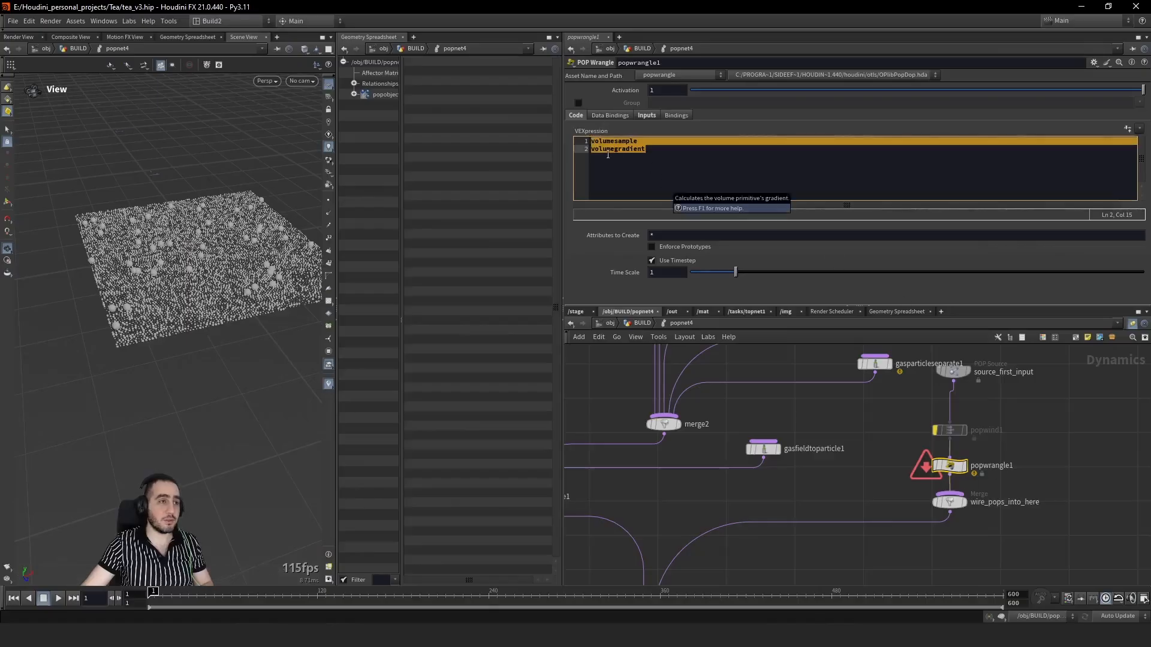
{"action": "key", "text": "ctrl+v"}
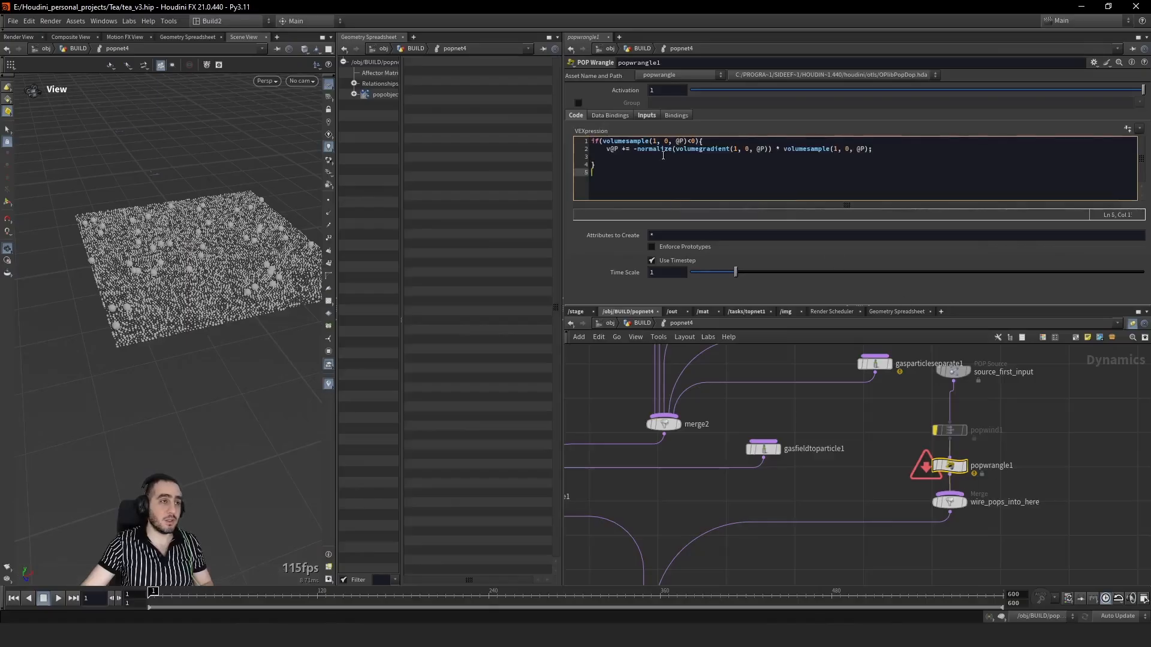
Step: Delete the blank line in popwrangle1's code and change the condition to volumesample(1, 0, @P)>=0
{"action": "left_click", "coordinate": [609, 157]}
{"action": "key", "text": "BackSpace"}
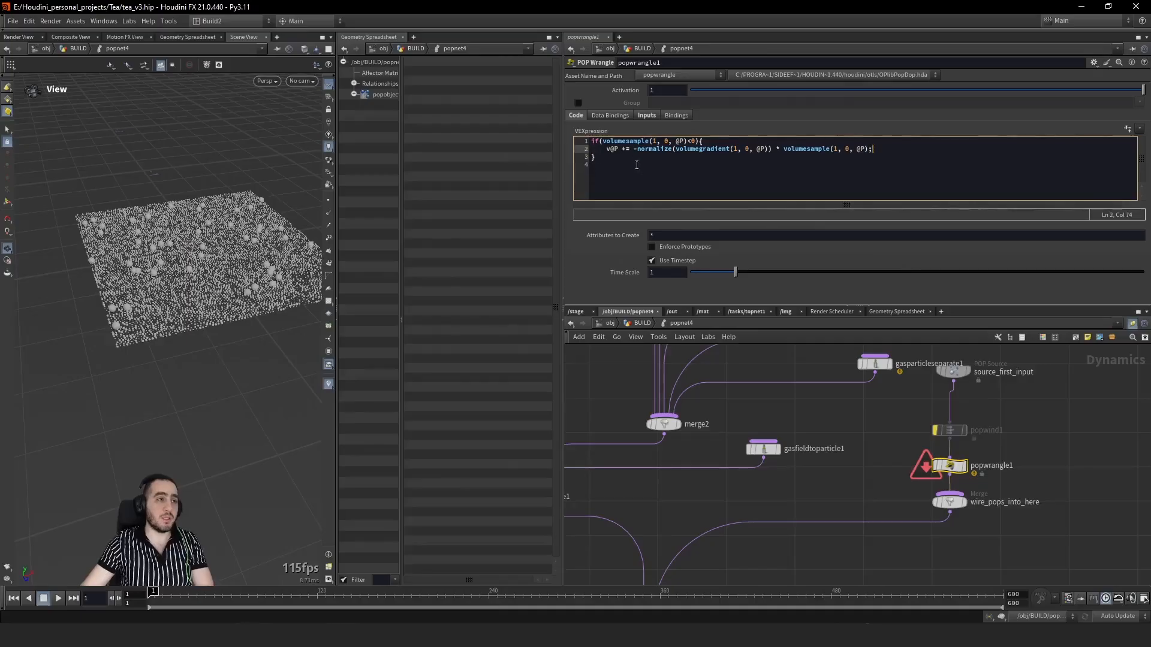
{"action": "left_click", "coordinate": [688, 142]}
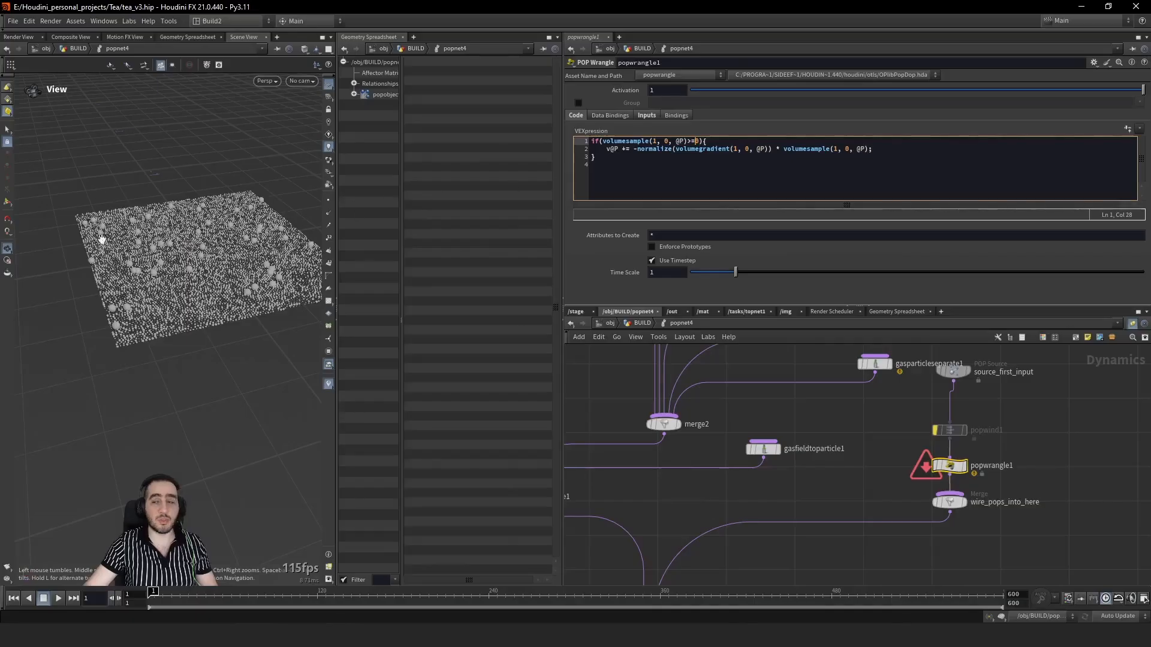
{"action": "left_click_drag", "start_coordinate": [112, 244], "coordinate": [163, 372]}
{"action": "right_click_drag", "start_coordinate": [168, 374], "coordinate": [308, 331]}
{"action": "left_click_drag", "start_coordinate": [162, 239], "coordinate": [186, 257]}
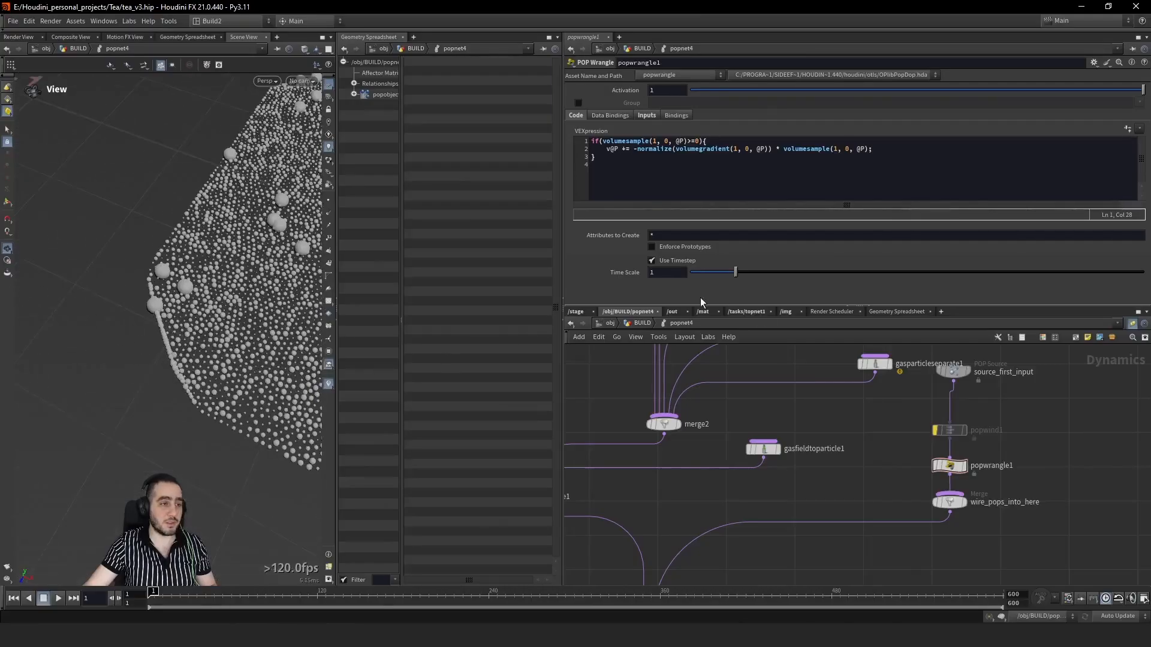
Step: Return to the BUILD network, display popnet4 and overlay sphere2's wireframe around its particles
{"action": "left_click", "coordinate": [628, 323]}
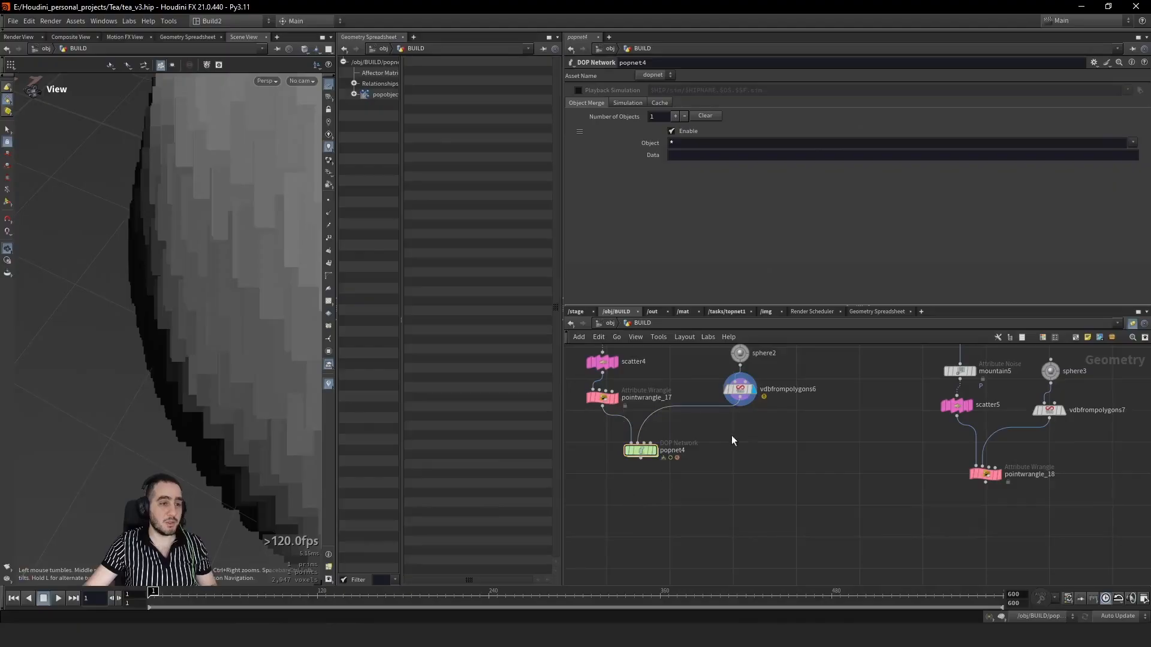
{"action": "left_click", "coordinate": [654, 450]}
{"action": "middle_click_drag", "start_coordinate": [712, 403], "coordinate": [674, 458]}
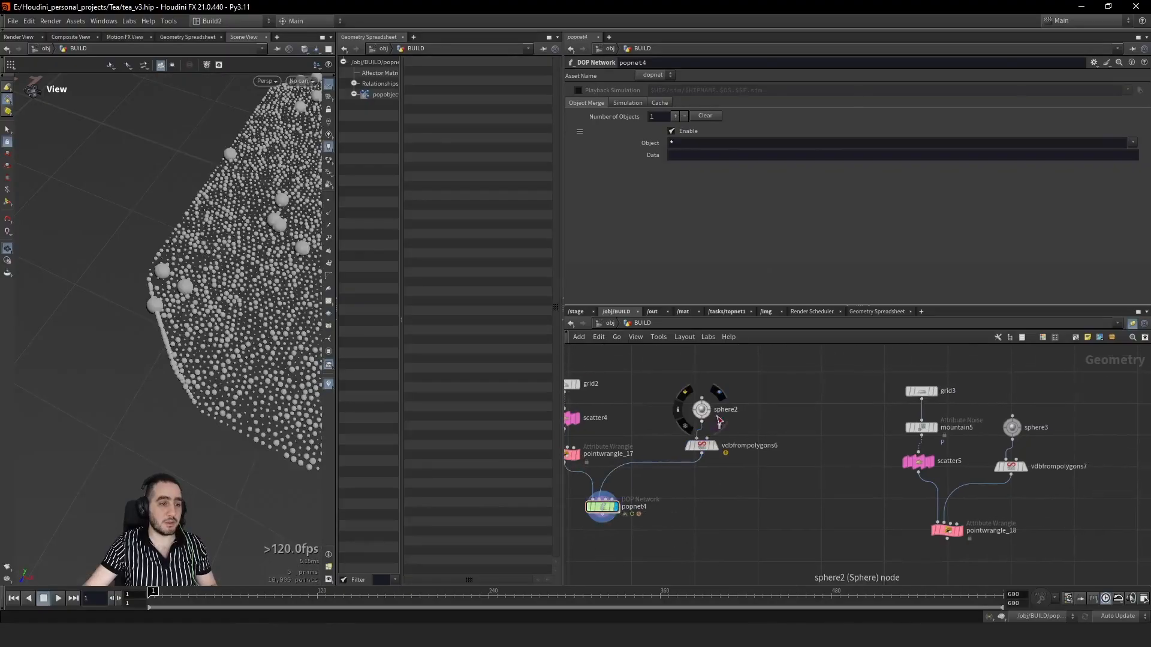
{"action": "left_click", "coordinate": [718, 424]}
{"action": "scroll", "coordinate": [155, 309], "scroll_direction": "down", "scroll_amount": 3}
{"action": "left_click_drag", "start_coordinate": [155, 309], "coordinate": [238, 292]}
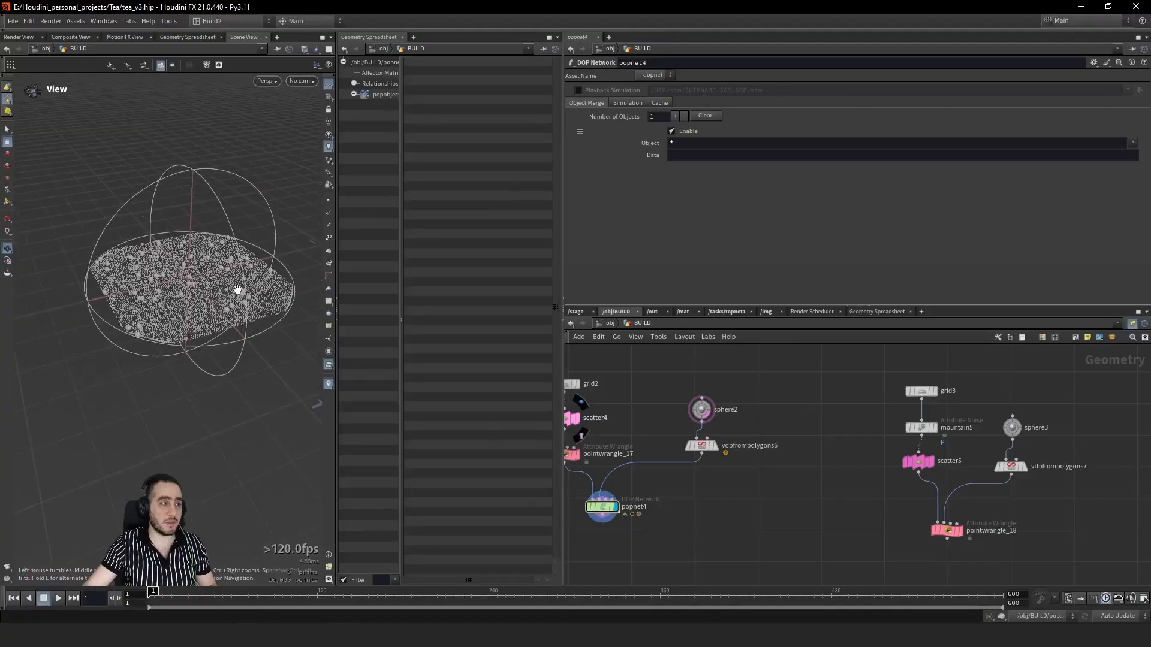
Step: Widen the viewport, play the popnet4 simulation and examine from several angles how the particles behave within sphere2
{"action": "left_click", "coordinate": [338, 311]}
{"action": "middle_click_drag", "start_coordinate": [290, 183], "coordinate": [286, 265]}
{"action": "right_click_drag", "start_coordinate": [286, 265], "coordinate": [323, 222]}
{"action": "key", "text": "Up"}
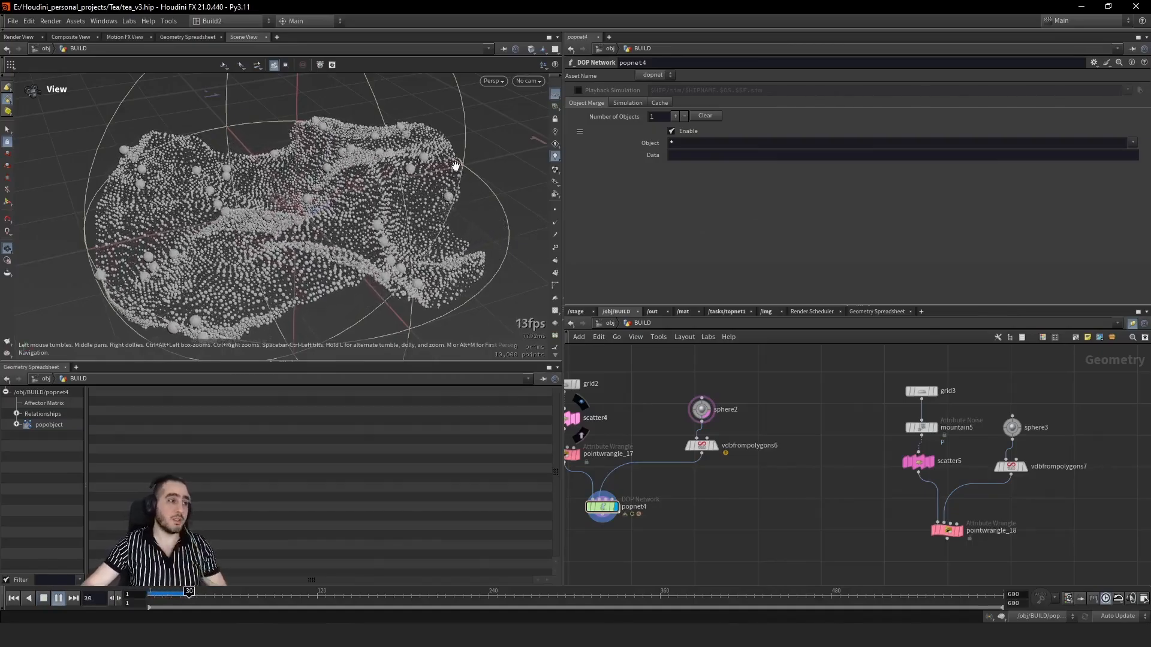
{"action": "left_click_drag", "start_coordinate": [455, 166], "coordinate": [428, 157]}
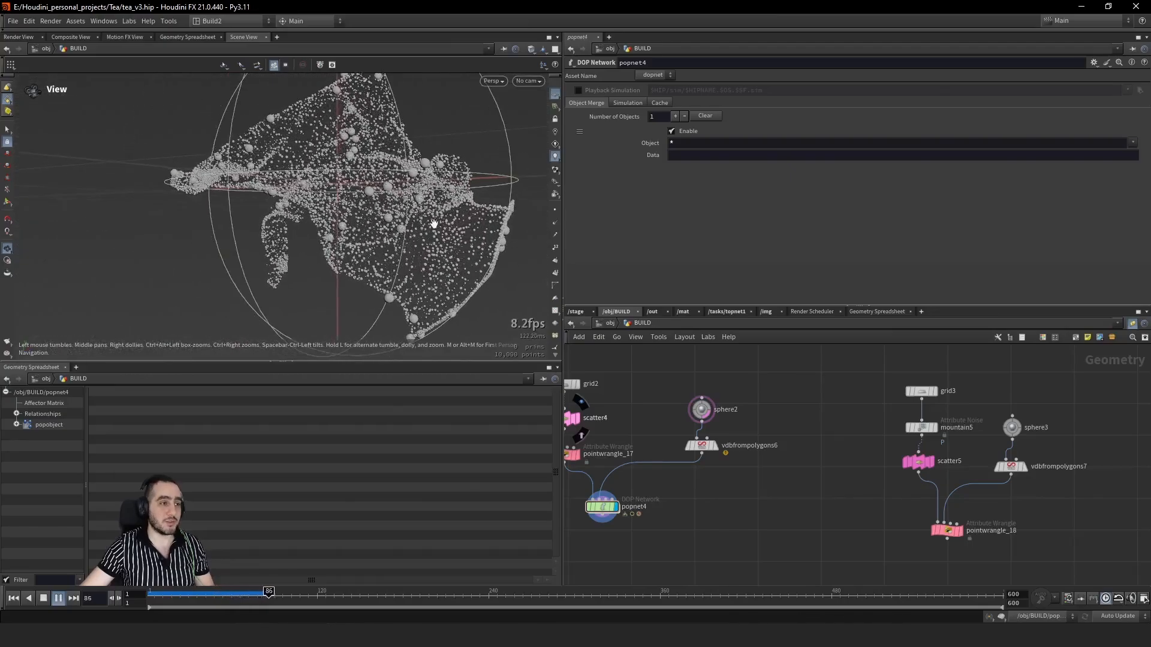
{"action": "left_click_drag", "start_coordinate": [427, 223], "coordinate": [262, 173]}
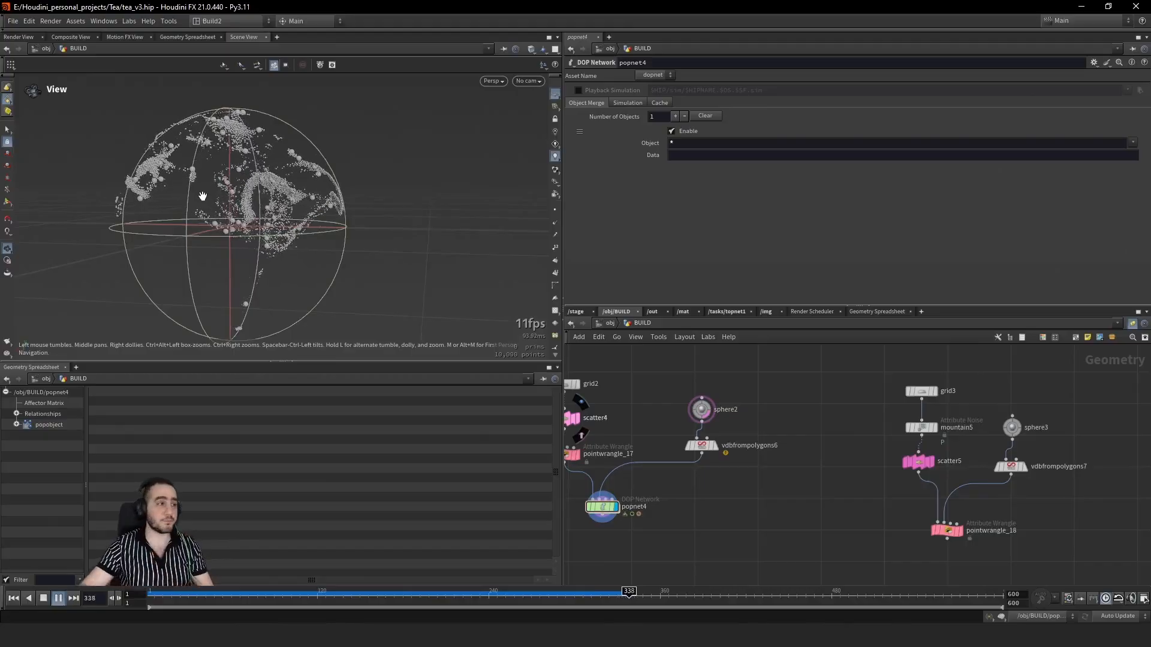
{"action": "left_click_drag", "start_coordinate": [253, 233], "coordinate": [290, 239]}
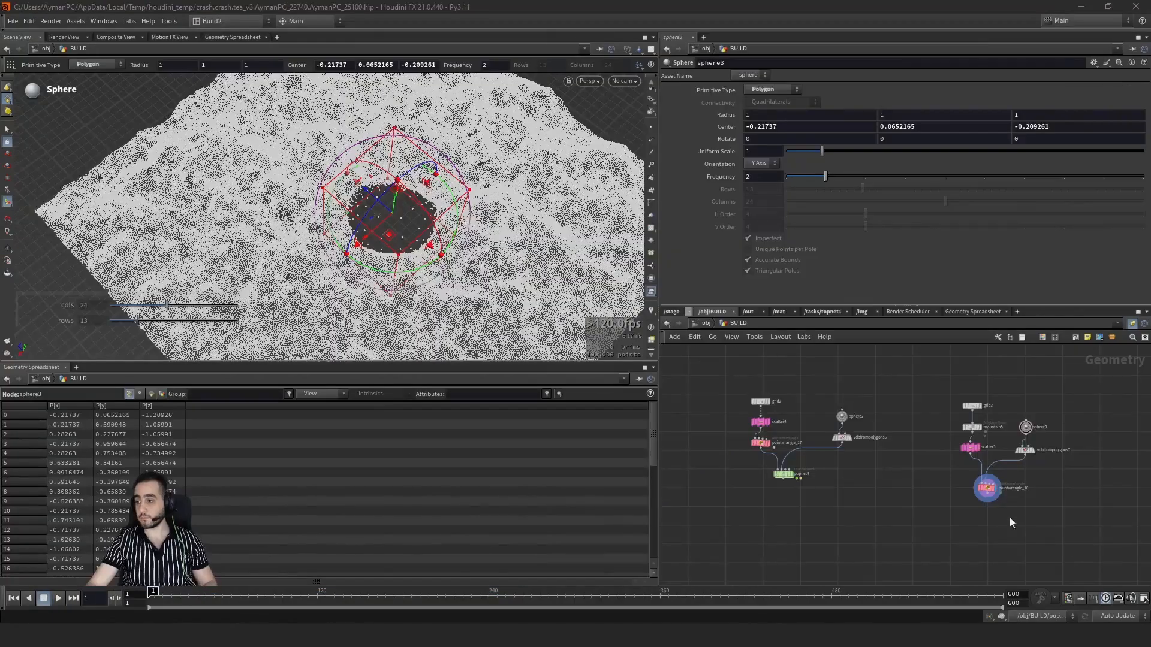
Step: Display circle1, the first node of the circle chain in the "some rnd" network box
{"action": "middle_click_drag", "start_coordinate": [867, 510], "coordinate": [891, 501]}
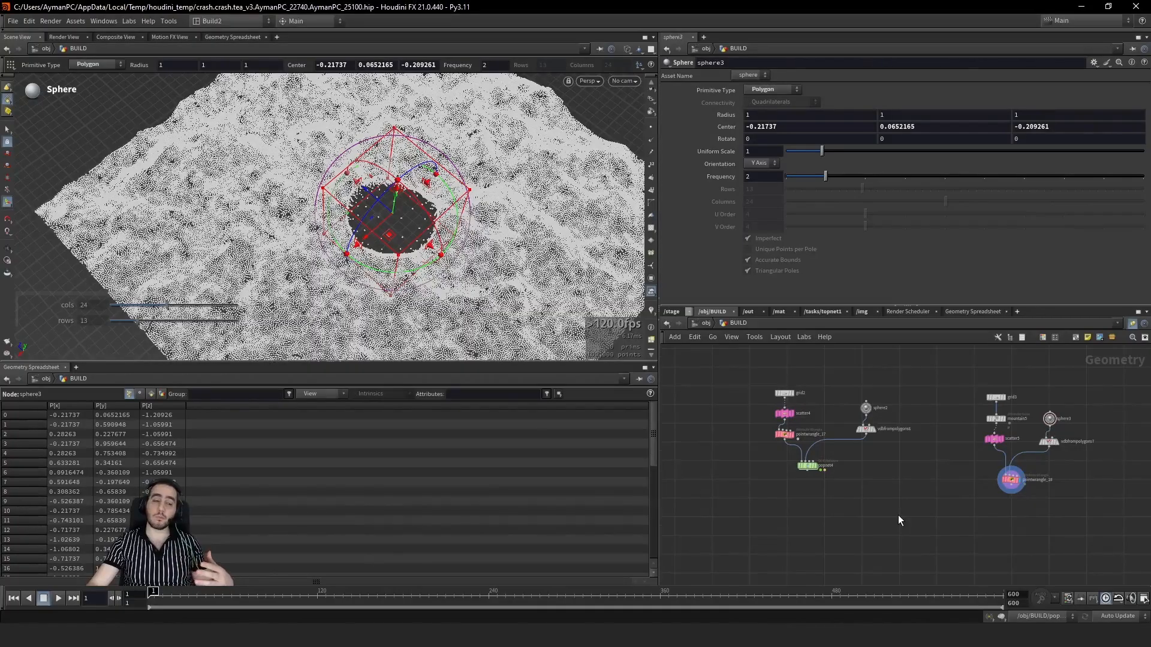
{"action": "scroll", "coordinate": [898, 516], "scroll_direction": "down", "scroll_amount": 6}
{"action": "middle_click_drag", "start_coordinate": [813, 519], "coordinate": [853, 495]}
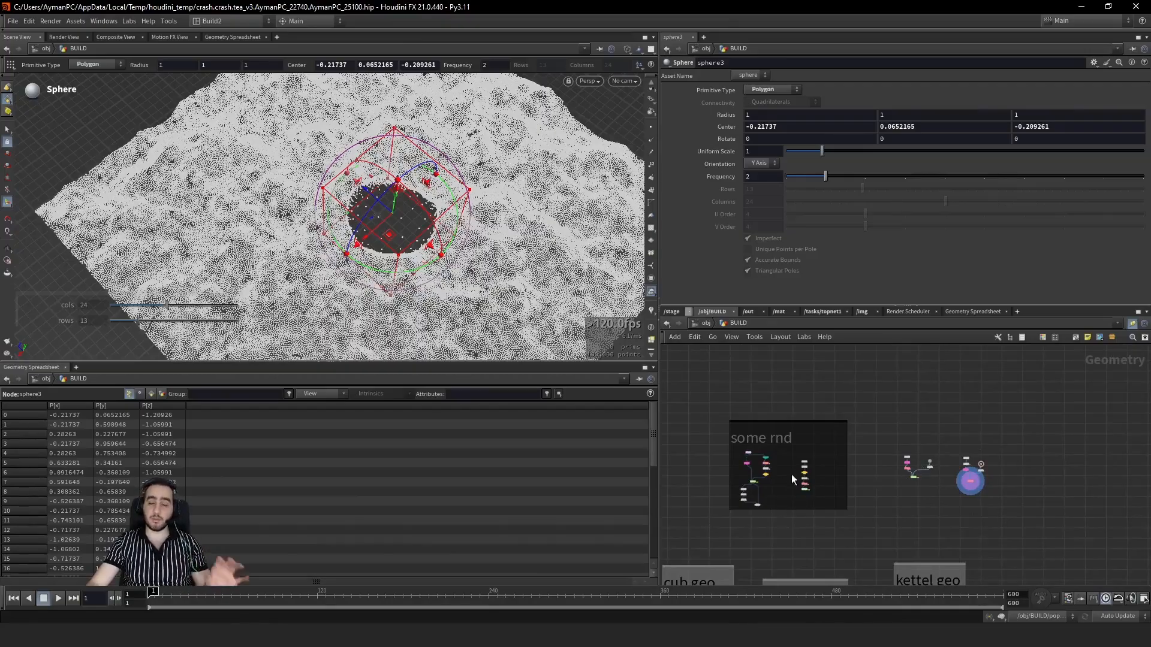
{"action": "scroll", "coordinate": [817, 490], "scroll_direction": "up", "scroll_amount": 3}
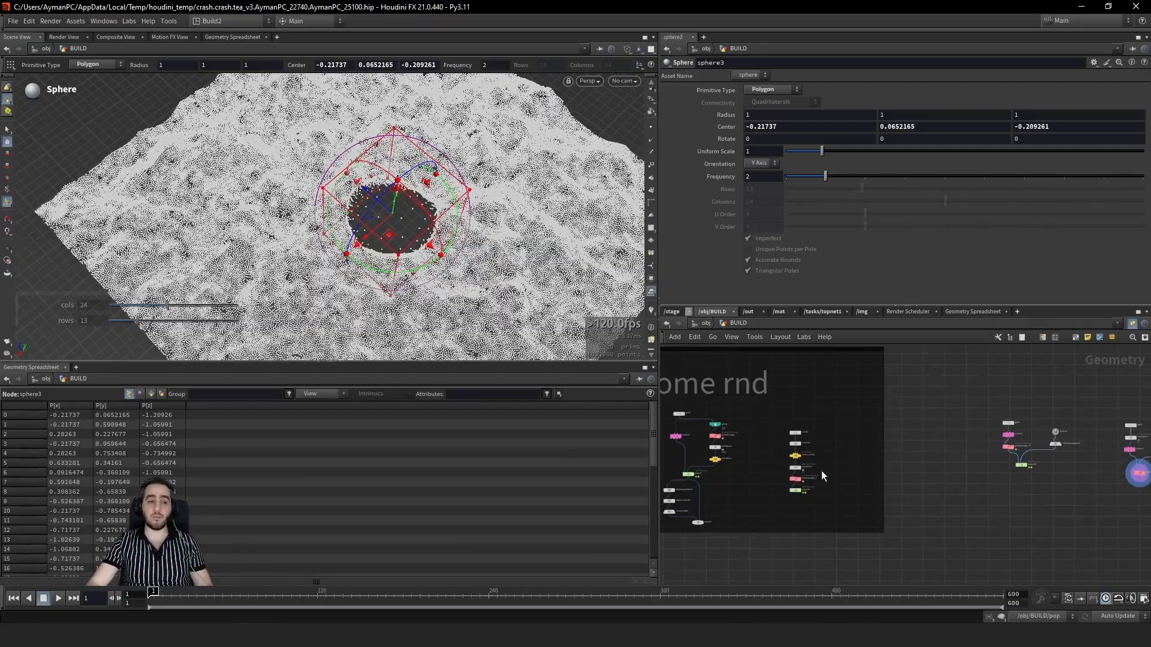
{"action": "scroll", "coordinate": [771, 432], "scroll_direction": "up", "scroll_amount": 4}
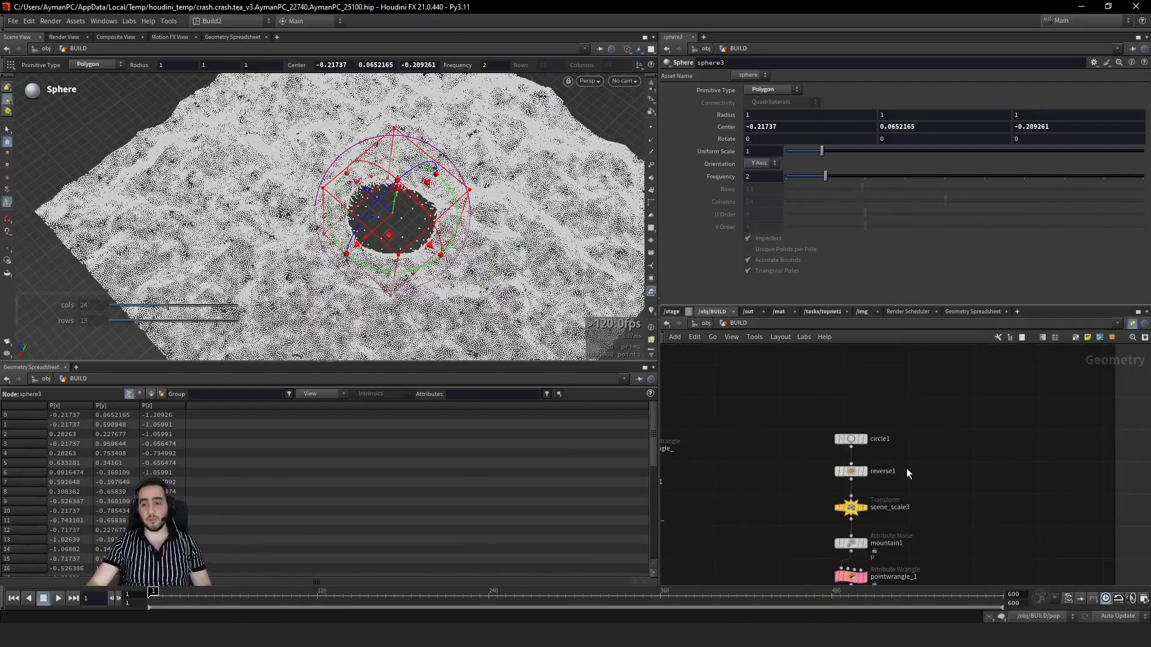
{"action": "left_click", "coordinate": [851, 439]}
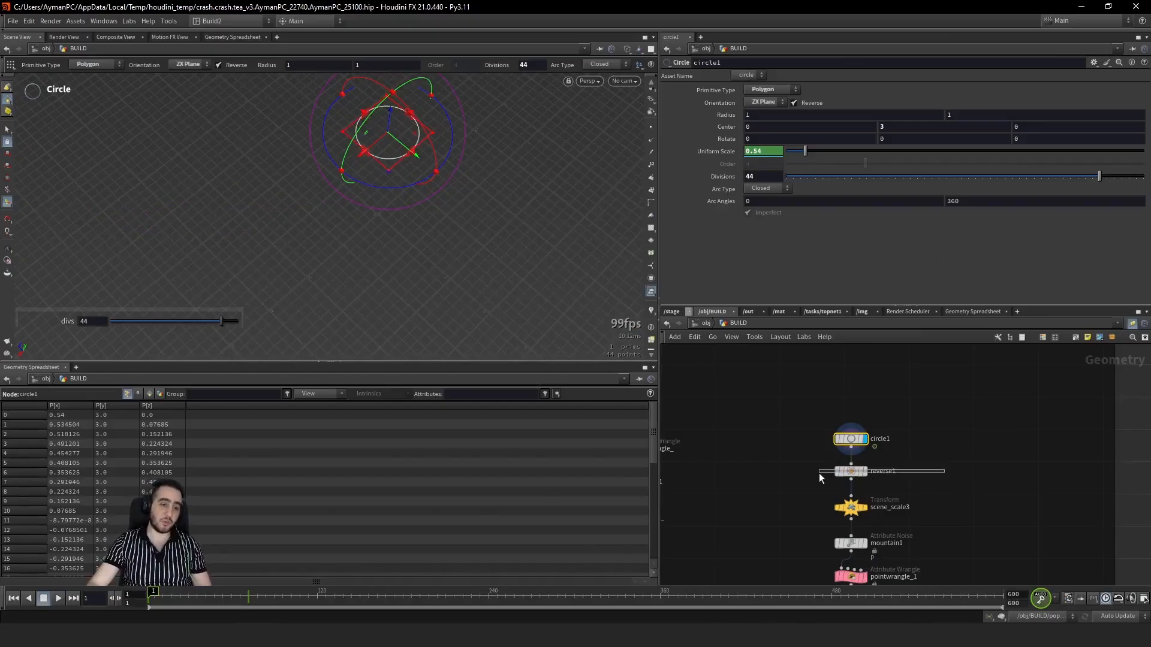
{"action": "left_click", "coordinate": [912, 468]}
{"action": "left_click", "coordinate": [851, 439]}
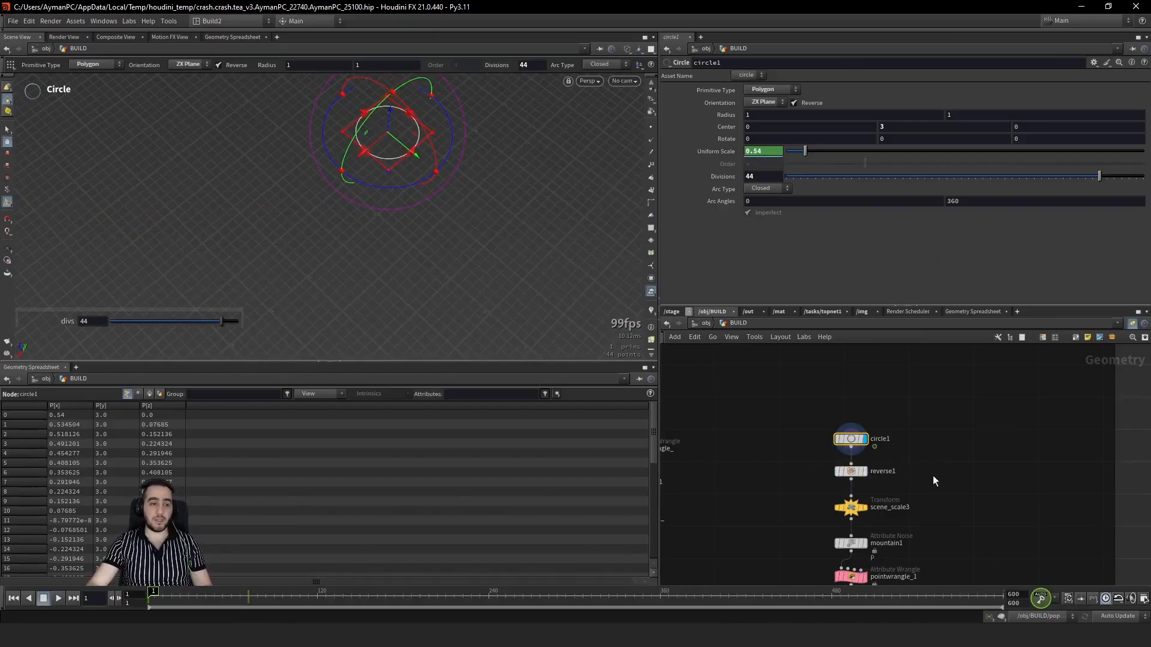
{"action": "left_click_drag", "start_coordinate": [925, 472], "coordinate": [823, 477]}
{"action": "left_click_drag", "start_coordinate": [403, 169], "coordinate": [397, 131], "text": "alt"}
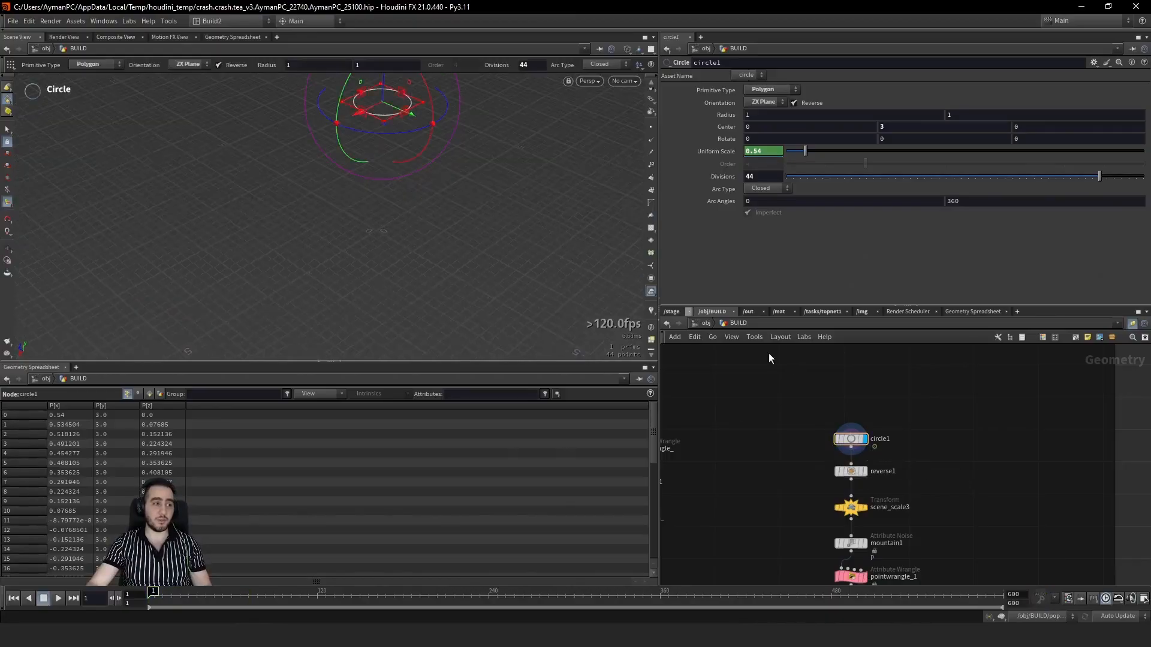
Step: Shade the viewport, frame circle1 from an angle, and display reverse1 to inspect the disc it outputs
{"action": "key", "text": "w"}
{"action": "right_click_drag", "start_coordinate": [398, 169], "coordinate": [458, 82], "text": "alt"}
{"action": "middle_click_drag", "start_coordinate": [458, 82], "coordinate": [390, 152], "text": "alt"}
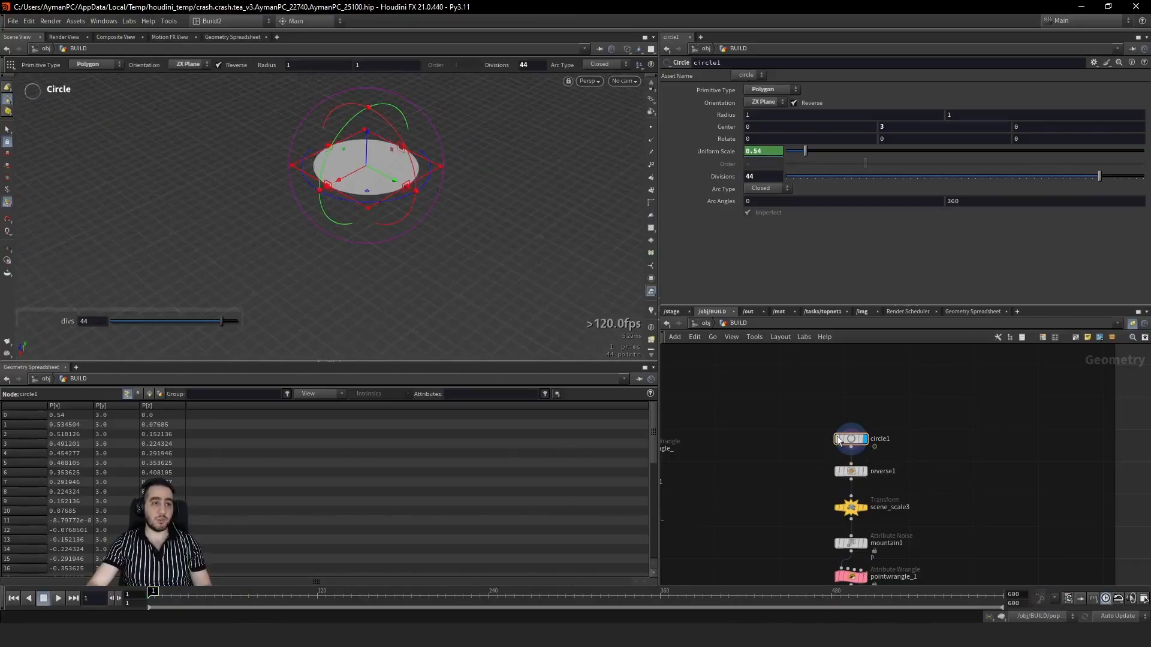
{"action": "left_click_drag", "start_coordinate": [916, 473], "coordinate": [818, 473]}
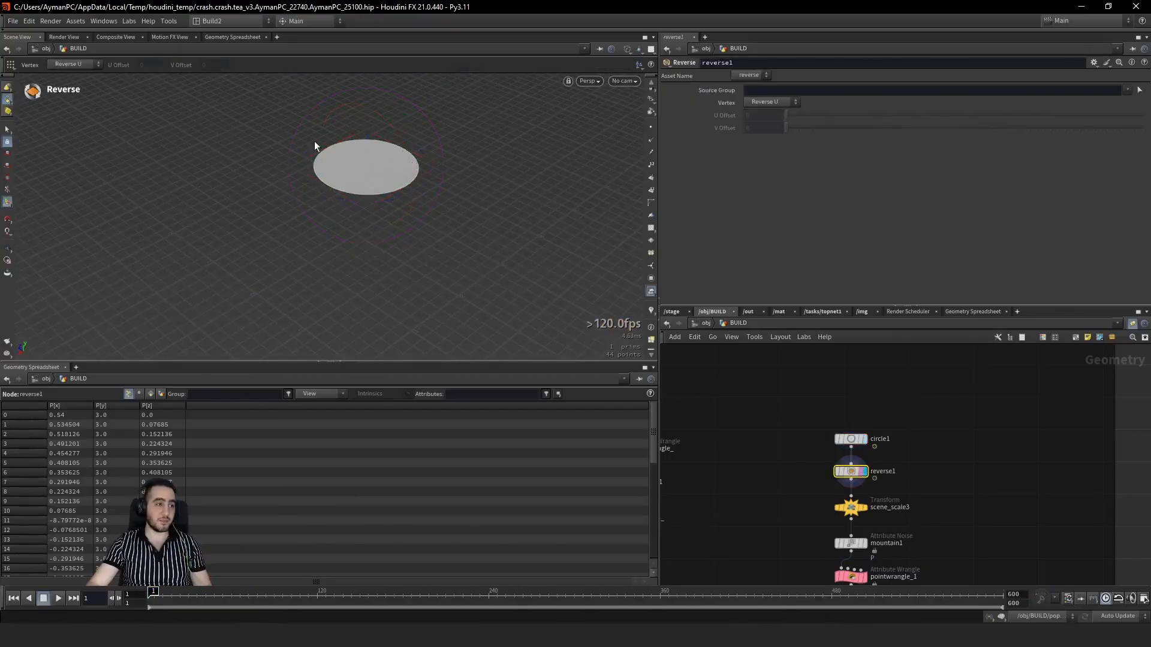
Step: Enter popnet1 and examine the VEX code of popwrangle2 and of popwrangle1, highlighting the filamentsample call
{"action": "middle_click_drag", "start_coordinate": [923, 515], "coordinate": [928, 416]}
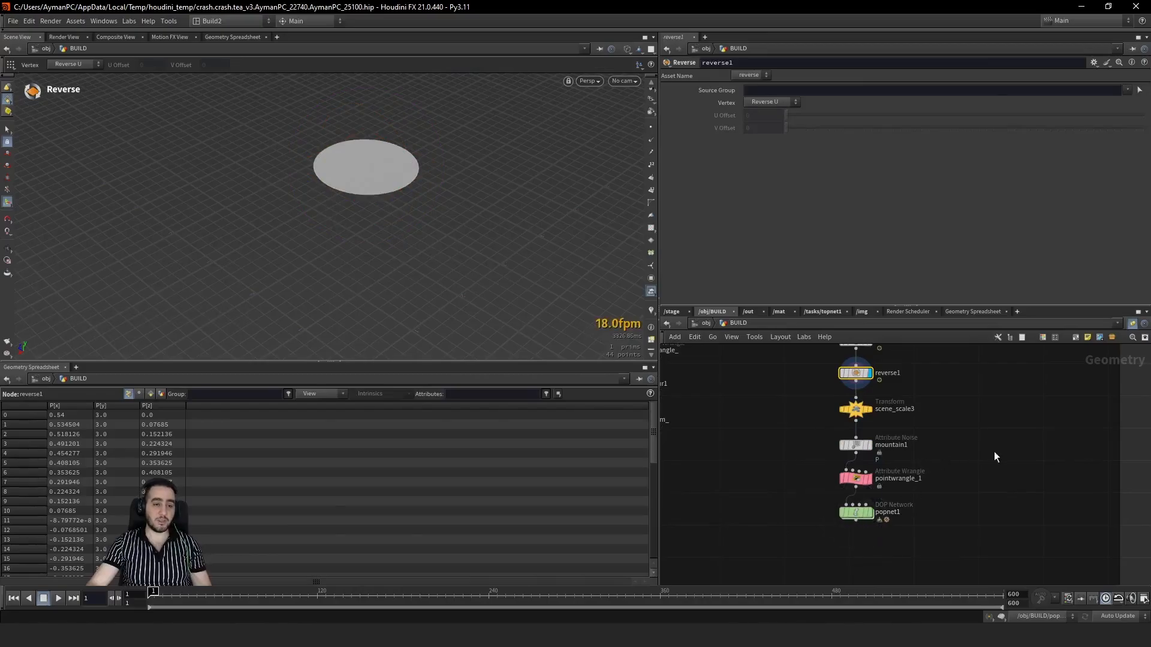
{"action": "double_click", "coordinate": [856, 511]}
{"action": "scroll", "coordinate": [1011, 433], "scroll_direction": "up", "scroll_amount": 4}
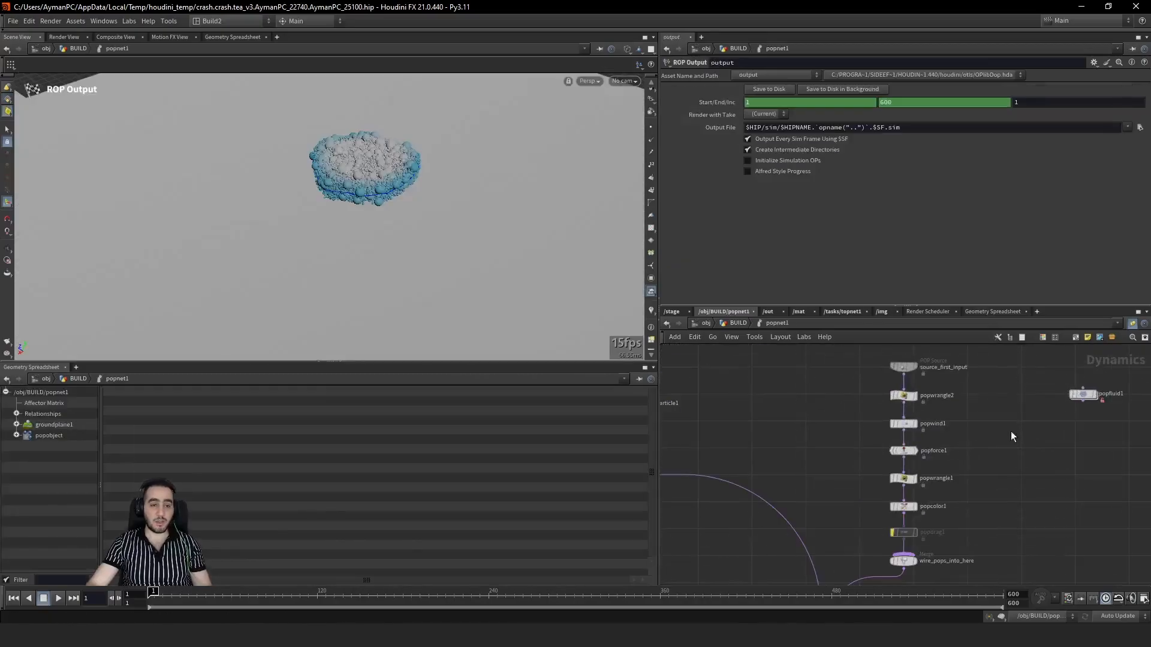
{"action": "left_click", "coordinate": [903, 395]}
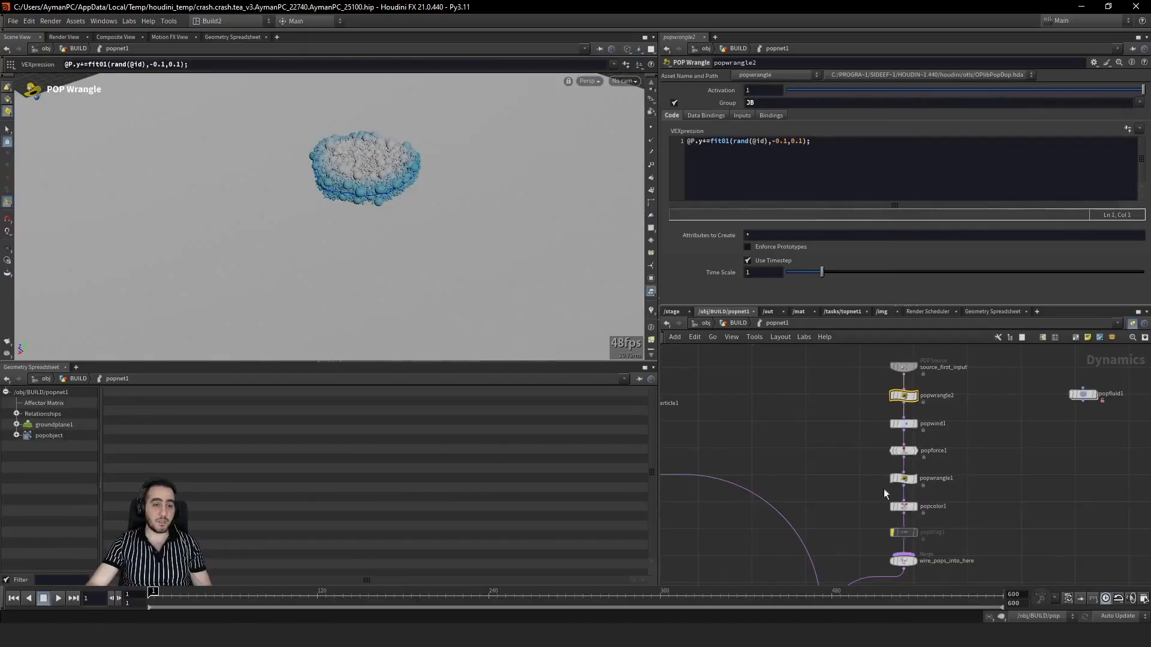
{"action": "left_click", "coordinate": [903, 478]}
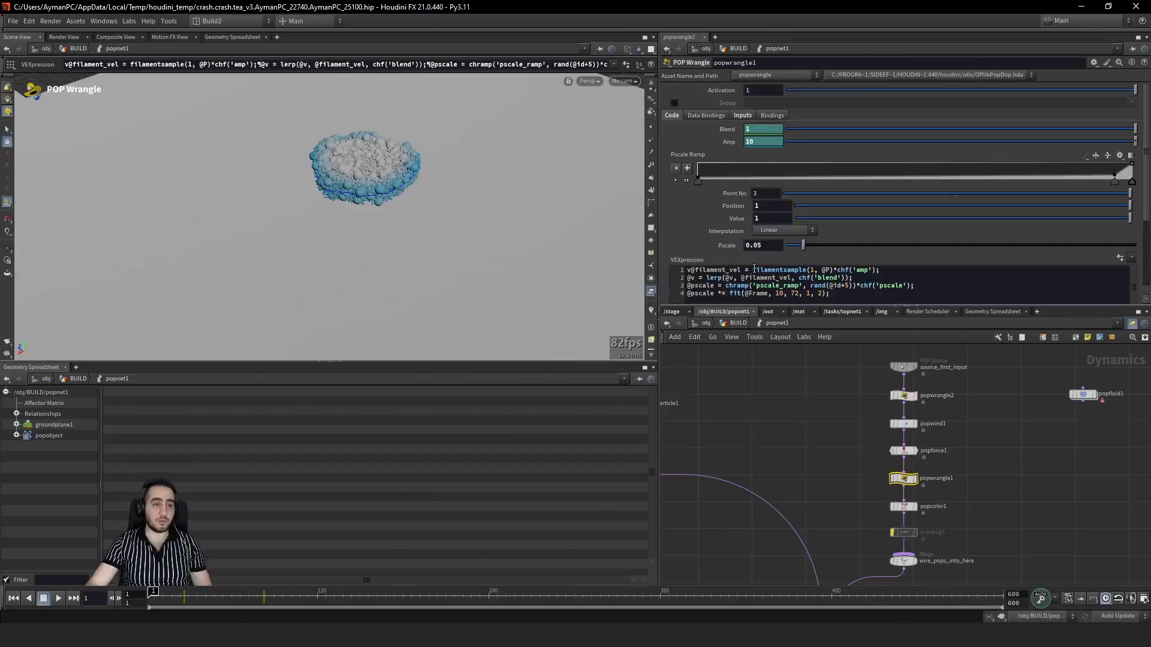
{"action": "left_click_drag", "start_coordinate": [799, 270], "coordinate": [761, 270]}
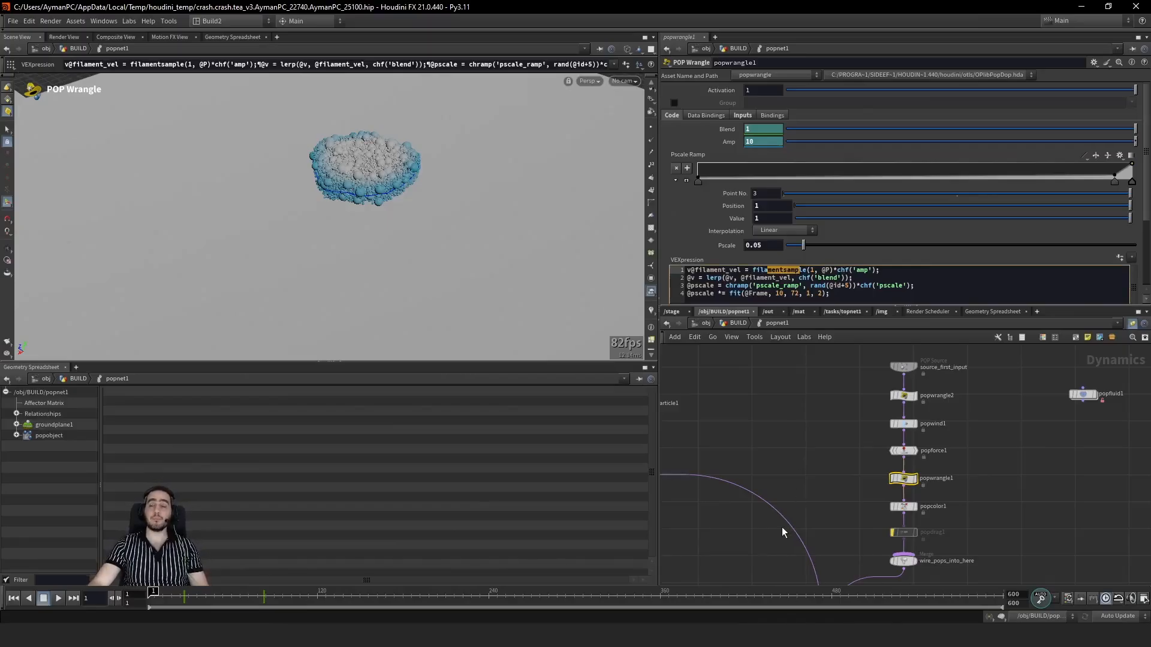
Step: Return to the BUILD network, display popnet1, play its particle simulation from several angles and rewind to frame 1
{"action": "left_click", "coordinate": [738, 323]}
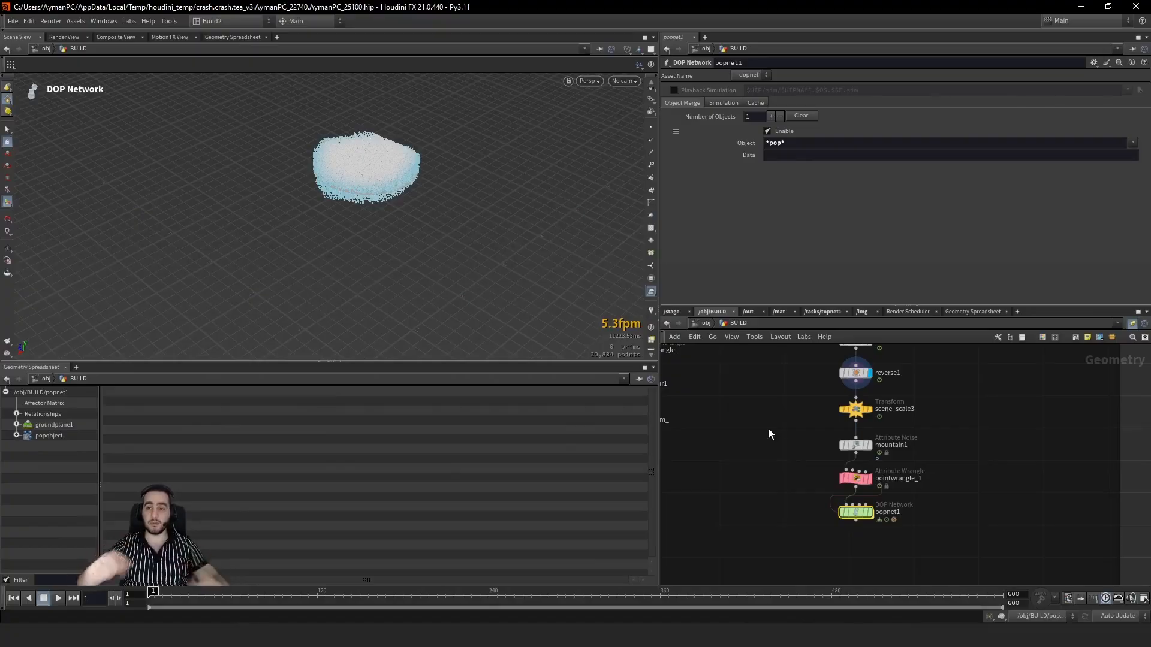
{"action": "left_click", "coordinate": [869, 513]}
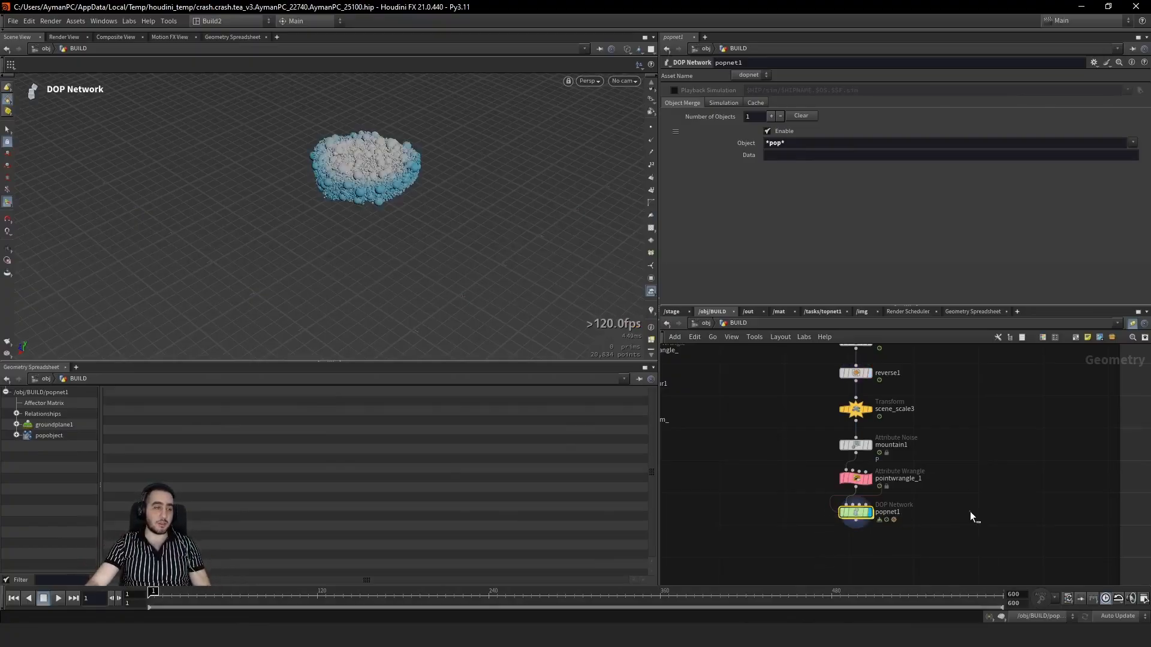
{"action": "key", "text": "Up"}
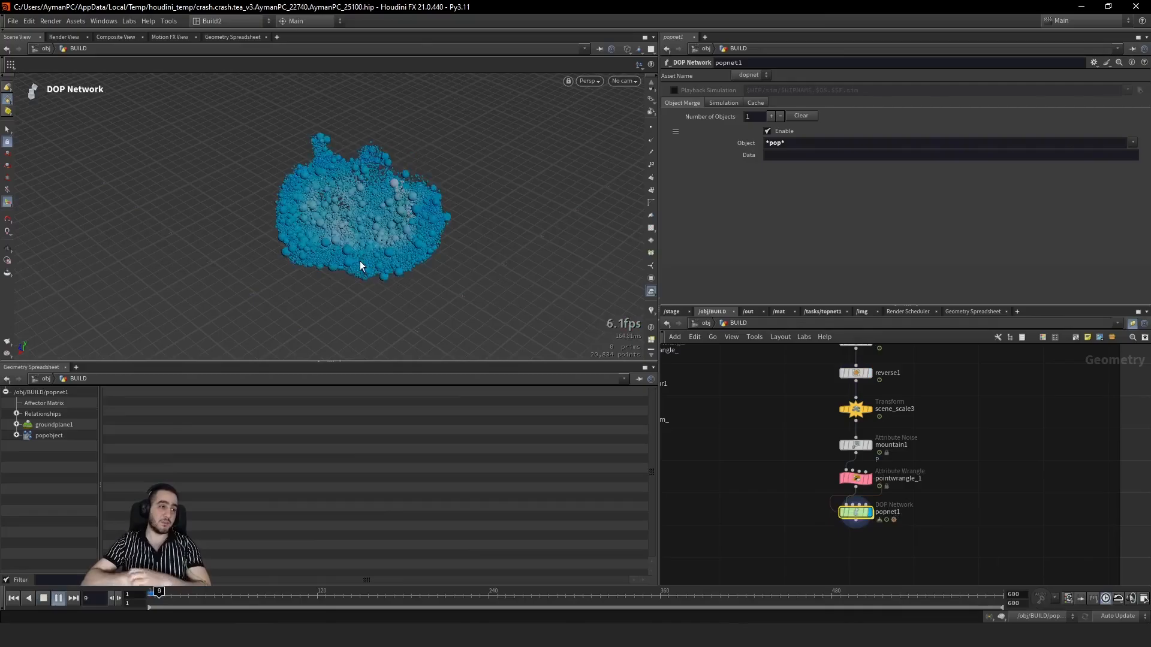
{"action": "key", "text": "Escape"}
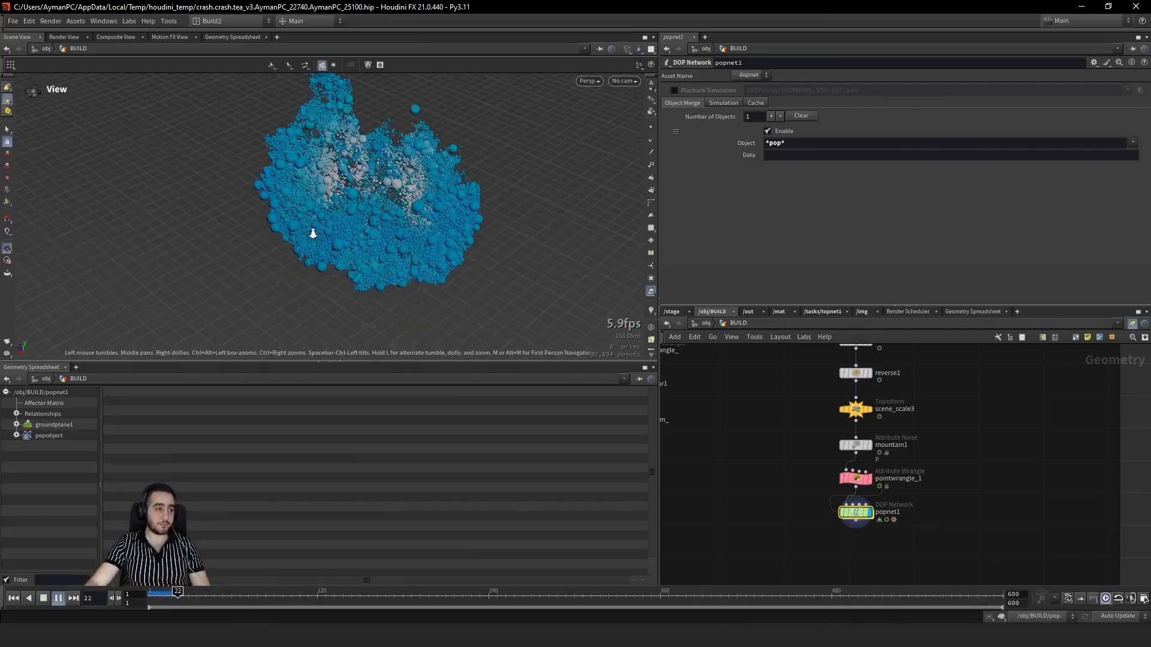
{"action": "right_click_drag", "start_coordinate": [313, 234], "coordinate": [365, 211]}
{"action": "left_click_drag", "start_coordinate": [365, 210], "coordinate": [334, 252]}
{"action": "key", "text": "Return"}
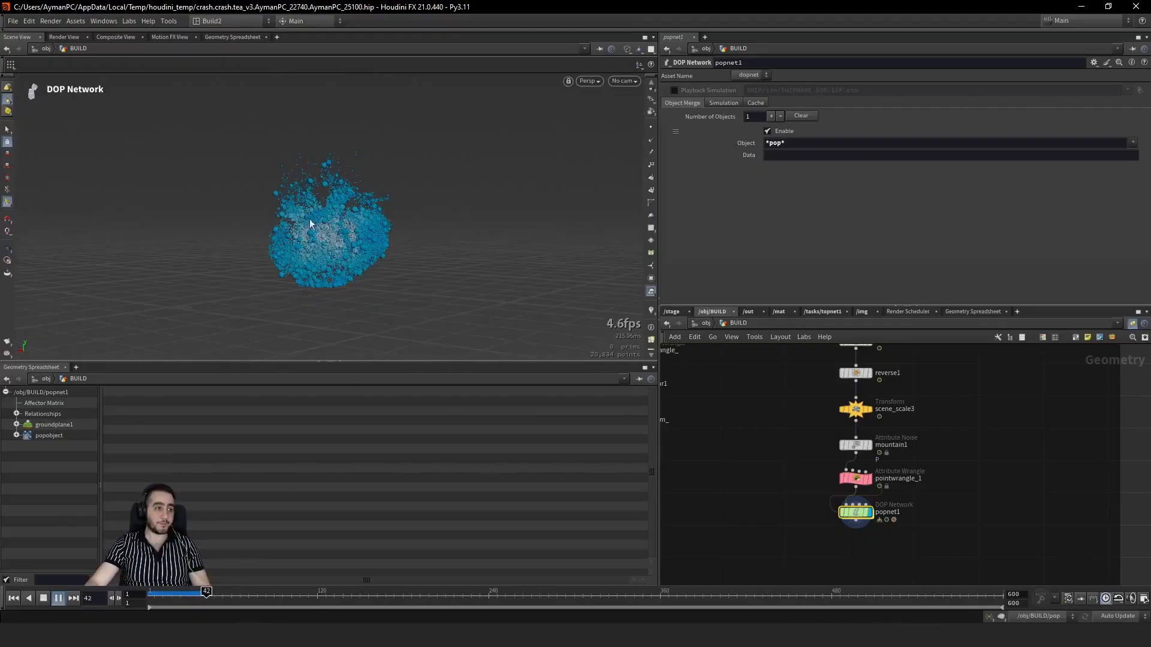
{"action": "key", "text": "Escape"}
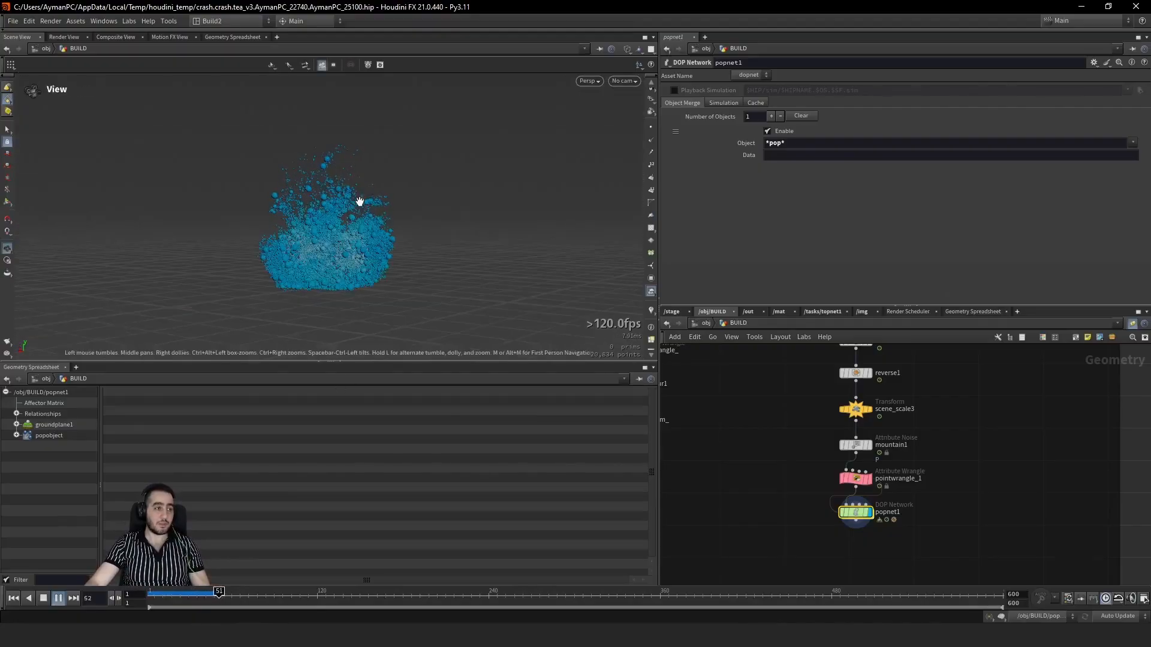
{"action": "key", "text": "Return"}
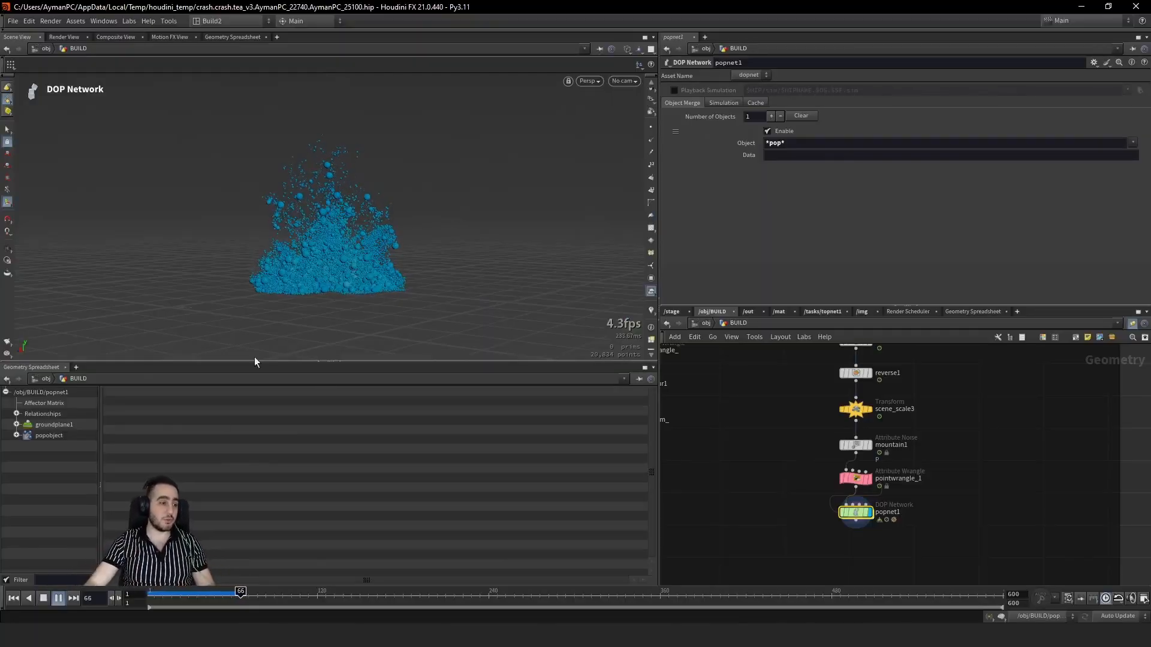
{"action": "key", "text": "ctrl+s"}
Step: Switch to the video player and skip ahead in the reference clip IMG_1381.MOV to watch the tea being stirred
{"action": "mouse_move", "coordinate": [58, 636]}
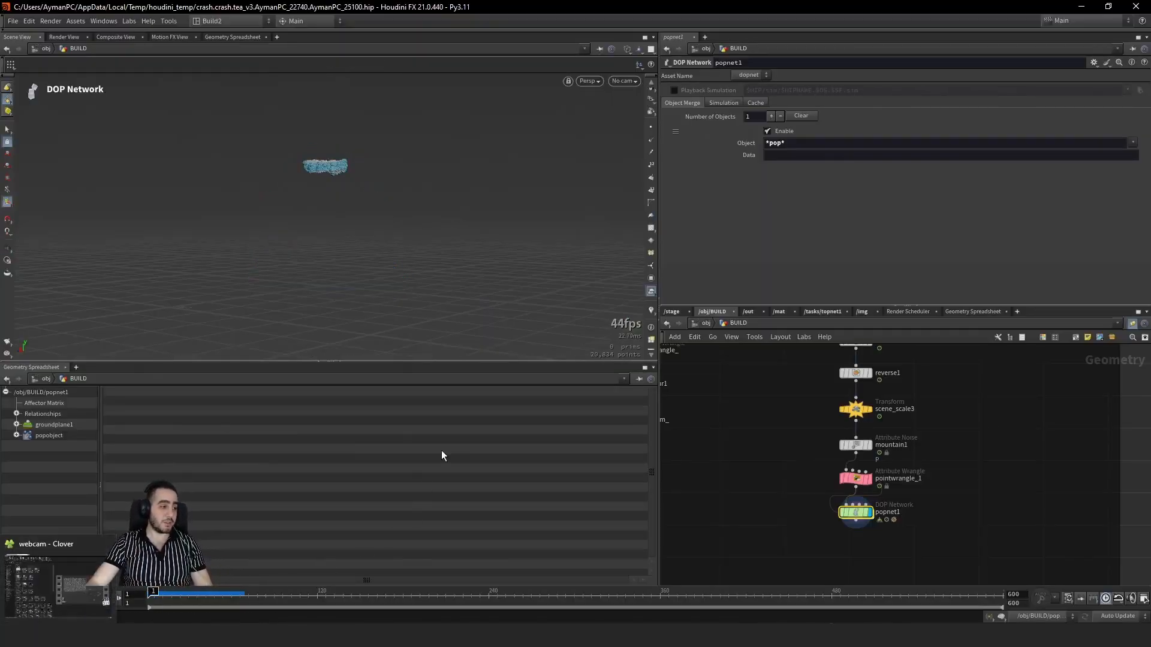
{"action": "key", "text": "alt+Tab"}
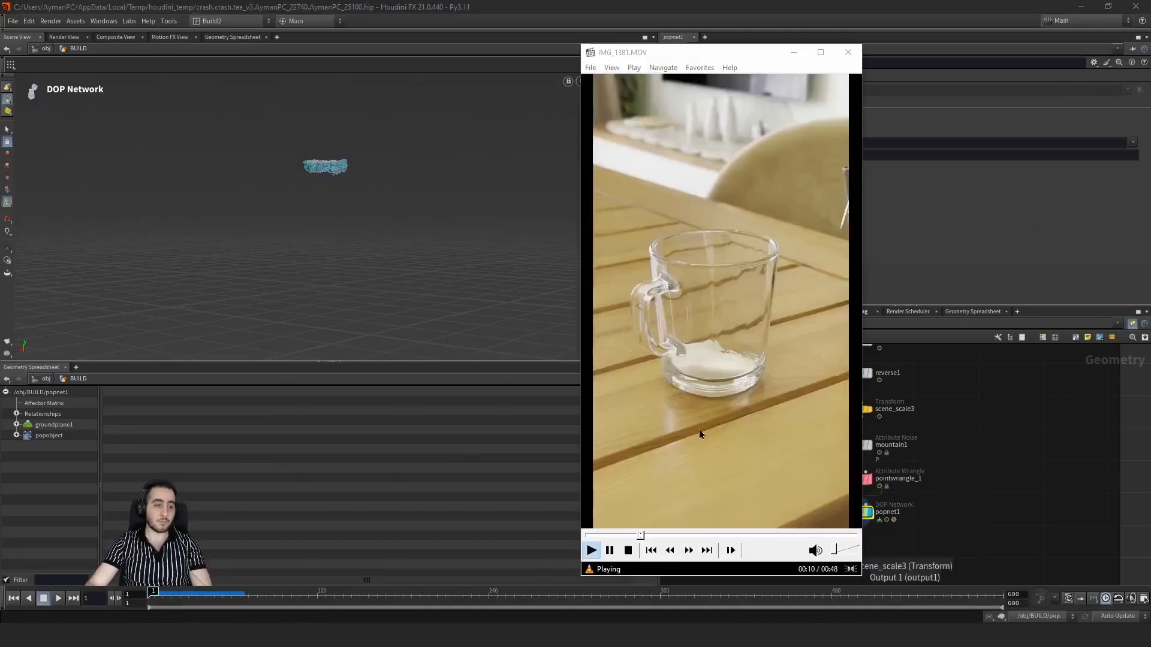
{"action": "left_click", "coordinate": [677, 535]}
{"action": "left_click", "coordinate": [712, 535]}
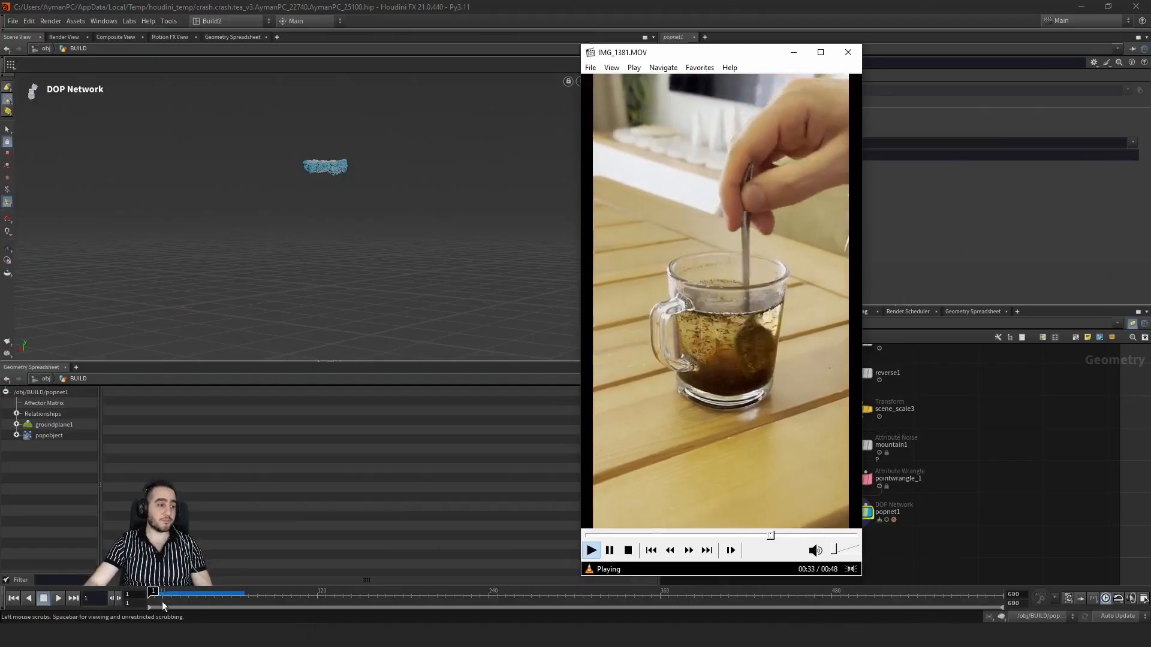
Step: Switch back to Houdini, template mountain1 over popnet1's particles, scrub the timeline to compare curve and particles, and rewind
{"action": "left_click_drag", "start_coordinate": [162, 602], "coordinate": [200, 606]}
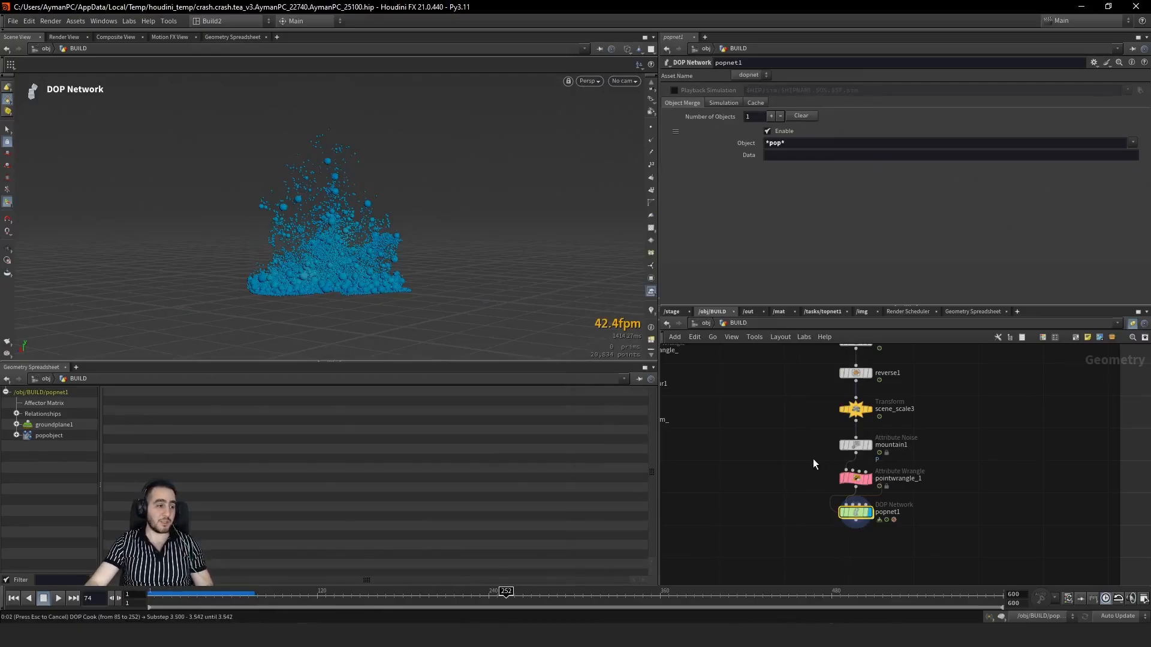
{"action": "key", "text": "ctrl+Up"}
{"action": "left_click", "coordinate": [869, 449]}
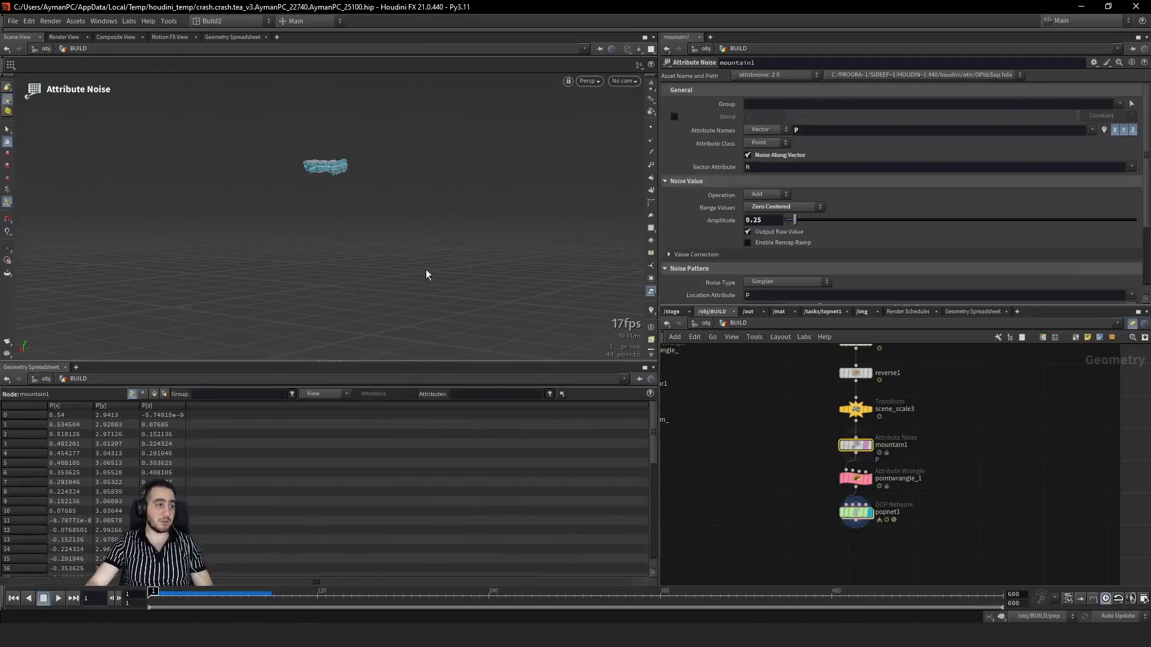
{"action": "left_click_drag", "start_coordinate": [155, 593], "coordinate": [217, 603]}
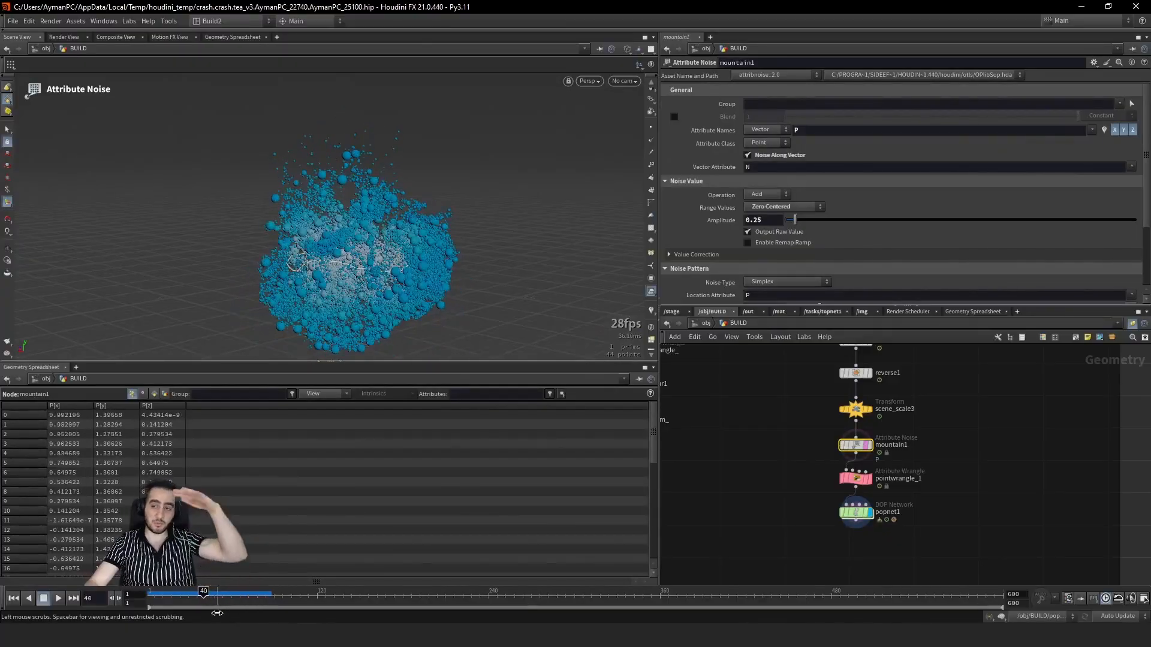
{"action": "left_click_drag", "start_coordinate": [217, 614], "coordinate": [262, 614]}
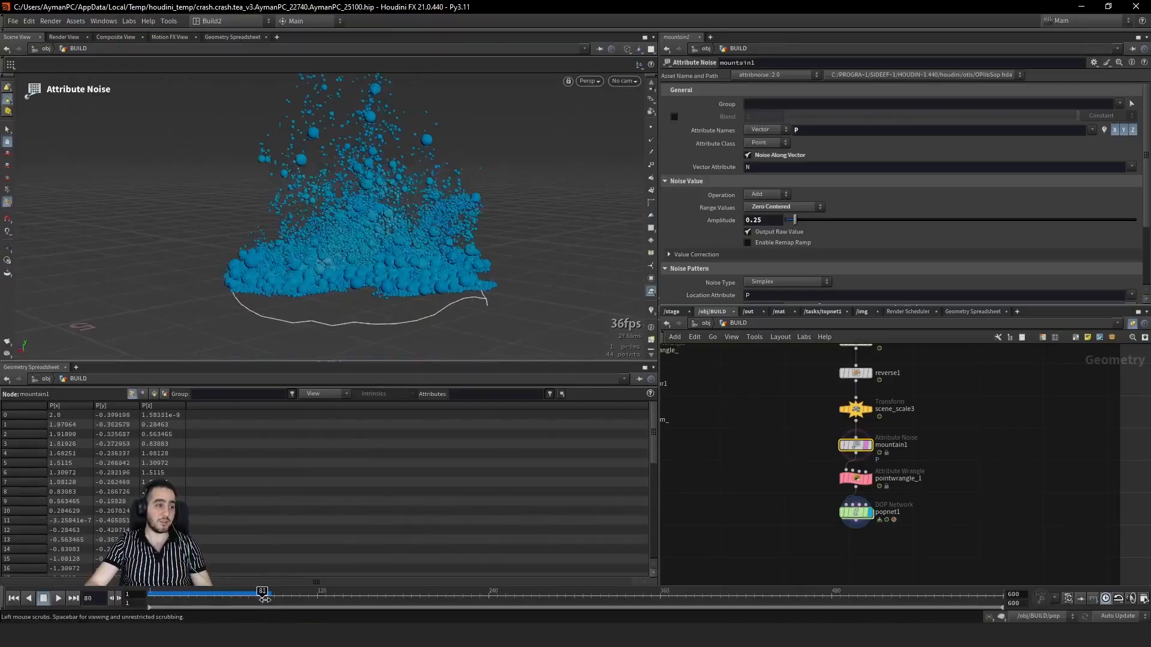
{"action": "left_click_drag", "start_coordinate": [264, 598], "coordinate": [209, 609]}
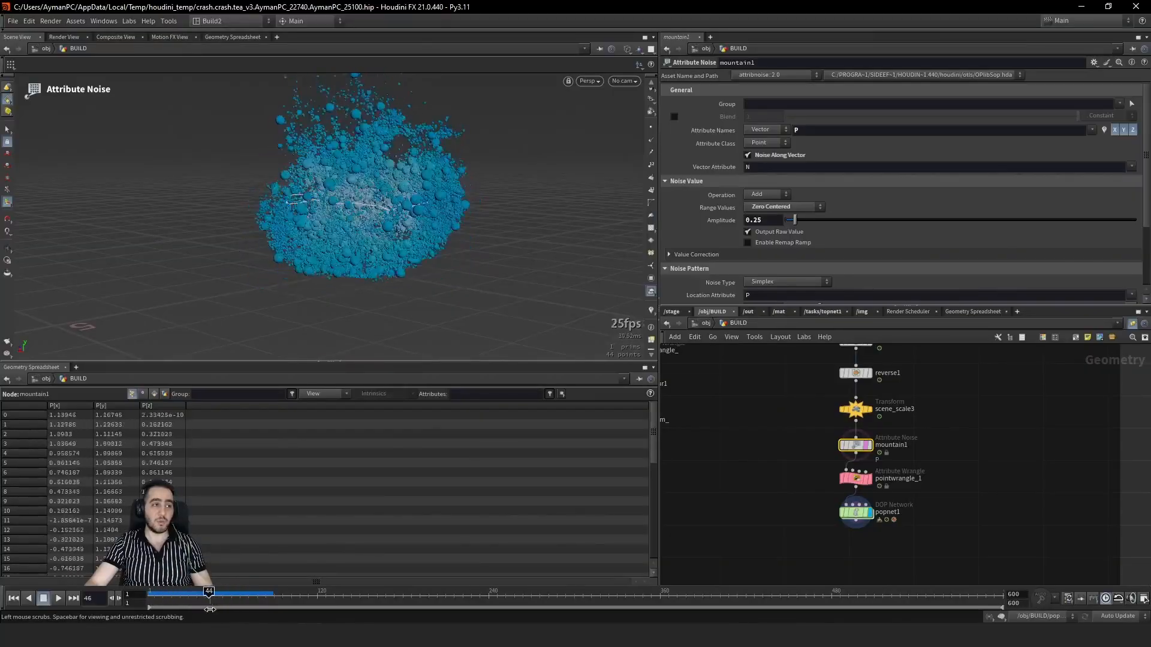
{"action": "key", "text": "ctrl+Up"}
Step: Enter popnet1, point out popwrangle1's filamentsample call and its input index 1, and return to the BUILD network
{"action": "double_click", "coordinate": [865, 514]}
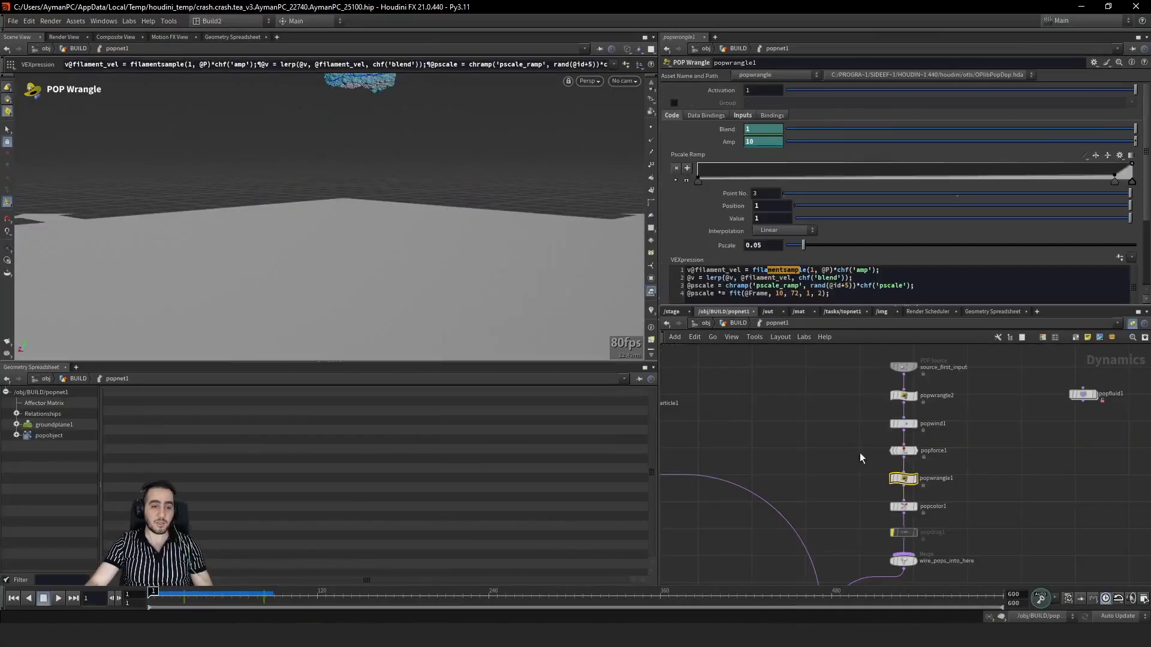
{"action": "middle_click_drag", "start_coordinate": [890, 501], "coordinate": [933, 472]}
{"action": "left_click_drag", "start_coordinate": [743, 270], "coordinate": [818, 270]}
{"action": "left_click", "coordinate": [819, 269]}
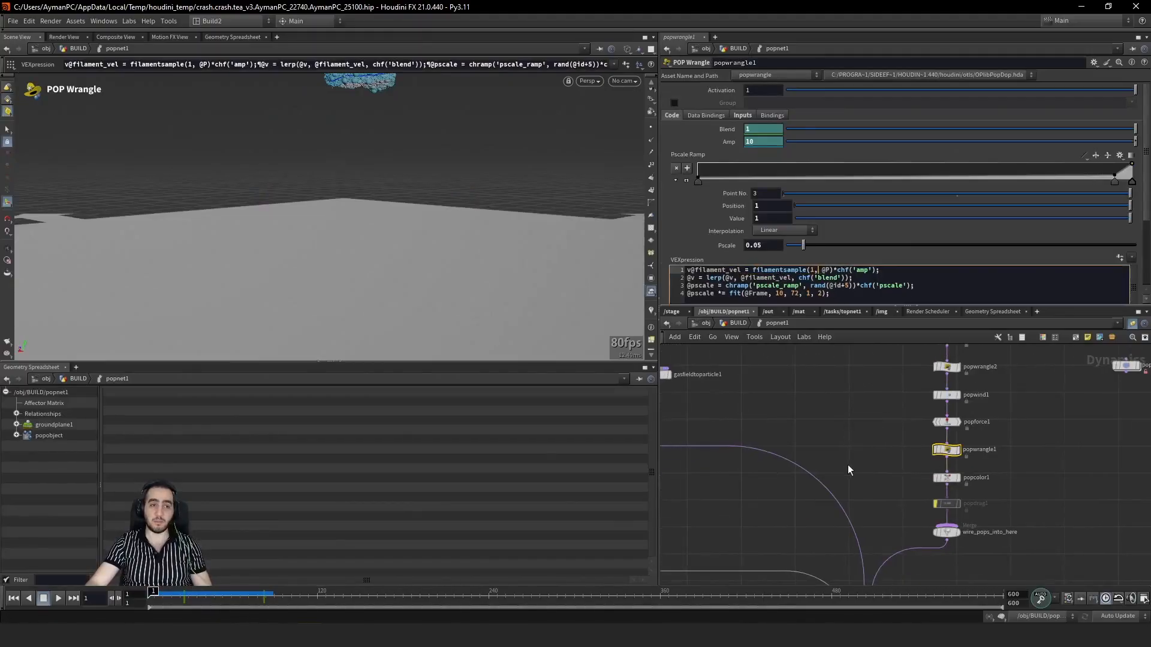
{"action": "left_click", "coordinate": [741, 326]}
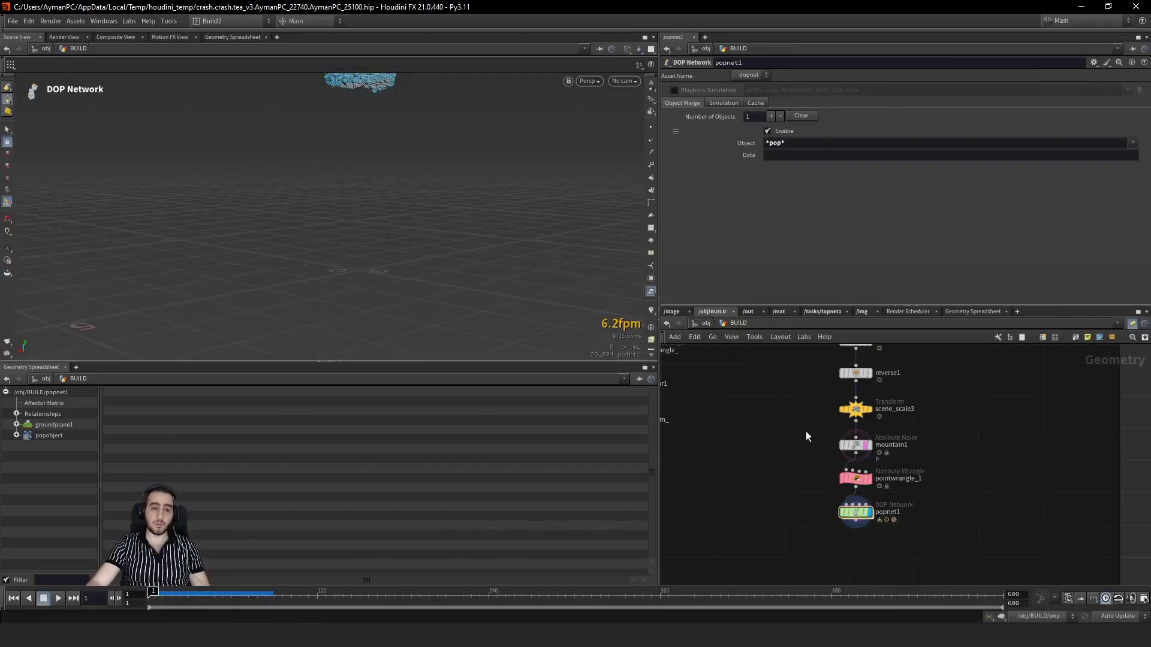
Step: Bypass pointwrangle_1 to check its effect on popnet1's particles, and enable it again
{"action": "middle_click_drag", "start_coordinate": [805, 430], "coordinate": [805, 458]}
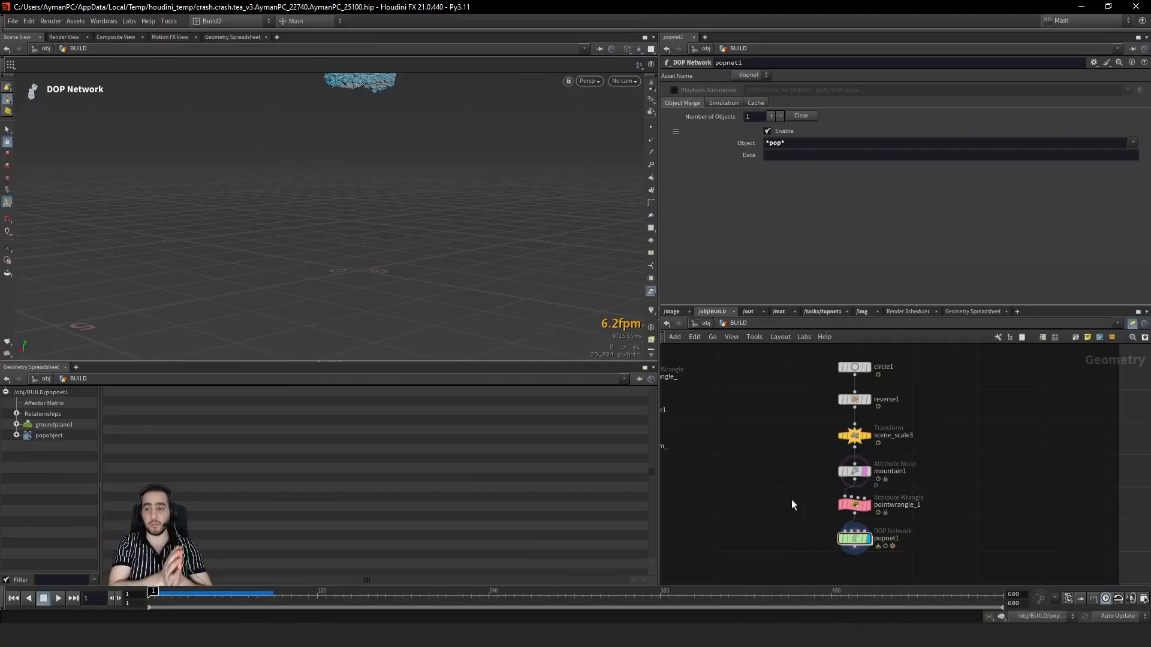
{"action": "left_click", "coordinate": [842, 504]}
{"action": "scroll", "coordinate": [414, 291], "scroll_direction": "down", "scroll_amount": 3}
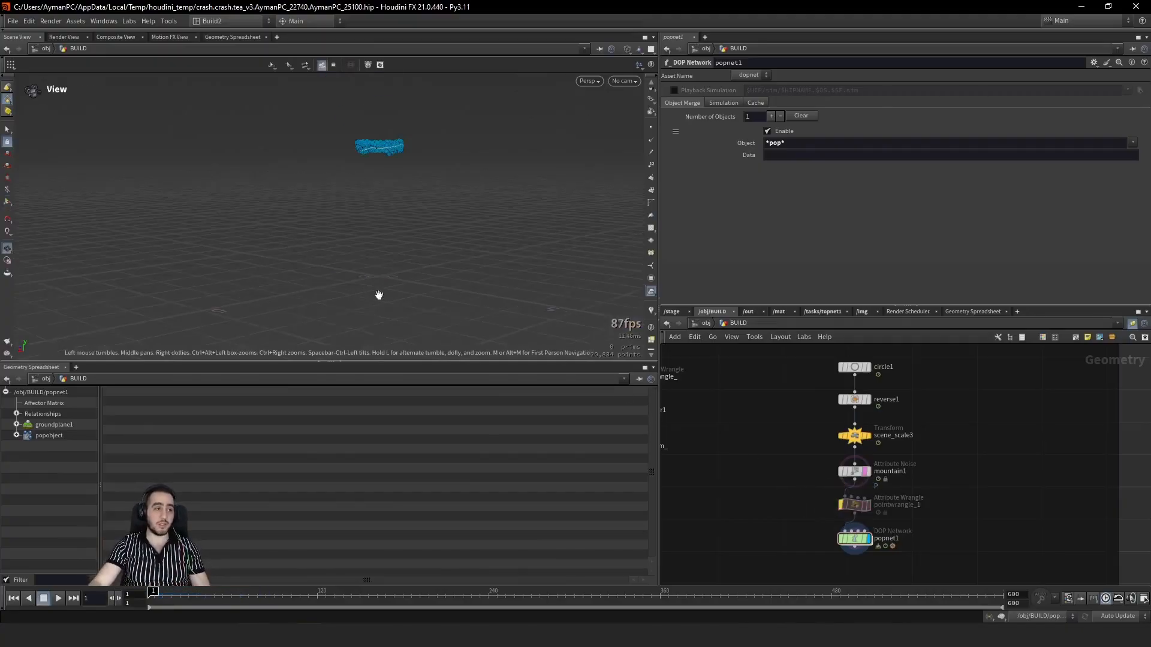
{"action": "left_click_drag", "start_coordinate": [378, 293], "coordinate": [341, 326], "text": "alt"}
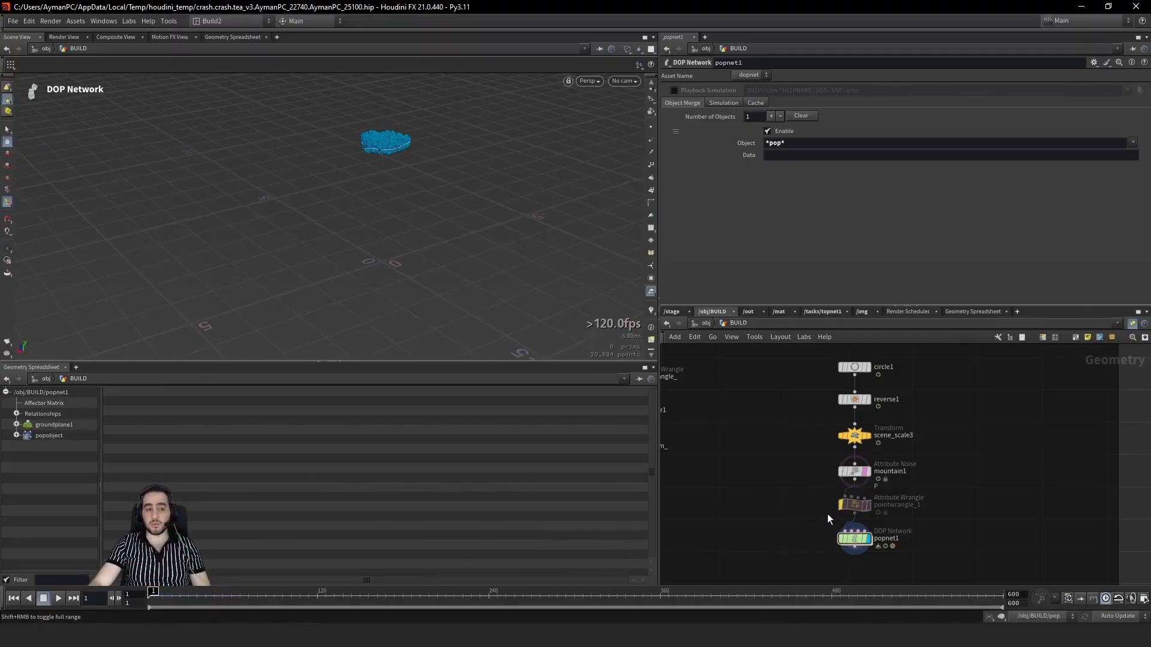
{"action": "left_click", "coordinate": [854, 505]}
{"action": "key", "text": "q"}
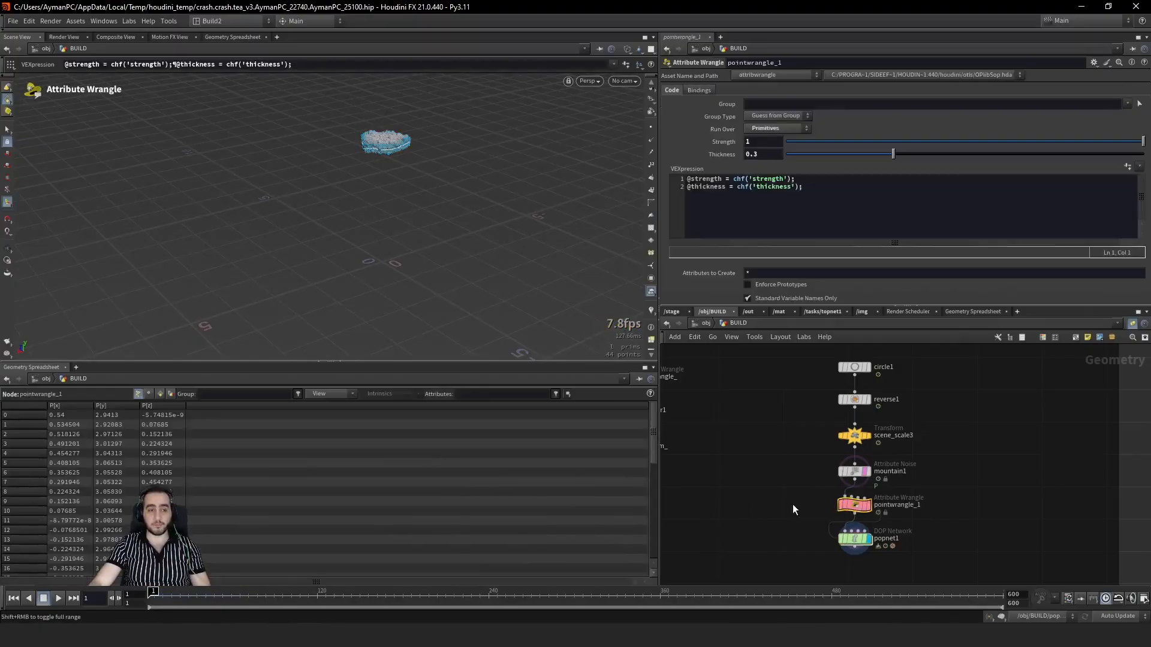
Step: Survey the BUILD network from the some rnd box to the cub geo, spoon geo, kettel geo and sugar sim boxes
{"action": "scroll", "coordinate": [852, 486], "scroll_direction": "up", "scroll_amount": 4}
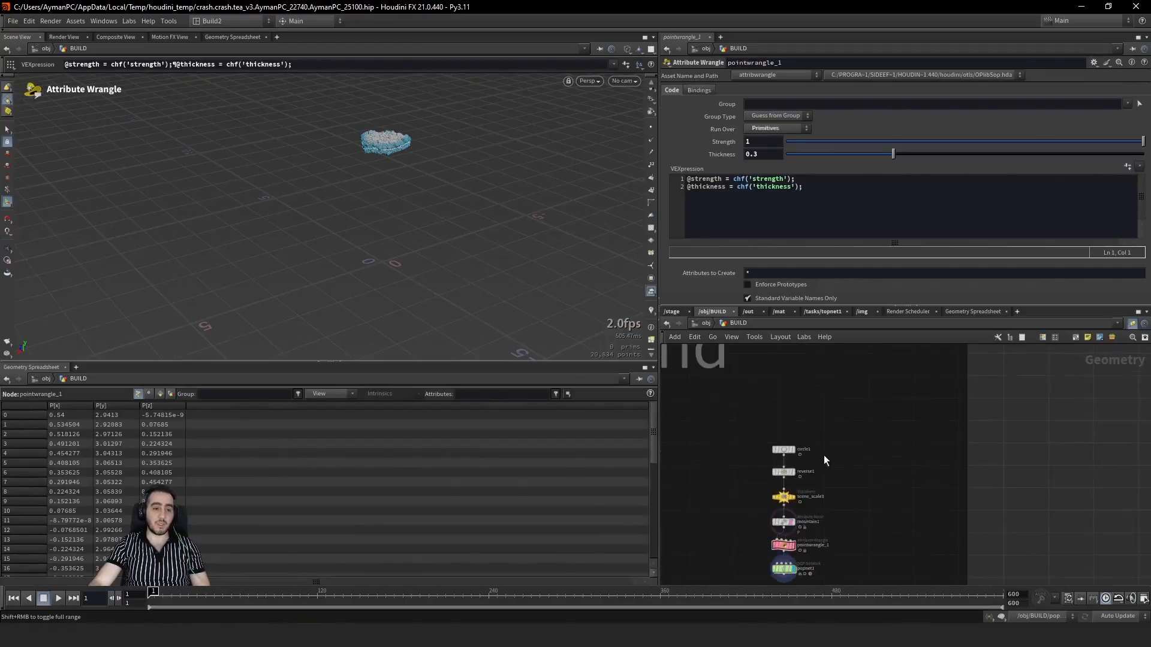
{"action": "scroll", "coordinate": [821, 469], "scroll_direction": "down", "scroll_amount": 4}
{"action": "middle_click_drag", "start_coordinate": [830, 455], "coordinate": [911, 441]}
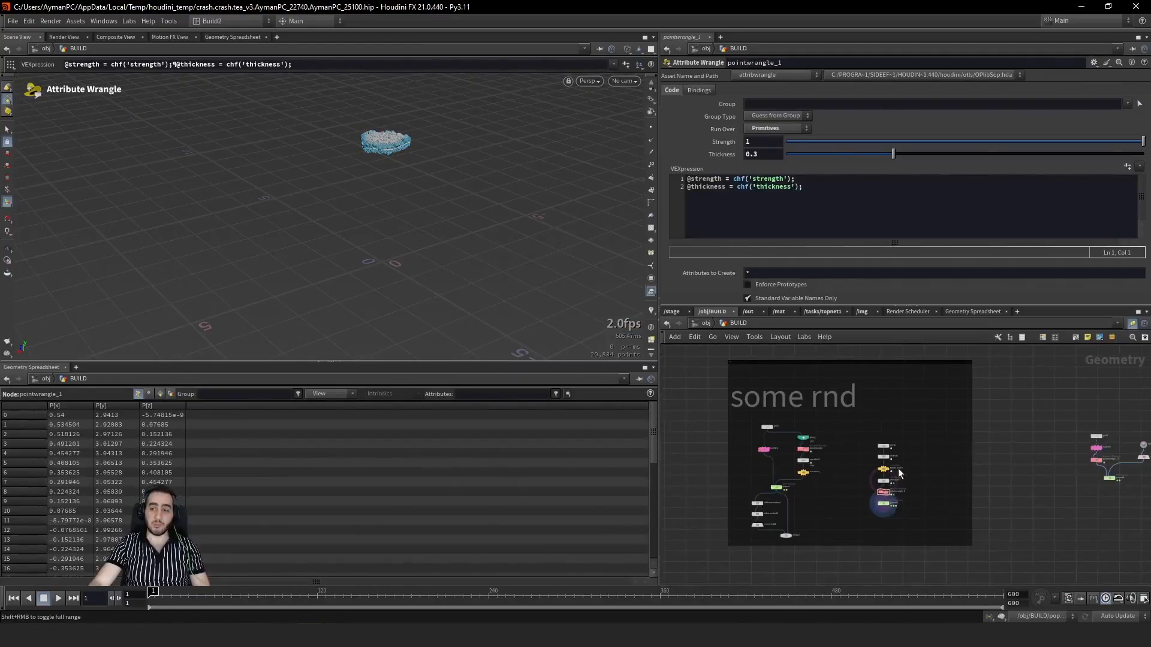
{"action": "middle_click_drag", "start_coordinate": [940, 497], "coordinate": [900, 503]}
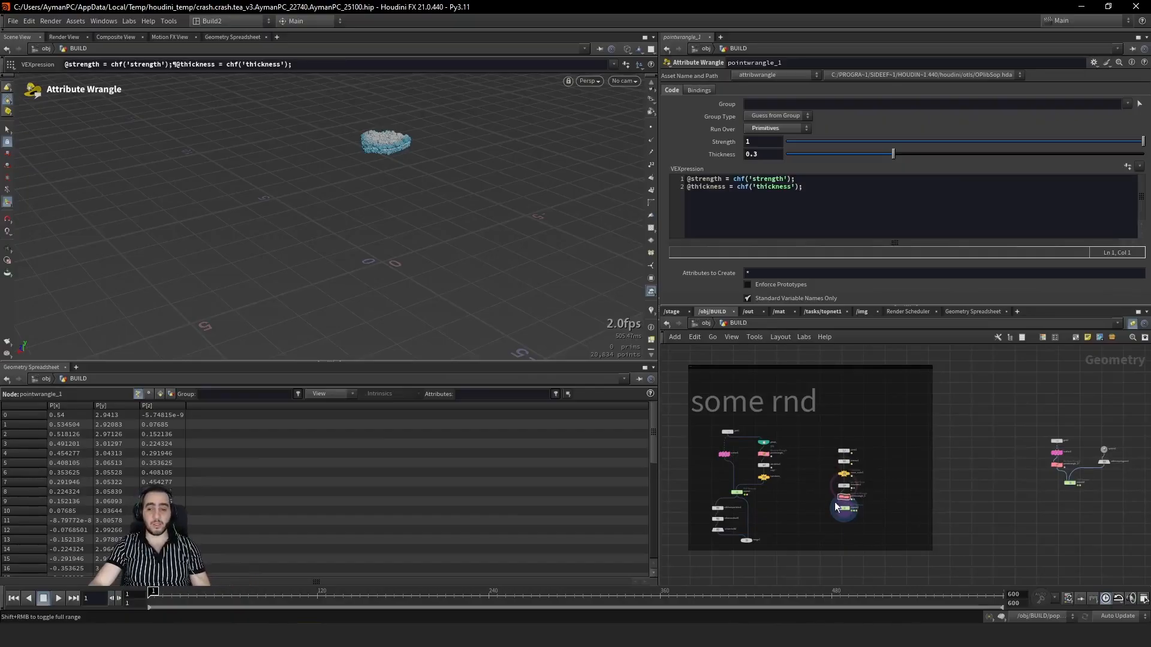
{"action": "scroll", "coordinate": [882, 513], "scroll_direction": "down", "scroll_amount": 5}
{"action": "middle_click_drag", "start_coordinate": [897, 509], "coordinate": [905, 340]}
{"action": "scroll", "coordinate": [920, 493], "scroll_direction": "up", "scroll_amount": 2}
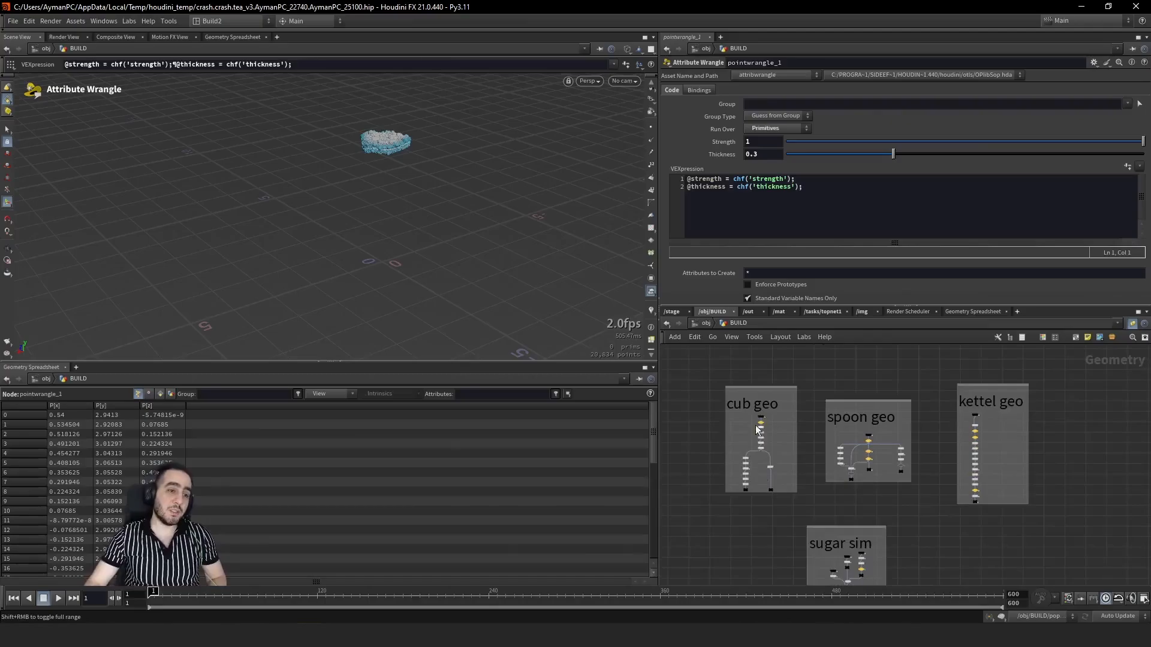
{"action": "scroll", "coordinate": [757, 428], "scroll_direction": "up", "scroll_amount": 3}
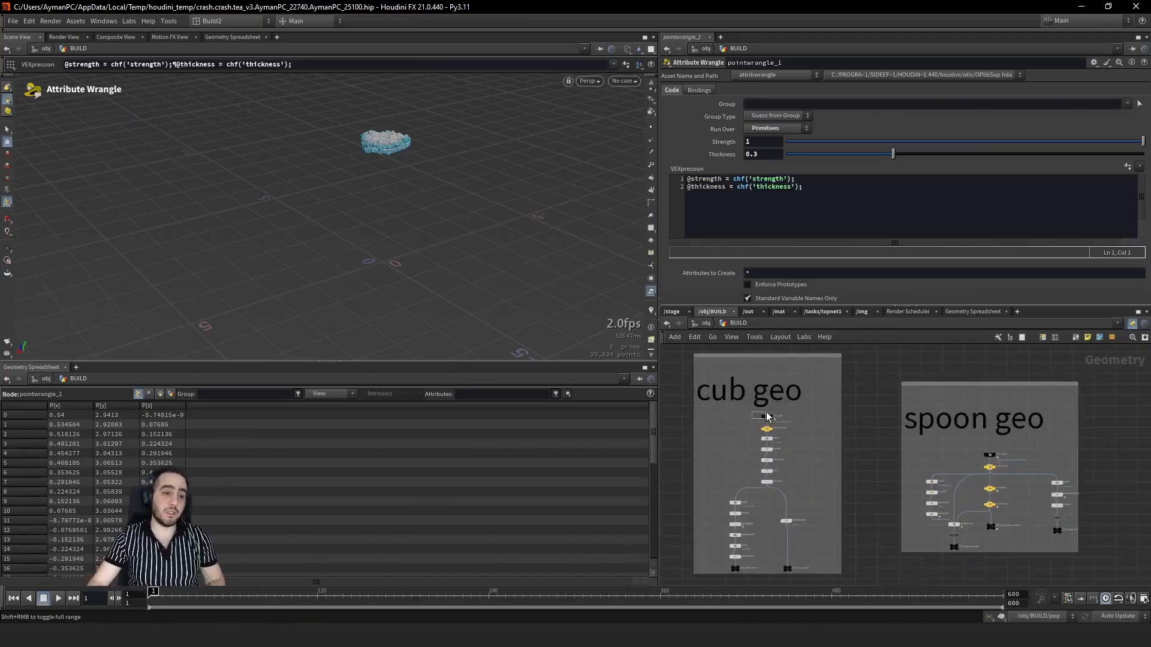
{"action": "scroll", "coordinate": [731, 428], "scroll_direction": "down", "scroll_amount": 3}
{"action": "scroll", "coordinate": [1013, 406], "scroll_direction": "down", "scroll_amount": 2}
{"action": "left_click_drag", "start_coordinate": [1049, 381], "coordinate": [1106, 433]}
{"action": "scroll", "coordinate": [818, 412], "scroll_direction": "up", "scroll_amount": 2}
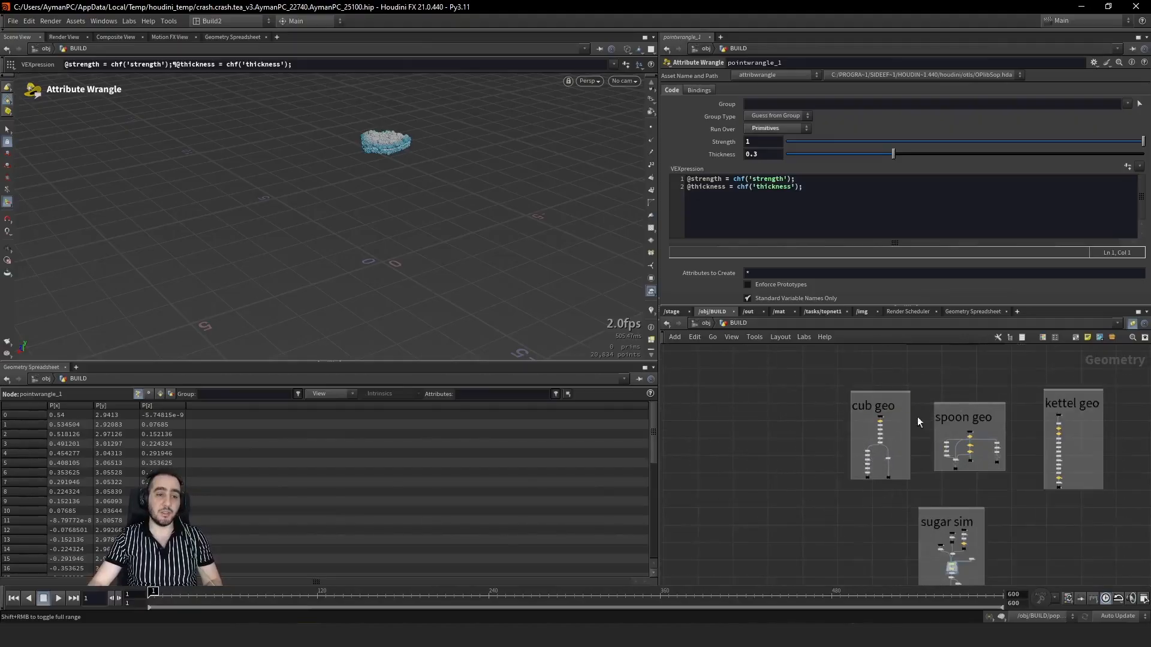
Step: Display scene_scale2 in the cub geo network, frame the cup in the viewport and orbit around it
{"action": "scroll", "coordinate": [890, 417], "scroll_direction": "up", "scroll_amount": 3}
{"action": "middle_click_drag", "start_coordinate": [866, 405], "coordinate": [781, 408]}
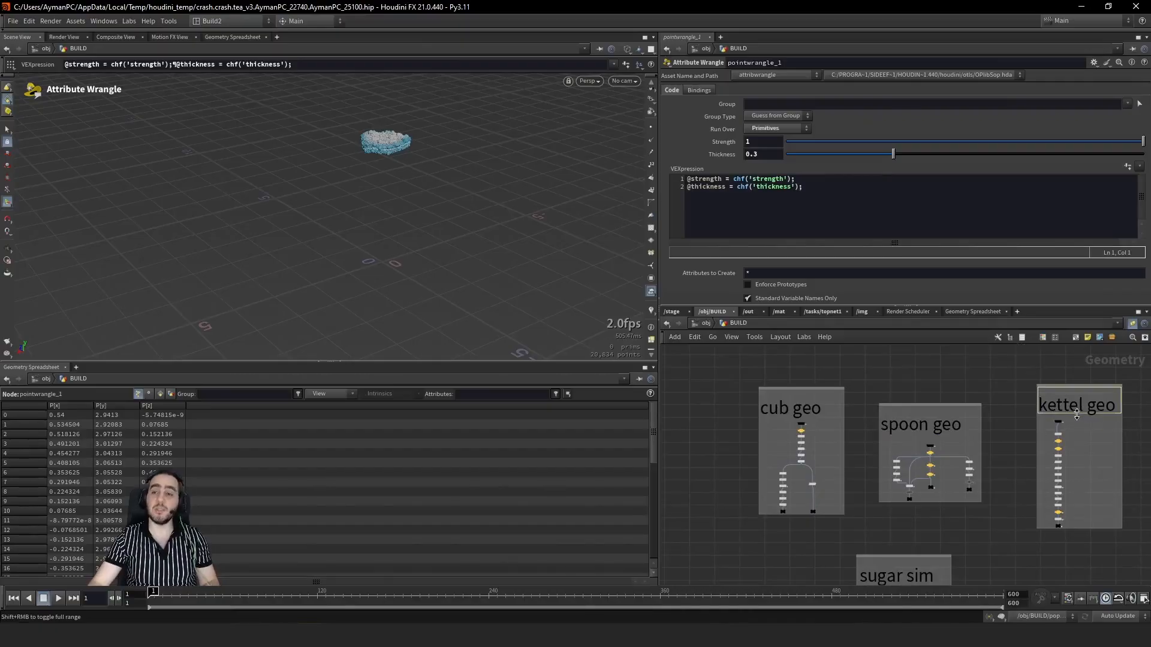
{"action": "scroll", "coordinate": [786, 513], "scroll_direction": "up", "scroll_amount": 5}
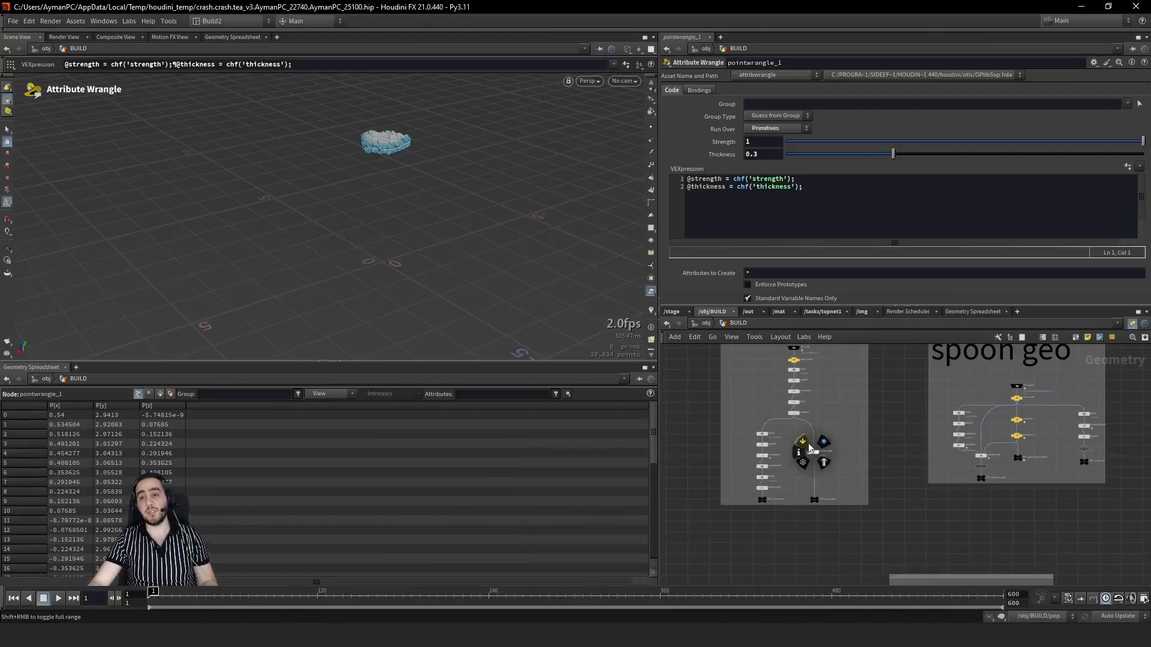
{"action": "scroll", "coordinate": [834, 437], "scroll_direction": "up", "scroll_amount": 4}
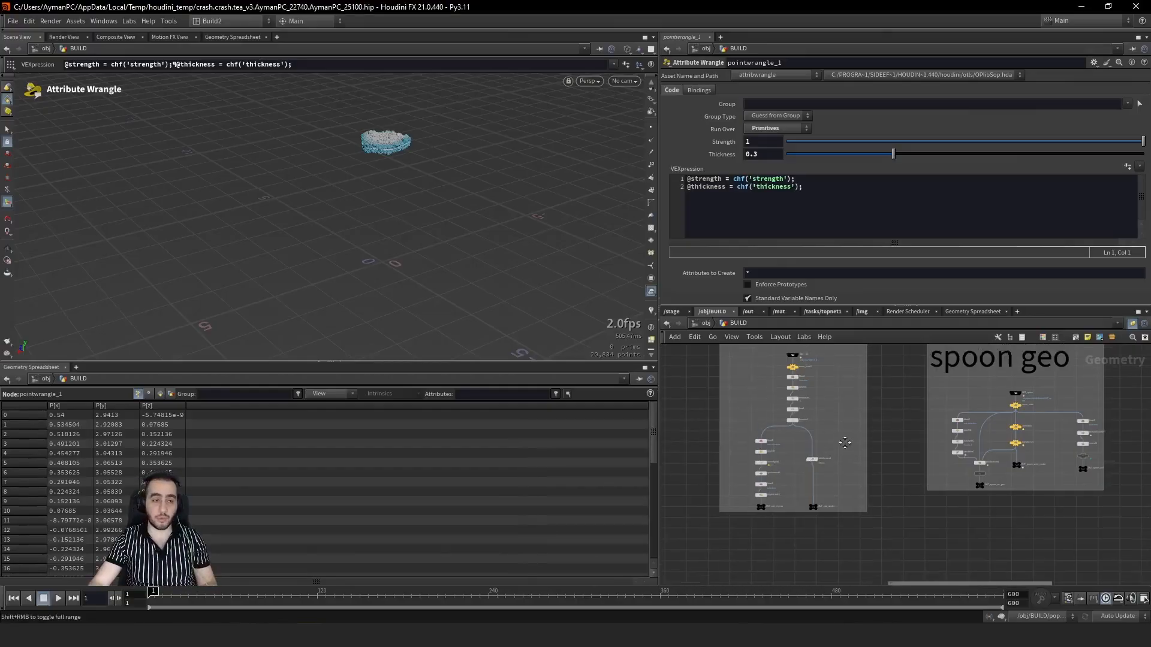
{"action": "left_click_drag", "start_coordinate": [823, 407], "coordinate": [750, 401]}
{"action": "key", "text": "space+g"}
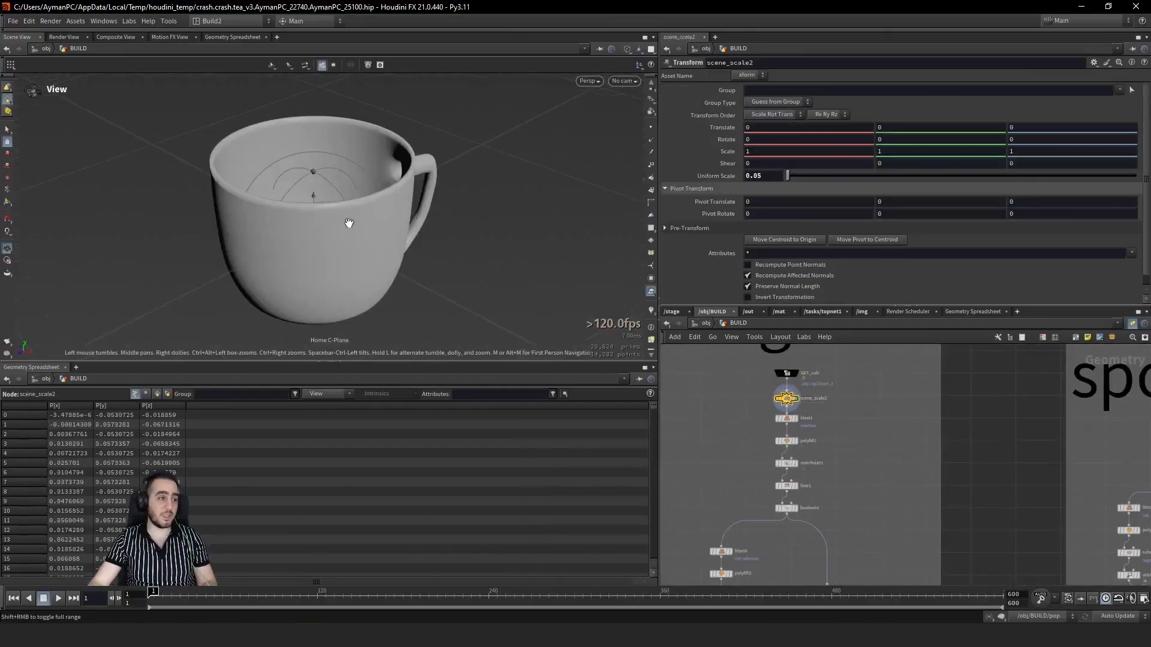
{"action": "left_click_drag", "start_coordinate": [324, 252], "coordinate": [332, 177]}
{"action": "key", "text": "Return"}
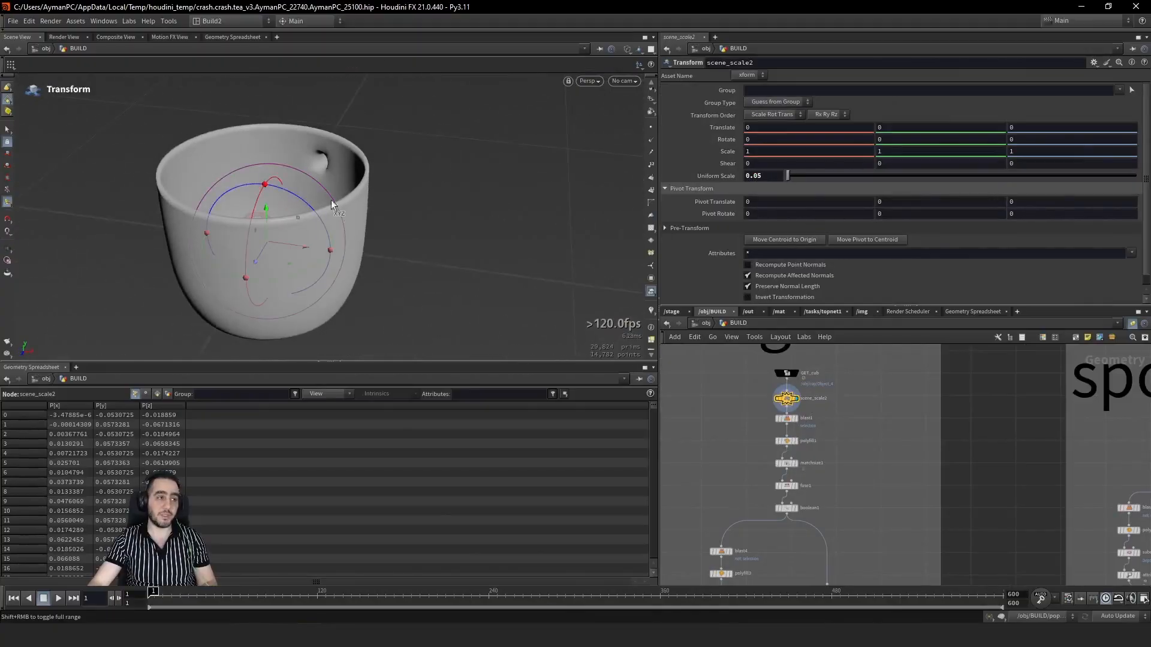
Step: Display the cup's polyfill1 result in wireframe, followed by the fuse1 and boolean1 stages
{"action": "left_click", "coordinate": [782, 442]}
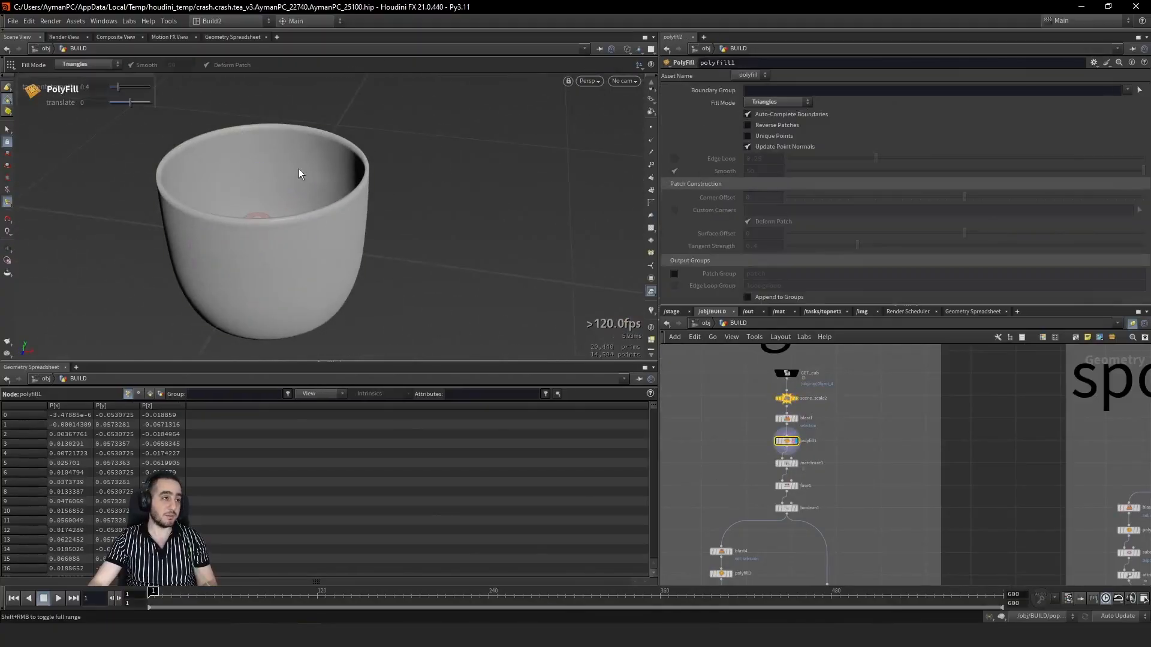
{"action": "key", "text": "w"}
{"action": "key", "text": "w"}
{"action": "key", "text": "w"}
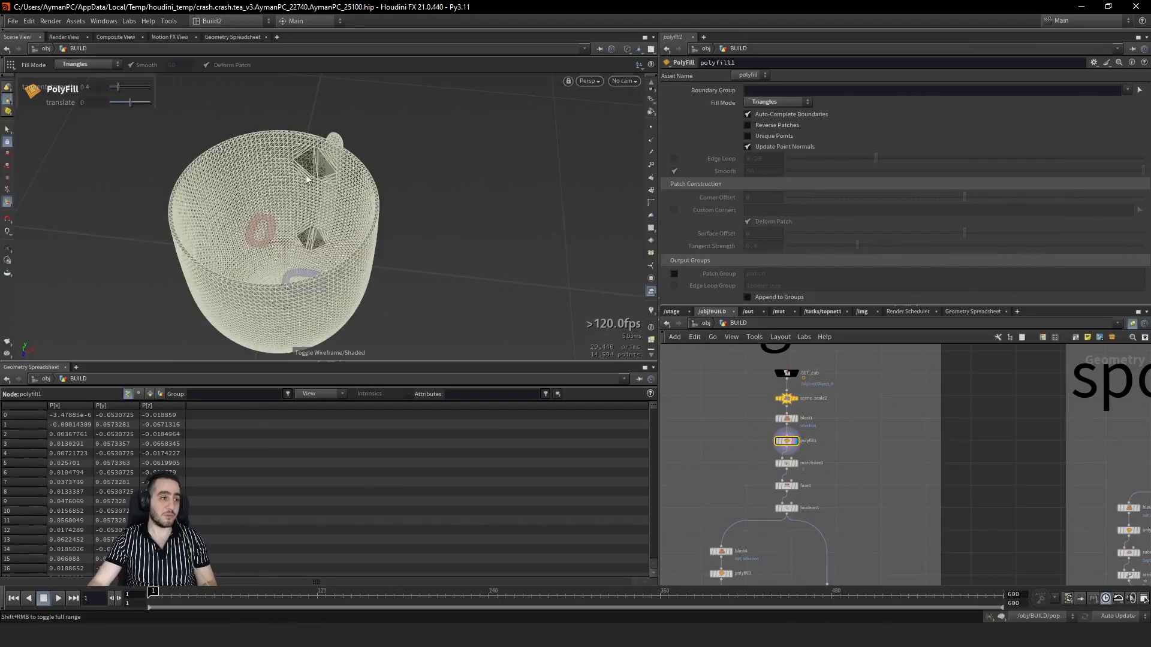
{"action": "left_click", "coordinate": [790, 487]}
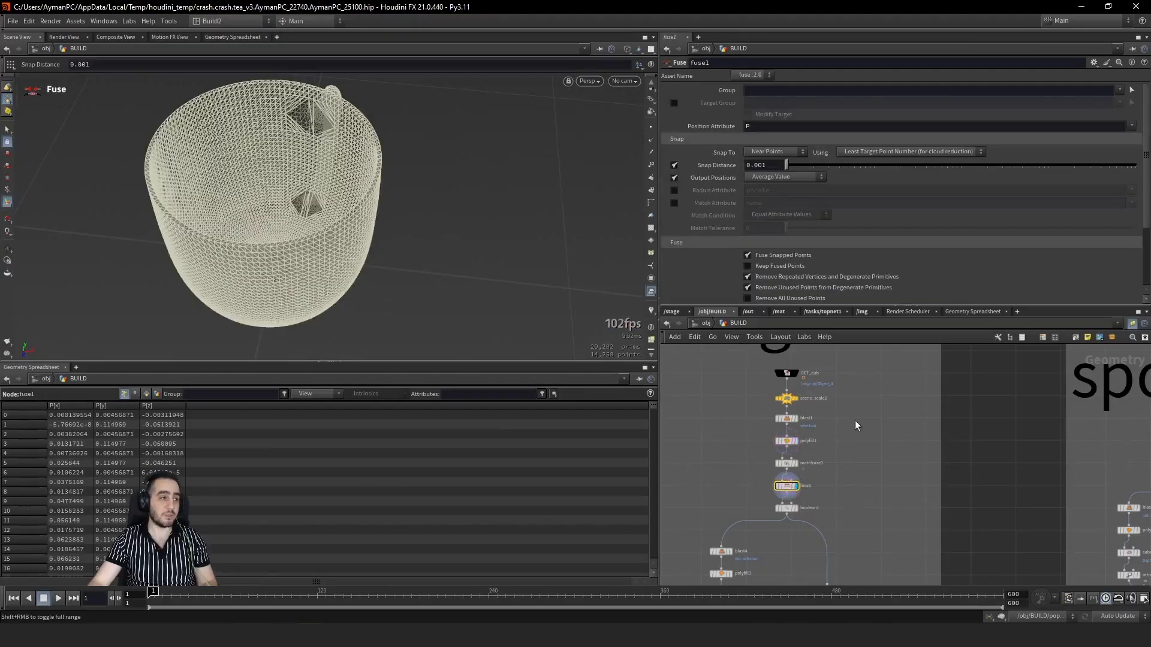
{"action": "left_click_drag", "start_coordinate": [754, 503], "coordinate": [796, 520]}
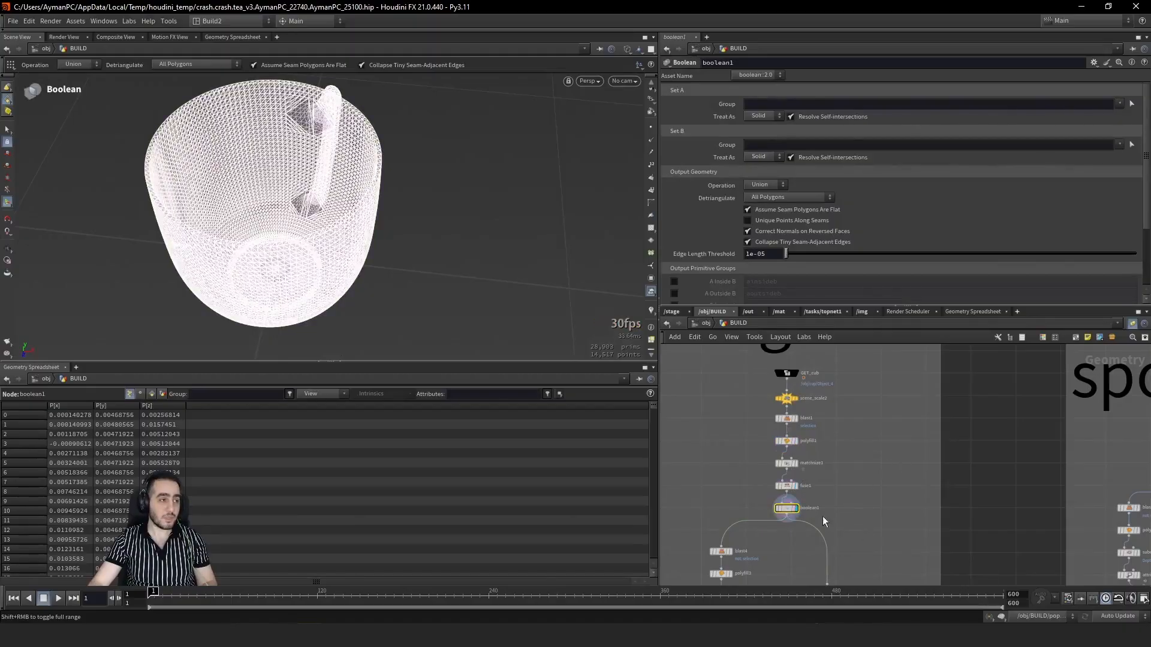
Step: Display OUT_cub_interior at the end of the cup's interior branch and orbit around its wireframe
{"action": "middle_click_drag", "start_coordinate": [807, 546], "coordinate": [837, 406]}
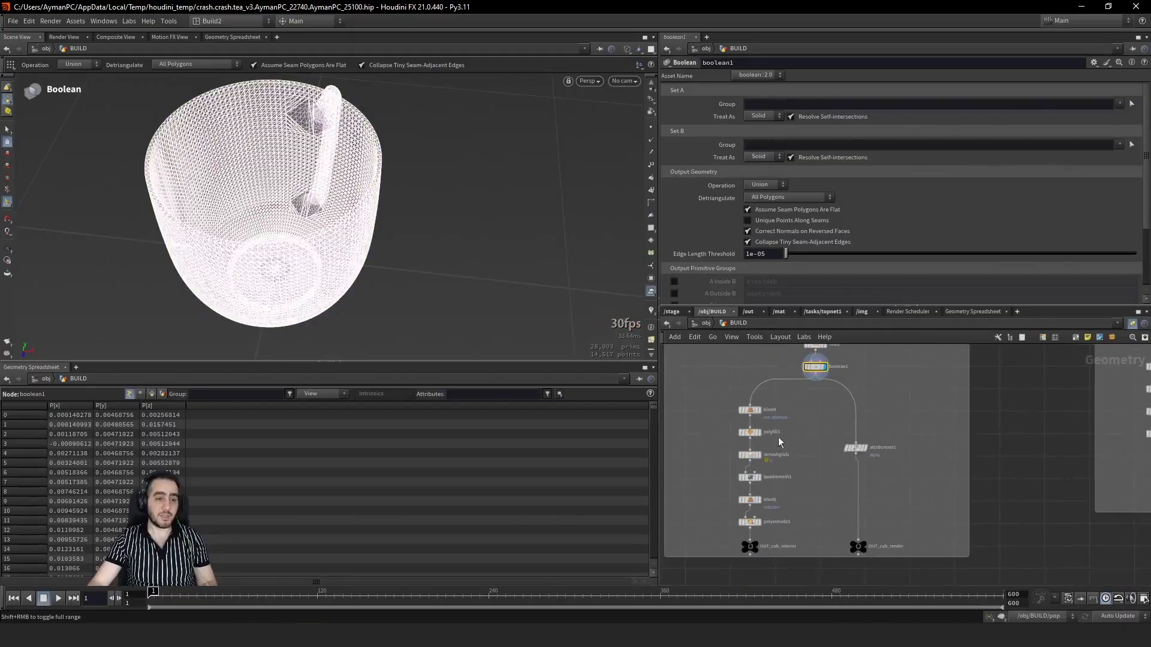
{"action": "left_click_drag", "start_coordinate": [757, 566], "coordinate": [760, 565]}
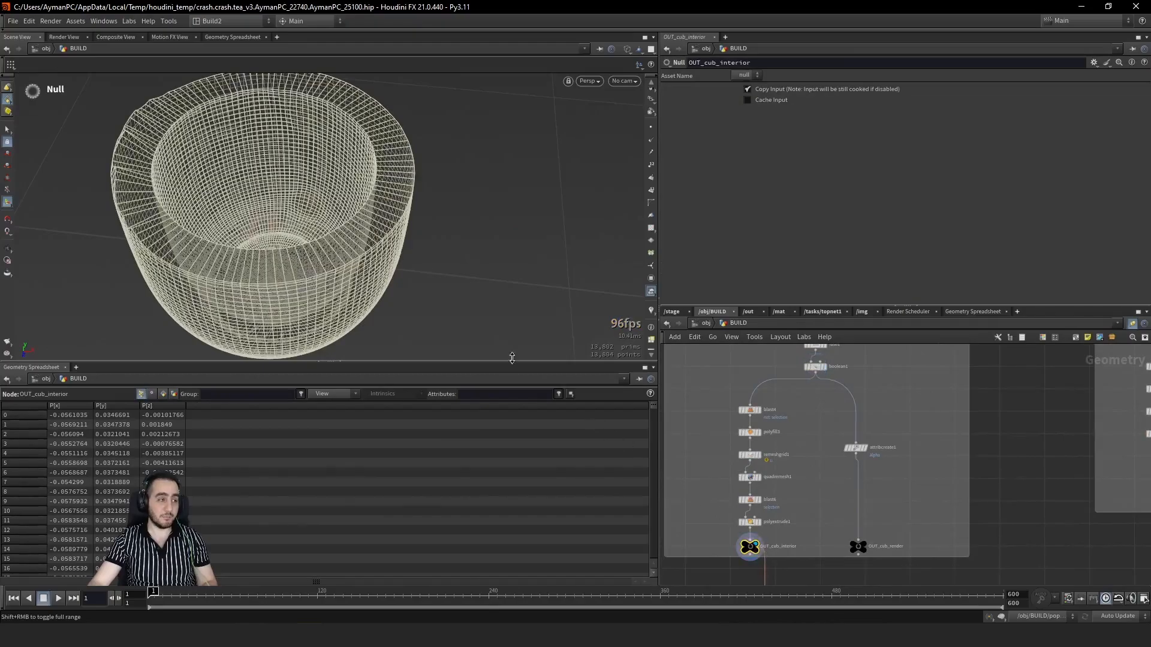
{"action": "left_click_drag", "start_coordinate": [380, 297], "coordinate": [338, 263], "text": "alt"}
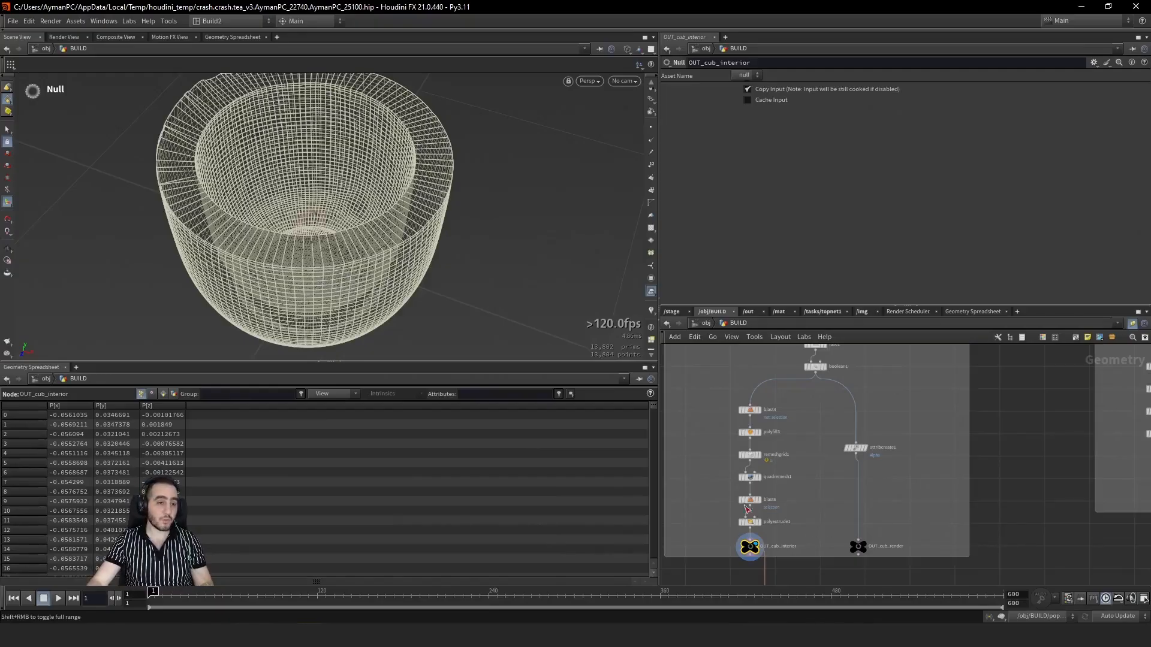
{"action": "left_click_drag", "start_coordinate": [334, 236], "coordinate": [360, 200]}
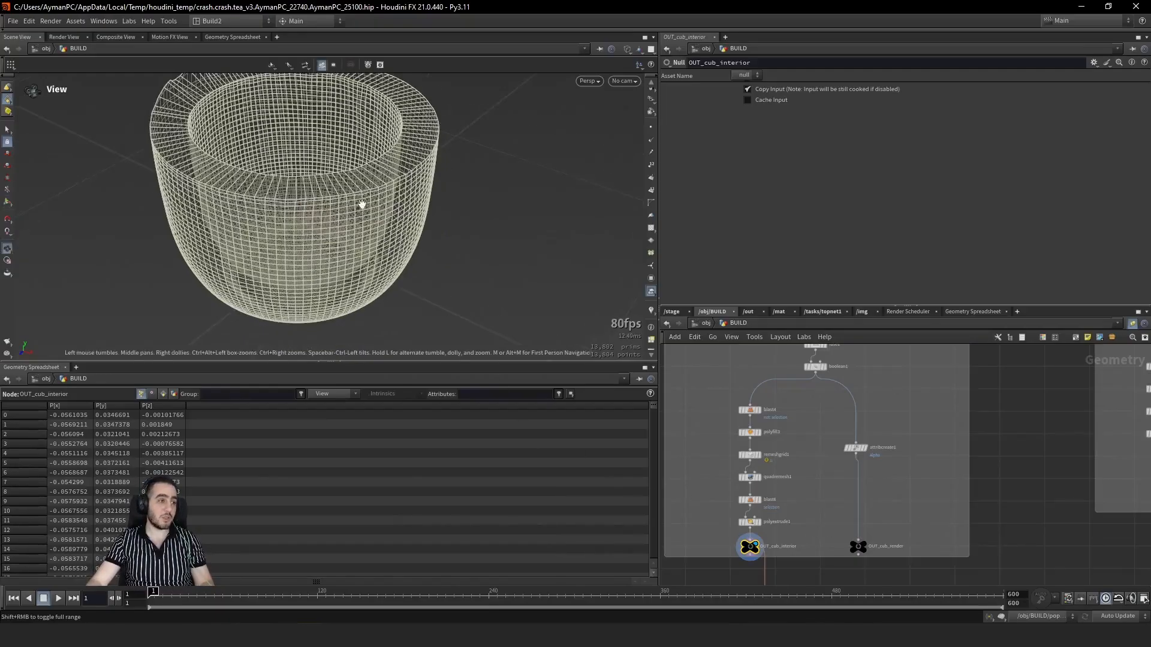
Step: Compare OUT_cub_render with OUT_cub_interior in shaded display and inspect the interior geometry from the side and above
{"action": "left_click", "coordinate": [859, 548]}
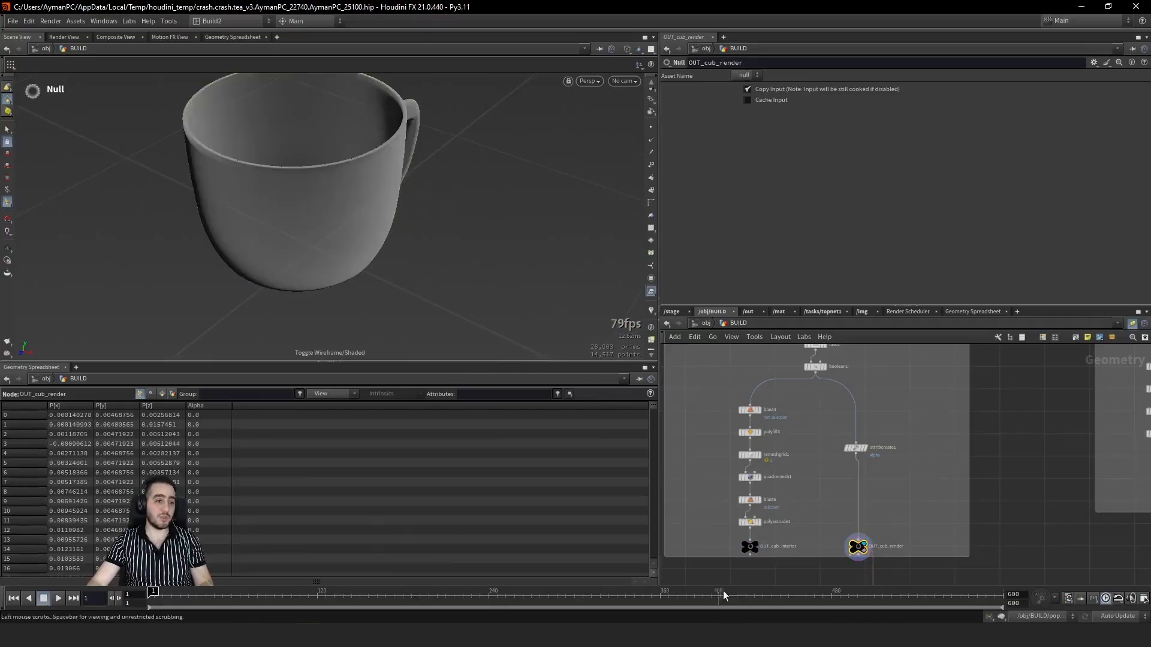
{"action": "left_click", "coordinate": [756, 548]}
{"action": "left_click_drag", "start_coordinate": [348, 193], "coordinate": [336, 118], "text": "alt"}
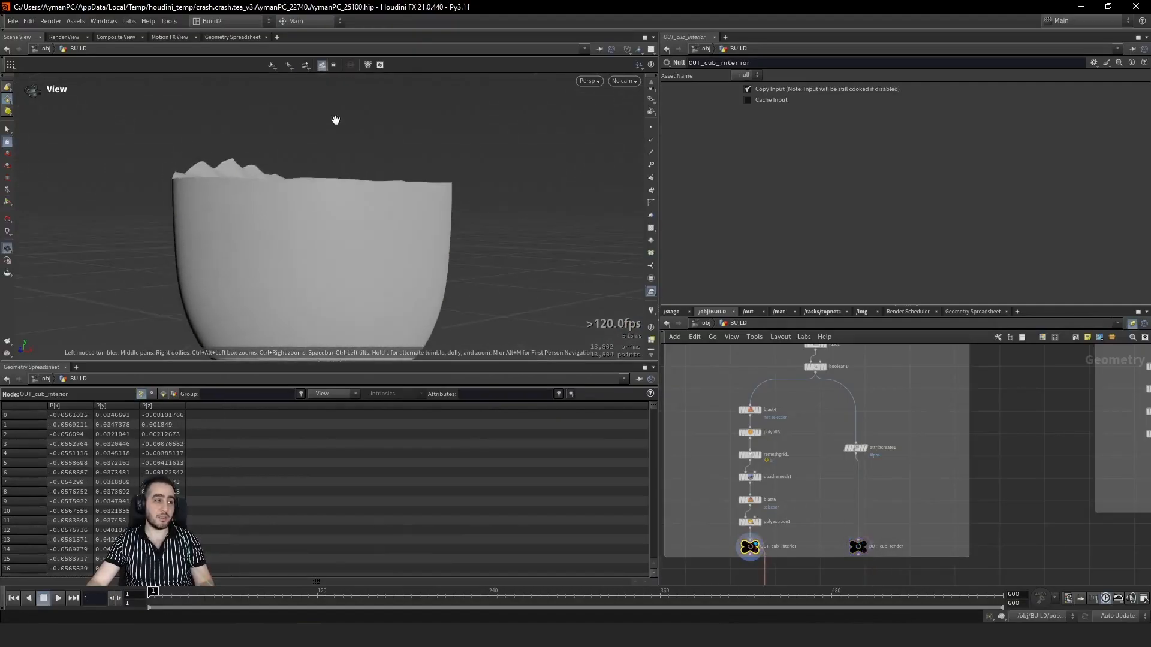
{"action": "left_click_drag", "start_coordinate": [341, 206], "coordinate": [393, 244], "text": "alt"}
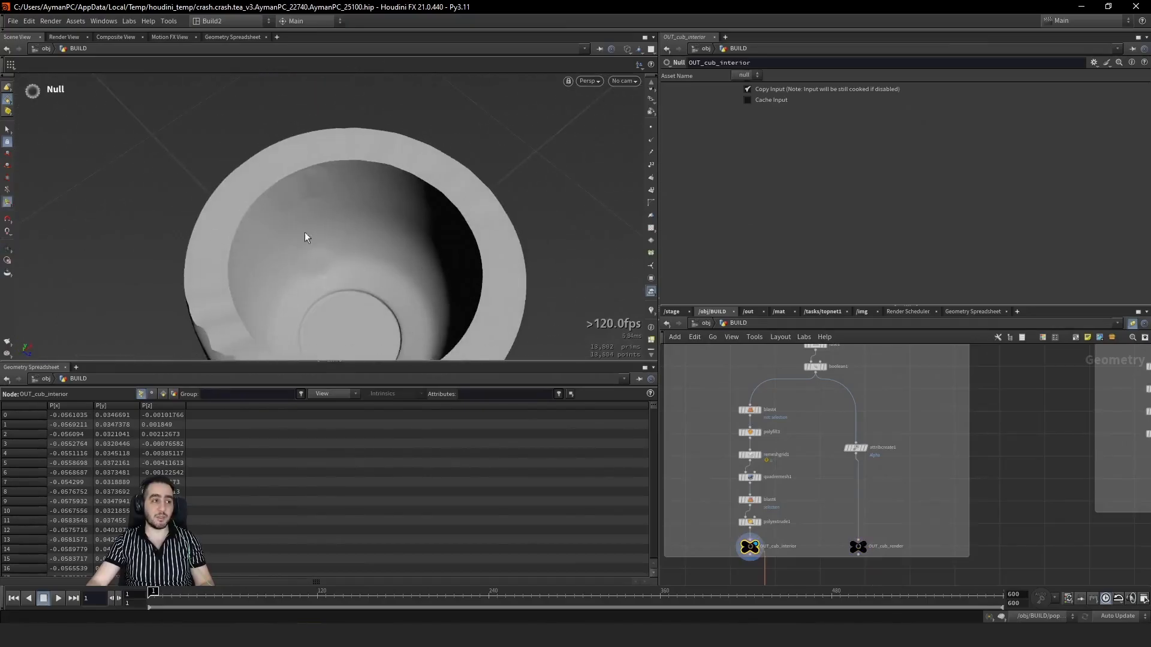
Step: Go to the spoon geo network, display GET_spoon and orbit around the imported spoon
{"action": "middle_click_drag", "start_coordinate": [1059, 414], "coordinate": [826, 482]}
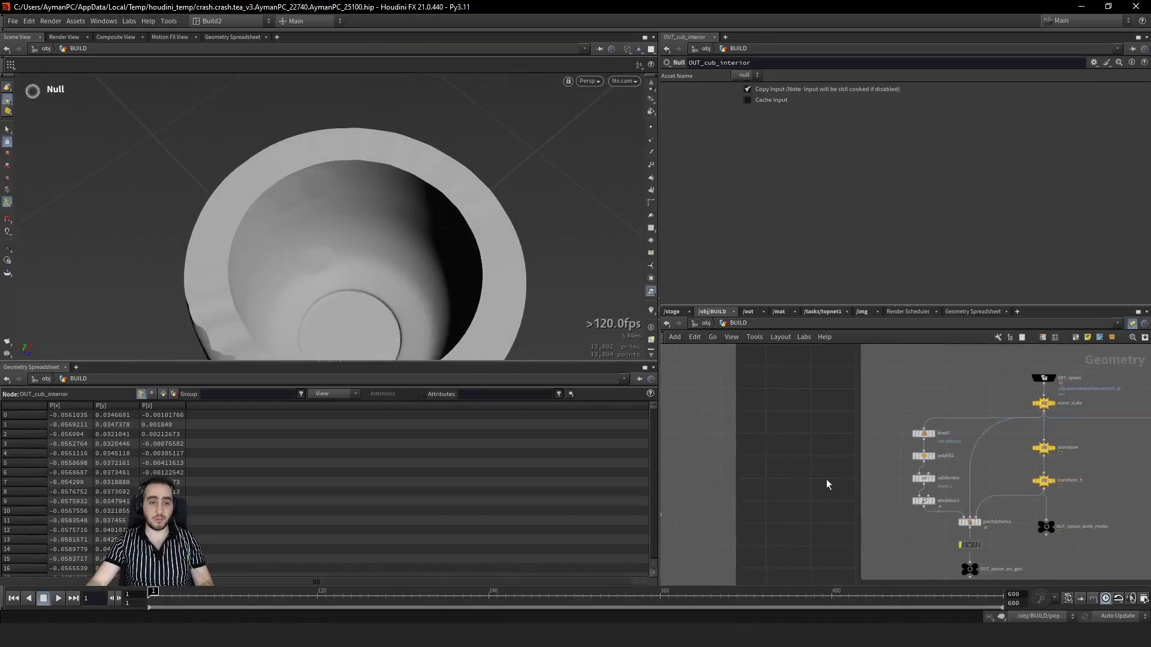
{"action": "middle_click_drag", "start_coordinate": [959, 411], "coordinate": [830, 415]}
{"action": "left_click_drag", "start_coordinate": [937, 400], "coordinate": [945, 405]}
{"action": "key", "text": "r"}
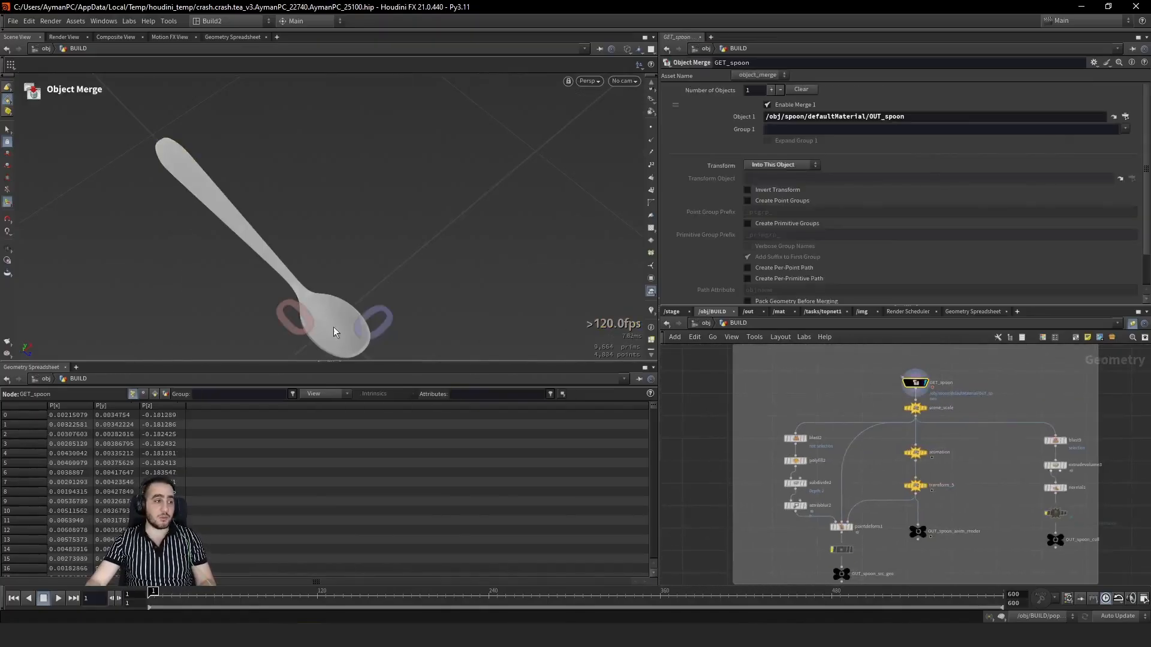
{"action": "left_click_drag", "start_coordinate": [334, 329], "coordinate": [272, 193], "text": "alt"}
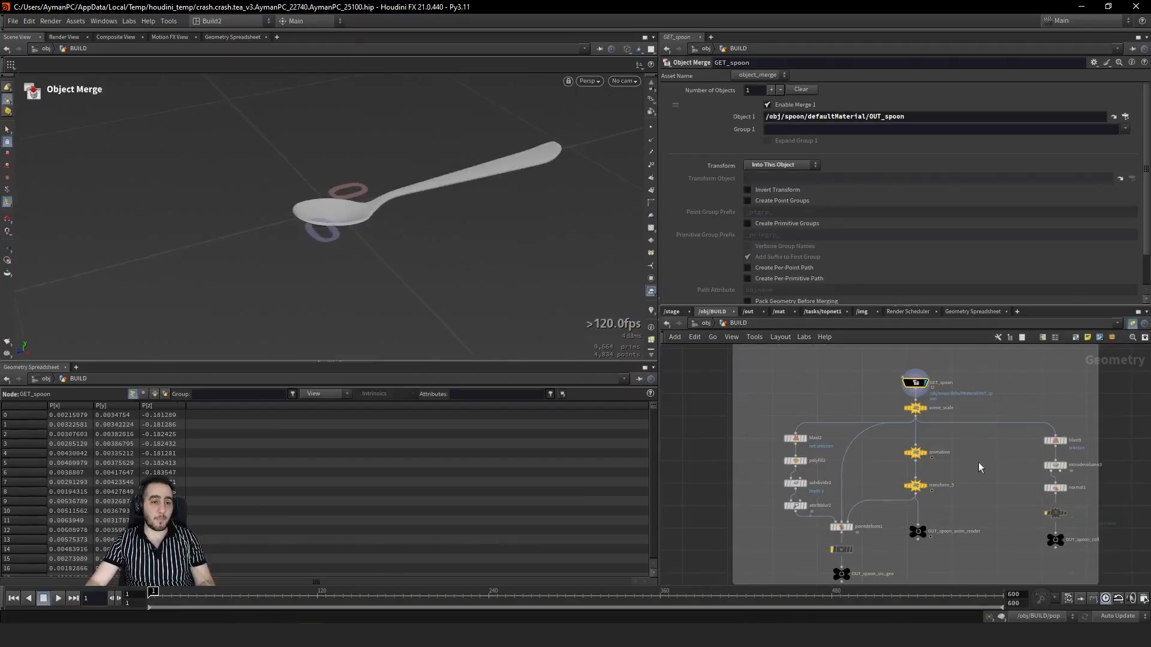
Step: Display the spoon's animation transform, frame it in the viewport and scrub the timeline to frame 288
{"action": "left_click_drag", "start_coordinate": [981, 456], "coordinate": [908, 466]}
{"action": "key", "text": "r"}
{"action": "key", "text": "space+g"}
{"action": "right_click_drag", "start_coordinate": [289, 257], "coordinate": [126, 298], "text": "alt"}
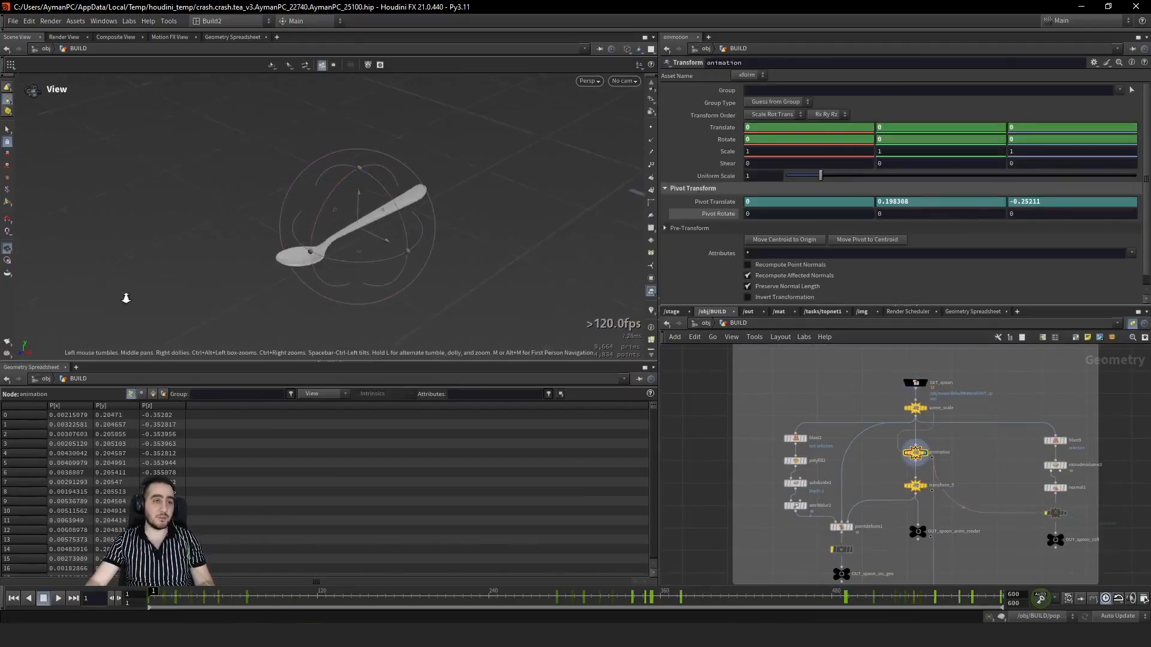
{"action": "left_click_drag", "start_coordinate": [290, 273], "coordinate": [291, 226], "text": "alt"}
{"action": "left_click_drag", "start_coordinate": [164, 604], "coordinate": [558, 602]}
Step: Look through cam2 and scrub the spoon animation to frame 399
{"action": "left_click", "coordinate": [623, 80]}
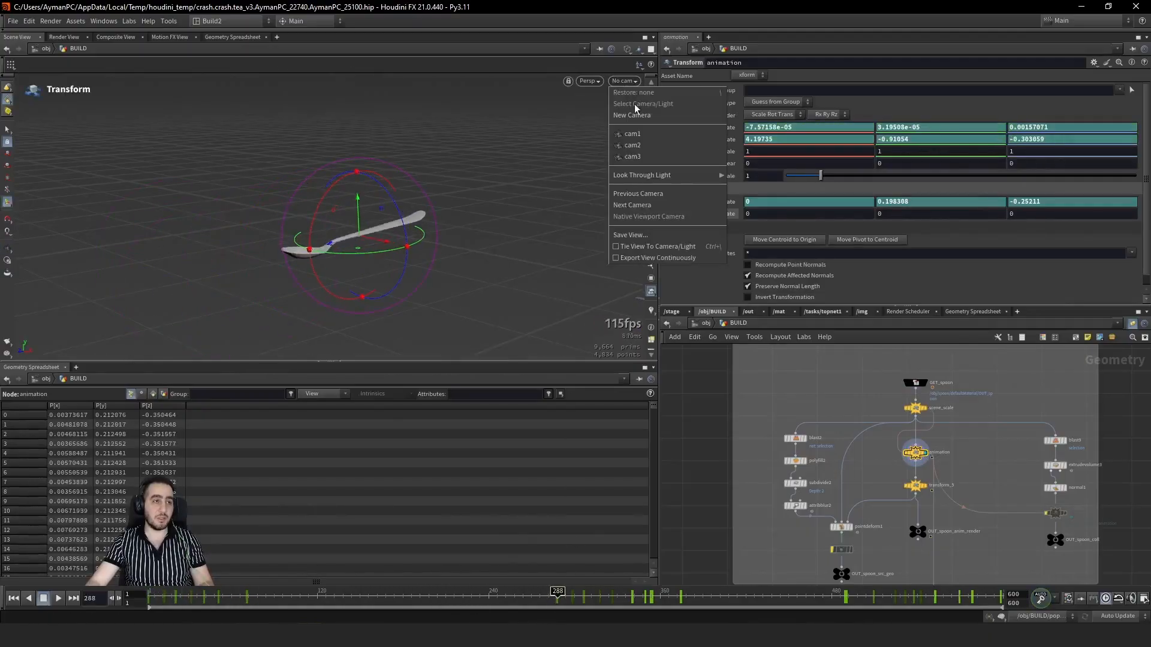
{"action": "left_click", "coordinate": [647, 145]}
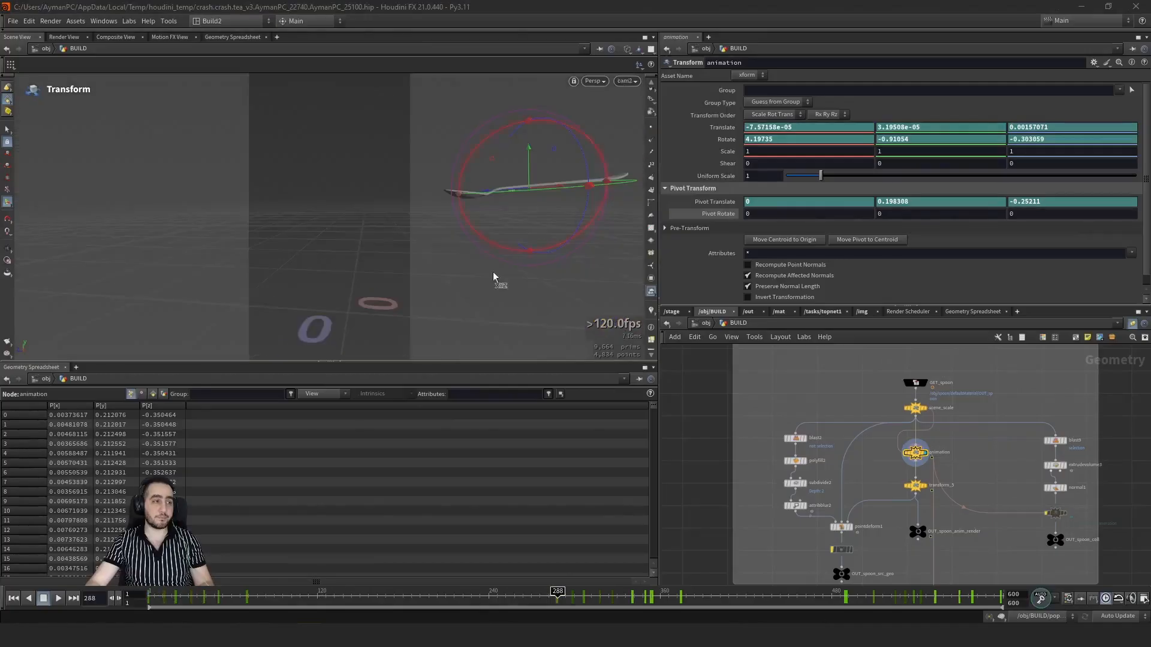
{"action": "left_click_drag", "start_coordinate": [558, 602], "coordinate": [727, 601]}
Step: Switch to the IMG_1381.MOV reference video, play it from about 00:29, pause it and return to Houdini
{"action": "key", "text": "alt+Tab"}
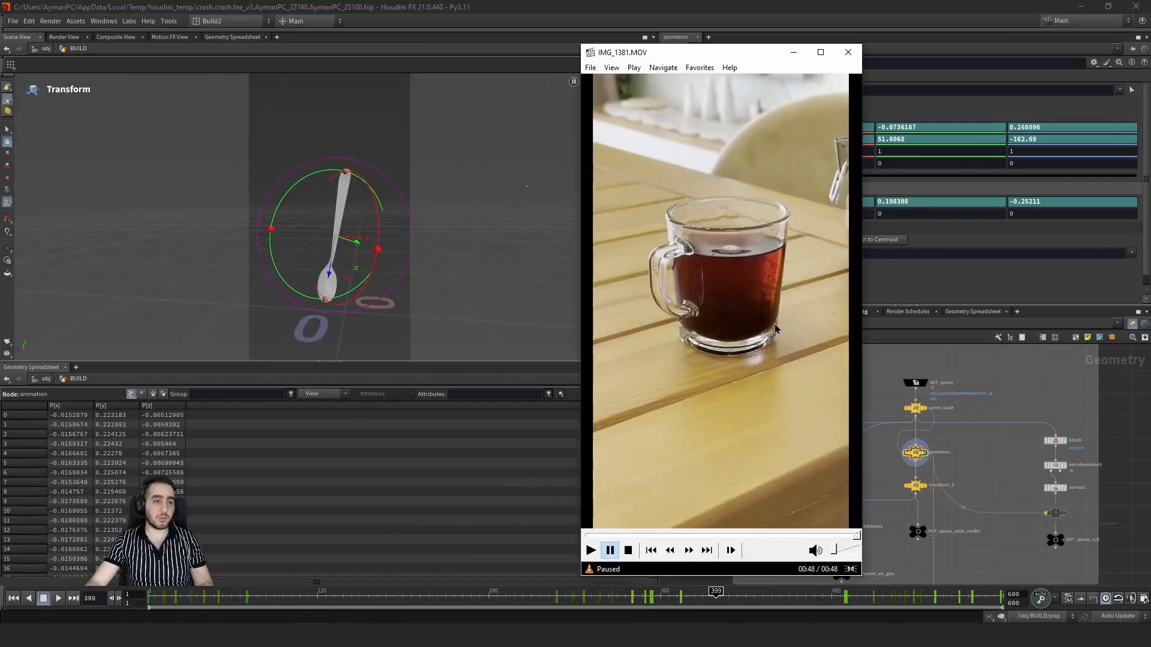
{"action": "key", "text": "space"}
{"action": "left_click", "coordinate": [750, 535]}
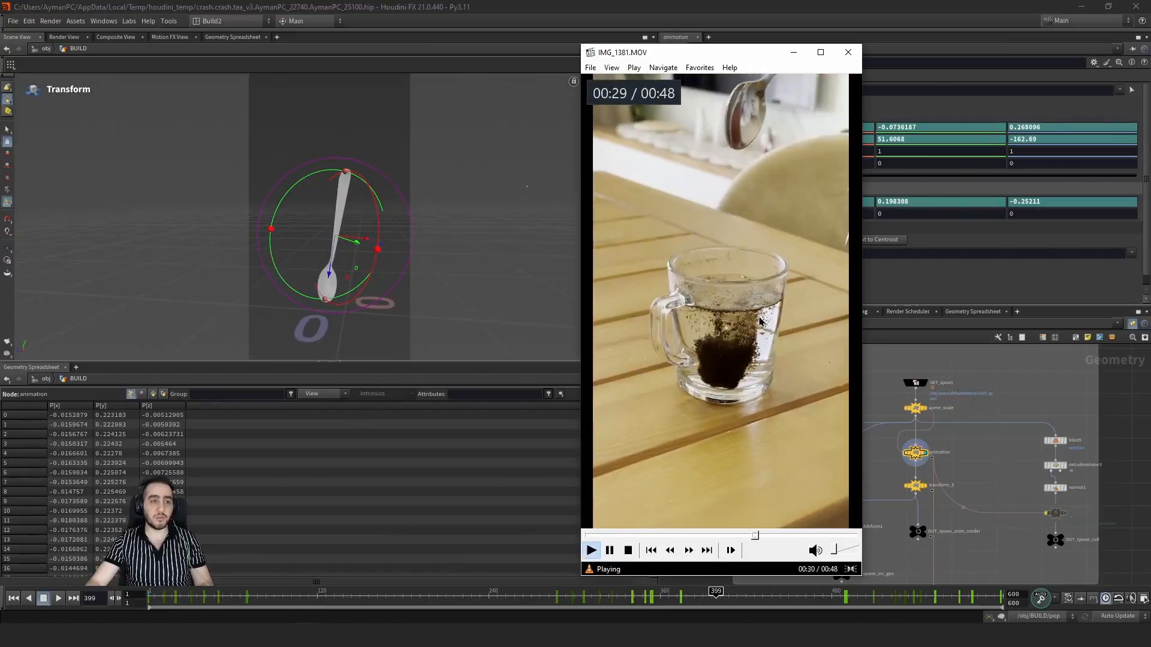
{"action": "key", "text": "space"}
{"action": "key", "text": "alt+Tab"}
Step: Scrub the spoon animation to frame 430, display transform_5's cos/sin stirring motion and scrub on to frame 505
{"action": "left_click_drag", "start_coordinate": [711, 601], "coordinate": [760, 600]}
{"action": "middle_click_drag", "start_coordinate": [881, 534], "coordinate": [886, 503]}
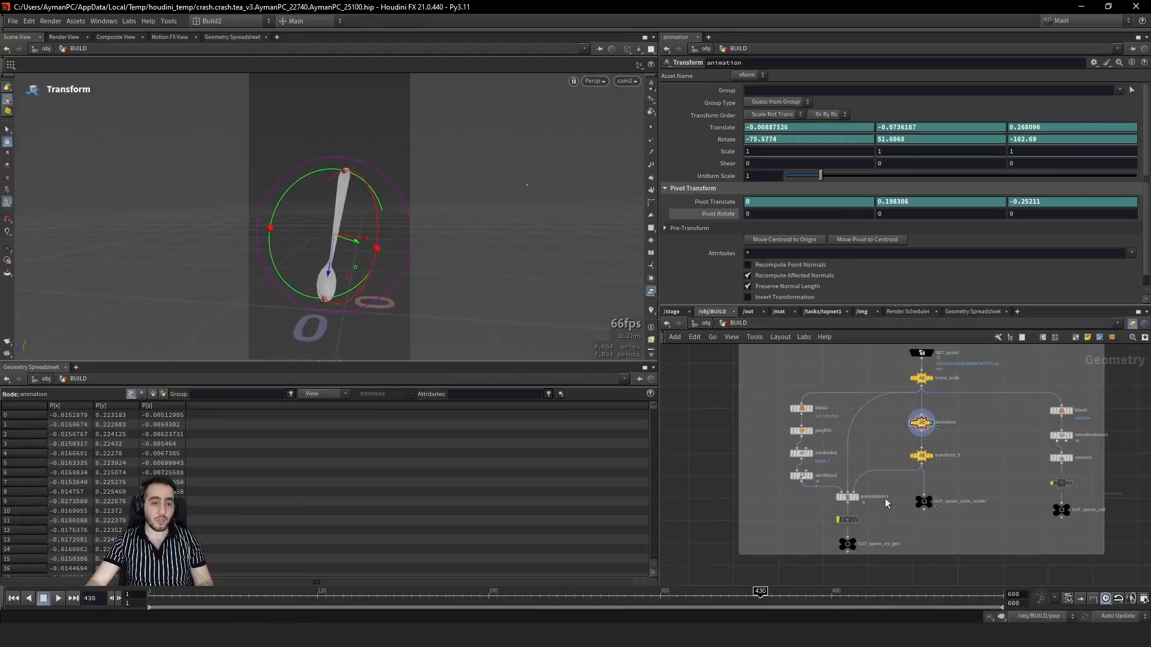
{"action": "left_click", "coordinate": [923, 457]}
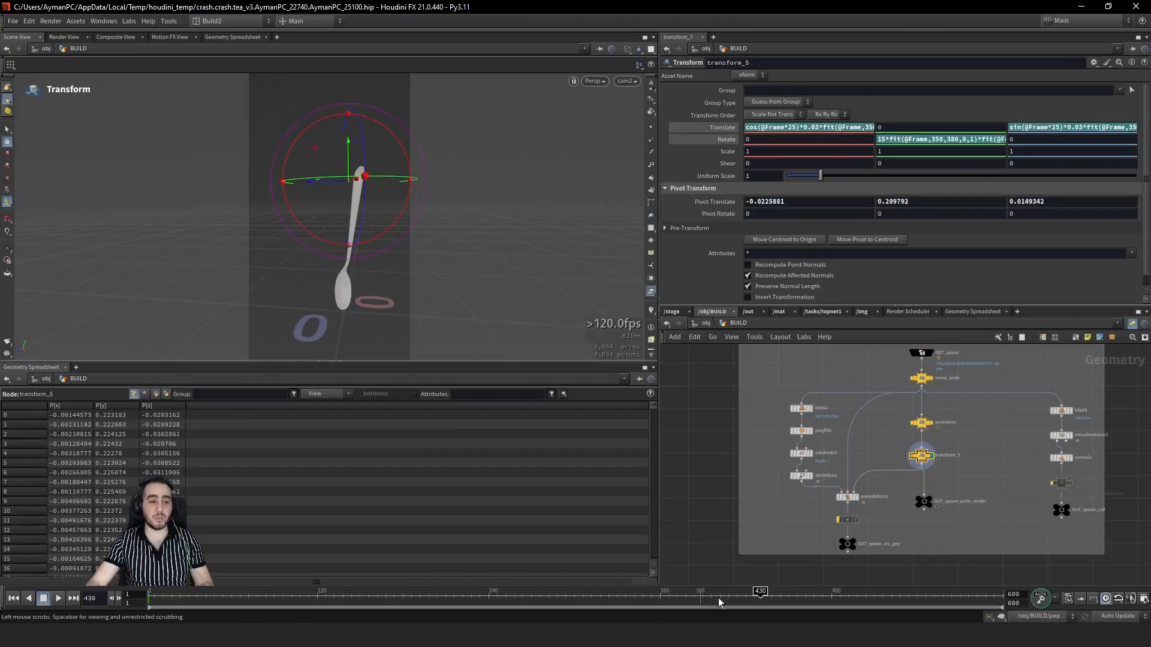
{"action": "left_click_drag", "start_coordinate": [743, 599], "coordinate": [866, 618]}
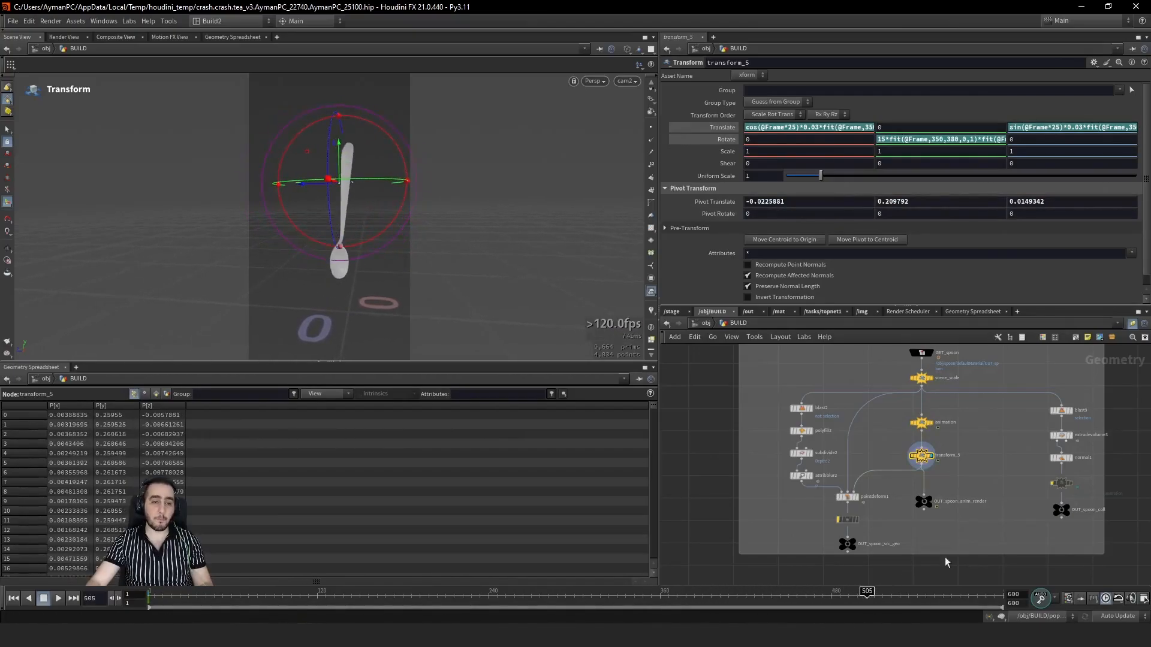
Step: Rewind to frame 1 and display OUT_spoon_coll, the spoon's collision geometry output
{"action": "middle_click_drag", "start_coordinate": [977, 497], "coordinate": [898, 503]}
{"action": "key", "text": "ctrl+Up"}
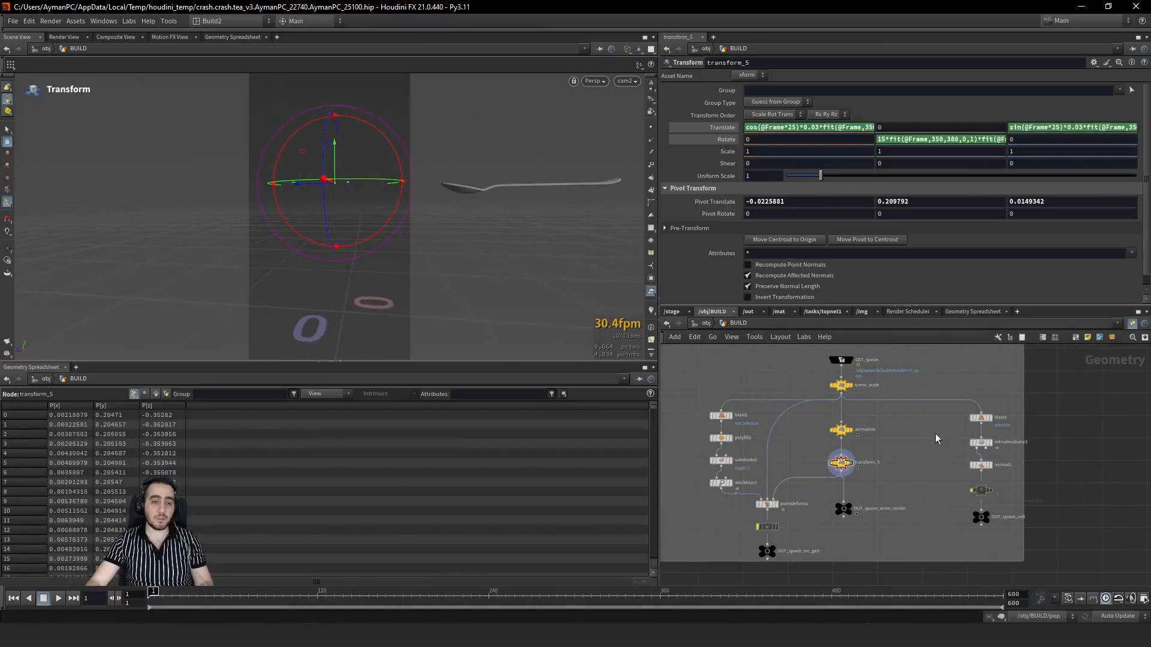
{"action": "left_click_drag", "start_coordinate": [1005, 458], "coordinate": [1007, 459]}
{"action": "left_click_drag", "start_coordinate": [1006, 530], "coordinate": [972, 520]}
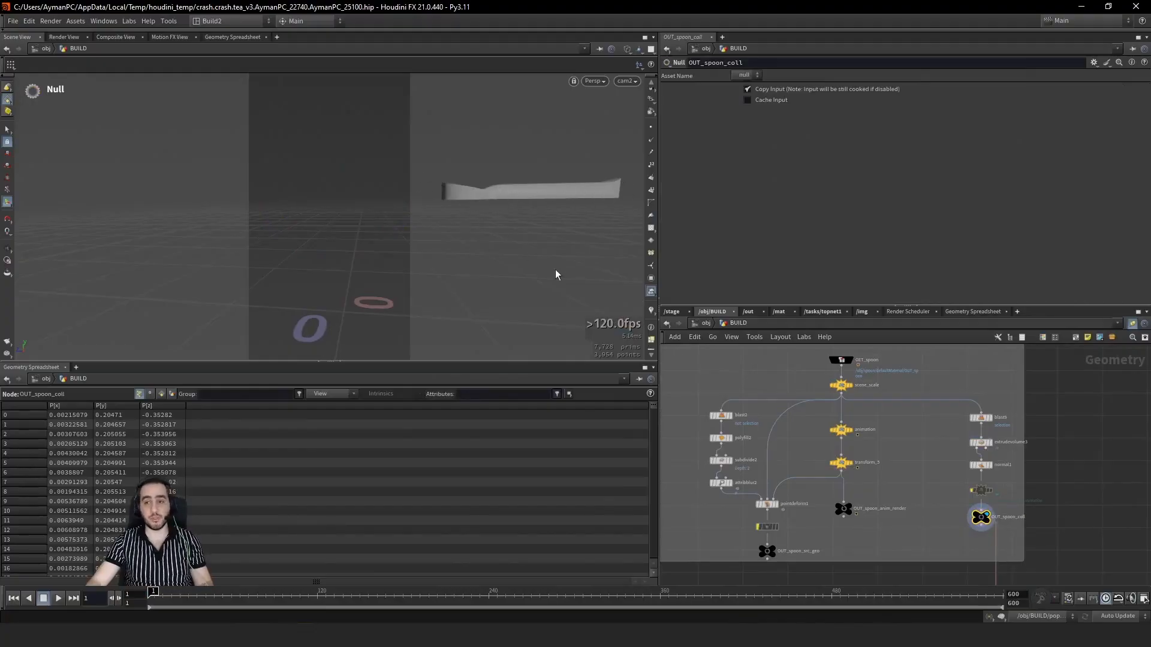
Step: Go to the kettel geo network and display the kettle's subdivide1 and transform_2 stages
{"action": "scroll", "coordinate": [913, 469], "scroll_direction": "down", "scroll_amount": 5}
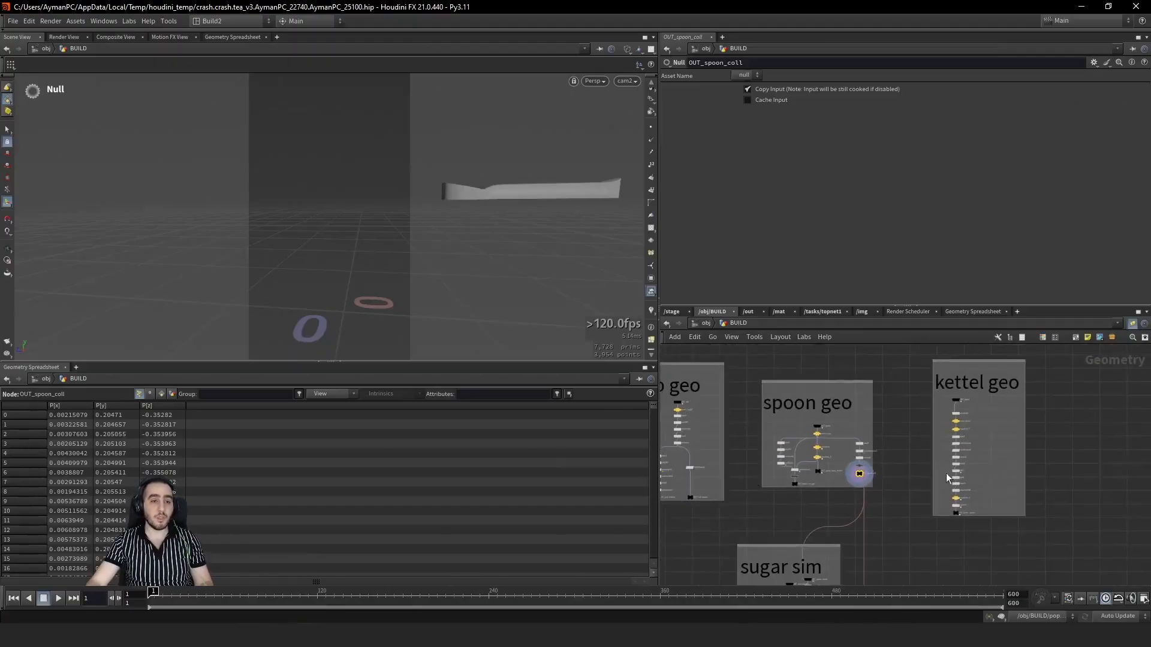
{"action": "scroll", "coordinate": [965, 458], "scroll_direction": "up", "scroll_amount": 5}
{"action": "left_click_drag", "start_coordinate": [962, 386], "coordinate": [917, 405]}
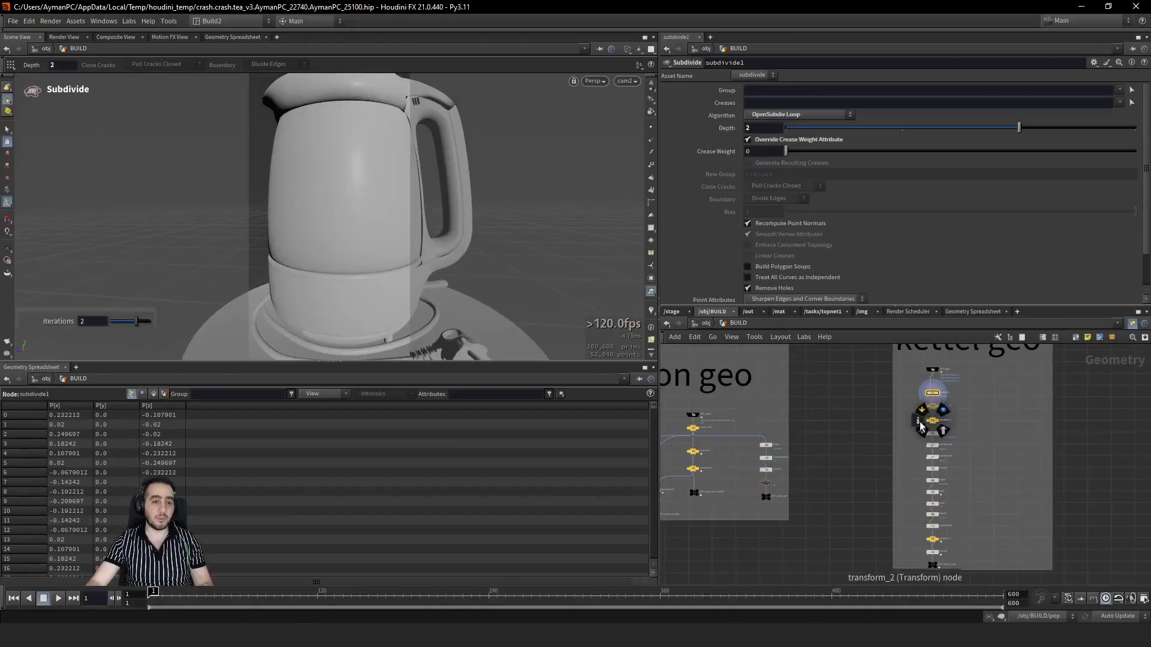
{"action": "left_click_drag", "start_coordinate": [963, 419], "coordinate": [912, 425]}
{"action": "key", "text": "r"}
Step: Display blast13 in the kettle chain and follow the nodes down to OUT_kettel_render
{"action": "middle_click_drag", "start_coordinate": [910, 479], "coordinate": [878, 468]}
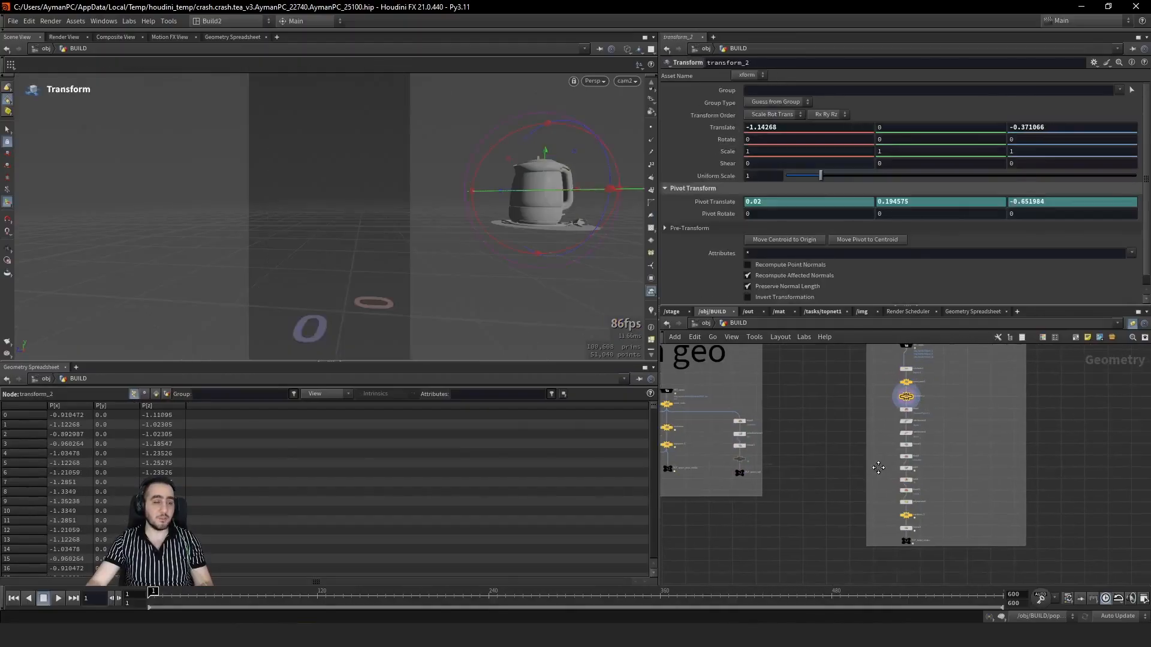
{"action": "scroll", "coordinate": [890, 493], "scroll_direction": "up", "scroll_amount": 8}
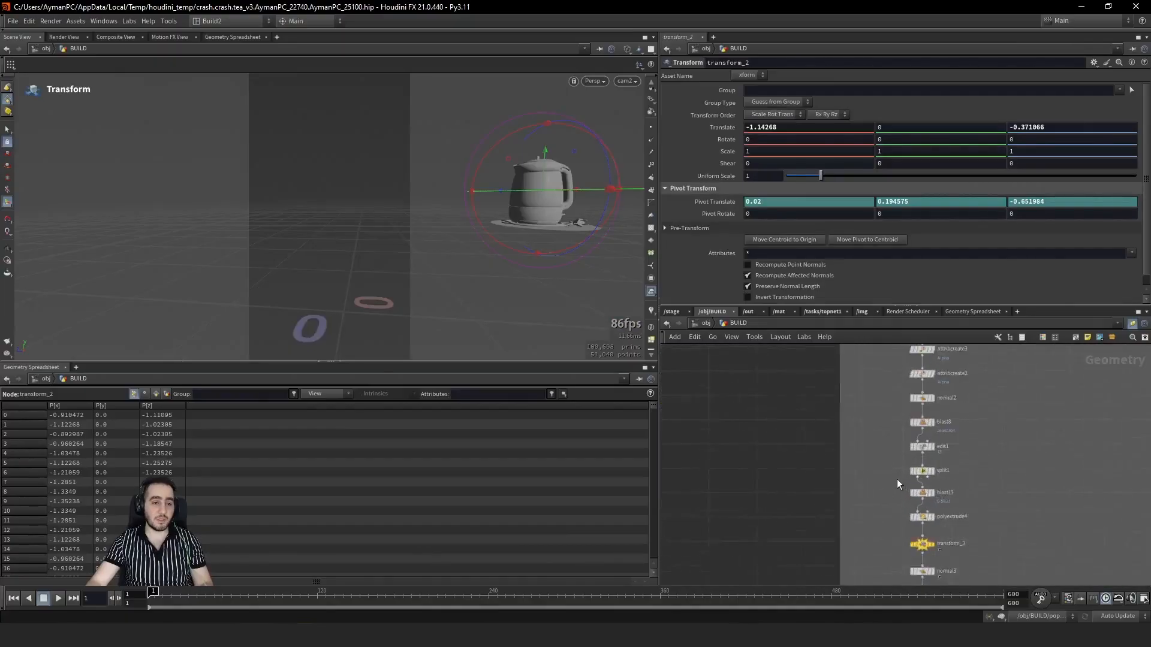
{"action": "left_click", "coordinate": [938, 496]}
{"action": "key", "text": "r"}
{"action": "middle_click_drag", "start_coordinate": [1024, 516], "coordinate": [1020, 513]}
{"action": "middle_click_drag", "start_coordinate": [1003, 566], "coordinate": [1000, 483]}
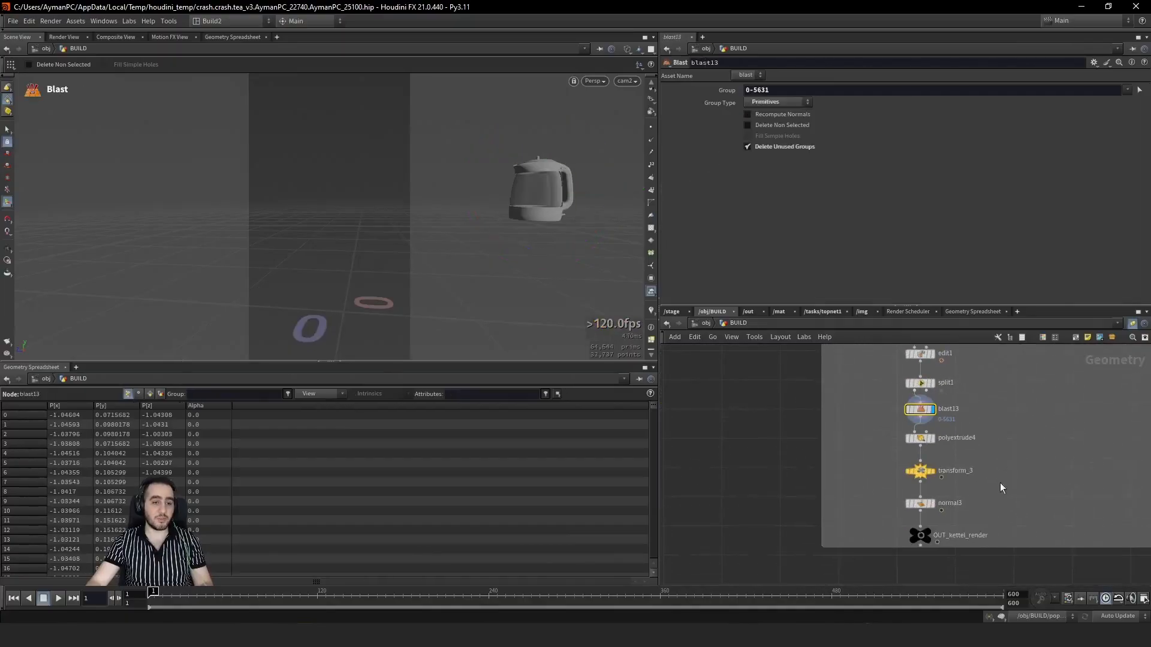
Step: Display OUT_kettel_render and frame the final kettle geometry in the viewport
{"action": "left_click_drag", "start_coordinate": [1000, 523], "coordinate": [881, 549]}
{"action": "key", "text": "r"}
{"action": "key", "text": "space+g"}
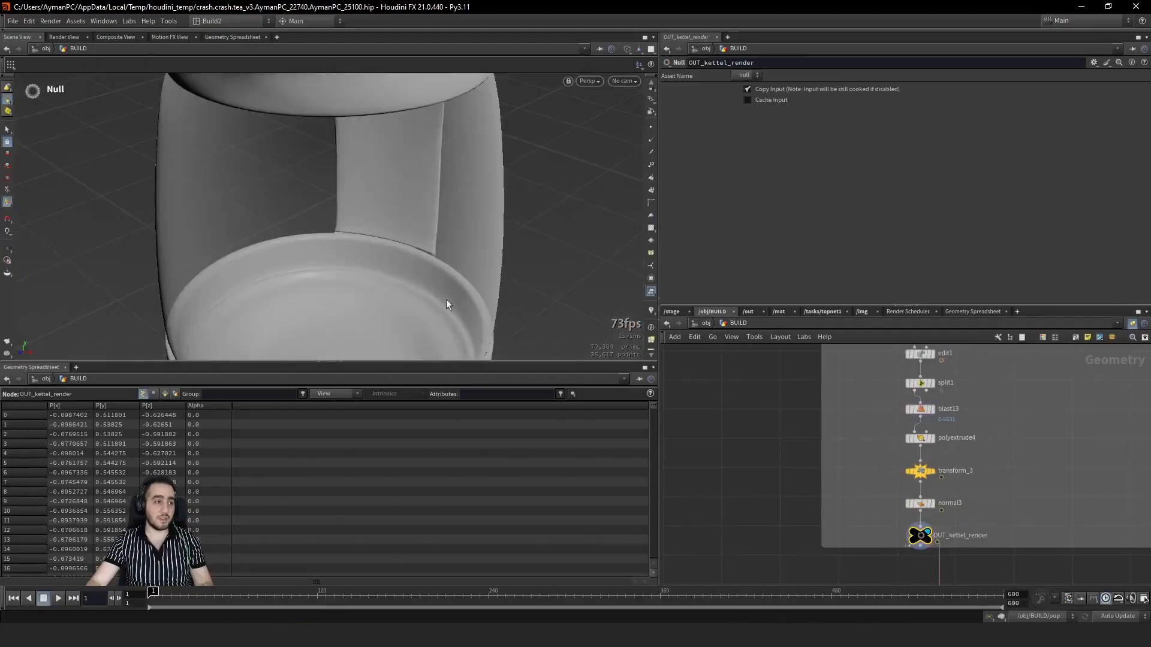
Step: Restore the previous cam2 view, scrub the timeline and rewind to frame 1, and locate the sugar sim network
{"action": "key", "text": "bracketleft"}
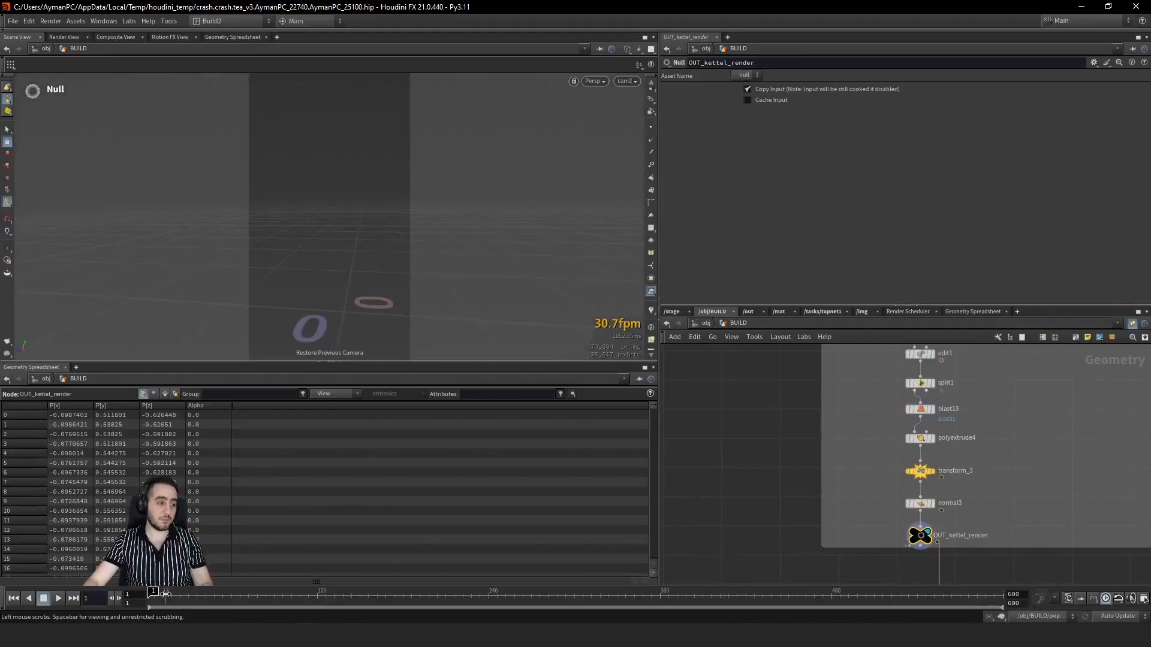
{"action": "left_click_drag", "start_coordinate": [157, 597], "coordinate": [968, 599]}
{"action": "key", "text": "ctrl+Up"}
{"action": "scroll", "coordinate": [897, 464], "scroll_direction": "down", "scroll_amount": 8}
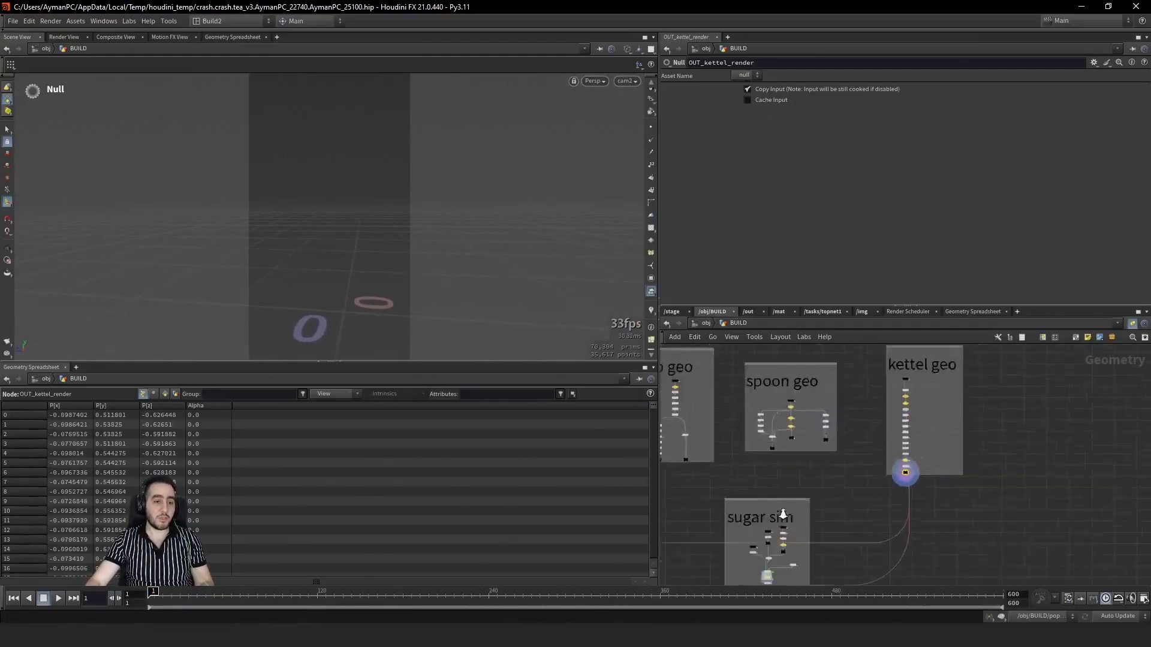
{"action": "scroll", "coordinate": [866, 501], "scroll_direction": "up", "scroll_amount": 3}
{"action": "scroll", "coordinate": [860, 521], "scroll_direction": "up", "scroll_amount": 3}
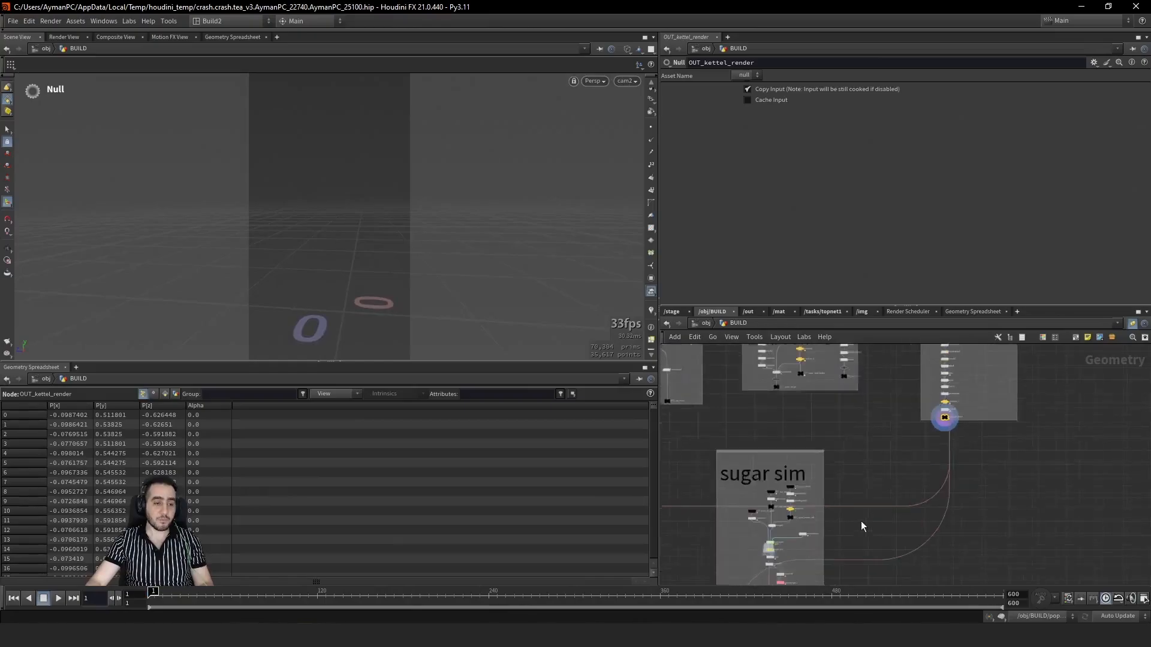
{"action": "middle_click_drag", "start_coordinate": [887, 463], "coordinate": [940, 447]}
{"action": "scroll", "coordinate": [940, 447], "scroll_direction": "down", "scroll_amount": 2}
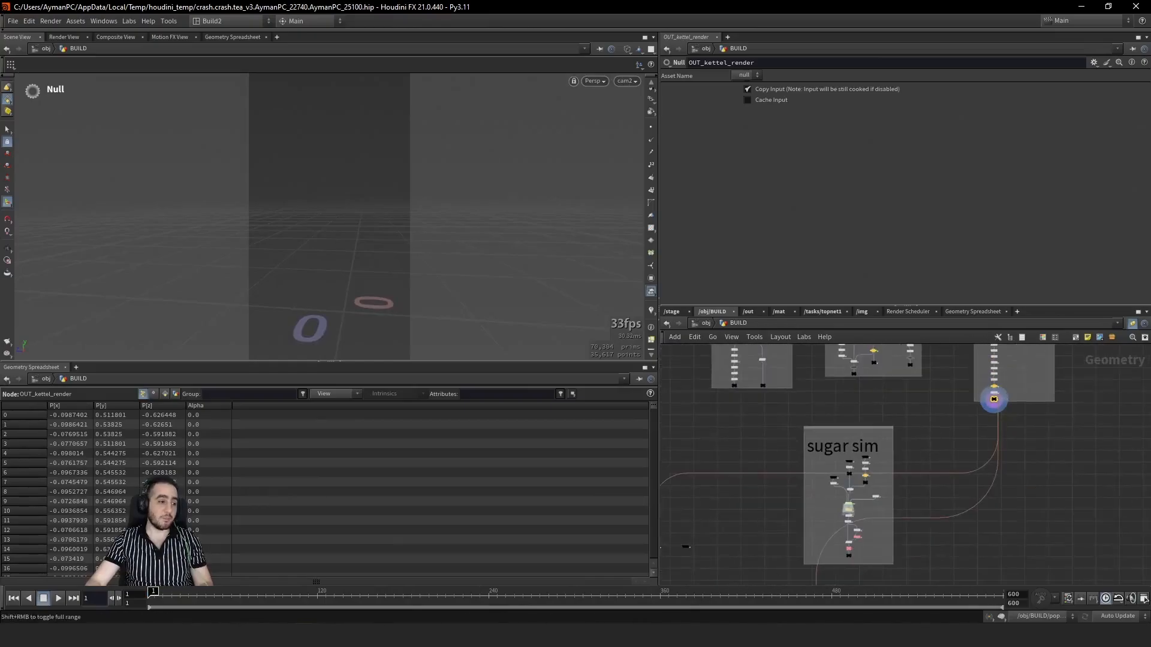
Step: Switch to the reference video IMG_1381.MOV and scrub through adding sugar, pouring water and starting to stir the tea
{"action": "key", "text": "alt+Tab"}
{"action": "left_click", "coordinate": [633, 536]}
{"action": "mouse_move", "coordinate": [620, 539]}
{"action": "left_mouse_down"}
{"action": "mouse_move", "coordinate": [601, 539]}
{"action": "mouse_move", "coordinate": [623, 539]}
{"action": "mouse_move", "coordinate": [613, 539]}
{"action": "left_mouse_up"}
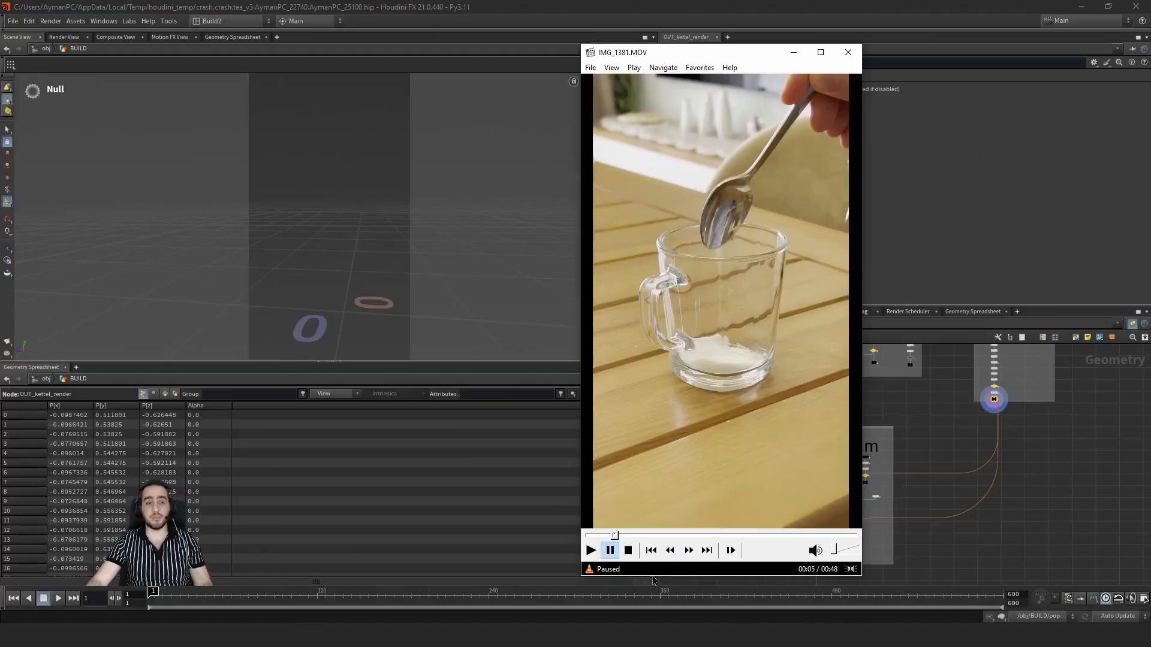
{"action": "left_click_drag", "start_coordinate": [620, 537], "coordinate": [657, 536]}
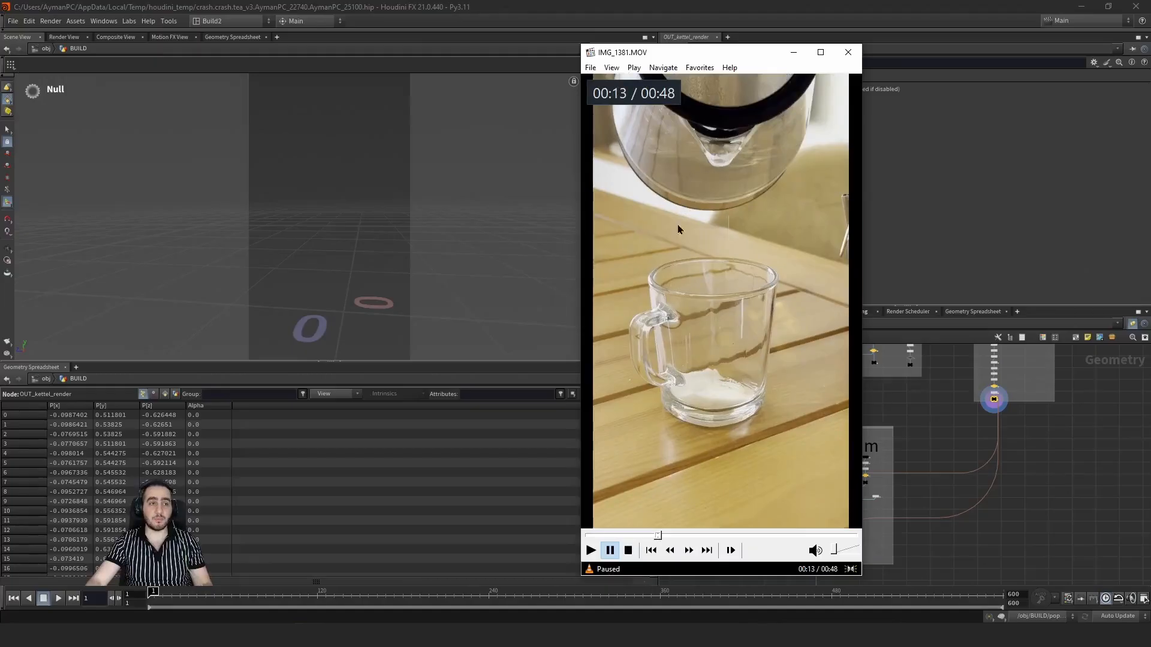
{"action": "left_click", "coordinate": [673, 536]}
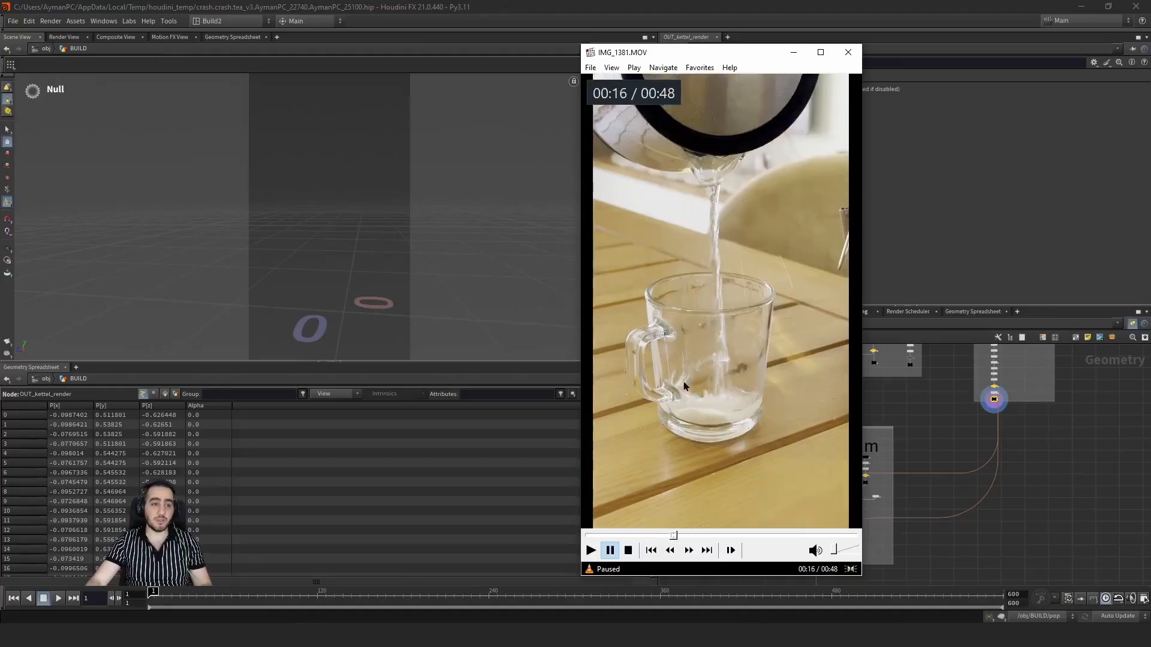
{"action": "left_click_drag", "start_coordinate": [673, 536], "coordinate": [723, 537]}
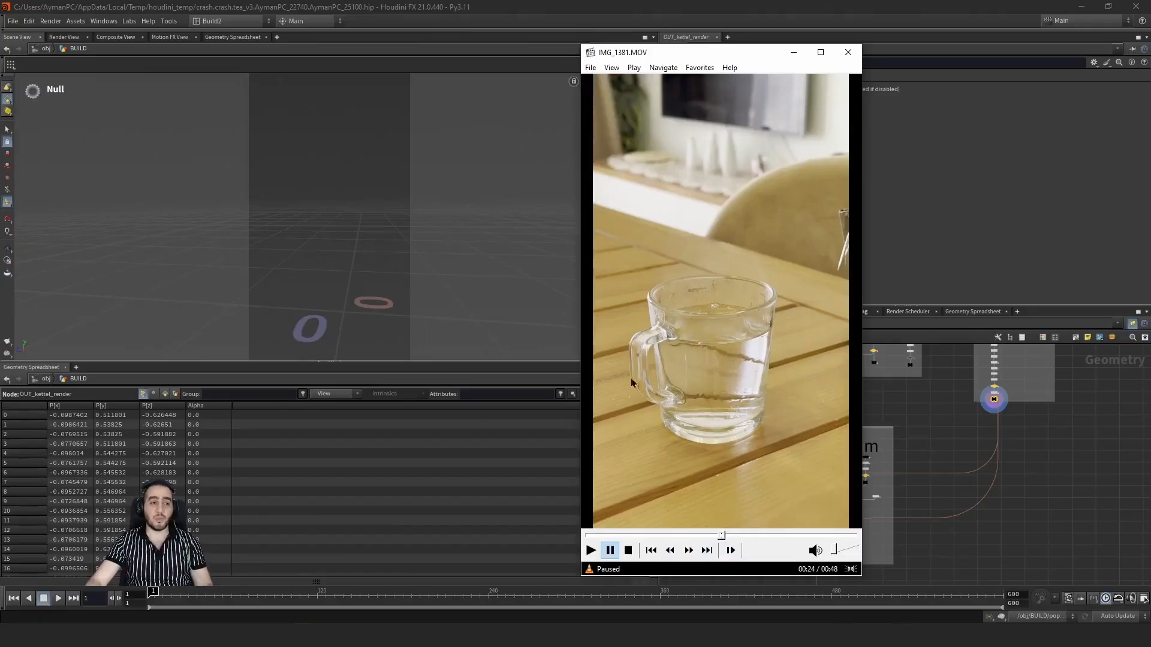
{"action": "left_click", "coordinate": [739, 535]}
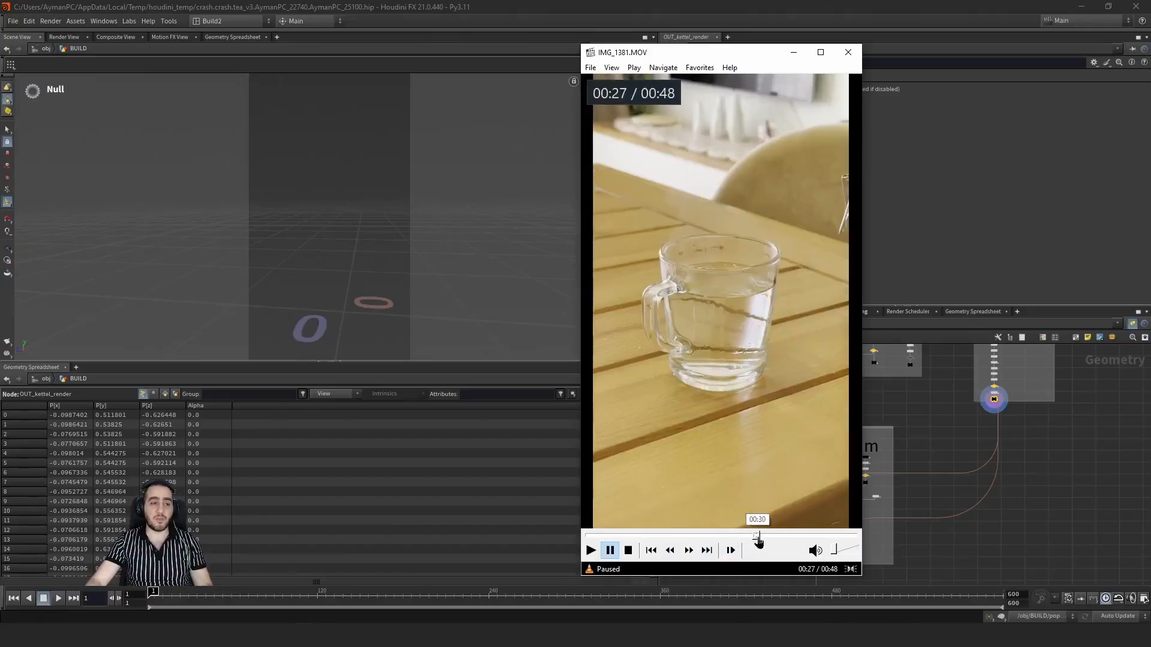
{"action": "left_click", "coordinate": [771, 535]}
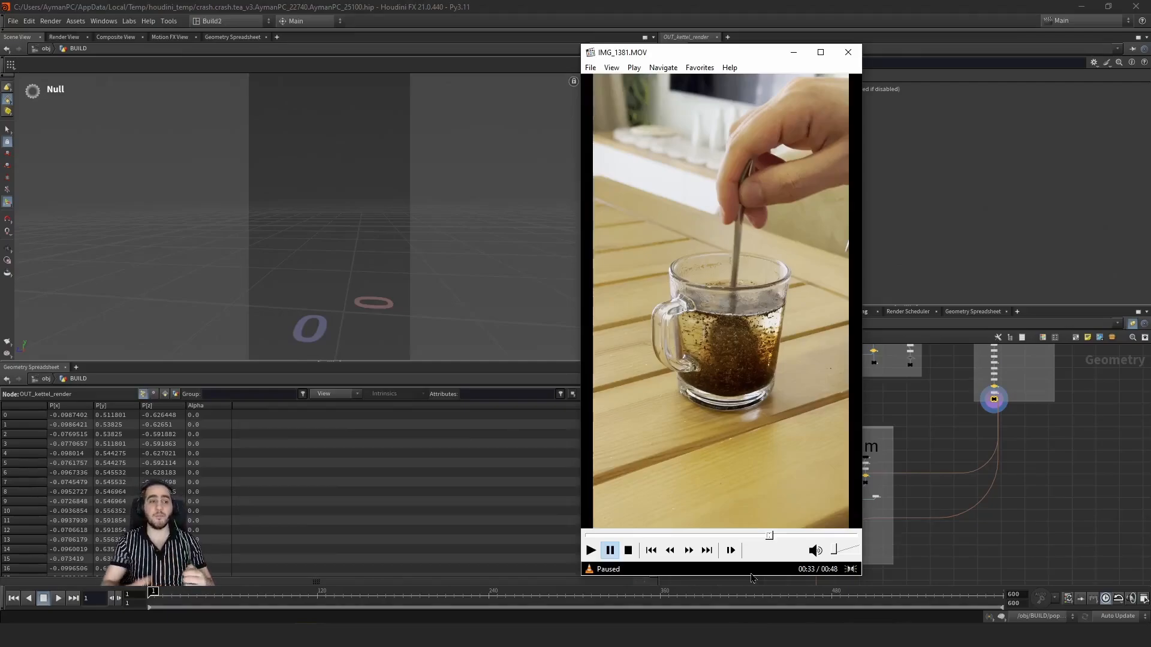
Step: Review the stirring and finished tea in the reference video up to 00:44, and return to the sugar spoon at 00:05
{"action": "left_click", "coordinate": [776, 538]}
{"action": "left_click", "coordinate": [793, 539]}
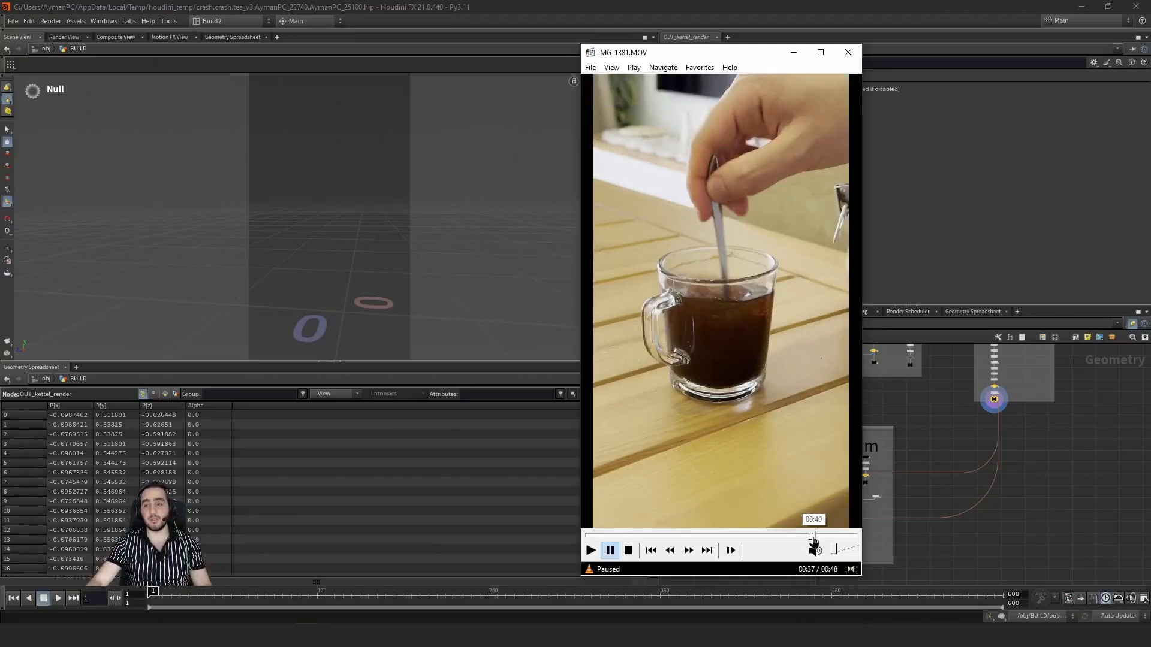
{"action": "left_click", "coordinate": [813, 537]}
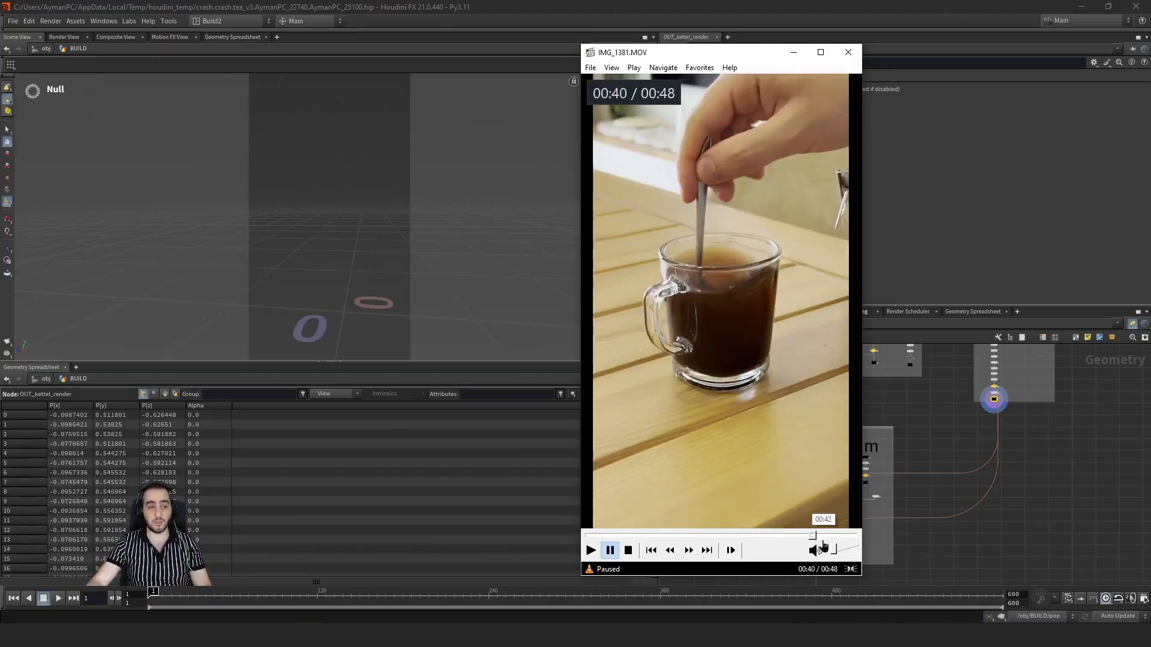
{"action": "left_click", "coordinate": [823, 538]}
{"action": "left_click", "coordinate": [834, 537]}
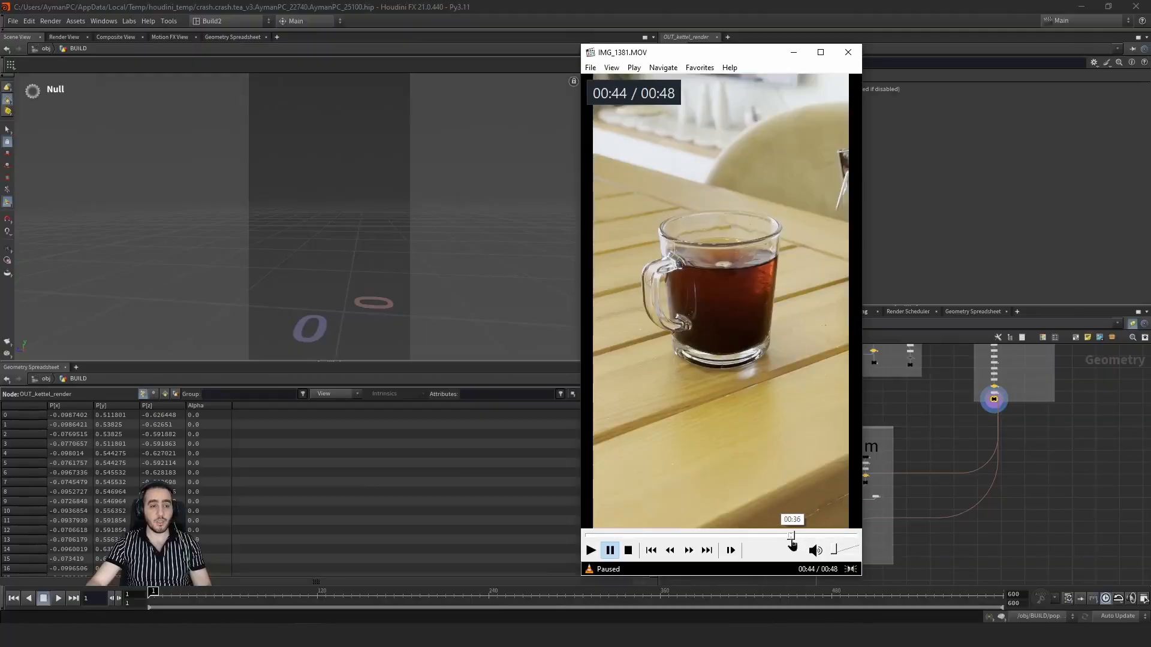
{"action": "left_click", "coordinate": [789, 538]}
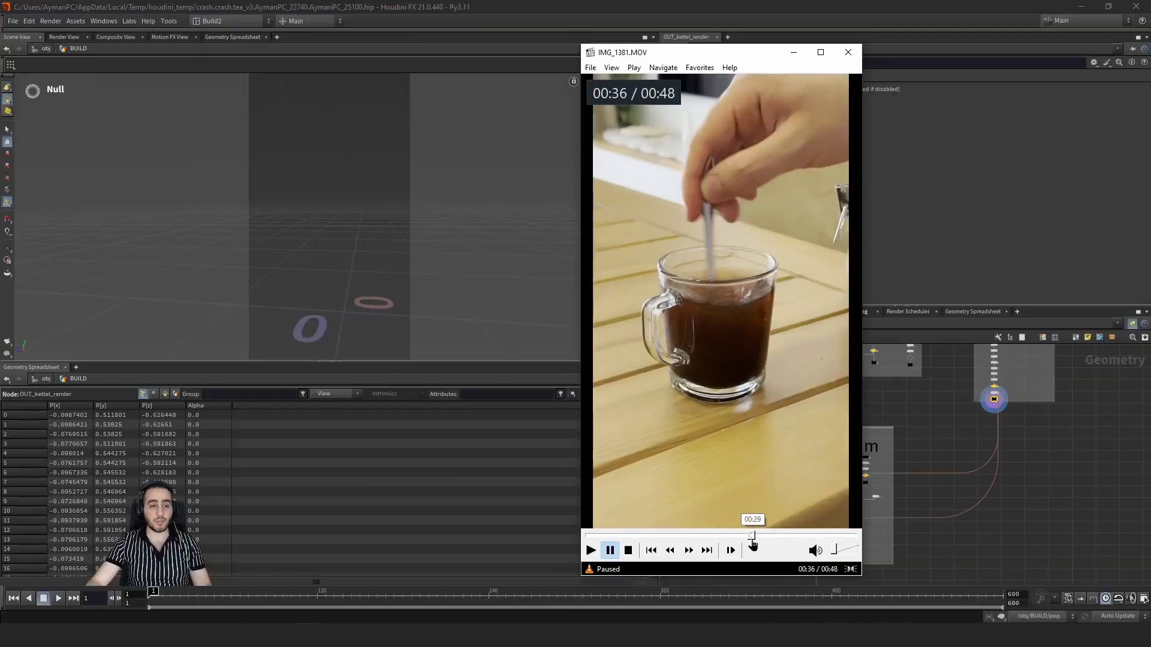
{"action": "left_click", "coordinate": [752, 538]}
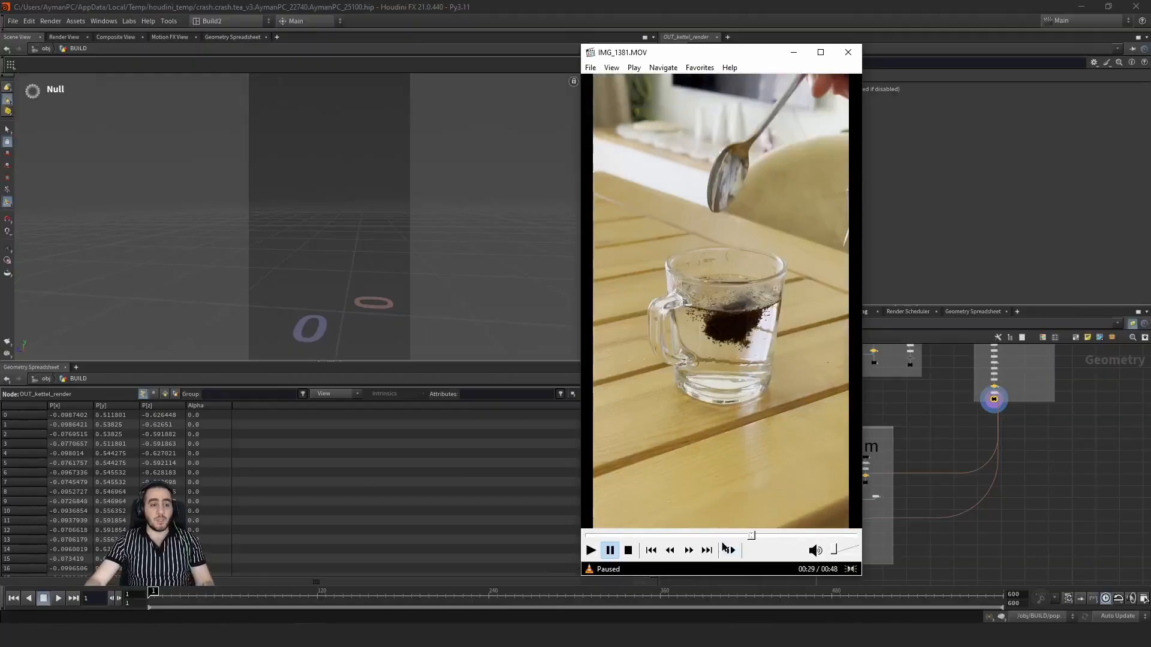
{"action": "left_click_drag", "start_coordinate": [775, 575], "coordinate": [775, 588]}
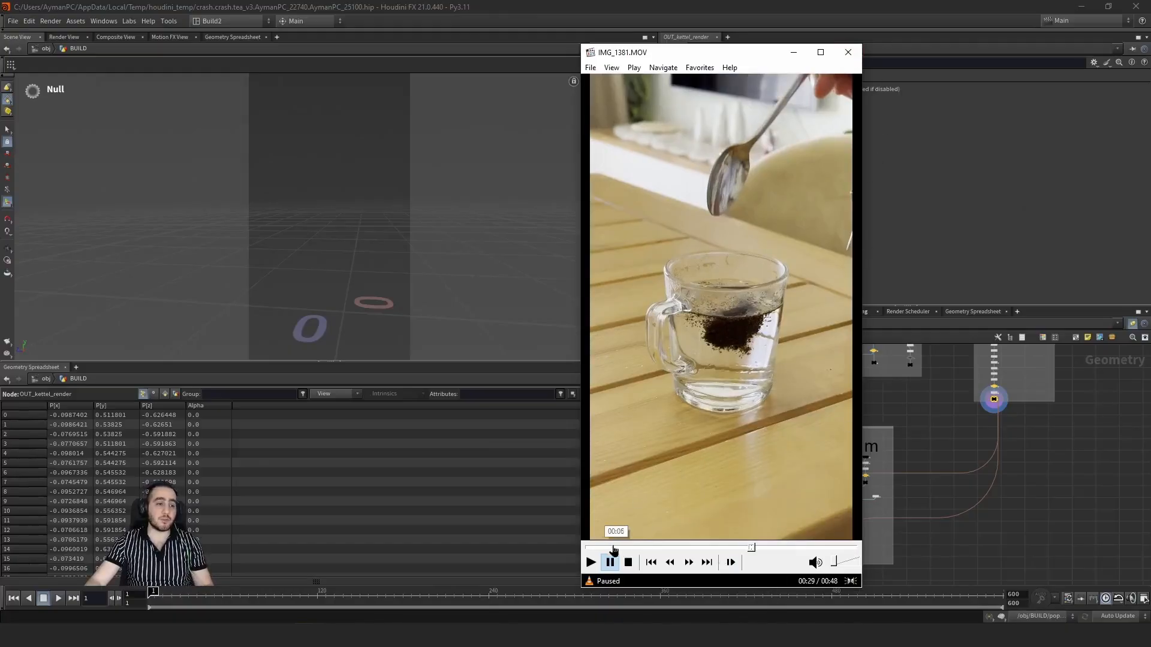
{"action": "left_click", "coordinate": [611, 546]}
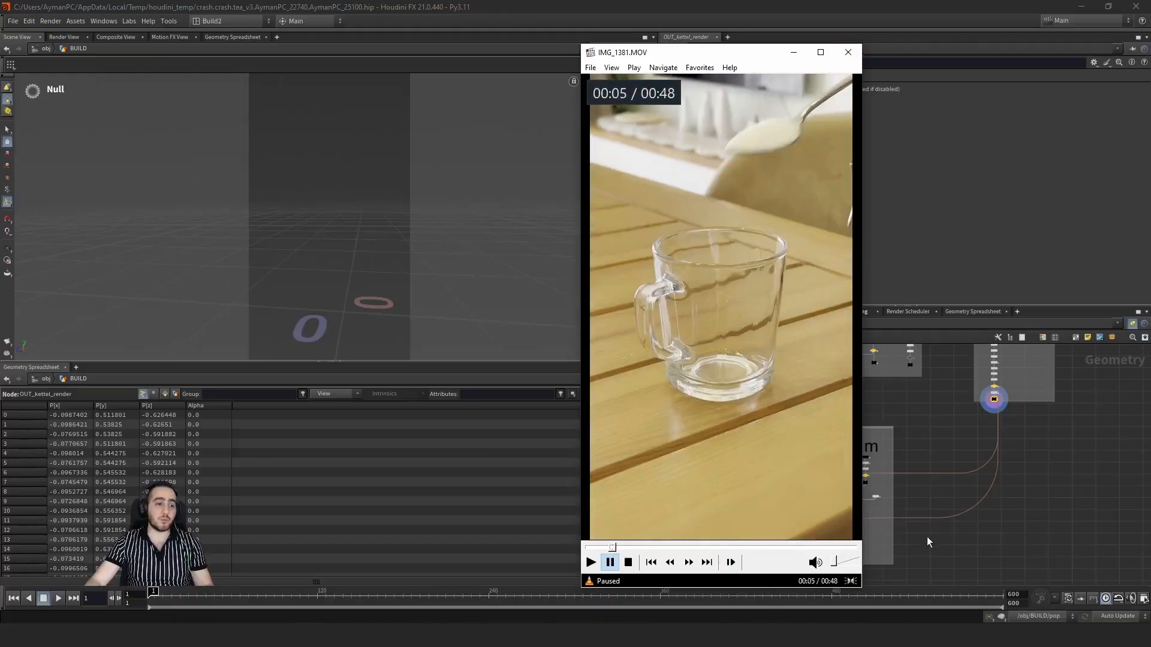
Step: Return to Houdini's sugar sim network, display mpmsource and review its material settings
{"action": "middle_click_drag", "start_coordinate": [951, 534], "coordinate": [976, 522]}
{"action": "scroll", "coordinate": [889, 439], "scroll_direction": "up", "scroll_amount": 3}
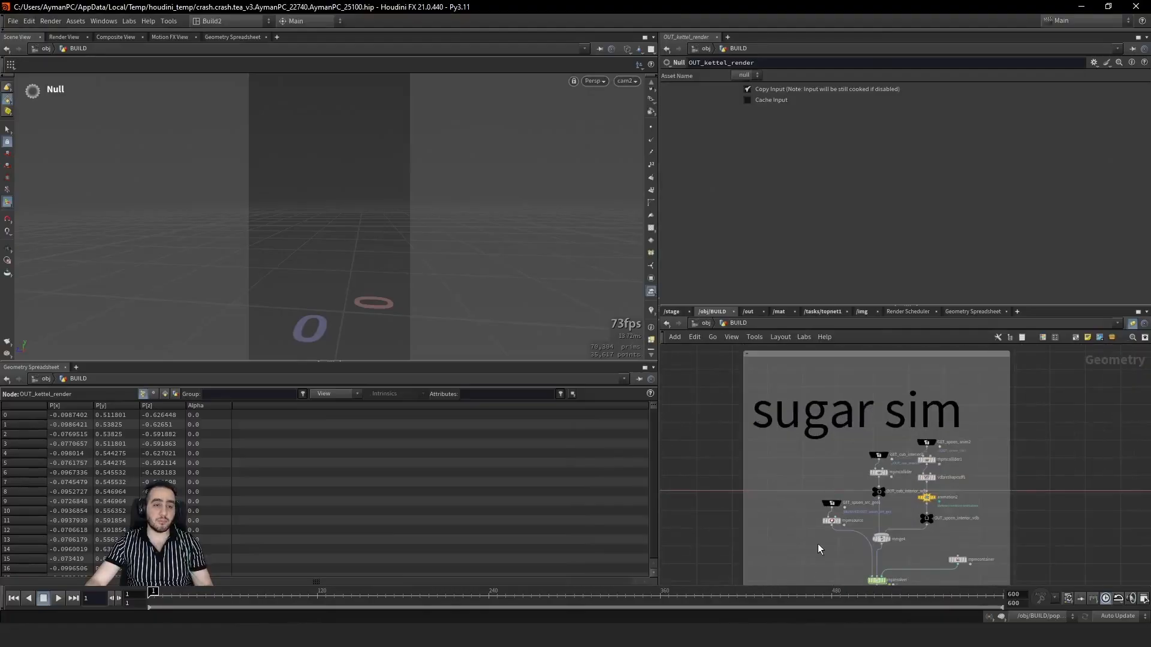
{"action": "scroll", "coordinate": [786, 527], "scroll_direction": "up", "scroll_amount": 3}
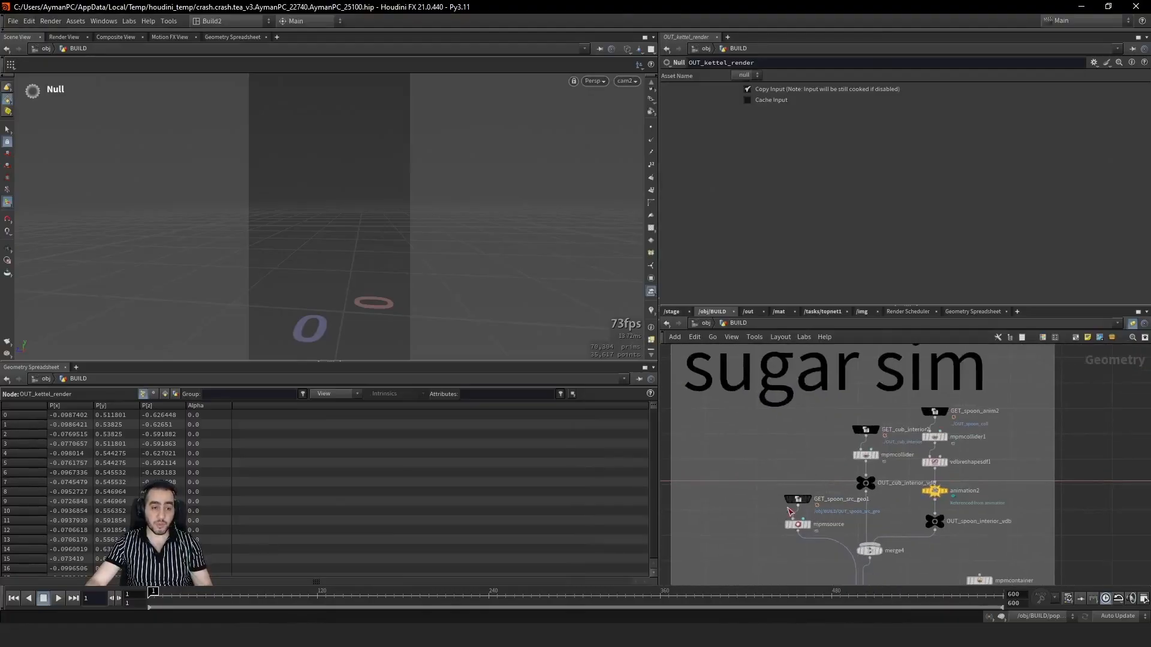
{"action": "left_click_drag", "start_coordinate": [785, 534], "coordinate": [802, 528]}
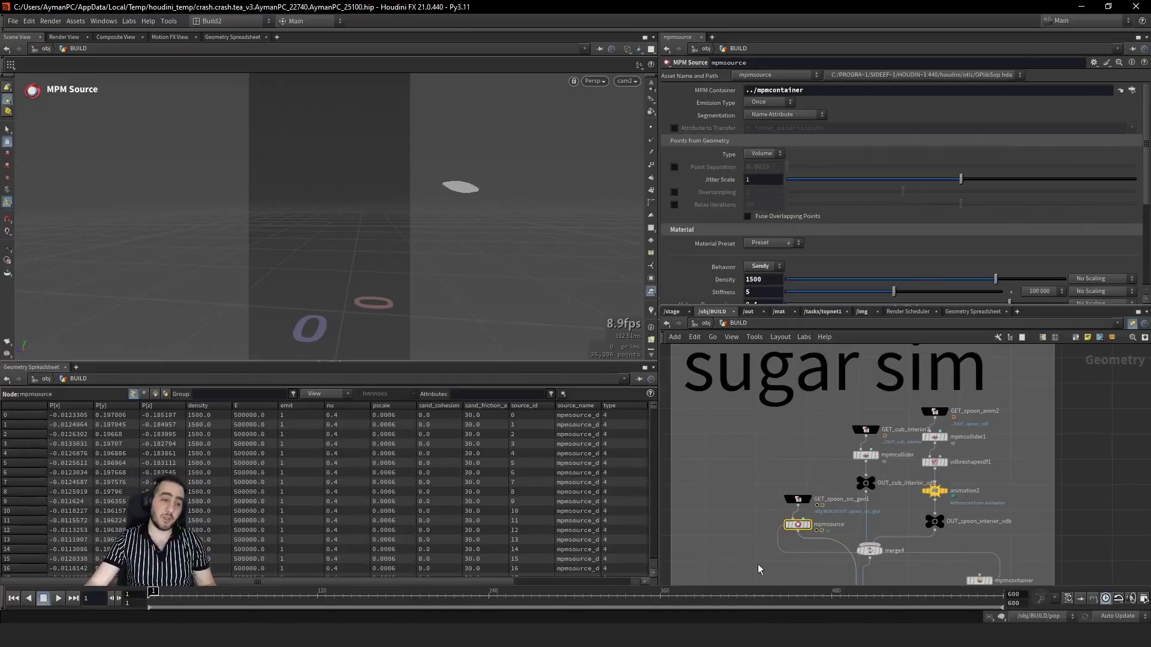
{"action": "middle_click_drag", "start_coordinate": [758, 564], "coordinate": [714, 539]}
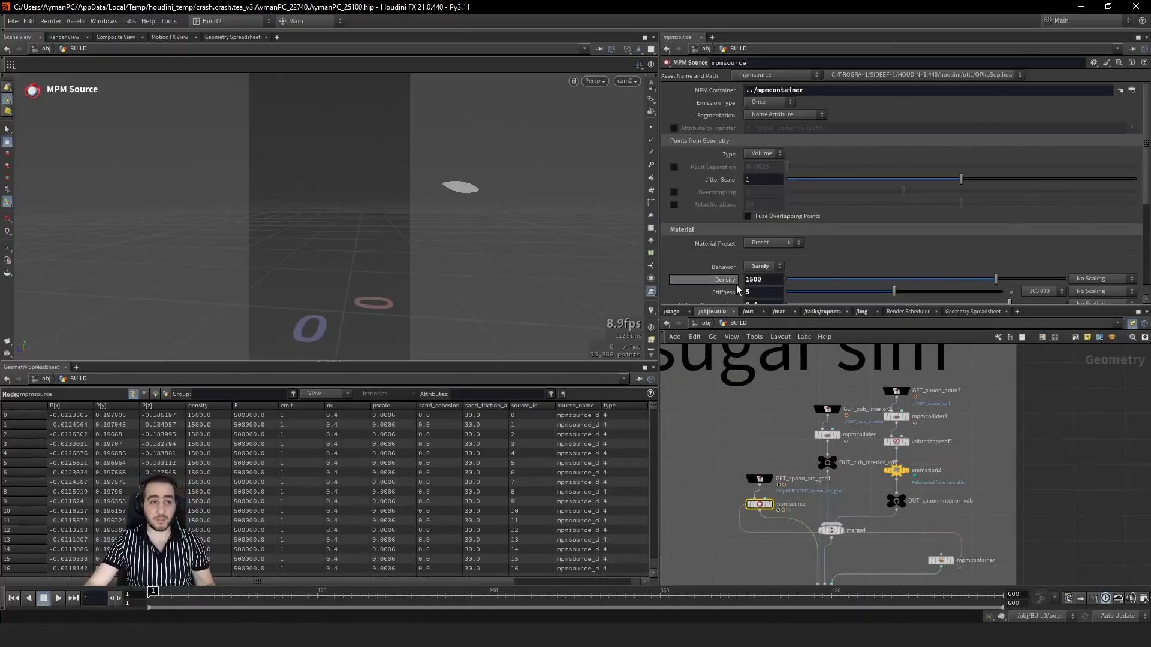
{"action": "scroll", "coordinate": [744, 264], "scroll_direction": "down", "scroll_amount": 3}
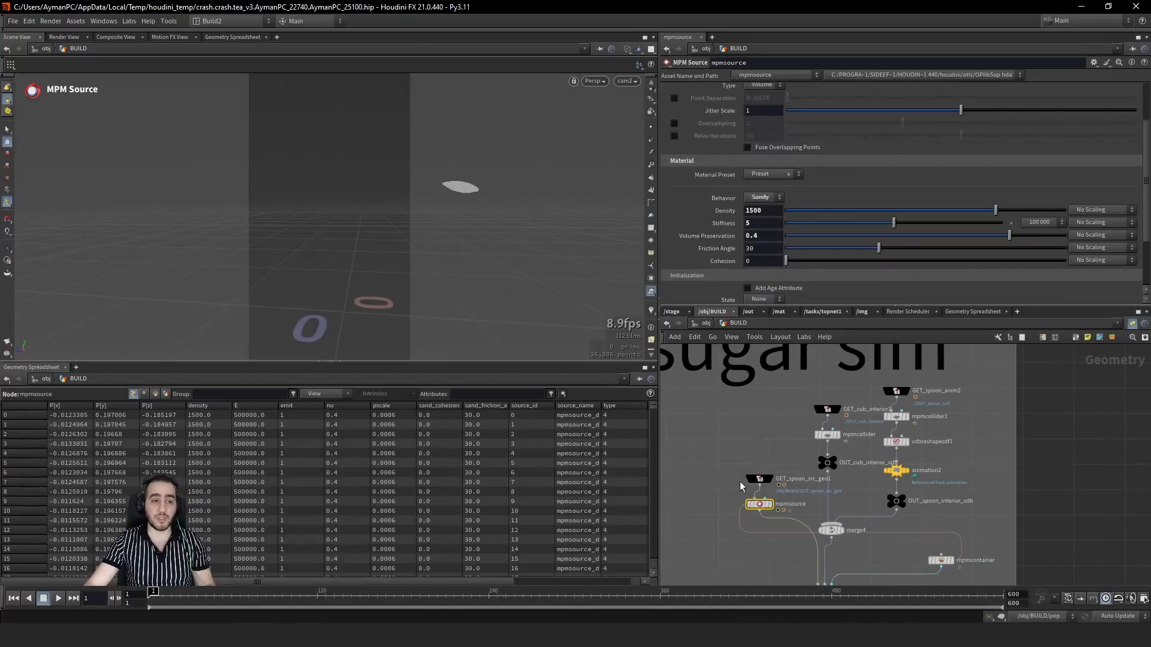
Step: Display GET_spoon_src_geo1, frame it in the viewport and inspect its mesh in wireframe
{"action": "left_click", "coordinate": [757, 479]}
{"action": "key", "text": "f"}
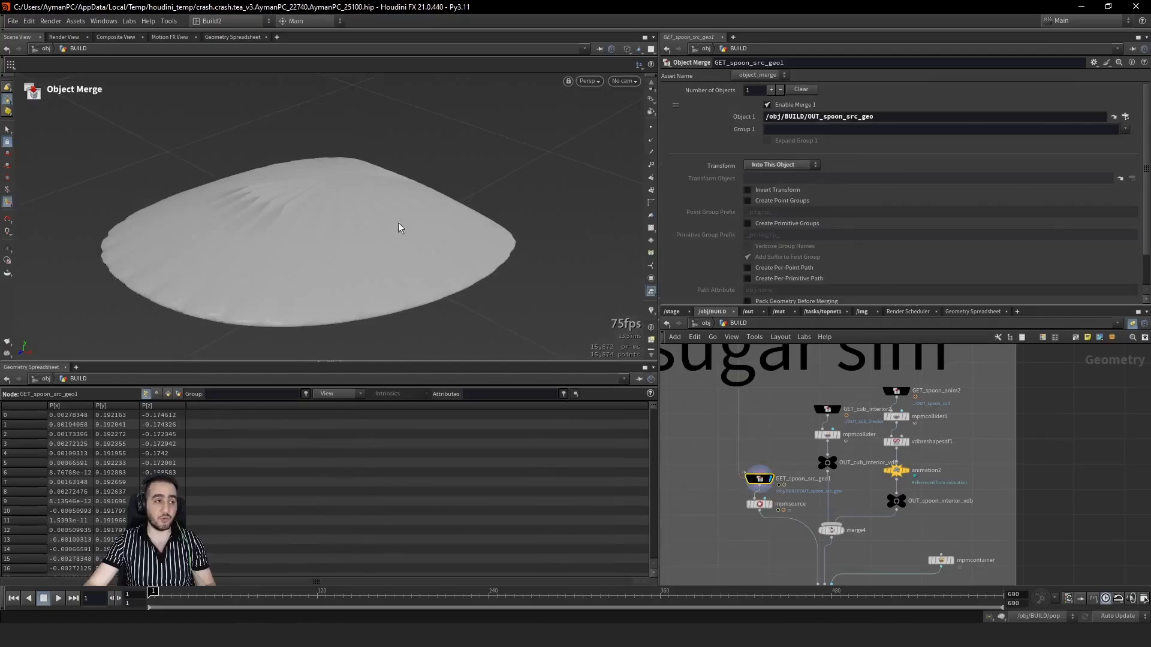
{"action": "left_click_drag", "start_coordinate": [399, 228], "coordinate": [323, 201], "text": "alt"}
{"action": "key", "text": "w"}
{"action": "right_click_drag", "start_coordinate": [437, 257], "coordinate": [406, 249], "text": "alt"}
{"action": "left_click_drag", "start_coordinate": [406, 250], "coordinate": [345, 318], "text": "alt"}
{"action": "left_click_drag", "start_coordinate": [480, 221], "coordinate": [509, 223], "text": "alt"}
Step: Go to the spoon geo network, save the scene and display blast2 to examine the extracted spoon bowl
{"action": "right_click_drag", "start_coordinate": [998, 535], "coordinate": [840, 563], "text": "alt"}
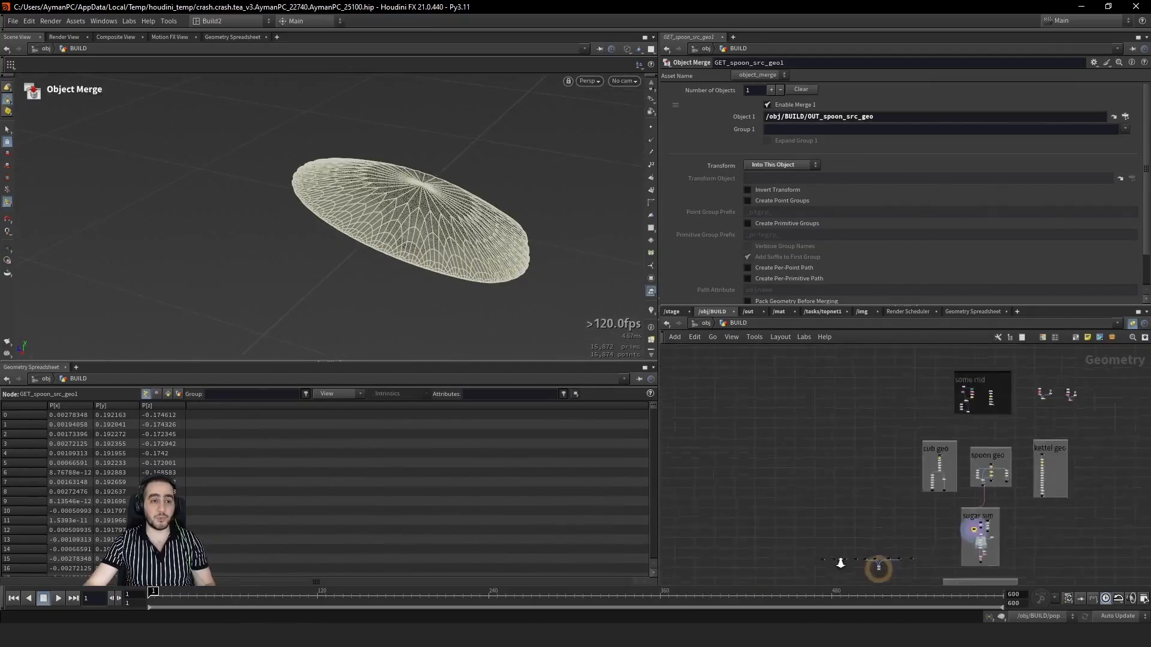
{"action": "scroll", "coordinate": [992, 479], "scroll_direction": "up", "scroll_amount": 6}
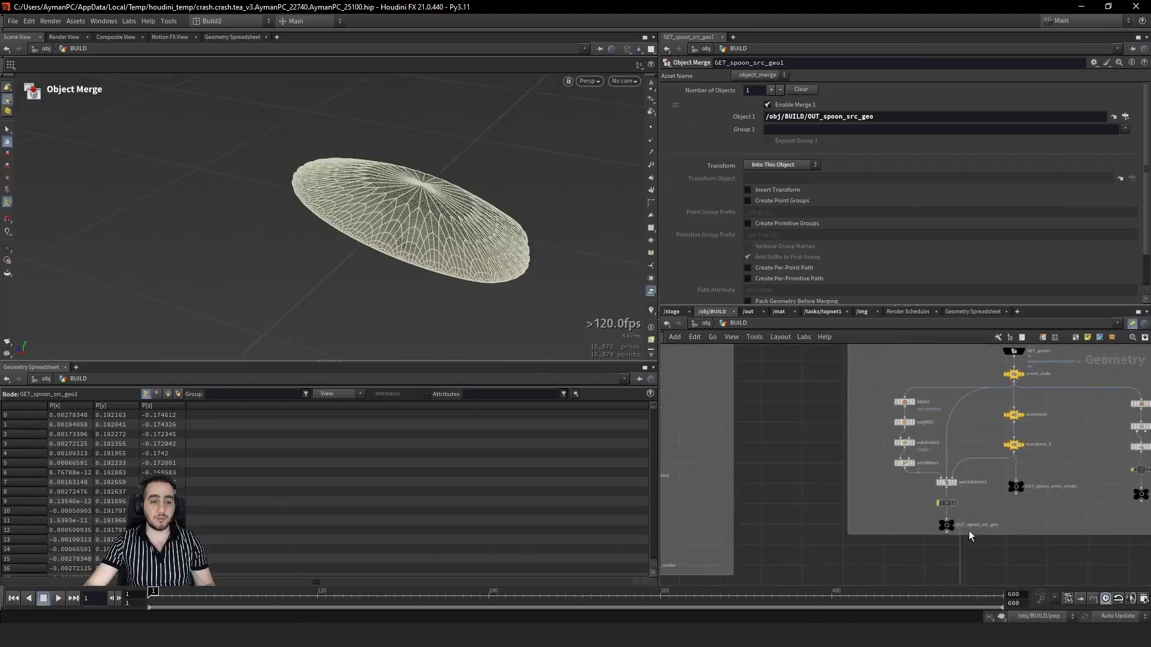
{"action": "scroll", "coordinate": [968, 530], "scroll_direction": "up", "scroll_amount": 2}
{"action": "middle_click_drag", "start_coordinate": [837, 381], "coordinate": [830, 432]}
{"action": "key", "text": "ctrl+s"}
{"action": "left_click", "coordinate": [881, 398]}
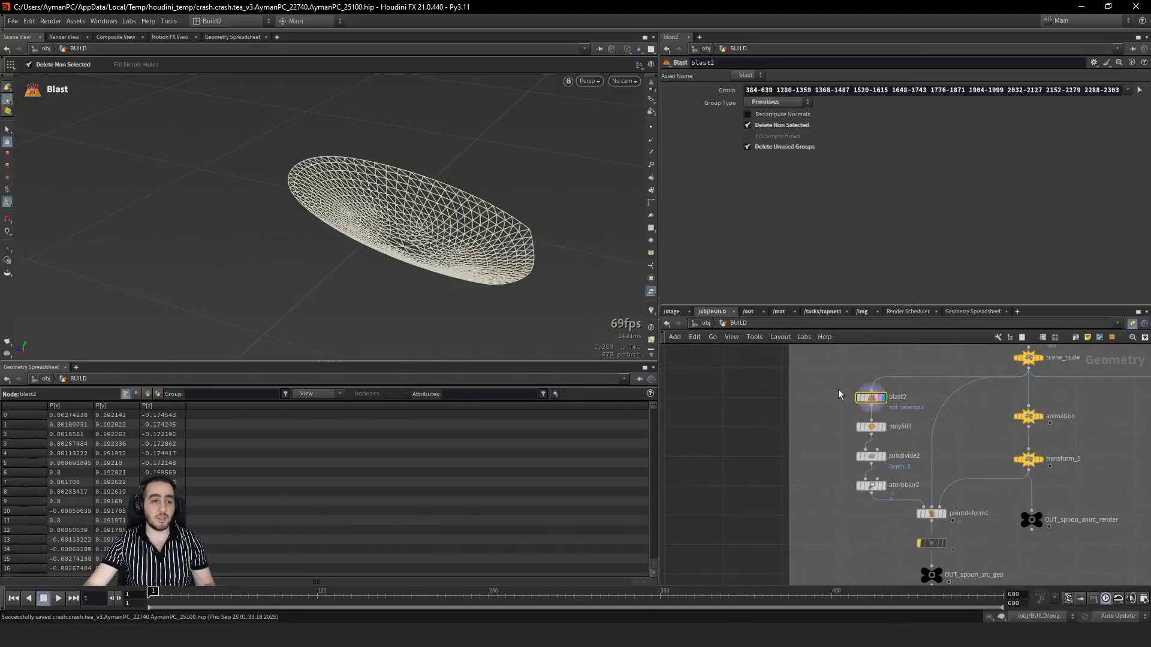
{"action": "left_click_drag", "start_coordinate": [453, 279], "coordinate": [389, 210], "text": "alt"}
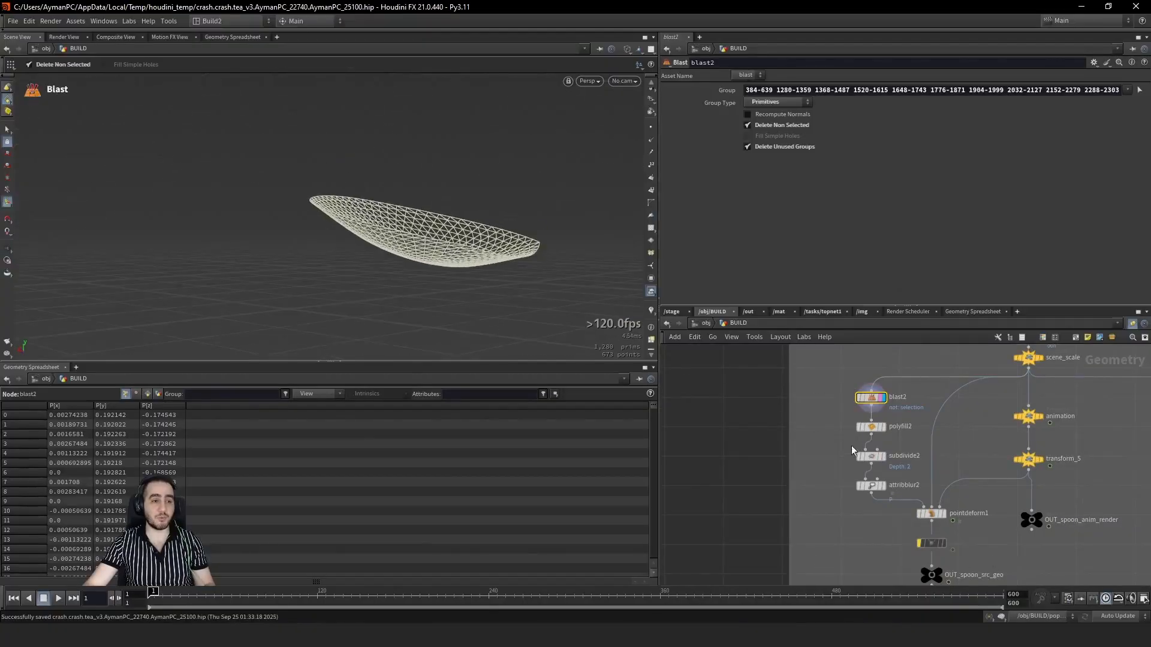
Step: Display the polyfill2, subdivide2 and attribblur2 stages of the spoon's source geometry
{"action": "left_click_drag", "start_coordinate": [847, 422], "coordinate": [883, 442]}
{"action": "left_click", "coordinate": [869, 458]}
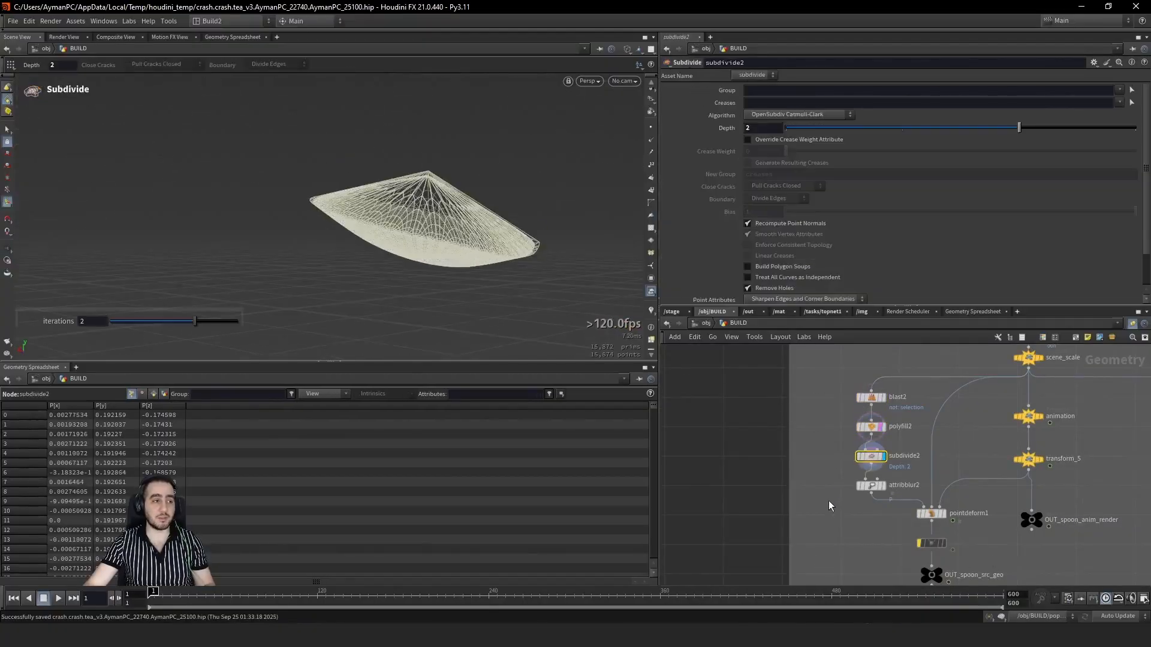
{"action": "left_click", "coordinate": [875, 487]}
{"action": "left_click_drag", "start_coordinate": [354, 233], "coordinate": [239, 185], "text": "alt"}
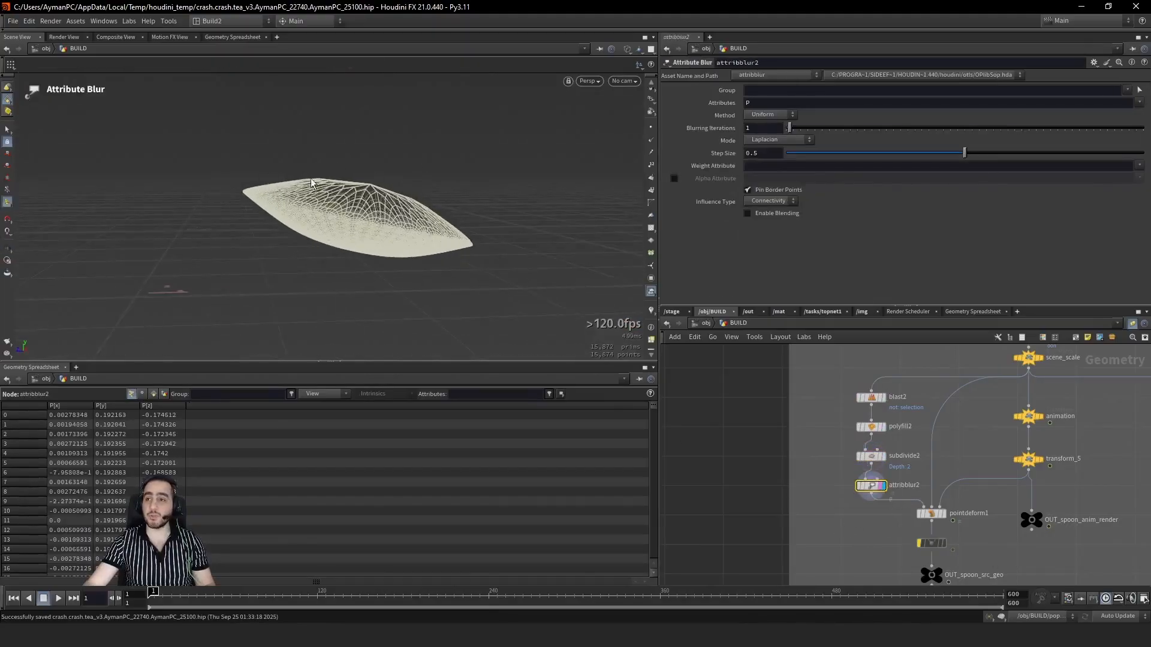
Step: Display pointdeform1 and scrub the timeline to examine how the source geometry follows the spoon animation
{"action": "middle_click_drag", "start_coordinate": [877, 559], "coordinate": [881, 528]}
{"action": "left_click", "coordinate": [938, 482]}
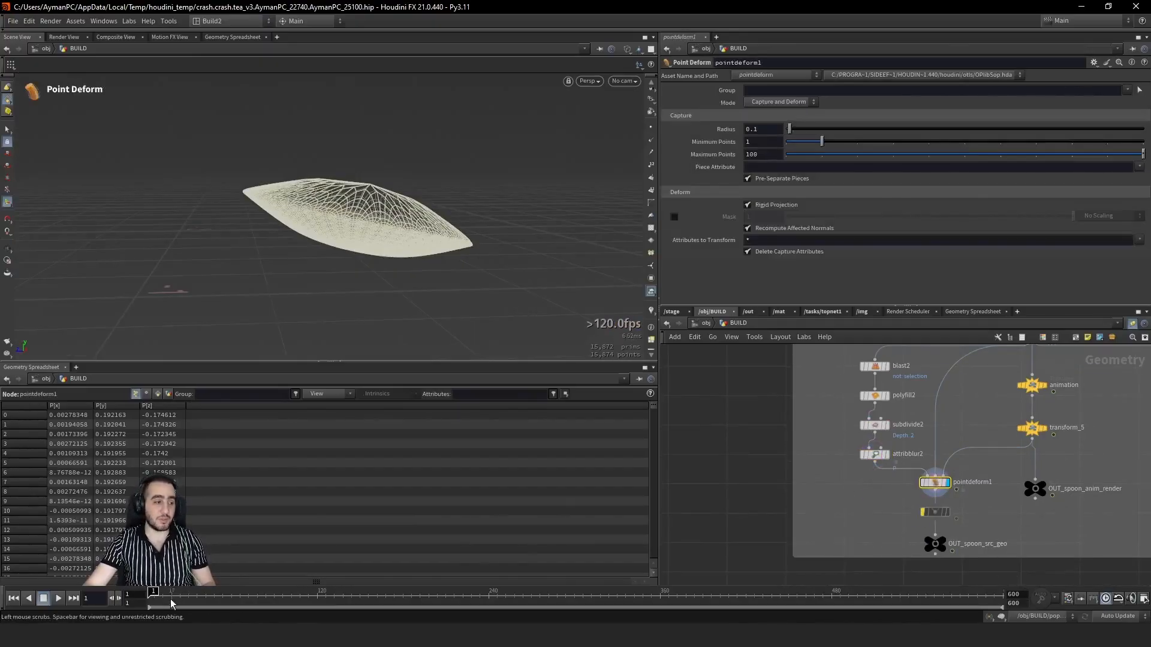
{"action": "left_click", "coordinate": [271, 596]}
{"action": "left_click_drag", "start_coordinate": [271, 596], "coordinate": [256, 597]}
{"action": "right_click_drag", "start_coordinate": [403, 243], "coordinate": [136, 351], "text": "alt"}
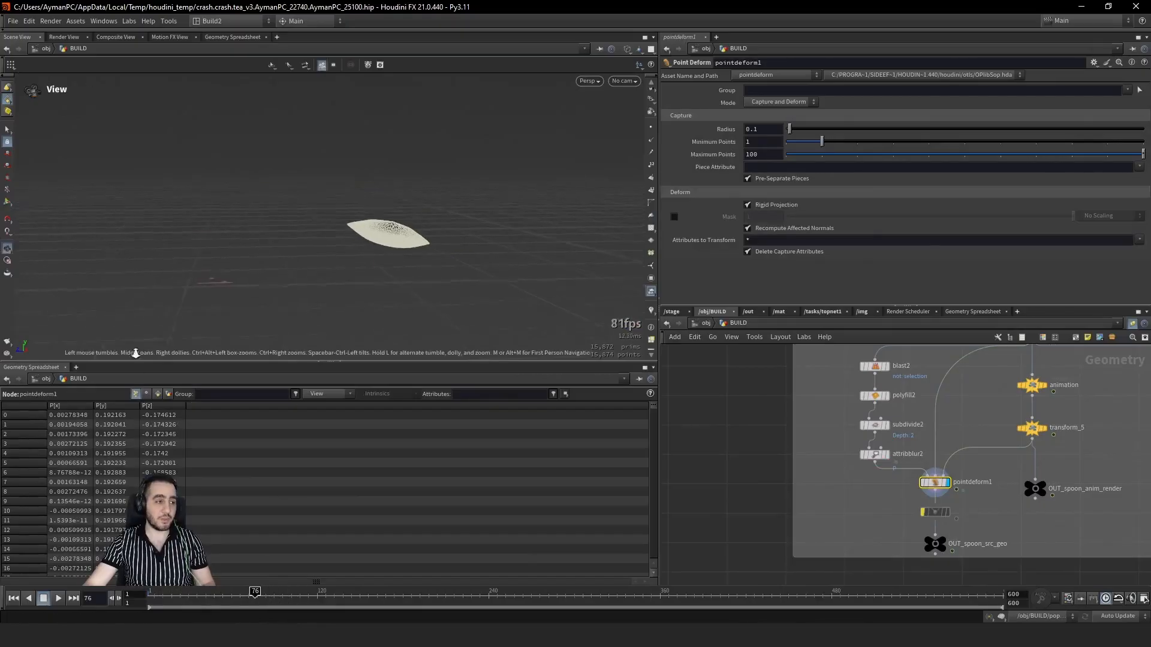
{"action": "mouse_move", "coordinate": [259, 600]}
{"action": "left_mouse_down"}
{"action": "mouse_move", "coordinate": [316, 603]}
{"action": "mouse_move", "coordinate": [167, 617]}
{"action": "left_mouse_up"}
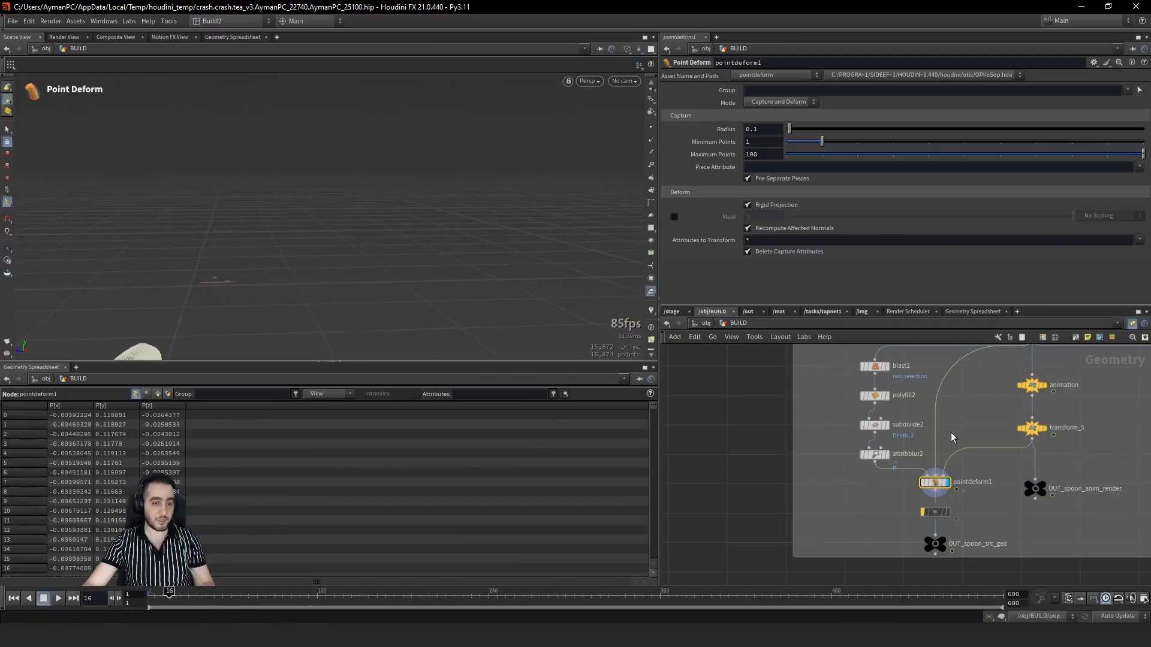
Step: Select transform_5, scrub the animated spoon in the viewport and rewind to frame 1
{"action": "left_click", "coordinate": [1032, 428]}
{"action": "middle_click_drag", "start_coordinate": [359, 274], "coordinate": [453, 188], "text": "alt"}
{"action": "right_click_drag", "start_coordinate": [454, 188], "coordinate": [249, 265], "text": "alt"}
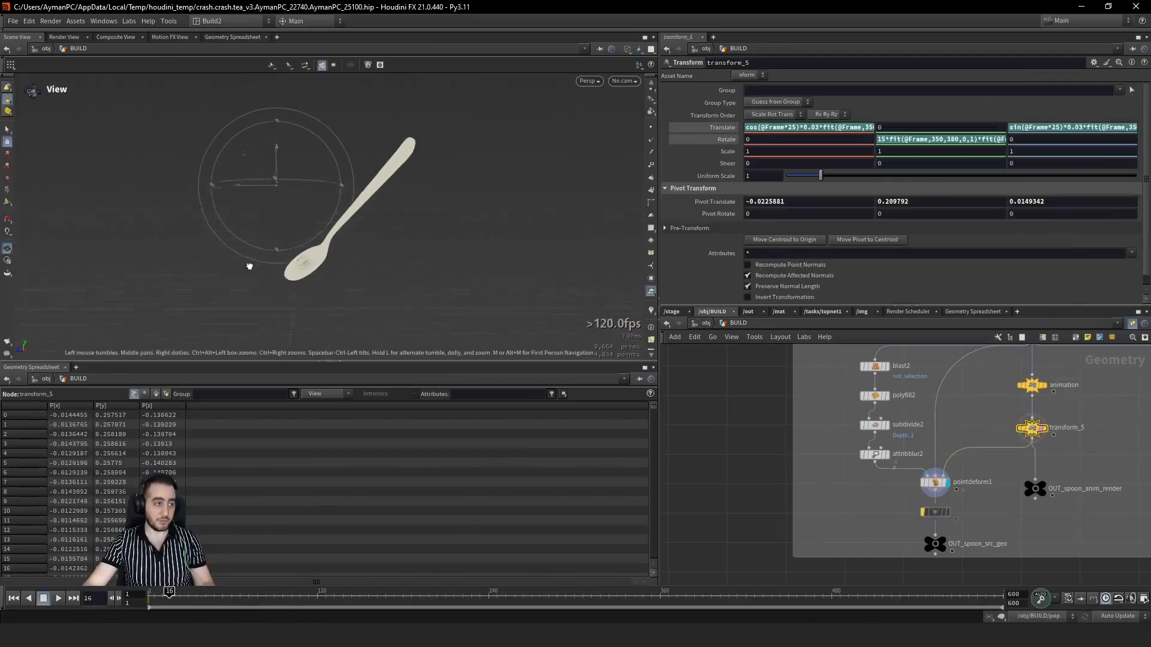
{"action": "left_click_drag", "start_coordinate": [250, 266], "coordinate": [189, 249], "text": "alt"}
{"action": "left_click_drag", "start_coordinate": [169, 598], "coordinate": [201, 598]}
{"action": "key", "text": "ctrl+Up"}
Step: Return to the sugar sim network, select GET_spoon_src_geo1 and follow the nodes down to the MPM solver
{"action": "middle_click_drag", "start_coordinate": [860, 526], "coordinate": [868, 497]}
{"action": "scroll", "coordinate": [868, 497], "scroll_direction": "down", "scroll_amount": 7}
{"action": "middle_click_drag", "start_coordinate": [792, 520], "coordinate": [780, 453]}
{"action": "scroll", "coordinate": [892, 527], "scroll_direction": "up", "scroll_amount": 6}
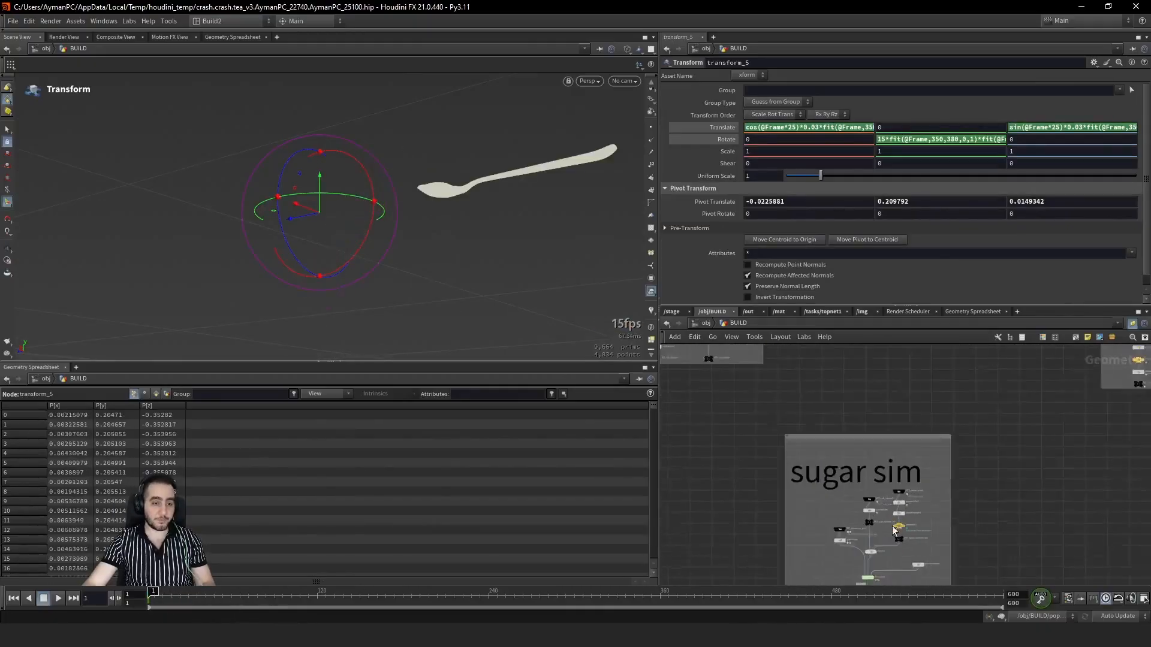
{"action": "left_click", "coordinate": [862, 515]}
{"action": "middle_click_drag", "start_coordinate": [812, 579], "coordinate": [780, 462]}
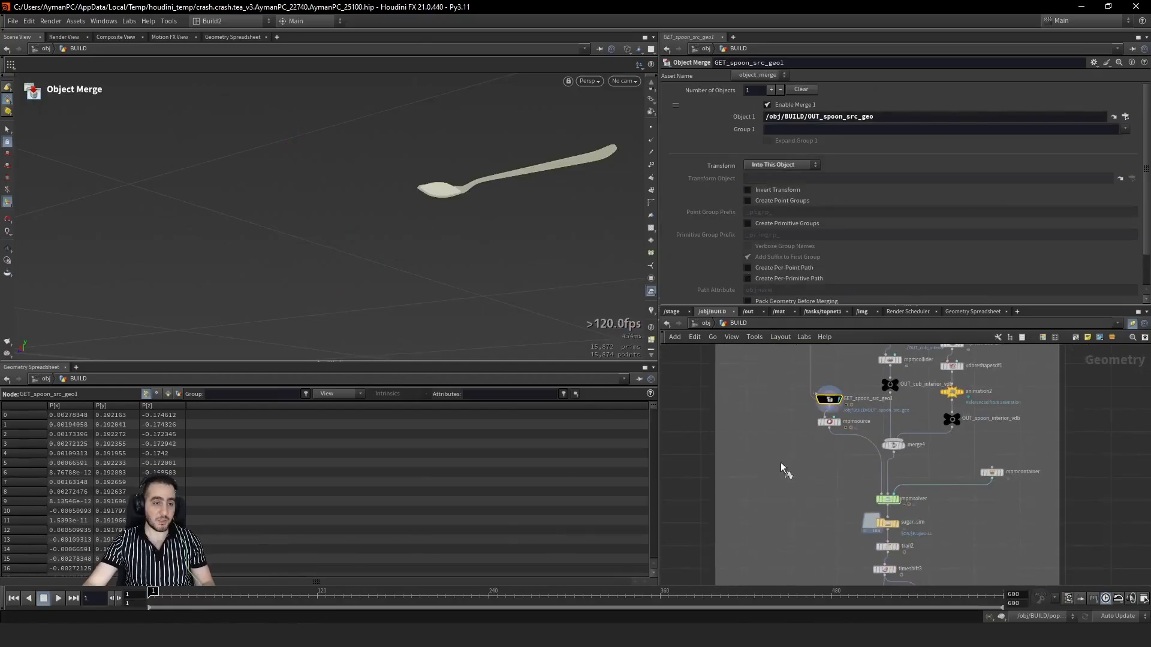
Step: Scrub the spoon animation, rewind to frame 1 and display the mpmsource node with its Sandy material settings
{"action": "left_click_drag", "start_coordinate": [167, 601], "coordinate": [319, 597]}
{"action": "key", "text": "ctrl+Up"}
{"action": "left_click", "coordinate": [829, 421]}
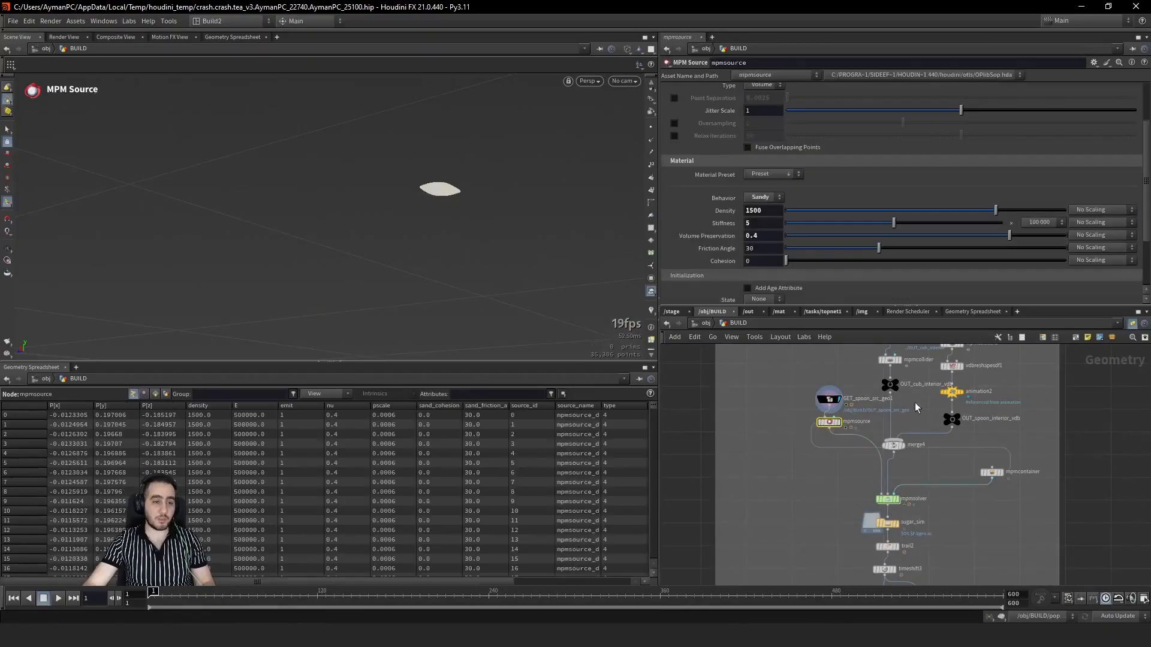
Step: Examine the cup and spoon collider branches from GET_cub_interior2 and GET_spoon_anim2 to their OUT_cub_interior_vdb and OUT_spoon_interior_vdb outputs
{"action": "middle_click_drag", "start_coordinate": [841, 445], "coordinate": [775, 480]}
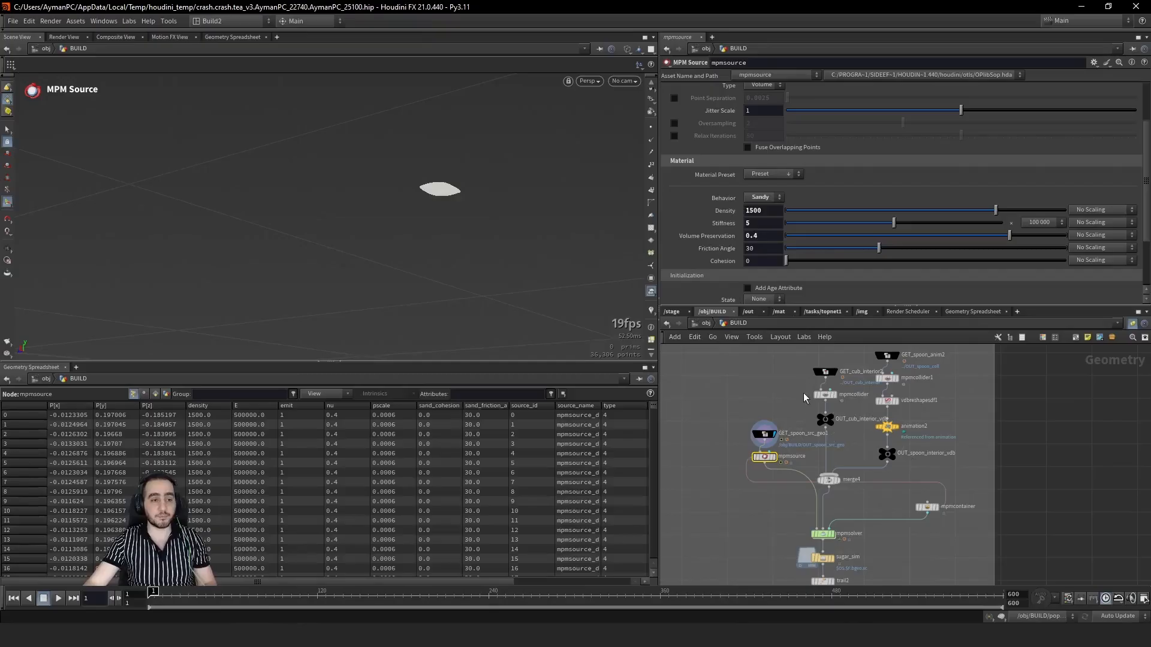
{"action": "left_click", "coordinate": [829, 374]}
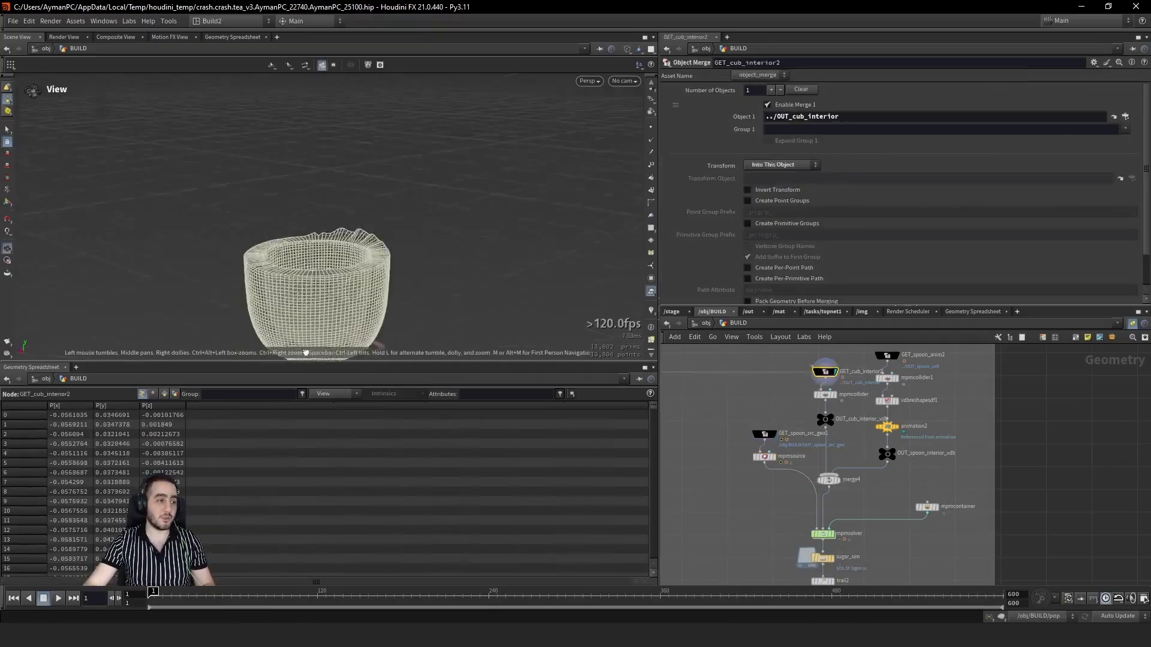
{"action": "left_click", "coordinate": [830, 419]}
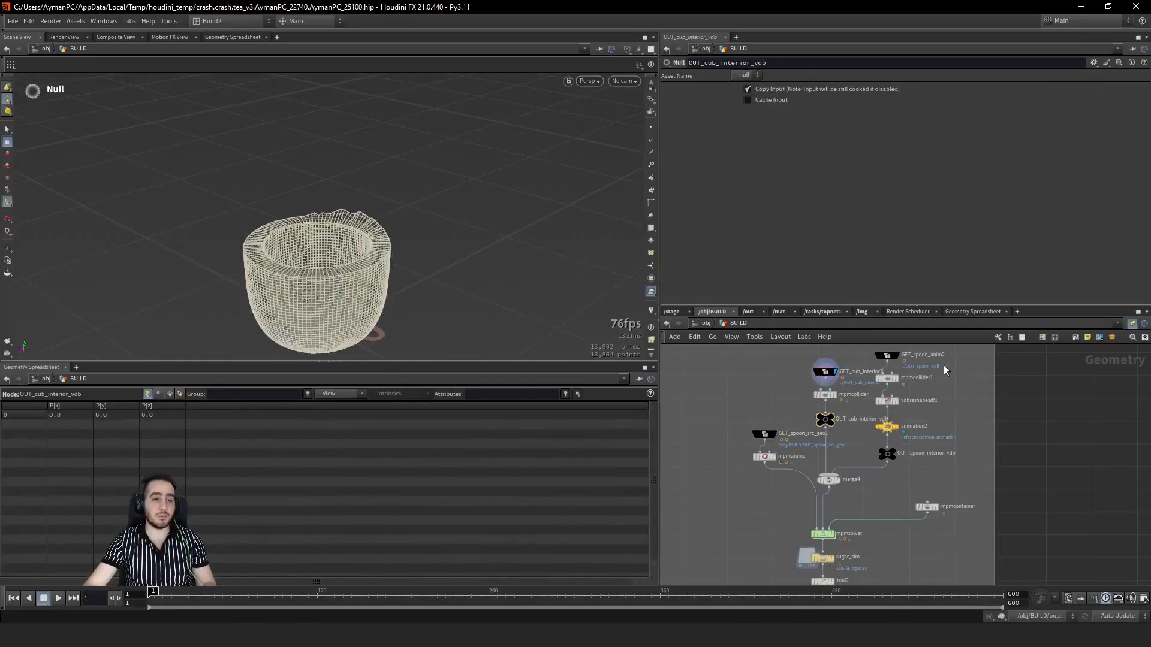
{"action": "left_click", "coordinate": [890, 356]}
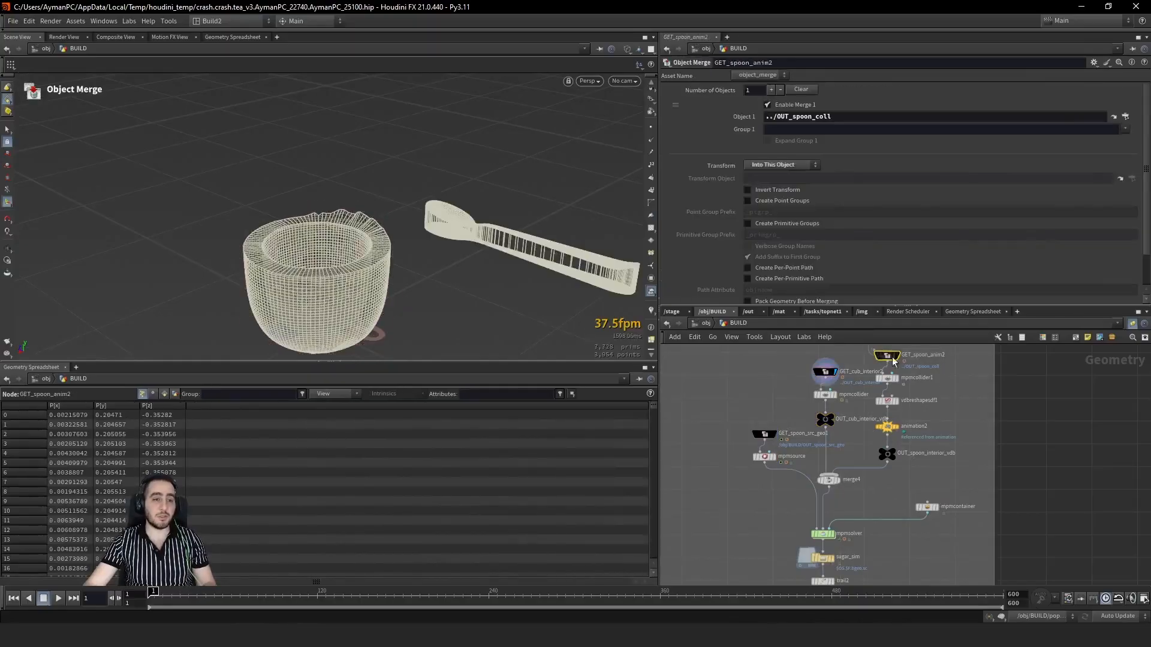
{"action": "left_click", "coordinate": [887, 455]}
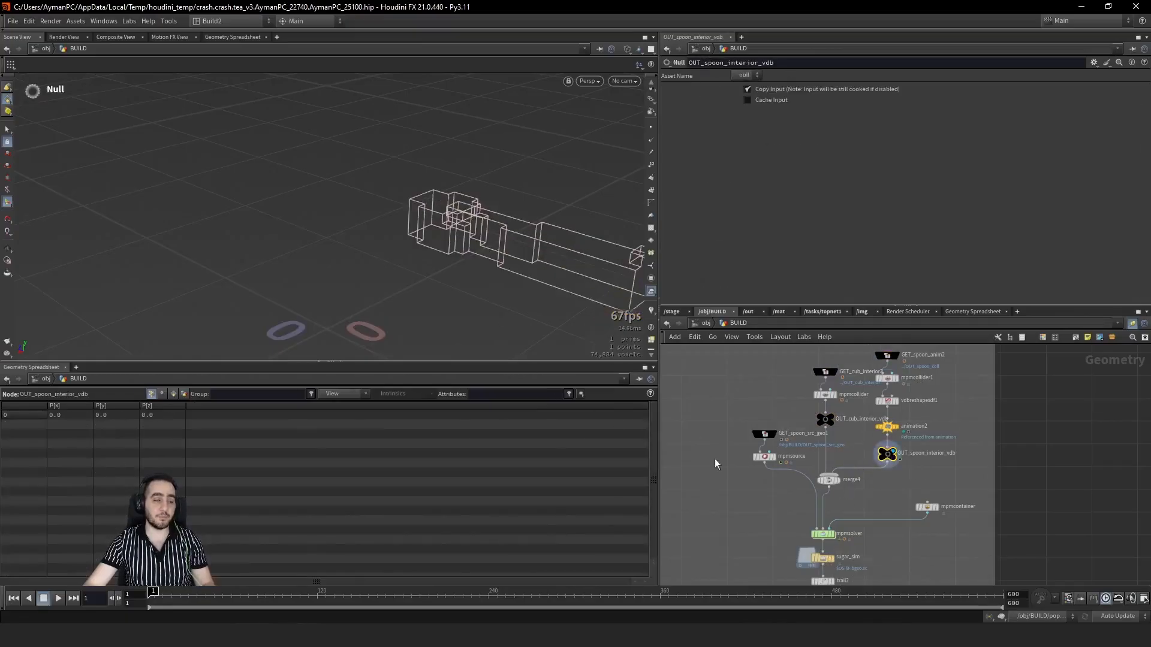
{"action": "left_click", "coordinate": [826, 419]}
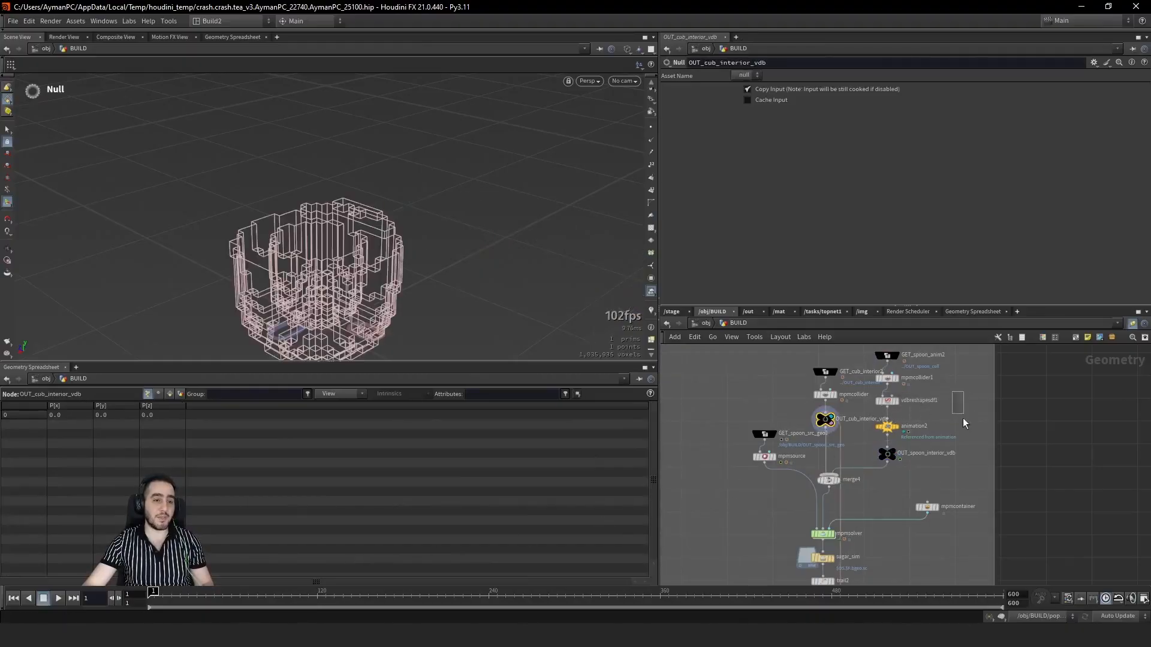
Step: Display only mpmcollider1 and scrub the timeline to frame 58 to check the spoon collider's motion
{"action": "left_click", "coordinate": [883, 377]}
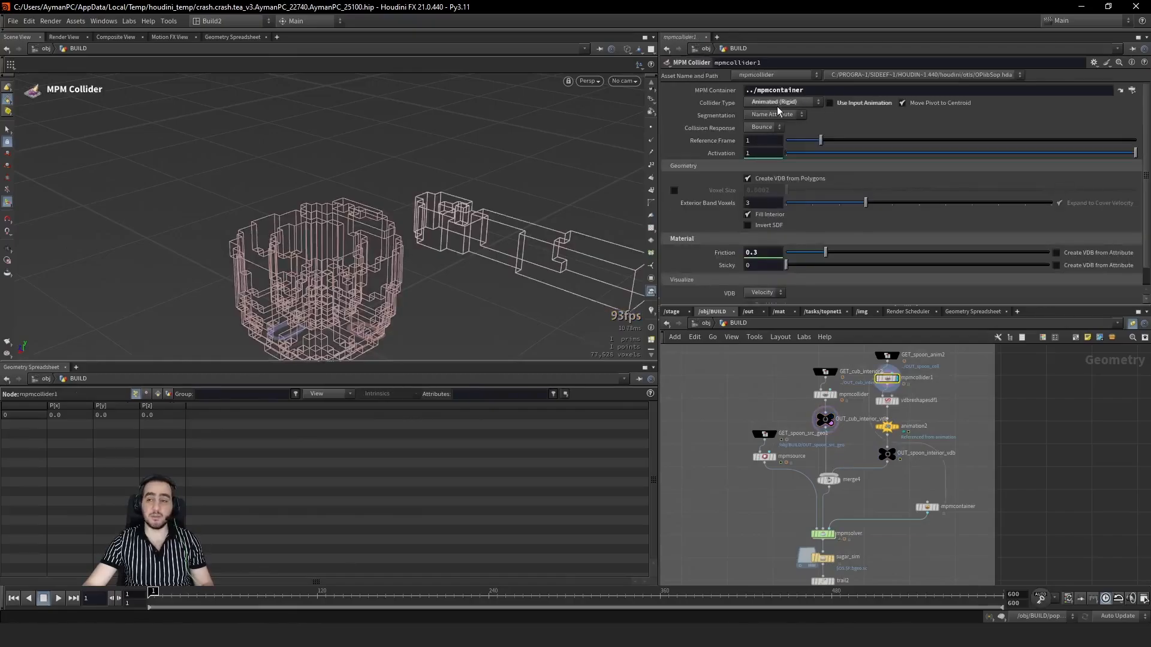
{"action": "left_click", "coordinate": [886, 379]}
{"action": "left_click", "coordinate": [162, 592]}
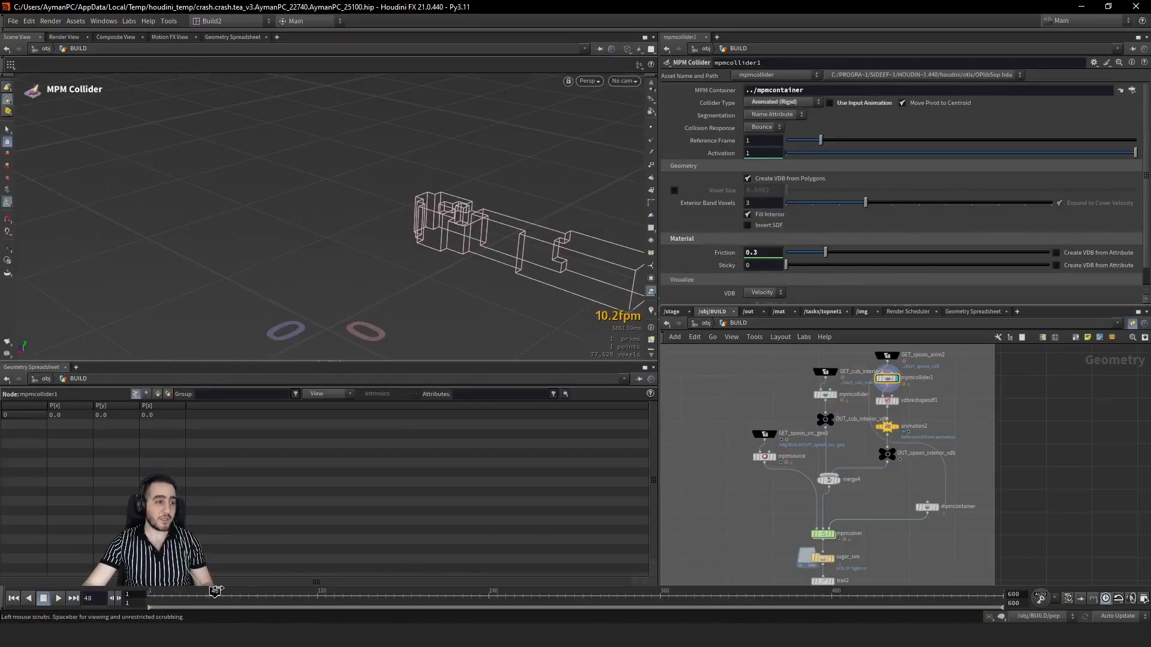
{"action": "left_click_drag", "start_coordinate": [217, 590], "coordinate": [229, 592]}
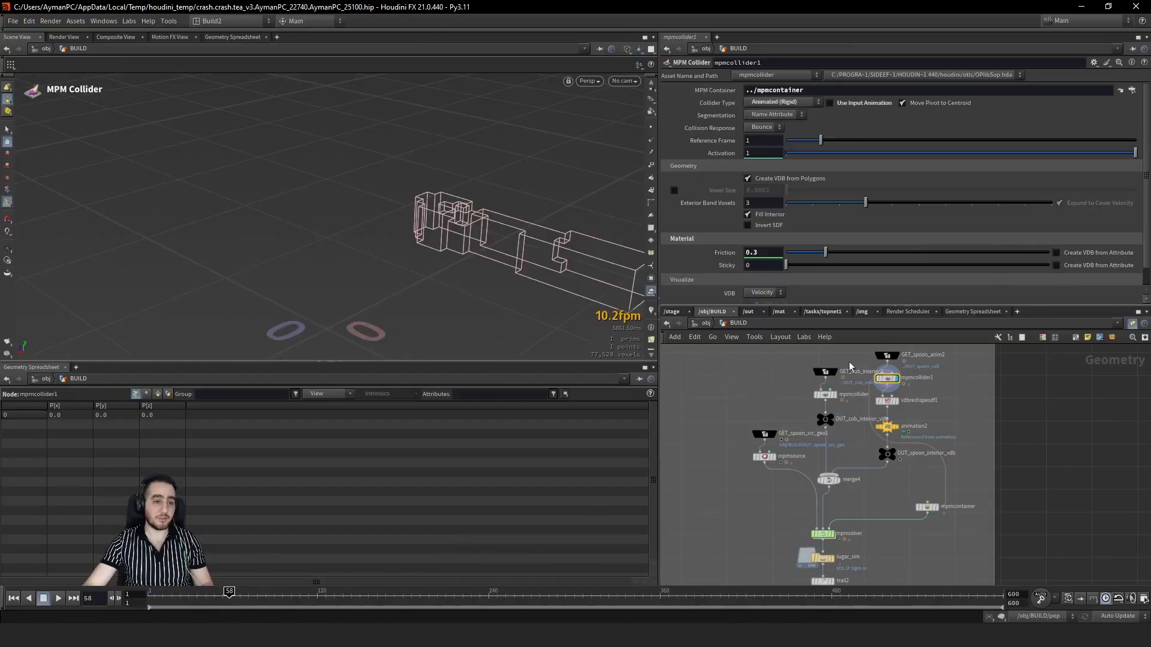
Step: Display merge4 with both colliders shaded instead of wireframe and scrub back to frame 1
{"action": "left_click", "coordinate": [838, 480]}
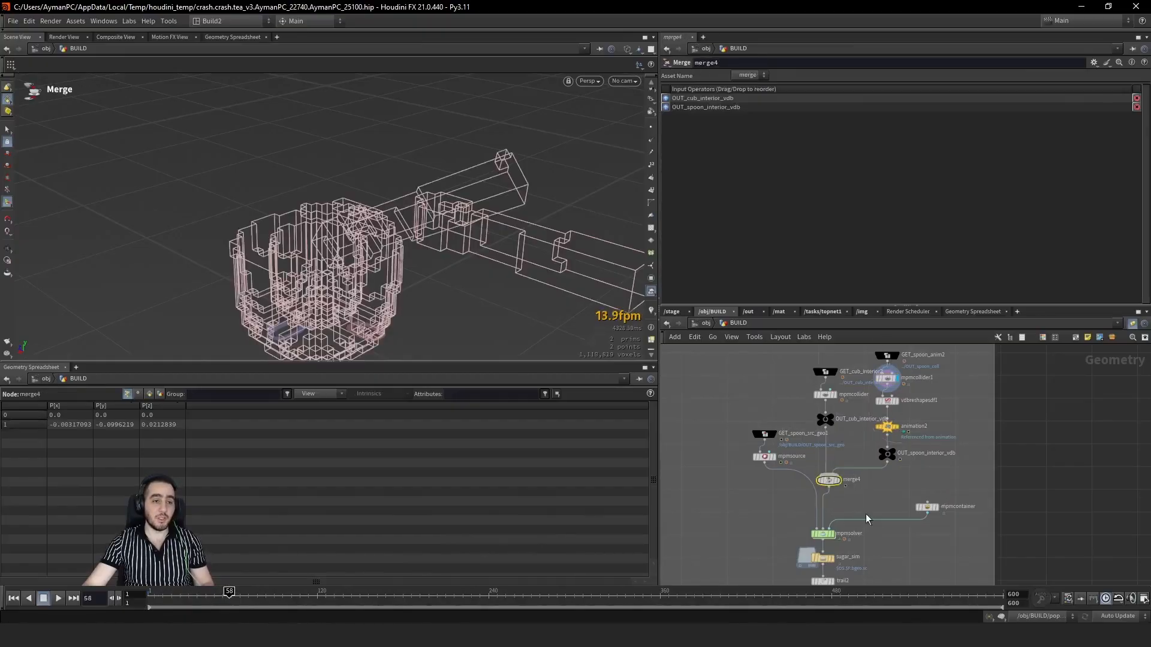
{"action": "key", "text": "w"}
{"action": "mouse_move", "coordinate": [231, 593]}
{"action": "left_mouse_down"}
{"action": "mouse_move", "coordinate": [257, 600]}
{"action": "mouse_move", "coordinate": [150, 597]}
{"action": "left_mouse_up"}
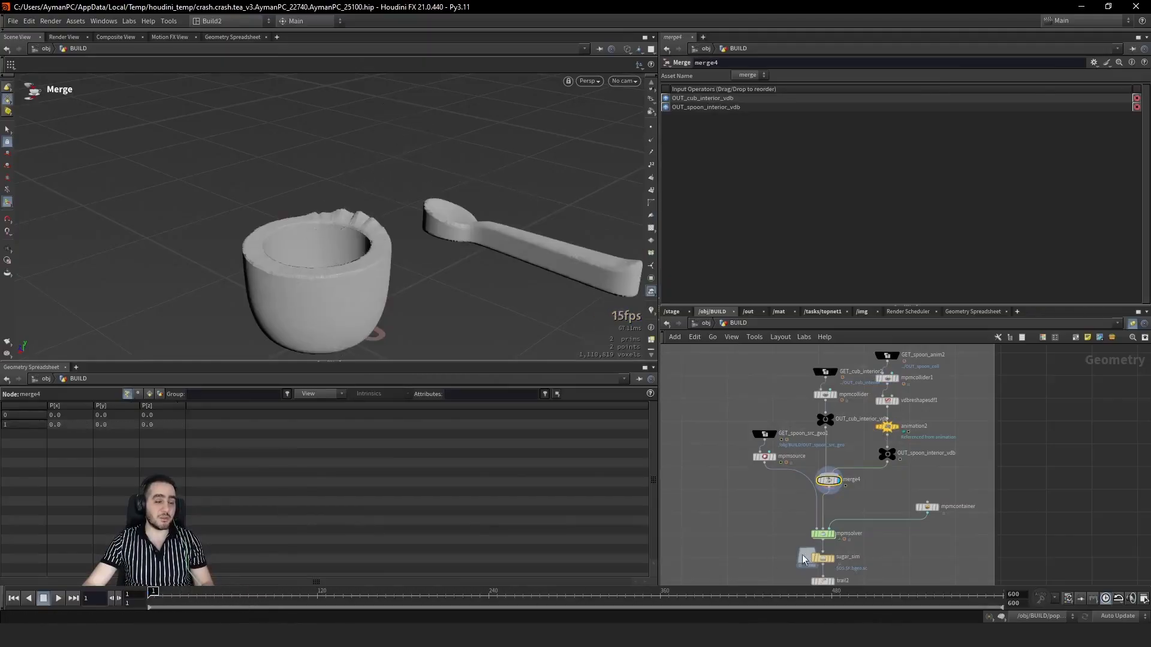
Step: Select the mpmsolver node and review its Solver settings for iterations, forces and sleeping
{"action": "left_click_drag", "start_coordinate": [897, 537], "coordinate": [807, 536]}
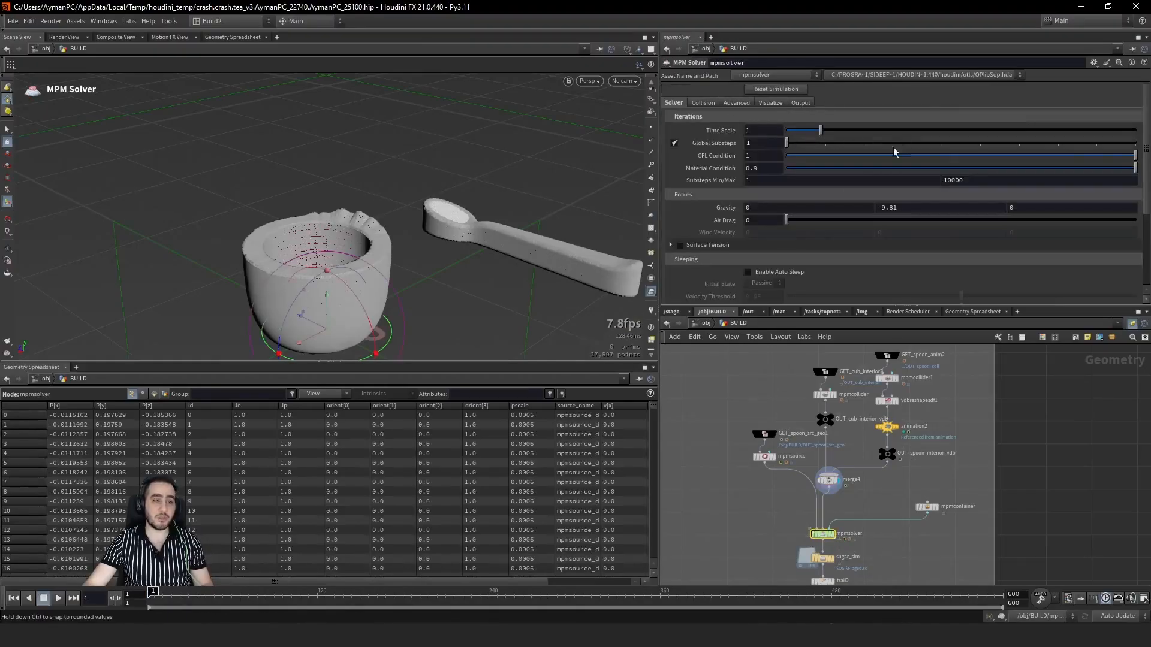
{"action": "scroll", "coordinate": [738, 221], "scroll_direction": "down", "scroll_amount": 2}
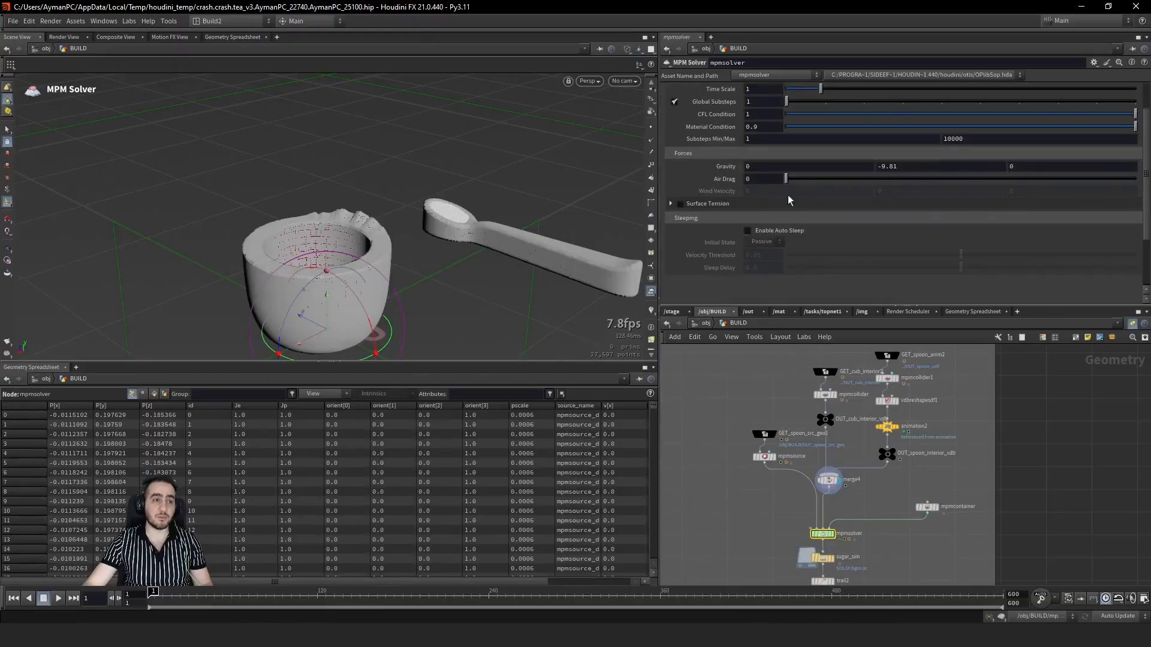
{"action": "scroll", "coordinate": [719, 183], "scroll_direction": "up", "scroll_amount": 2}
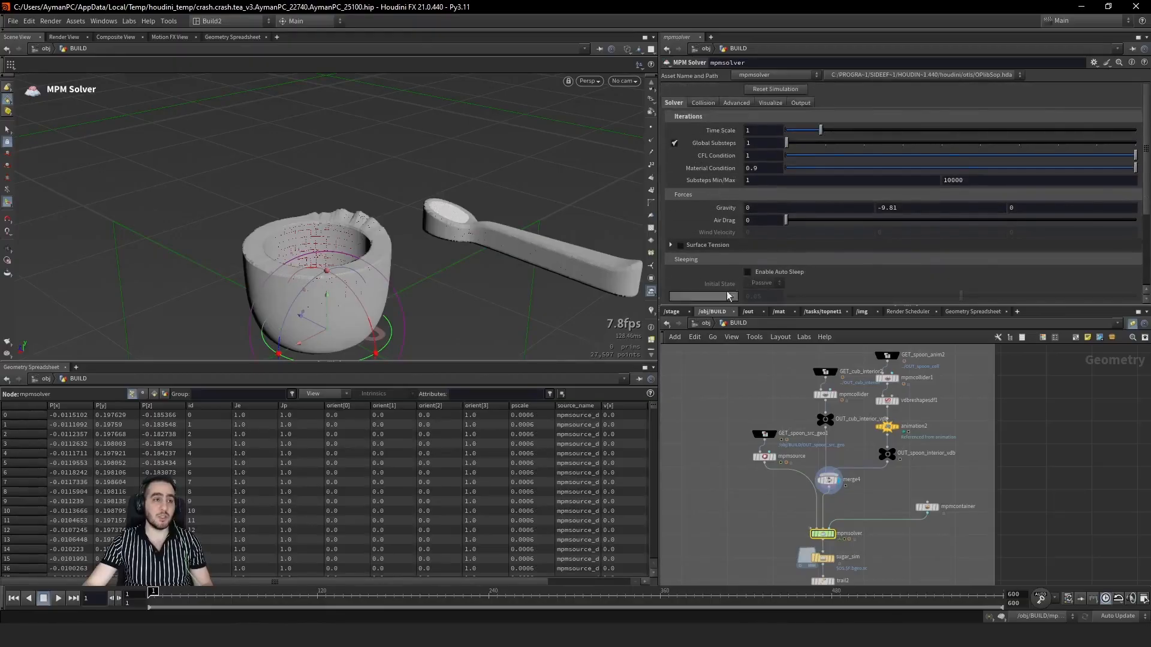
Step: Look inside the mpmsolver's dopnet network, which holds the MPM object and dive_target subnetwork, and return to the BUILD network
{"action": "middle_click_drag", "start_coordinate": [960, 473], "coordinate": [983, 427]}
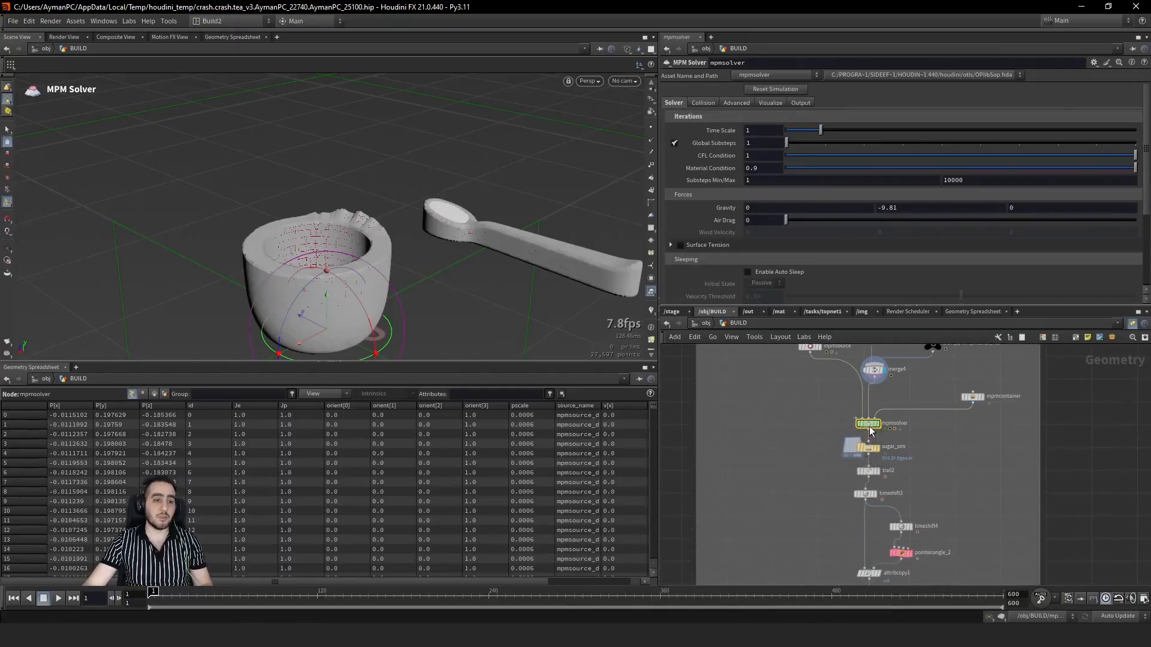
{"action": "double_click", "coordinate": [856, 468]}
{"action": "left_click", "coordinate": [825, 323]}
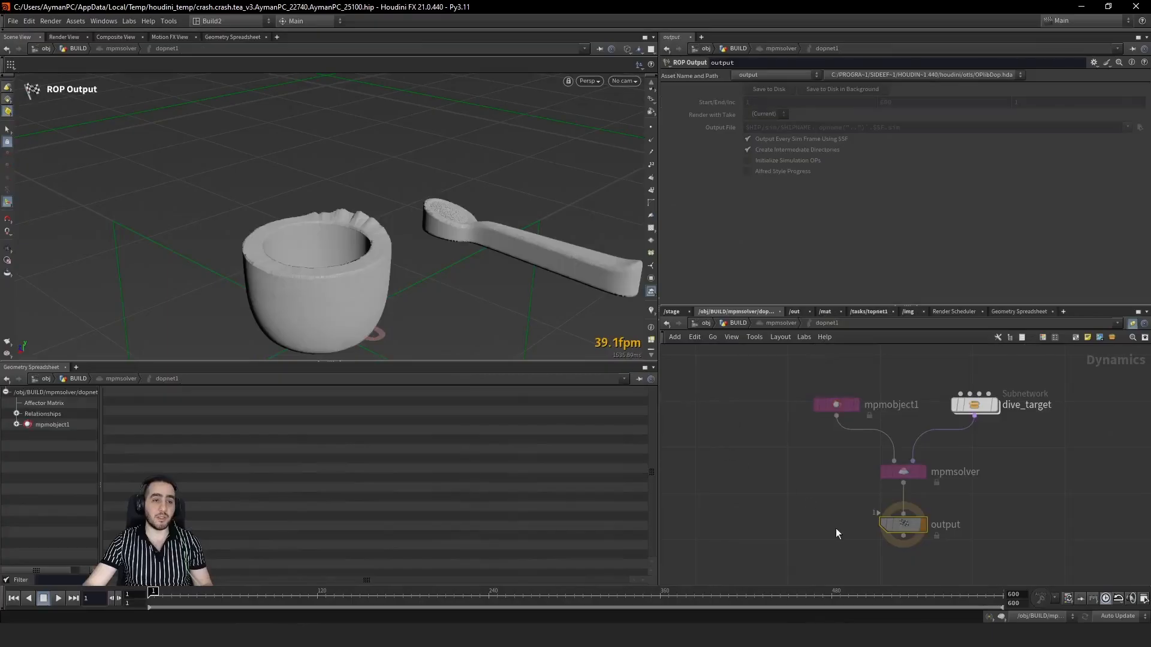
{"action": "left_click", "coordinate": [743, 324]}
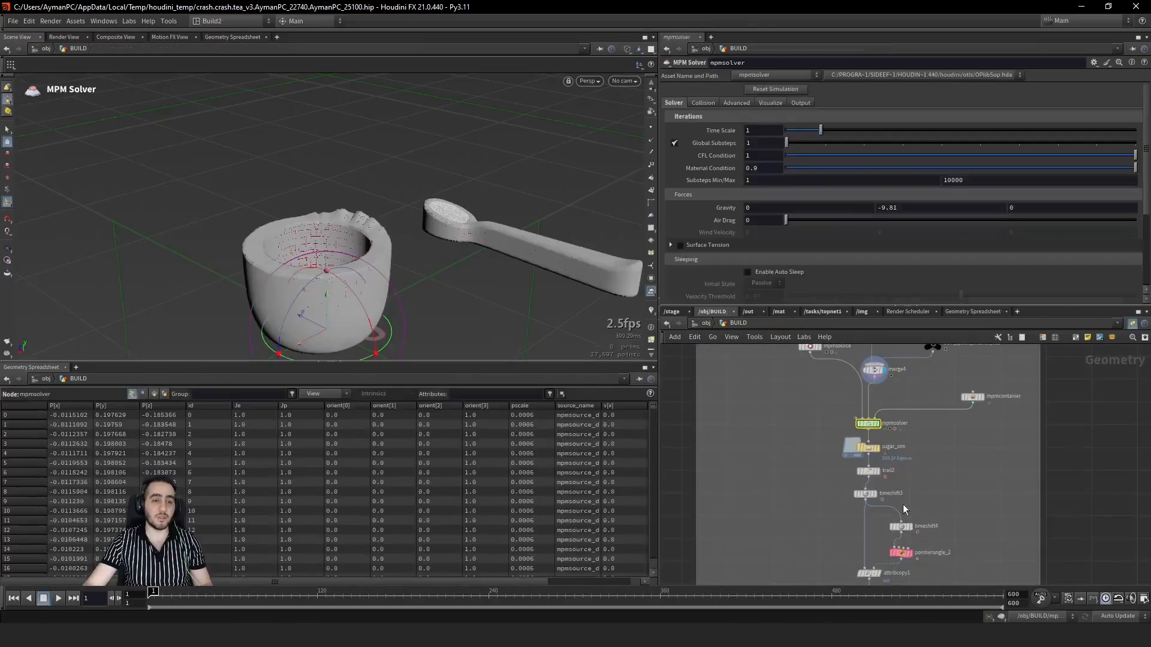
Step: Display the sugar_sim file cache and scrub its cached simulation to frame 20
{"action": "scroll", "coordinate": [903, 505], "scroll_direction": "up", "scroll_amount": 2}
{"action": "left_click", "coordinate": [822, 423]}
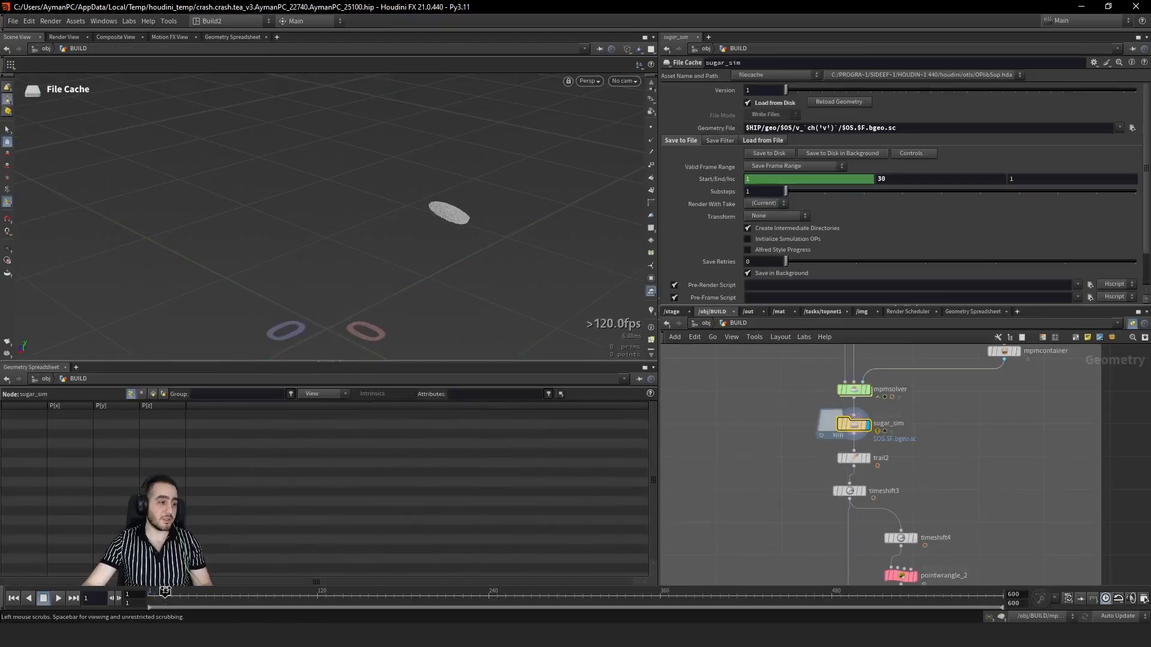
{"action": "left_click", "coordinate": [245, 592]}
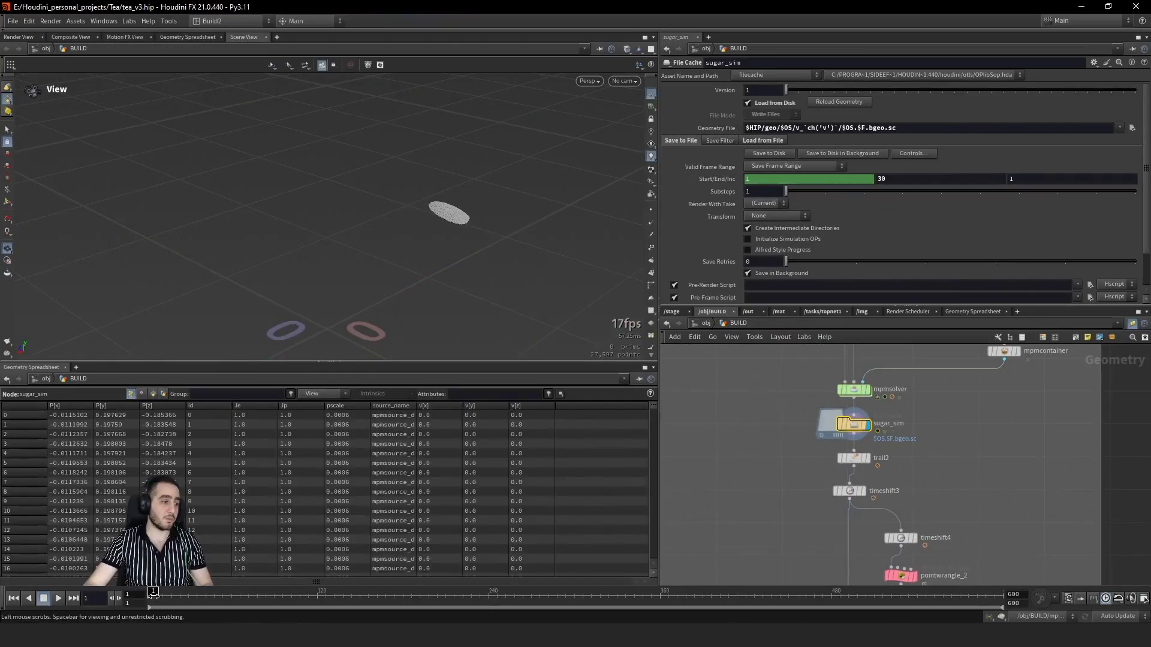
{"action": "left_click_drag", "start_coordinate": [245, 593], "coordinate": [175, 597]}
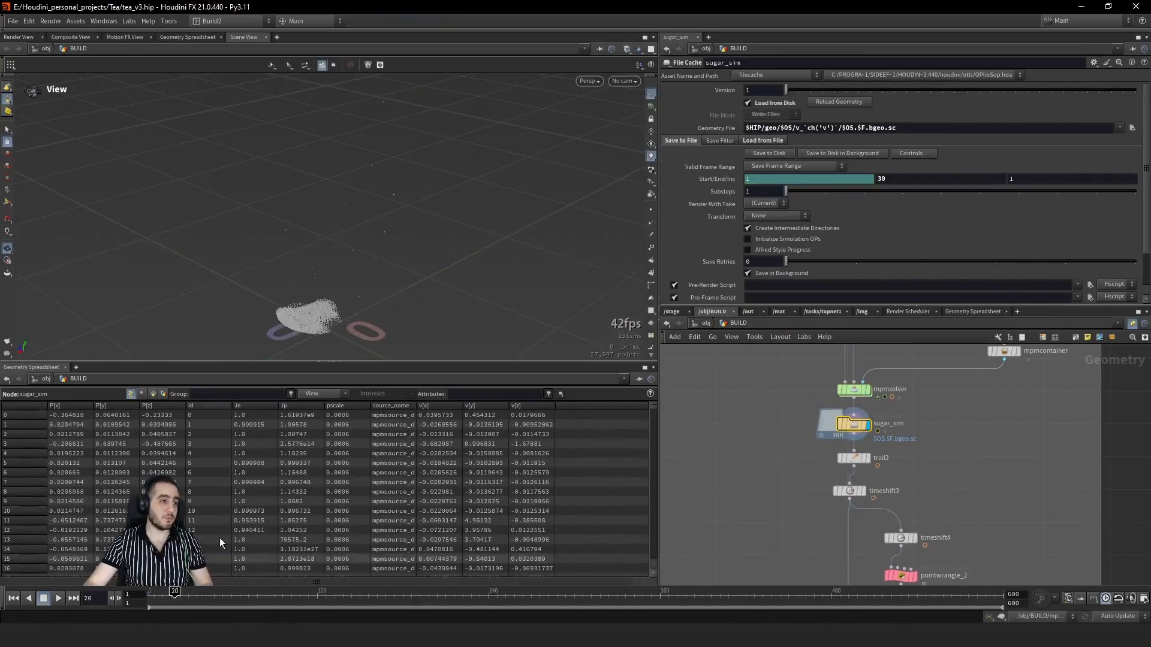
Step: Turn on point markers and review the falling sugar particles from a lower angle, scrubbing back to frame 15
{"action": "left_click_drag", "start_coordinate": [384, 317], "coordinate": [330, 260]}
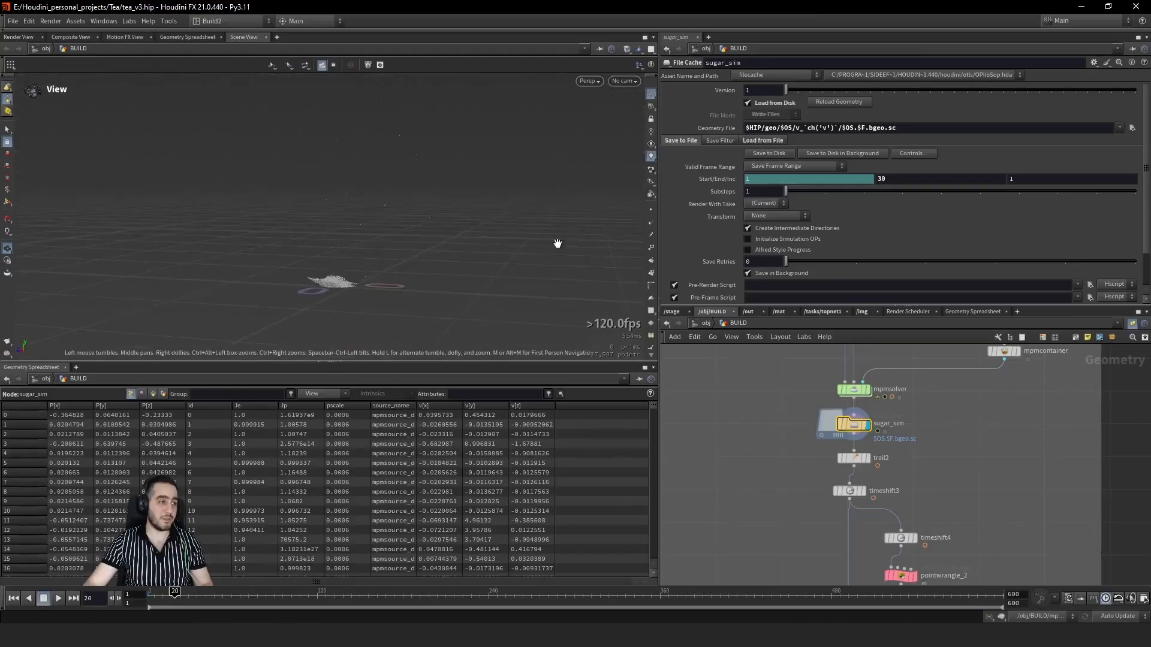
{"action": "left_click", "coordinate": [650, 209]}
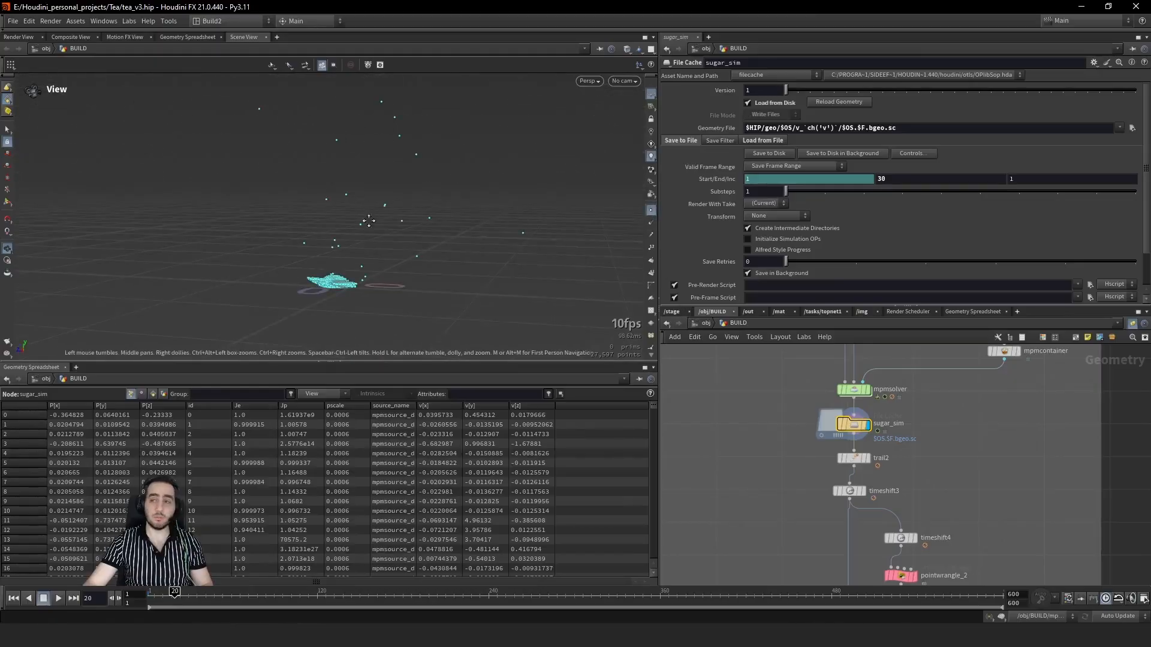
{"action": "middle_click_drag", "start_coordinate": [369, 220], "coordinate": [366, 237]}
{"action": "mouse_move", "coordinate": [182, 598]}
{"action": "left_mouse_down"}
{"action": "mouse_move", "coordinate": [198, 598]}
{"action": "mouse_move", "coordinate": [152, 604]}
{"action": "mouse_move", "coordinate": [183, 611]}
{"action": "mouse_move", "coordinate": [172, 615]}
{"action": "left_mouse_up"}
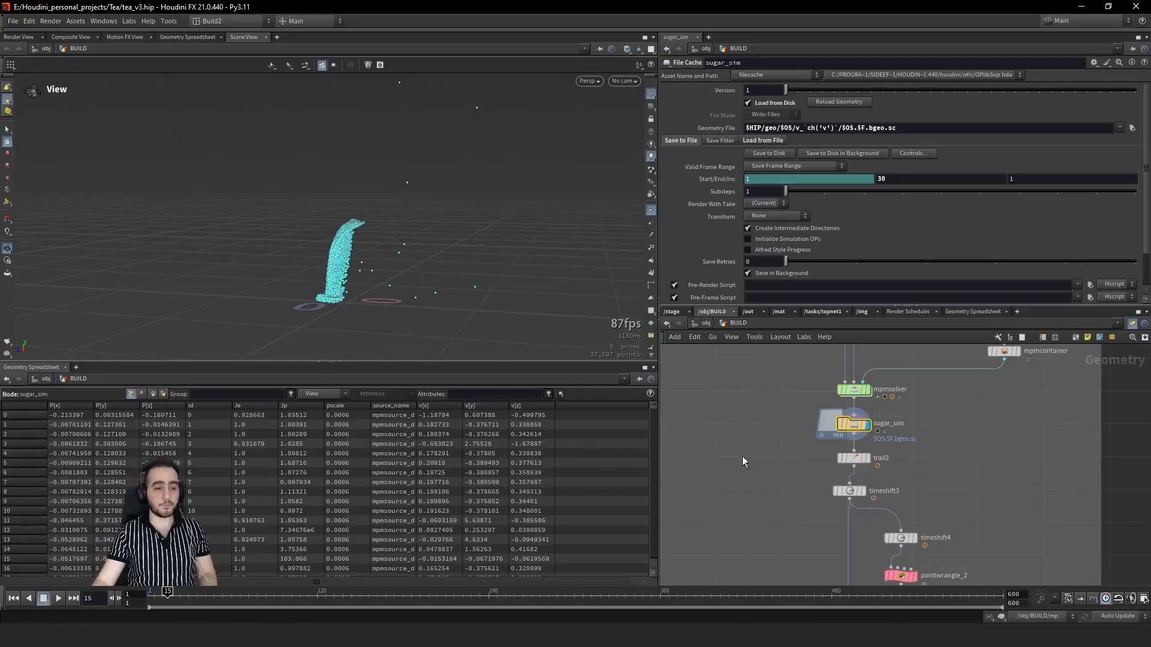
Step: Examine the timeshift4 node and display pointwrangle_2 to review its velocity-based kill expression
{"action": "middle_click_drag", "start_coordinate": [790, 510], "coordinate": [781, 428]}
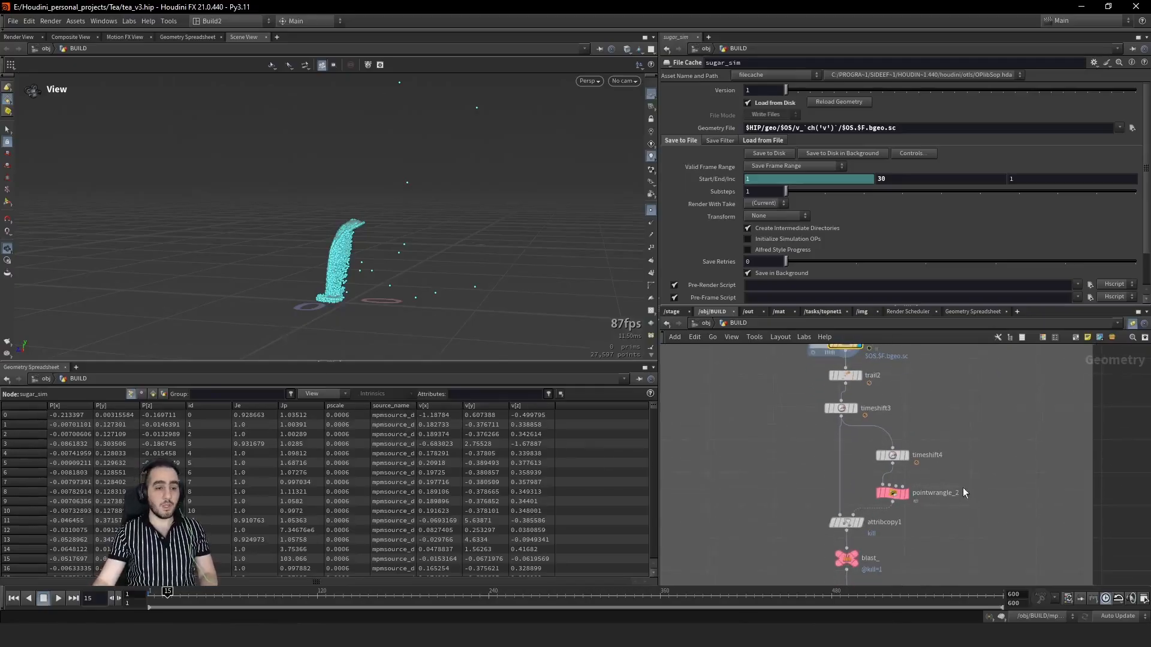
{"action": "left_click", "coordinate": [905, 456]}
{"action": "left_click", "coordinate": [888, 492]}
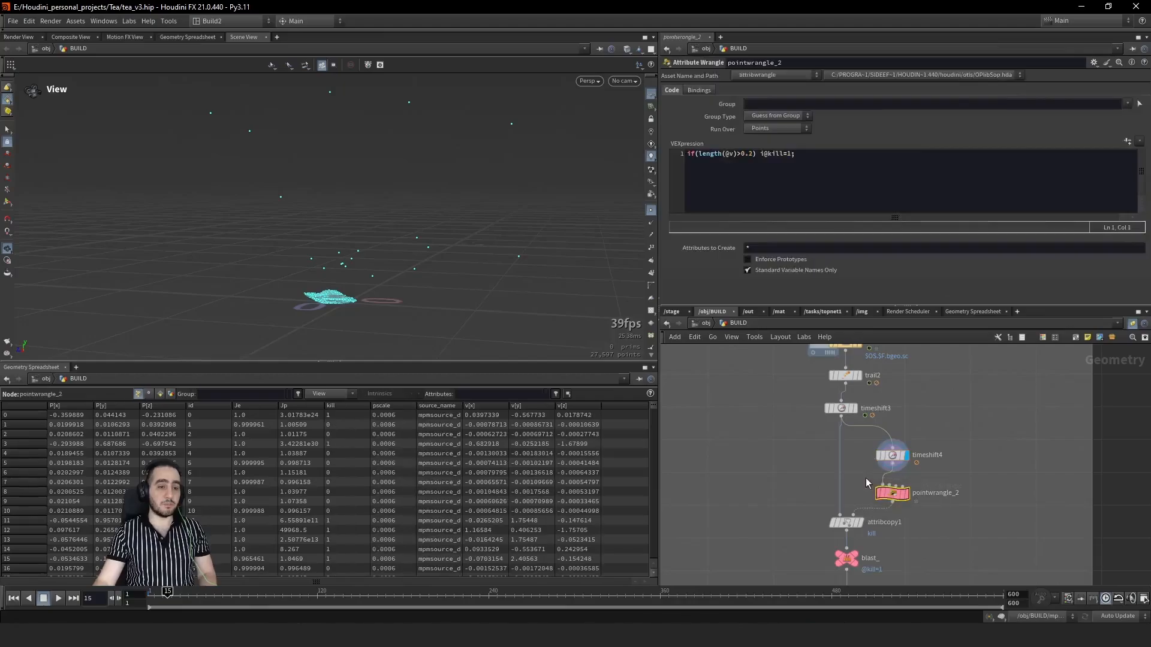
{"action": "middle_click_drag", "start_coordinate": [863, 480], "coordinate": [833, 459]}
{"action": "key", "text": "r"}
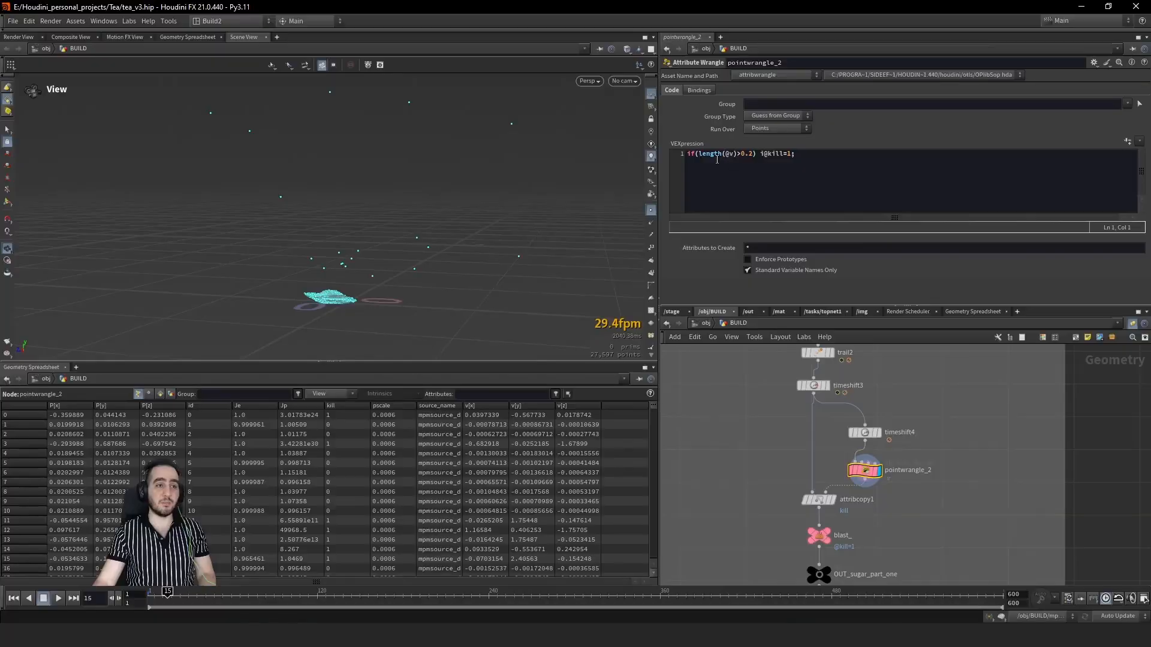
Step: Display the blast_ node and scrub from the start to frame 33 to check the sugar without stray particles
{"action": "left_click", "coordinate": [819, 538]}
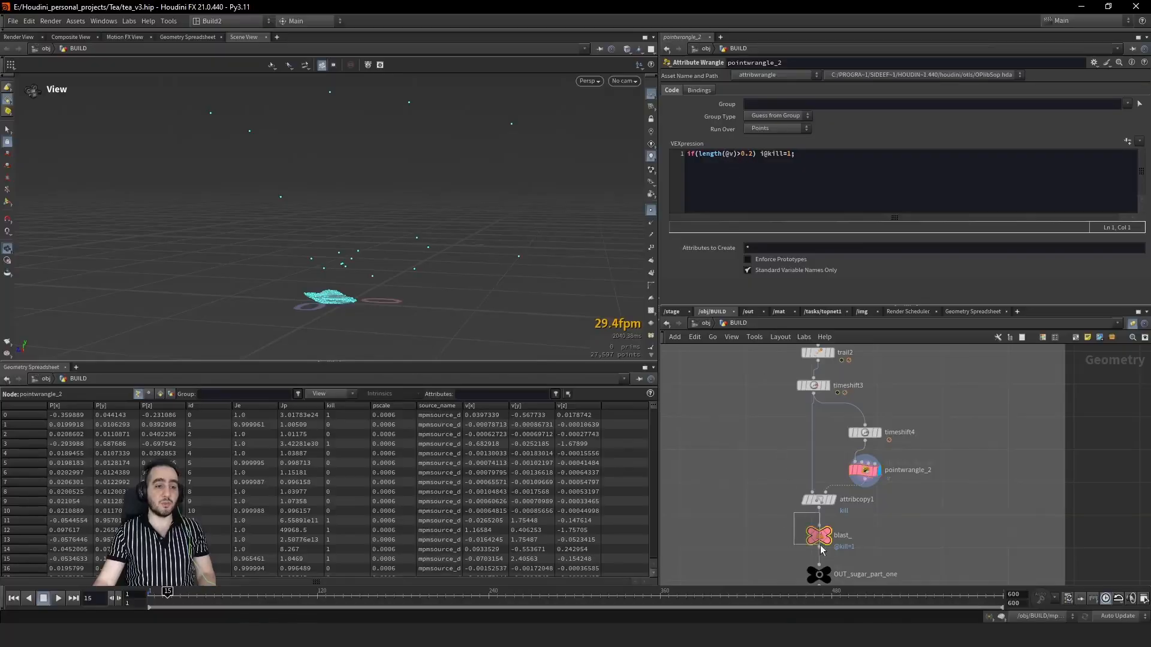
{"action": "key", "text": "r"}
{"action": "key", "text": "e"}
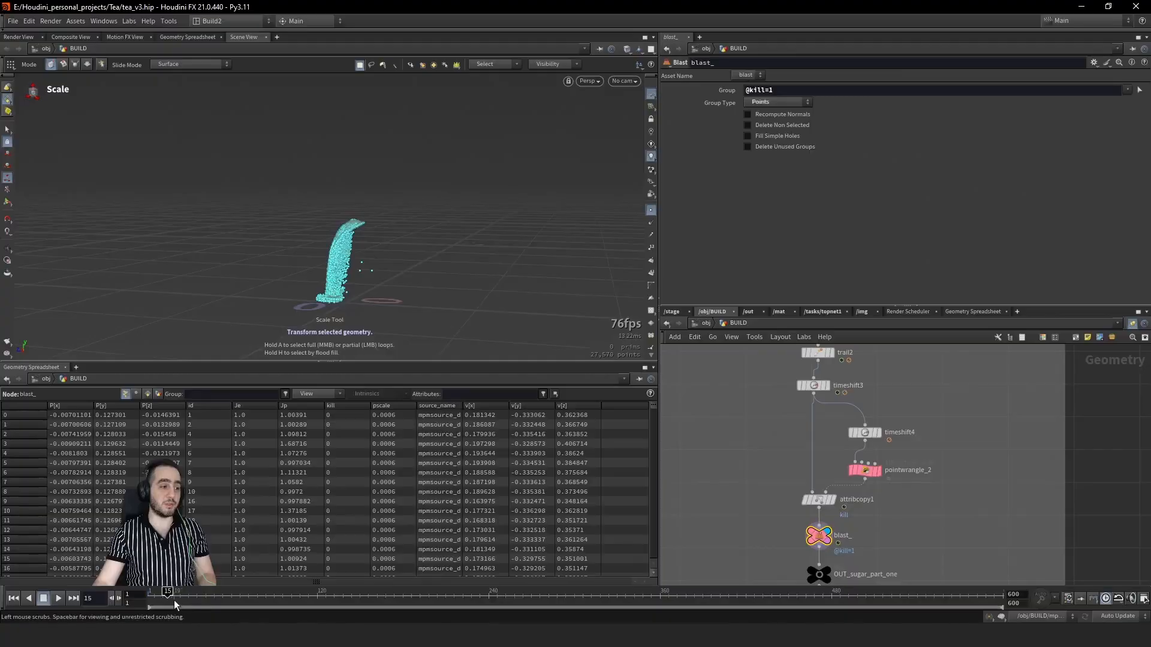
{"action": "left_click", "coordinate": [149, 605]}
{"action": "left_click_drag", "start_coordinate": [149, 605], "coordinate": [193, 604]}
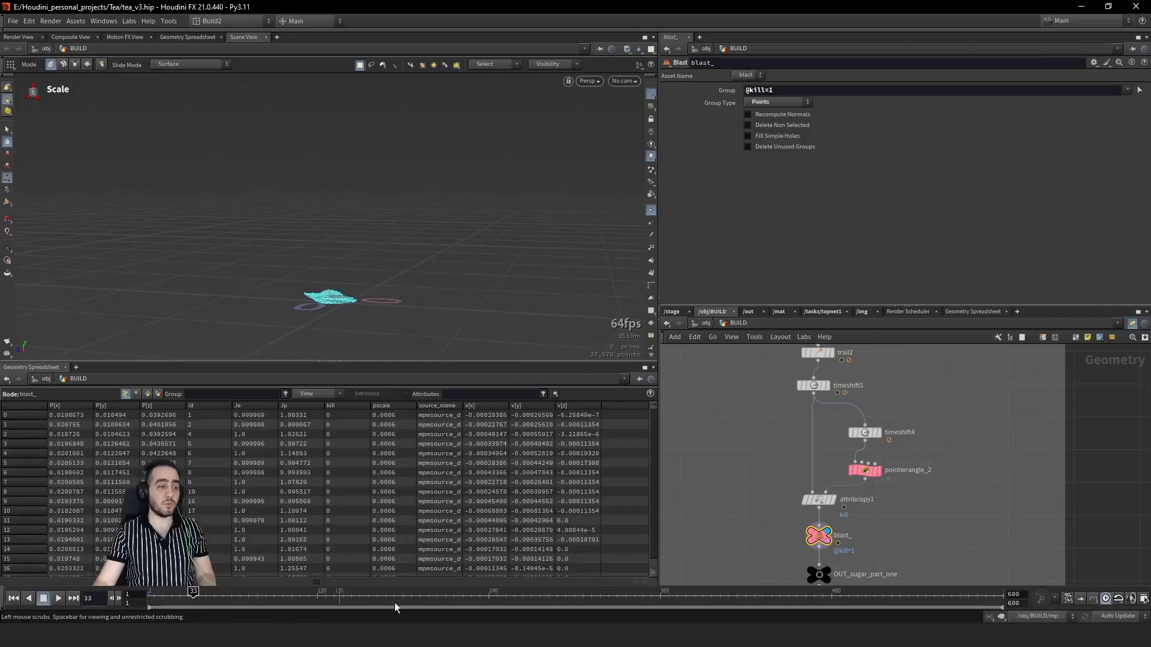
Step: Display the OUT_sugar_part_one null at the end of the sugar node chain
{"action": "middle_click_drag", "start_coordinate": [929, 551], "coordinate": [925, 488]}
{"action": "left_click", "coordinate": [819, 513]}
{"action": "key", "text": "r"}
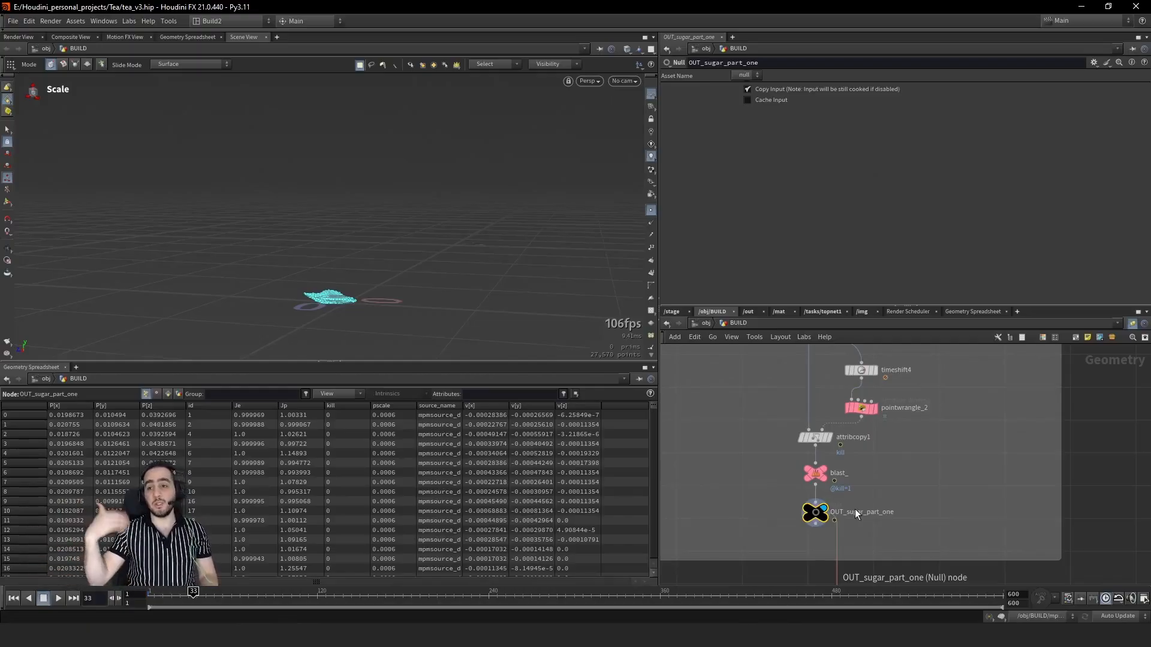
Step: Go to the water sim section and display the kettle imported by GET_kettel_render
{"action": "scroll", "coordinate": [913, 502], "scroll_direction": "down", "scroll_amount": 6}
{"action": "middle_click_drag", "start_coordinate": [868, 572], "coordinate": [846, 454]}
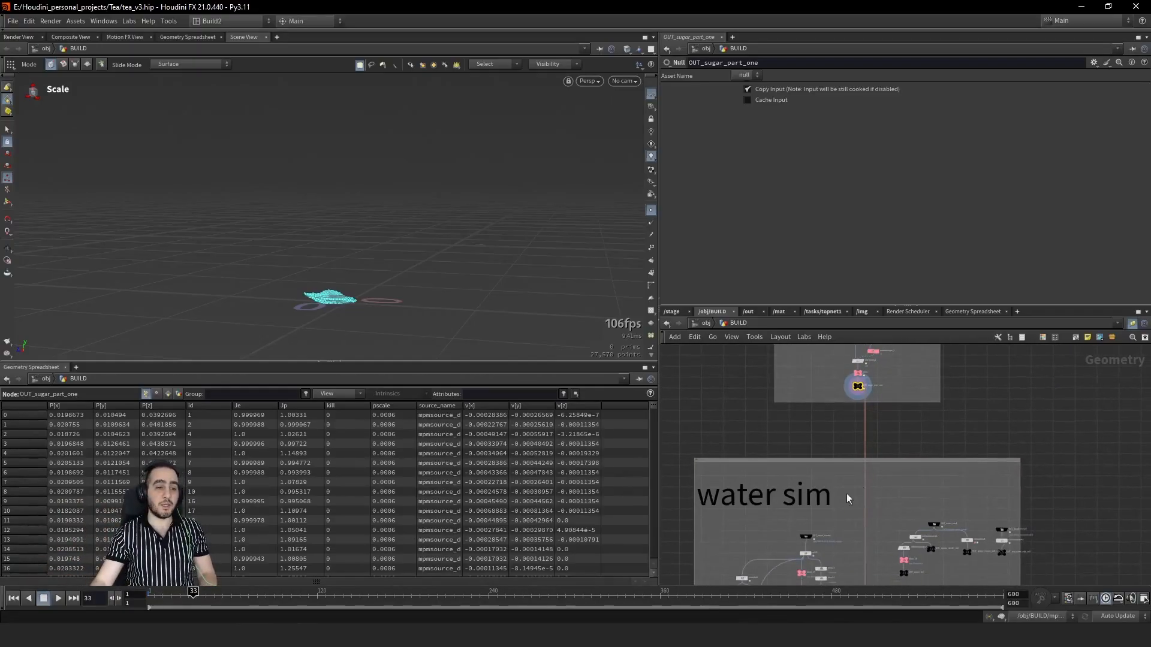
{"action": "middle_click_drag", "start_coordinate": [846, 534], "coordinate": [864, 439]}
{"action": "scroll", "coordinate": [857, 438], "scroll_direction": "up", "scroll_amount": 4}
{"action": "left_click", "coordinate": [801, 442]}
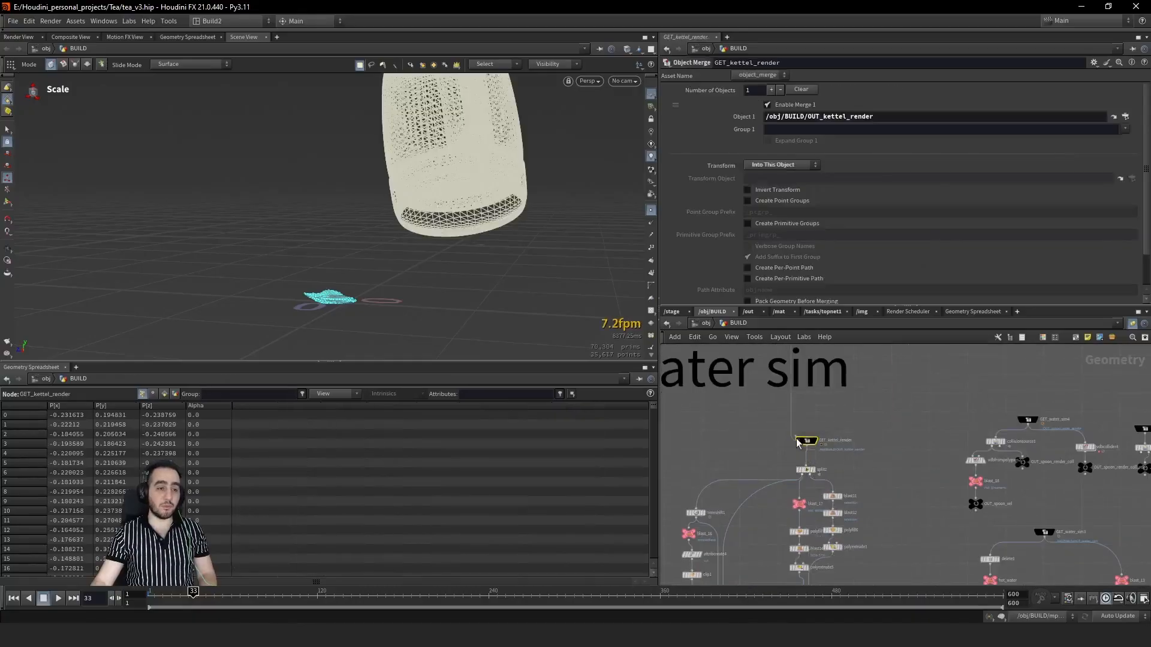
{"action": "scroll", "coordinate": [797, 442], "scroll_direction": "down", "scroll_amount": 5}
{"action": "key", "text": "r"}
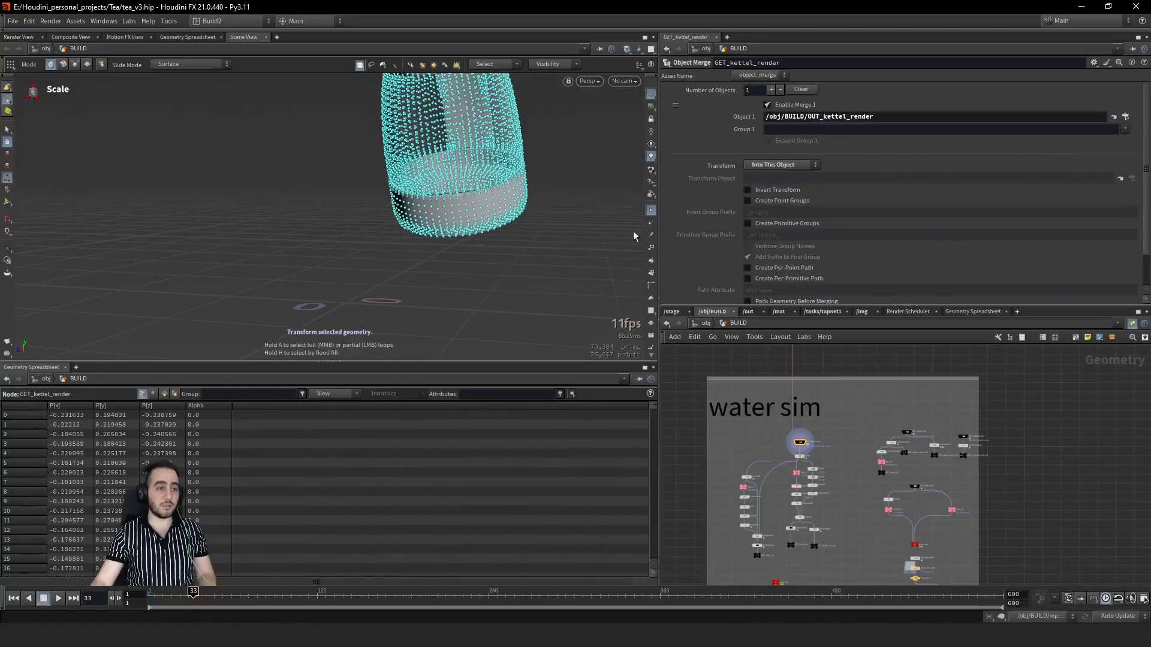
Step: Hide the point markers and display split2 to examine the isolated kettle body from several angles
{"action": "scroll", "coordinate": [812, 425], "scroll_direction": "up", "scroll_amount": 5}
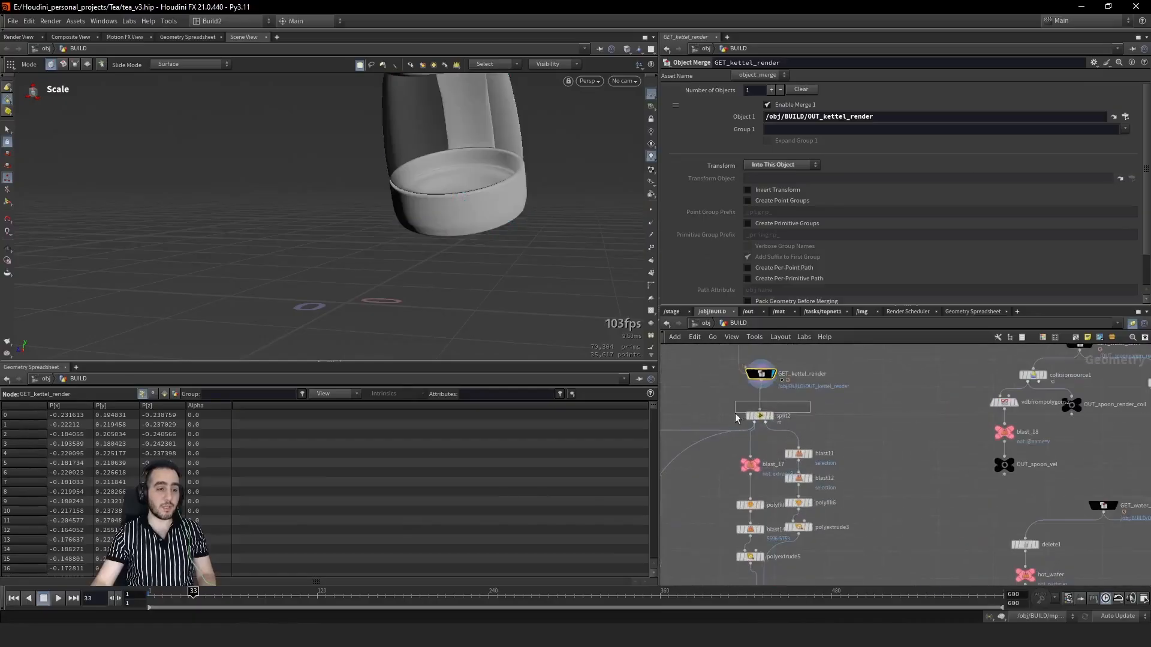
{"action": "left_click_drag", "start_coordinate": [735, 413], "coordinate": [735, 415]}
{"action": "key", "text": "r"}
{"action": "left_click_drag", "start_coordinate": [496, 190], "coordinate": [278, 165], "text": "alt"}
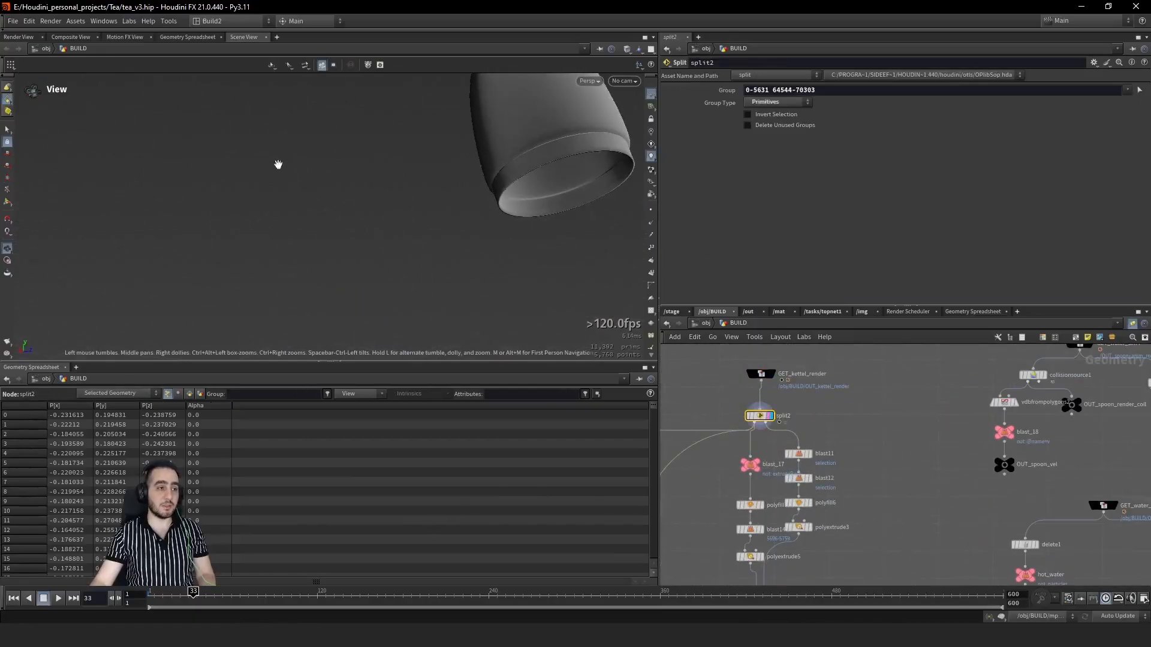
{"action": "middle_click_drag", "start_coordinate": [513, 166], "coordinate": [445, 236], "text": "alt"}
{"action": "left_click_drag", "start_coordinate": [452, 200], "coordinate": [537, 291], "text": "alt"}
Step: Display polyextrude5 and merge5 to examine the extruded kettle body combined with its lid and spout
{"action": "middle_click_drag", "start_coordinate": [719, 521], "coordinate": [738, 462]}
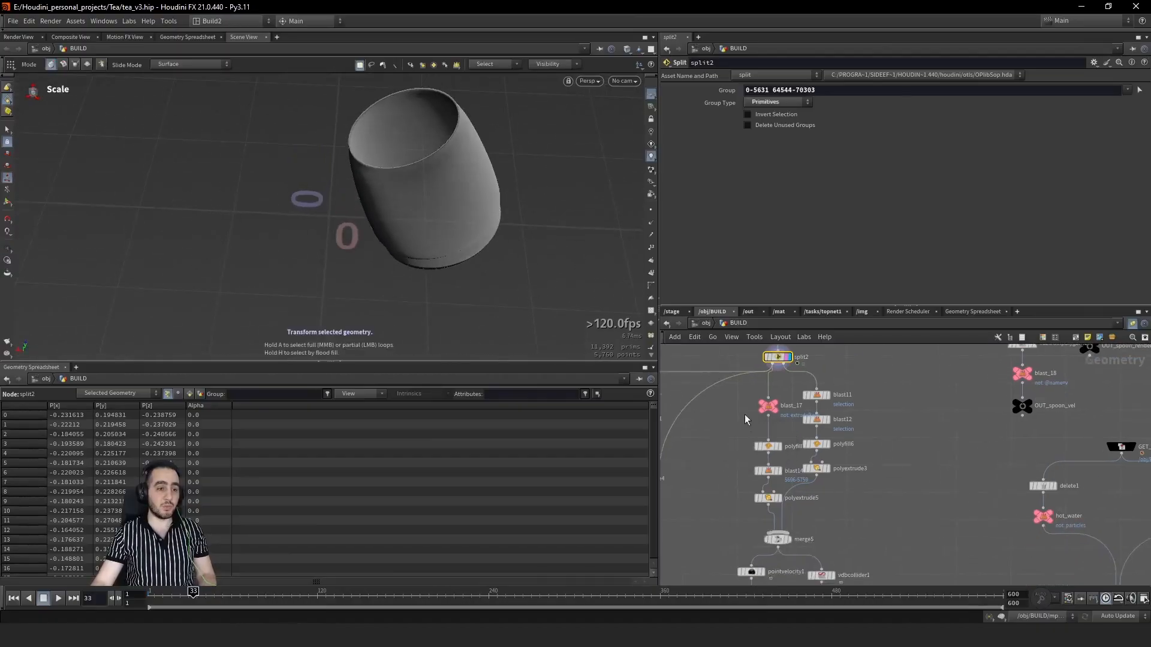
{"action": "left_click", "coordinate": [779, 498]}
{"action": "left_click_drag", "start_coordinate": [465, 228], "coordinate": [499, 157], "text": "alt"}
{"action": "left_click", "coordinate": [779, 540]}
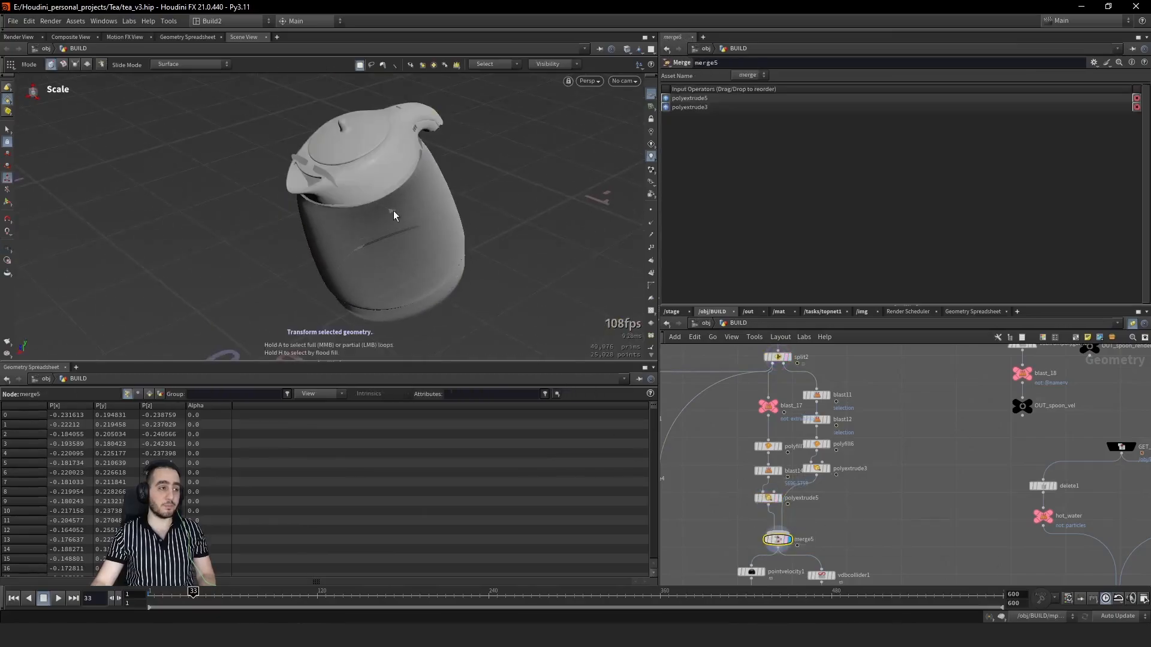
Step: Display OUT_kettel_coll and OUT_kettel_coll_vdb to compare the kettle's polygon and VDB collision outputs
{"action": "middle_click_drag", "start_coordinate": [841, 514], "coordinate": [846, 398]}
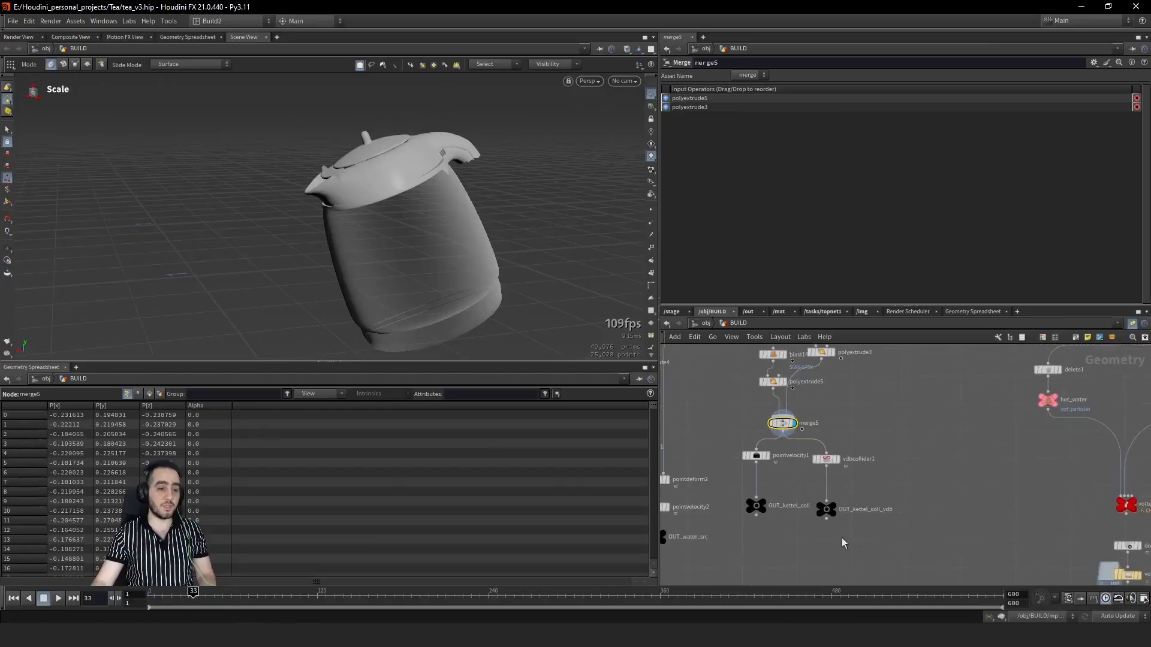
{"action": "left_click", "coordinate": [776, 501]}
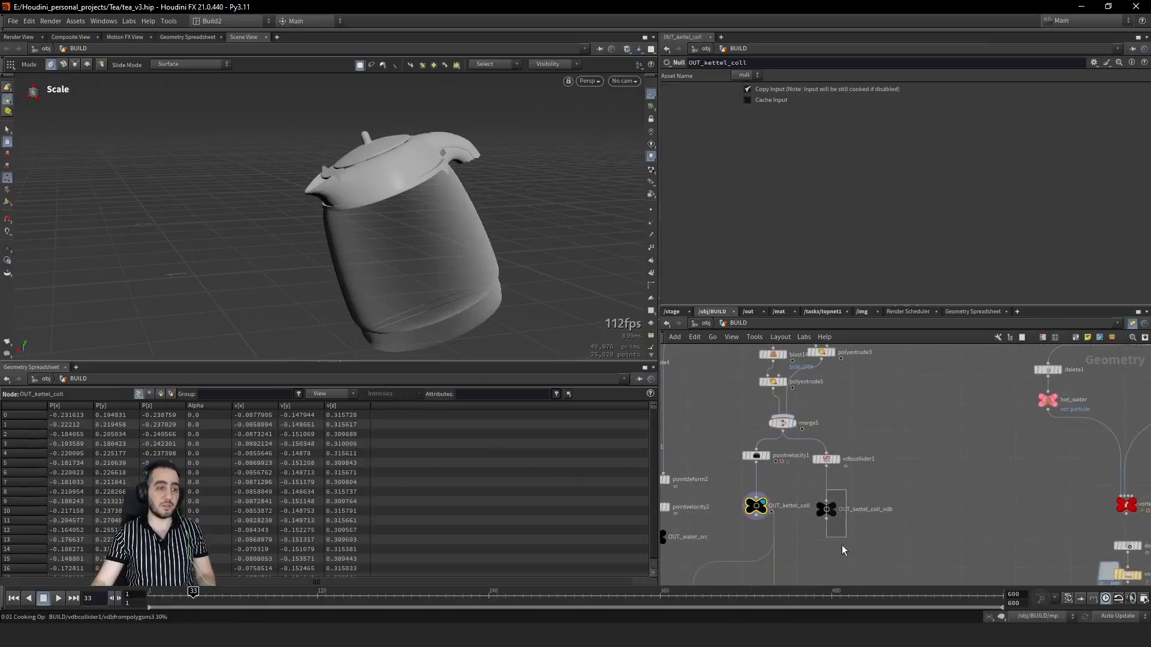
{"action": "left_click", "coordinate": [826, 509]}
{"action": "middle_click_drag", "start_coordinate": [748, 544], "coordinate": [898, 519]}
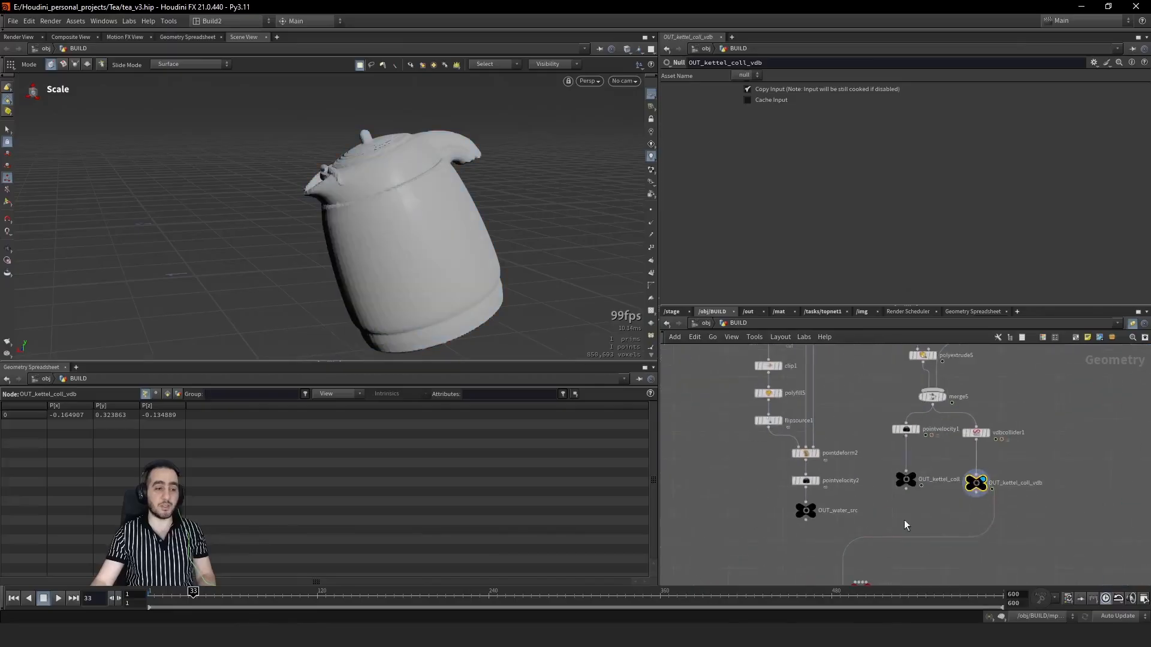
Step: Step through timeshift1, blast_16 and polyfill5 in the water source branch, framing the kettle interior geometry
{"action": "middle_click_drag", "start_coordinate": [765, 353], "coordinate": [764, 472]}
{"action": "left_click", "coordinate": [779, 396]}
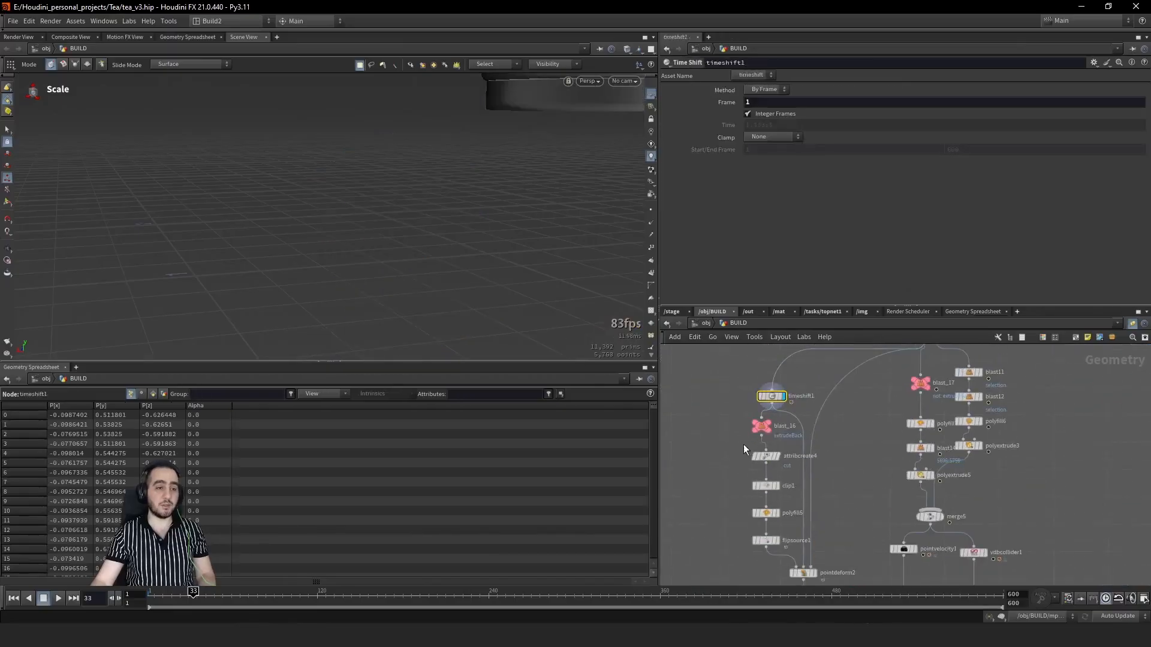
{"action": "left_click", "coordinate": [782, 426]}
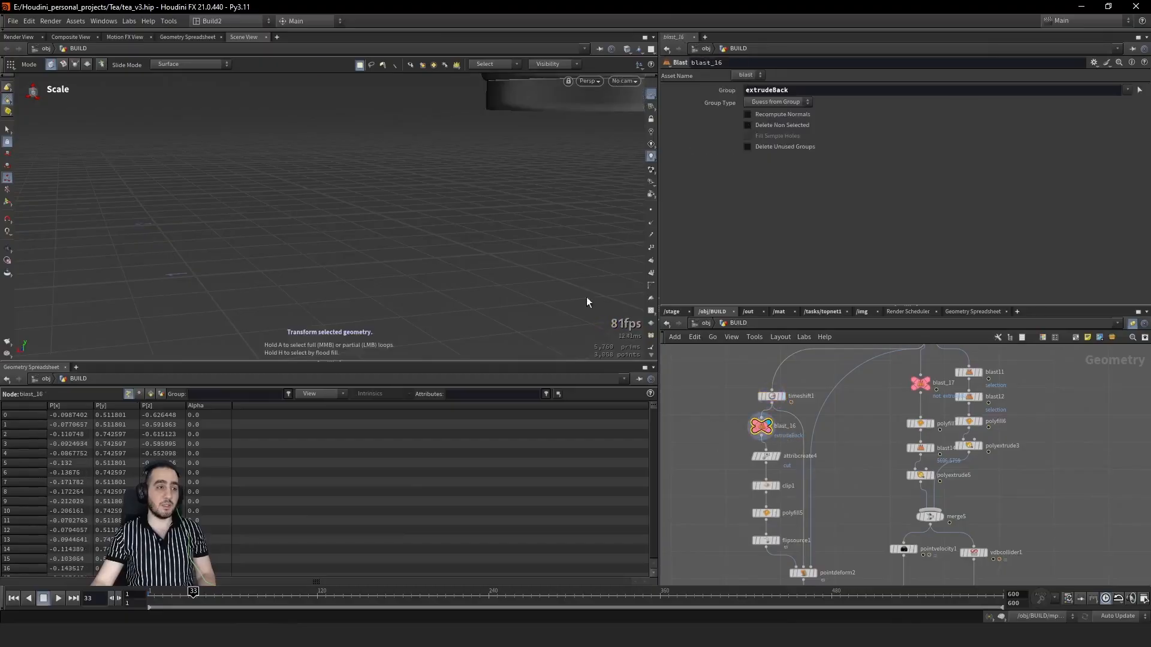
{"action": "left_click", "coordinate": [765, 513]}
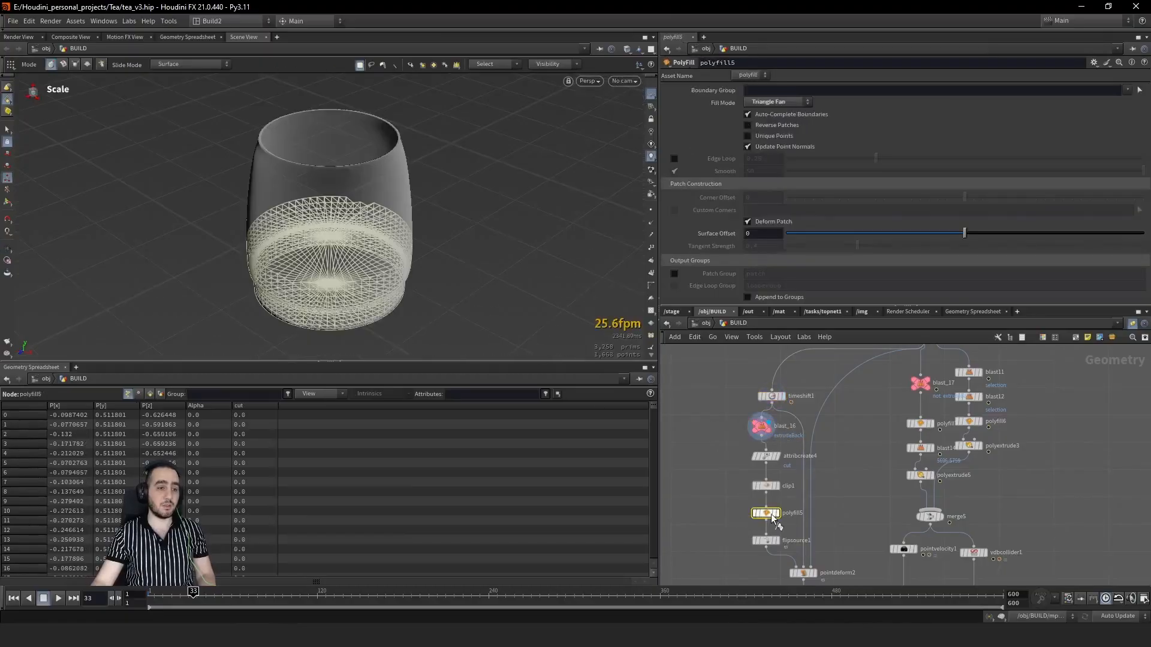
{"action": "key", "text": "Escape"}
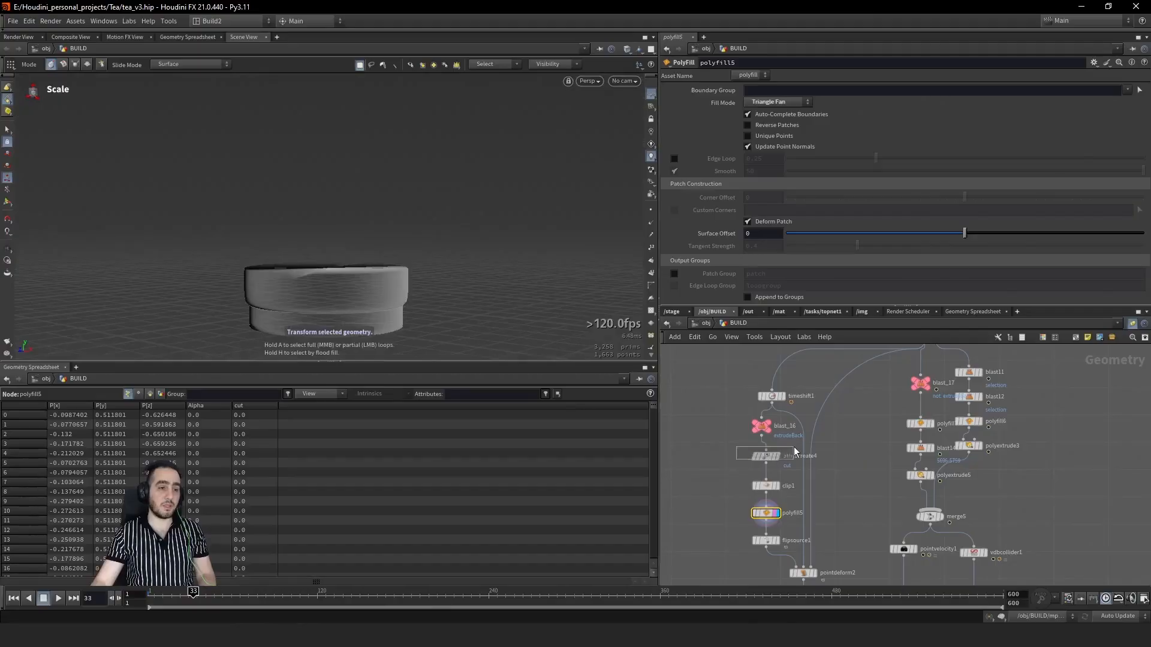
Step: Examine attribcreate4's cut attribute and display polyfill5 to check the capped water volume from above
{"action": "left_click", "coordinate": [777, 455]}
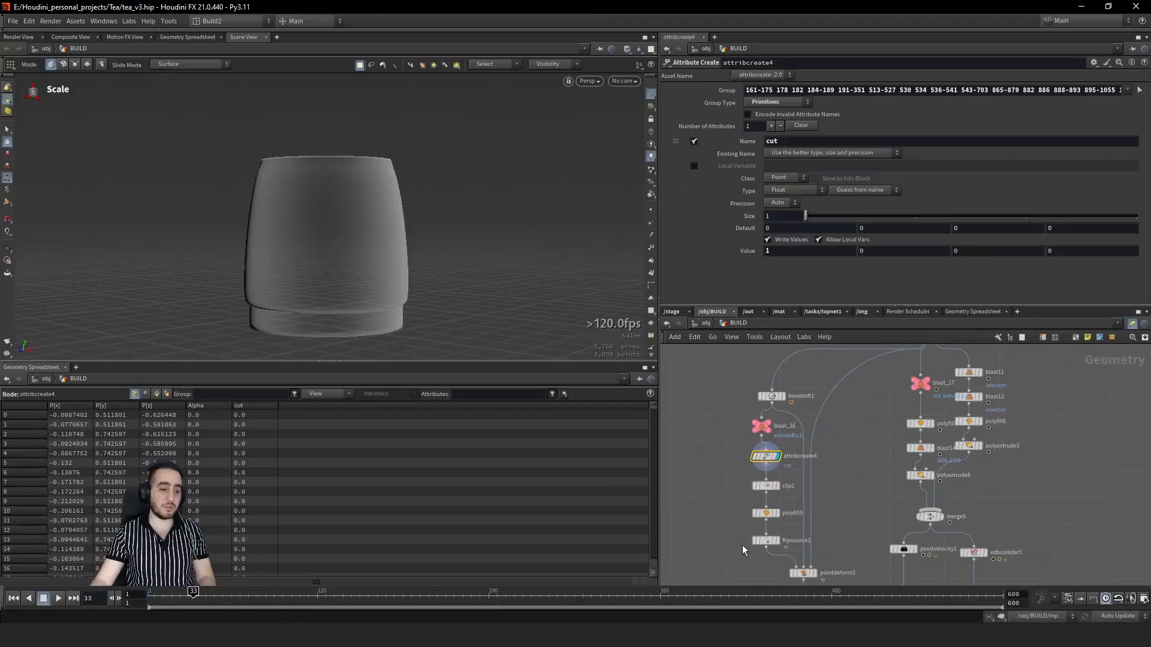
{"action": "left_click", "coordinate": [775, 513]}
{"action": "left_click_drag", "start_coordinate": [372, 240], "coordinate": [368, 315], "text": "alt"}
{"action": "key", "text": "e"}
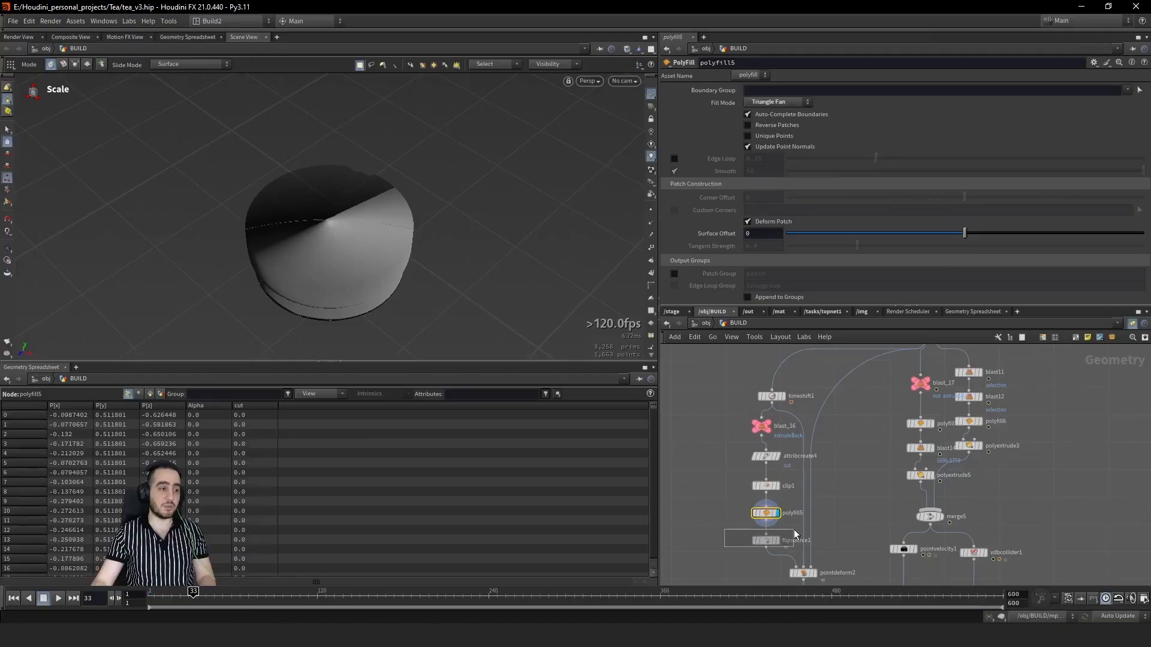
Step: Display flipsource1 and orbit closely around the generated water particles to examine them
{"action": "left_click_drag", "start_coordinate": [794, 530], "coordinate": [794, 531]}
{"action": "key", "text": "r"}
{"action": "left_click_drag", "start_coordinate": [377, 252], "coordinate": [348, 222], "text": "alt"}
{"action": "right_click_drag", "start_coordinate": [349, 222], "coordinate": [838, 209], "text": "alt"}
{"action": "right_click_drag", "start_coordinate": [411, 184], "coordinate": [251, 273], "text": "alt"}
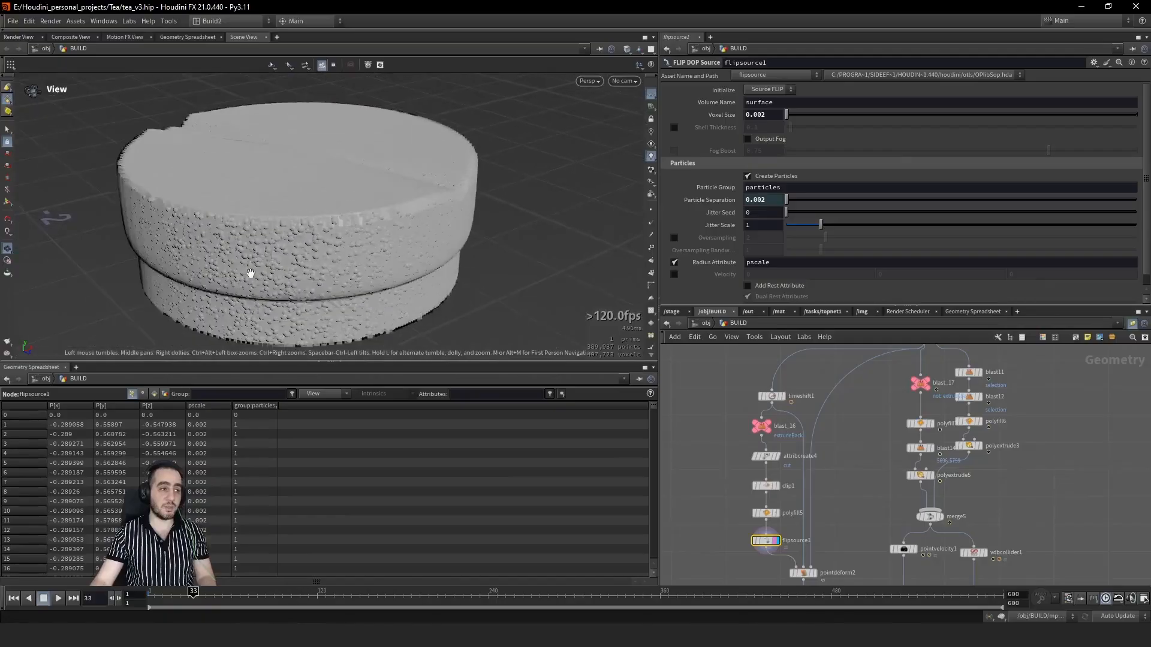
{"action": "left_click_drag", "start_coordinate": [251, 274], "coordinate": [198, 240], "text": "alt"}
Step: Display pointdeform2 to examine the water source deformed along with the kettle's motion
{"action": "left_click_drag", "start_coordinate": [738, 563], "coordinate": [767, 570]}
{"action": "middle_click_drag", "start_coordinate": [781, 573], "coordinate": [772, 534]}
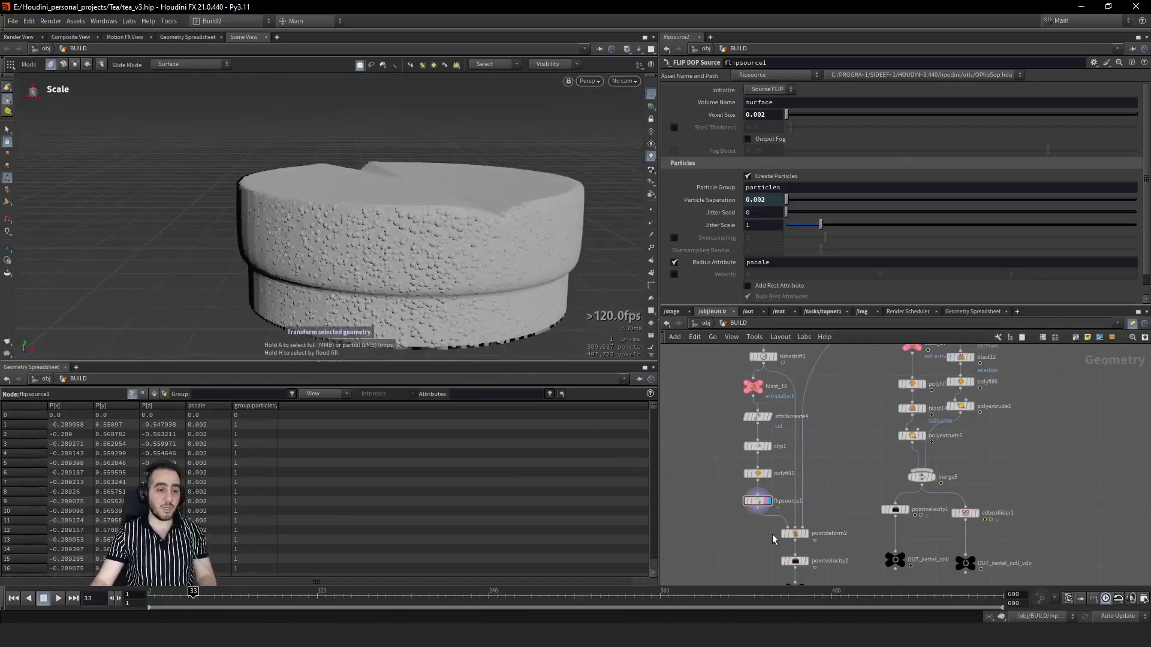
{"action": "left_click_drag", "start_coordinate": [772, 535], "coordinate": [831, 539]}
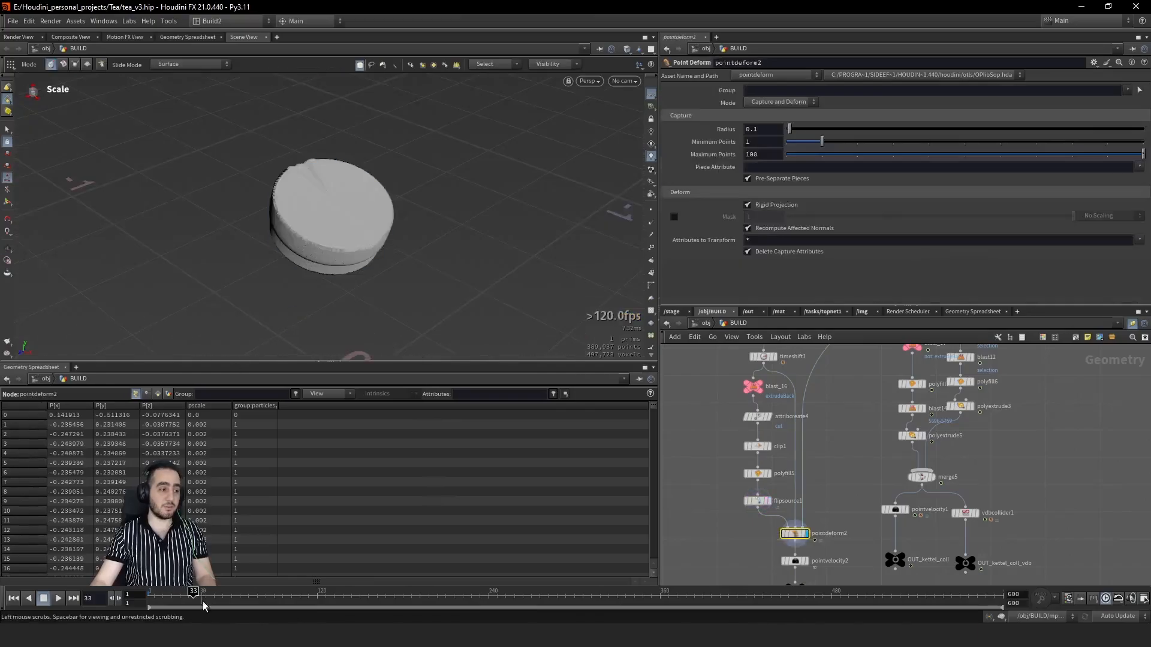
Step: Look through cam2 and scrub the timeline to examine pointdeform2's water source following the kettle's motion
{"action": "mouse_move", "coordinate": [203, 603]}
{"action": "left_mouse_down"}
{"action": "mouse_move", "coordinate": [170, 601]}
{"action": "mouse_move", "coordinate": [211, 601]}
{"action": "left_mouse_up"}
{"action": "key", "text": "space"}
{"action": "middle_click_drag", "start_coordinate": [284, 291], "coordinate": [344, 232]}
{"action": "scroll", "coordinate": [339, 225], "scroll_direction": "down", "scroll_amount": 3}
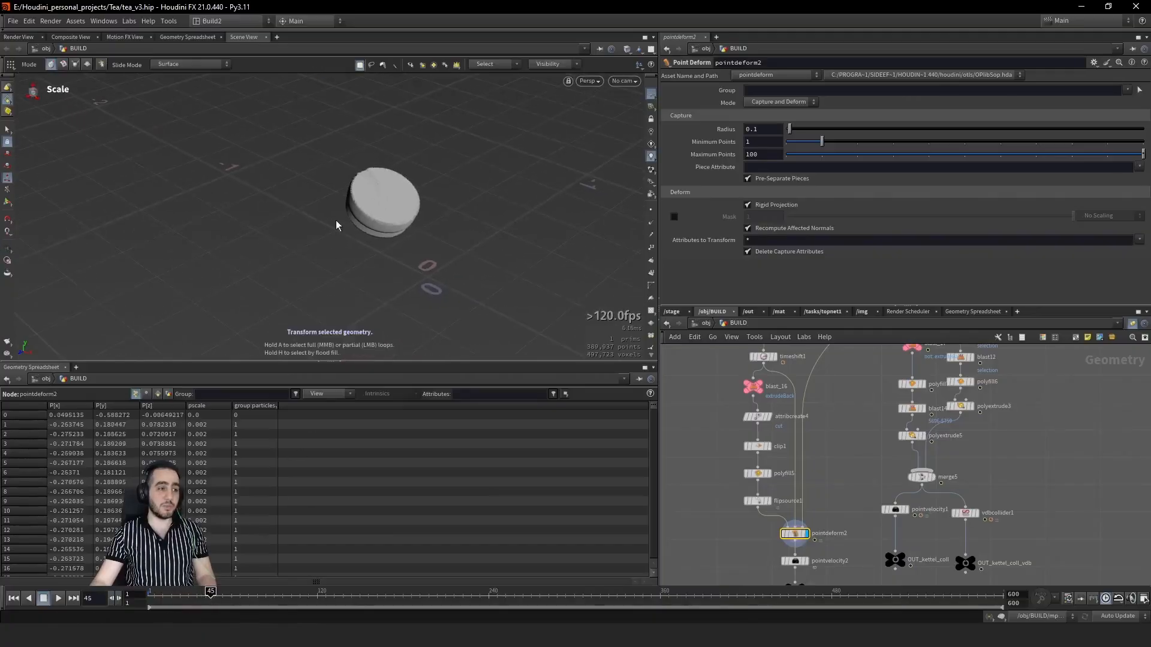
{"action": "left_click", "coordinate": [624, 81]}
{"action": "left_click", "coordinate": [642, 143]}
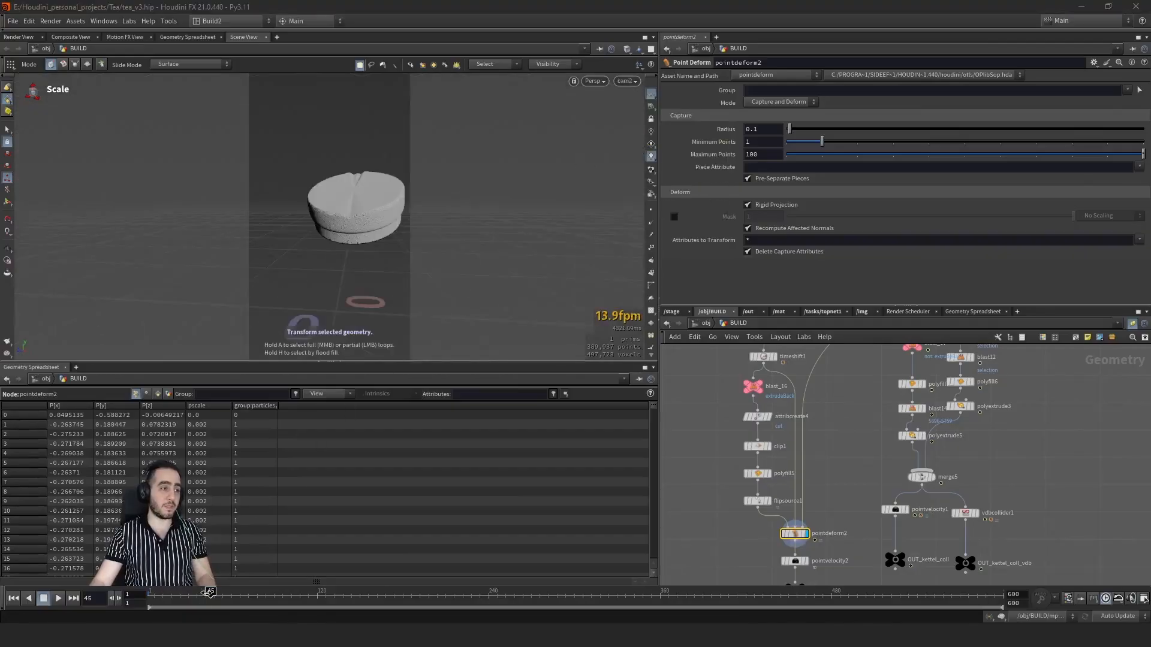
{"action": "left_click_drag", "start_coordinate": [211, 600], "coordinate": [171, 600]}
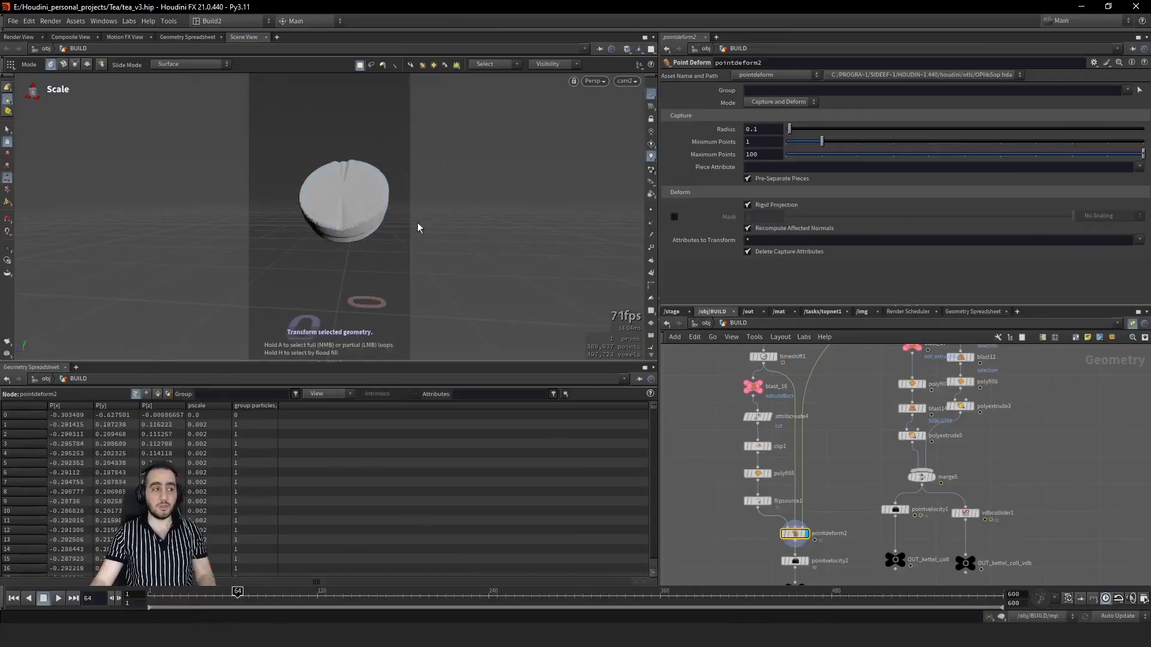
Step: Return to the first frame and display pointvelocity2 to examine its velocity settings
{"action": "key", "text": "ctrl+Up"}
{"action": "middle_click_drag", "start_coordinate": [851, 549], "coordinate": [824, 461]}
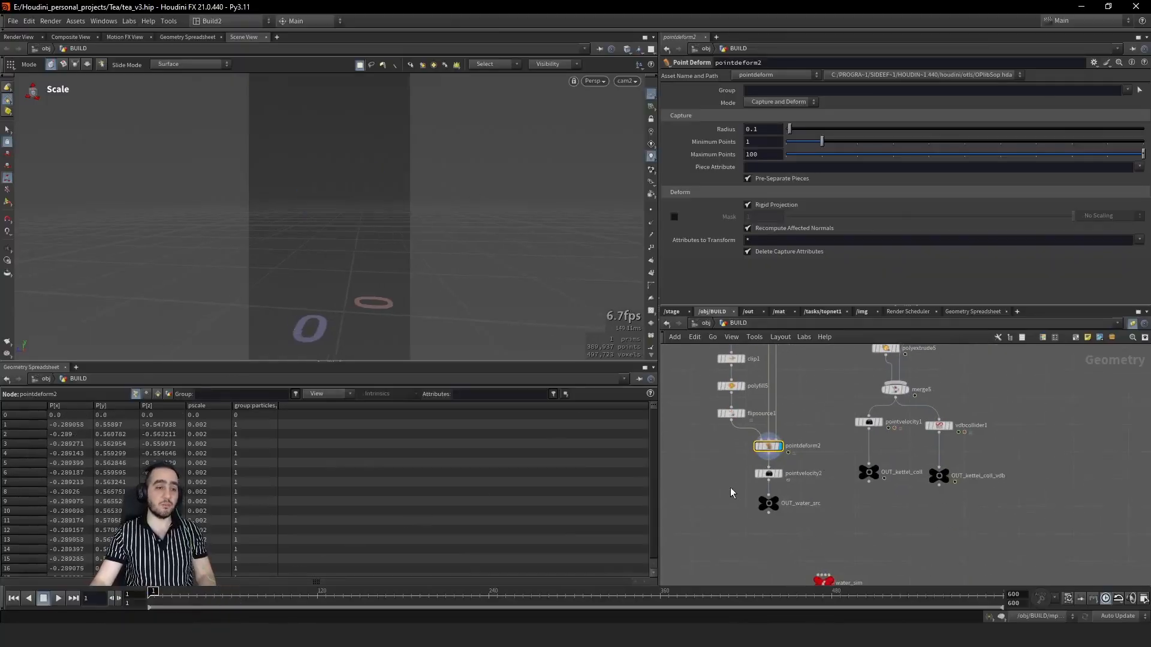
{"action": "left_click", "coordinate": [789, 475]}
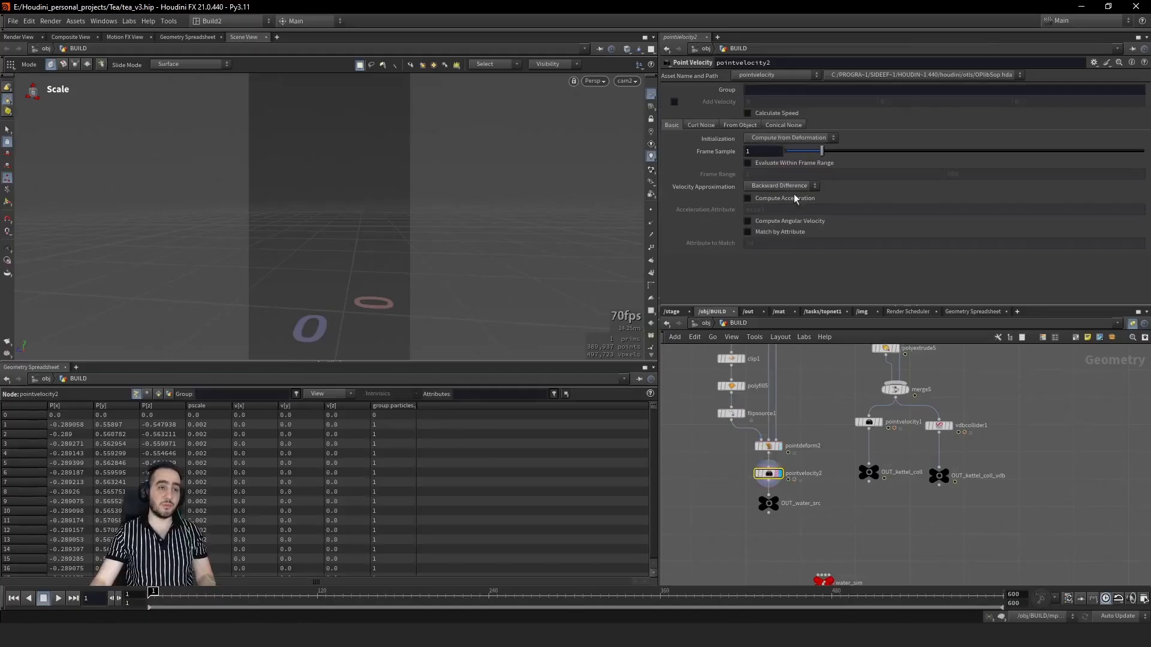
{"action": "middle_click_drag", "start_coordinate": [796, 541], "coordinate": [784, 467]}
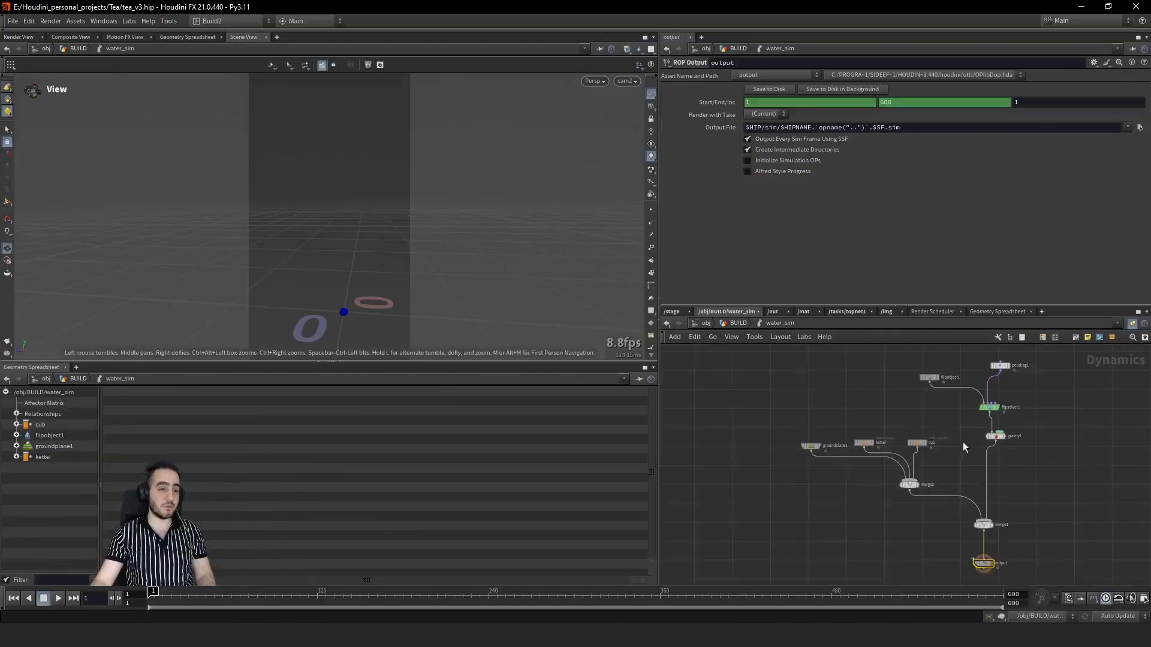
Step: Inside water_sim, examine the settings of popdrag1 and flipobject1 and the substep settings of flipsolver1
{"action": "middle_click_drag", "start_coordinate": [962, 441], "coordinate": [837, 438]}
{"action": "scroll", "coordinate": [848, 434], "scroll_direction": "up", "scroll_amount": 3}
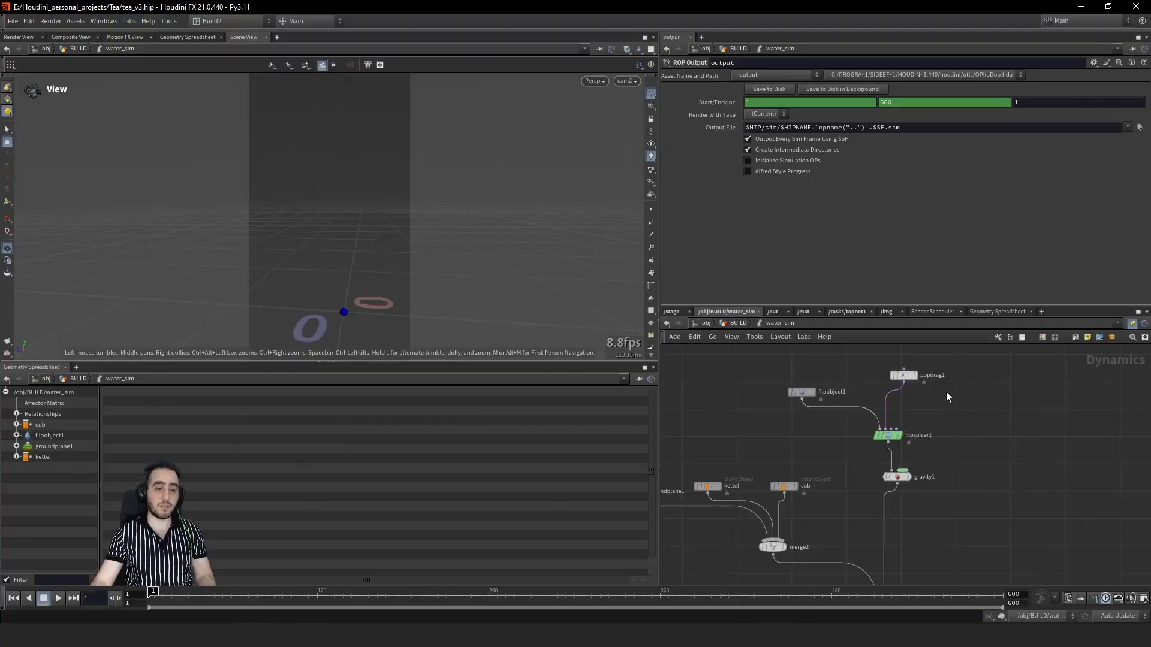
{"action": "left_click", "coordinate": [903, 375]}
{"action": "left_click_drag", "start_coordinate": [759, 365], "coordinate": [875, 402]}
{"action": "left_click_drag", "start_coordinate": [854, 363], "coordinate": [944, 393]}
{"action": "left_click_drag", "start_coordinate": [743, 405], "coordinate": [850, 383]}
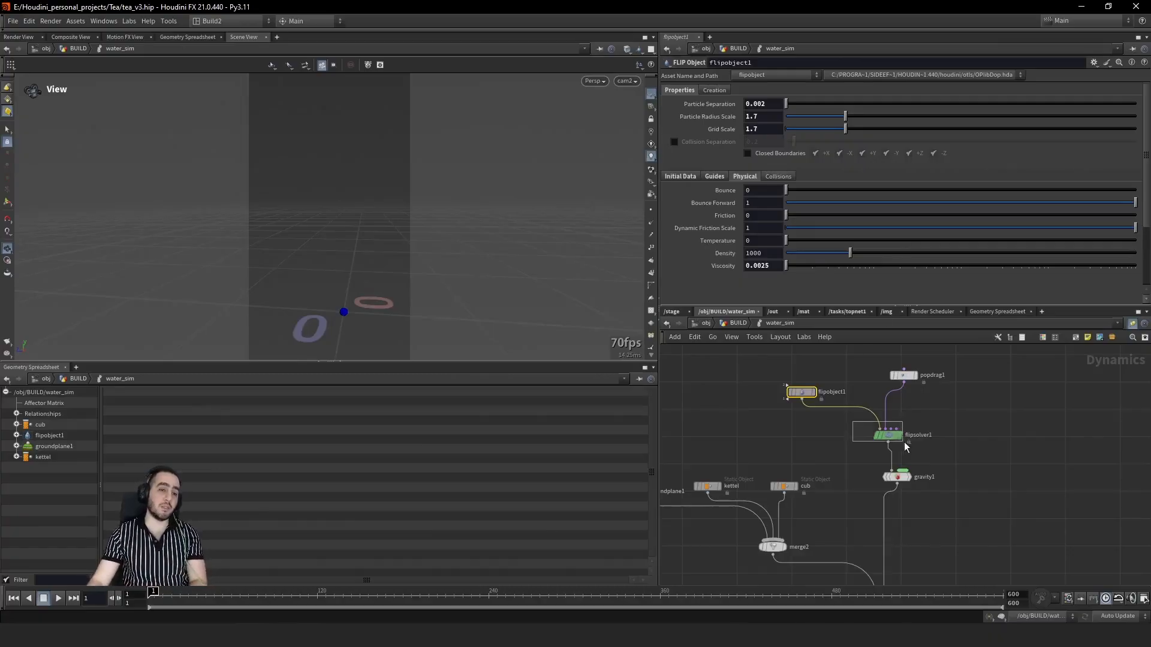
{"action": "left_click_drag", "start_coordinate": [904, 443], "coordinate": [904, 443]}
{"action": "left_click", "coordinate": [683, 91]}
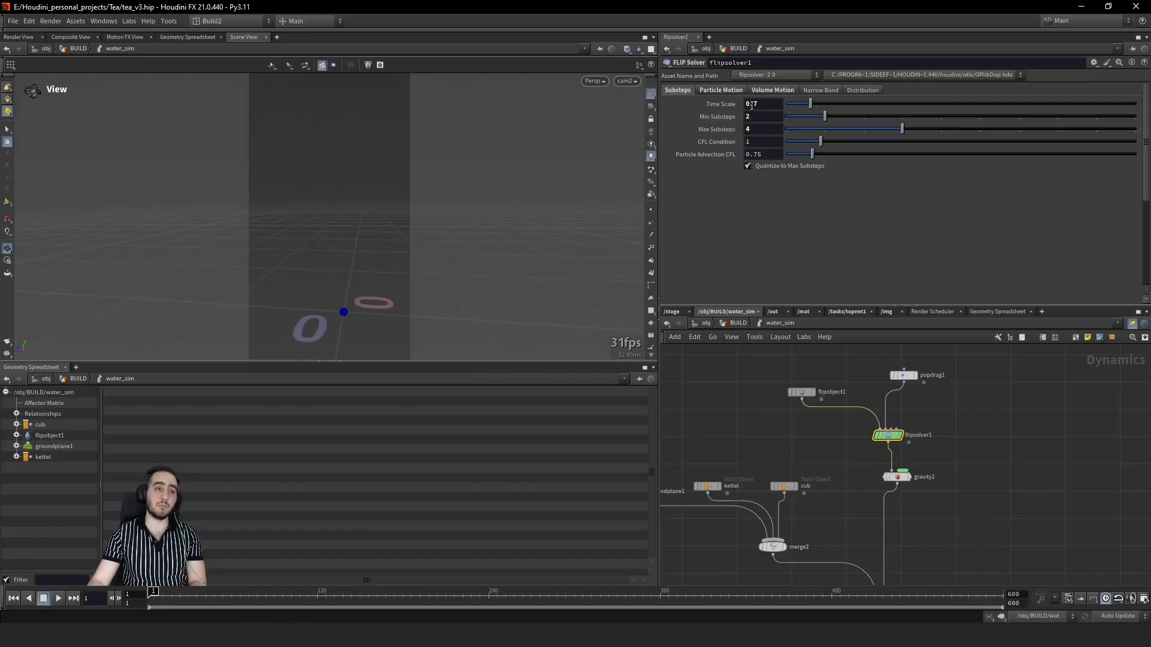
Step: Back in the BUILD network, display water_sim_cache and examine the cached particles at the early frames
{"action": "left_click", "coordinate": [734, 323]}
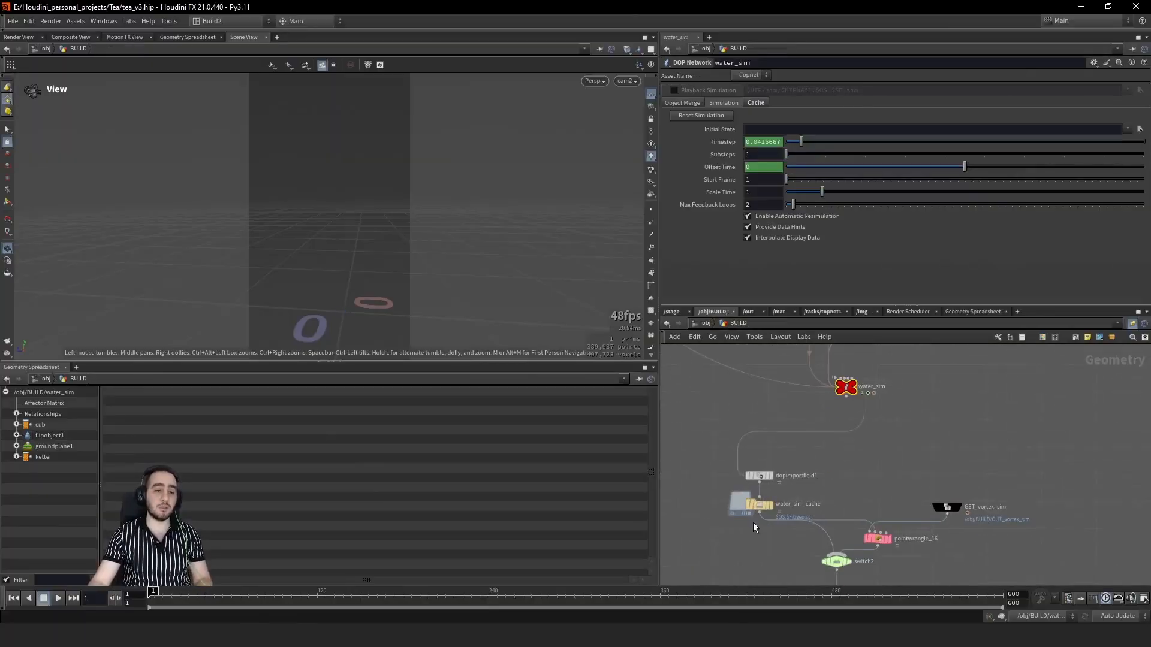
{"action": "left_click", "coordinate": [759, 505]}
{"action": "left_click_drag", "start_coordinate": [518, 151], "coordinate": [404, 244]}
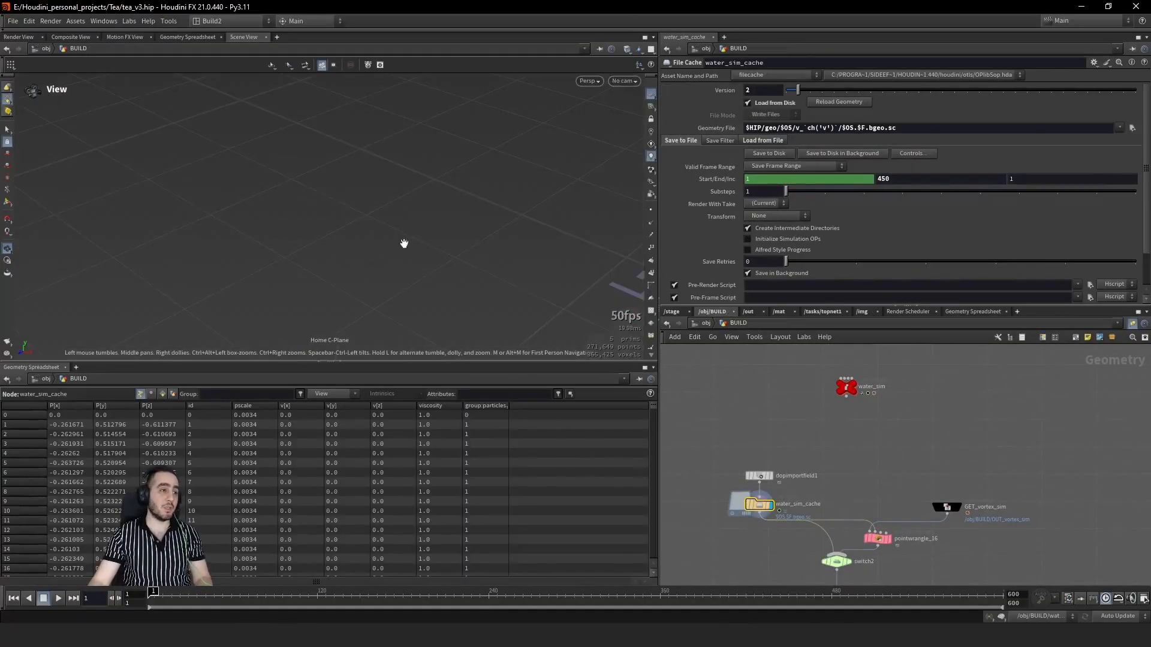
{"action": "middle_click_drag", "start_coordinate": [425, 226], "coordinate": [280, 270]}
{"action": "right_click_drag", "start_coordinate": [280, 270], "coordinate": [379, 259]}
{"action": "mouse_move", "coordinate": [154, 594]}
{"action": "left_mouse_down"}
{"action": "mouse_move", "coordinate": [223, 593]}
{"action": "mouse_move", "coordinate": [160, 592]}
{"action": "mouse_move", "coordinate": [169, 592]}
{"action": "left_mouse_up"}
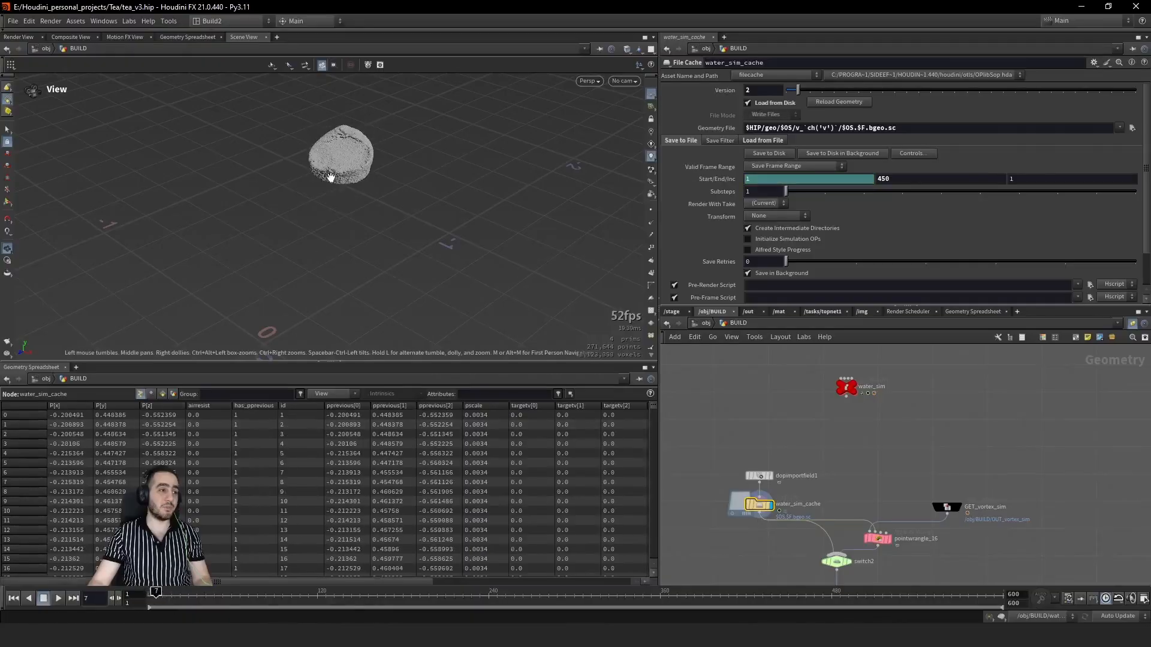
{"action": "left_click_drag", "start_coordinate": [329, 177], "coordinate": [485, 126]}
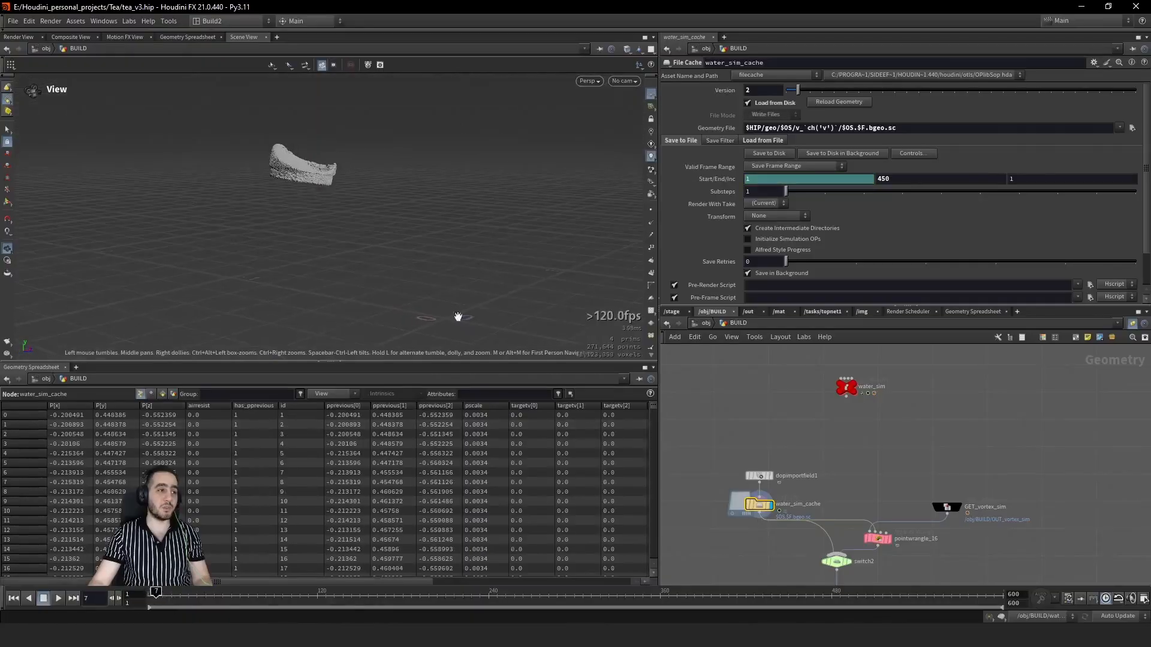
{"action": "left_click", "coordinate": [164, 595]}
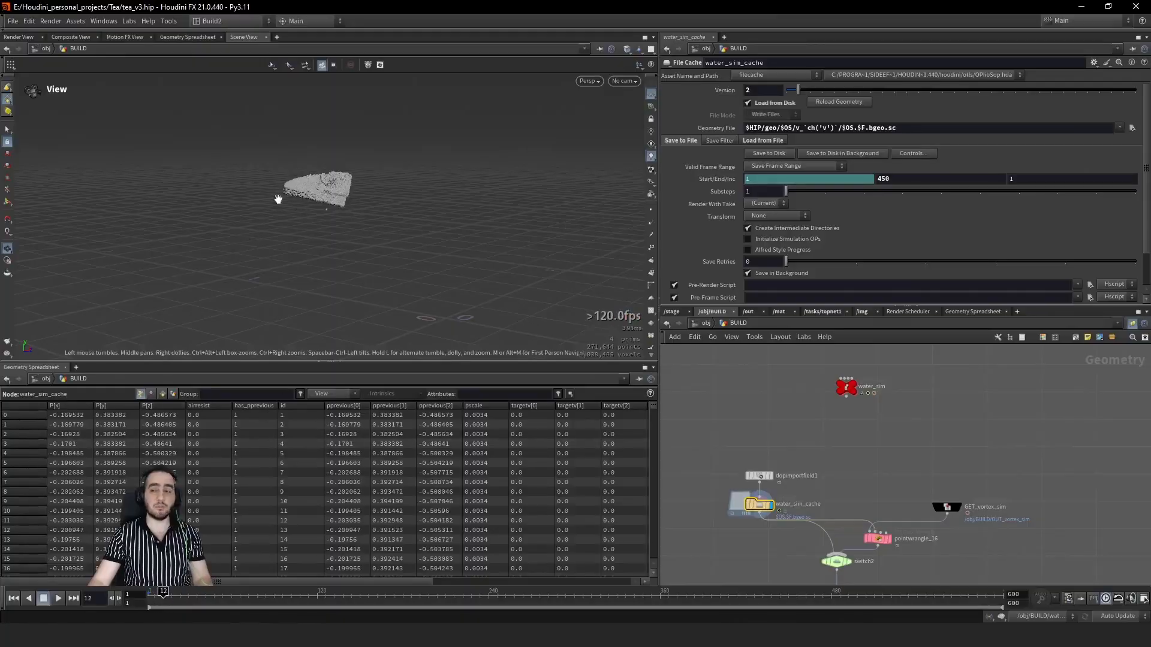
Step: Scrub the water cache to frame 116 and examine the settled particles up close
{"action": "mouse_move", "coordinate": [162, 600]}
{"action": "left_mouse_down"}
{"action": "mouse_move", "coordinate": [213, 619]}
{"action": "mouse_move", "coordinate": [323, 619]}
{"action": "mouse_move", "coordinate": [312, 620]}
{"action": "left_mouse_up"}
{"action": "left_click_drag", "start_coordinate": [422, 279], "coordinate": [365, 277]}
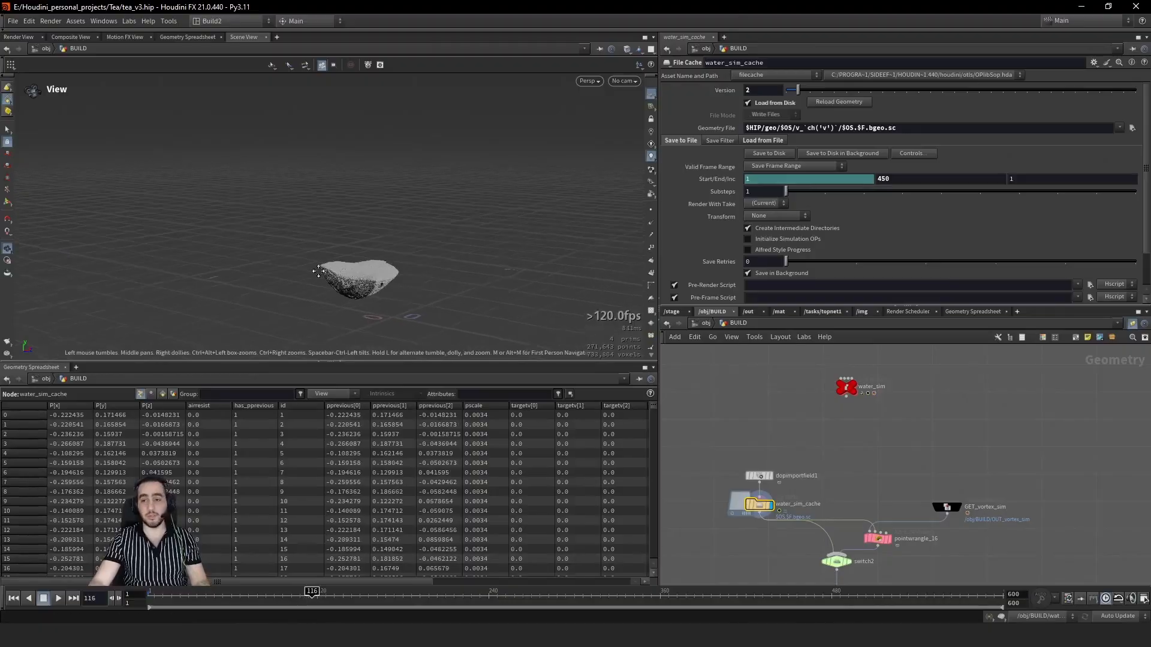
{"action": "right_click_drag", "start_coordinate": [365, 277], "coordinate": [392, 250]}
{"action": "left_click_drag", "start_coordinate": [392, 250], "coordinate": [323, 251]}
{"action": "left_click_drag", "start_coordinate": [792, 90], "coordinate": [798, 96]}
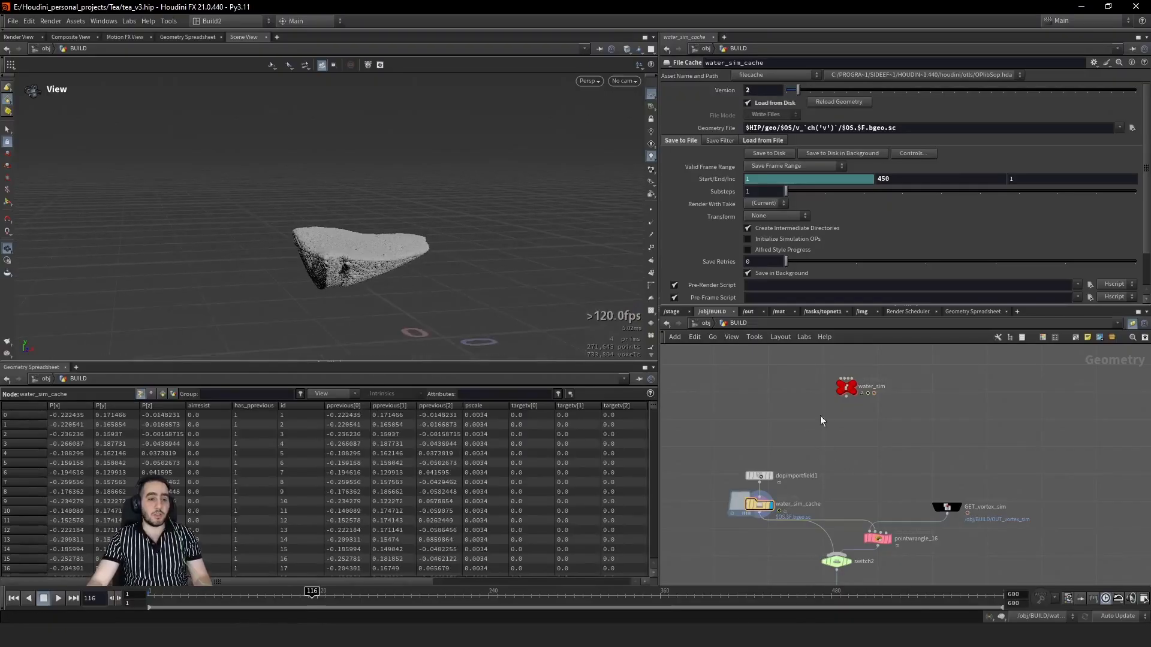
Step: Reopen water_sim at the first frame, select flipobject1 and save the scene
{"action": "double_click", "coordinate": [845, 390]}
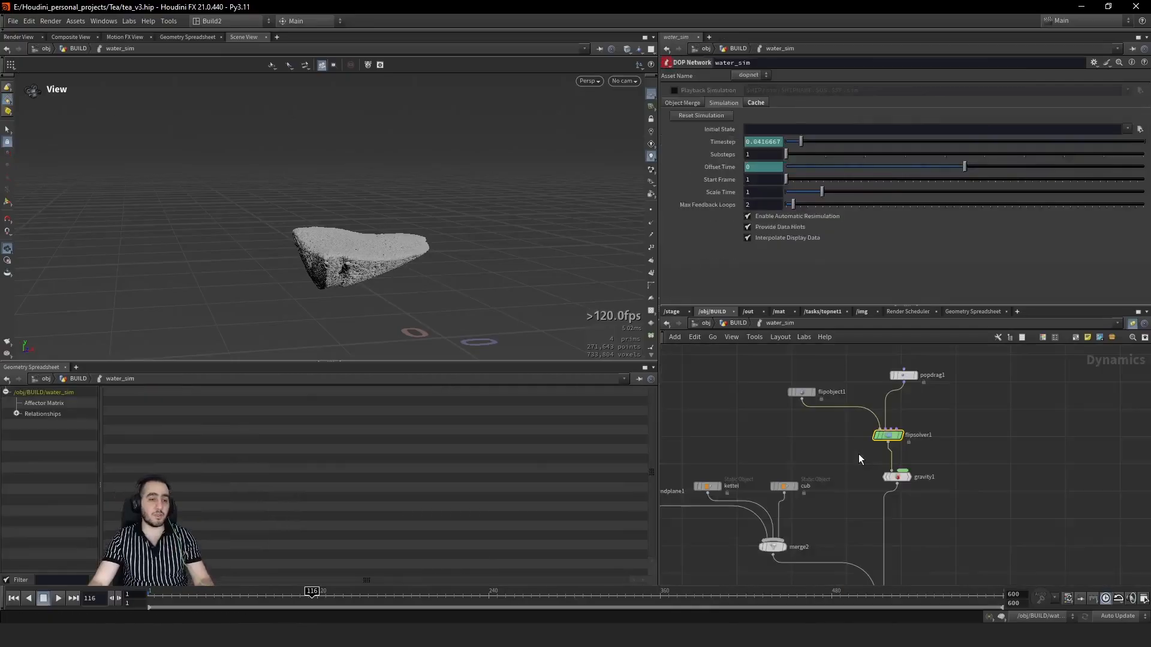
{"action": "key", "text": "ctrl+Up"}
{"action": "left_click_drag", "start_coordinate": [778, 426], "coordinate": [822, 367]}
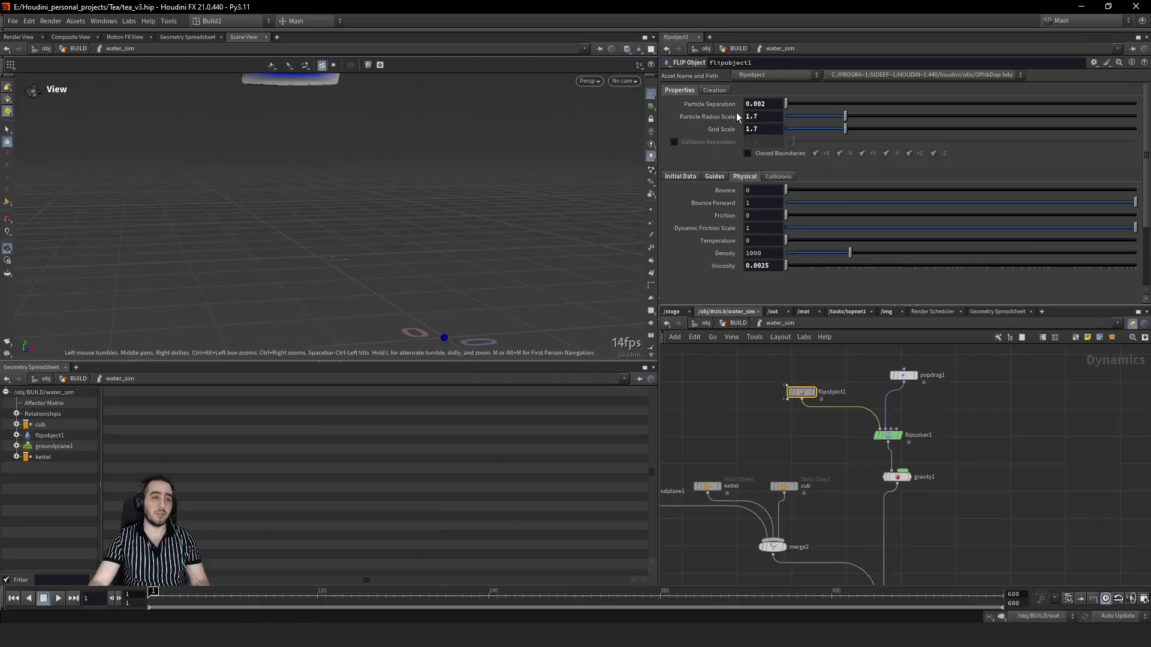
{"action": "key", "text": "ctrl+s"}
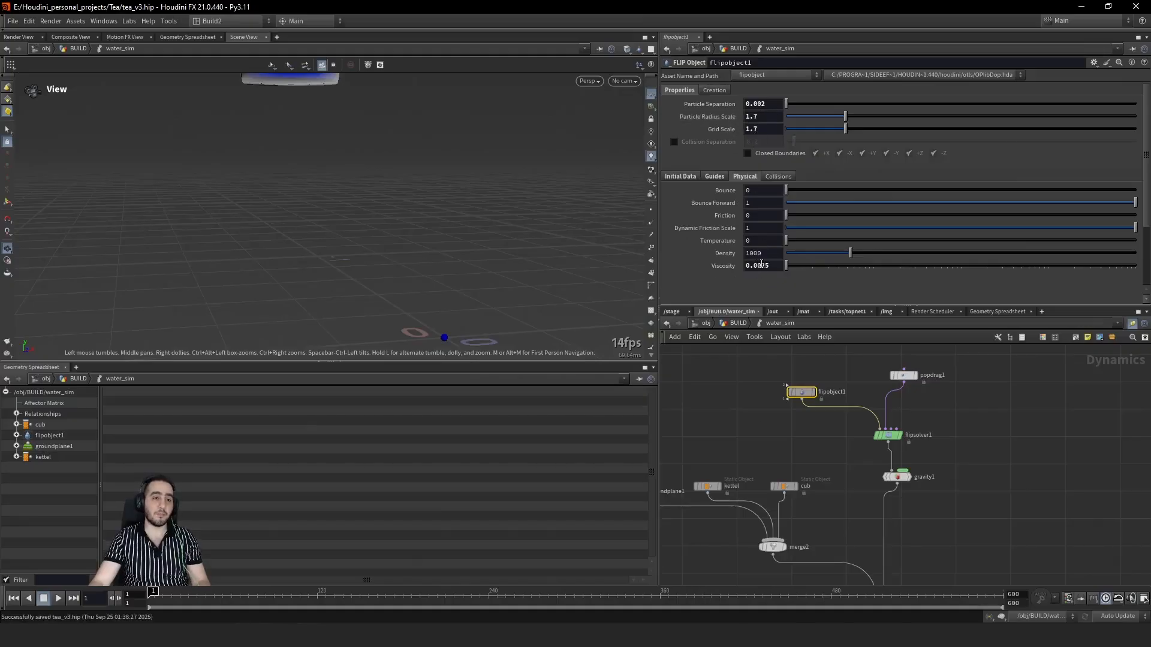
Step: Examine flipobject1's viscosity value, then its guide and initial data settings
{"action": "left_click_drag", "start_coordinate": [760, 266], "coordinate": [771, 266]}
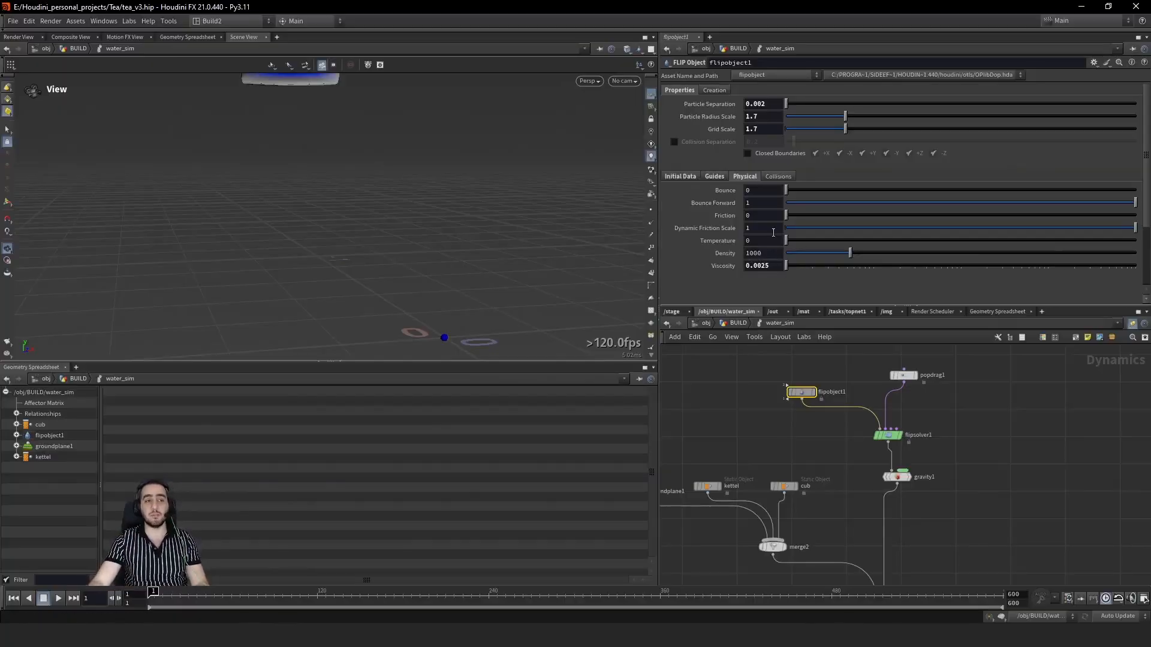
{"action": "left_click", "coordinate": [715, 176]}
{"action": "left_click", "coordinate": [691, 177]}
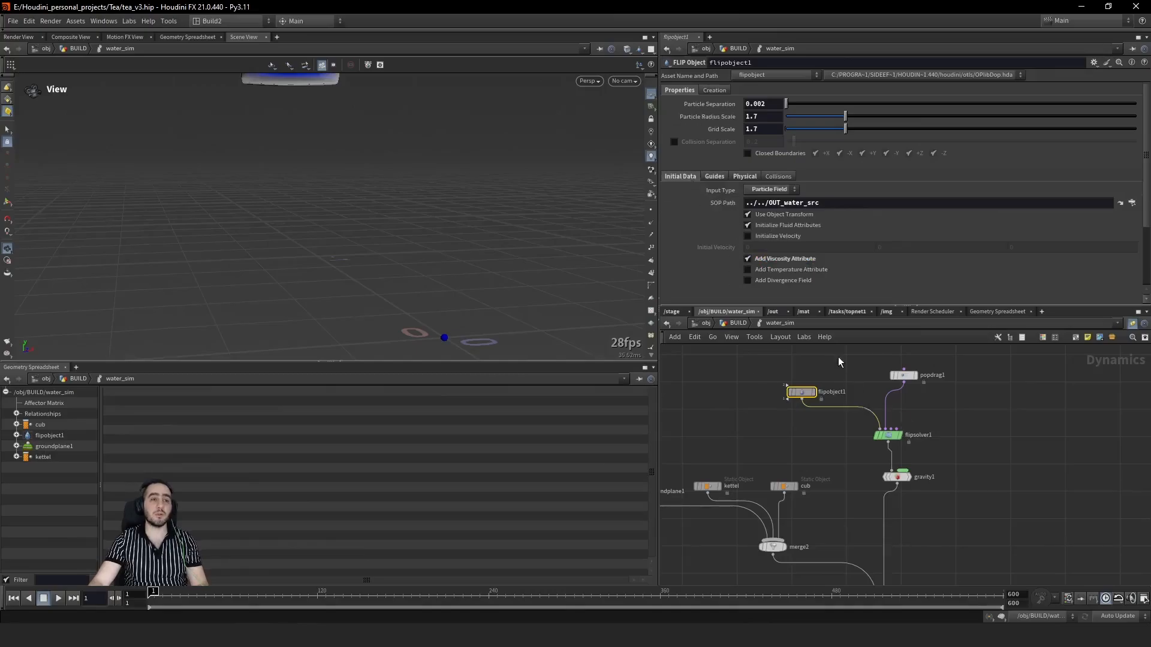
Step: Examine flipsolver1's substeps, surface tension, reseeding and particle behavior settings, including the ID attribute option
{"action": "left_click", "coordinate": [890, 436]}
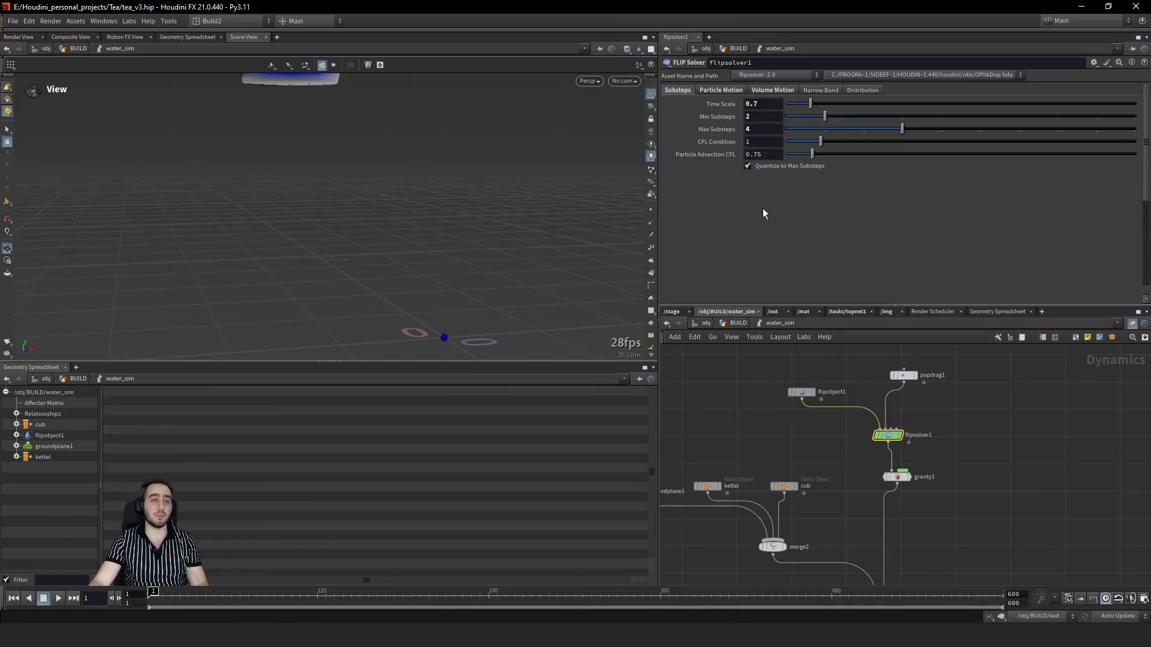
{"action": "left_click", "coordinate": [773, 93]}
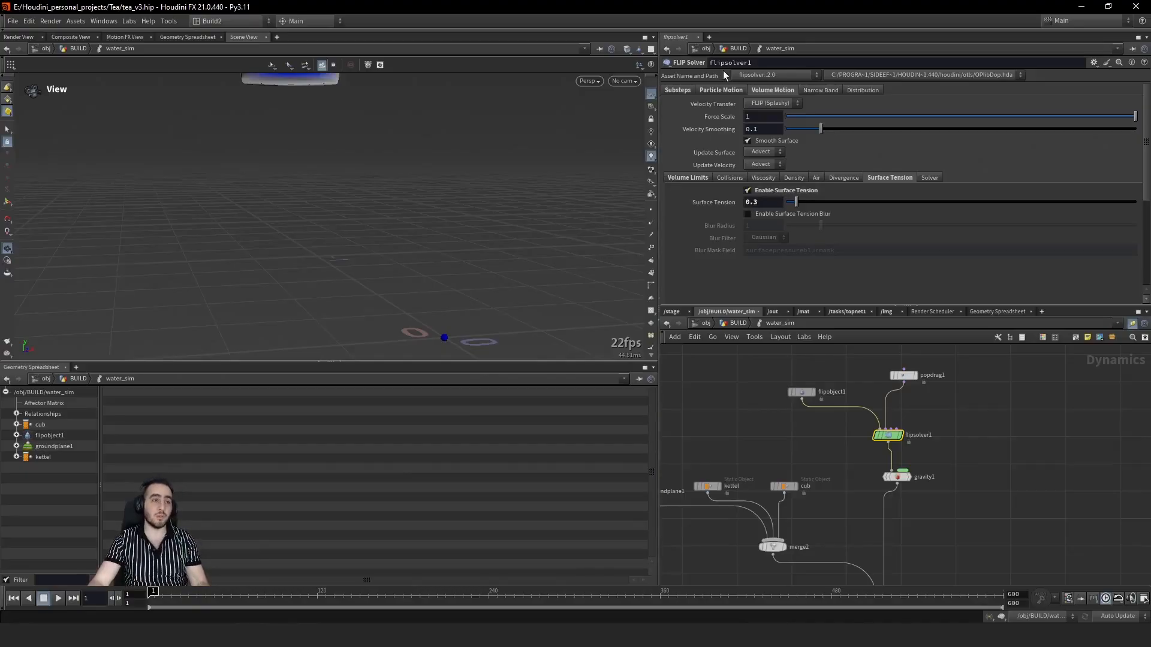
{"action": "left_click", "coordinate": [727, 90]}
{"action": "left_click", "coordinate": [713, 165]}
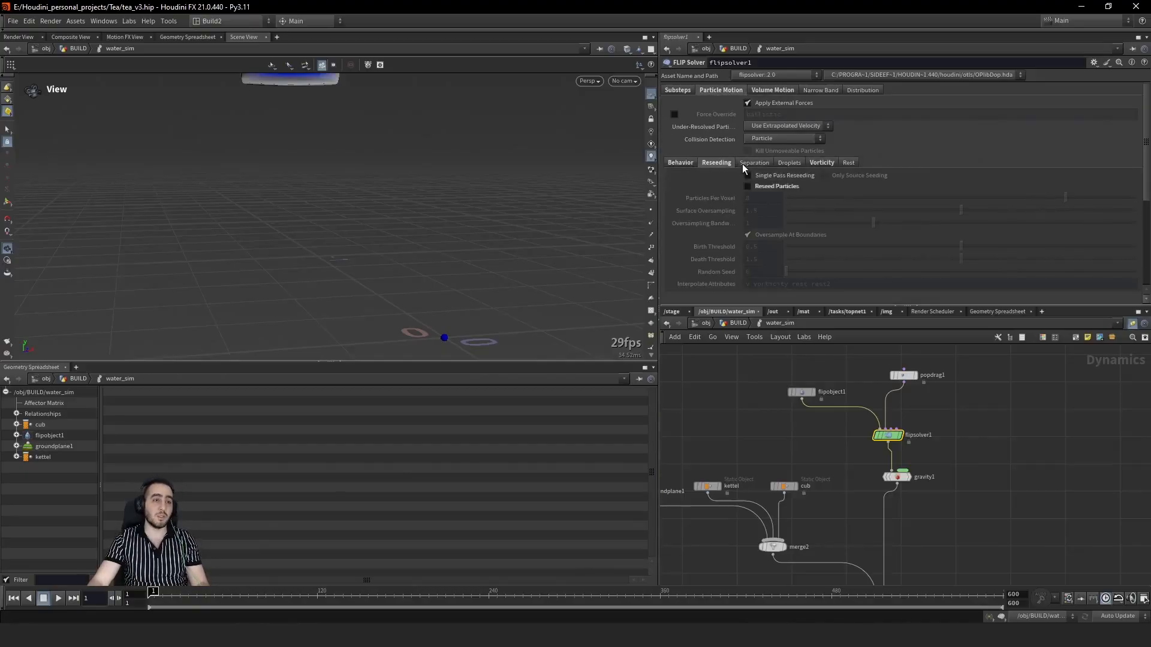
{"action": "left_click", "coordinate": [682, 163]}
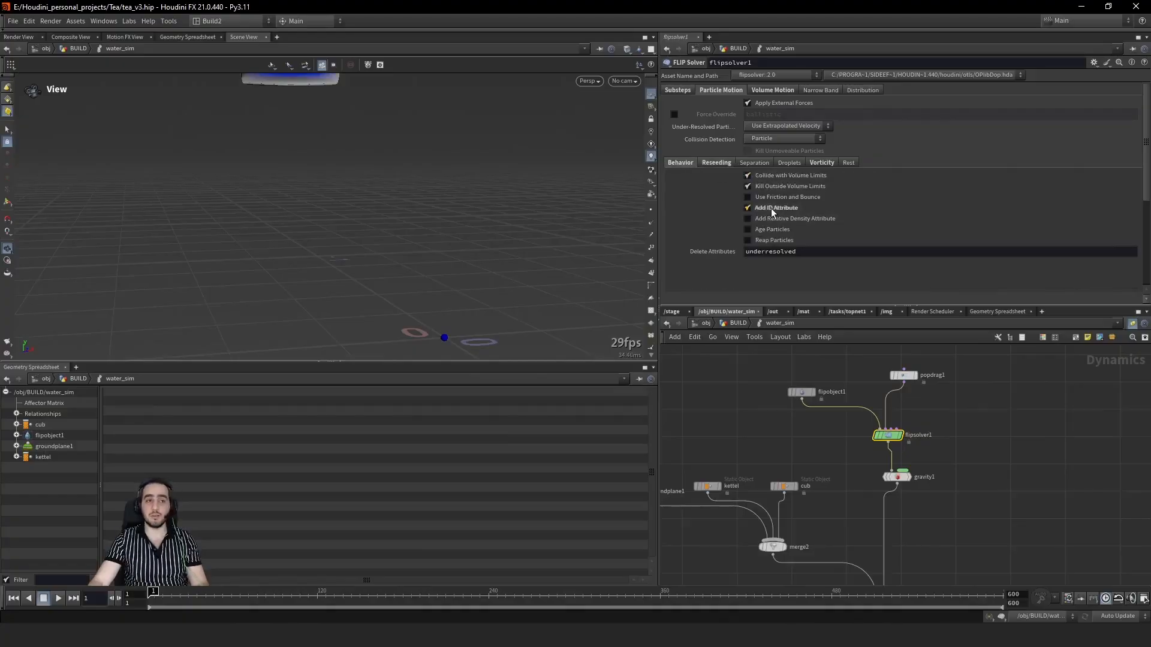
{"action": "middle_click_drag", "start_coordinate": [781, 461], "coordinate": [884, 410]}
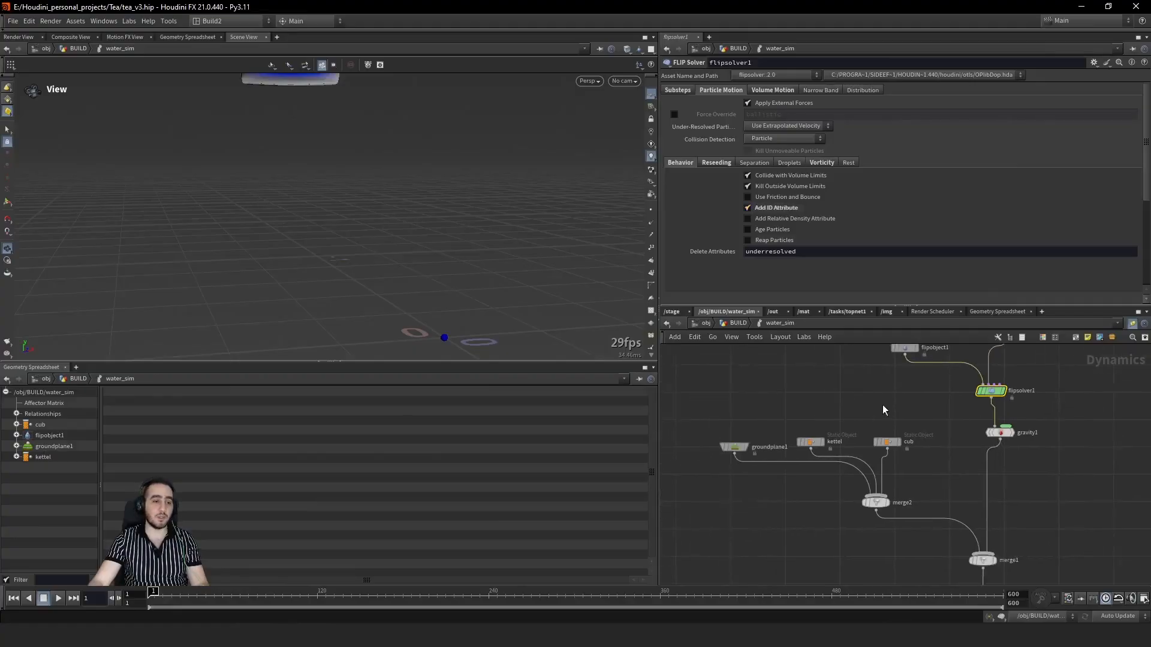
Step: Return to the BUILD network, display water_sim_cache and scrub the pouring water to frame 211
{"action": "left_click", "coordinate": [739, 323]}
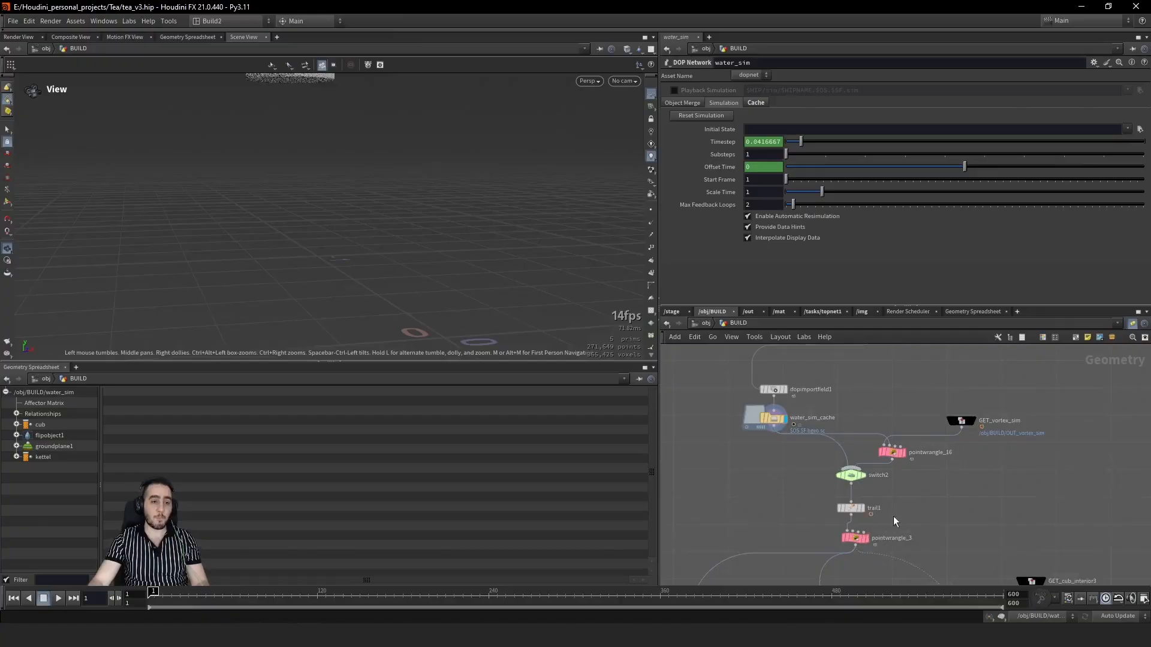
{"action": "middle_click_drag", "start_coordinate": [925, 520], "coordinate": [920, 513]}
{"action": "left_click", "coordinate": [774, 406]}
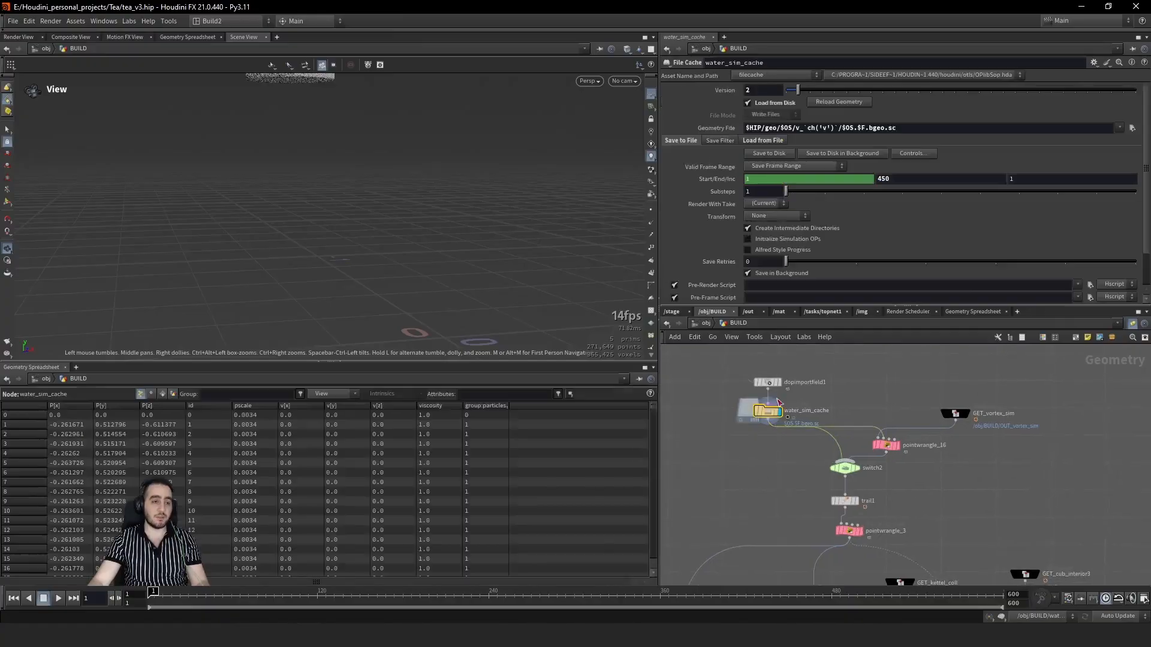
{"action": "scroll", "coordinate": [529, 217], "scroll_direction": "down", "scroll_amount": 4}
{"action": "left_click_drag", "start_coordinate": [162, 602], "coordinate": [447, 598]}
Step: Show GET_cub_render together with the cached water and examine the pour into the cup at frame 159
{"action": "middle_click_drag", "start_coordinate": [710, 404], "coordinate": [795, 484]}
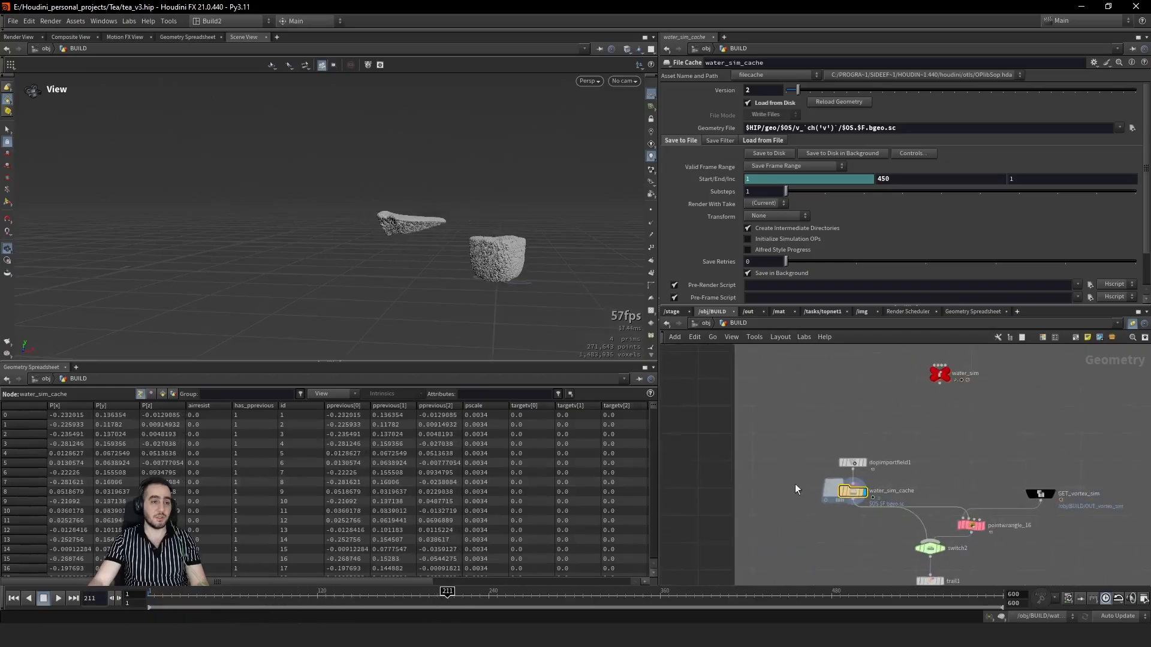
{"action": "scroll", "coordinate": [795, 489], "scroll_direction": "down", "scroll_amount": 8}
{"action": "scroll", "coordinate": [719, 377], "scroll_direction": "up", "scroll_amount": 8}
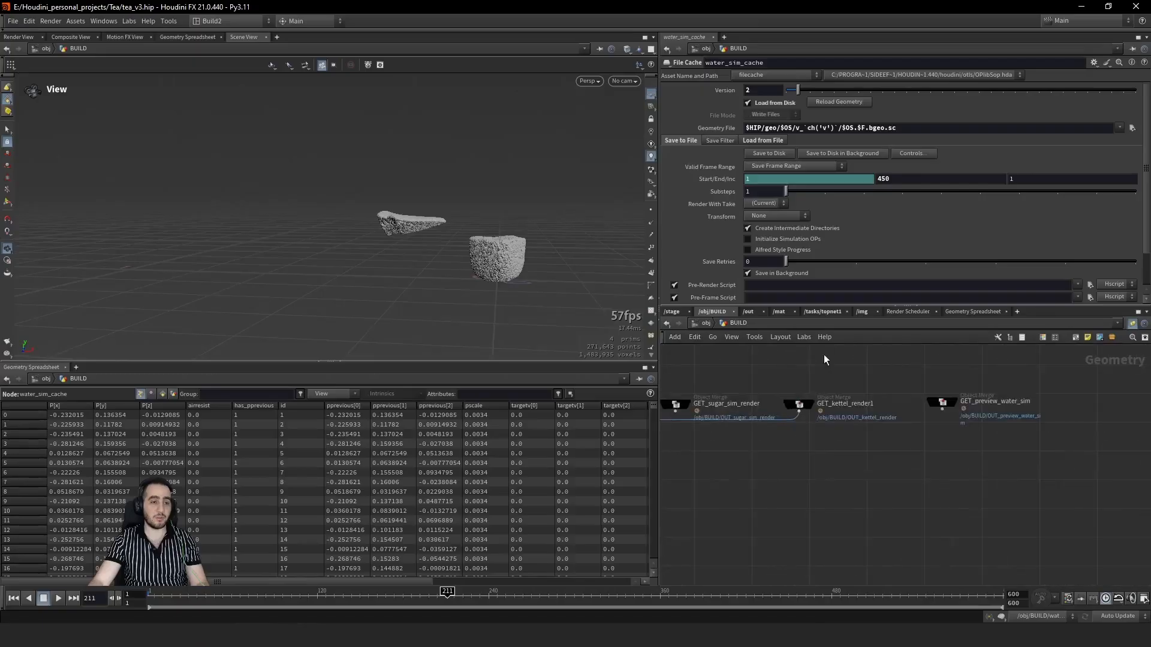
{"action": "middle_click_drag", "start_coordinate": [708, 377], "coordinate": [862, 377]}
{"action": "left_click", "coordinate": [826, 403]}
{"action": "middle_click_drag", "start_coordinate": [742, 386], "coordinate": [953, 388]}
{"action": "left_click", "coordinate": [772, 411]}
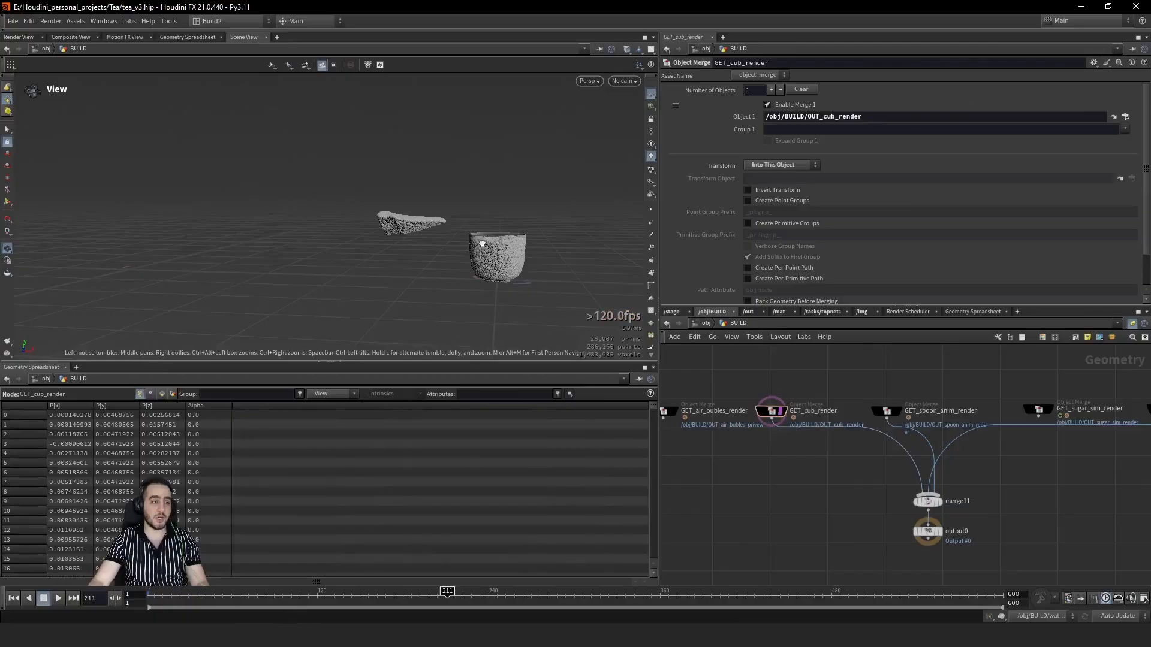
{"action": "left_click_drag", "start_coordinate": [423, 599], "coordinate": [373, 609]}
{"action": "right_click_drag", "start_coordinate": [495, 277], "coordinate": [535, 187]}
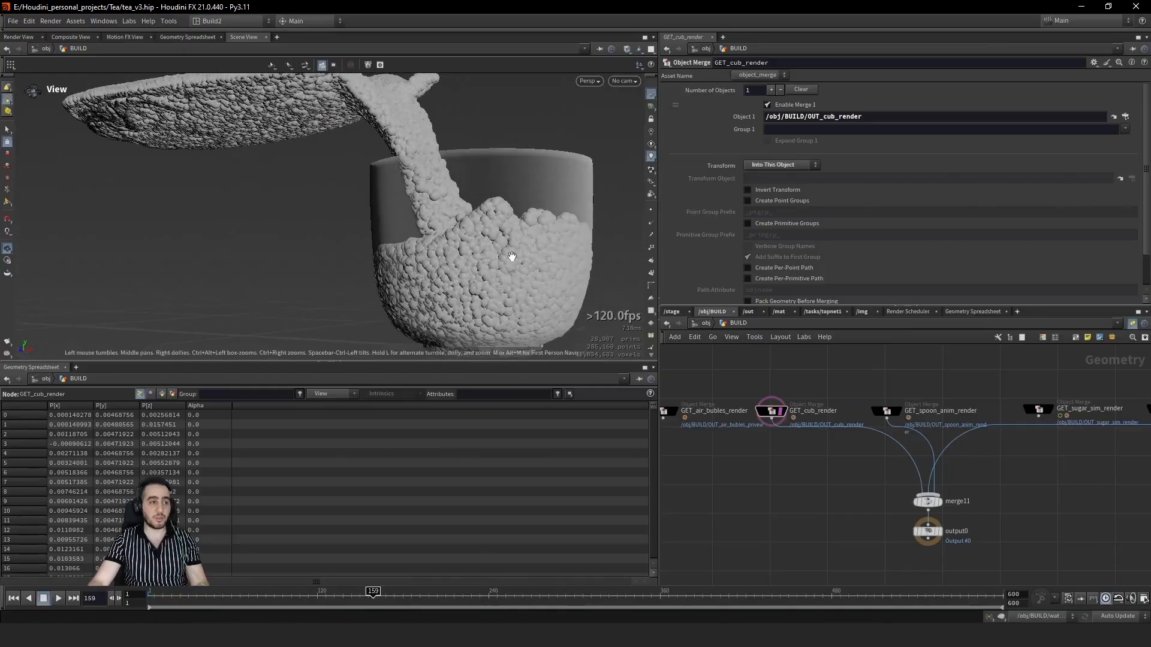
Step: Locate the sugar sim and water sim sections in the BUILD node network
{"action": "middle_click_drag", "start_coordinate": [809, 564], "coordinate": [752, 513]}
{"action": "scroll", "coordinate": [752, 513], "scroll_direction": "down", "scroll_amount": 8}
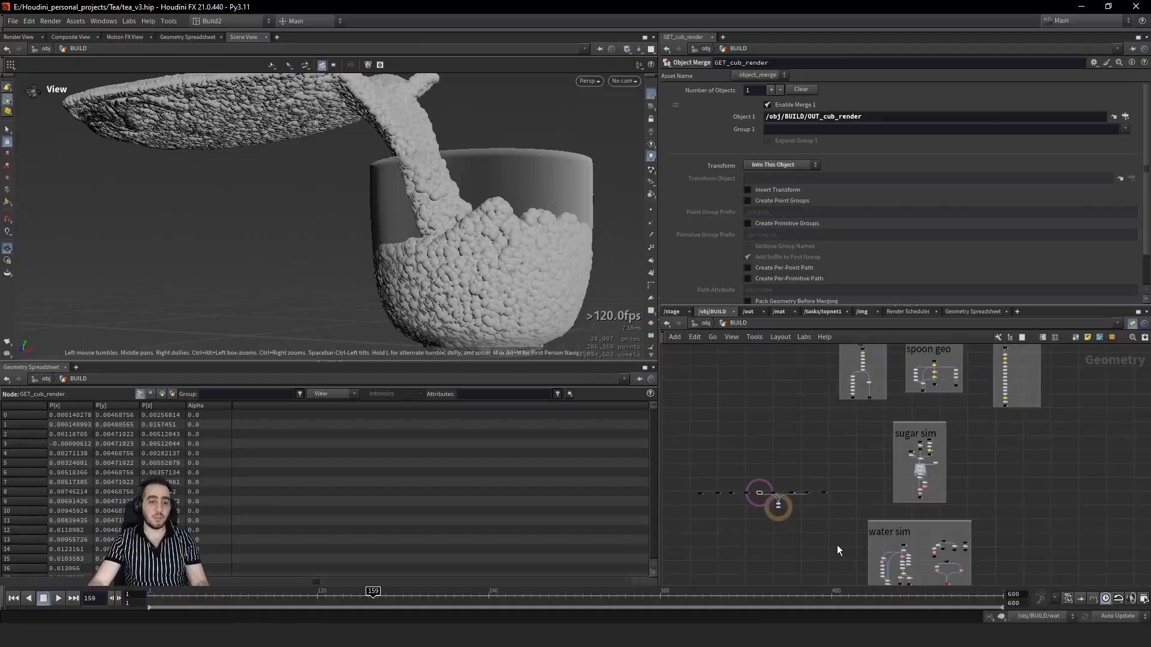
{"action": "middle_click_drag", "start_coordinate": [838, 547], "coordinate": [742, 451]}
{"action": "middle_click_drag", "start_coordinate": [881, 397], "coordinate": [878, 431]}
{"action": "scroll", "coordinate": [850, 370], "scroll_direction": "up", "scroll_amount": 5}
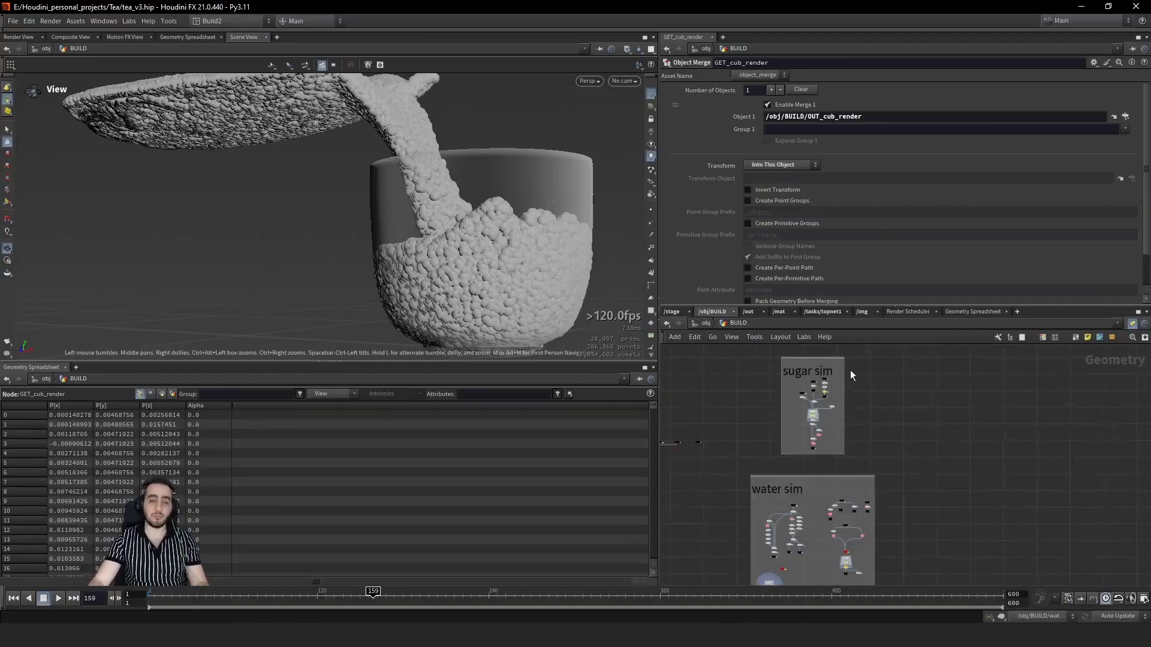
{"action": "middle_click_drag", "start_coordinate": [721, 454], "coordinate": [886, 539]}
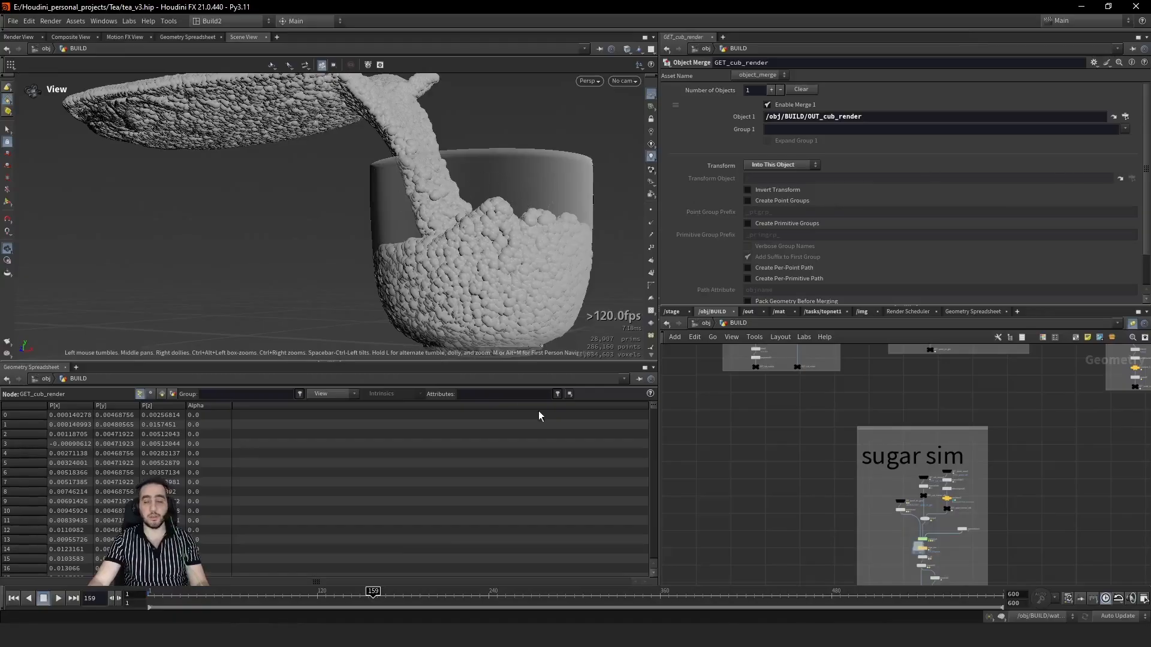
Step: Locate the water sim section in the BUILD network and scrub the cached water to frame 352, with the cup filled
{"action": "middle_click_drag", "start_coordinate": [820, 429], "coordinate": [830, 501]}
{"action": "scroll", "coordinate": [829, 498], "scroll_direction": "down", "scroll_amount": 4}
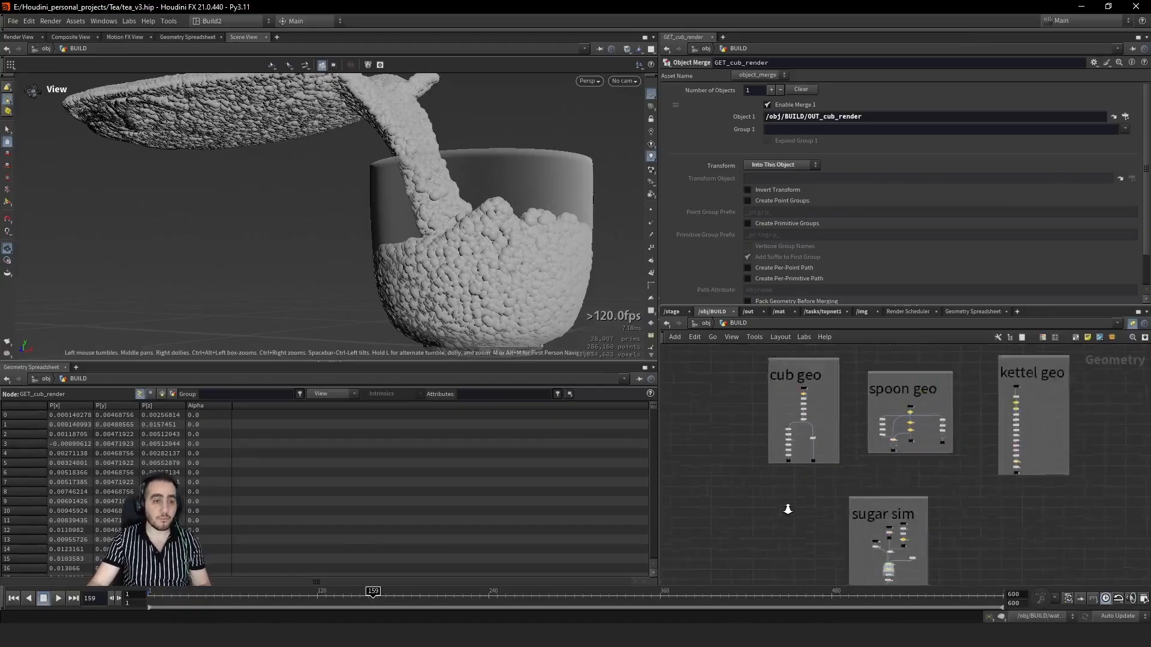
{"action": "middle_click_drag", "start_coordinate": [754, 457], "coordinate": [745, 623]}
{"action": "scroll", "coordinate": [826, 487], "scroll_direction": "up", "scroll_amount": 6}
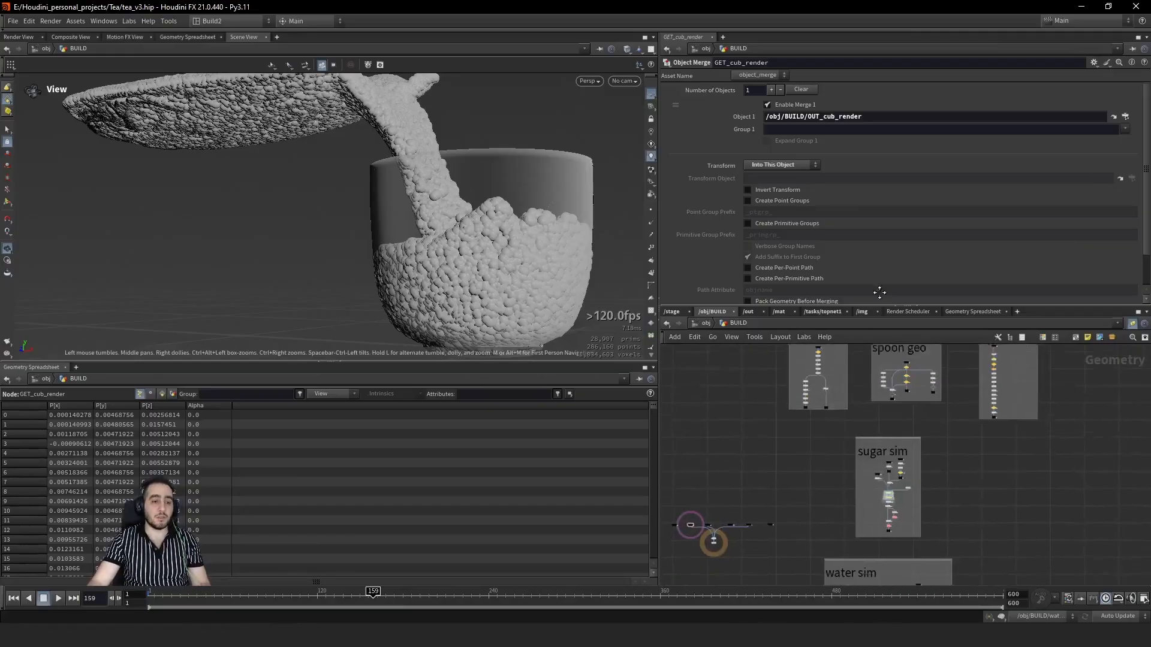
{"action": "middle_click_drag", "start_coordinate": [812, 379], "coordinate": [802, 484]}
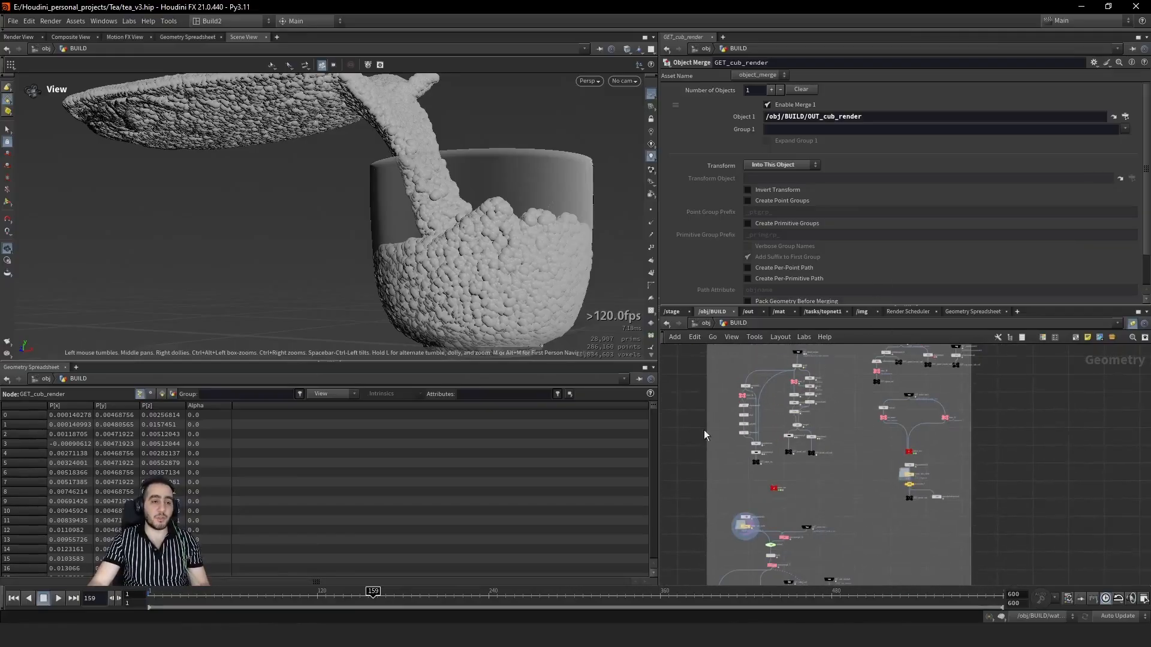
{"action": "mouse_move", "coordinate": [374, 601]}
{"action": "left_mouse_down"}
{"action": "mouse_move", "coordinate": [845, 611]}
{"action": "mouse_move", "coordinate": [572, 604]}
{"action": "mouse_move", "coordinate": [649, 601]}
{"action": "left_mouse_up"}
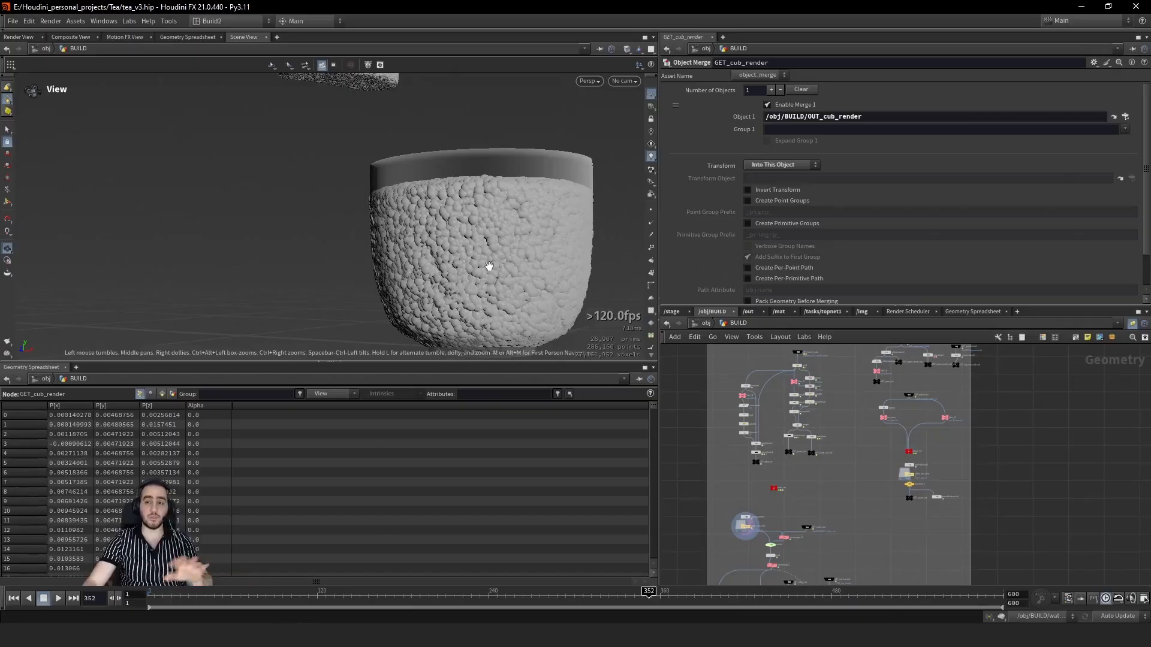
Step: Display vortex_sim_cache from the water sim section and scrub the swirling water to frame 407
{"action": "scroll", "coordinate": [870, 385], "scroll_direction": "up", "scroll_amount": 2}
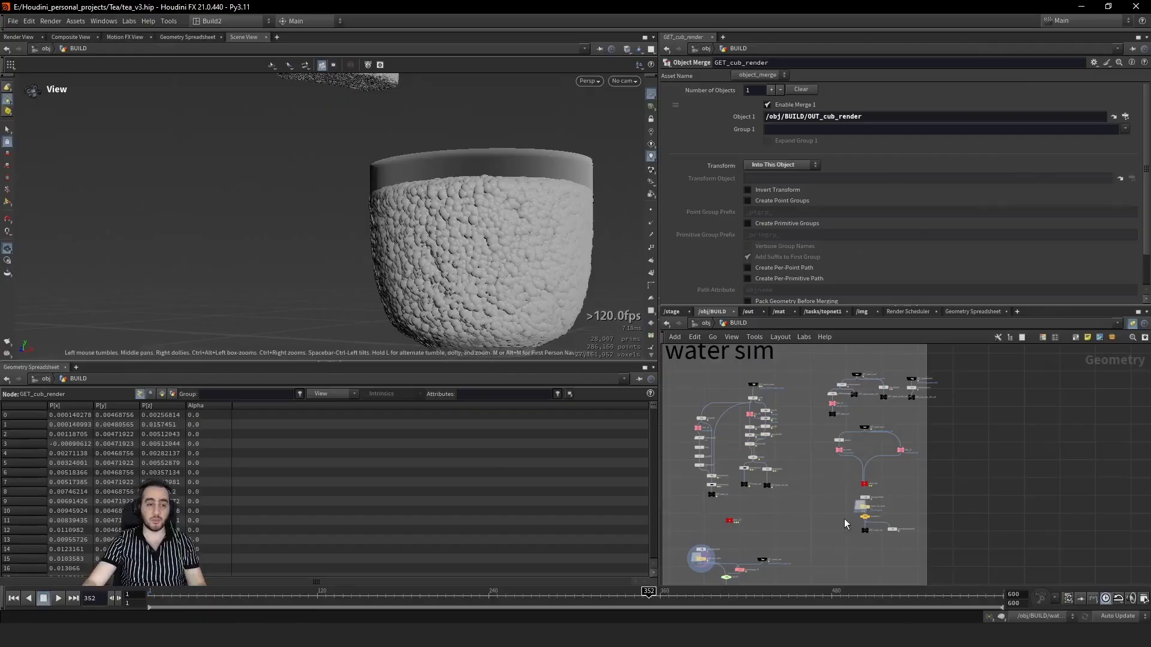
{"action": "scroll", "coordinate": [844, 519], "scroll_direction": "up", "scroll_amount": 3}
{"action": "left_click", "coordinate": [877, 511]}
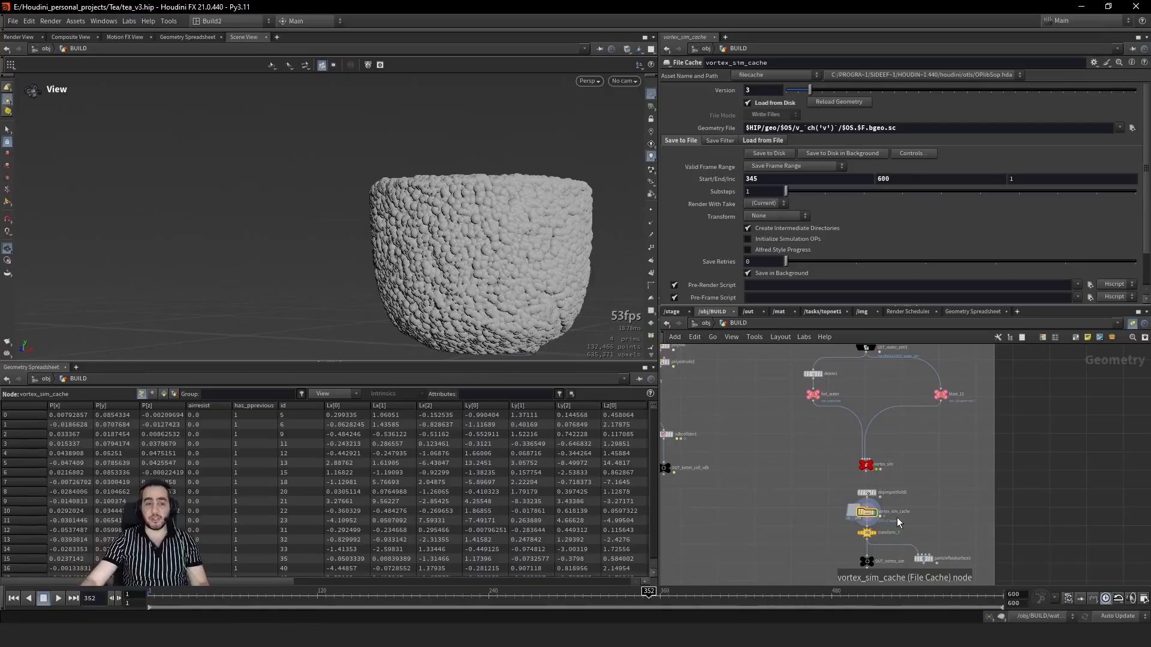
{"action": "left_click_drag", "start_coordinate": [634, 605], "coordinate": [728, 600]}
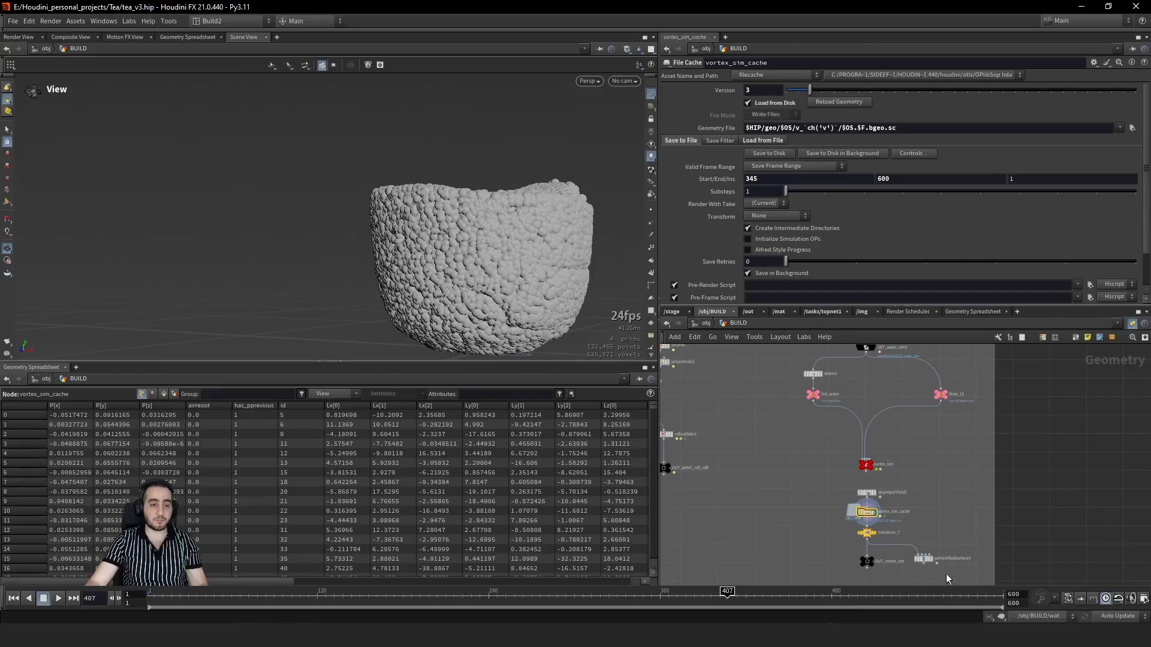
Step: Display particlefluidsurface3 with particles drawn as pixels, view the cup-shaped water at an angle and play the vortex motion
{"action": "left_click", "coordinate": [924, 558]}
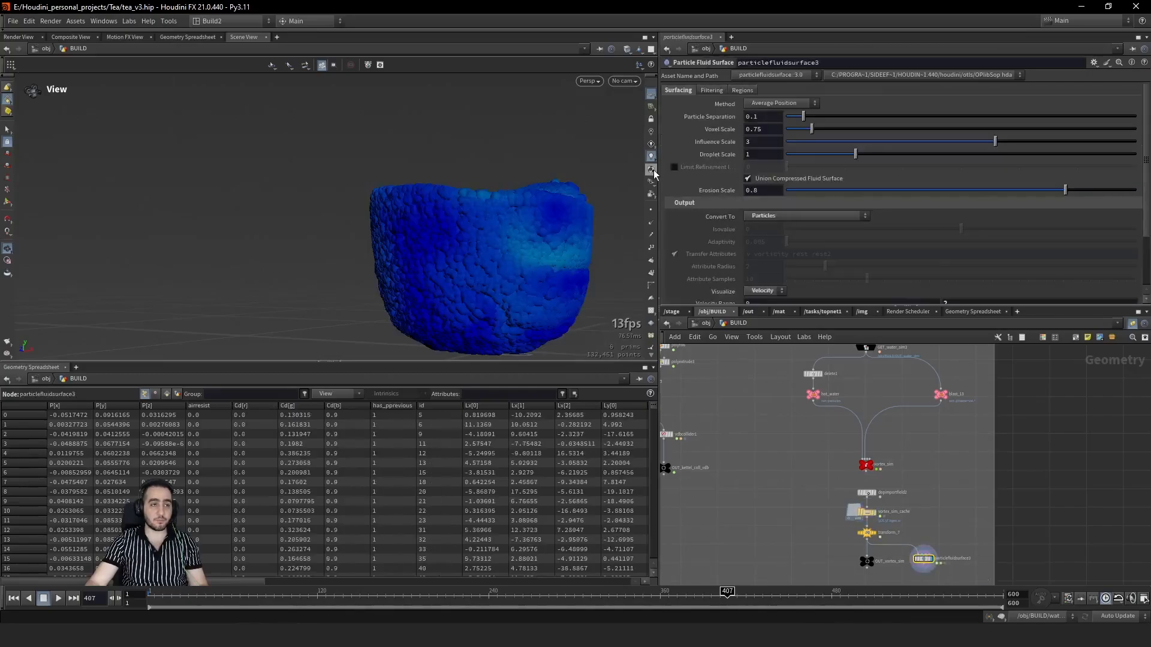
{"action": "left_click", "coordinate": [651, 169]}
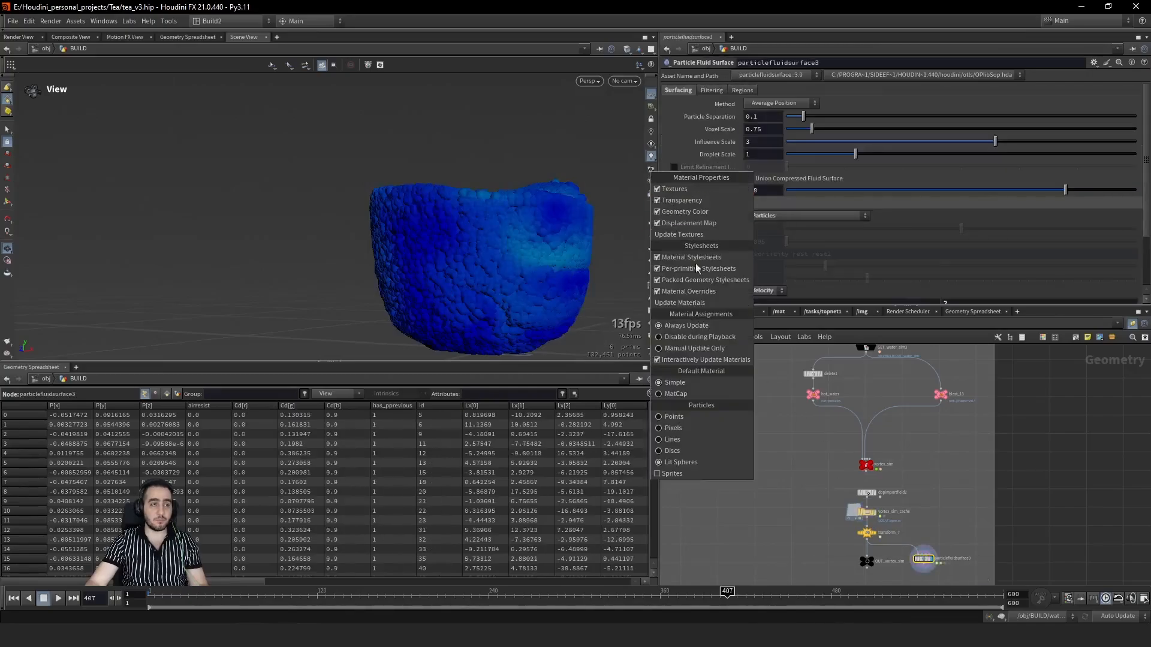
{"action": "left_click", "coordinate": [686, 430]}
{"action": "left_click_drag", "start_coordinate": [570, 326], "coordinate": [319, 269]}
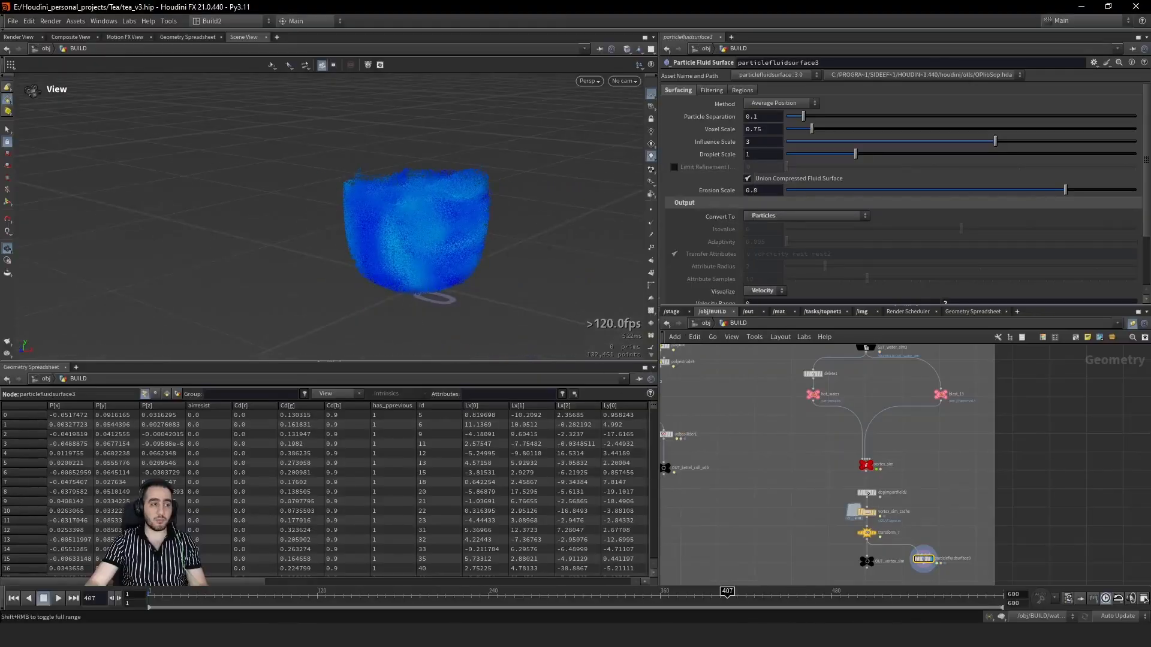
{"action": "mouse_move", "coordinate": [749, 597]}
{"action": "left_mouse_down"}
{"action": "mouse_move", "coordinate": [798, 611]}
{"action": "mouse_move", "coordinate": [752, 600]}
{"action": "left_mouse_up"}
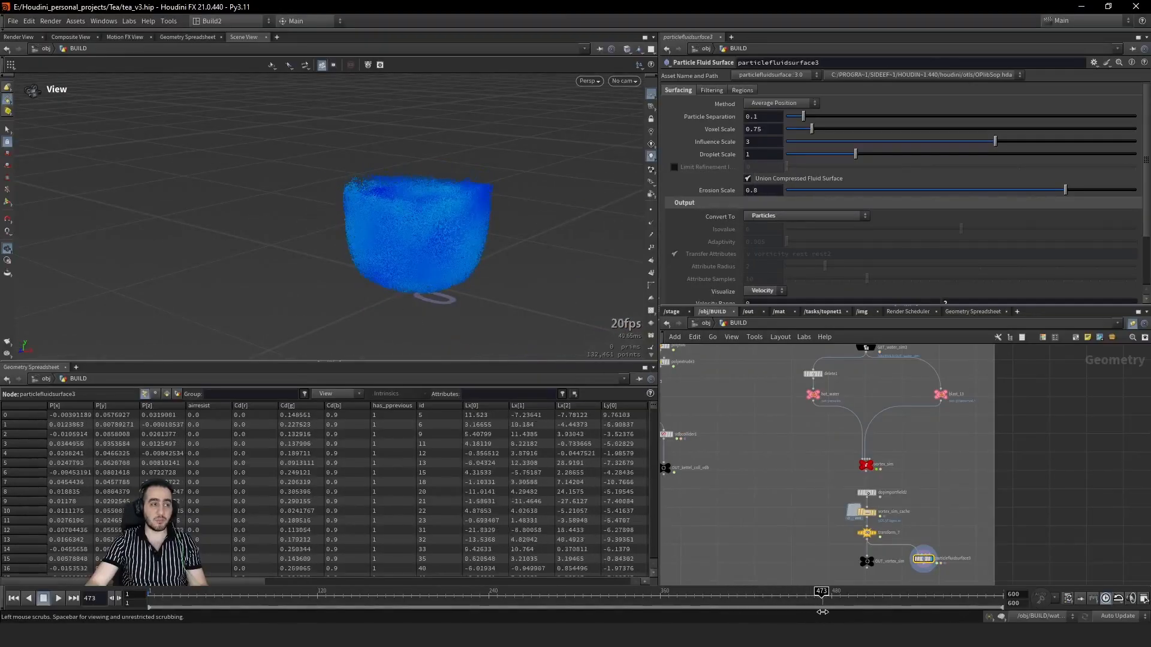
{"action": "left_click", "coordinate": [58, 598]}
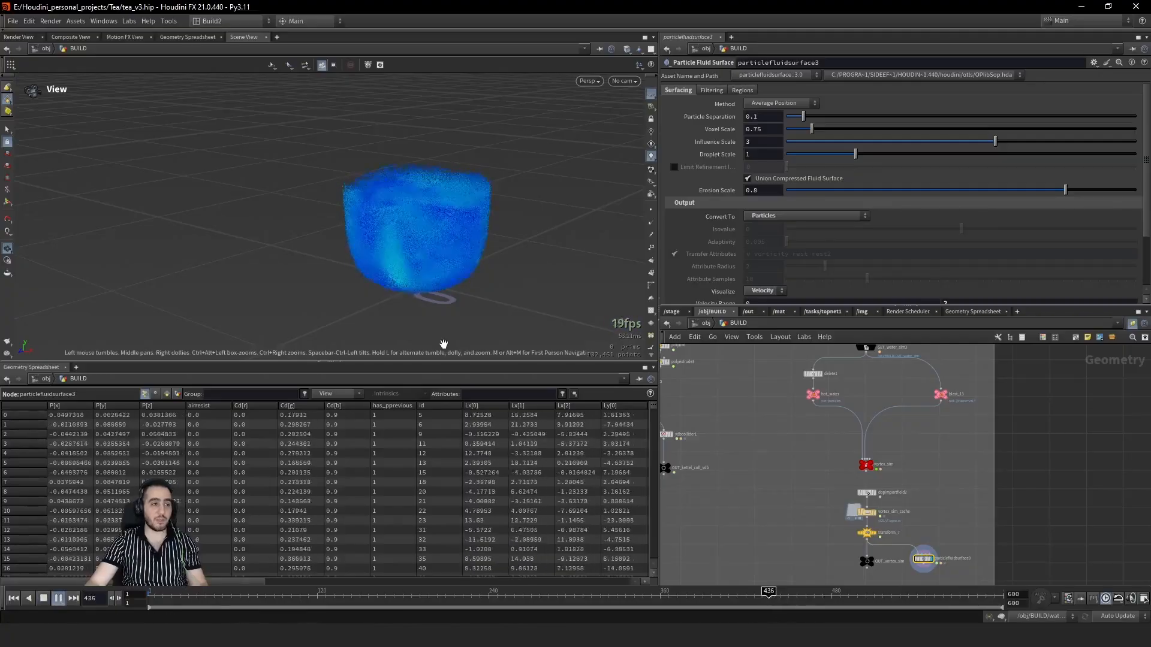
Step: Show GET_spoon_anim_render from the render merge nodes together with the vortex particles
{"action": "middle_click_drag", "start_coordinate": [942, 483], "coordinate": [898, 611]}
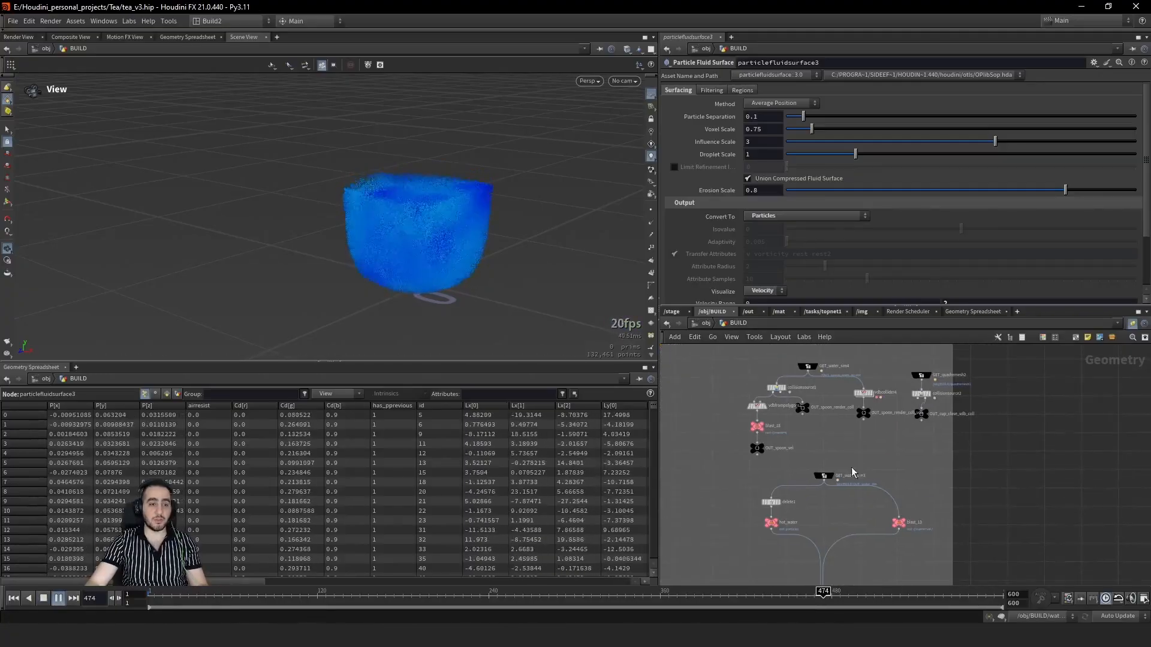
{"action": "scroll", "coordinate": [840, 354], "scroll_direction": "up", "scroll_amount": 3}
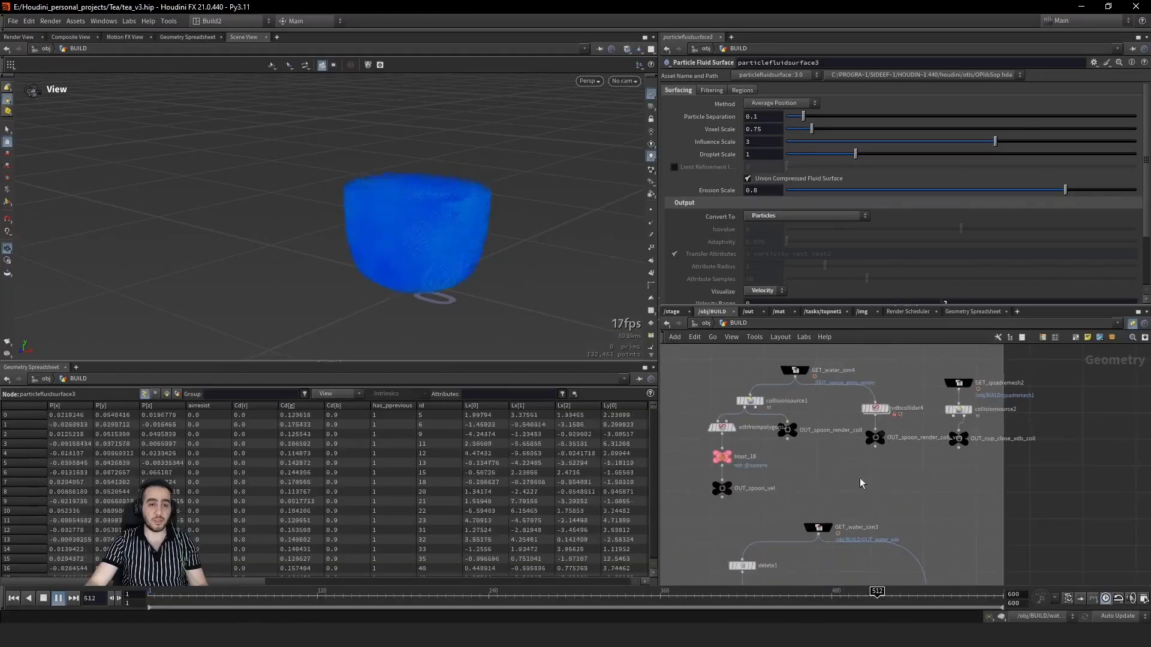
{"action": "middle_click_drag", "start_coordinate": [861, 490], "coordinate": [887, 473]}
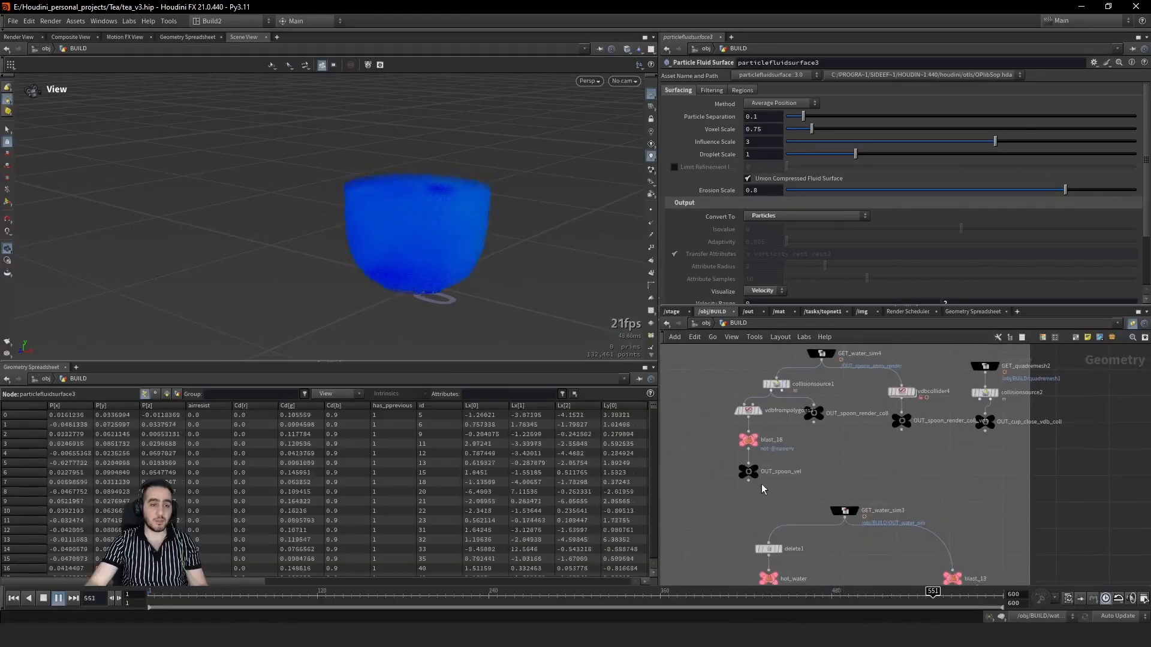
{"action": "middle_click_drag", "start_coordinate": [731, 467], "coordinate": [764, 496]}
{"action": "right_click_drag", "start_coordinate": [764, 496], "coordinate": [728, 390]}
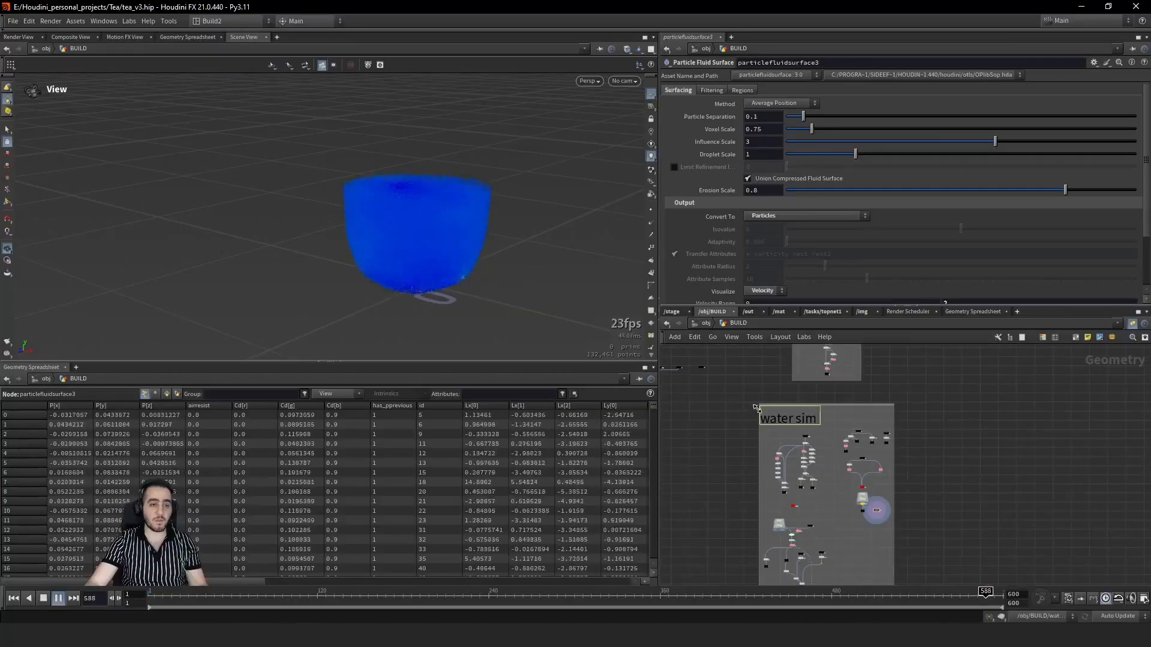
{"action": "middle_click_drag", "start_coordinate": [729, 390], "coordinate": [874, 473]}
{"action": "scroll", "coordinate": [809, 448], "scroll_direction": "up", "scroll_amount": 5}
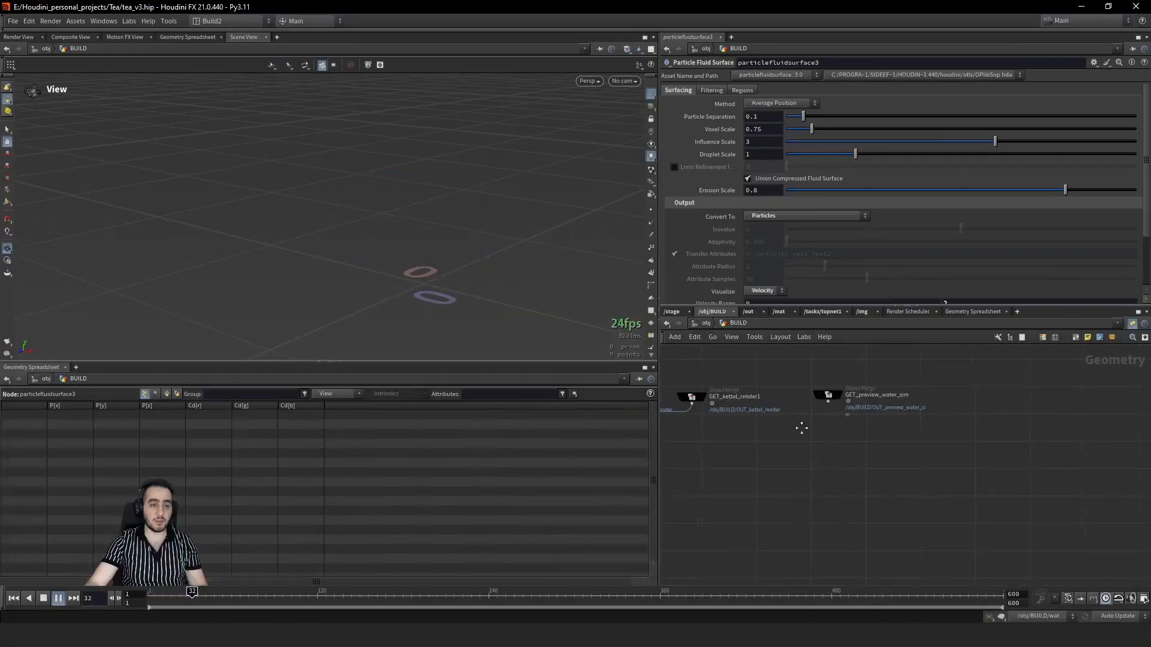
{"action": "middle_click_drag", "start_coordinate": [803, 424], "coordinate": [910, 372]}
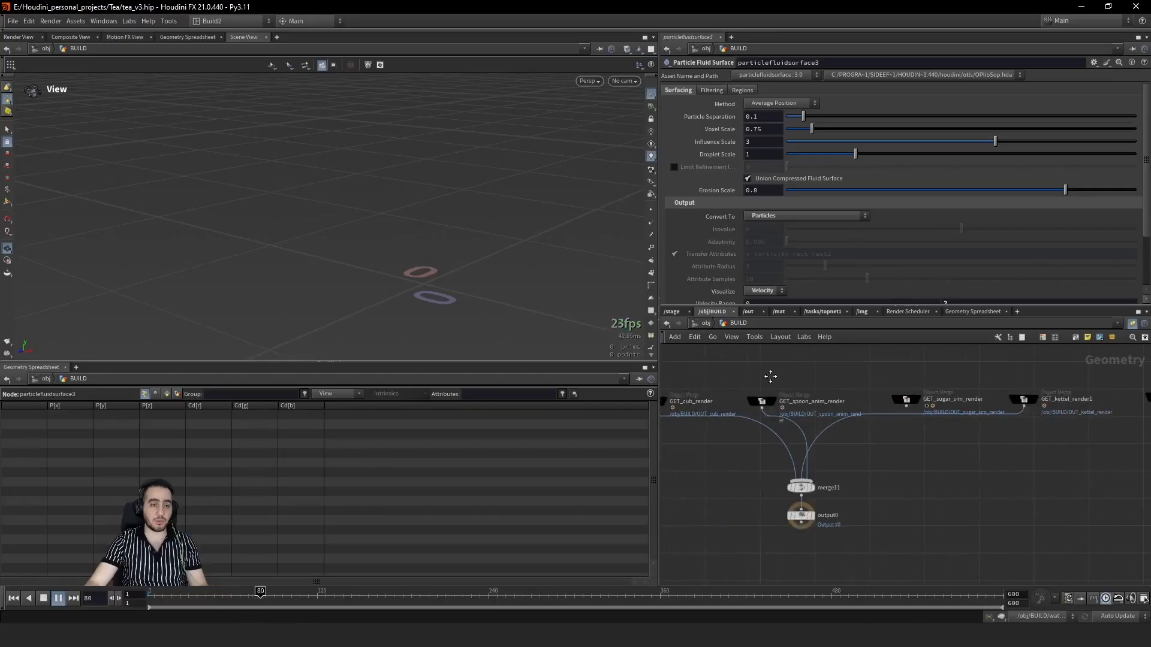
{"action": "middle_click_drag", "start_coordinate": [765, 375], "coordinate": [825, 368]}
{"action": "left_click_drag", "start_coordinate": [825, 372], "coordinate": [831, 444]}
{"action": "scroll", "coordinate": [913, 517], "scroll_direction": "down", "scroll_amount": 6}
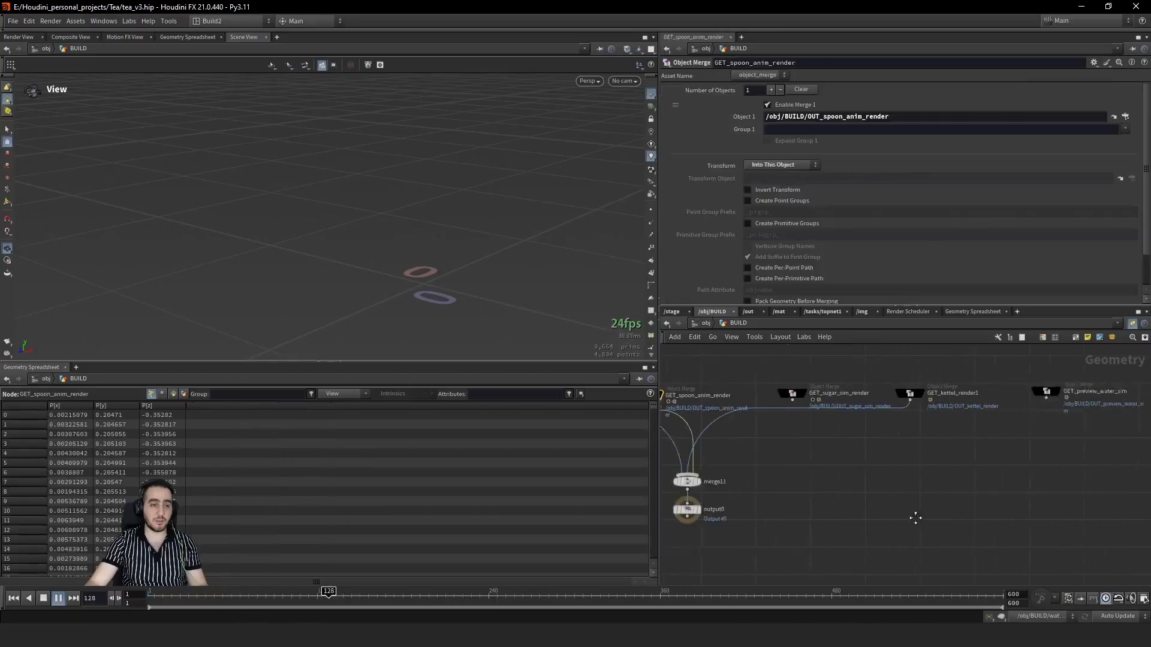
Step: Play the spoon stirring the water from frame 390, replay part of it and return to frame 1
{"action": "left_click", "coordinate": [714, 599]}
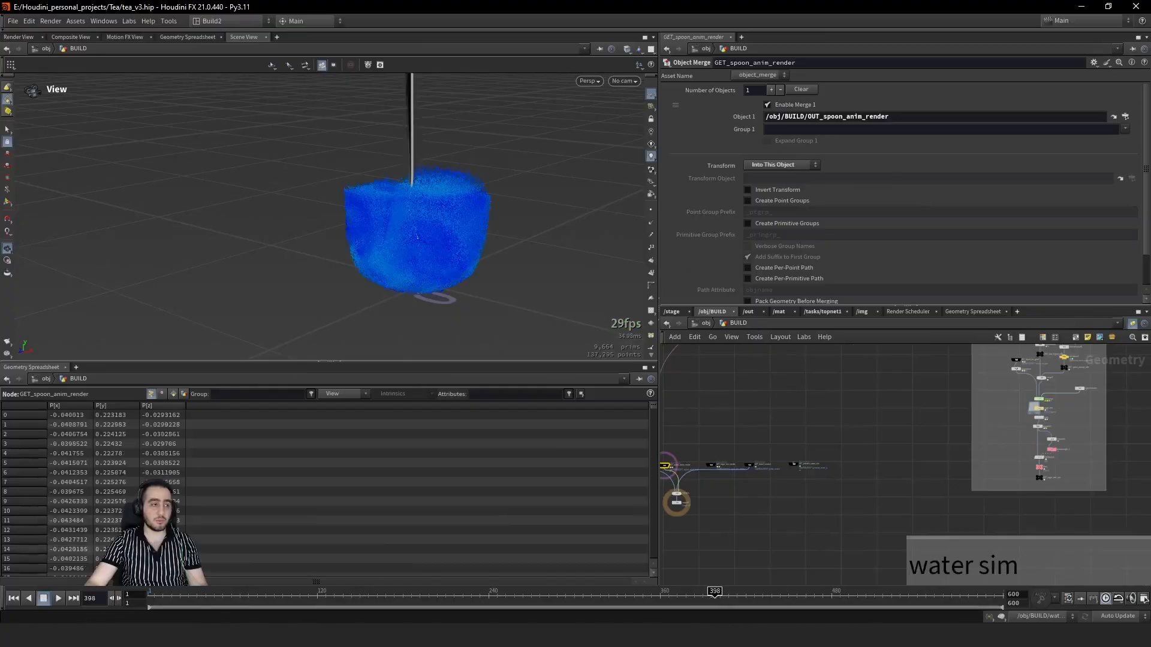
{"action": "key", "text": "Up"}
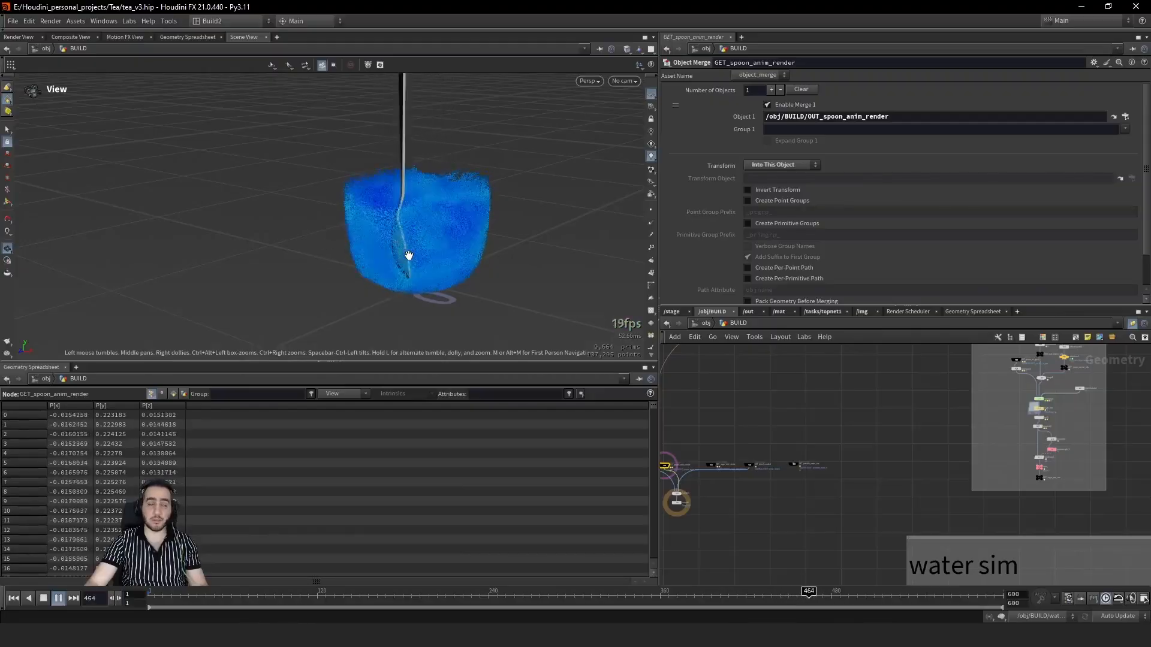
{"action": "middle_click_drag", "start_coordinate": [788, 461], "coordinate": [680, 450]}
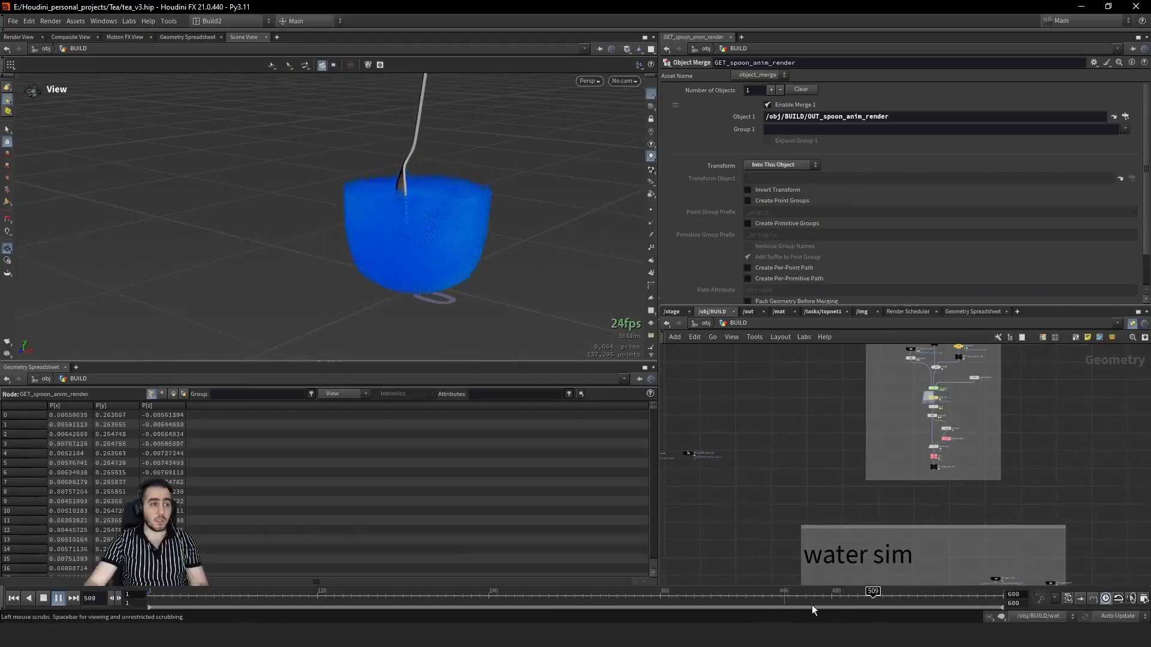
{"action": "left_click_drag", "start_coordinate": [813, 602], "coordinate": [857, 601]}
{"action": "middle_click_drag", "start_coordinate": [992, 484], "coordinate": [895, 311]}
{"action": "key", "text": "ctrl+Up"}
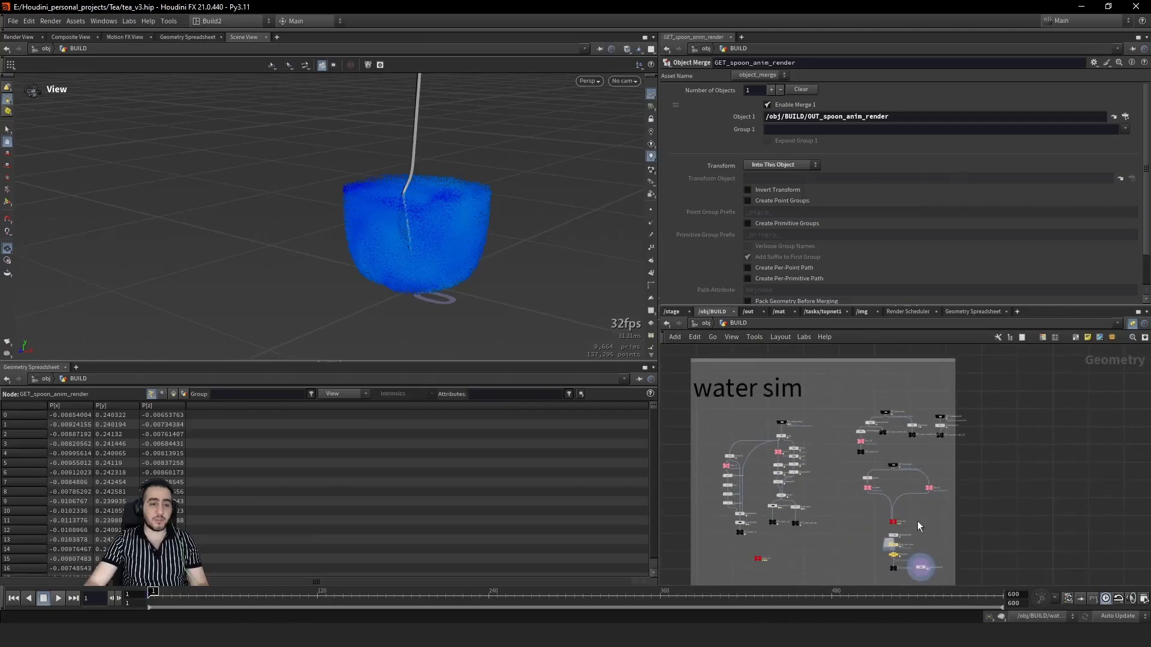
Step: Open the vortex_sim DOP network in the water sim section and examine the VEX code of the spoon_force POP wrangle
{"action": "scroll", "coordinate": [910, 534], "scroll_direction": "up", "scroll_amount": 6}
{"action": "left_click", "coordinate": [878, 509]}
{"action": "double_click", "coordinate": [877, 509]}
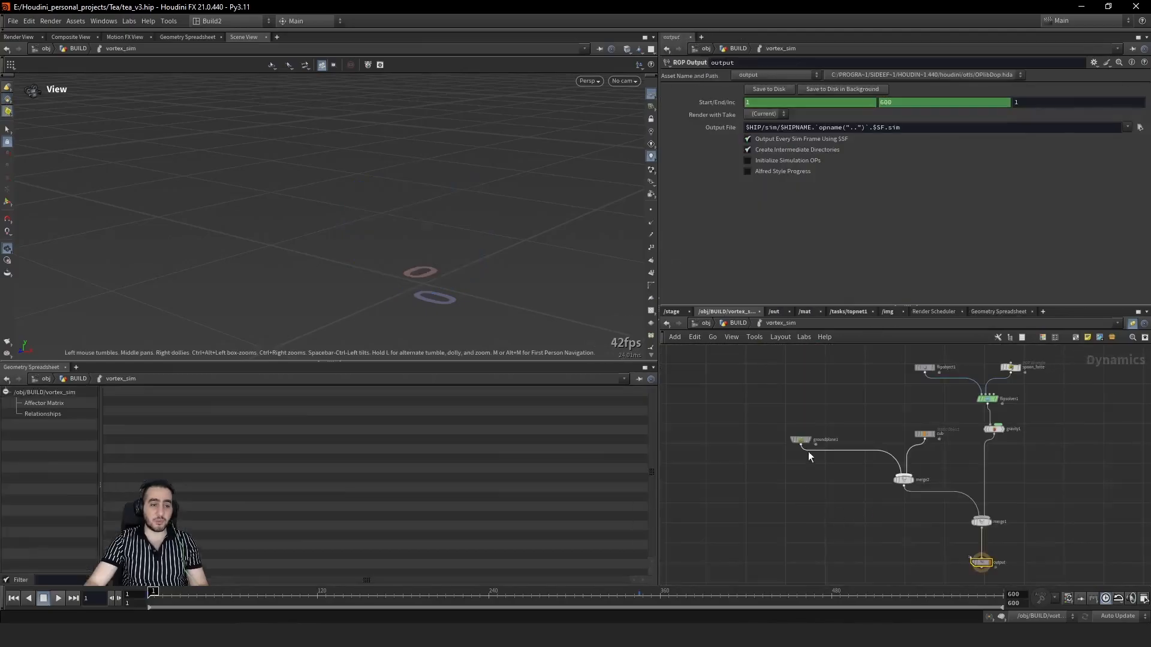
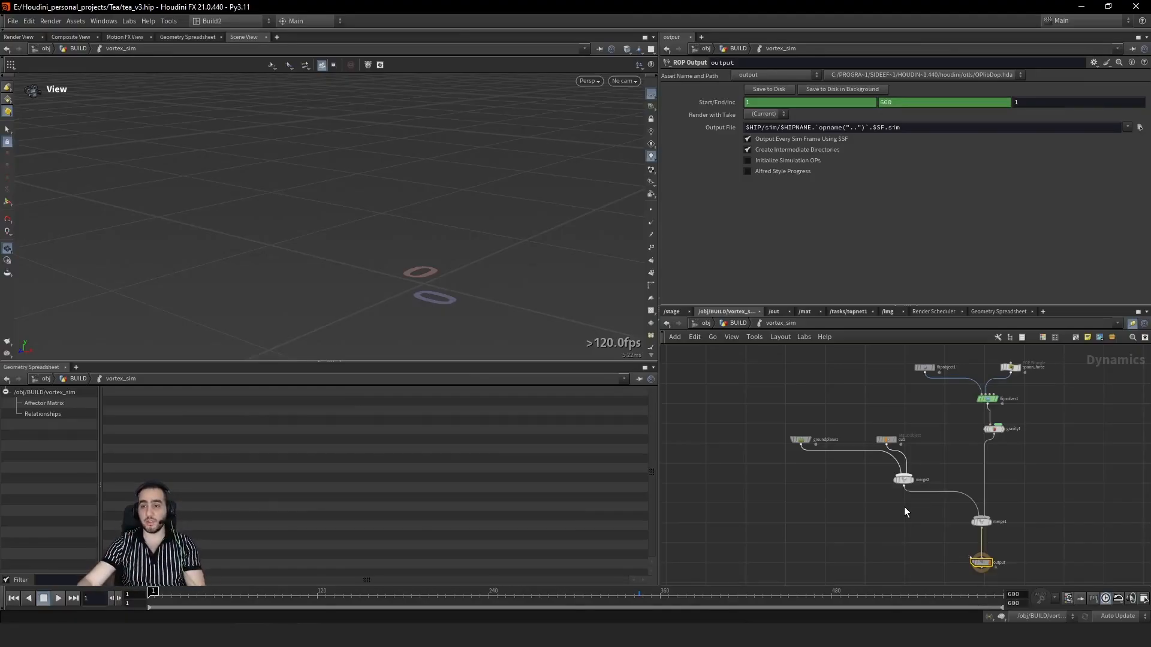
{"action": "scroll", "coordinate": [907, 422], "scroll_direction": "up", "scroll_amount": 3}
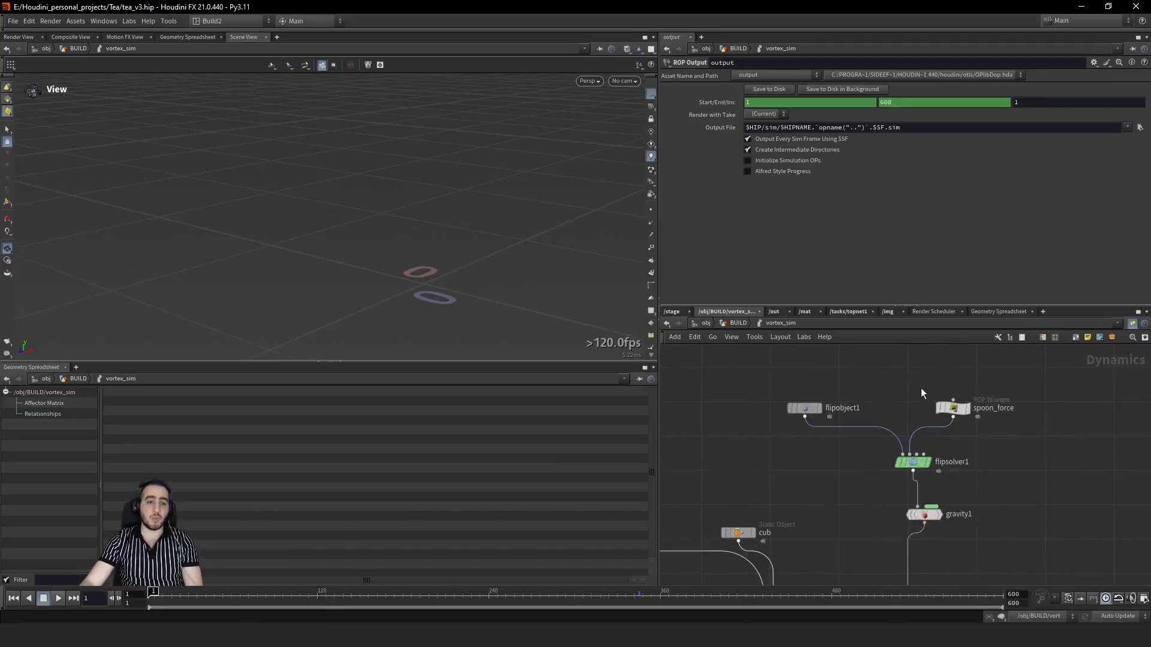
{"action": "left_click_drag", "start_coordinate": [964, 428], "coordinate": [965, 429]}
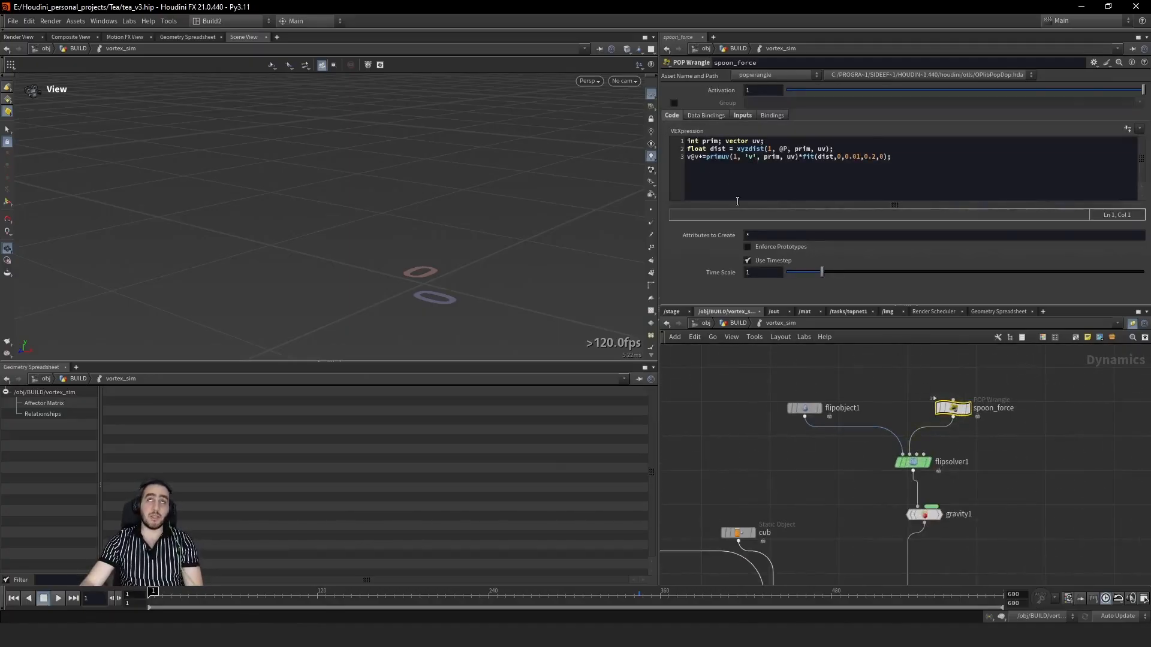
Step: Return to BUILD, display OUT_spoon_vel and OUT_spoon_render_coll, and scrub the spoon animation to frame 395
{"action": "left_click", "coordinate": [738, 323]}
{"action": "scroll", "coordinate": [881, 409], "scroll_direction": "up", "scroll_amount": 3}
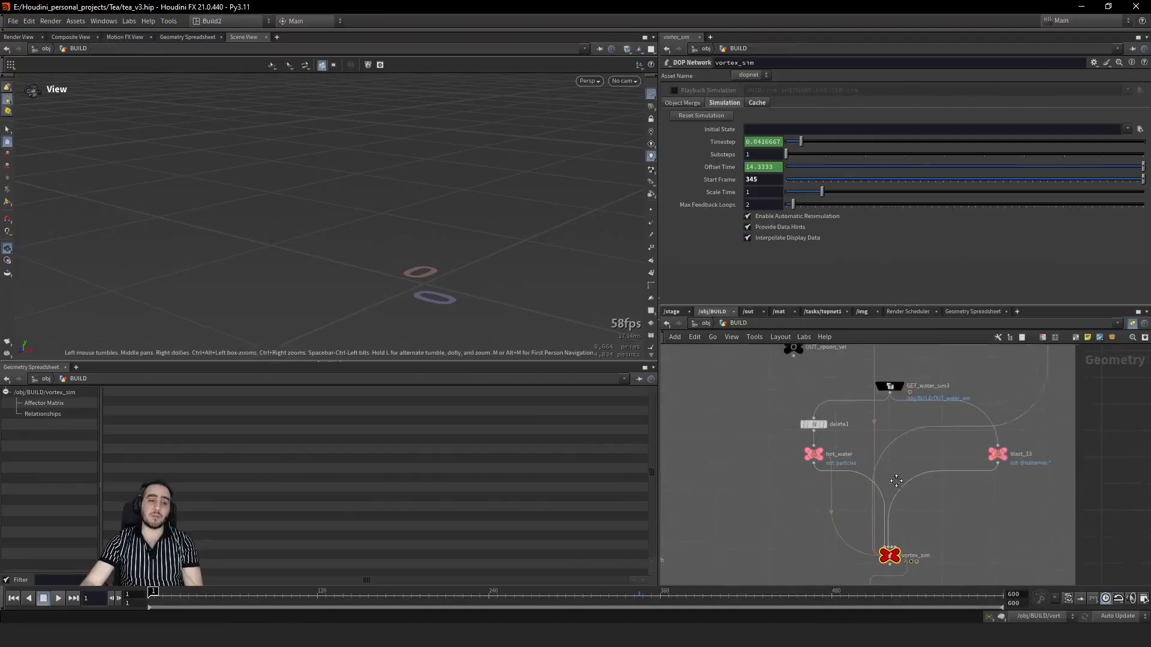
{"action": "left_click", "coordinate": [808, 407]}
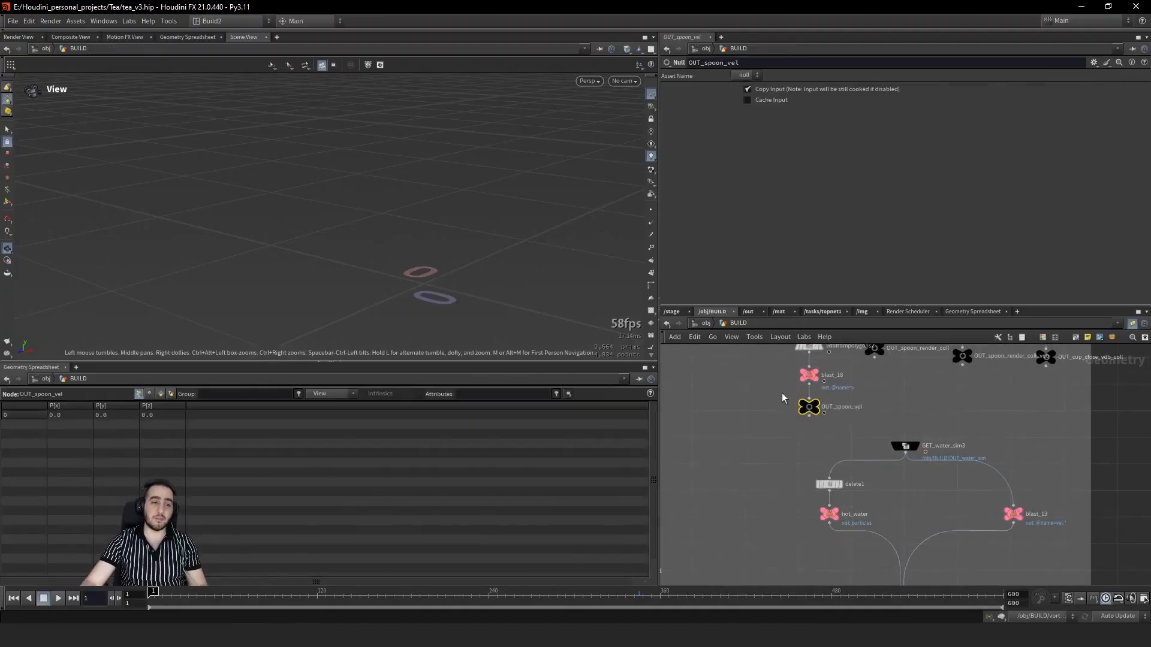
{"action": "key", "text": "r"}
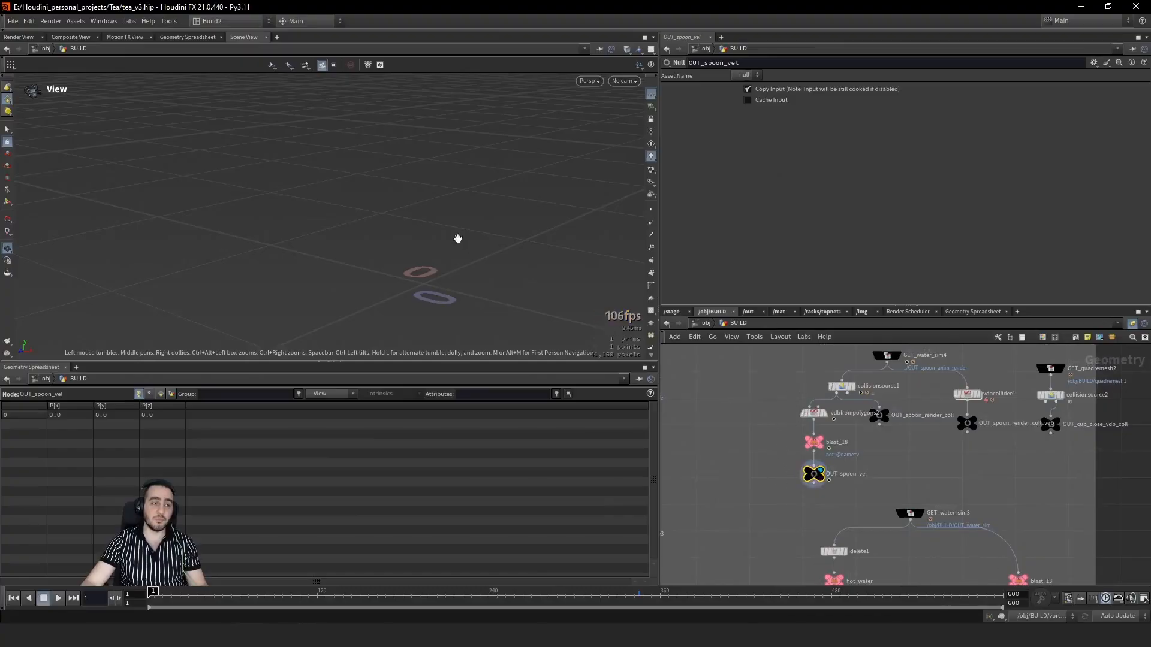
{"action": "left_click_drag", "start_coordinate": [620, 598], "coordinate": [899, 601]}
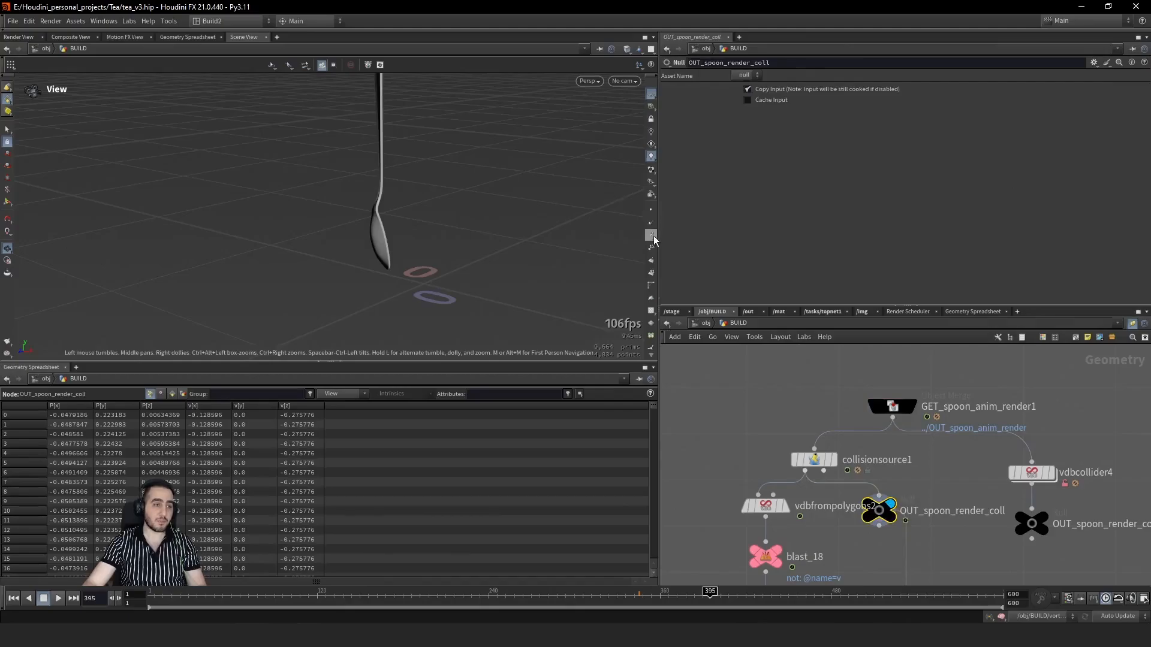
Step: Turn on point trails to view the spoon's velocity at frame 441 and return to the vortex_sim nodes
{"action": "left_click", "coordinate": [652, 235]}
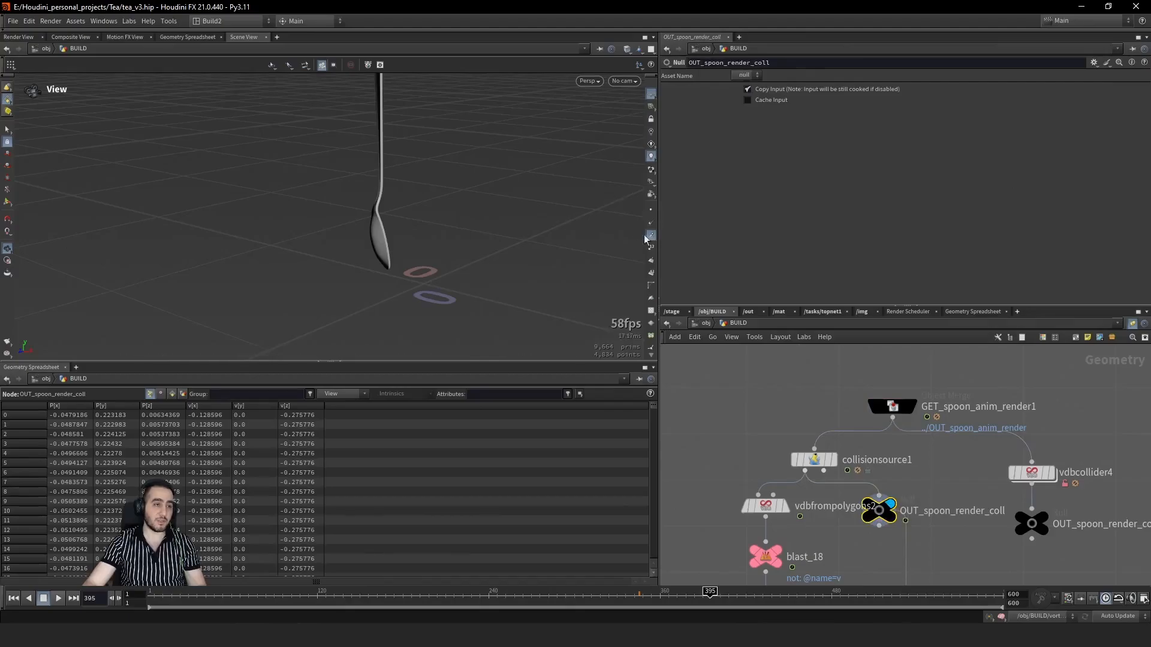
{"action": "left_click_drag", "start_coordinate": [746, 605], "coordinate": [776, 598]}
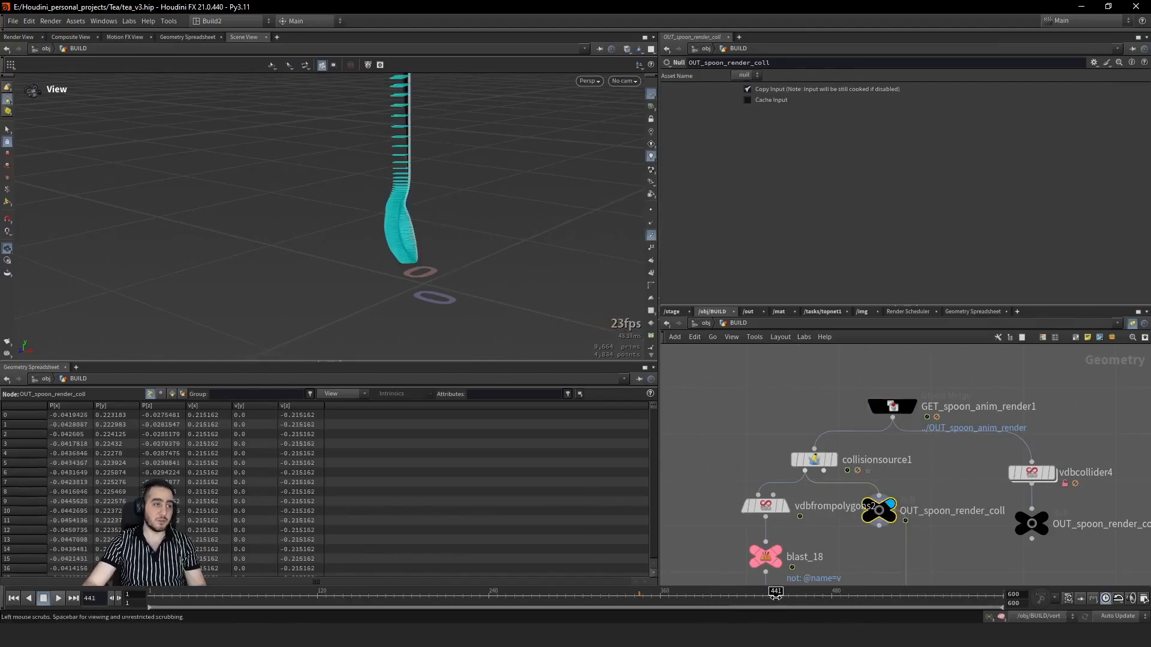
{"action": "left_click_drag", "start_coordinate": [408, 264], "coordinate": [456, 151]}
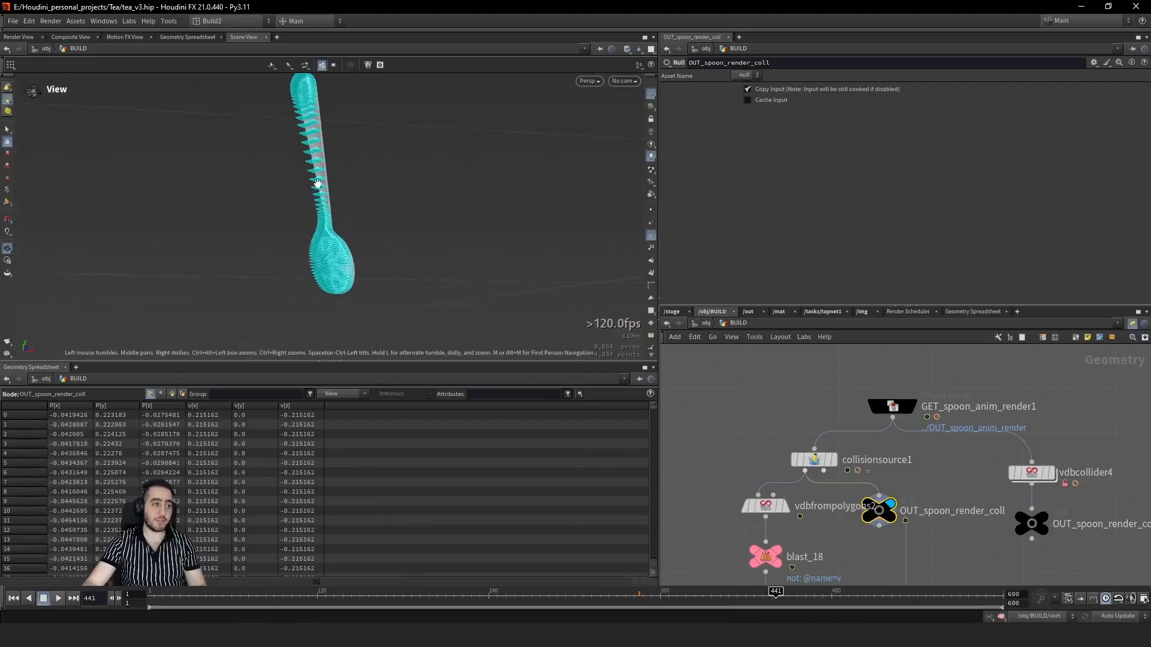
{"action": "scroll", "coordinate": [896, 437], "scroll_direction": "down", "scroll_amount": 6}
{"action": "middle_click_drag", "start_coordinate": [912, 570], "coordinate": [909, 490]}
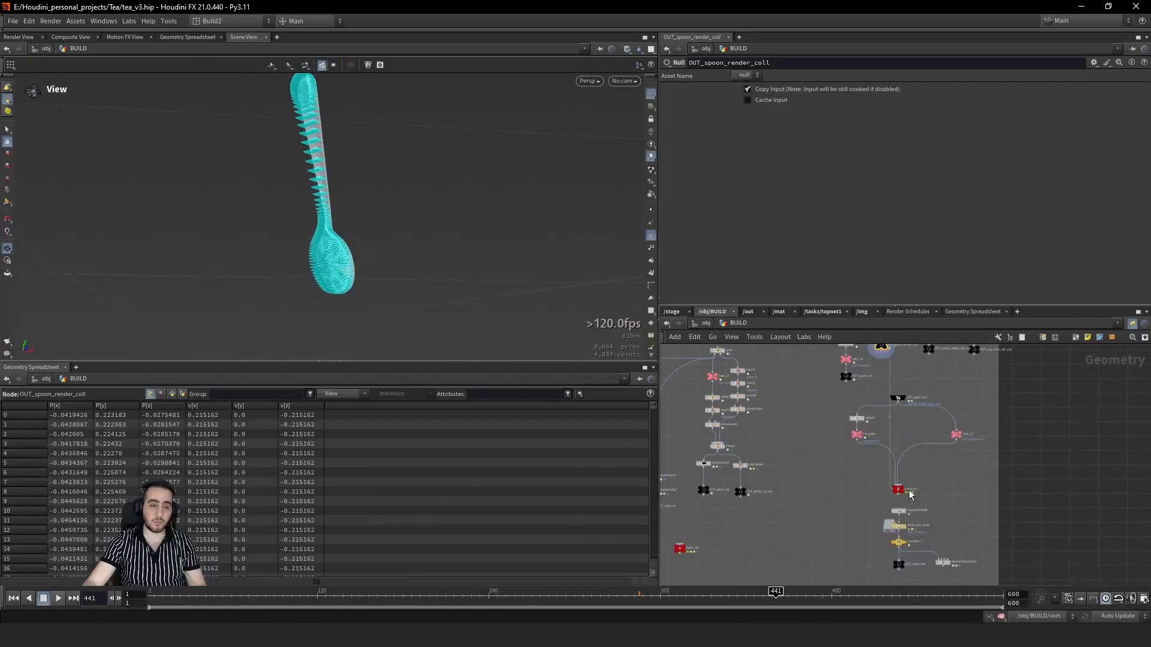
Step: Reopen the vortex_sim network and examine the spoon_force wrangle's VEX code together with the SOP path on its second input
{"action": "scroll", "coordinate": [905, 492], "scroll_direction": "up", "scroll_amount": 4}
{"action": "key", "text": "ctrl+Up"}
{"action": "double_click", "coordinate": [890, 489]}
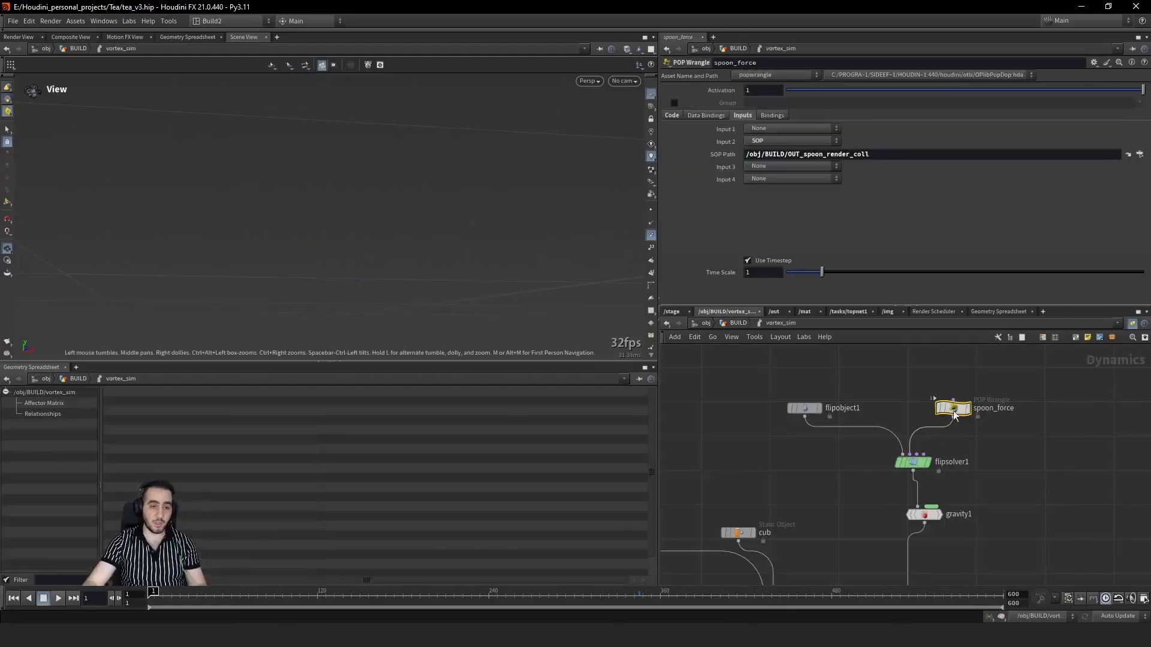
{"action": "left_click", "coordinate": [663, 116]}
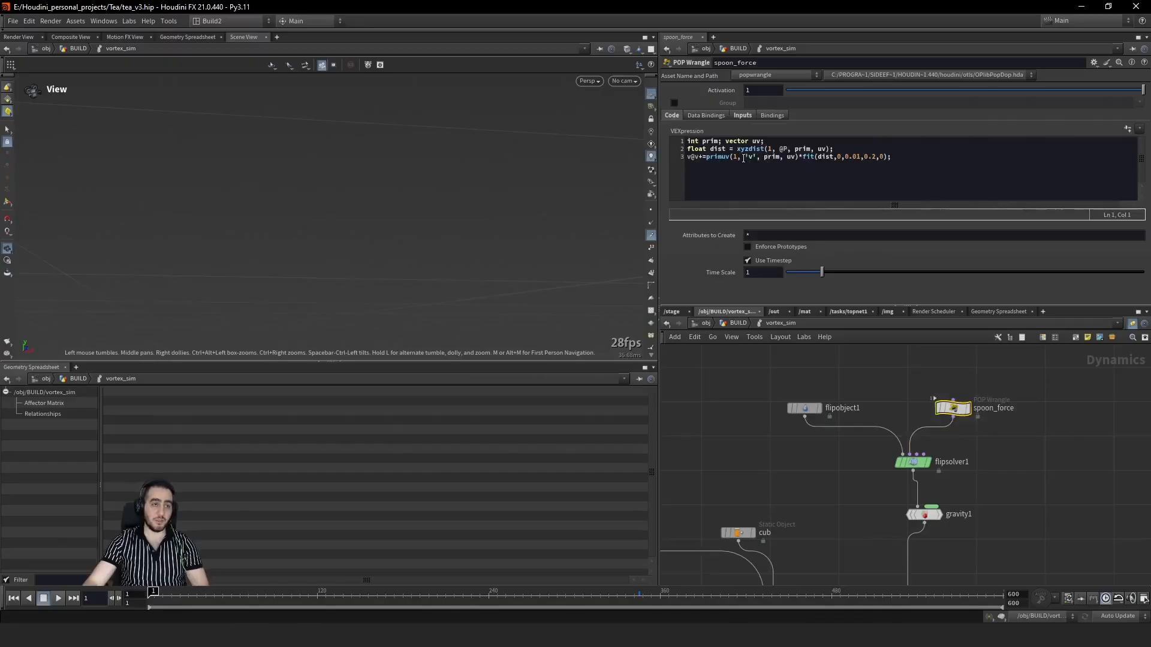
{"action": "left_click_drag", "start_coordinate": [743, 159], "coordinate": [754, 160]}
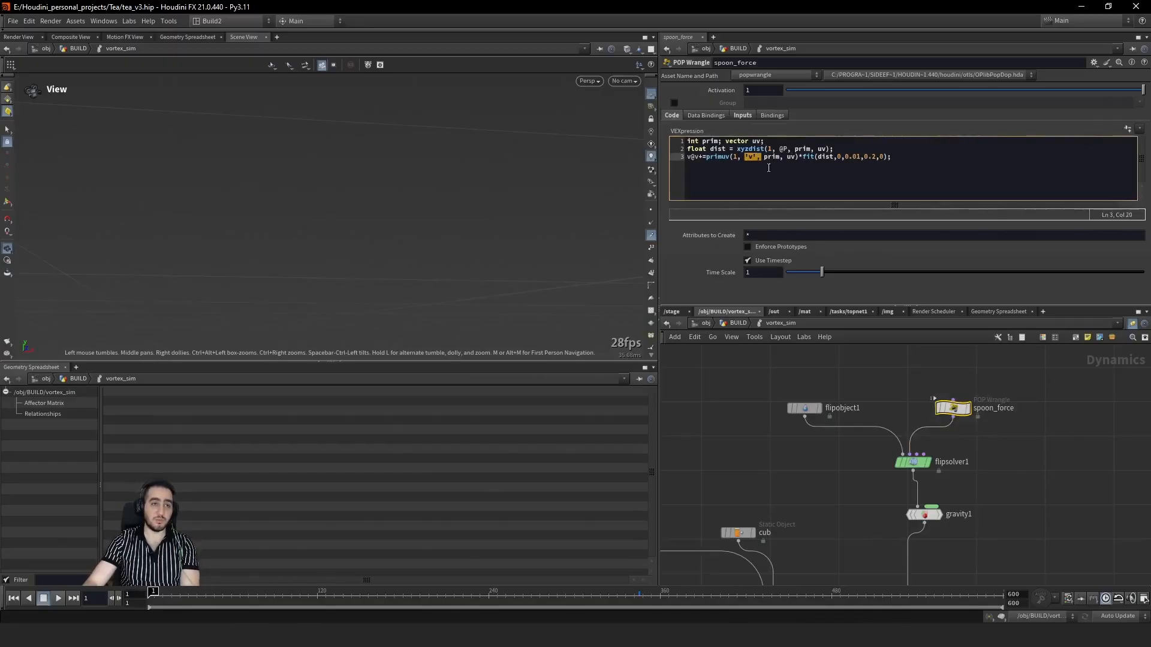
{"action": "left_click", "coordinate": [772, 149]}
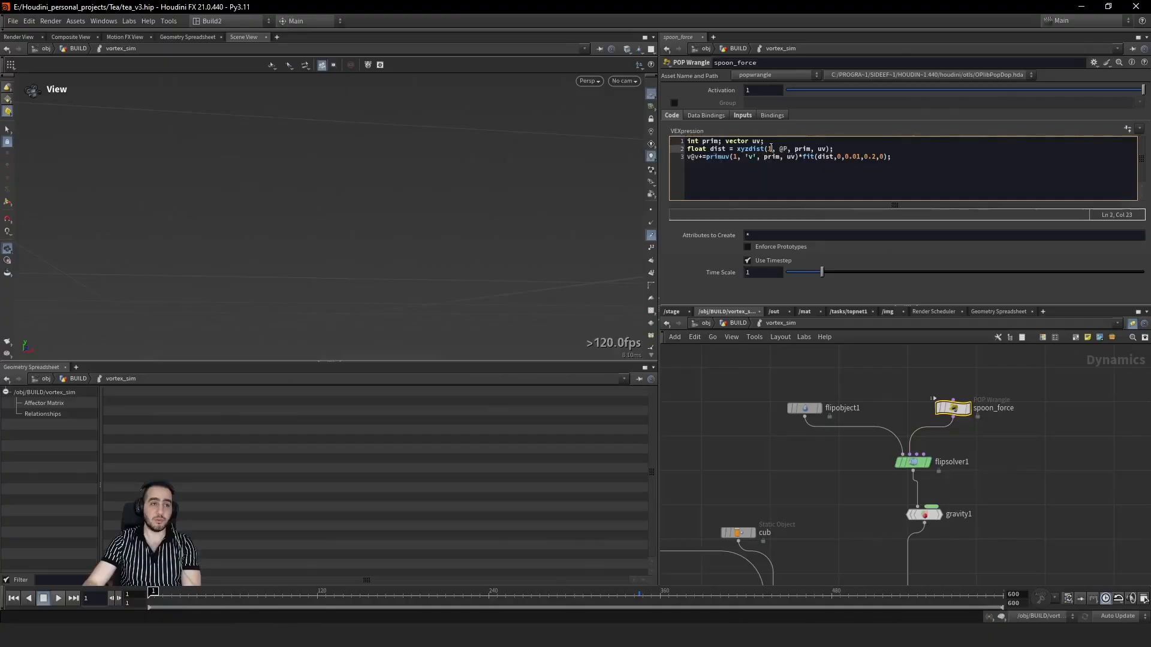
{"action": "left_click", "coordinate": [742, 115]}
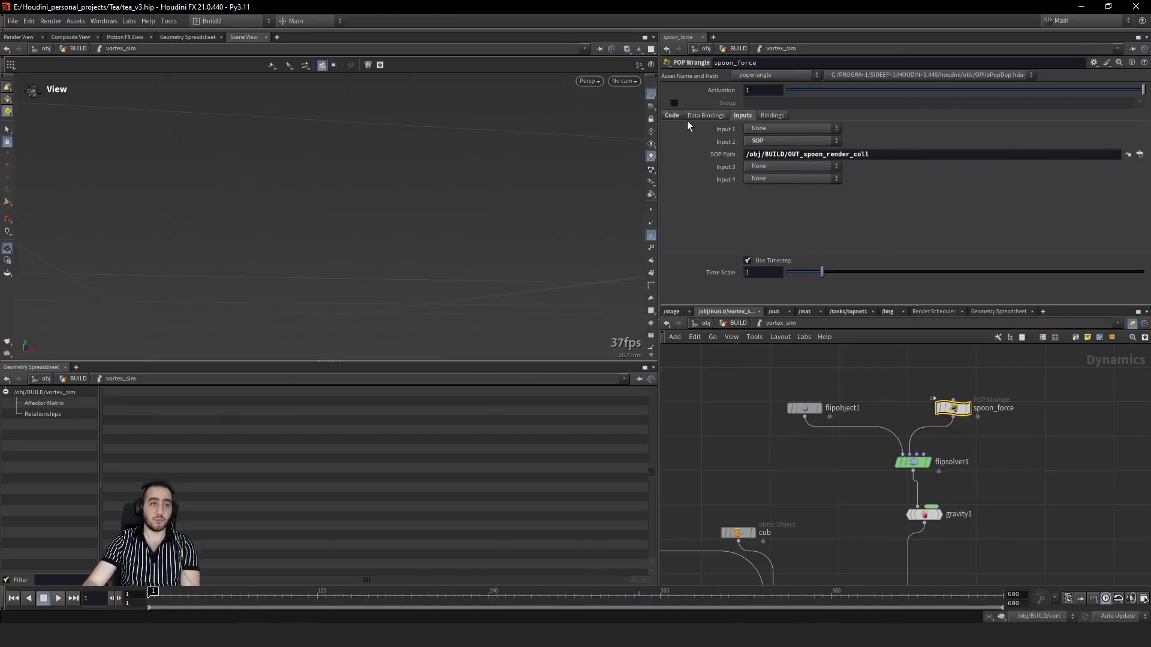
{"action": "left_click", "coordinate": [672, 114]}
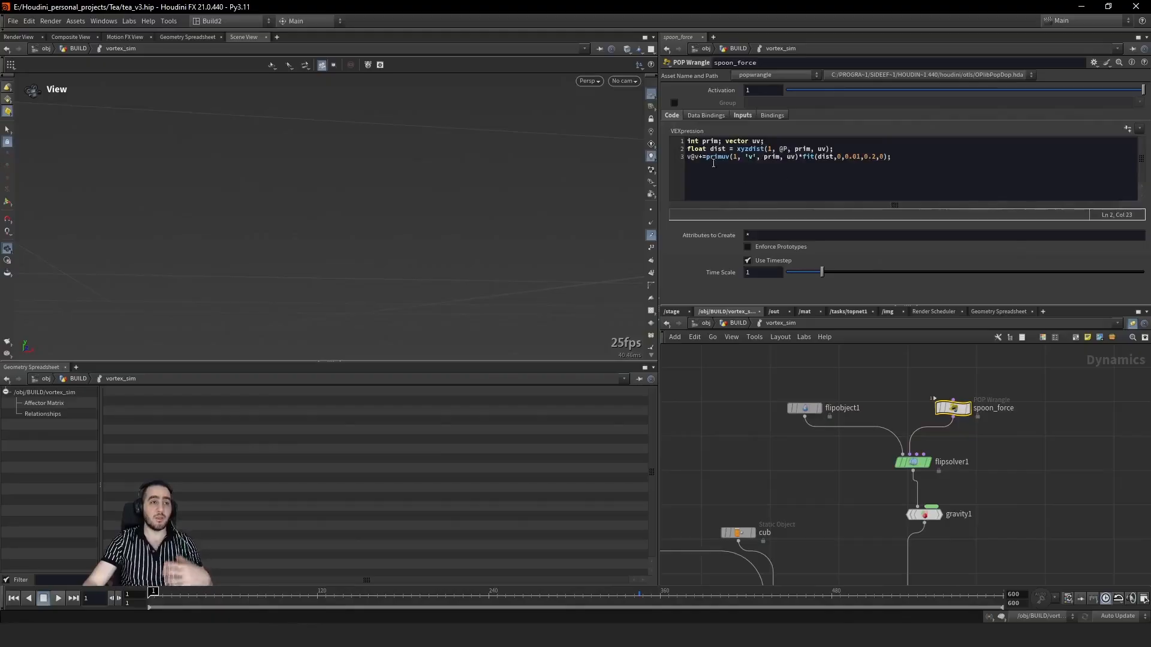
{"action": "left_click", "coordinate": [699, 158]}
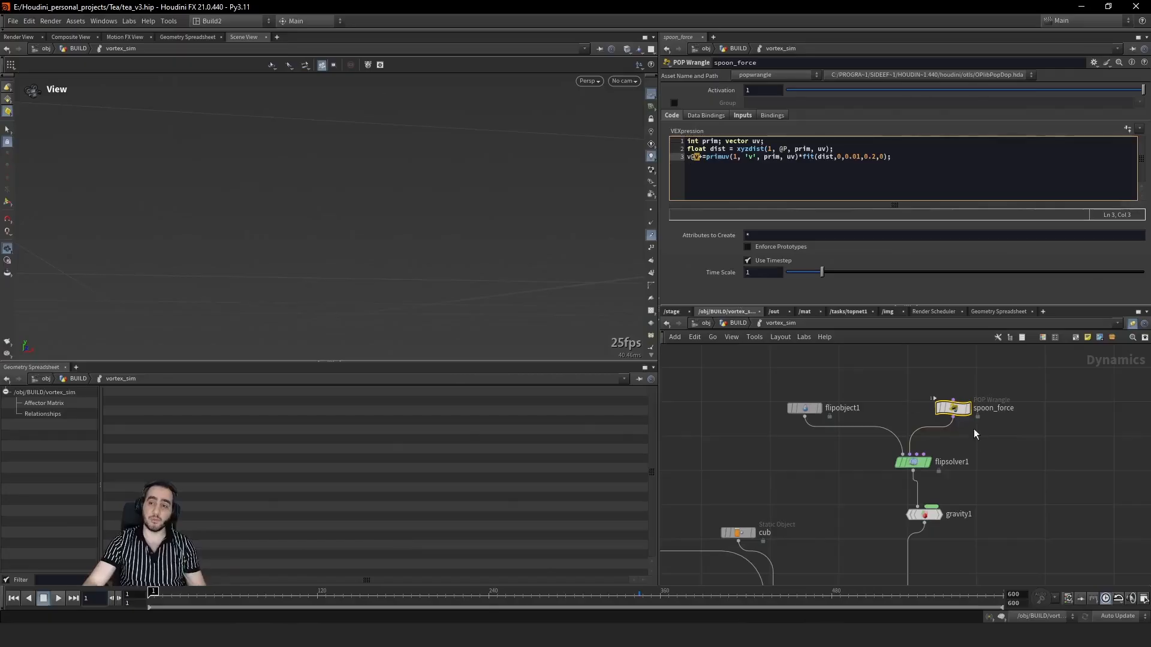
Step: Return to BUILD, display vortex_sim_cache and compare the start and end of the cached vortex, finishing at frame 354
{"action": "left_click", "coordinate": [746, 326]}
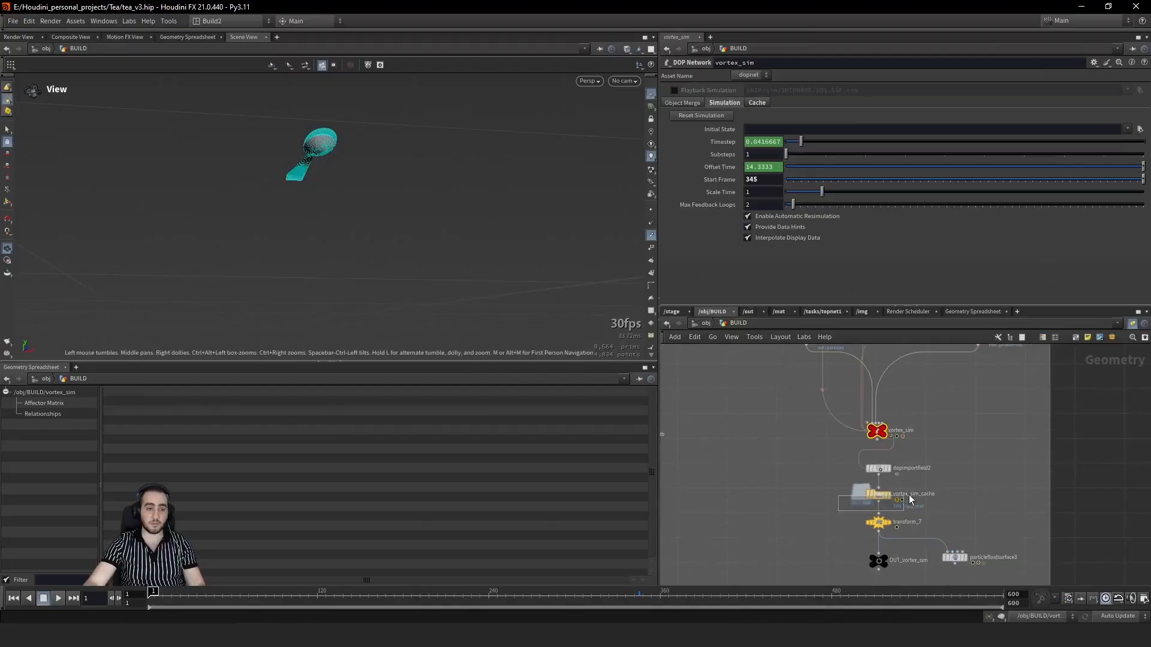
{"action": "left_click", "coordinate": [909, 495]}
{"action": "left_click", "coordinate": [727, 598]}
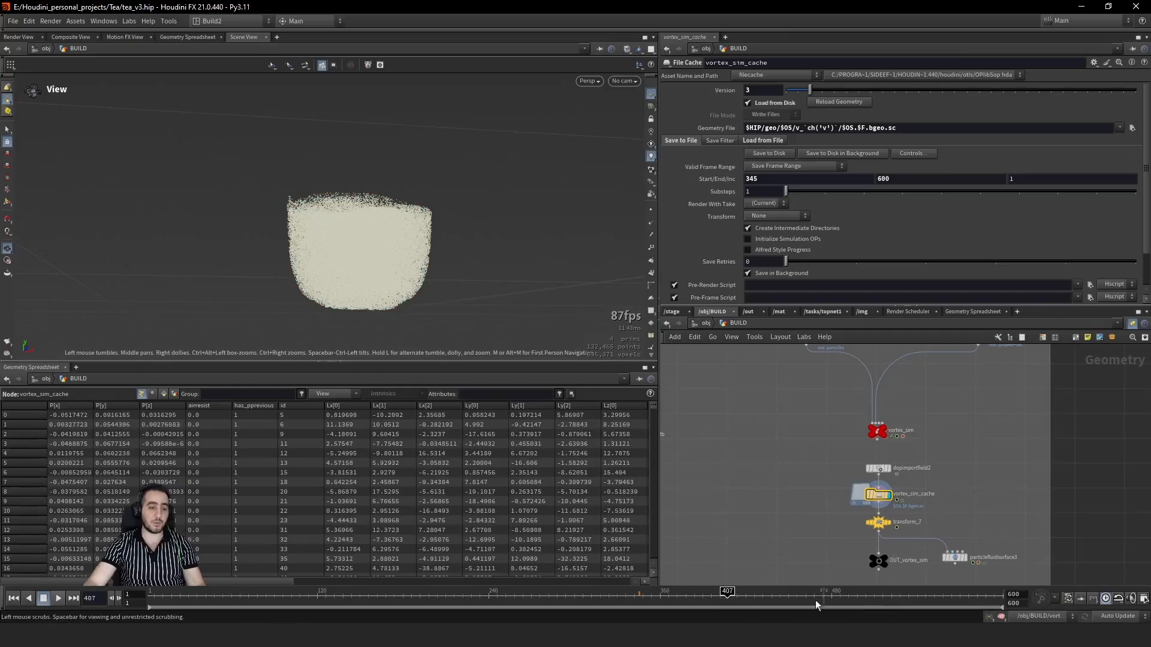
{"action": "left_click", "coordinate": [645, 598]}
{"action": "left_click_drag", "start_coordinate": [390, 249], "coordinate": [403, 235]}
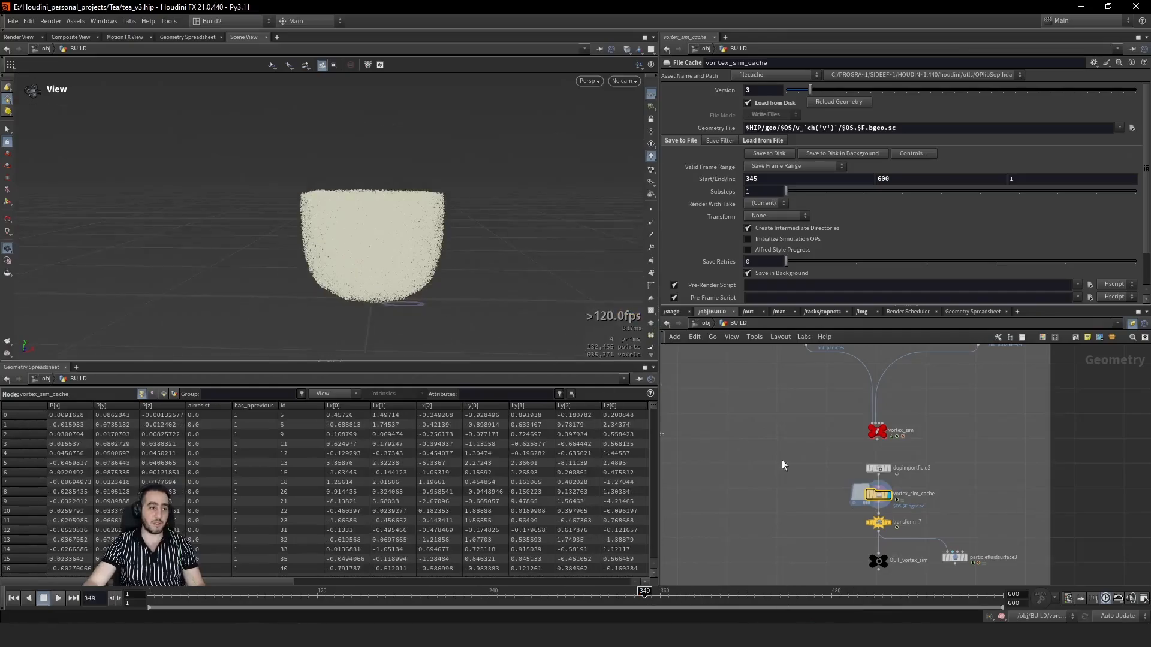
{"action": "left_click", "coordinate": [991, 598]}
{"action": "left_click", "coordinate": [649, 595]}
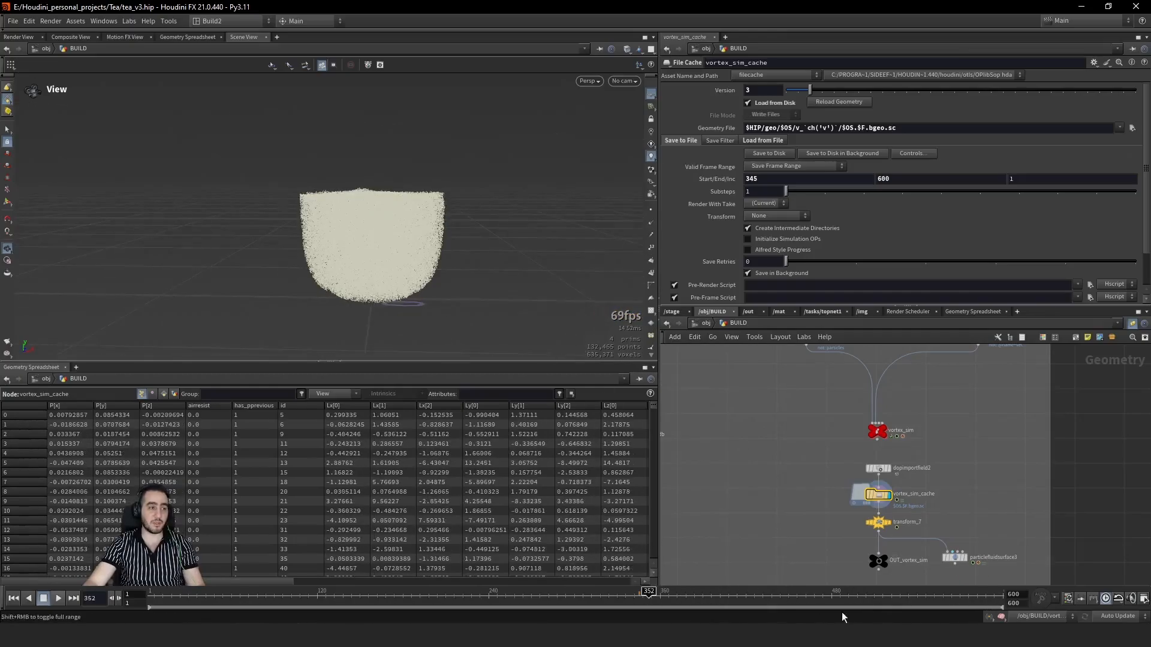
{"action": "left_click", "coordinate": [997, 600]}
{"action": "left_click", "coordinate": [646, 598]}
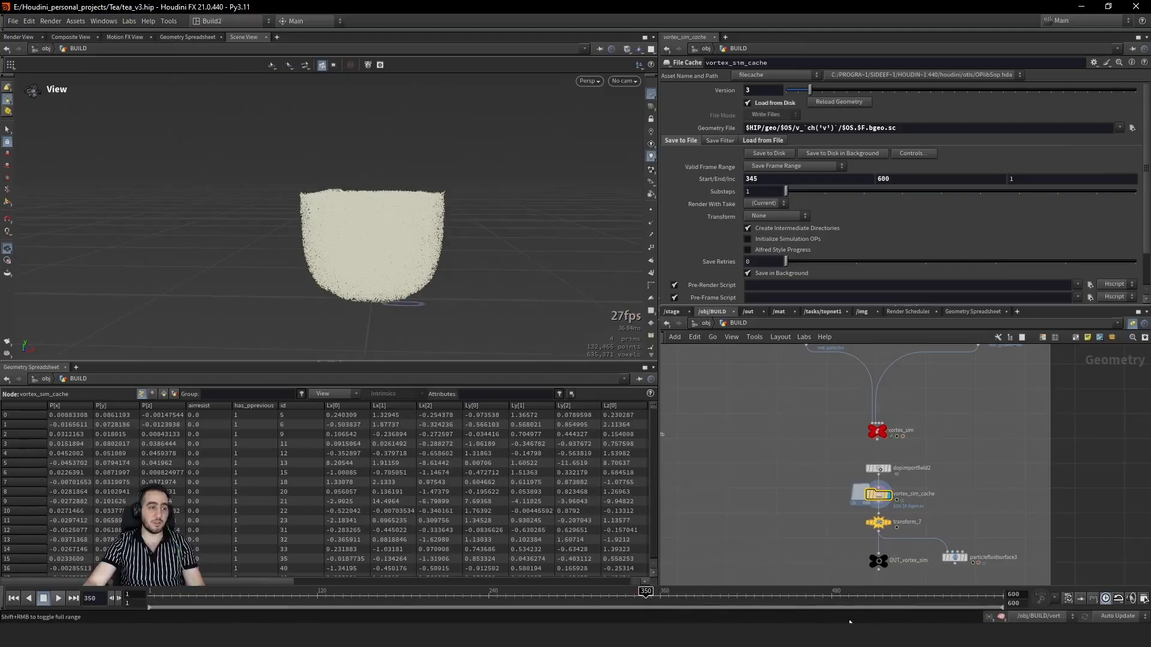
{"action": "left_click", "coordinate": [994, 599]}
{"action": "left_click", "coordinate": [652, 599]}
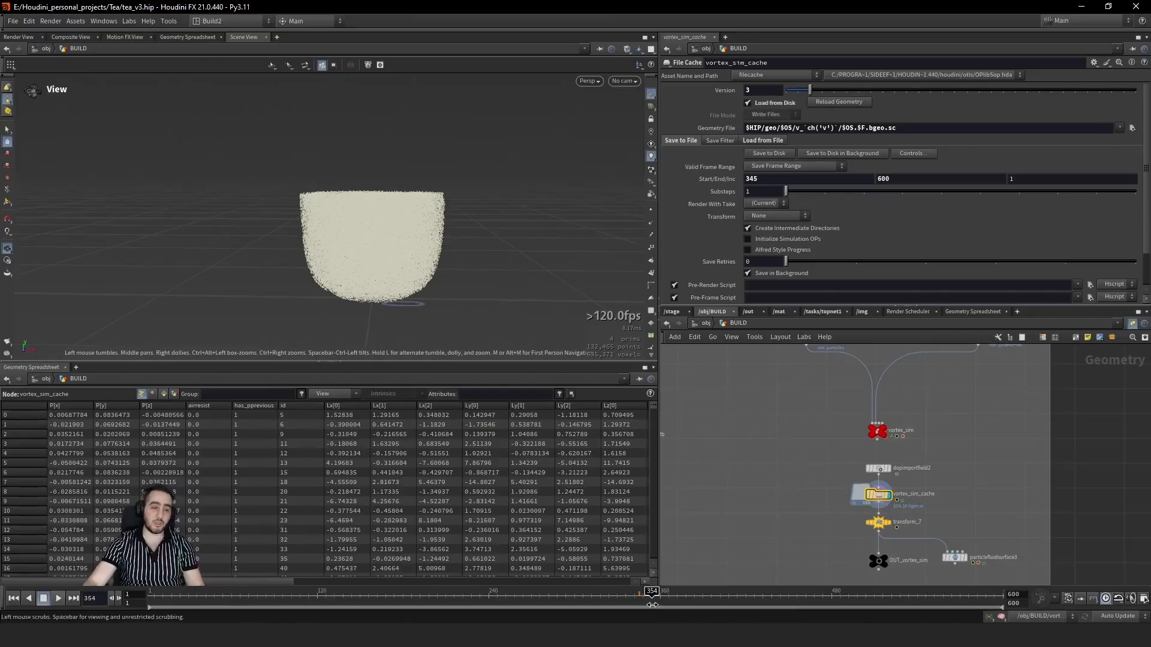
Step: Display transform_7 and check its keyframed Y scale by scrubbing from frame 354 to frame 600
{"action": "left_click", "coordinate": [879, 526]}
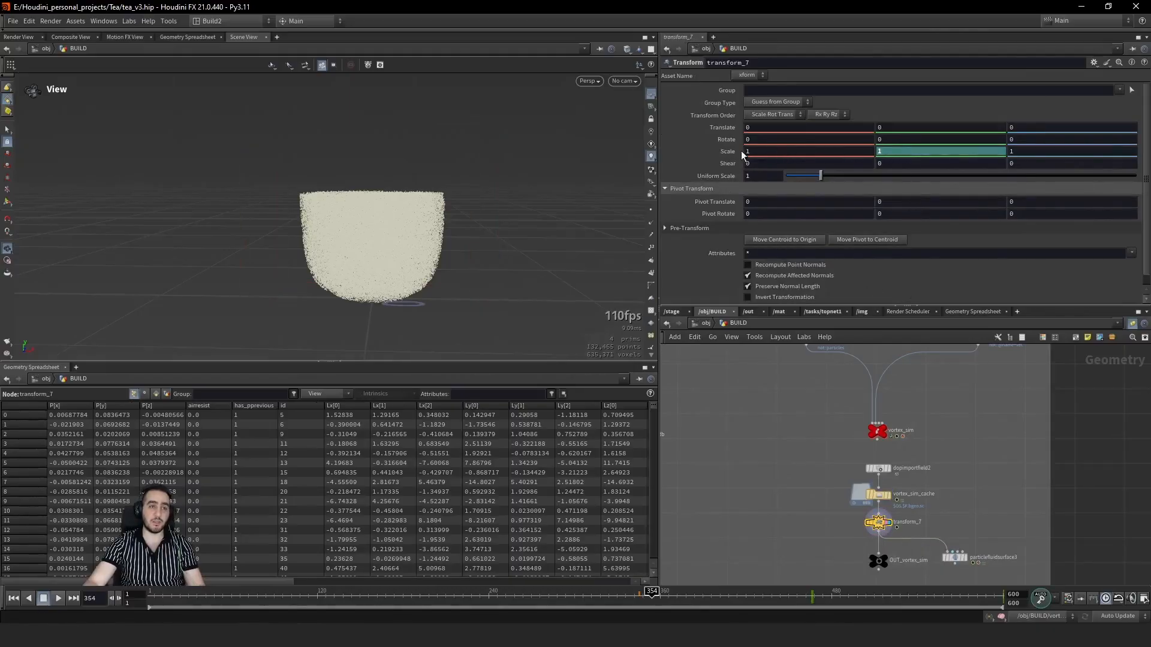
{"action": "type", "text": "bezier()"}
{"action": "key", "text": "Return"}
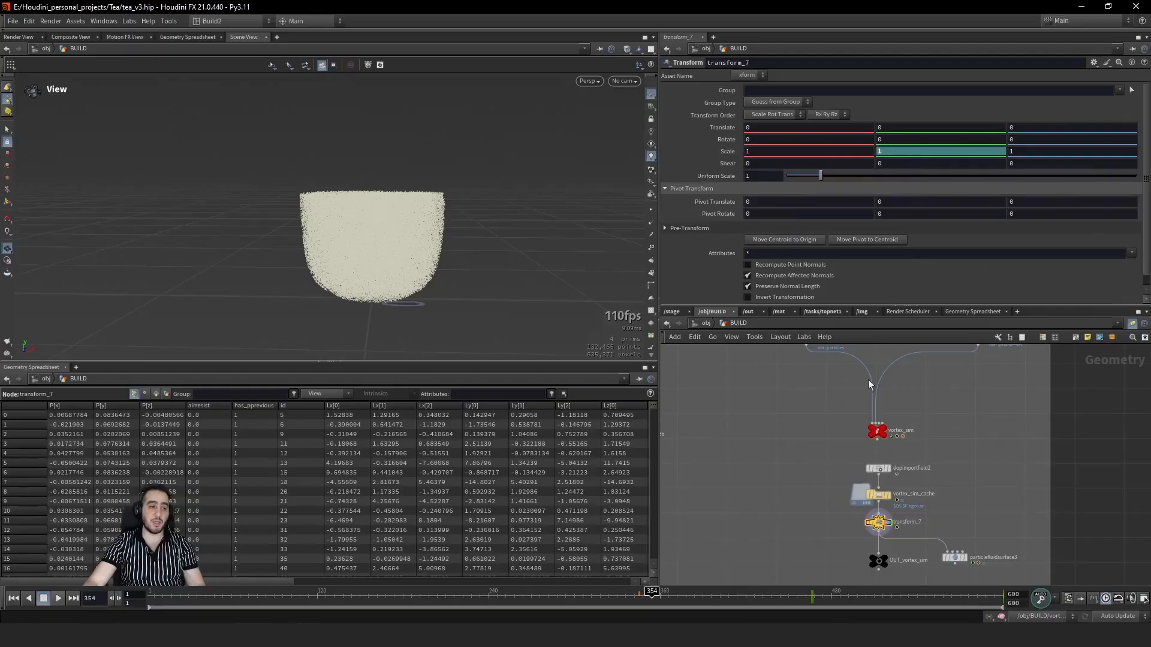
{"action": "left_click_drag", "start_coordinate": [659, 600], "coordinate": [1002, 597]}
{"action": "left_click", "coordinate": [997, 598]}
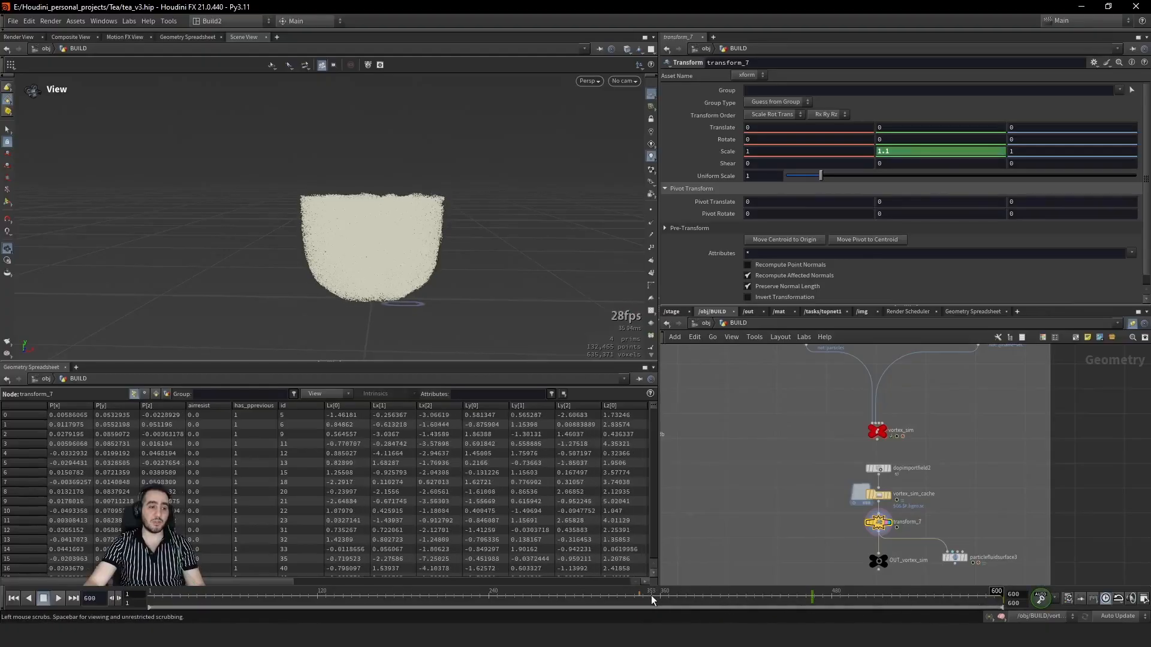
{"action": "left_click", "coordinate": [885, 154]}
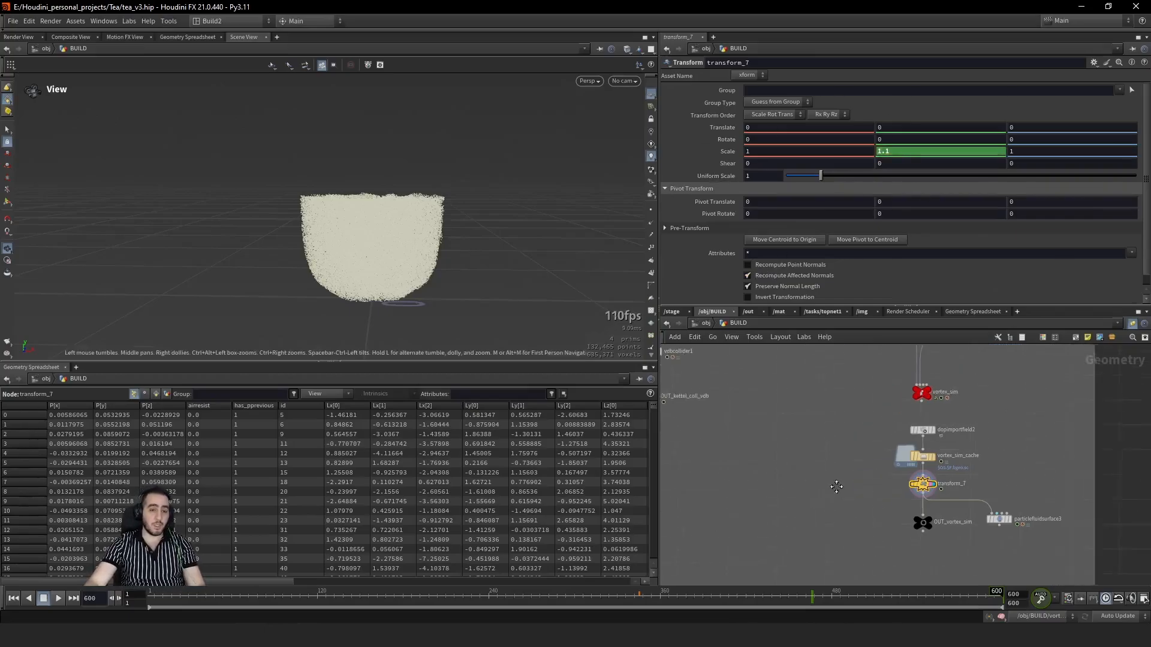
Step: Display water_sim_cache and scrub the pouring simulation through frame 128 to frame 241
{"action": "scroll", "coordinate": [840, 479], "scroll_direction": "down", "scroll_amount": 8}
{"action": "scroll", "coordinate": [732, 498], "scroll_direction": "up", "scroll_amount": 8}
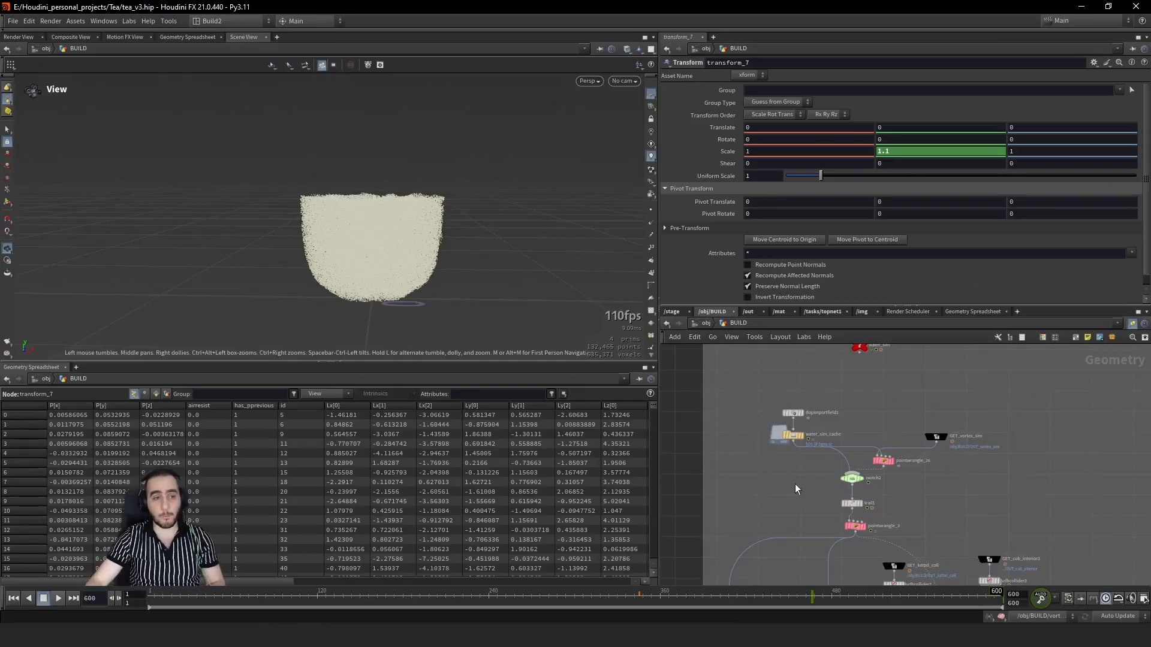
{"action": "left_click", "coordinate": [801, 436]}
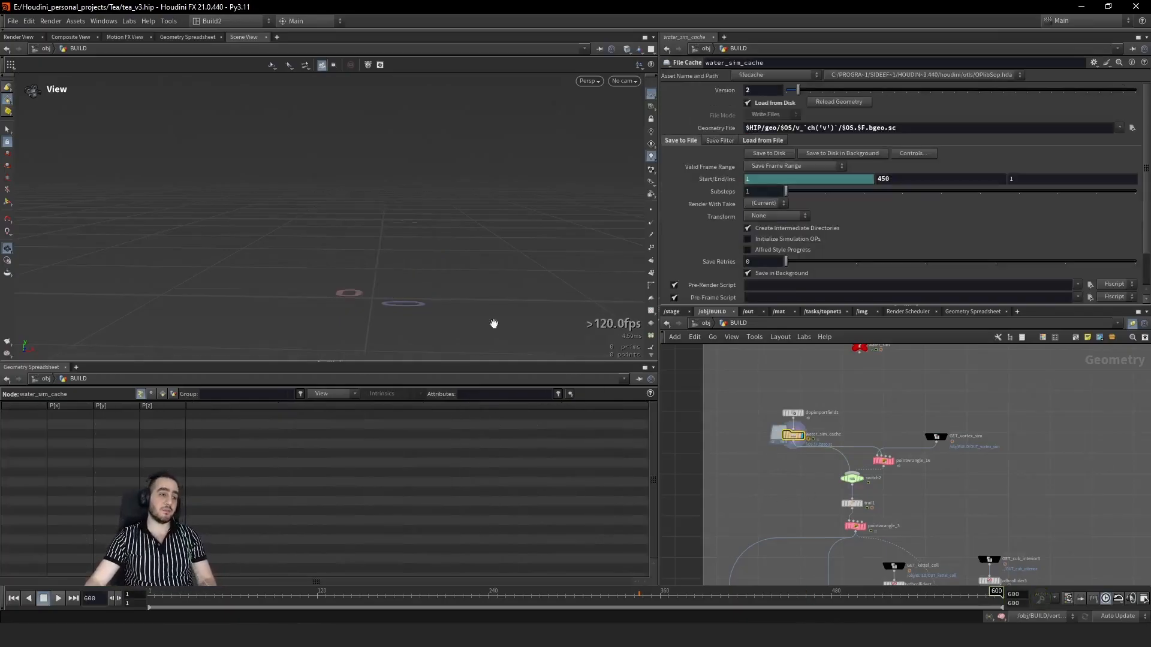
{"action": "key", "text": "space+h"}
{"action": "left_click_drag", "start_coordinate": [153, 595], "coordinate": [328, 593]}
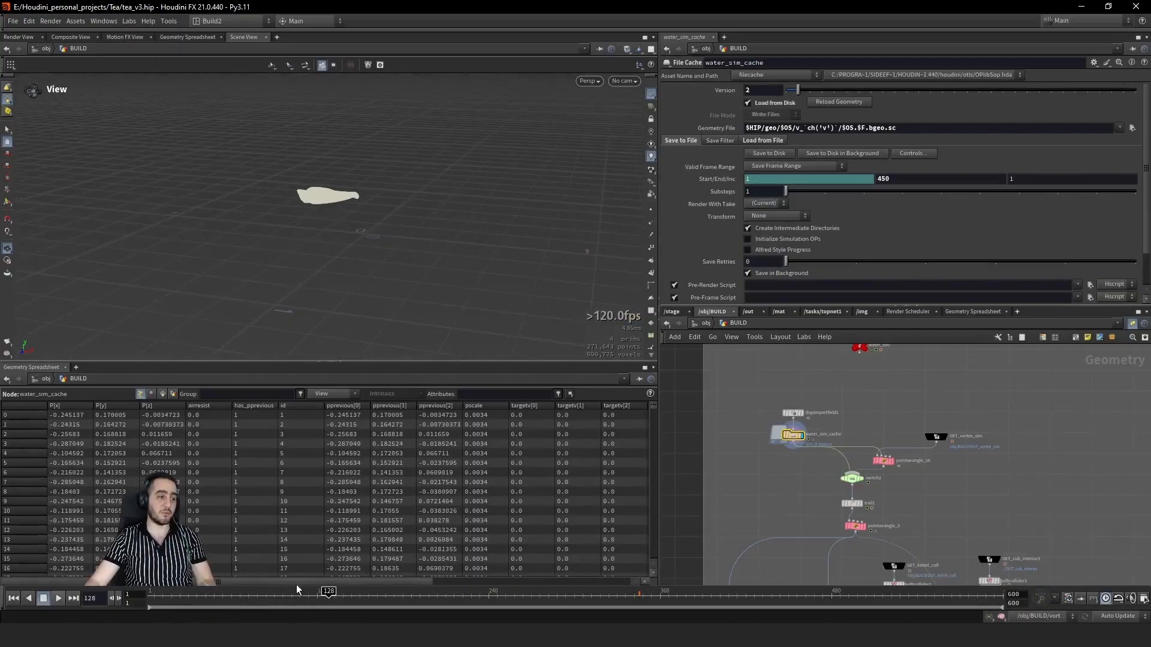
{"action": "left_click_drag", "start_coordinate": [420, 599], "coordinate": [489, 605]}
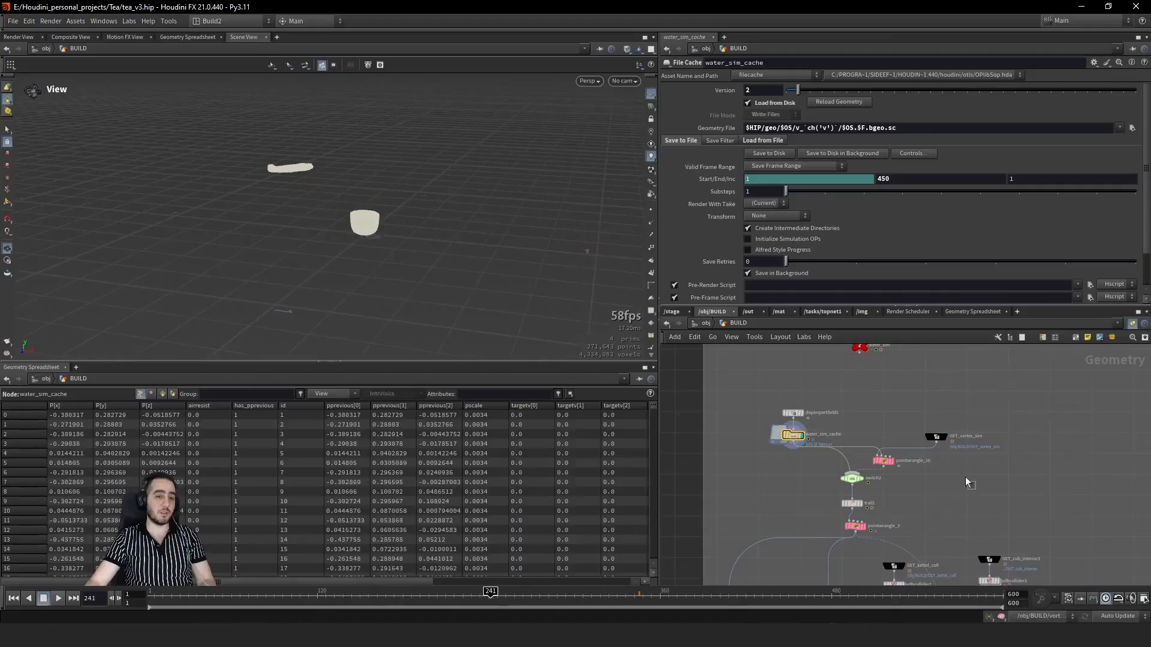
Step: Display GET_vortex_sim at frame 440, then examine pointwrangle_16's position-blending VEX code and scrub back to frame 342
{"action": "left_click", "coordinate": [936, 436]}
{"action": "left_click_drag", "start_coordinate": [617, 597], "coordinate": [775, 597]}
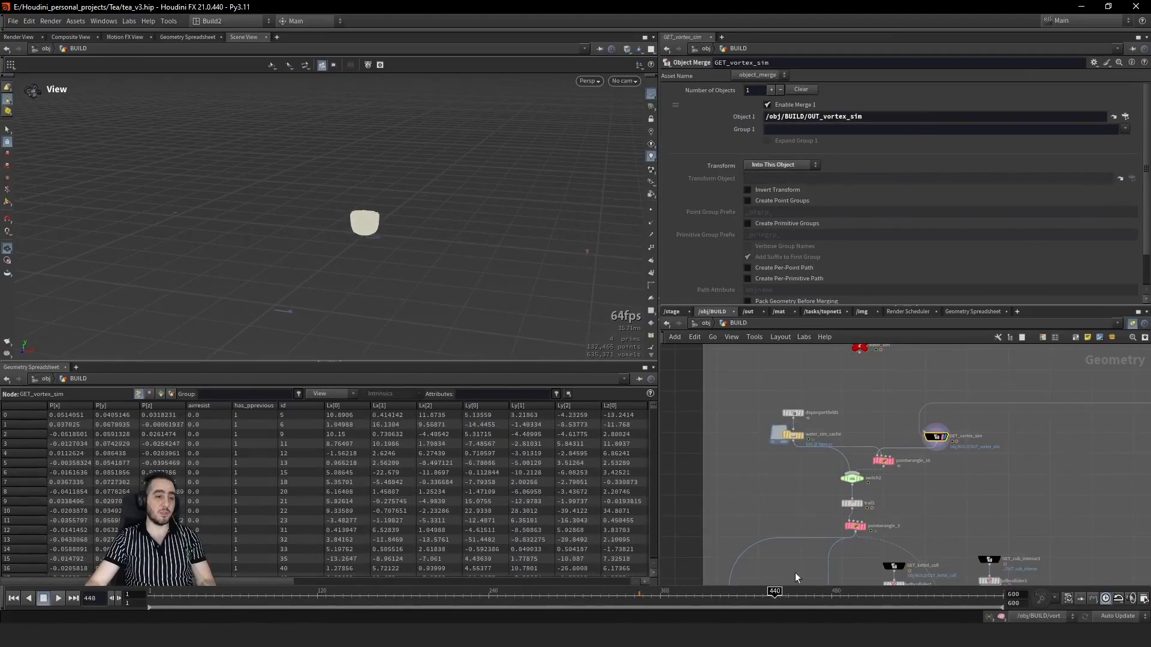
{"action": "left_click", "coordinate": [883, 461]}
{"action": "scroll", "coordinate": [895, 476], "scroll_direction": "up", "scroll_amount": 3}
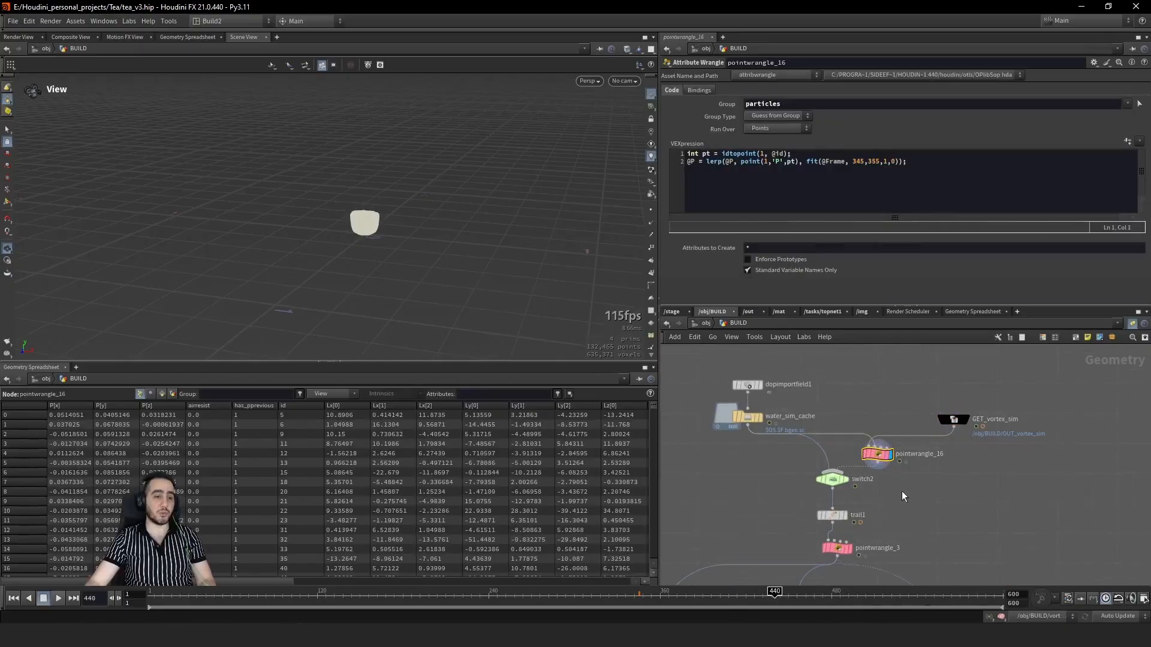
{"action": "left_click_drag", "start_coordinate": [687, 596], "coordinate": [634, 597]}
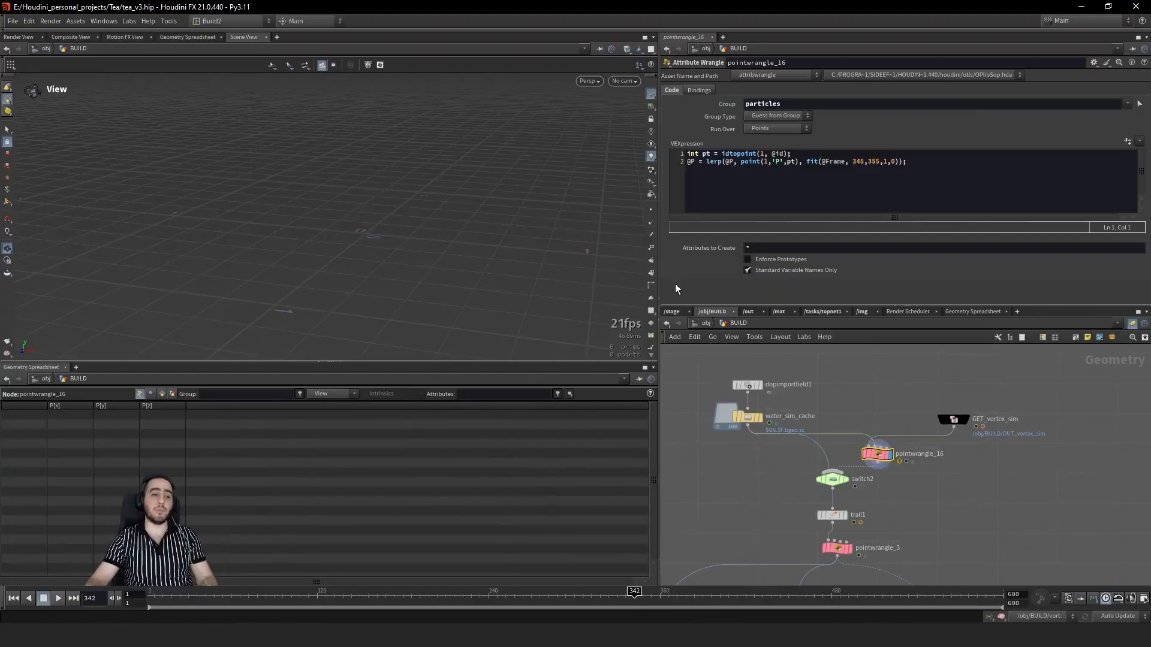
Step: Display switch2 and inspect the water particles up close around the simulation handover, scrubbing through frames 359 and 329 to 285
{"action": "key", "text": "ctrl+s"}
{"action": "left_click_drag", "start_coordinate": [640, 601], "coordinate": [659, 598]}
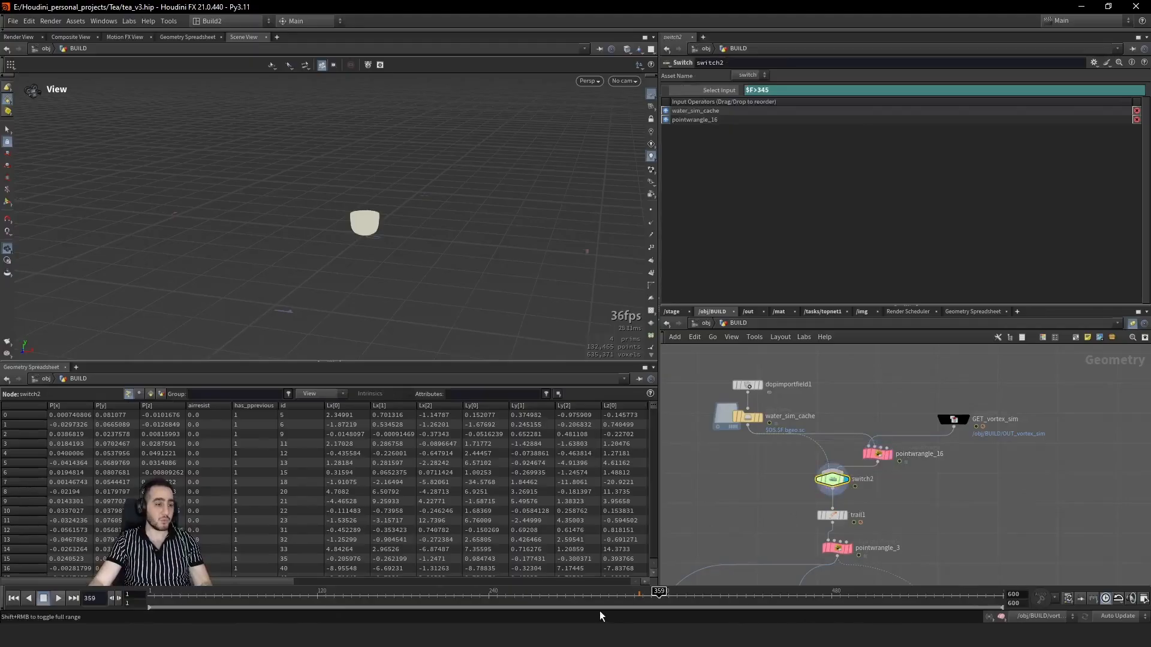
{"action": "mouse_move", "coordinate": [593, 598]}
{"action": "left_mouse_down"}
{"action": "mouse_move", "coordinate": [527, 599]}
{"action": "mouse_move", "coordinate": [667, 600]}
{"action": "mouse_move", "coordinate": [615, 599]}
{"action": "left_mouse_up"}
{"action": "right_click_drag", "start_coordinate": [368, 202], "coordinate": [827, 169]}
{"action": "right_click_drag", "start_coordinate": [356, 316], "coordinate": [473, 267]}
{"action": "left_click_drag", "start_coordinate": [383, 223], "coordinate": [450, 180]}
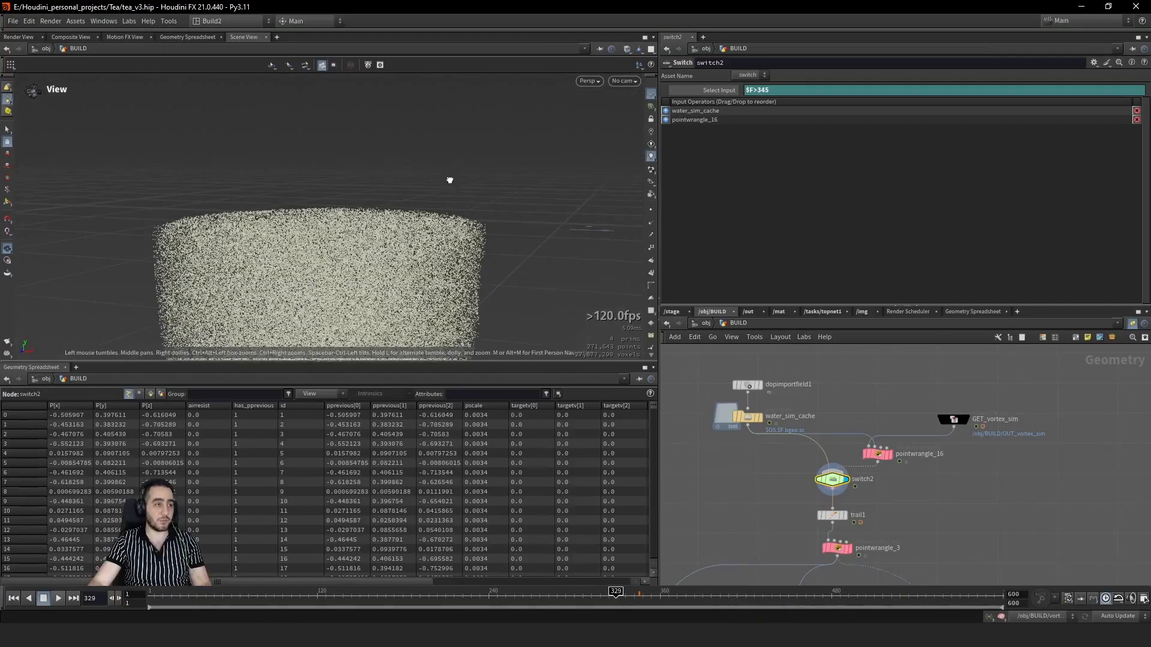
{"action": "left_click_drag", "start_coordinate": [616, 598], "coordinate": [553, 594]}
{"action": "middle_click_drag", "start_coordinate": [551, 257], "coordinate": [573, 210]}
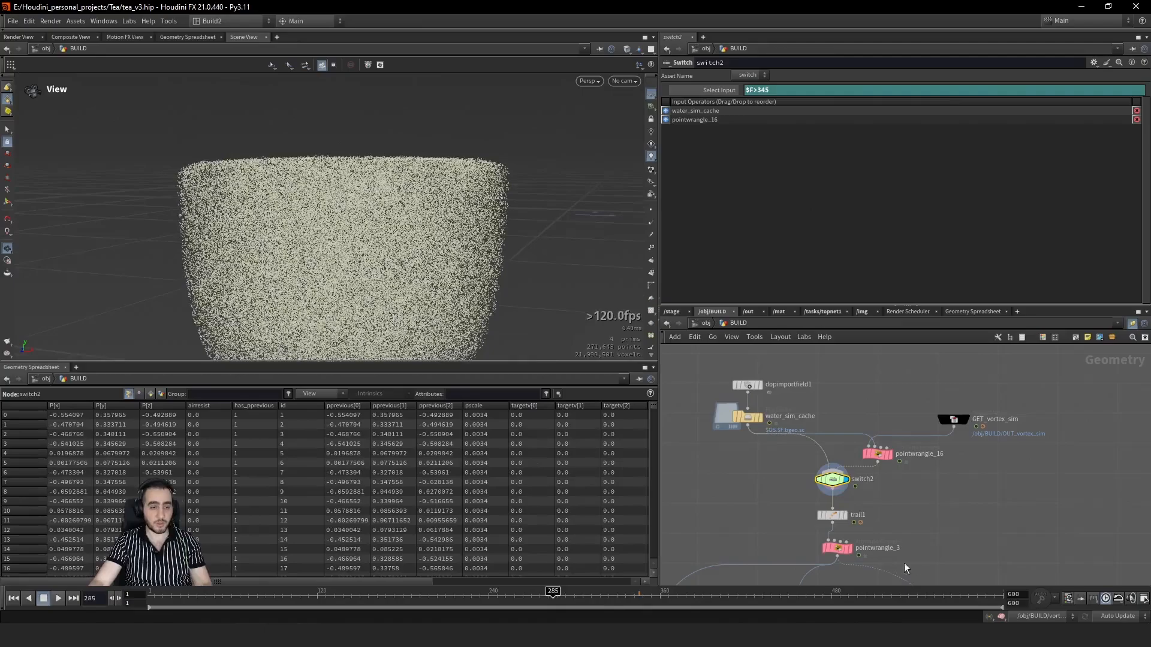
Step: Check trail1's velocity settings, then display pointwrangle_3 and scrub its filtered particles from frame 285 to frame 393
{"action": "left_click", "coordinate": [800, 516]}
{"action": "middle_click_drag", "start_coordinate": [800, 516], "coordinate": [798, 456]}
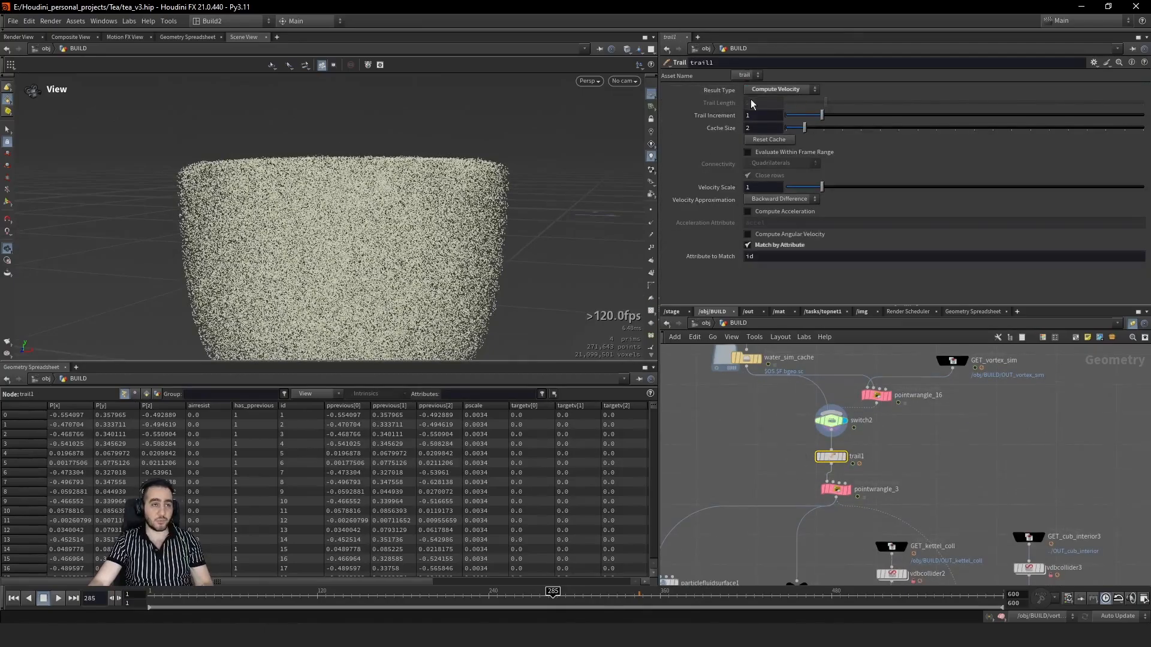
{"action": "left_click_drag", "start_coordinate": [848, 499], "coordinate": [849, 498]}
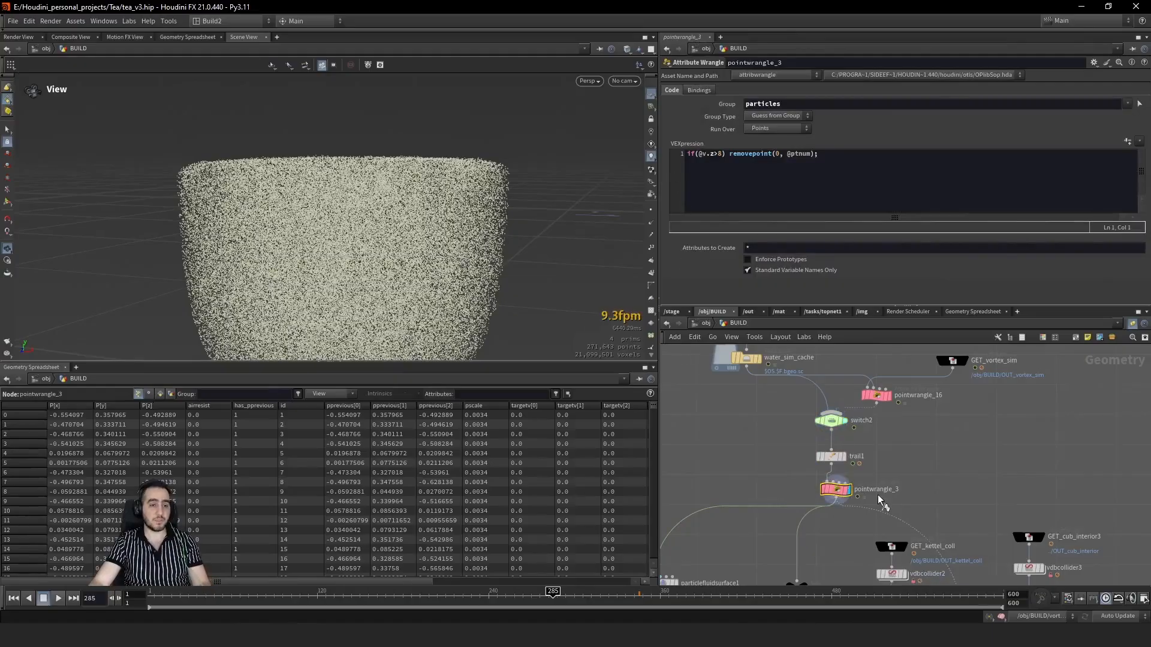
{"action": "key", "text": "h"}
{"action": "left_click_drag", "start_coordinate": [362, 231], "coordinate": [346, 304]}
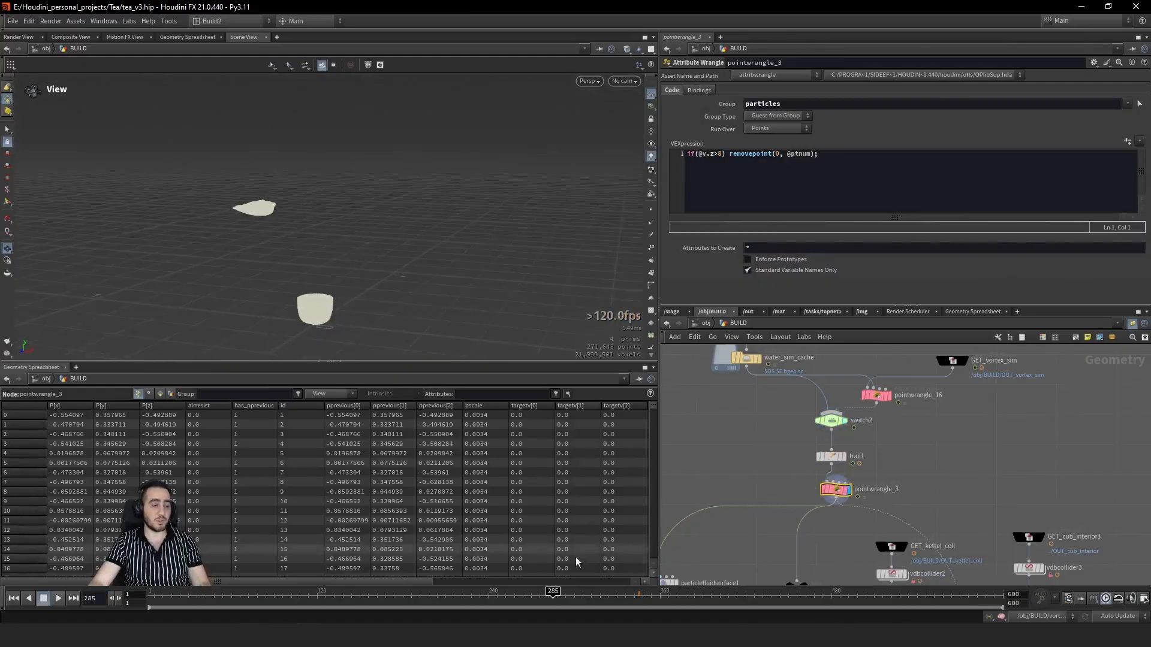
{"action": "left_click_drag", "start_coordinate": [554, 597], "coordinate": [662, 608]}
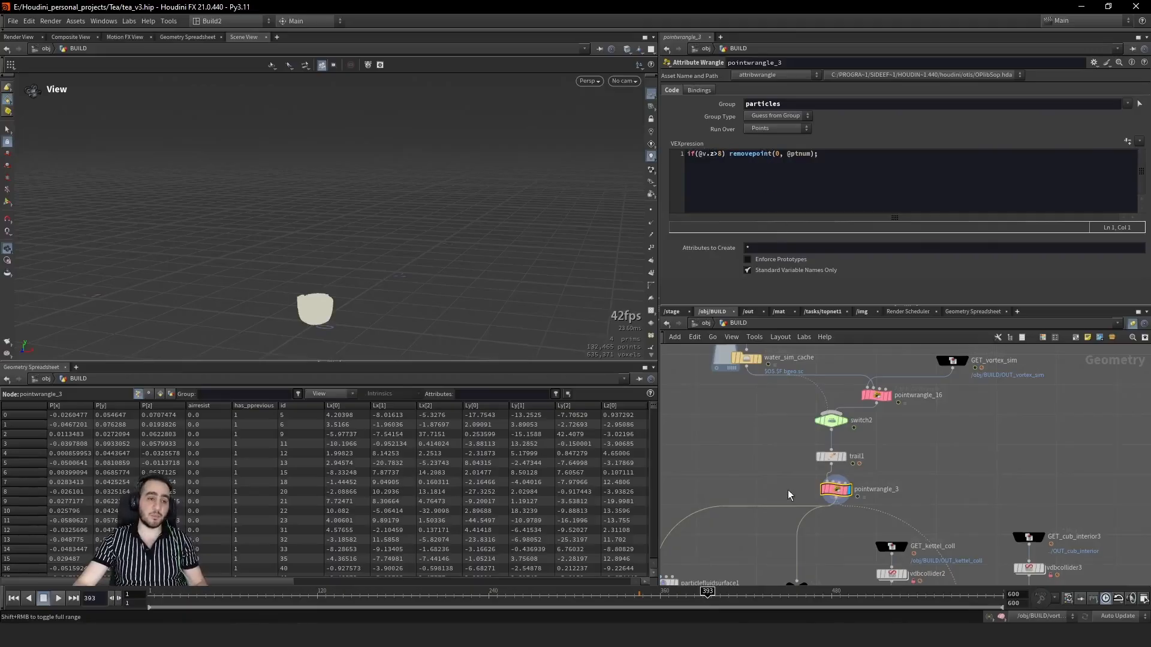
Step: Display vdbfromparticles2 below OUT_water_sim and inspect the resulting water surface up close at frame 393
{"action": "scroll", "coordinate": [869, 485], "scroll_direction": "down", "scroll_amount": 3}
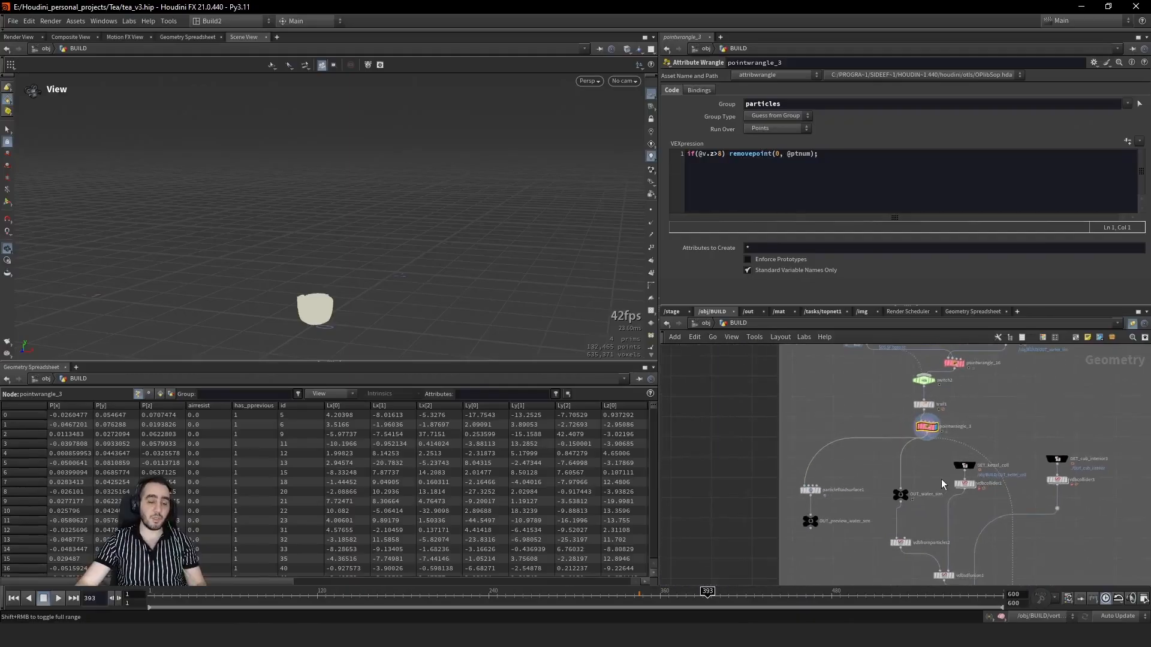
{"action": "middle_click_drag", "start_coordinate": [942, 480], "coordinate": [893, 413]}
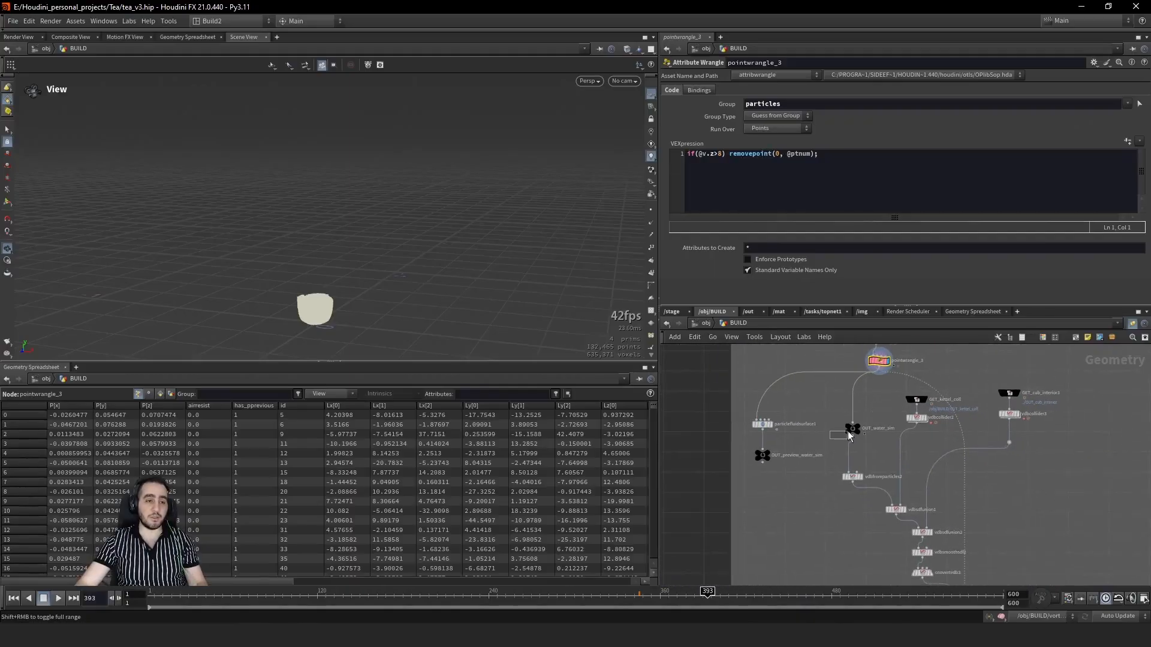
{"action": "left_click", "coordinate": [859, 476]}
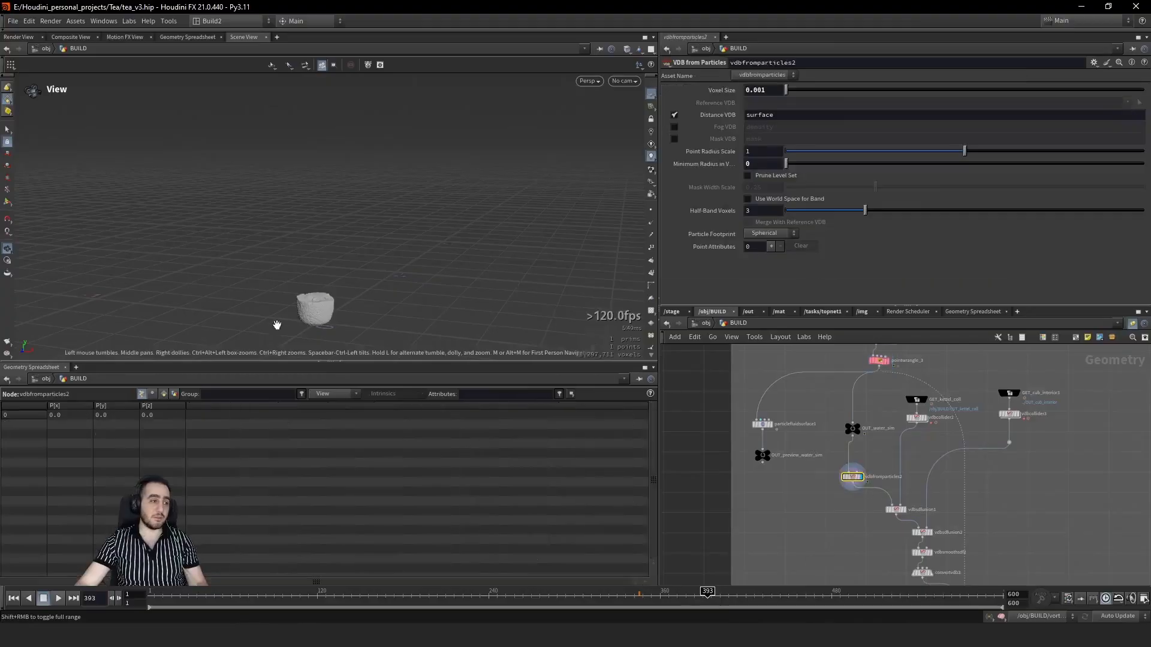
{"action": "left_click_drag", "start_coordinate": [349, 265], "coordinate": [362, 290]}
{"action": "right_click_drag", "start_coordinate": [362, 290], "coordinate": [495, 248]}
{"action": "left_click_drag", "start_coordinate": [425, 212], "coordinate": [456, 228]}
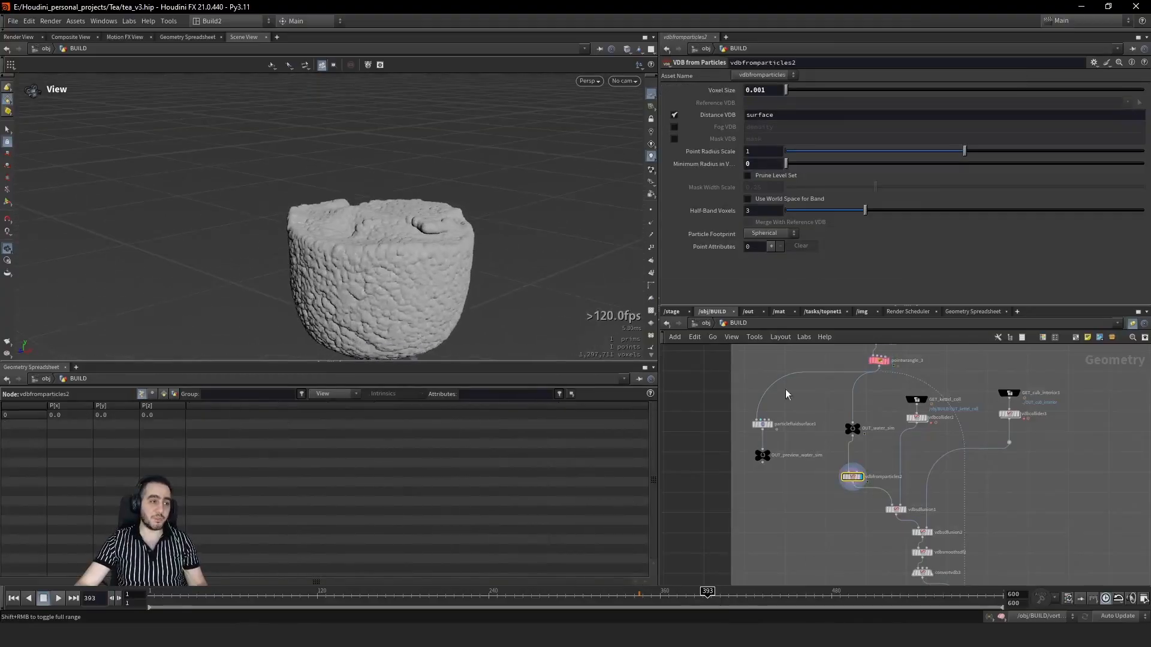
Step: Display GET_kettel_coll, examine the kettle collision geometry at frame 37, and locate vdbcollider2 below it
{"action": "left_click", "coordinate": [918, 400]}
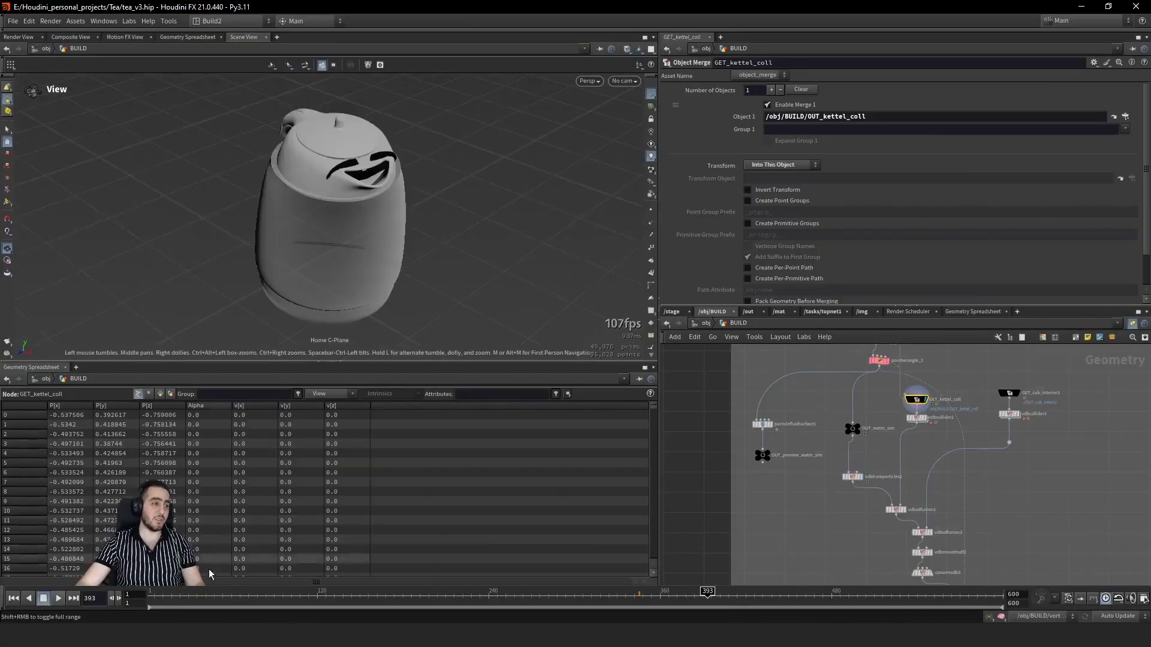
{"action": "right_click_drag", "start_coordinate": [334, 199], "coordinate": [323, 228]}
{"action": "left_click_drag", "start_coordinate": [324, 227], "coordinate": [366, 186]}
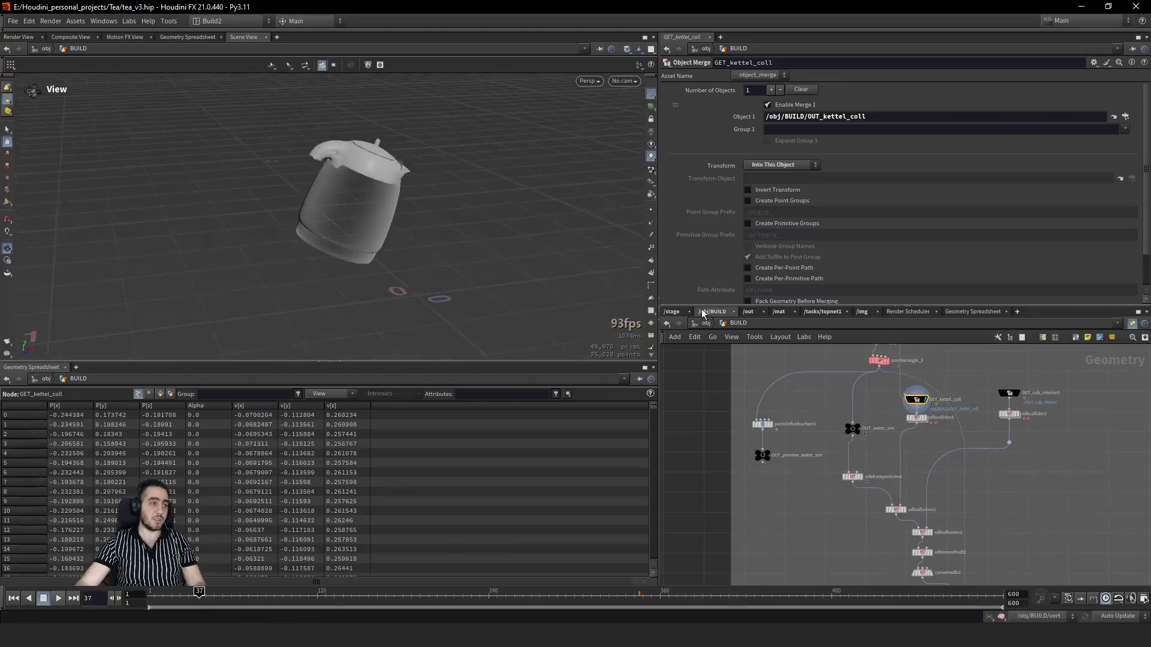
{"action": "scroll", "coordinate": [914, 420], "scroll_direction": "up", "scroll_amount": 3}
{"action": "left_click_drag", "start_coordinate": [938, 452], "coordinate": [922, 418]}
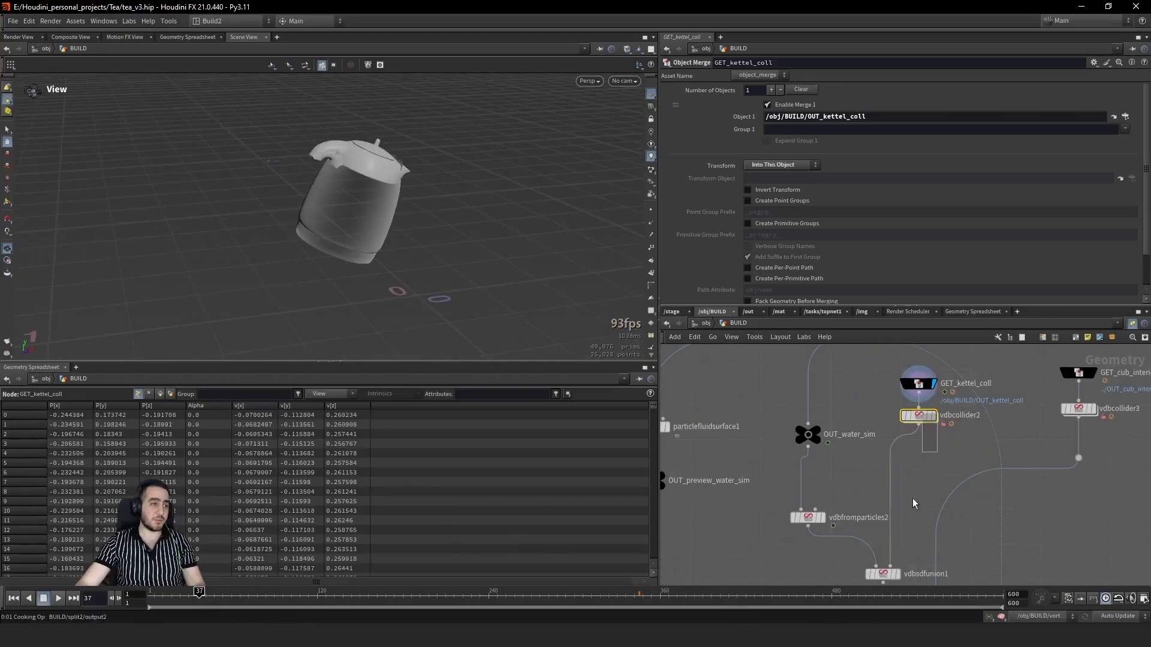
Step: Display vdbfromparticles2 and its downstream vdbsdfunion1 to compare the water surface before and after the kettle collider is subtracted
{"action": "middle_click_drag", "start_coordinate": [912, 503], "coordinate": [921, 458]}
{"action": "left_click", "coordinate": [828, 473]}
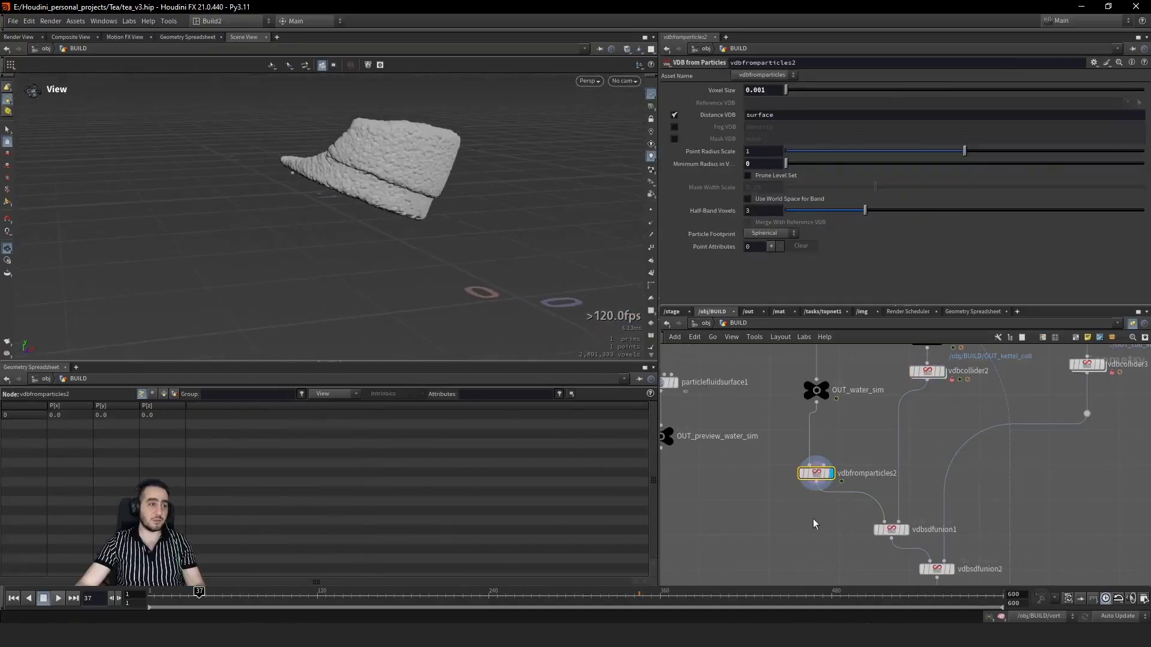
{"action": "left_click_drag", "start_coordinate": [829, 524], "coordinate": [917, 532]}
{"action": "key", "text": "r"}
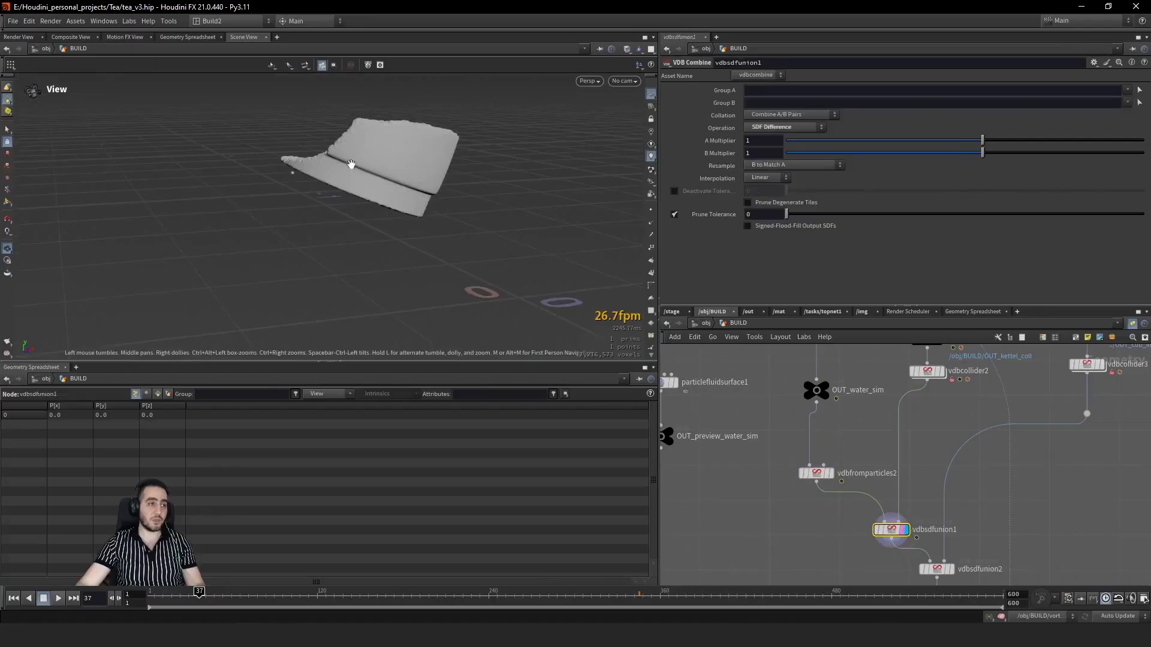
{"action": "left_click_drag", "start_coordinate": [351, 163], "coordinate": [804, 126]}
{"action": "left_click_drag", "start_coordinate": [581, 167], "coordinate": [295, 117]}
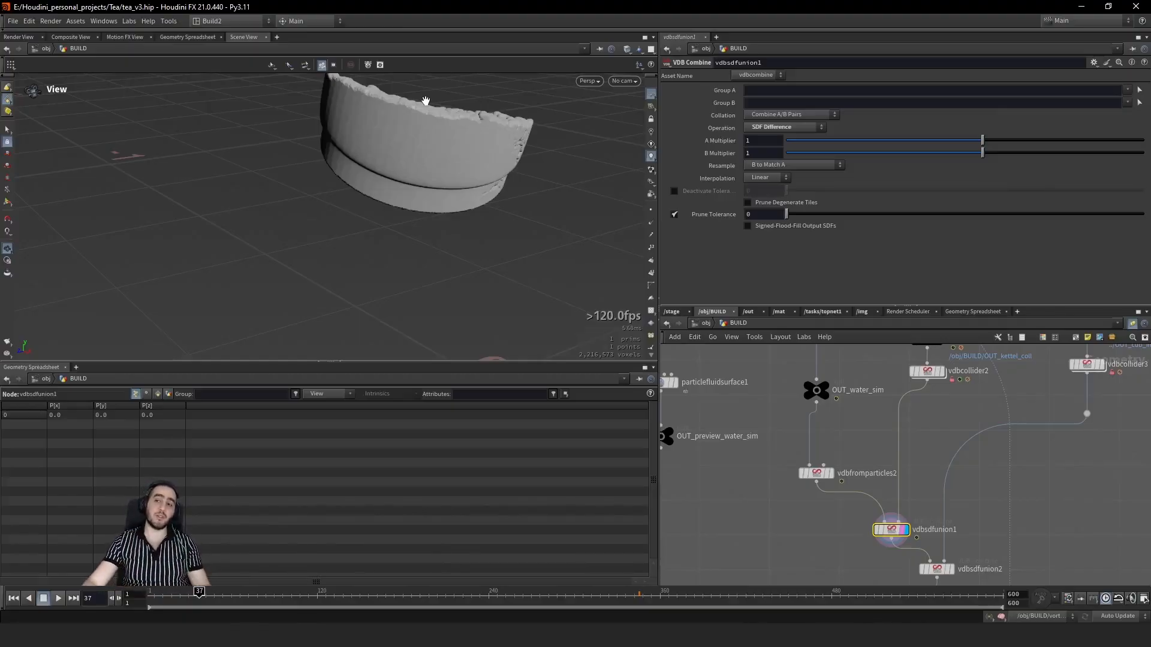
Step: Display vdbsdfunion2 at frame 161 and toggle its bypass on and off to compare the water surface inside the cup
{"action": "middle_click_drag", "start_coordinate": [872, 561], "coordinate": [830, 525]}
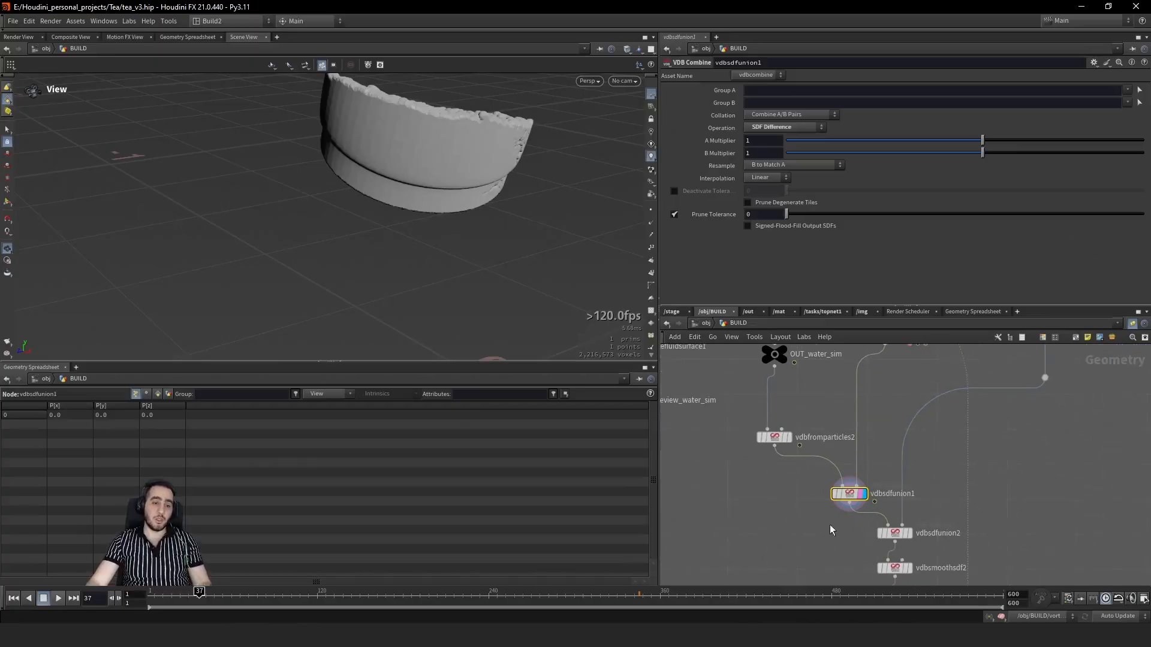
{"action": "left_click", "coordinate": [892, 535]}
{"action": "left_click_drag", "start_coordinate": [488, 269], "coordinate": [414, 287]}
{"action": "left_click", "coordinate": [259, 599]}
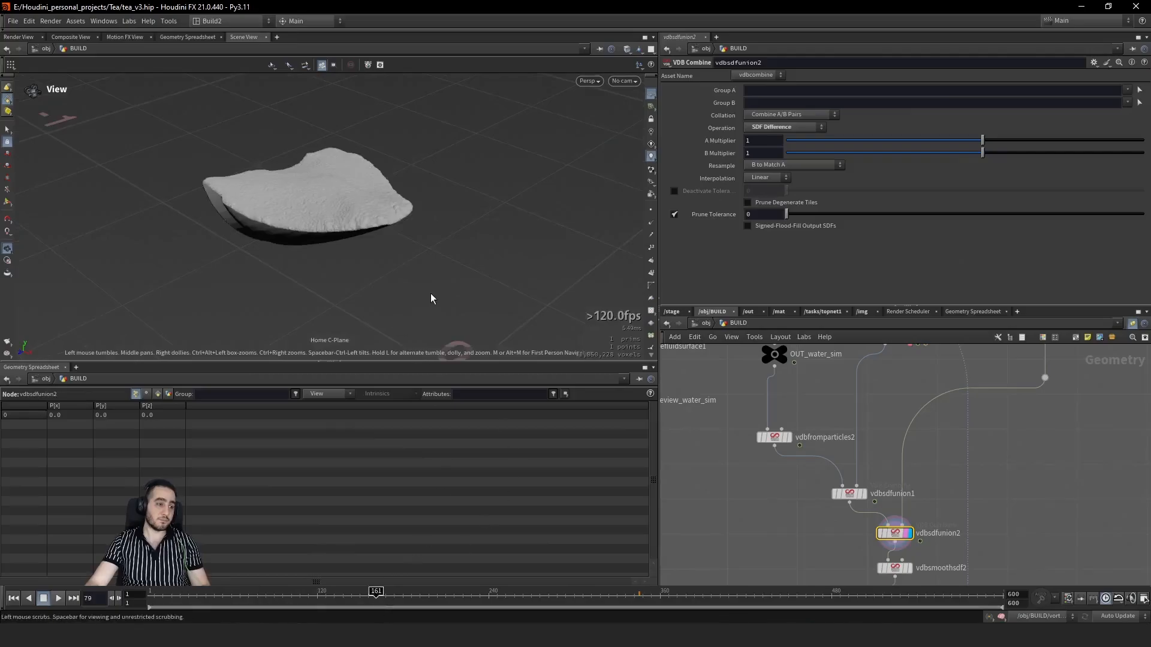
{"action": "left_click_drag", "start_coordinate": [433, 293], "coordinate": [414, 240]}
{"action": "left_click_drag", "start_coordinate": [912, 517], "coordinate": [912, 517]}
{"action": "key", "text": "q"}
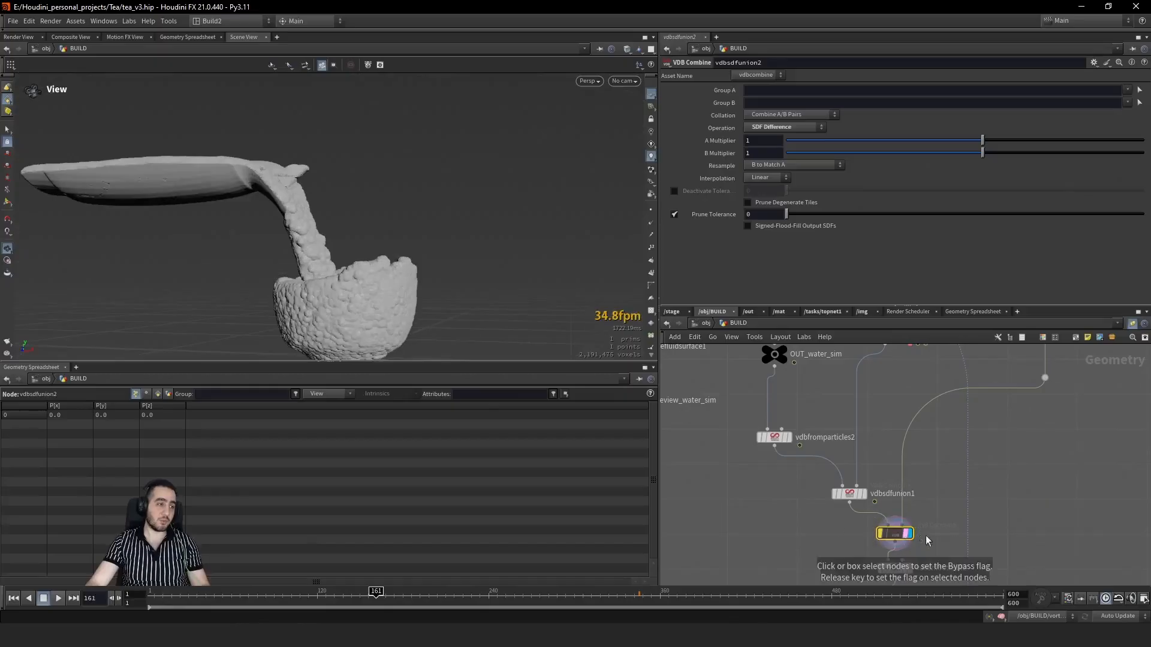
{"action": "key", "text": "q"}
Step: Display vdbsmoothsdf2 and convertvdb3 in turn to check the smoothing and the polygon conversion of the water
{"action": "middle_click_drag", "start_coordinate": [957, 561], "coordinate": [961, 482]}
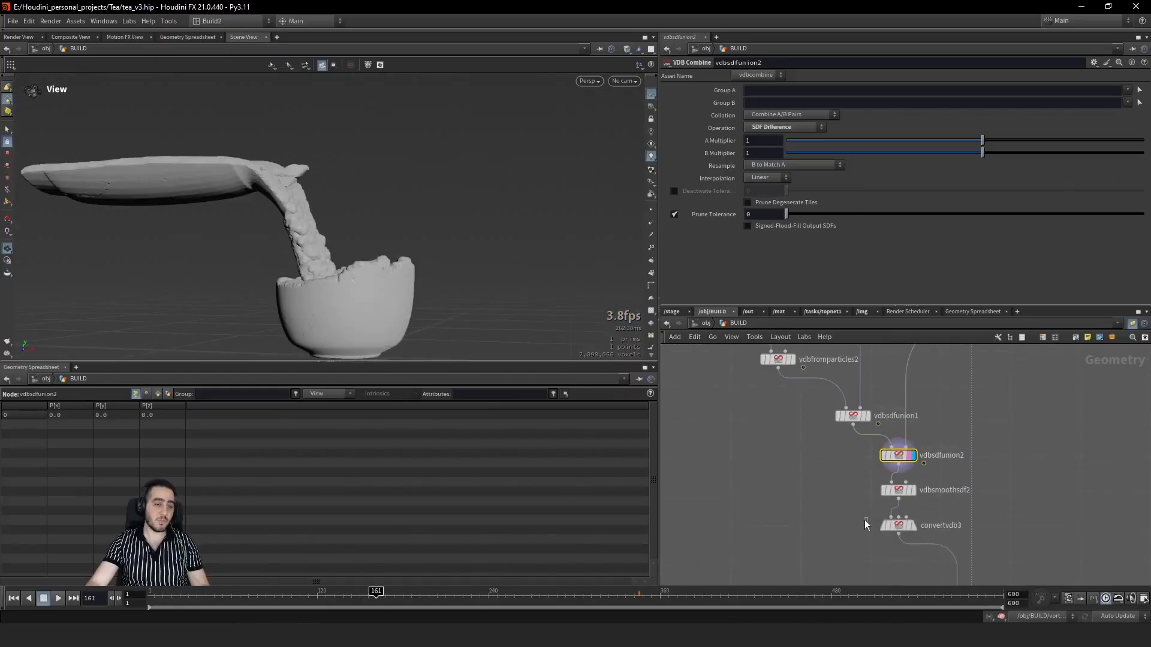
{"action": "left_click", "coordinate": [911, 490]}
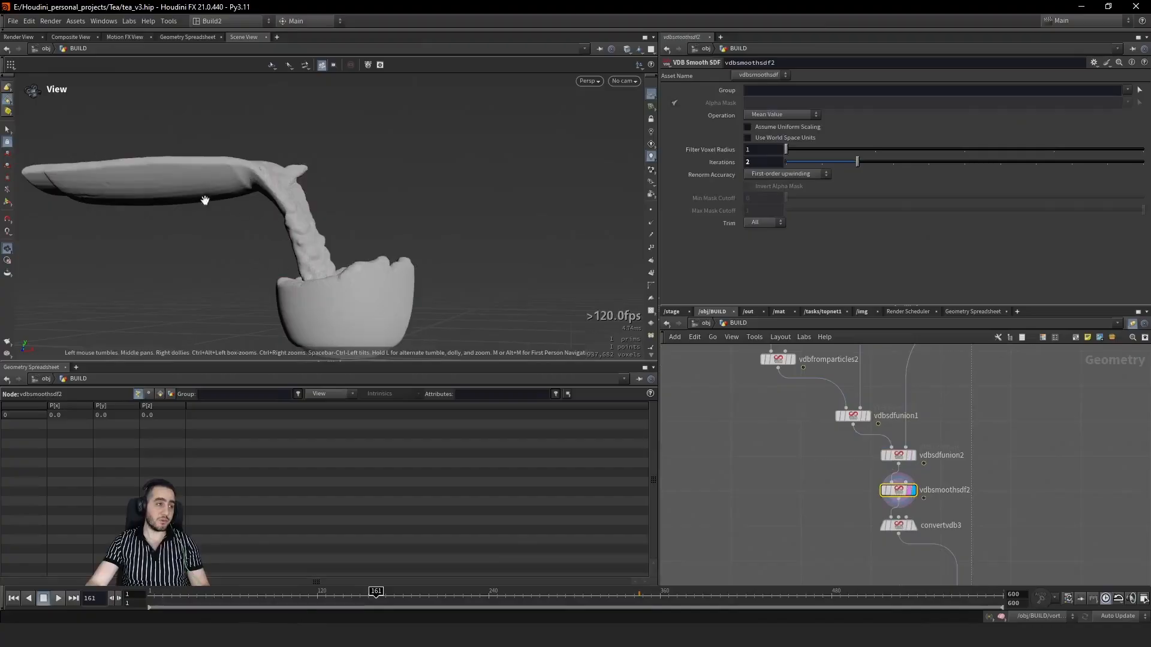
{"action": "left_click", "coordinate": [912, 525]}
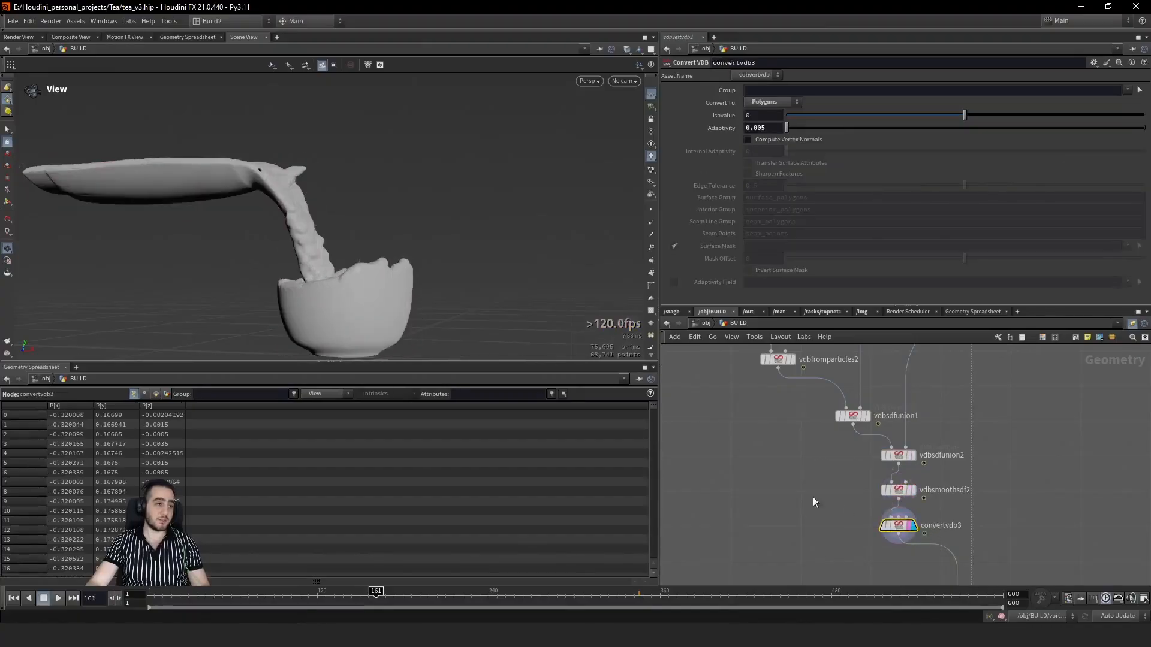
Step: Display attribtransfer1 and inspect the water mesh's transferred point velocities as viewport trails at frame 184, finally hiding the trails
{"action": "middle_click_drag", "start_coordinate": [939, 576], "coordinate": [875, 462]}
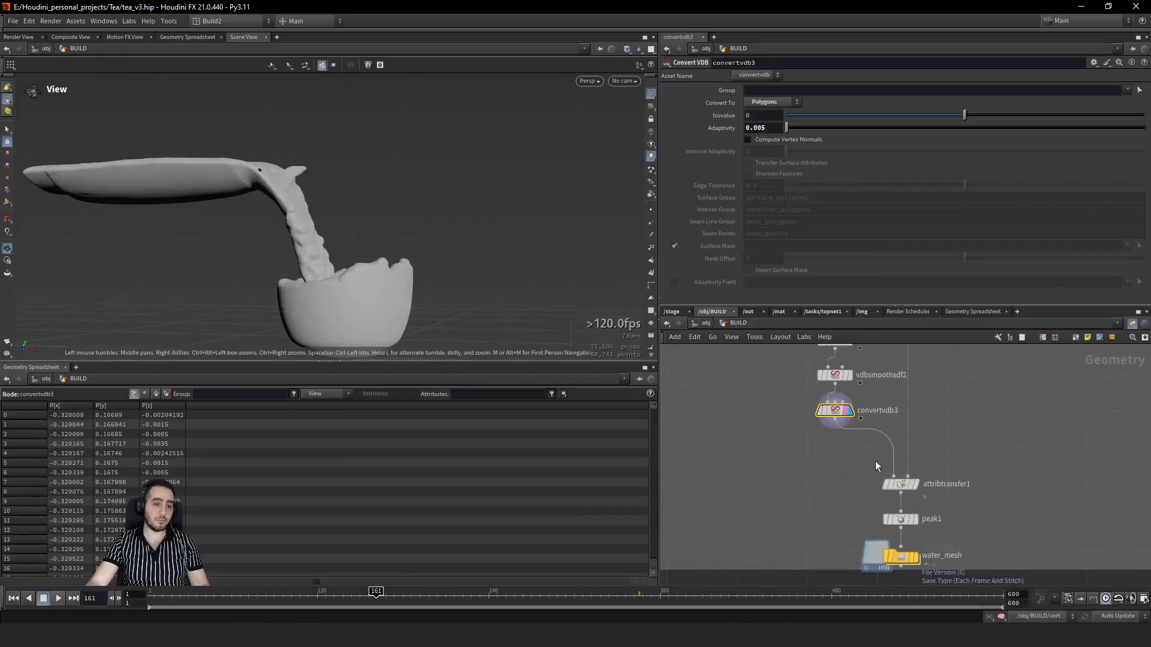
{"action": "left_click_drag", "start_coordinate": [920, 484], "coordinate": [918, 480]}
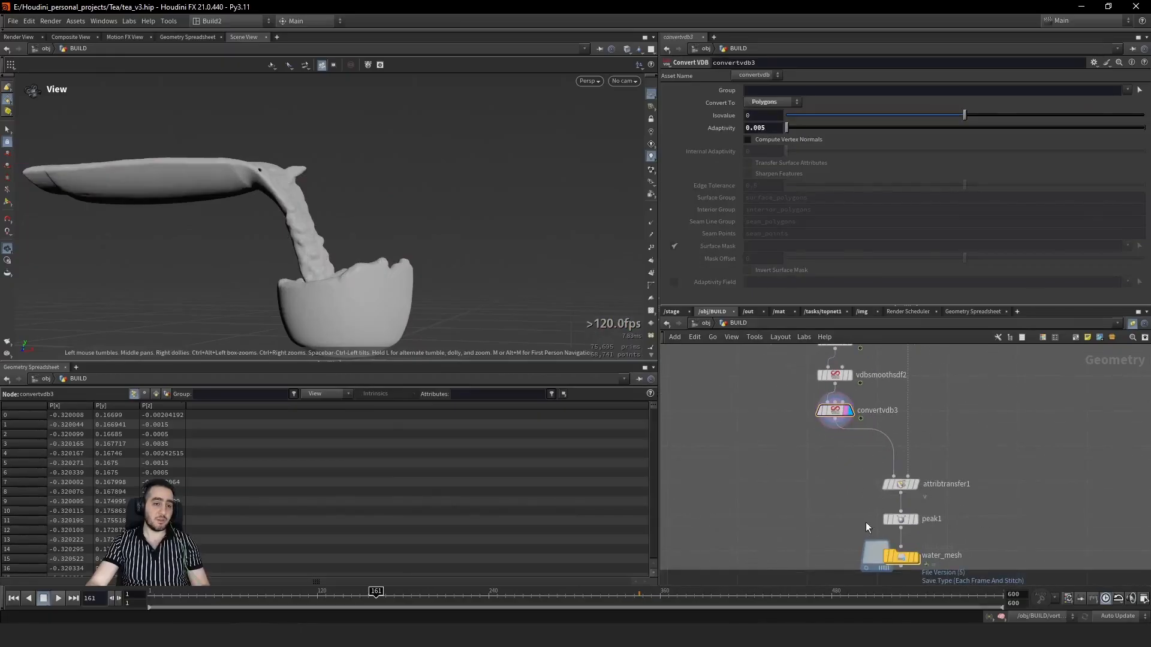
{"action": "left_click", "coordinate": [916, 484]}
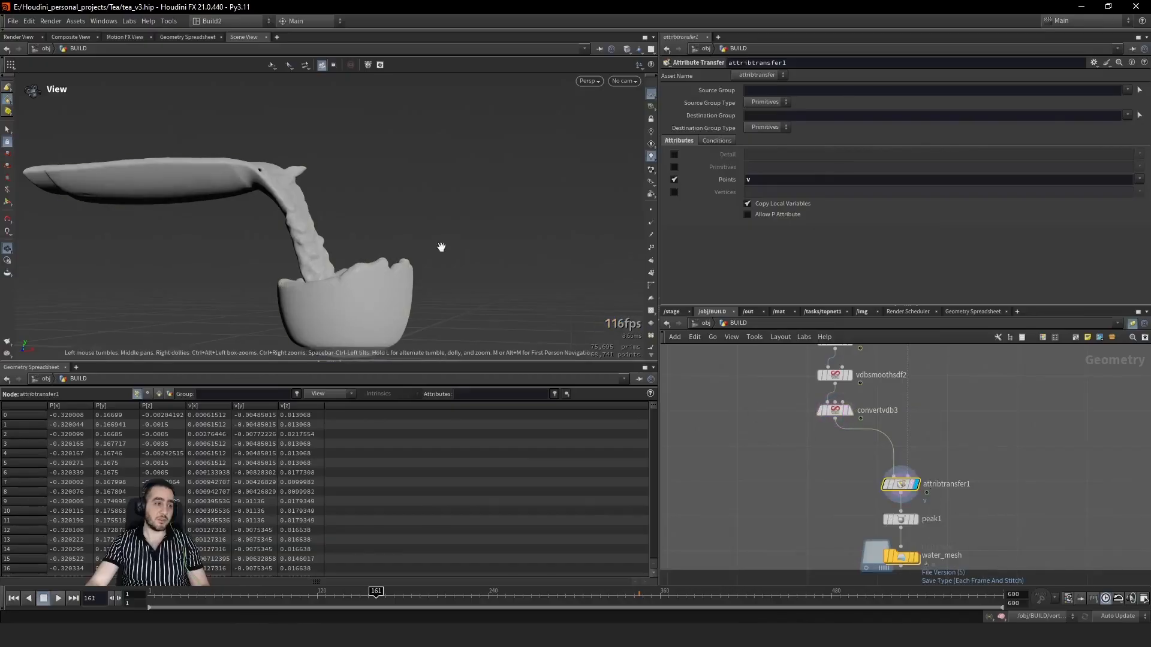
{"action": "left_click", "coordinate": [651, 236]}
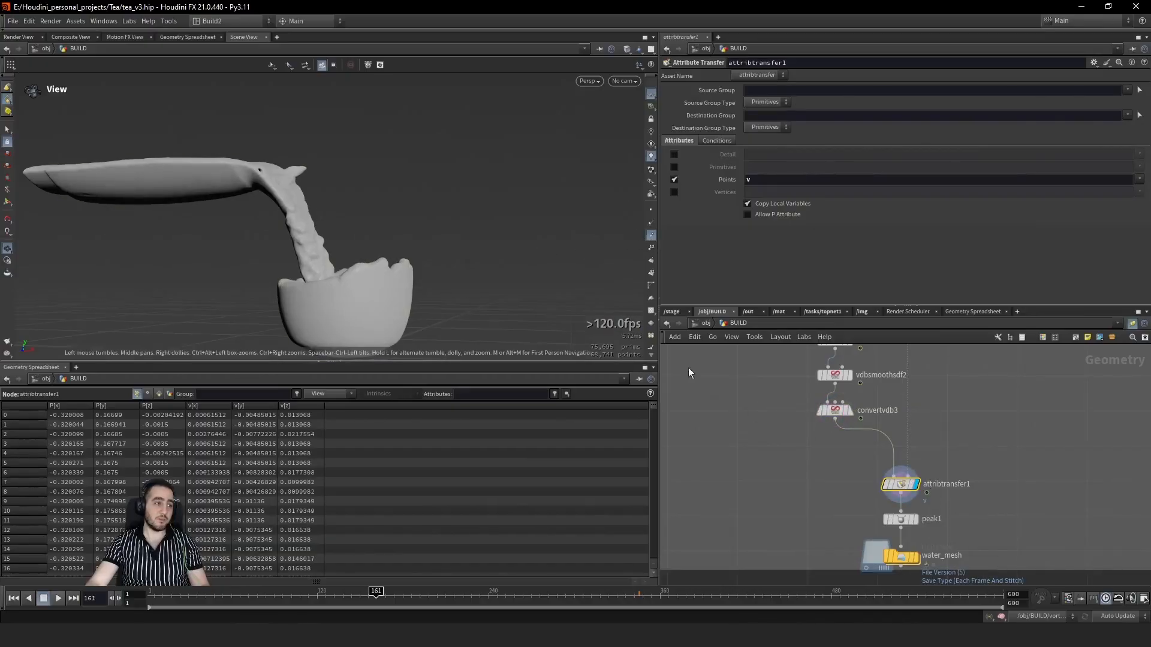
{"action": "middle_click_drag", "start_coordinate": [998, 431], "coordinate": [931, 545]}
{"action": "scroll", "coordinate": [931, 544], "scroll_direction": "down", "scroll_amount": 6}
{"action": "scroll", "coordinate": [884, 479], "scroll_direction": "up", "scroll_amount": 2}
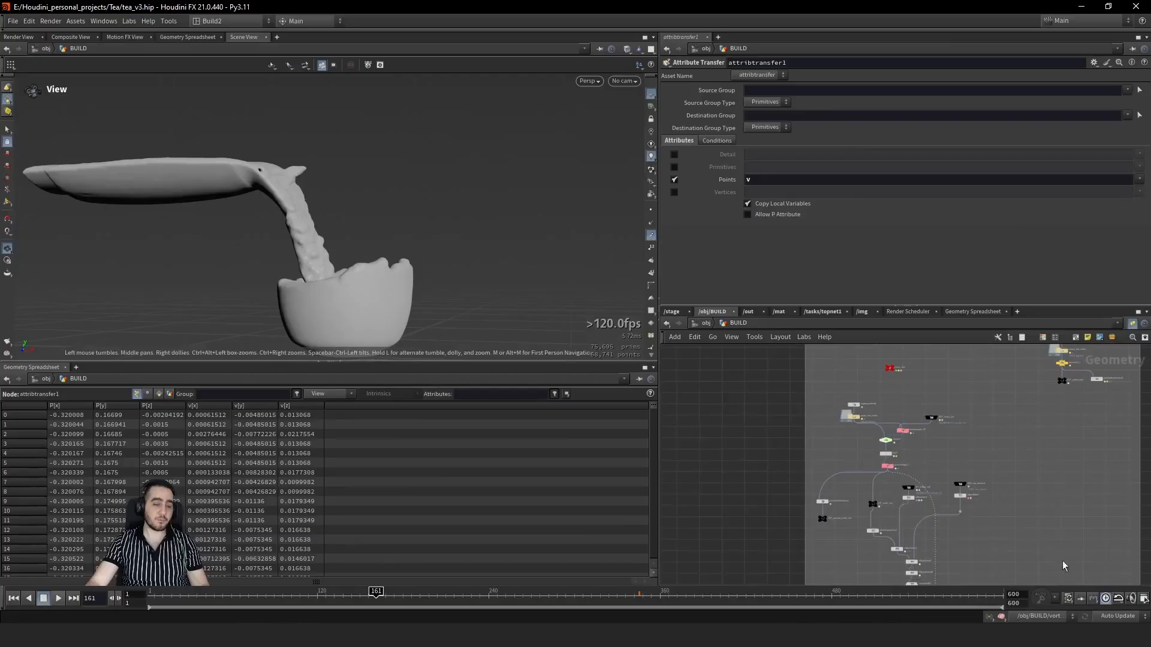
{"action": "middle_click_drag", "start_coordinate": [1063, 561], "coordinate": [1062, 467]}
{"action": "scroll", "coordinate": [447, 211], "scroll_direction": "up", "scroll_amount": 5}
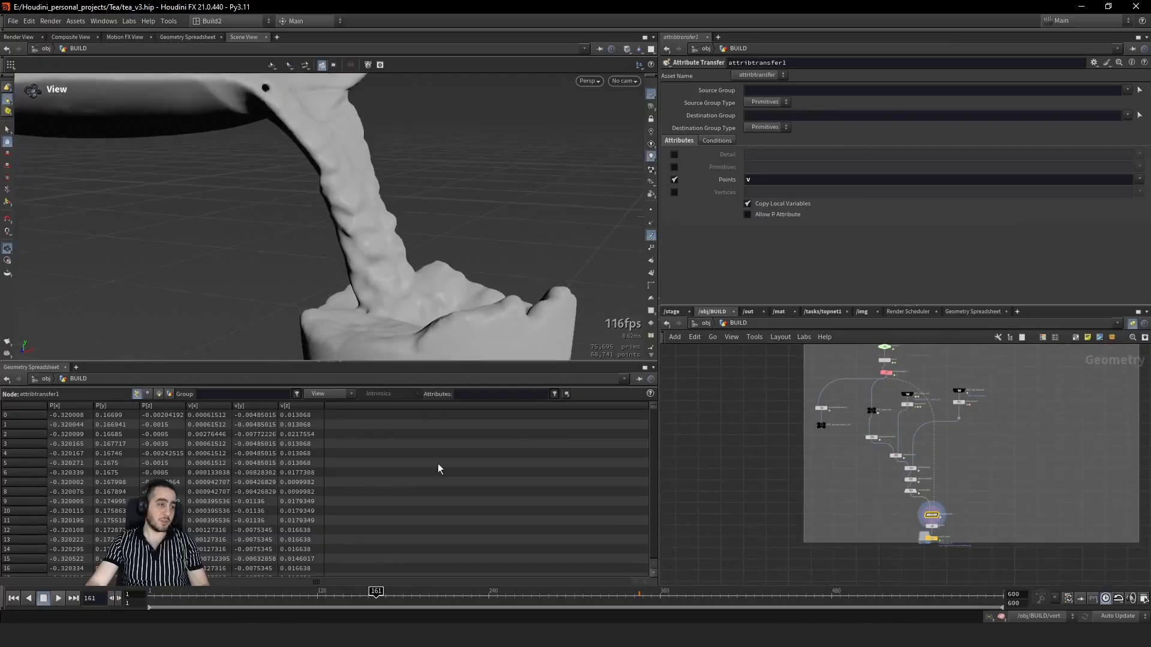
{"action": "left_click", "coordinate": [409, 597]}
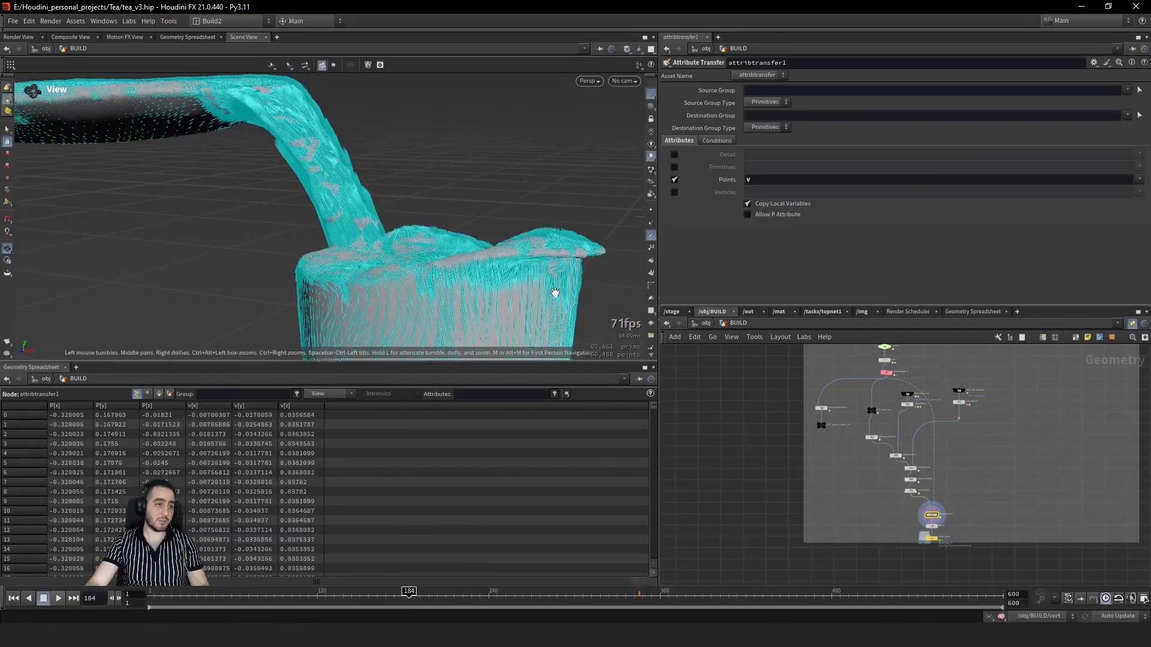
{"action": "left_click", "coordinate": [650, 238]}
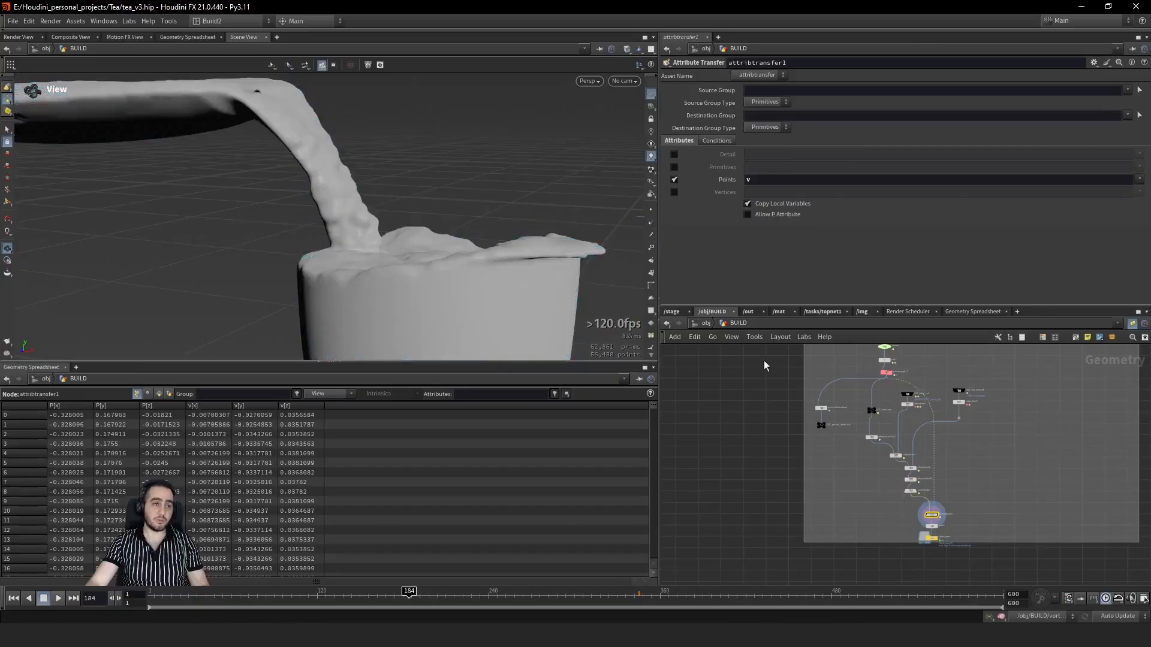
Step: Display peak1 and inspect the inward-offset water mesh up close around the cup rim at frame 184
{"action": "scroll", "coordinate": [953, 466], "scroll_direction": "up", "scroll_amount": 5}
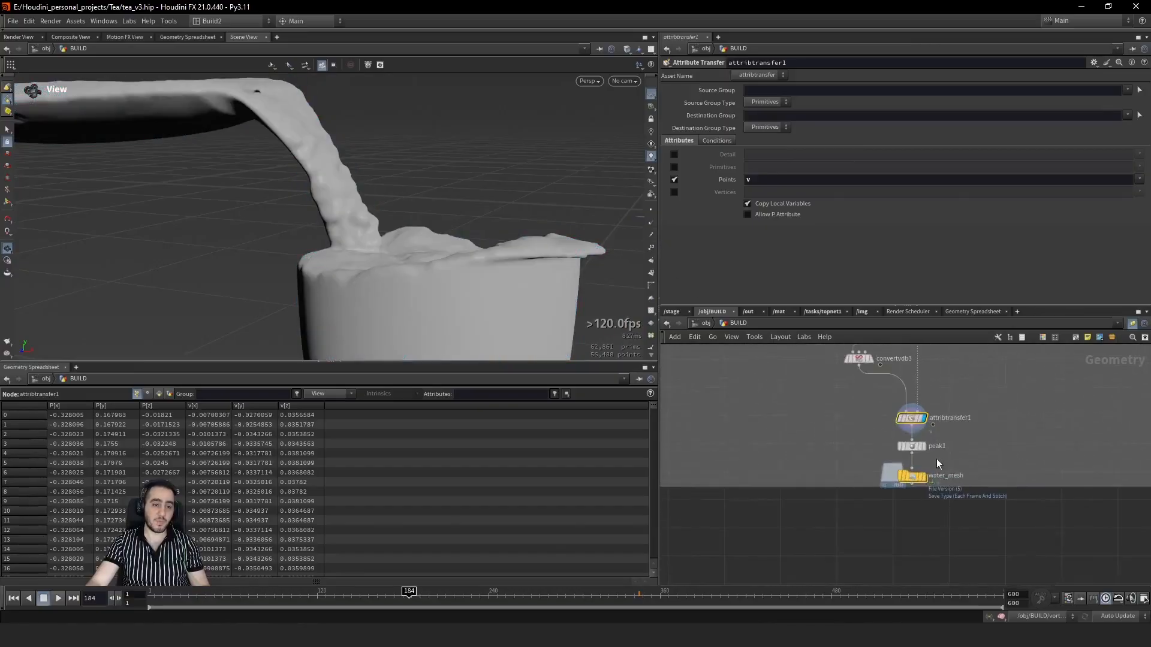
{"action": "left_click", "coordinate": [926, 450]}
{"action": "left_click", "coordinate": [911, 446]}
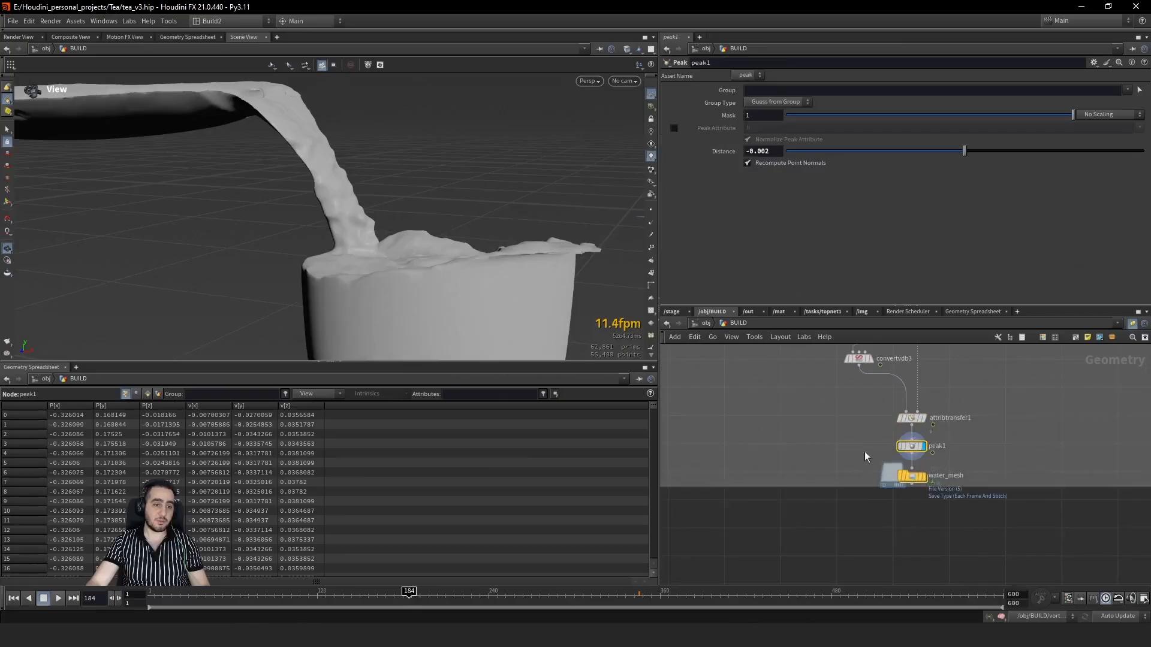
{"action": "left_click_drag", "start_coordinate": [348, 237], "coordinate": [411, 234]}
{"action": "right_click_drag", "start_coordinate": [411, 234], "coordinate": [606, 259]}
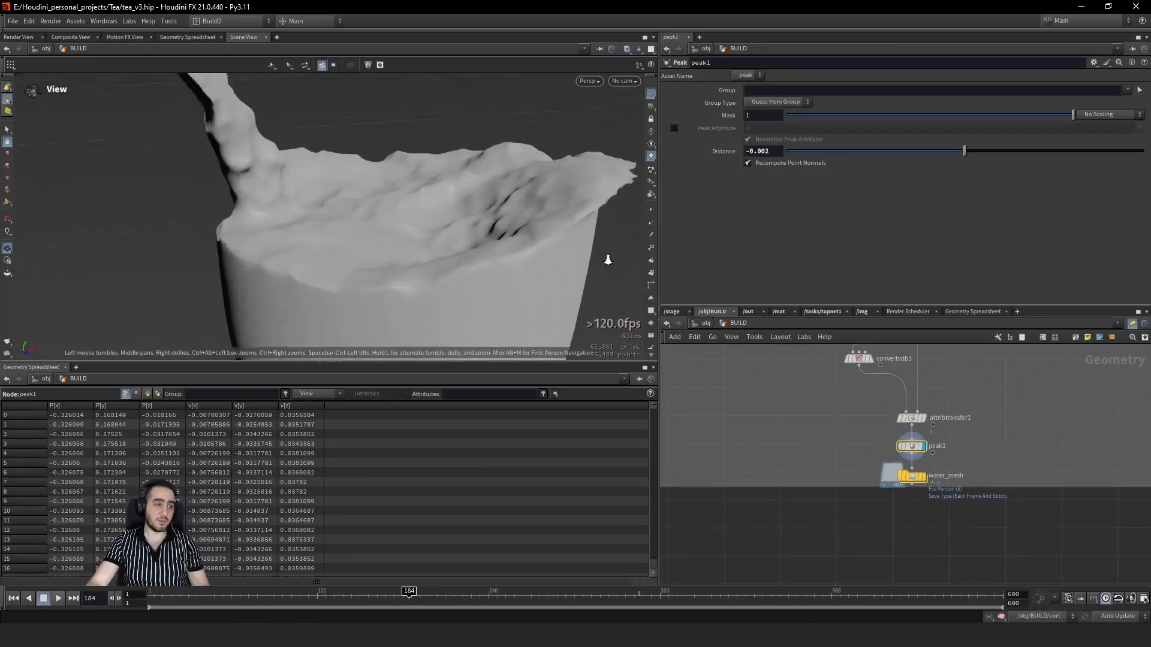
{"action": "left_click_drag", "start_coordinate": [606, 259], "coordinate": [537, 229]}
Step: Scrub to frame 157 to inspect the pouring stream from several angles, and open the water_mesh USD cache settings
{"action": "left_click", "coordinate": [375, 587]}
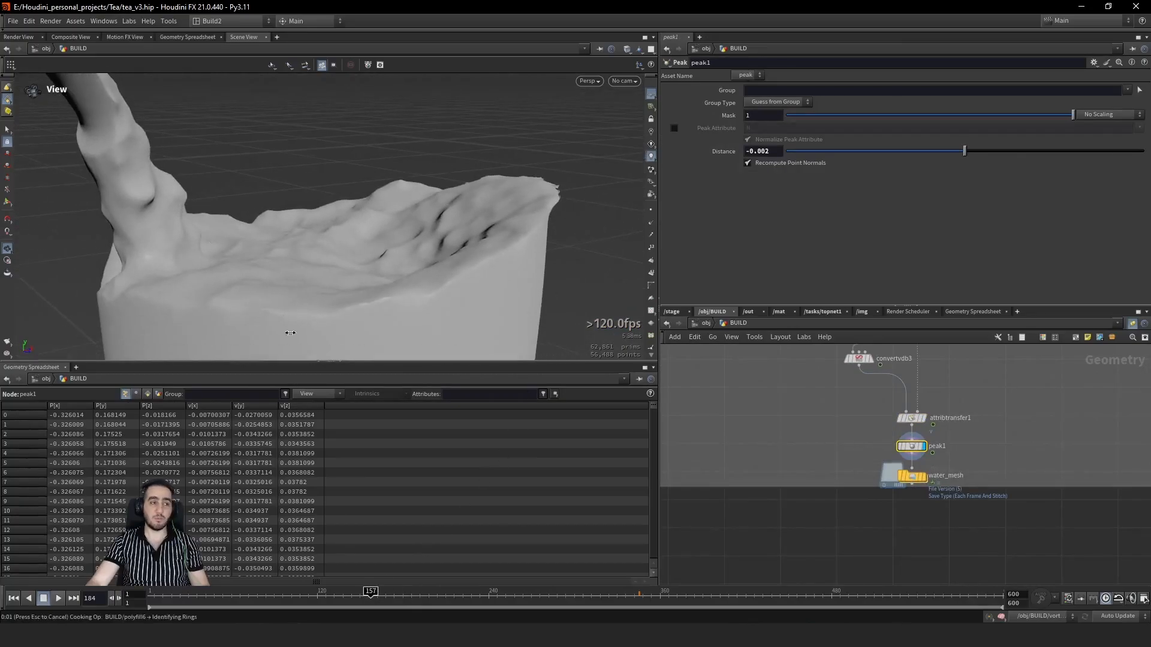
{"action": "left_click_drag", "start_coordinate": [364, 231], "coordinate": [213, 278]}
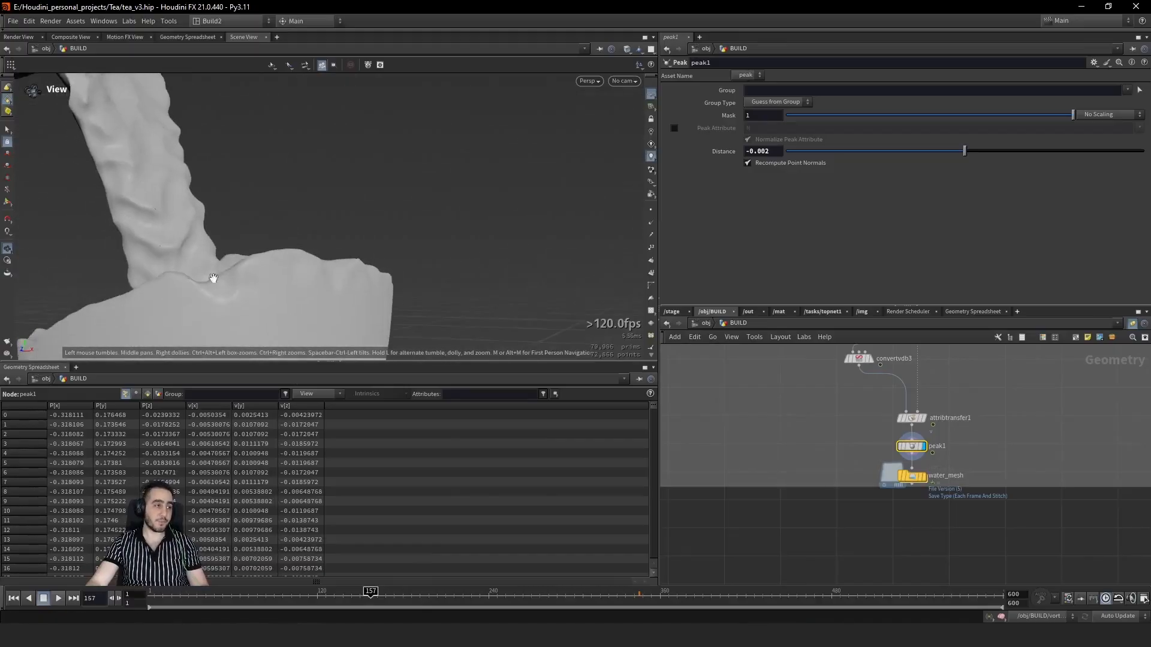
{"action": "left_click_drag", "start_coordinate": [145, 117], "coordinate": [342, 260]}
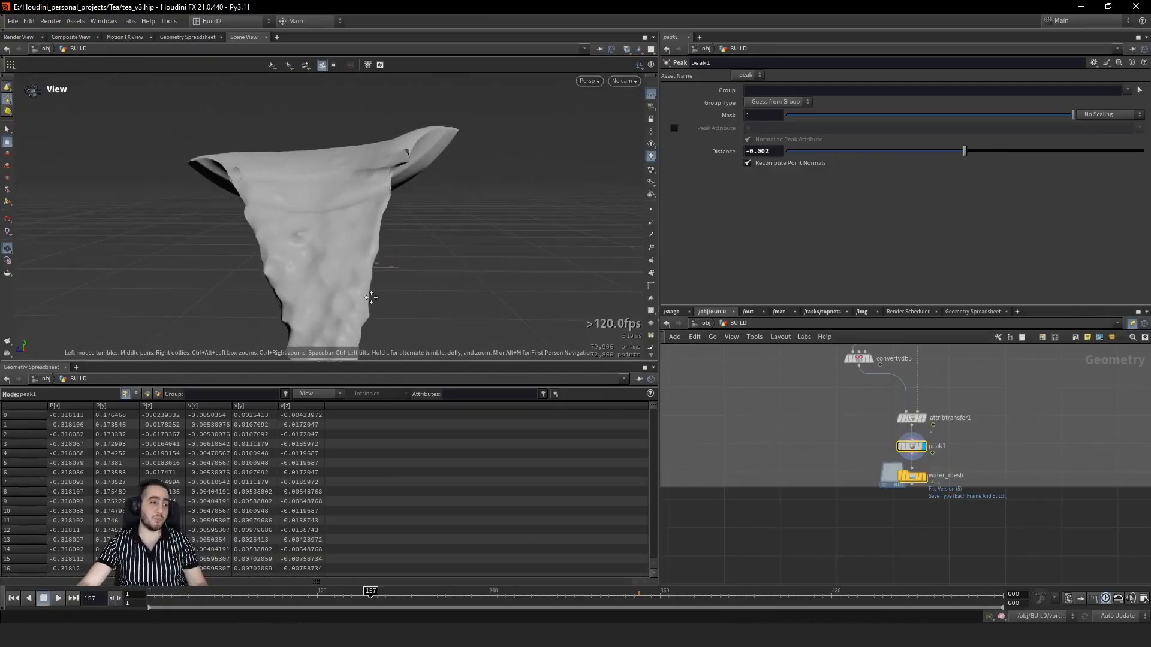
{"action": "left_click_drag", "start_coordinate": [456, 336], "coordinate": [476, 262]}
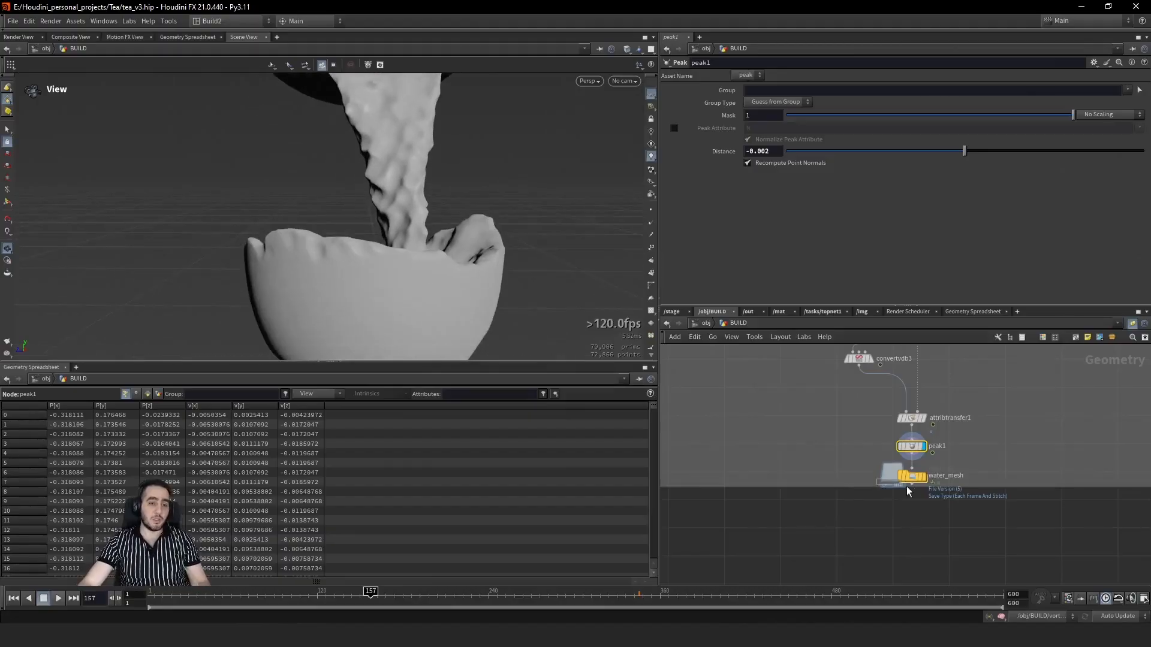
{"action": "left_click", "coordinate": [922, 479]}
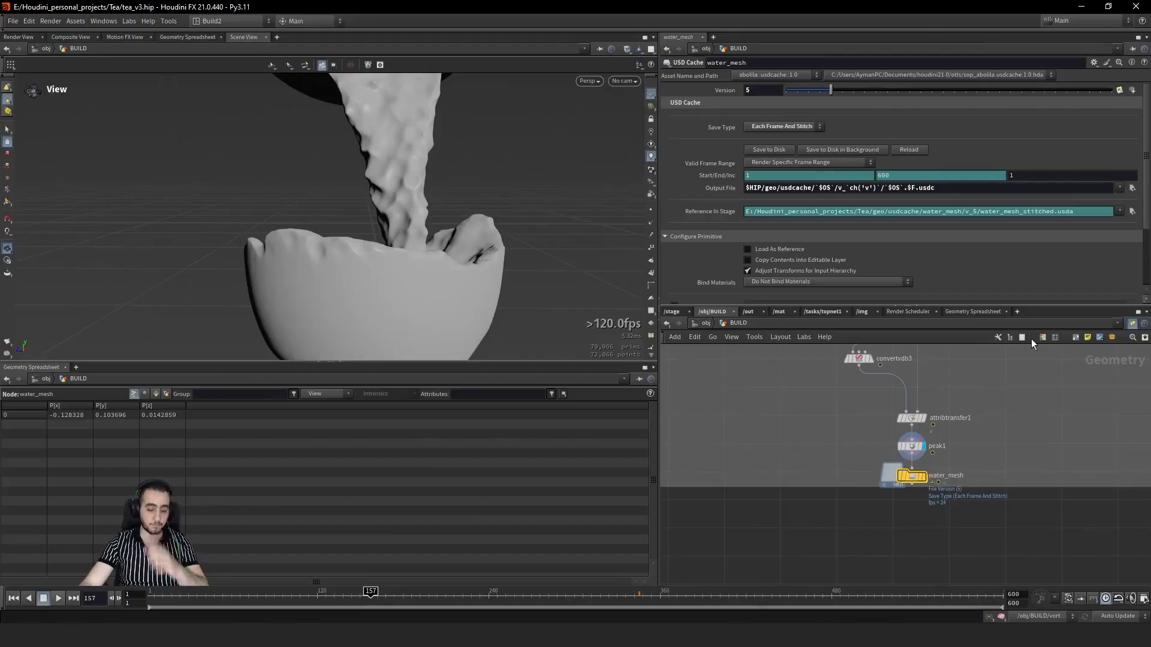
Step: Display GET_water_sim6 in the steam wet map network and inspect the imported water particles at frame 157
{"action": "middle_click_drag", "start_coordinate": [826, 466], "coordinate": [812, 416]}
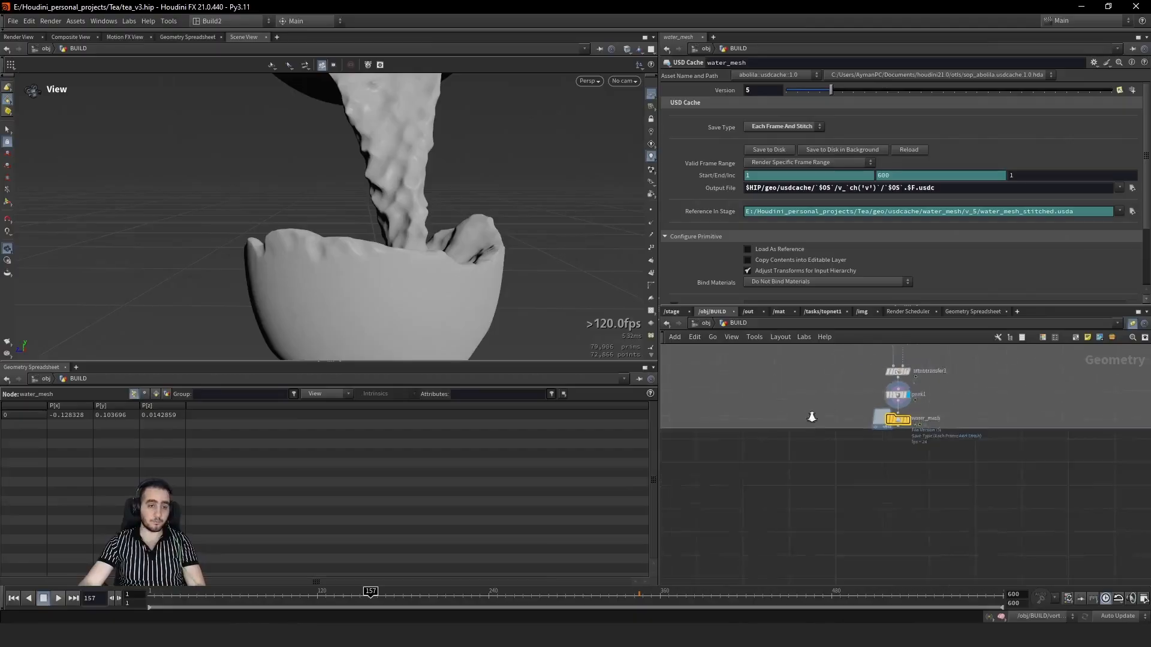
{"action": "scroll", "coordinate": [813, 414], "scroll_direction": "down", "scroll_amount": 5}
{"action": "middle_click_drag", "start_coordinate": [864, 494], "coordinate": [876, 417]}
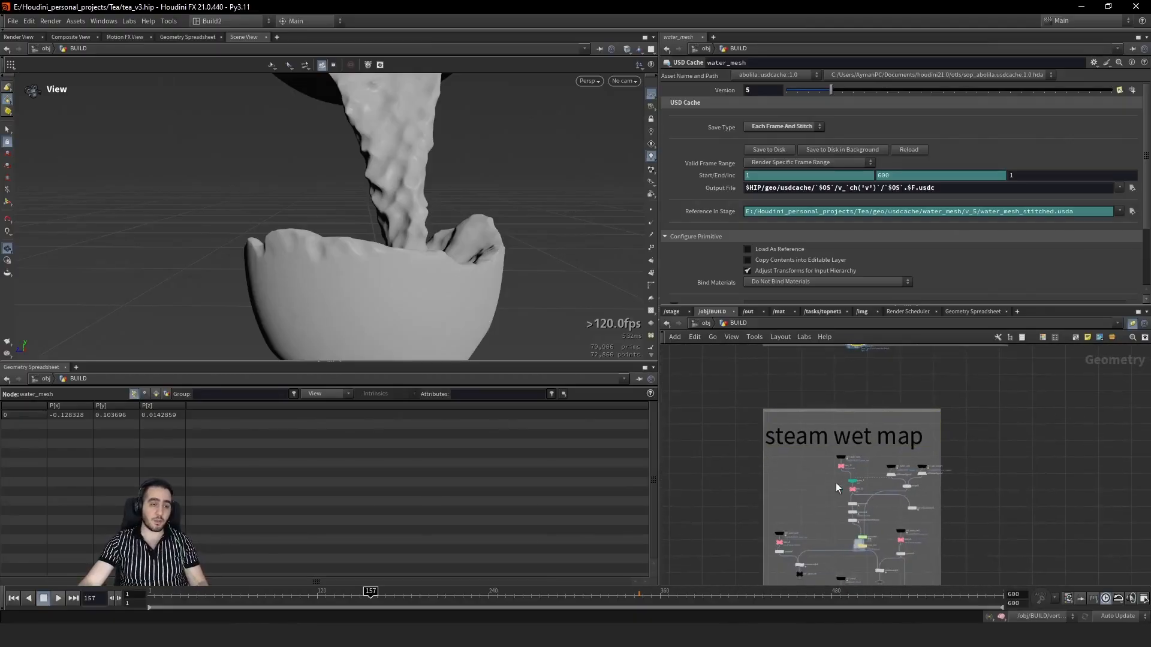
{"action": "scroll", "coordinate": [831, 467], "scroll_direction": "down", "scroll_amount": 4}
{"action": "middle_click_drag", "start_coordinate": [836, 477], "coordinate": [838, 403]}
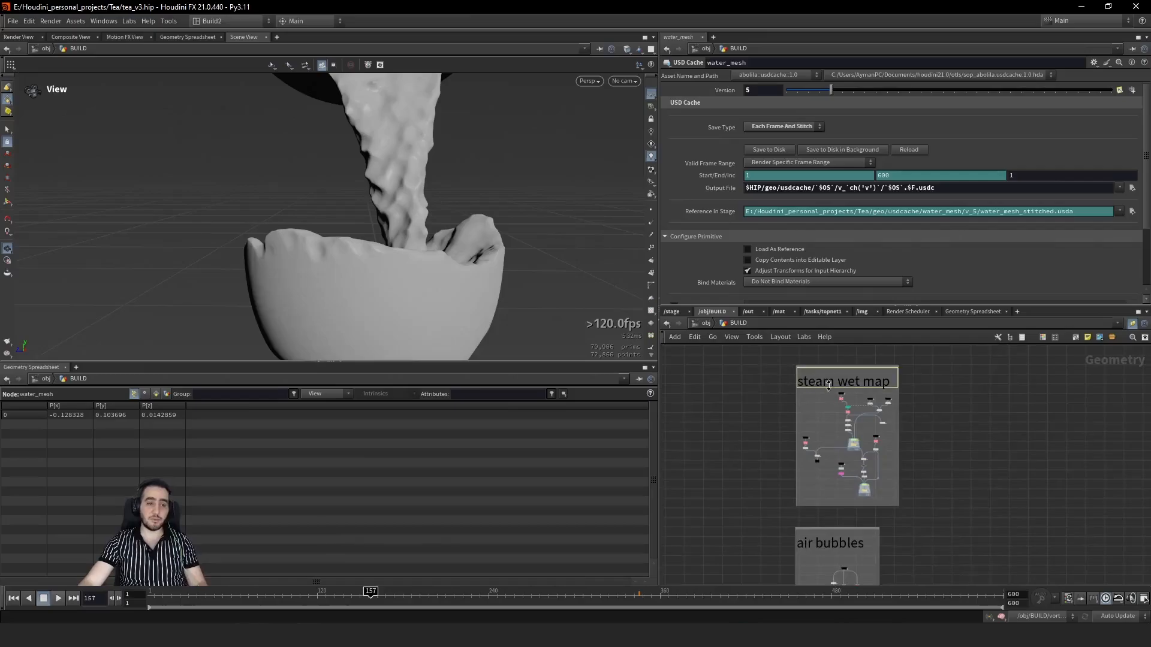
{"action": "scroll", "coordinate": [839, 389], "scroll_direction": "up", "scroll_amount": 5}
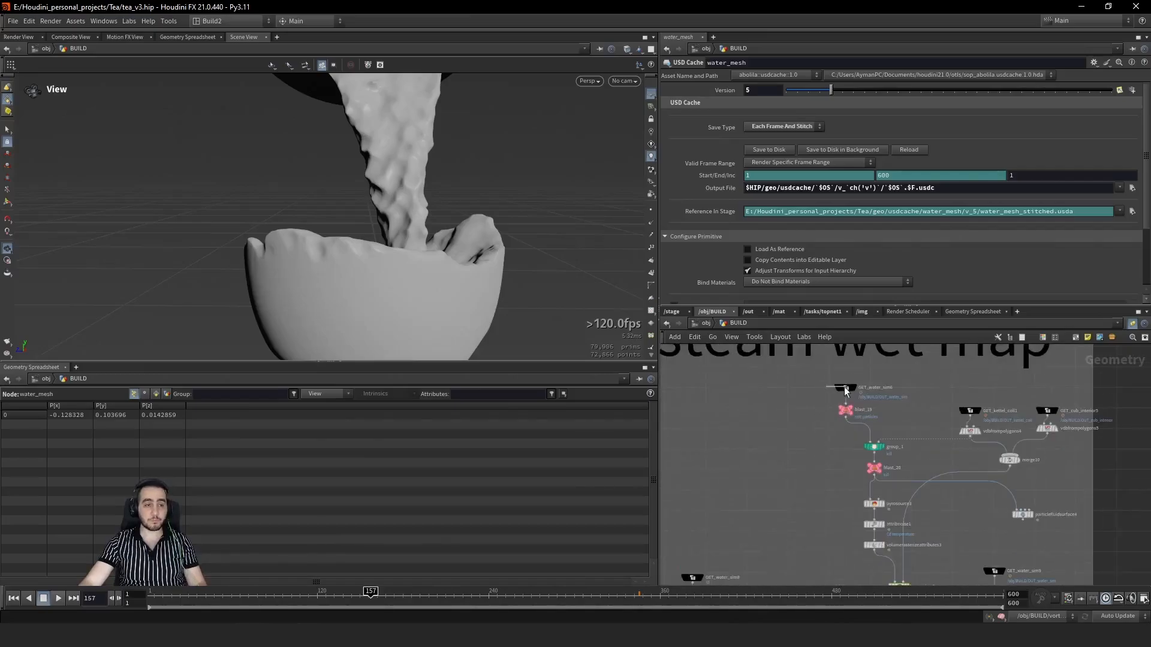
{"action": "left_click", "coordinate": [846, 389]}
{"action": "key", "text": "r"}
{"action": "key", "text": "space+h"}
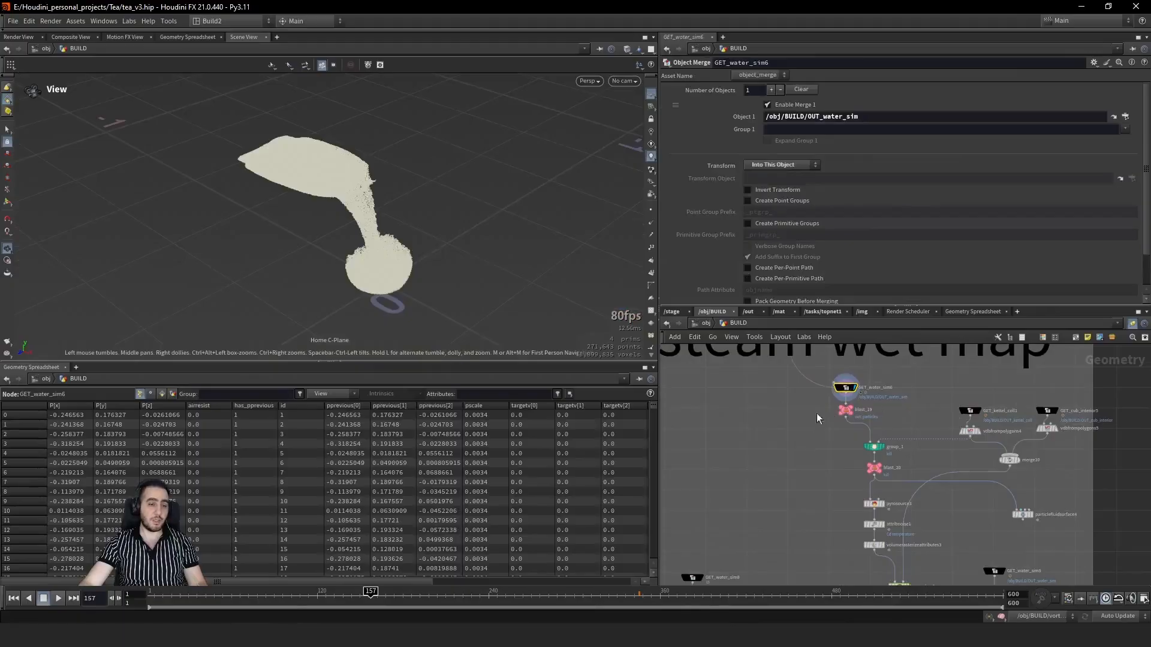
{"action": "scroll", "coordinate": [817, 418], "scroll_direction": "up", "scroll_amount": 4}
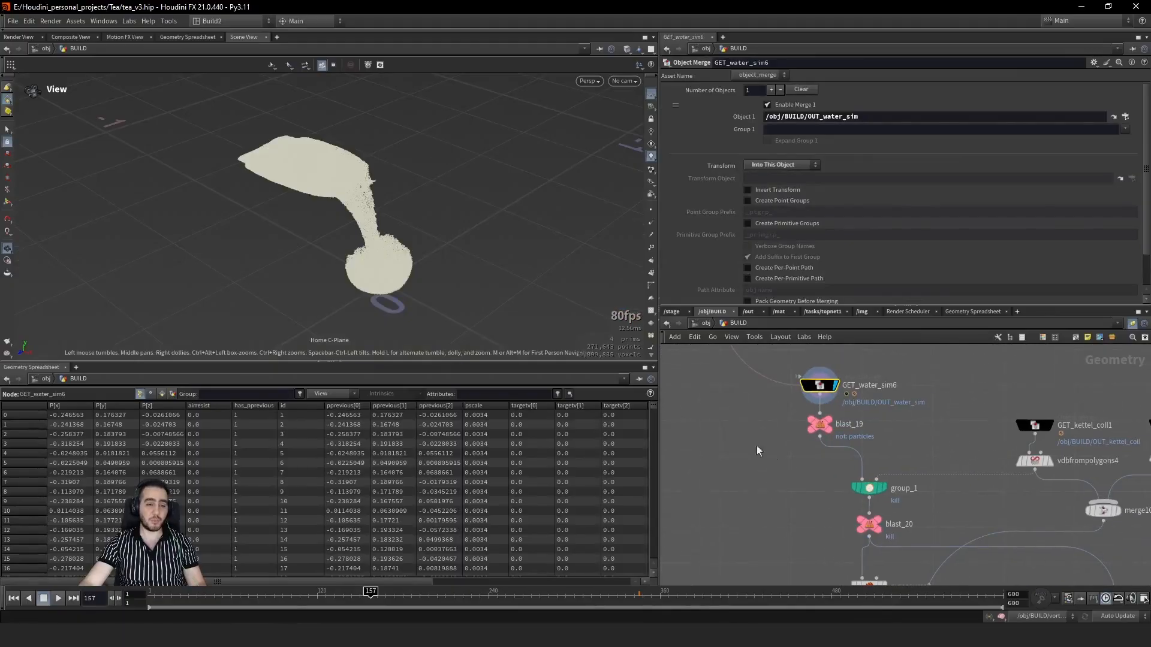
{"action": "left_click_drag", "start_coordinate": [341, 289], "coordinate": [470, 252]}
{"action": "middle_click_drag", "start_coordinate": [831, 517], "coordinate": [789, 461]}
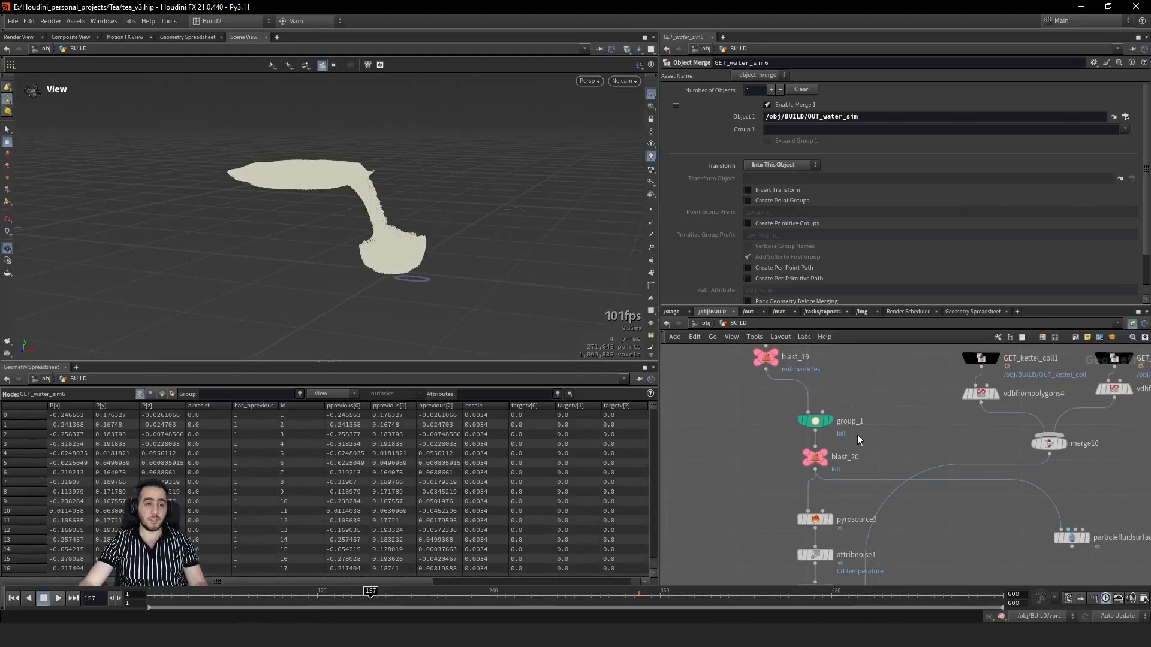
Step: Display blast_20, pyrosource3 and attribnoise1 in turn to inspect the steam source points and their Cd temperature noise at frame 157
{"action": "left_click", "coordinate": [798, 464]}
{"action": "key", "text": "r"}
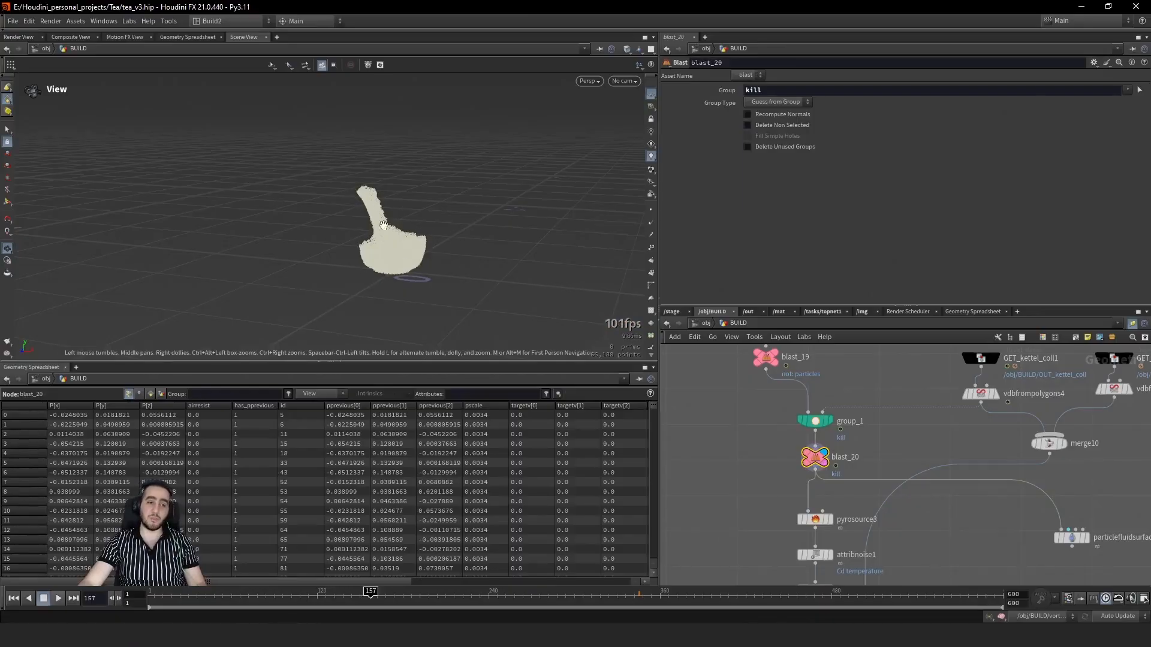
{"action": "left_click", "coordinate": [814, 519]}
{"action": "middle_click_drag", "start_coordinate": [769, 529], "coordinate": [778, 452]}
{"action": "key", "text": "r"}
{"action": "left_click", "coordinate": [810, 477]}
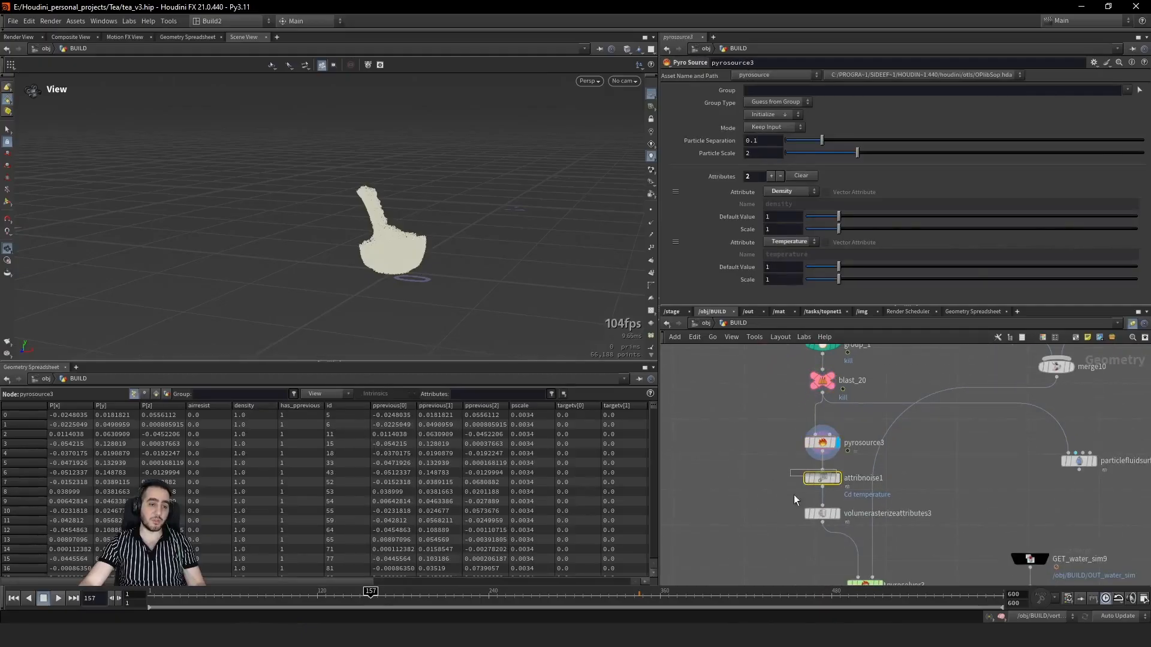
{"action": "key", "text": "r"}
{"action": "middle_click_drag", "start_coordinate": [782, 509], "coordinate": [780, 426]}
{"action": "left_click_drag", "start_coordinate": [820, 423], "coordinate": [835, 389]}
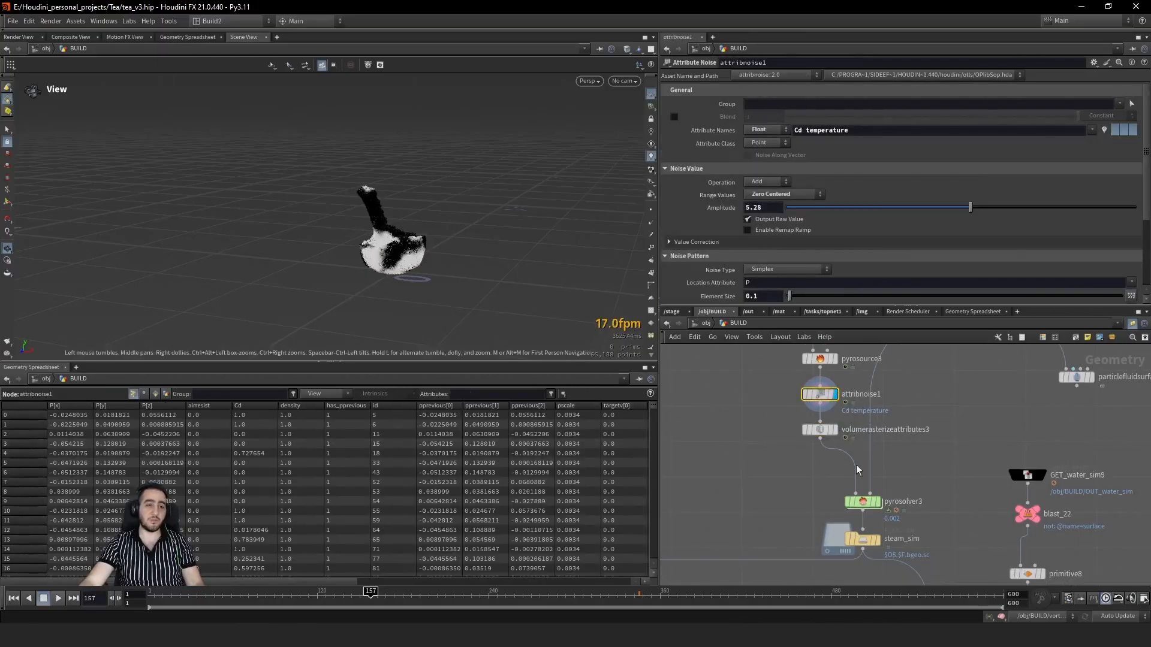
Step: Display the steam_sim cache and scrub to frame 214 to inspect the cached steam
{"action": "left_click", "coordinate": [861, 539]}
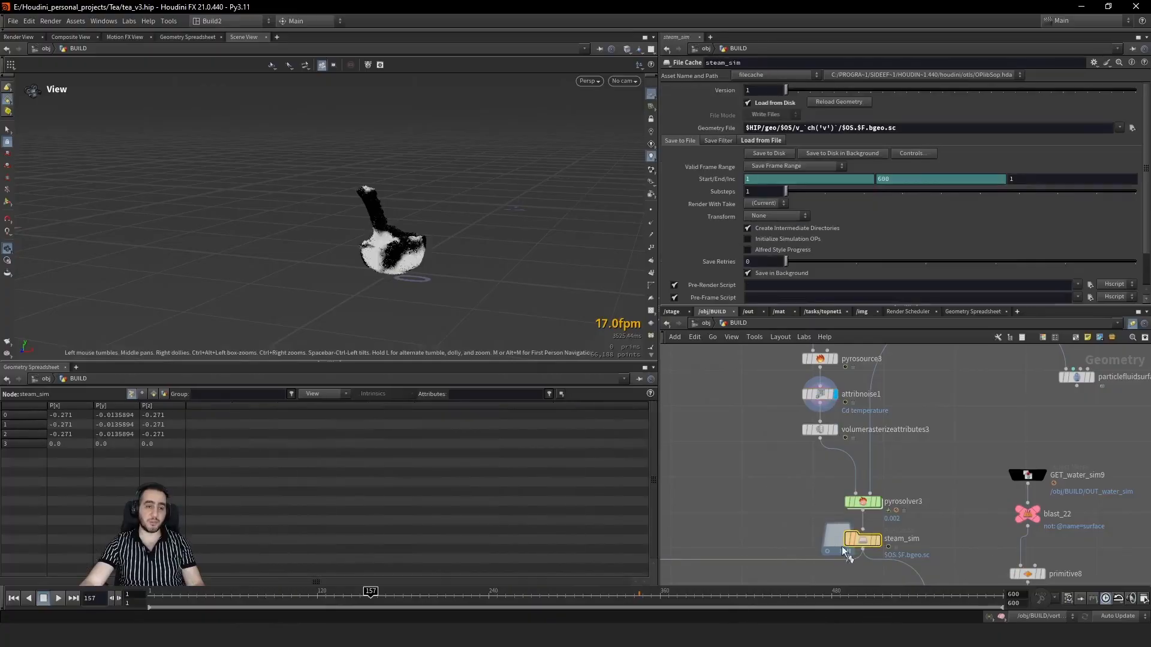
{"action": "left_click", "coordinate": [877, 540]}
{"action": "middle_click_drag", "start_coordinate": [863, 540], "coordinate": [863, 497]}
{"action": "left_click_drag", "start_coordinate": [354, 601], "coordinate": [451, 591]}
{"action": "middle_click_drag", "start_coordinate": [787, 481], "coordinate": [778, 422]}
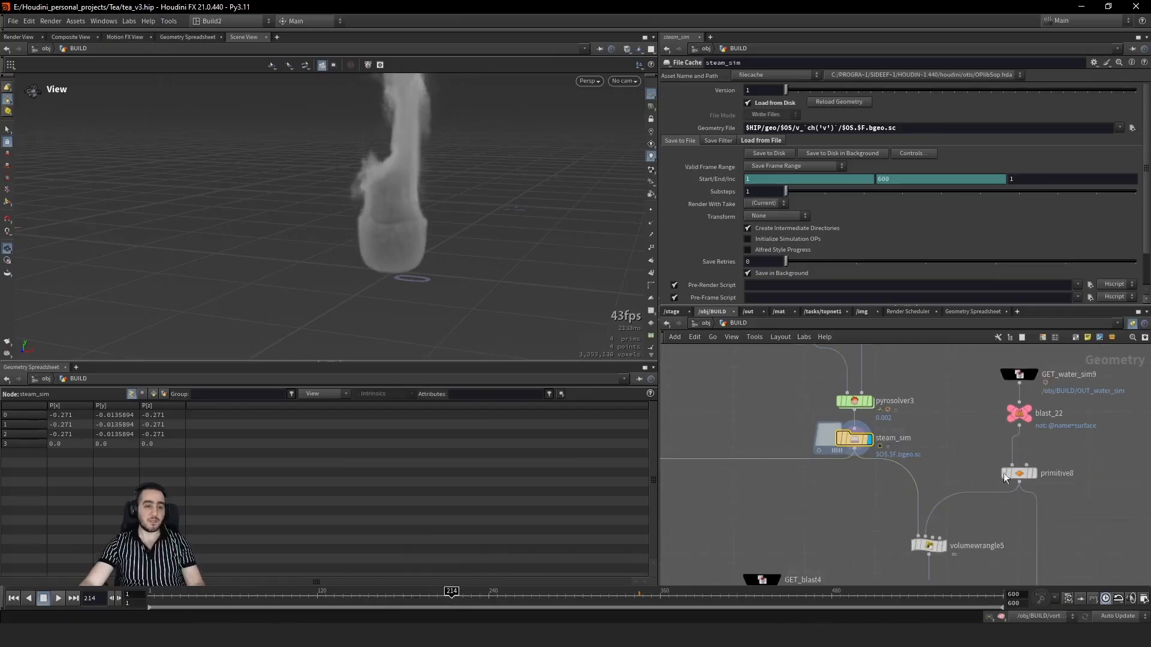
Step: Go to the first frame and review pyrosolver3's sourcing and shape settings, including buoyancy and turbulence
{"action": "left_click", "coordinate": [892, 401]}
{"action": "left_click_drag", "start_coordinate": [791, 393], "coordinate": [880, 401]}
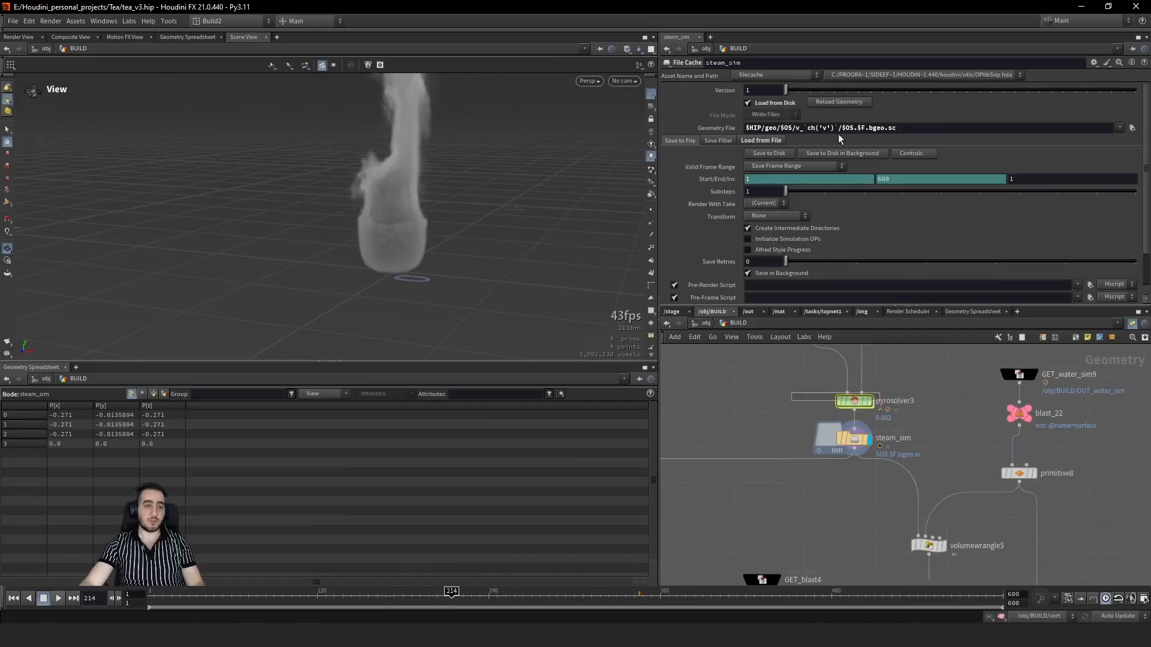
{"action": "key", "text": "ctrl+Up"}
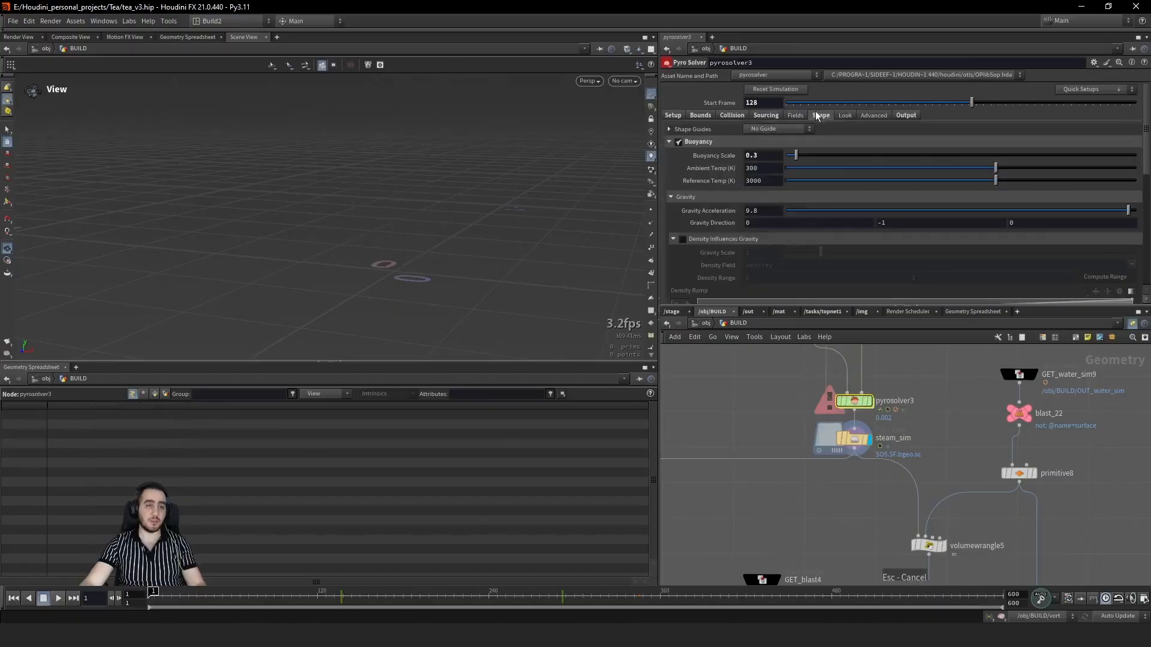
{"action": "left_click", "coordinate": [769, 116]}
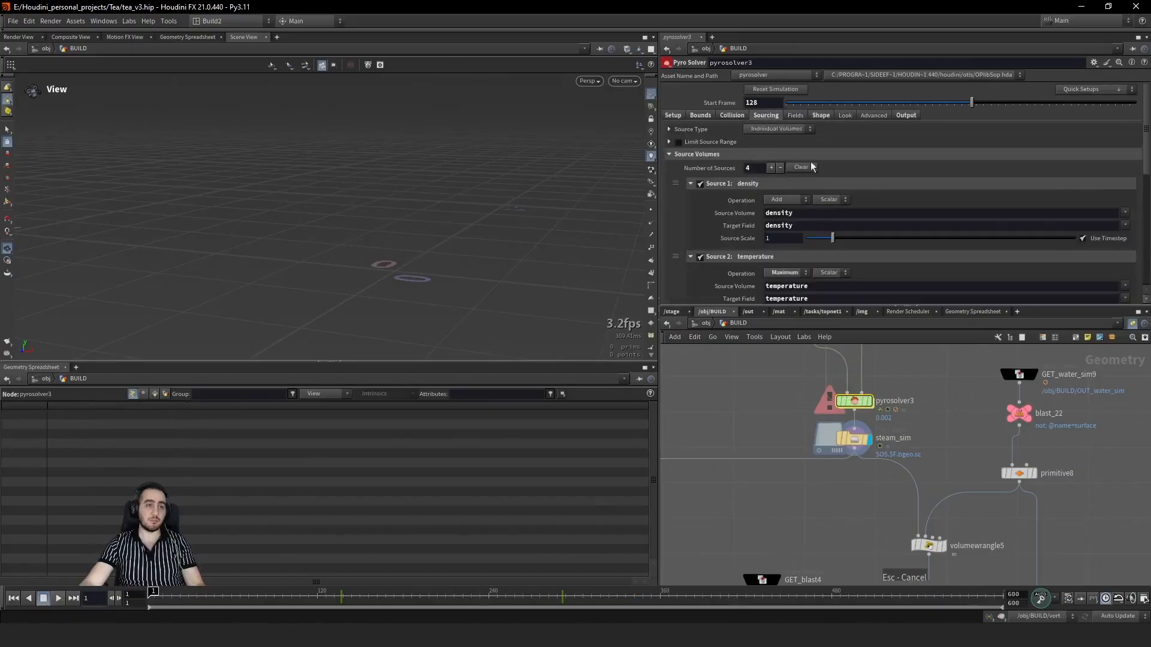
{"action": "left_click", "coordinate": [820, 116]}
{"action": "scroll", "coordinate": [715, 254], "scroll_direction": "down", "scroll_amount": 5}
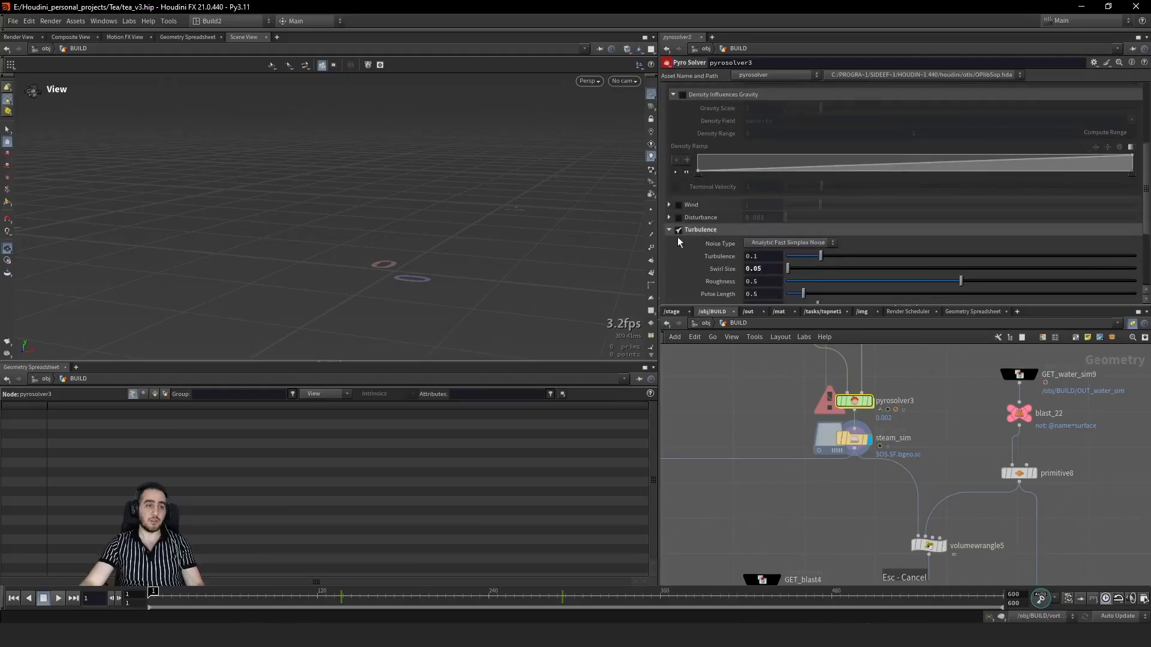
{"action": "scroll", "coordinate": [677, 236], "scroll_direction": "down", "scroll_amount": 5}
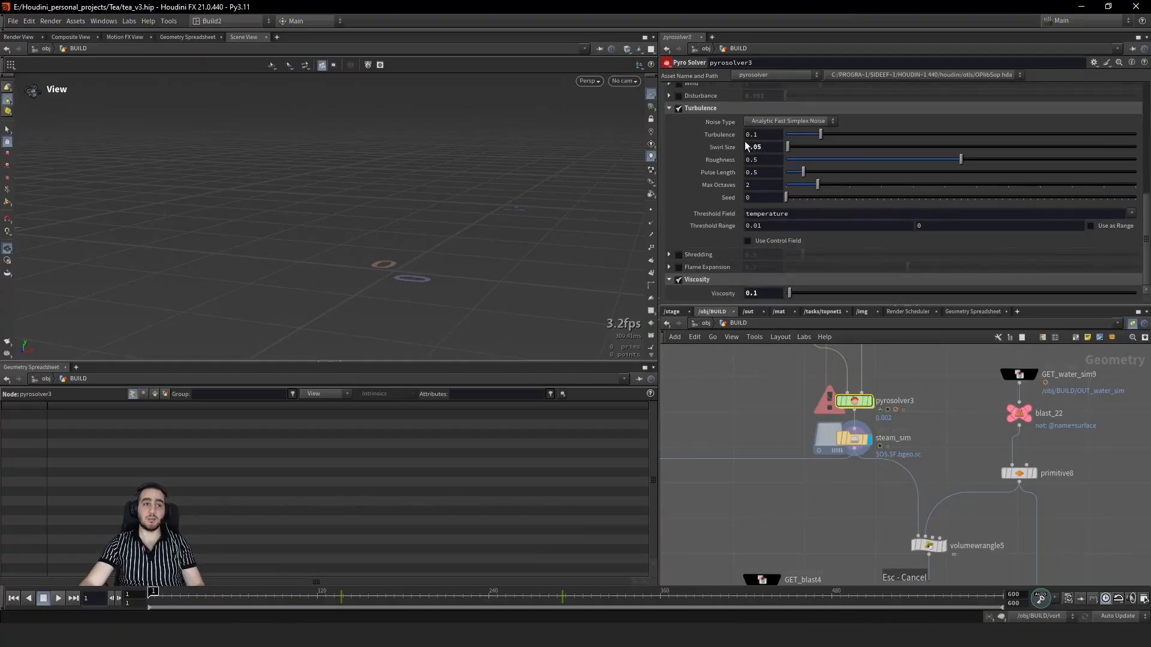
{"action": "scroll", "coordinate": [770, 149], "scroll_direction": "up", "scroll_amount": 1}
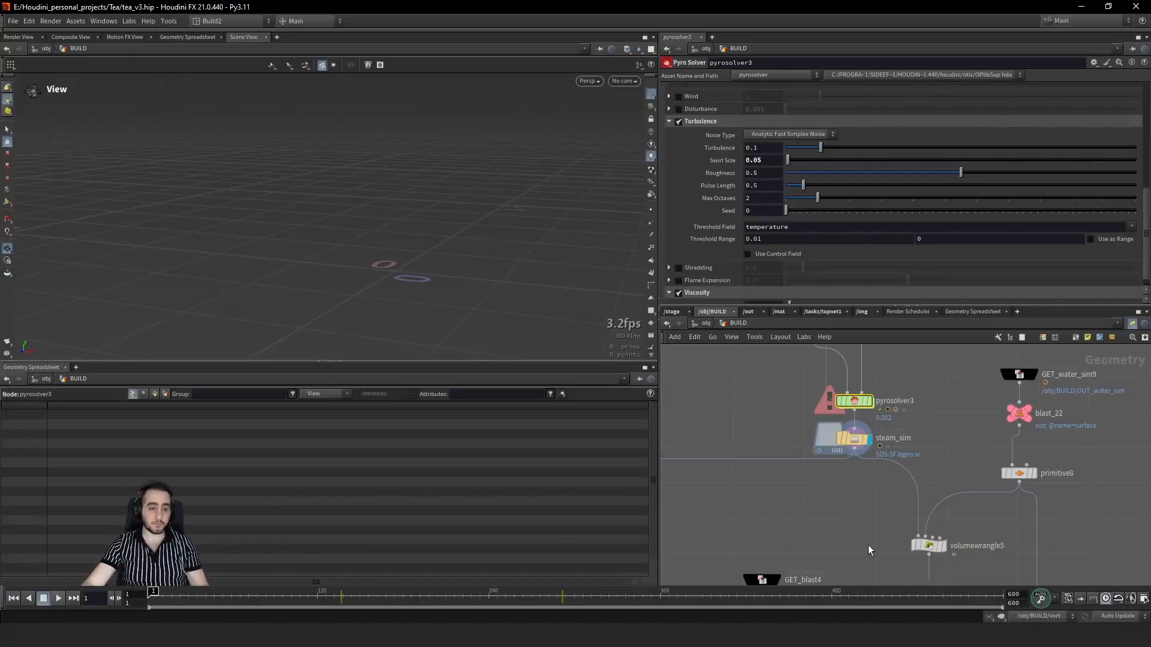
Step: Display volumewrangle5 and inspect the trimmed steam volume at frame 215 from another angle
{"action": "left_click", "coordinate": [946, 547]}
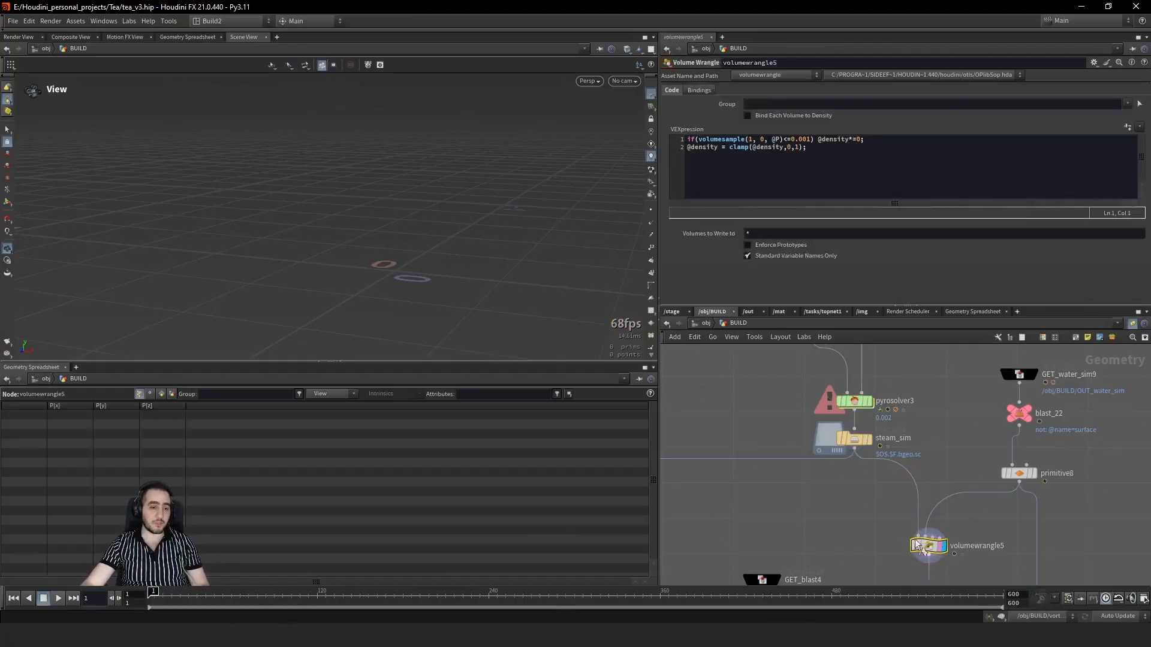
{"action": "left_click_drag", "start_coordinate": [423, 600], "coordinate": [453, 600]}
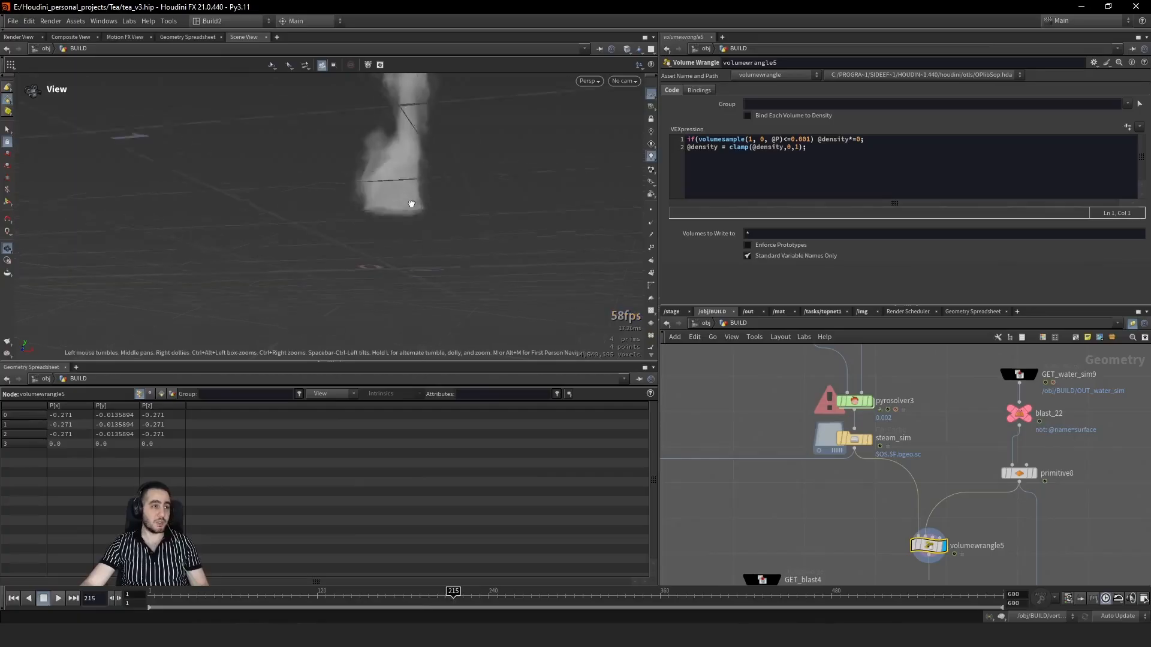
{"action": "left_click_drag", "start_coordinate": [411, 213], "coordinate": [379, 294]}
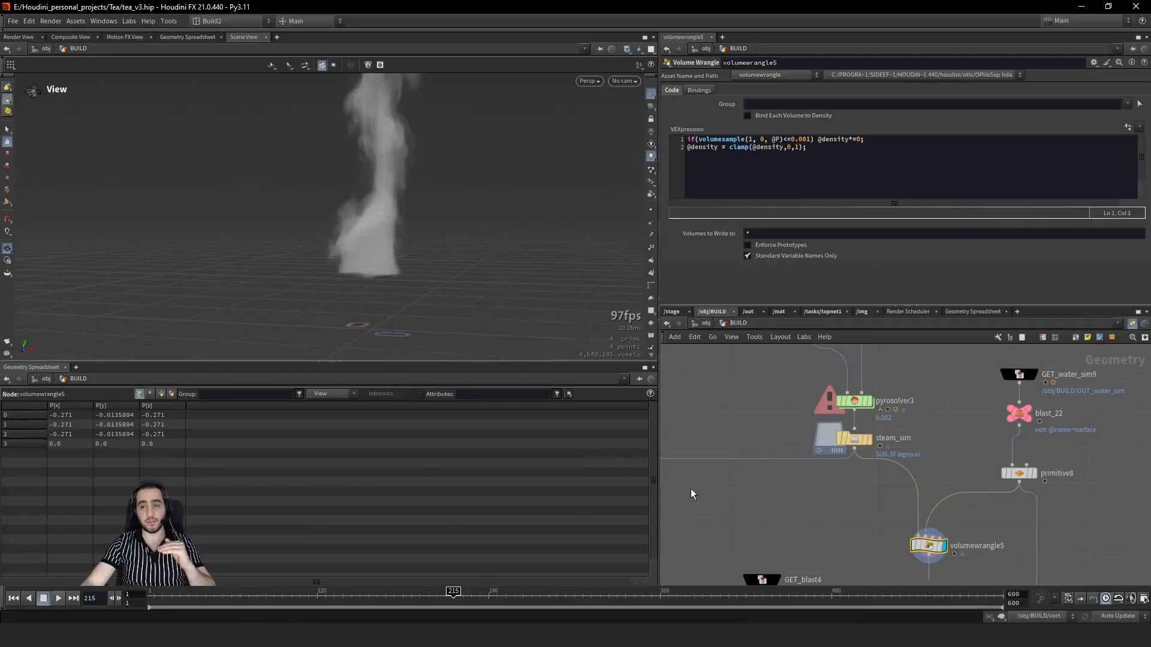
Step: Display GET_water_sim9, blast_22 and primitive8 in turn to inspect how the water surface volume is isolated and shown as an isosurface
{"action": "left_click", "coordinate": [1033, 374]}
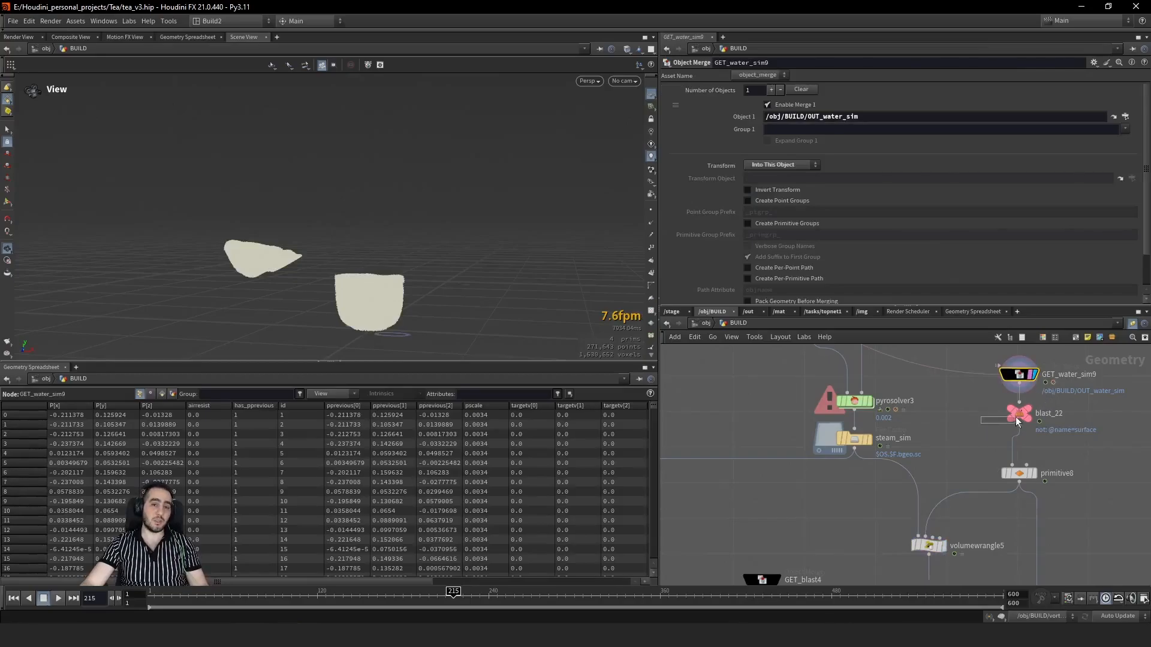
{"action": "left_click_drag", "start_coordinate": [1016, 418], "coordinate": [1035, 416]}
{"action": "key", "text": "r"}
{"action": "left_click_drag", "start_coordinate": [1059, 462], "coordinate": [1005, 499]}
{"action": "key", "text": "r"}
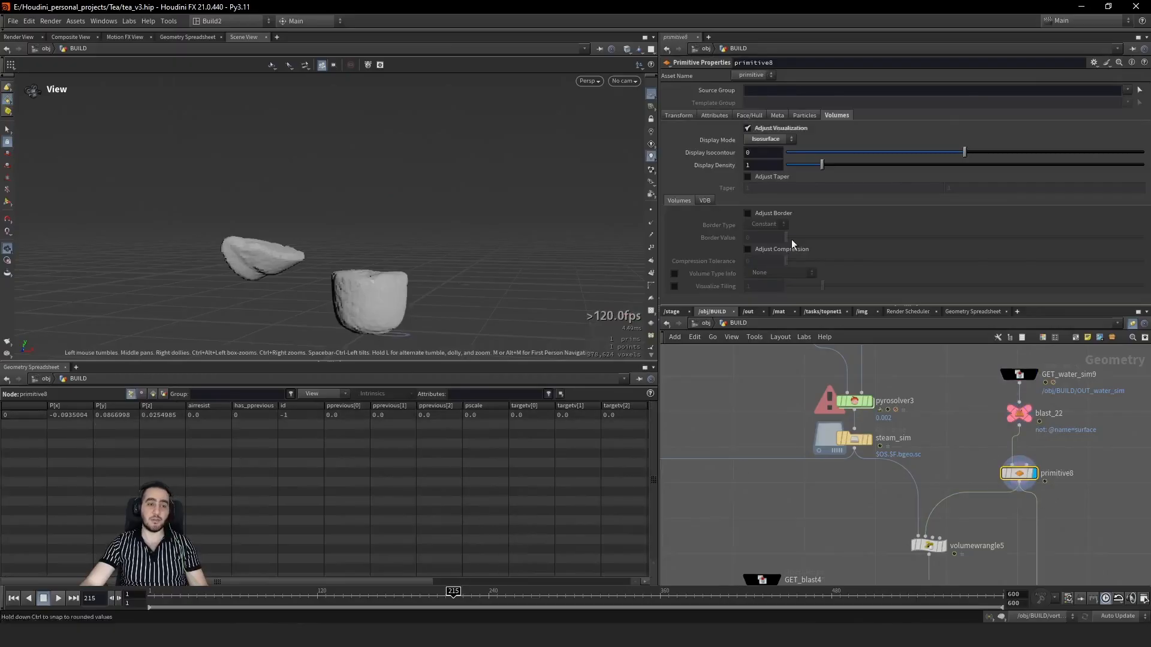
Step: Trace GET_water_sim9 back to water_sim_cache in the water network, and inspect that cache's settings and node info
{"action": "left_click", "coordinate": [1026, 374]}
{"action": "scroll", "coordinate": [1007, 380], "scroll_direction": "down", "scroll_amount": 5}
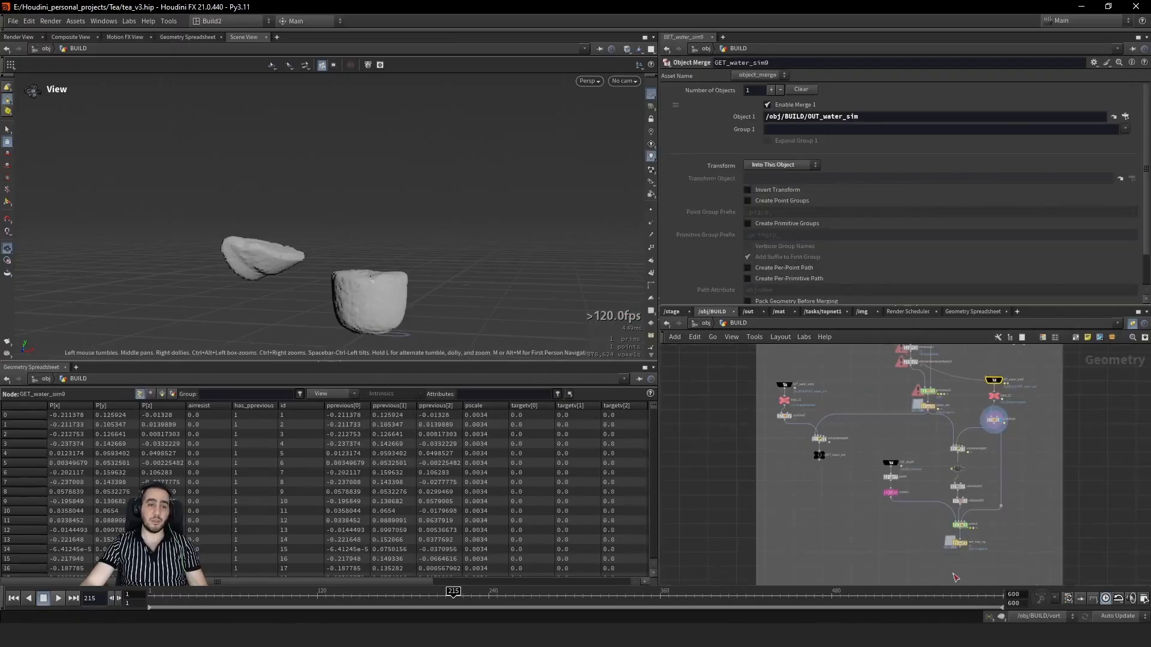
{"action": "scroll", "coordinate": [825, 409], "scroll_direction": "down", "scroll_amount": 3}
{"action": "middle_click_drag", "start_coordinate": [849, 379], "coordinate": [854, 576]}
{"action": "middle_click_drag", "start_coordinate": [842, 398], "coordinate": [848, 498]}
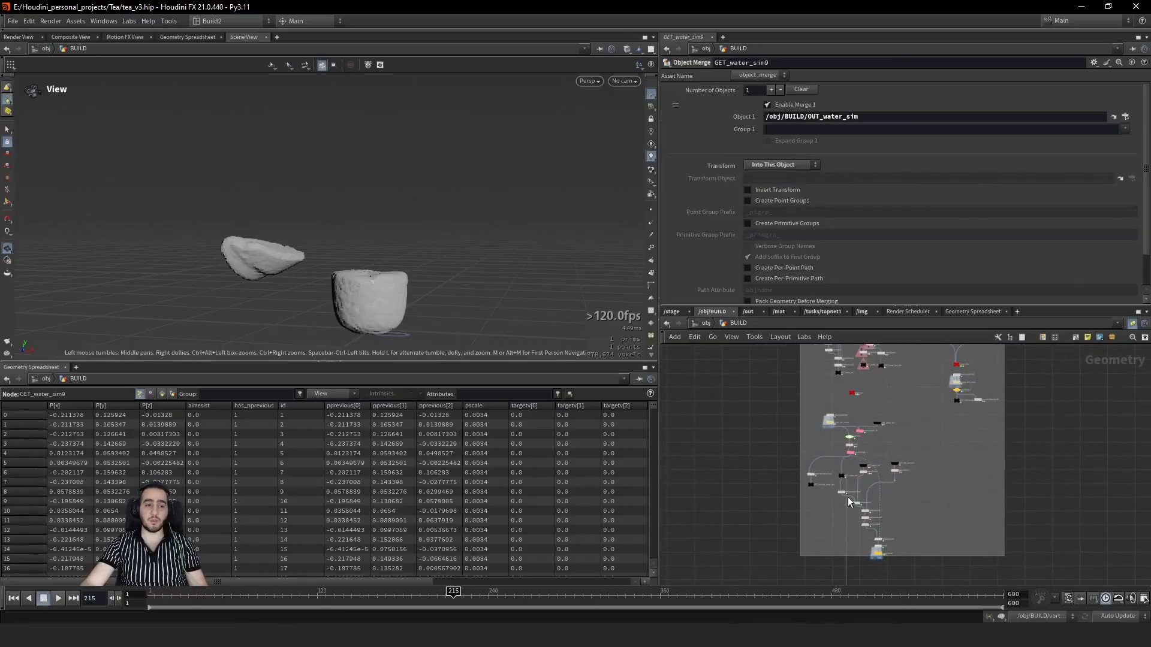
{"action": "scroll", "coordinate": [828, 423], "scroll_direction": "up", "scroll_amount": 3}
{"action": "scroll", "coordinate": [779, 420], "scroll_direction": "up", "scroll_amount": 3}
{"action": "left_click", "coordinate": [810, 410]}
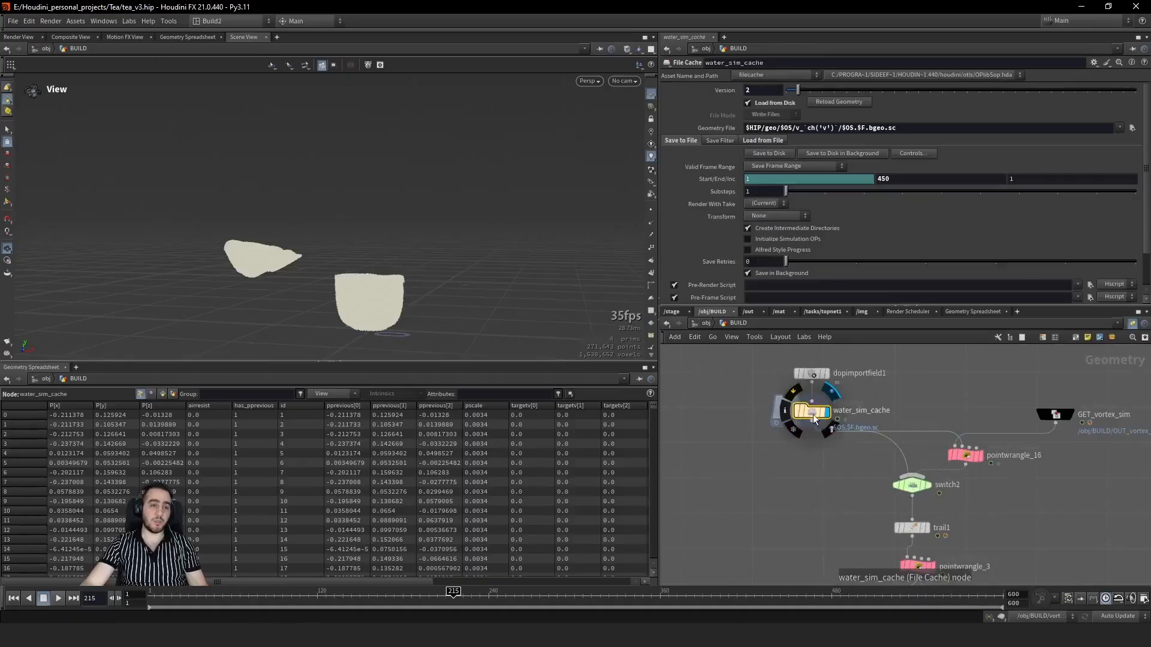
{"action": "middle_click", "coordinate": [813, 415]}
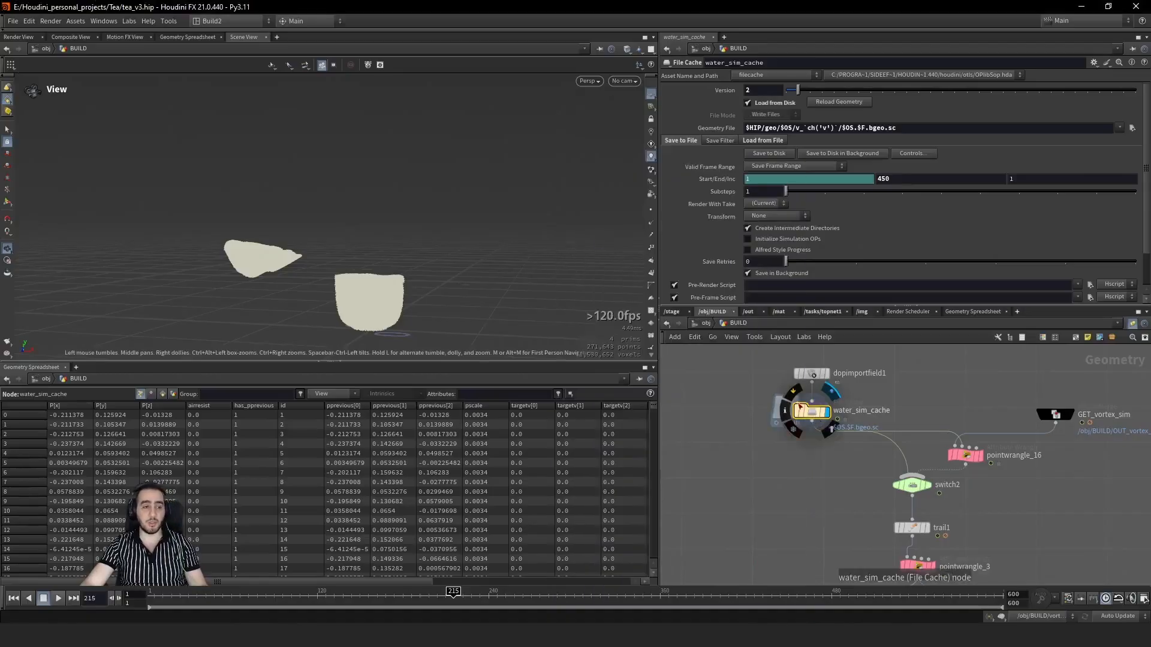
Step: Review dopimportfield1's imported Geometry, surface and vel fields and its list of presets, leaving the preset unchosen
{"action": "left_click", "coordinate": [811, 373]}
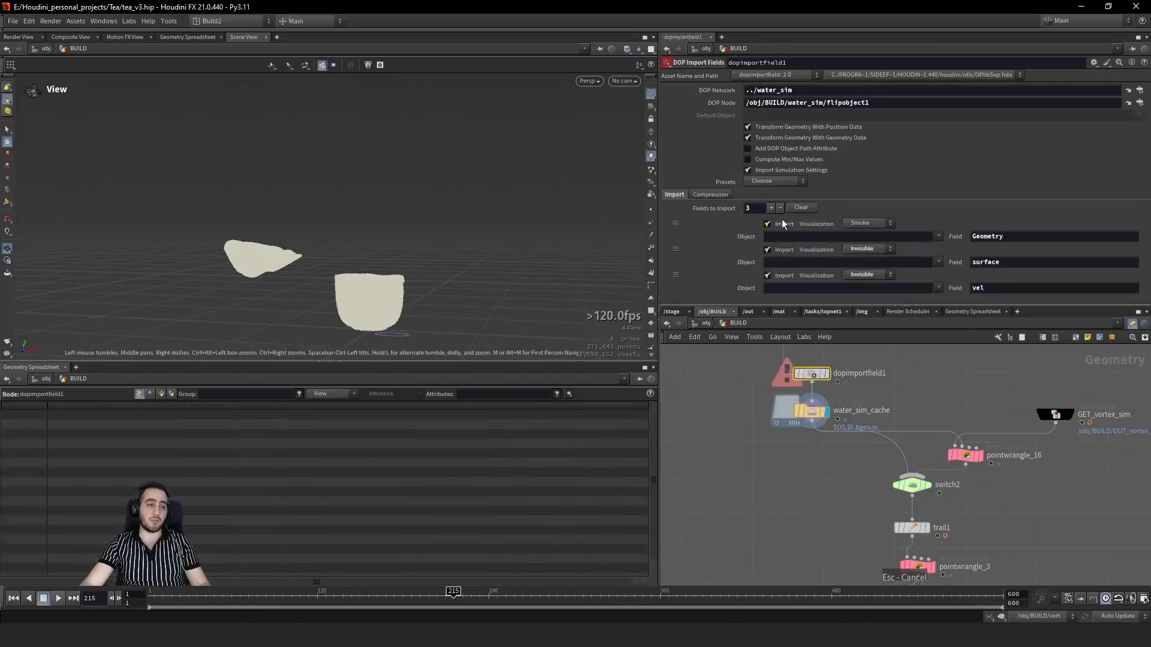
{"action": "left_click", "coordinate": [788, 181]}
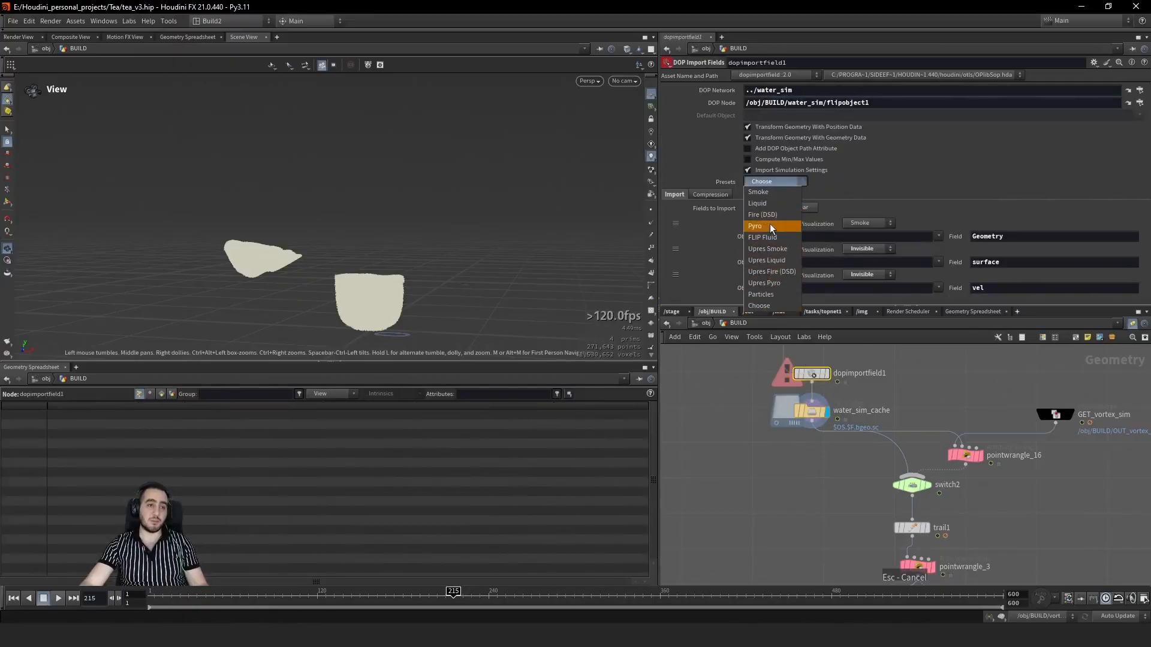
{"action": "left_click", "coordinate": [753, 515]}
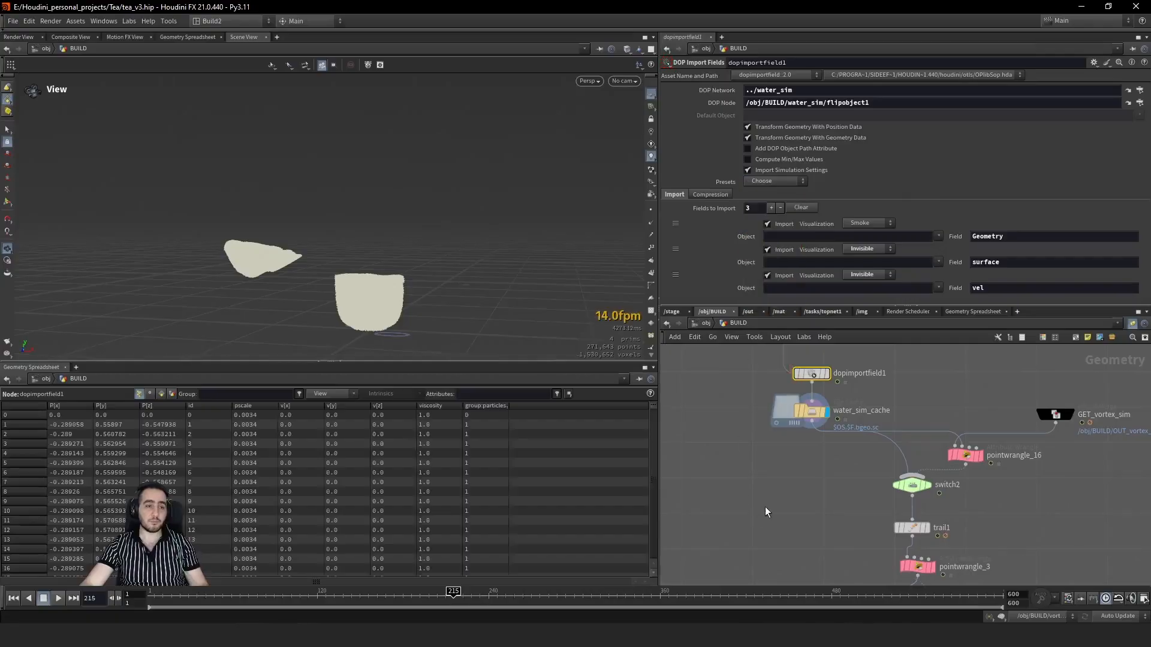
Step: Go to the first frame and return to volumewrangle5 in the steam network
{"action": "key", "text": "ctrl+Up"}
{"action": "scroll", "coordinate": [778, 495], "scroll_direction": "down", "scroll_amount": 5}
{"action": "middle_click_drag", "start_coordinate": [777, 495], "coordinate": [768, 329]}
{"action": "scroll", "coordinate": [778, 508], "scroll_direction": "up", "scroll_amount": 5}
{"action": "scroll", "coordinate": [842, 522], "scroll_direction": "up", "scroll_amount": 3}
{"action": "middle_click_drag", "start_coordinate": [840, 520], "coordinate": [799, 341]}
{"action": "left_click", "coordinate": [881, 438]}
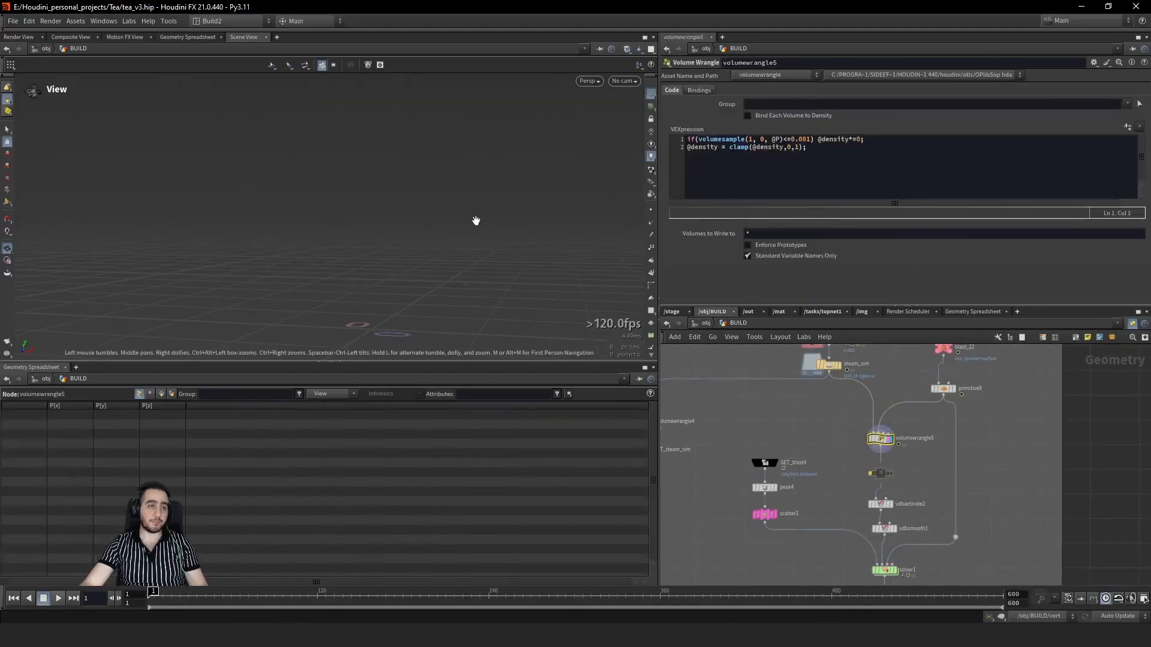
Step: Display primitive8 and scrub to frame 184 to inspect the water surface volume from the side
{"action": "middle_click_drag", "start_coordinate": [946, 390], "coordinate": [933, 457]}
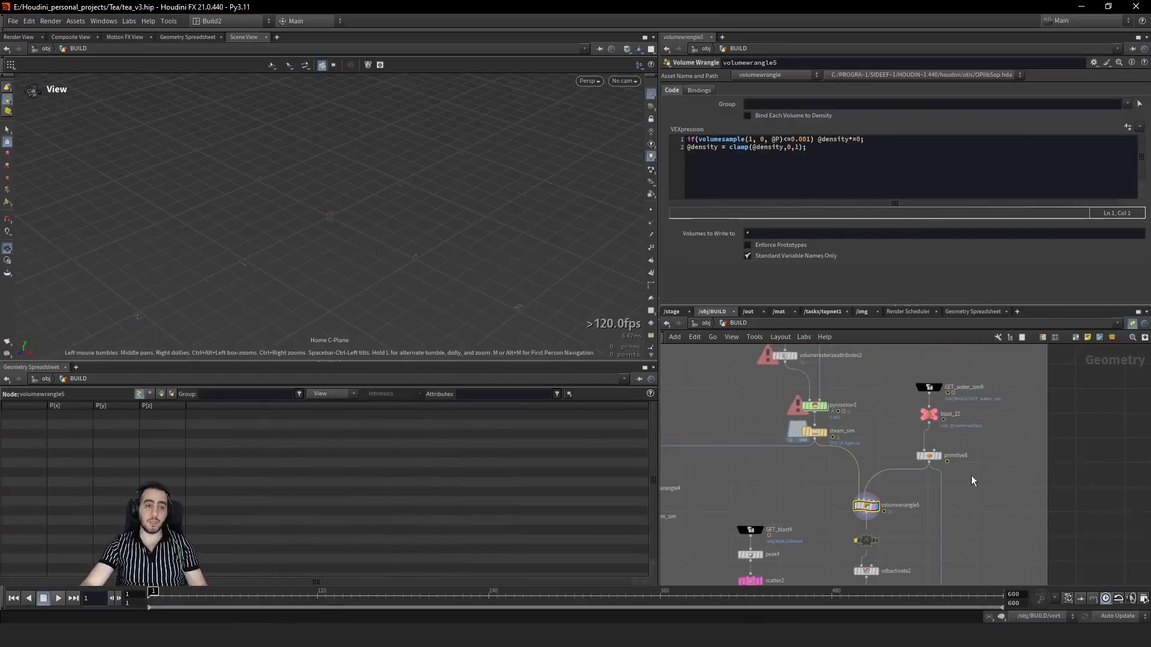
{"action": "left_click", "coordinate": [929, 455]}
{"action": "key", "text": "r"}
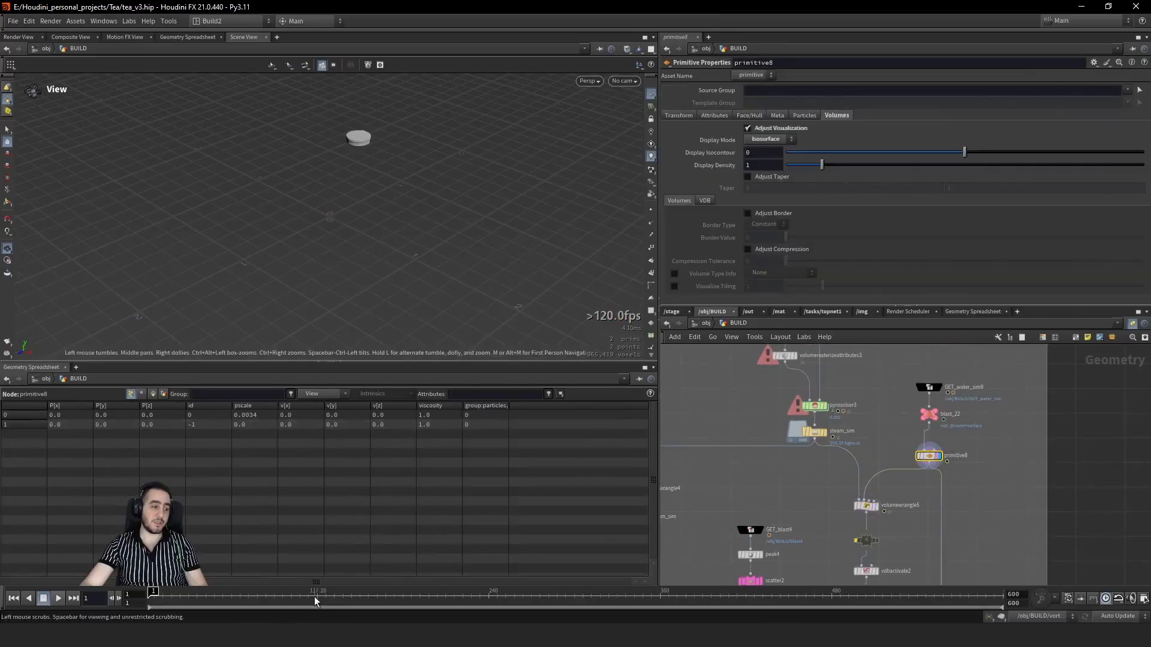
{"action": "left_click_drag", "start_coordinate": [316, 599], "coordinate": [409, 593]}
{"action": "right_click_drag", "start_coordinate": [295, 206], "coordinate": [590, 123]}
{"action": "left_click_drag", "start_coordinate": [480, 228], "coordinate": [467, 138]}
Step: Display volumewrangle5 and compare its trimmed steam with the water surface up close at frame 184
{"action": "left_click", "coordinate": [866, 506]}
{"action": "key", "text": "r"}
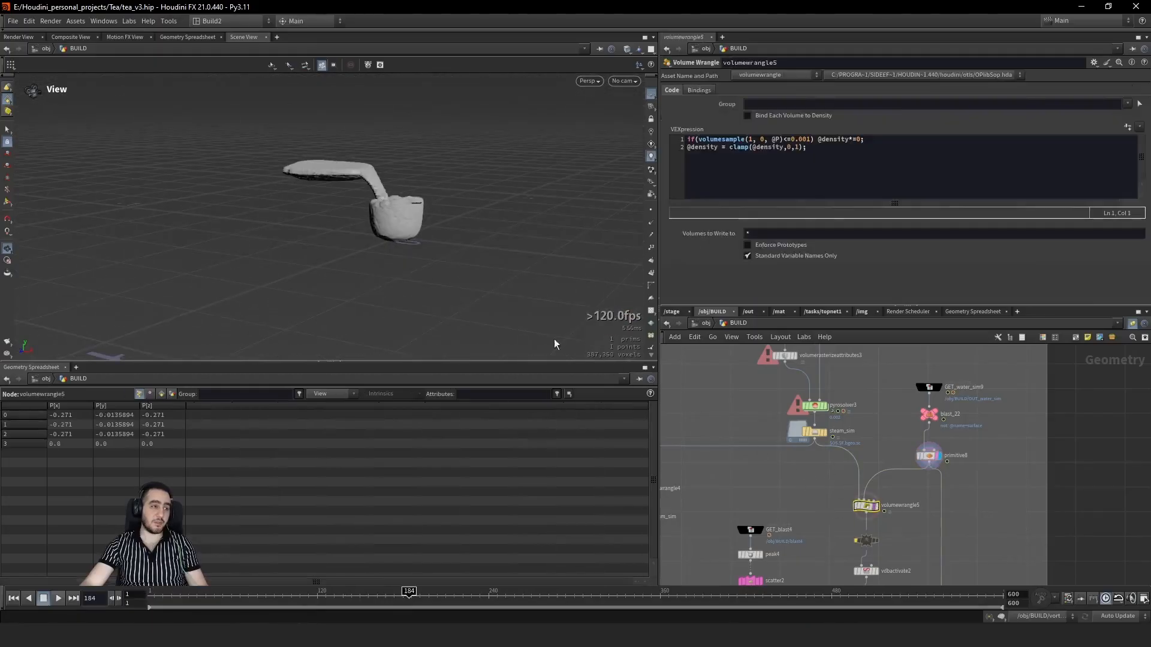
{"action": "scroll", "coordinate": [462, 180], "scroll_direction": "up", "scroll_amount": 5}
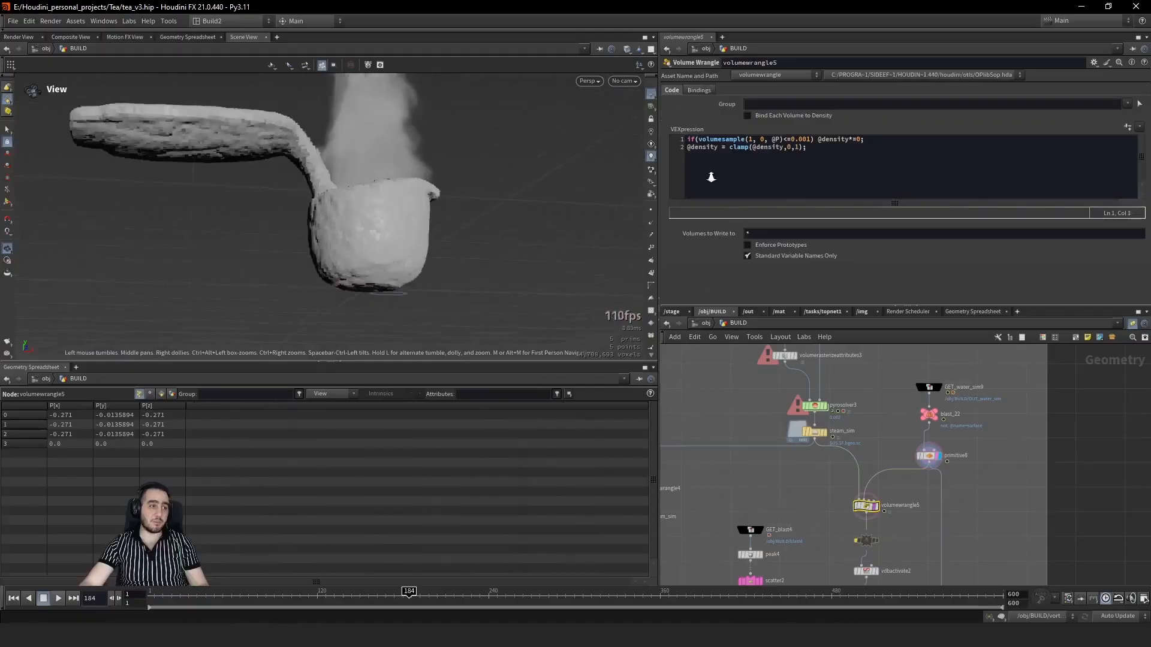
{"action": "key", "text": "r"}
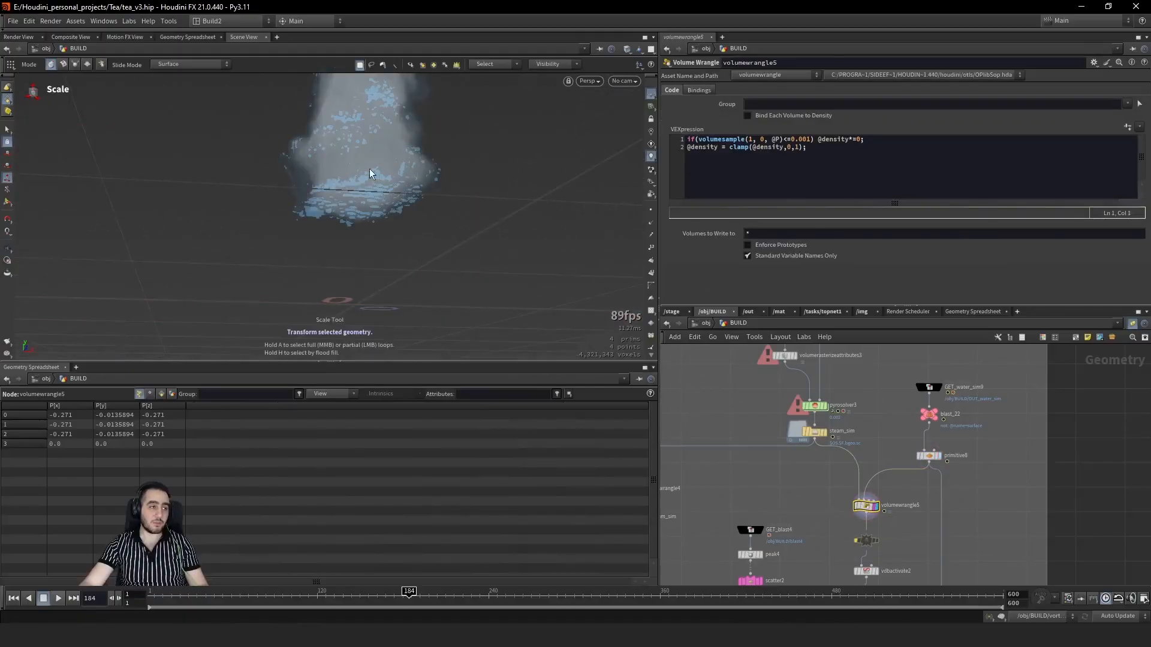
{"action": "left_click_drag", "start_coordinate": [370, 172], "coordinate": [406, 218], "text": "alt"}
Step: Compare the untrimmed steam_sim volume with the primitive8 water surface, and switch the display back to volumewrangle5
{"action": "left_click", "coordinate": [813, 430]}
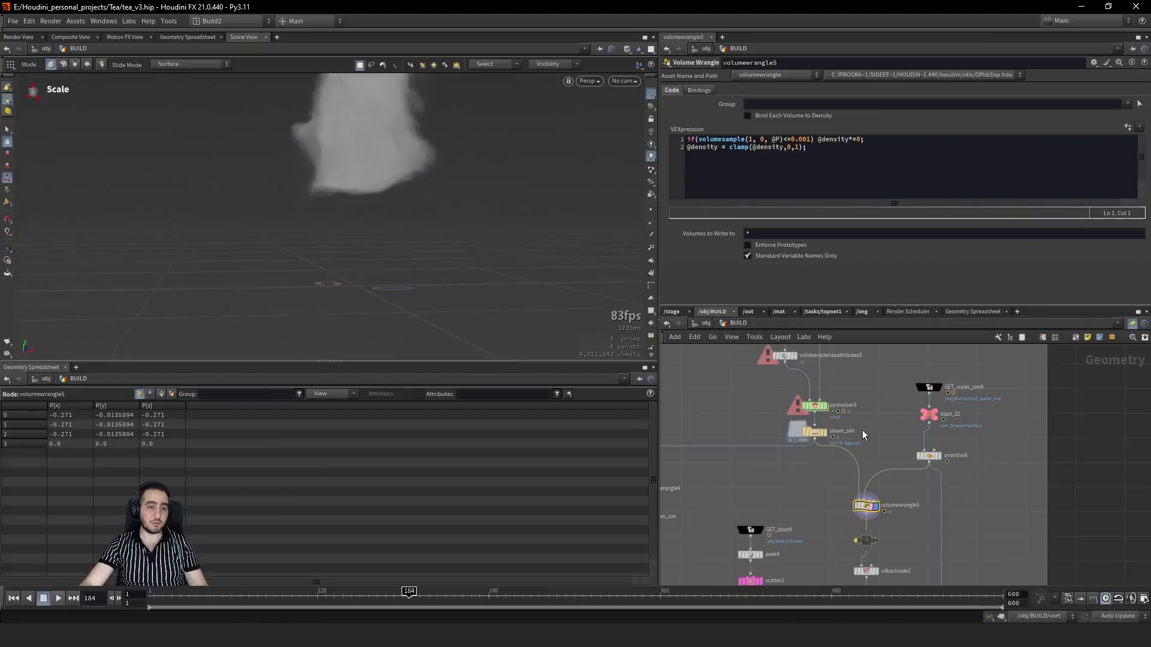
{"action": "key", "text": "r"}
{"action": "left_click", "coordinate": [929, 455]}
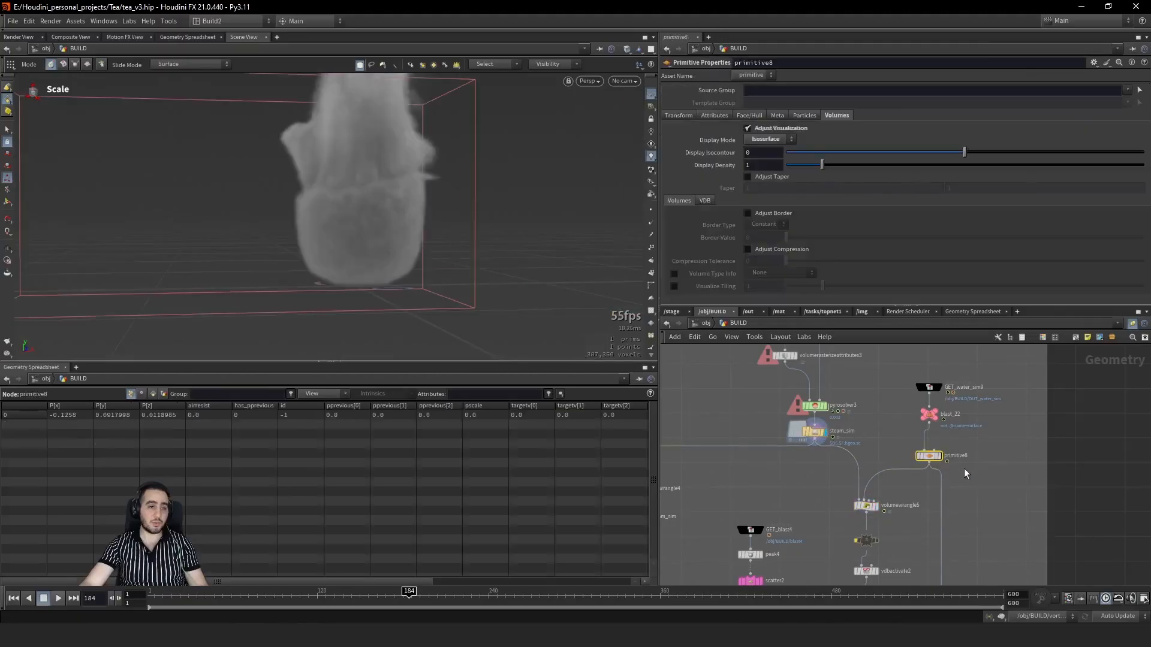
{"action": "key", "text": "r"}
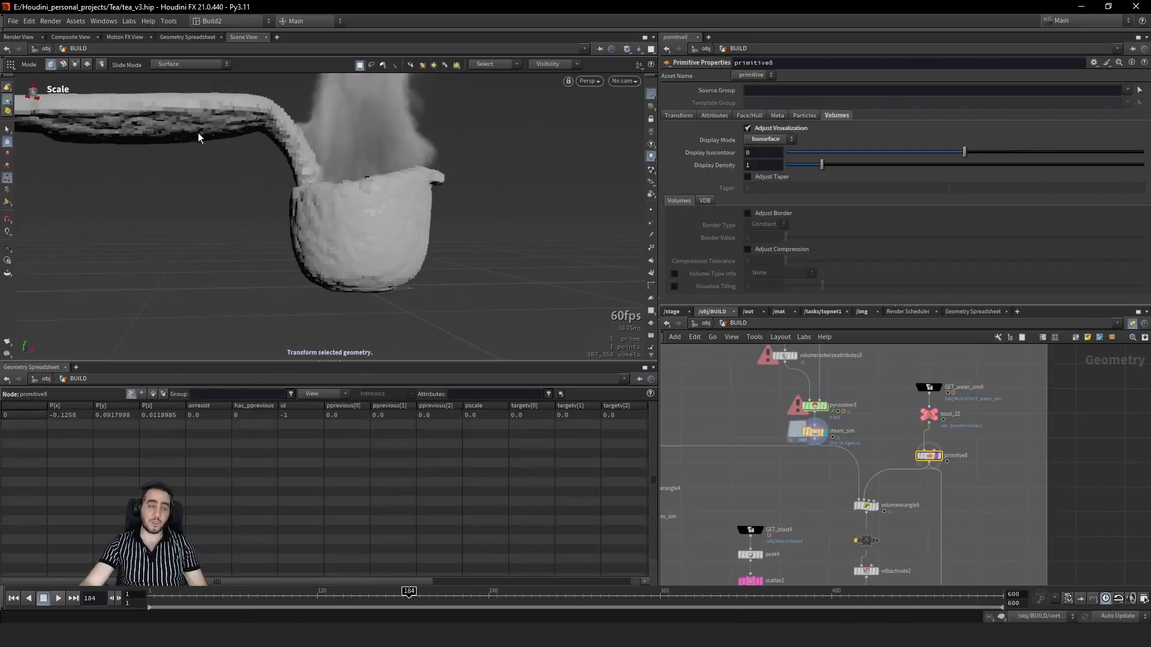
{"action": "left_click", "coordinate": [869, 508]}
{"action": "key", "text": "r"}
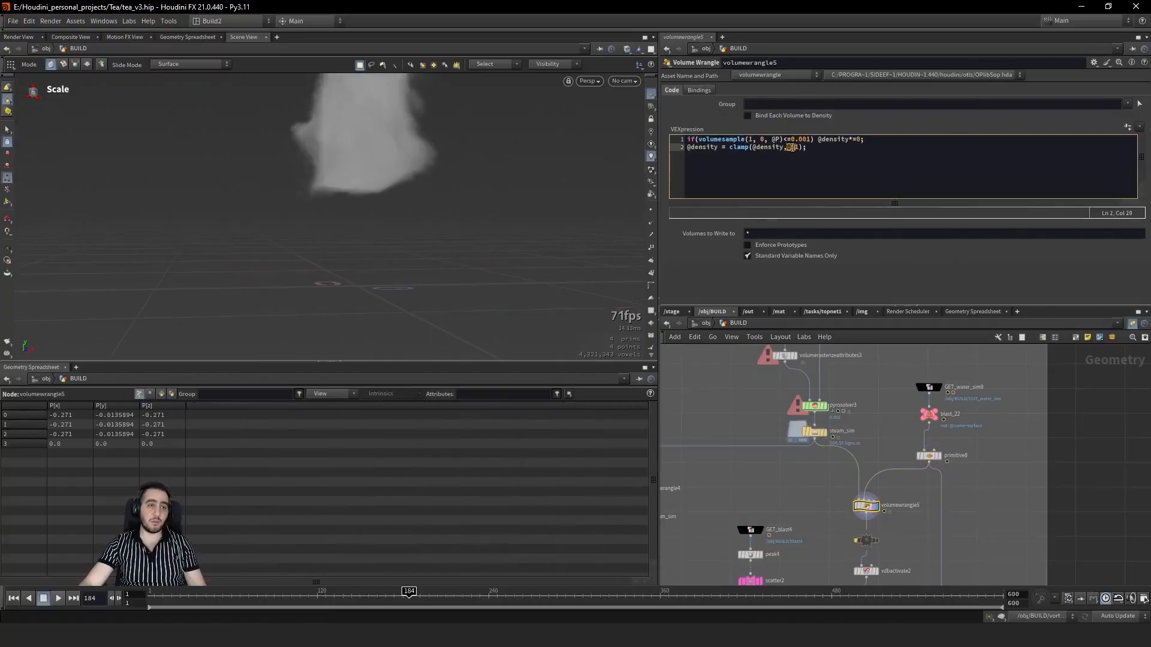
Step: Highlight the density clamp expression in volumewrangle5's code and save the scene
{"action": "left_click", "coordinate": [730, 147]}
{"action": "left_click_drag", "start_coordinate": [741, 149], "coordinate": [768, 148]}
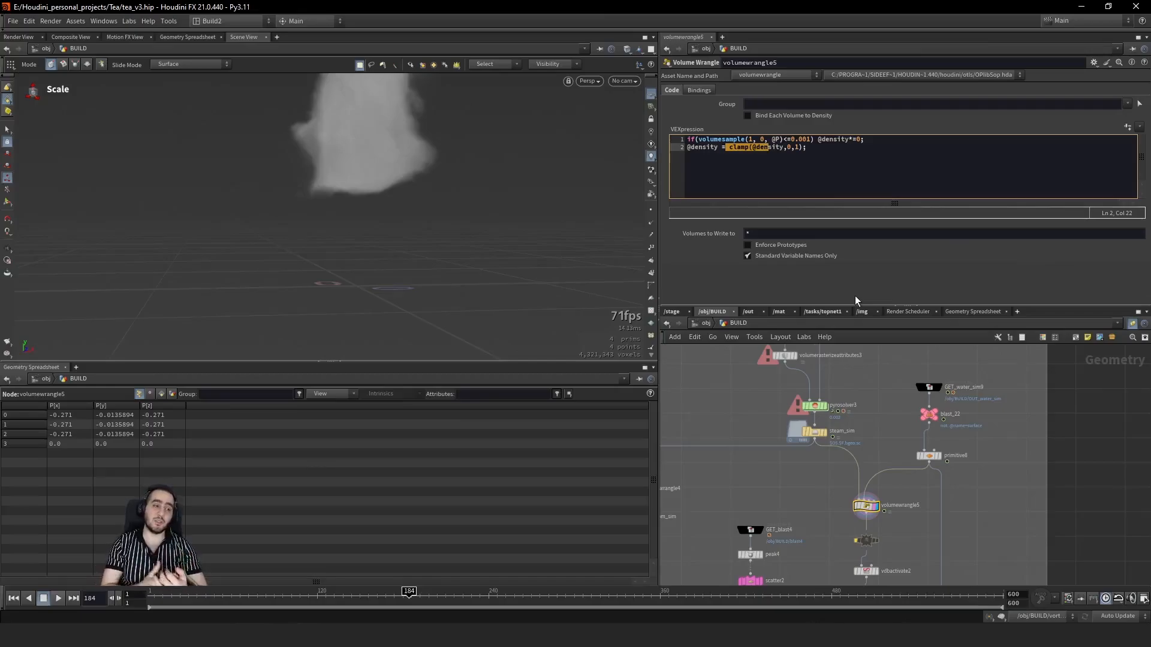
{"action": "key", "text": "ctrl+s"}
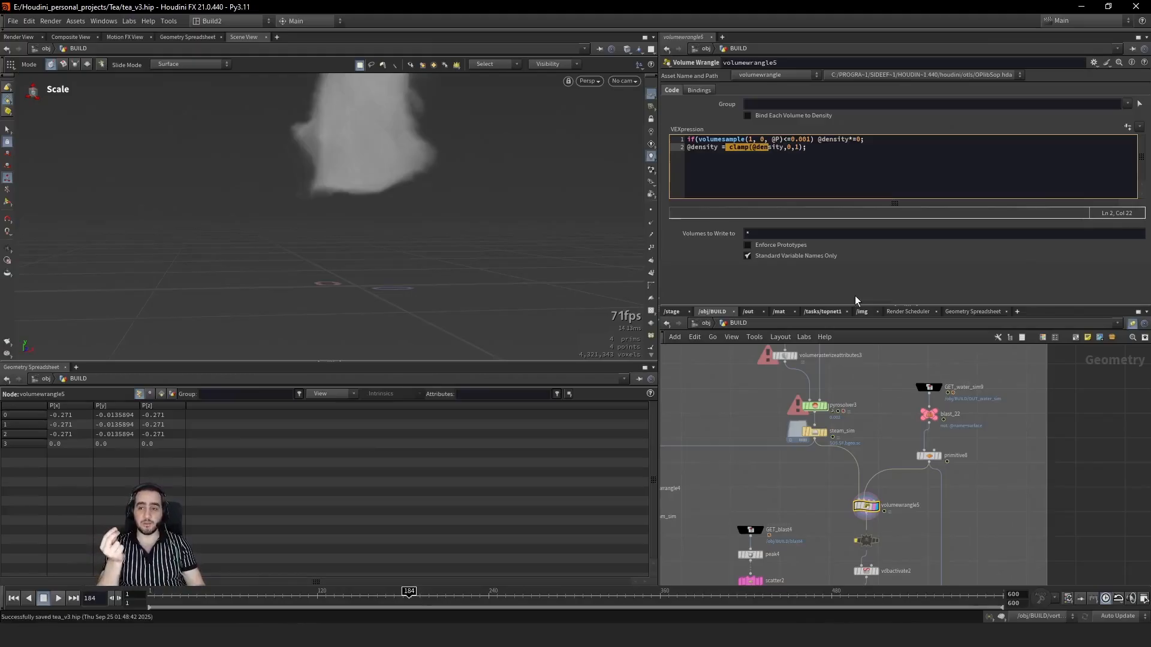
Step: Display the wet_map_cup cache below solver1 and scrub from the first frame to frame 163
{"action": "middle_click_drag", "start_coordinate": [826, 530], "coordinate": [831, 448]}
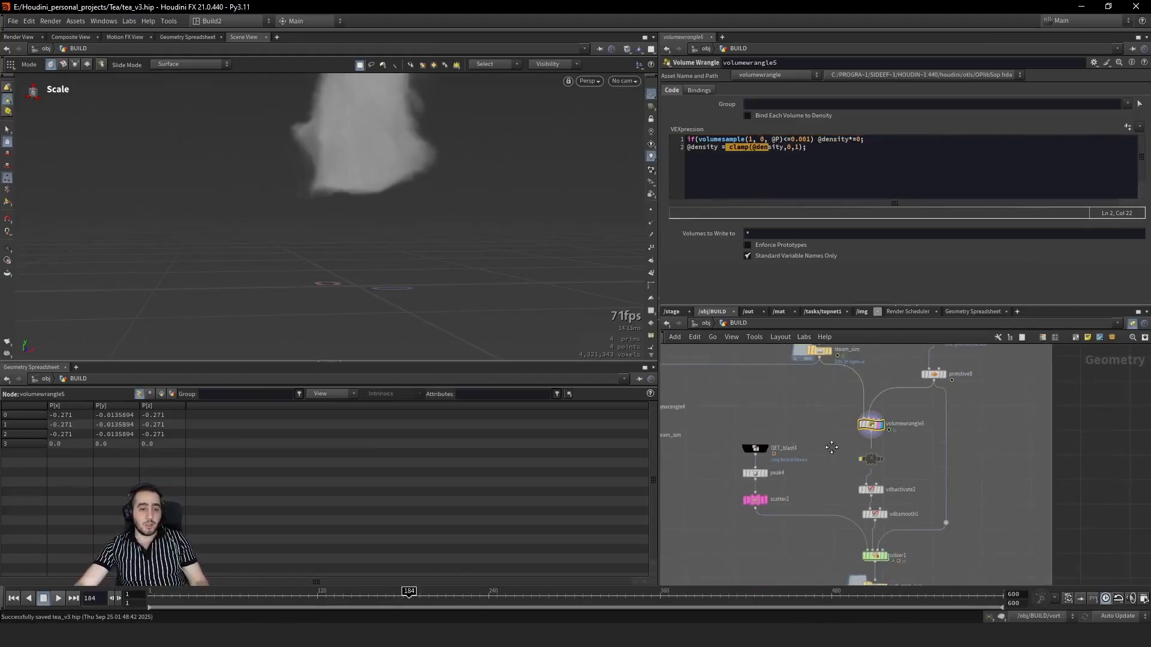
{"action": "middle_click_drag", "start_coordinate": [805, 523], "coordinate": [851, 554]}
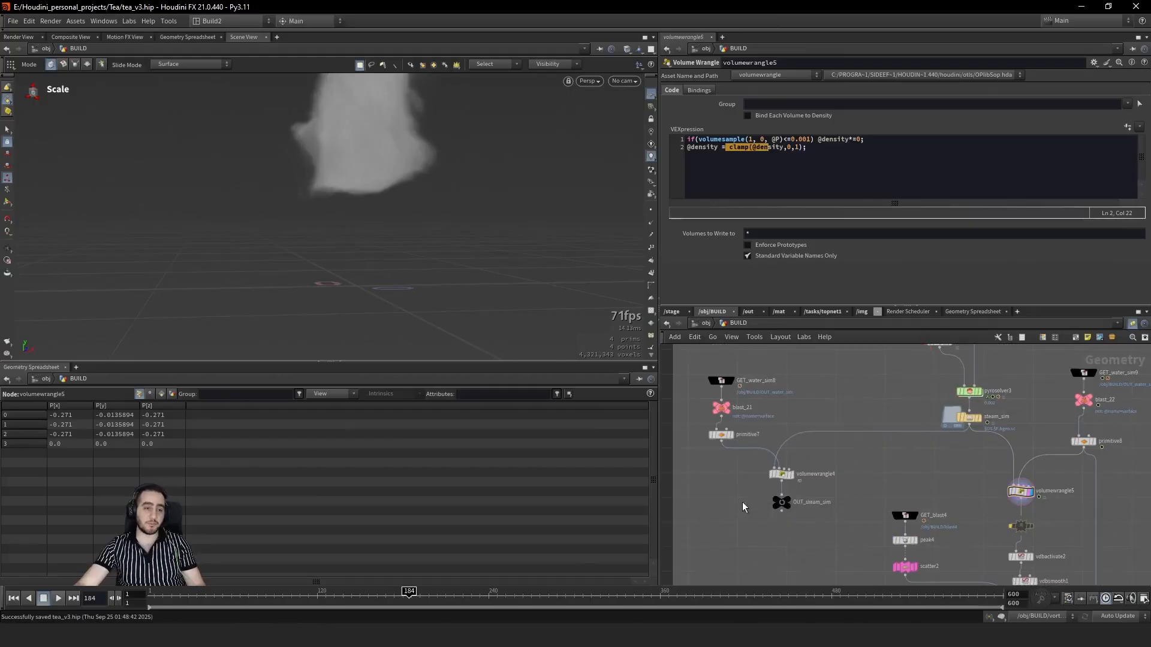
{"action": "middle_click_drag", "start_coordinate": [849, 533], "coordinate": [773, 380]}
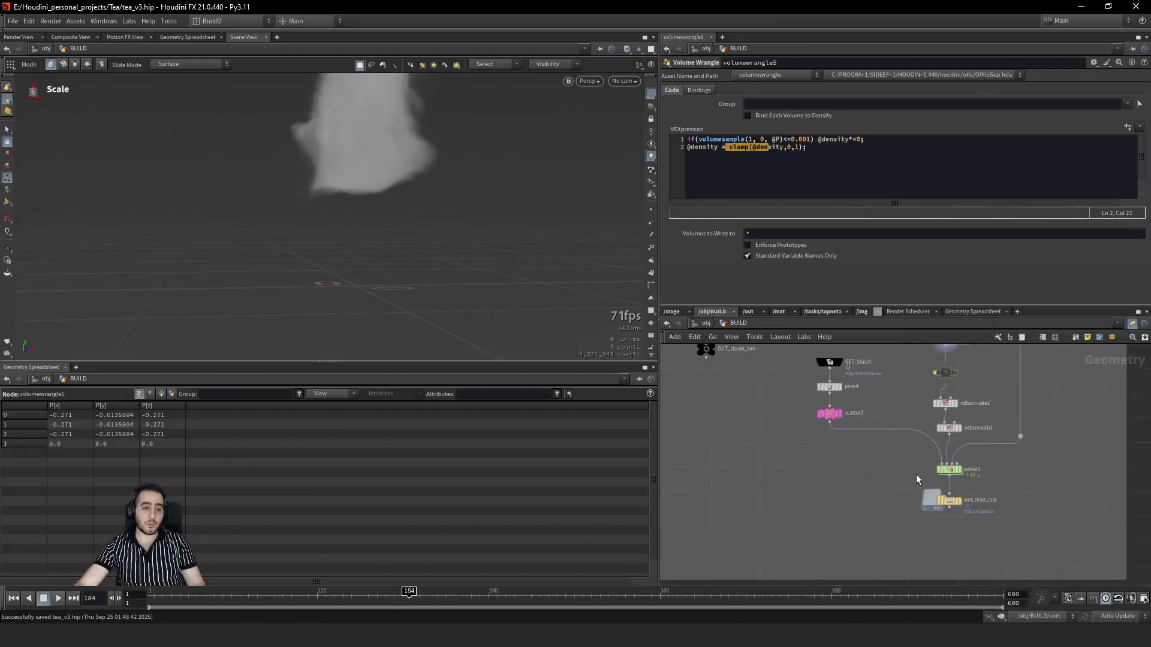
{"action": "middle_click_drag", "start_coordinate": [743, 439], "coordinate": [698, 425]}
{"action": "key", "text": "ctrl+Up"}
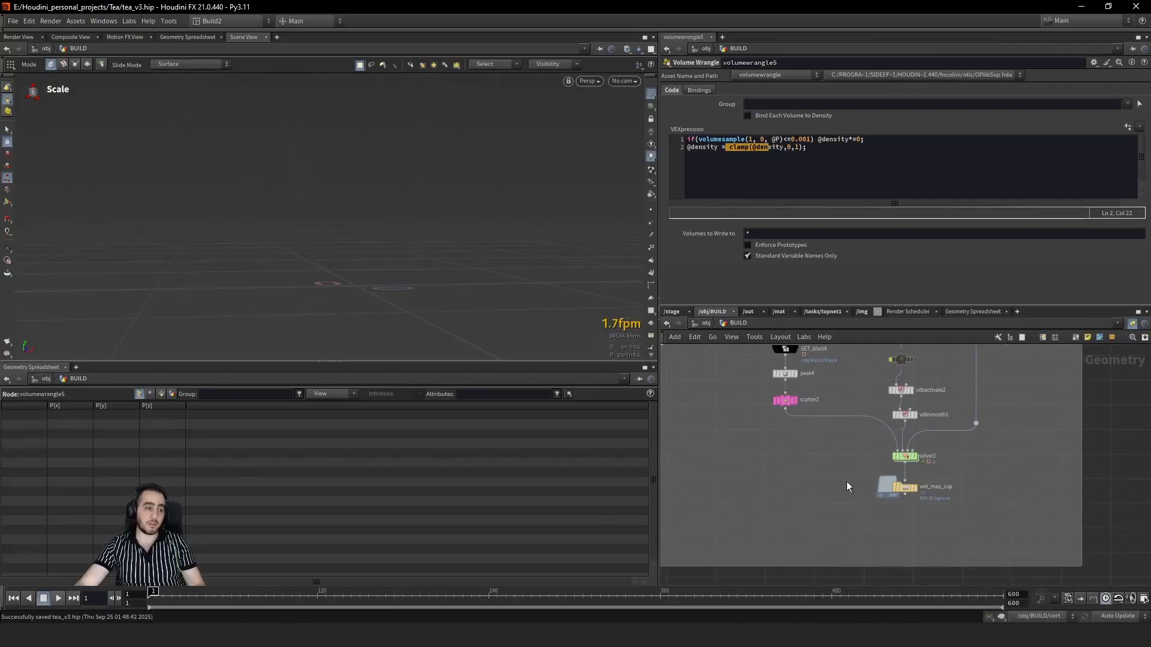
{"action": "left_click", "coordinate": [890, 491]}
{"action": "left_click_drag", "start_coordinate": [150, 596], "coordinate": [379, 596]}
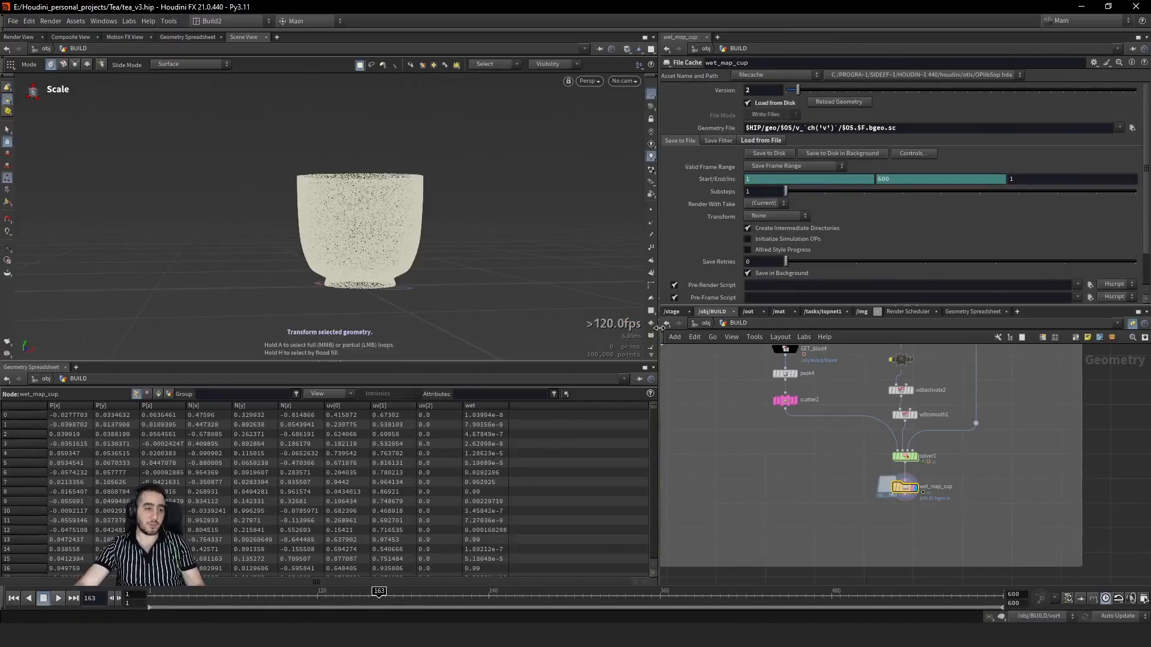
Step: Enable the wet point attribute visualizer and play the cup's wet map from frame 137 to around frame 236
{"action": "left_click", "coordinate": [652, 303]}
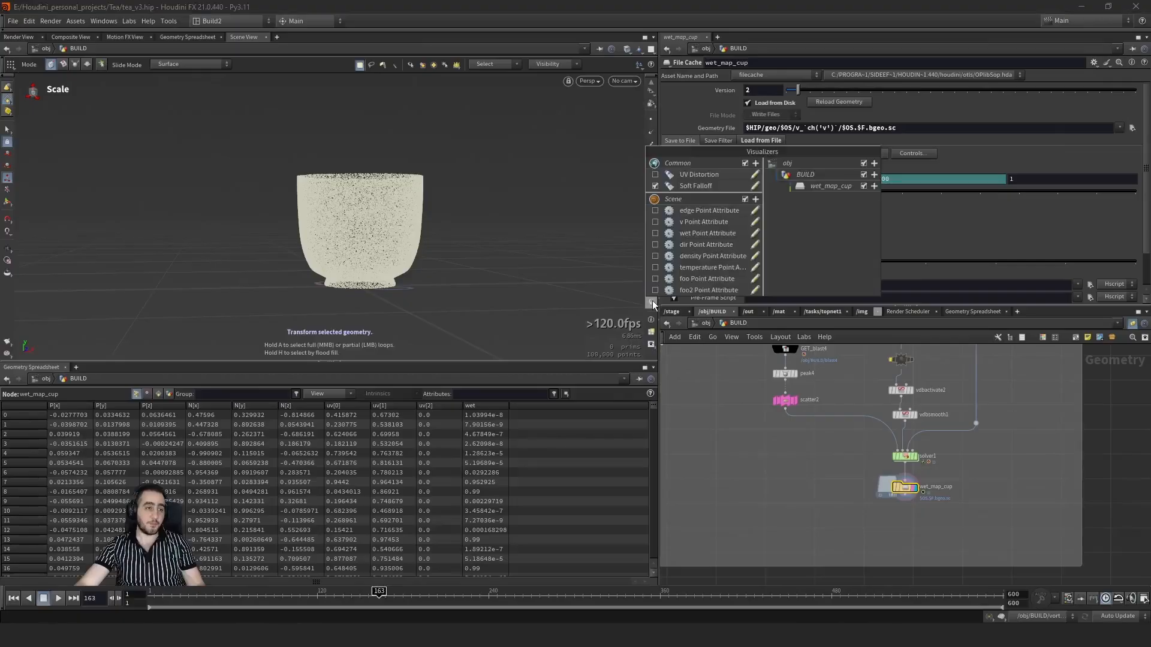
{"action": "left_click", "coordinate": [653, 303]}
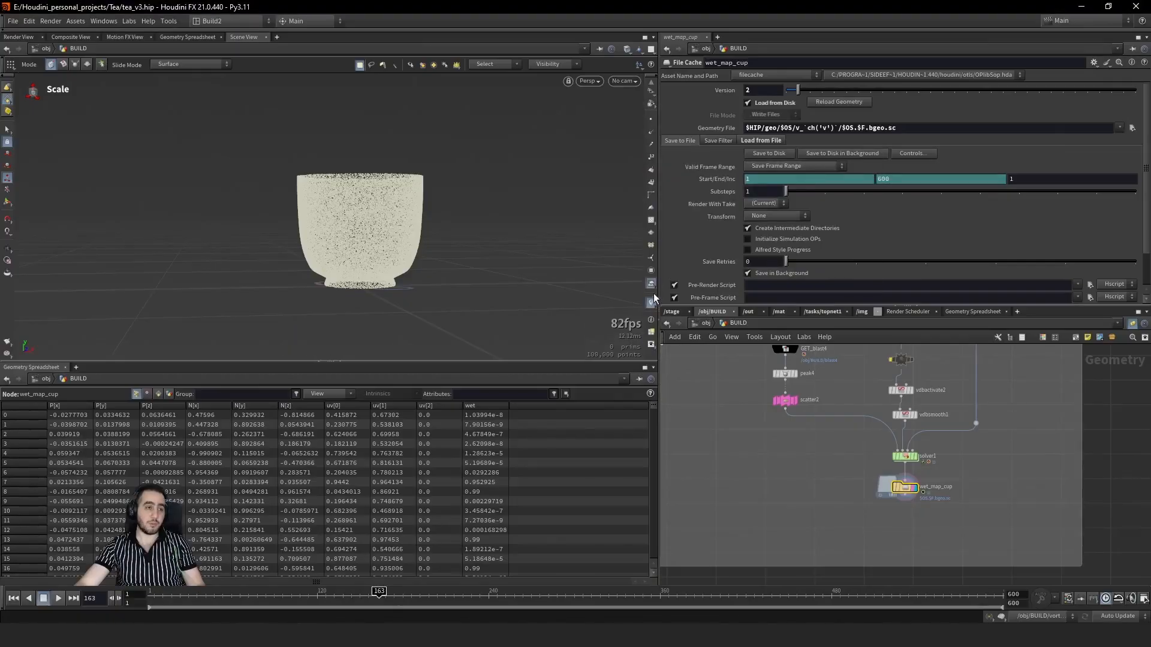
{"action": "left_click", "coordinate": [651, 303]}
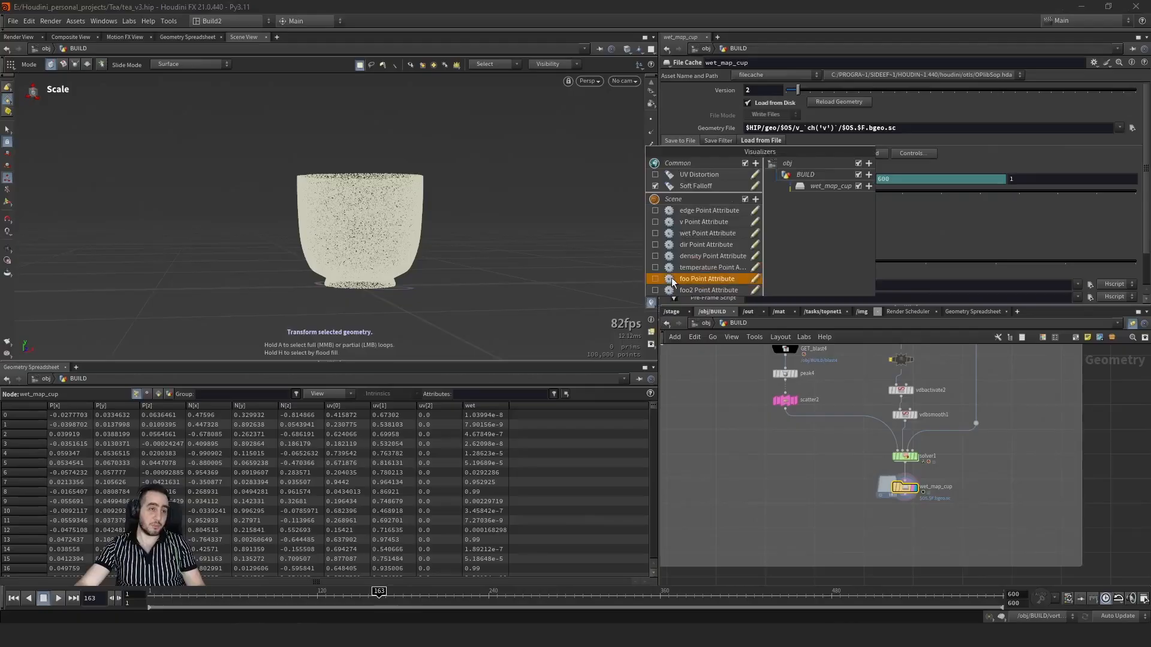
{"action": "left_click", "coordinate": [655, 233]}
{"action": "left_click_drag", "start_coordinate": [393, 254], "coordinate": [405, 281], "text": "alt"}
{"action": "left_click_drag", "start_coordinate": [367, 596], "coordinate": [342, 592]}
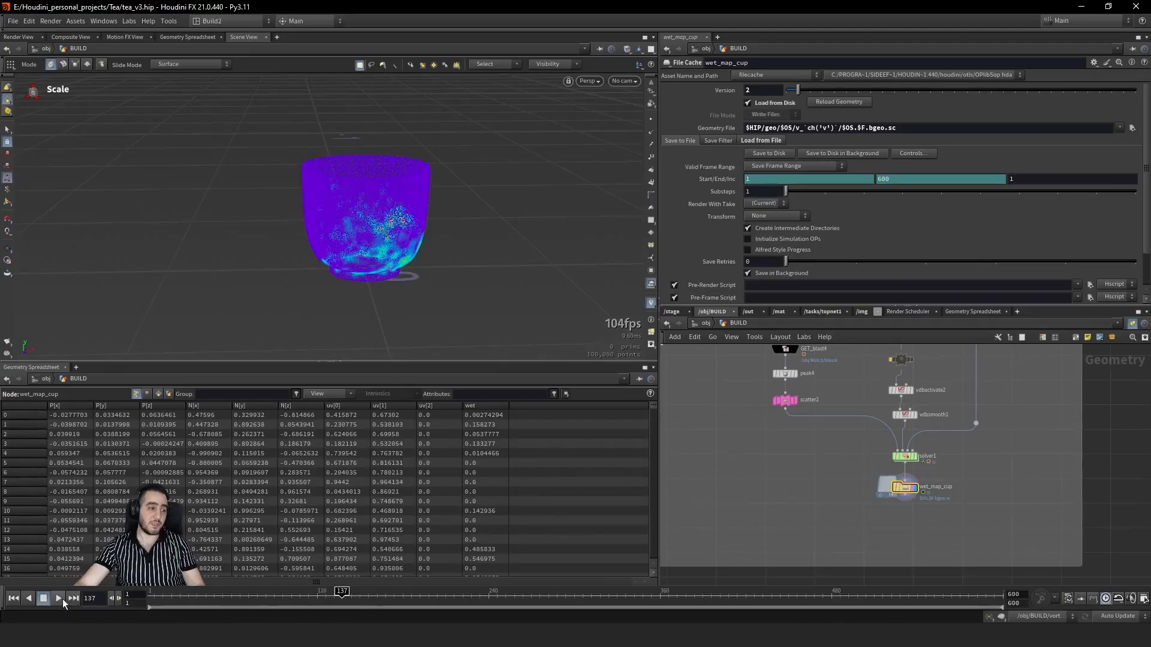
{"action": "left_click", "coordinate": [60, 599]}
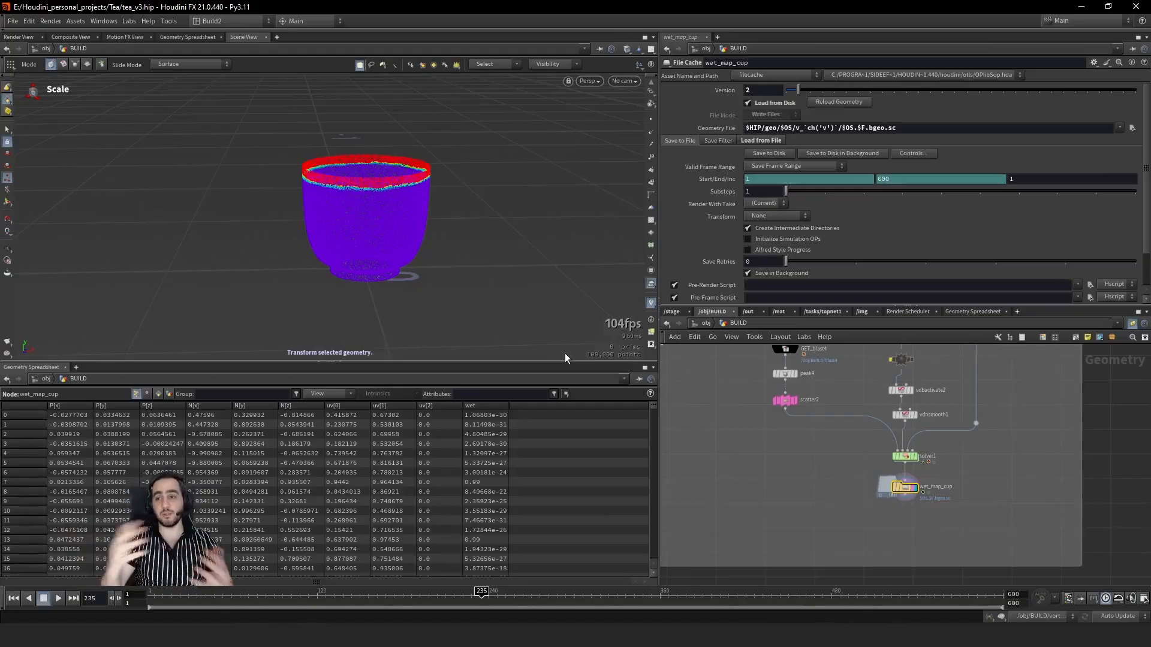
{"action": "mouse_move", "coordinate": [482, 603]}
{"action": "left_mouse_down"}
{"action": "mouse_move", "coordinate": [426, 606]}
{"action": "mouse_move", "coordinate": [483, 609]}
{"action": "left_mouse_up"}
Step: Switch to the reference video IMG_1381.MOV, examine the glass during and after pouring, and return to Houdini
{"action": "key", "text": "alt+Tab"}
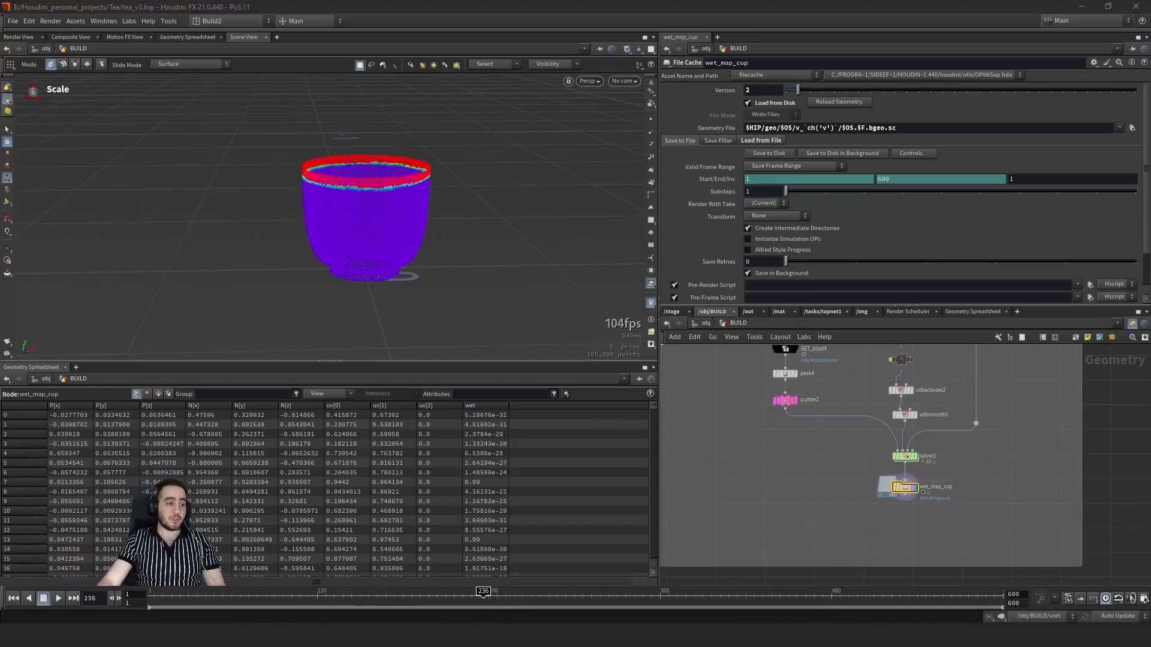
{"action": "left_click", "coordinate": [694, 498]}
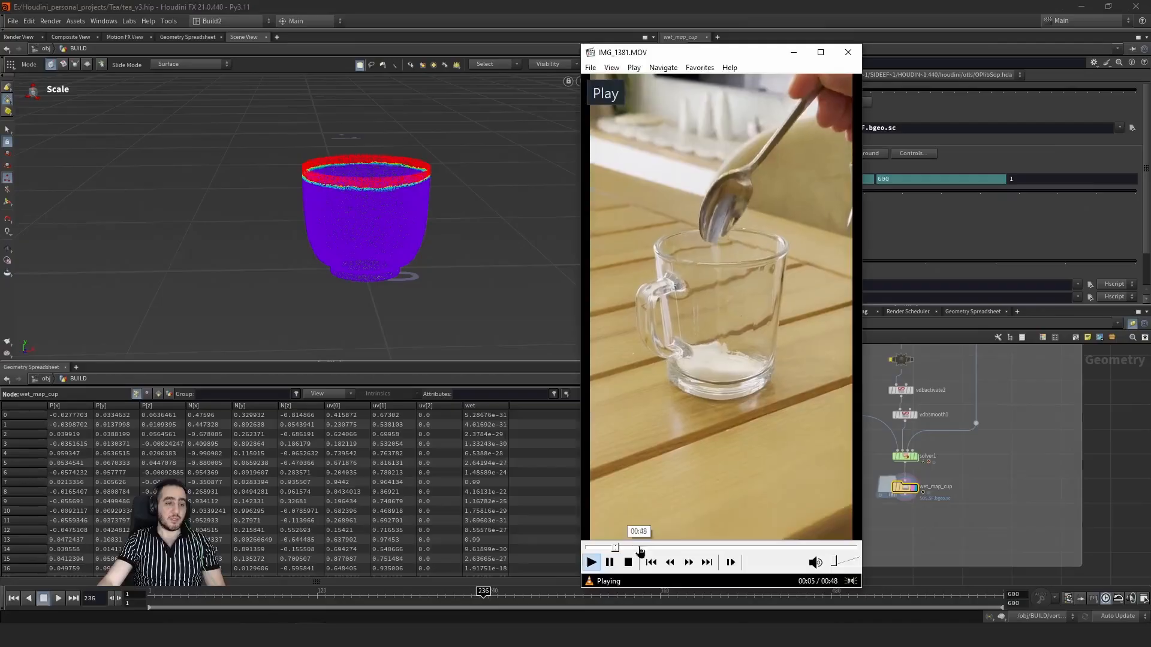
{"action": "left_click", "coordinate": [641, 548]}
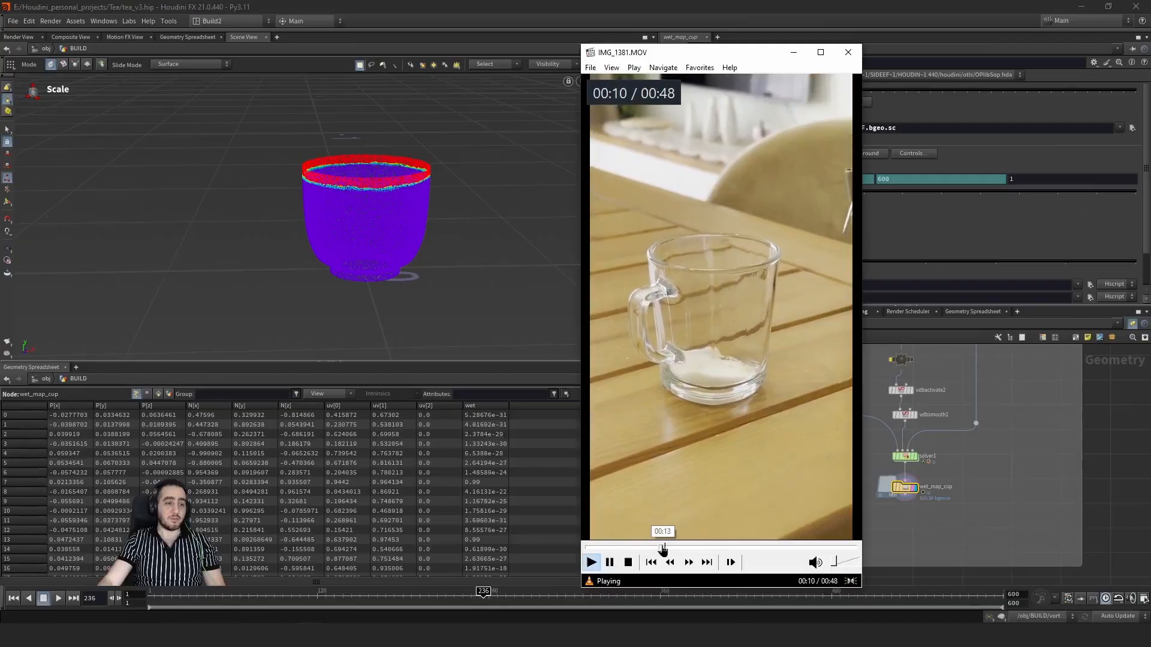
{"action": "left_click", "coordinate": [663, 548]}
{"action": "left_click", "coordinate": [691, 548]}
{"action": "left_click", "coordinate": [730, 342]}
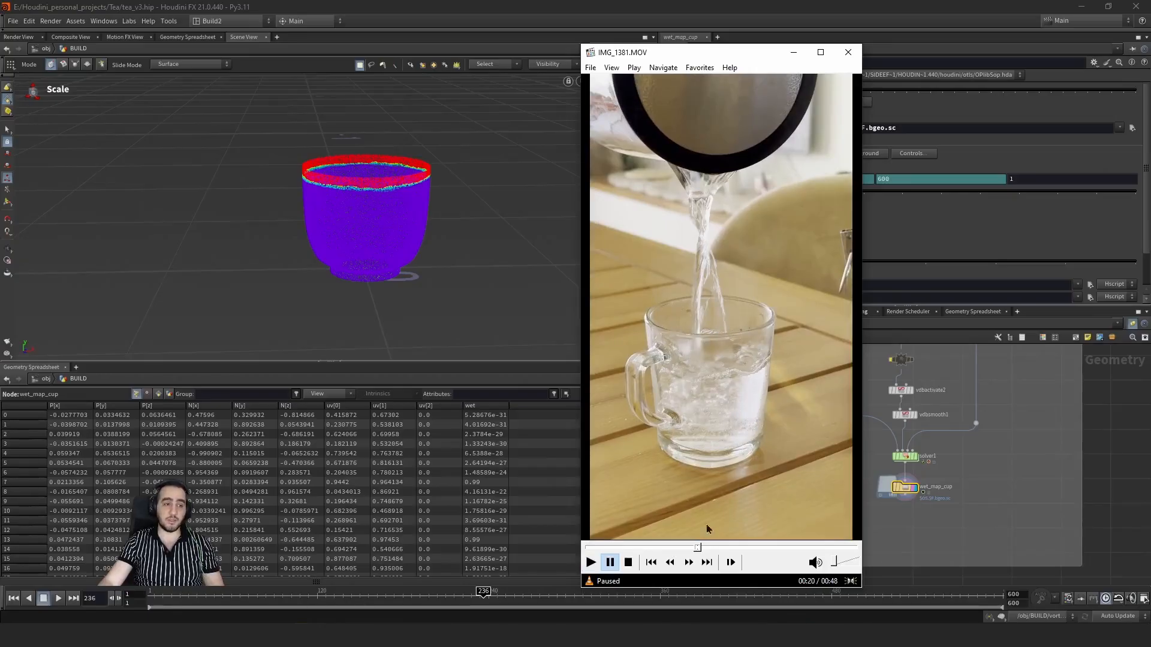
{"action": "left_click", "coordinate": [719, 547]}
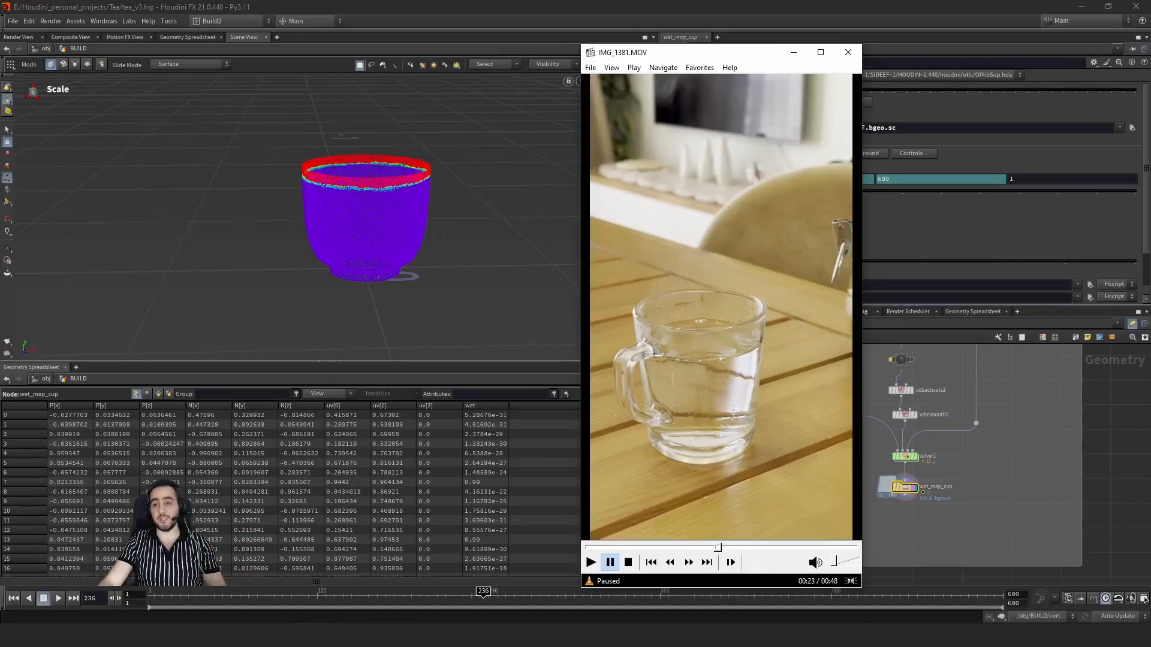
{"action": "left_click", "coordinate": [794, 52]}
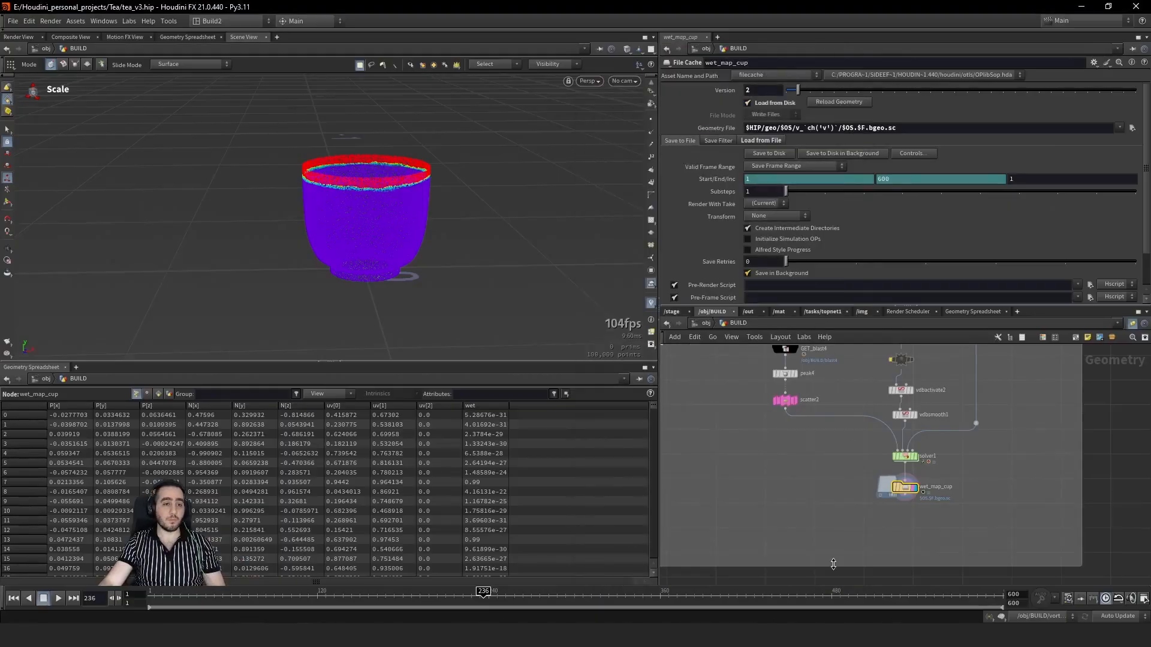
Step: Open solver1 and review the wet attribute code in pointwrangle_ and pointwrangle_1
{"action": "double_click", "coordinate": [910, 458]}
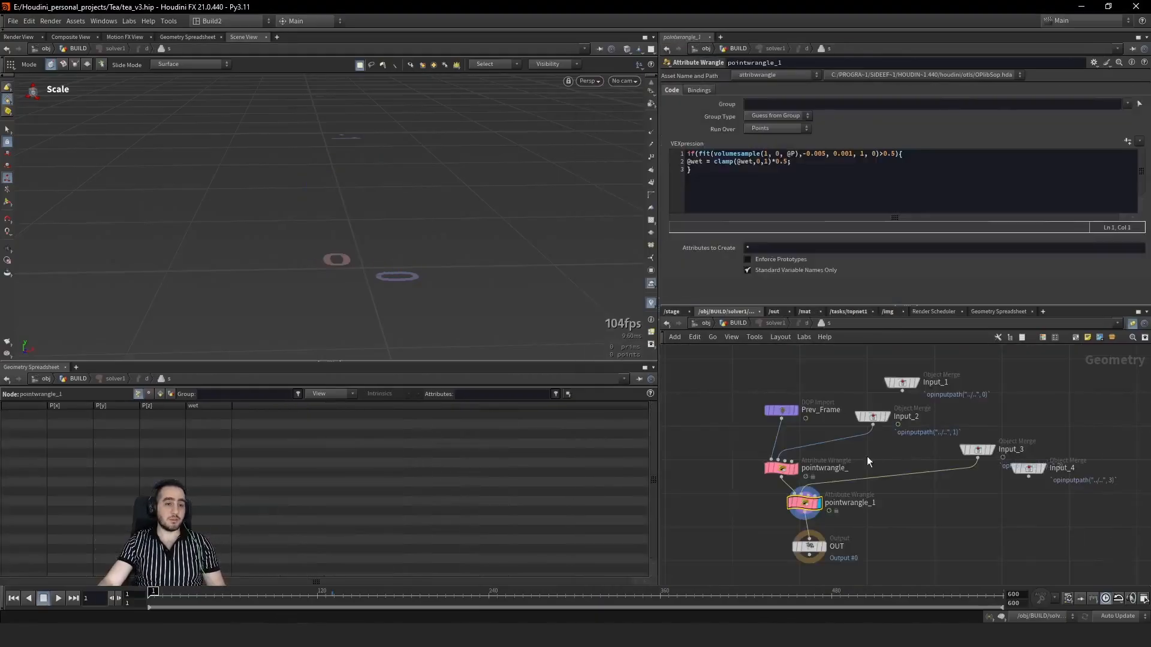
{"action": "left_click_drag", "start_coordinate": [780, 464], "coordinate": [786, 461]}
{"action": "left_click_drag", "start_coordinate": [768, 512], "coordinate": [781, 465]}
{"action": "left_click", "coordinate": [781, 465]}
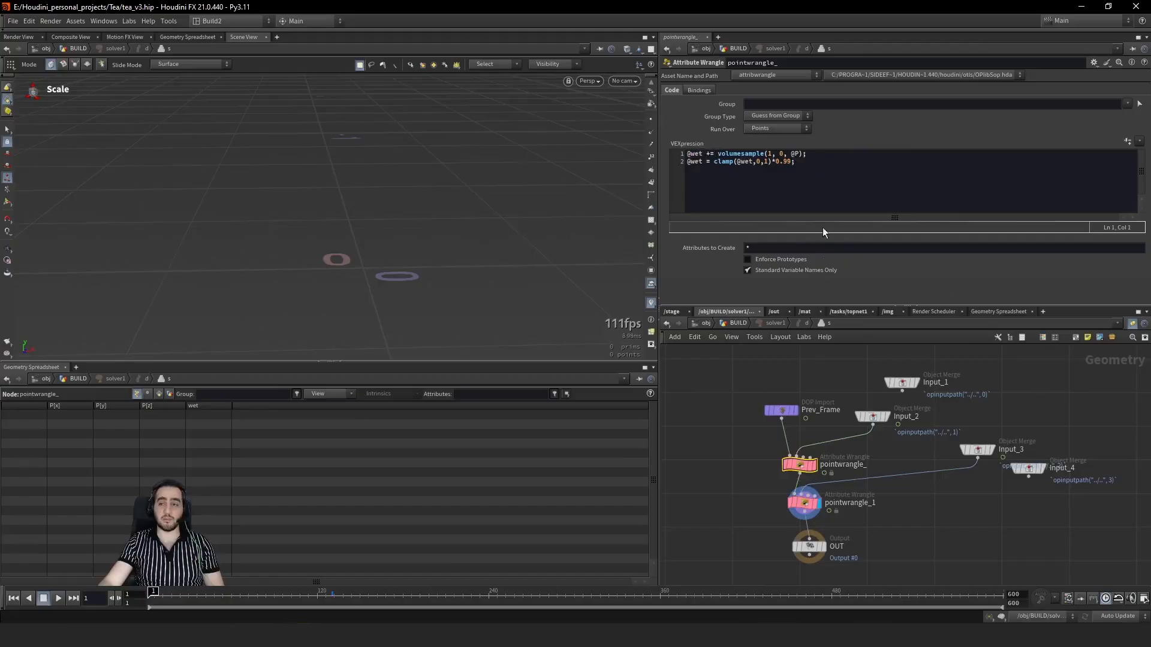
{"action": "left_click_drag", "start_coordinate": [776, 506], "coordinate": [837, 508]}
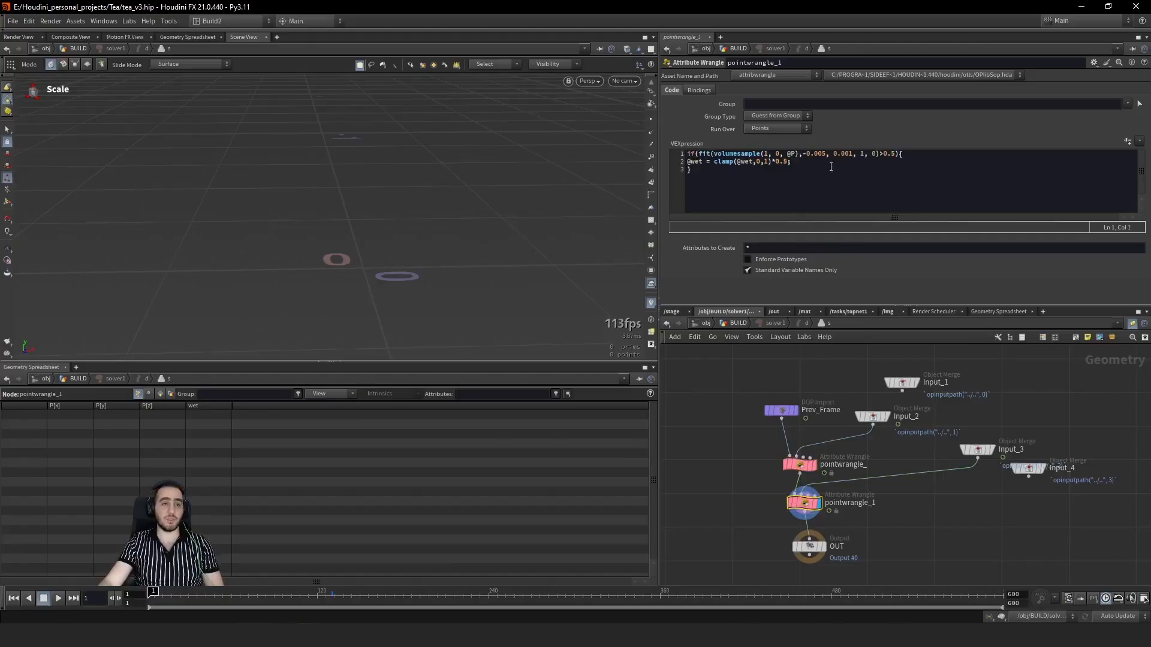
Step: Inspect the Input_3 water volume against the cup's wet points at frame 142 and compare with pointwrangle_1's code
{"action": "left_click_drag", "start_coordinate": [973, 488], "coordinate": [988, 427]}
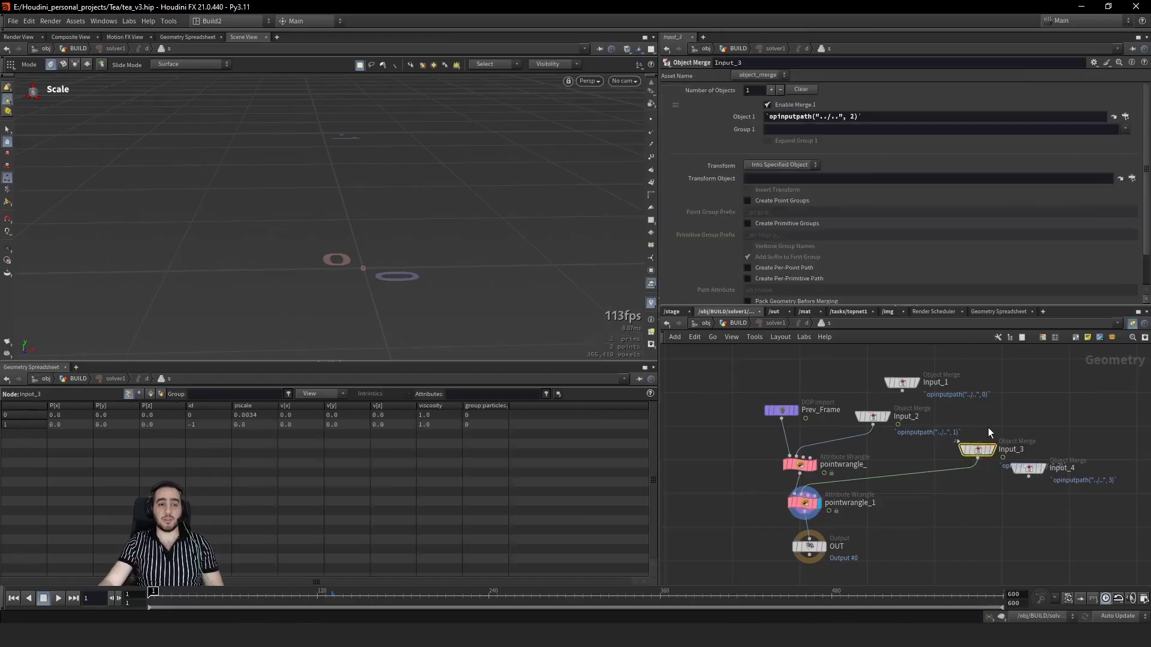
{"action": "left_click", "coordinate": [349, 594]}
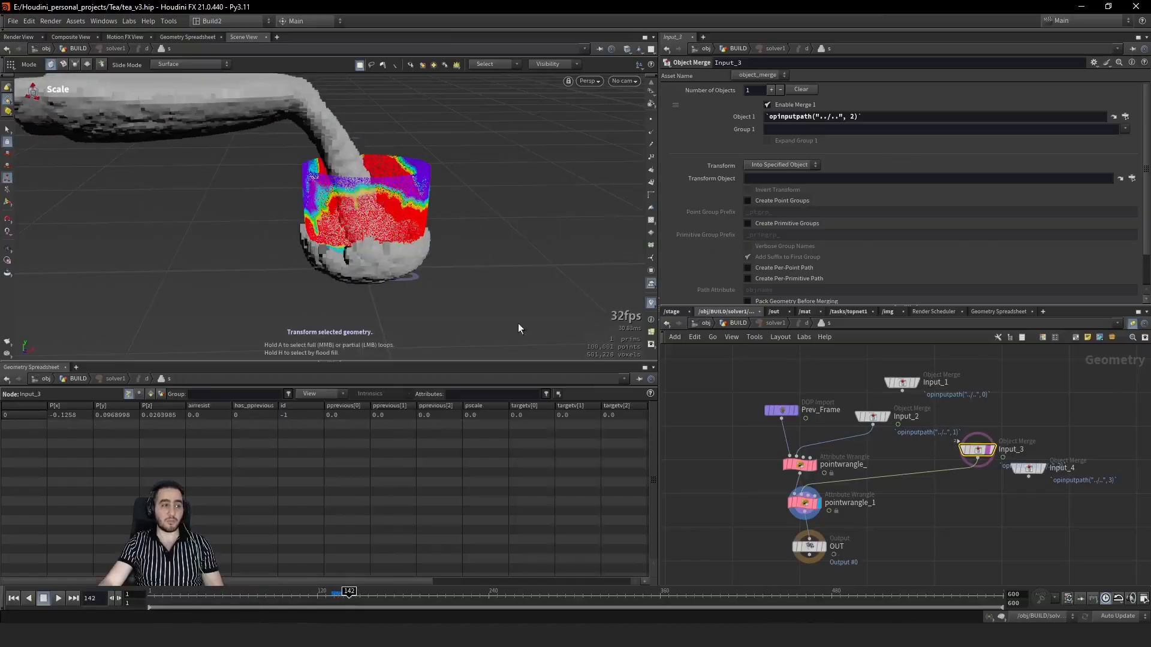
{"action": "left_click_drag", "start_coordinate": [396, 257], "coordinate": [437, 186], "text": "alt"}
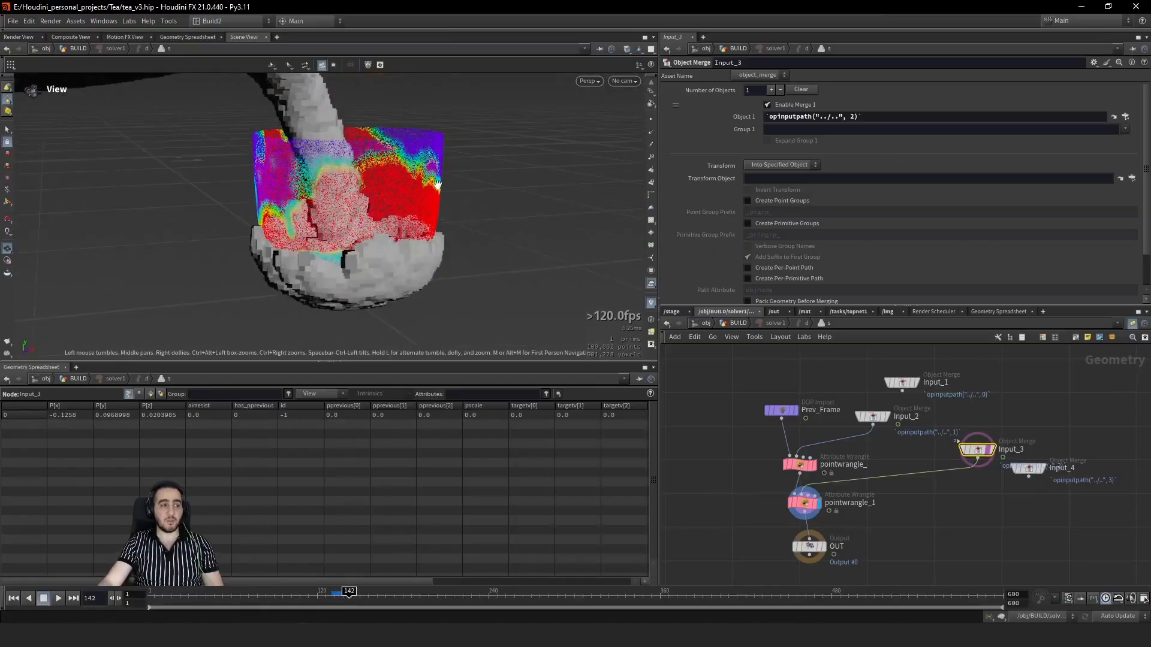
{"action": "left_click_drag", "start_coordinate": [751, 512], "coordinate": [809, 511]}
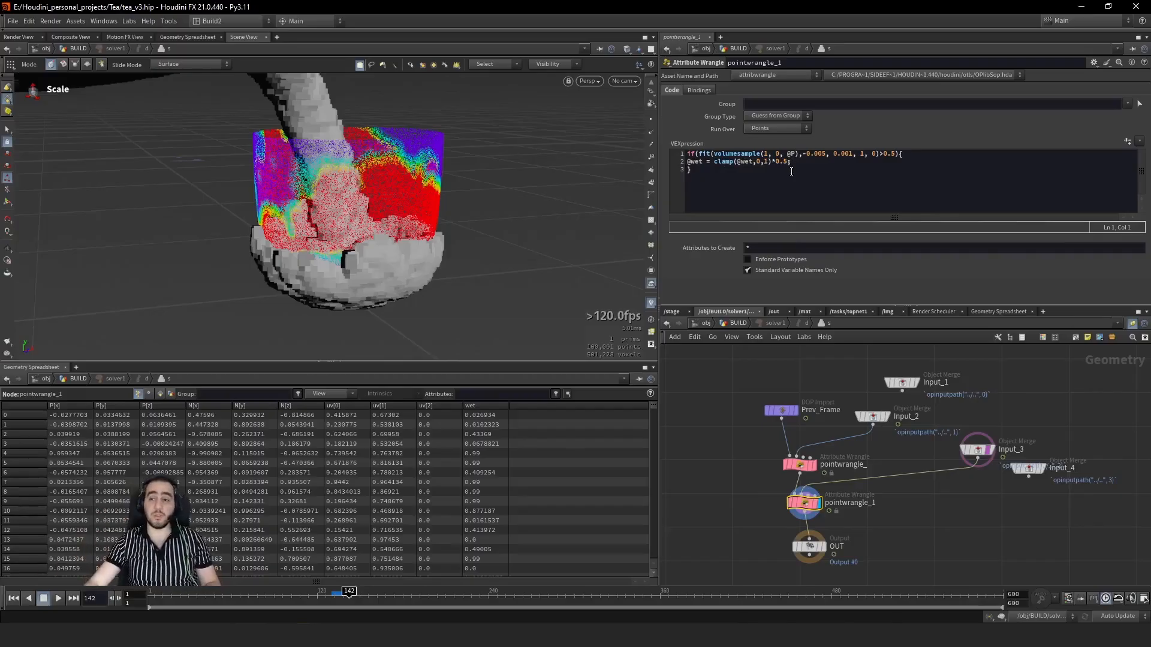
Step: Return from solver1 to the BUILD network and review the wet_map_cup file cache at frame 1
{"action": "left_click", "coordinate": [744, 324]}
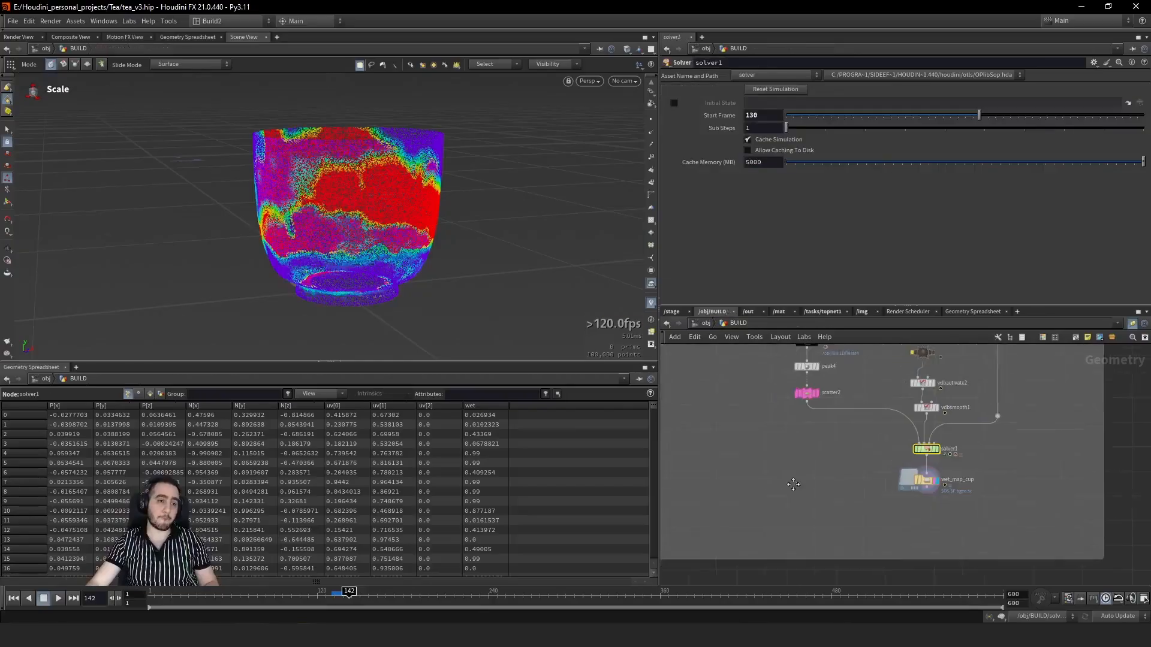
{"action": "left_click", "coordinate": [887, 463]}
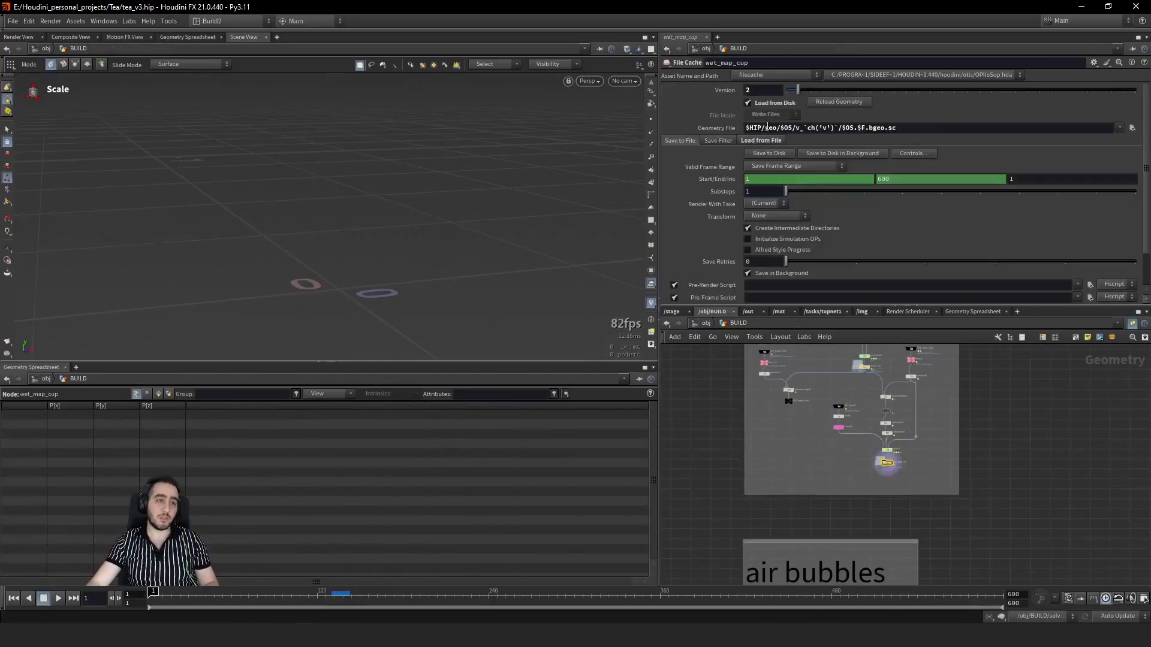
{"action": "key", "text": "f"}
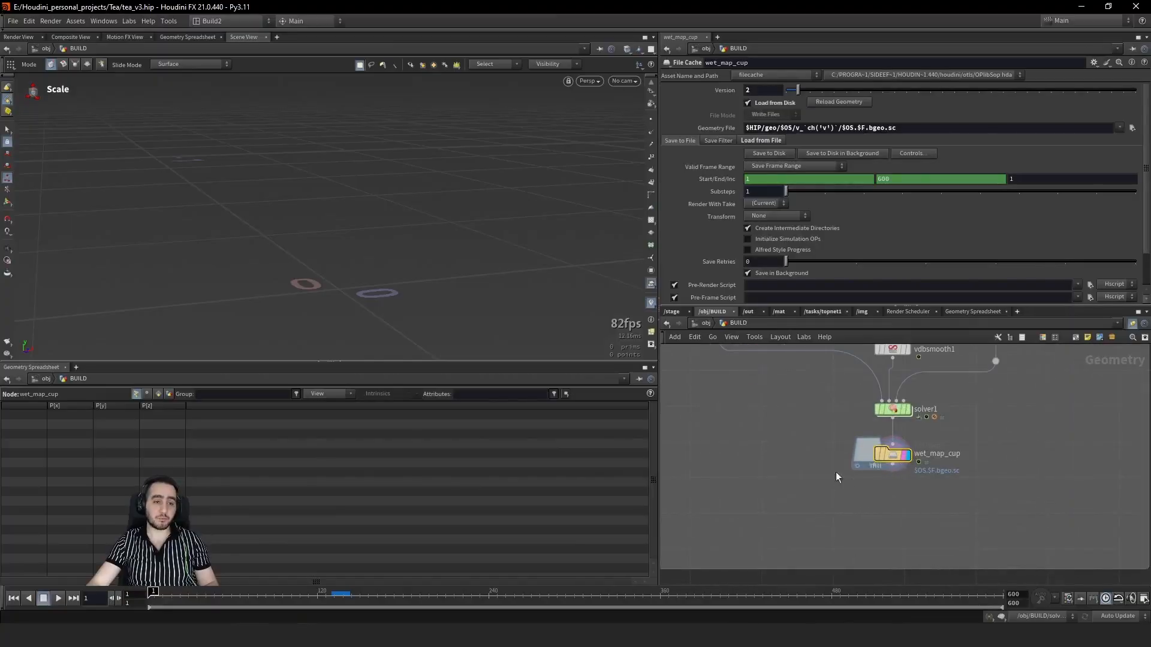
{"action": "middle_click_drag", "start_coordinate": [830, 459], "coordinate": [818, 449]}
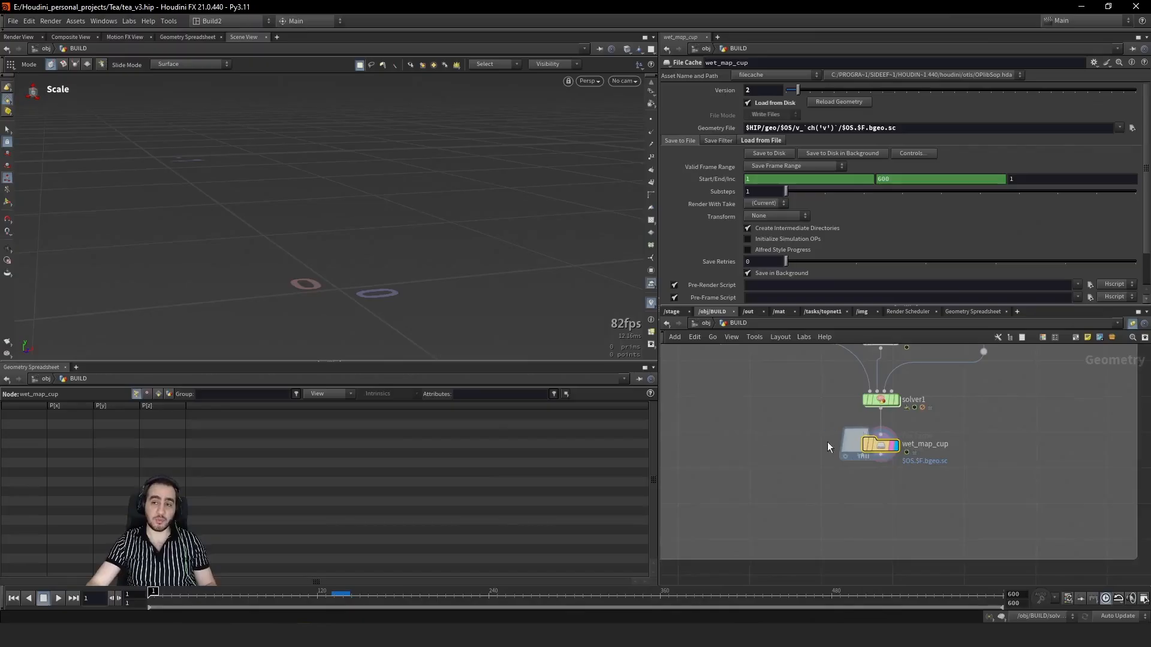
Step: Display GET_water_sim2 and color2 in the air bubbles network, scrubbing to frame 156 to inspect the vorticity coloring
{"action": "scroll", "coordinate": [791, 512], "scroll_direction": "down", "scroll_amount": 8}
{"action": "middle_click_drag", "start_coordinate": [796, 524], "coordinate": [854, 404]}
{"action": "scroll", "coordinate": [854, 404], "scroll_direction": "down", "scroll_amount": 1}
{"action": "middle_click_drag", "start_coordinate": [951, 517], "coordinate": [950, 465]}
{"action": "scroll", "coordinate": [793, 426], "scroll_direction": "up", "scroll_amount": 5}
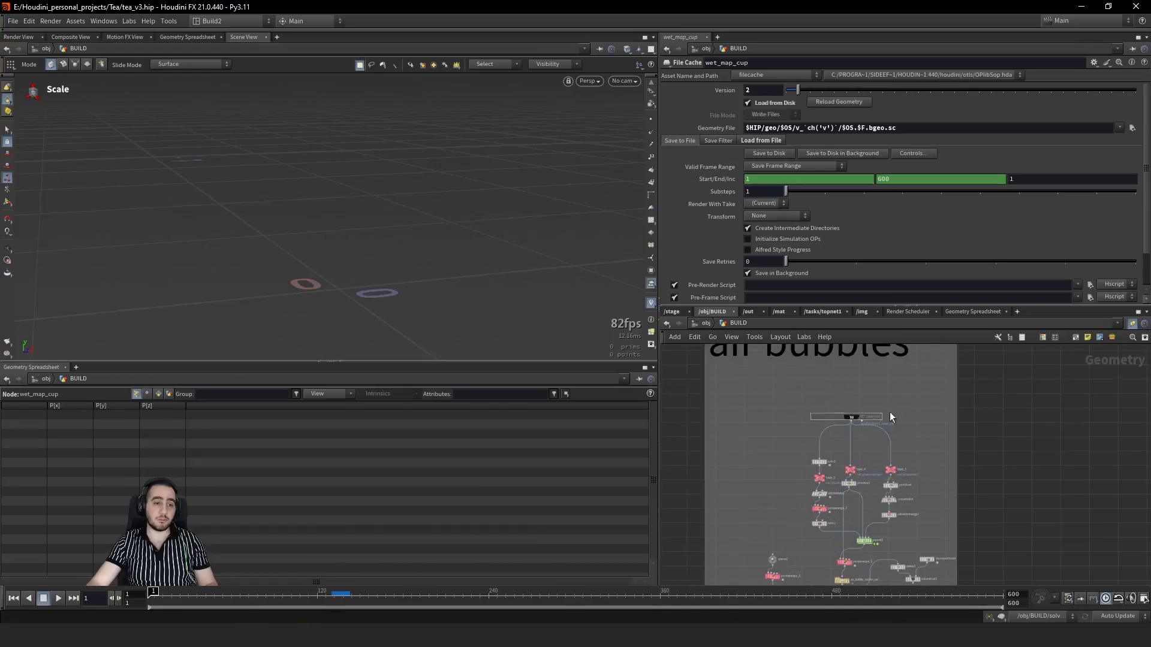
{"action": "left_click", "coordinate": [849, 416]}
{"action": "left_click_drag", "start_coordinate": [300, 252], "coordinate": [398, 267], "text": "alt"}
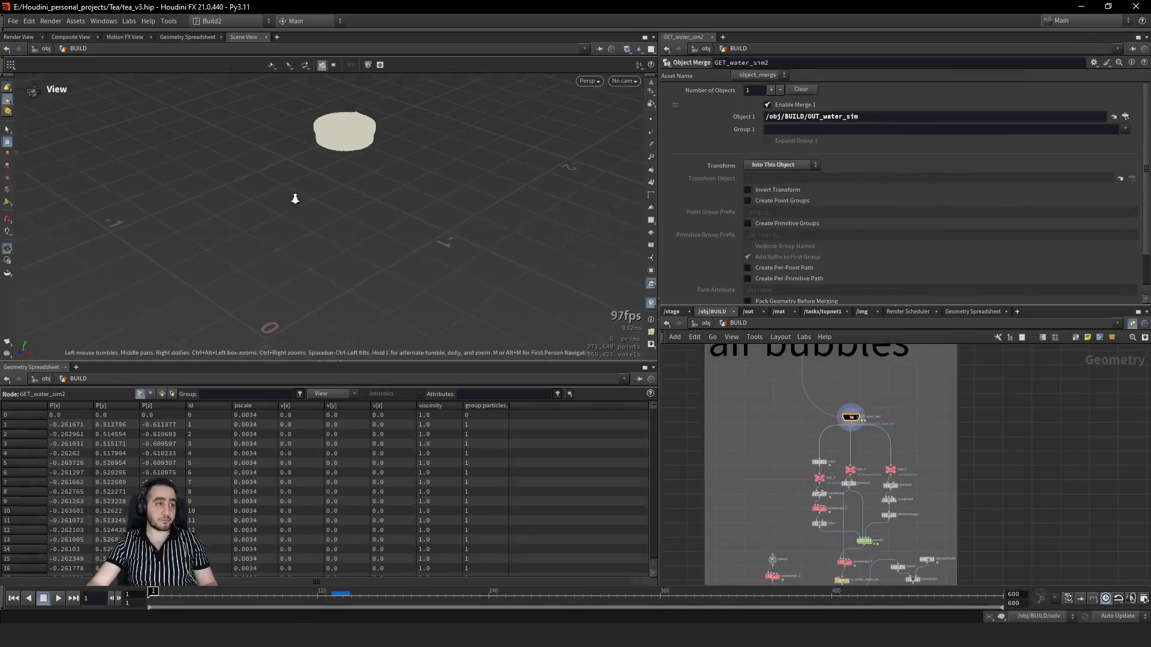
{"action": "right_click_drag", "start_coordinate": [296, 198], "coordinate": [494, 333], "text": "alt"}
{"action": "scroll", "coordinate": [864, 444], "scroll_direction": "up", "scroll_amount": 2}
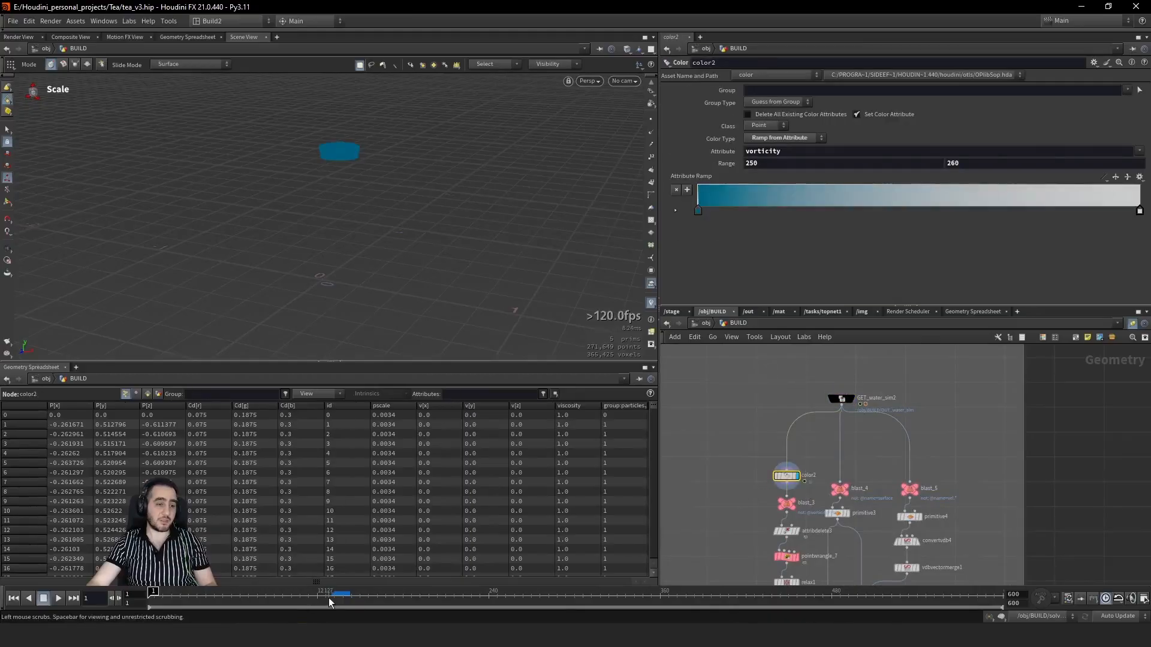
{"action": "left_click_drag", "start_coordinate": [329, 599], "coordinate": [369, 597]}
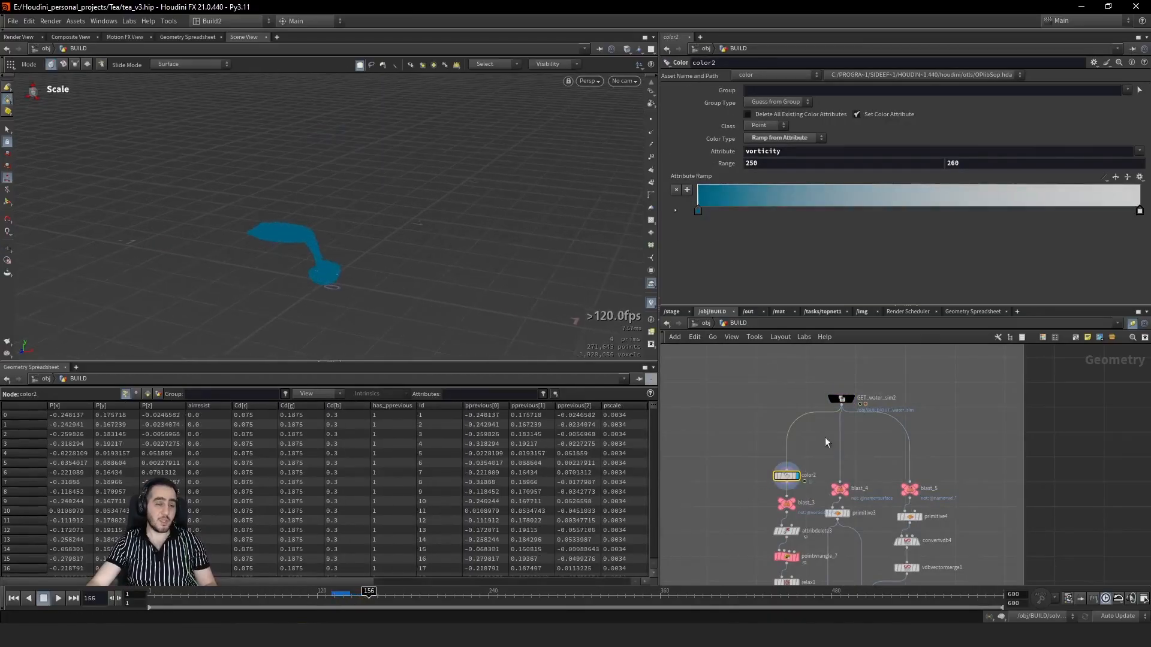
Step: Return to frame 1, open the water_sim DOP network, and inspect the flipobject1 and popdrag1 settings
{"action": "key", "text": "ctrl+Up"}
{"action": "scroll", "coordinate": [982, 380], "scroll_direction": "down", "scroll_amount": 5}
{"action": "middle_click_drag", "start_coordinate": [982, 379], "coordinate": [894, 584]}
{"action": "middle_click_drag", "start_coordinate": [851, 422], "coordinate": [813, 567]}
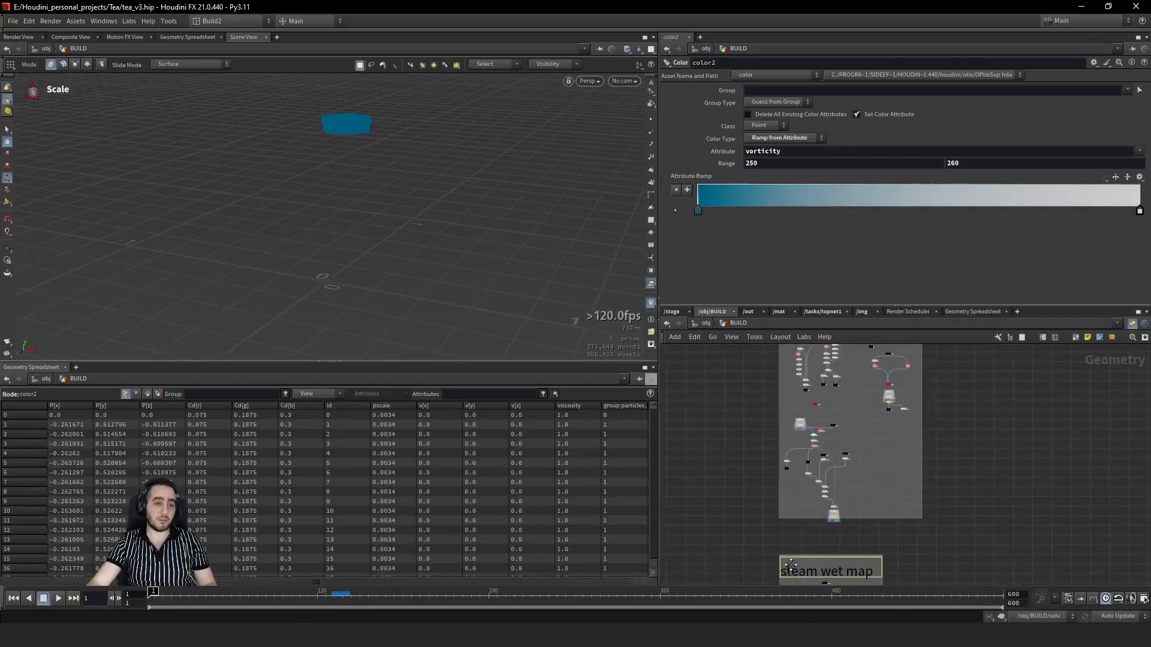
{"action": "scroll", "coordinate": [809, 397], "scroll_direction": "up", "scroll_amount": 5}
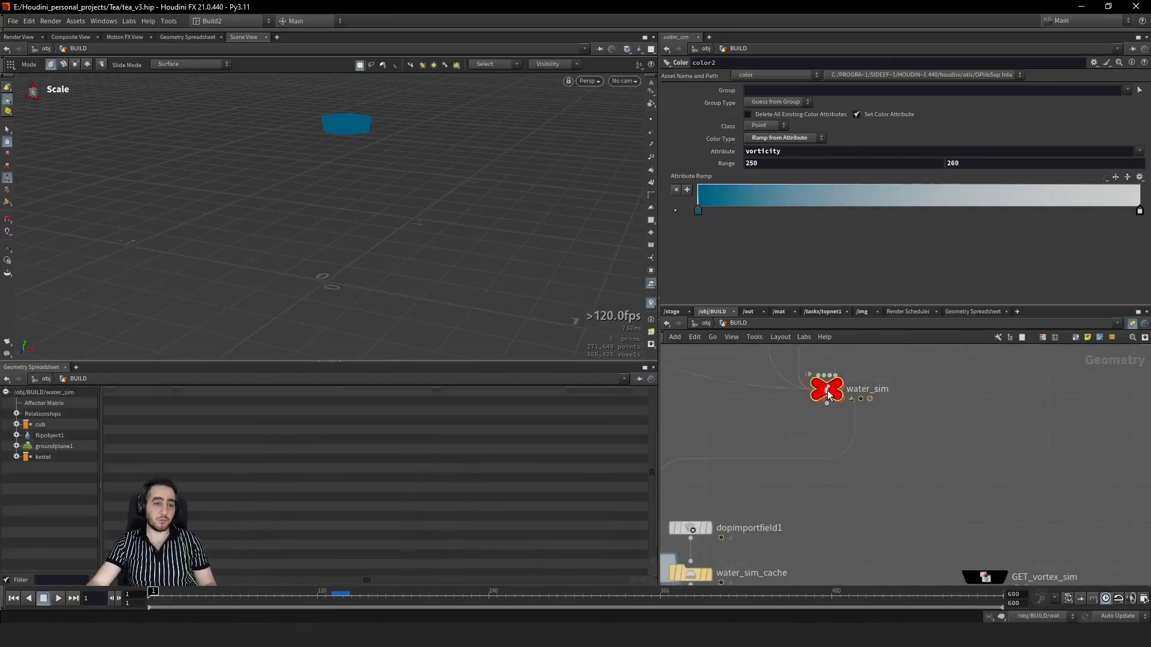
{"action": "double_click", "coordinate": [827, 390]}
{"action": "middle_click_drag", "start_coordinate": [851, 421], "coordinate": [822, 522]}
{"action": "left_click", "coordinate": [866, 494]}
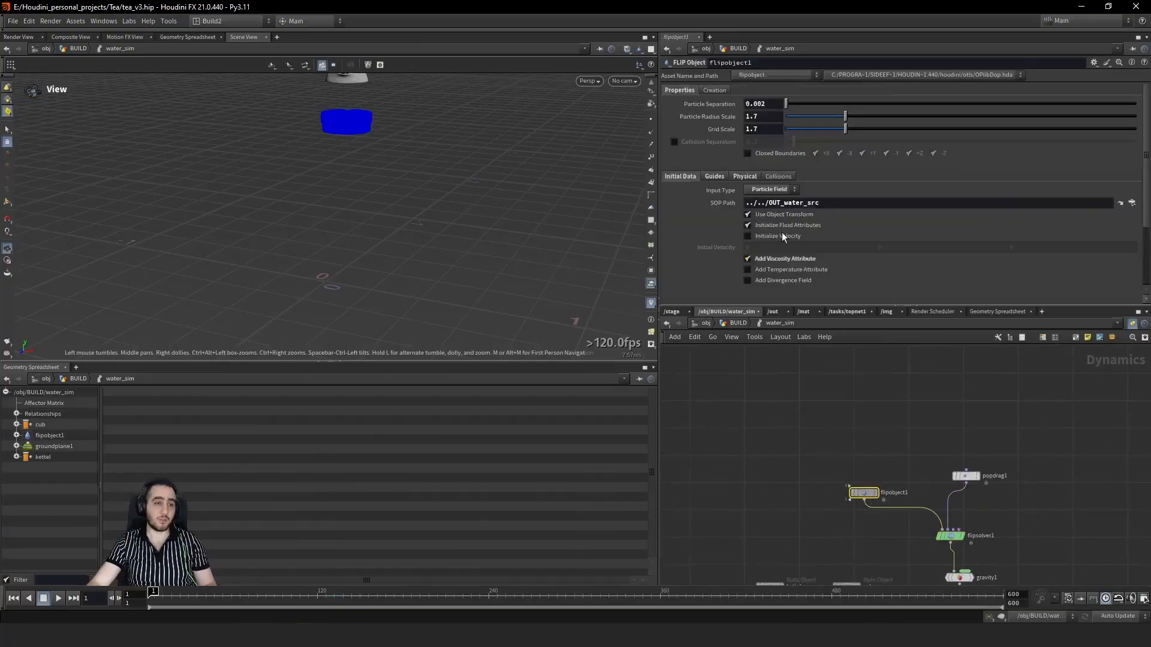
{"action": "left_click", "coordinate": [965, 476]}
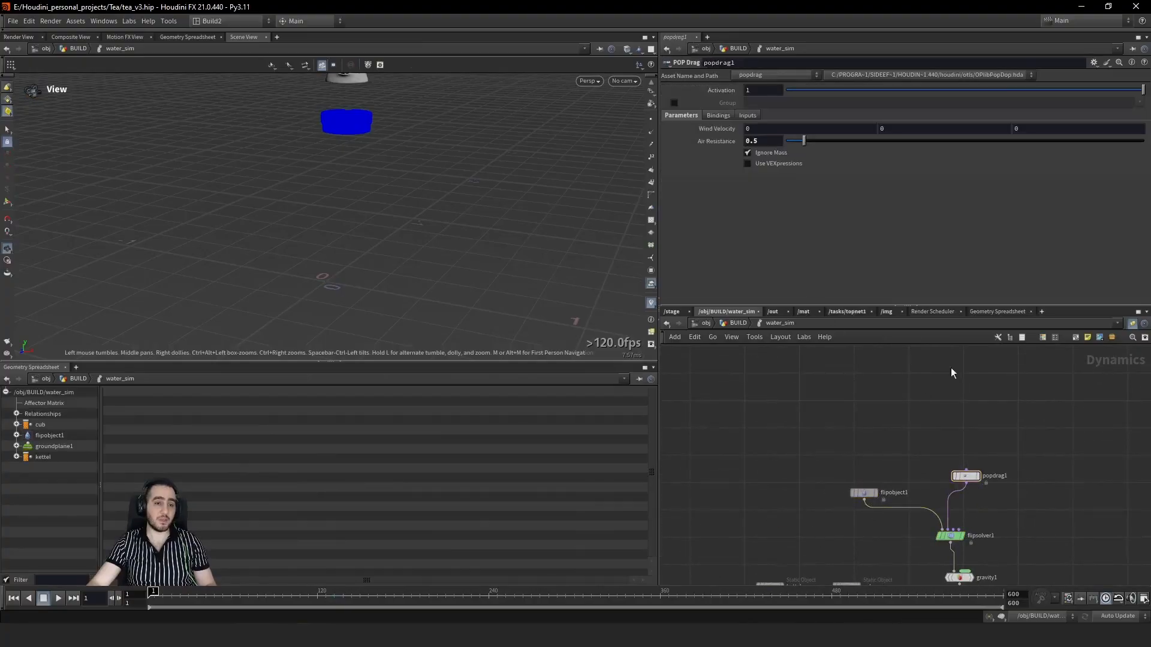
Step: Inspect flipobject1's guide and initial data settings, and flipsolver1's particle motion vorticity settings
{"action": "left_click_drag", "start_coordinate": [883, 534], "coordinate": [846, 448]}
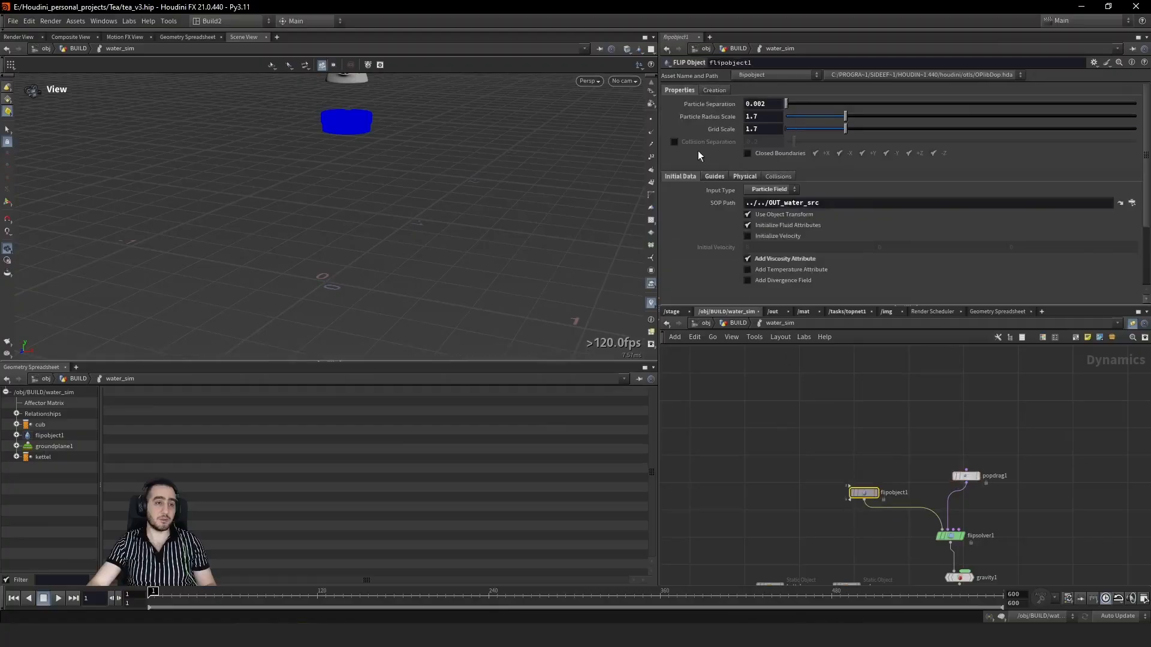
{"action": "left_click", "coordinate": [718, 177]}
{"action": "left_click", "coordinate": [681, 179]}
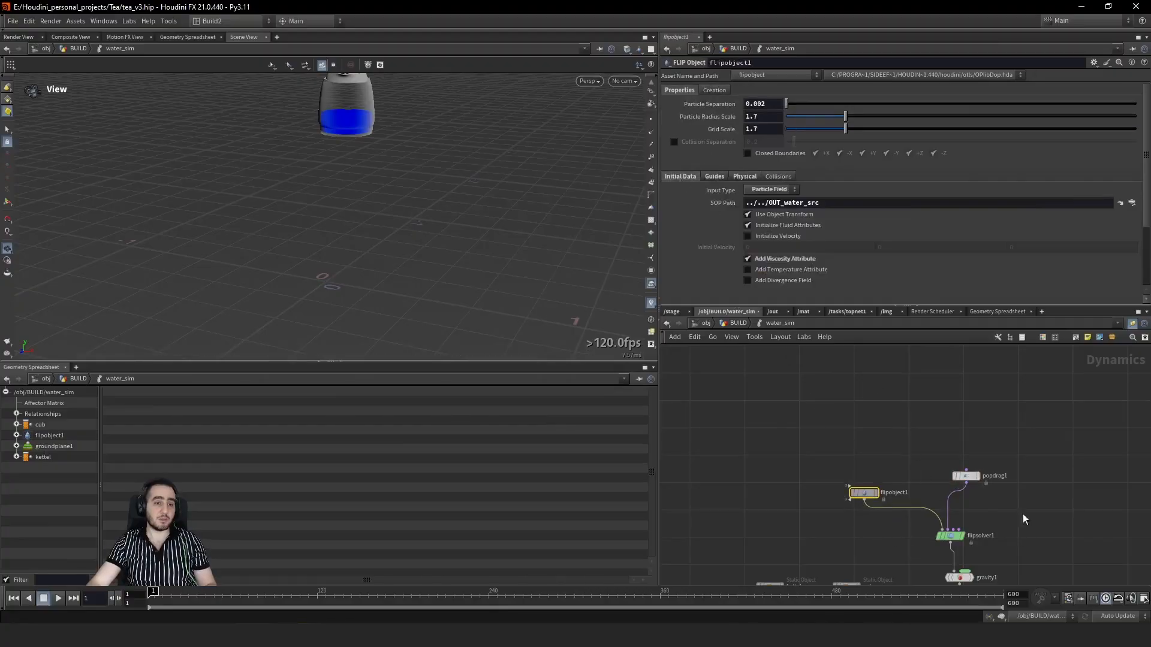
{"action": "left_click", "coordinate": [950, 535]}
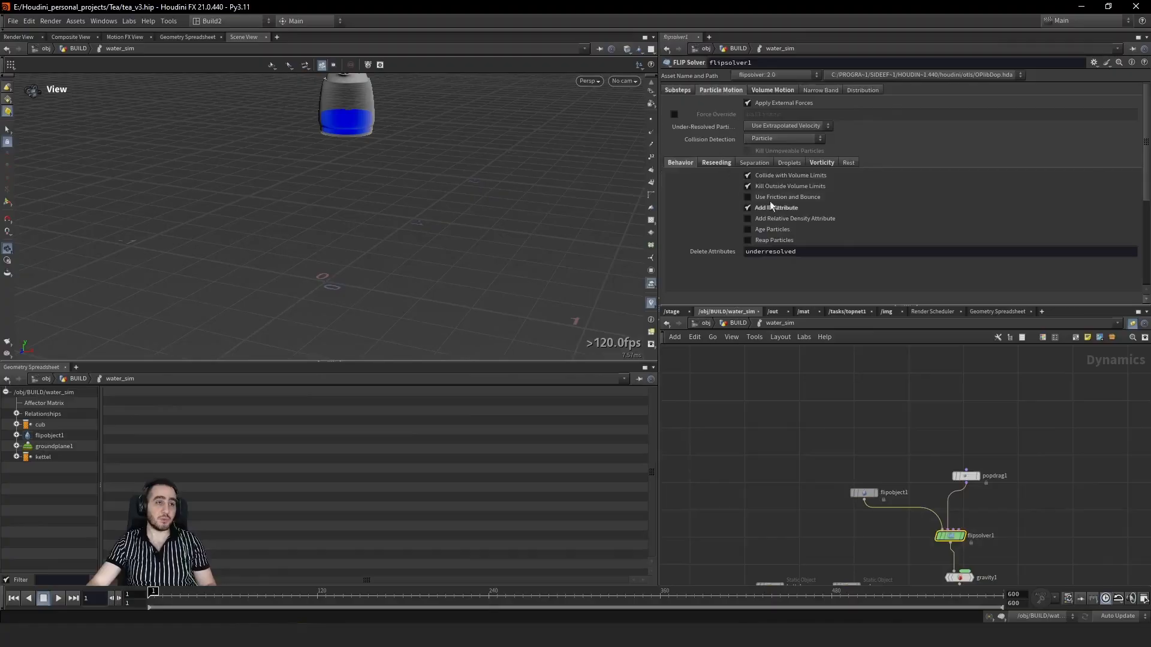
{"action": "left_click", "coordinate": [822, 163]}
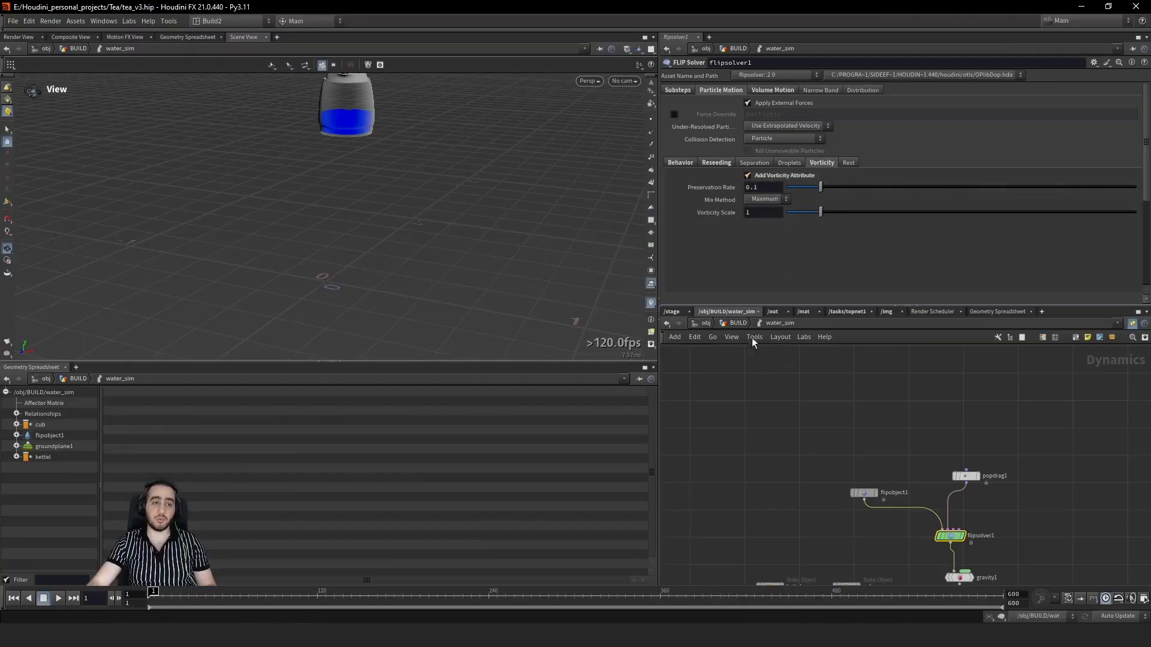
Step: Return to the BUILD network and inspect the color2 node's vorticity ramp settings in the air bubbles network
{"action": "left_click", "coordinate": [739, 324]}
{"action": "right_click_drag", "start_coordinate": [970, 400], "coordinate": [861, 480]}
{"action": "middle_click_drag", "start_coordinate": [879, 520], "coordinate": [827, 378]}
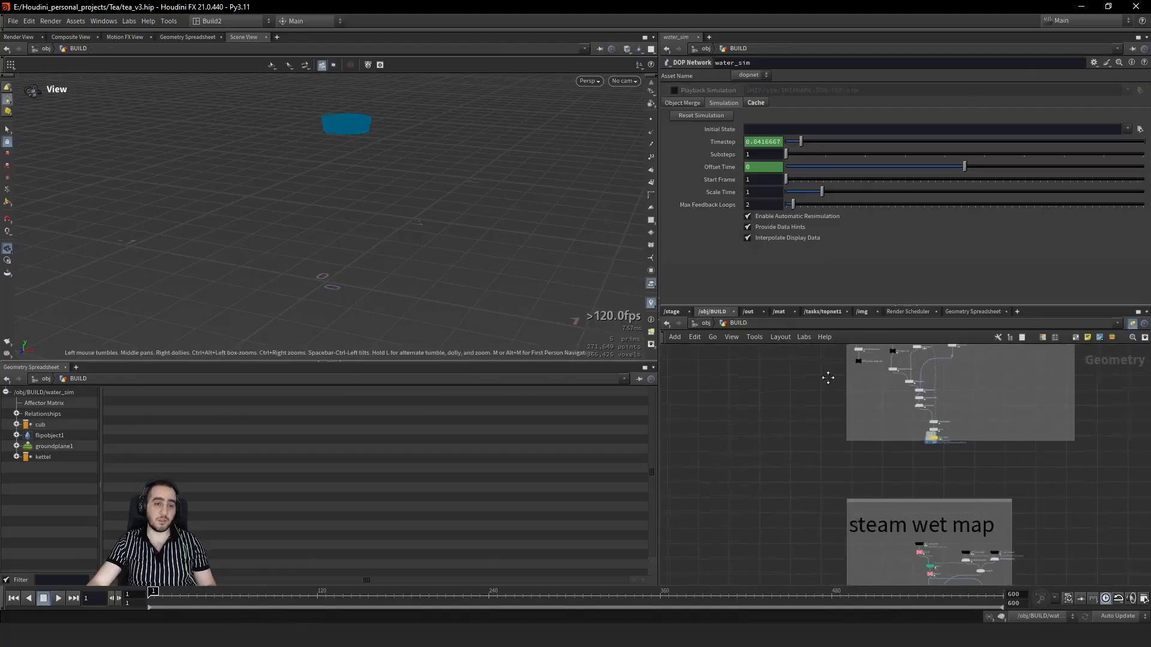
{"action": "middle_click_drag", "start_coordinate": [910, 517], "coordinate": [845, 274]}
{"action": "scroll", "coordinate": [878, 458], "scroll_direction": "up", "scroll_amount": 4}
{"action": "middle_click_drag", "start_coordinate": [844, 539], "coordinate": [808, 271]}
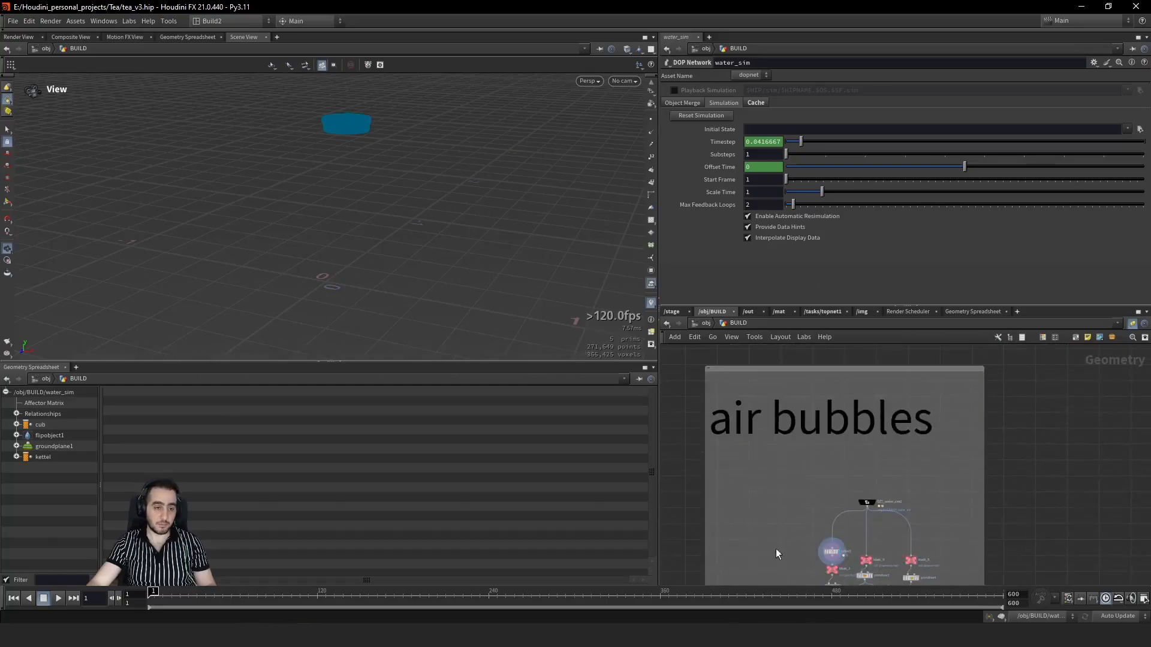
{"action": "middle_click_drag", "start_coordinate": [779, 550], "coordinate": [779, 431]}
{"action": "left_click", "coordinate": [827, 433]}
{"action": "key", "text": "e"}
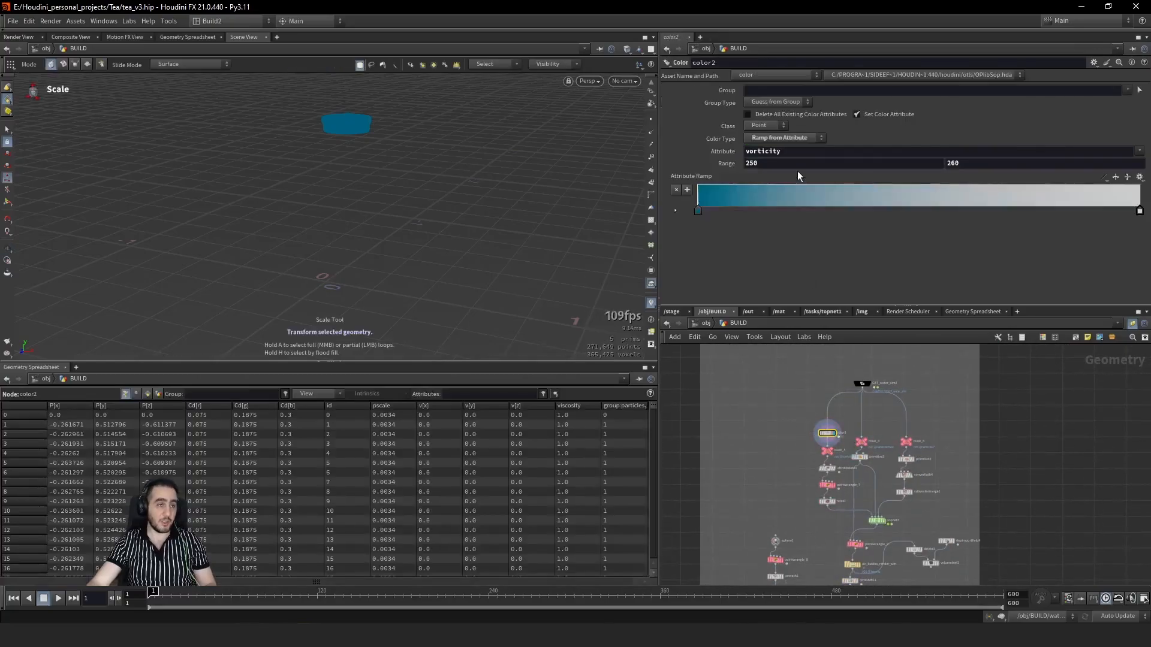
Step: Scrub to frame 161, then to frame 172, and examine the vorticity coloring of the water inside the cup up close
{"action": "left_click_drag", "start_coordinate": [198, 599], "coordinate": [390, 609]}
{"action": "key", "text": "Escape"}
{"action": "scroll", "coordinate": [384, 258], "scroll_direction": "up", "scroll_amount": 6}
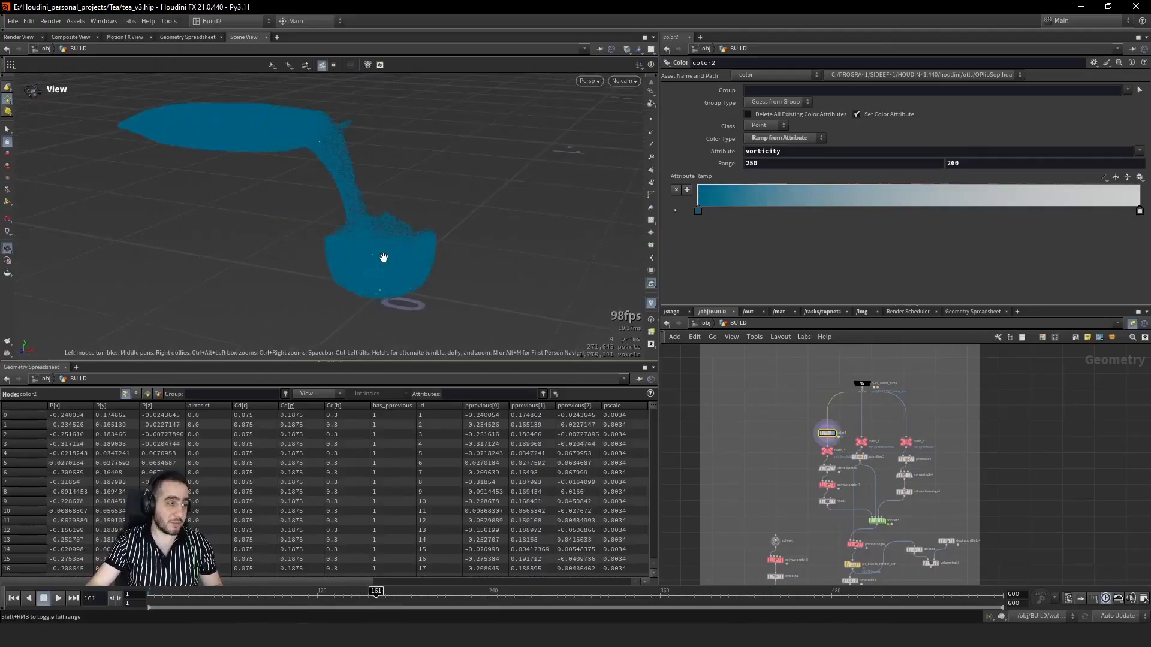
{"action": "left_click_drag", "start_coordinate": [407, 209], "coordinate": [413, 204], "text": "alt"}
{"action": "middle_click_drag", "start_coordinate": [372, 280], "coordinate": [382, 217], "text": "alt"}
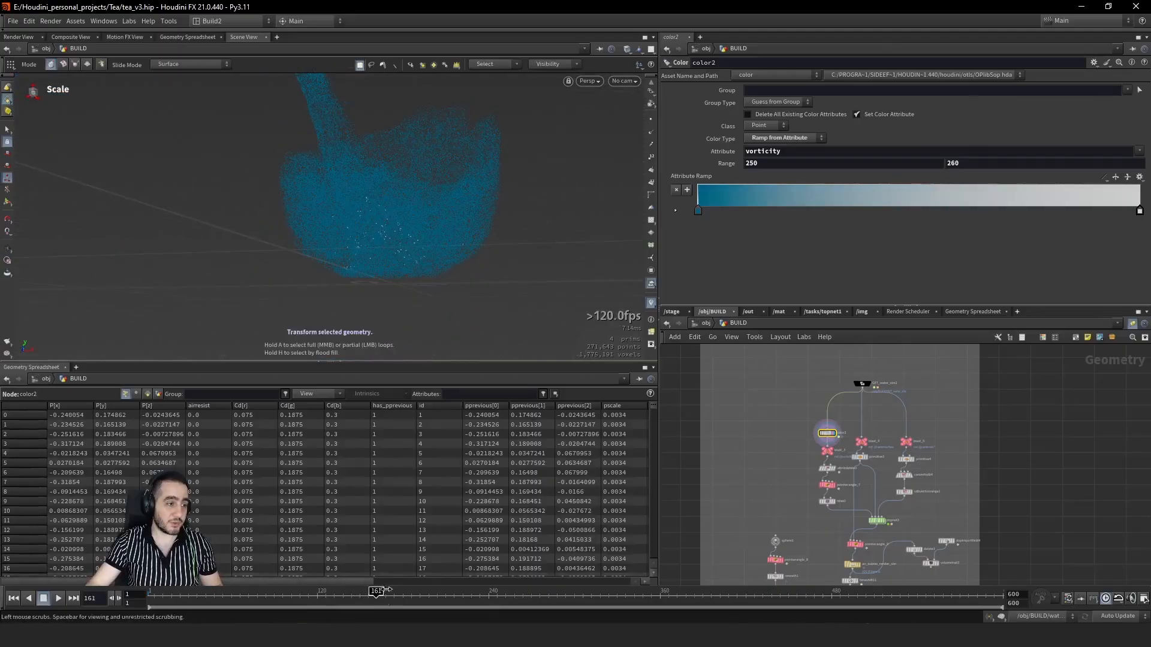
{"action": "left_click_drag", "start_coordinate": [378, 601], "coordinate": [392, 604]}
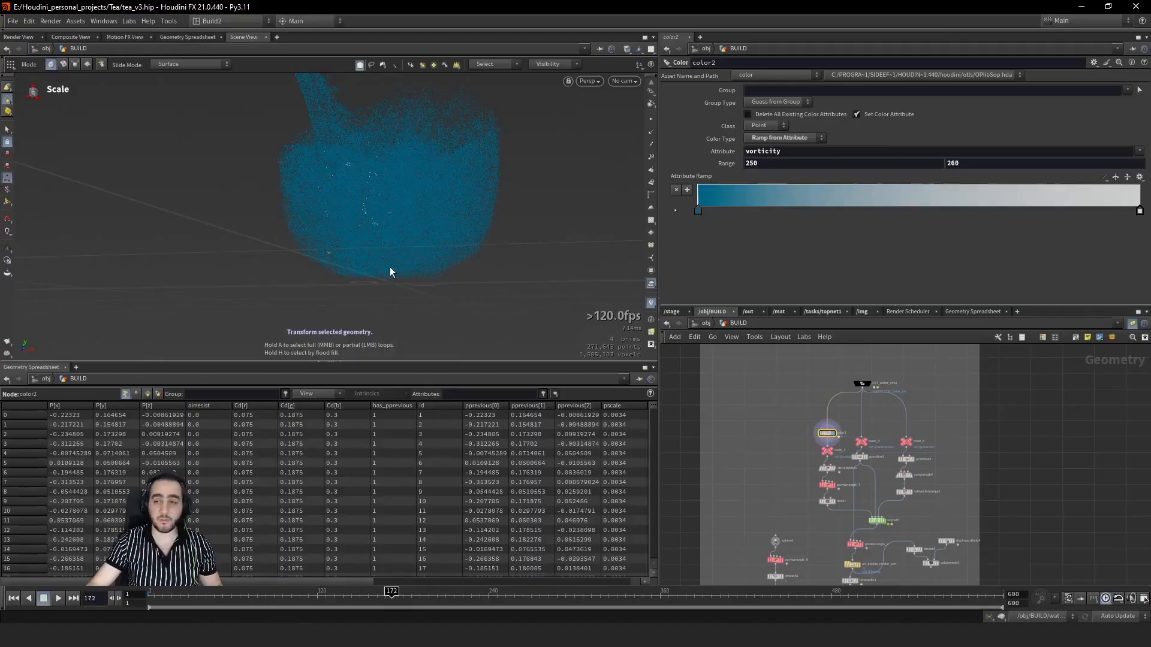
{"action": "key", "text": "Escape"}
{"action": "left_click_drag", "start_coordinate": [401, 231], "coordinate": [307, 320]}
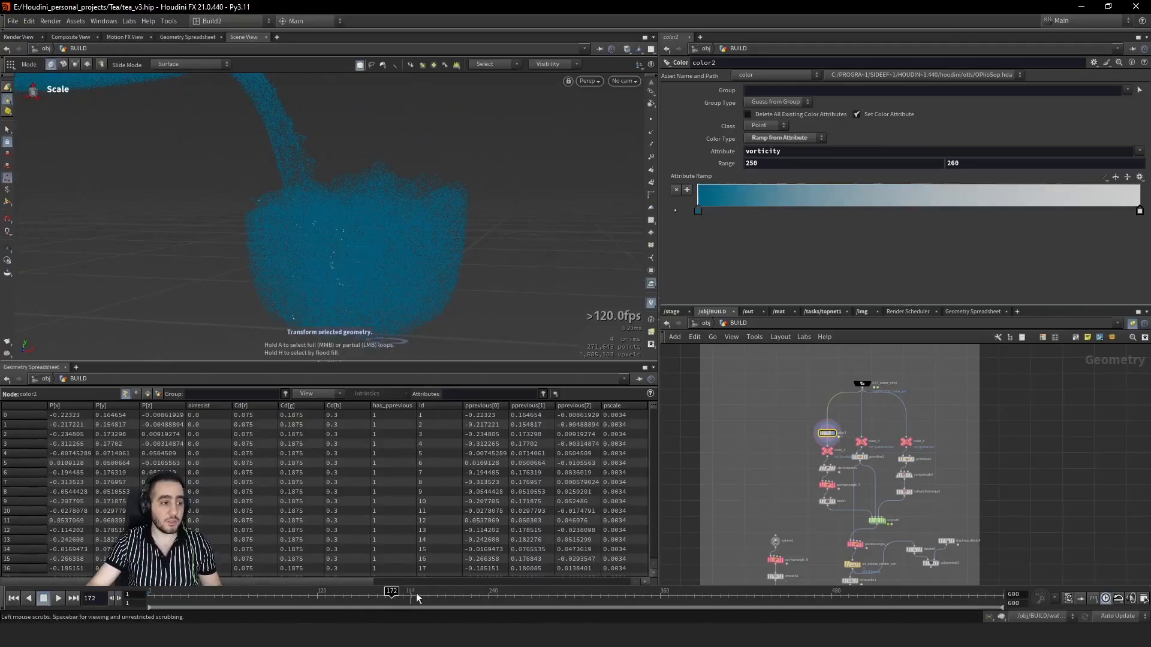
Step: Display blast_3 and scrub the timeline to frame 156 to review the points kept by its vorticity filter
{"action": "scroll", "coordinate": [812, 452], "scroll_direction": "up", "scroll_amount": 4}
{"action": "left_click", "coordinate": [844, 446]}
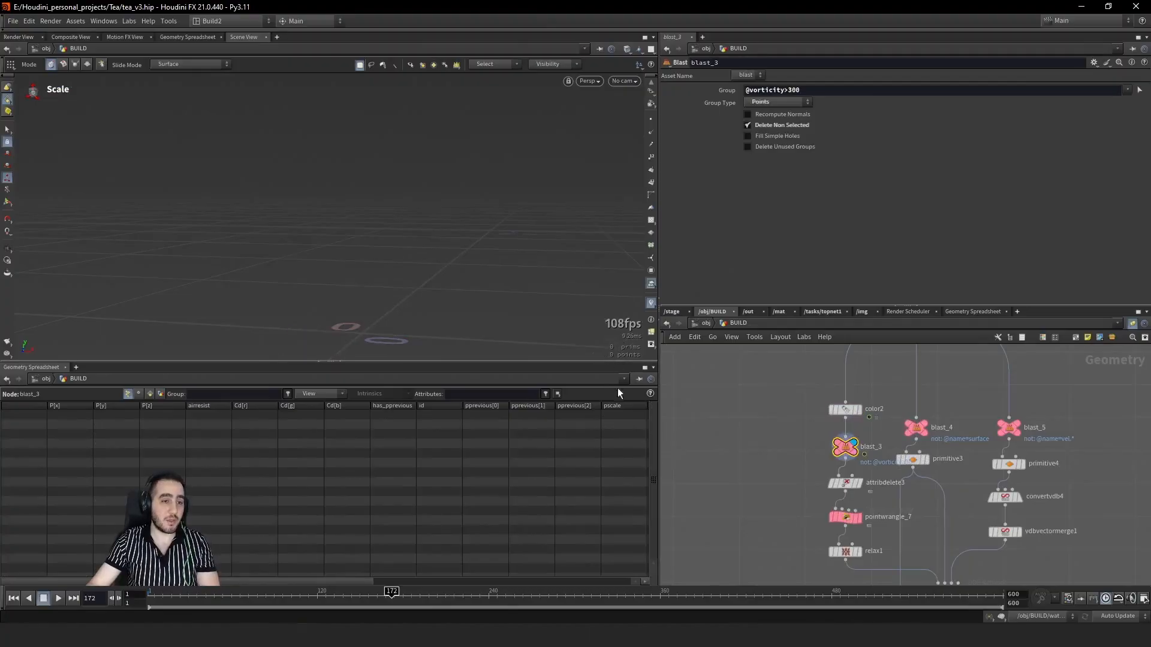
{"action": "left_click_drag", "start_coordinate": [344, 602], "coordinate": [519, 599]}
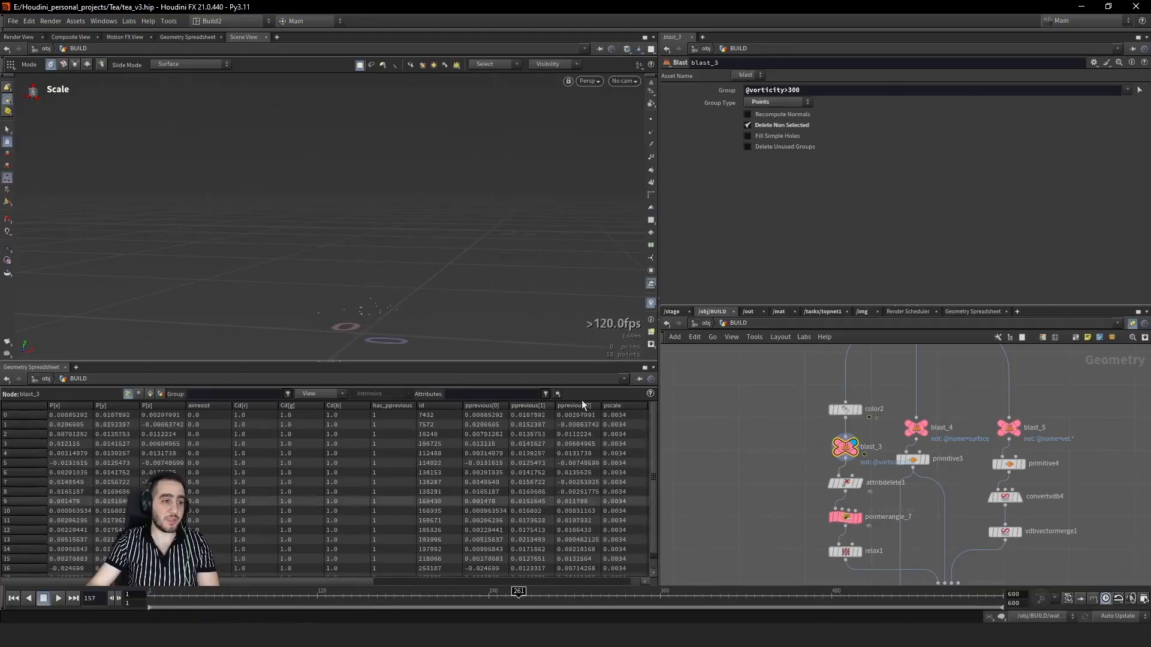
{"action": "mouse_move", "coordinate": [368, 600]}
{"action": "left_mouse_down"}
{"action": "mouse_move", "coordinate": [459, 599]}
{"action": "mouse_move", "coordinate": [279, 599]}
{"action": "mouse_move", "coordinate": [373, 594]}
{"action": "left_mouse_up"}
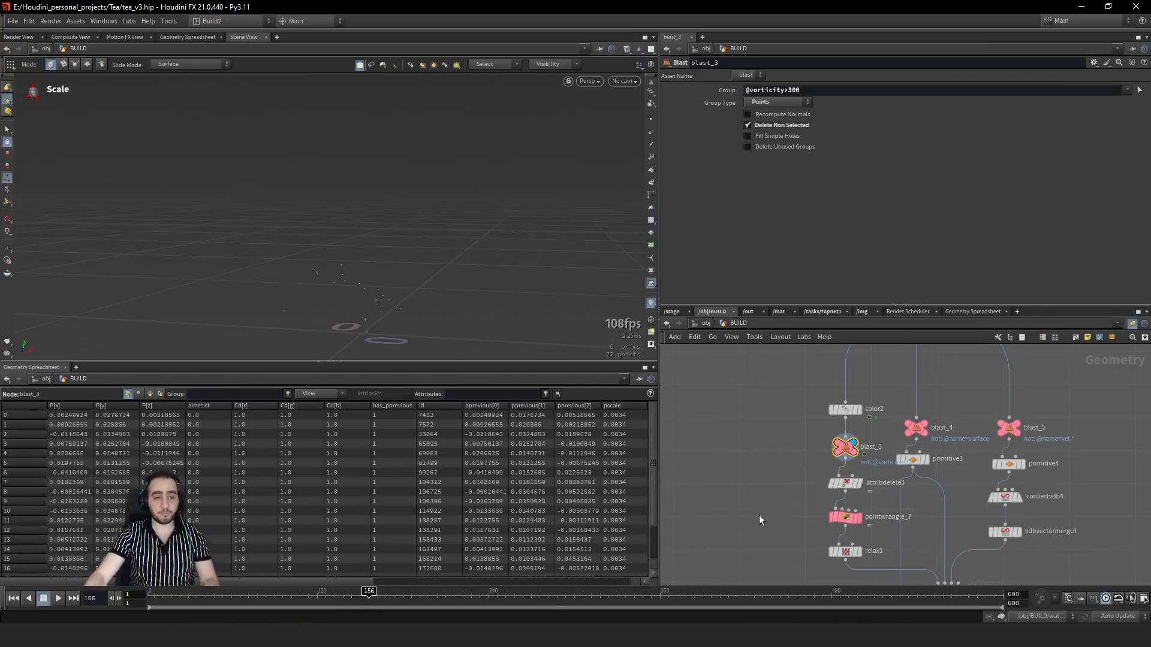
Step: Return to frame 1 and inspect the relax1 node's point relax settings
{"action": "middle_click_drag", "start_coordinate": [759, 516], "coordinate": [738, 419]}
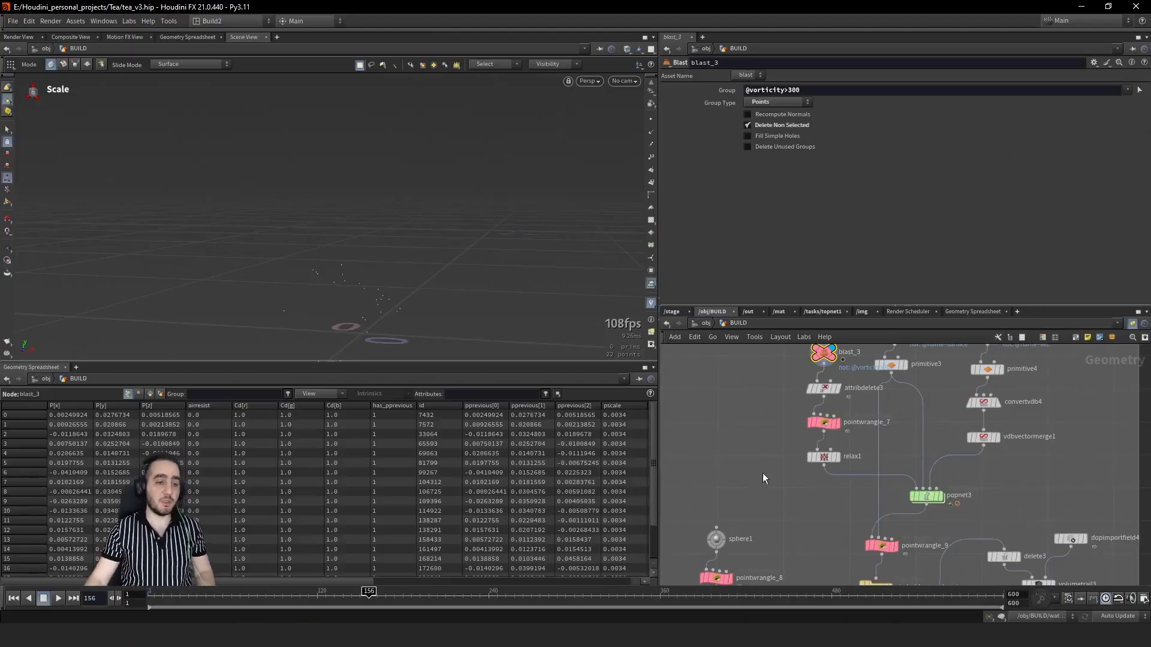
{"action": "key", "text": "ctrl+Up"}
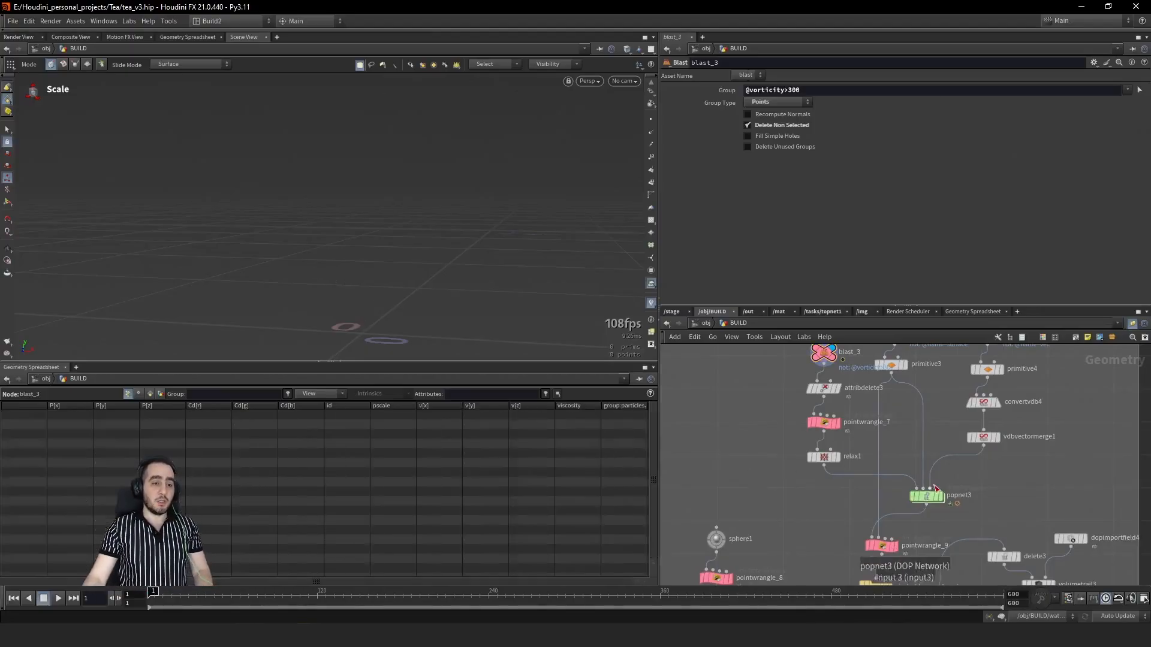
{"action": "left_click", "coordinate": [840, 460]}
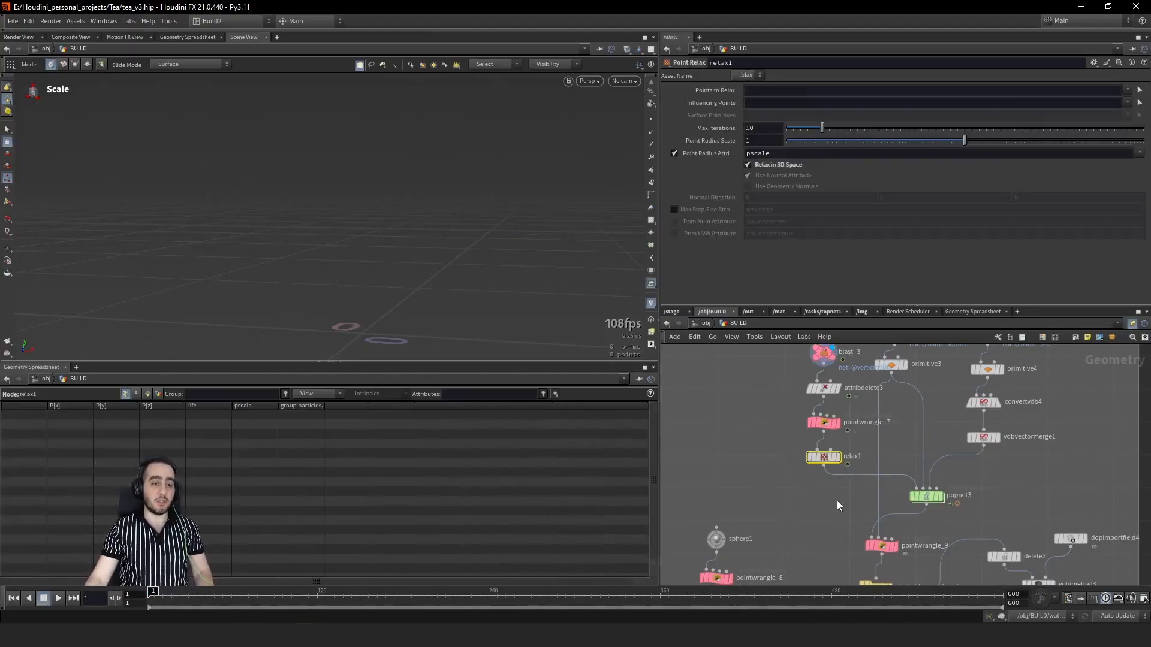
Step: Open the popnet3 network and inspect gasprojectnondivergentmultigrid1 and the surrounding gas and field nodes
{"action": "double_click", "coordinate": [929, 496]}
{"action": "scroll", "coordinate": [893, 383], "scroll_direction": "up", "scroll_amount": 5}
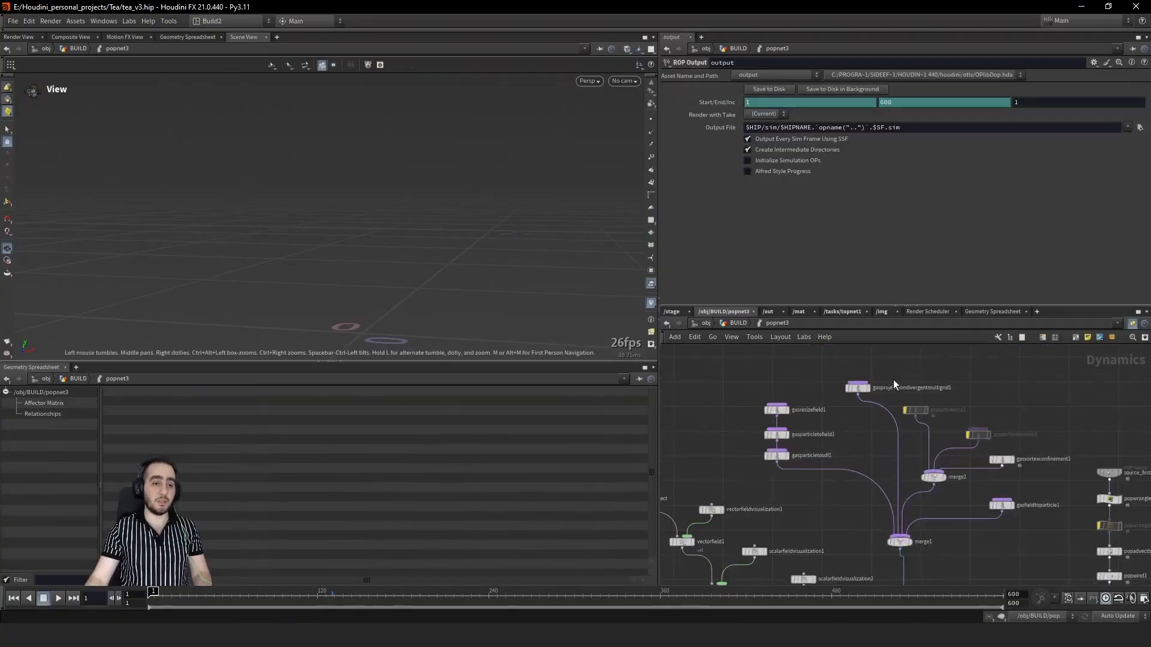
{"action": "scroll", "coordinate": [893, 380], "scroll_direction": "up", "scroll_amount": 4}
{"action": "left_click_drag", "start_coordinate": [773, 370], "coordinate": [826, 413]}
{"action": "middle_click_drag", "start_coordinate": [792, 462], "coordinate": [927, 431]}
{"action": "scroll", "coordinate": [877, 452], "scroll_direction": "down", "scroll_amount": 2}
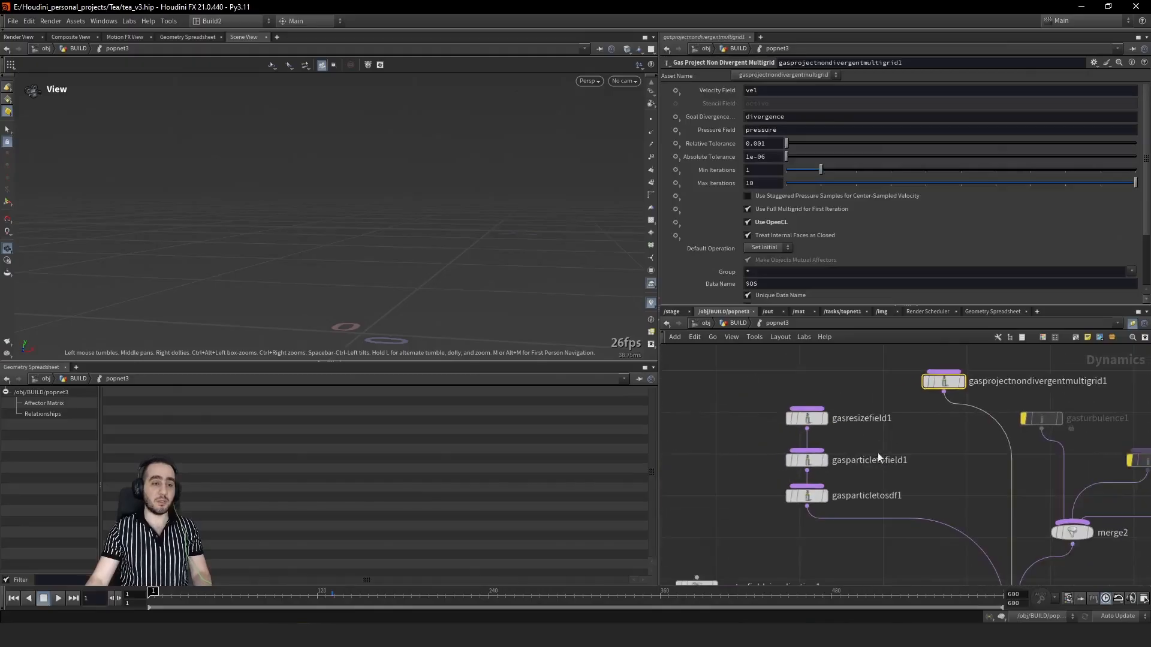
{"action": "scroll", "coordinate": [839, 479], "scroll_direction": "down", "scroll_amount": 8}
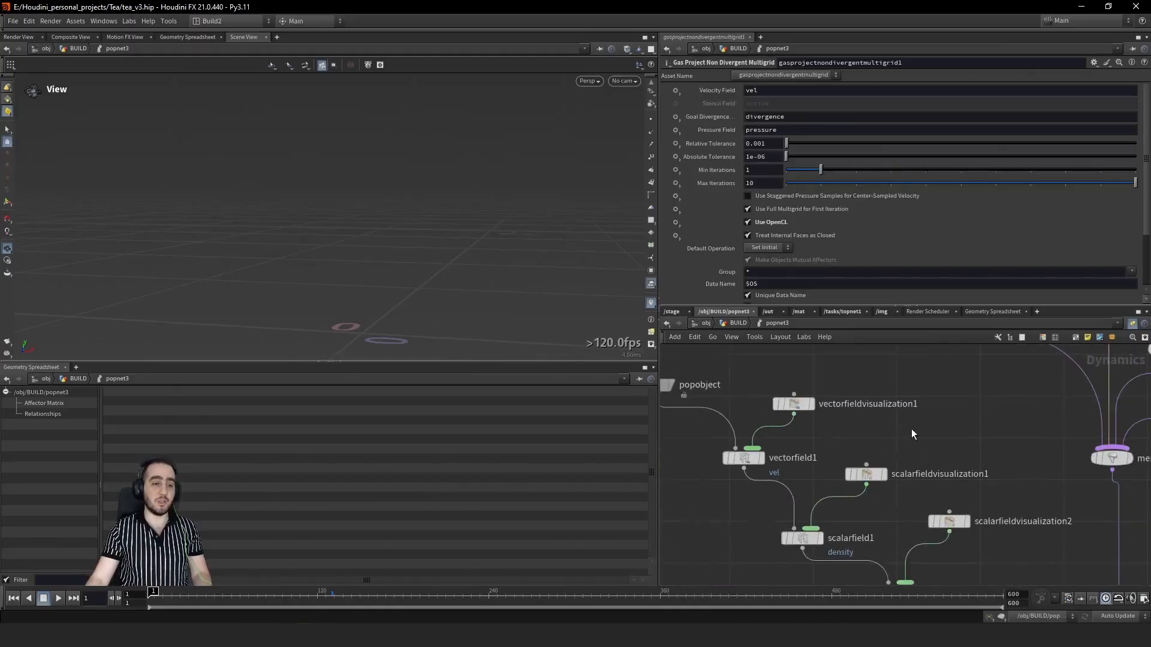
Step: Inspect popwrangle2's volume sampling code and popadvectbyvolumes1's velocity settings in popnet3's particle chain
{"action": "middle_click_drag", "start_coordinate": [996, 476], "coordinate": [829, 506]}
{"action": "scroll", "coordinate": [914, 474], "scroll_direction": "up", "scroll_amount": 6}
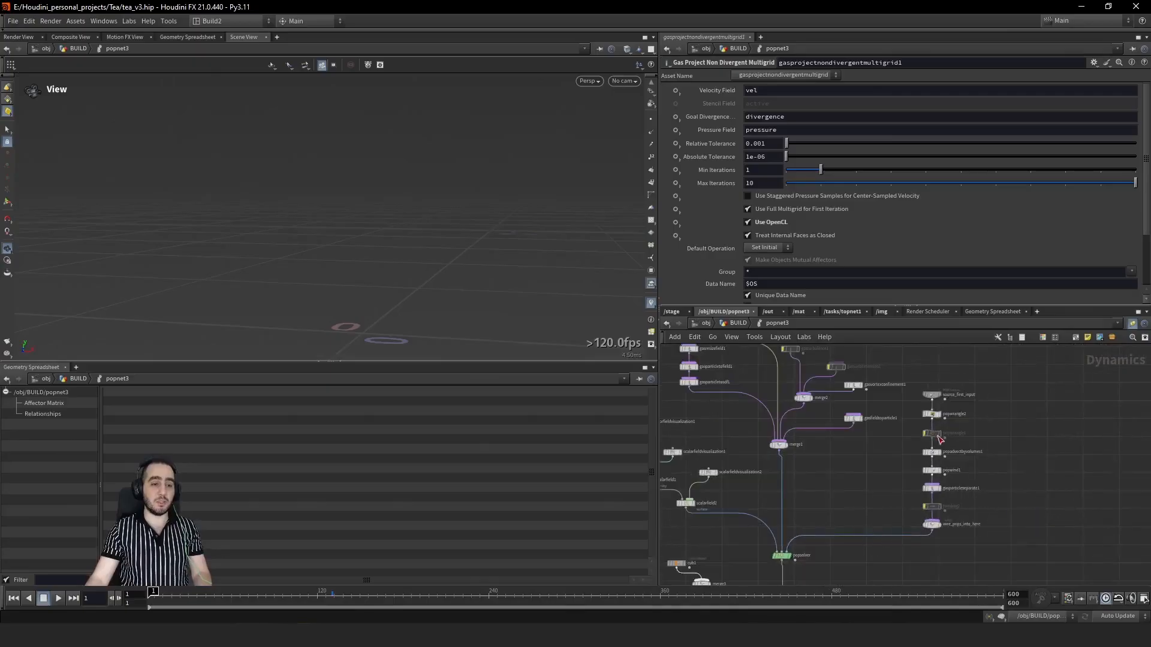
{"action": "left_click", "coordinate": [908, 412]}
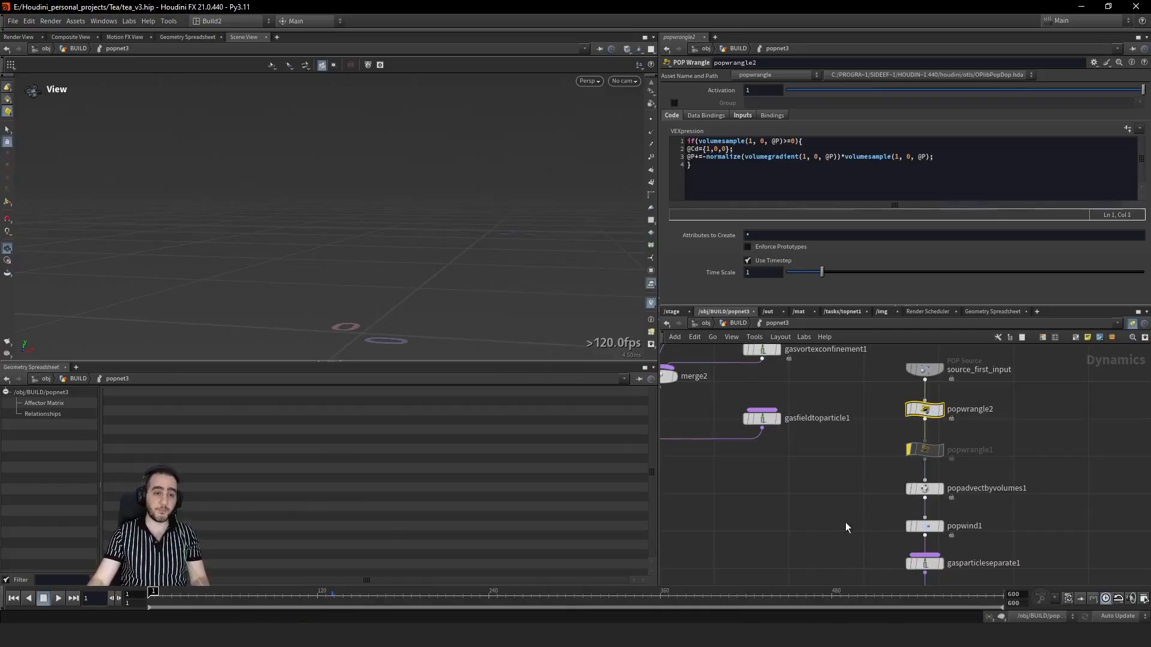
{"action": "middle_click_drag", "start_coordinate": [845, 523], "coordinate": [838, 467]}
{"action": "left_click_drag", "start_coordinate": [877, 439], "coordinate": [957, 470]}
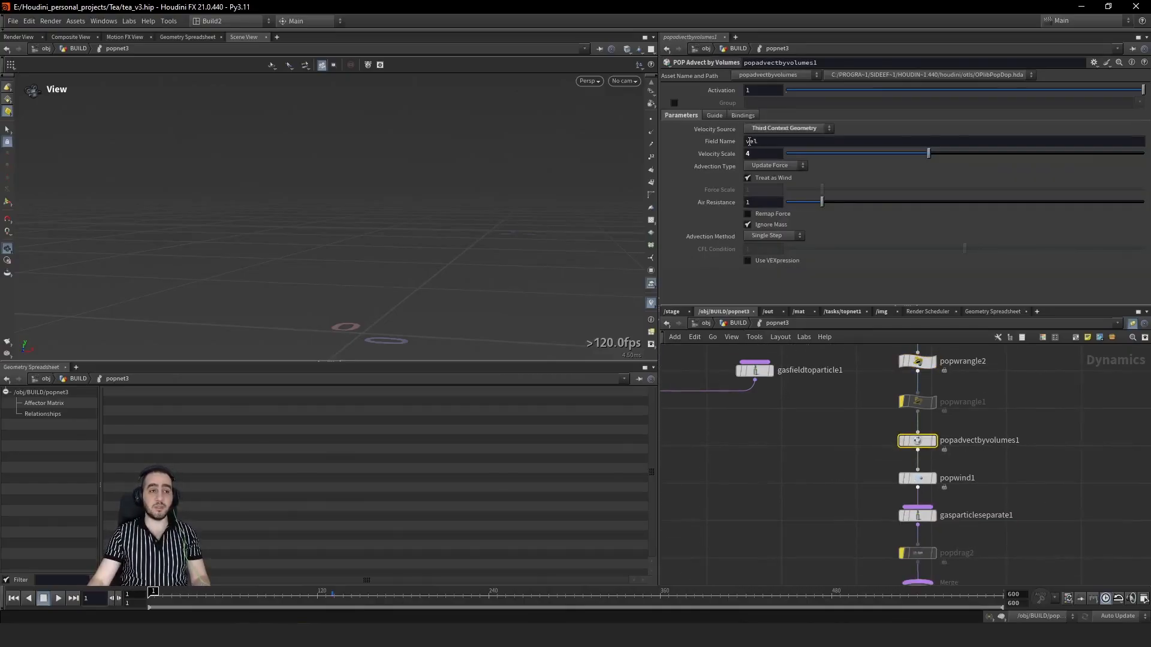
Step: Compare popadvectbyvolumes1's velocity source with popnet3's inputs in the BUILD network, and inspect vdbvectormerge1
{"action": "left_click", "coordinate": [753, 322]}
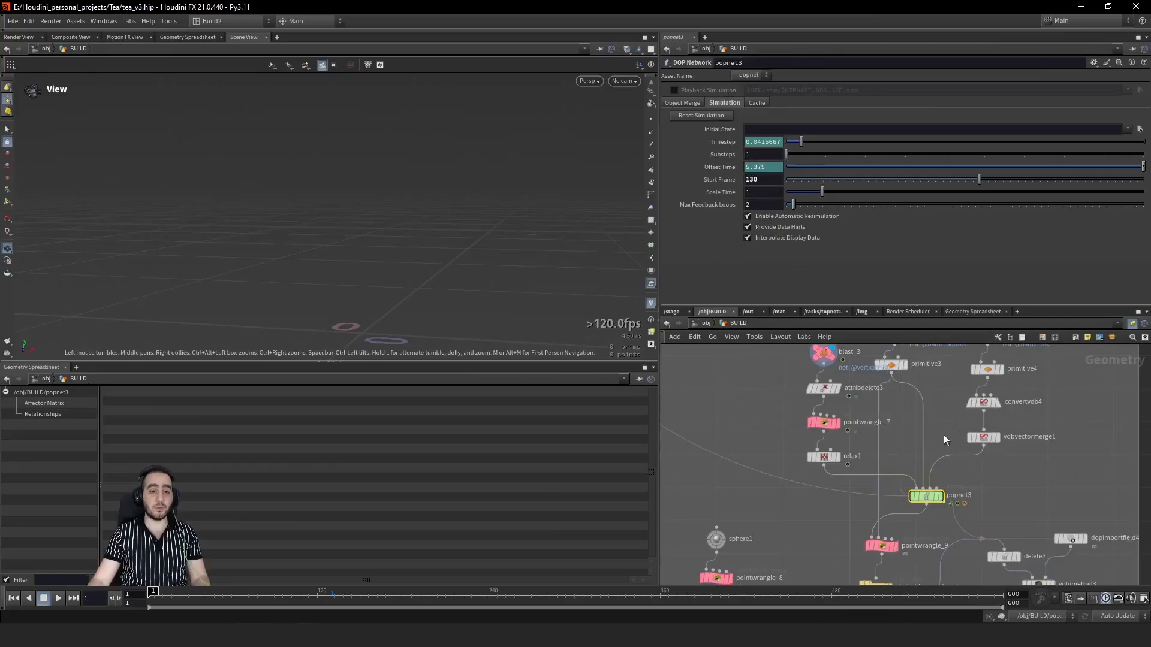
{"action": "middle_click_drag", "start_coordinate": [973, 481], "coordinate": [923, 503]}
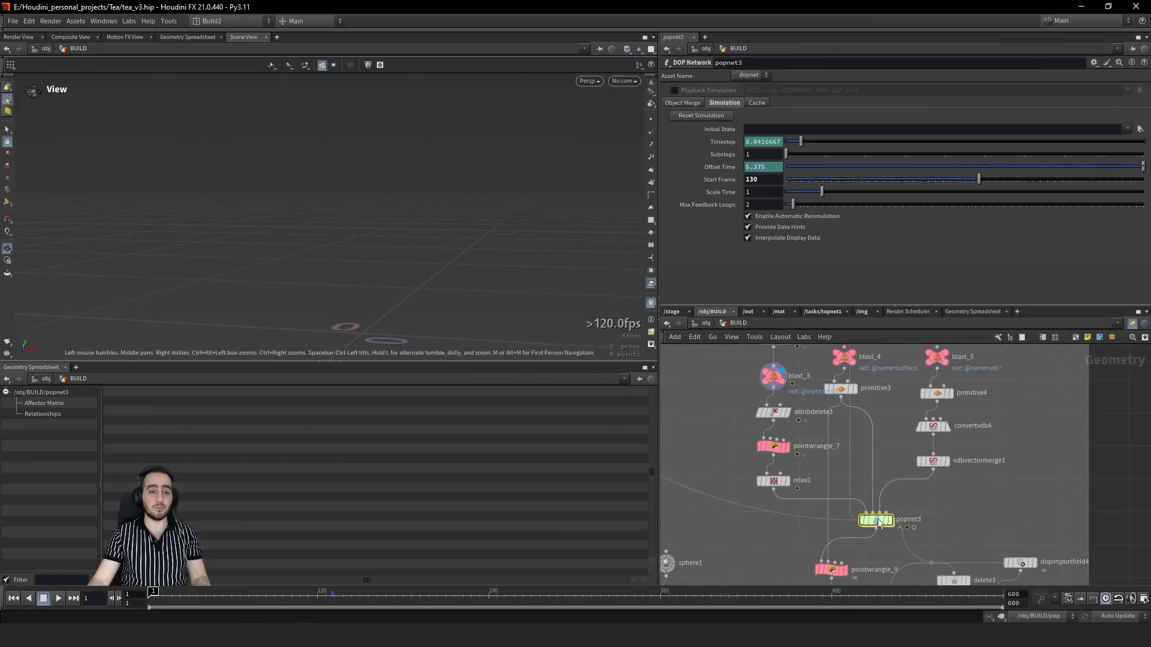
{"action": "double_click", "coordinate": [876, 524]}
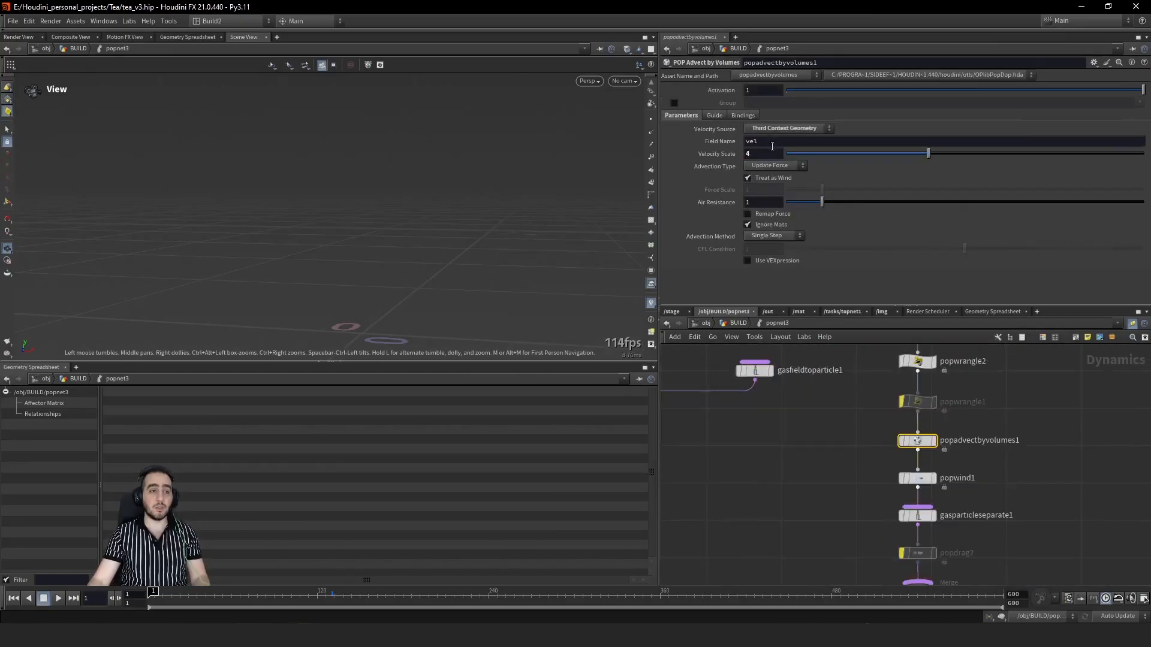
{"action": "left_click", "coordinate": [737, 323]}
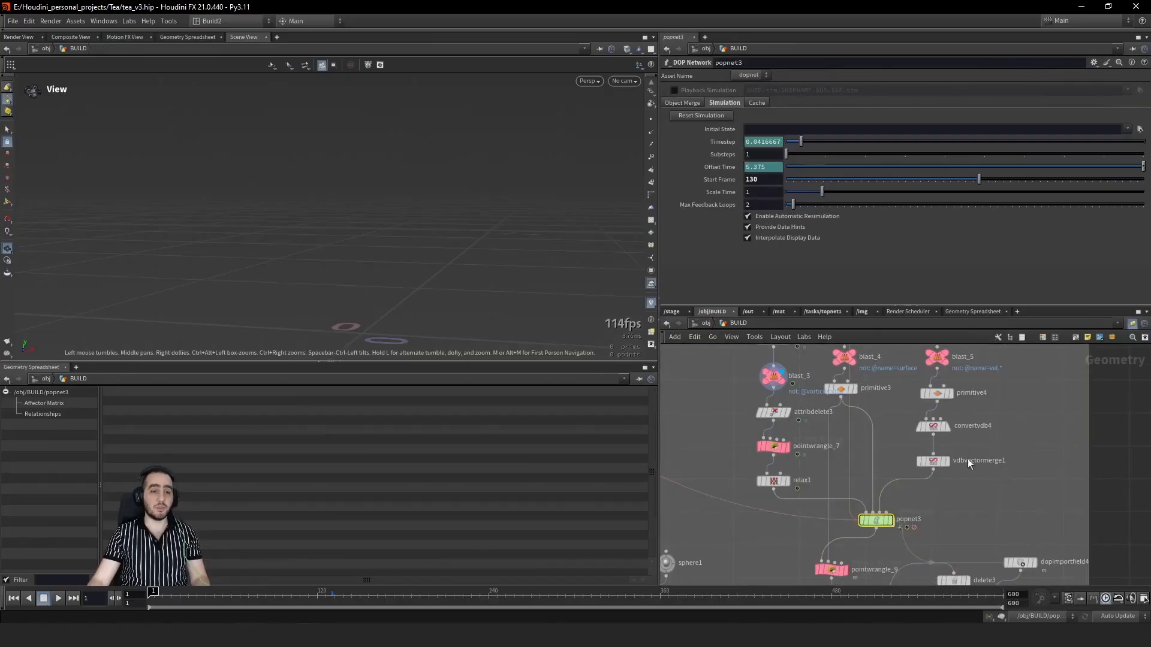
{"action": "left_click_drag", "start_coordinate": [979, 498], "coordinate": [923, 457]}
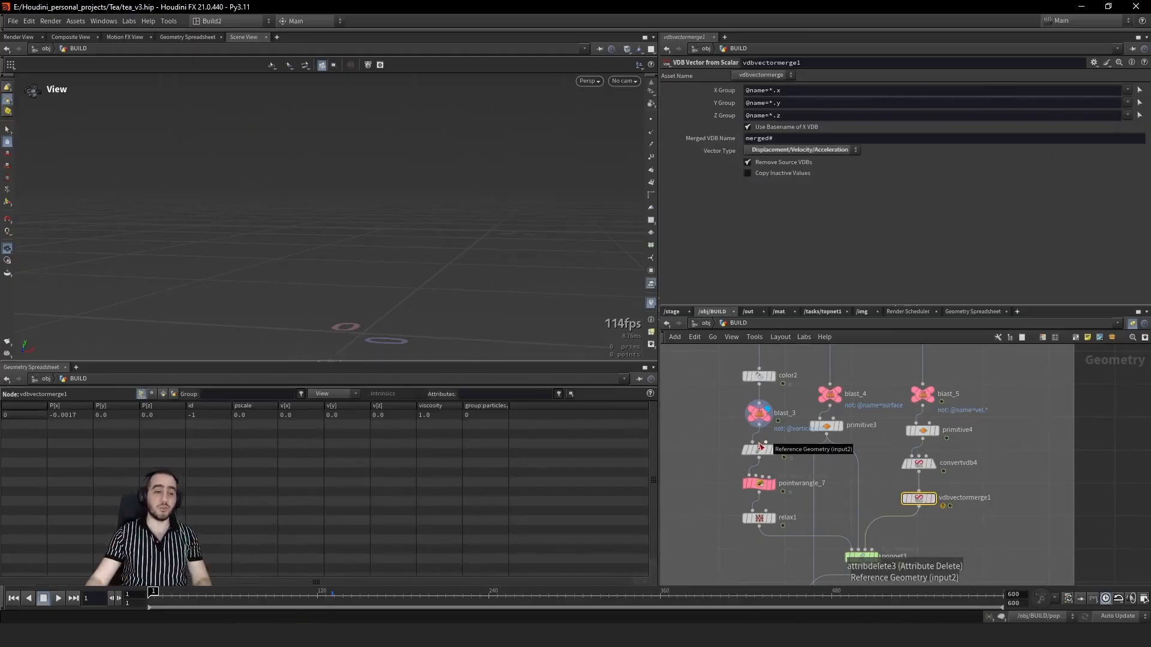
Step: Display the air_bubles_render_sim file cache and scrub through the bubble simulation to frame 305
{"action": "middle_click_drag", "start_coordinate": [794, 585], "coordinate": [813, 481]}
{"action": "left_click", "coordinate": [836, 548]}
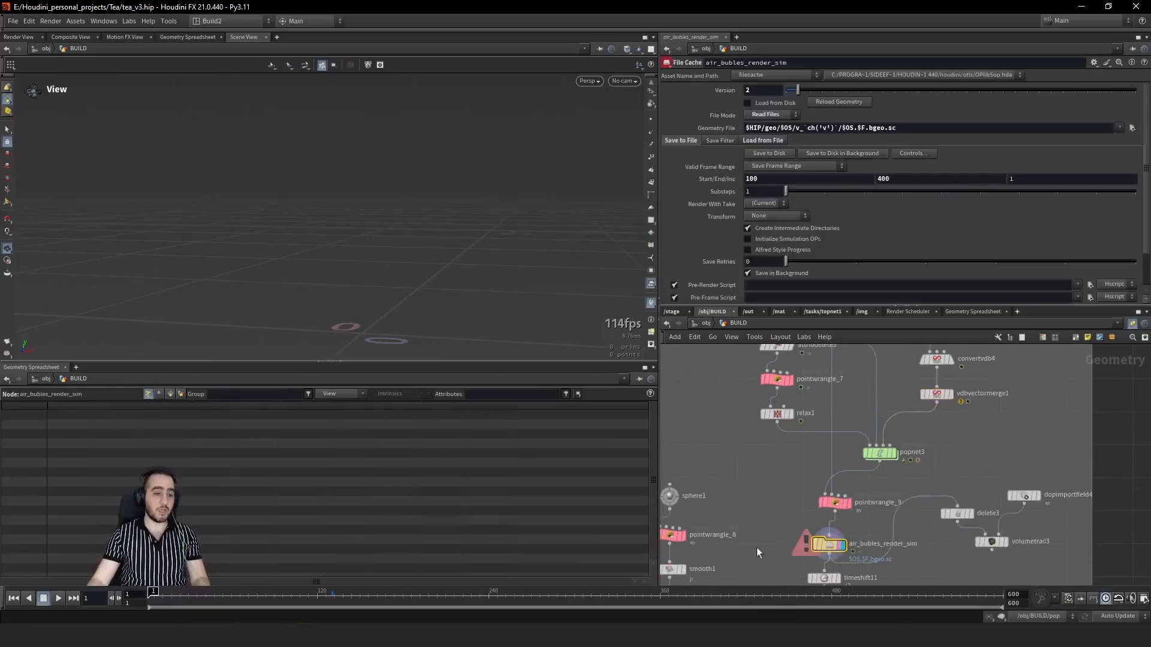
{"action": "left_click_drag", "start_coordinate": [321, 595], "coordinate": [361, 590]}
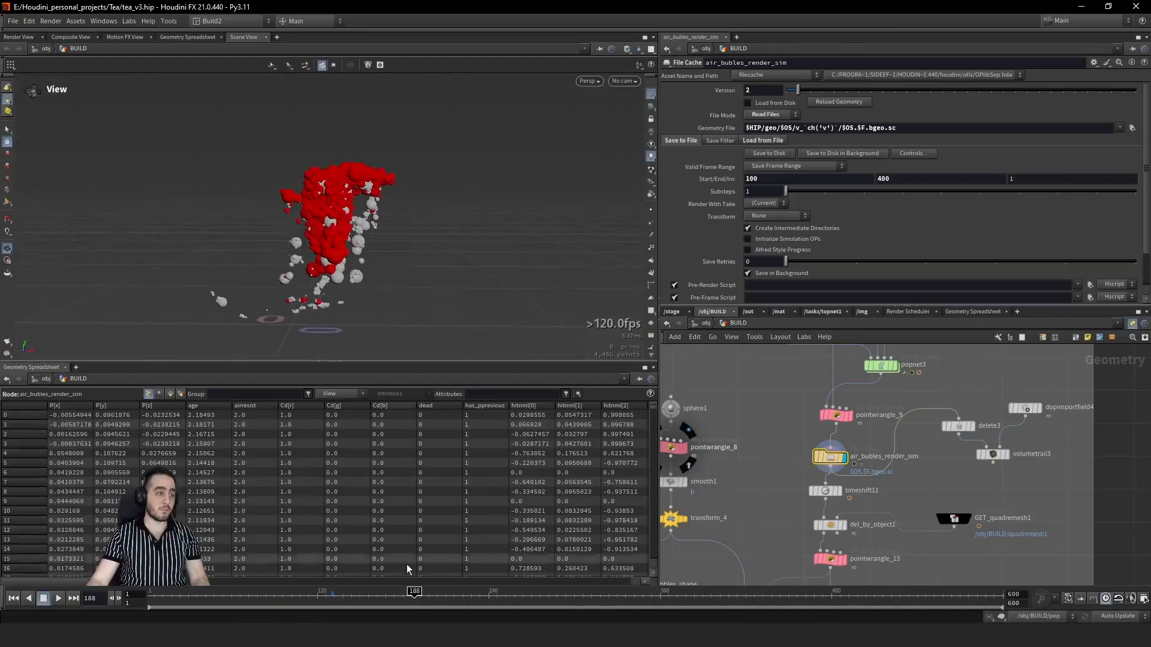
{"action": "left_click", "coordinate": [372, 593]}
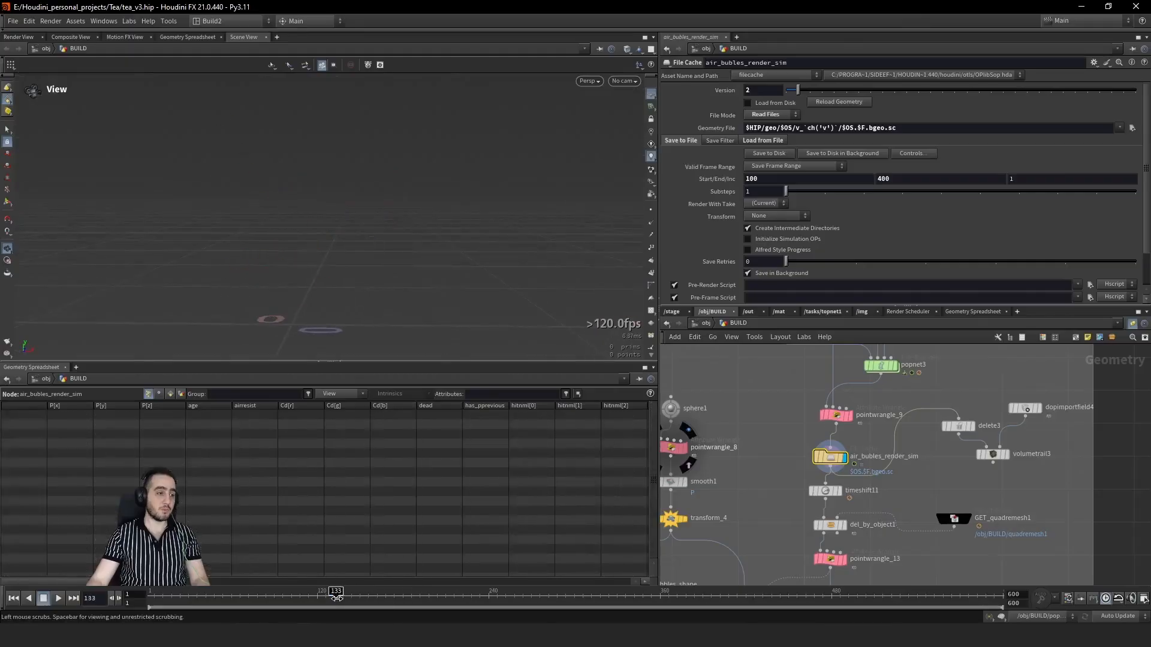
{"action": "left_click_drag", "start_coordinate": [372, 593], "coordinate": [584, 592]}
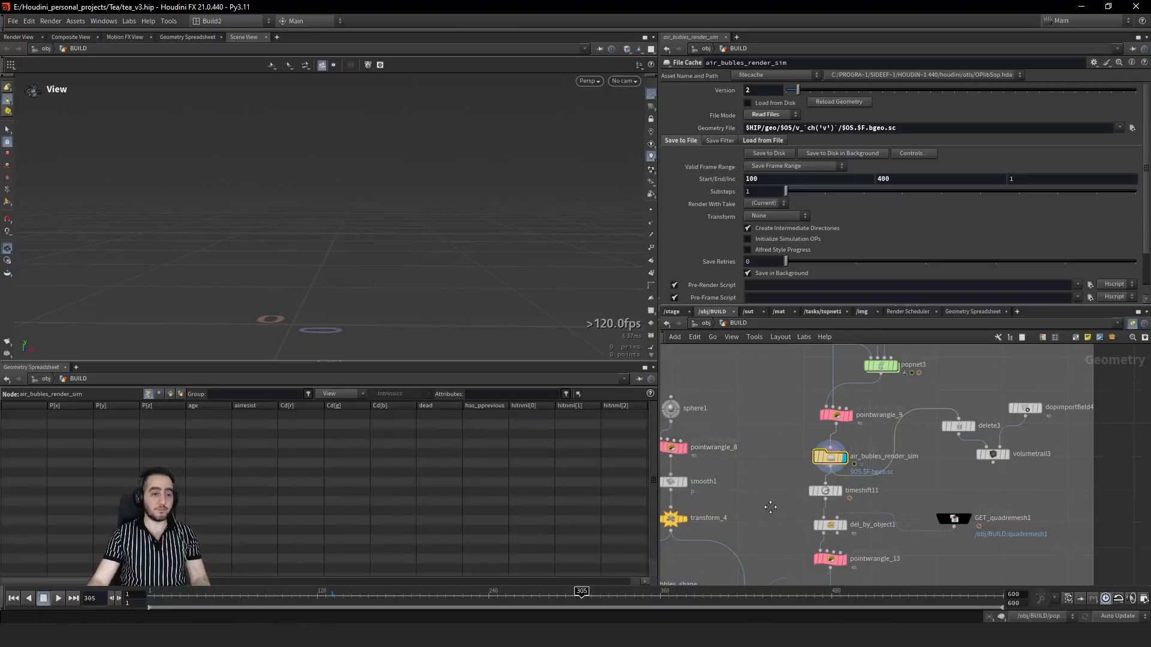
Step: Display del_by_object1 and scrub back to frame 159 to review the bubbles it keeps
{"action": "middle_click_drag", "start_coordinate": [770, 507], "coordinate": [804, 441]}
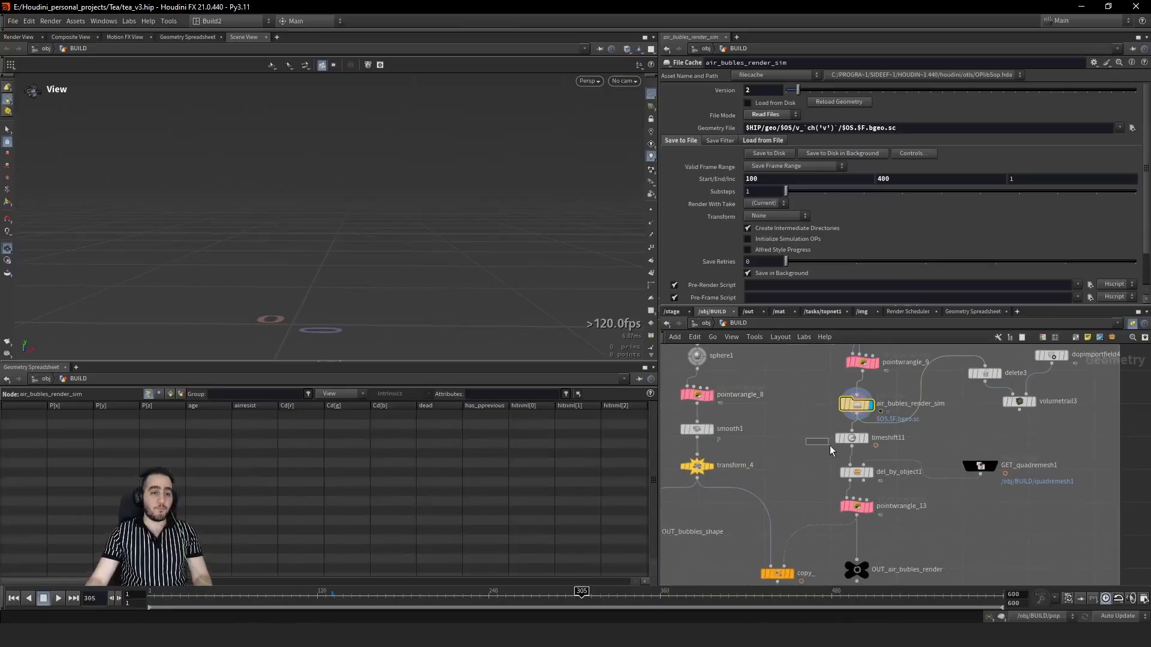
{"action": "left_click_drag", "start_coordinate": [829, 445], "coordinate": [829, 447]}
{"action": "left_click", "coordinate": [855, 473]}
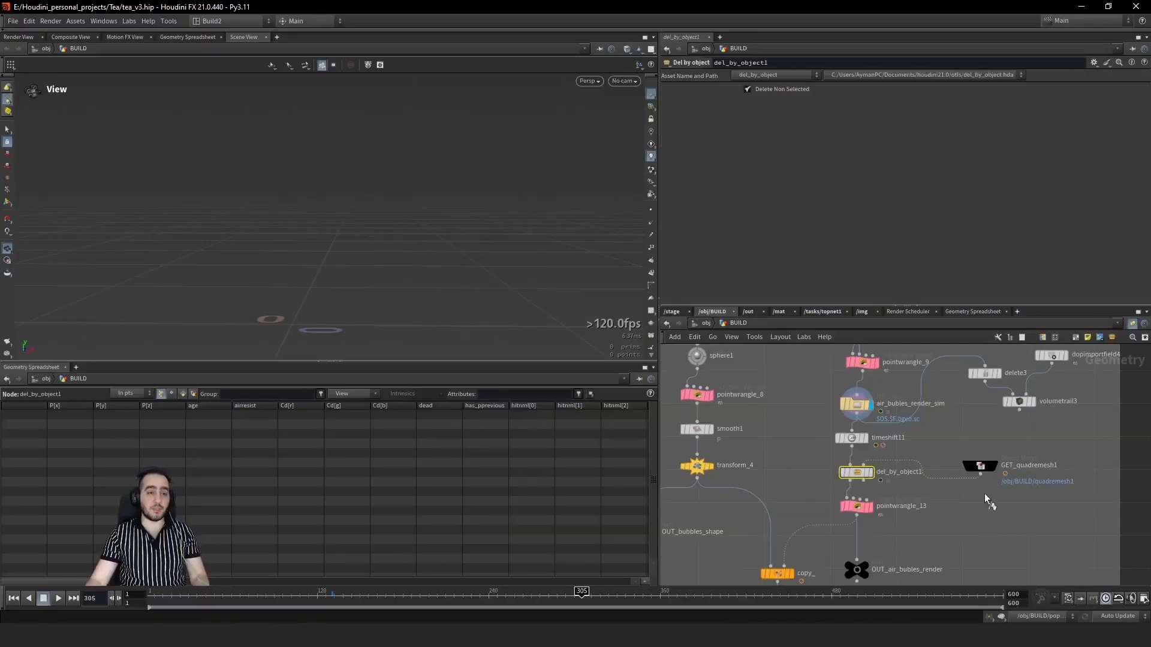
{"action": "left_click_drag", "start_coordinate": [351, 596], "coordinate": [374, 596]}
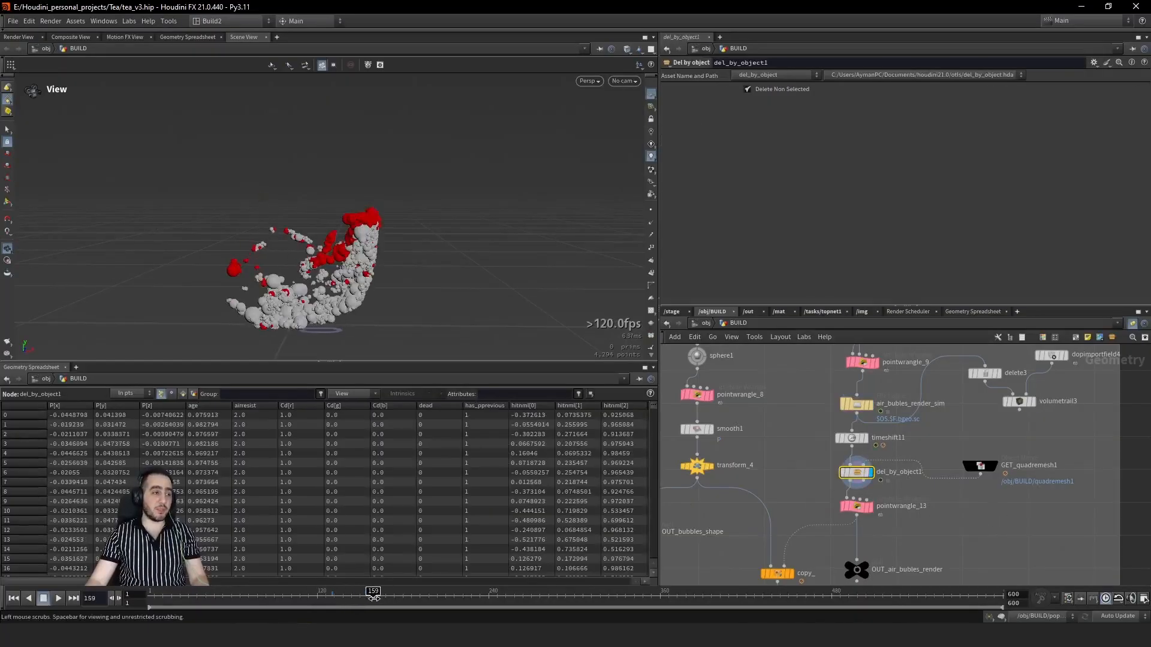
Step: Inspect timeshift11's frame clamping, scrub to frame 150, and display del_by_object1 to see which bubbles it removes
{"action": "left_click", "coordinate": [980, 466]}
{"action": "left_click_drag", "start_coordinate": [862, 427], "coordinate": [863, 428]}
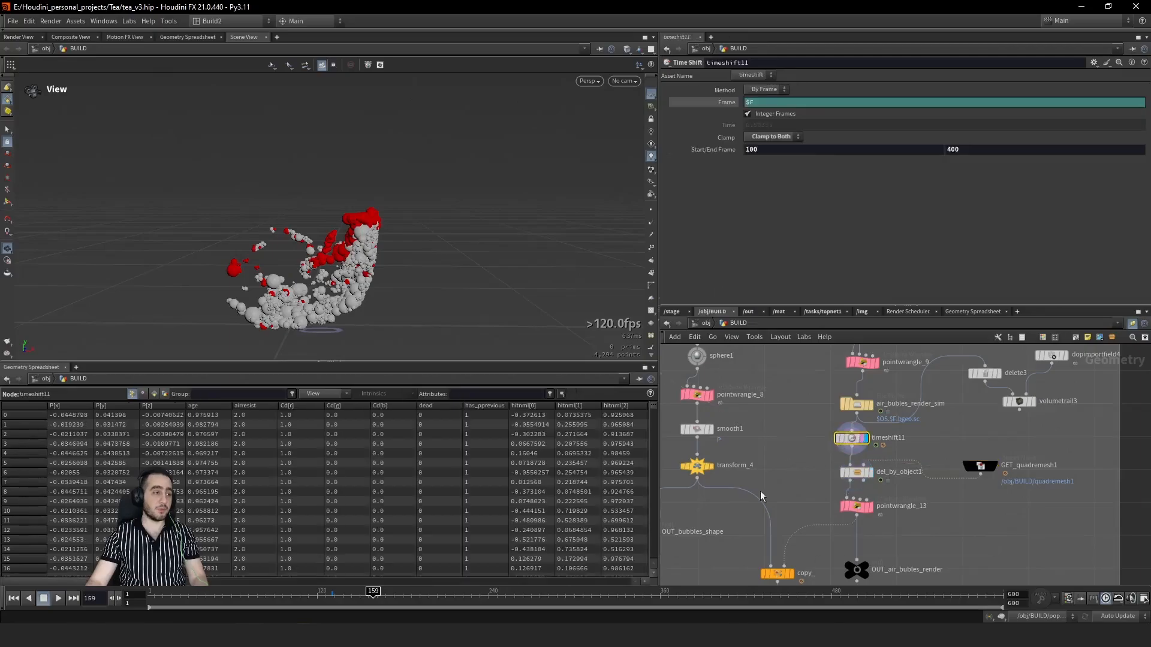
{"action": "mouse_move", "coordinate": [373, 592]}
{"action": "left_mouse_down"}
{"action": "mouse_move", "coordinate": [334, 592]}
{"action": "mouse_move", "coordinate": [361, 593]}
{"action": "left_mouse_up"}
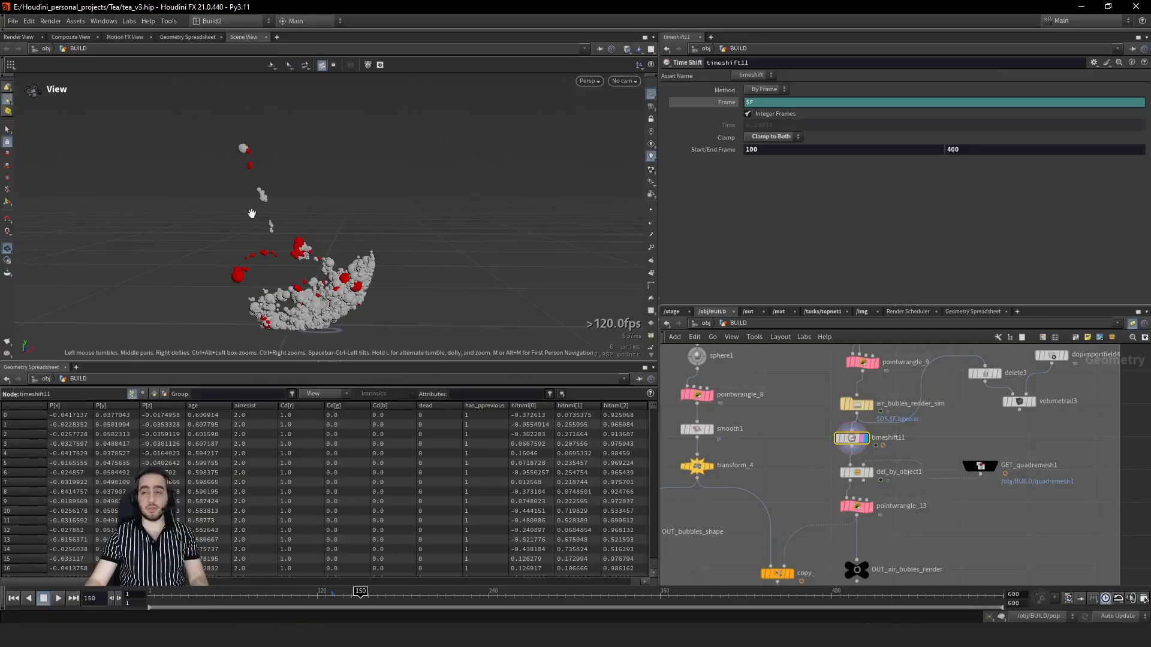
{"action": "left_click", "coordinate": [857, 472]}
{"action": "left_click", "coordinate": [866, 472]}
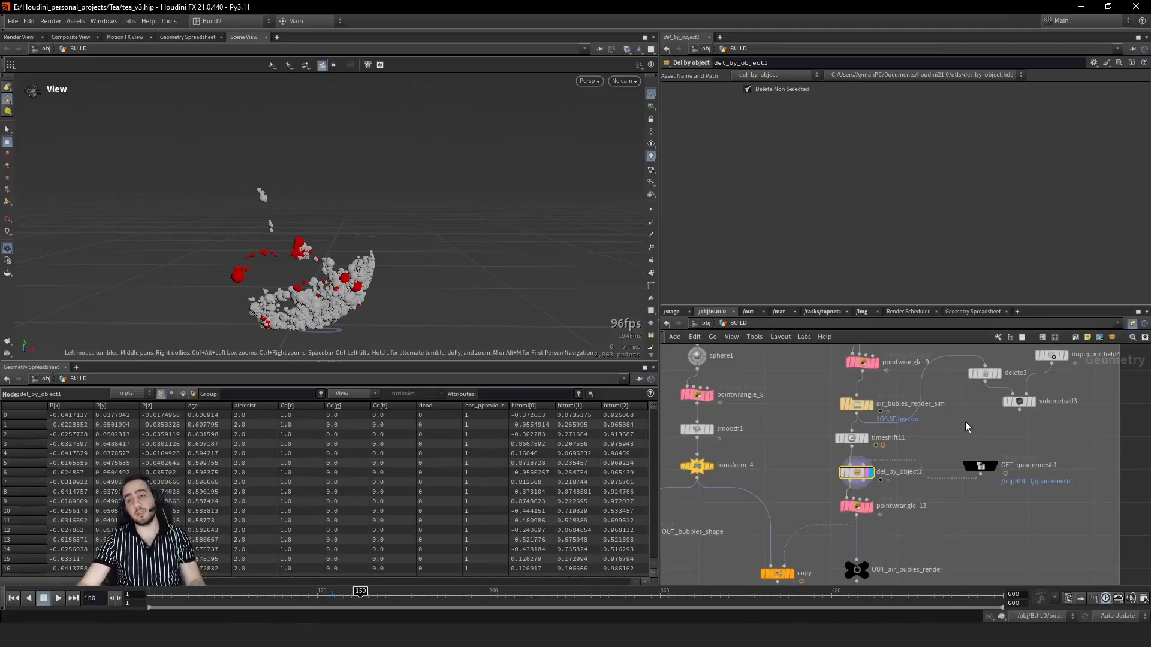
Step: Compare the GET_quadremesh1 cup mesh with the bubbles kept by del_by_object1, and scrub to frame 164
{"action": "left_click", "coordinate": [978, 466]}
{"action": "left_click", "coordinate": [993, 465]}
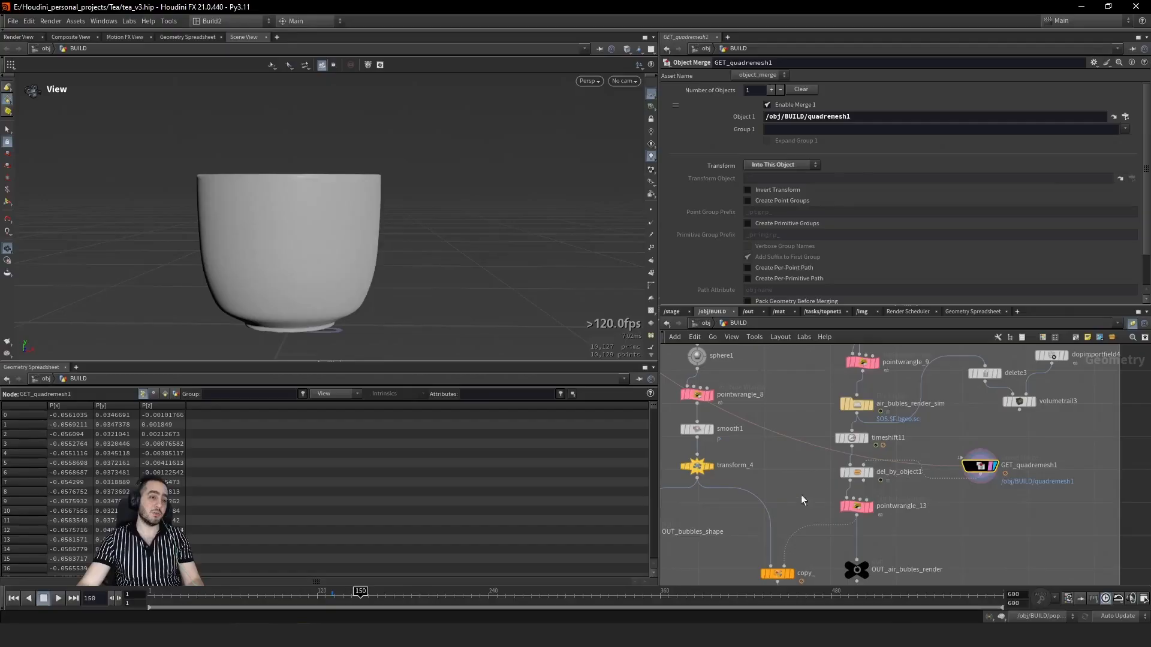
{"action": "left_click", "coordinate": [856, 472]}
{"action": "left_click", "coordinate": [869, 472]}
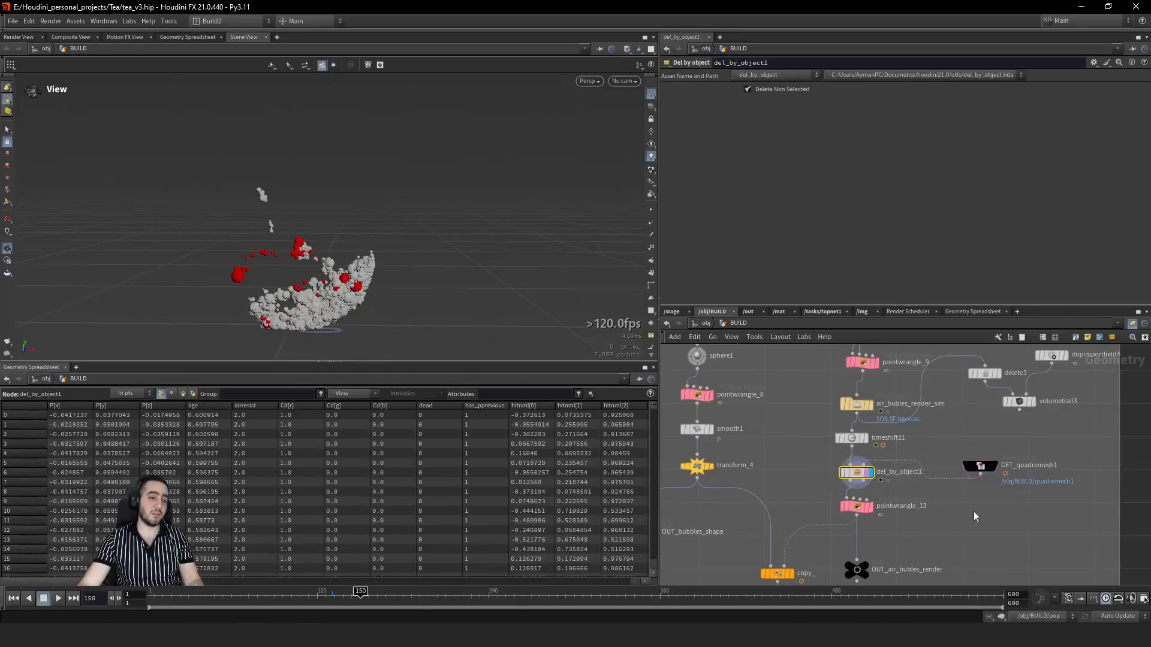
{"action": "left_click", "coordinate": [978, 466]}
{"action": "left_click", "coordinate": [993, 466]}
{"action": "left_click", "coordinate": [856, 472]}
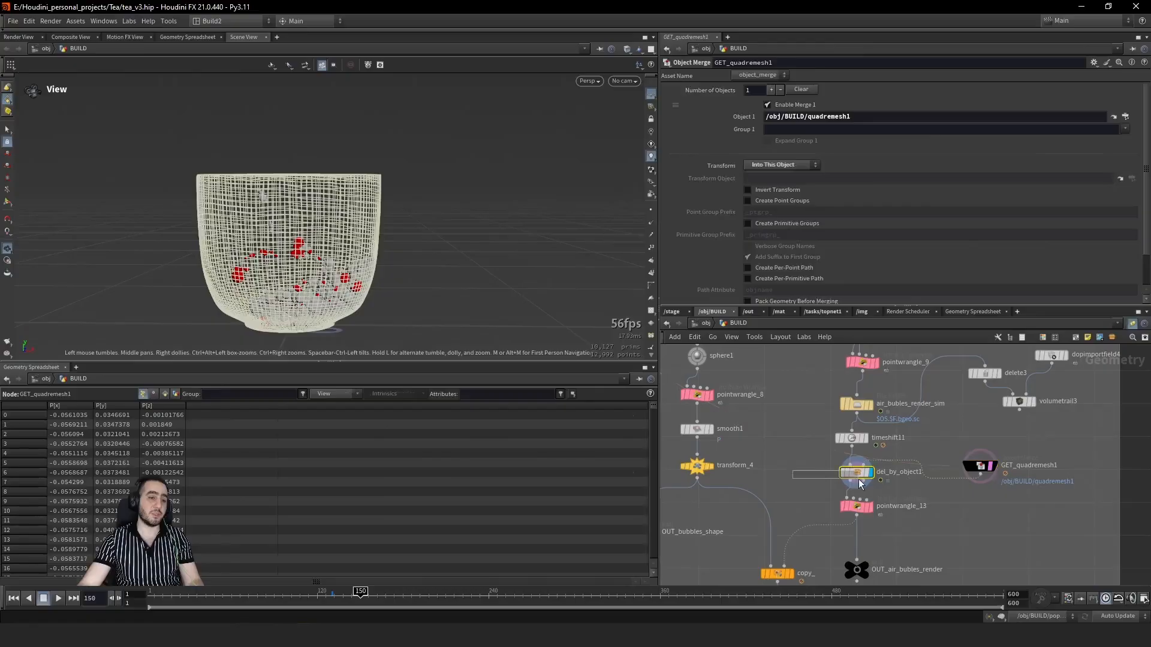
{"action": "left_click", "coordinate": [870, 473]}
{"action": "left_click", "coordinate": [369, 594]}
{"action": "left_click_drag", "start_coordinate": [371, 595], "coordinate": [380, 594]}
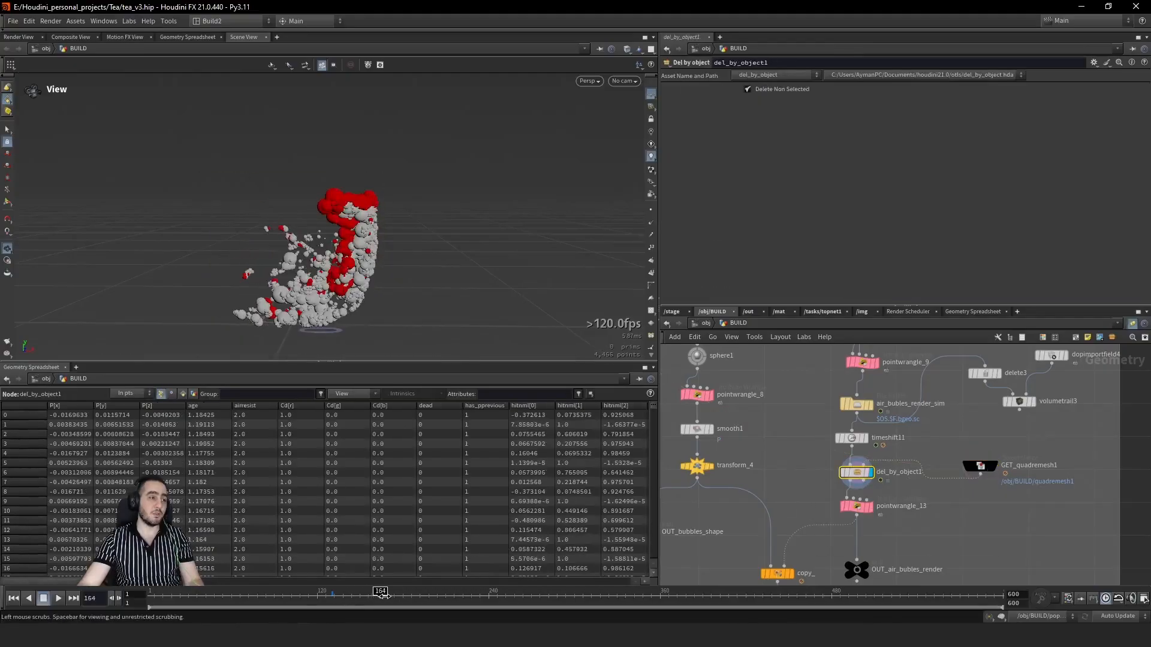
Step: Display pointwrangle_13, examine its pscale and Cd code, and save the scene file
{"action": "left_click", "coordinate": [856, 506]}
{"action": "left_click", "coordinate": [870, 506]}
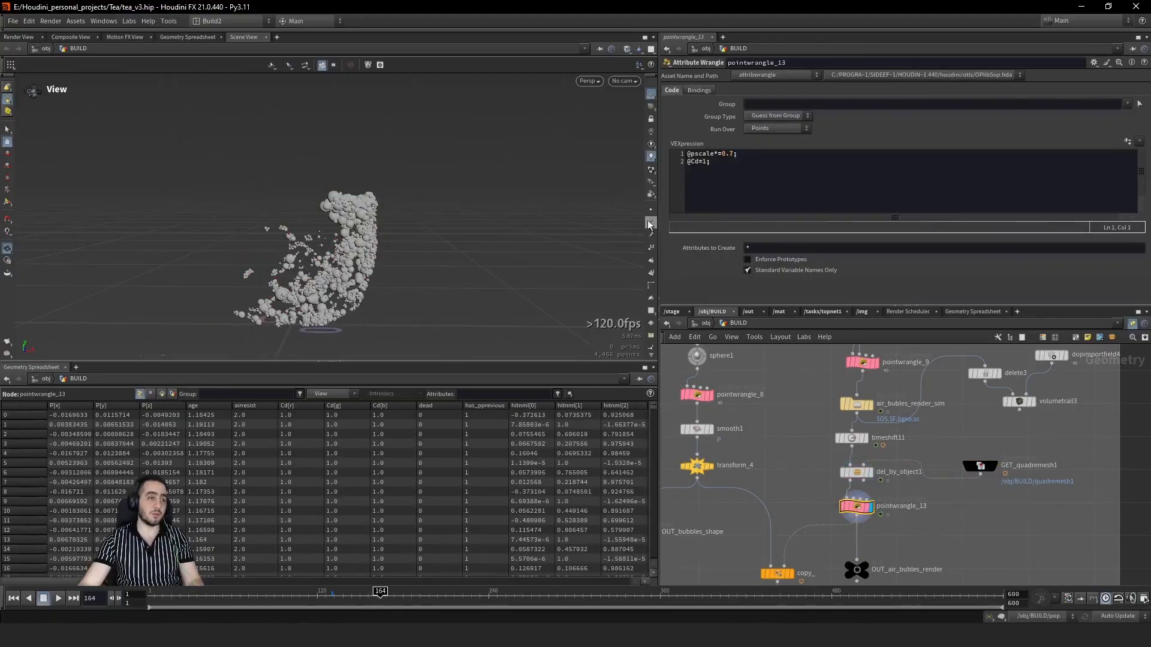
{"action": "left_click_drag", "start_coordinate": [714, 153], "coordinate": [737, 154]}
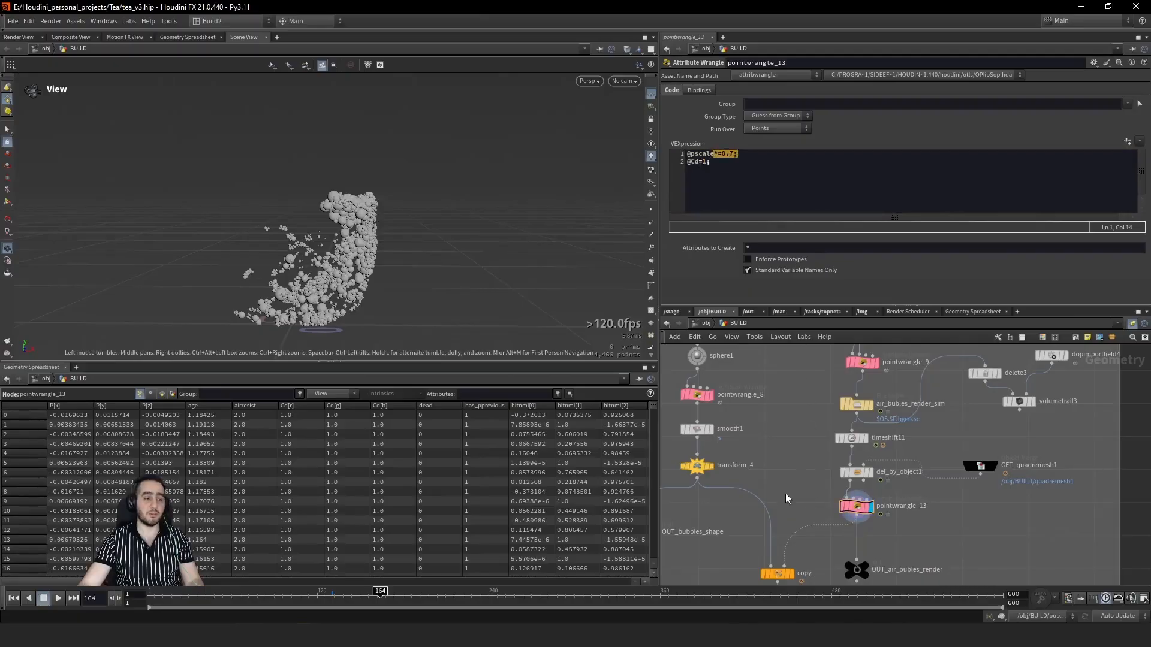
{"action": "middle_click_drag", "start_coordinate": [786, 494], "coordinate": [875, 551]}
{"action": "key", "text": "ctrl+s"}
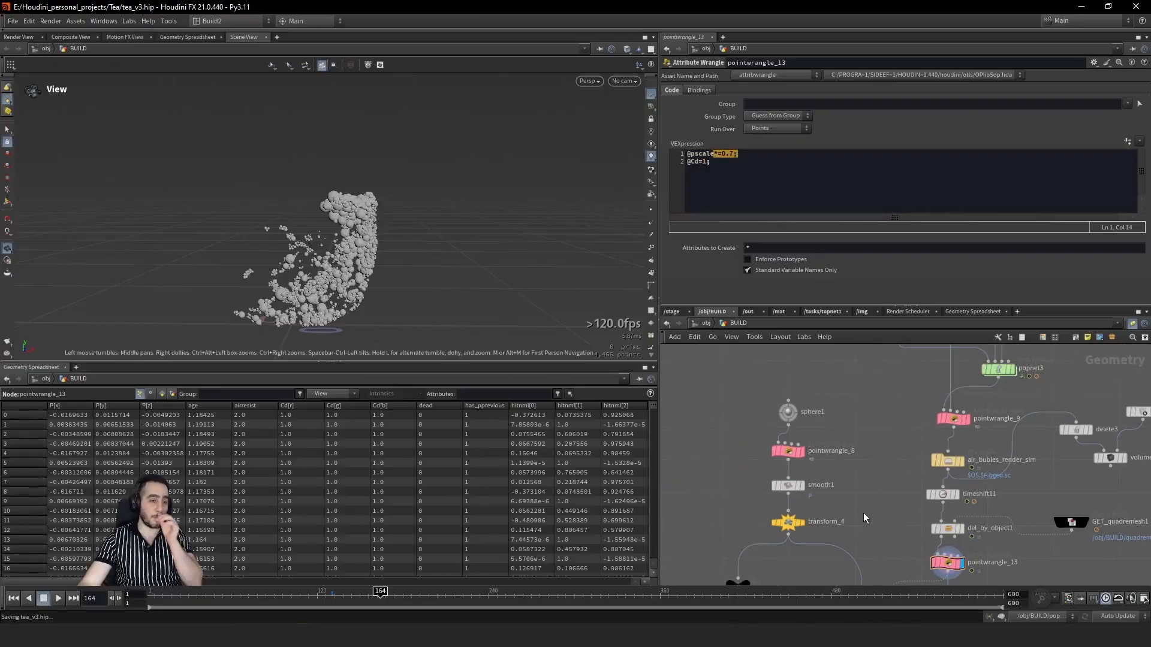
Step: Display transform_4 and examine the flattened bubble shape from several angles in the viewport
{"action": "left_click_drag", "start_coordinate": [777, 530], "coordinate": [778, 530]}
{"action": "key", "text": "r"}
{"action": "key", "text": "h"}
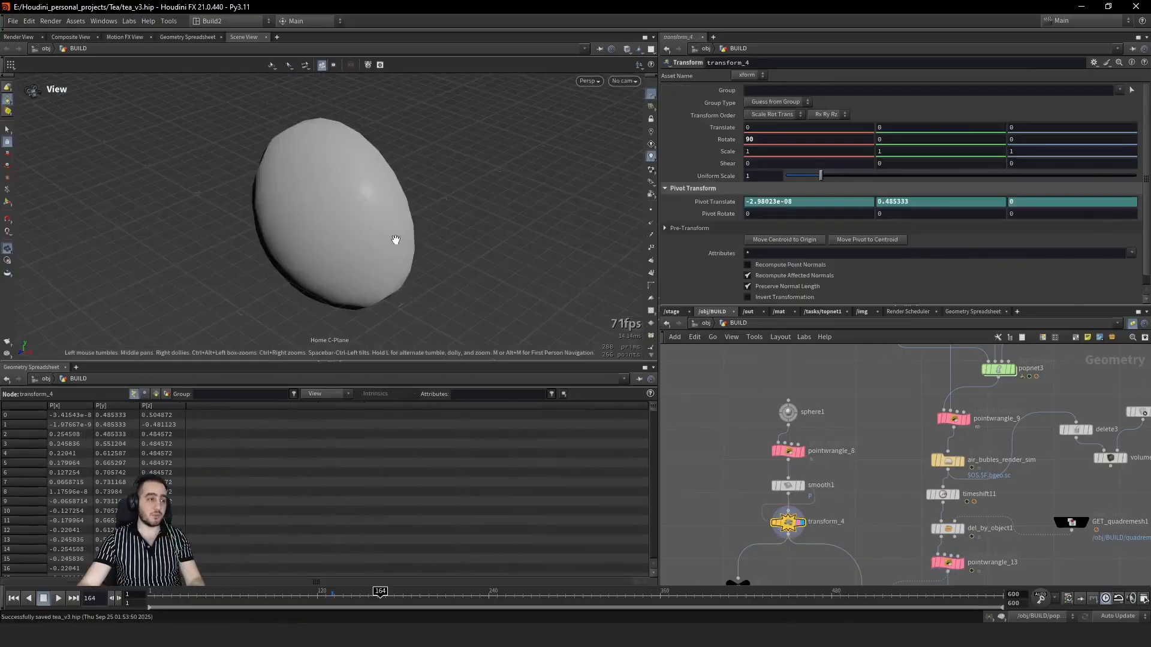
{"action": "left_click_drag", "start_coordinate": [358, 238], "coordinate": [407, 212]}
{"action": "key", "text": "w"}
{"action": "key", "text": "w"}
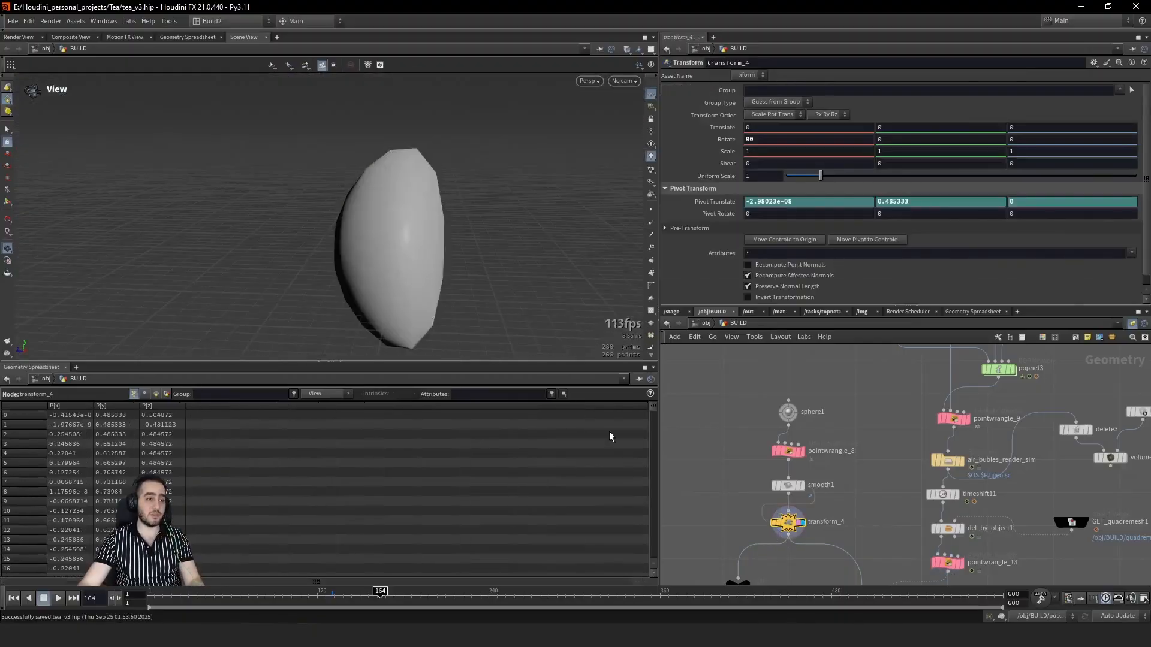
Step: Display the OUT_air_bubles_privew null to review the bubble shapes copied onto the points, and scrub to frame 193
{"action": "middle_click_drag", "start_coordinate": [857, 492], "coordinate": [842, 367]}
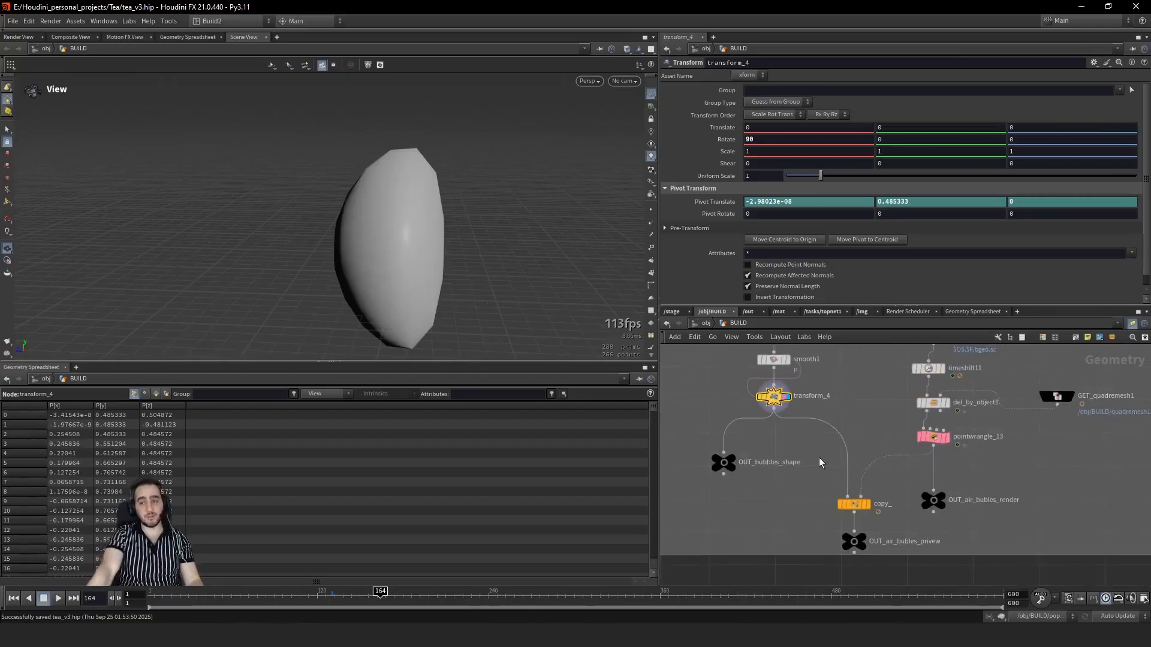
{"action": "left_click", "coordinate": [732, 460]}
{"action": "left_click", "coordinate": [933, 436]}
{"action": "left_click", "coordinate": [947, 436]}
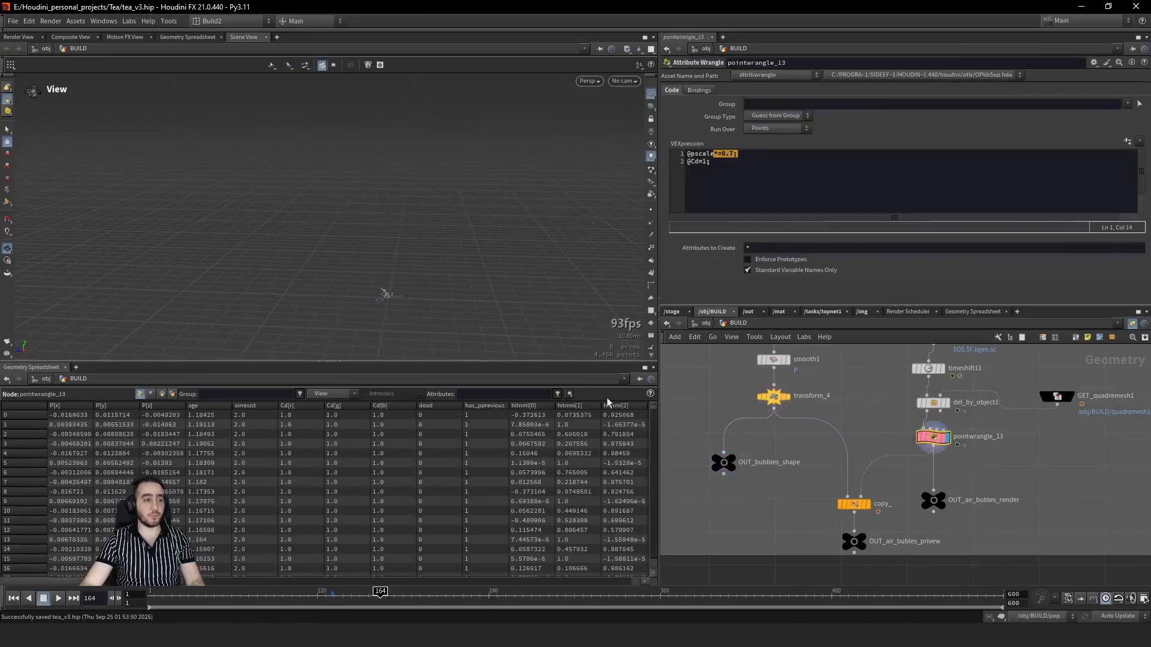
{"action": "left_click", "coordinate": [850, 539]}
{"action": "left_click", "coordinate": [863, 539]}
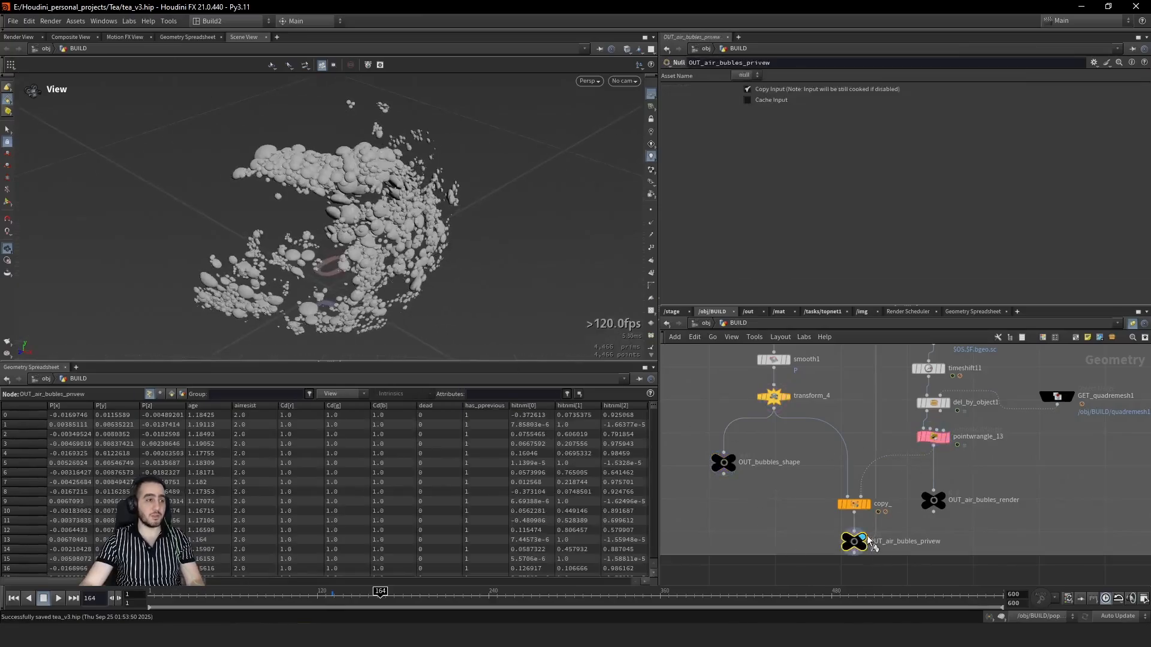
{"action": "left_click_drag", "start_coordinate": [321, 218], "coordinate": [471, 151]}
{"action": "left_click_drag", "start_coordinate": [290, 194], "coordinate": [648, 196]}
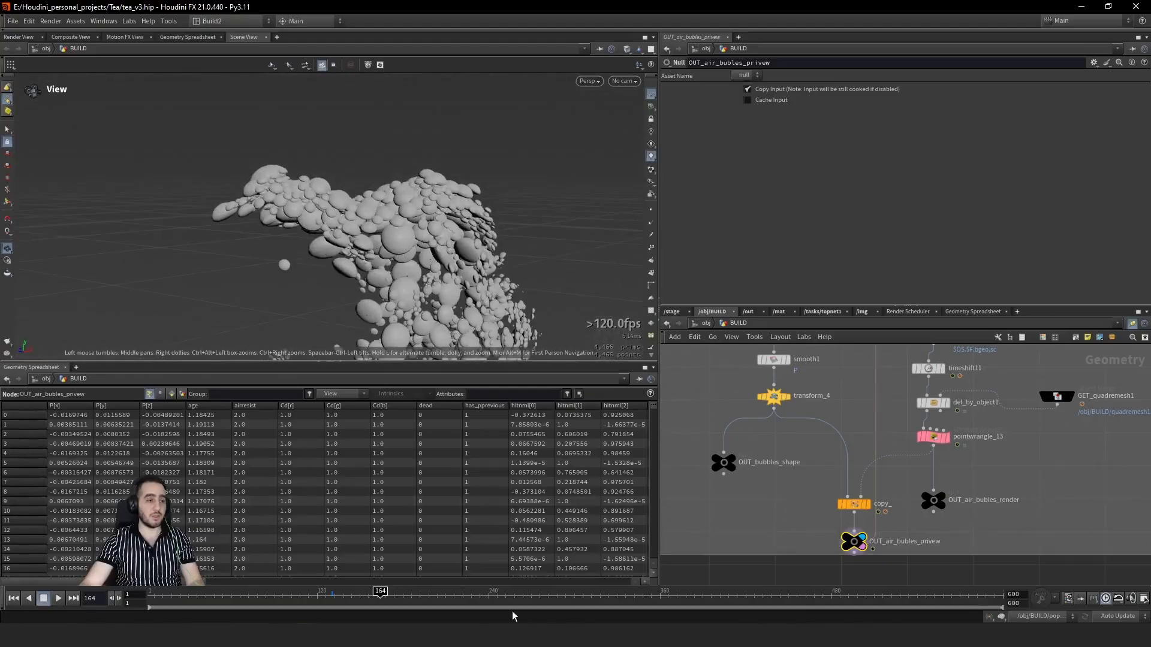
{"action": "left_click_drag", "start_coordinate": [378, 598], "coordinate": [422, 597]}
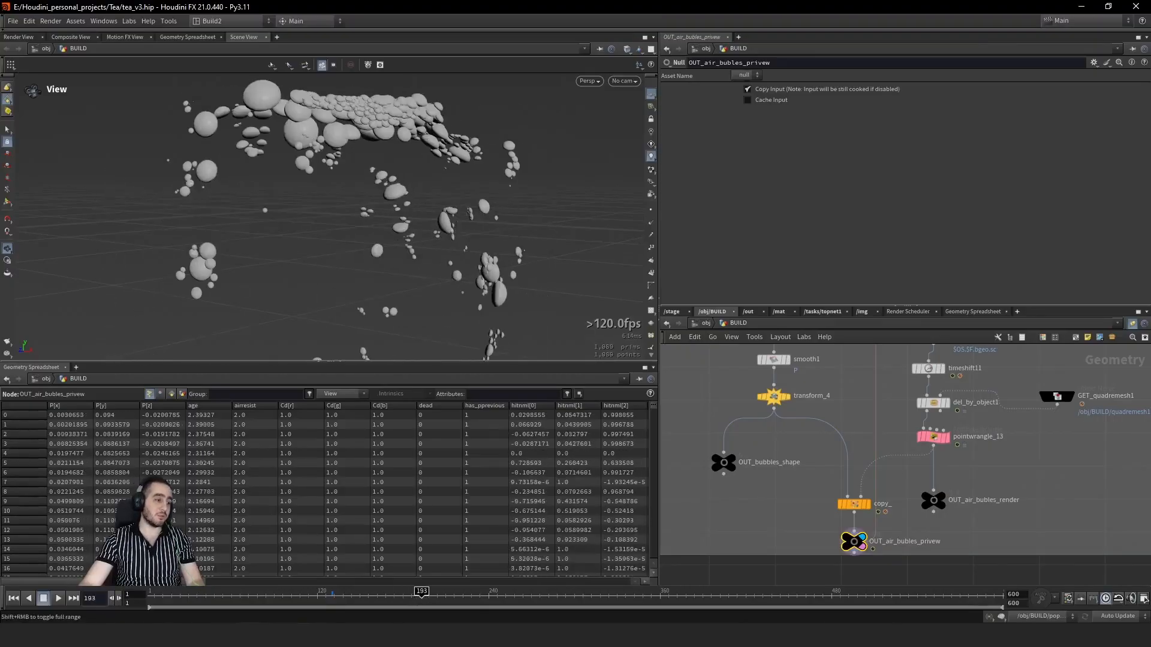
Step: Switch to the IMG_1381.MOV reference footage to study the poured water's bubbles, and compare with the simulation up to frame 197
{"action": "key", "text": "alt+Tab"}
{"action": "left_click", "coordinate": [714, 334]}
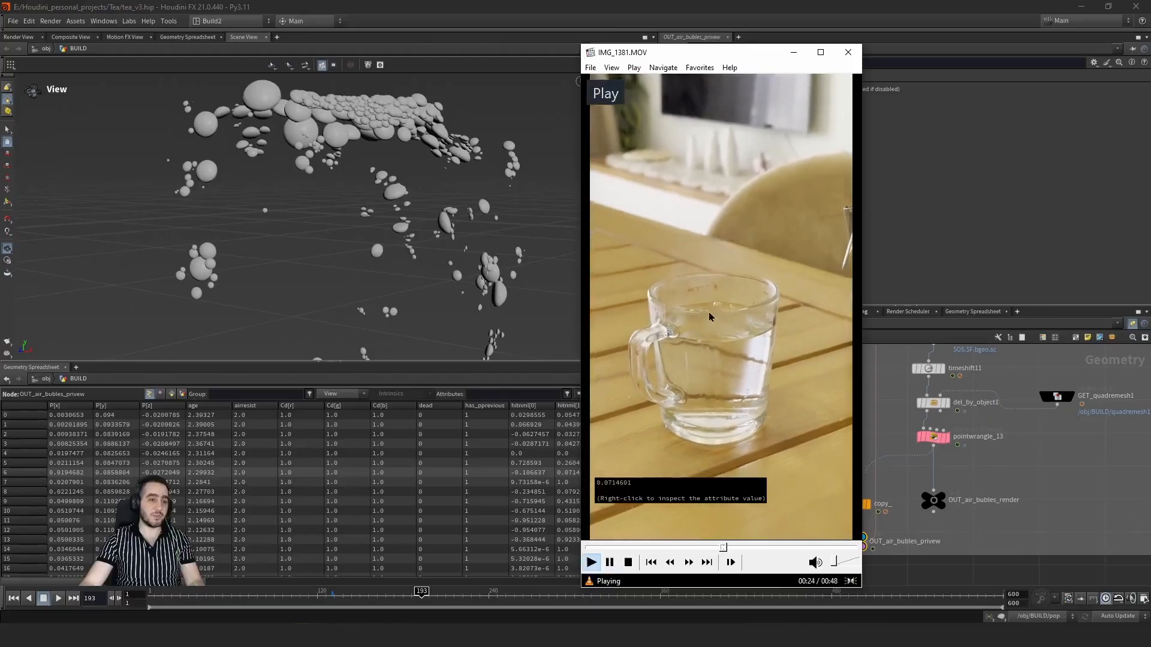
{"action": "left_click", "coordinate": [682, 547]}
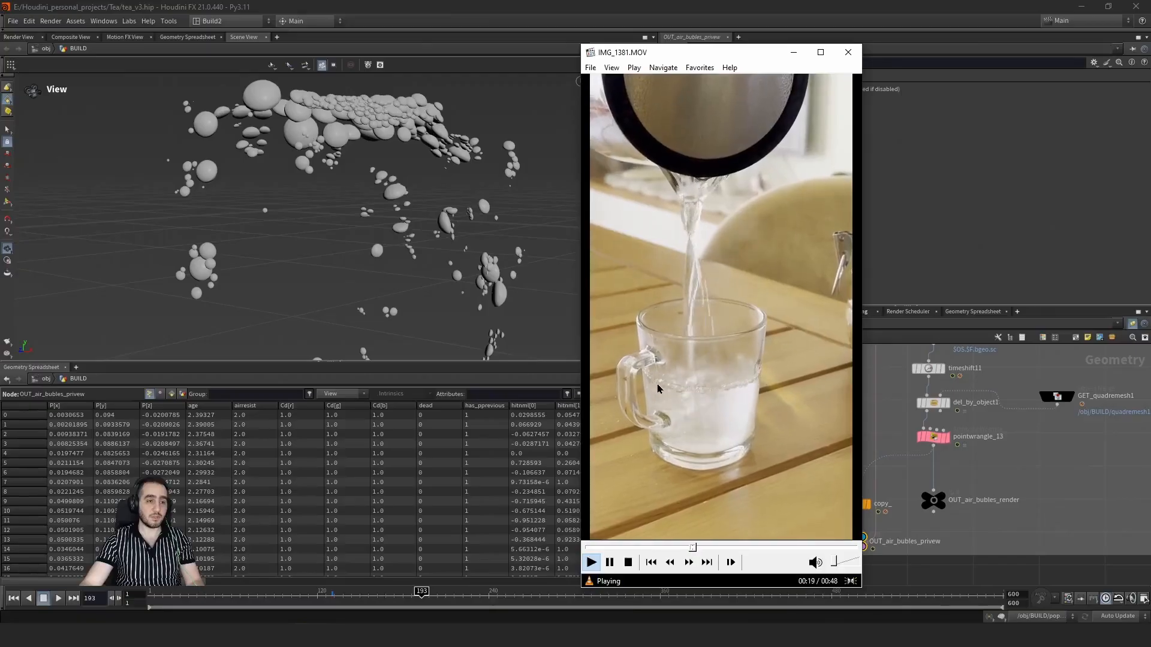
{"action": "left_click", "coordinate": [719, 403]}
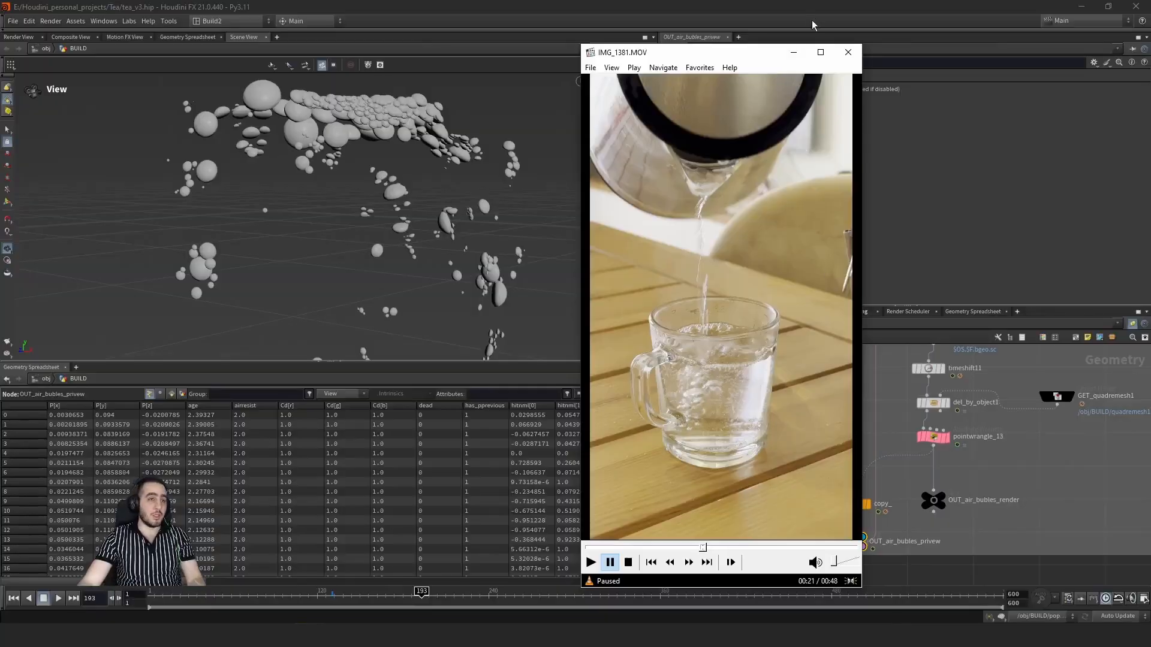
{"action": "left_click", "coordinate": [793, 52]}
{"action": "left_click_drag", "start_coordinate": [419, 162], "coordinate": [405, 301]}
{"action": "mouse_move", "coordinate": [420, 599]}
{"action": "left_mouse_down"}
{"action": "mouse_move", "coordinate": [563, 599]}
{"action": "mouse_move", "coordinate": [427, 599]}
{"action": "left_mouse_up"}
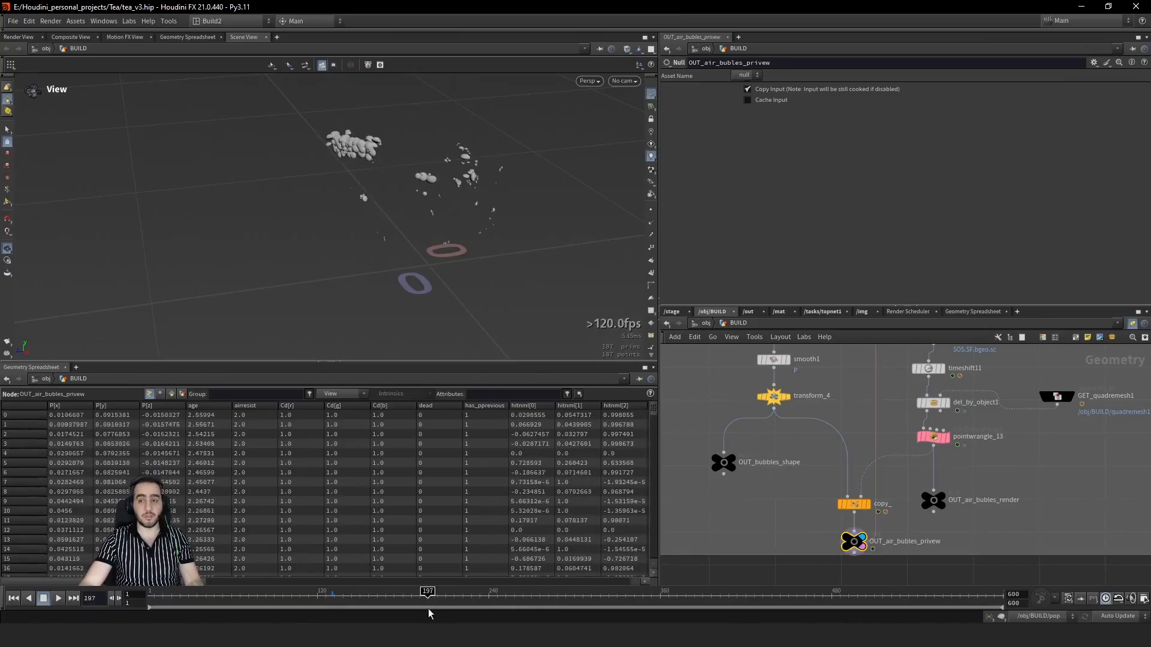
Step: Locate the sugar mixing section's input nodes in the BUILD network and return the timeline to frame 1
{"action": "middle_click_drag", "start_coordinate": [1012, 523], "coordinate": [955, 549]}
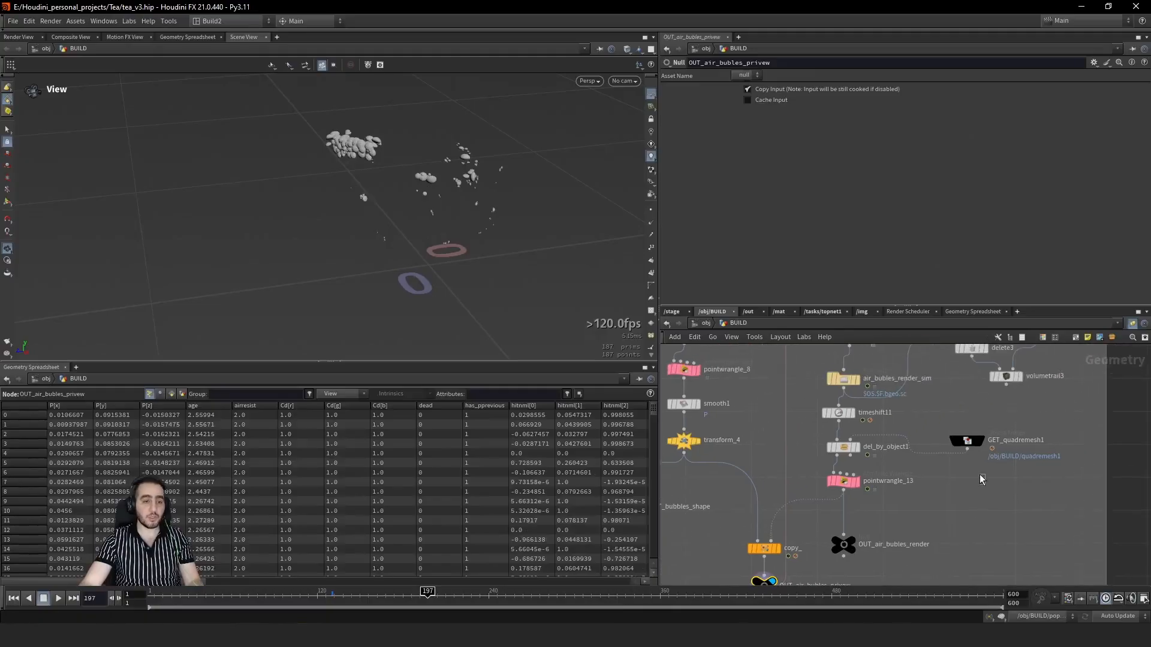
{"action": "scroll", "coordinate": [959, 477], "scroll_direction": "down", "scroll_amount": 3}
{"action": "middle_click_drag", "start_coordinate": [937, 412], "coordinate": [928, 541]}
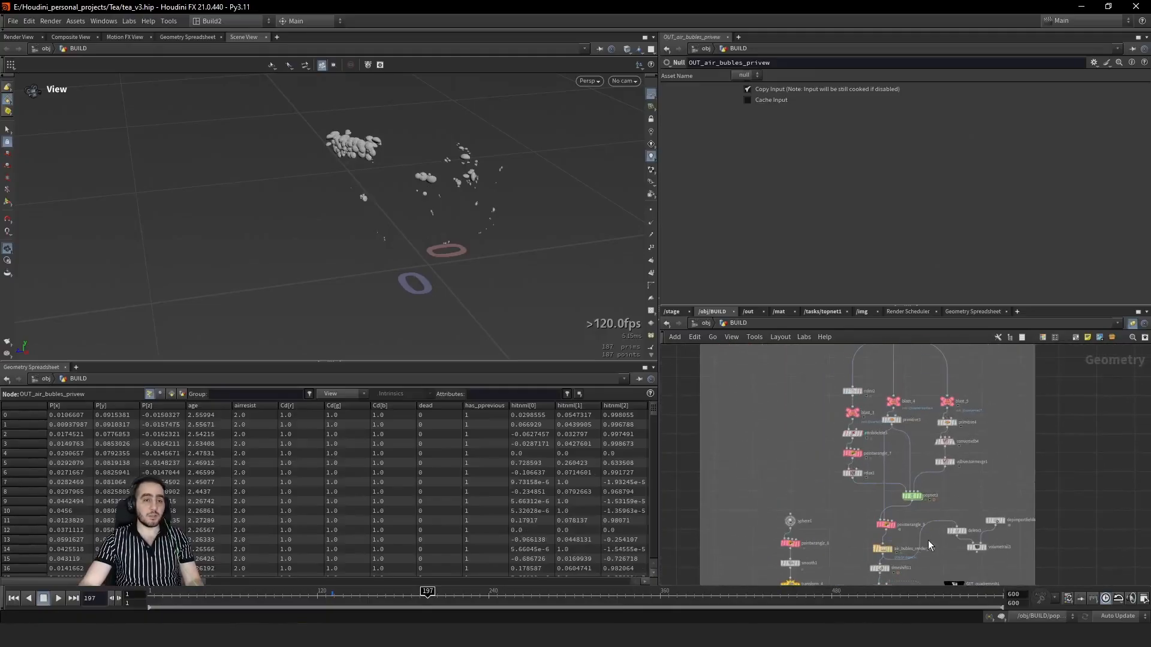
{"action": "scroll", "coordinate": [959, 539], "scroll_direction": "down", "scroll_amount": 3}
{"action": "middle_click_drag", "start_coordinate": [1055, 523], "coordinate": [1025, 340]}
{"action": "scroll", "coordinate": [859, 493], "scroll_direction": "up", "scroll_amount": 2}
{"action": "middle_click_drag", "start_coordinate": [860, 539], "coordinate": [839, 484]}
{"action": "key", "text": "ctrl+Left"}
{"action": "scroll", "coordinate": [856, 474], "scroll_direction": "up", "scroll_amount": 3}
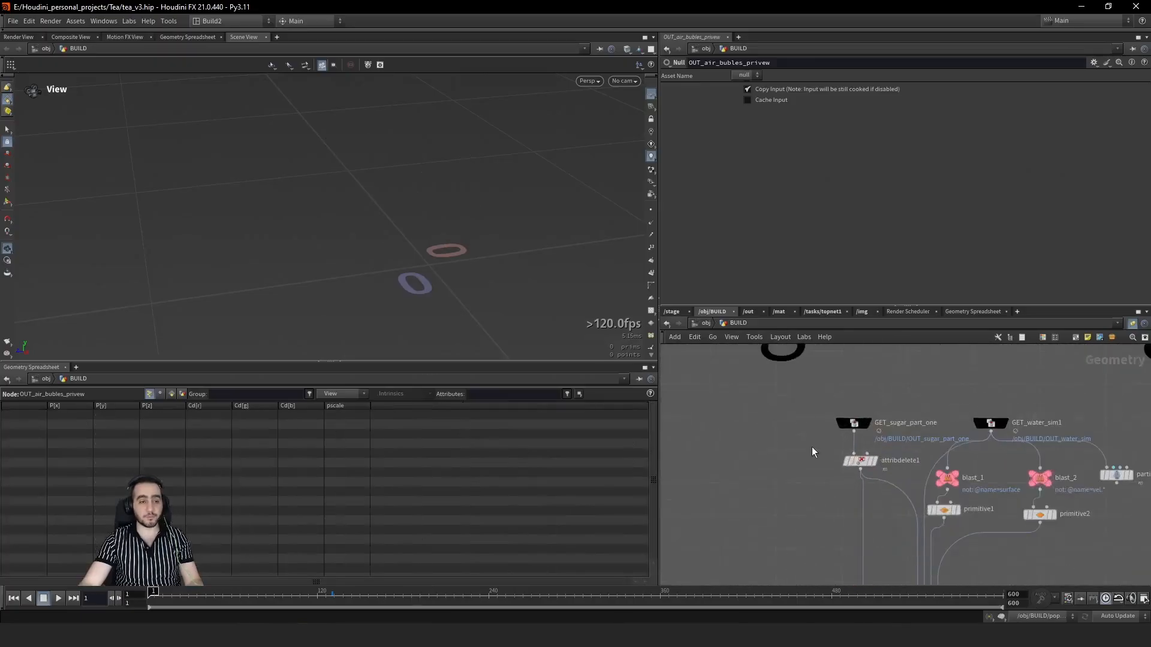
Step: Display GET_sugar_part_one, frame the sugar particles, and scrub to frame 50 to review their fall
{"action": "left_click_drag", "start_coordinate": [895, 411], "coordinate": [898, 413]}
{"action": "key", "text": "r"}
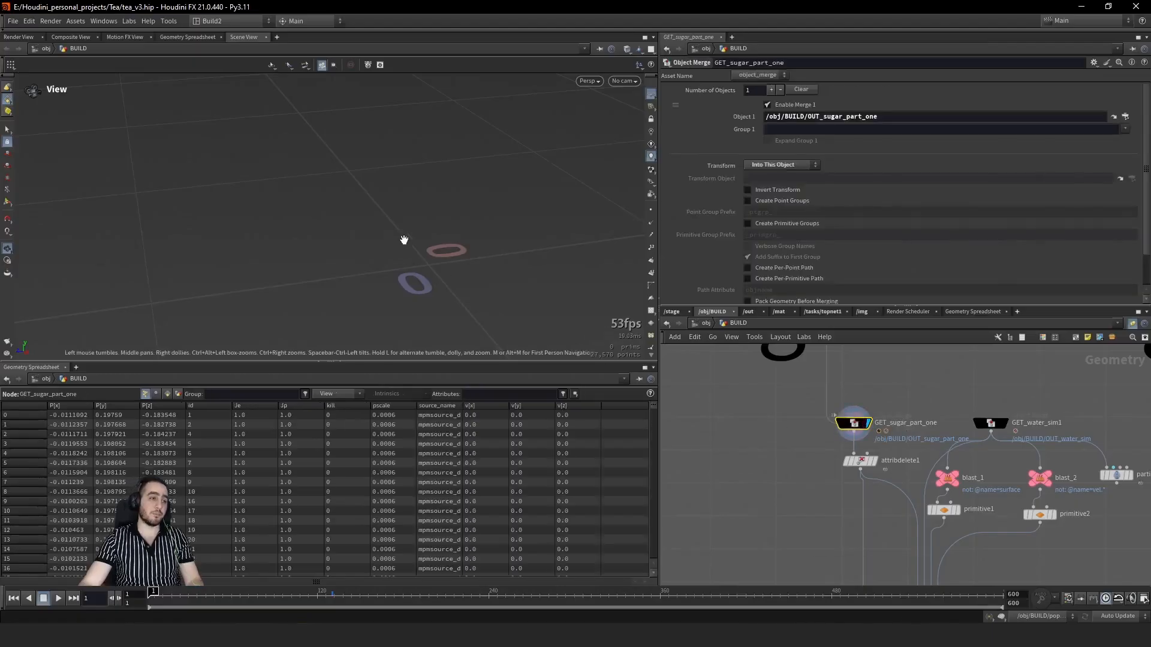
{"action": "key", "text": "space+g"}
{"action": "right_click_drag", "start_coordinate": [372, 258], "coordinate": [336, 304]}
{"action": "left_click_drag", "start_coordinate": [336, 304], "coordinate": [375, 185]}
{"action": "right_click_drag", "start_coordinate": [375, 185], "coordinate": [300, 288]}
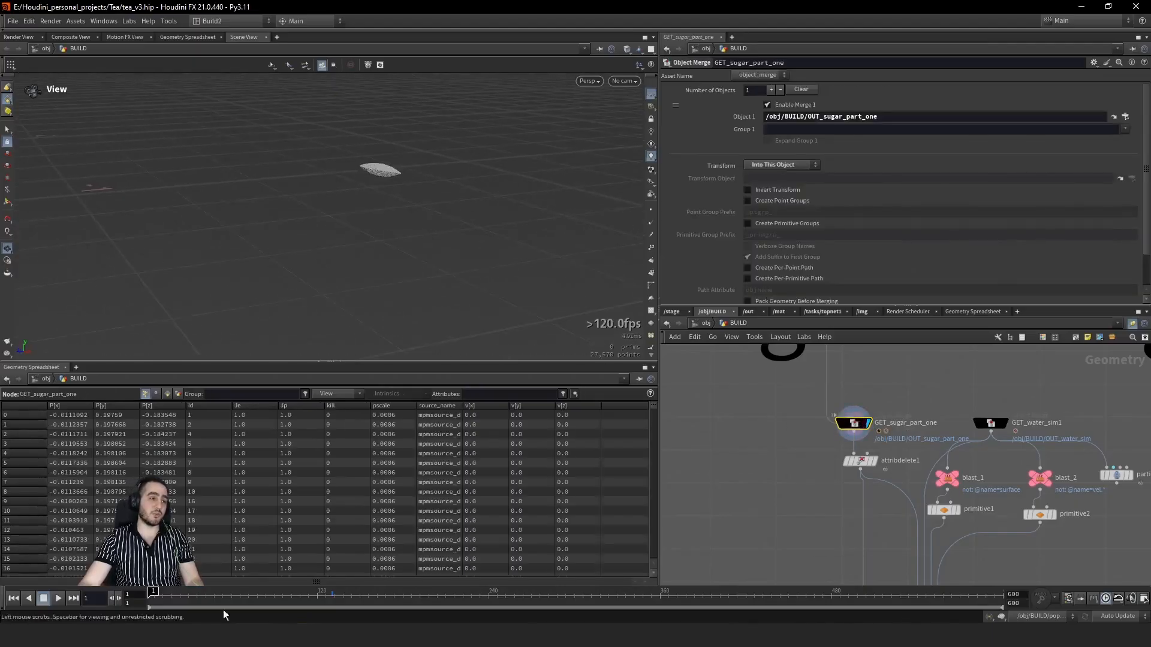
{"action": "left_click_drag", "start_coordinate": [153, 594], "coordinate": [218, 601]}
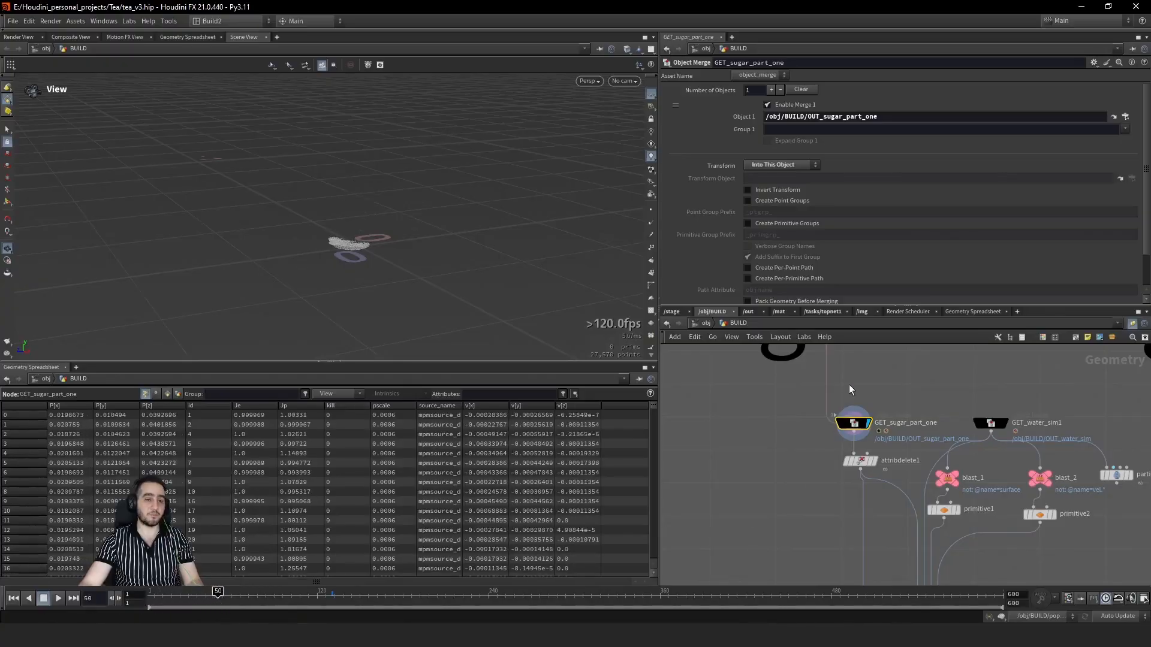
Step: Trace GET_sugar_part_one back to its source OUT_sugar_part_one in the sugar sim section, and inspect timeshift3's frame range
{"action": "right_click", "coordinate": [829, 394]}
{"action": "left_click", "coordinate": [816, 401]}
{"action": "right_click", "coordinate": [826, 396]}
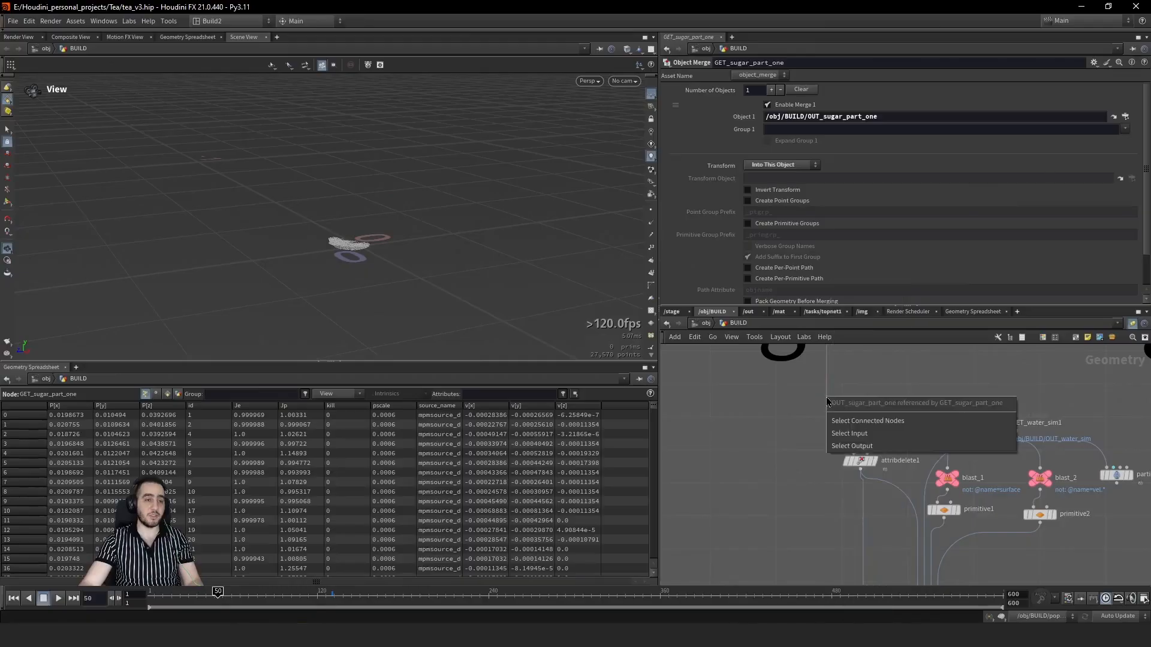
{"action": "left_click", "coordinate": [847, 434]}
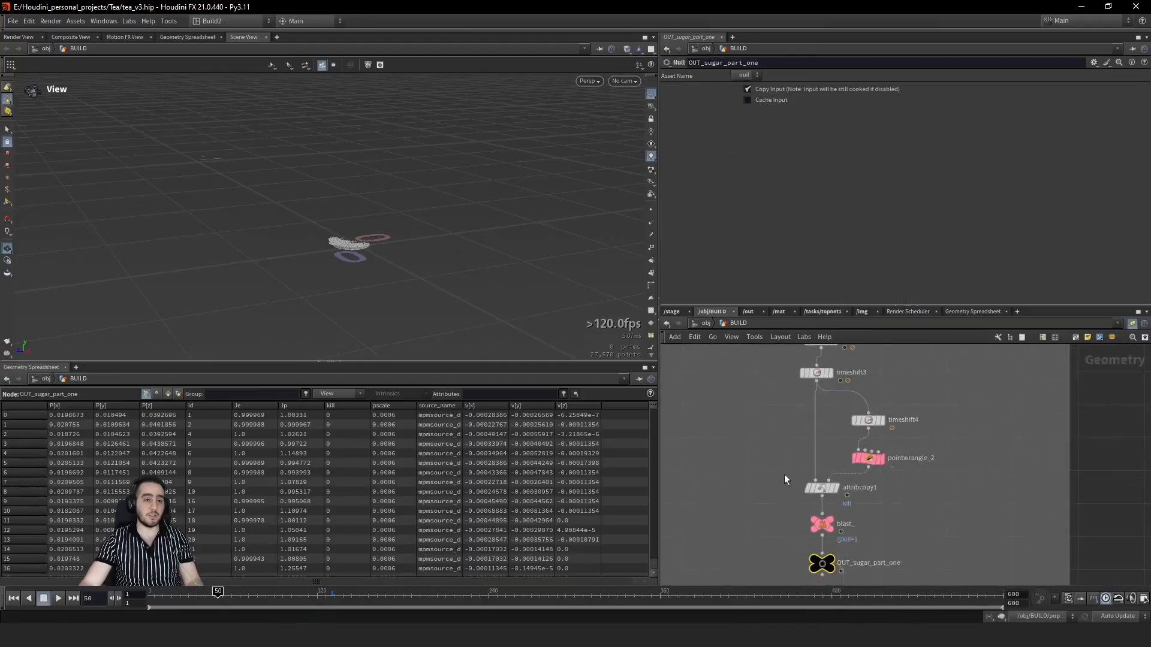
{"action": "left_click", "coordinate": [816, 372]}
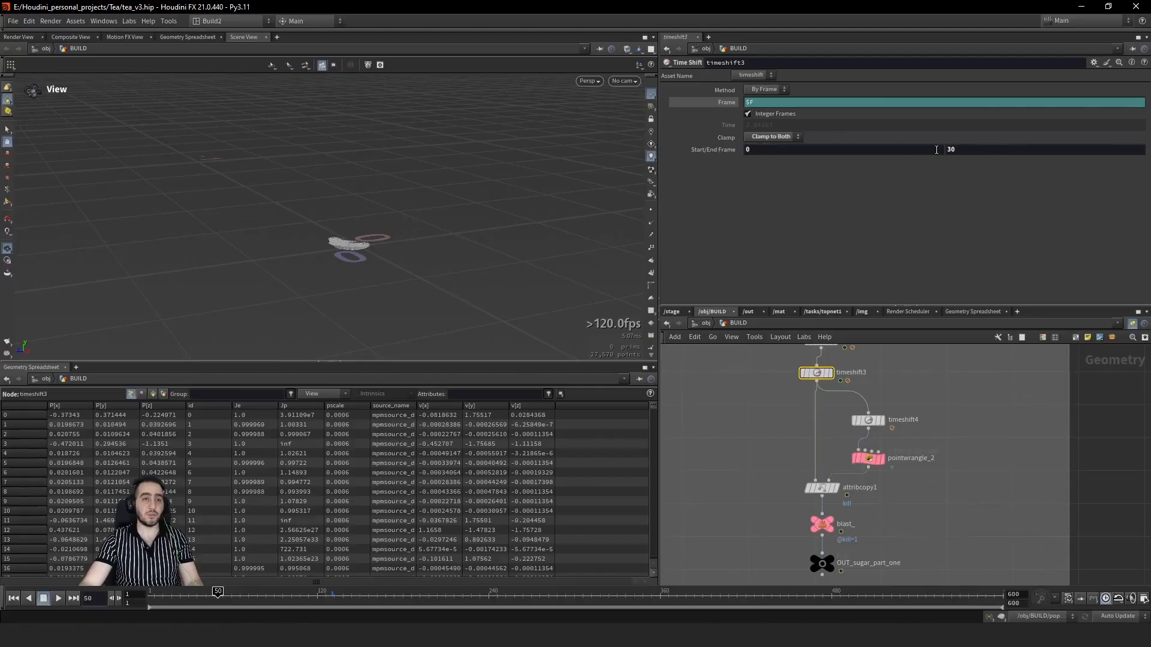
Step: Return from the sugar sim section past the water sim and air bubbles sections to the sugar mixing nodes
{"action": "middle_click_drag", "start_coordinate": [932, 529], "coordinate": [968, 457]}
{"action": "scroll", "coordinate": [968, 480], "scroll_direction": "down", "scroll_amount": 6}
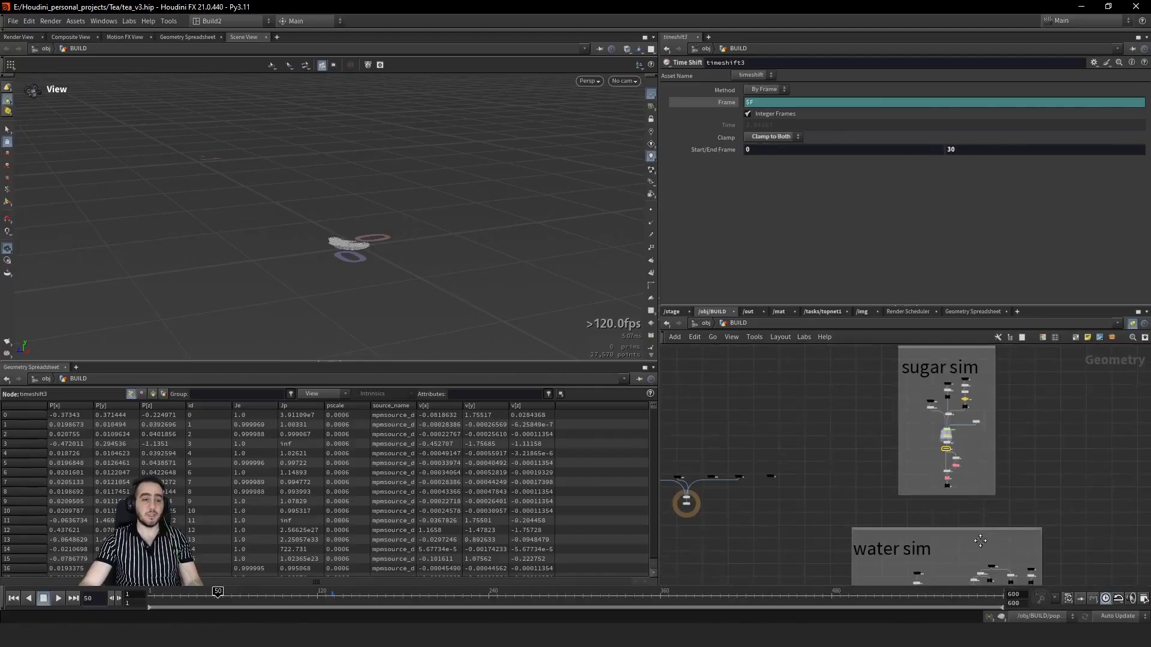
{"action": "middle_click_drag", "start_coordinate": [977, 549], "coordinate": [936, 354]}
{"action": "middle_click_drag", "start_coordinate": [929, 549], "coordinate": [939, 353]}
{"action": "middle_click_drag", "start_coordinate": [957, 508], "coordinate": [959, 288]}
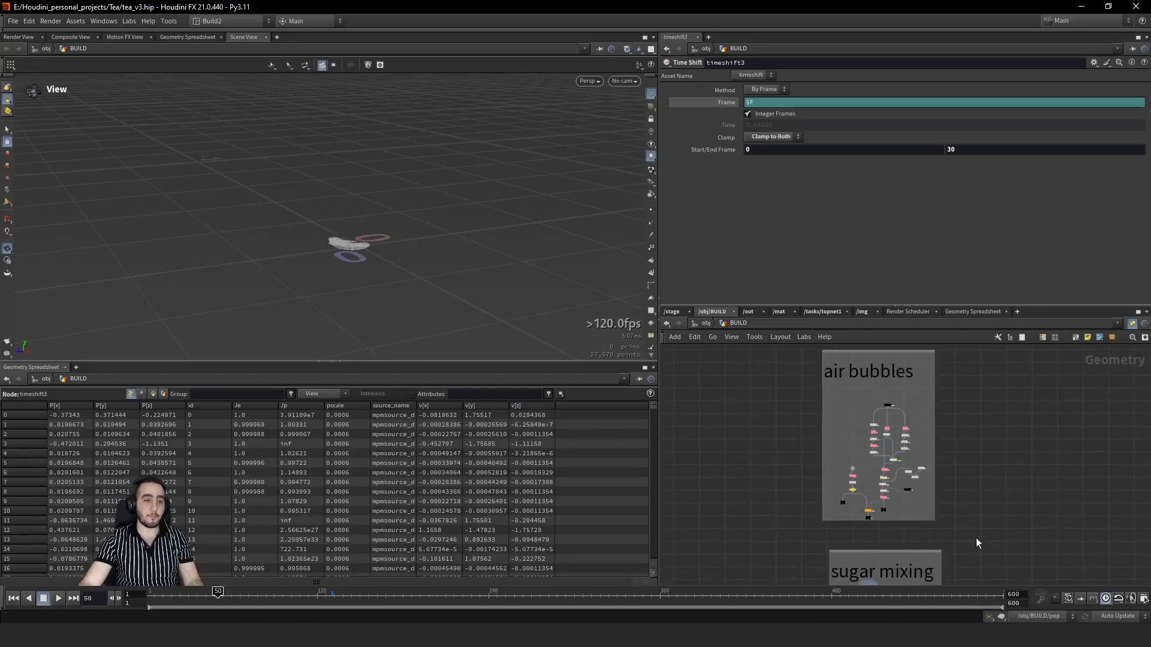
{"action": "middle_click_drag", "start_coordinate": [975, 537], "coordinate": [974, 420]}
{"action": "scroll", "coordinate": [873, 433], "scroll_direction": "up", "scroll_amount": 4}
{"action": "left_click_drag", "start_coordinate": [915, 463], "coordinate": [849, 458]}
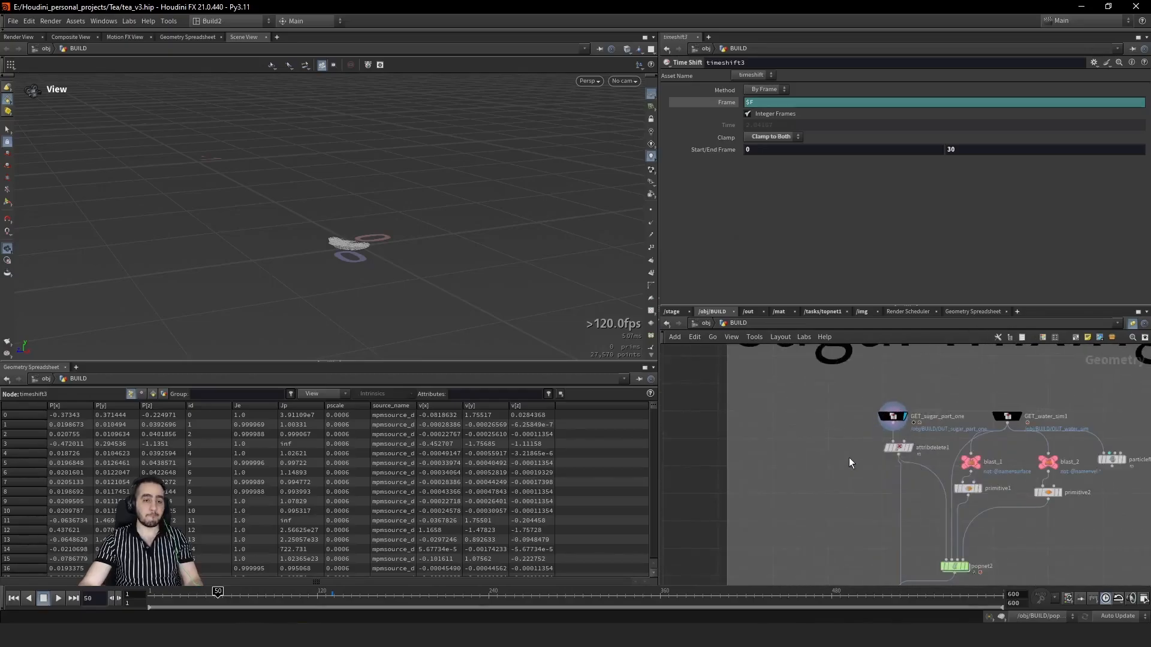
Step: Display GET_water_sim1 in the sugar mixing section and inspect the group filter on blast_1
{"action": "middle_click_drag", "start_coordinate": [849, 458], "coordinate": [726, 490]}
{"action": "left_click_drag", "start_coordinate": [886, 449], "coordinate": [889, 452]}
{"action": "left_click", "coordinate": [897, 450]}
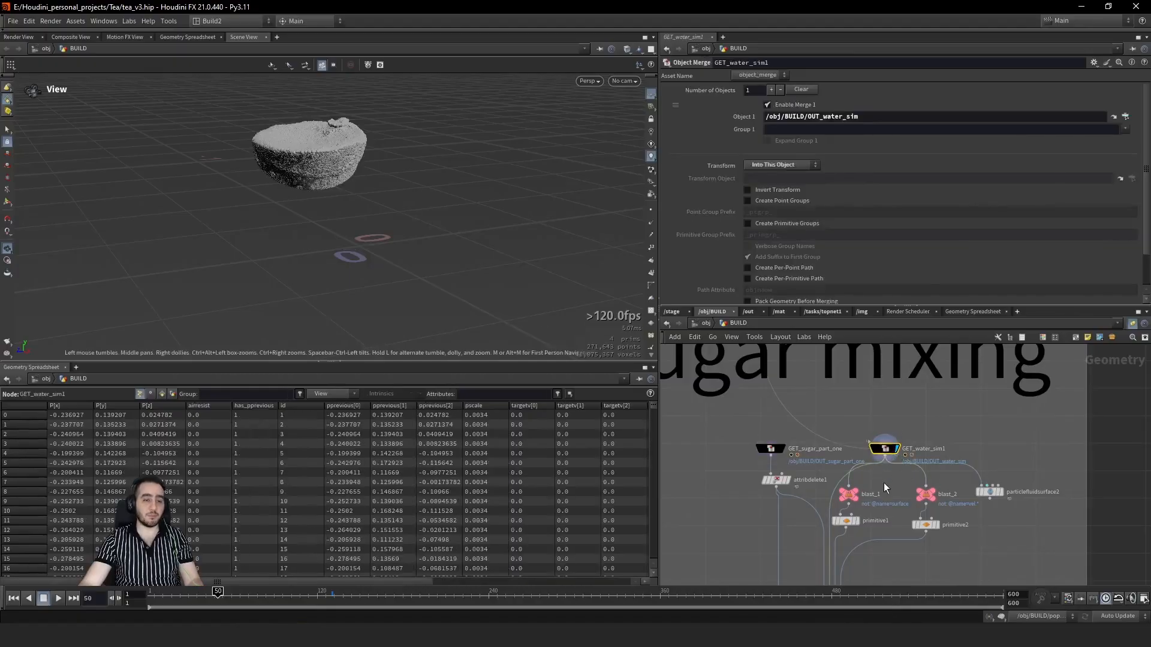
{"action": "key", "text": "r"}
{"action": "left_click", "coordinate": [849, 494]}
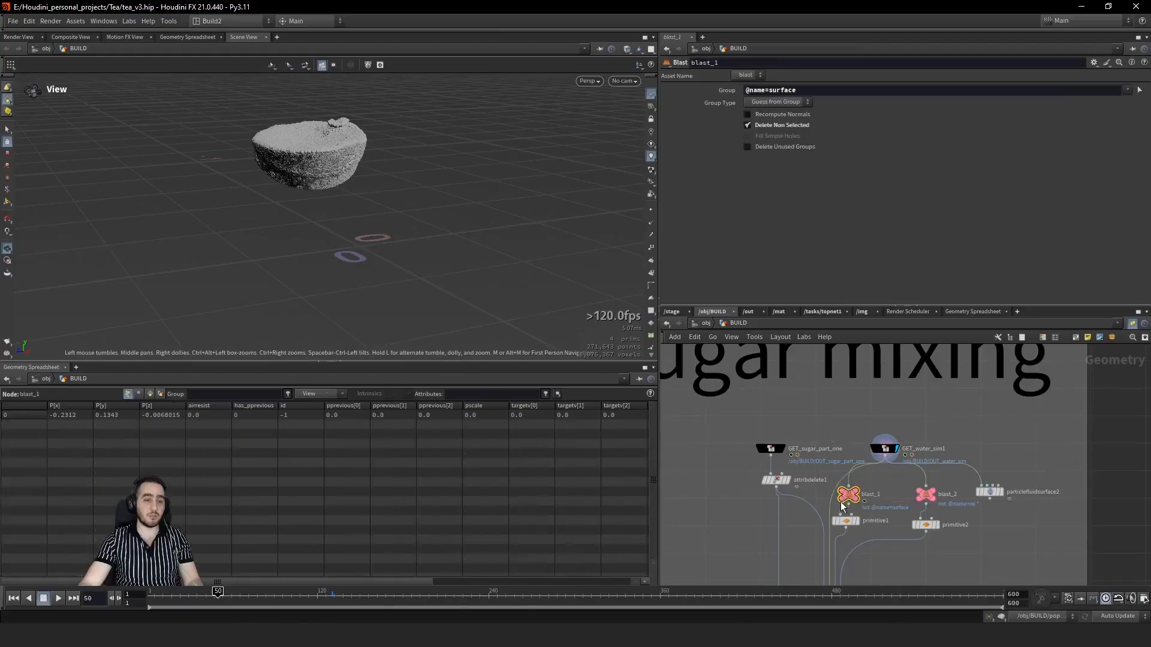
Step: Display primitive1 and primitive2 in turn in the sugar mixing section and scrub to frame 100 to review the water volumes
{"action": "scroll", "coordinate": [843, 506], "scroll_direction": "up", "scroll_amount": 2}
{"action": "left_click", "coordinate": [846, 528]}
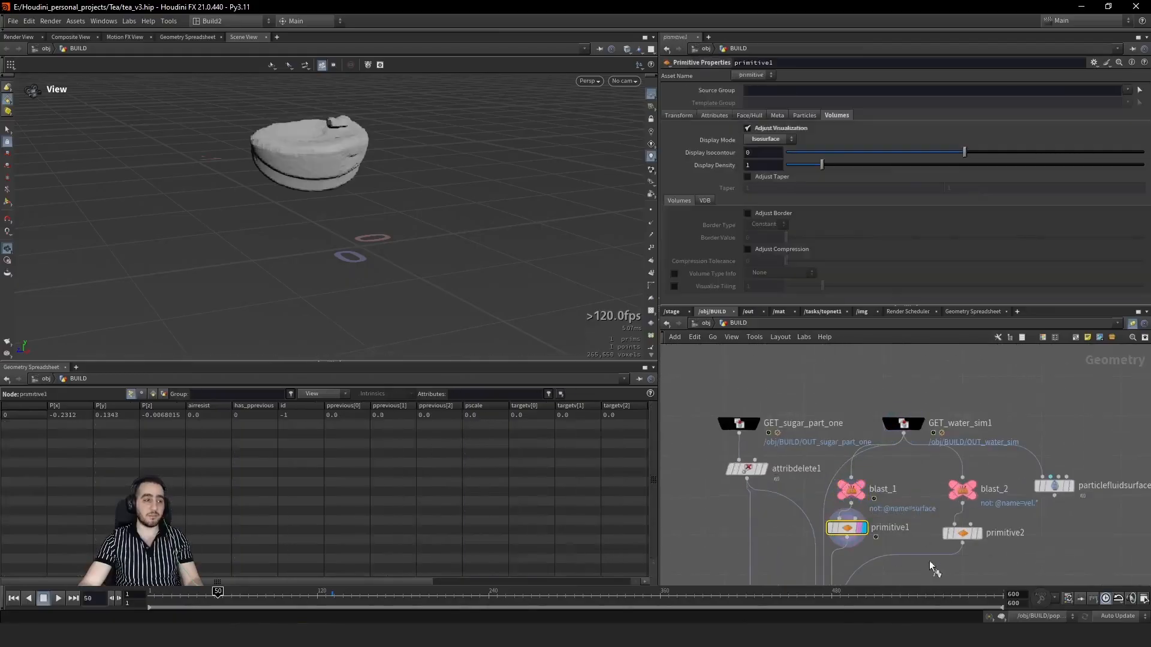
{"action": "left_click", "coordinate": [962, 533]}
{"action": "key", "text": "r"}
{"action": "middle_click_drag", "start_coordinate": [1019, 548], "coordinate": [1036, 497]}
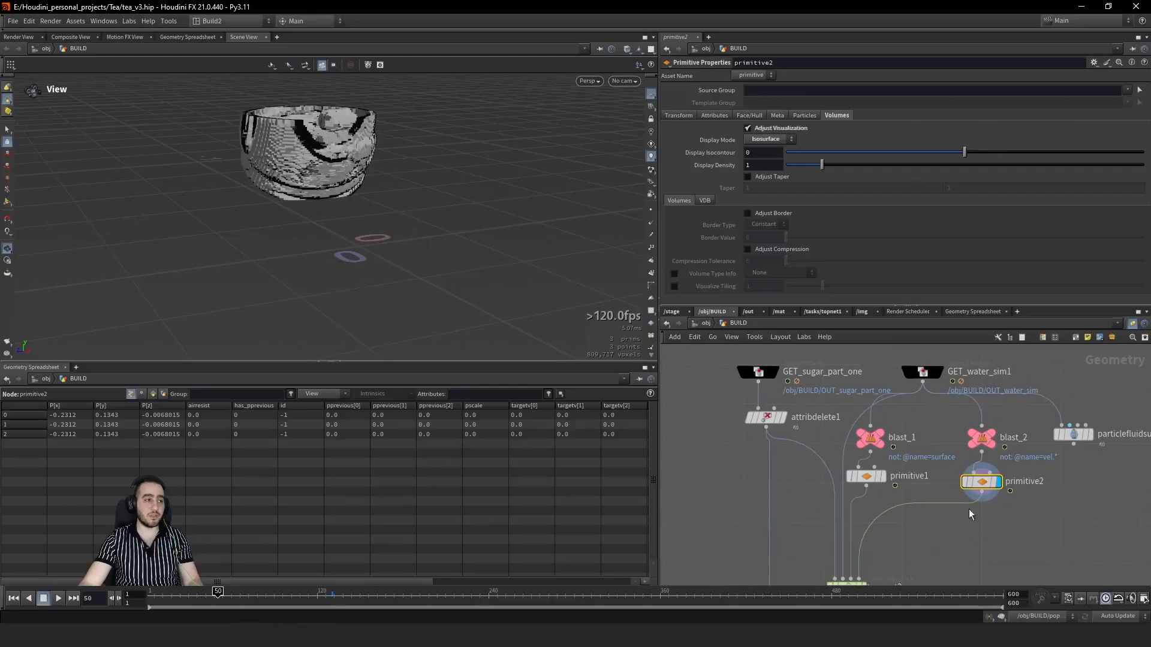
{"action": "left_click_drag", "start_coordinate": [256, 609], "coordinate": [289, 608]}
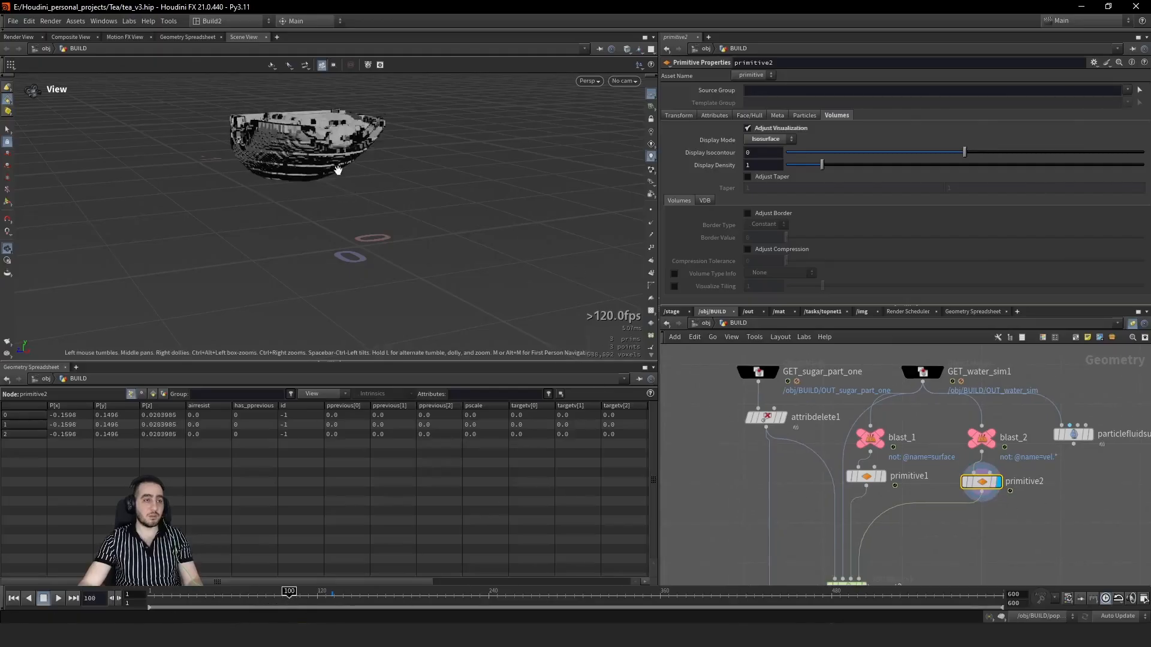
Step: Set primitive2's volume display mode to Smoke and scrub to frame 181 to view the velocity volumes
{"action": "left_click", "coordinate": [768, 139]}
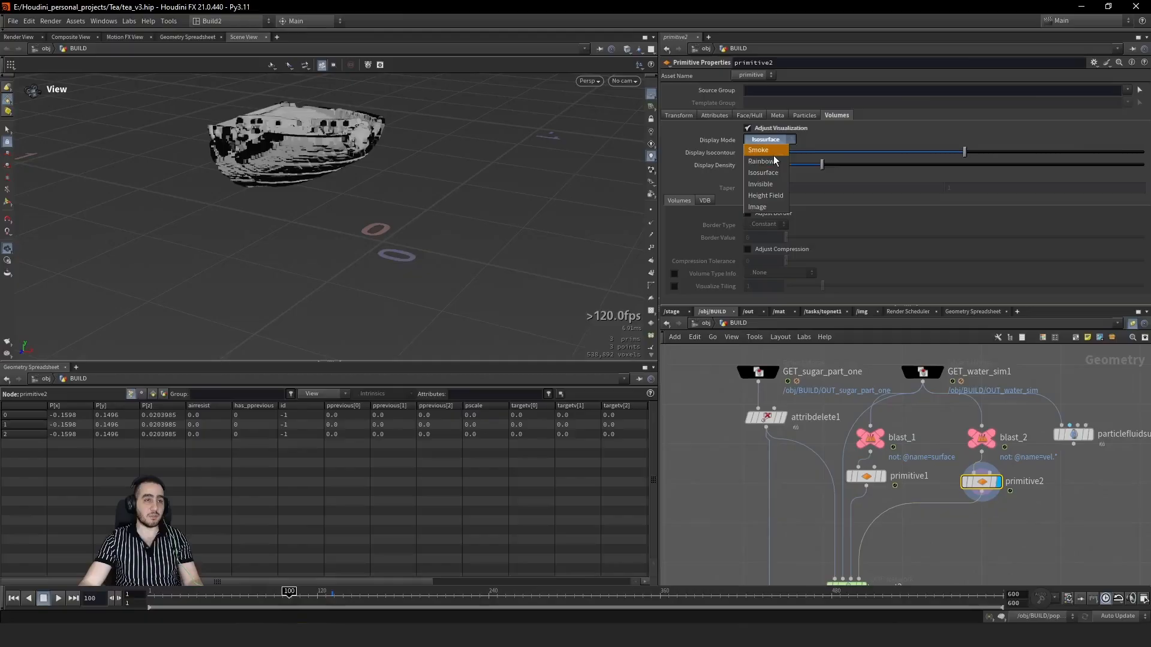
{"action": "left_click", "coordinate": [773, 156]}
{"action": "left_click_drag", "start_coordinate": [317, 599], "coordinate": [406, 601]}
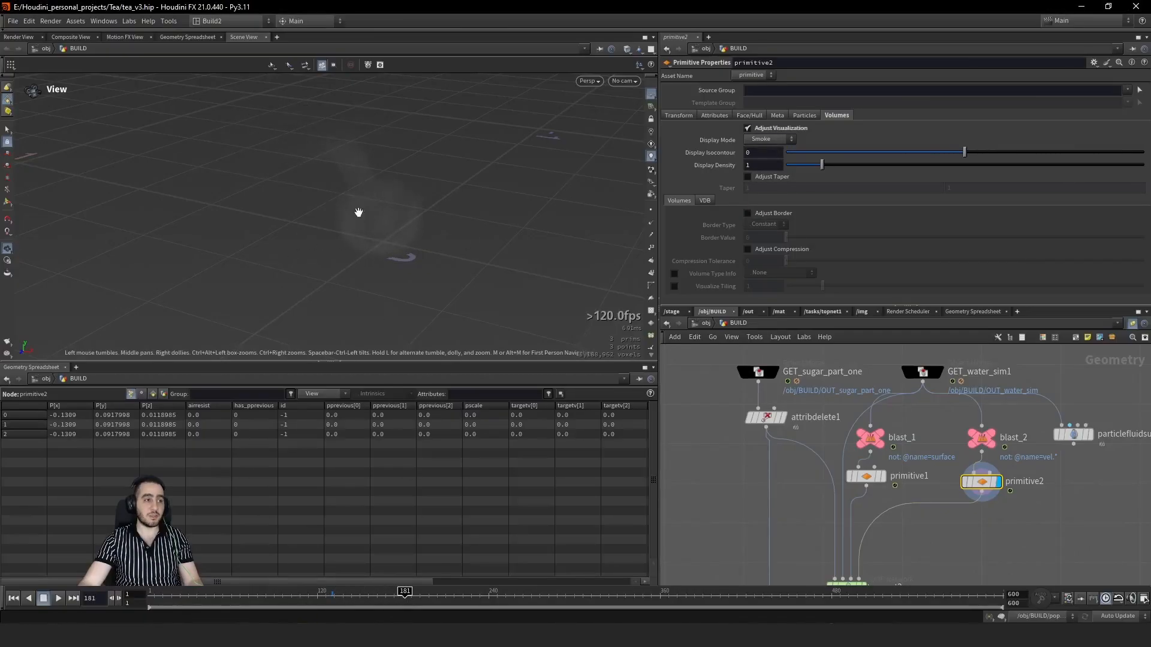
{"action": "left_click_drag", "start_coordinate": [358, 212], "coordinate": [406, 146], "text": "alt"}
Step: Display primitive1's surface volume, look over the nodes down to OUT_sugar_disappear_sim, and return to frame 1
{"action": "left_click", "coordinate": [882, 476]}
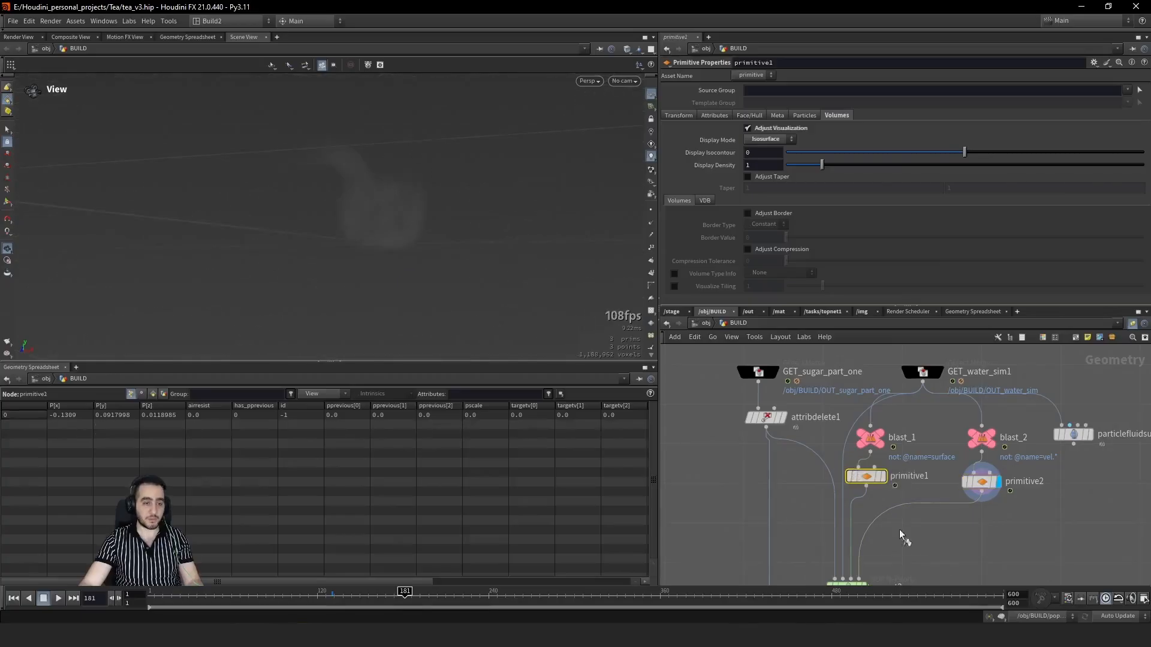
{"action": "middle_click_drag", "start_coordinate": [942, 552], "coordinate": [965, 462]}
{"action": "middle_click_drag", "start_coordinate": [887, 547], "coordinate": [893, 474]}
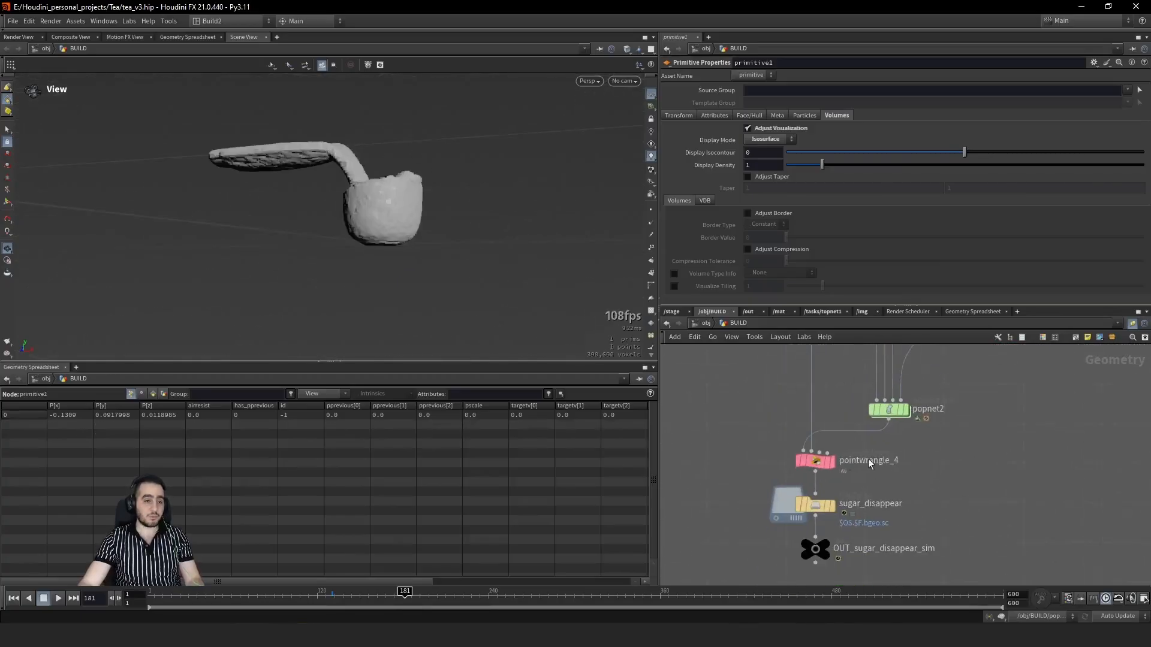
{"action": "key", "text": "ctrl+Up"}
{"action": "middle_click_drag", "start_coordinate": [773, 359], "coordinate": [746, 531]}
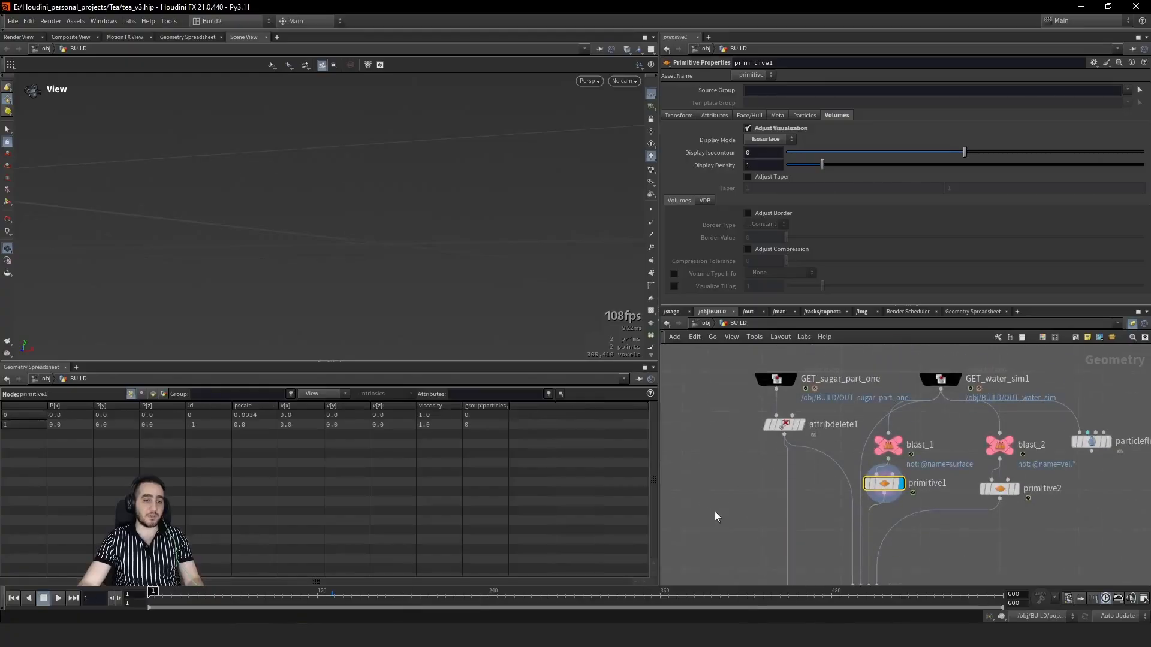
Step: Display GET_sugar_part_one and inspect the point attributes kept by attribdelete1
{"action": "scroll", "coordinate": [819, 486], "scroll_direction": "down", "scroll_amount": 5}
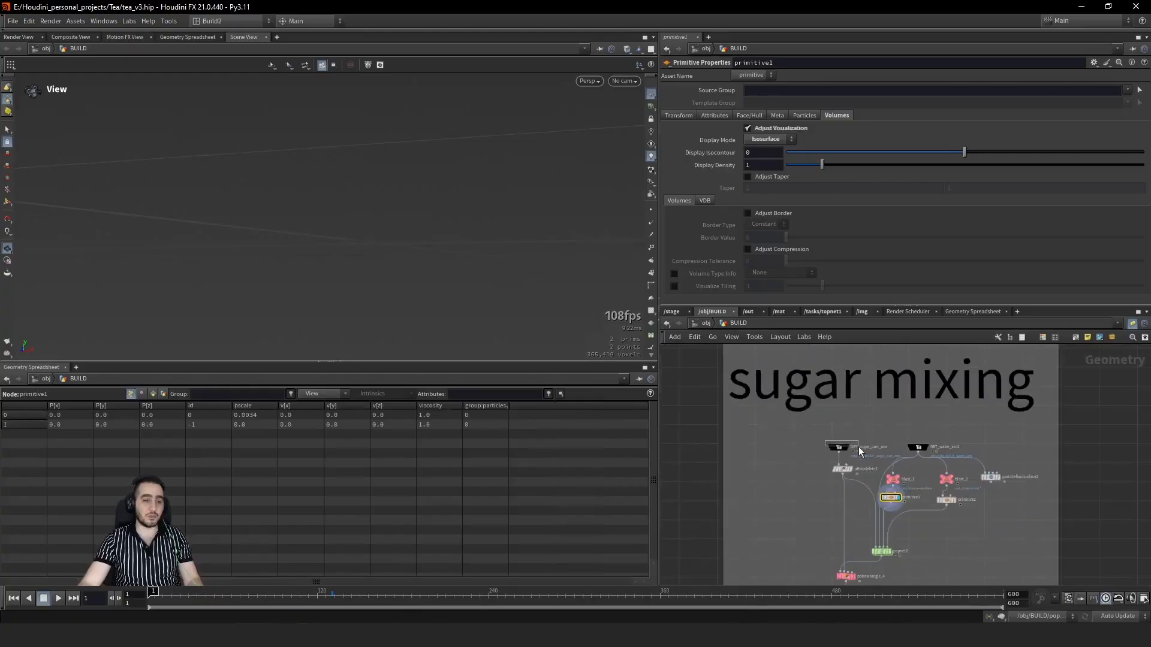
{"action": "left_click", "coordinate": [846, 447]}
{"action": "middle_click_drag", "start_coordinate": [762, 585], "coordinate": [767, 499]}
{"action": "scroll", "coordinate": [808, 401], "scroll_direction": "up", "scroll_amount": 5}
{"action": "left_click", "coordinate": [802, 448]}
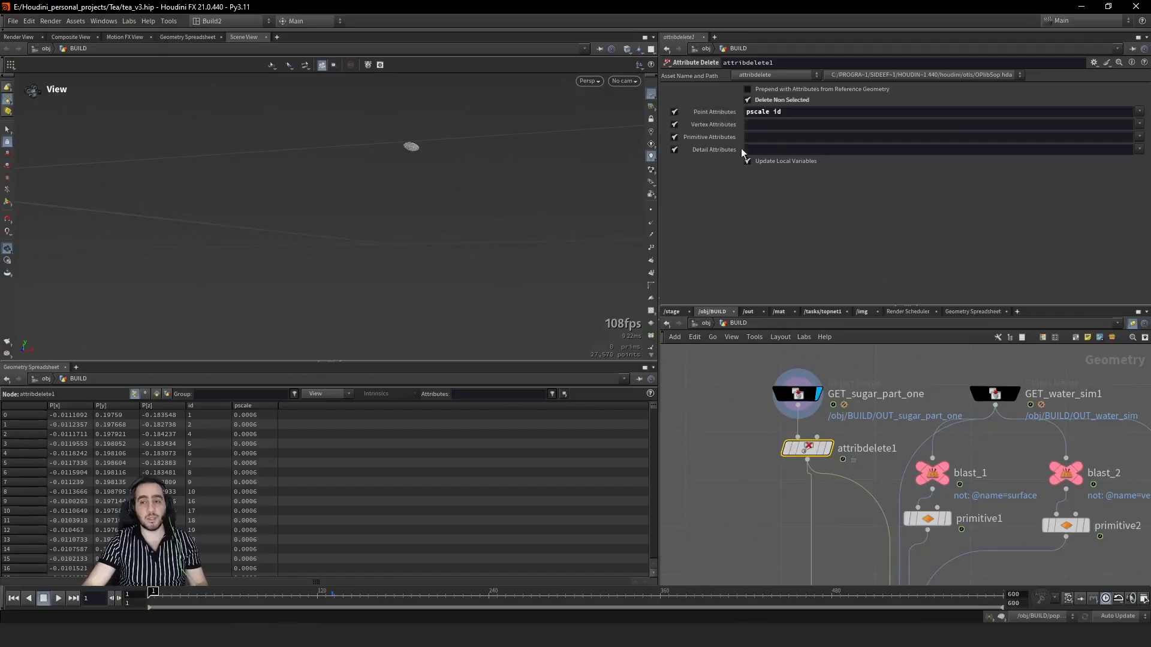
Step: Display pointwrangle_4 below popnet2 and inspect its position blending code
{"action": "middle_click_drag", "start_coordinate": [727, 488], "coordinate": [737, 357]}
{"action": "middle_click_drag", "start_coordinate": [778, 422], "coordinate": [775, 310]}
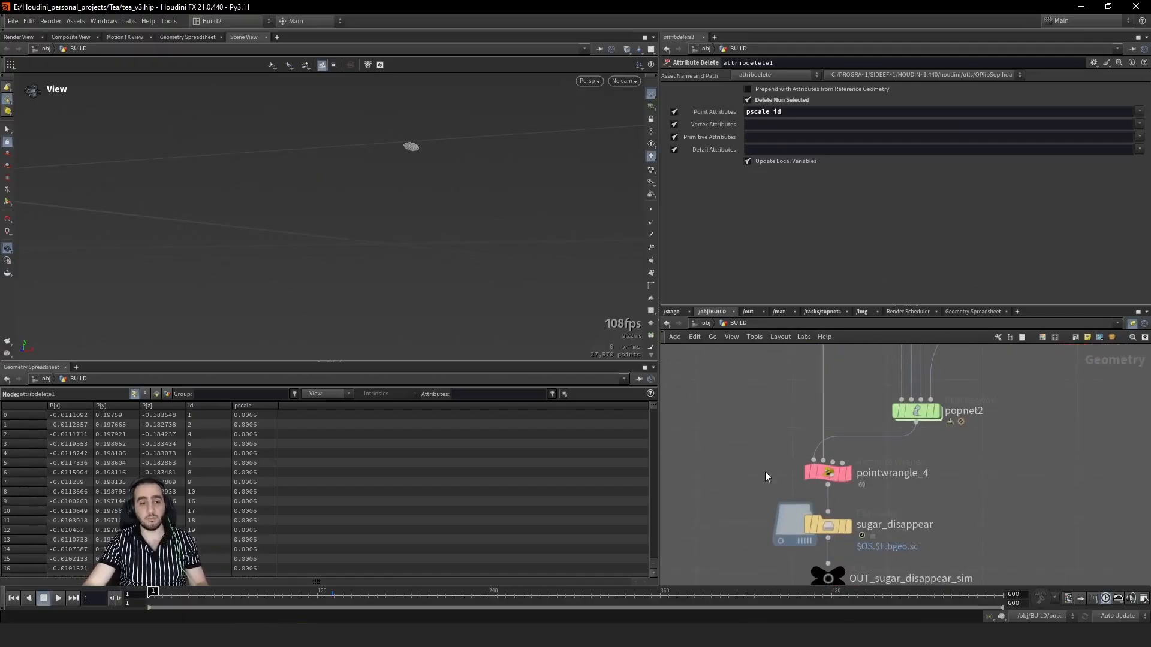
{"action": "left_click_drag", "start_coordinate": [854, 480], "coordinate": [856, 482]}
{"action": "key", "text": "r"}
{"action": "middle_click_drag", "start_coordinate": [813, 494], "coordinate": [794, 390]}
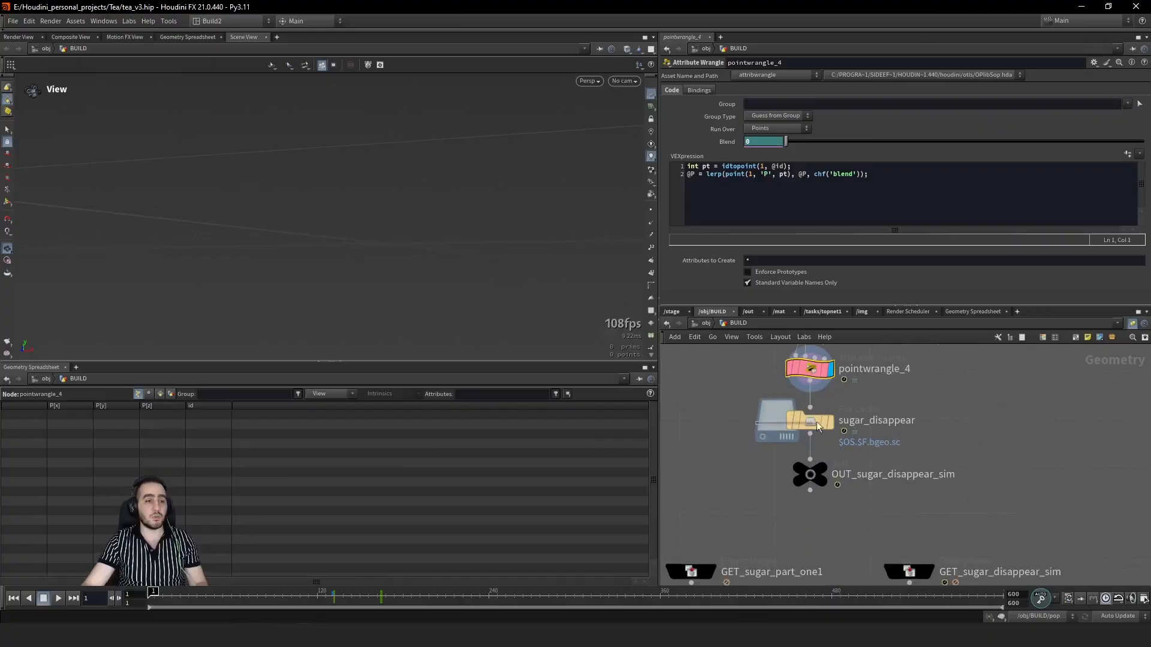
Step: Display the sugar_disappear cache and scrub to frame 189 to view the dispersed sugar particles from several angles
{"action": "left_click", "coordinate": [829, 525]}
{"action": "key", "text": "r"}
{"action": "left_click_drag", "start_coordinate": [280, 594], "coordinate": [416, 593]}
{"action": "right_click_drag", "start_coordinate": [398, 213], "coordinate": [426, 228]}
{"action": "left_click_drag", "start_coordinate": [426, 228], "coordinate": [442, 205]}
{"action": "right_click_drag", "start_coordinate": [442, 206], "coordinate": [477, 190]}
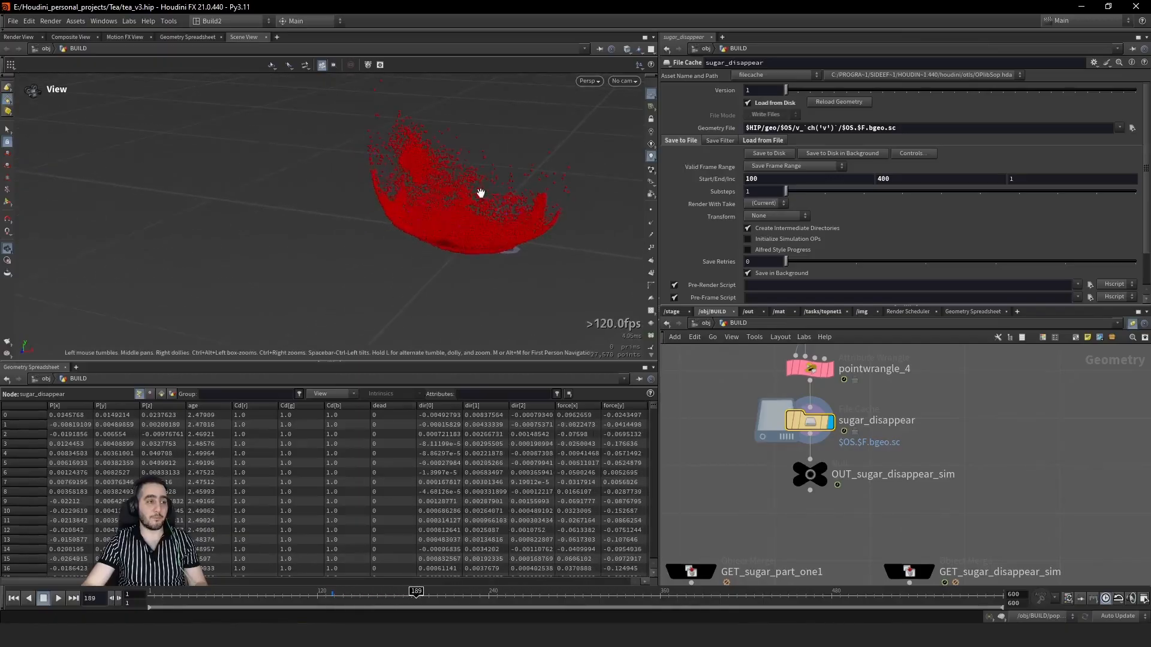
{"action": "left_click_drag", "start_coordinate": [478, 190], "coordinate": [515, 264]}
{"action": "middle_click_drag", "start_coordinate": [486, 228], "coordinate": [406, 273]}
Step: Scrub back to frame 147, view the settled sugar from above, and scrub onward through the dissolving motion
{"action": "left_click_drag", "start_coordinate": [415, 602], "coordinate": [356, 603]}
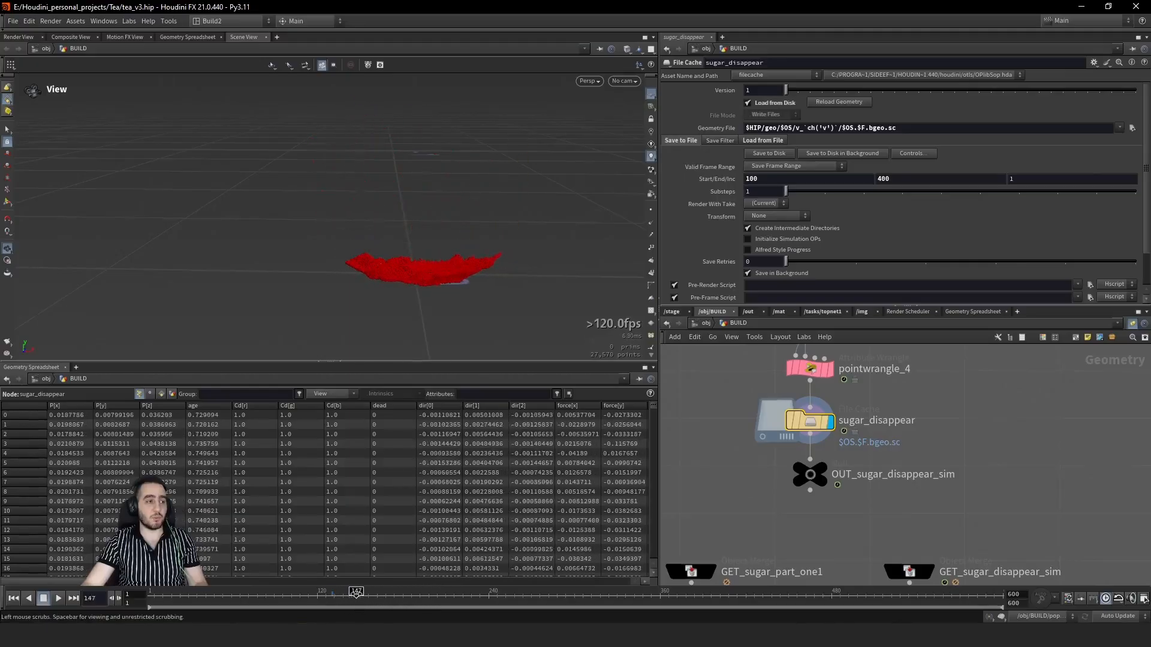
{"action": "left_click_drag", "start_coordinate": [456, 282], "coordinate": [376, 298]}
{"action": "right_click_drag", "start_coordinate": [375, 297], "coordinate": [420, 269]}
{"action": "left_click_drag", "start_coordinate": [419, 270], "coordinate": [431, 224]}
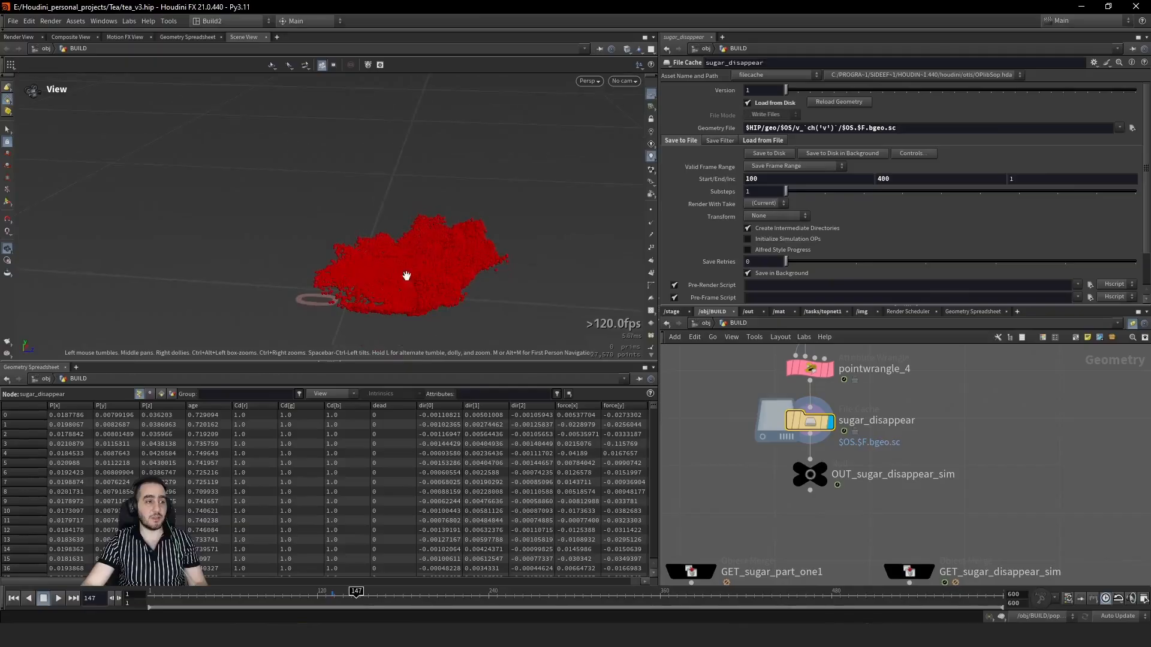
{"action": "left_click_drag", "start_coordinate": [356, 600], "coordinate": [740, 594]}
Step: Return to frame 1 and enter the popnet2 network above pointwrangle_4
{"action": "key", "text": "ctrl+Up"}
{"action": "middle_click_drag", "start_coordinate": [945, 419], "coordinate": [914, 469]}
{"action": "scroll", "coordinate": [916, 469], "scroll_direction": "down", "scroll_amount": 4}
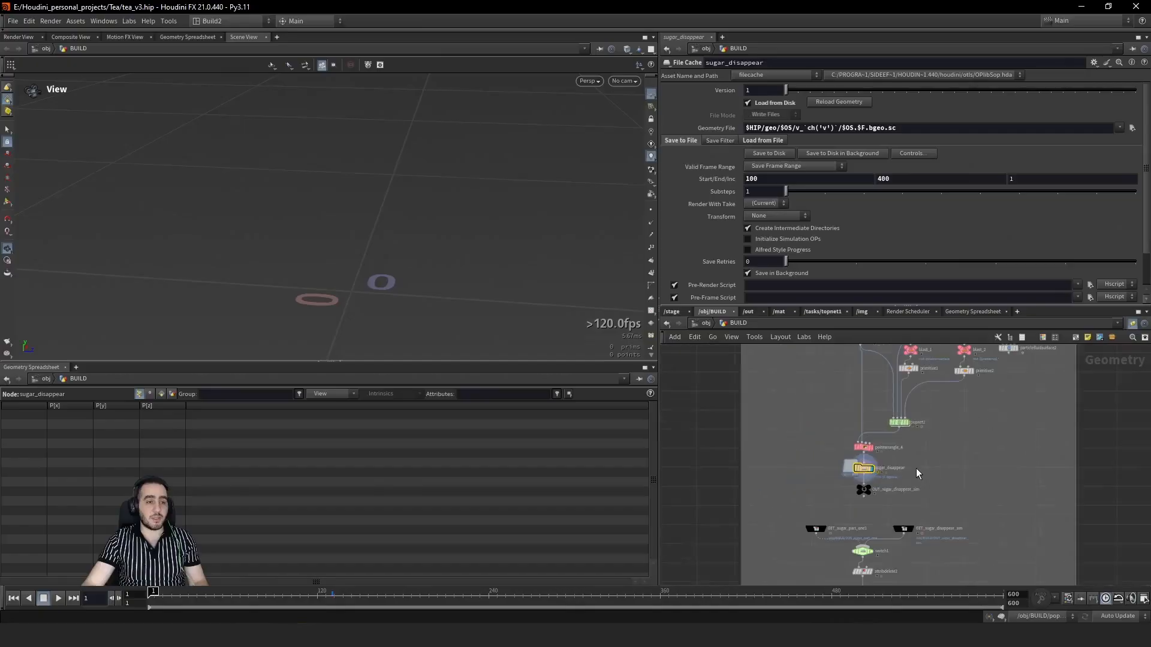
{"action": "middle_click_drag", "start_coordinate": [890, 519], "coordinate": [774, 573]}
{"action": "scroll", "coordinate": [863, 493], "scroll_direction": "up", "scroll_amount": 3}
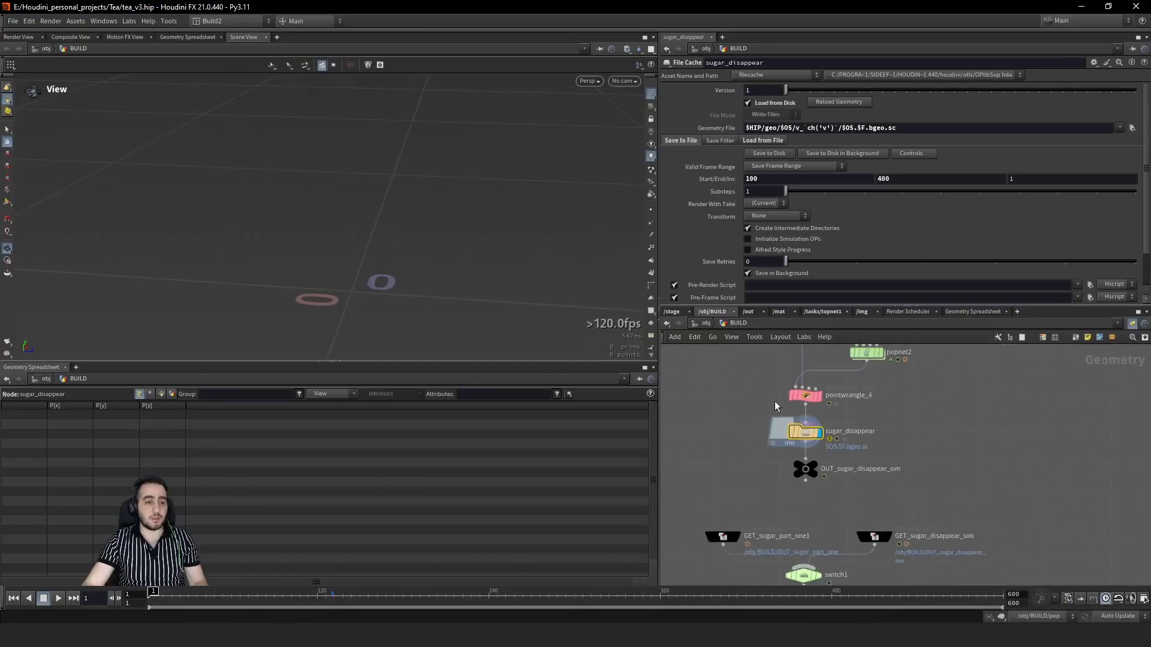
{"action": "middle_click_drag", "start_coordinate": [799, 362], "coordinate": [769, 498]}
{"action": "double_click", "coordinate": [841, 491]}
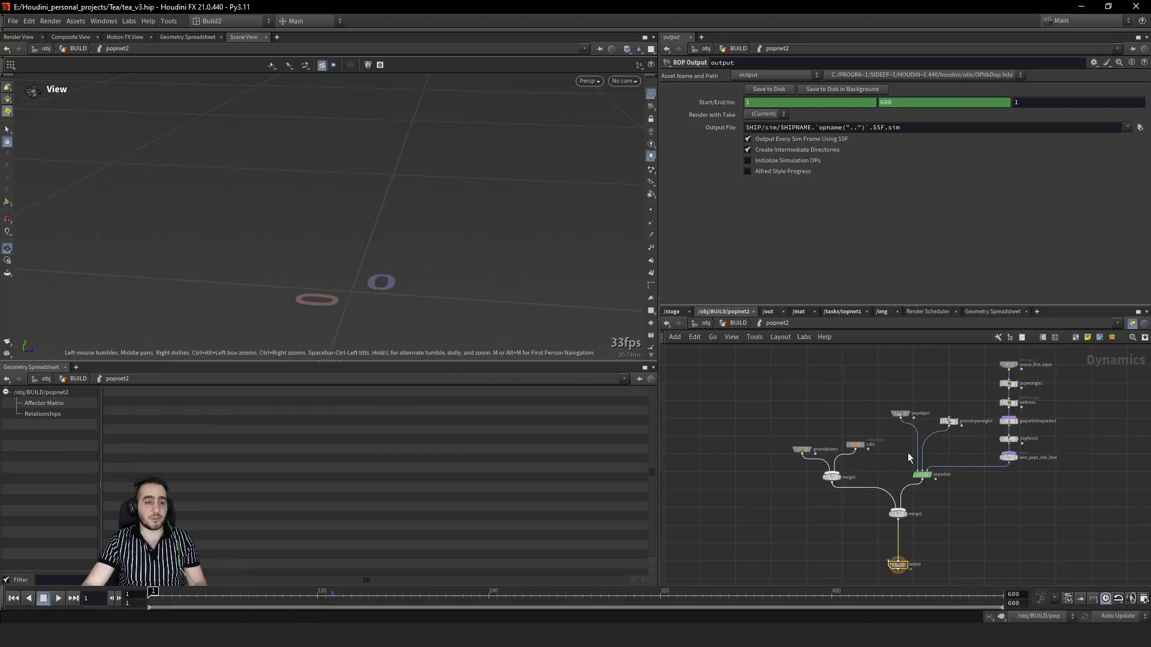
Step: Inspect the VEX code of geometrywrangle1 and popwrangle1 inside popnet2
{"action": "scroll", "coordinate": [907, 452], "scroll_direction": "up", "scroll_amount": 4}
{"action": "left_click_drag", "start_coordinate": [825, 505], "coordinate": [825, 505]}
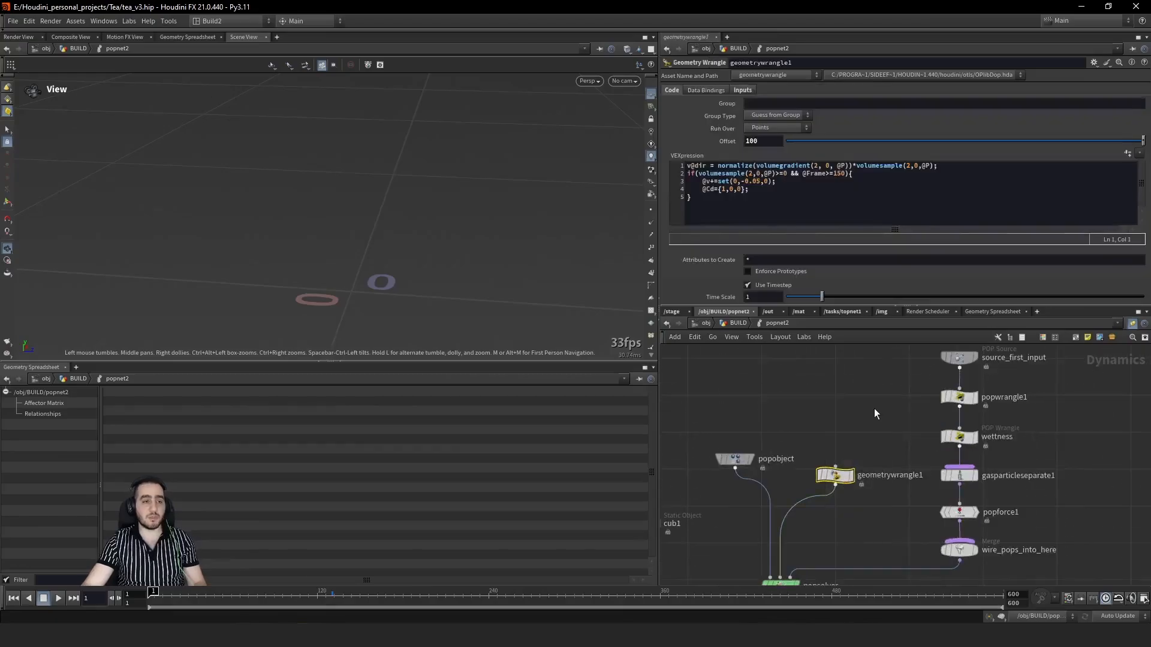
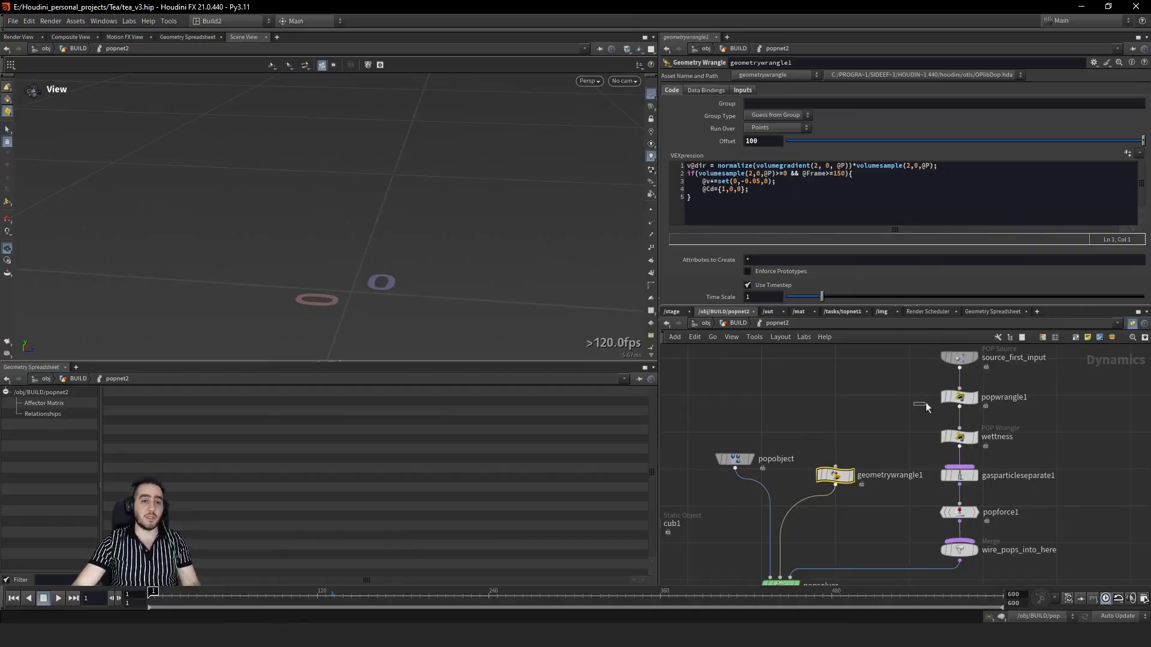
{"action": "left_click_drag", "start_coordinate": [925, 401], "coordinate": [917, 412]}
{"action": "left_click", "coordinate": [958, 393]}
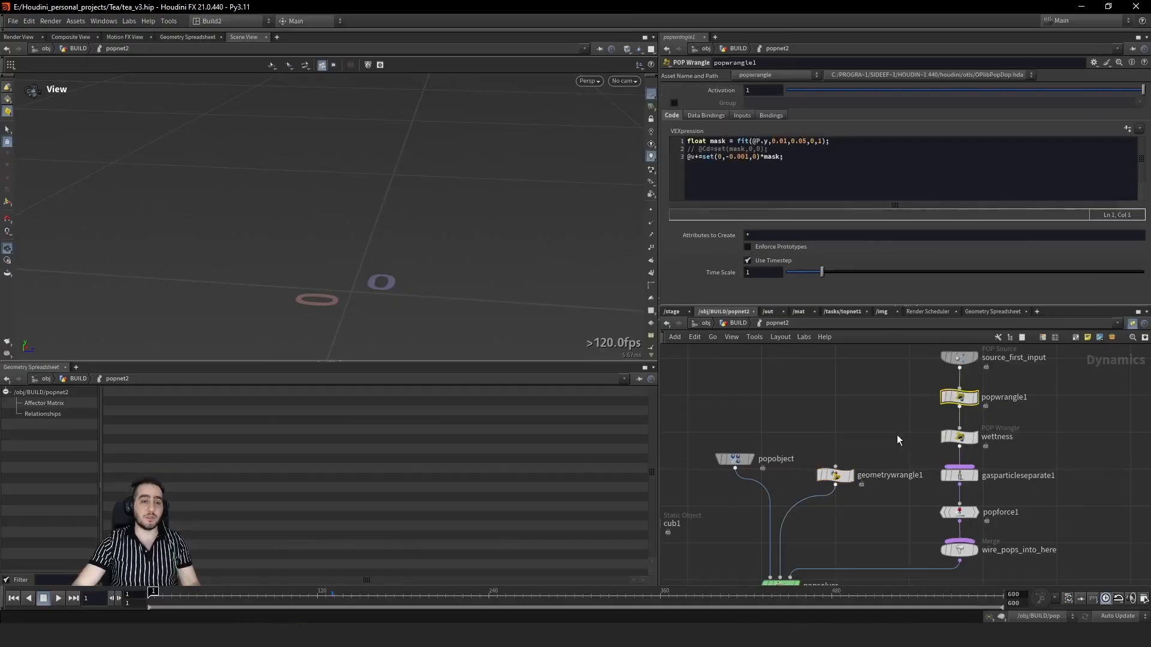
{"action": "middle_click_drag", "start_coordinate": [897, 434], "coordinate": [848, 426]}
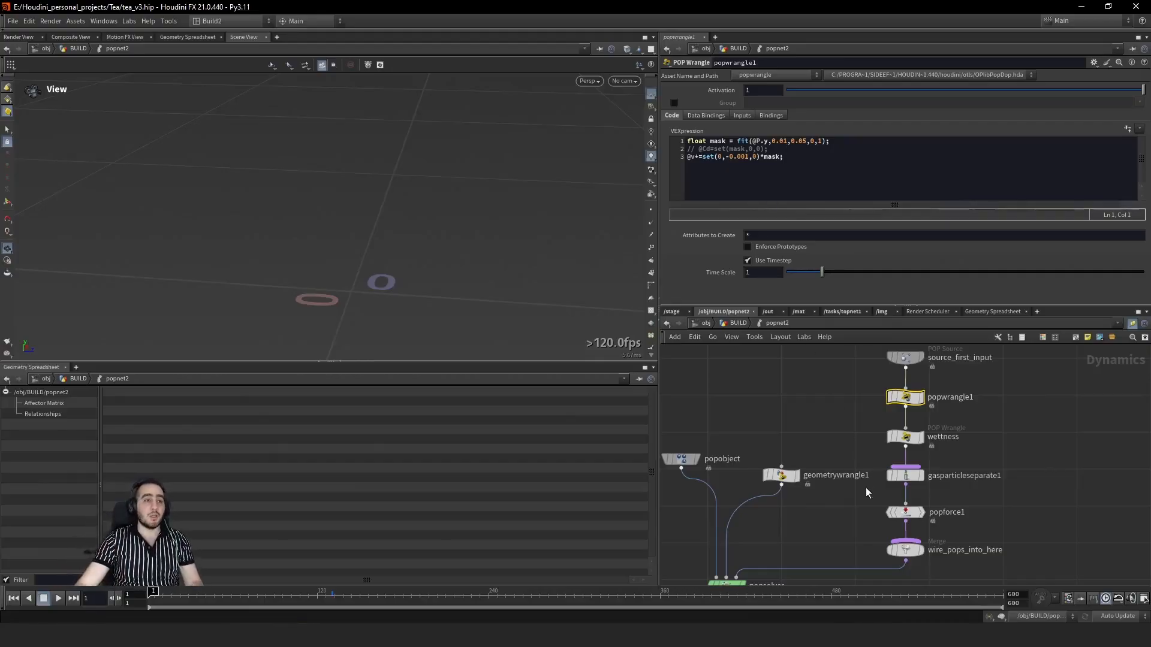
Step: Inspect the wettness wrangle's code and the settings of gasparticleseparate1
{"action": "left_click", "coordinate": [904, 438]}
{"action": "middle_click_drag", "start_coordinate": [855, 444], "coordinate": [794, 422]}
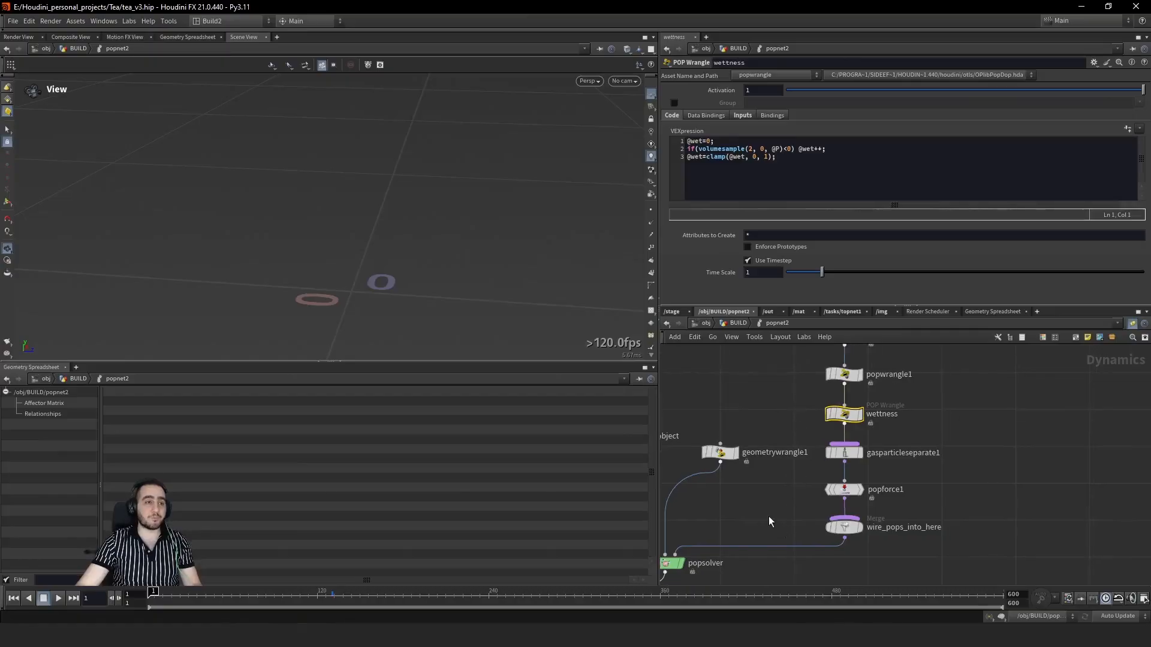
{"action": "middle_click_drag", "start_coordinate": [768, 516], "coordinate": [842, 458]}
{"action": "left_click", "coordinate": [877, 424]}
{"action": "mouse_move", "coordinate": [900, 418]}
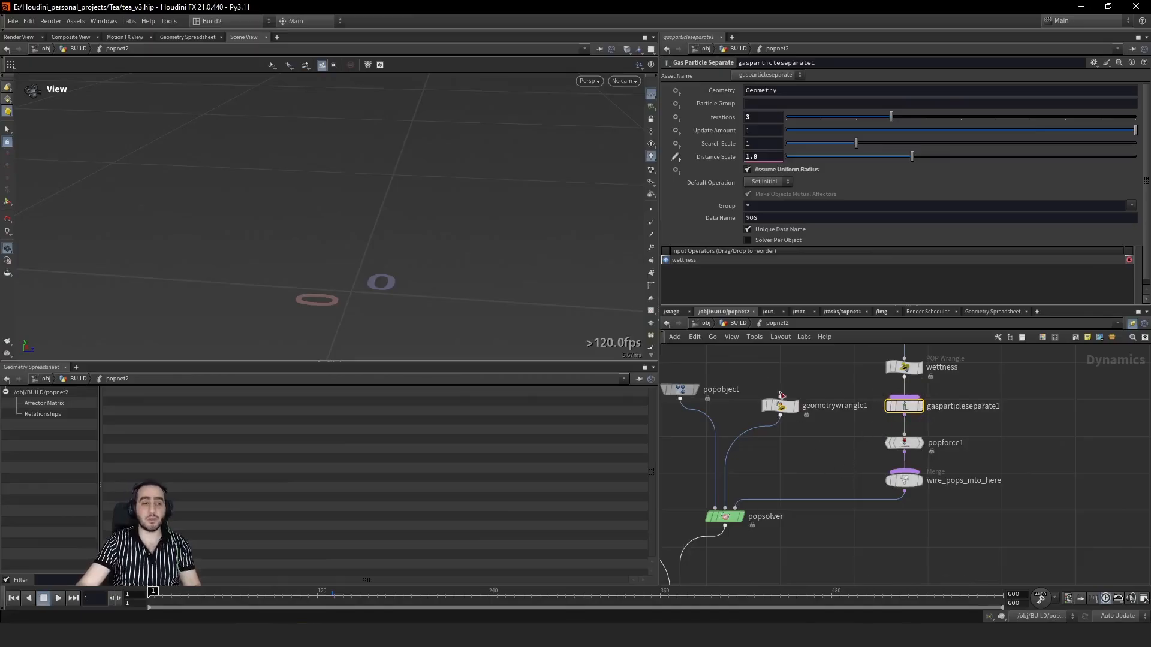
Step: Go back up to the BUILD network, check popnet2's simulation settings, and move down to the switch1 nodes
{"action": "left_click", "coordinate": [738, 324]}
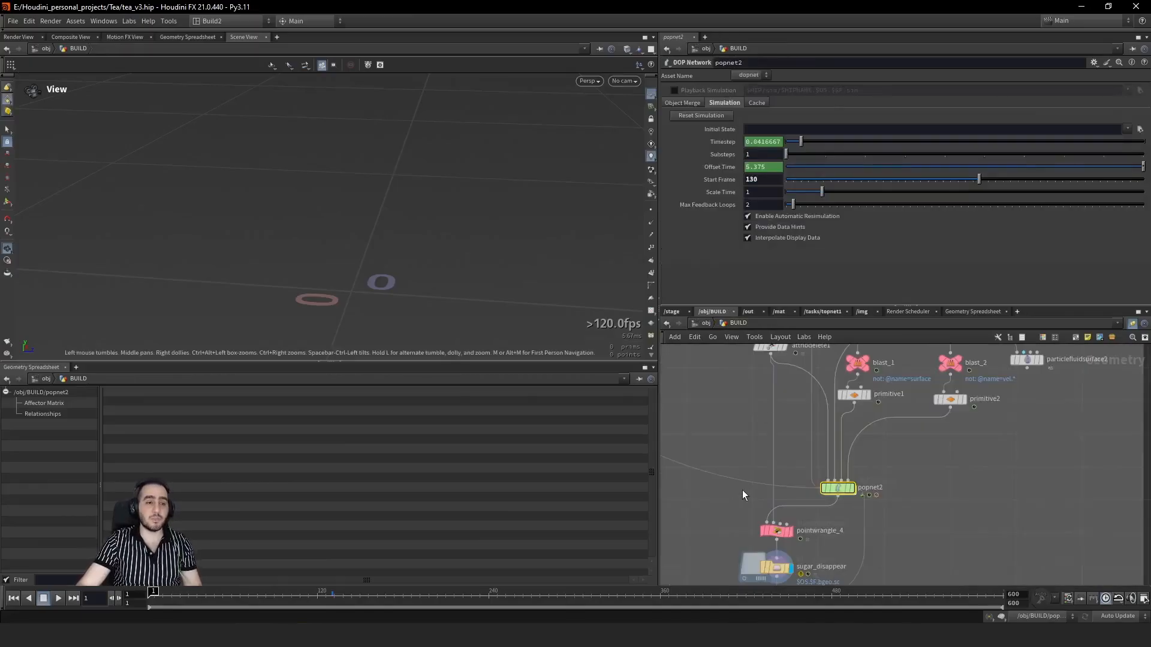
{"action": "middle_click_drag", "start_coordinate": [742, 491], "coordinate": [761, 411]}
{"action": "left_click_drag", "start_coordinate": [769, 487], "coordinate": [770, 488]}
{"action": "middle_click_drag", "start_coordinate": [770, 488], "coordinate": [809, 403]}
{"action": "scroll", "coordinate": [808, 403], "scroll_direction": "down", "scroll_amount": 6}
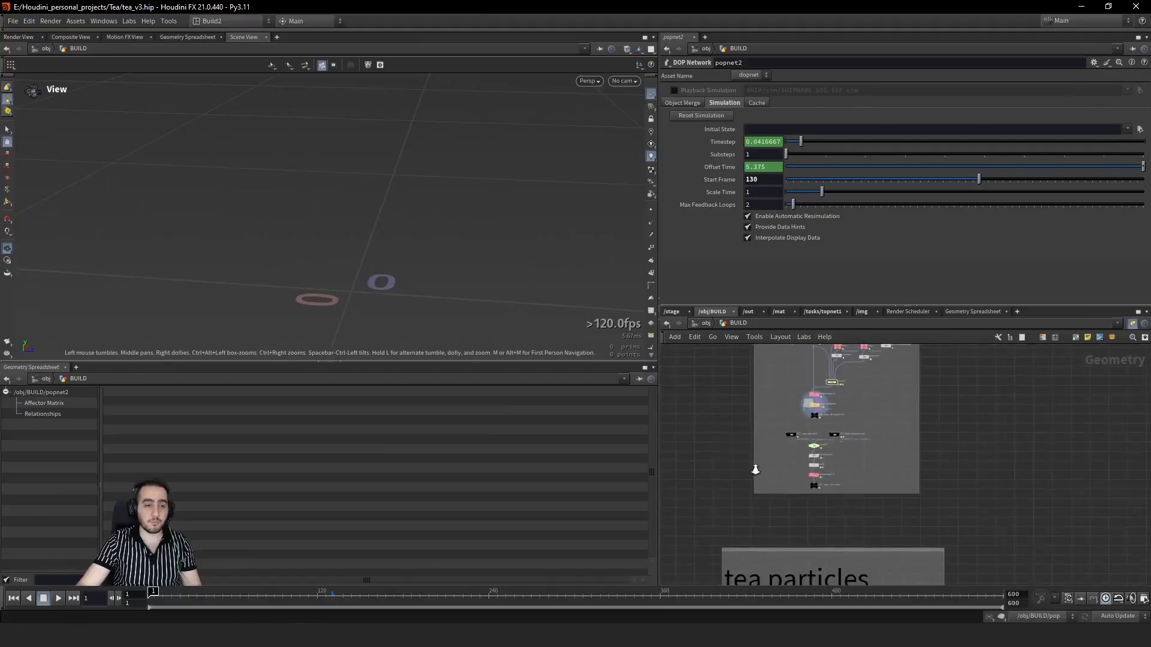
{"action": "scroll", "coordinate": [840, 468], "scroll_direction": "up", "scroll_amount": 5}
Step: Display switch1, inspect its select input expression, and scrub to frame 217 to review the combined sugar sim
{"action": "left_click", "coordinate": [772, 413]}
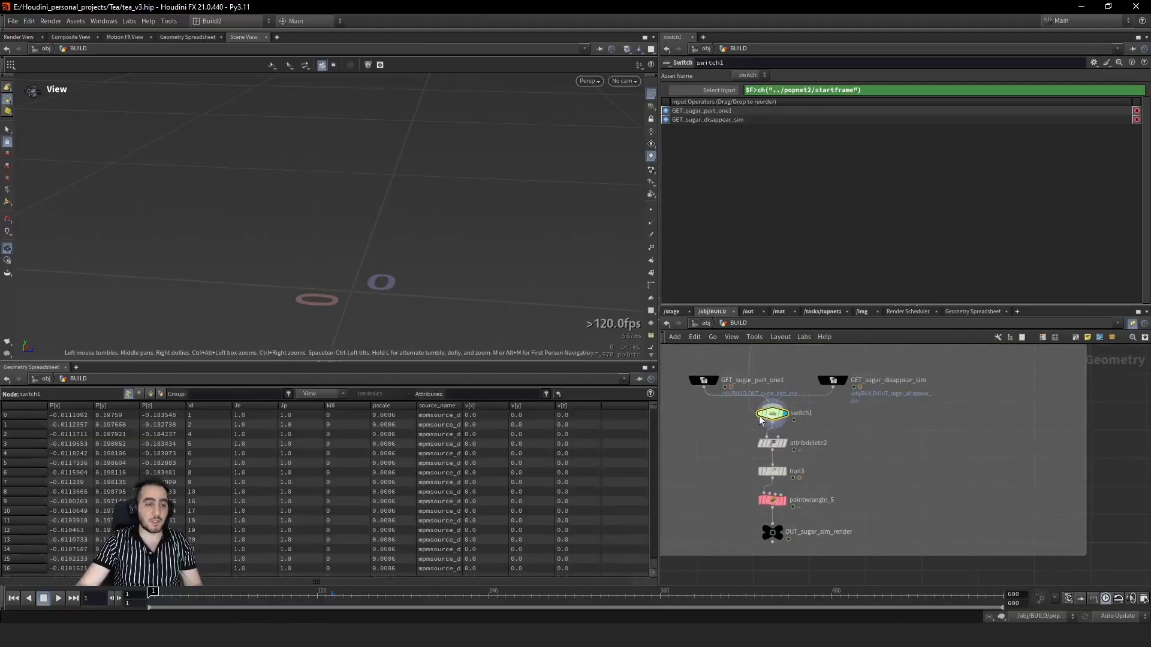
{"action": "left_click", "coordinate": [785, 414]}
{"action": "right_click_drag", "start_coordinate": [362, 259], "coordinate": [208, 329]}
{"action": "middle_click_drag", "start_coordinate": [208, 329], "coordinate": [226, 261]}
{"action": "right_click_drag", "start_coordinate": [226, 261], "coordinate": [209, 257]}
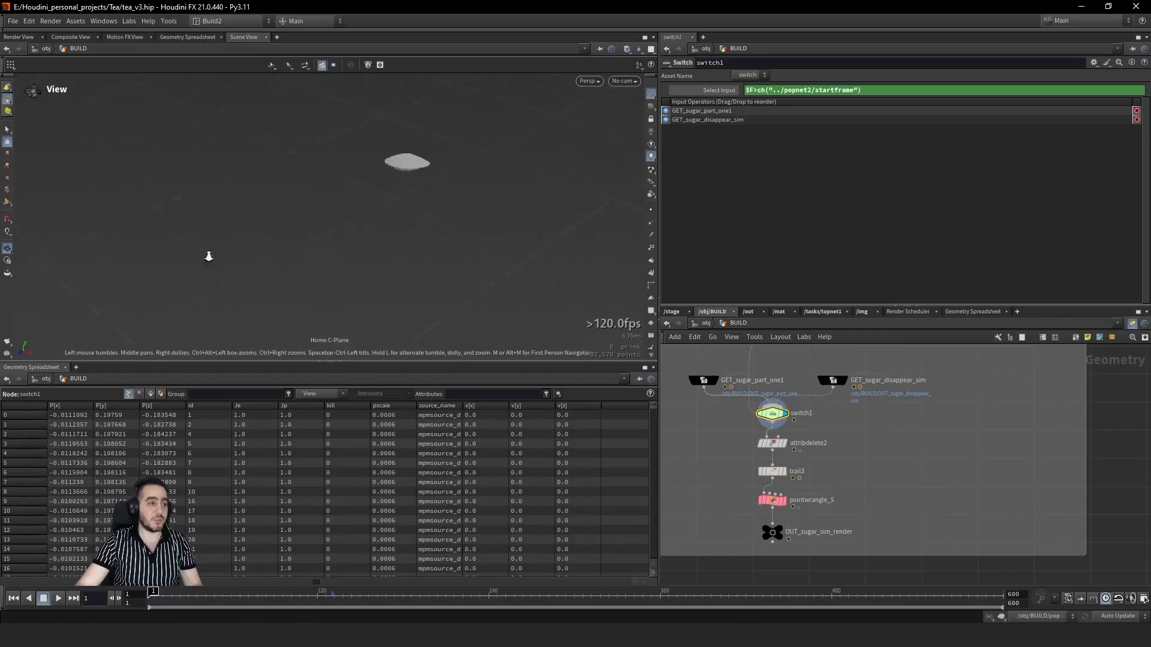
{"action": "left_click_drag", "start_coordinate": [182, 598], "coordinate": [455, 612]}
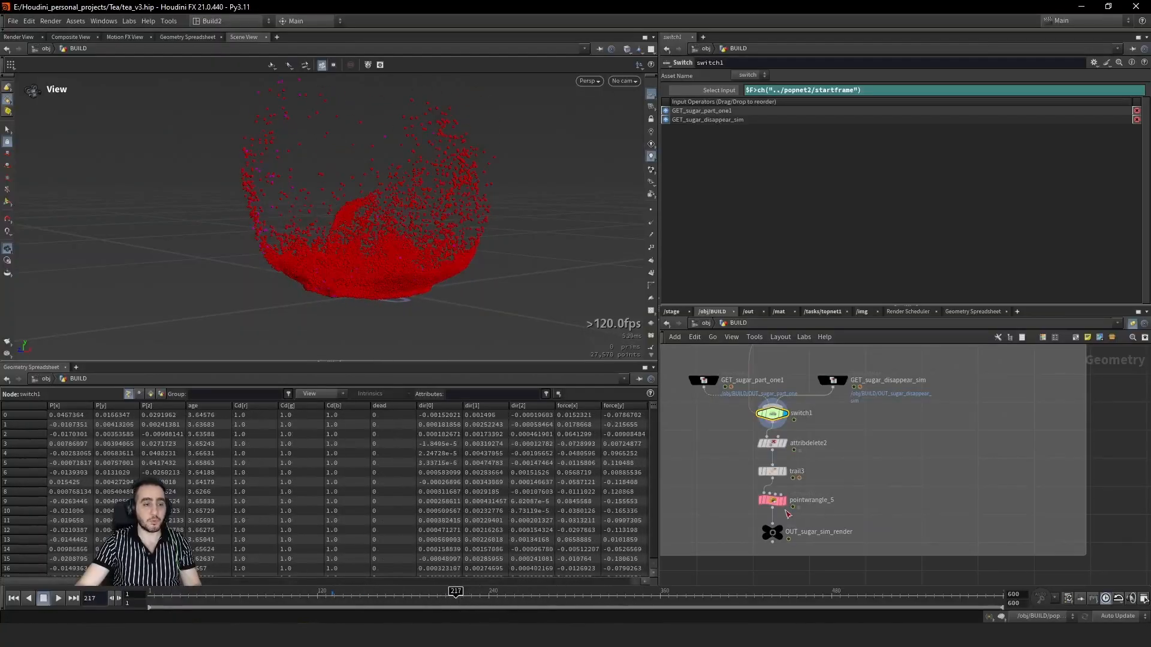
Step: Display pointwrangle_5 and scrub to frame 298 to review how its pscale code shrinks the sugar particles
{"action": "left_click", "coordinate": [783, 500]}
{"action": "middle_click_drag", "start_coordinate": [785, 471], "coordinate": [829, 412]}
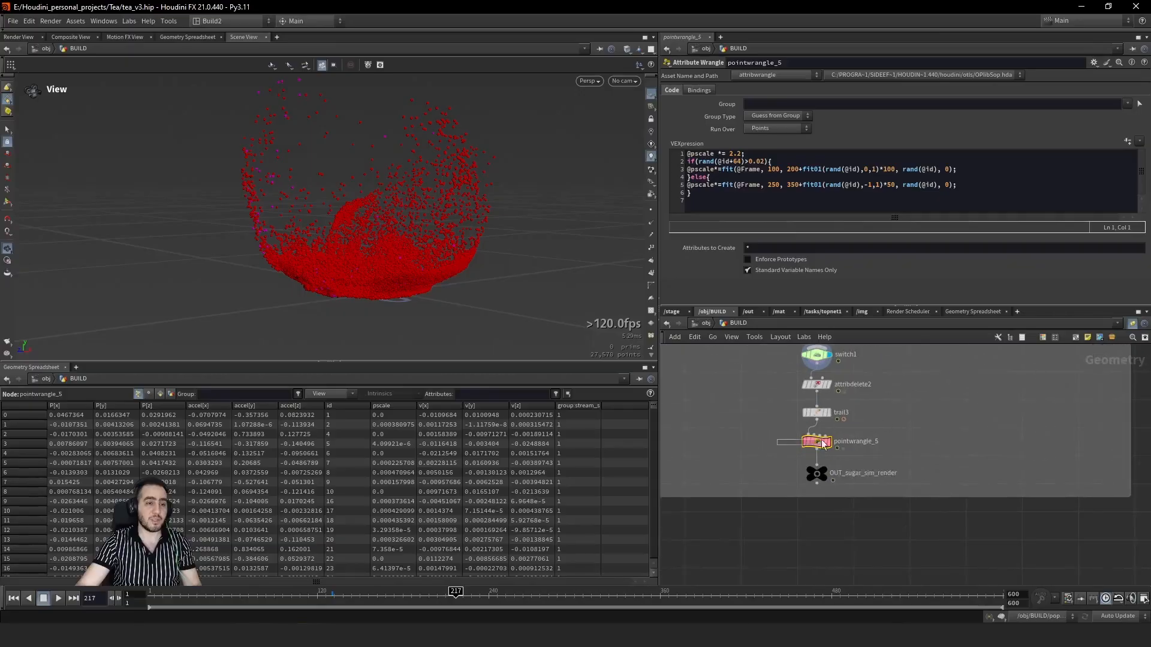
{"action": "left_click", "coordinate": [827, 441]}
{"action": "left_click_drag", "start_coordinate": [478, 600], "coordinate": [650, 599]}
{"action": "left_click_drag", "start_coordinate": [682, 597], "coordinate": [571, 602]}
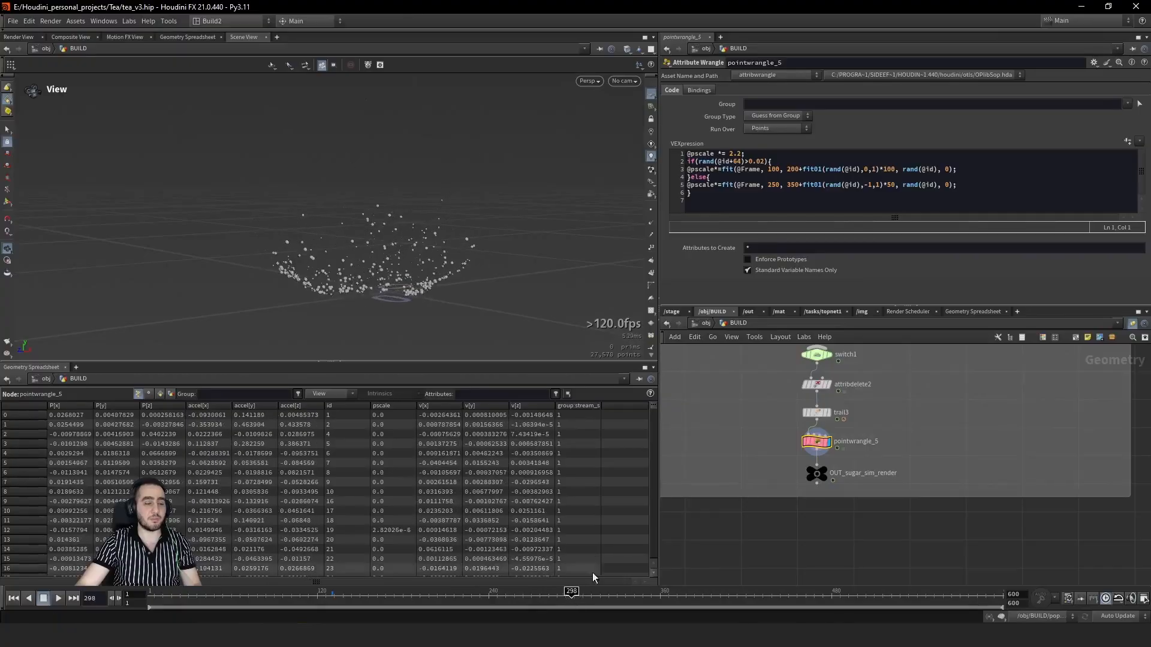
Step: Examine the frame offset and 100 multiplier in pointwrangle_5's first pscale expression, and move to frame 302
{"action": "double_click", "coordinate": [888, 170]}
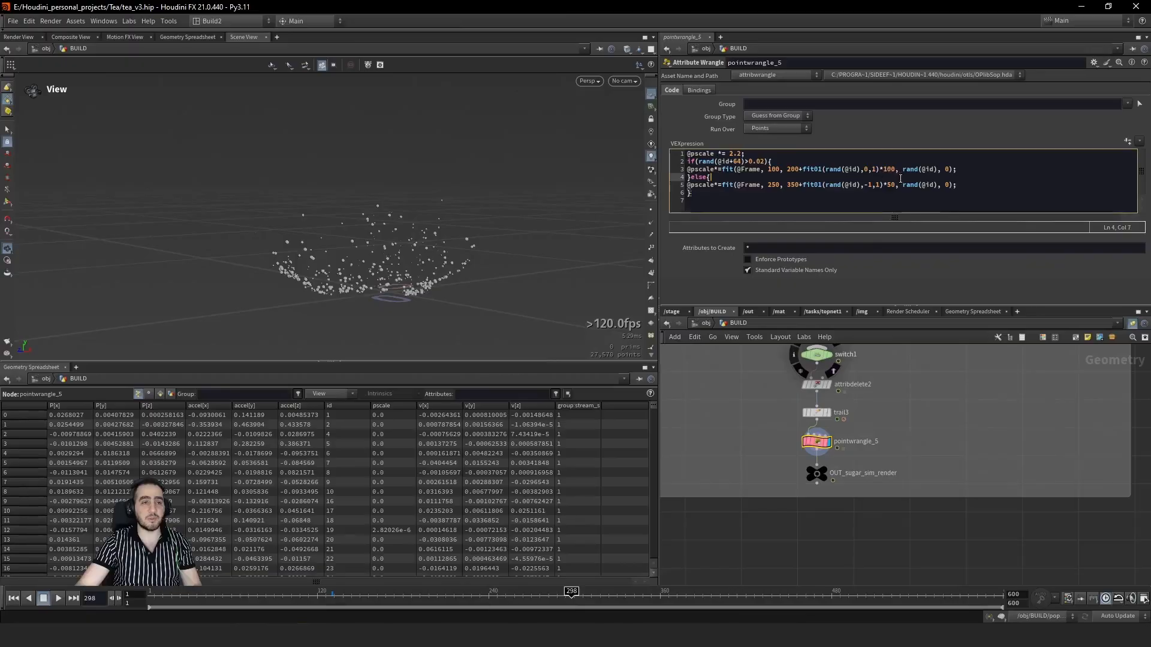
{"action": "type", "text": "100"}
{"action": "left_click", "coordinate": [797, 169]}
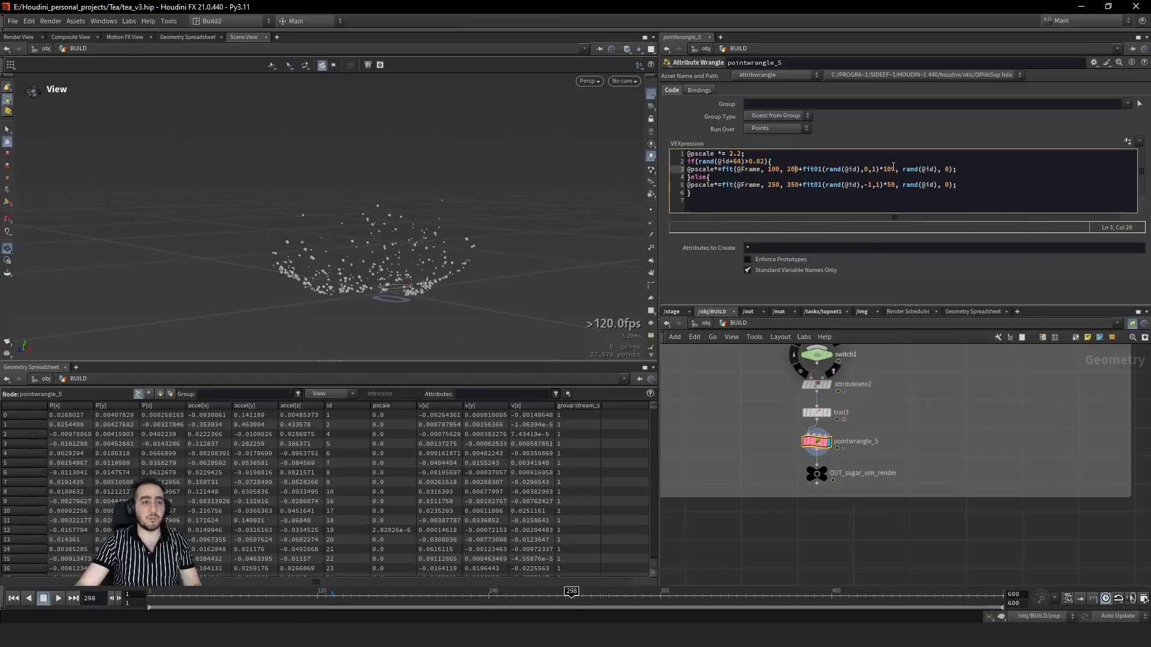
{"action": "left_click_drag", "start_coordinate": [883, 170], "coordinate": [894, 169]}
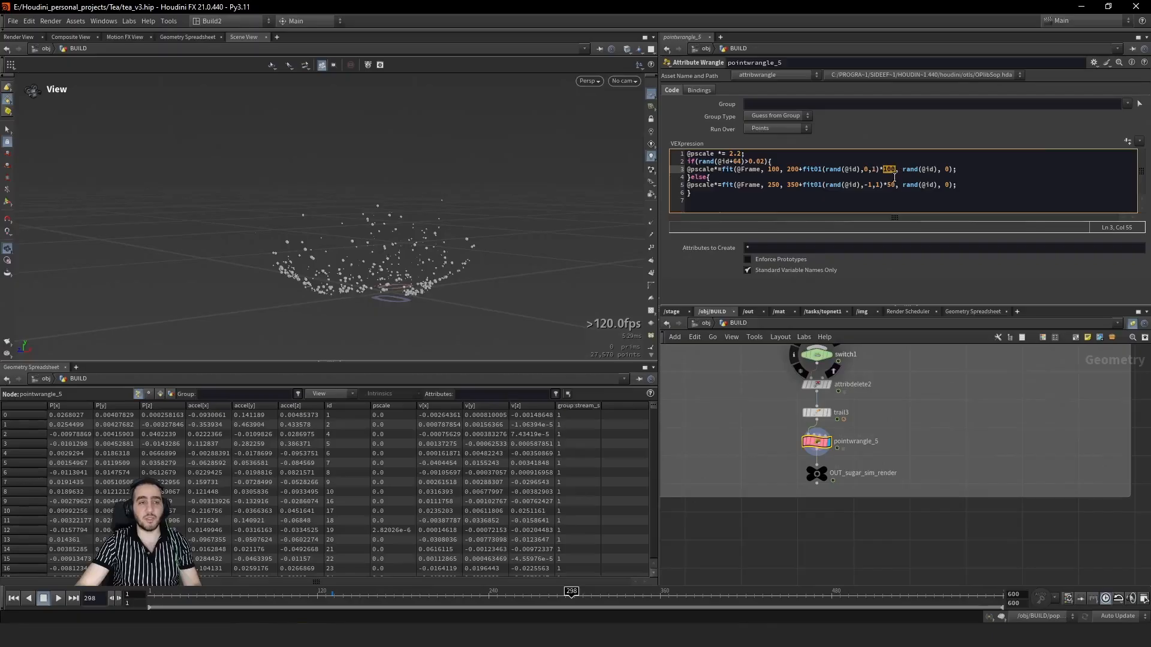
{"action": "left_click", "coordinate": [579, 596]}
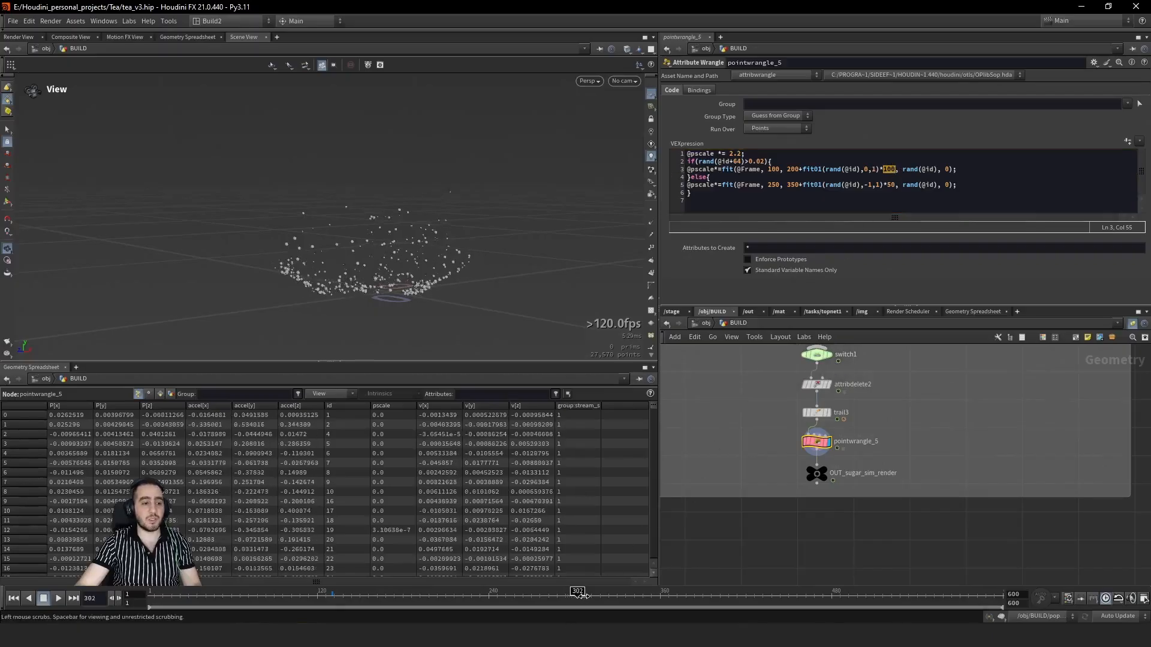
Step: Examine the 350 frame offset in pointwrangle_5's else-branch pscale expression, and scrub between frames 182 and 338 to review the shrinking sugar particles
{"action": "left_click_drag", "start_coordinate": [583, 595], "coordinate": [580, 599]}
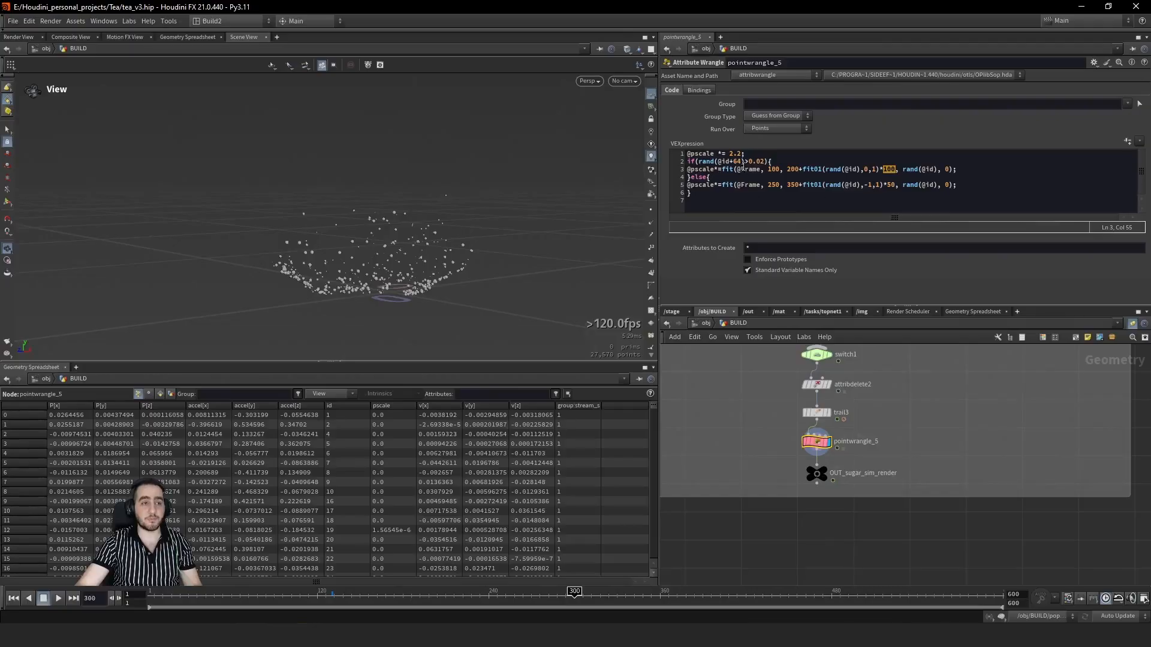
{"action": "left_click_drag", "start_coordinate": [788, 185], "coordinate": [799, 185]}
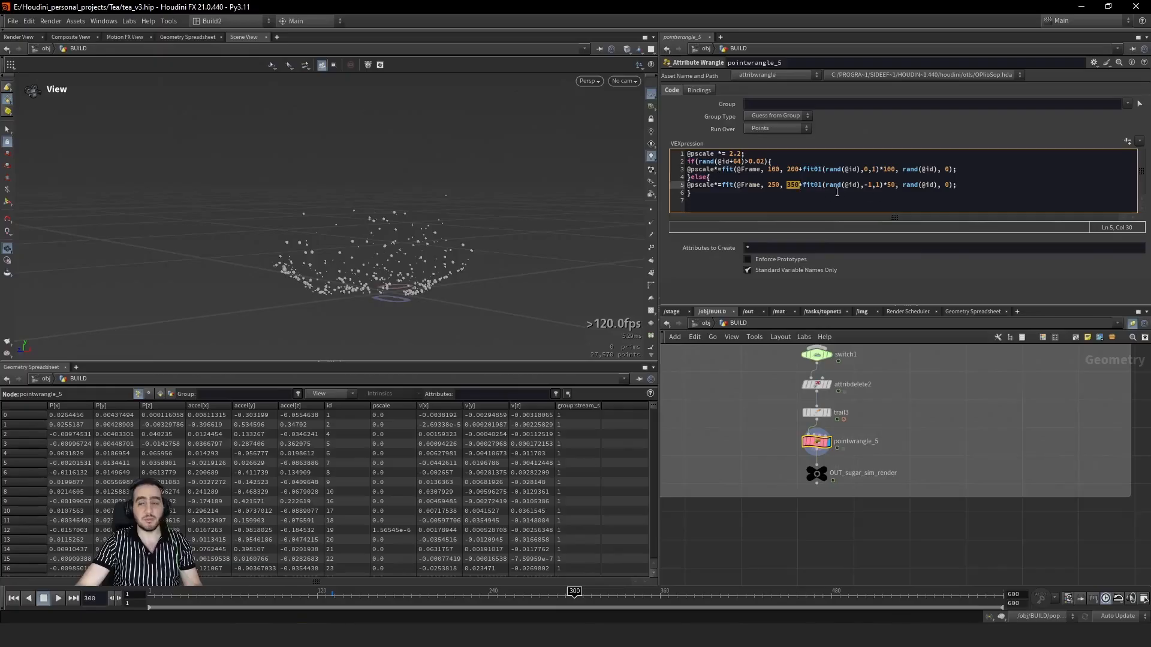
{"action": "mouse_move", "coordinate": [620, 595]}
{"action": "left_mouse_down"}
{"action": "mouse_move", "coordinate": [721, 592]}
{"action": "mouse_move", "coordinate": [654, 610]}
{"action": "mouse_move", "coordinate": [590, 608]}
{"action": "mouse_move", "coordinate": [684, 607]}
{"action": "mouse_move", "coordinate": [248, 592]}
{"action": "mouse_move", "coordinate": [428, 593]}
{"action": "left_mouse_up"}
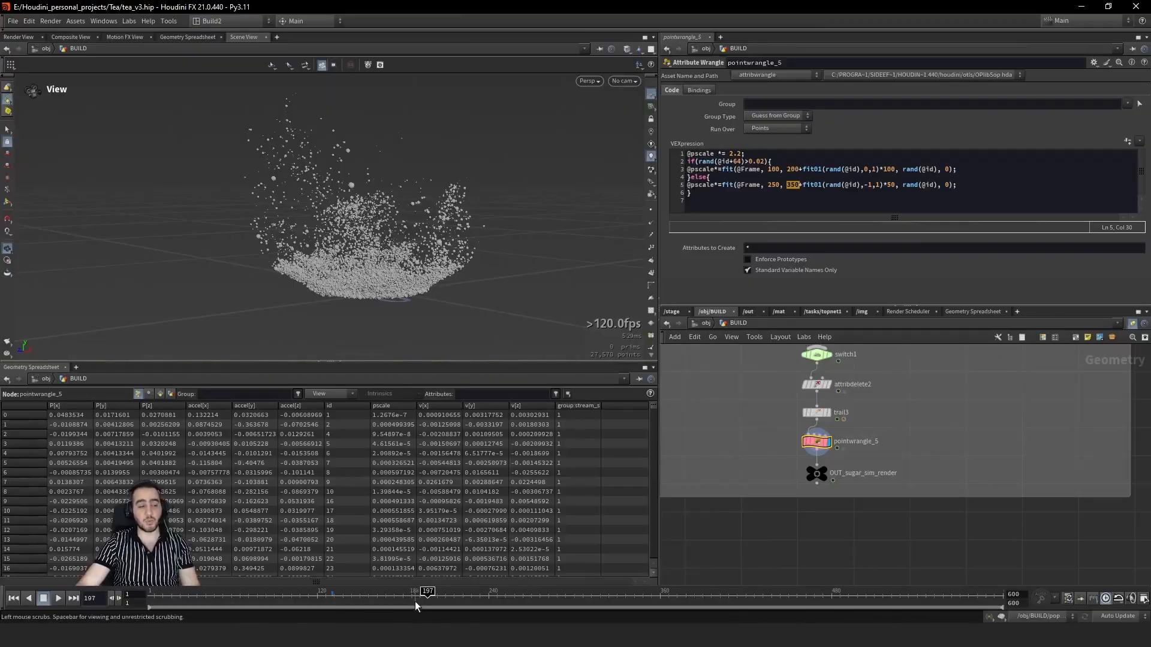
{"action": "left_click_drag", "start_coordinate": [415, 602], "coordinate": [407, 603]}
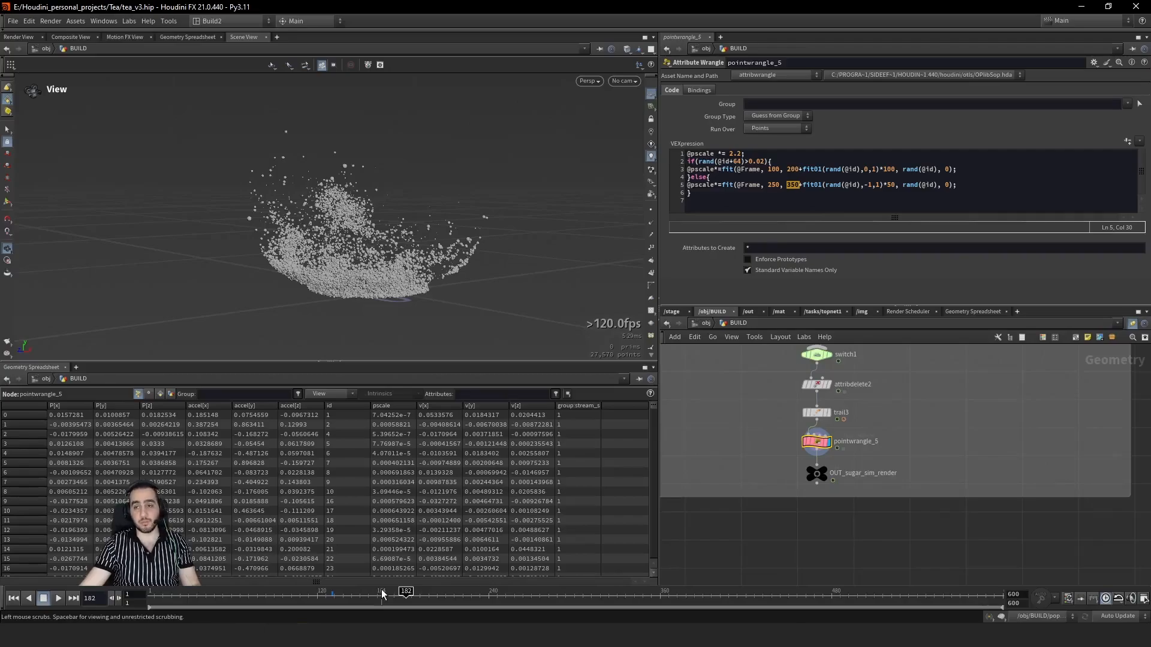
{"action": "left_click_drag", "start_coordinate": [382, 594], "coordinate": [559, 596]}
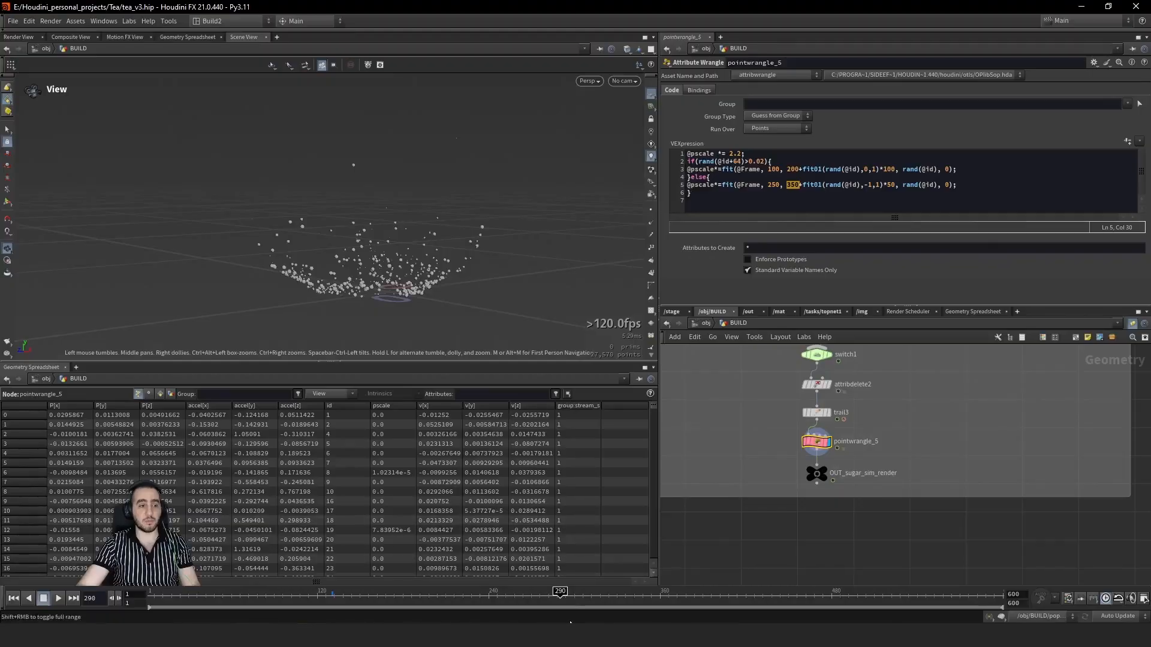
{"action": "left_click_drag", "start_coordinate": [560, 596], "coordinate": [628, 595]}
Step: Move down from the sugar network to the tea particles network box and display its tea_pouring file cache
{"action": "scroll", "coordinate": [757, 500], "scroll_direction": "down", "scroll_amount": 7}
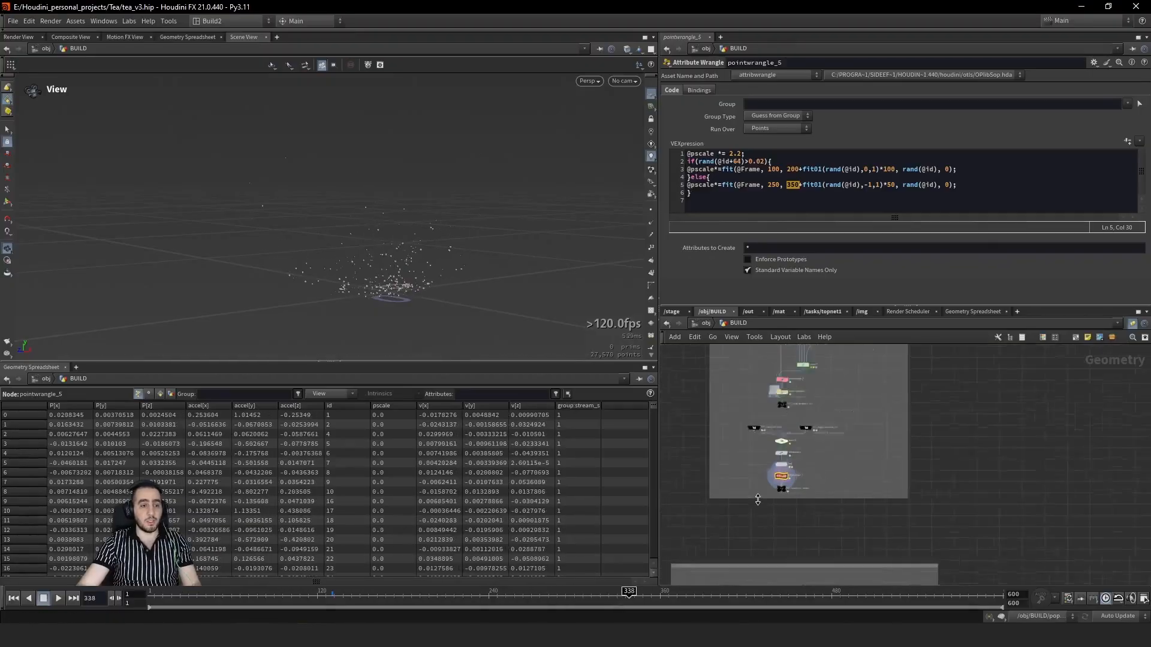
{"action": "middle_click_drag", "start_coordinate": [758, 500], "coordinate": [859, 362]}
{"action": "scroll", "coordinate": [801, 472], "scroll_direction": "up", "scroll_amount": 3}
{"action": "scroll", "coordinate": [801, 472], "scroll_direction": "down", "scroll_amount": 7}
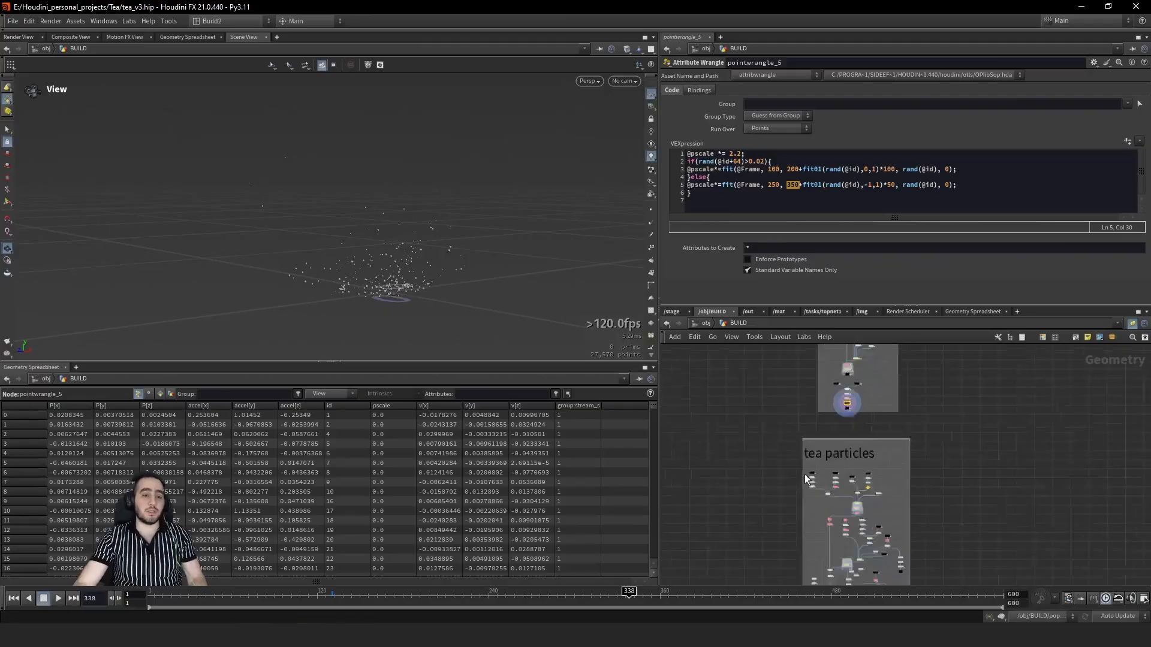
{"action": "middle_click_drag", "start_coordinate": [945, 477], "coordinate": [933, 442]}
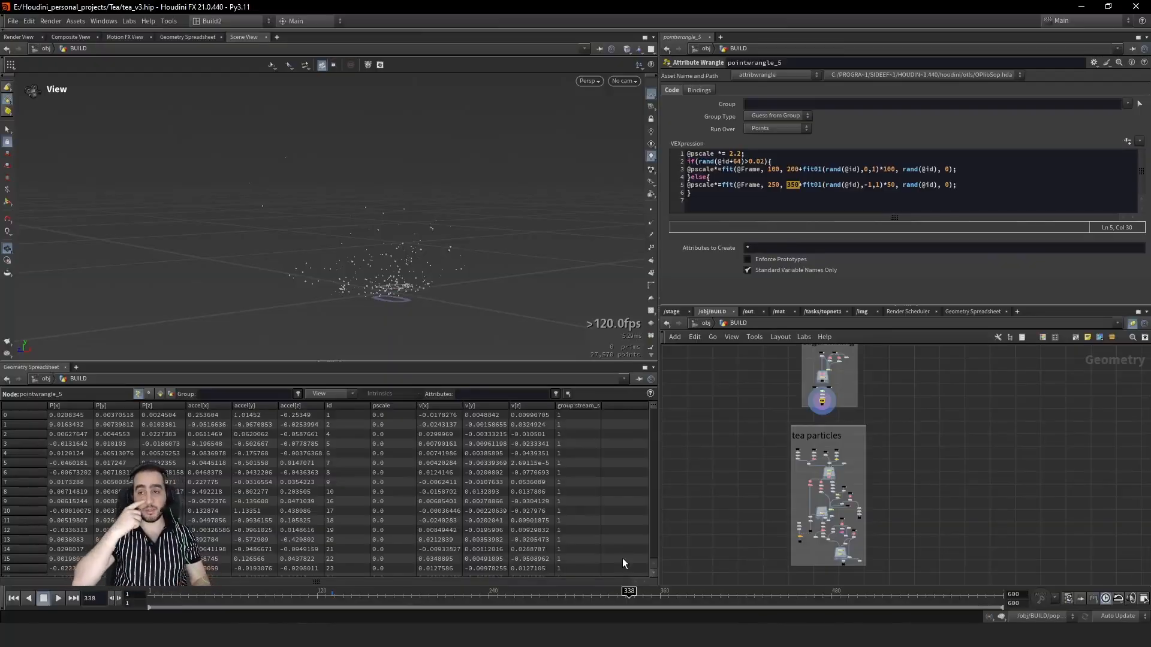
{"action": "scroll", "coordinate": [754, 526], "scroll_direction": "up", "scroll_amount": 8}
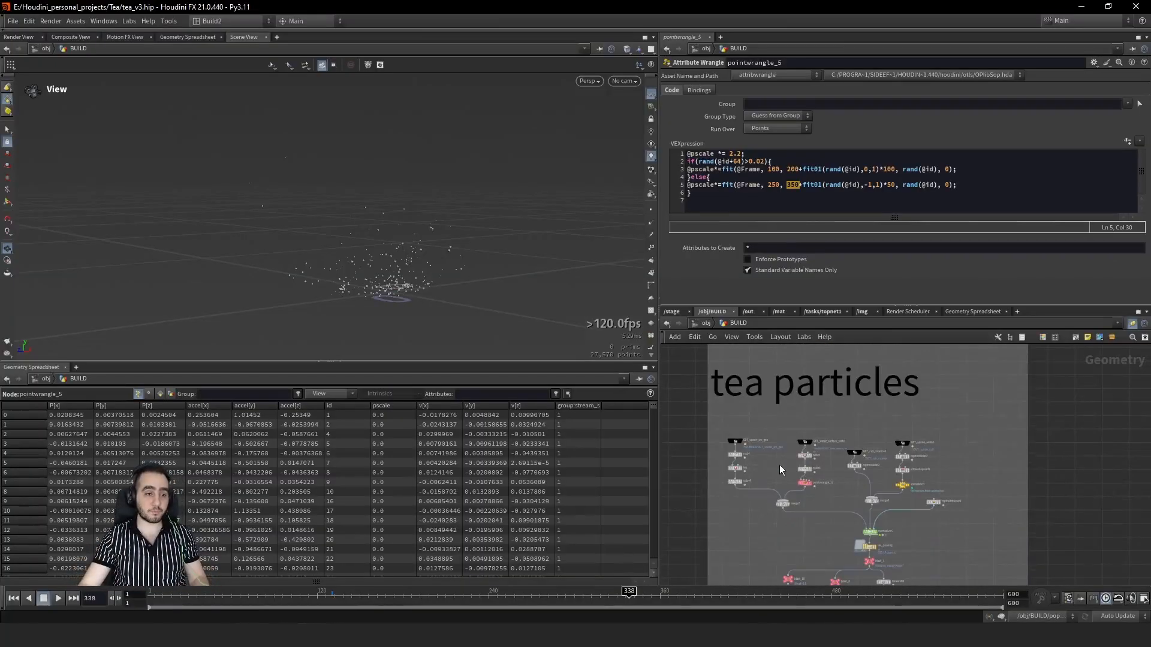
{"action": "middle_click_drag", "start_coordinate": [755, 526], "coordinate": [756, 412]}
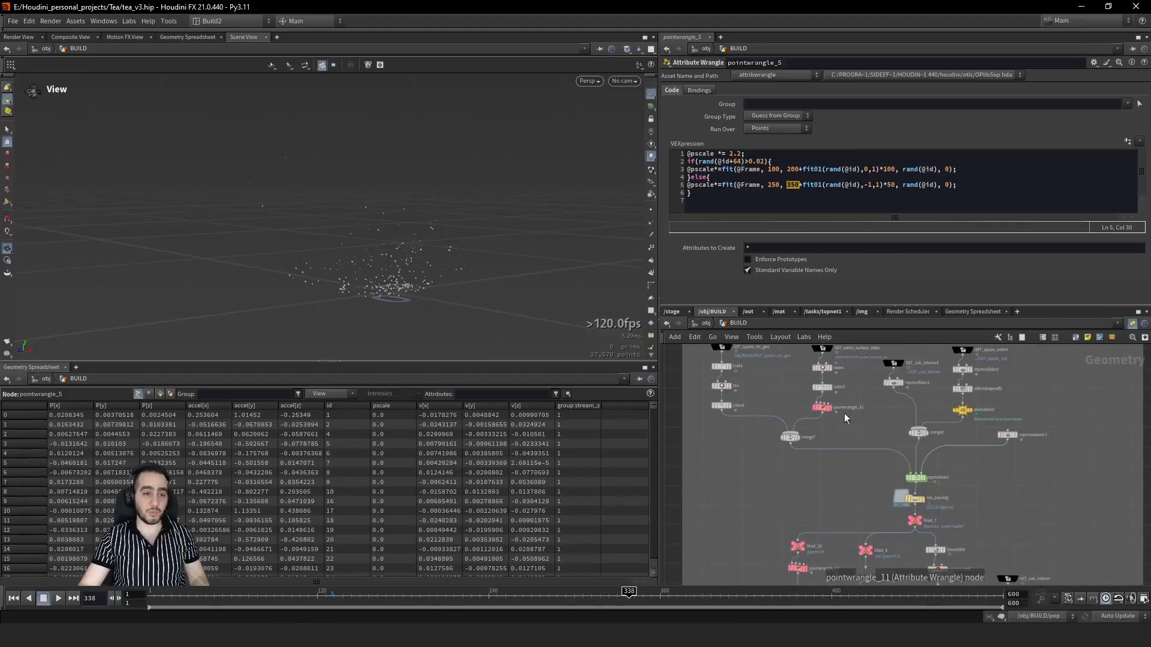
{"action": "middle_click_drag", "start_coordinate": [866, 477], "coordinate": [869, 498]}
{"action": "left_click", "coordinate": [907, 521]}
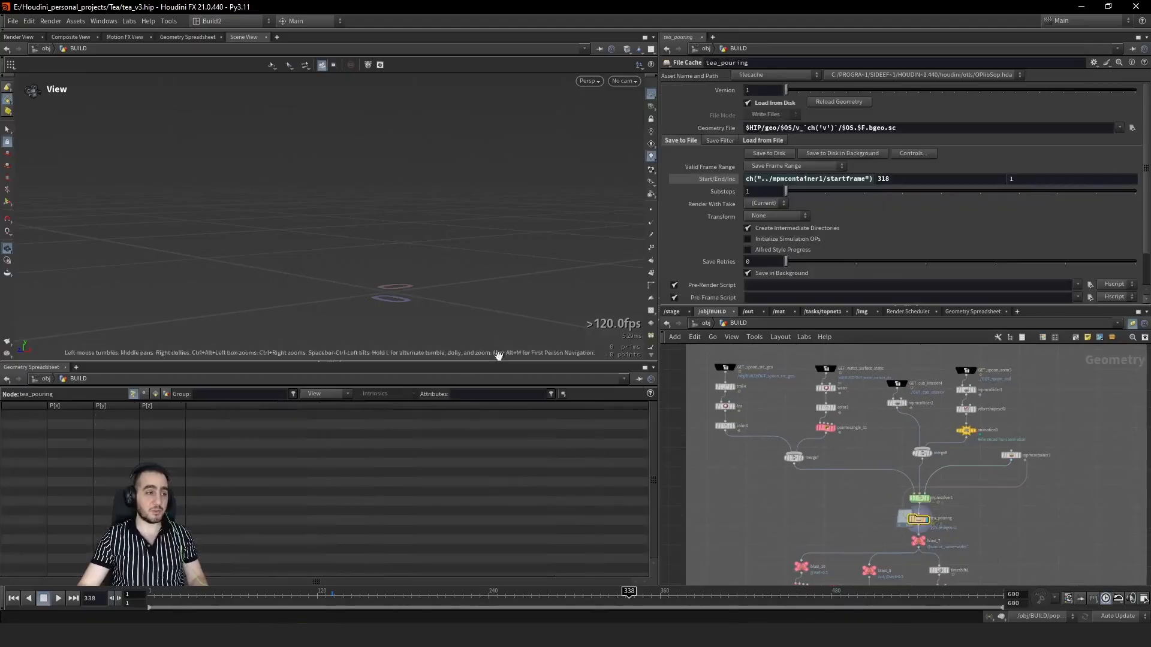
Step: Show frame 292 of the tea_pouring cache with the spoon particles above the cup in view, and save the scene
{"action": "left_click_drag", "start_coordinate": [342, 593], "coordinate": [596, 593]}
{"action": "left_click", "coordinate": [566, 604]}
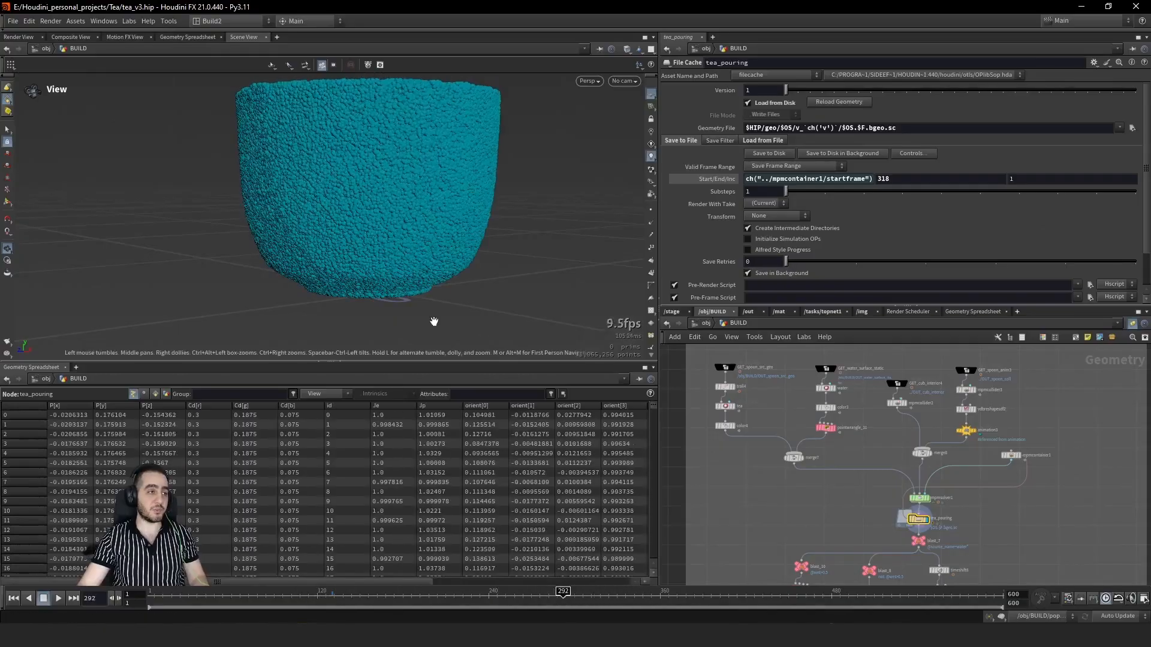
{"action": "left_click_drag", "start_coordinate": [437, 321], "coordinate": [524, 178]}
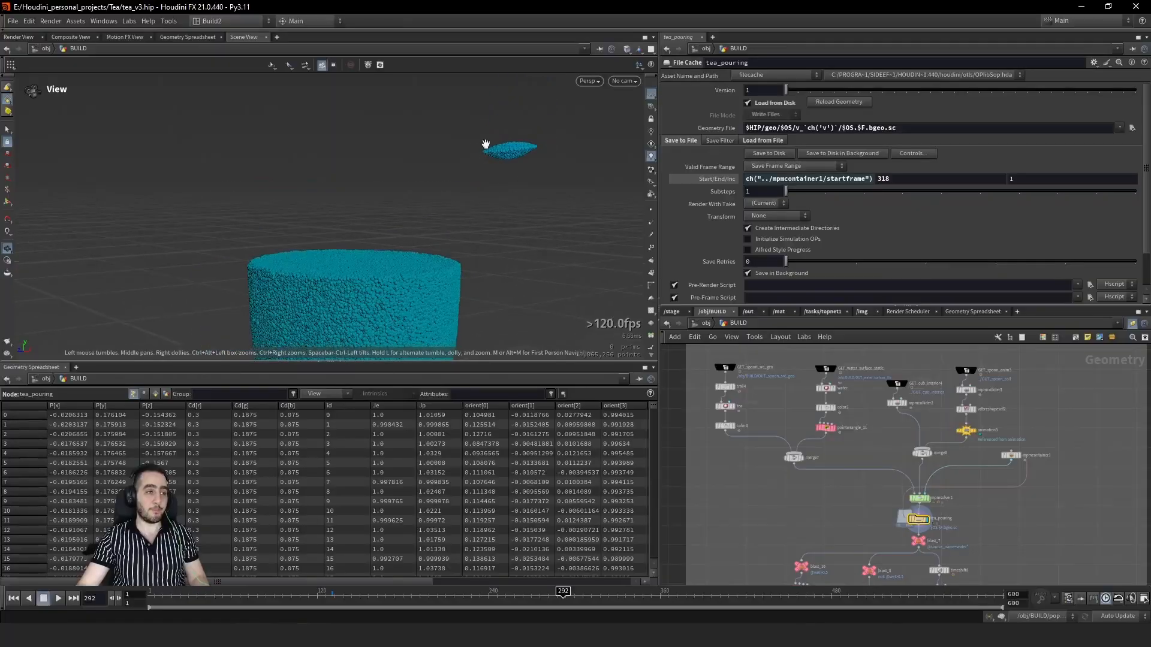
{"action": "key", "text": "ctrl+s"}
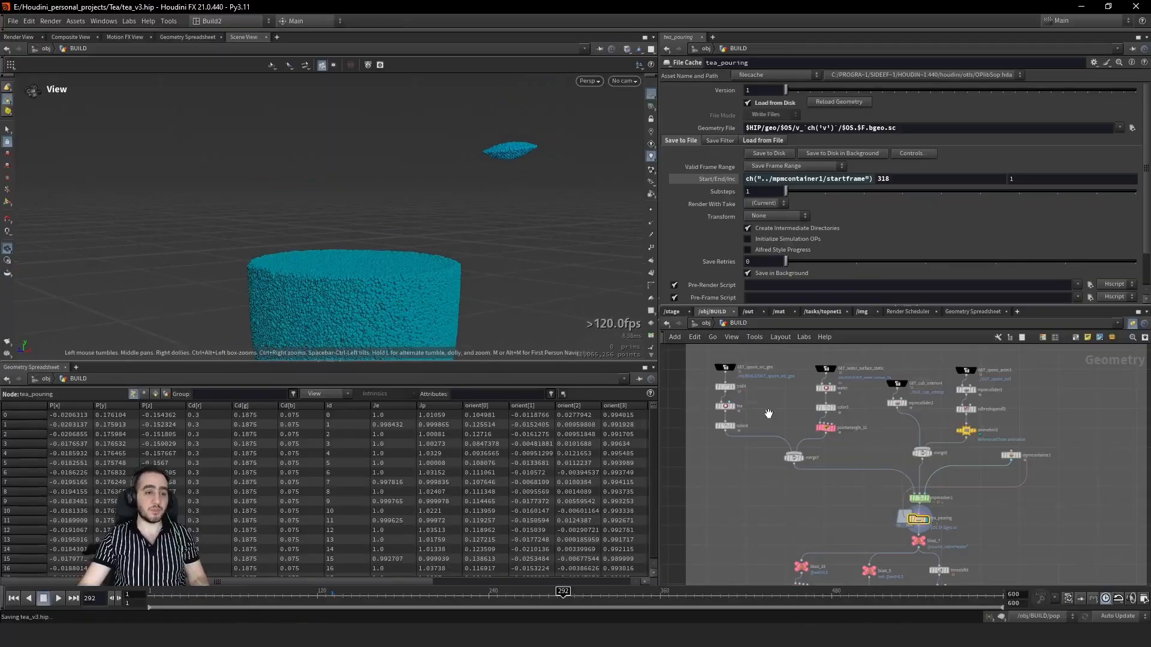
Step: Trace the tea branch upward from color4 and display the spoon source geometry from GET_spoon_src_geo
{"action": "scroll", "coordinate": [749, 416], "scroll_direction": "up", "scroll_amount": 2}
{"action": "left_click", "coordinate": [713, 437]}
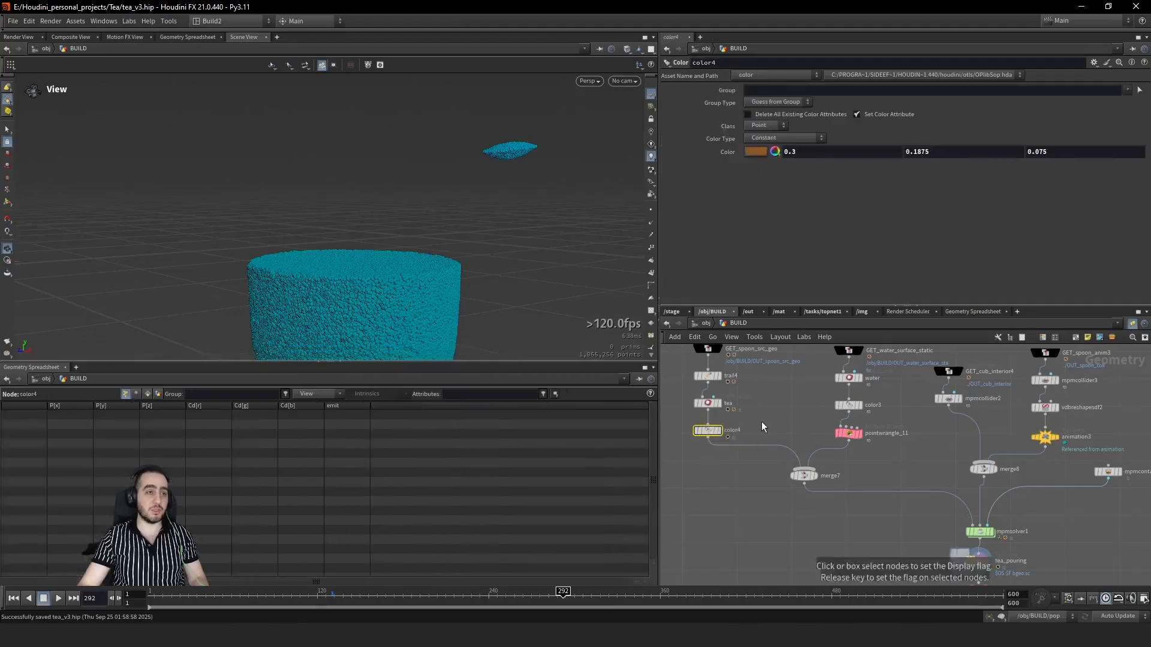
{"action": "key", "text": "r"}
{"action": "left_click", "coordinate": [715, 413]}
{"action": "left_click", "coordinate": [715, 386]}
{"action": "key", "text": "r"}
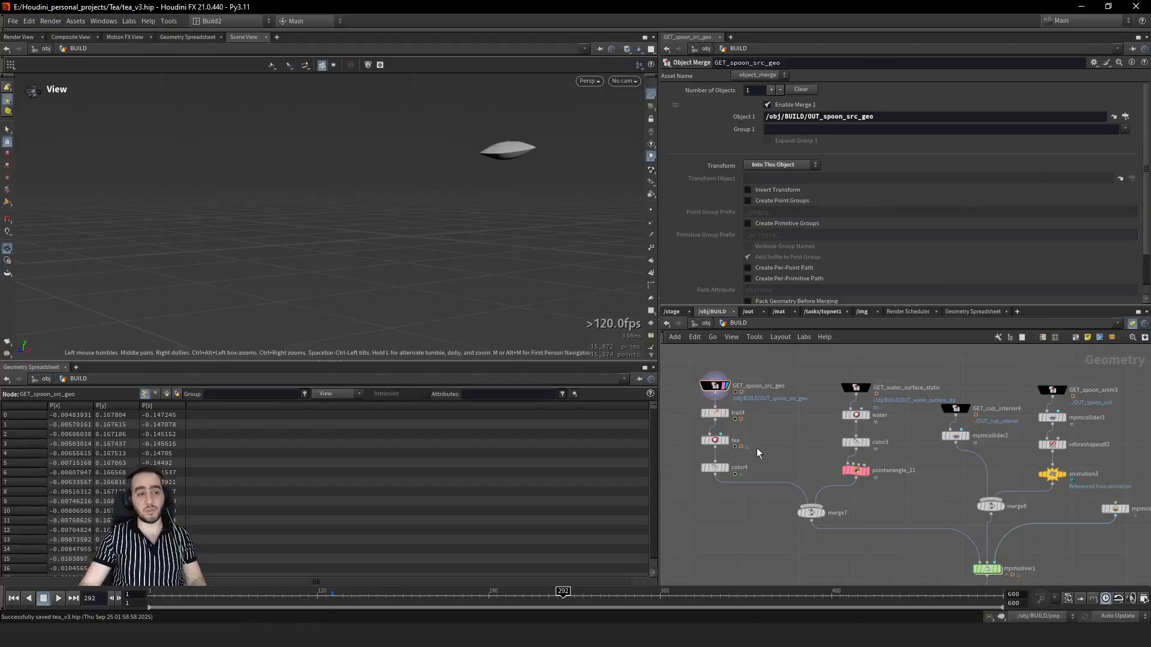
Step: Display the GET_water_surface_static geometry, and display the water MPM source to review its material settings
{"action": "left_click", "coordinate": [714, 441]}
{"action": "left_click_drag", "start_coordinate": [866, 414], "coordinate": [867, 413]}
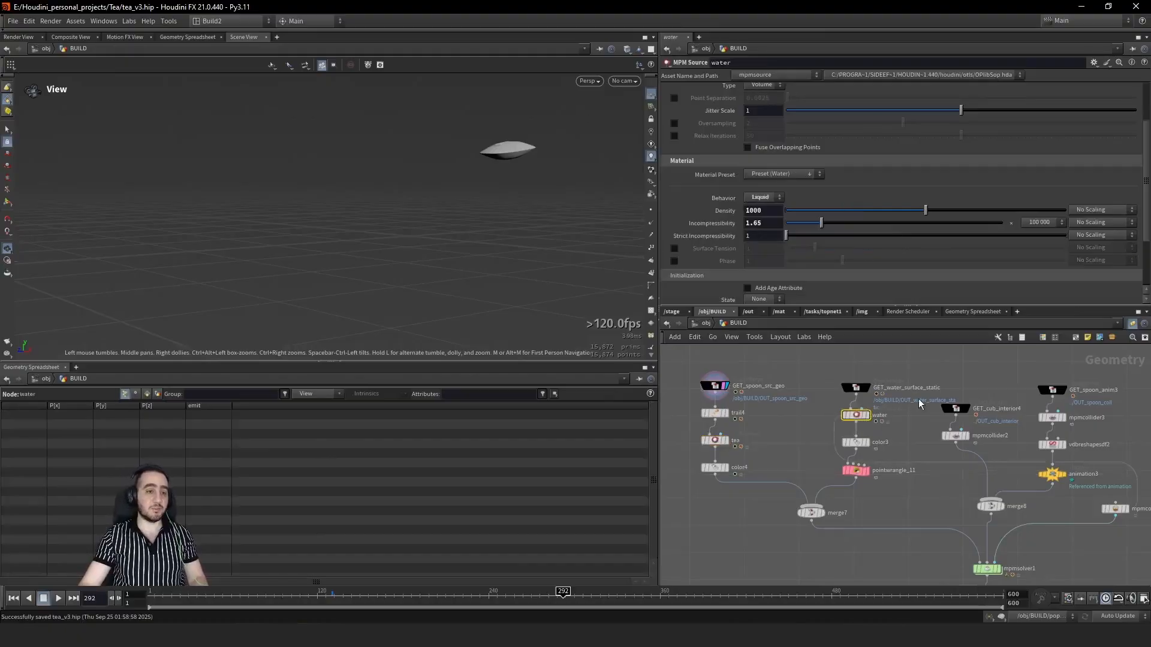
{"action": "left_click_drag", "start_coordinate": [833, 376], "coordinate": [834, 376]}
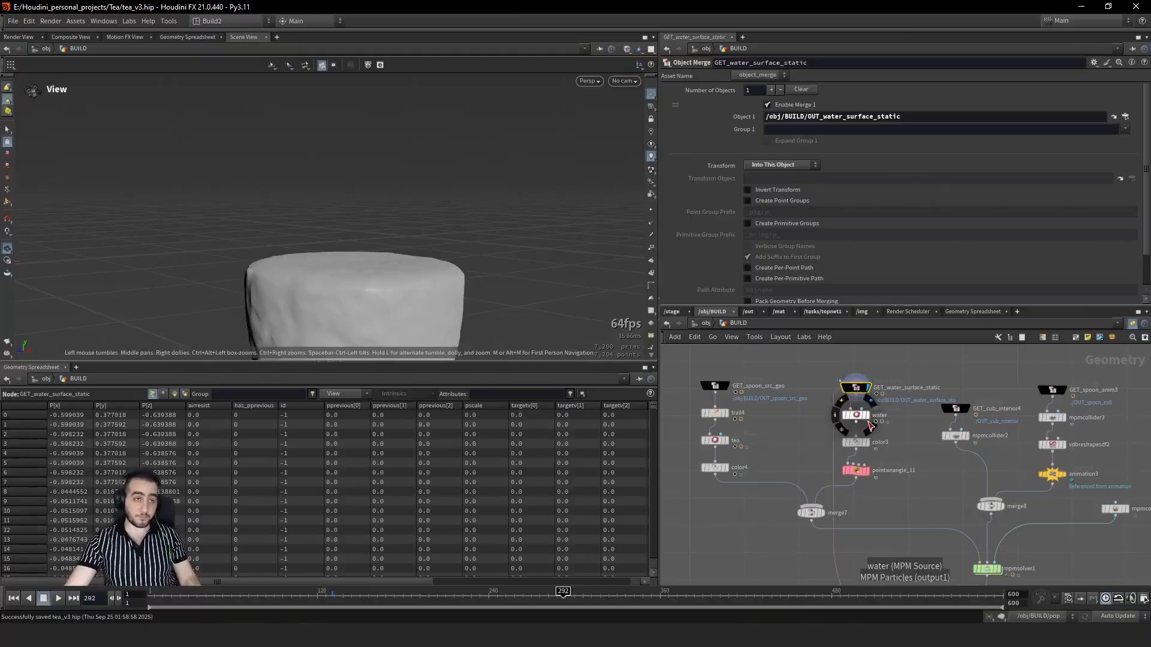
{"action": "left_click_drag", "start_coordinate": [869, 421], "coordinate": [870, 422]}
{"action": "key", "text": "r"}
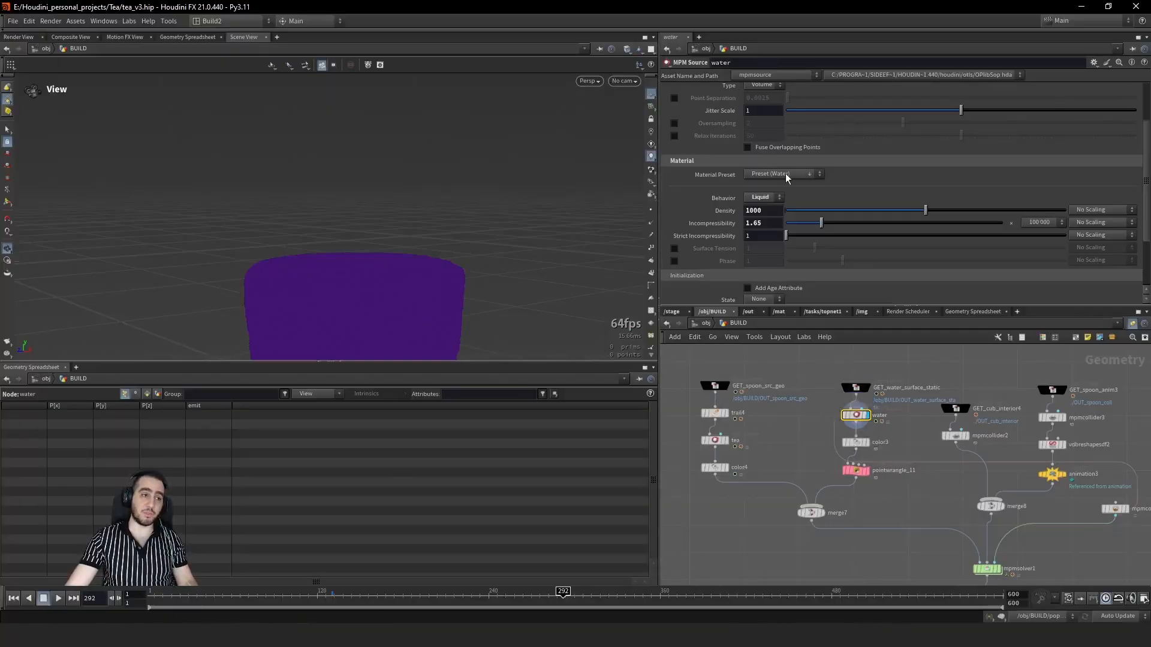
{"action": "scroll", "coordinate": [785, 174], "scroll_direction": "up", "scroll_amount": 2}
{"action": "scroll", "coordinate": [753, 128], "scroll_direction": "down", "scroll_amount": 2}
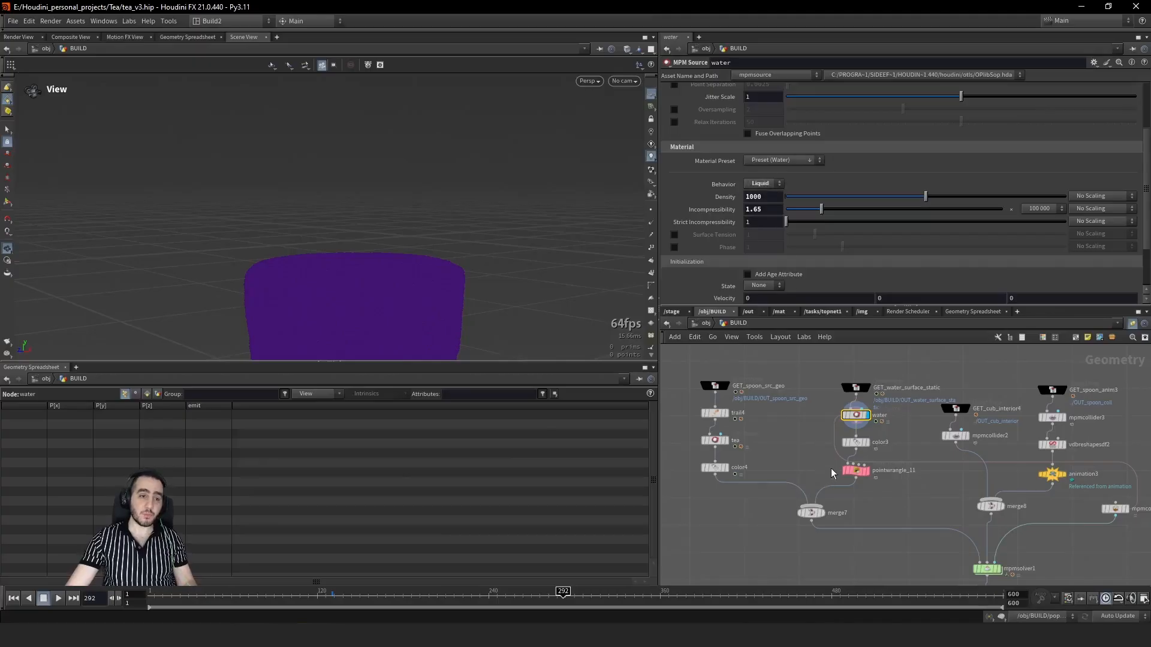
Step: Compare the pointwrangle_11 wetness expression on the water branch with the tea MPM source and color4 settings on the tea branch
{"action": "left_click", "coordinate": [851, 471]}
{"action": "middle_click_drag", "start_coordinate": [872, 503], "coordinate": [881, 487]}
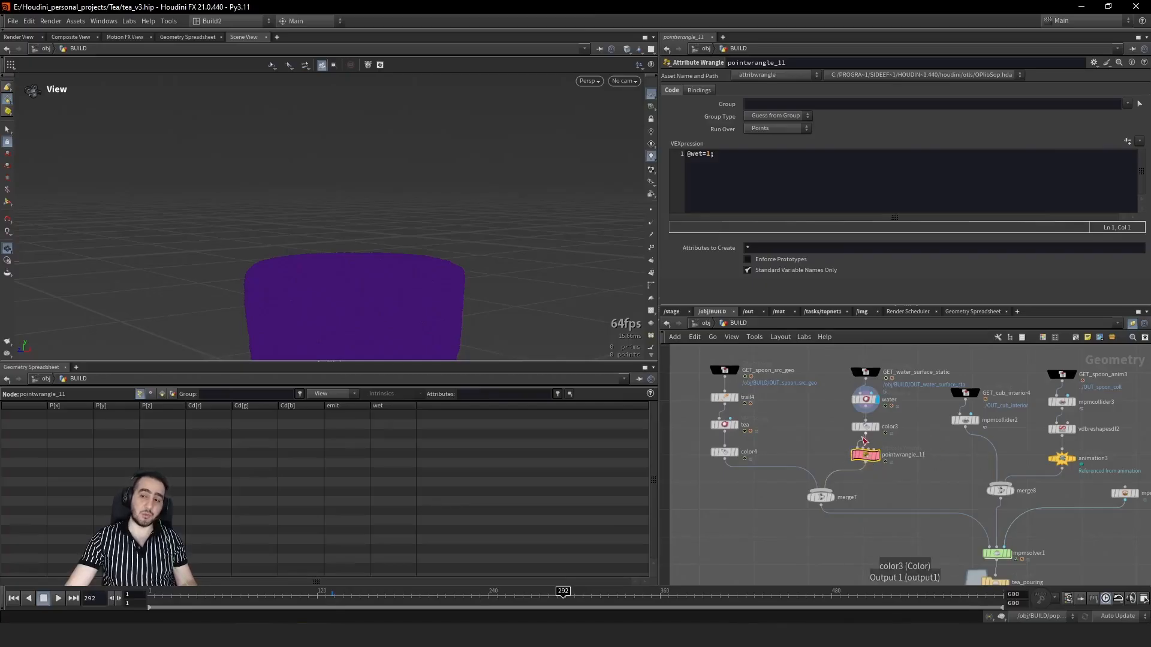
{"action": "middle_click_drag", "start_coordinate": [882, 473], "coordinate": [899, 489]}
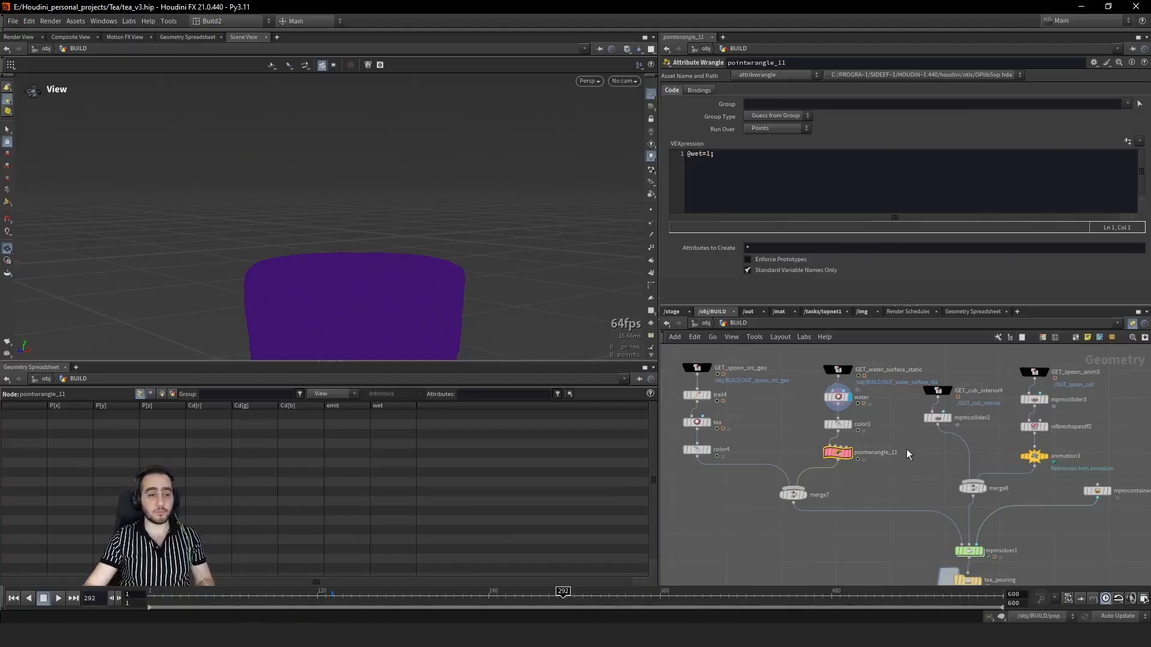
{"action": "left_click_drag", "start_coordinate": [716, 436], "coordinate": [689, 428]}
{"action": "left_click", "coordinate": [702, 435]}
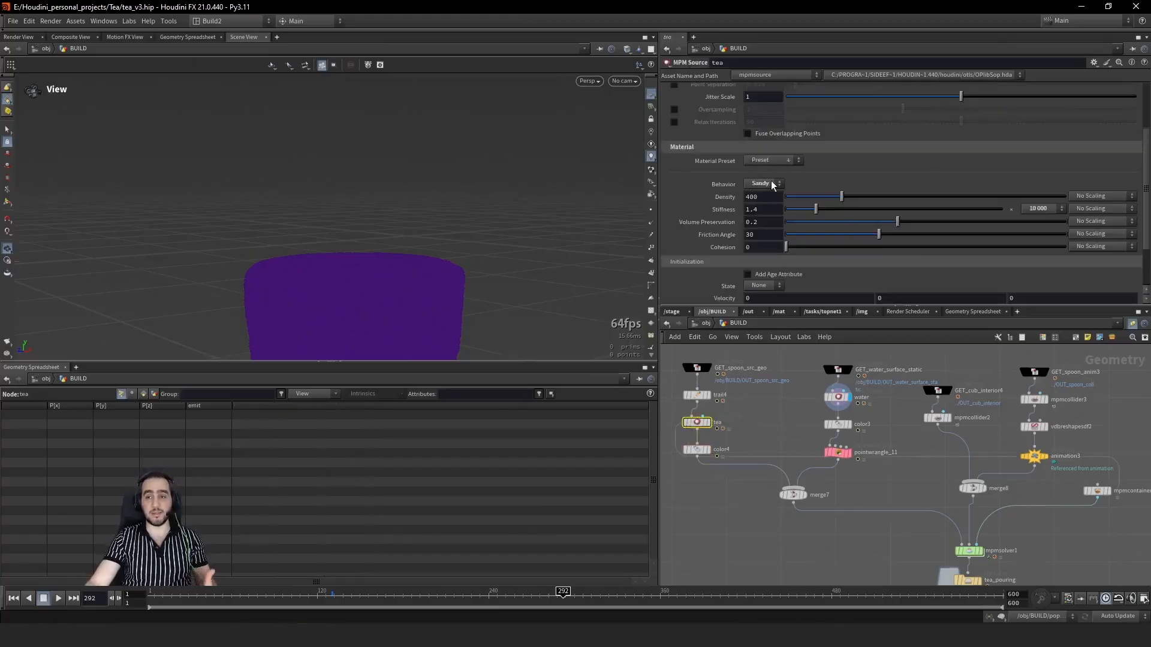
{"action": "left_click_drag", "start_coordinate": [838, 461], "coordinate": [838, 461]}
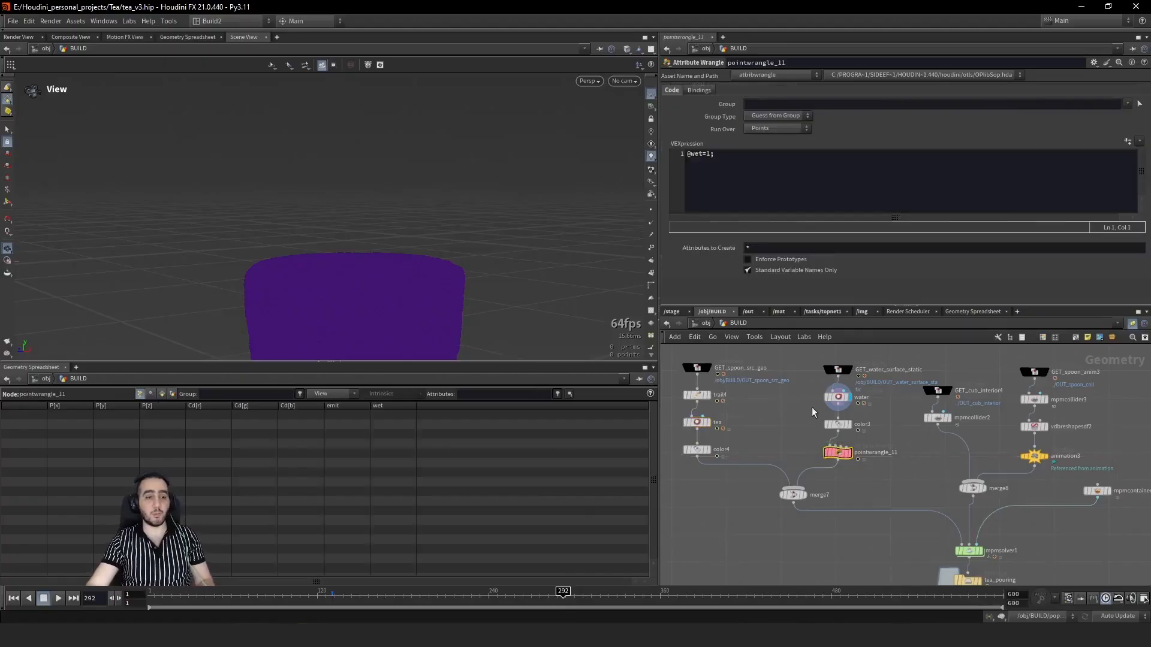
{"action": "left_click_drag", "start_coordinate": [704, 459], "coordinate": [704, 459]}
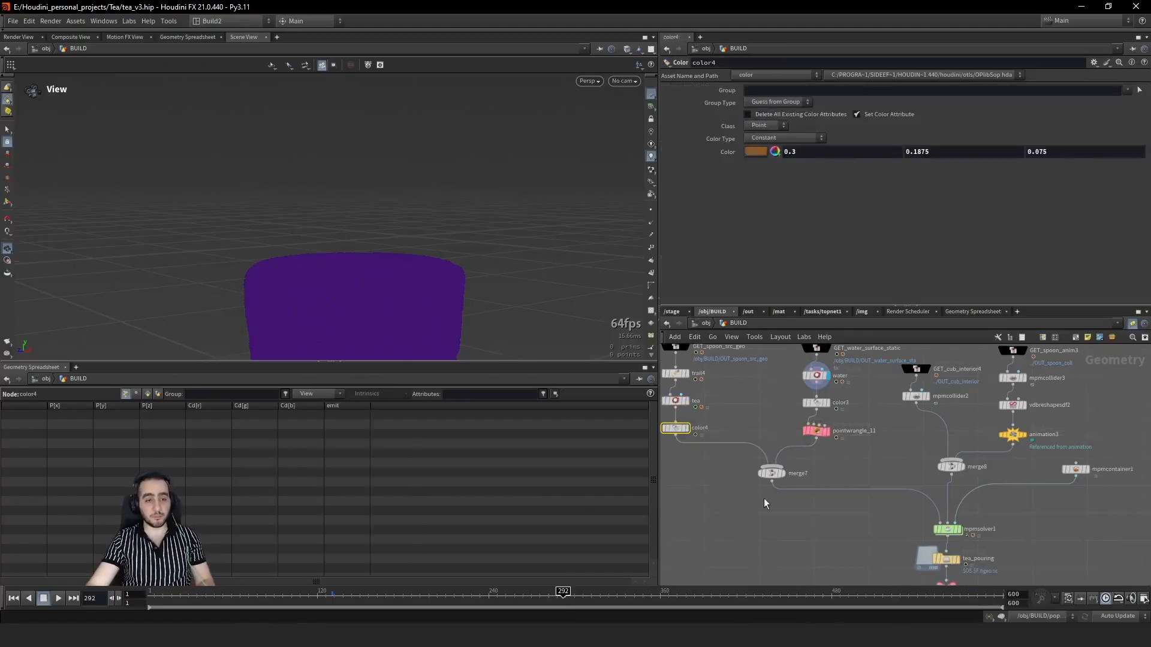
Step: Return to frame 1 and open the sopsolver1 network inside mpmsolver1
{"action": "middle_click_drag", "start_coordinate": [877, 542], "coordinate": [829, 531]}
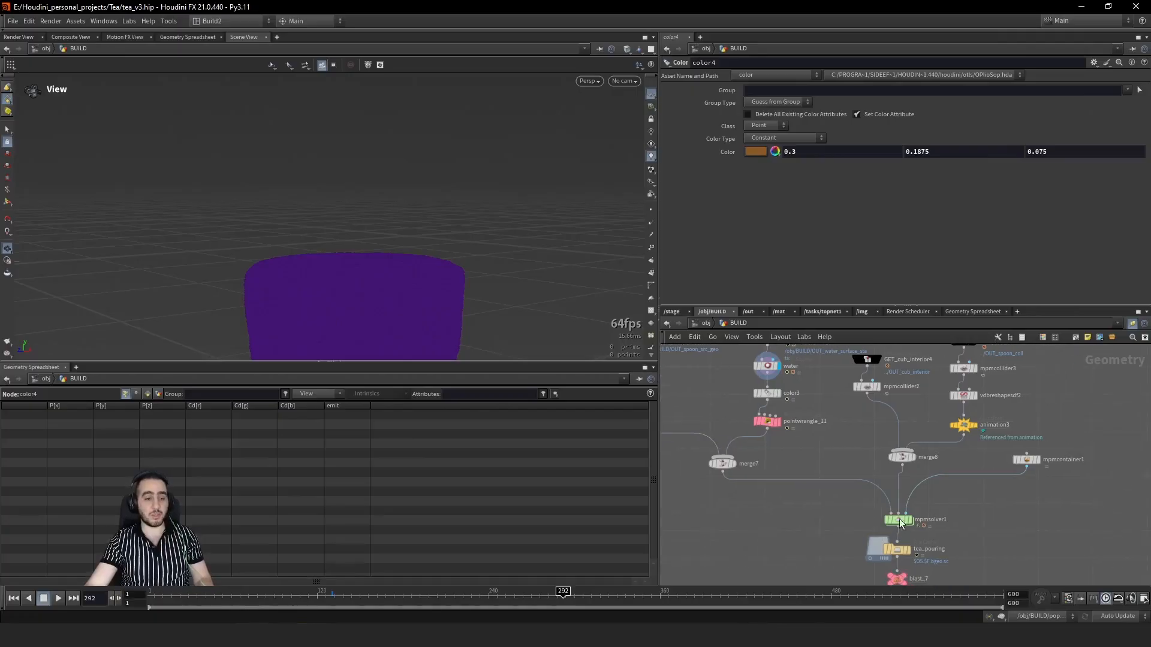
{"action": "key", "text": "ctrl+Up"}
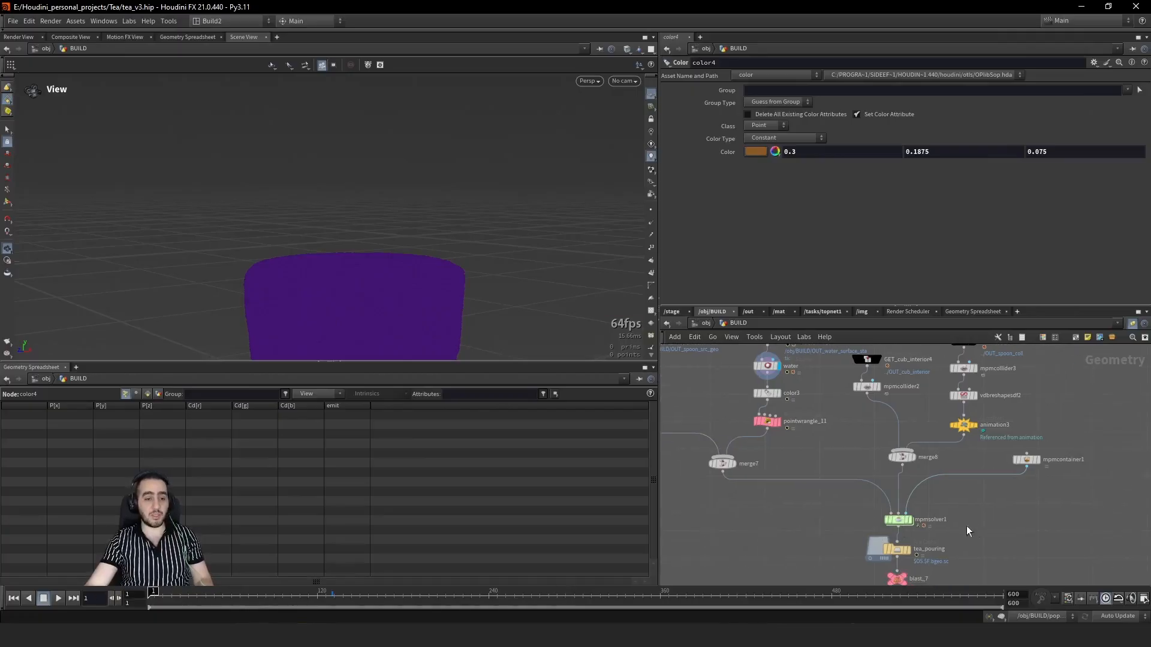
{"action": "double_click", "coordinate": [898, 521]}
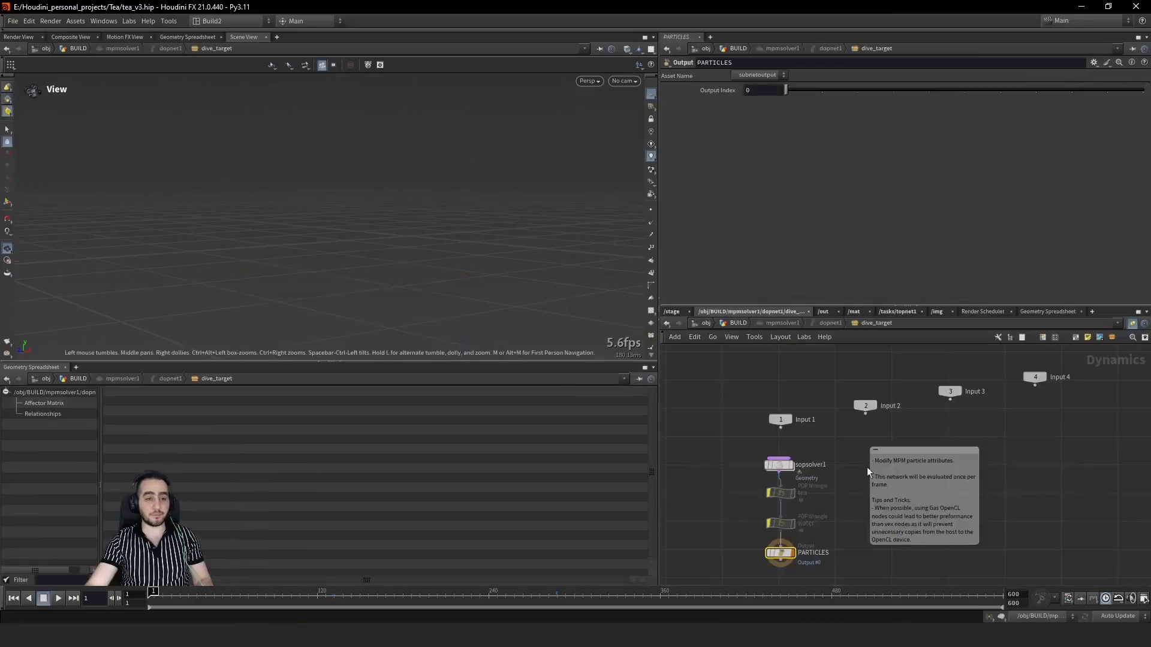
{"action": "double_click", "coordinate": [781, 465]}
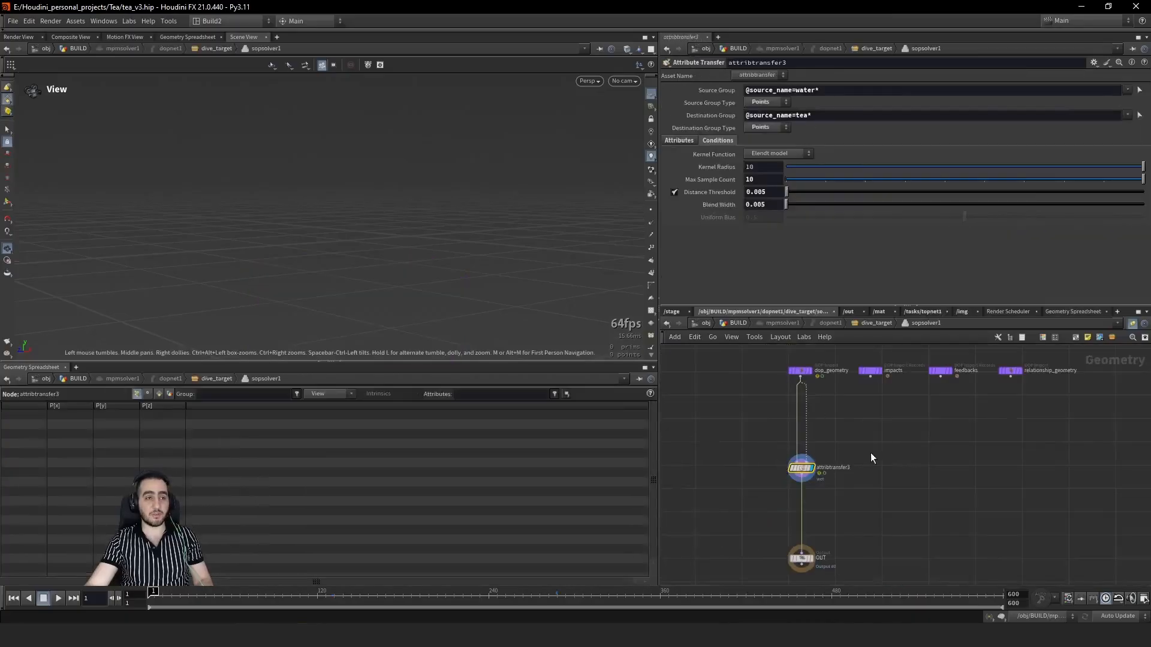
Step: Review the Attribute Transfer's source and destination groups, its transferred point attribute and its conditions
{"action": "left_click_drag", "start_coordinate": [802, 90], "coordinate": [817, 115]}
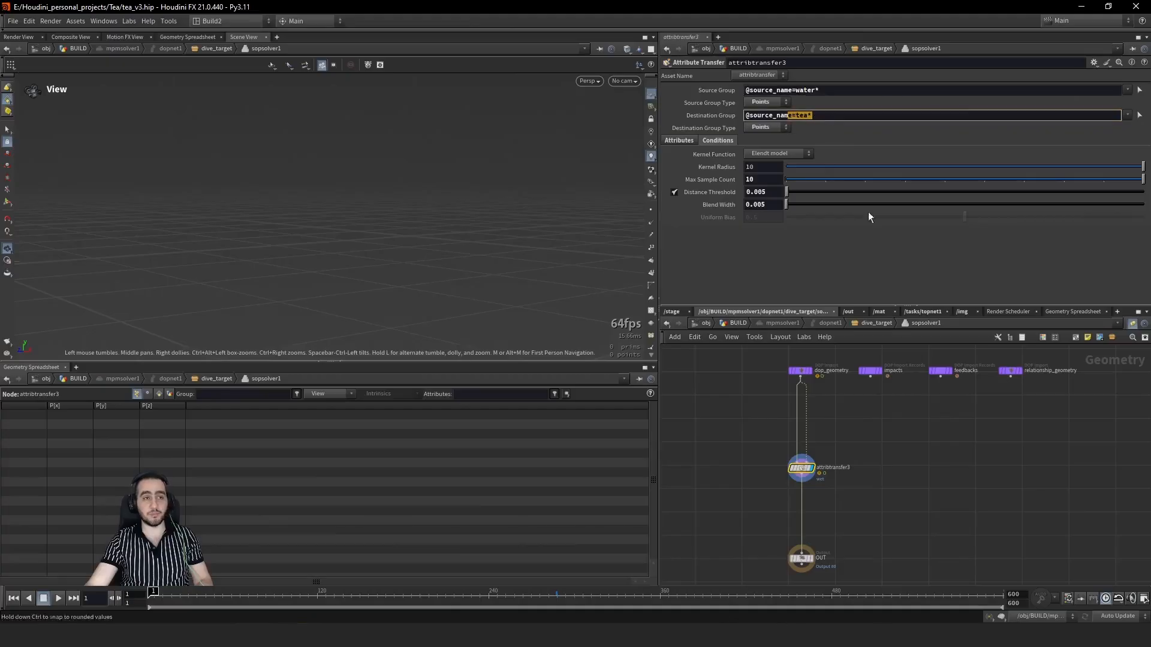
{"action": "left_click", "coordinate": [942, 477]}
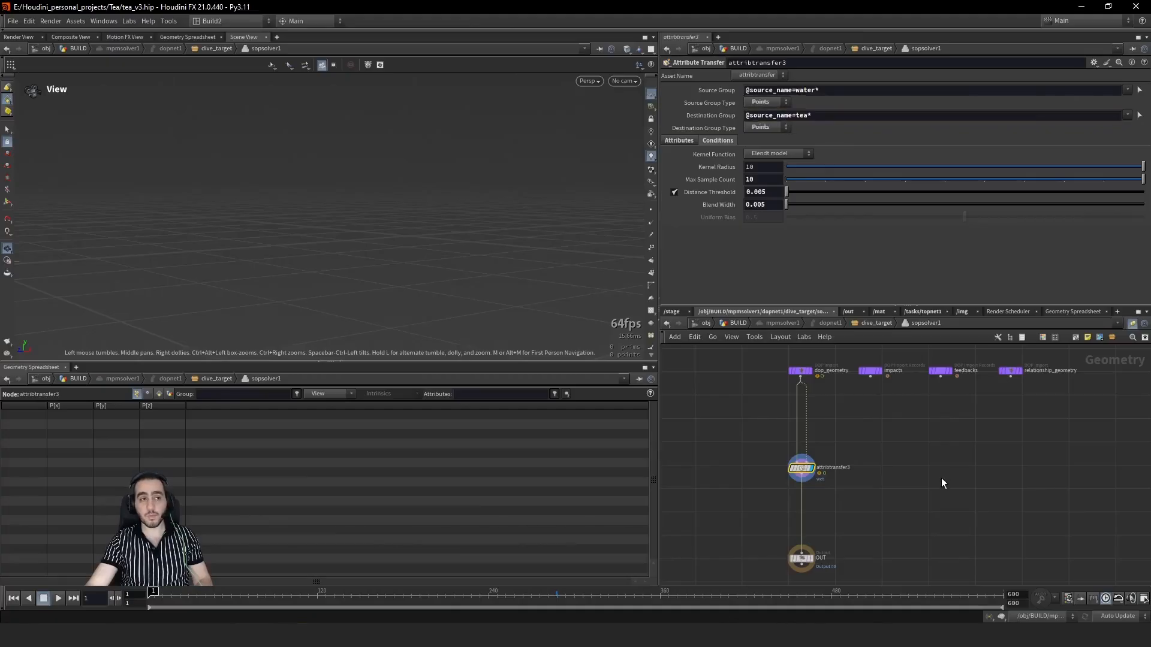
{"action": "left_click", "coordinate": [682, 141]}
{"action": "double_click", "coordinate": [752, 179]}
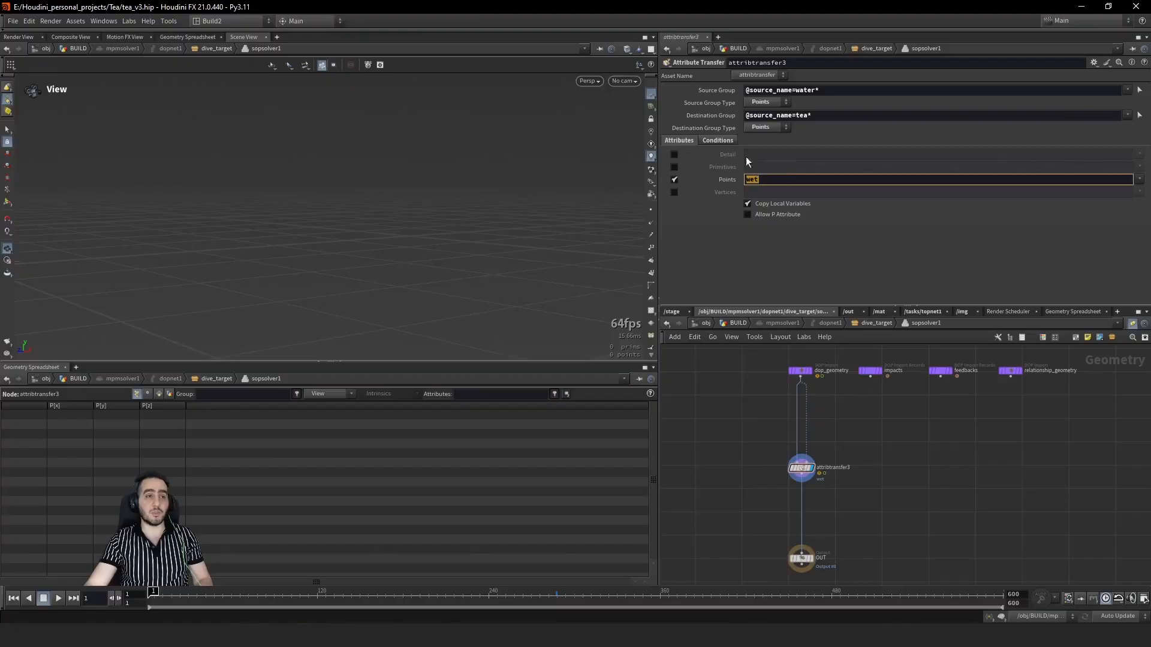
{"action": "left_click", "coordinate": [722, 140]}
Step: Go back to the BUILD network, display the tea_pouring cache and scrub to frame 311
{"action": "left_click", "coordinate": [738, 324]}
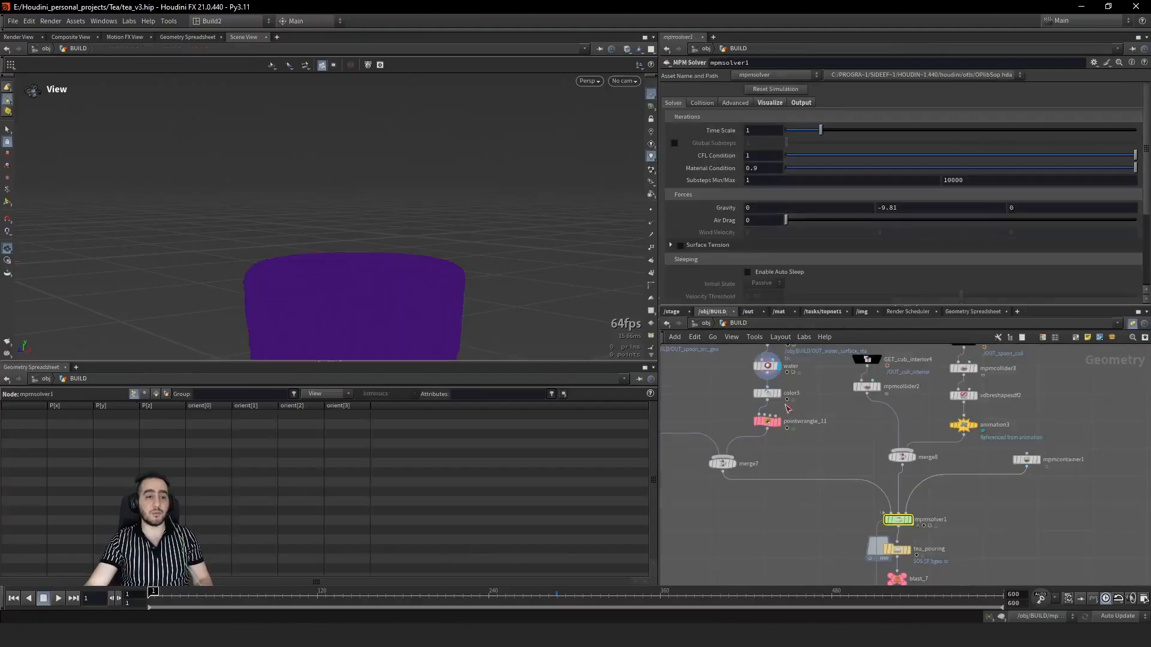
{"action": "middle_click_drag", "start_coordinate": [855, 559], "coordinate": [819, 502]}
{"action": "left_click", "coordinate": [861, 494]}
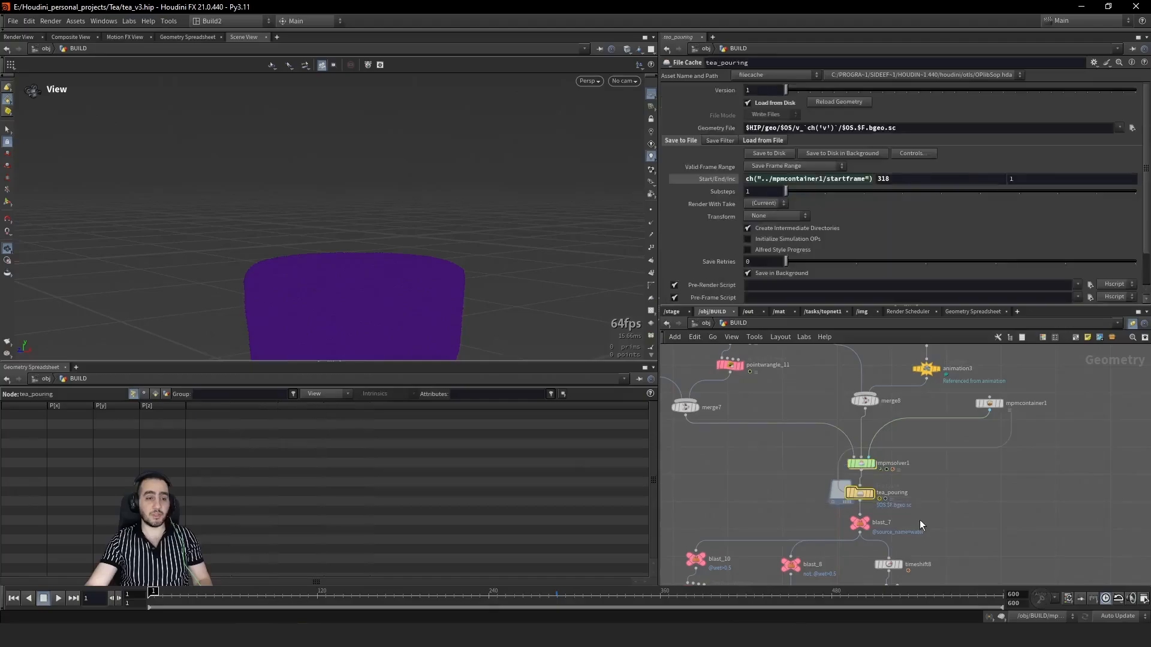
{"action": "key", "text": "r"}
{"action": "left_click_drag", "start_coordinate": [377, 606], "coordinate": [590, 592]}
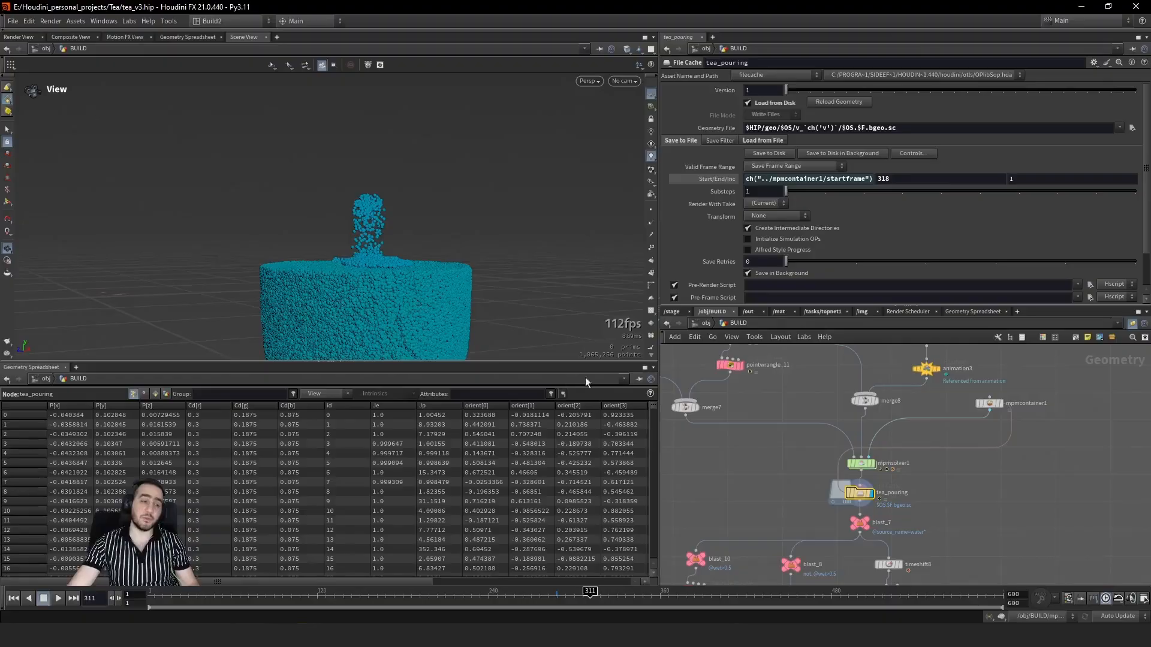
Step: Compare the density and other material settings of the tea MPM source with those of the water MPM source
{"action": "middle_click_drag", "start_coordinate": [689, 389], "coordinate": [884, 503]}
{"action": "left_click", "coordinate": [781, 448]}
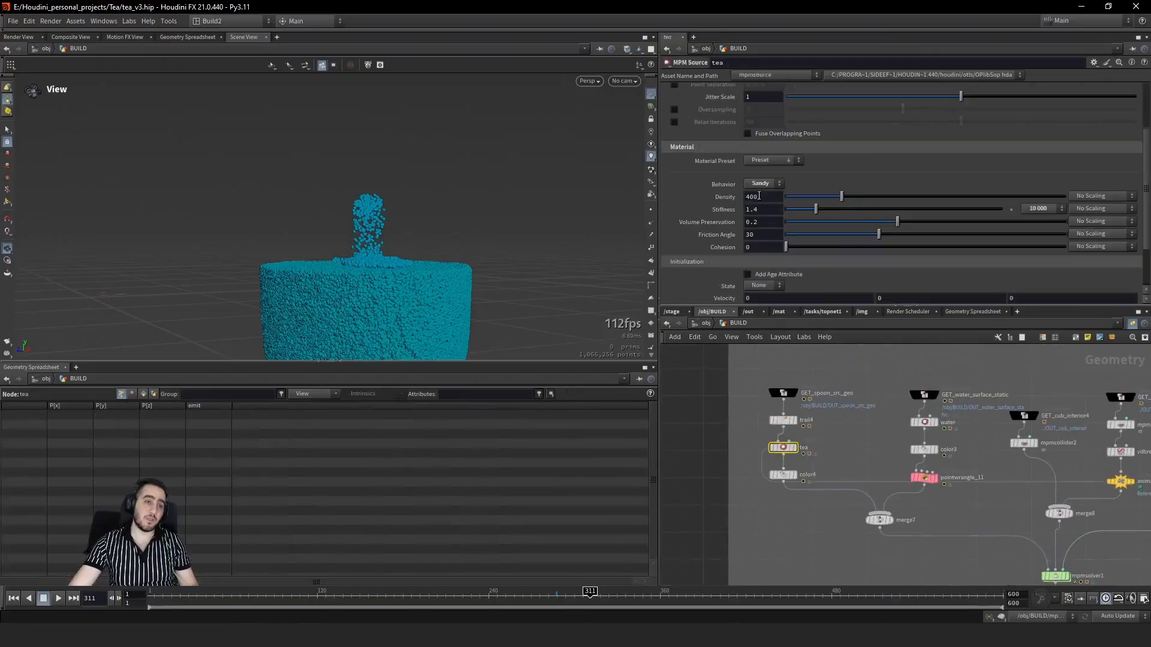
{"action": "left_click_drag", "start_coordinate": [765, 201], "coordinate": [745, 197]}
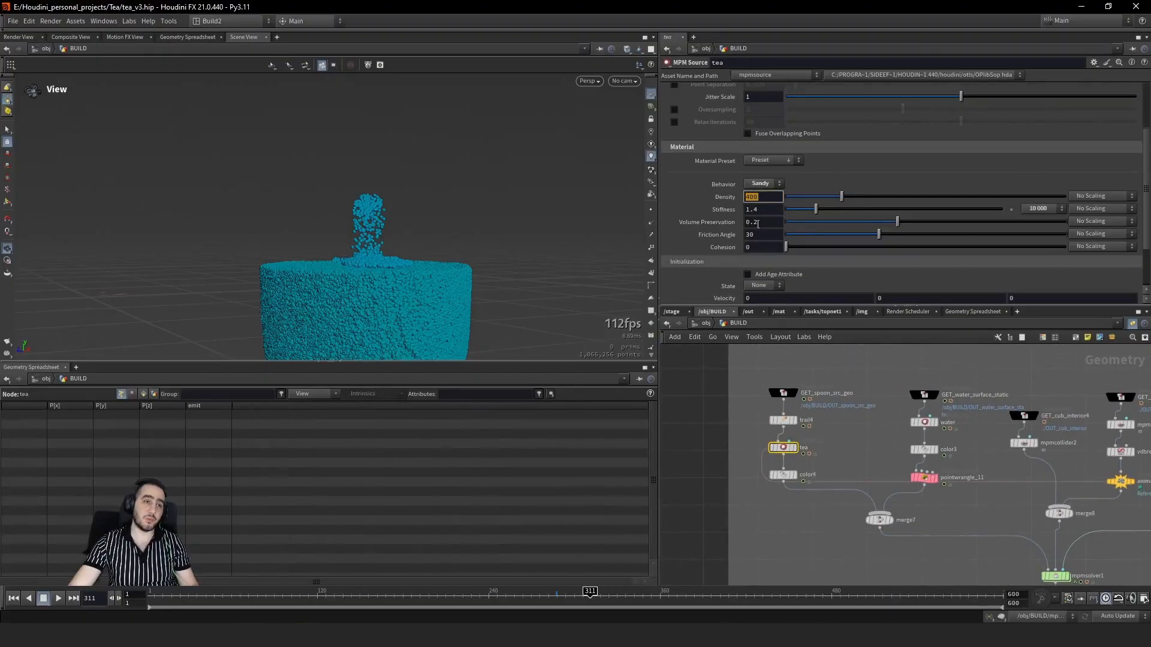
{"action": "middle_click_drag", "start_coordinate": [857, 475], "coordinate": [815, 470]}
{"action": "left_click", "coordinate": [843, 469]}
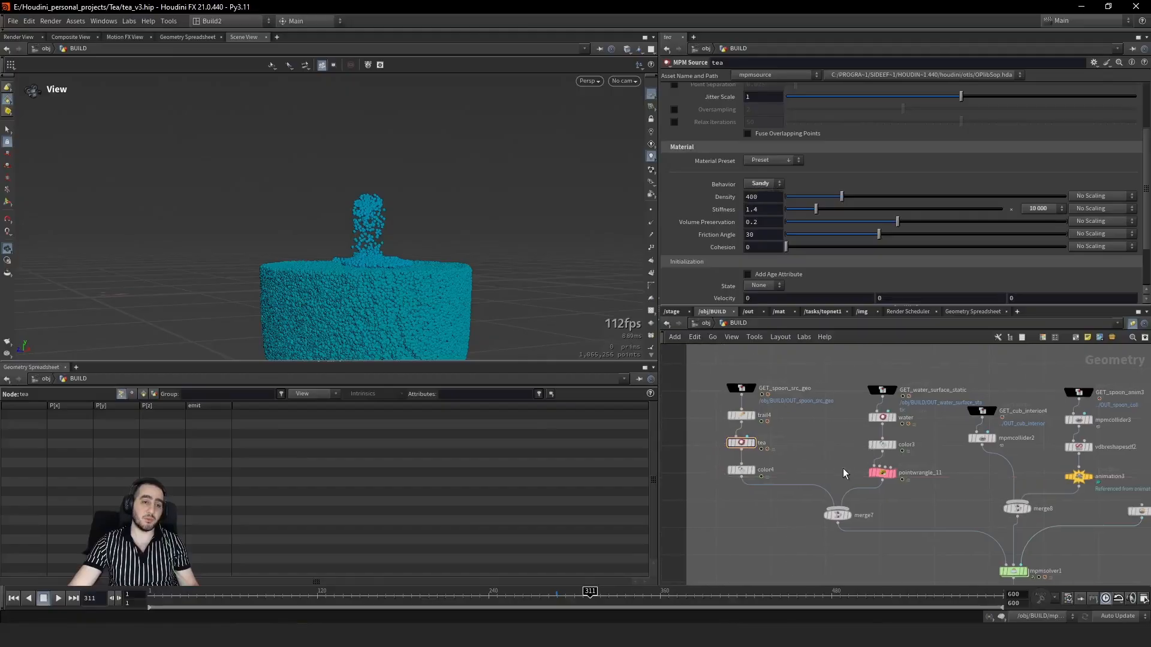
{"action": "left_click", "coordinate": [884, 419]}
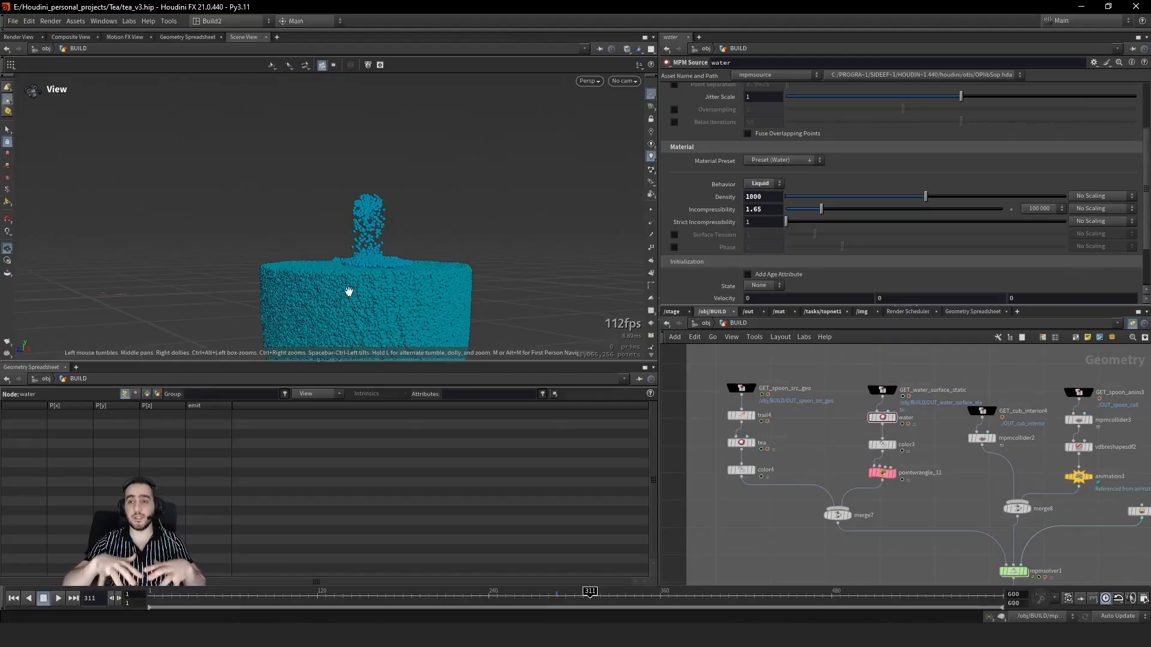
Step: Display blast_7 to isolate the tea particles without the water, and scrub back to frame 306
{"action": "middle_click_drag", "start_coordinate": [946, 543], "coordinate": [872, 481]}
{"action": "left_click", "coordinate": [935, 568]}
{"action": "middle_click_drag", "start_coordinate": [891, 567], "coordinate": [866, 502]}
{"action": "key", "text": "r"}
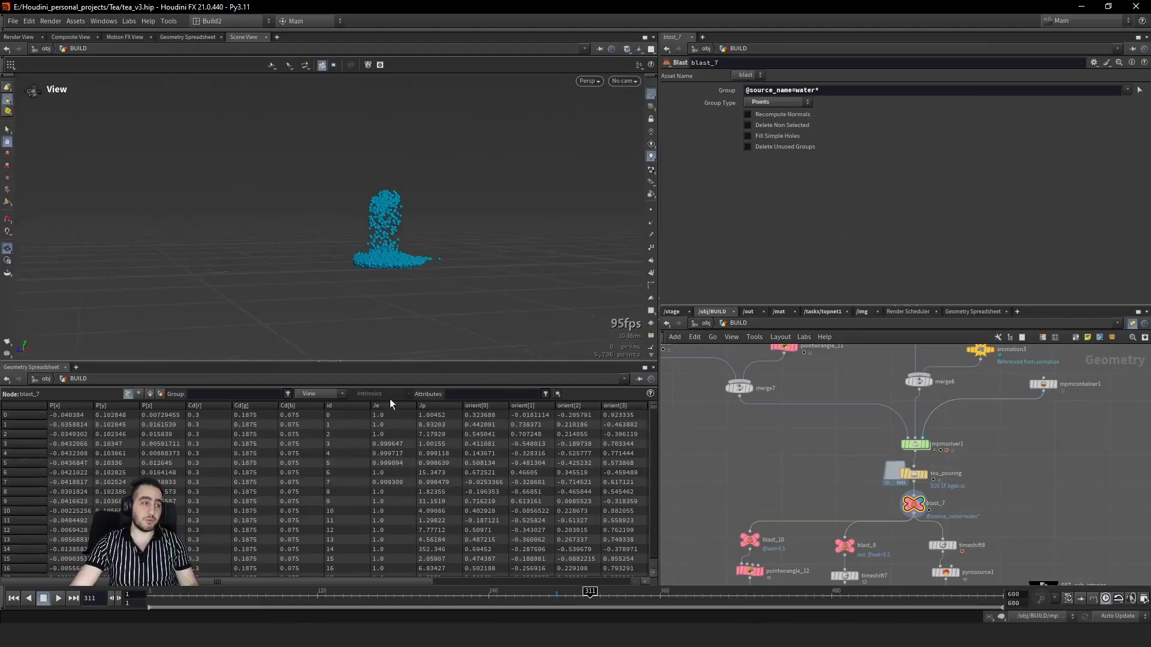
{"action": "mouse_move", "coordinate": [590, 593]}
{"action": "left_mouse_down"}
{"action": "mouse_move", "coordinate": [556, 593]}
{"action": "mouse_move", "coordinate": [583, 592]}
{"action": "left_mouse_up"}
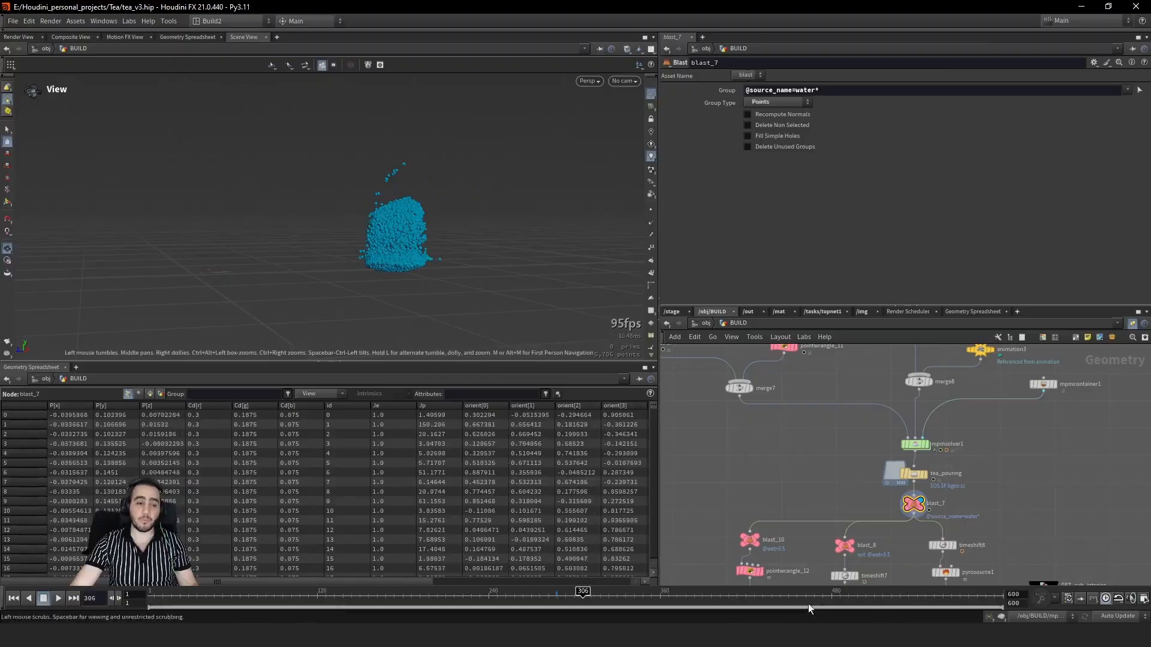
Step: Display blast_10 to isolate the dry tea particles, and scrub around the moment they hit the water, stopping at frame 309
{"action": "middle_click_drag", "start_coordinate": [913, 567], "coordinate": [897, 474]}
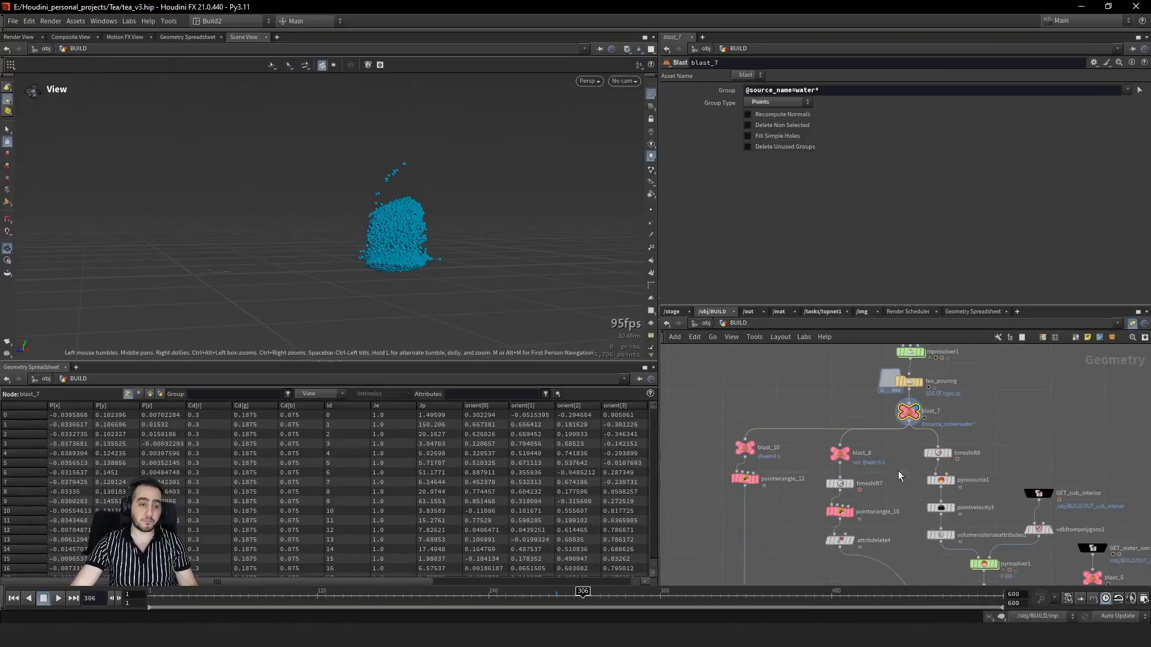
{"action": "left_click", "coordinate": [751, 444]}
{"action": "left_click_drag", "start_coordinate": [596, 603], "coordinate": [590, 597]}
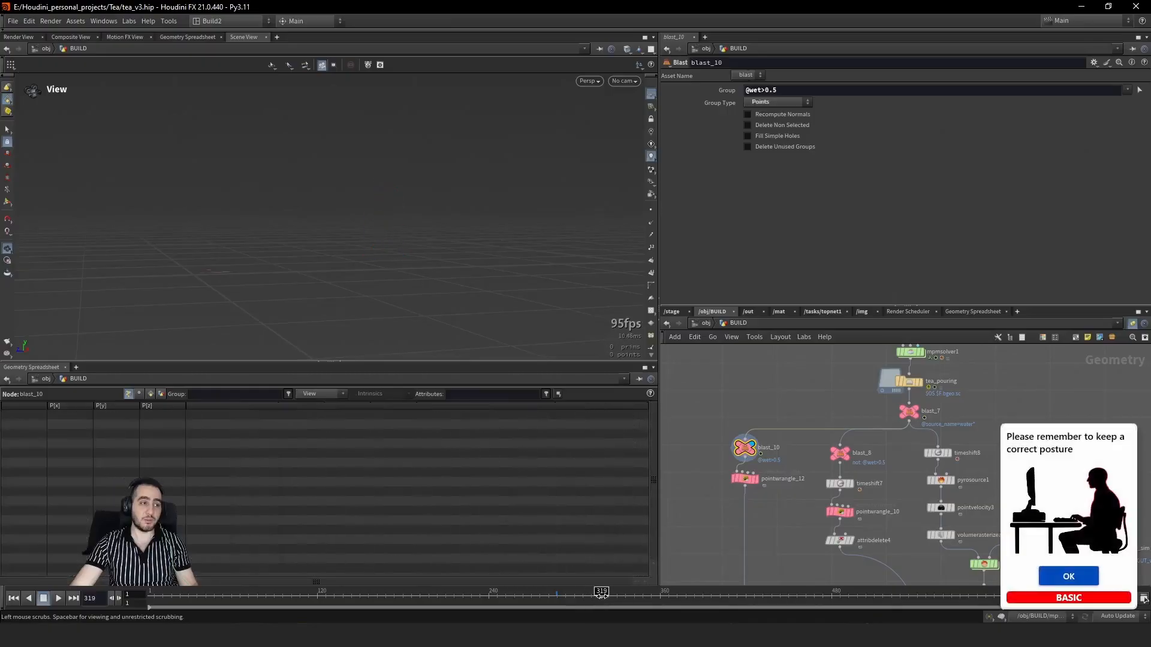
{"action": "mouse_move", "coordinate": [598, 593]}
{"action": "left_mouse_down"}
{"action": "mouse_move", "coordinate": [566, 600]}
{"action": "mouse_move", "coordinate": [587, 596]}
{"action": "left_mouse_up"}
Step: Display blast_8 to isolate the wet tea particles, and dismiss the posture reminder
{"action": "left_click", "coordinate": [841, 454]}
{"action": "left_click", "coordinate": [850, 454]}
{"action": "left_click", "coordinate": [1079, 574]}
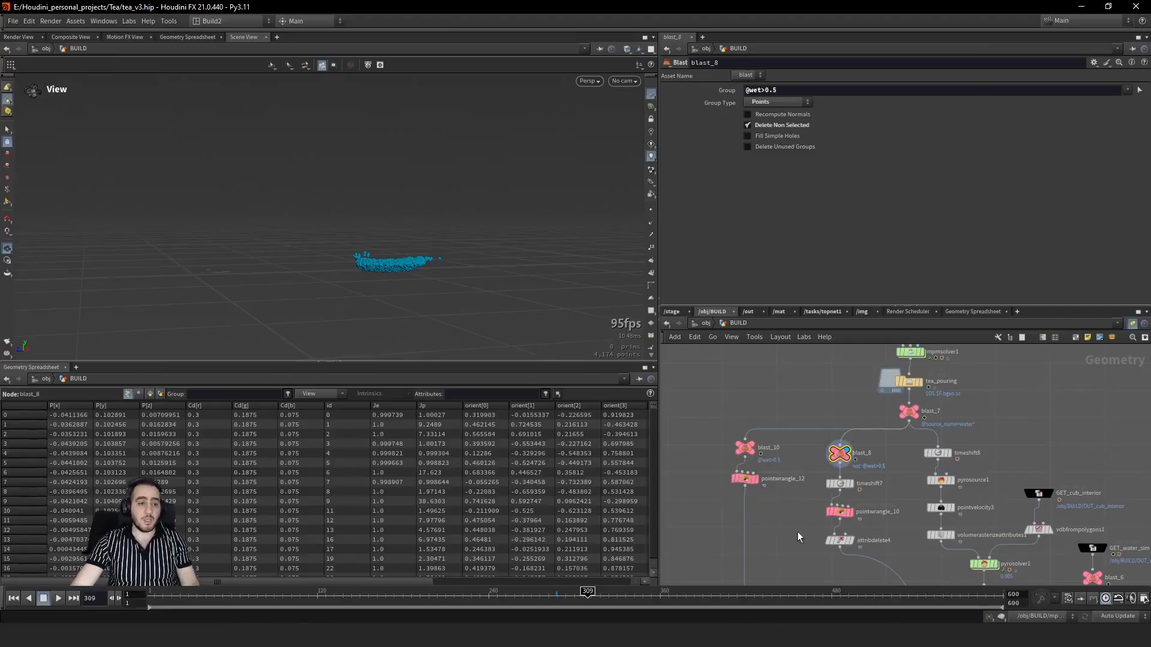
Step: Display the tea_in_water_sim cache, select attribdelete4 to compare its source points, and scrub forward to frame 335
{"action": "middle_click_drag", "start_coordinate": [788, 530], "coordinate": [769, 452]}
{"action": "scroll", "coordinate": [770, 452], "scroll_direction": "down", "scroll_amount": 3}
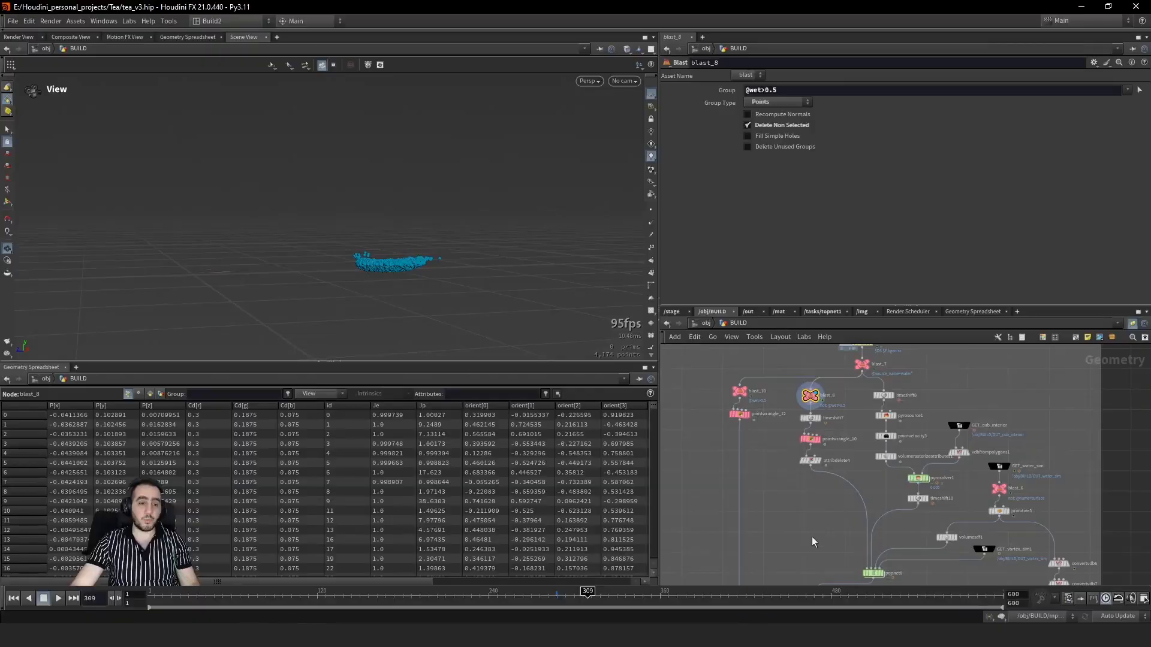
{"action": "middle_click_drag", "start_coordinate": [804, 509], "coordinate": [804, 481]}
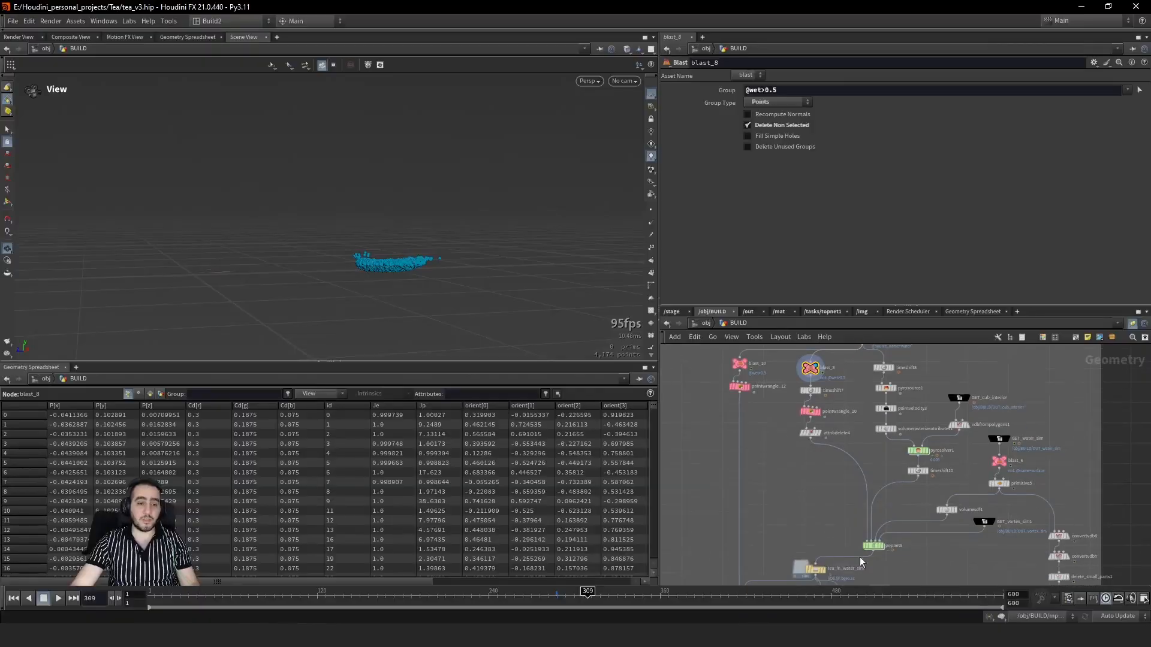
{"action": "left_click", "coordinate": [817, 568]}
{"action": "middle_click_drag", "start_coordinate": [789, 416], "coordinate": [787, 427]}
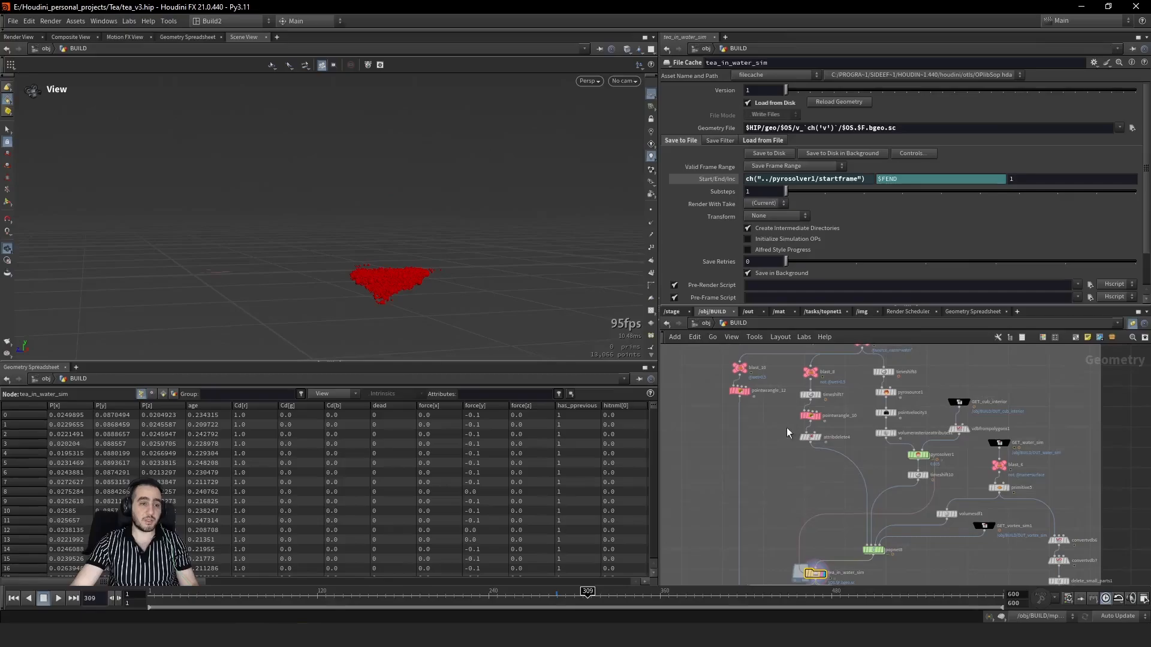
{"action": "left_click_drag", "start_coordinate": [816, 443], "coordinate": [814, 446]}
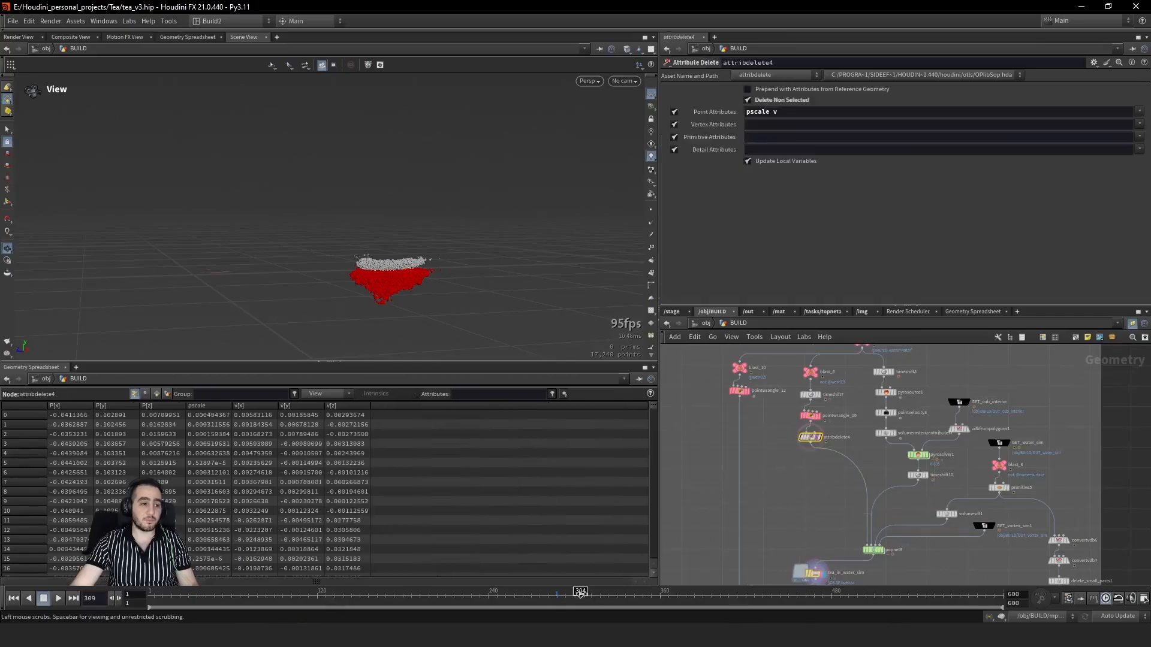
{"action": "mouse_move", "coordinate": [588, 595]}
{"action": "left_mouse_down"}
{"action": "mouse_move", "coordinate": [565, 595]}
{"action": "mouse_move", "coordinate": [622, 593]}
{"action": "mouse_move", "coordinate": [589, 606]}
{"action": "mouse_move", "coordinate": [576, 597]}
{"action": "mouse_move", "coordinate": [624, 594]}
{"action": "left_mouse_up"}
Step: Display merge6 to view the dry tea and the in-water tea particles together, and scrub back to frame 310
{"action": "middle_click_drag", "start_coordinate": [737, 477], "coordinate": [706, 440]}
{"action": "left_click_drag", "start_coordinate": [770, 508], "coordinate": [791, 490]}
{"action": "key", "text": "r"}
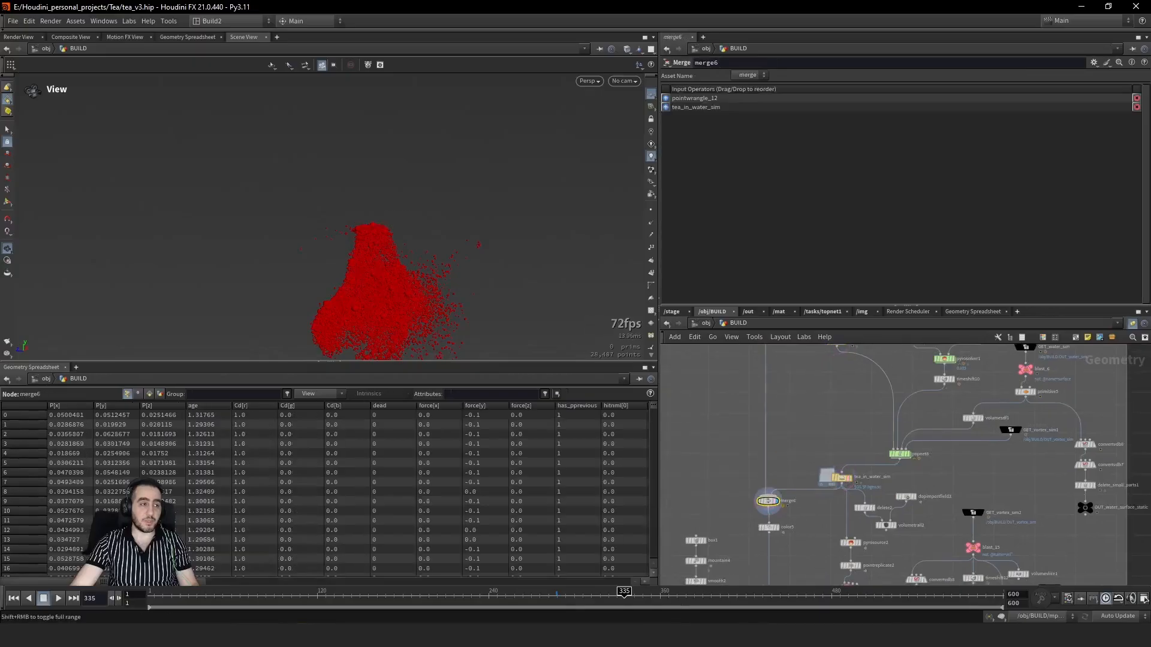
{"action": "mouse_move", "coordinate": [604, 597]}
{"action": "left_mouse_down"}
{"action": "mouse_move", "coordinate": [569, 597]}
{"action": "mouse_move", "coordinate": [606, 595]}
{"action": "mouse_move", "coordinate": [590, 595]}
{"action": "left_mouse_up"}
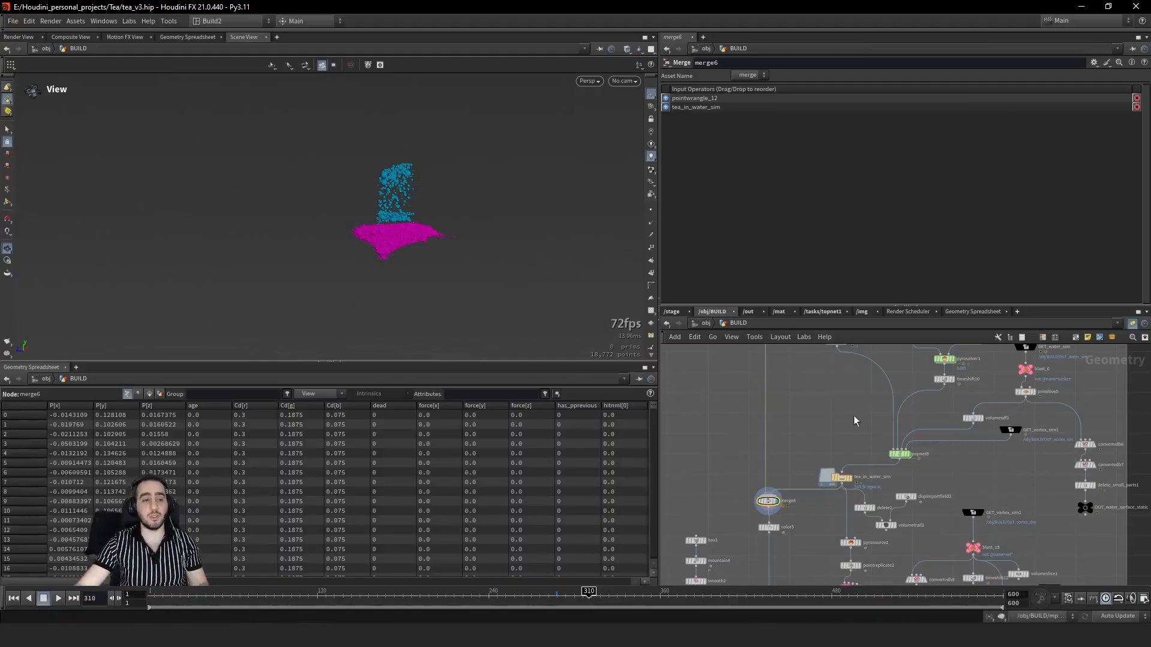
Step: Display the pyrosolver1 result through timeshift10, play the smoke simulation up to frame 332, and go back to frame 308
{"action": "middle_click_drag", "start_coordinate": [853, 417], "coordinate": [771, 425]}
{"action": "key", "text": "ctrl+Up"}
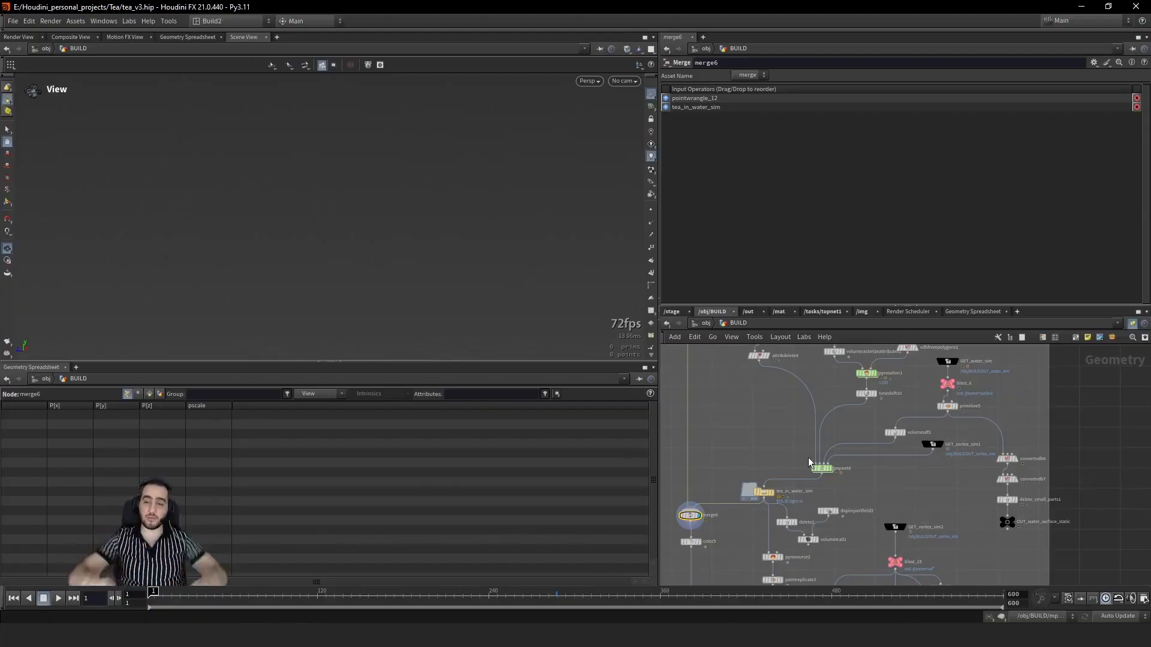
{"action": "scroll", "coordinate": [941, 403], "scroll_direction": "up", "scroll_amount": 2}
{"action": "middle_click_drag", "start_coordinate": [941, 403], "coordinate": [939, 478]}
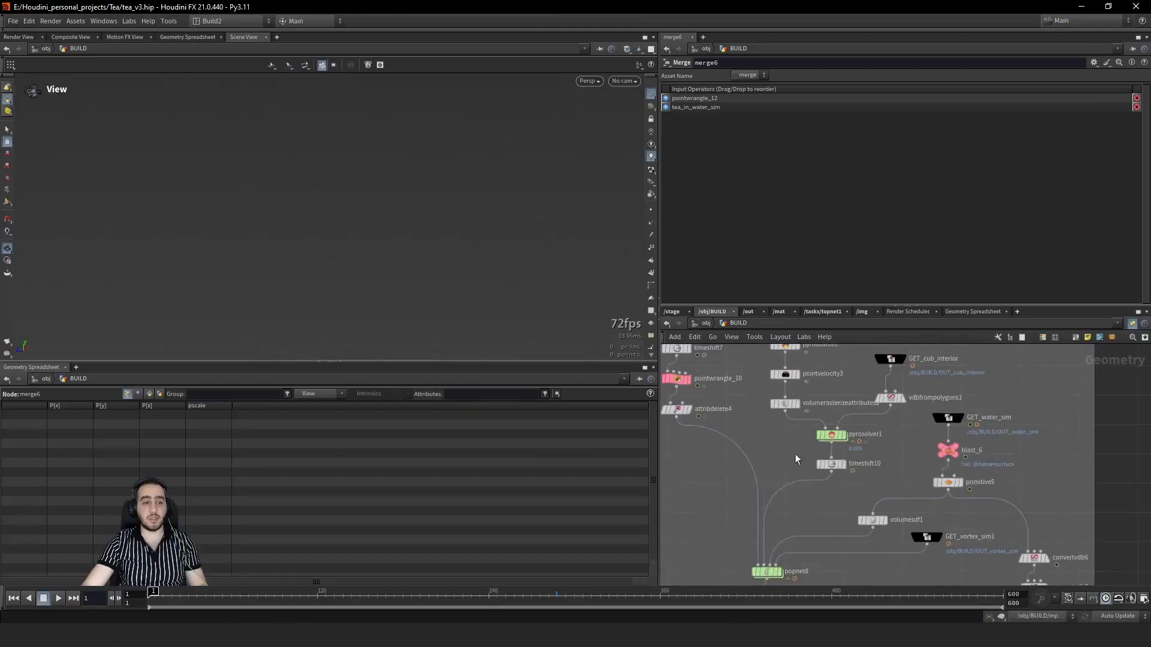
{"action": "left_click_drag", "start_coordinate": [794, 432], "coordinate": [833, 468]}
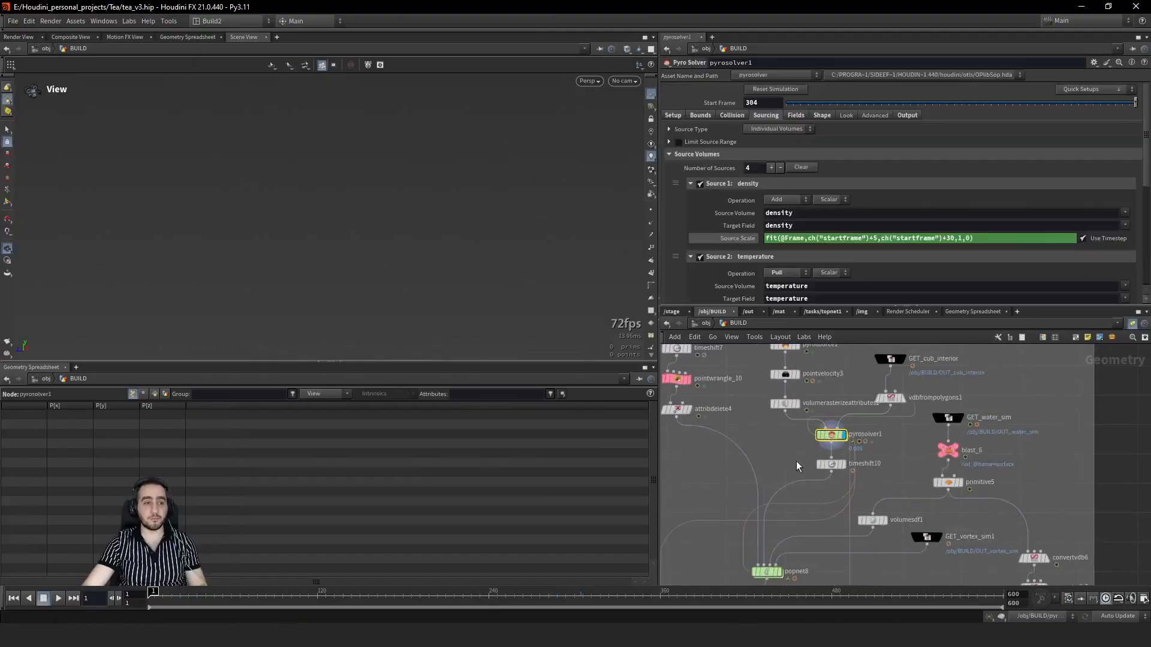
{"action": "left_click", "coordinate": [832, 464]}
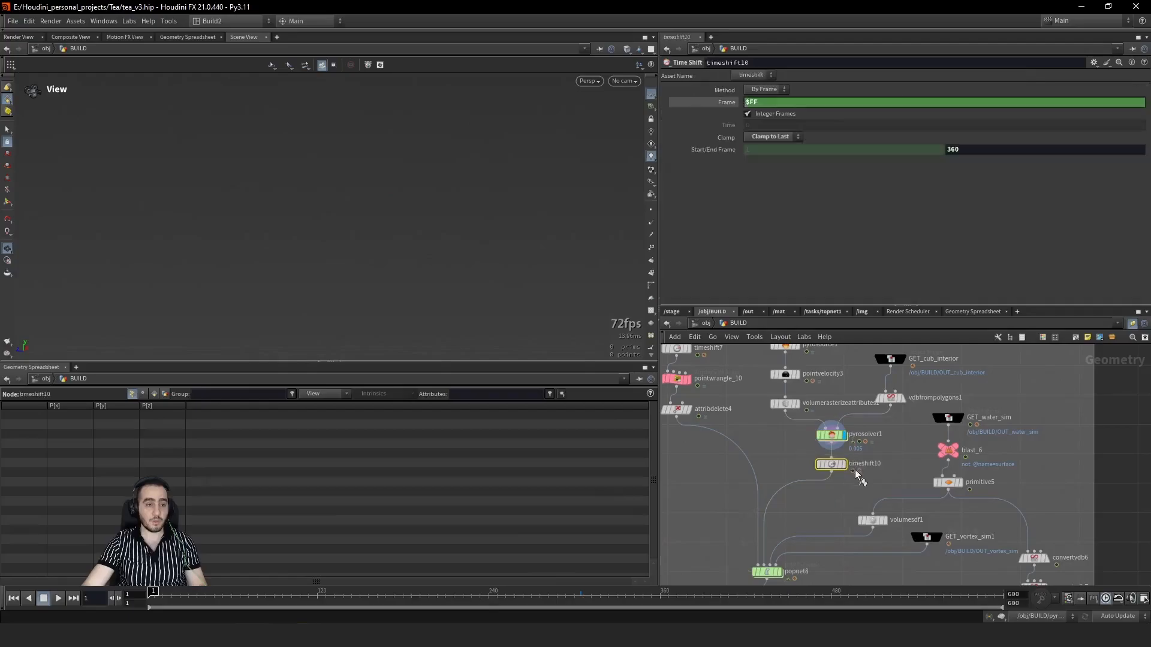
{"action": "left_click", "coordinate": [527, 599]}
{"action": "key", "text": "Up"}
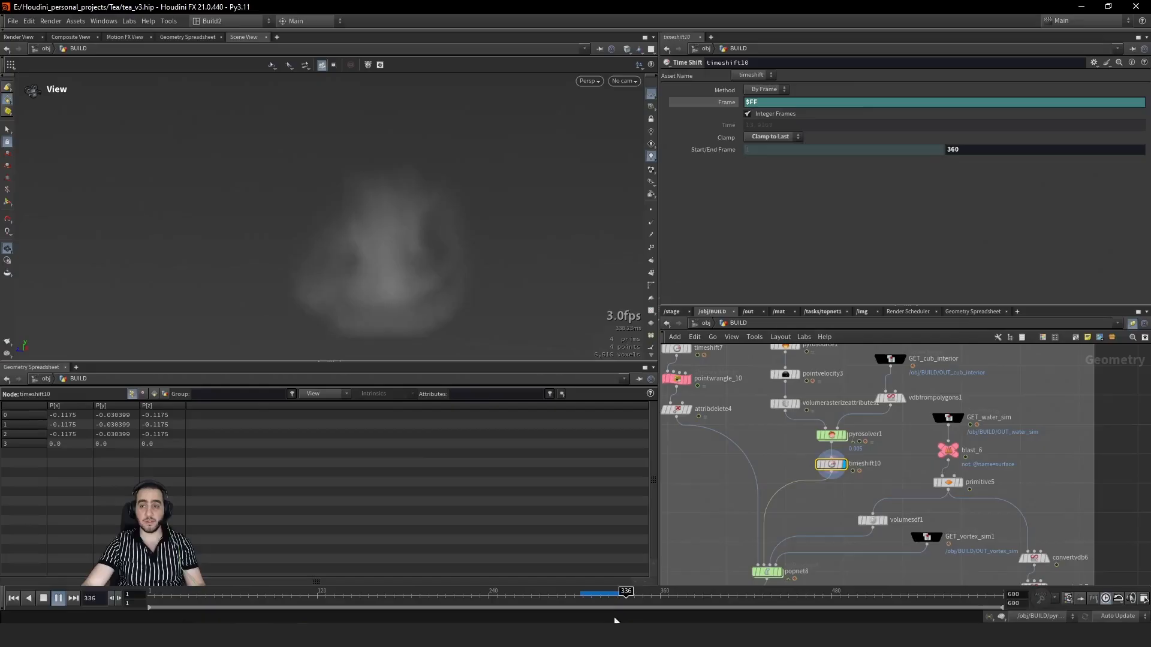
{"action": "left_click", "coordinate": [619, 596]}
{"action": "middle_click_drag", "start_coordinate": [795, 581], "coordinate": [804, 504]}
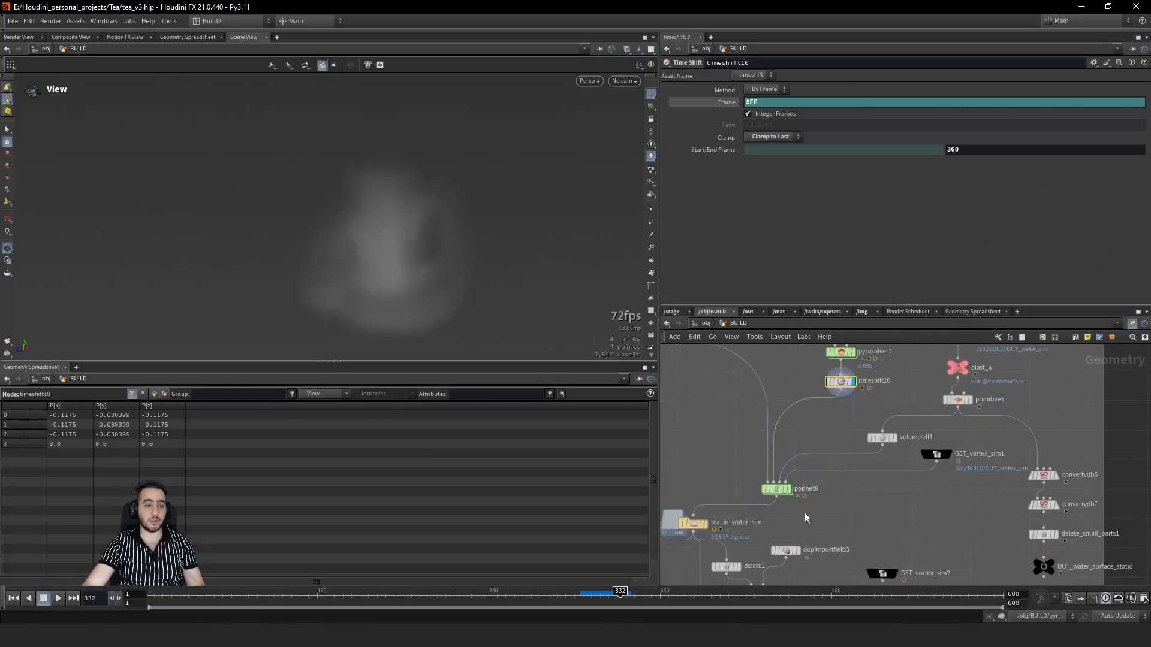
{"action": "left_click", "coordinate": [586, 596]}
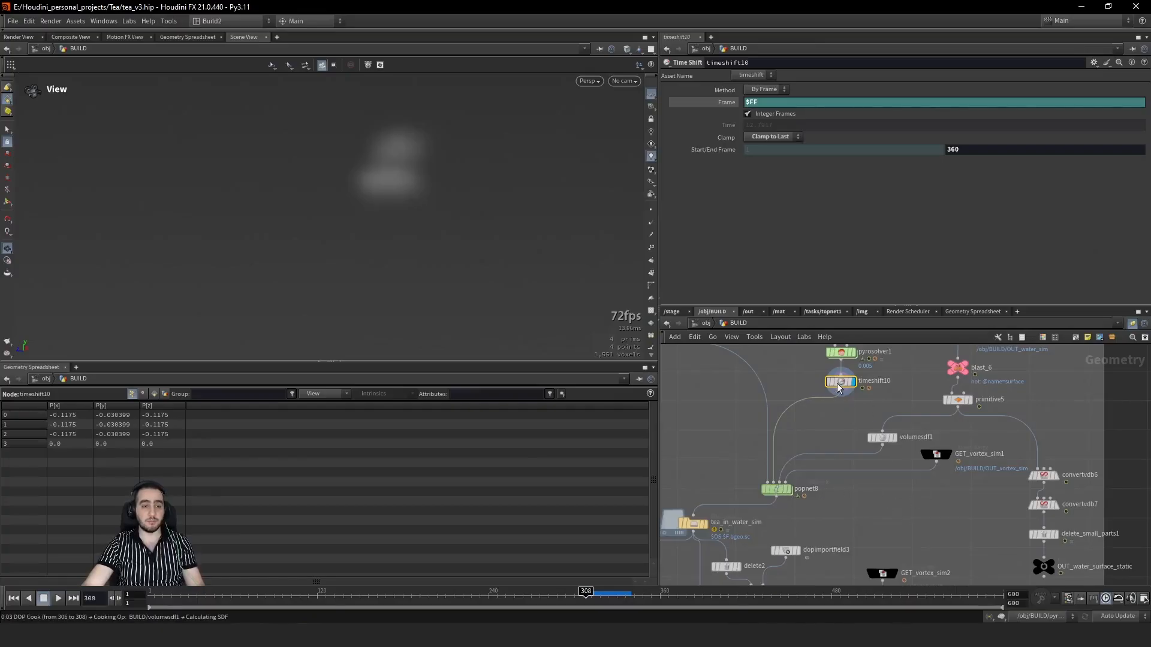
Step: Enter popnet8 and look over its solver network up to the POP chain that starts at source_first_input
{"action": "double_click", "coordinate": [776, 489]}
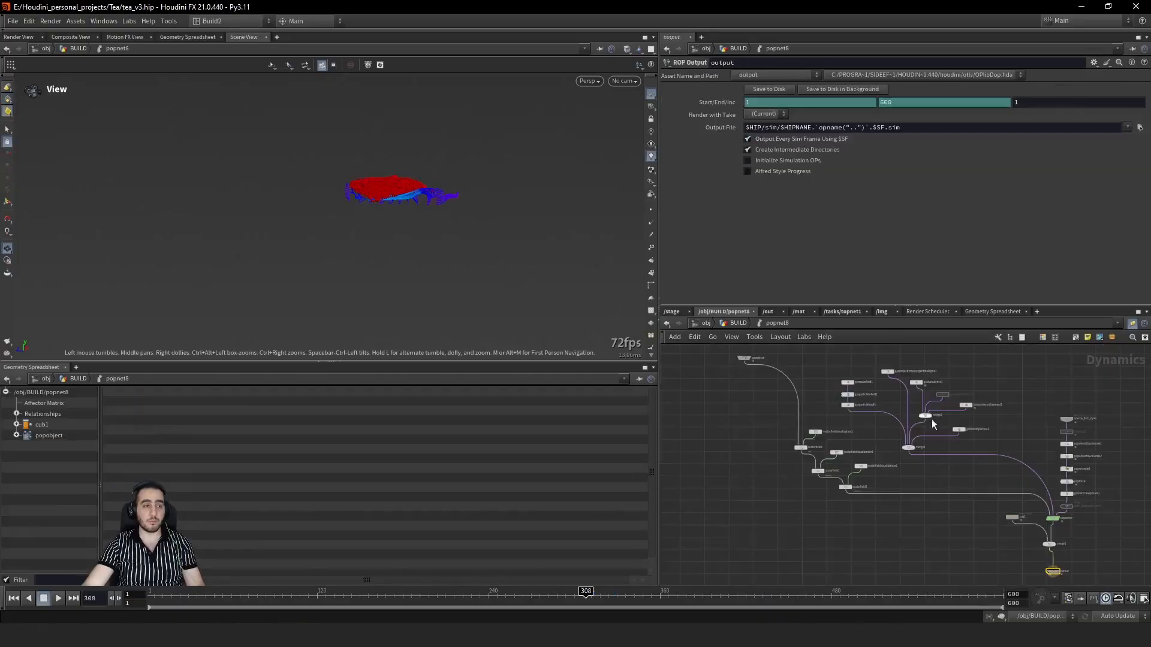
{"action": "middle_click_drag", "start_coordinate": [1007, 443], "coordinate": [957, 434]}
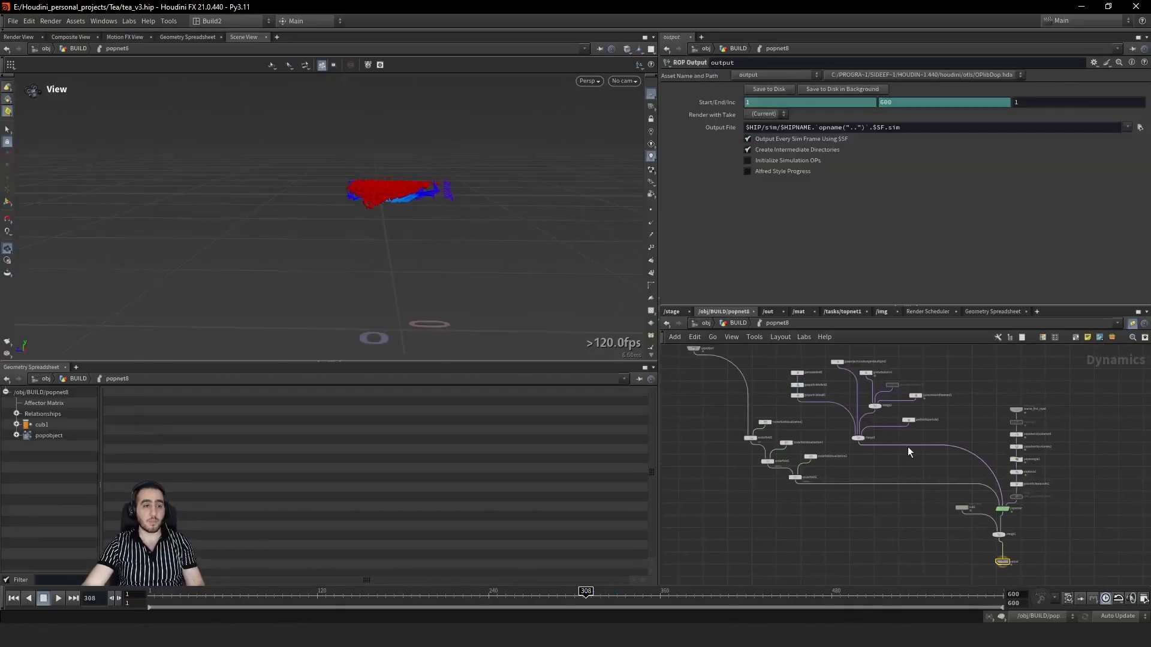
{"action": "middle_click_drag", "start_coordinate": [864, 463], "coordinate": [877, 504]}
{"action": "left_click_drag", "start_coordinate": [767, 385], "coordinate": [760, 408]}
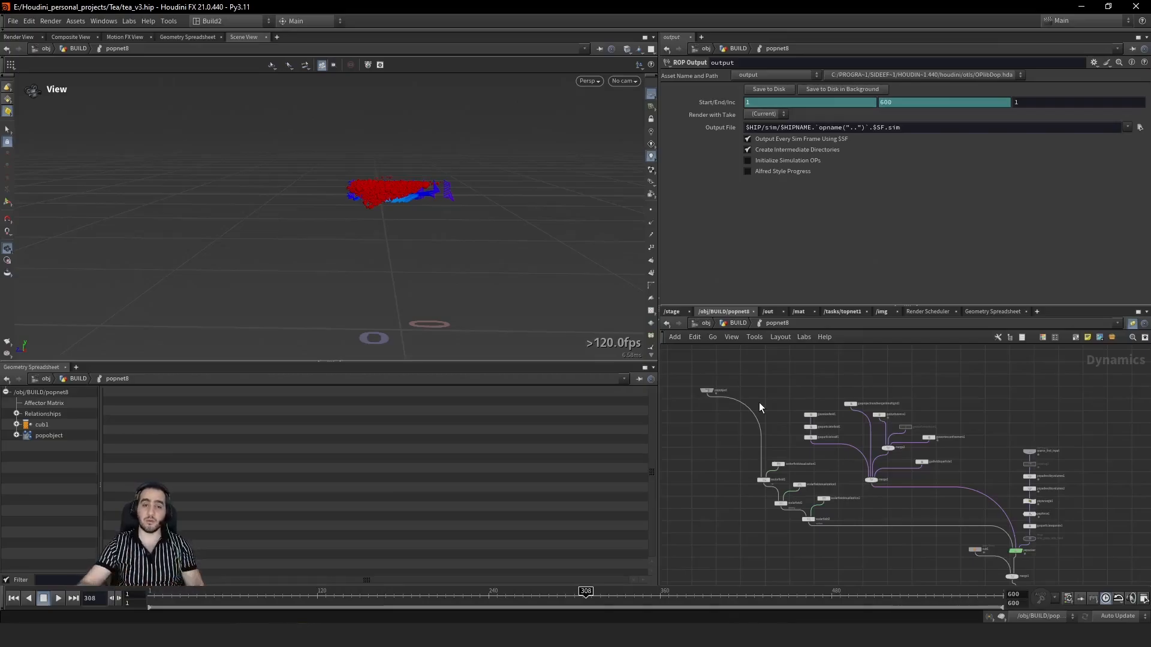
{"action": "scroll", "coordinate": [1023, 455], "scroll_direction": "up", "scroll_amount": 4}
{"action": "scroll", "coordinate": [864, 470], "scroll_direction": "down", "scroll_amount": 3}
{"action": "middle_click_drag", "start_coordinate": [767, 418], "coordinate": [901, 390]}
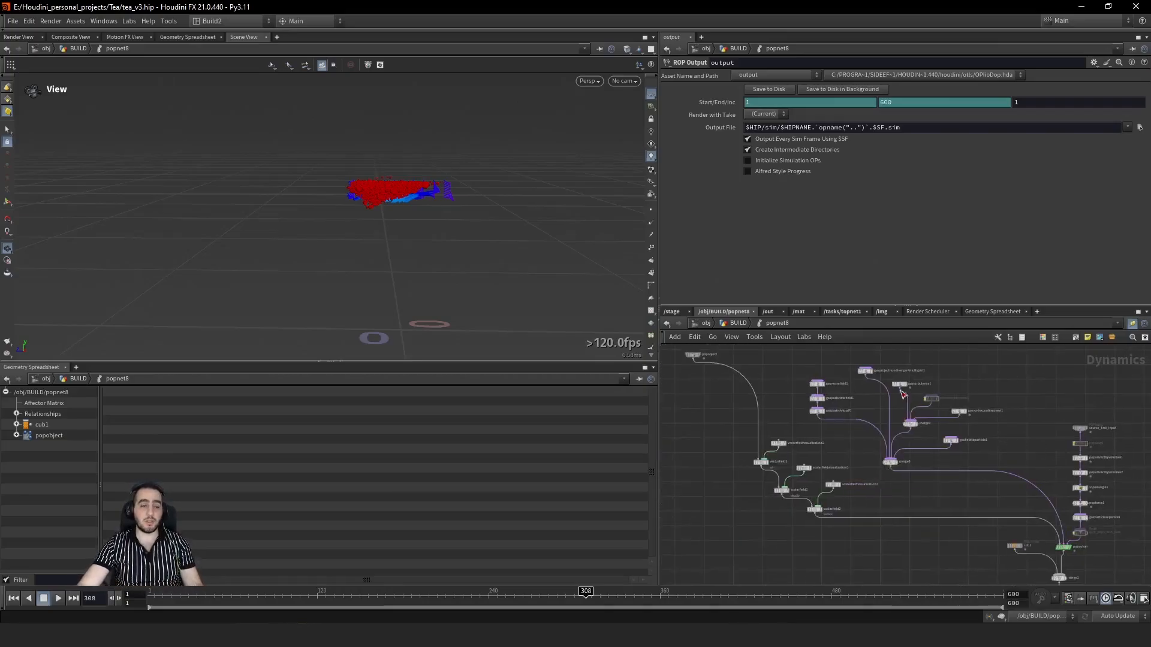
{"action": "left_click_drag", "start_coordinate": [754, 361], "coordinate": [1029, 558]}
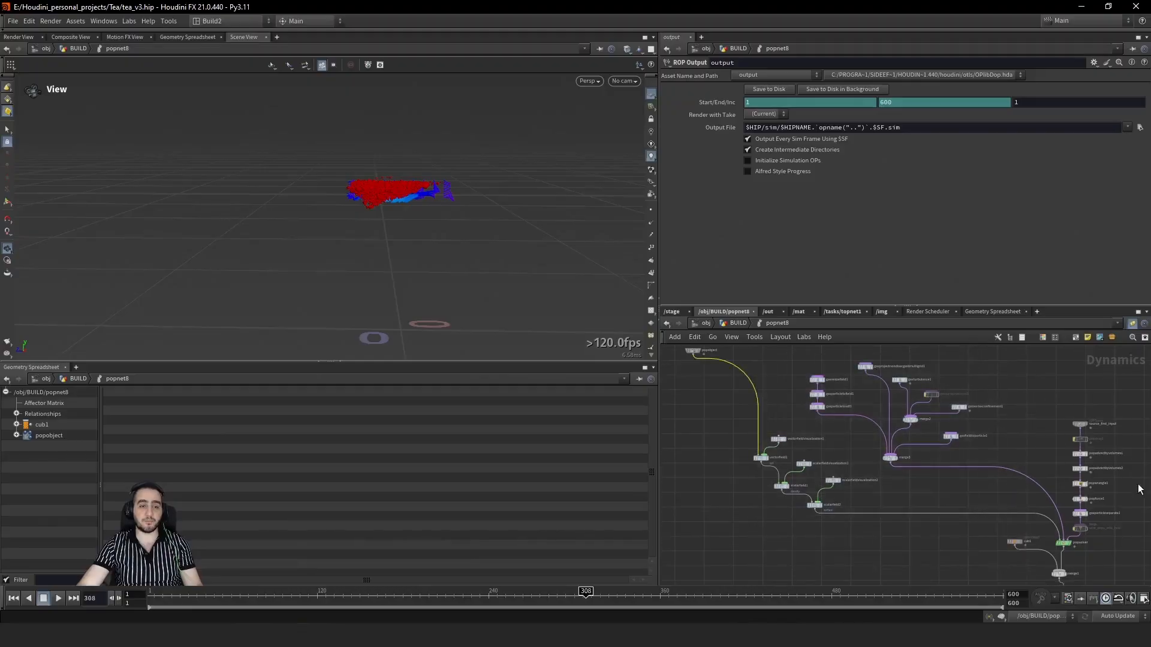
{"action": "scroll", "coordinate": [1081, 456], "scroll_direction": "up", "scroll_amount": 4}
{"action": "middle_click_drag", "start_coordinate": [979, 453], "coordinate": [859, 452]}
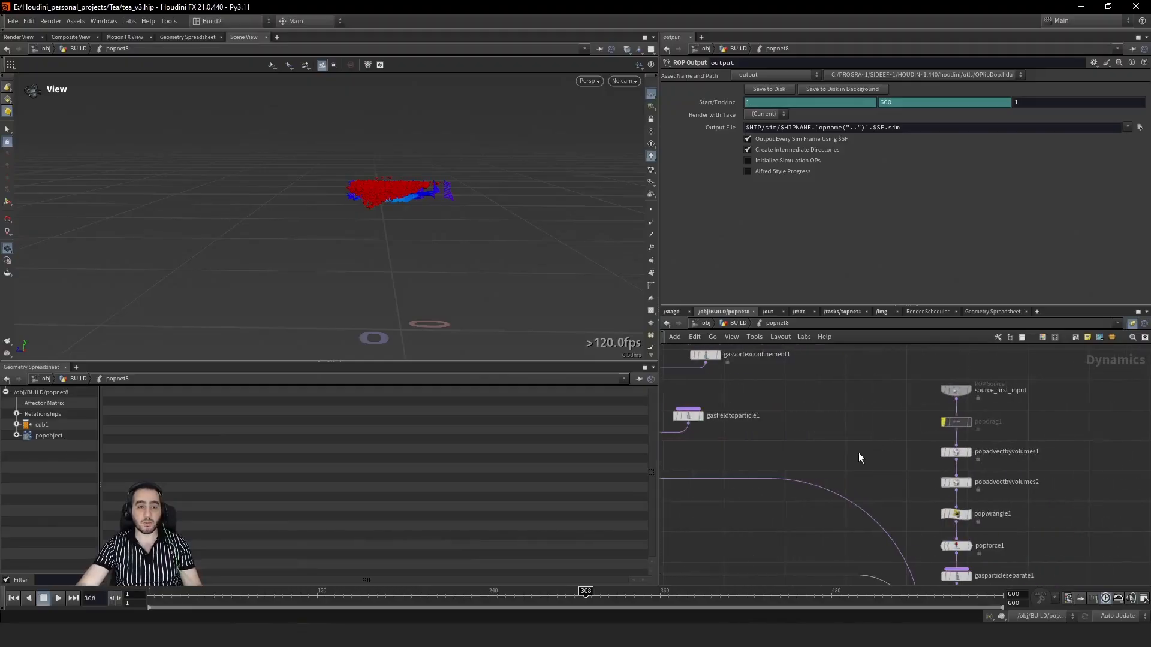
Step: Examine the velocity source, scale and advection type of popadvectbyvolumes1 and popadvectbyvolumes2
{"action": "left_click", "coordinate": [970, 453]}
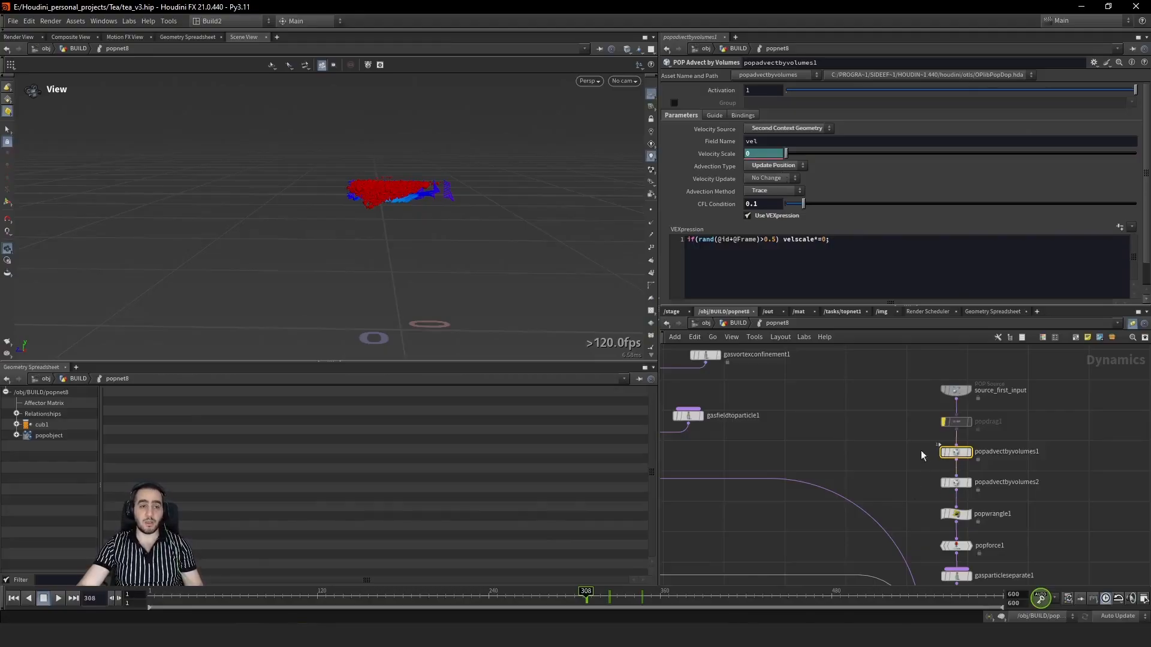
{"action": "mouse_move", "coordinate": [969, 459]}
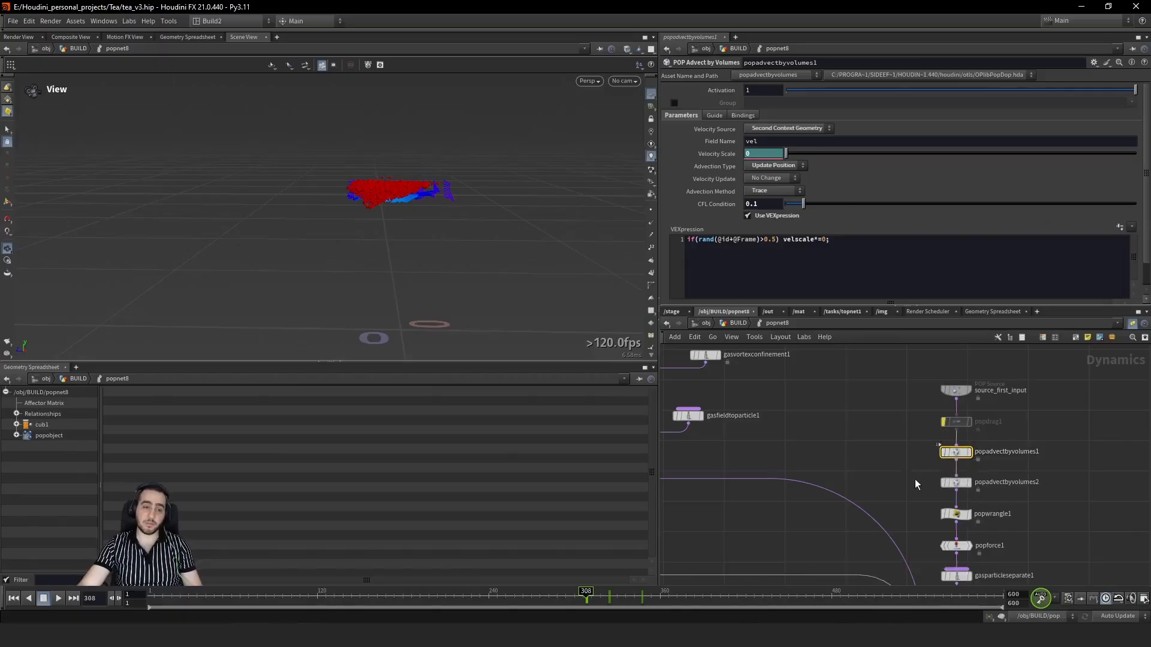
{"action": "left_click", "coordinate": [957, 483]}
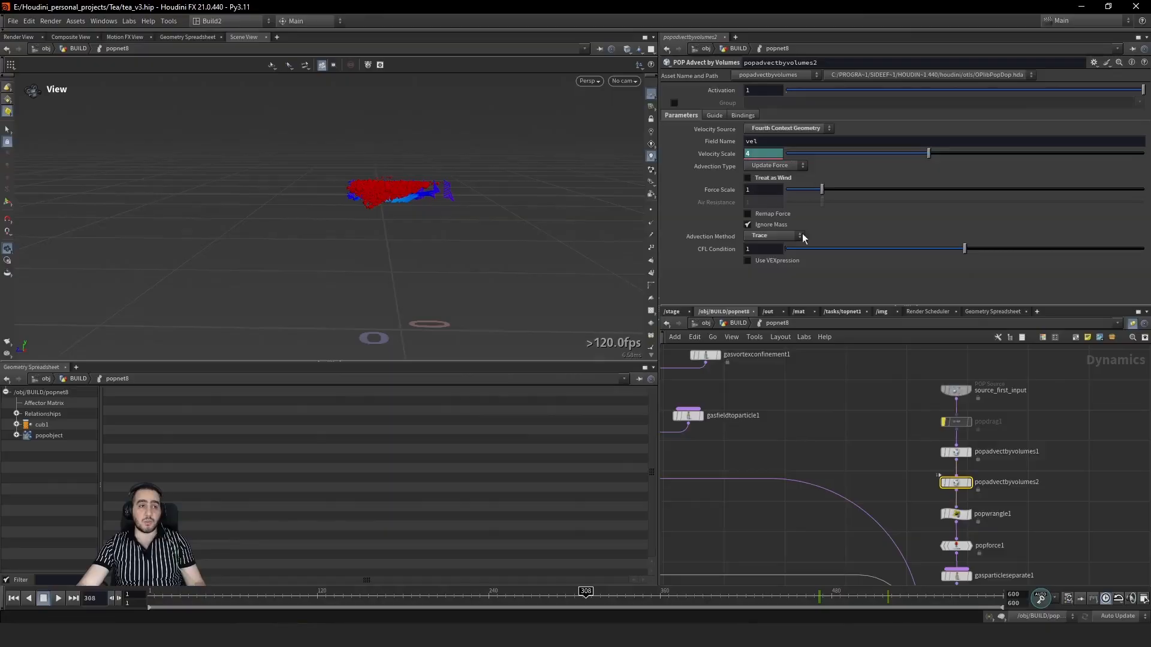
Step: Return to the BUILD network, display GET_water_sim, and scrub the water simulation forward to frame 368
{"action": "left_click", "coordinate": [739, 324]}
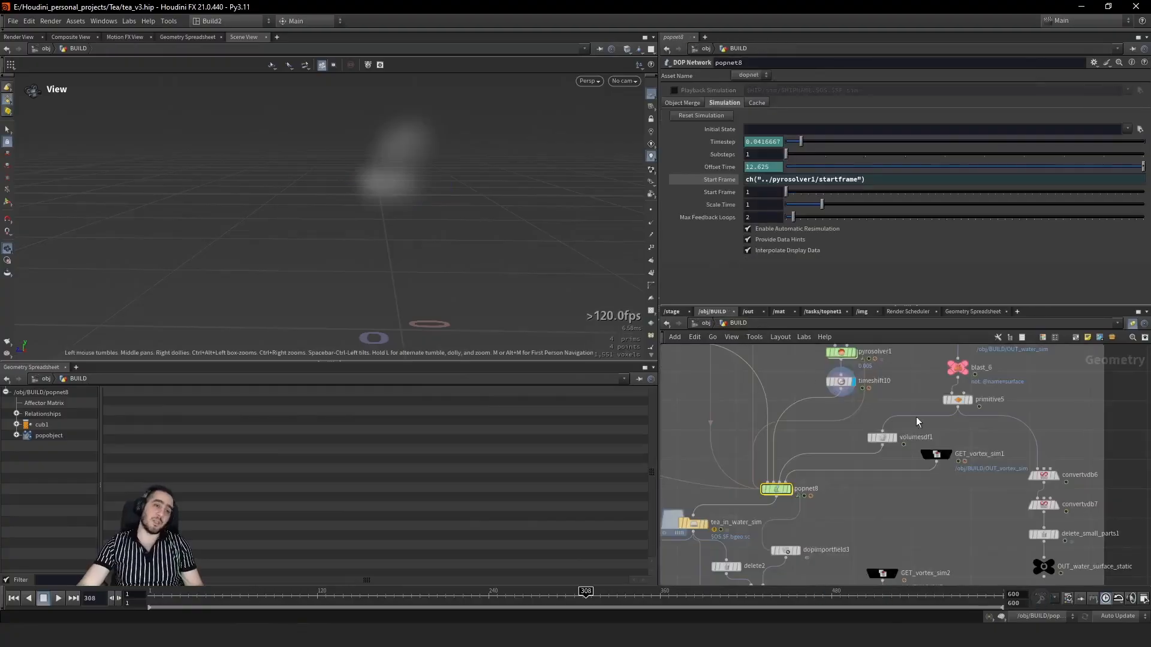
{"action": "middle_click_drag", "start_coordinate": [918, 400], "coordinate": [860, 481]}
{"action": "left_click", "coordinate": [906, 422]}
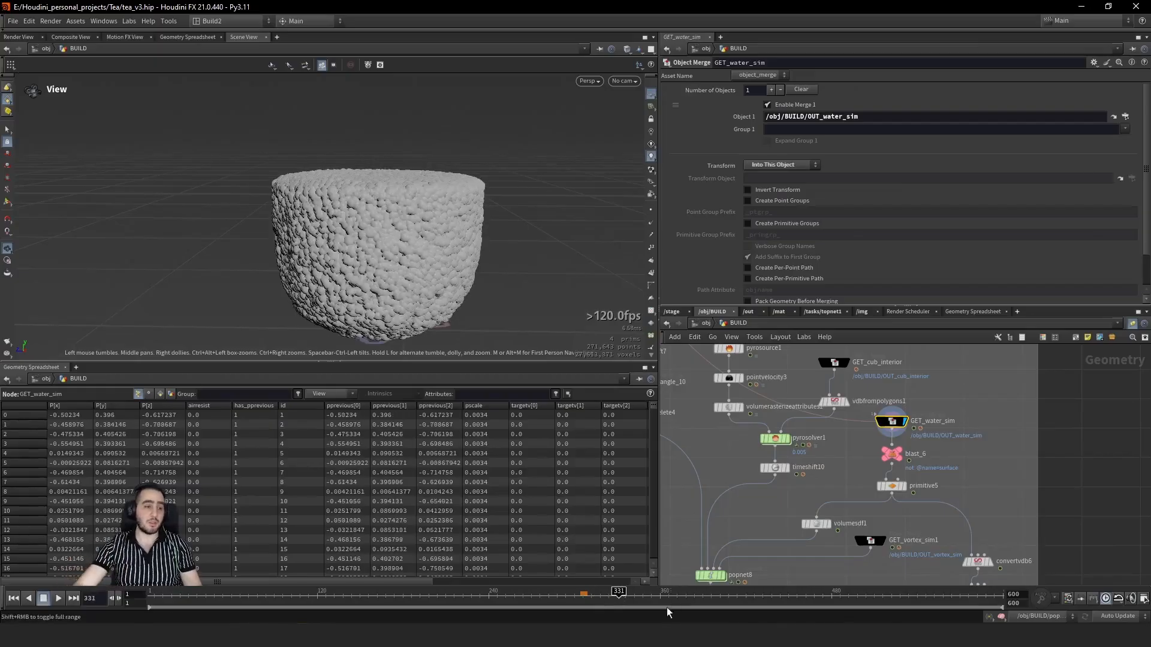
{"action": "left_click_drag", "start_coordinate": [675, 595], "coordinate": [673, 595]}
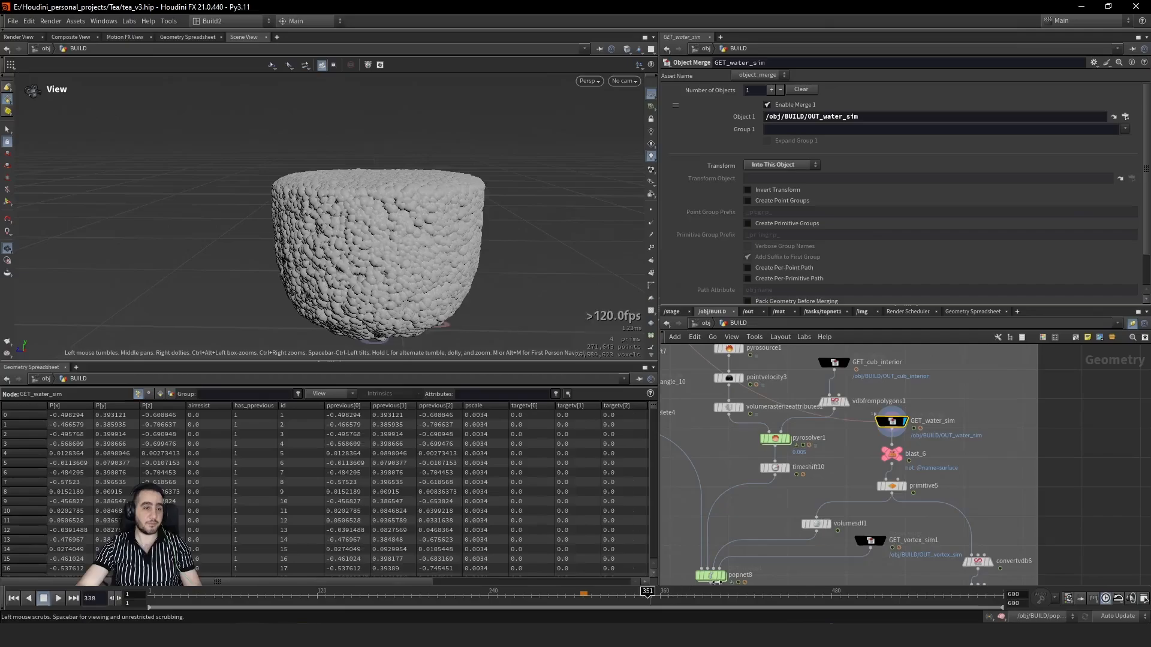
Step: Display blast_6 and primitive5 to examine the isolated water surface volume shown as an isosurface
{"action": "left_click_drag", "start_coordinate": [852, 456], "coordinate": [908, 451]}
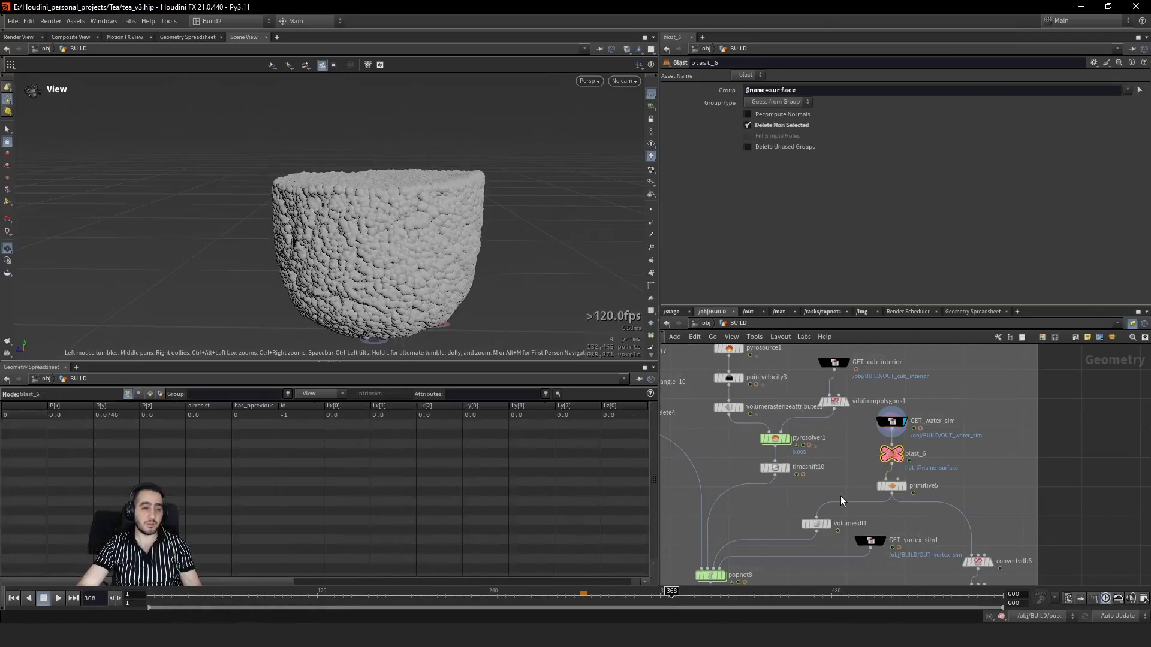
{"action": "middle_click_drag", "start_coordinate": [852, 483], "coordinate": [845, 445]}
{"action": "key", "text": "r"}
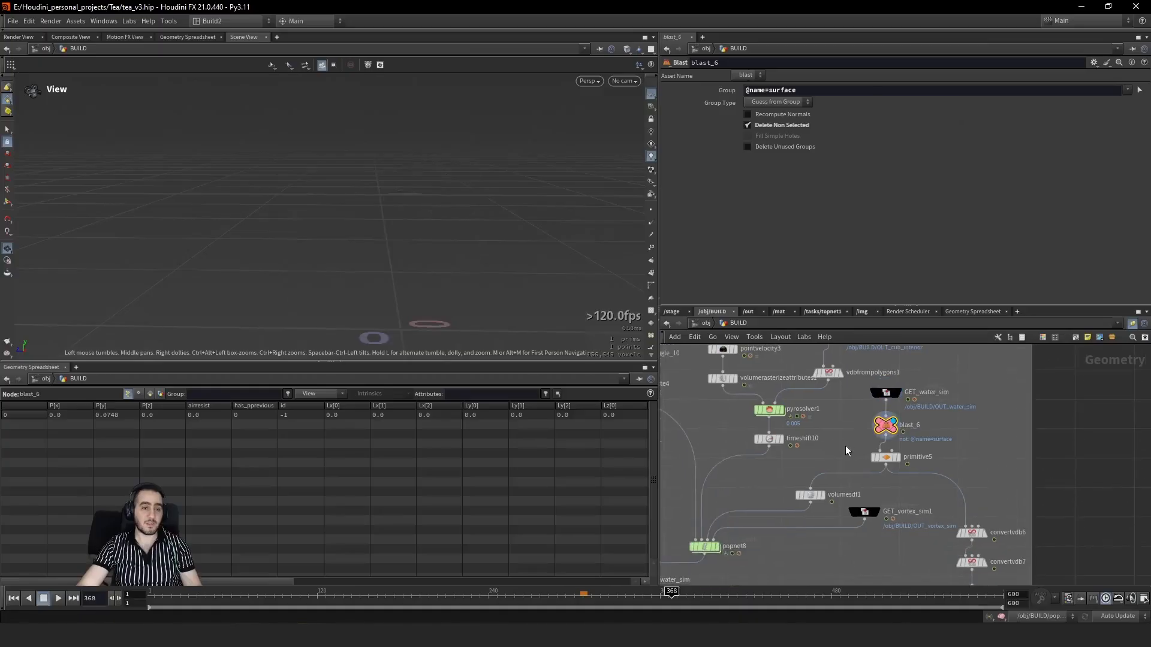
{"action": "left_click", "coordinate": [885, 458]}
{"action": "key", "text": "r"}
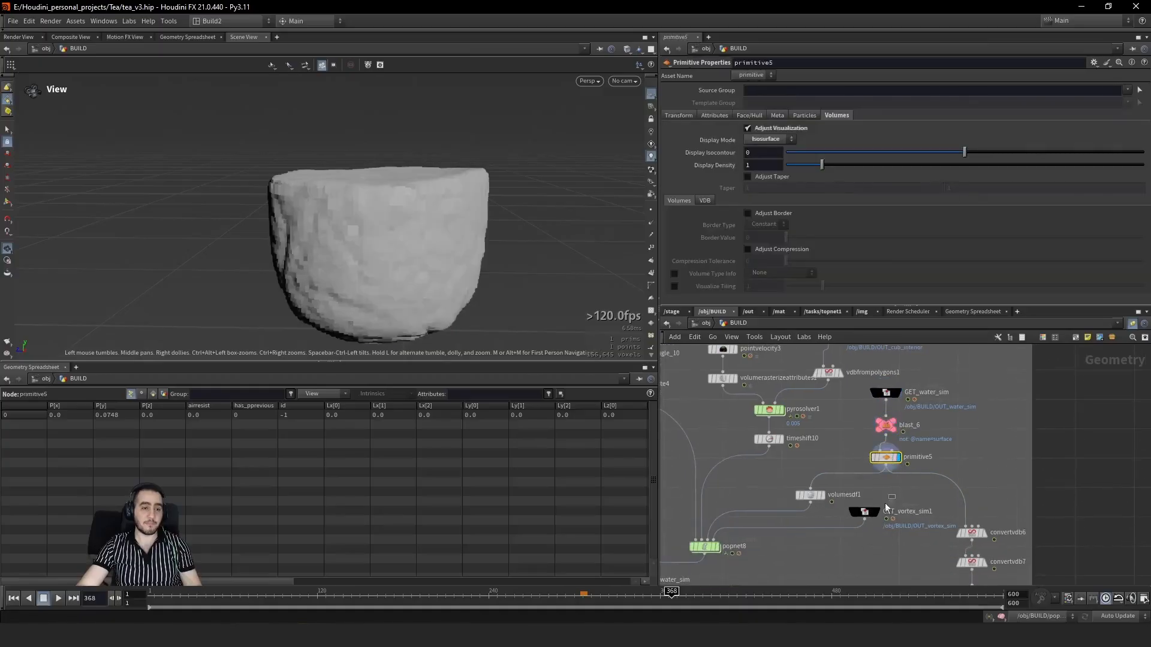
Step: Display GET_vortex_sim1 and inspect its node information
{"action": "left_click", "coordinate": [865, 513]}
{"action": "key", "text": "r"}
{"action": "middle_click", "coordinate": [866, 514]}
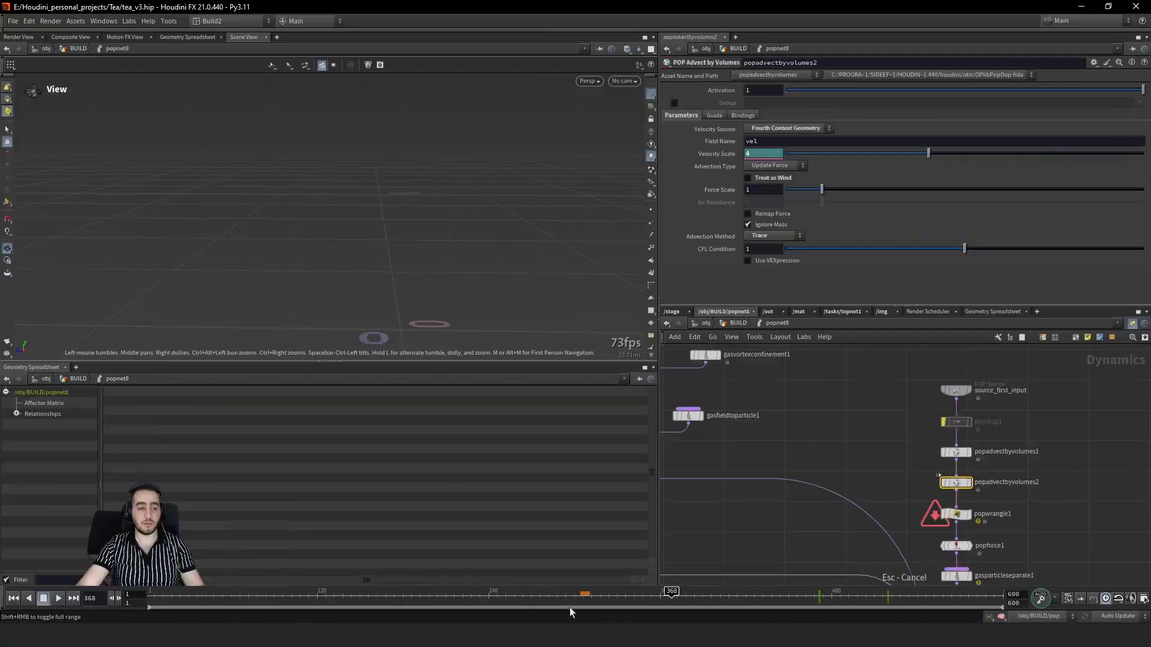
Step: Inside popnet8, examine the popwrangle1 expression, the gasparticleseparate1 settings and the popforce1 force expression
{"action": "left_click", "coordinate": [957, 514]}
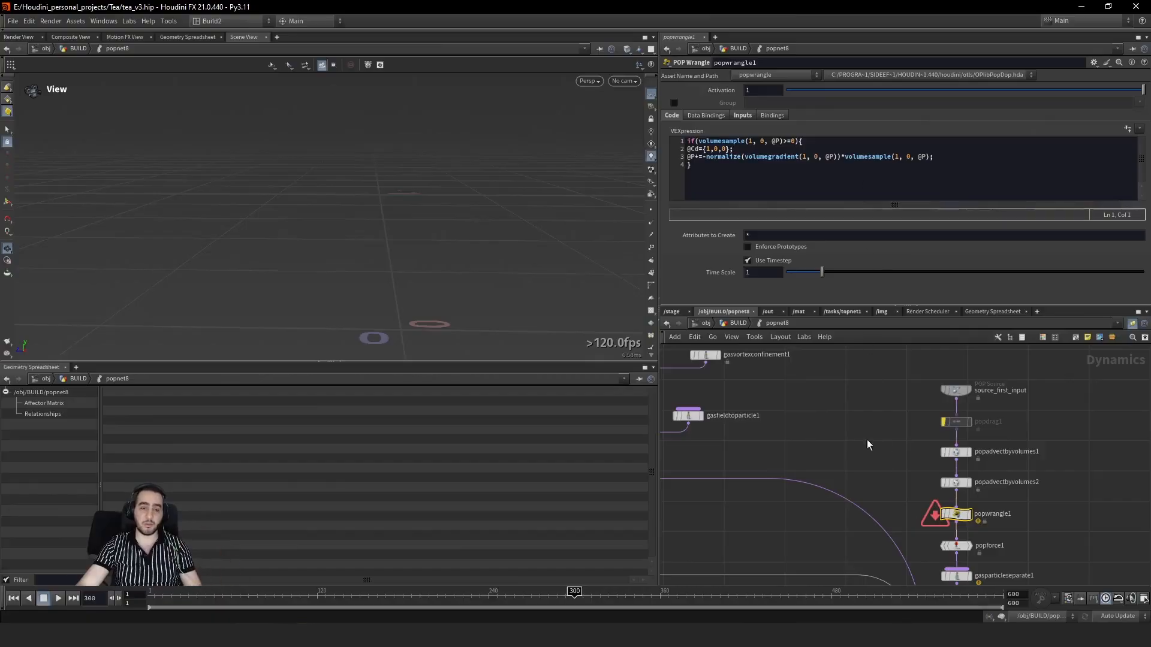
{"action": "middle_click_drag", "start_coordinate": [919, 537], "coordinate": [911, 477]}
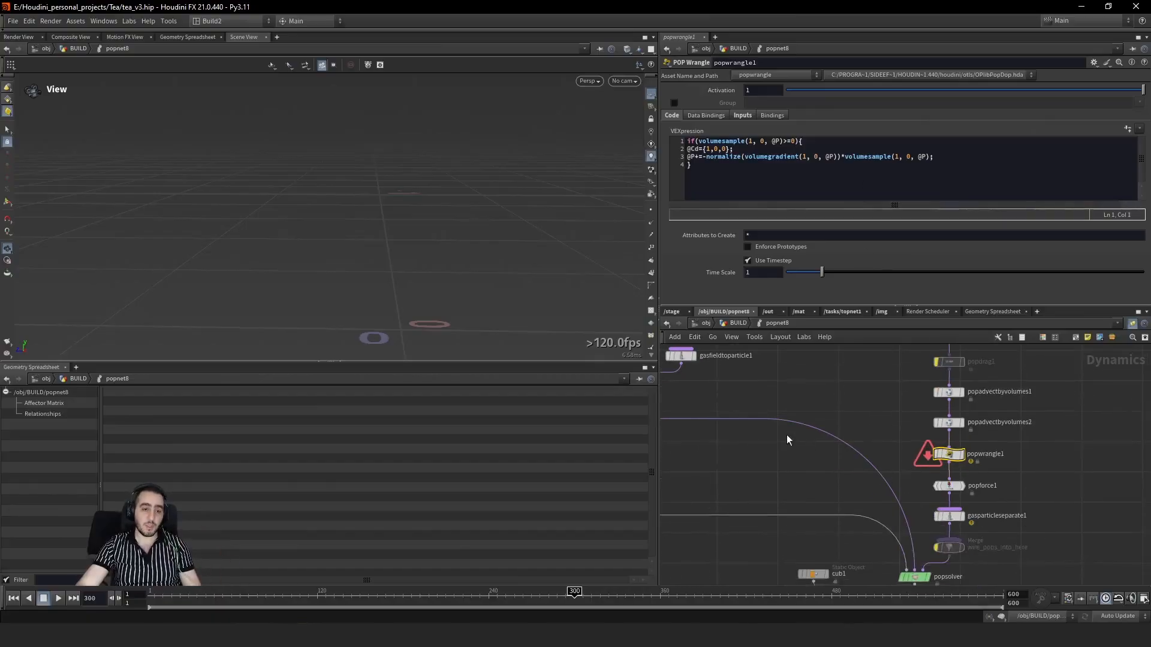
{"action": "middle_click_drag", "start_coordinate": [789, 442], "coordinate": [904, 397]}
{"action": "left_click_drag", "start_coordinate": [1063, 495], "coordinate": [1062, 494]}
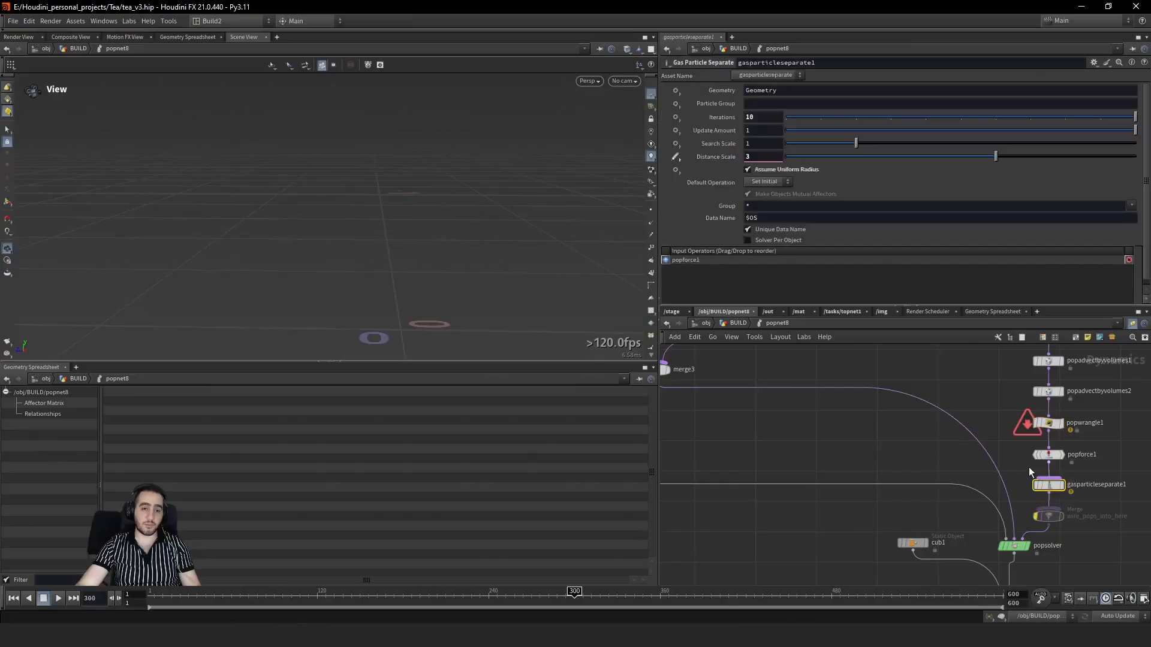
{"action": "left_click", "coordinate": [1032, 455]}
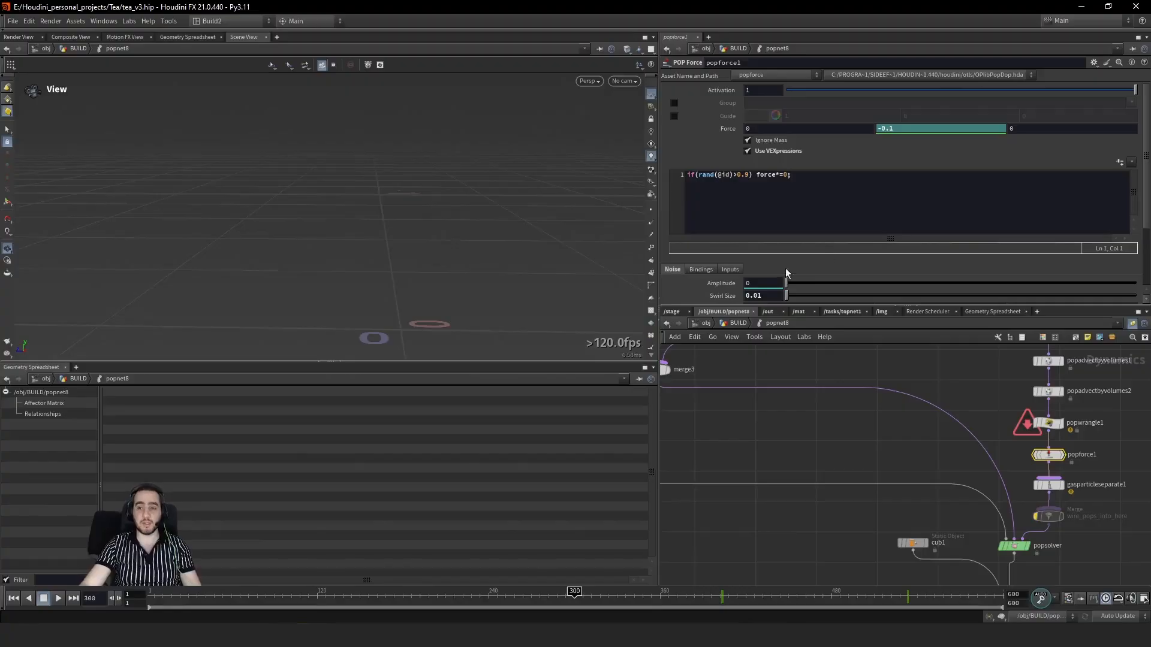
Step: Switch to the media player with the reference video IMG_1381.MOV, skip ahead to 00:33 and play the stirring scene
{"action": "key", "text": "alt+Tab"}
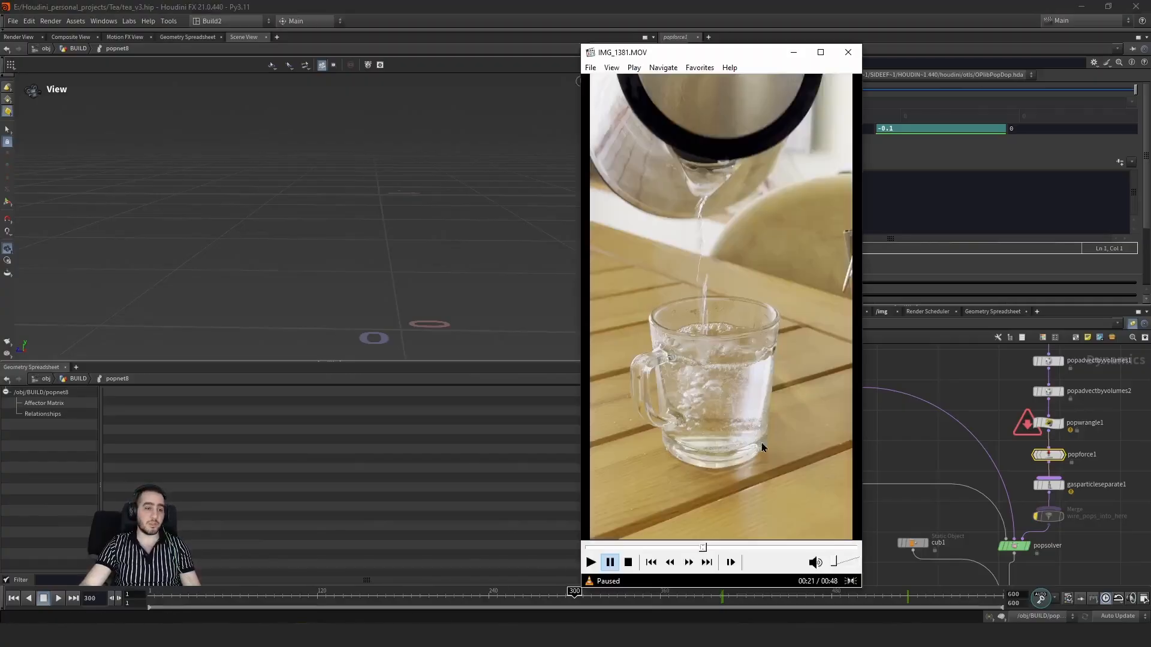
{"action": "left_click", "coordinate": [747, 549]}
{"action": "left_click", "coordinate": [773, 548]}
{"action": "left_click", "coordinate": [748, 349]}
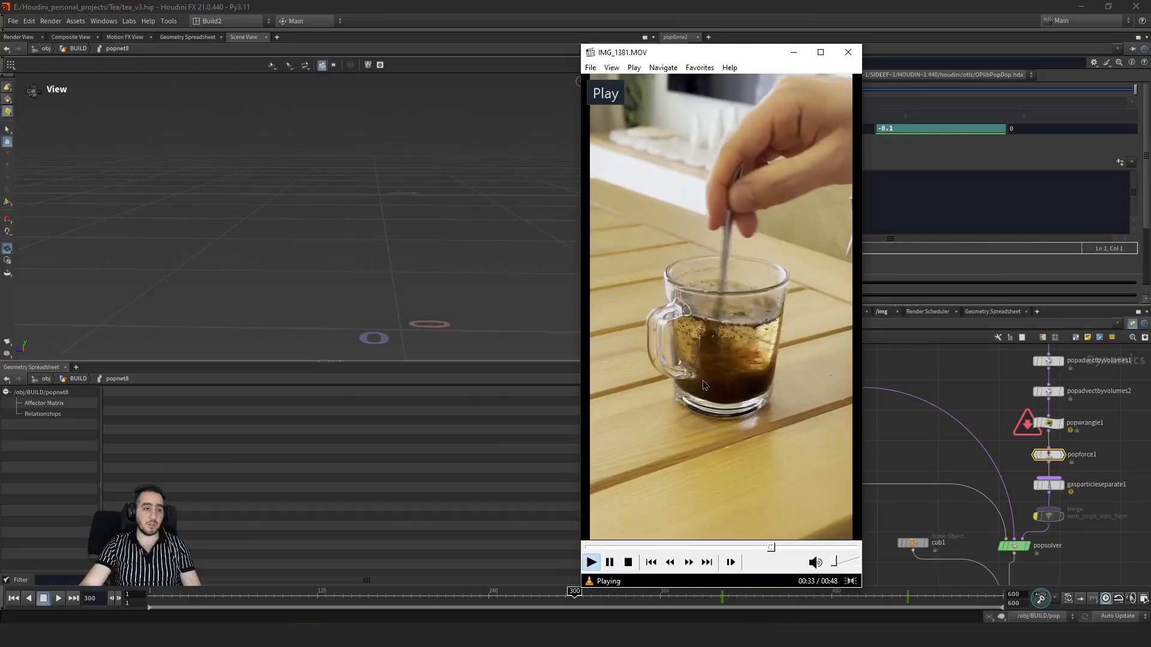
Step: Rewind the reference video to 00:28, play the tea dropping into the water up to 00:31, and return to Houdini
{"action": "left_click", "coordinate": [747, 349]}
{"action": "left_click", "coordinate": [745, 548]}
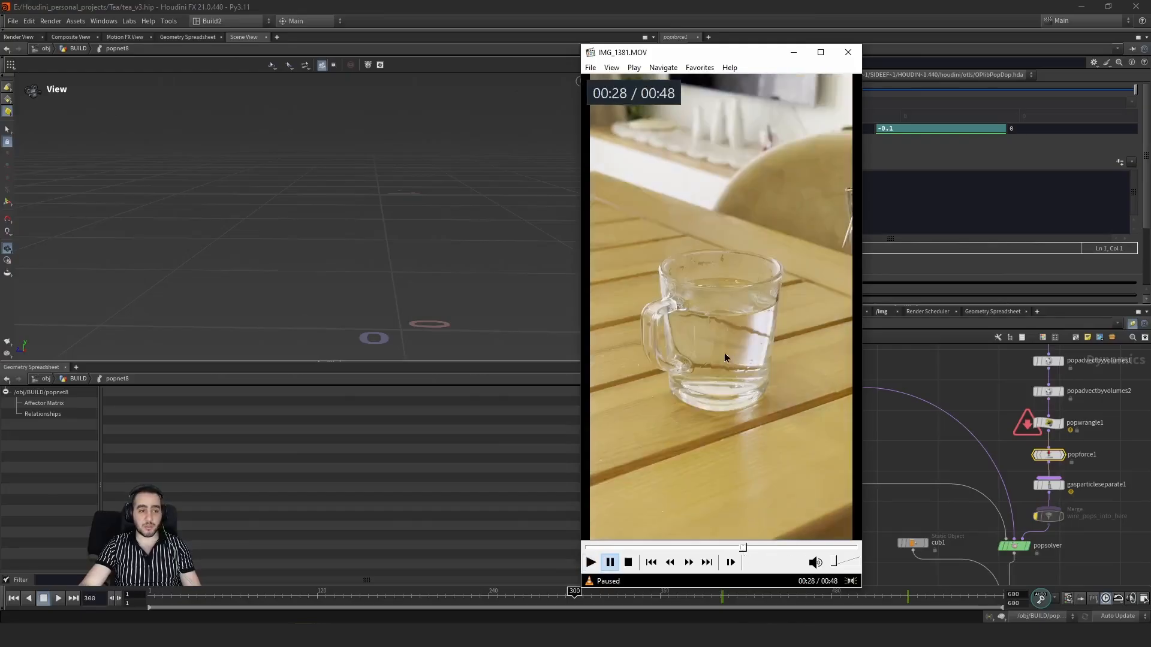
{"action": "left_click", "coordinate": [735, 342]}
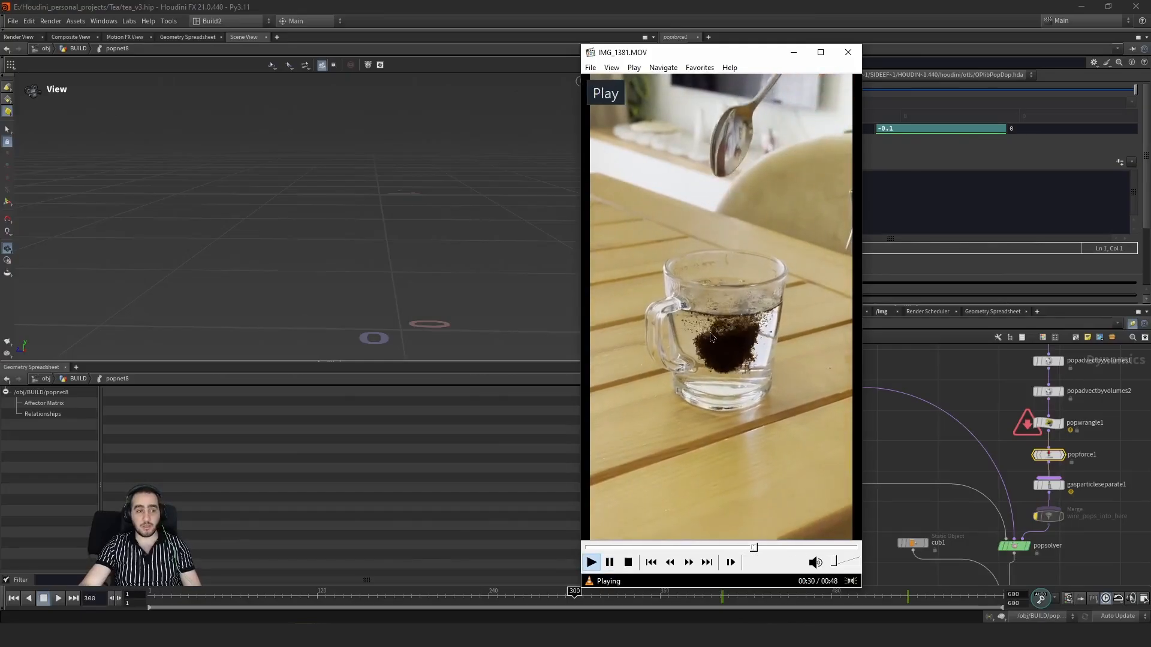
{"action": "left_click", "coordinate": [718, 334]}
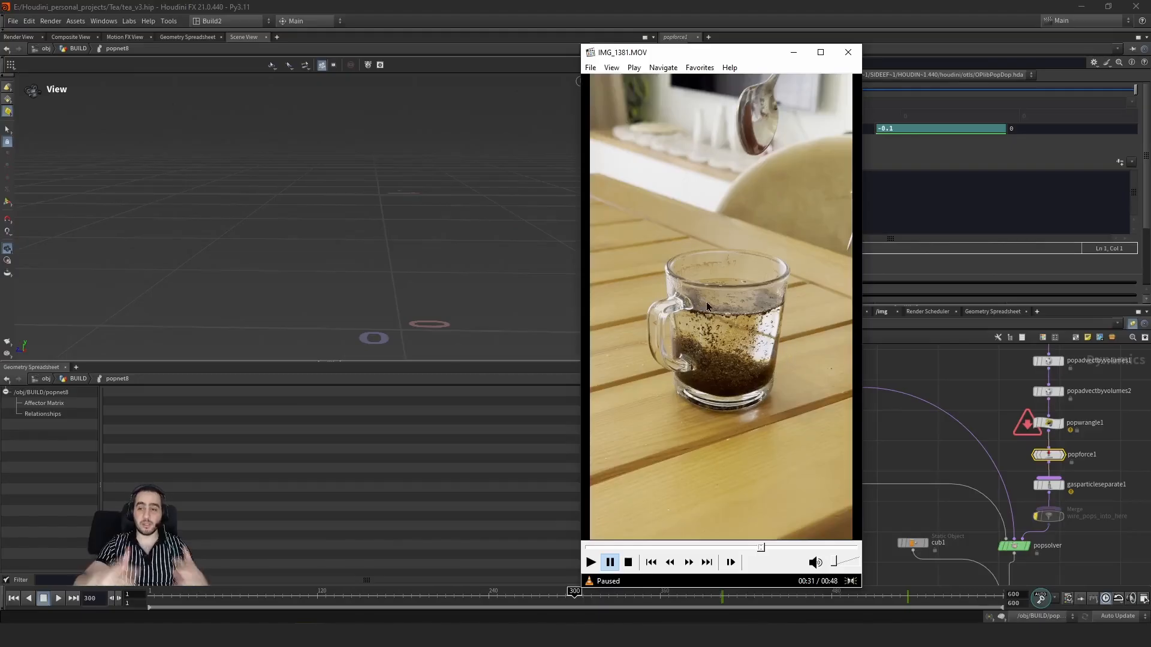
{"action": "left_click", "coordinate": [794, 52]}
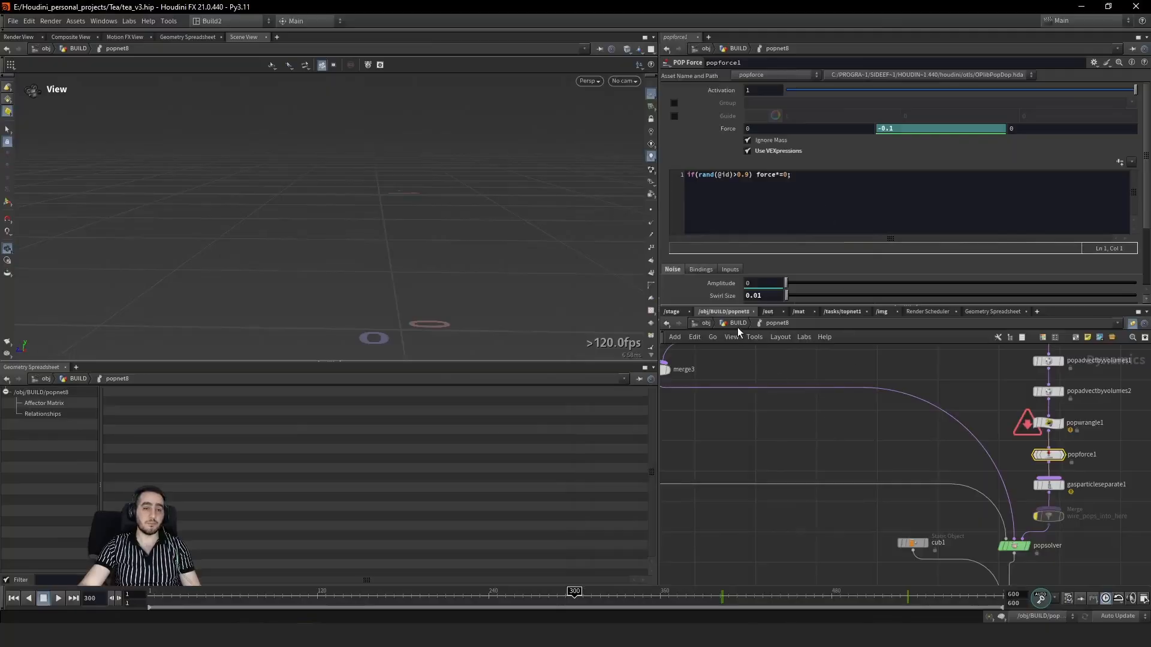
Step: Examine the popsolver substep settings in popnet8 and return to the BUILD network
{"action": "middle_click_drag", "start_coordinate": [816, 481], "coordinate": [943, 527]}
{"action": "scroll", "coordinate": [940, 515], "scroll_direction": "down", "scroll_amount": 6}
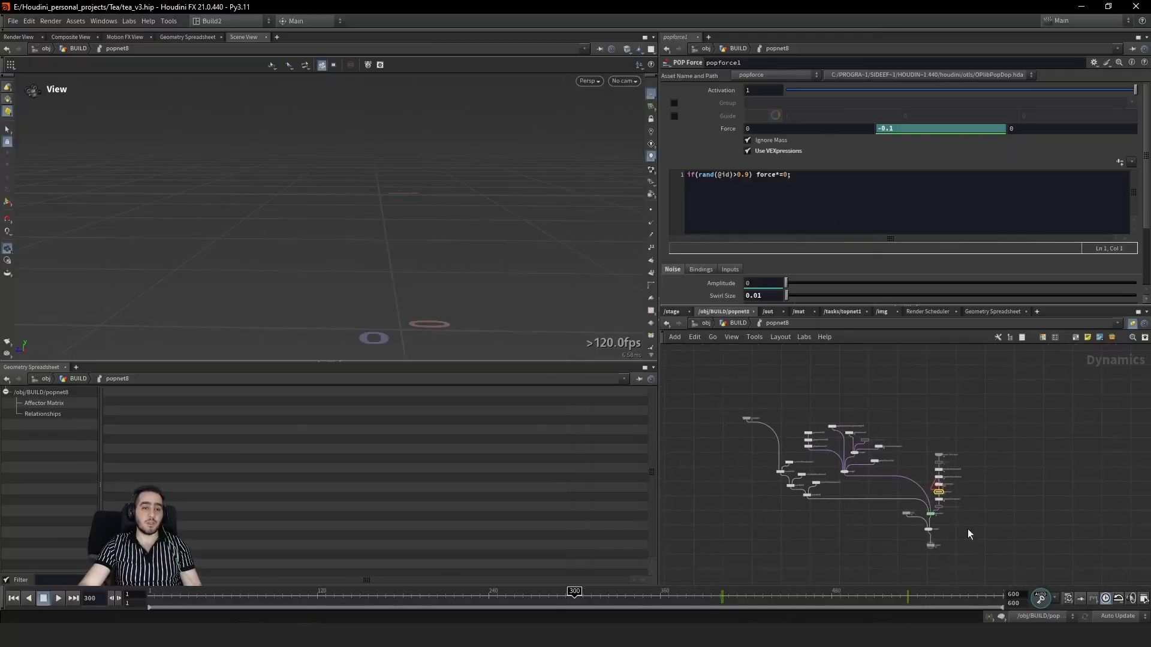
{"action": "scroll", "coordinate": [968, 529], "scroll_direction": "up", "scroll_amount": 5}
{"action": "left_click", "coordinate": [856, 505]}
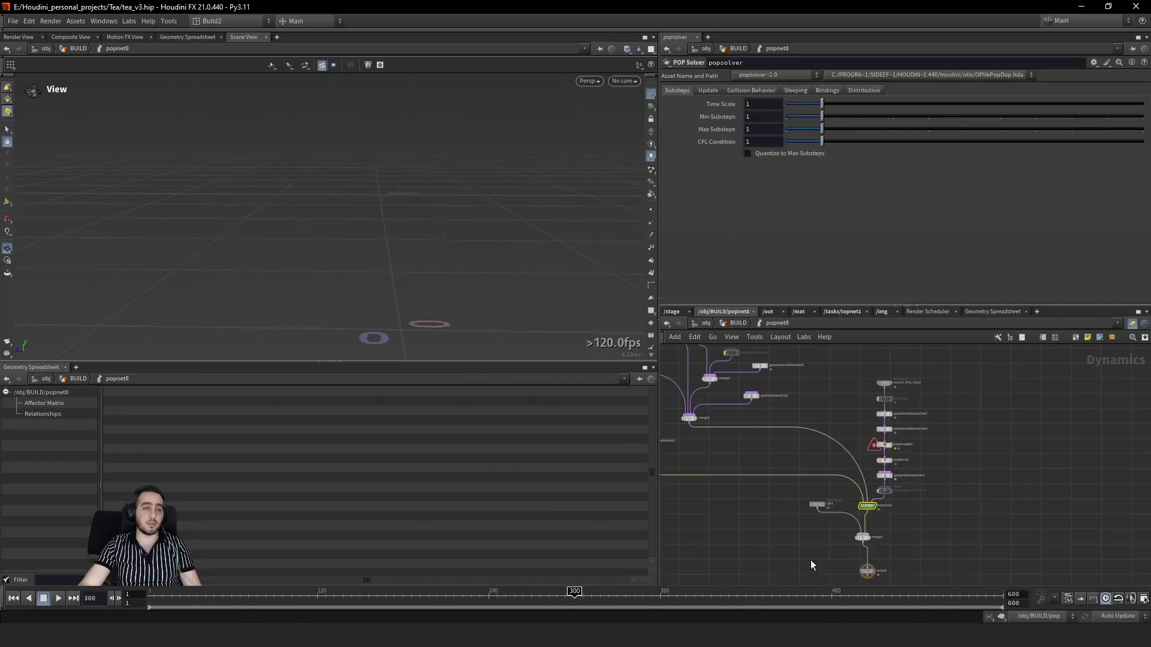
{"action": "left_click", "coordinate": [738, 324]}
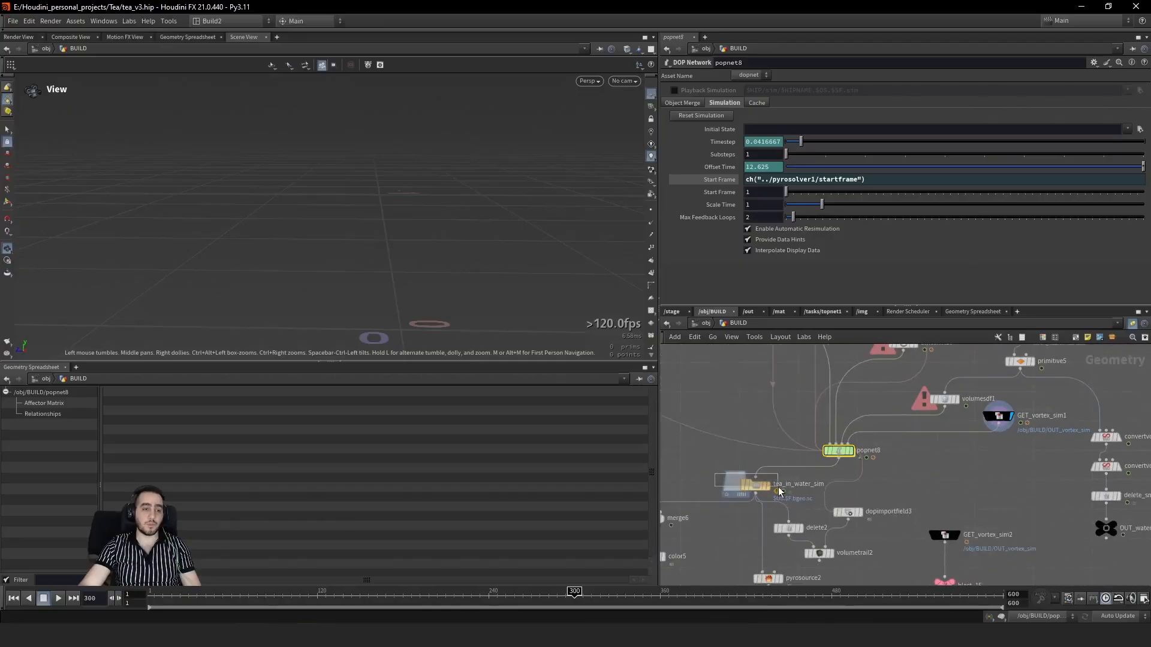
Step: Save the scene and play back the tea_in_water_sim cache from frame 299, returning to frame 1 at the end
{"action": "left_click", "coordinate": [755, 485]}
{"action": "mouse_move", "coordinate": [576, 598]}
{"action": "left_mouse_down"}
{"action": "mouse_move", "coordinate": [621, 599]}
{"action": "mouse_move", "coordinate": [573, 598]}
{"action": "left_mouse_up"}
{"action": "key", "text": "ctrl+s"}
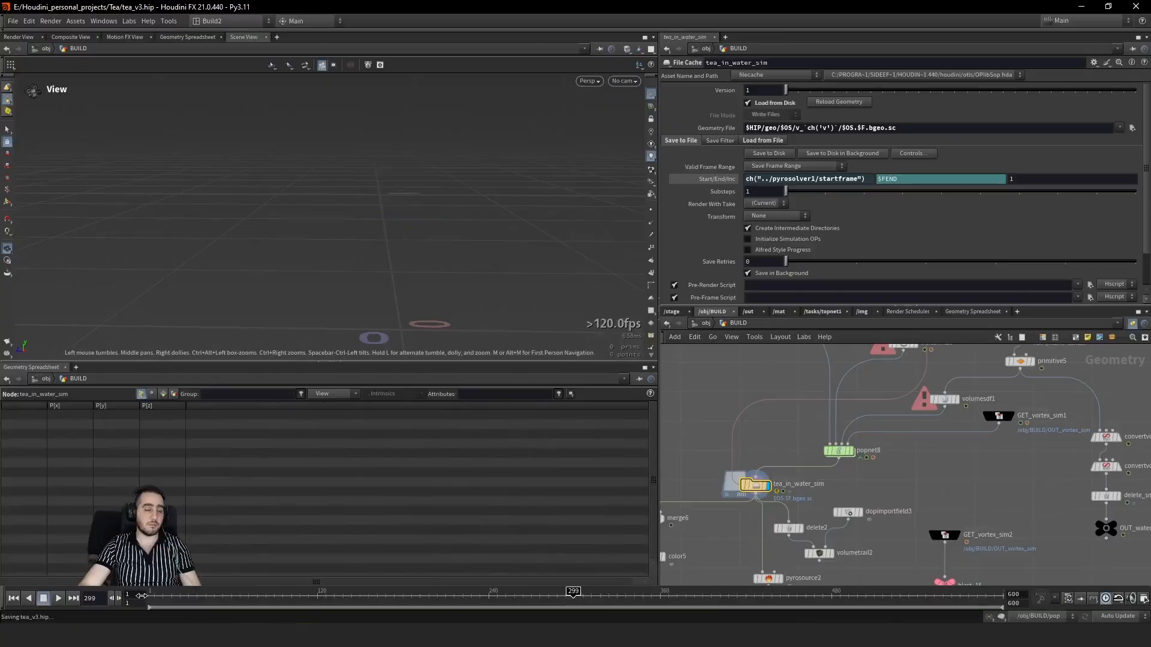
{"action": "left_click", "coordinate": [58, 598]}
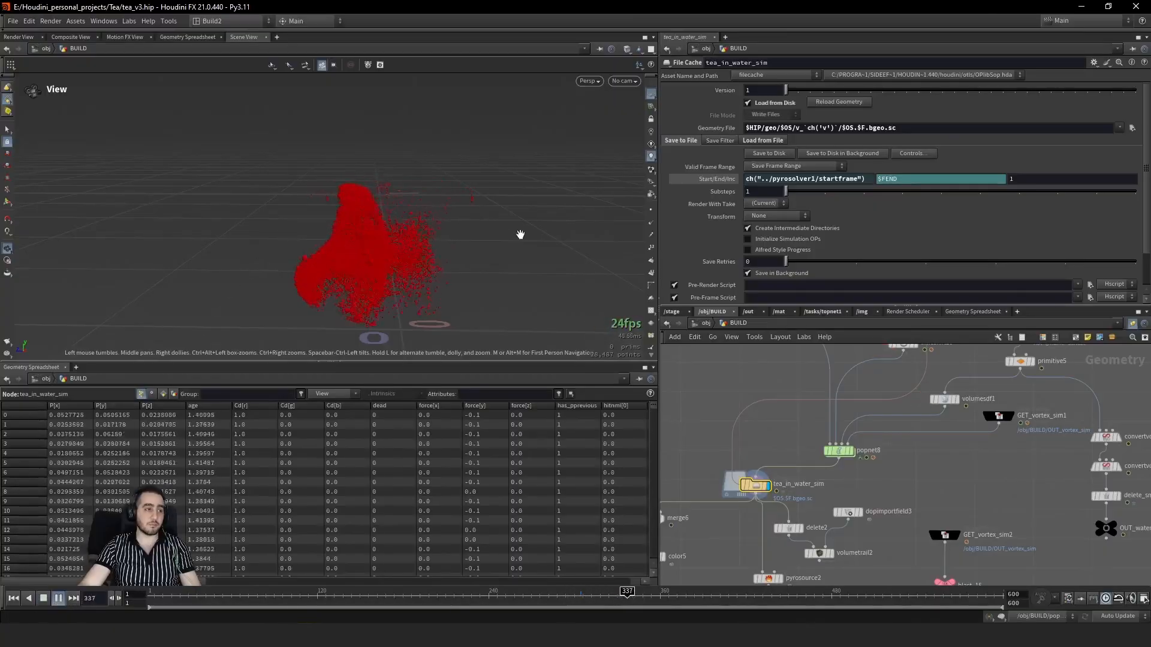
{"action": "middle_click_drag", "start_coordinate": [401, 245], "coordinate": [397, 212]}
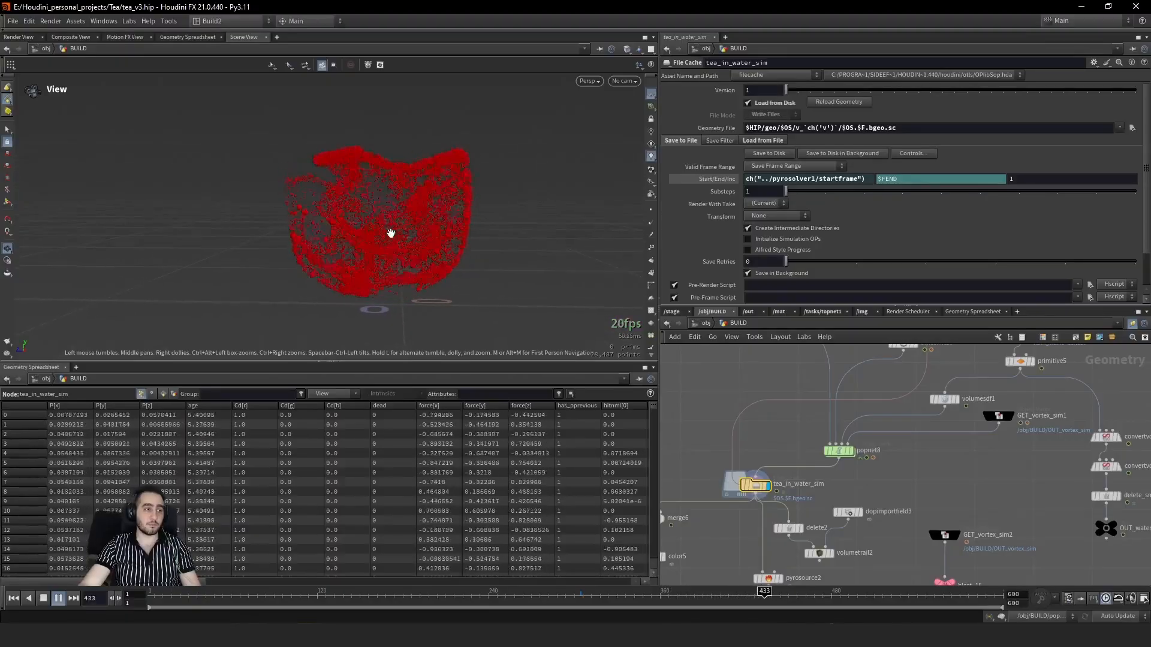
{"action": "left_click", "coordinate": [799, 603]}
{"action": "key", "text": "ctrl+Up"}
Step: Display the OUT_tea_render null downstream of tea_in_water_sim
{"action": "middle_click_drag", "start_coordinate": [928, 500], "coordinate": [1048, 432]}
{"action": "scroll", "coordinate": [882, 468], "scroll_direction": "down", "scroll_amount": 5}
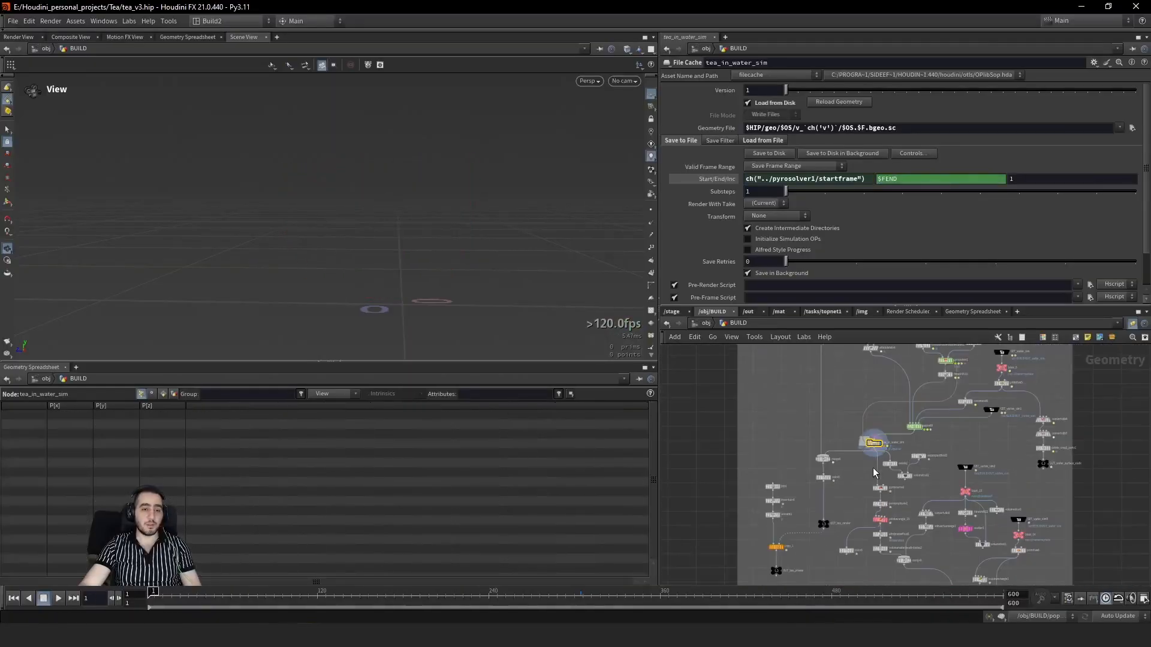
{"action": "scroll", "coordinate": [819, 508], "scroll_direction": "up", "scroll_amount": 5}
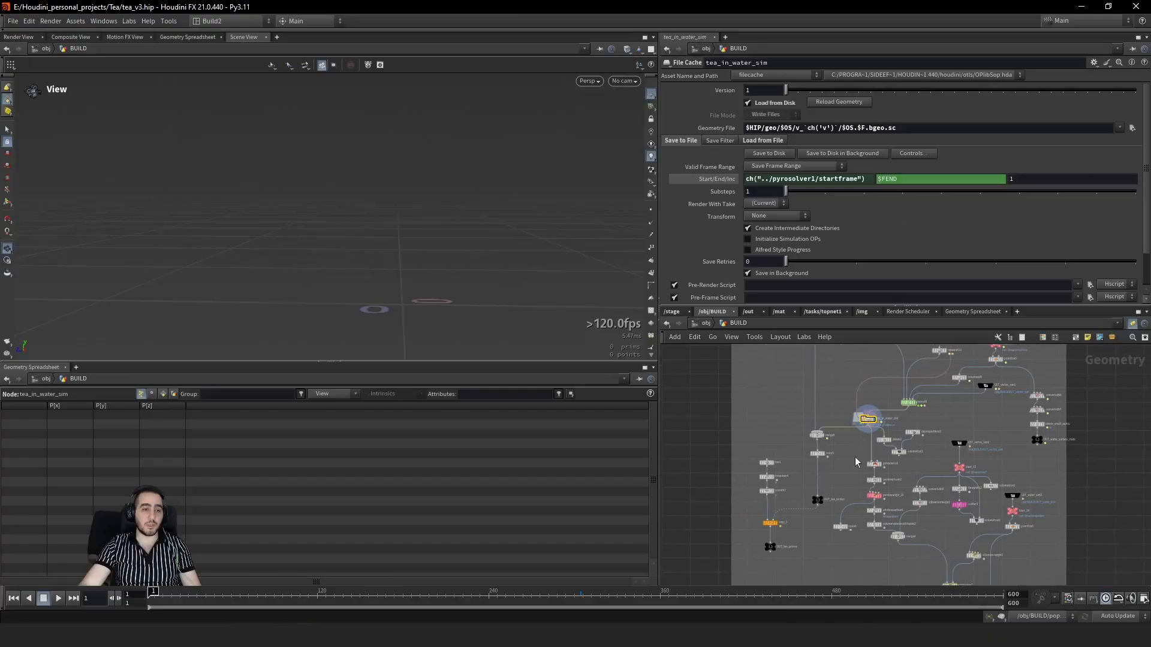
{"action": "left_click", "coordinate": [799, 482]}
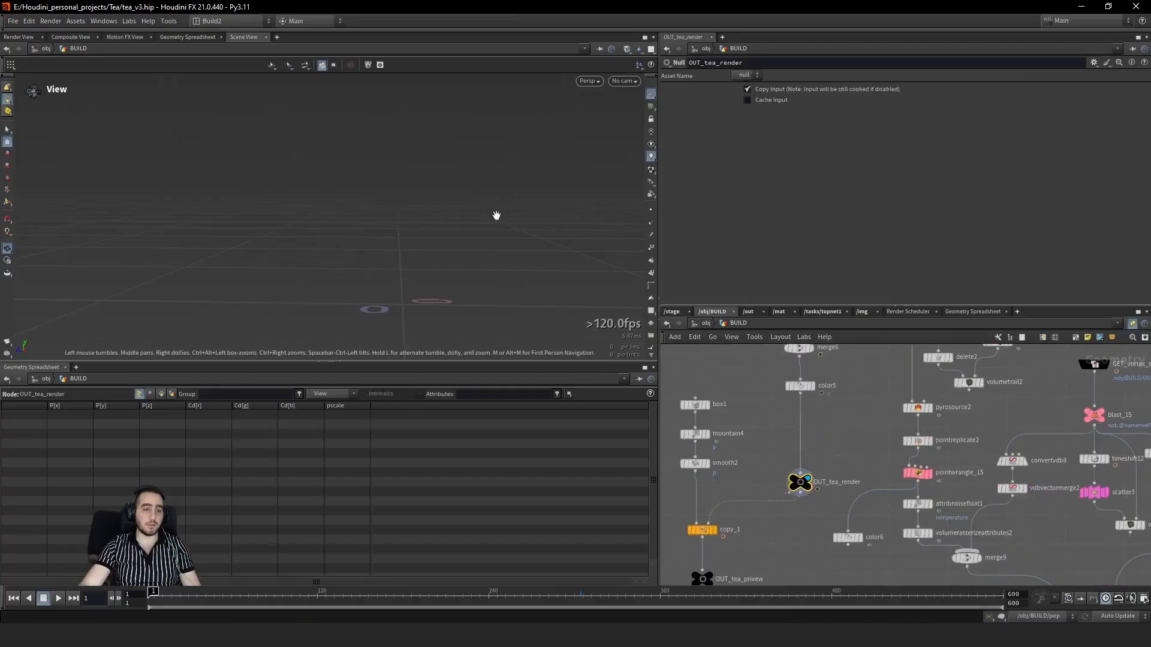
{"action": "middle_click_drag", "start_coordinate": [511, 213], "coordinate": [419, 295]}
Step: Display the tea_volume_sim file cache below pyrosolver2 and inspect its cache settings
{"action": "middle_click_drag", "start_coordinate": [849, 411], "coordinate": [664, 520]}
{"action": "scroll", "coordinate": [831, 511], "scroll_direction": "down", "scroll_amount": 3}
{"action": "middle_click_drag", "start_coordinate": [797, 581], "coordinate": [824, 402]}
{"action": "scroll", "coordinate": [824, 492], "scroll_direction": "down", "scroll_amount": 2}
{"action": "scroll", "coordinate": [828, 560], "scroll_direction": "up", "scroll_amount": 3}
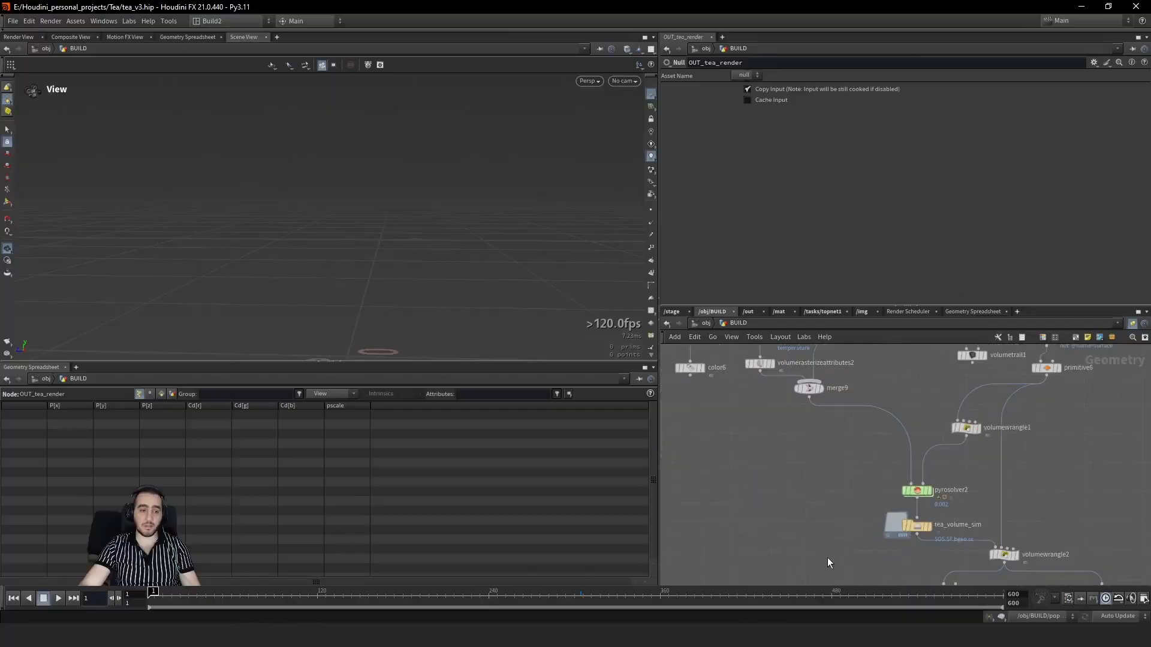
{"action": "left_click", "coordinate": [954, 527]}
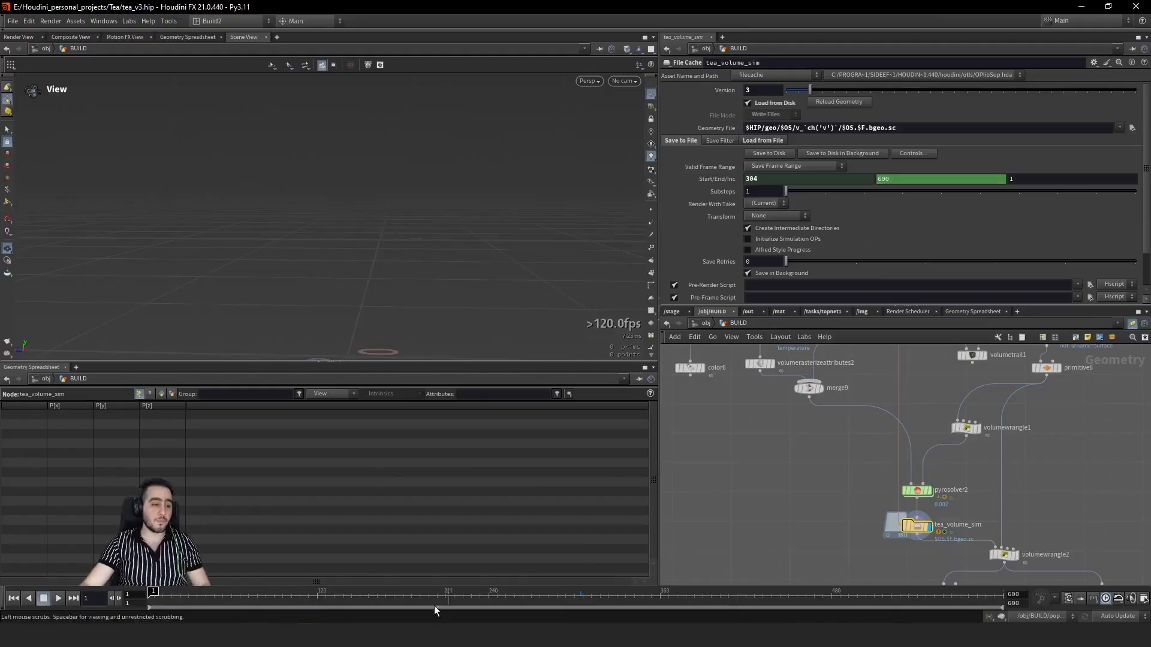
Step: Switch to the reference video IMG_1381.MOV, replay the tea spreading in the water around 00:30 with pauses, and return to Houdini
{"action": "left_click", "coordinate": [318, 634]}
{"action": "left_click", "coordinate": [740, 467]}
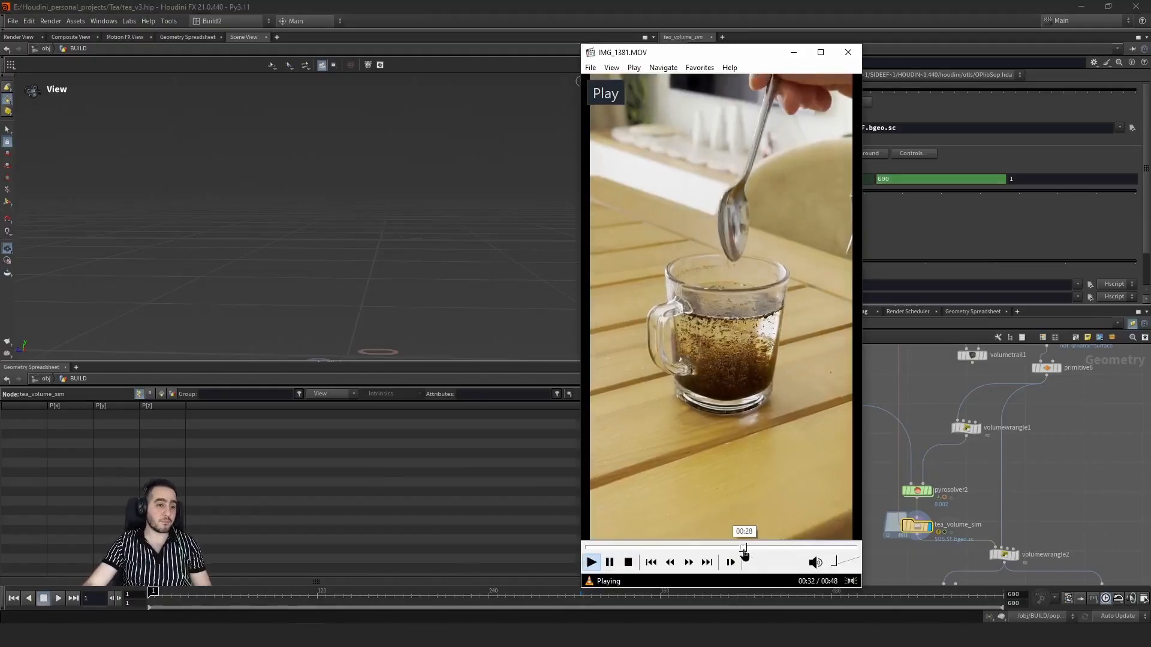
{"action": "left_click", "coordinate": [751, 548]}
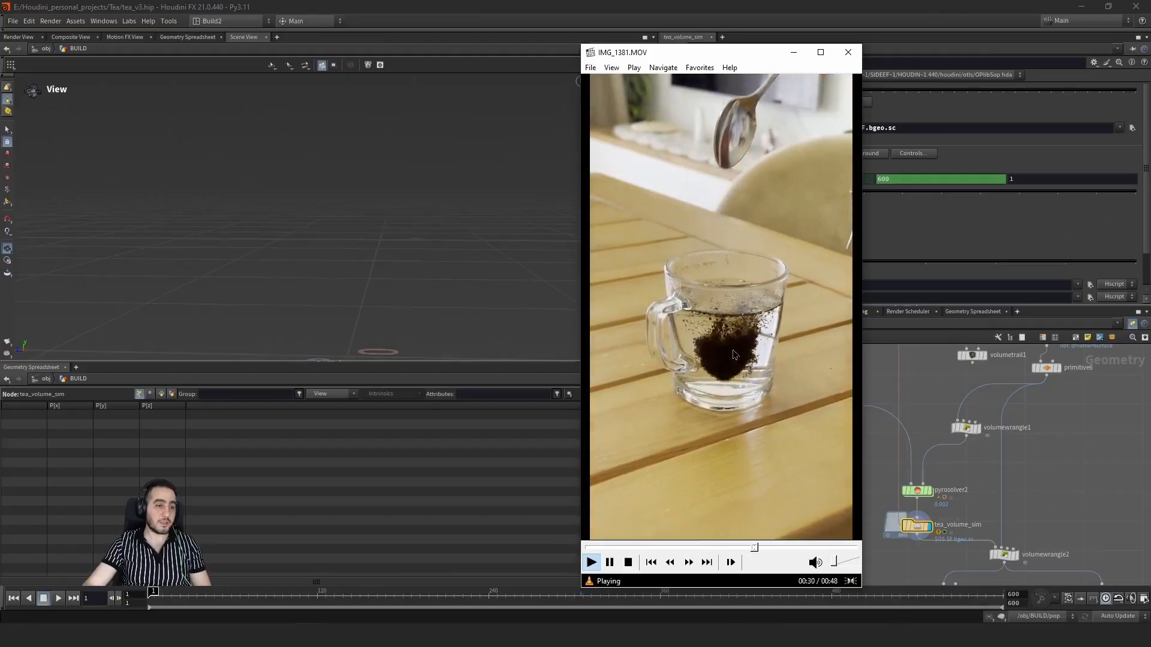
{"action": "left_click", "coordinate": [746, 350]}
{"action": "left_click", "coordinate": [754, 348]}
{"action": "left_click", "coordinate": [762, 346]}
{"action": "left_click", "coordinate": [738, 338]}
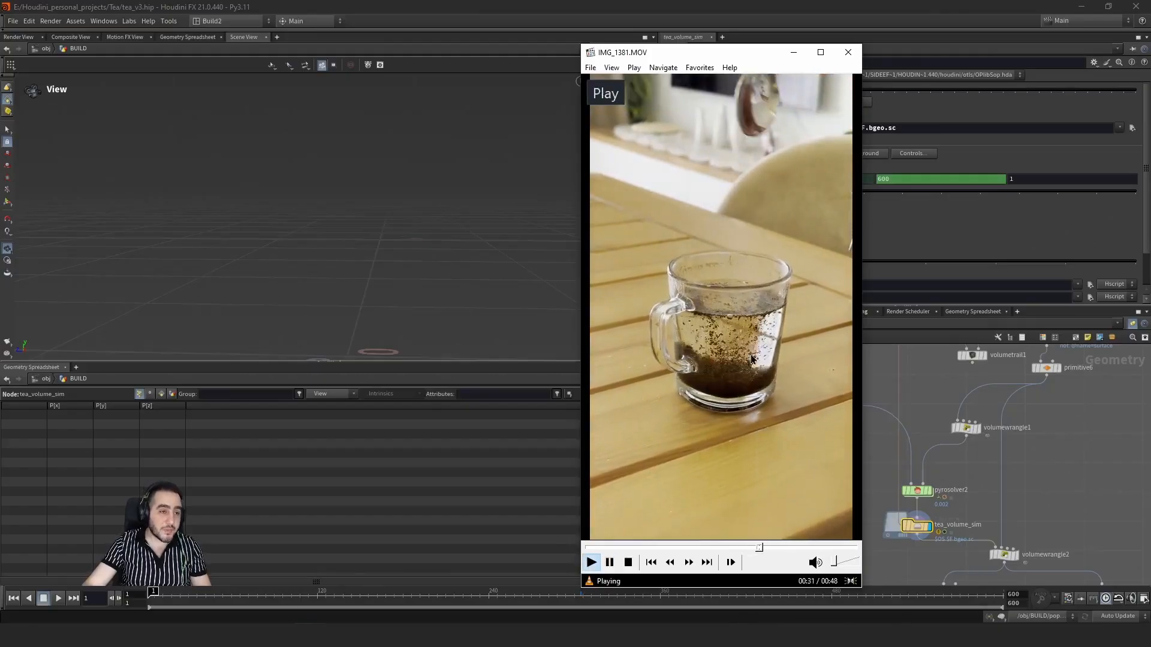
{"action": "left_click", "coordinate": [752, 331]}
{"action": "left_click", "coordinate": [734, 368]}
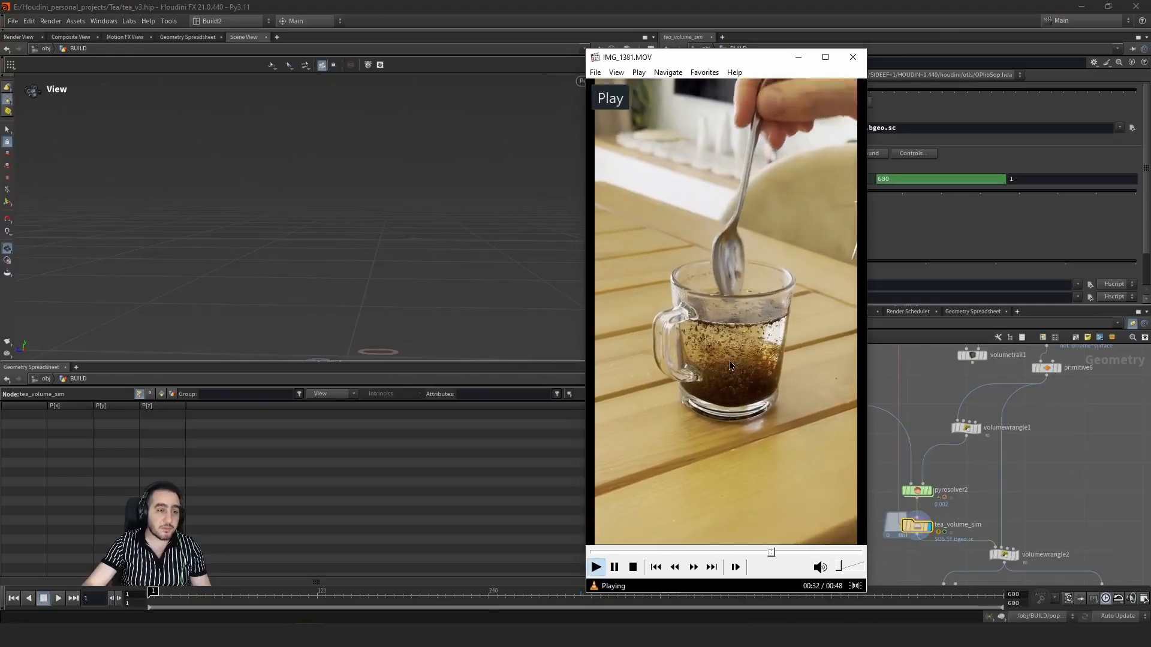
{"action": "left_click", "coordinate": [742, 355]}
{"action": "left_click", "coordinate": [1058, 513]}
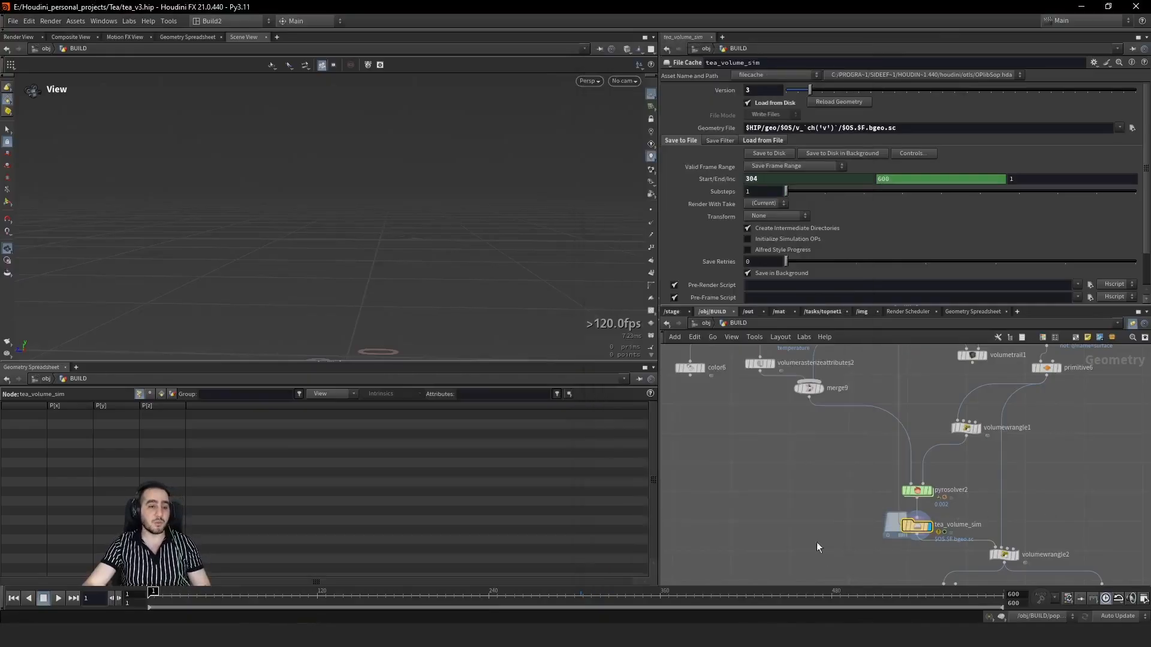
Step: Go to frame 373 to view the tea volume simulation and display its source at volumerasterizeattributes2
{"action": "left_click_drag", "start_coordinate": [577, 597], "coordinate": [681, 605]}
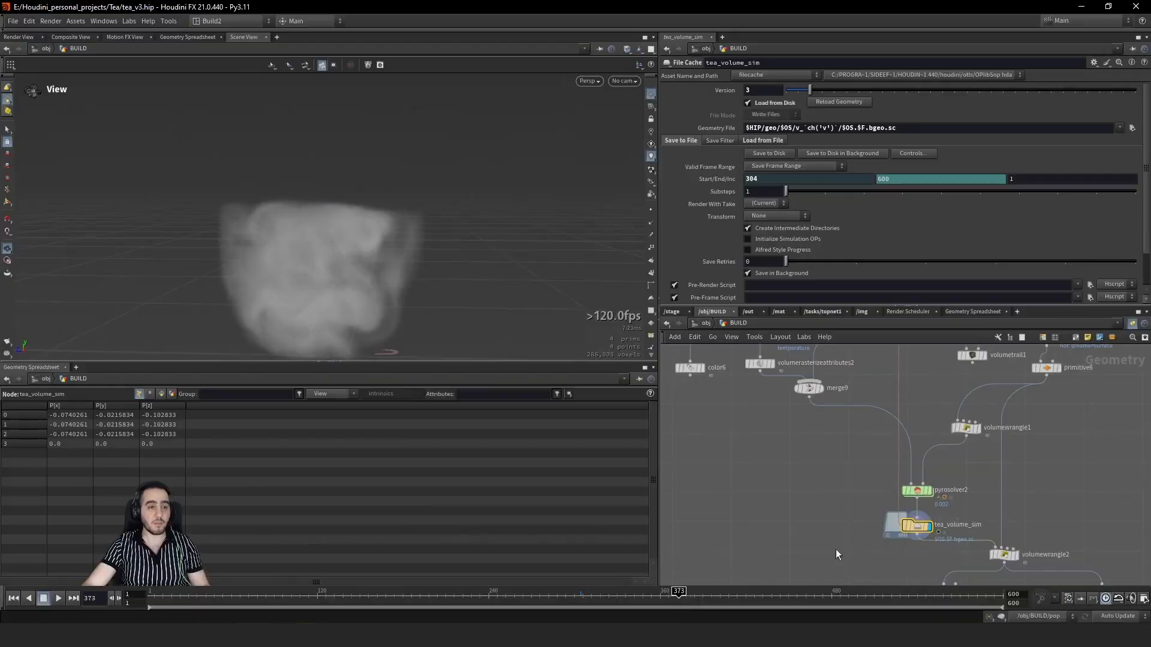
{"action": "middle_click_drag", "start_coordinate": [836, 554], "coordinate": [769, 593]}
{"action": "middle_click_drag", "start_coordinate": [803, 397], "coordinate": [842, 406]}
{"action": "left_click_drag", "start_coordinate": [769, 459], "coordinate": [792, 475]}
{"action": "left_click", "coordinate": [793, 465]}
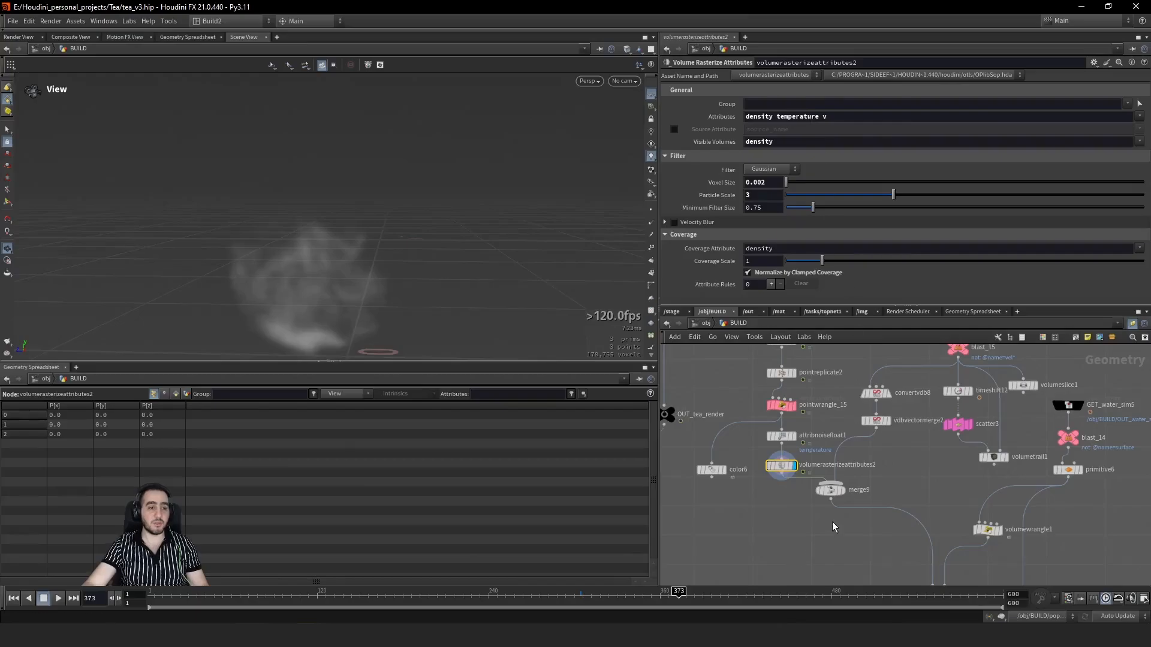
Step: Display the GET_vortex_sim2 object merge to view the imported vortex simulation
{"action": "middle_click_drag", "start_coordinate": [832, 522], "coordinate": [806, 515]}
{"action": "middle_click_drag", "start_coordinate": [867, 468], "coordinate": [858, 504]}
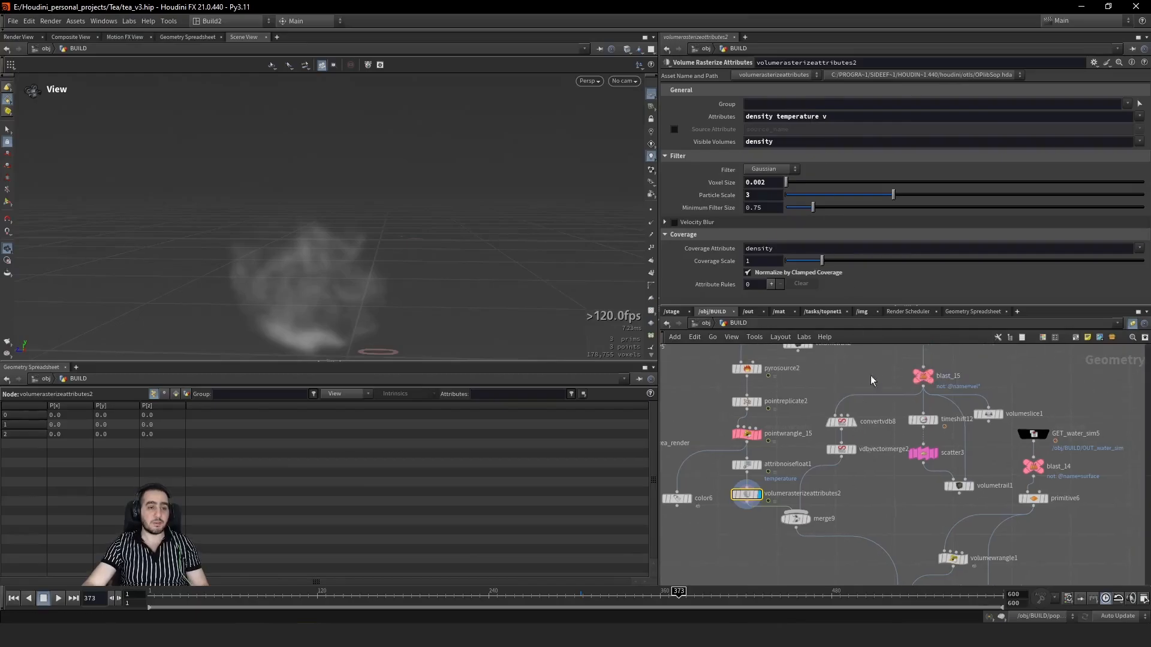
{"action": "left_click", "coordinate": [897, 375]}
{"action": "middle_click_drag", "start_coordinate": [896, 375], "coordinate": [880, 459]}
{"action": "left_click", "coordinate": [897, 411]}
{"action": "key", "text": "r"}
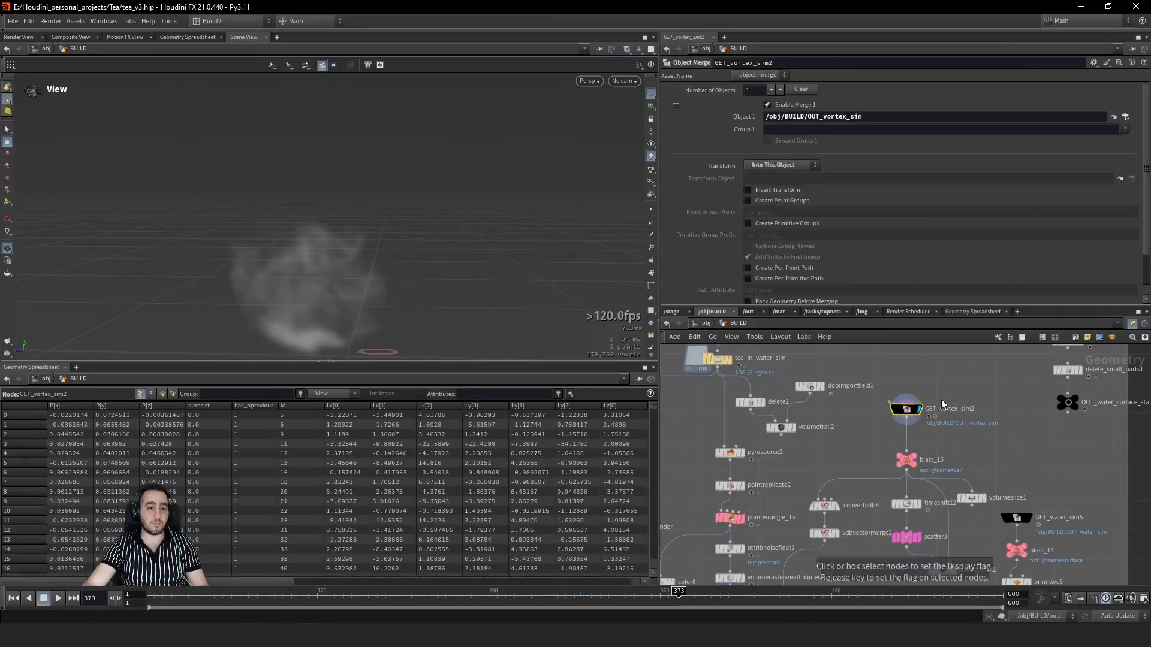
Step: Examine the blast_15 group that isolates the velocity volumes and the convertvdb8 conversion settings
{"action": "middle_click_drag", "start_coordinate": [792, 516], "coordinate": [796, 462]}
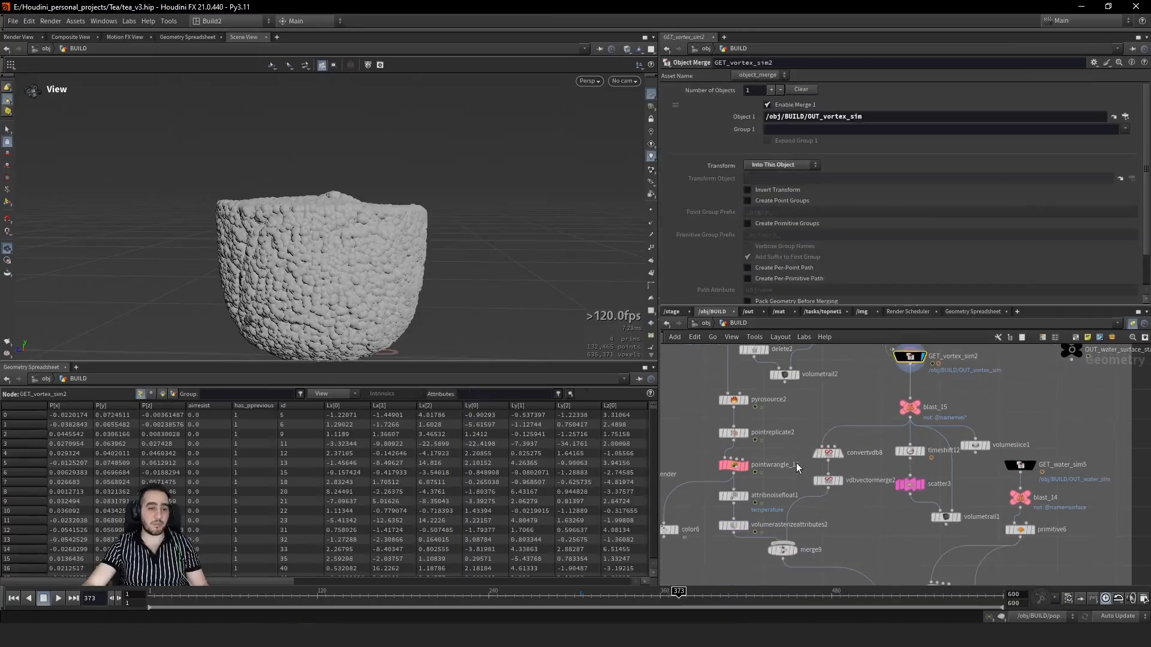
{"action": "left_click", "coordinate": [910, 408]}
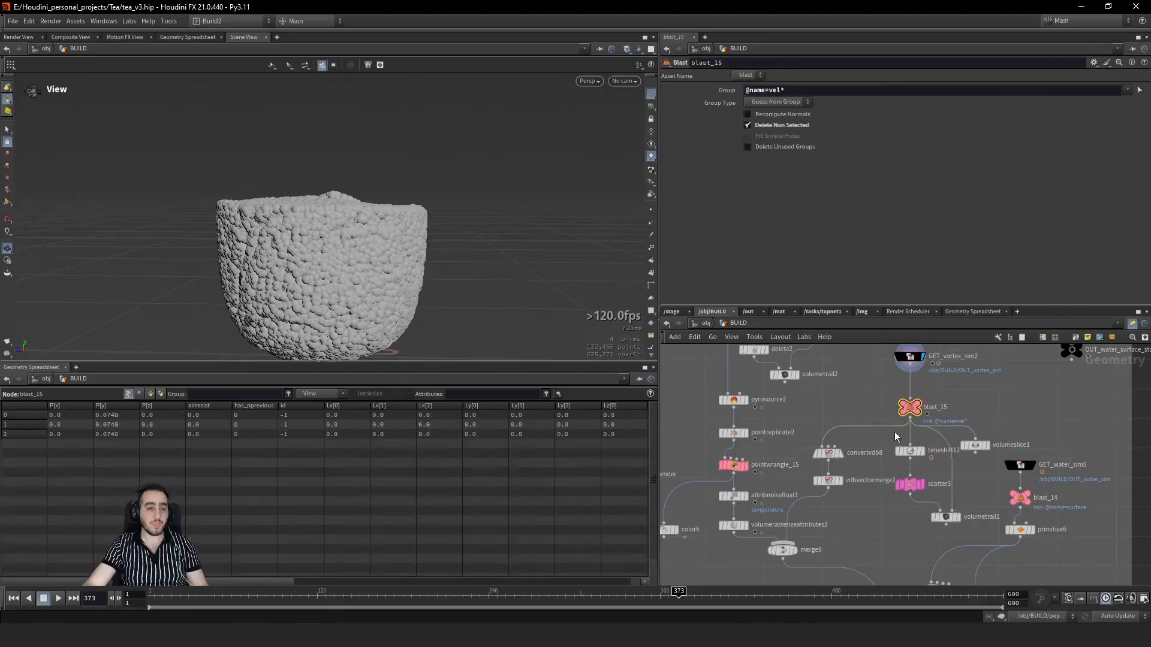
{"action": "left_click", "coordinate": [827, 454]}
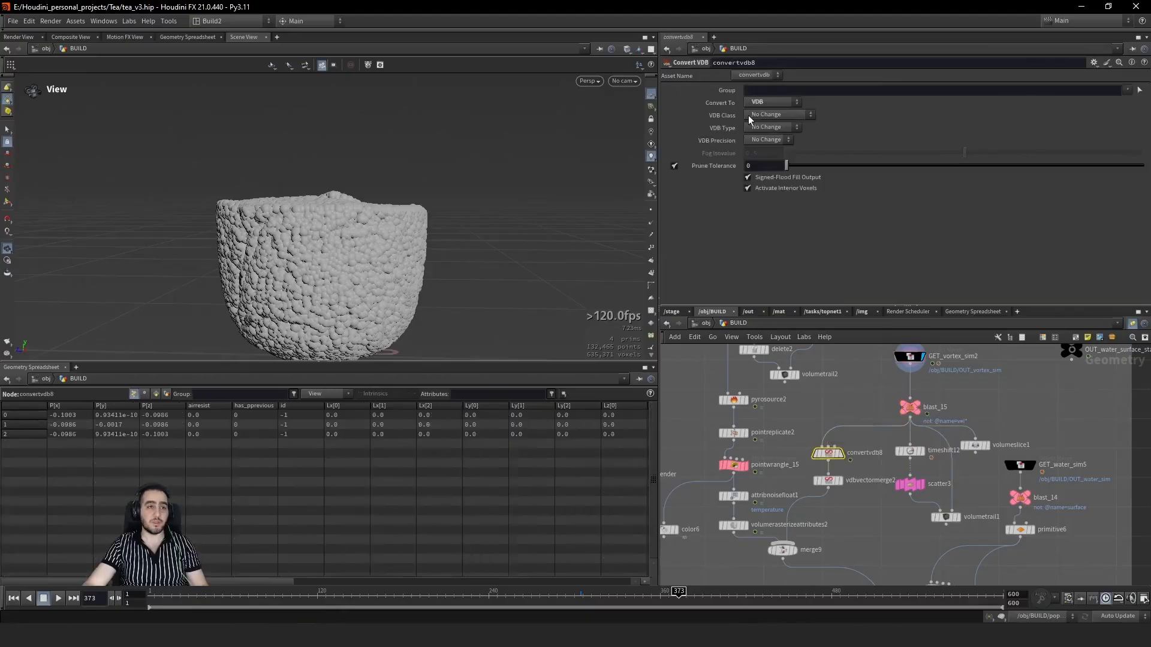
{"action": "left_click", "coordinate": [848, 501]}
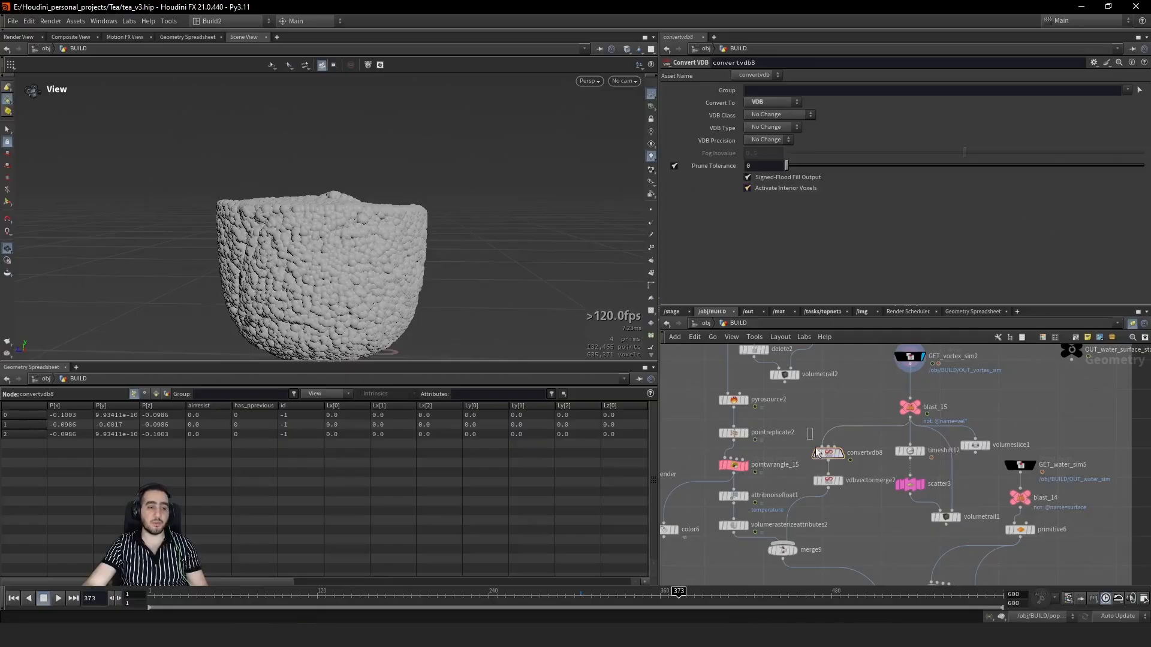
{"action": "left_click_drag", "start_coordinate": [817, 452], "coordinate": [842, 467]}
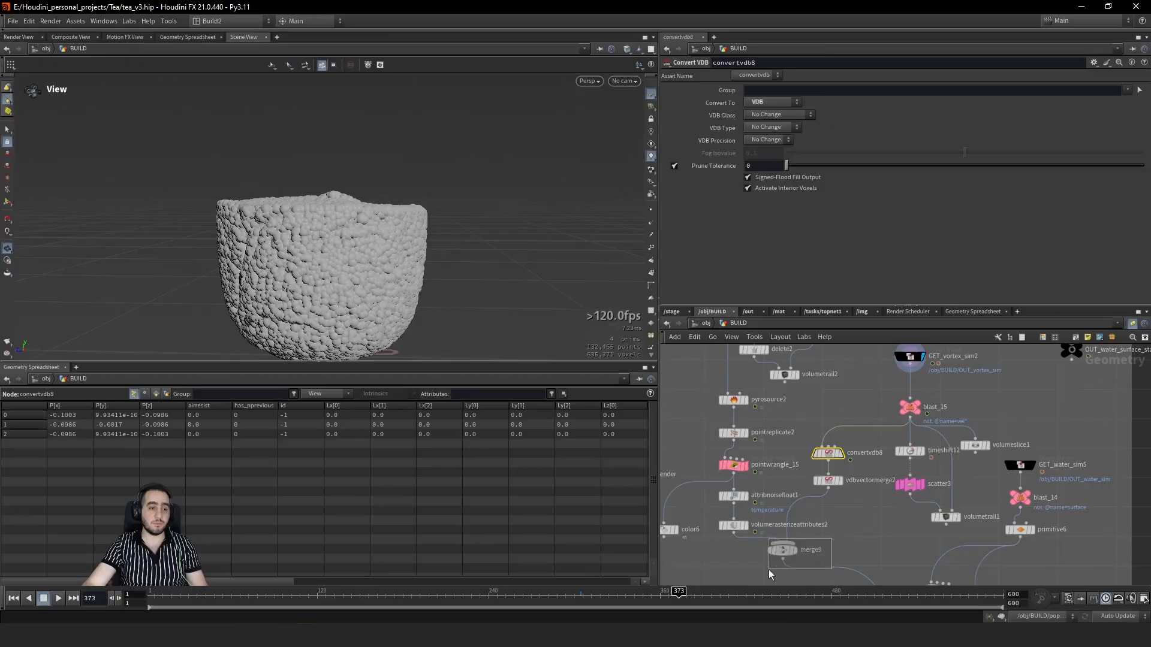
Step: Display merge9 and inspect its node information for the v and vel volumes
{"action": "left_click_drag", "start_coordinate": [769, 569], "coordinate": [769, 570]}
{"action": "middle_click_drag", "start_coordinate": [782, 550], "coordinate": [579, 452]}
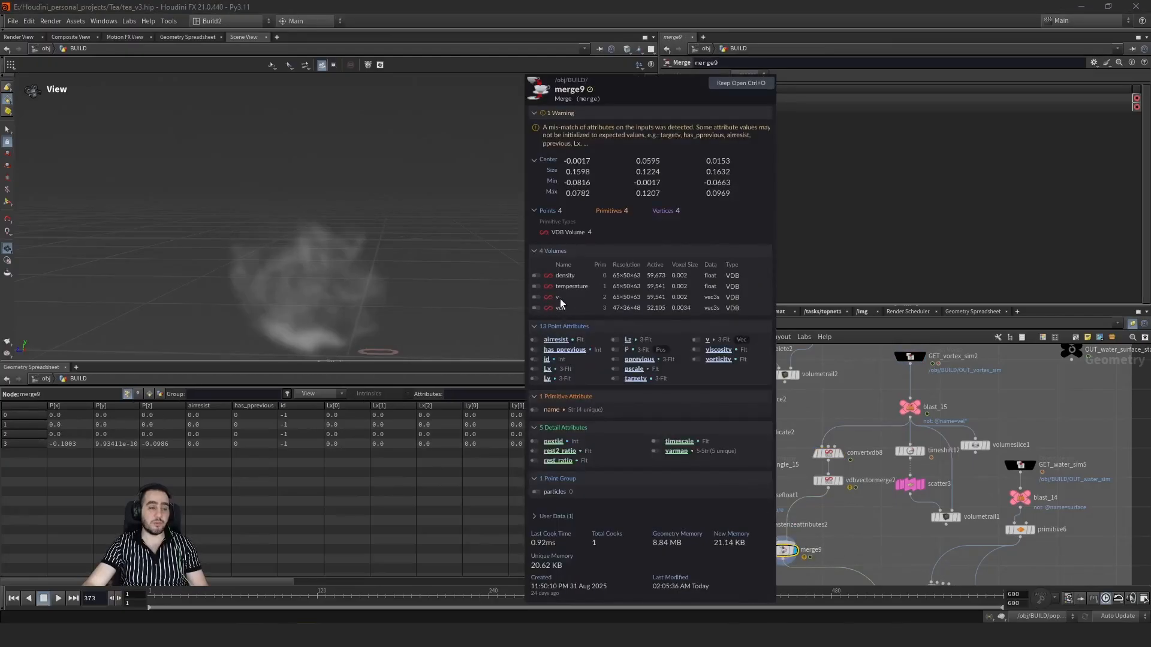
{"action": "middle_click_drag", "start_coordinate": [560, 303], "coordinate": [560, 302]}
Step: Examine the vel and v velocity sources of pyrosolver2, including their source volumes, target fields and source scales
{"action": "middle_click_drag", "start_coordinate": [866, 578], "coordinate": [850, 529]}
{"action": "middle_click_drag", "start_coordinate": [786, 549], "coordinate": [773, 456]}
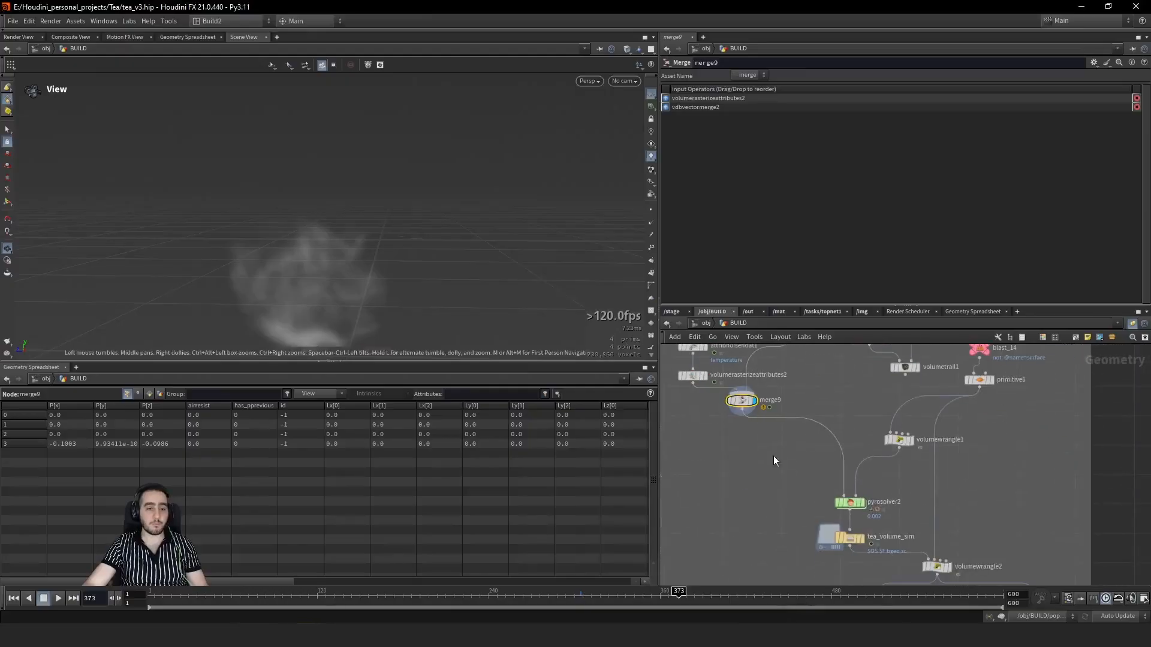
{"action": "left_click", "coordinate": [849, 502]}
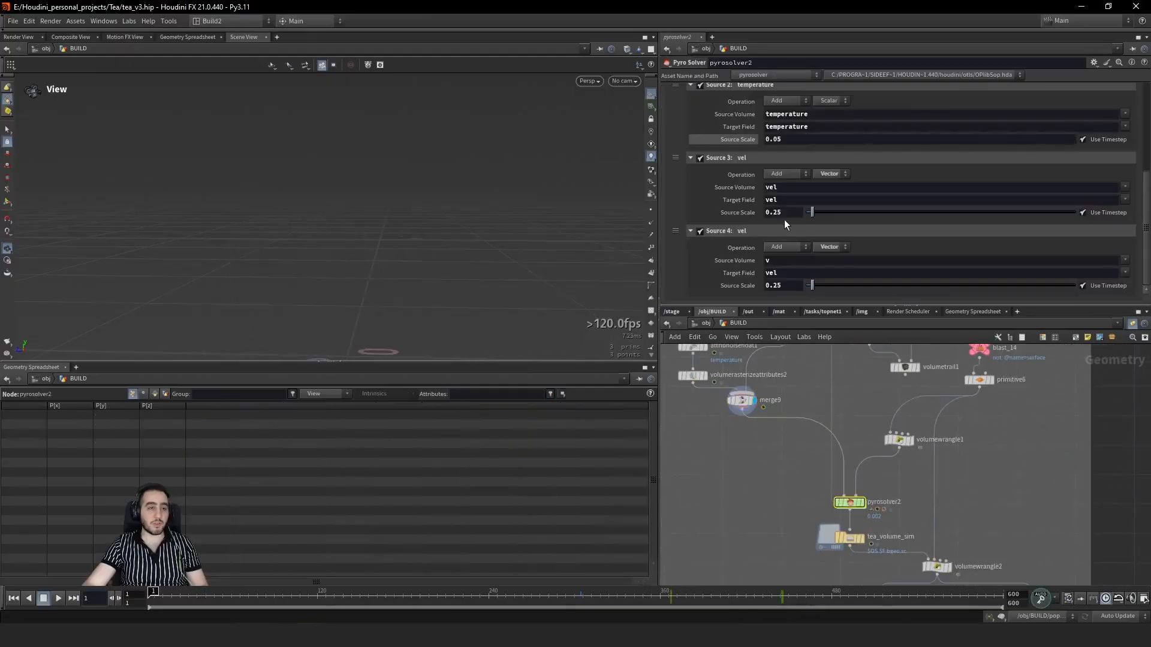
{"action": "left_click", "coordinate": [768, 273]}
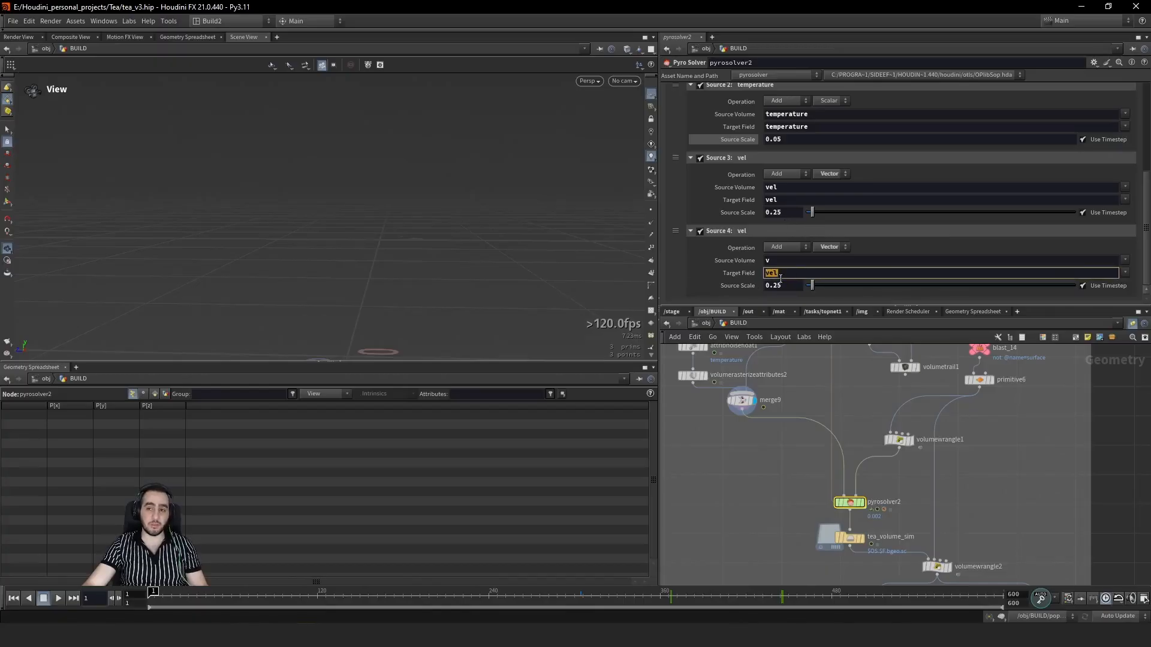
{"action": "left_click", "coordinate": [784, 189]}
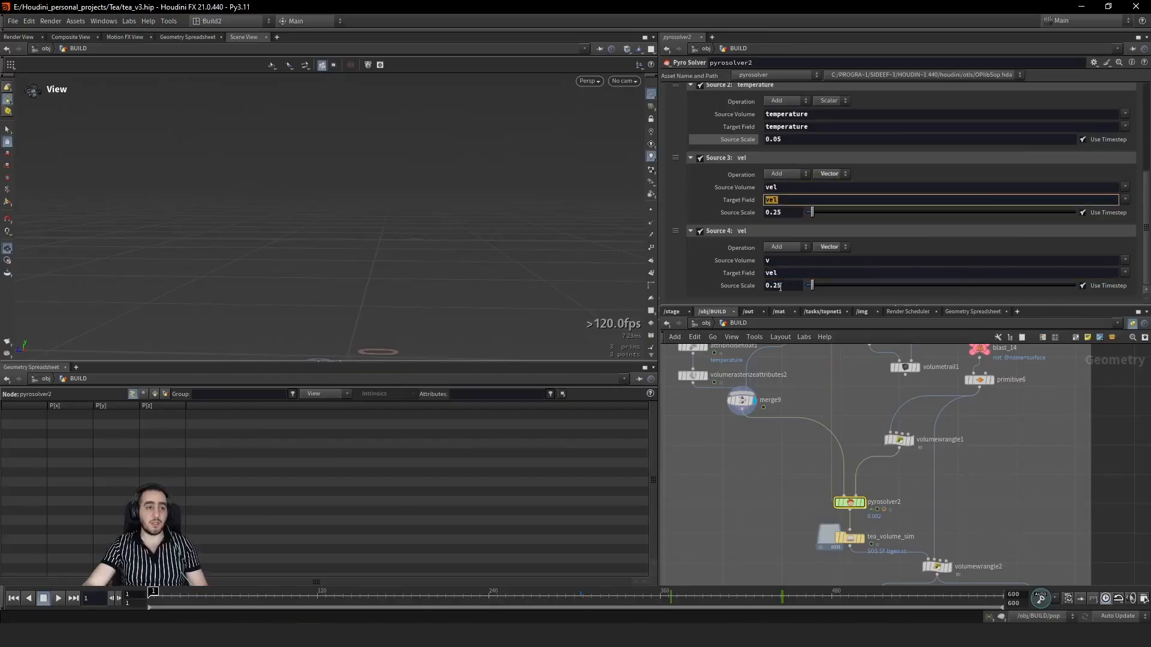
{"action": "left_click", "coordinate": [780, 262]}
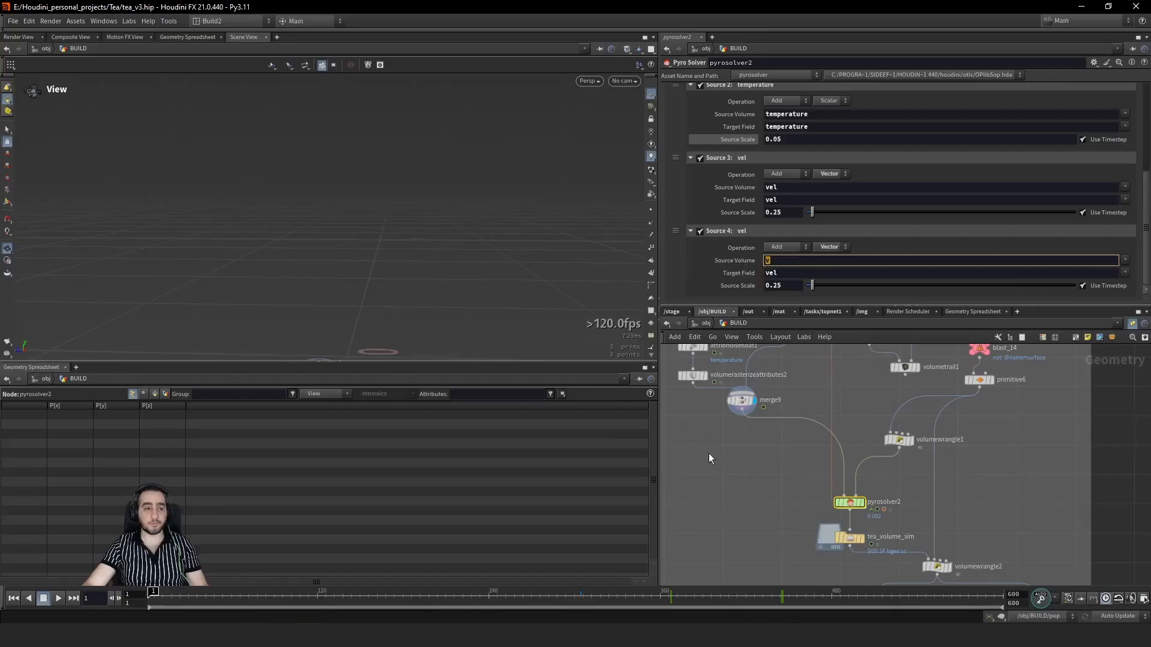
Step: Trace the water surface branch from GET_water_sim5 through blast_14 and display primitive6
{"action": "middle_click_drag", "start_coordinate": [708, 453], "coordinate": [736, 581]}
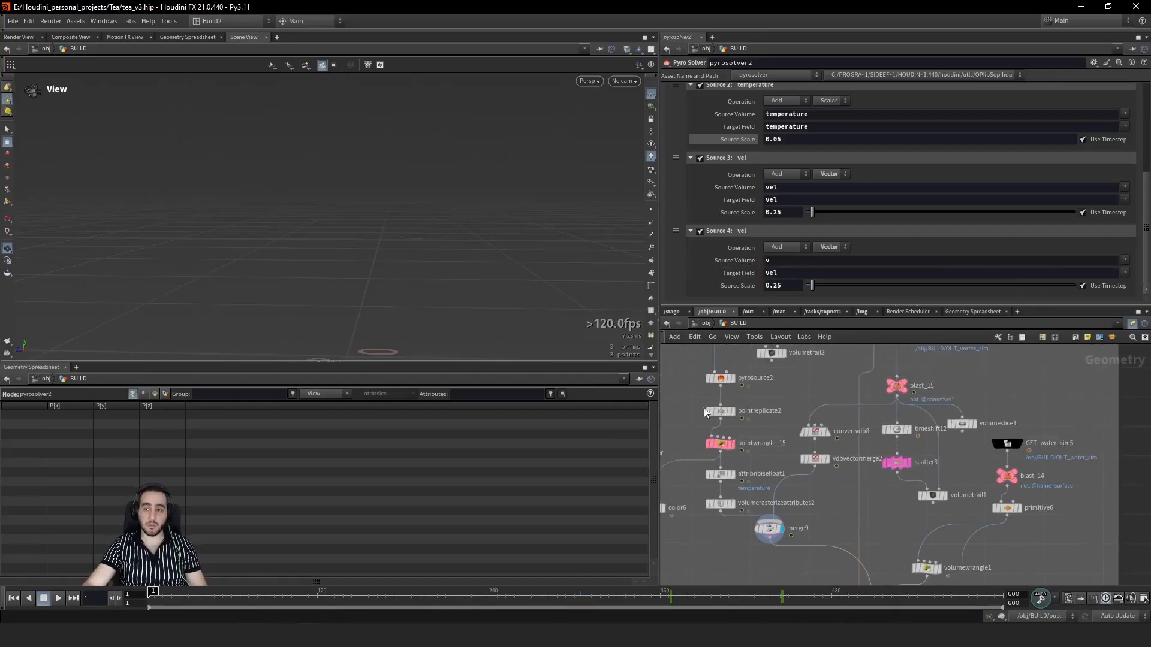
{"action": "mouse_move", "coordinate": [714, 454]}
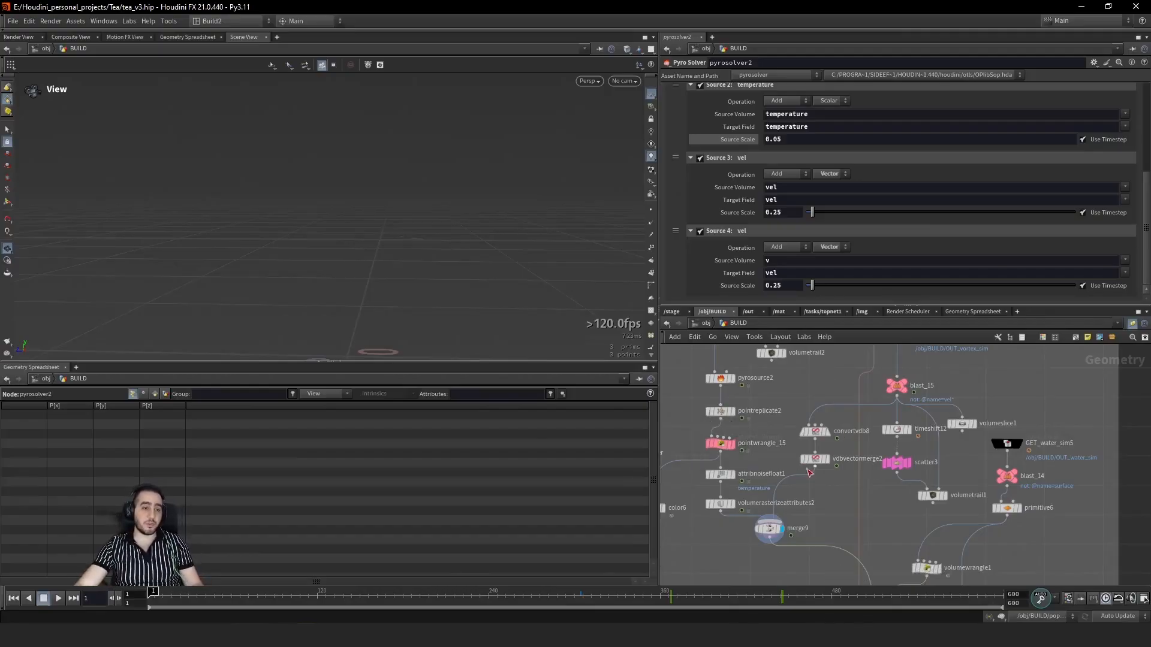
{"action": "middle_click_drag", "start_coordinate": [829, 510], "coordinate": [784, 478]}
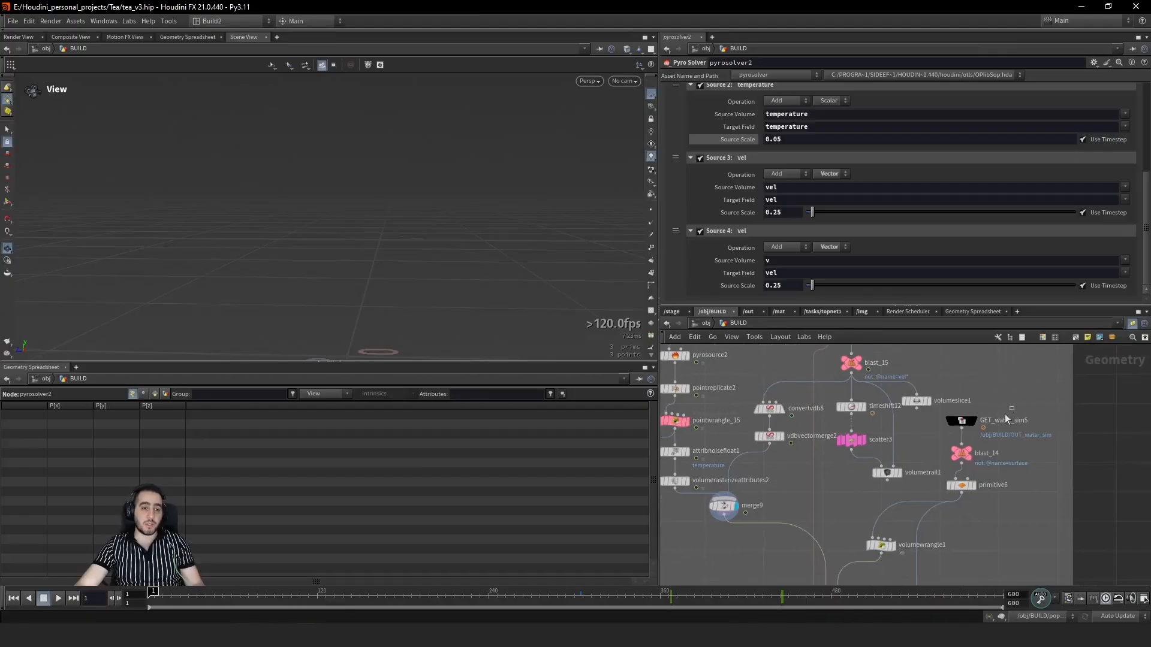
{"action": "left_click", "coordinate": [971, 422]}
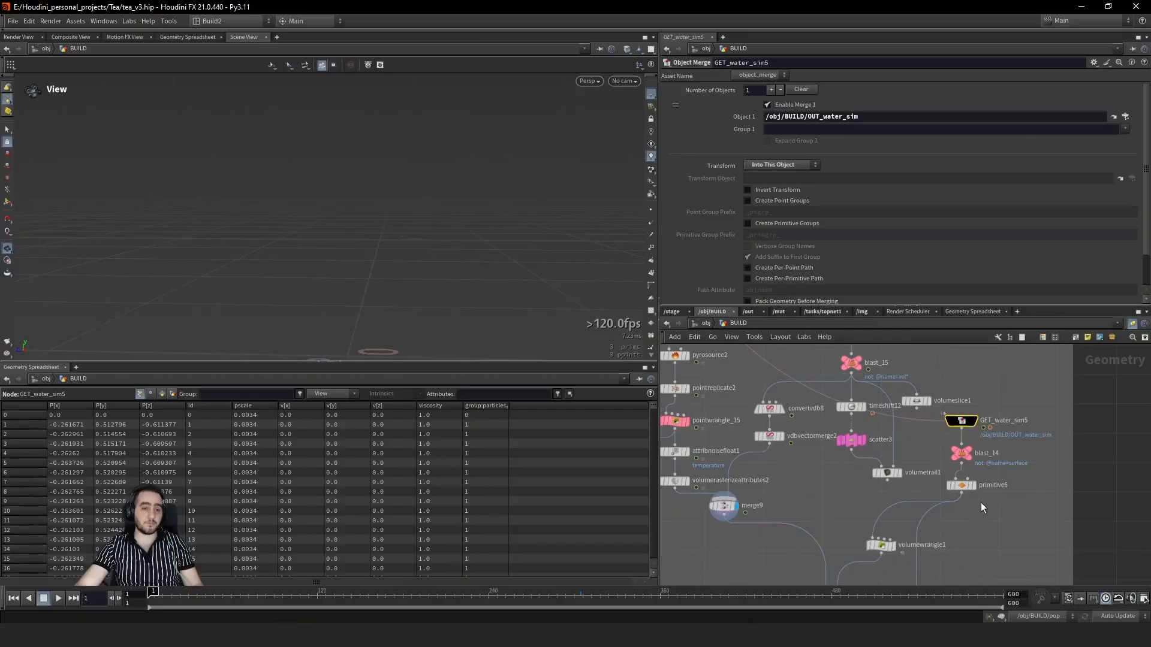
{"action": "left_click", "coordinate": [975, 420]}
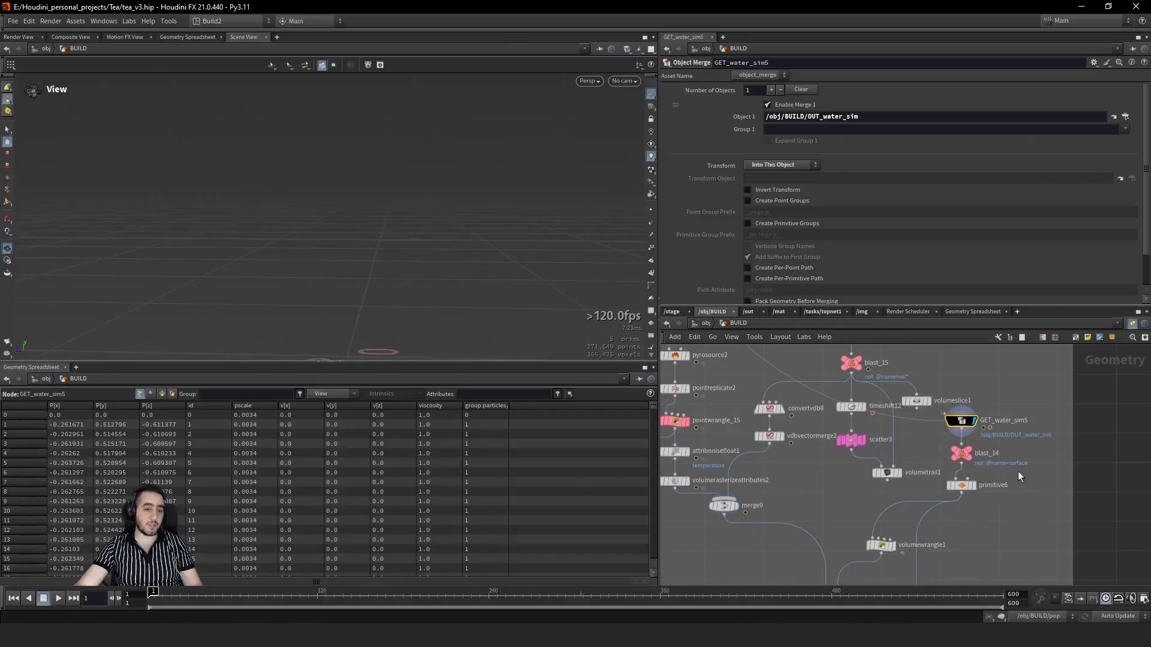
{"action": "left_click", "coordinate": [970, 454]}
{"action": "left_click", "coordinate": [959, 486]}
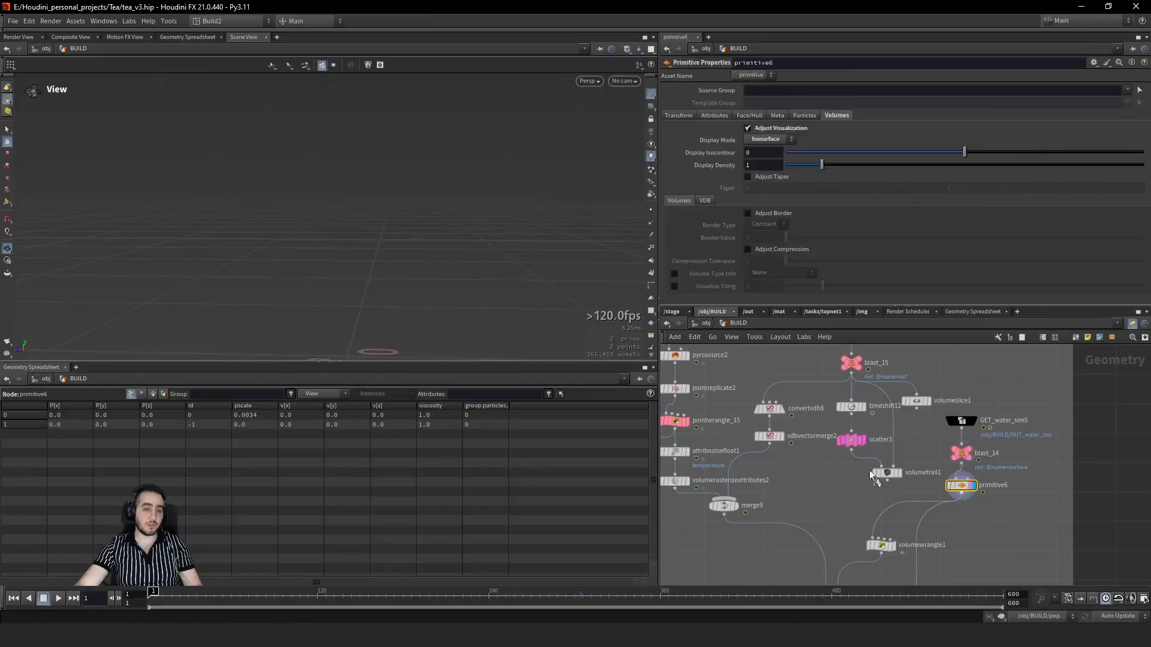
Step: Go to frame 240 and examine the water surface inside the cup up close
{"action": "left_click", "coordinate": [443, 598]}
{"action": "left_click_drag", "start_coordinate": [483, 600], "coordinate": [488, 596]}
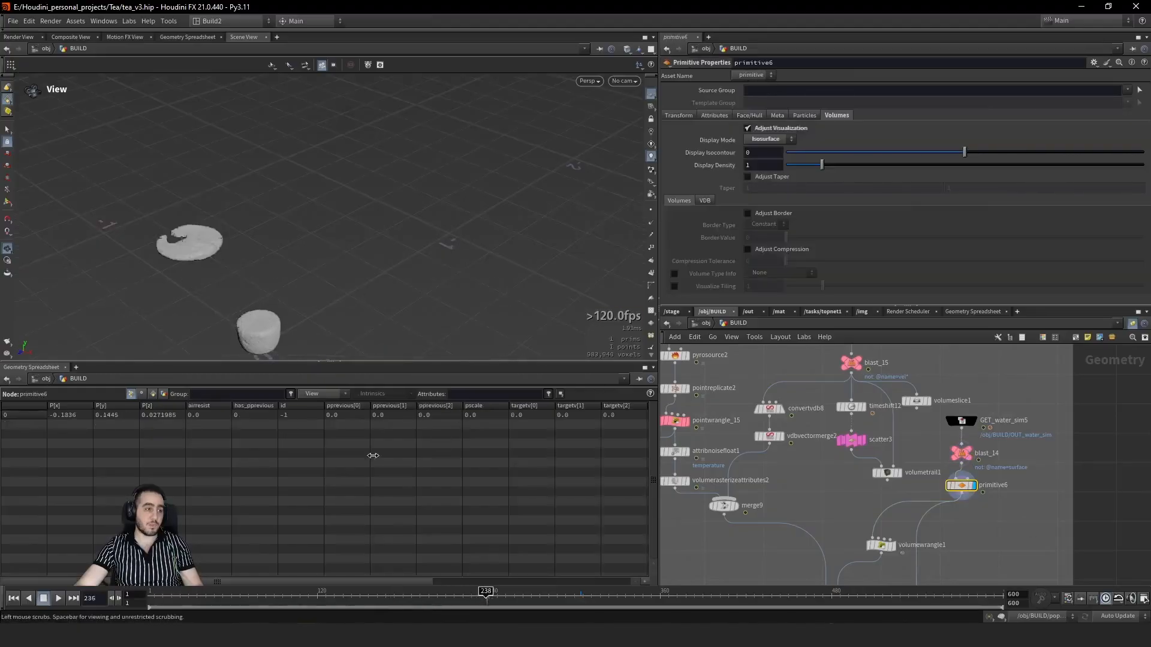
{"action": "middle_click_drag", "start_coordinate": [262, 327], "coordinate": [293, 257]}
{"action": "right_click_drag", "start_coordinate": [293, 257], "coordinate": [336, 236]}
{"action": "left_click_drag", "start_coordinate": [336, 237], "coordinate": [380, 242]}
{"action": "right_click_drag", "start_coordinate": [380, 242], "coordinate": [455, 252]}
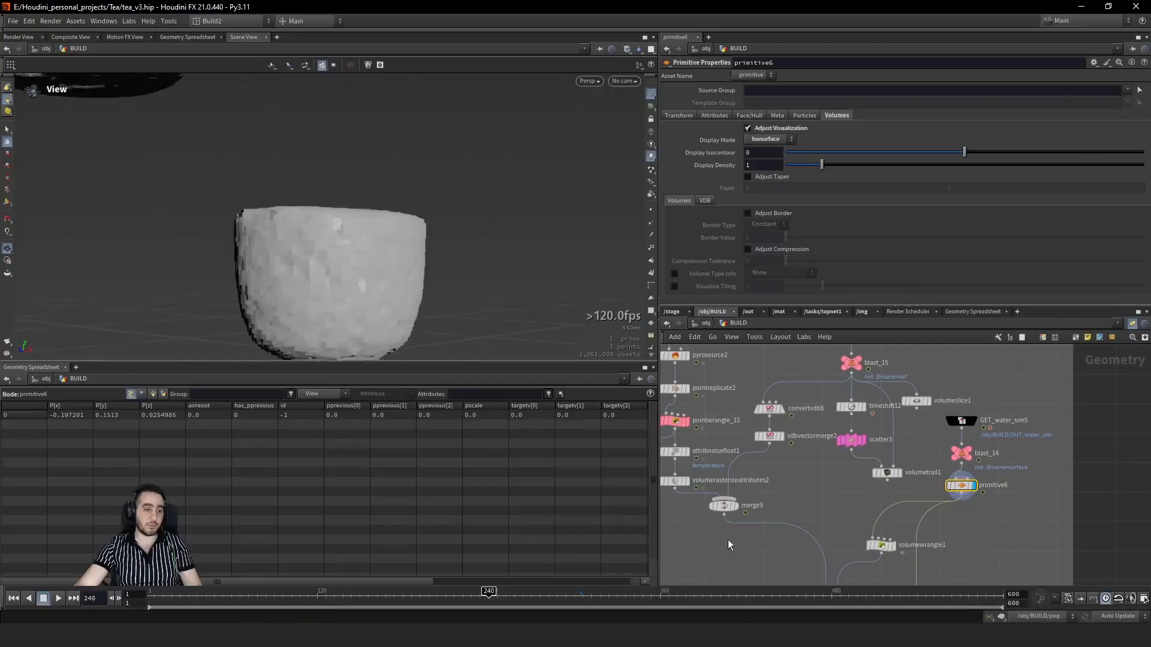
Step: Display the tea_volume_sim cache below pyrosolver2 and view the tea volume at frame 376
{"action": "middle_click_drag", "start_coordinate": [731, 543], "coordinate": [797, 385]}
{"action": "left_click_drag", "start_coordinate": [858, 436], "coordinate": [923, 465]}
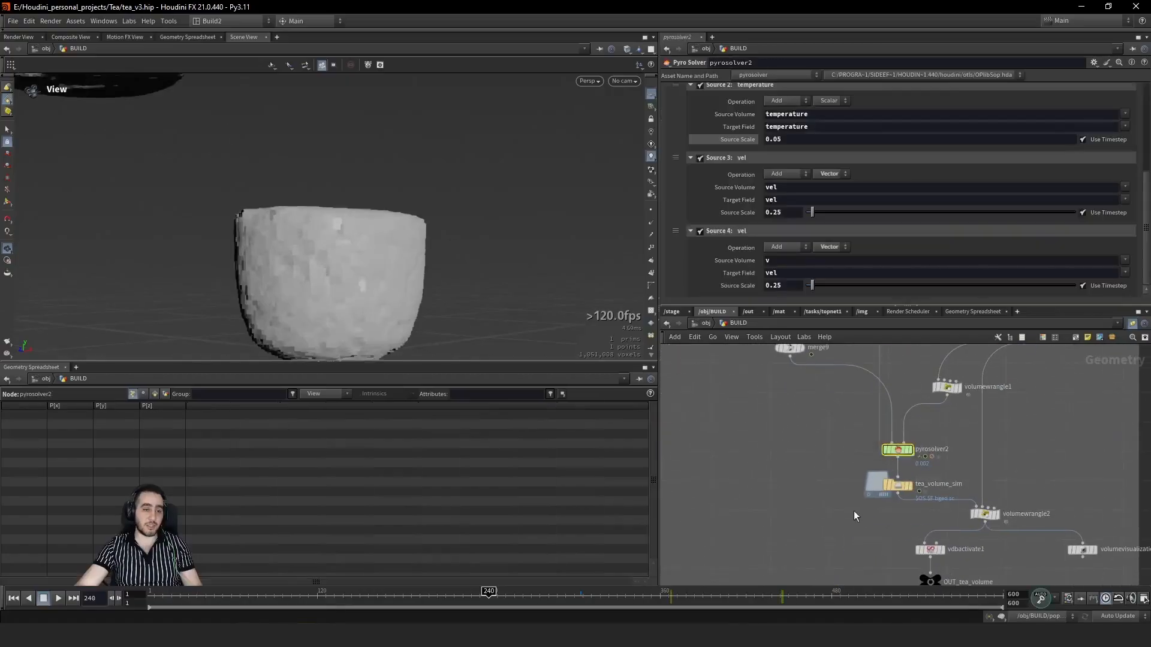
{"action": "left_click_drag", "start_coordinate": [862, 510], "coordinate": [915, 492]}
{"action": "left_click", "coordinate": [909, 485]}
{"action": "left_click_drag", "start_coordinate": [489, 594], "coordinate": [683, 597]}
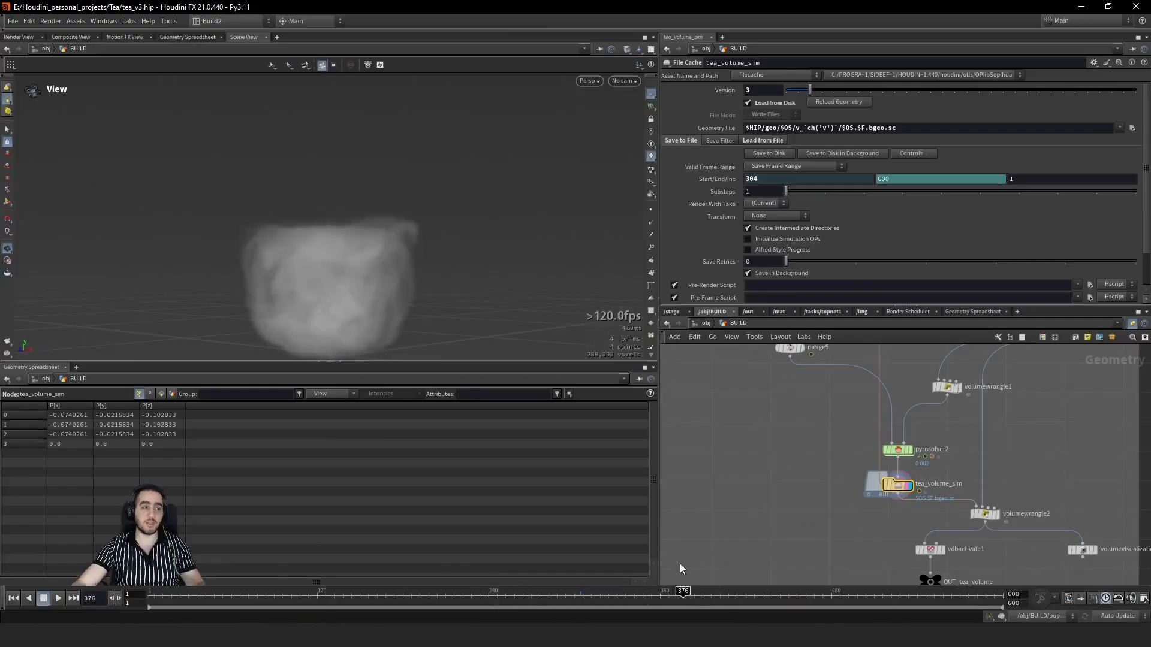
{"action": "middle_click_drag", "start_coordinate": [1000, 470], "coordinate": [928, 556]}
{"action": "left_click", "coordinate": [885, 474]}
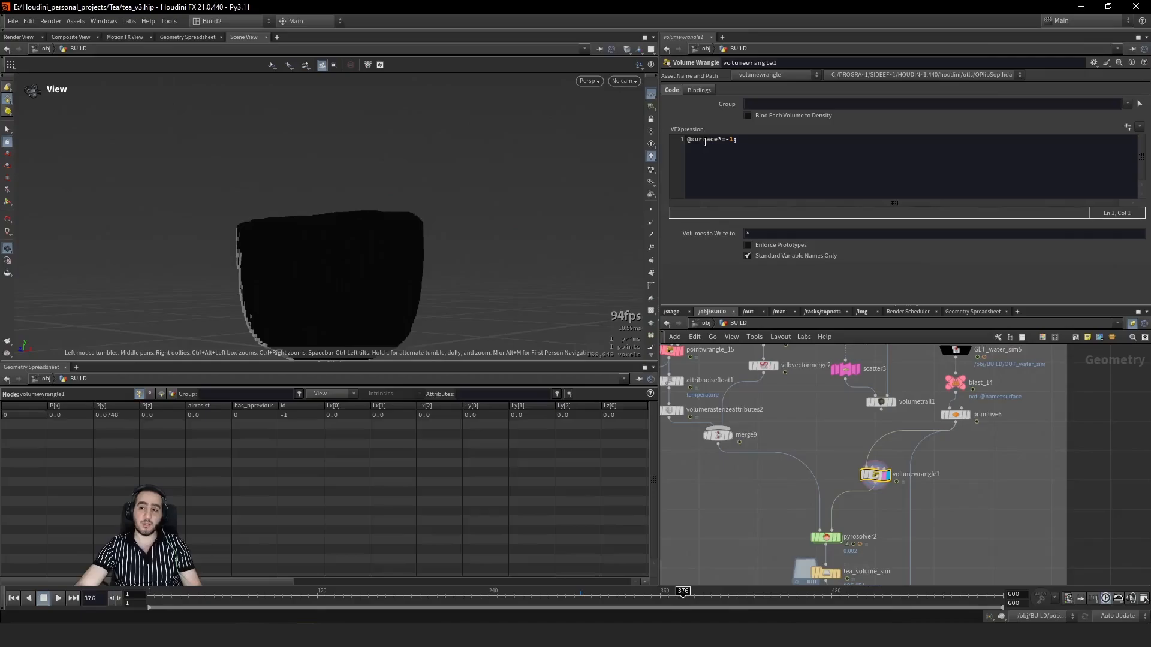
{"action": "right_click_drag", "start_coordinate": [422, 271], "coordinate": [470, 238]}
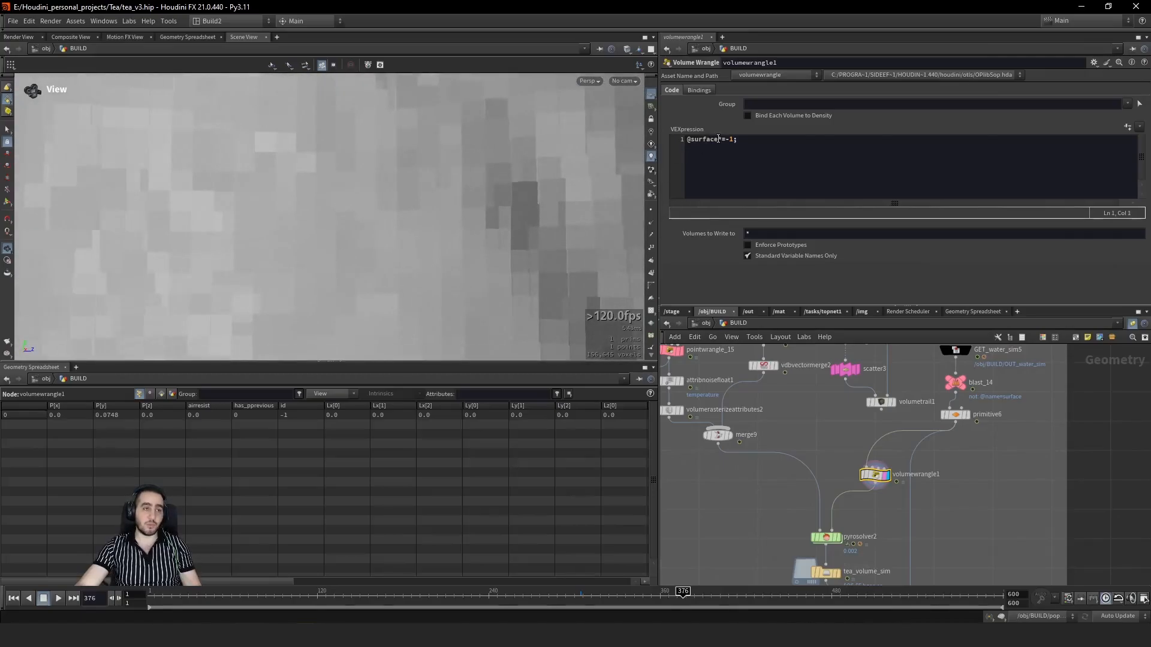
{"action": "right_click_drag", "start_coordinate": [449, 175], "coordinate": [259, 216]}
{"action": "middle_click_drag", "start_coordinate": [451, 151], "coordinate": [360, 215]}
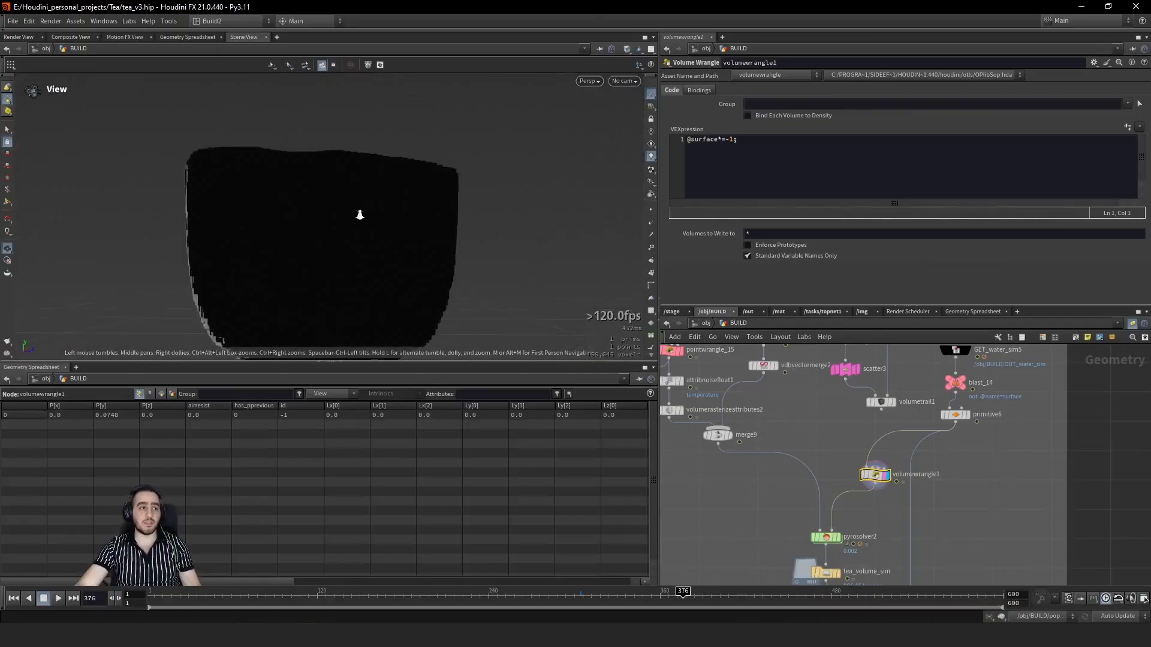
{"action": "right_click_drag", "start_coordinate": [360, 216], "coordinate": [321, 239]}
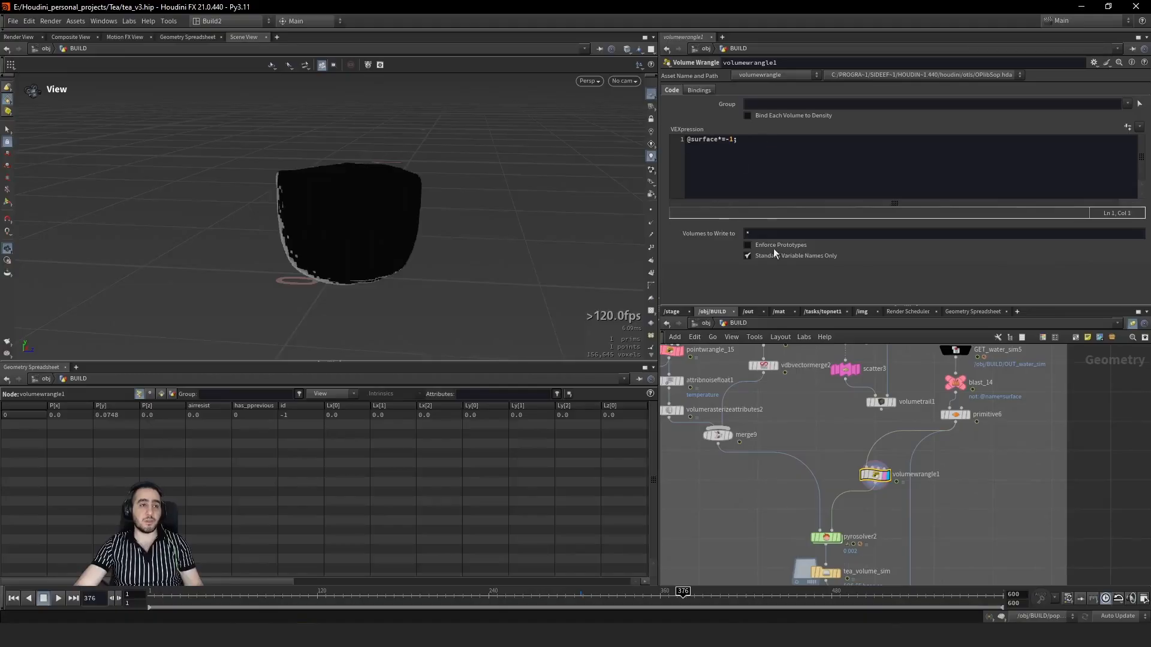
Step: Display volumewrangle2 below the tea_volume_sim cache and view the volume at frame 381
{"action": "middle_click_drag", "start_coordinate": [873, 523], "coordinate": [872, 471]}
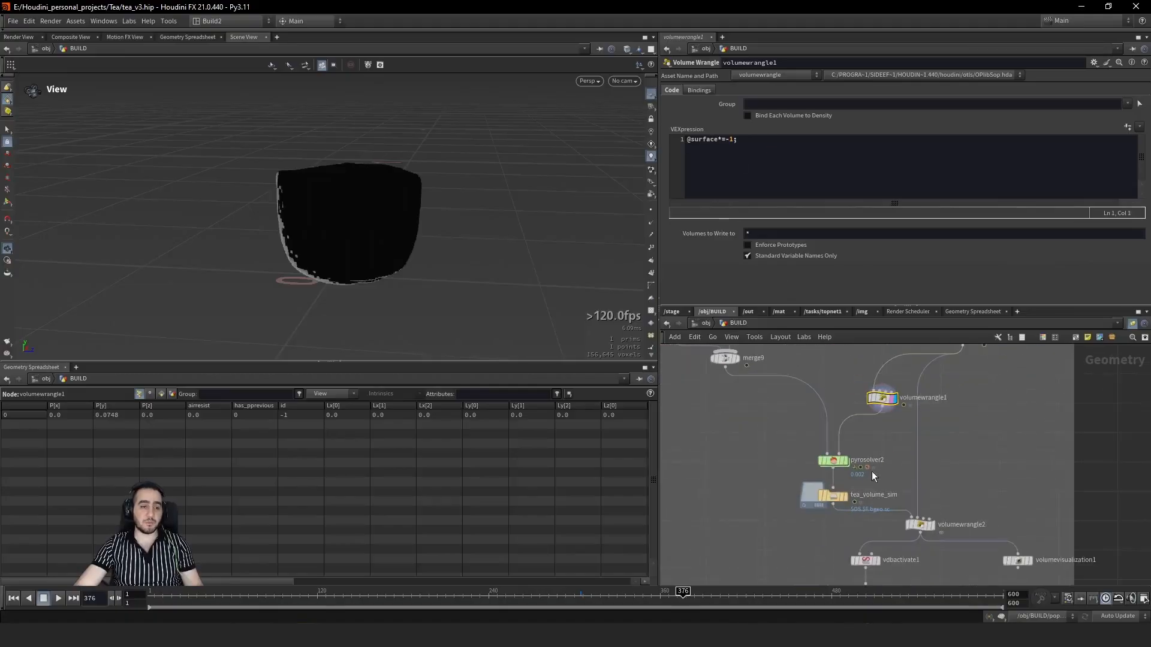
{"action": "left_click", "coordinate": [785, 480]}
{"action": "key", "text": "ctrl+Up"}
{"action": "left_click", "coordinate": [918, 525]}
{"action": "key", "text": "r"}
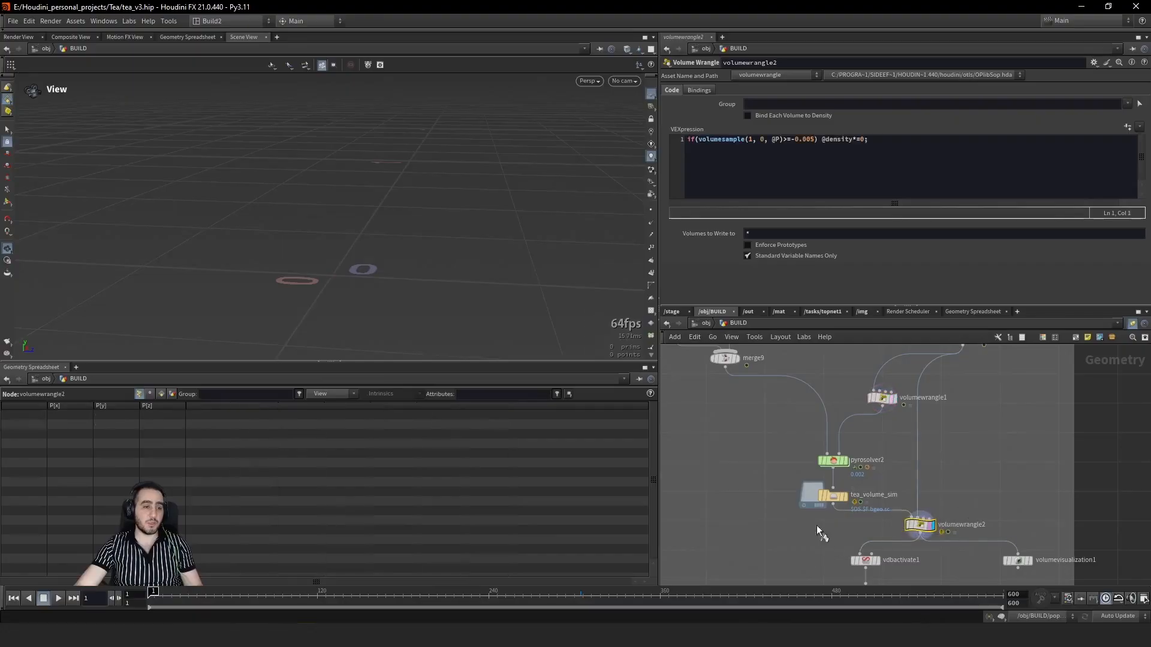
{"action": "left_click", "coordinate": [833, 496]}
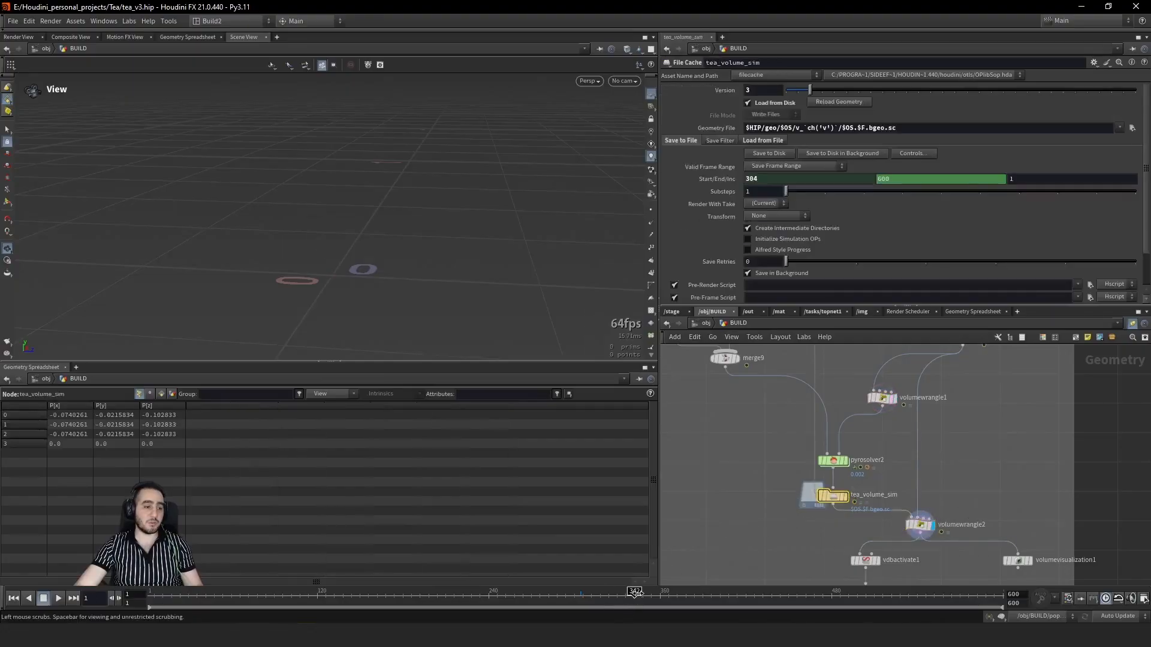
{"action": "left_click", "coordinate": [661, 595]}
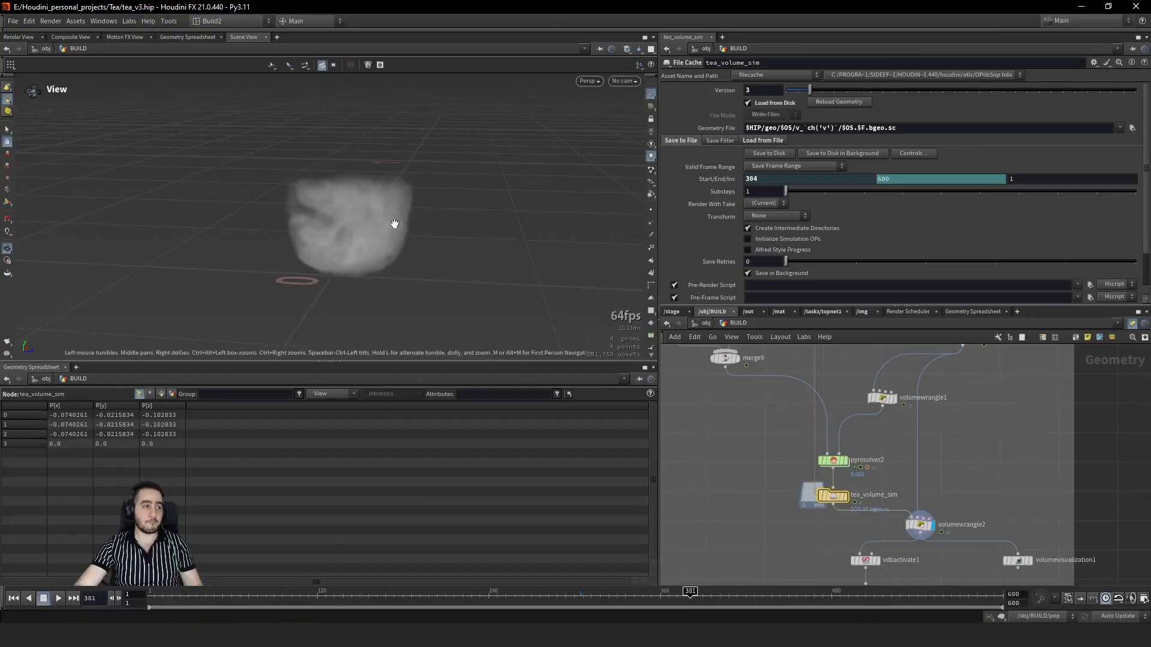
Step: Examine volumewrangle2's density expression and toggle its bypass to compare the tea volume with and without it
{"action": "left_click", "coordinate": [918, 525]}
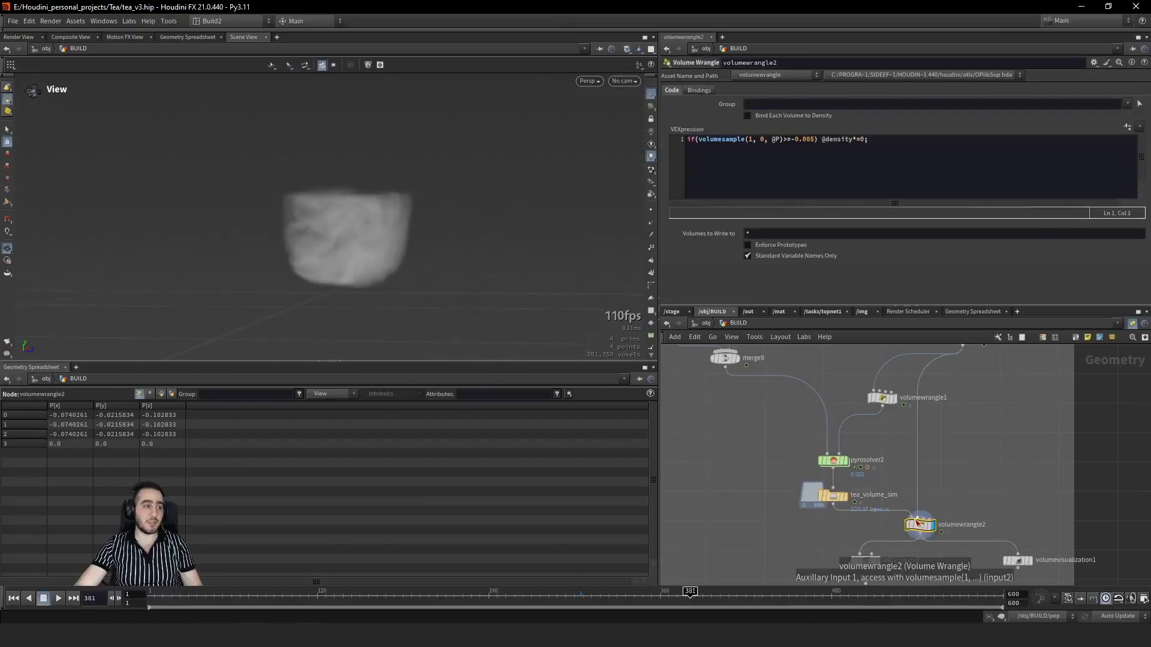
{"action": "right_click_drag", "start_coordinate": [401, 232], "coordinate": [640, 211]}
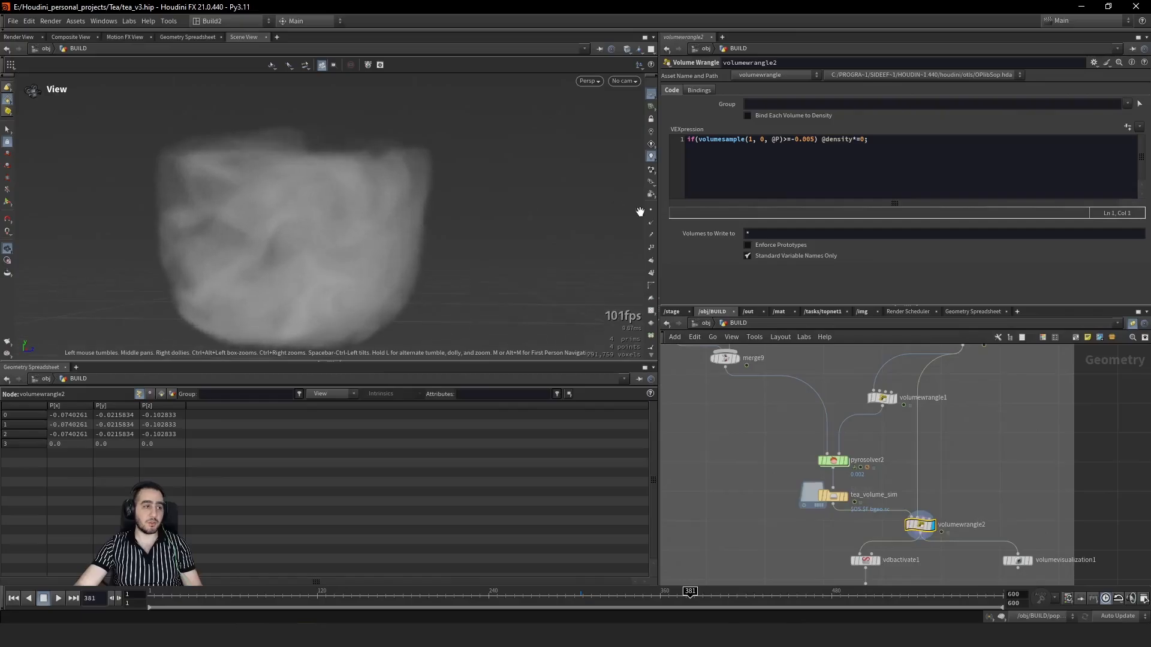
{"action": "key", "text": "b"}
{"action": "key", "text": "b"}
{"action": "key", "text": "b"}
{"action": "key", "text": "b"}
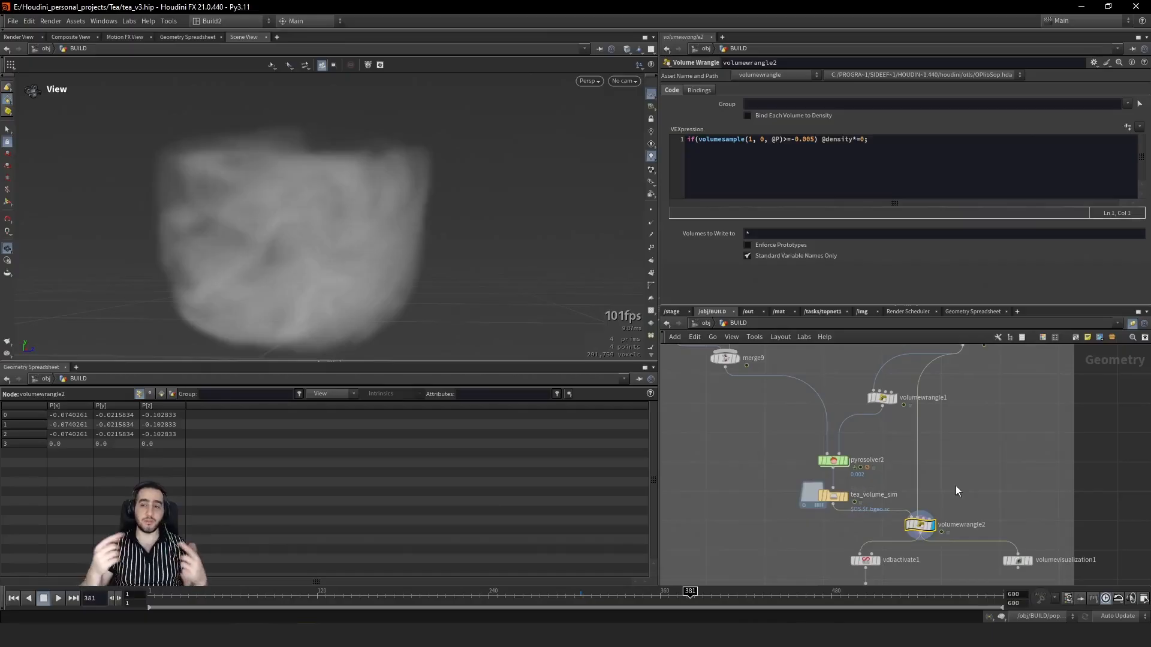
Step: Inspect the OUT_tea_volume null that ends the tea volume branch
{"action": "scroll", "coordinate": [925, 464], "scroll_direction": "down", "scroll_amount": 3}
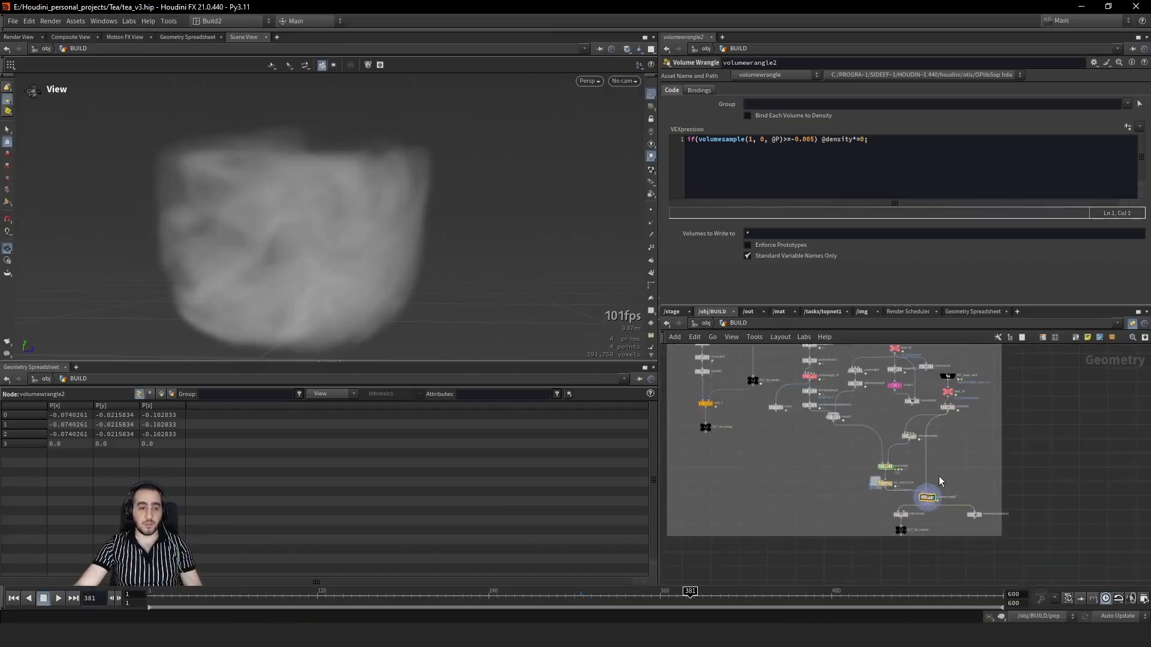
{"action": "left_click", "coordinate": [901, 529]}
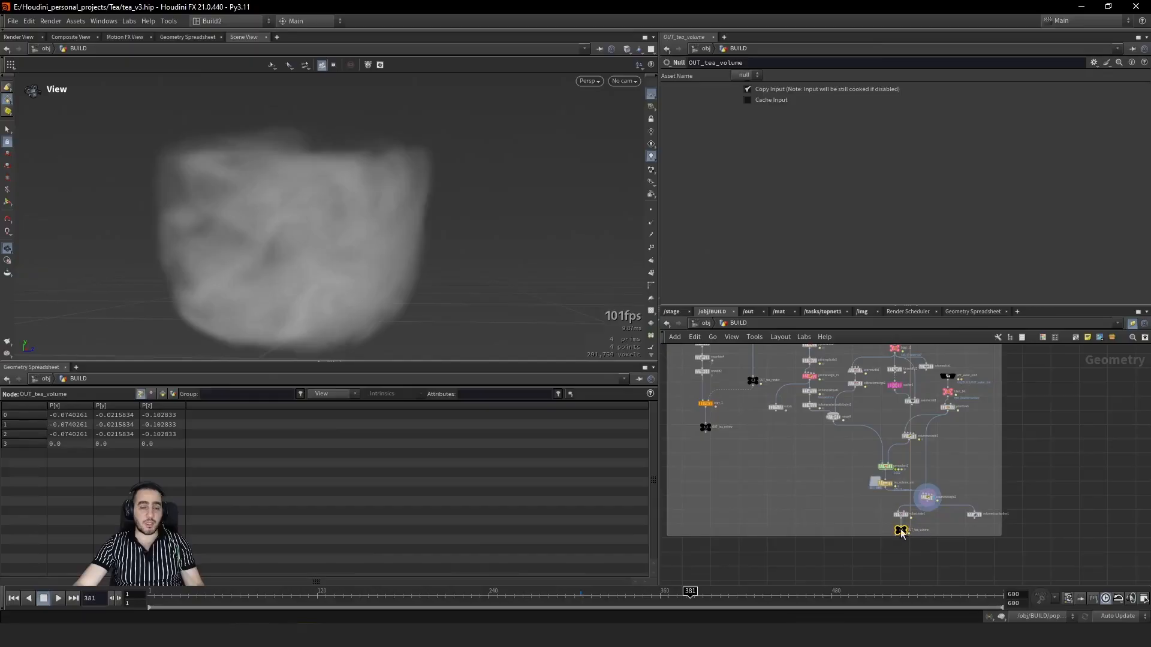
{"action": "mouse_move", "coordinate": [933, 501]}
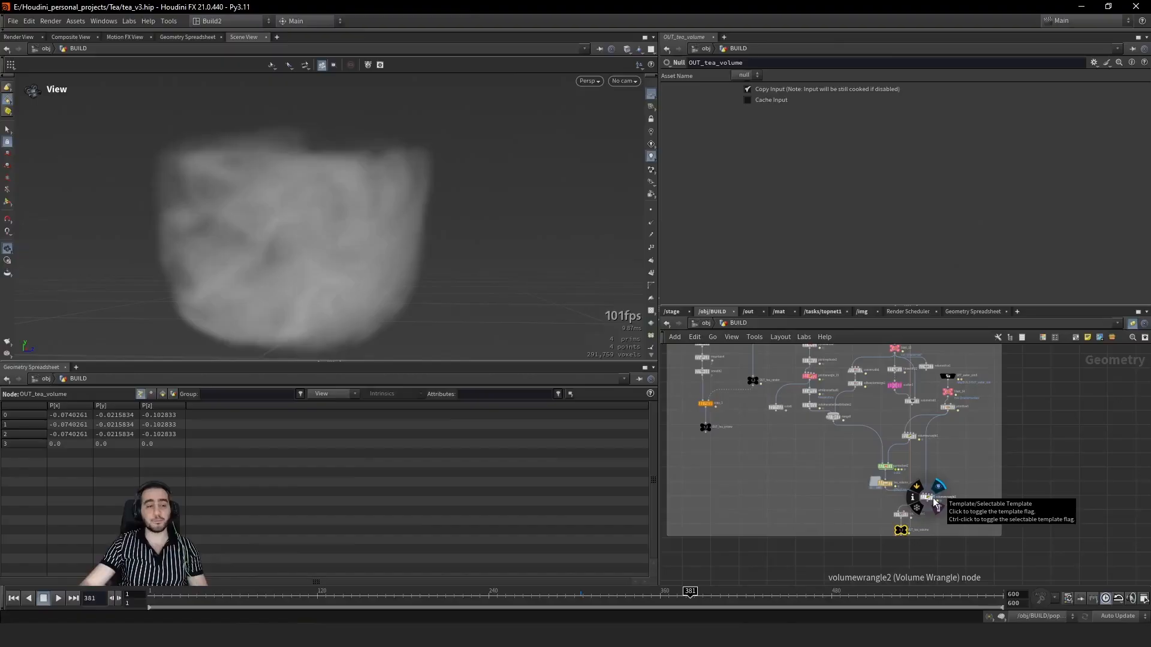
{"action": "left_click", "coordinate": [934, 501]}
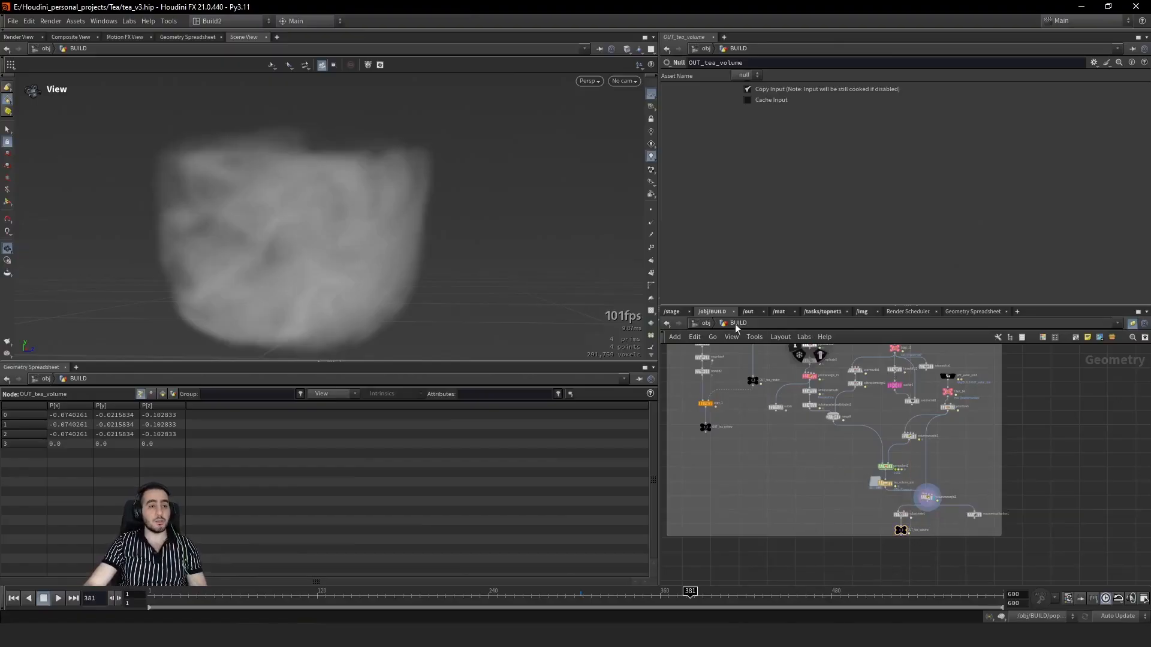
Step: Switch to the Solaris stage network, display light1 and examine its base properties and rectangular shape in the scene
{"action": "left_click", "coordinate": [672, 311]}
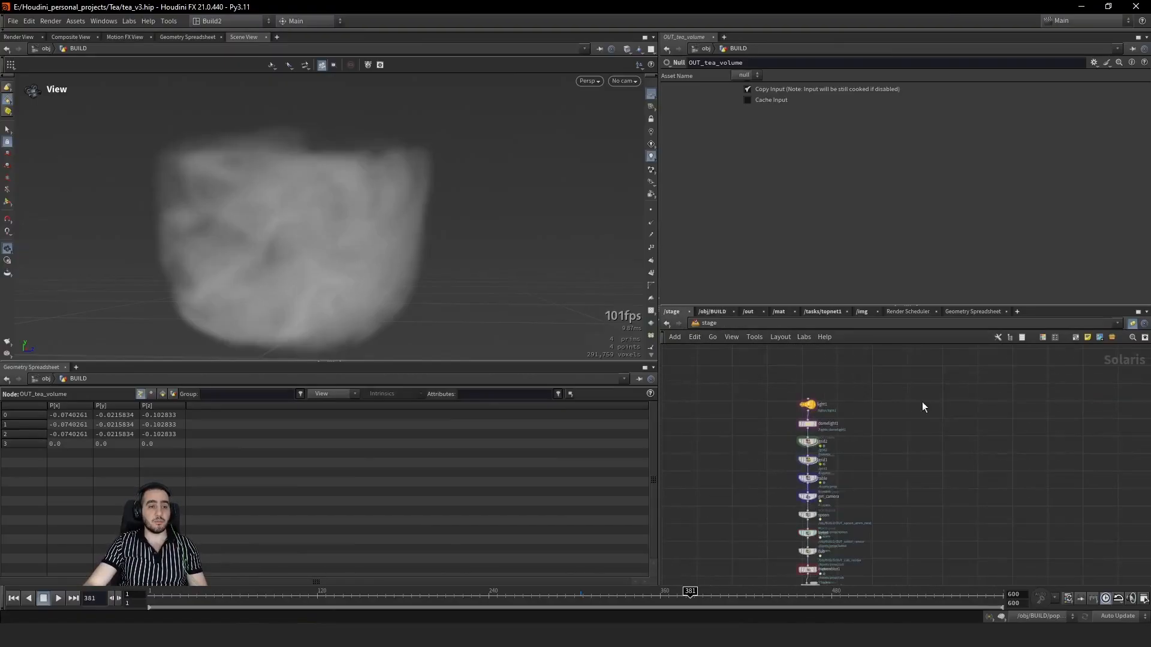
{"action": "left_click_drag", "start_coordinate": [842, 392], "coordinate": [756, 417]}
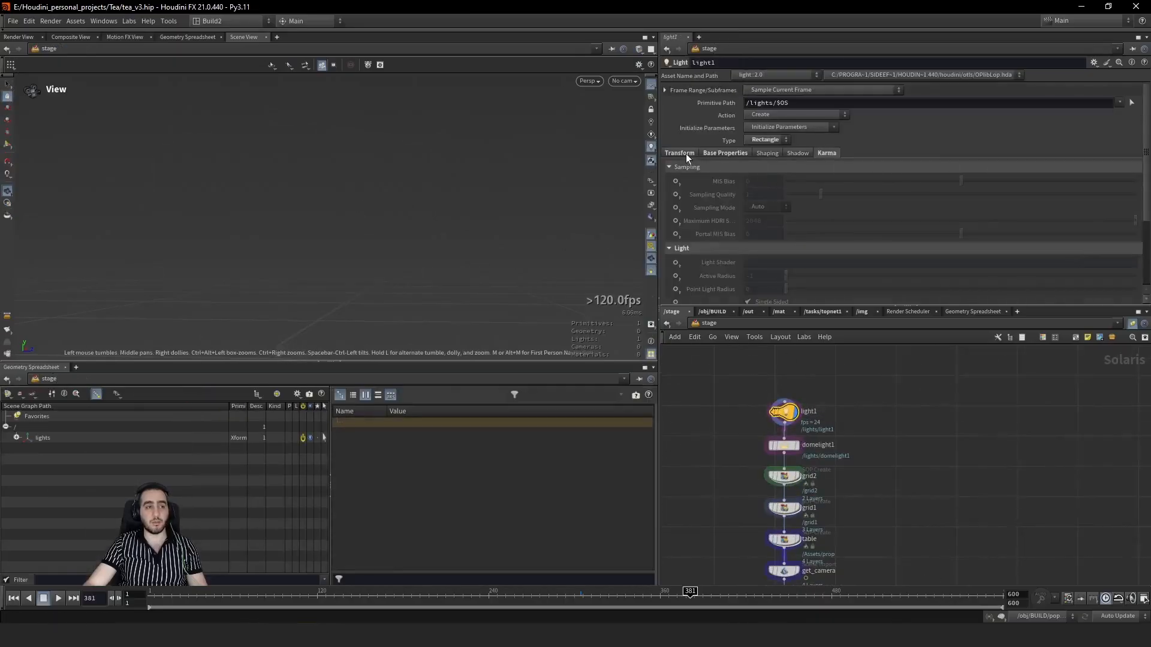
{"action": "left_click", "coordinate": [686, 154]}
{"action": "left_click", "coordinate": [720, 153]}
{"action": "scroll", "coordinate": [828, 231], "scroll_direction": "down", "scroll_amount": 2}
{"action": "scroll", "coordinate": [772, 258], "scroll_direction": "up", "scroll_amount": 2}
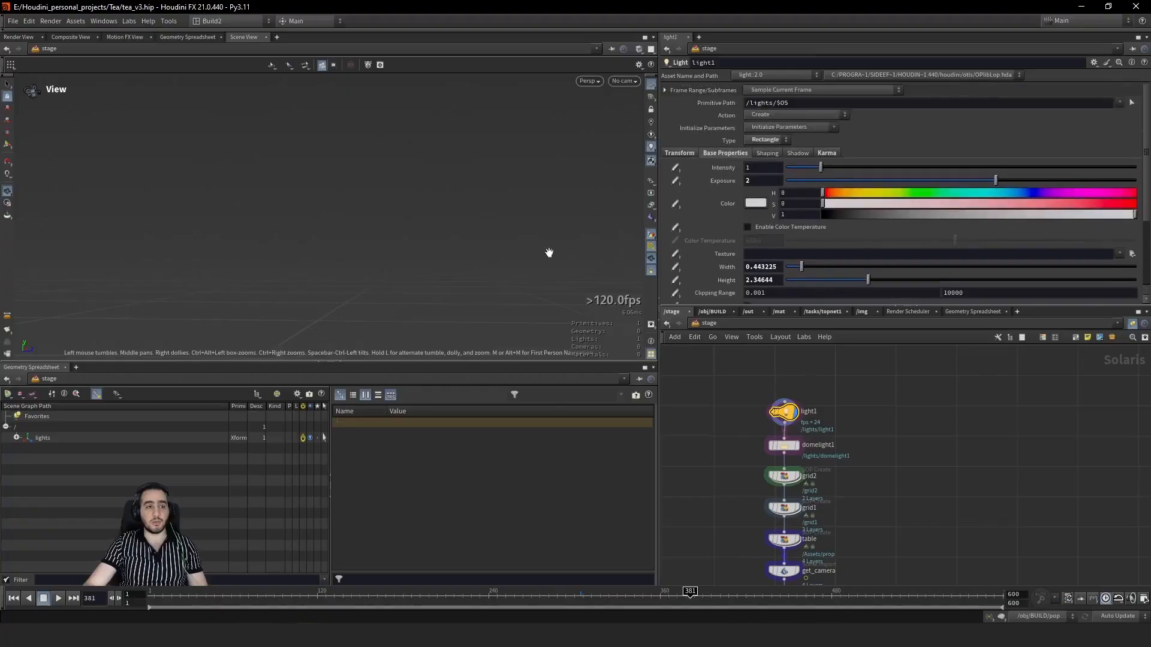
{"action": "key", "text": "h"}
{"action": "left_click_drag", "start_coordinate": [359, 252], "coordinate": [414, 264]}
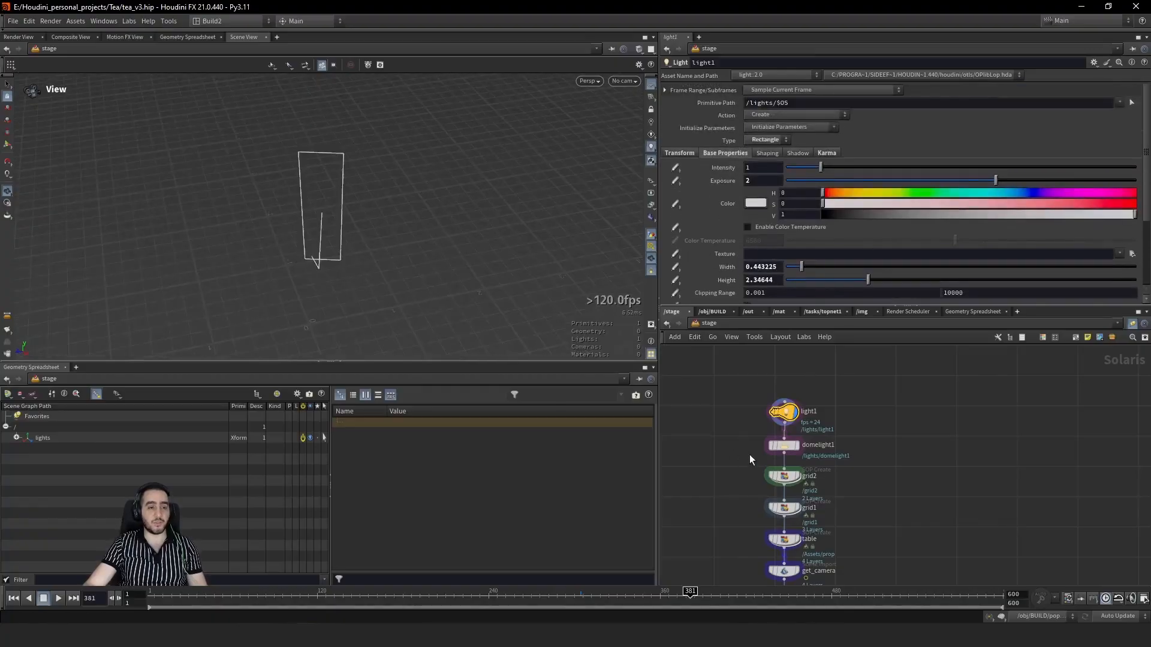
Step: Display domelight1 and examine its base properties and environment texture around the scene
{"action": "left_click", "coordinate": [797, 447]}
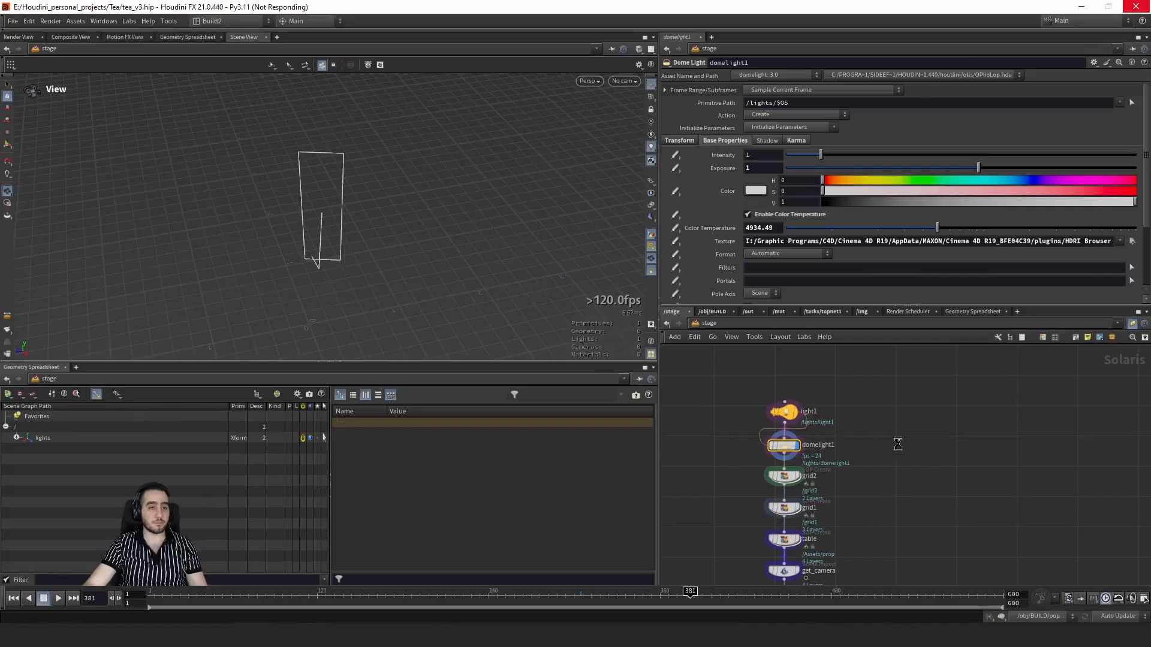
{"action": "left_click_drag", "start_coordinate": [392, 259], "coordinate": [489, 231]}
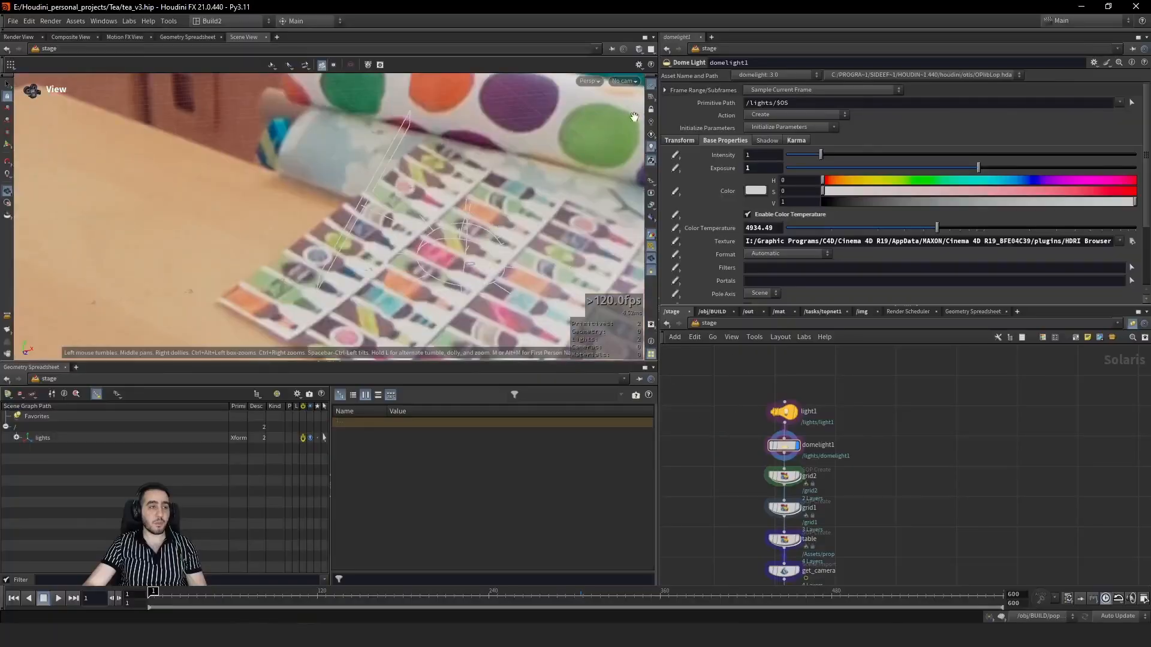
Step: Display the get_camera scene import, look through an imported render camera and place the scene graph beside a taller viewport
{"action": "middle_click_drag", "start_coordinate": [871, 528], "coordinate": [884, 472]}
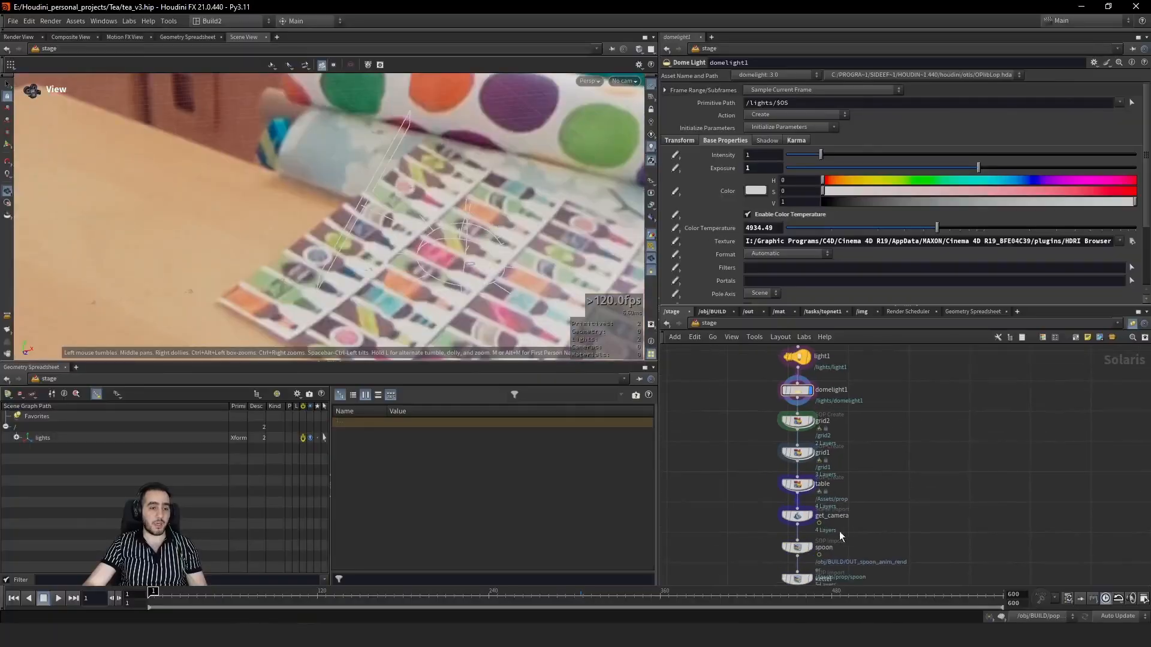
{"action": "left_click", "coordinate": [806, 518]}
{"action": "left_click", "coordinate": [804, 520]}
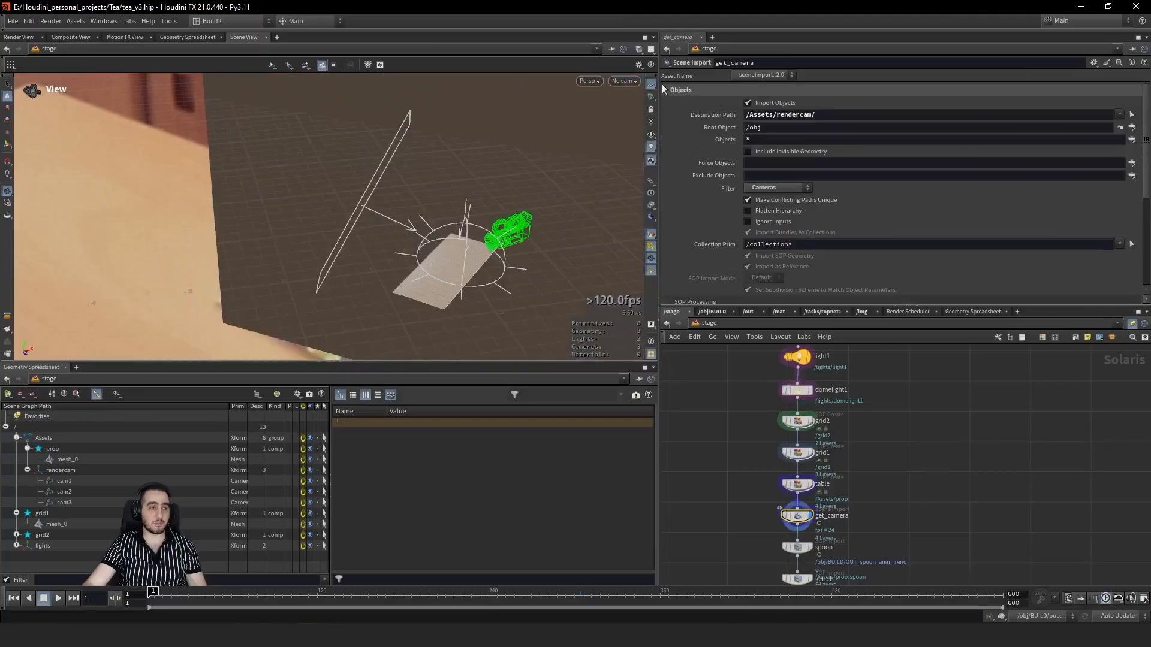
{"action": "left_click", "coordinate": [624, 81]}
{"action": "left_click", "coordinate": [670, 107]}
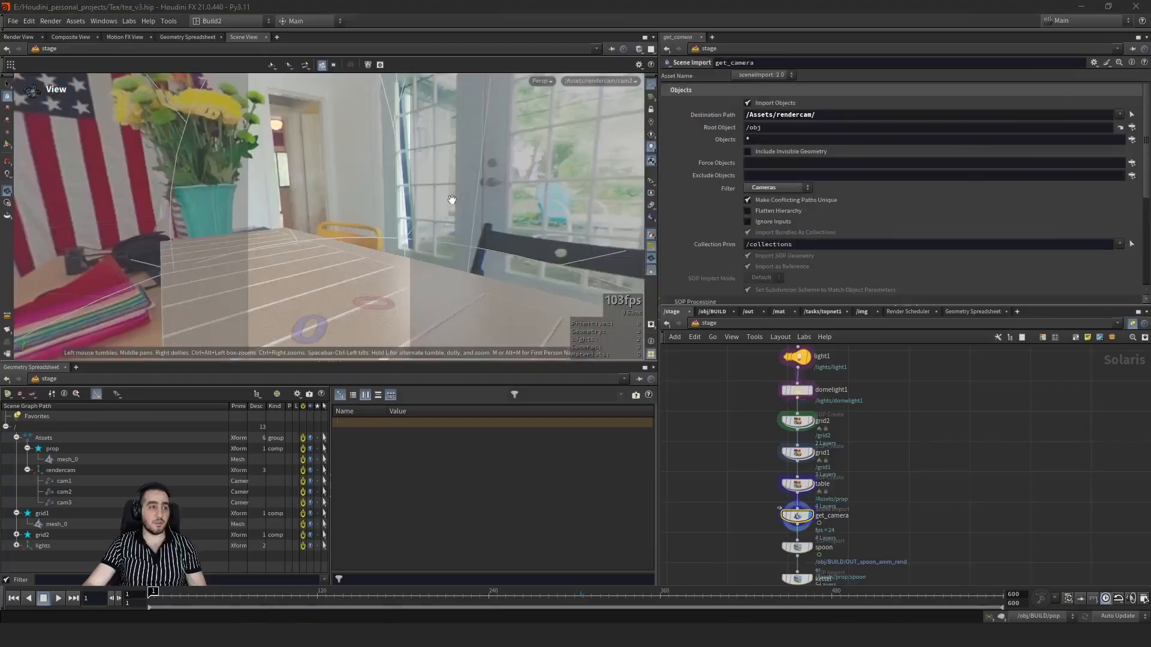
{"action": "left_click", "coordinate": [329, 361]}
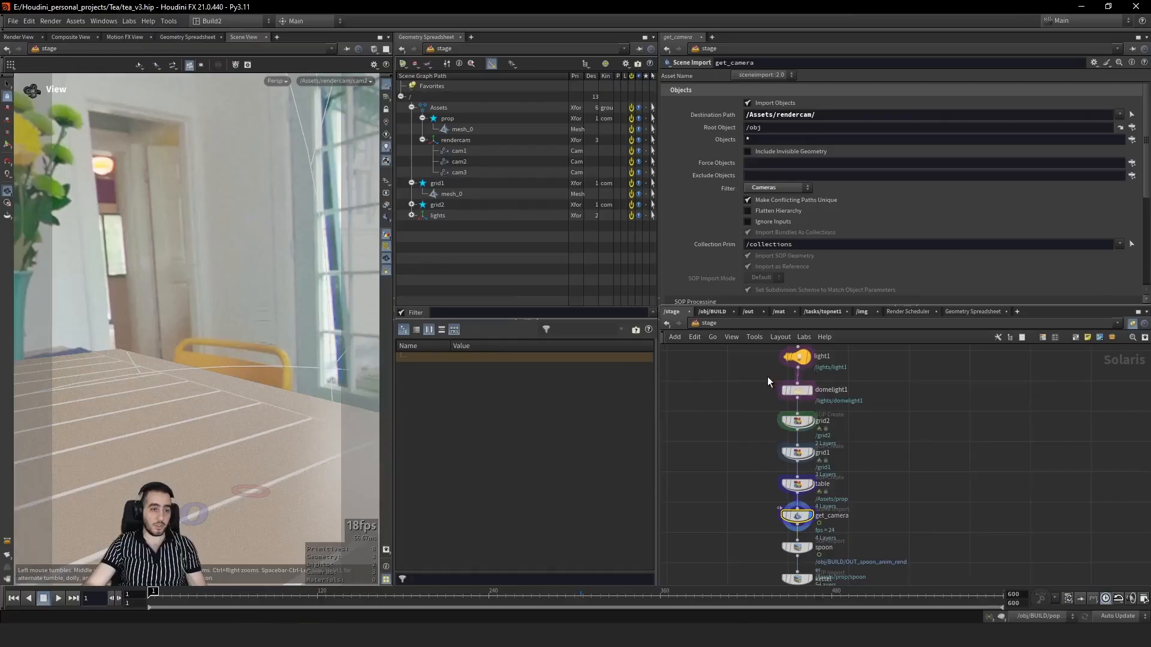
Step: Select light1 and examine its transform values and its placement beside the table
{"action": "middle_click_drag", "start_coordinate": [767, 377], "coordinate": [752, 436]}
{"action": "left_click", "coordinate": [781, 415]}
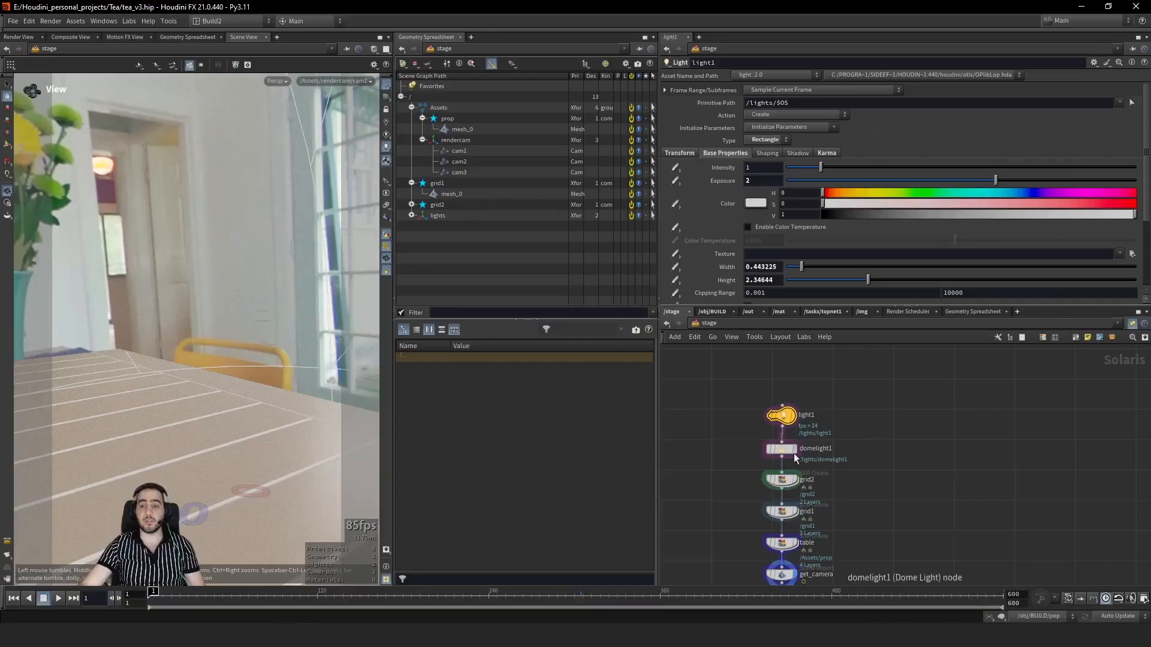
{"action": "mouse_move", "coordinate": [797, 418]}
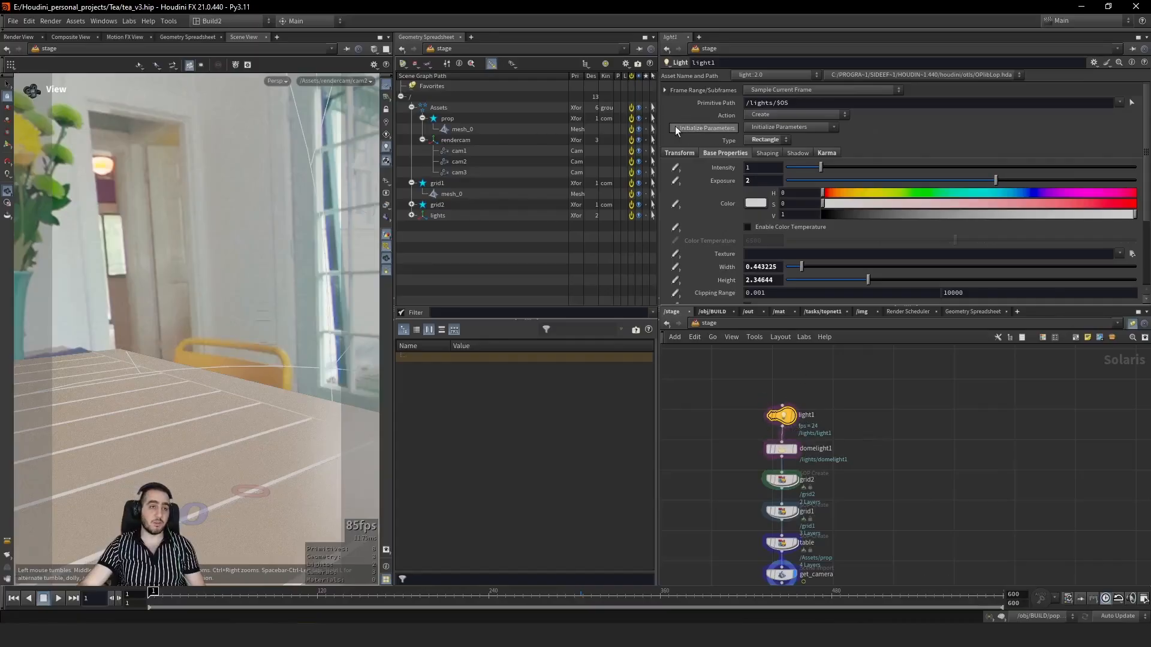
{"action": "left_click", "coordinate": [680, 153]}
{"action": "left_click_drag", "start_coordinate": [333, 203], "coordinate": [301, 308]}
{"action": "key", "text": "bracketleft"}
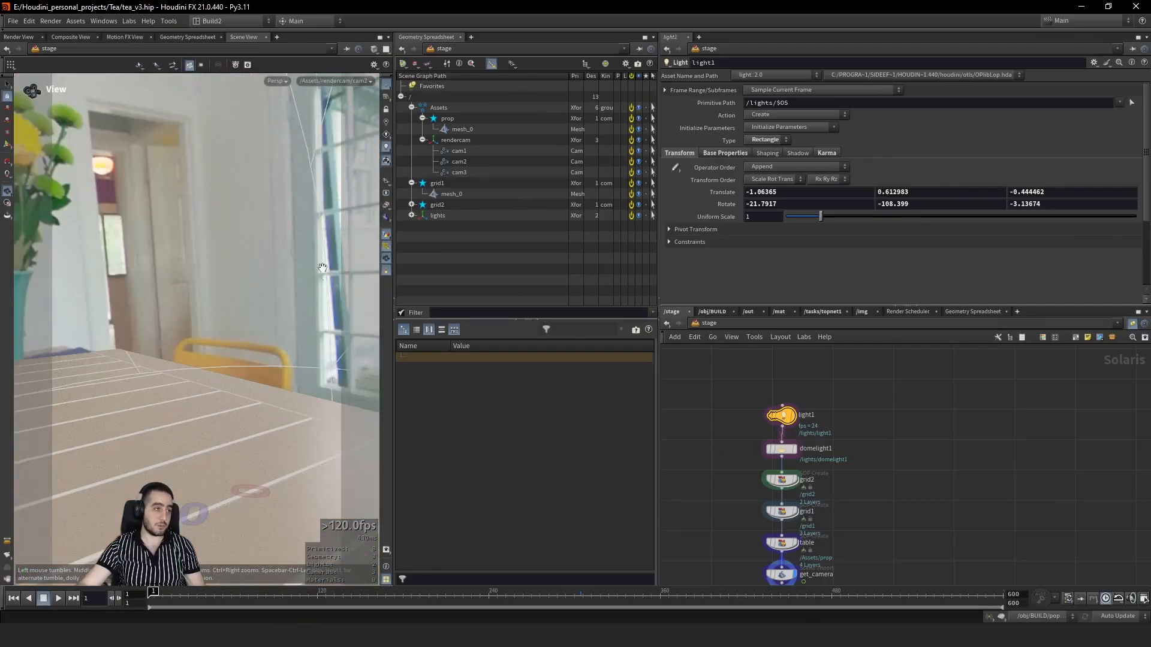
{"action": "left_click", "coordinate": [771, 414]}
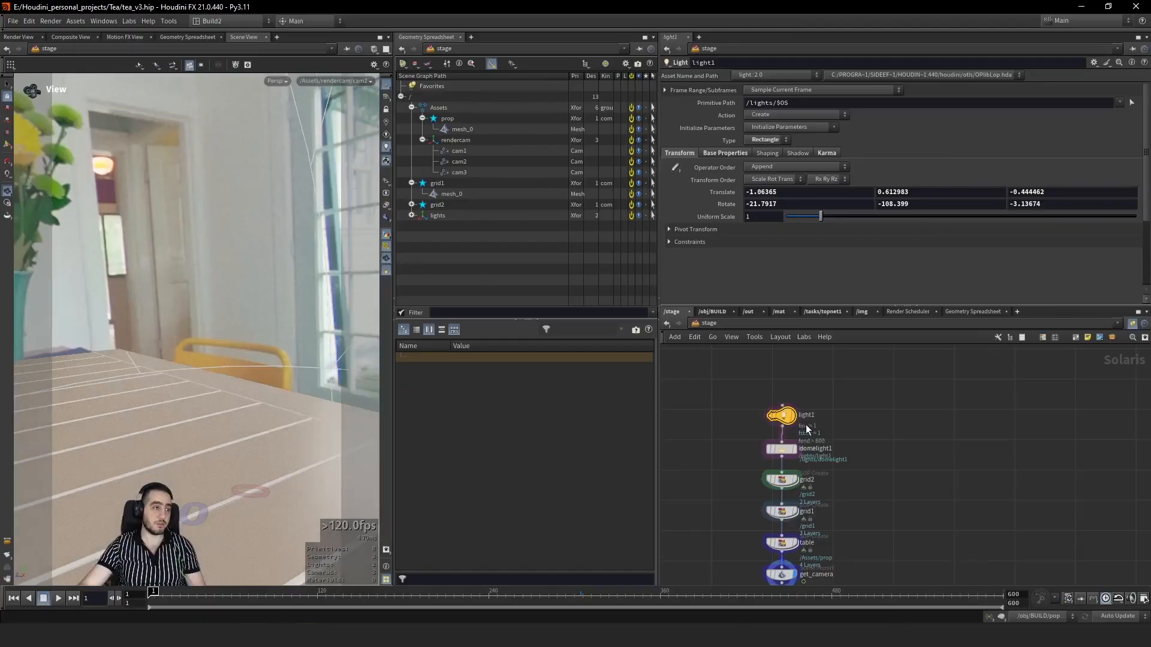
{"action": "left_click", "coordinate": [771, 415]}
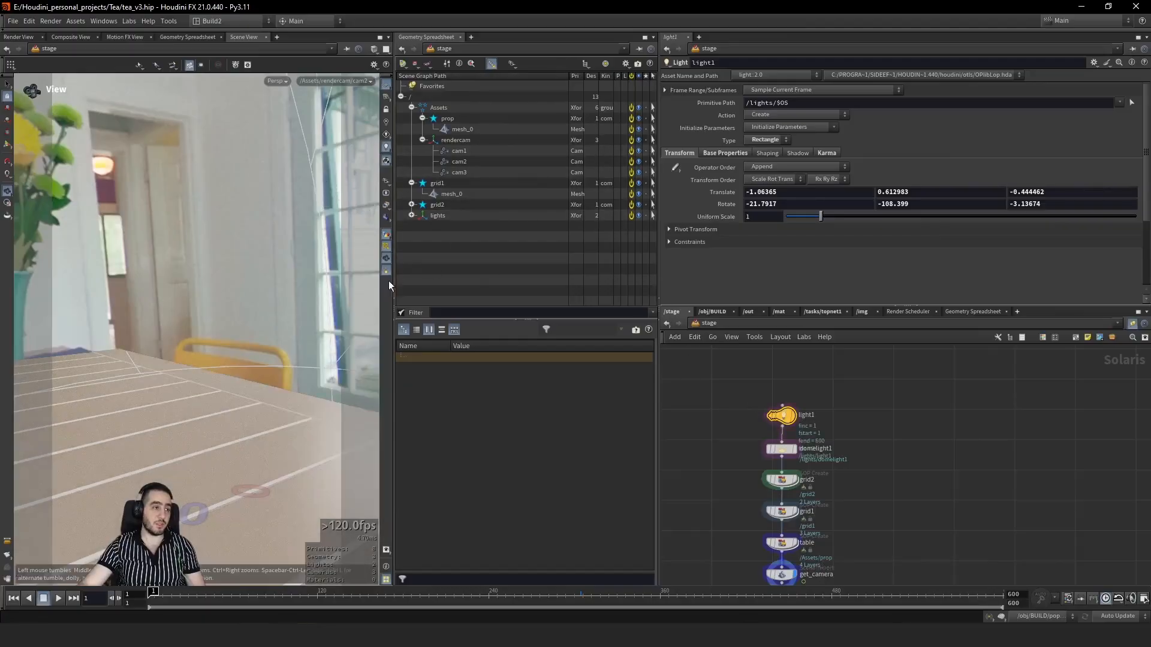
Step: Turn off displaying environment lights as backgrounds and toggle light1's bypass to compare the scene with and without it
{"action": "key", "text": "d"}
{"action": "left_click", "coordinate": [395, 195]}
{"action": "left_click", "coordinate": [360, 194]}
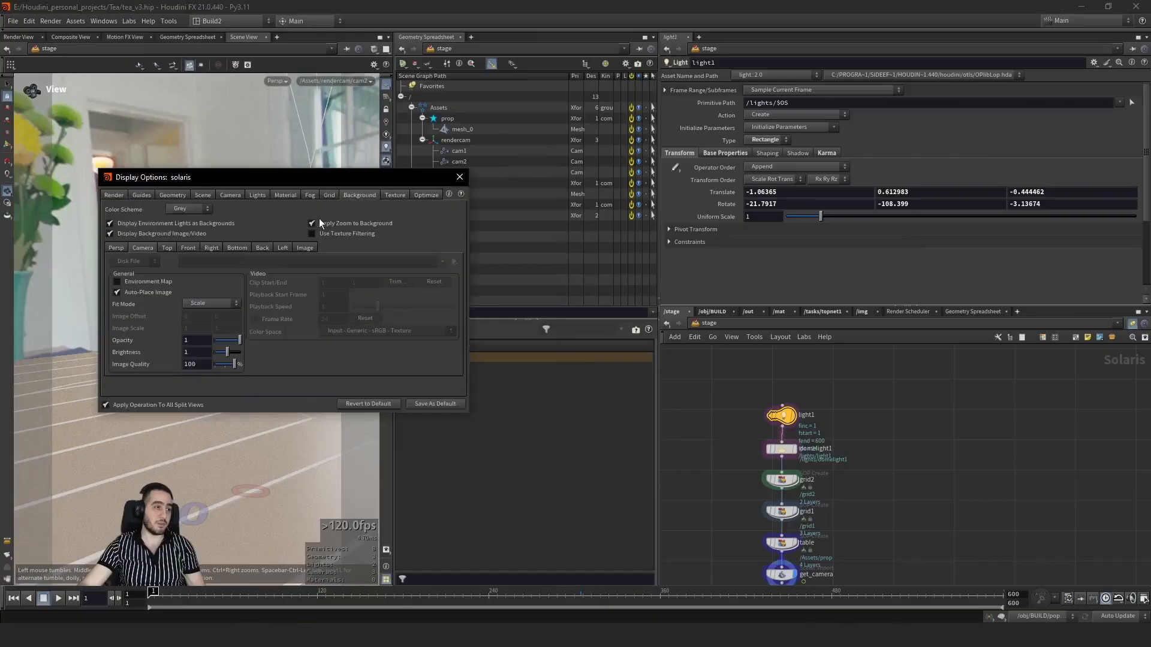
{"action": "left_click", "coordinate": [202, 226]}
{"action": "left_click", "coordinate": [203, 227]}
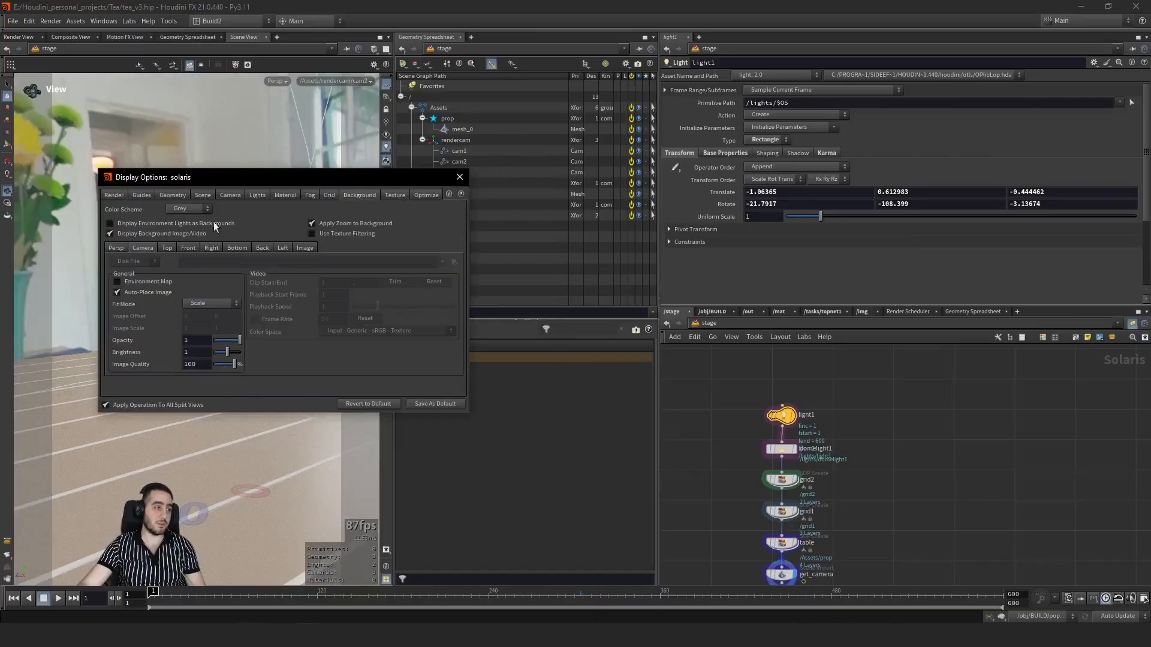
{"action": "left_click", "coordinate": [213, 223]}
{"action": "left_click_drag", "start_coordinate": [301, 181], "coordinate": [1122, 412]}
{"action": "key", "text": "b"}
{"action": "key", "text": "b"}
{"action": "key", "text": "b"}
{"action": "key", "text": "b"}
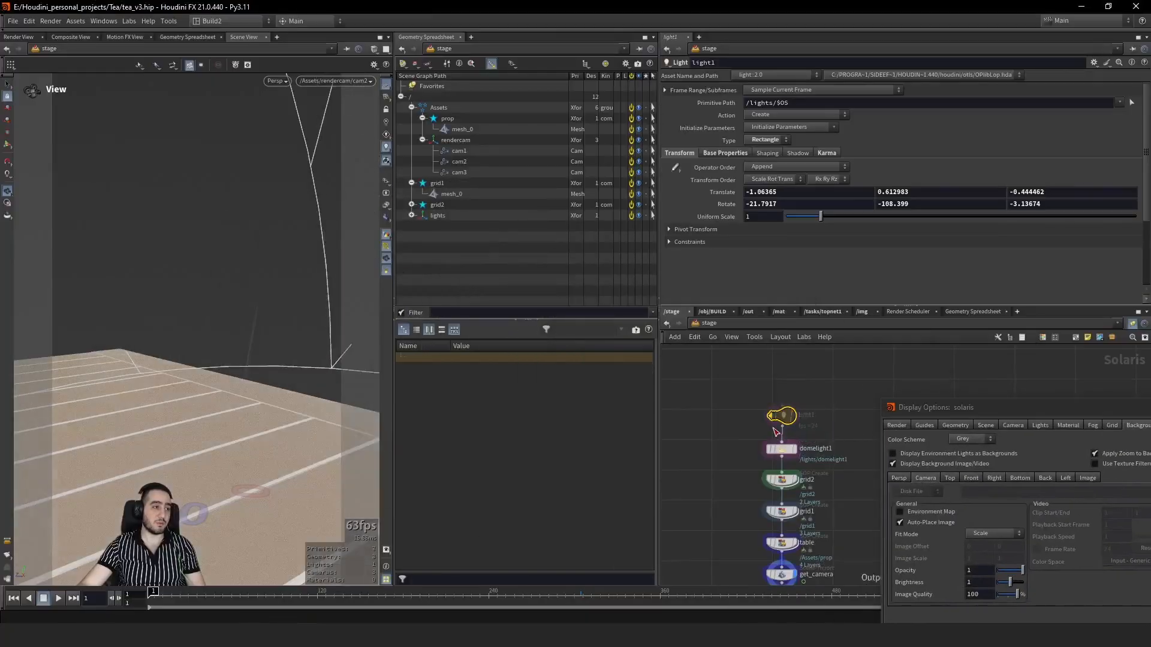
Step: Turn displaying environment lights as backgrounds back on and close the display options
{"action": "left_click", "coordinate": [988, 454]}
{"action": "left_click_drag", "start_coordinate": [1019, 408], "coordinate": [783, 320]}
{"action": "left_click", "coordinate": [1007, 320]}
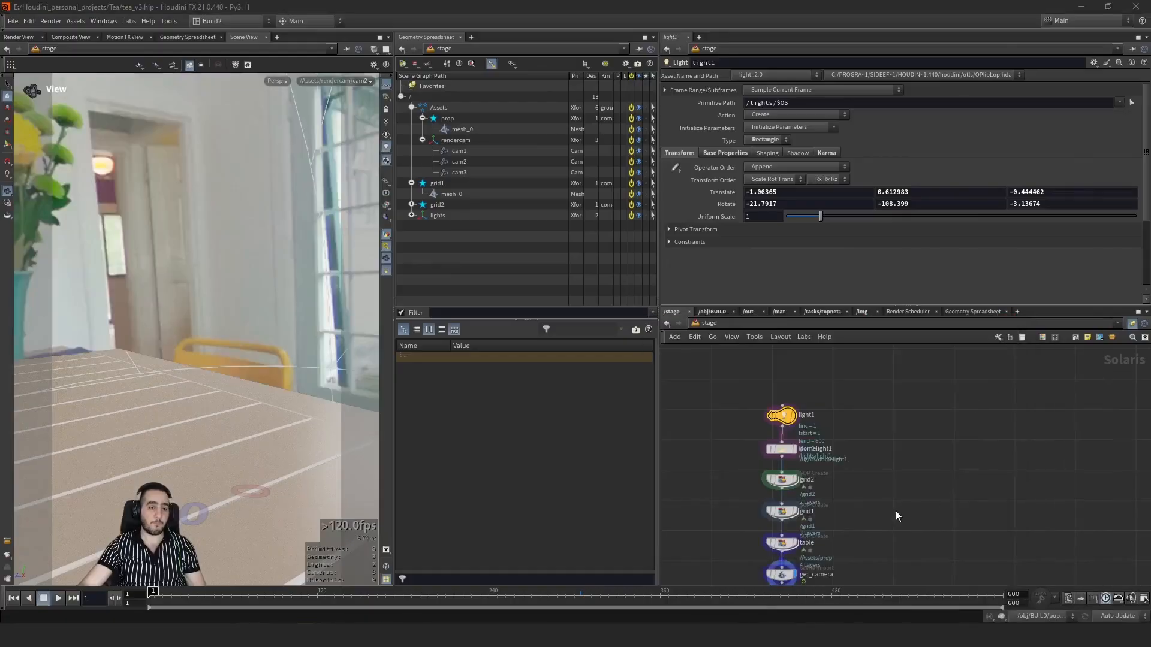
Step: Select grid2 and examine the large grids surrounding the table from outside the render camera
{"action": "middle_click_drag", "start_coordinate": [896, 516], "coordinate": [896, 440]}
{"action": "left_click", "coordinate": [784, 401]}
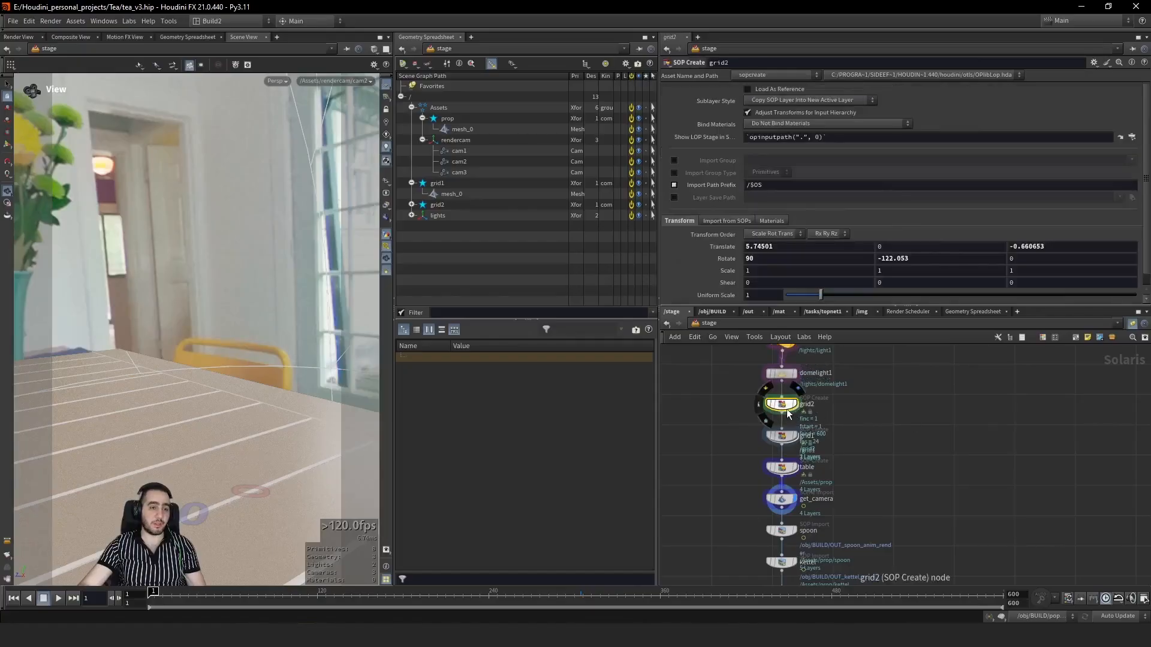
{"action": "left_click_drag", "start_coordinate": [328, 321], "coordinate": [305, 329]}
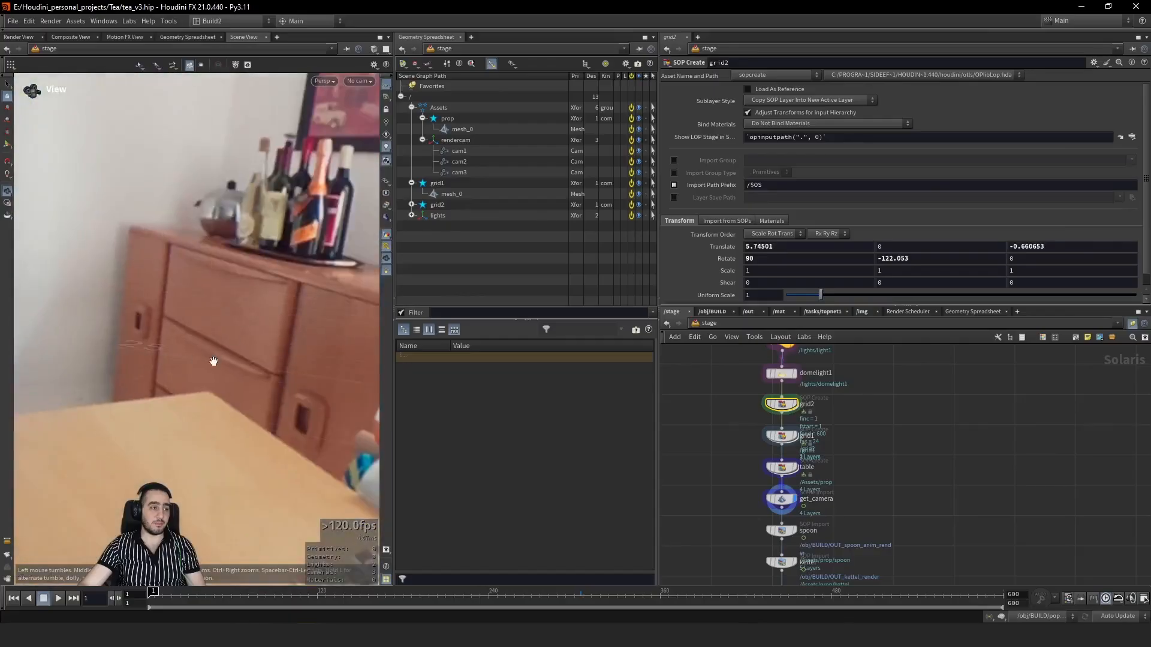
{"action": "left_click_drag", "start_coordinate": [214, 361], "coordinate": [248, 320]}
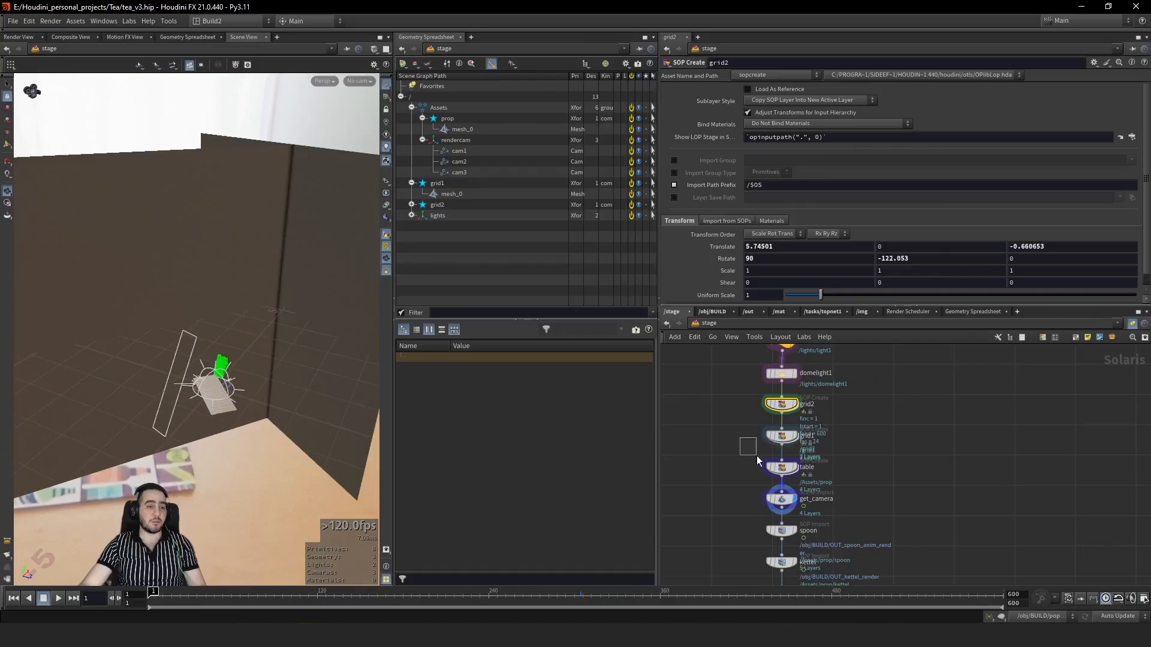
{"action": "left_click_drag", "start_coordinate": [757, 456], "coordinate": [757, 455]}
{"action": "mouse_move", "coordinate": [201, 382]}
{"action": "right_mouse_down"}
{"action": "mouse_move", "coordinate": [457, 337]}
{"action": "mouse_move", "coordinate": [201, 384]}
{"action": "right_mouse_up"}
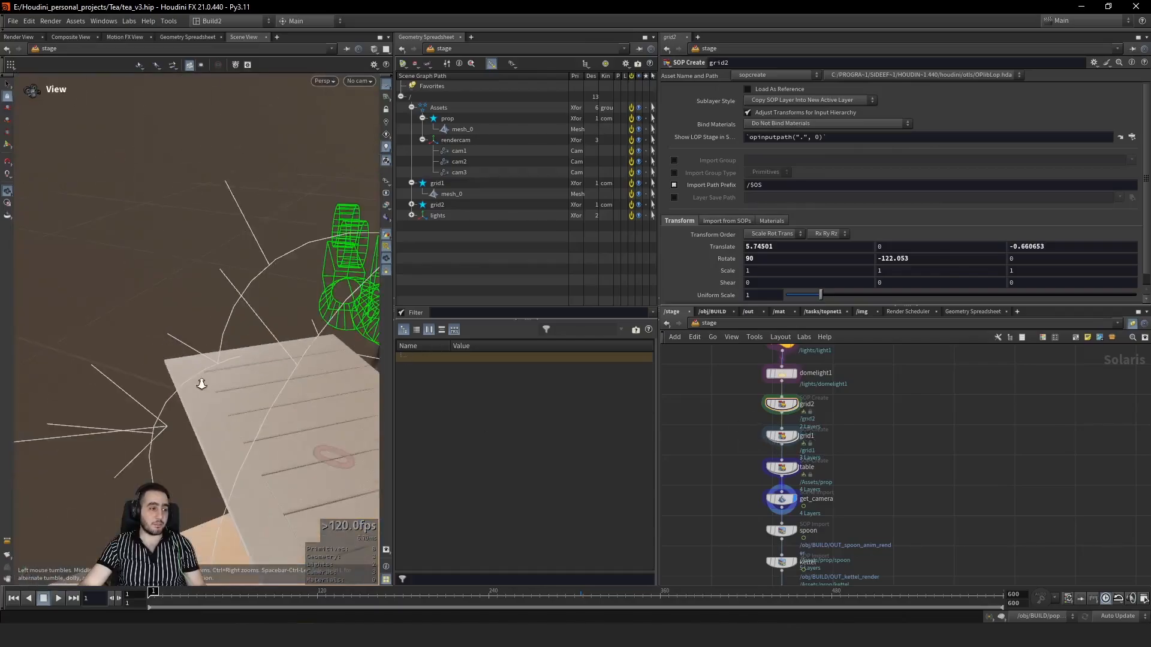
{"action": "middle_click_drag", "start_coordinate": [270, 389], "coordinate": [242, 375]}
Step: Enter the table's geometry network, examine its box, copy and bevel setup, and return to the stage
{"action": "scroll", "coordinate": [785, 423], "scroll_direction": "up", "scroll_amount": 2}
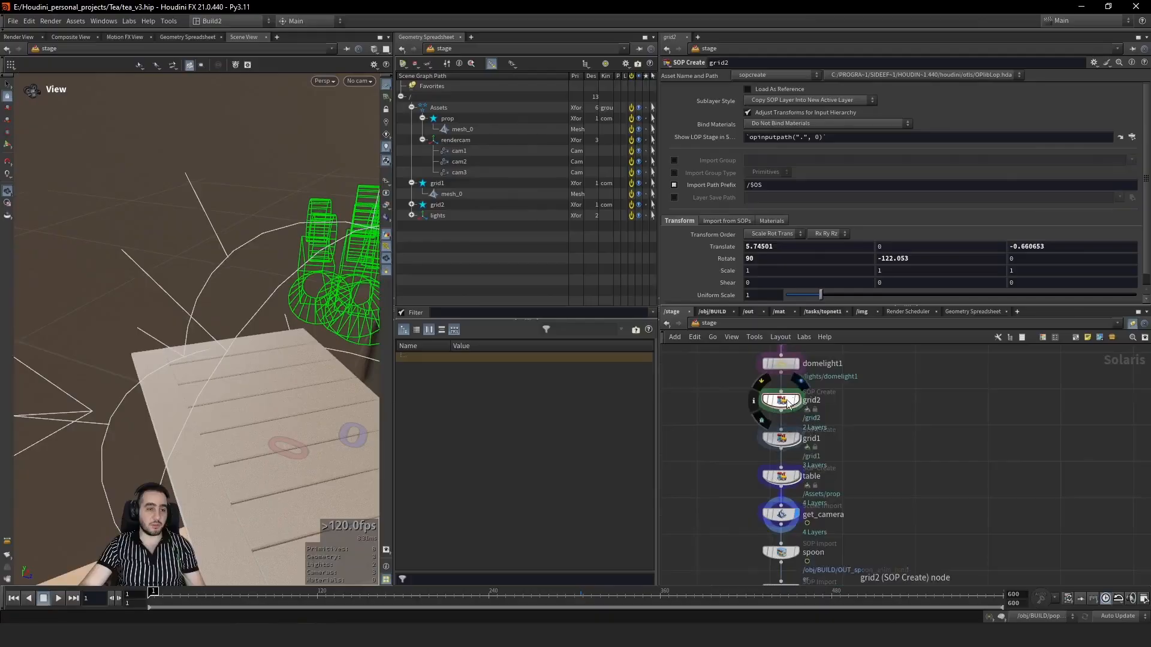
{"action": "double_click", "coordinate": [789, 477]}
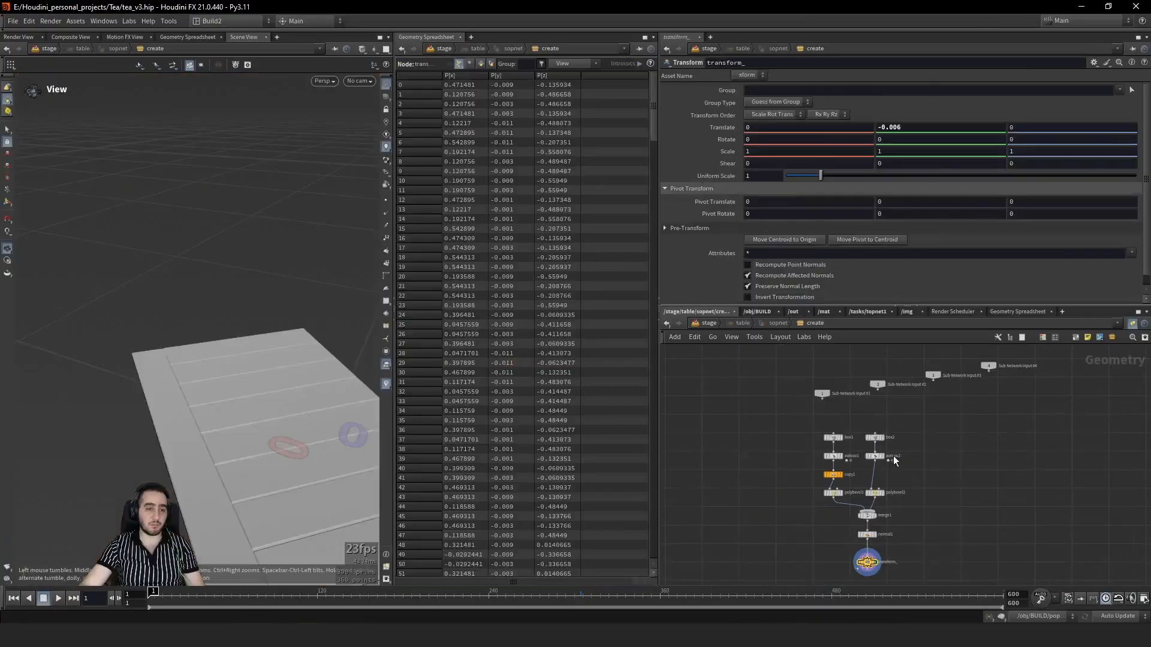
{"action": "scroll", "coordinate": [874, 479], "scroll_direction": "up", "scroll_amount": 3}
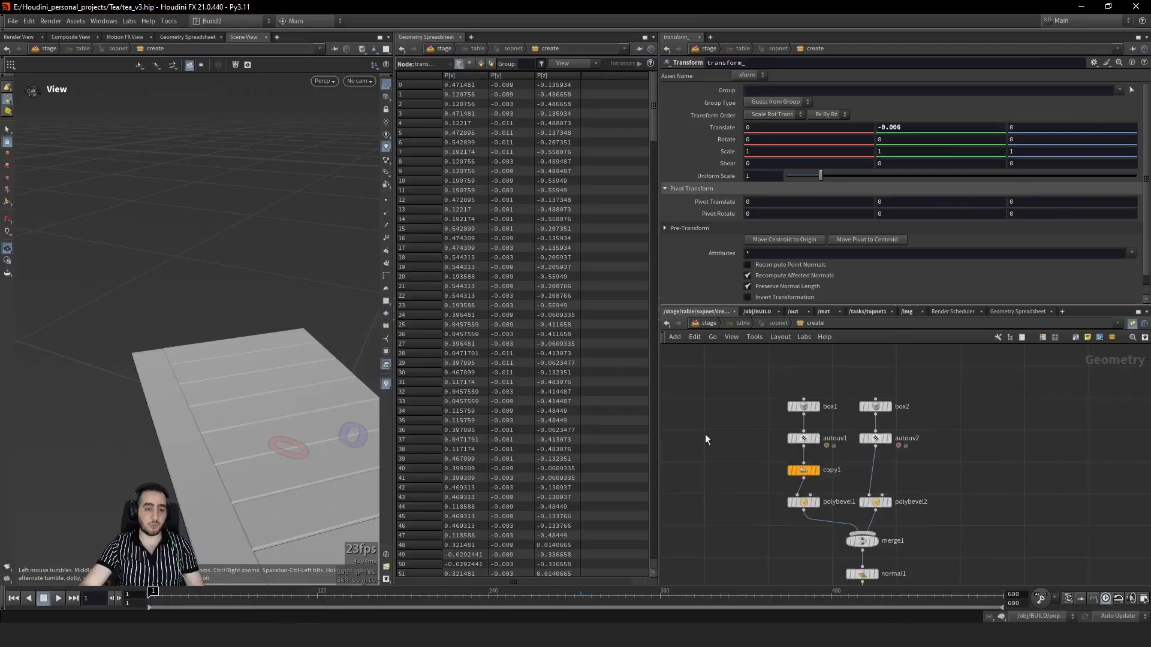
{"action": "left_click", "coordinate": [707, 324]}
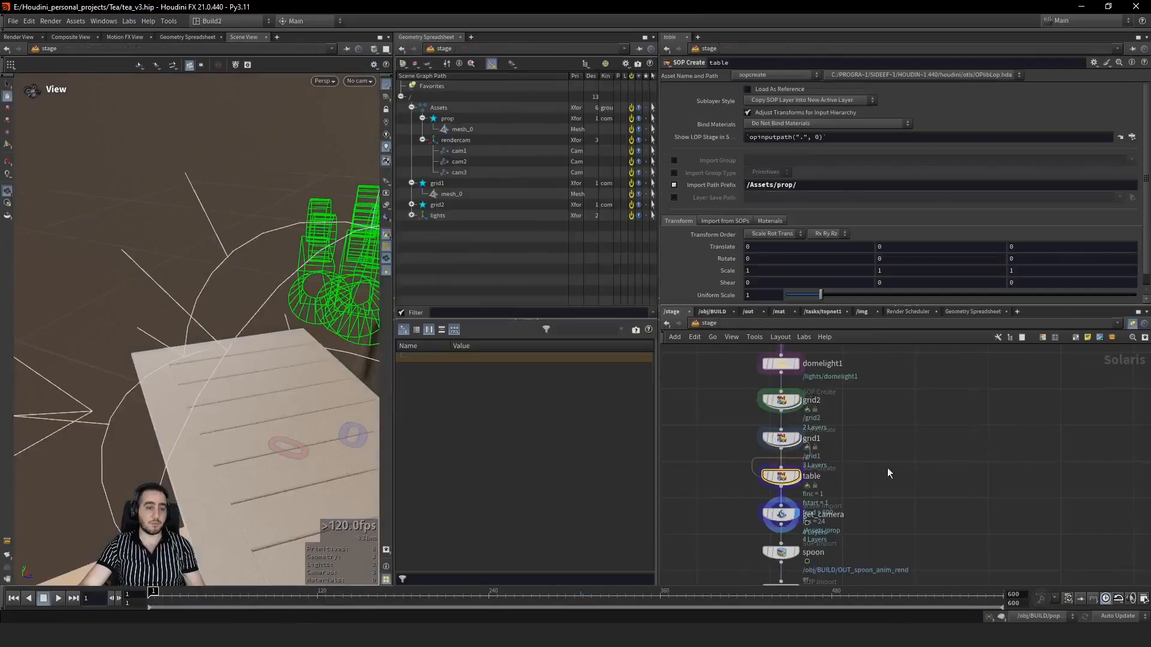
Step: Display the spoon import, return to the render camera view and scrub the timeline to frame 43
{"action": "left_click", "coordinate": [817, 476]}
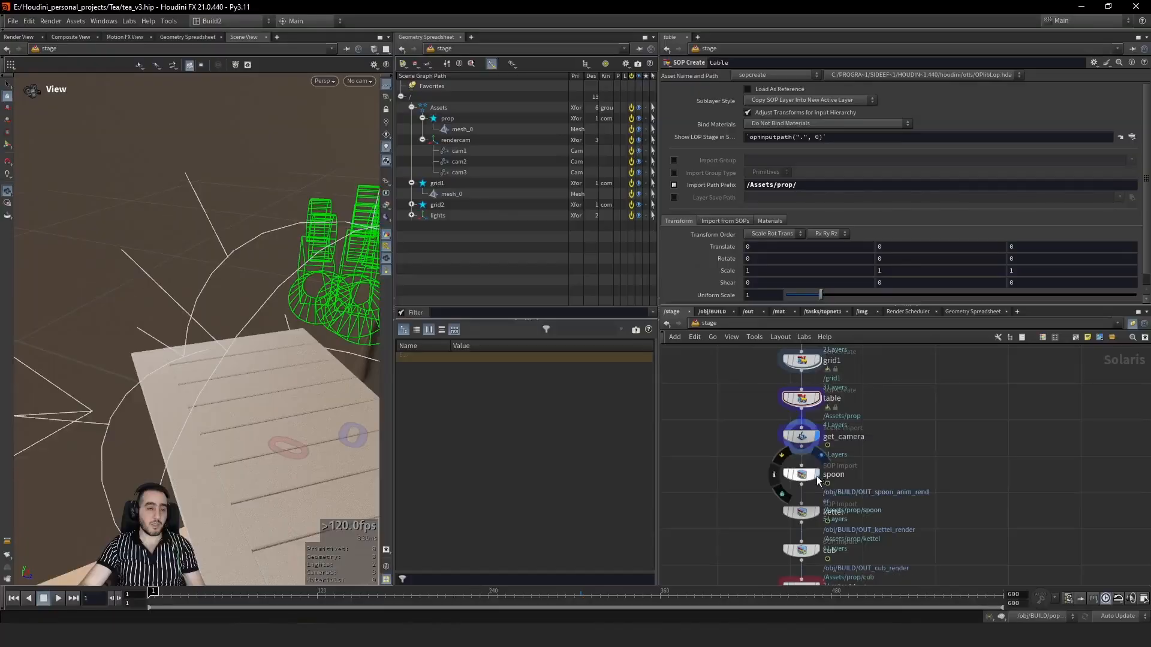
{"action": "left_click_drag", "start_coordinate": [325, 355], "coordinate": [109, 329]}
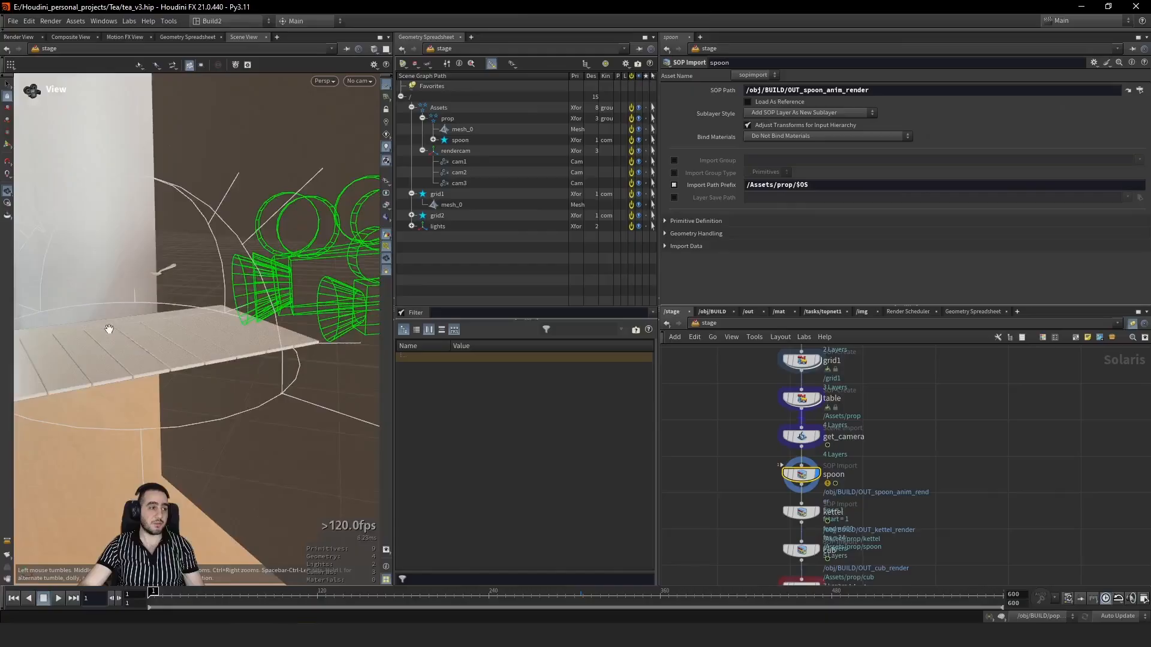
{"action": "key", "text": "ctrl+z"}
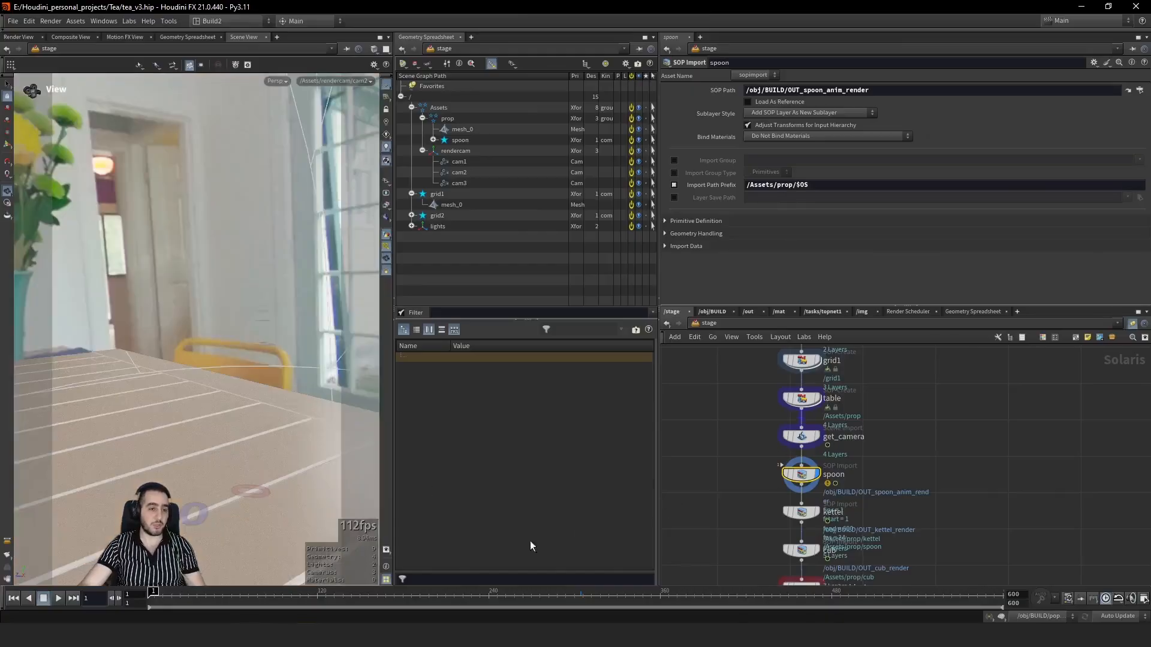
{"action": "mouse_move", "coordinate": [189, 608]}
{"action": "left_mouse_down"}
{"action": "mouse_move", "coordinate": [238, 607]}
{"action": "mouse_move", "coordinate": [200, 609]}
{"action": "mouse_move", "coordinate": [211, 608]}
{"action": "left_mouse_up"}
Step: Display the kettel and cub imports in turn and scrub the timeline to frame 53
{"action": "scroll", "coordinate": [808, 526], "scroll_direction": "up", "scroll_amount": 2}
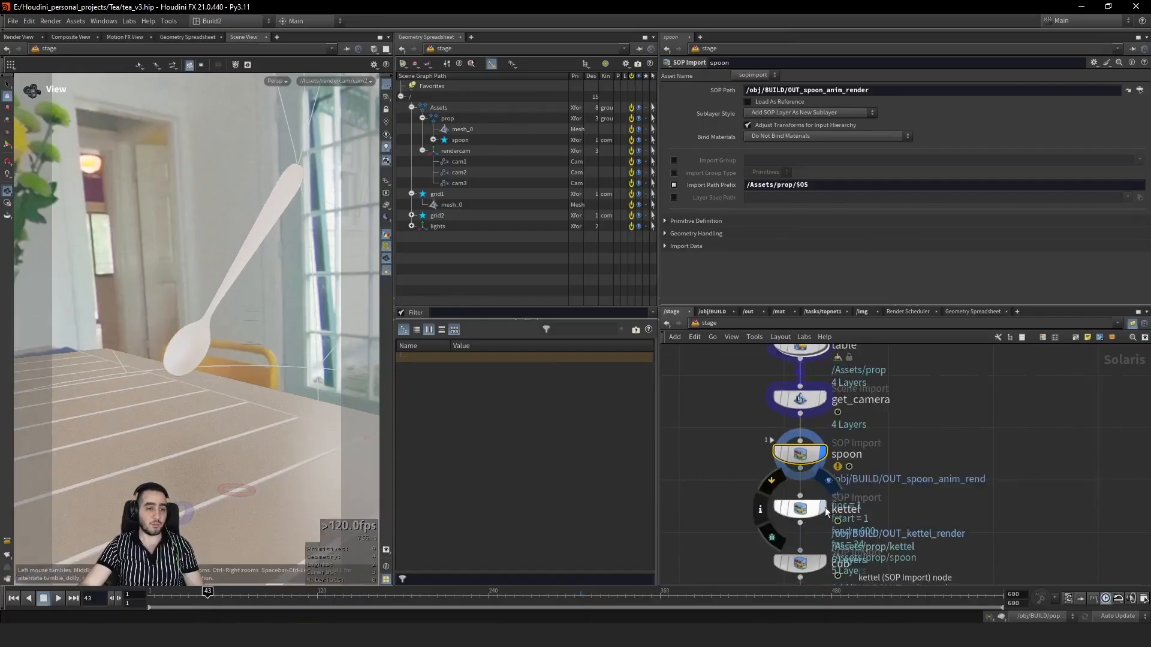
{"action": "left_click", "coordinate": [825, 507]}
{"action": "middle_click_drag", "start_coordinate": [756, 467], "coordinate": [763, 420]}
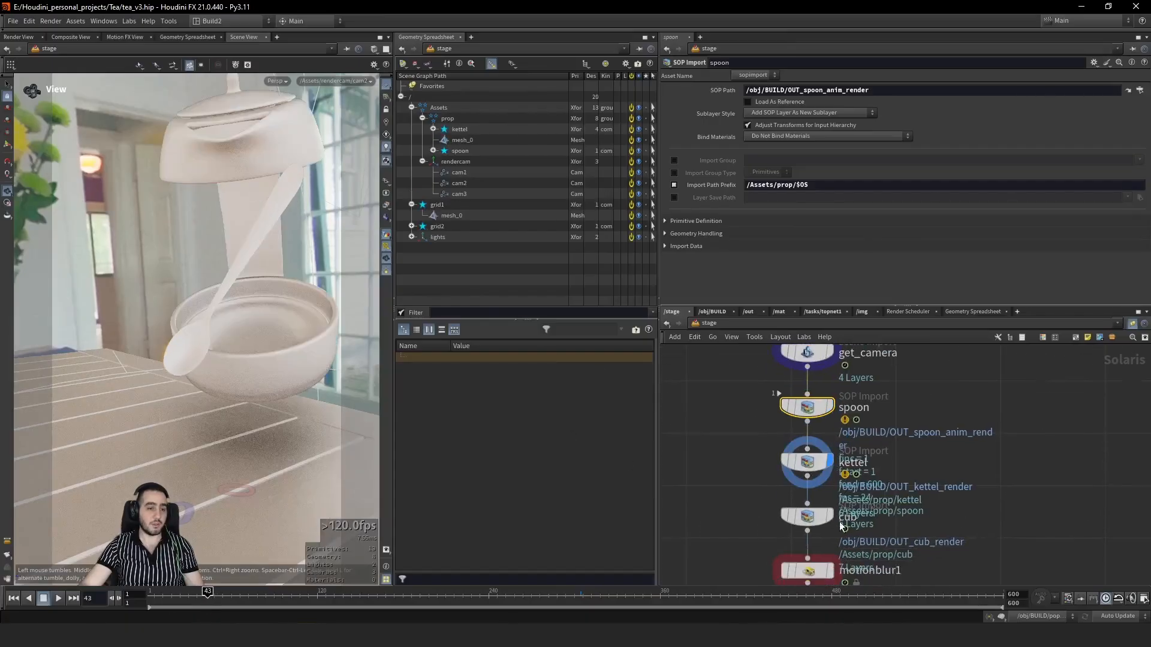
{"action": "left_click", "coordinate": [829, 517]}
{"action": "left_click", "coordinate": [809, 516]}
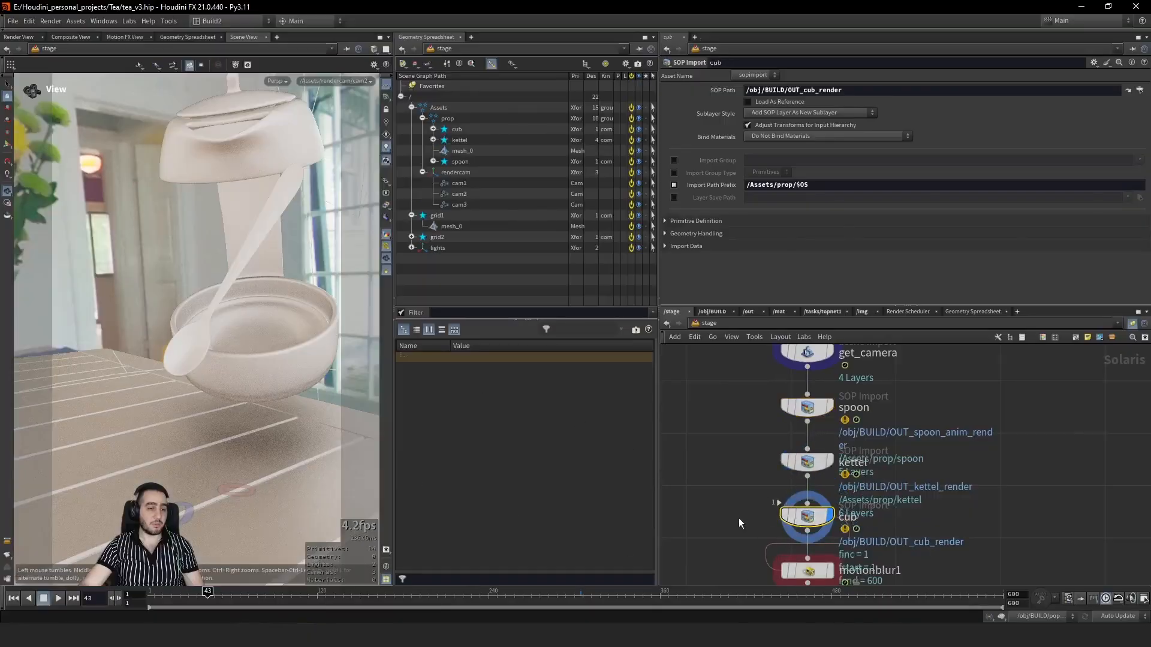
{"action": "middle_click_drag", "start_coordinate": [761, 579], "coordinate": [752, 502]}
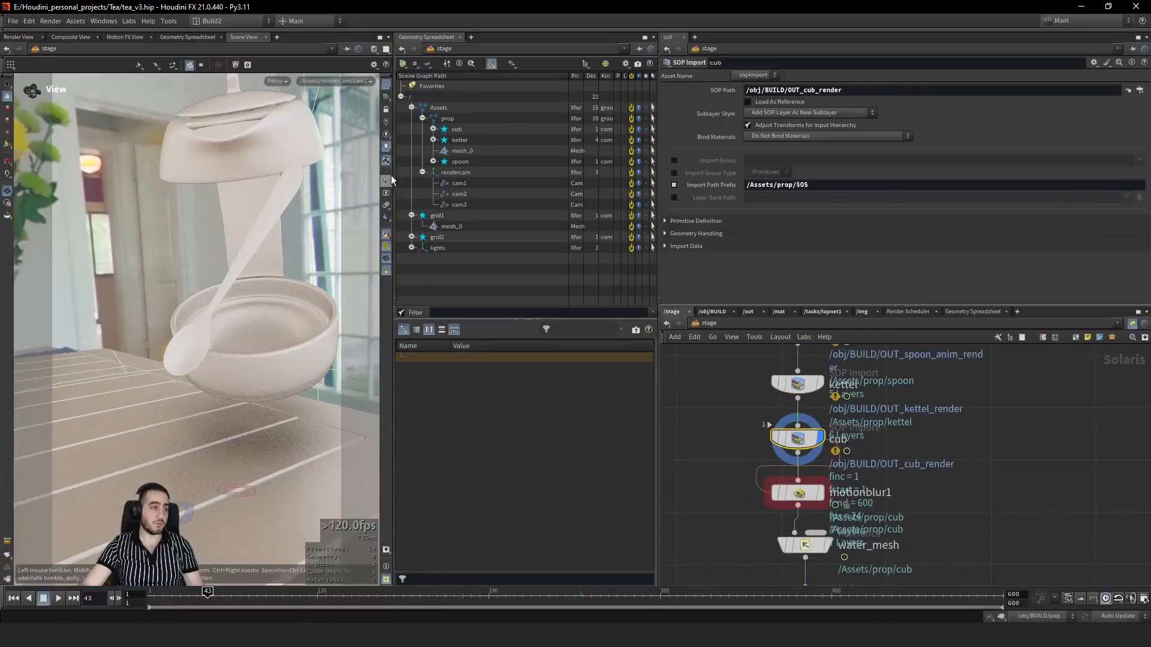
{"action": "mouse_move", "coordinate": [207, 599]}
{"action": "left_mouse_down"}
{"action": "mouse_move", "coordinate": [258, 608]}
{"action": "mouse_move", "coordinate": [222, 611]}
{"action": "left_mouse_up"}
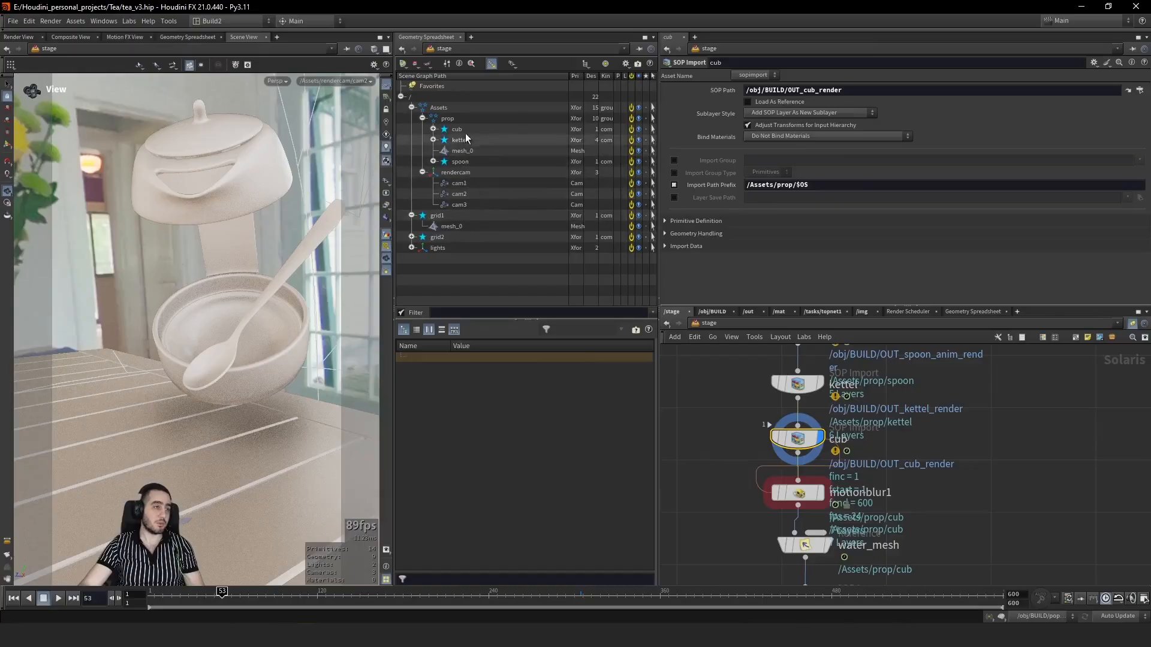
Step: Expand cub in the scene graph, save the scene file and examine Object_0's attributes with a wider name column
{"action": "left_click", "coordinate": [441, 128]}
{"action": "left_click", "coordinate": [433, 129]}
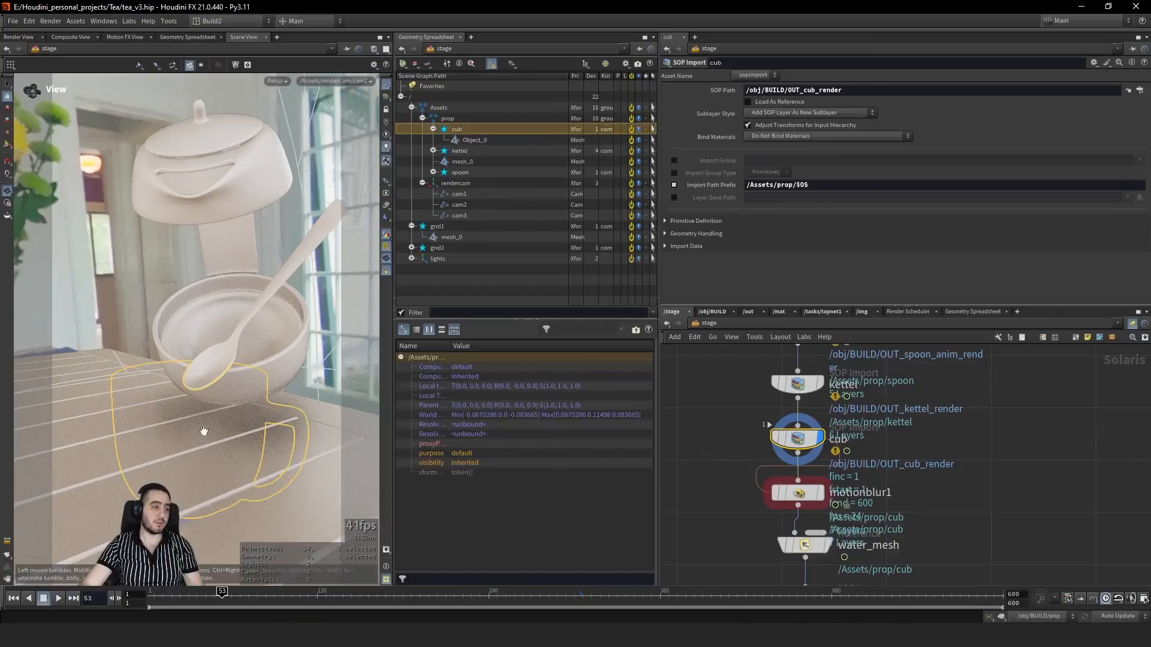
{"action": "key", "text": "ctrl+s"}
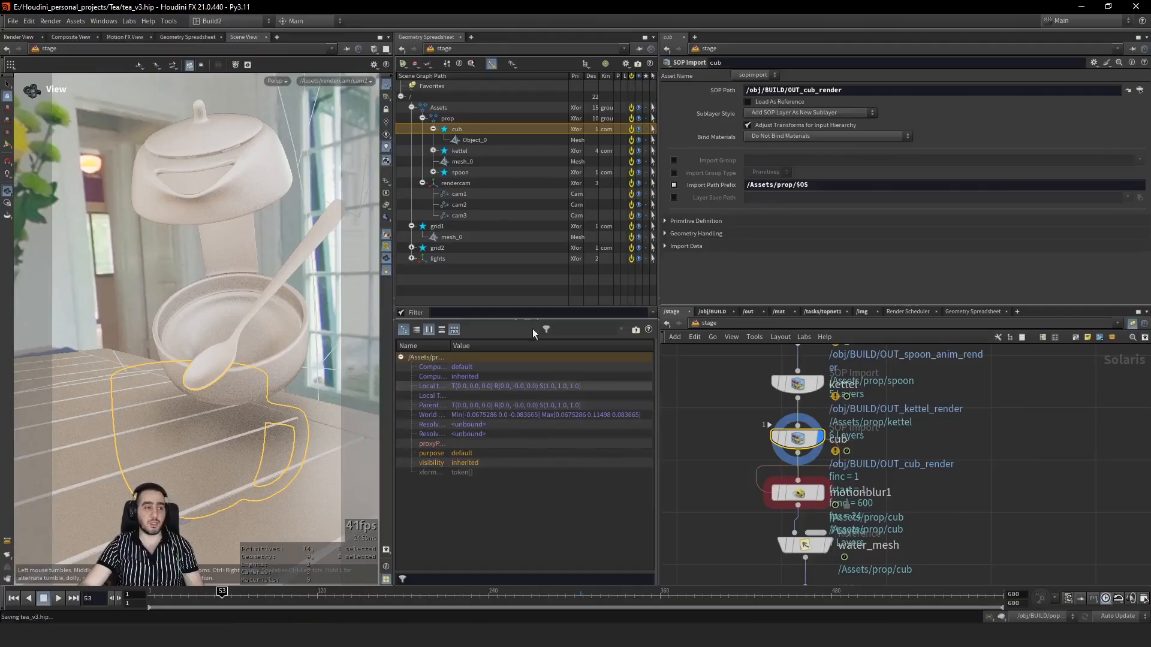
{"action": "left_click", "coordinate": [488, 138]}
{"action": "scroll", "coordinate": [474, 438], "scroll_direction": "down", "scroll_amount": 5}
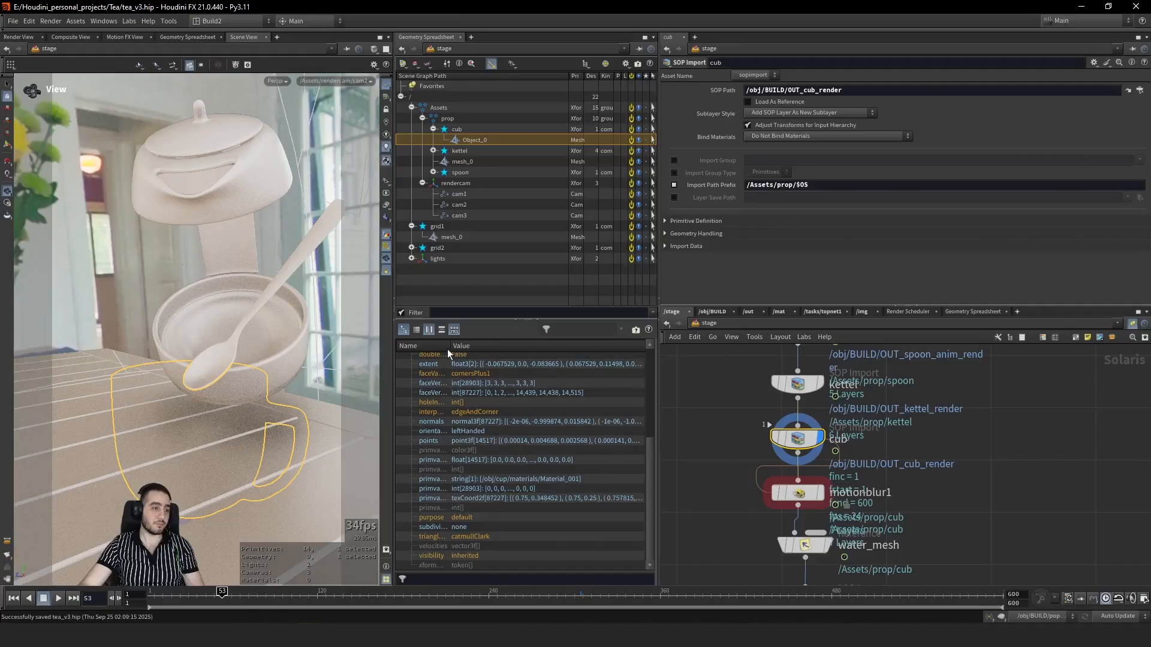
{"action": "left_click_drag", "start_coordinate": [451, 345], "coordinate": [502, 347]}
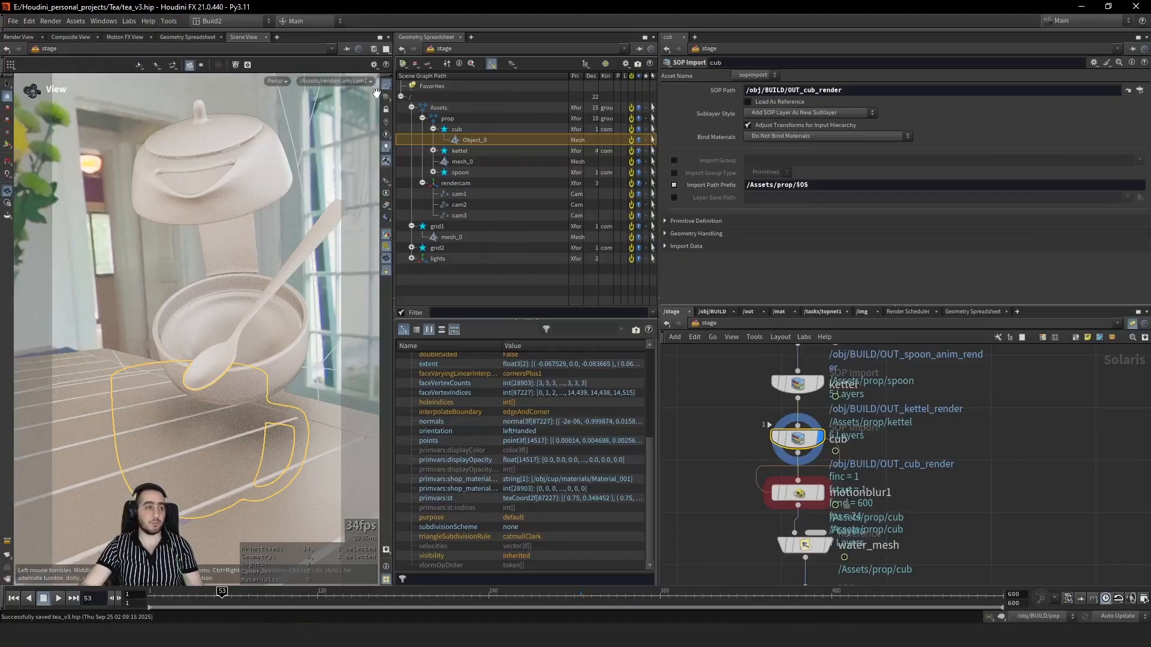
Step: Display motionblur1 and examine its shutter, camera prim and subframe sample settings
{"action": "left_click", "coordinate": [818, 494]}
{"action": "middle_click_drag", "start_coordinate": [893, 505], "coordinate": [899, 460]}
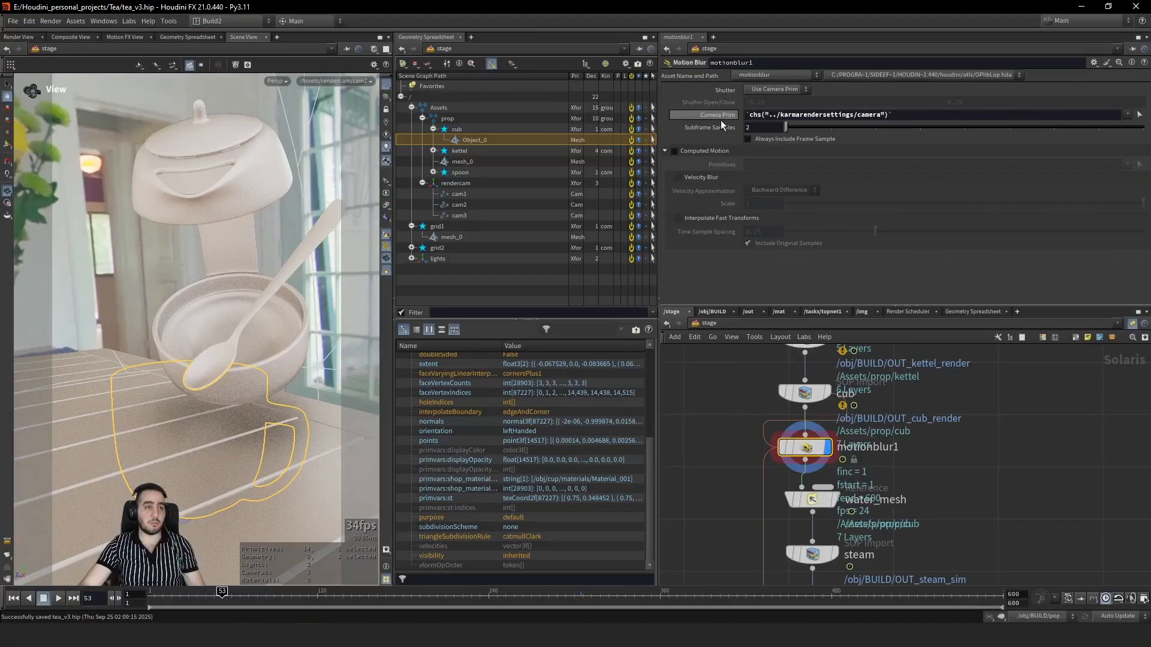
{"action": "middle_click_drag", "start_coordinate": [979, 435], "coordinate": [964, 468]}
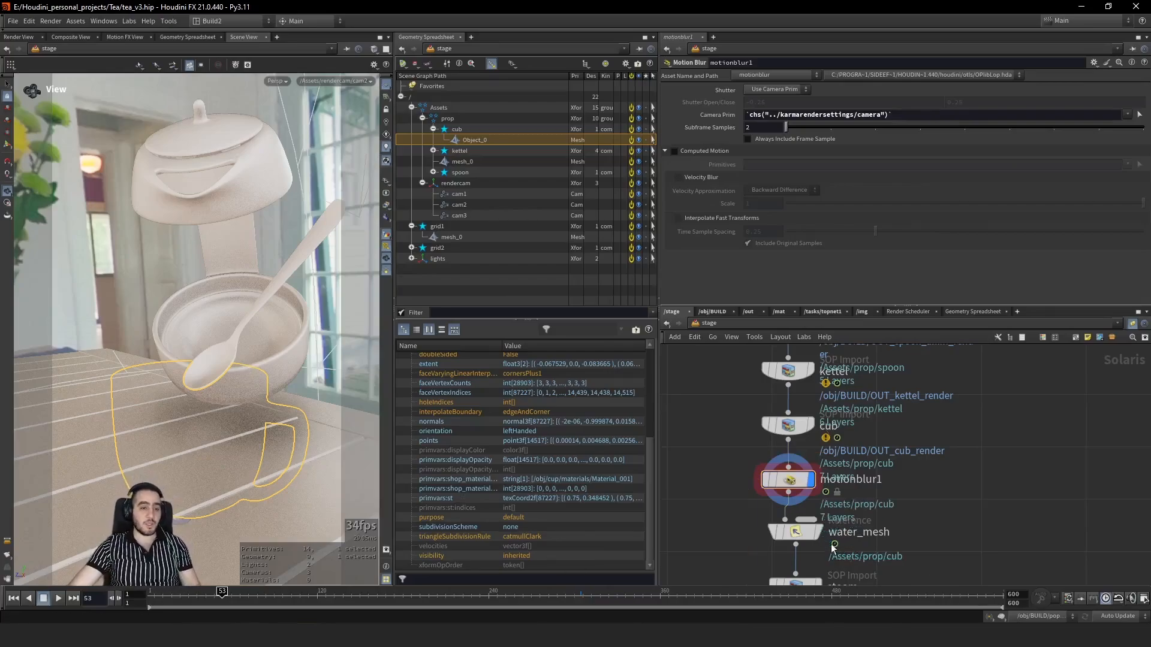
Step: Display the water_mesh reference, examine its cached USD file settings and scrub the pour to frame 177
{"action": "left_click", "coordinate": [817, 532]}
{"action": "left_click", "coordinate": [797, 531]}
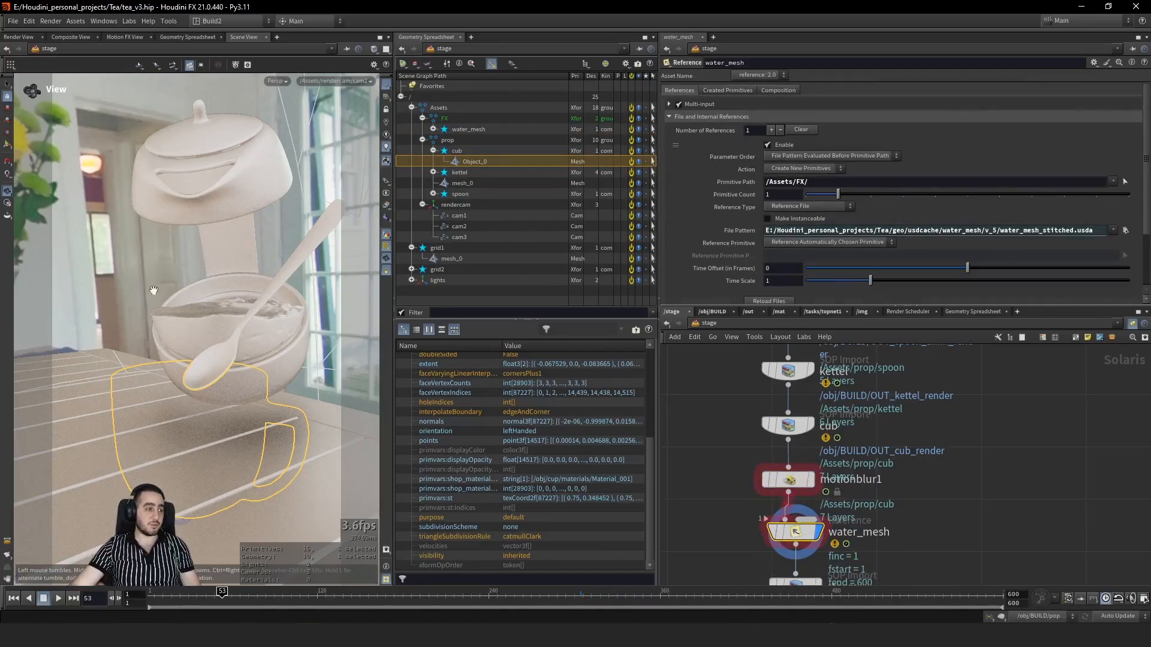
{"action": "left_click", "coordinate": [266, 600]}
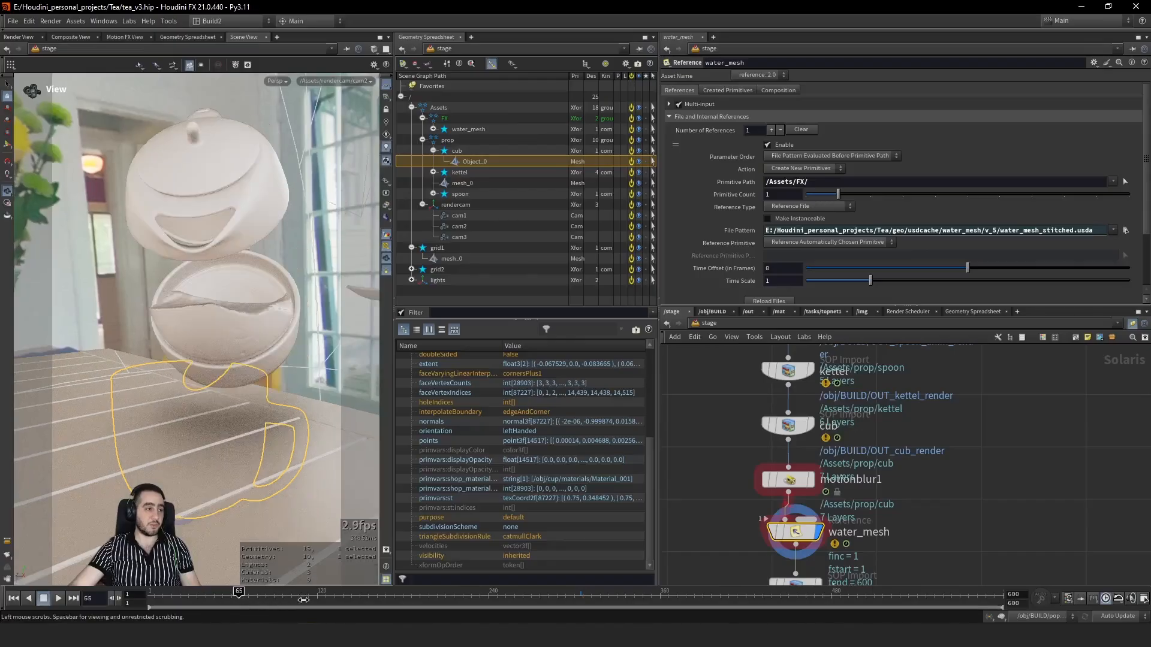
{"action": "left_click_drag", "start_coordinate": [343, 600], "coordinate": [416, 604]}
Step: Display the steam import and examine its source path and the steam above the cup
{"action": "middle_click_drag", "start_coordinate": [956, 566], "coordinate": [996, 445]}
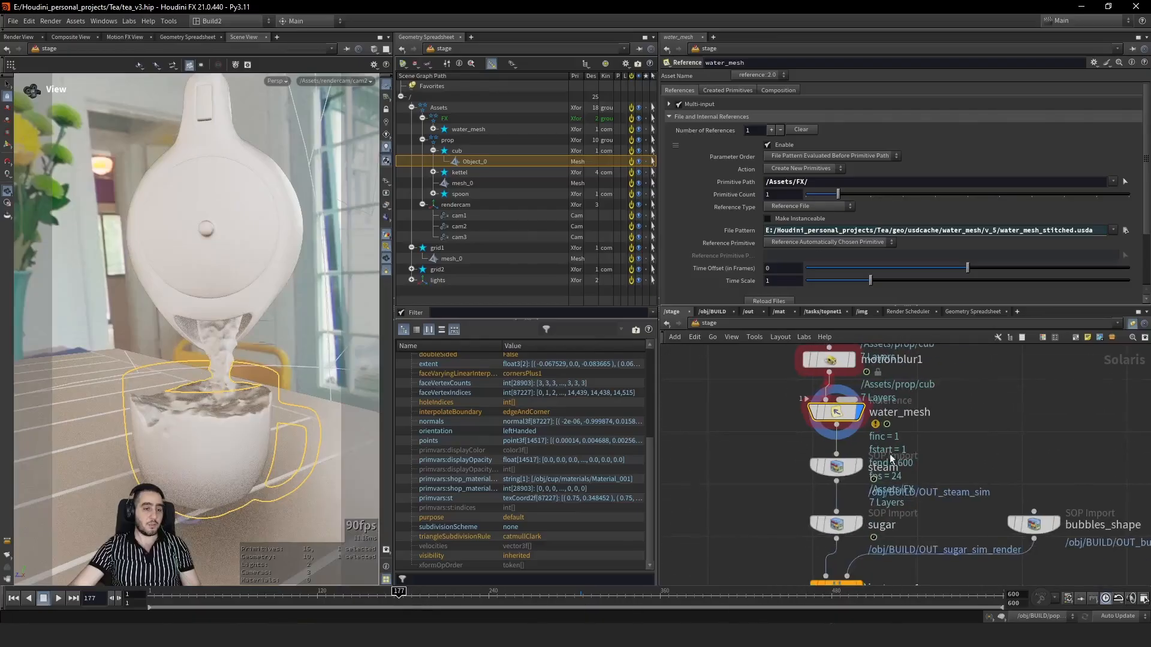
{"action": "left_click", "coordinate": [857, 466]}
{"action": "left_click", "coordinate": [836, 467]}
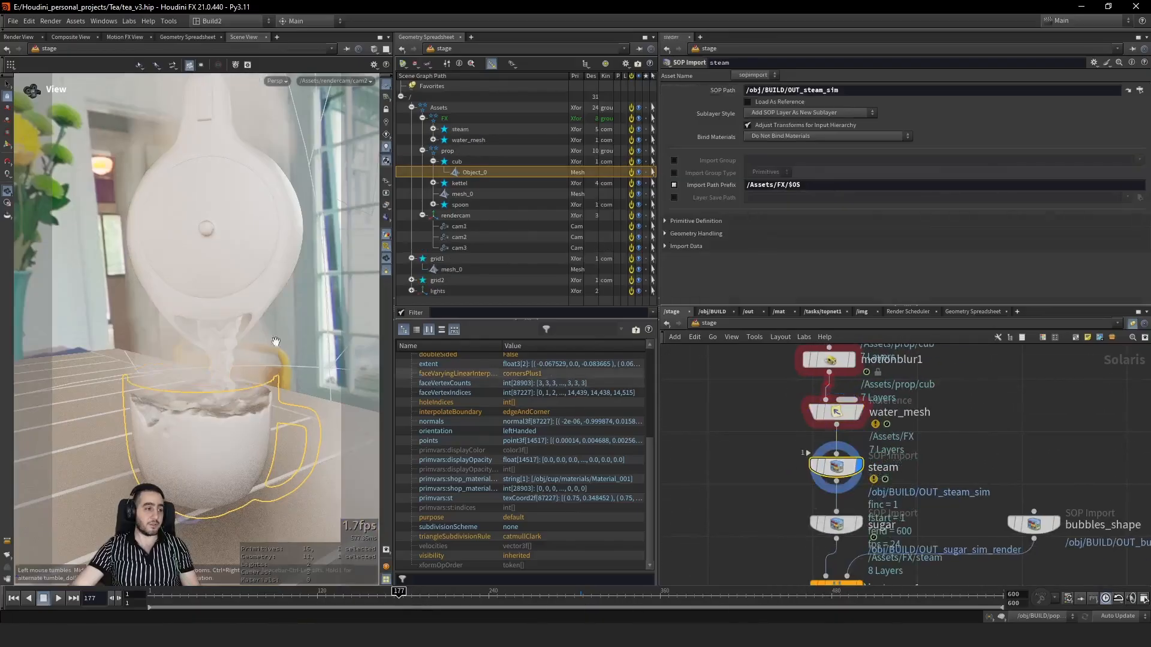
Step: Display the sugar import while scrubbing the pour to frame 150, and examine the geometry of the bubbles_shape import
{"action": "left_click", "coordinate": [857, 524]}
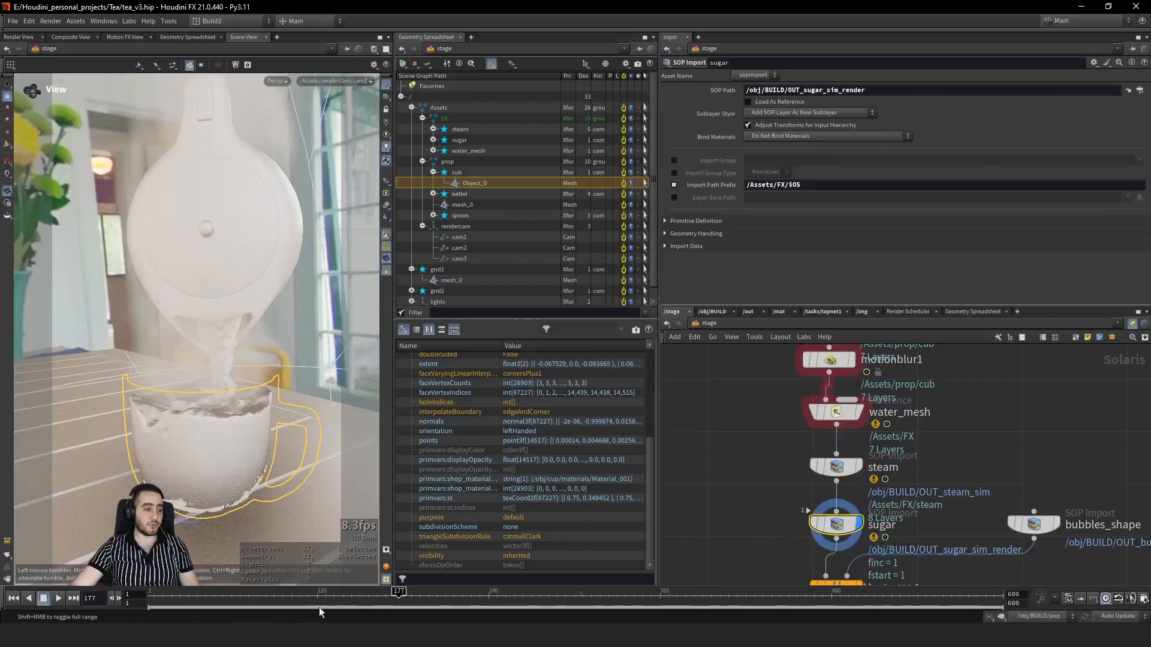
{"action": "mouse_move", "coordinate": [313, 601]}
{"action": "left_mouse_down"}
{"action": "mouse_move", "coordinate": [285, 601]}
{"action": "mouse_move", "coordinate": [328, 600]}
{"action": "left_mouse_up"}
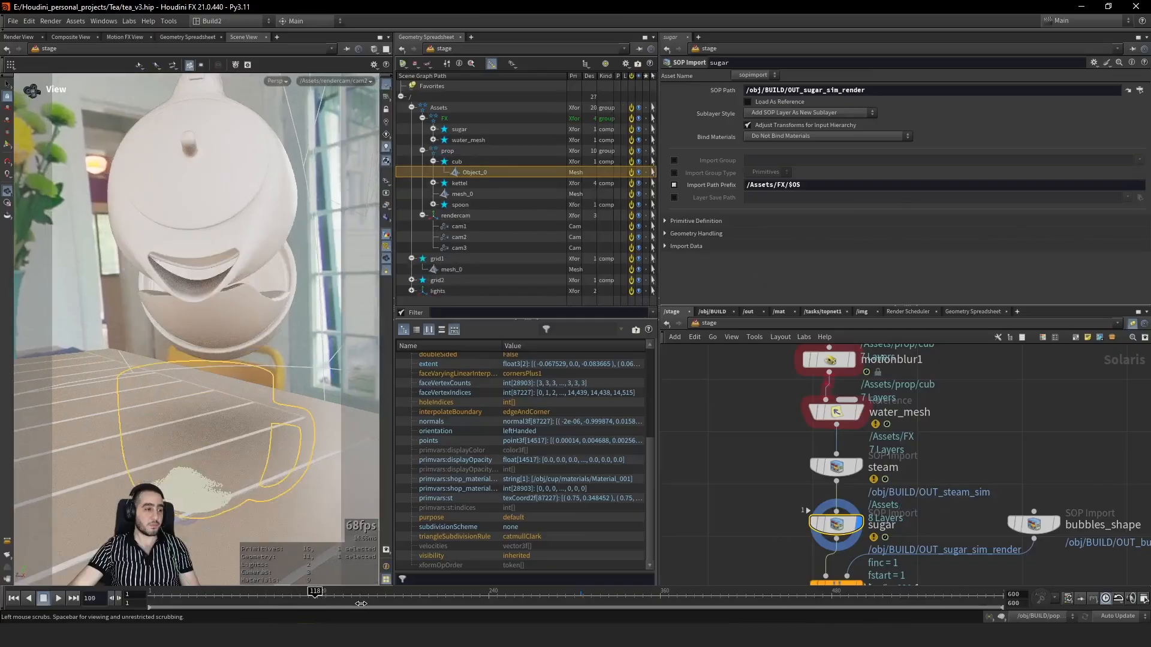
{"action": "middle_click_drag", "start_coordinate": [938, 514], "coordinate": [936, 424]}
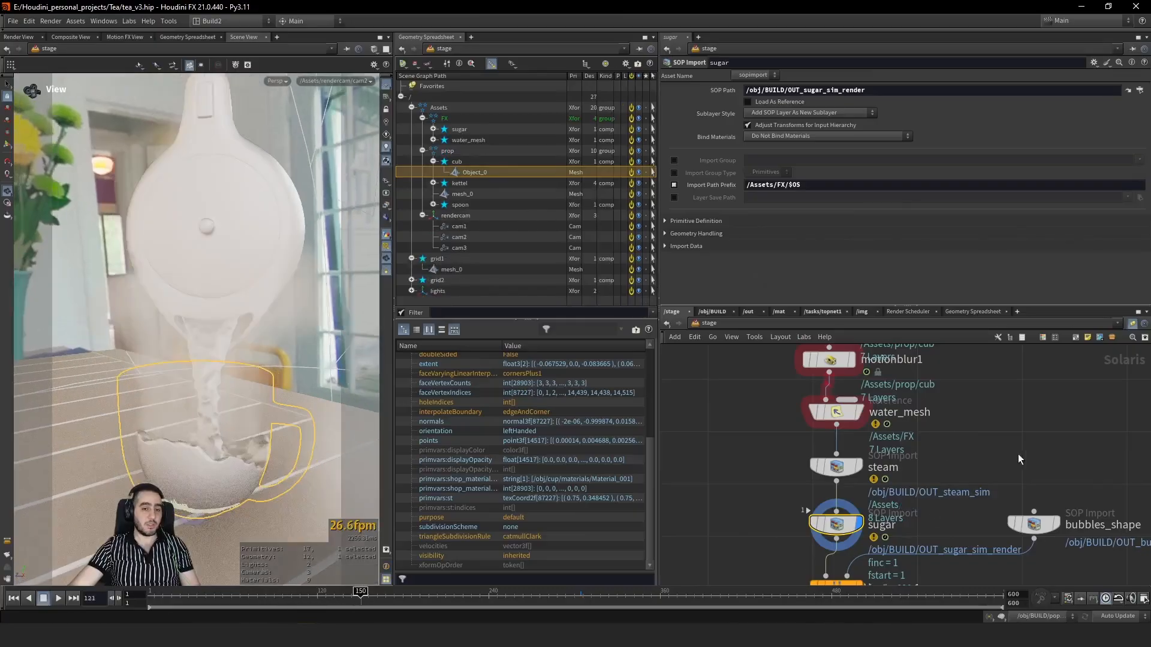
{"action": "left_click", "coordinate": [1053, 434]}
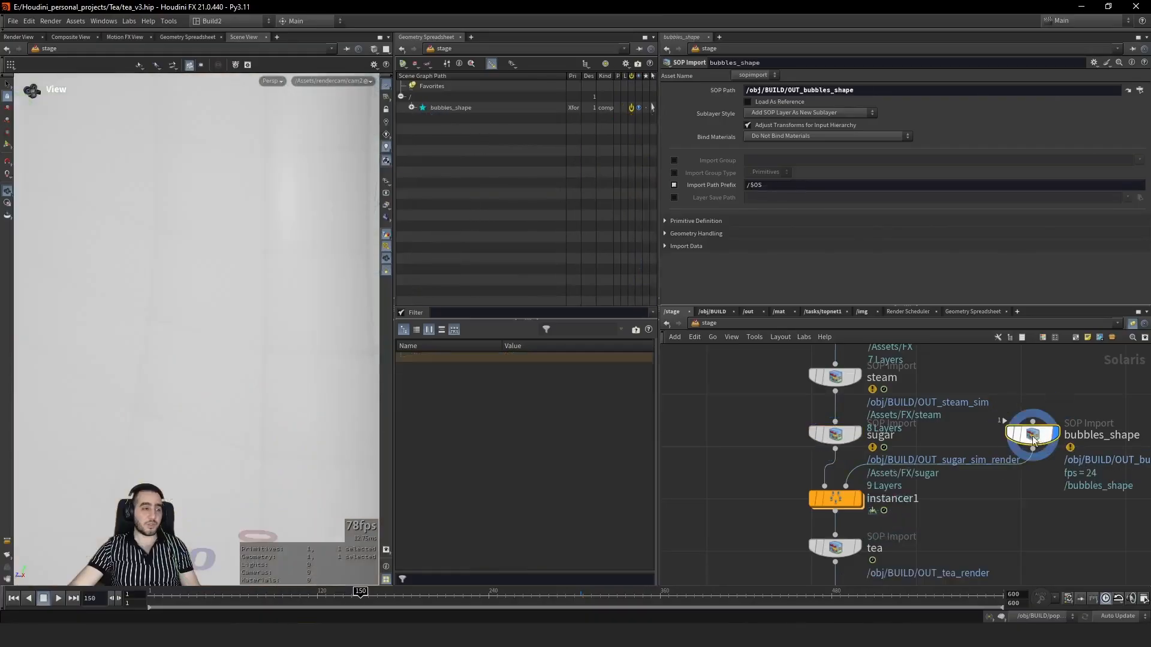
{"action": "left_click_drag", "start_coordinate": [167, 307], "coordinate": [242, 326]}
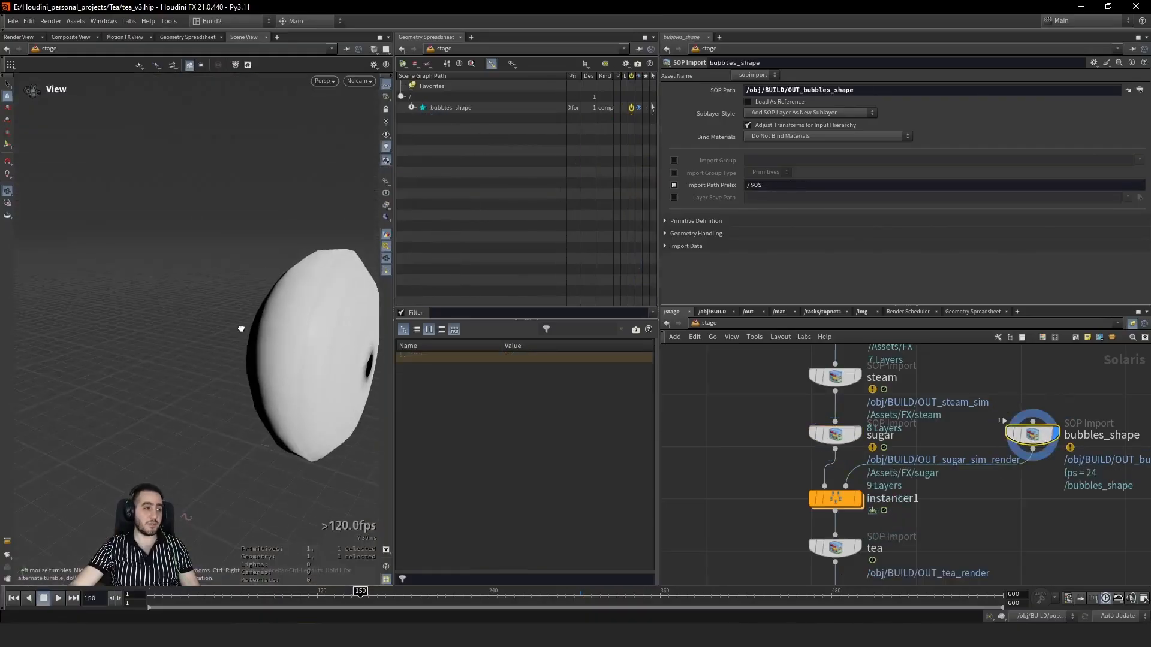
Step: Display instancer1, select bubbles in the scene graph, examine the instances on the tea surface up close and return to the camera view
{"action": "left_click", "coordinate": [860, 501]}
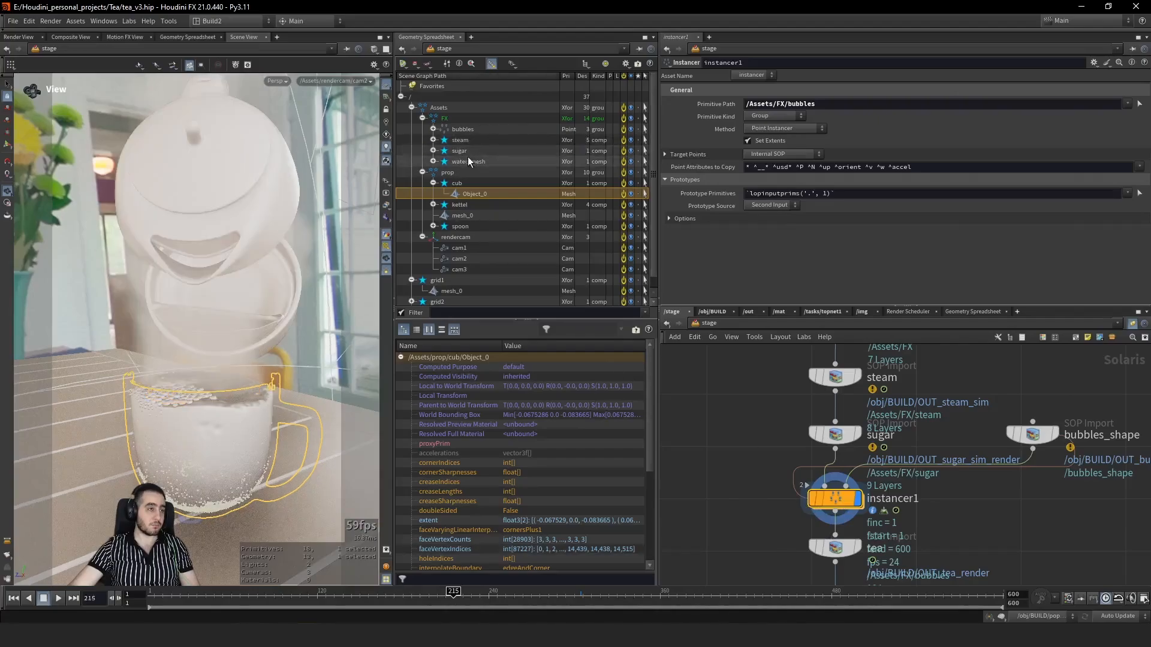
{"action": "left_click", "coordinate": [463, 130]}
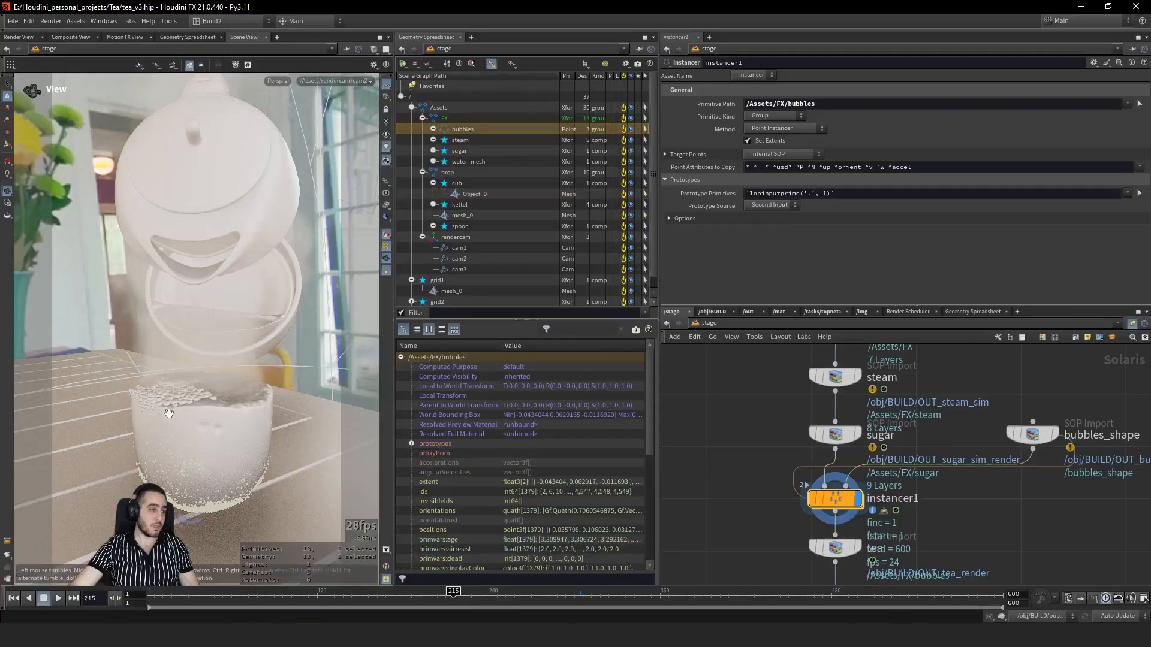
{"action": "key", "text": "f"}
{"action": "right_click_drag", "start_coordinate": [235, 374], "coordinate": [258, 479]}
{"action": "left_click_drag", "start_coordinate": [258, 479], "coordinate": [178, 391]}
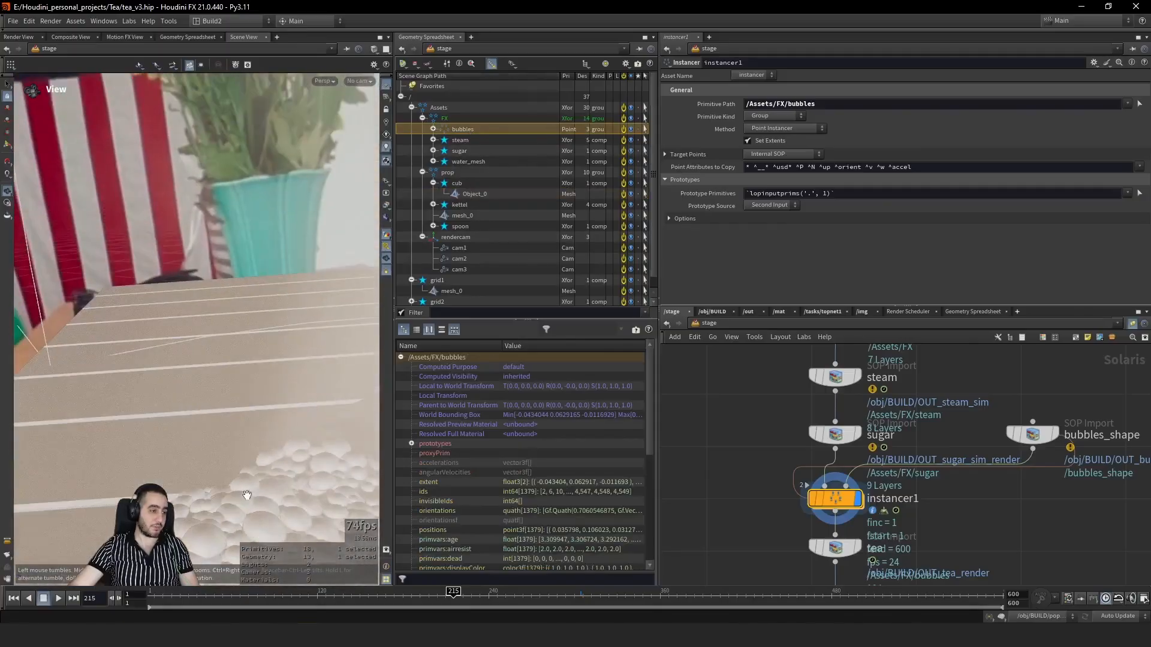
{"action": "right_click_drag", "start_coordinate": [248, 495], "coordinate": [232, 406]}
{"action": "left_click_drag", "start_coordinate": [231, 406], "coordinate": [277, 457]}
{"action": "left_click_drag", "start_coordinate": [339, 504], "coordinate": [319, 471]}
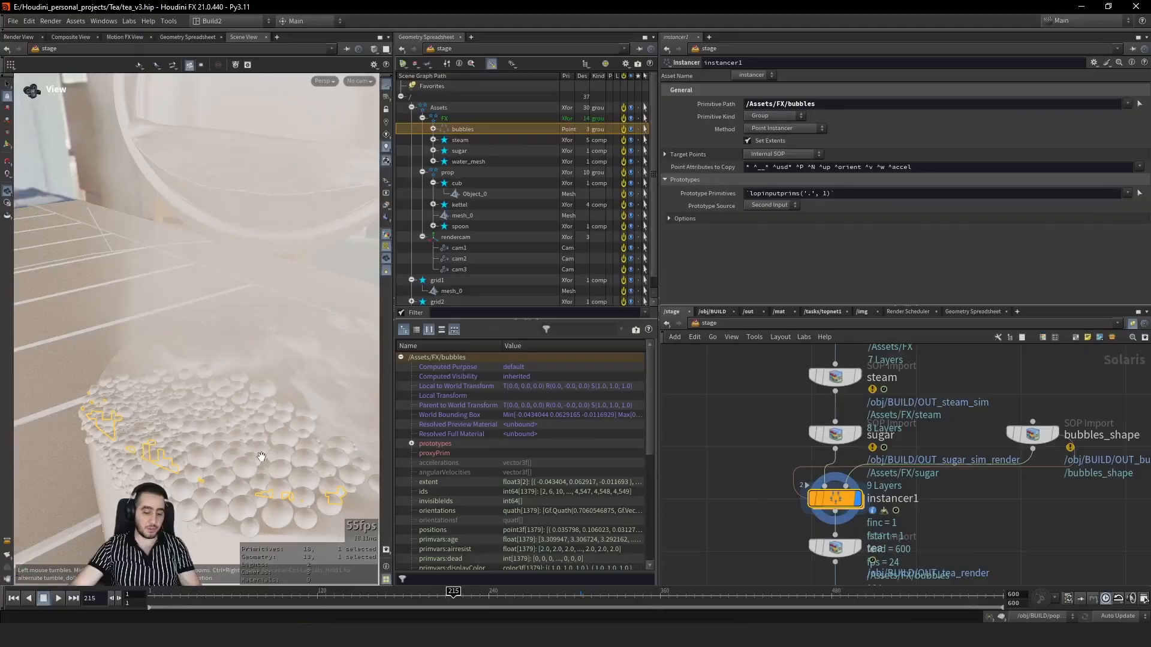
{"action": "key", "text": "bracketleft"}
Step: Display the tea import, scrub to the spoon stage around frame 314 and select tea in the scene graph
{"action": "middle_click_drag", "start_coordinate": [847, 554], "coordinate": [842, 487]}
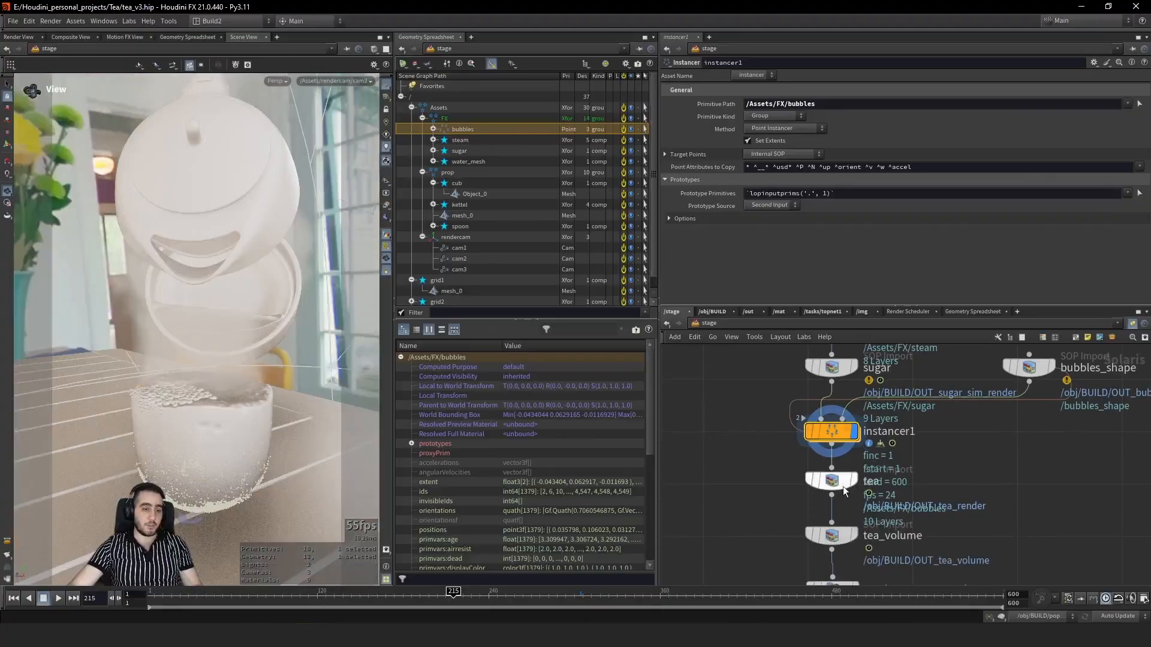
{"action": "left_click", "coordinate": [832, 482]}
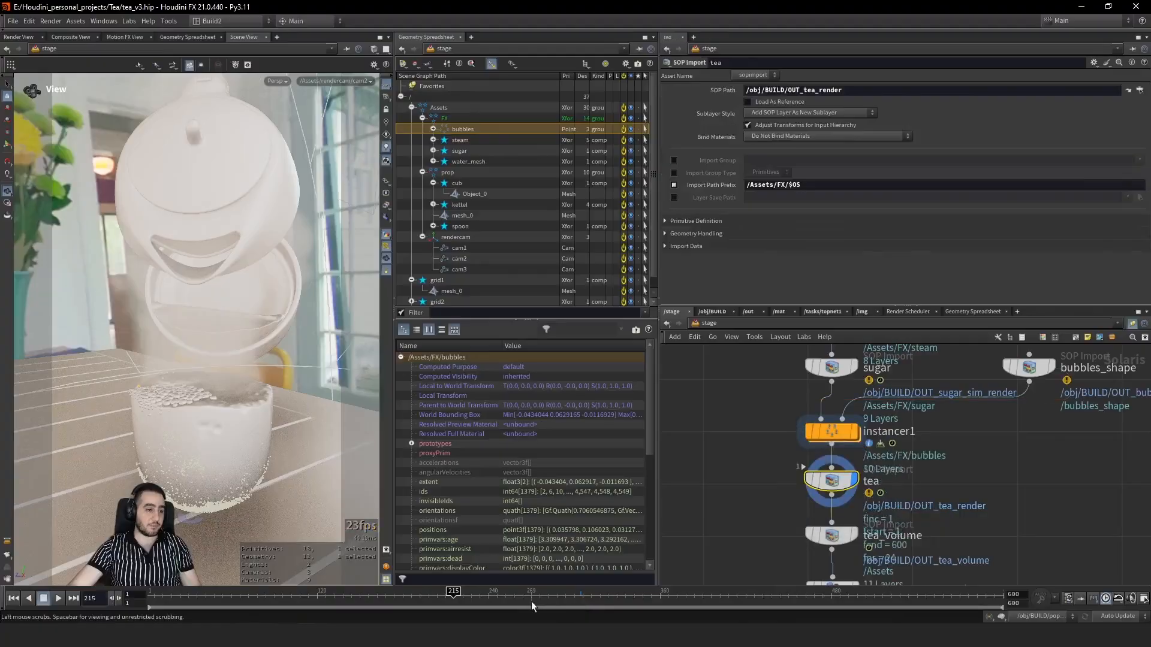
{"action": "left_click", "coordinate": [603, 596]}
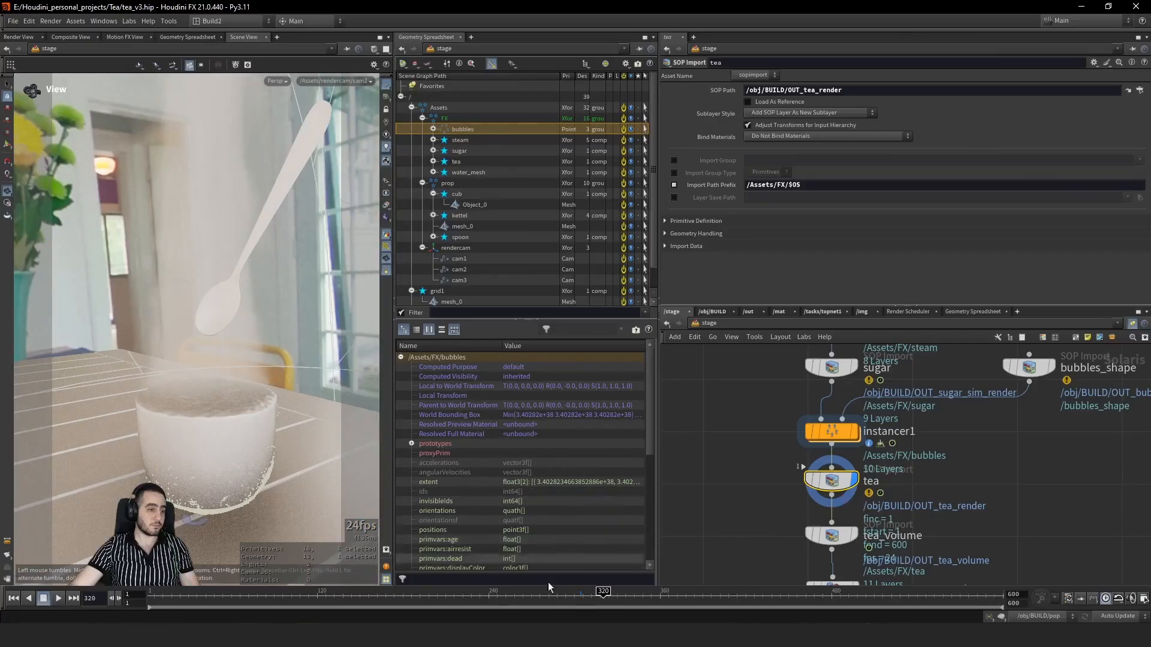
{"action": "left_click", "coordinate": [454, 163]}
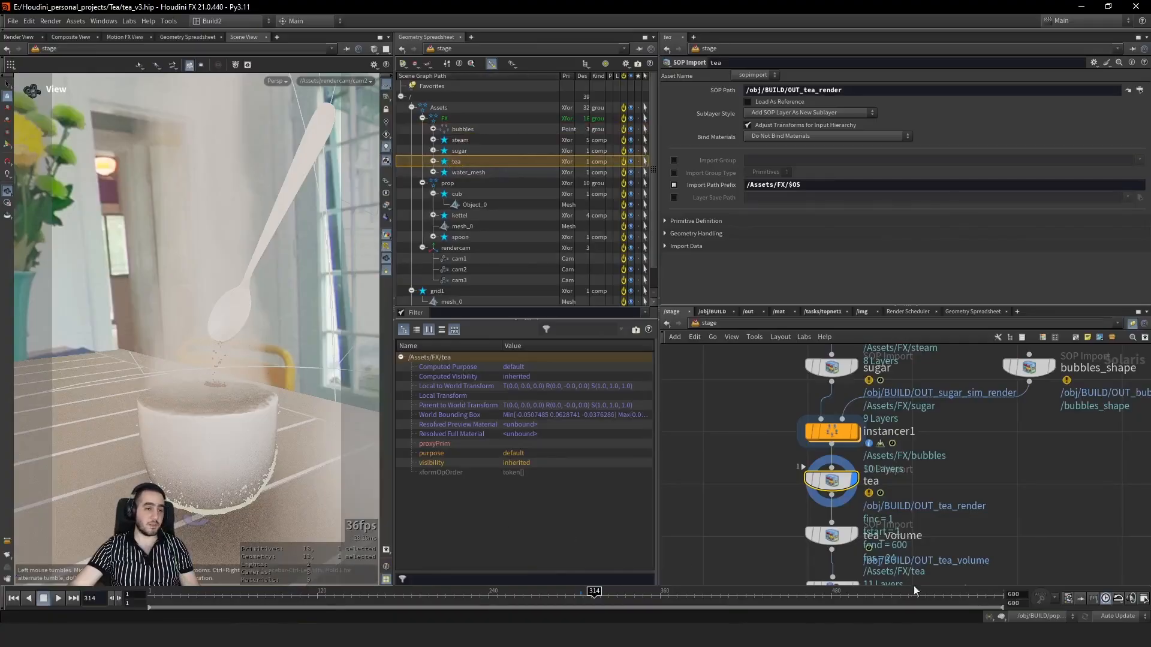
Step: Display the tea_volume import at frame 340 and examine rendergeometrysettings1's motion blur settings for the FX primitives
{"action": "middle_click_drag", "start_coordinate": [923, 549], "coordinate": [923, 470]}
{"action": "left_click", "coordinate": [852, 456]}
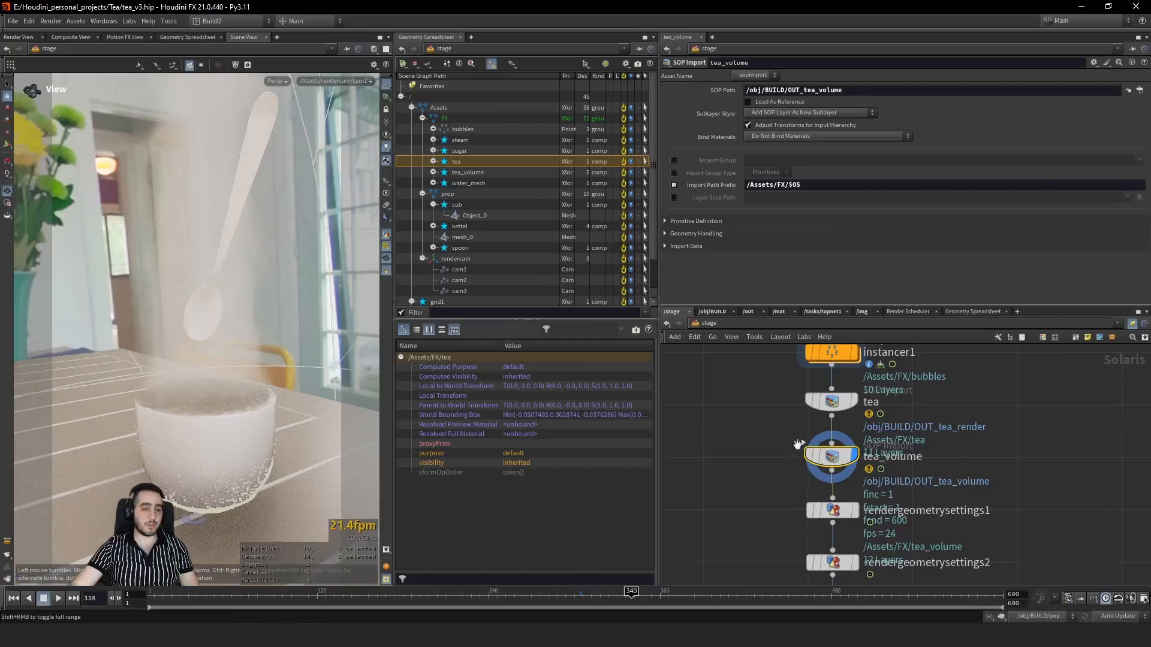
{"action": "middle_click_drag", "start_coordinate": [936, 548], "coordinate": [931, 473]}
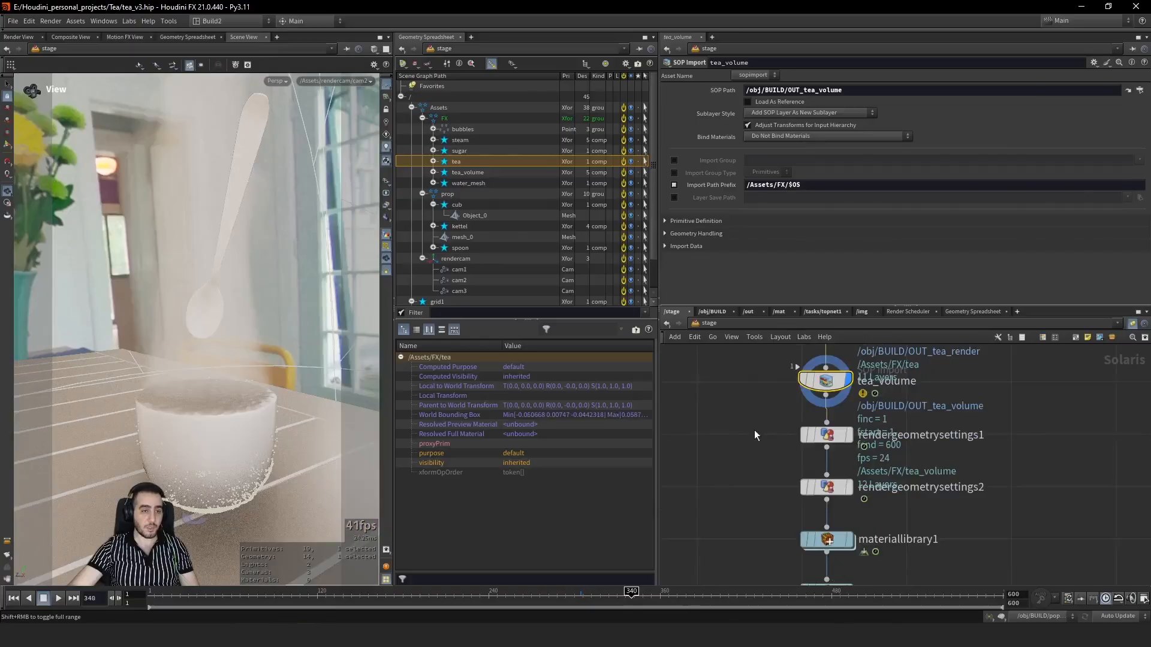
{"action": "left_click_drag", "start_coordinate": [753, 430], "coordinate": [805, 445]}
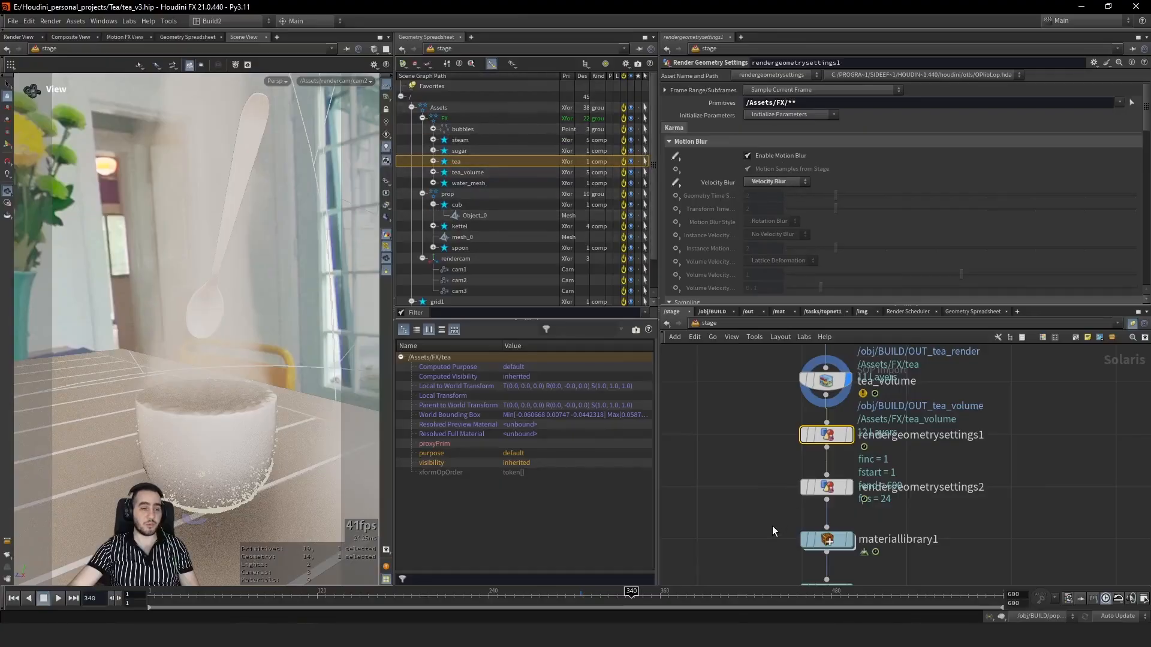
Step: Examine materiallibrary1's material assignments and enter its network at the glass material
{"action": "middle_click_drag", "start_coordinate": [773, 531], "coordinate": [788, 447]}
{"action": "left_click", "coordinate": [849, 467]}
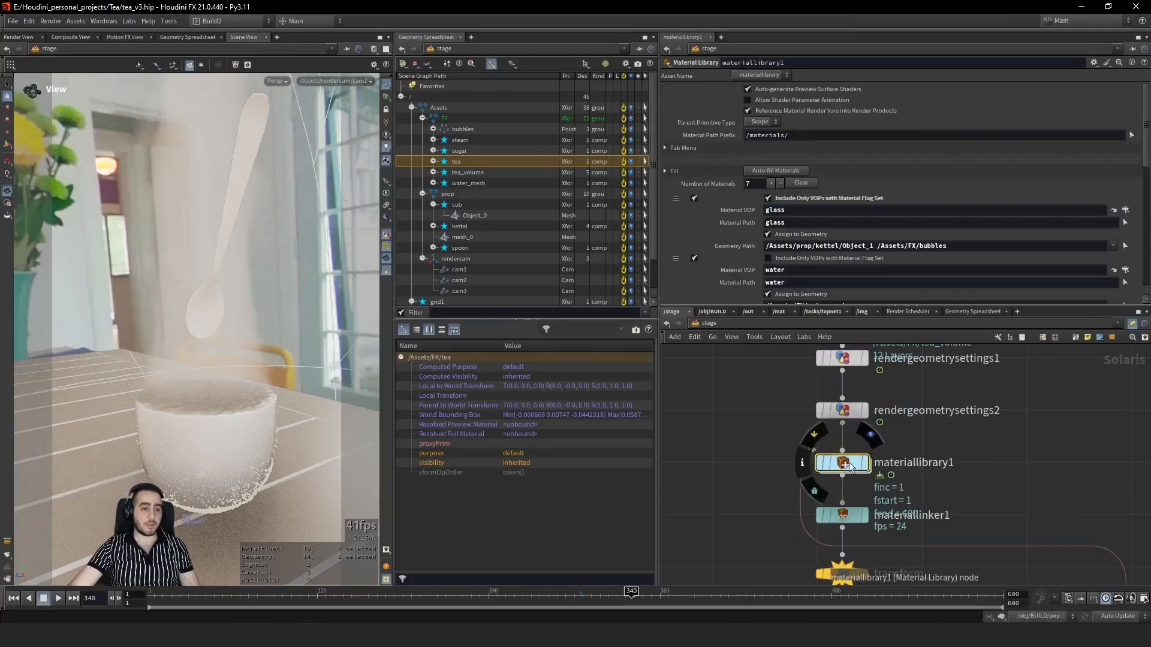
{"action": "double_click", "coordinate": [848, 466]}
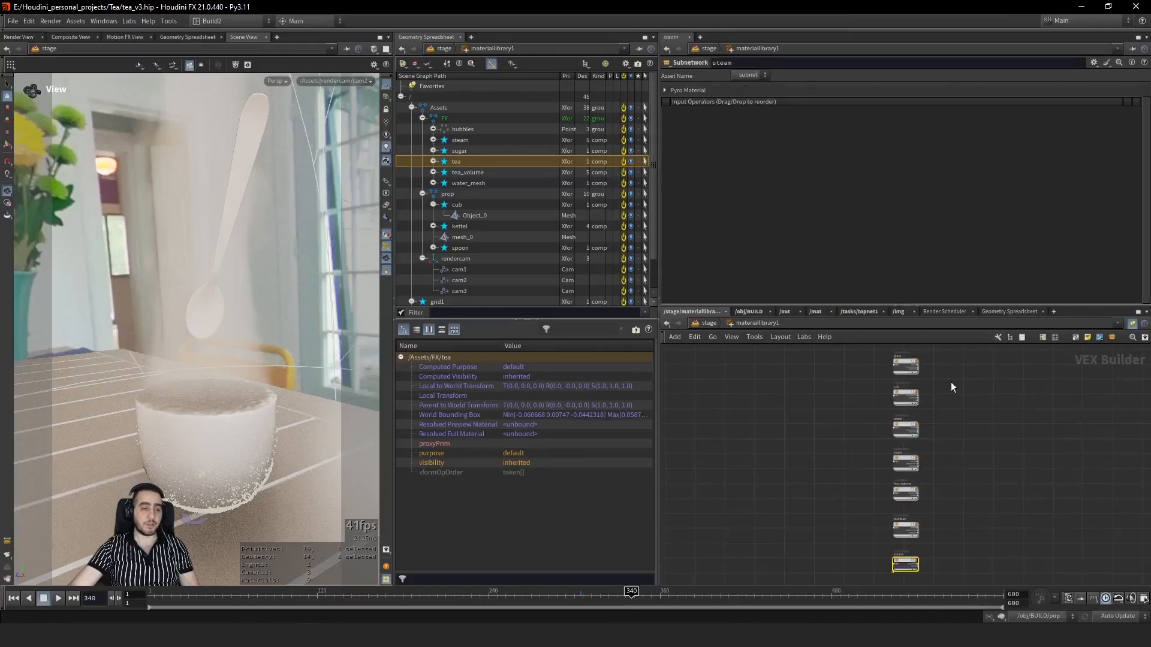
{"action": "scroll", "coordinate": [951, 382], "scroll_direction": "up", "scroll_amount": 5}
{"action": "middle_click_drag", "start_coordinate": [928, 455], "coordinate": [933, 434]}
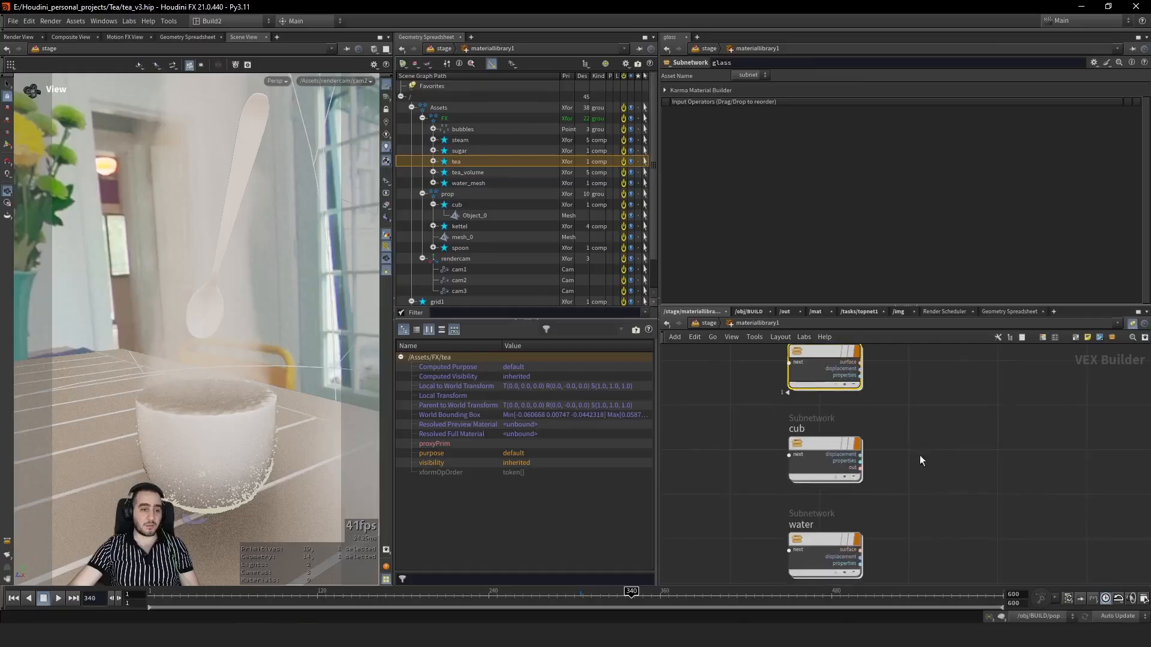
Step: Go through the water, sugar, tea_volume, bubbles and steam material subnetworks one by one
{"action": "middle_click_drag", "start_coordinate": [927, 529], "coordinate": [930, 458]}
{"action": "left_click", "coordinate": [815, 488]}
{"action": "middle_click_drag", "start_coordinate": [750, 511], "coordinate": [719, 434]}
{"action": "left_click_drag", "start_coordinate": [902, 487], "coordinate": [779, 521]}
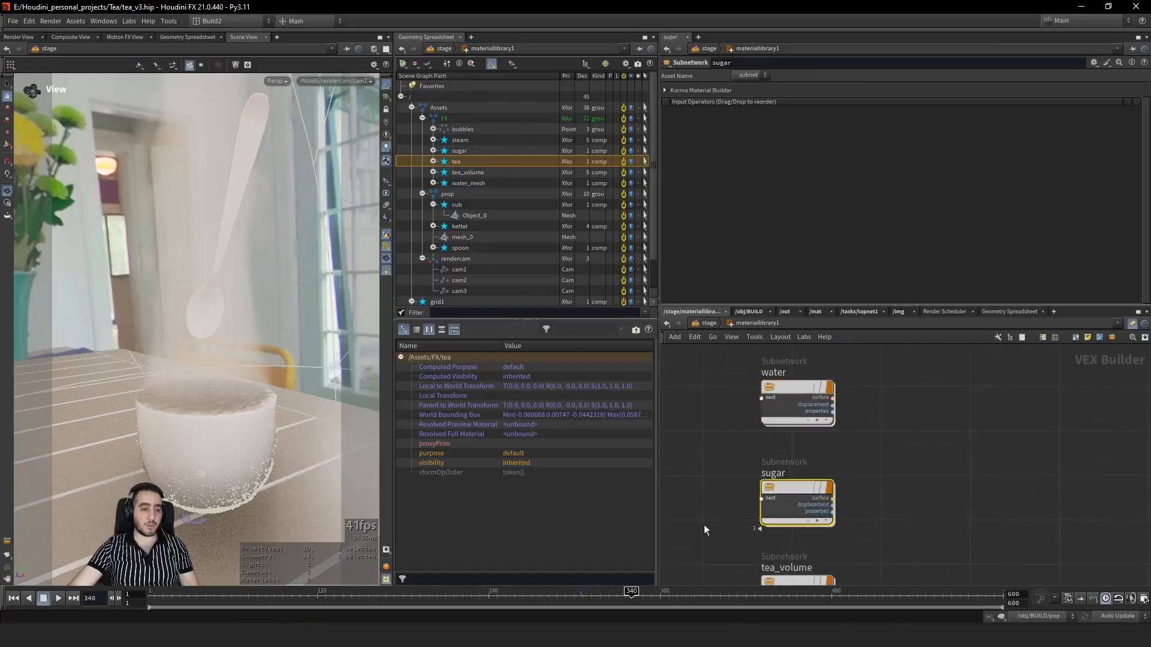
{"action": "middle_click_drag", "start_coordinate": [735, 504], "coordinate": [748, 423]}
{"action": "left_click_drag", "start_coordinate": [744, 498], "coordinate": [839, 520]}
{"action": "middle_click_drag", "start_coordinate": [903, 526], "coordinate": [922, 395]}
{"action": "left_click_drag", "start_coordinate": [918, 465], "coordinate": [753, 514]}
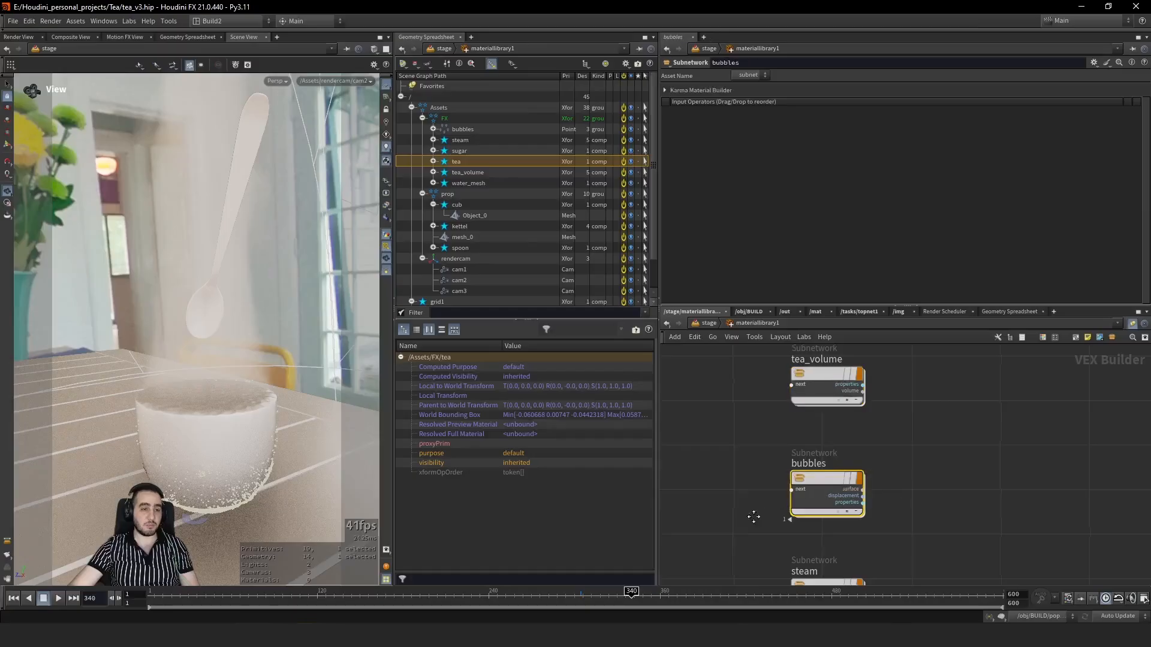
{"action": "middle_click_drag", "start_coordinate": [753, 514], "coordinate": [753, 400]}
{"action": "left_click_drag", "start_coordinate": [749, 506], "coordinate": [864, 542]}
{"action": "mouse_move", "coordinate": [864, 543]}
{"action": "middle_mouse_down"}
{"action": "mouse_move", "coordinate": [921, 411]}
{"action": "mouse_move", "coordinate": [878, 550]}
{"action": "middle_mouse_up"}
{"action": "scroll", "coordinate": [921, 412], "scroll_direction": "down", "scroll_amount": 4}
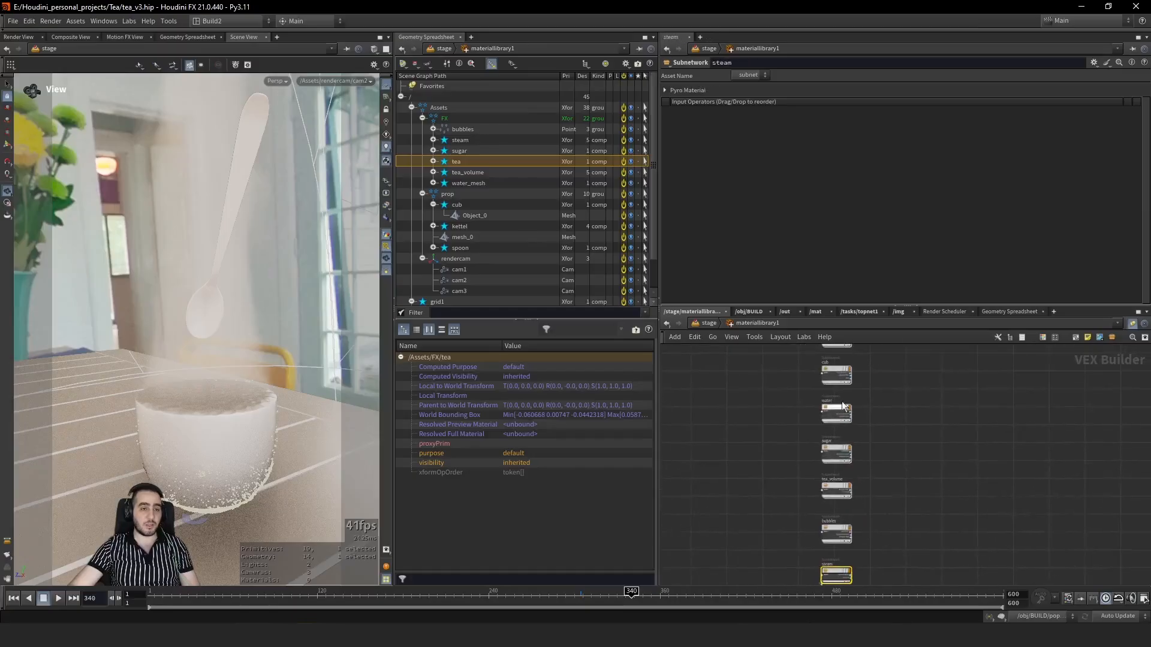
Step: Enter the cub material network and examine the settings of kma_pcread1
{"action": "middle_click_drag", "start_coordinate": [836, 401], "coordinate": [820, 470]}
{"action": "scroll", "coordinate": [823, 471], "scroll_direction": "up", "scroll_amount": 4}
{"action": "double_click", "coordinate": [834, 472]}
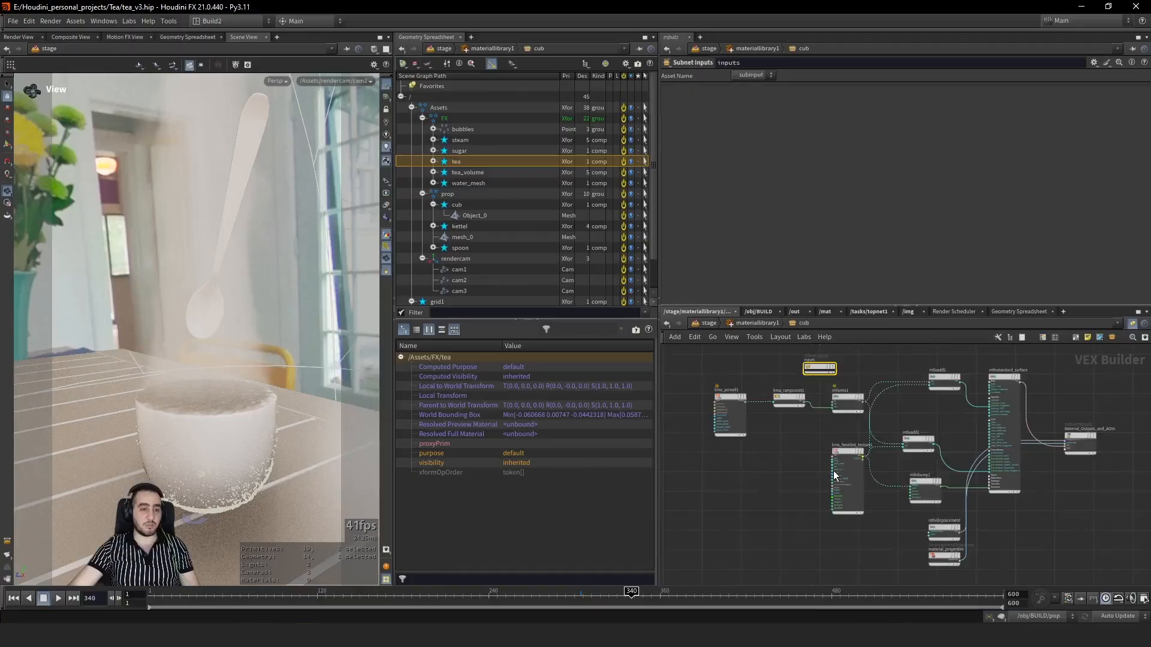
{"action": "left_click", "coordinate": [730, 385]}
{"action": "scroll", "coordinate": [730, 380], "scroll_direction": "up", "scroll_amount": 2}
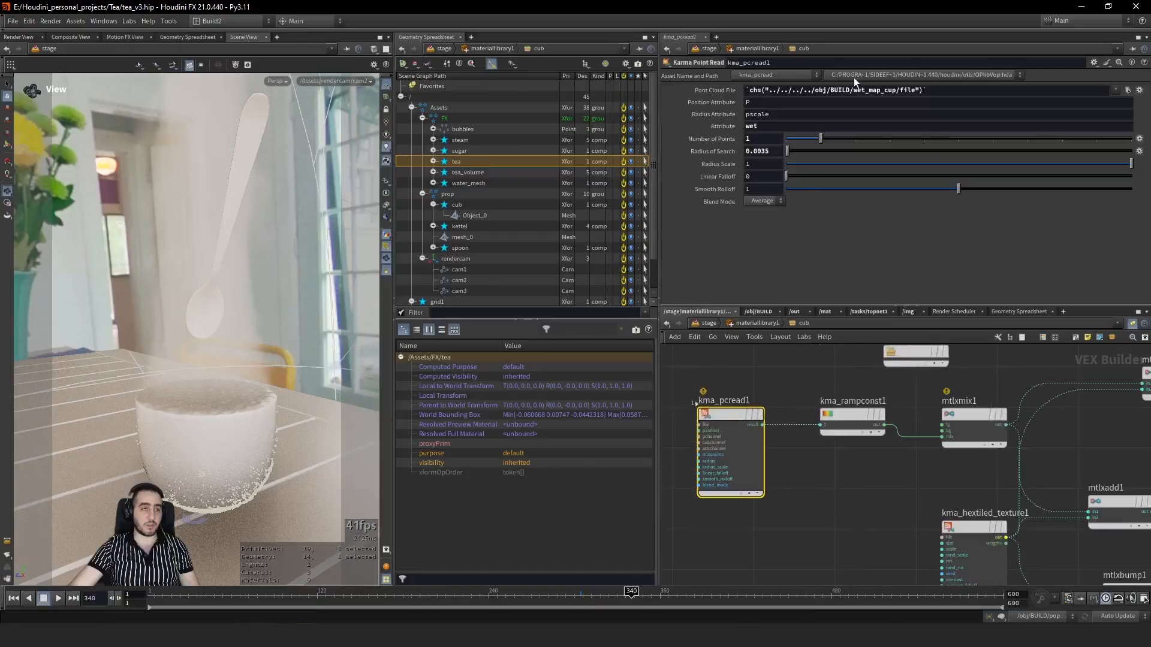
Step: Show the evaluated Point Cloud File path of kma_pcread1 and examine its wet map cache file and frame number
{"action": "left_click", "coordinate": [705, 89]}
{"action": "left_click", "coordinate": [980, 91]}
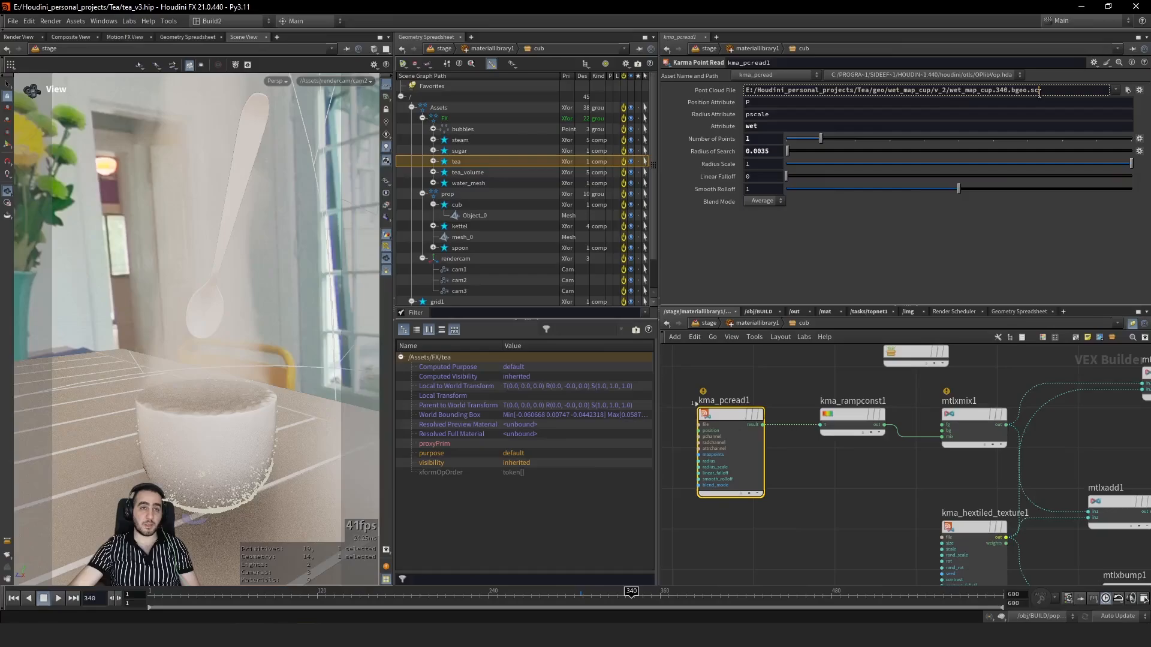
{"action": "left_click_drag", "start_coordinate": [1005, 94], "coordinate": [1050, 94]}
{"action": "left_click", "coordinate": [1022, 91]}
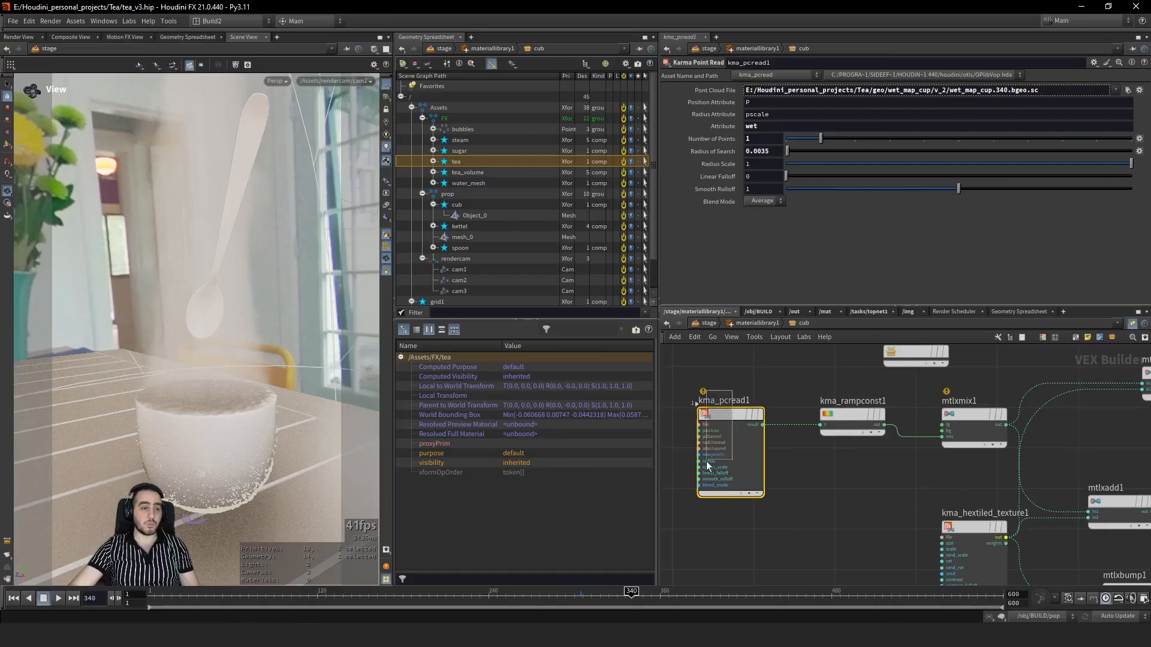
Step: Examine kma_rampconst1's ramp and the wet attribute that kma_pcread1 reads into it
{"action": "middle_click_drag", "start_coordinate": [862, 488], "coordinate": [812, 509]}
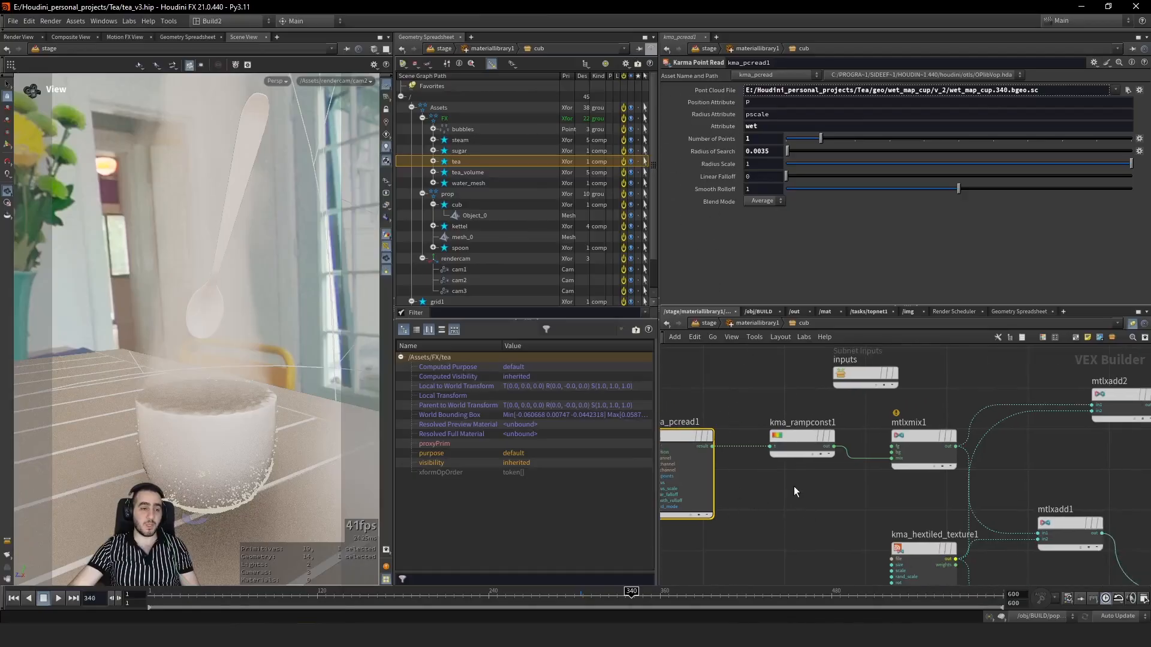
{"action": "left_click_drag", "start_coordinate": [813, 430], "coordinate": [814, 428]}
{"action": "key", "text": "ctrl+z"}
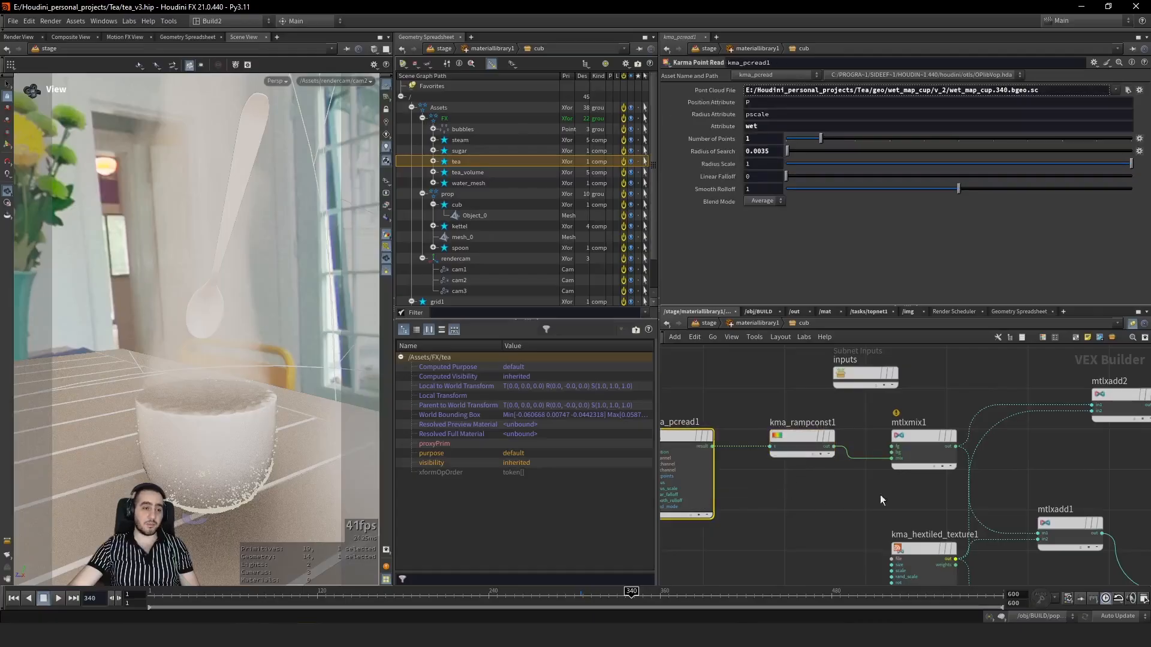
{"action": "left_click_drag", "start_coordinate": [905, 501], "coordinate": [884, 457]}
{"action": "left_click", "coordinate": [797, 438]}
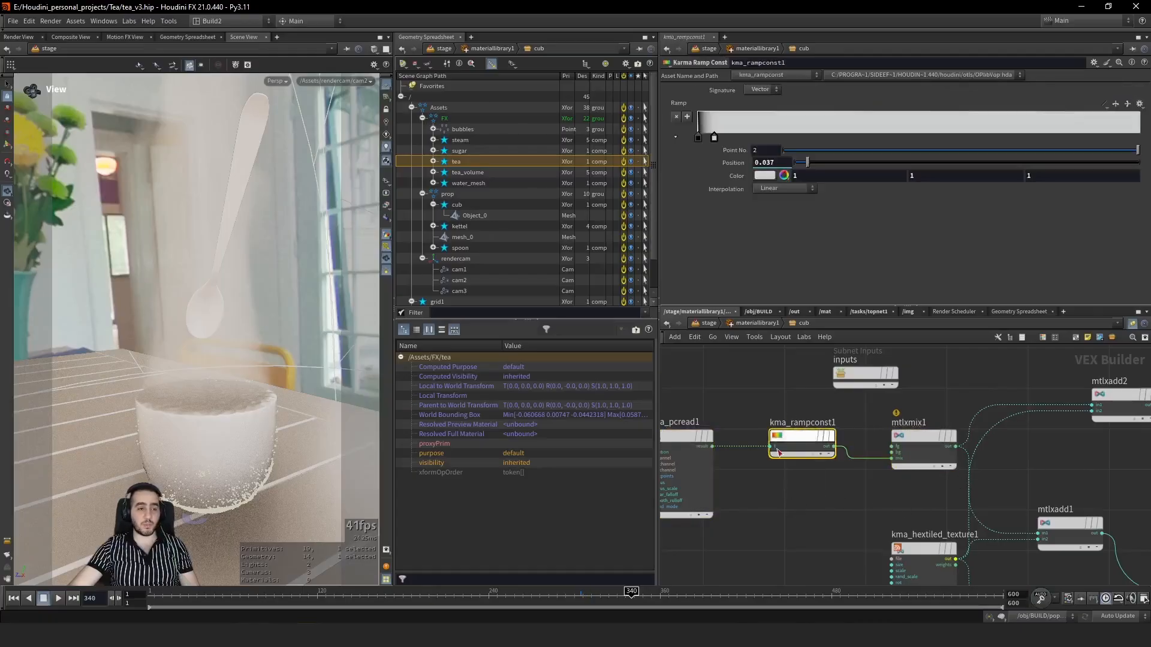
{"action": "left_click", "coordinate": [695, 438]}
{"action": "double_click", "coordinate": [773, 129]}
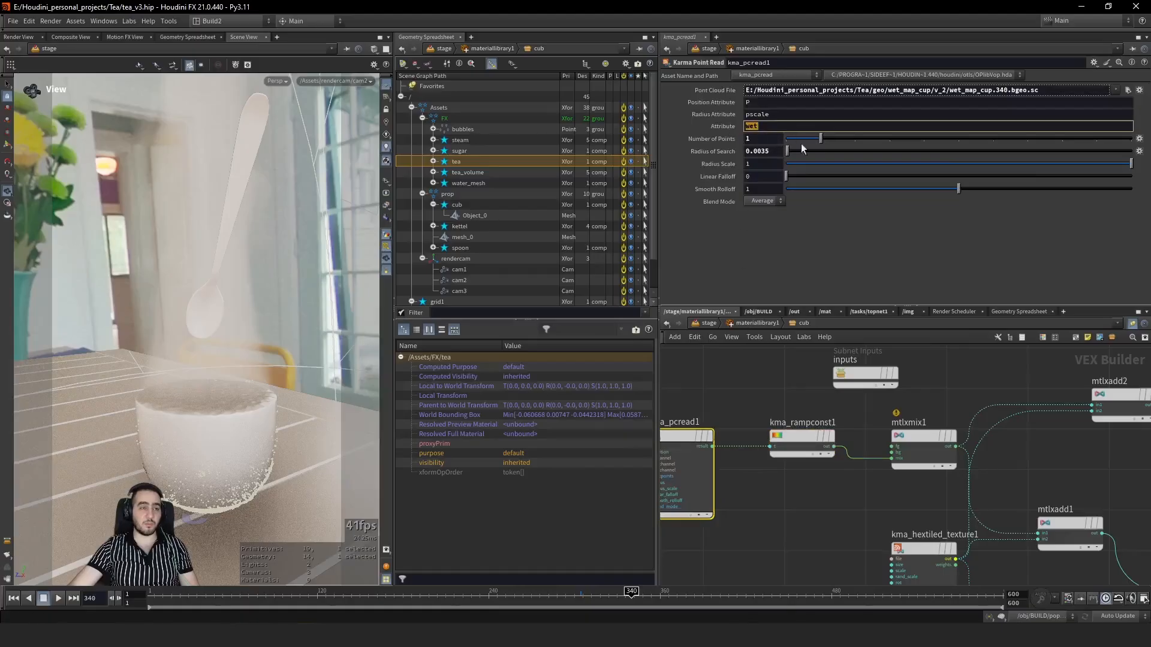
Step: Follow mtlxadd2 into the specular roughness input of mtlxstandard_surface and examine the shader's base and specular settings
{"action": "middle_click_drag", "start_coordinate": [1064, 438], "coordinate": [930, 453]}
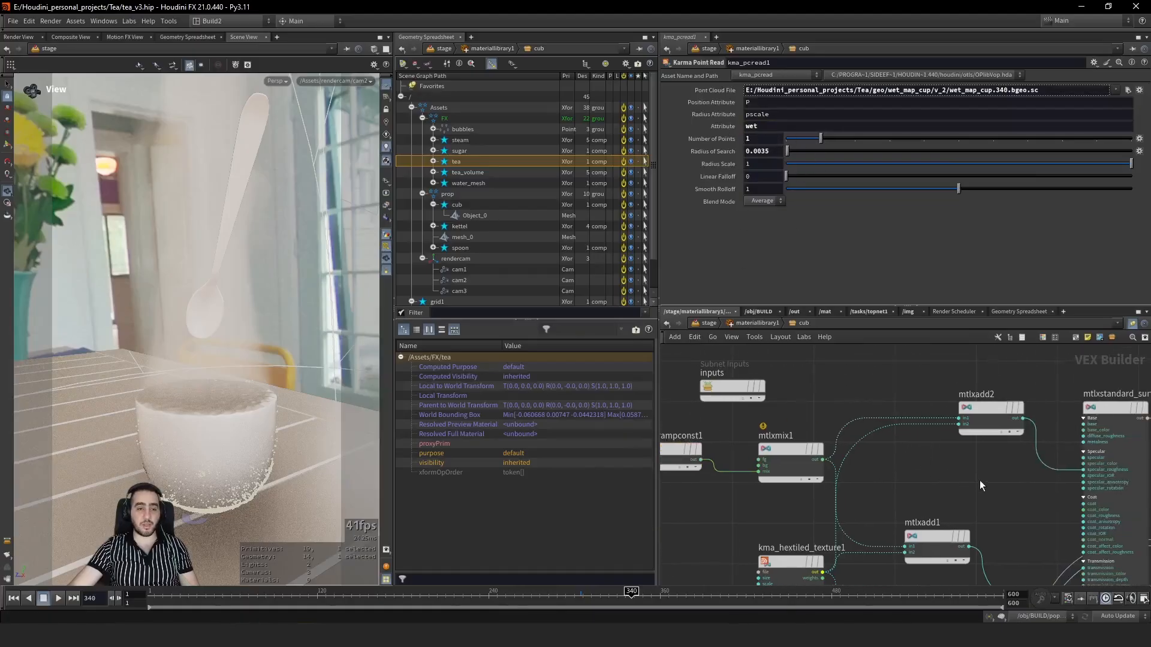
{"action": "scroll", "coordinate": [980, 480], "scroll_direction": "up", "scroll_amount": 5}
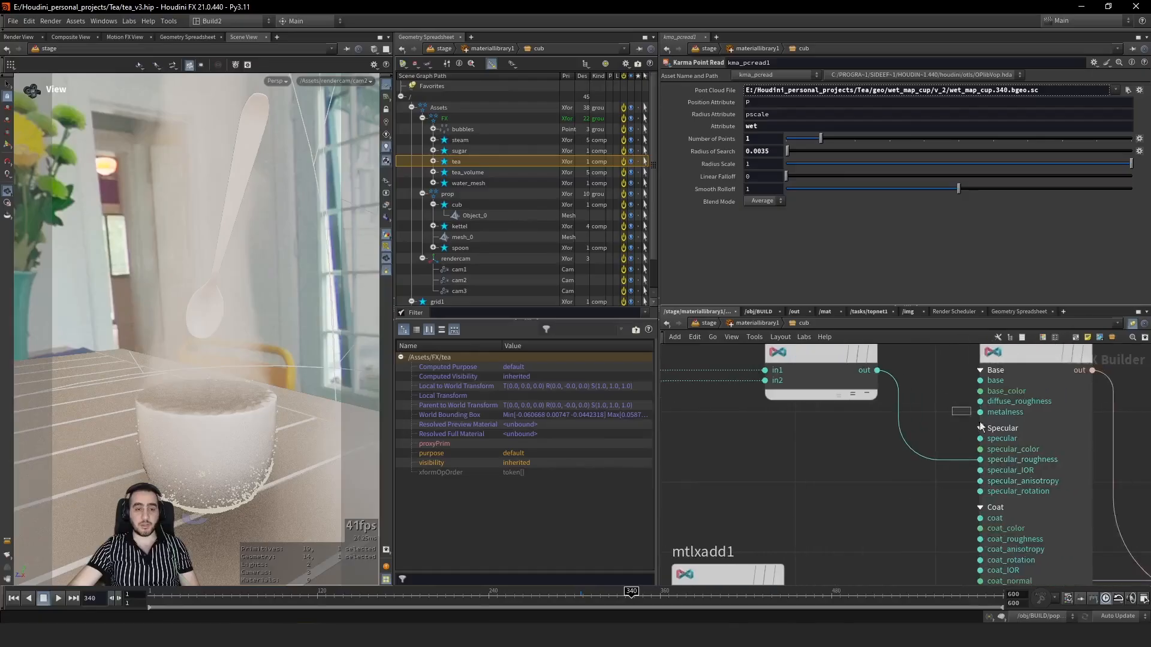
{"action": "left_click", "coordinate": [981, 427]}
{"action": "scroll", "coordinate": [911, 497], "scroll_direction": "down", "scroll_amount": 5}
{"action": "middle_click_drag", "start_coordinate": [925, 452], "coordinate": [971, 483]}
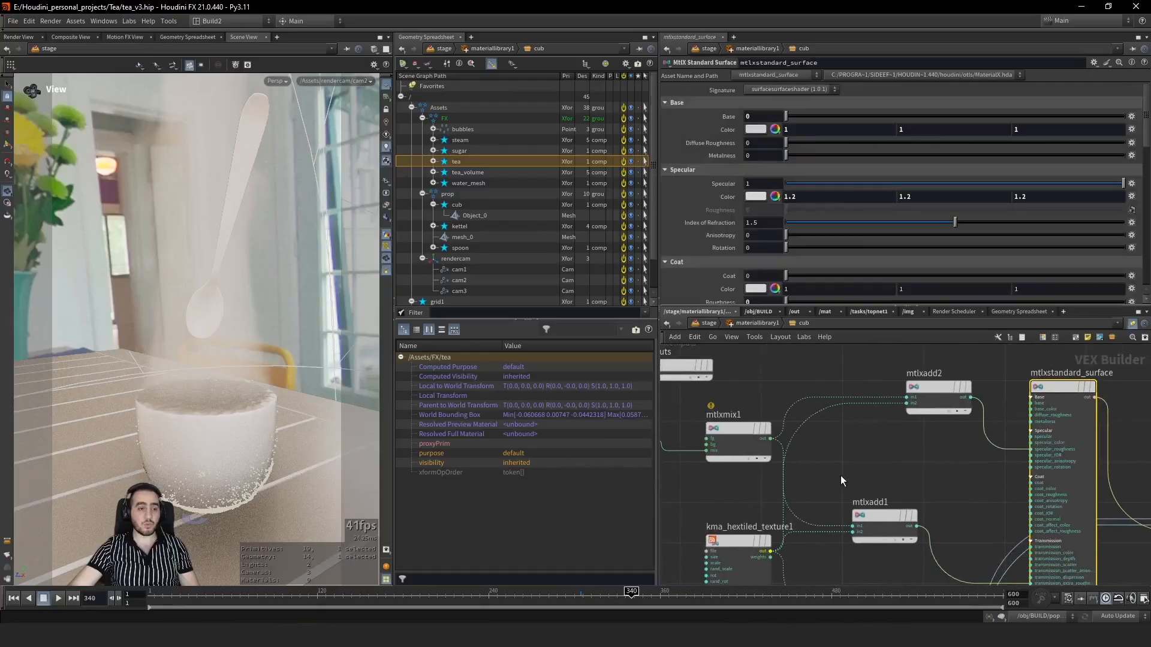
Step: Examine kma_hextiled_texture1's settings and its file path to the OUT_roughness output of copnet1
{"action": "middle_click_drag", "start_coordinate": [841, 480], "coordinate": [891, 447]}
{"action": "left_click", "coordinate": [789, 526]}
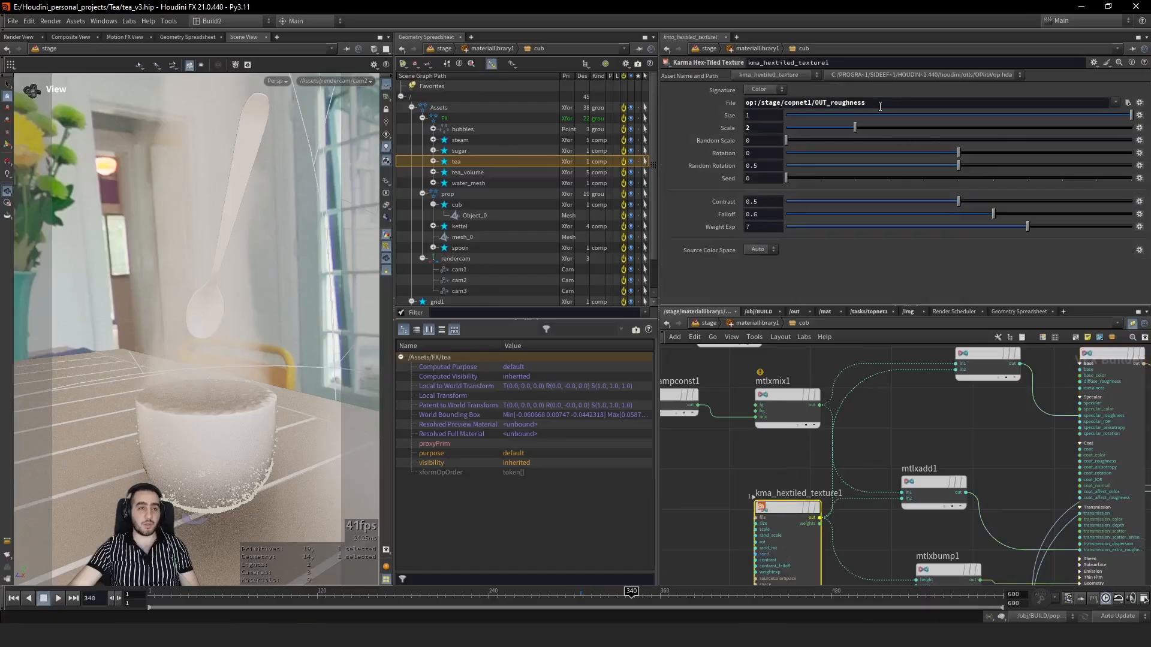
{"action": "left_click_drag", "start_coordinate": [765, 102], "coordinate": [865, 103]}
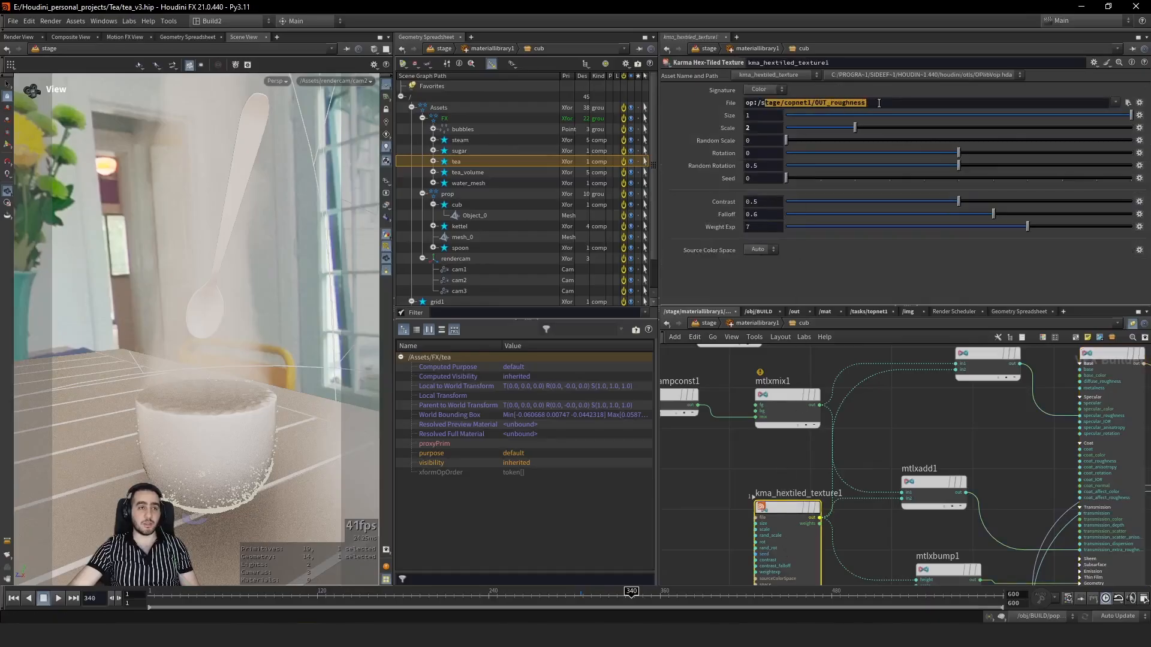
Step: Open copnet1 on the stage, display its OUT_roughness output and examine the scratch texture up close
{"action": "left_click", "coordinate": [742, 325]}
{"action": "left_click", "coordinate": [709, 323]}
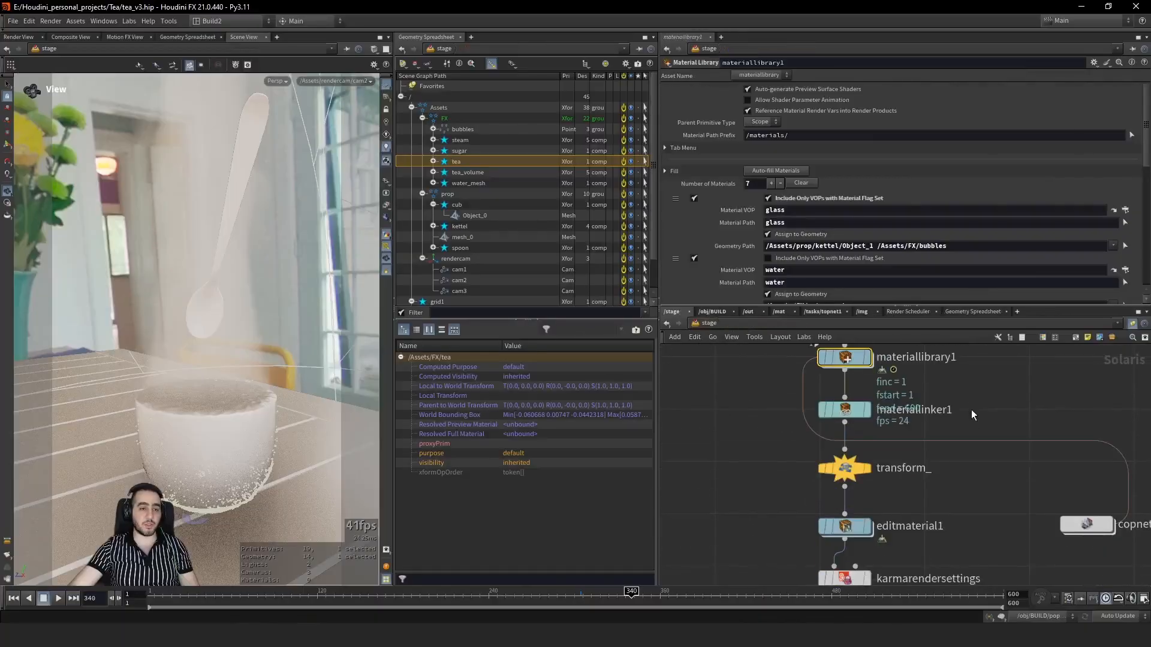
{"action": "scroll", "coordinate": [989, 431], "scroll_direction": "down", "scroll_amount": 3}
{"action": "left_click", "coordinate": [1017, 456]}
{"action": "double_click", "coordinate": [1026, 457]}
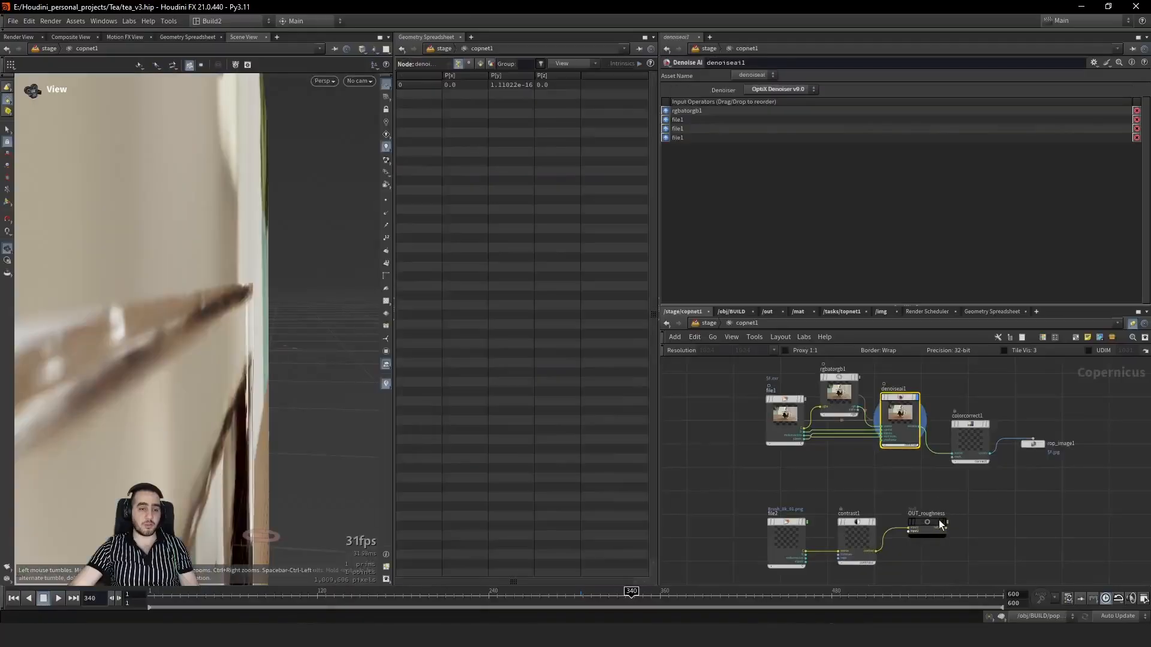
{"action": "mouse_move", "coordinate": [945, 512]}
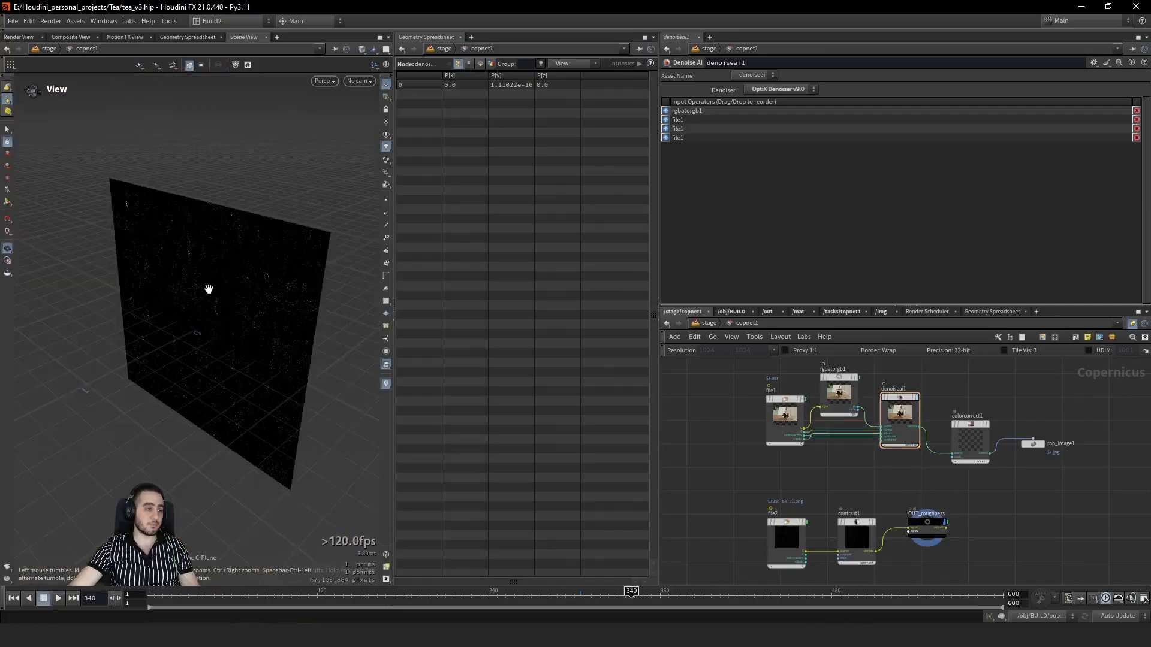
{"action": "right_click_drag", "start_coordinate": [208, 289], "coordinate": [303, 282]}
{"action": "mouse_move", "coordinate": [200, 185]}
{"action": "right_mouse_down"}
{"action": "mouse_move", "coordinate": [270, 187]}
{"action": "mouse_move", "coordinate": [72, 311]}
{"action": "right_mouse_up"}
{"action": "mouse_move", "coordinate": [72, 311]}
{"action": "left_mouse_down"}
{"action": "mouse_move", "coordinate": [129, 339]}
{"action": "mouse_move", "coordinate": [274, 289]}
{"action": "mouse_move", "coordinate": [278, 337]}
{"action": "mouse_move", "coordinate": [241, 311]}
{"action": "mouse_move", "coordinate": [187, 321]}
{"action": "mouse_move", "coordinate": [183, 311]}
{"action": "left_mouse_up"}
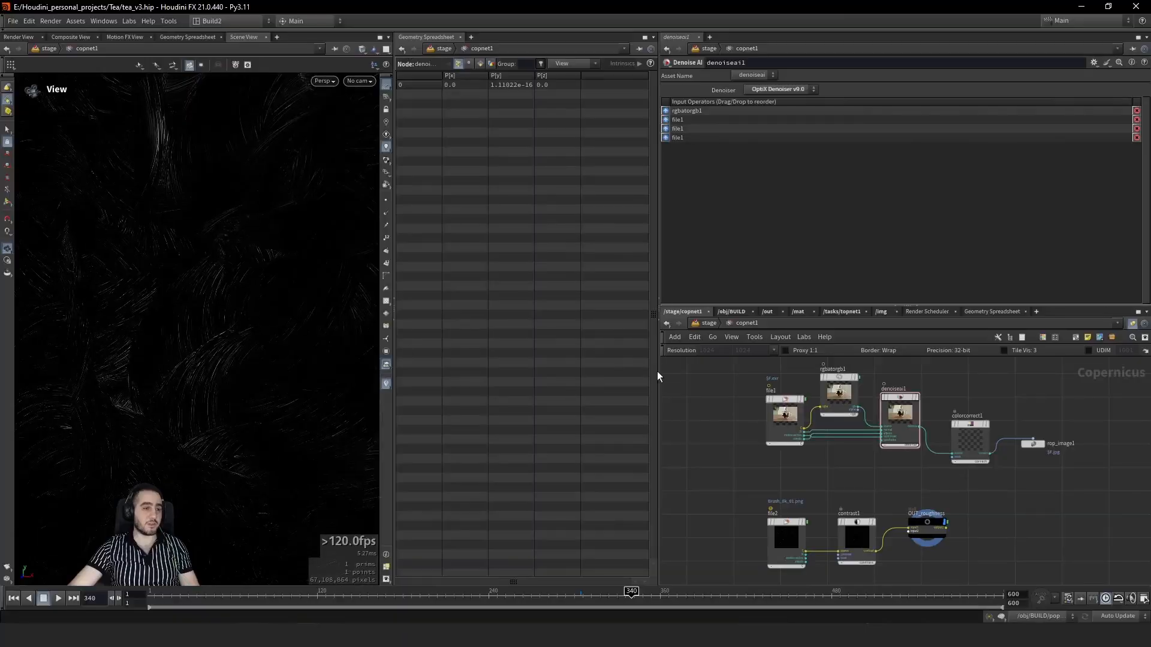
Step: Return to the cub material in materiallibrary1 and point out the op:/stage/copnet1/OUT_roughness file path of kma_hextiled_texture1
{"action": "left_click", "coordinate": [708, 322]}
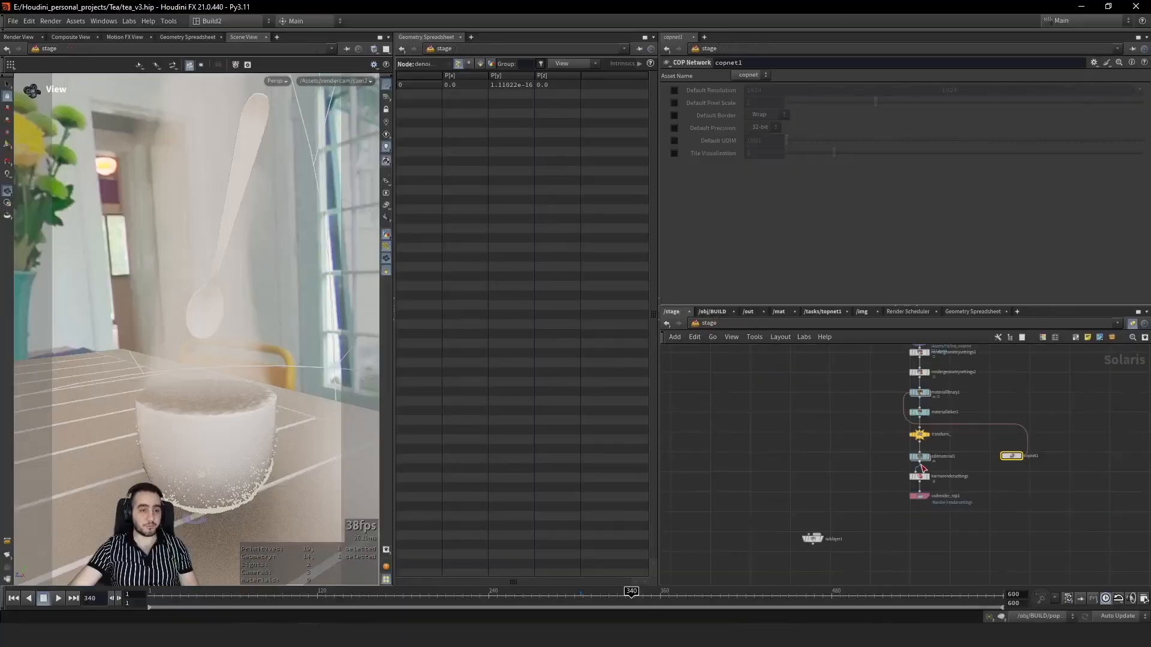
{"action": "double_click", "coordinate": [915, 386]}
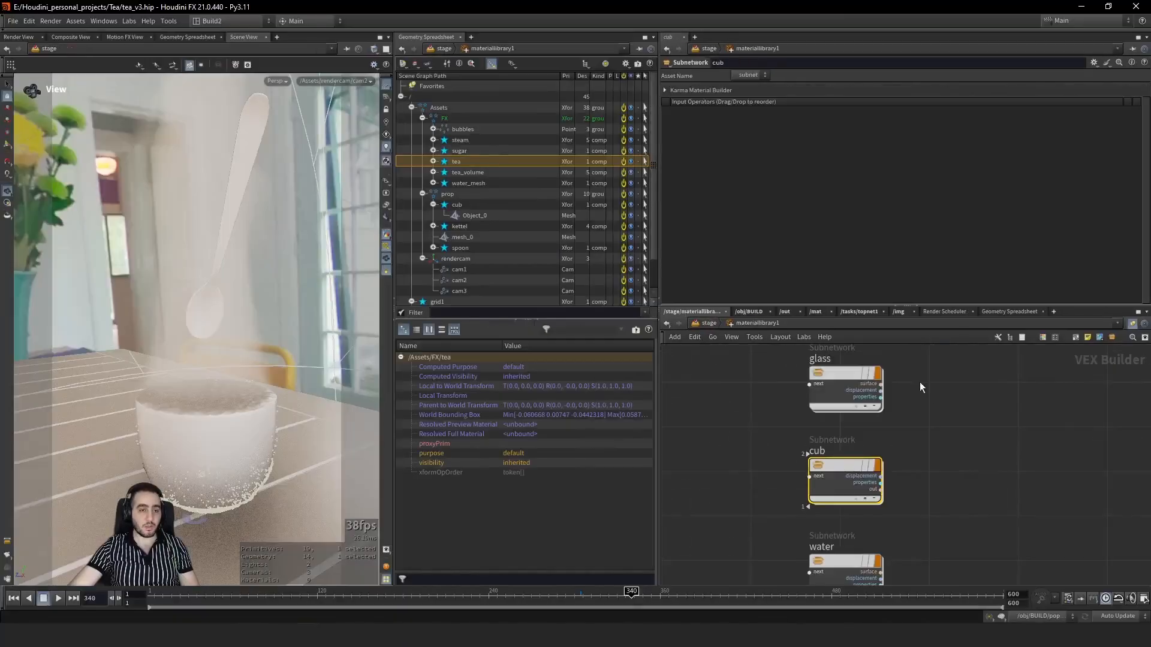
{"action": "double_click", "coordinate": [850, 496]}
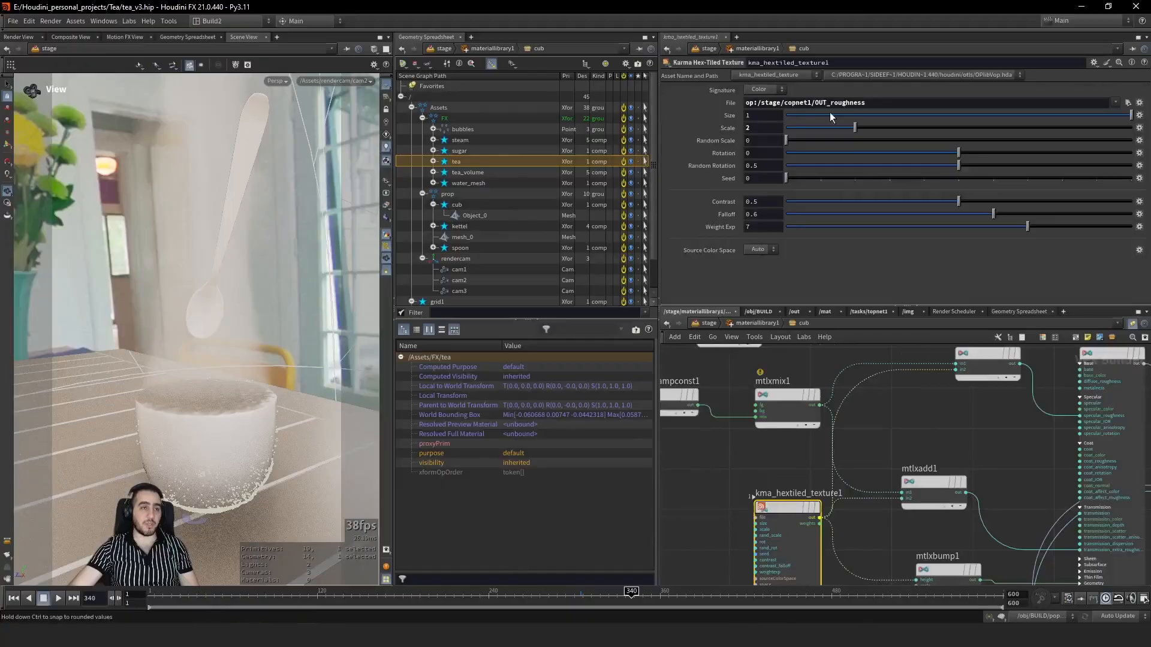
{"action": "left_click_drag", "start_coordinate": [753, 103], "coordinate": [837, 102]}
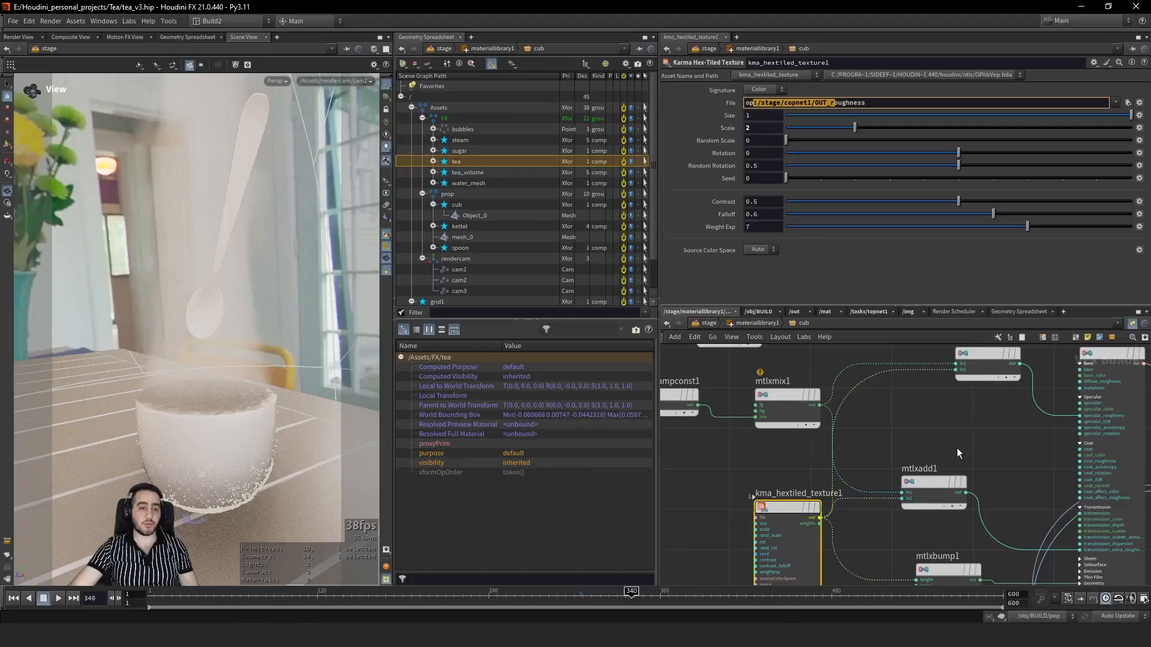
Step: Follow mtlxadd1 into the transmission extra roughness input of mtlxstandard_surface
{"action": "left_click", "coordinate": [944, 484]}
{"action": "middle_click_drag", "start_coordinate": [977, 458], "coordinate": [952, 411]}
{"action": "scroll", "coordinate": [1082, 513], "scroll_direction": "up", "scroll_amount": 2}
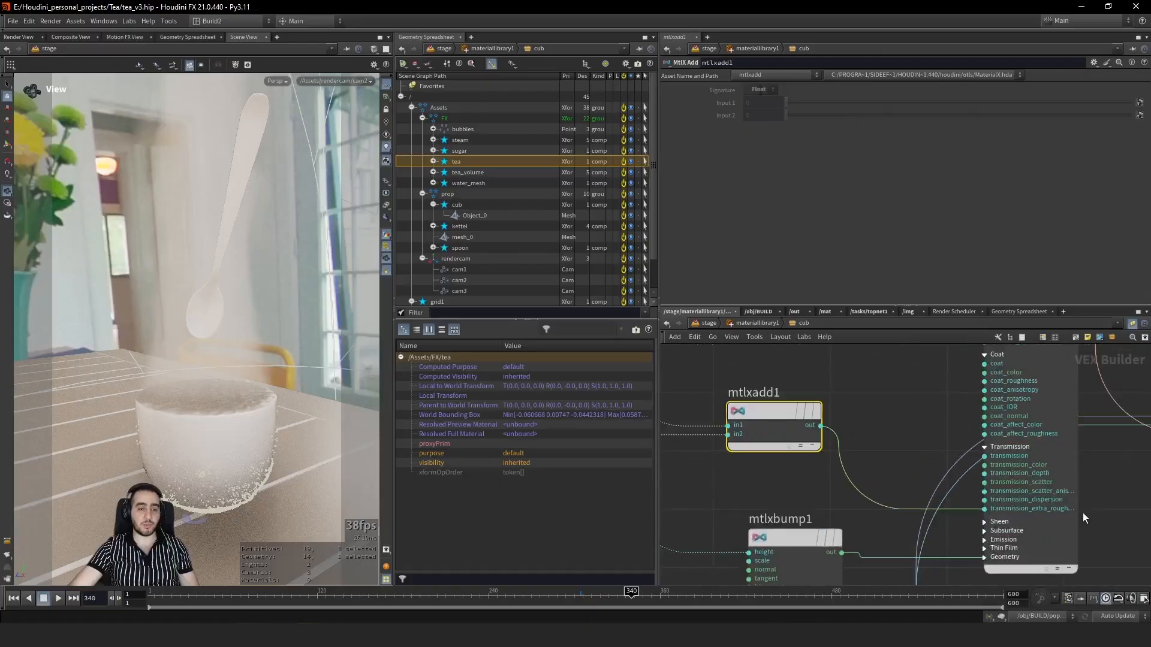
{"action": "left_click", "coordinate": [1027, 529]}
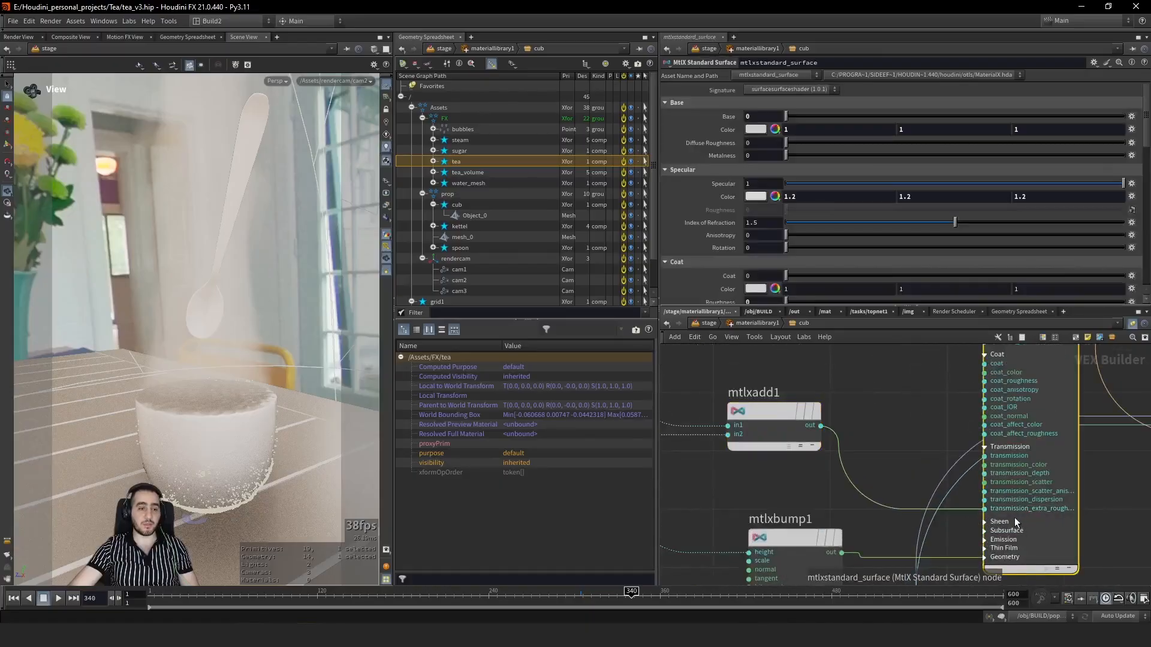
{"action": "scroll", "coordinate": [971, 468], "scroll_direction": "down", "scroll_amount": 2}
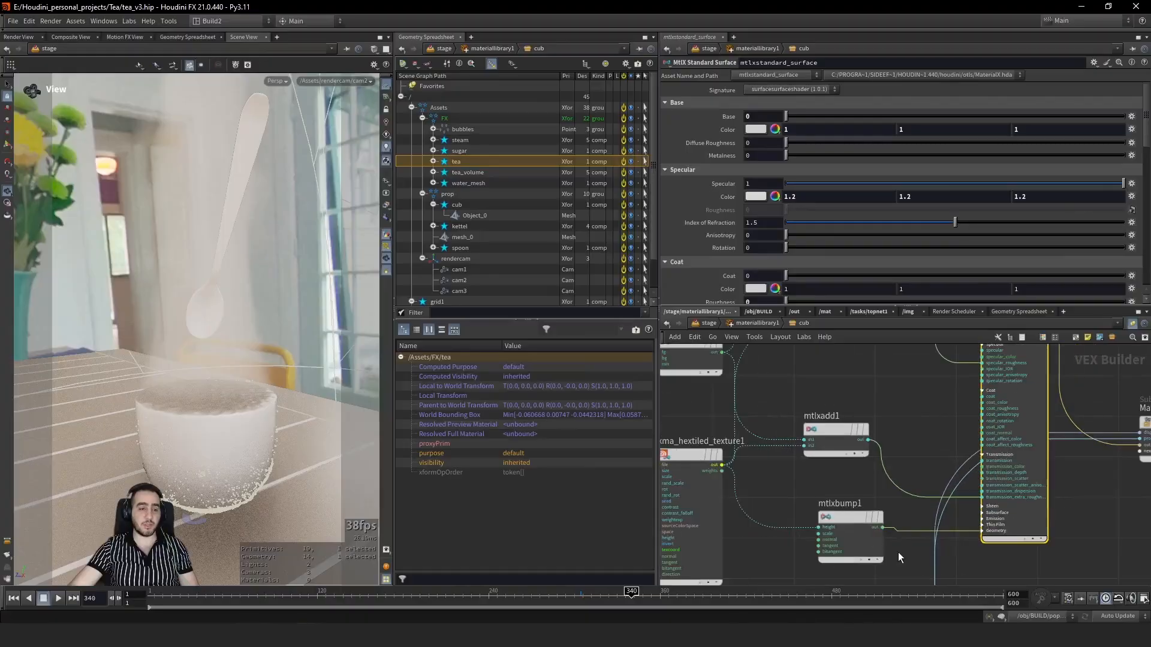
Step: Examine mtlxbump1's scale and expand the shader's Geometry inputs to trace the bump into the normal input
{"action": "left_click", "coordinate": [847, 552]}
{"action": "scroll", "coordinate": [842, 515], "scroll_direction": "up", "scroll_amount": 2}
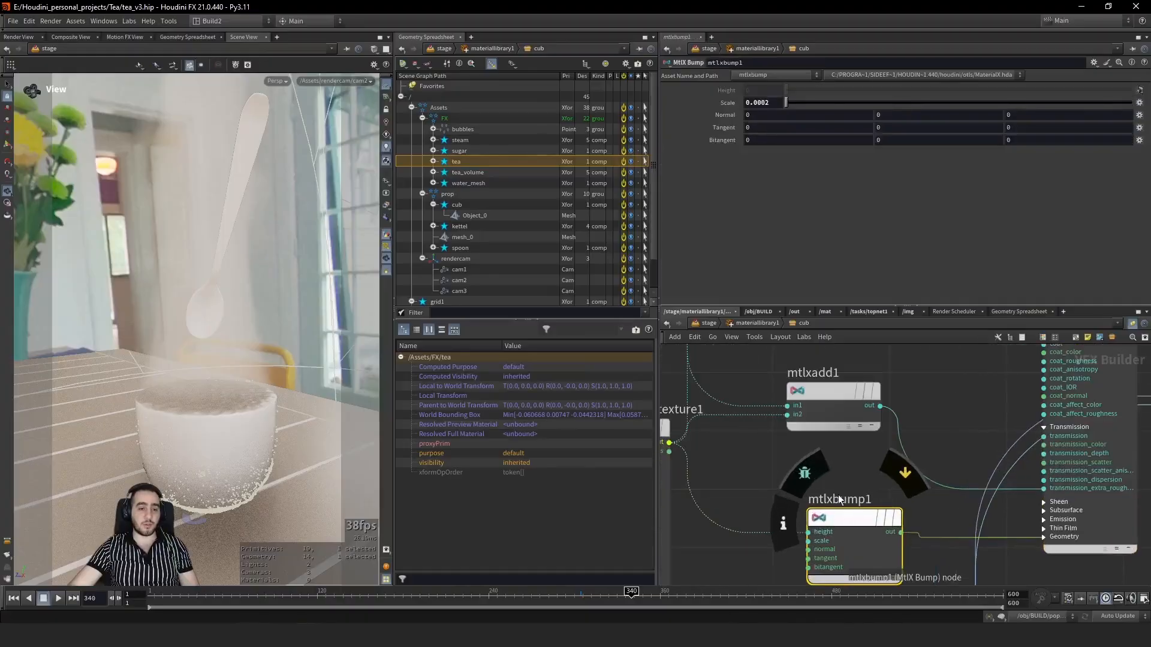
{"action": "left_click", "coordinate": [1050, 537]}
{"action": "middle_click_drag", "start_coordinate": [1090, 564], "coordinate": [1084, 502]}
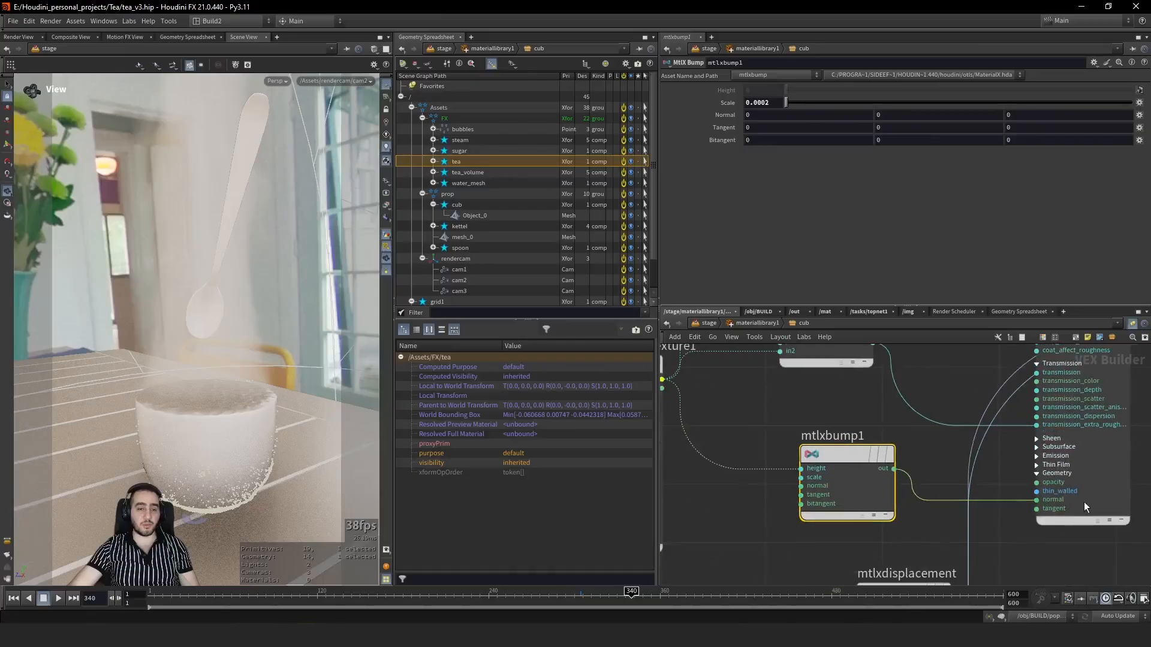
{"action": "scroll", "coordinate": [781, 412], "scroll_direction": "down", "scroll_amount": 3}
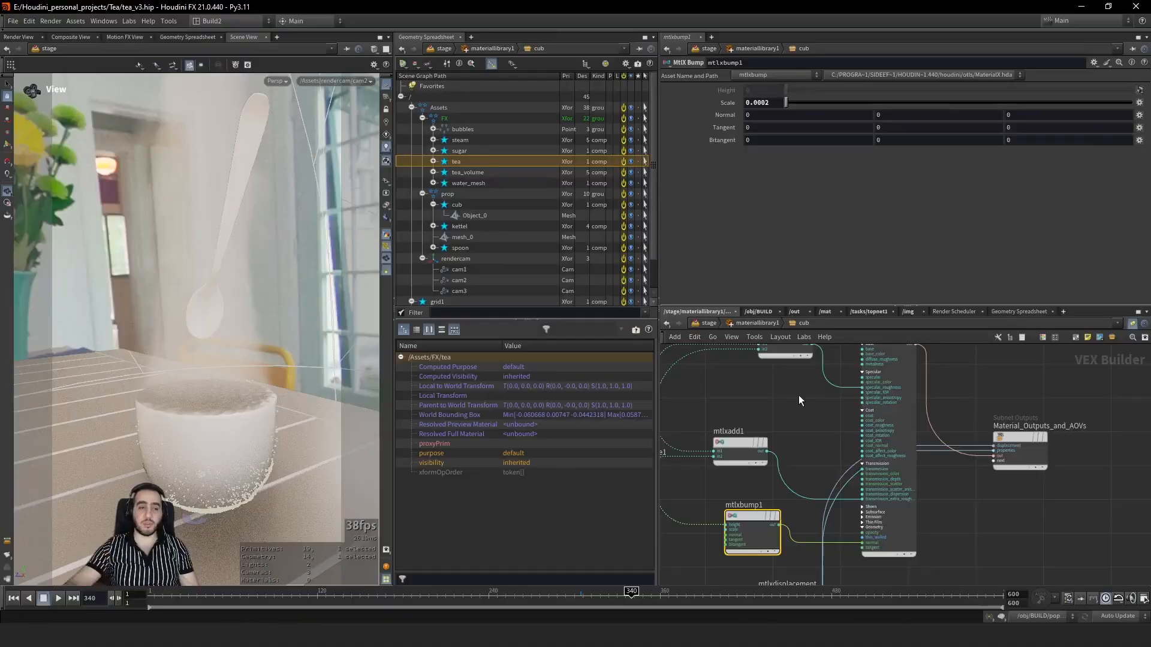
{"action": "left_click", "coordinate": [905, 392]}
{"action": "middle_click_drag", "start_coordinate": [808, 427], "coordinate": [817, 473]}
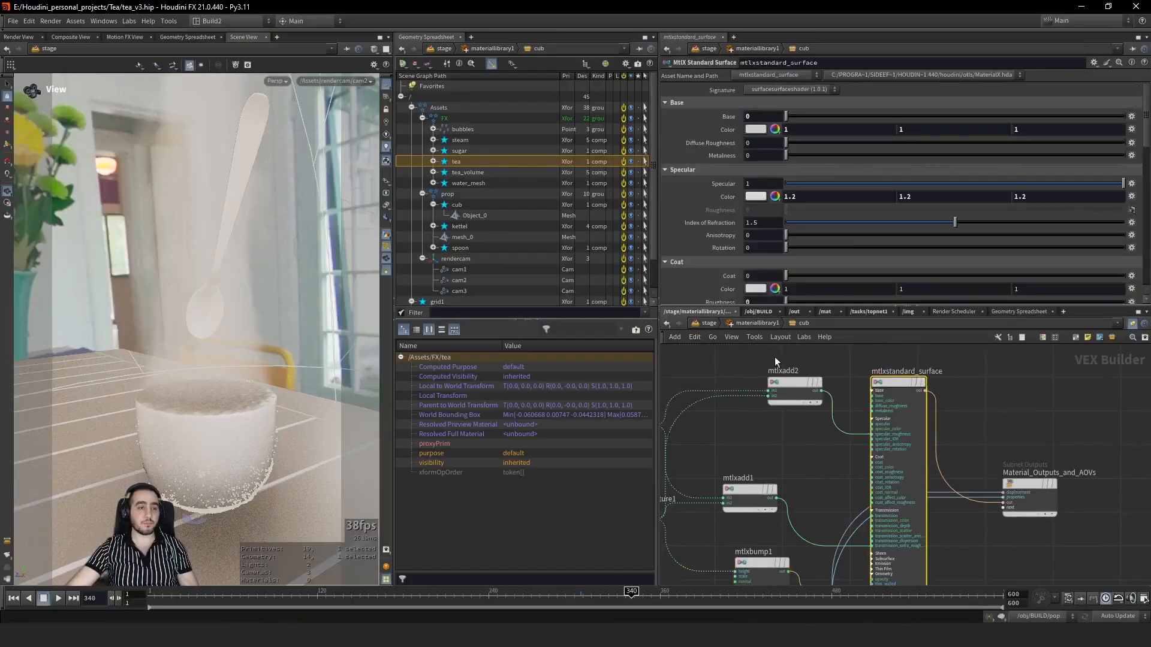
Step: Open the sugar material in materiallibrary1 and examine the base, specular and transmission settings of its mtlxstandard_surface
{"action": "left_click", "coordinate": [760, 322]}
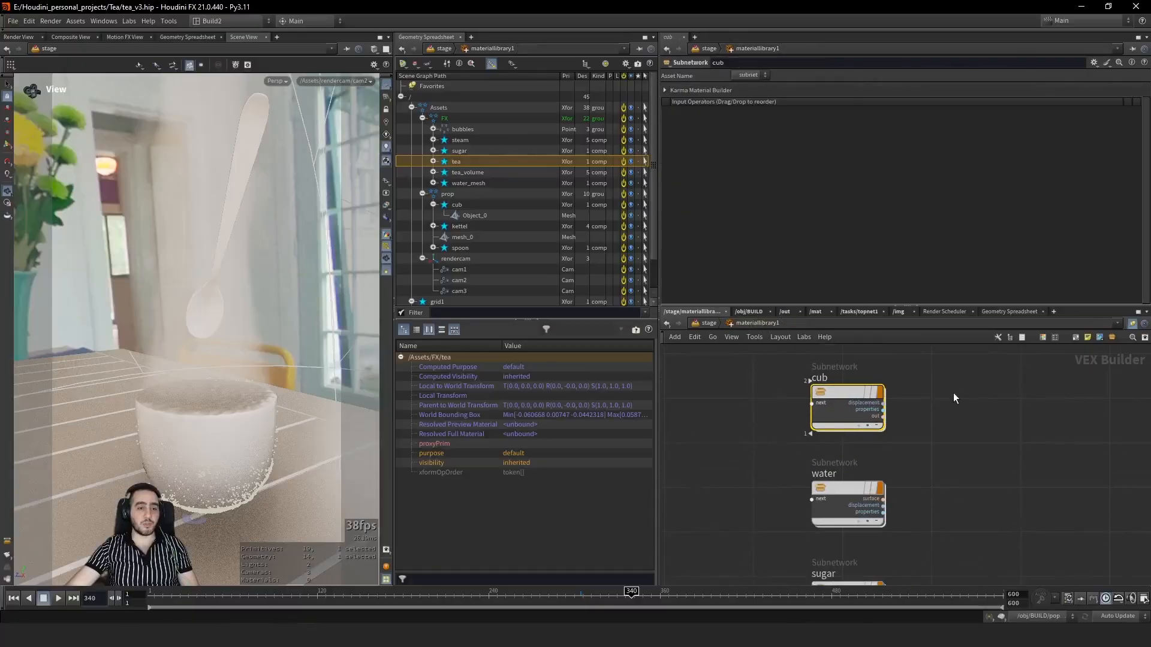
{"action": "middle_click_drag", "start_coordinate": [945, 499], "coordinate": [956, 439]}
{"action": "scroll", "coordinate": [777, 503], "scroll_direction": "down", "scroll_amount": 3}
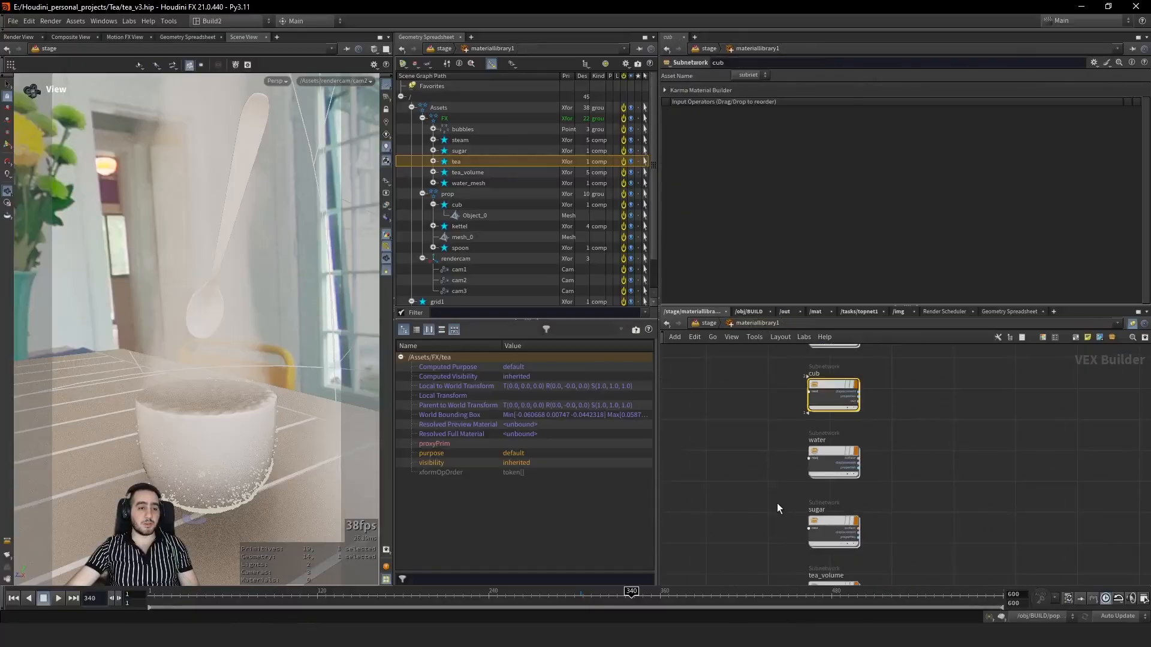
{"action": "middle_click_drag", "start_coordinate": [818, 523], "coordinate": [820, 487]}
{"action": "double_click", "coordinate": [820, 487]}
{"action": "left_click", "coordinate": [939, 413]}
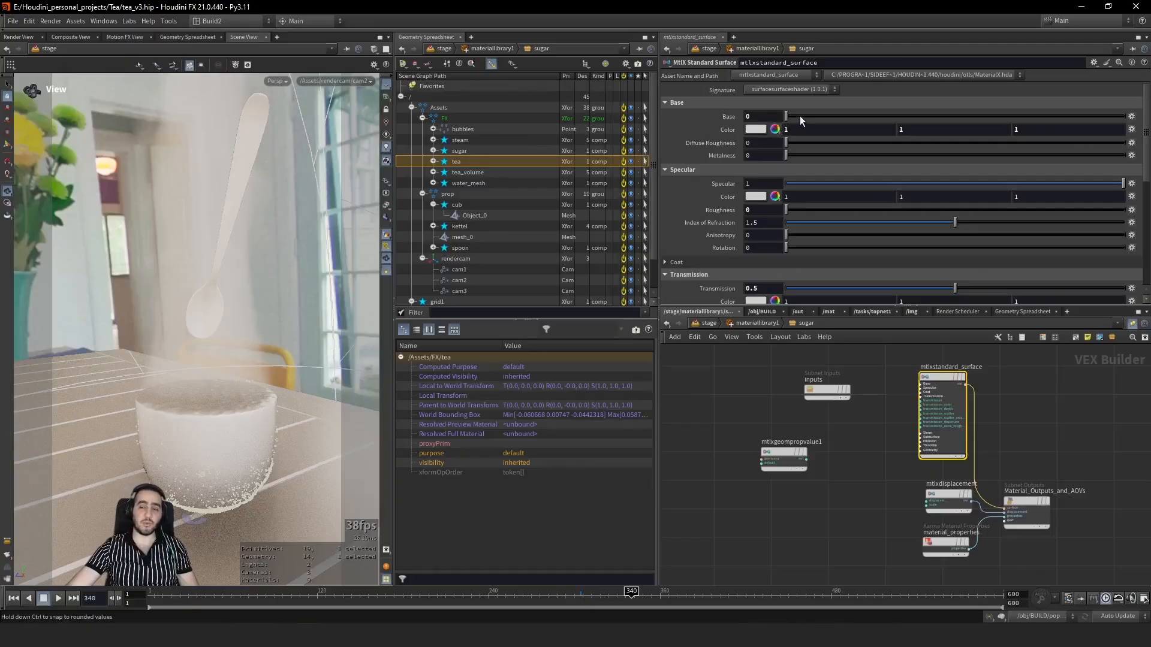
{"action": "scroll", "coordinate": [712, 192], "scroll_direction": "down", "scroll_amount": 2}
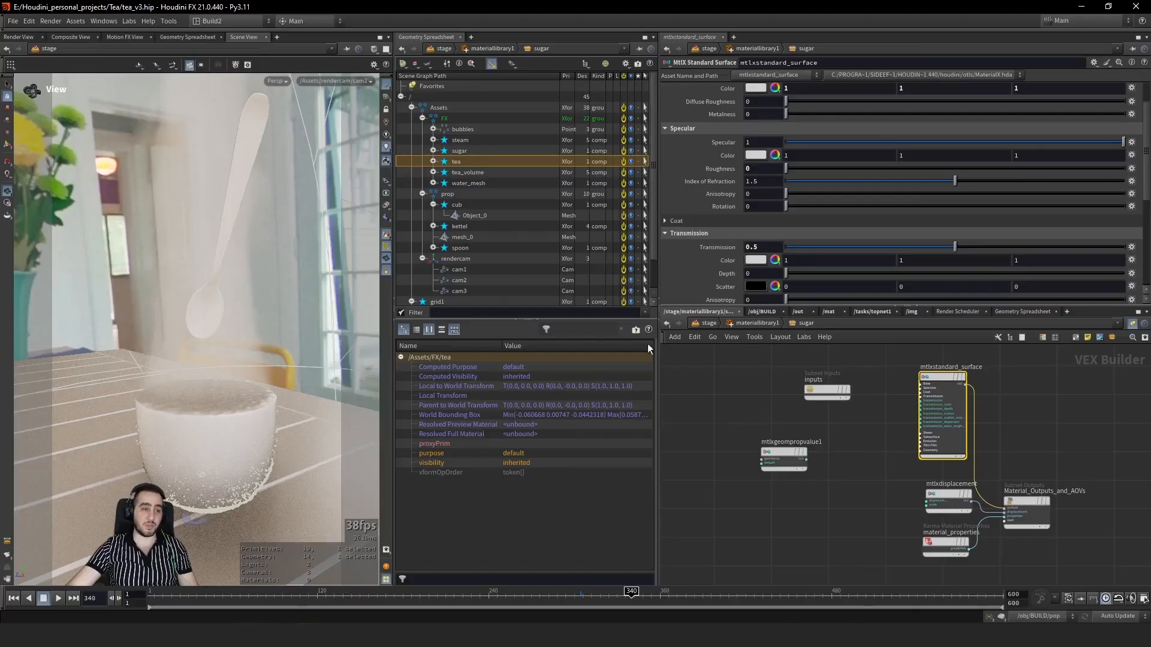
Step: Switch to the reference video IMG_1381.MOV and step back to the moment the sugar falls from the spoon into the cup
{"action": "key", "text": "alt+Tab"}
{"action": "left_click", "coordinate": [620, 551]}
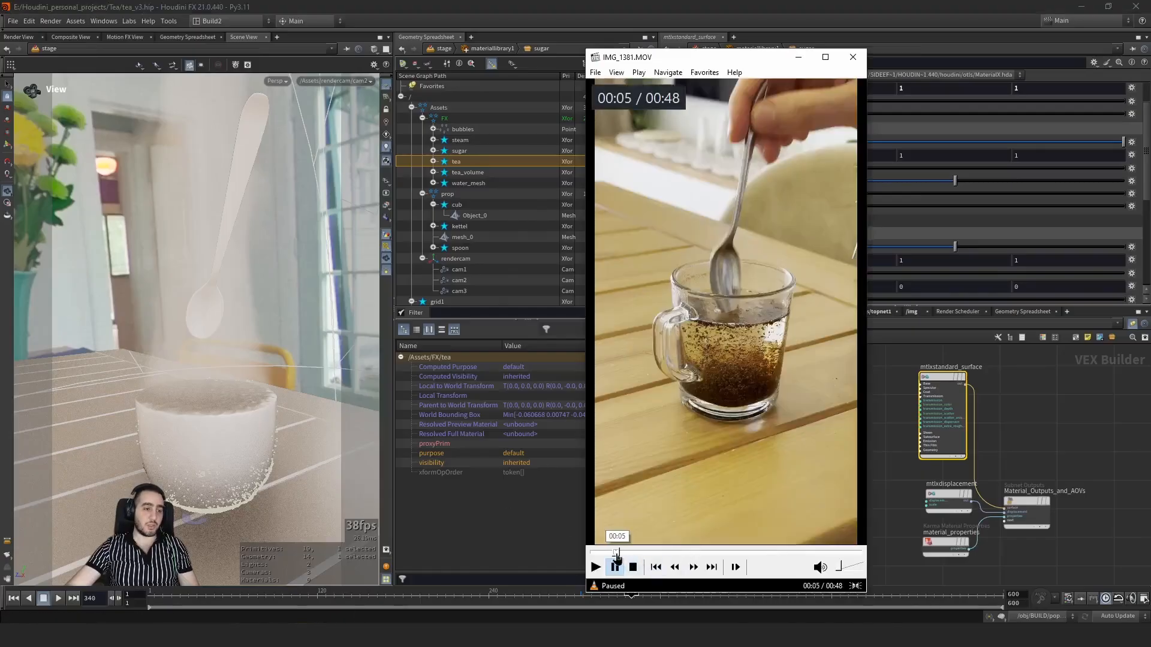
{"action": "key", "text": "space"}
{"action": "key", "text": "space"}
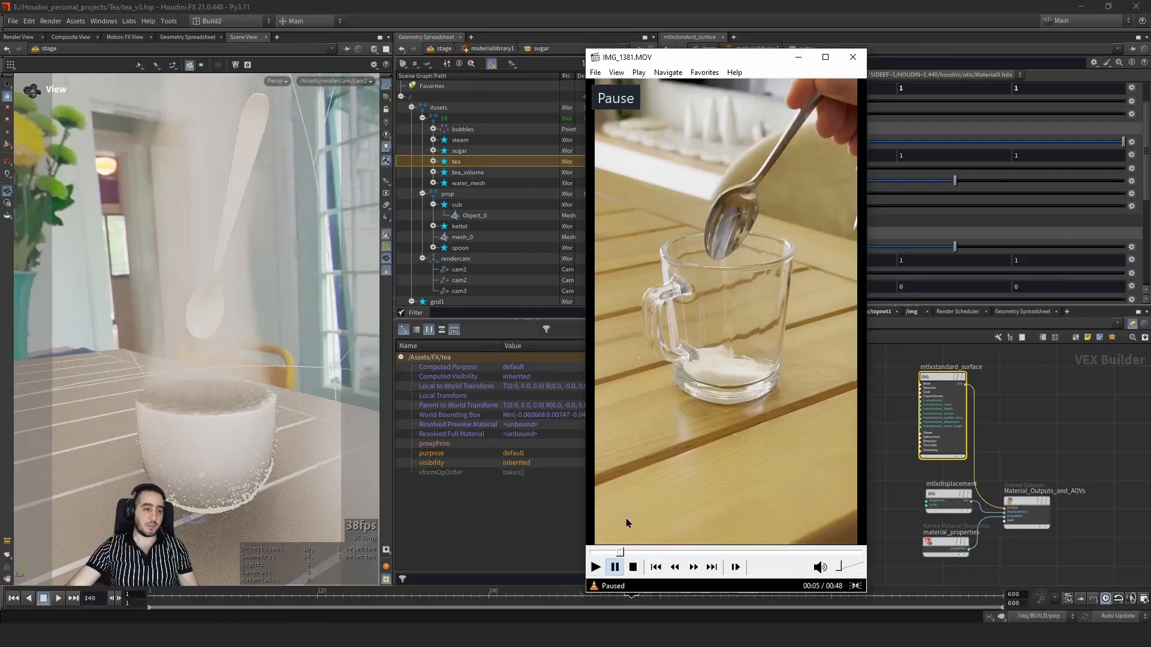
{"action": "key", "text": "ctrl+Left"}
{"action": "key", "text": "ctrl+Left"}
{"action": "key", "text": "ctrl+Left"}
{"action": "key", "text": "ctrl+Left"}
{"action": "key", "text": "ctrl+Left"}
{"action": "key", "text": "ctrl+Left"}
{"action": "key", "text": "ctrl+Left"}
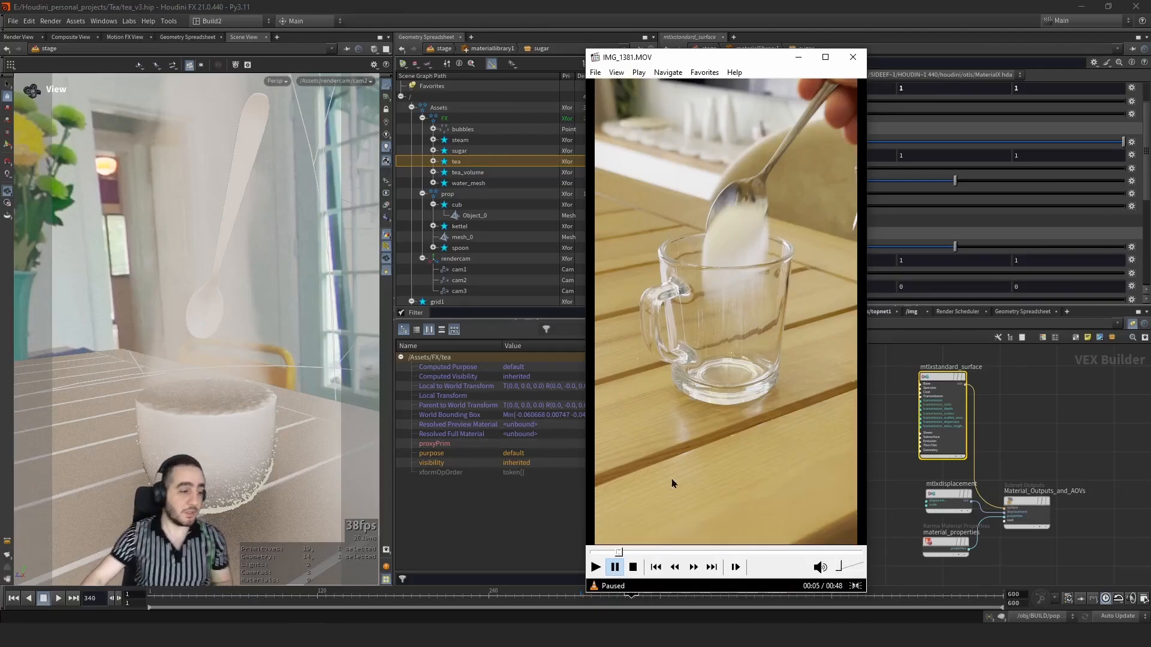
{"action": "left_click", "coordinate": [78, 622]}
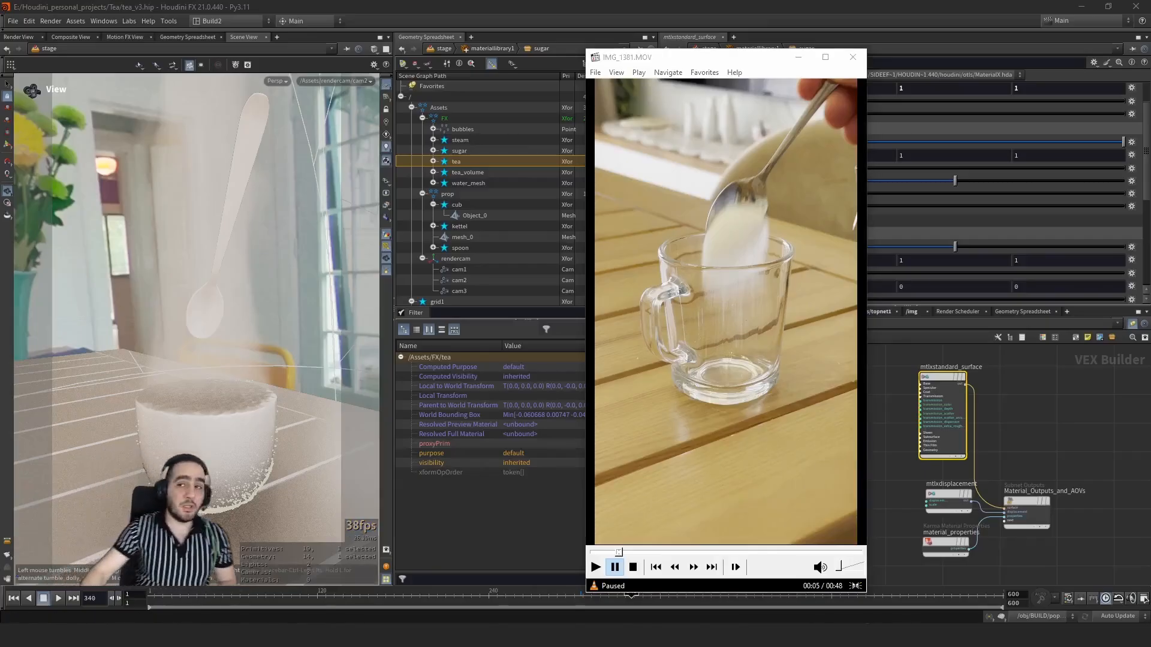
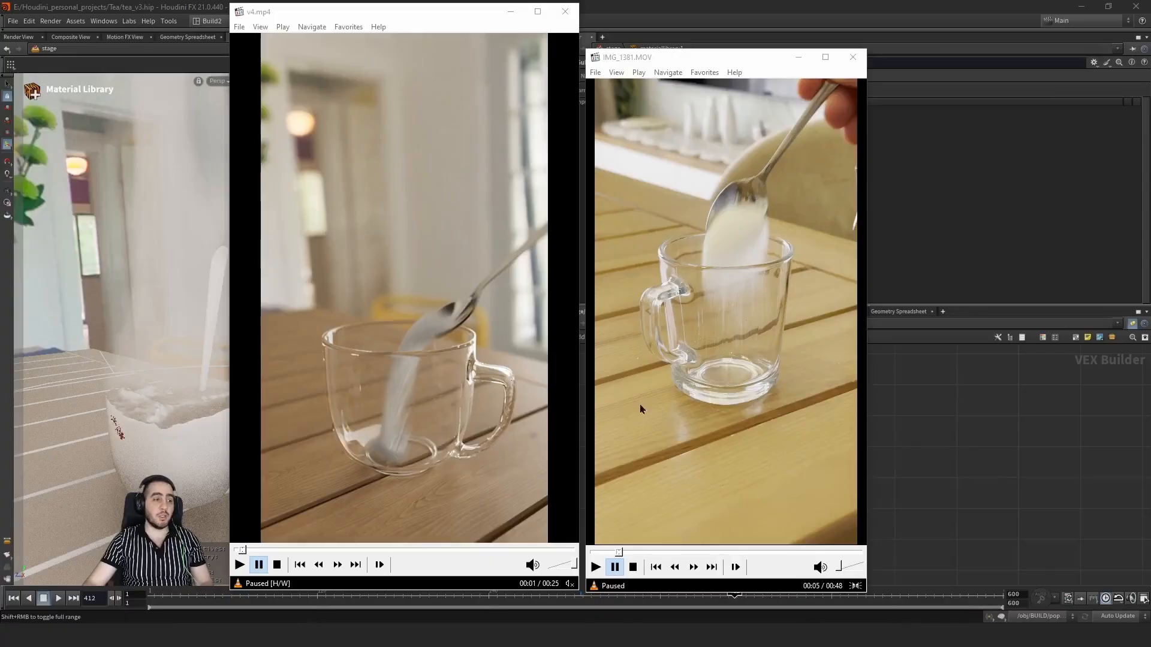
Step: Return to Houdini's sugar material and examine the shader's transmission, subsurface and emission settings
{"action": "left_click", "coordinate": [912, 409]}
{"action": "double_click", "coordinate": [769, 491]}
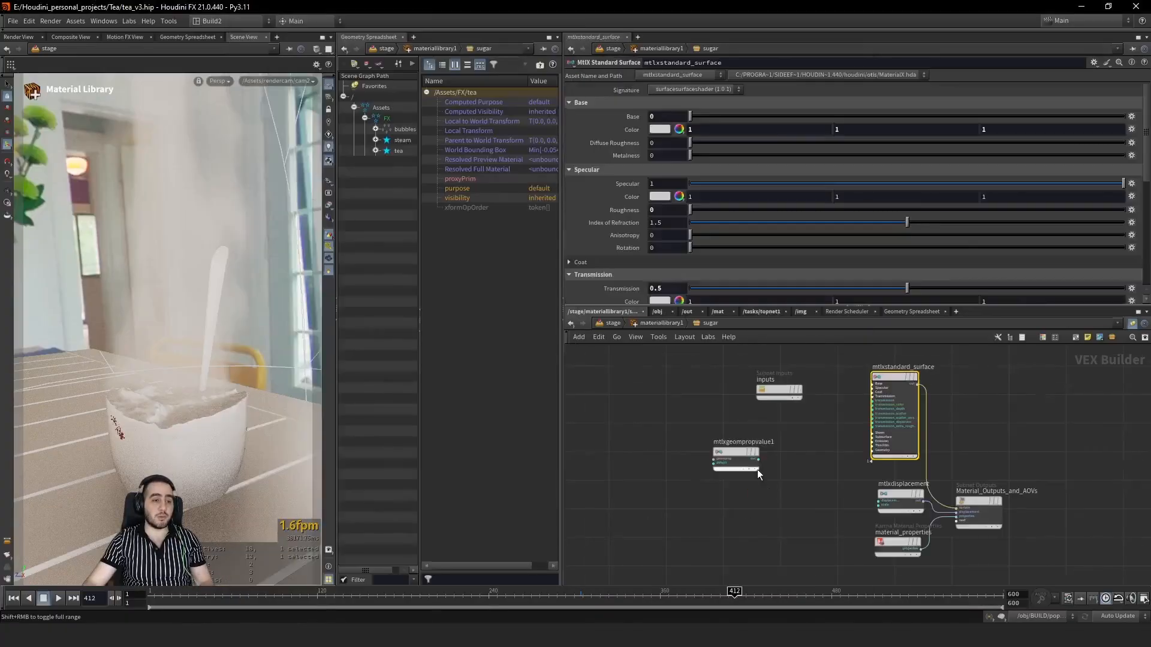
{"action": "scroll", "coordinate": [669, 257], "scroll_direction": "down", "scroll_amount": 10}
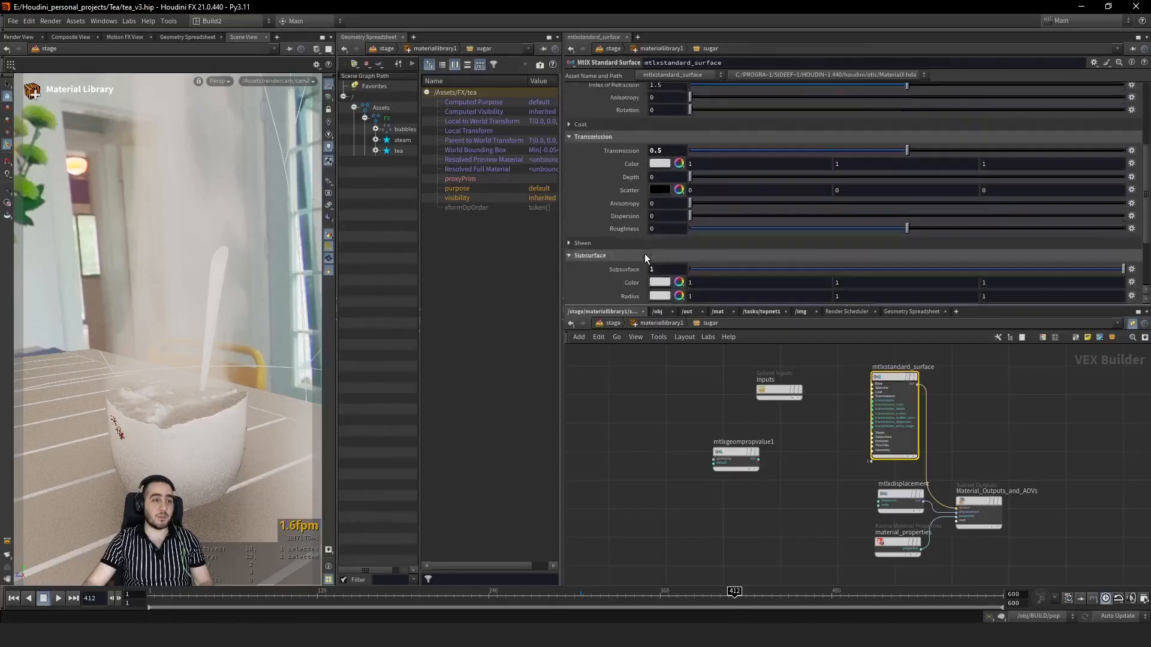
{"action": "key", "text": "alt+Tab"}
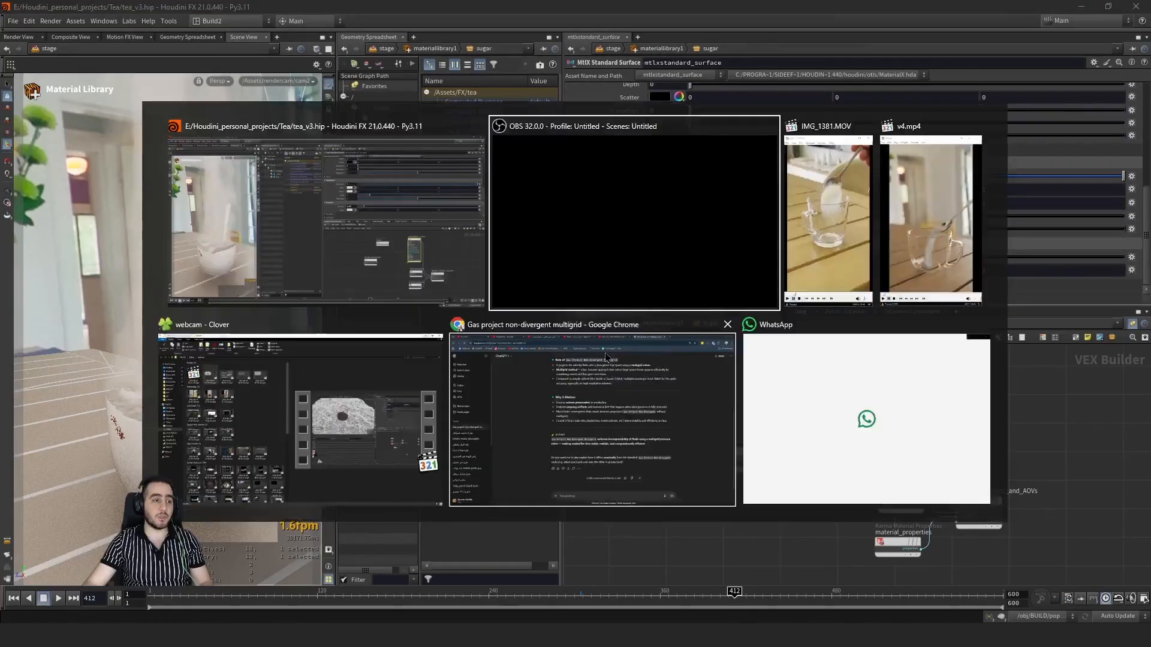
{"action": "left_click", "coordinate": [662, 472]}
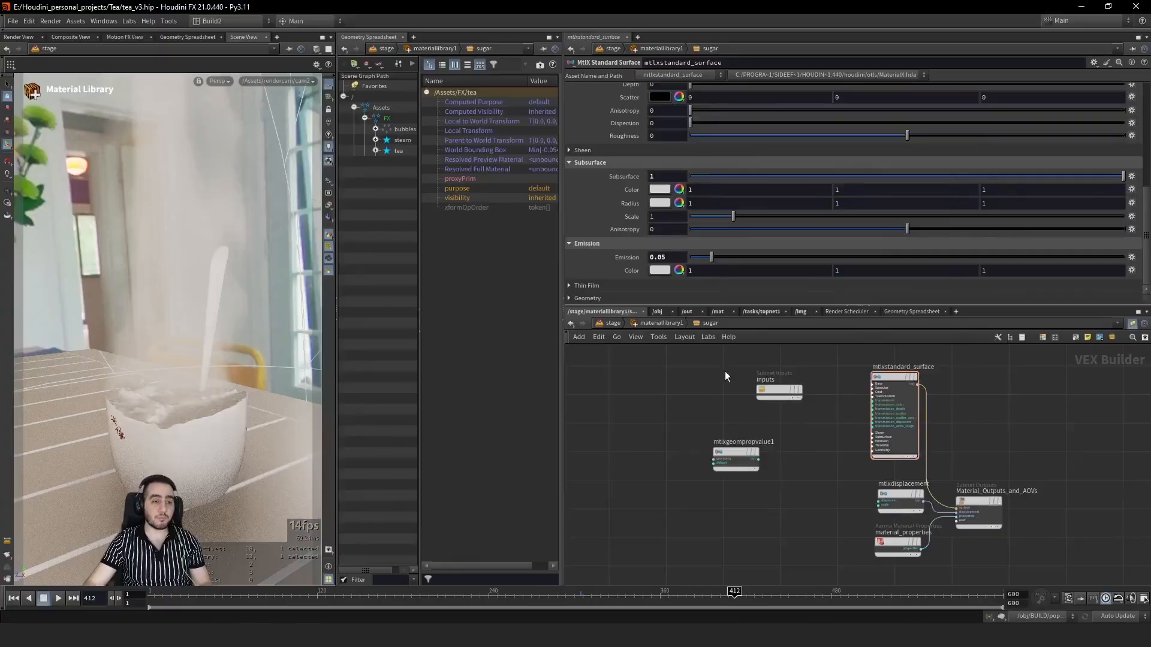
Step: Open the water material in materiallibrary1 and examine the animated transmission colour and depth of its mtlxstandard_surface
{"action": "left_click", "coordinate": [656, 325]}
{"action": "middle_click_drag", "start_coordinate": [837, 440], "coordinate": [825, 527]}
{"action": "middle_click_drag", "start_coordinate": [688, 520], "coordinate": [677, 448]}
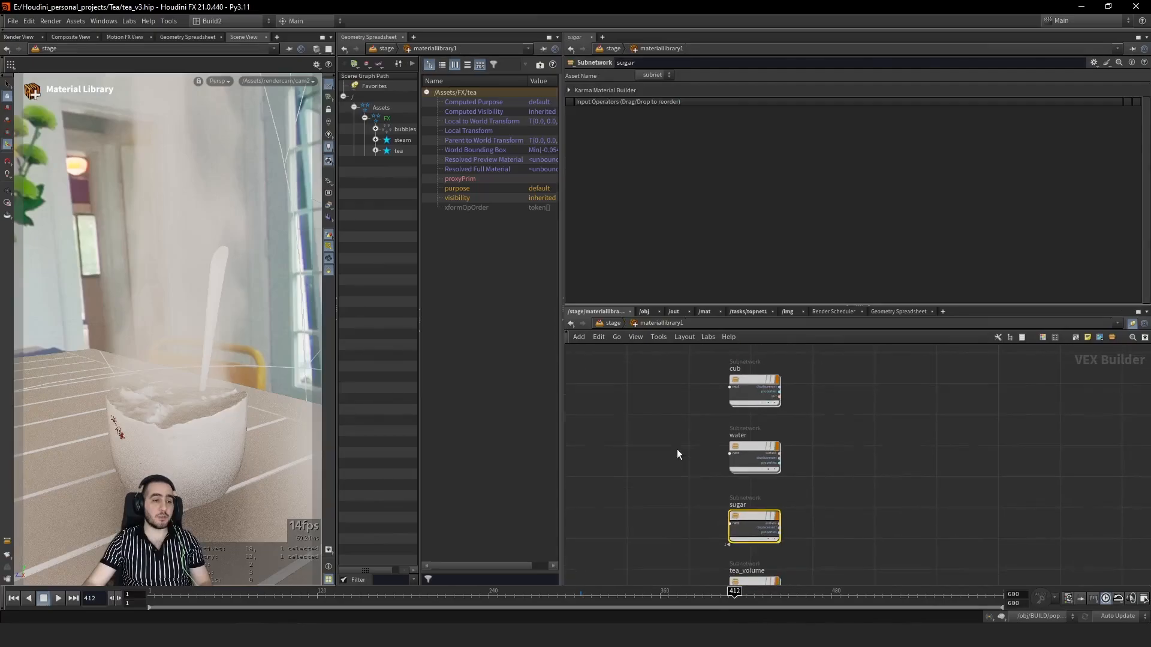
{"action": "double_click", "coordinate": [746, 448]}
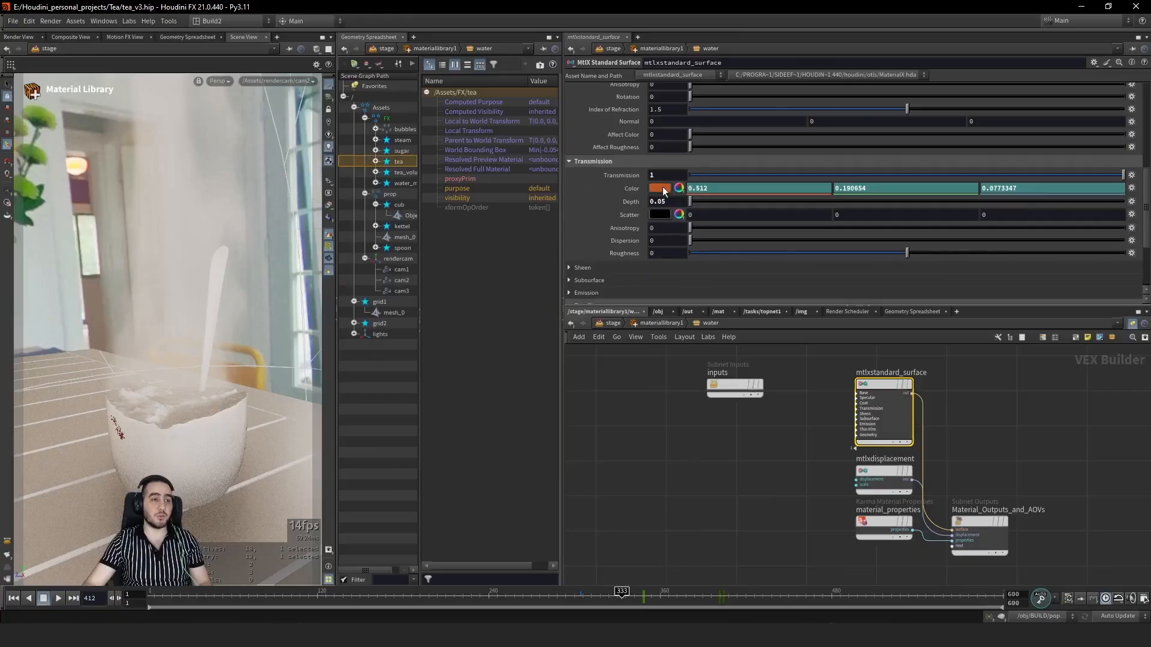
Step: Switch to the v4.mp4 render and play the section where the clear water turns into dark tea
{"action": "left_click", "coordinate": [348, 575]}
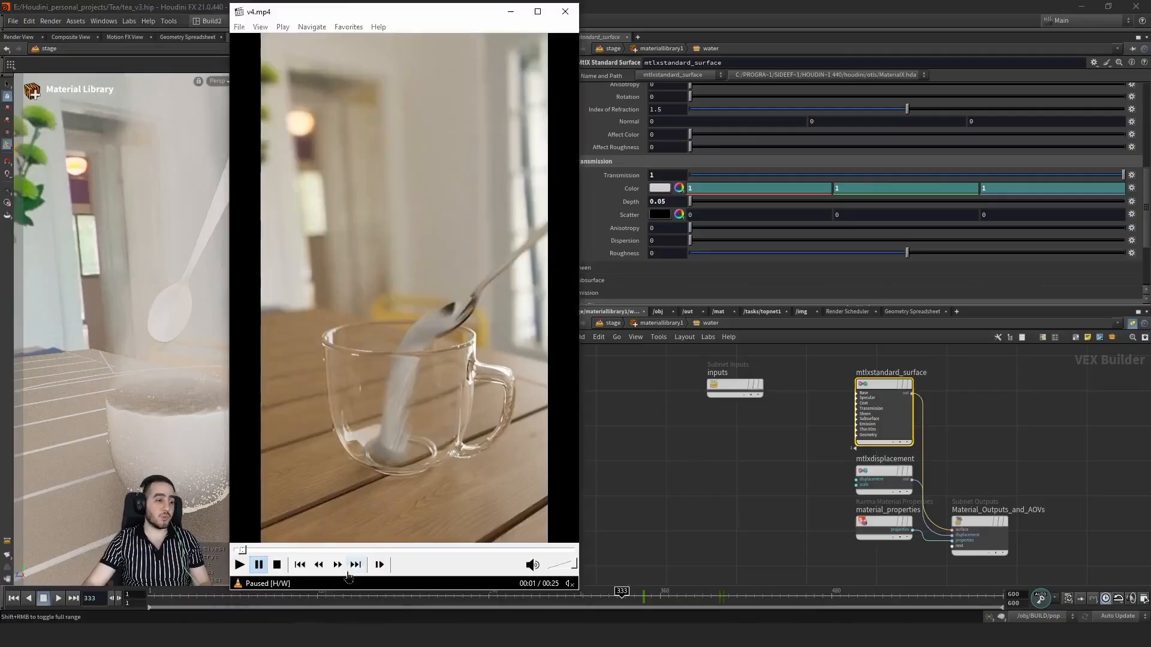
{"action": "mouse_move", "coordinate": [293, 623]}
{"action": "left_click", "coordinate": [300, 575]}
{"action": "left_click", "coordinate": [503, 425]}
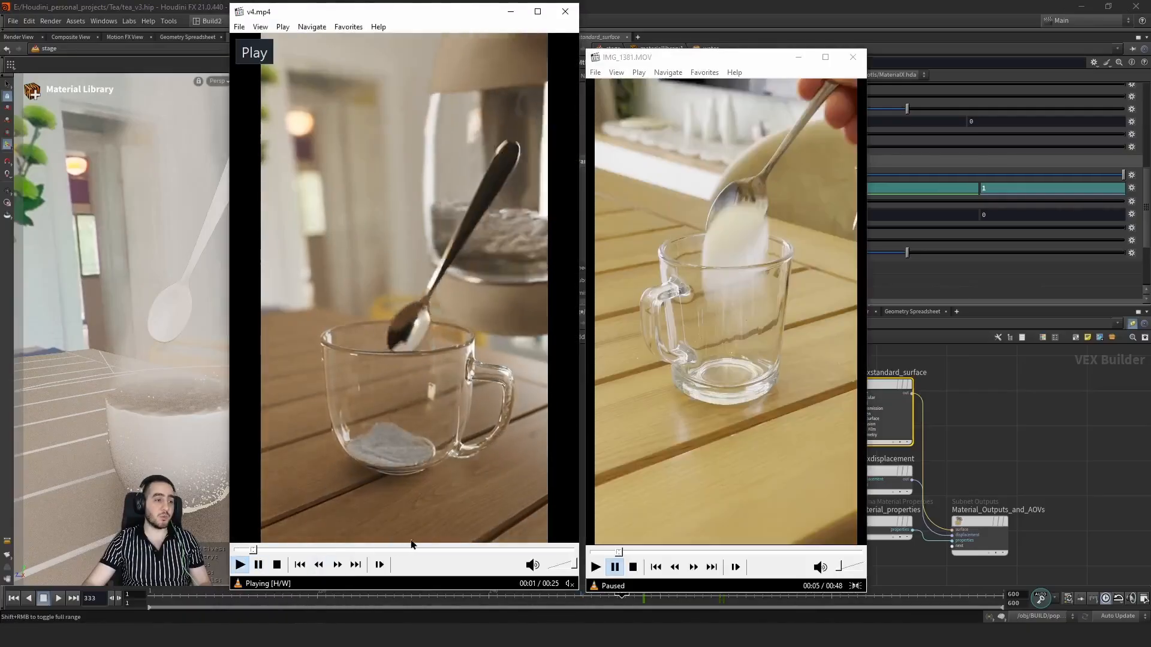
{"action": "left_click", "coordinate": [378, 549]}
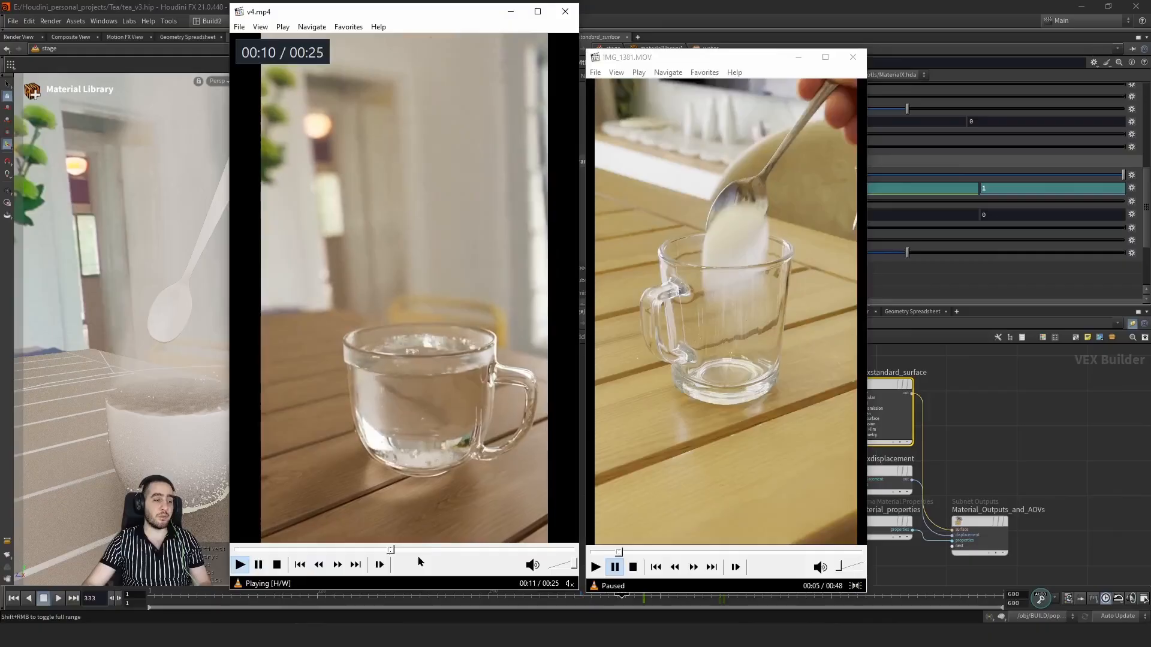
{"action": "left_click", "coordinate": [411, 550]}
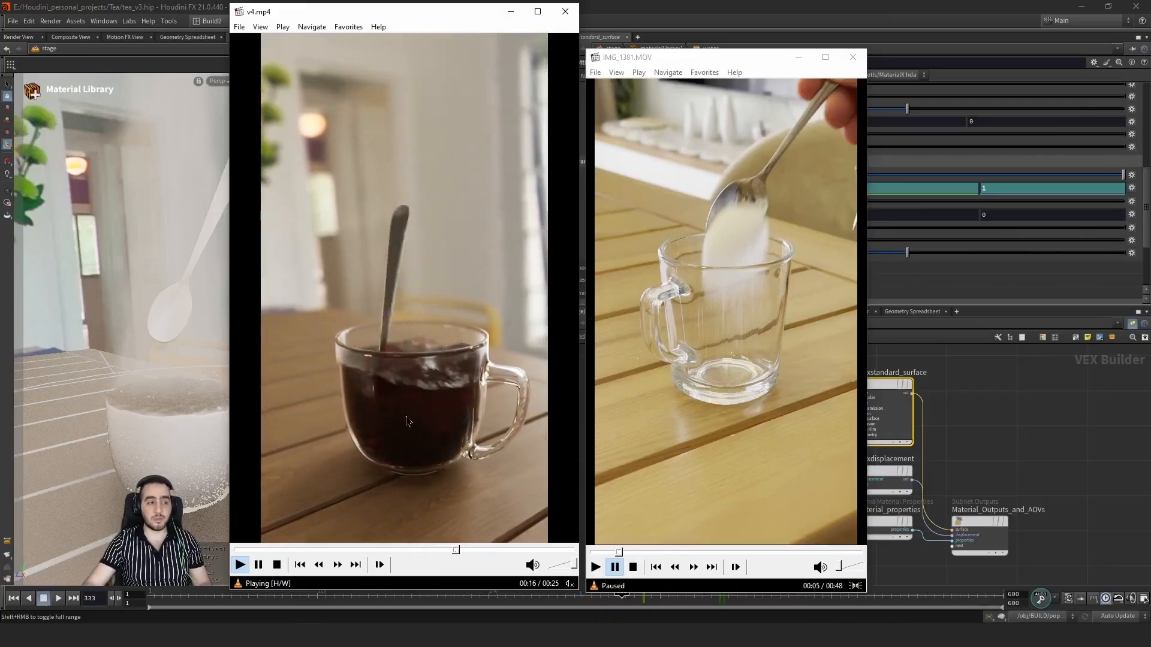
{"action": "key", "text": "space"}
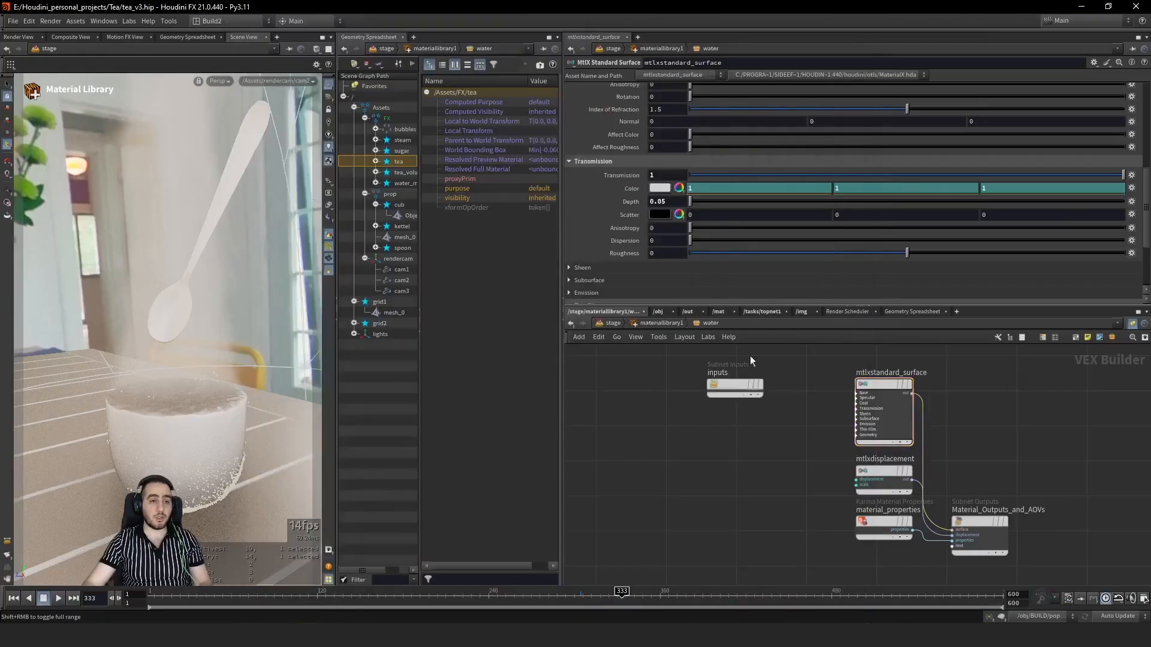
Step: Open the tea_volume material in materiallibrary1 and examine the density and smoke colour settings of its Karma Pyro Shader
{"action": "middle_click_drag", "start_coordinate": [750, 354], "coordinate": [786, 472]}
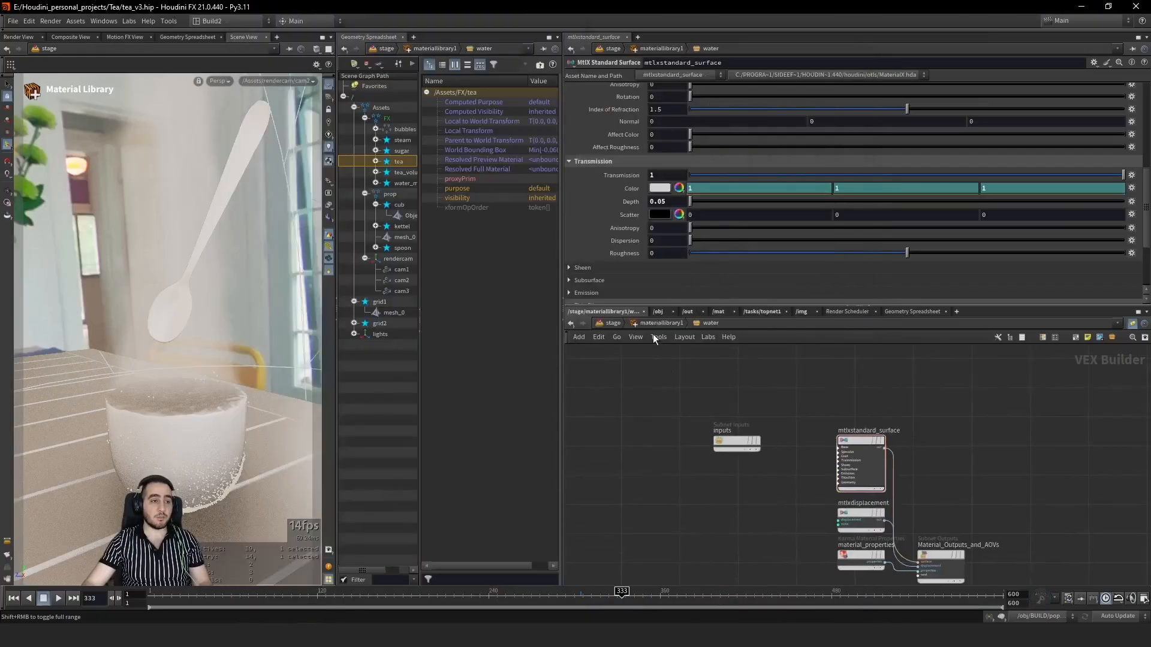
{"action": "scroll", "coordinate": [628, 286], "scroll_direction": "down", "scroll_amount": 4}
{"action": "scroll", "coordinate": [651, 240], "scroll_direction": "up", "scroll_amount": 4}
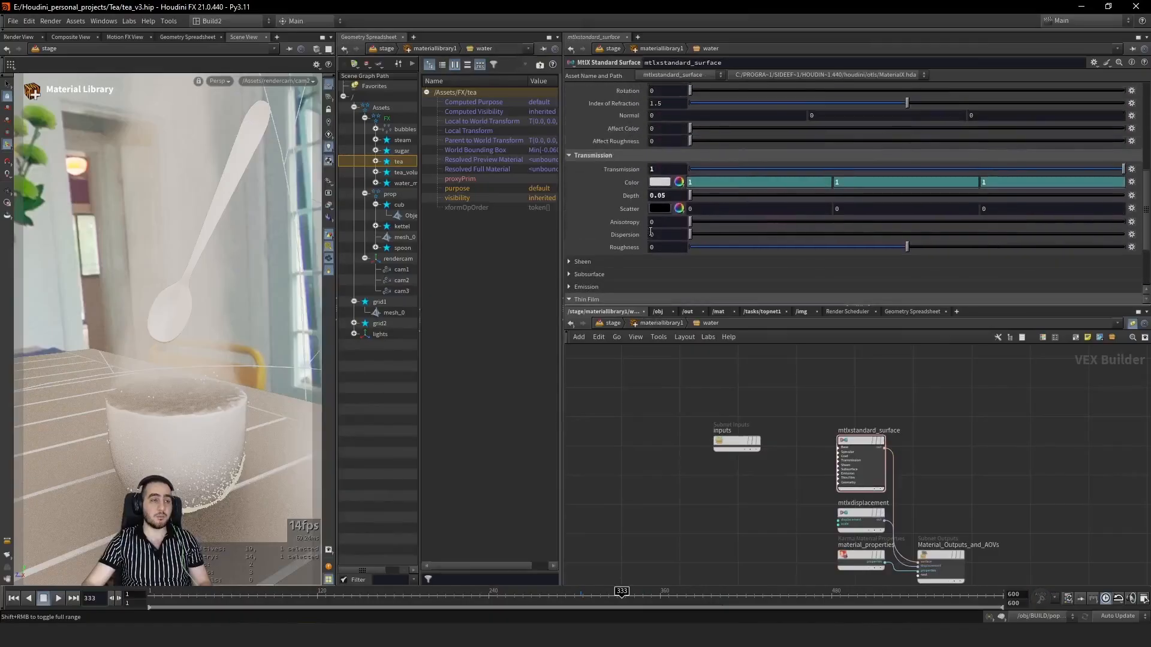
{"action": "scroll", "coordinate": [650, 231], "scroll_direction": "up", "scroll_amount": 3}
{"action": "left_click", "coordinate": [656, 323]}
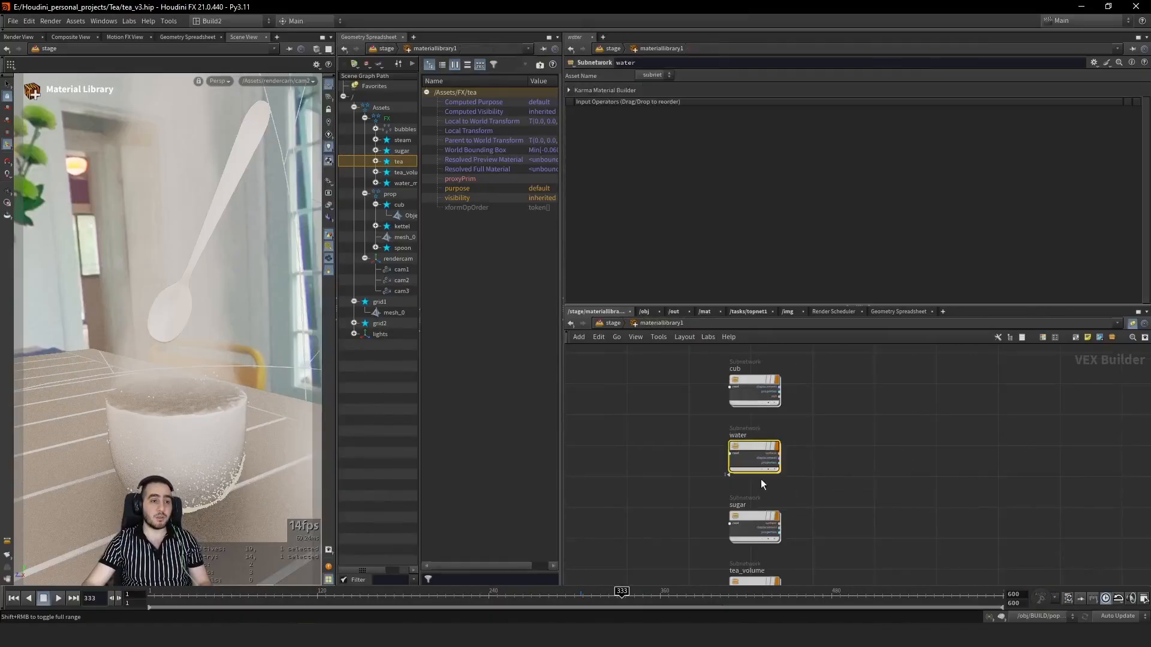
{"action": "middle_click_drag", "start_coordinate": [775, 523], "coordinate": [787, 351]}
{"action": "middle_click_drag", "start_coordinate": [845, 418], "coordinate": [837, 542]}
{"action": "middle_click_drag", "start_coordinate": [828, 408], "coordinate": [818, 294]}
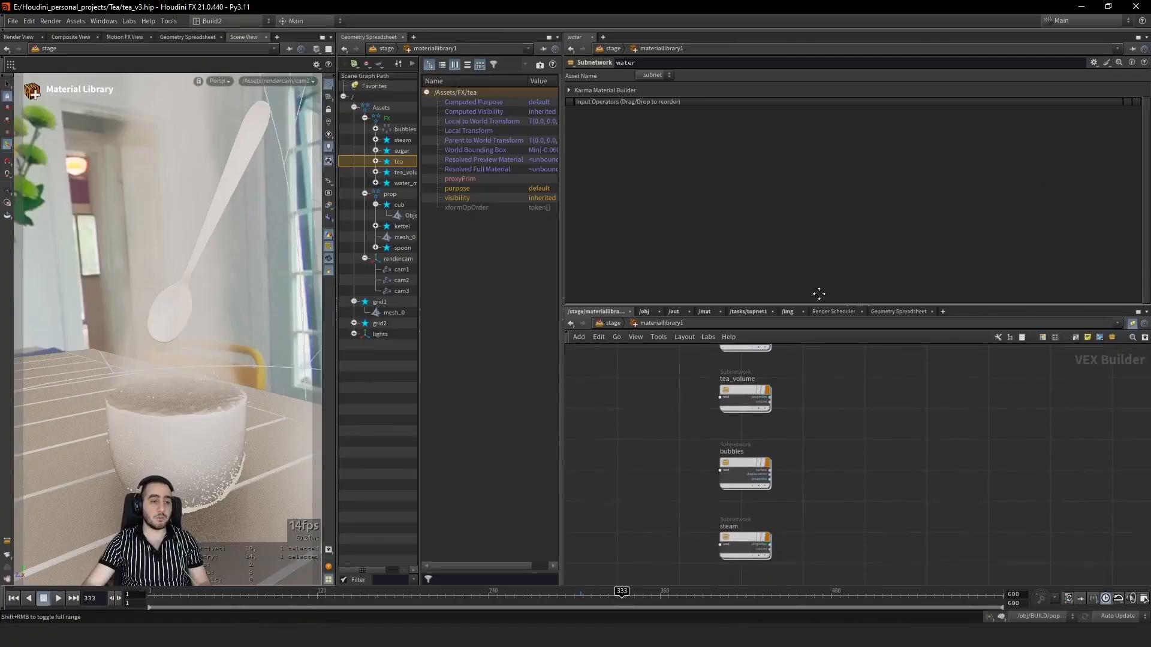
{"action": "double_click", "coordinate": [736, 393]}
{"action": "left_click", "coordinate": [787, 521]}
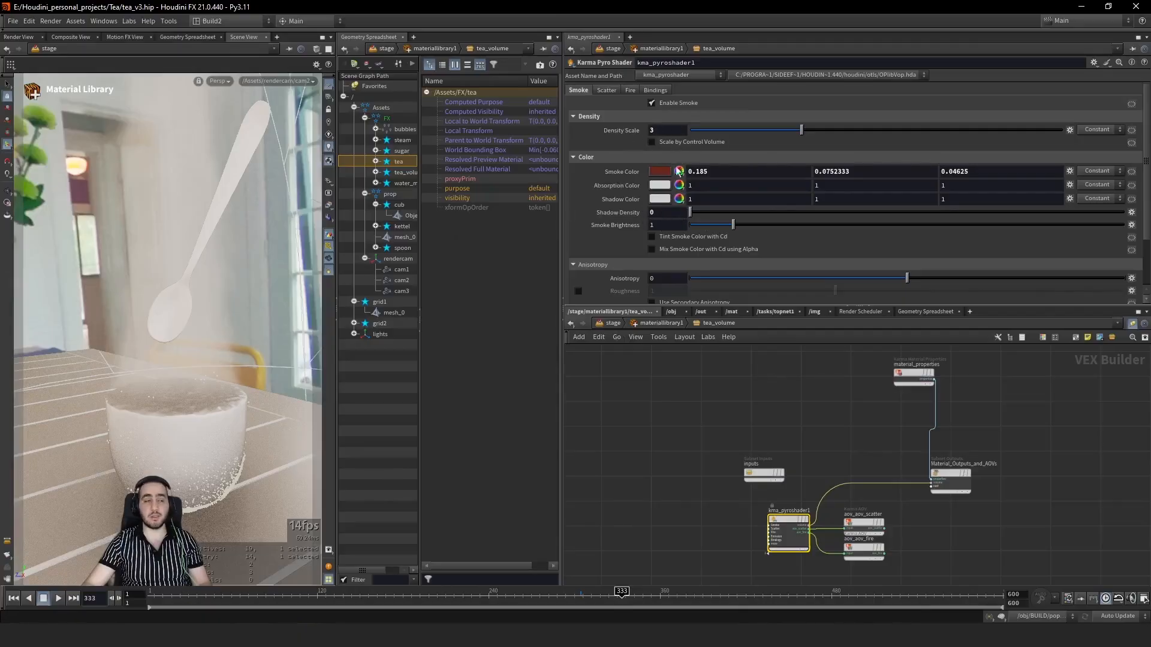
{"action": "scroll", "coordinate": [649, 282], "scroll_direction": "down", "scroll_amount": 2}
{"action": "scroll", "coordinate": [647, 285], "scroll_direction": "up", "scroll_amount": 2}
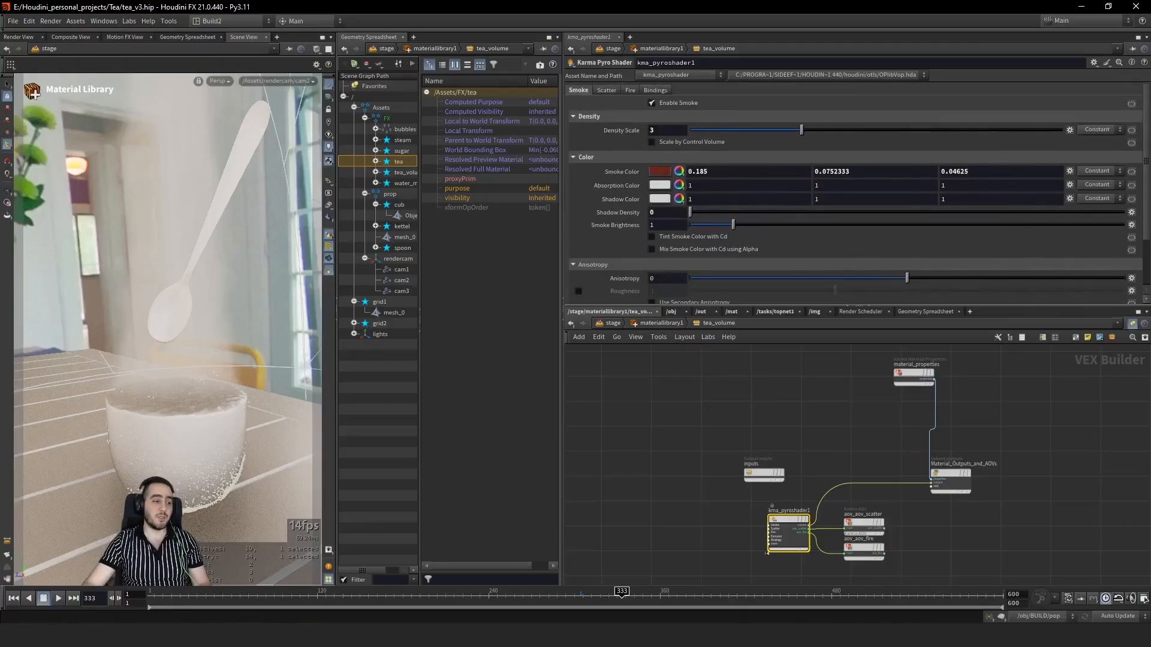
Step: Switch to the v4.mp4 render and go back to 00:10, where the water in the cup is still clear
{"action": "mouse_move", "coordinate": [316, 635]}
{"action": "left_click", "coordinate": [340, 586]}
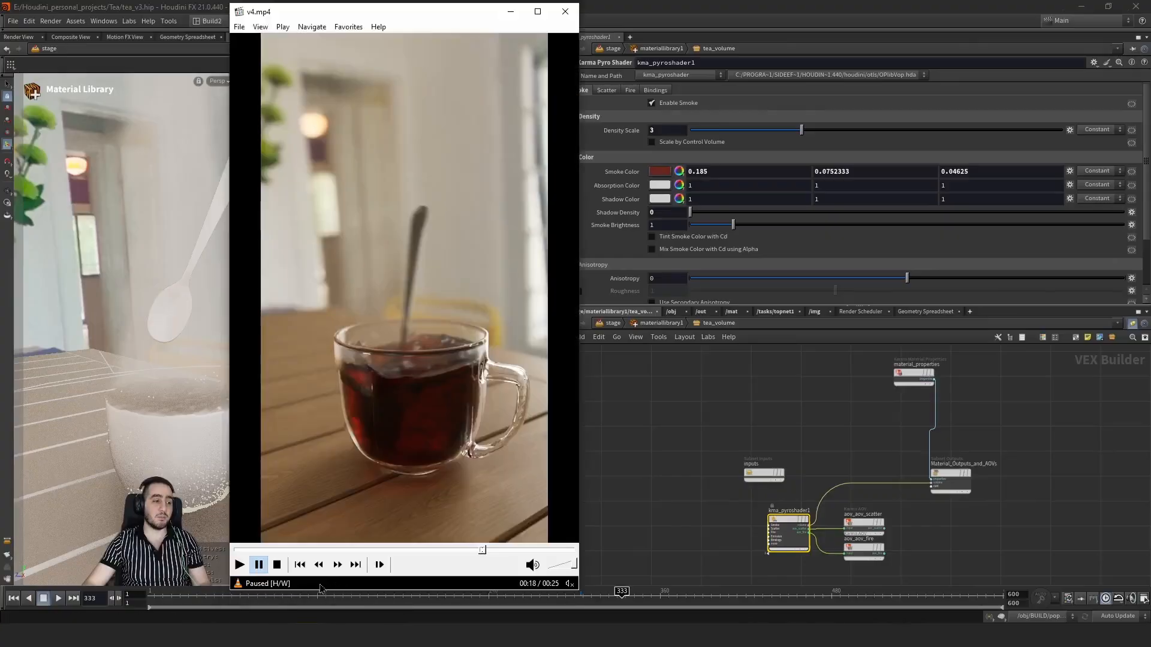
{"action": "left_click", "coordinate": [437, 551]}
{"action": "left_click", "coordinate": [410, 551]}
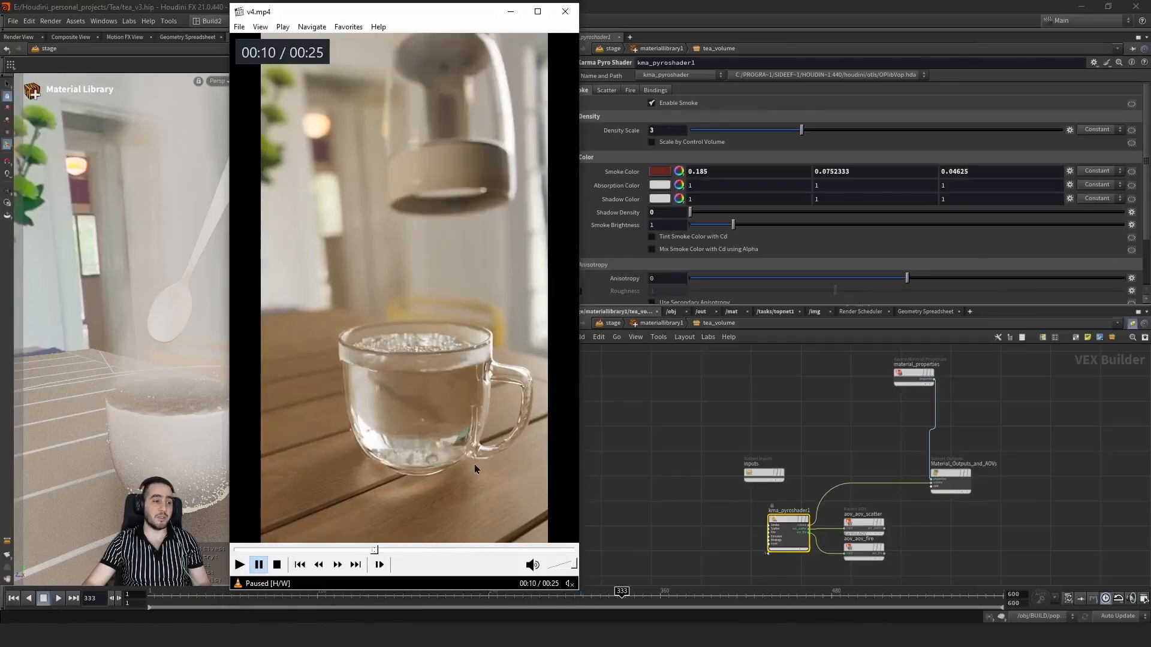
Step: Play the render in short stretches from the clear water to the stirred dark tea, pausing to inspect the tea volume
{"action": "left_click", "coordinate": [474, 465]}
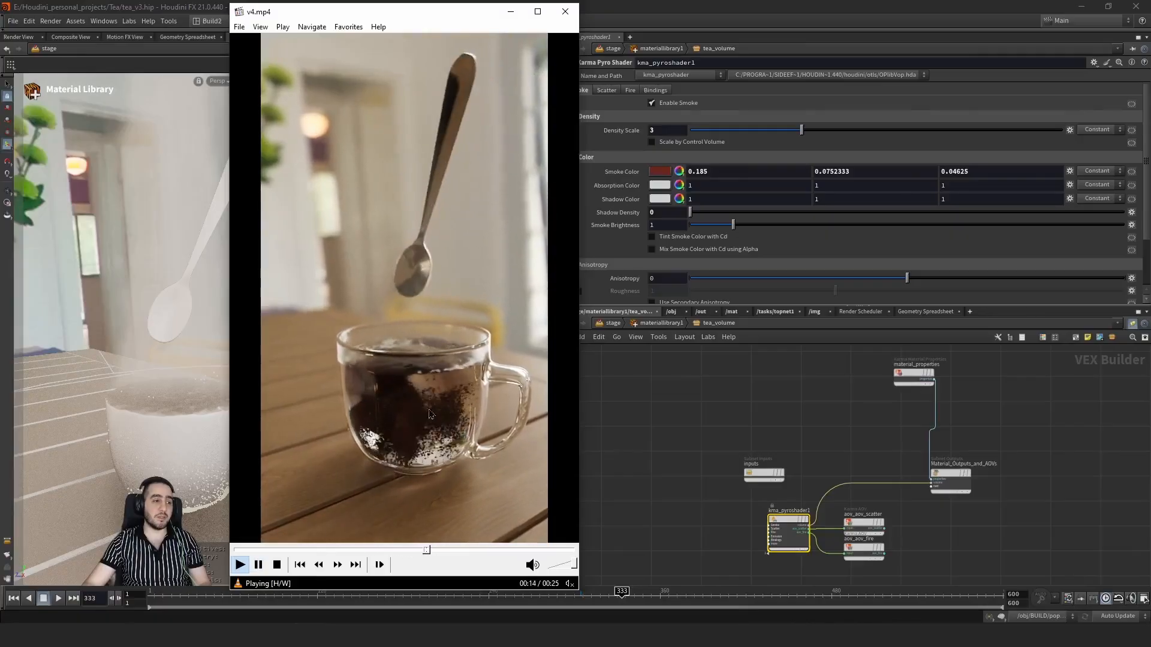
{"action": "left_click", "coordinate": [345, 367]}
{"action": "left_click", "coordinate": [415, 410]}
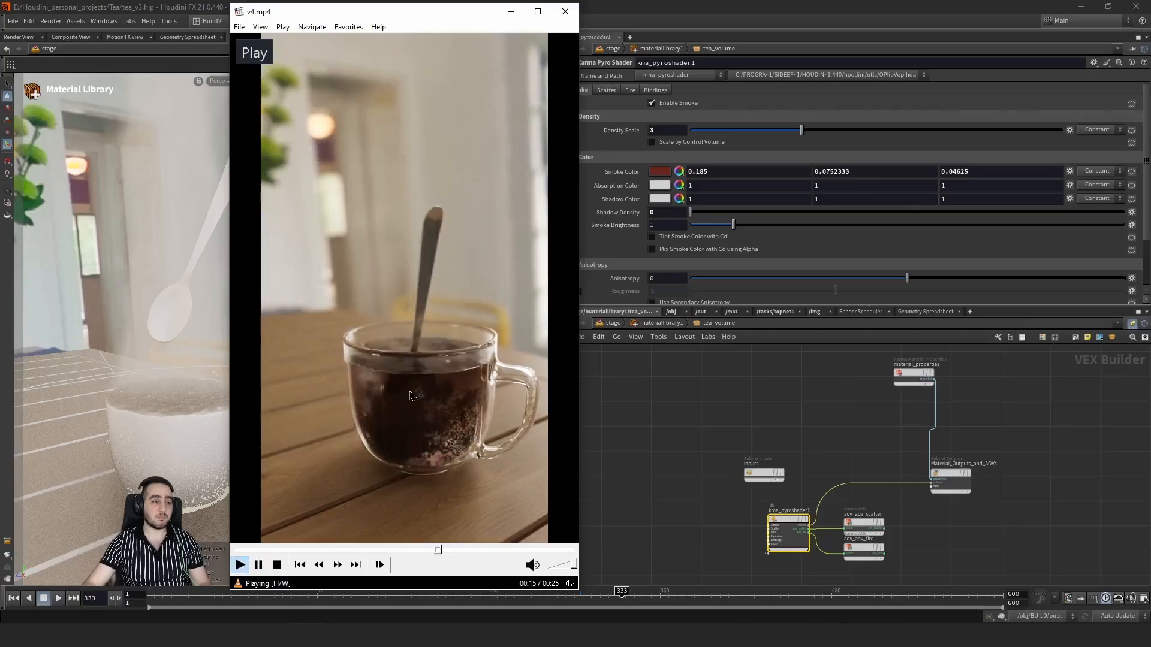
{"action": "left_click", "coordinate": [453, 408]}
{"action": "left_click", "coordinate": [420, 389]}
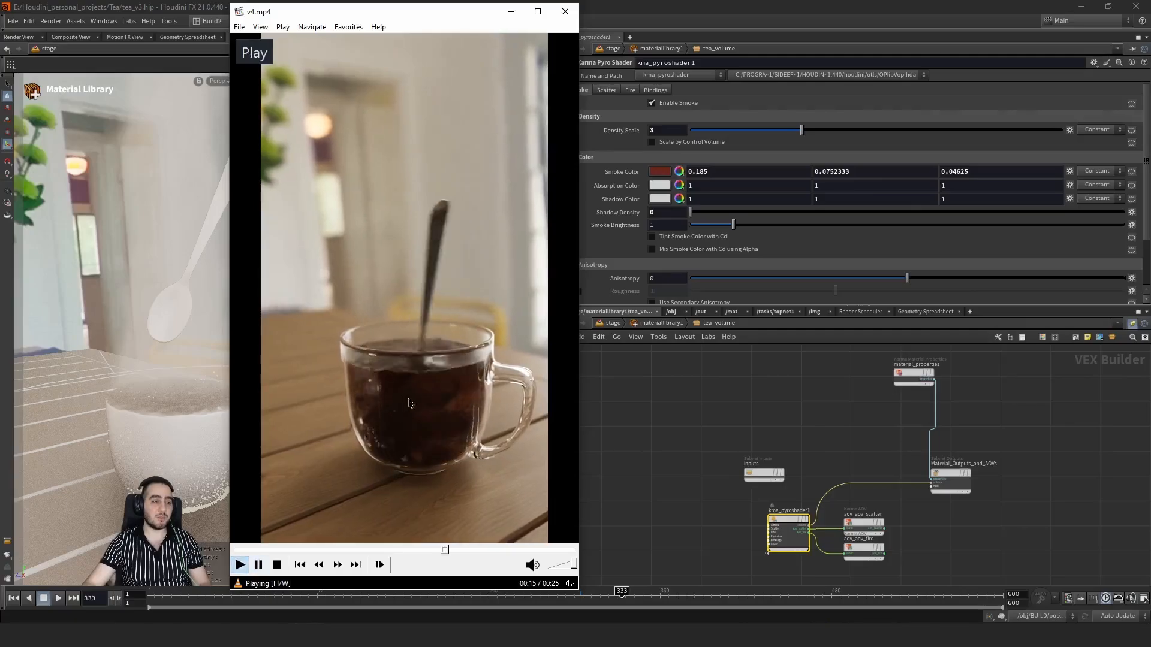
{"action": "left_click", "coordinate": [415, 399]}
{"action": "left_click", "coordinate": [420, 400]}
{"action": "left_click", "coordinate": [434, 412]}
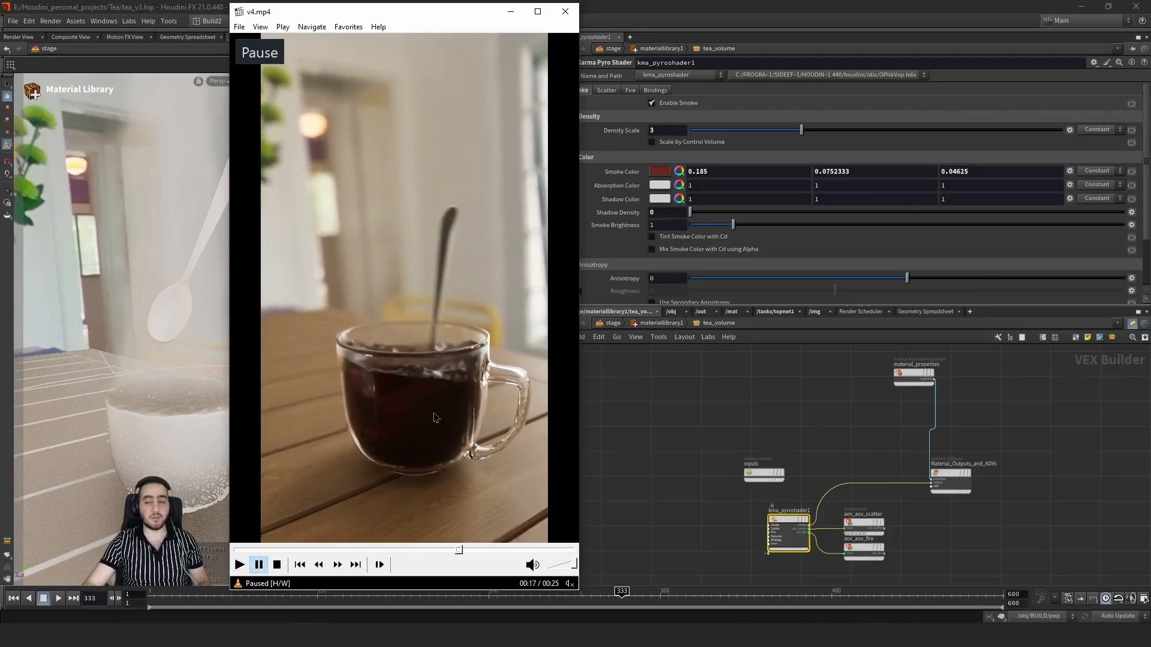
Step: Open the steam material in Houdini, examine its Karma Pyro Shader's density and smoke brightness, and return to the stage network
{"action": "left_click", "coordinate": [660, 322]}
{"action": "middle_click_drag", "start_coordinate": [670, 445], "coordinate": [657, 186]}
{"action": "double_click", "coordinate": [735, 476]}
{"action": "left_click", "coordinate": [807, 505]}
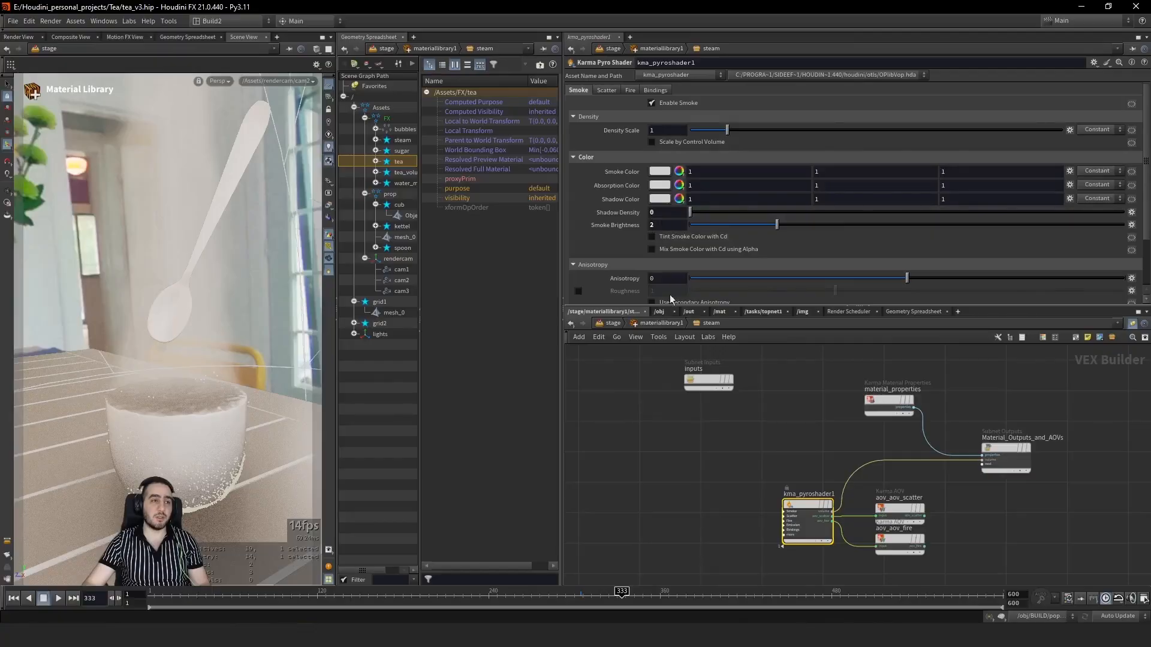
{"action": "left_click", "coordinate": [663, 325]}
{"action": "left_click", "coordinate": [612, 324]}
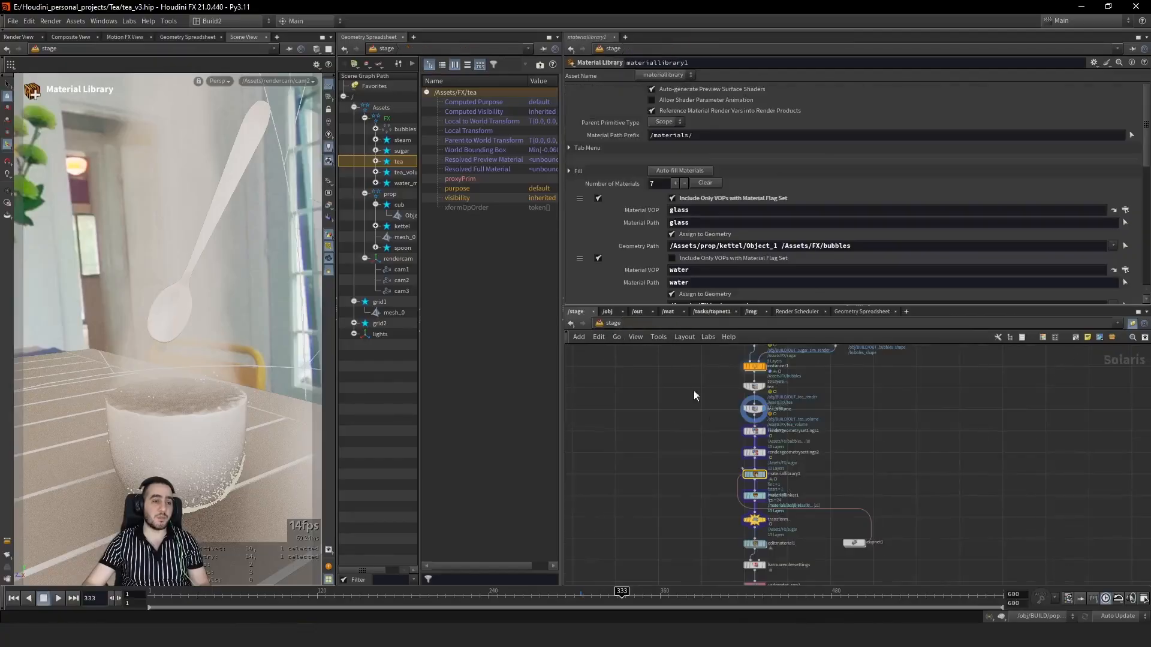
{"action": "middle_click_drag", "start_coordinate": [704, 522], "coordinate": [697, 490]}
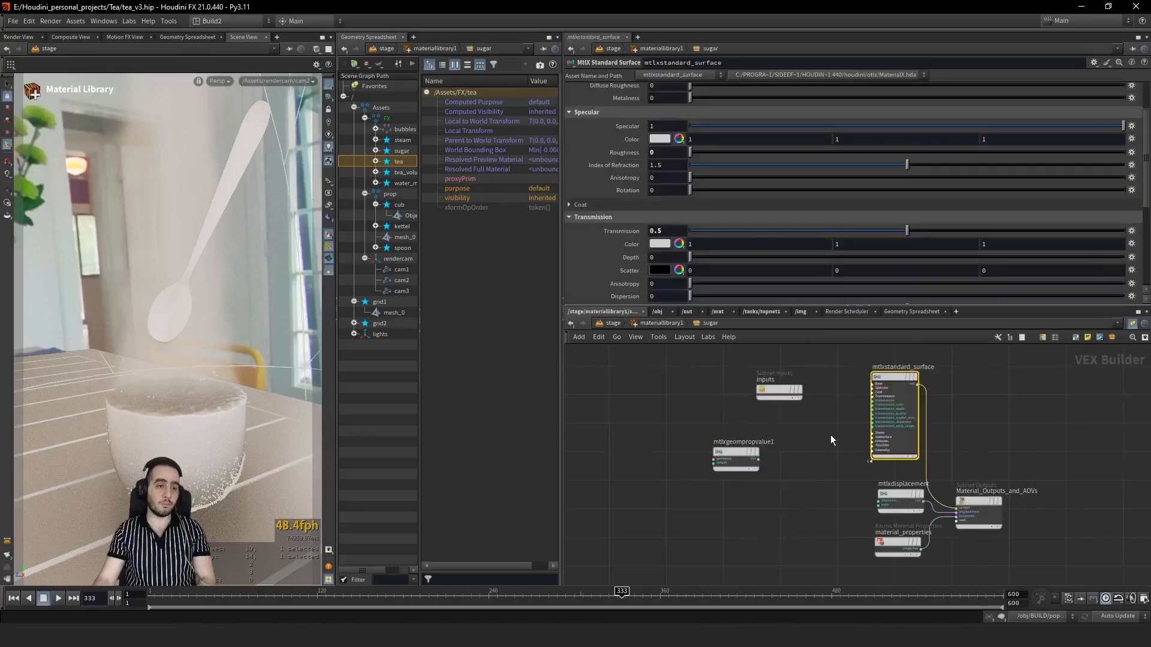
Step: Examine the specular, transmission, subsurface and emission settings of the sugar material's mtlxstandard_surface
{"action": "left_click_drag", "start_coordinate": [835, 433], "coordinate": [914, 421]}
{"action": "scroll", "coordinate": [736, 186], "scroll_direction": "down", "scroll_amount": 3}
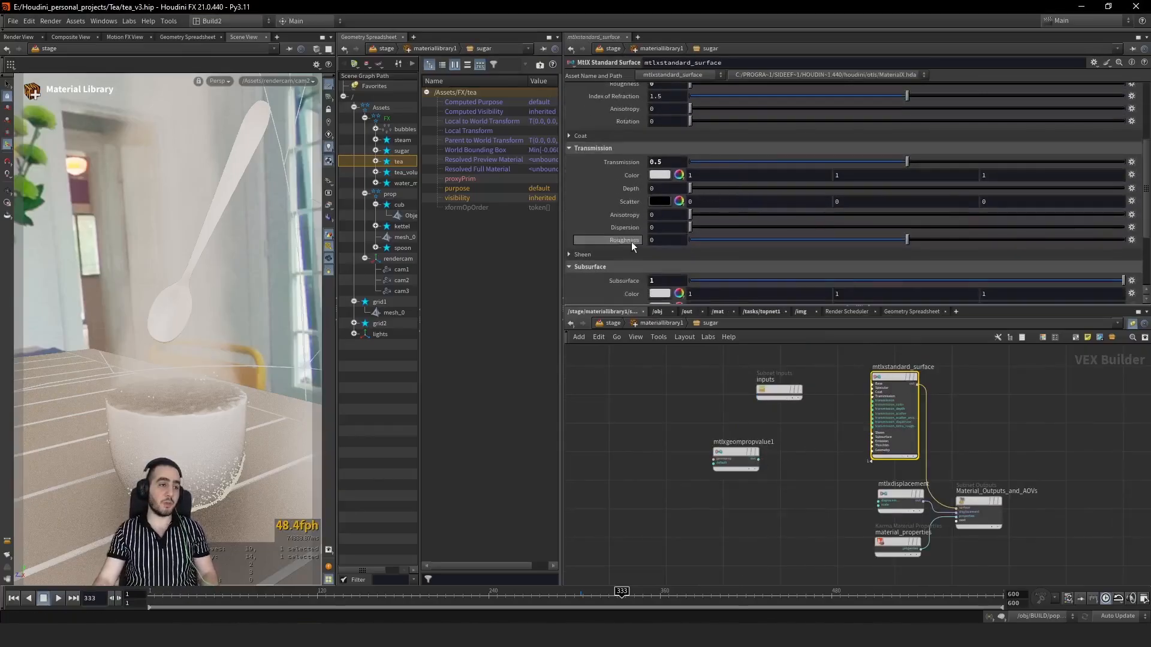
{"action": "scroll", "coordinate": [631, 242], "scroll_direction": "down", "scroll_amount": 3}
{"action": "scroll", "coordinate": [710, 200], "scroll_direction": "up", "scroll_amount": 6}
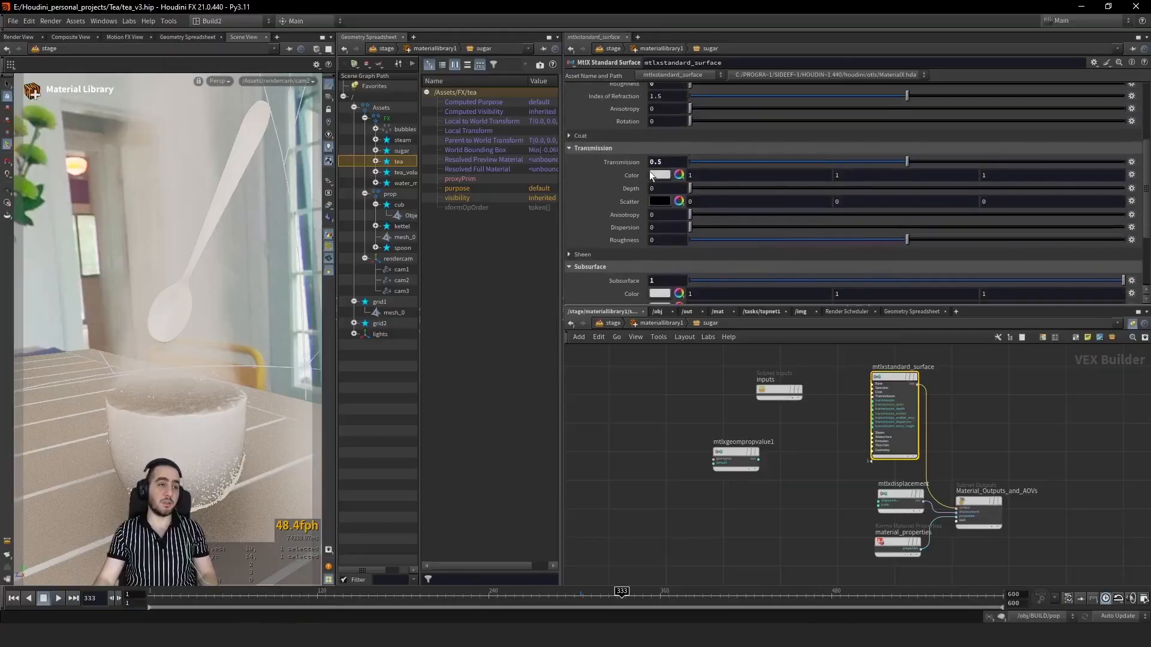
{"action": "scroll", "coordinate": [610, 293], "scroll_direction": "up", "scroll_amount": 2}
{"action": "scroll", "coordinate": [628, 218], "scroll_direction": "up", "scroll_amount": 3}
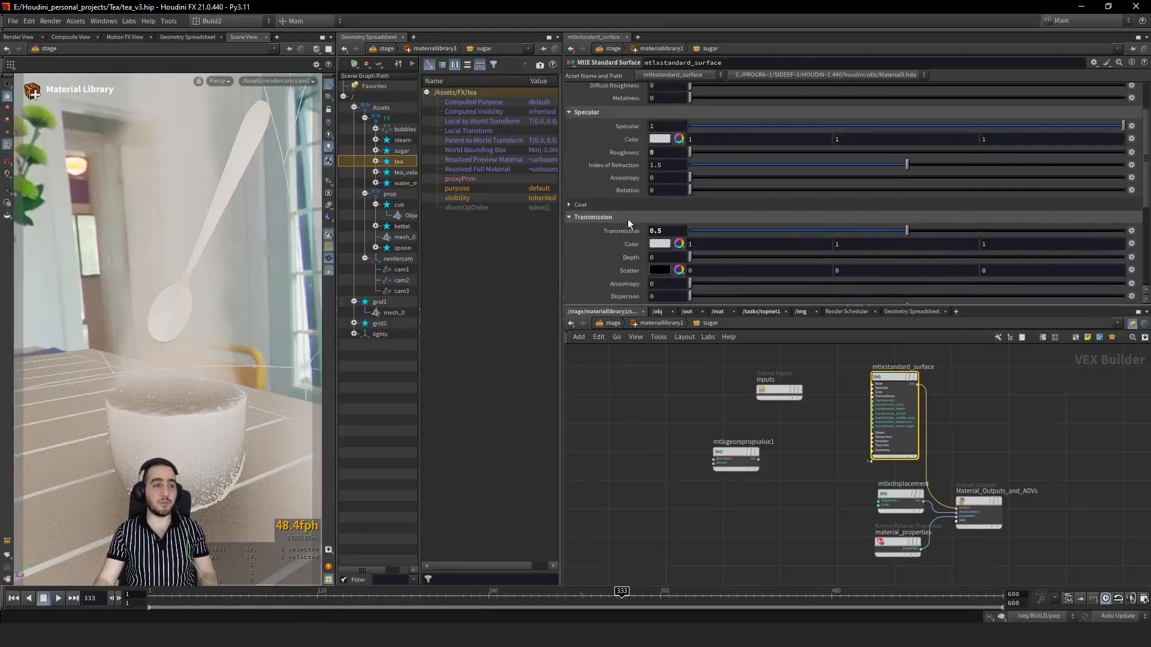
{"action": "scroll", "coordinate": [666, 158], "scroll_direction": "down", "scroll_amount": 1}
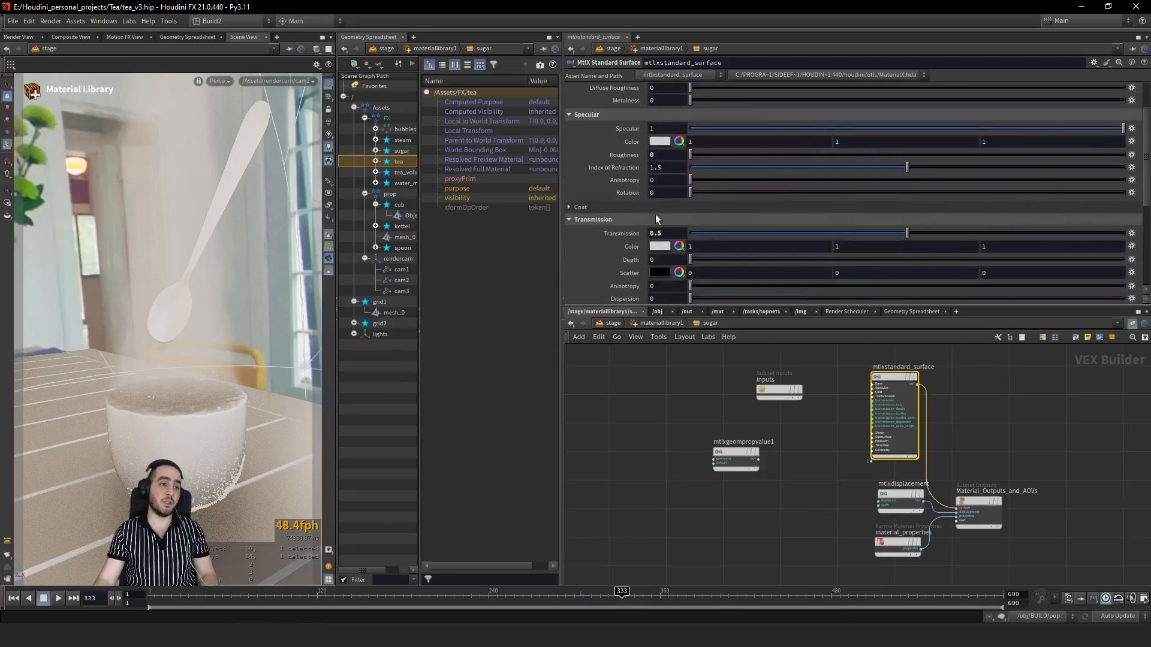
{"action": "scroll", "coordinate": [657, 231], "scroll_direction": "down", "scroll_amount": 3}
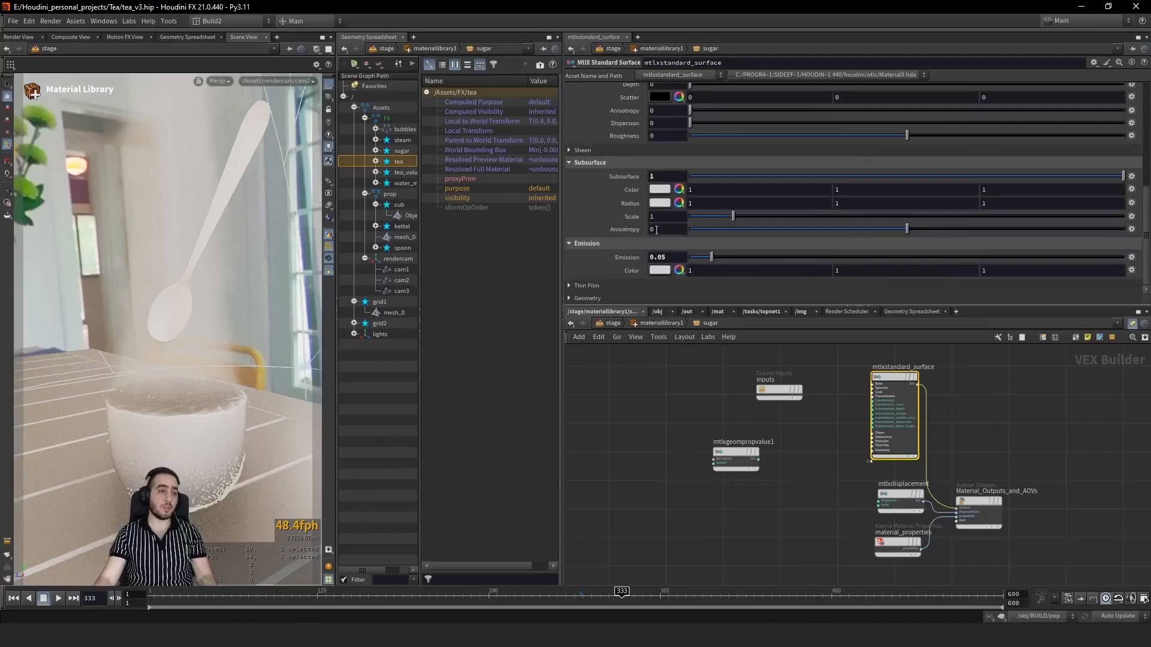
{"action": "left_click", "coordinate": [635, 351]}
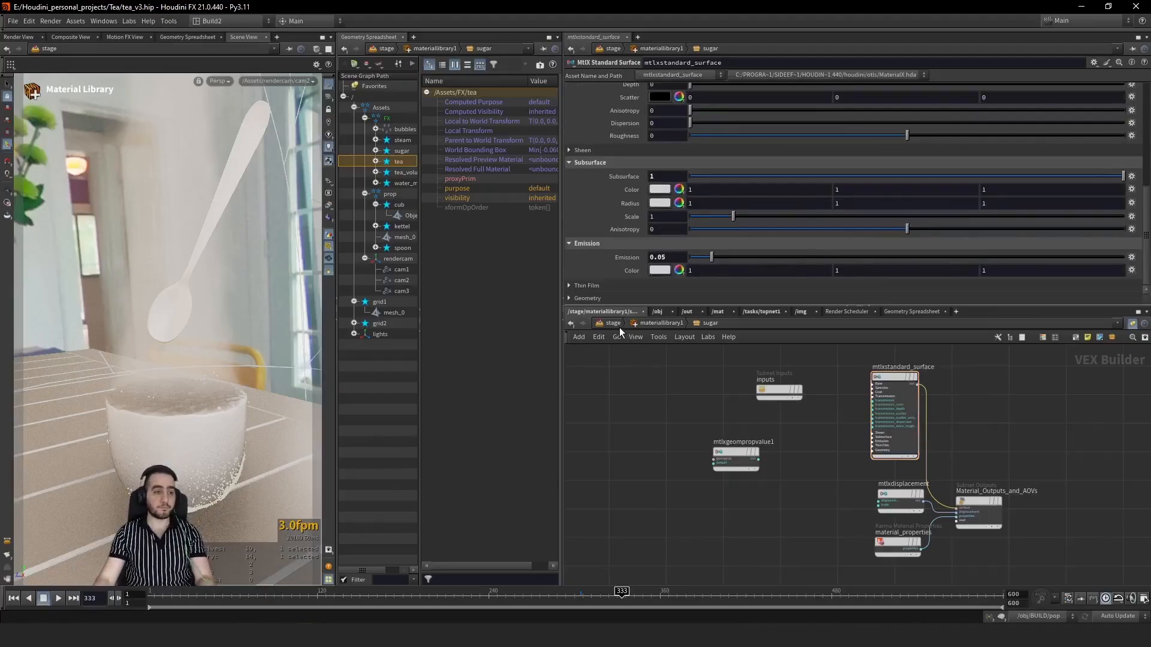
Step: Return to the stage network, select materiallinker1 and make it the displayed node
{"action": "left_click", "coordinate": [617, 326]}
{"action": "scroll", "coordinate": [718, 469], "scroll_direction": "up", "scroll_amount": 3}
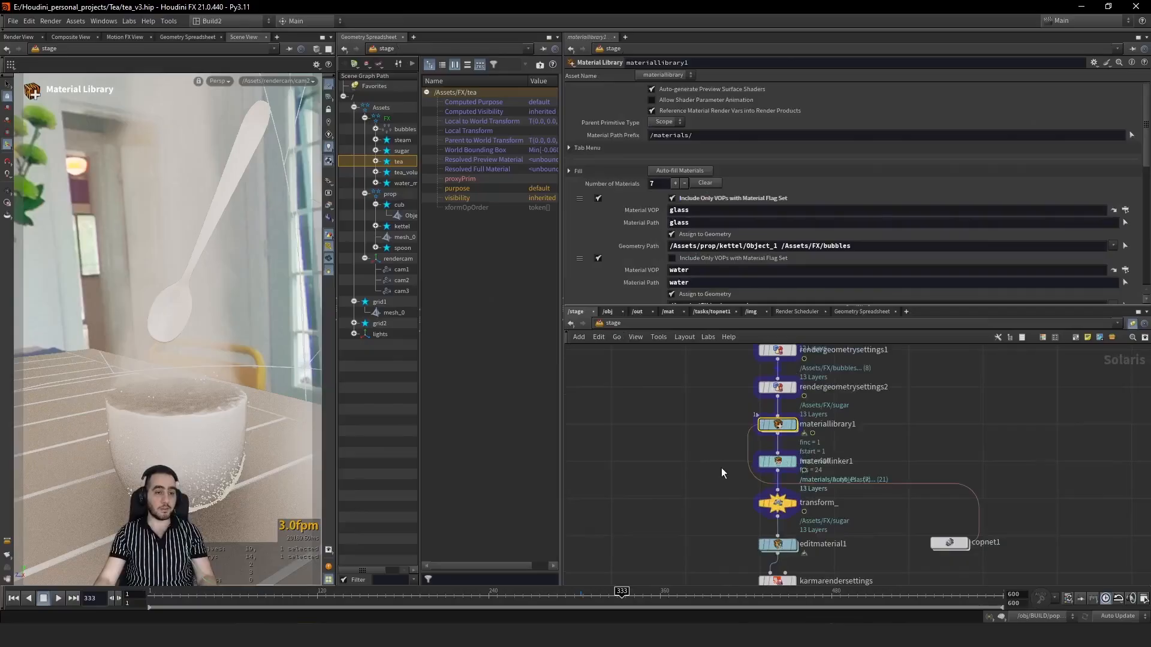
{"action": "left_click_drag", "start_coordinate": [721, 468], "coordinate": [813, 451]}
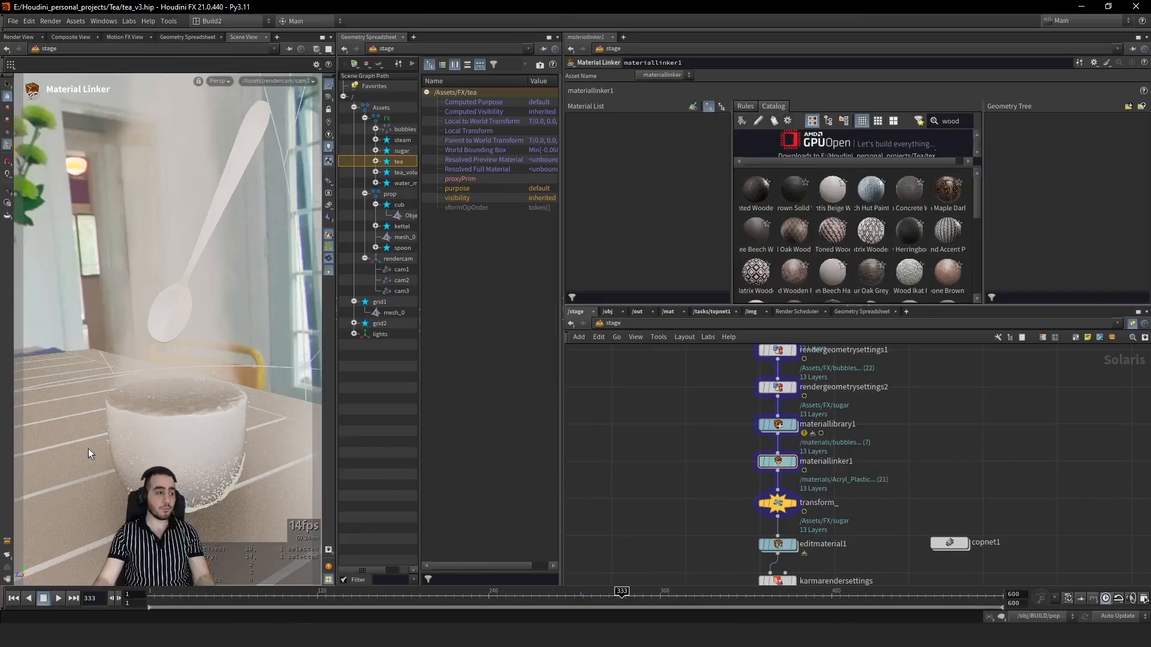
{"action": "left_click", "coordinate": [790, 462]}
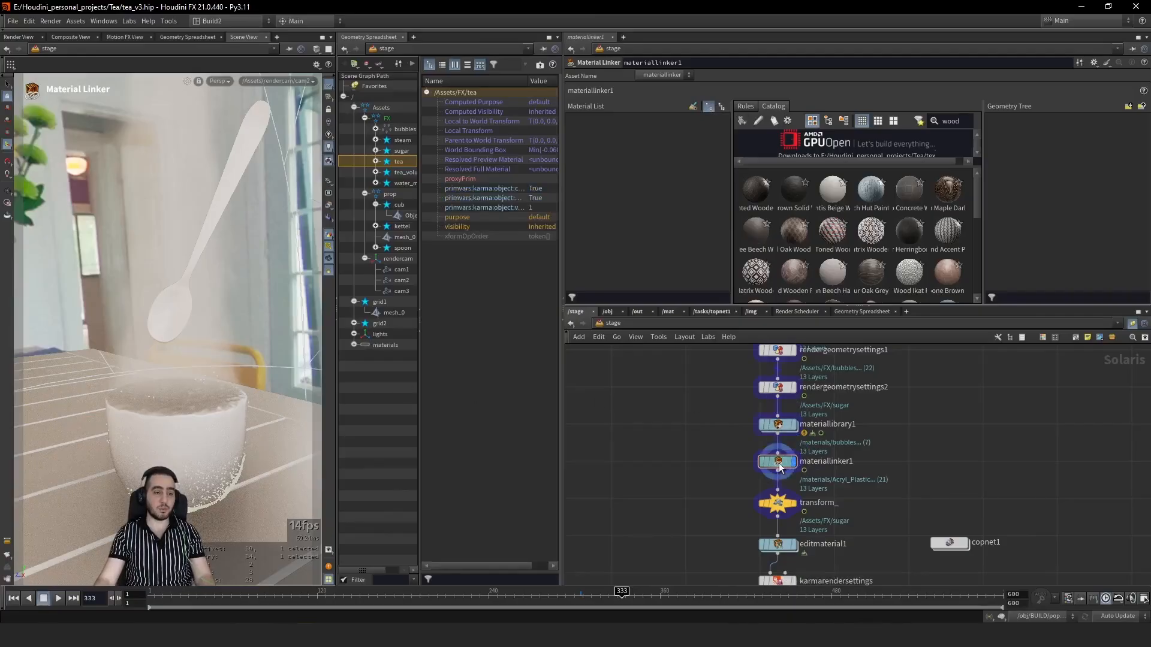
{"action": "left_click_drag", "start_coordinate": [937, 471], "coordinate": [703, 476]}
{"action": "middle_click_drag", "start_coordinate": [703, 476], "coordinate": [759, 473]}
{"action": "left_click_drag", "start_coordinate": [709, 468], "coordinate": [711, 471]}
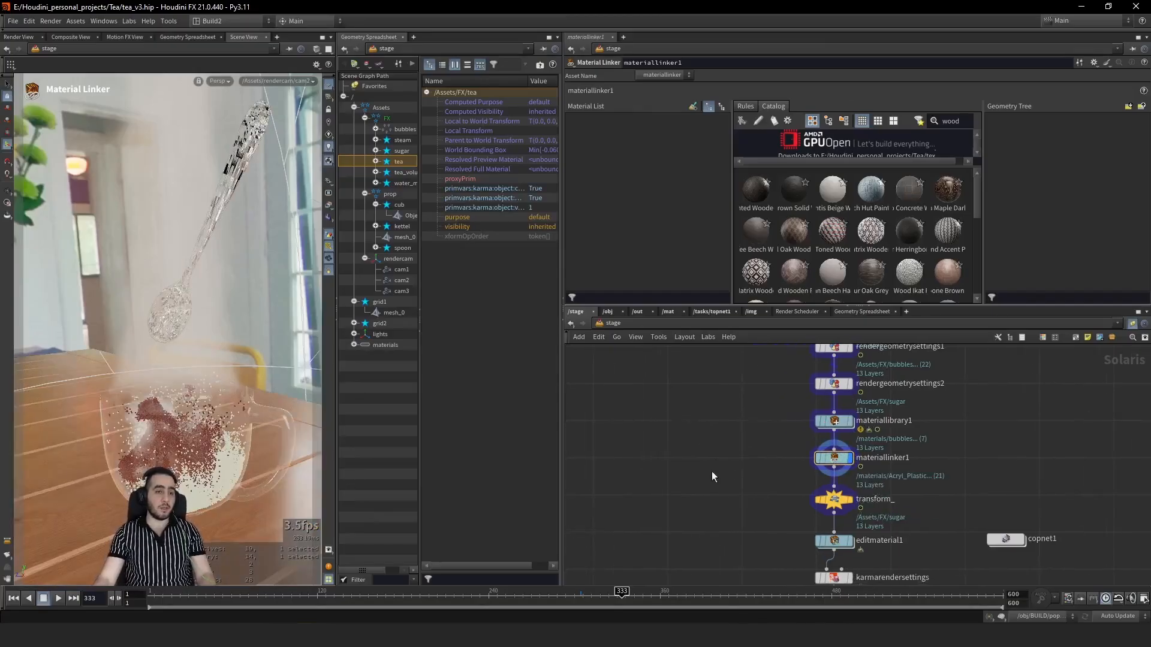
Step: Add a new Material Linker node in the empty space beside the main node chain
{"action": "key", "text": "Tab"}
{"action": "type", "text": "mat"}
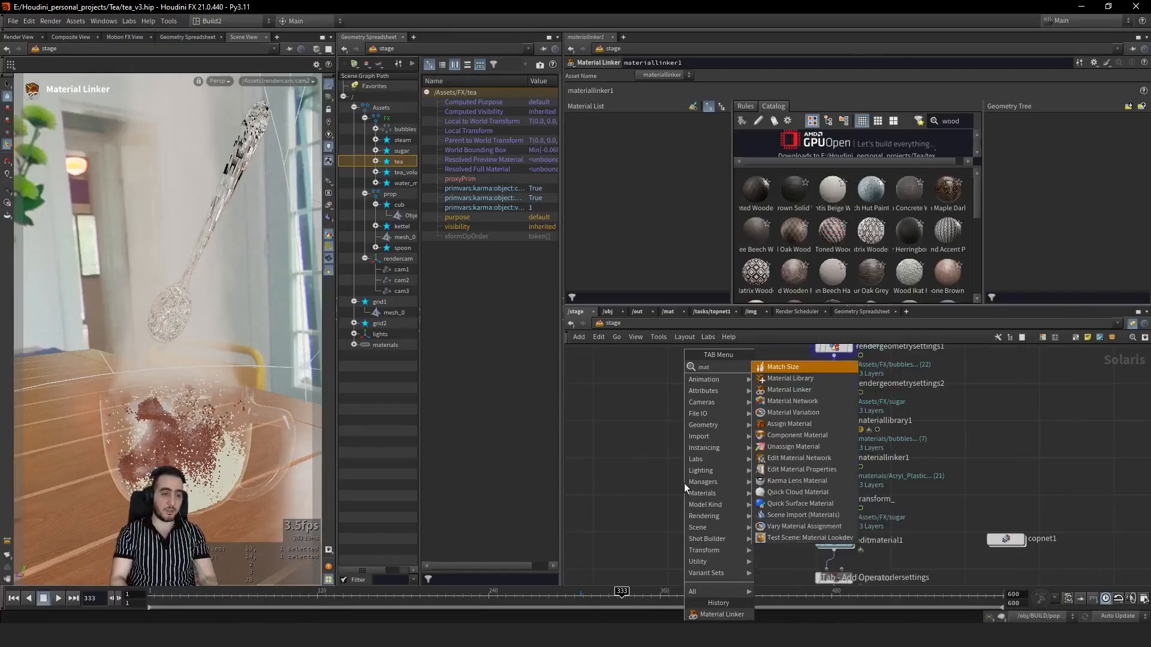
{"action": "key", "text": "Down"}
{"action": "key", "text": "Down"}
{"action": "key", "text": "Return"}
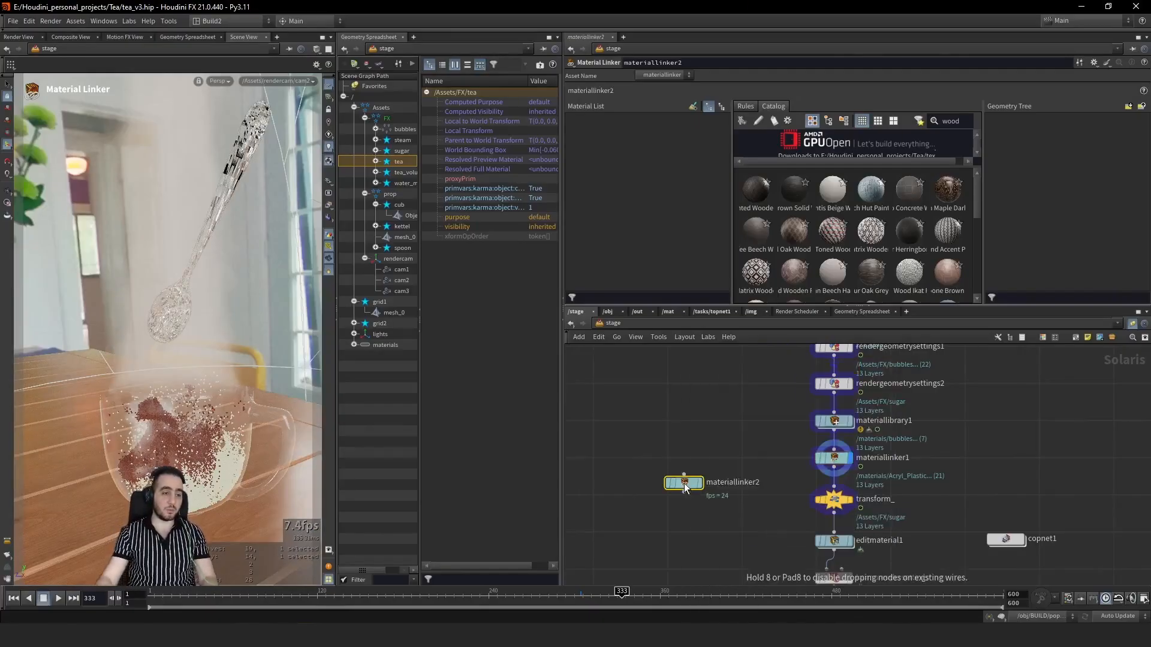
{"action": "left_click", "coordinate": [685, 488]}
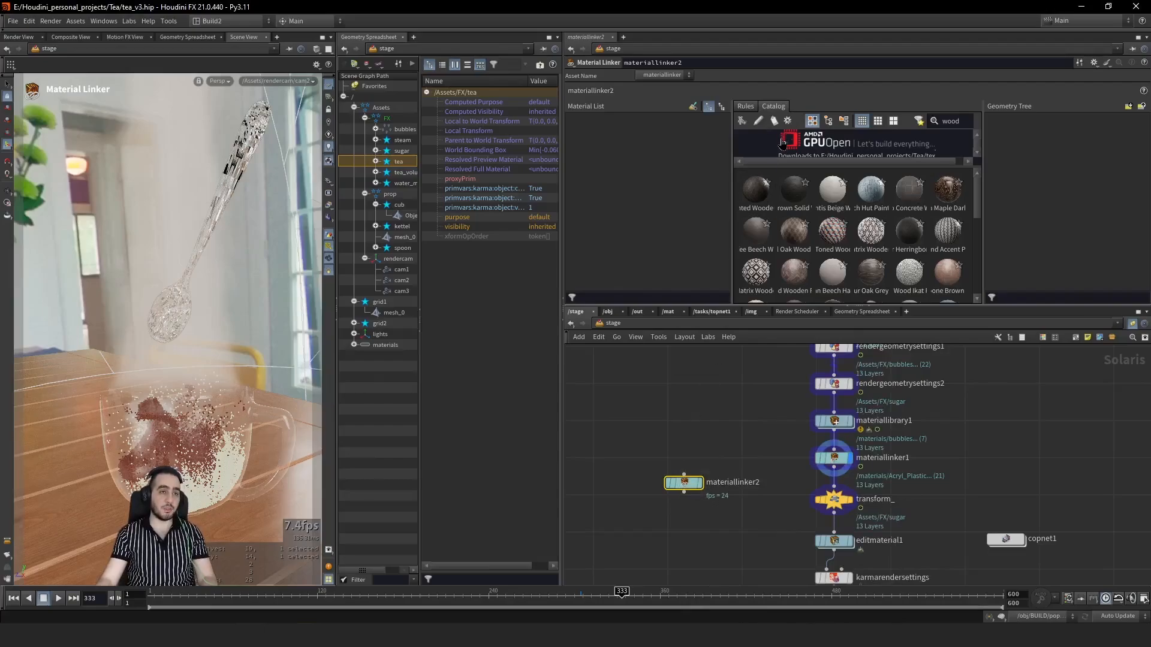
Step: Load the default material catalog in the new Material Linker, clear the "wood" filter and dismiss the Houdini Console
{"action": "left_click", "coordinate": [787, 120]}
{"action": "left_click", "coordinate": [816, 196]}
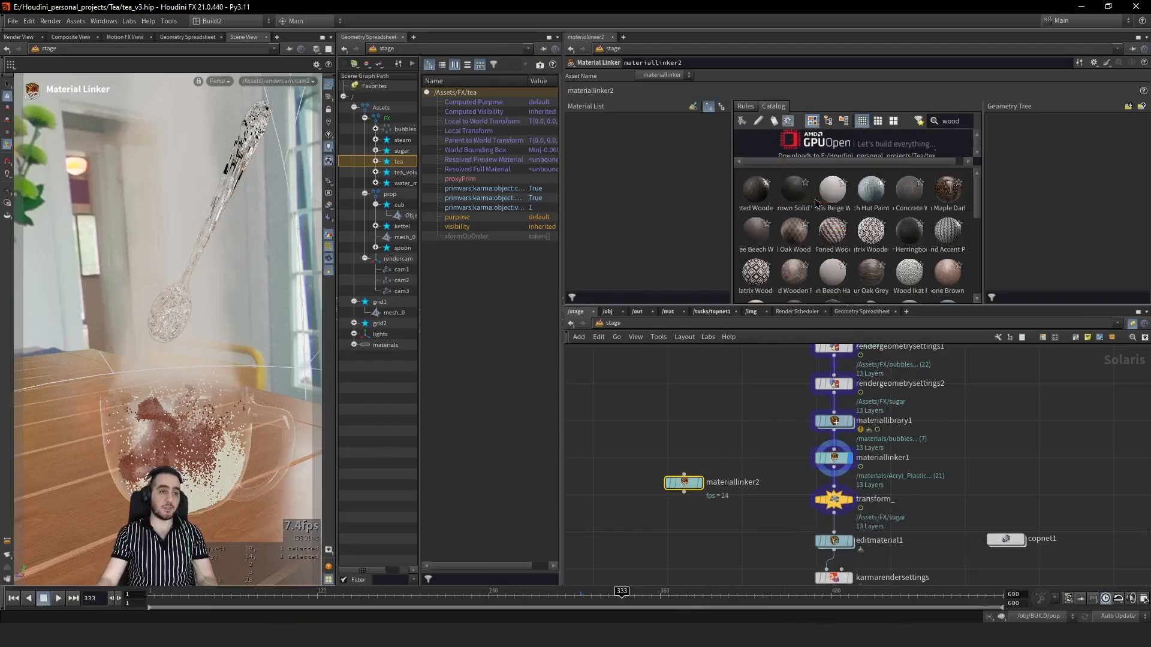
{"action": "left_click", "coordinate": [1076, 606]}
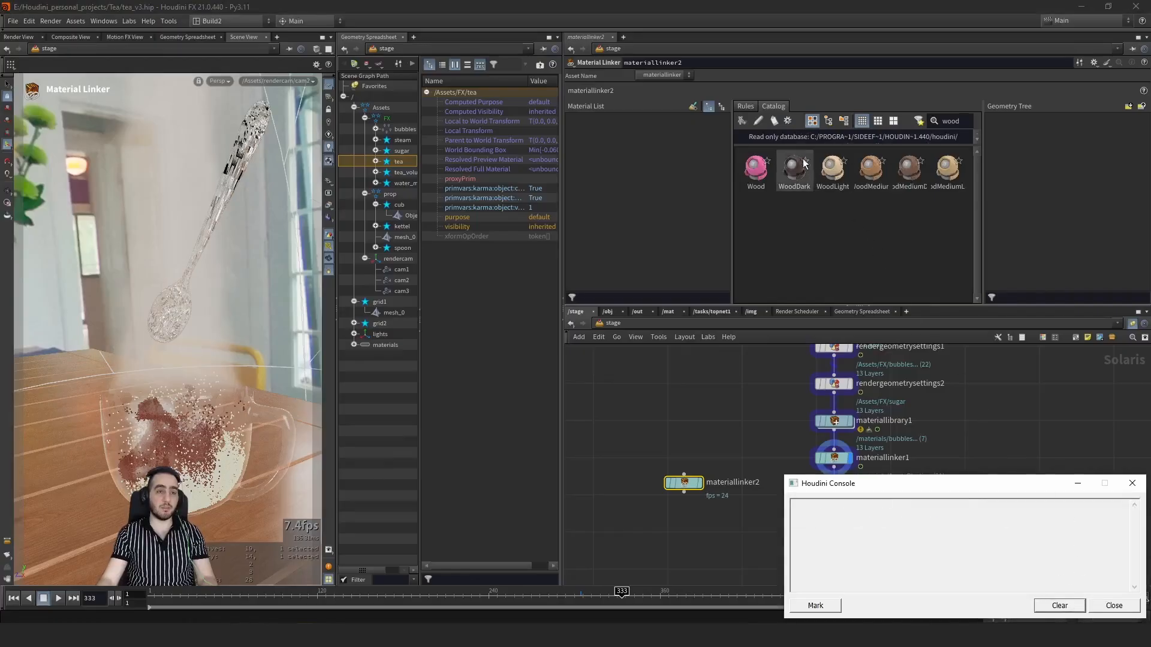
{"action": "double_click", "coordinate": [956, 122]}
{"action": "key", "text": "BackSpace"}
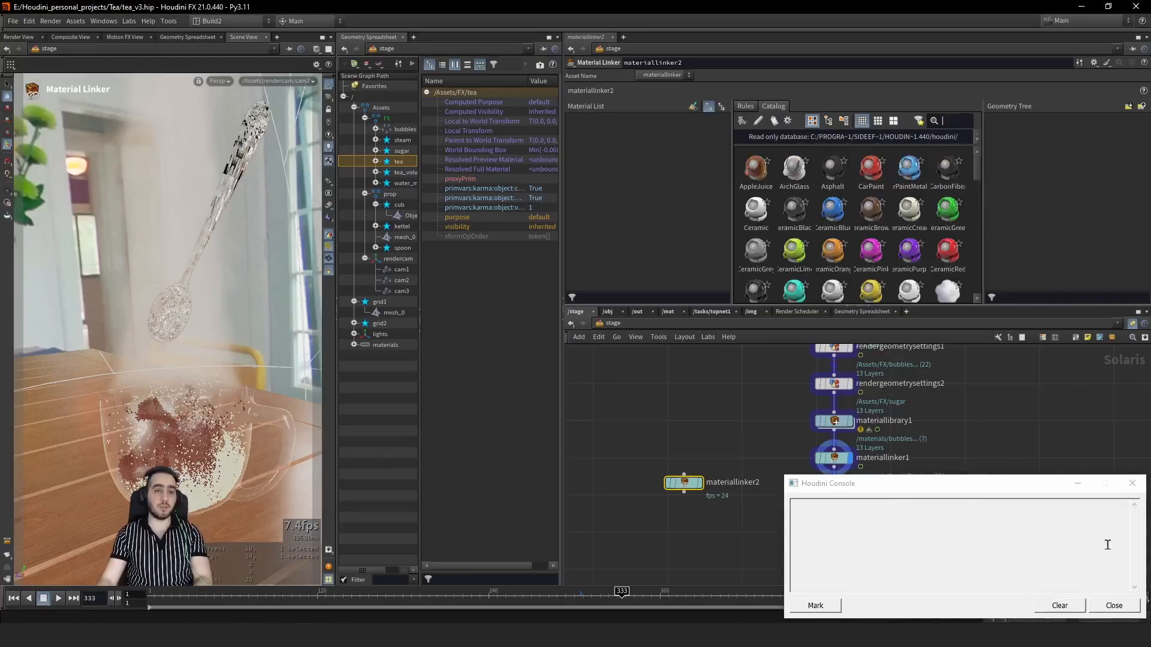
{"action": "left_click", "coordinate": [1070, 605]}
{"action": "left_click", "coordinate": [1114, 606]}
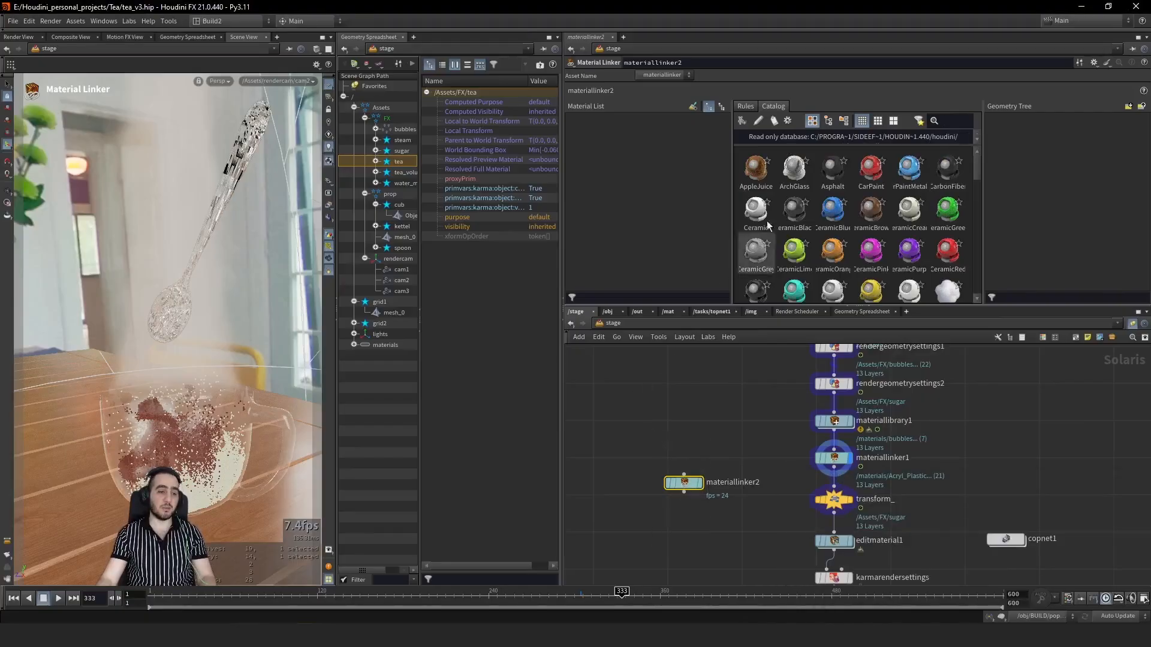
Step: Load the AMD MaterialX library into materiallinker2's catalog, using $HIP/tex/ as the material download location
{"action": "left_click", "coordinate": [790, 121]}
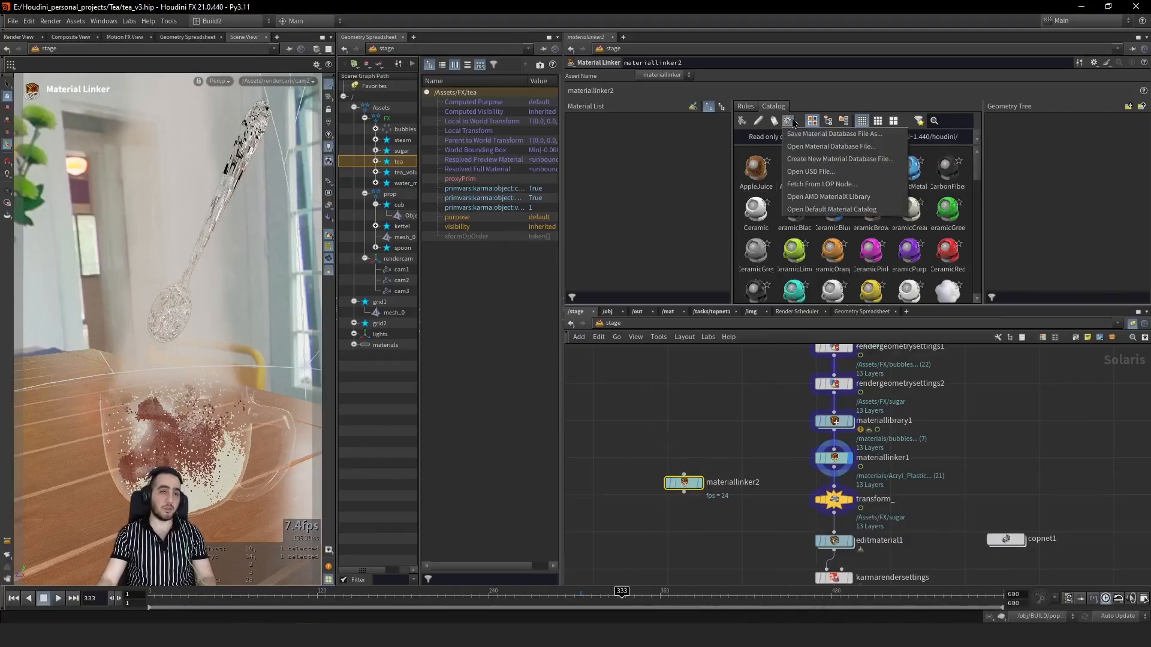
{"action": "left_click", "coordinate": [823, 196]}
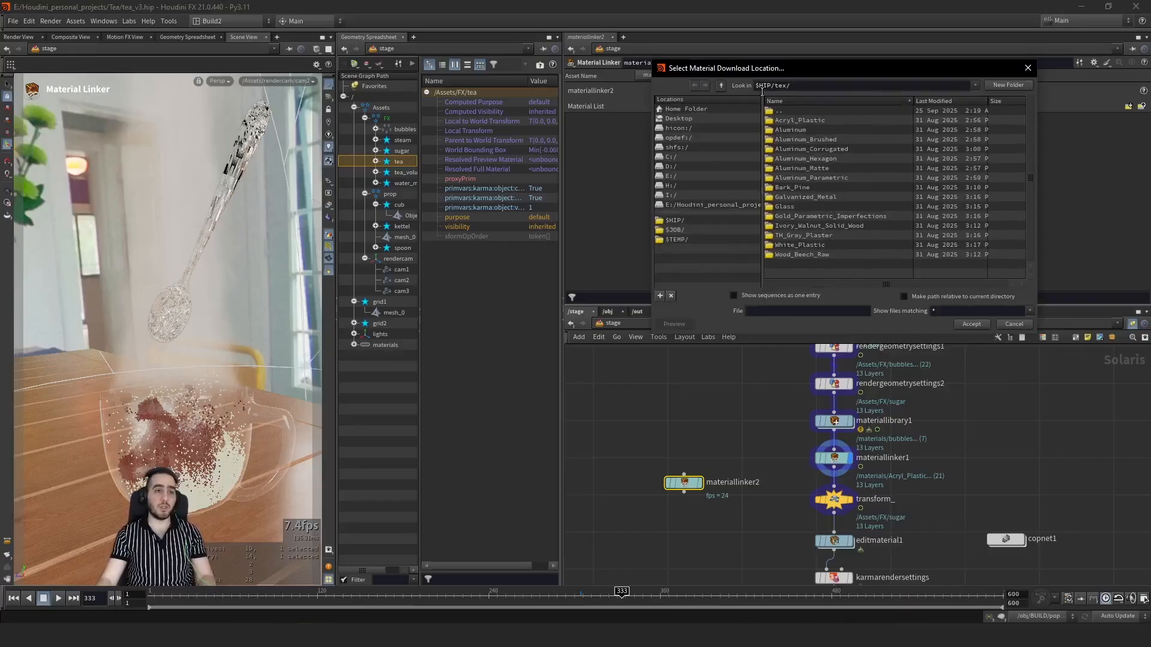
{"action": "left_click_drag", "start_coordinate": [756, 85], "coordinate": [794, 85]}
{"action": "left_click", "coordinate": [794, 85]}
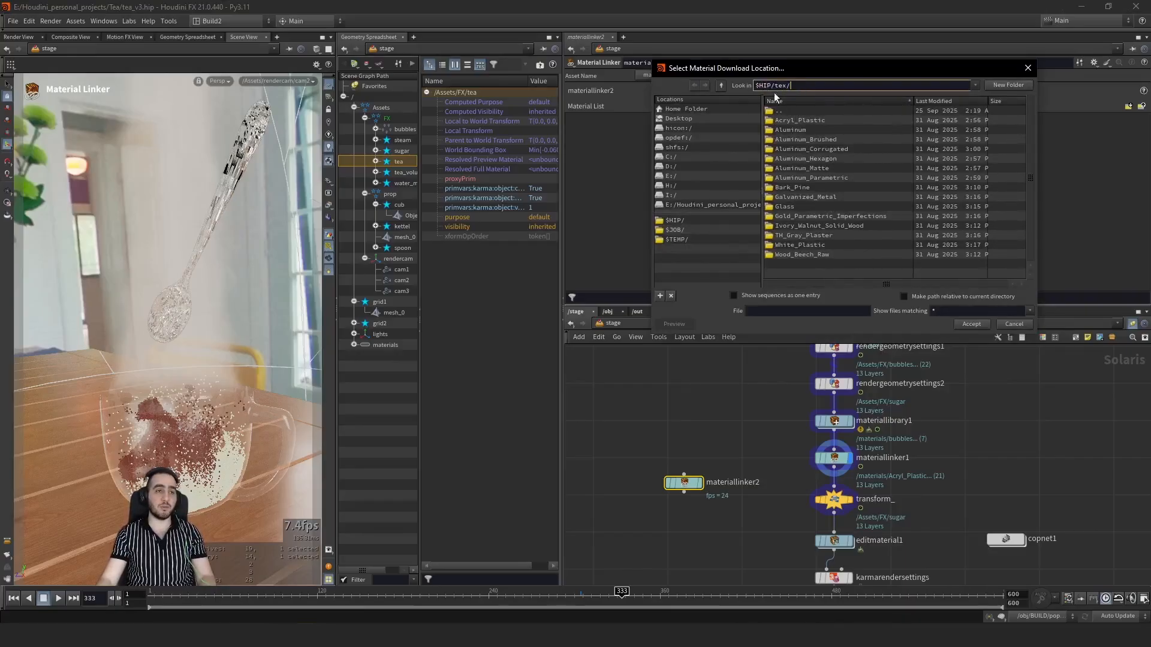
{"action": "left_click", "coordinate": [969, 325]}
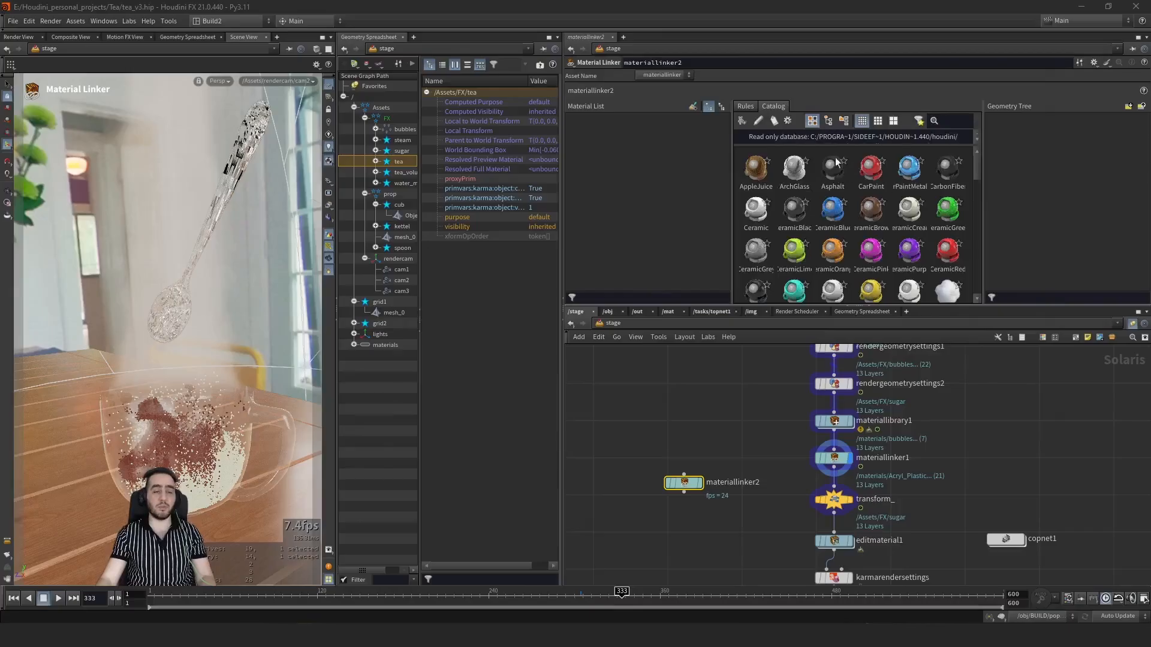
{"action": "left_click", "coordinate": [741, 120]}
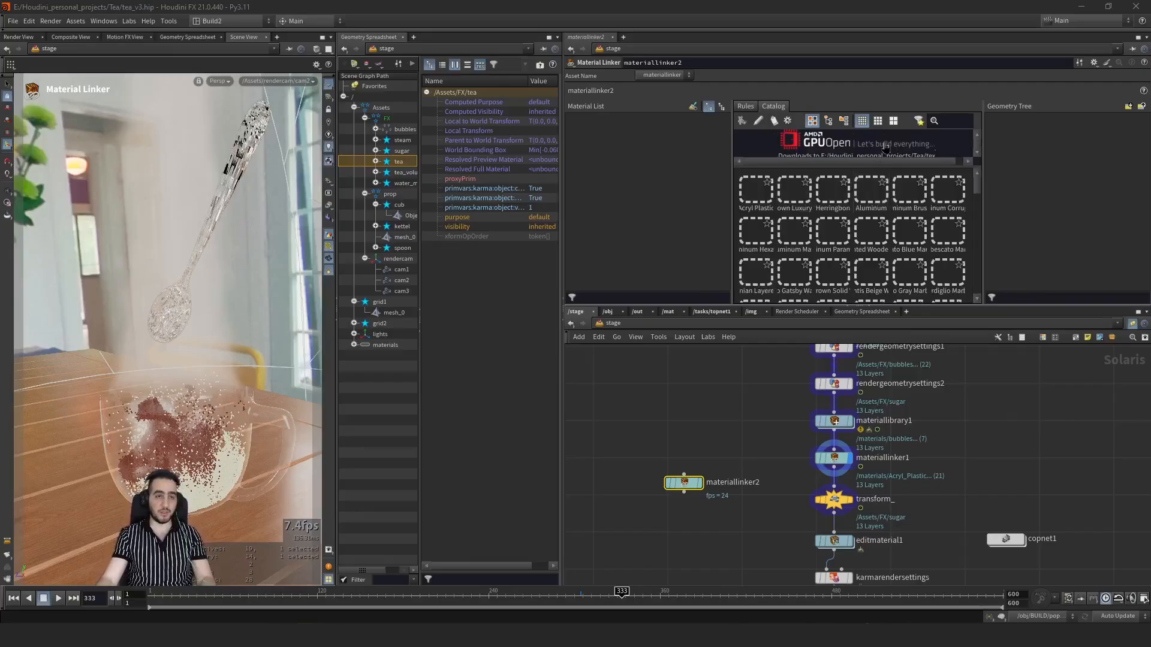
{"action": "scroll", "coordinate": [886, 148], "scroll_direction": "down", "scroll_amount": 1}
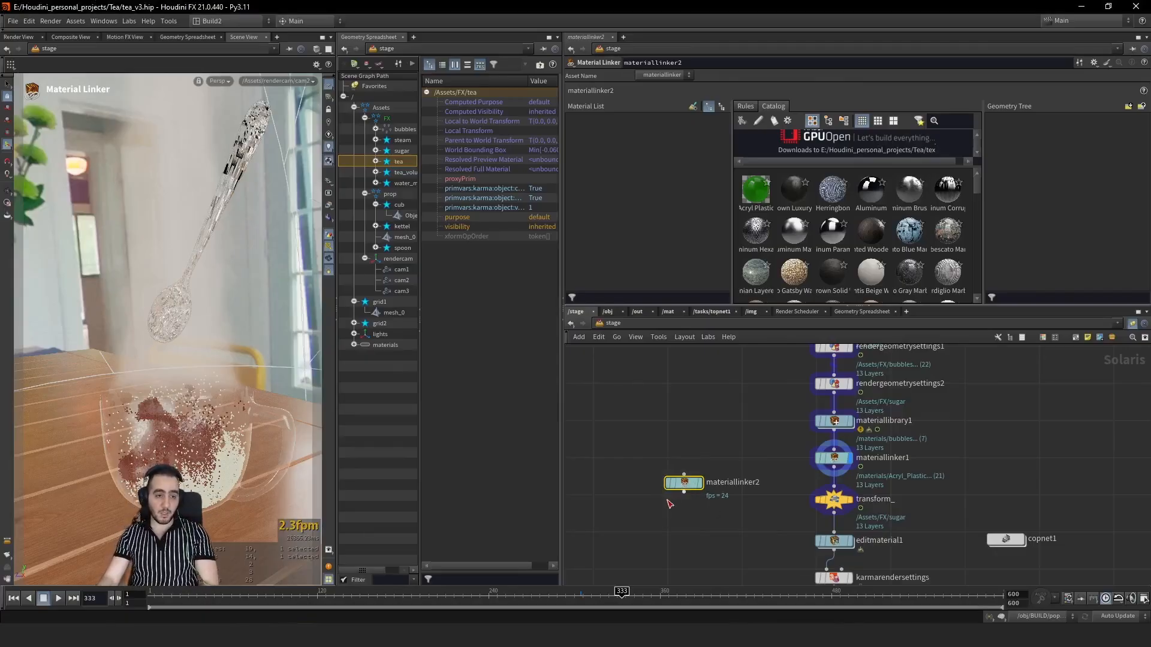
Step: Delete the materiallinker2 node and select the transform_ node in the main chain to show its sugar offset
{"action": "key", "text": "Delete"}
{"action": "middle_click_drag", "start_coordinate": [725, 464], "coordinate": [706, 437]}
{"action": "left_click_drag", "start_coordinate": [736, 453], "coordinate": [854, 480]}
{"action": "middle_click_drag", "start_coordinate": [798, 493], "coordinate": [716, 450]}
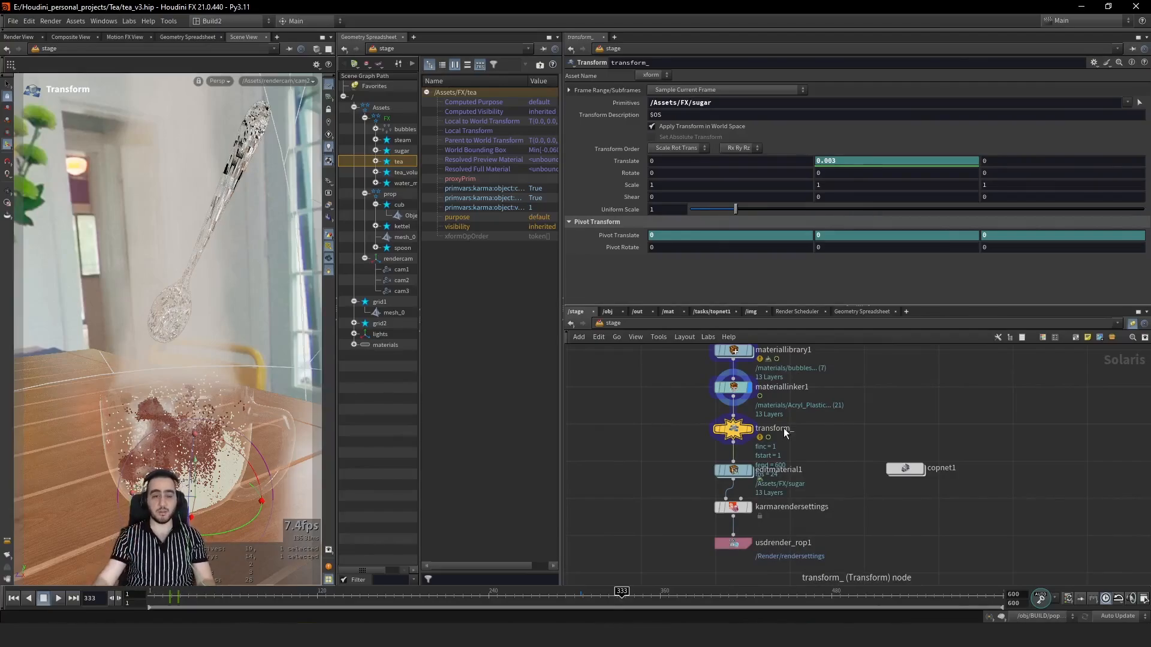
{"action": "middle_click_drag", "start_coordinate": [674, 491], "coordinate": [645, 463]}
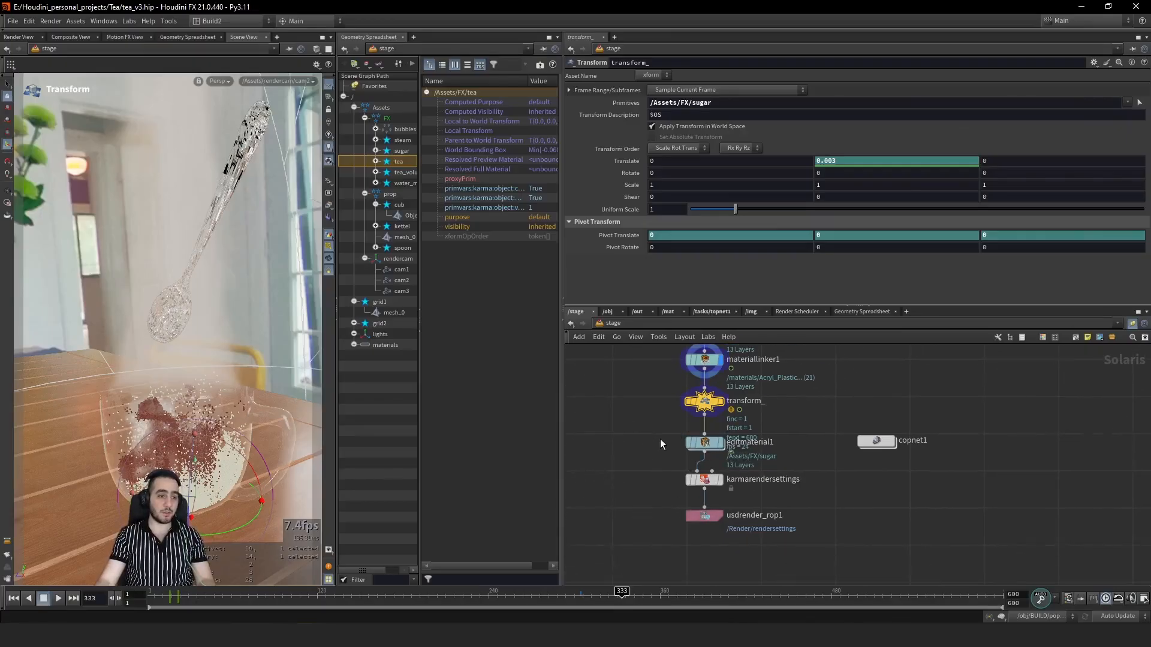
Step: Inspect the parameter overrides of Ivory_Walnut_Solid_Wood and White_Plastic2 inside editmaterial1, and return to the stage network
{"action": "left_click", "coordinate": [705, 444]}
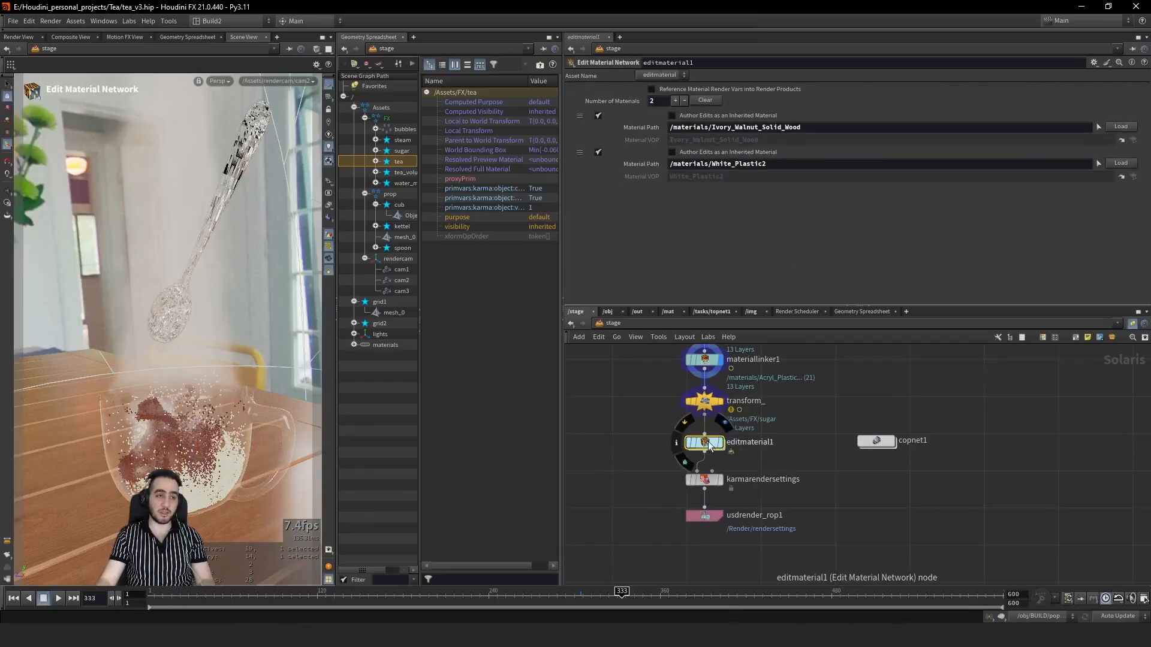
{"action": "double_click", "coordinate": [705, 442]}
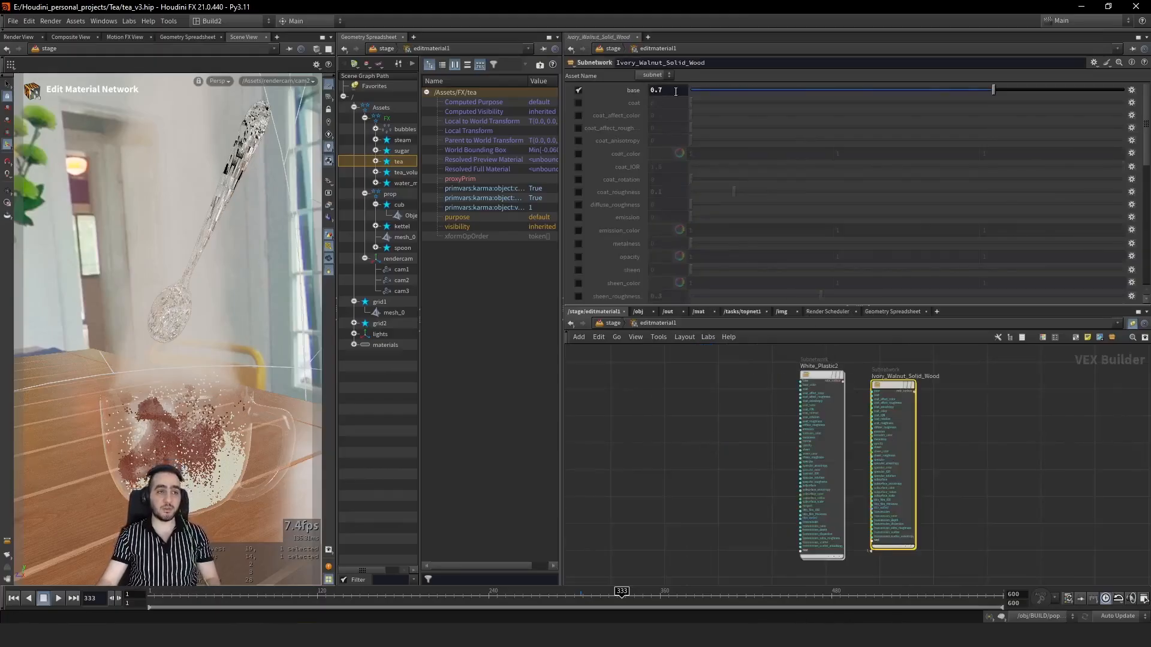
{"action": "left_click", "coordinate": [809, 434]}
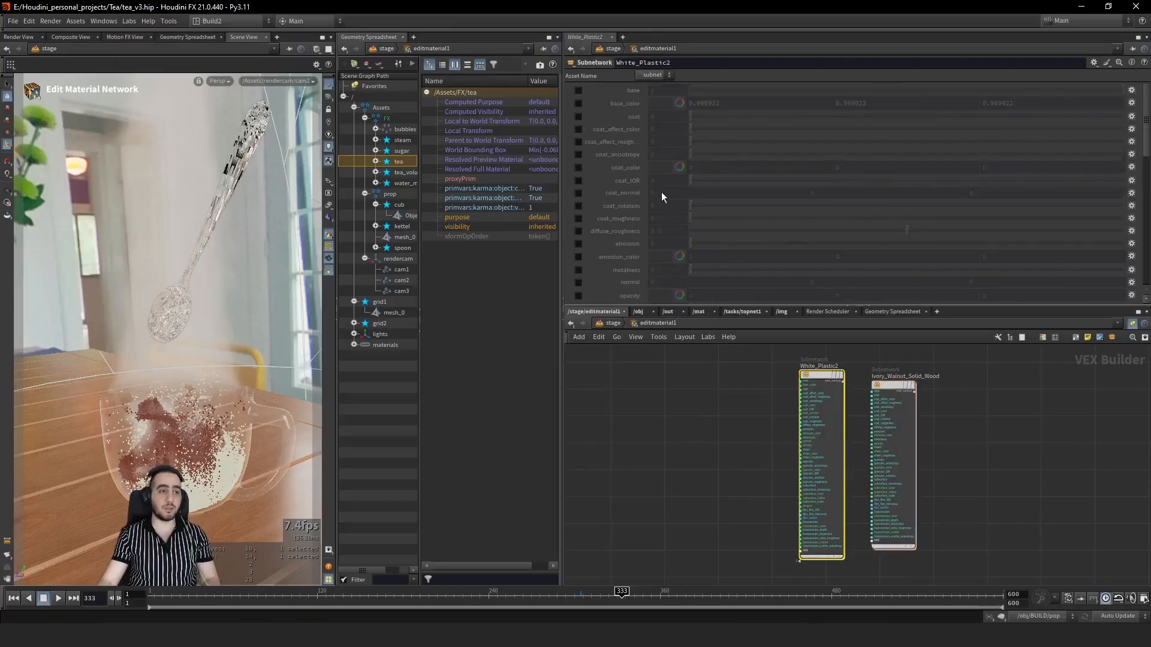
{"action": "scroll", "coordinate": [696, 201], "scroll_direction": "down", "scroll_amount": 10}
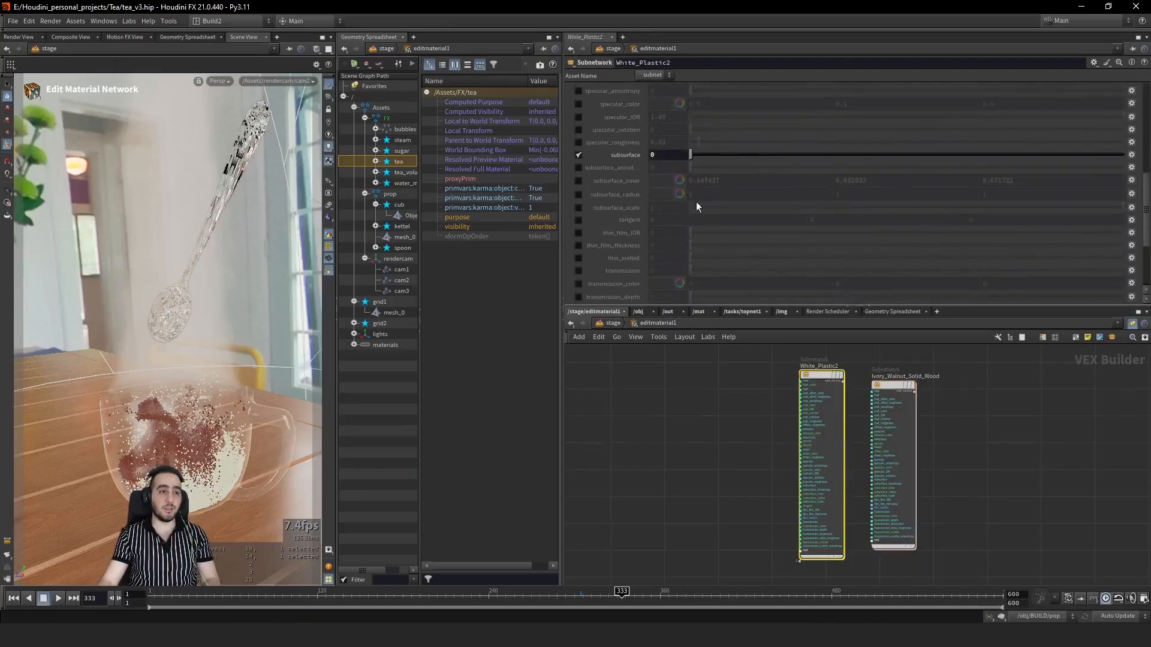
{"action": "left_click", "coordinate": [613, 323]}
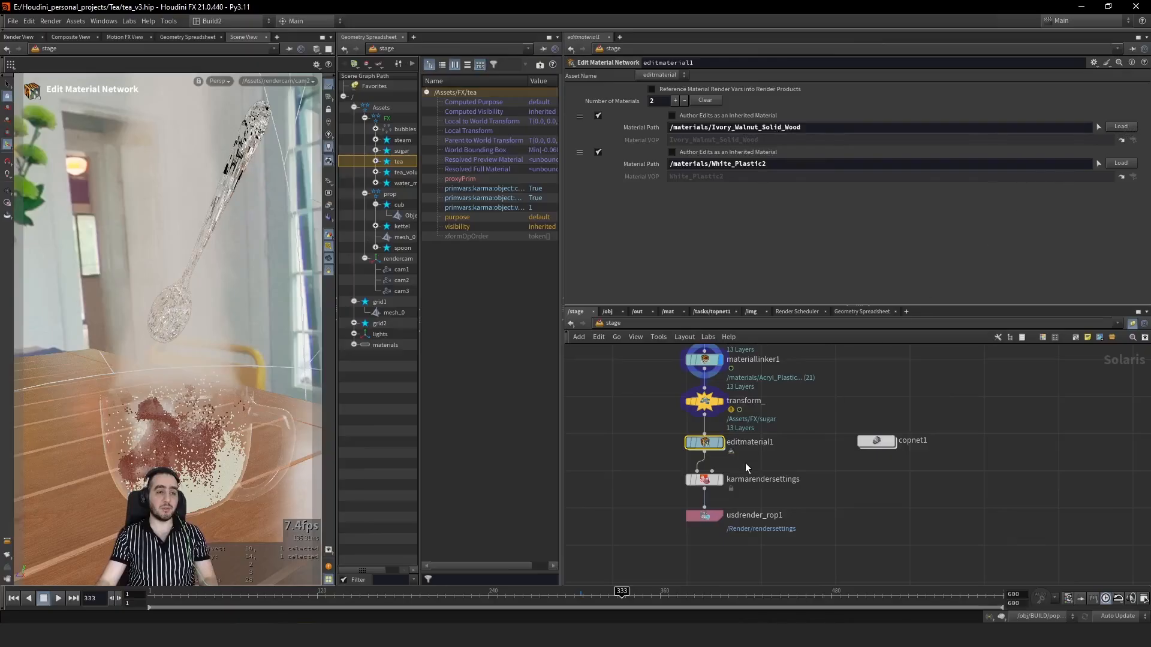
Step: Look inside editmaterial1's White_Plastic2 subnetwork at its standard surface shader, and return to the stage network
{"action": "double_click", "coordinate": [704, 443]}
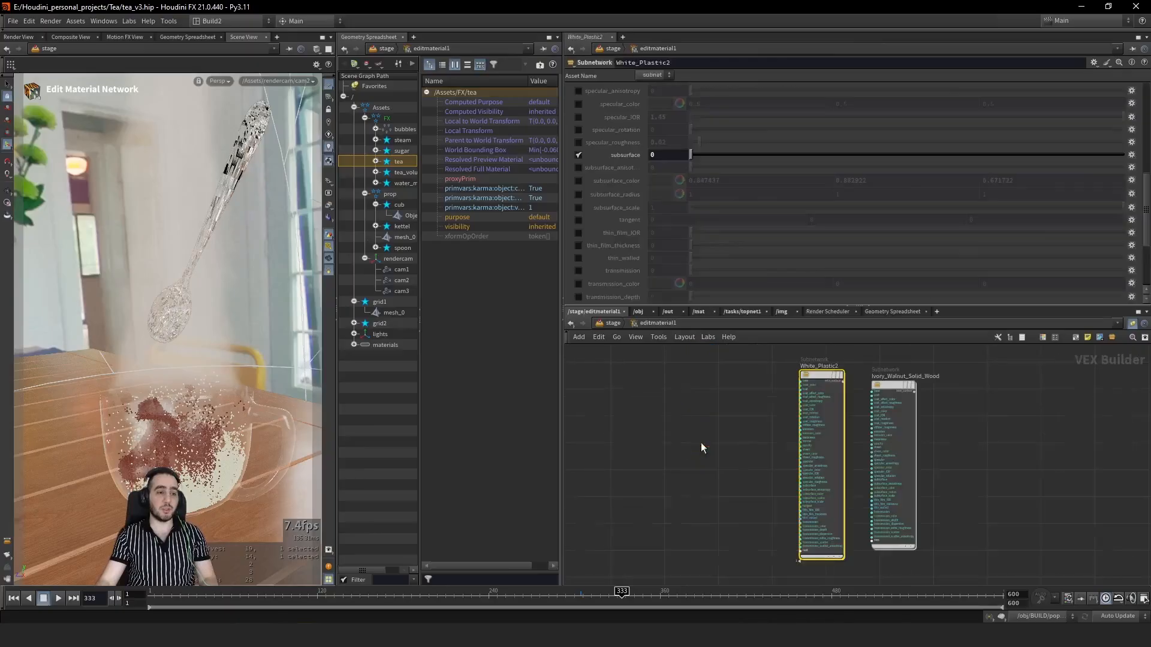
{"action": "double_click", "coordinate": [811, 378]}
{"action": "left_click", "coordinate": [840, 415]}
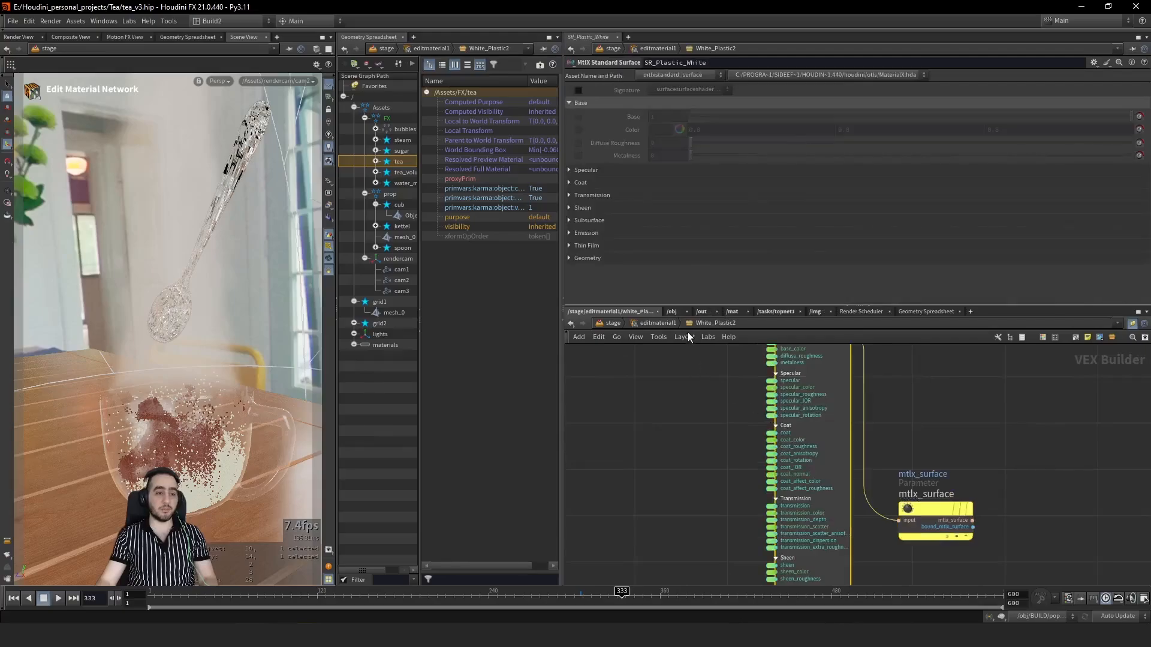
{"action": "left_click", "coordinate": [654, 323]}
{"action": "left_click", "coordinate": [610, 322]}
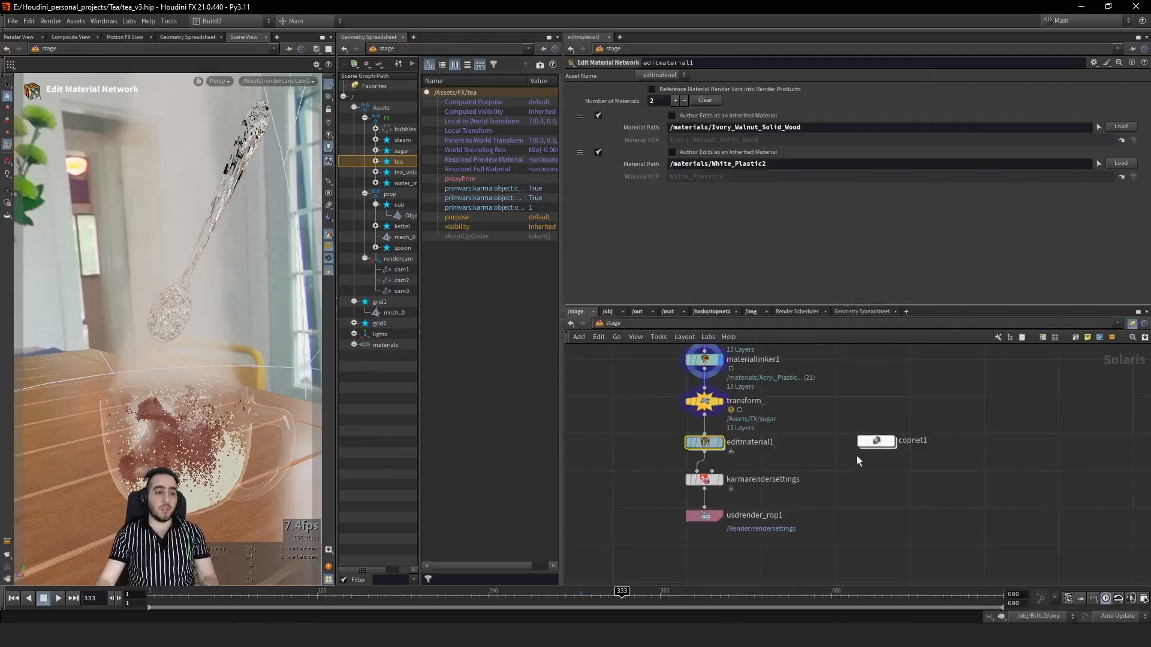
Step: Select karmarendersettings and review its output path, camera, resolution, samples and ray limits
{"action": "left_click", "coordinate": [698, 481]}
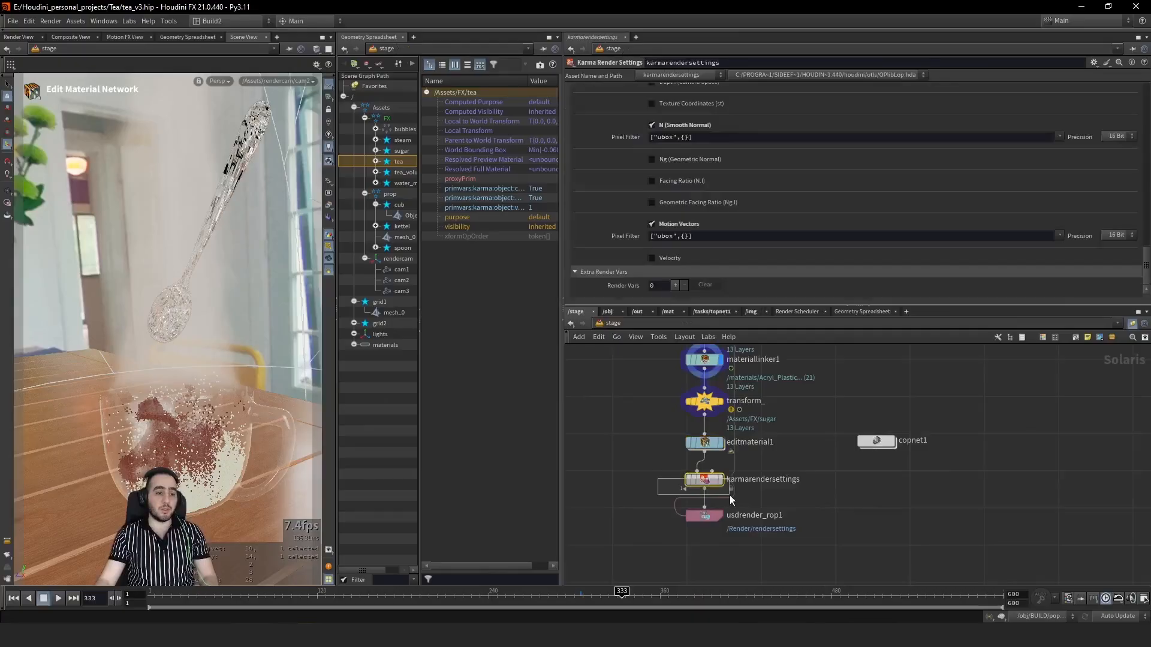
{"action": "scroll", "coordinate": [750, 228], "scroll_direction": "down", "scroll_amount": 10}
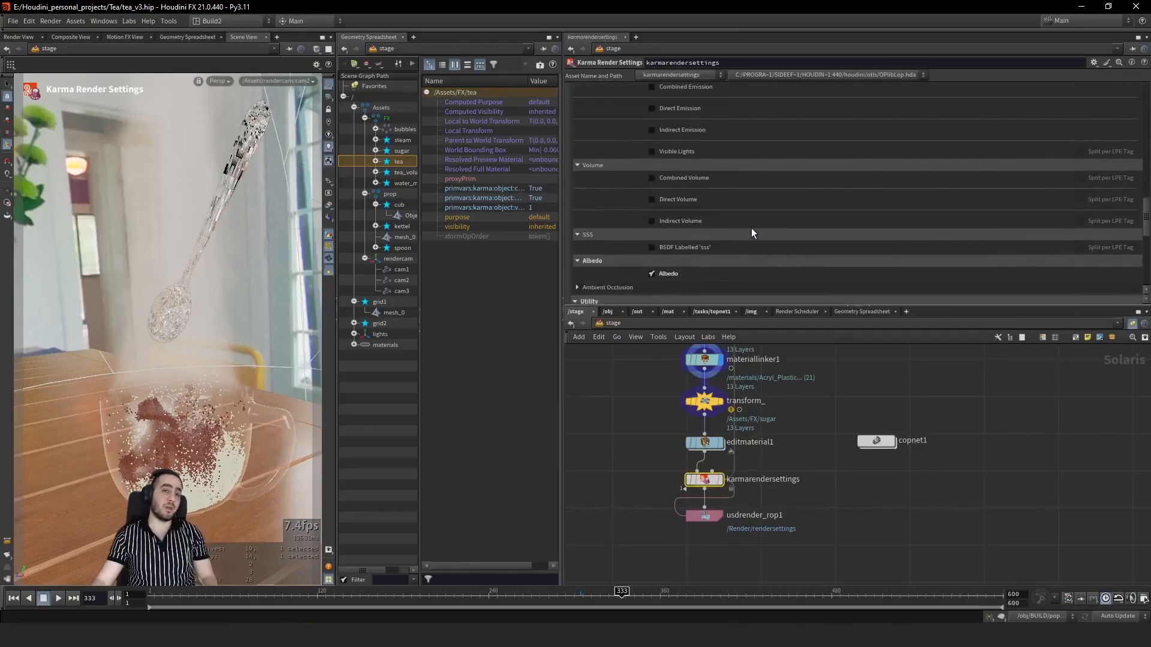
{"action": "left_click_drag", "start_coordinate": [1146, 201], "coordinate": [1037, 107]}
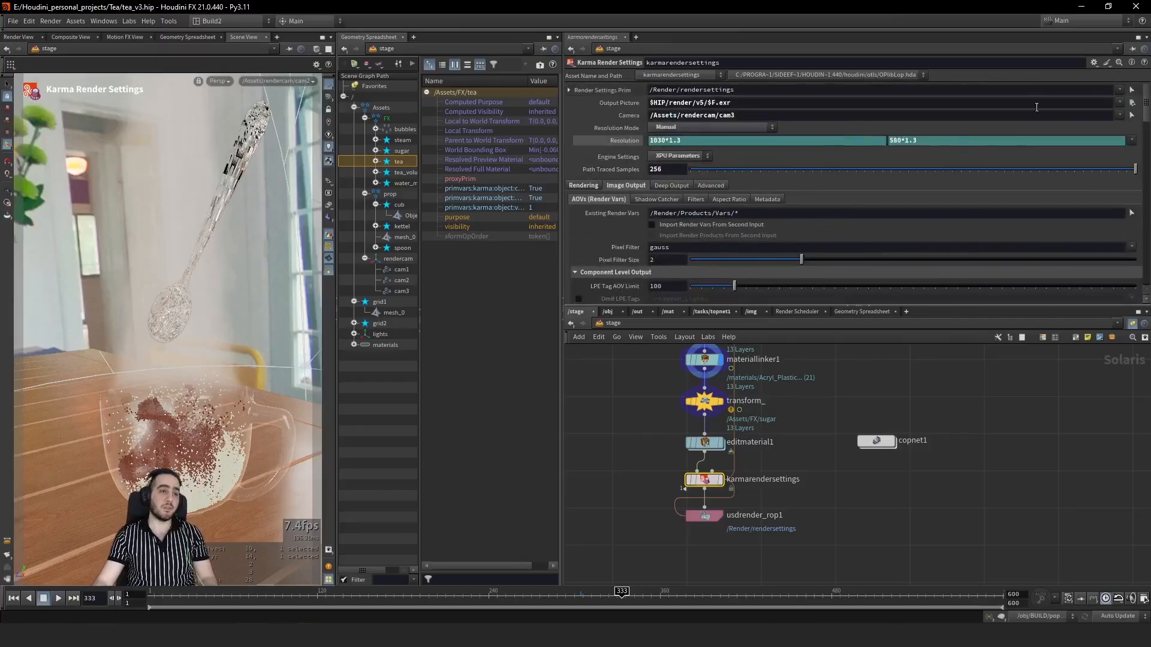
{"action": "left_click", "coordinate": [584, 185]}
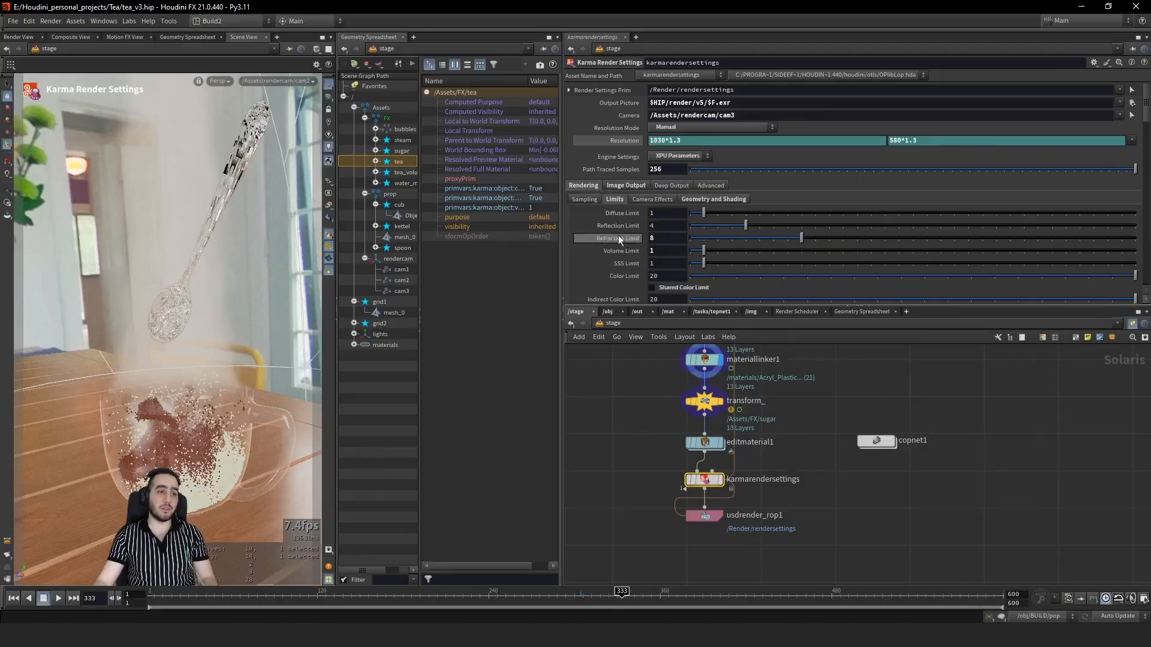
{"action": "scroll", "coordinate": [677, 245], "scroll_direction": "down", "scroll_amount": 1}
{"action": "scroll", "coordinate": [677, 245], "scroll_direction": "down", "scroll_amount": 2}
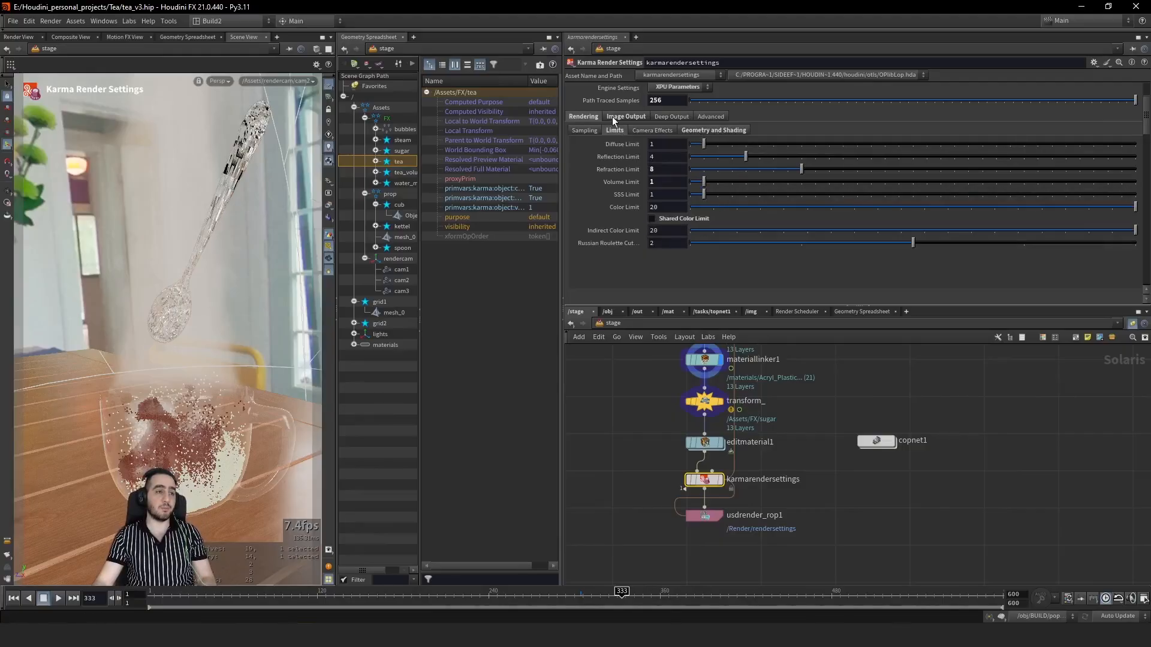
Step: Review the image output AOVs of karmarendersettings, including Beauty, Albedo, smooth normal and motion vectors
{"action": "left_click", "coordinate": [628, 115]}
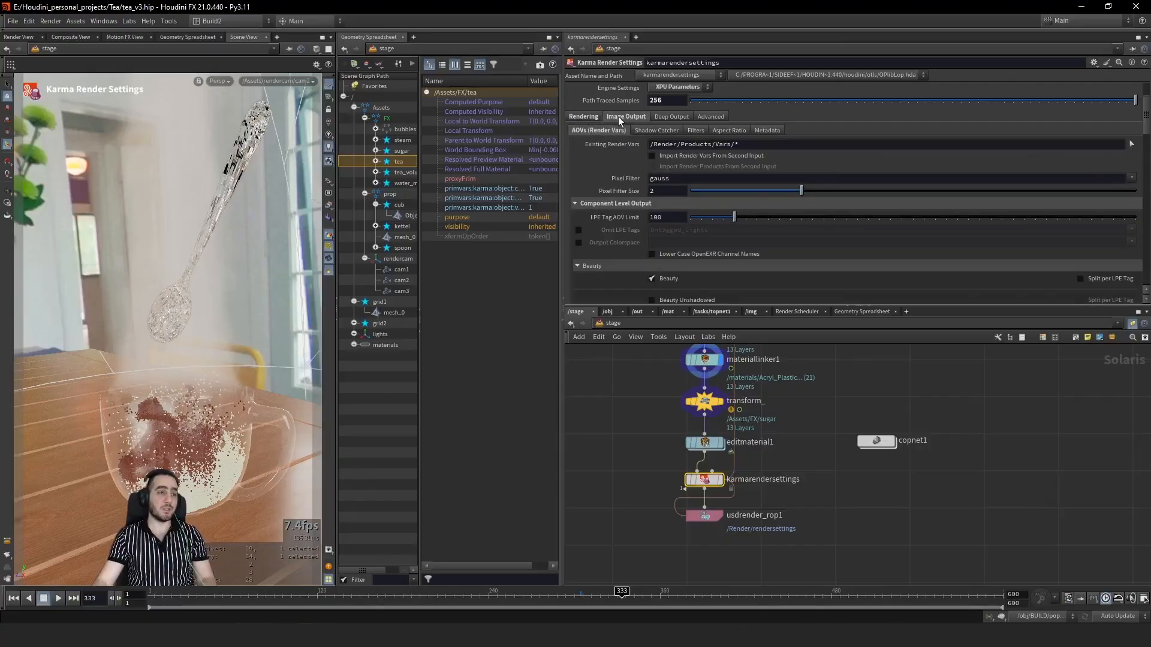
{"action": "left_click_drag", "start_coordinate": [1142, 129], "coordinate": [1144, 232]}
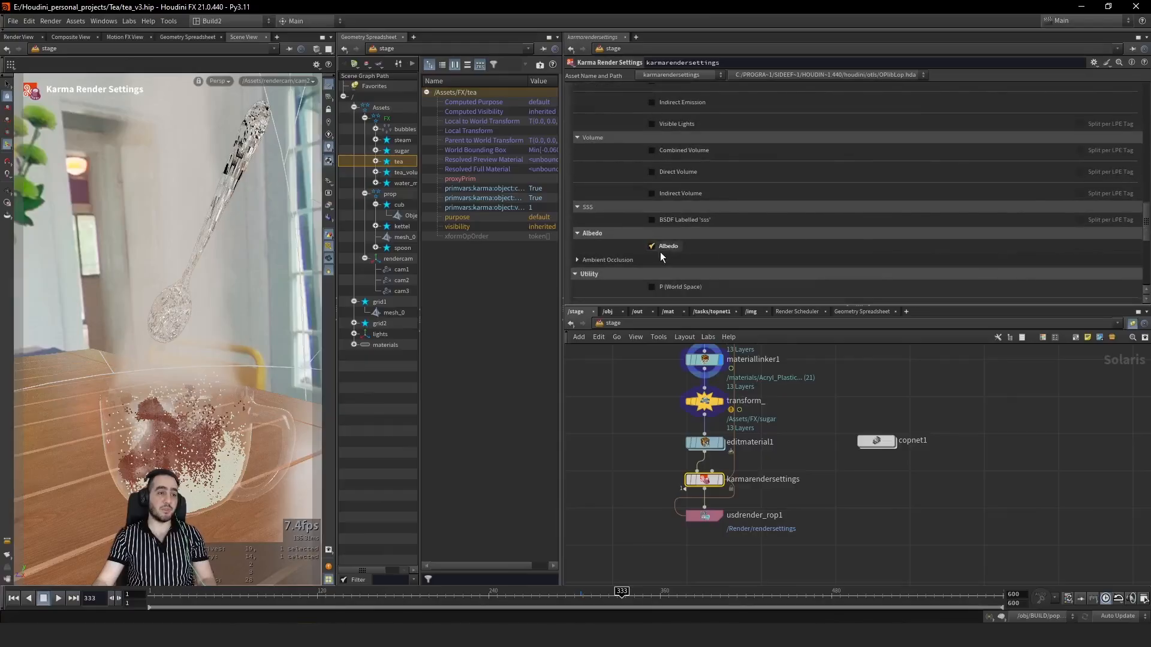
{"action": "scroll", "coordinate": [660, 252], "scroll_direction": "down", "scroll_amount": 6}
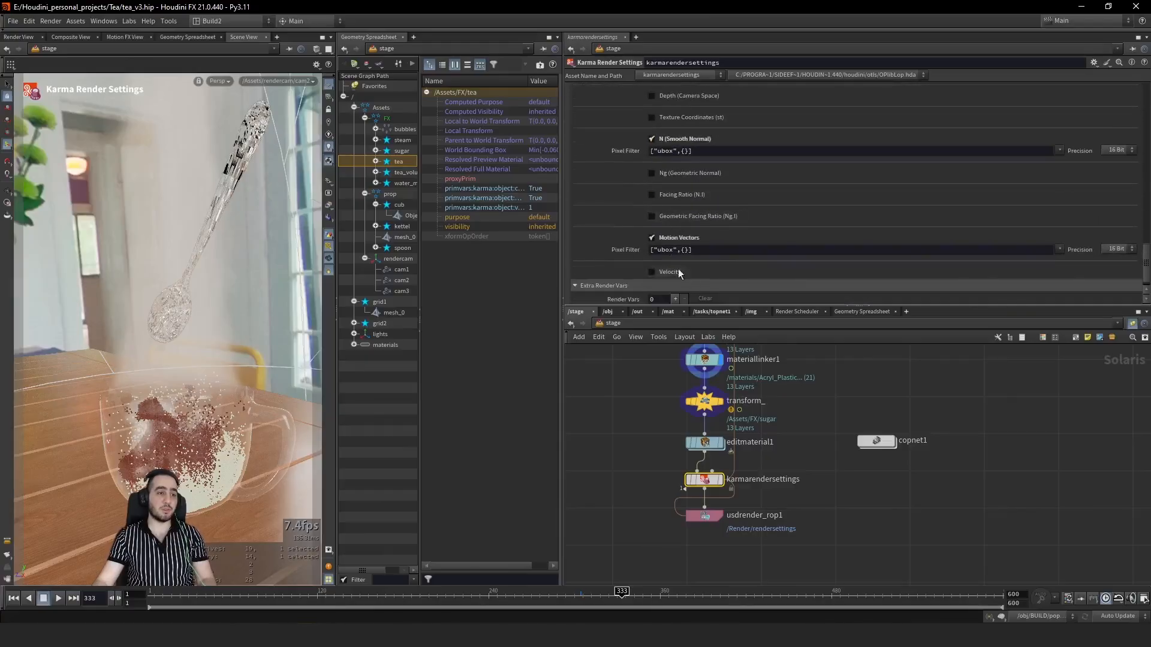
{"action": "scroll", "coordinate": [675, 252], "scroll_direction": "down", "scroll_amount": 1}
{"action": "scroll", "coordinate": [987, 203], "scroll_direction": "up", "scroll_amount": 7}
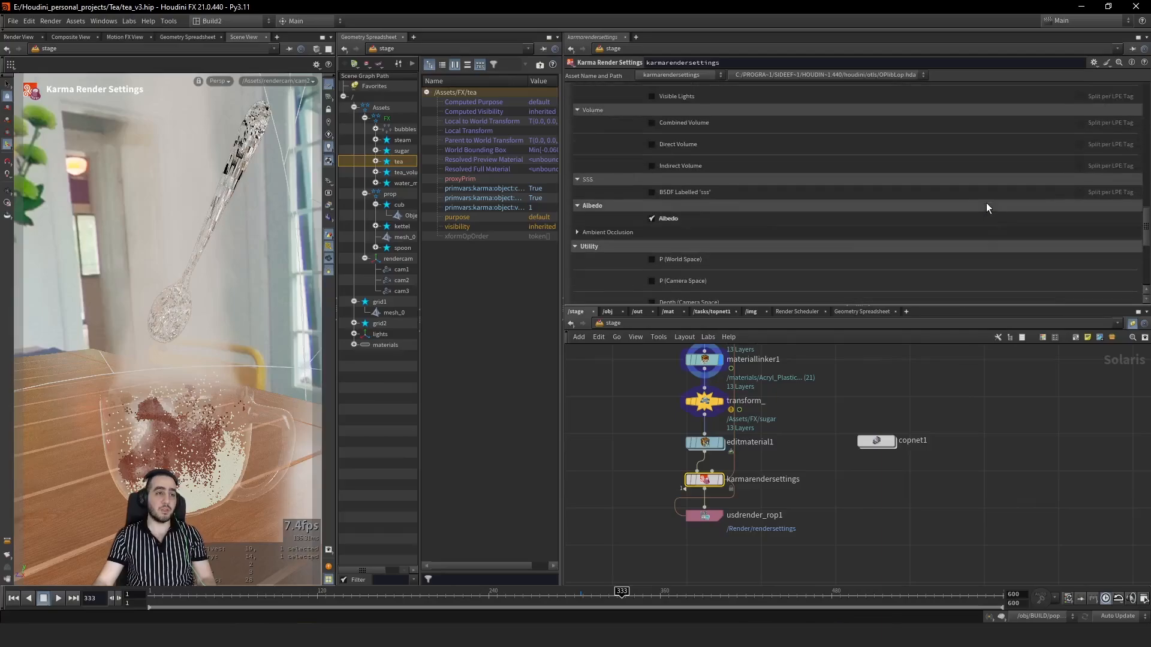
{"action": "scroll", "coordinate": [857, 192], "scroll_direction": "up", "scroll_amount": 10}
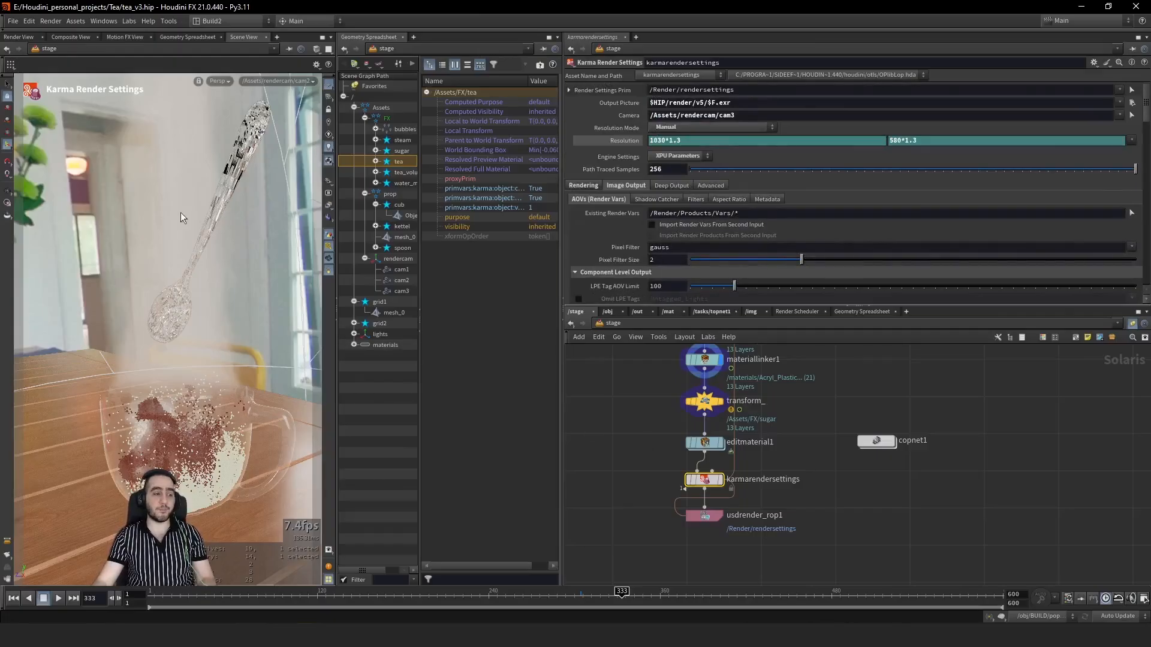
Step: Open the copnet1 network, frame the rendered tea cup closely in the viewport and display the file1 image
{"action": "double_click", "coordinate": [879, 443]}
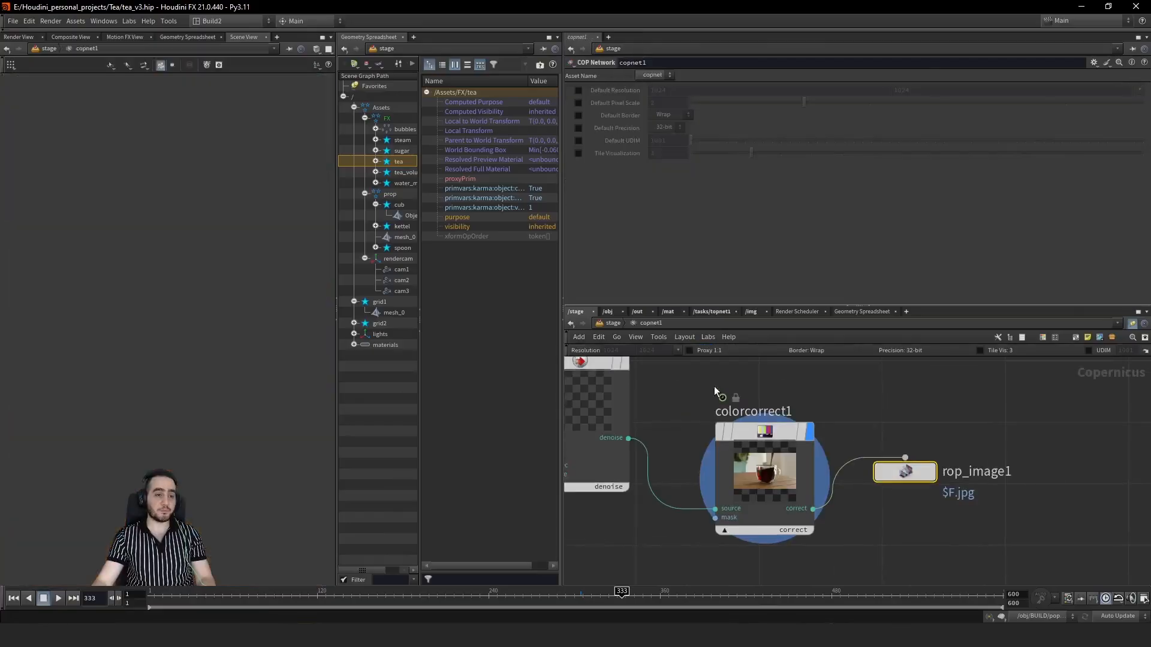
{"action": "scroll", "coordinate": [797, 445], "scroll_direction": "down", "scroll_amount": 5}
{"action": "left_click_drag", "start_coordinate": [206, 295], "coordinate": [167, 313]}
{"action": "key", "text": "space+h"}
{"action": "scroll", "coordinate": [608, 449], "scroll_direction": "up", "scroll_amount": 5}
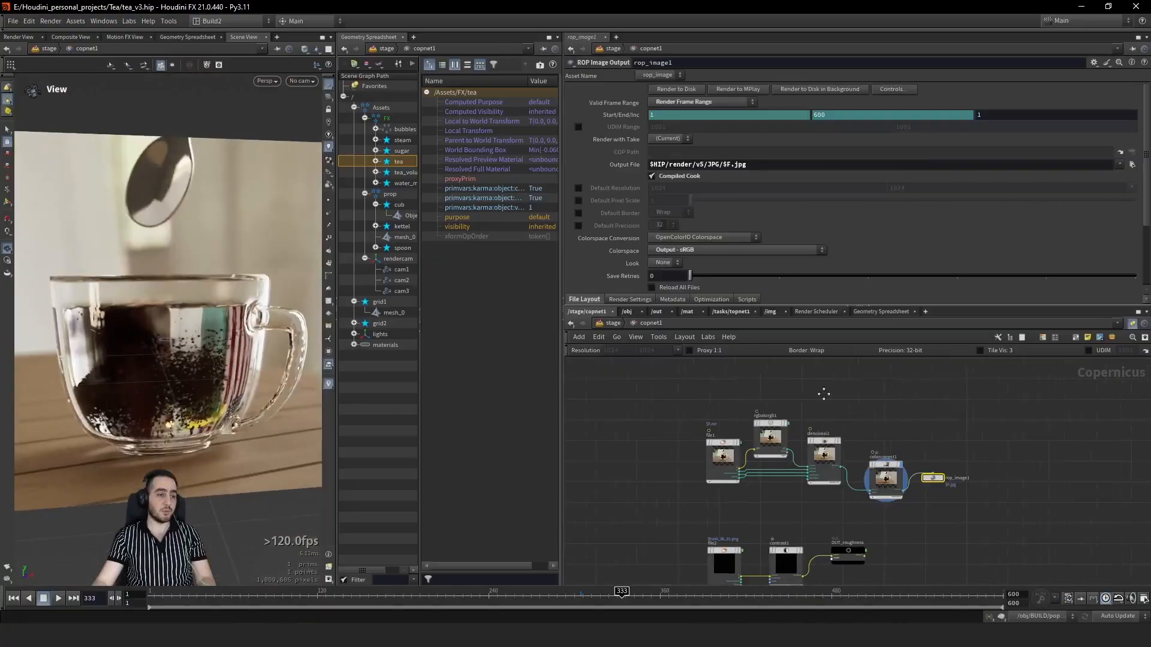
{"action": "left_click_drag", "start_coordinate": [198, 359], "coordinate": [203, 336]}
{"action": "scroll", "coordinate": [168, 336], "scroll_direction": "up", "scroll_amount": 4}
{"action": "middle_click_drag", "start_coordinate": [770, 389], "coordinate": [673, 406]}
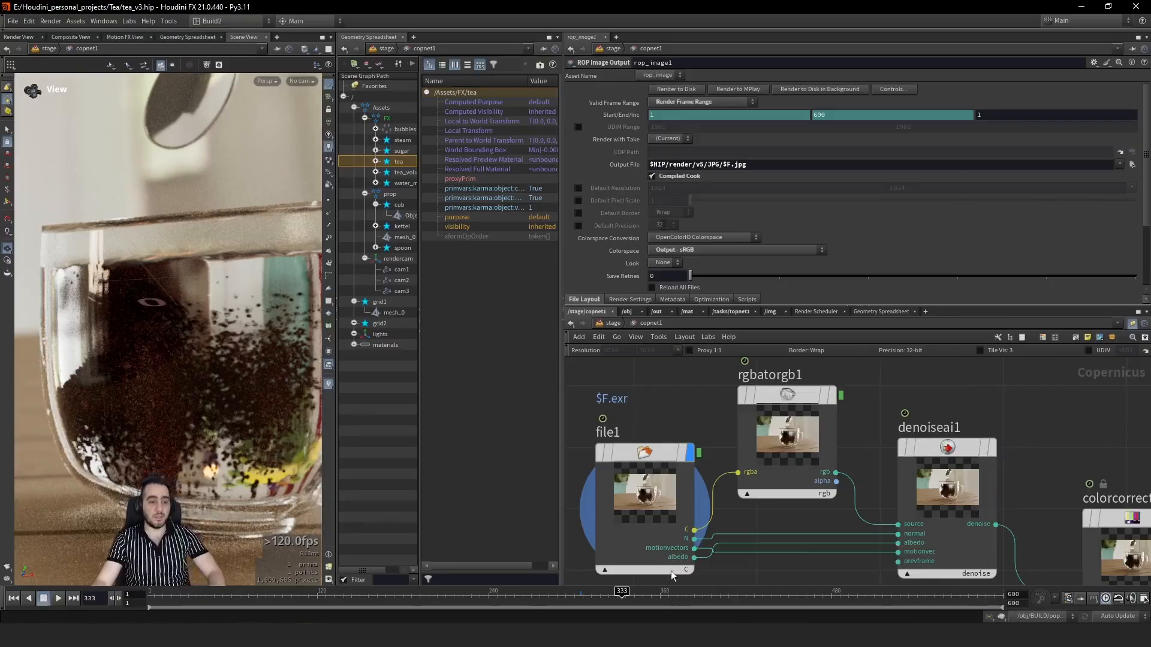
Step: Select denoiseai1 and switch the display between it and file1 to compare the denoised and raw renders
{"action": "left_click", "coordinate": [966, 435]}
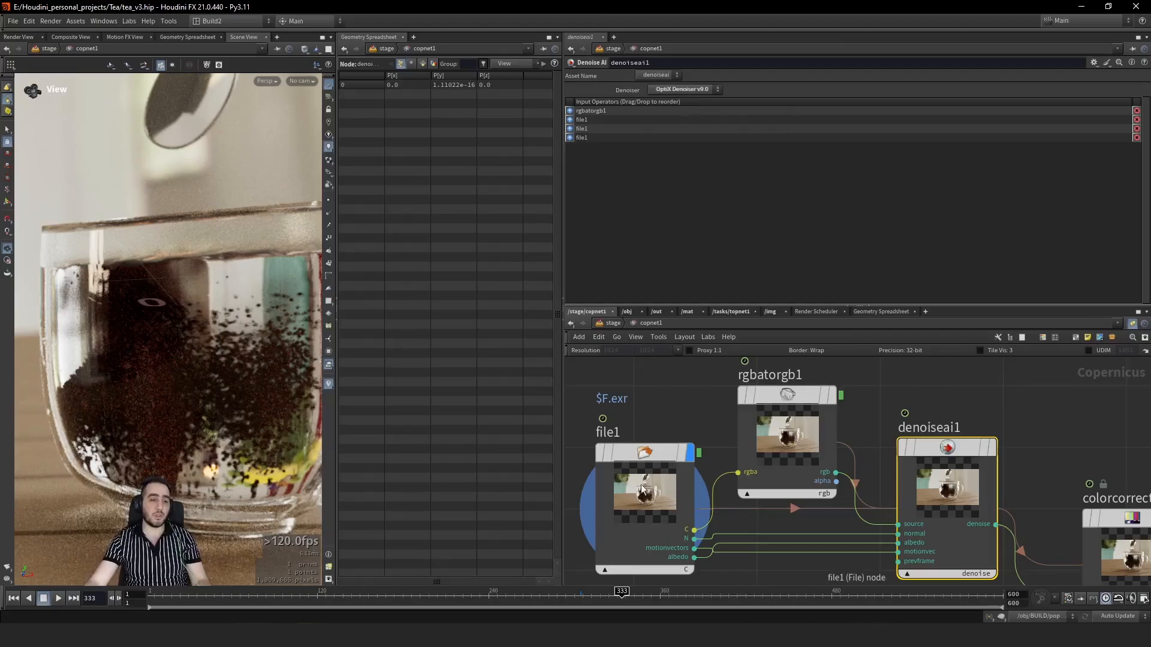
{"action": "left_click", "coordinate": [993, 448]}
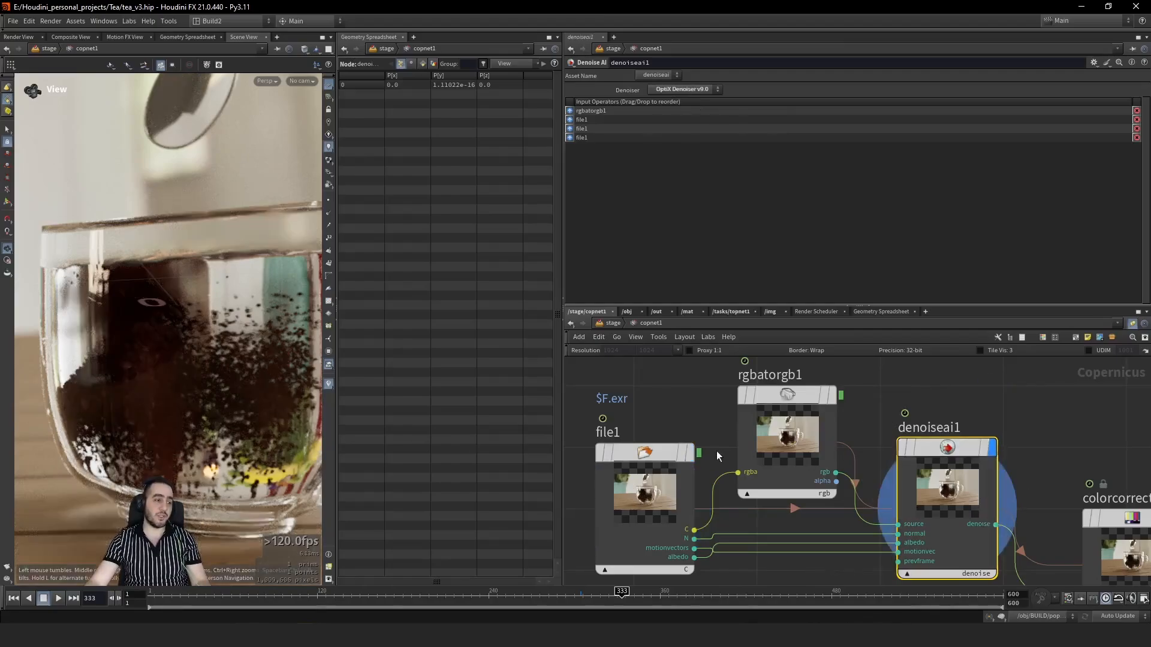
{"action": "left_click", "coordinate": [691, 453]}
{"action": "left_click", "coordinate": [992, 448]}
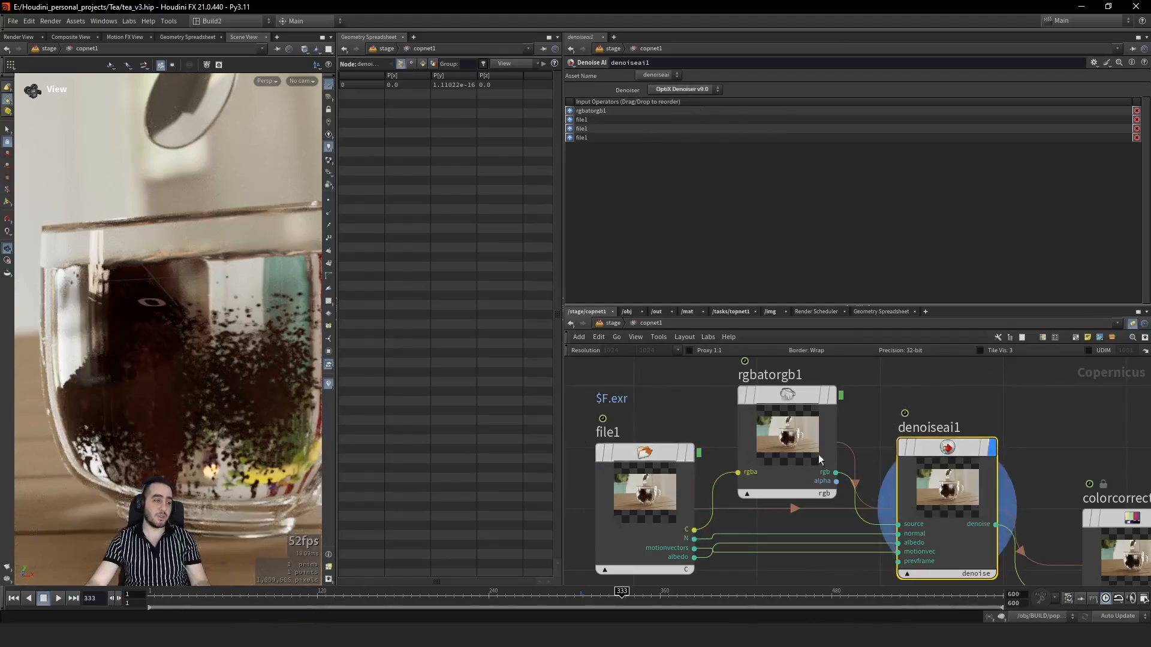
{"action": "left_click", "coordinate": [699, 453]}
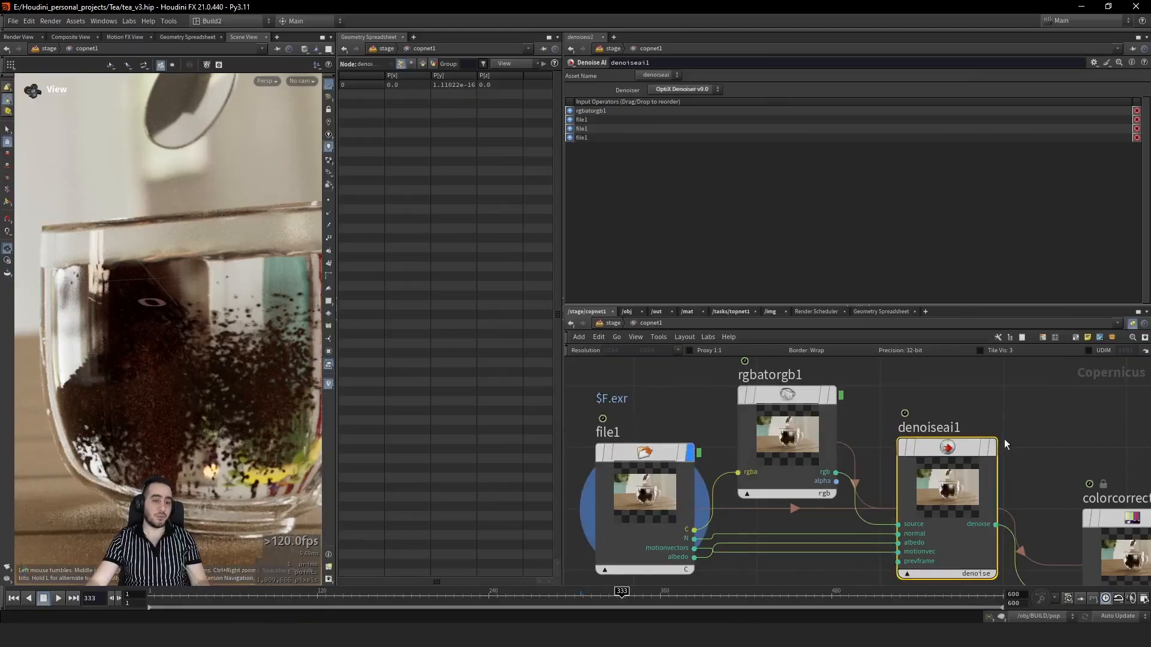
Step: Display the colorcorrect1 result, check its Master gamma and contrast, and select rop_image1 to view its output settings
{"action": "middle_click_drag", "start_coordinate": [1006, 444], "coordinate": [858, 394]}
{"action": "left_click", "coordinate": [1030, 471]}
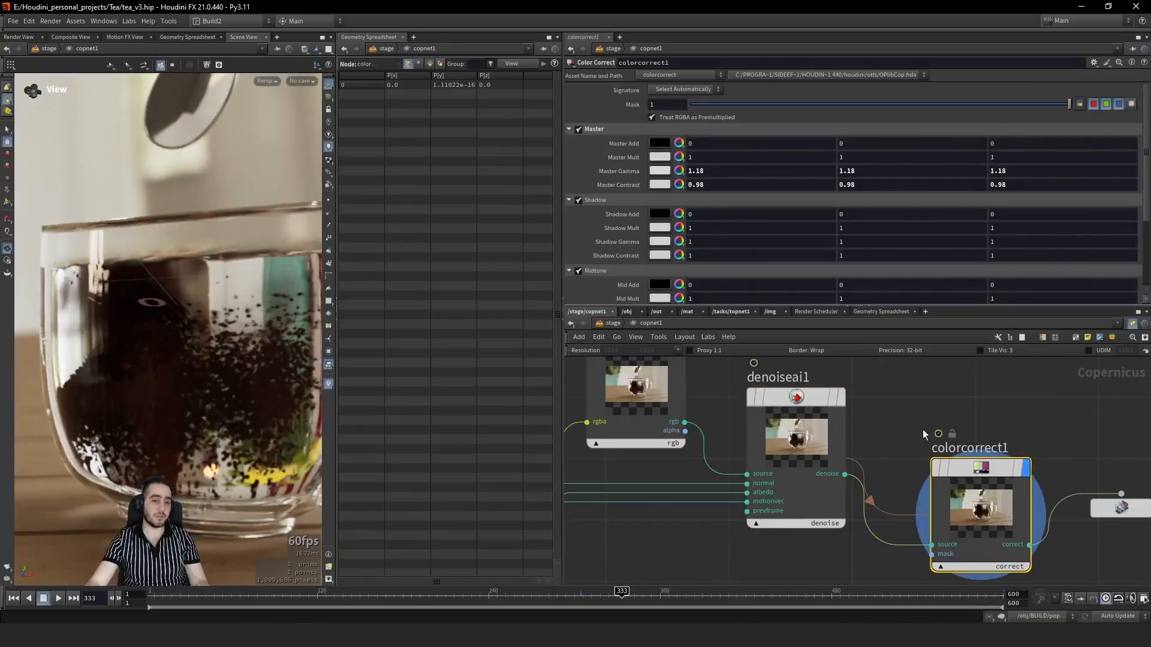
{"action": "left_click_drag", "start_coordinate": [1095, 544], "coordinate": [1094, 542]}
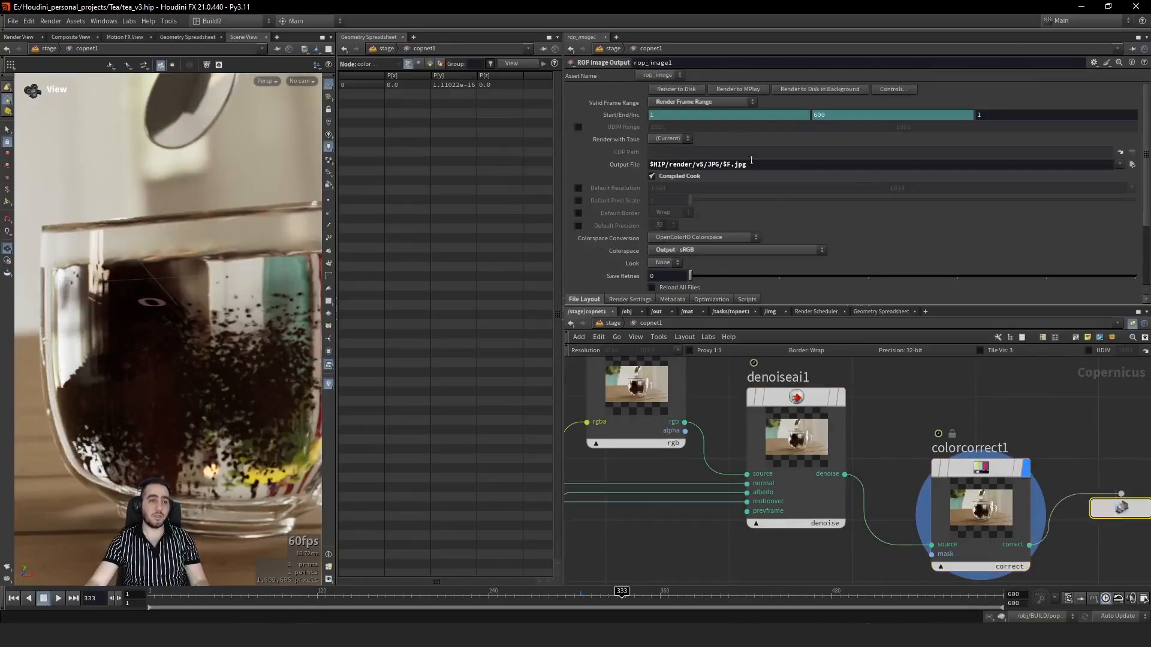
Step: Check rop_image1's output file path and colorspace, and review the file1 source in the copnet1 denoising chain
{"action": "double_click", "coordinate": [741, 164]}
{"action": "left_click", "coordinate": [961, 288]}
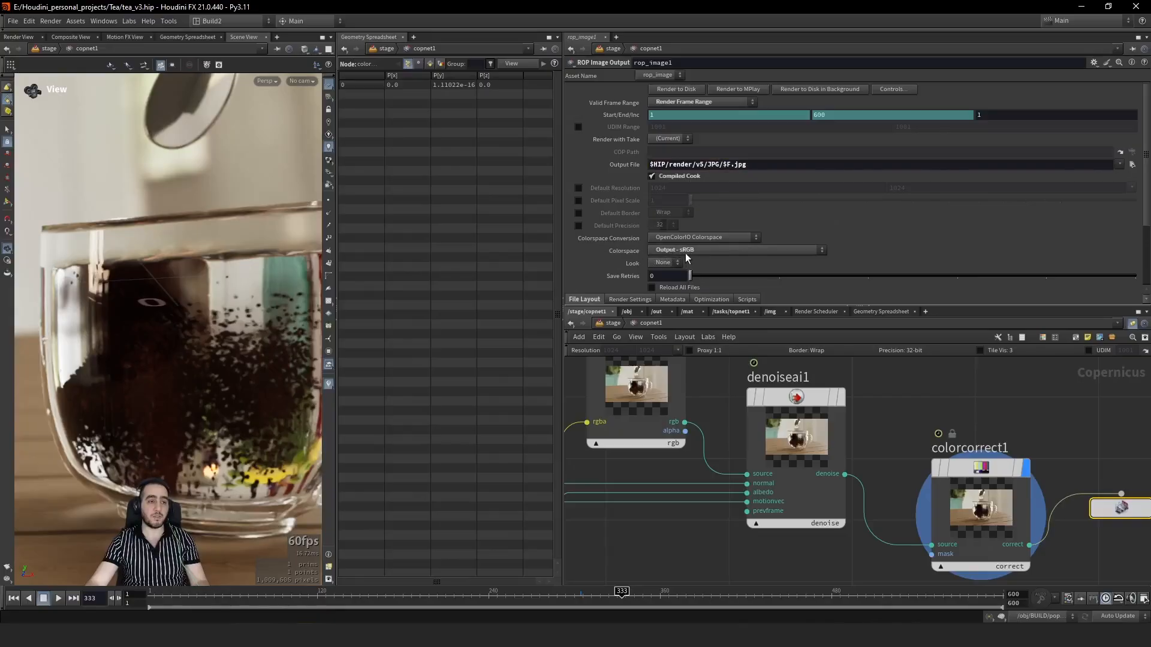
{"action": "middle_click_drag", "start_coordinate": [607, 518], "coordinate": [810, 517]}
{"action": "left_click", "coordinate": [663, 475]}
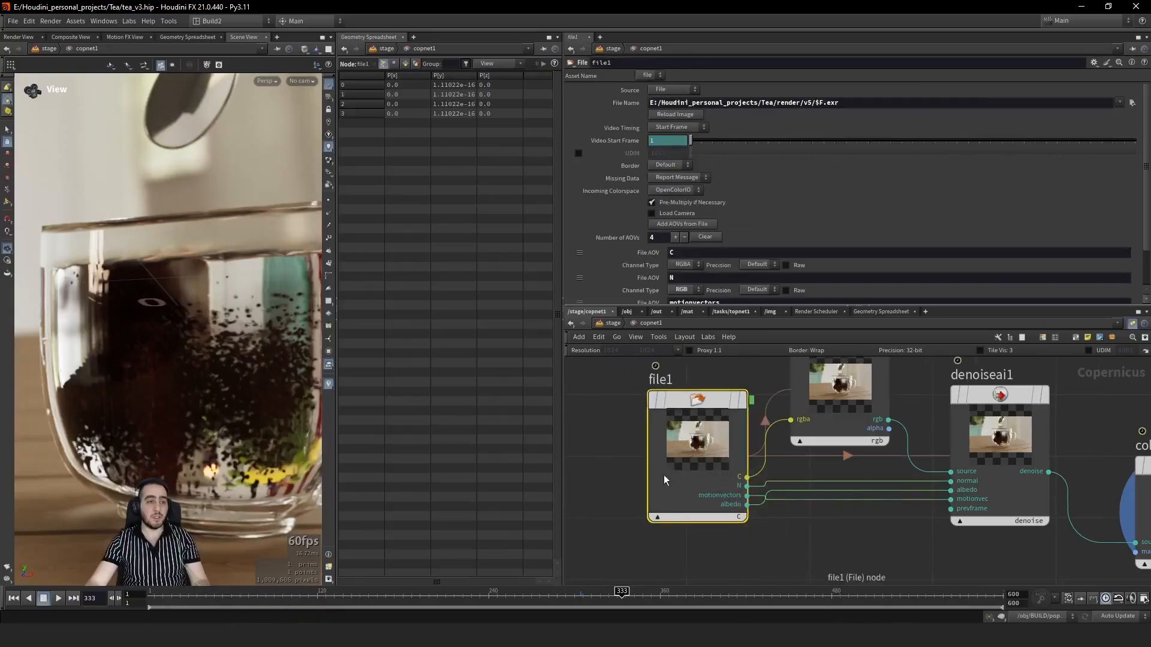
{"action": "middle_click_drag", "start_coordinate": [903, 533], "coordinate": [728, 523]}
{"action": "middle_click_drag", "start_coordinate": [1081, 436], "coordinate": [950, 400]}
{"action": "scroll", "coordinate": [722, 424], "scroll_direction": "down", "scroll_amount": 4}
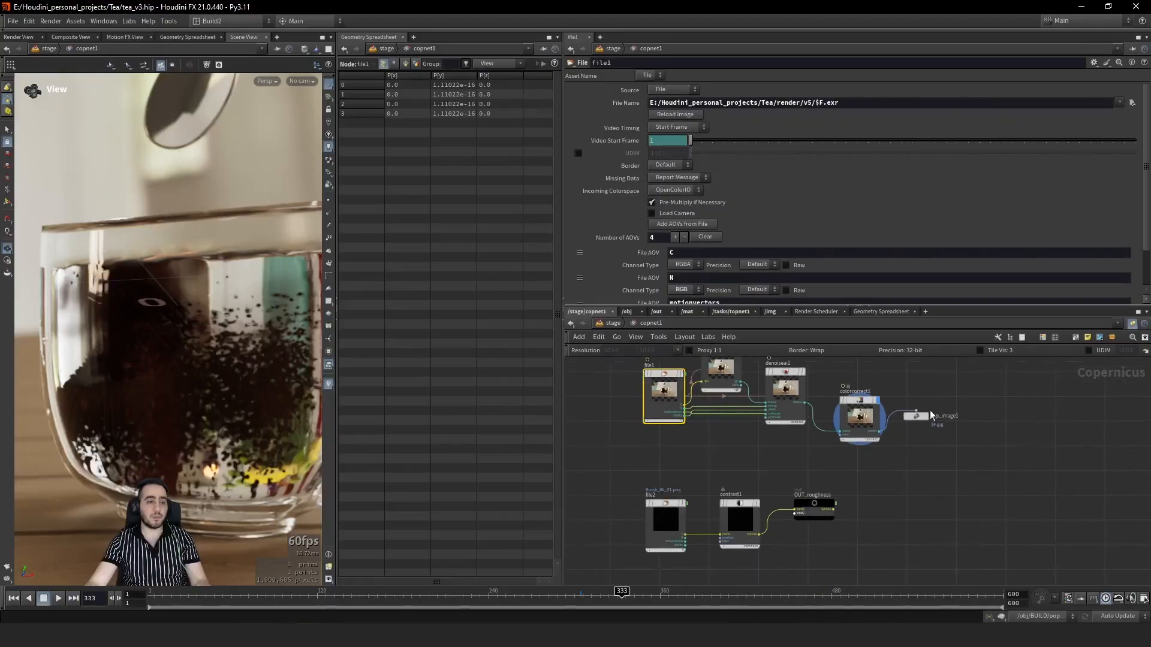
{"action": "middle_click_drag", "start_coordinate": [979, 461], "coordinate": [964, 502]}
{"action": "scroll", "coordinate": [872, 436], "scroll_direction": "up", "scroll_amount": 2}
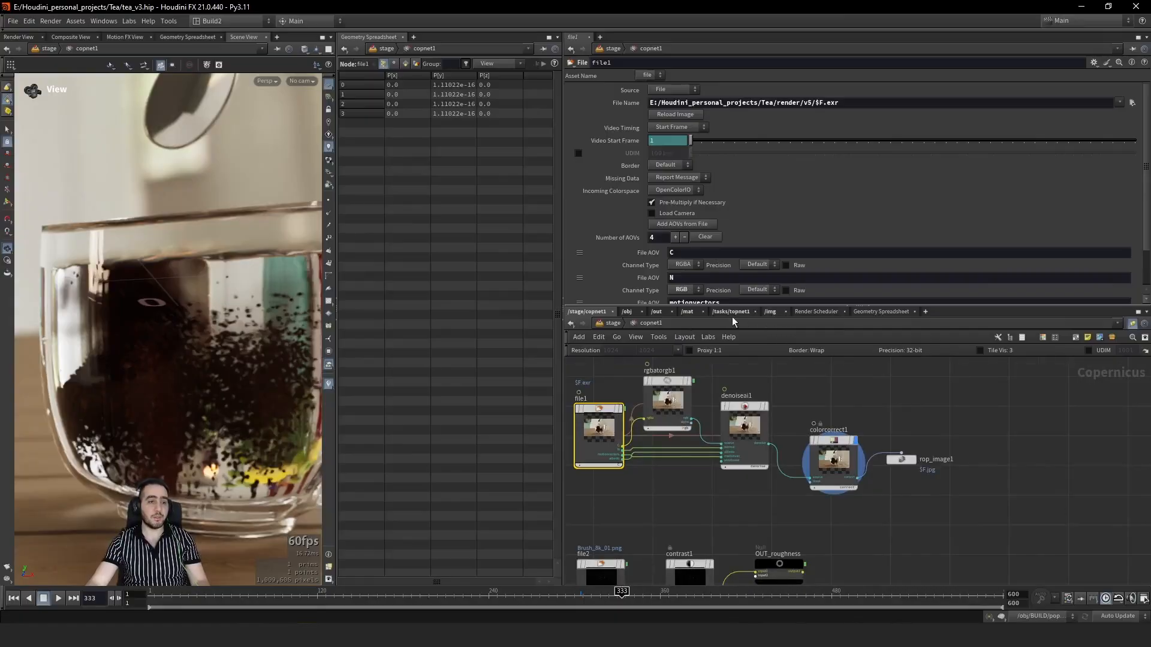
Step: Open the topnet1 task network, check the JPG path pattern of filepattern1 and cook that node
{"action": "left_click", "coordinate": [773, 311]}
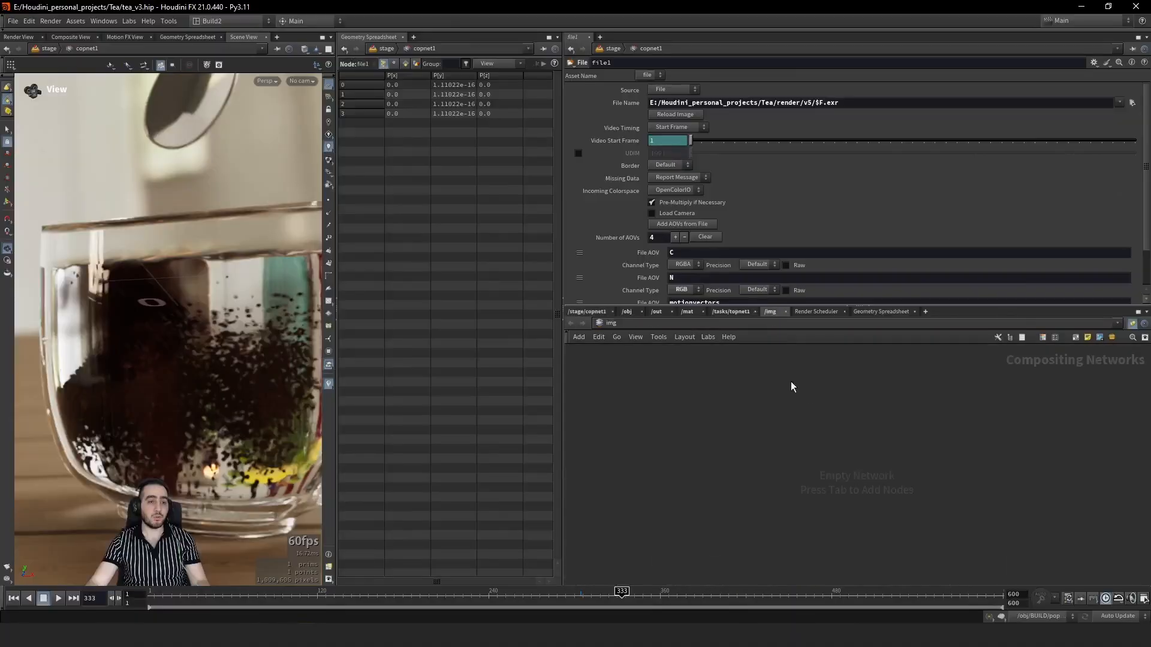
{"action": "left_click", "coordinate": [729, 309]}
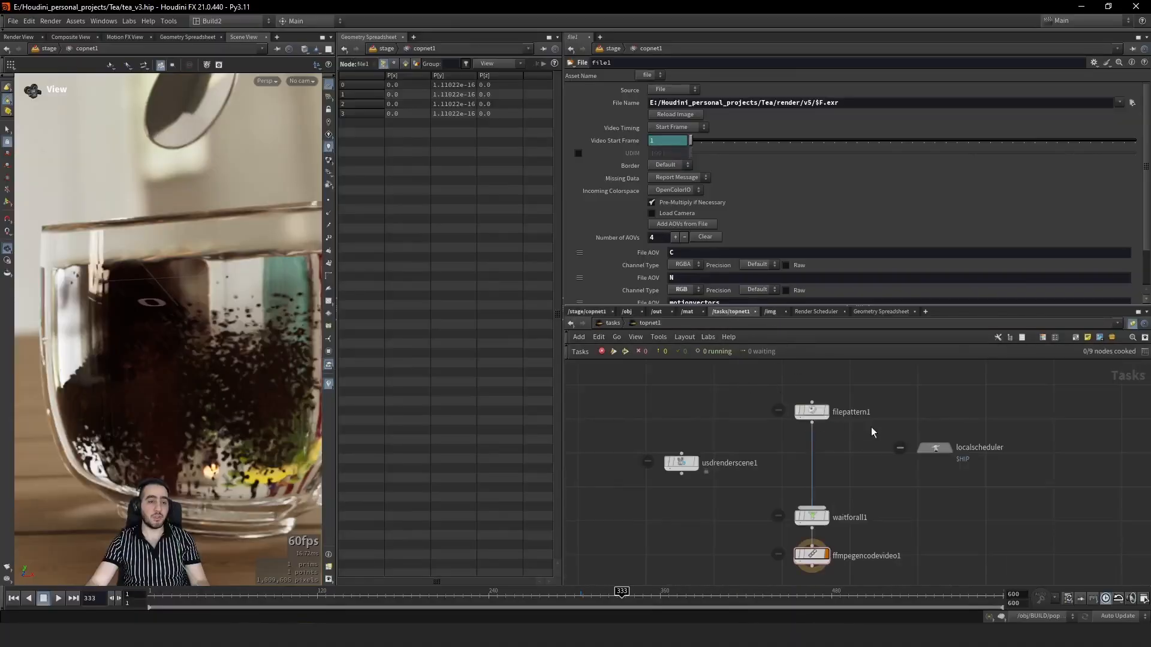
{"action": "left_click", "coordinate": [798, 406]}
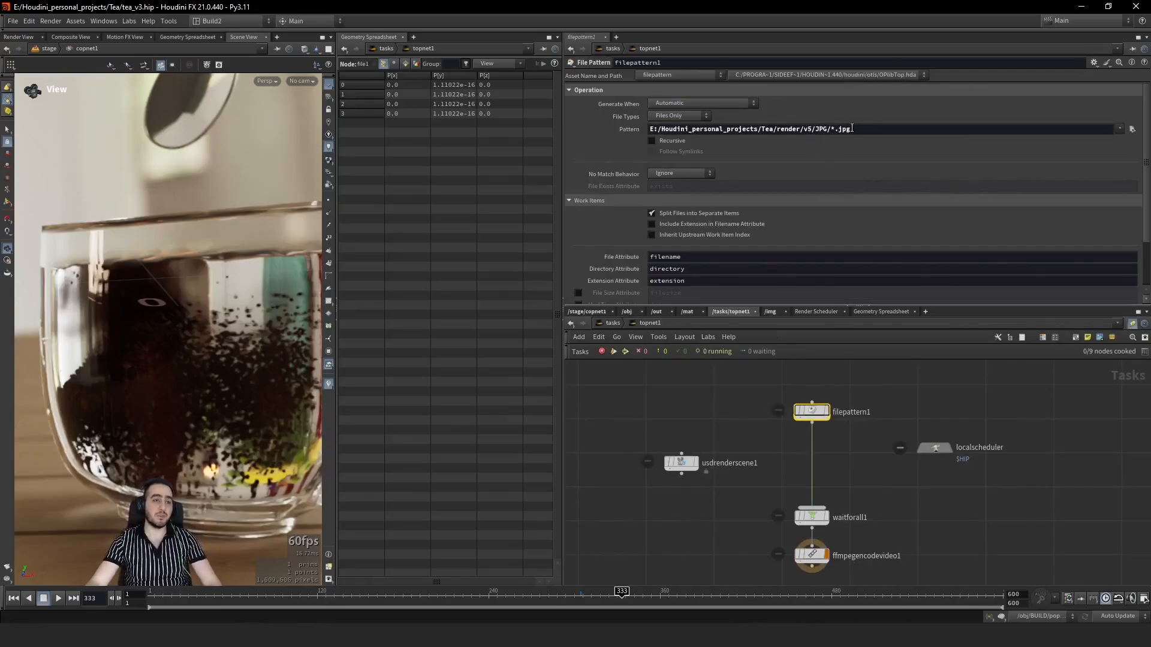
{"action": "left_click_drag", "start_coordinate": [832, 129], "coordinate": [649, 130]}
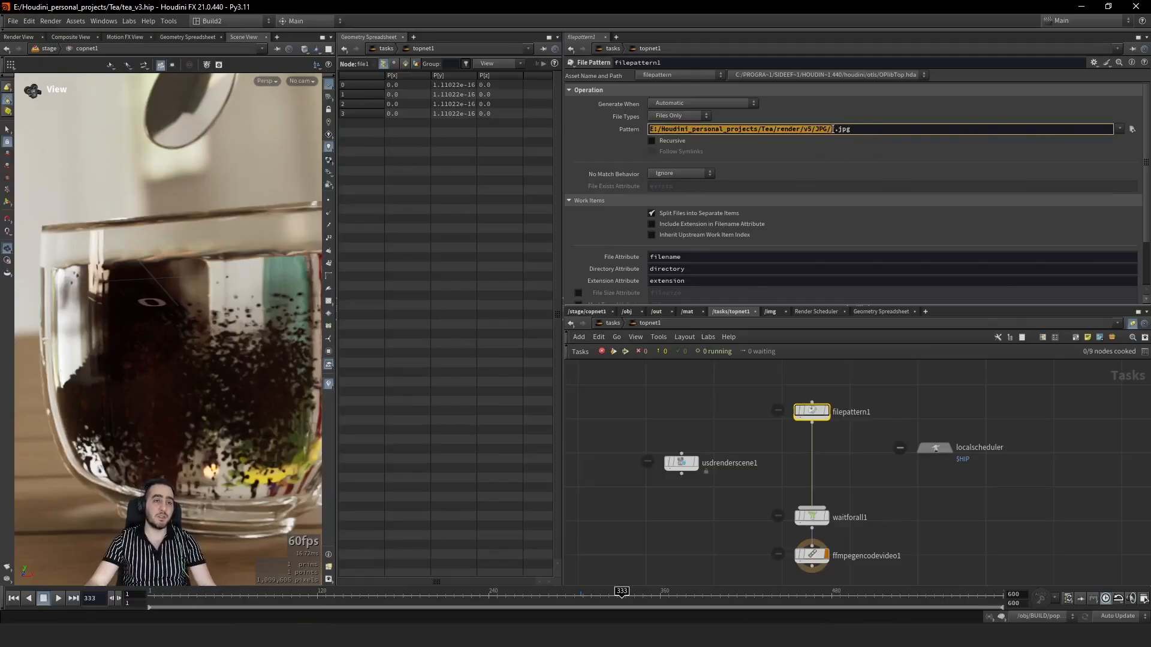
{"action": "left_click_drag", "start_coordinate": [834, 130], "coordinate": [865, 131]}
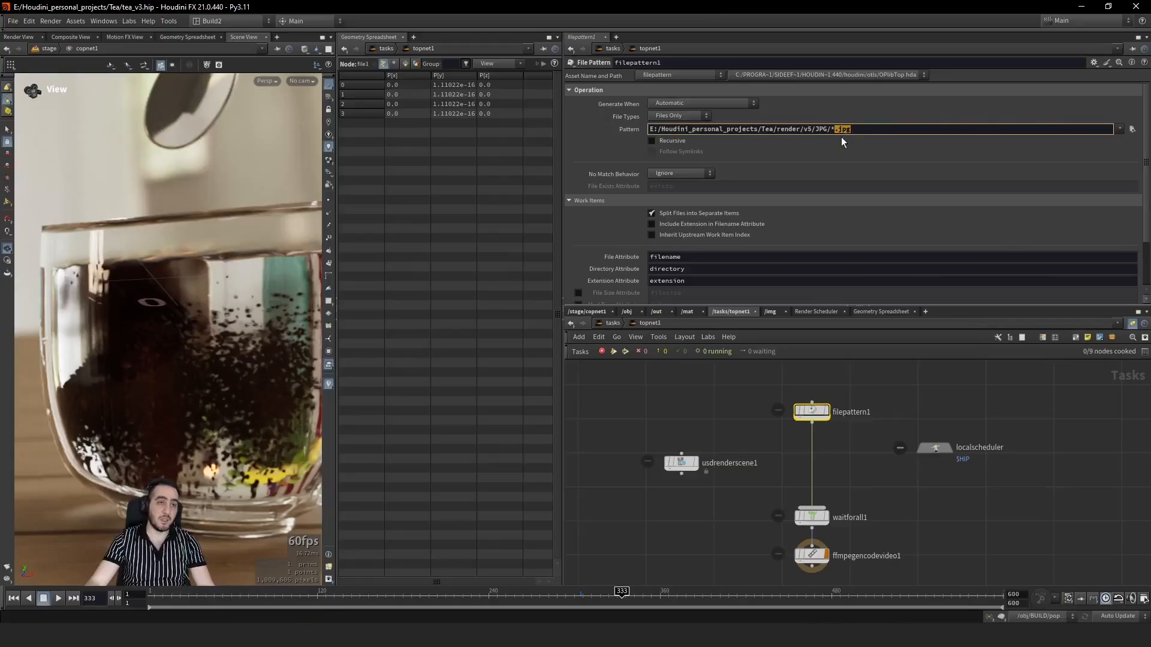
{"action": "left_click_drag", "start_coordinate": [838, 453], "coordinate": [782, 391]}
{"action": "key", "text": "shift+v"}
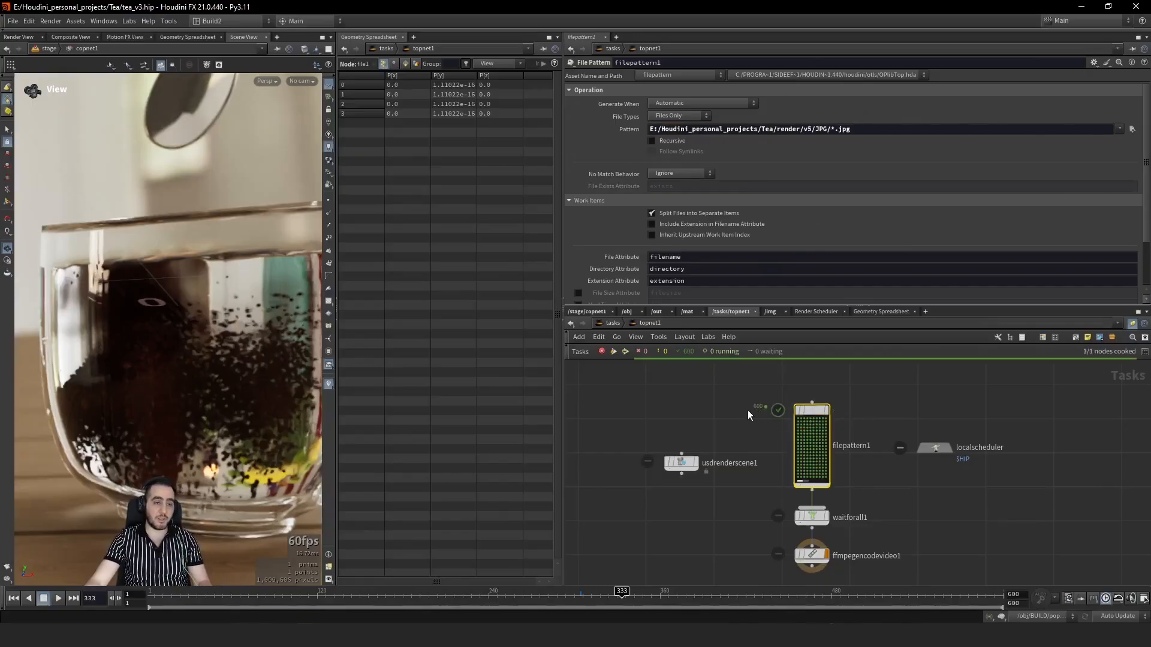
Step: Cook the waitforall1 node below filepattern1
{"action": "scroll", "coordinate": [758, 410], "scroll_direction": "up", "scroll_amount": 3}
{"action": "middle_click_drag", "start_coordinate": [759, 411], "coordinate": [741, 265]}
{"action": "left_click", "coordinate": [797, 493]}
{"action": "key", "text": "shift+v"}
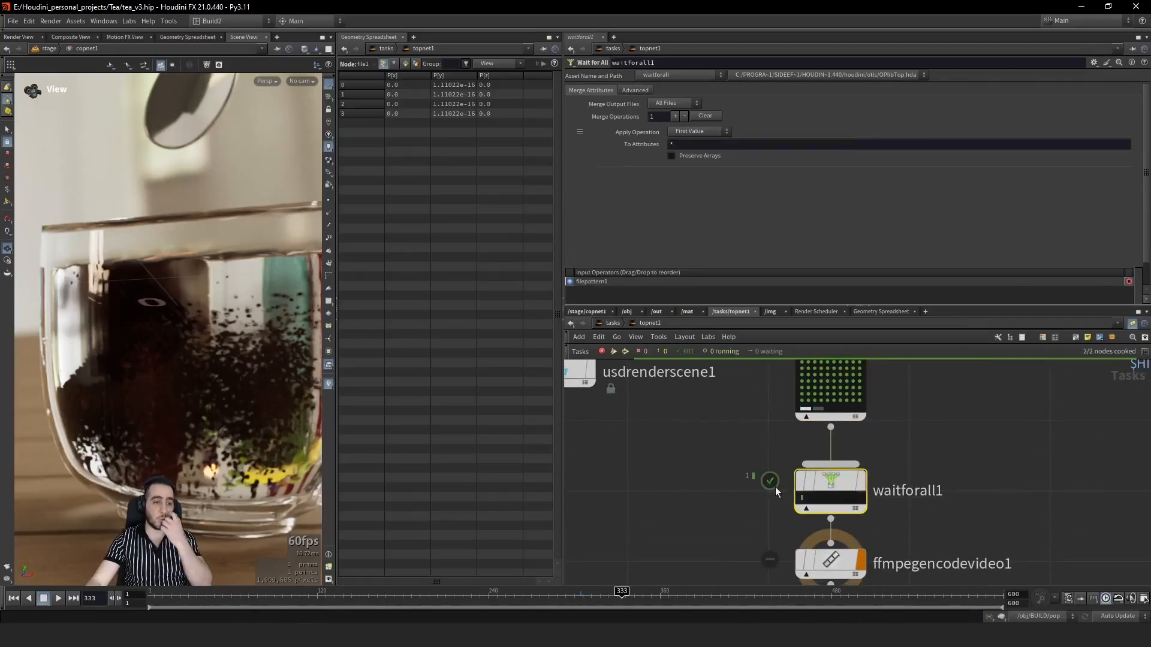
{"action": "left_click", "coordinate": [803, 499]}
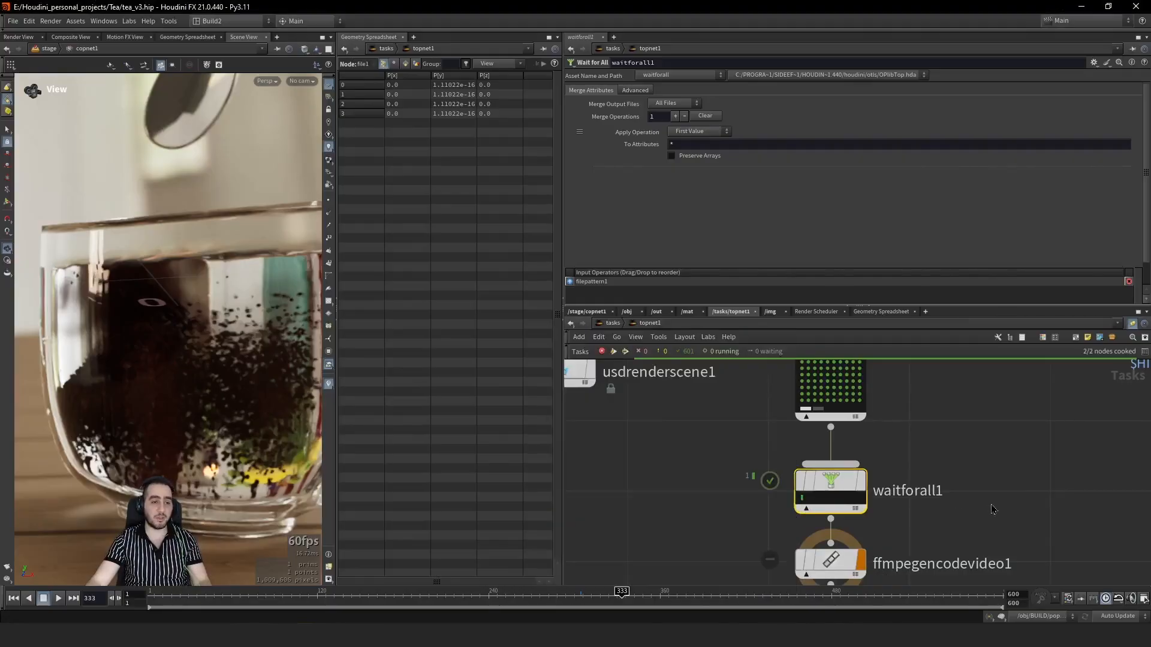
Step: Review the ffmpegencodevideo1 settings, including frame list, output file path, frame rate and video codec
{"action": "middle_click_drag", "start_coordinate": [968, 539], "coordinate": [983, 461]}
{"action": "left_click", "coordinate": [838, 485]}
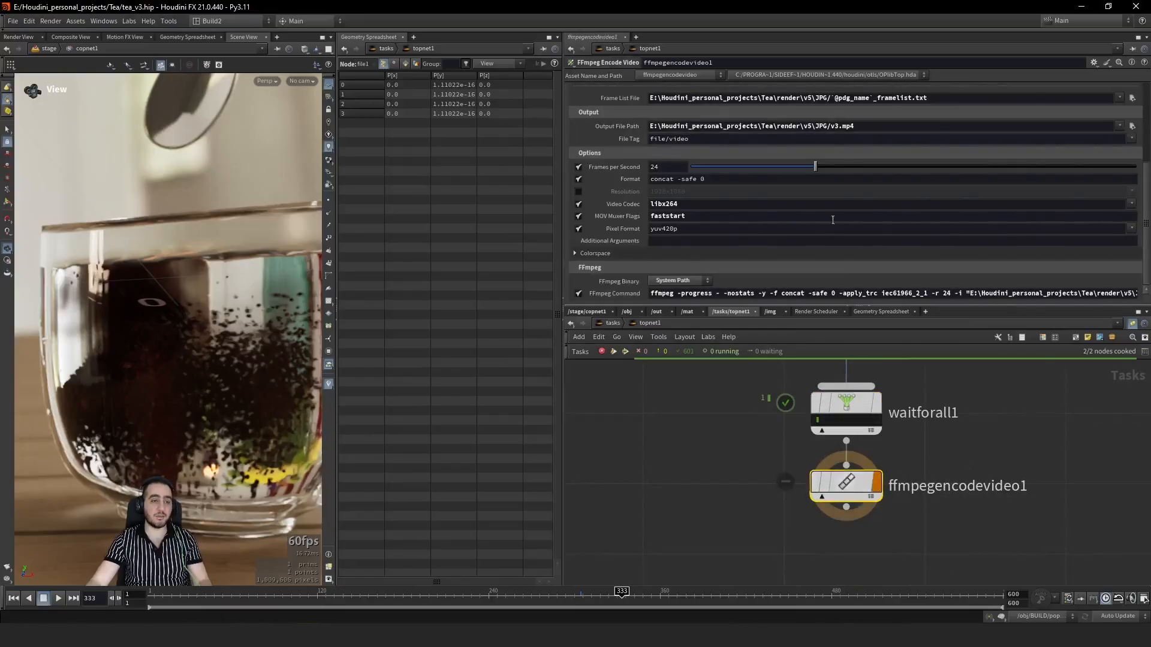
{"action": "scroll", "coordinate": [844, 160], "scroll_direction": "up", "scroll_amount": 5}
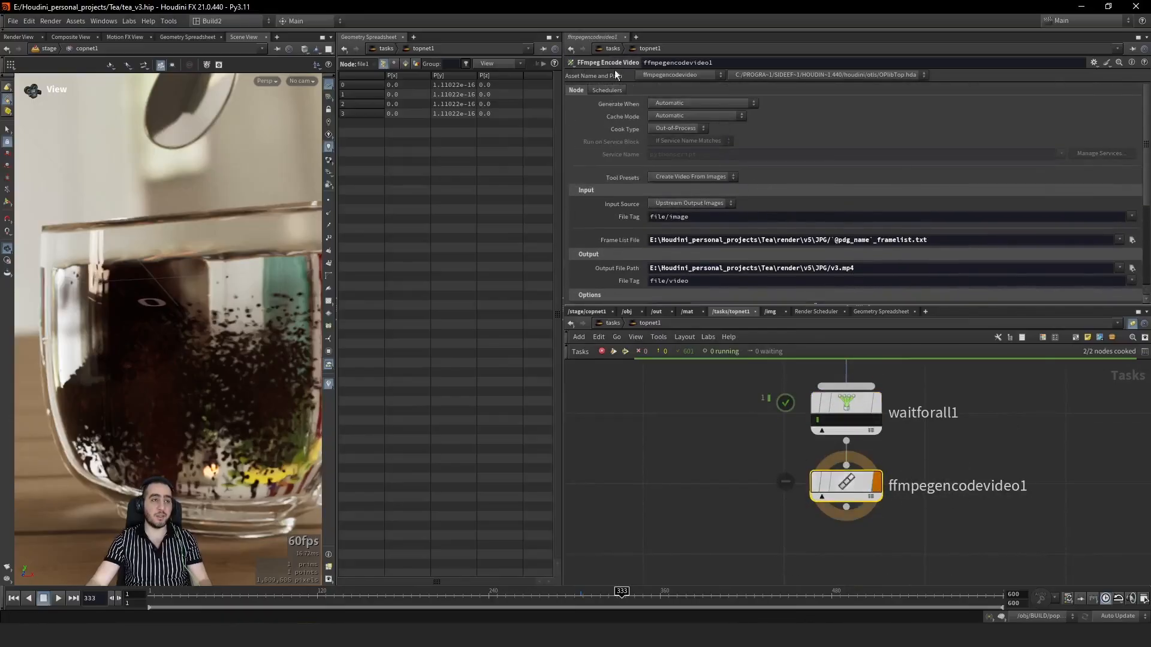
{"action": "scroll", "coordinate": [905, 218], "scroll_direction": "down", "scroll_amount": 5}
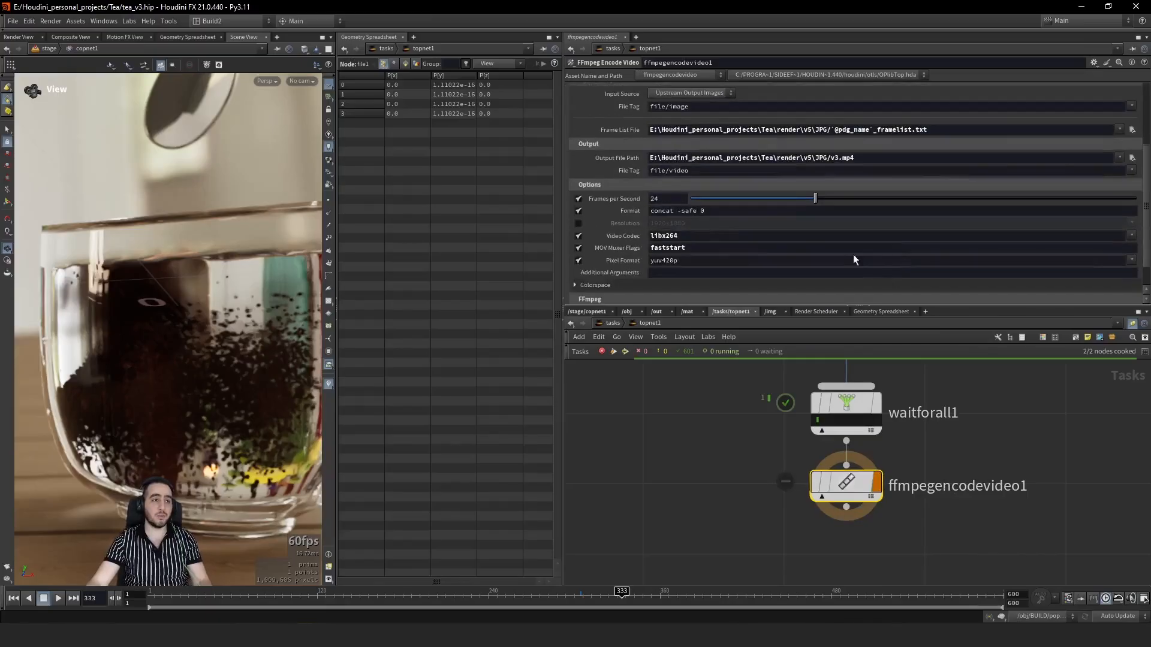
Step: Open the FFmpeg command in the expanded editor, highlight the -vf scale=1920:-2 argument and close the editor
{"action": "left_click", "coordinate": [998, 292]}
{"action": "key", "text": "alt+e"}
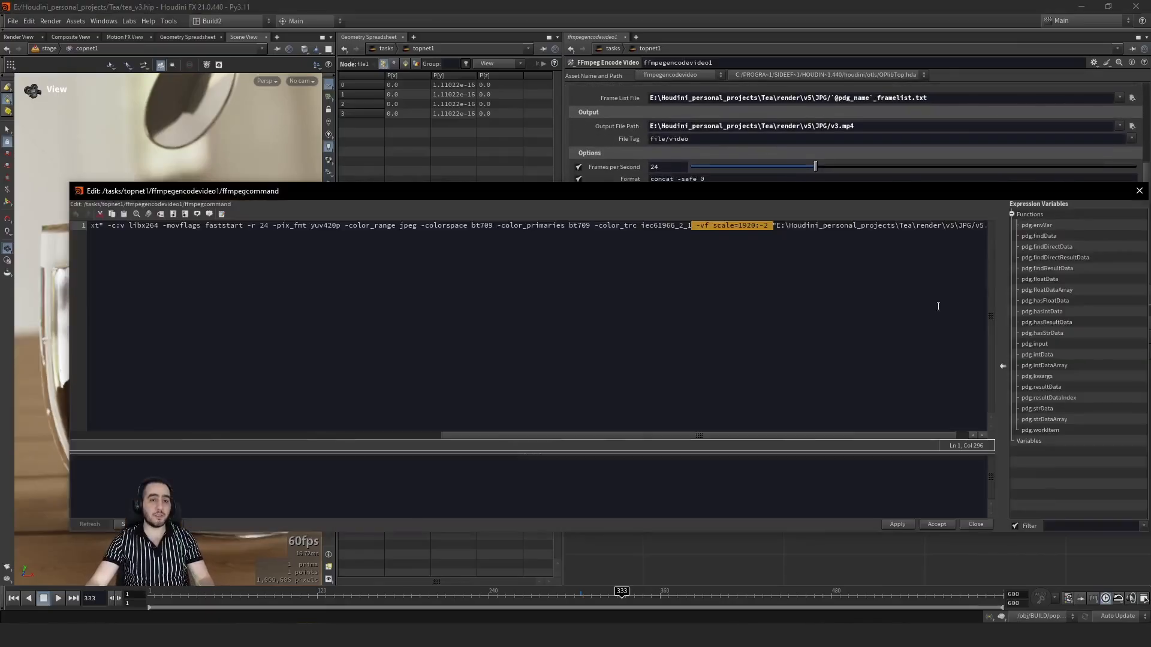
{"action": "left_click_drag", "start_coordinate": [696, 225], "coordinate": [766, 225]}
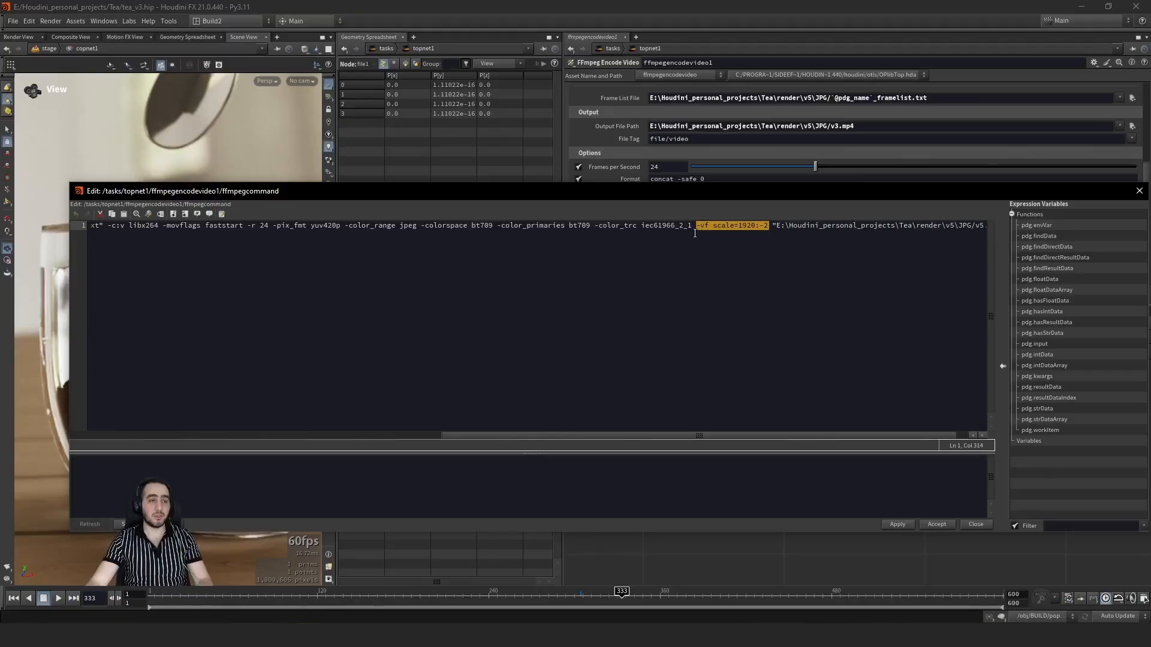
{"action": "left_click", "coordinate": [1139, 191]}
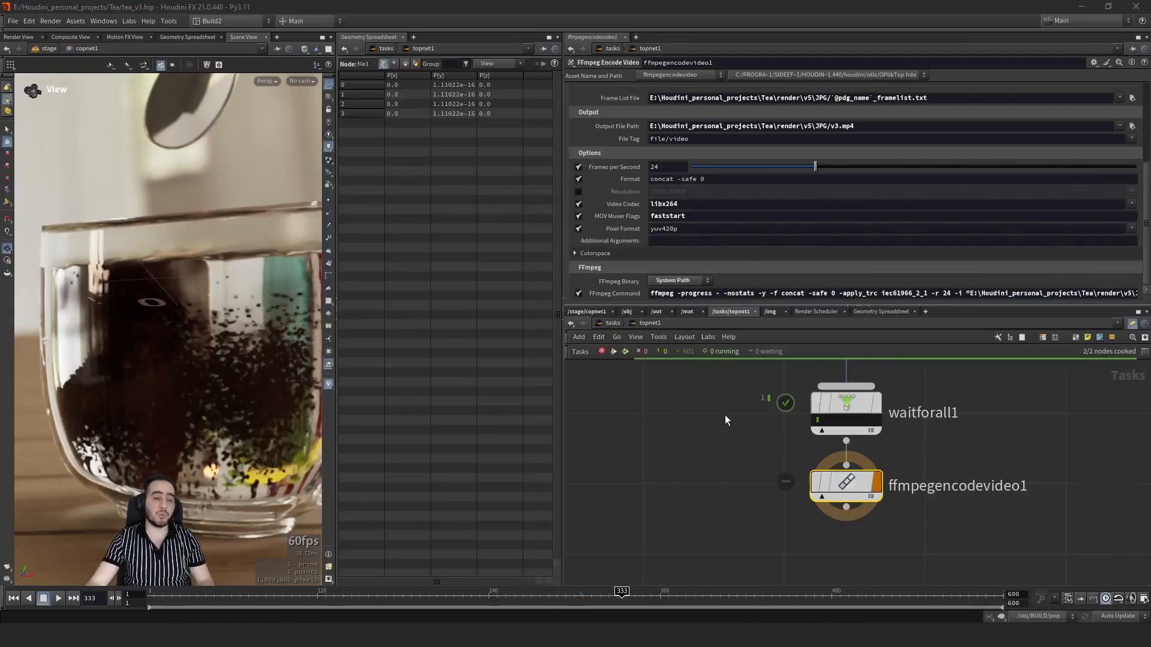
Step: Save the scene and recheck the scale argument in ffmpegencodevideo1's FFmpeg command
{"action": "key", "text": "ctrl+s"}
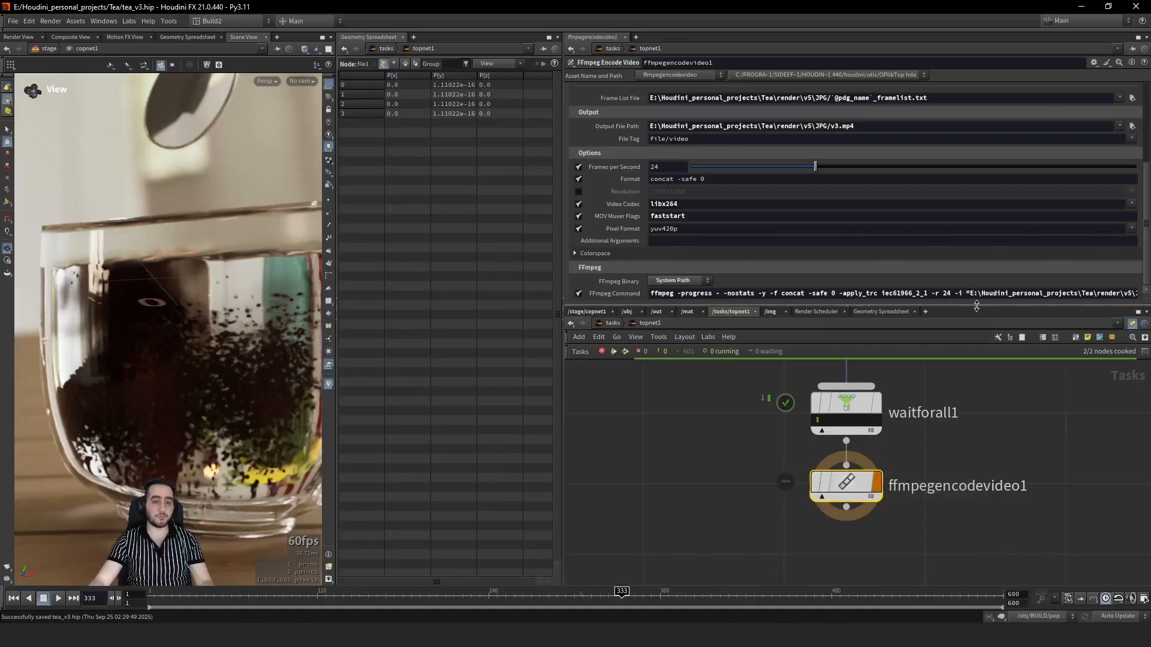
{"action": "key", "text": "alt+e"}
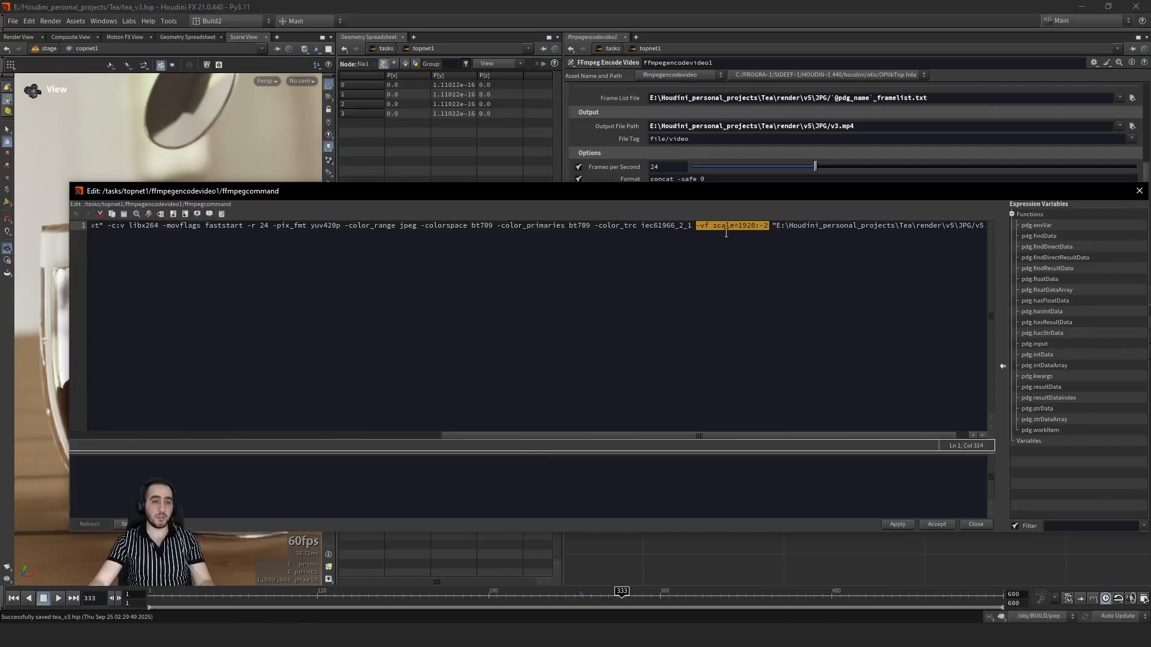
{"action": "left_click", "coordinate": [1141, 198]}
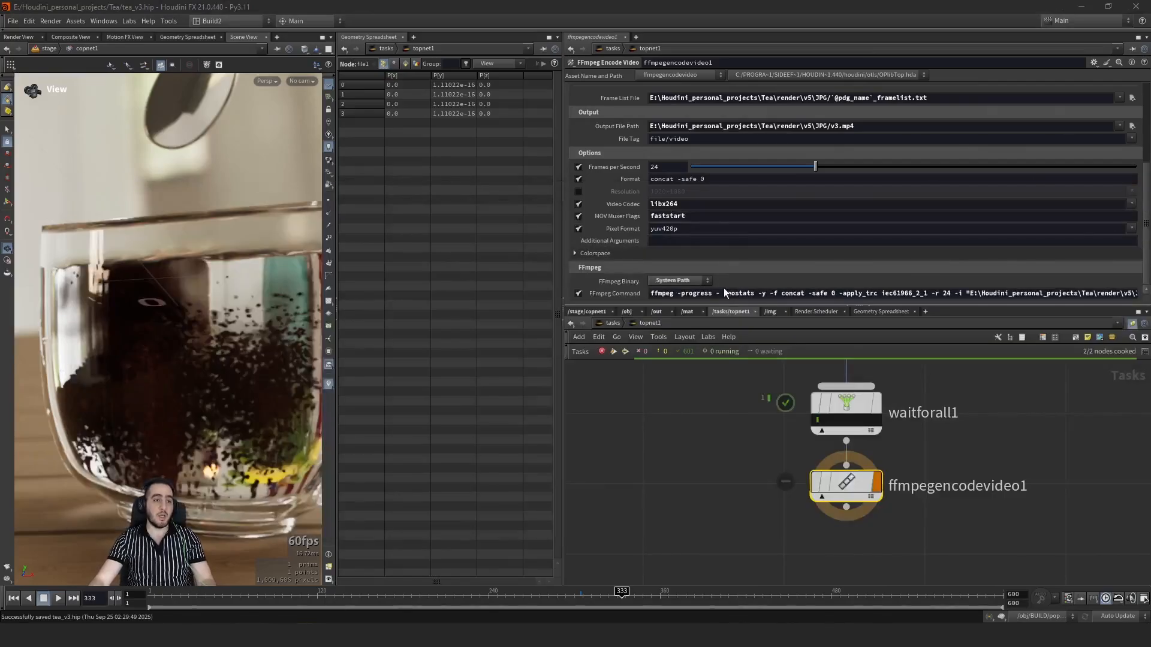
{"action": "scroll", "coordinate": [757, 230], "scroll_direction": "up", "scroll_amount": 5}
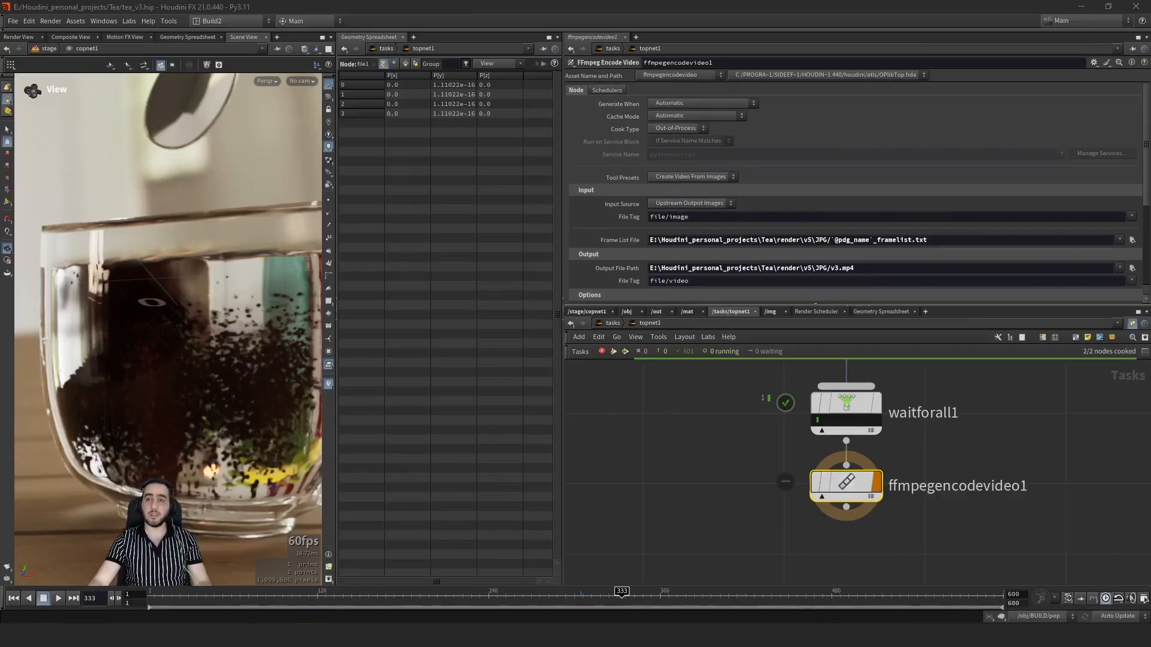
Step: Switch to File Explorer and look through the rendered frames in the v4 JPG folder, previewing 597.jpg
{"action": "key", "text": "alt+Tab"}
{"action": "left_click_drag", "start_coordinate": [755, 76], "coordinate": [644, 2]}
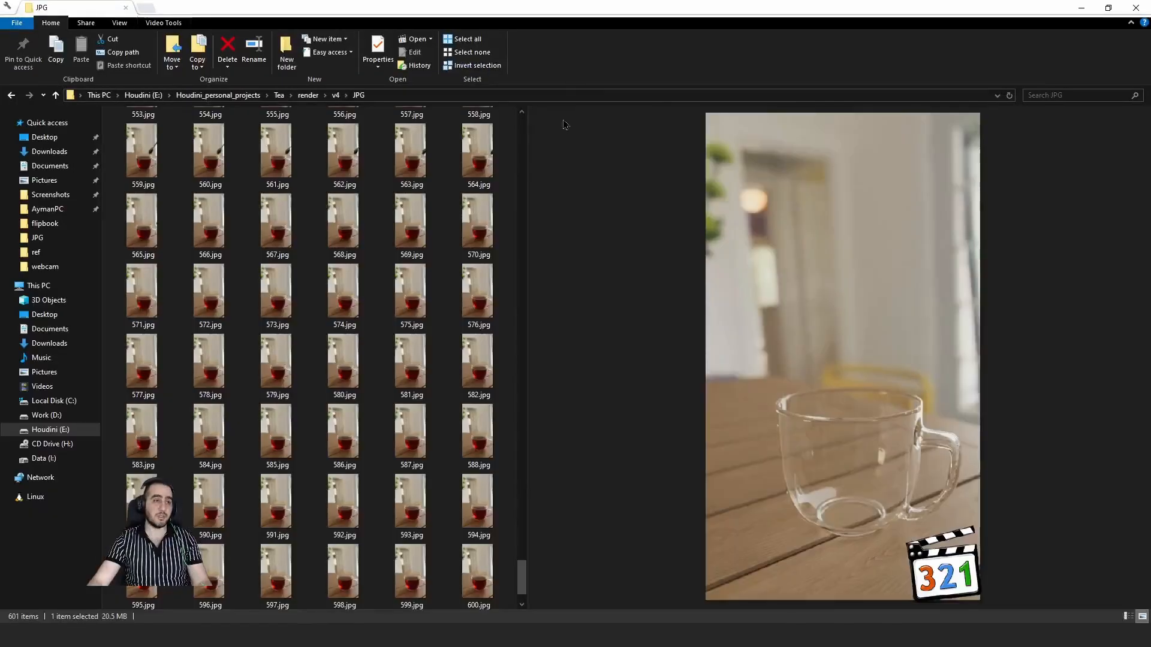
{"action": "scroll", "coordinate": [344, 356], "scroll_direction": "up", "scroll_amount": 15}
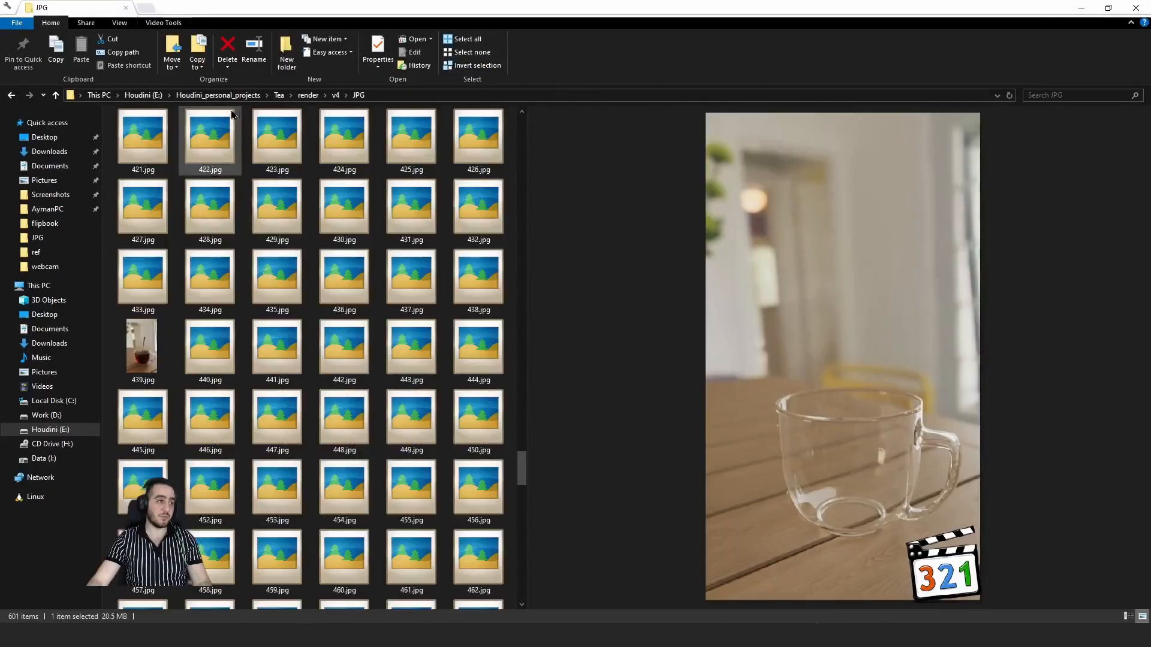
{"action": "scroll", "coordinate": [344, 356], "scroll_direction": "down", "scroll_amount": 15}
{"action": "left_click", "coordinate": [281, 457]}
{"action": "left_click", "coordinate": [274, 498]}
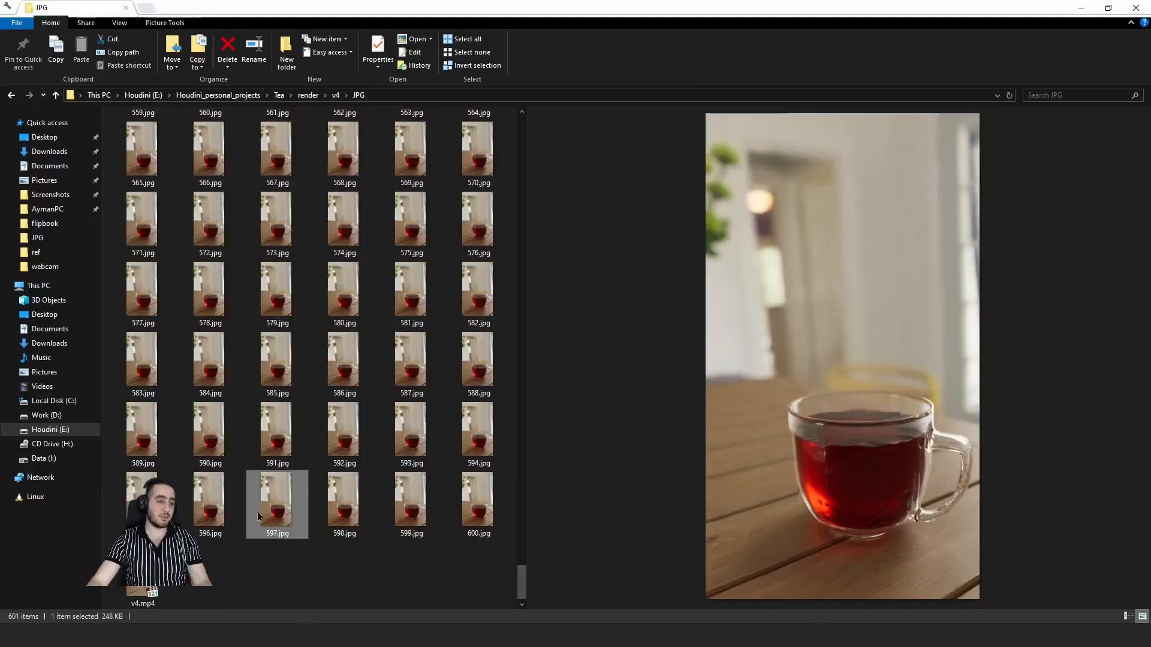
Step: Play v4.mp4 in the media player, skip ahead to the spoon stirring the tea, pause and close it
{"action": "left_click", "coordinate": [149, 592]}
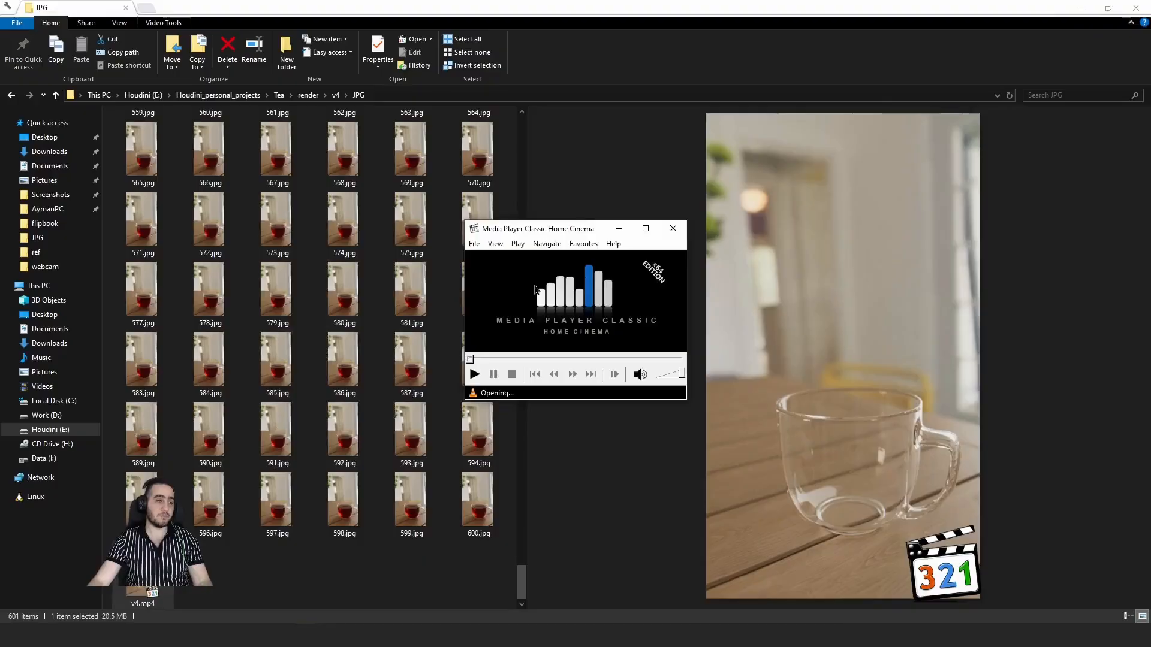
{"action": "left_click_drag", "start_coordinate": [548, 581], "coordinate": [637, 583]}
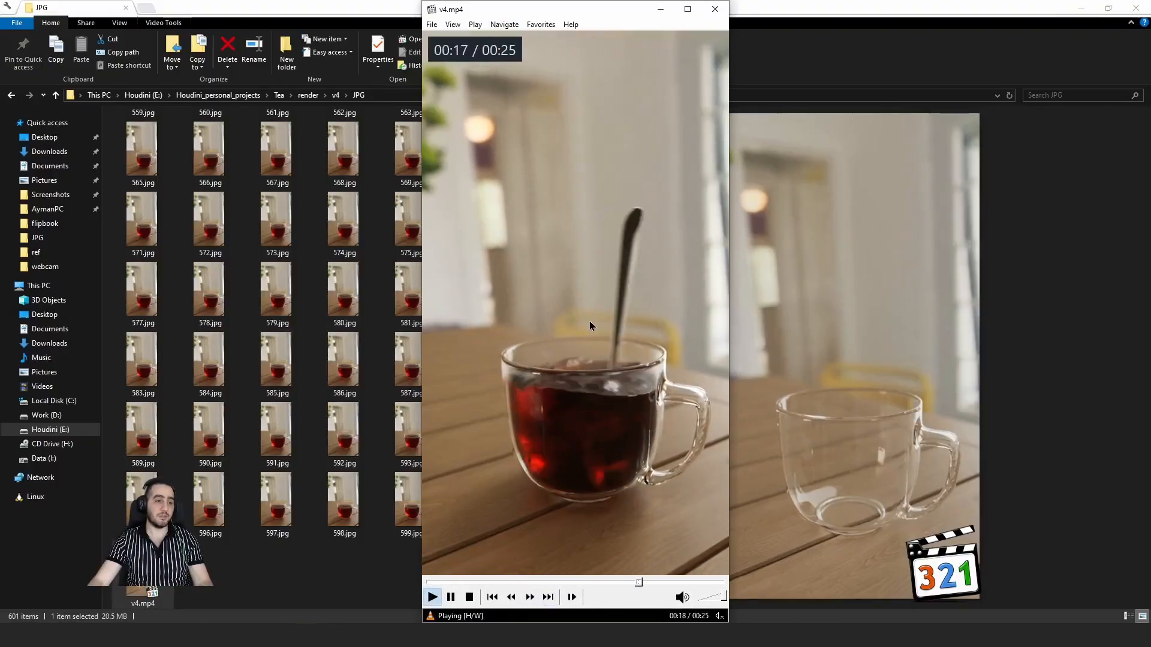
{"action": "left_click", "coordinate": [590, 326]}
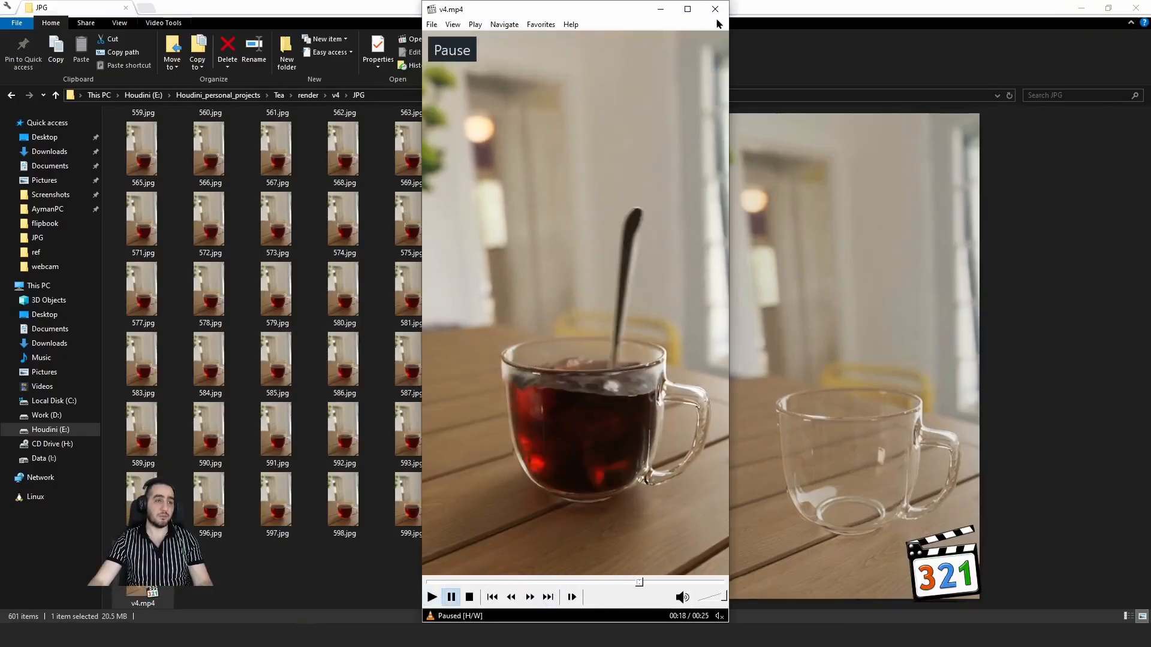
{"action": "left_click", "coordinate": [714, 9]}
Step: Return to Houdini's stage network and review the karmarendersettings limits and the caustics options under geometry and shading
{"action": "key", "text": "alt+Tab"}
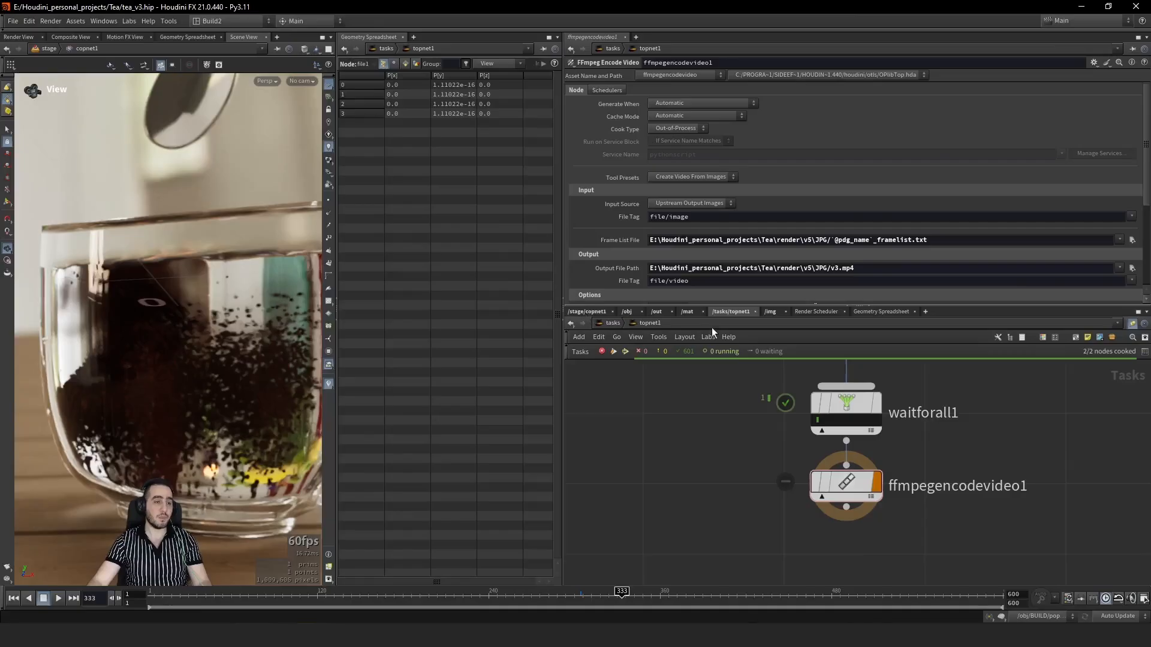
{"action": "left_click", "coordinate": [596, 313]}
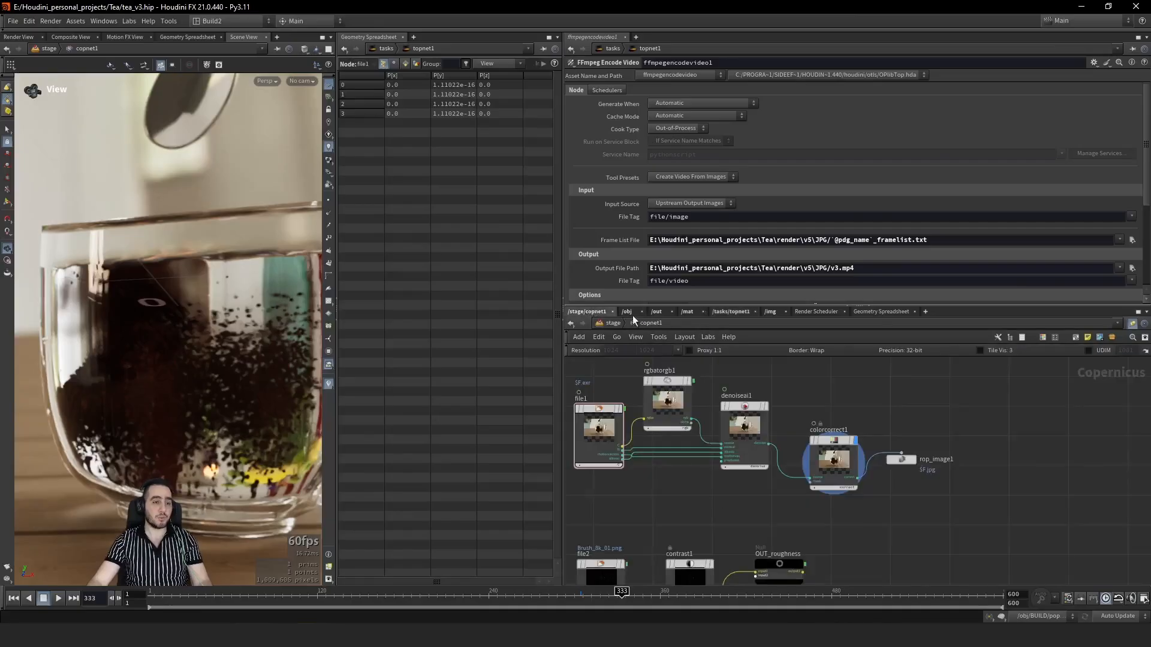
{"action": "left_click", "coordinate": [612, 323]}
{"action": "left_click", "coordinate": [723, 480]}
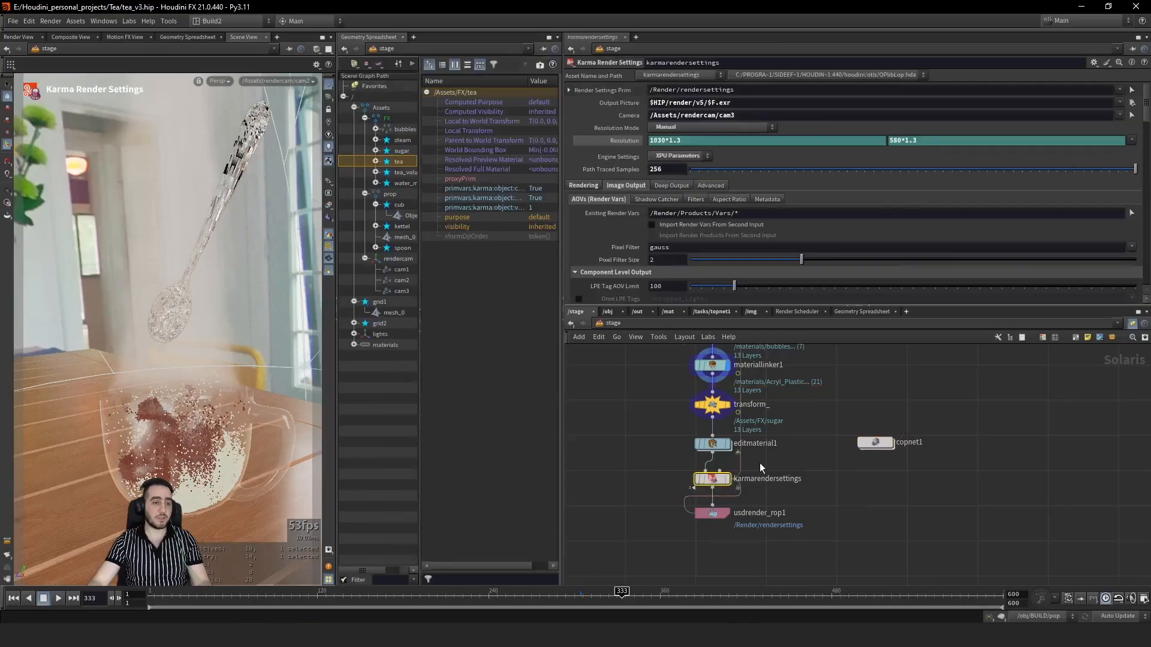
{"action": "scroll", "coordinate": [654, 180], "scroll_direction": "down", "scroll_amount": 2}
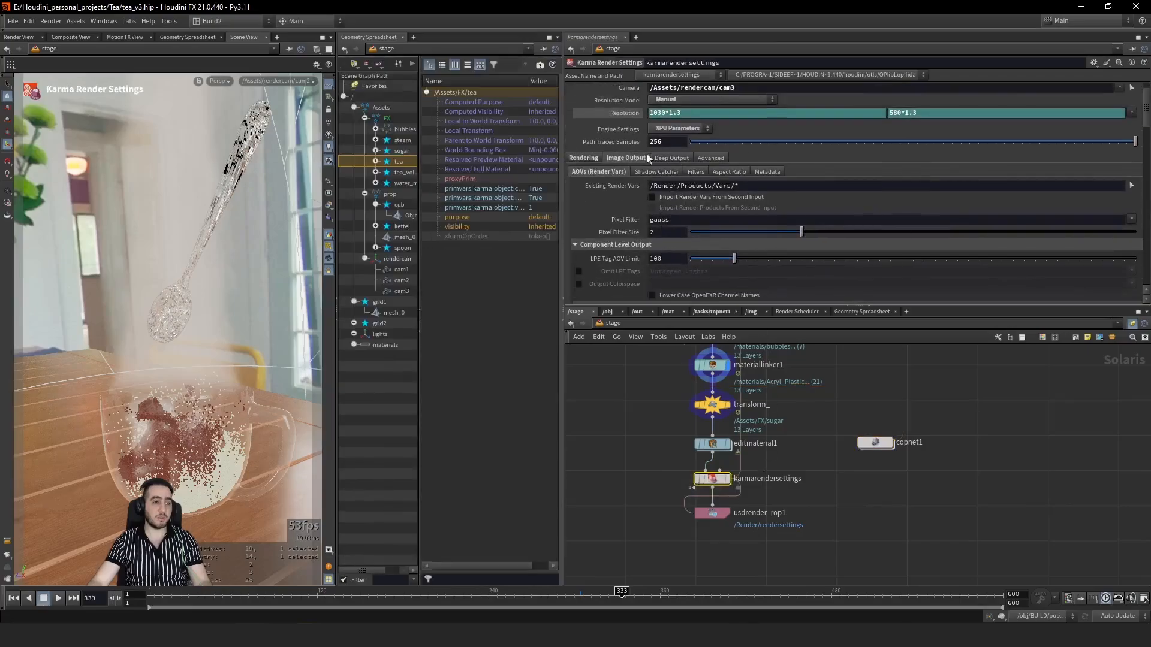
{"action": "left_click", "coordinate": [720, 160]}
{"action": "left_click", "coordinate": [584, 158]}
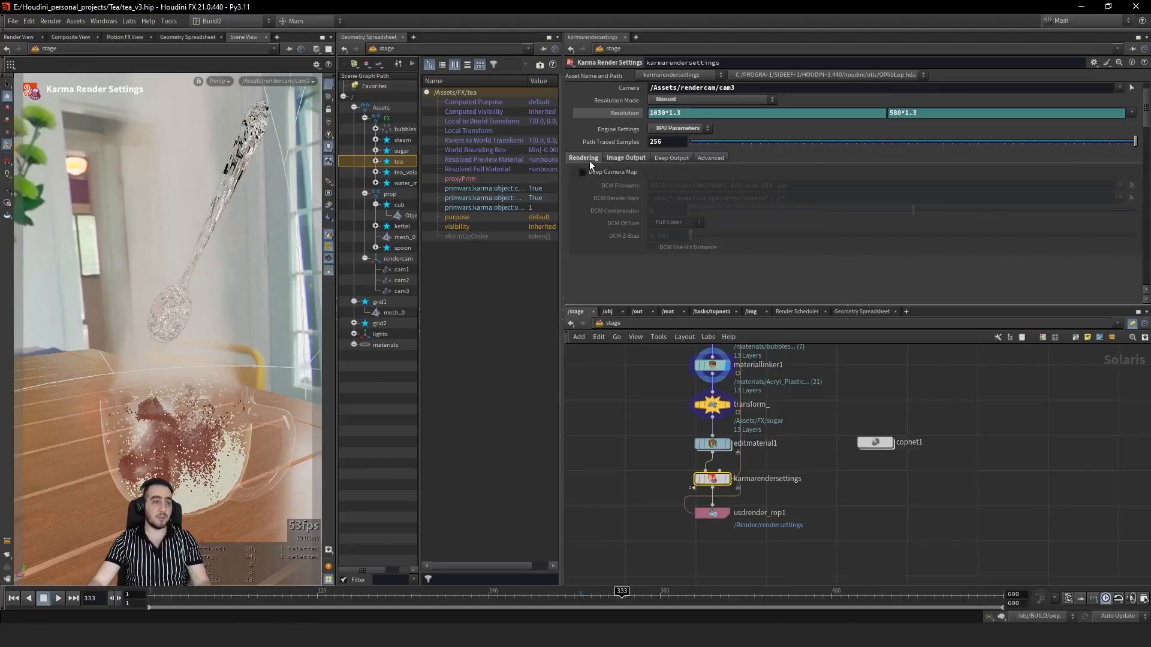
{"action": "left_click", "coordinate": [614, 171]}
{"action": "left_click", "coordinate": [713, 171]}
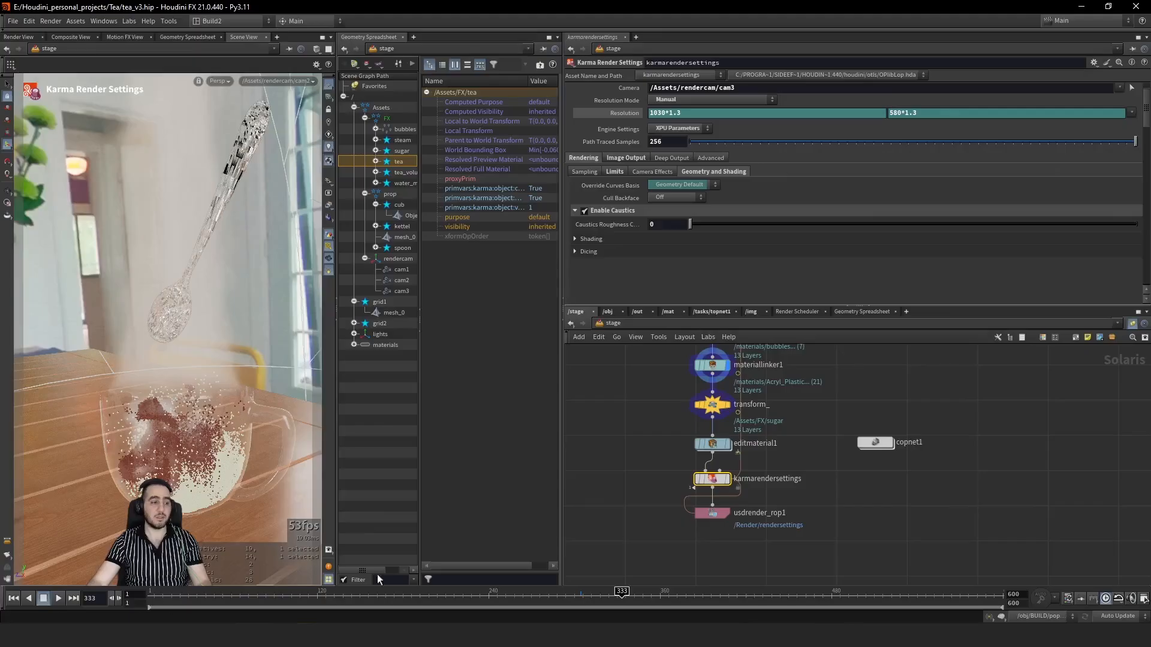
Step: Switch to the media player and play v4.mp4 from the spoon stirring through to the finished red tea
{"action": "mouse_move", "coordinate": [309, 635]}
{"action": "left_click", "coordinate": [354, 562]}
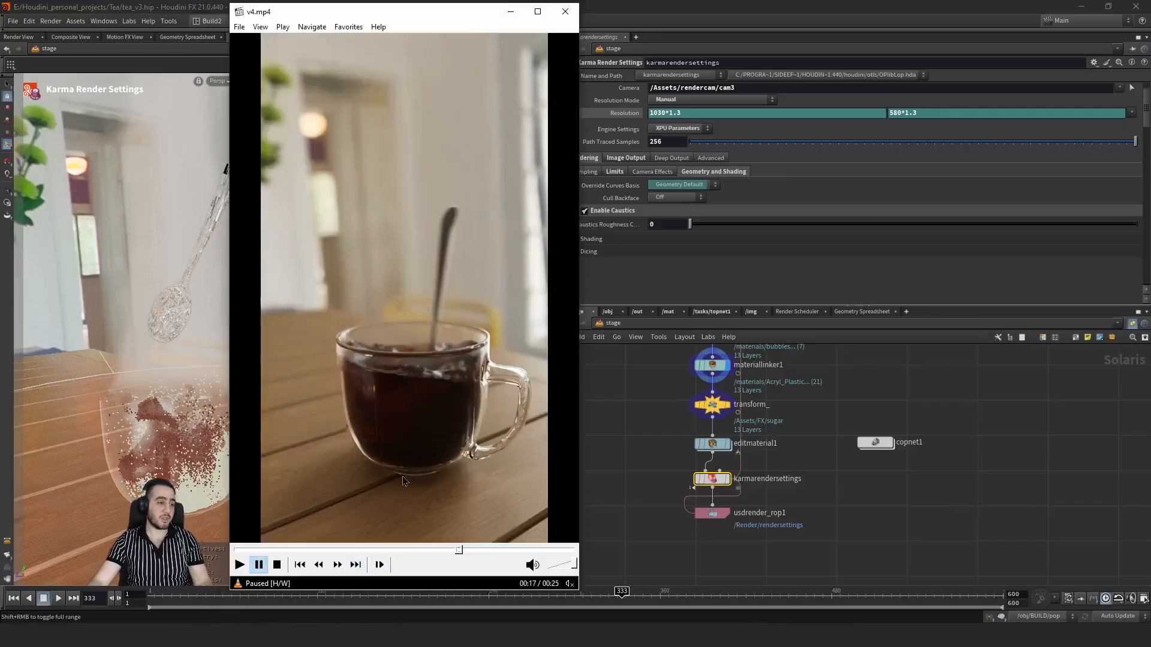
{"action": "left_click", "coordinate": [403, 478]}
{"action": "left_click", "coordinate": [376, 549]}
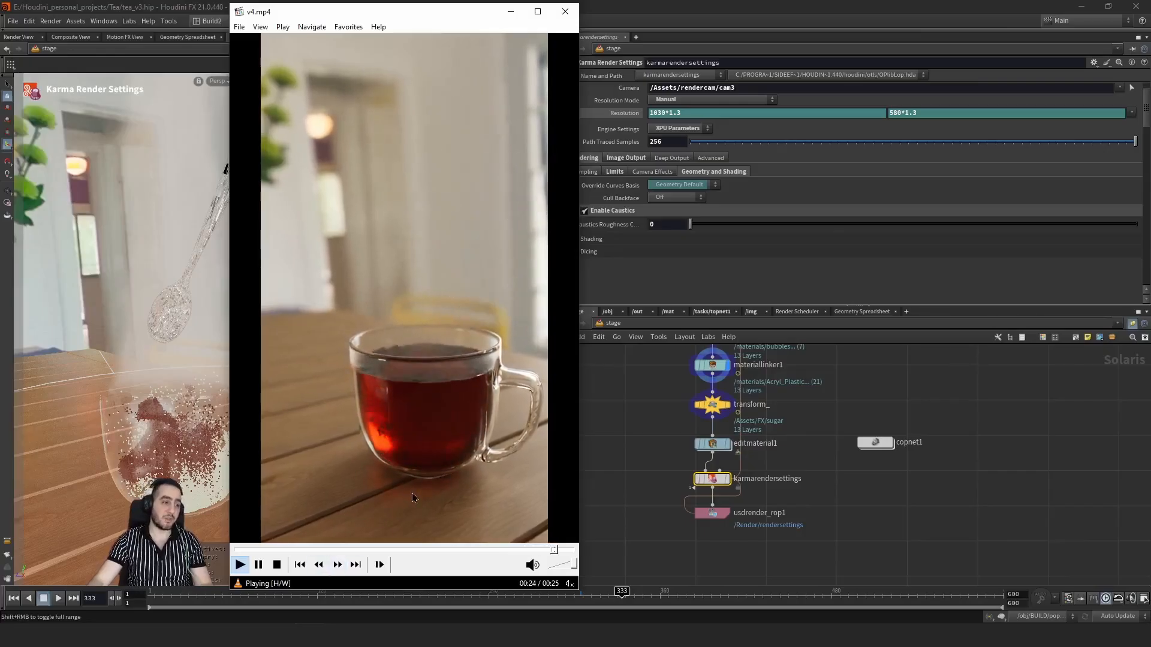
{"action": "left_click", "coordinate": [390, 514]}
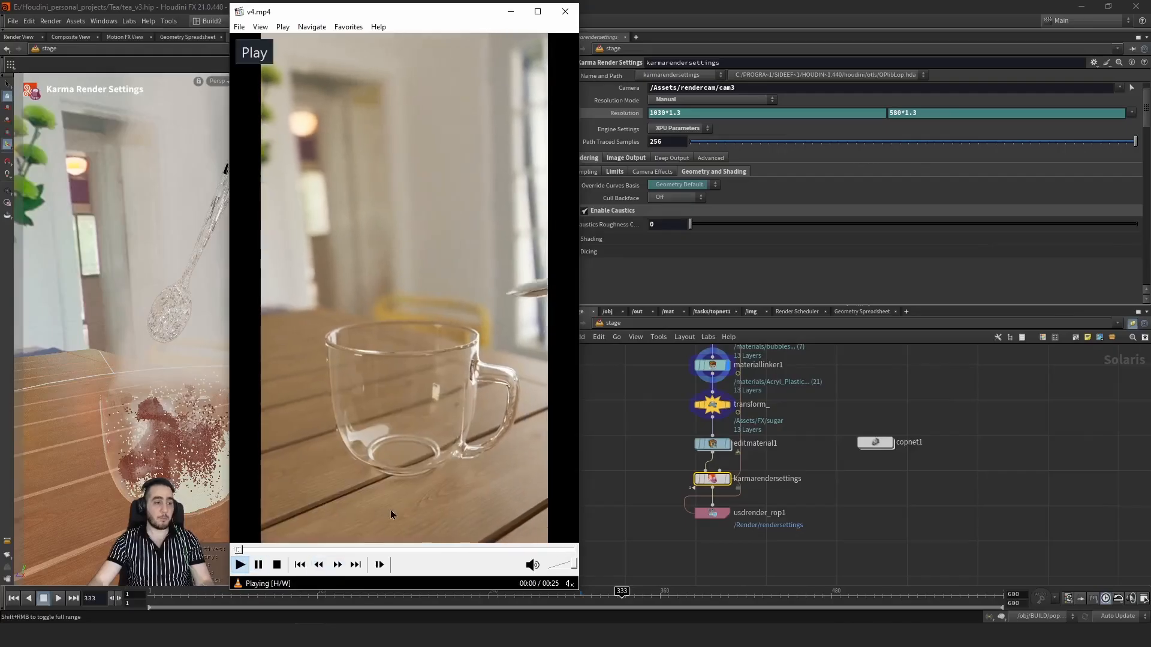
Step: Scrub v4.mp4 between the water-filled cup, the spoon stirring the dark tea and the empty cup at the start
{"action": "left_click", "coordinate": [377, 549]}
{"action": "left_click", "coordinate": [415, 392]}
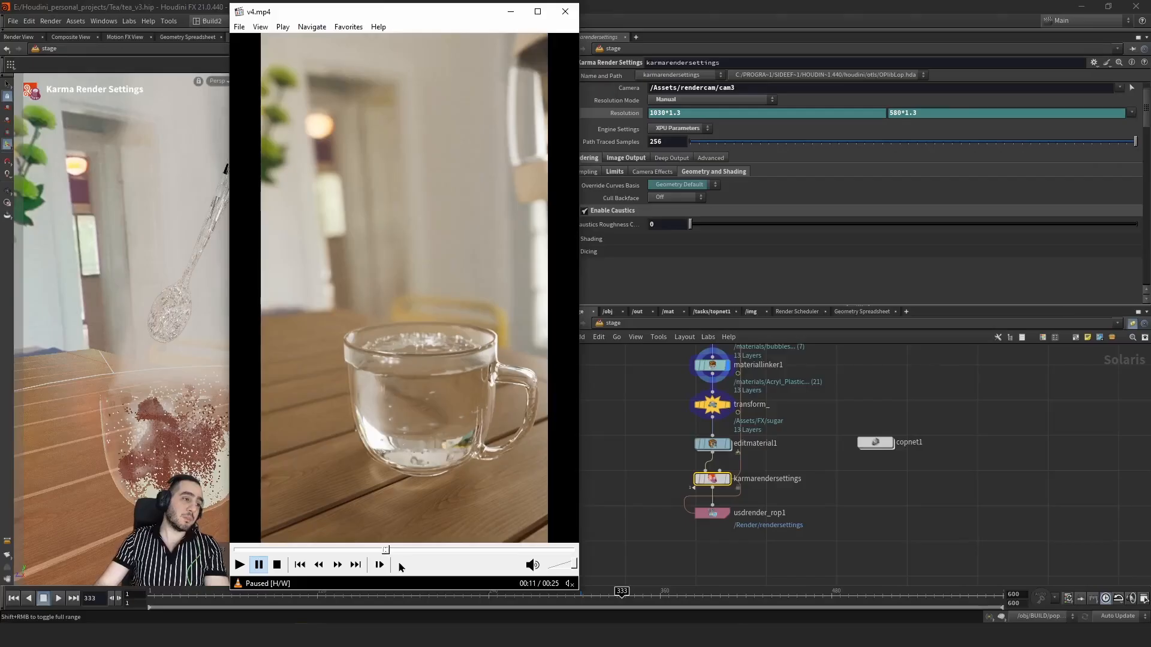
{"action": "left_click", "coordinate": [421, 555]}
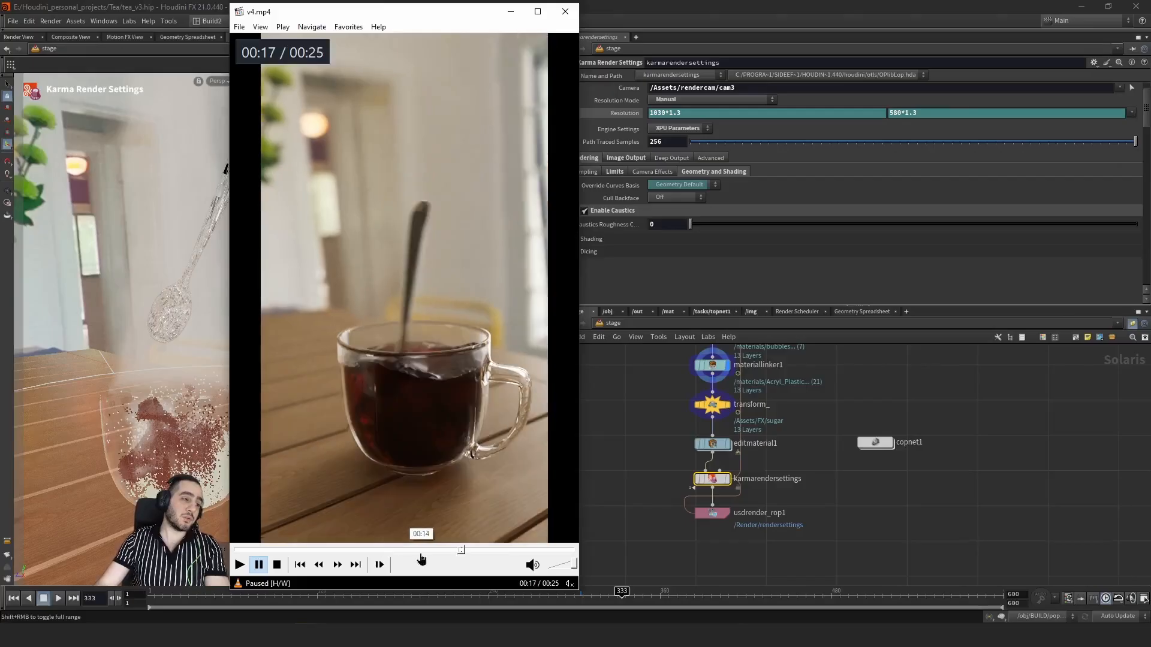
{"action": "left_click", "coordinate": [308, 551]}
{"action": "left_click", "coordinate": [293, 552]}
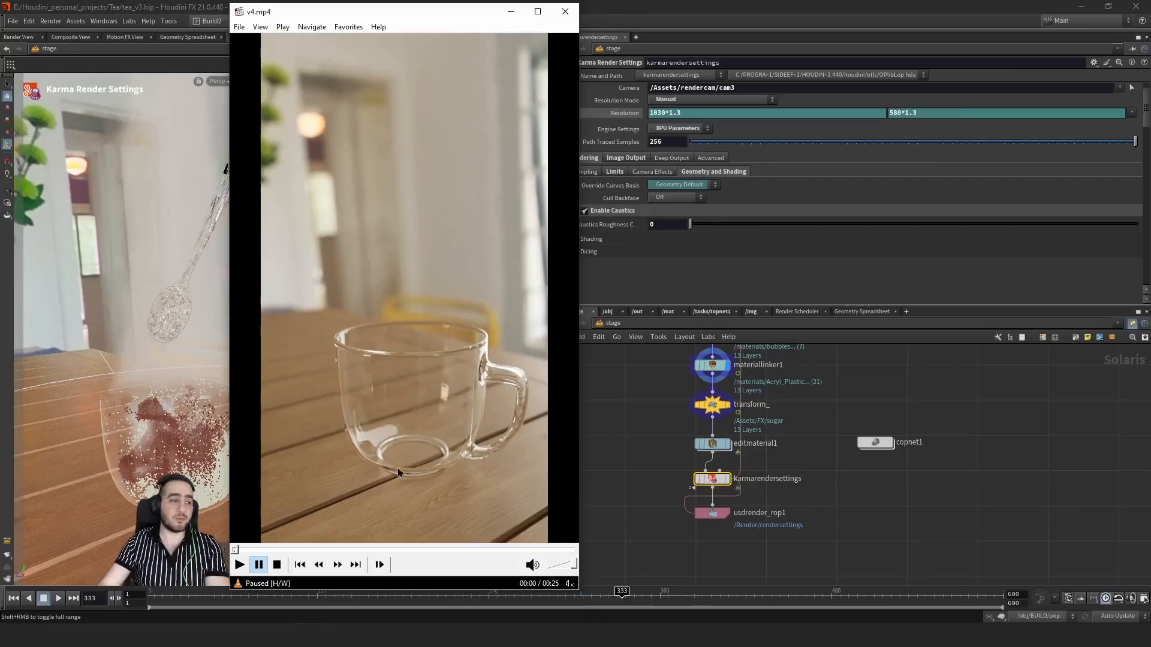
Step: View the filled cup in v4.mp4 again, replay the video from the start and pause while the kettle pours water
{"action": "left_click", "coordinate": [374, 551]}
{"action": "left_click", "coordinate": [361, 358]}
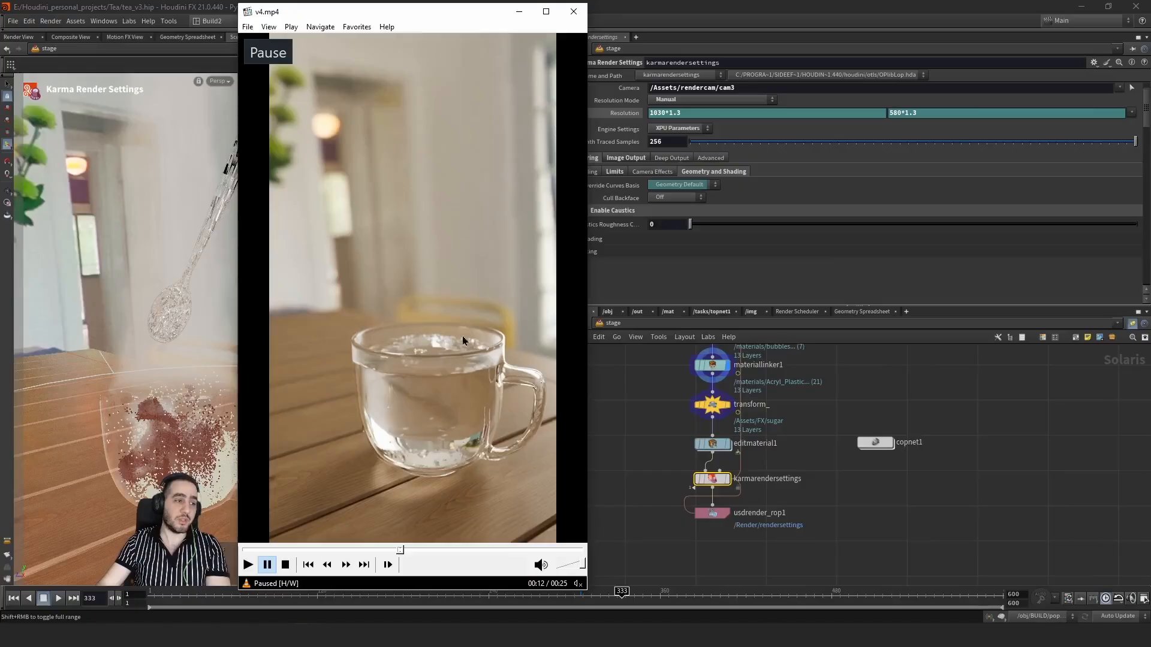
{"action": "left_click", "coordinate": [307, 549]}
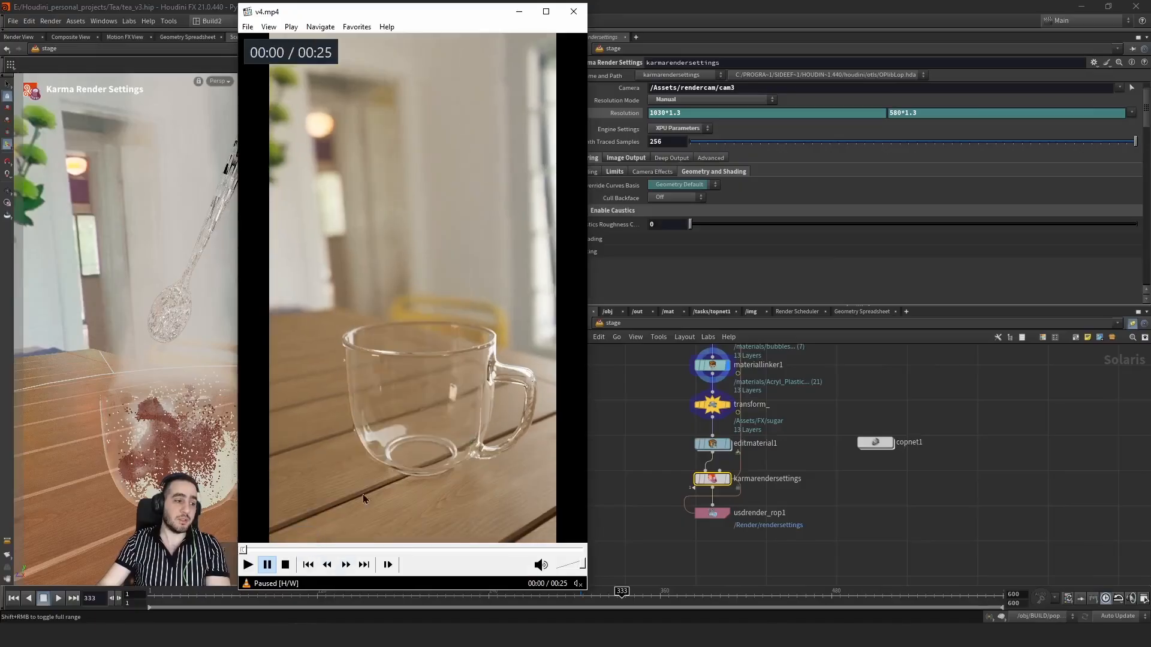
{"action": "left_click", "coordinate": [402, 382]}
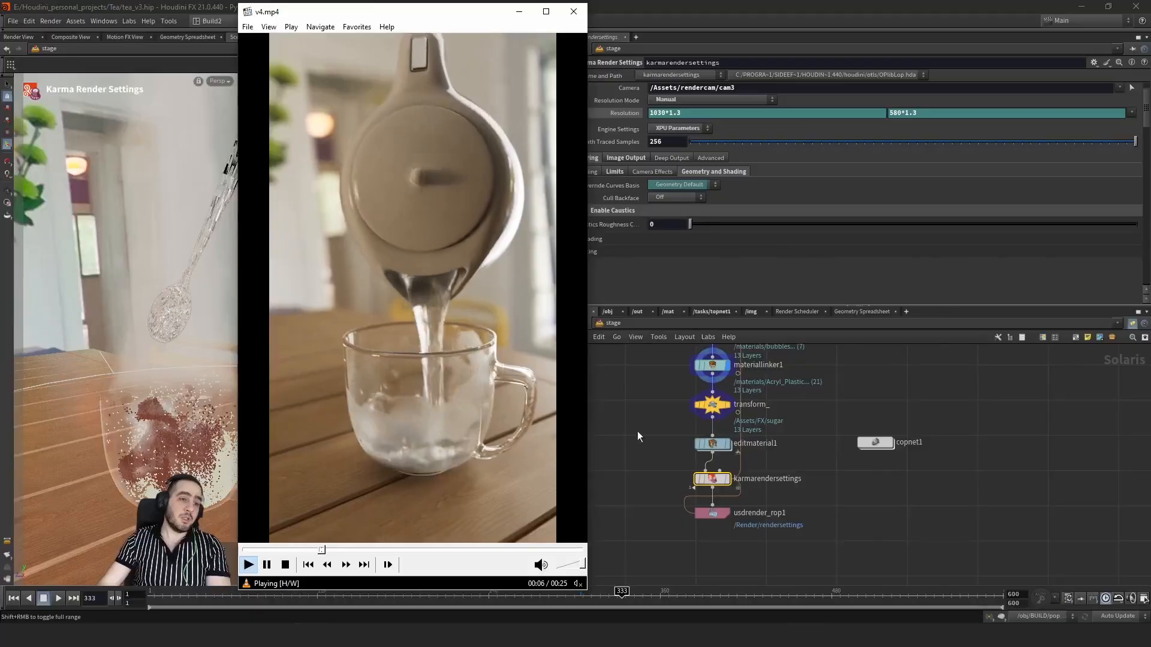
{"action": "left_click", "coordinate": [480, 378]}
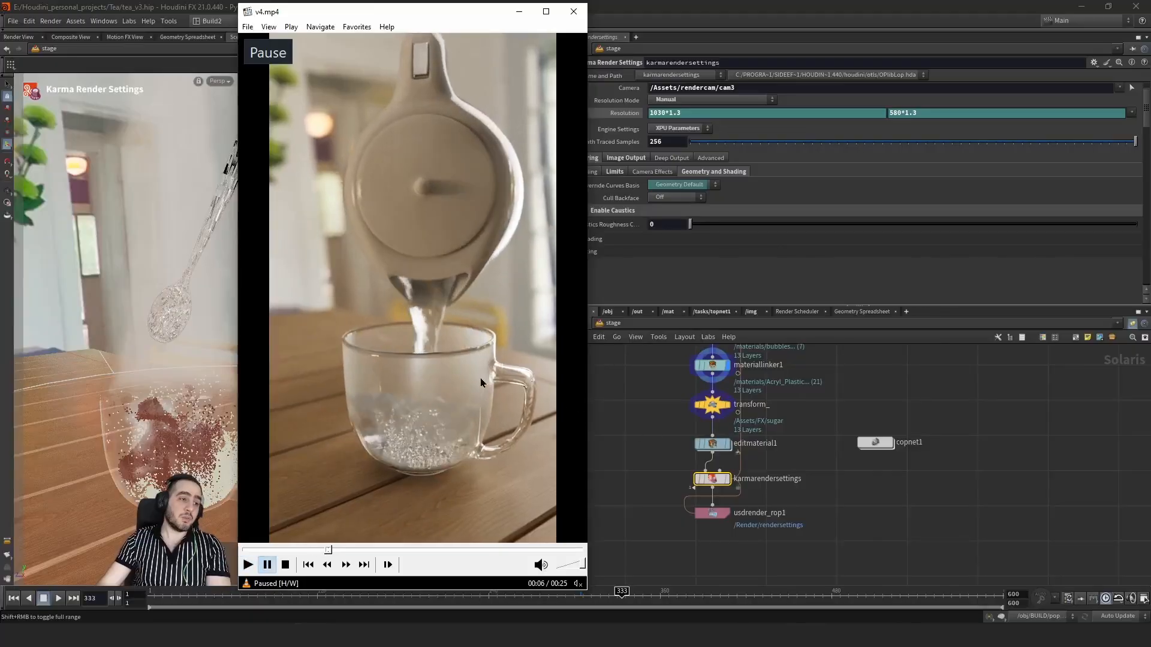
Step: Return to Houdini's stage network and review usdrender_rop1's frame range, render delegate and Husk rendering options
{"action": "left_click", "coordinate": [783, 426]}
{"action": "scroll", "coordinate": [818, 444], "scroll_direction": "down", "scroll_amount": 6}
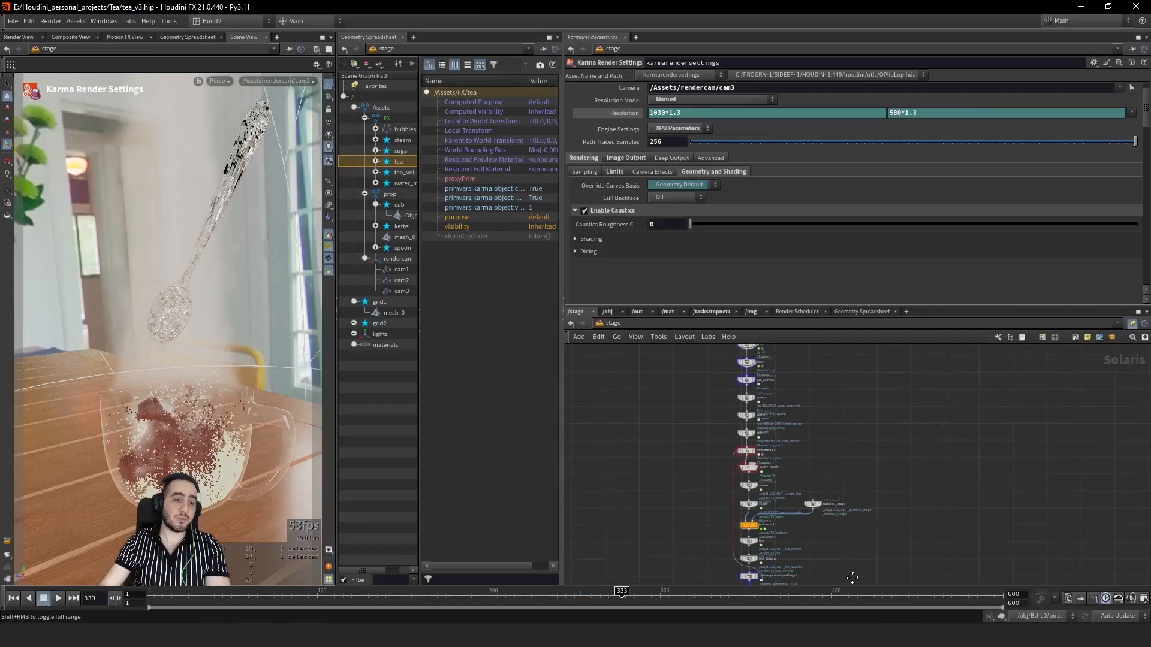
{"action": "middle_click_drag", "start_coordinate": [853, 577], "coordinate": [855, 369]}
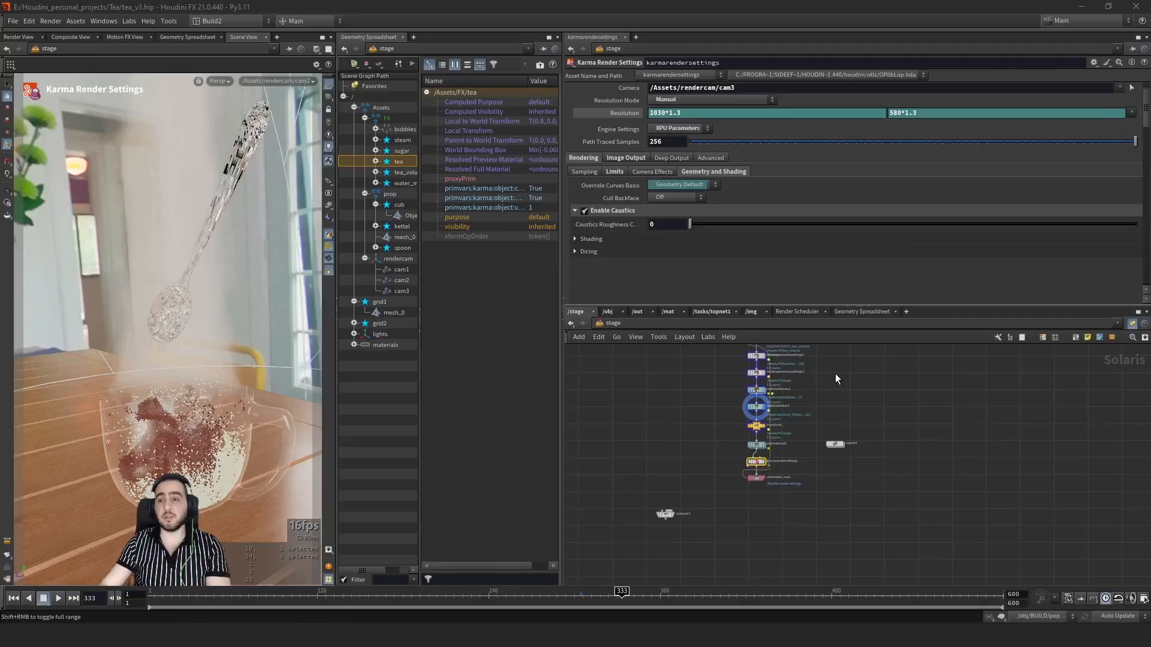
{"action": "middle_click_drag", "start_coordinate": [718, 404], "coordinate": [681, 462]}
{"action": "left_click", "coordinate": [718, 534]}
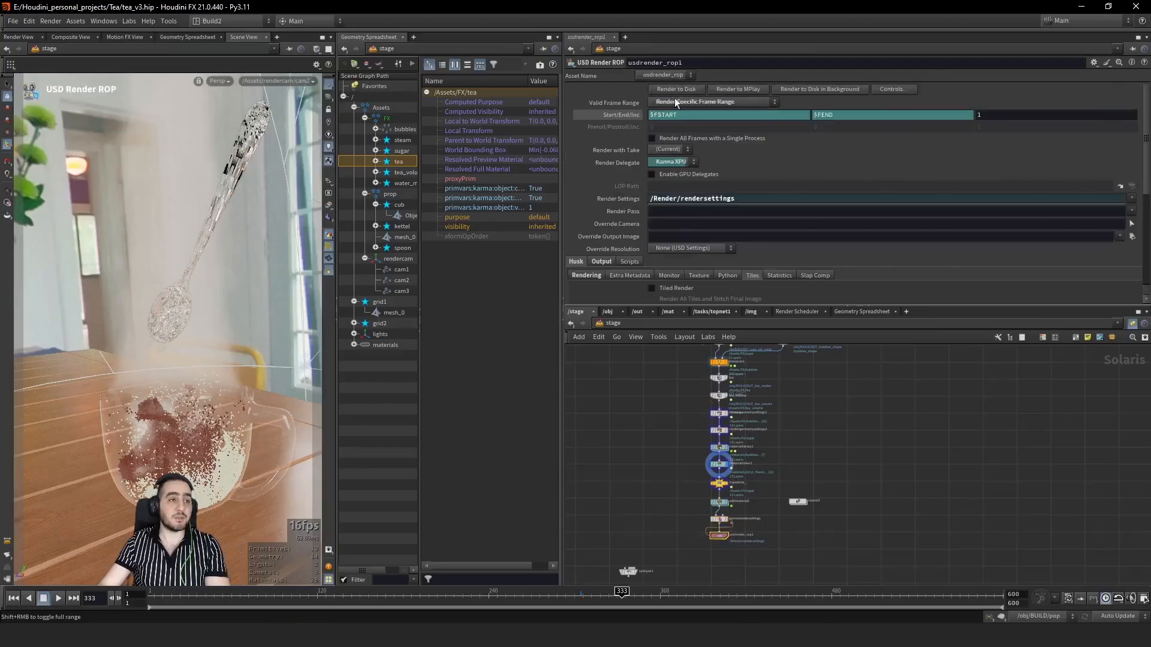
{"action": "scroll", "coordinate": [613, 266], "scroll_direction": "down", "scroll_amount": 3}
{"action": "left_click", "coordinate": [592, 234]}
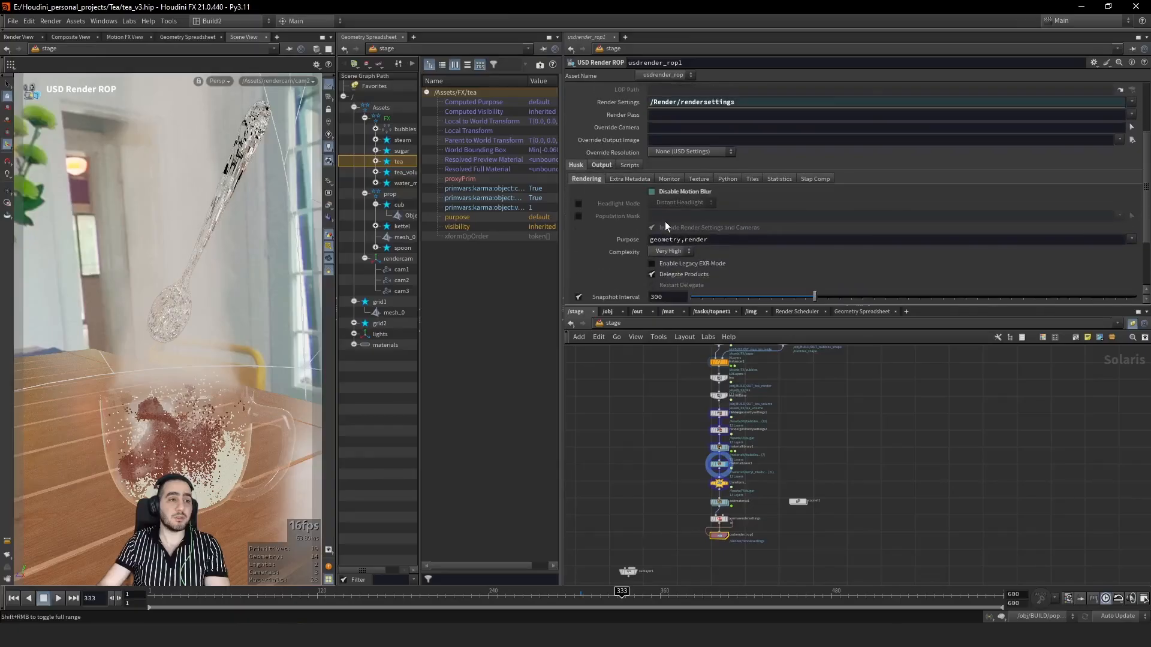
{"action": "scroll", "coordinate": [665, 219], "scroll_direction": "up", "scroll_amount": 6}
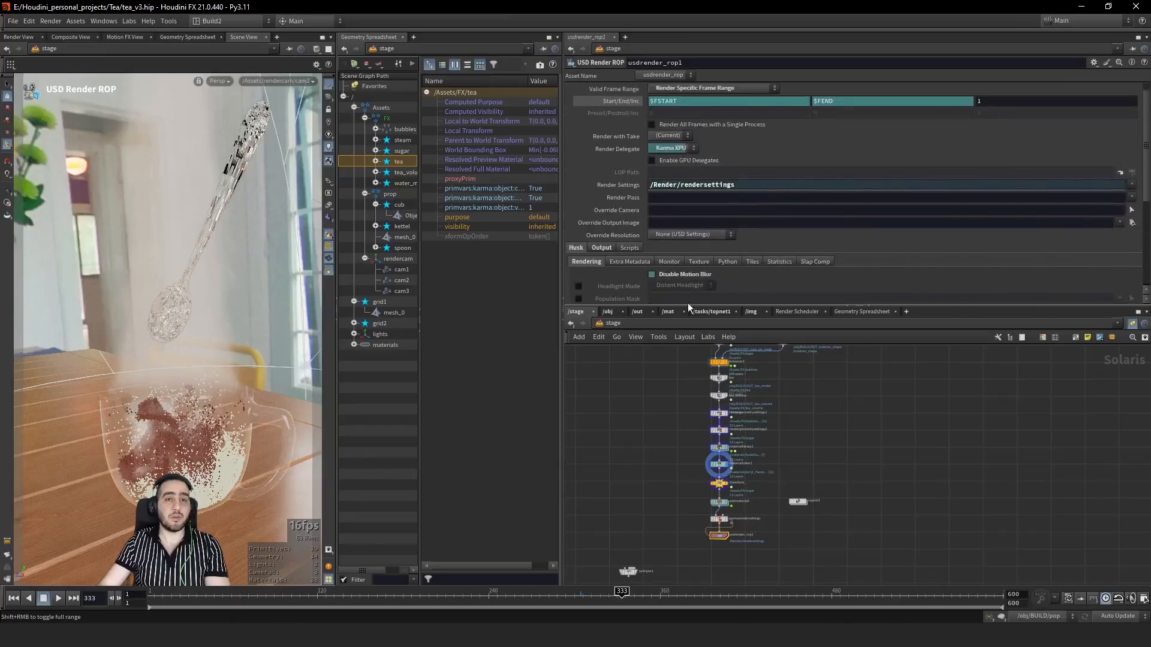
{"action": "left_click", "coordinate": [685, 441]}
{"action": "middle_click_drag", "start_coordinate": [685, 441], "coordinate": [693, 356]}
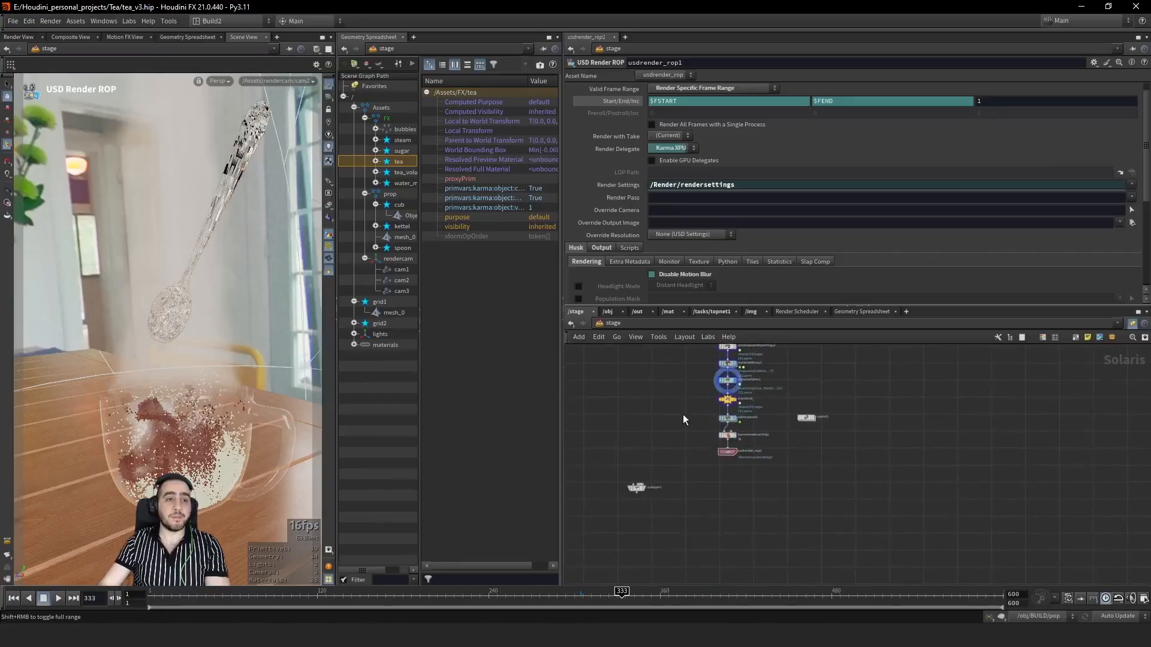